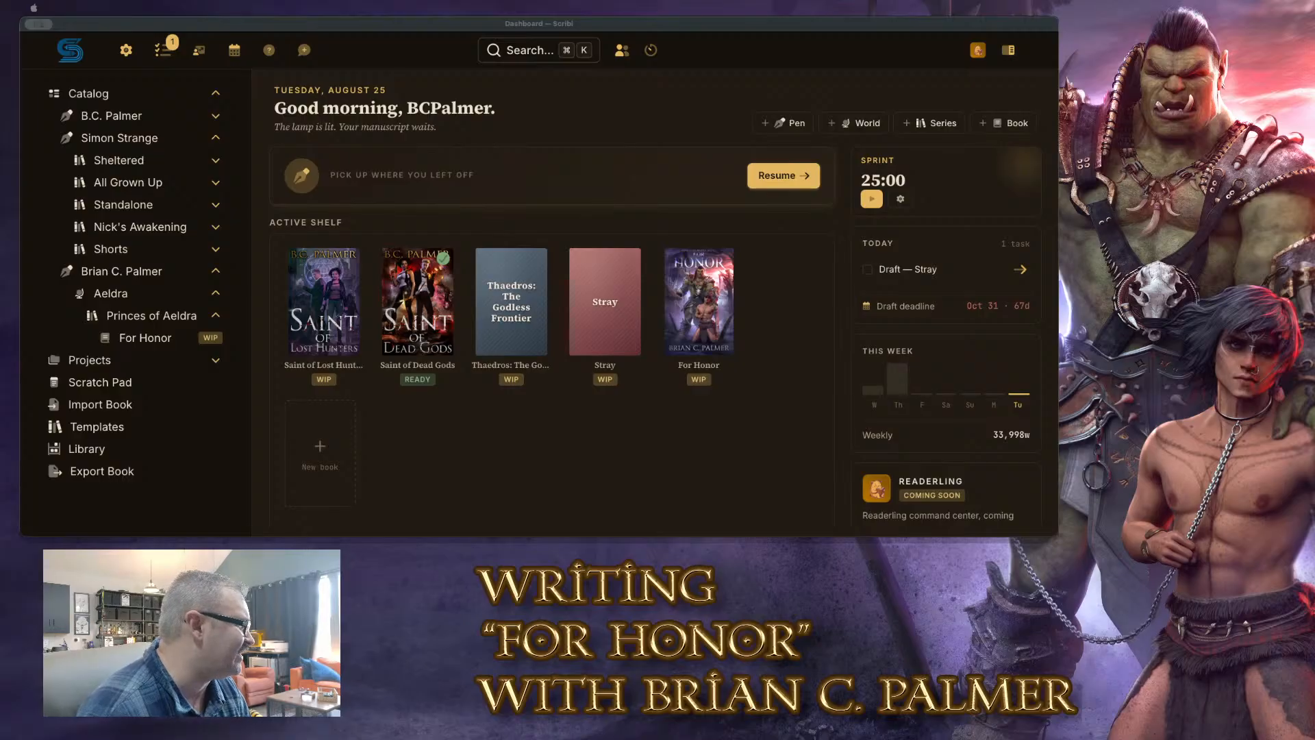
Open the For Honor book, unlock its targets and remove Thursday and Friday from the writing schedule's work days
left_click(533, 452)
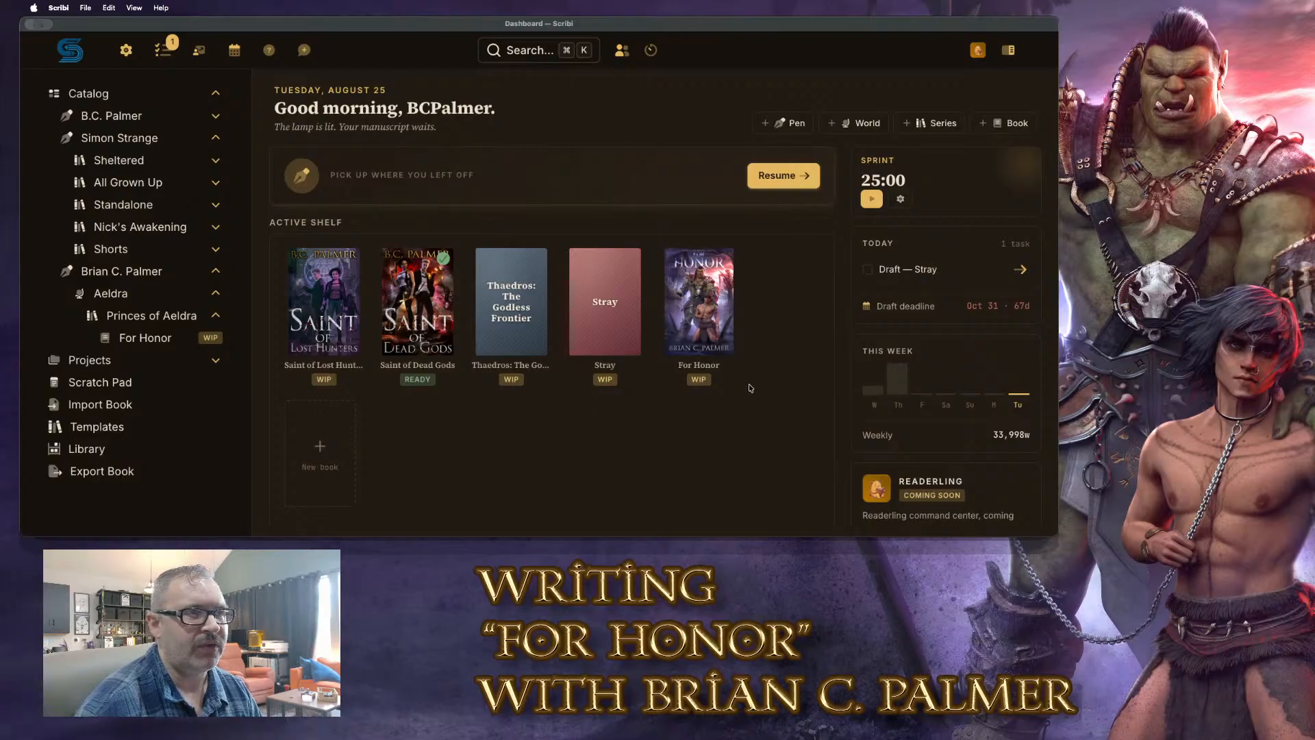
left_click(702, 305)
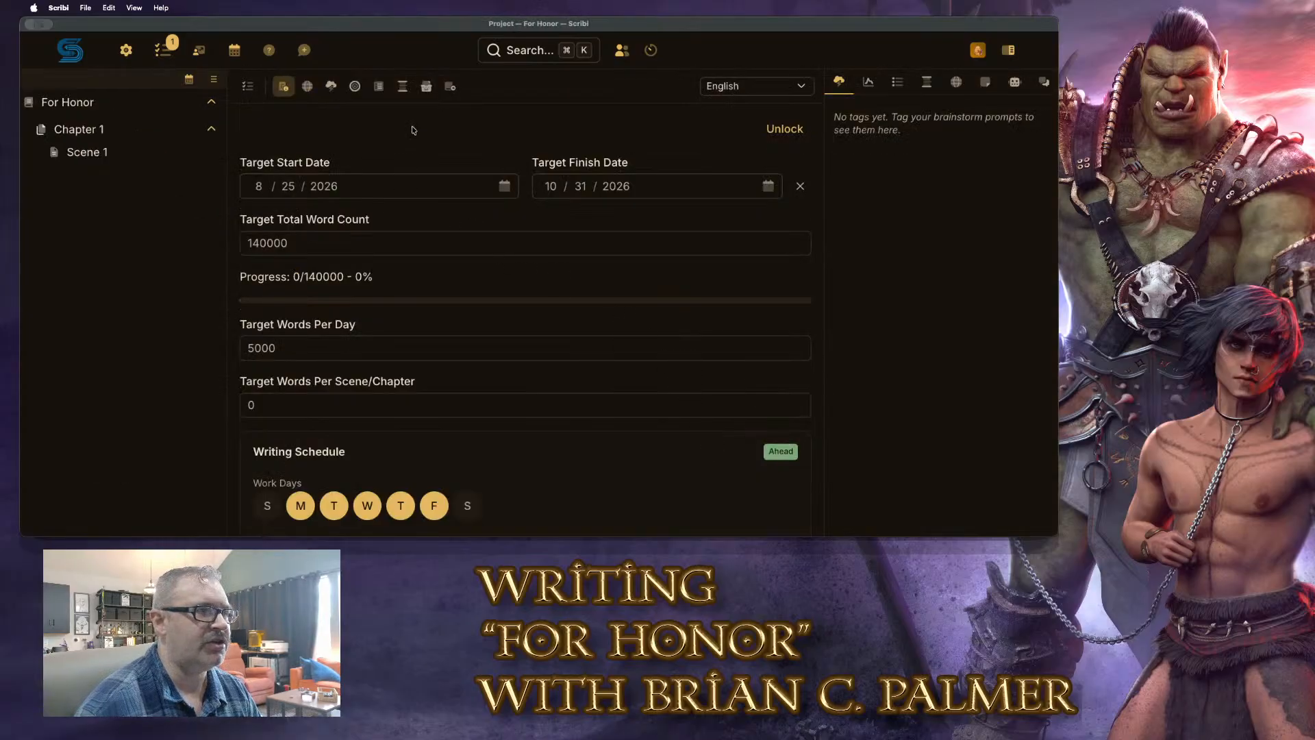
scroll(498, 381, "down", 3)
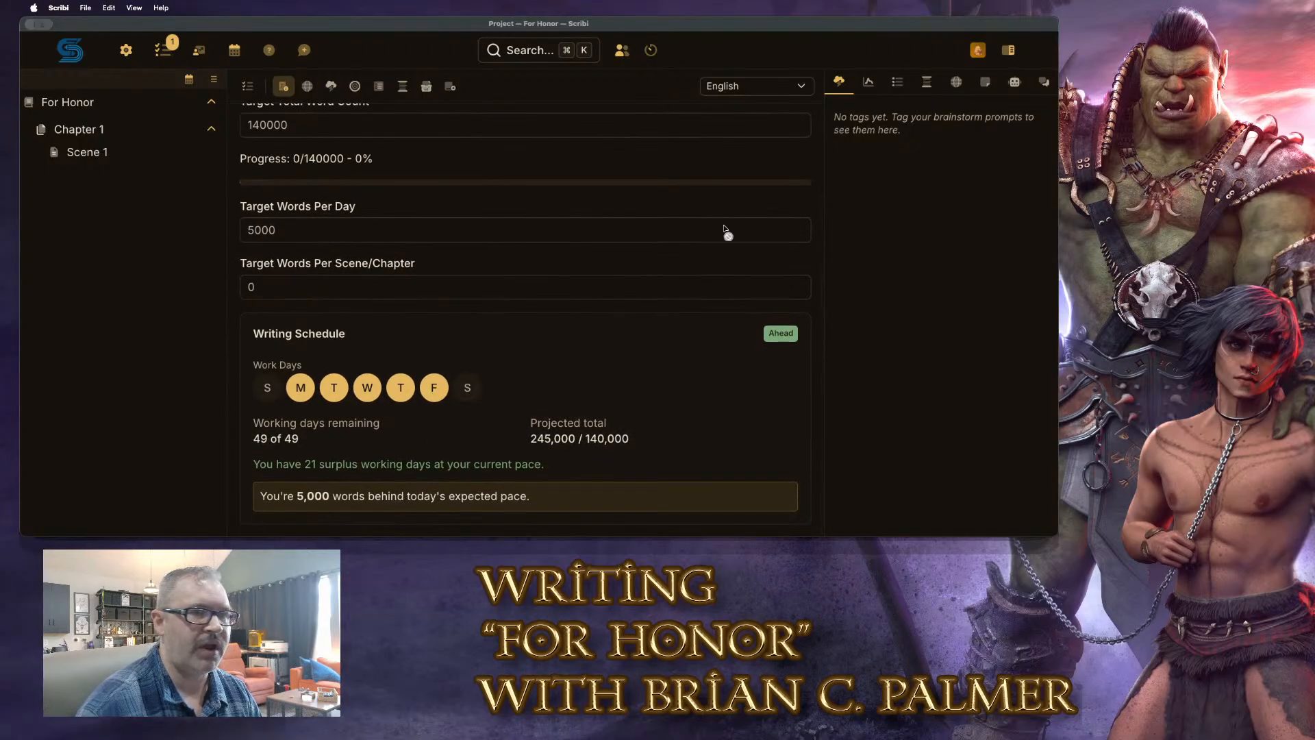
scroll(754, 212, "up", 3)
scroll(514, 322, "down", 3)
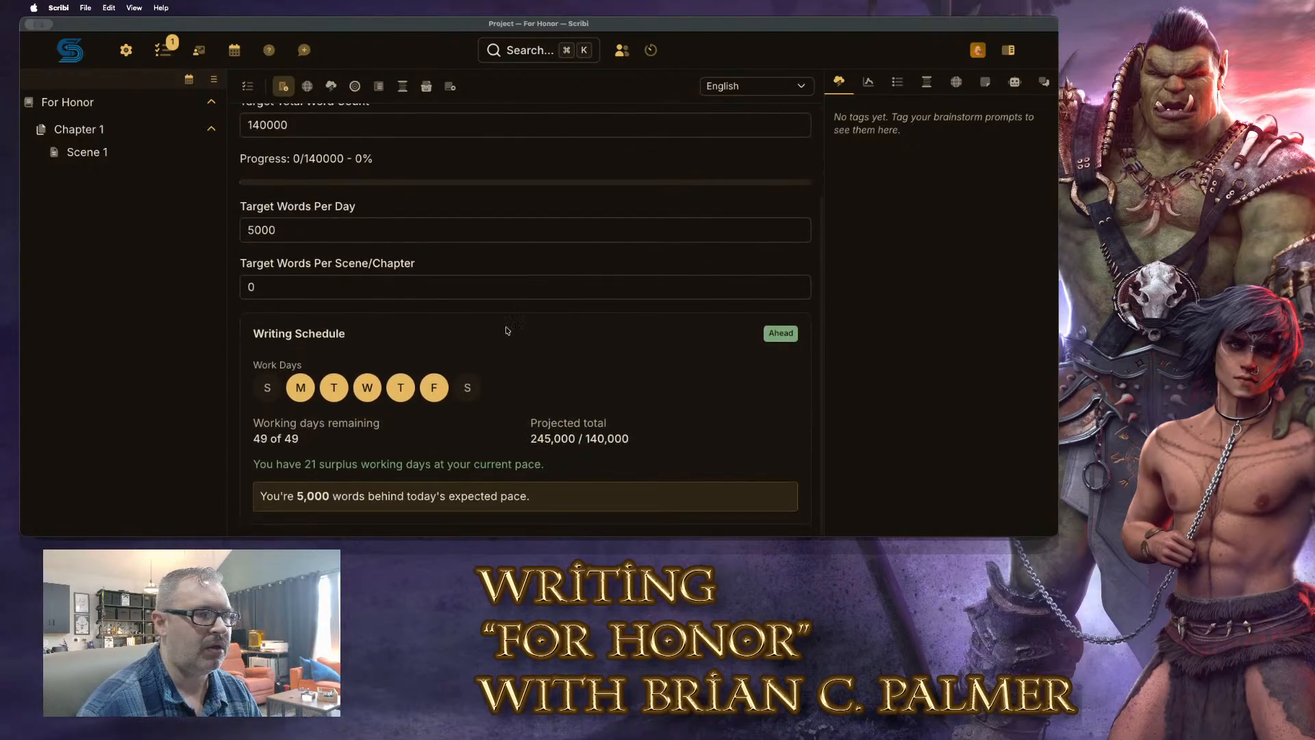
left_click(434, 399)
left_click(405, 396)
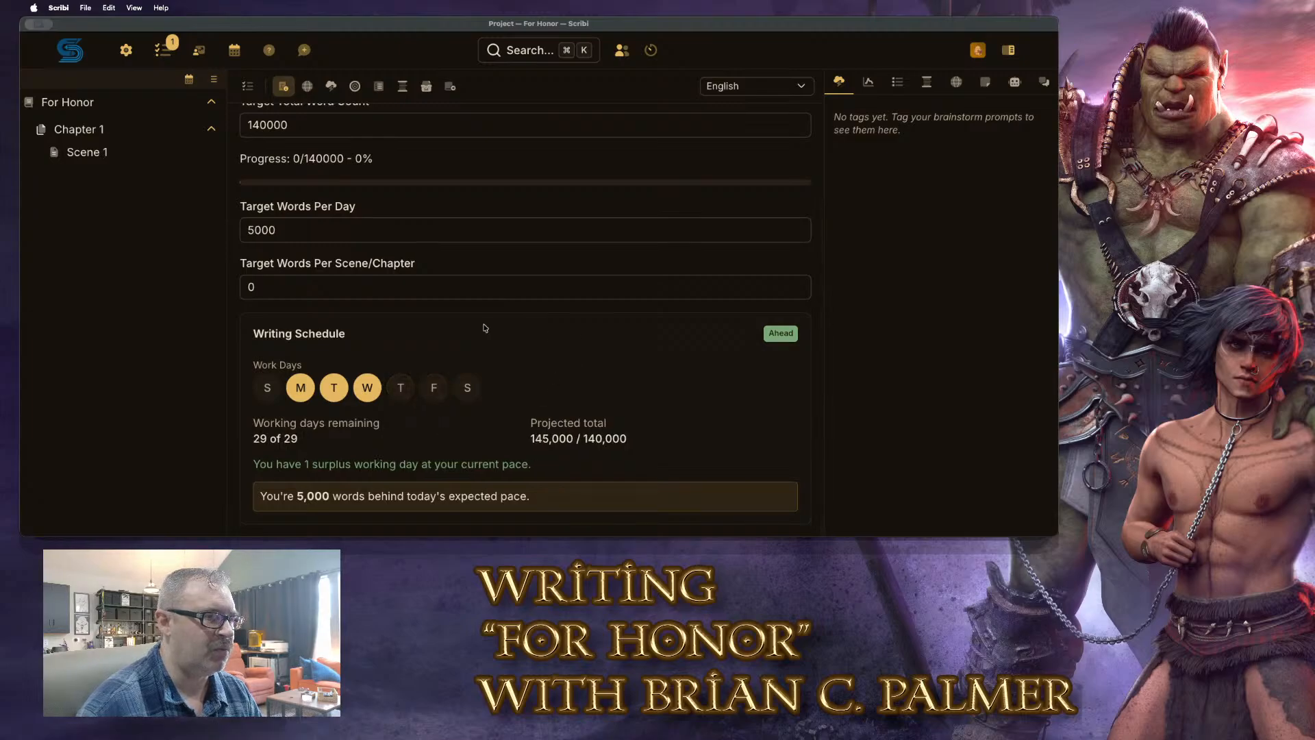
Set the target finish date to November 30, 2026 and lock the project targets
scroll(596, 342, "up", 3)
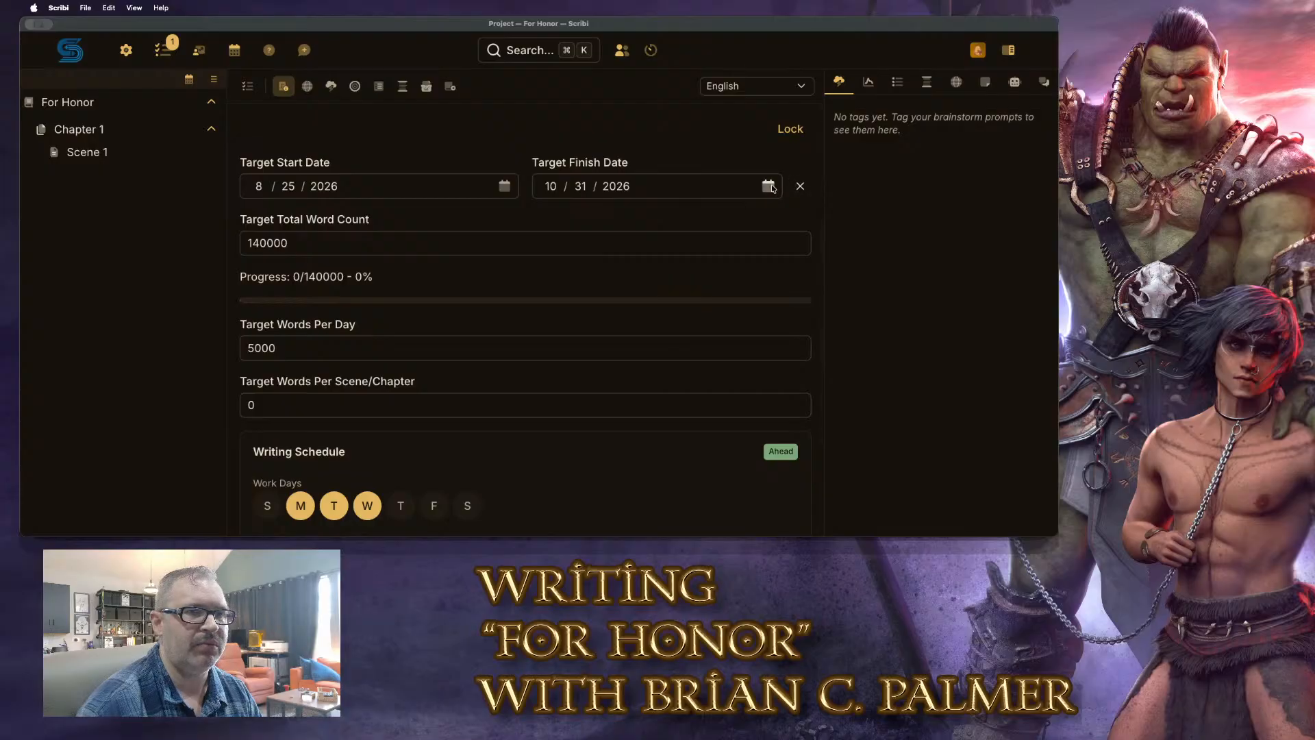
left_click(769, 187)
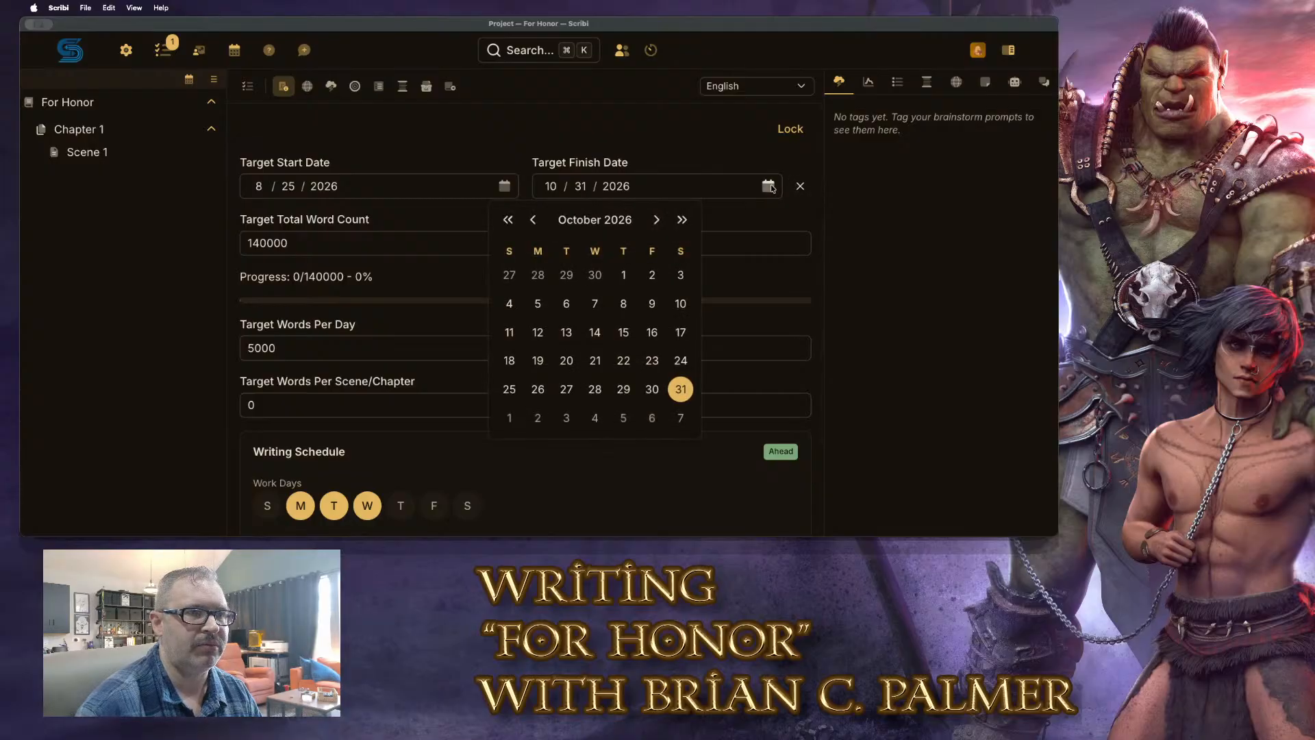
left_click(659, 222)
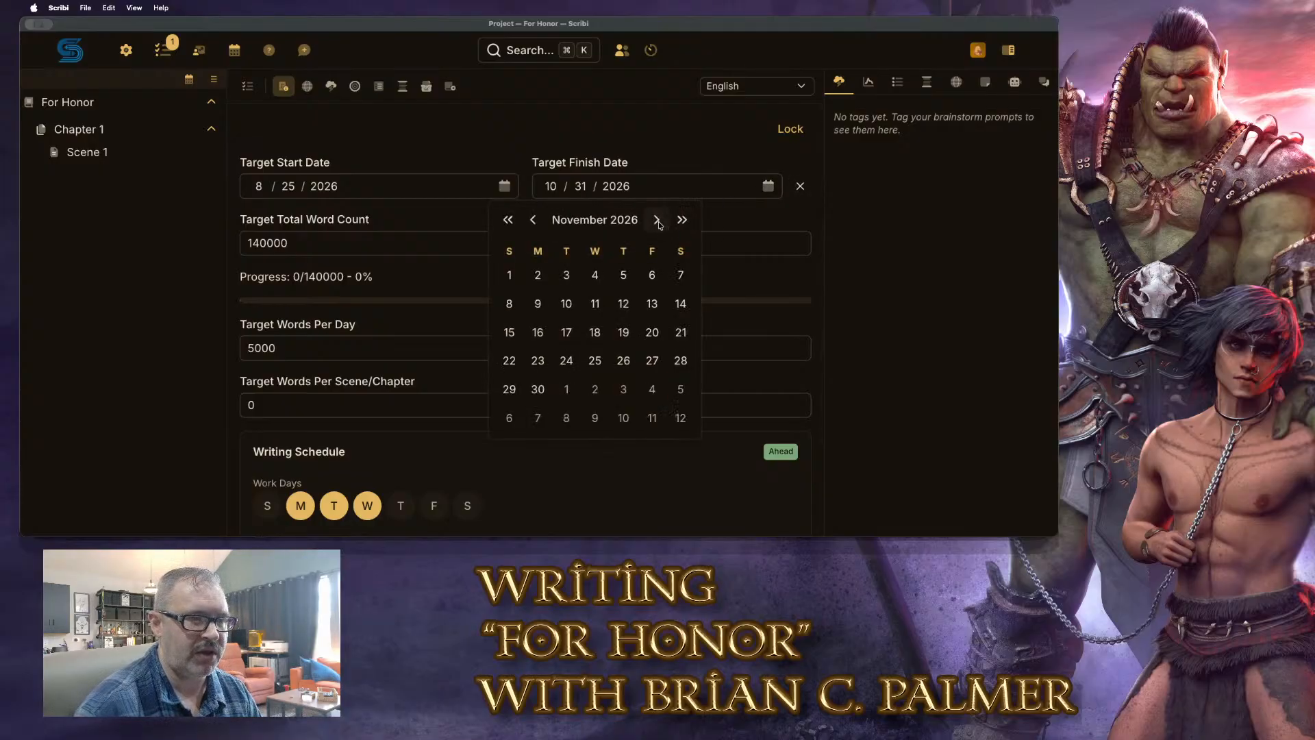
left_click(538, 388)
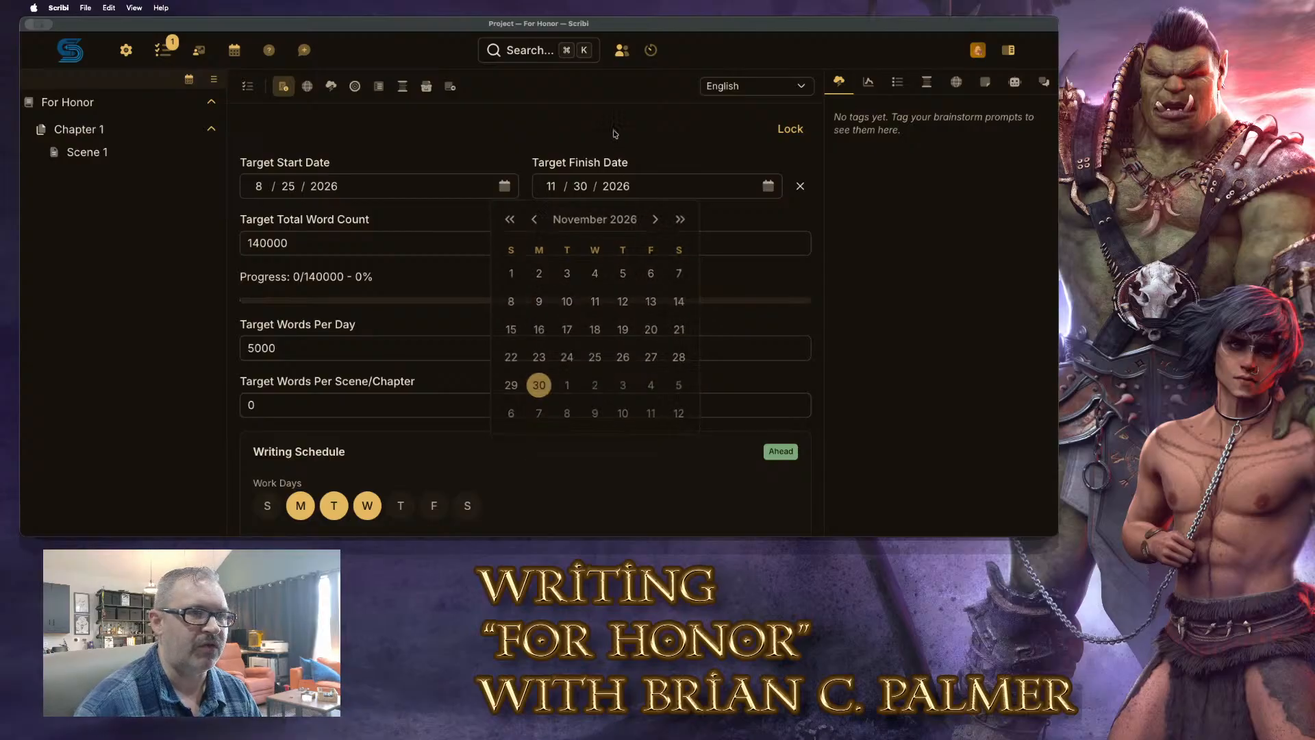
left_click(614, 133)
scroll(506, 308, "down", 3)
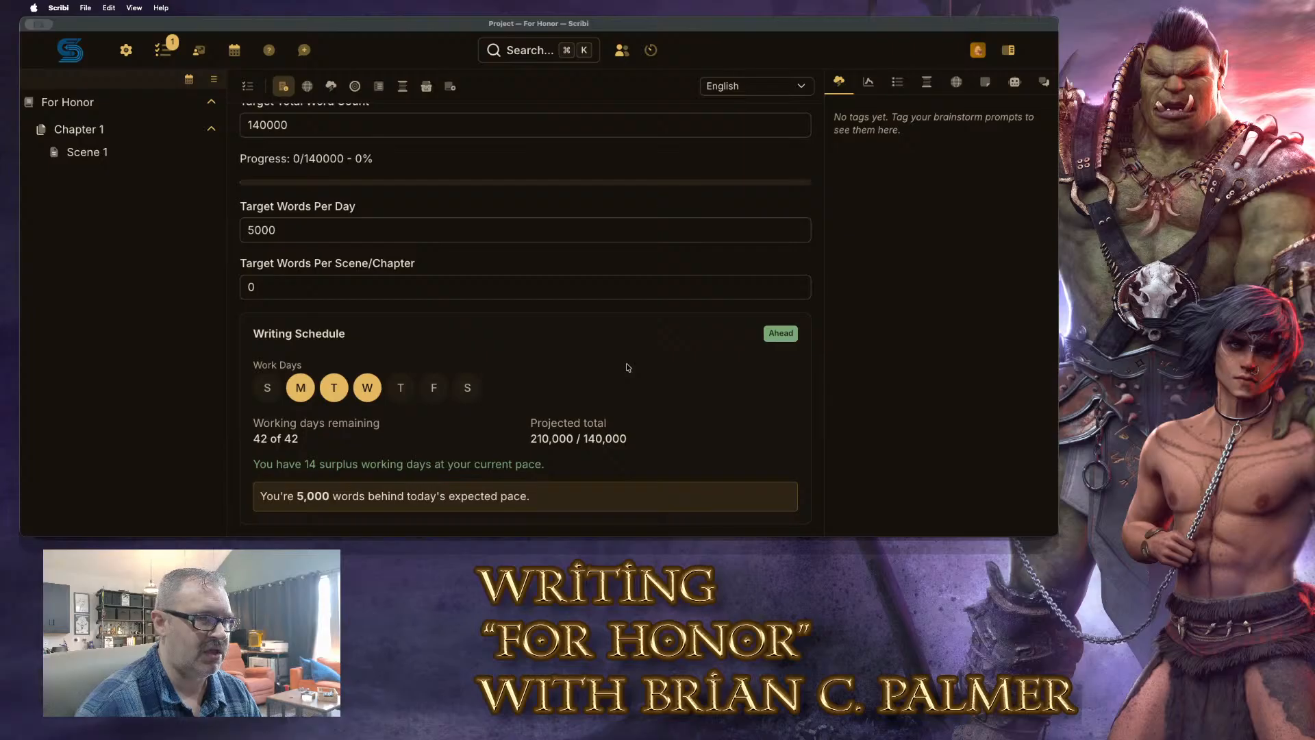
scroll(628, 383, "up", 3)
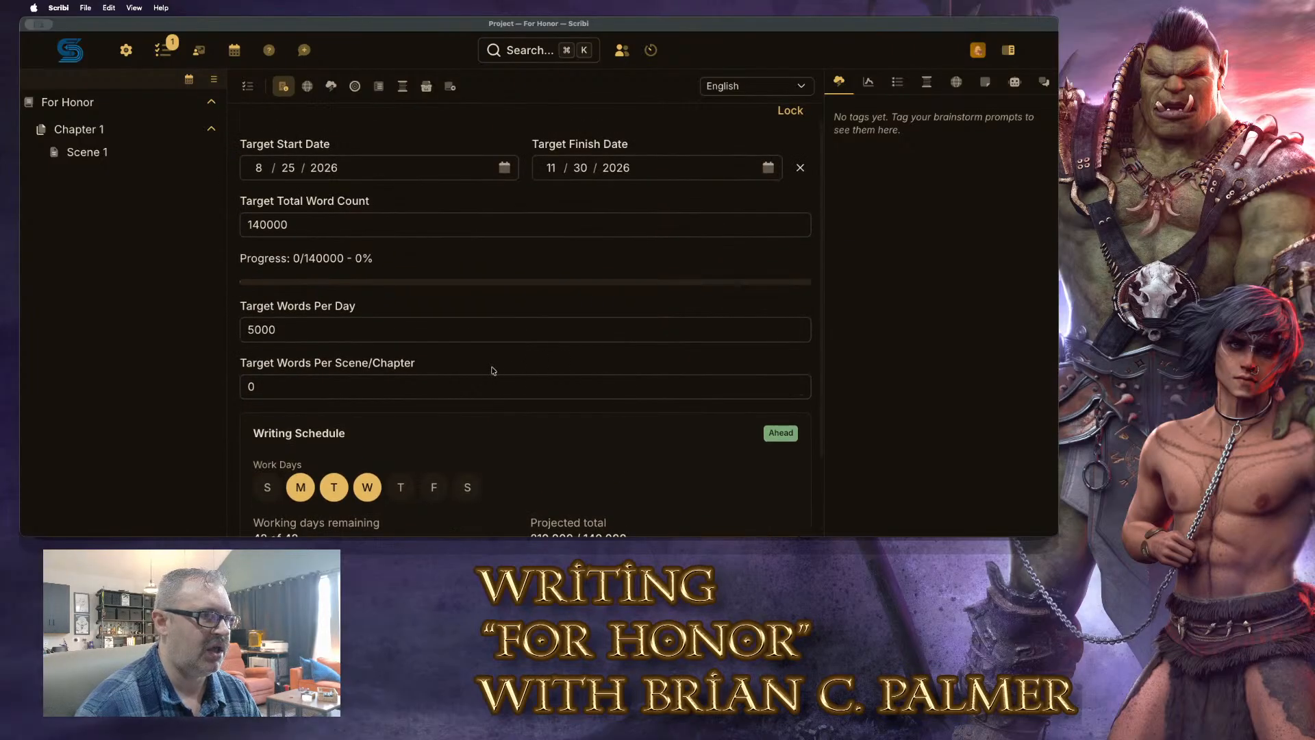
scroll(491, 370, "up", 1)
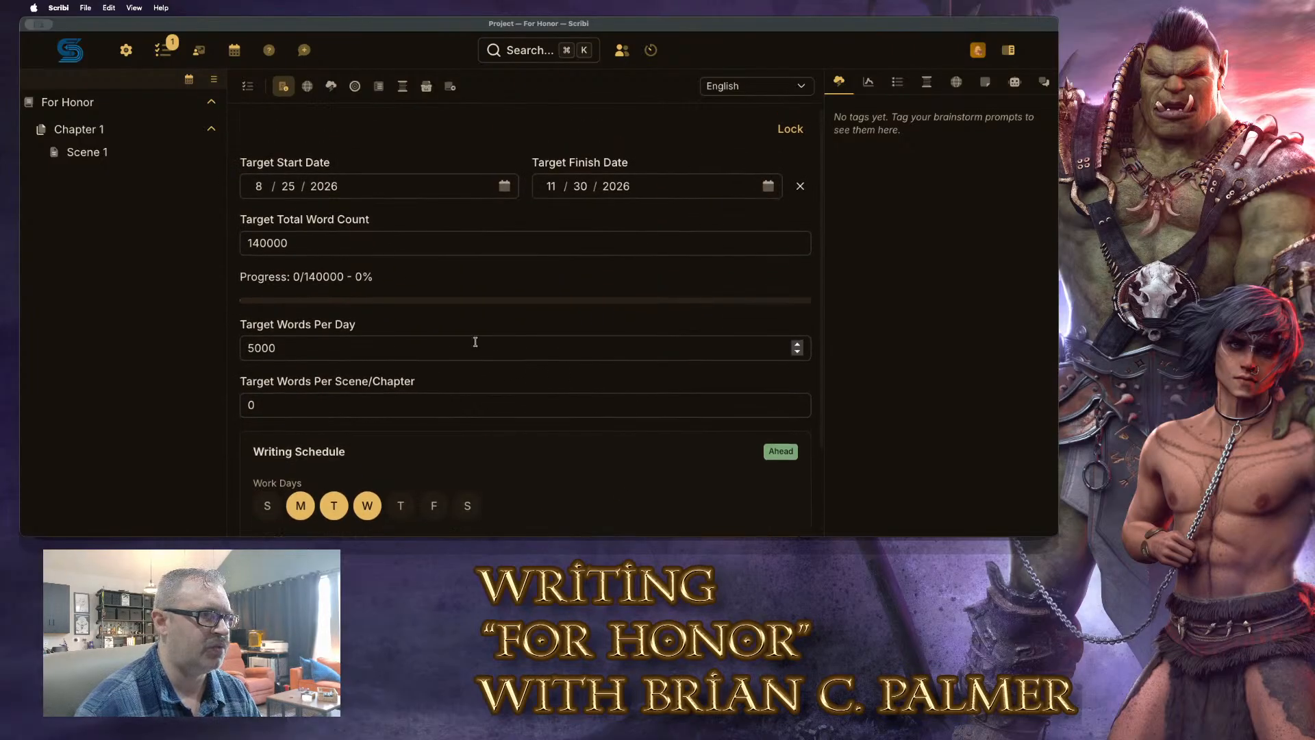
left_click(794, 130)
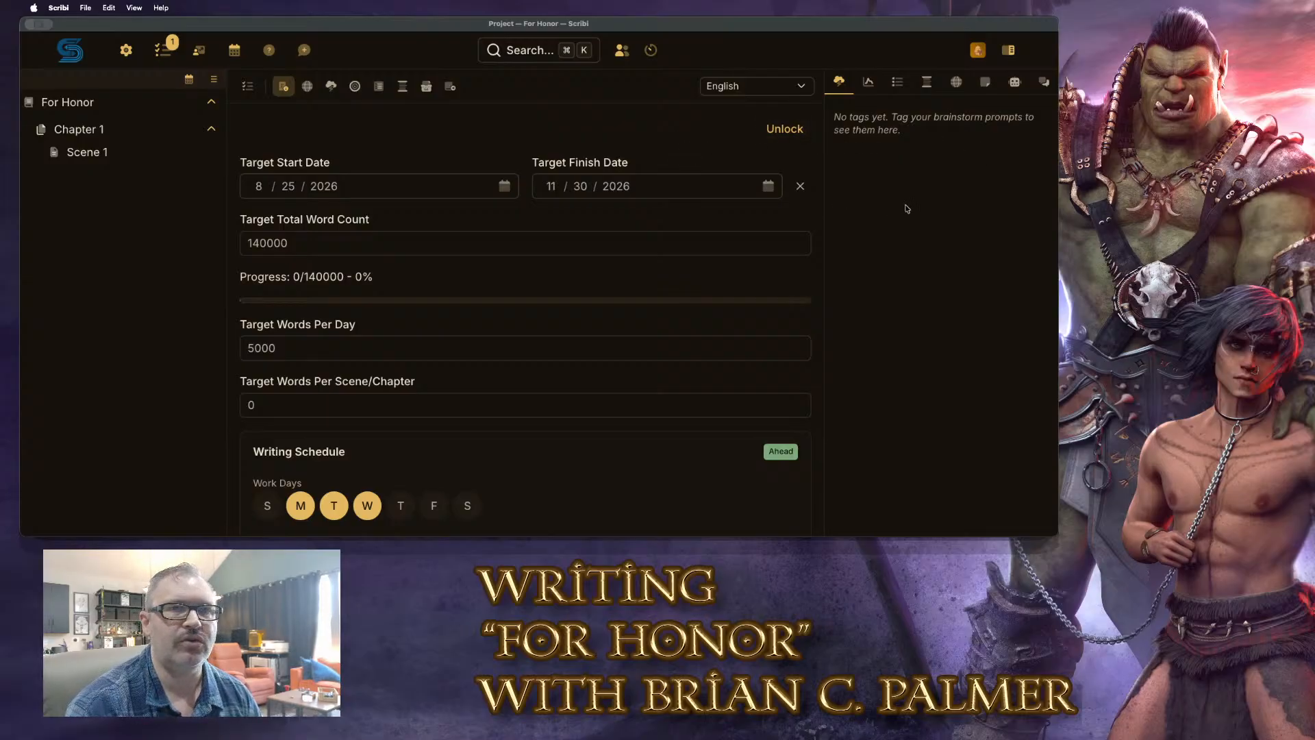
Start a new assistant chat and draft a request to schedule the task list for "For Honor", starting today and published by 11/30/2026
left_click(1014, 82)
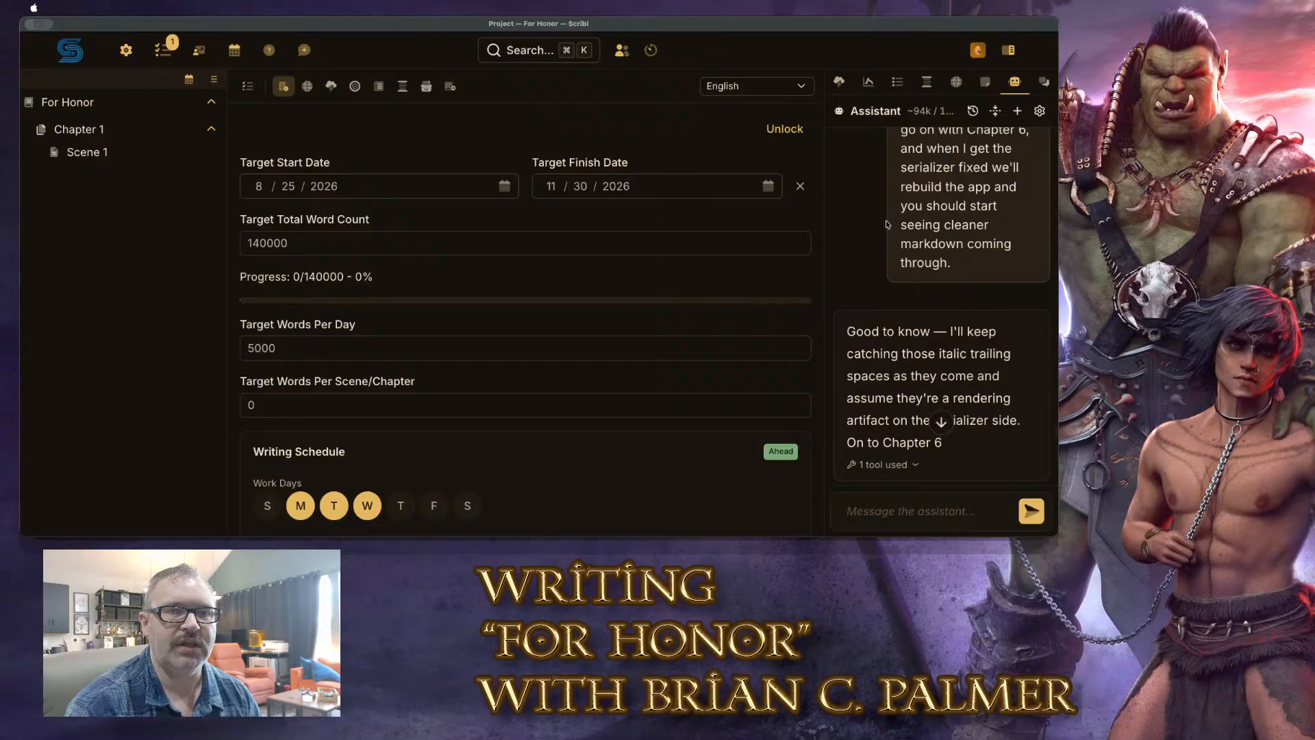
left_click(1018, 114)
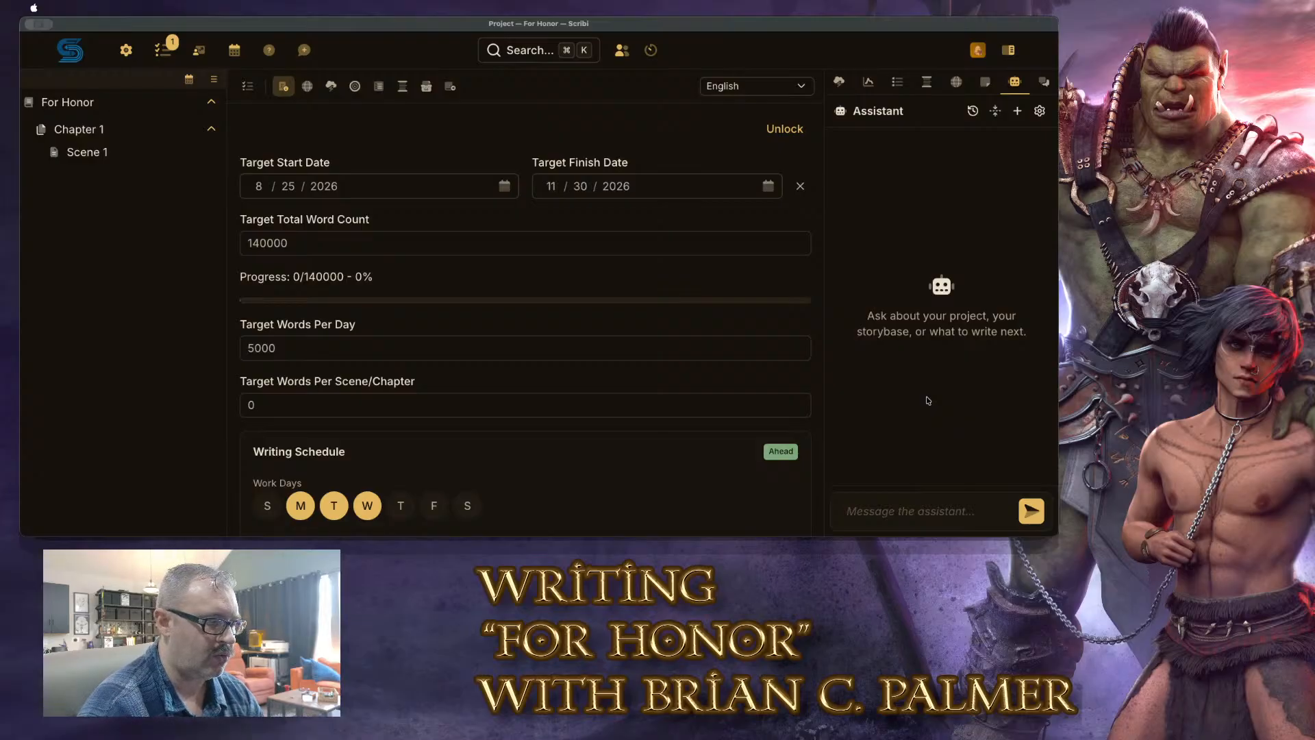
type("Let's ")
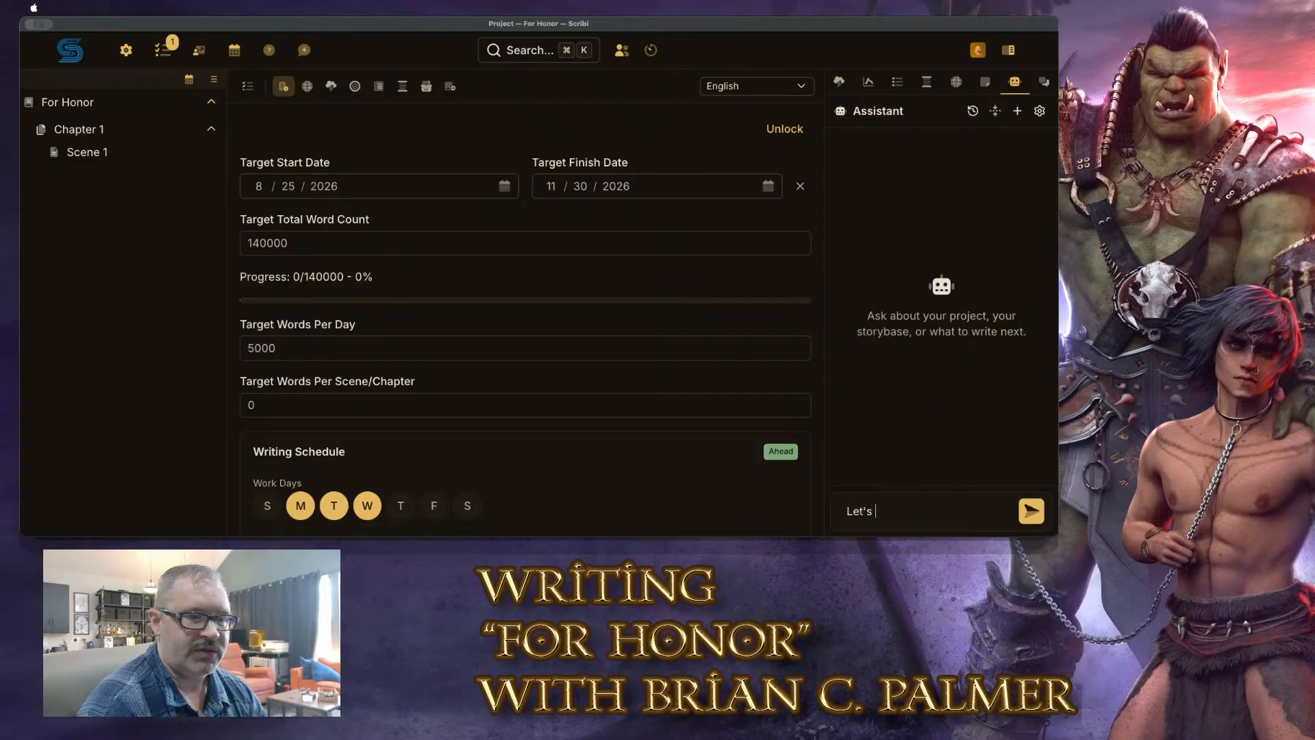
type("schedule the")
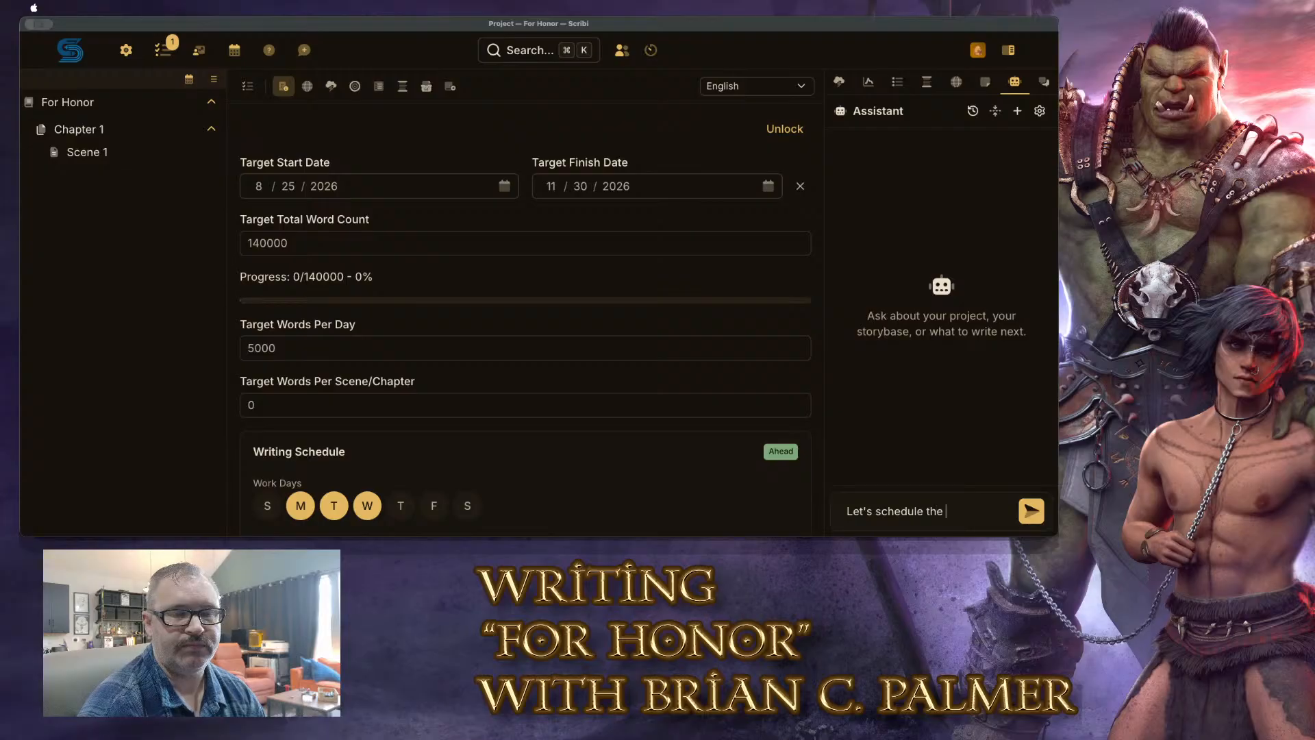
type(" task list ")
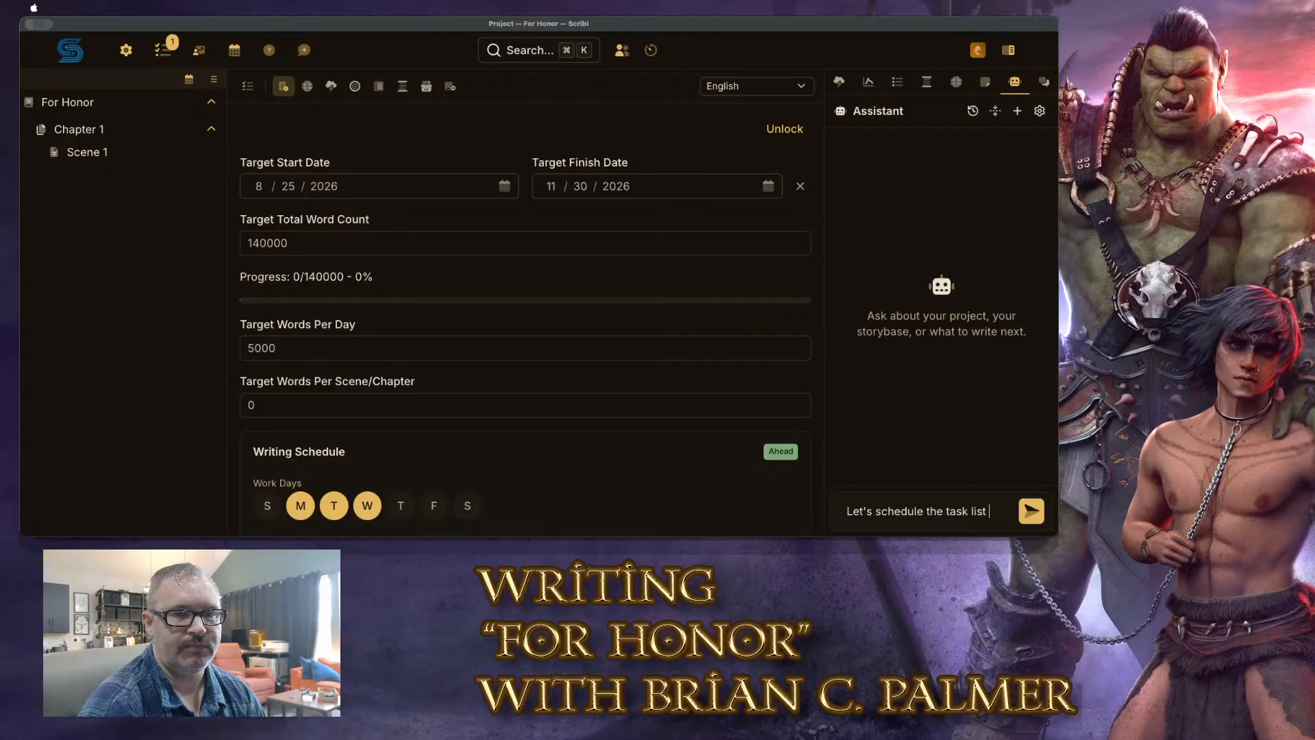
type("for \"For")
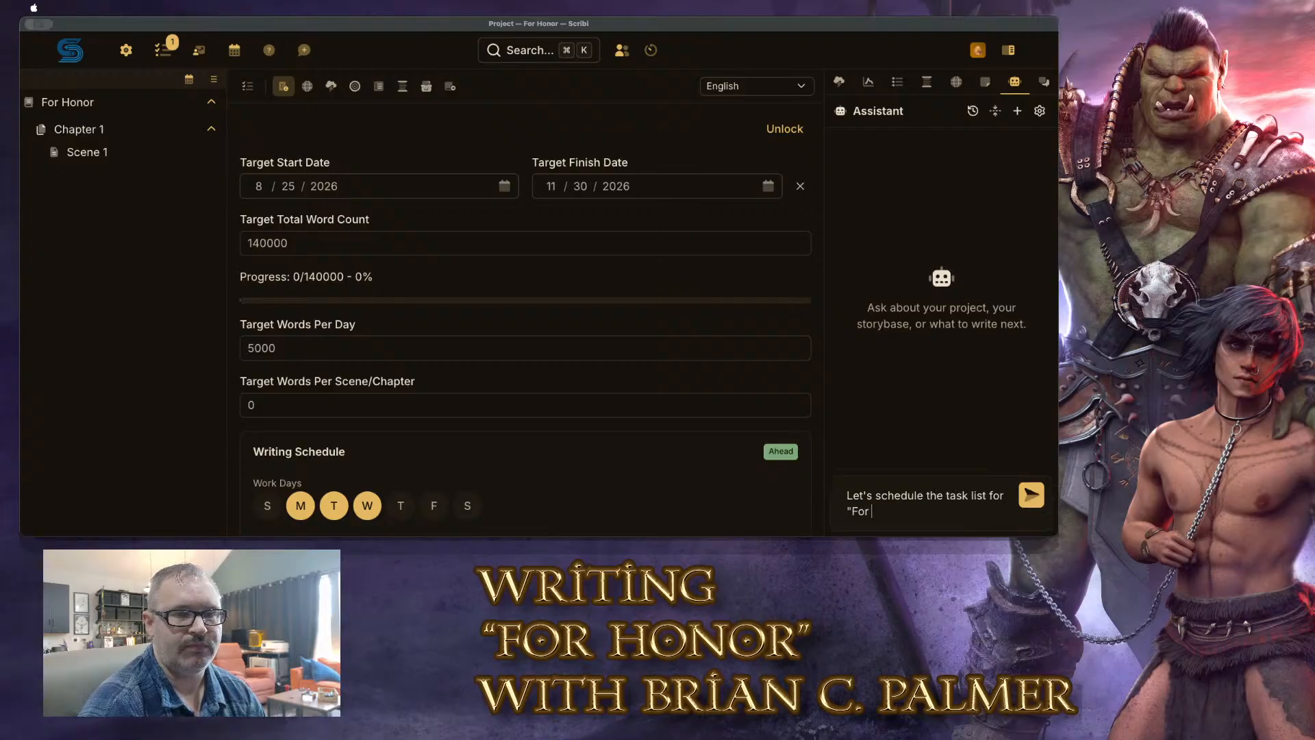
type(" Honor\", which")
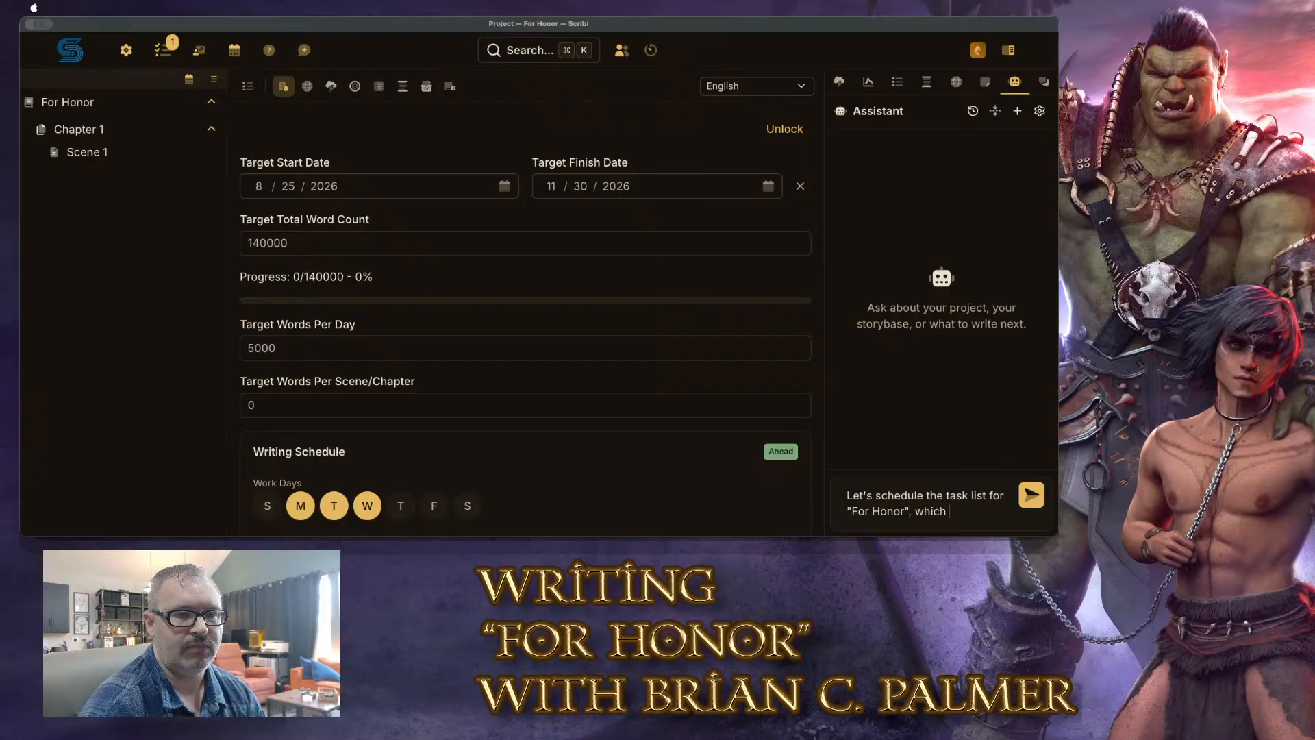
type(" is going to start toda")
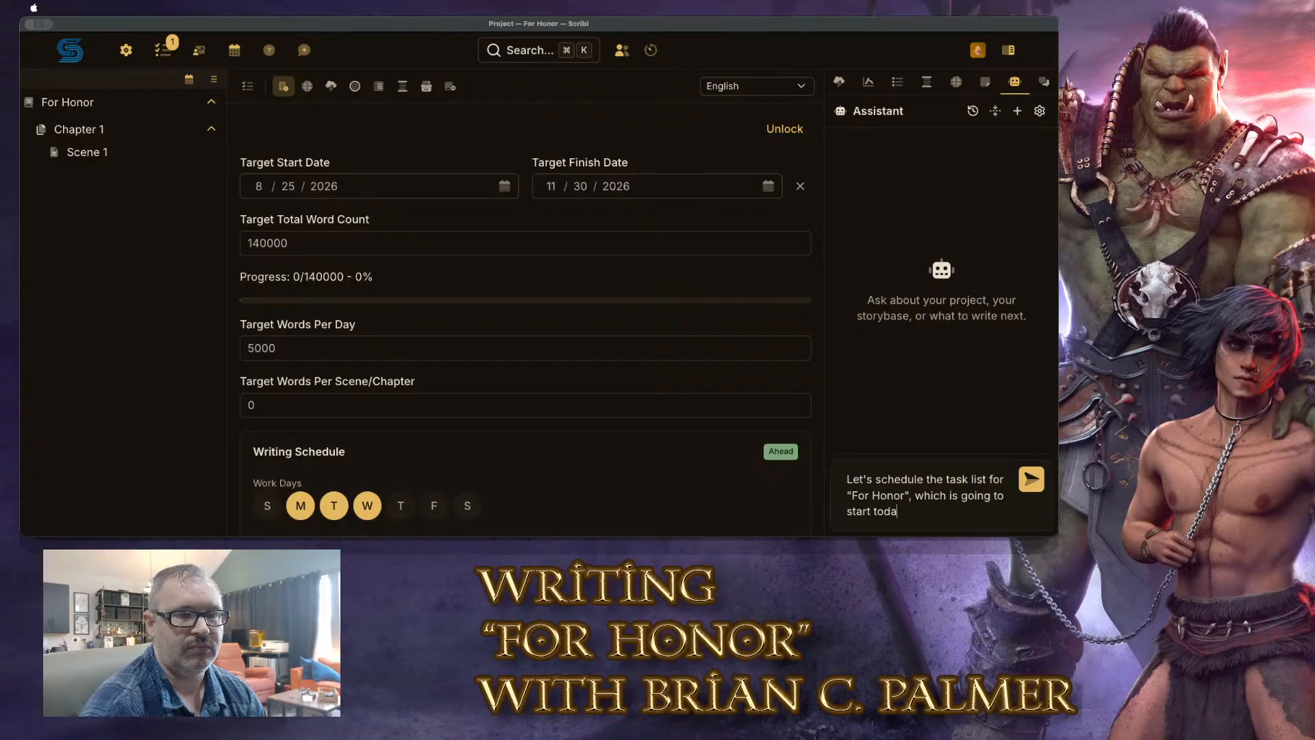
type("y and then I want ")
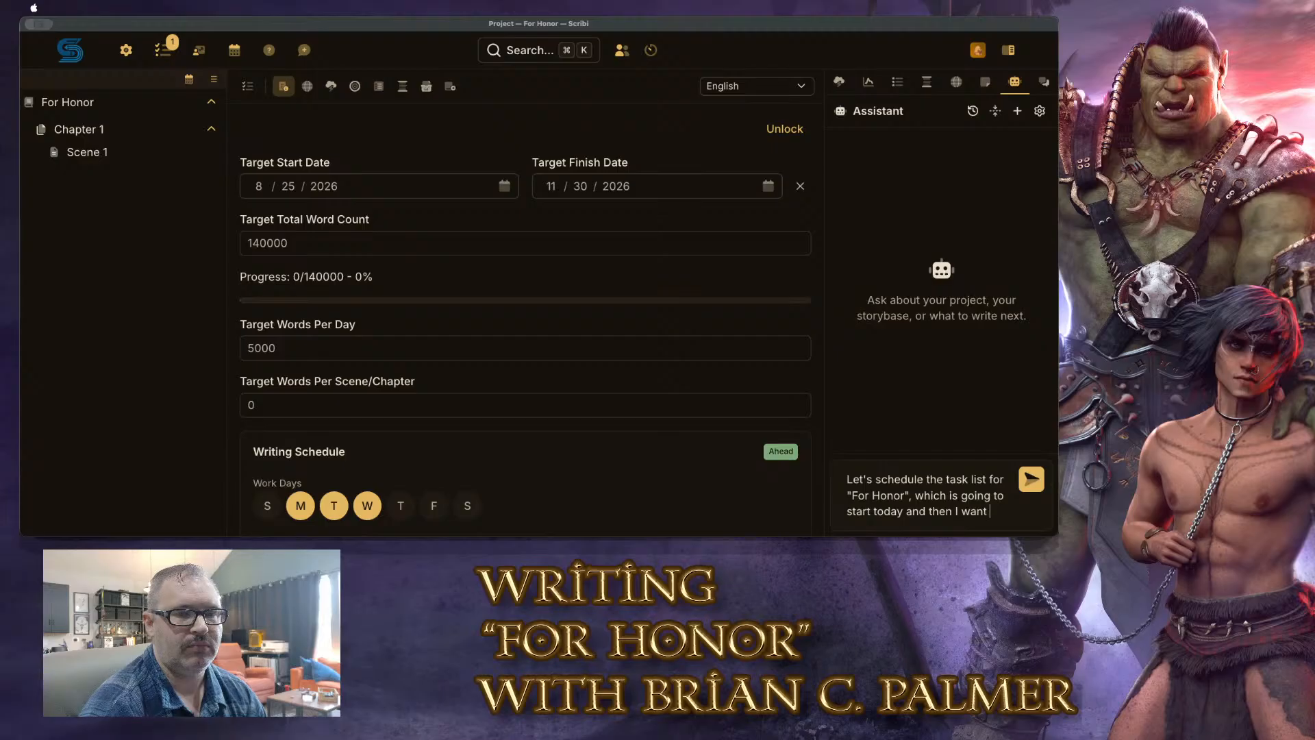
type("to have it published by")
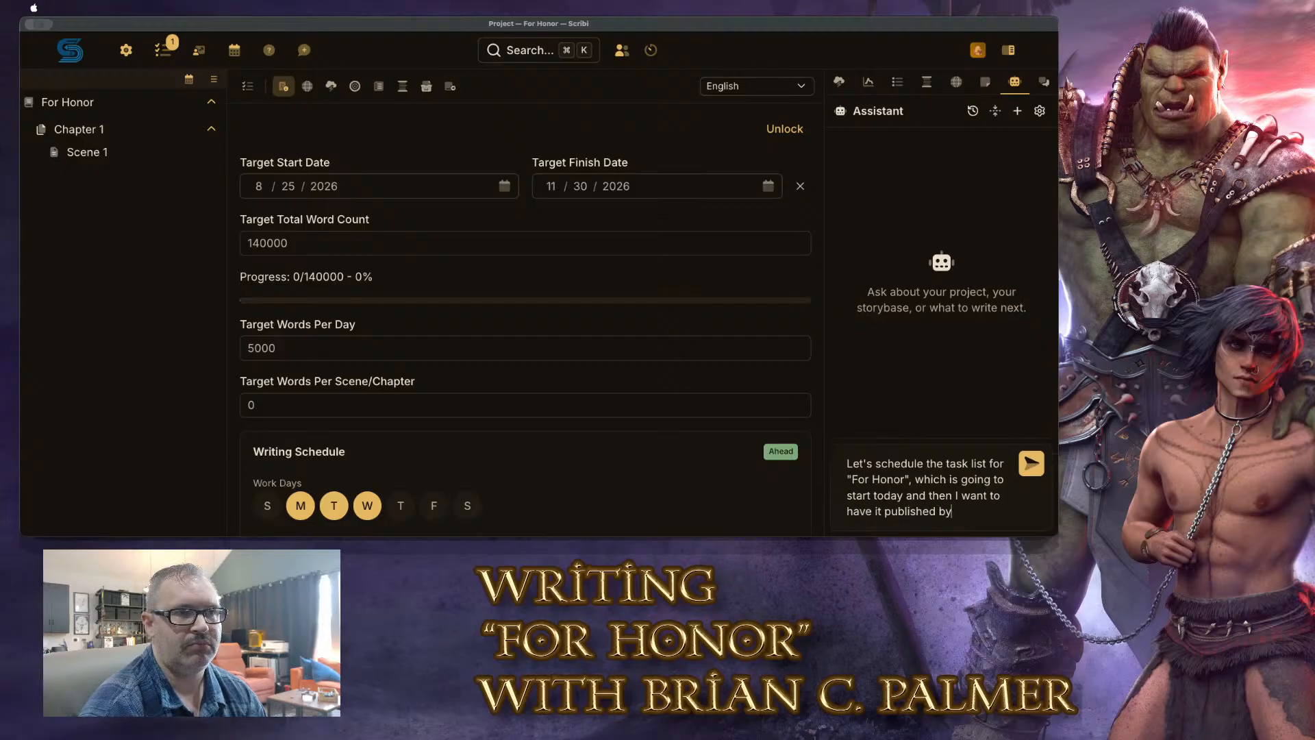
type(" 11/3")
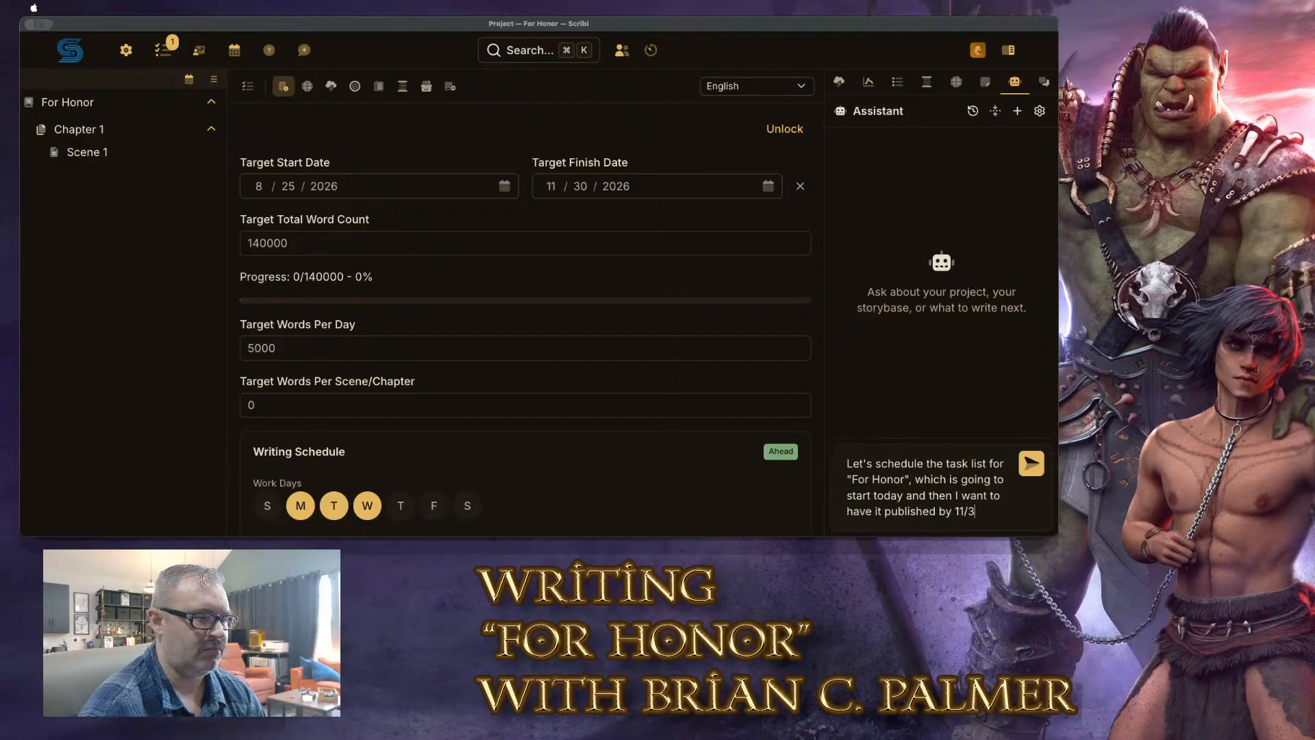
type("0/2026")
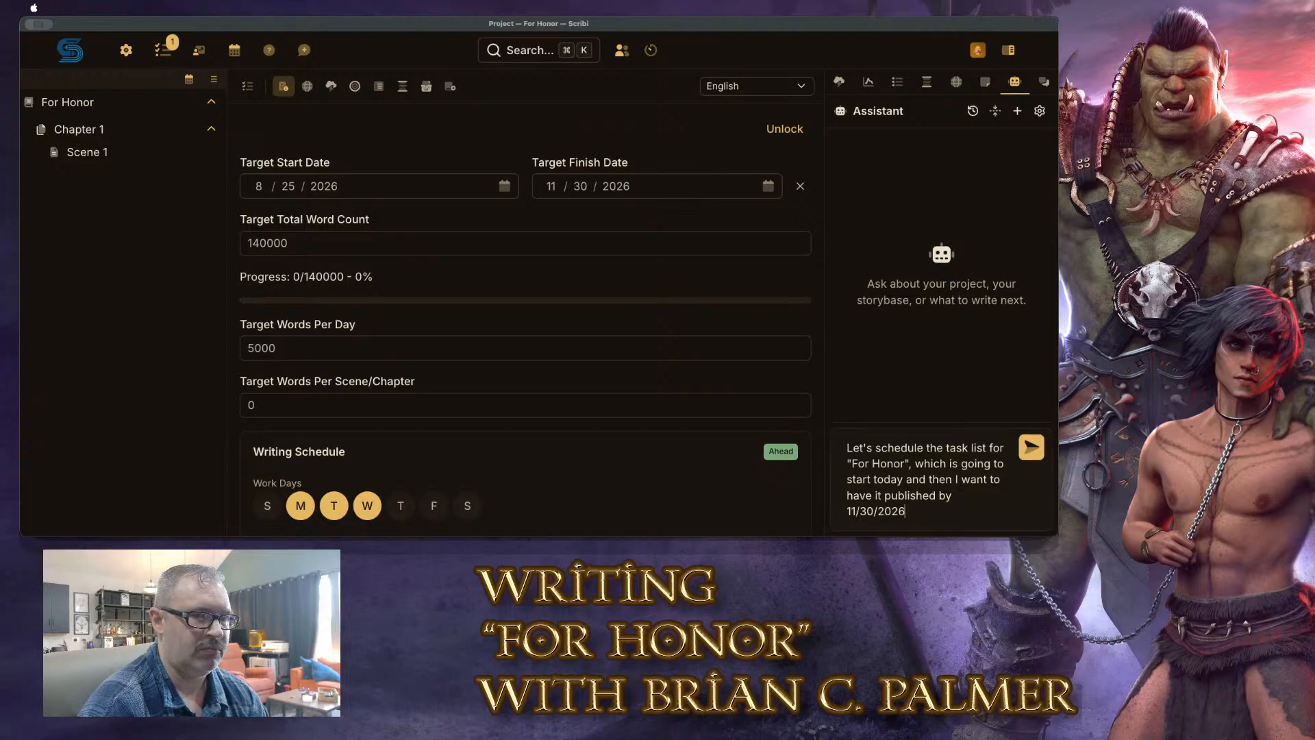
Continue the message with "I'll need to brainstorm, develop the beatsheet, and outline, and then write. I think that my"
type(". I'll need to")
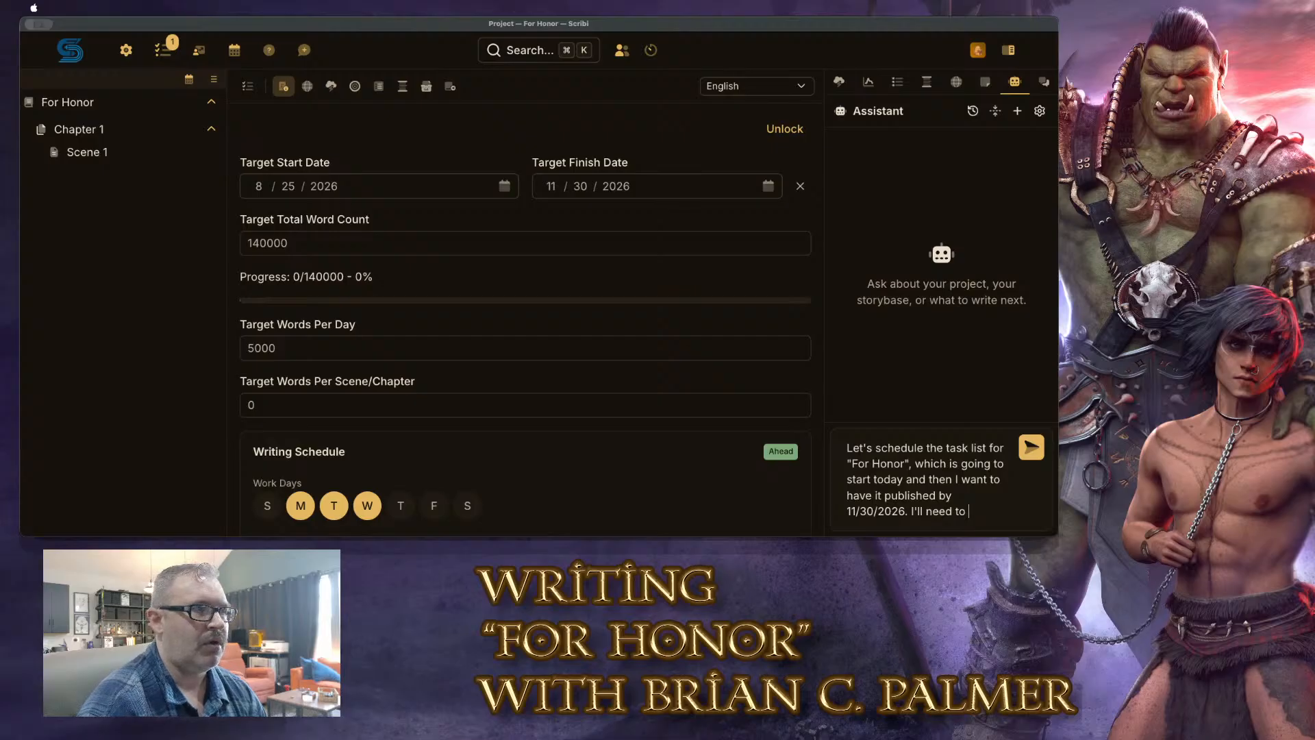
type(" brains")
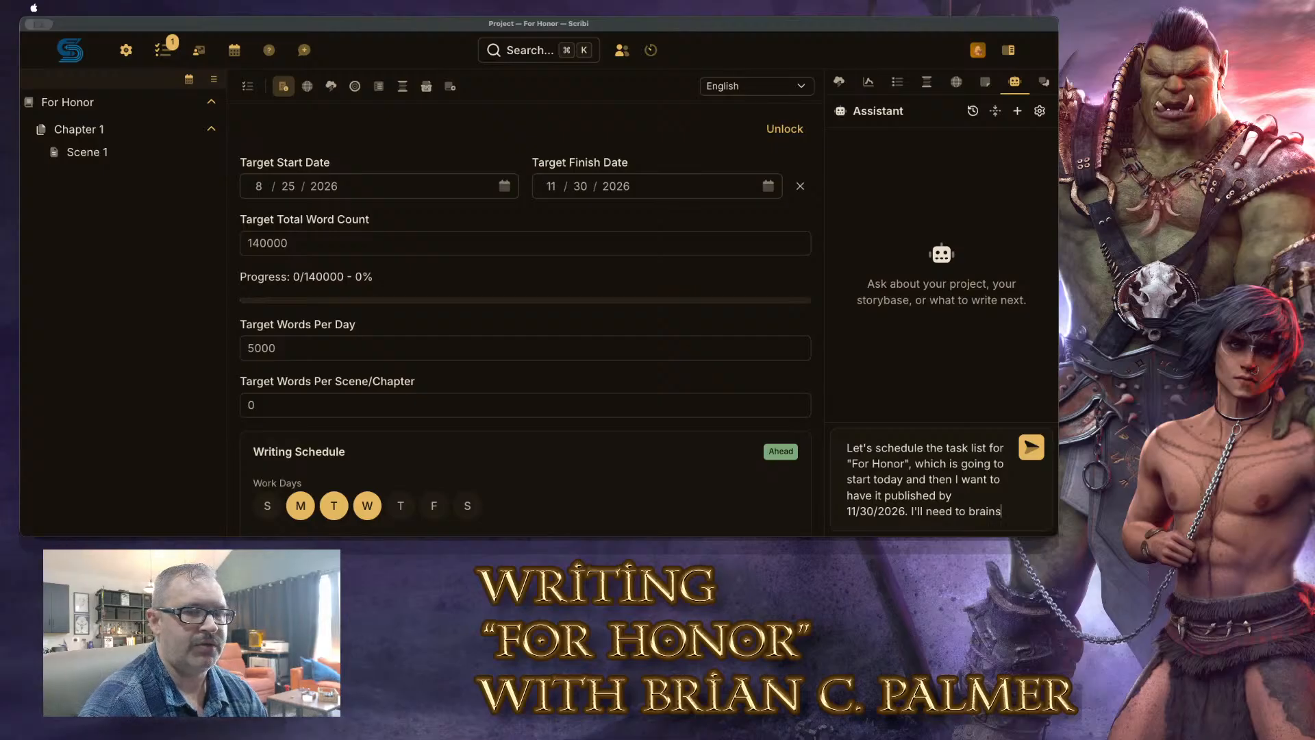
type("torm, de")
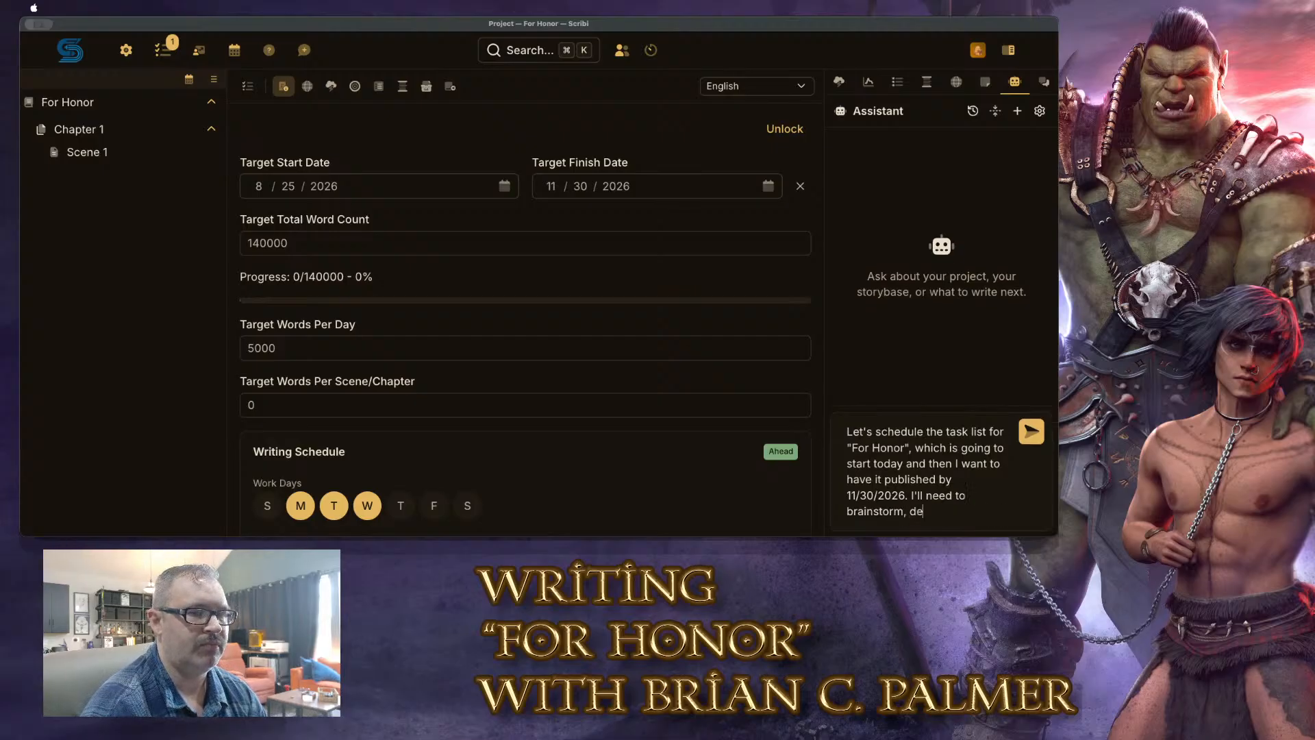
type("velop the beatsheet, a")
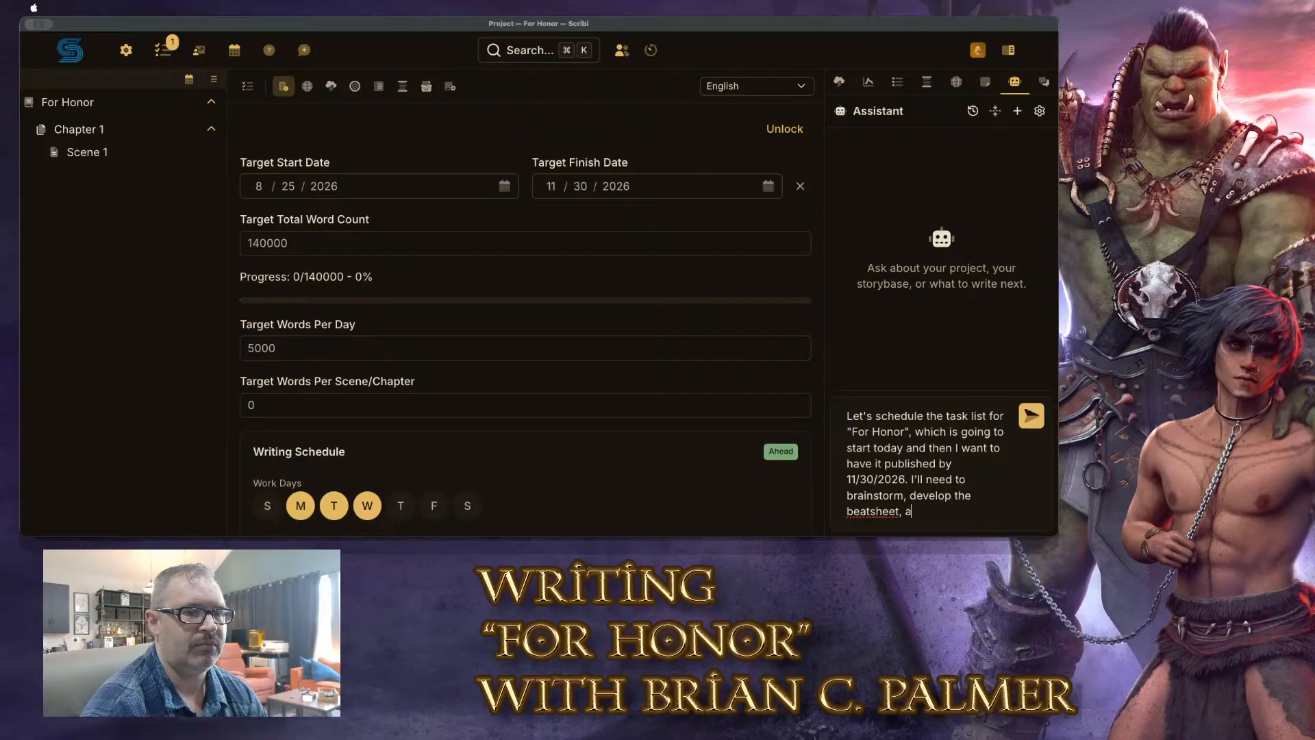
type("nd outline, and then w")
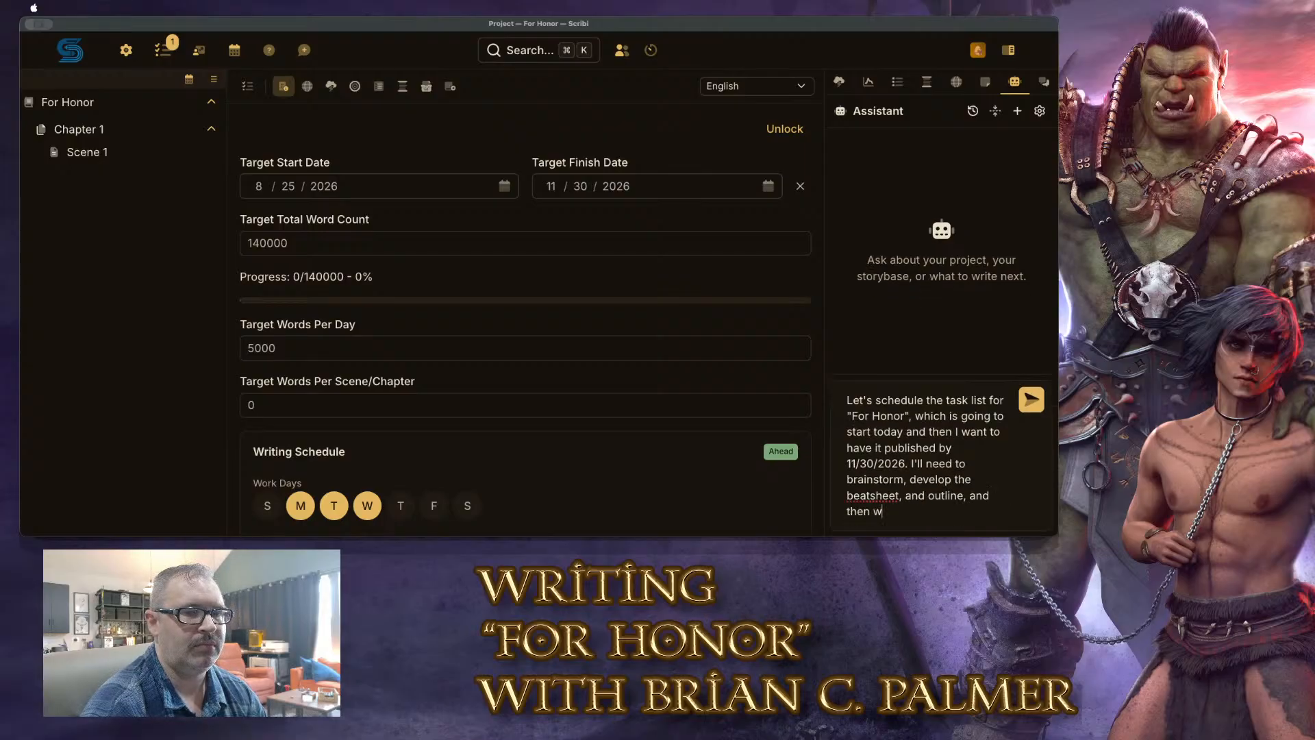
type("rite. I think that my")
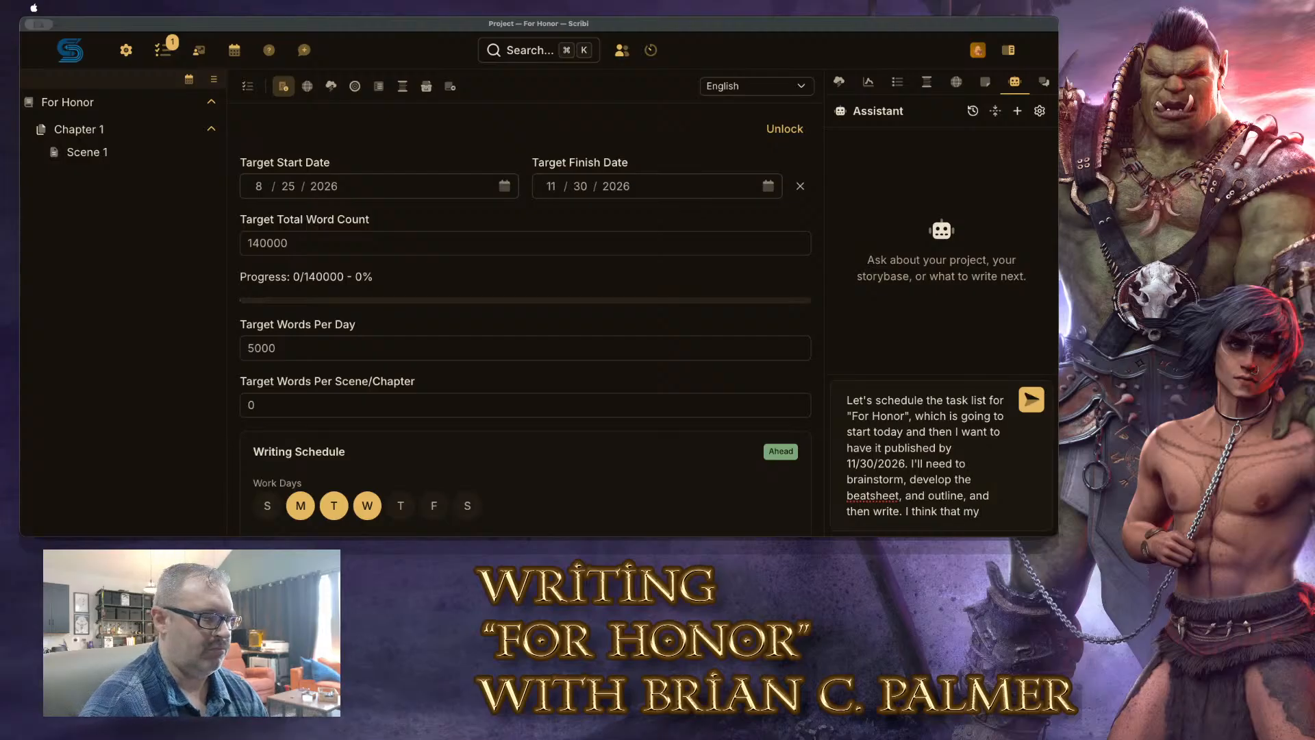
Continue the assistant message with "brainstorming should take about a week-ish, so I'm"
type(" brainstoming")
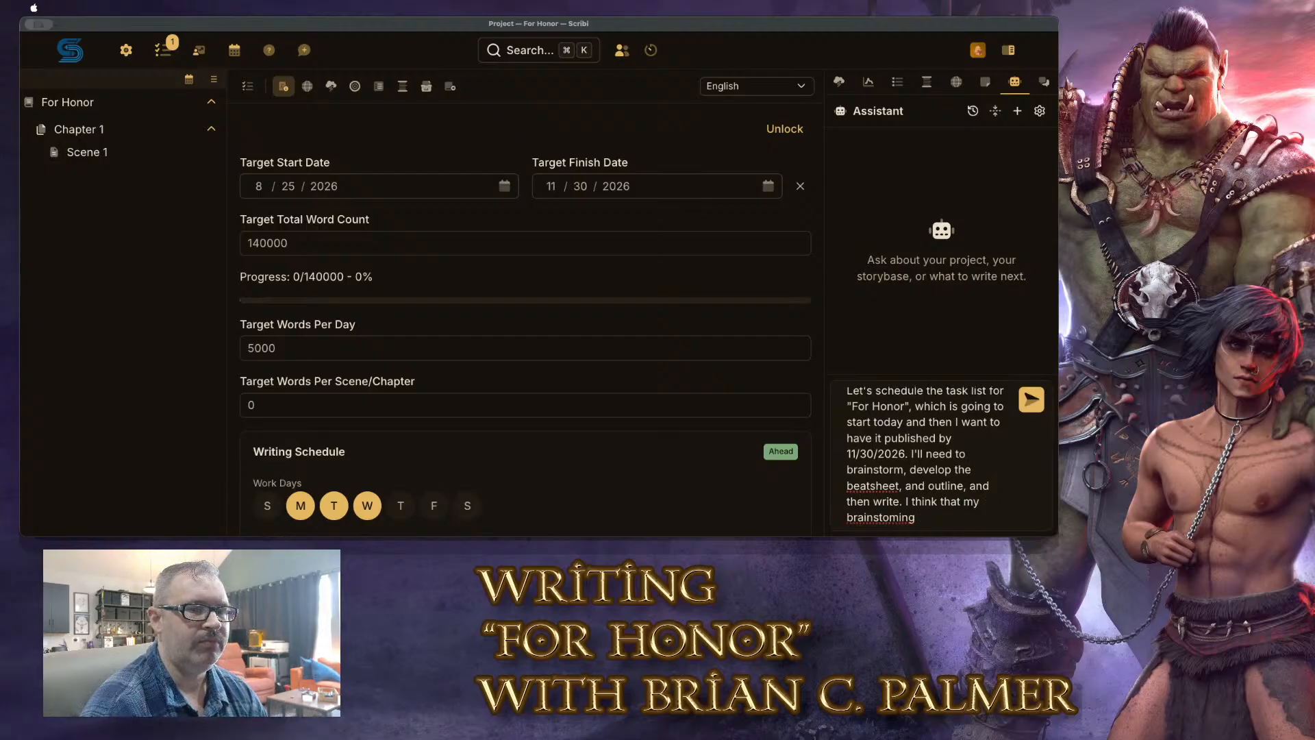
key("BackSpace")
key("BackSpace")
key("BackSpace")
key("BackSpace")
type("rming s")
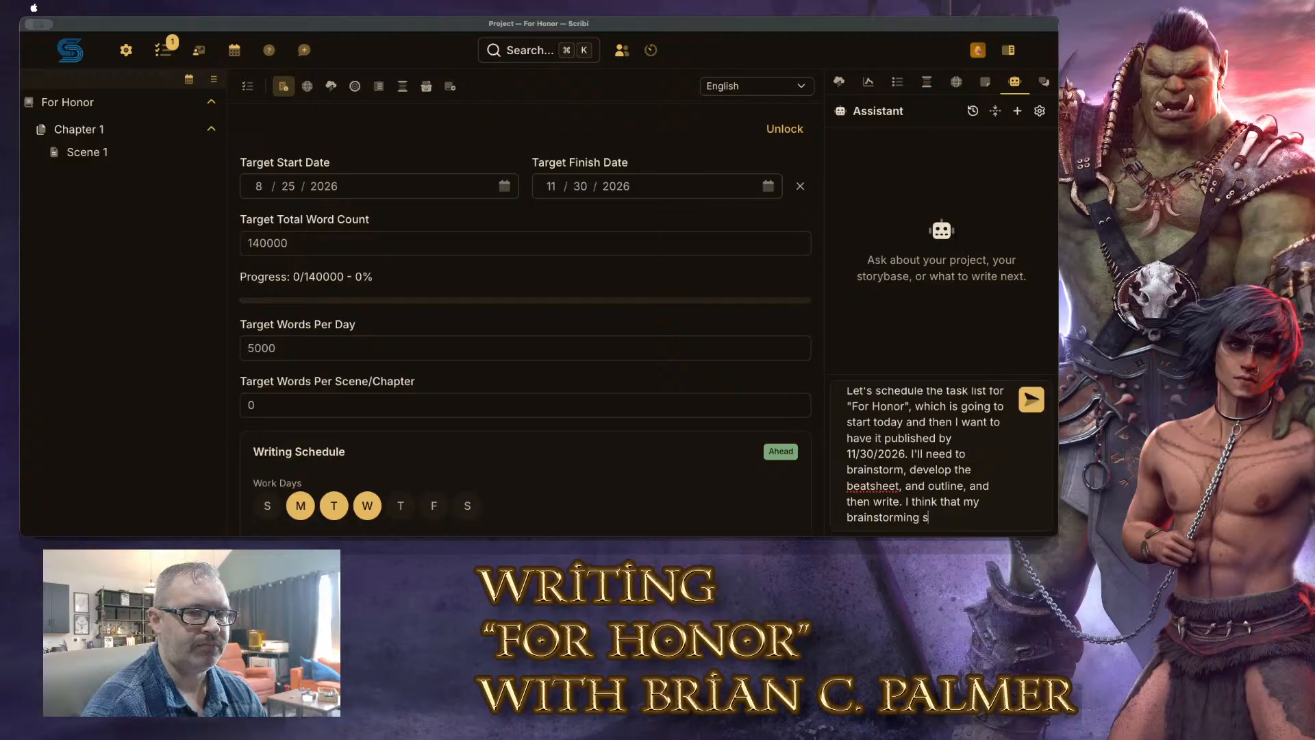
type("hould take about a ")
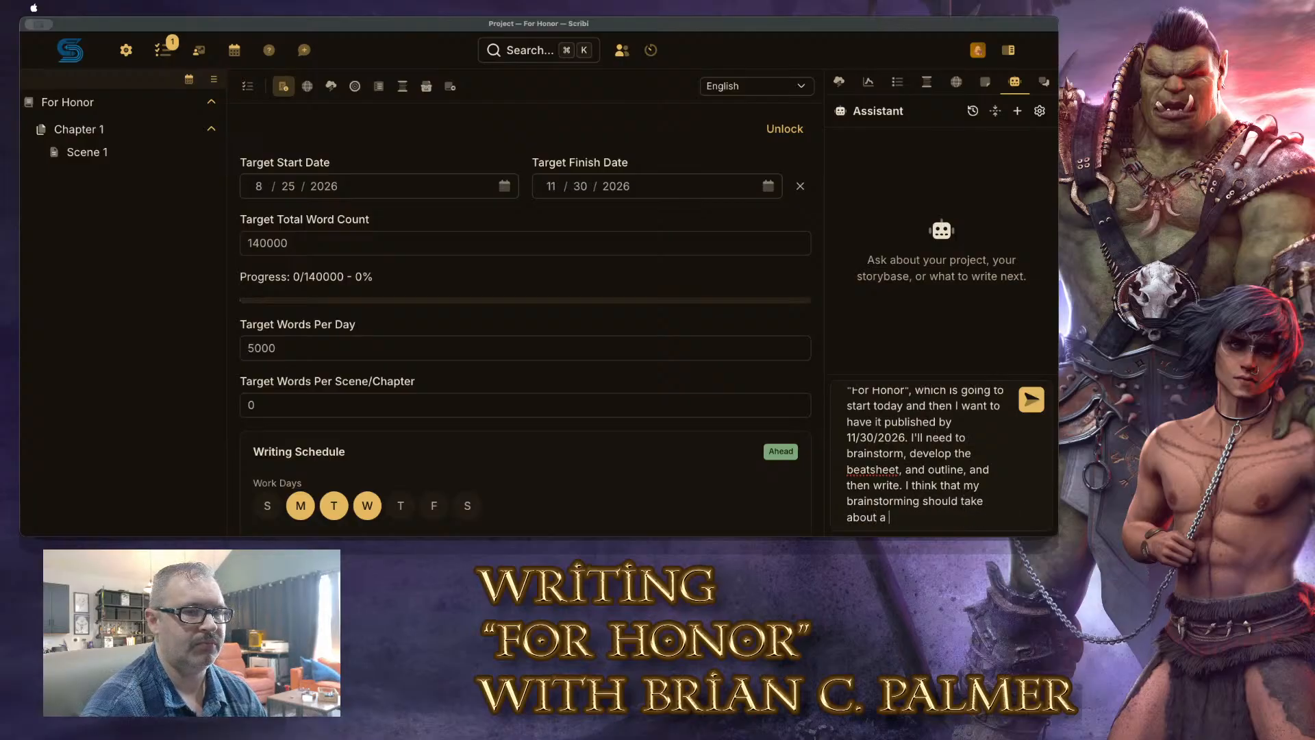
type("weekish")
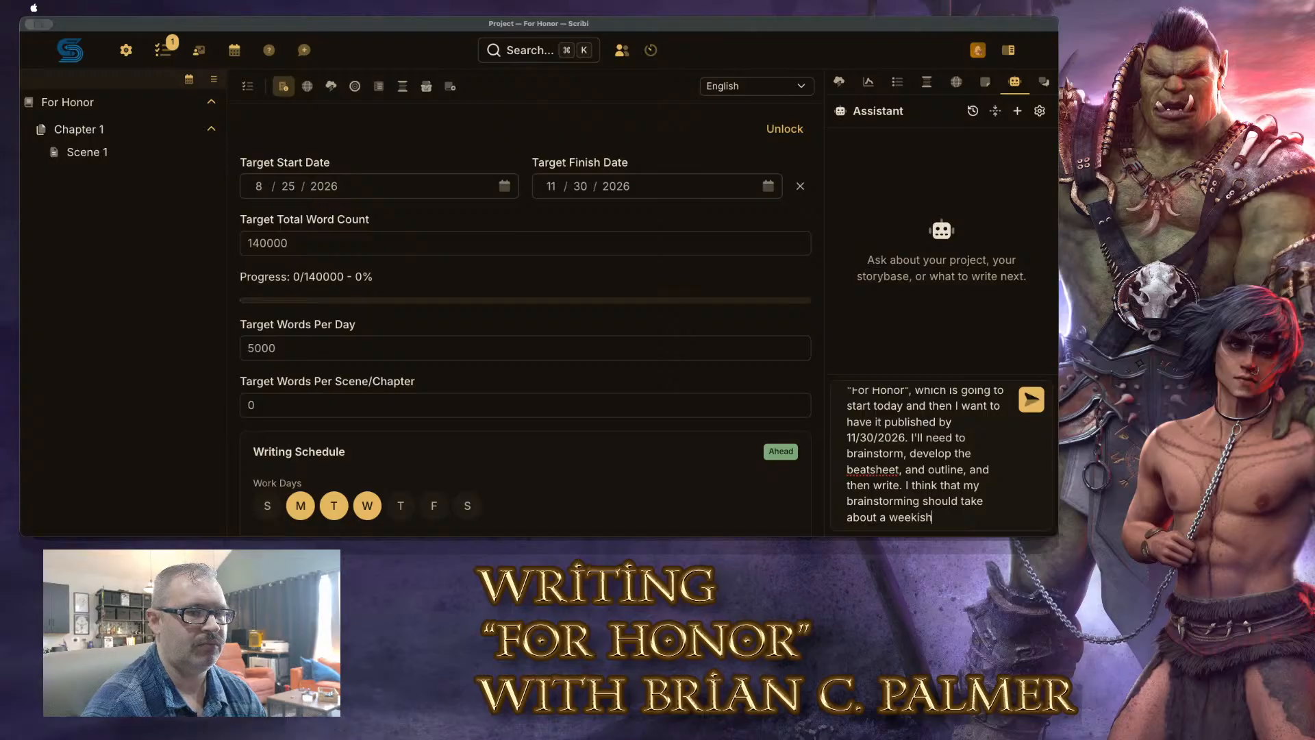
key("BackSpace")
key("BackSpace")
key("BackSpace")
type("-ish, so I'm thinkin we star")
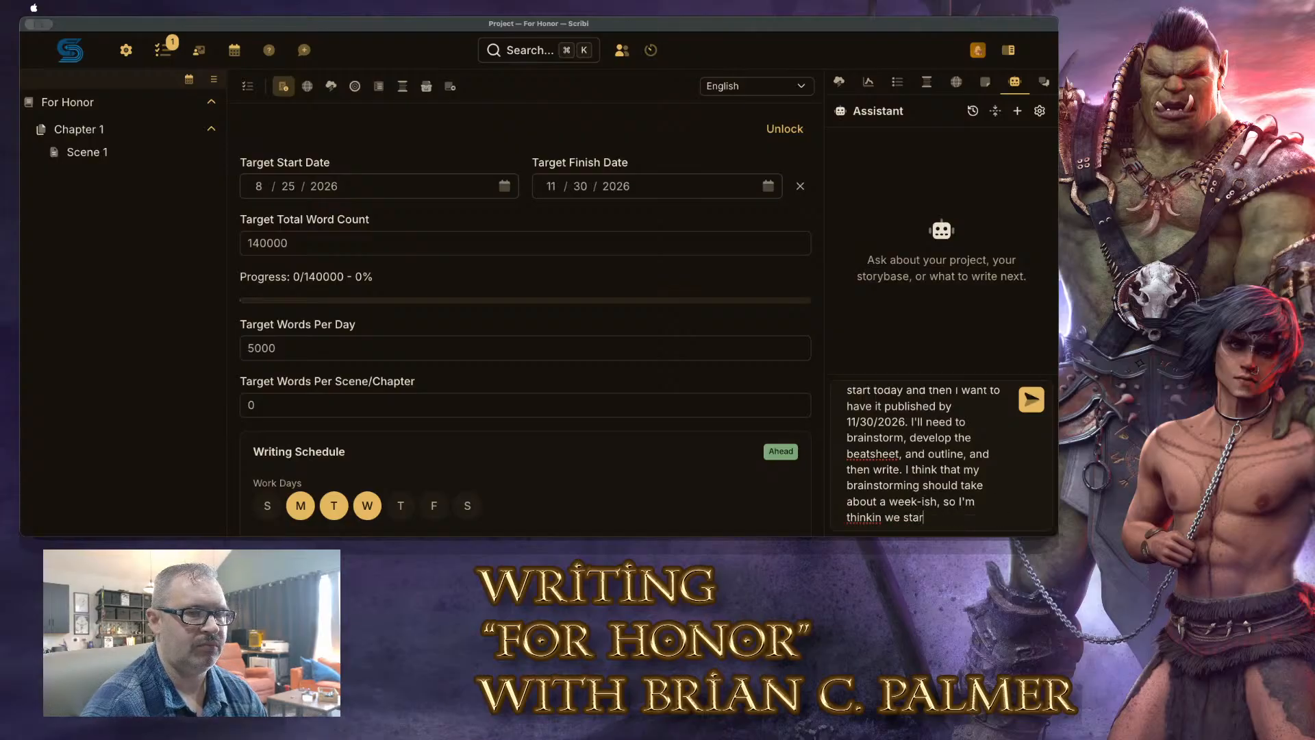
Complete the brainstorming estimate in the message with "thinking five days including today."
key("BackSpace")
key("BackSpace")
type("g")
key("BackSpace")
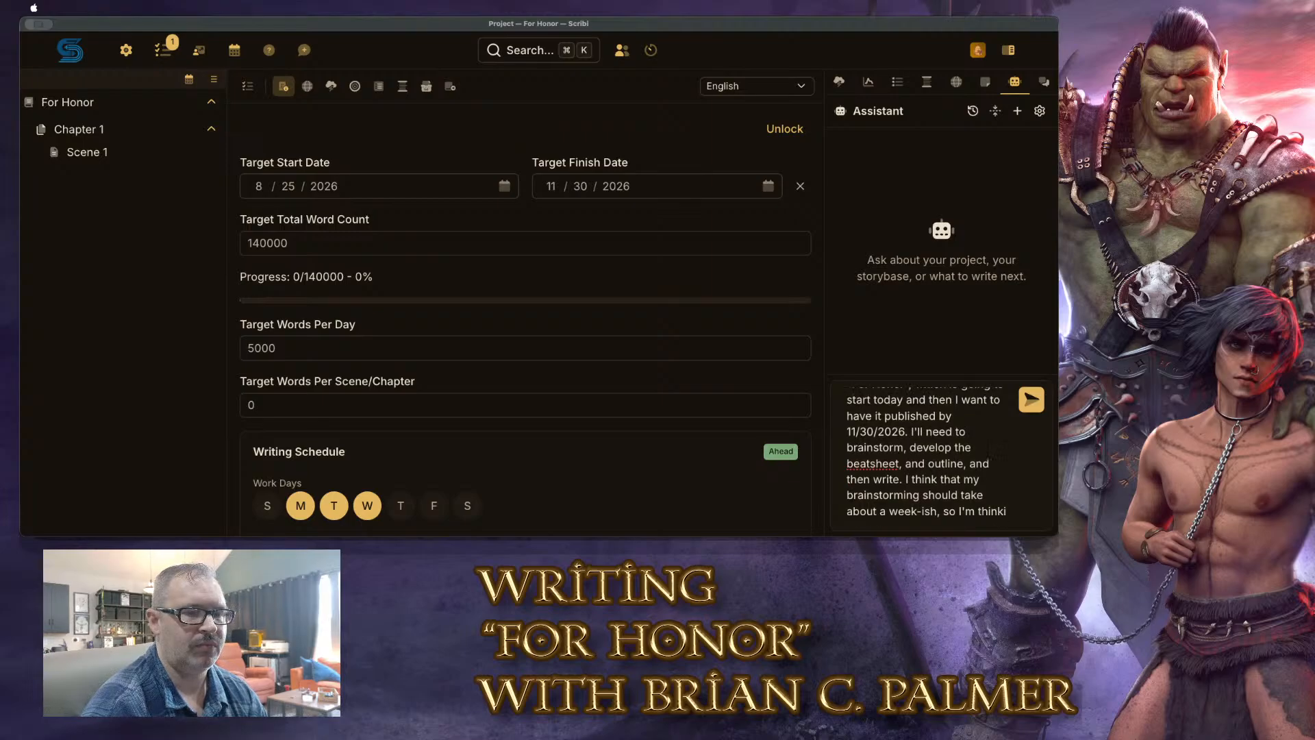
type("gn")
key("BackSpace")
type("ng")
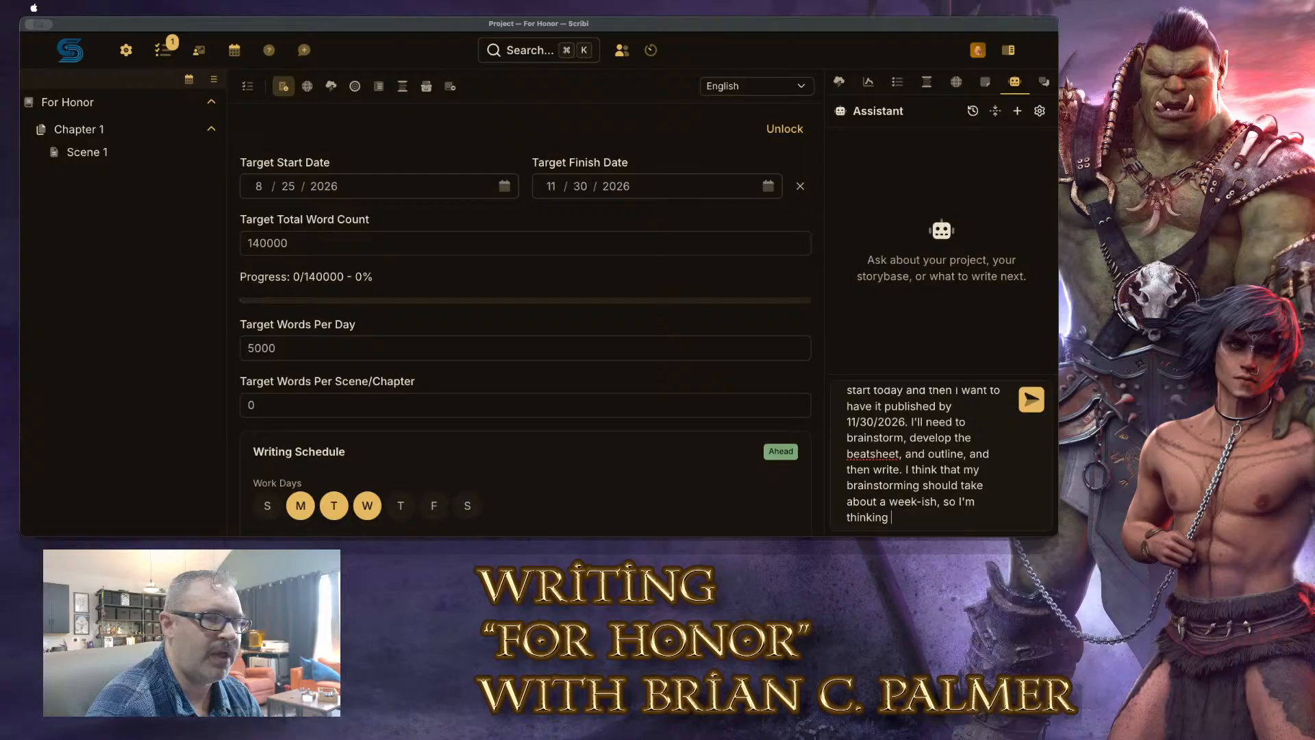
type("fiv")
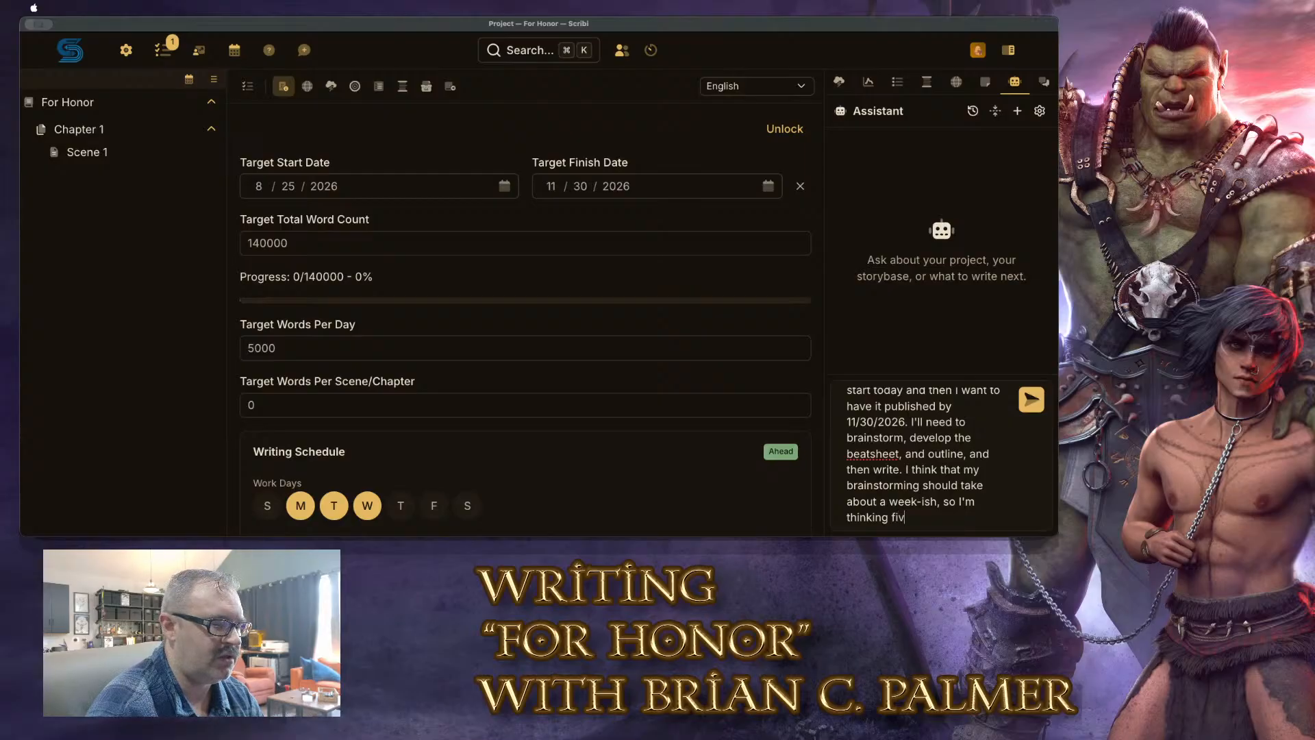
type("e days including today.")
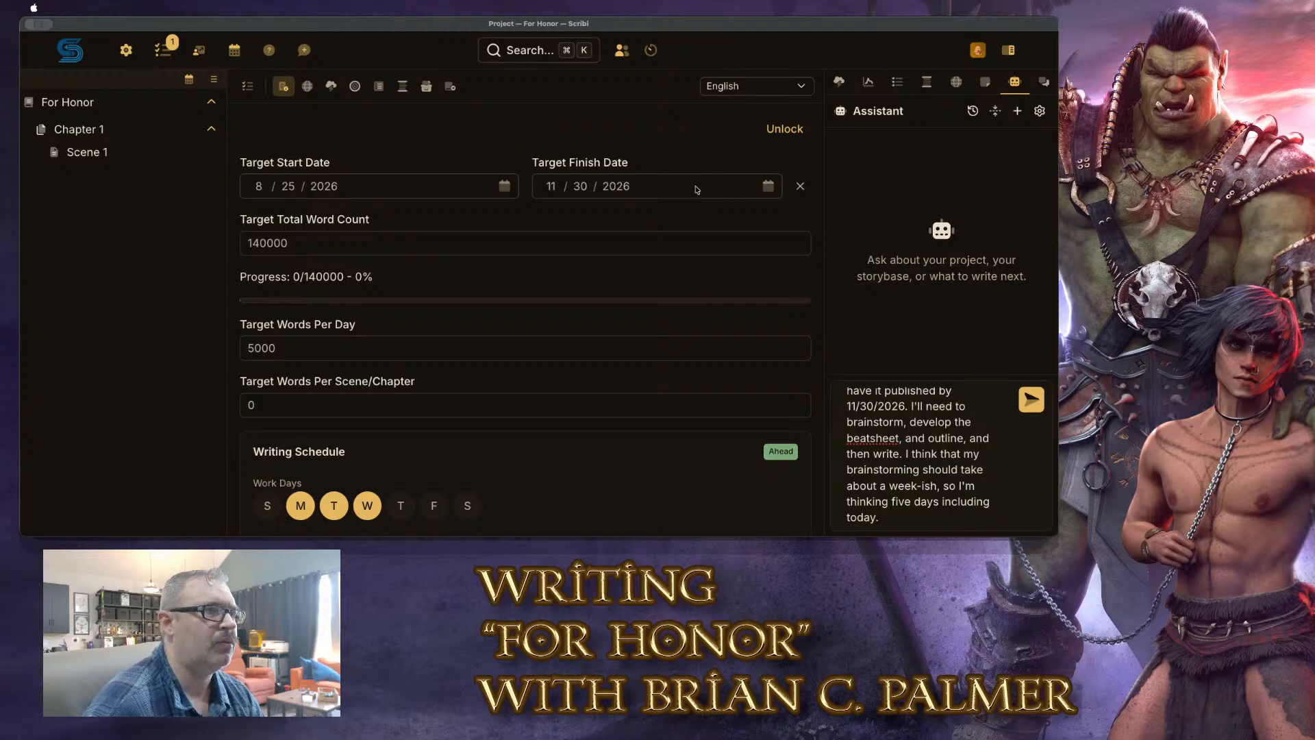
Import The Palmer Method template into the For Honor beatsheet, with a new assistant chat started beside it
left_click(354, 86)
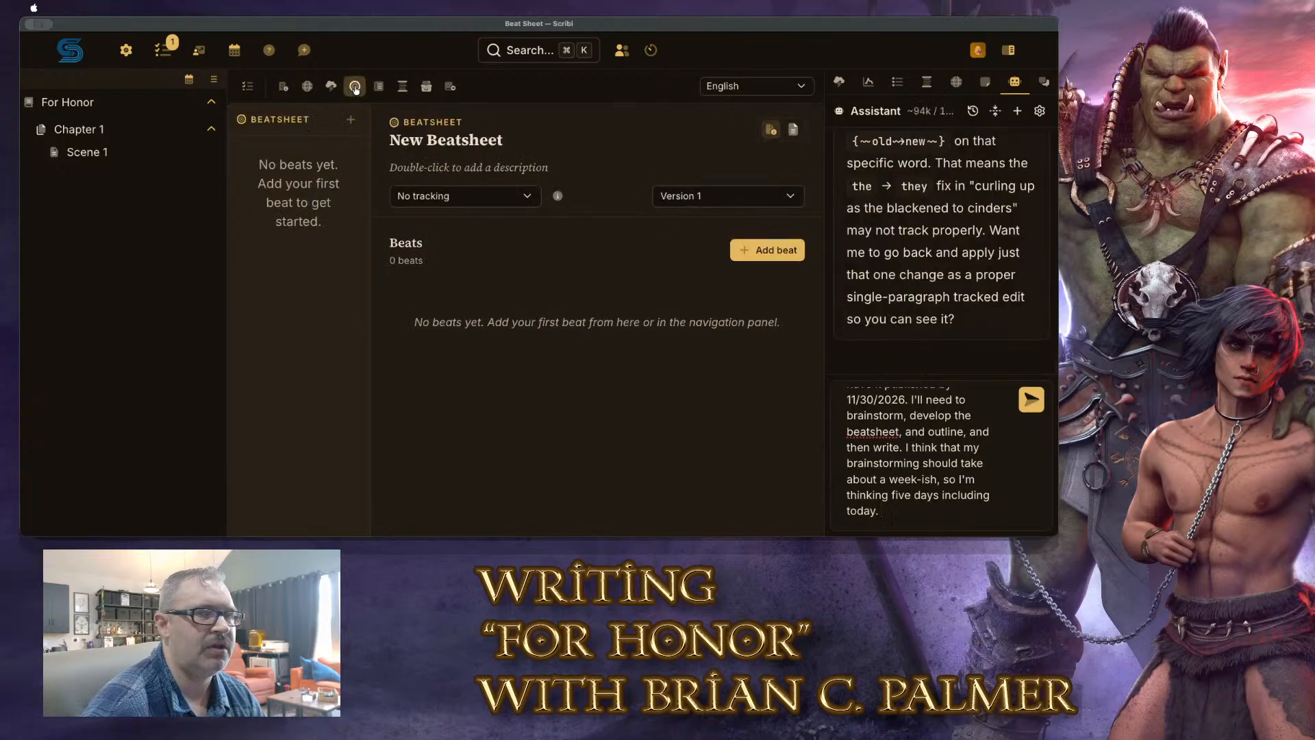
left_click(1017, 112)
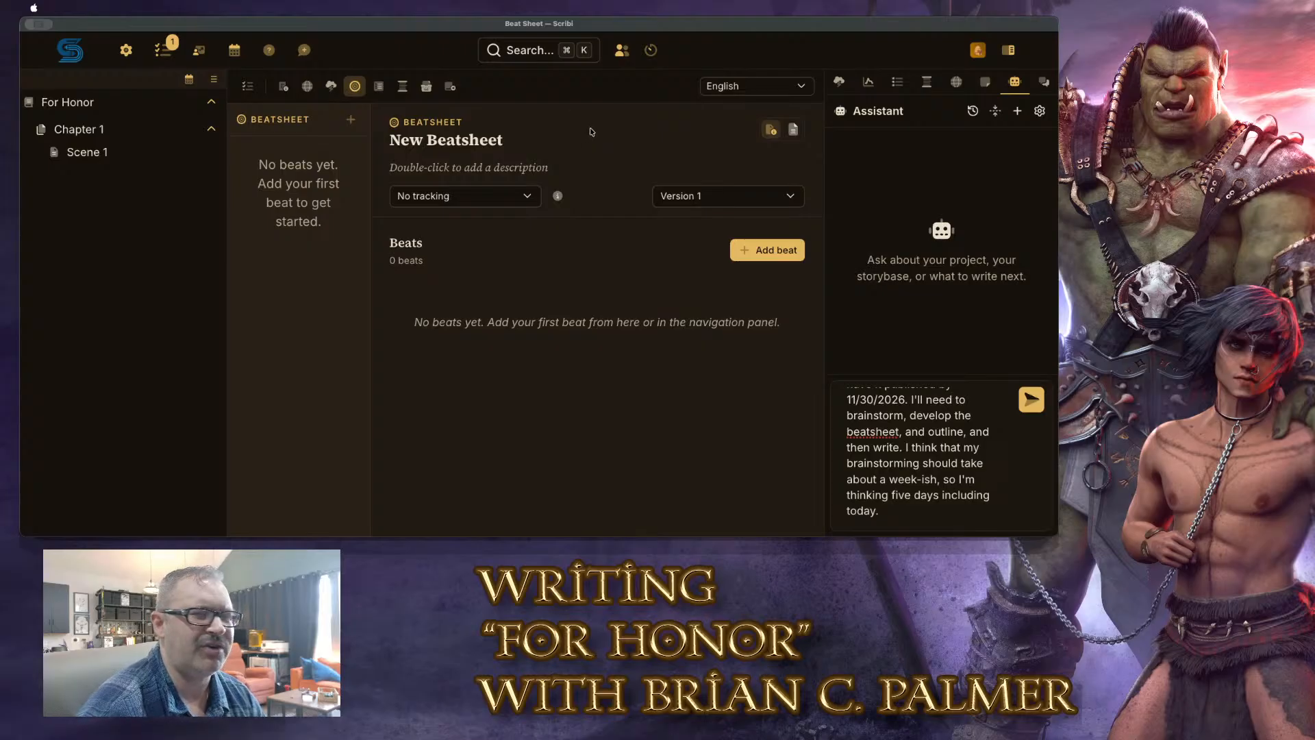
left_click(349, 122)
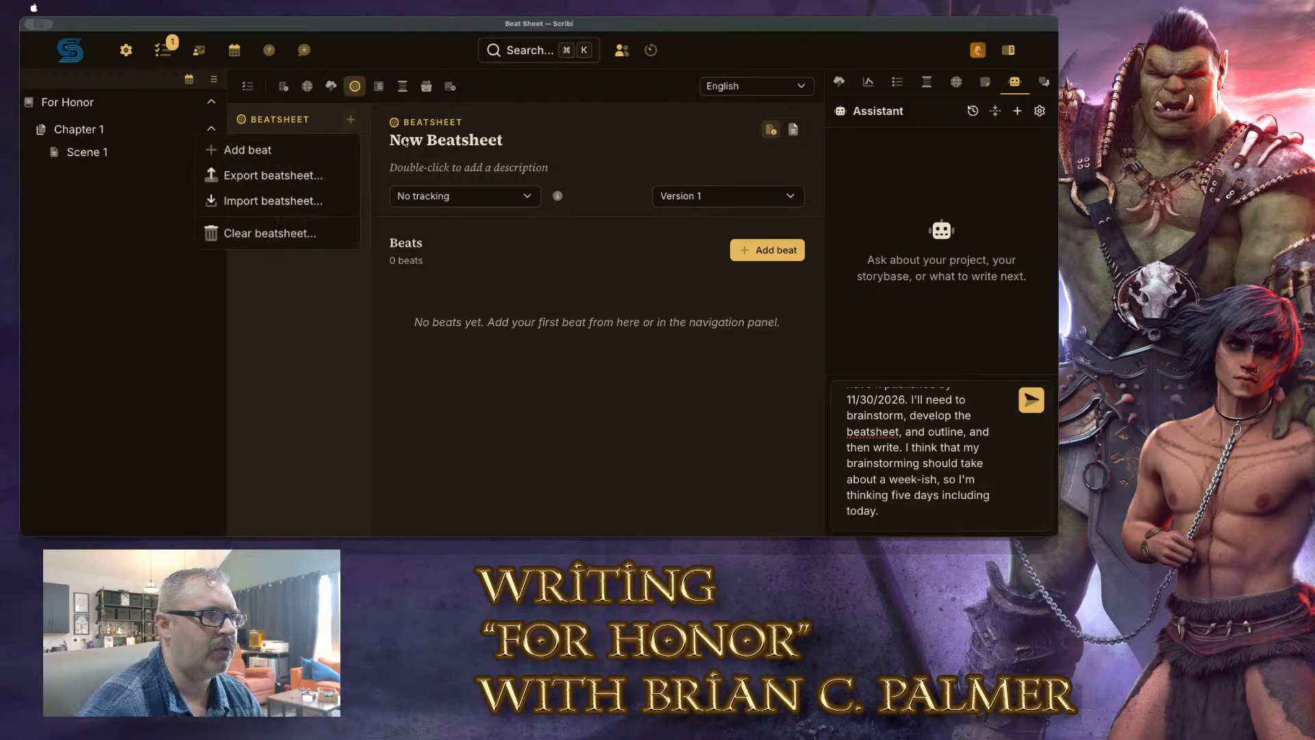
left_click(292, 203)
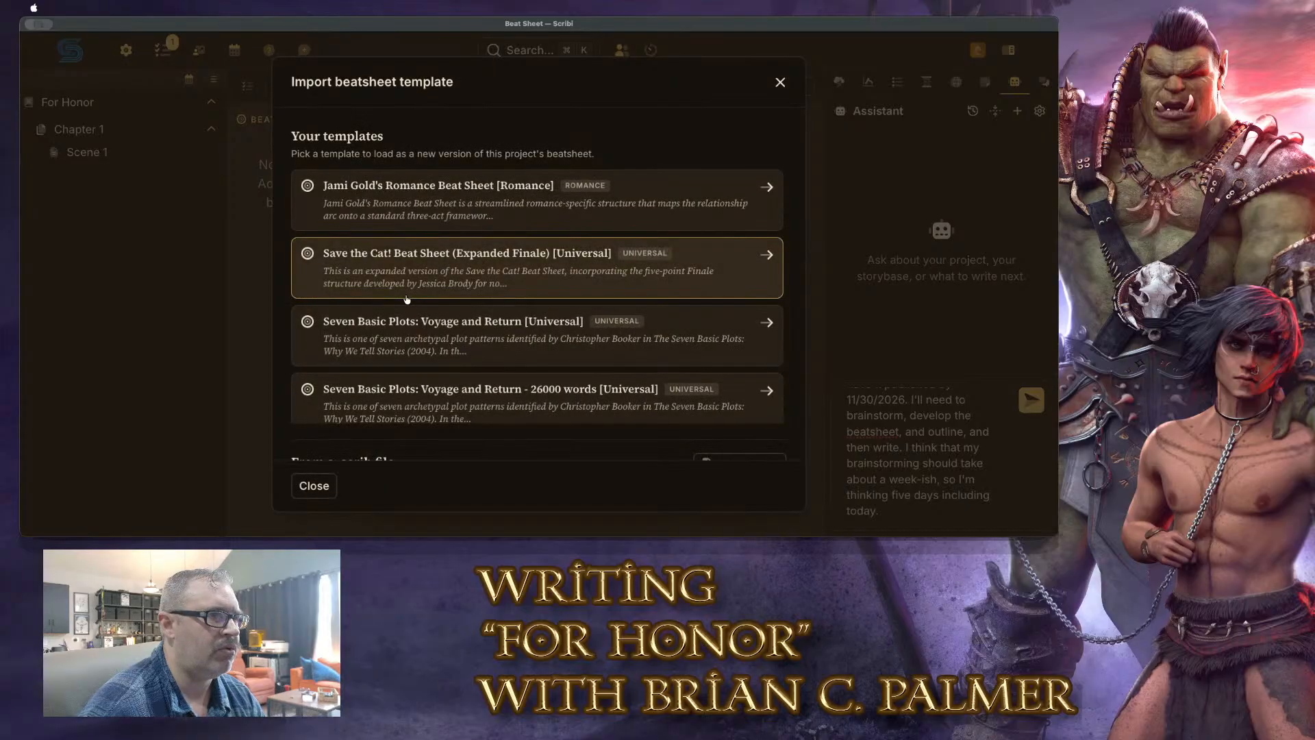
scroll(438, 322, "down", 5)
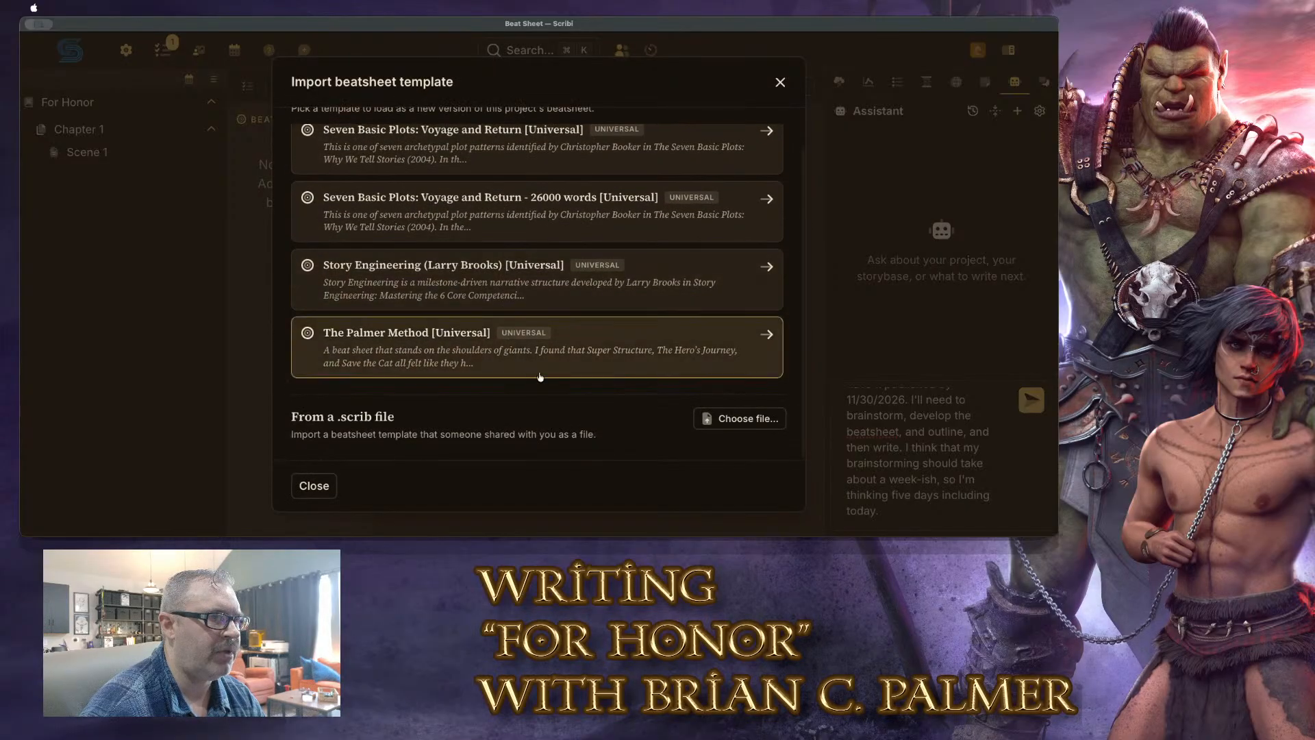
left_click(669, 352)
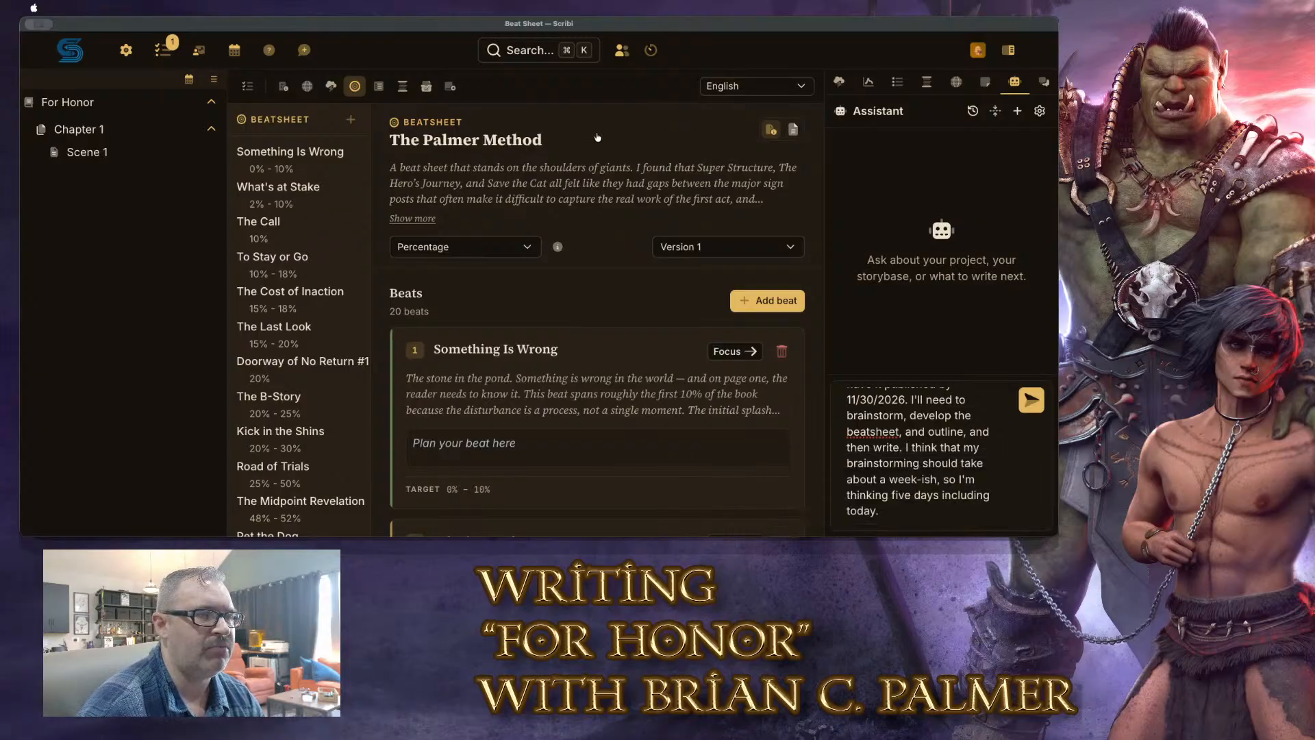
scroll(600, 274, "down", 1)
scroll(600, 274, "up", 1)
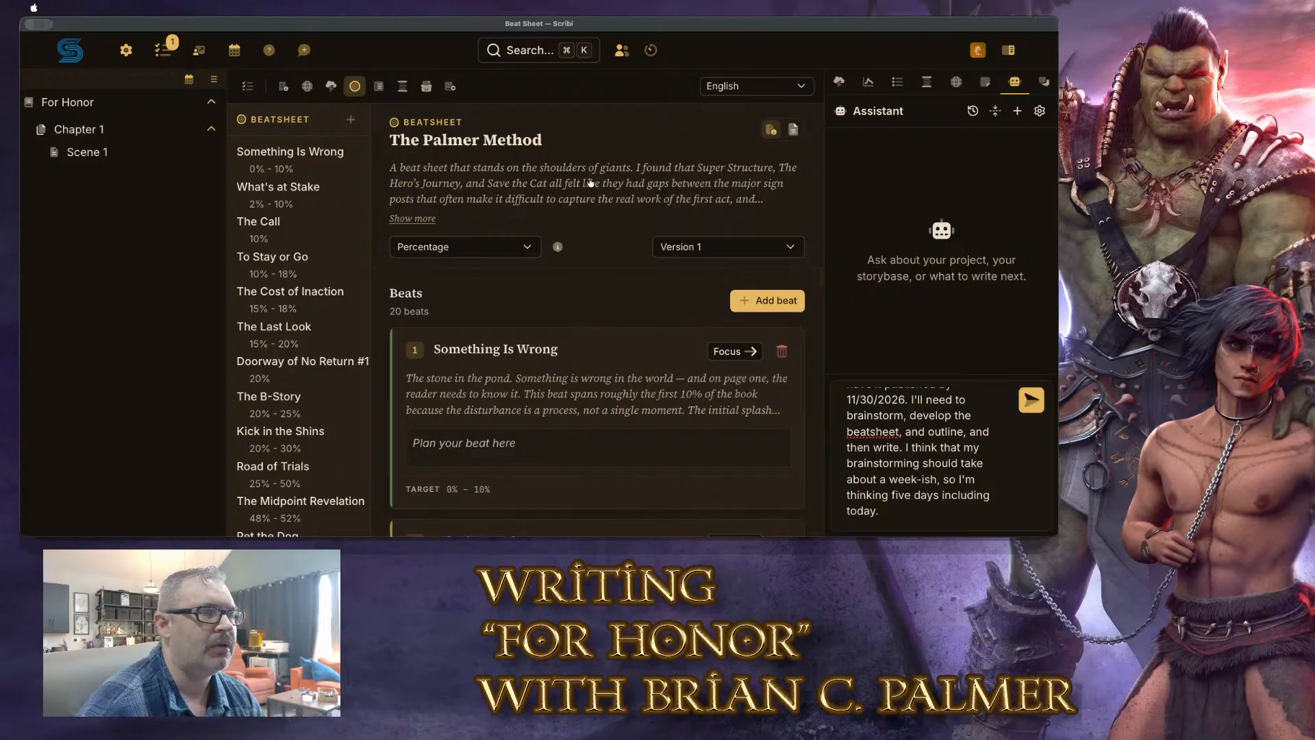
scroll(310, 277, "down", 2)
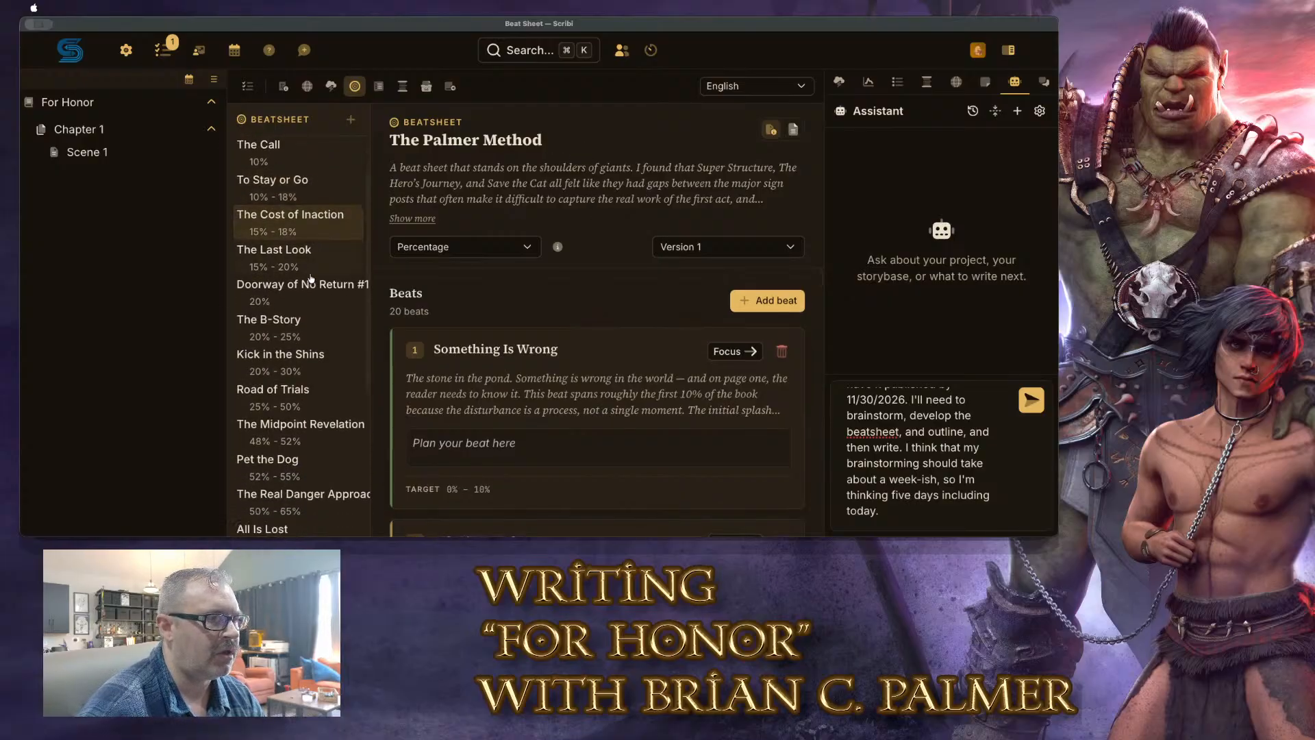
scroll(310, 278, "down", 6)
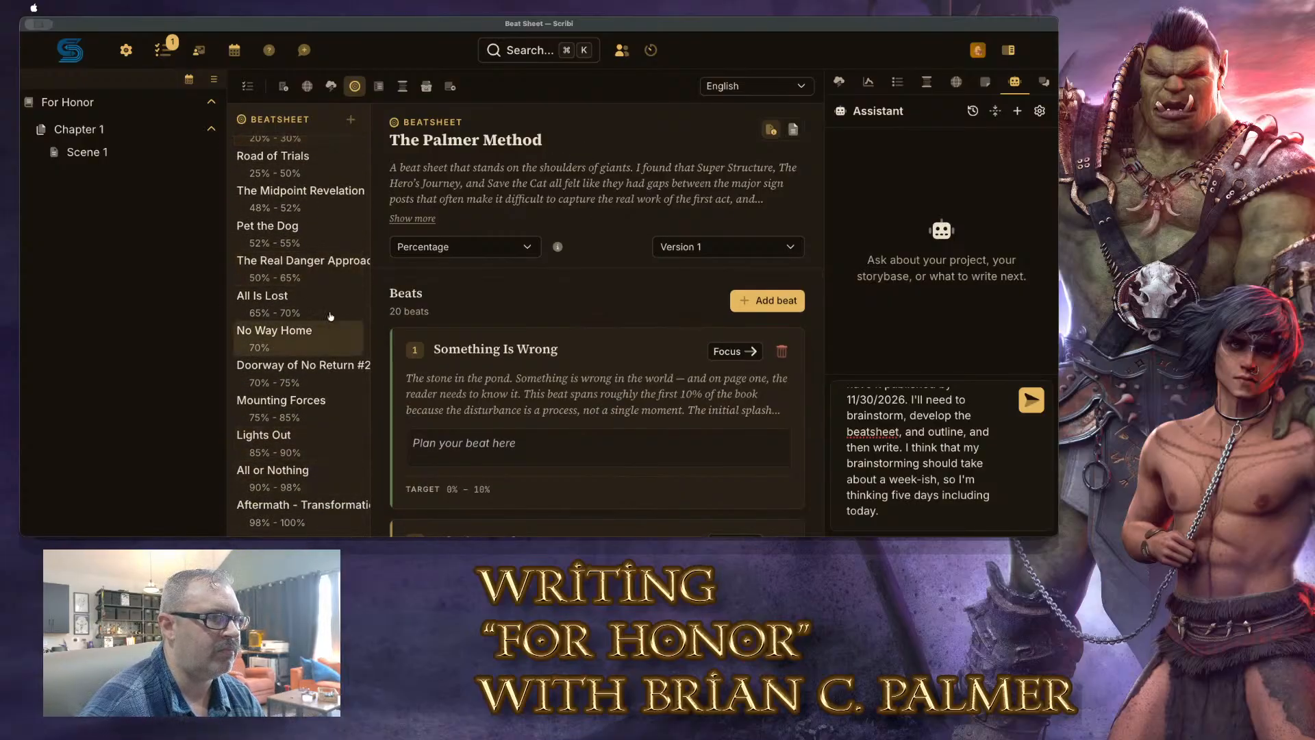
scroll(331, 316, "up", 8)
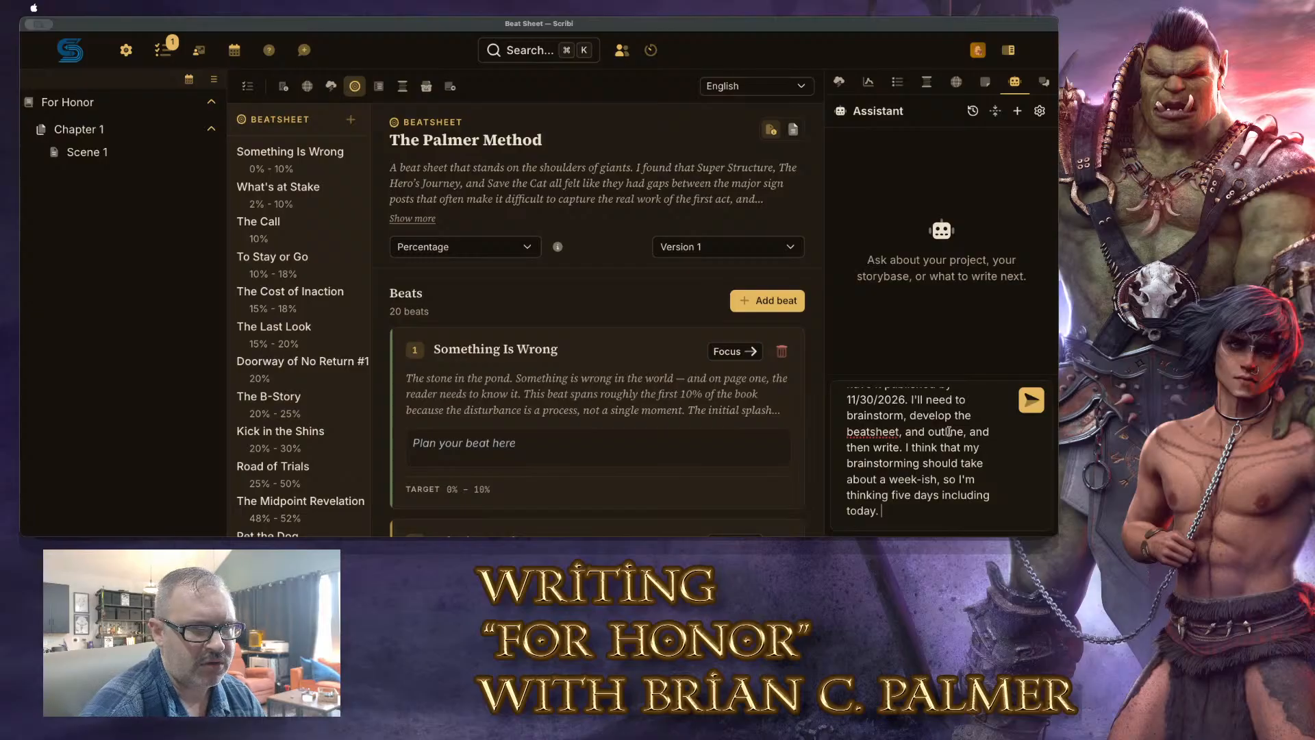
Add to the assistant message "And then we'll break the beatsheet into beats for tasks, and that will probably take another six working days."
type("And then")
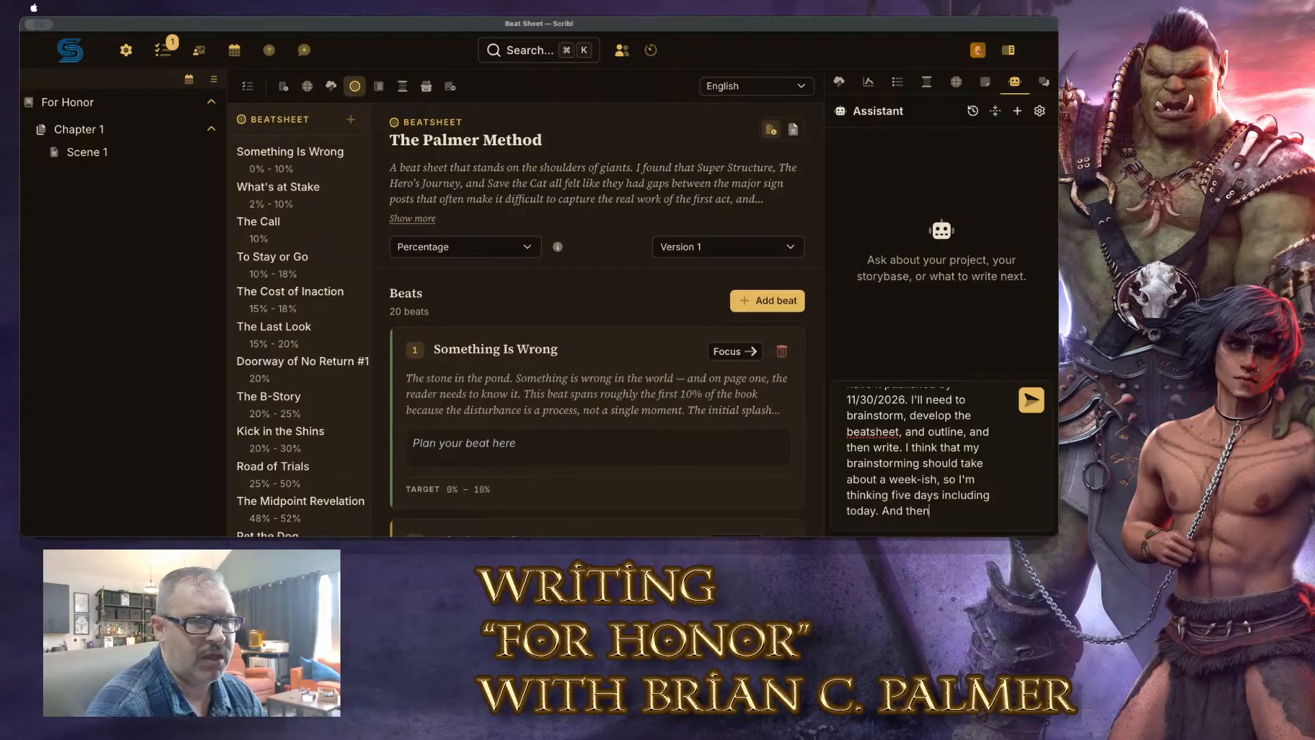
type(" we'll break the bea")
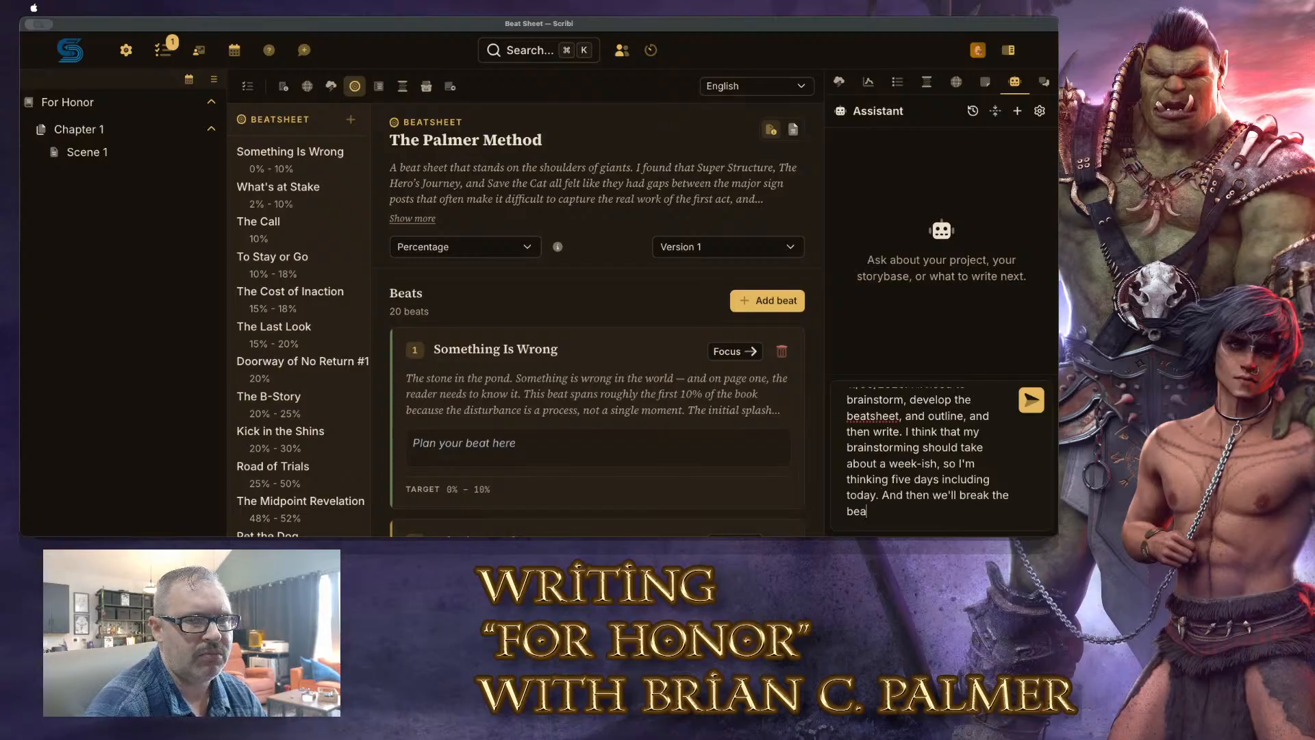
type("tsheet into beat")
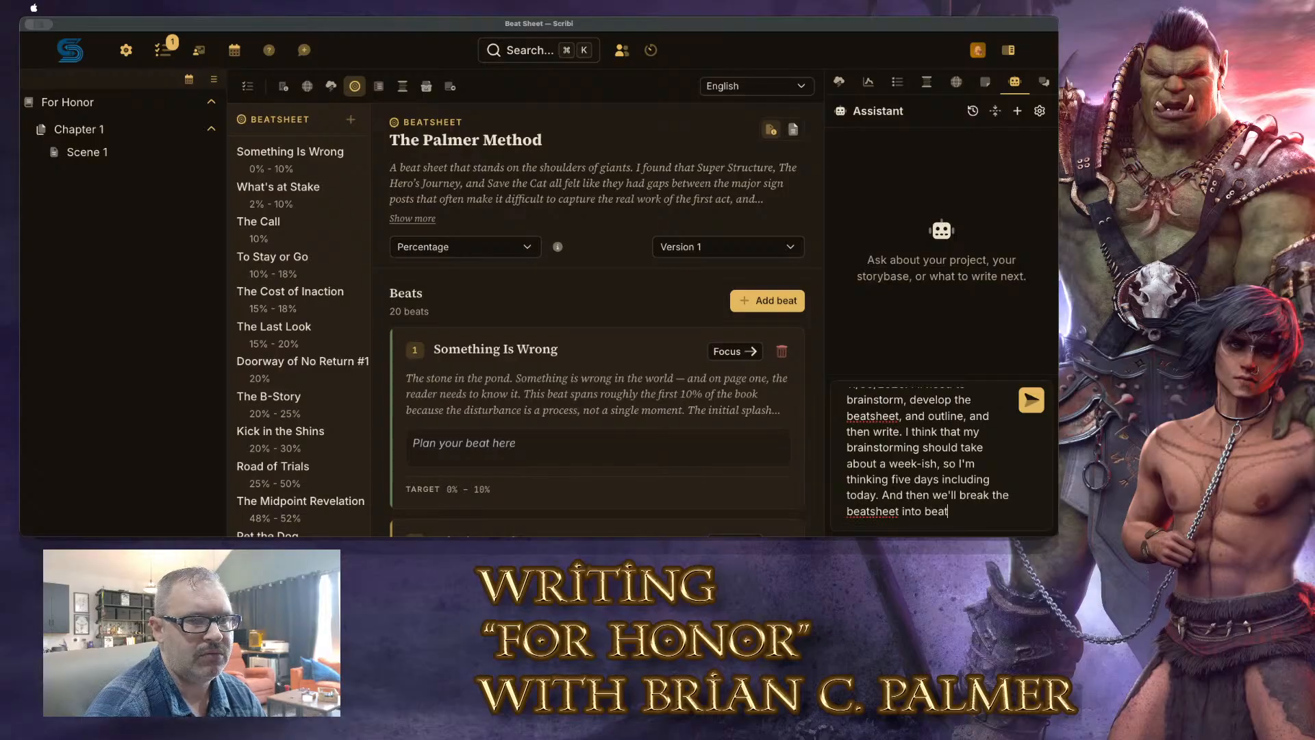
type("s for tasks, and")
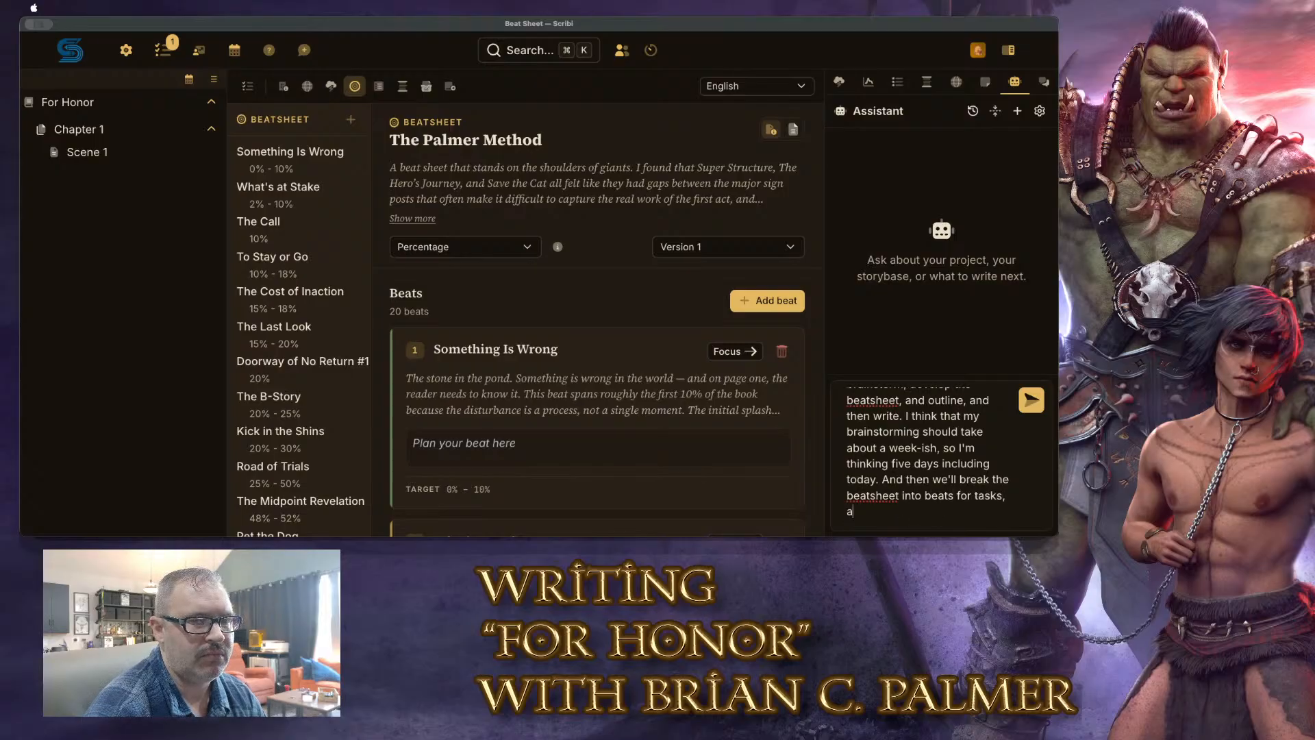
type(" that")
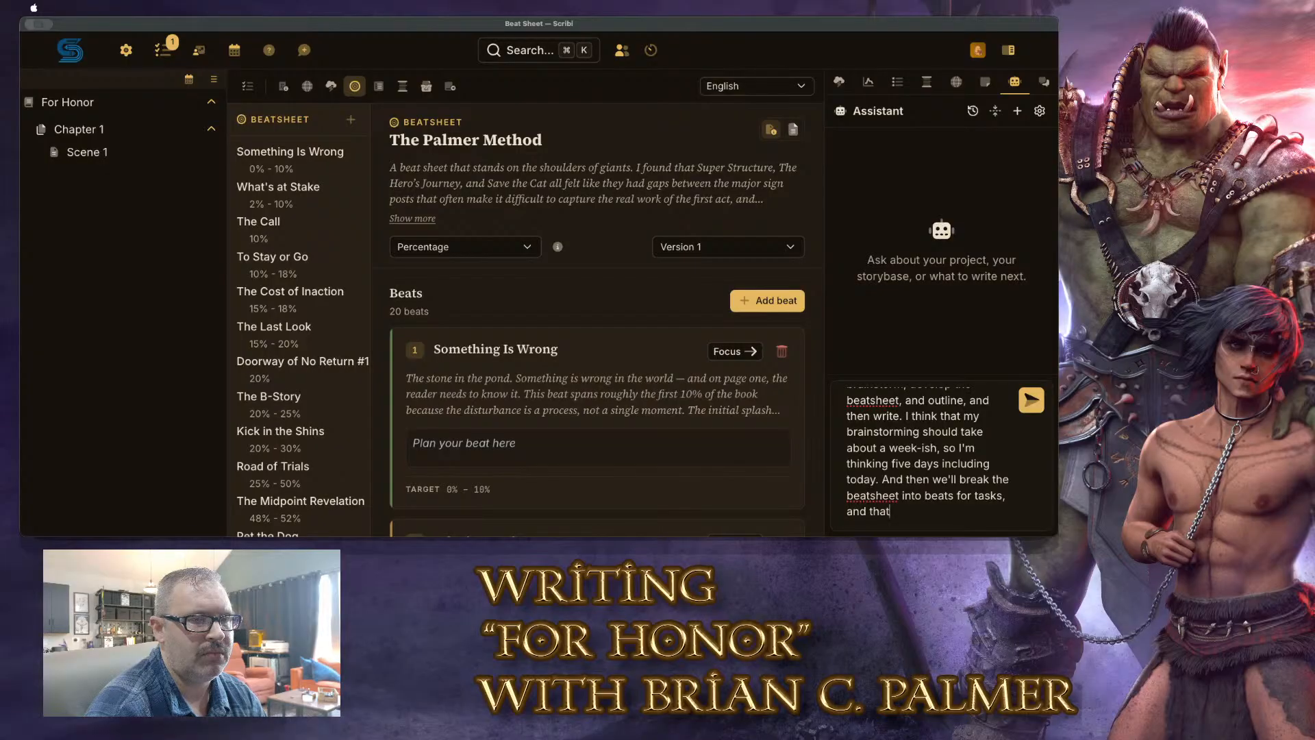
type(" will probably take another")
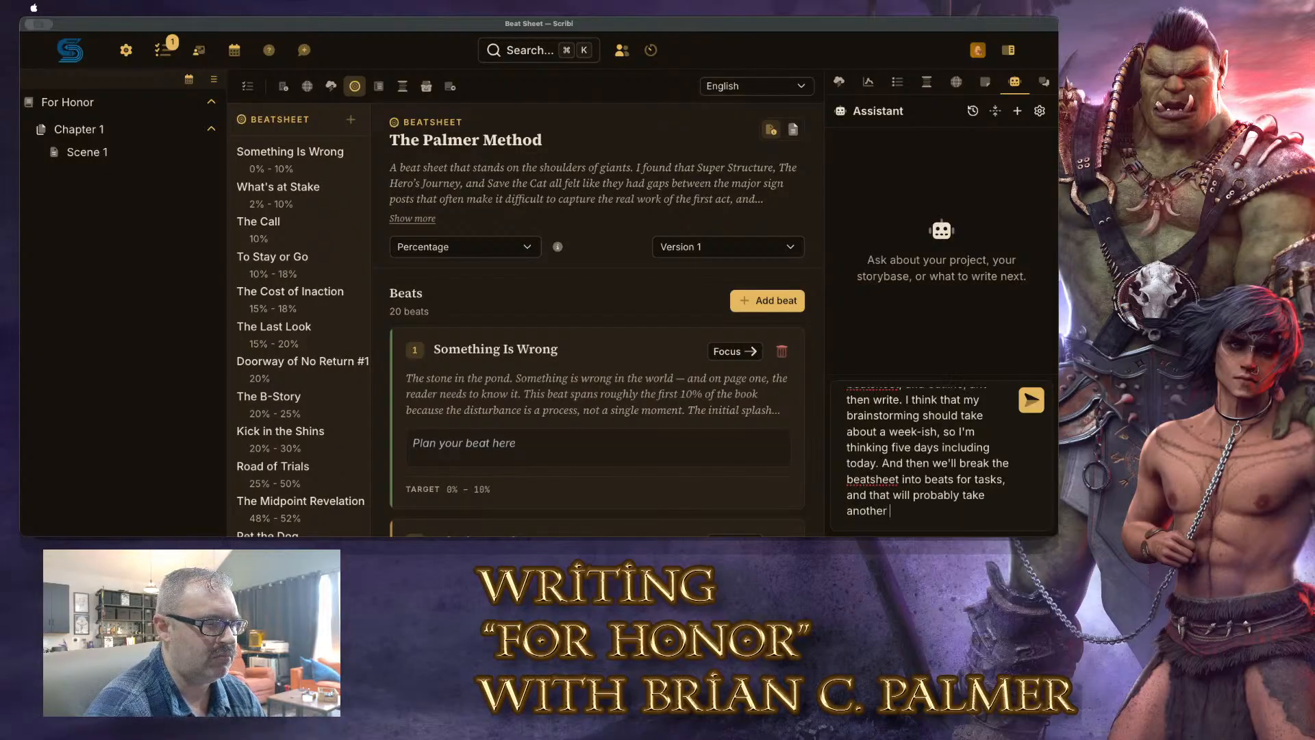
type(" six working days. I'")
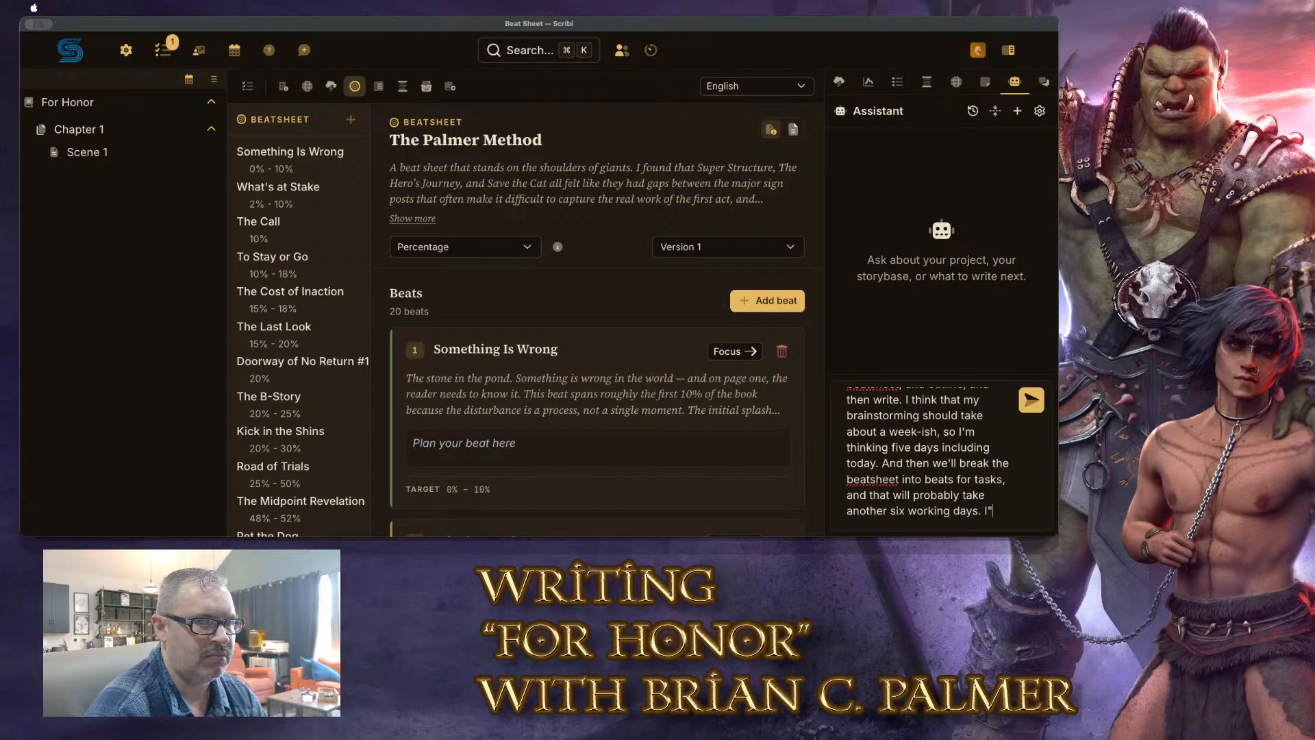
State the working days in the message: "only working on monday, tuesday, and wednesday for this project"
type("m only working on m")
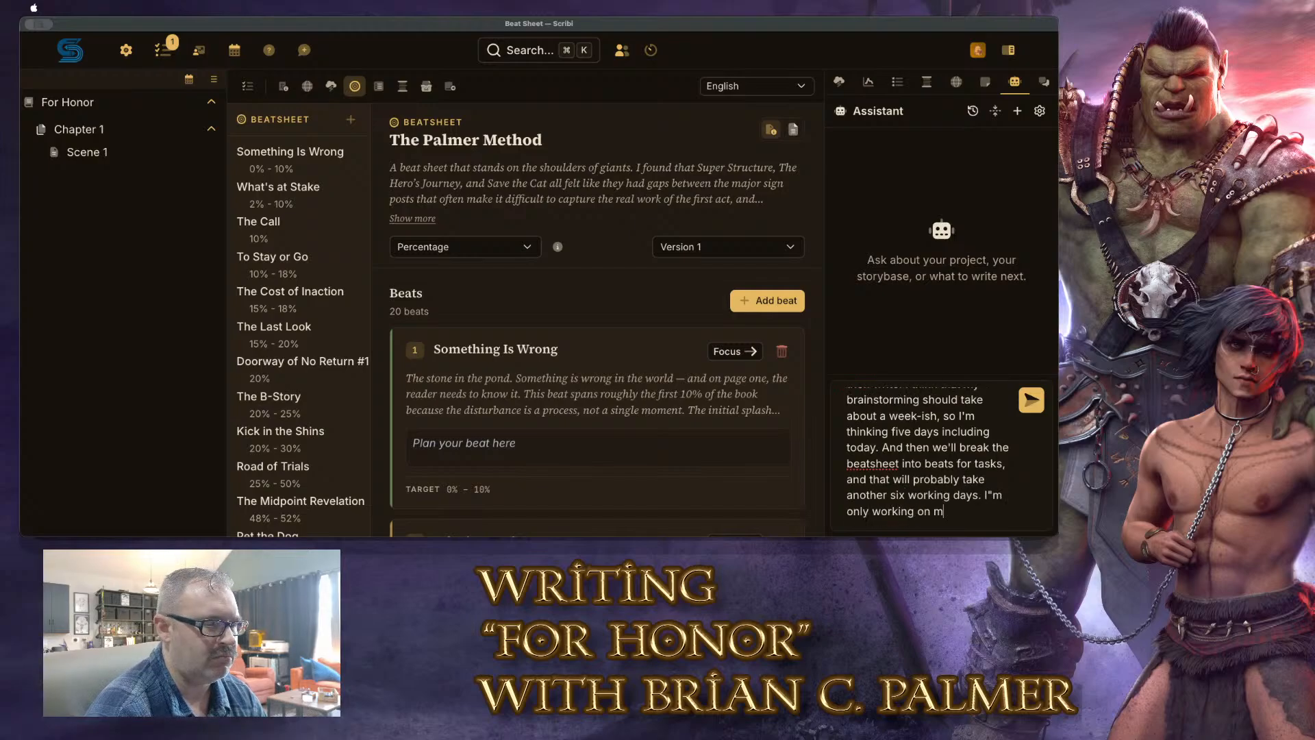
type("onday, tuesd")
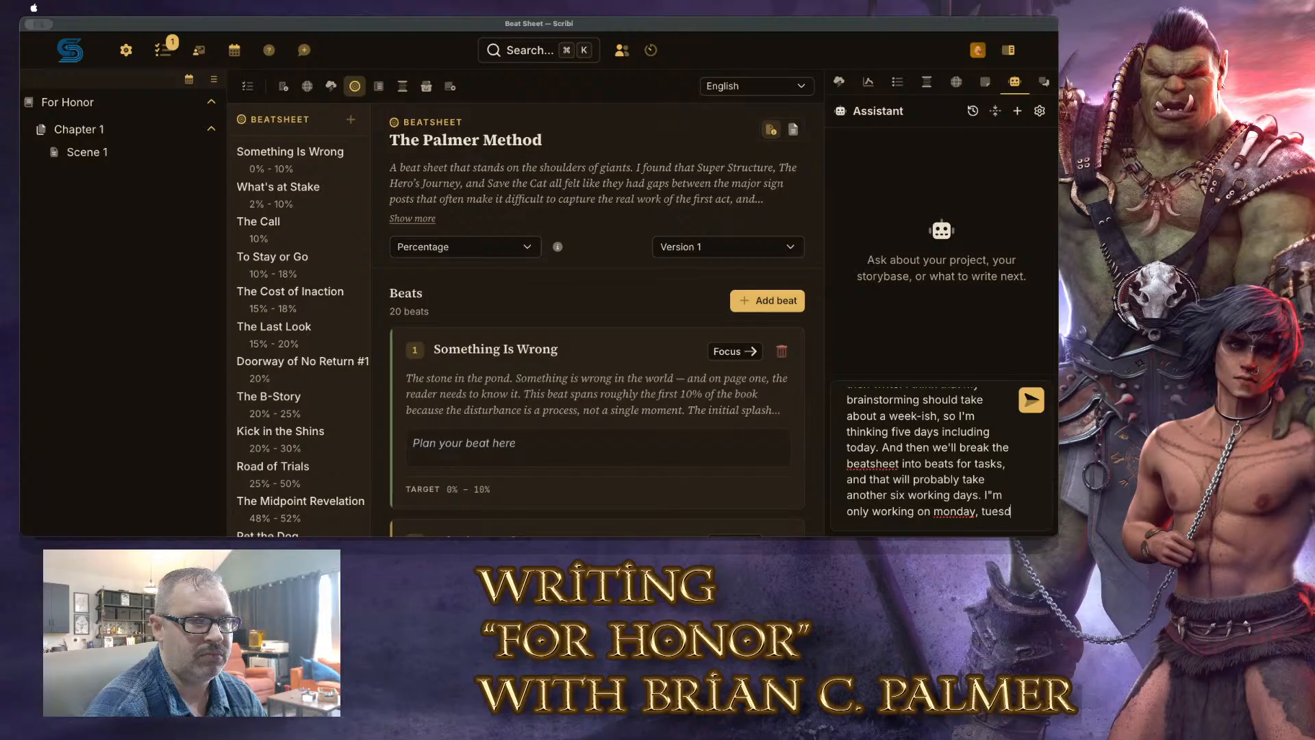
type("ay, and wednesday for this progre")
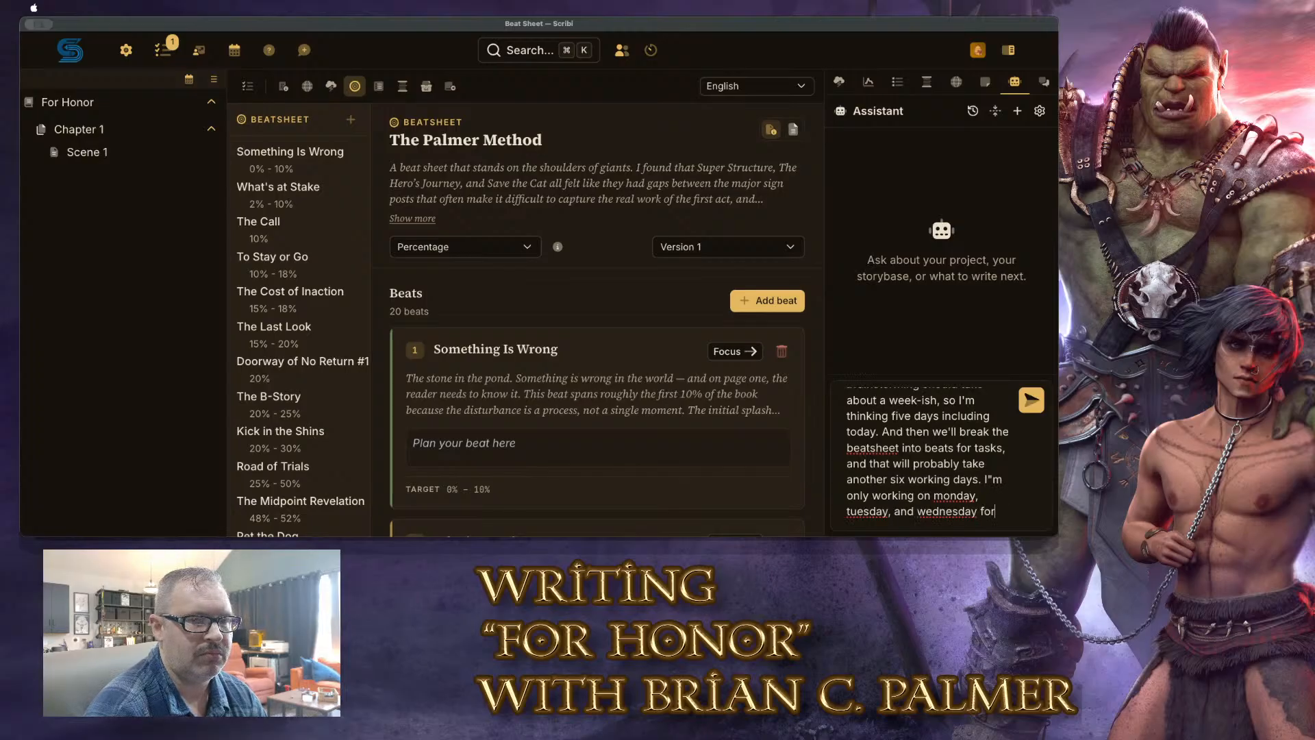
key("BackSpace")
key("BackSpace")
key("BackSpace")
type("j")
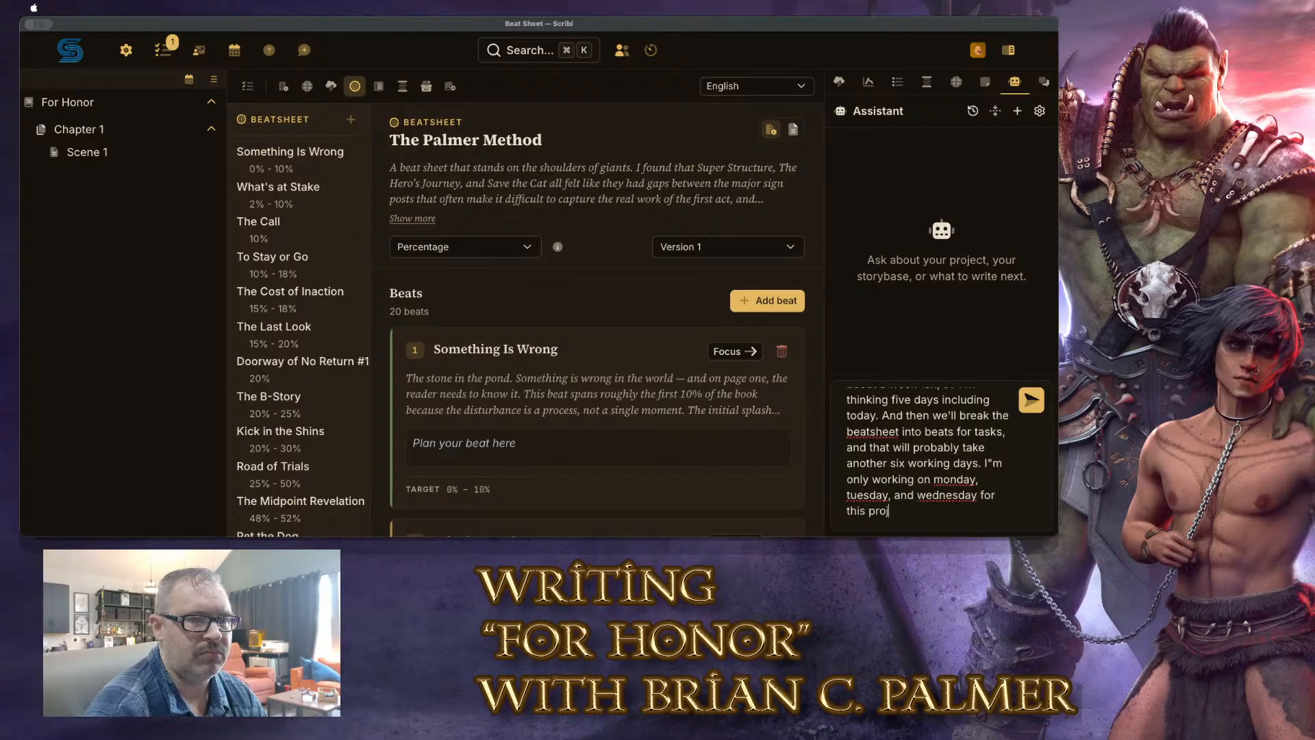
Finish the "this project." sentence and add "Also we're live streaming the whole thing to say hello to the audience! Such as they are,"
type("ect. Also we're liv")
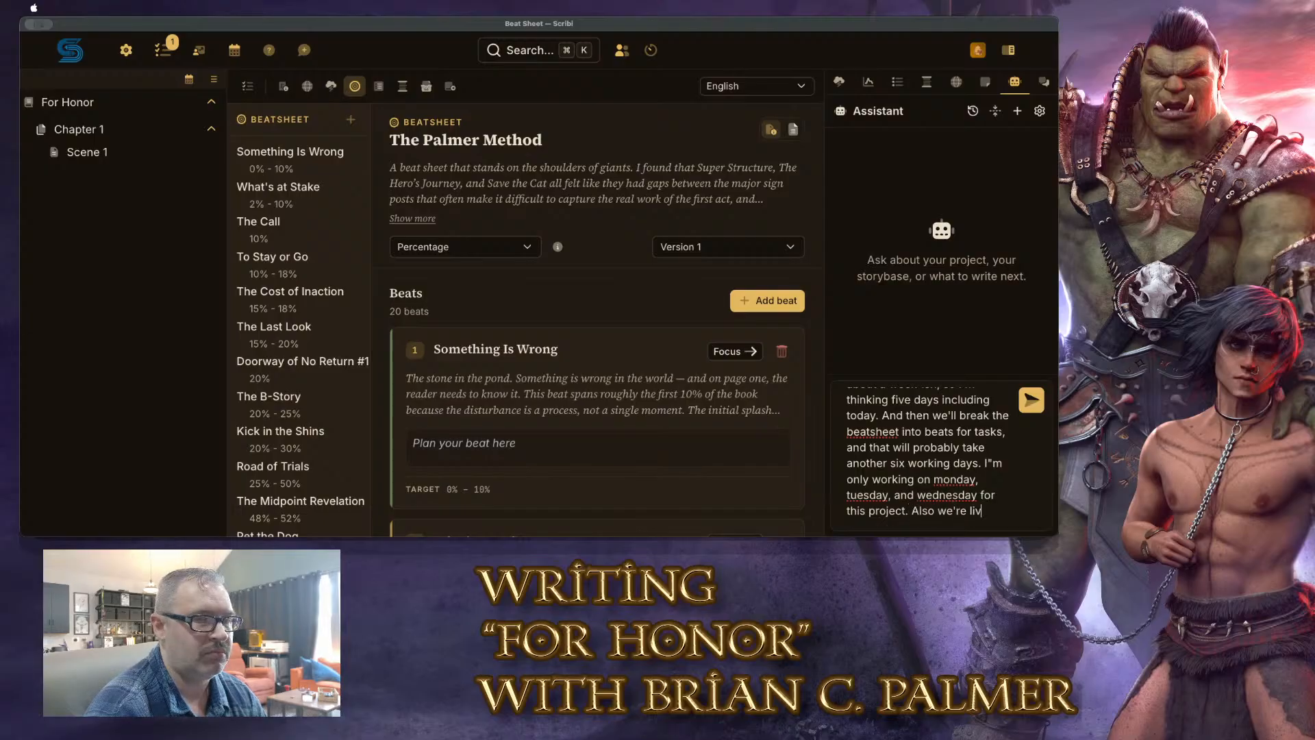
type("e streaming the whole thin")
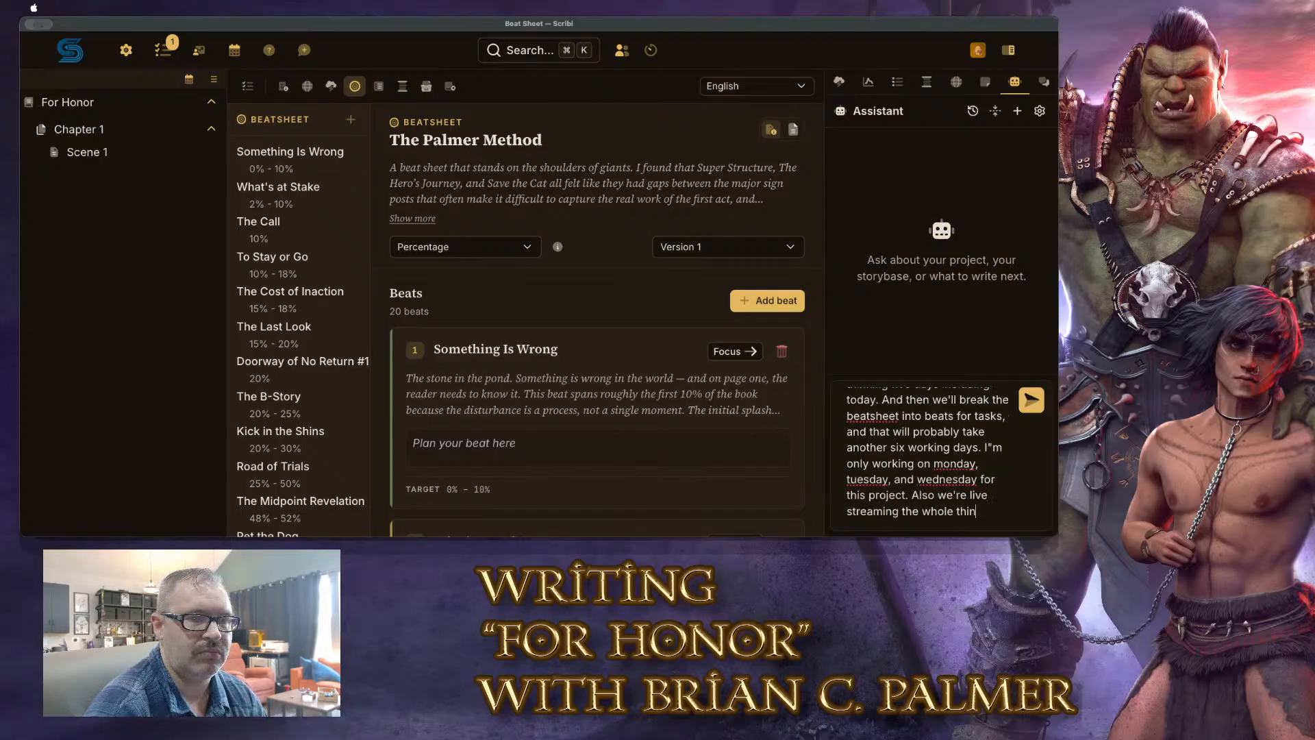
type("g to say hello to ")
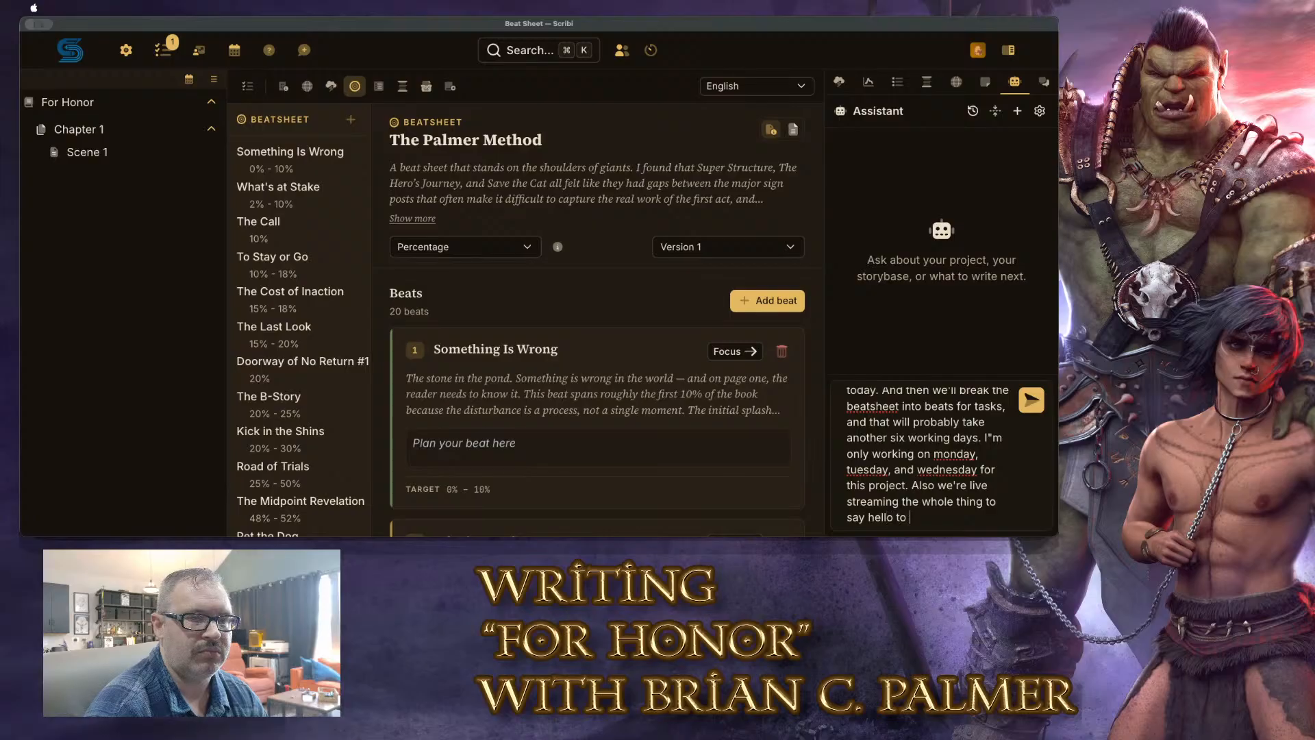
type("the audeince")
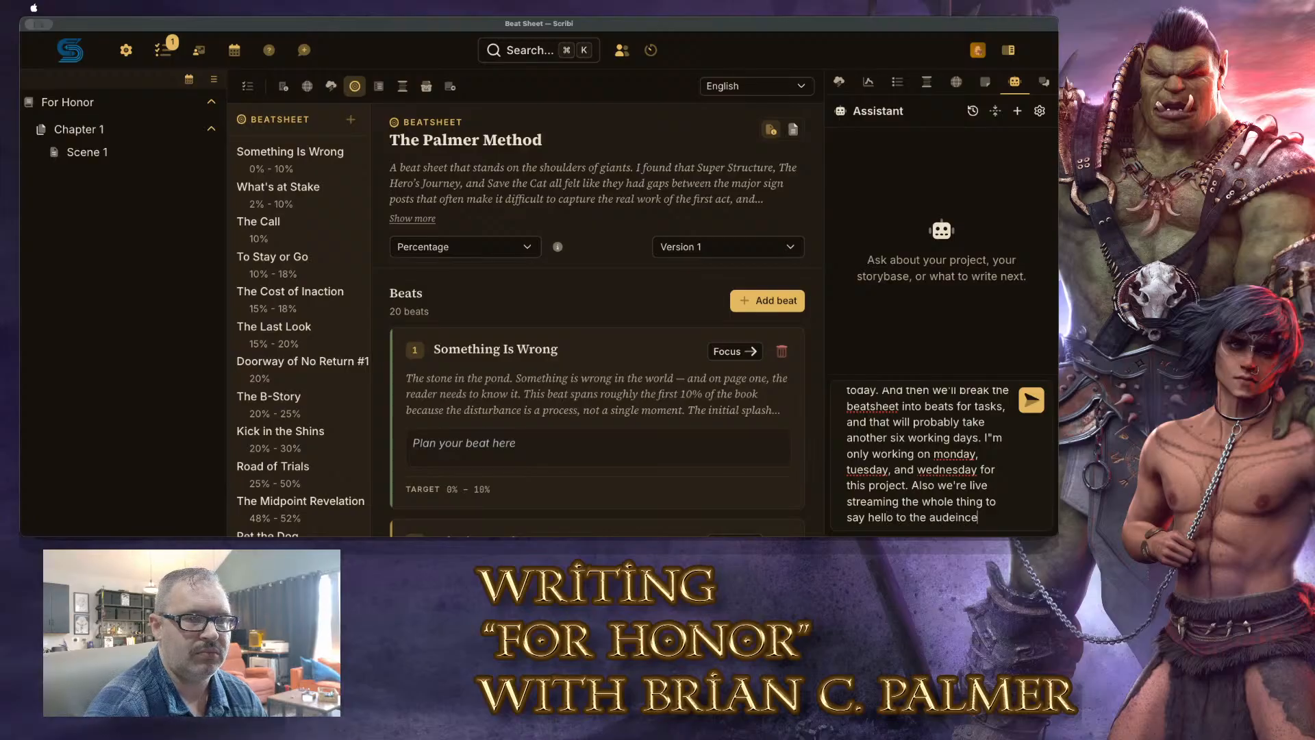
key("BackSpace")
key("BackSpace")
key("BackSpace")
key("BackSpace")
key("BackSpace")
type("ine a")
key("BackSpace")
key("BackSpace")
key("BackSpace")
key("BackSpace")
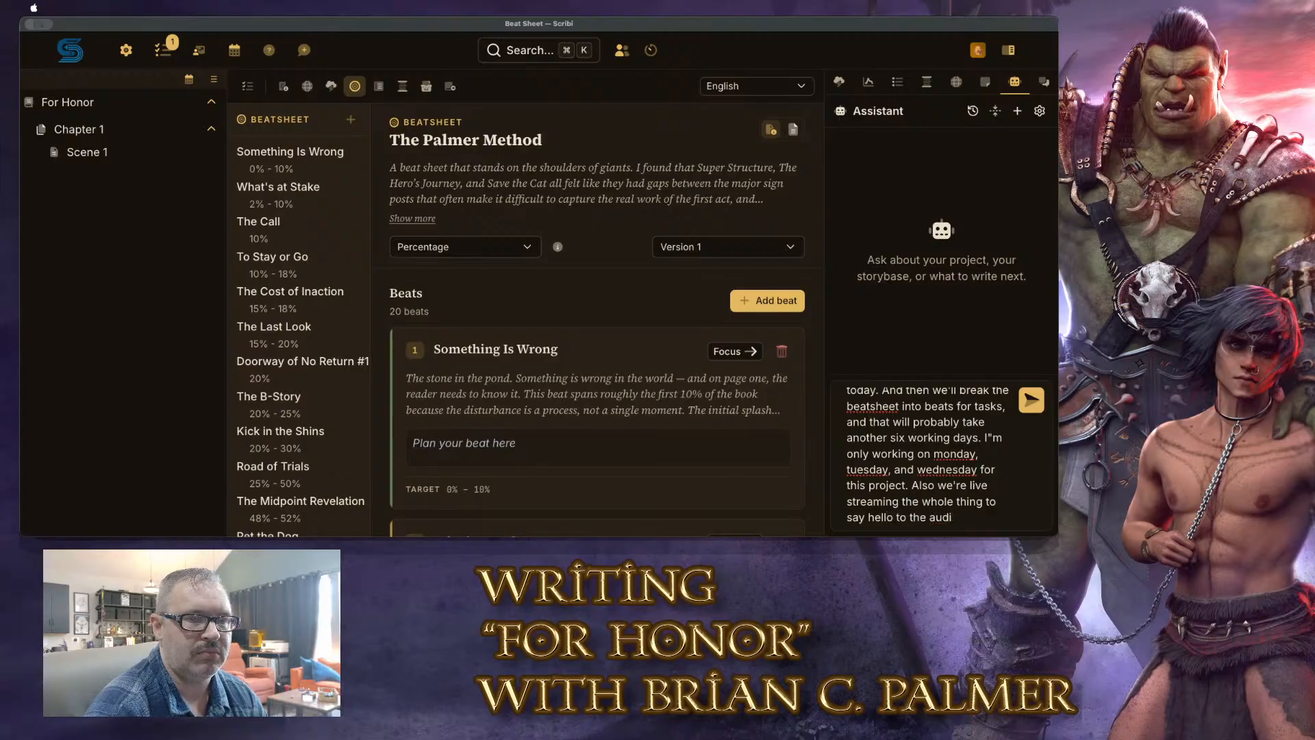
type("ence! Such as they are, not")
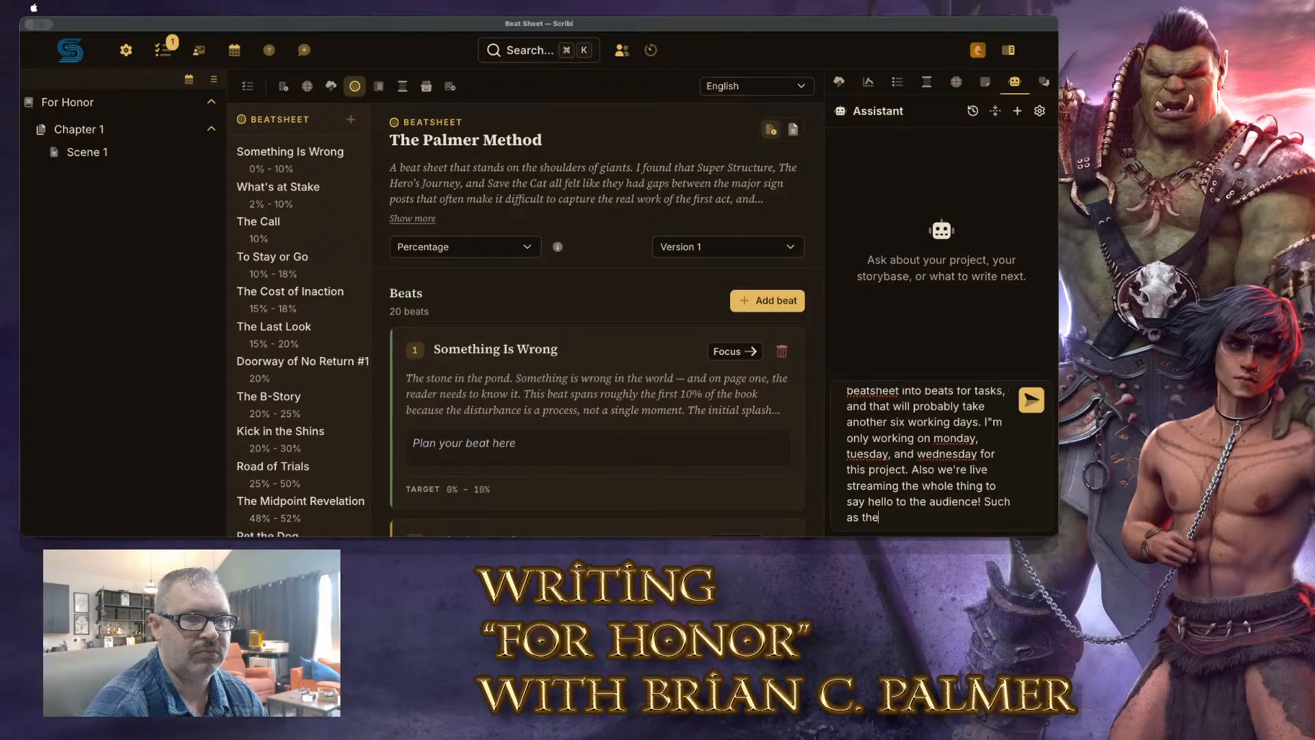
End the message with "no one is really watching just yet." and send it to the assistant
key("BackSpace")
key("BackSpace")
key("BackSpace")
type("no")
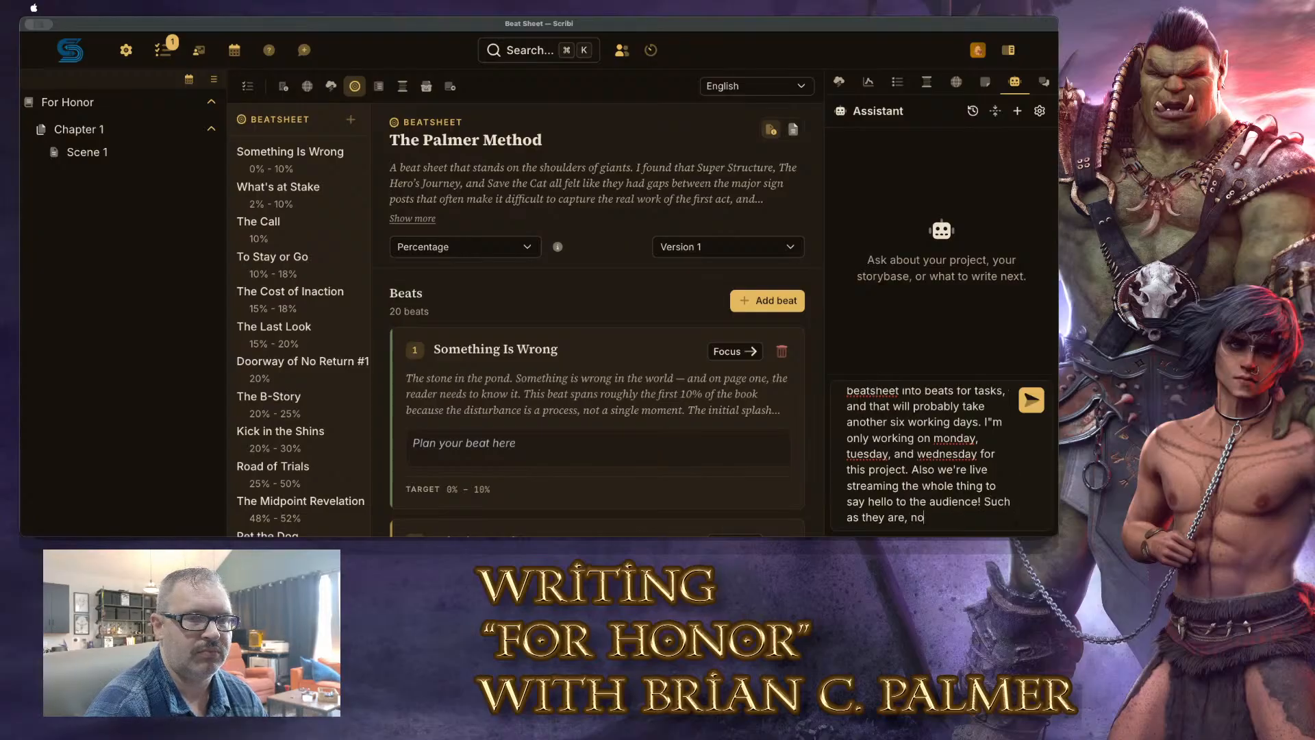
type(" one is really watchi")
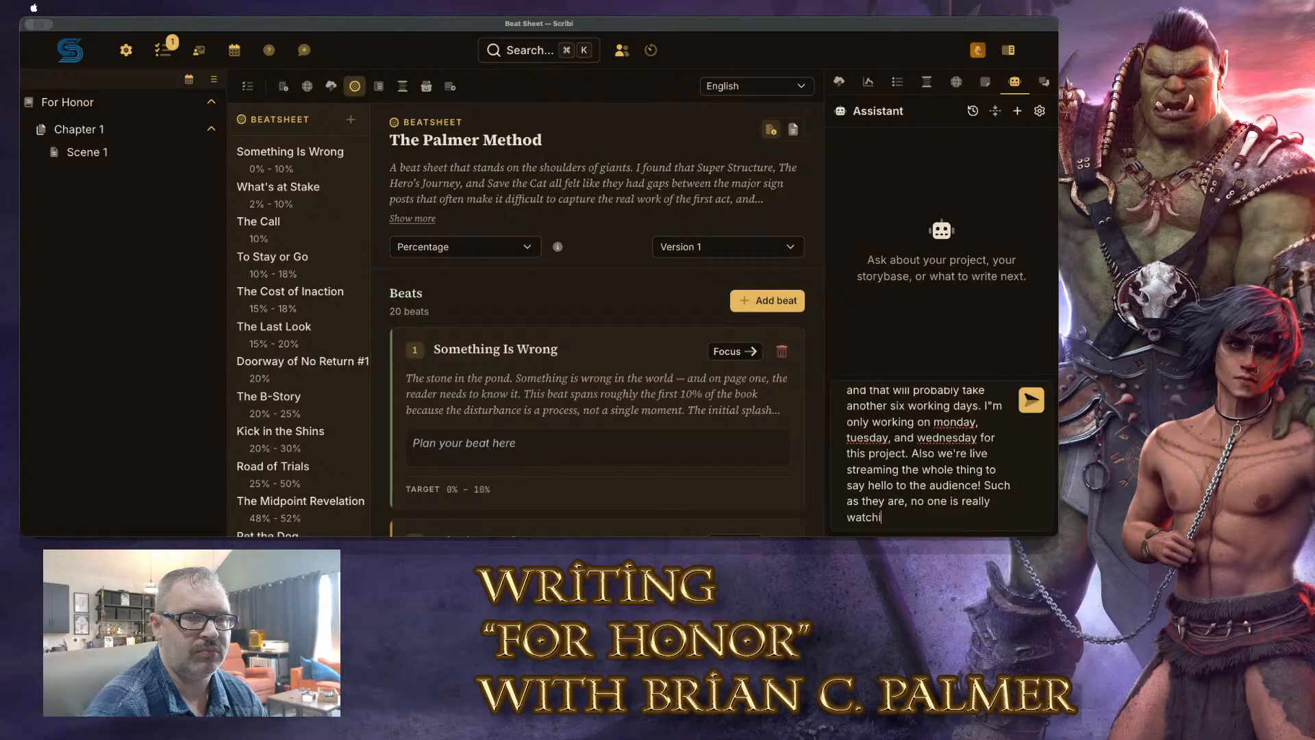
type("ng just yet.")
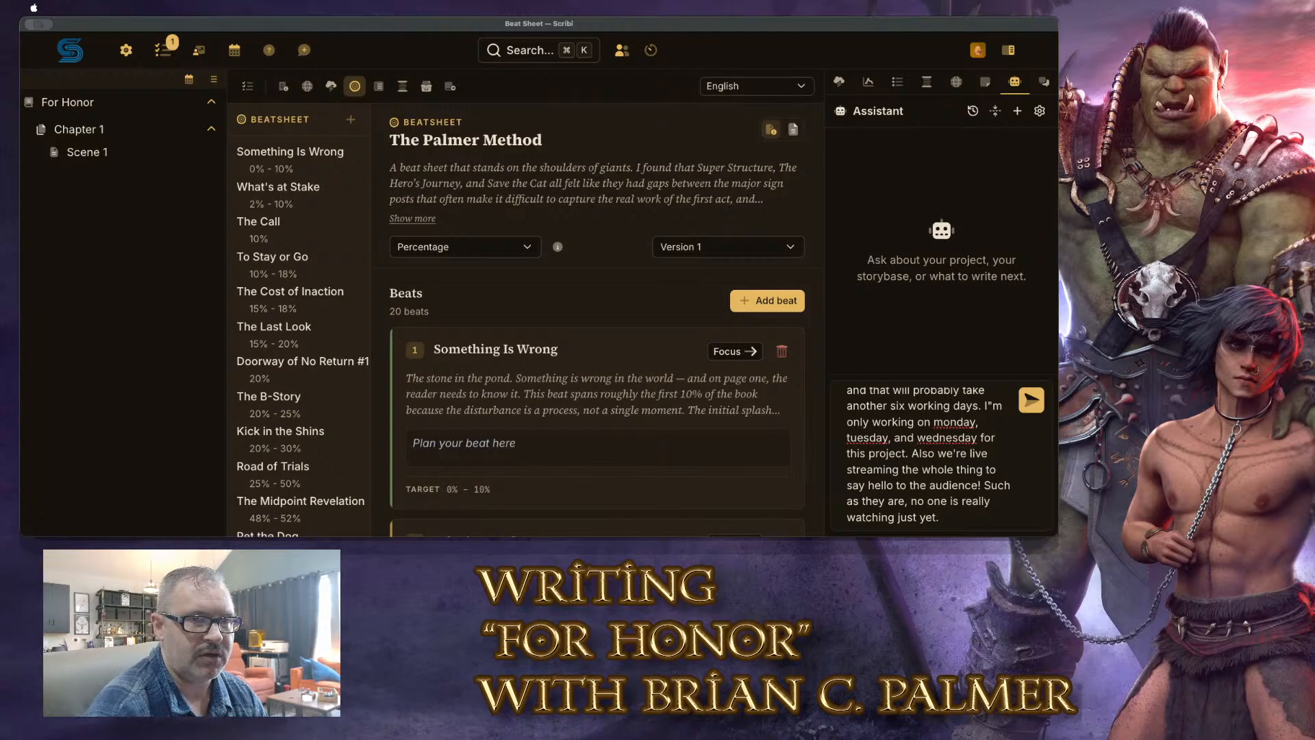
key("Return")
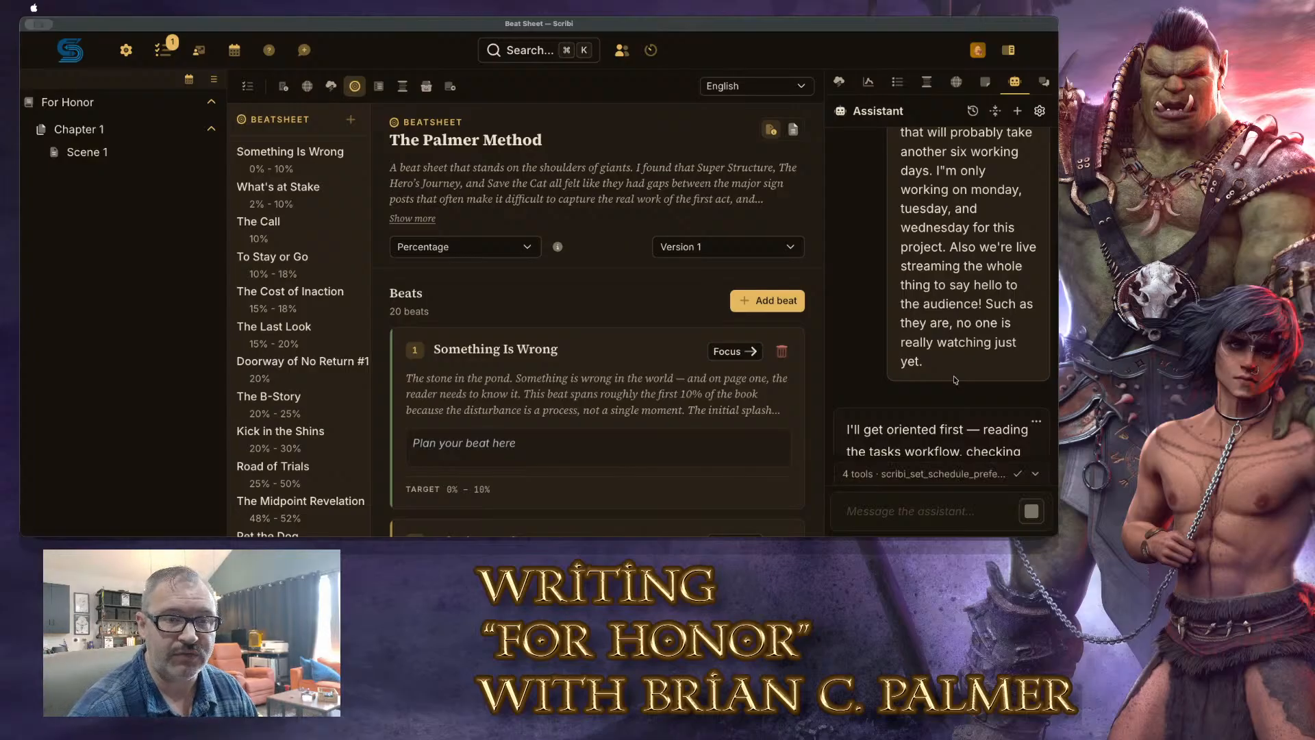
scroll(954, 381, "down", 2)
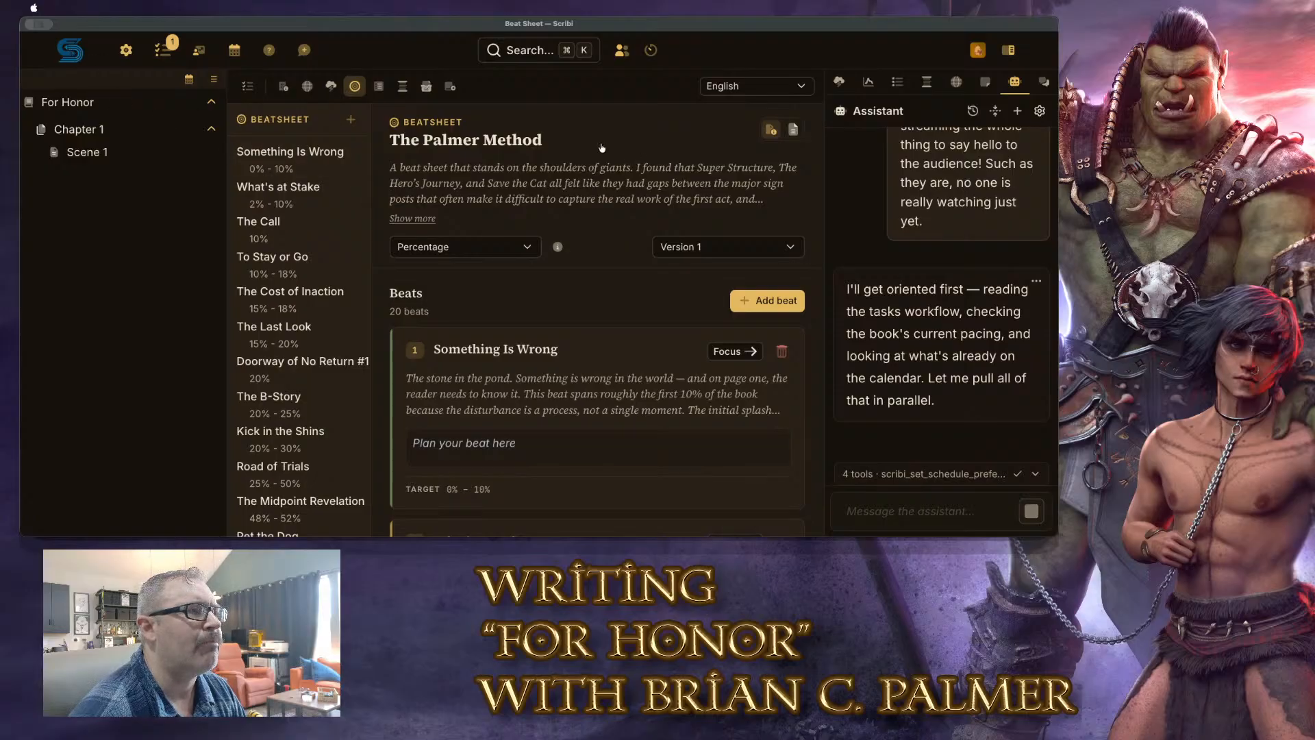
Open the Stray book's task board and delete the planned Draft — Stray task
left_click(69, 52)
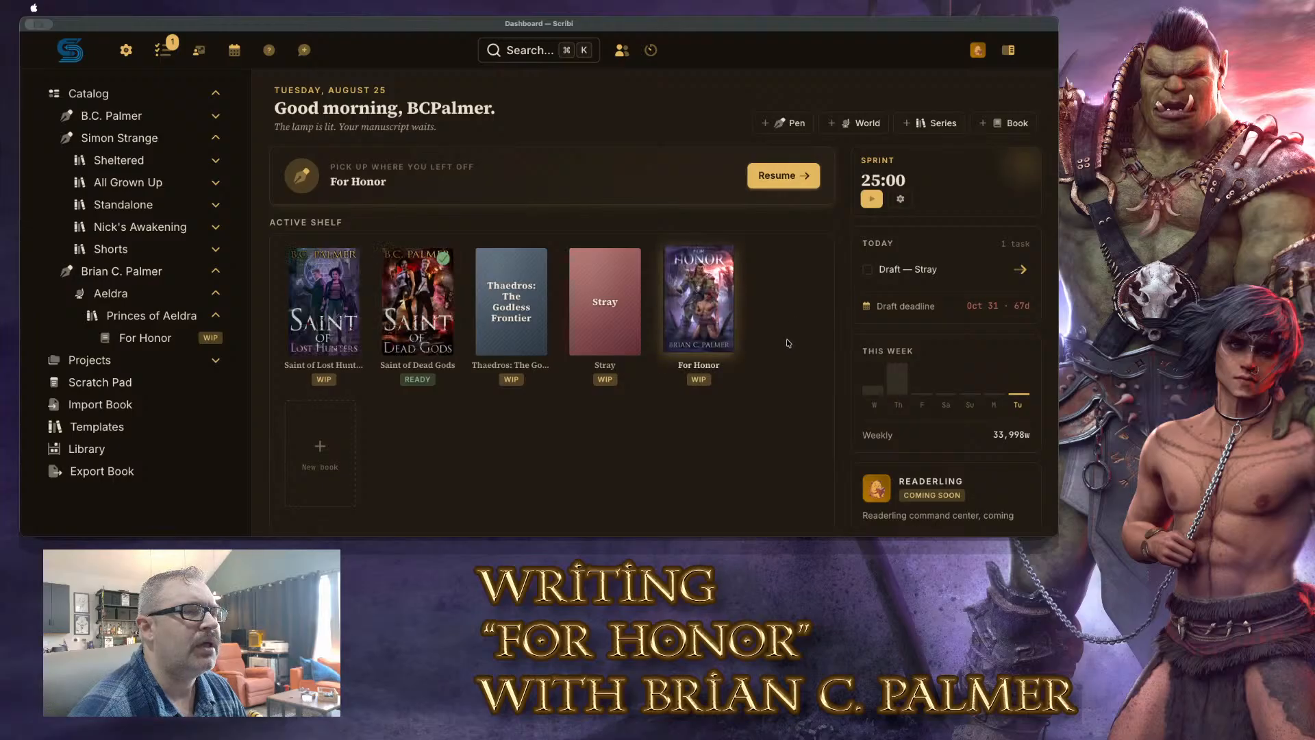
left_click(605, 326)
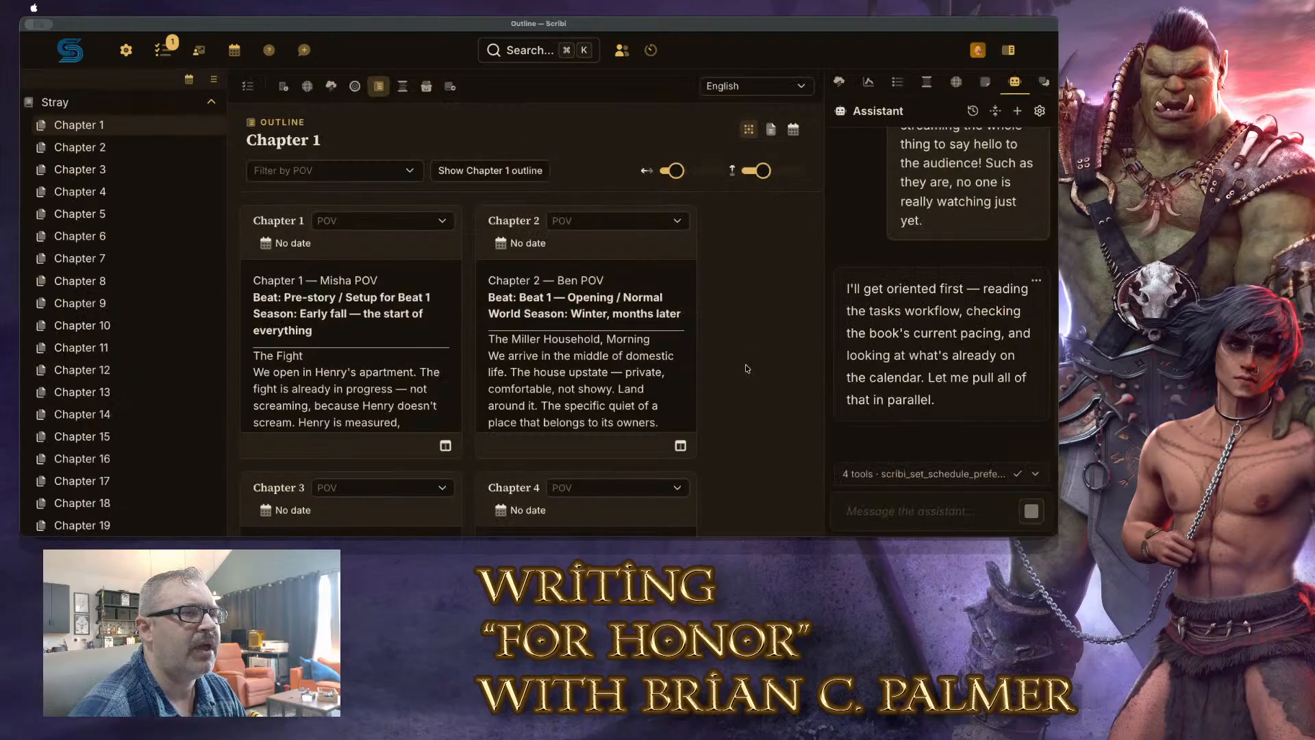
left_click(248, 87)
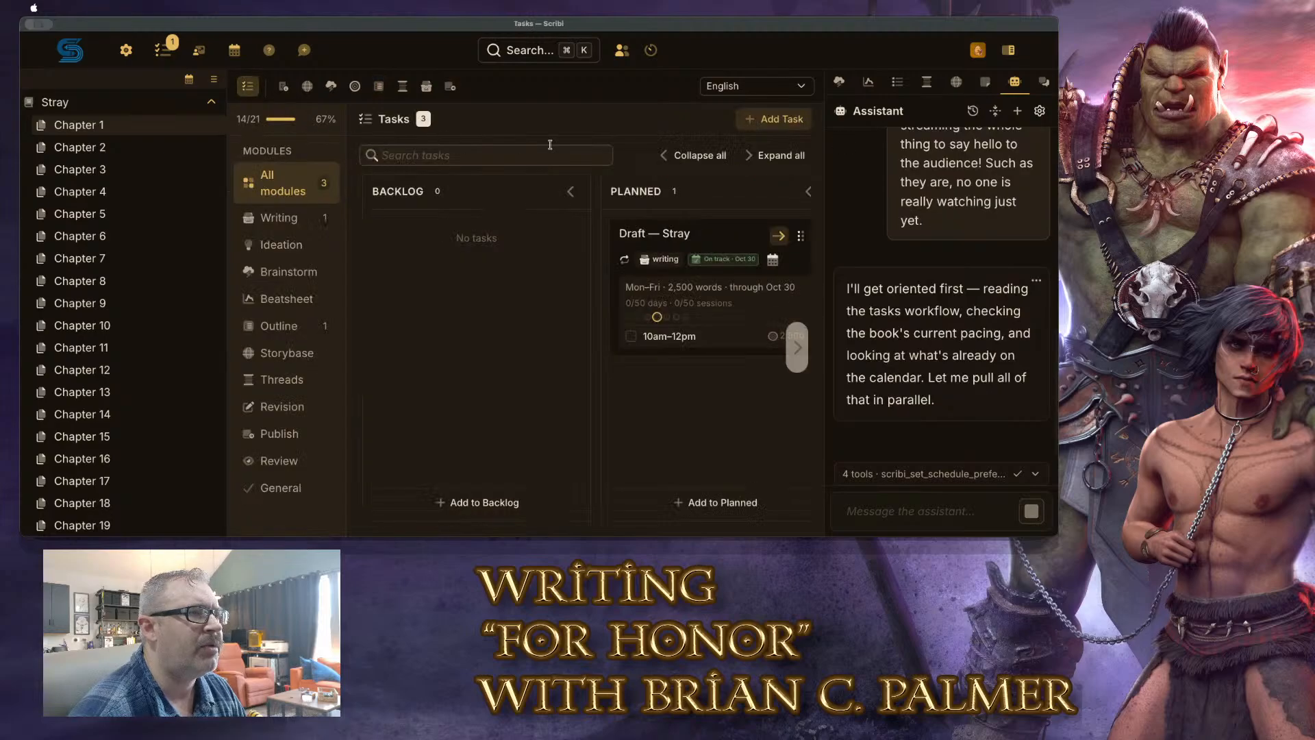
left_click(800, 236)
left_click(739, 196)
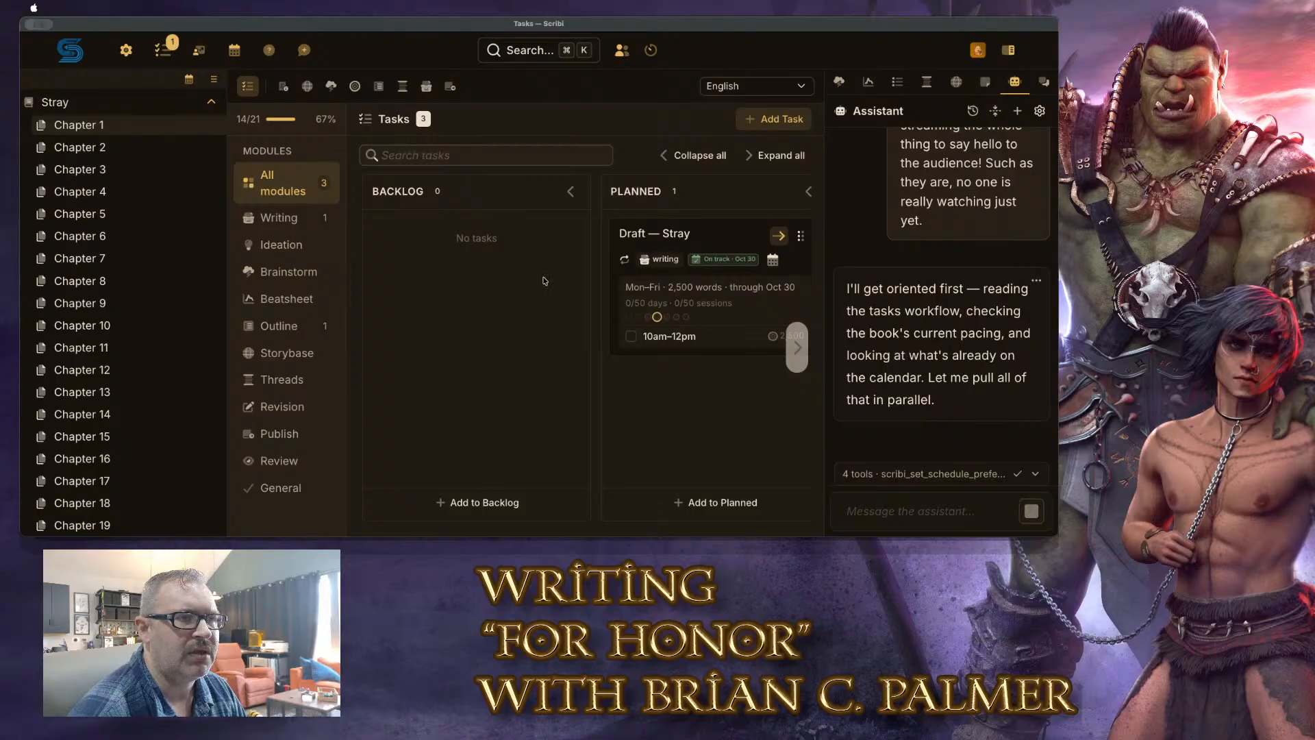
left_click(681, 236)
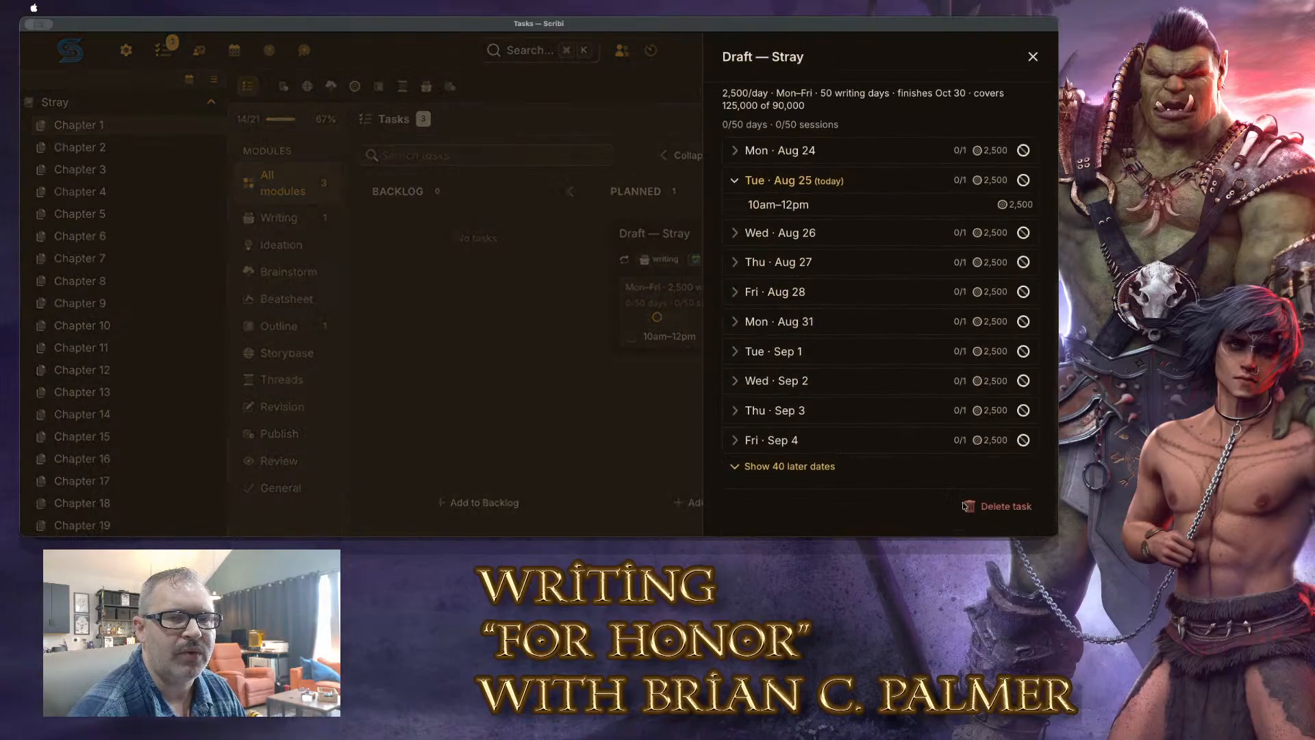
left_click(1001, 506)
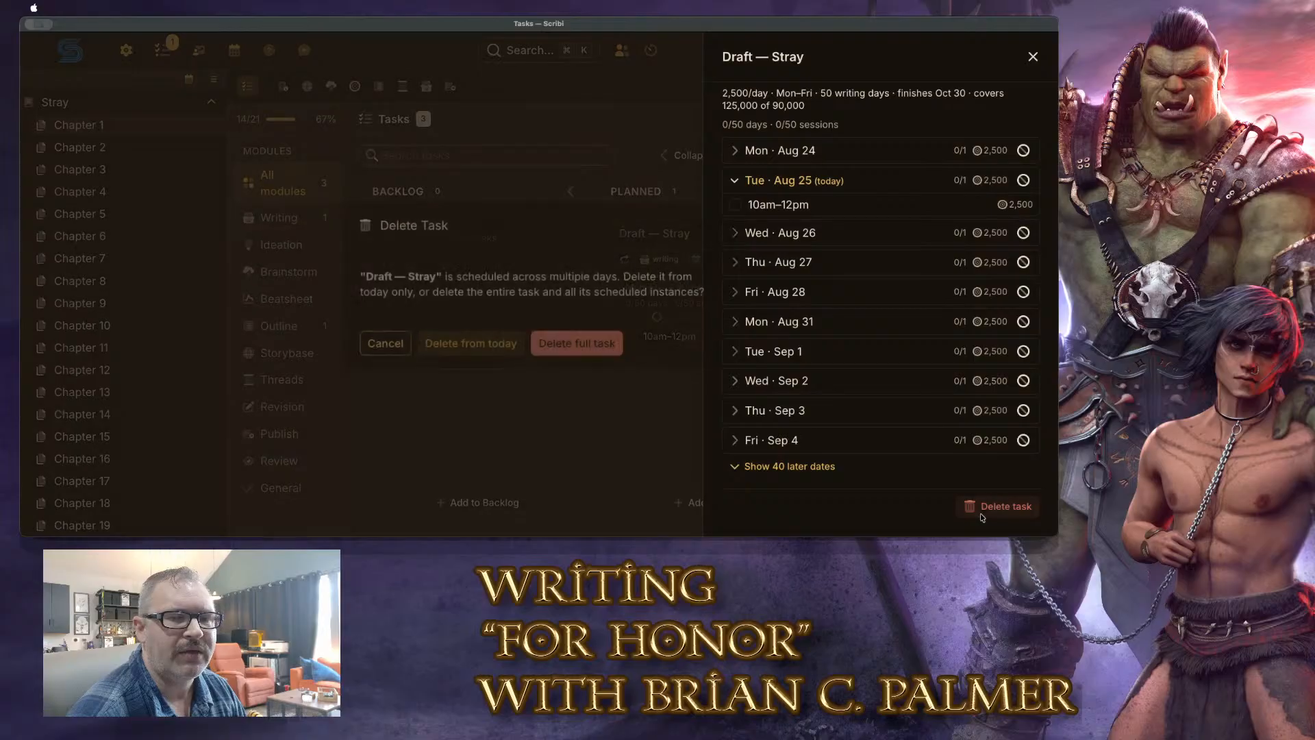
left_click(469, 350)
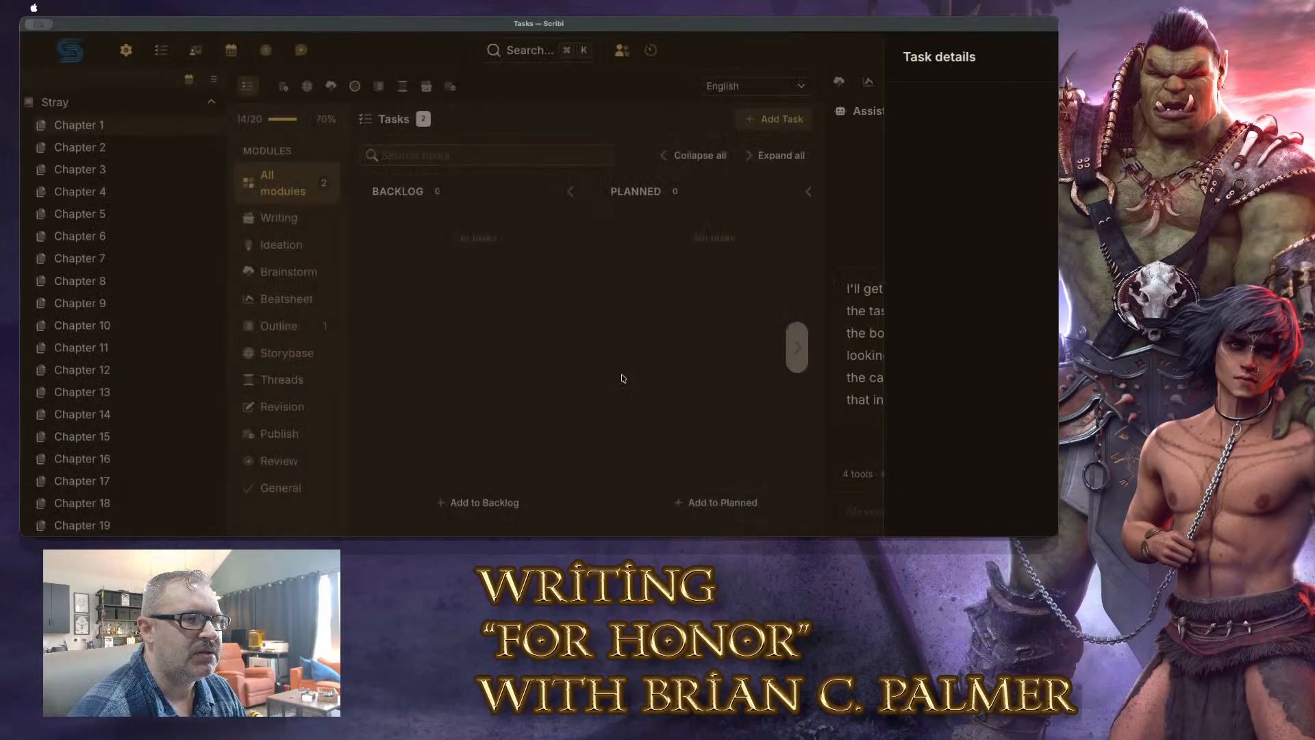
Delete the started Outline — Stray task together with its subtasks
left_click(798, 346)
left_click(798, 347)
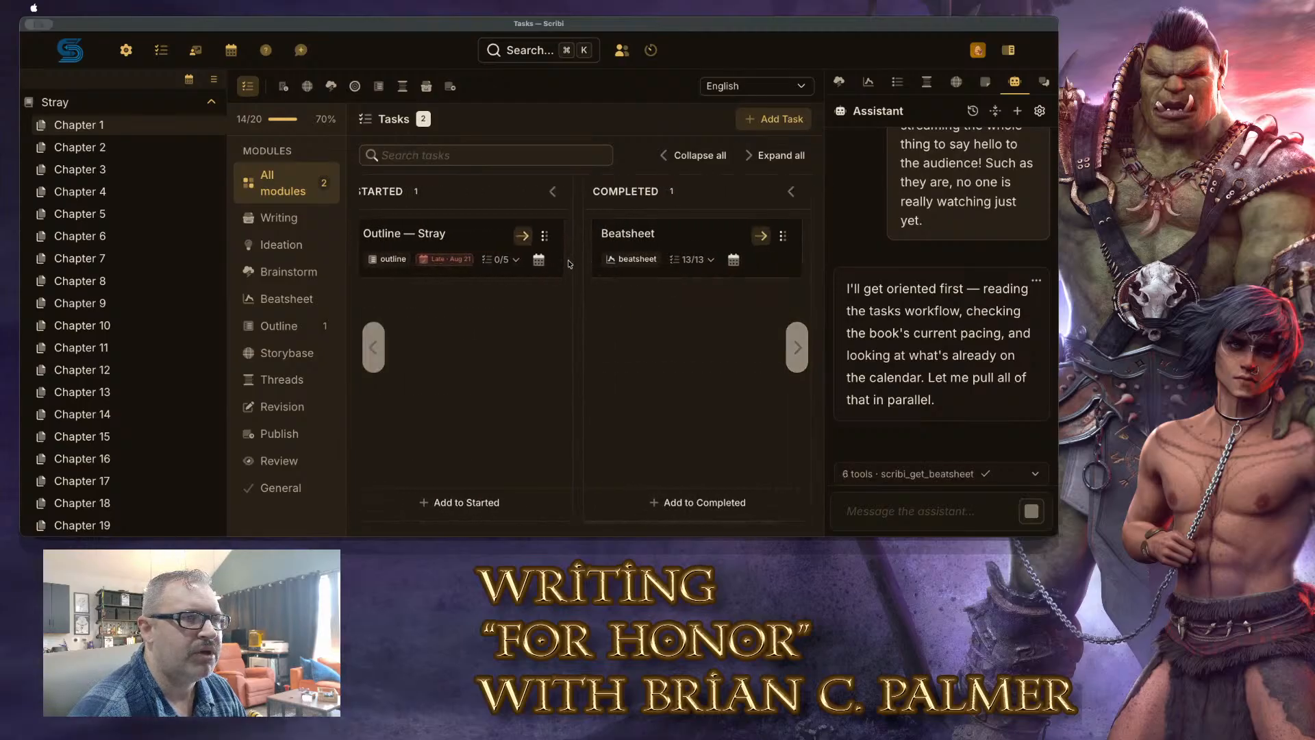
left_click(449, 234)
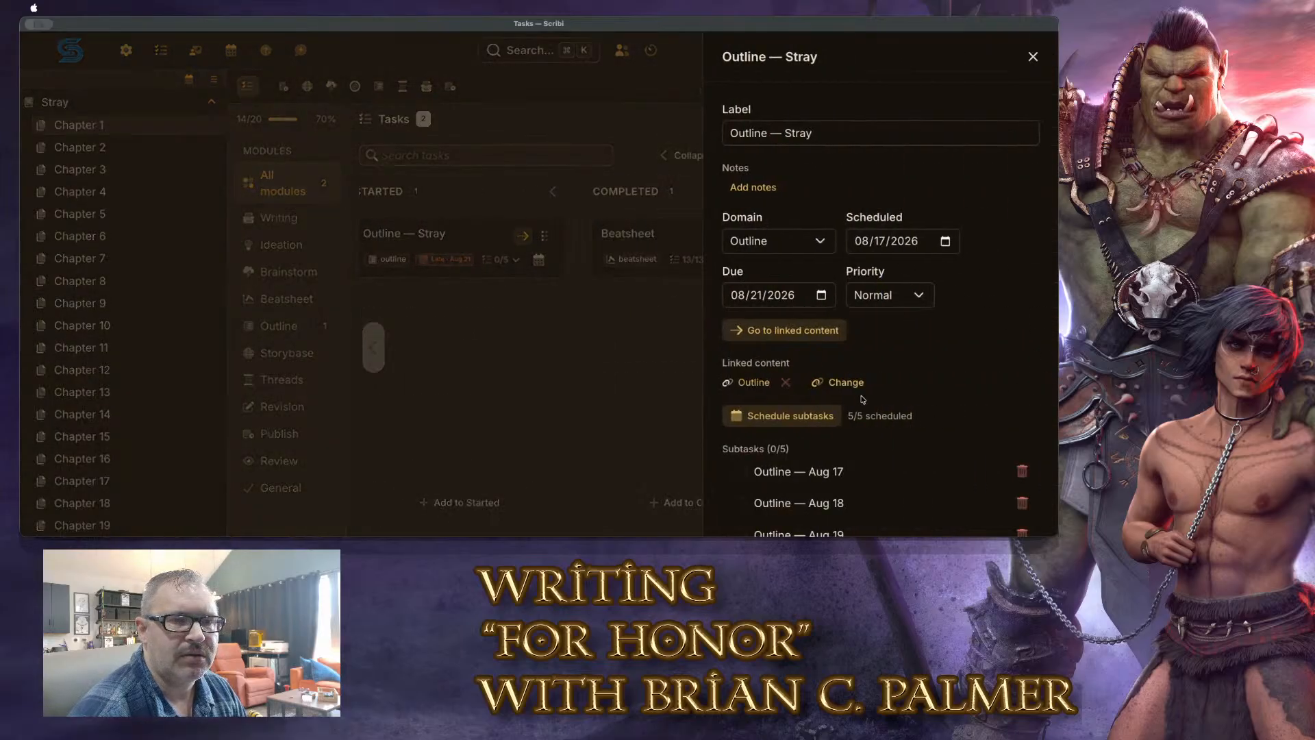
scroll(986, 317, "down", 3)
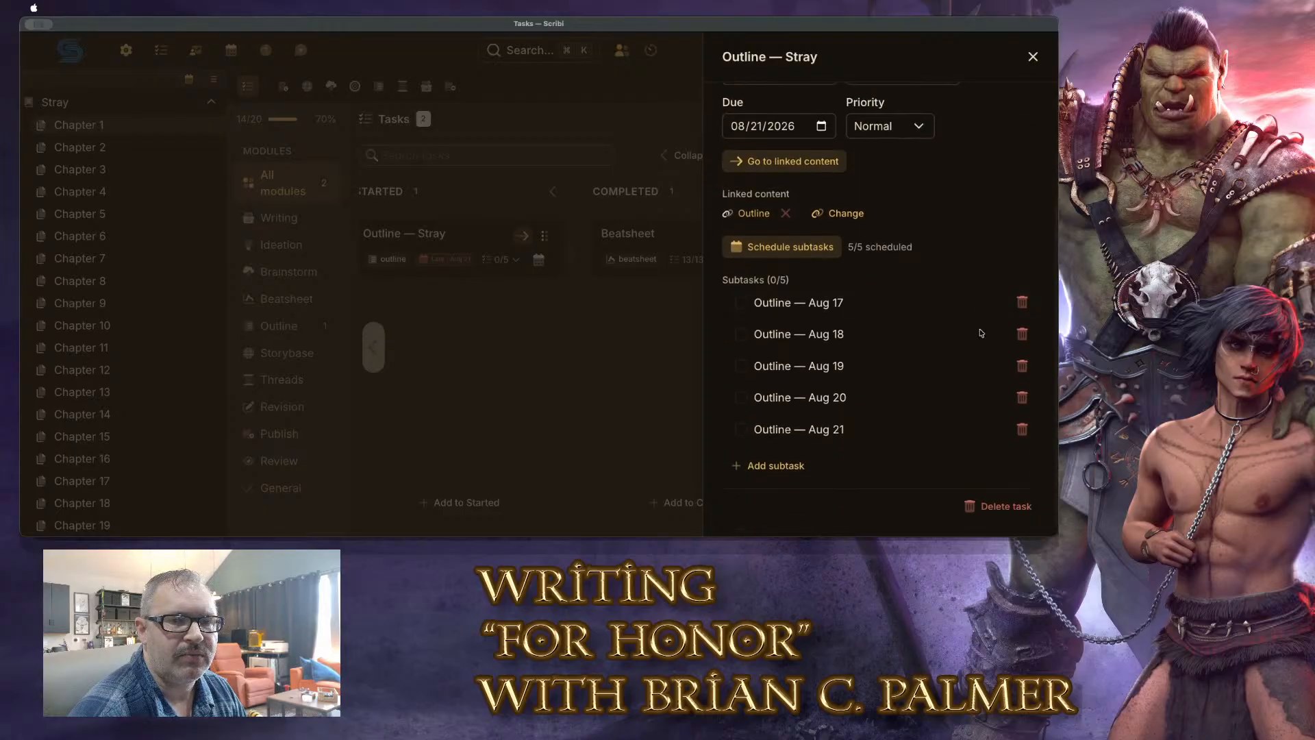
left_click(986, 505)
left_click(495, 334)
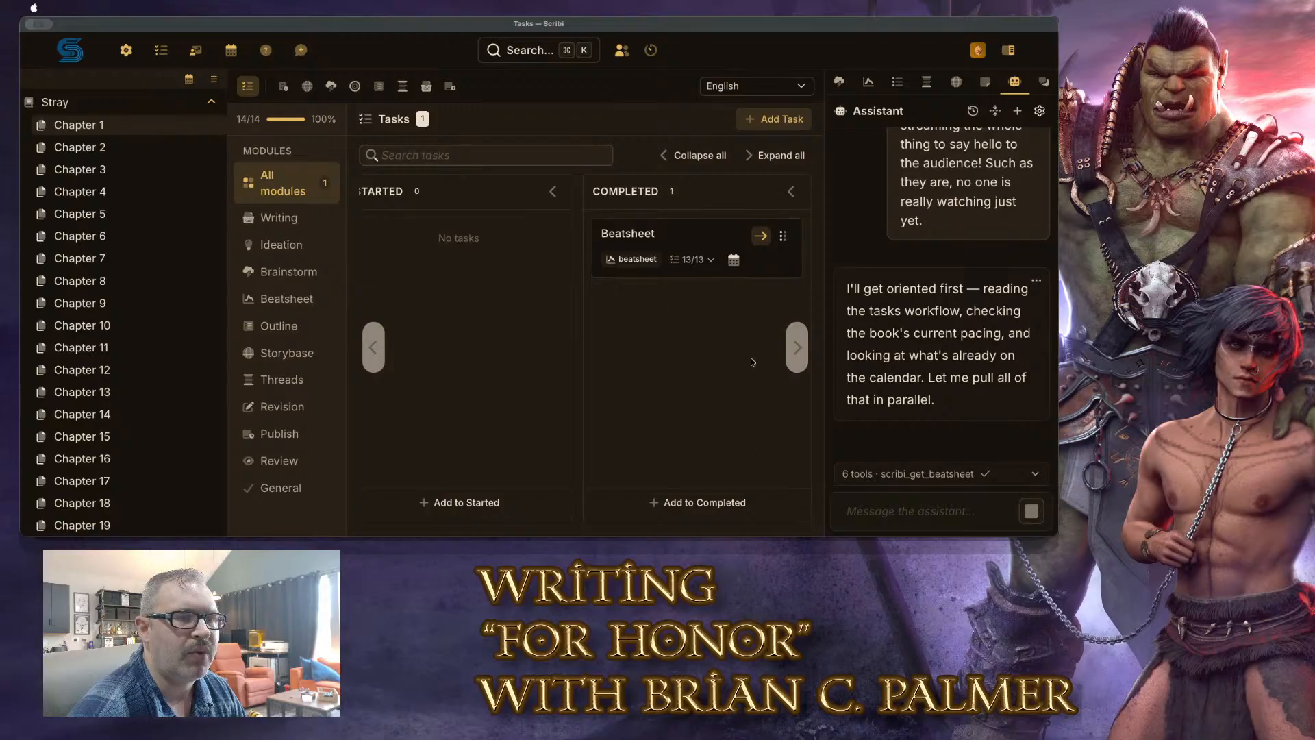
Delete the completed Beatsheet task from the Stray book's task board
left_click(640, 237)
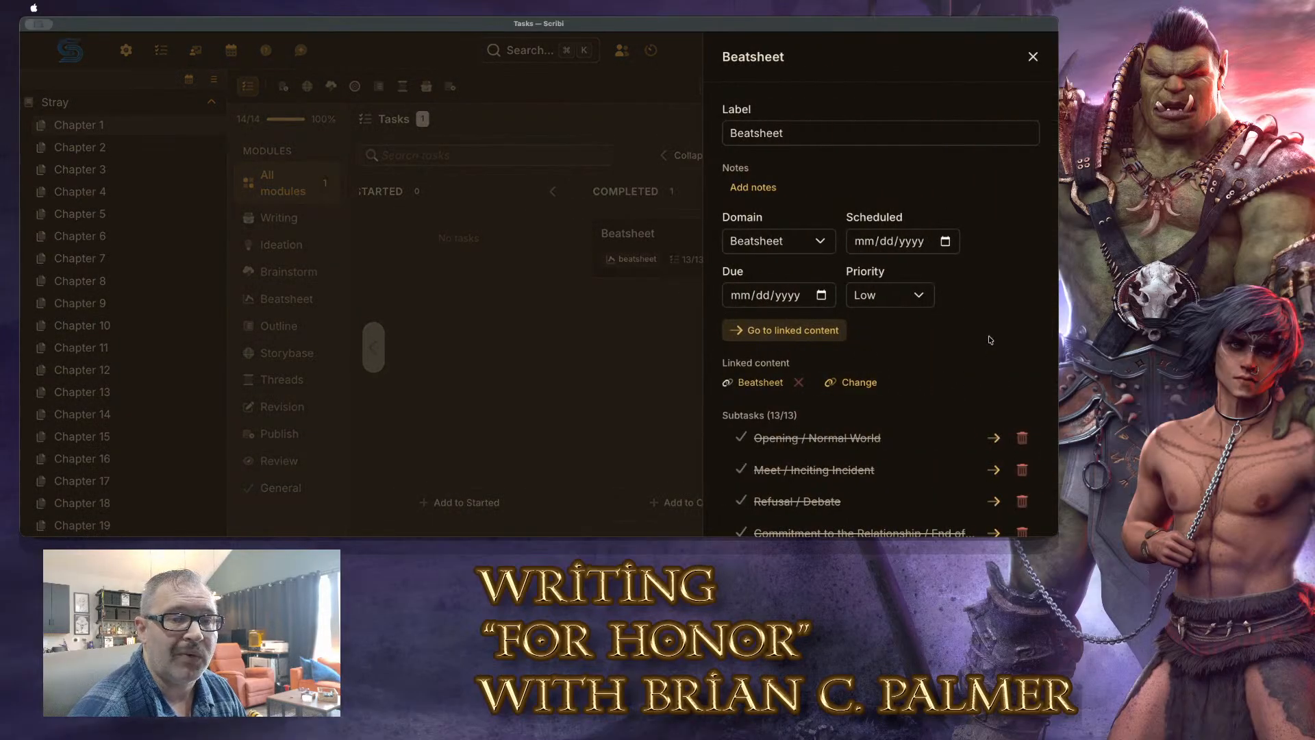
scroll(902, 384, "down", 5)
left_click(1003, 518)
left_click(496, 332)
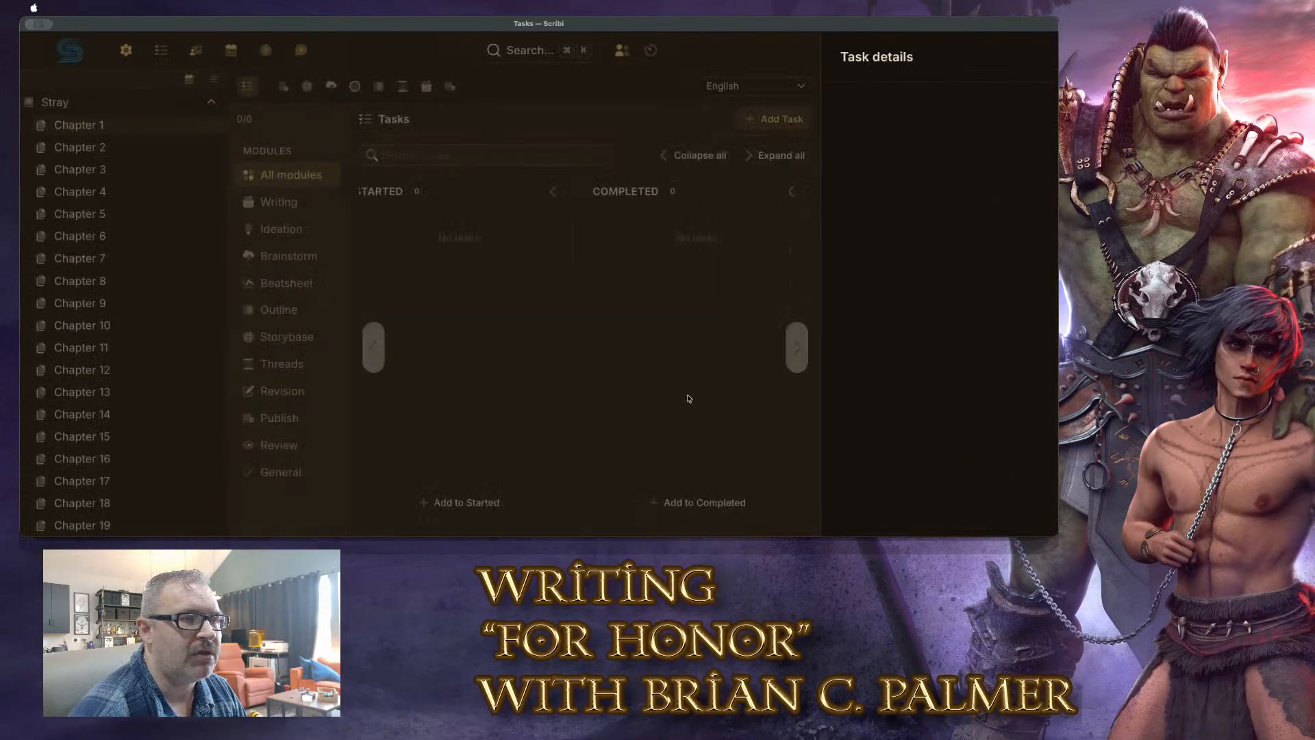
Reopen the For Honor beatsheet and widen the assistant area to read its scheduling reply
left_click(71, 51)
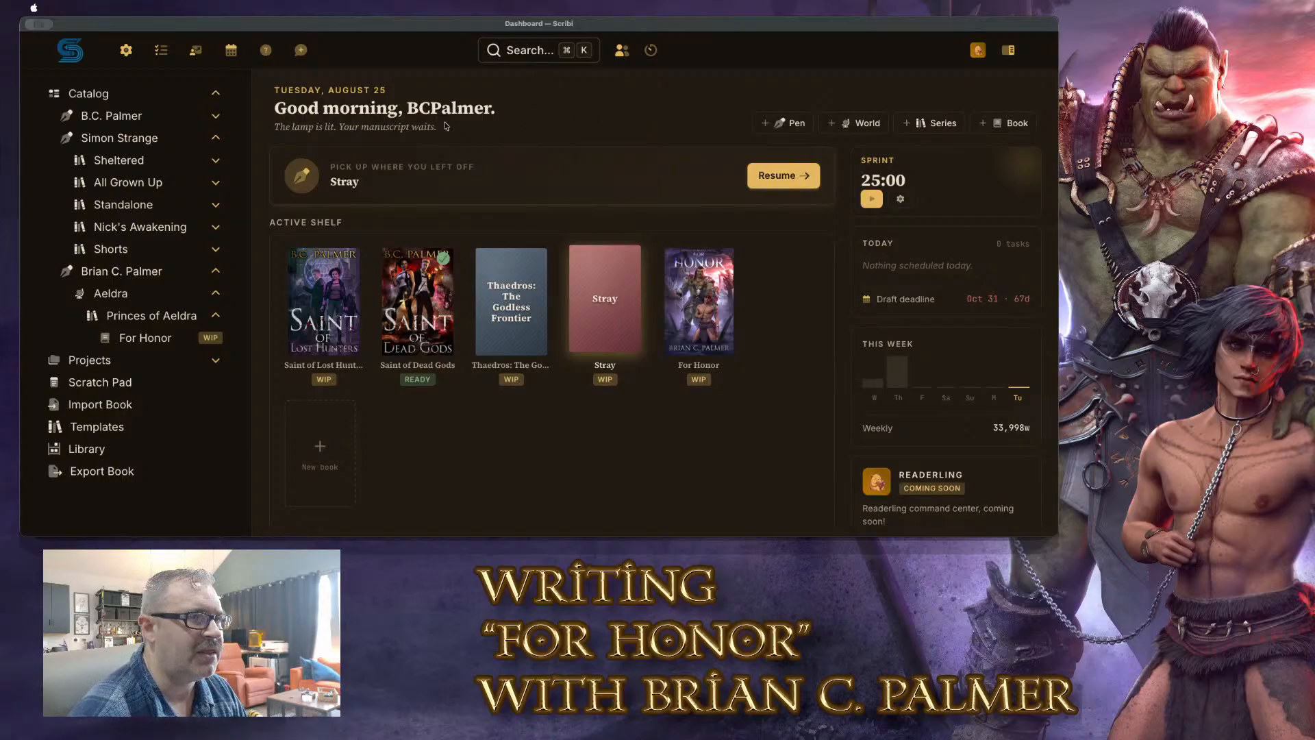
left_click(693, 312)
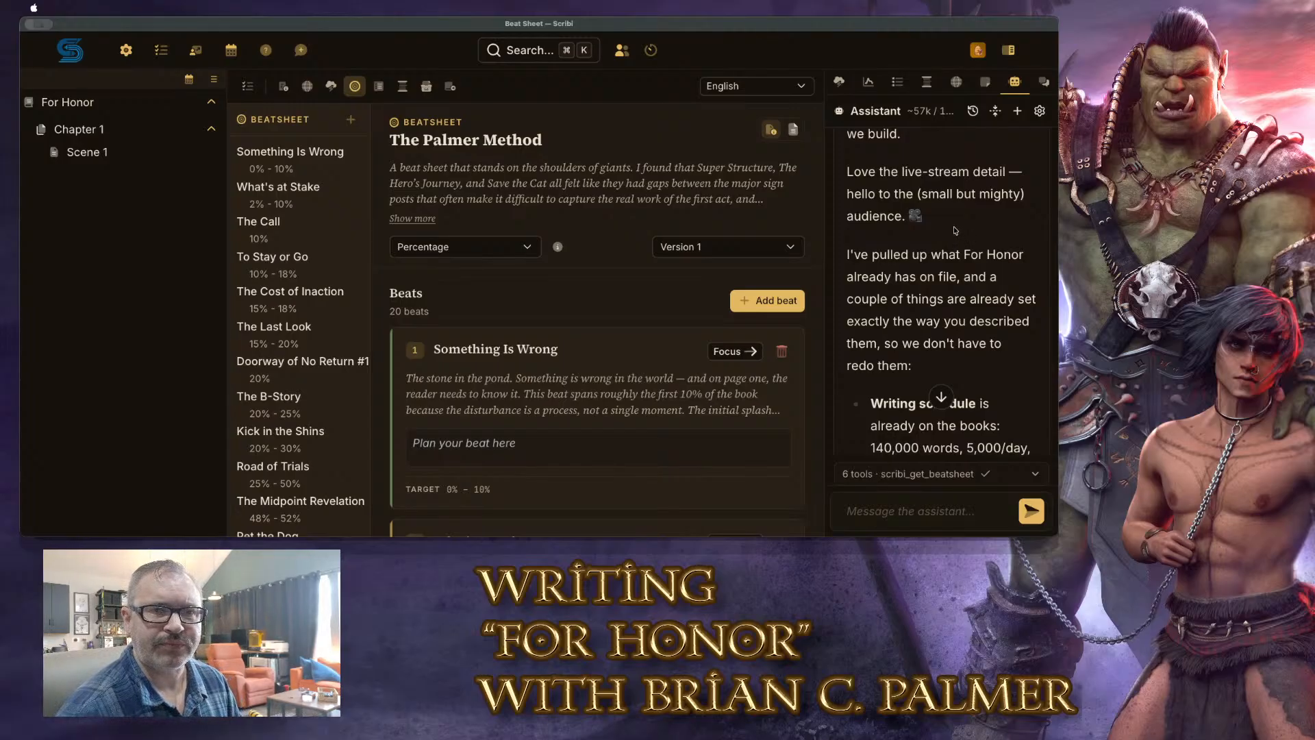
scroll(954, 230, "down", 5)
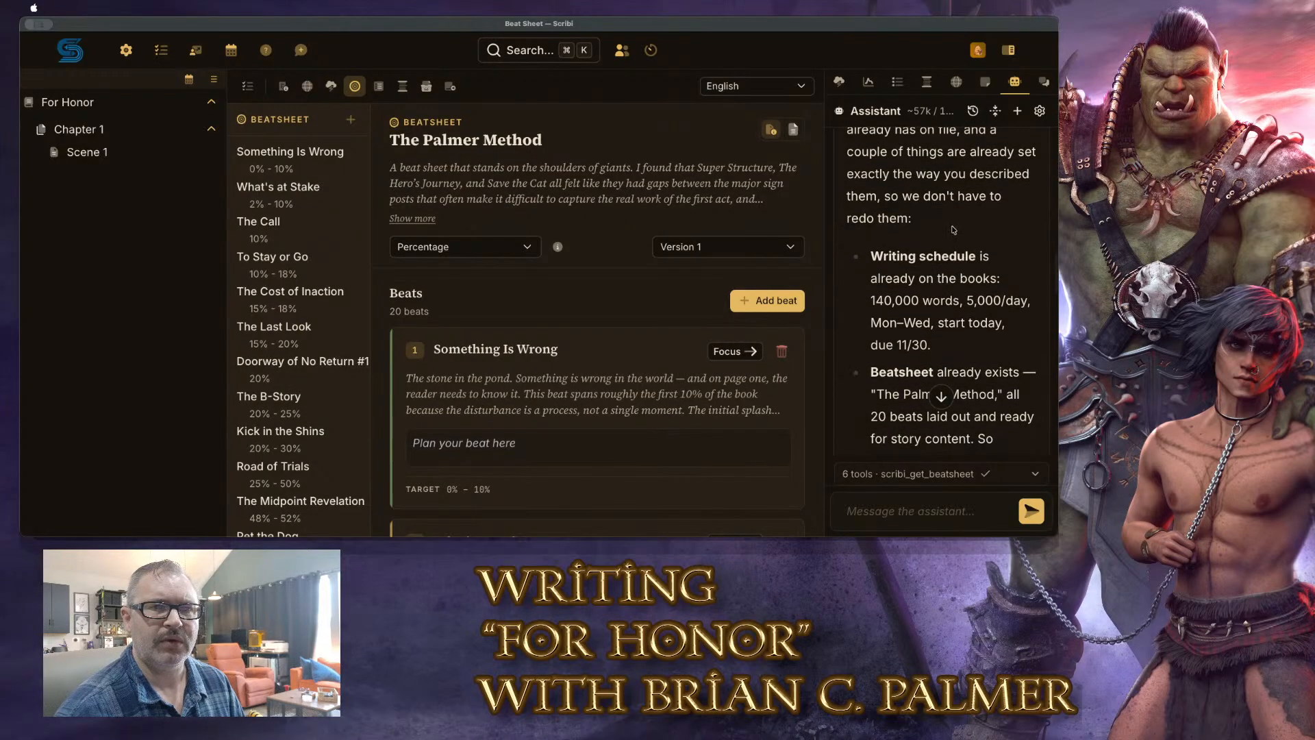
scroll(952, 228, "down", 7)
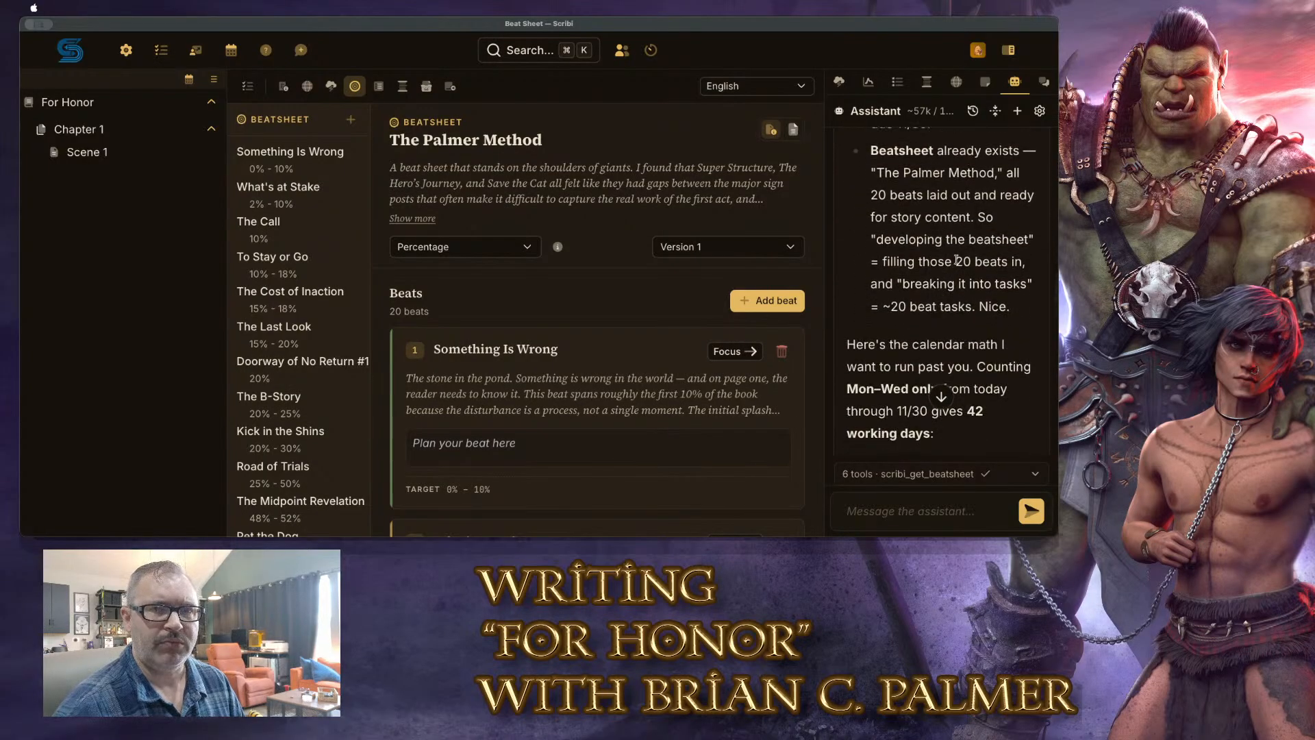
scroll(954, 236, "down", 9)
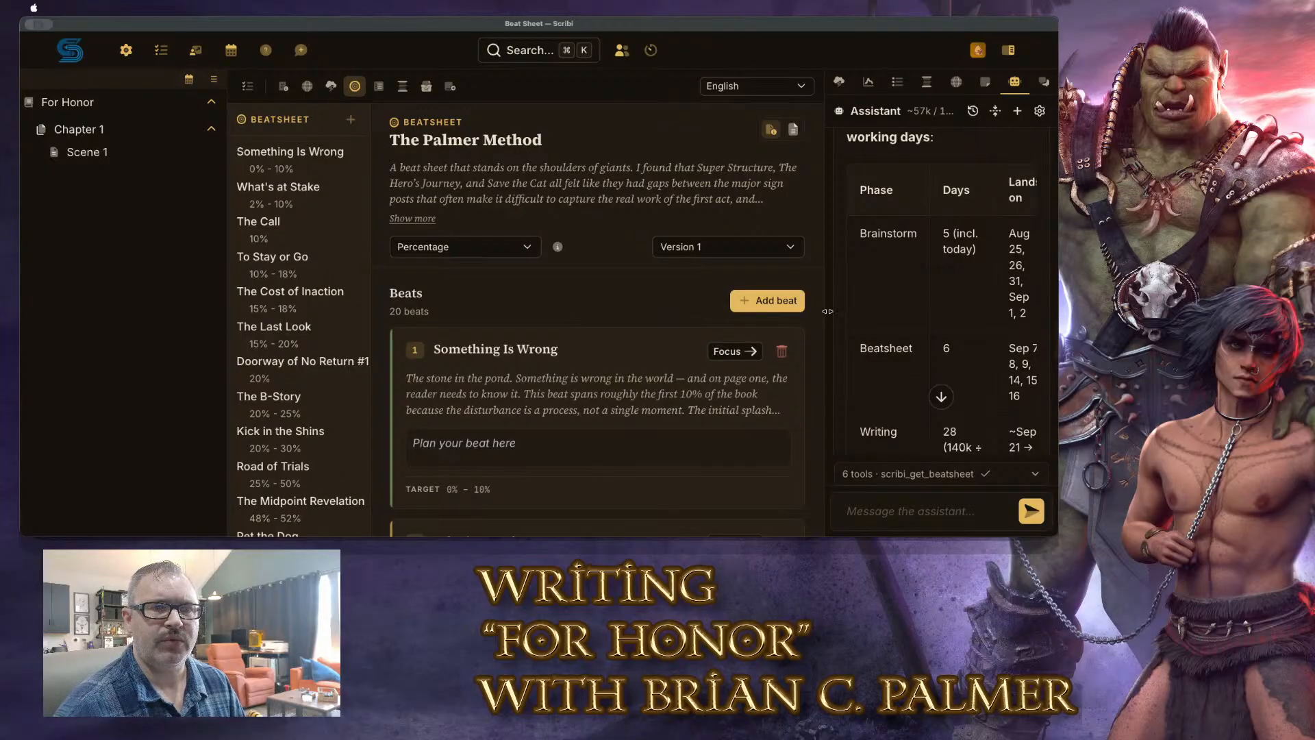
left_click_drag(826, 313, 723, 319)
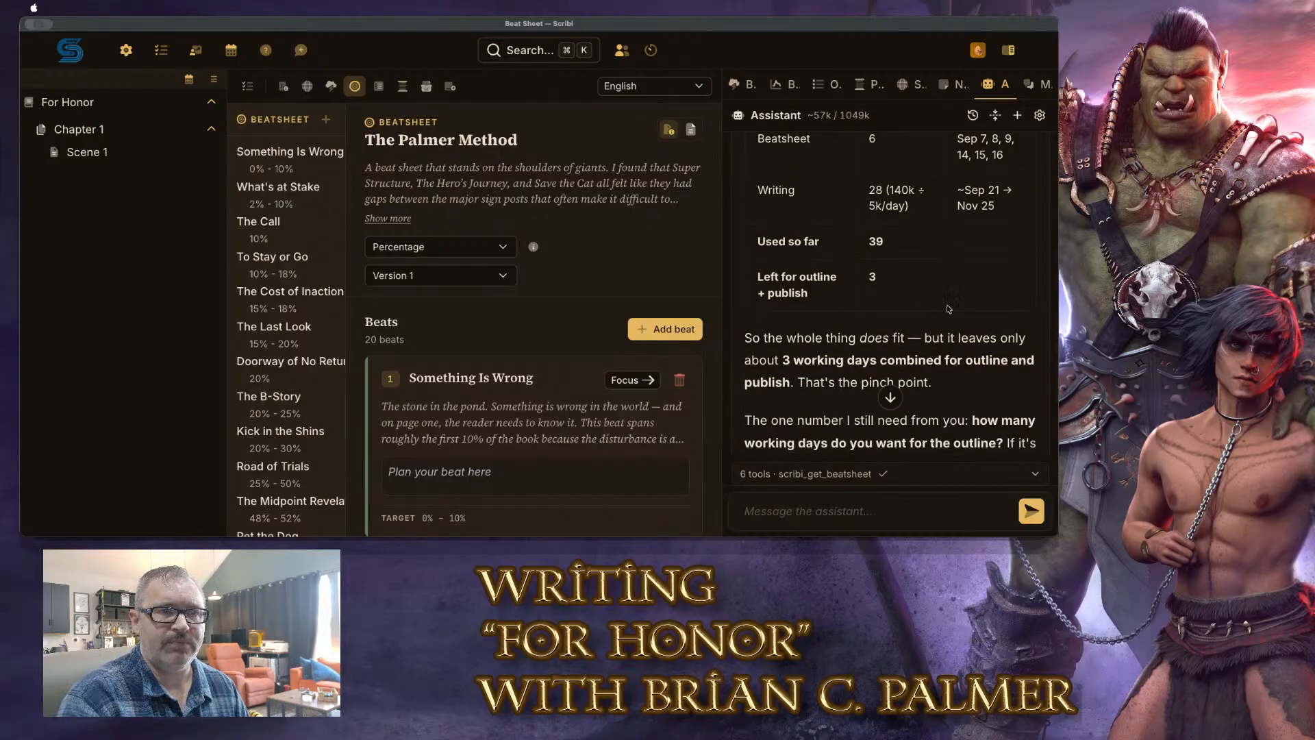
Review the assistant's working-day breakdown by phase and its question about how many days the outline needs
scroll(947, 309, "up", 2)
scroll(947, 309, "down", 2)
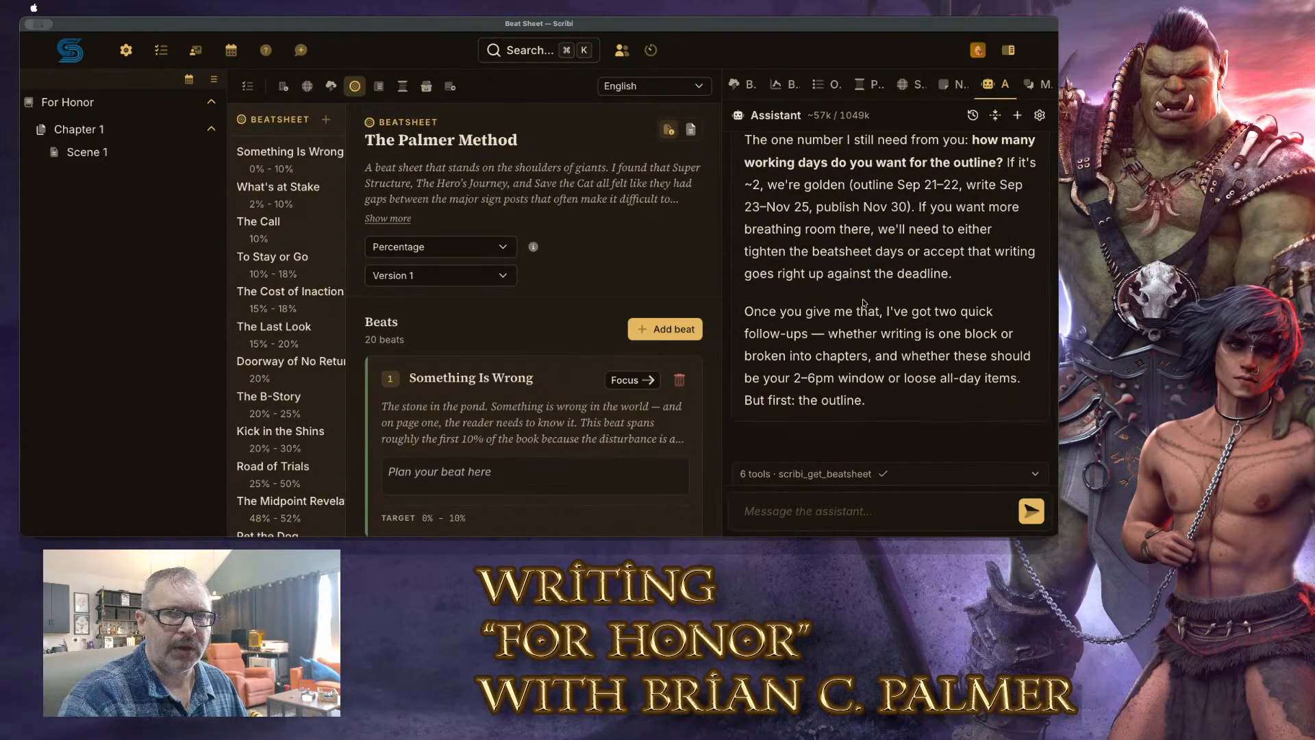
left_click(891, 513)
scroll(897, 356, "up", 3)
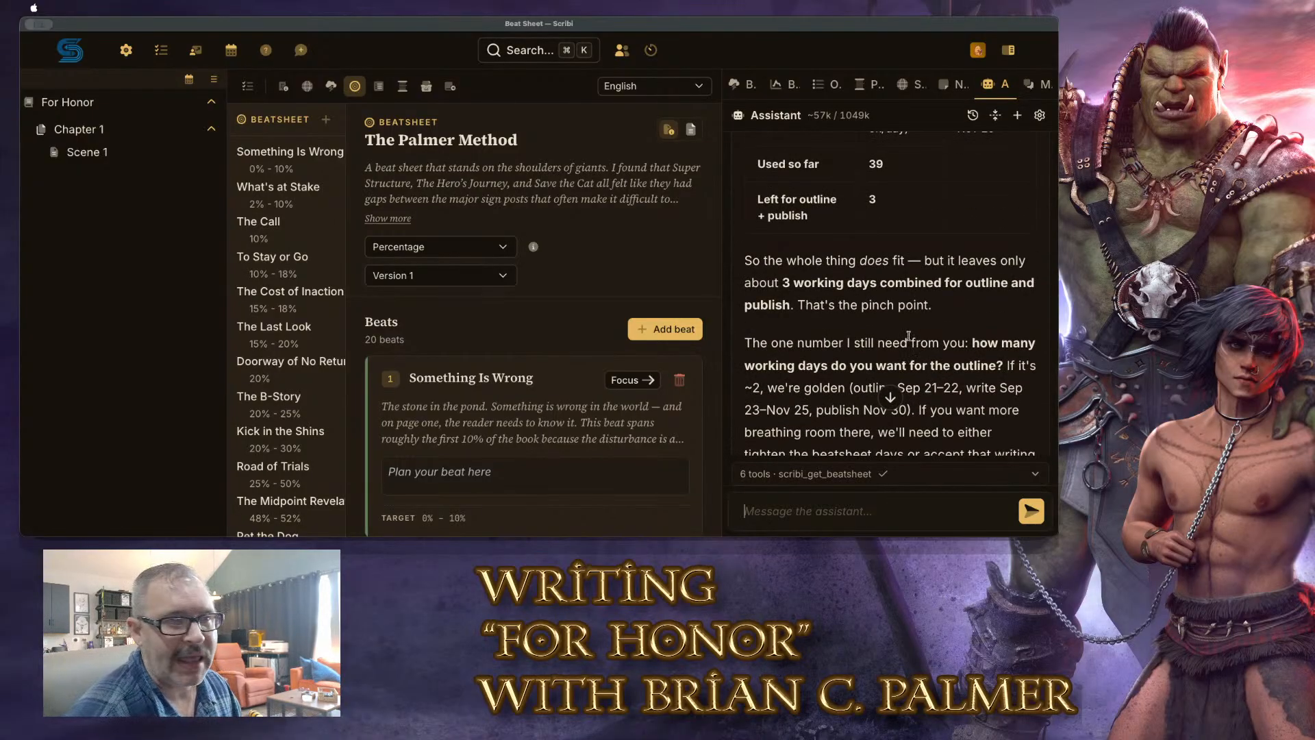
scroll(919, 324, "up", 2)
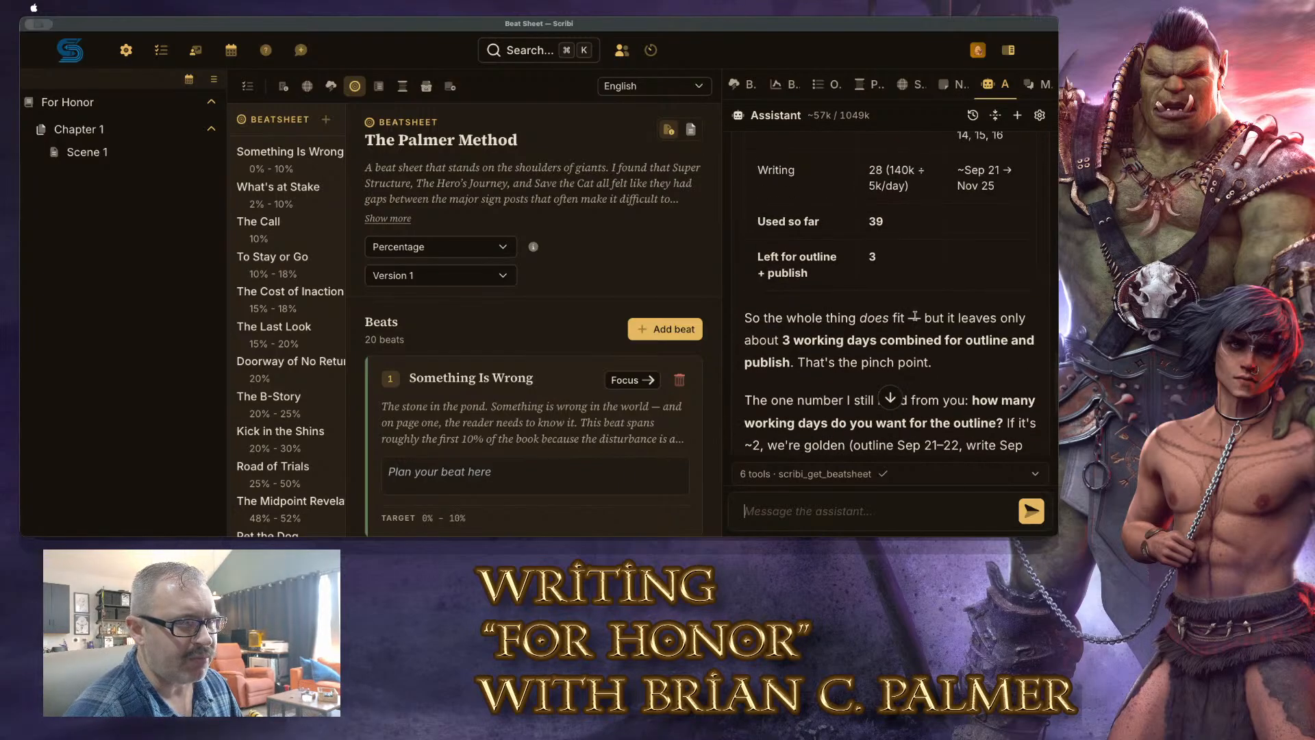
scroll(948, 337, "down", 3)
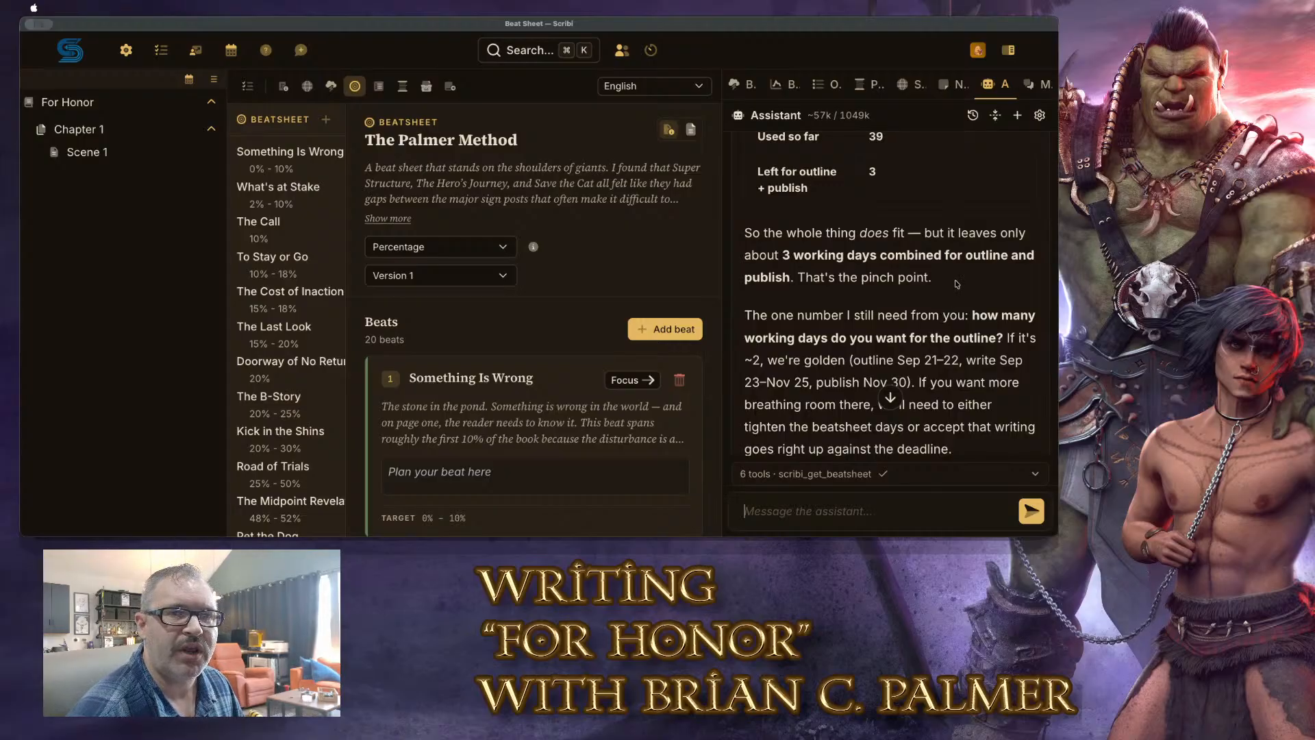
scroll(959, 284, "up", 5)
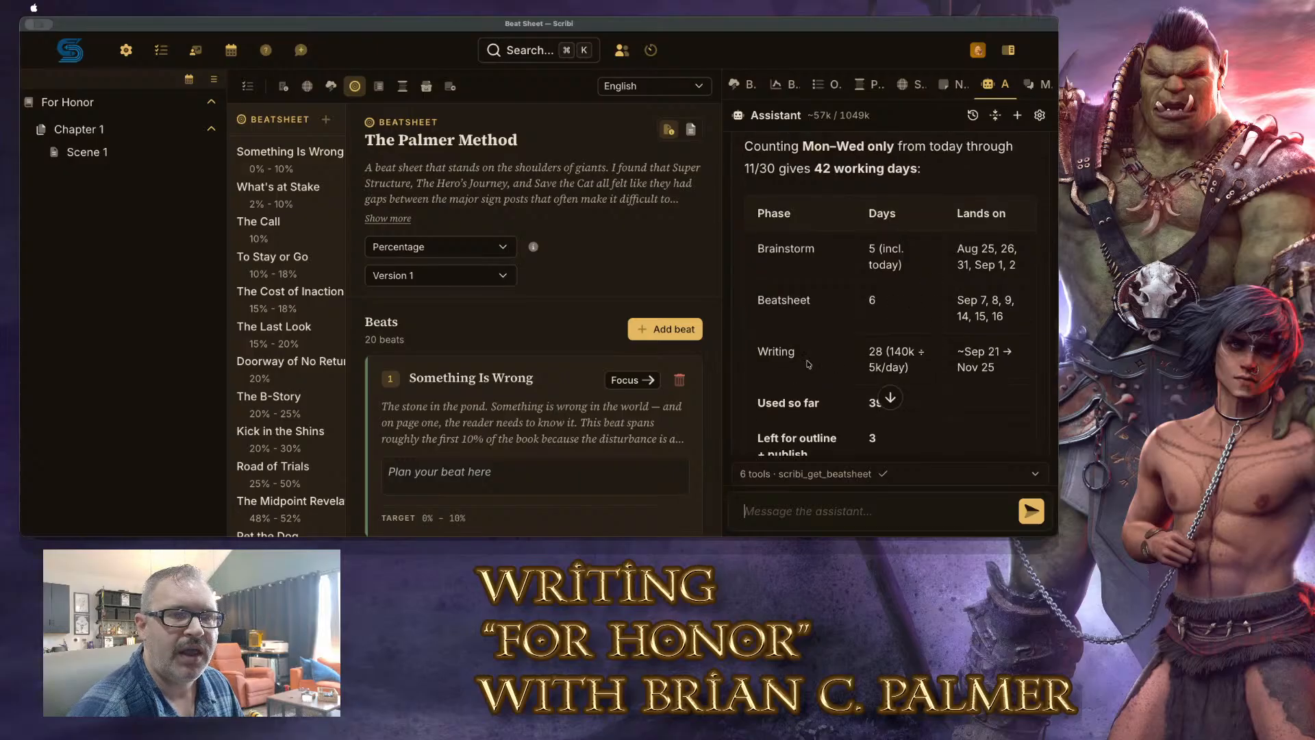
Read the rest of the assistant's schedule estimate, including the time left for outline and publishing and its follow-up questions
scroll(933, 315, "down", 1)
scroll(932, 295, "down", 1)
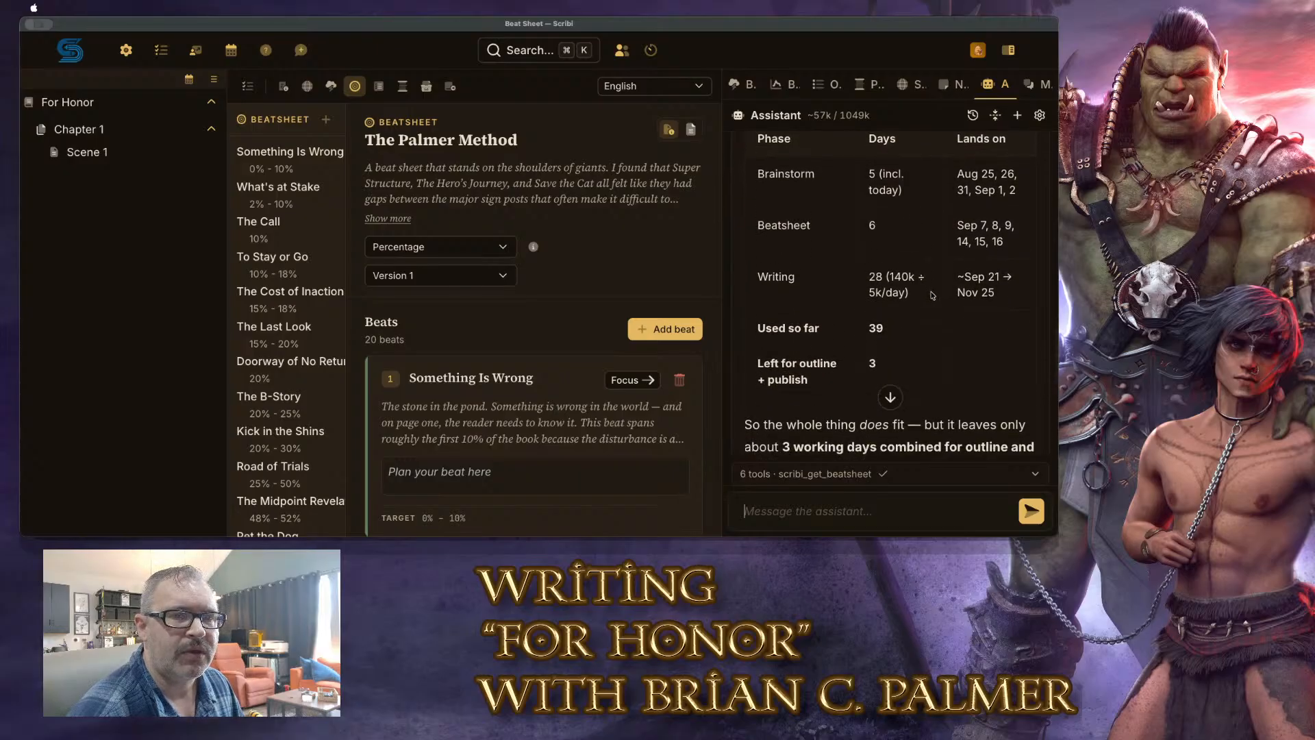
scroll(941, 265, "down", 1)
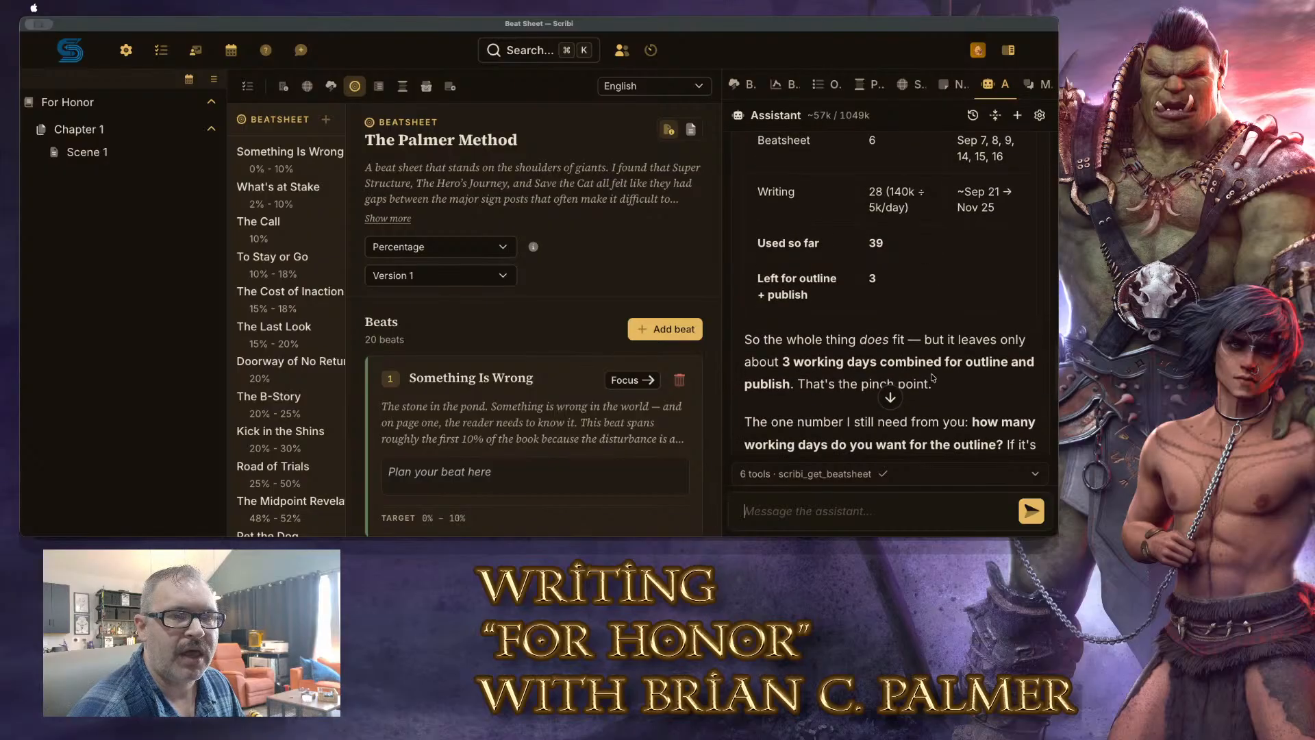
scroll(952, 309, "down", 1)
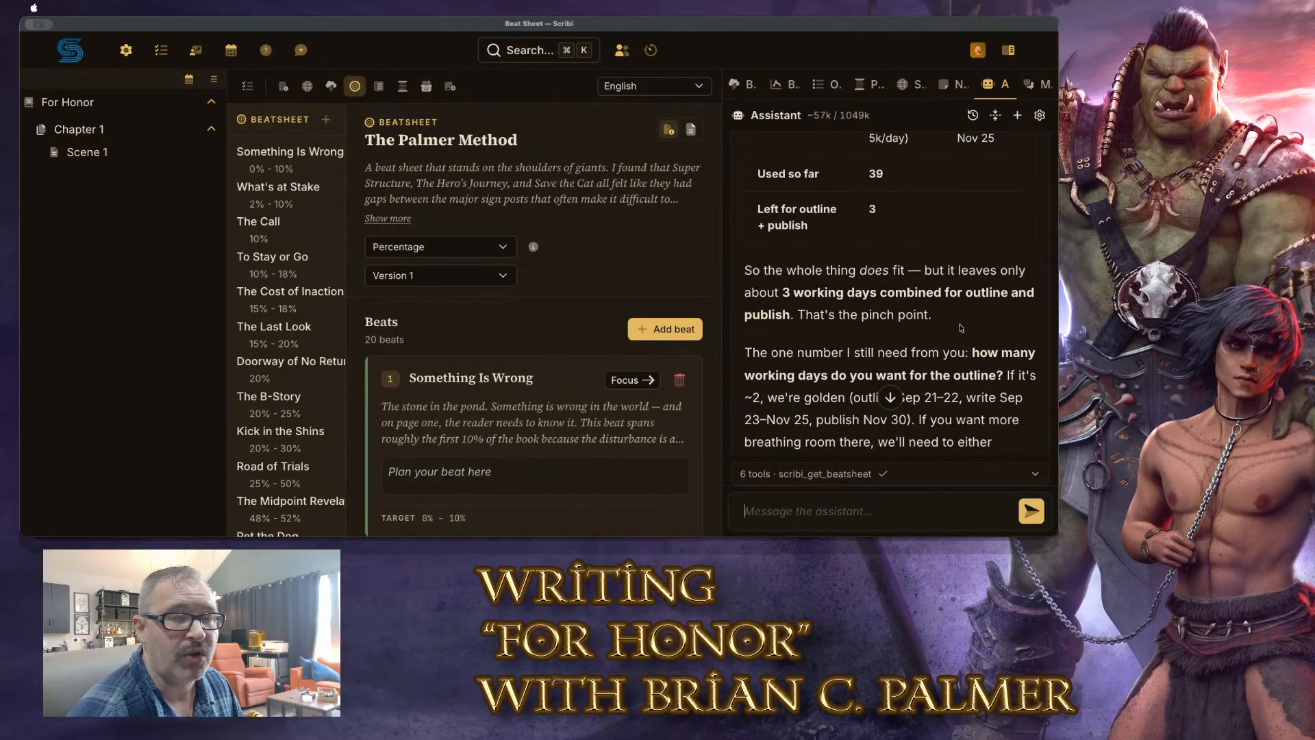
scroll(962, 327, "down", 1)
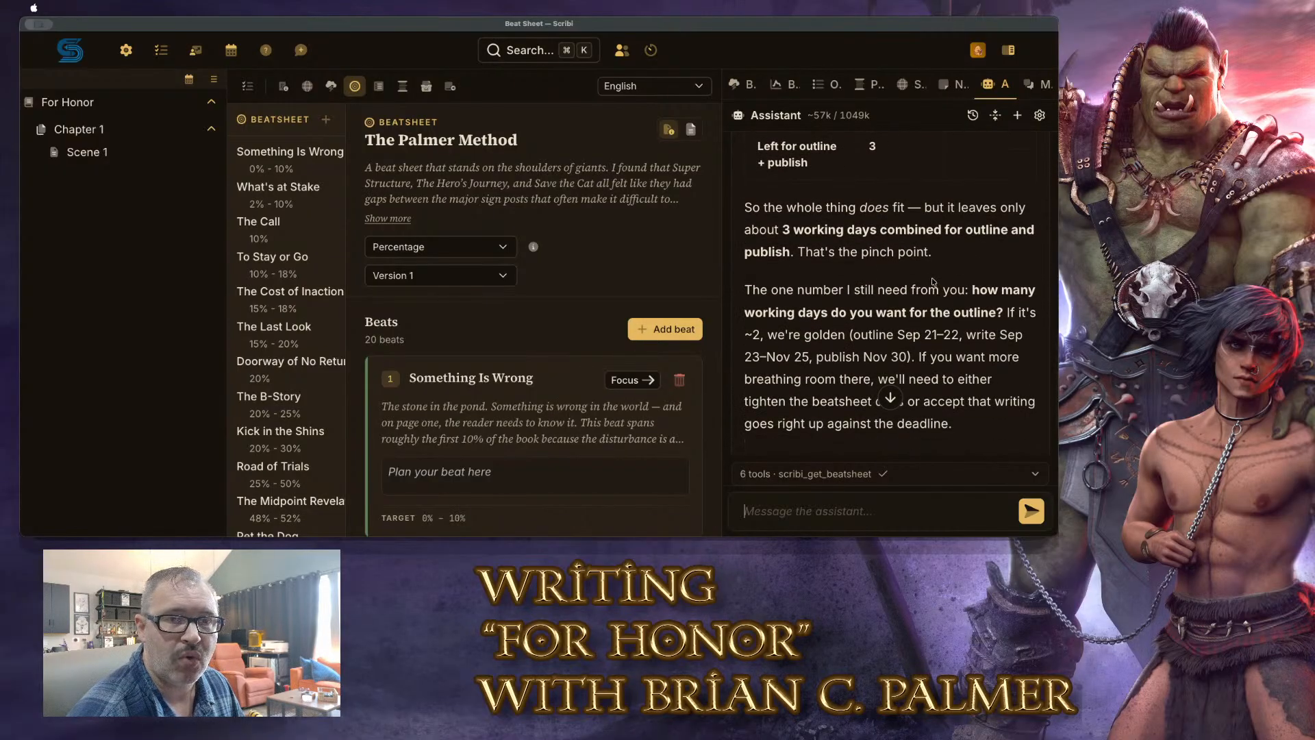
scroll(939, 294, "down", 1)
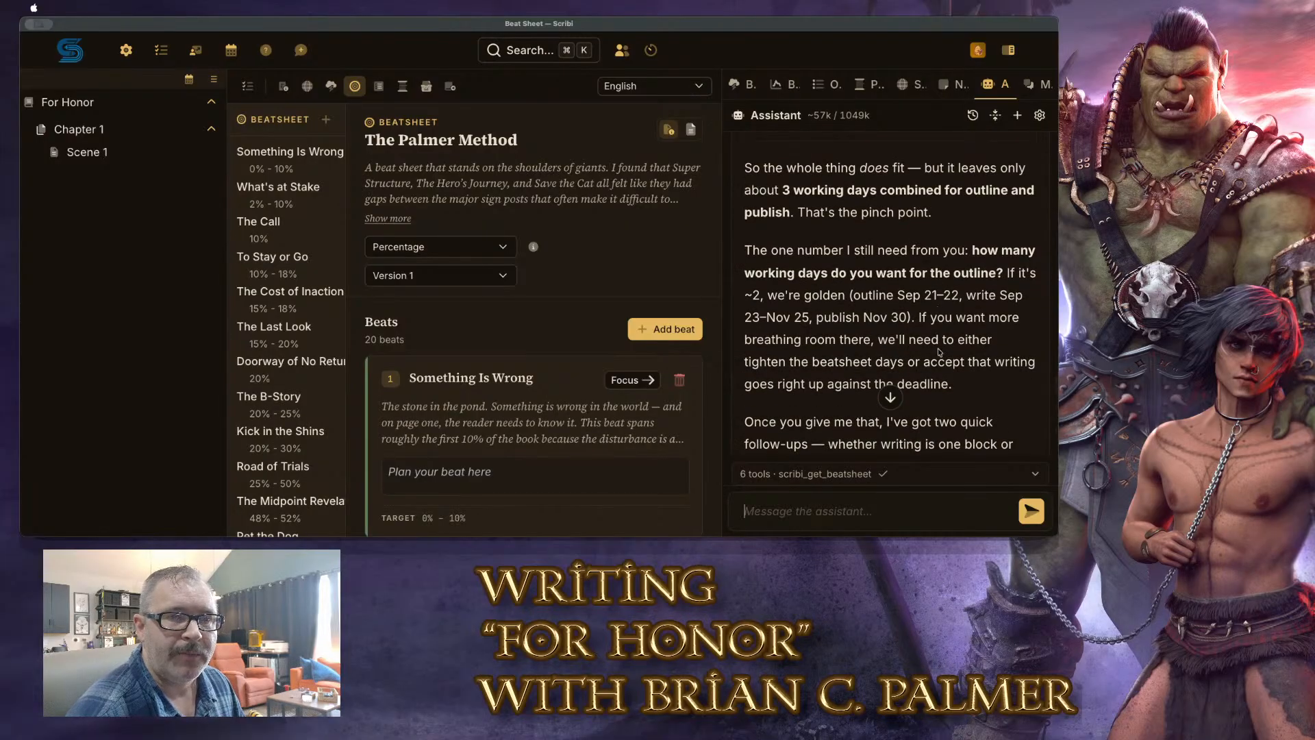
scroll(940, 338, "down", 1)
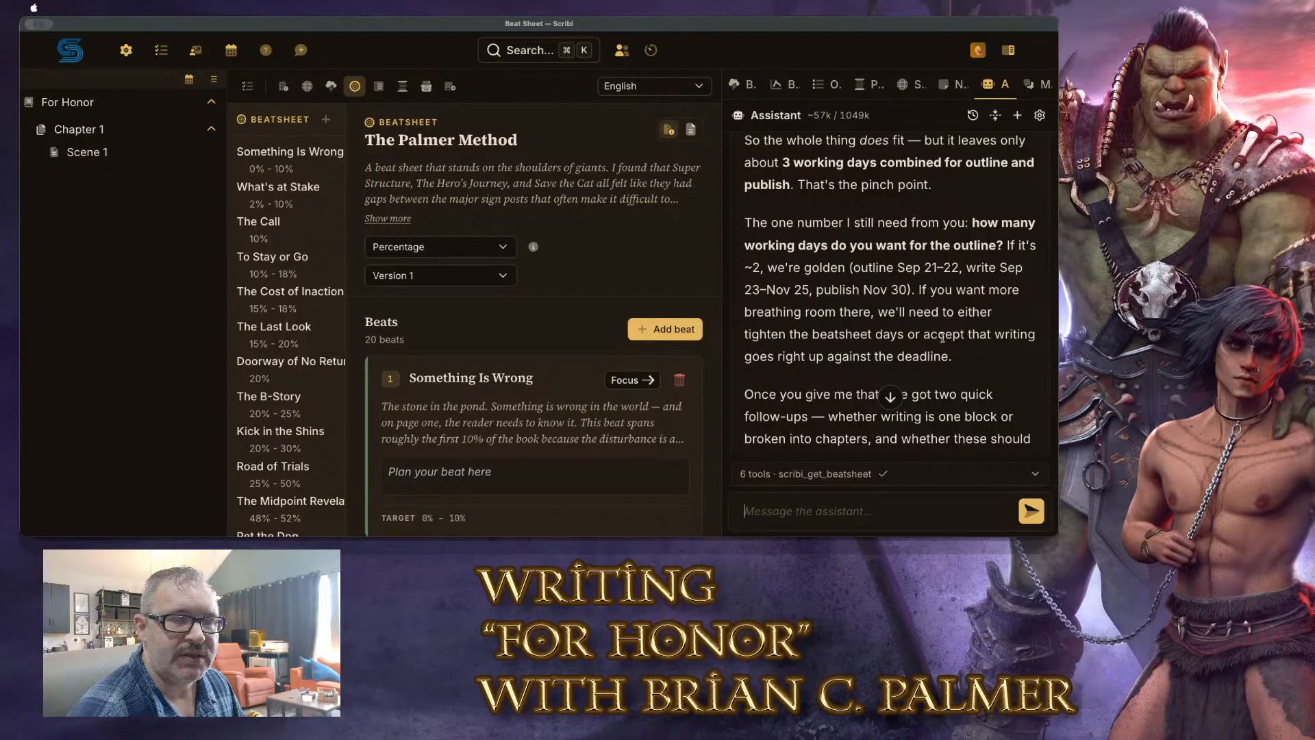
scroll(942, 337, "down", 2)
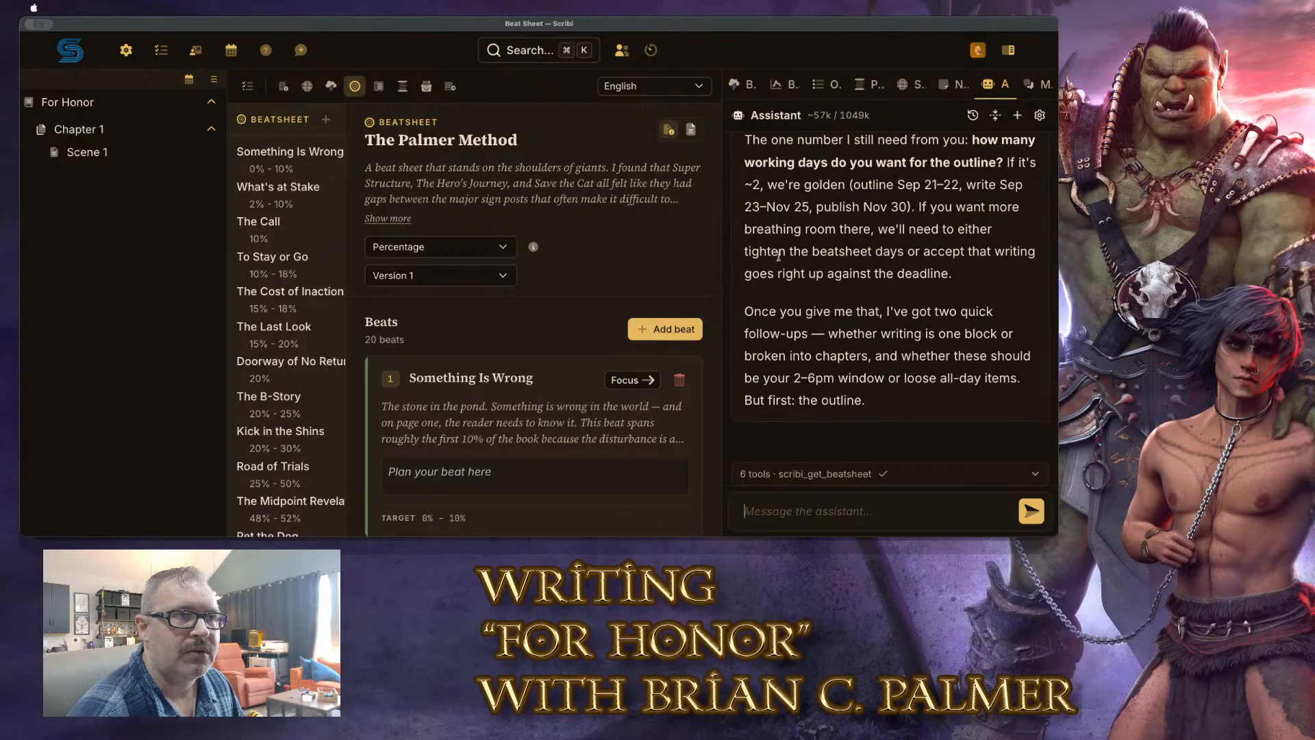
Unlock the For Honor project targets, set the target finish date to 12/25/2026, and lock the targets again
left_click(282, 87)
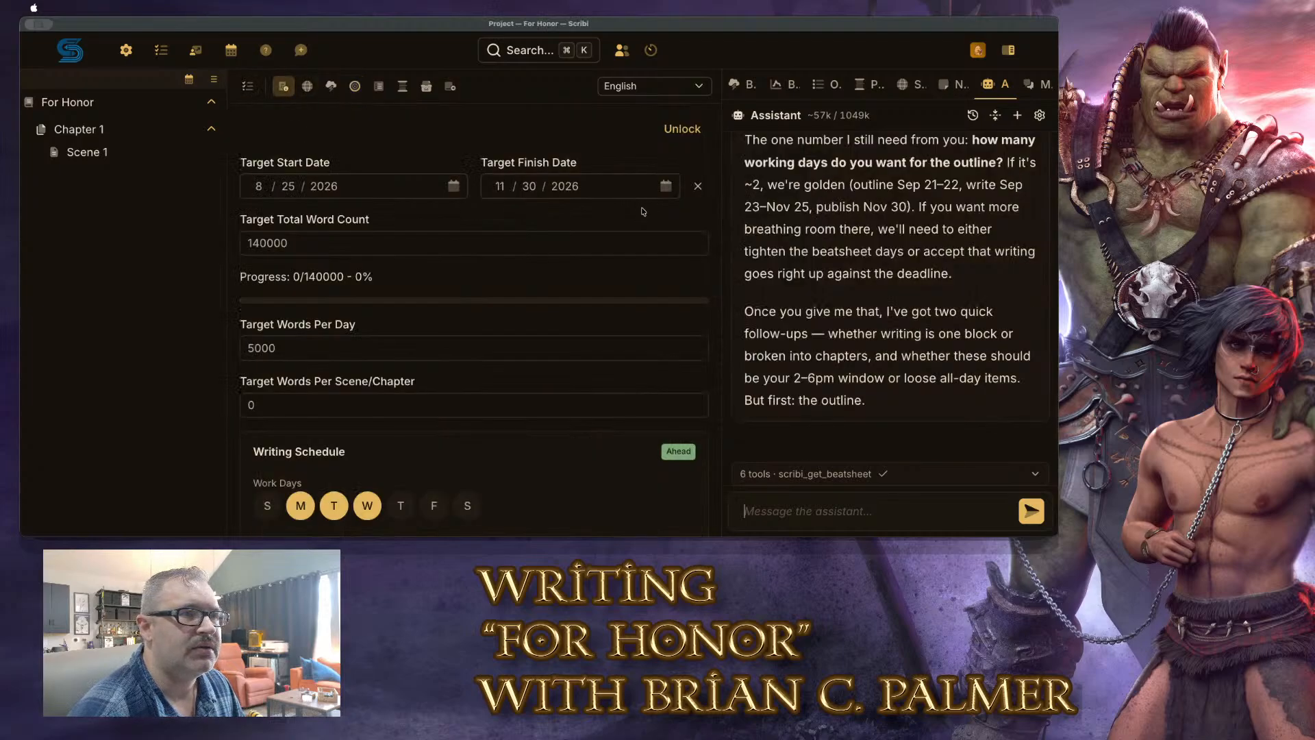
left_click(682, 128)
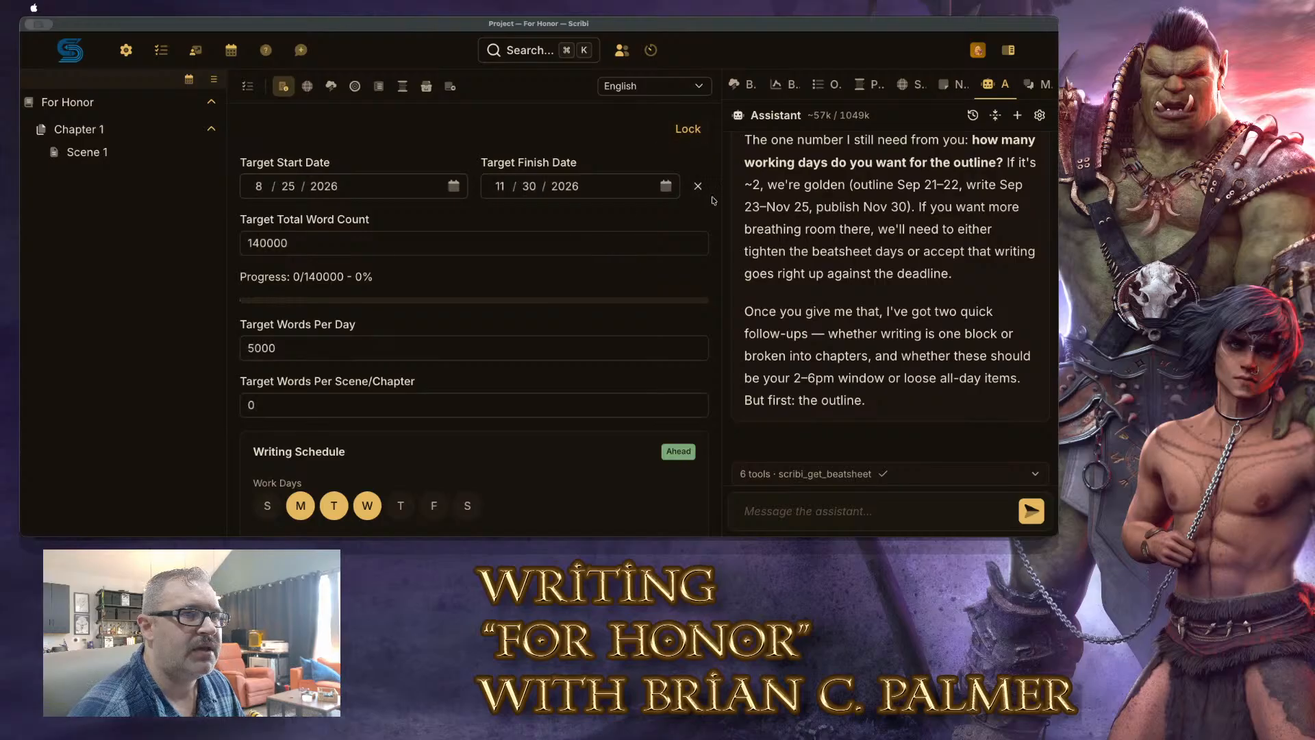
left_click(665, 186)
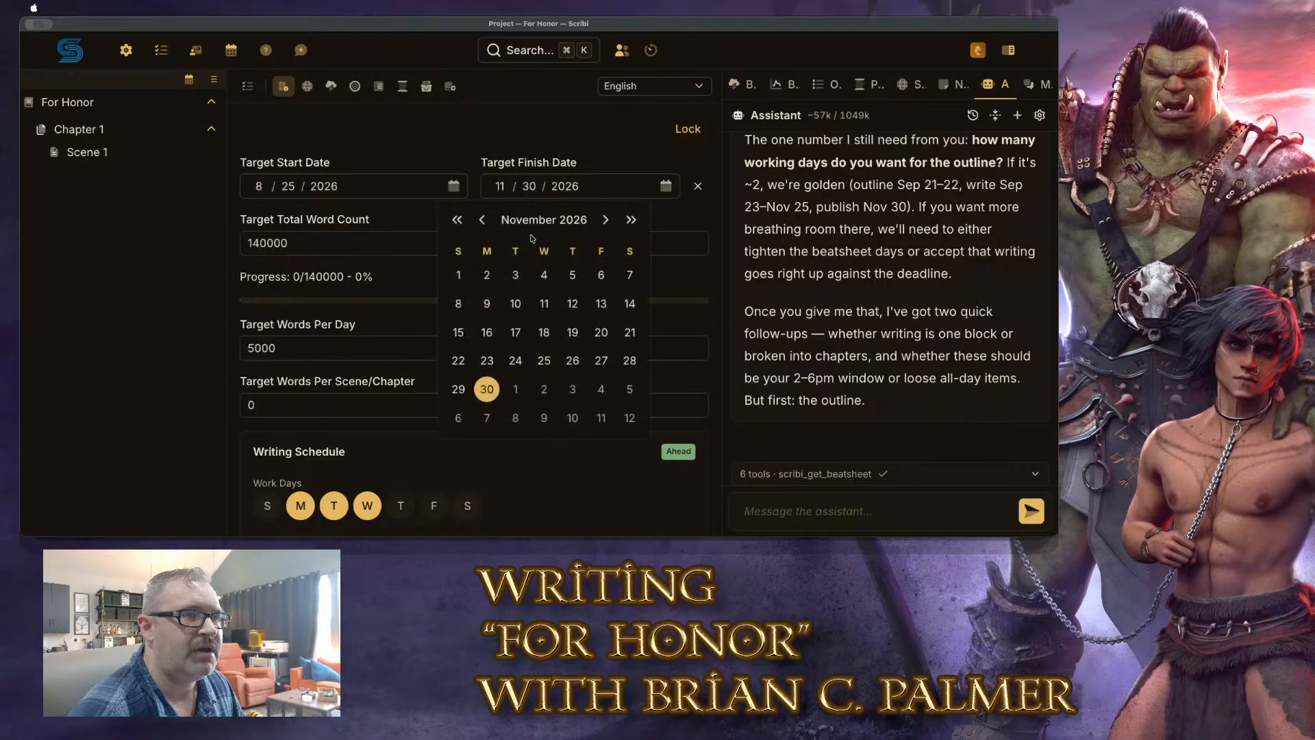
left_click(606, 219)
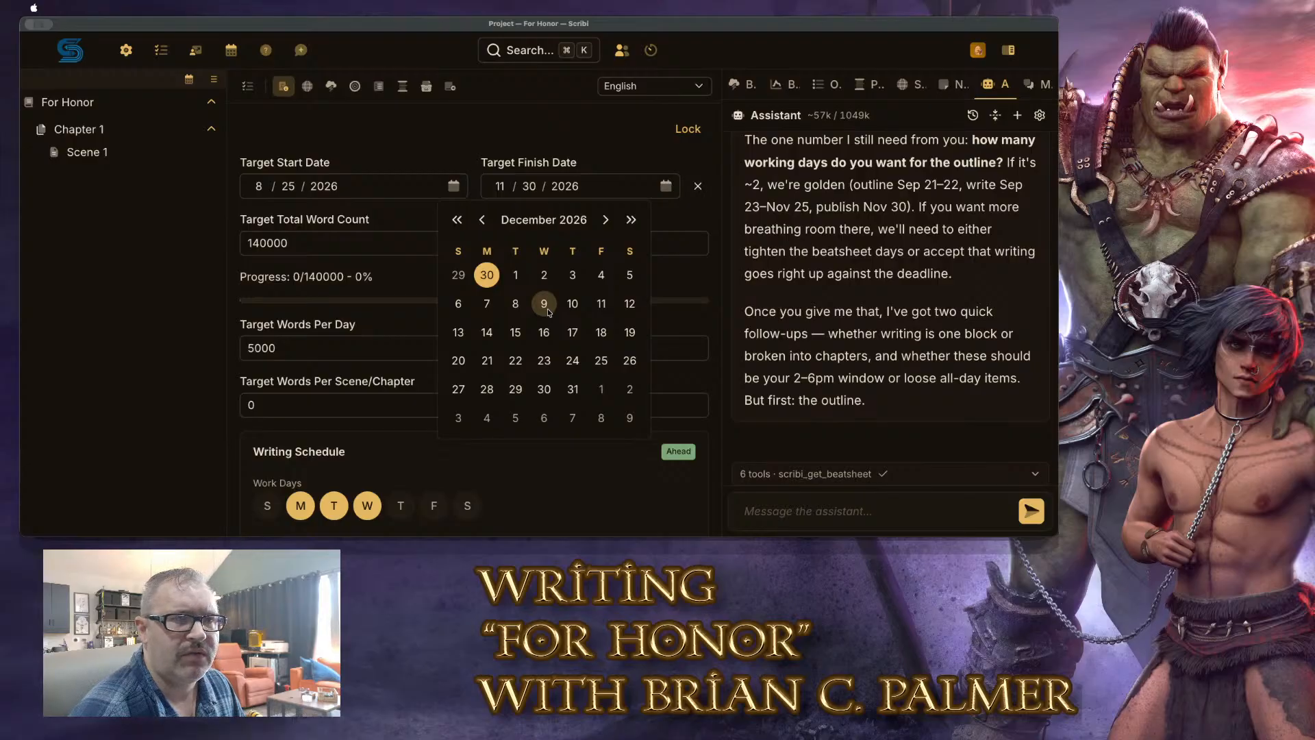
left_click(483, 220)
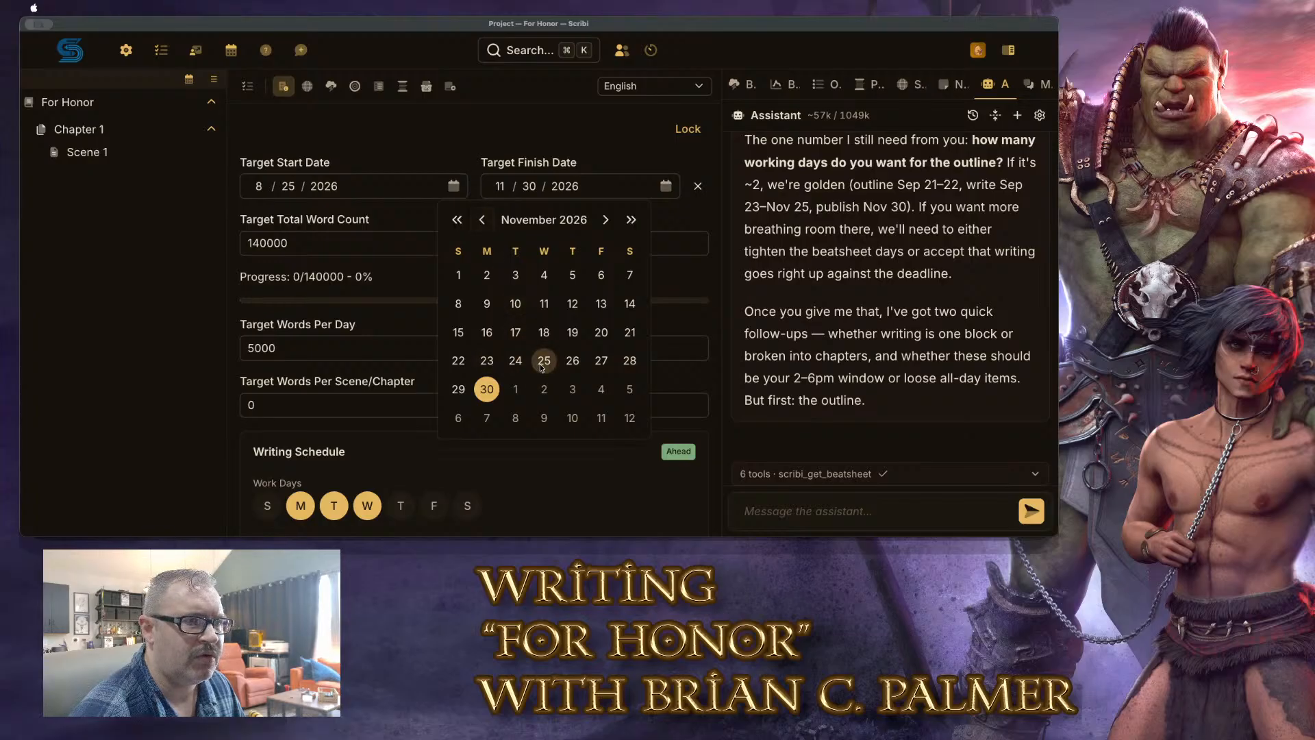
scroll(951, 302, "up", 3)
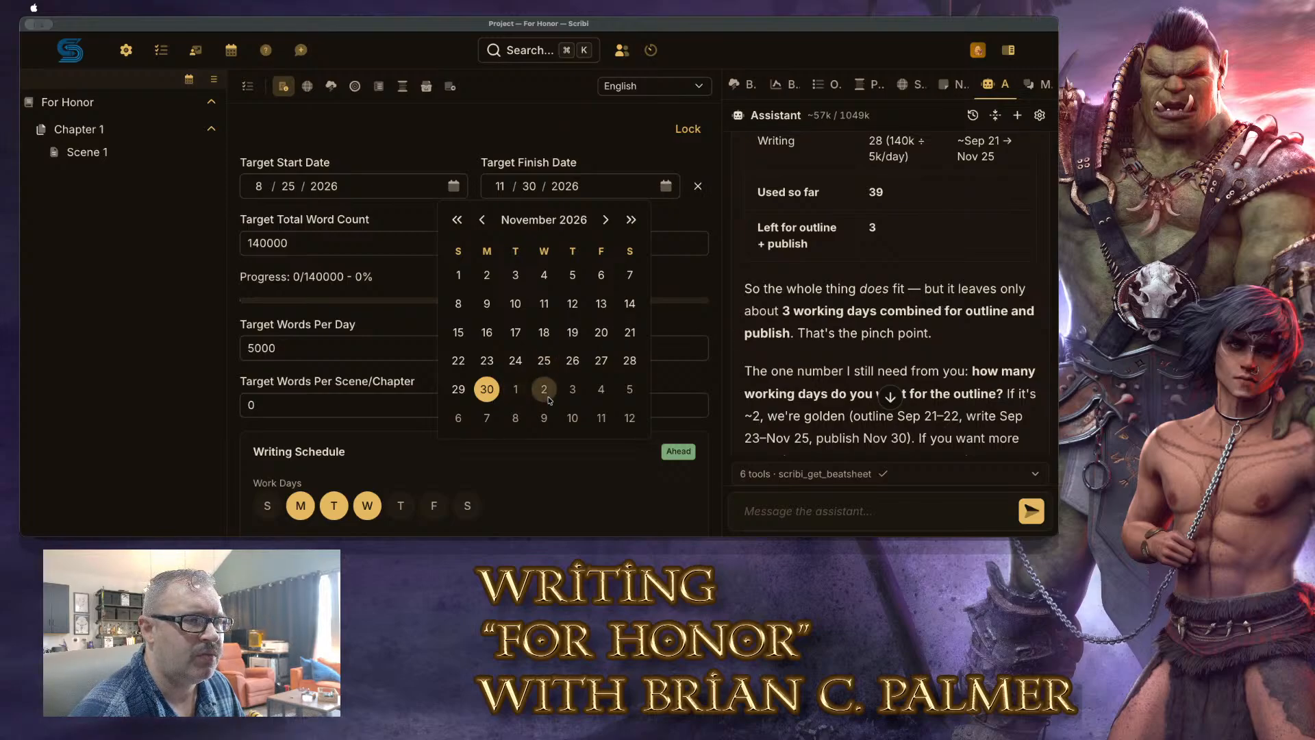
left_click(605, 219)
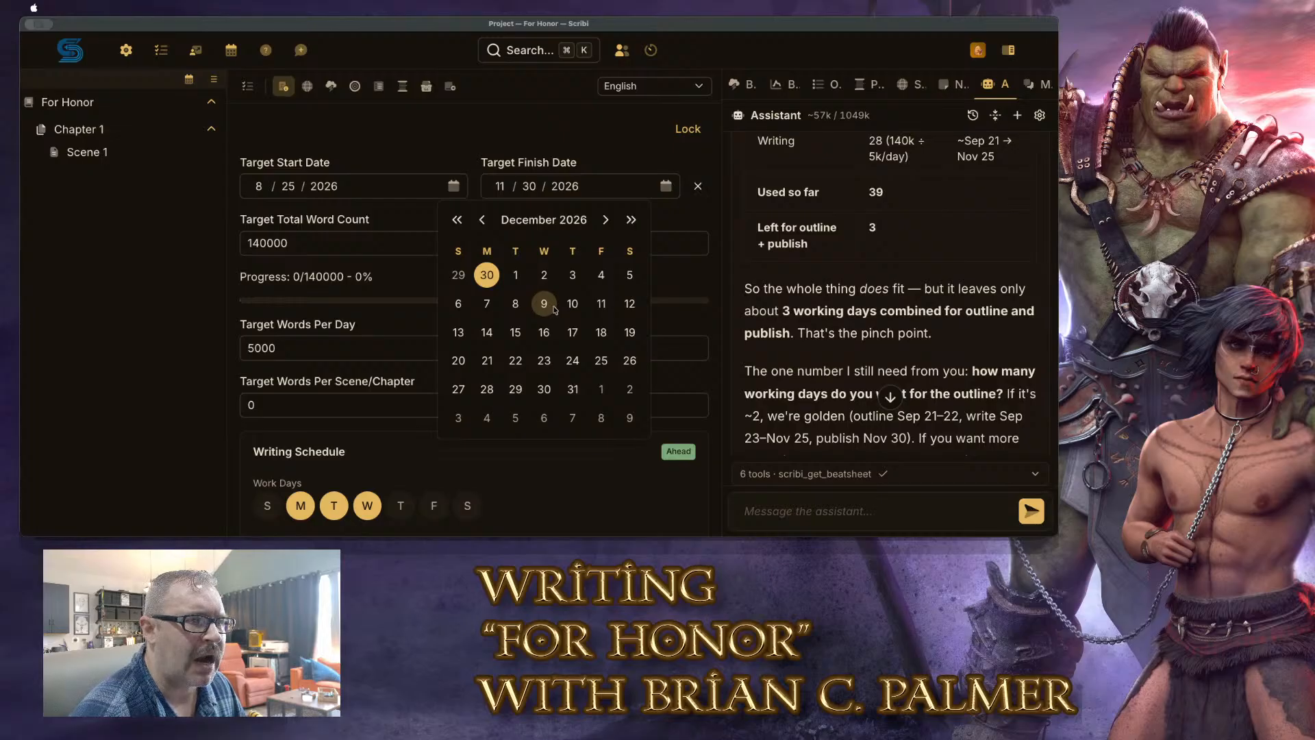
left_click(601, 361)
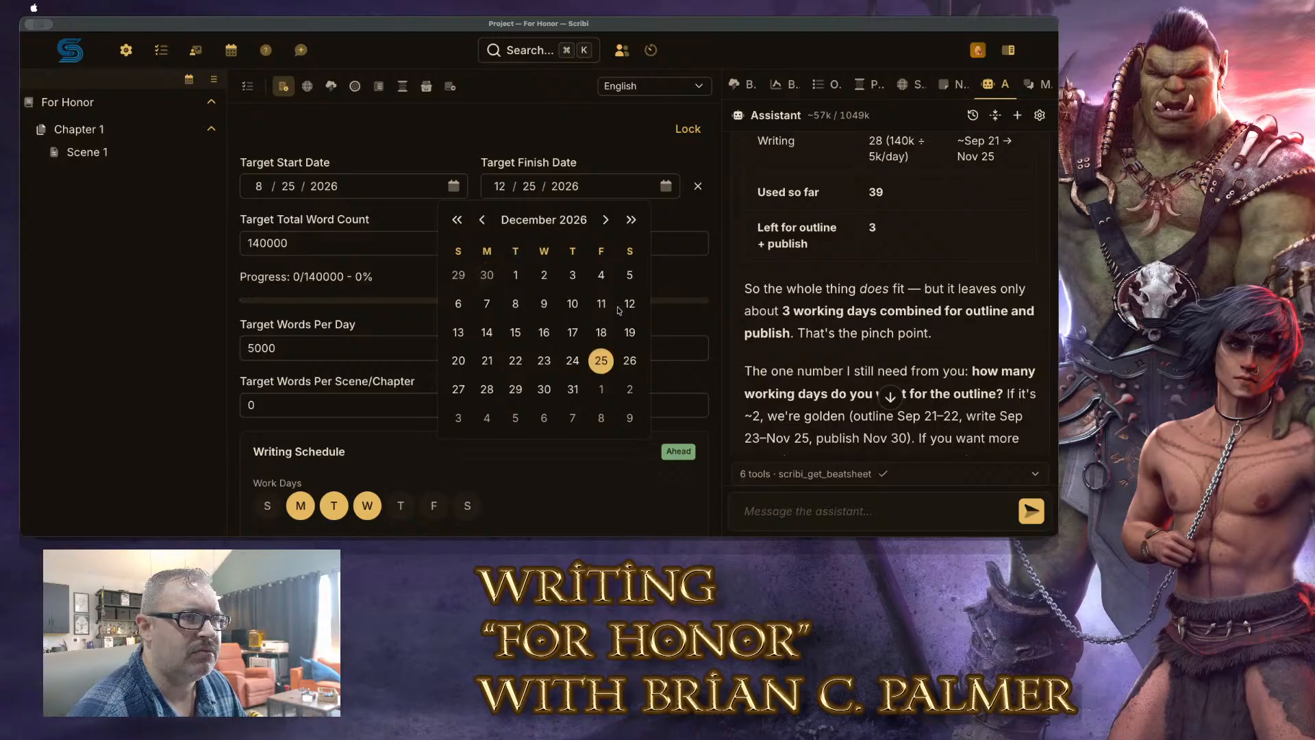
left_click(665, 188)
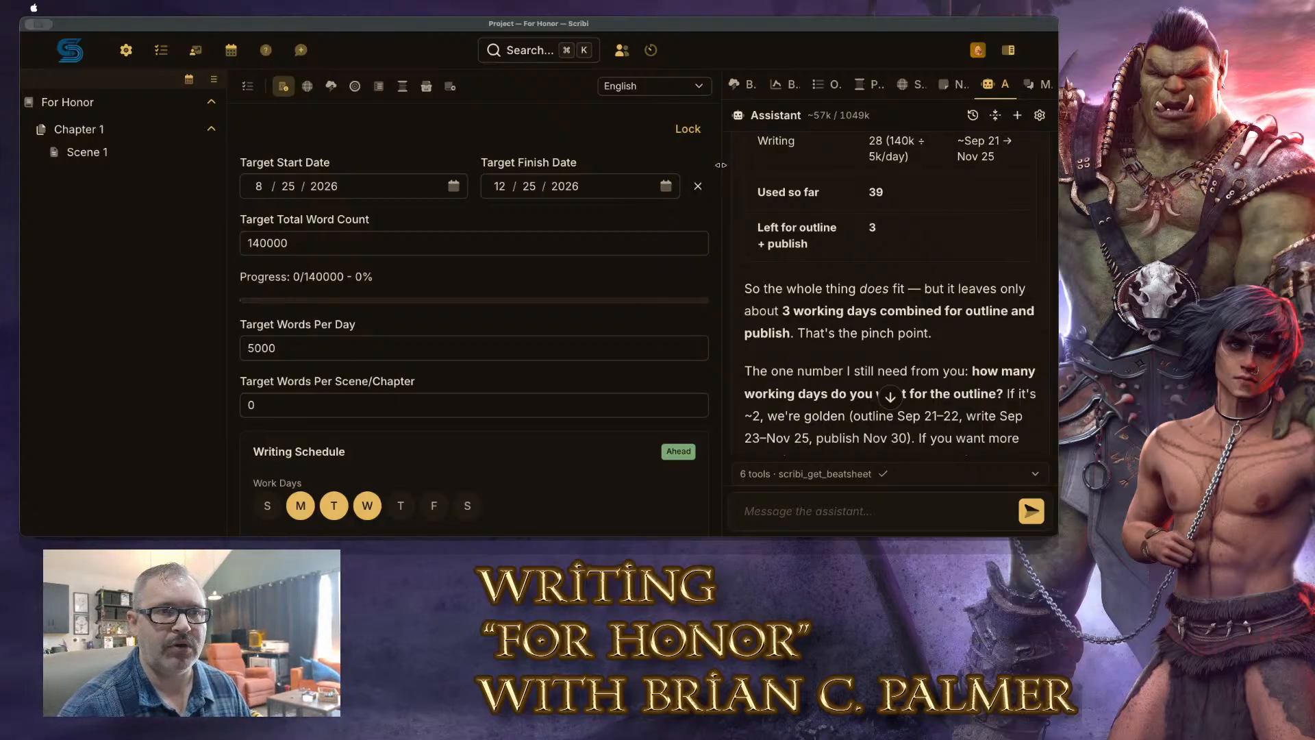
left_click_drag(721, 167, 764, 166)
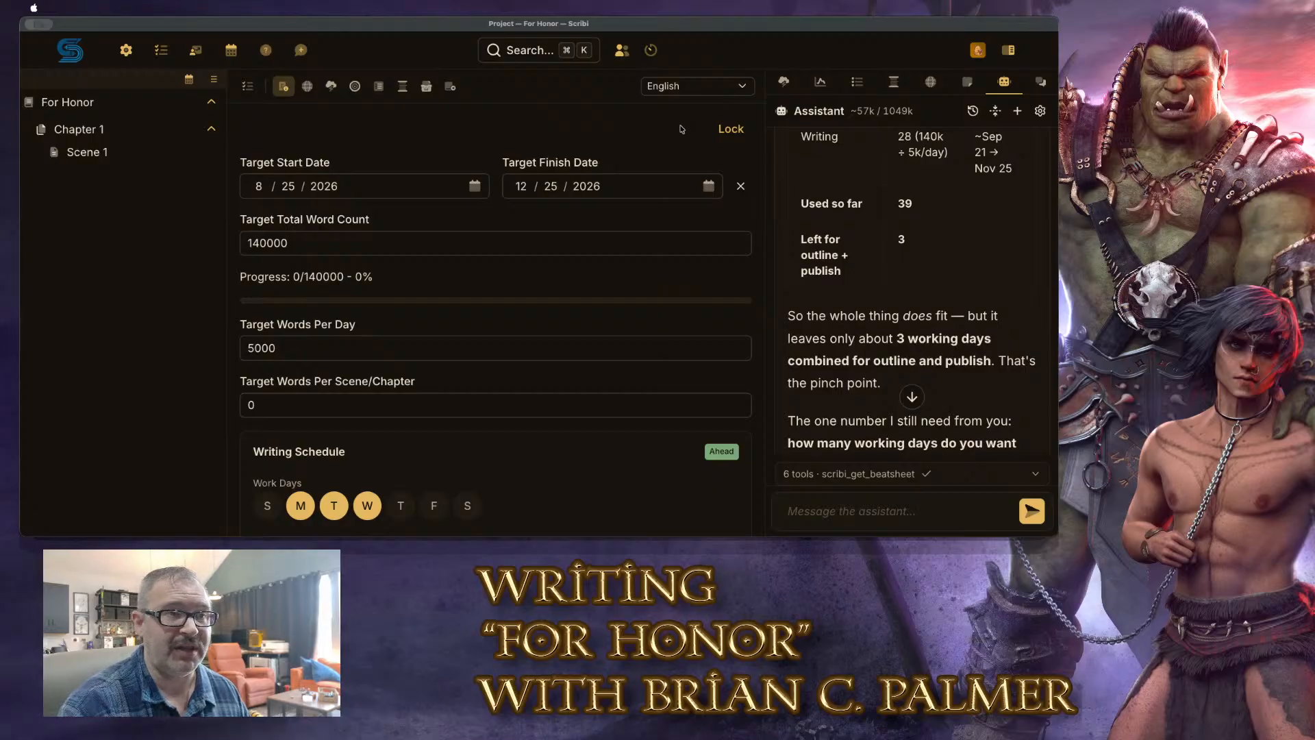
left_click(730, 130)
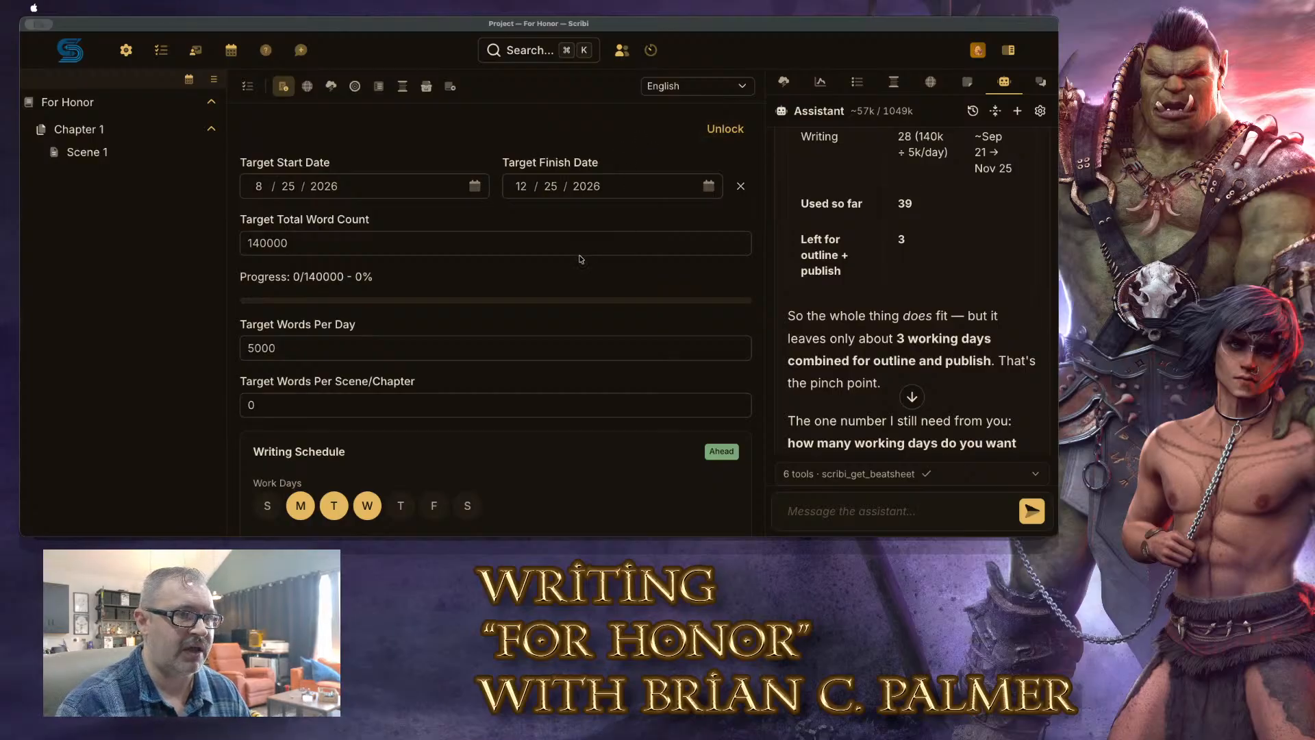
Start a reply to the assistant: "Alright, I moved the due date to Christmas of 2026, December 25th."
scroll(956, 282, "down", 1)
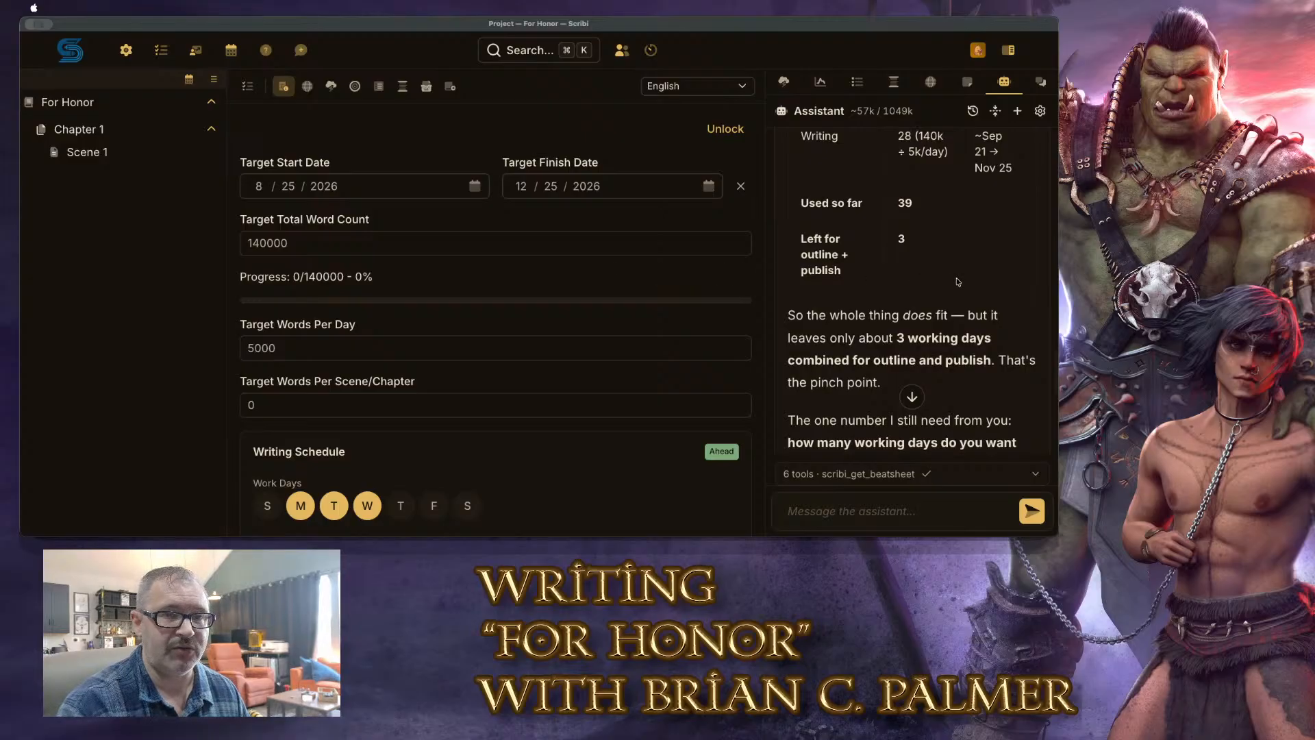
scroll(957, 281, "down", 1)
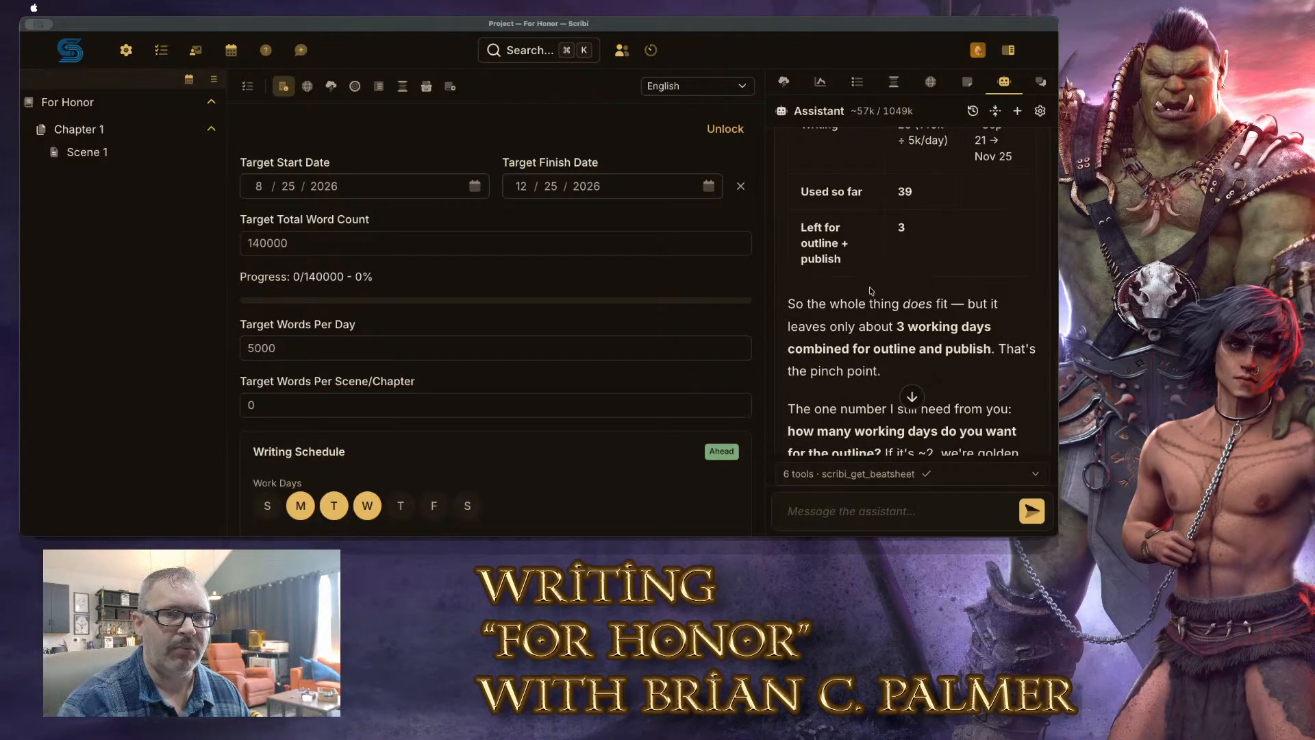
scroll(870, 291, "down", 3)
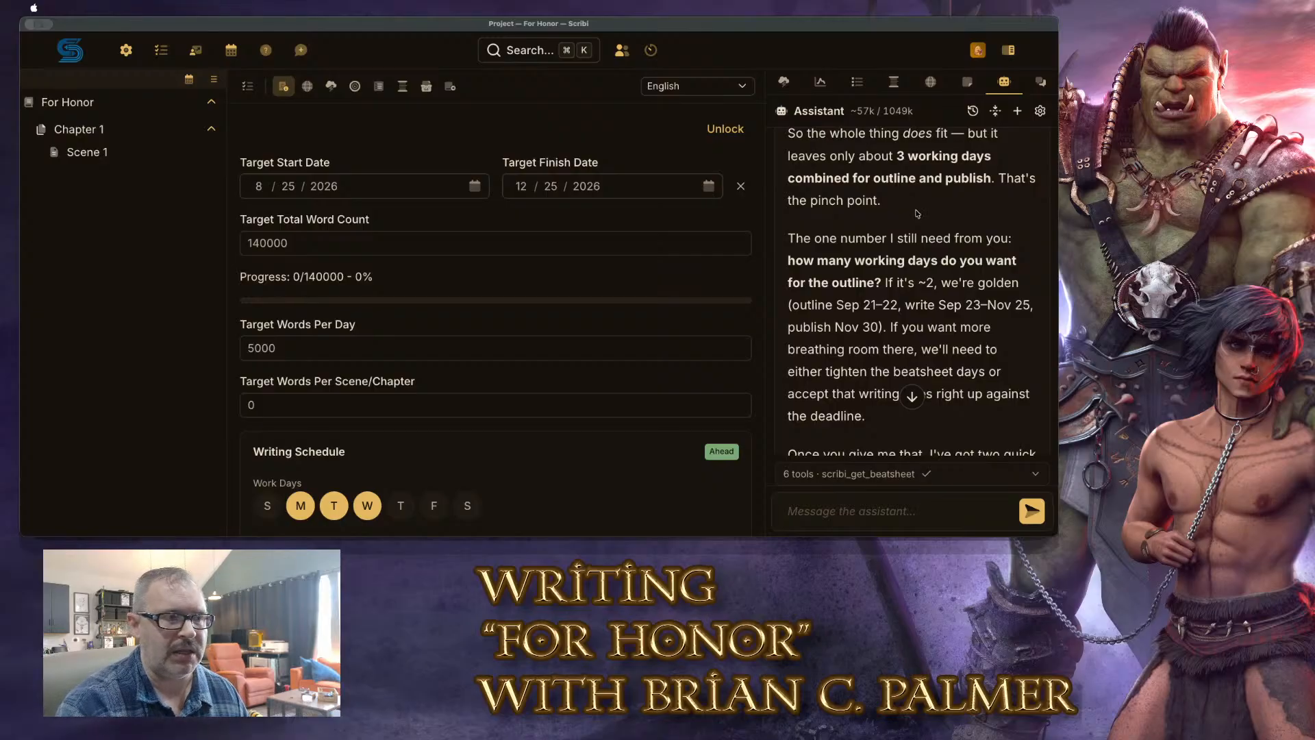
scroll(911, 232, "down", 3)
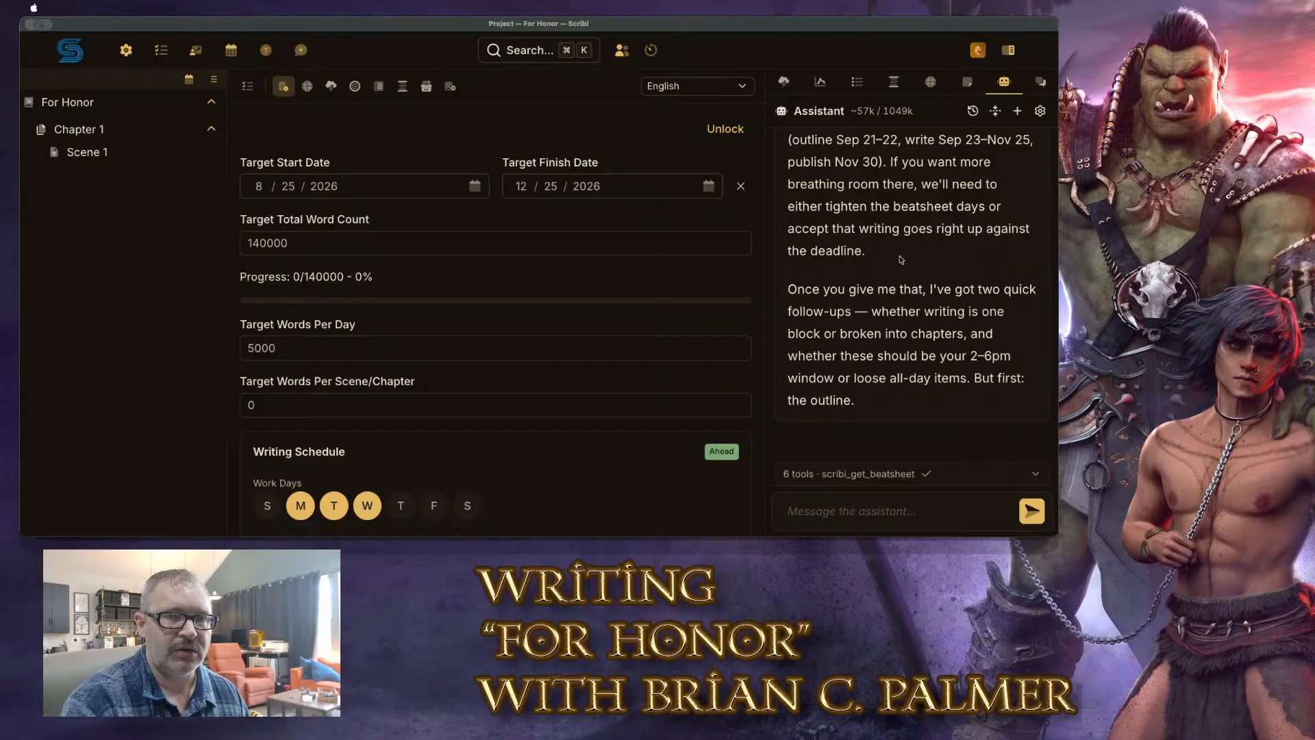
left_click(889, 516)
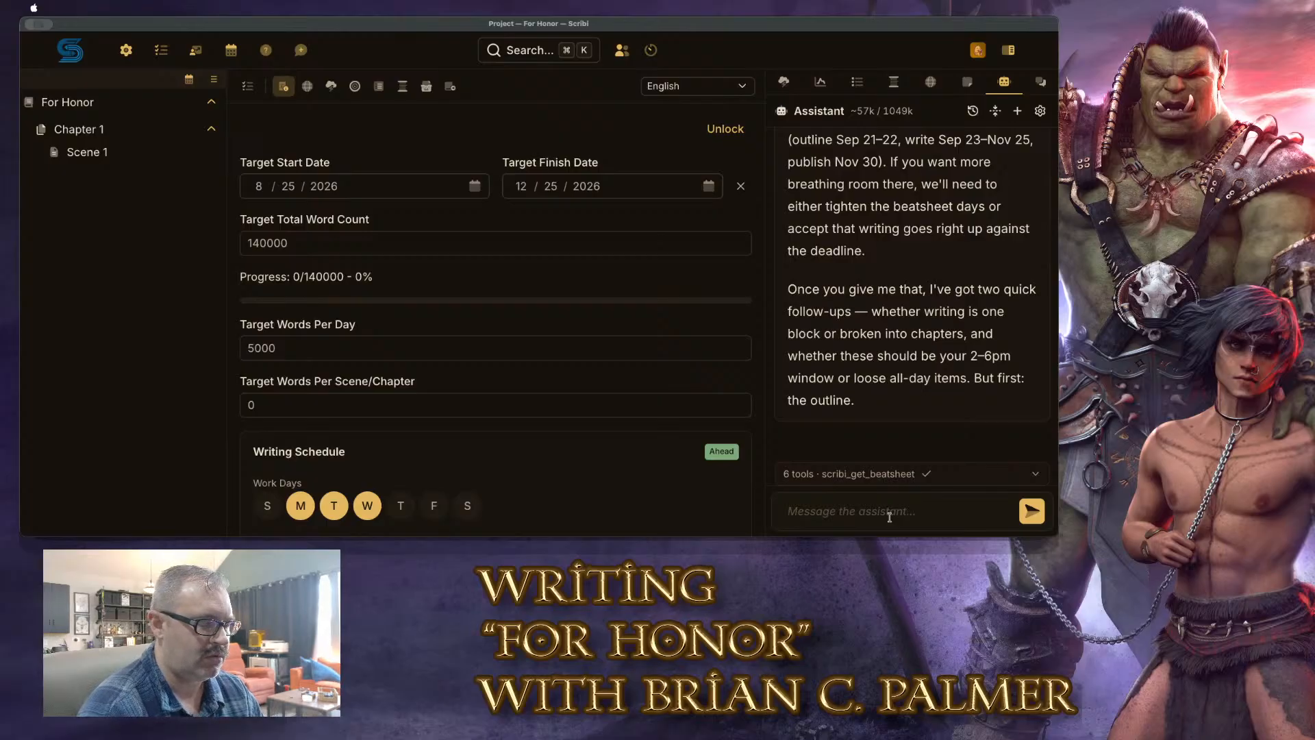
type("Alright, I moved the du")
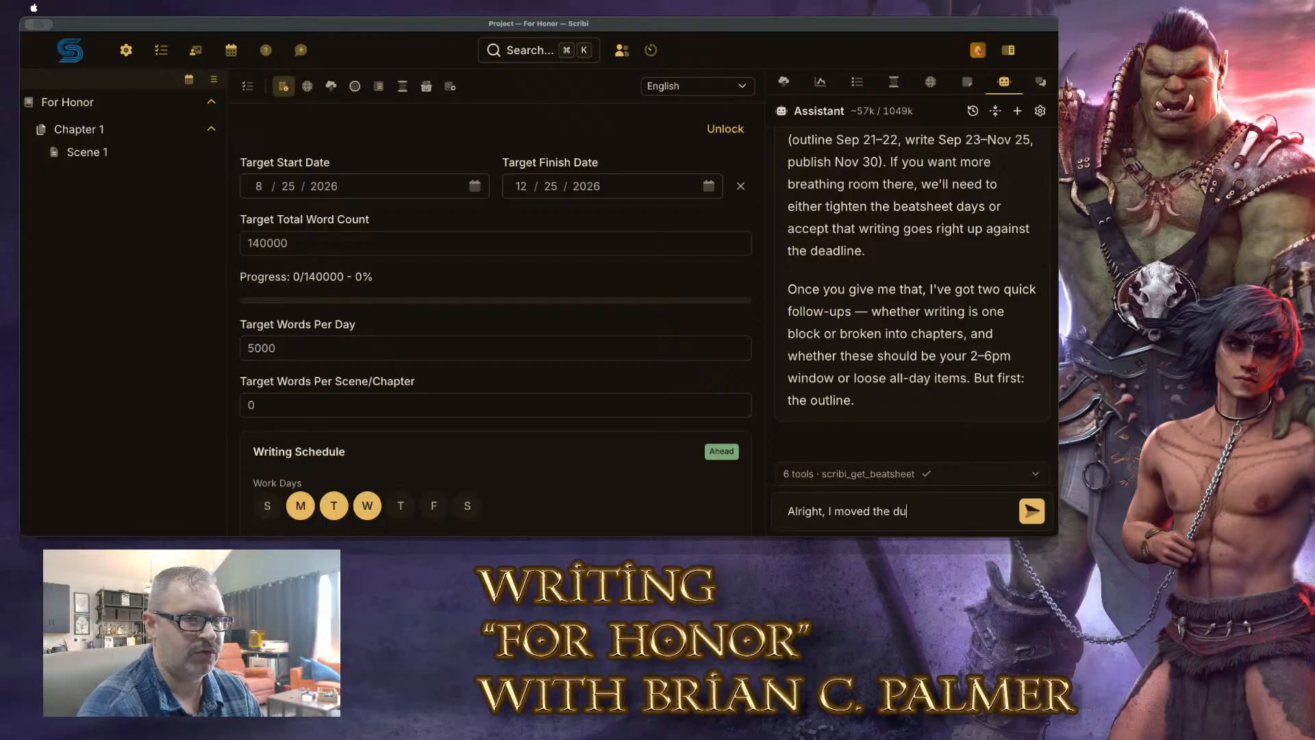
type("e date to Chri")
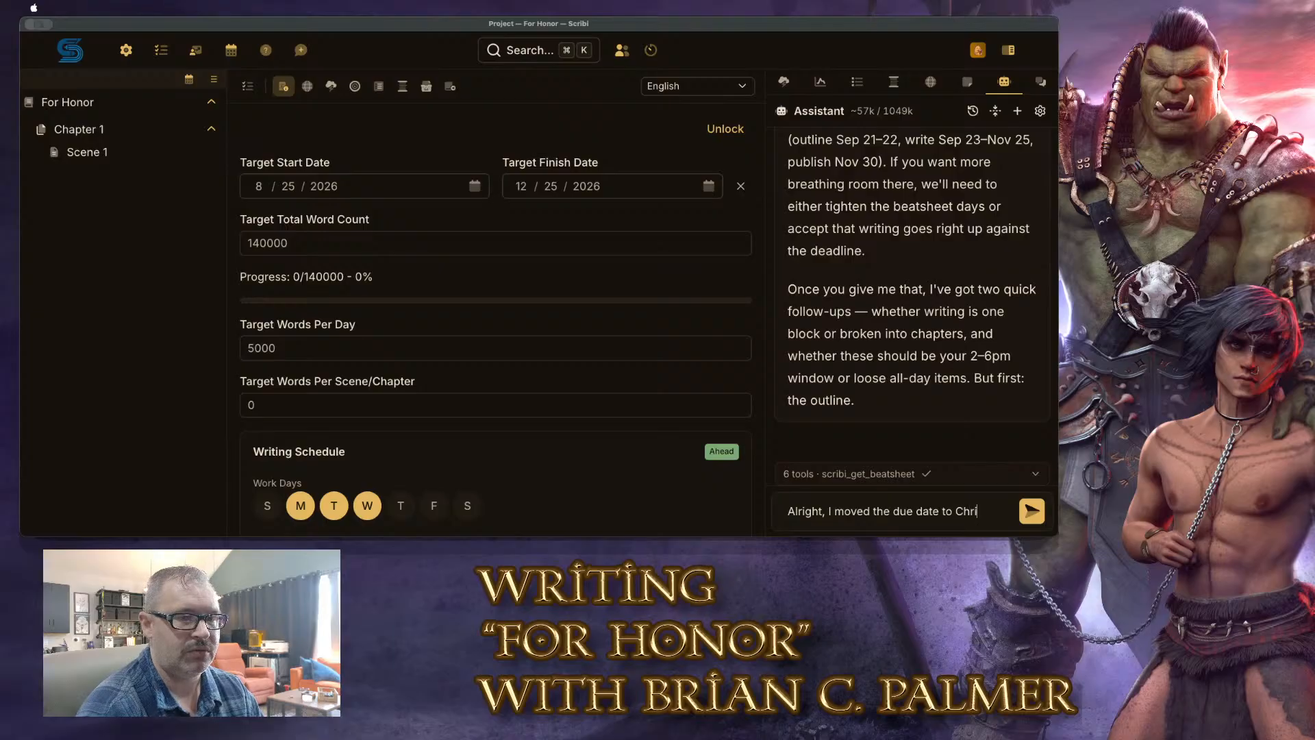
type("stmas of 2")
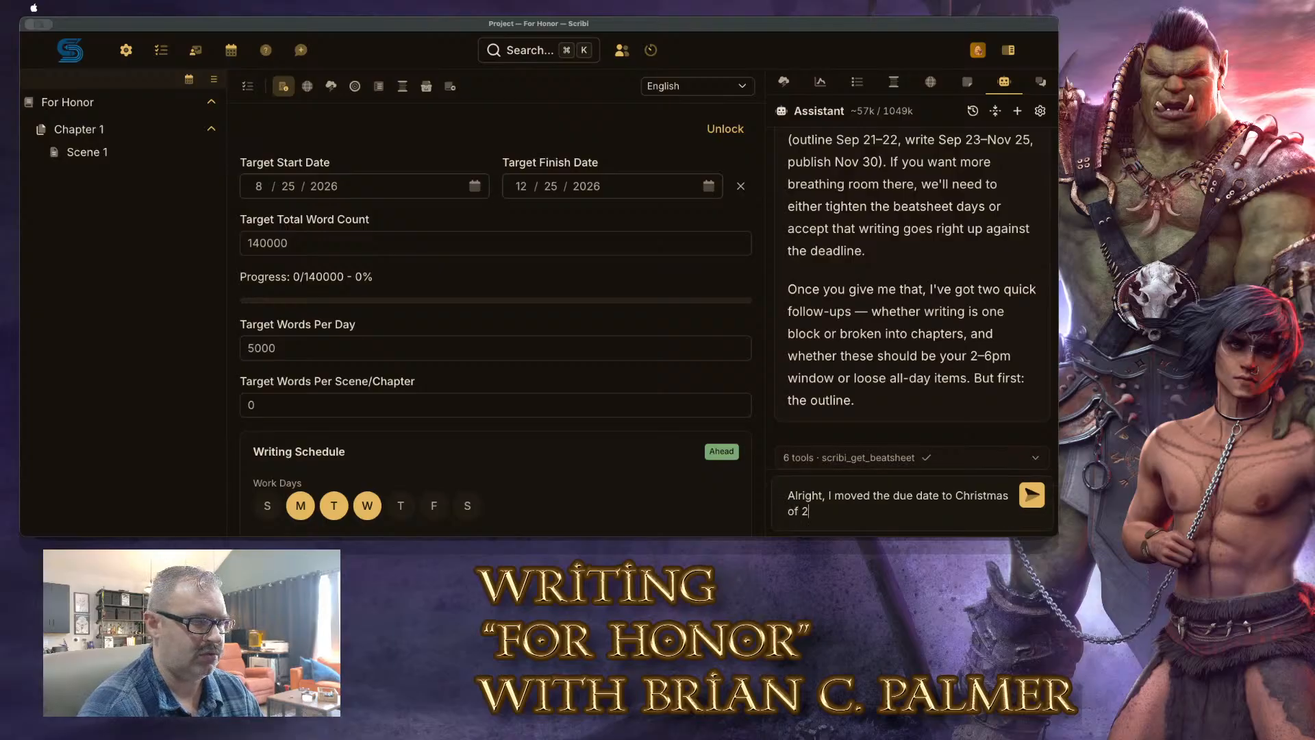
type("026, December 25th.")
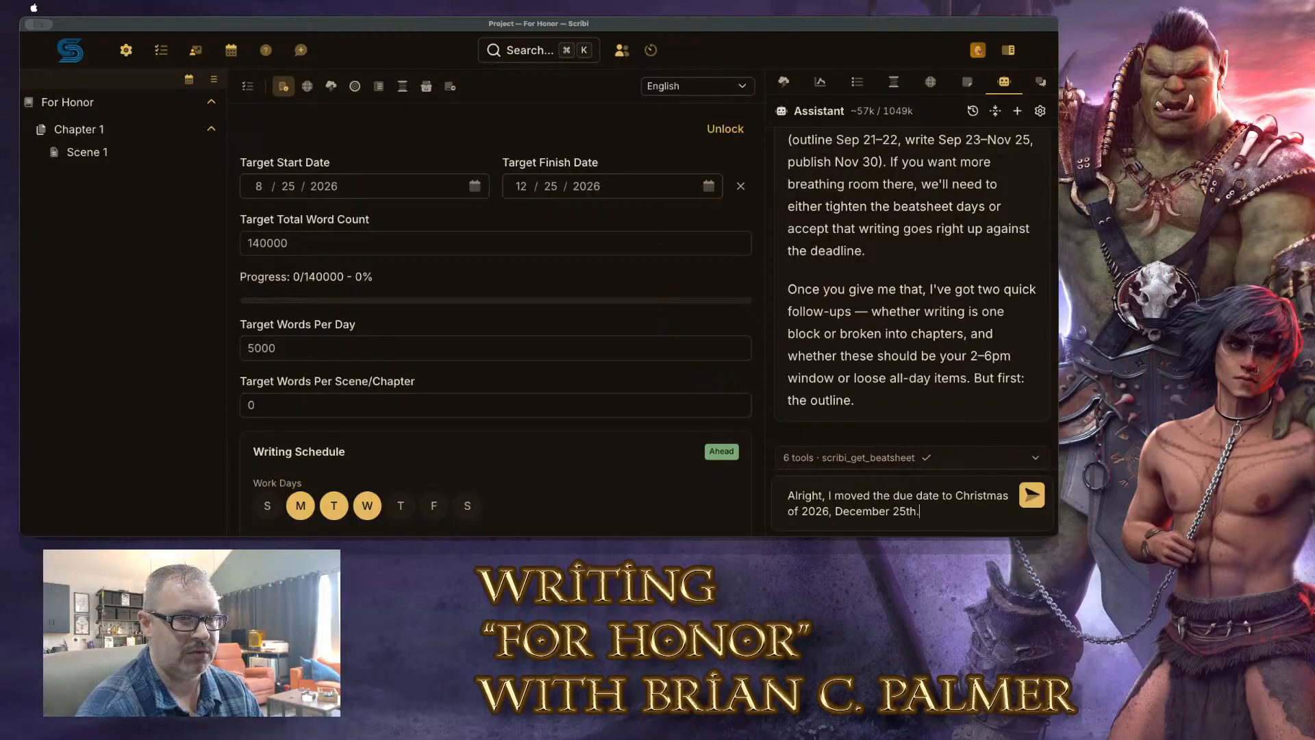
Add to the reply: "So after the beat sheet we'll want to outline for about two working weeks, six days total,"
type(" So after the beat")
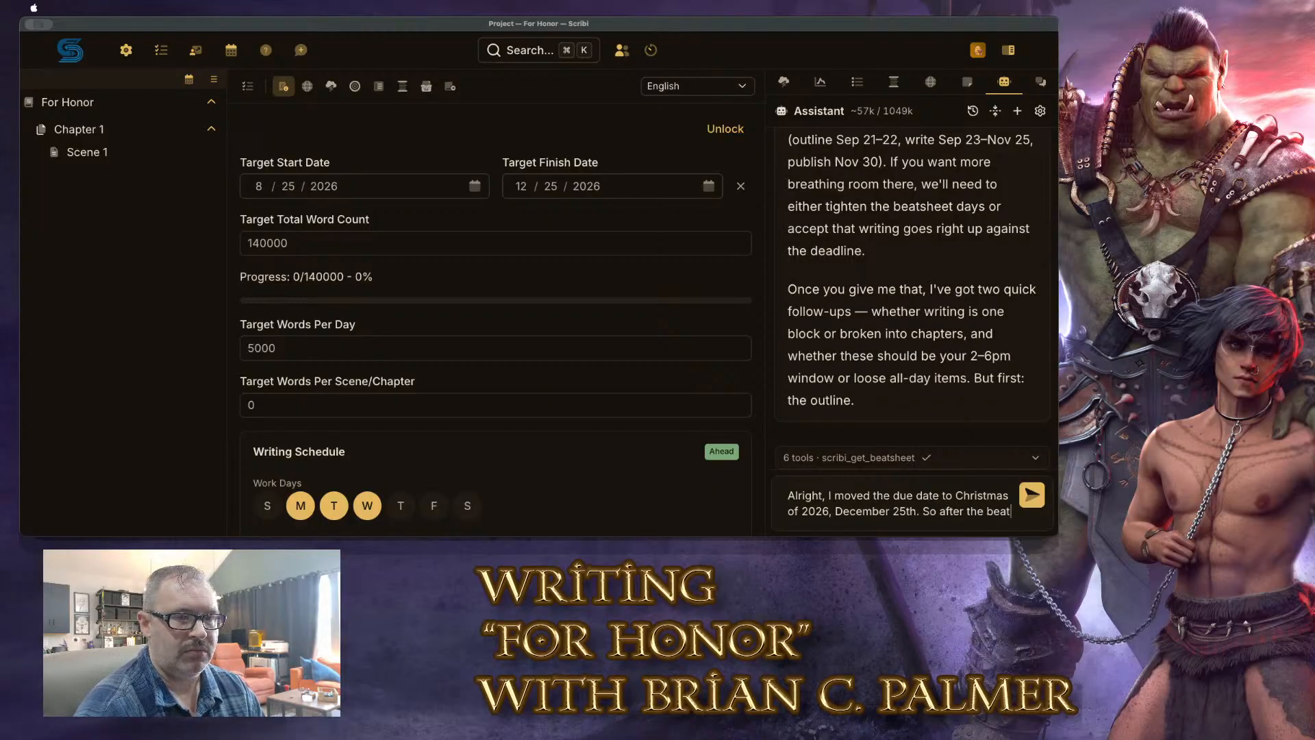
type(" sheet we'll want to outline for")
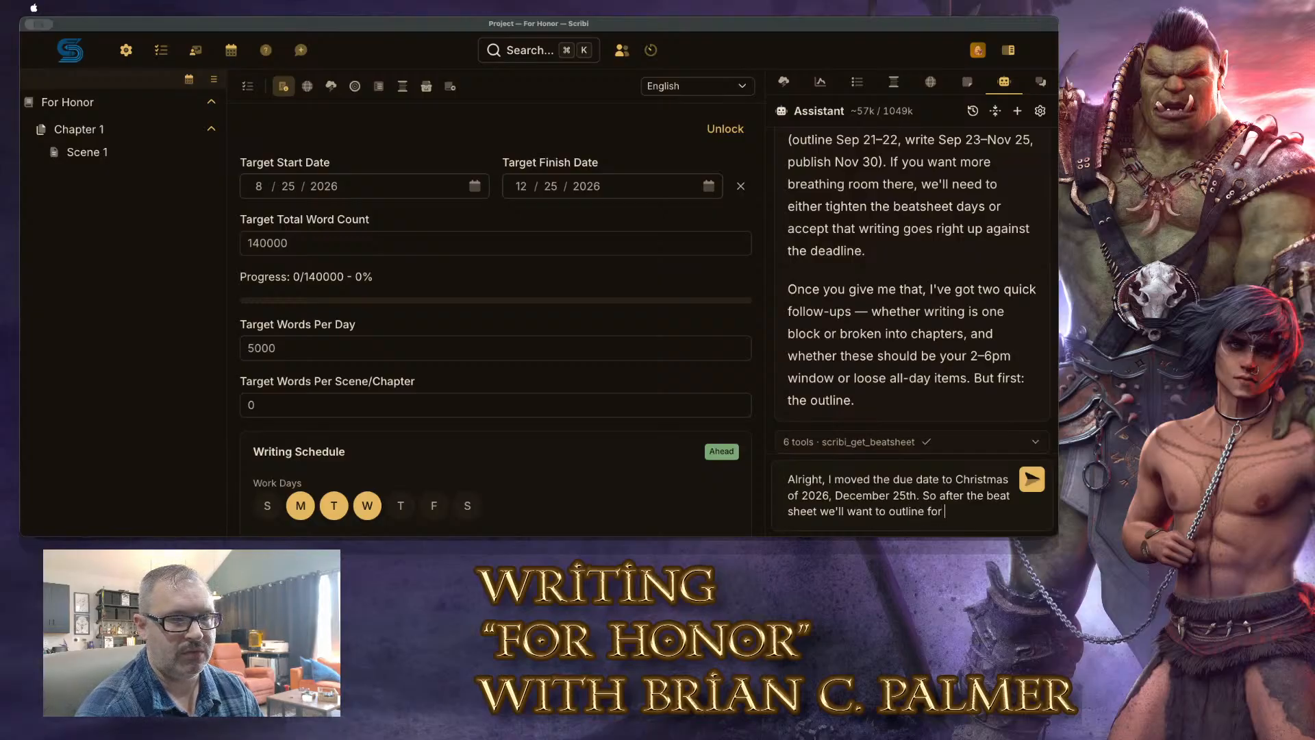
type(" about two working week")
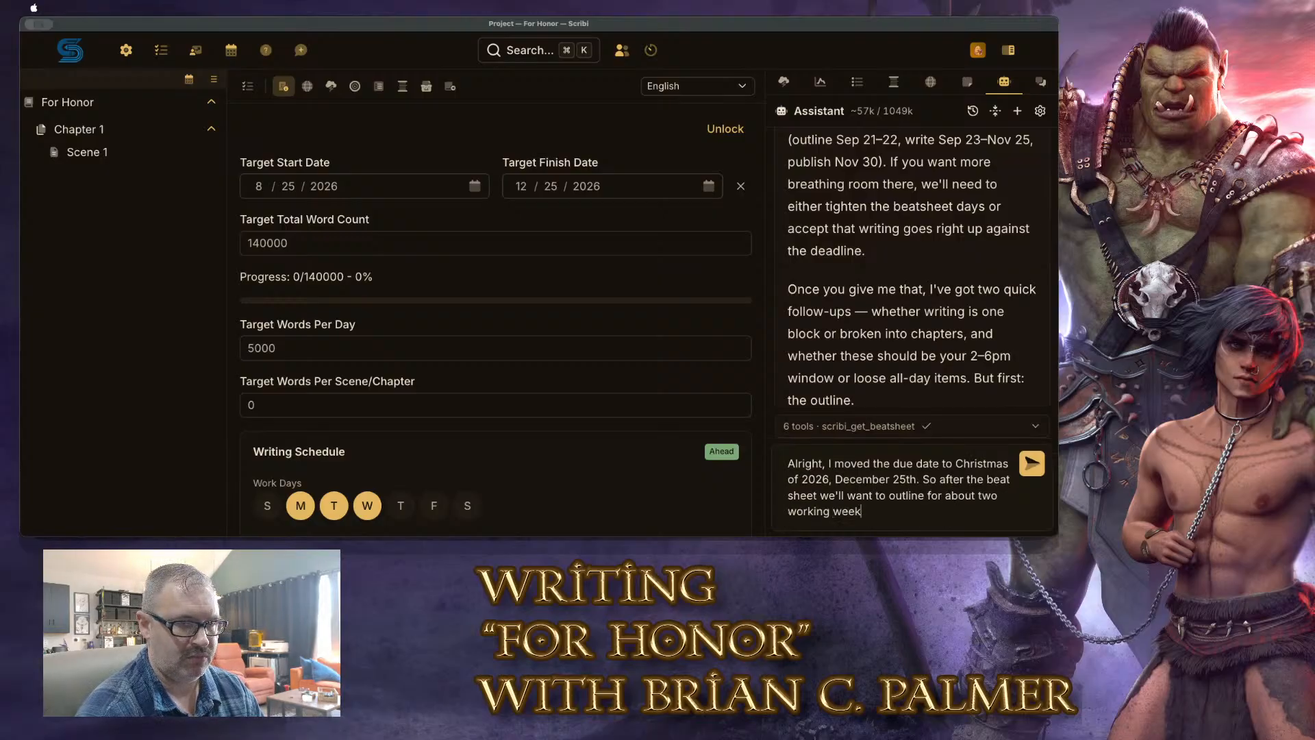
type("s")
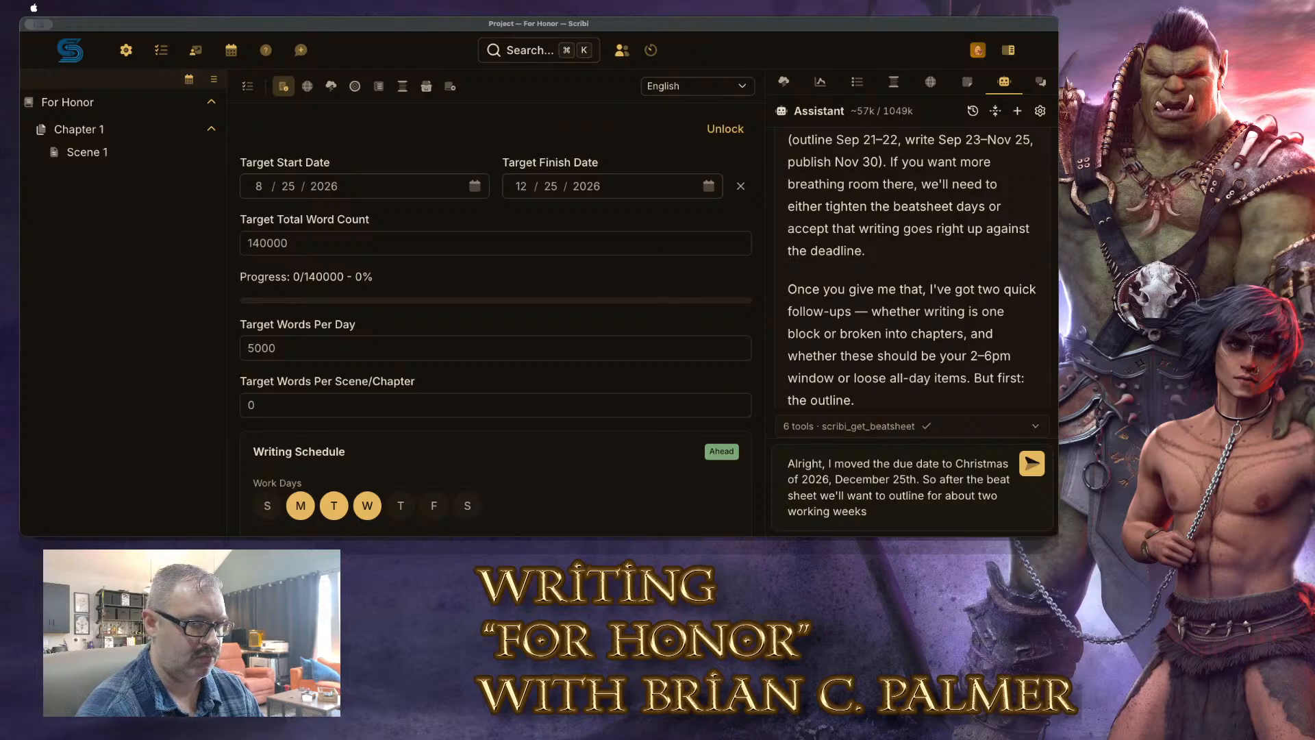
type(", six days ")
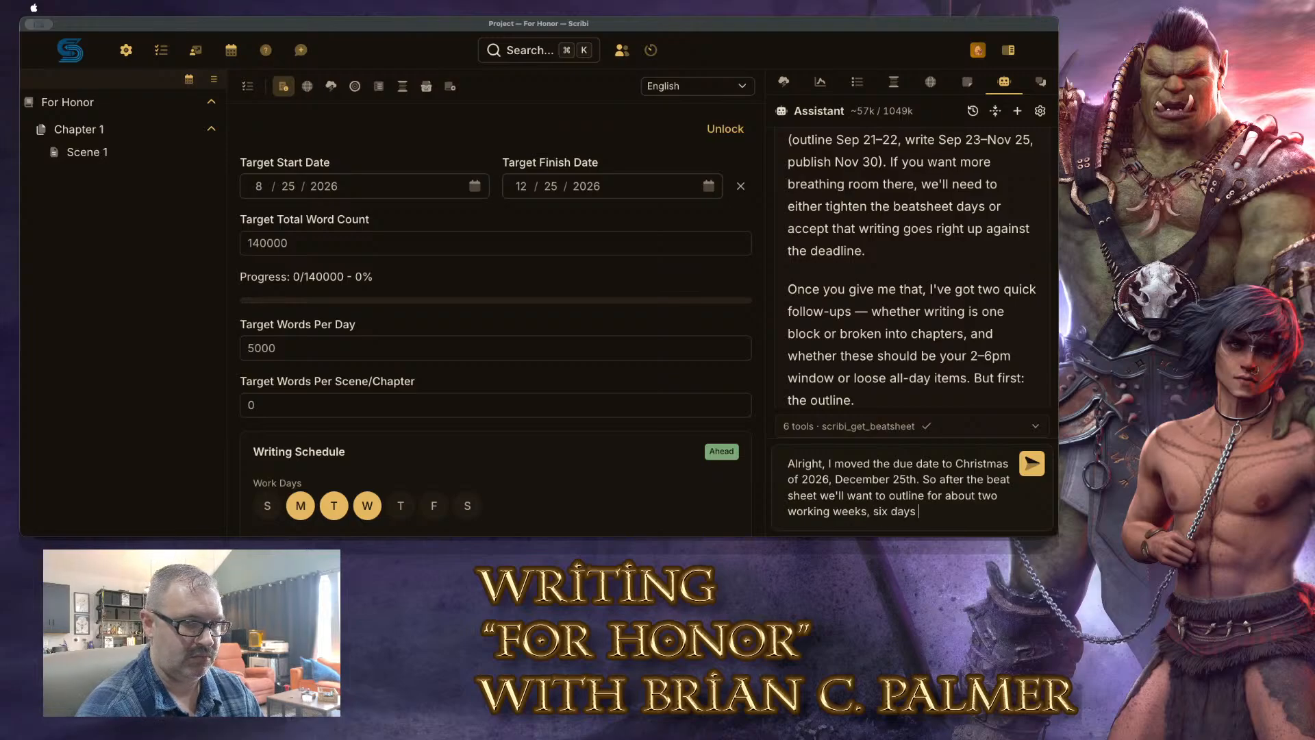
type("total, ")
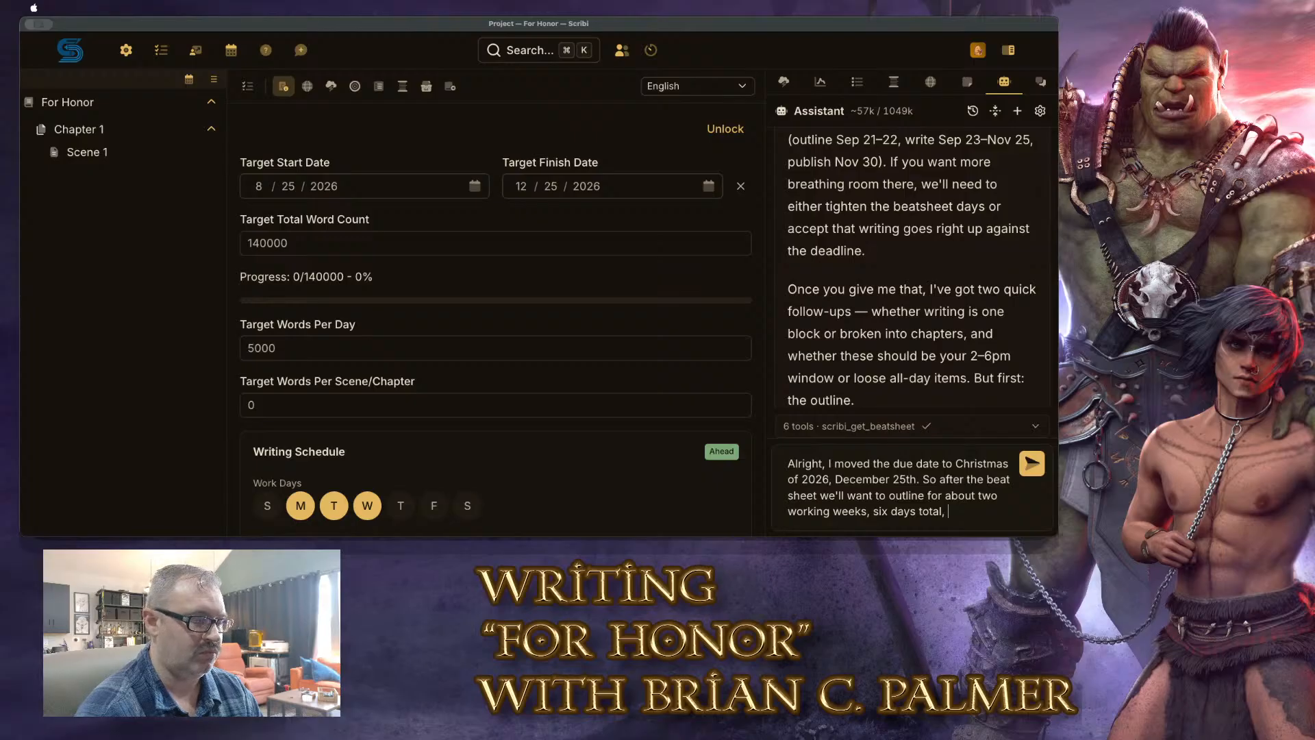
Continue the reply with "and I might start writing before then but that'll make sure that there is enough time."
type("and I might start")
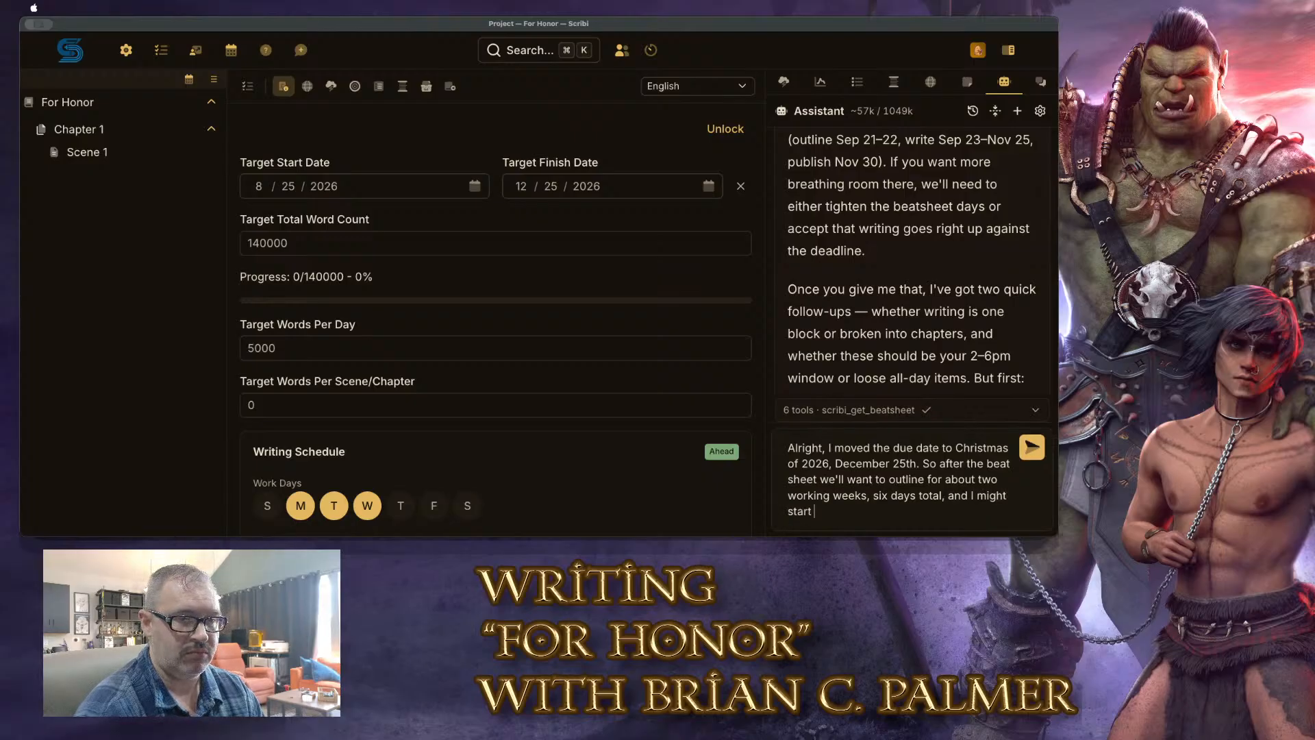
type(" writing before then but th")
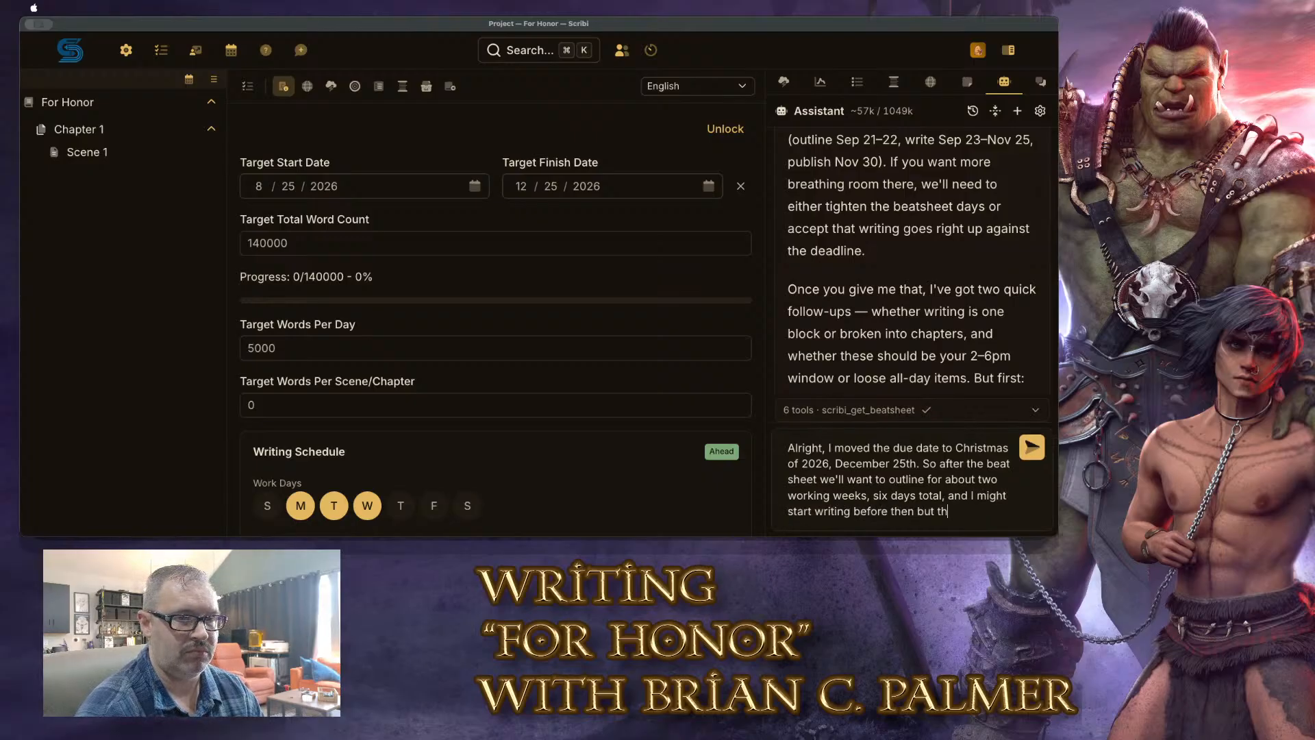
type("at'll make sure that there")
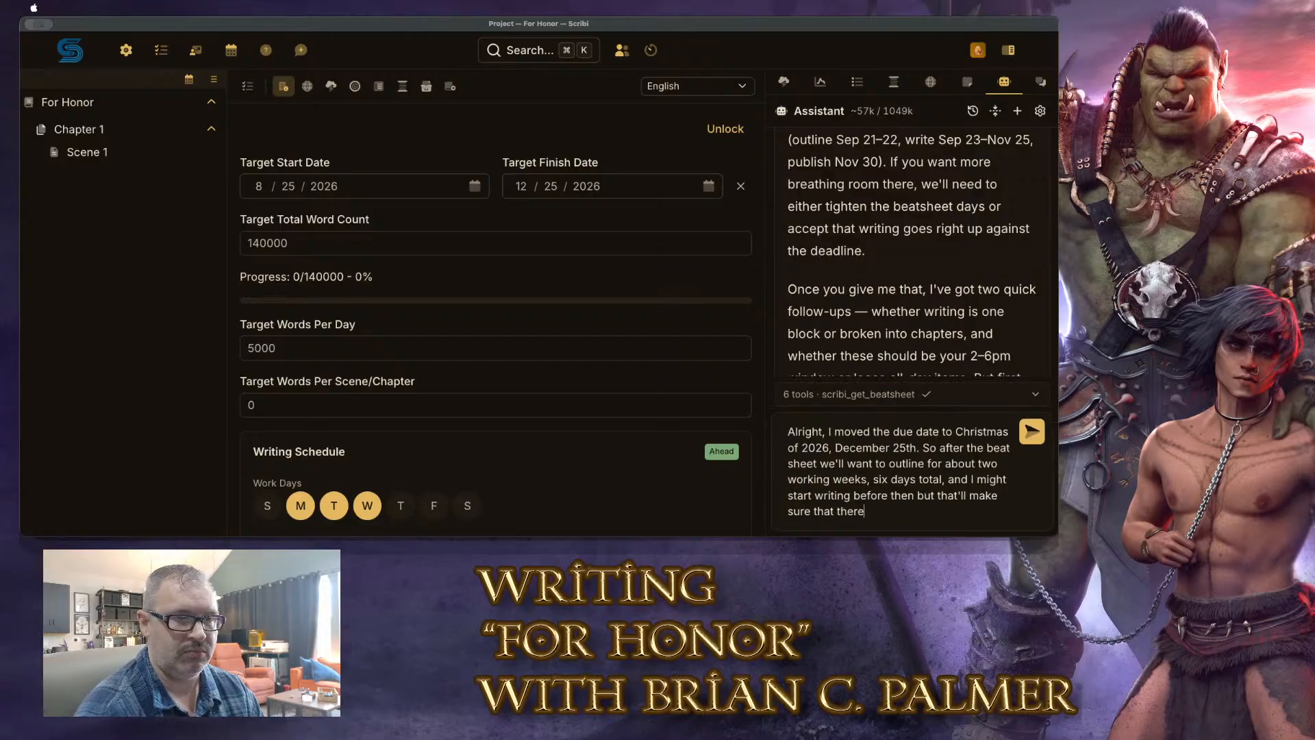
type(" is enough time. And the")
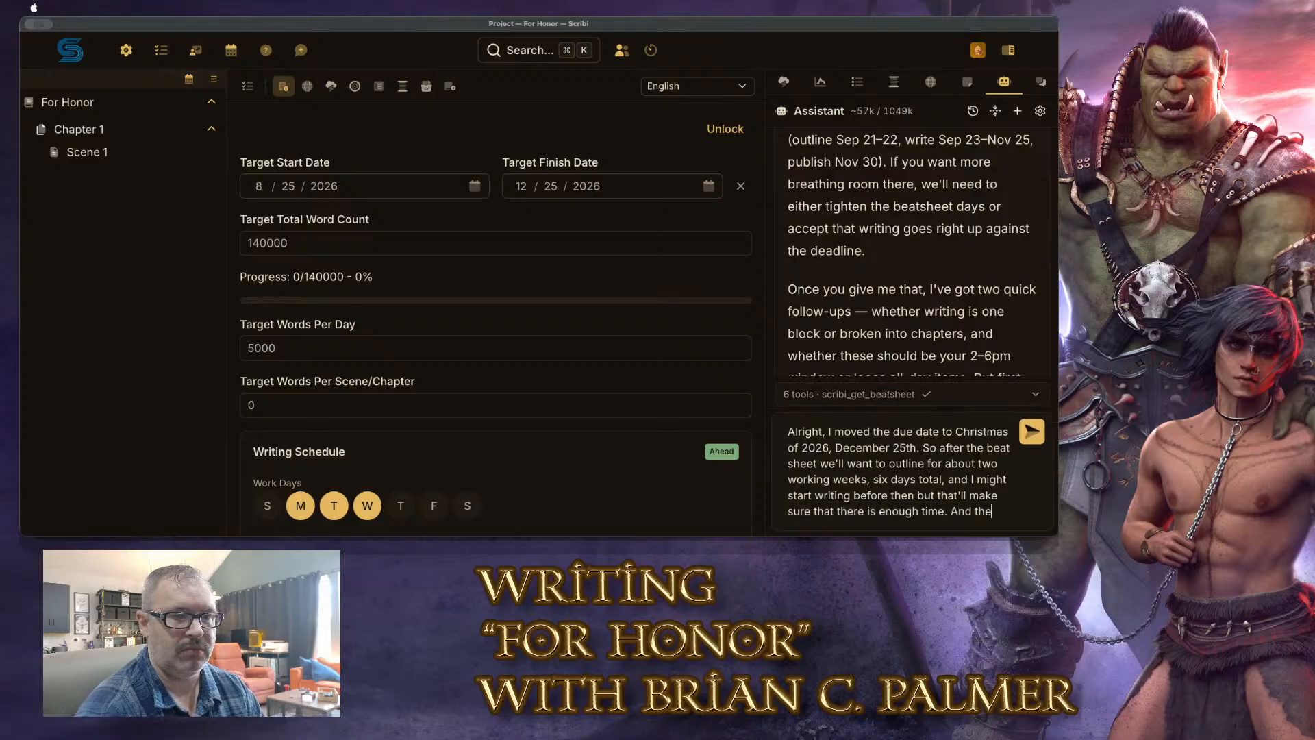
Add "And then after writing, I need that extra cushion so that I can send it off to the editor and get it back in time."
type("n after writing,")
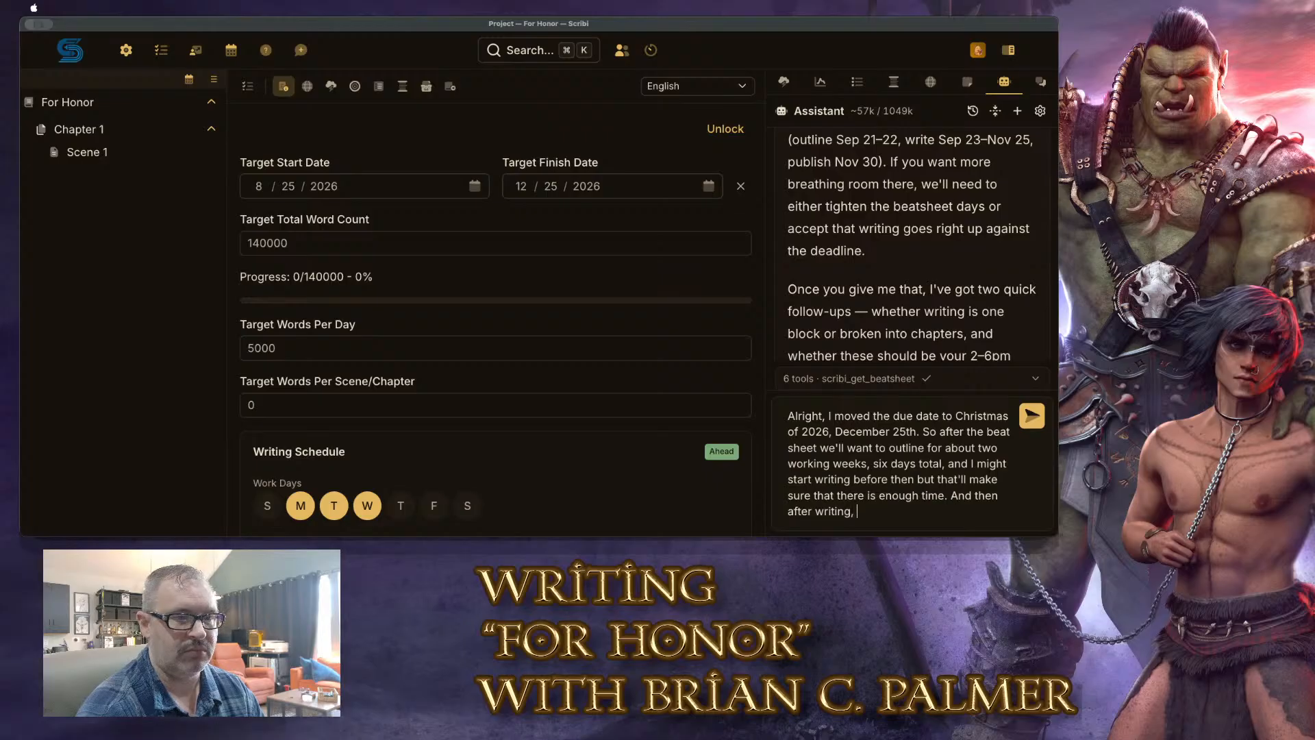
type(" I need that e")
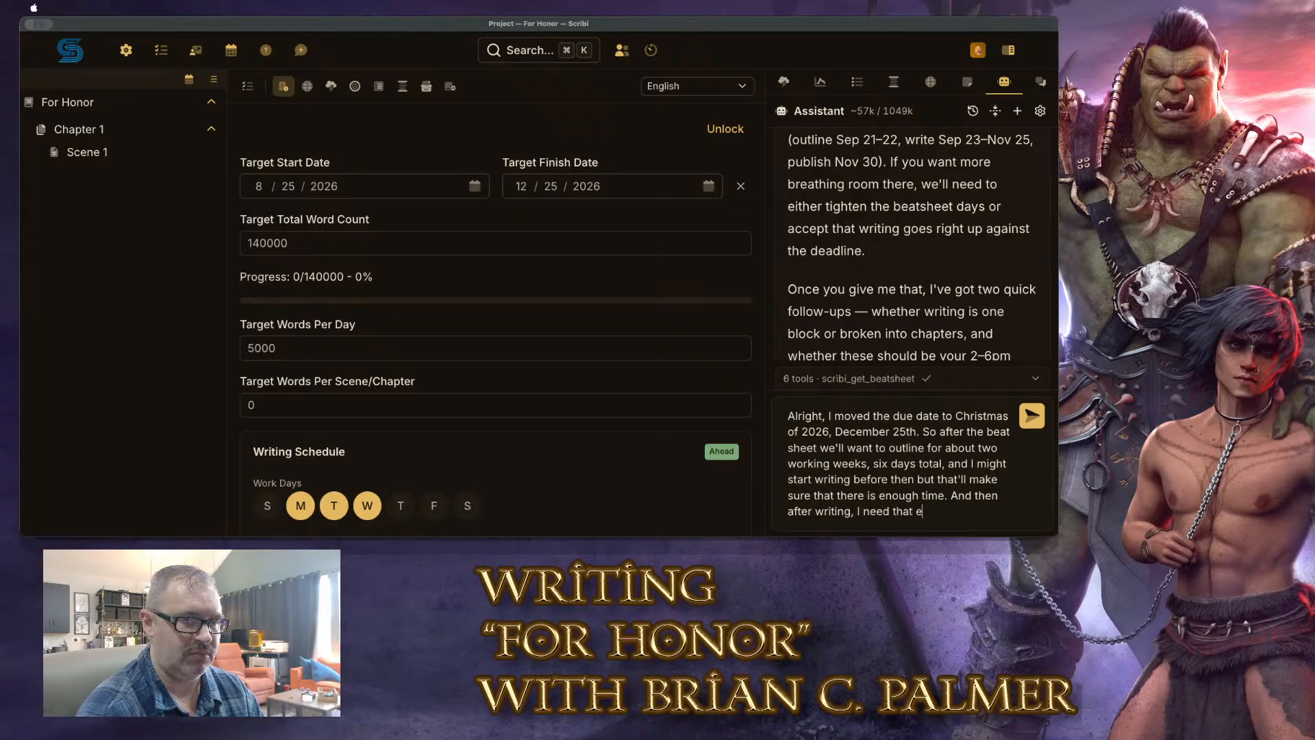
type("xtra cushion")
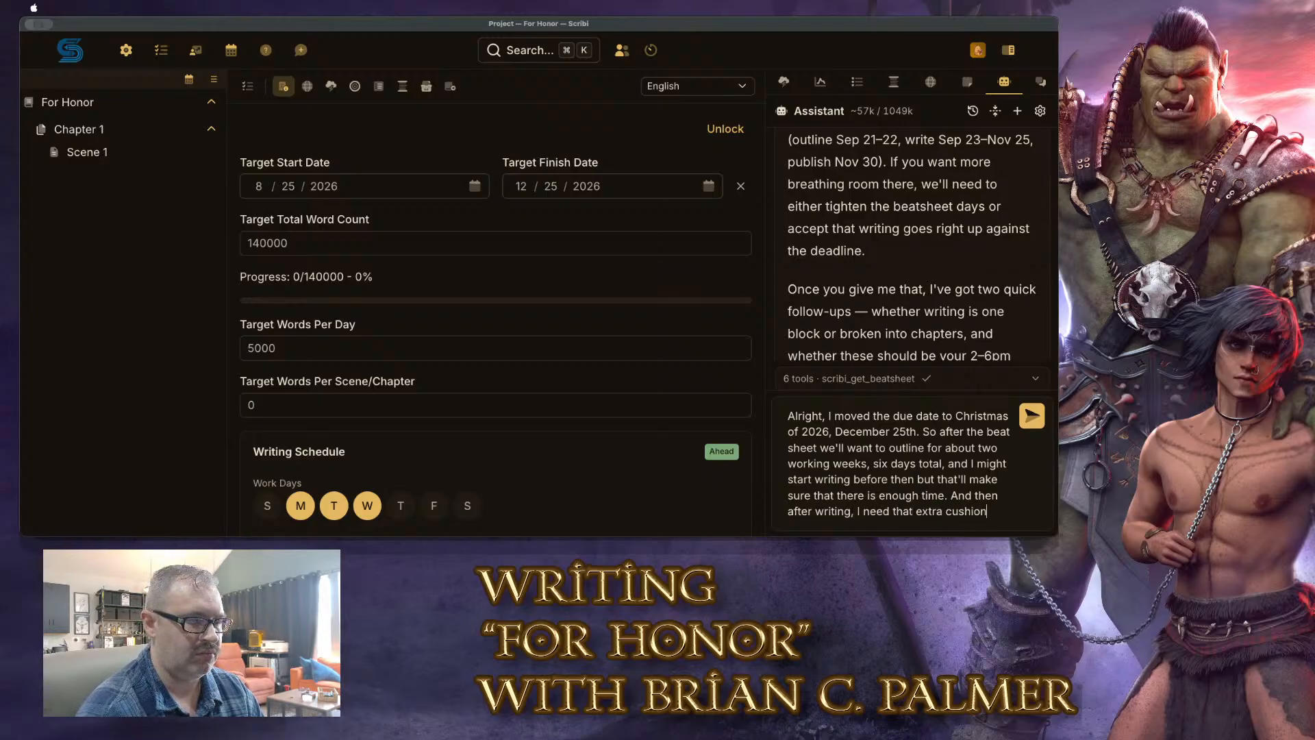
type(" so that I can send i")
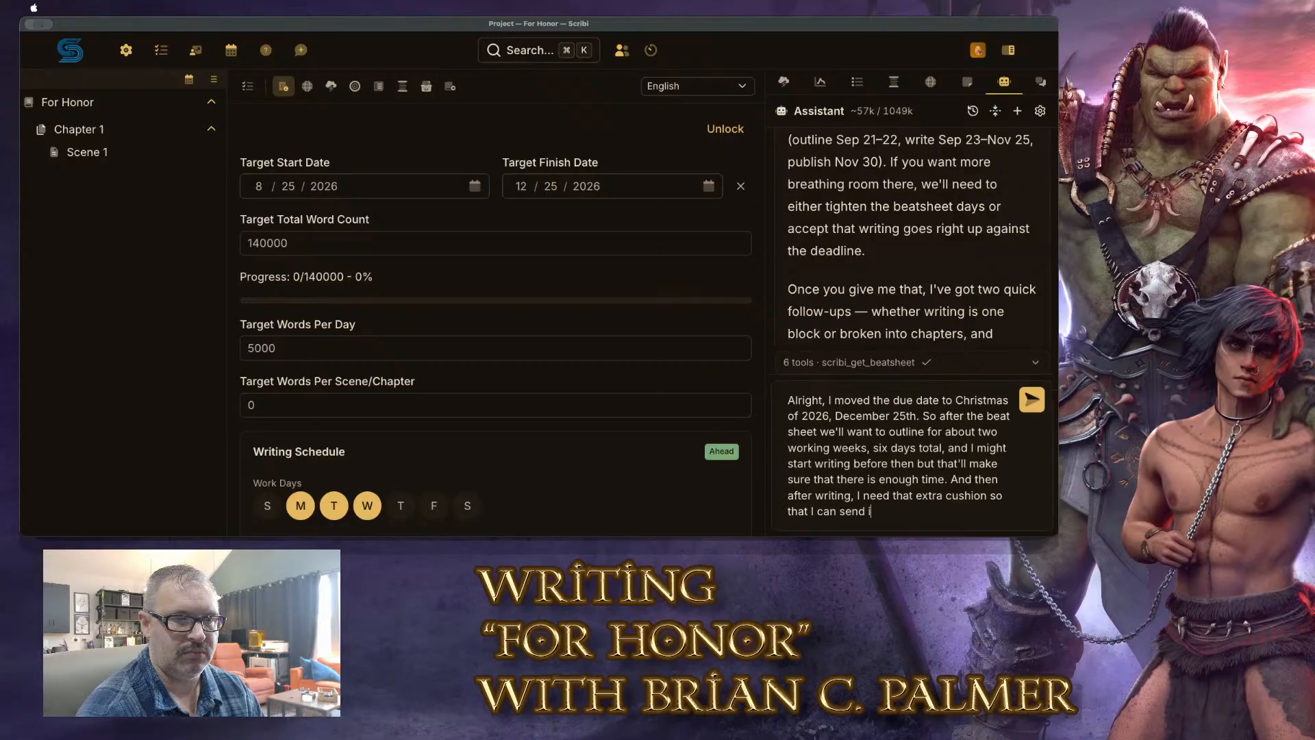
type("t off to the editor an")
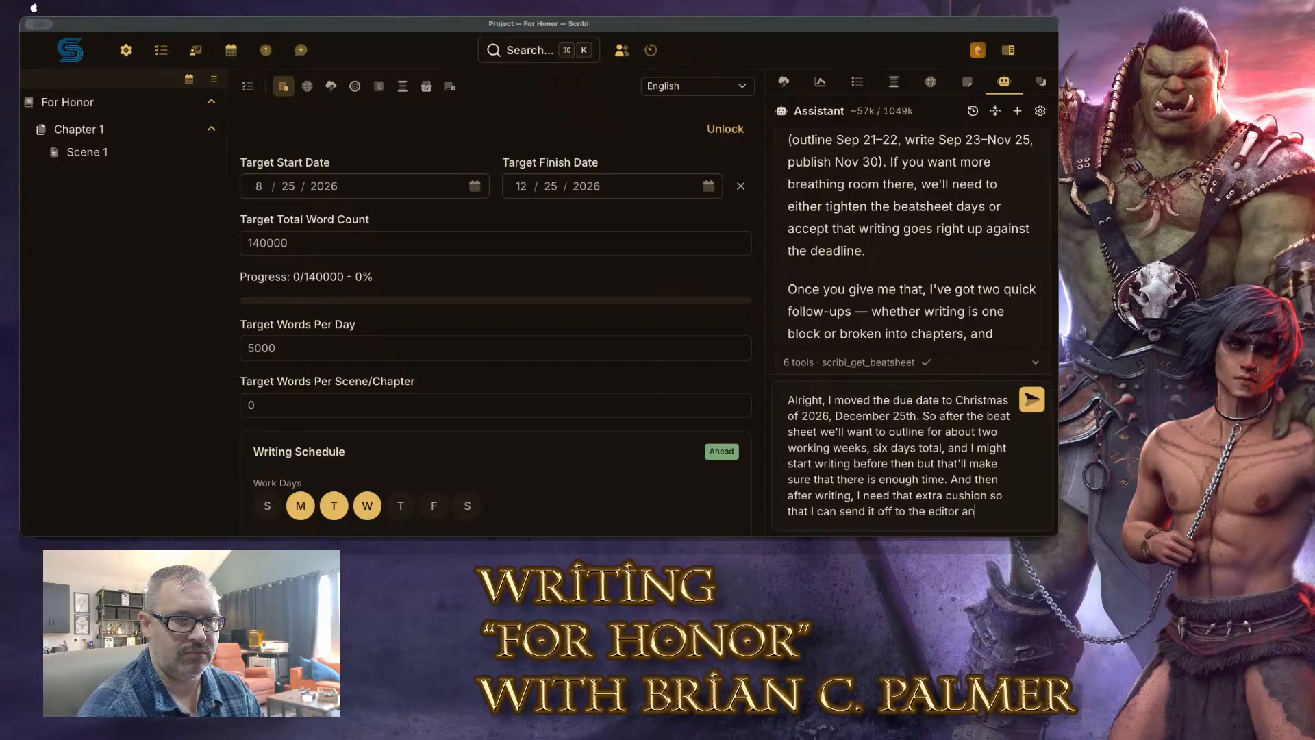
type("d get it back in time. ")
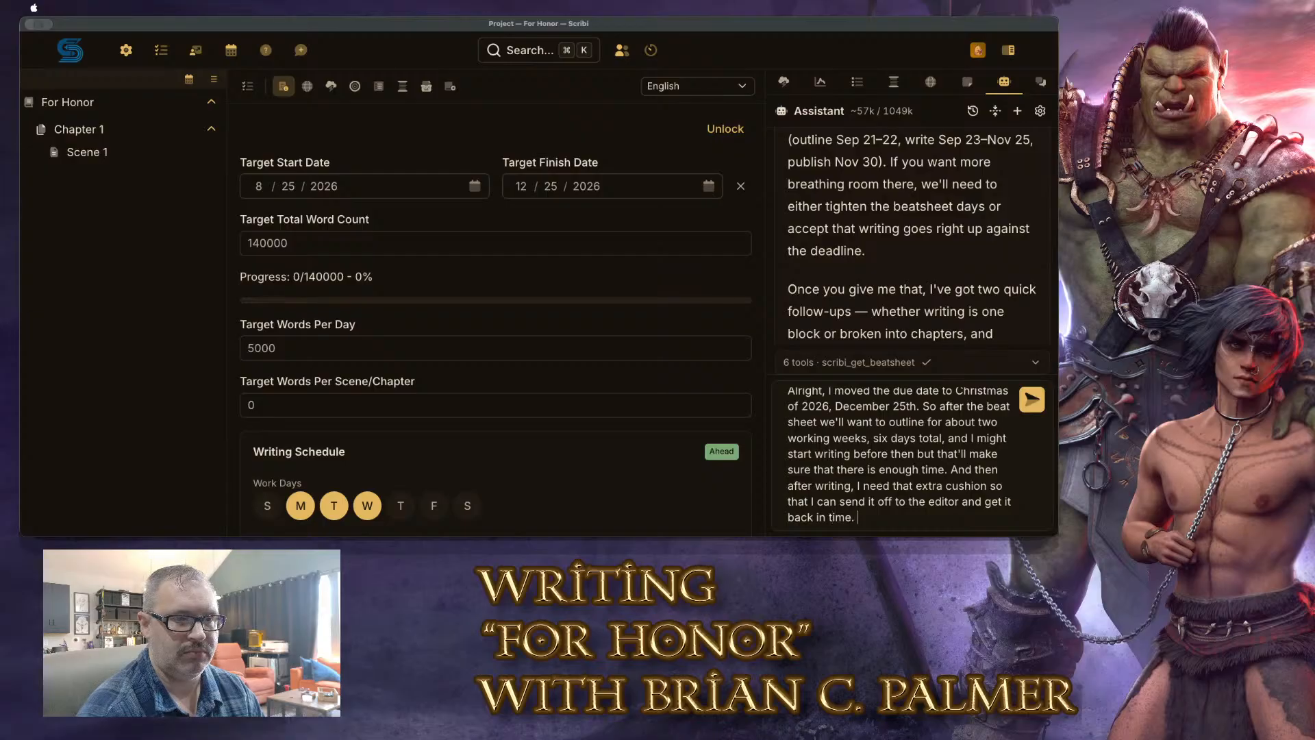
Finish the reply with "This isn't on pre-order yet, so that's still flexible, but I think that's a more realistic window." and send it
type("This isn't on pre-ord")
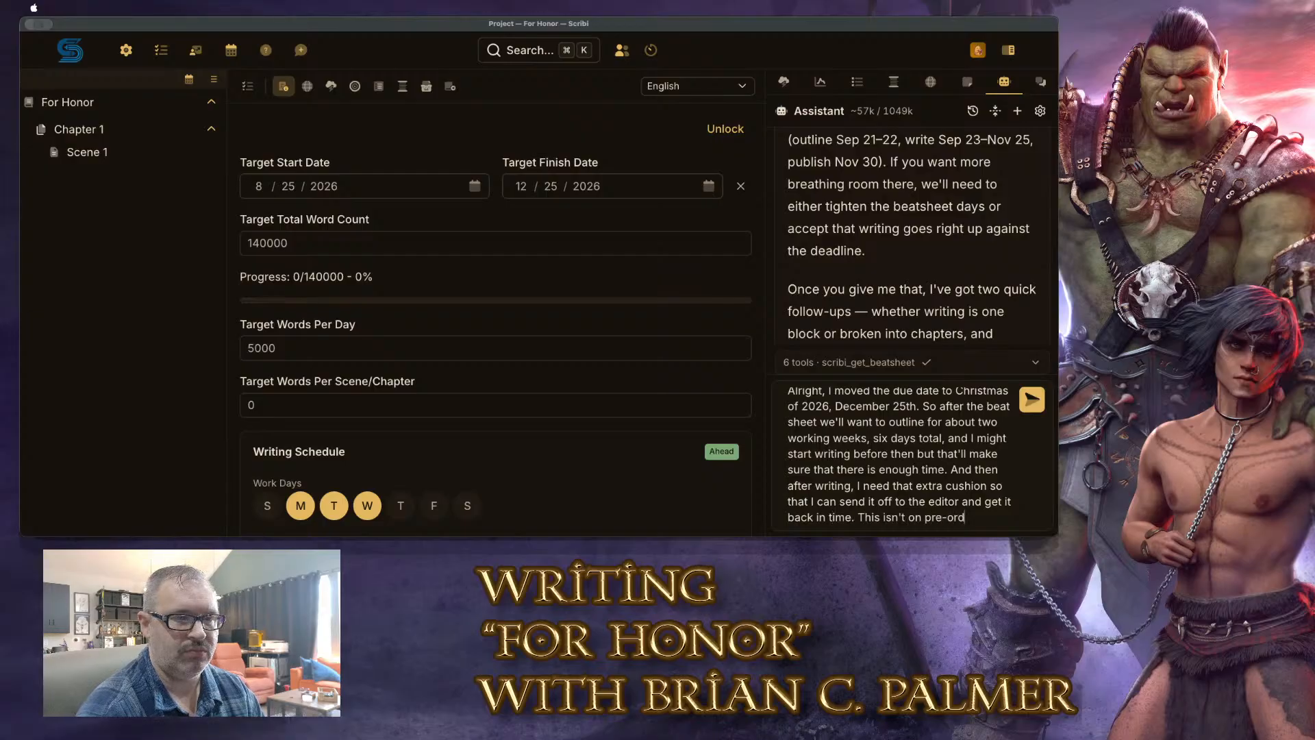
type("er yet, so t")
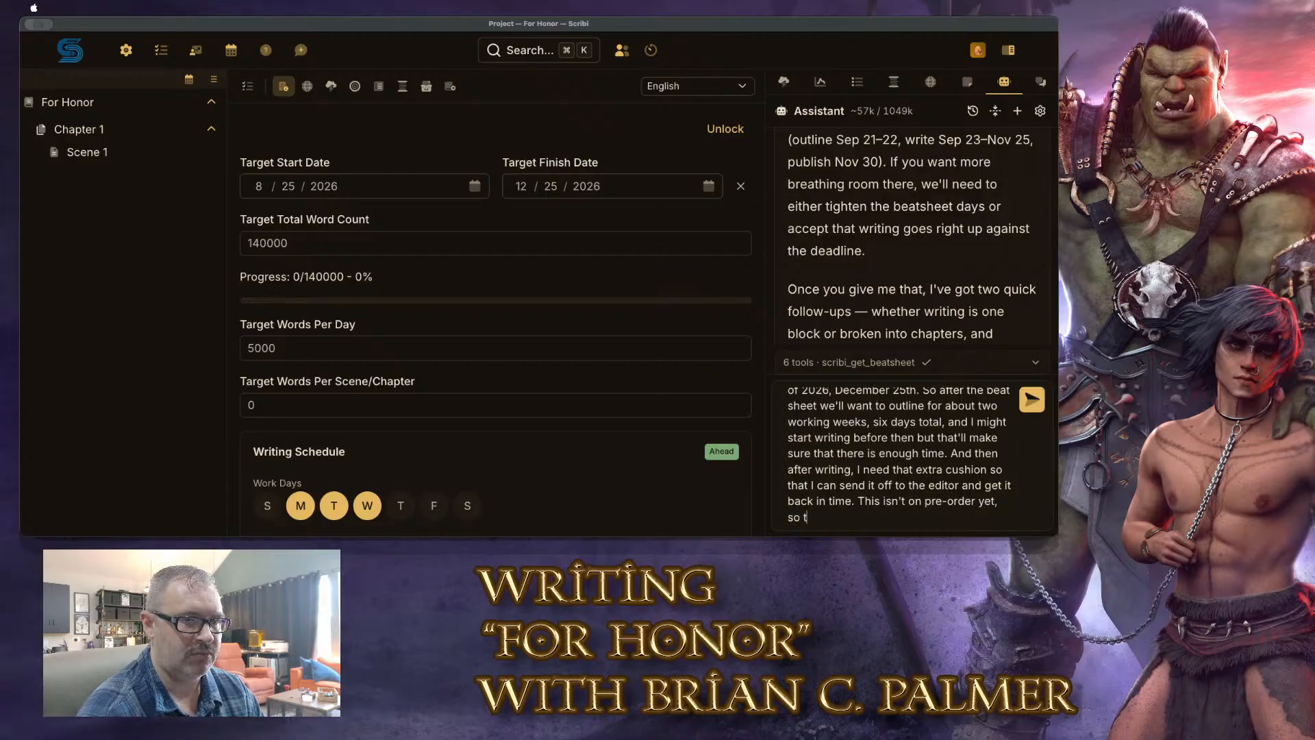
type("hat's still flexible, ")
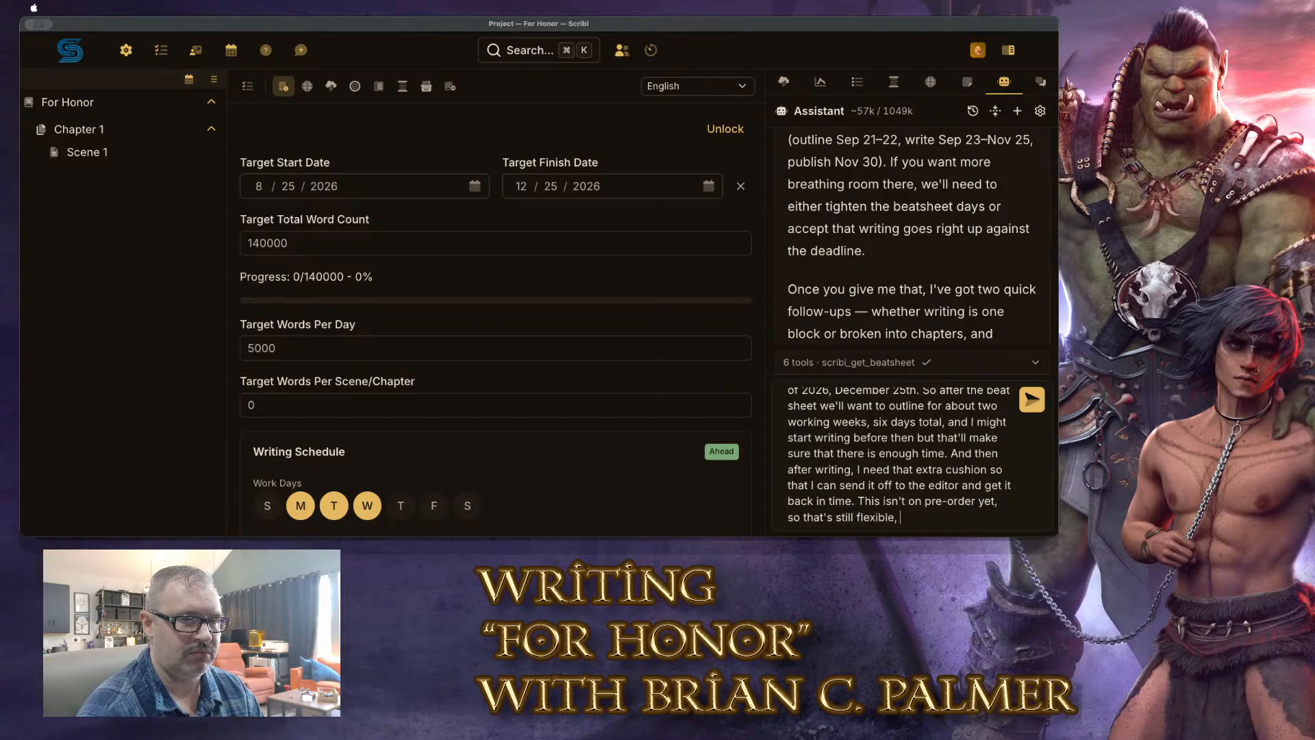
type("but I think that's a more realizt")
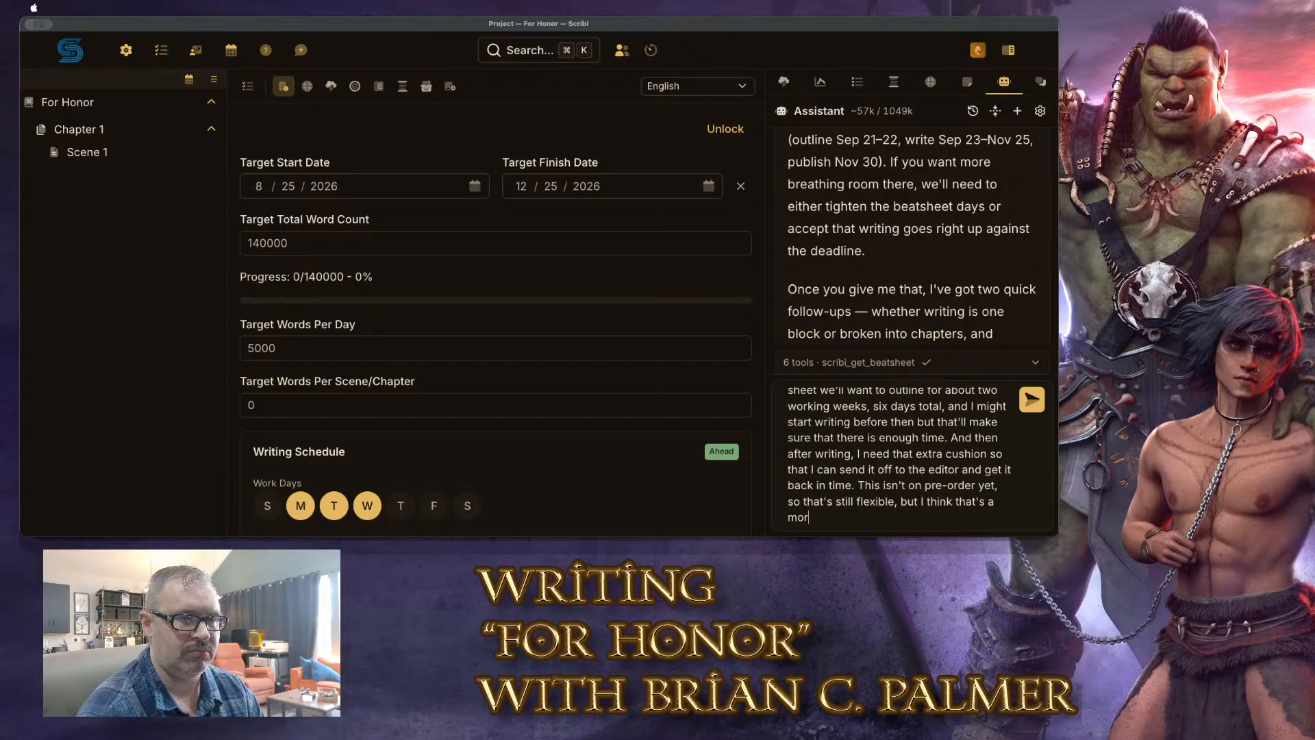
key("BackSpace")
key("BackSpace")
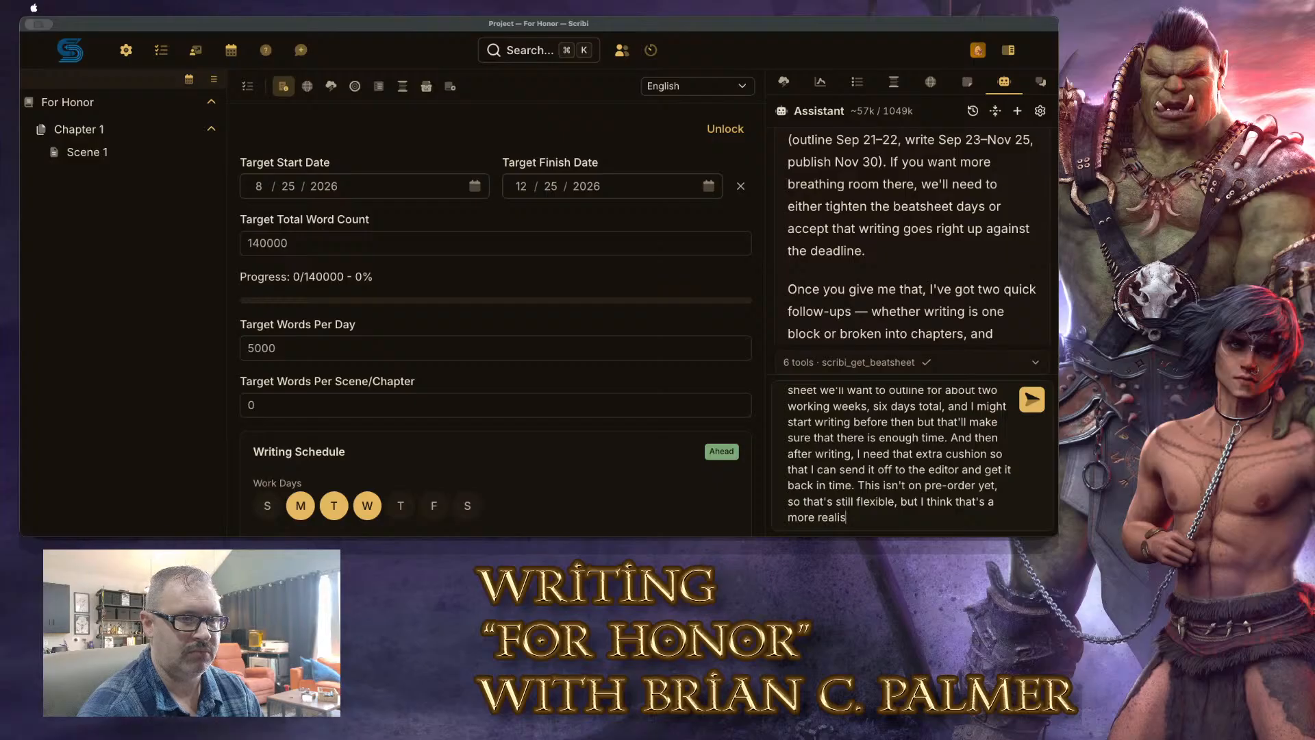
type("stic time")
key("BackSpace")
key("BackSpace")
key("BackSpace")
key("BackSpace")
type("window.")
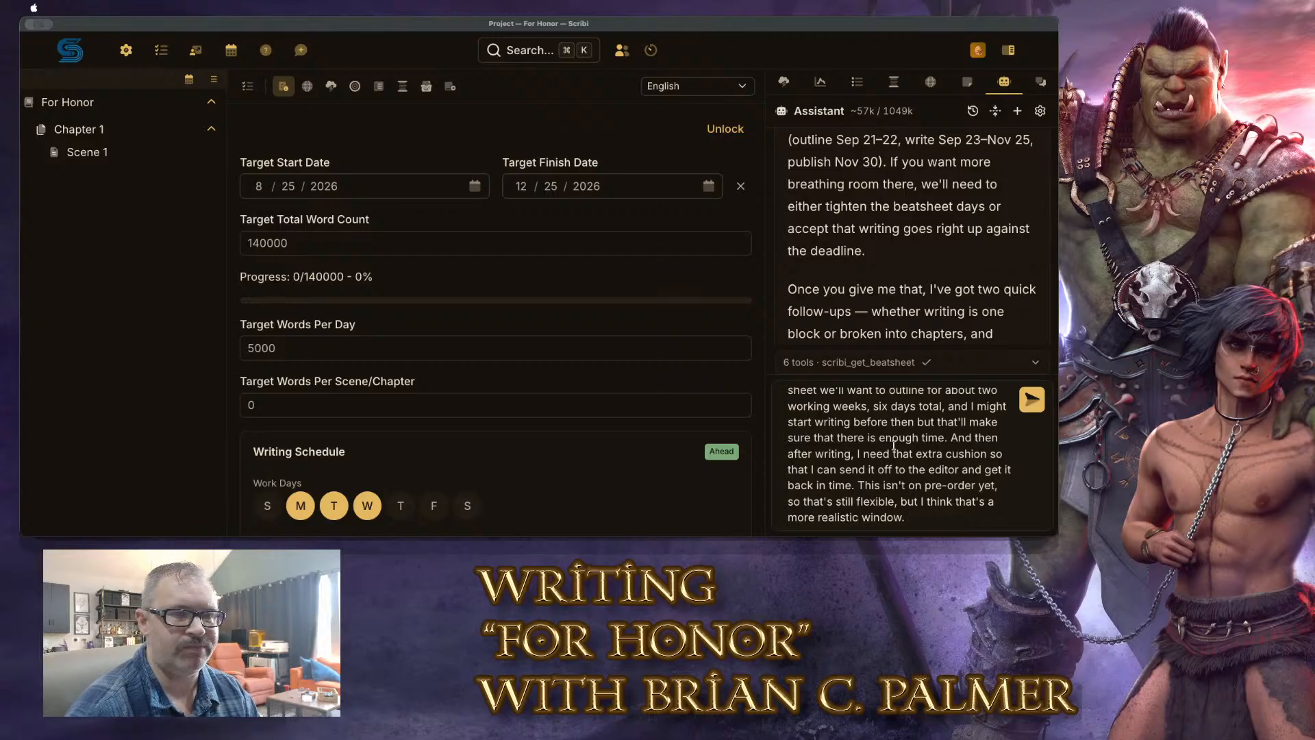
scroll(921, 444, "down", 1)
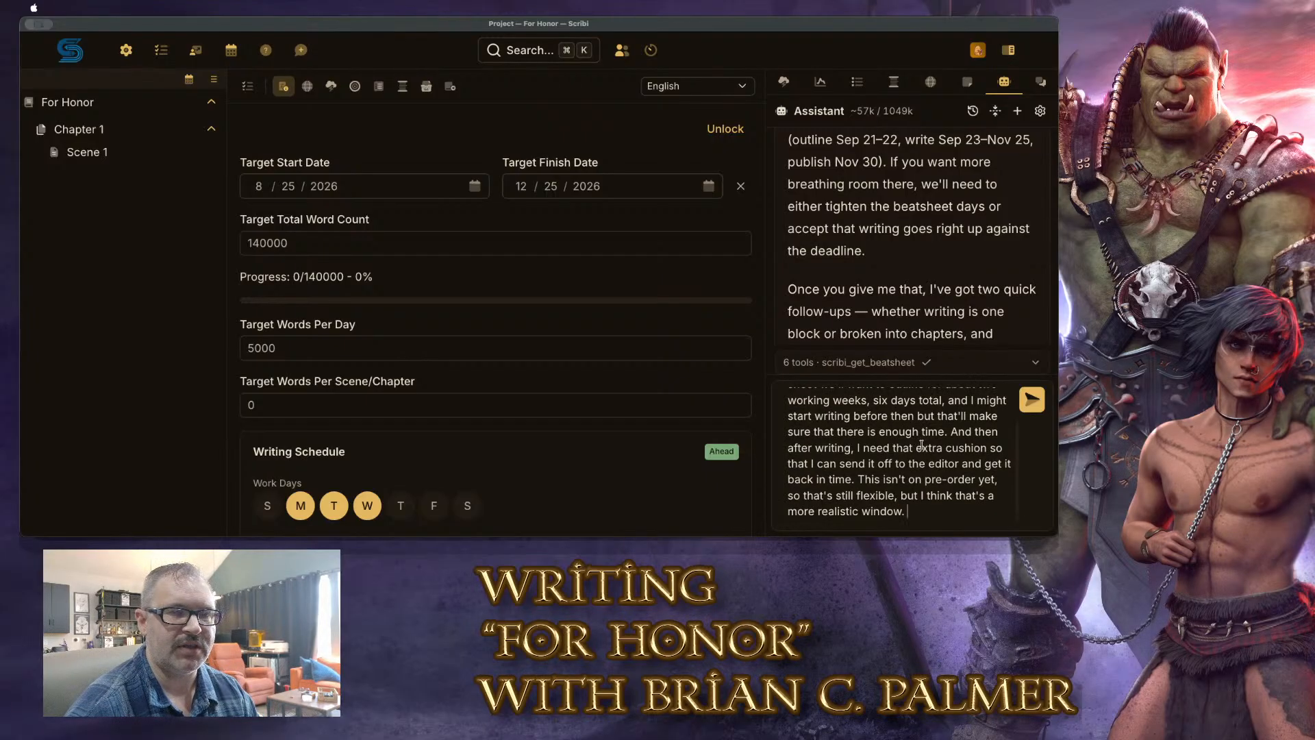
left_click(1032, 400)
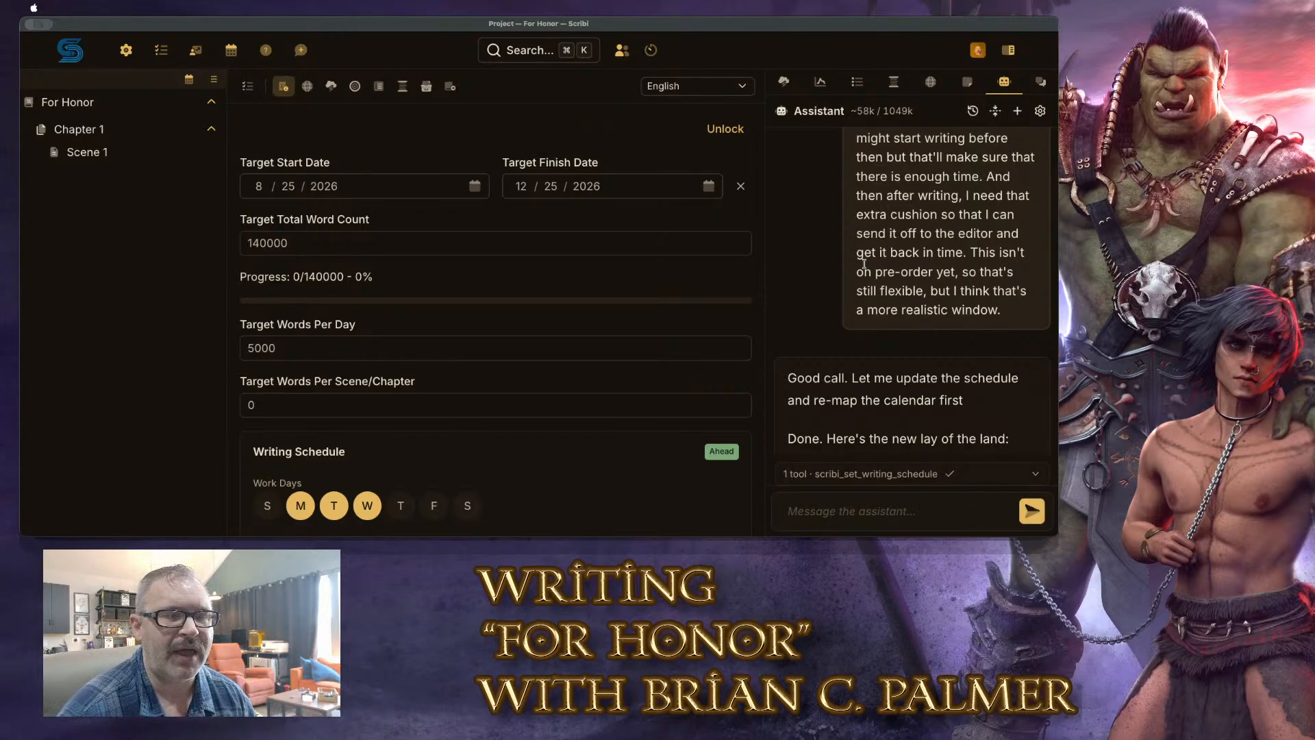
Review the assistant's revised phase schedule and its follow-up questions about time slots, the beatsheet and the writing block
scroll(886, 329, "down", 4)
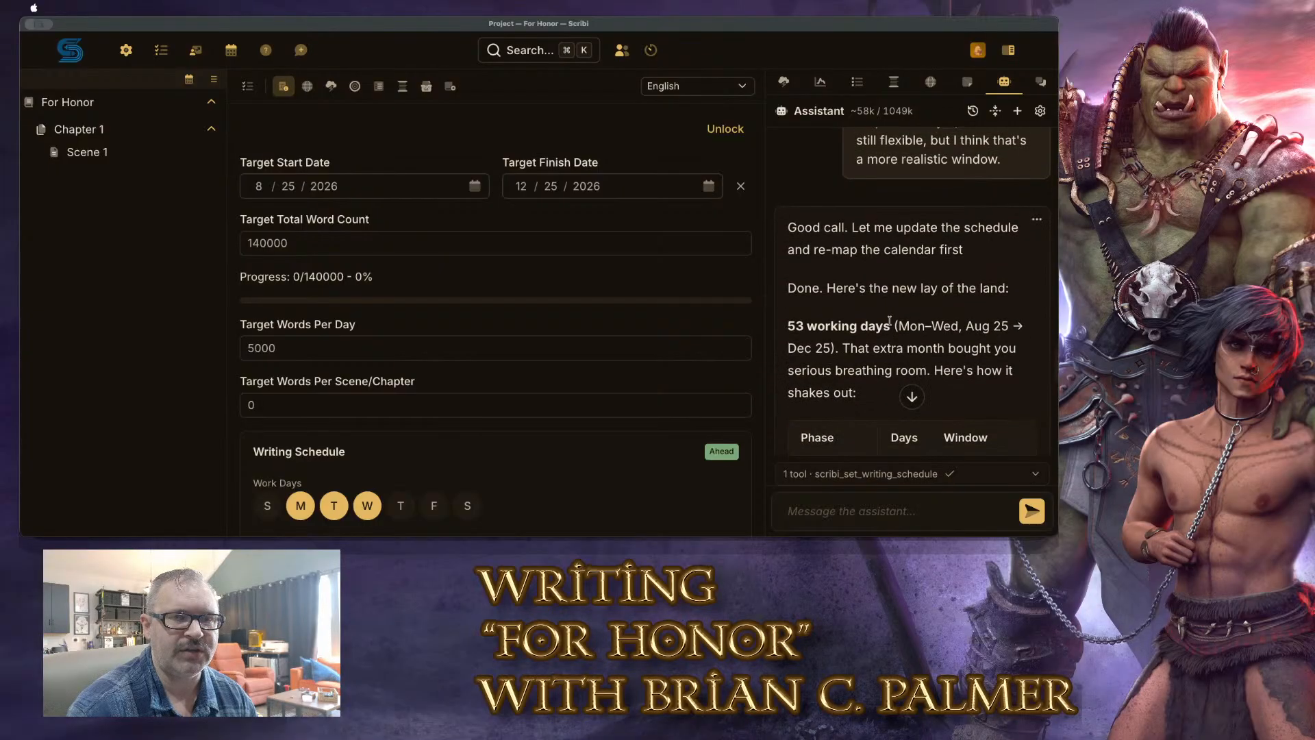
scroll(906, 279, "down", 2)
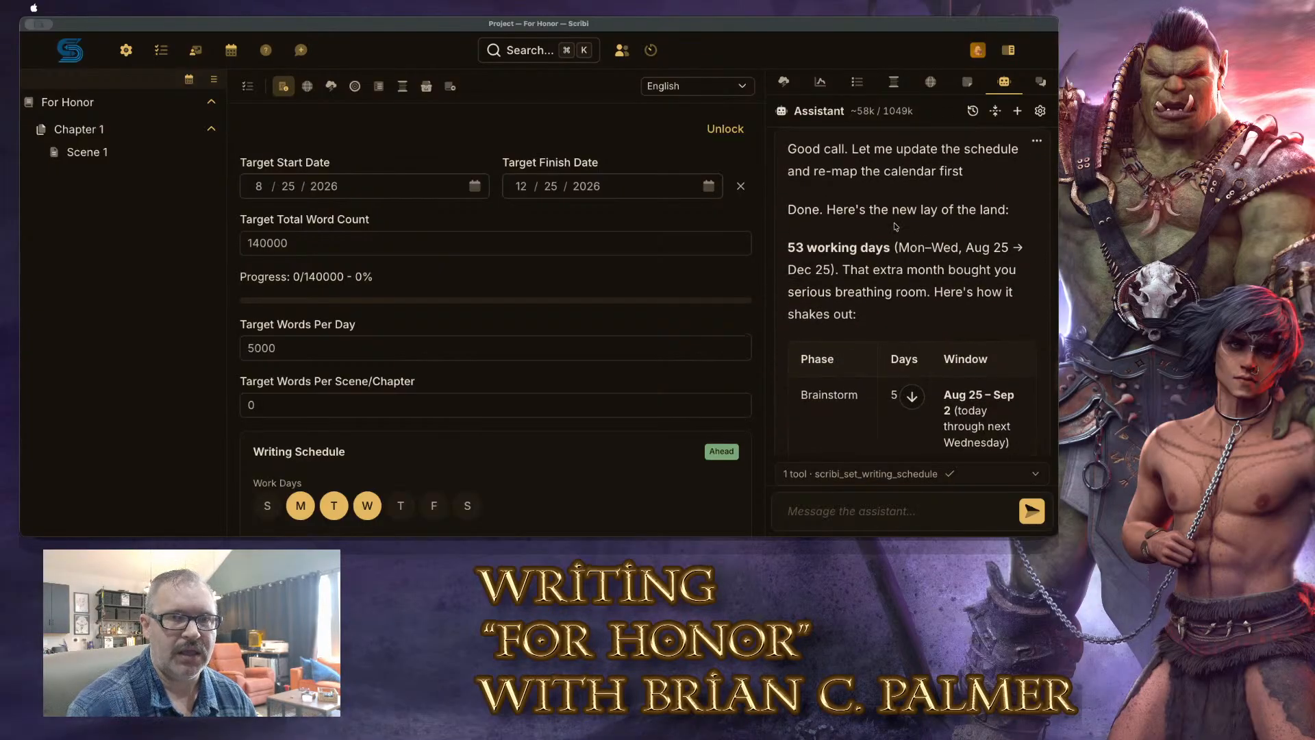
scroll(895, 226, "down", 2)
scroll(895, 226, "down", 4)
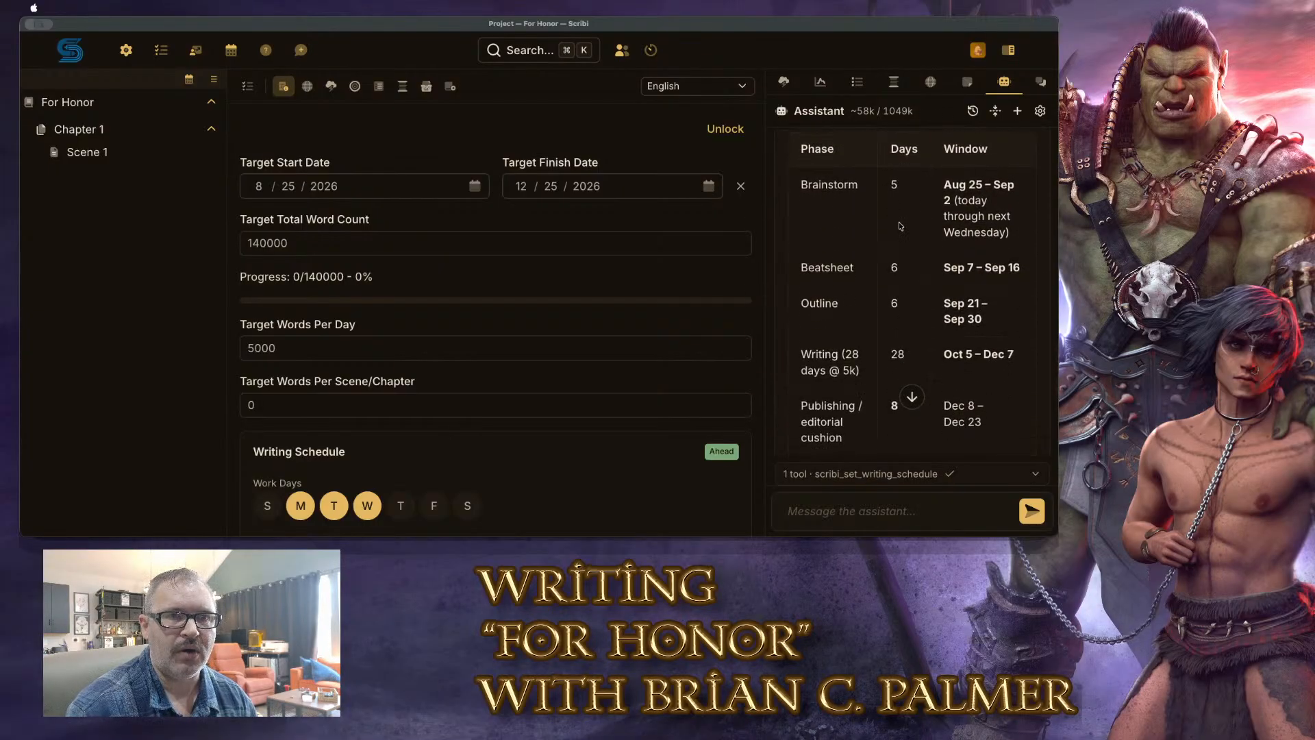
scroll(906, 215, "down", 1)
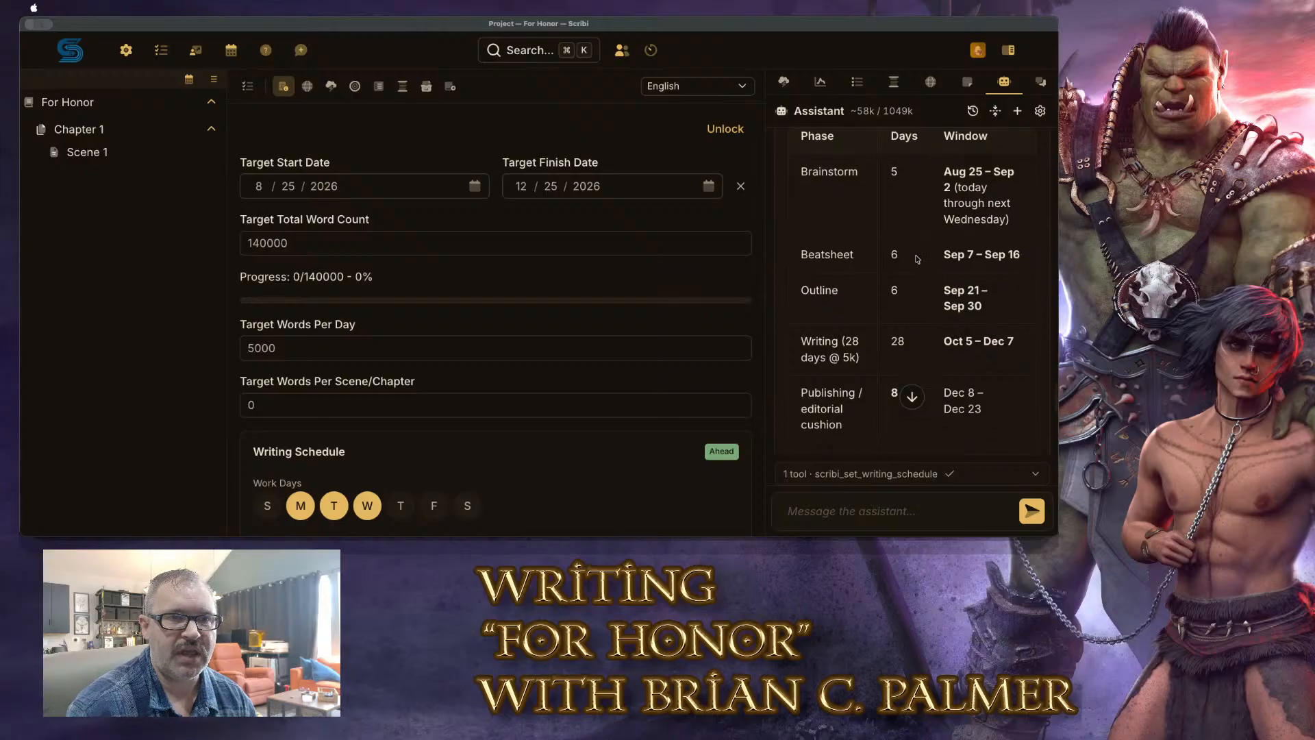
scroll(918, 257, "down", 2)
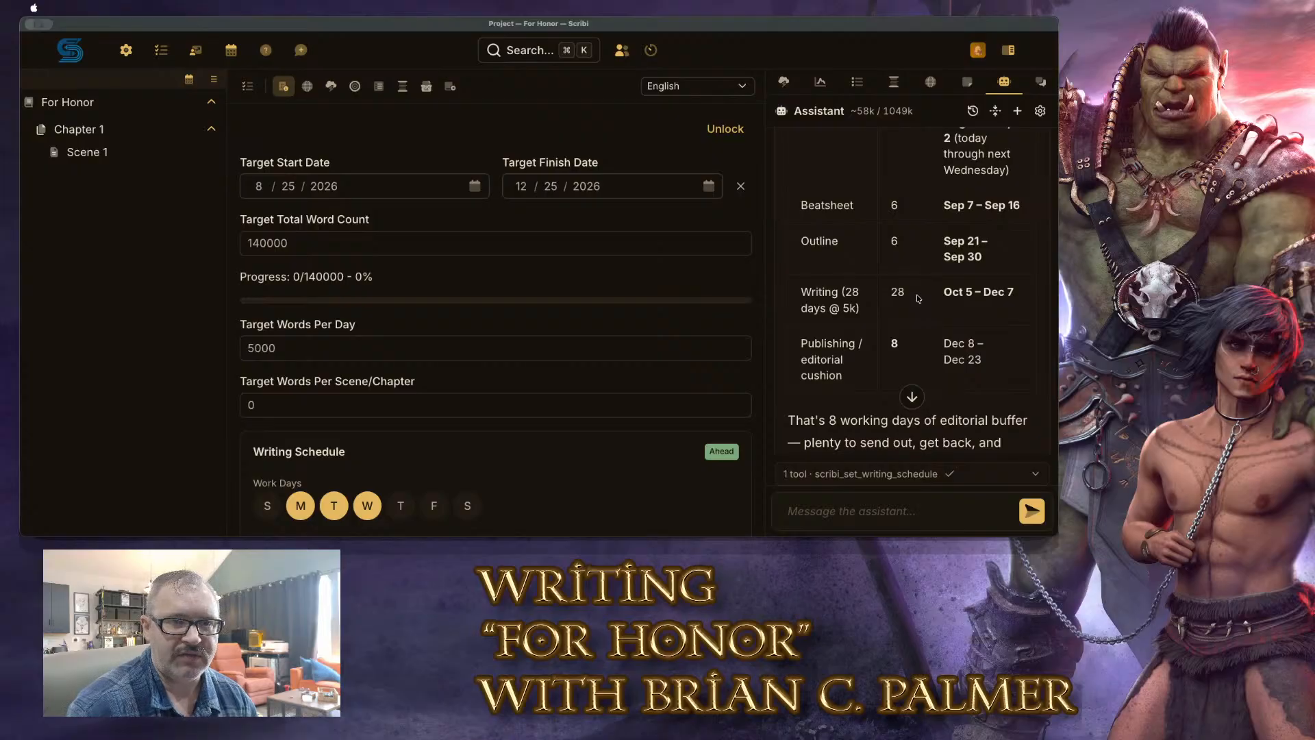
scroll(918, 296, "down", 1)
scroll(918, 296, "down", 2)
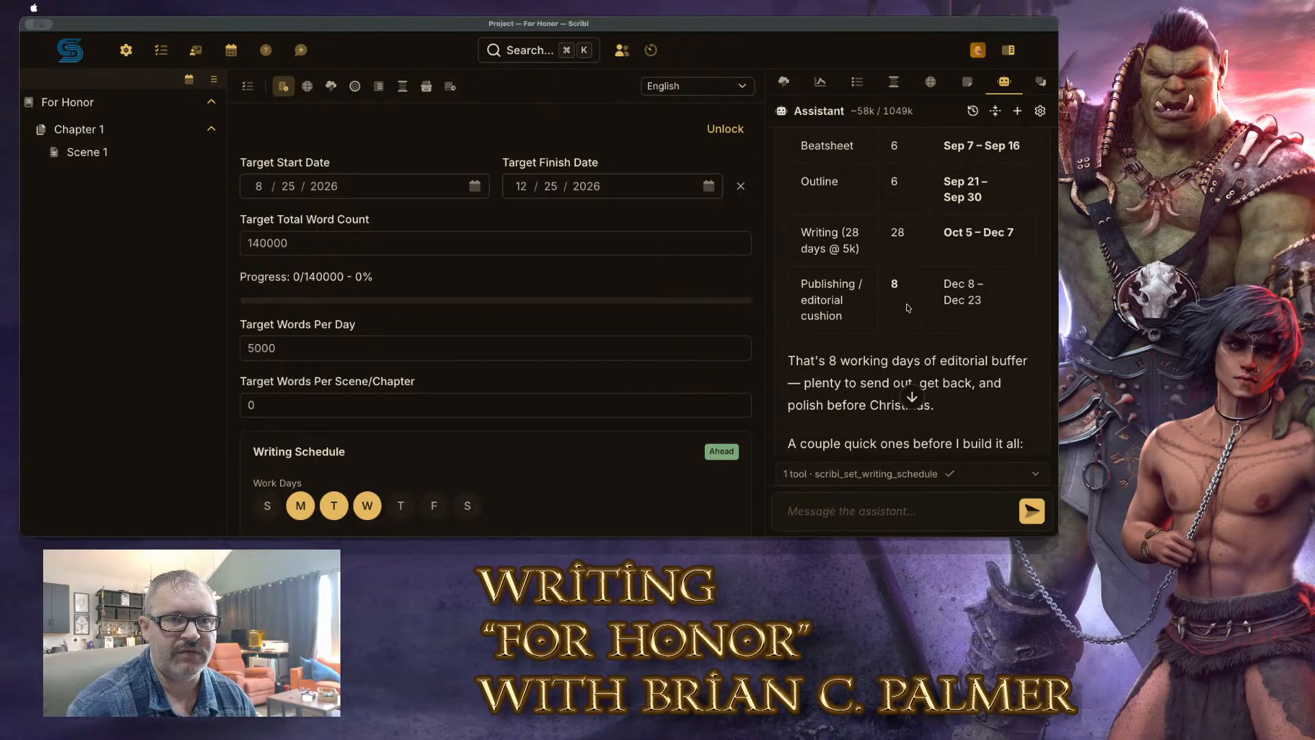
scroll(908, 307, "down", 2)
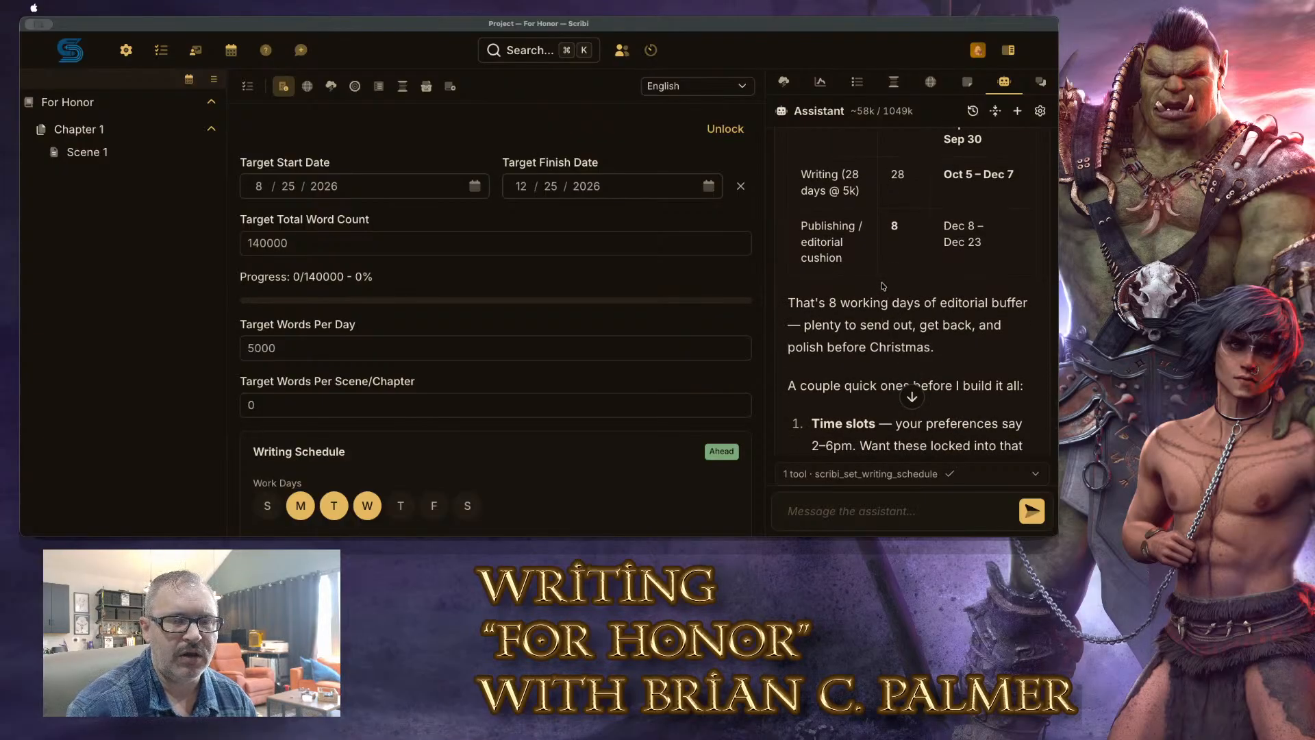
scroll(885, 285, "down", 3)
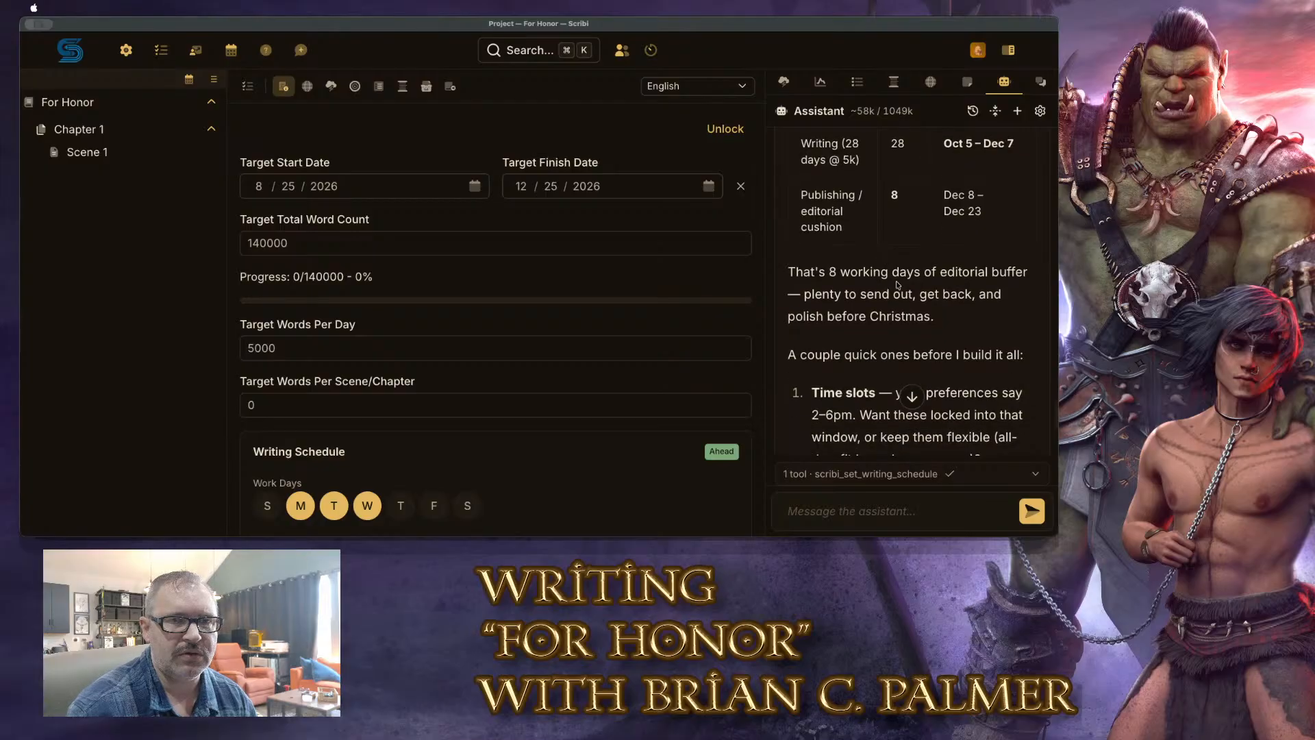
scroll(898, 274, "down", 4)
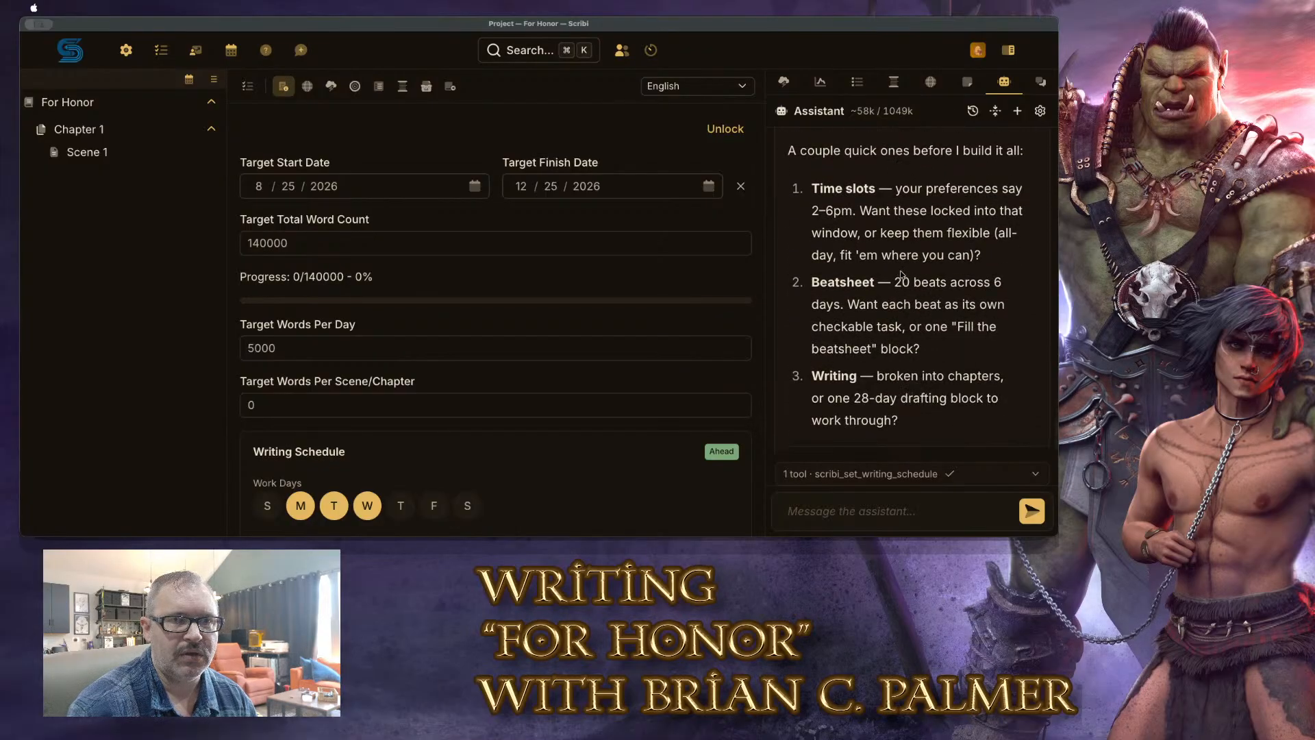
Reply to the assistant with "Okay, so for this, we're live streaming the entire process, so all the tasks need to be from 10am to 2pm."
left_click(892, 505)
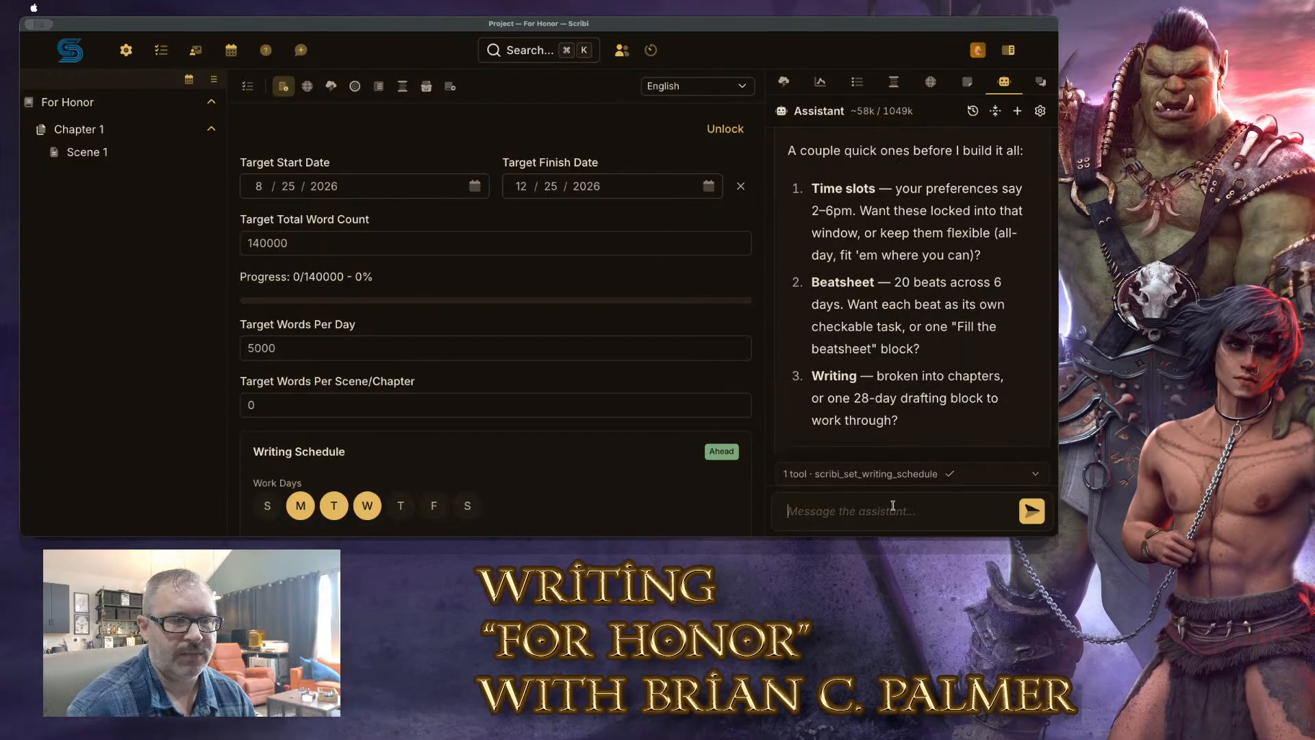
type("Okay, so")
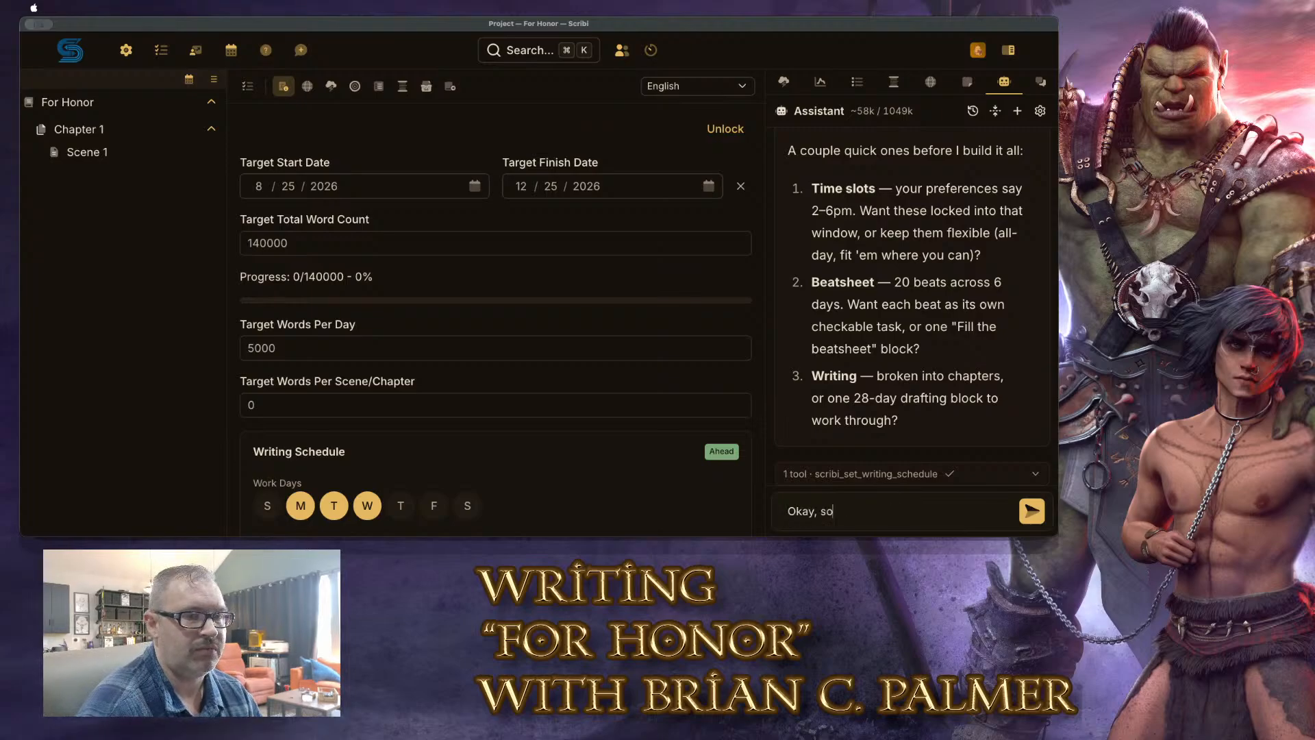
type(" for this, we're liv")
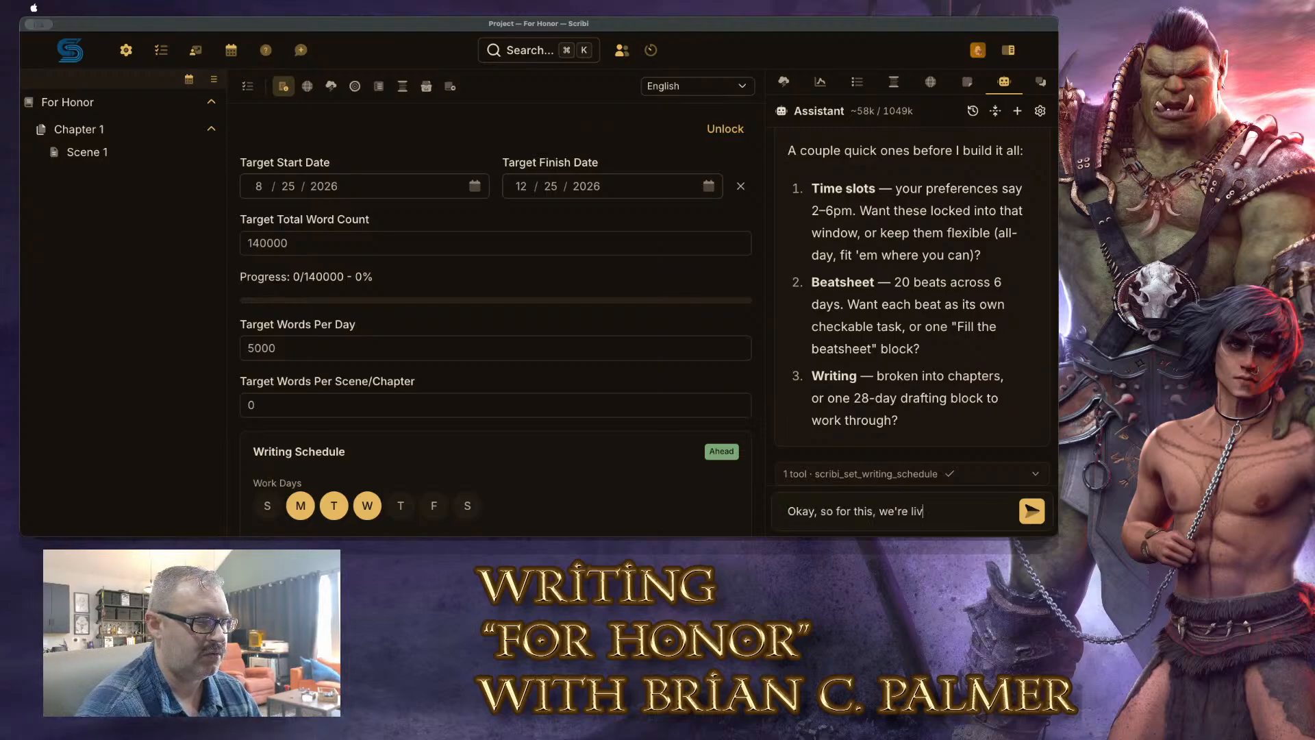
type("e streaming the entire p")
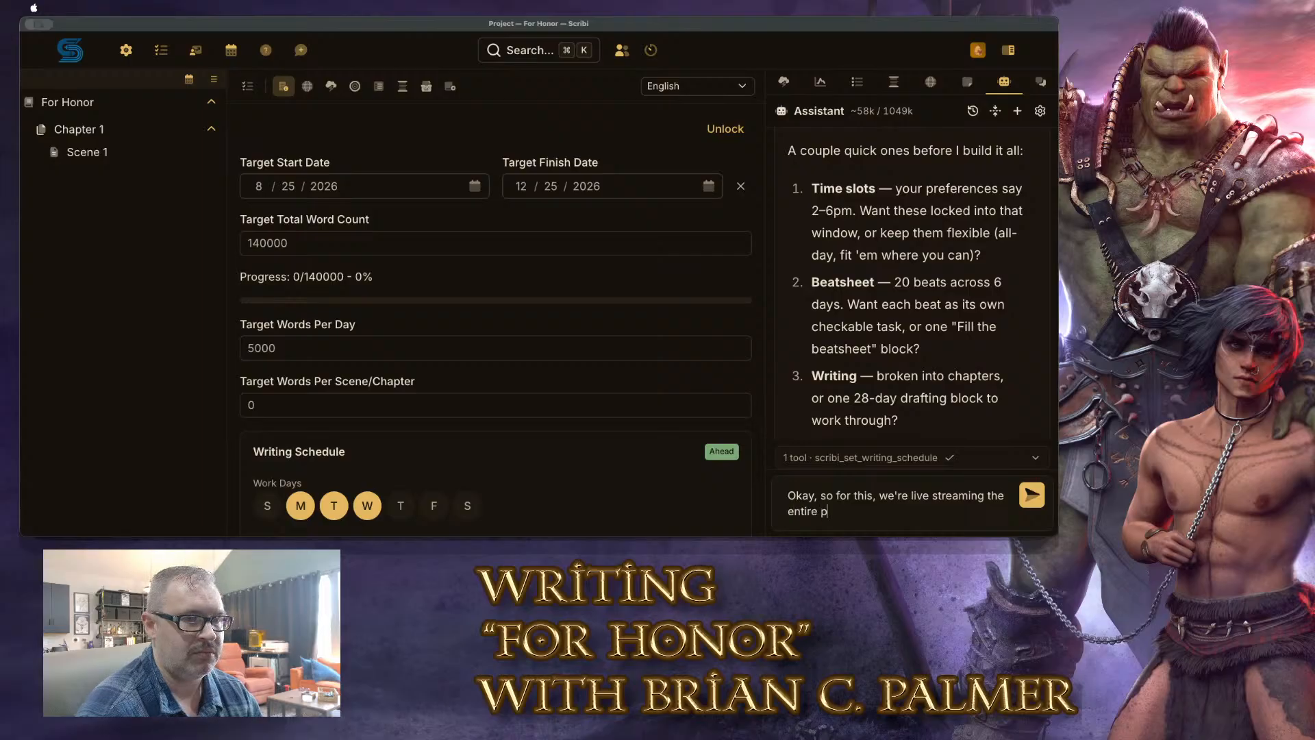
type("rocess, so all the tasks")
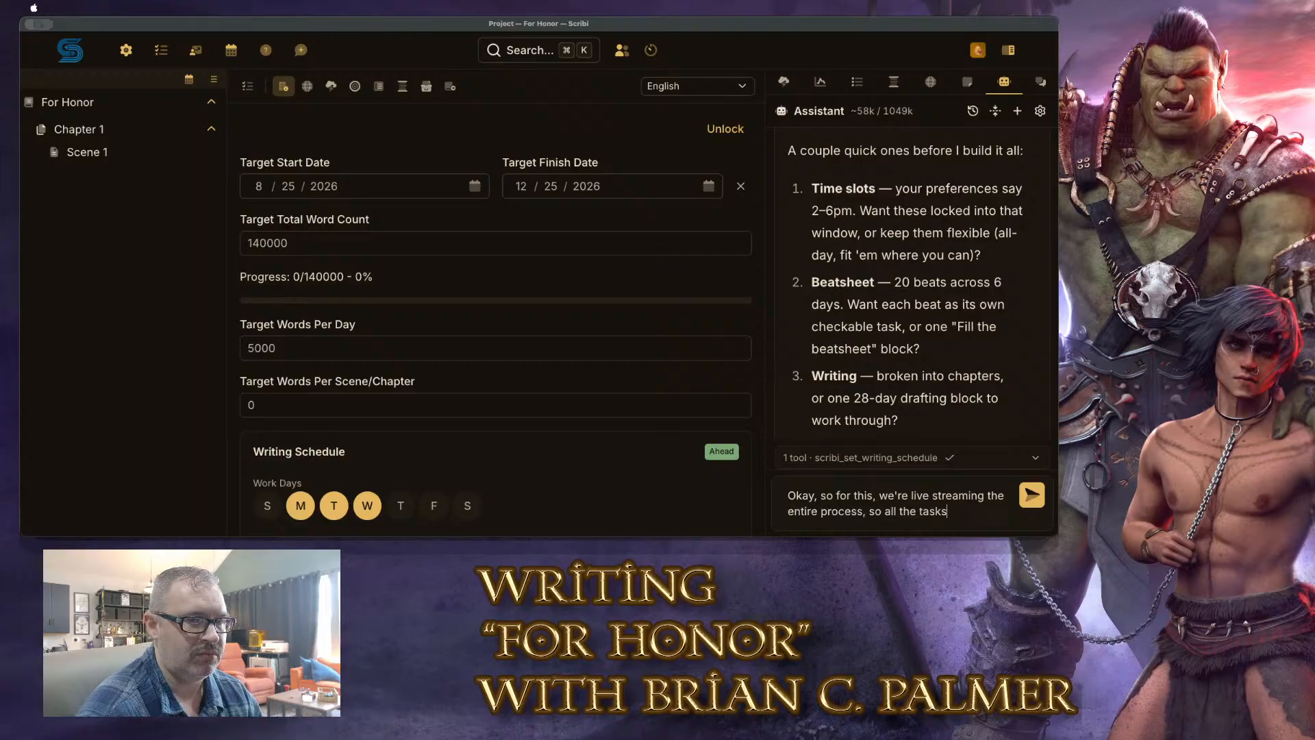
type(" need to be from ")
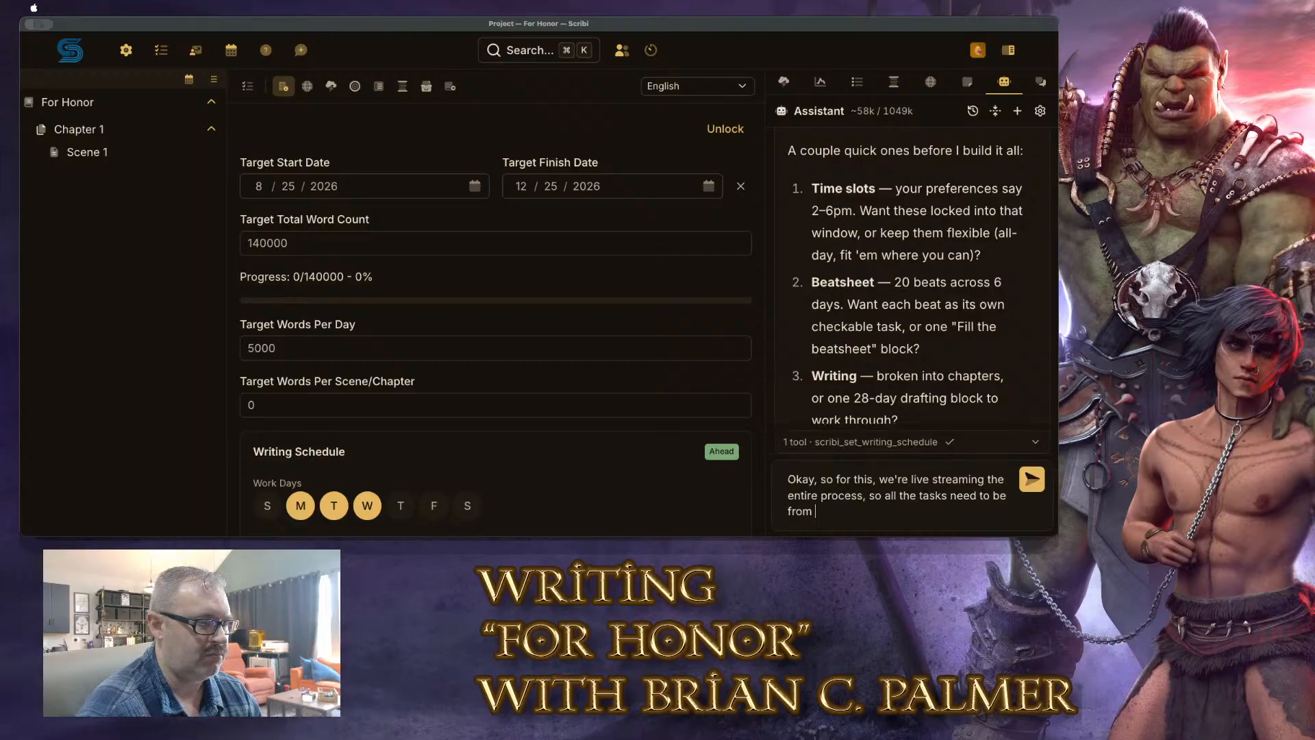
type("10am to 2pm")
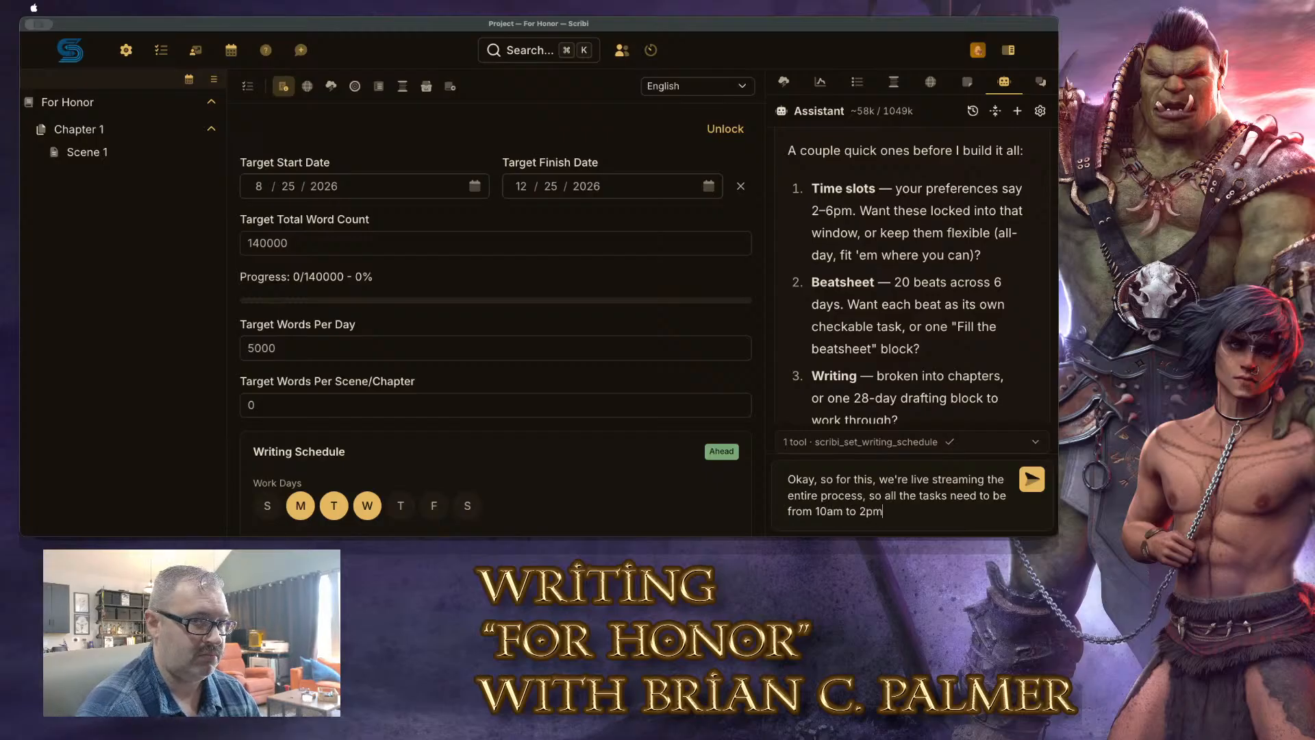
type(", ")
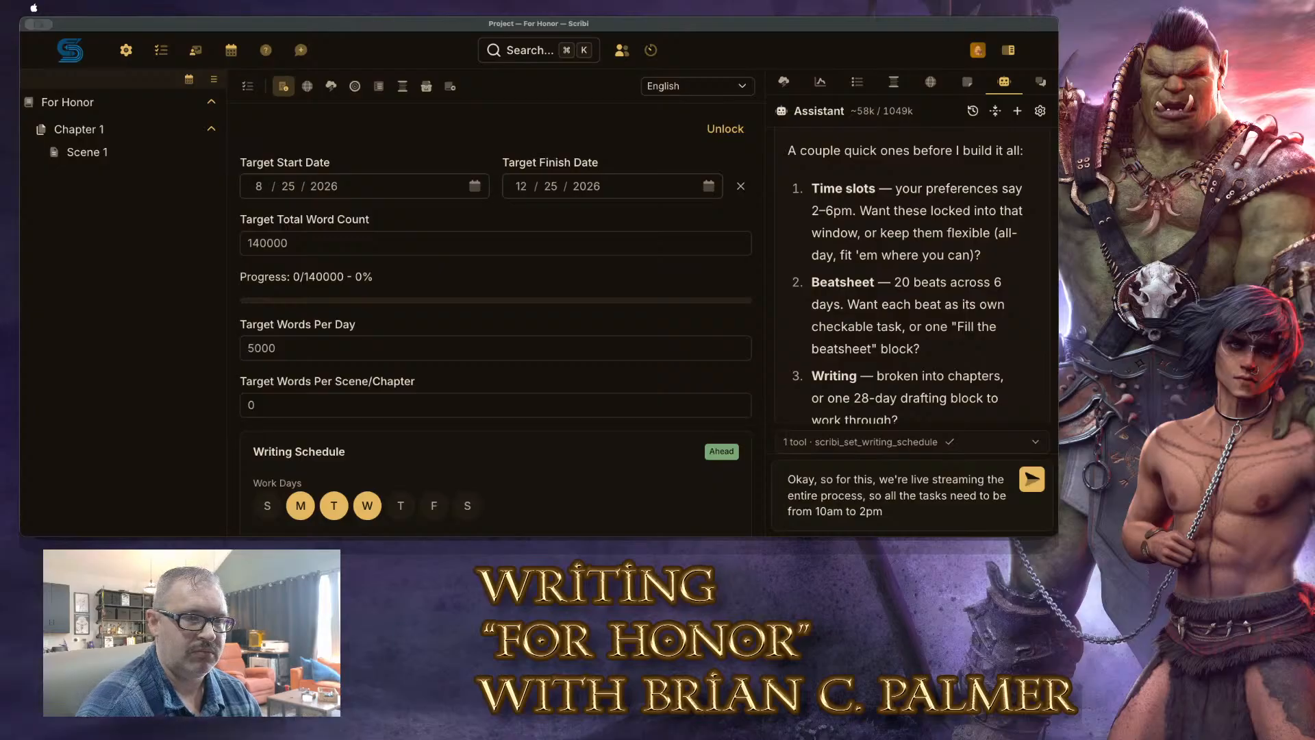
Continue the reply with "Witht he beatsheet, I do want to divide the beats up across those days"
type("Witht he beats")
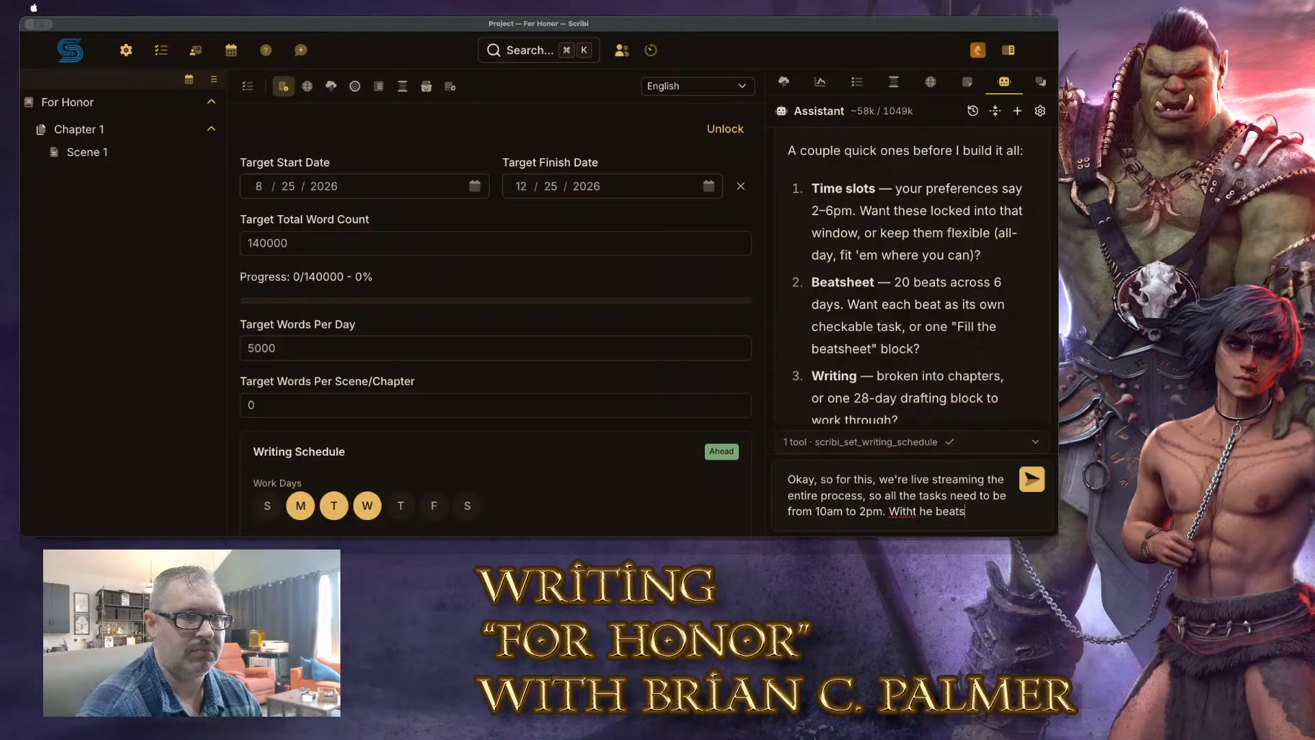
type("heet, I do weant to divi")
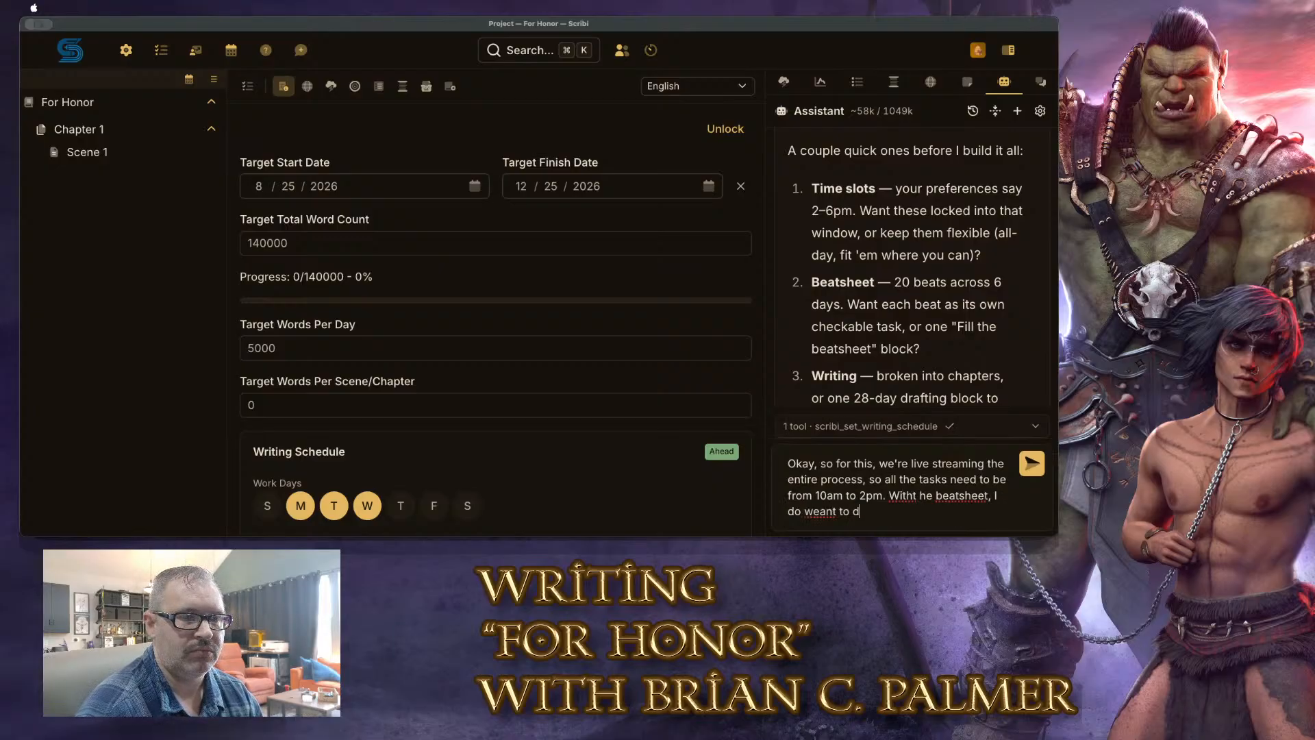
key("BackSpace")
key("BackSpace")
key("BackSpace")
key("BackSpace")
key("BackSpace")
key("BackSpace")
key("BackSpace")
key("BackSpace")
key("BackSpace")
key("BackSpace")
key("BackSpace")
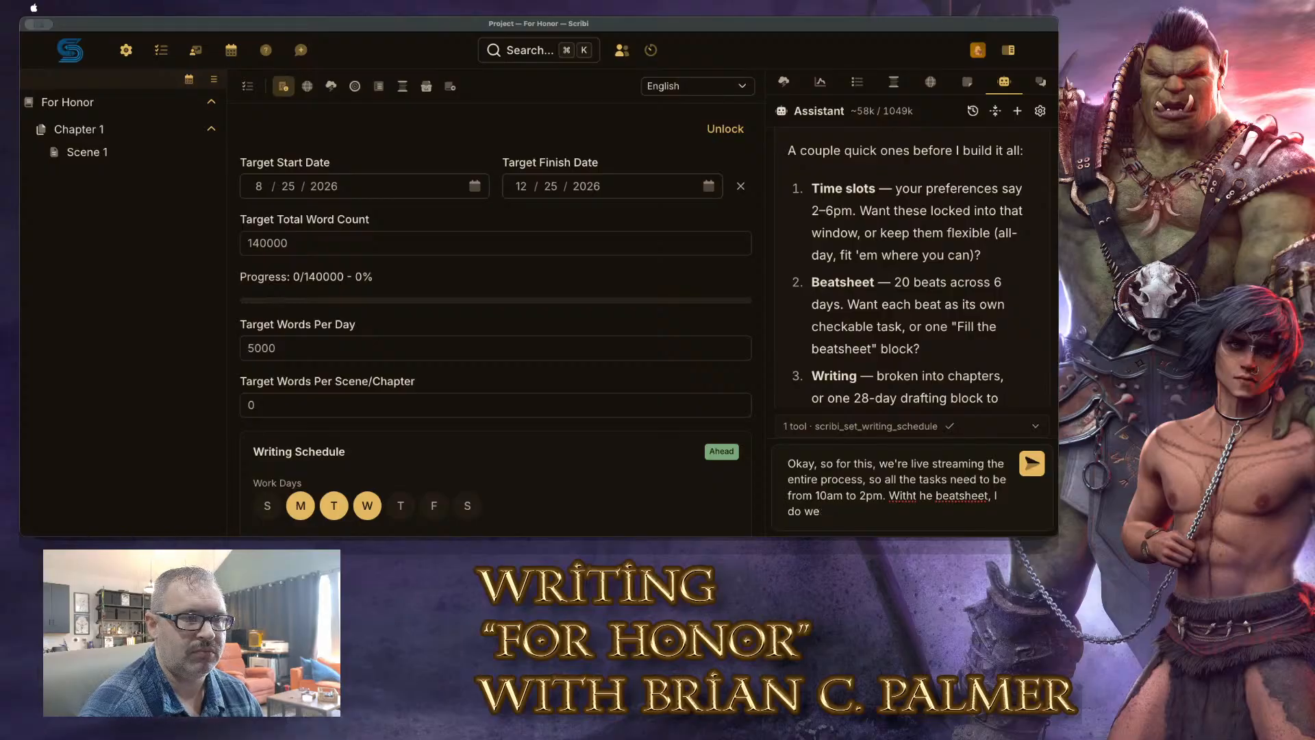
type("nt to")
key("BackSpace")
key("BackSpace")
key("BackSpace")
key("BackSpace")
key("BackSpace")
key("BackSpace")
key("BackSpace")
type("ant to divide t")
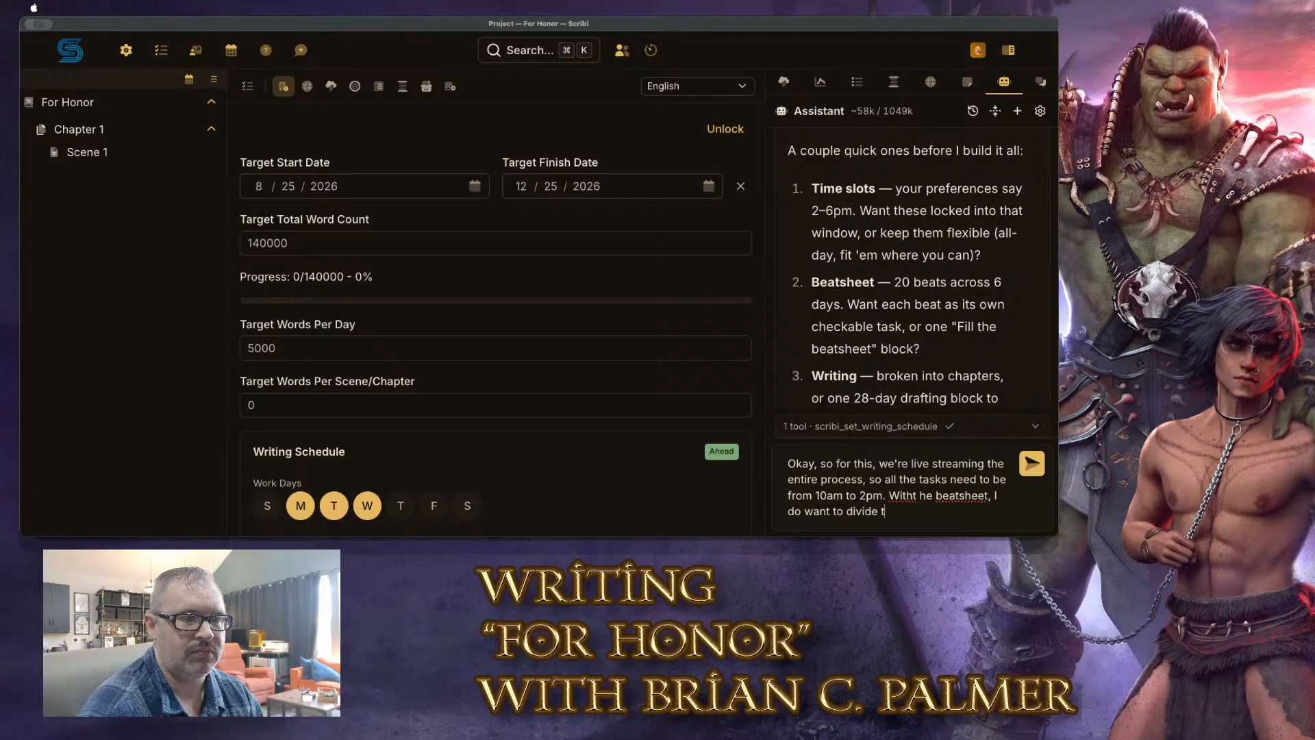
type("he beats up acros")
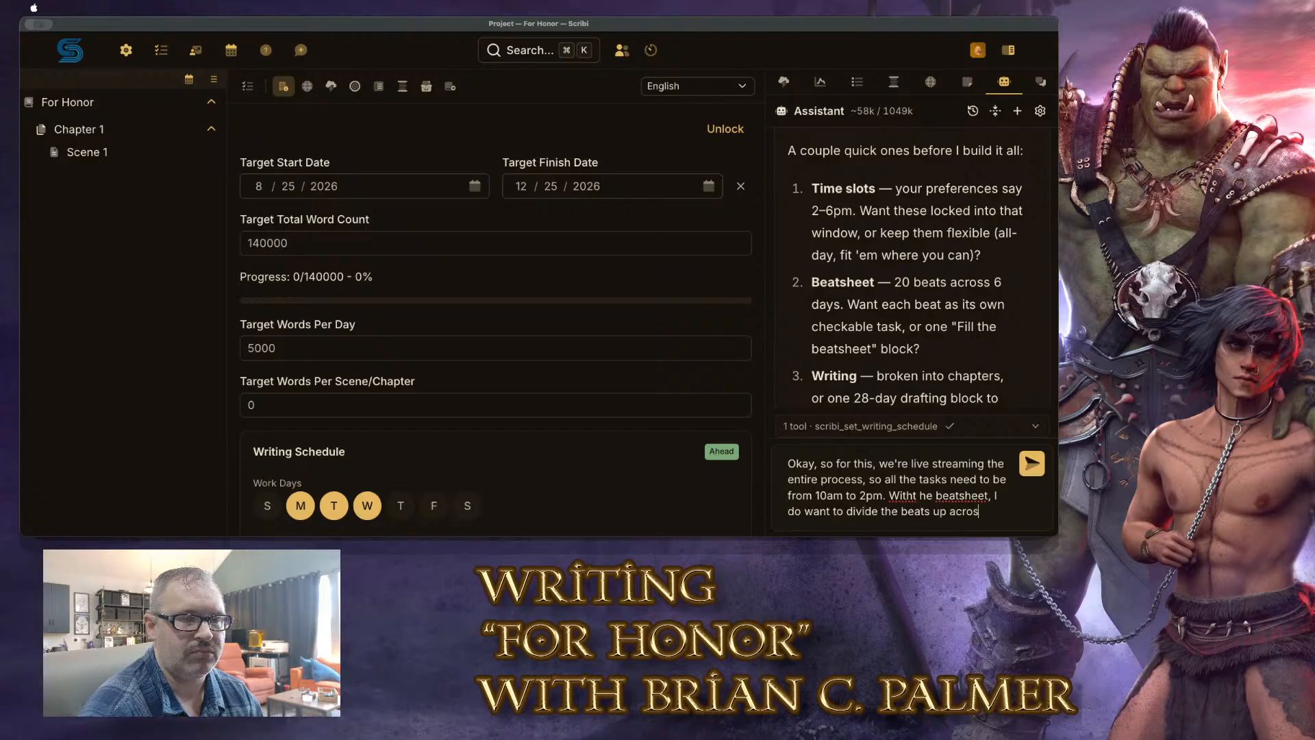
type("s those days")
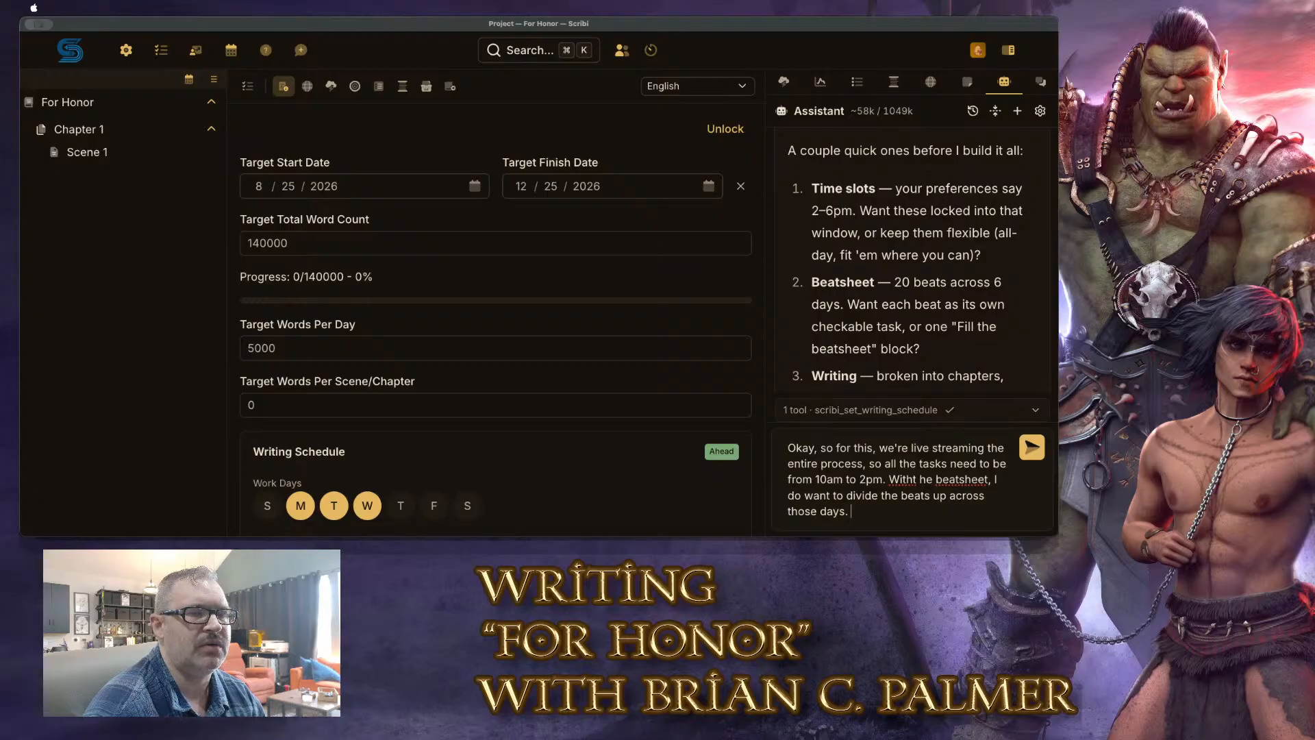
Add the sentence "Yous hould be able to link specific beats to subtasks." to the reply
type(". Yous ho")
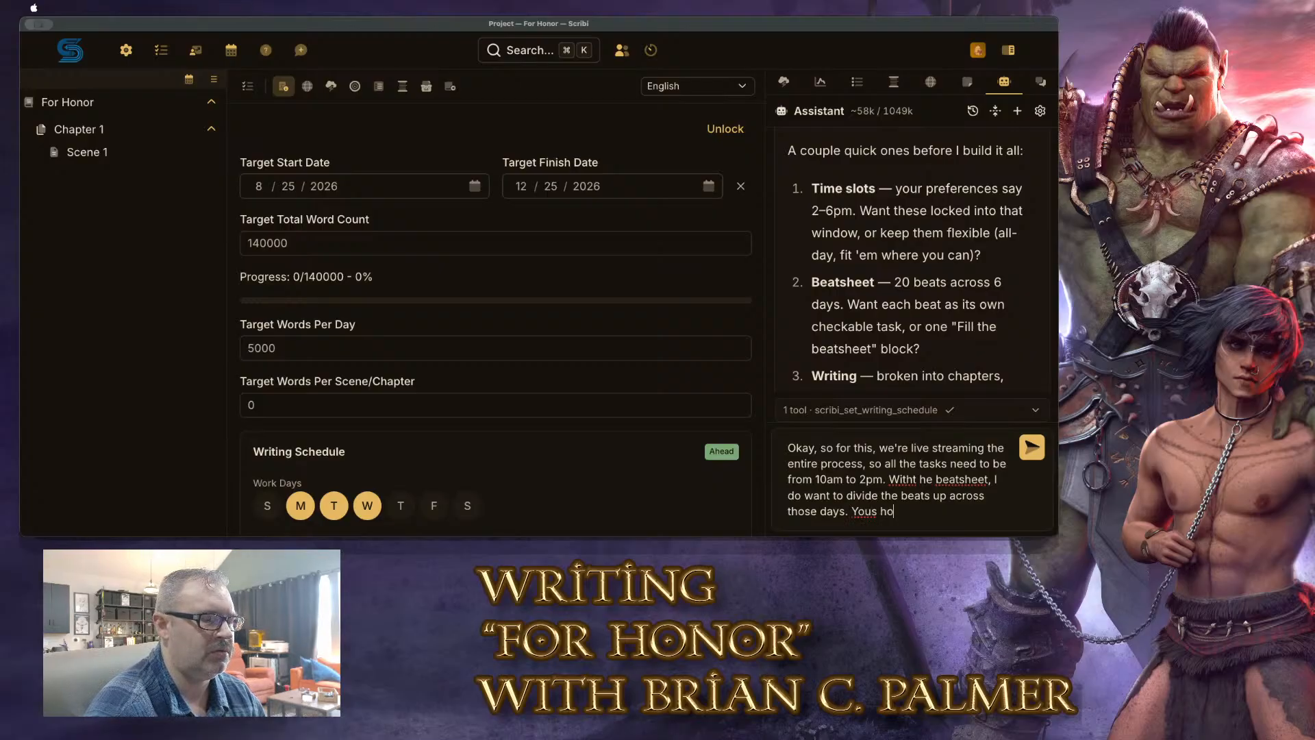
type("uld be able to link specif")
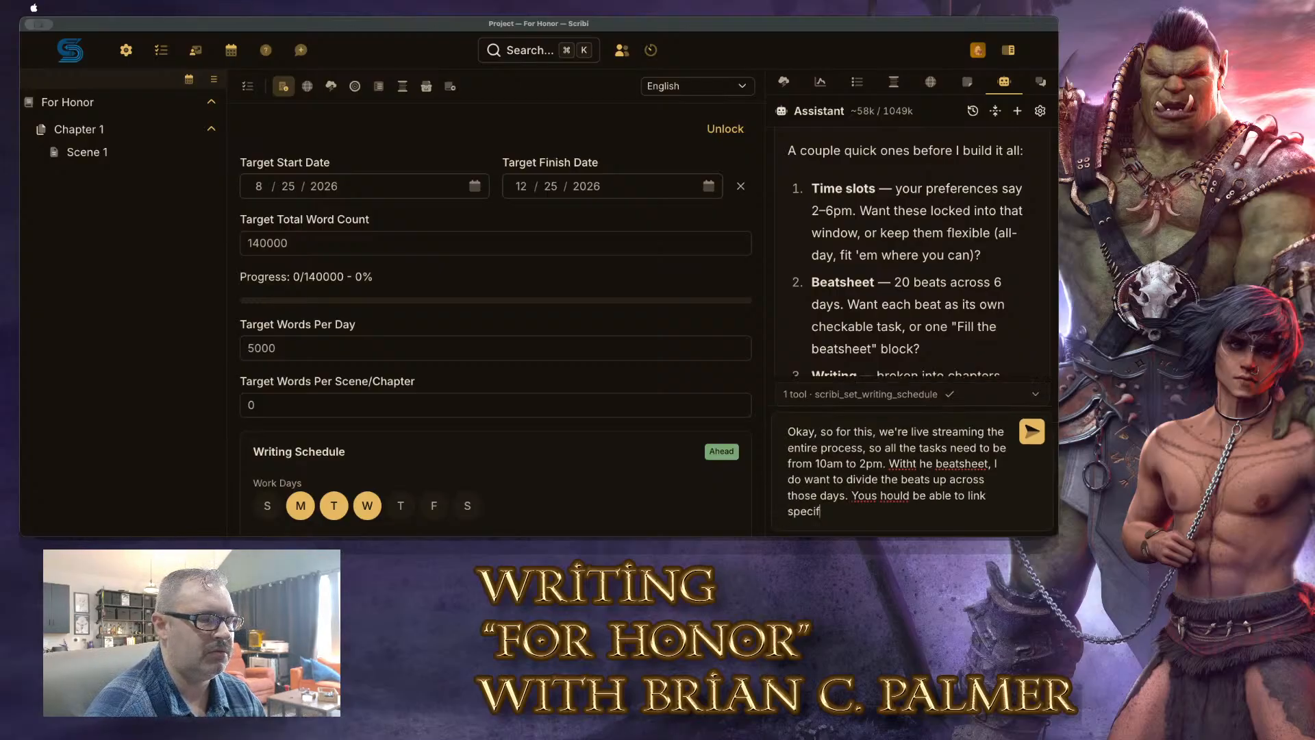
type("ic beats to subtasks.")
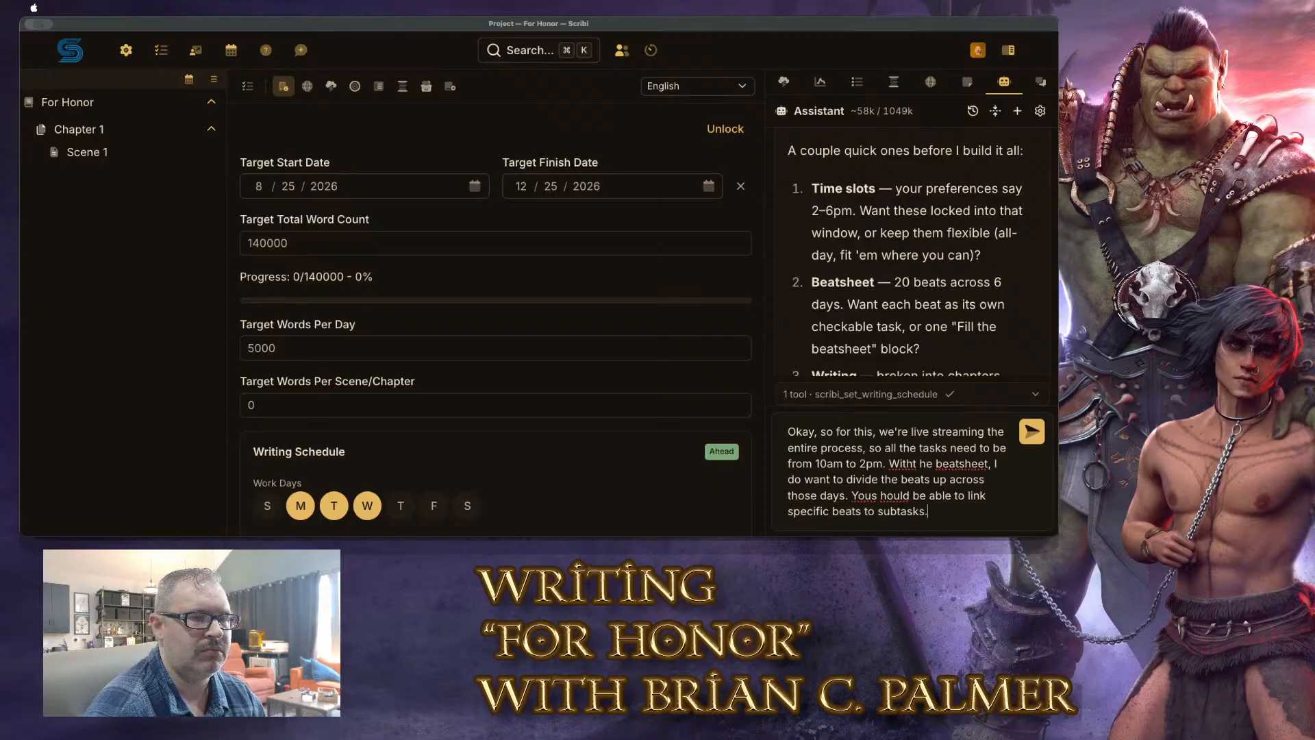
Finish the reply with "If not, let me know and I'll work on the MCP tools next time I have the change." and send it
type(" If not, let me know ")
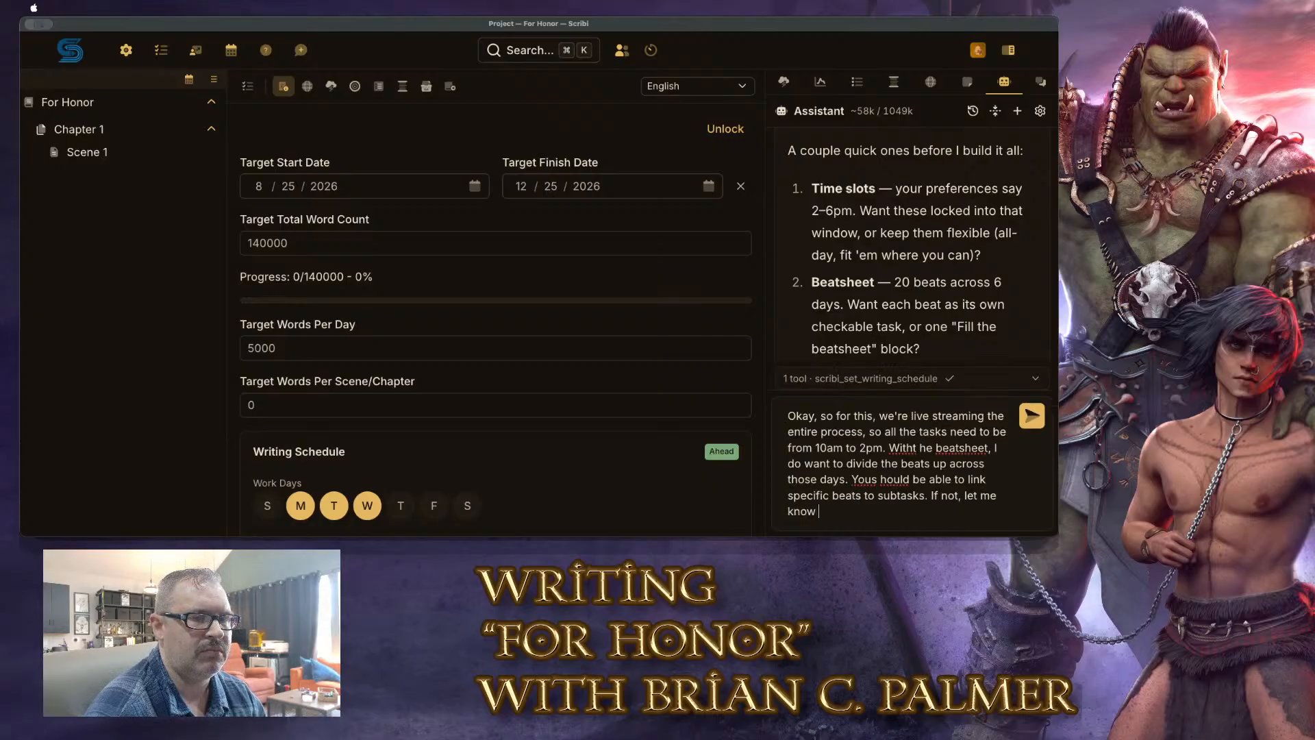
type("and I'll work on the MCP tools next tim")
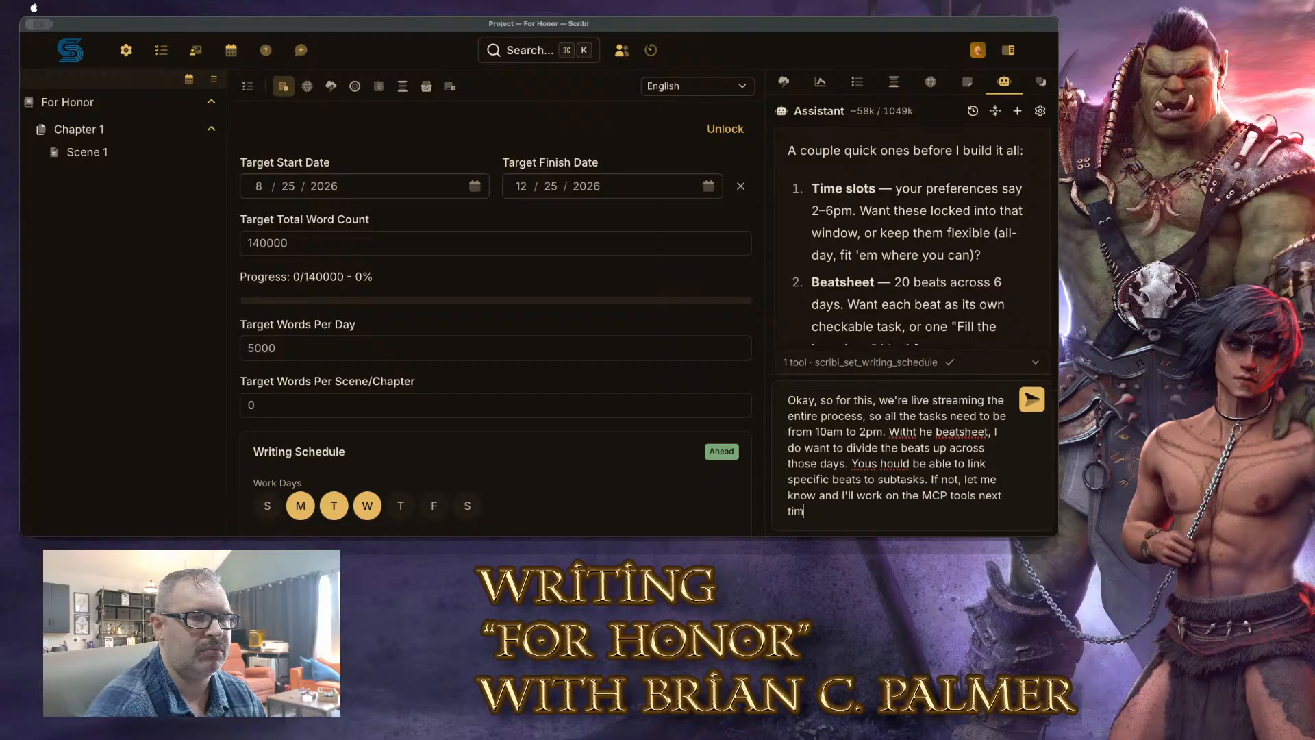
type("e I have the chance.")
key("Return")
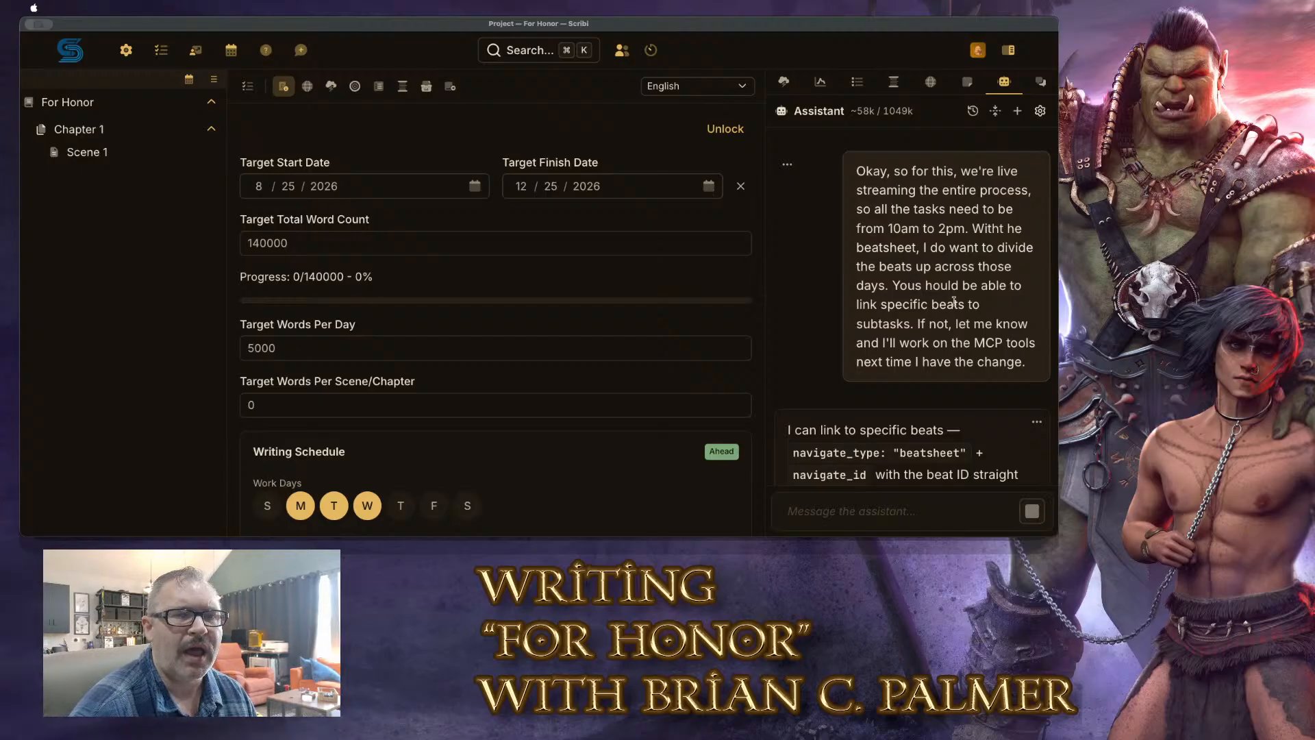
Answer the assistant's writing-block question with "We'll do writing blocks as wordcount targets, so just 5k at a"
scroll(954, 302, "down", 5)
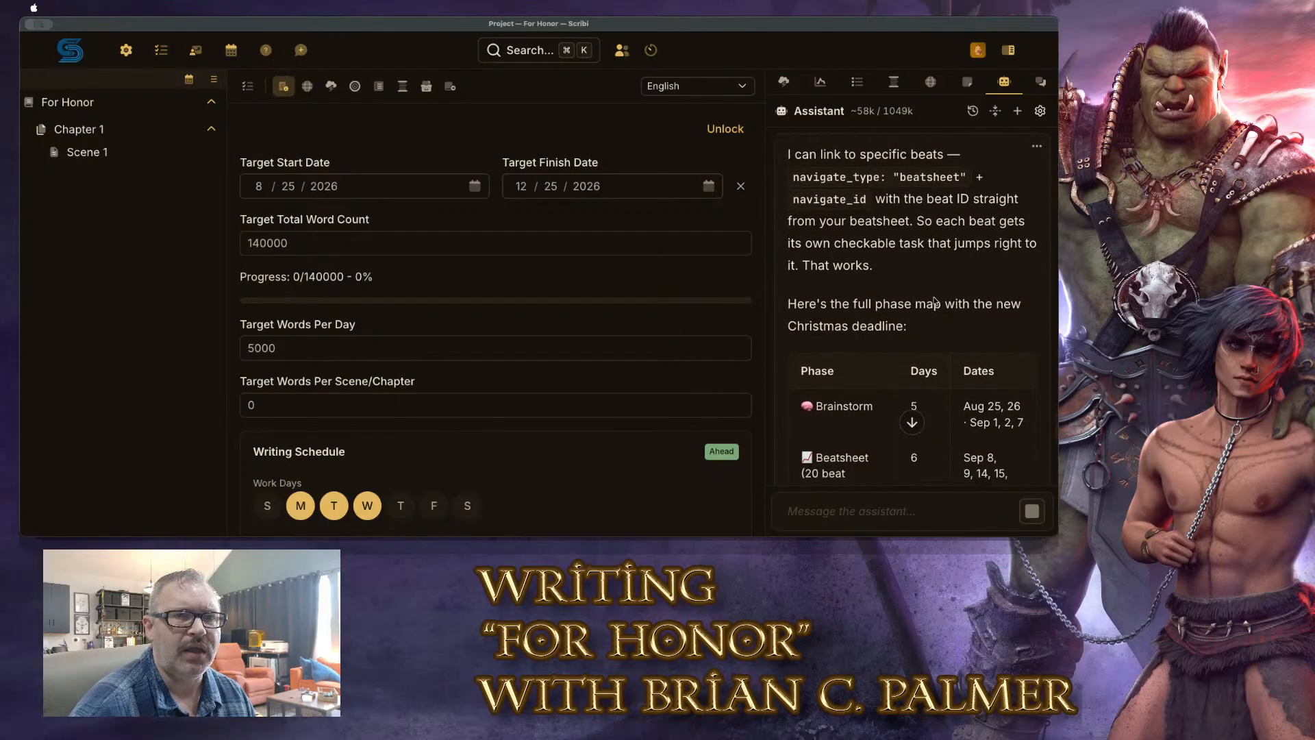
scroll(935, 302, "down", 10)
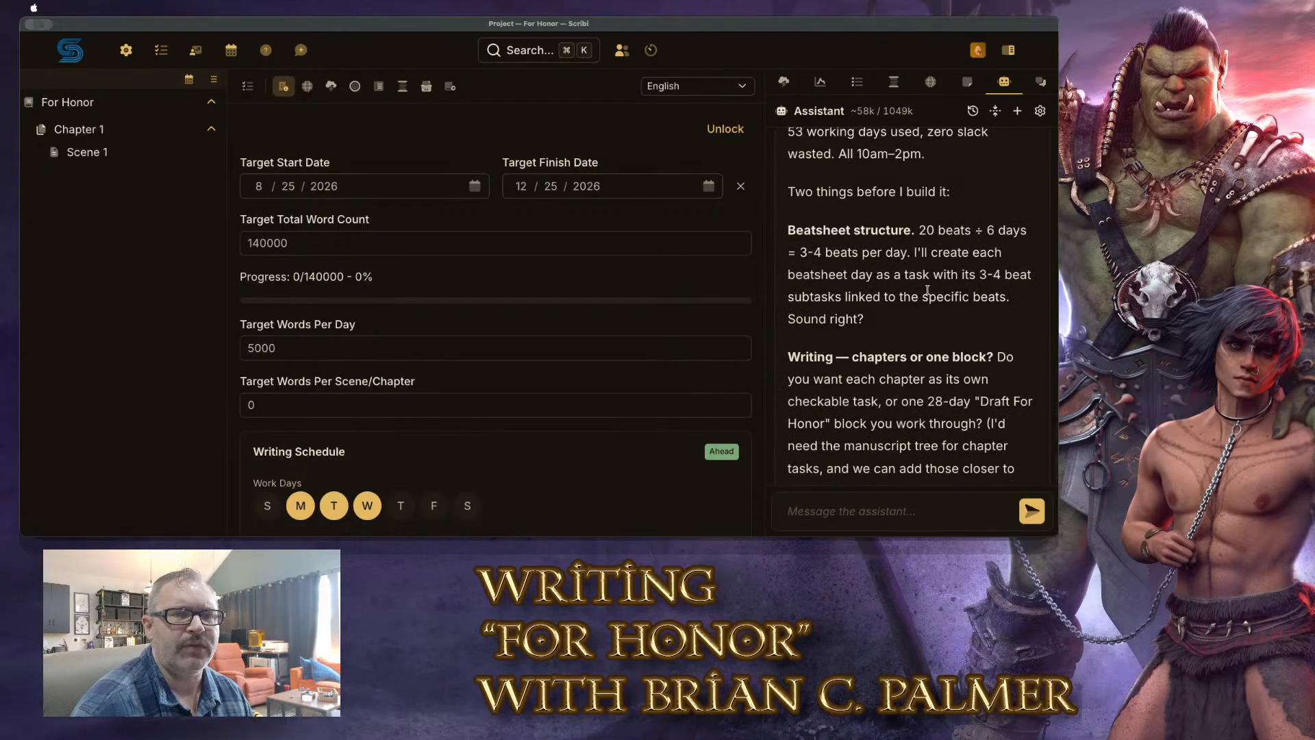
scroll(927, 290, "down", 2)
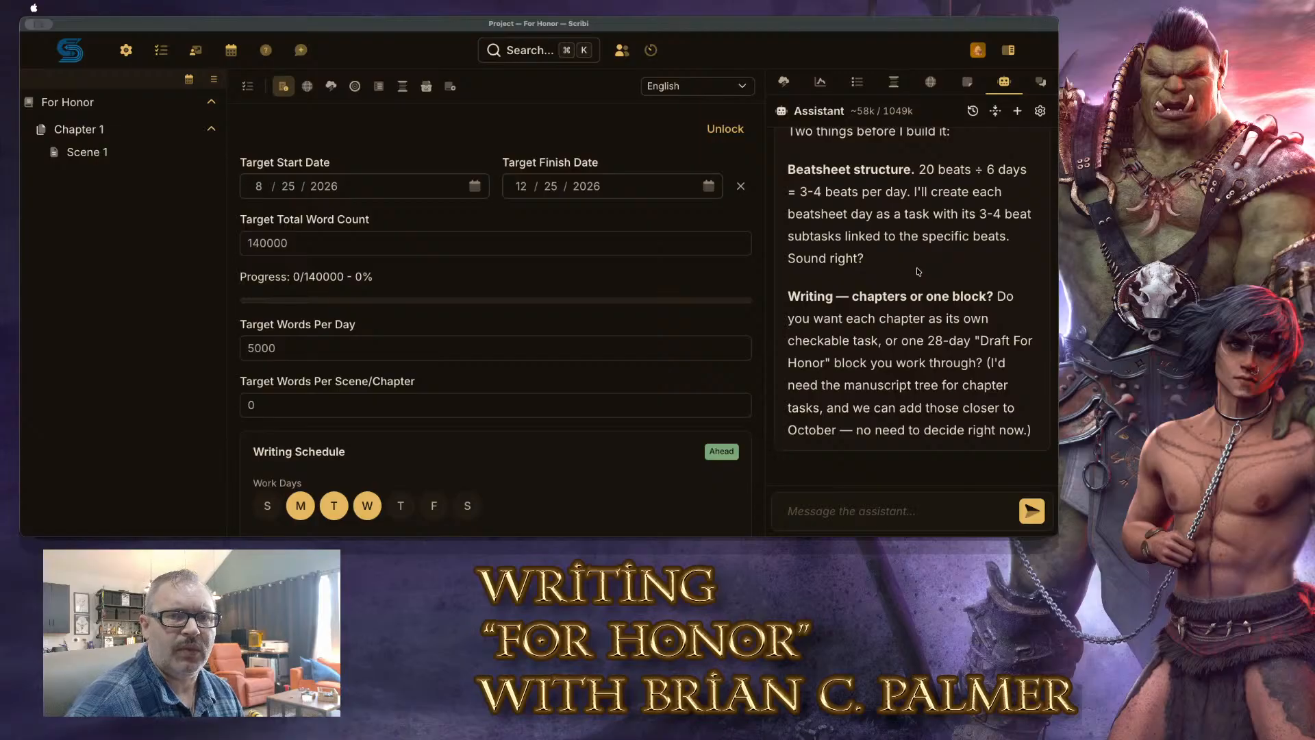
left_click(879, 513)
type("We'll do ")
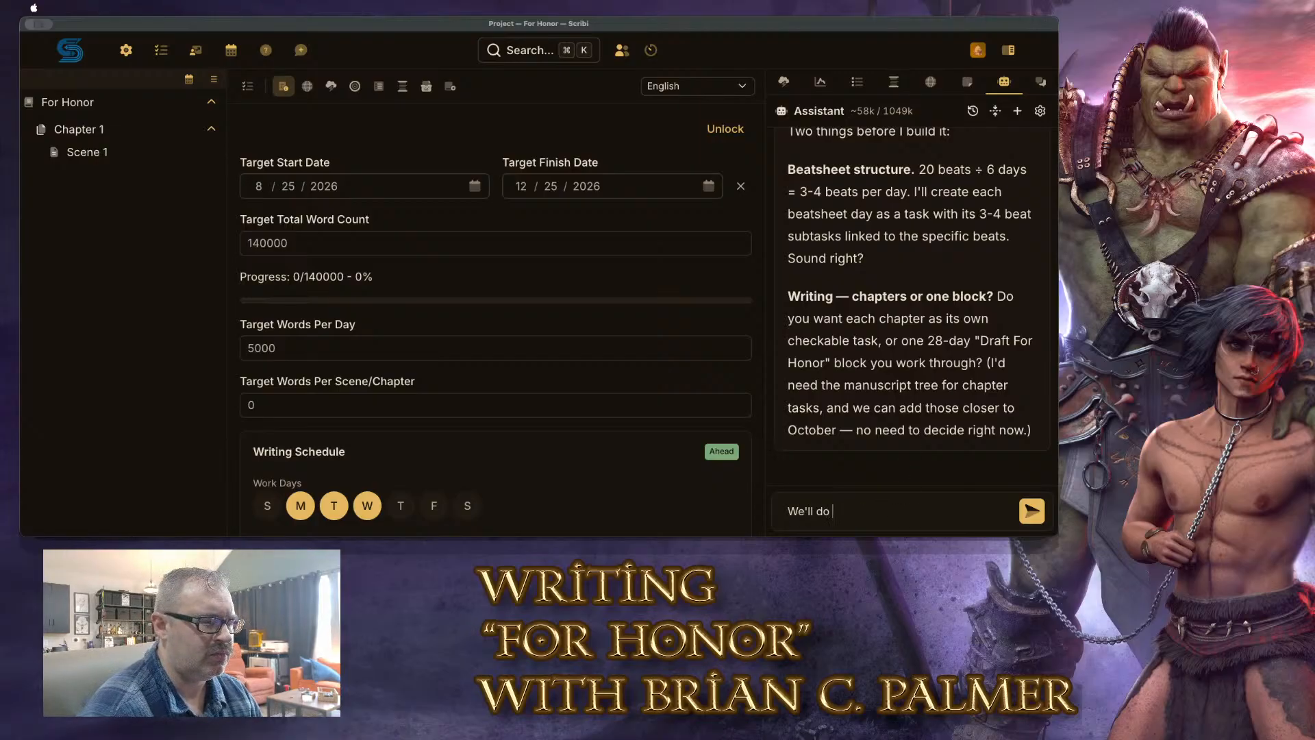
type("writing blocks as wor")
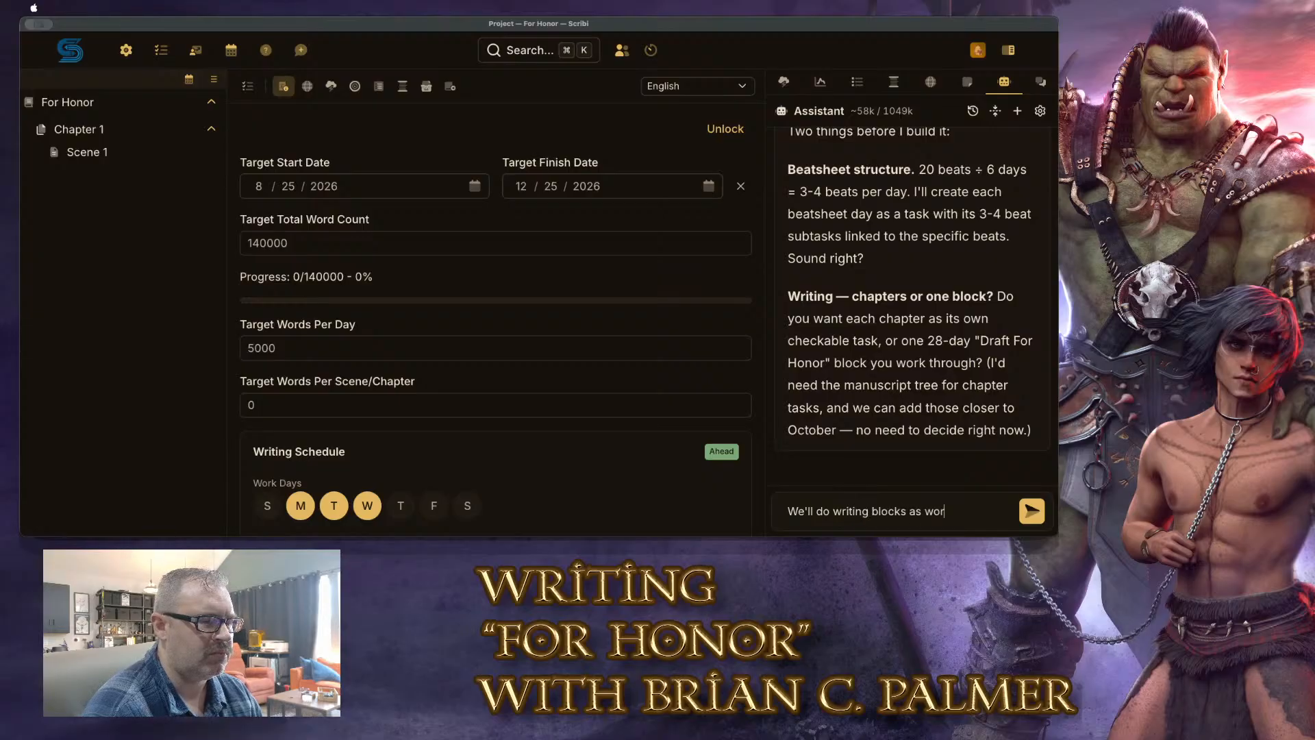
type("dcount targets, ")
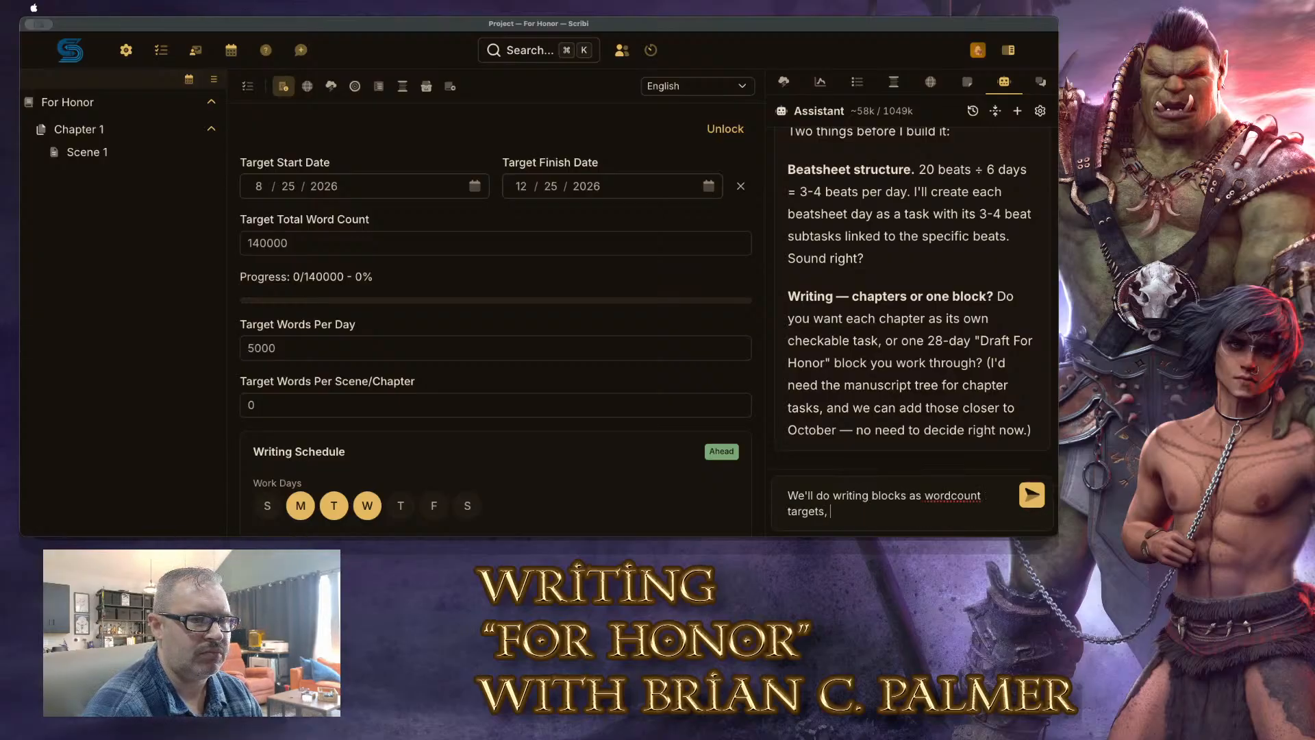
type("so just 5k ata. tim")
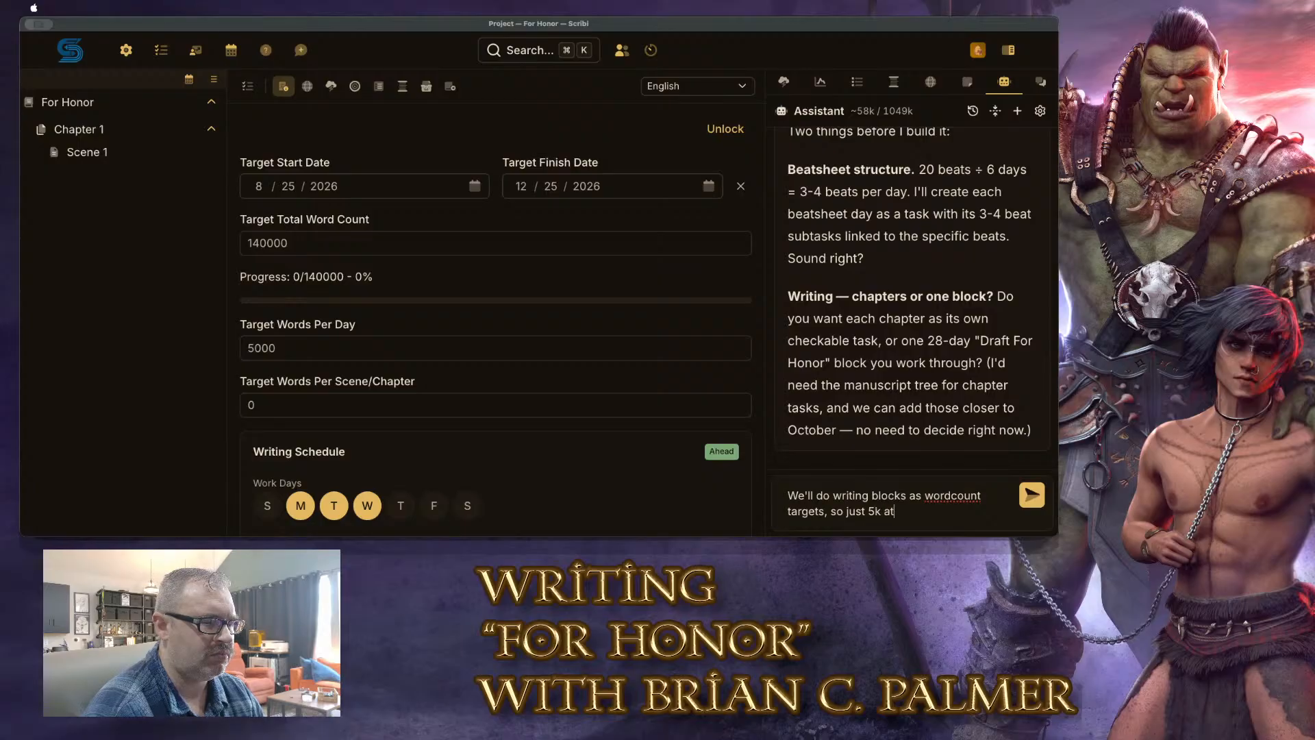
key("BackSpace")
key("BackSpace")
key("BackSpace")
key("BackSpace")
key("BackSpace")
key("BackSpace")
type("a ")
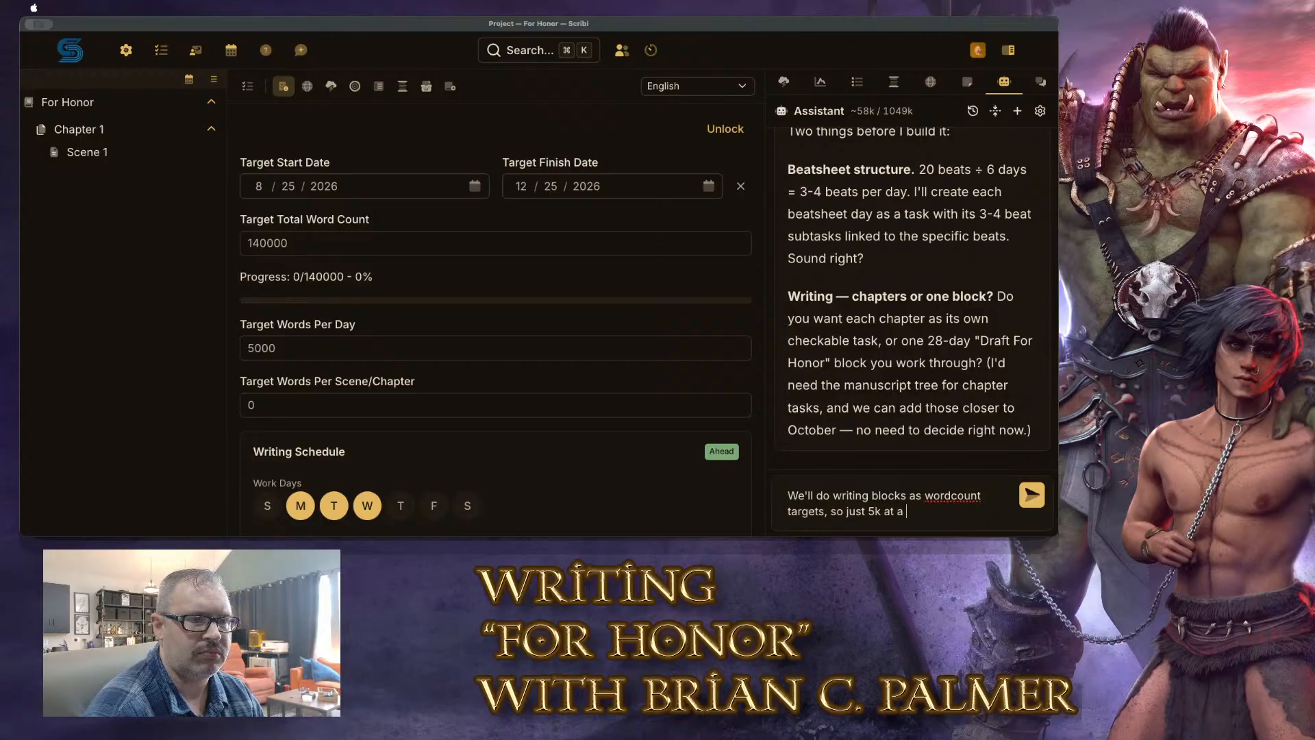
Finish the answer with "time. I might go over that, but it's a good baseline for me." and send it
type("time. I migh")
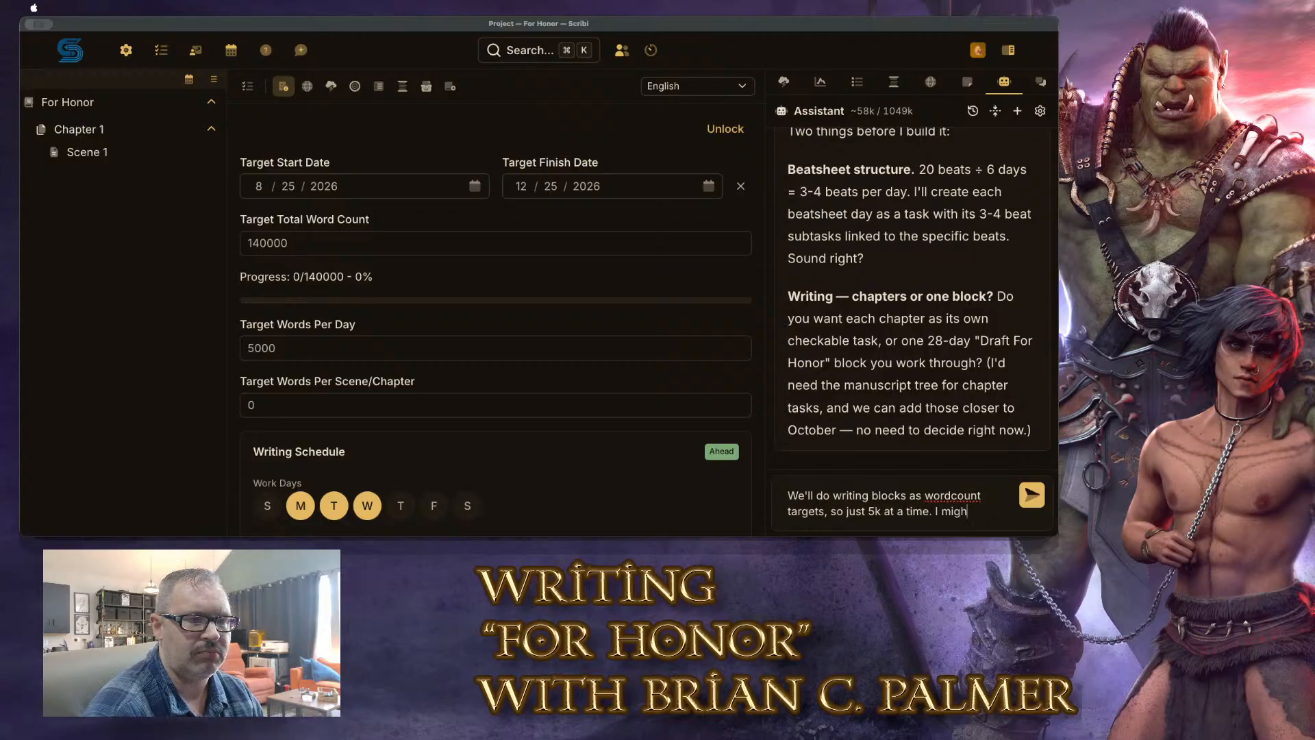
type("t go over that, but")
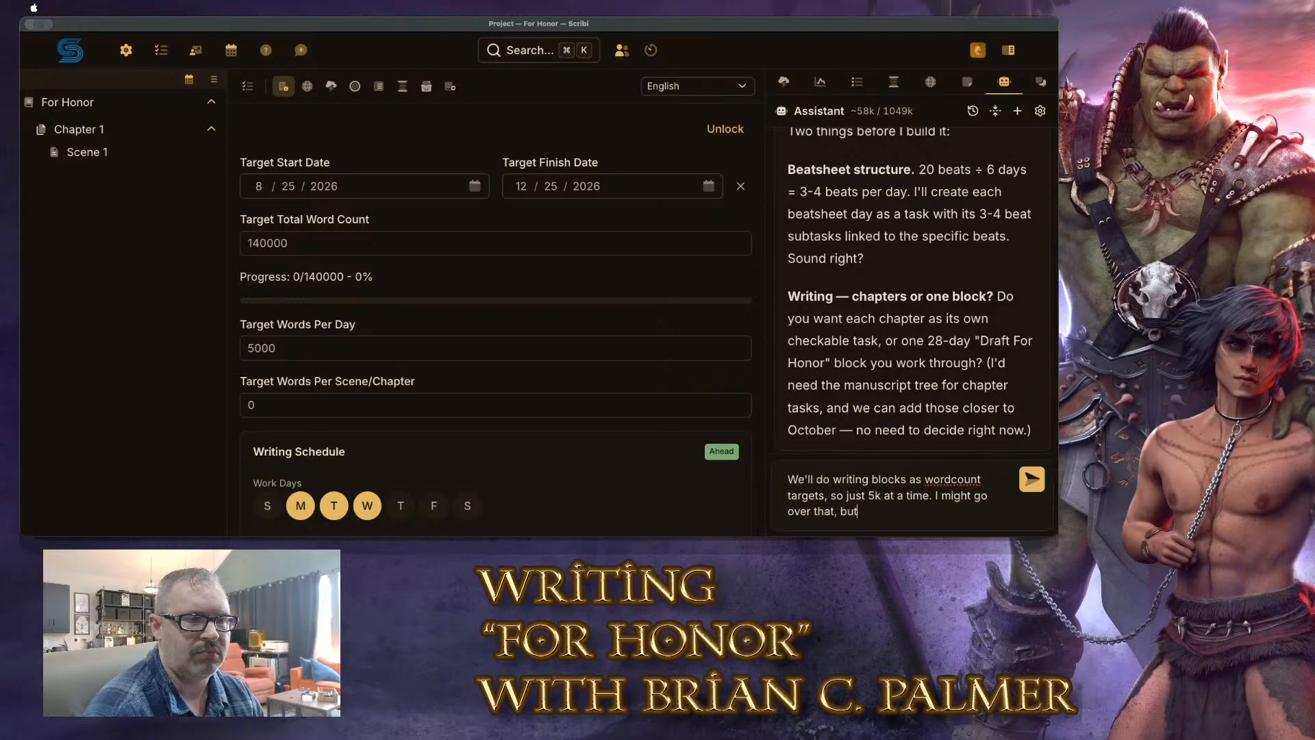
type(" it's a good baseline for me.")
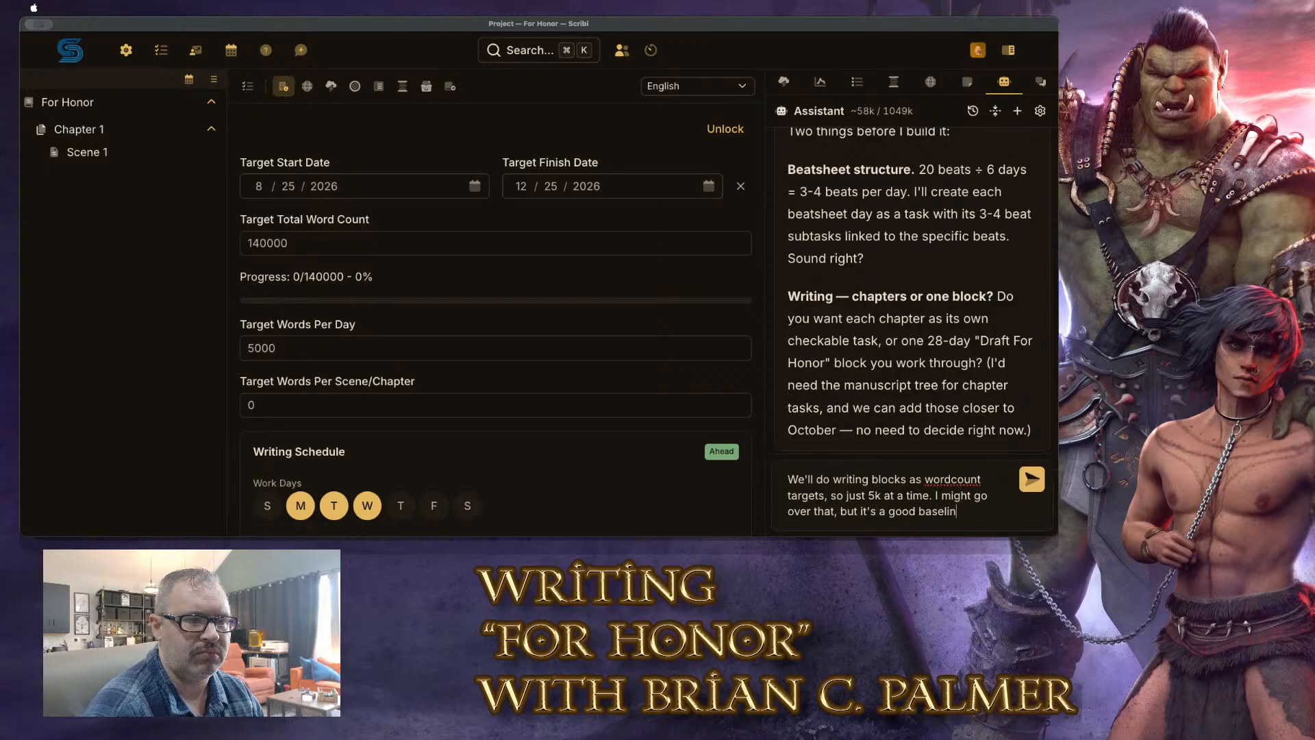
key("Return")
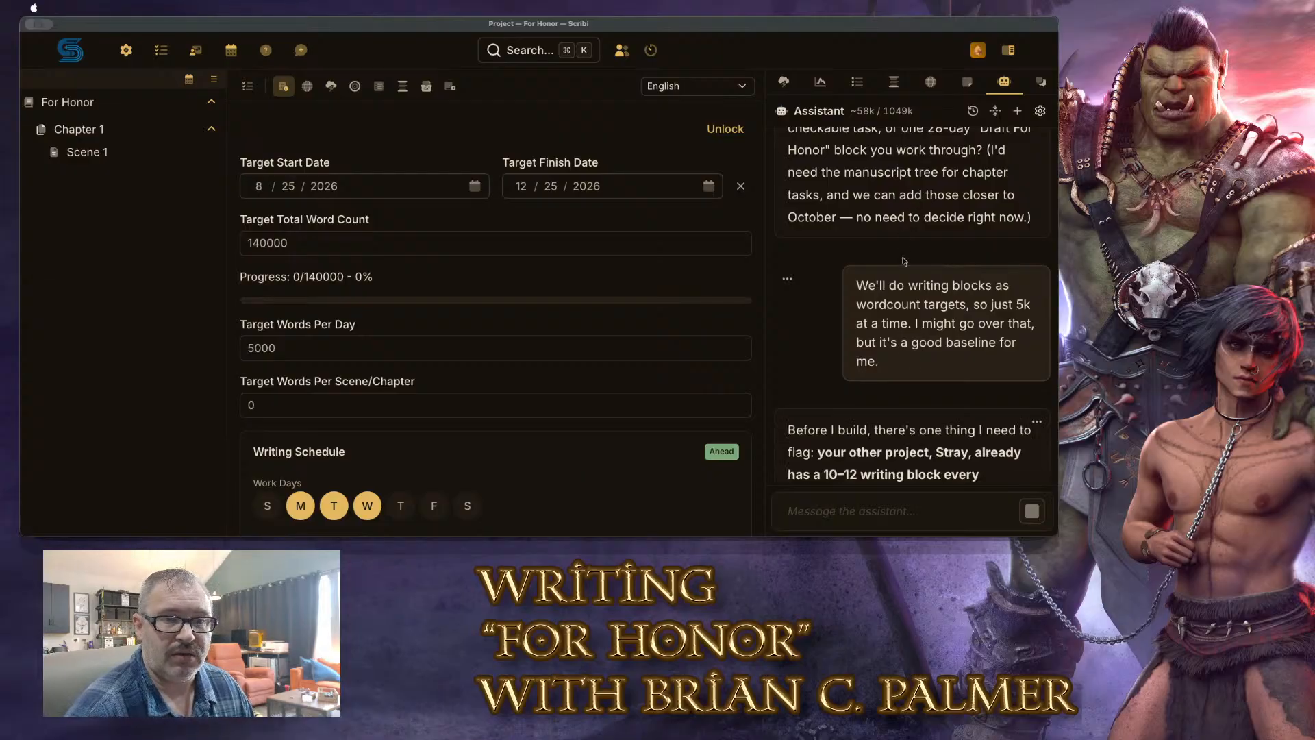
Read the assistant's scheduling conflict question and start the reply with "I actually got rid of those tasks, so we're in the clear."
scroll(919, 415, "down", 5)
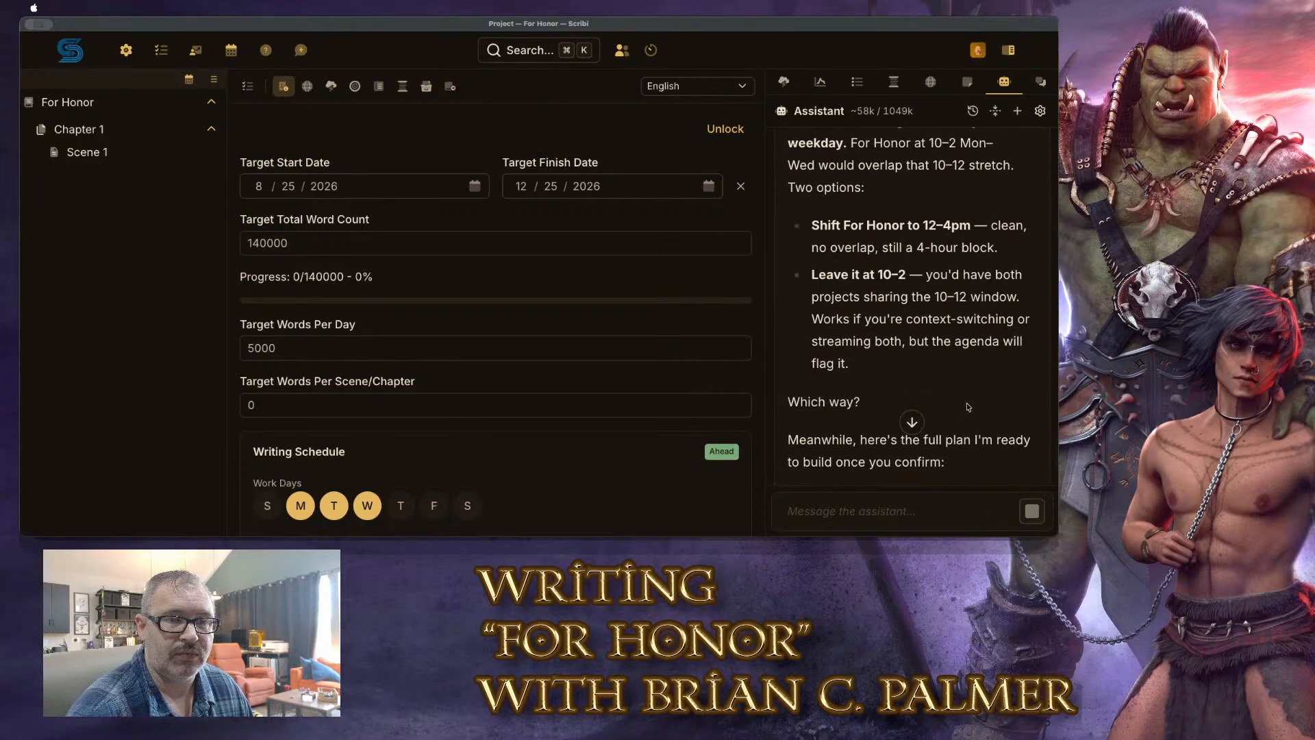
scroll(967, 407, "down", 8)
left_click(897, 517)
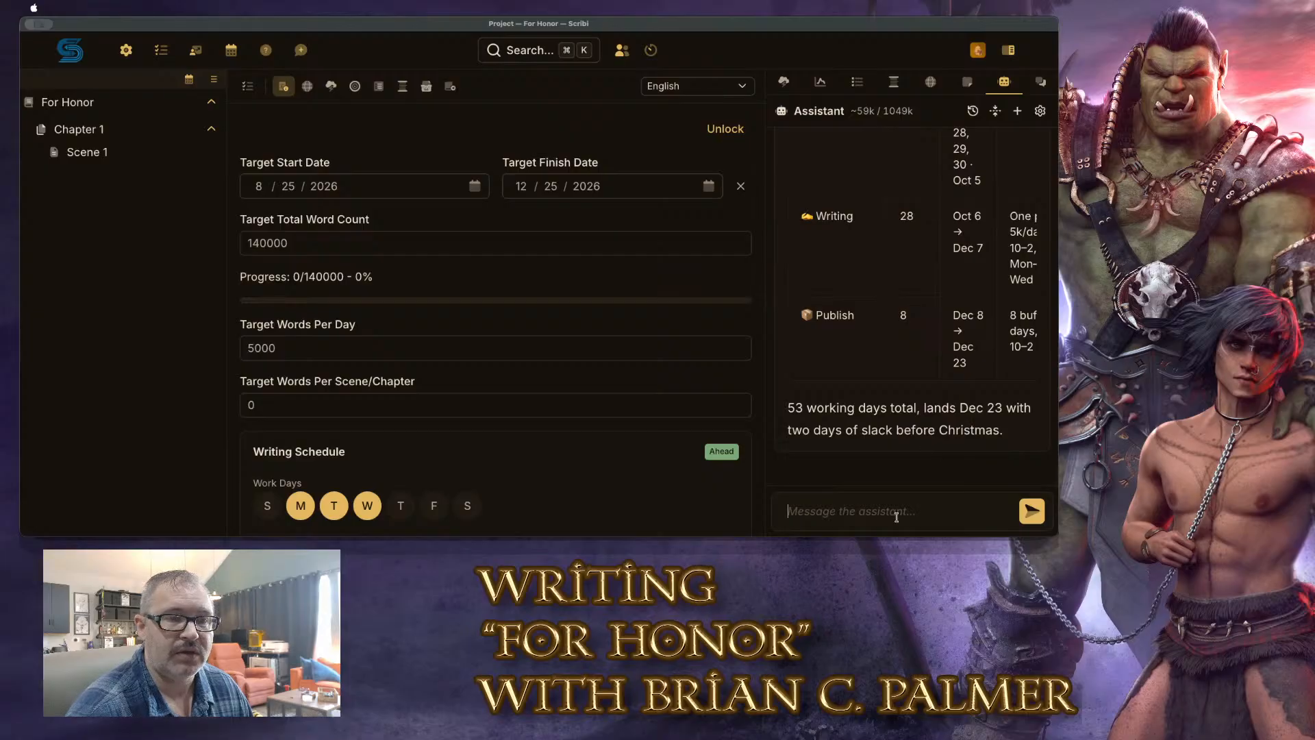
type("I actually g")
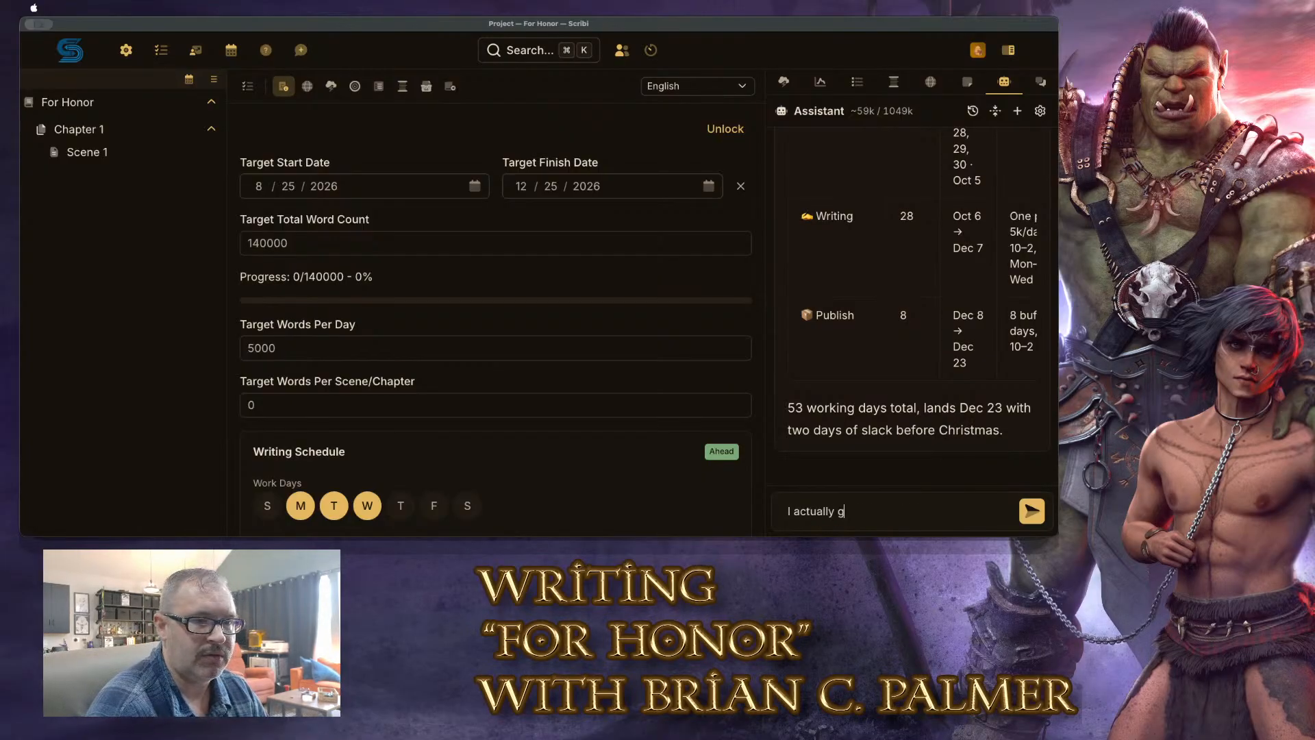
type("ot rid of those tasks")
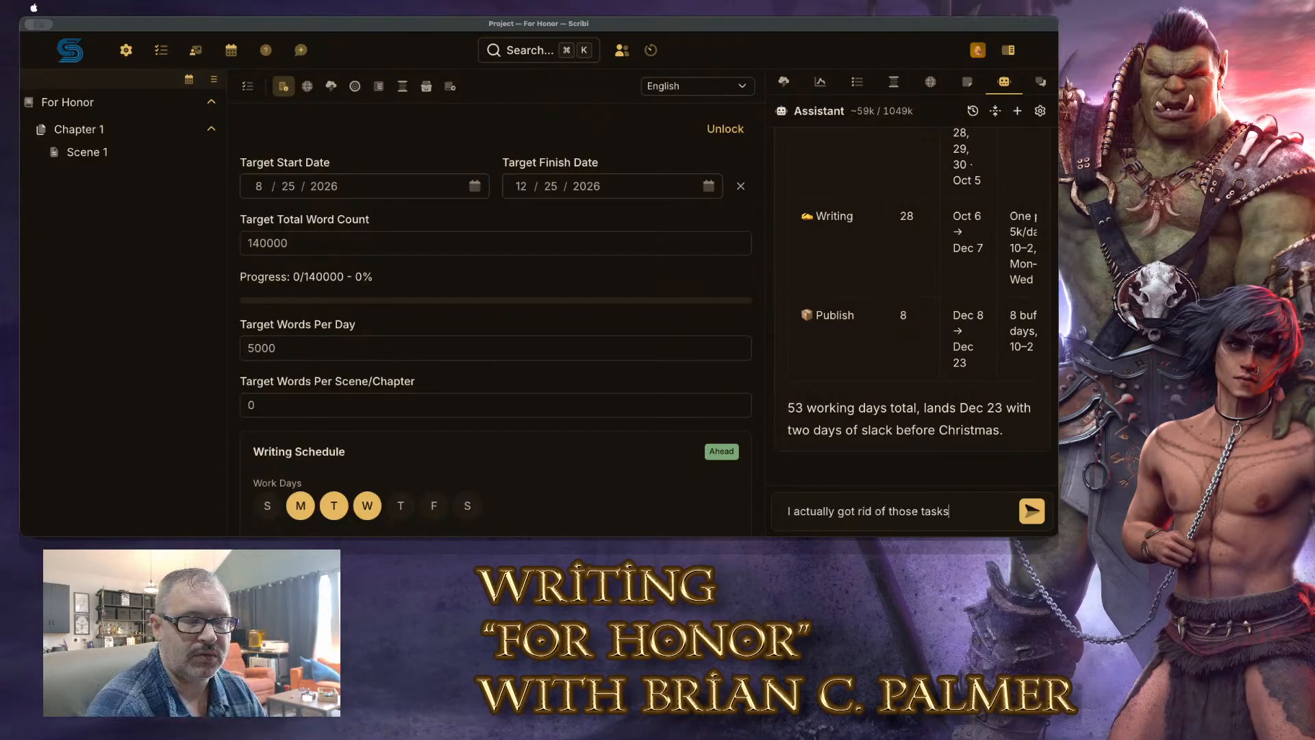
type(", so we're good")
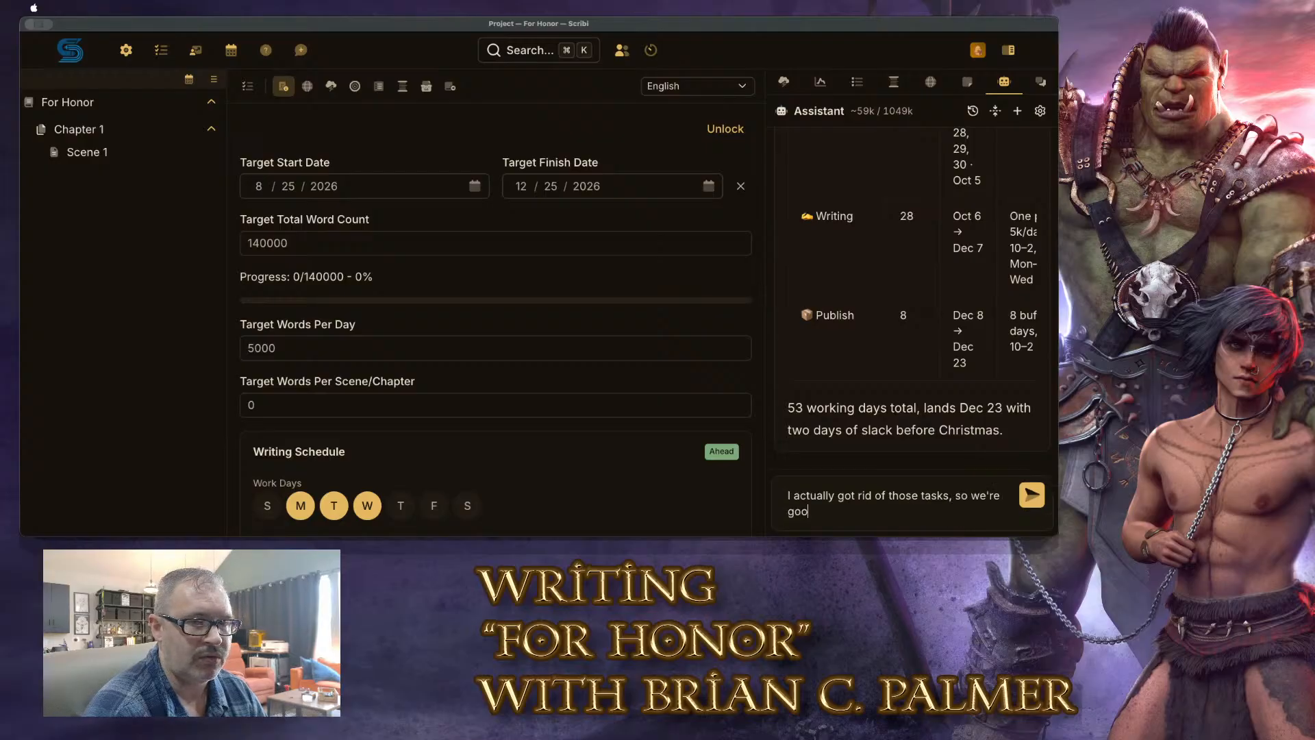
key("BackSpace")
key("BackSpace")
key("BackSpace")
key("BackSpace")
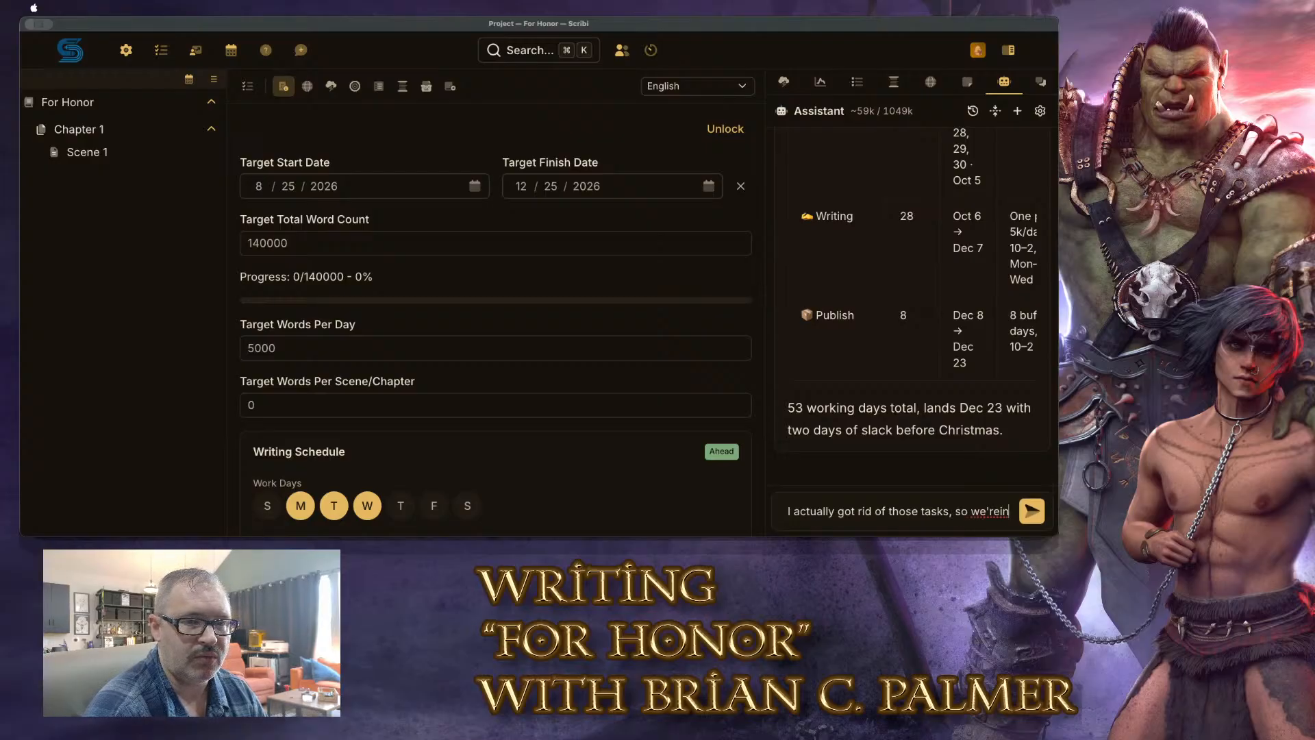
type("in the clear. Y")
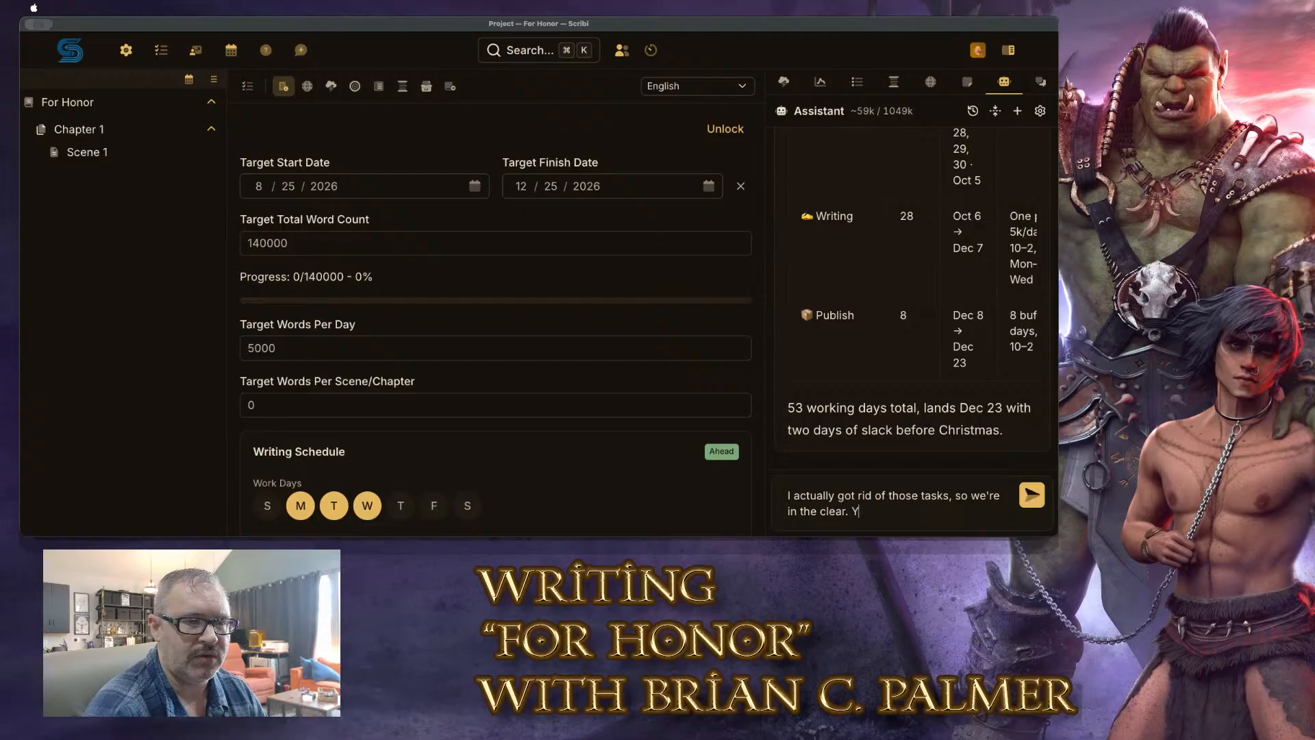
Add "You may have stale data, or haven't looked since I updated it, but this is the priority project now until it's done." and send it
type("ou may have stale data")
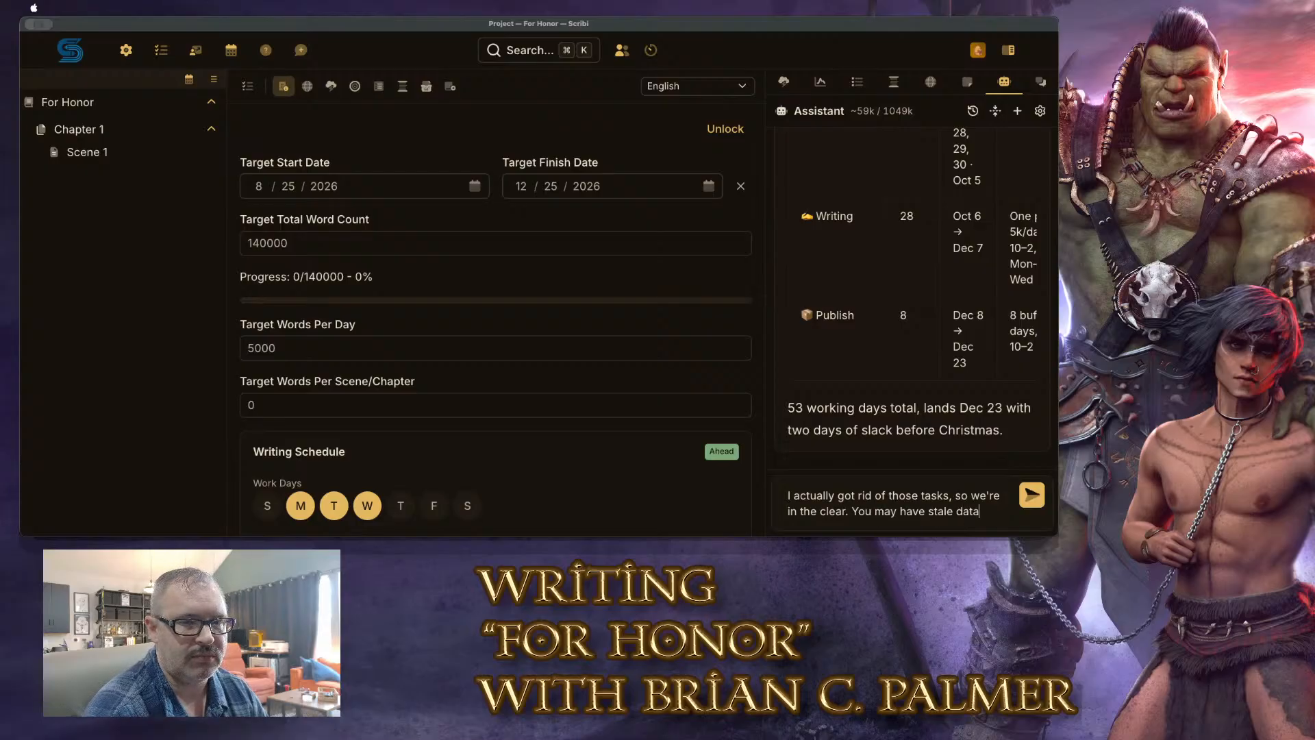
type(", or ")
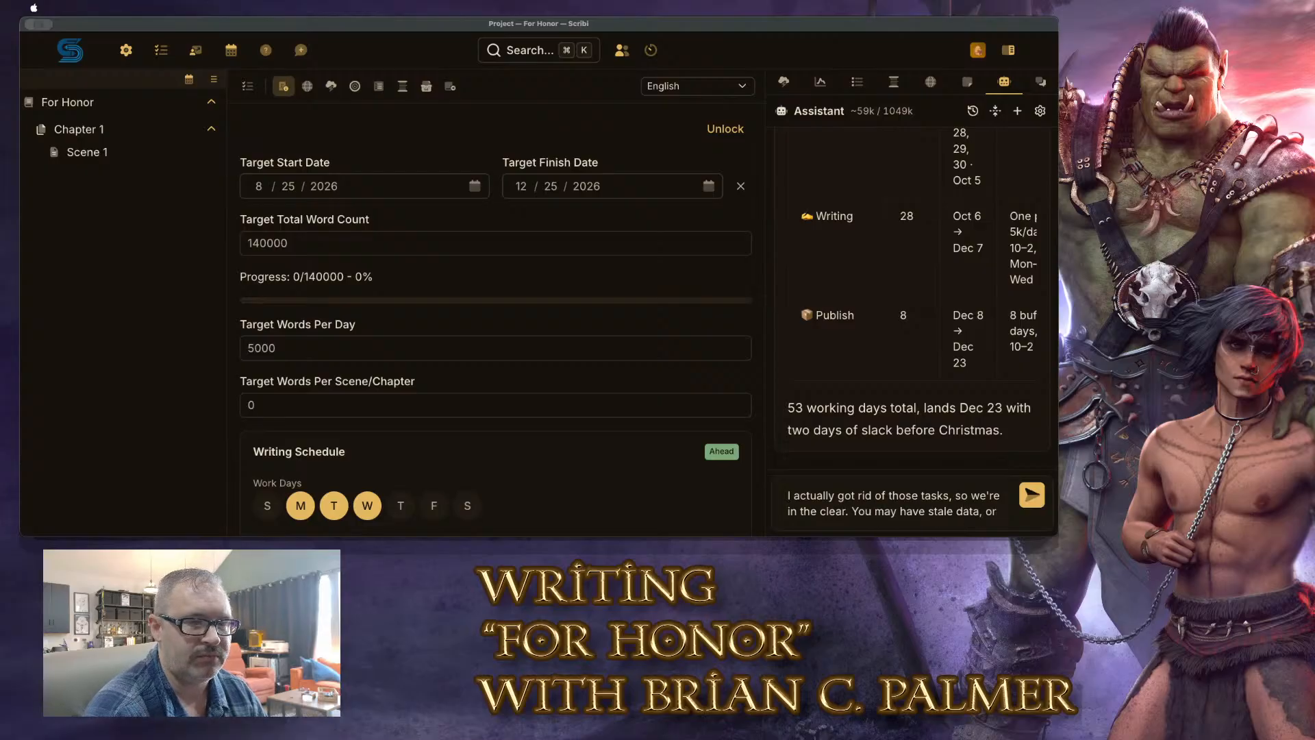
type("haven't looked si")
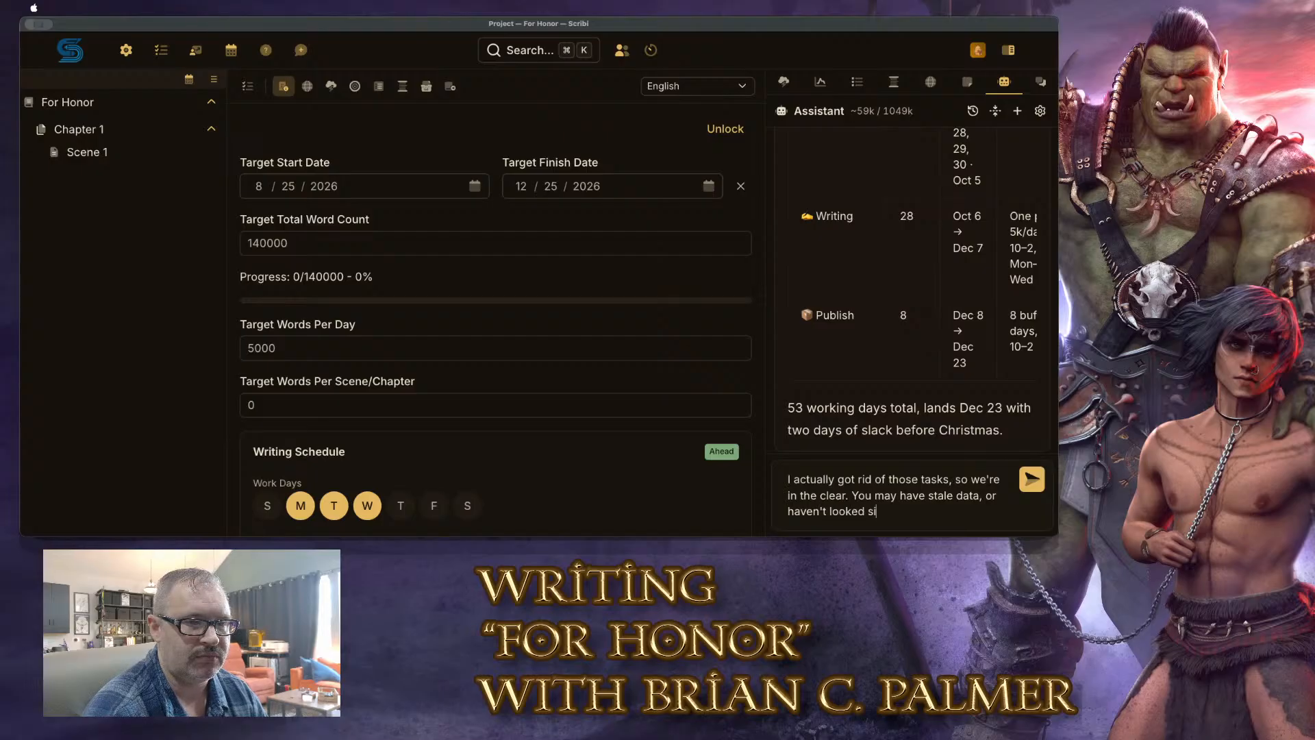
type("nce I updated it, but this is the prioti")
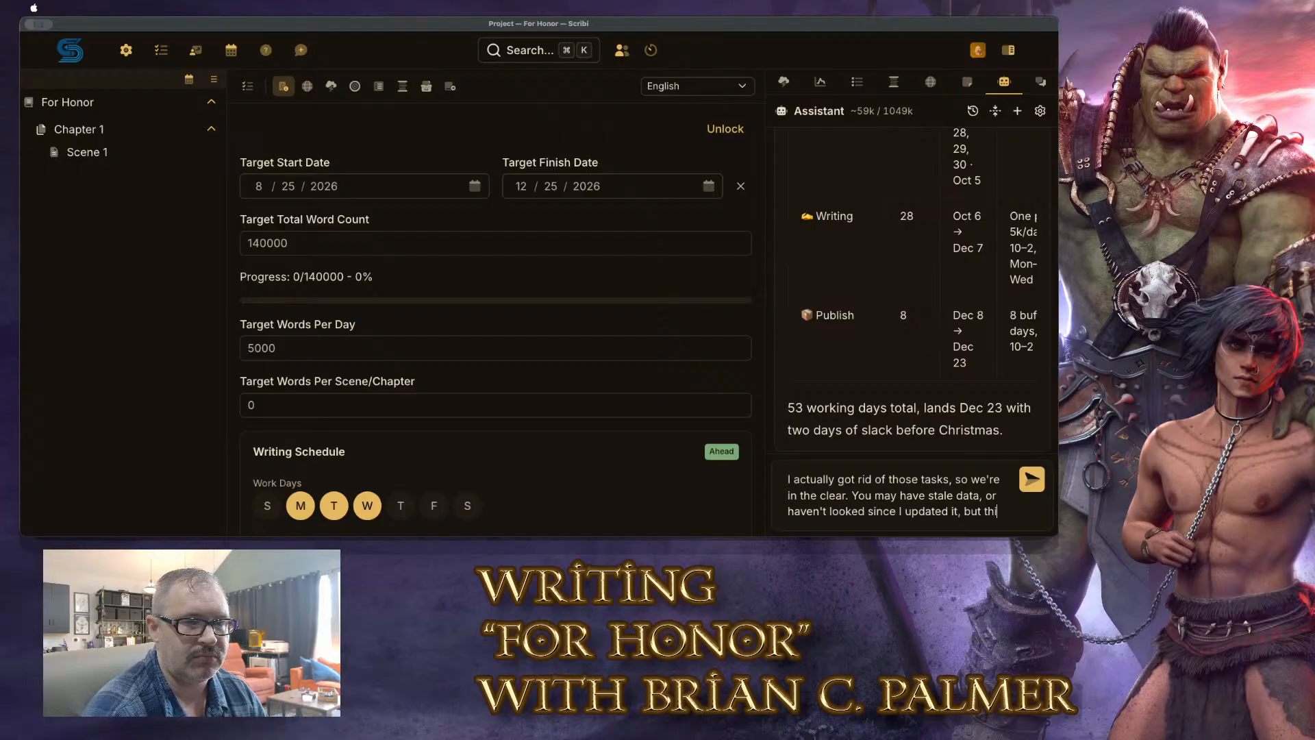
key("BackSpace")
key("BackSpace")
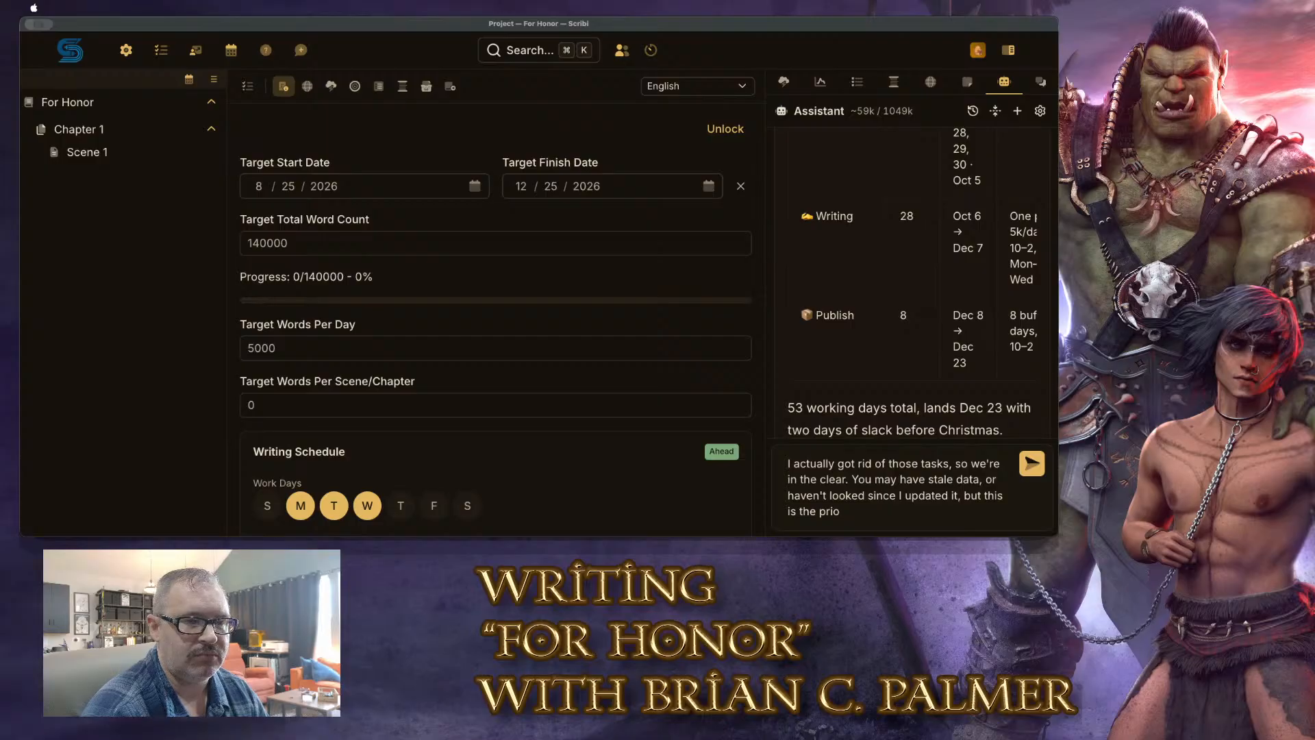
type("rity project ")
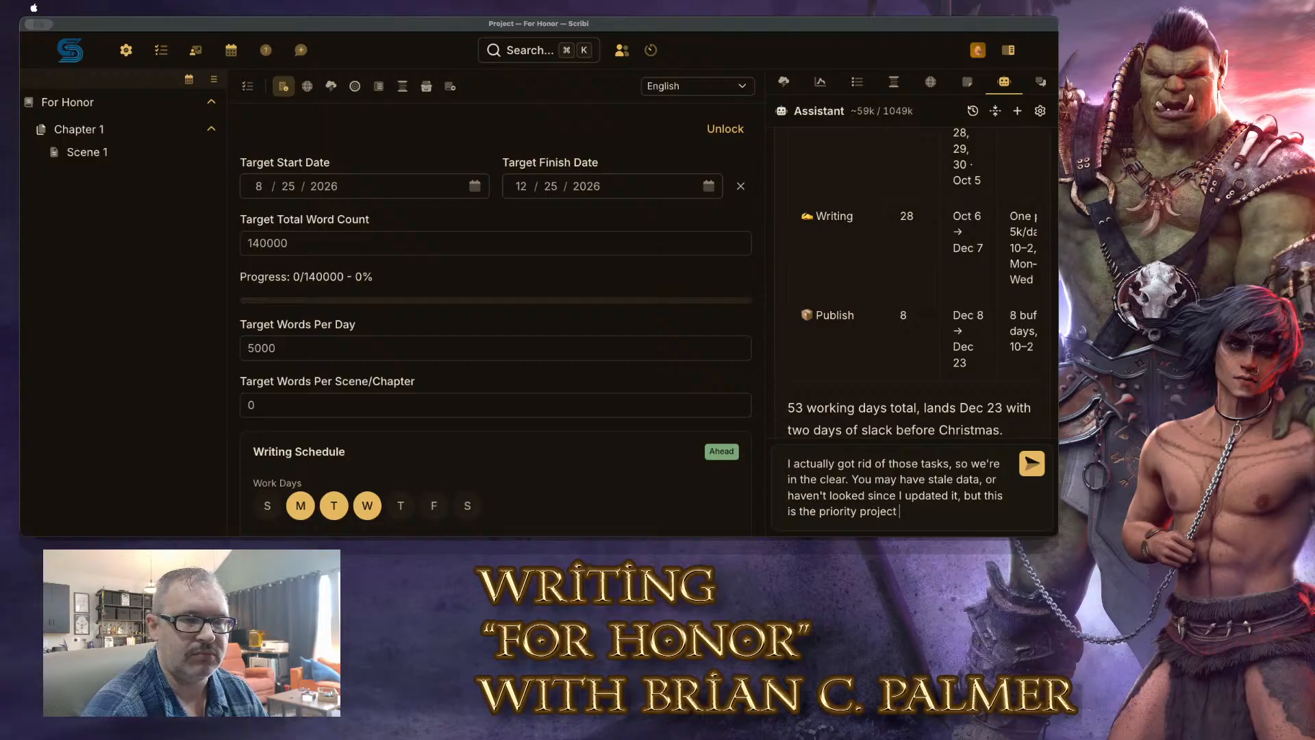
type("now until i")
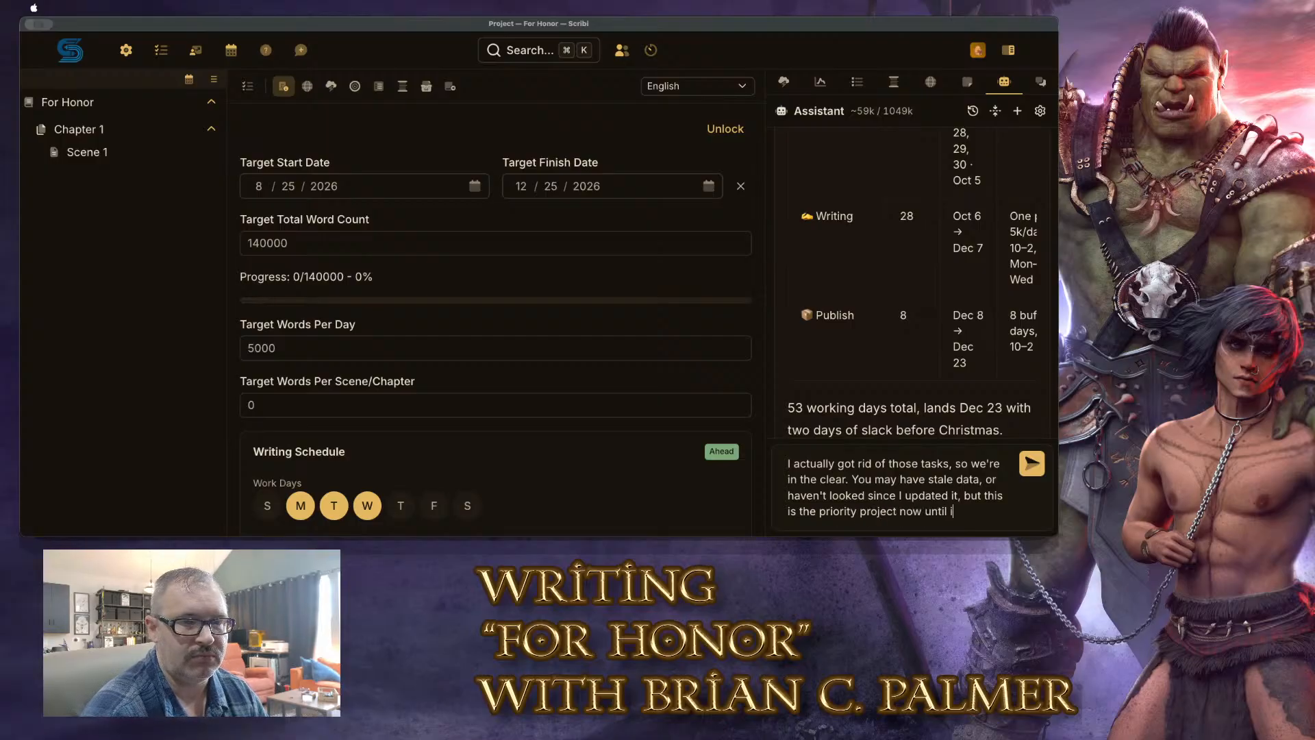
type("t's done.")
key("Return")
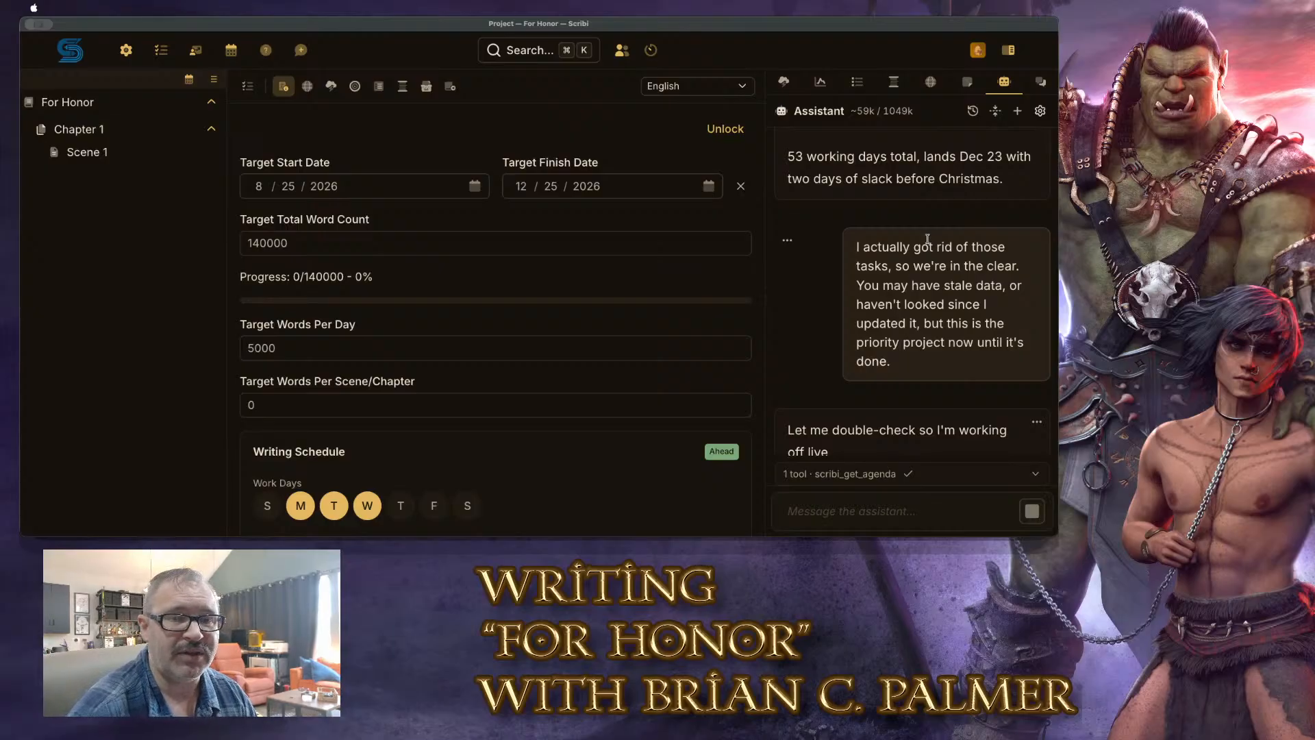
Read through the assistant's report on the For Honor production schedule, including the brainstorming and beatsheet days
scroll(919, 317, "down", 2)
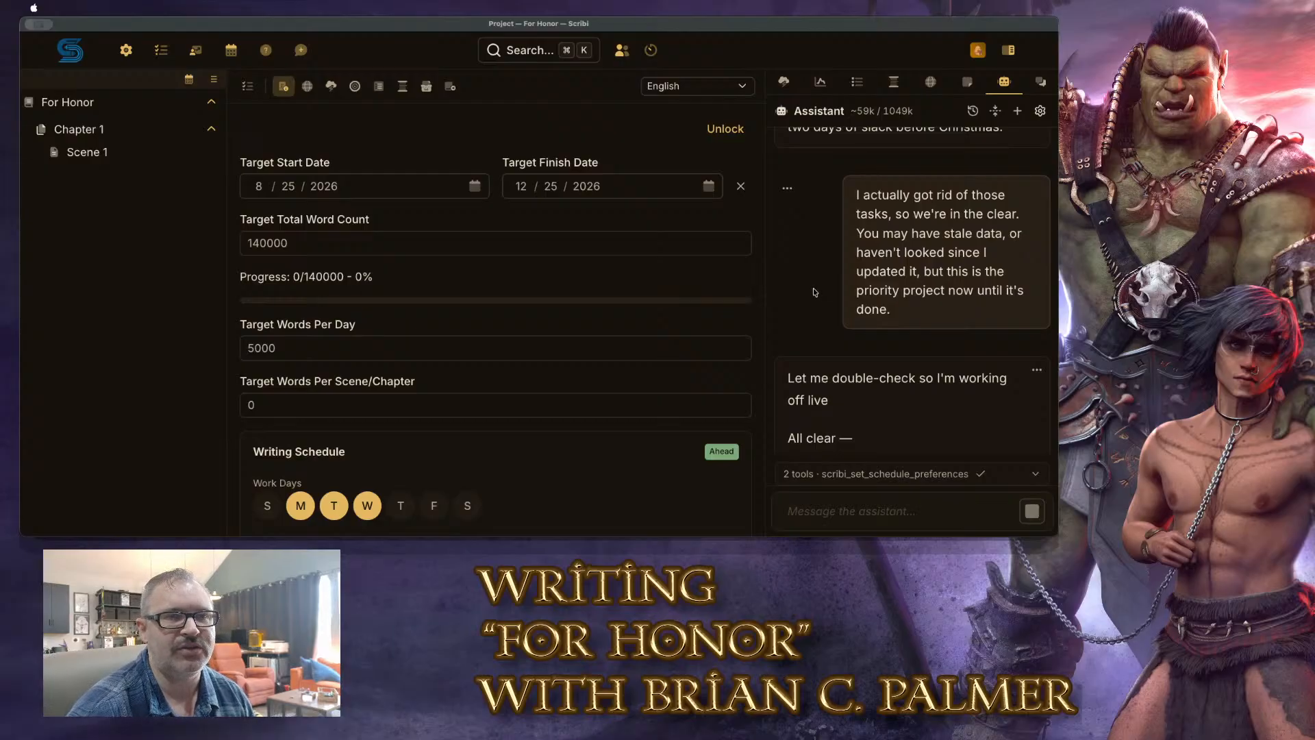
scroll(815, 294, "down", 2)
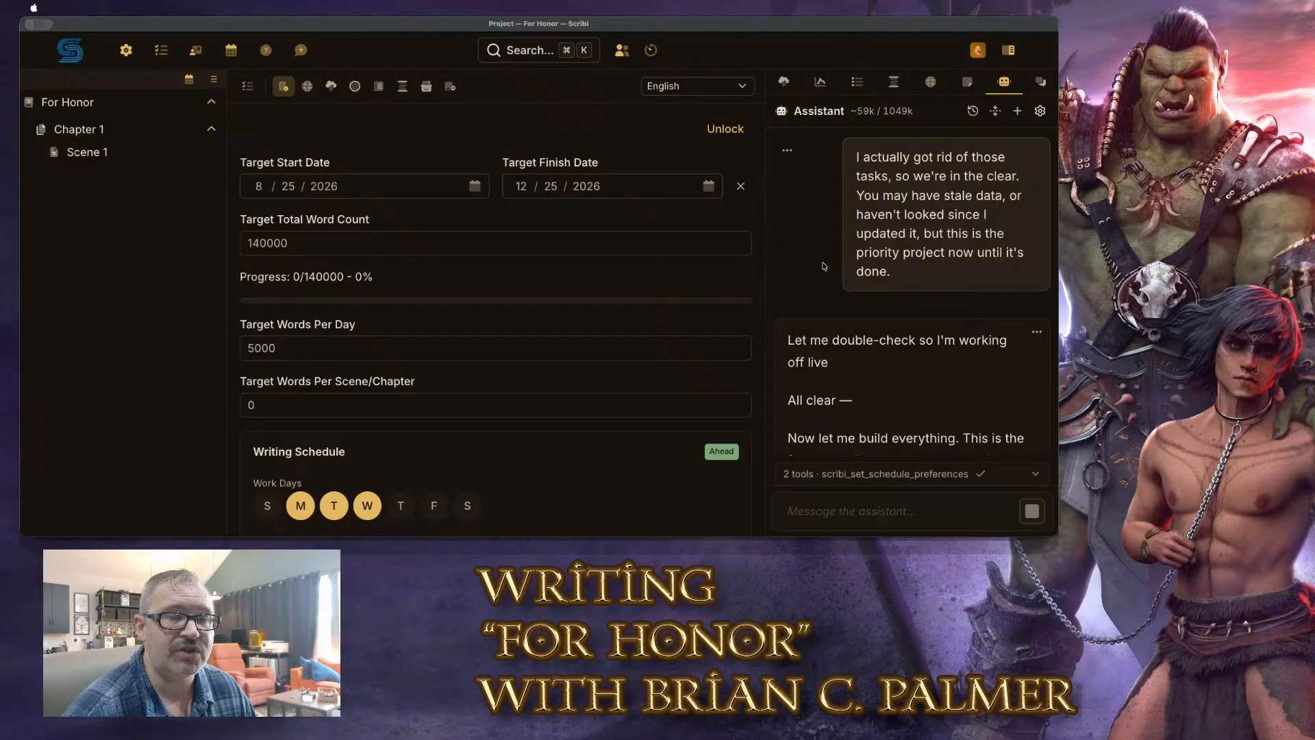
scroll(913, 315, "down", 2)
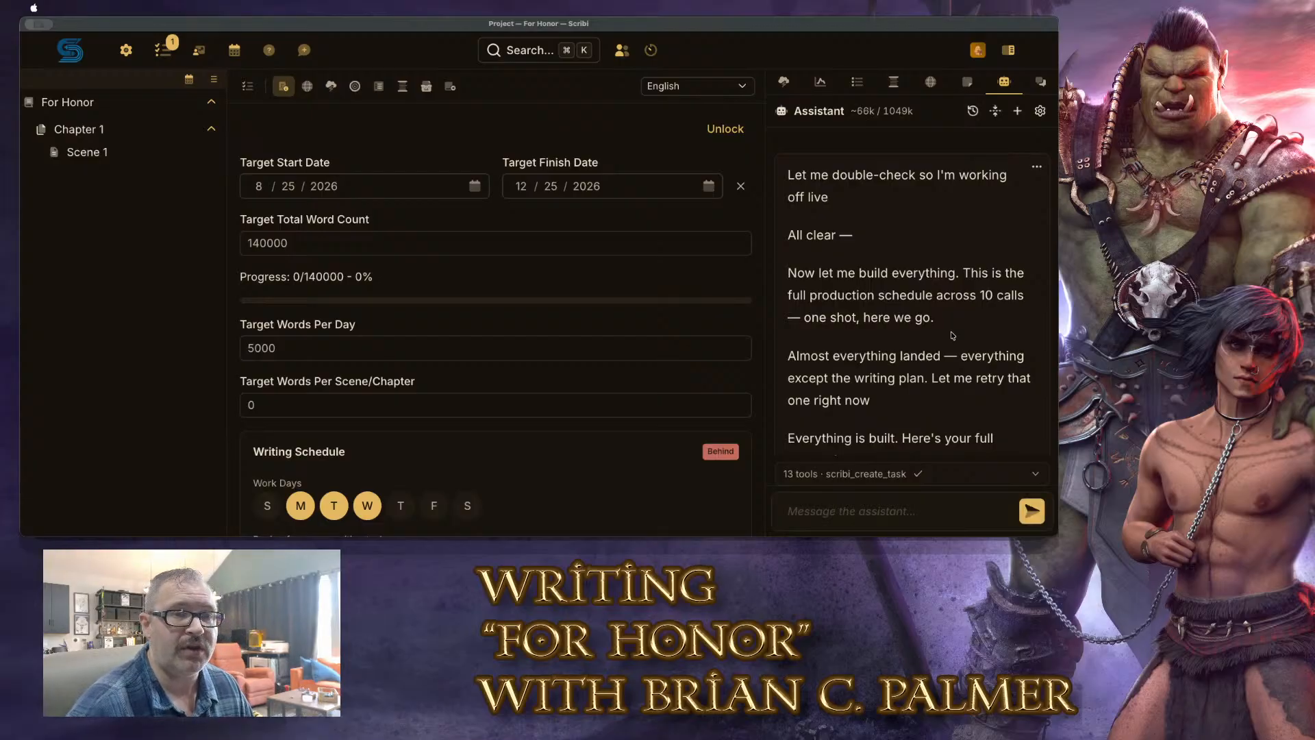
scroll(952, 335, "down", 8)
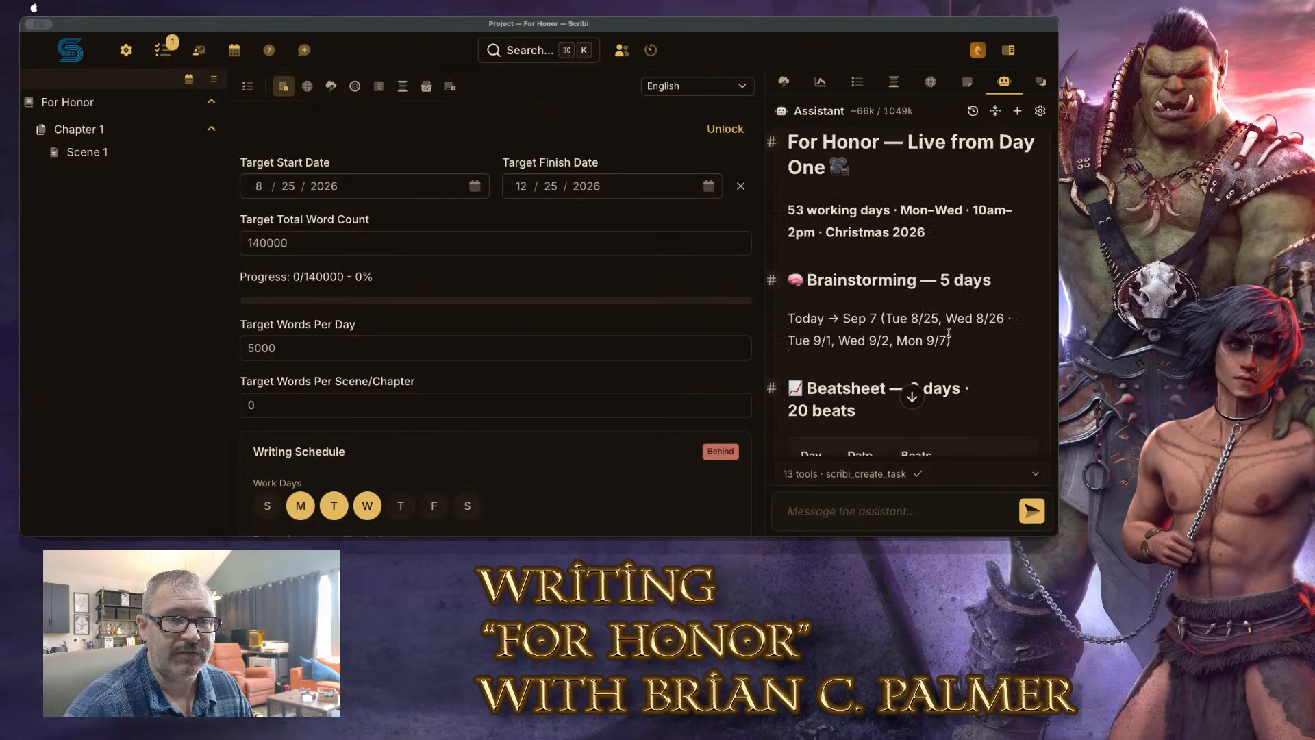
scroll(949, 332, "down", 10)
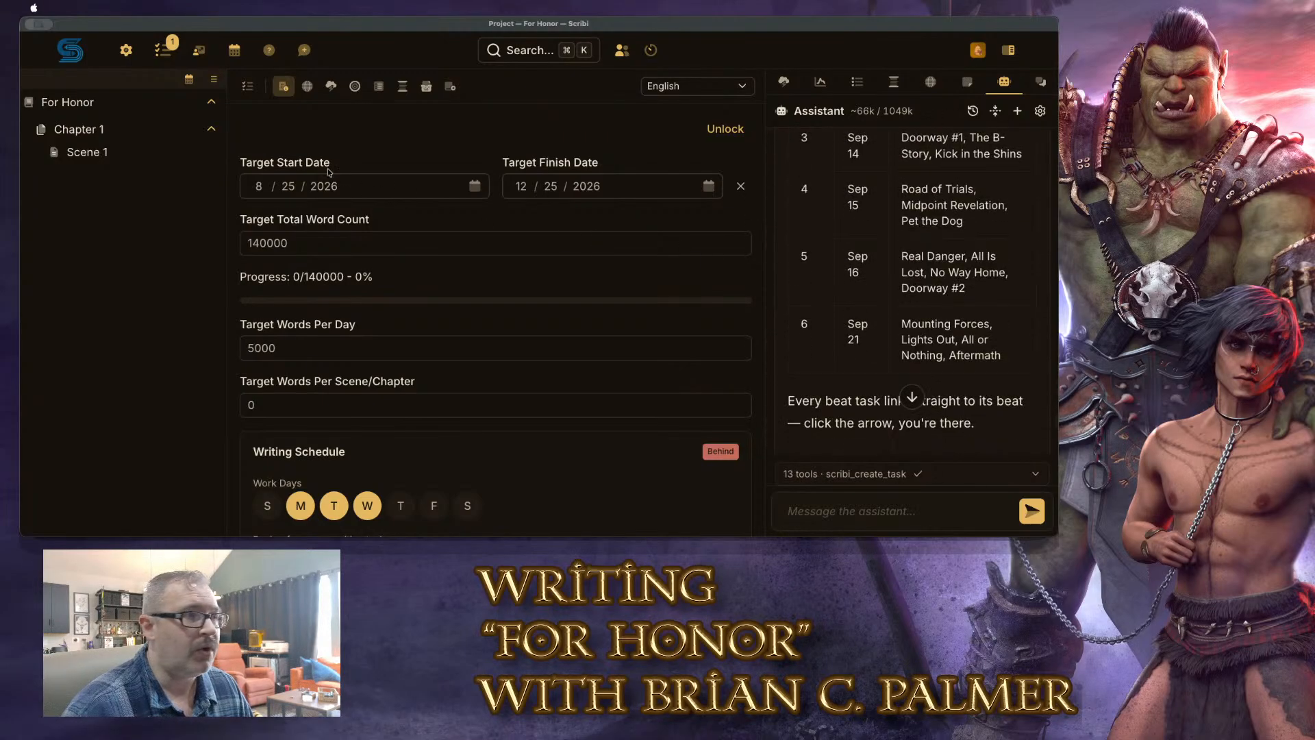
Open the project's task board and move the Brainstorming Phase task from Planned to Started
left_click(248, 85)
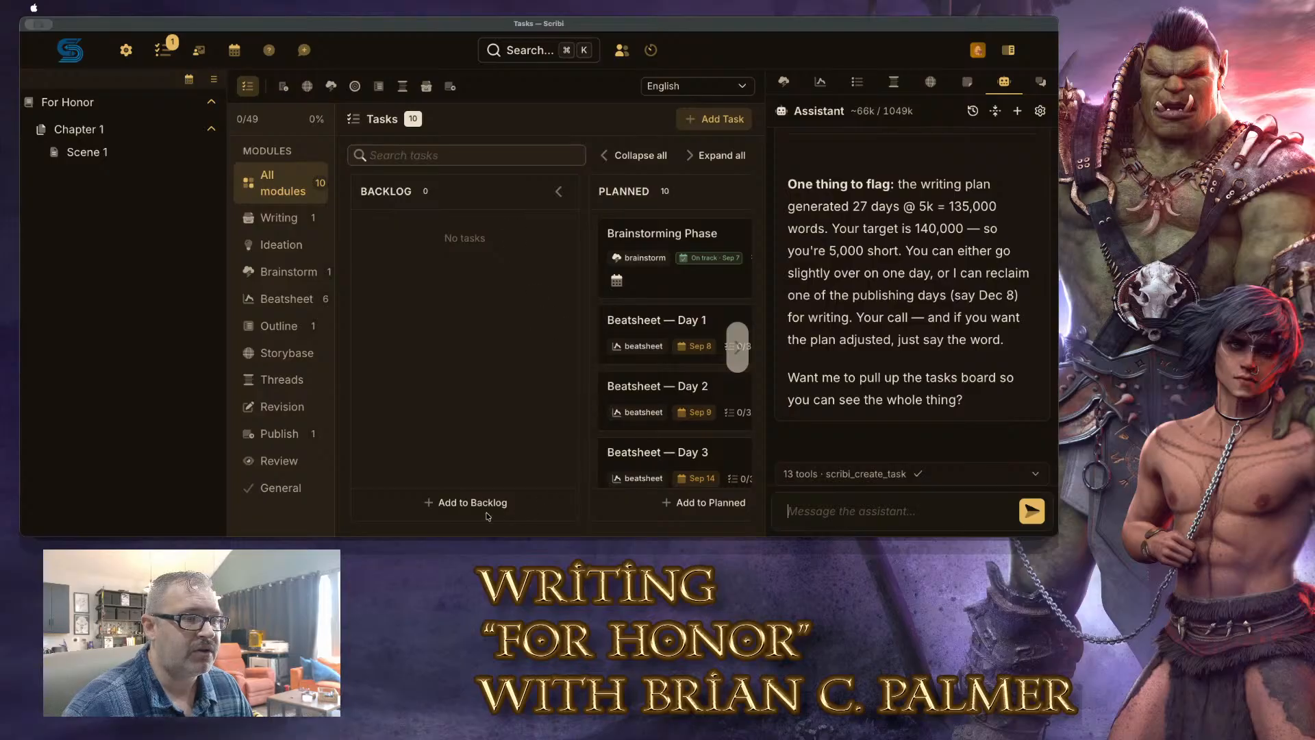
left_click(734, 349)
left_click(732, 352)
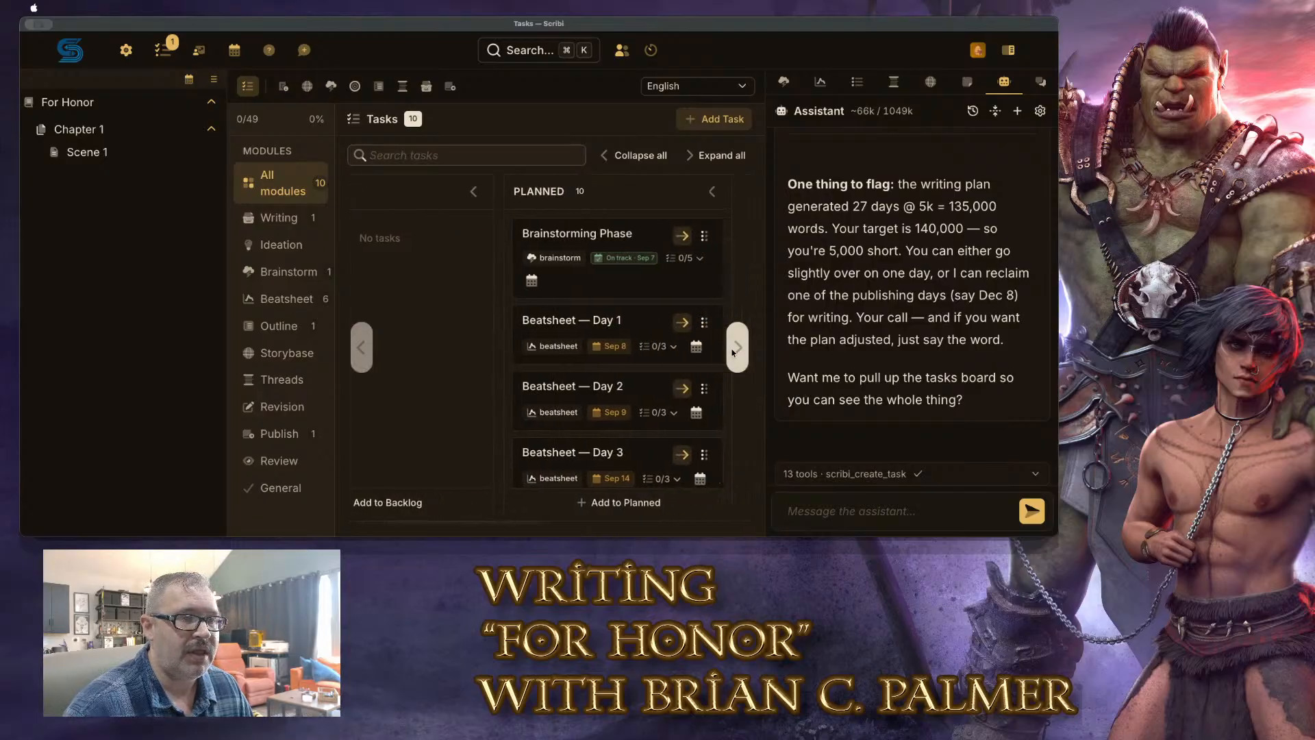
left_click(732, 352)
scroll(435, 353, "down", 10)
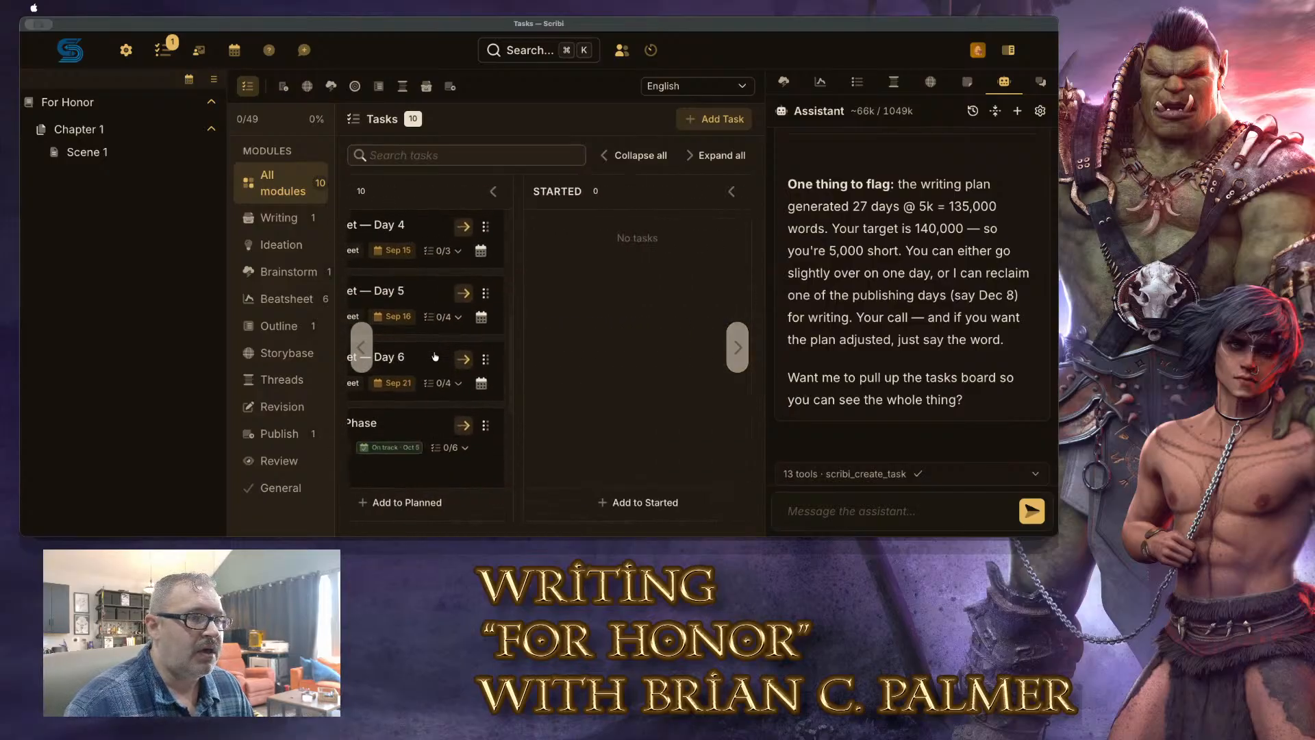
scroll(439, 335, "up", 10)
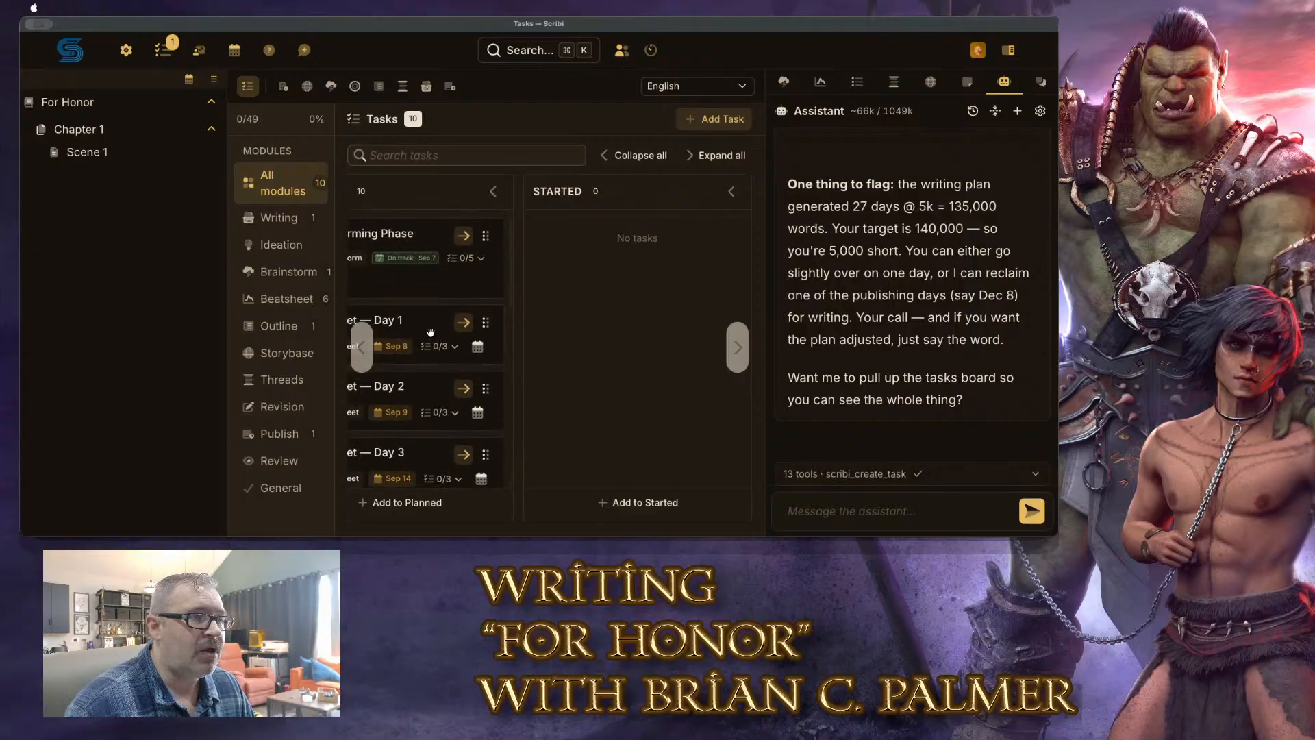
left_click_drag(395, 283, 678, 322)
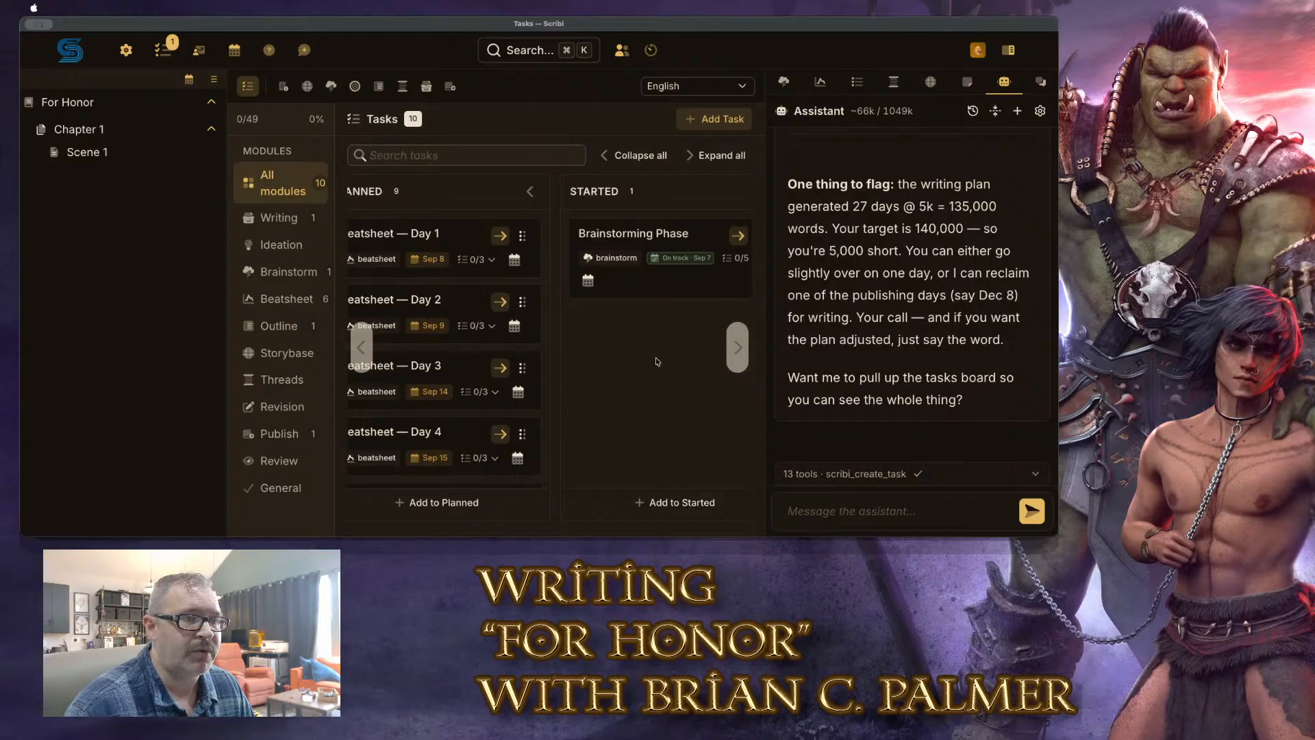
View the Brainstorms page, then open the Storybase and look through its element types, groups and elements
left_click(330, 86)
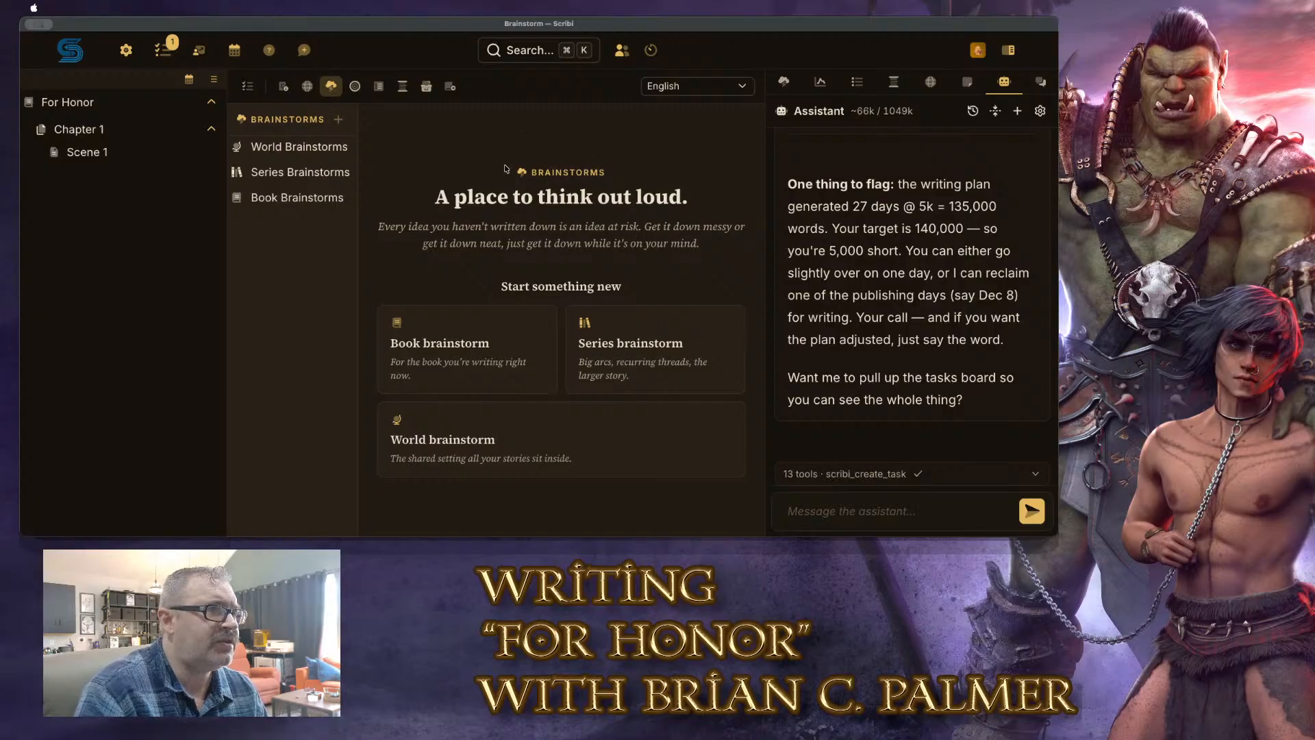
left_click(307, 87)
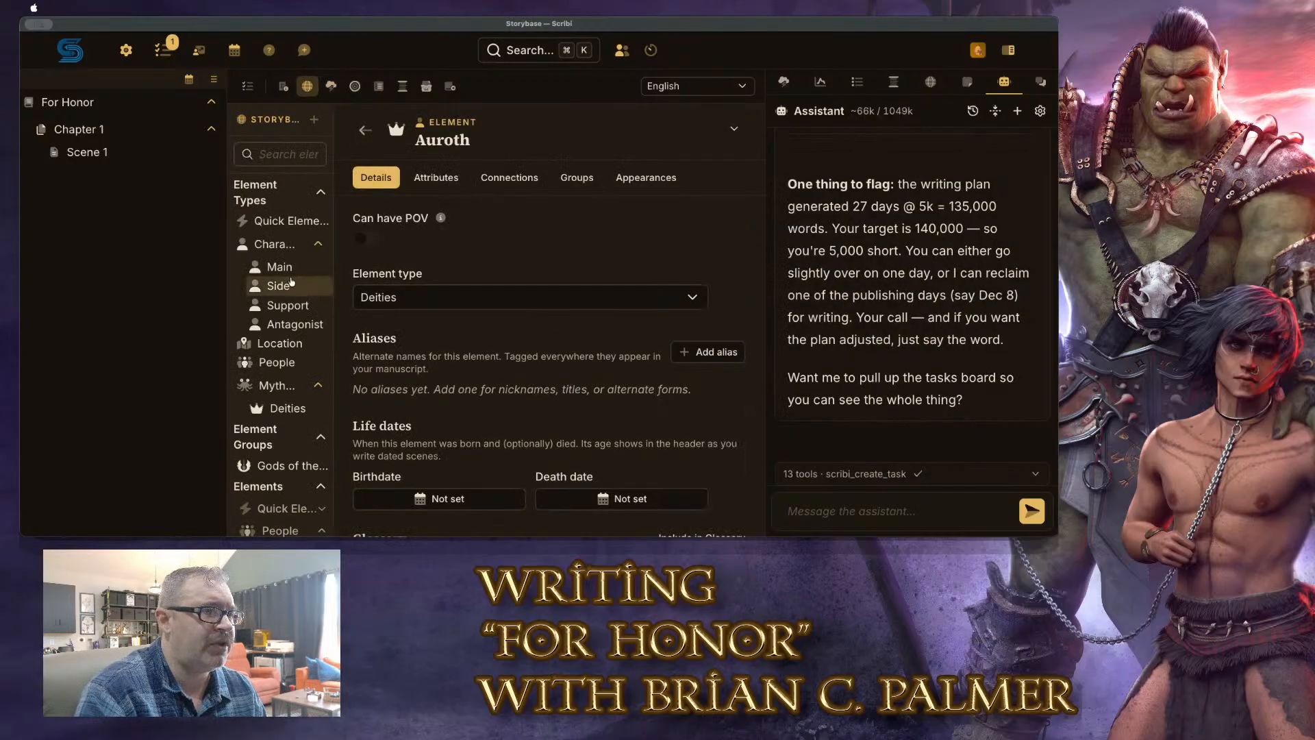
scroll(303, 249, "down", 3)
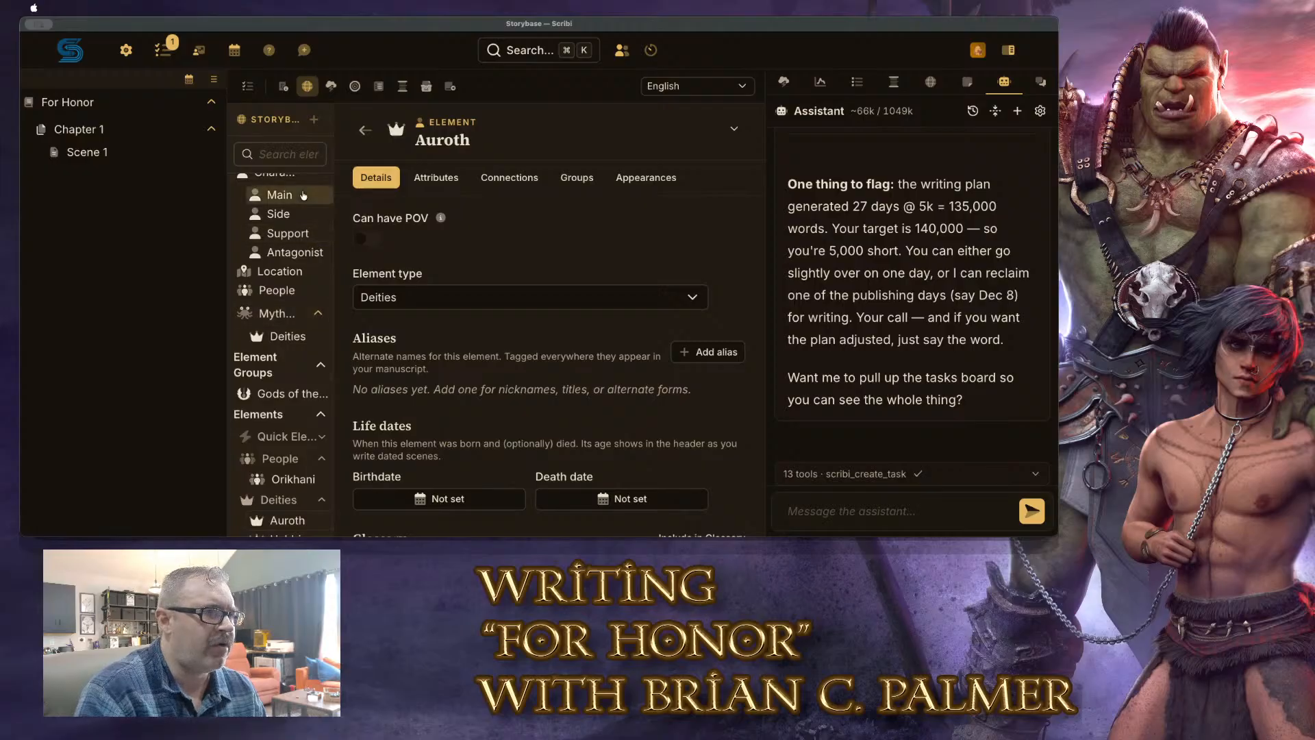
scroll(299, 255, "down", 5)
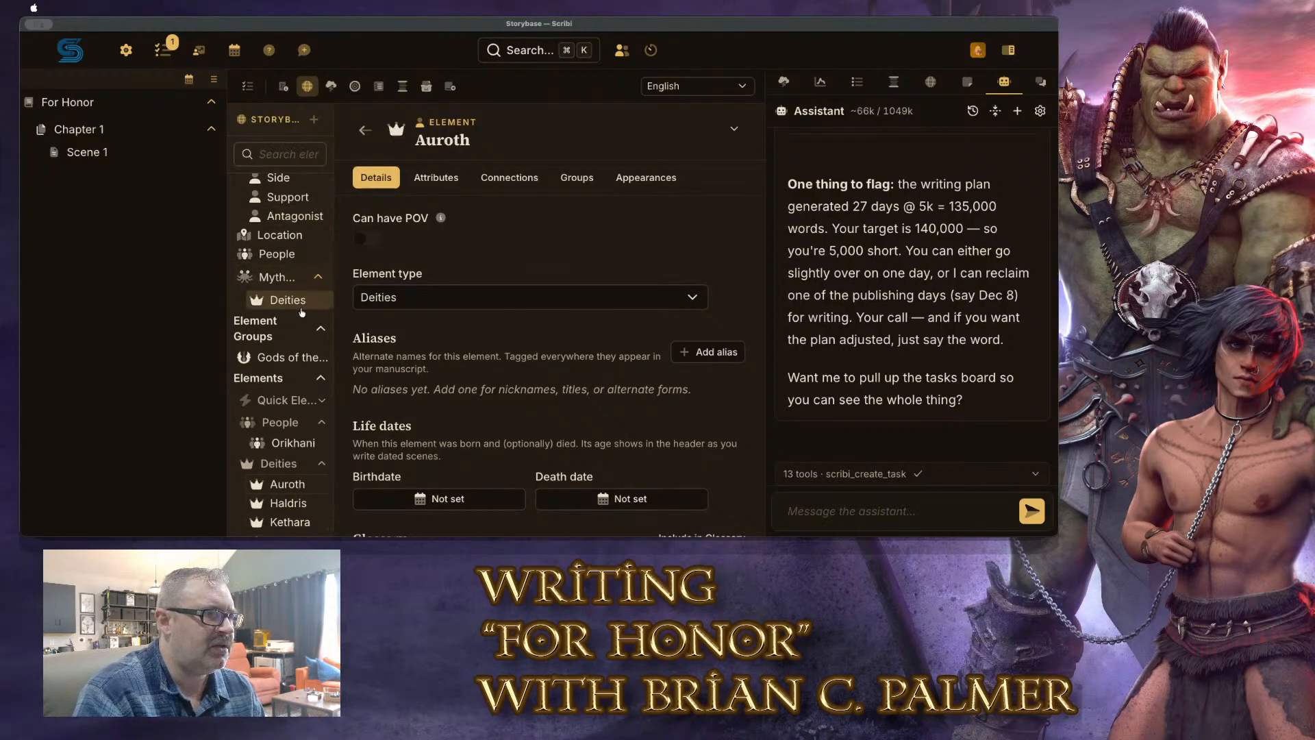
scroll(299, 328, "down", 2)
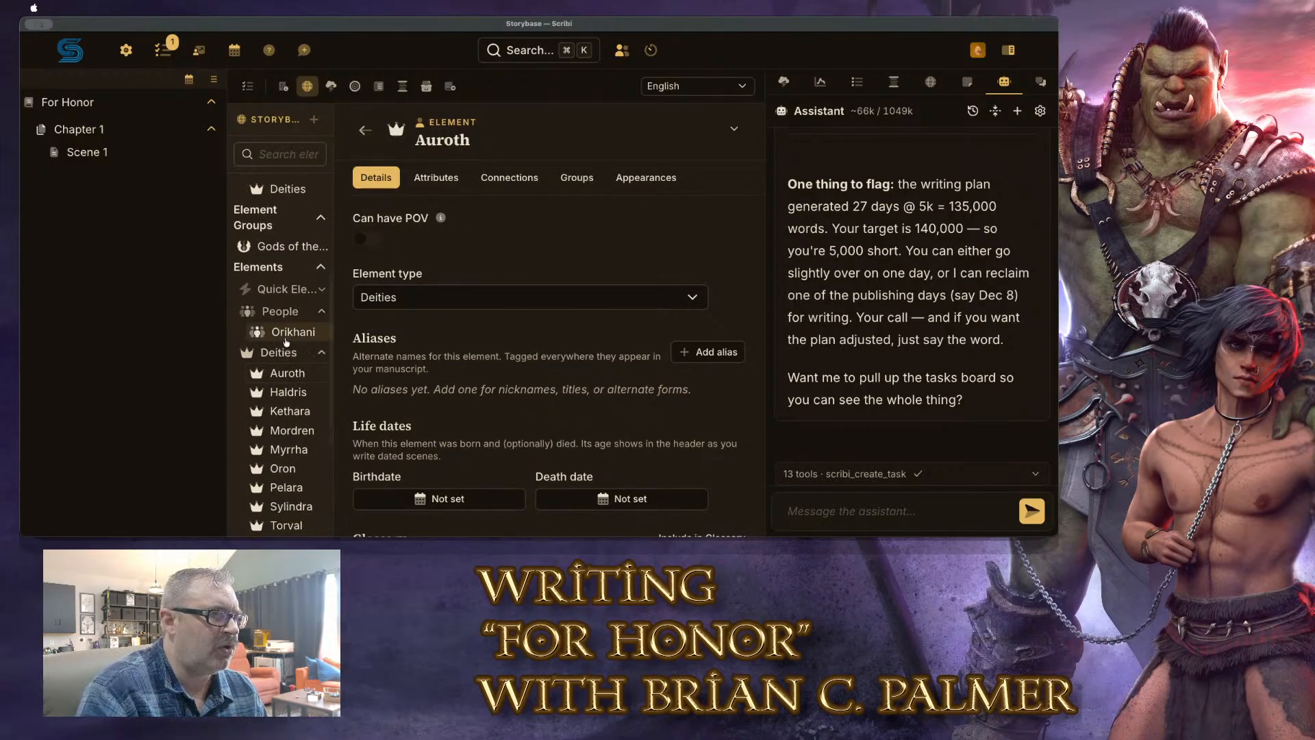
Open the Orikhani people element, read its full description, and collapse the description again
left_click(292, 331)
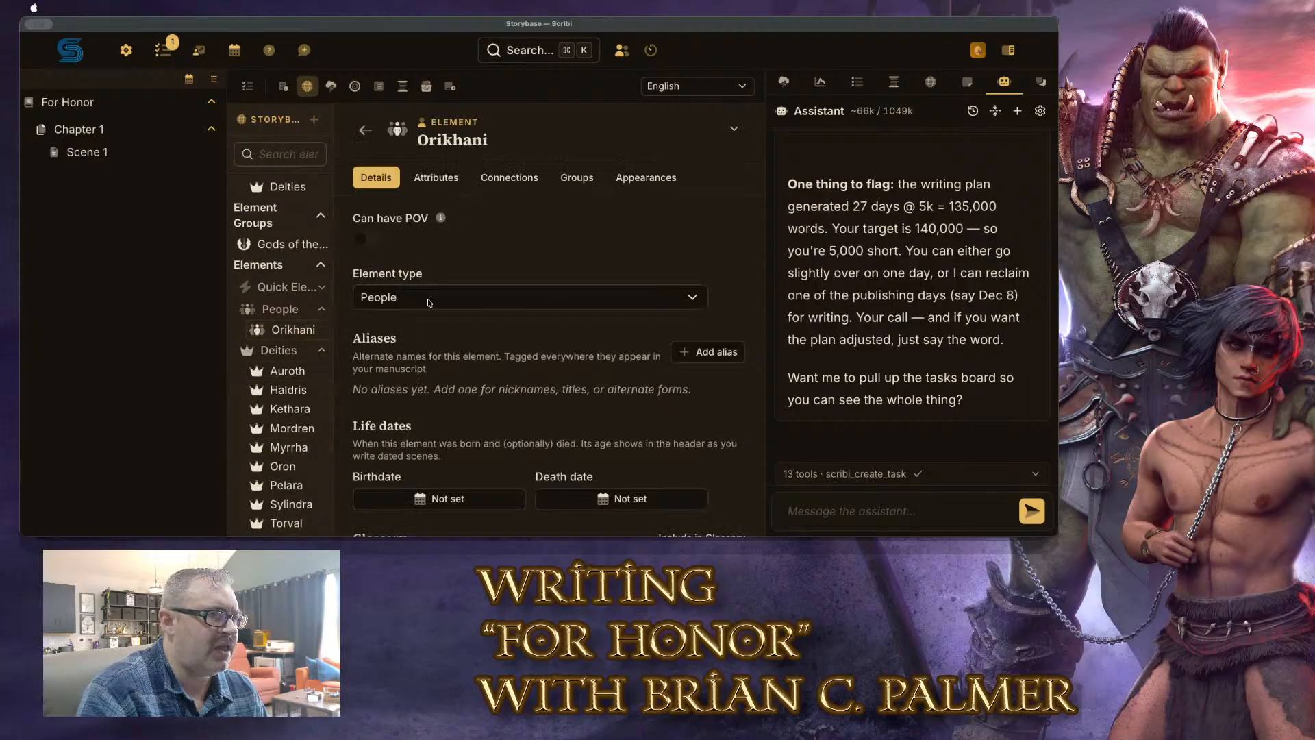
scroll(629, 238, "down", 3)
scroll(658, 226, "up", 3)
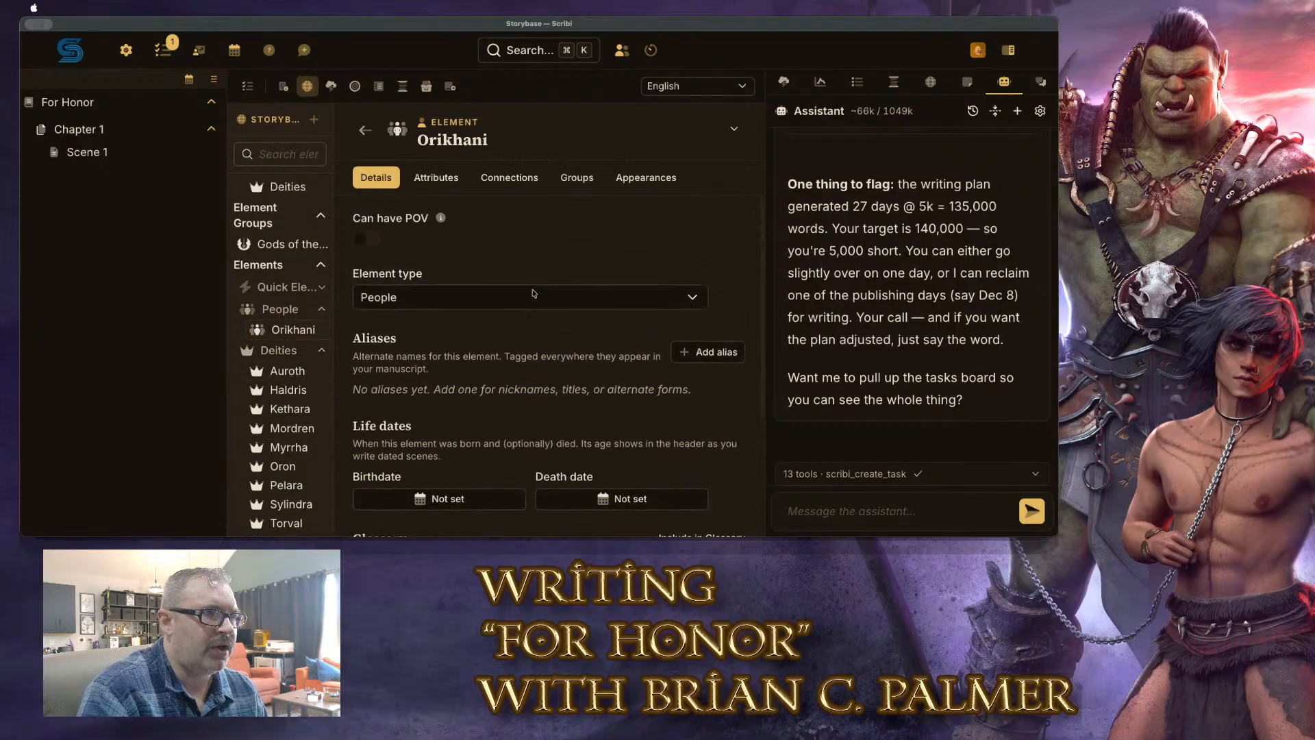
left_click(732, 130)
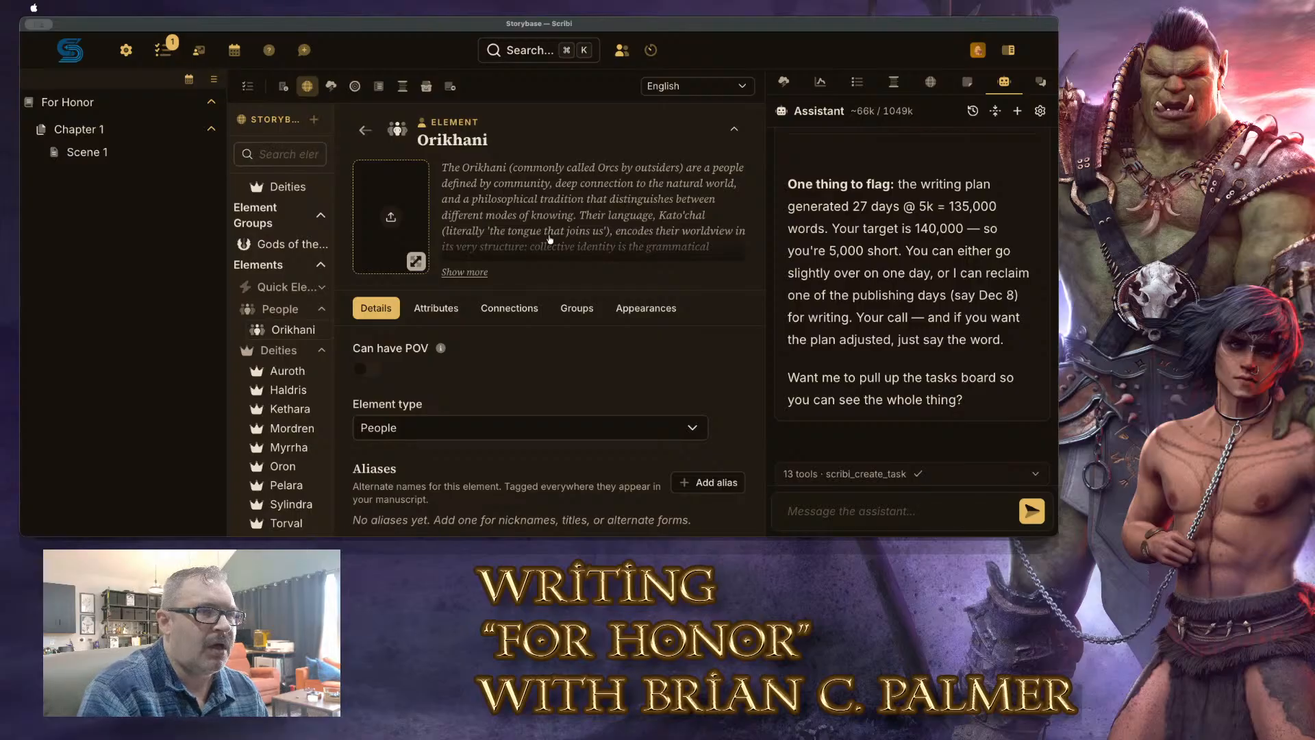
scroll(622, 228, "down", 2)
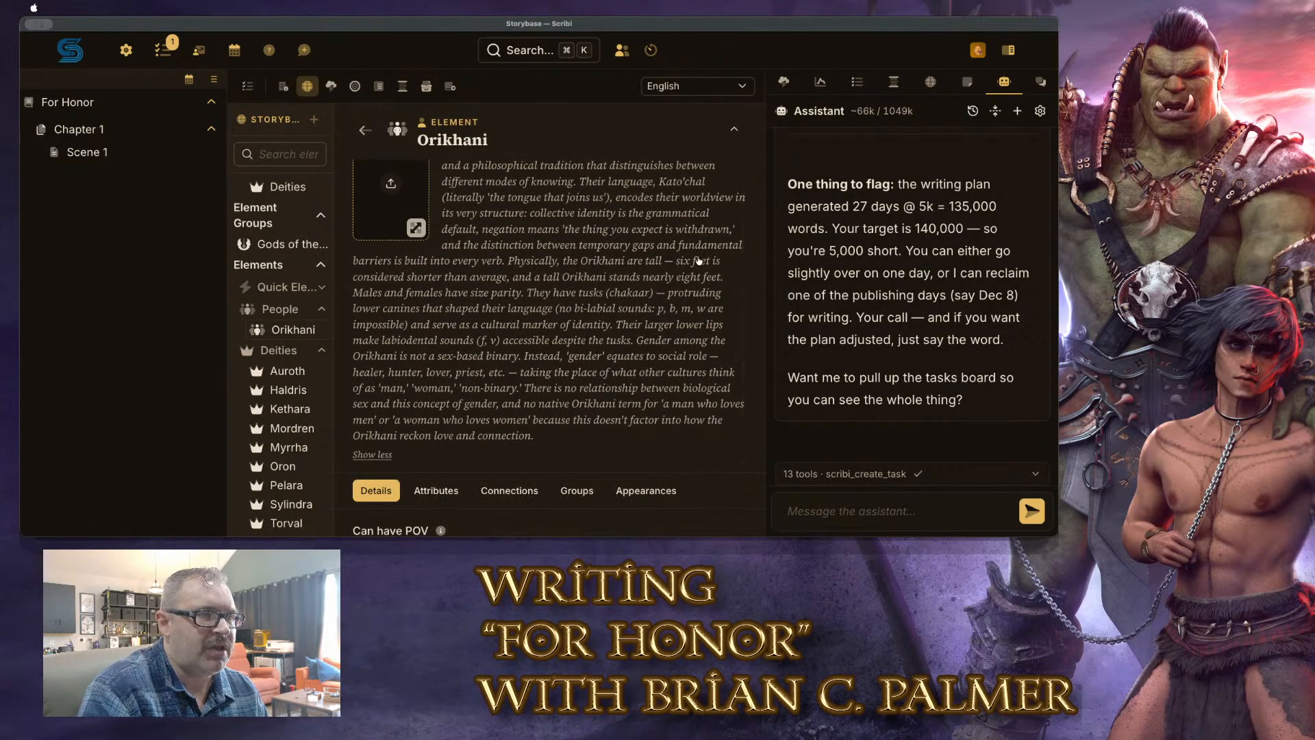
scroll(696, 269, "up", 2)
left_click(734, 130)
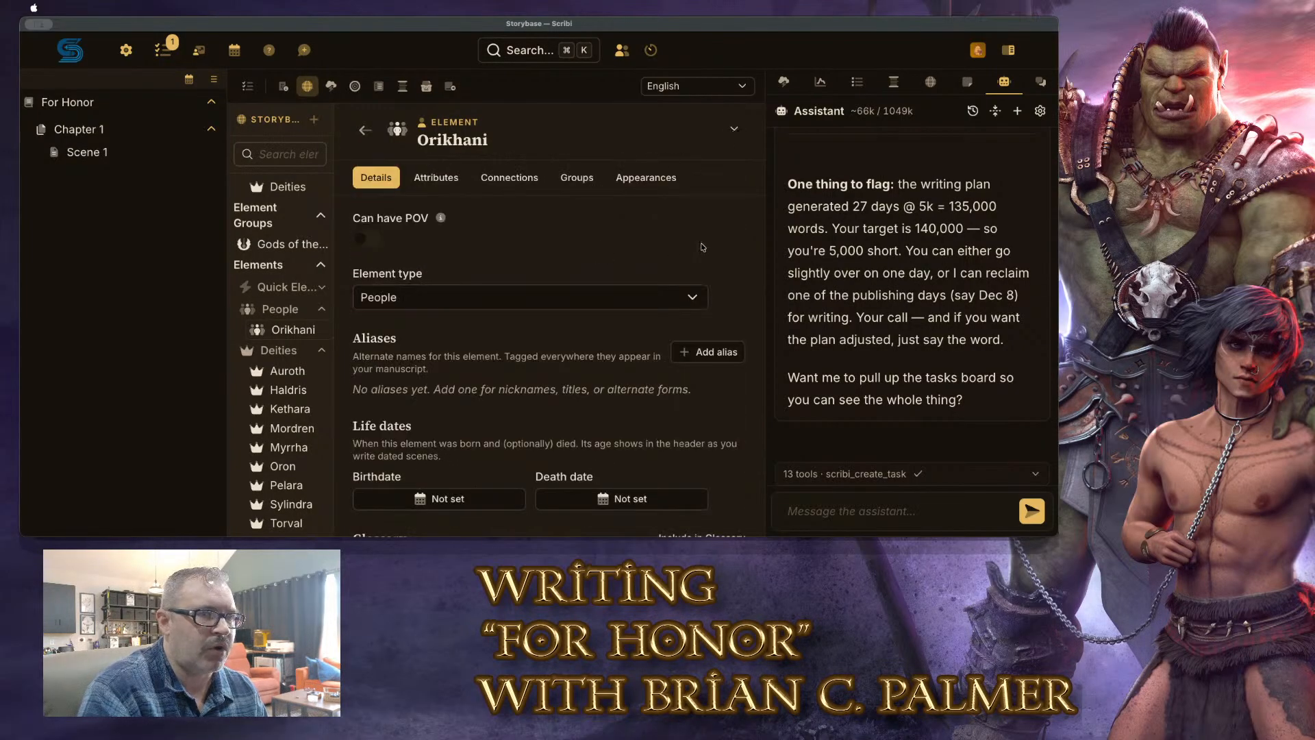
Look over the Orikhani element's details, then open the Orcish language entry and review its overview
scroll(507, 328, "down", 4)
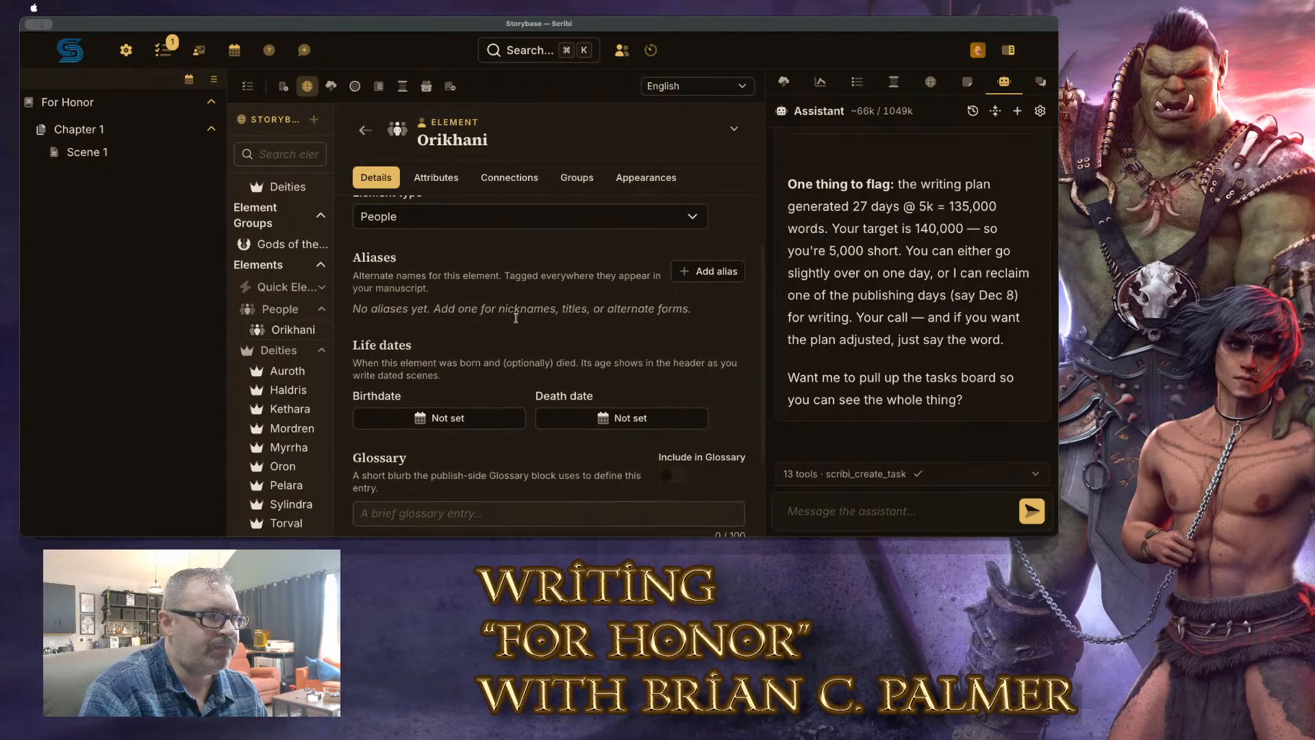
scroll(515, 315, "up", 4)
scroll(278, 381, "down", 5)
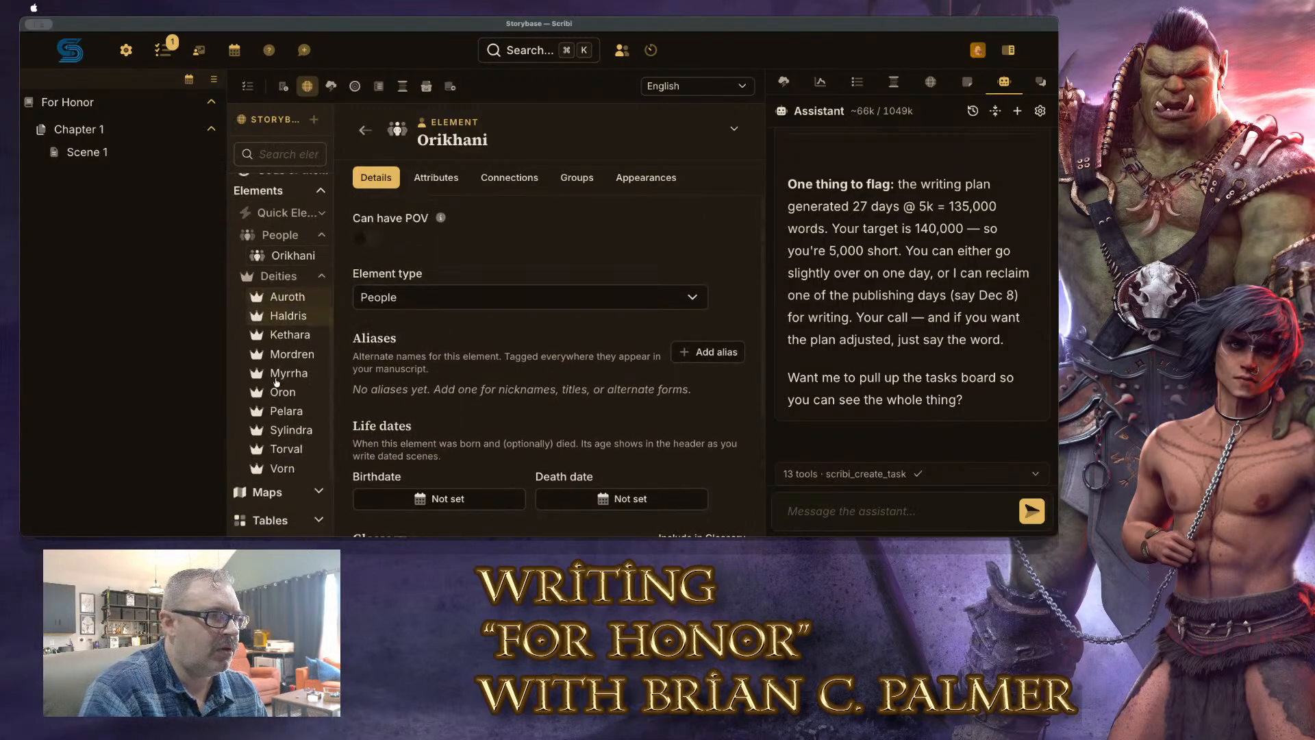
left_click(272, 508)
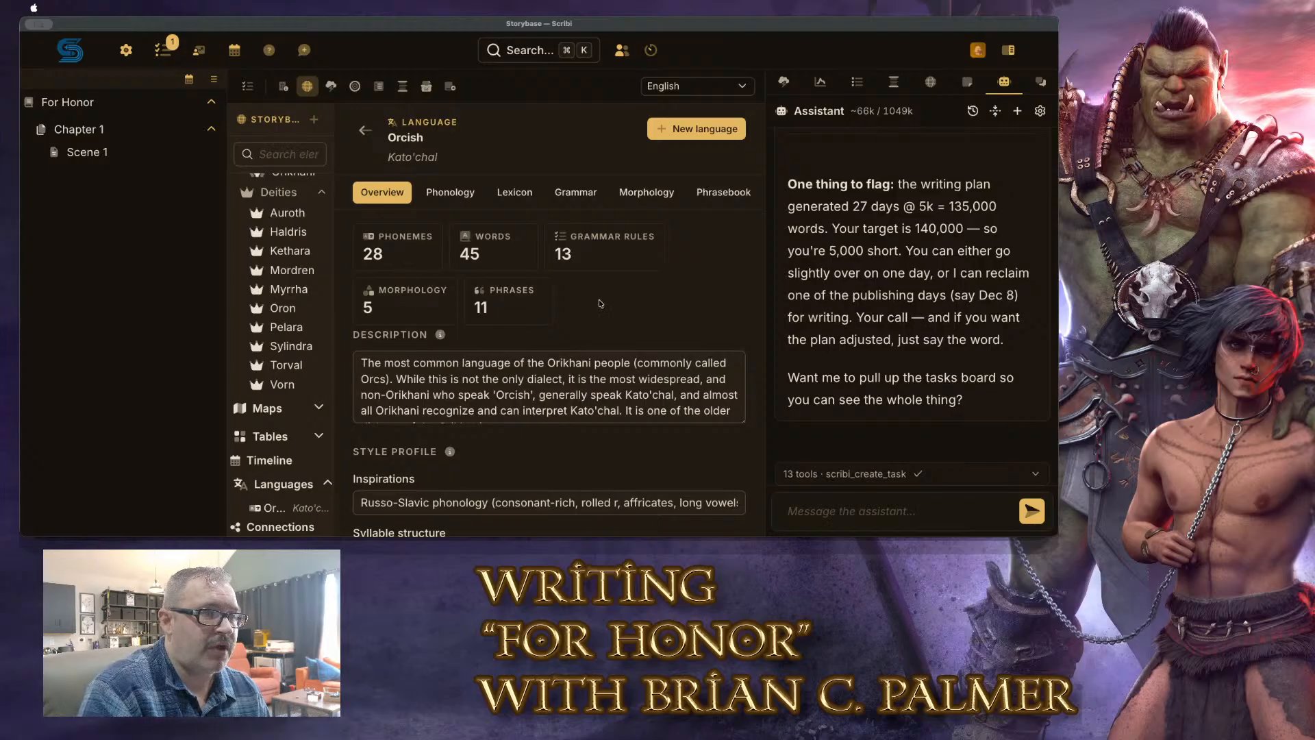
scroll(745, 288, "down", 5)
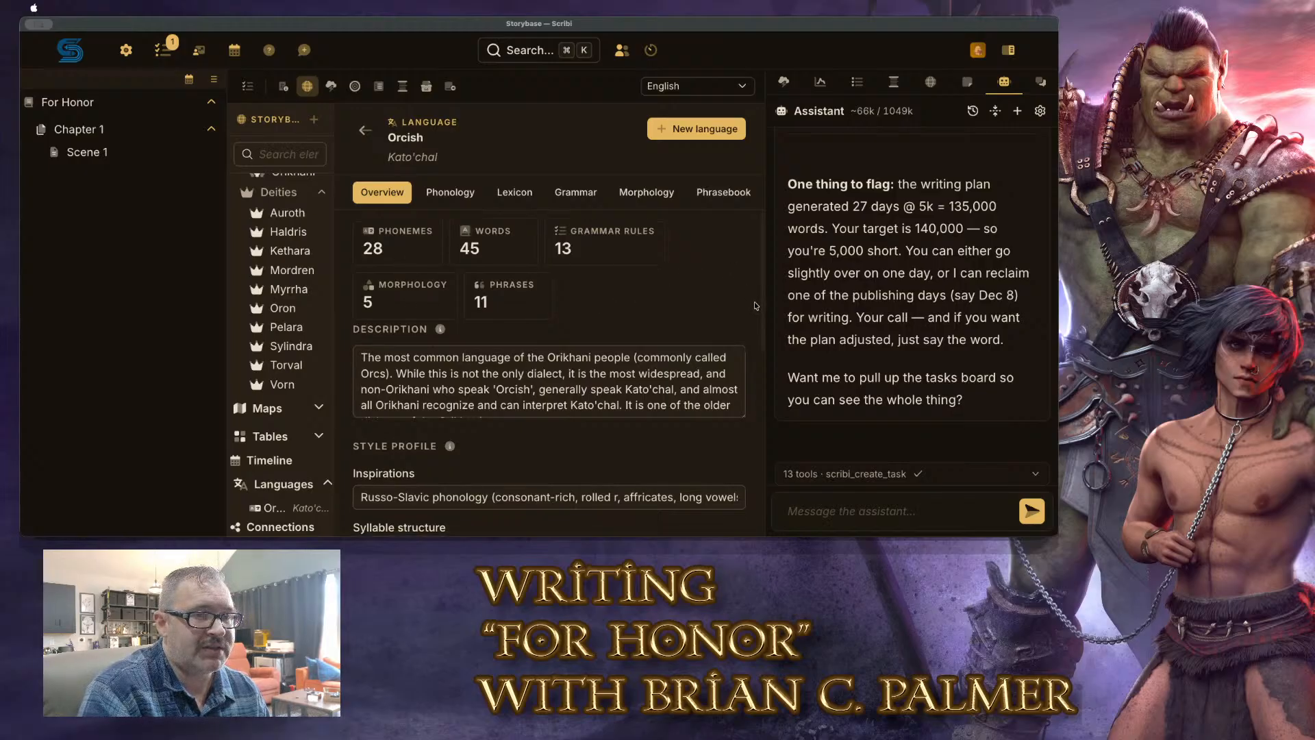
scroll(697, 292, "up", 5)
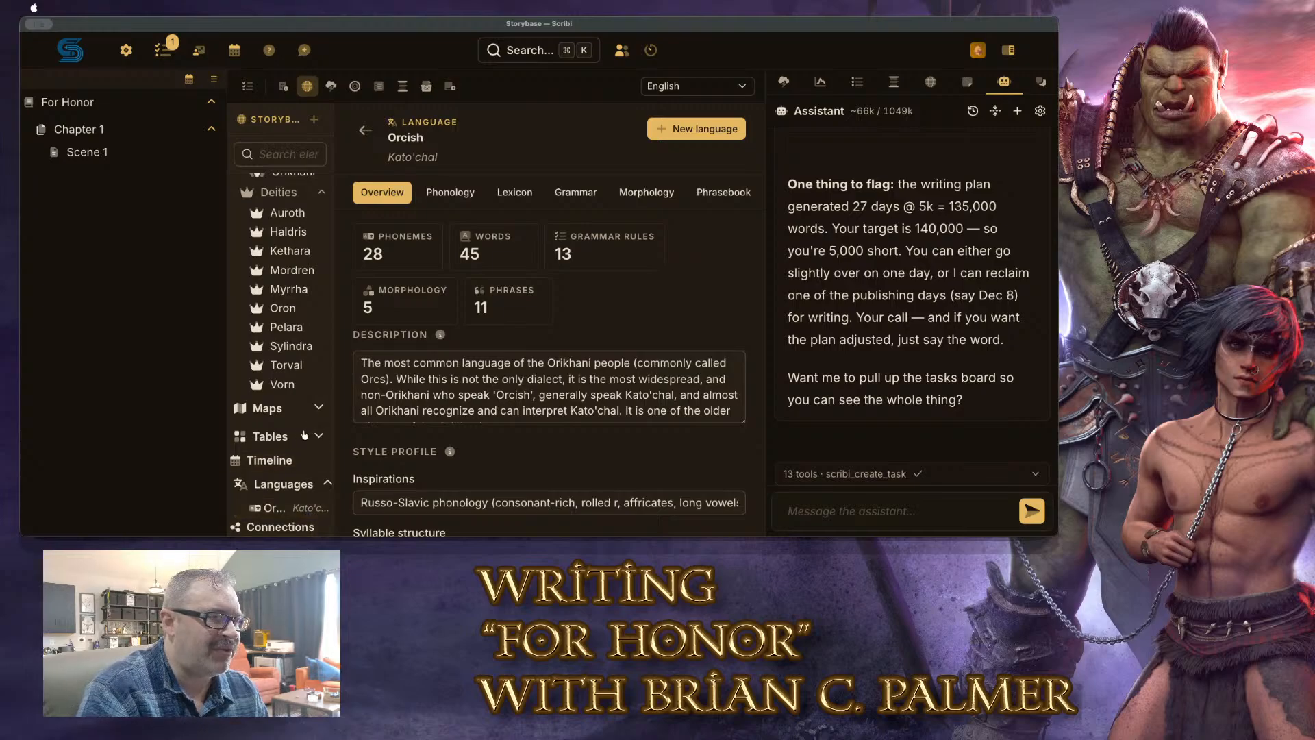
Open the World Timeline and review its custom calendar settings, including the months, weekdays and eras
left_click(274, 460)
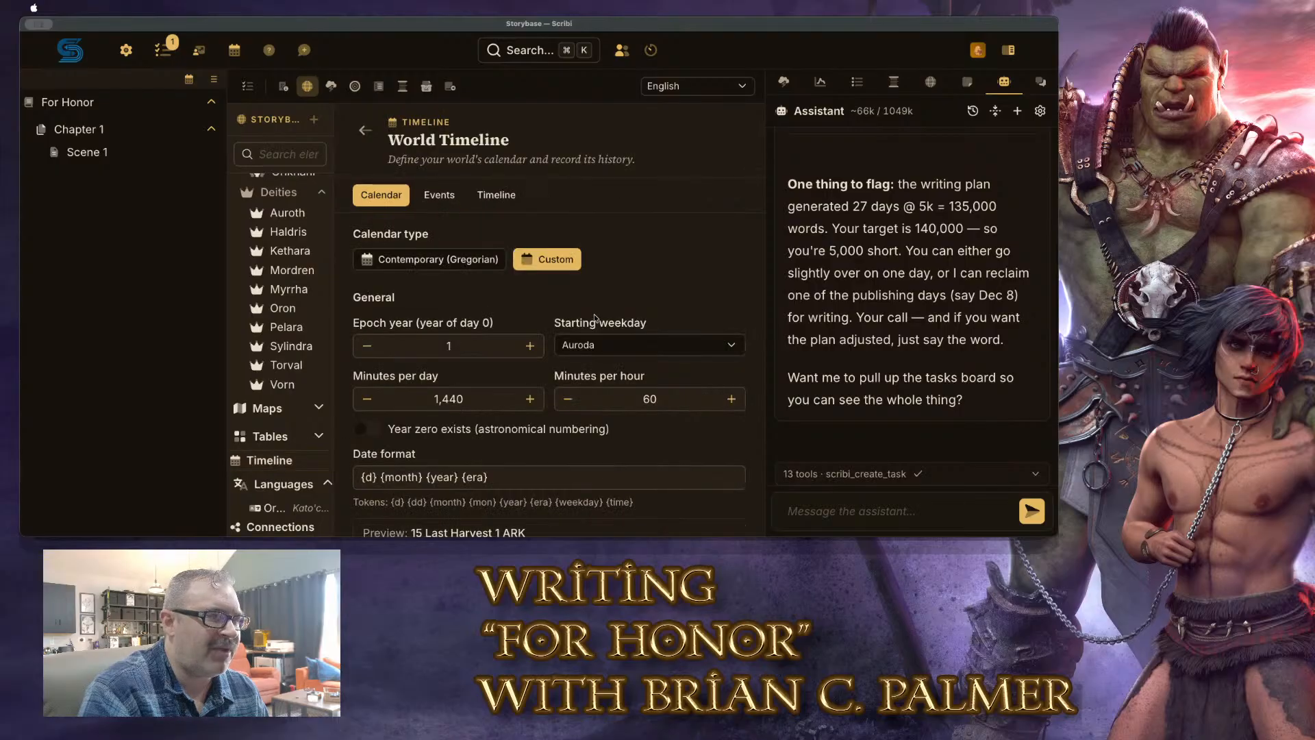
scroll(671, 244, "down", 10)
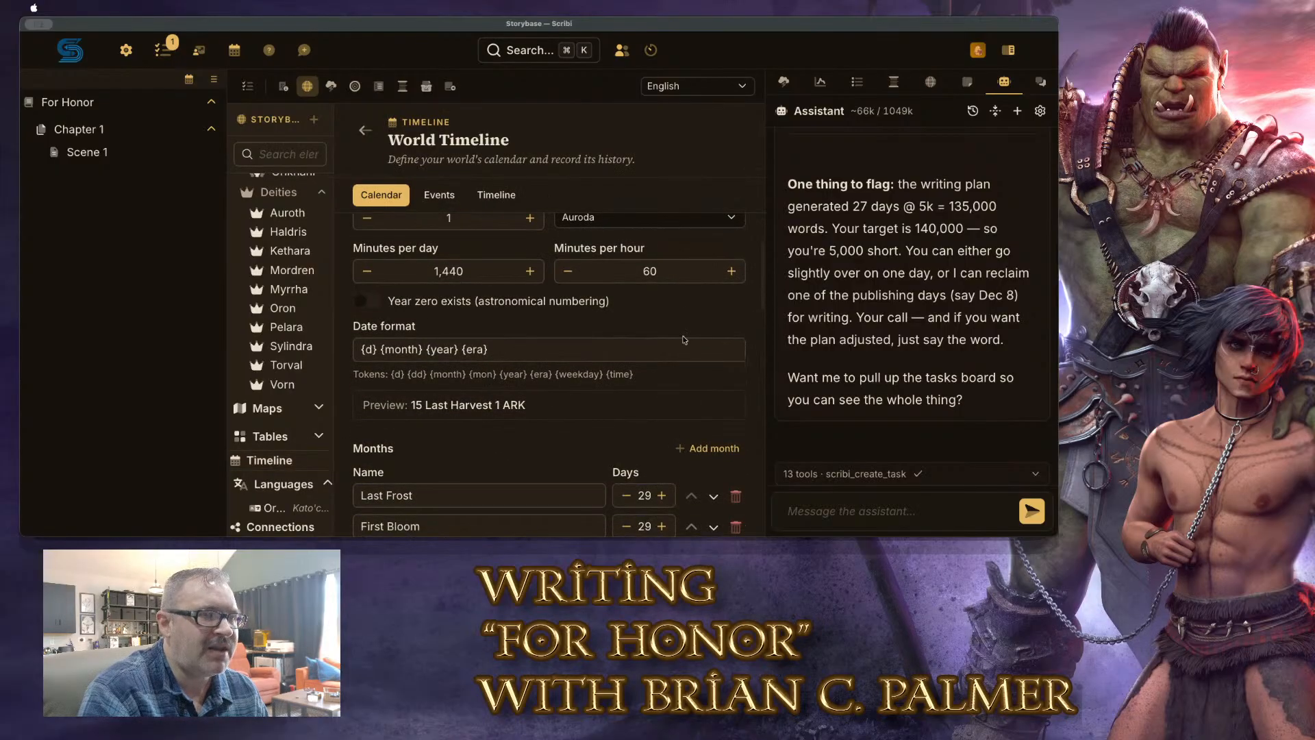
scroll(553, 310, "down", 10)
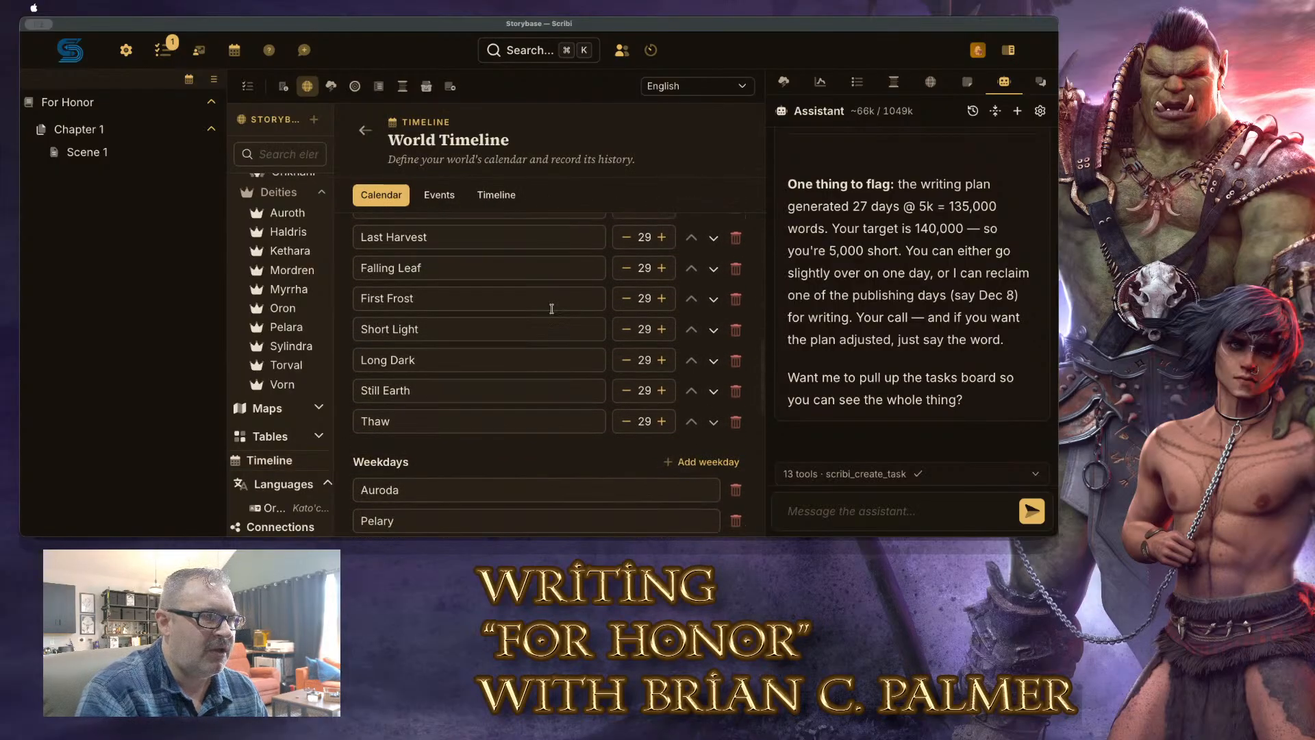
scroll(552, 325, "down", 5)
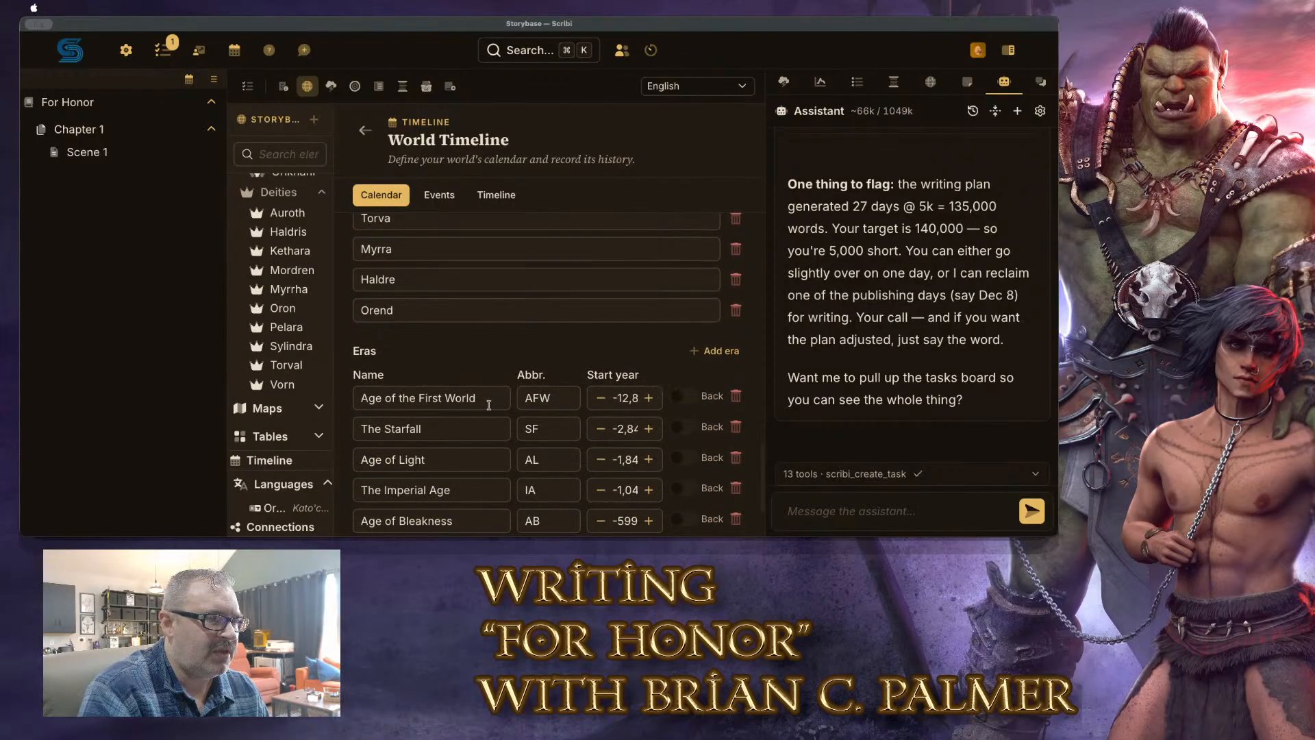
scroll(481, 327, "up", 10)
scroll(481, 327, "up", 10)
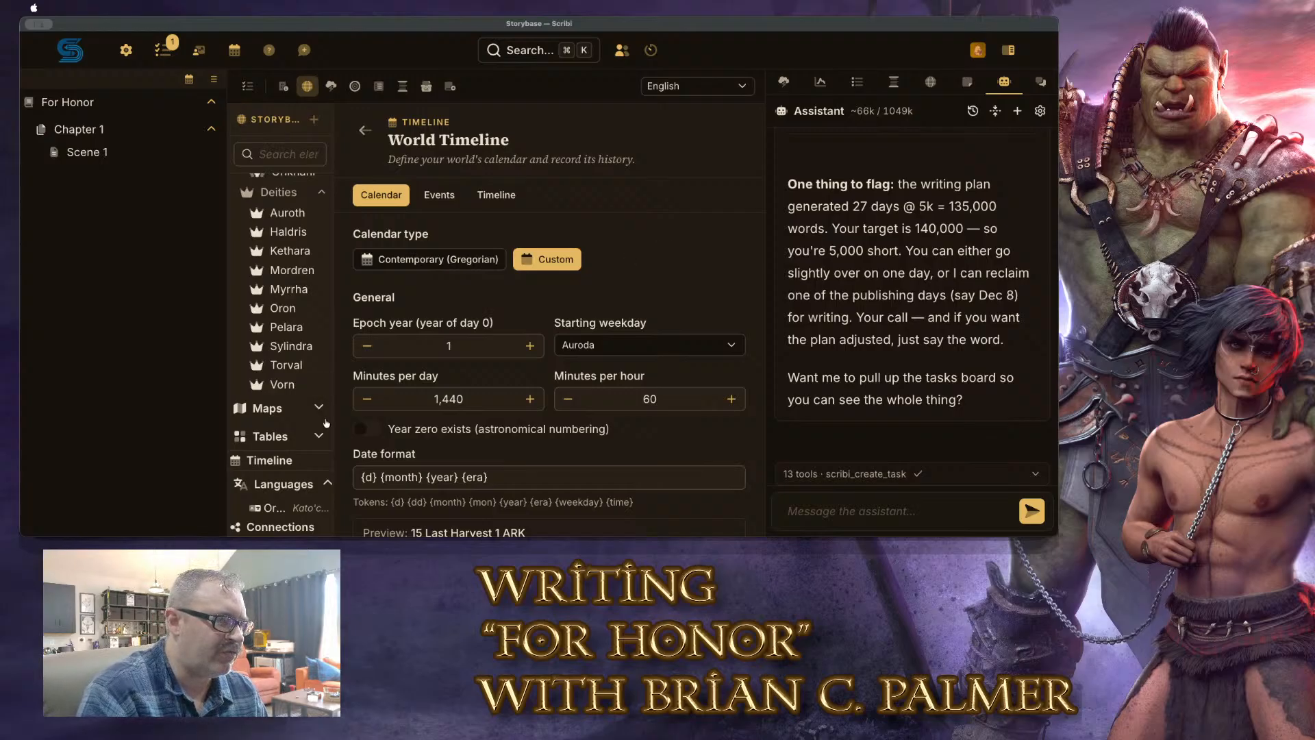
scroll(277, 356, "up", 10)
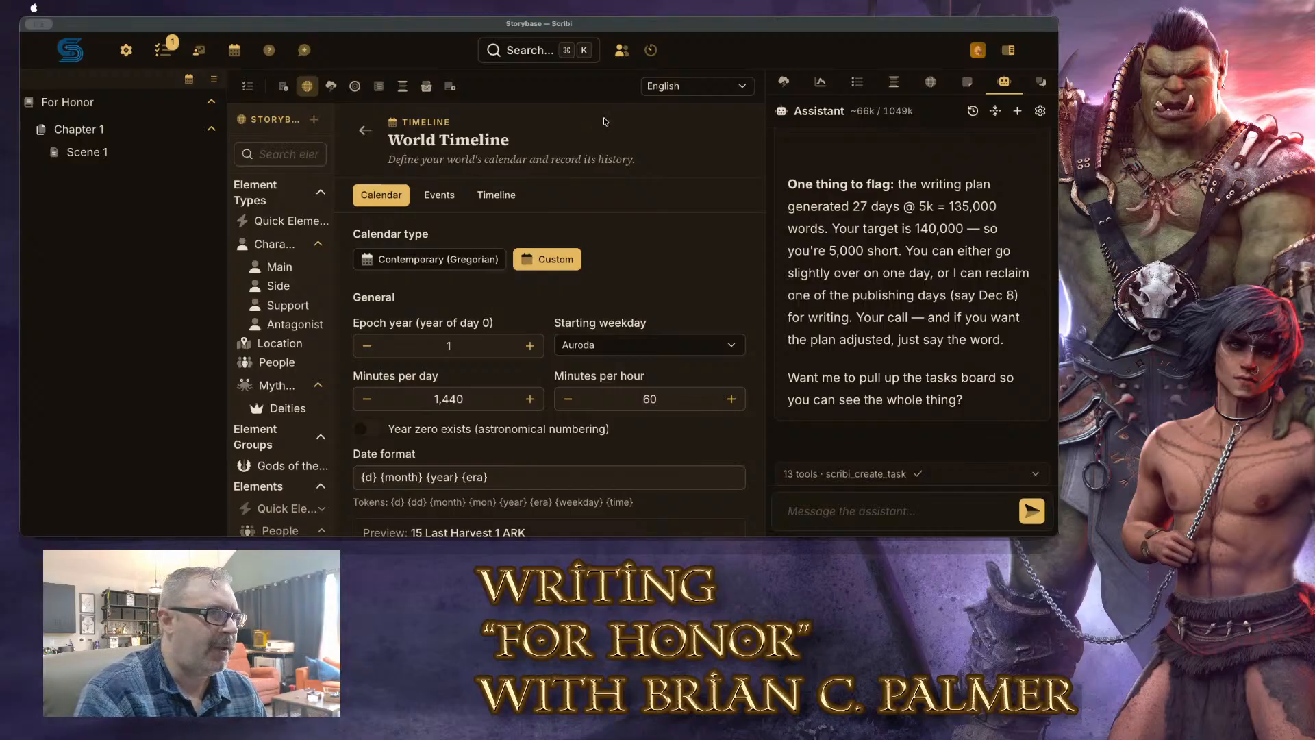
Import the "History of the World (Group) [fantasy]" brainstorm template into the For Honor project
left_click(332, 87)
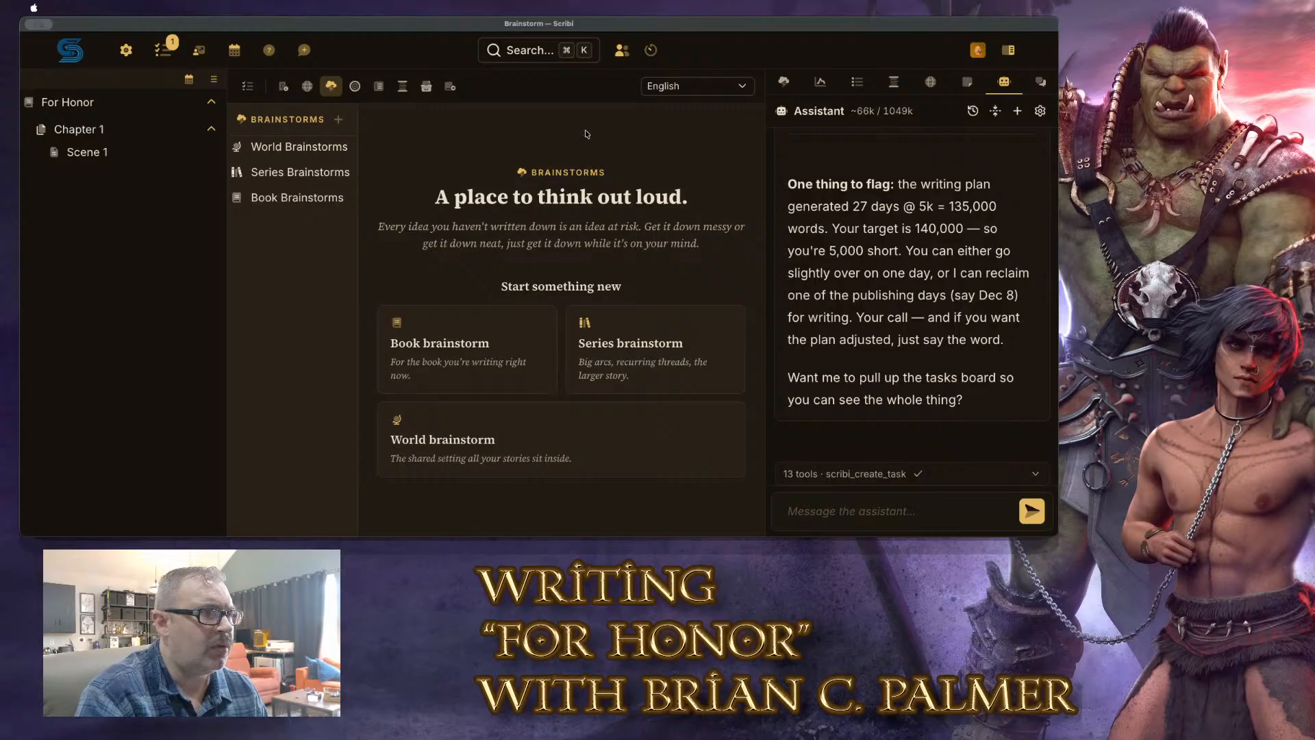
left_click(339, 122)
left_click(315, 206)
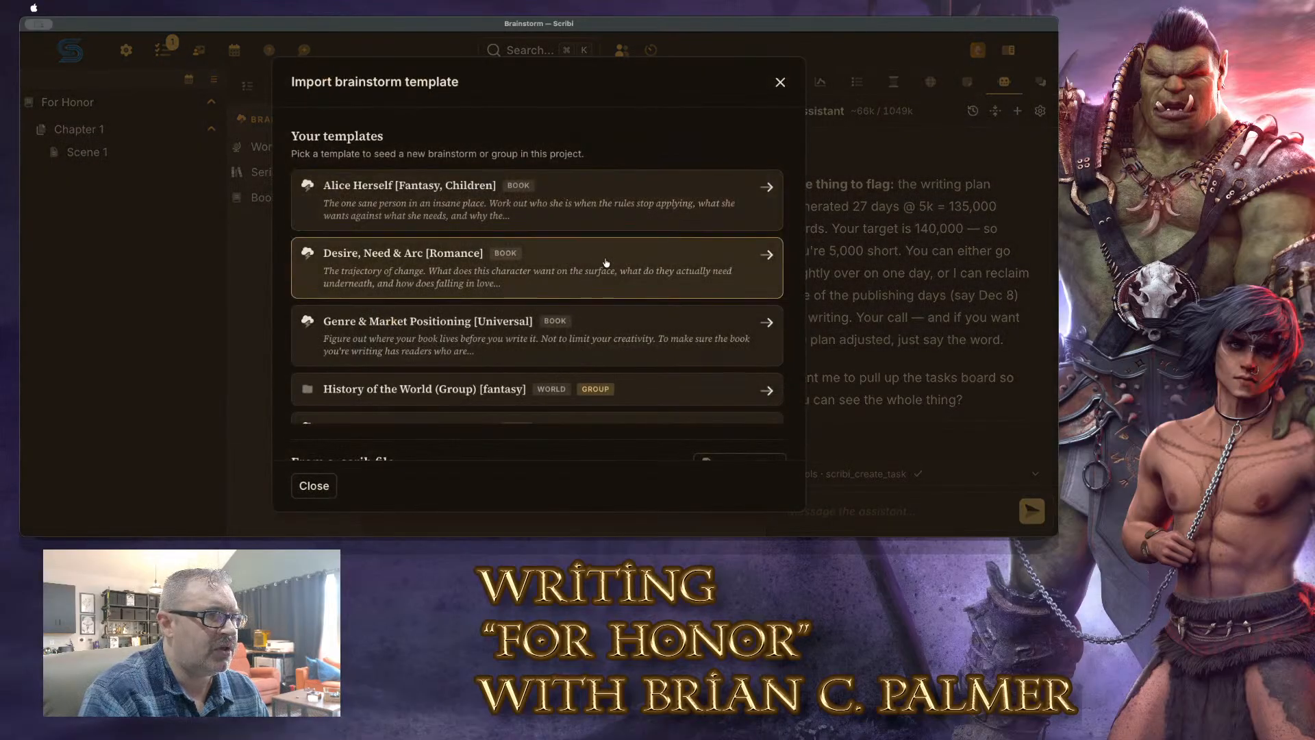
scroll(610, 257, "down", 3)
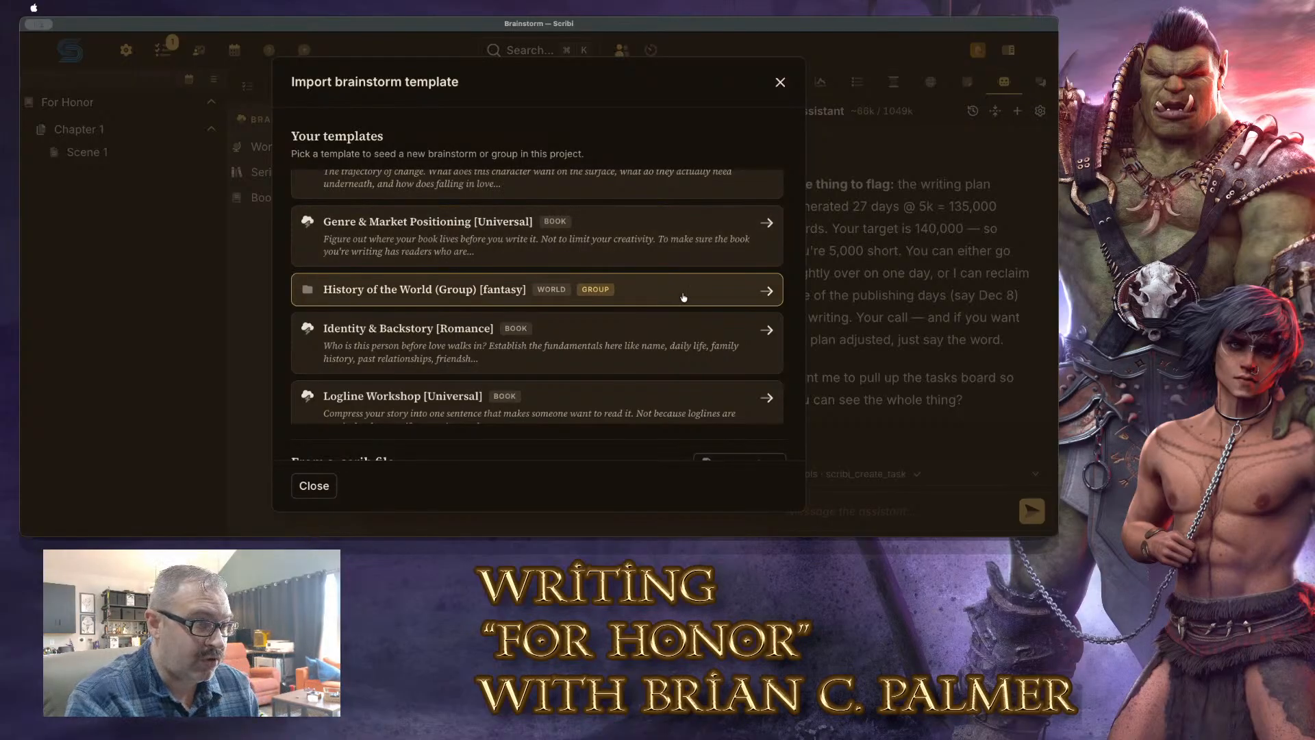
left_click(765, 294)
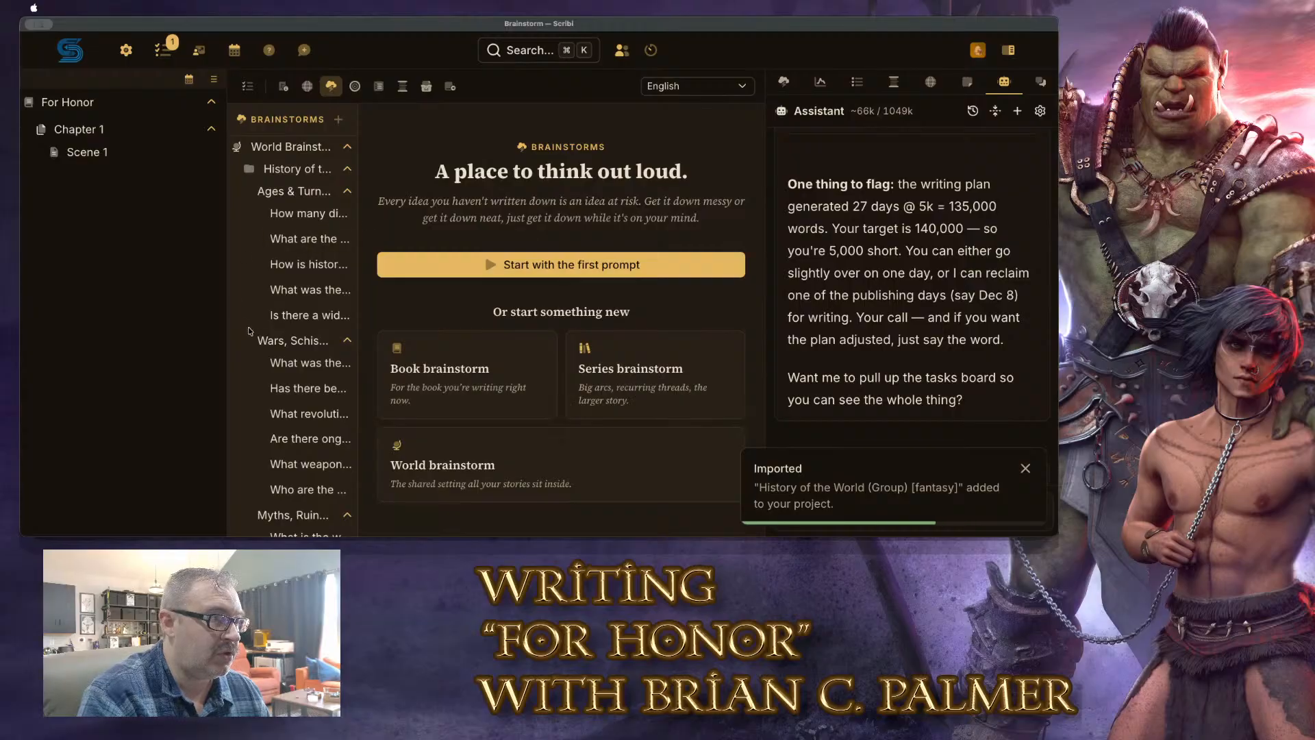
Widen the brainstorm list to show fuller titles and collapse the three brainstorms under History of the World
scroll(287, 337, "down", 3)
scroll(287, 336, "down", 3)
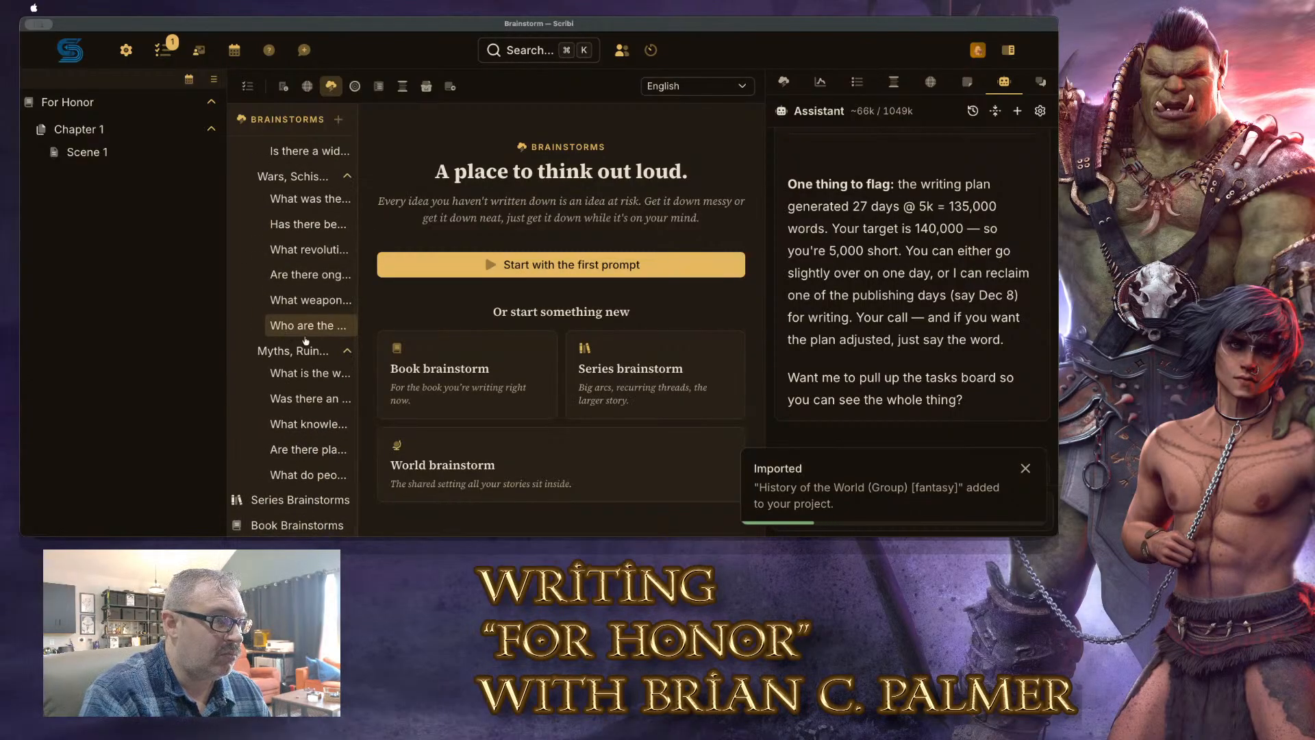
left_click_drag(361, 278, 426, 285)
scroll(353, 297, "up", 5)
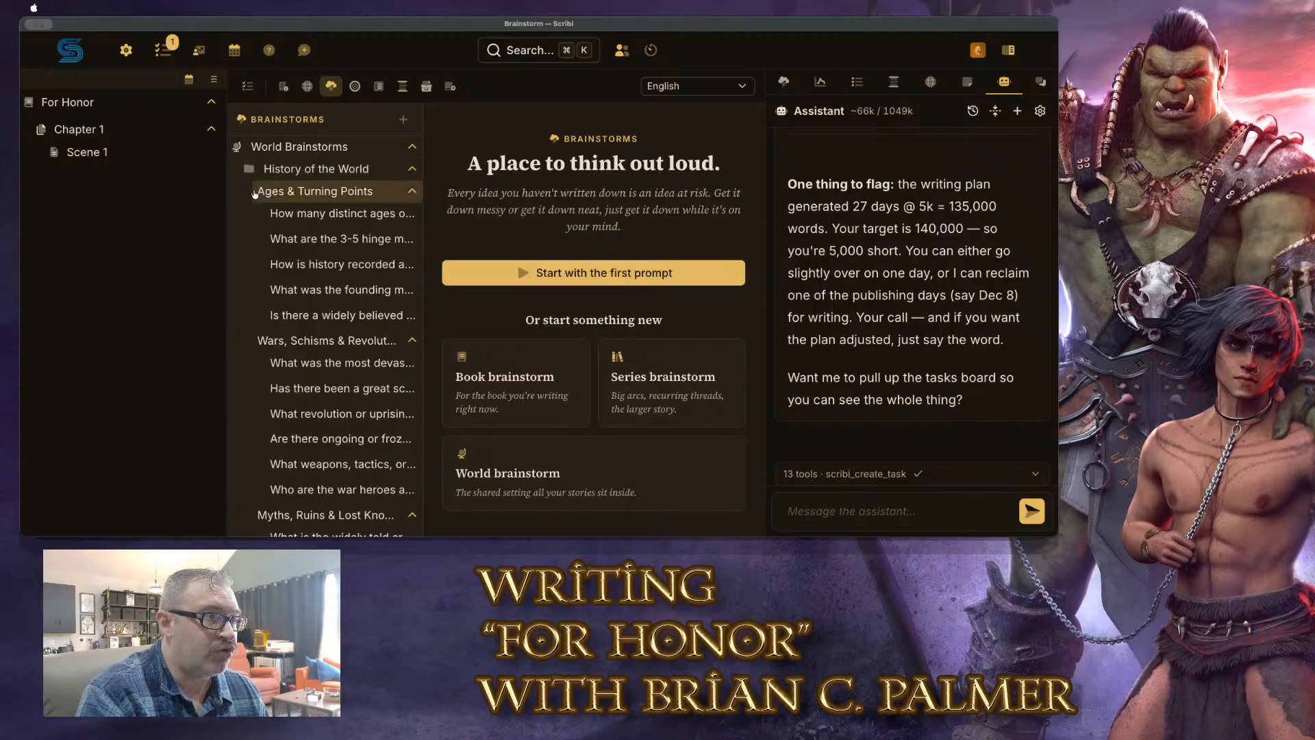
left_click(412, 191)
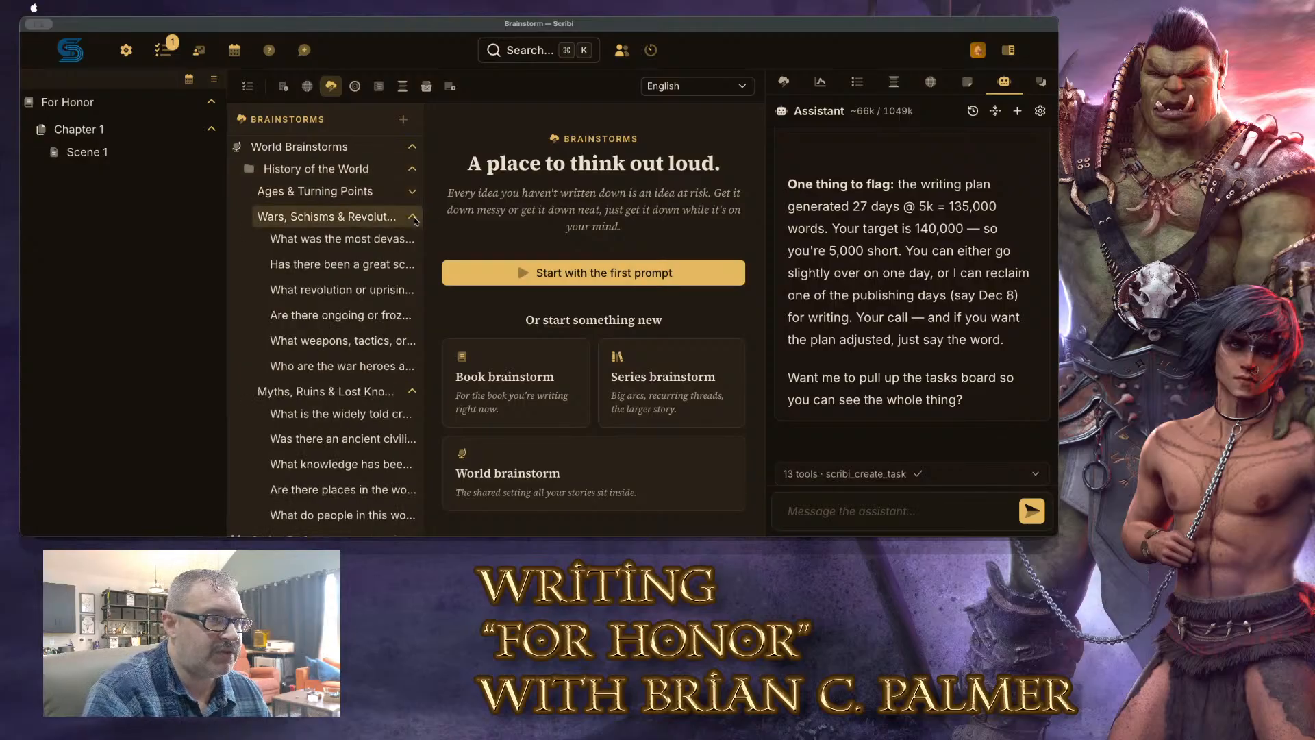
left_click(411, 217)
left_click(412, 242)
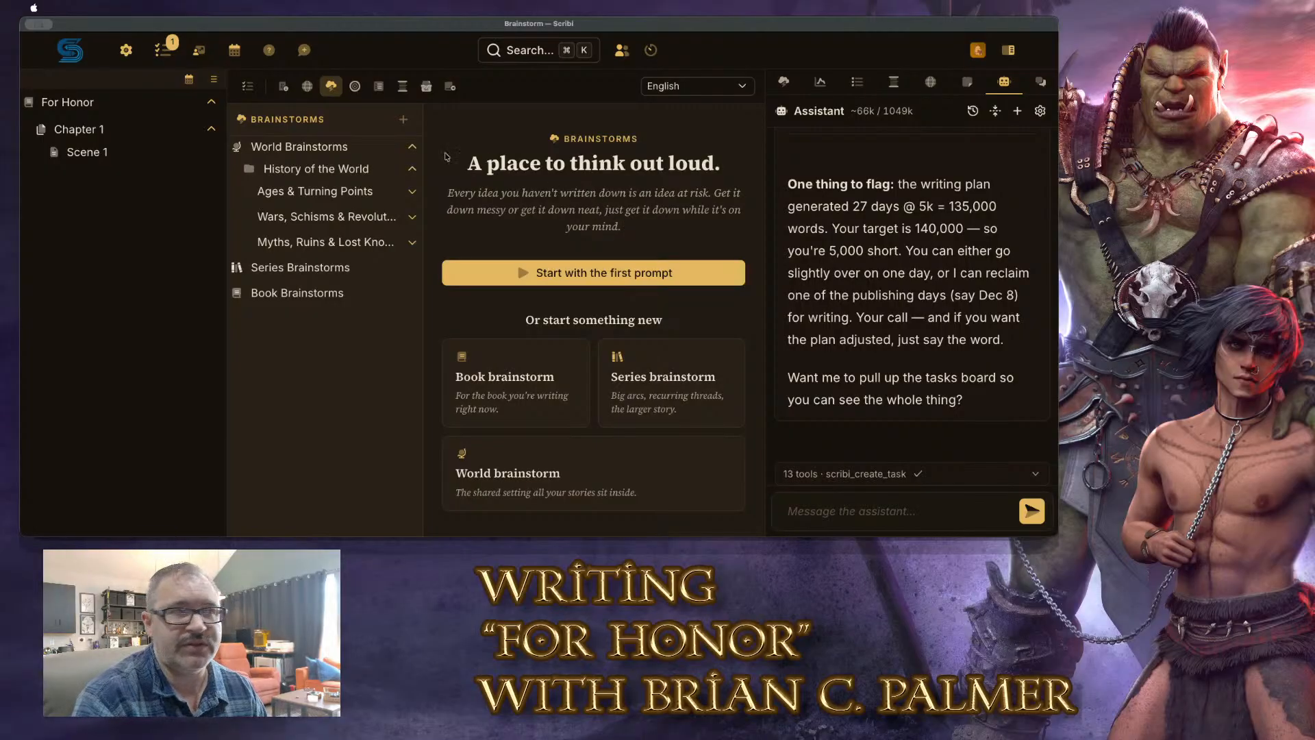
Open the Template Library from the dashboard and look through the available brainstorm templates
left_click(68, 51)
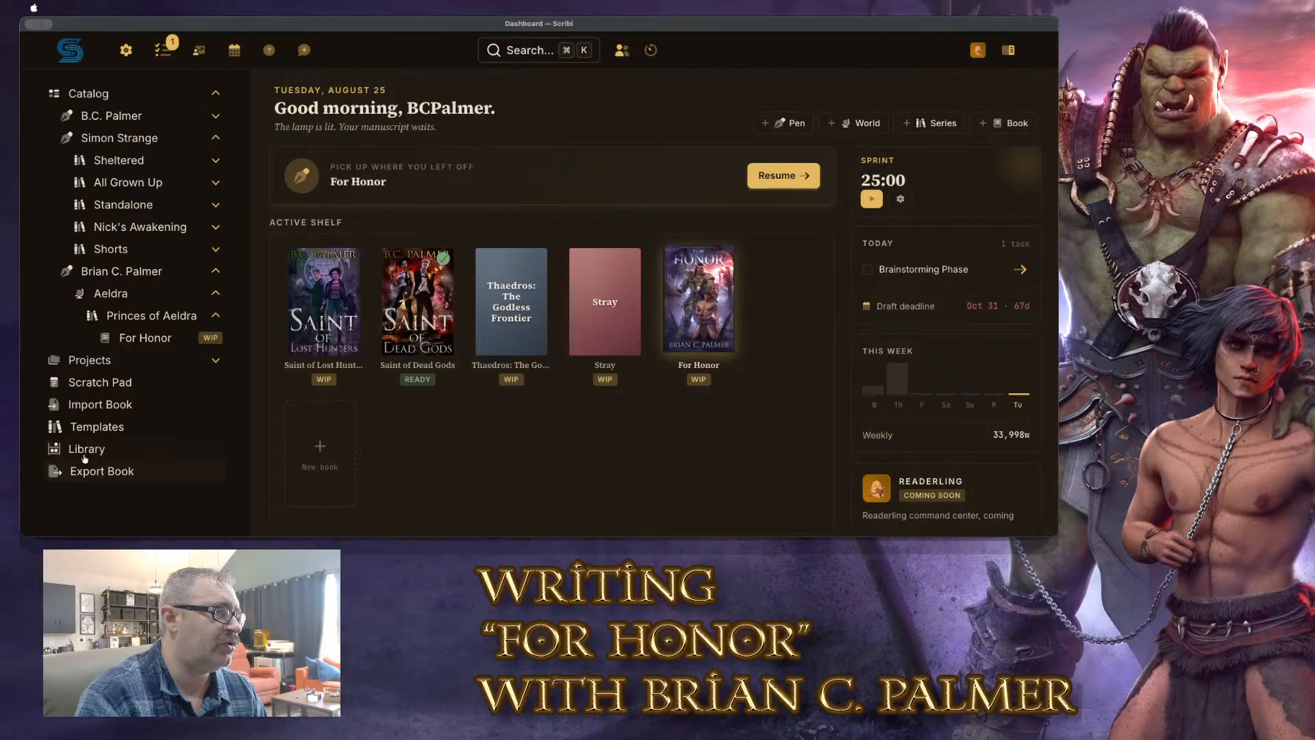
left_click(88, 431)
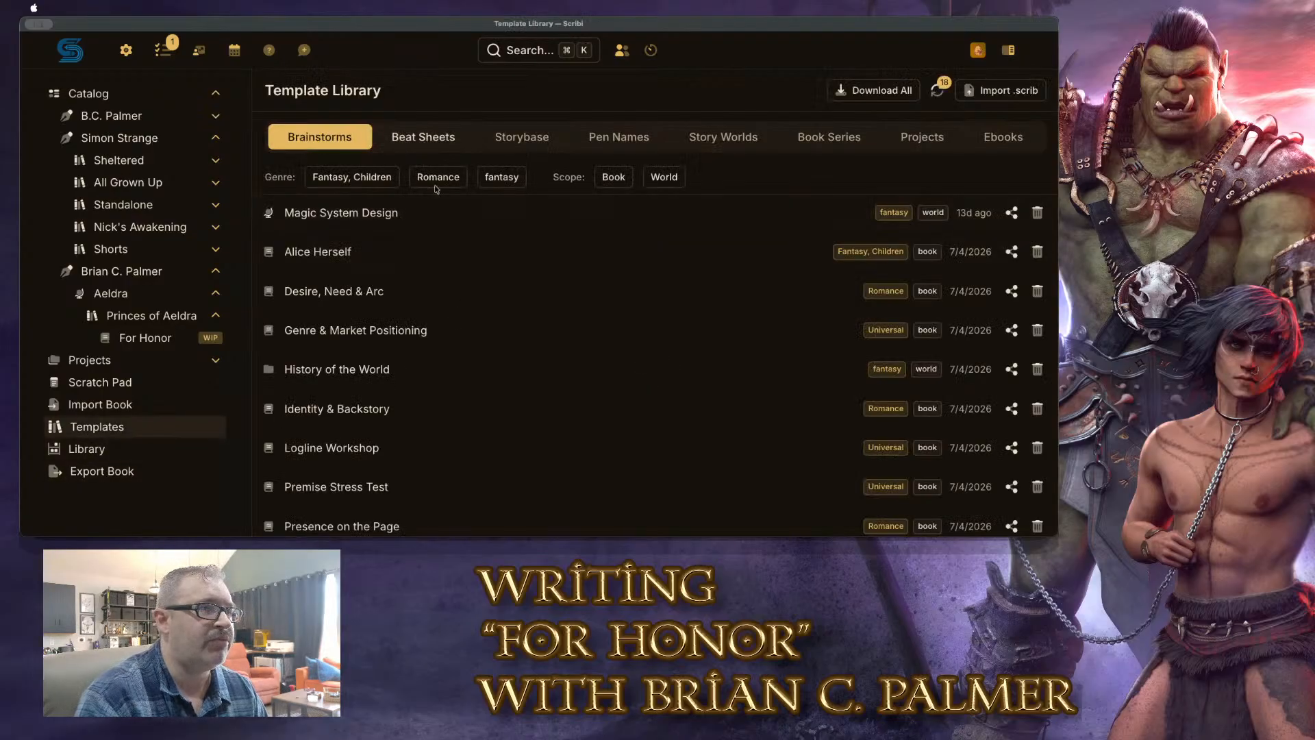
scroll(589, 274, "down", 10)
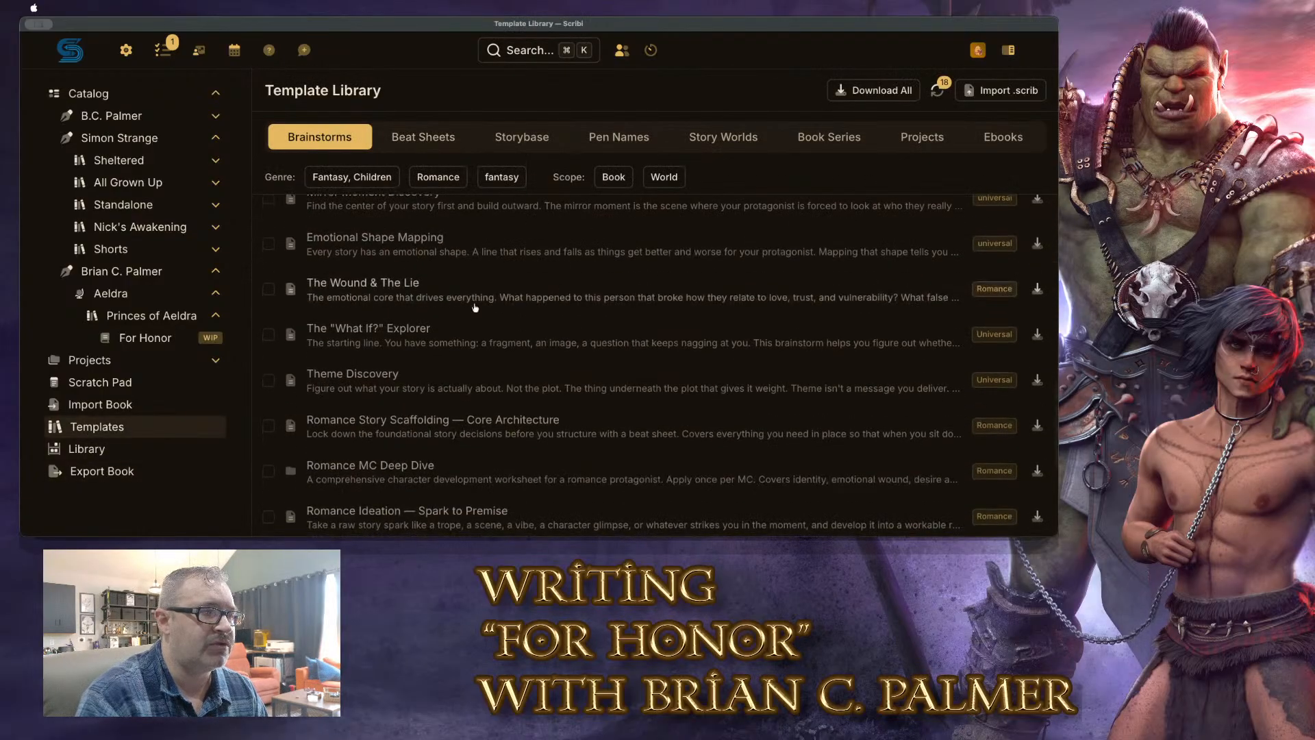
scroll(585, 308, "down", 4)
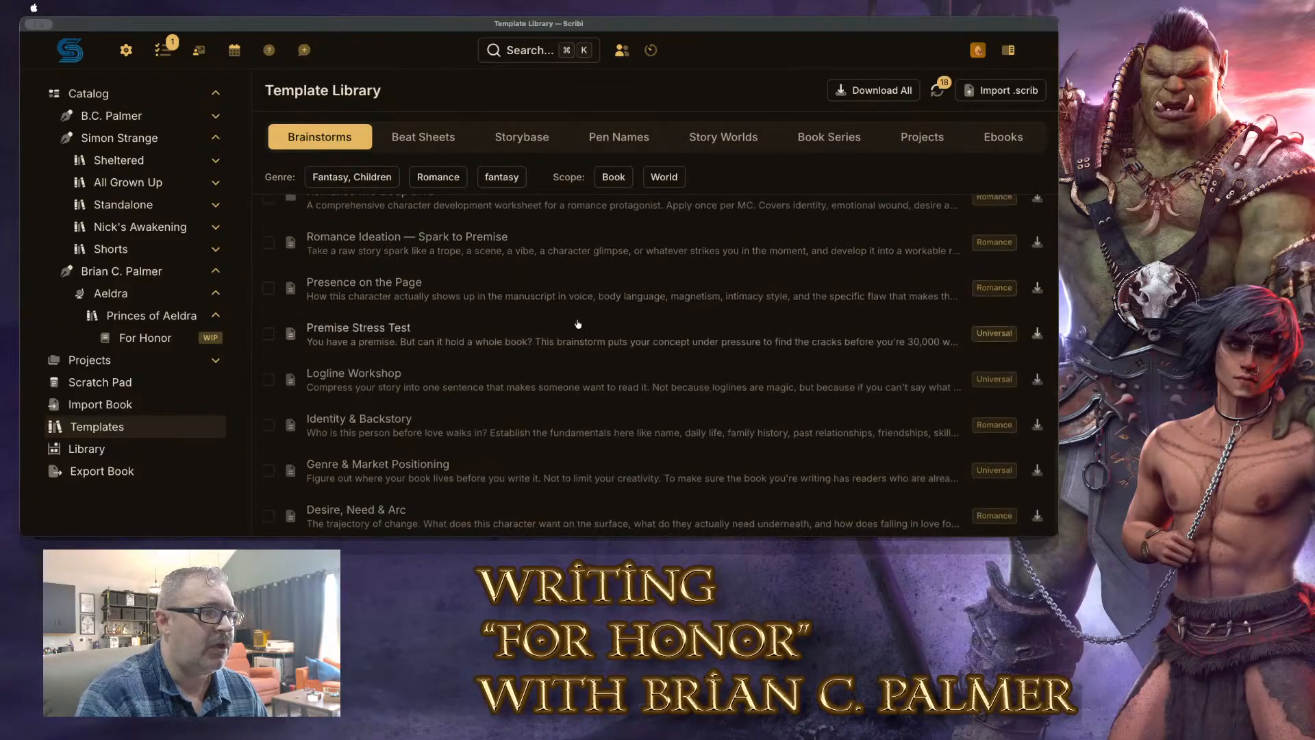
scroll(582, 327, "up", 10)
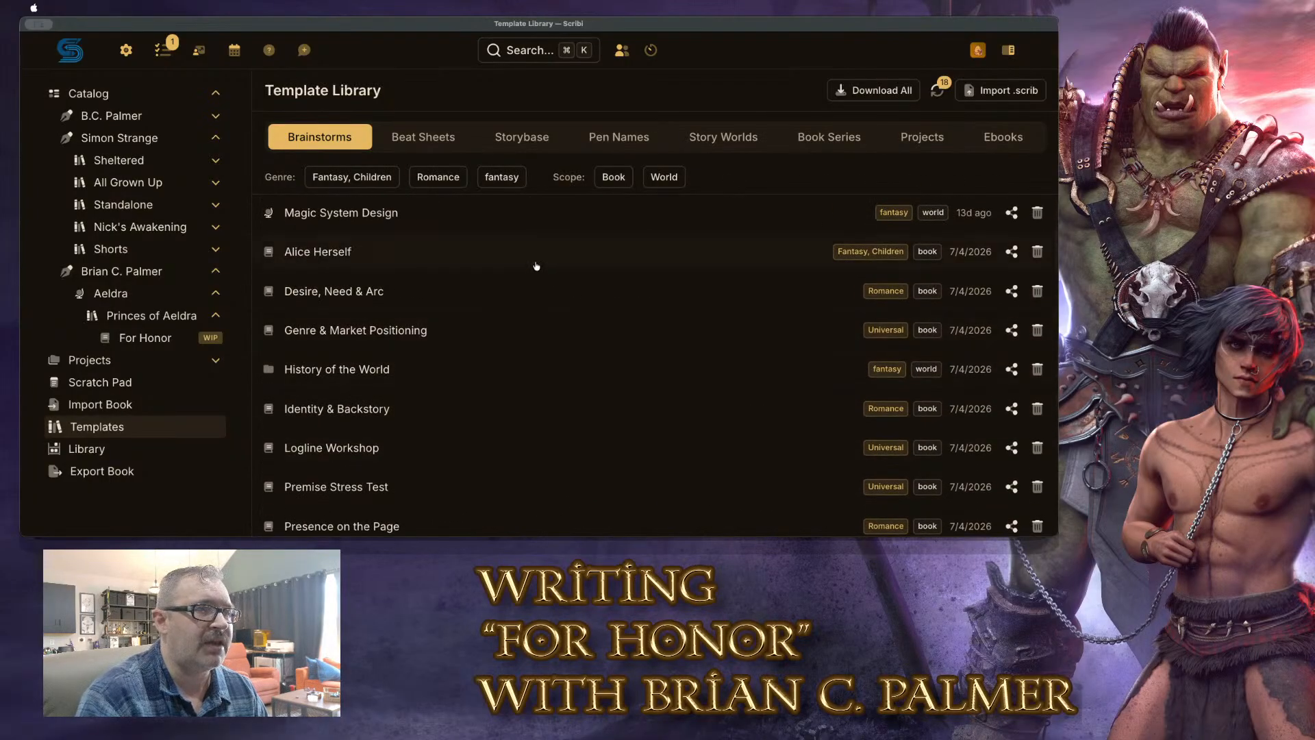
Look through the beat sheet templates in the Template Library, including those available from Scribi
left_click(425, 137)
scroll(637, 240, "down", 10)
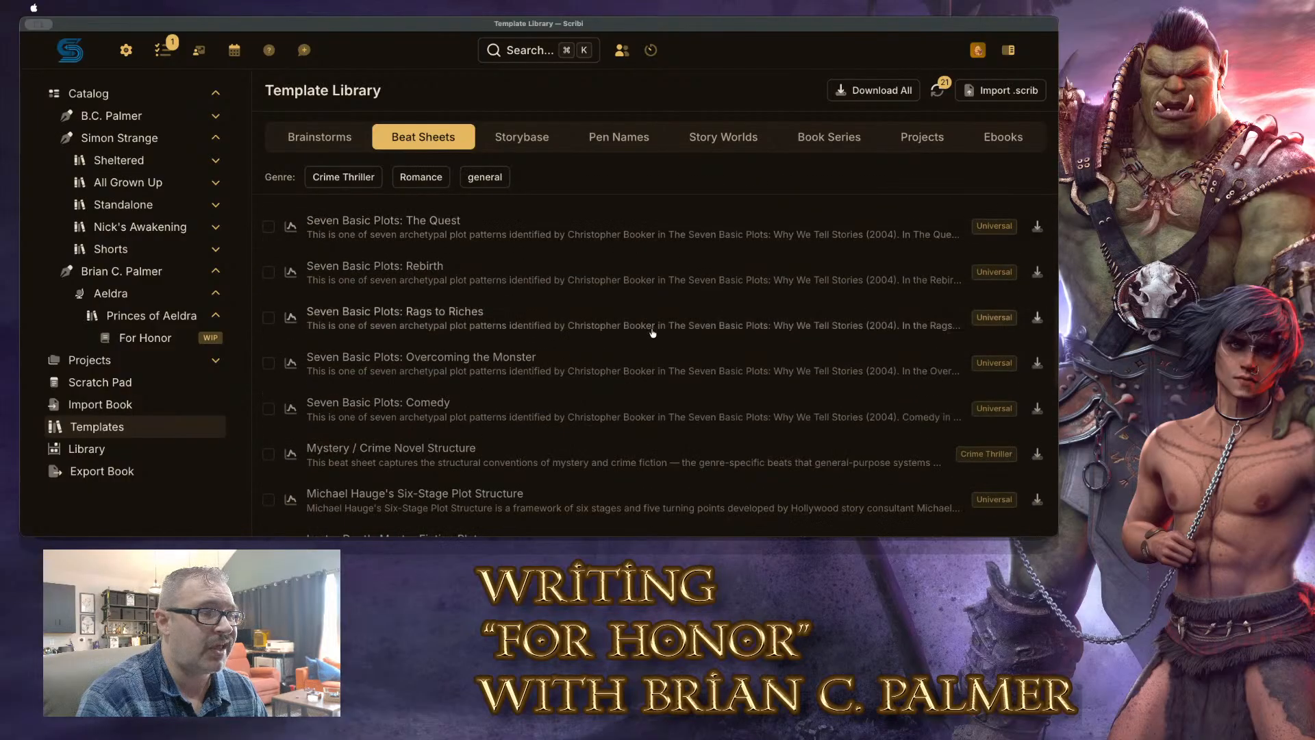
scroll(645, 315, "down", 3)
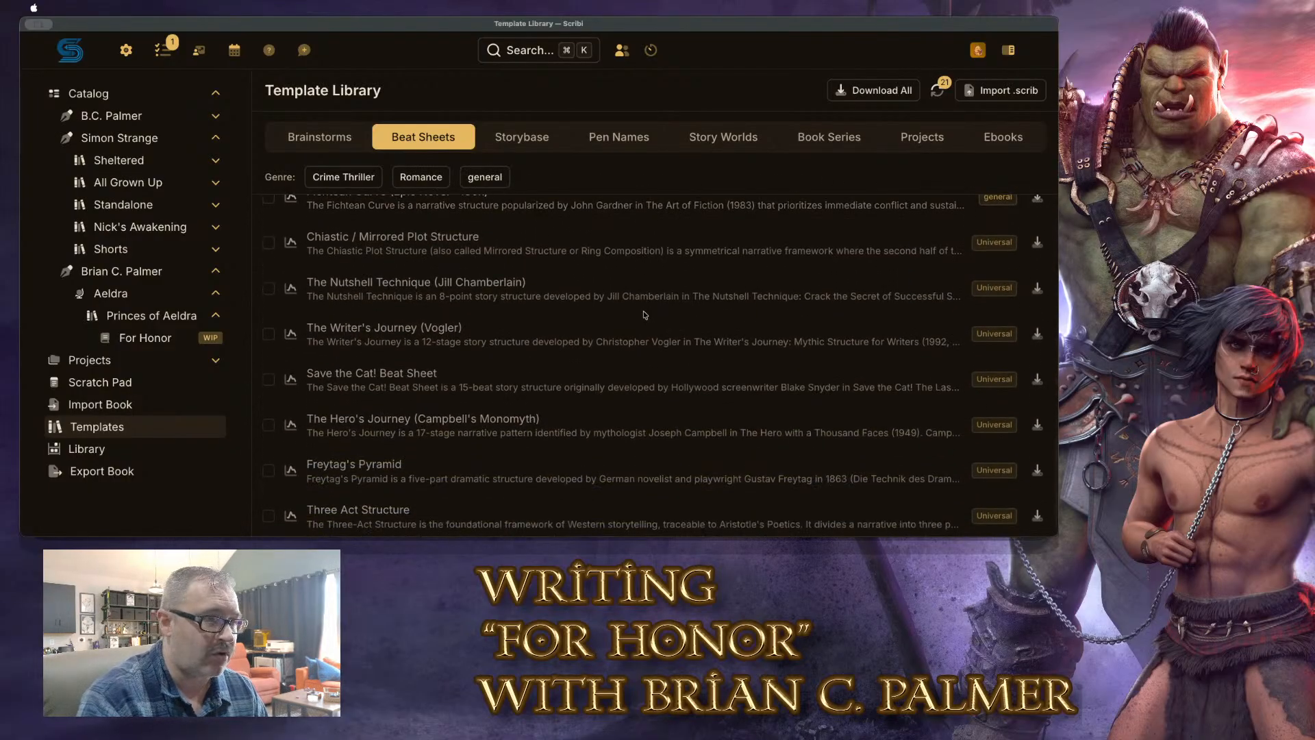
scroll(463, 424, "up", 12)
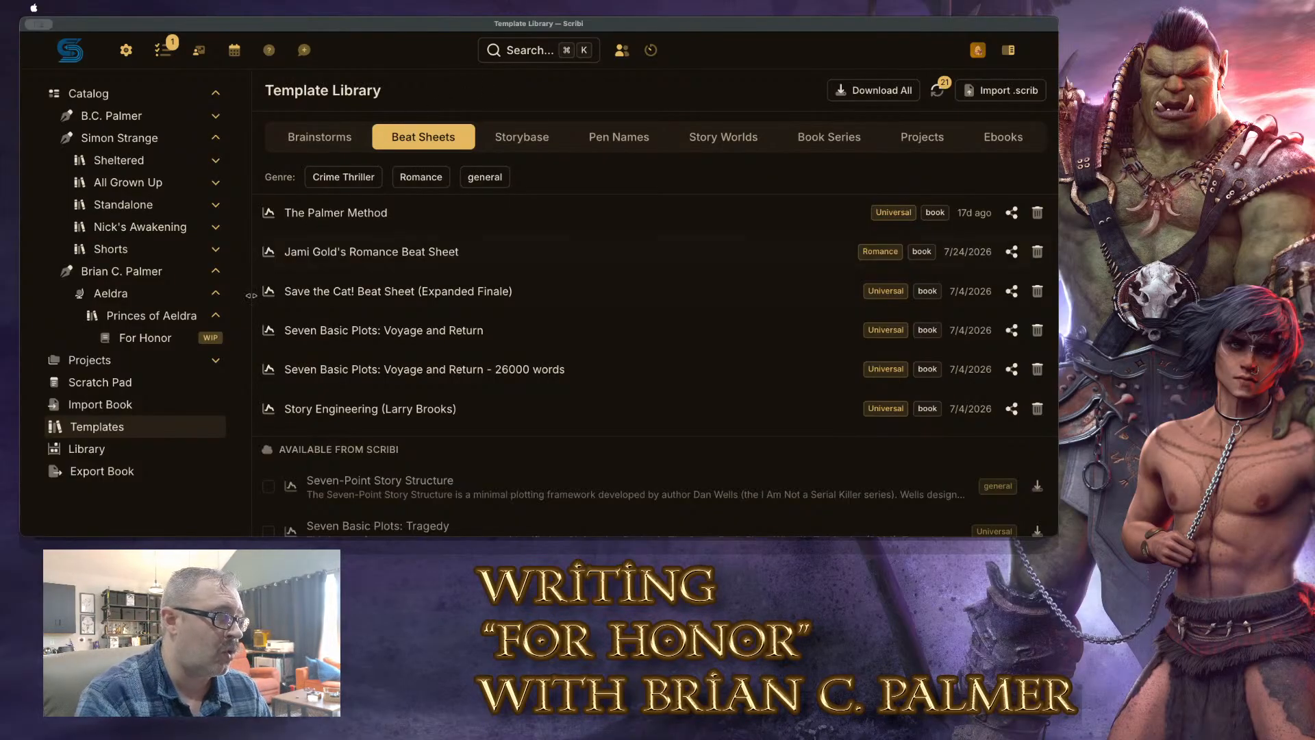
Return to the For Honor book, view its Series Brainstorms, and open the History of the World group
left_click(137, 339)
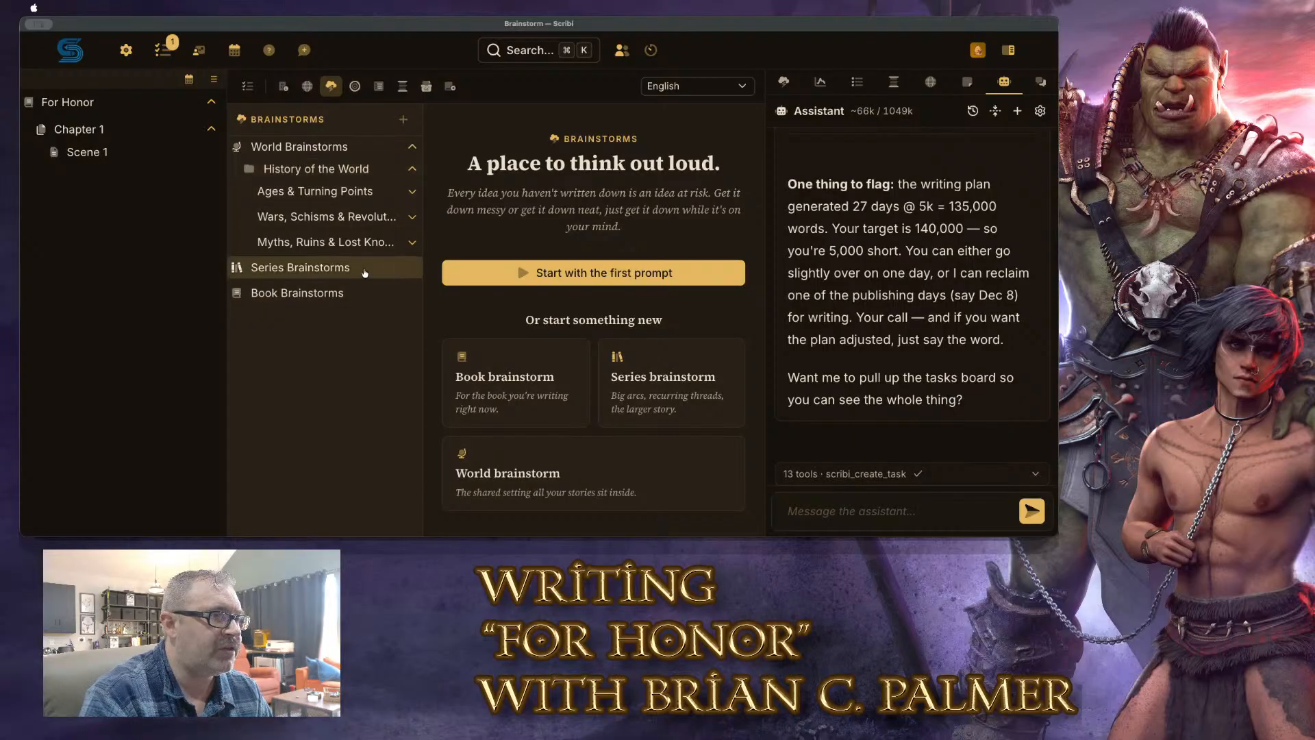
left_click(387, 274)
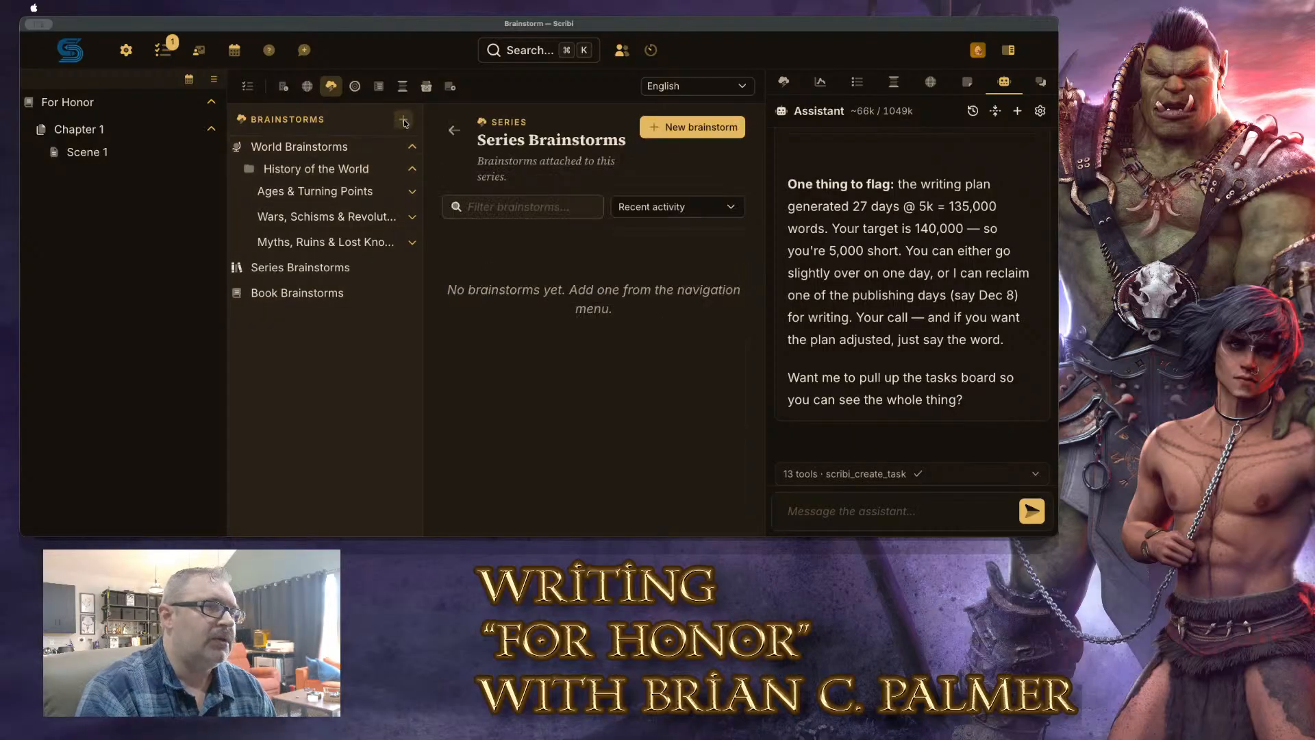
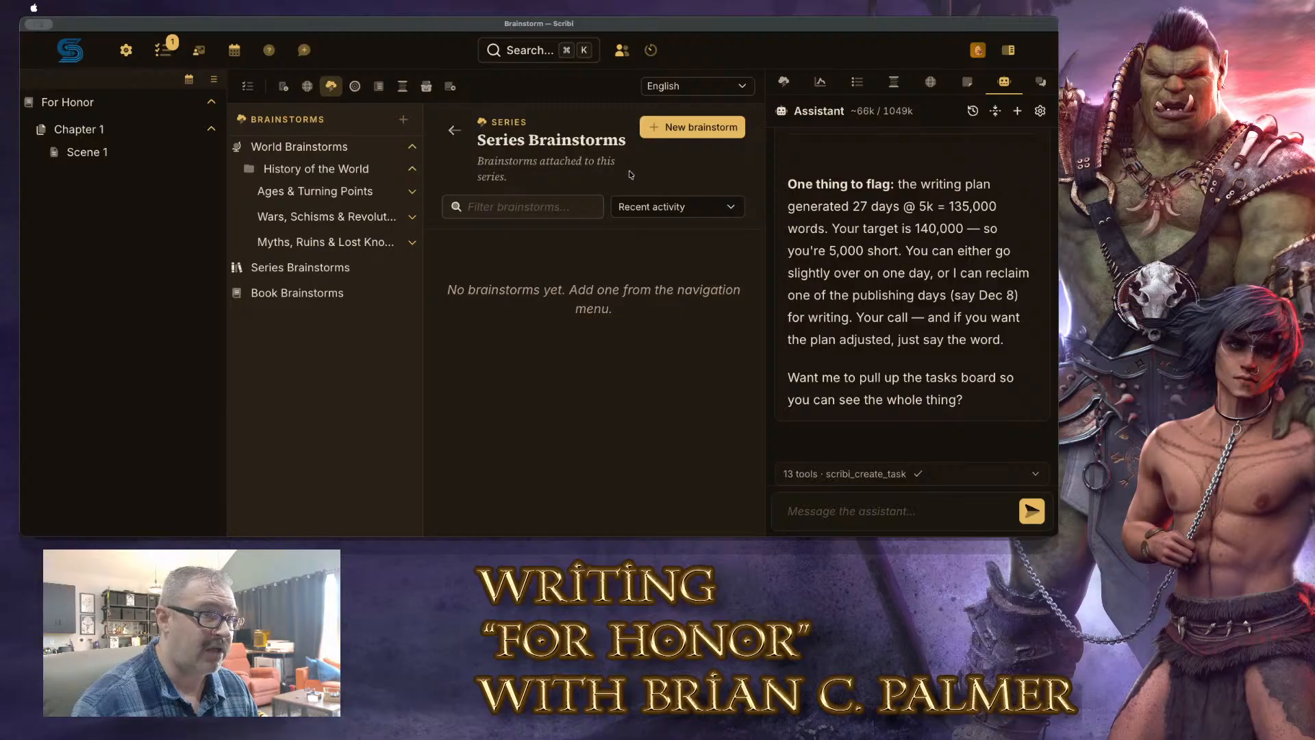
left_click(346, 169)
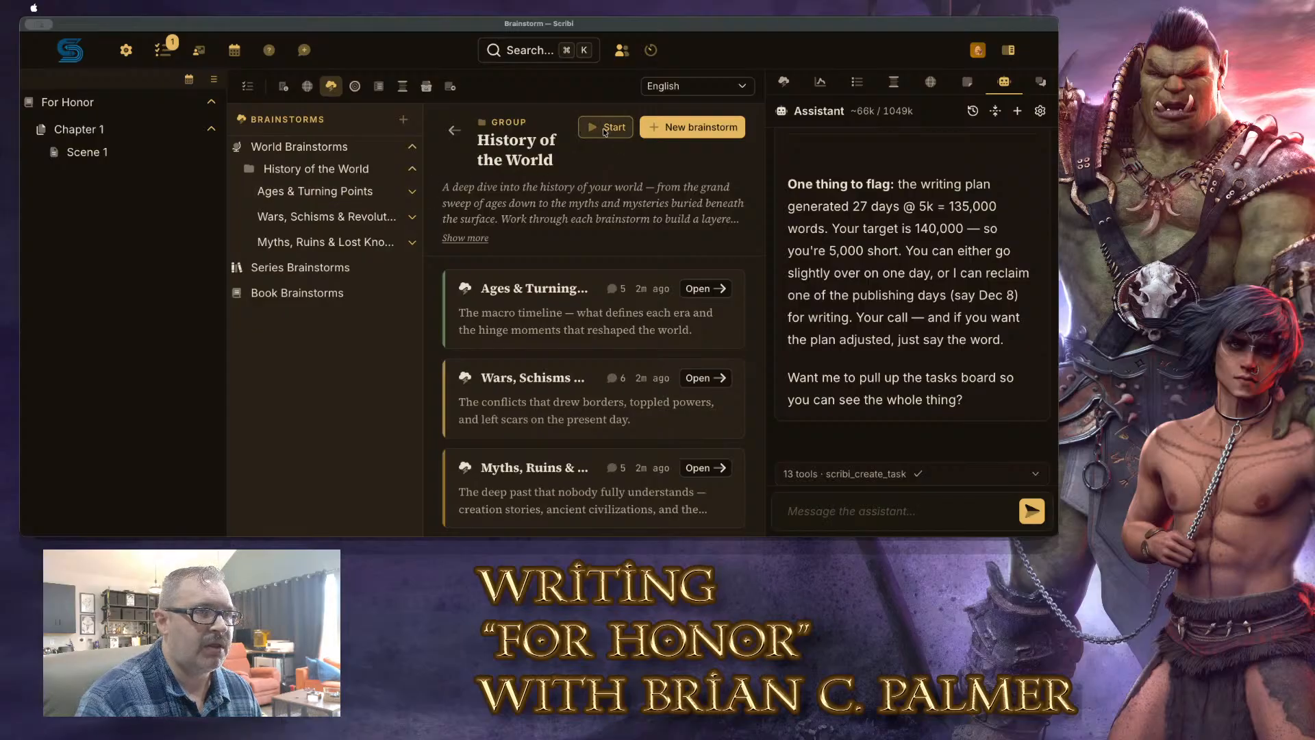
Open the Ages & Turning Points brainstorm, look over its first prompt, and zoom the interface out one level
left_click(330, 191)
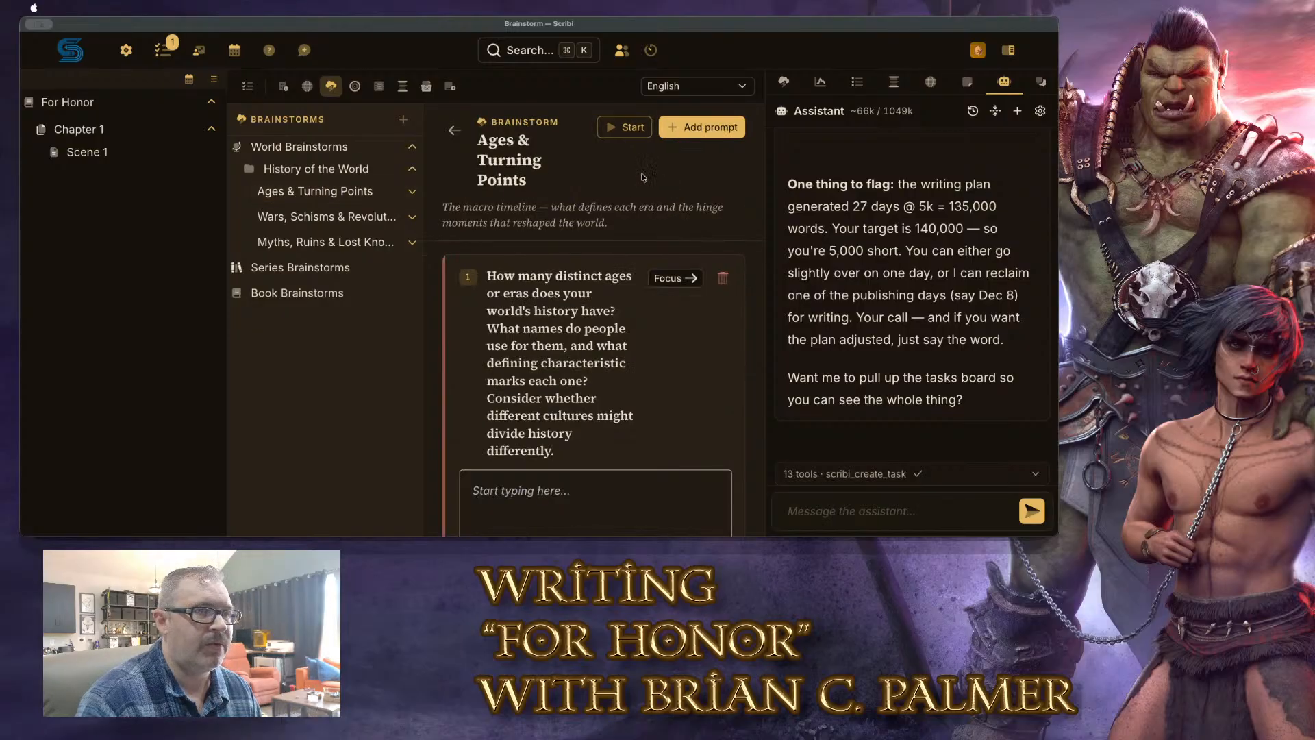
scroll(670, 313, "down", 5)
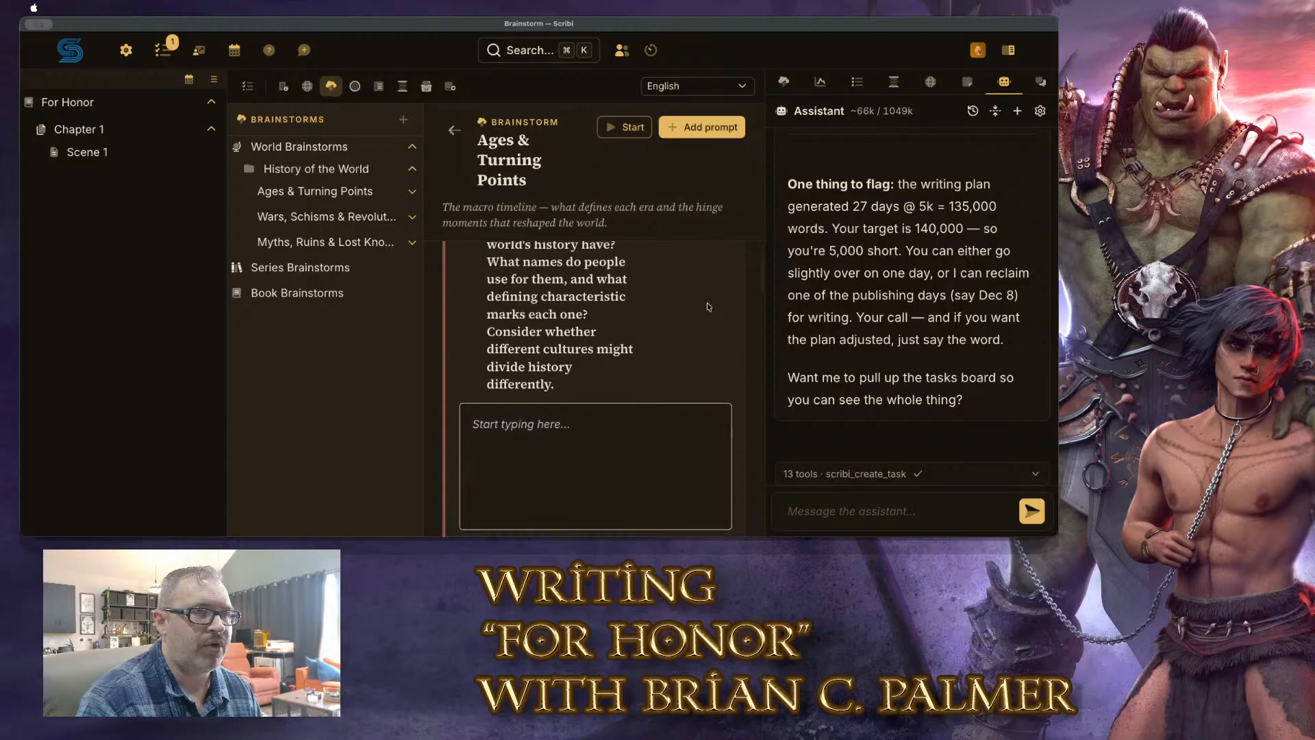
scroll(702, 303, "up", 5)
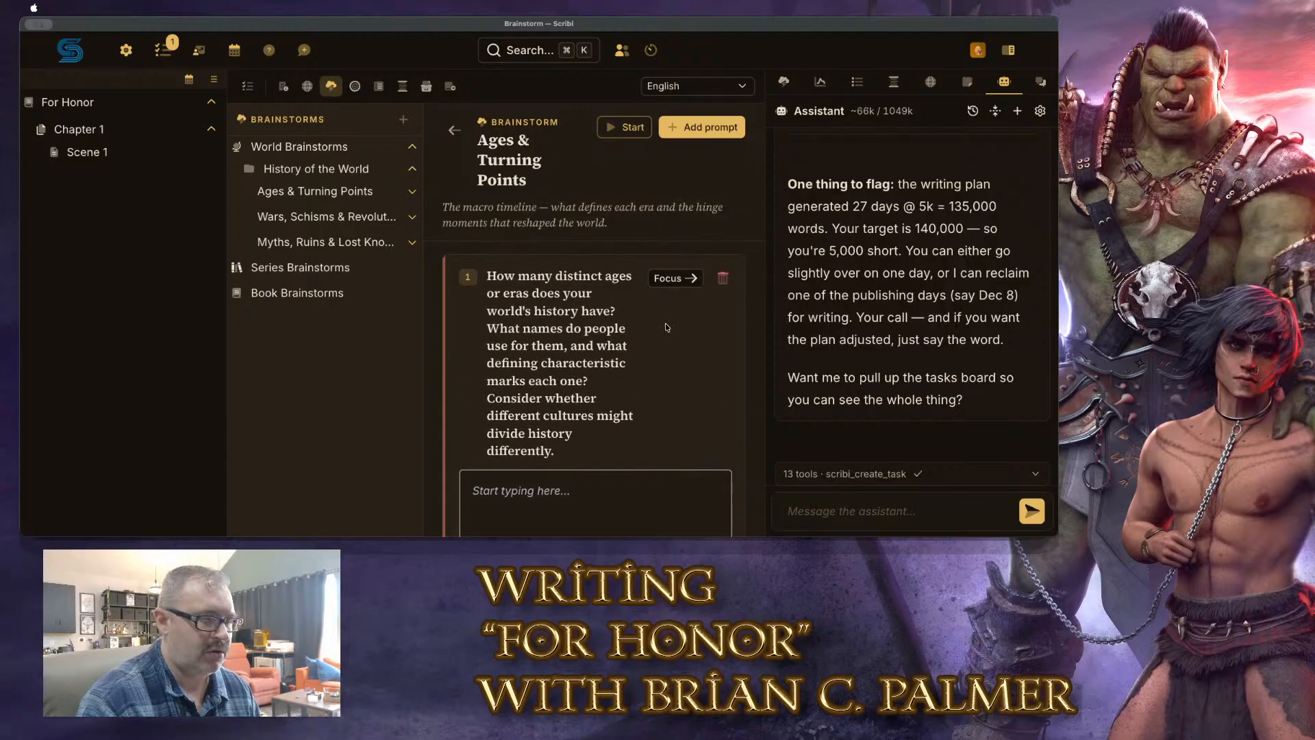
key("super+minus")
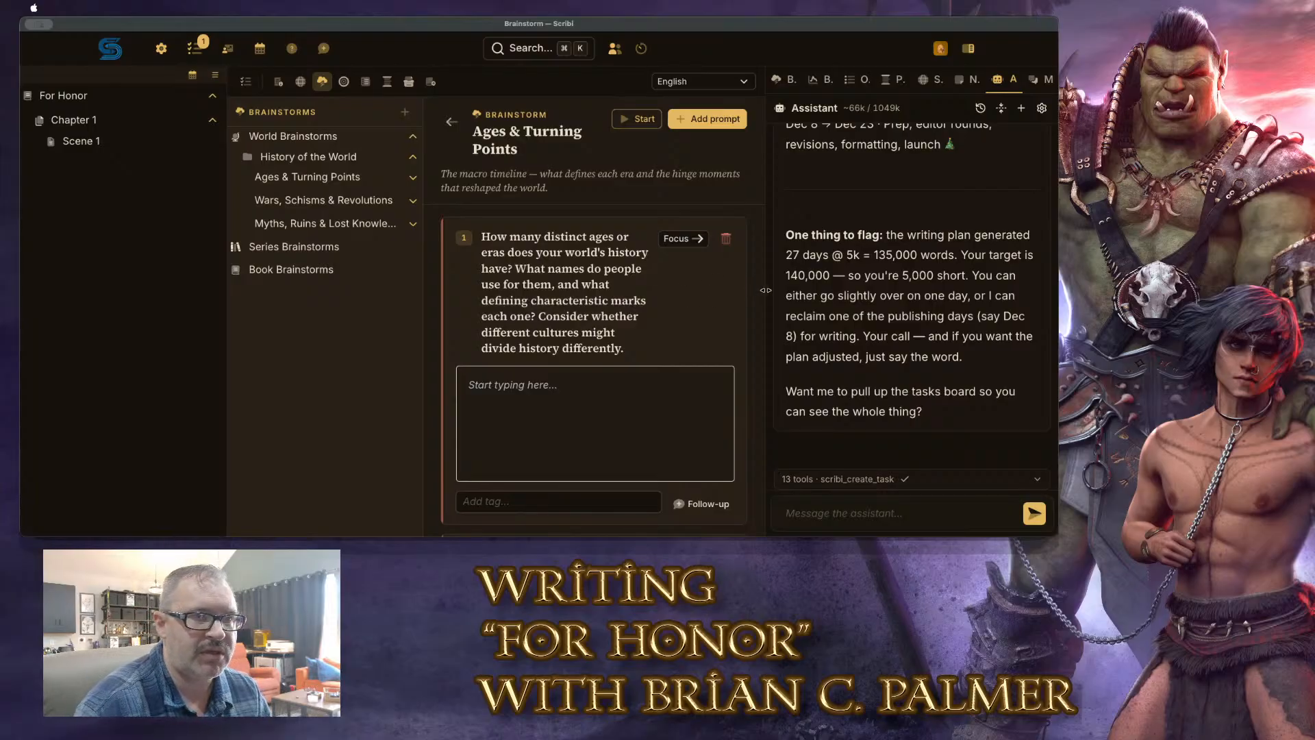
Narrow the assistant panel to widen the Ages & Turning Points brainstorm and look over its first prompts
left_click_drag(766, 291, 794, 287)
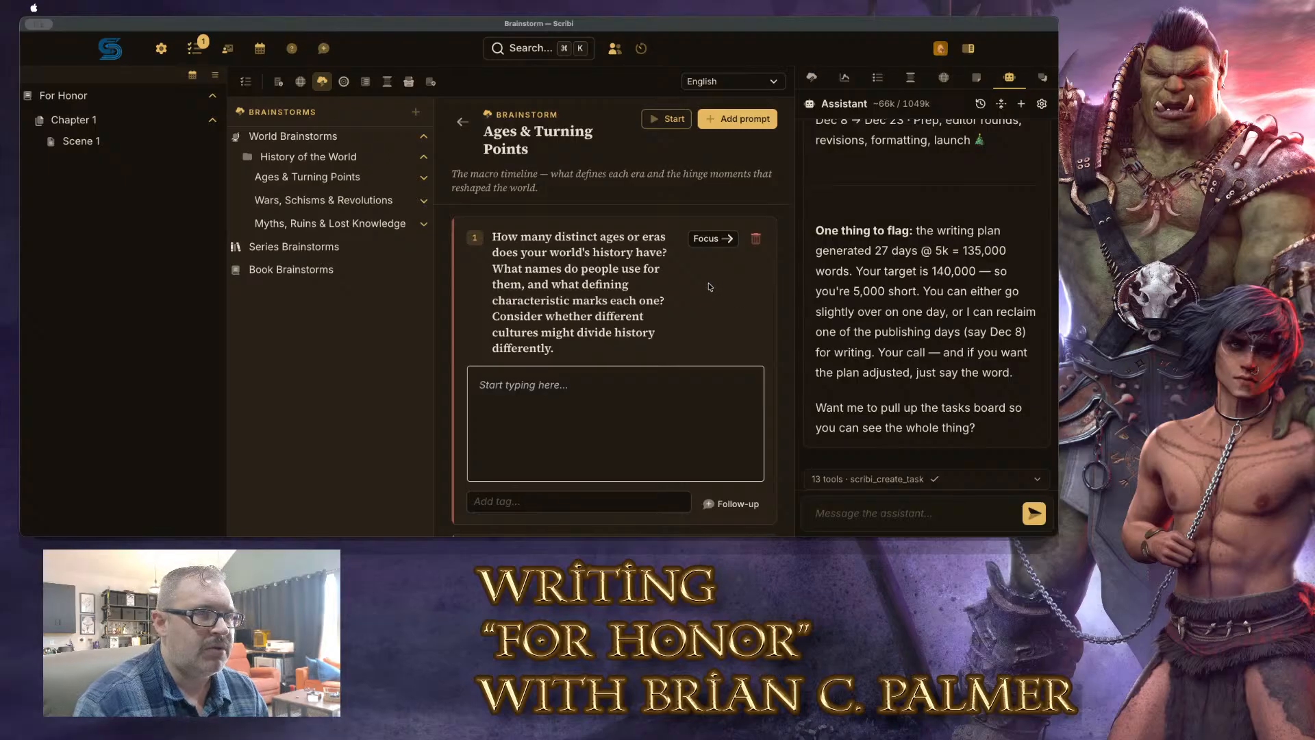
scroll(772, 253, "down", 3)
scroll(771, 253, "up", 3)
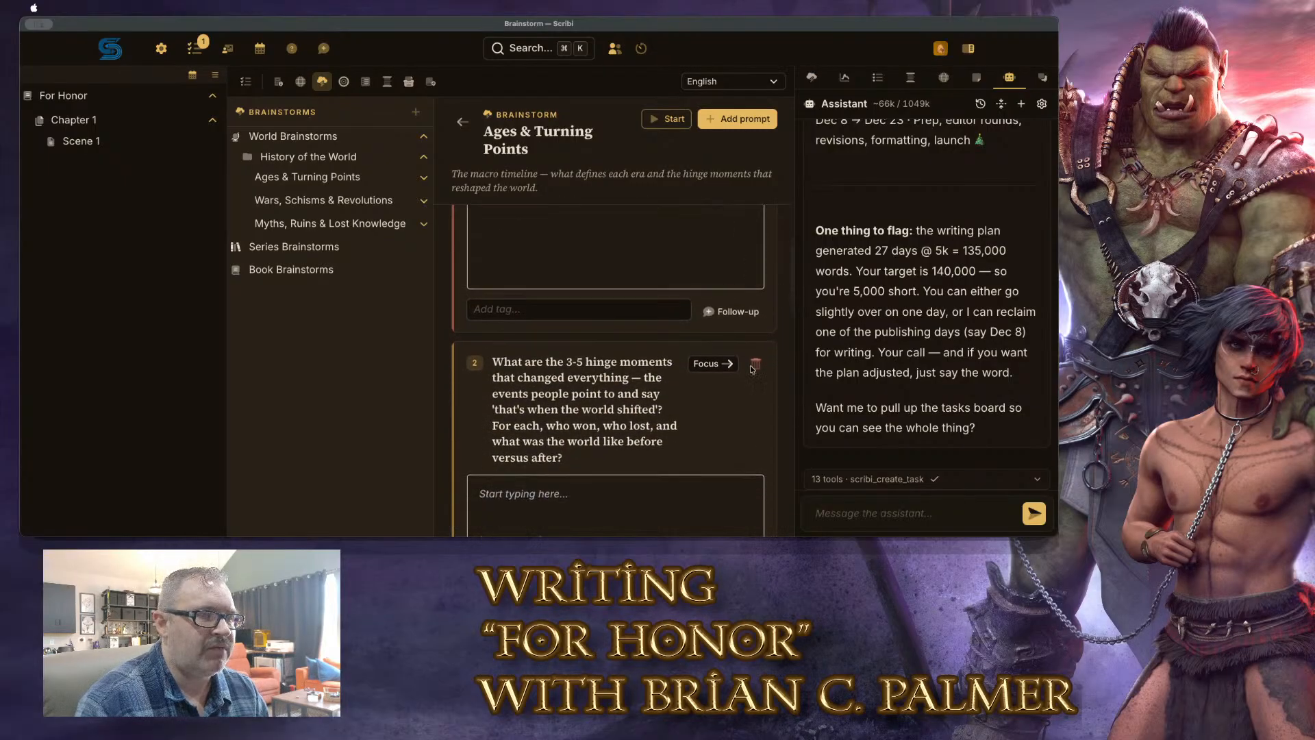
Open the Storybase with the world's elements listed alongside, and collapse the Deities elements in its outline
left_click(300, 81)
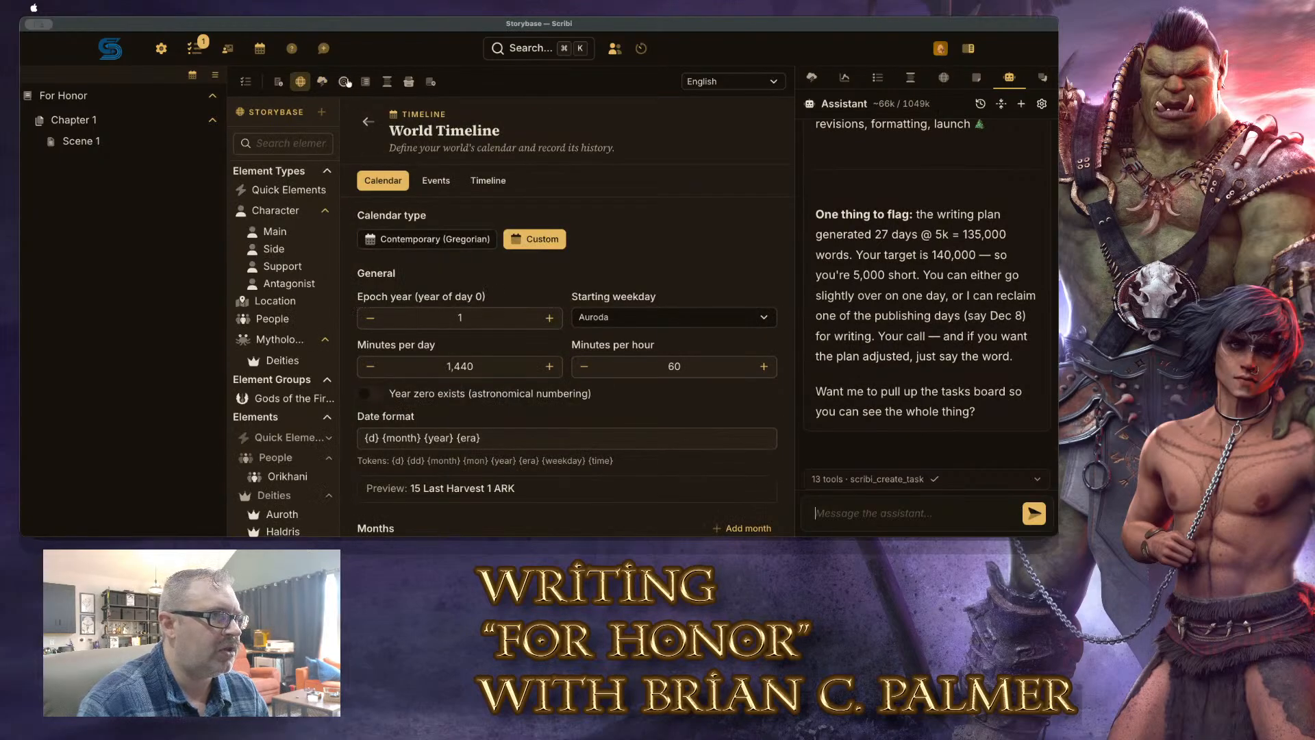
left_click(943, 78)
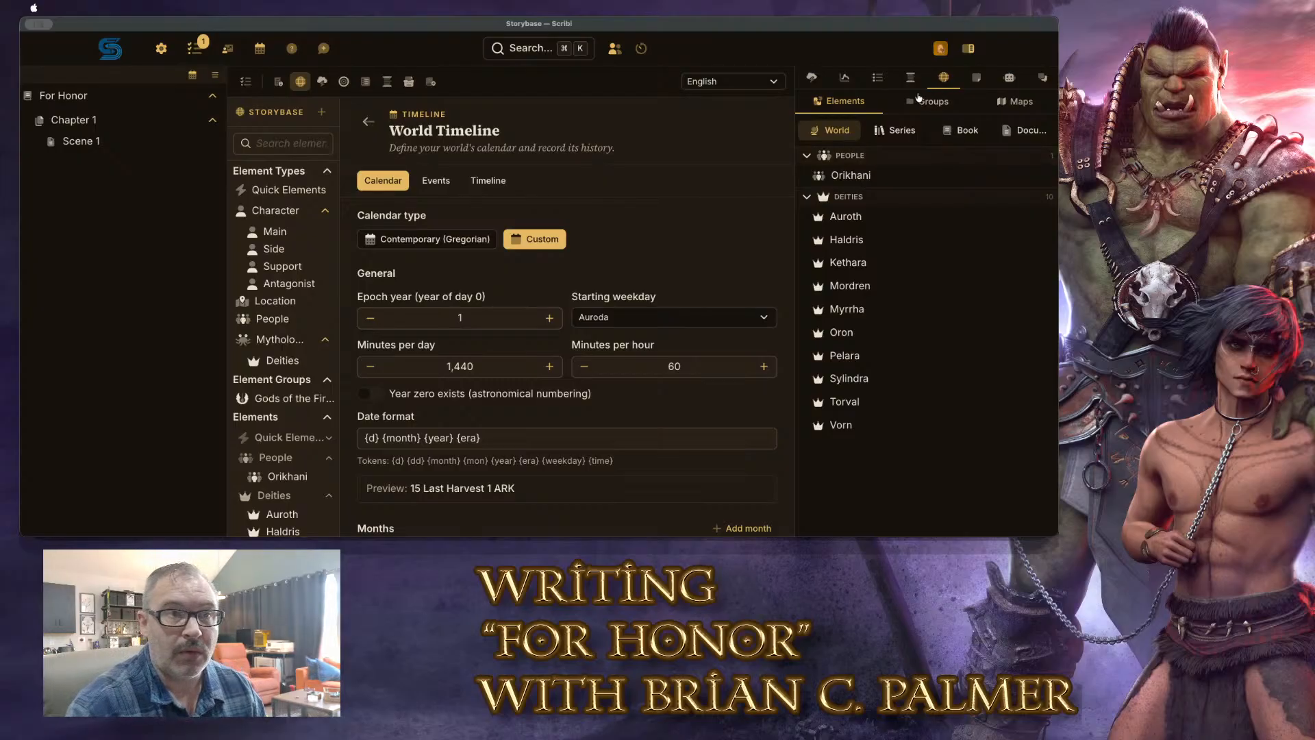
scroll(299, 380, "down", 5)
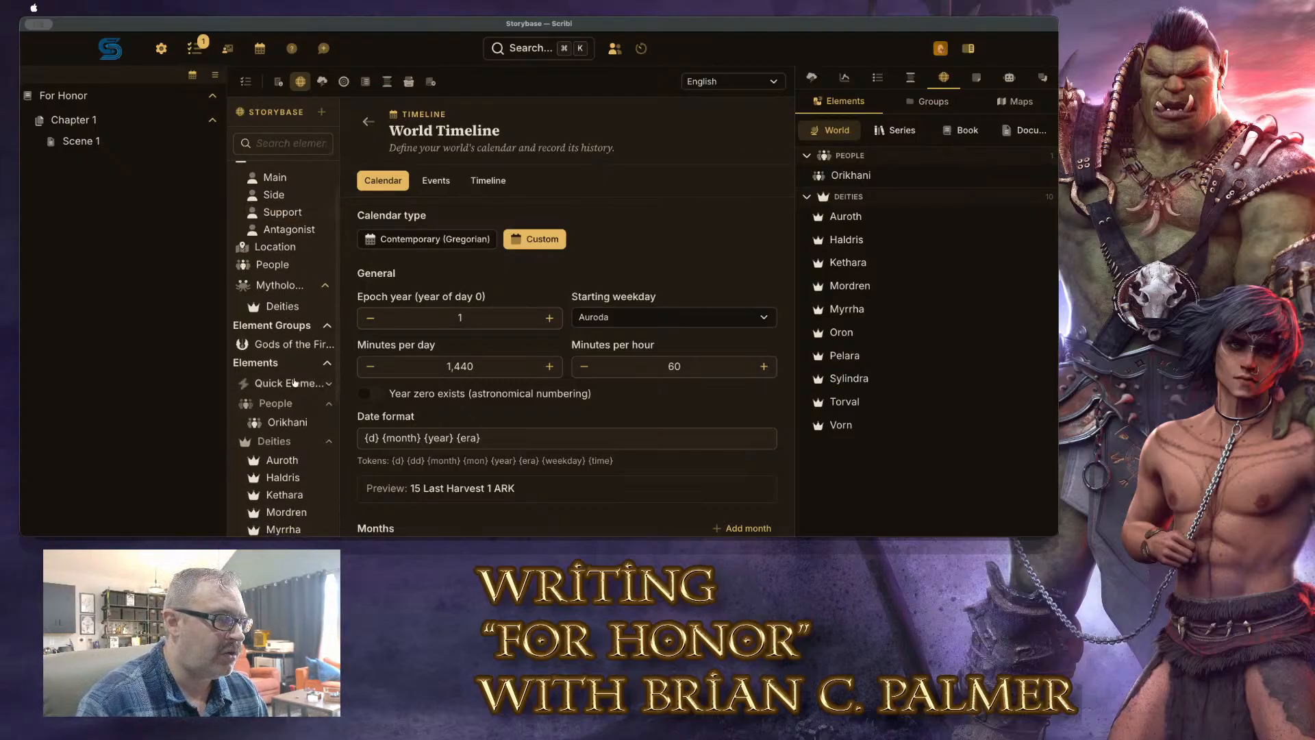
left_click(318, 379)
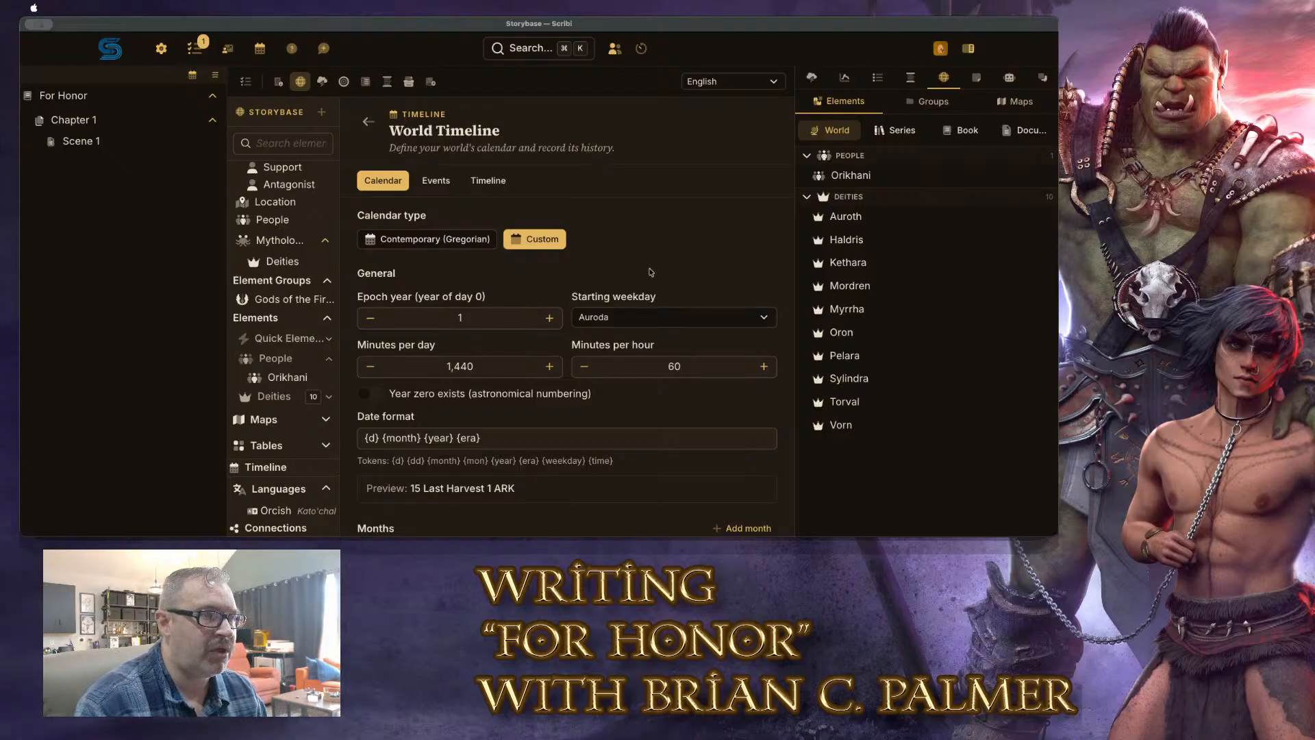
Look through the World Timeline's timeline, events and calendar settings, including the list of eras
left_click(501, 181)
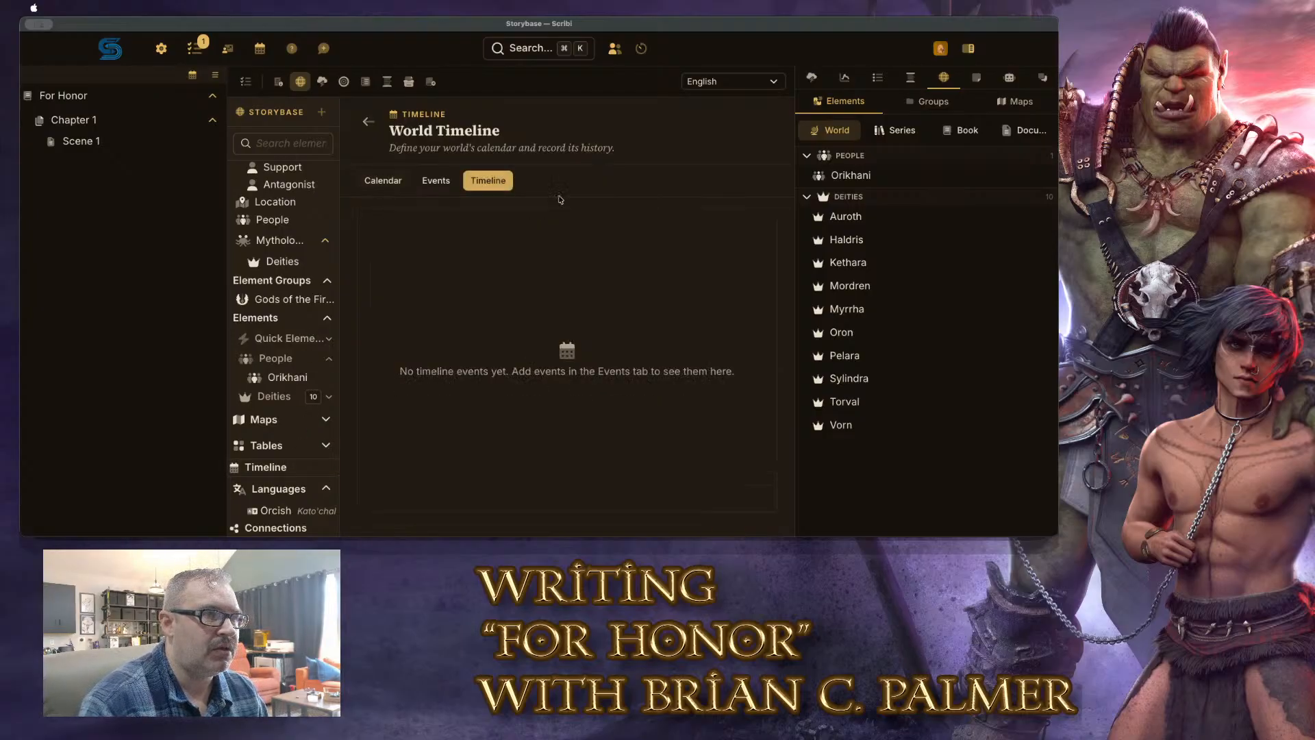
left_click(442, 185)
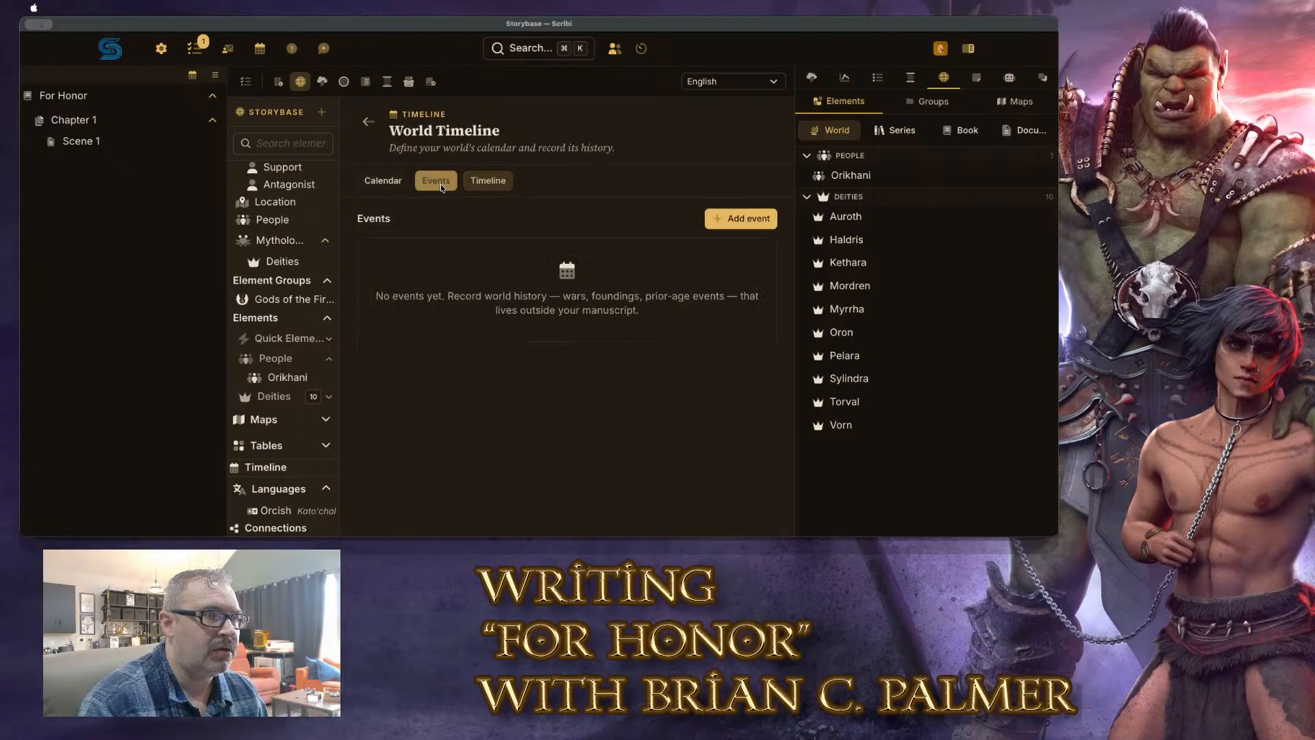
left_click(381, 184)
scroll(656, 262, "down", 15)
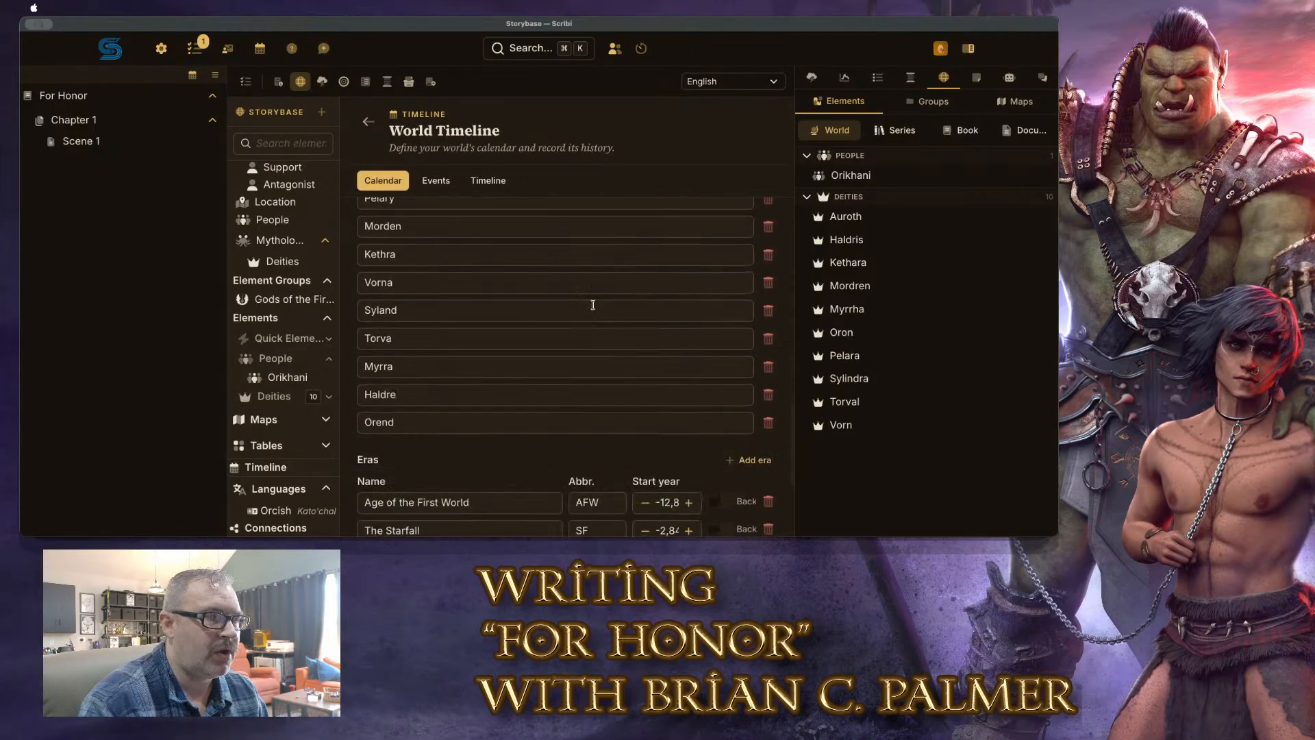
scroll(595, 306, "down", 2)
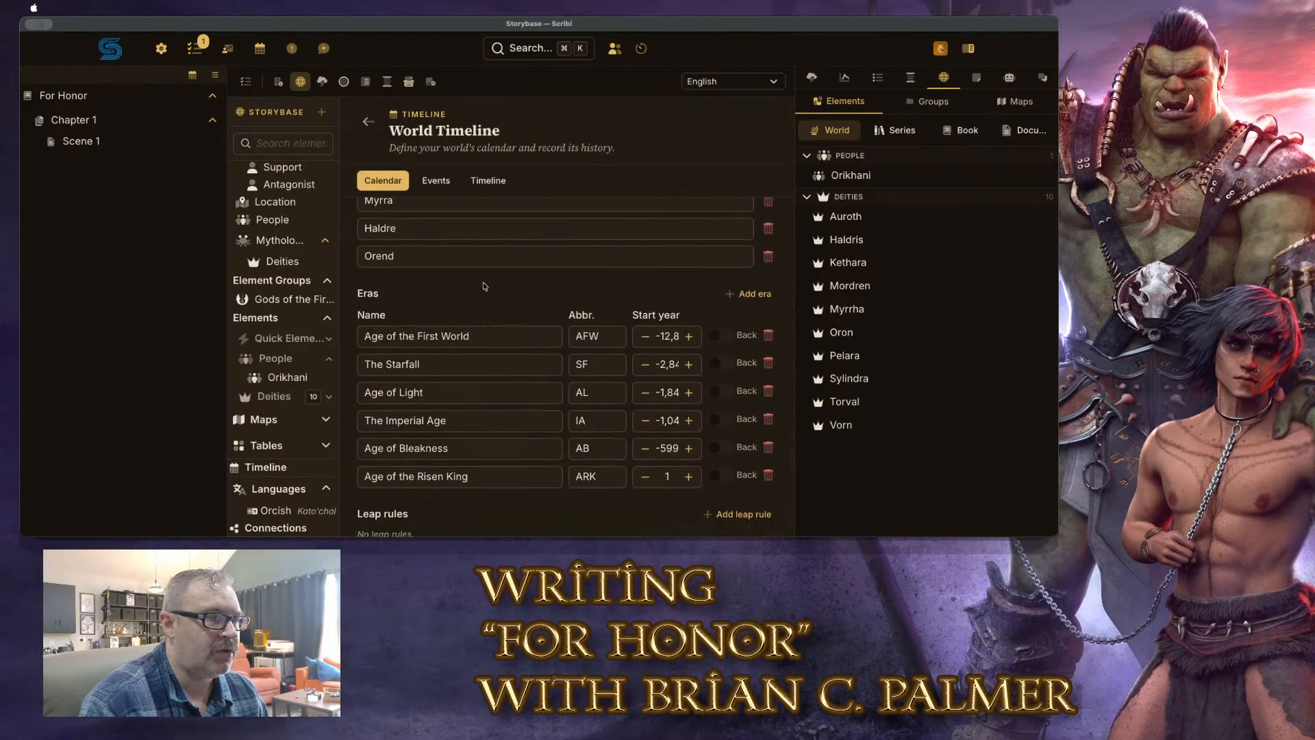
scroll(505, 284, "down", 1)
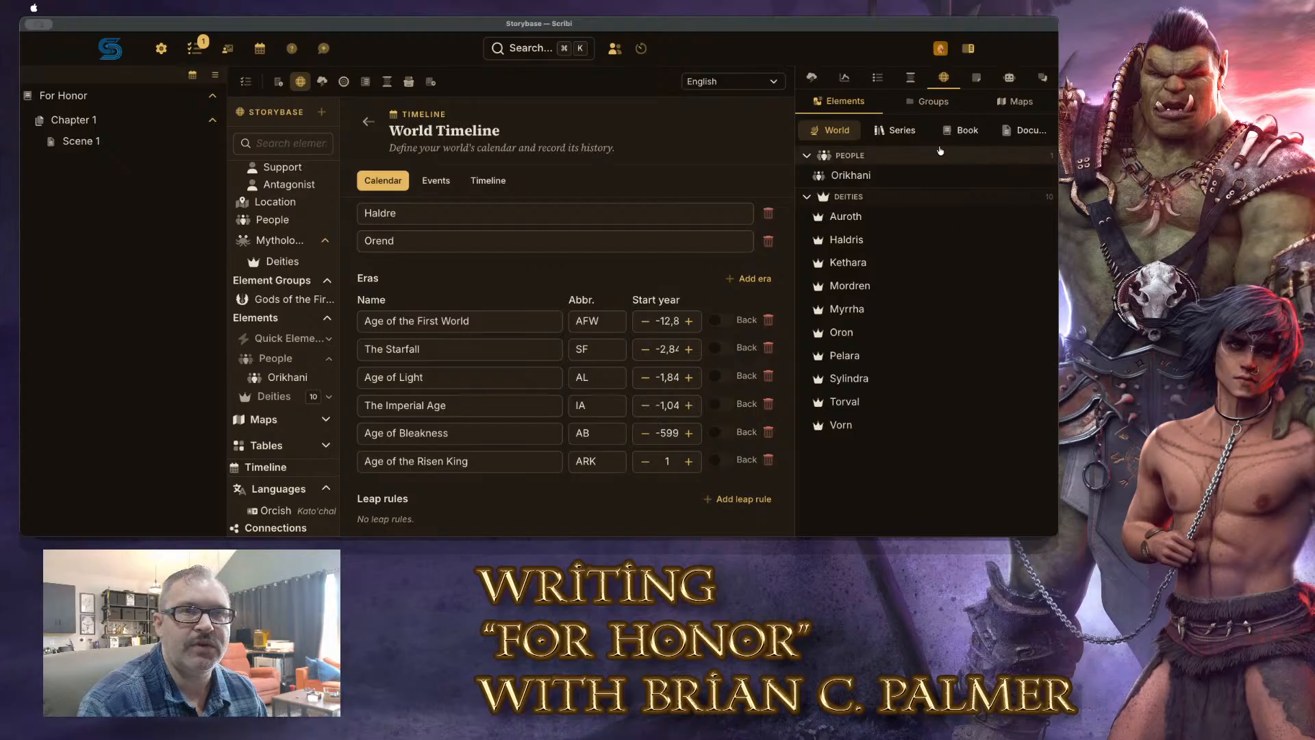
Tag the first Ages & Turning Points prompt "Time and History" and list the prompts carrying that tag
left_click(812, 77)
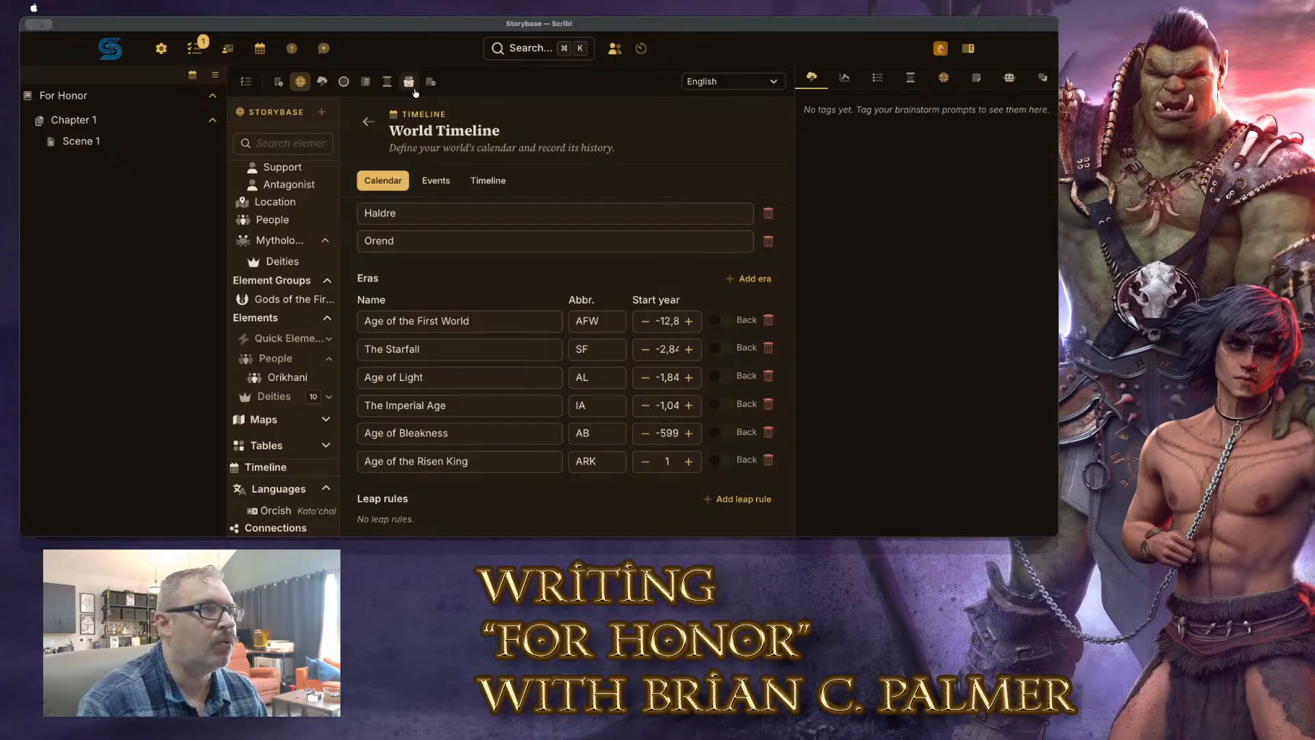
left_click(322, 81)
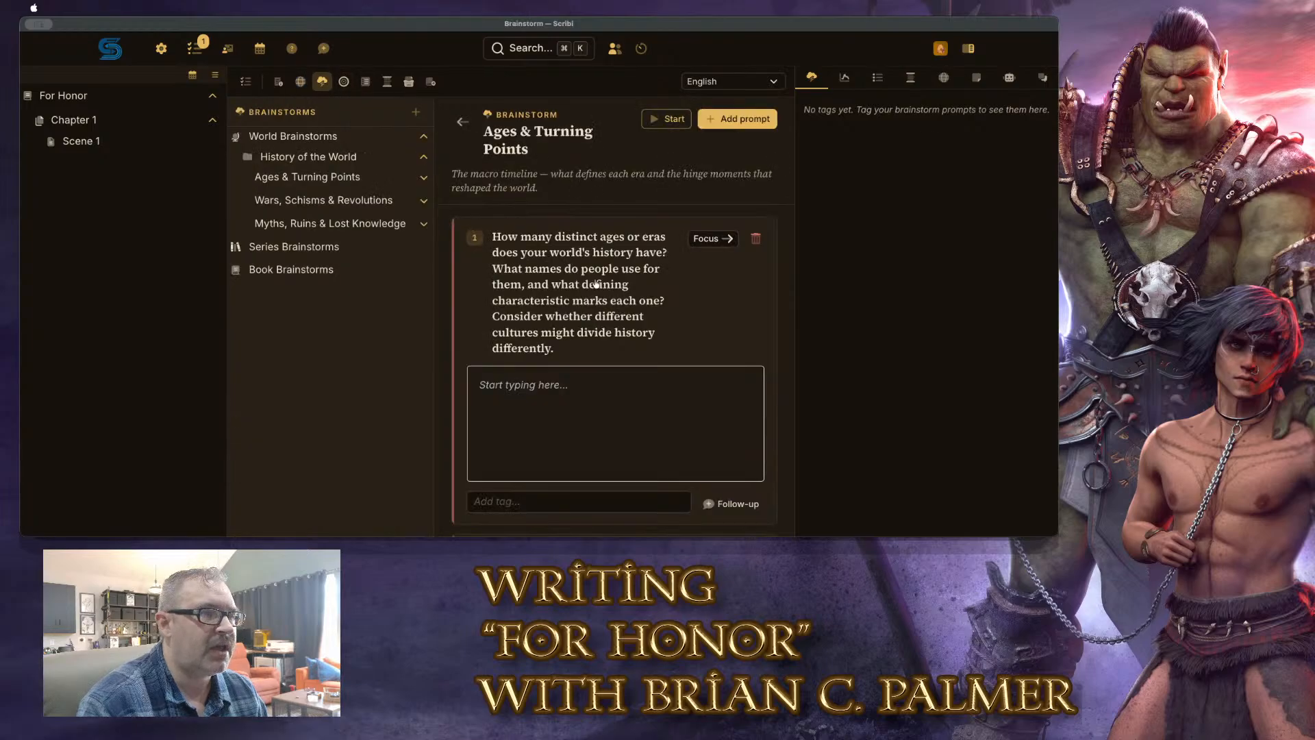
left_click(564, 501)
type("Tim")
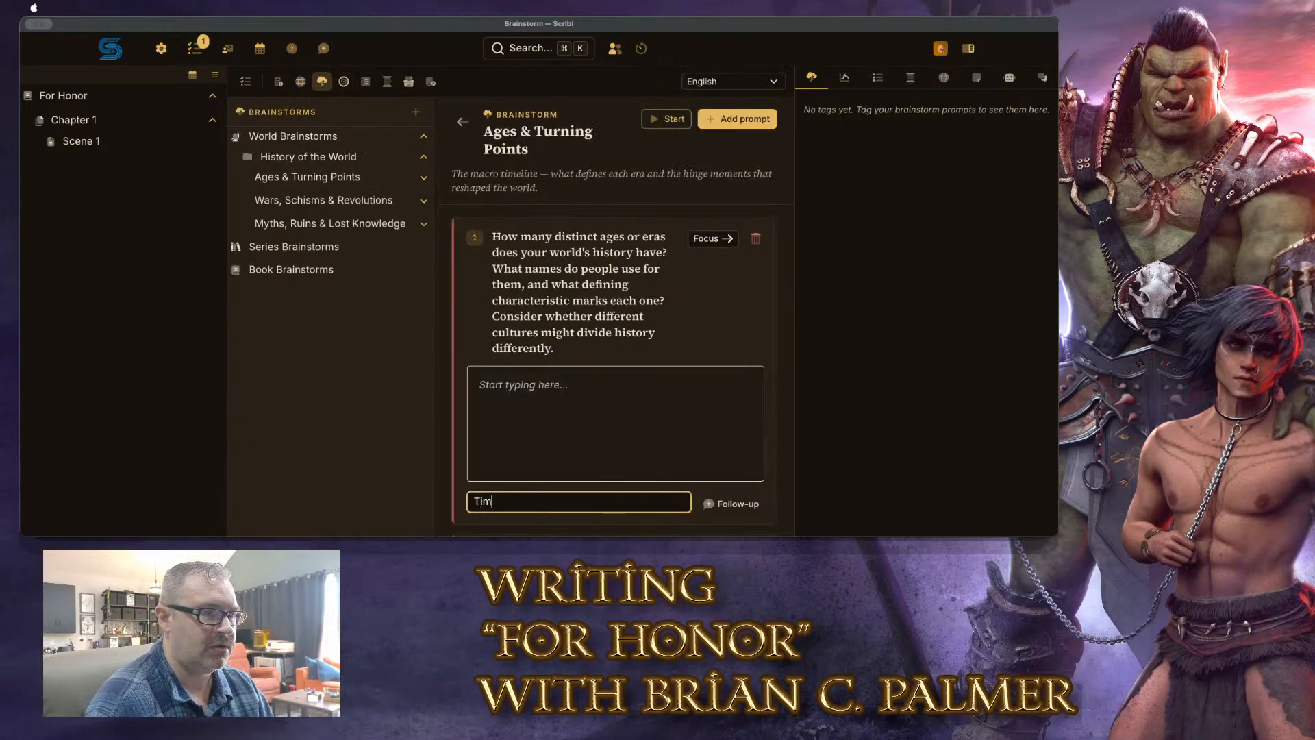
type("e and History")
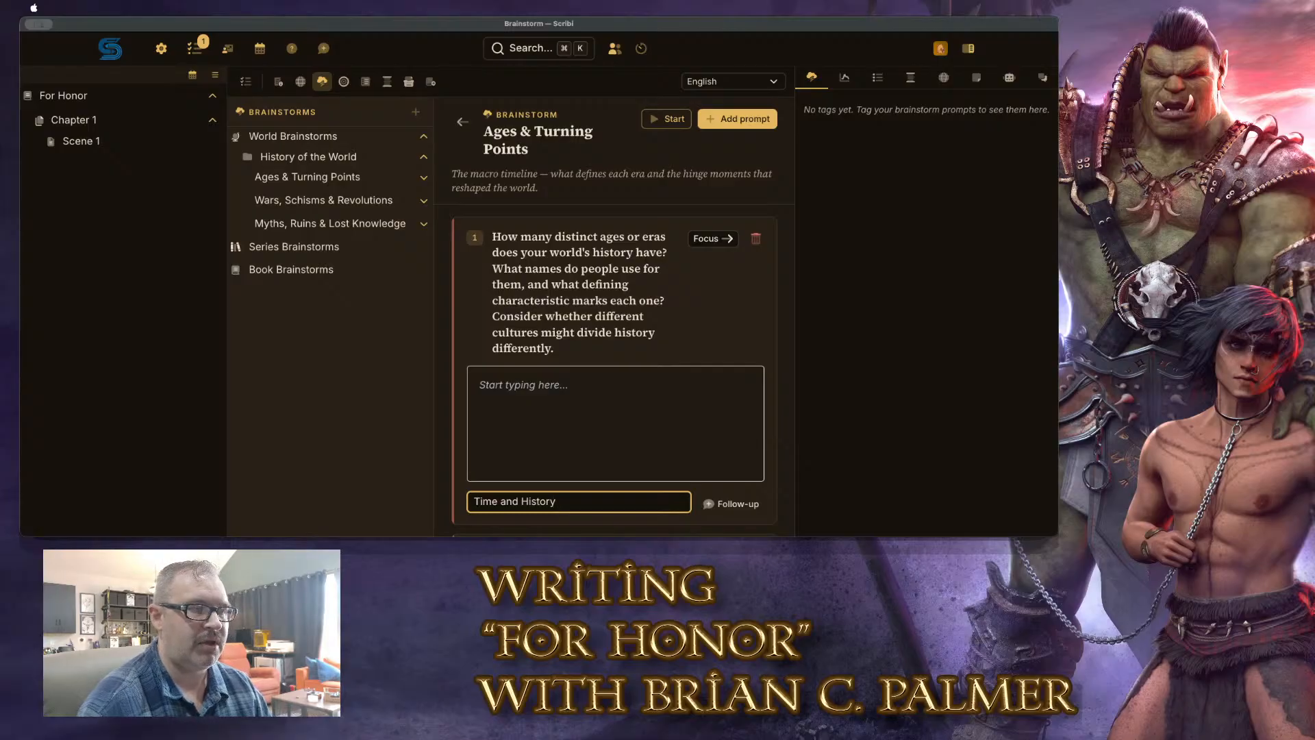
key("Return")
left_click(846, 112)
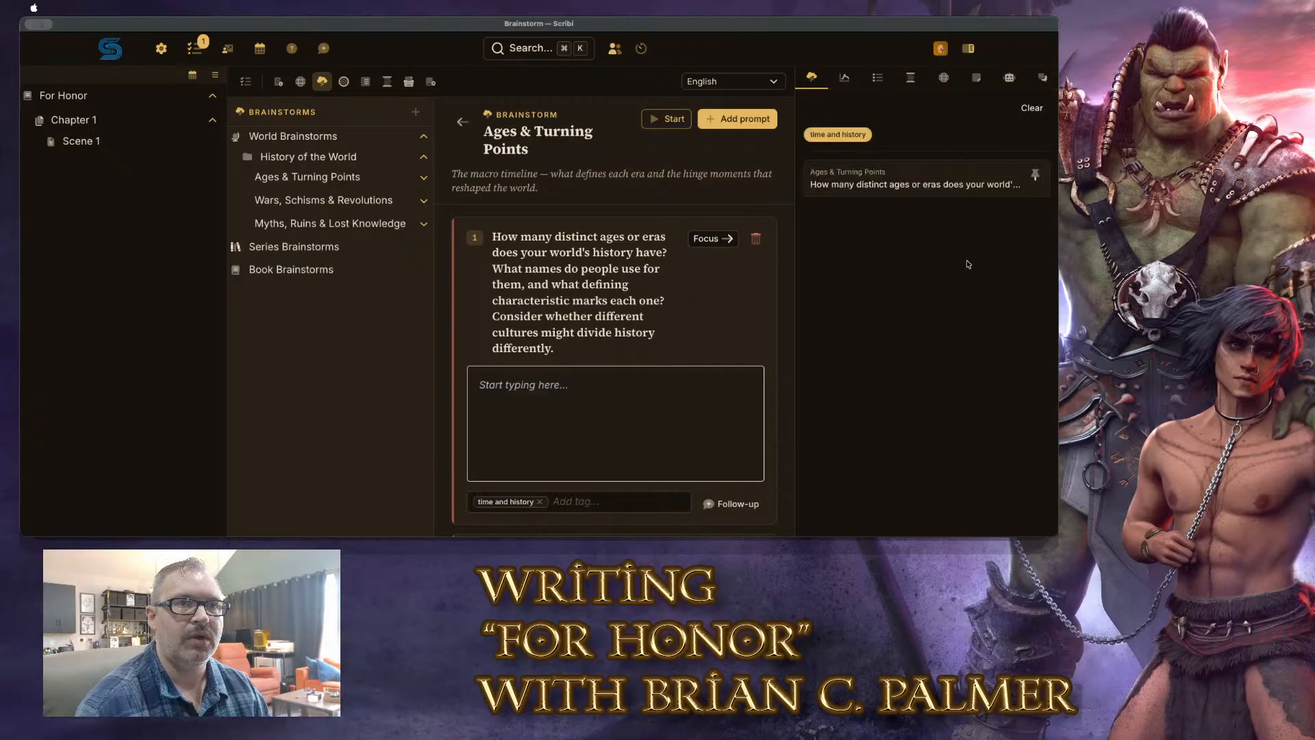
Open the tagged prompt's response beside the World Timeline calendar, with the Eras list in view
left_click(300, 82)
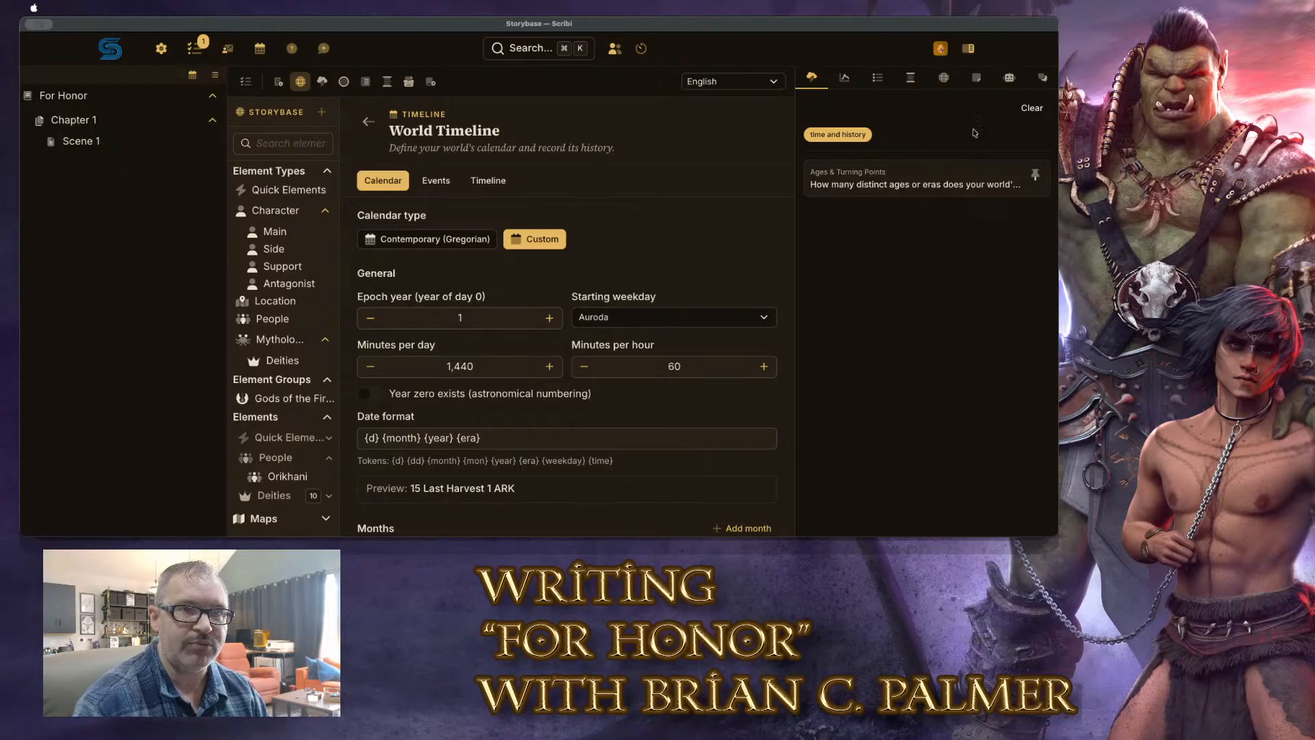
left_click(941, 185)
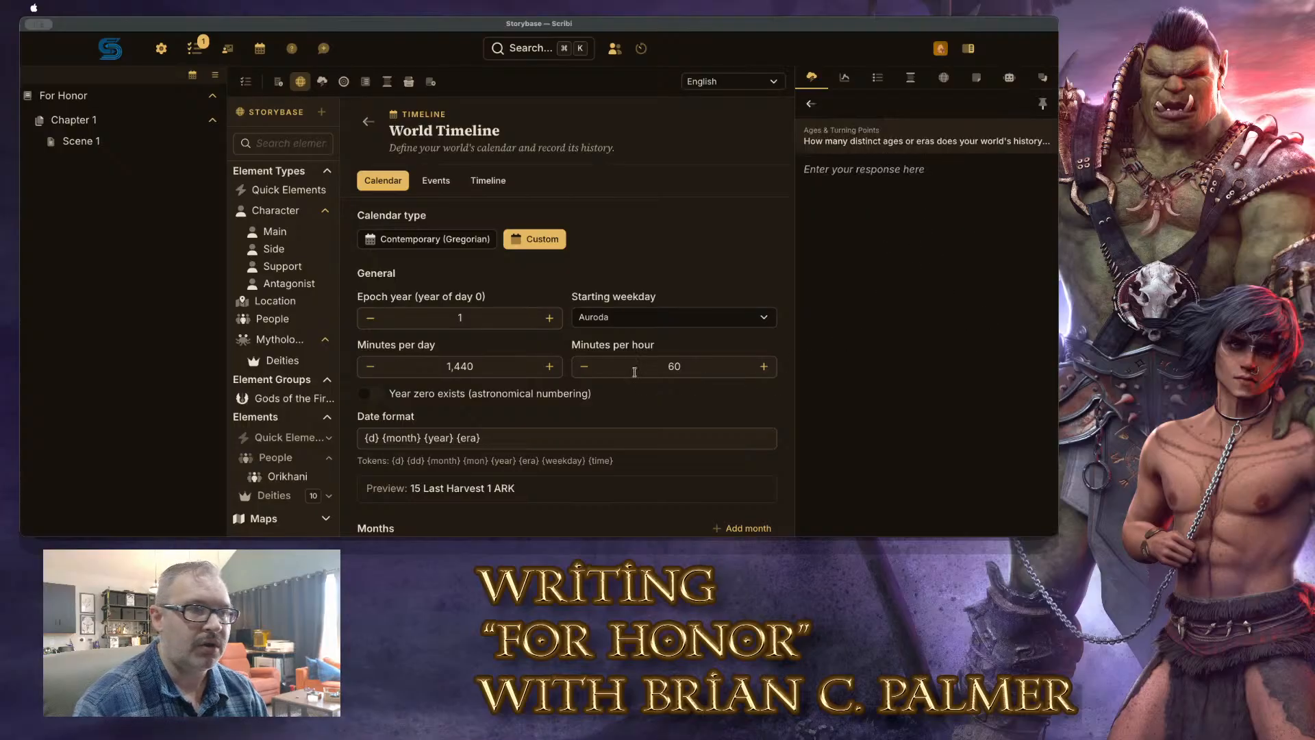
scroll(630, 287, "down", 8)
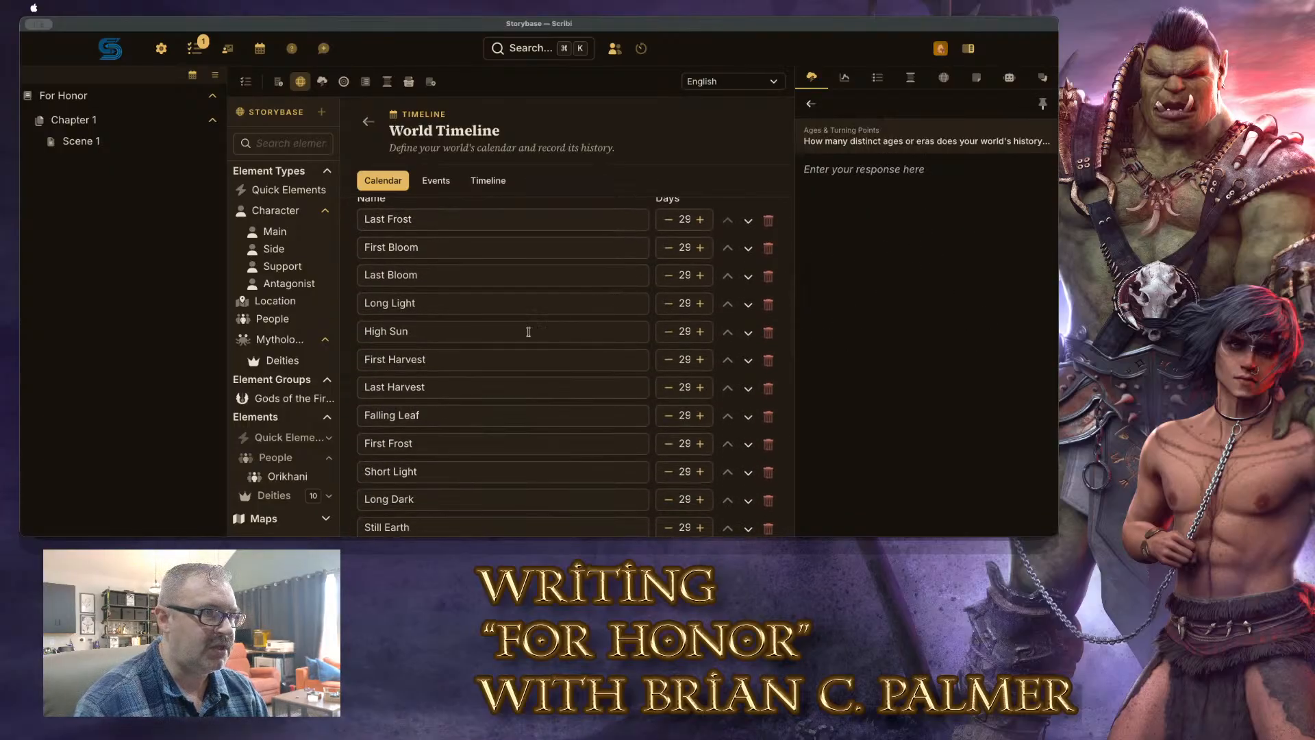
scroll(528, 332, "down", 10)
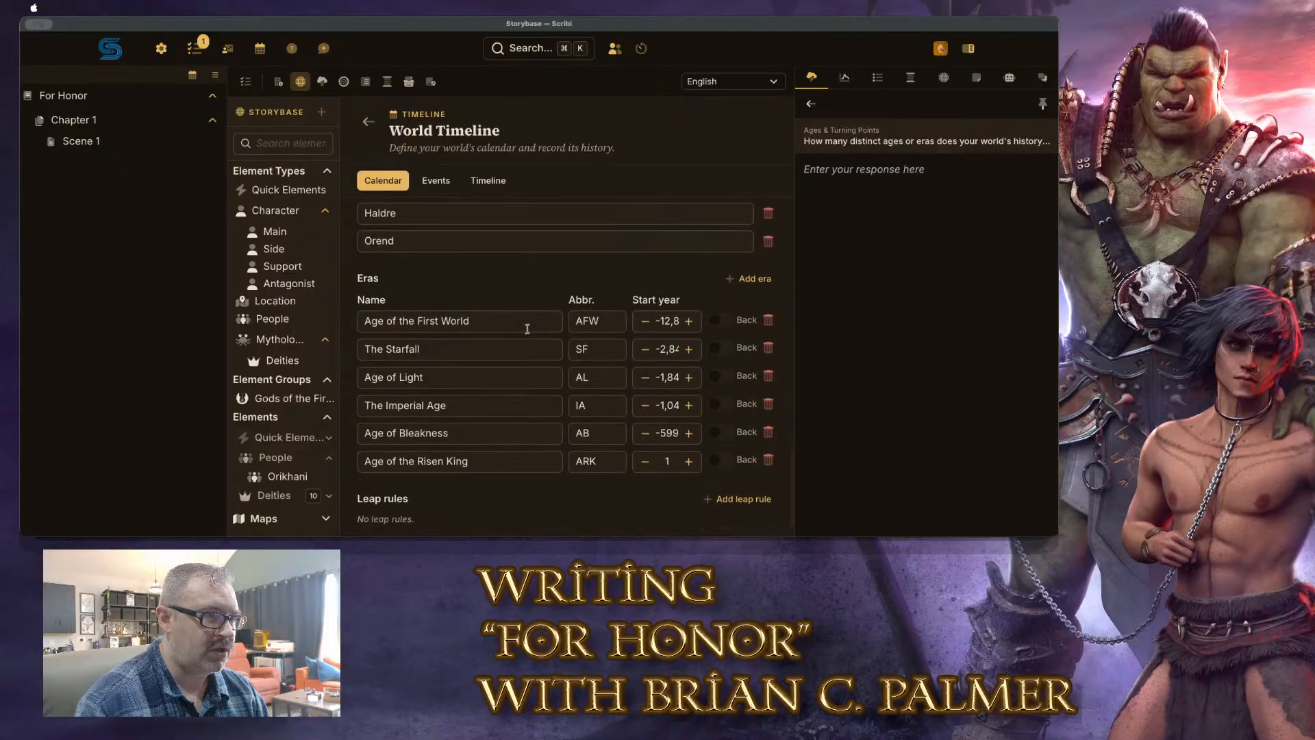
Begin the prompt's response with "Both historic and legendary:" and, after a blank line, list "Age of the First World"
left_click(923, 255)
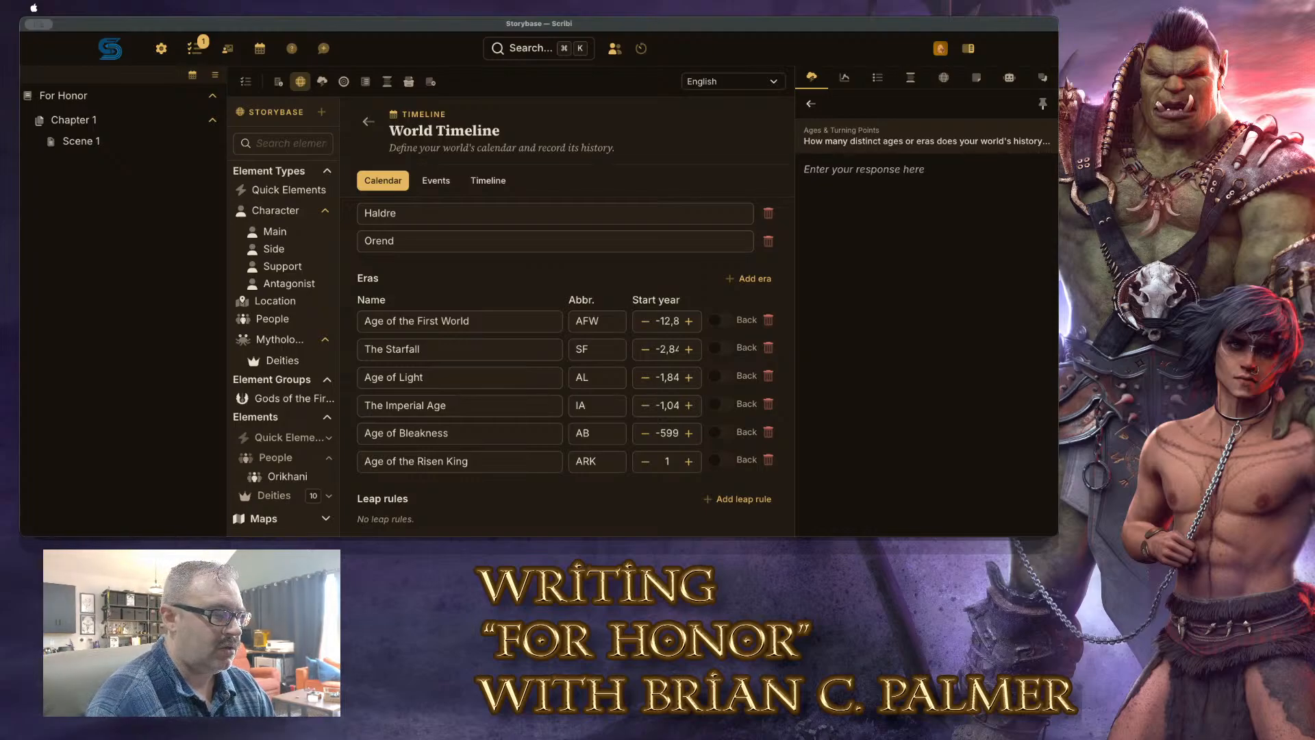
type("Both histori")
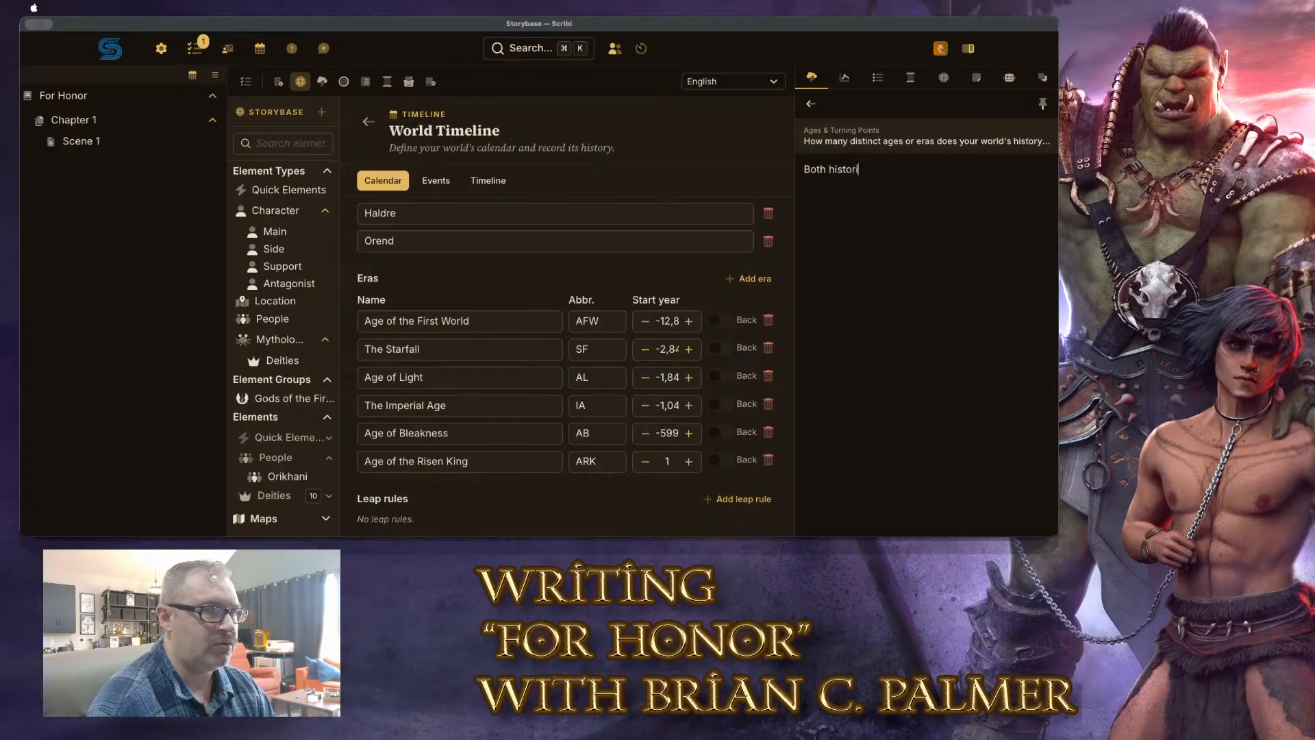
type("c and legendary")
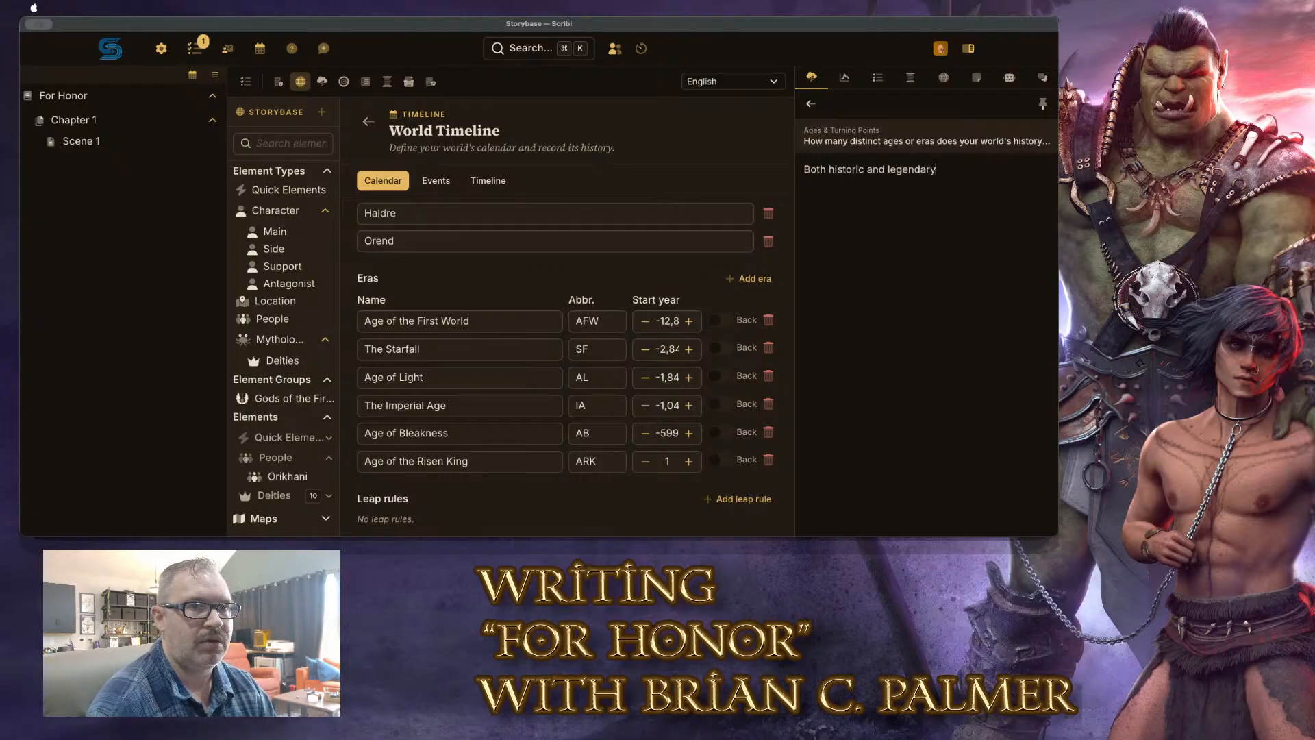
type(":")
key("Return")
key("Return")
type("Age of the First worl")
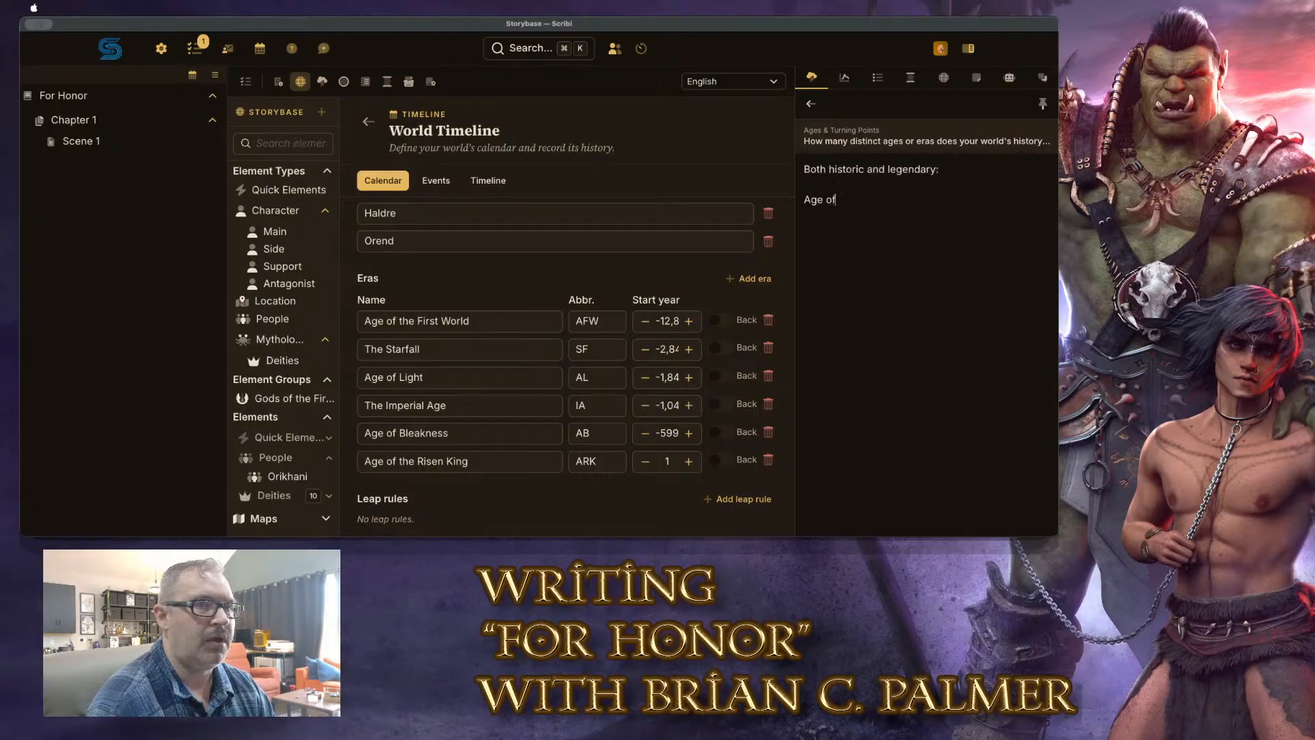
key("BackSpace")
key("BackSpace")
key("BackSpace")
key("BackSpace")
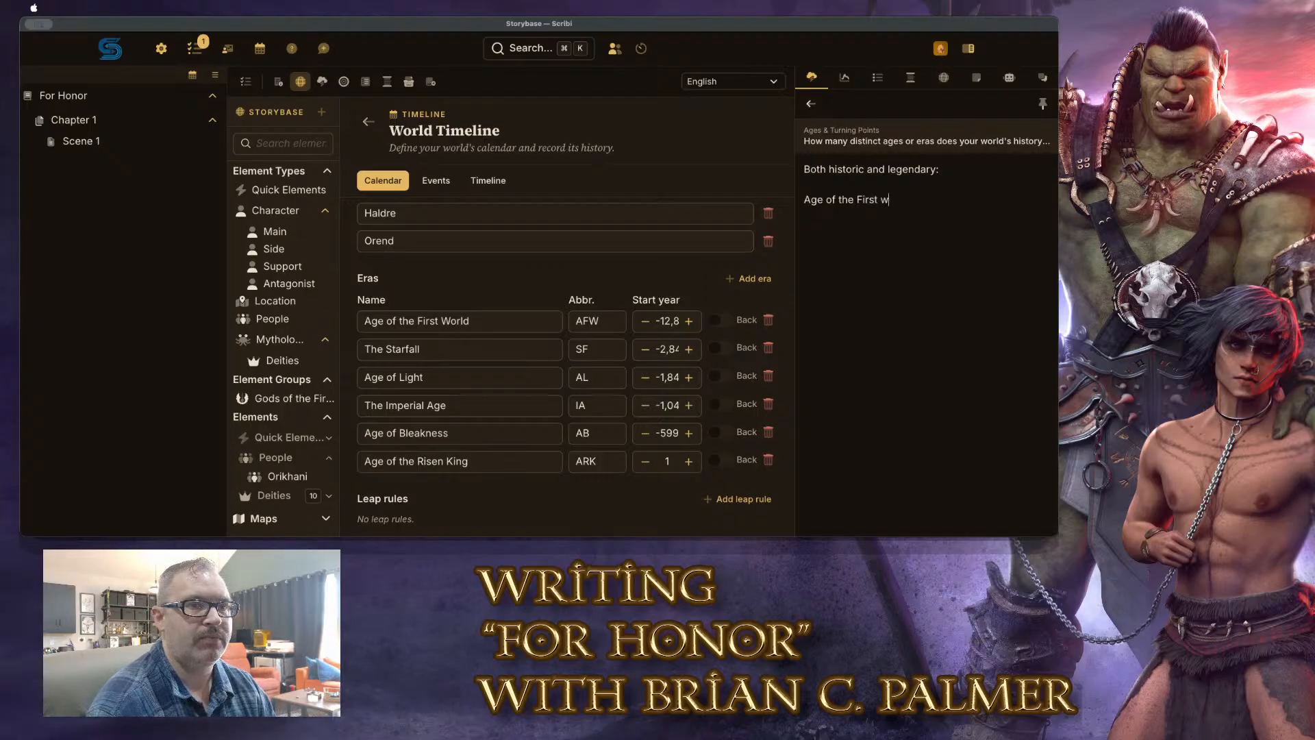
type("WorlThe")
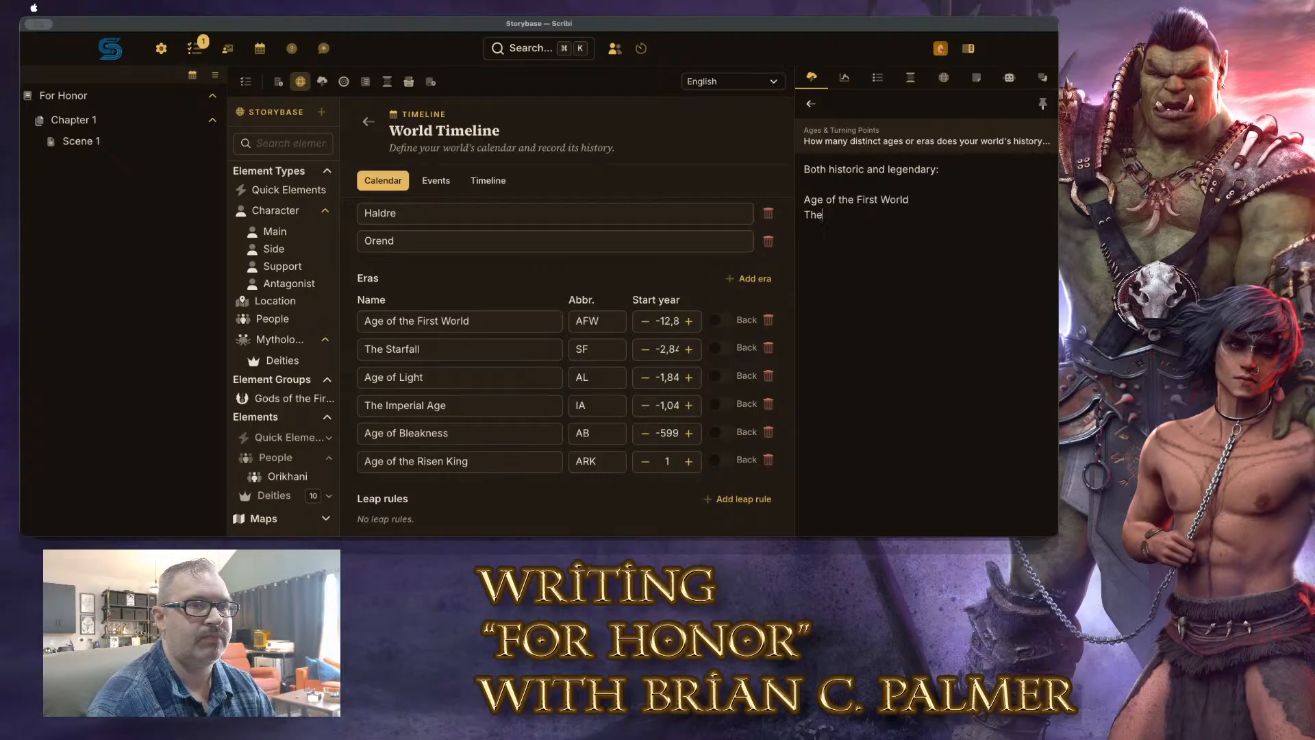
Add "The Starfall", "Age of Light" and "The Imperial Age" on separate lines of the response
type(" Startf")
key("BackSpace")
key("BackSpace")
type("fa")
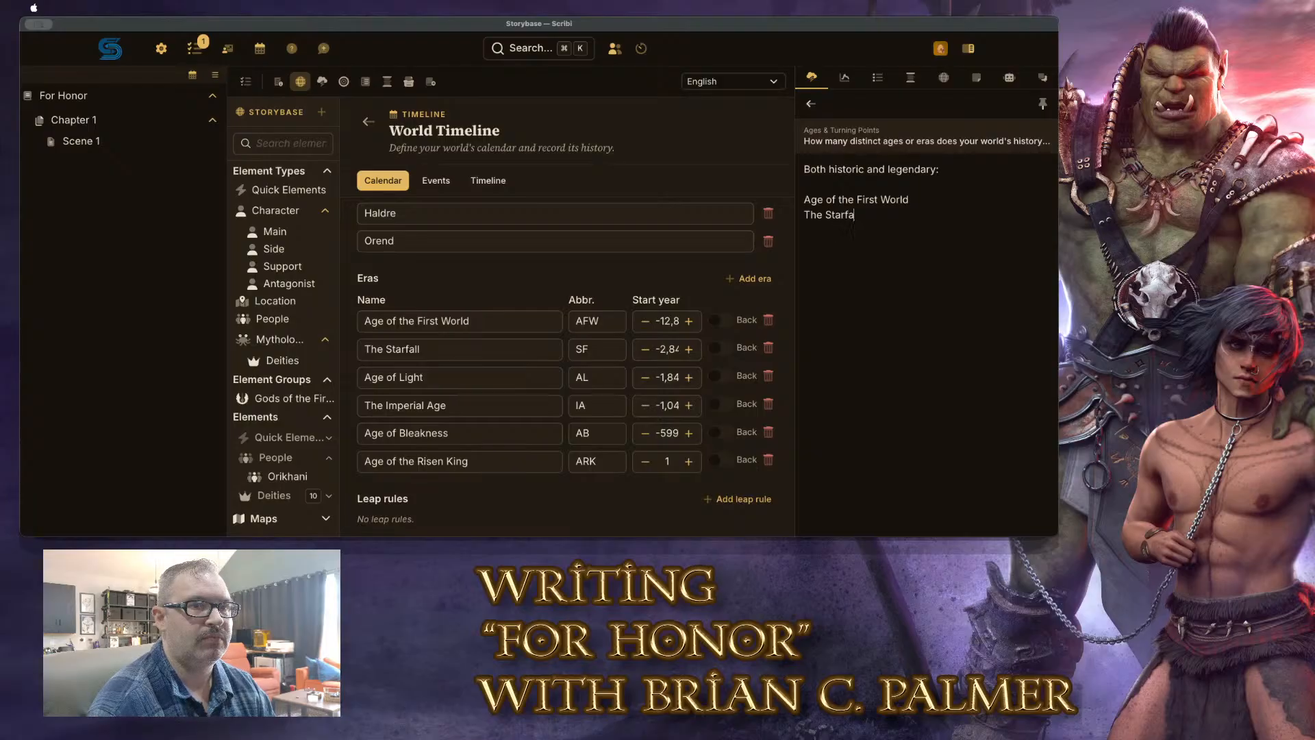
type("llAge of L")
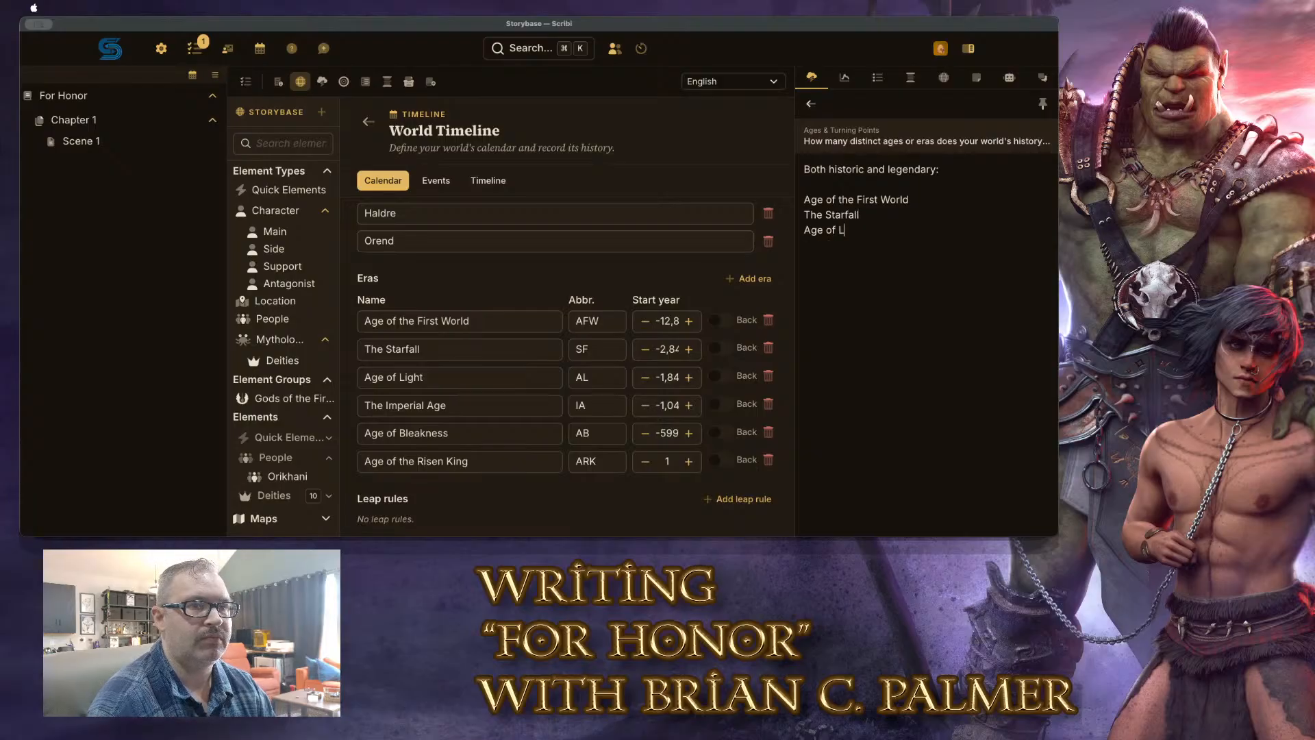
type("ightThe IMPER")
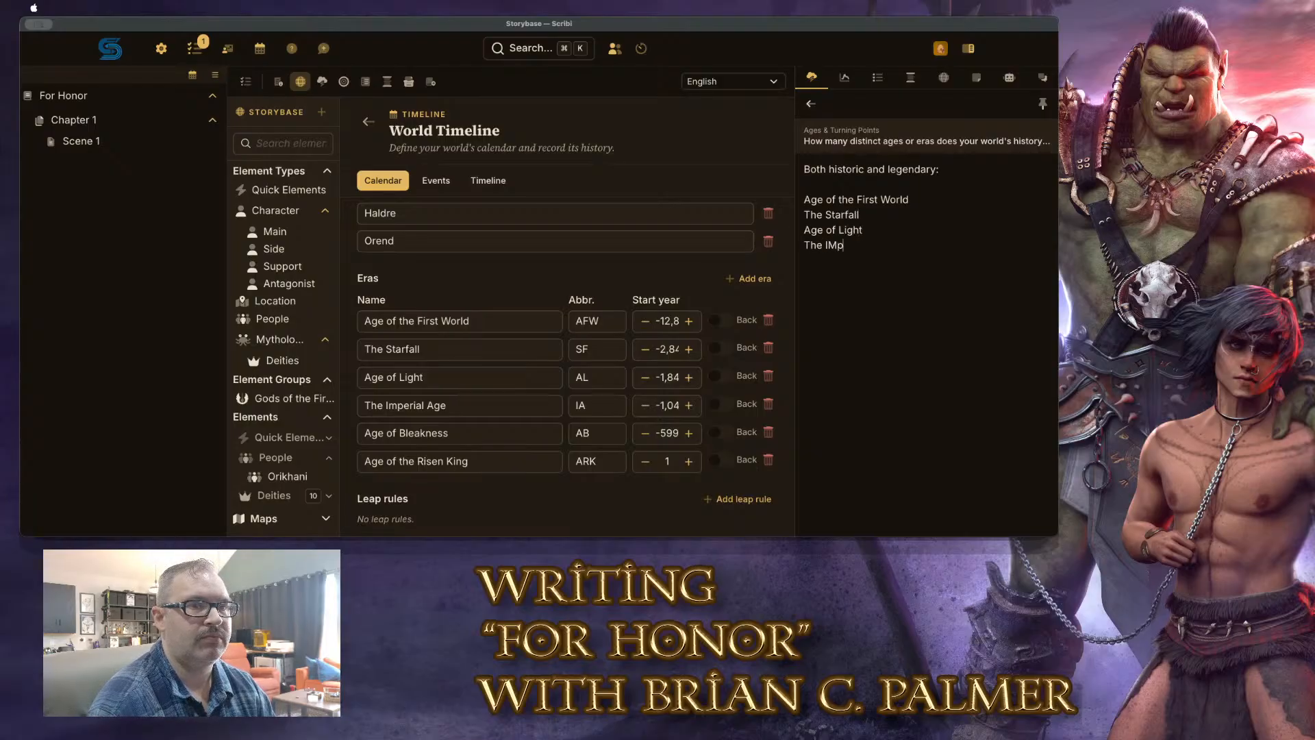
key("BackSpace")
key("BackSpace")
key("BackSpace")
key("BackSpace")
type("mperial Age")
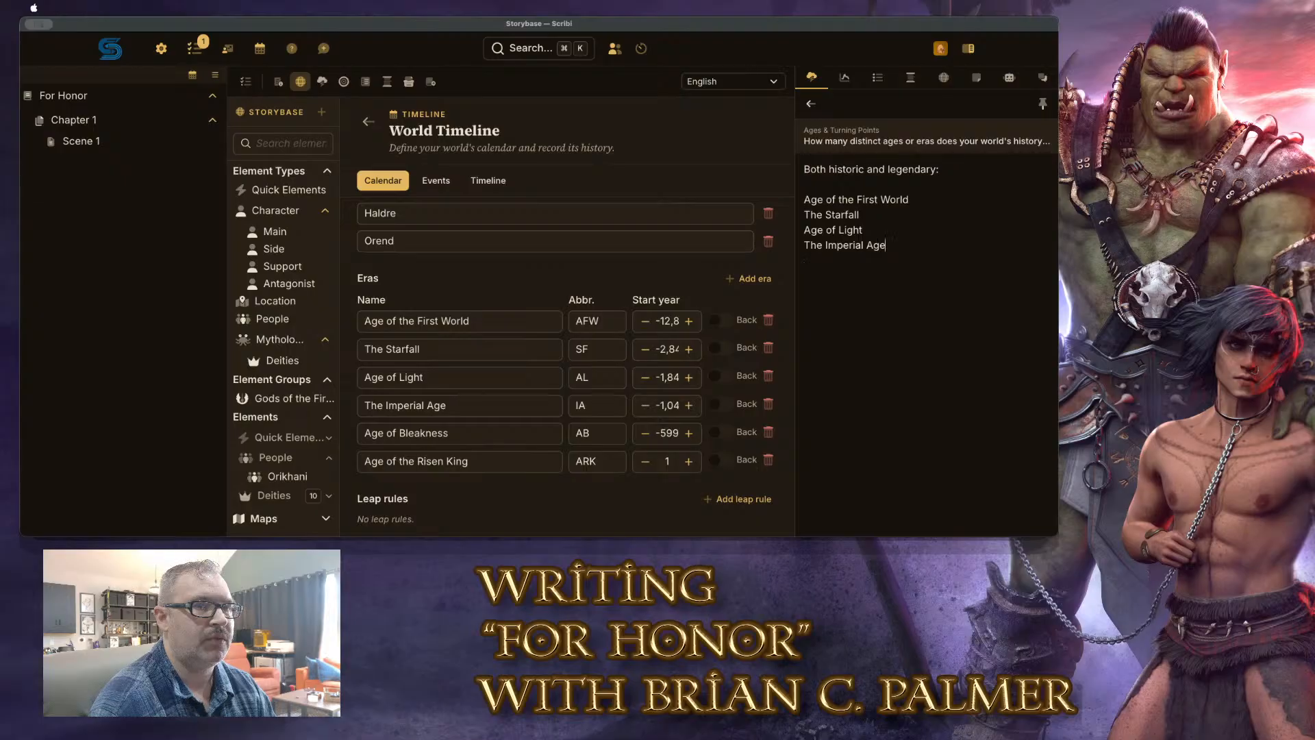
Add "Age of Bleakness" as the next era in the response
type("Age of Bleankes")
key("BackSpace")
key("BackSpace")
key("BackSpace")
key("BackSpace")
key("BackSpace")
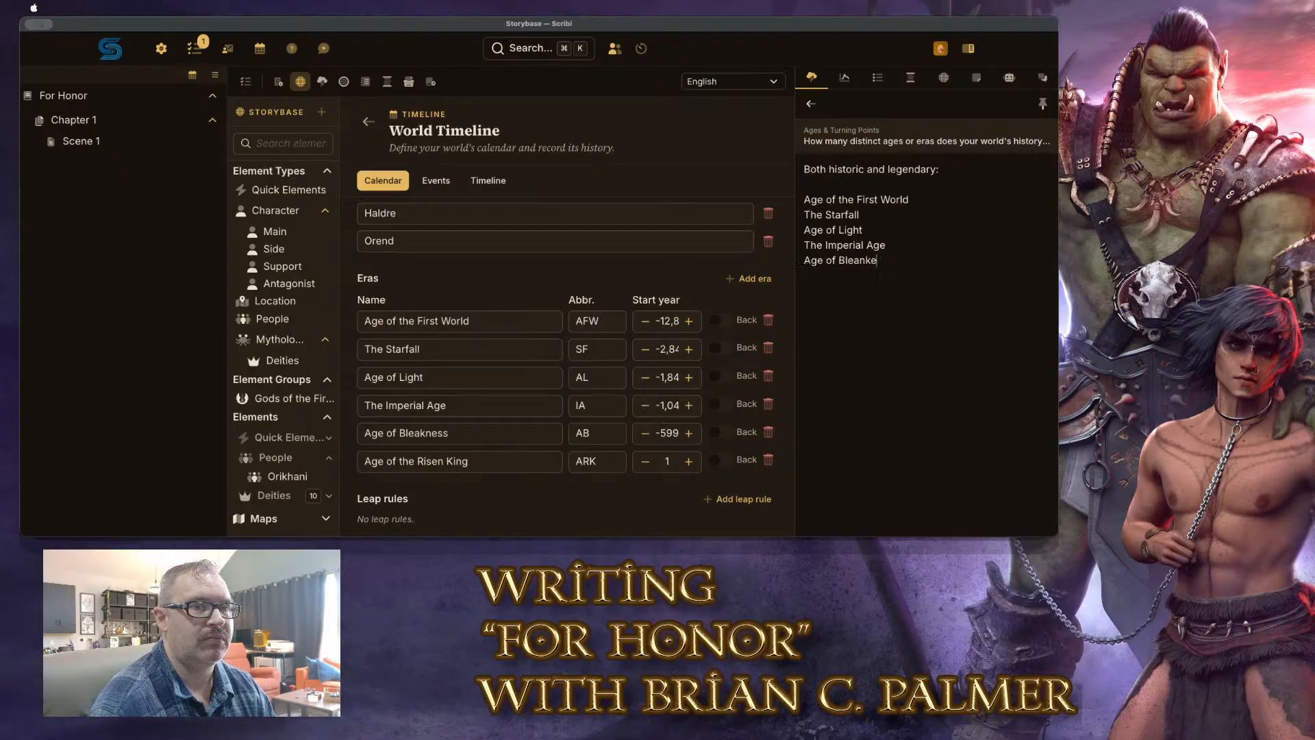
type("kness")
key("Return")
Add "Age of the Risen King (current age)" as the last era in the response
type("Age of the Riske")
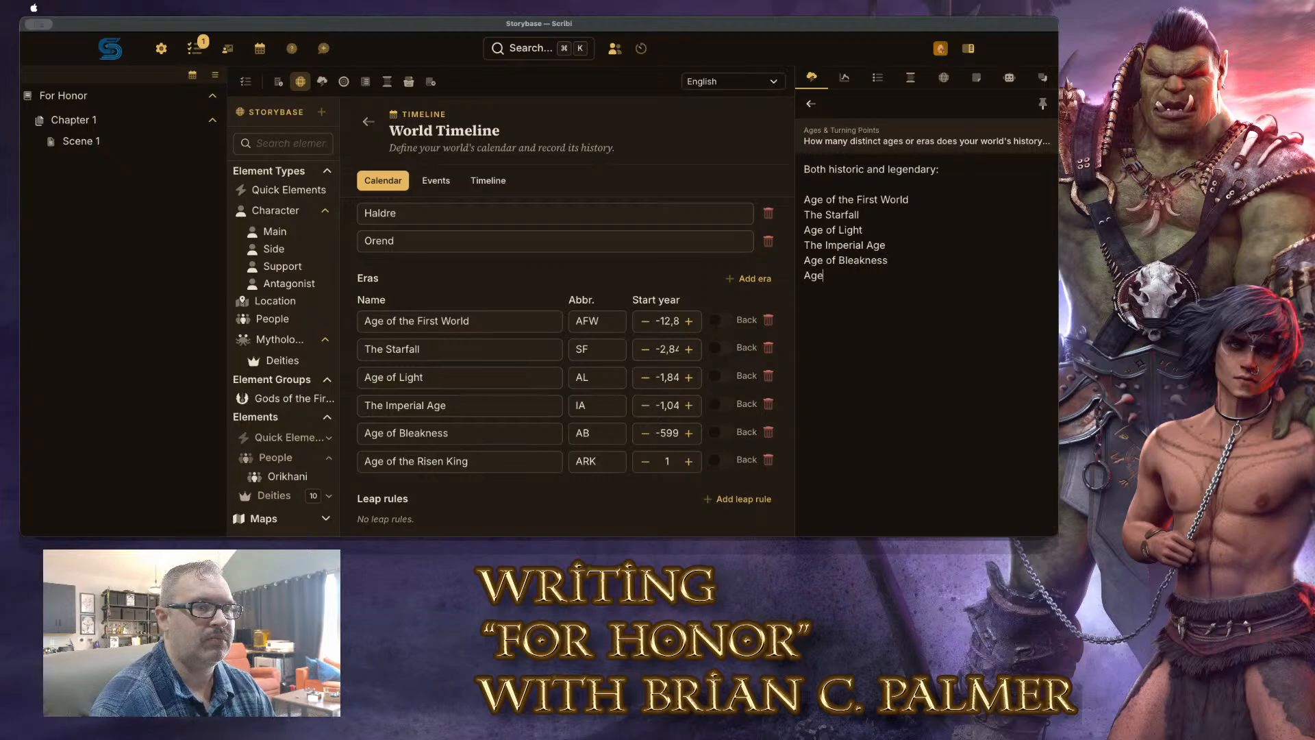
key("BackSpace")
key("BackSpace")
type("en King")
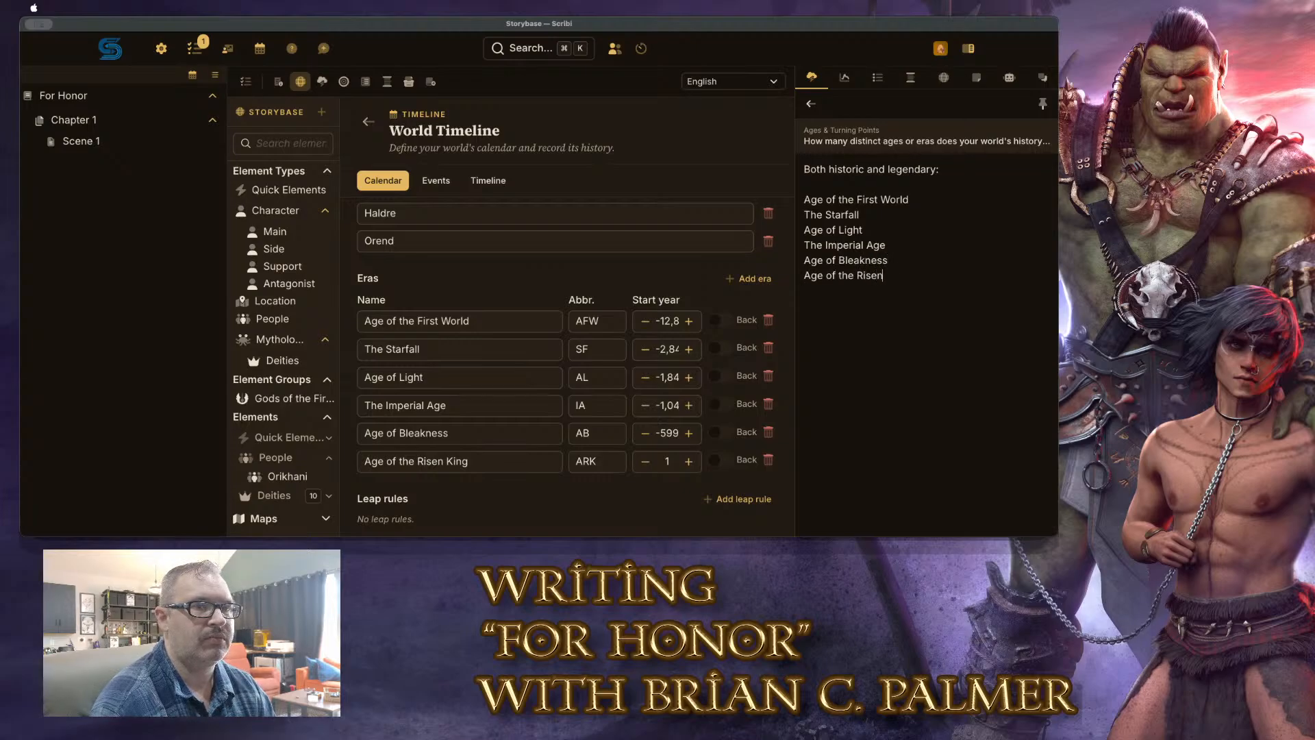
key("BackSpace")
key("BackSpace")
type("g ")
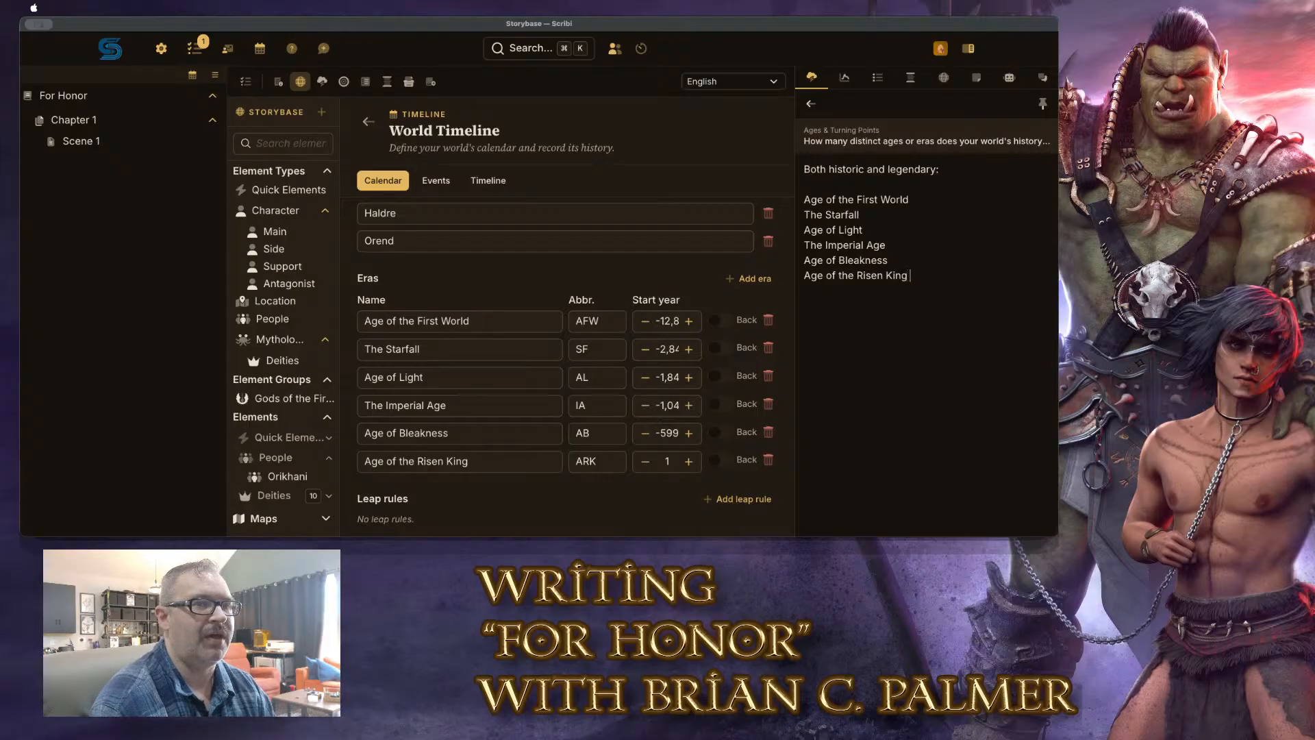
type("(c")
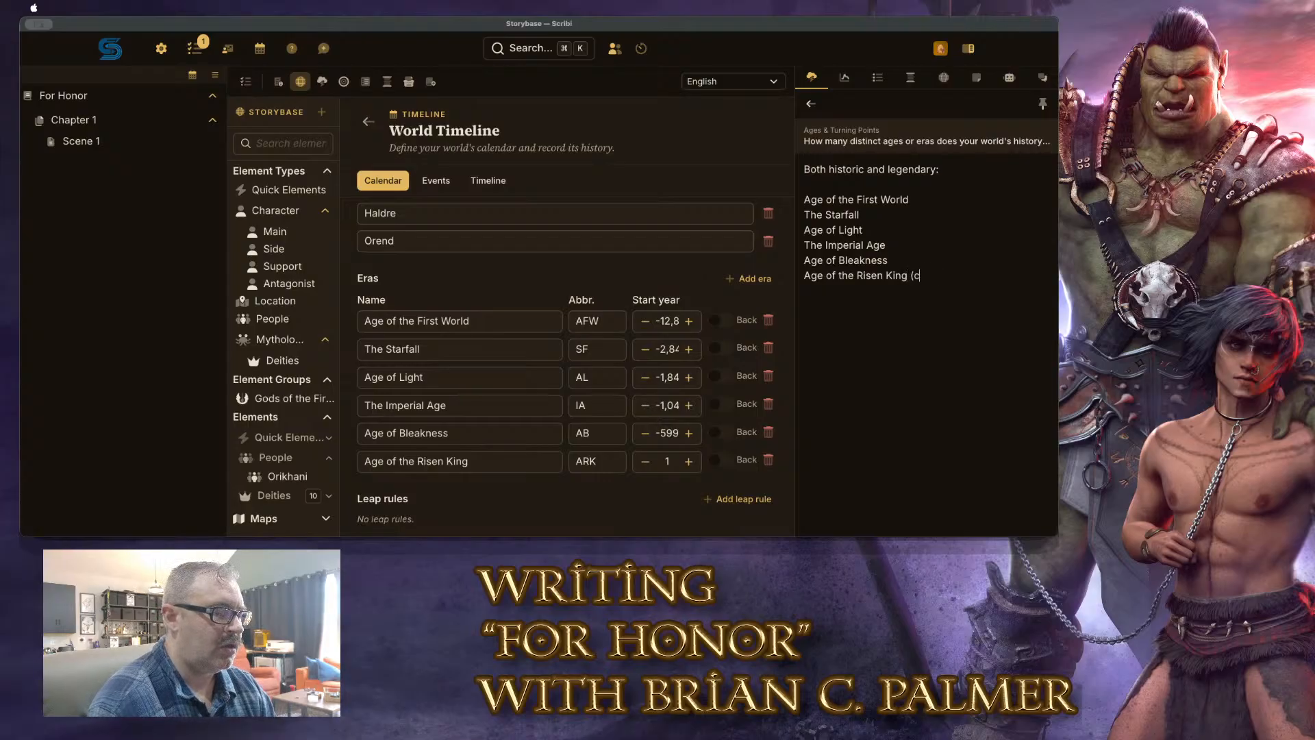
type("urrent age)")
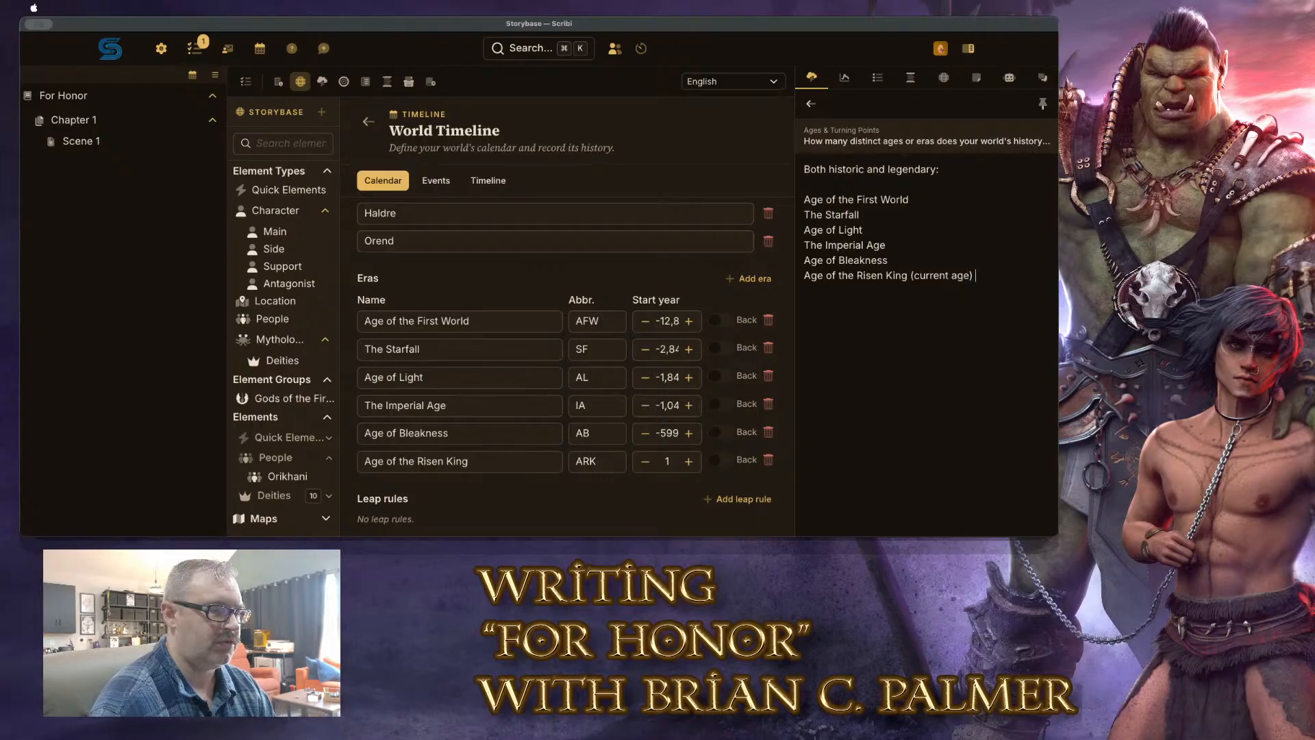
Add the note "(see timeline)" after a blank line below the list of ages
key("Return")
type("(see timeline)")
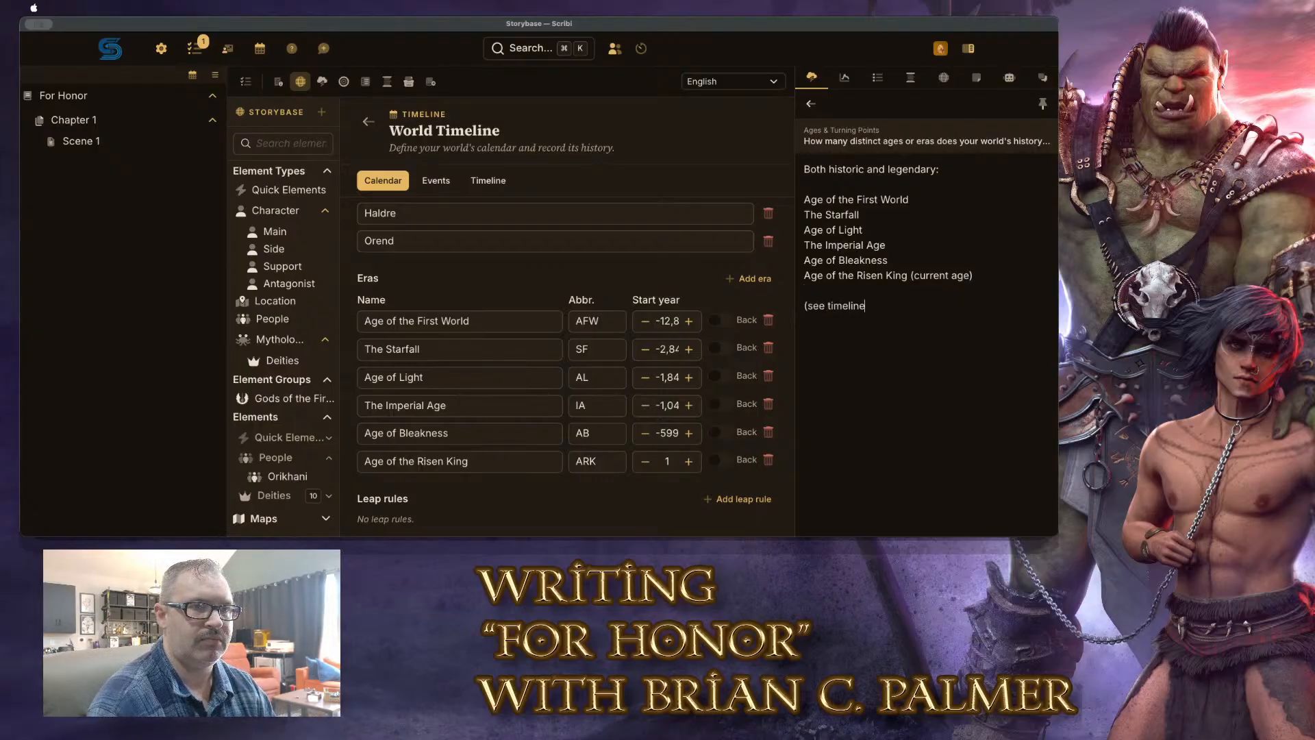
key("Return")
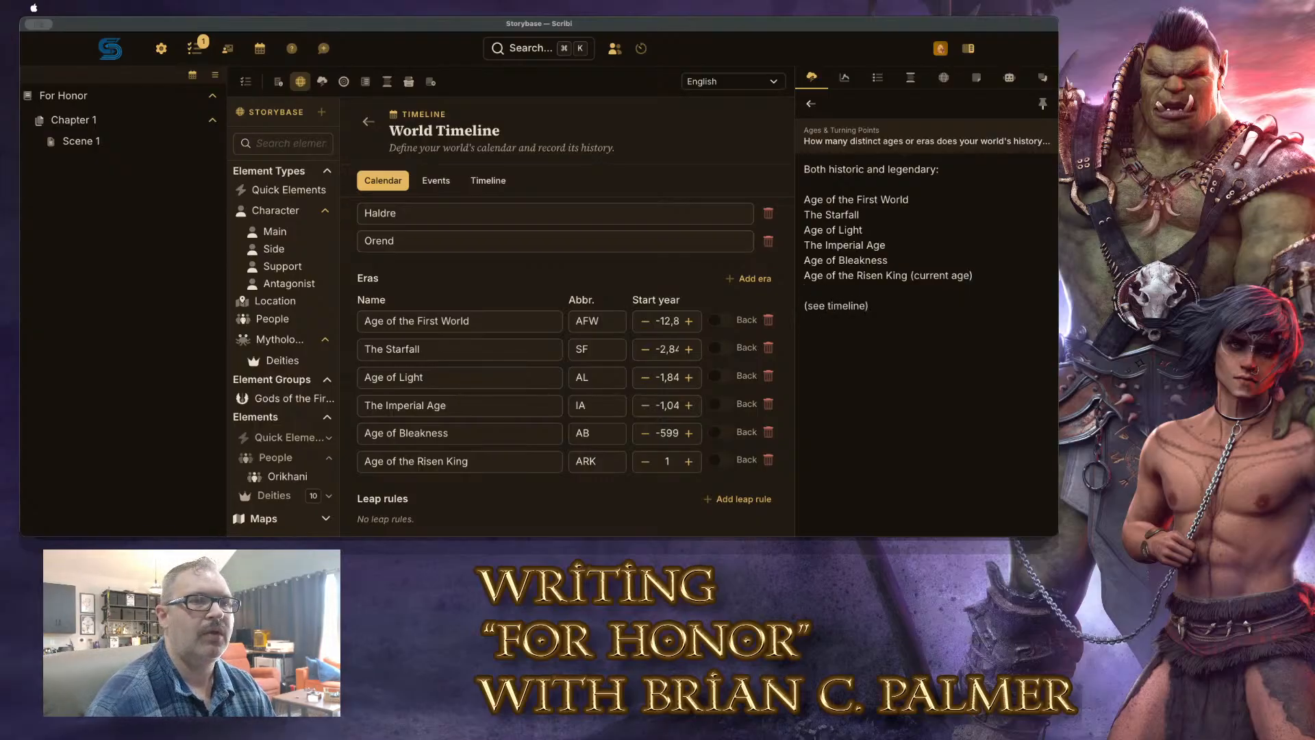
Open the first Ages & Turning Points prompt in focus view and append a dash after "Age of the First World"
left_click(322, 81)
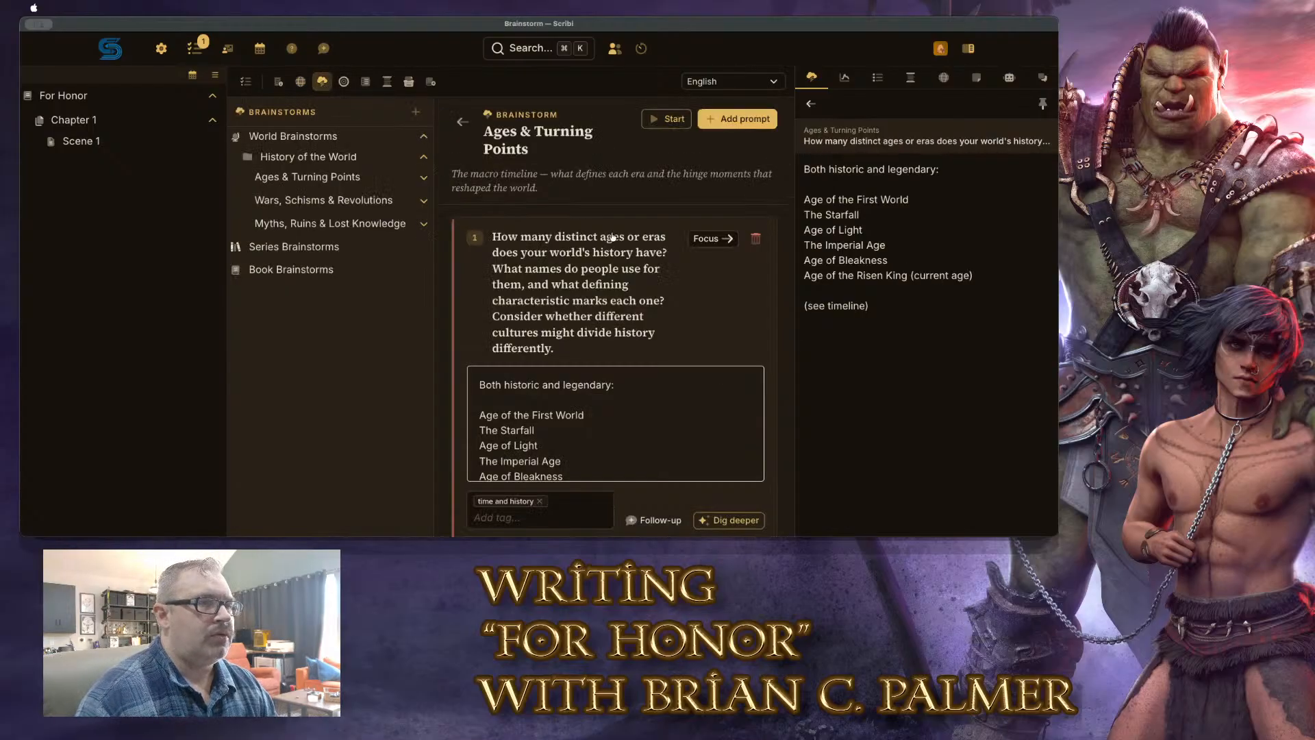
scroll(685, 384, "down", 3)
left_click(713, 239)
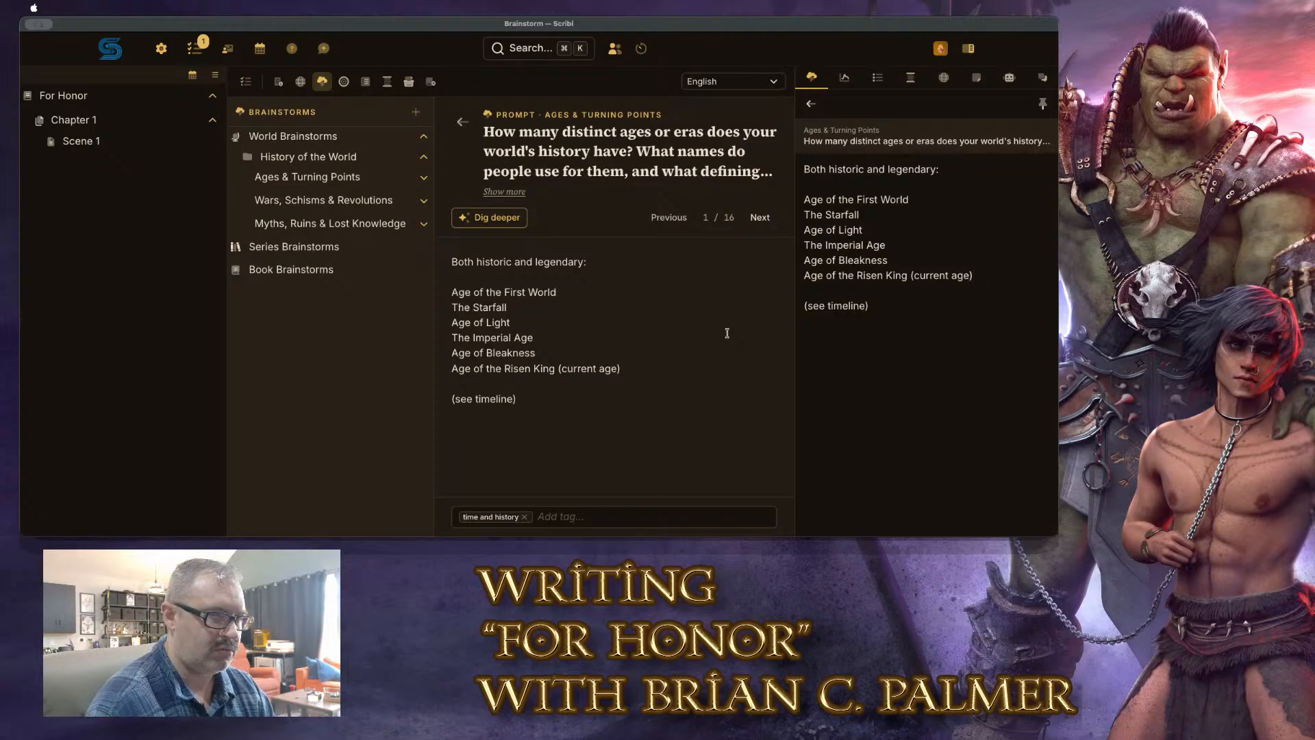
type("-")
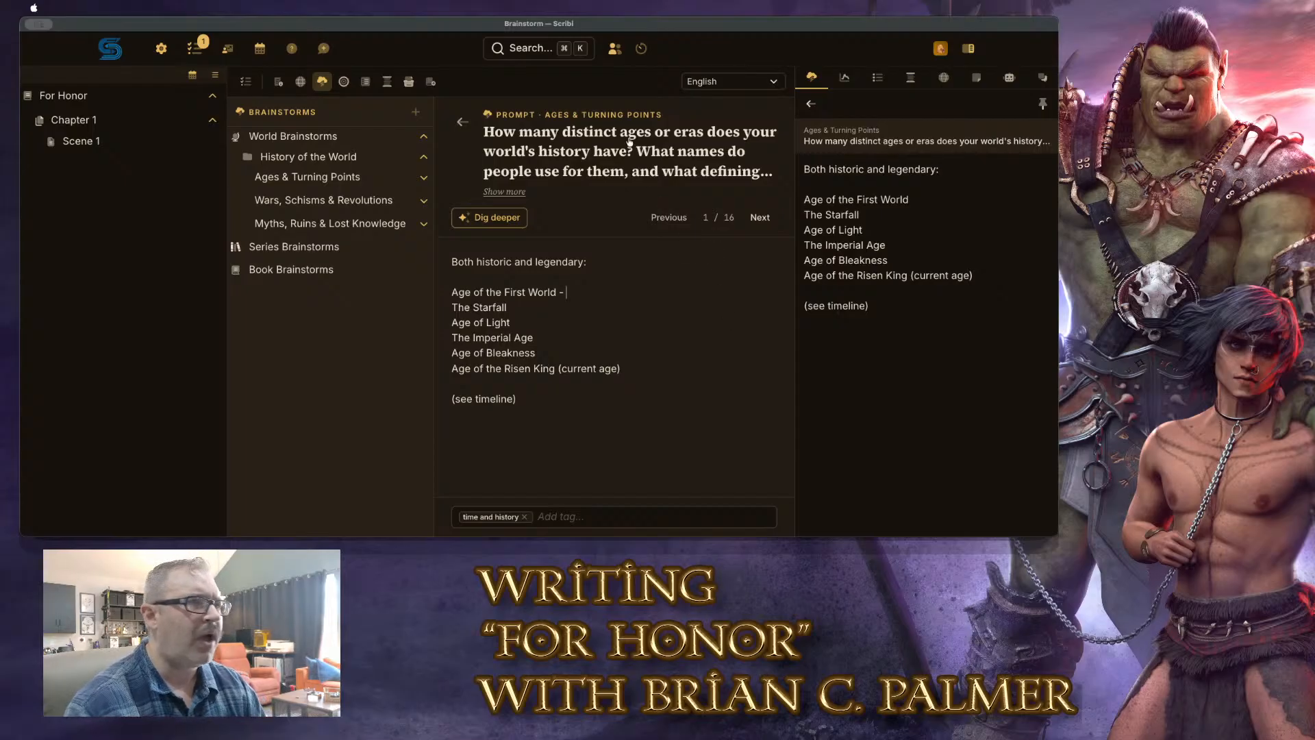
Create a new sprint timer schedule labelled "Live Stream Sprinting"
left_click(641, 48)
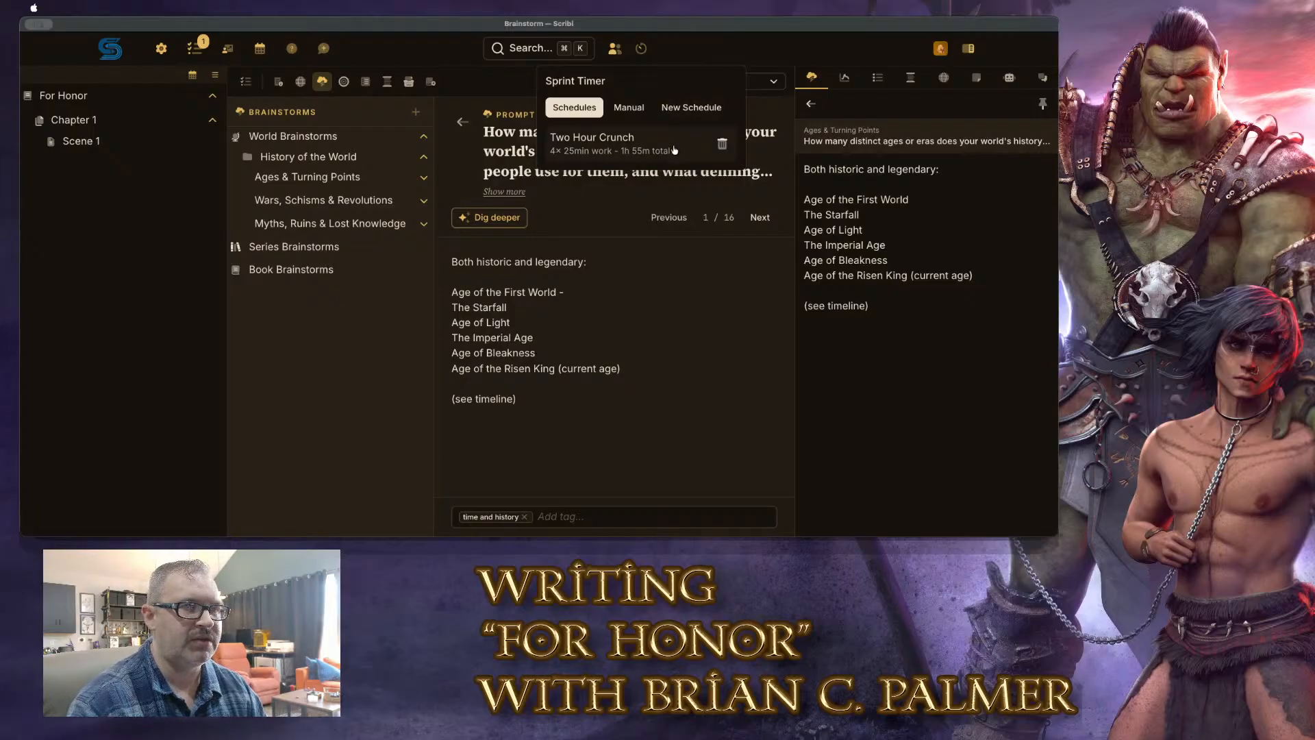
left_click(691, 107)
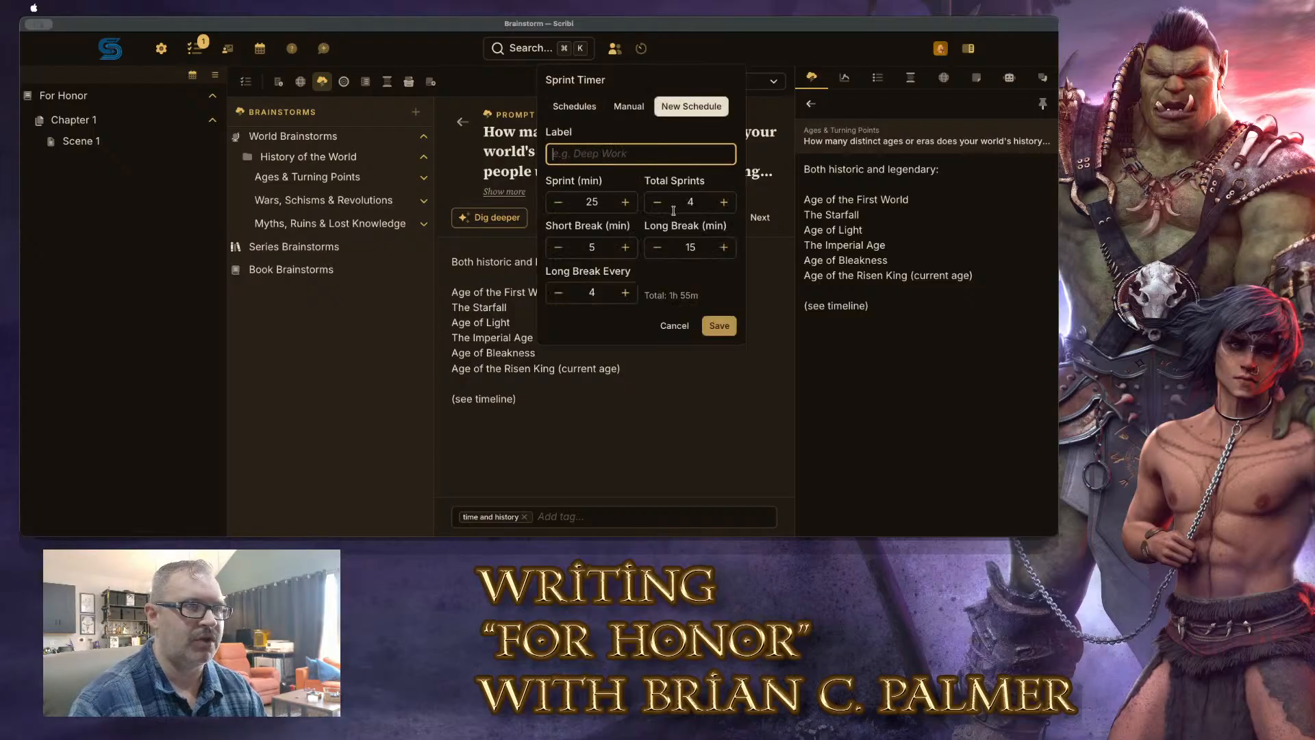
type("Live Stream ")
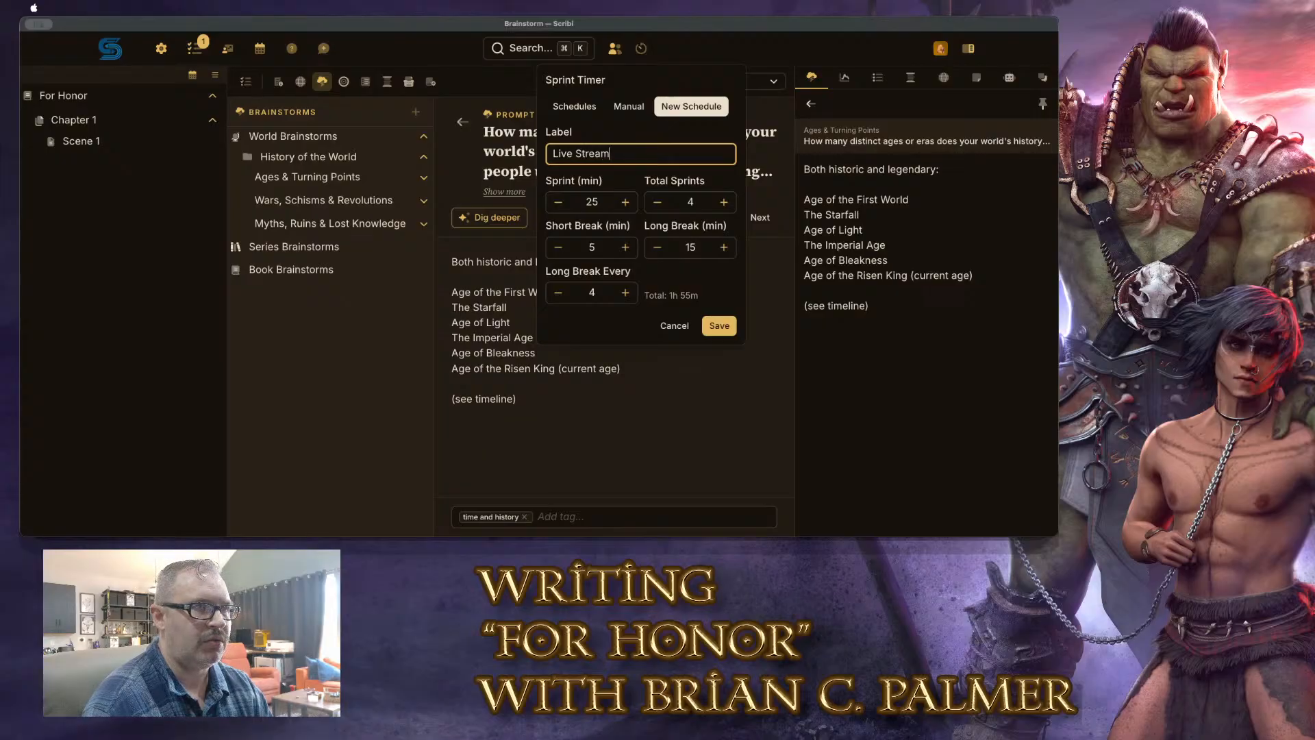
type("Sprinting")
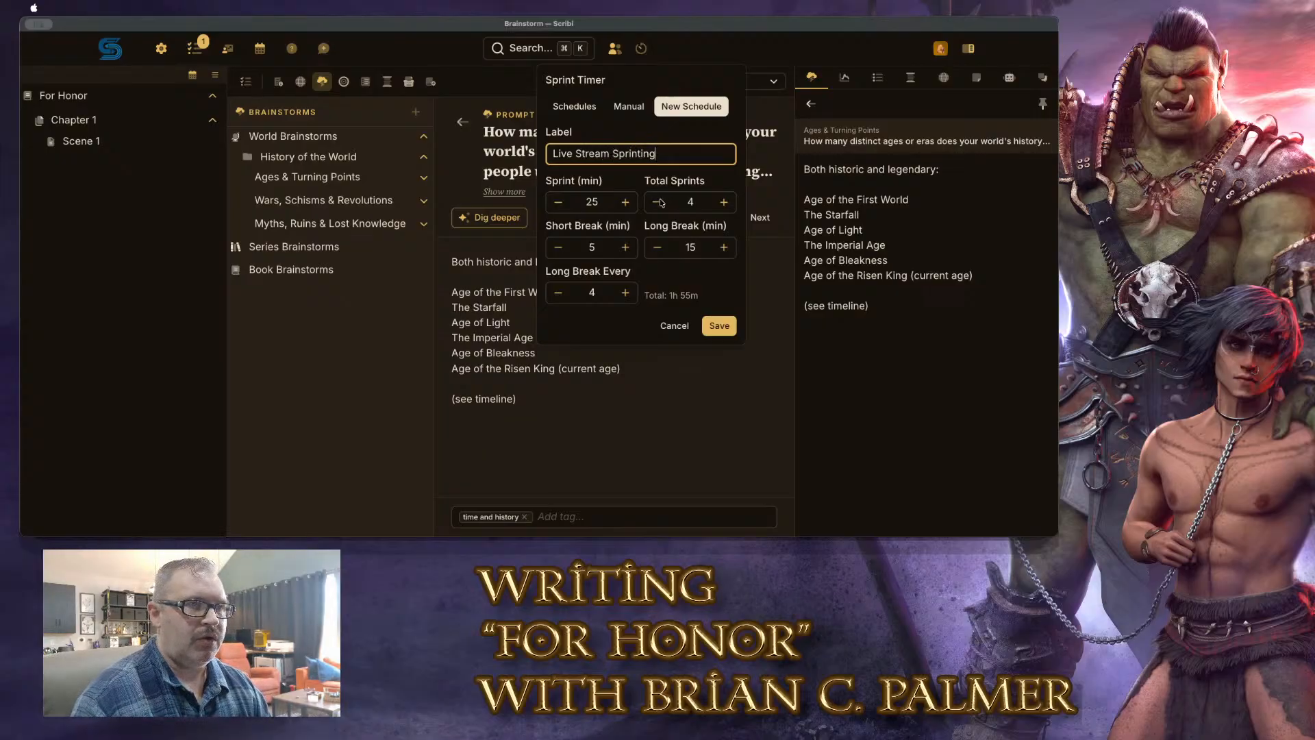
Set the schedule's sprint length to 21 minutes and its total sprints to 9
key("Tab")
type("16")
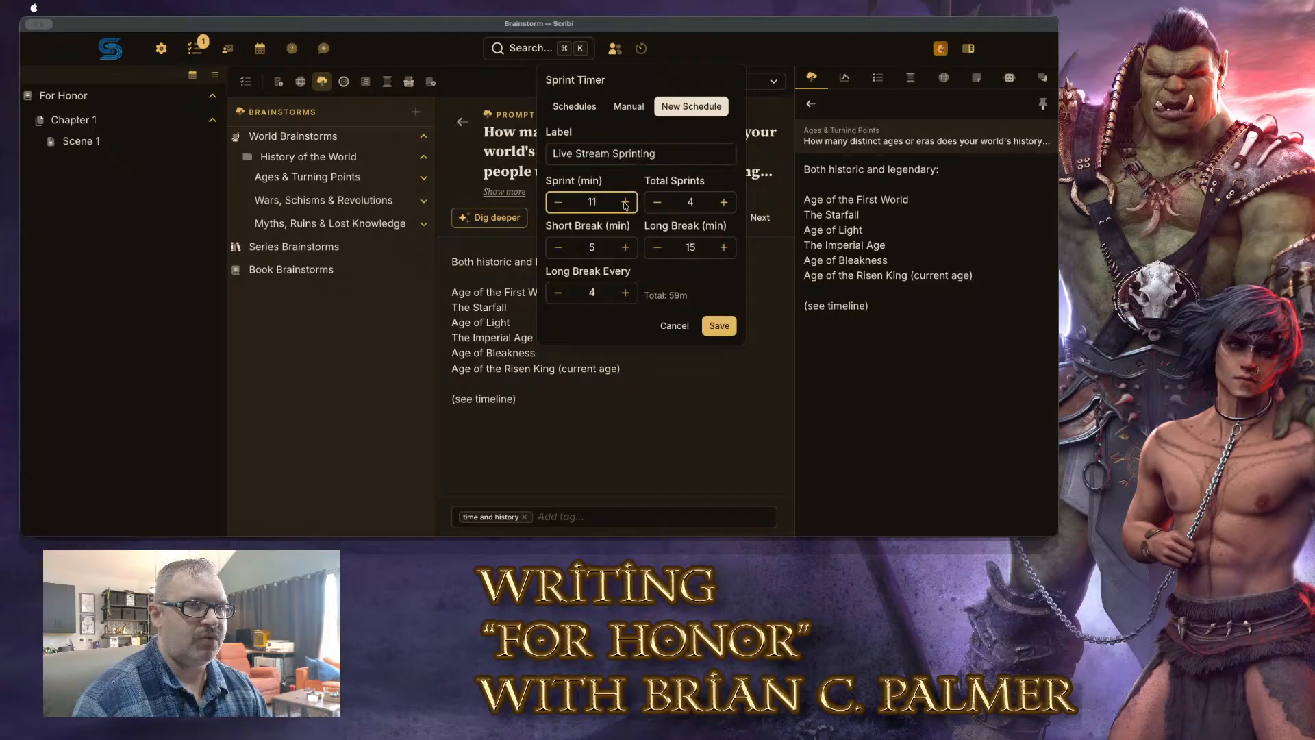
double_click(593, 202)
type("20")
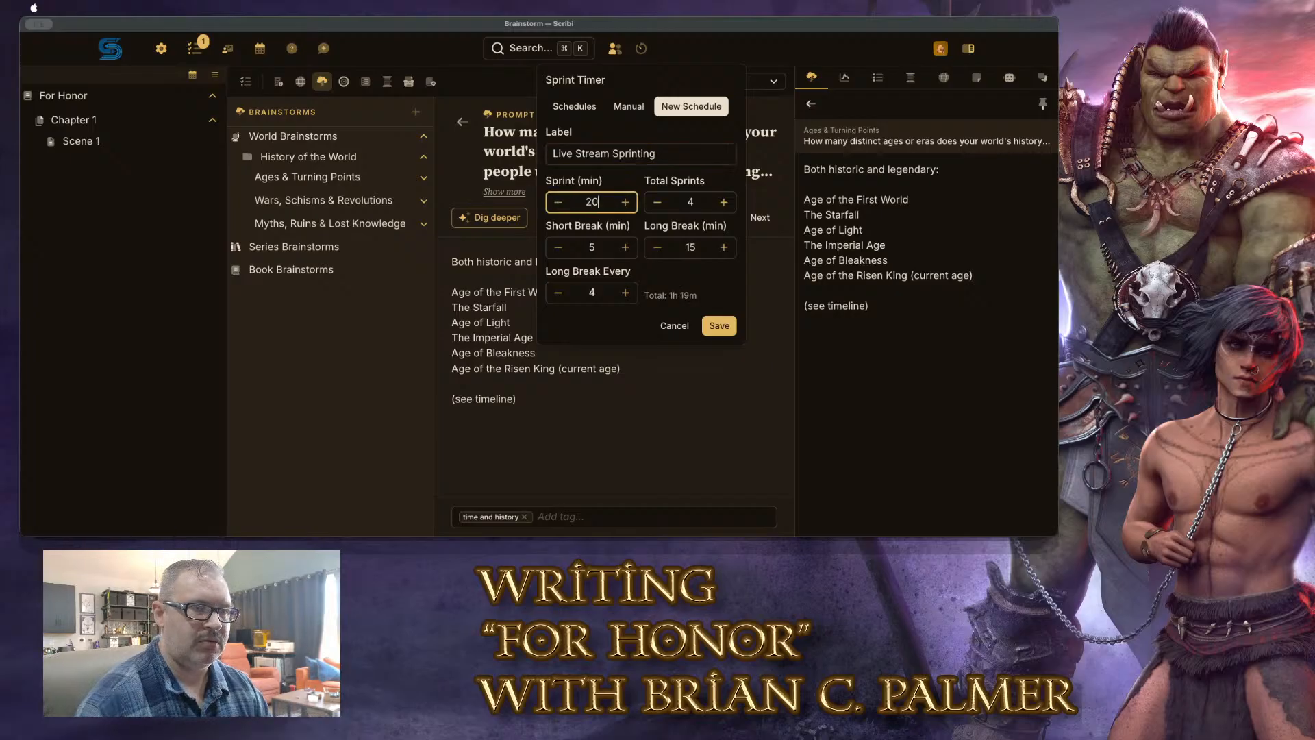
left_click(714, 178)
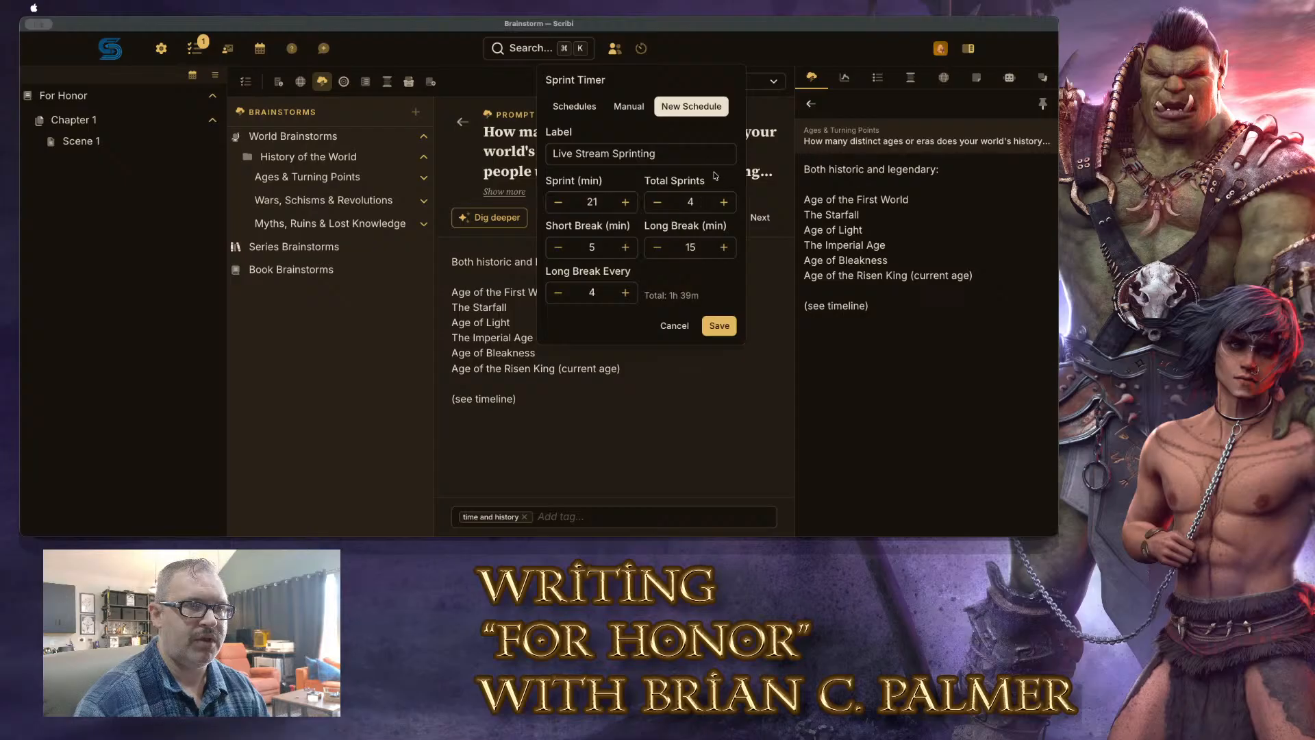
left_click(724, 202)
left_click(724, 202)
left_click(723, 202)
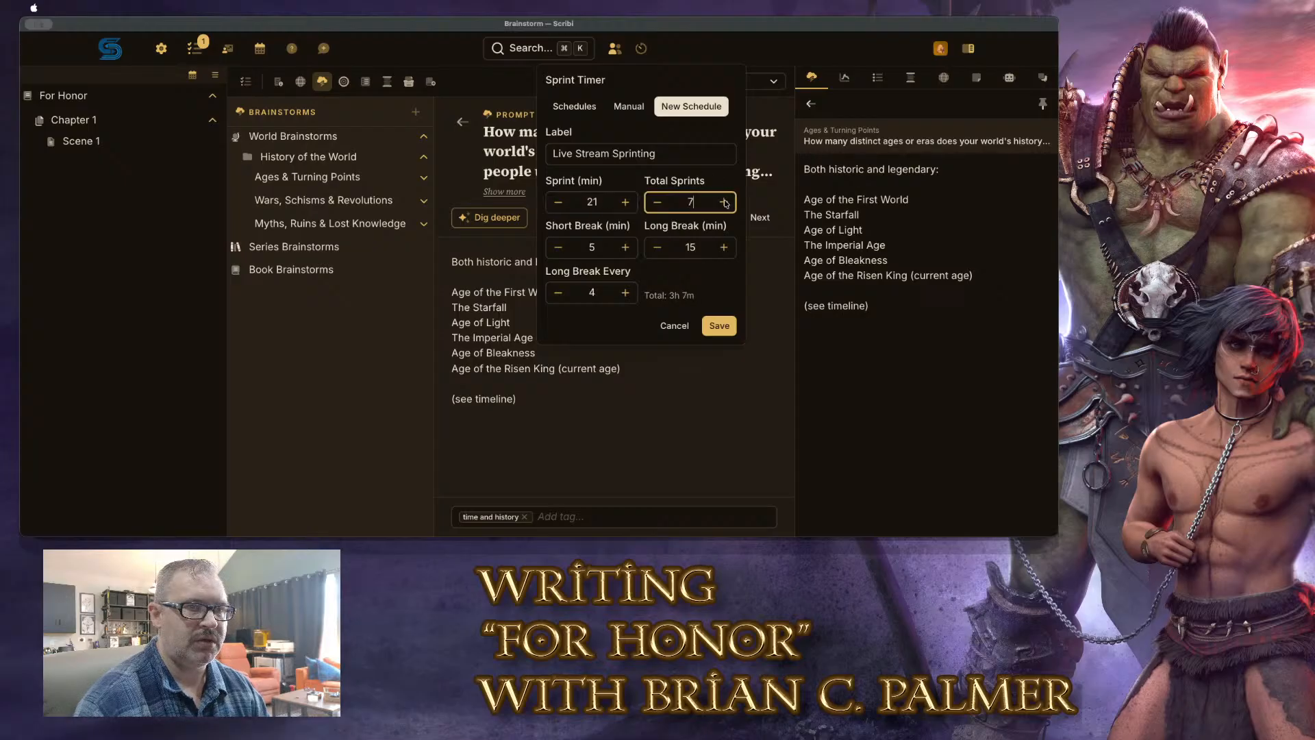
left_click(724, 202)
left_click(723, 202)
Set the schedule's short break to 10 minutes and its long break to 20 minutes
left_click(626, 248)
left_click(626, 248)
left_click(626, 248)
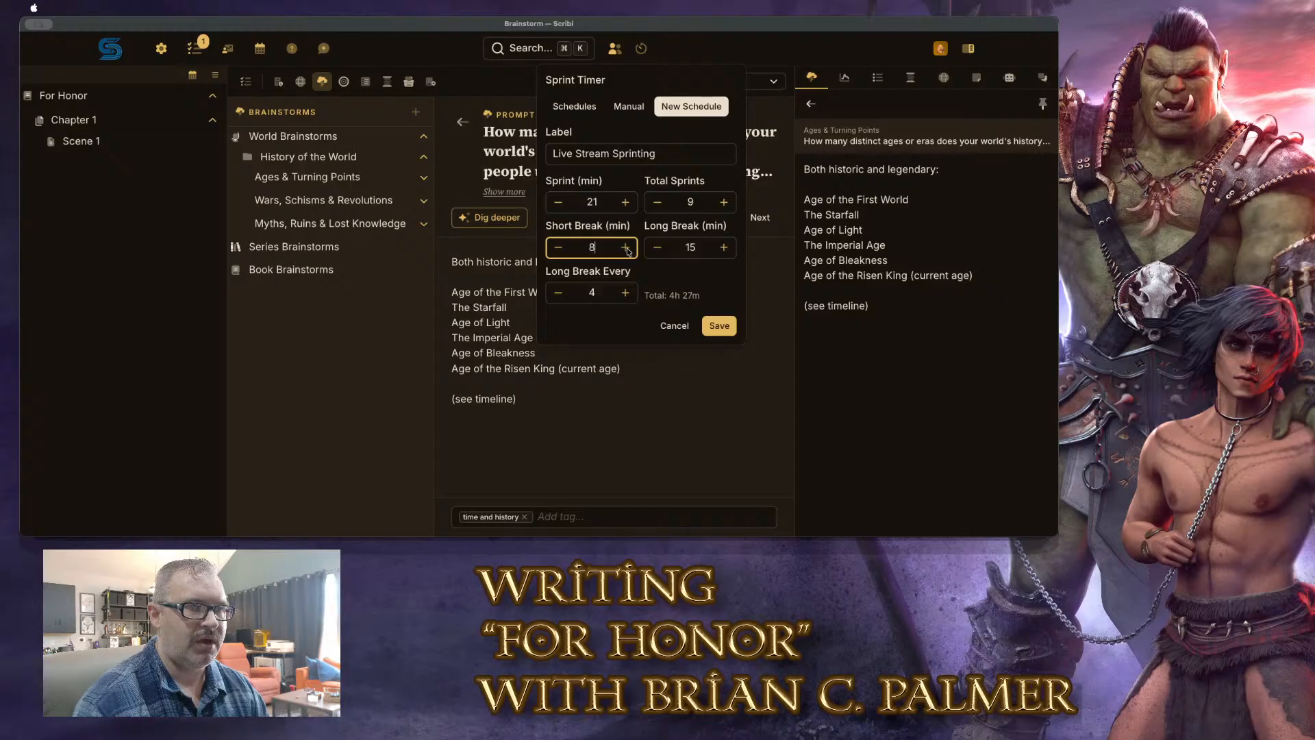
left_click(627, 248)
left_click(626, 248)
left_click(723, 247)
left_click(723, 247)
left_click(723, 247)
left_click(723, 247)
left_click(723, 247)
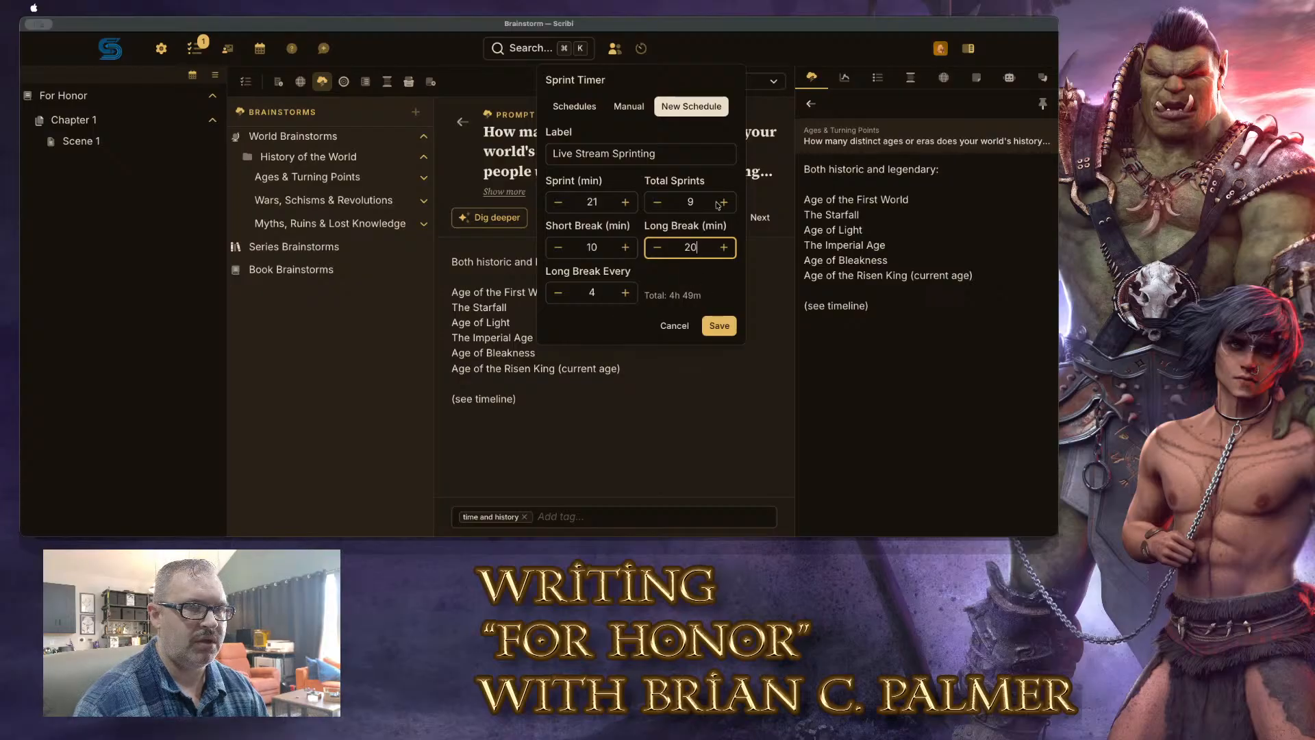
Save the Live Stream Sprinting schedule with 8 total sprints and start it
left_click(663, 204)
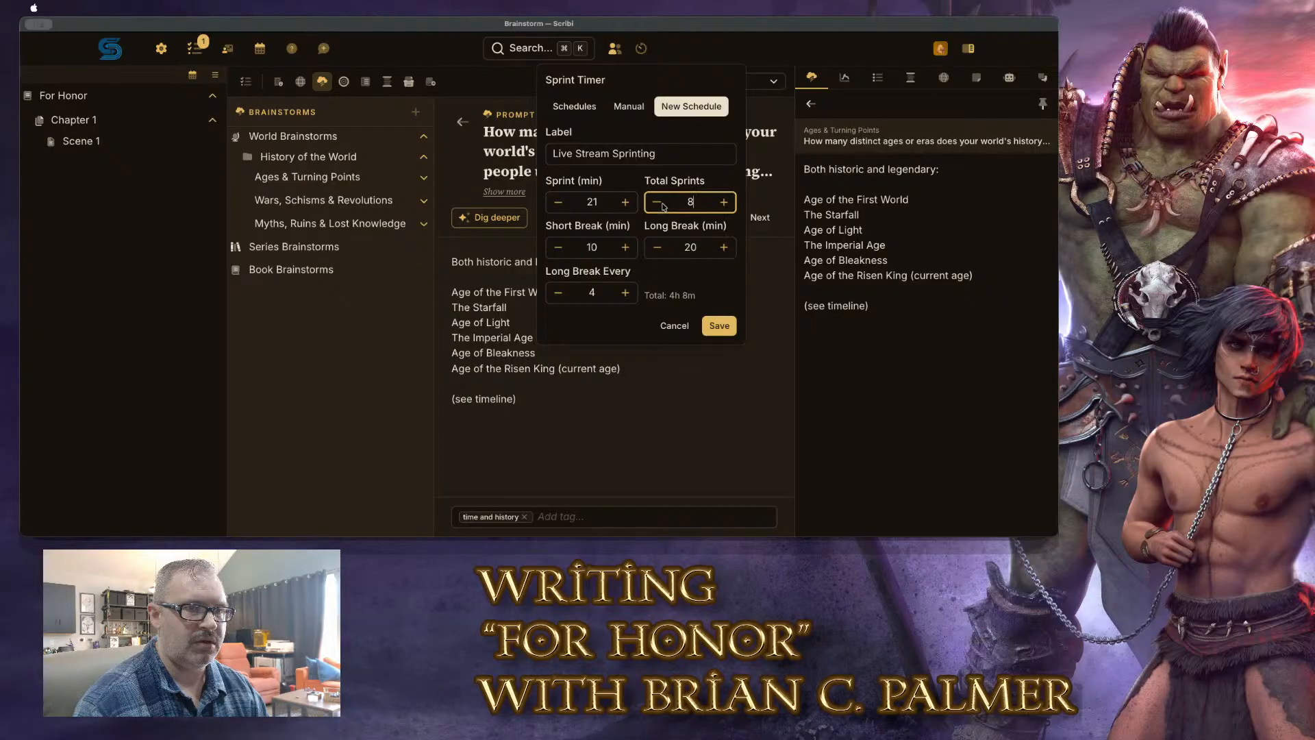
left_click(606, 336)
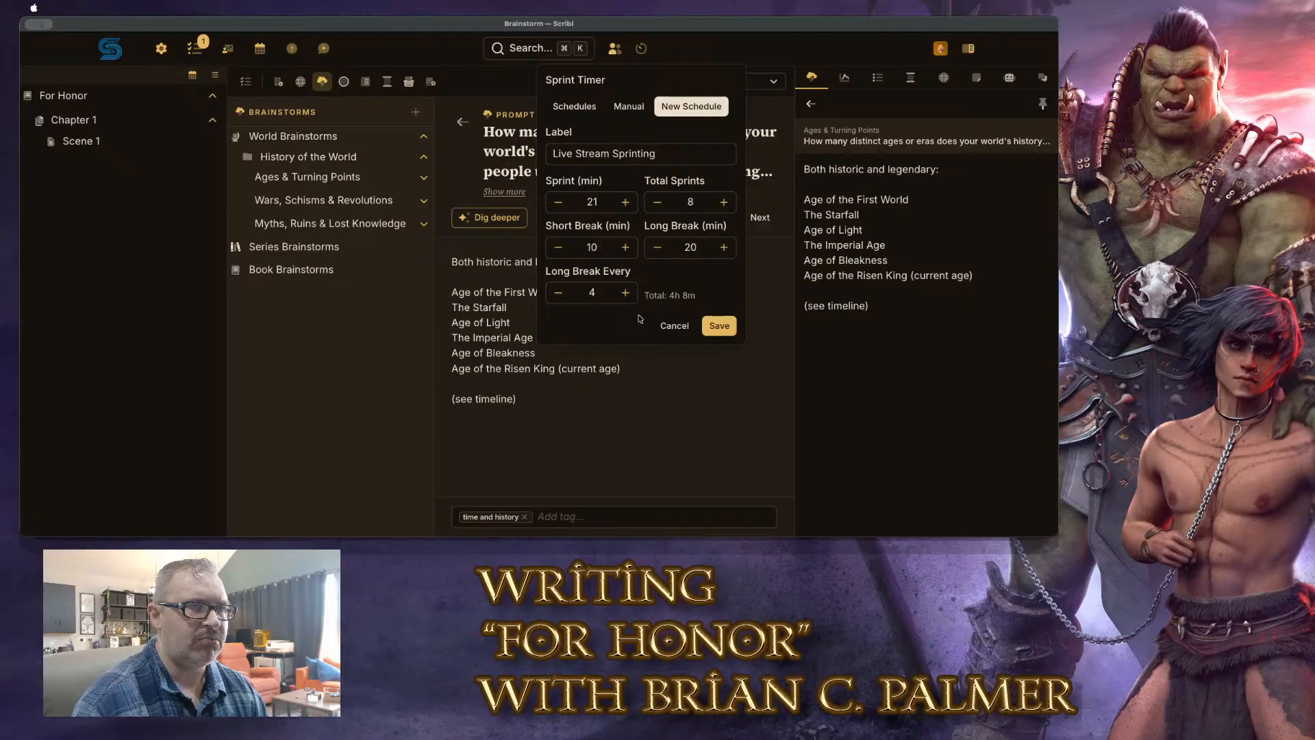
left_click(719, 325)
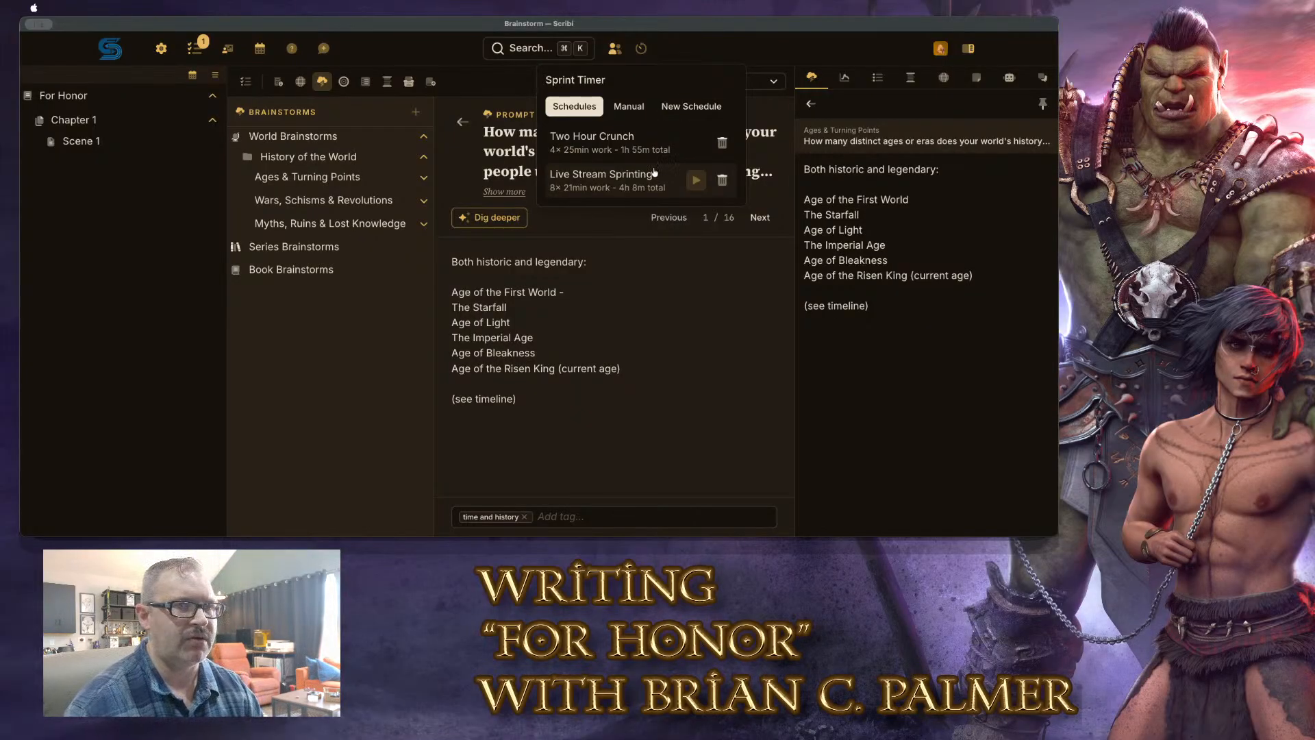
left_click(695, 181)
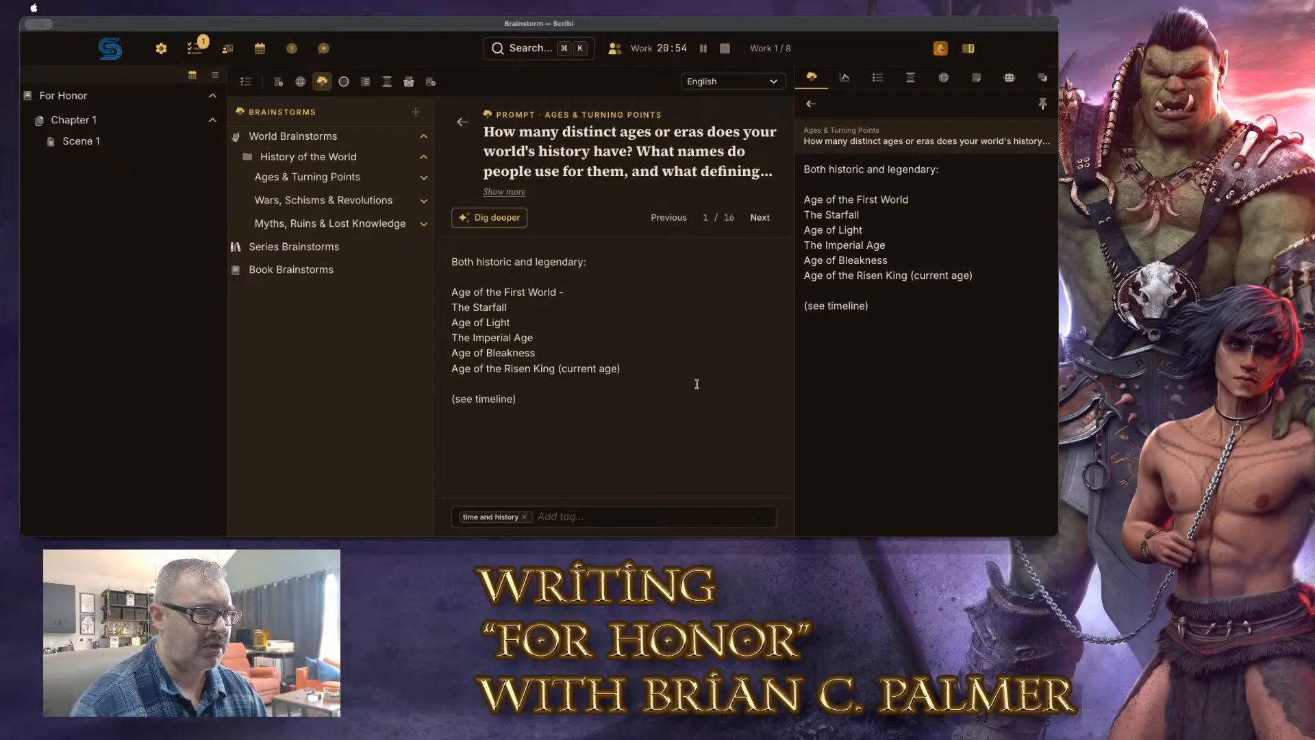
left_click(698, 364)
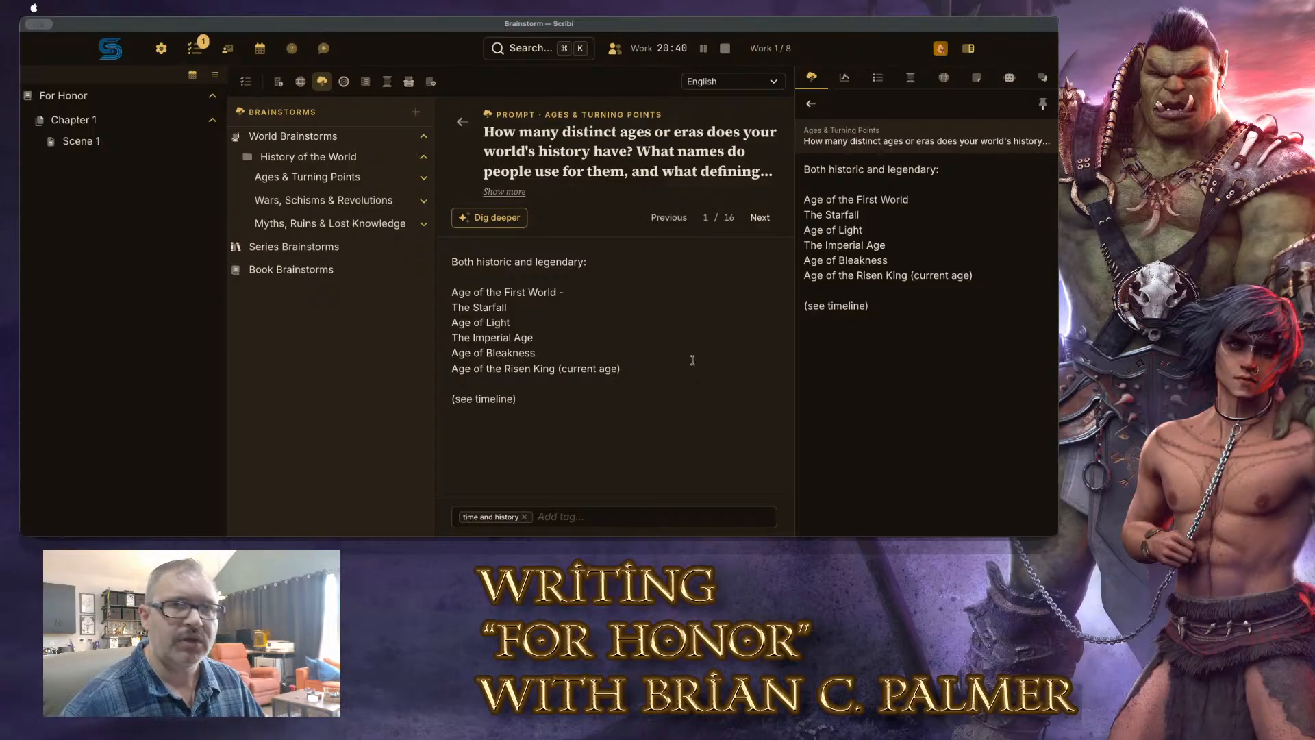
Begin a new chat room and name it "Live Sprint"
left_click(1042, 78)
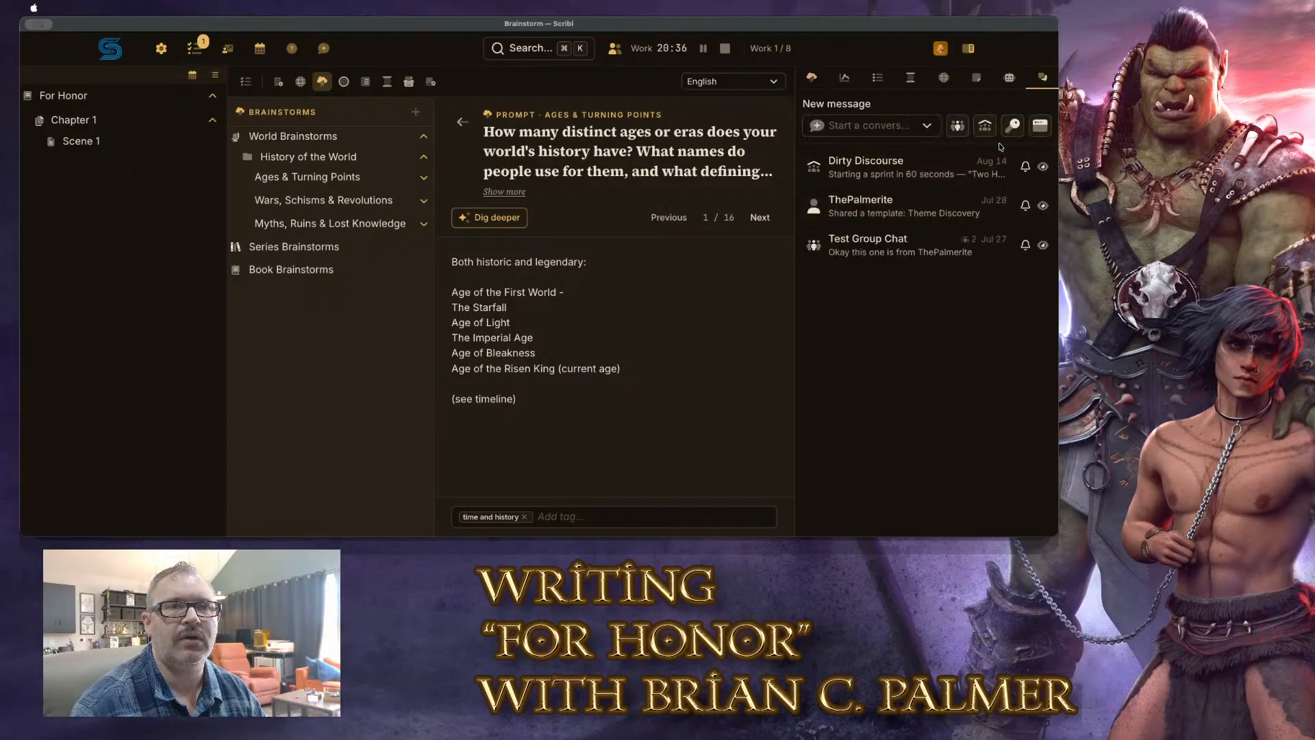
left_click(986, 125)
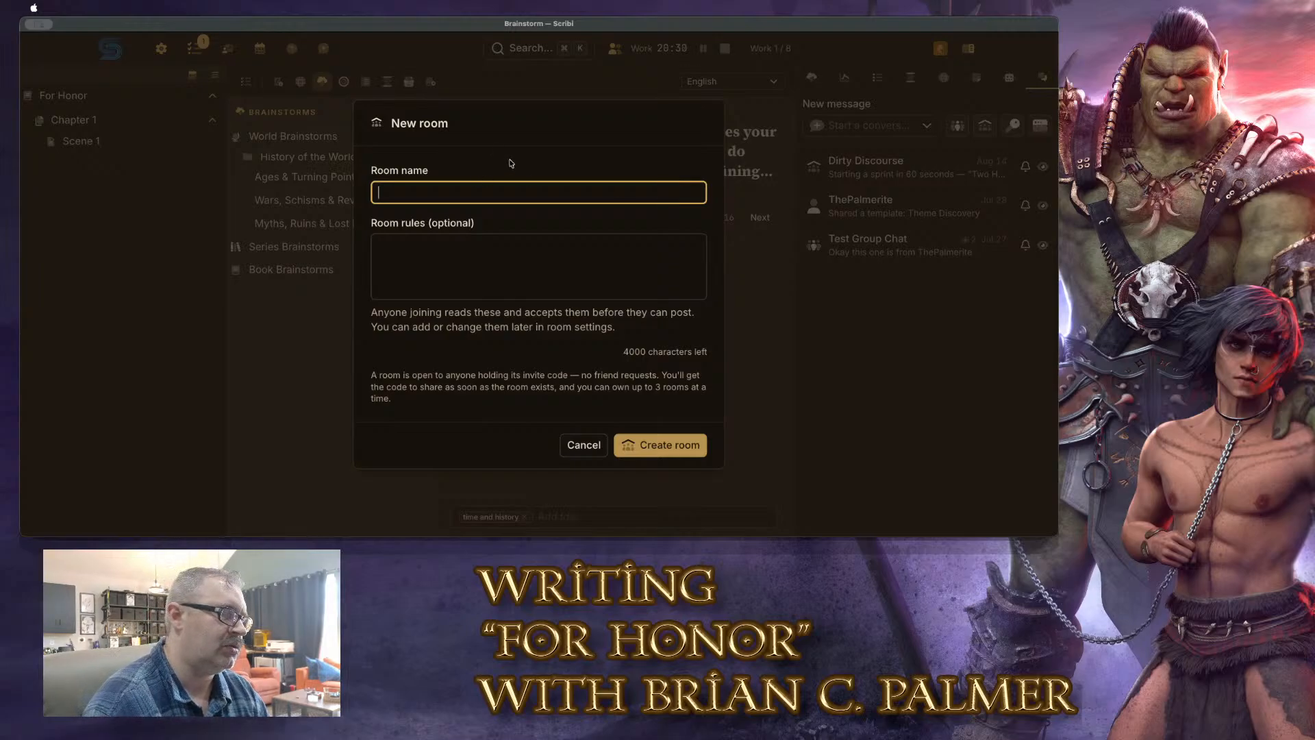
type("Live Sprint")
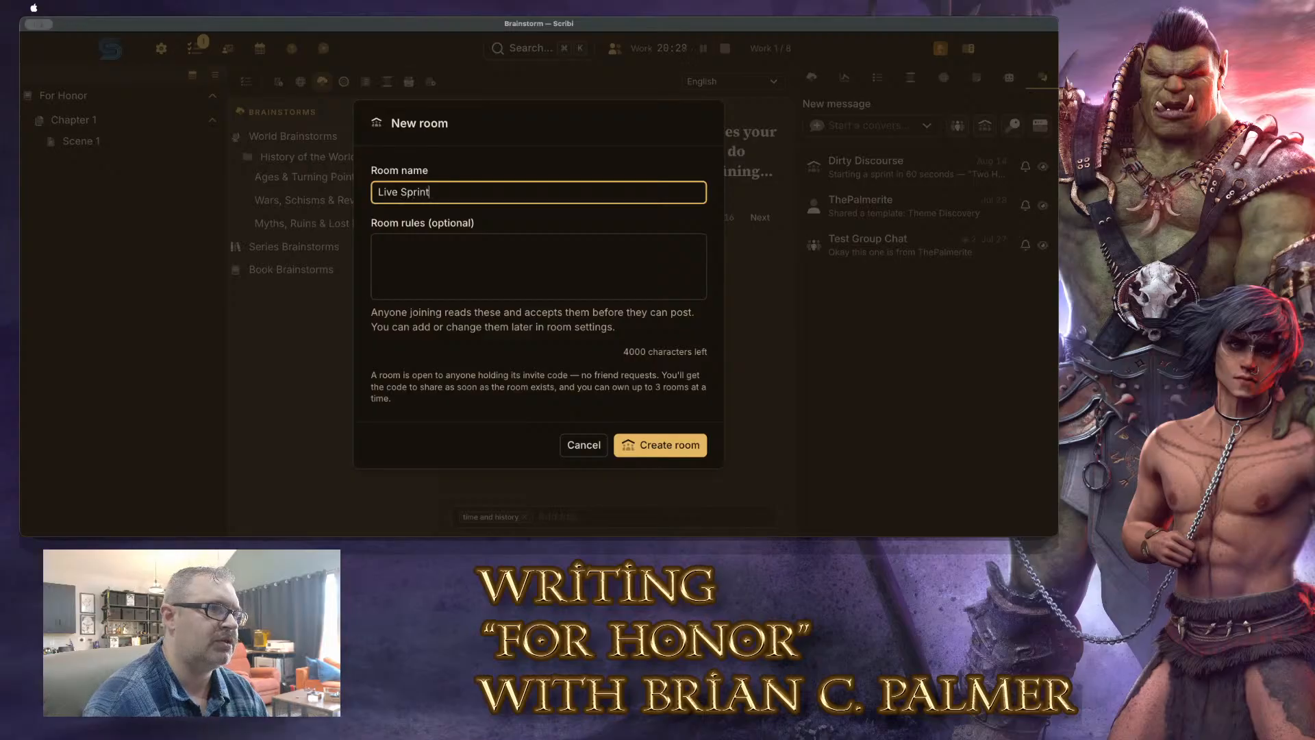
Enter "1. Be Nice" as the first rule of the new room
left_click(483, 281)
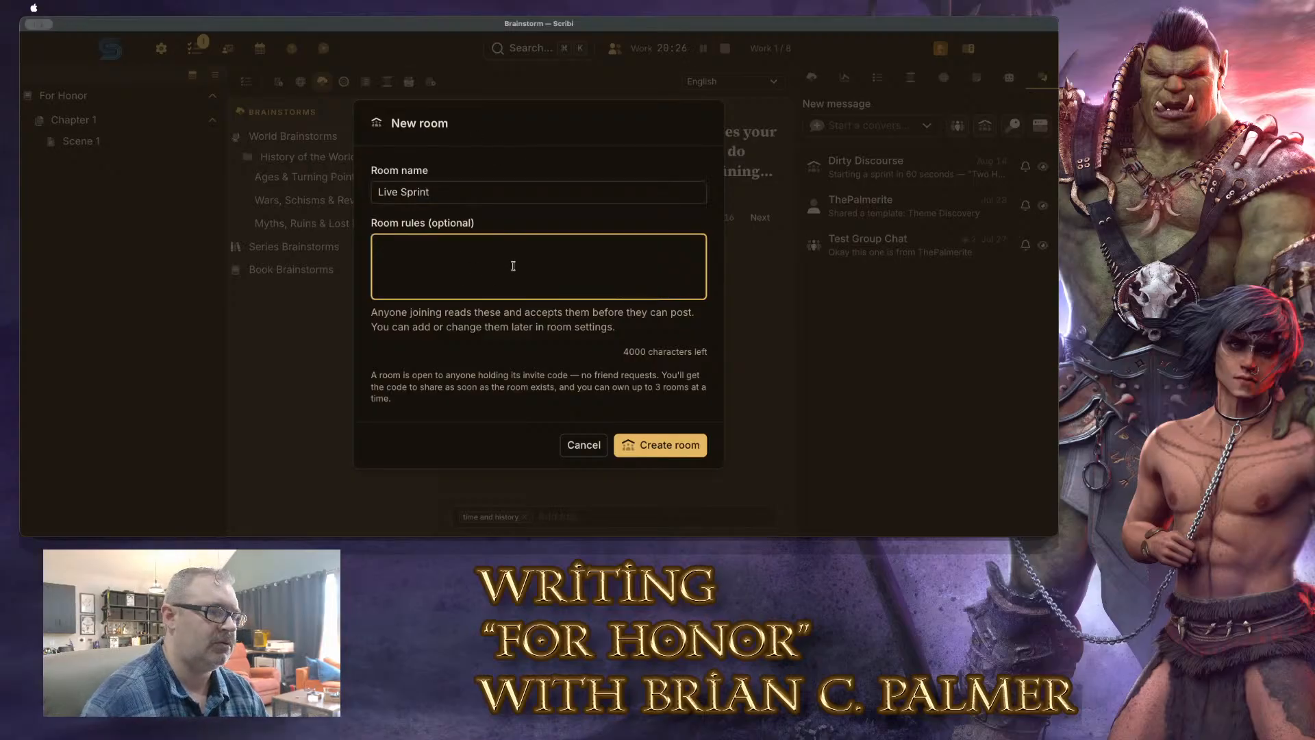
type("1 Be ni")
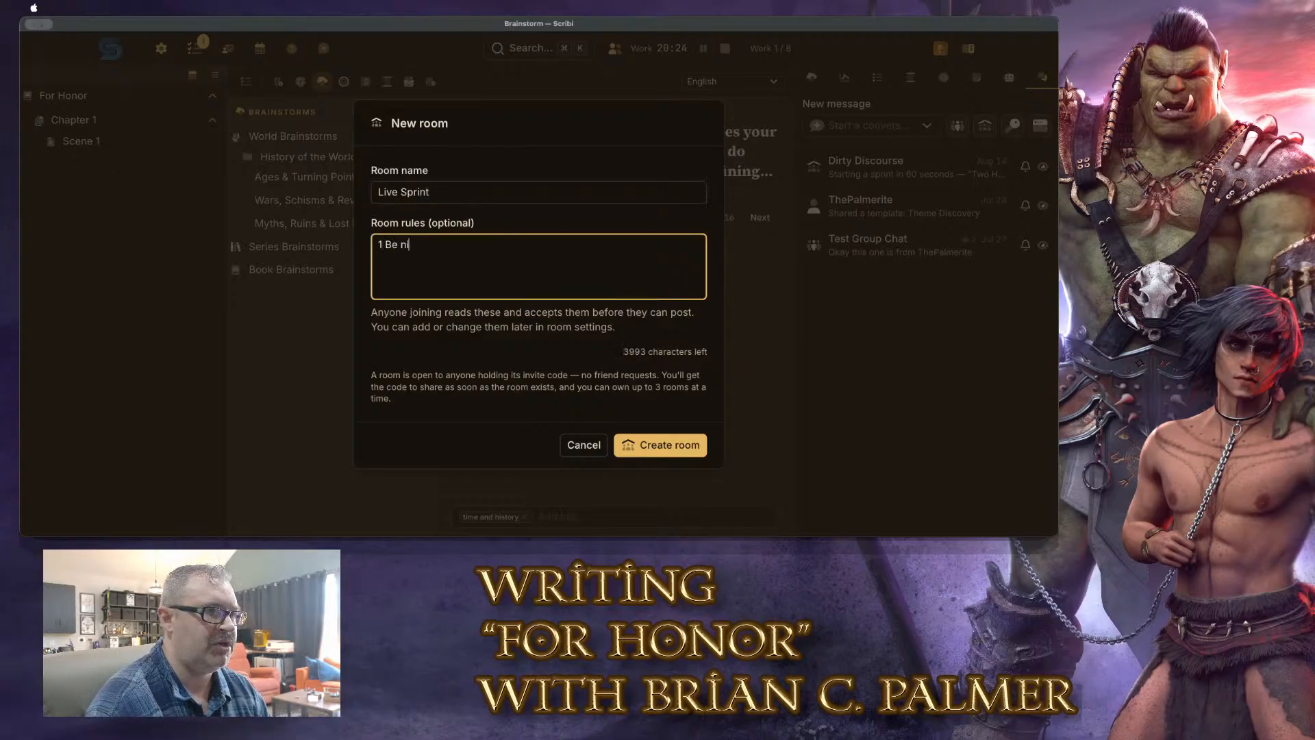
key("BackSpace")
key("BackSpace")
key("BackSpace")
key("BackSpace")
key("BackSpace")
key("BackSpace")
type(". Be Nice ")
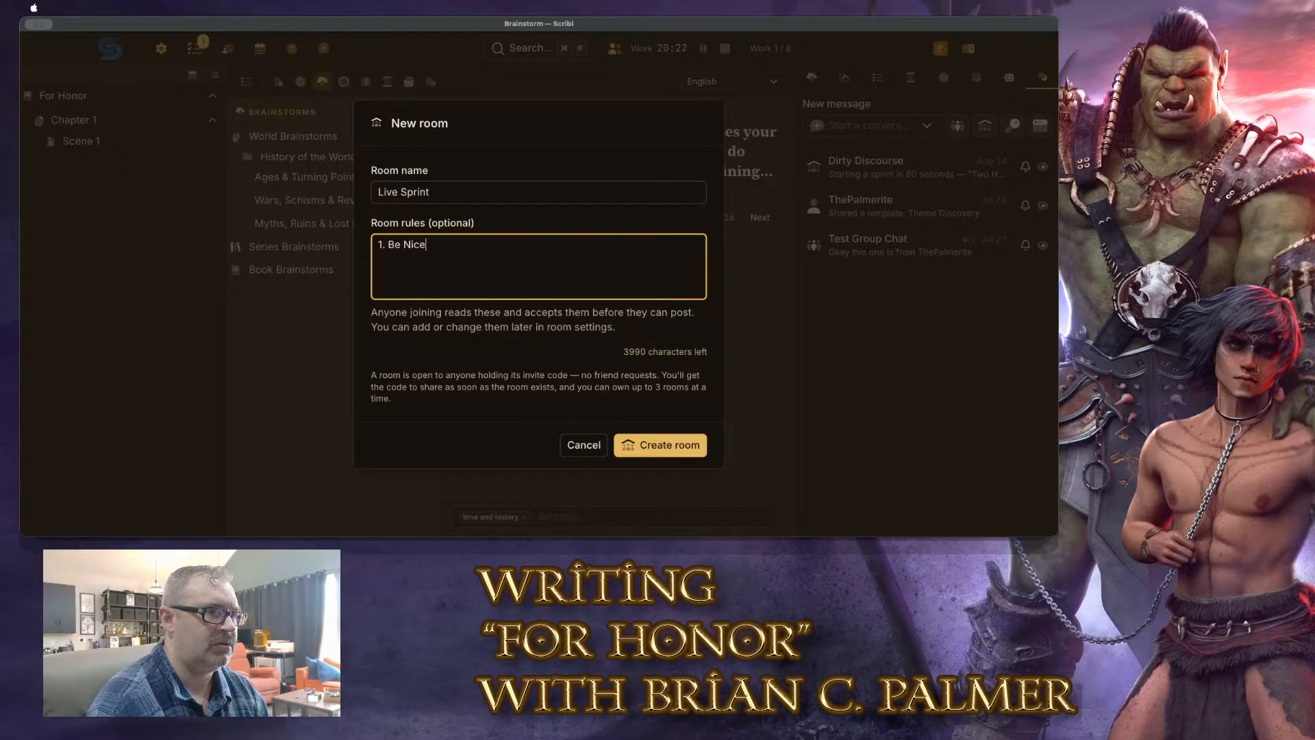
Add "2. You're in public, act like it." as the second and last rule of the new room
type("2.")
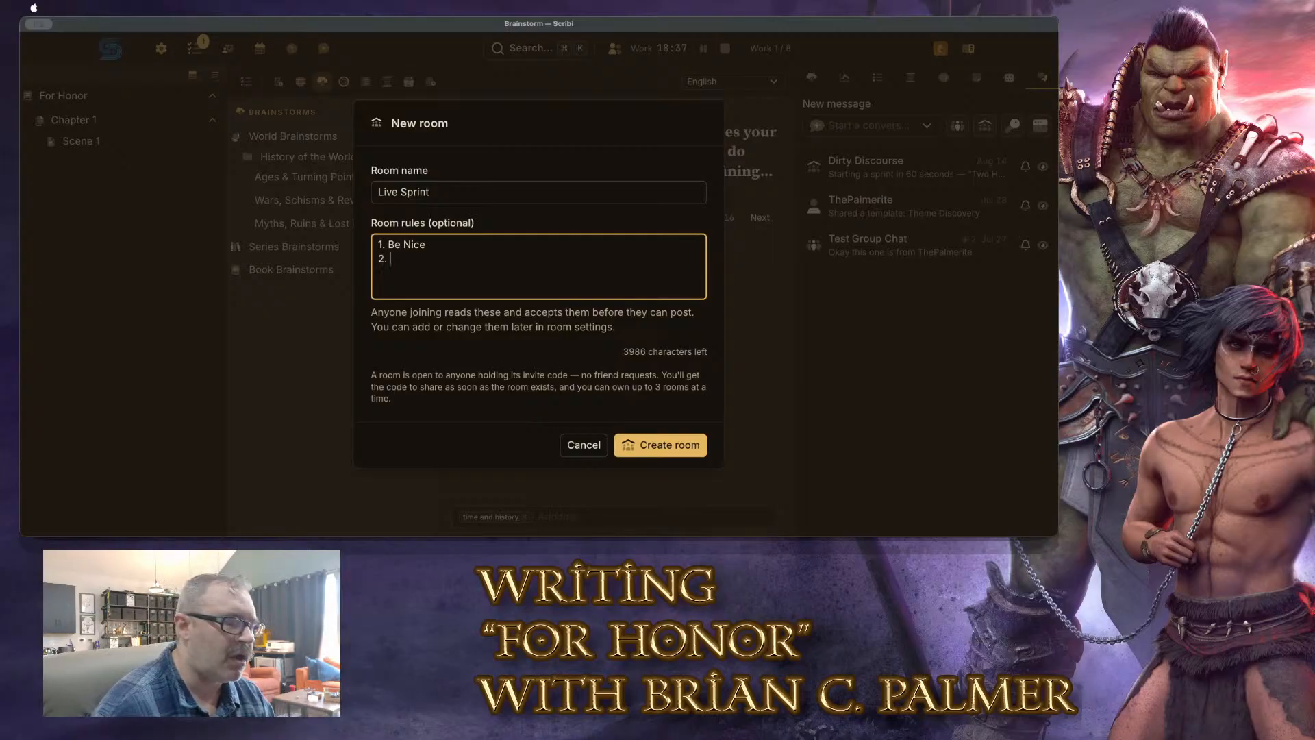
type("You're in p")
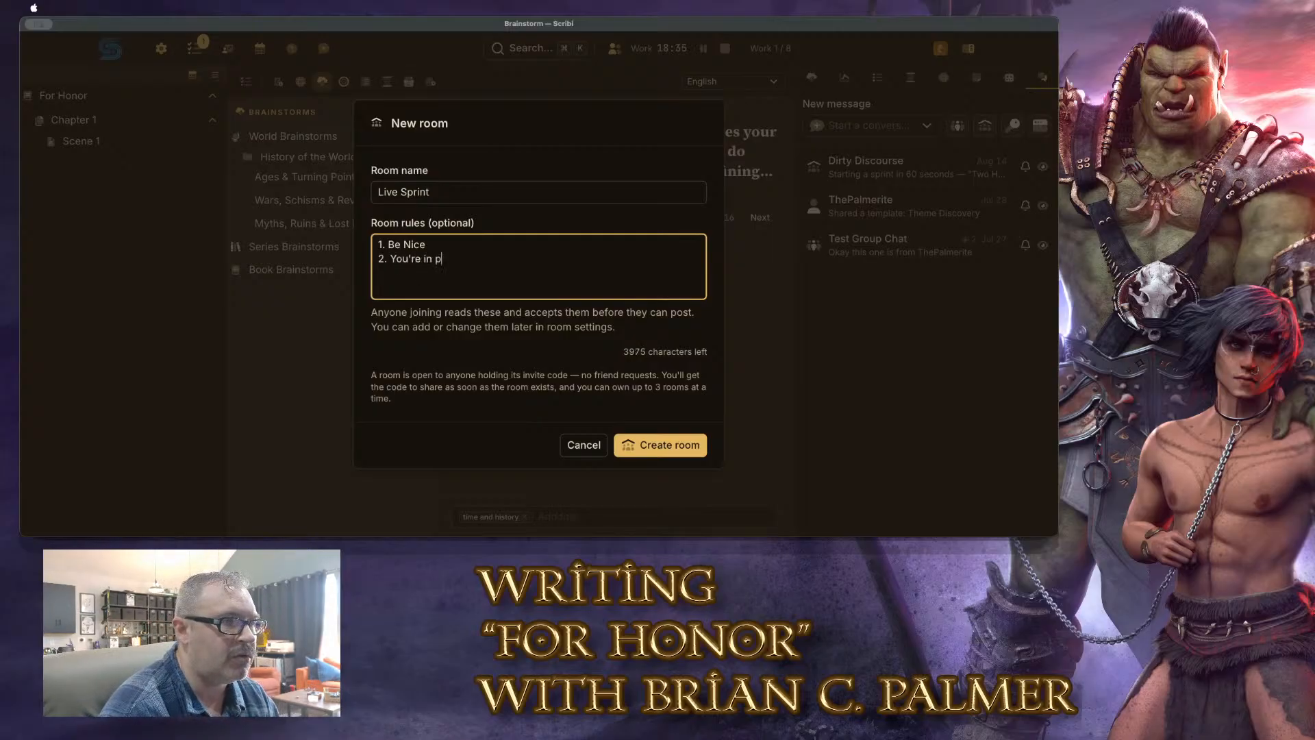
type("ublic, act like it.")
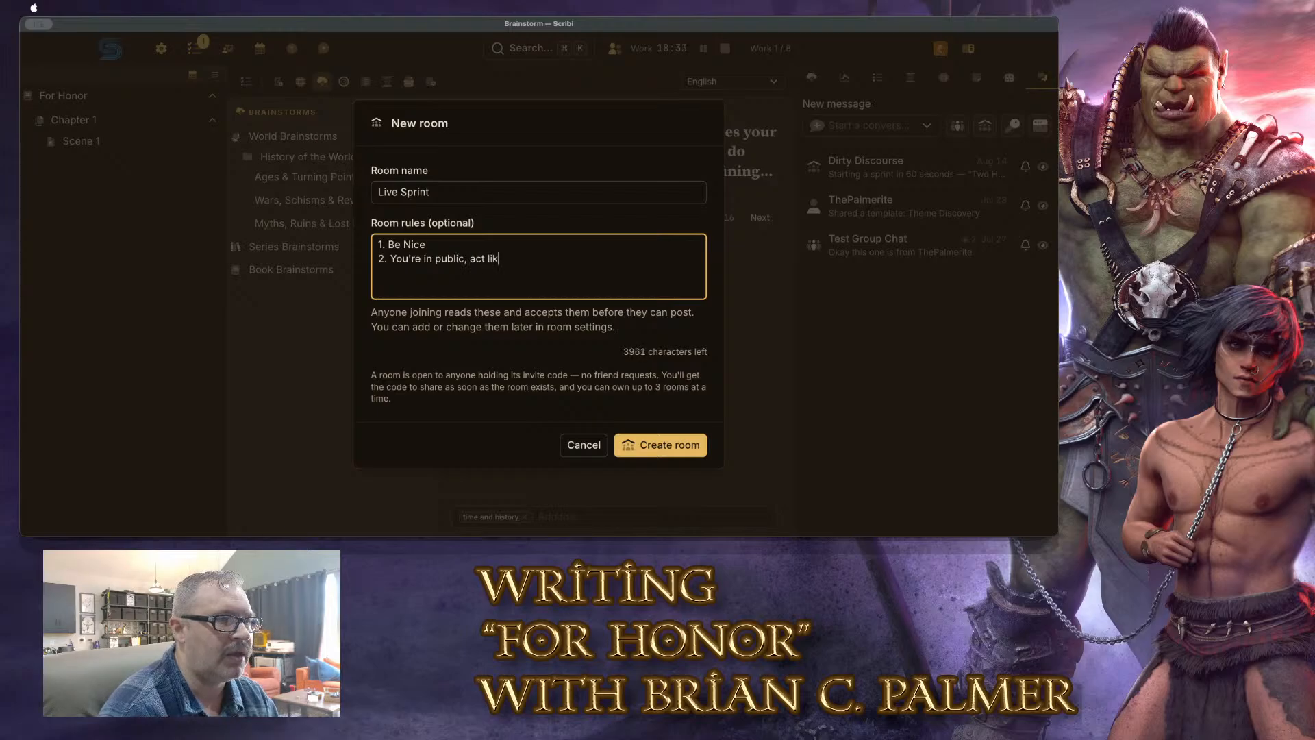
key("Return")
type("3.")
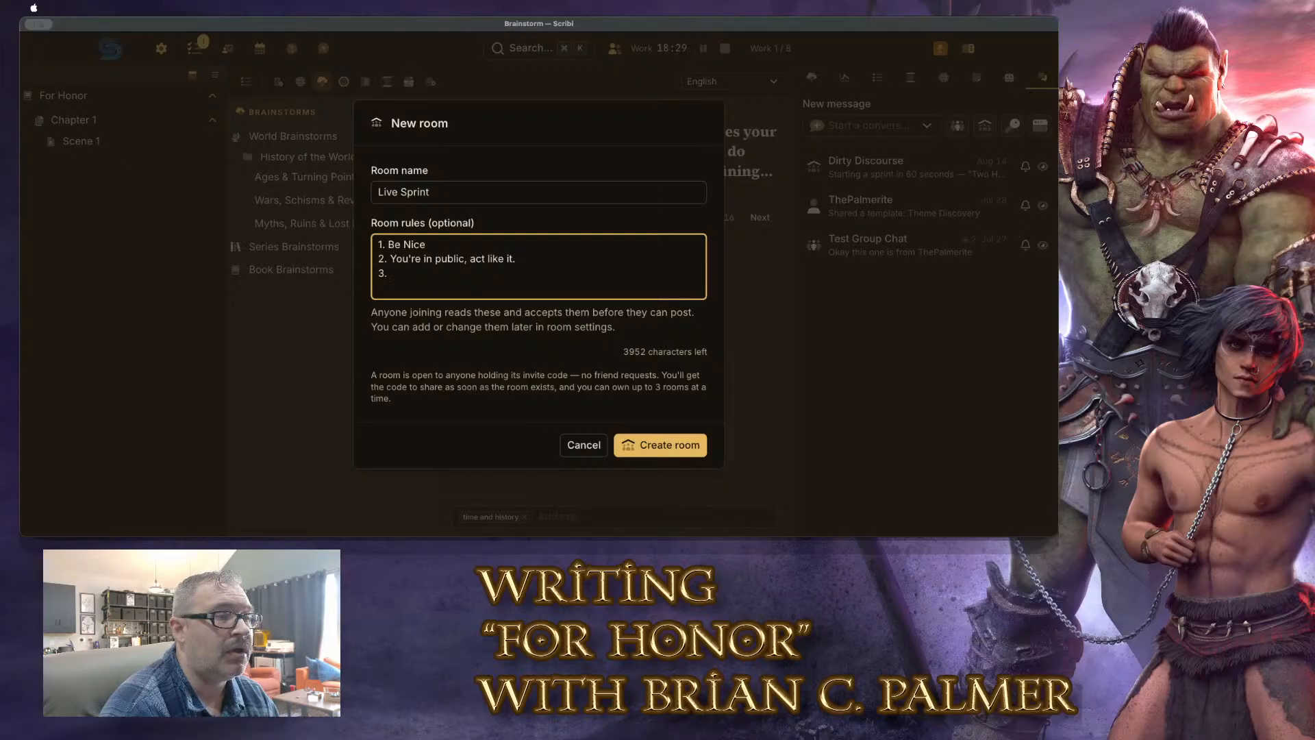
key("BackSpace")
key("BackSpace")
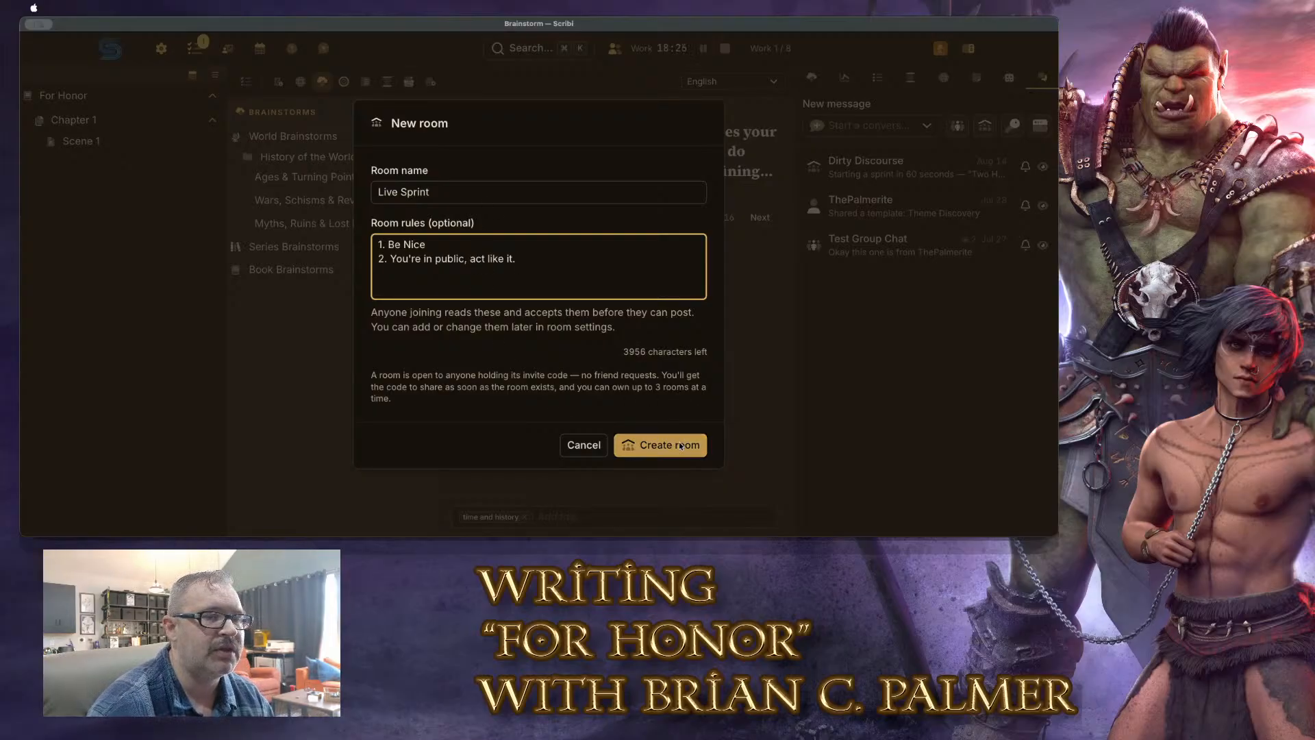
Change the room name to "Live Sprints" and create the room, dismissing its invite code notice
left_click(526, 189)
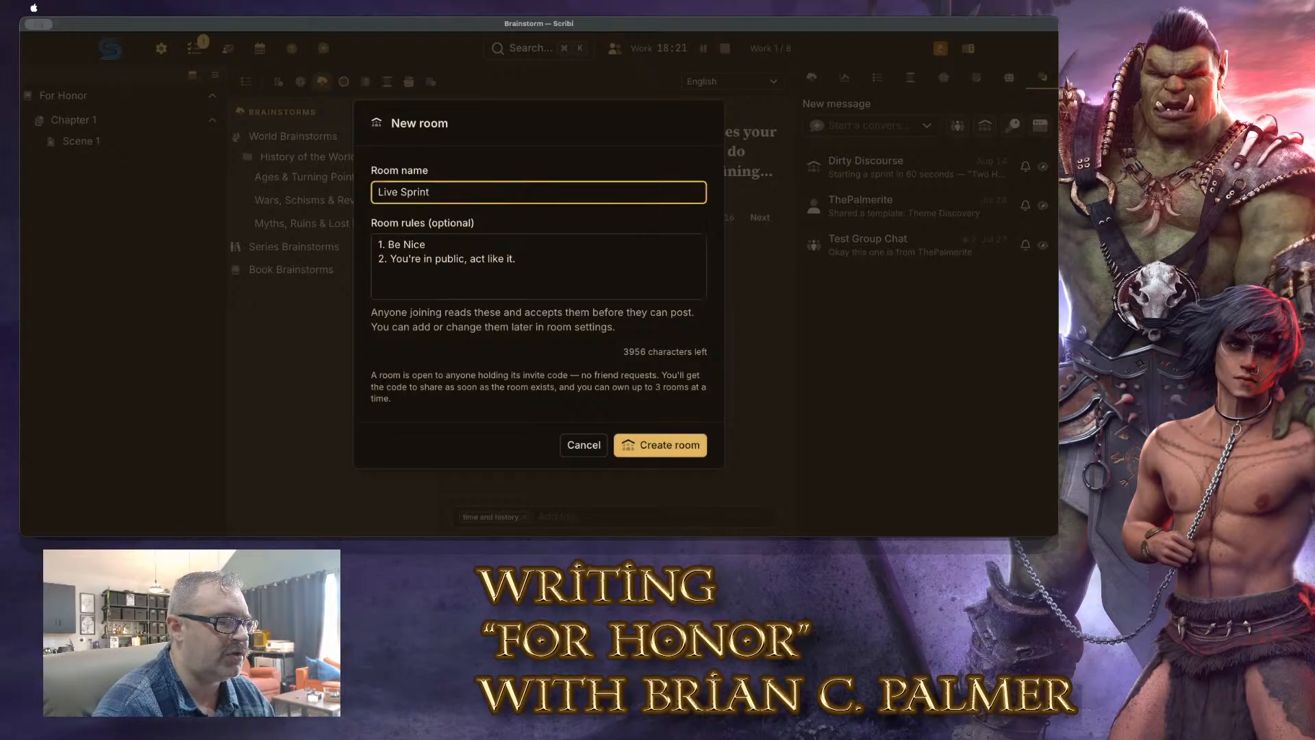
key("BackSpace")
type("s \"")
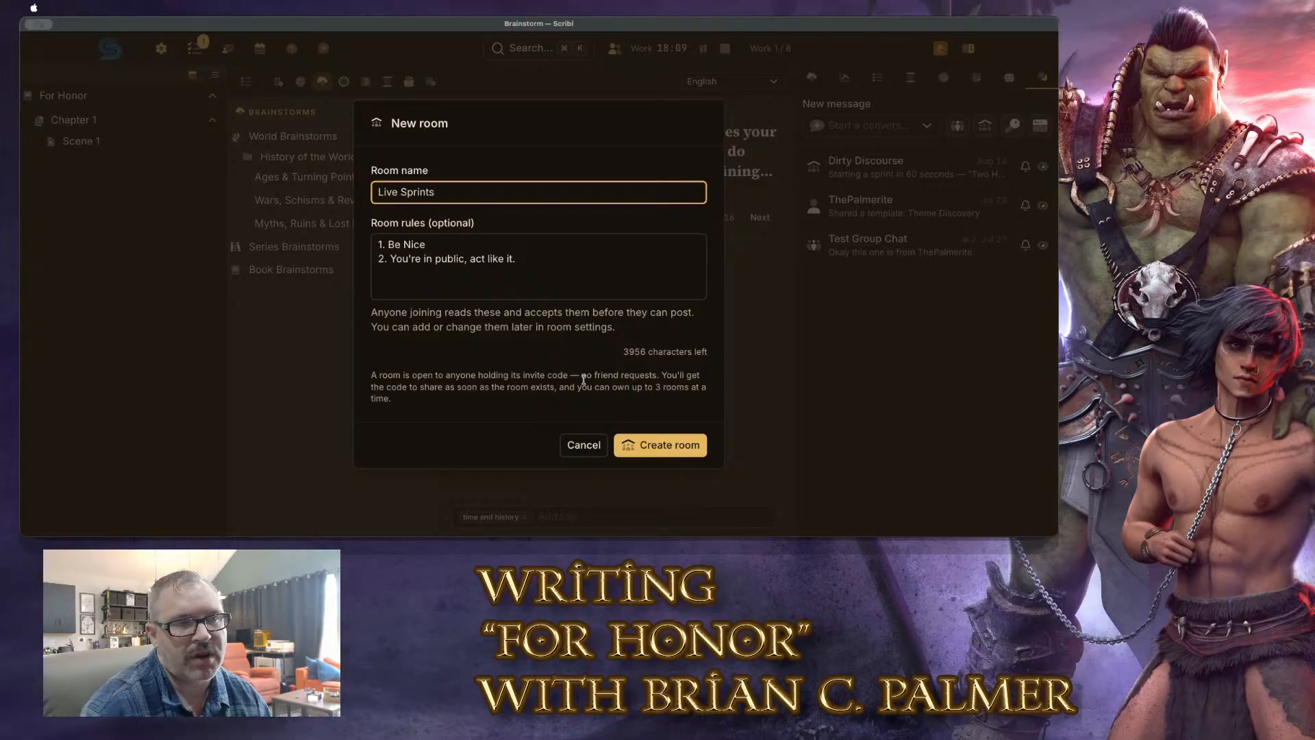
left_click(657, 446)
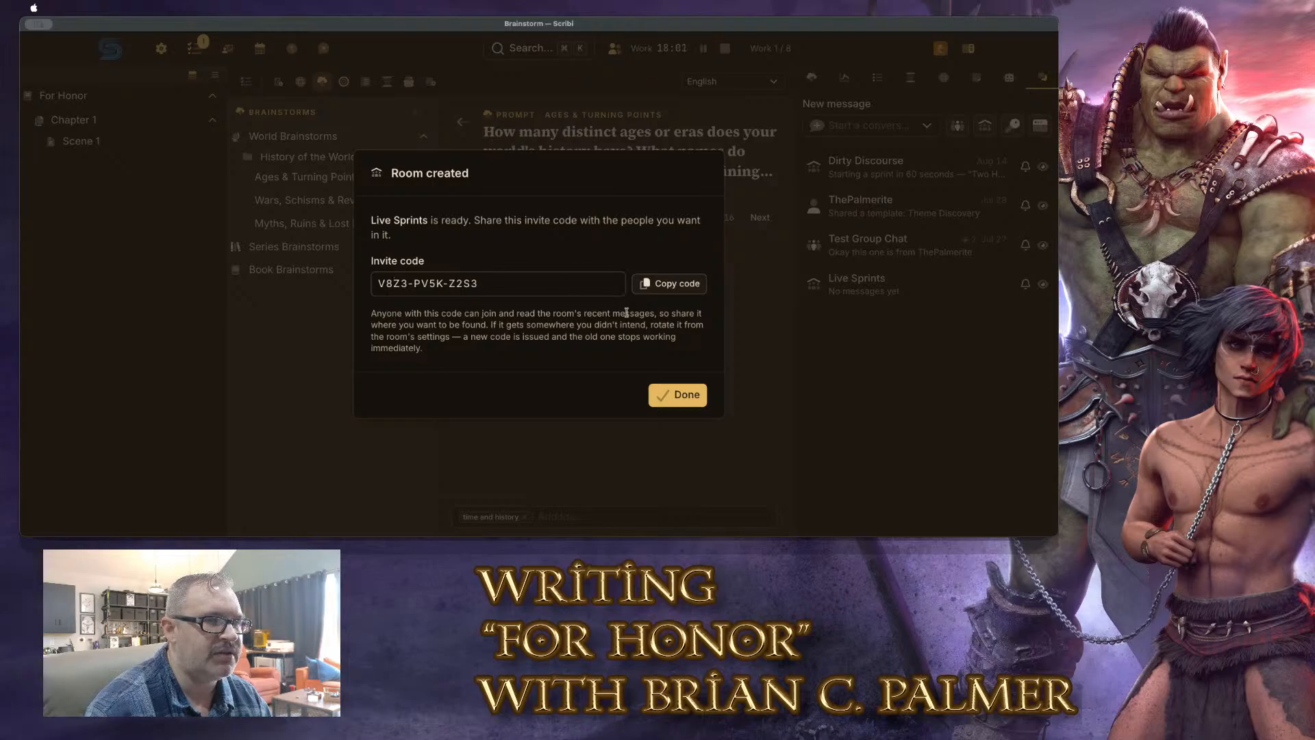
left_click(685, 395)
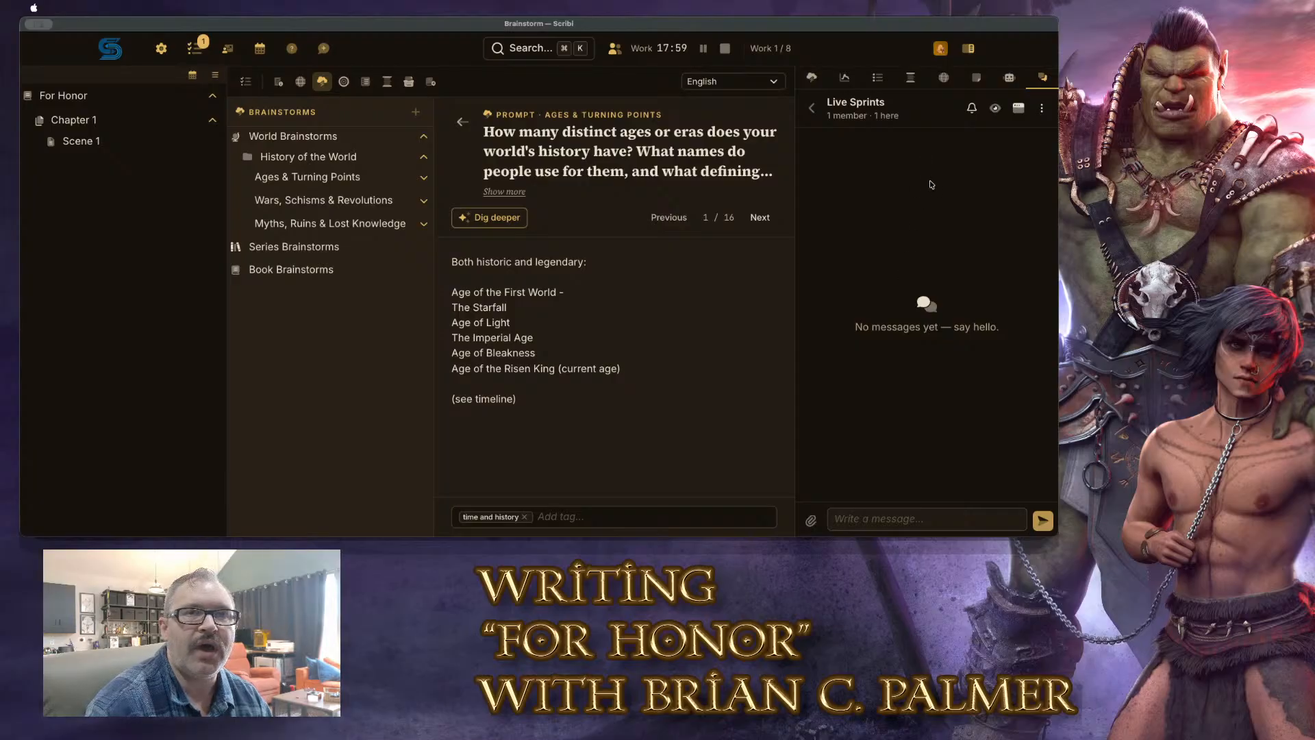
Return to the conversation list, look at the form for joining a room by invite code, and cancel it
left_click(812, 107)
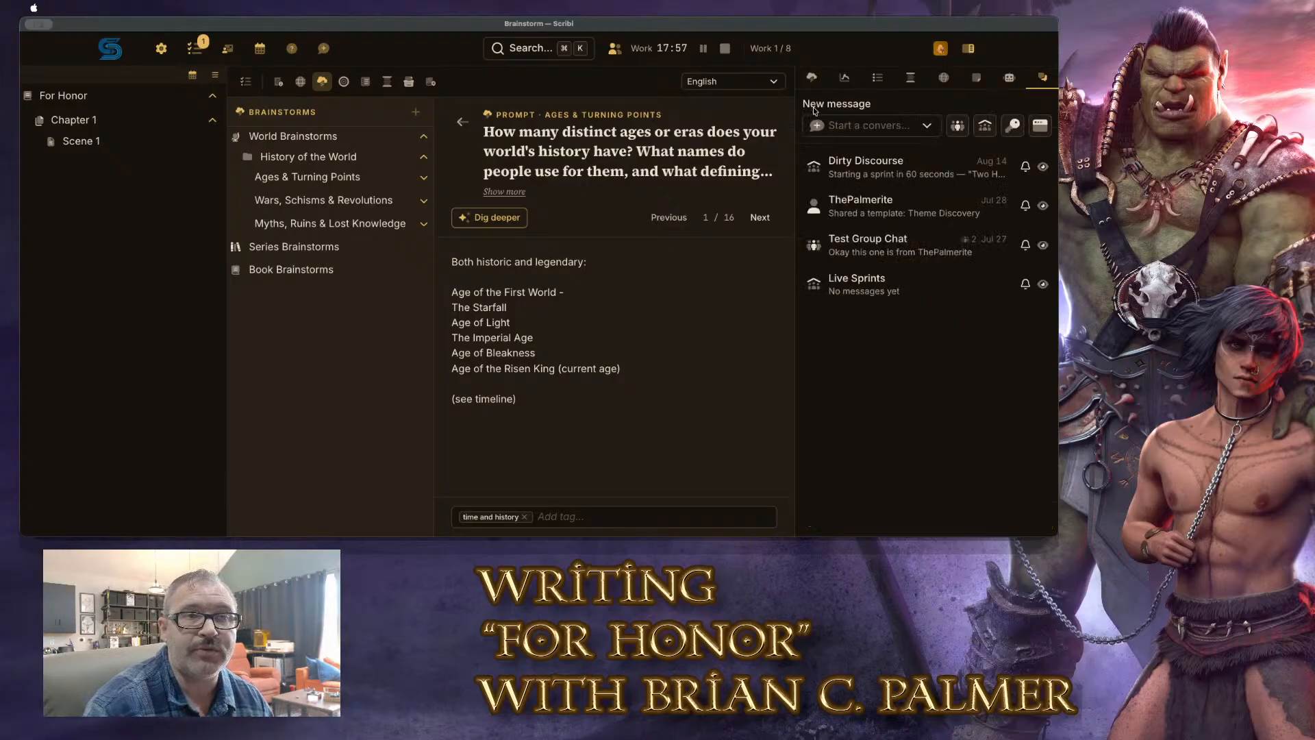
left_click(1008, 128)
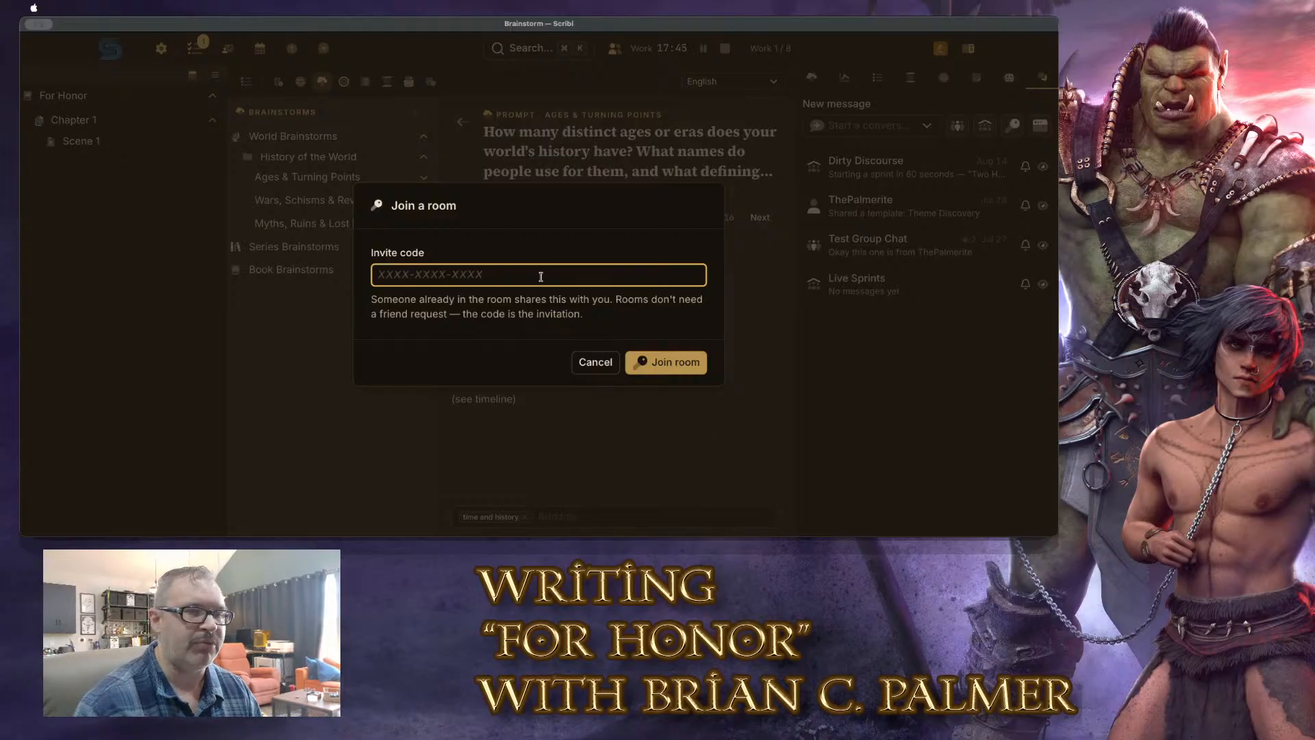
left_click(594, 362)
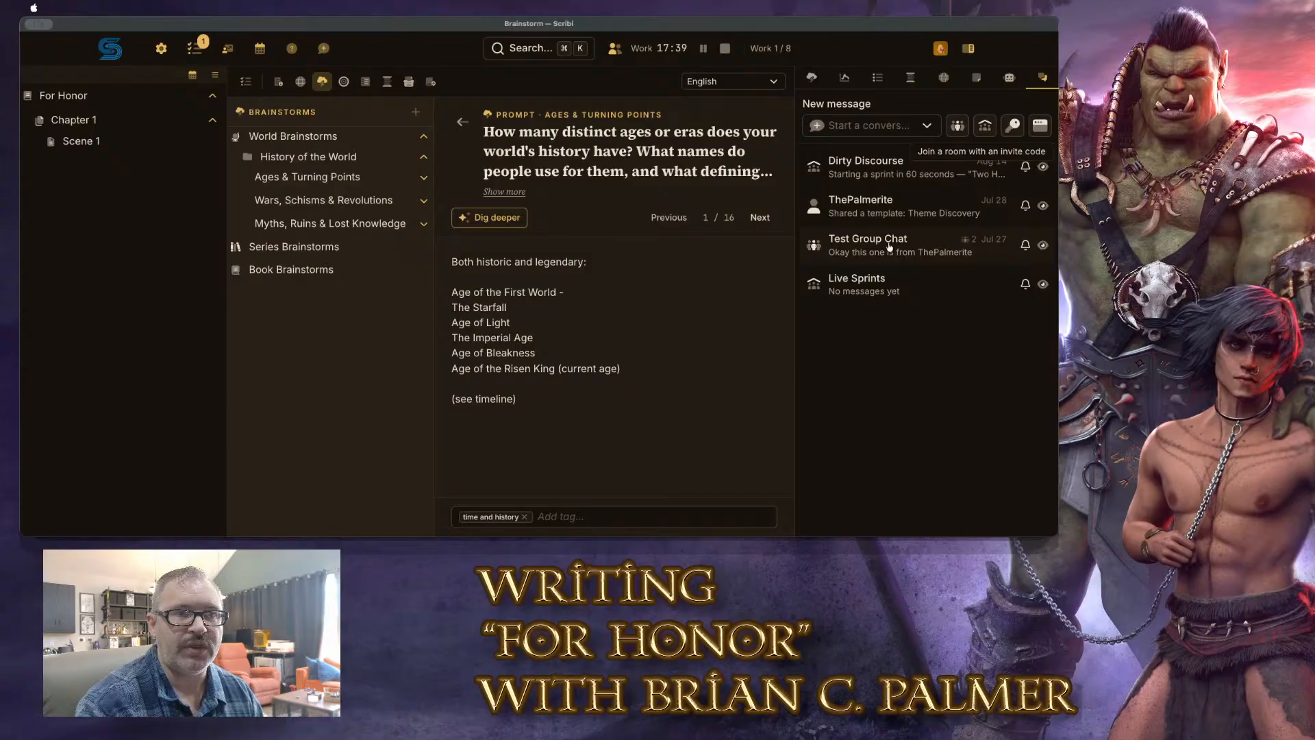
View the Live Sprints room and bring up the Assistant conversation beside the brainstorm prompt
left_click(885, 279)
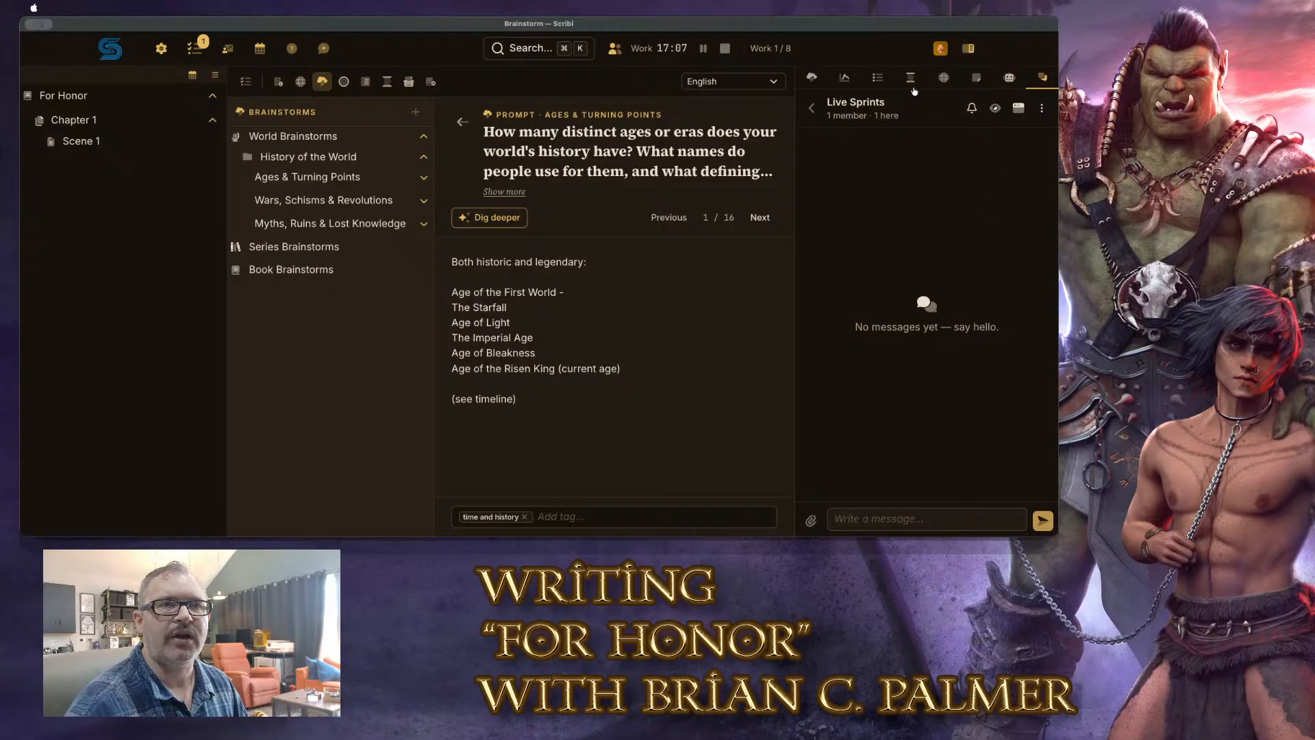
left_click(812, 78)
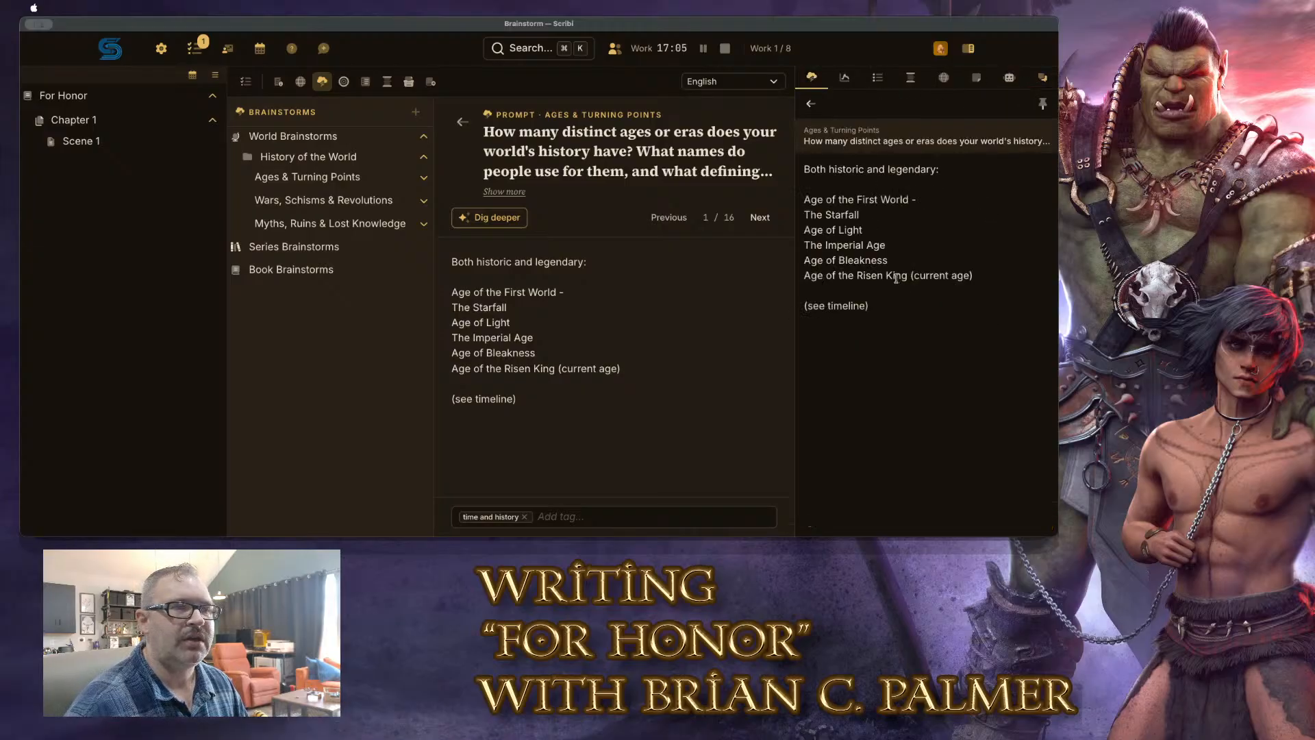
left_click(1009, 78)
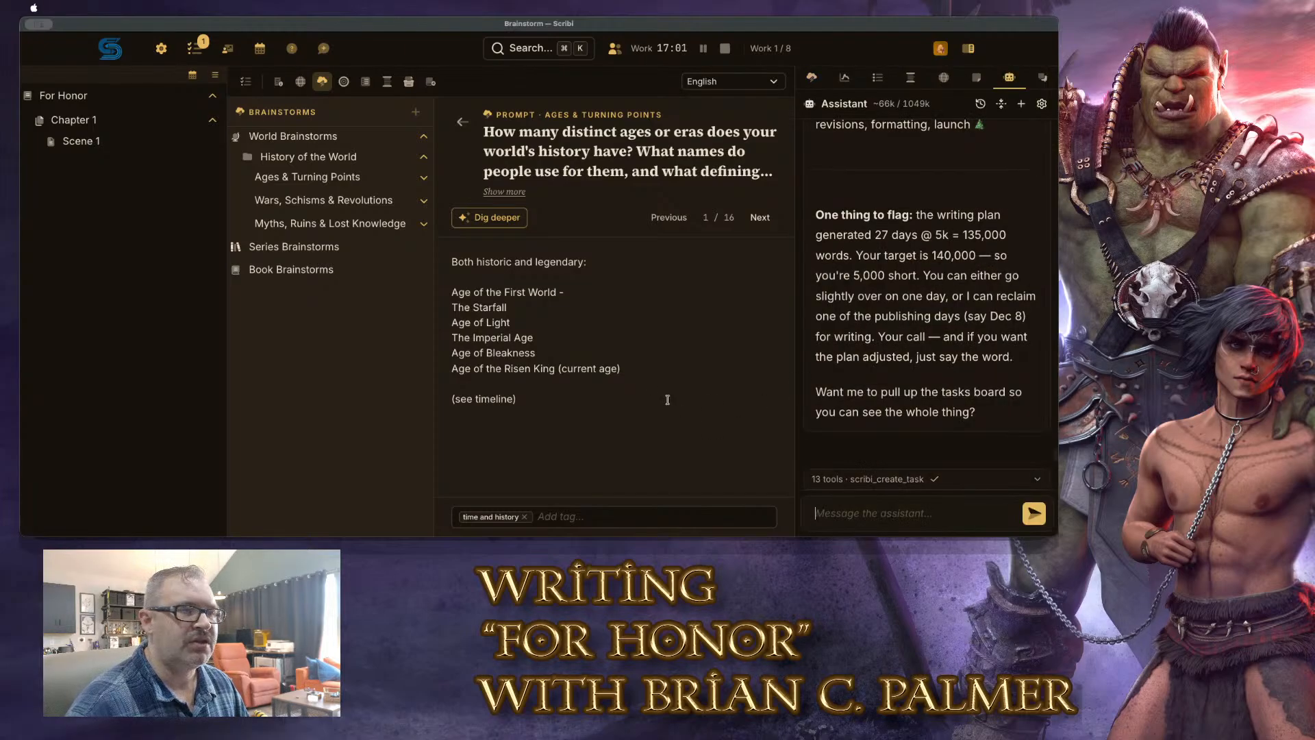
Begin the Age of the First World description with "This was the age" and check the prompt's full wording
left_click(613, 291)
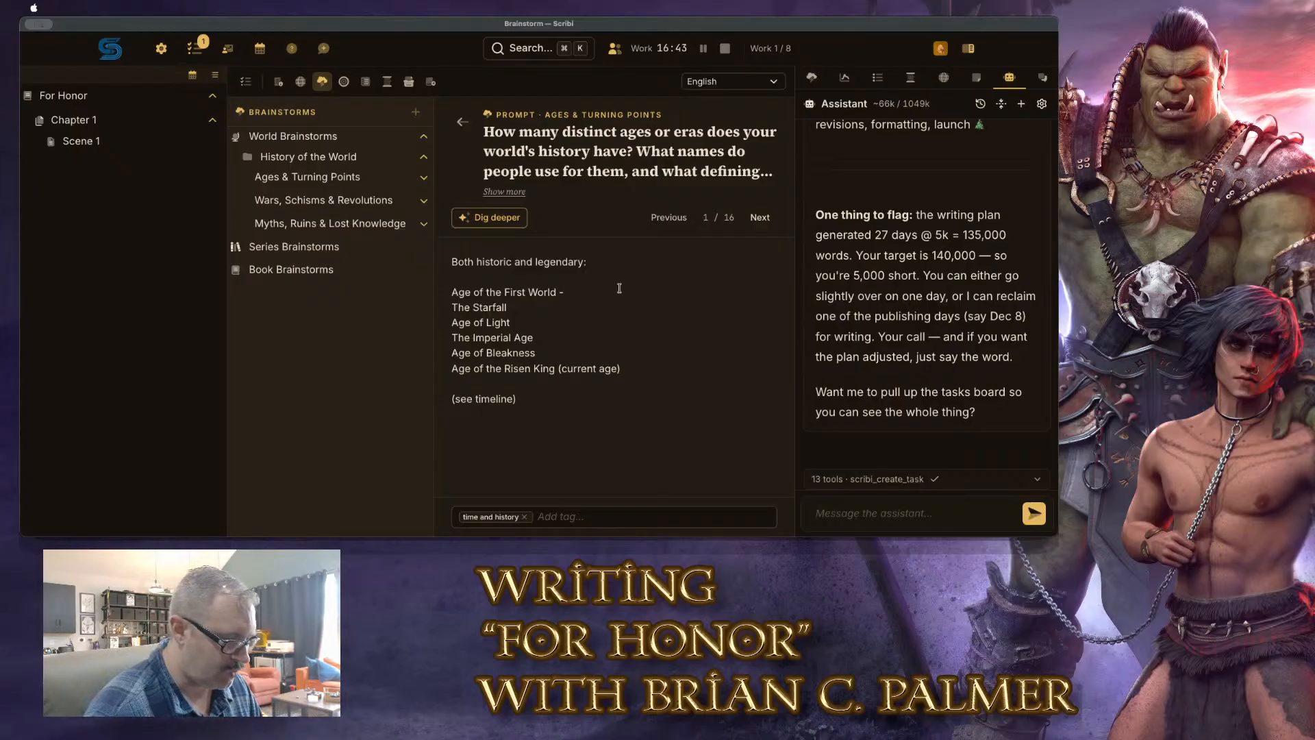
type("This was the age")
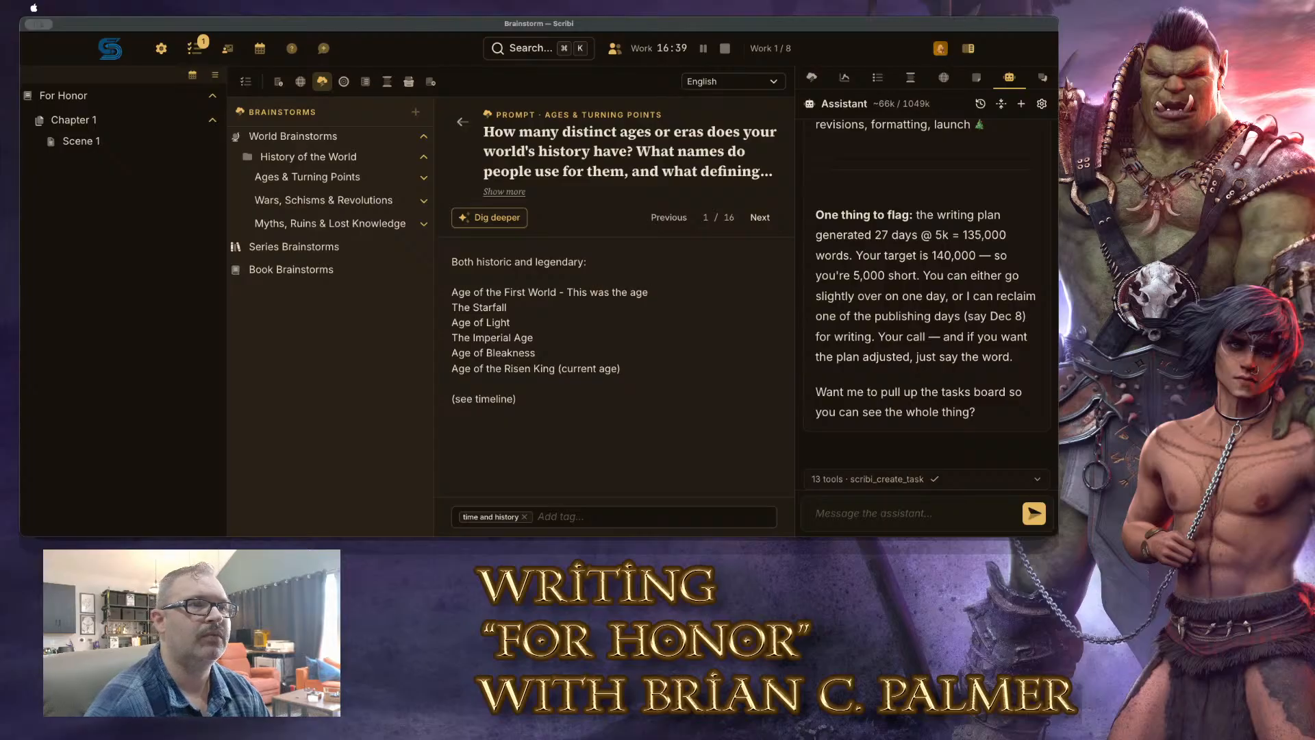
left_click(504, 192)
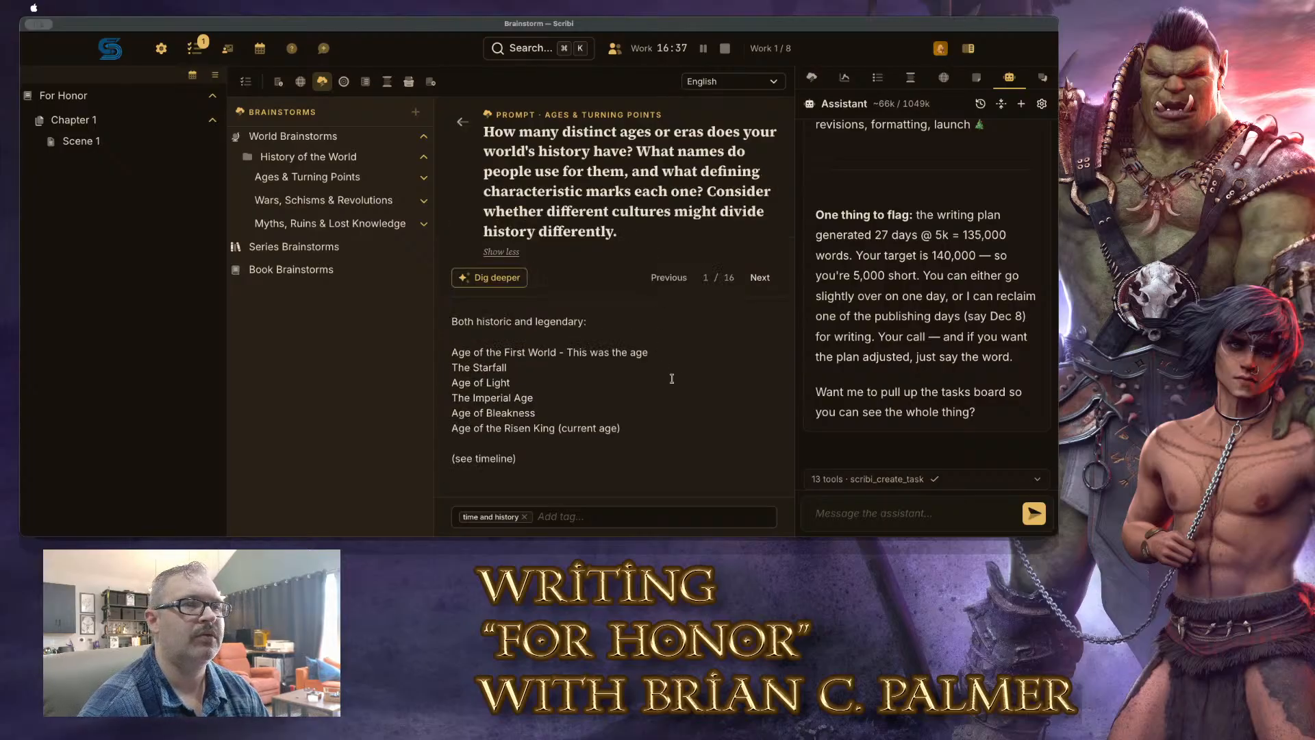
left_click(519, 252)
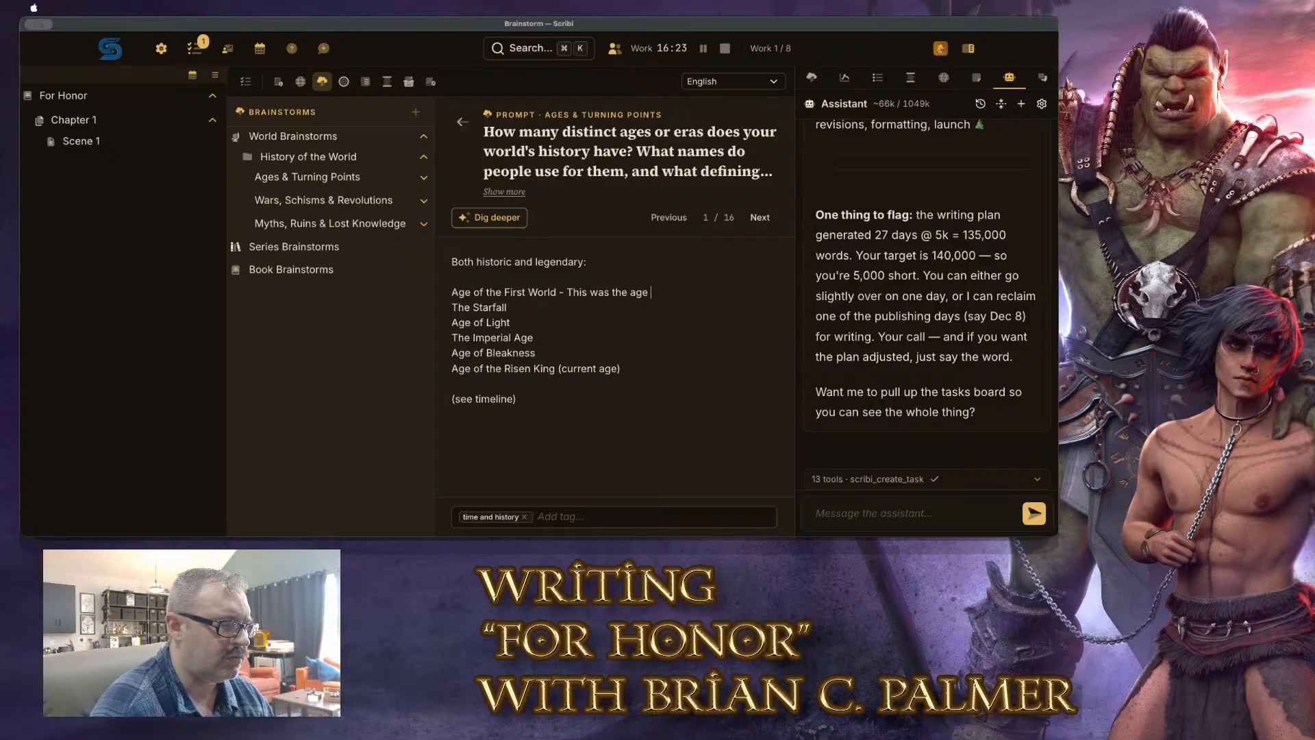
Replace "age" with "“age of the gods” as most people know it, when the ten gods of Aeldra were said to have walked the world."
key("BackSpace")
key("BackSpace")
key("BackSpace")
key("BackSpace")
type("\"age of")
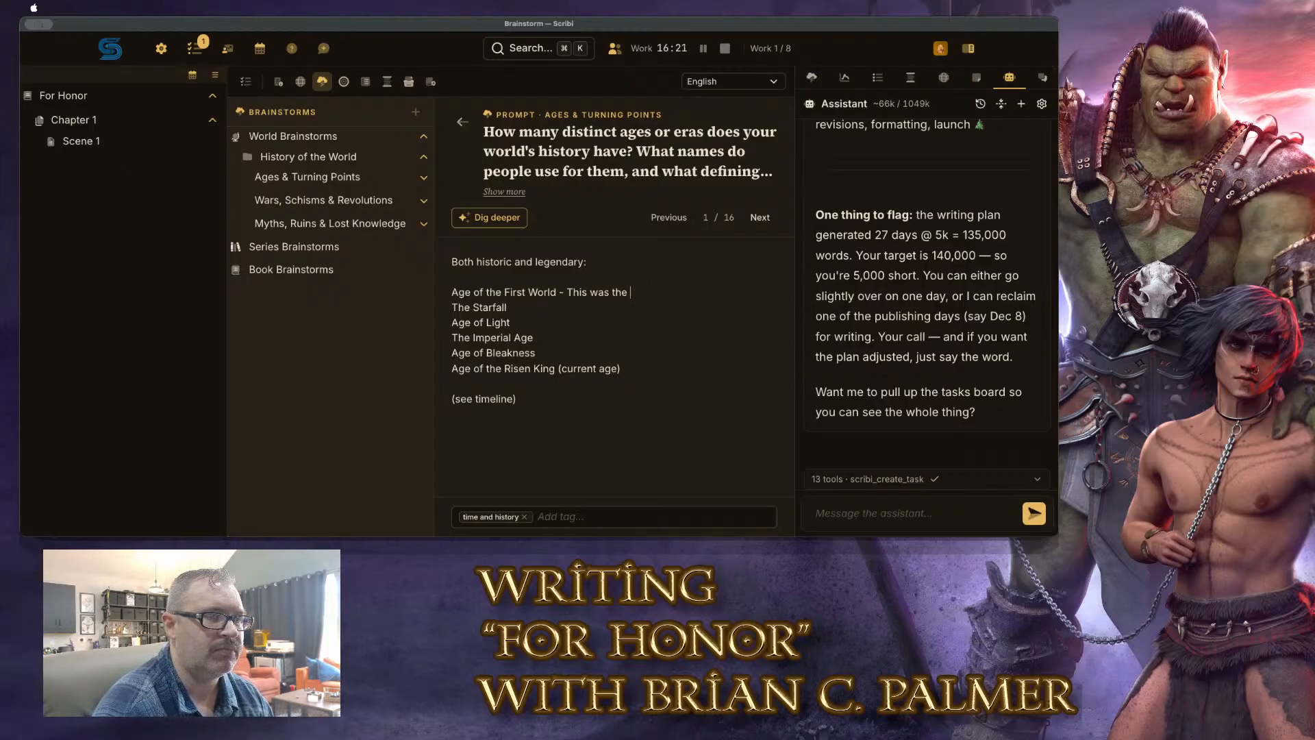
type(" the gods")
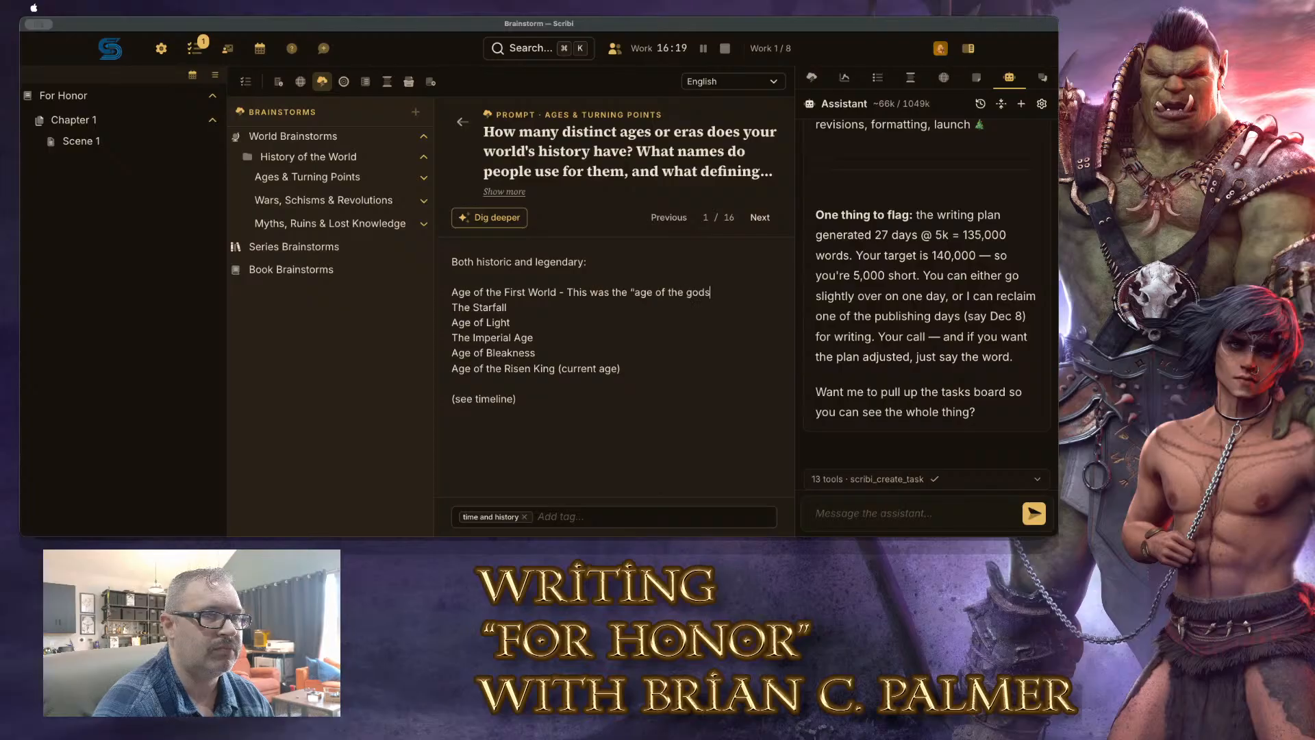
type("\" as most people know")
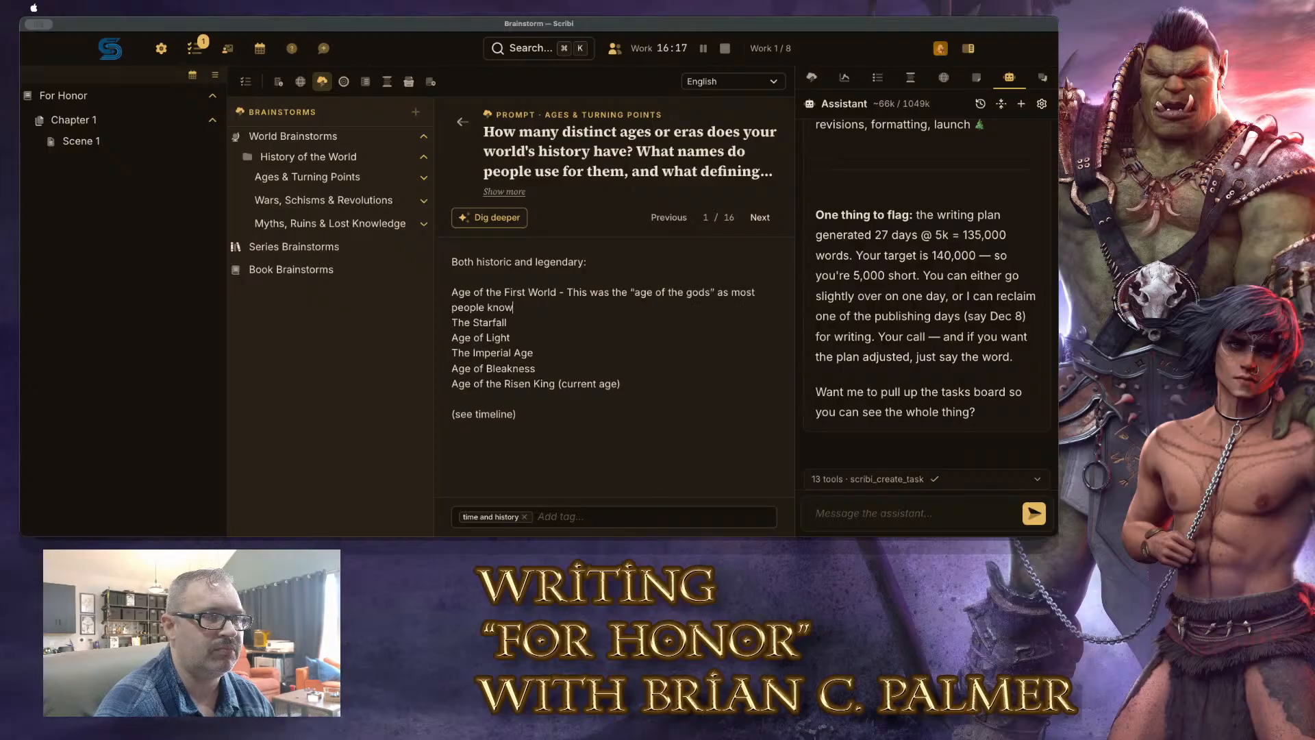
type(" it, when the ")
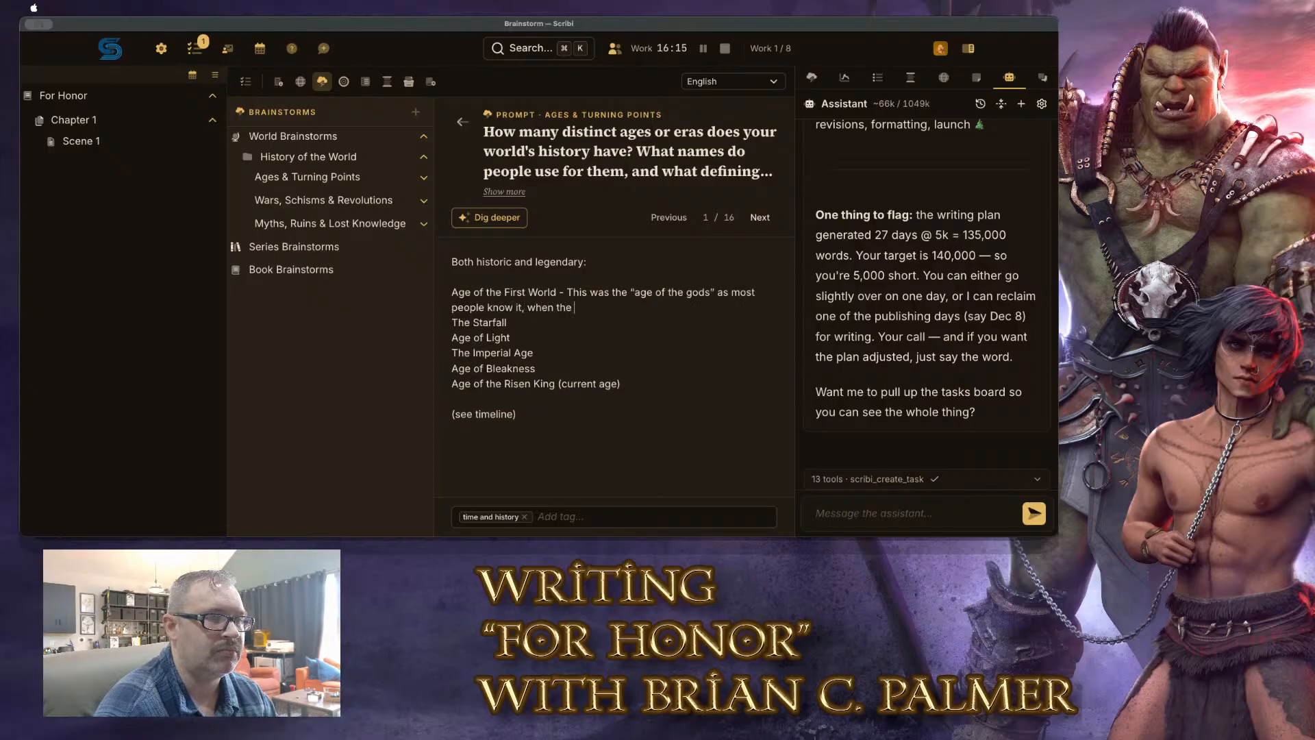
type("ten gods of Aeldra")
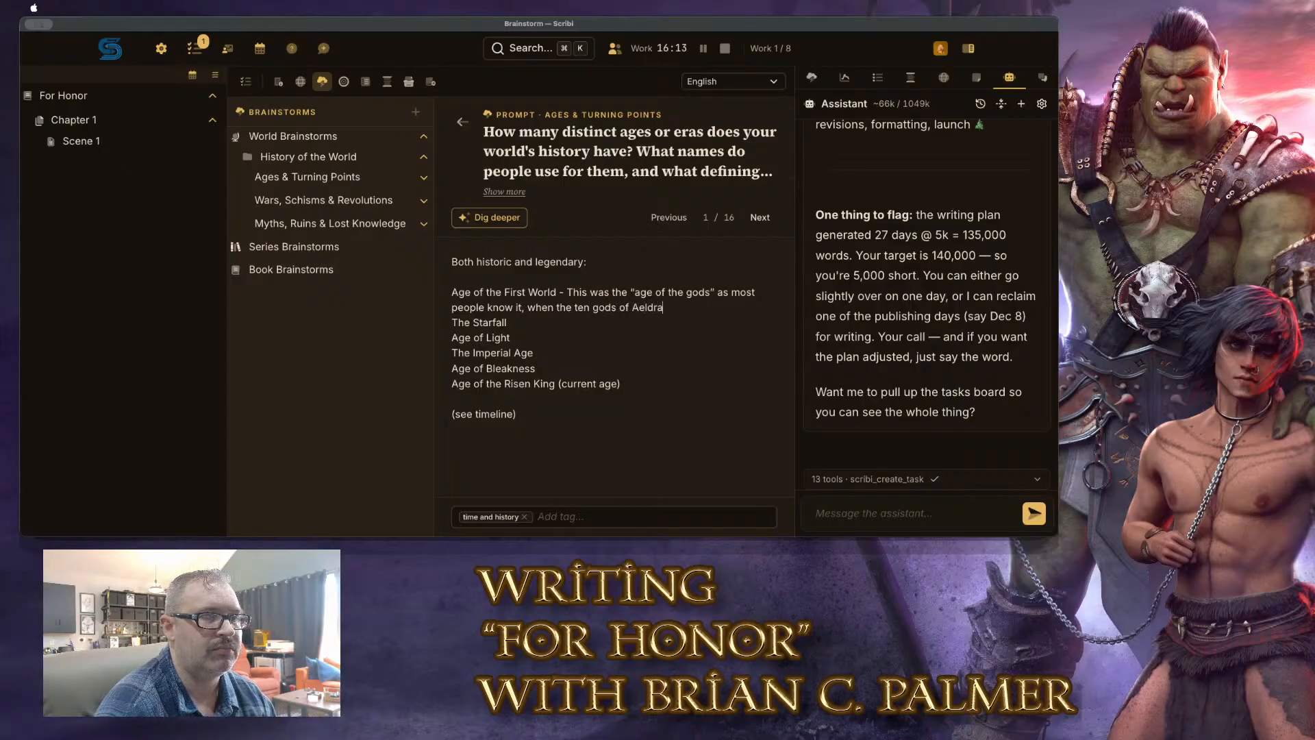
type(" were said to")
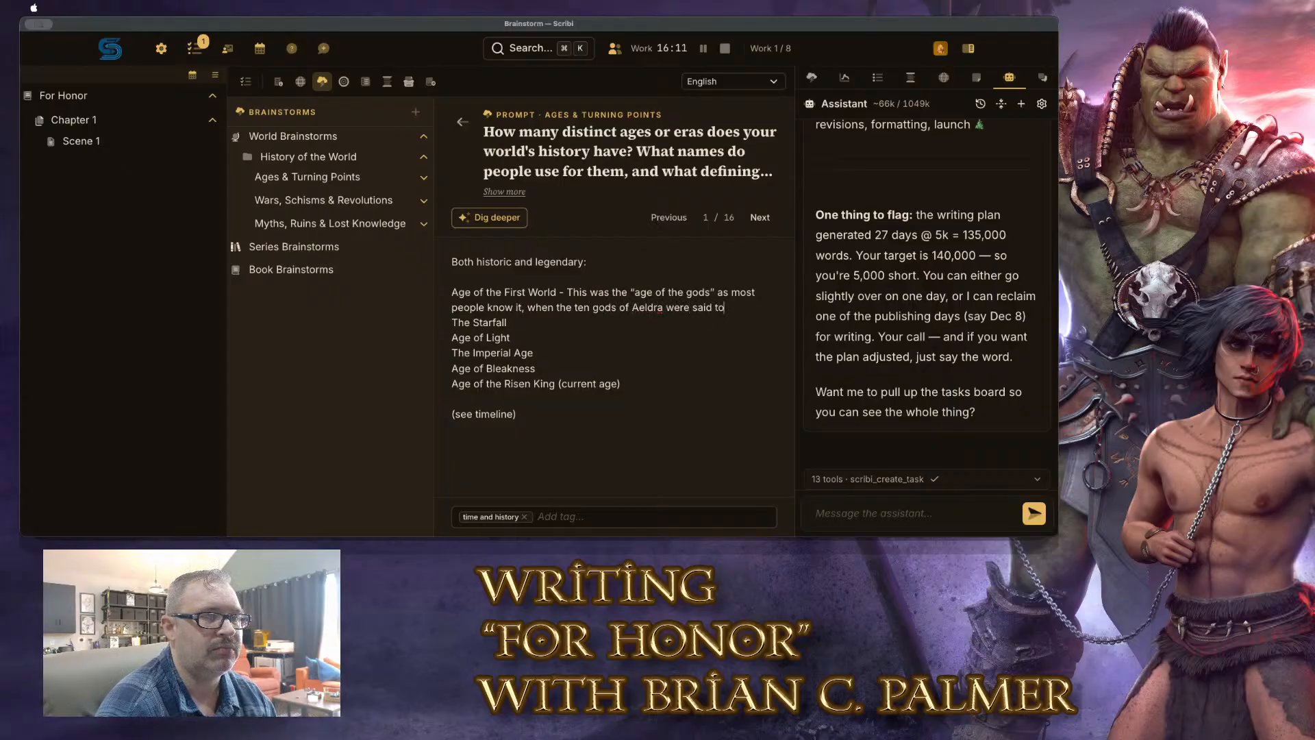
type(" have walked the world. ")
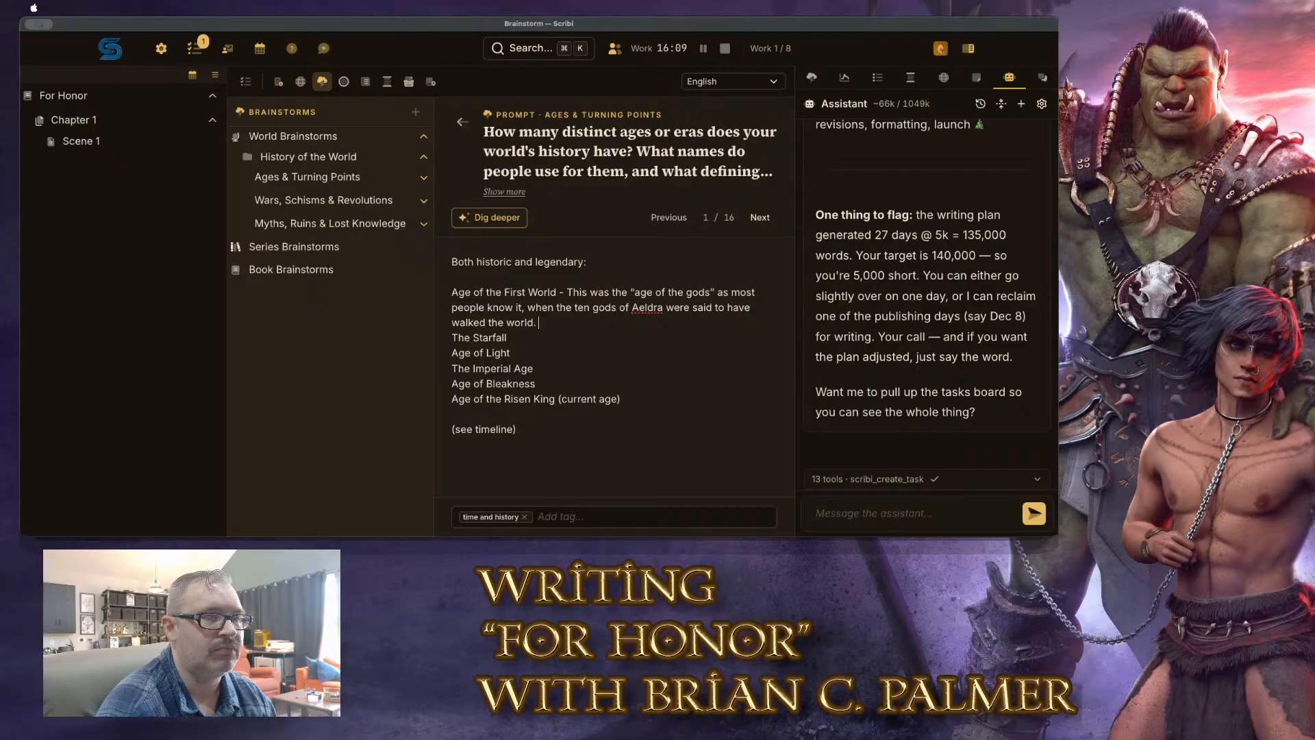
Continue the First World entry with "It is an age of myth and legend, so not a lot of history is specifically"
type("It is an age of myt")
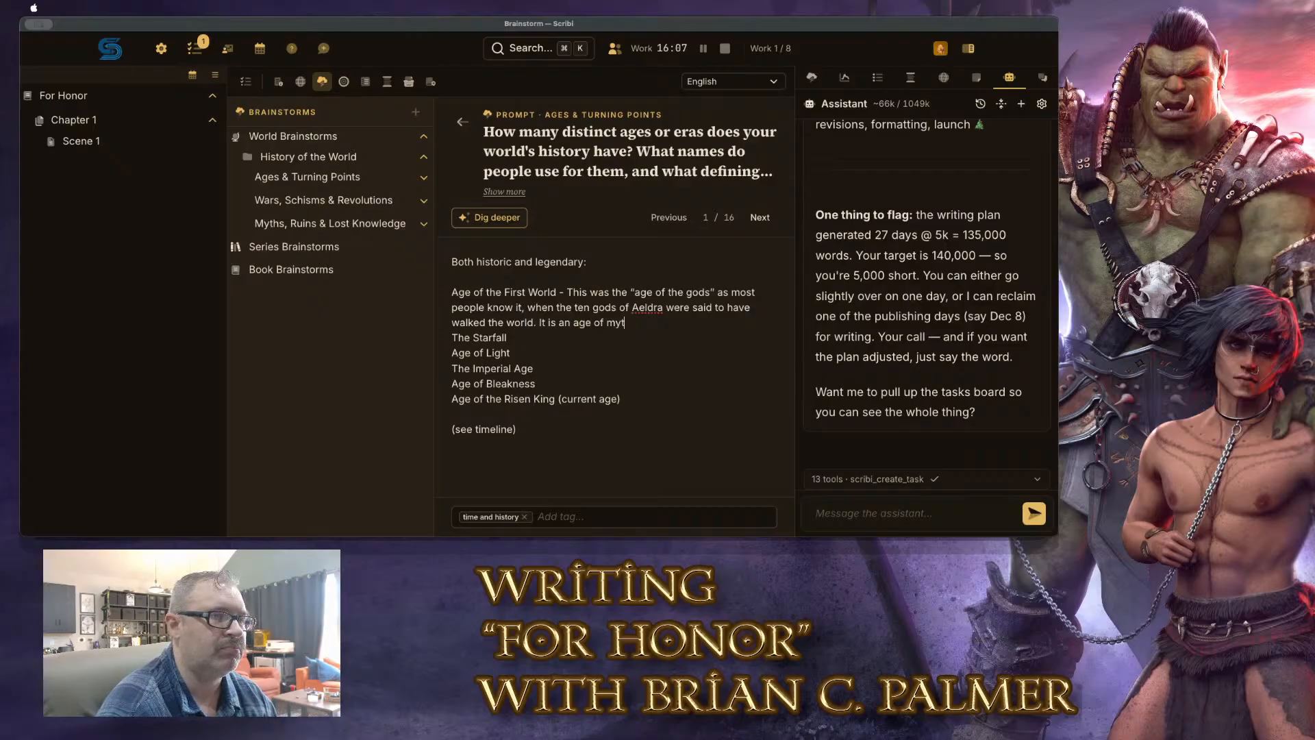
type("h and legend, so")
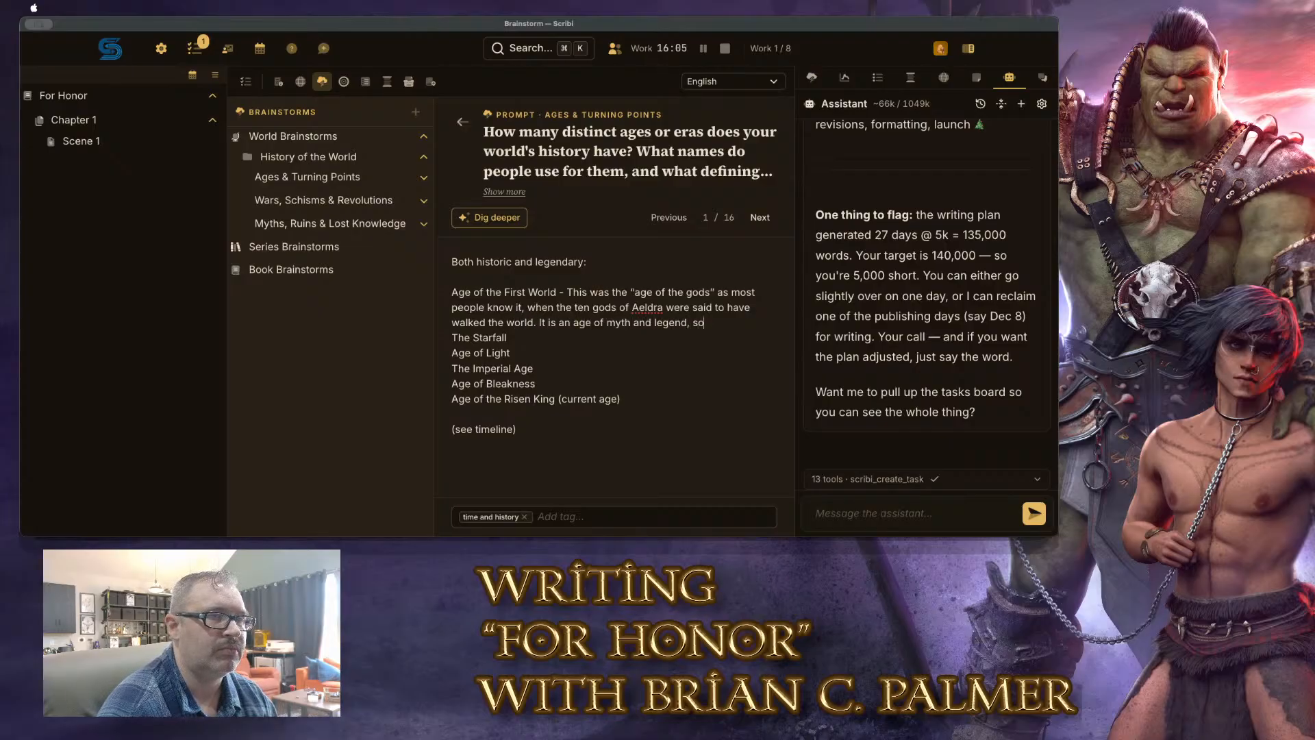
type(" not a lot of history i")
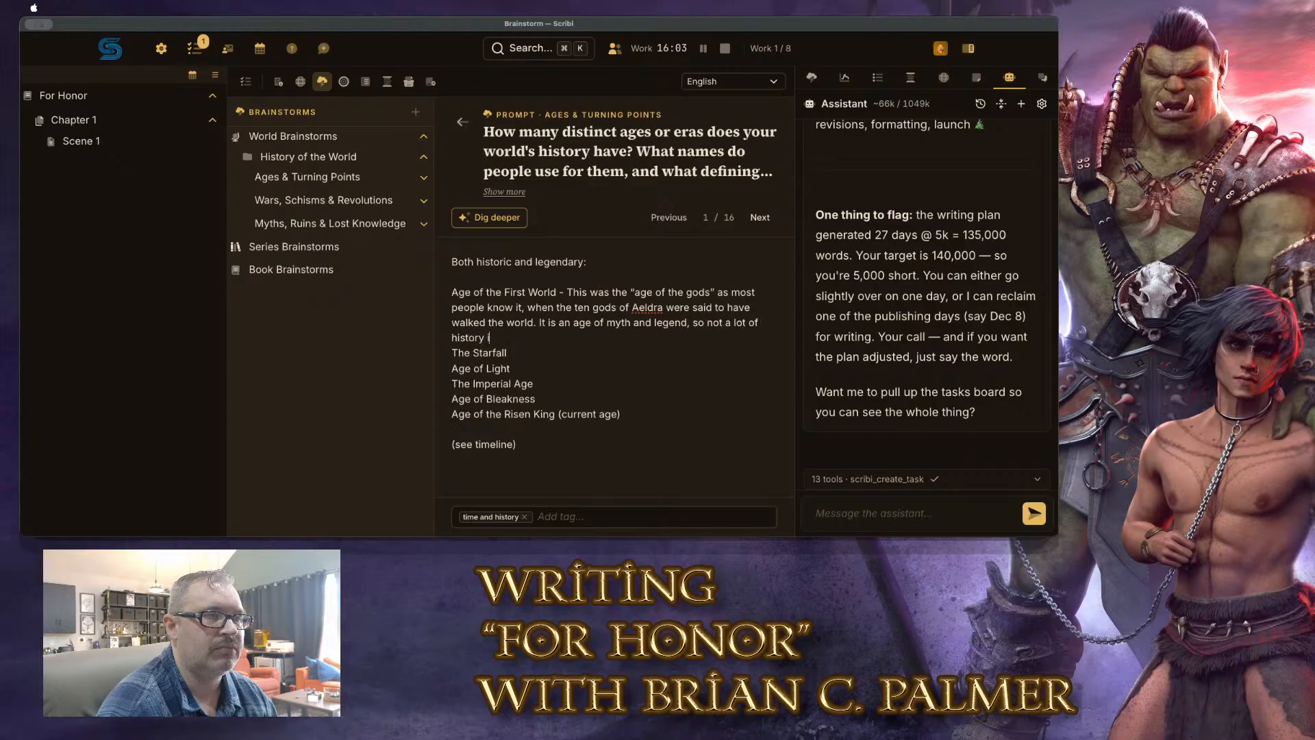
type("s specifically c")
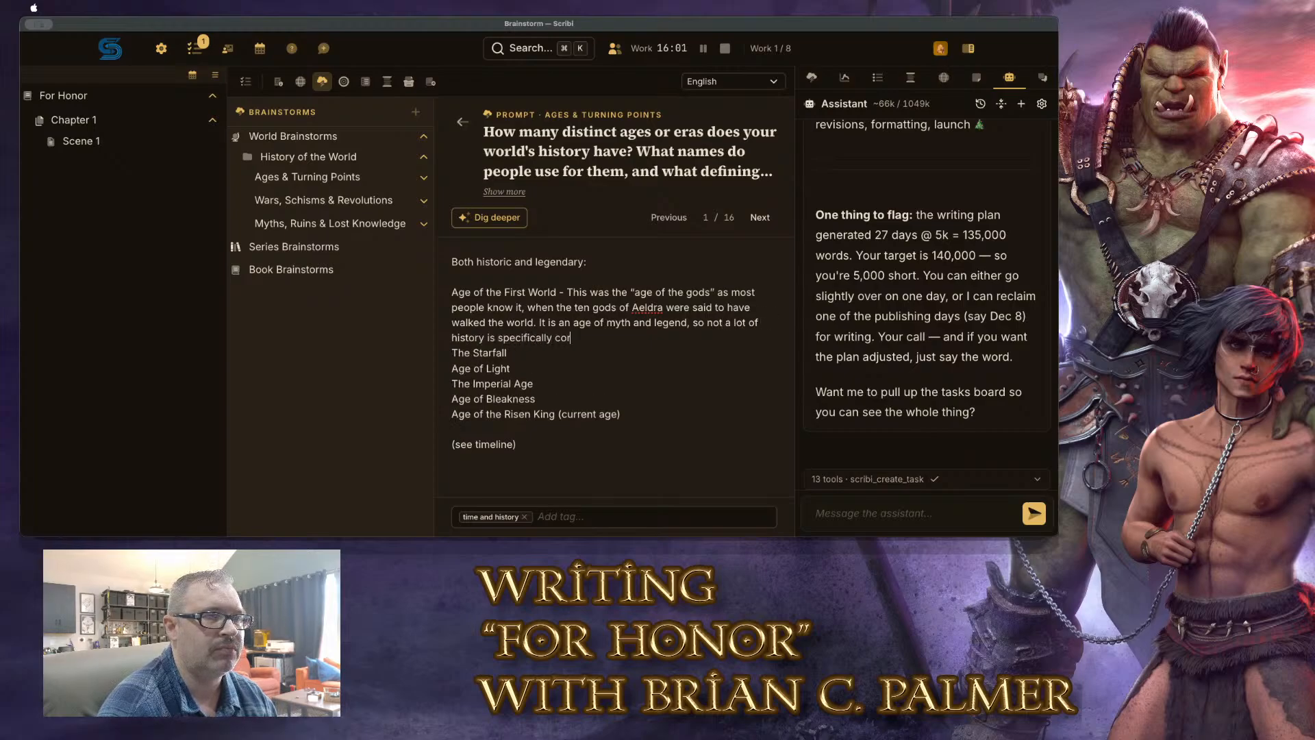
Continue the Age of the First World entry with "recorded, many cultures refer back to the "First World" as a time in their own history"
key("BackSpace")
type("recorded, e")
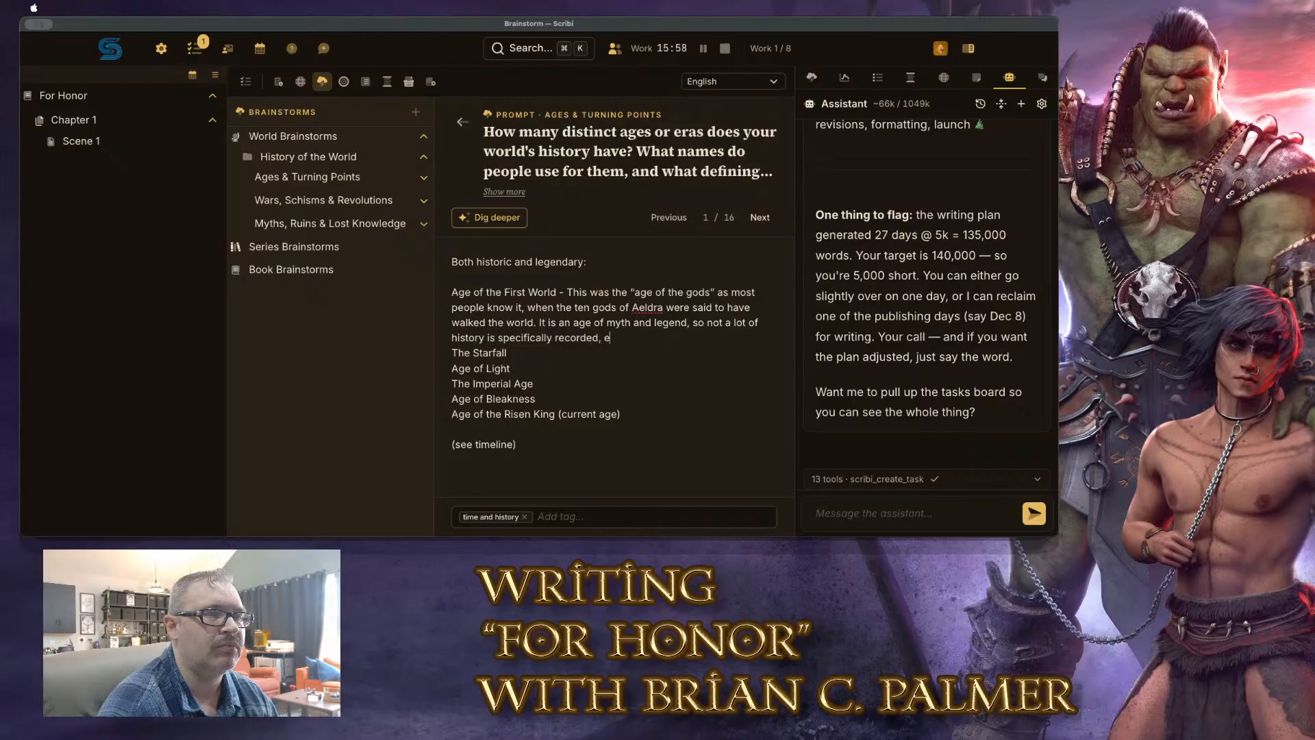
key("BackSpace")
type("many cultures re")
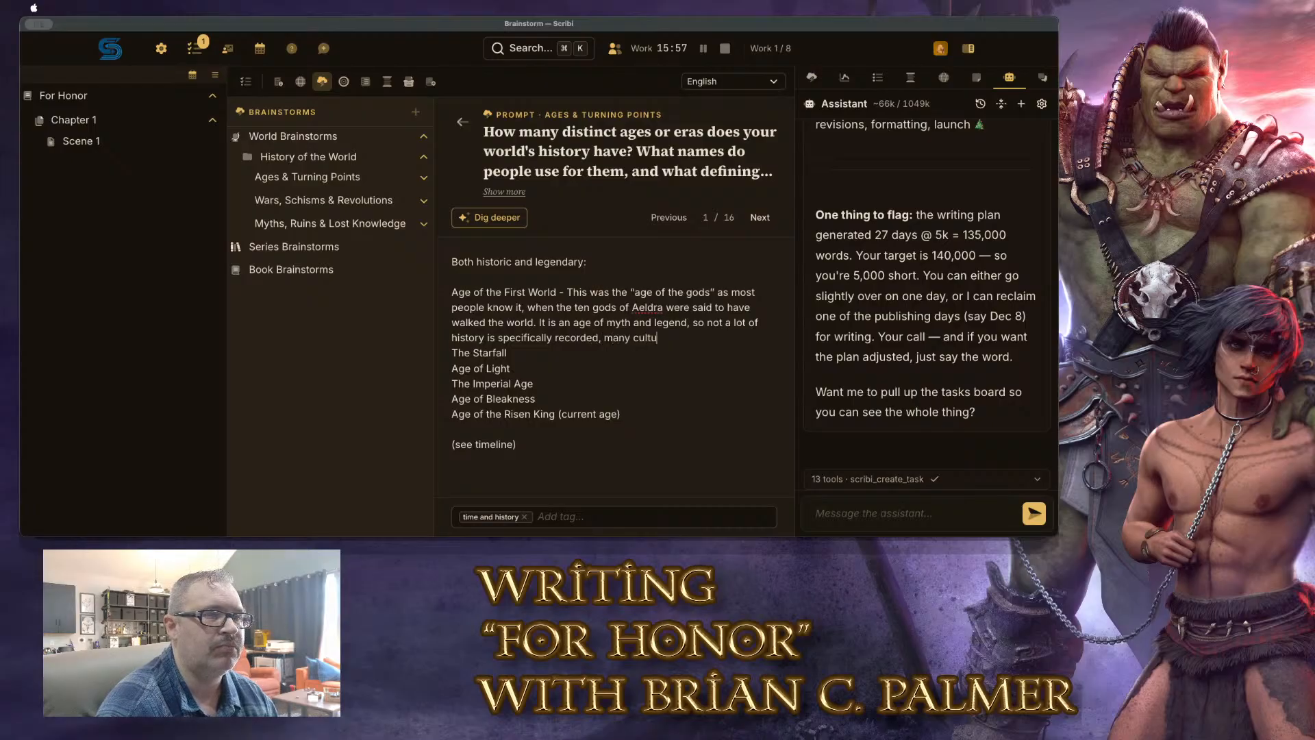
type("fere")
type("back")
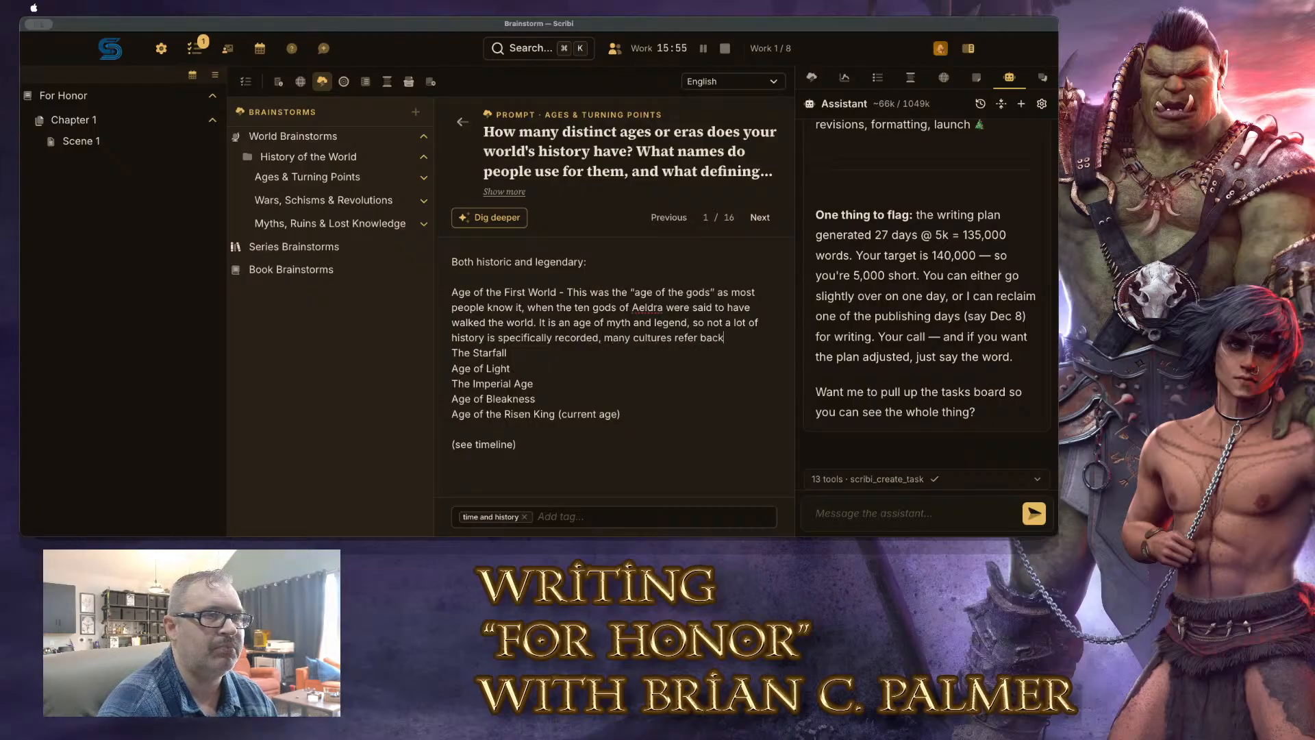
type(" to the \"First World")
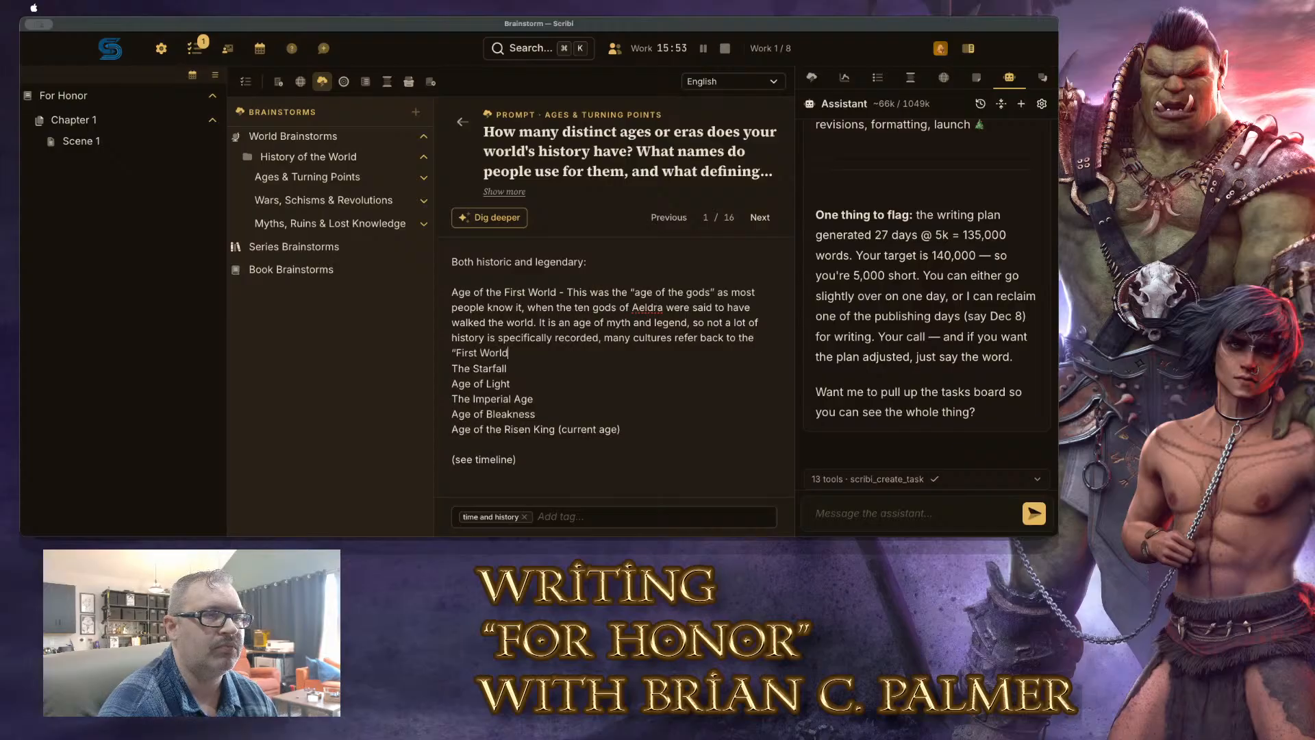
type("\" as a time in ")
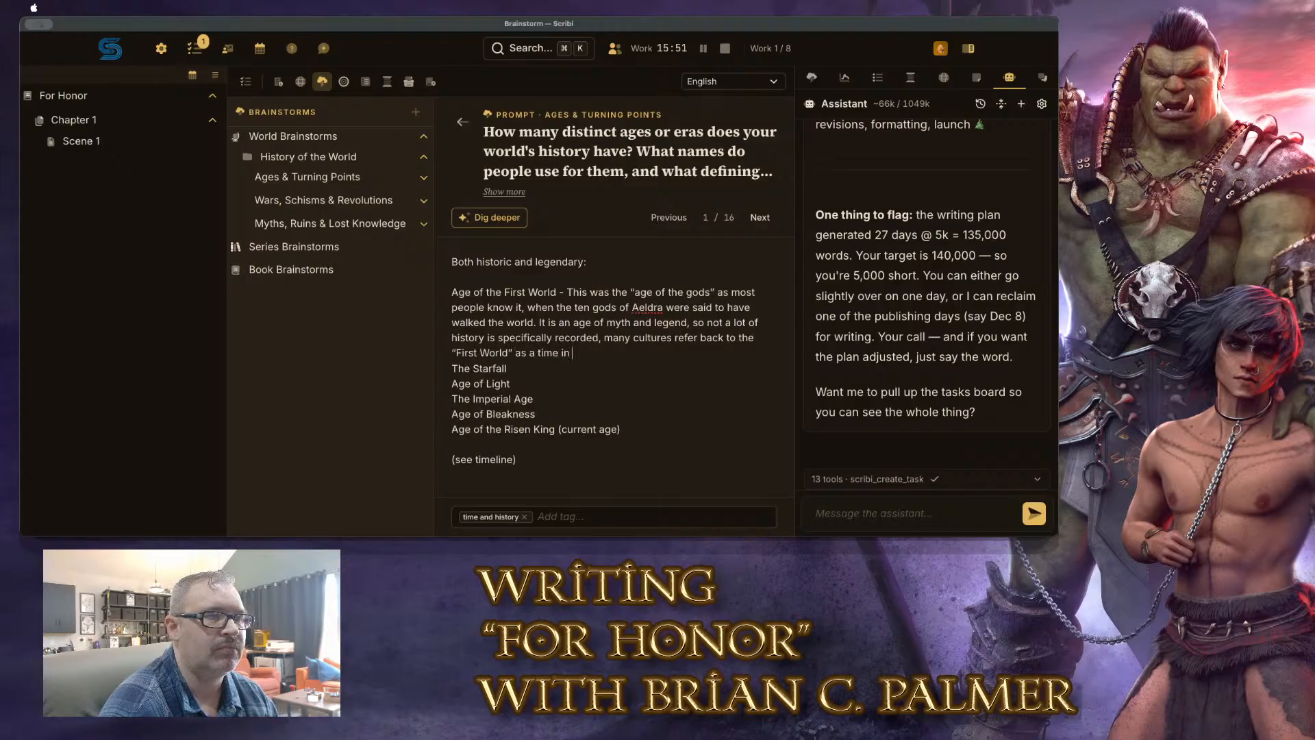
type("their own history")
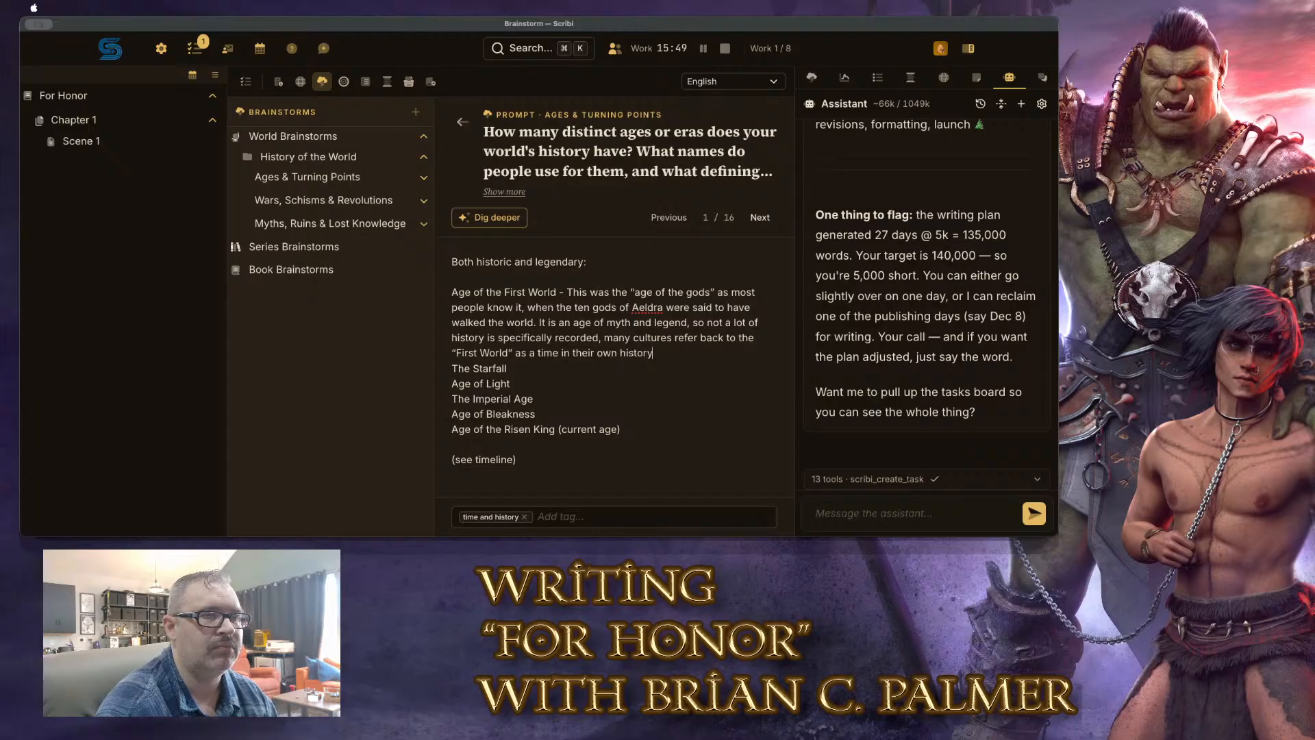
End the First World entry with ", but with little specificity." and set The Starfall off as a separate paragraph
type(", but with little specificity")
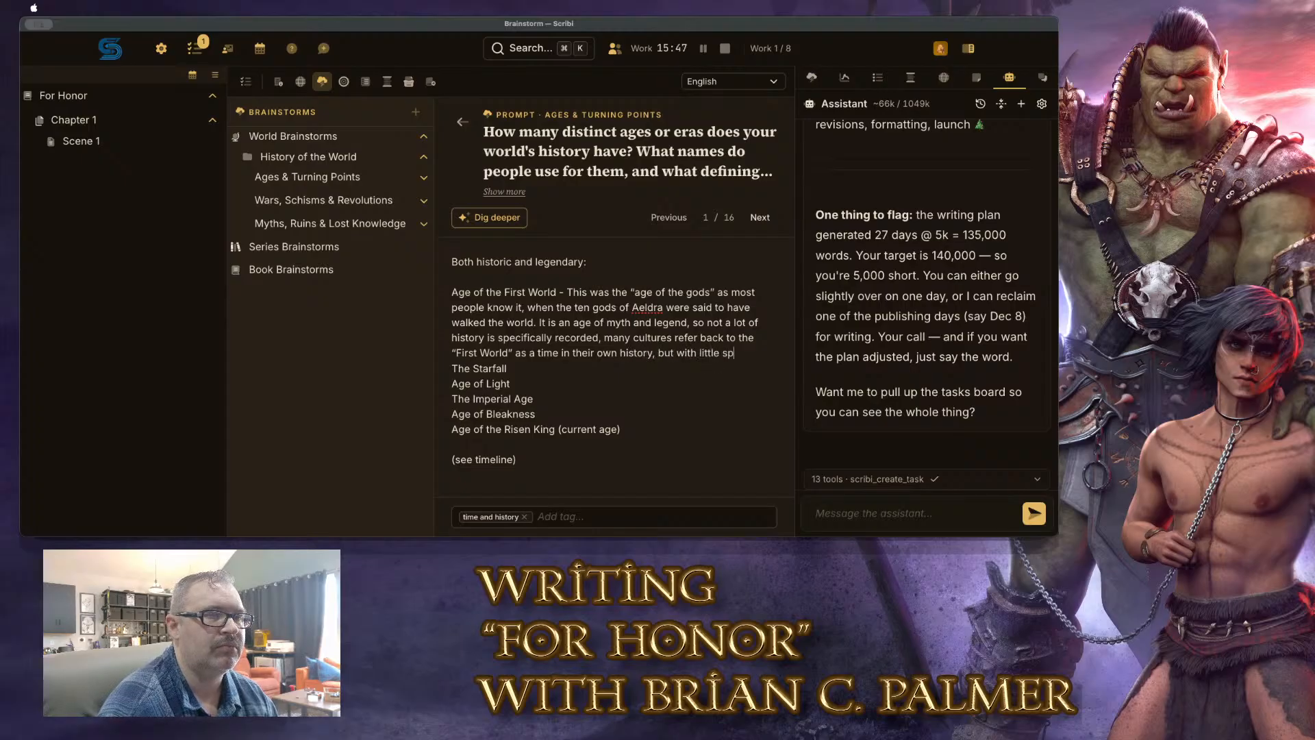
key("BackSpace")
key("BackSpace")
key("BackSpace")
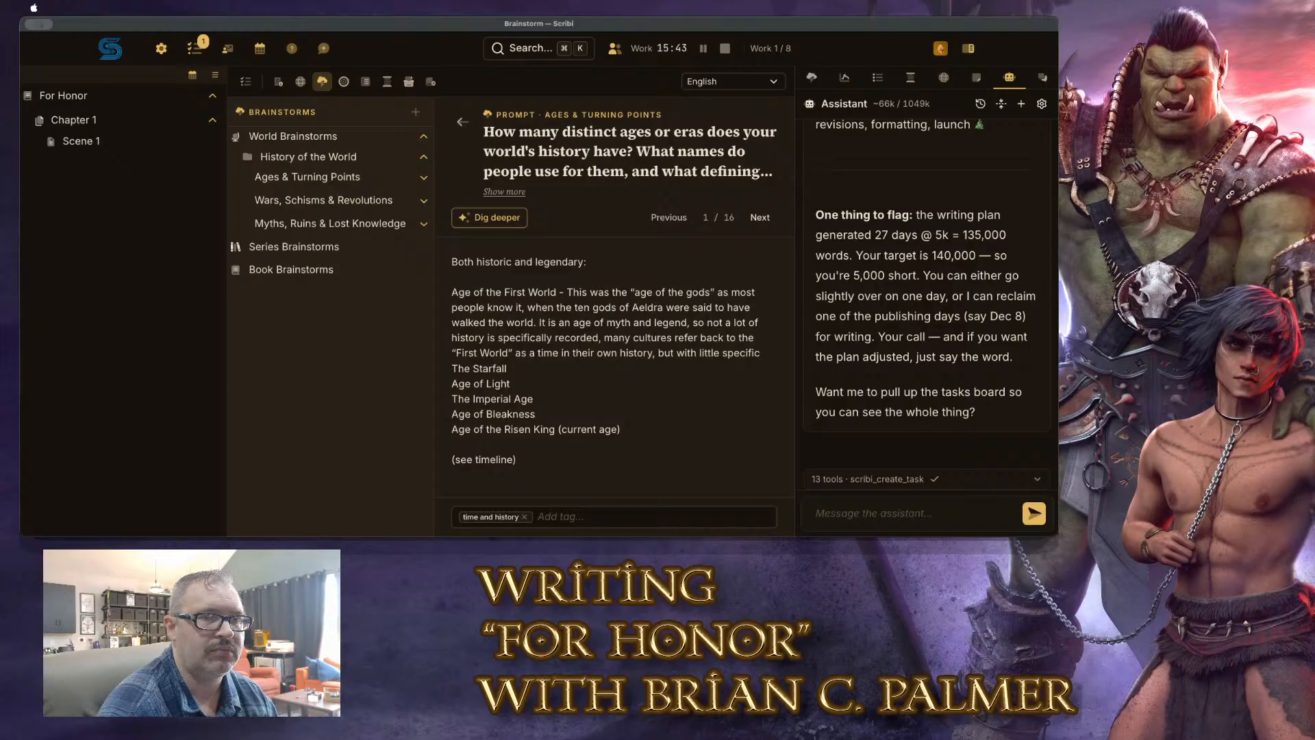
type("ity.")
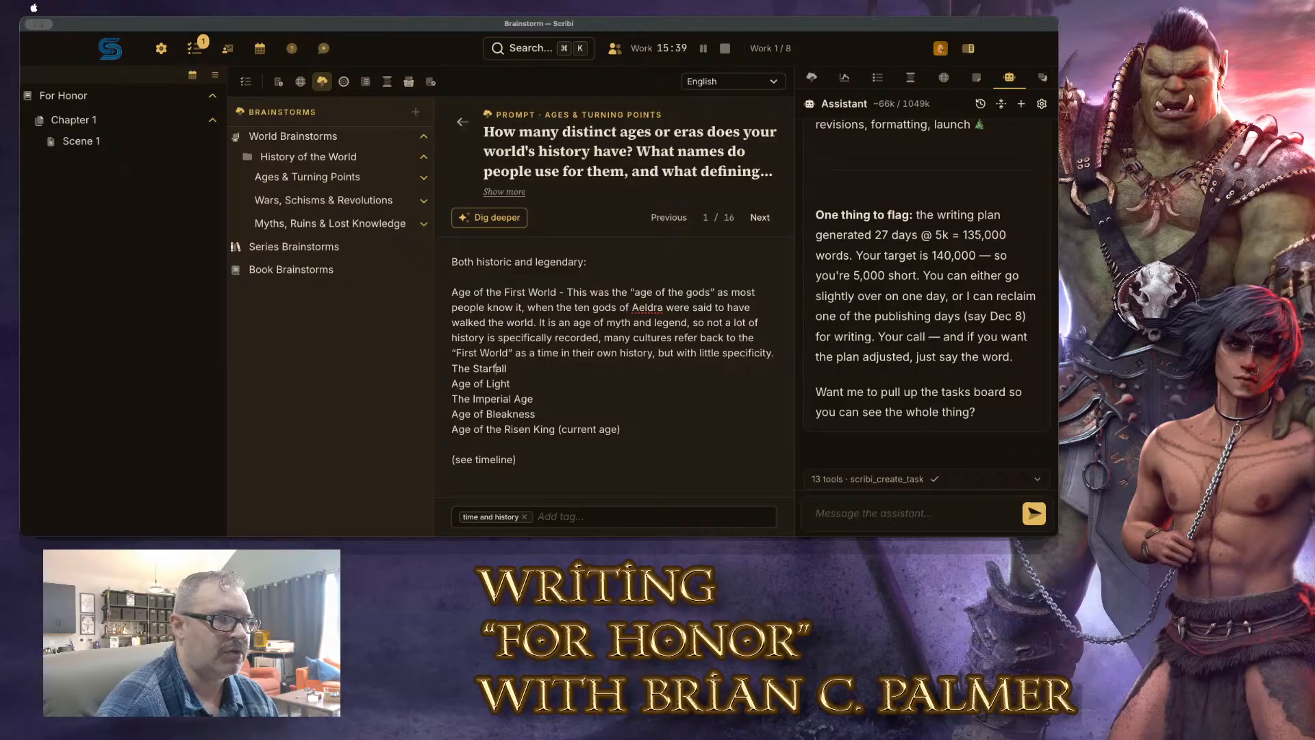
key("Return")
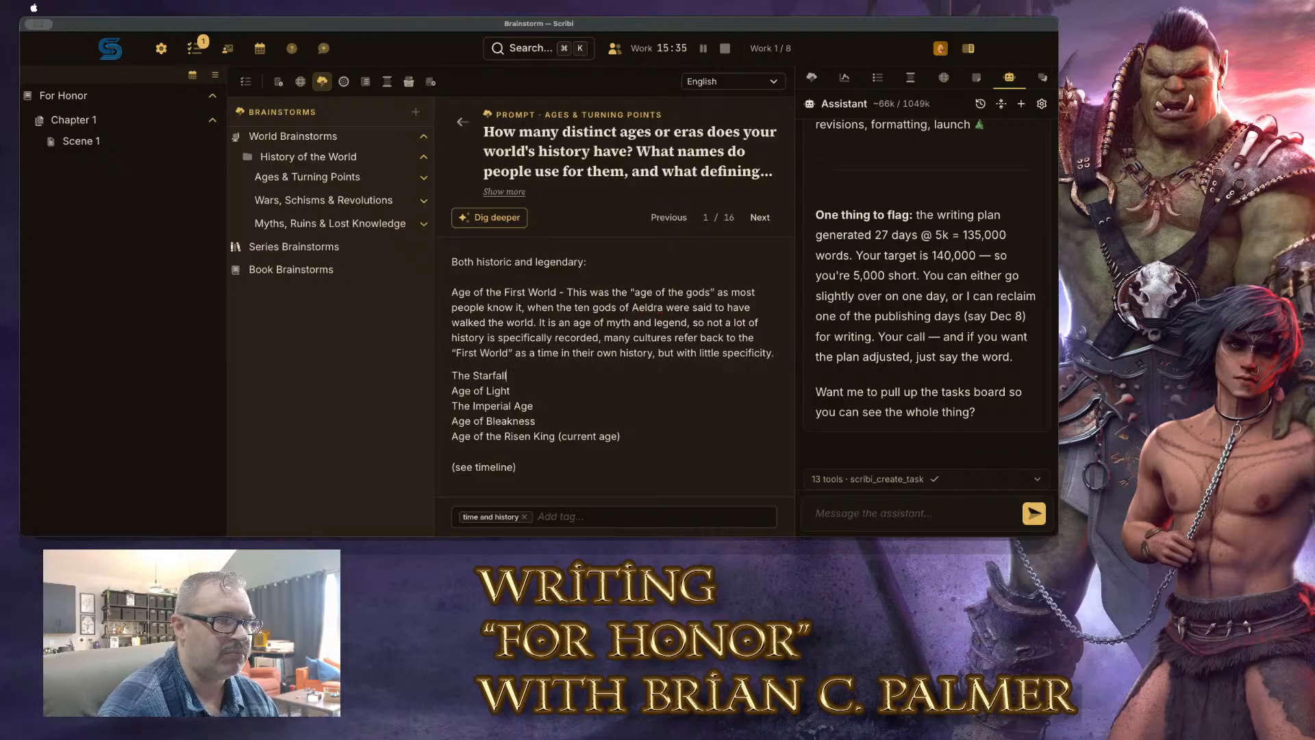
After The Starfall, add "- This was the age that ended the First World, when stars fell from the sky and devastated the nations and kingdoms of that time."
type("-")
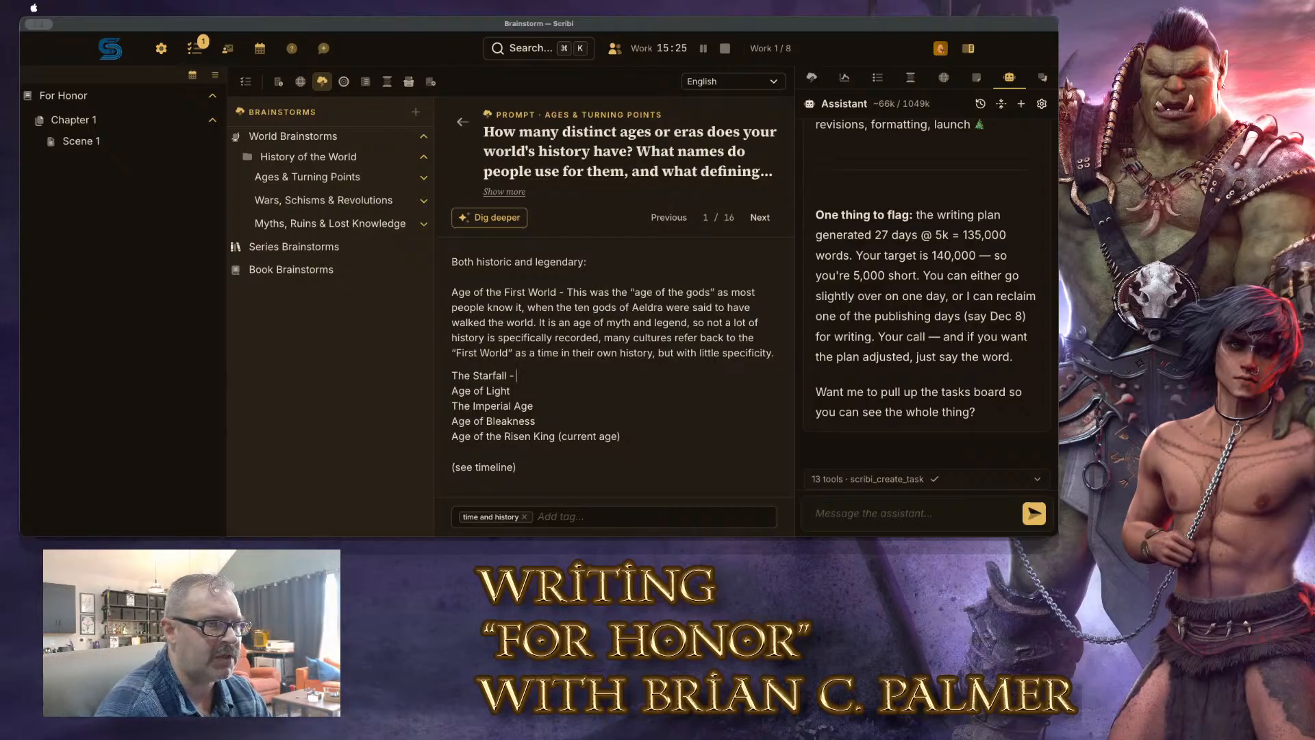
type("This")
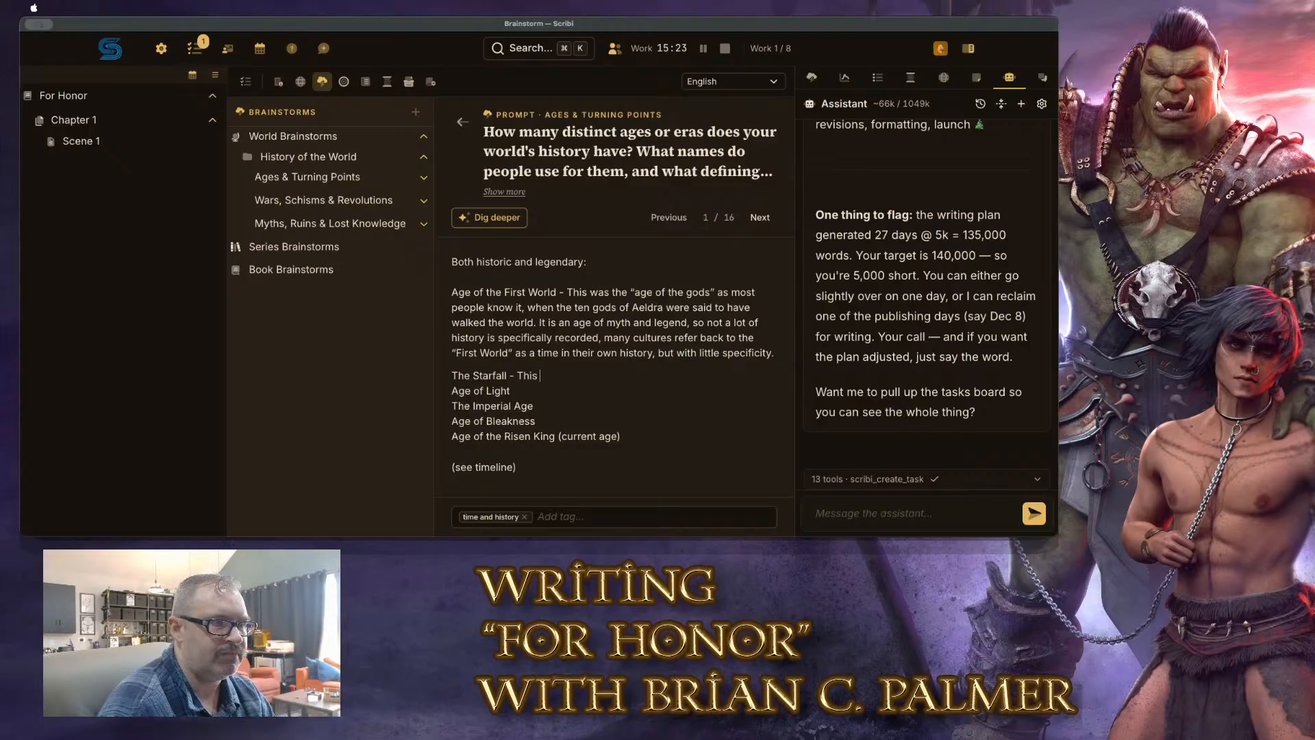
type(" was te")
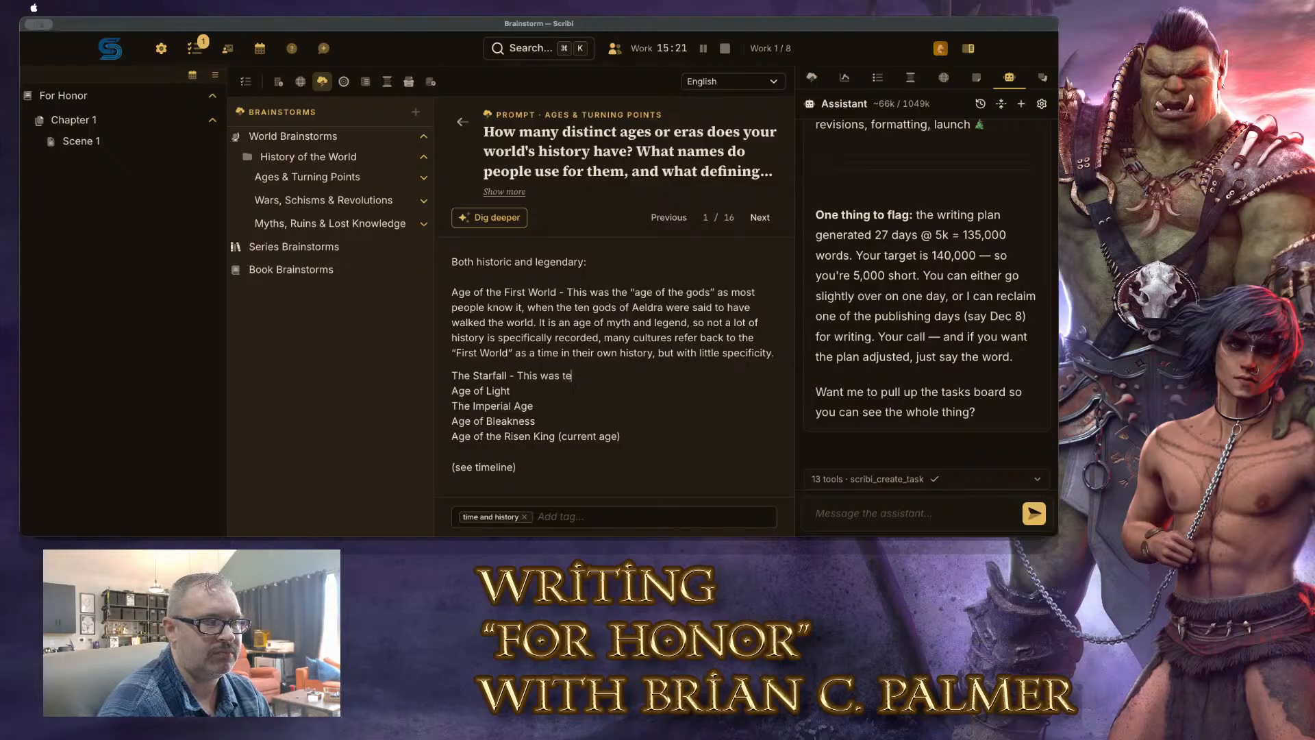
key("BackSpace")
type("he age that ")
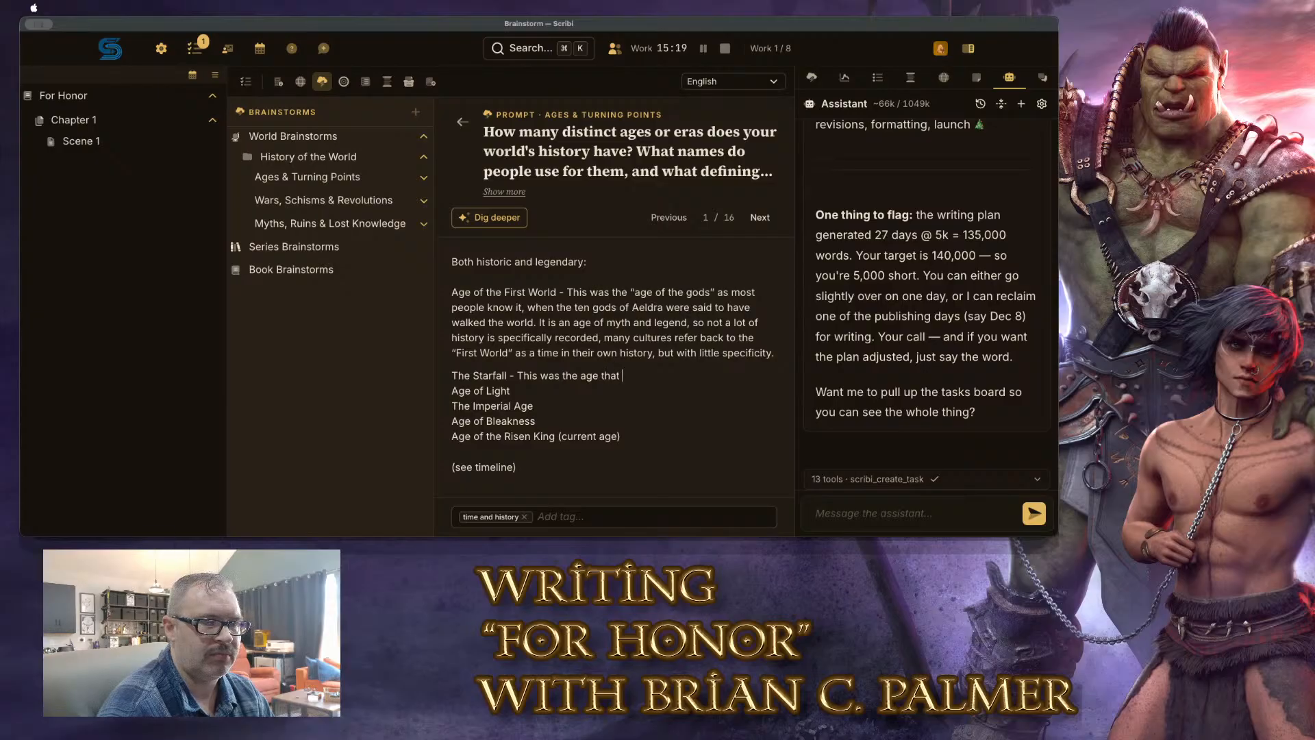
type("ended the First ")
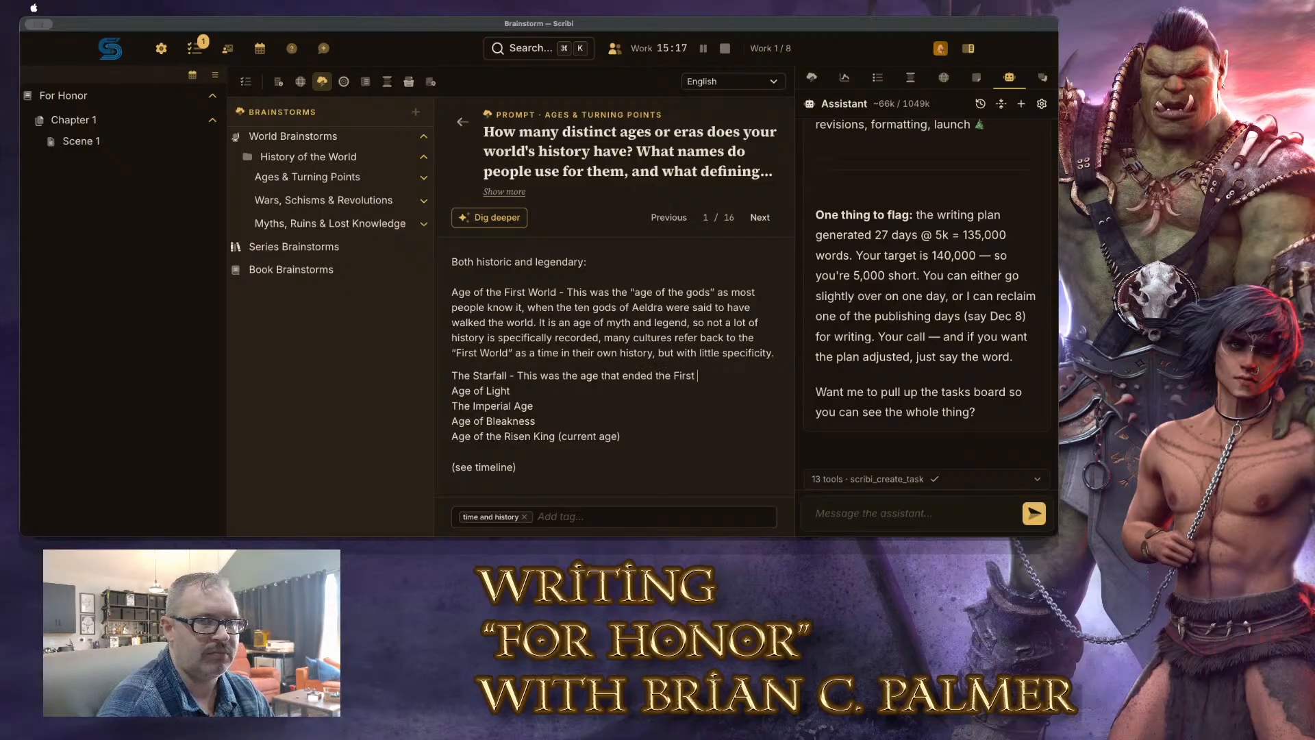
type("World, whe")
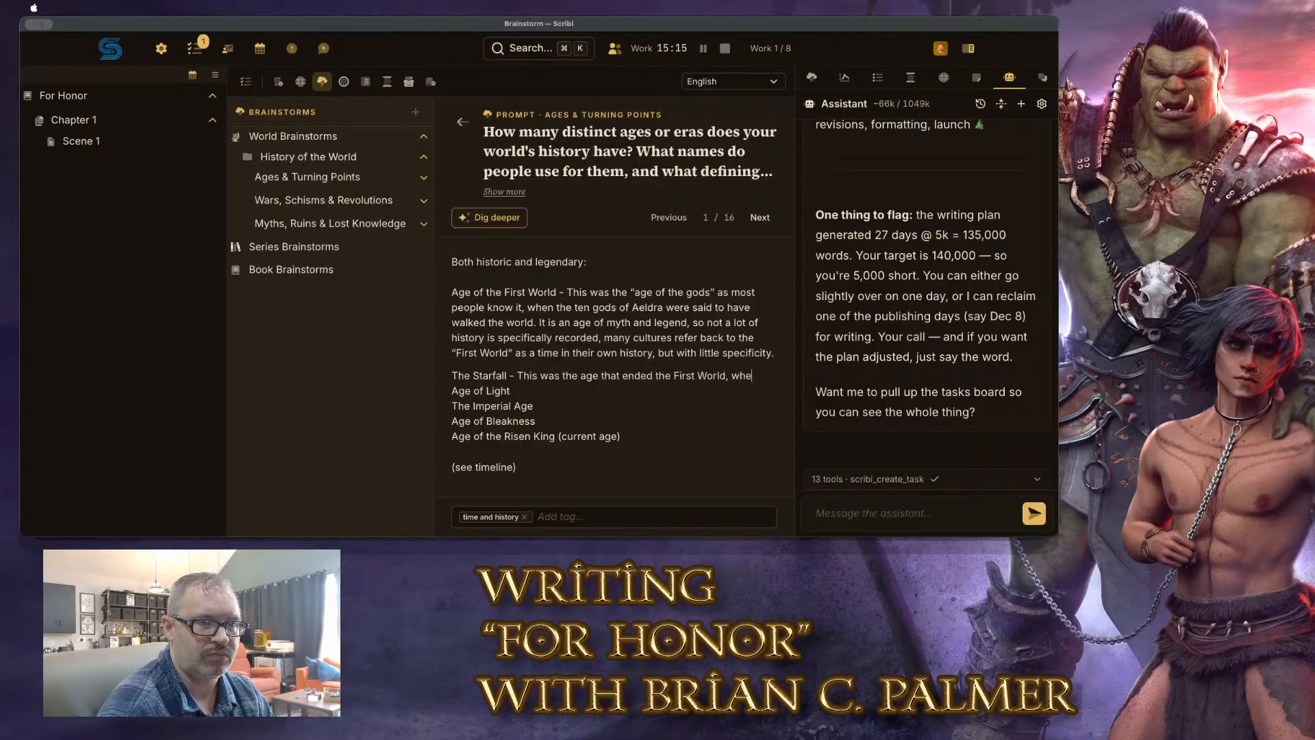
type("n stars fell fro")
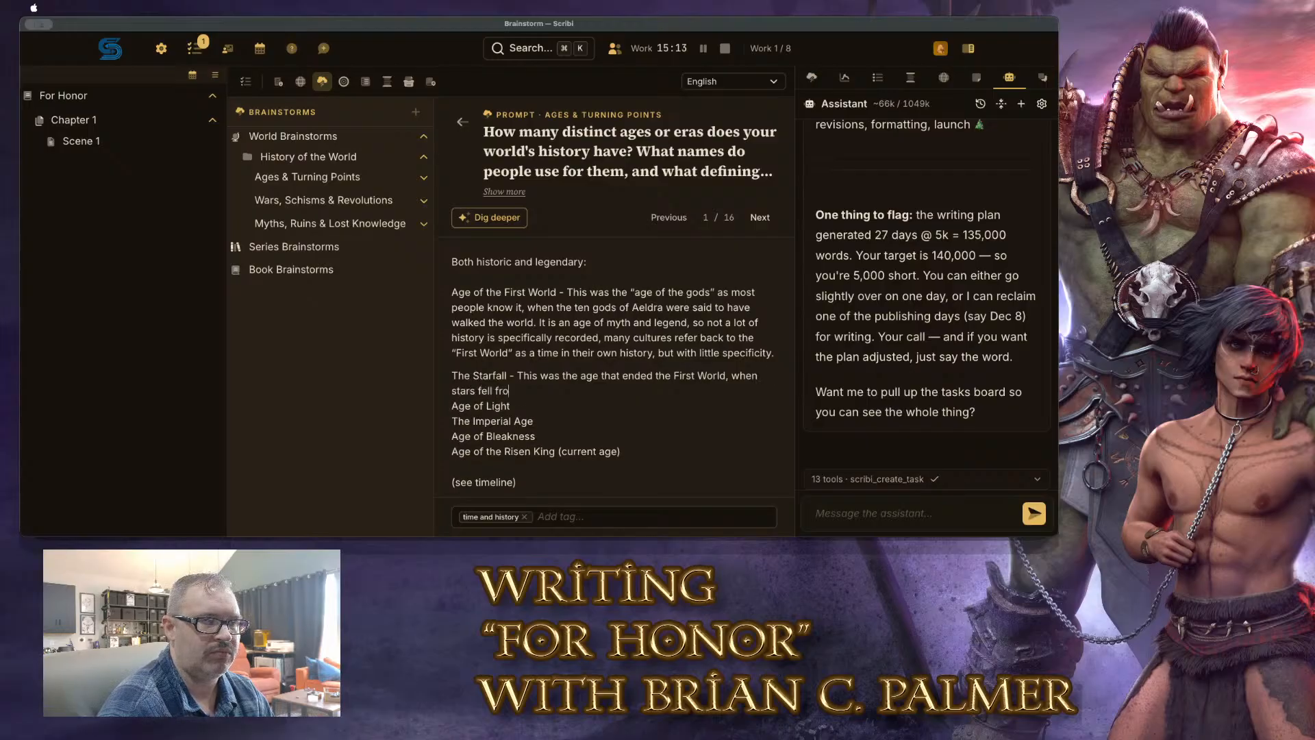
type("m the sky and d")
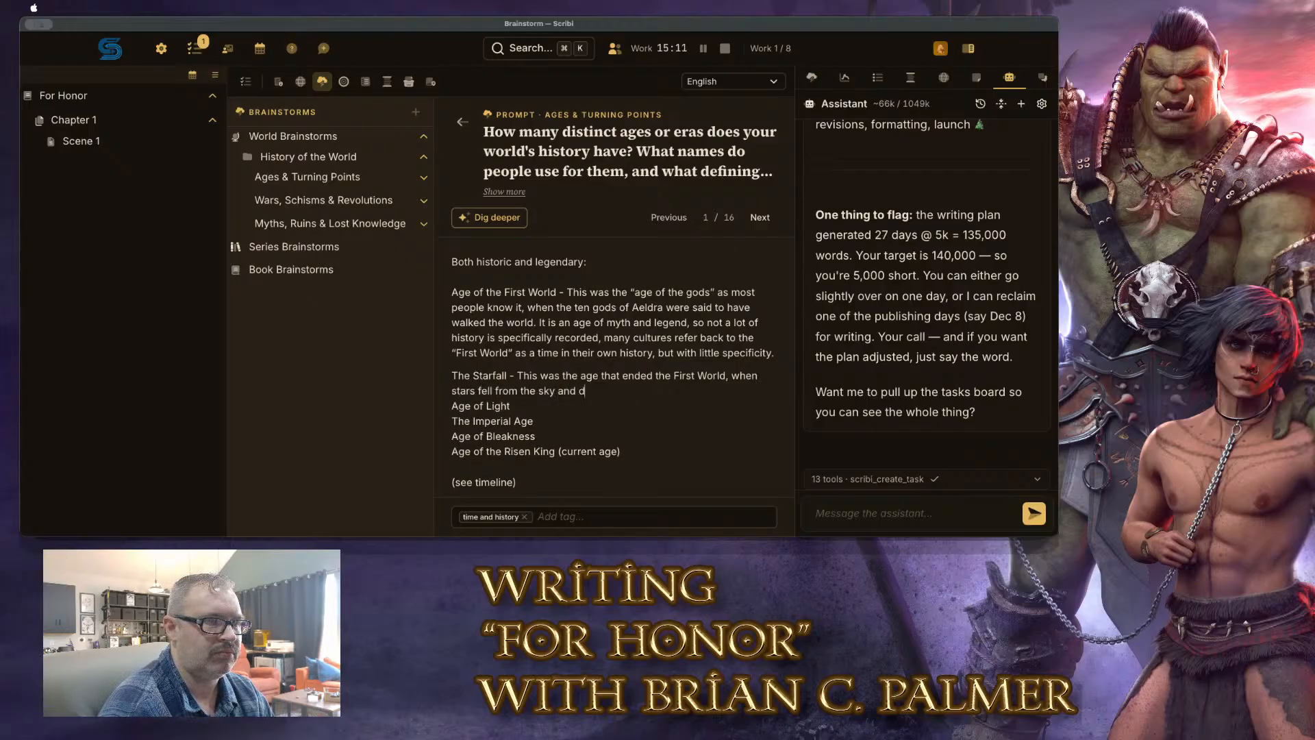
type("evastated the ")
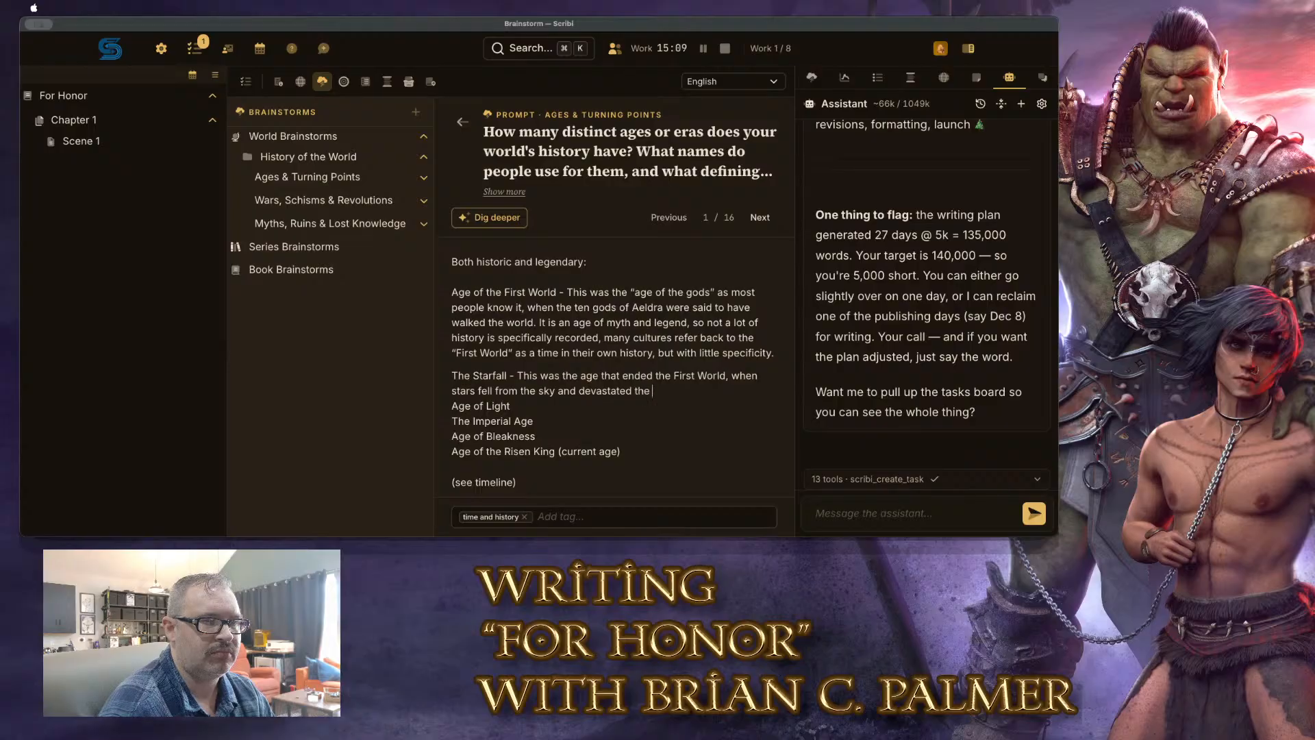
type("nations and kin")
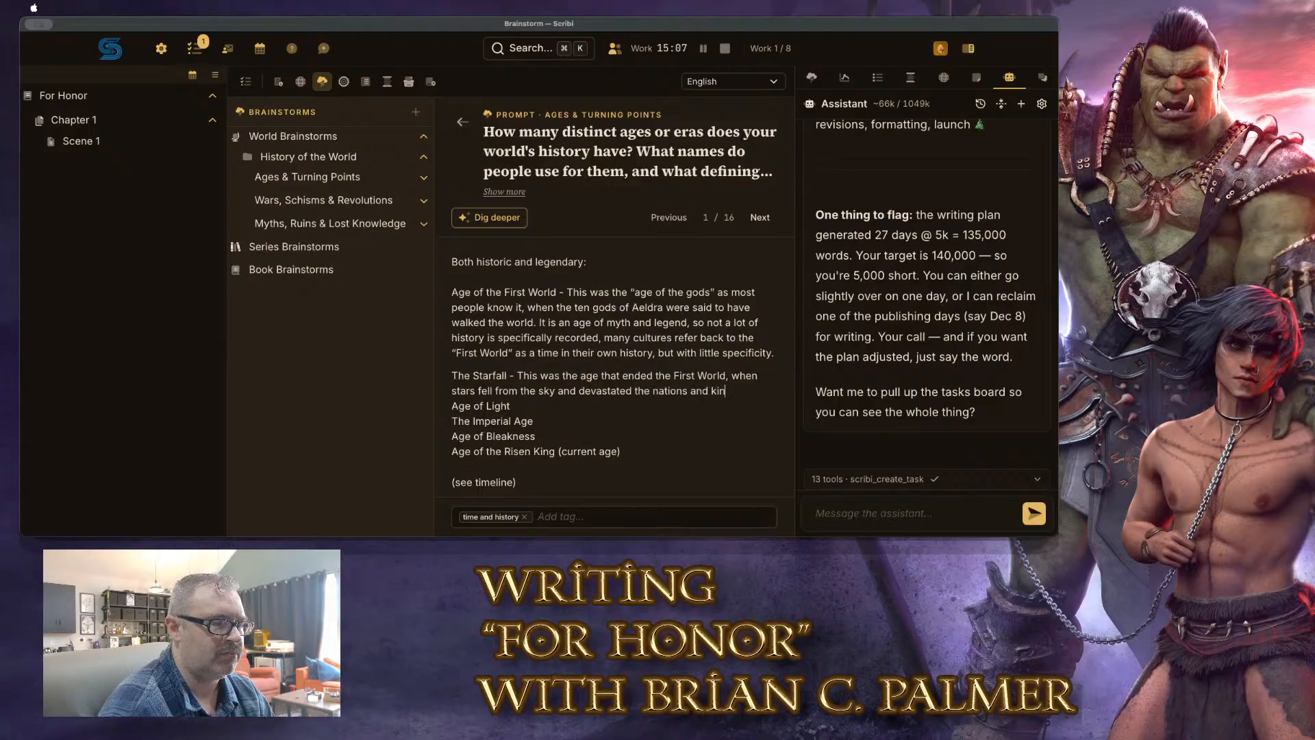
type("gdoms of that time.")
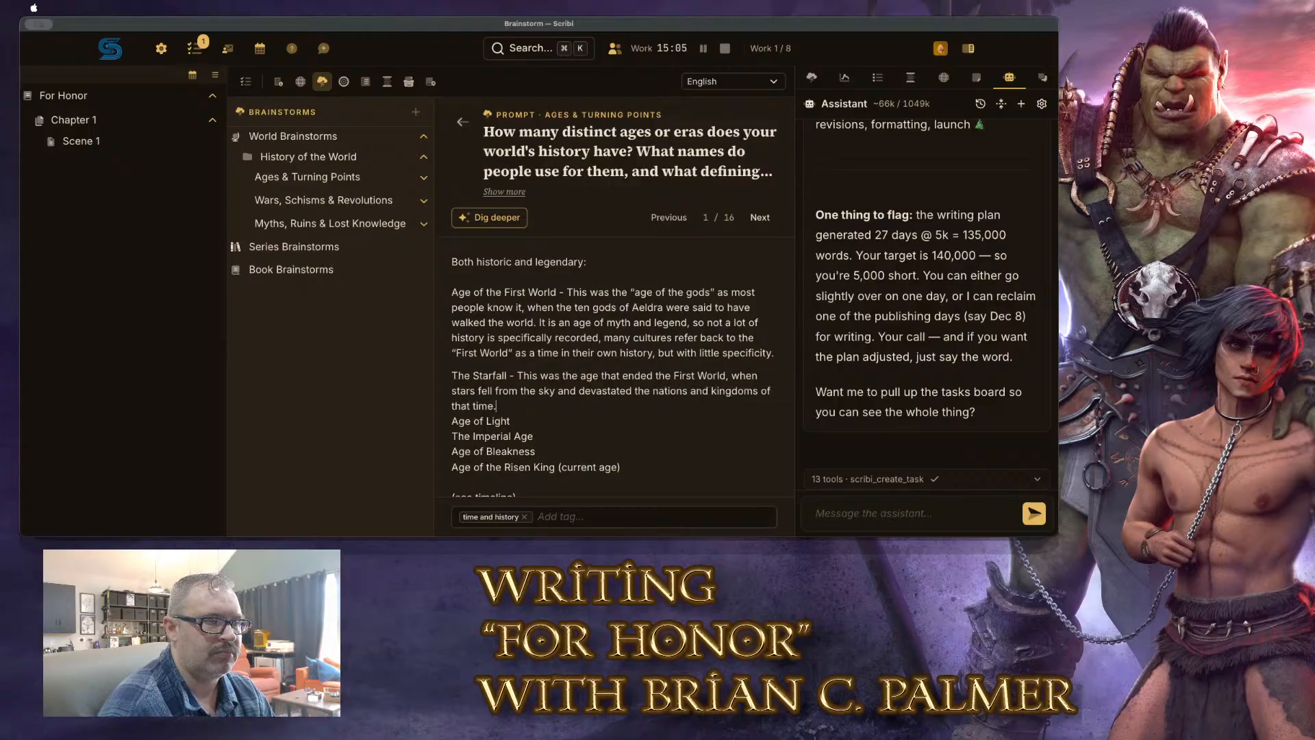
Continue the Starfall entry with "It was an age of darkness, when Aeldra was shrouded in smoke, ash, and fire."
type(" It was an")
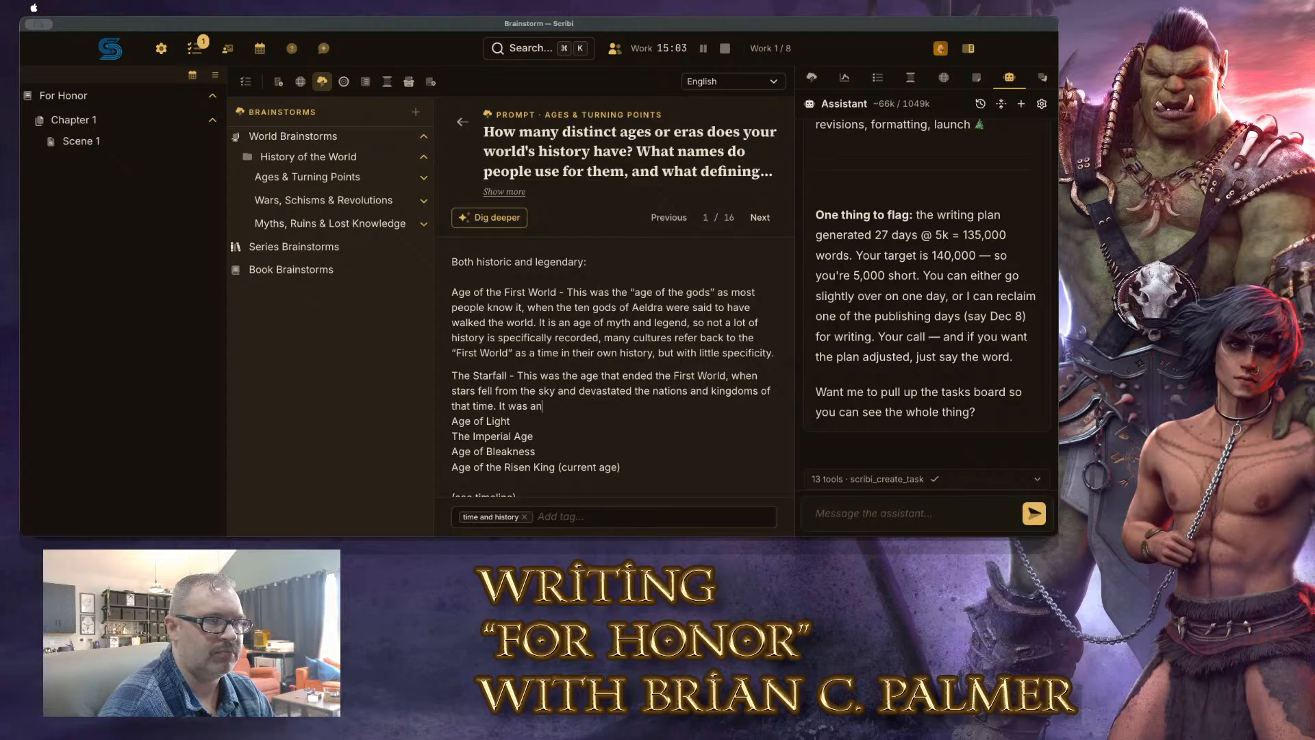
type(" age of darkness")
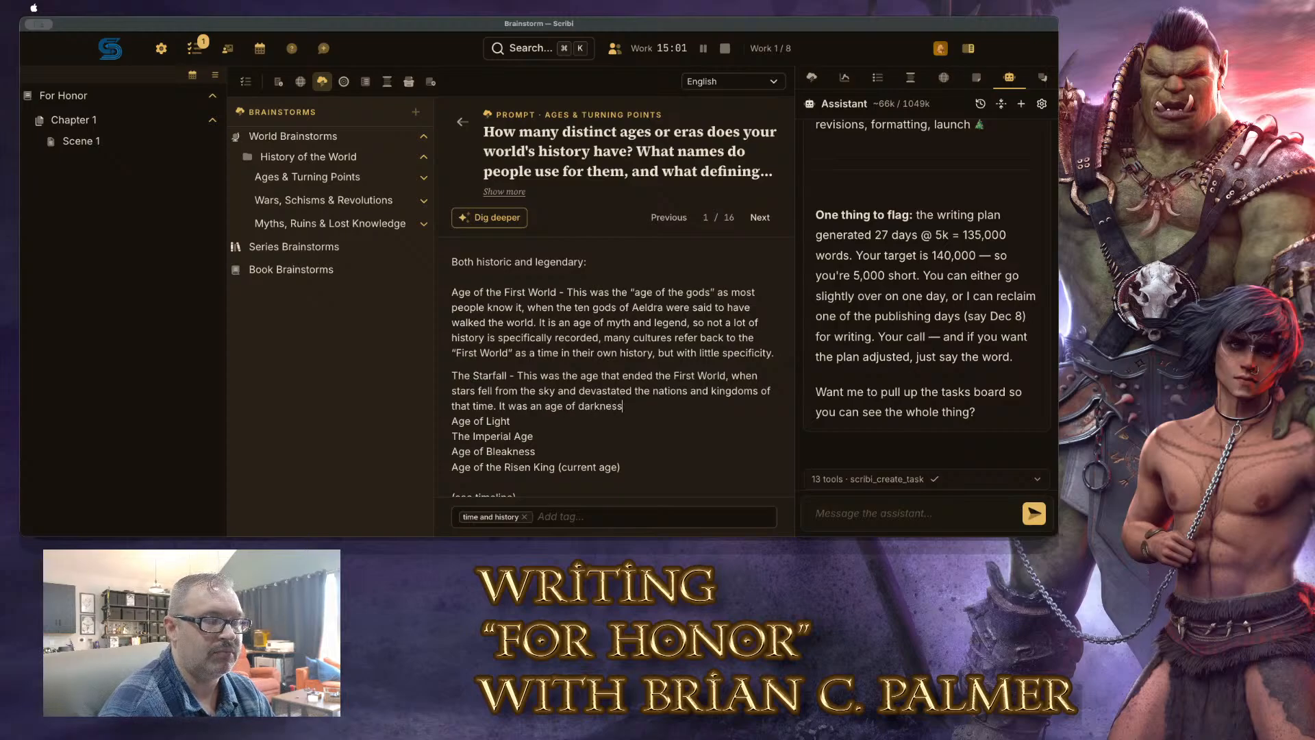
type(", when Ael")
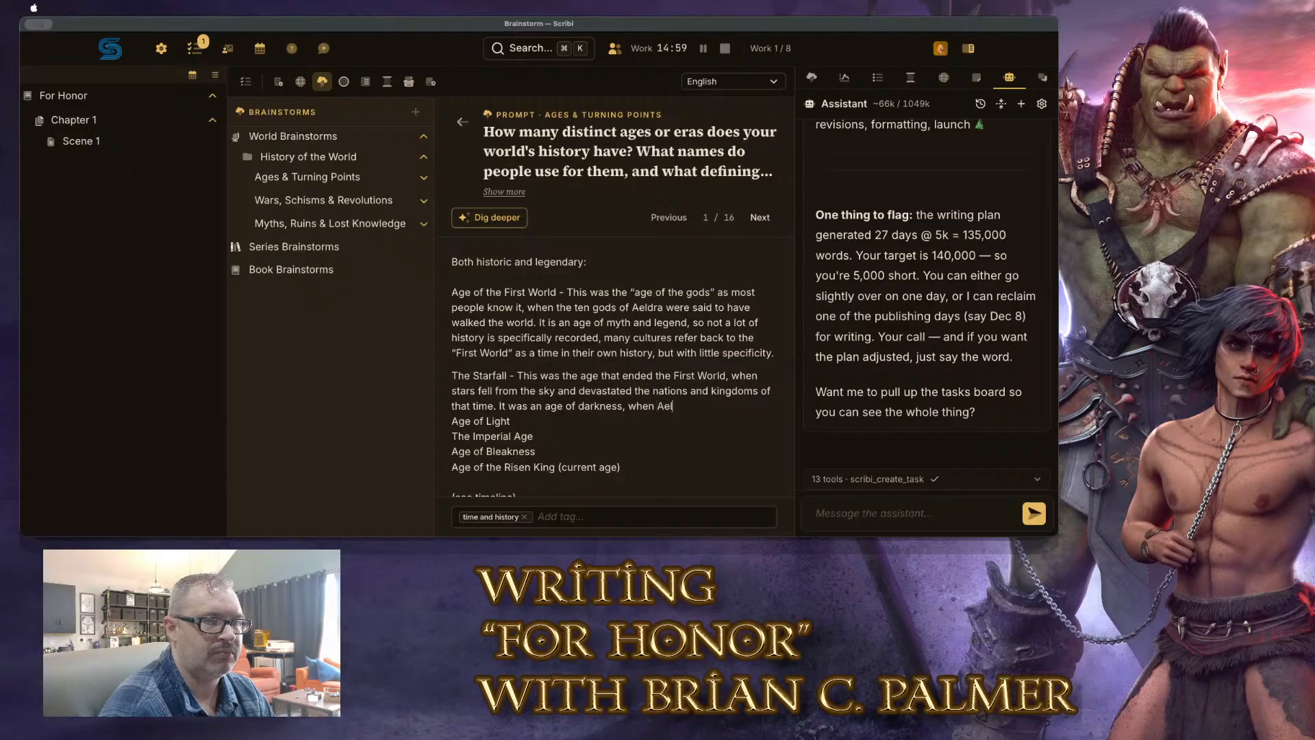
type("dra was shrouded i")
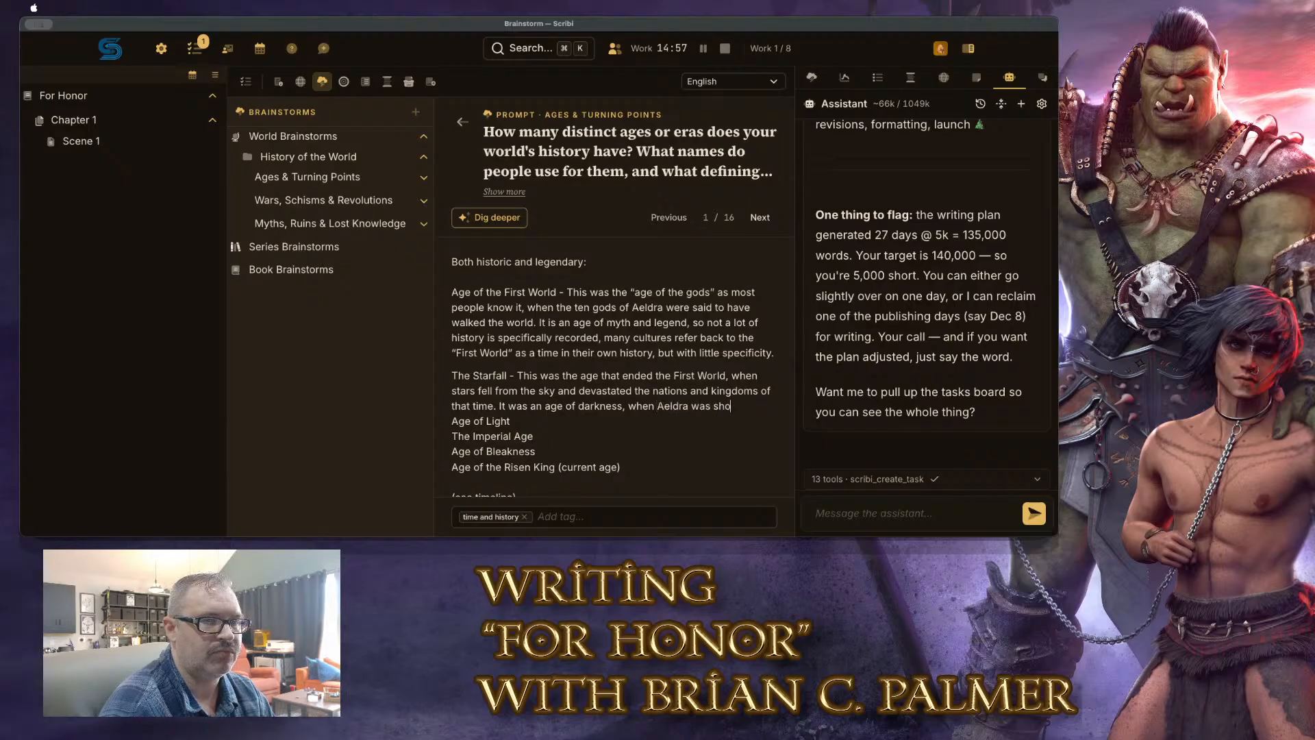
type("n smok")
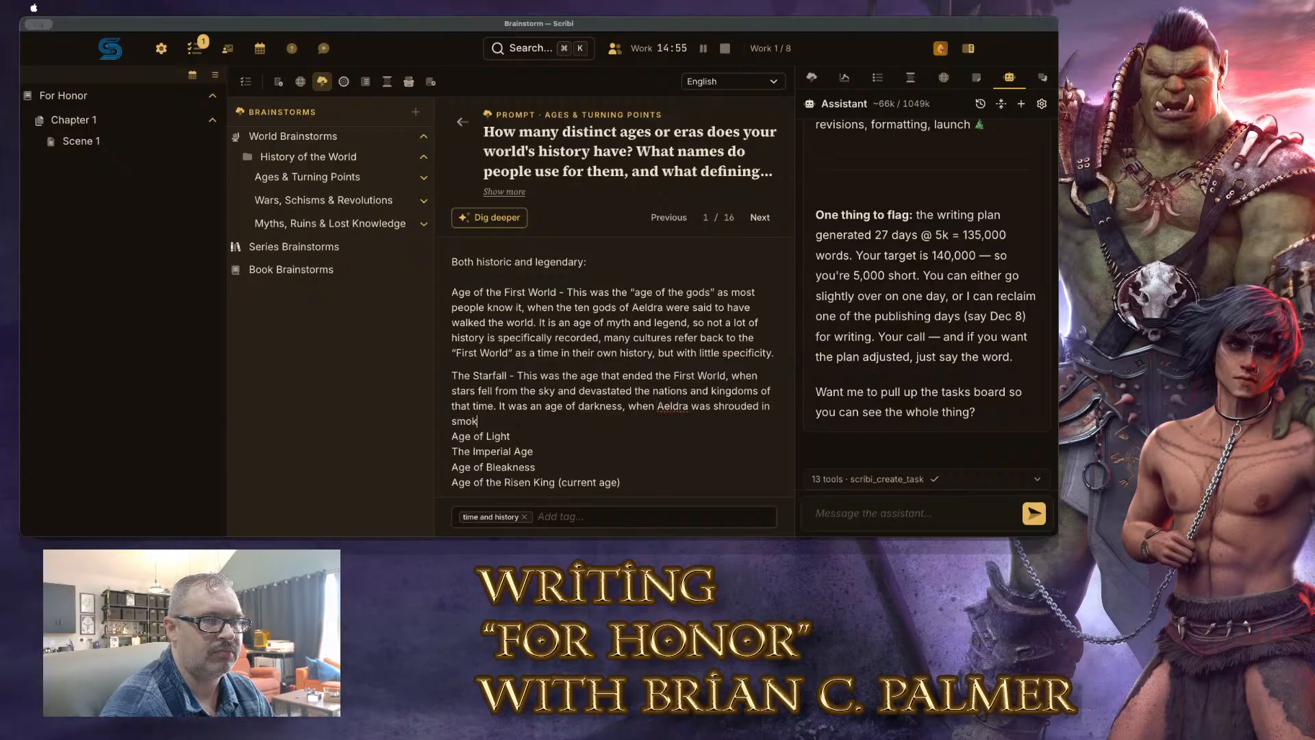
type("e, ash, and fire.")
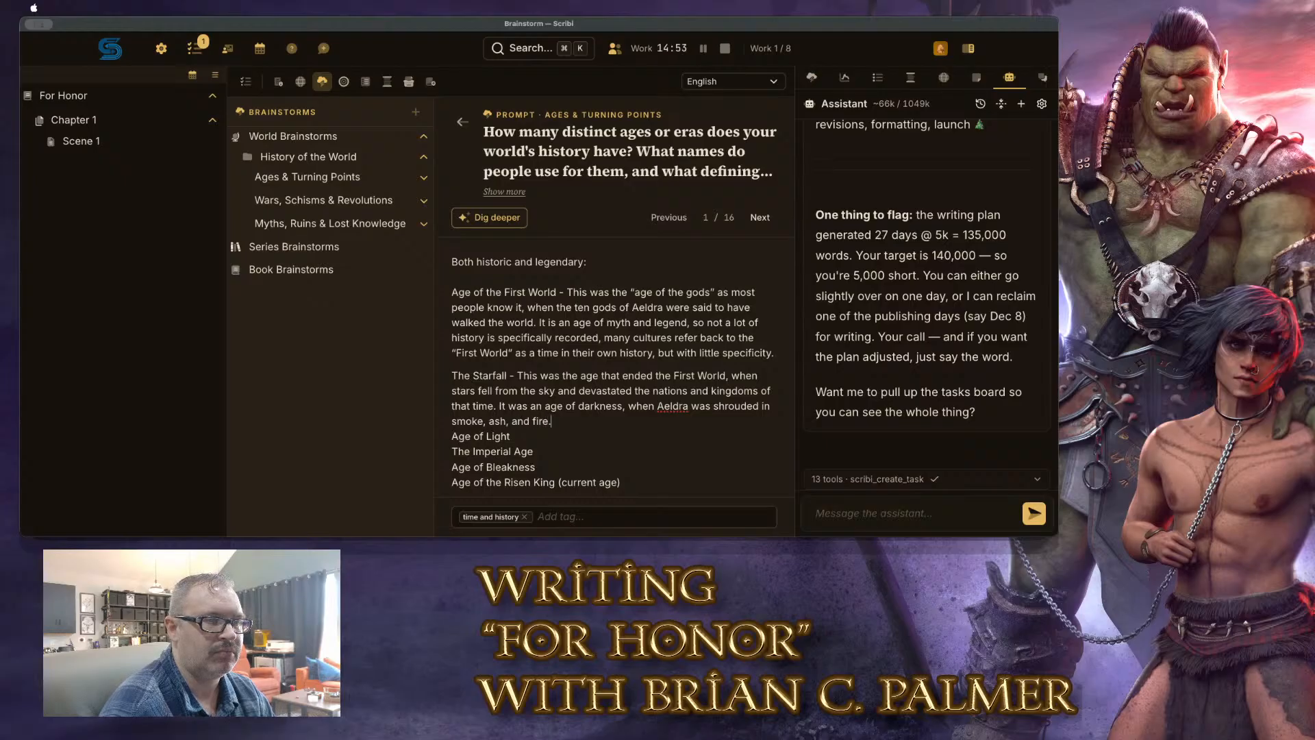
End the Starfall entry with "From these ashes ultimately arose what many would consider to be the first times in 'recorded history'."
type(" From th")
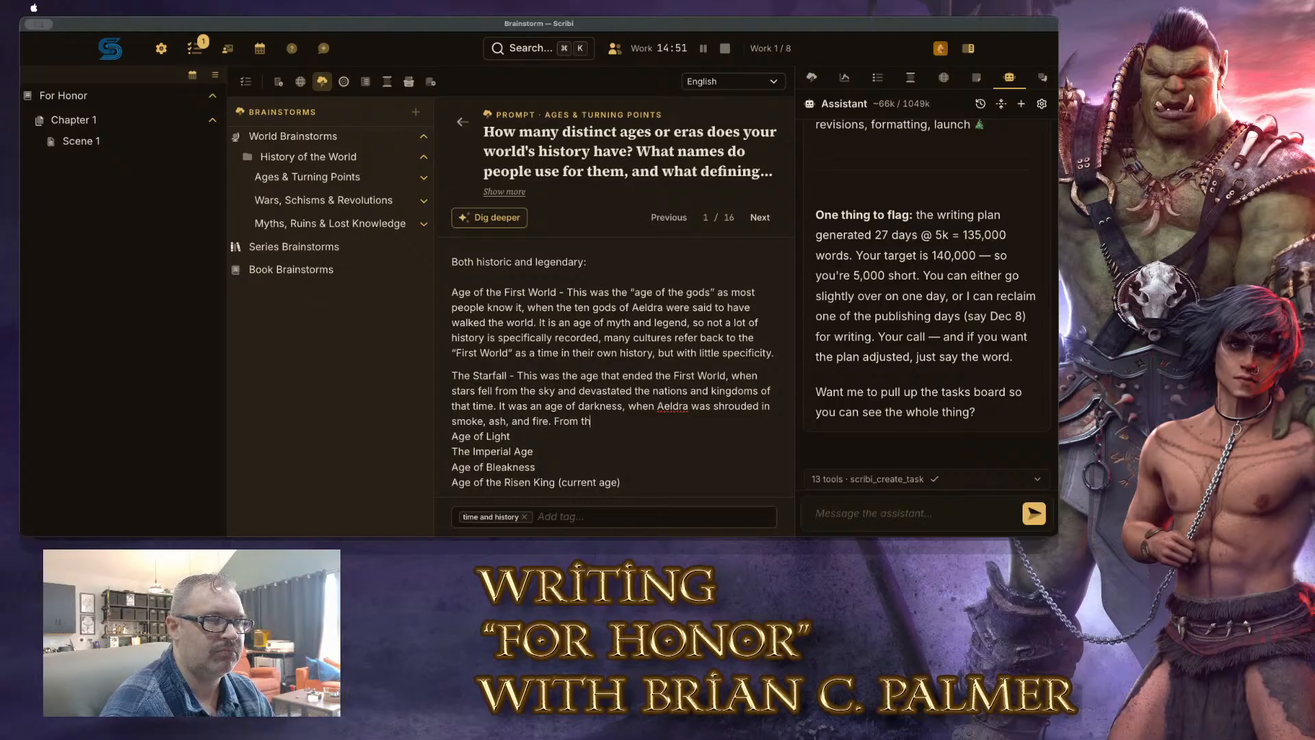
type("ese ashes u")
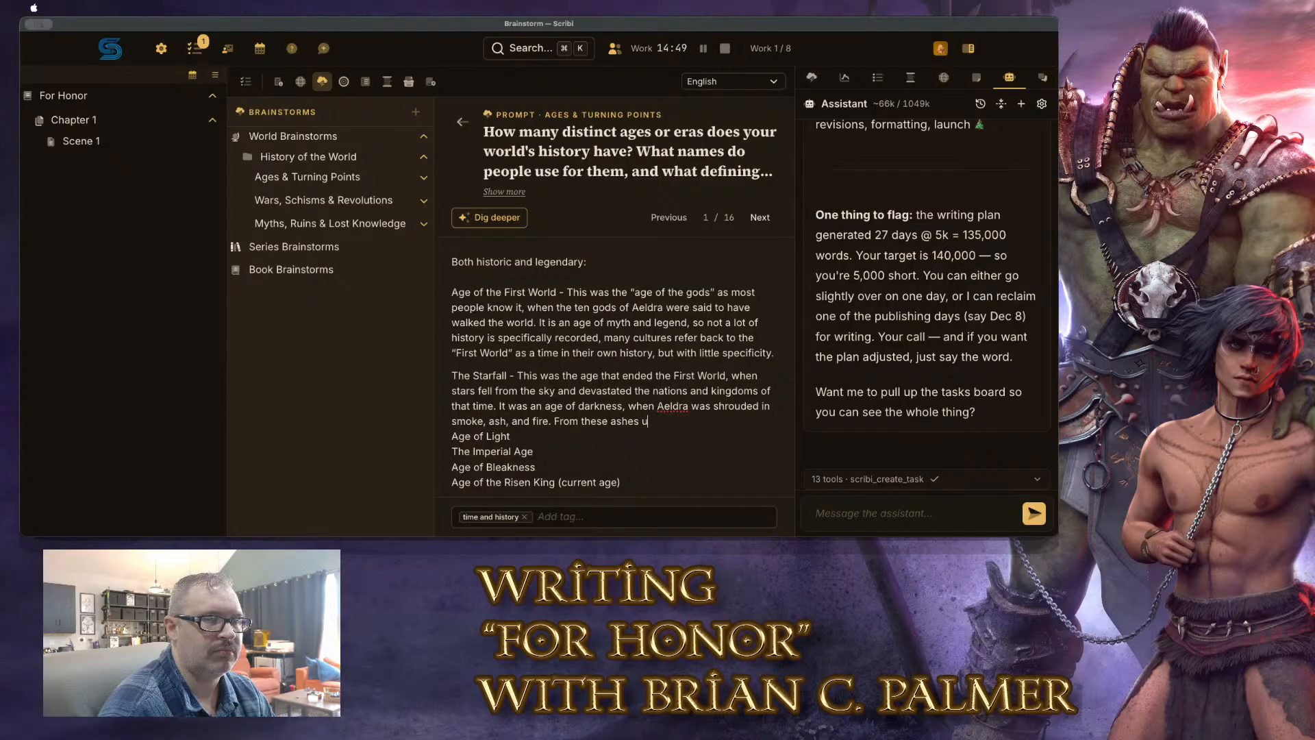
type("ltimately ")
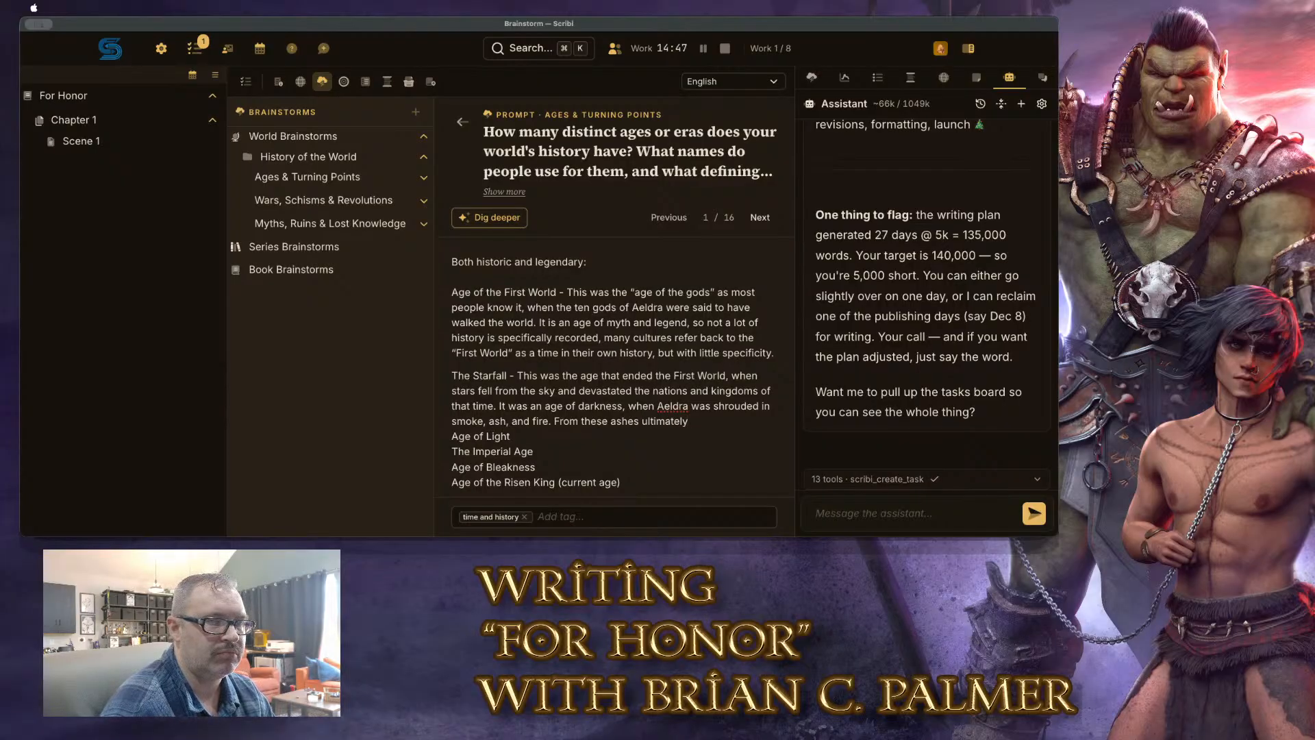
type("arose what ")
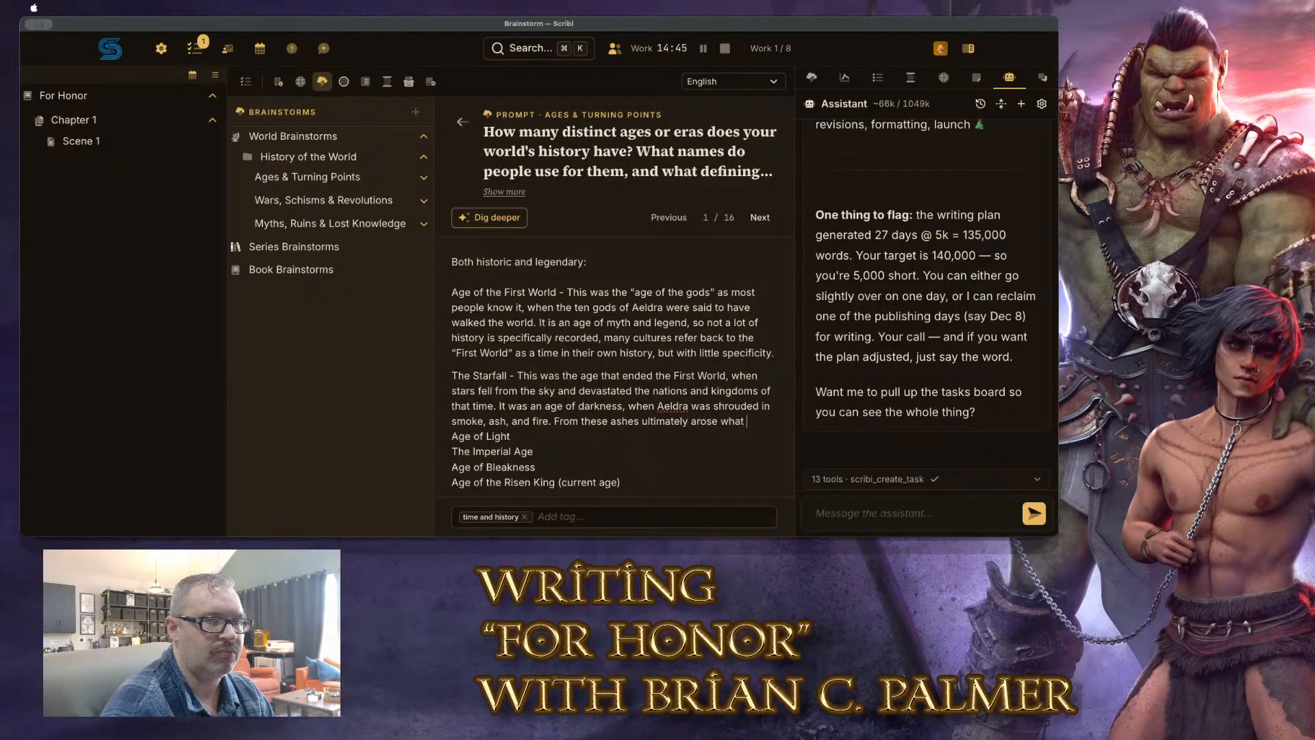
type("many would consiter")
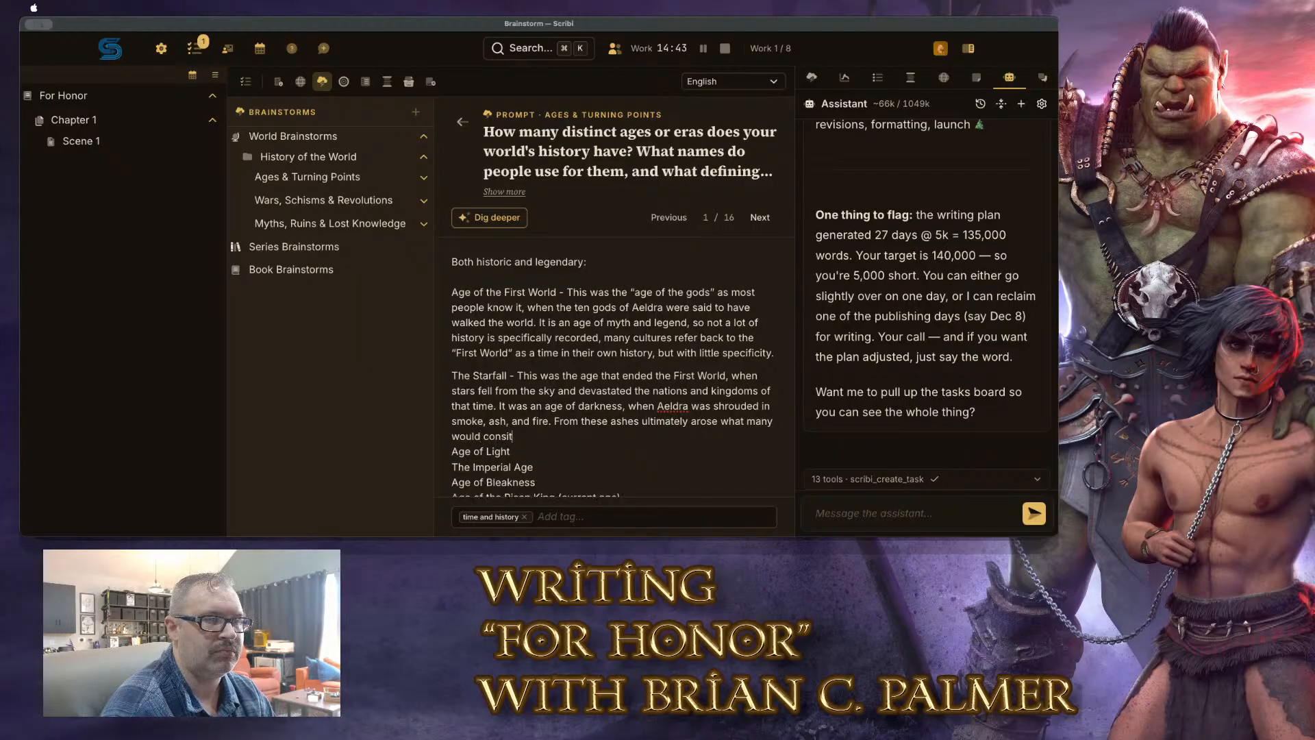
key("BackSpace")
key("BackSpace")
key("BackSpace")
type("der to be the first")
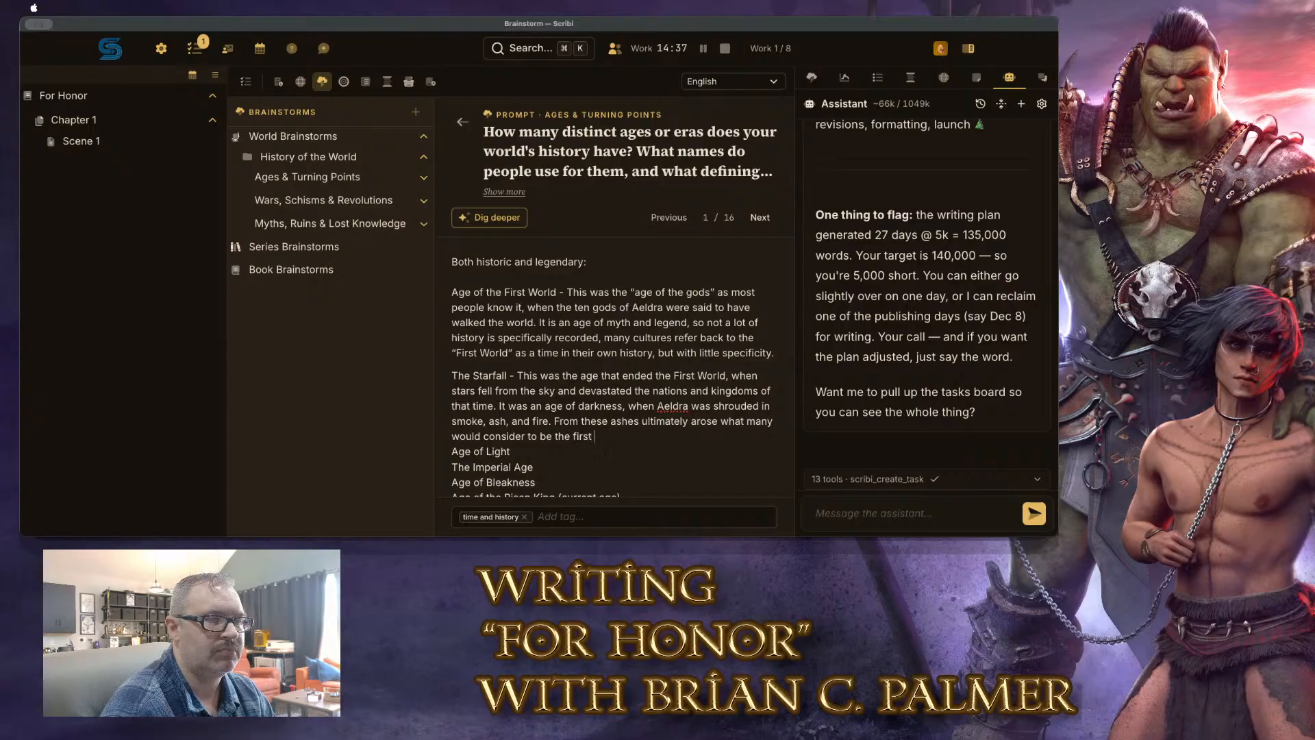
type(" times in 'record")
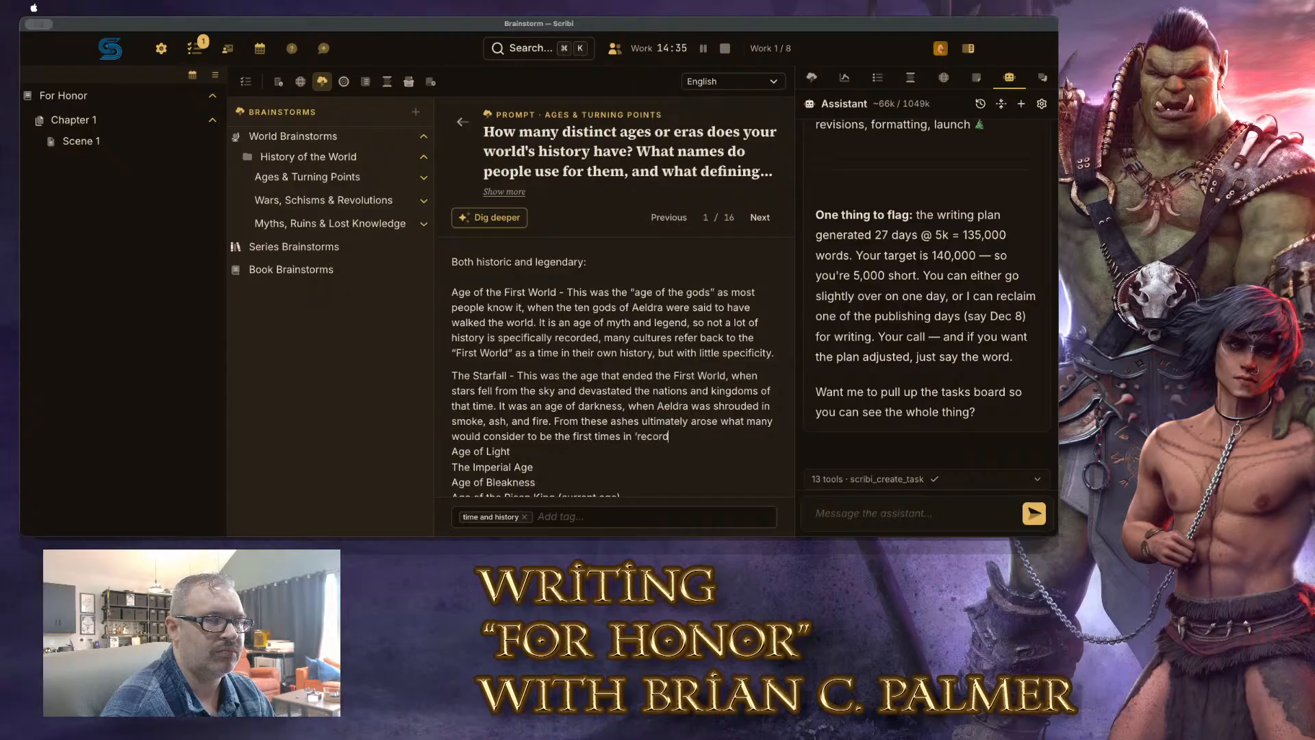
type("ed history'.")
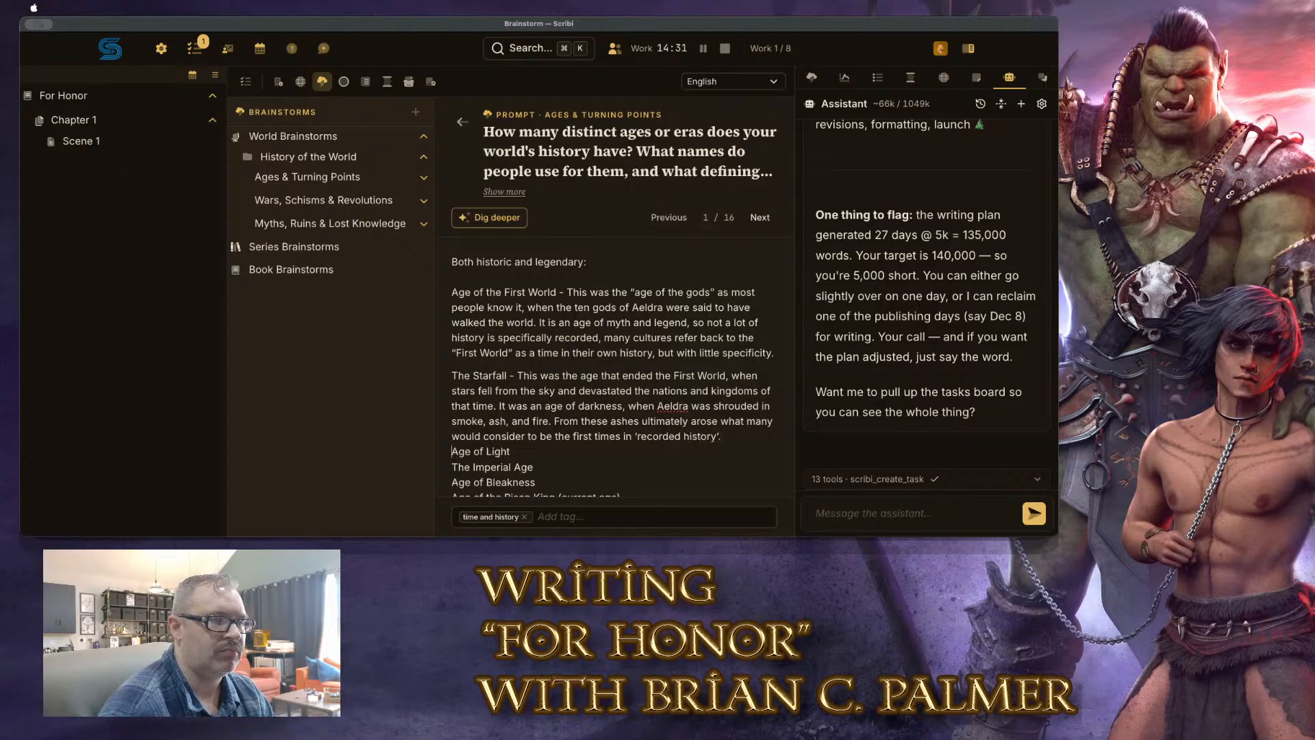
Set Age of Light off as its own paragraph and add "- The emergence from the darkness, this age was the first point at which"
key("Return")
scroll(621, 368, "down", 1)
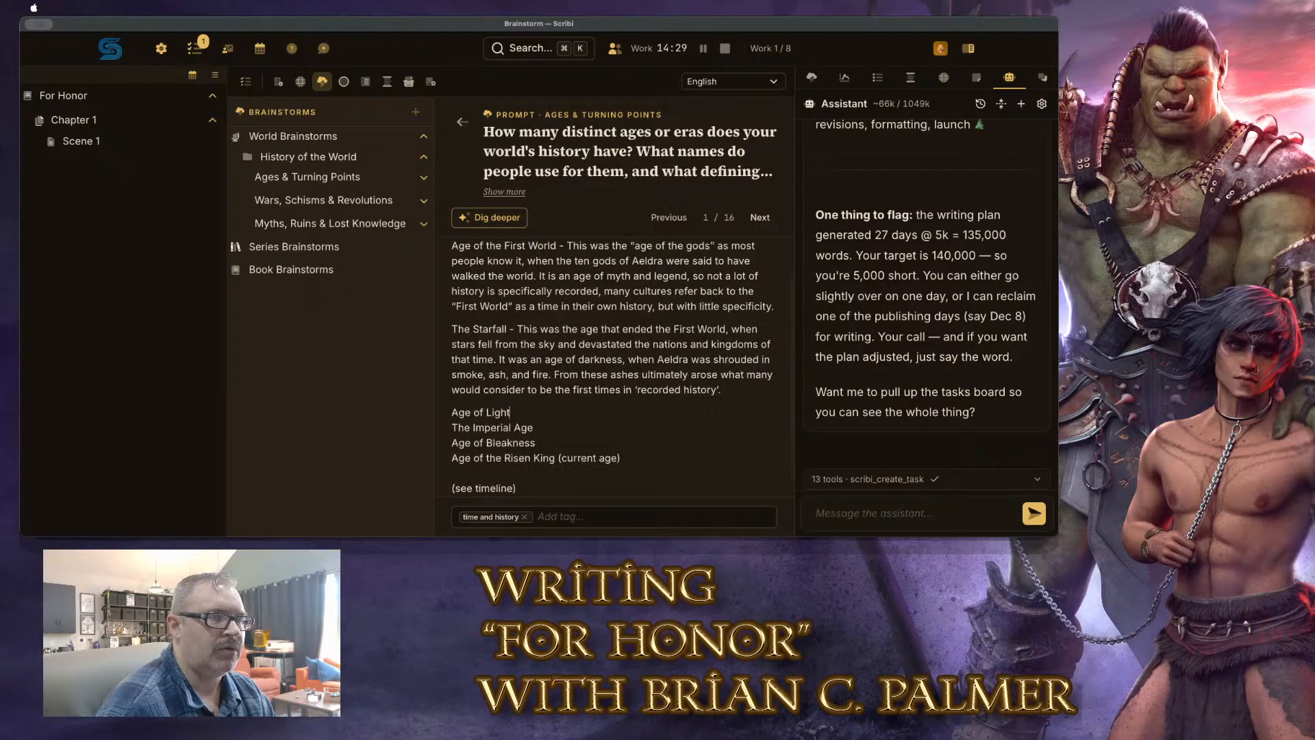
type("- ")
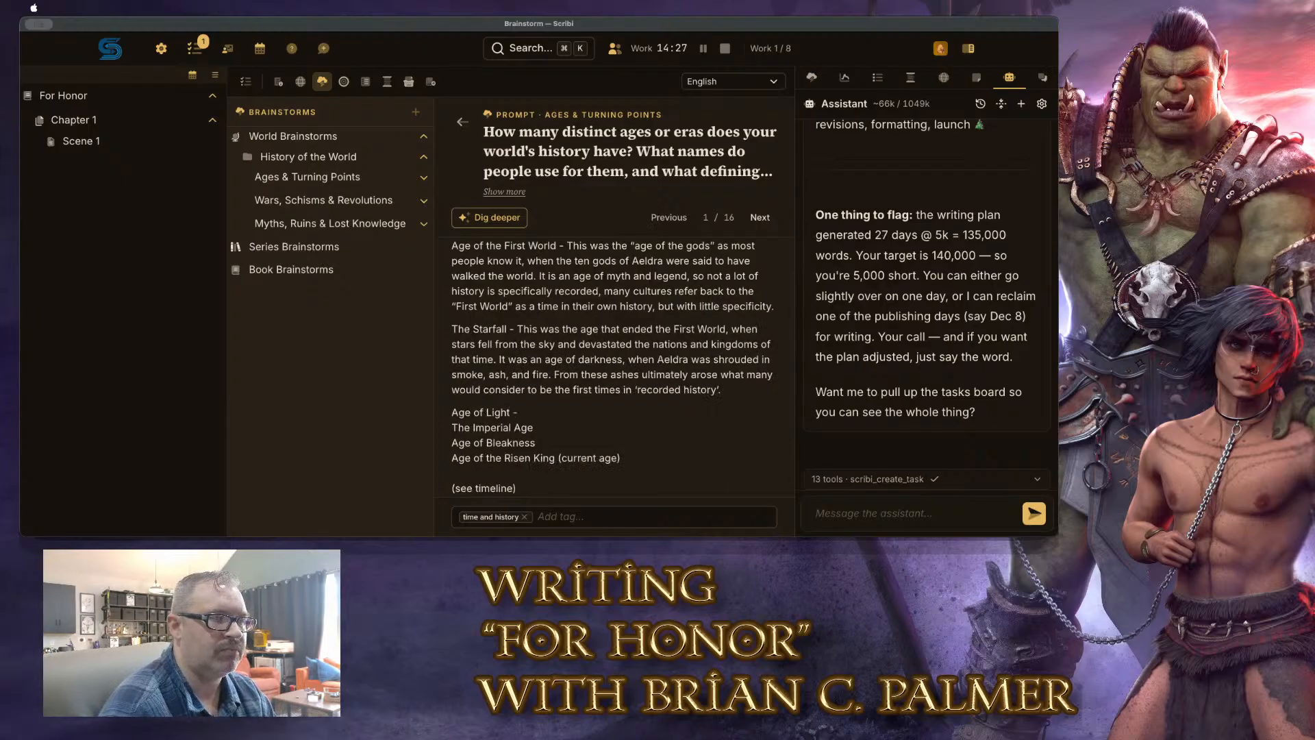
type("The emergen")
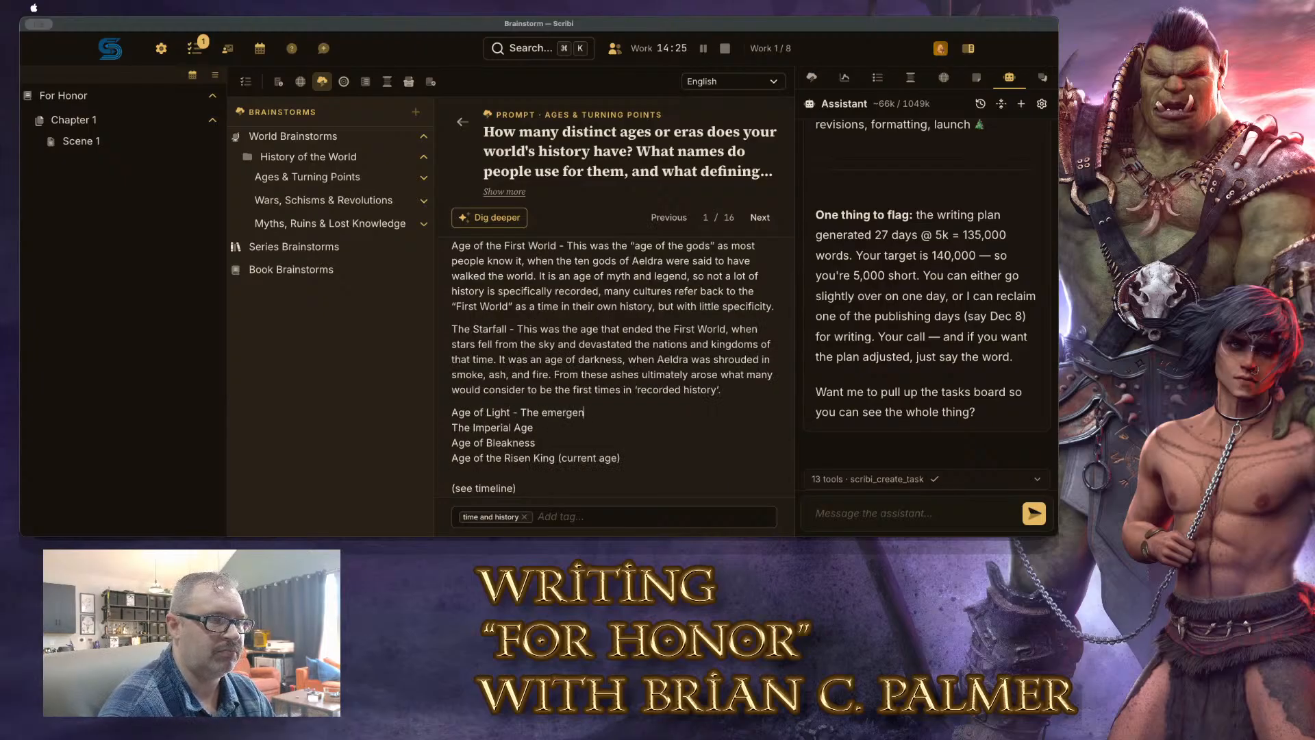
type("ce from the darkness, ")
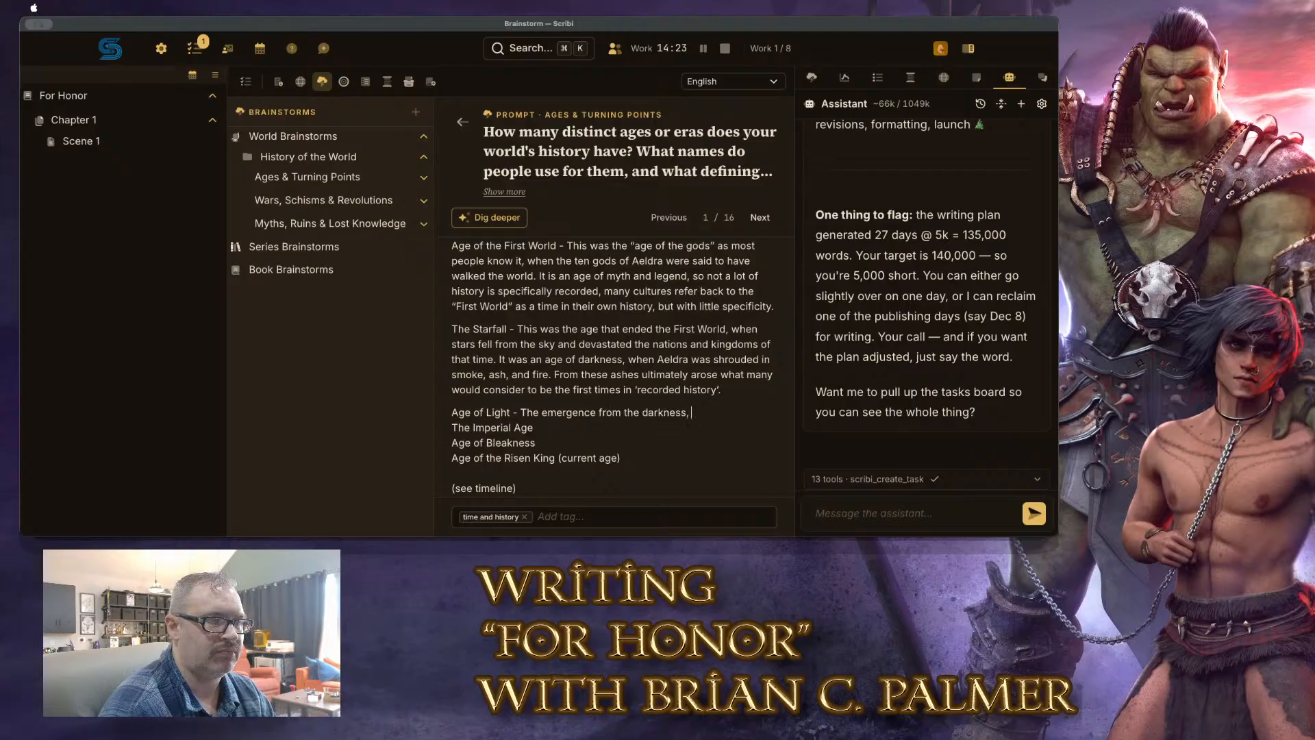
type("this age was the first")
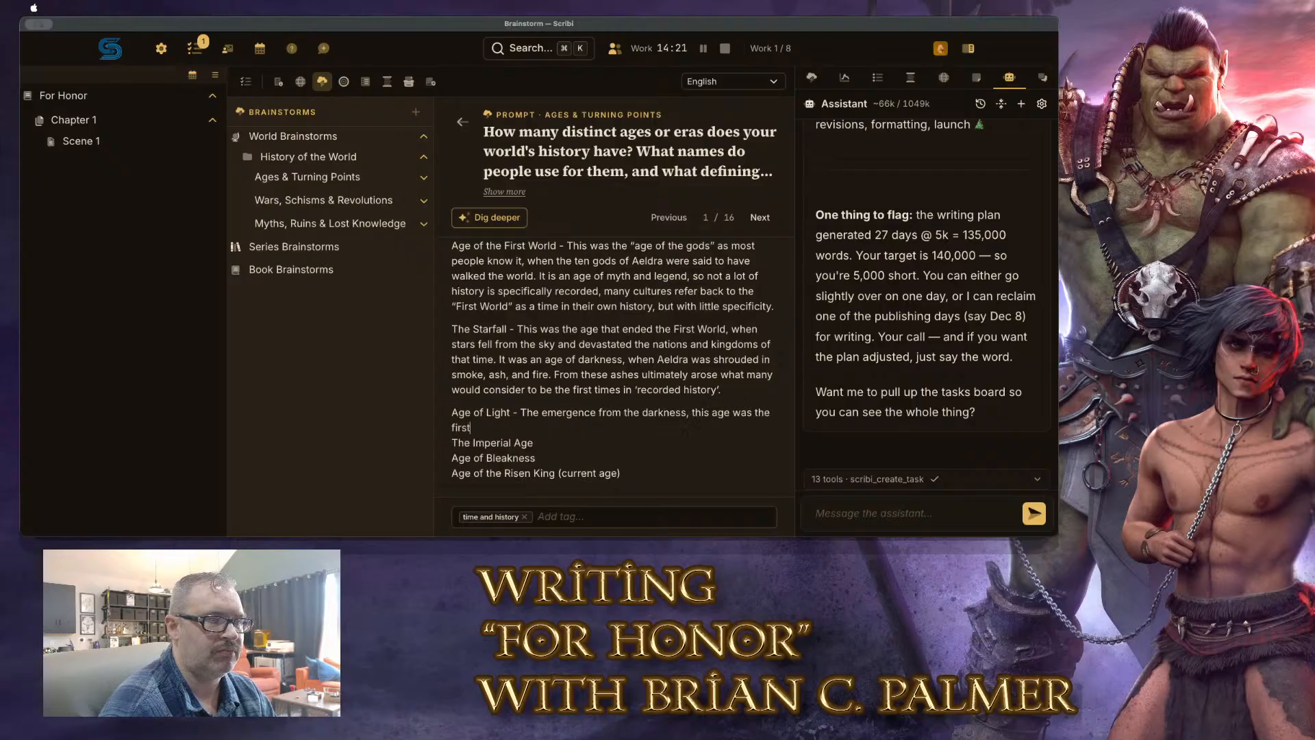
type(" point at which ")
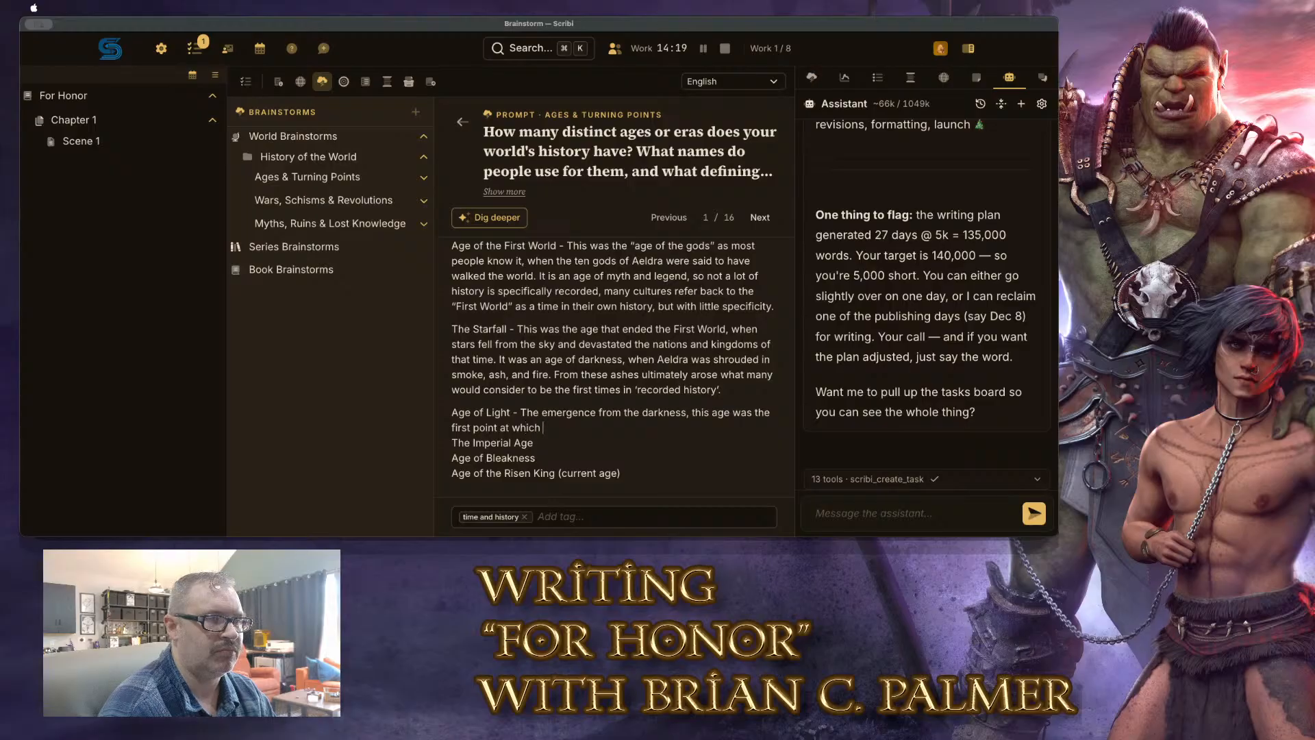
Complete the Age of Light sentence with "the nations of the current world, those that survived the Imperial Age, began to emerge."
type("the new")
key("BackSpace")
key("BackSpace")
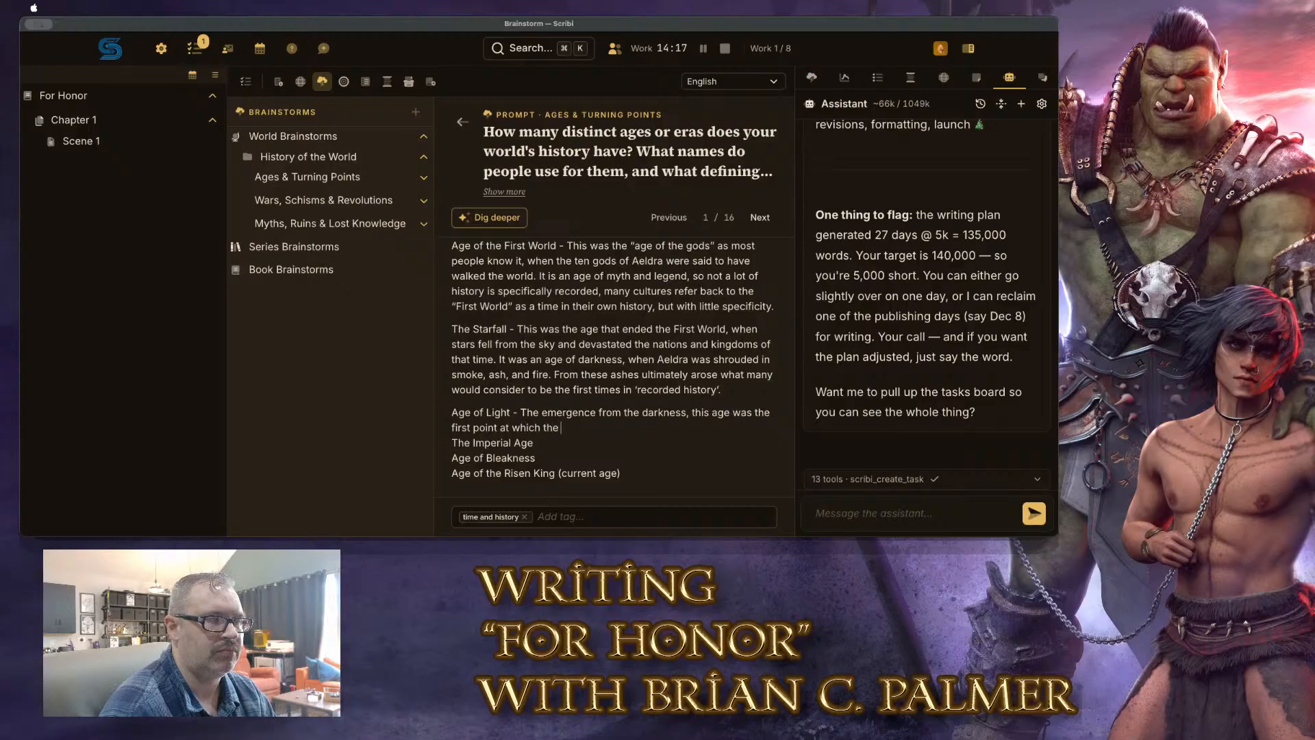
type("ations of the current")
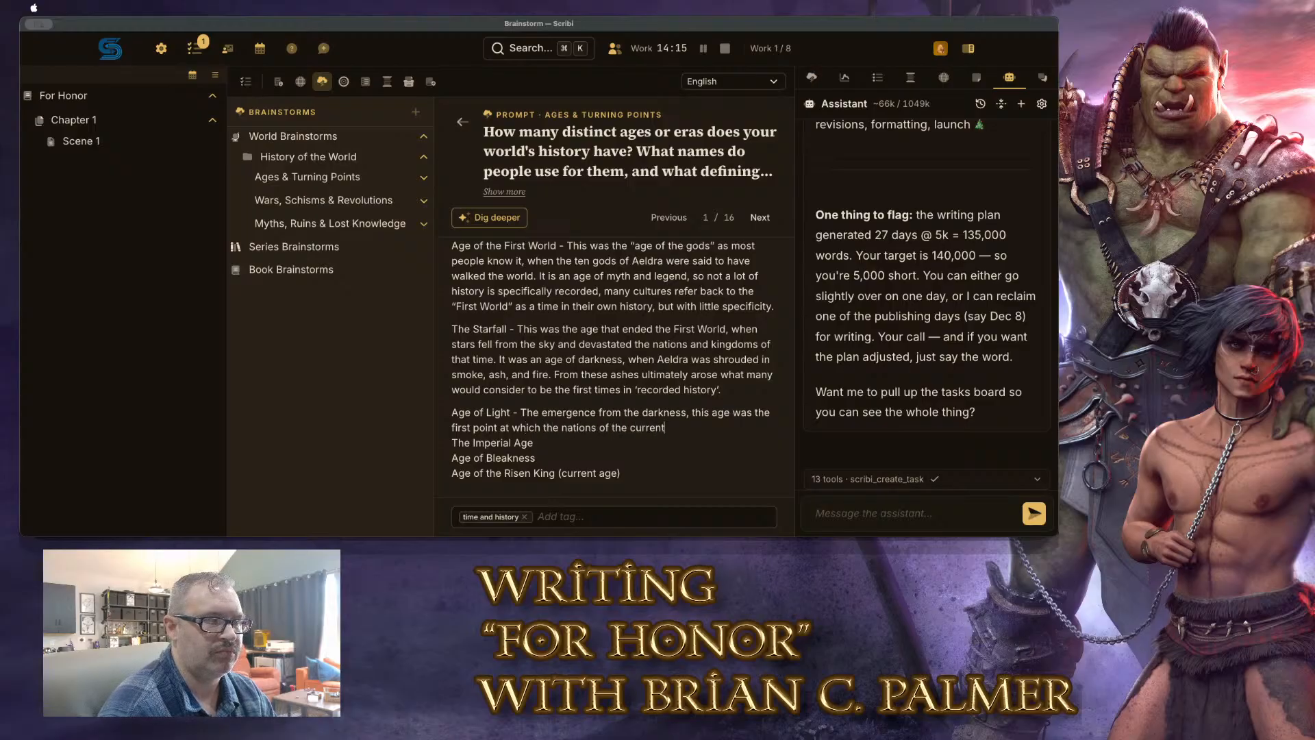
type(" world,")
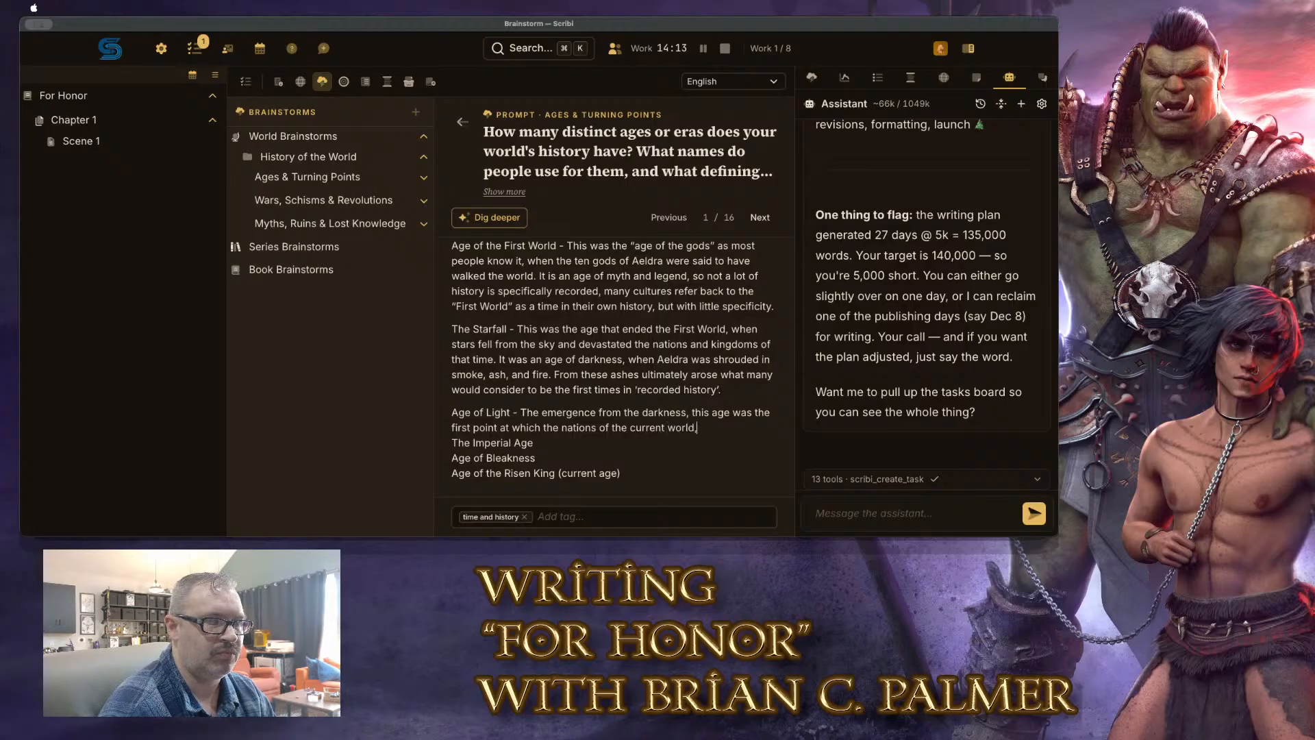
type(" those that survived th")
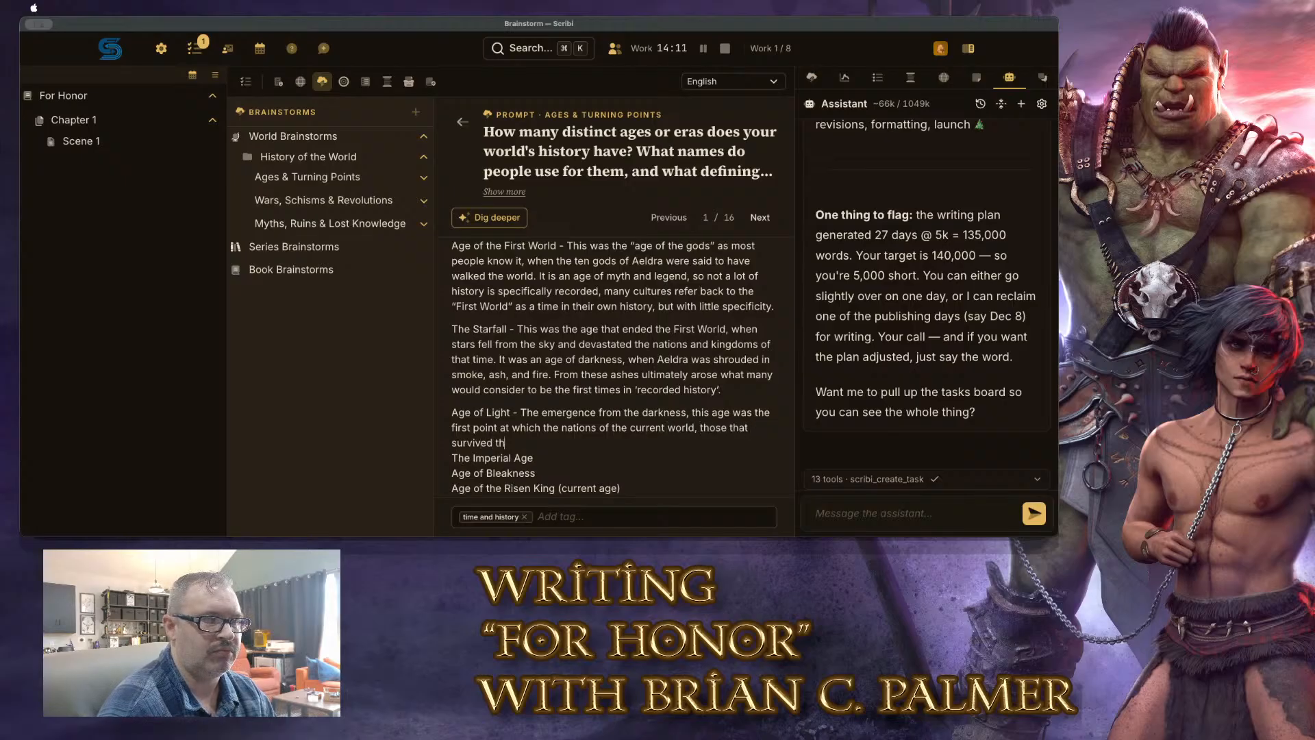
type("e Imperial Age,")
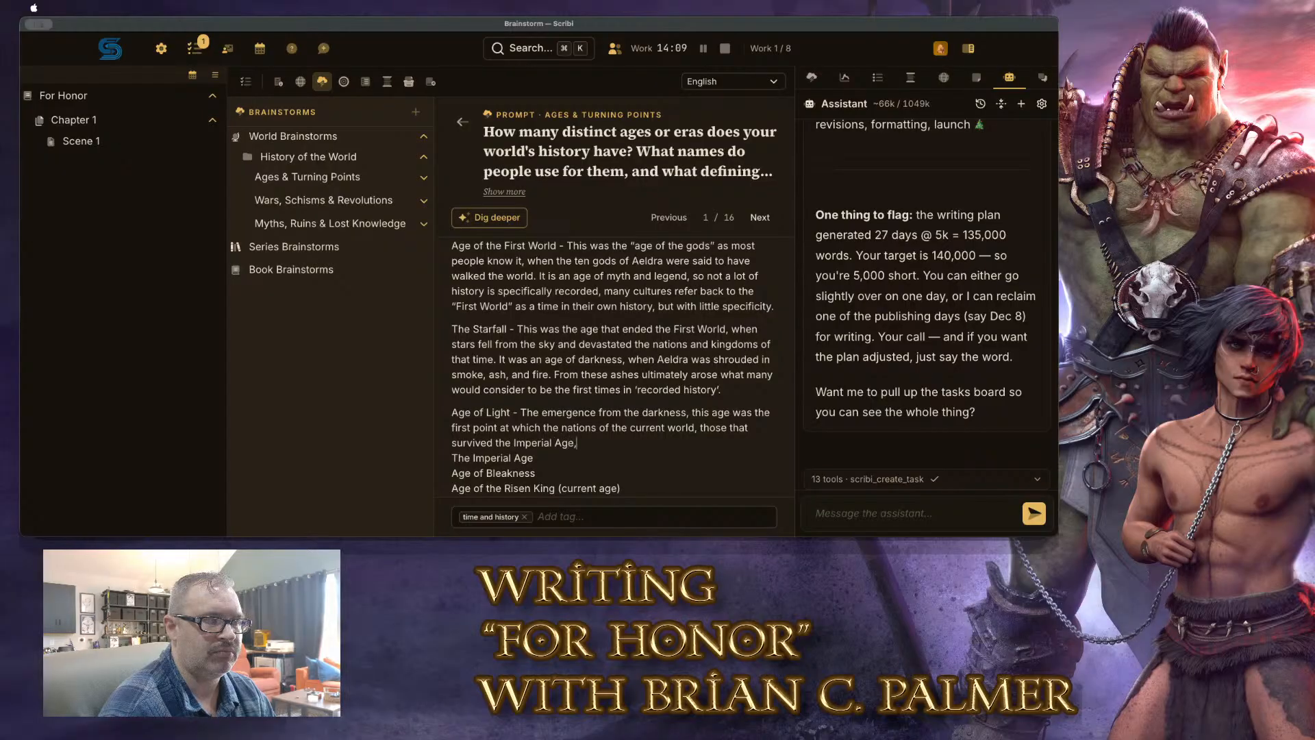
type(" began to emerge. ")
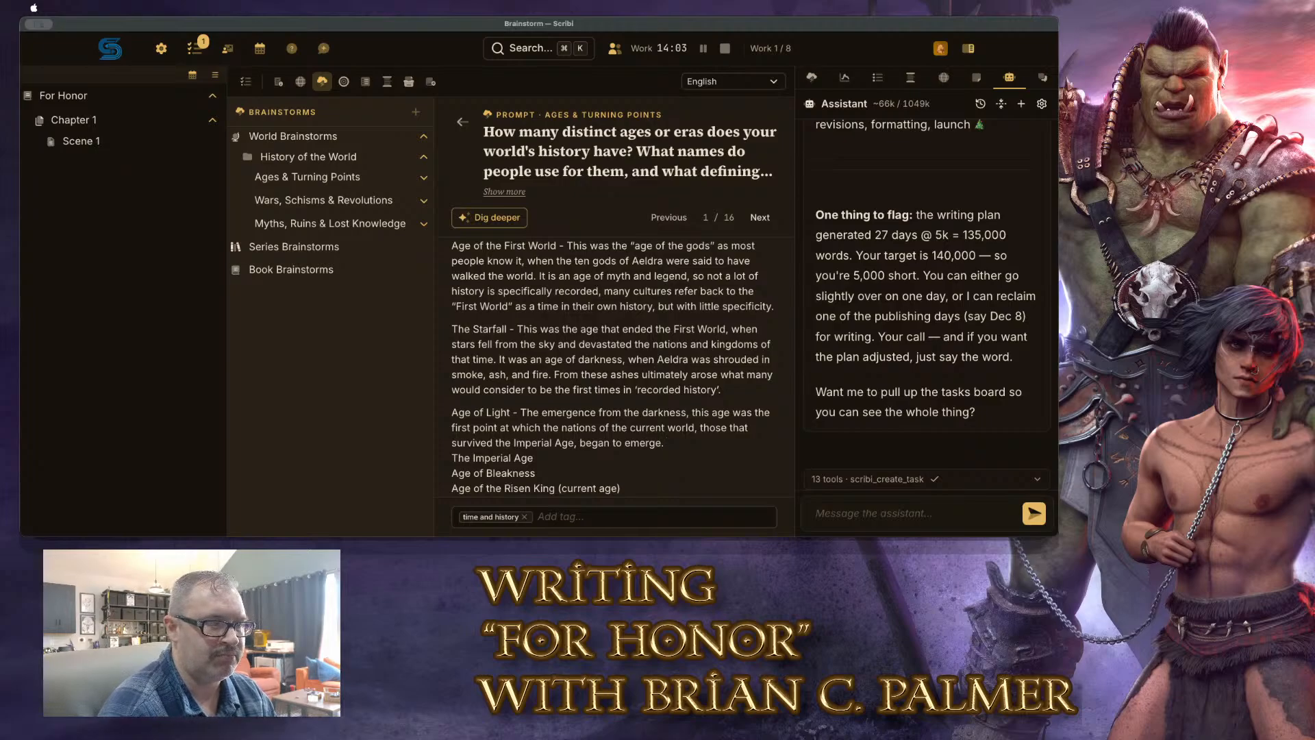
End the Age of Light entry with "It was an age of advancement, both technological and magical."
type("It was an age a")
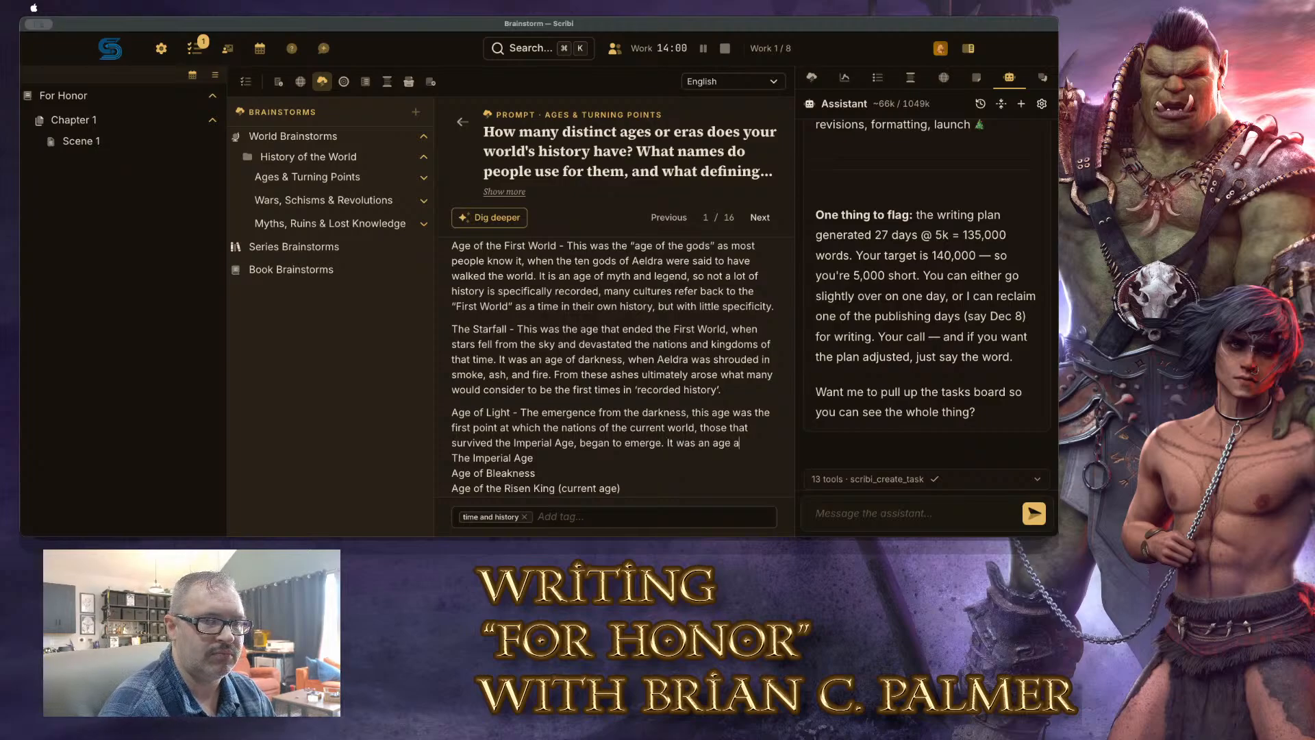
key("BackSpace")
type("of advancement")
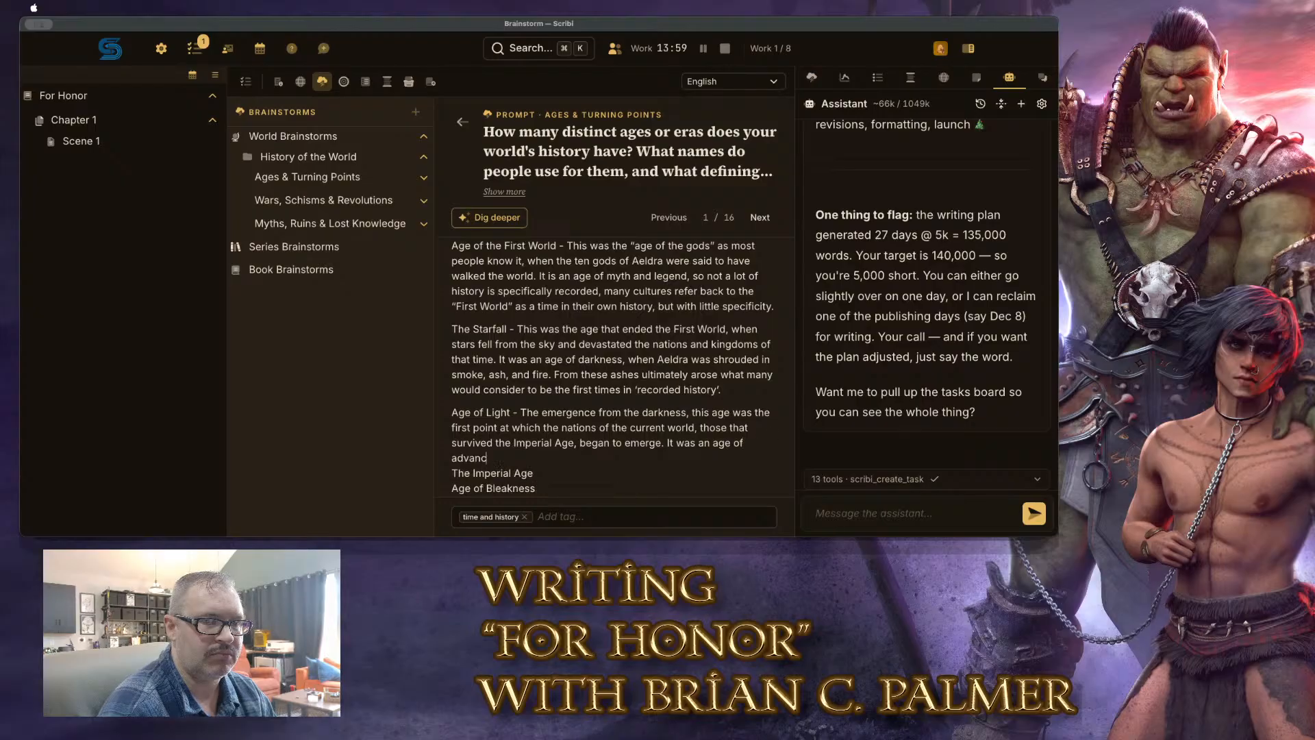
type(", ")
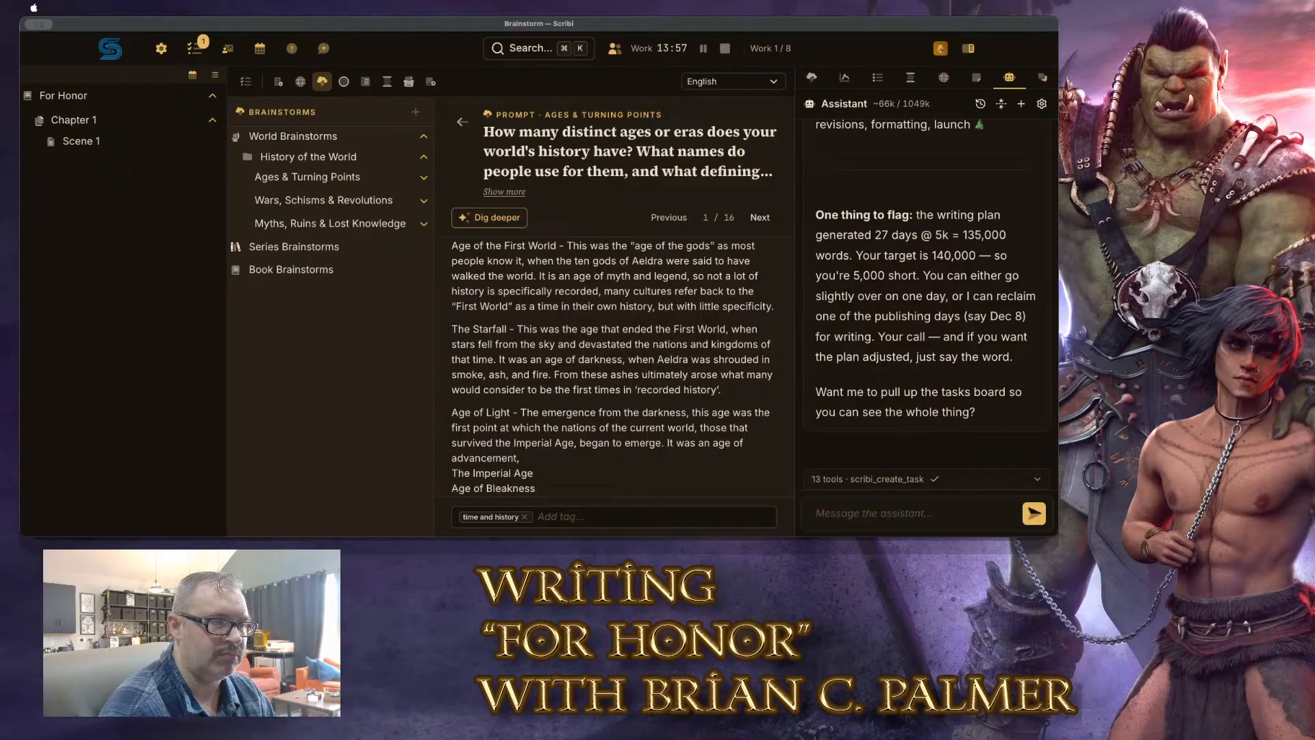
type("both technolog")
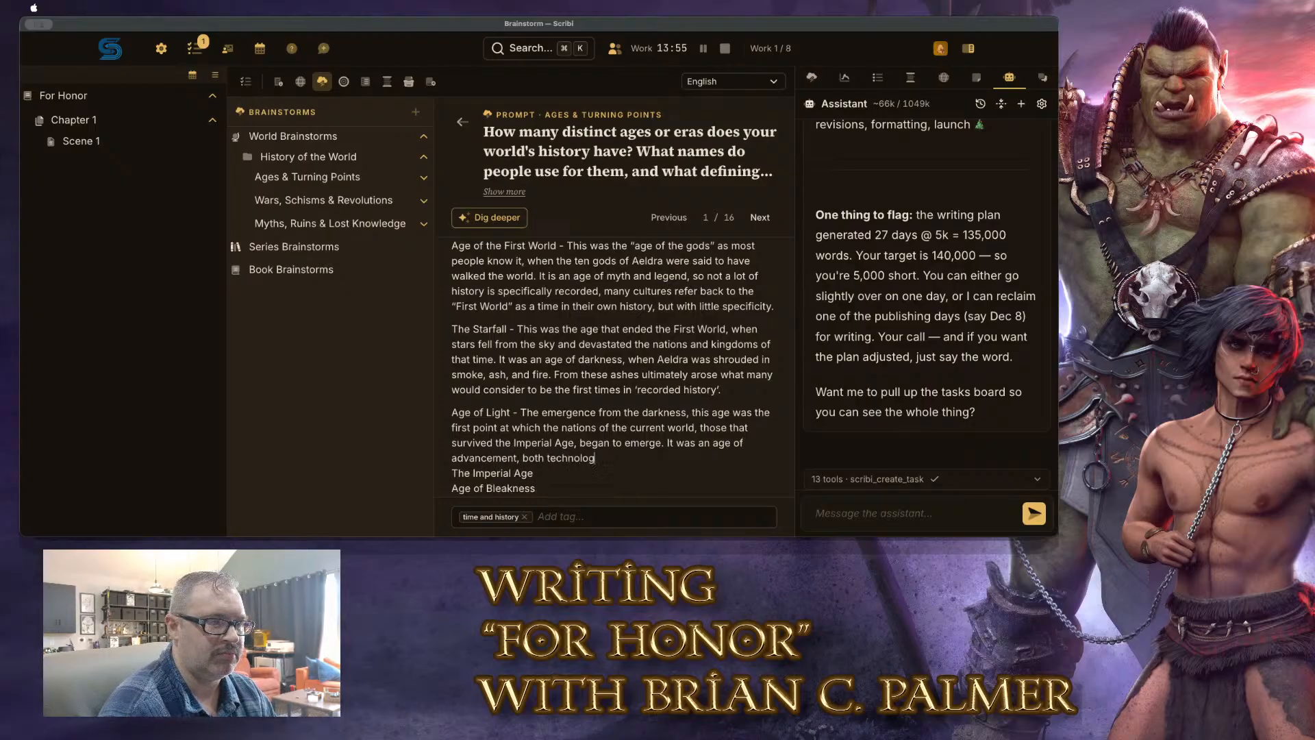
type("ical and magical, and wa")
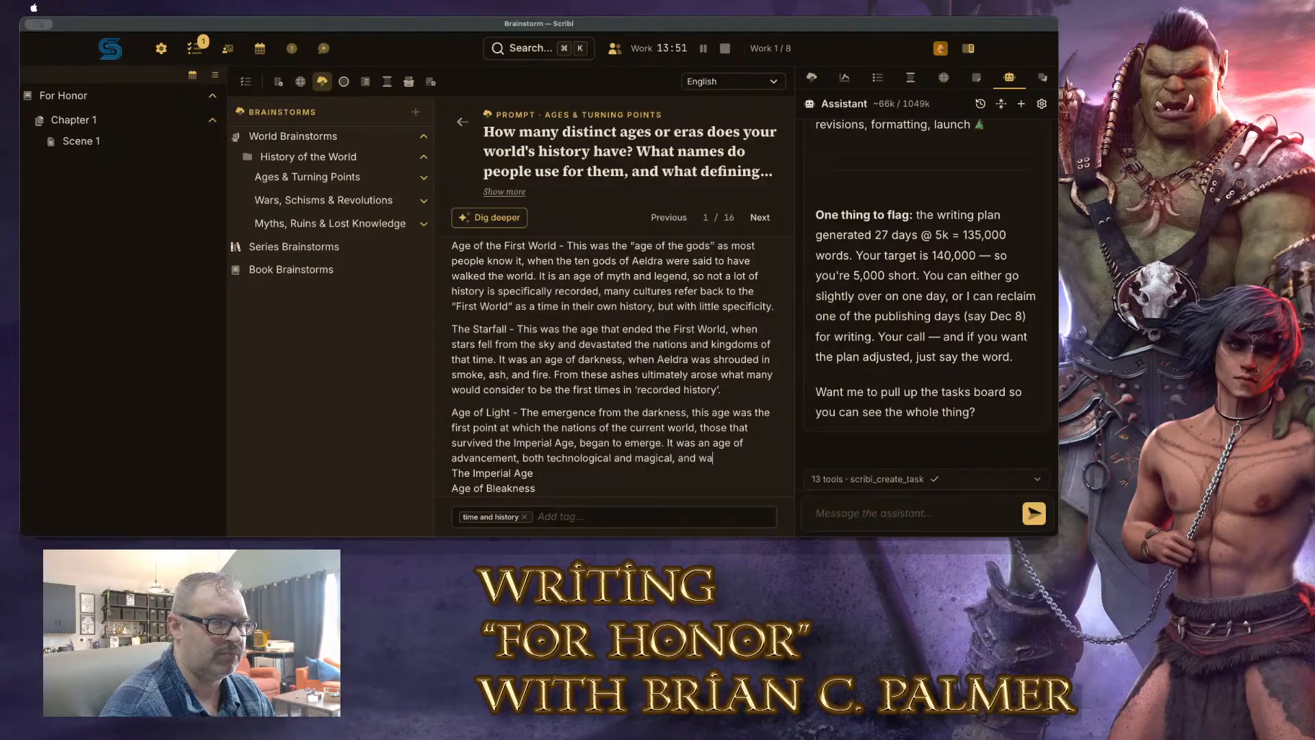
key("BackSpace")
key("BackSpace")
key("BackSpace")
key("BackSpace")
key("BackSpace")
key("BackSpace")
key("BackSpace")
key("BackSpace")
type(".")
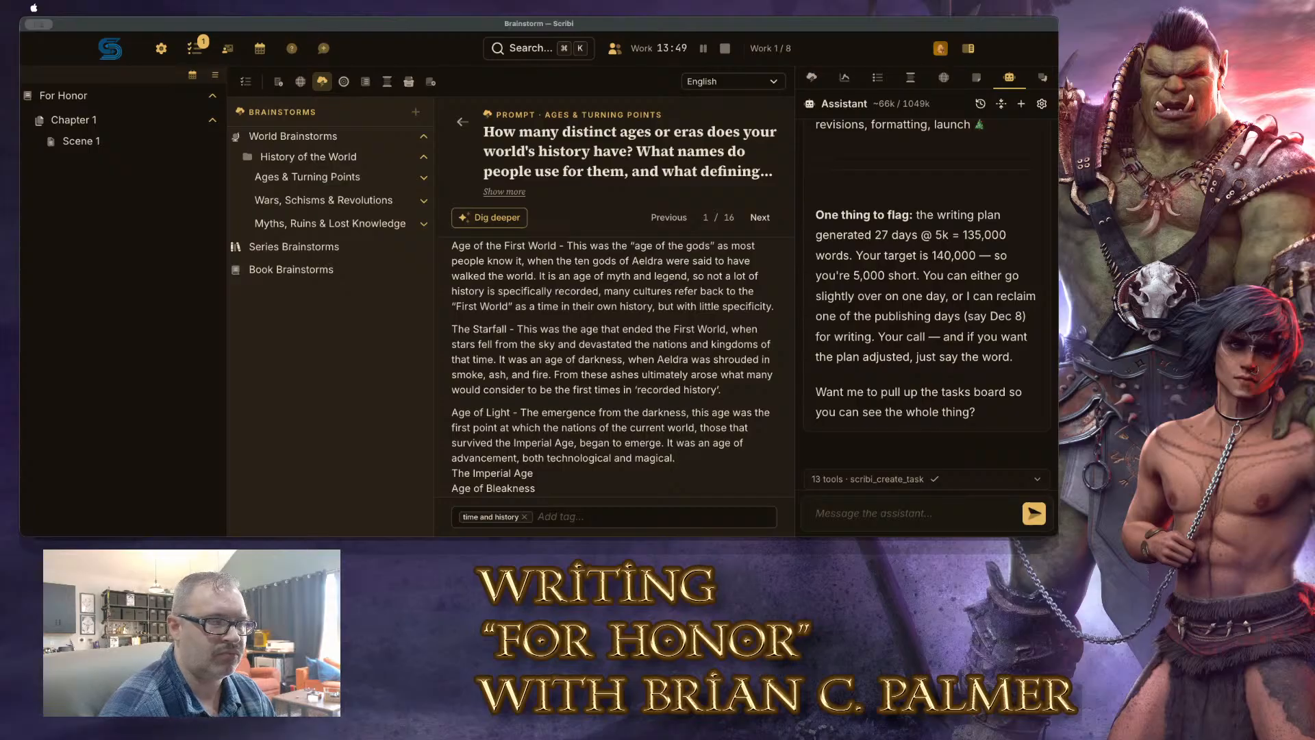
Set The Imperial Age, Age of Bleakness and Age of the Risen King off as separate paragraphs
scroll(683, 359, "down", 2)
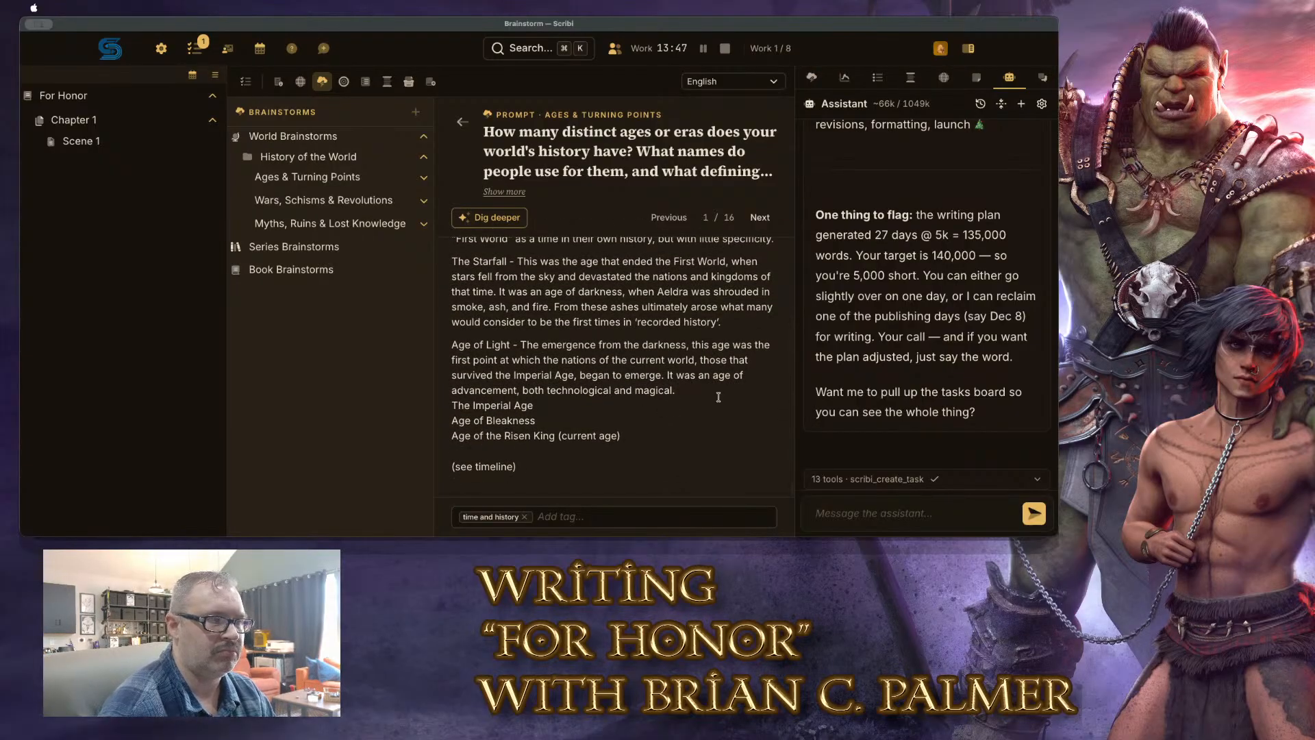
key("Delete")
key("Return")
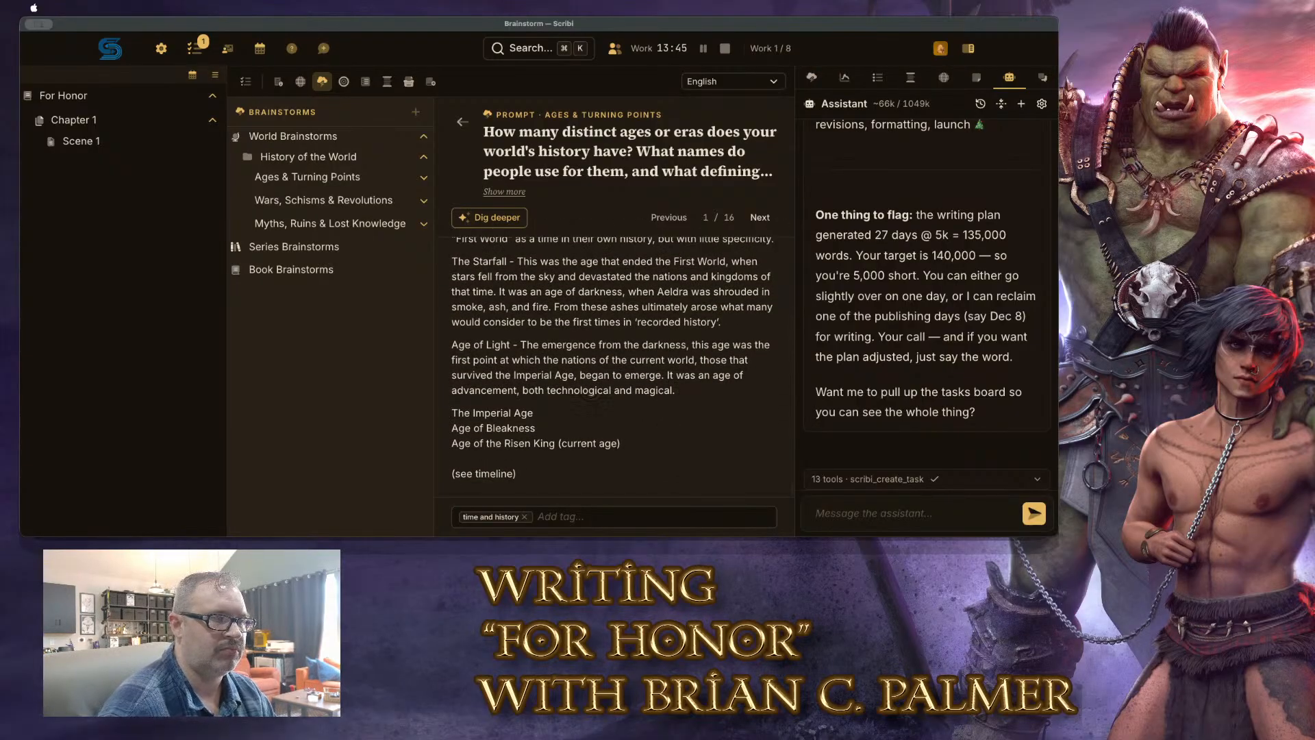
key("Down")
key("BackSpace")
key("Return")
key("BackSpace")
key("Return")
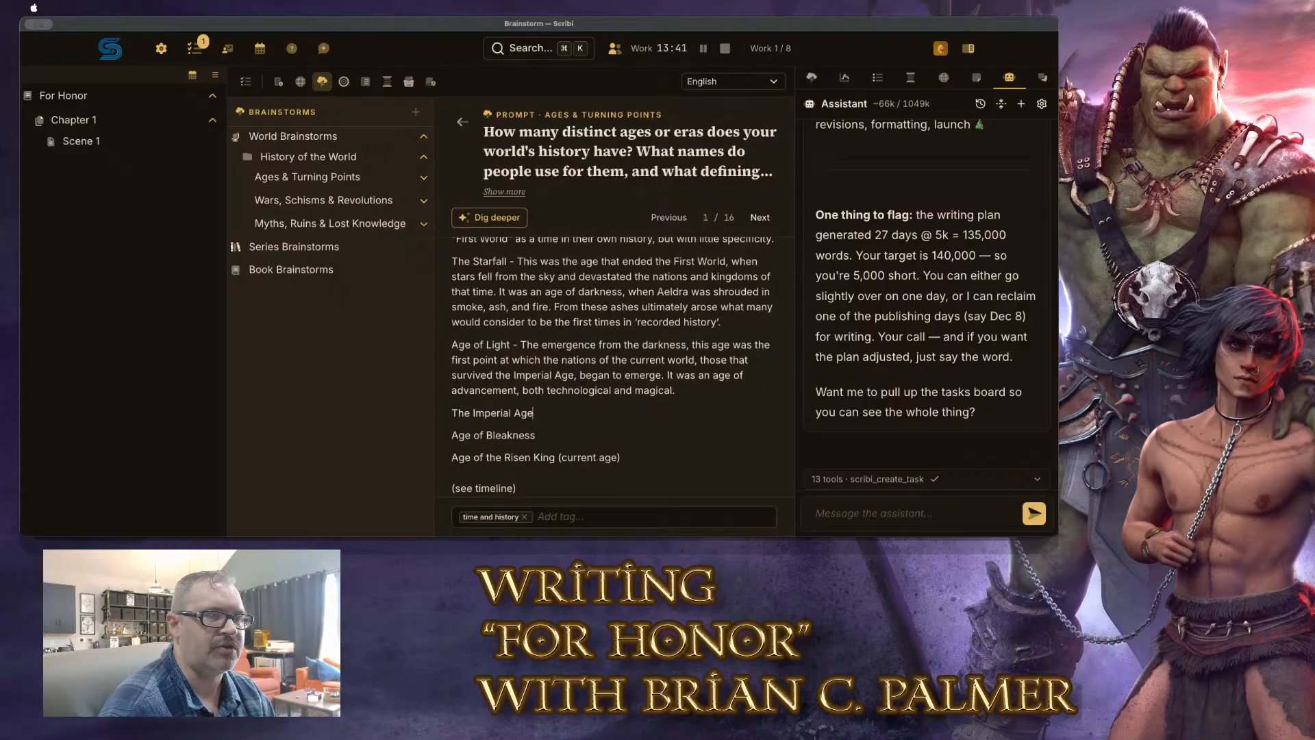
After The Imperial Age, add "- From the Age of Light there emerged an empire, The Yrdanian Empire,"
type("-")
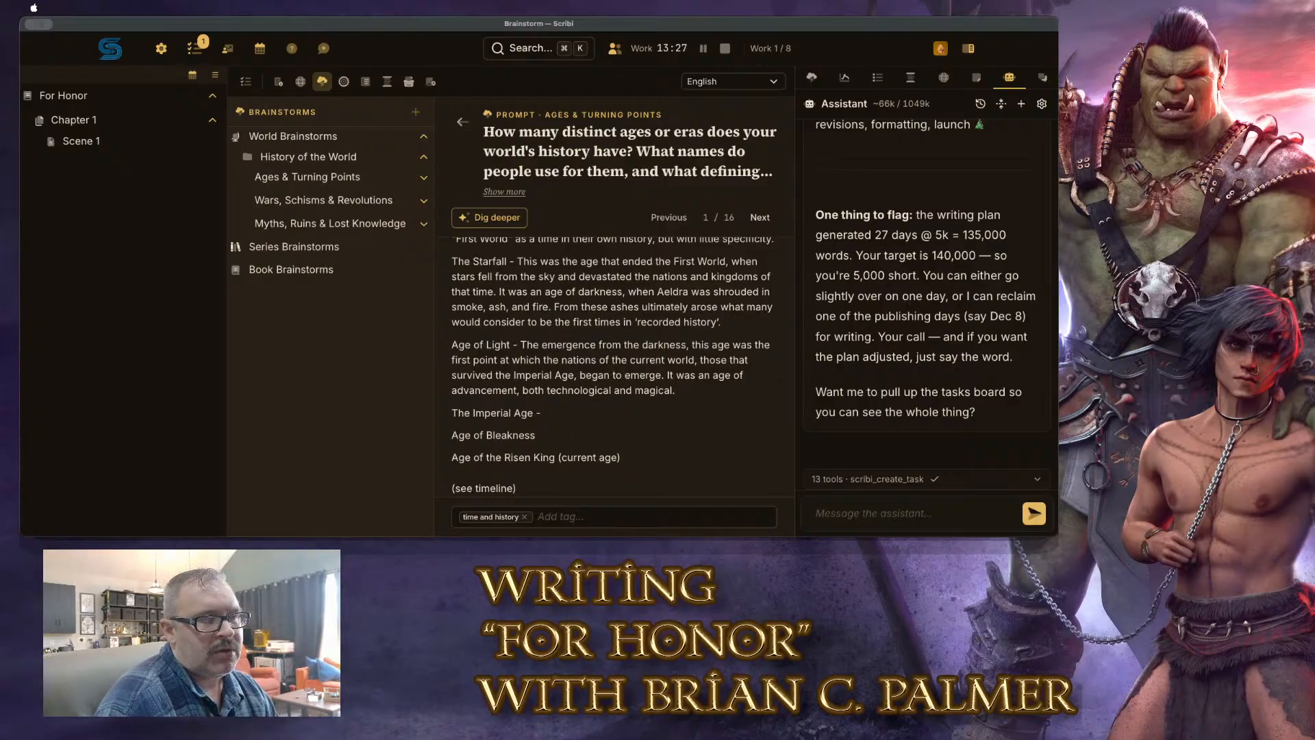
type("F")
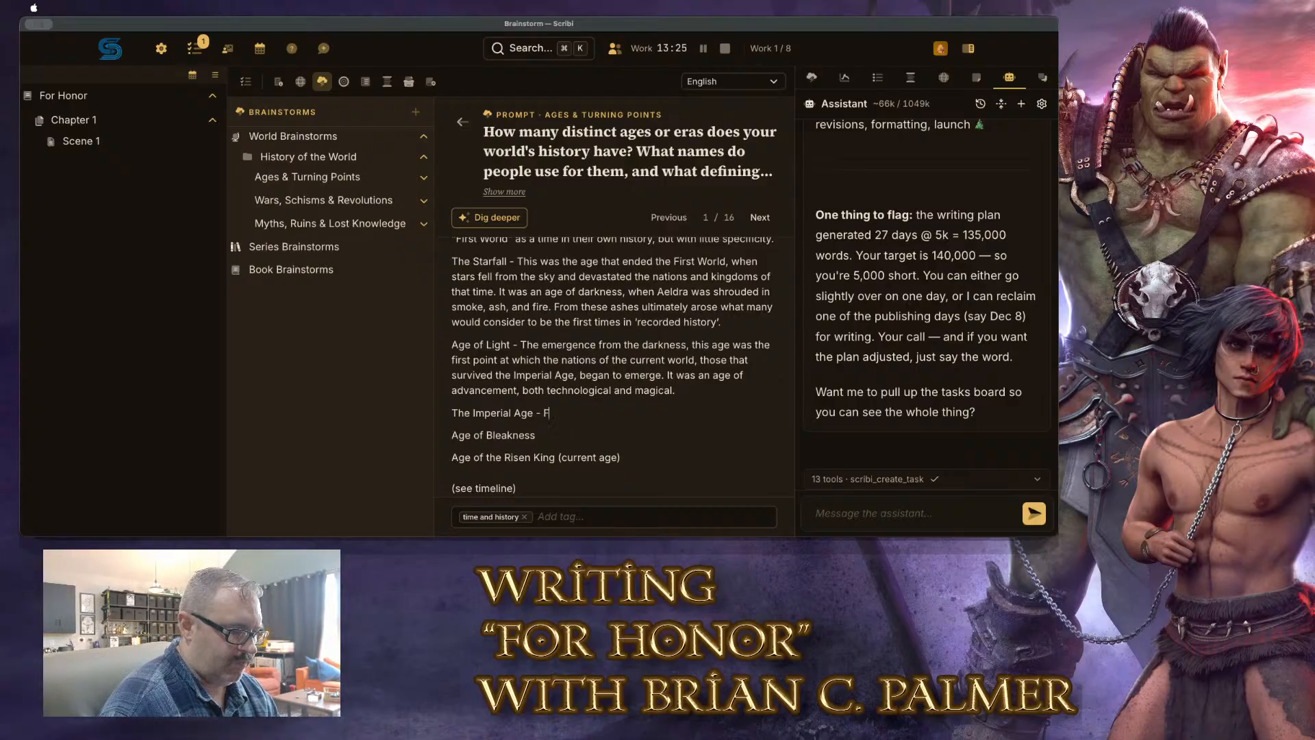
type("rom the Age of Light")
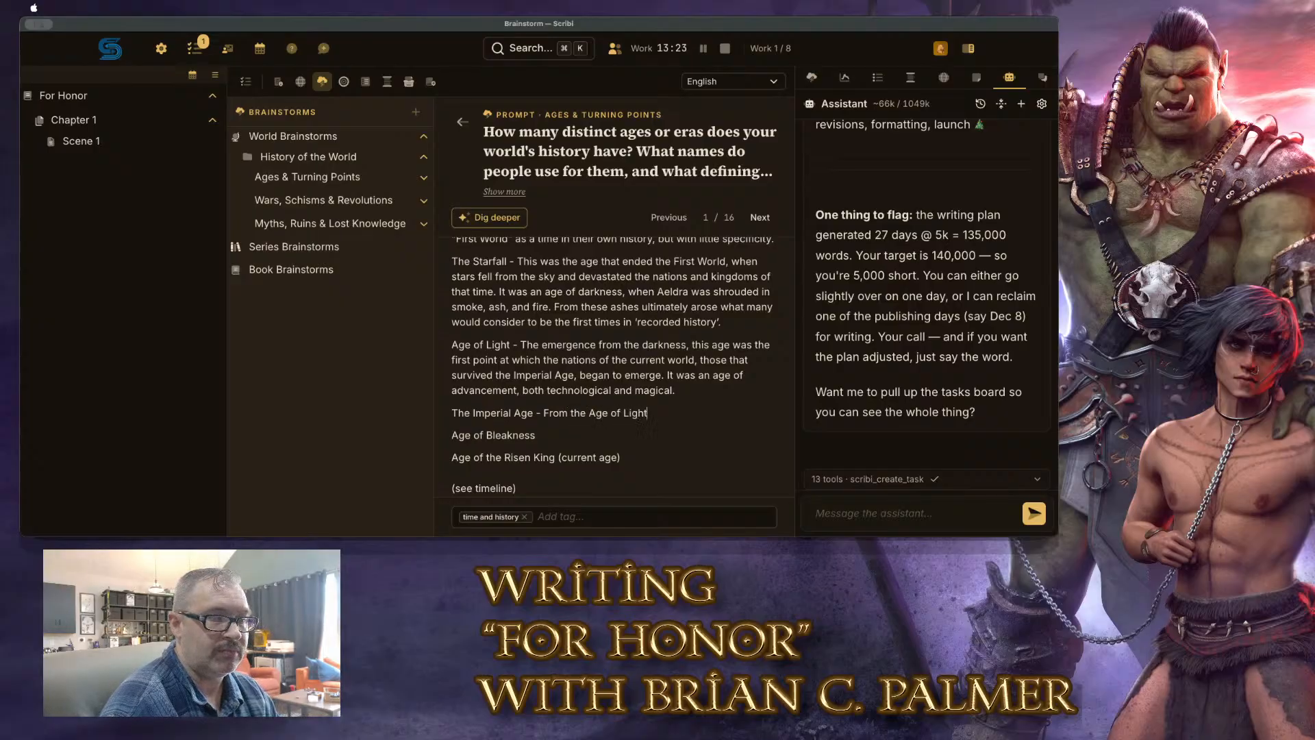
type(" there emerged ")
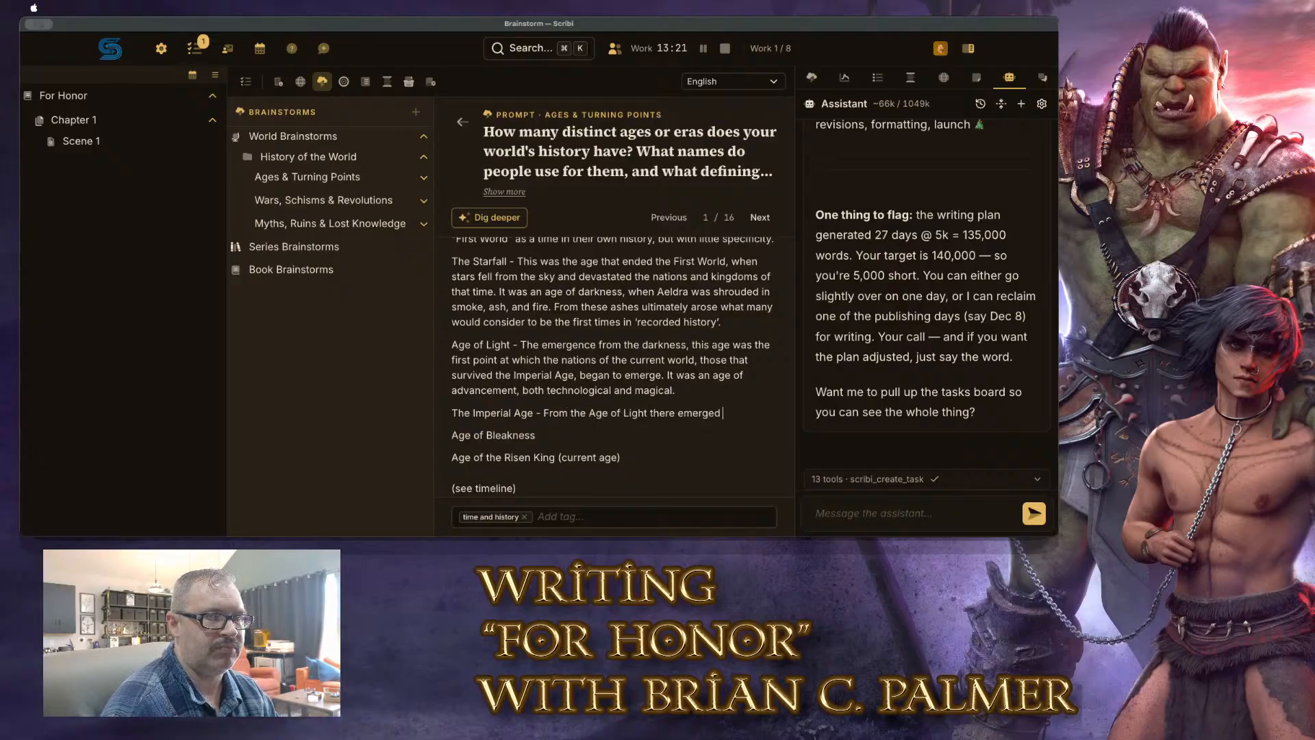
type("an empire, the")
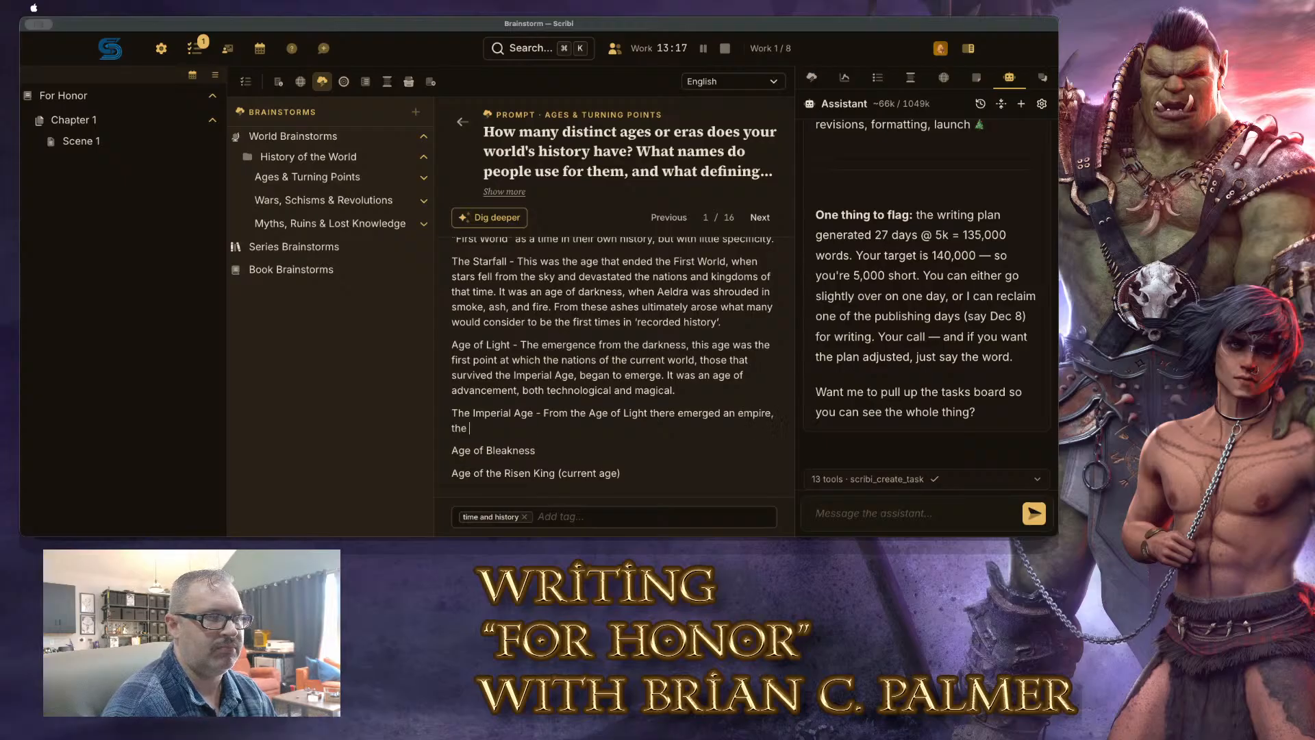
key("BackSpace")
key("BackSpace")
type("The")
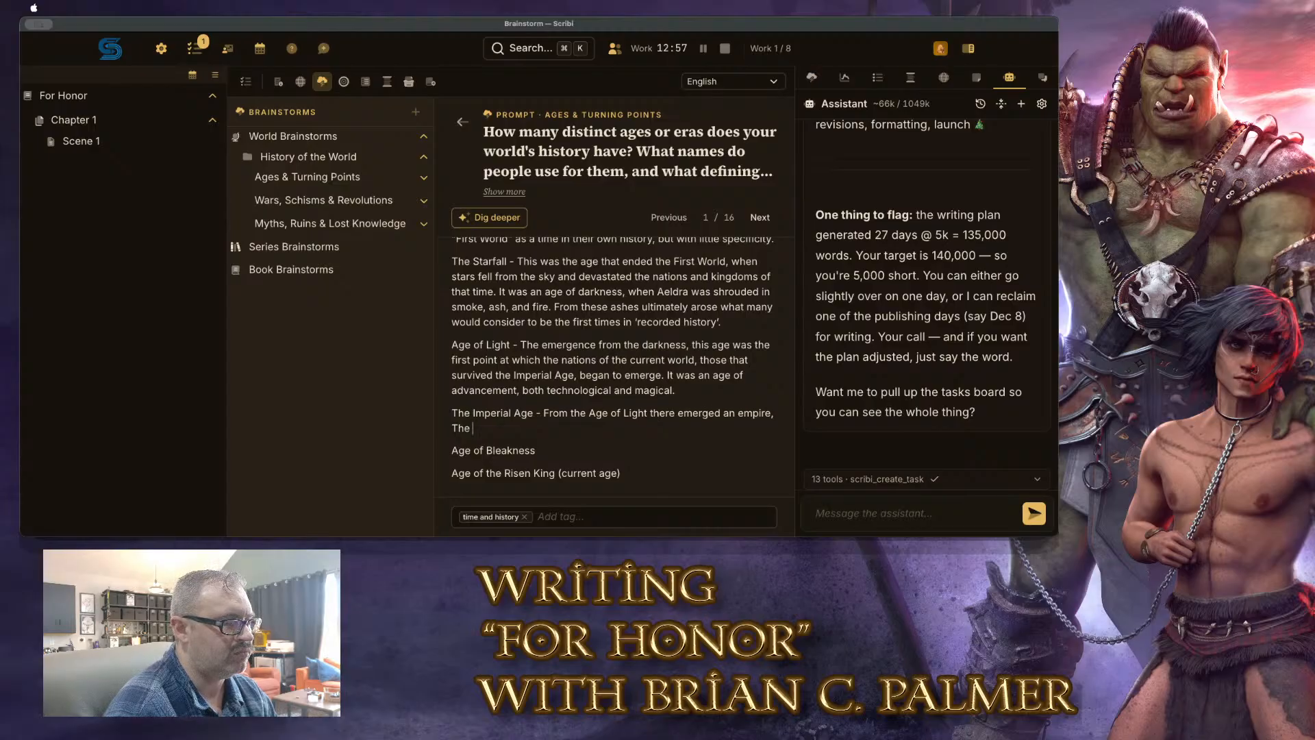
type("Yr")
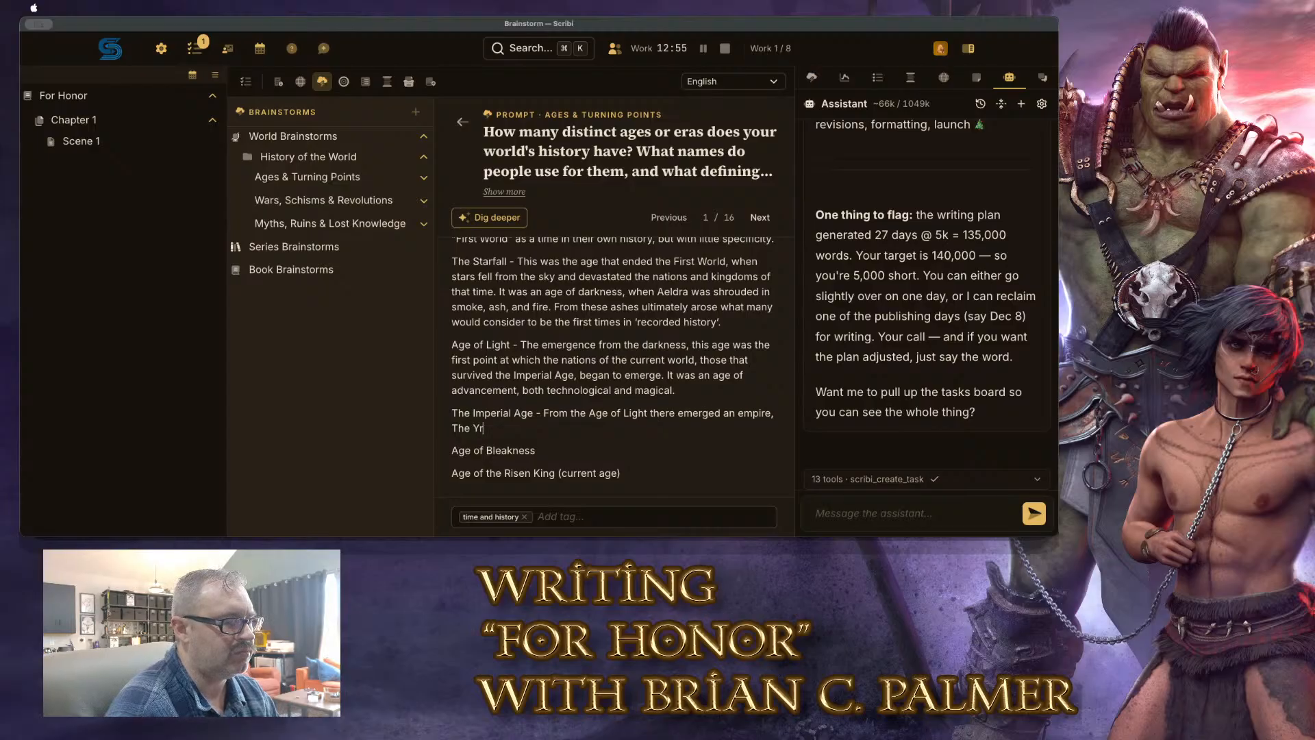
type("danian E")
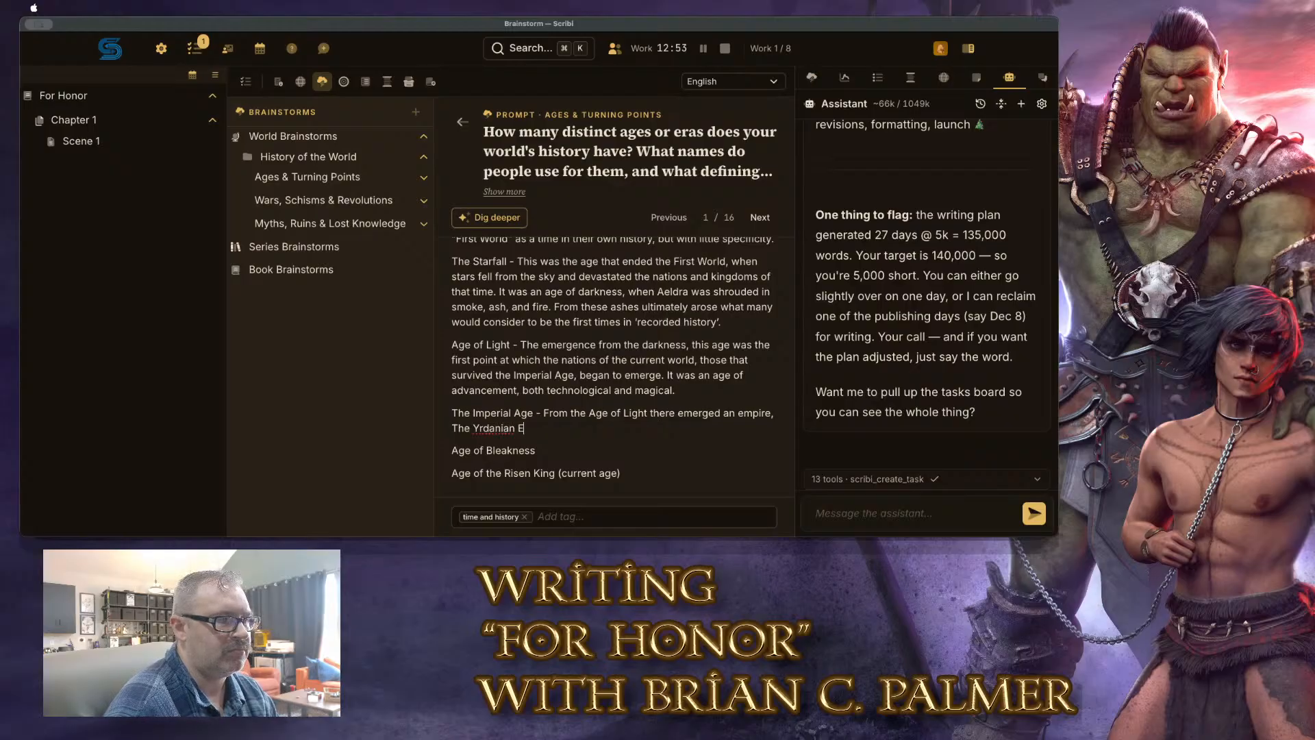
type("mpire,")
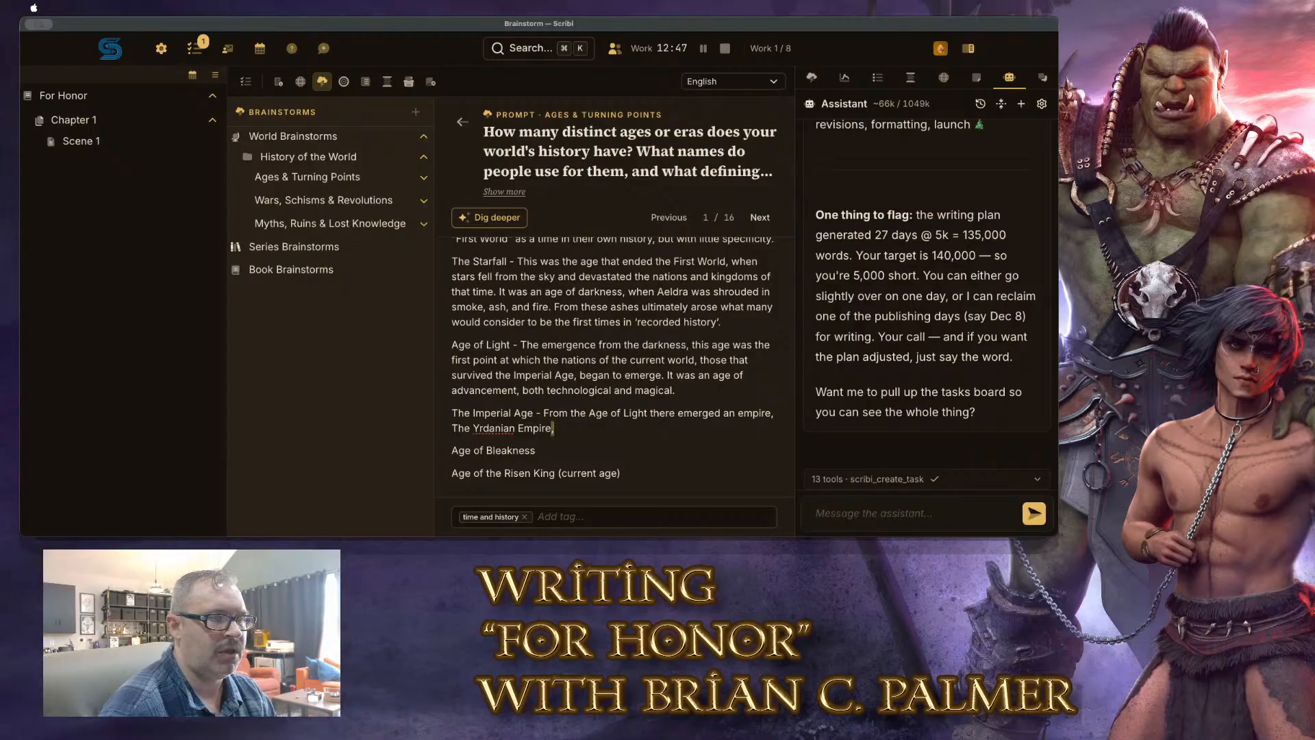
Mark "The Yrdanian Empire" in the Imperial Age entry as a quick element and display the list of world elements
key("shift+Left")
key("shift+Left")
key("shift+Left")
key("shift+Left")
key("shift+Left")
key("shift+Left")
key("shift+Left")
key("shift+Left")
key("shift+Left")
key("shift+Left")
key("shift+Left")
key("shift+Left")
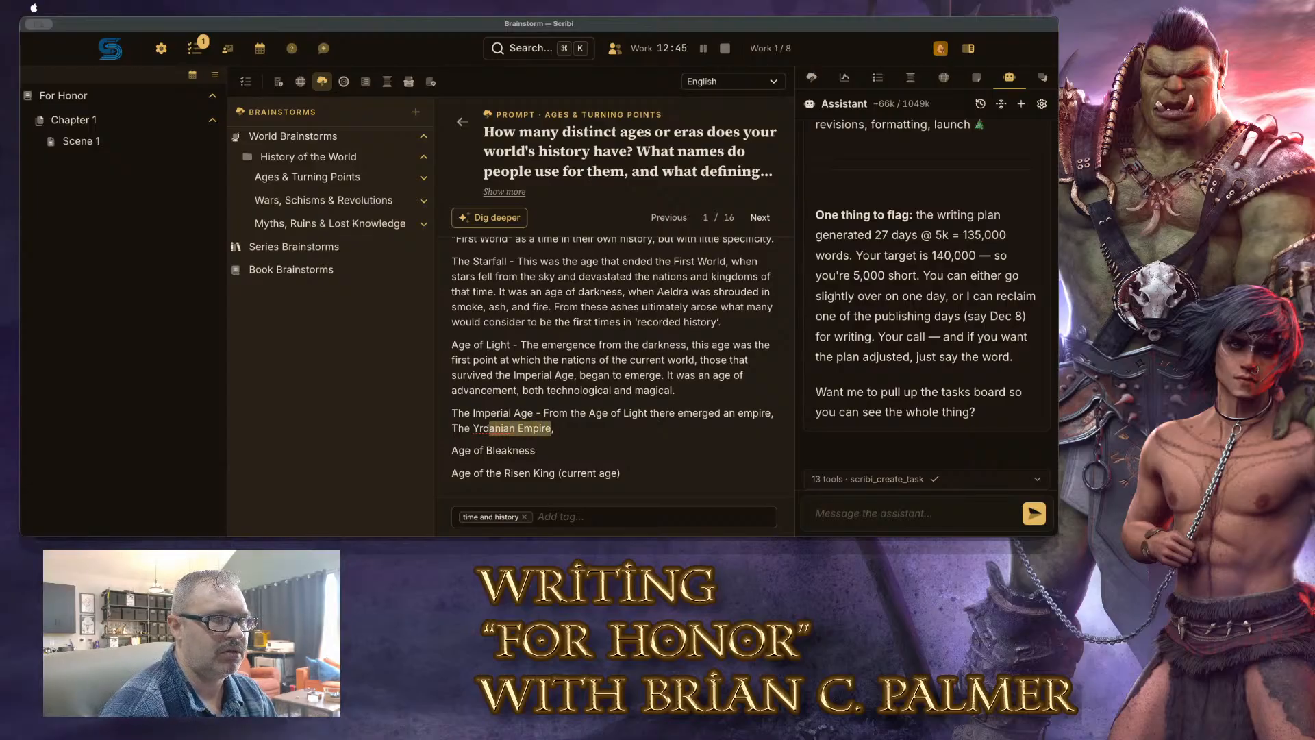
key("shift+Left")
key("shift+Left")
key("shift+Left")
key("shift+Left")
key("shift+Left")
key("shift+Left")
key("shift+Left")
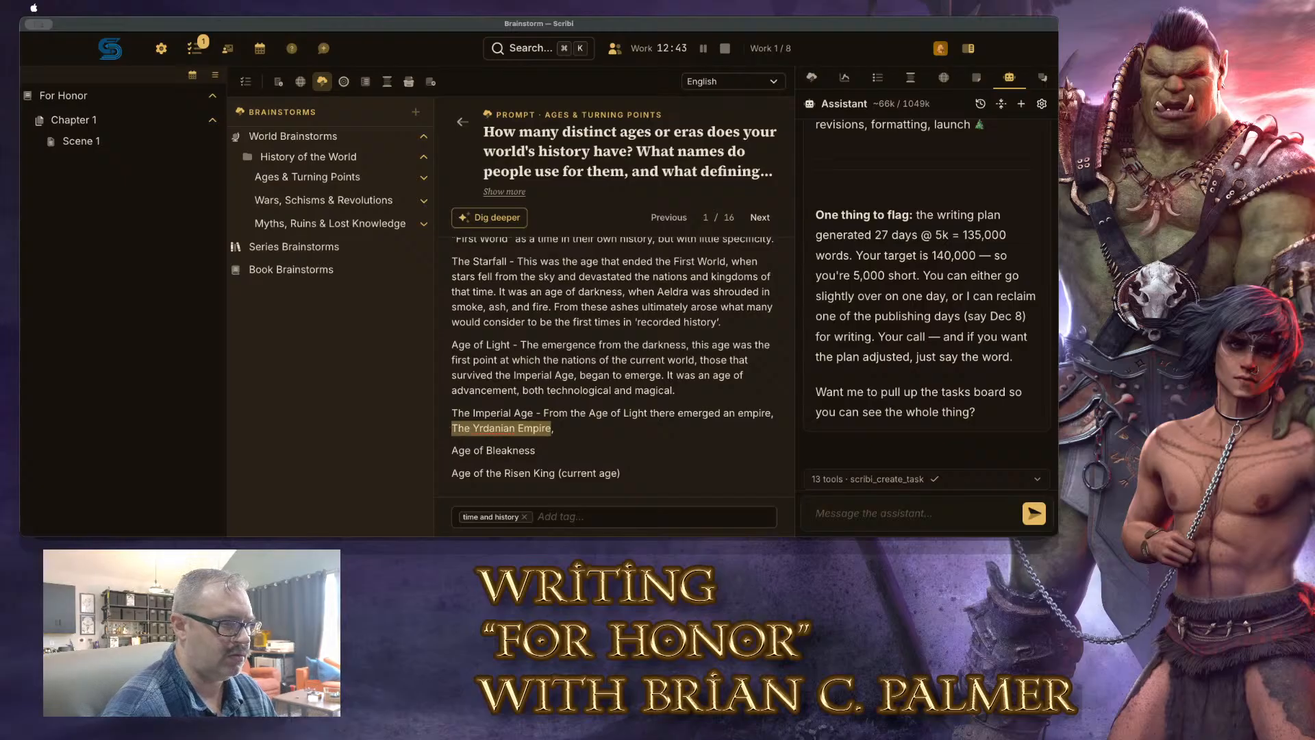
key("super+b")
key("Right")
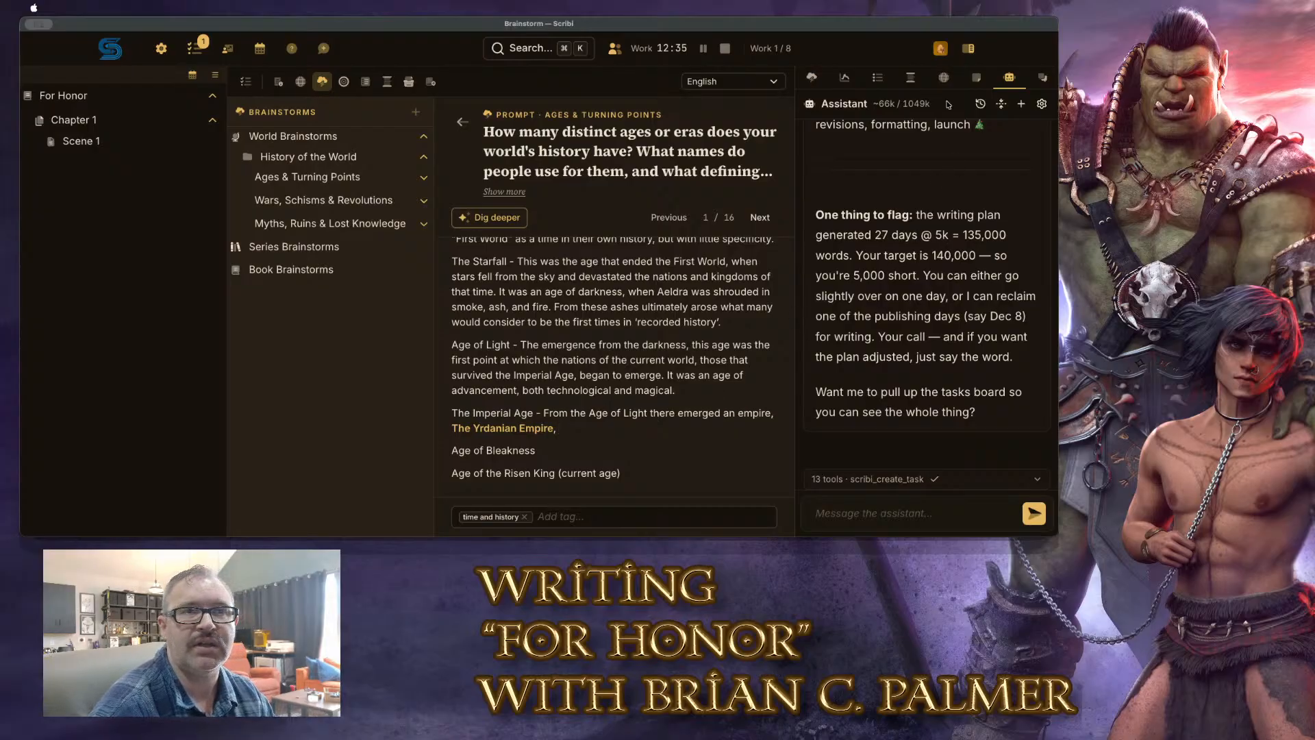
left_click(944, 76)
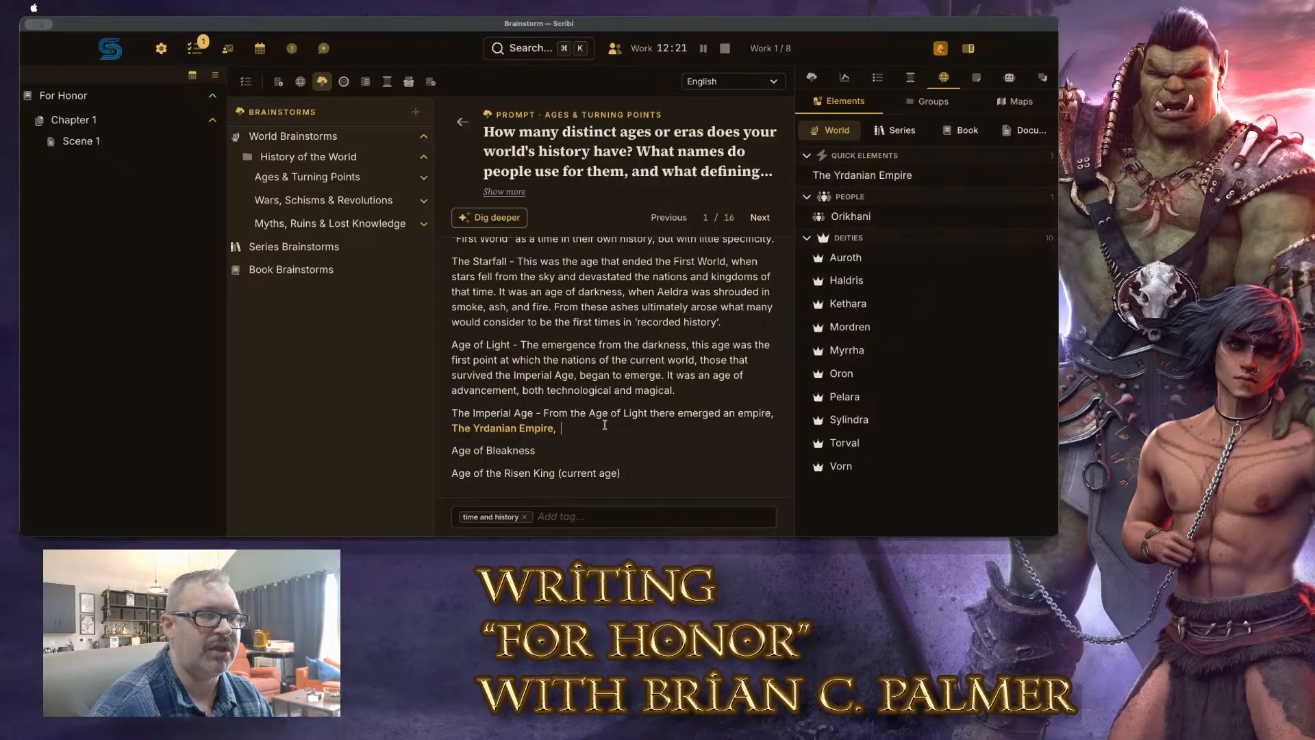
key("BackSpace")
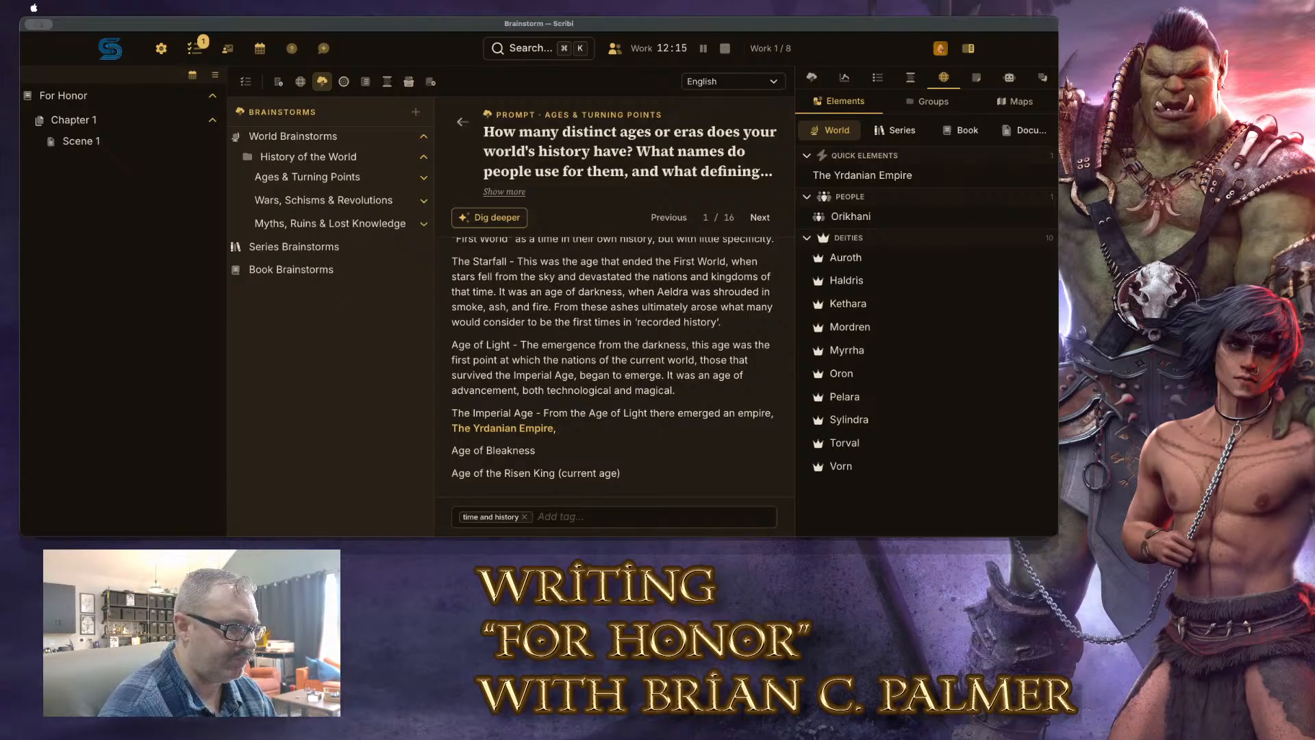
Continue the Imperial Age sentence after "The Yrdanian Empire," with "which had reached a point of technological and magical “super power” status."
type("which")
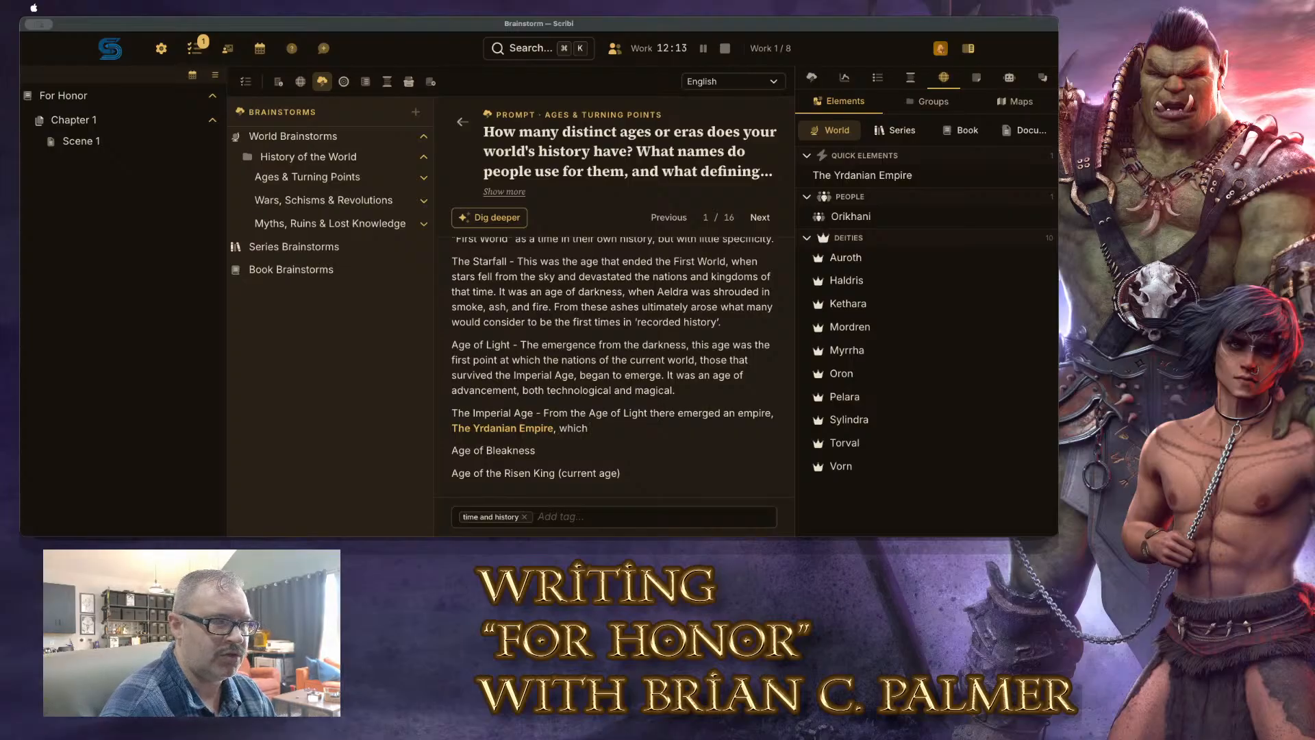
type(" had reached")
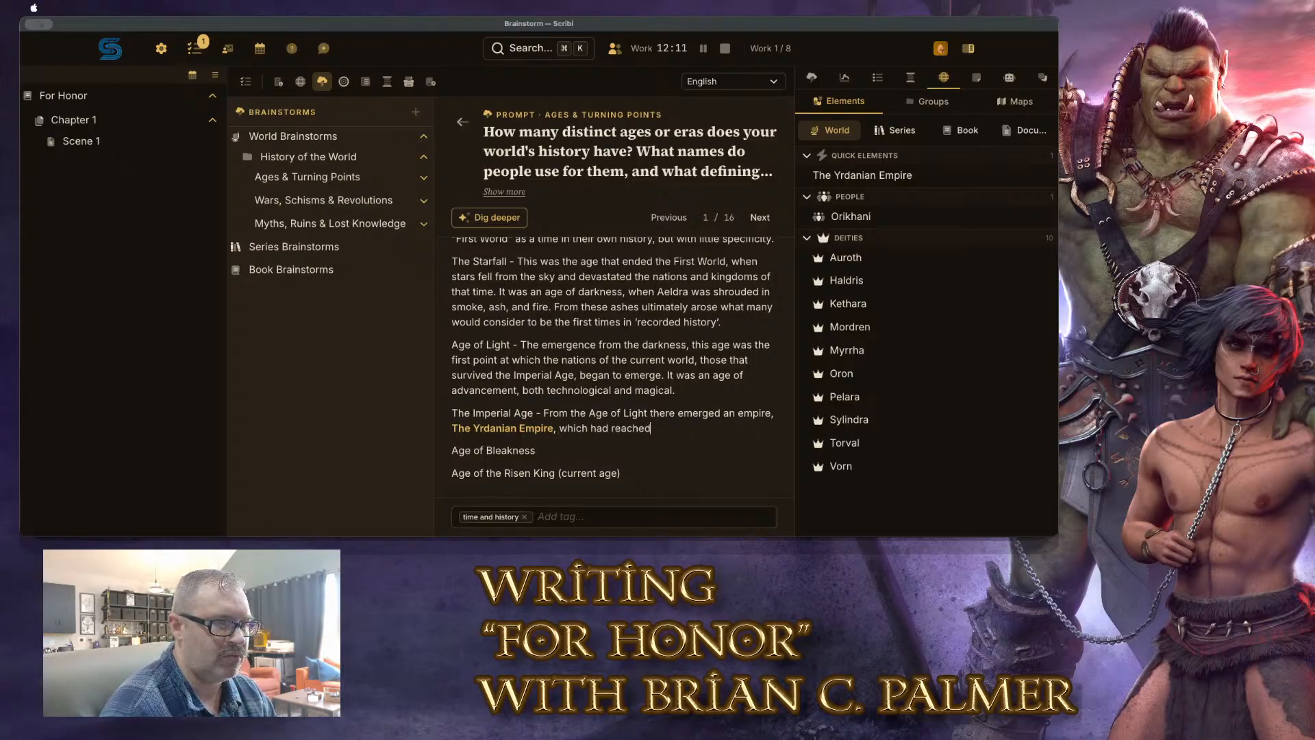
type(" a point of technologica")
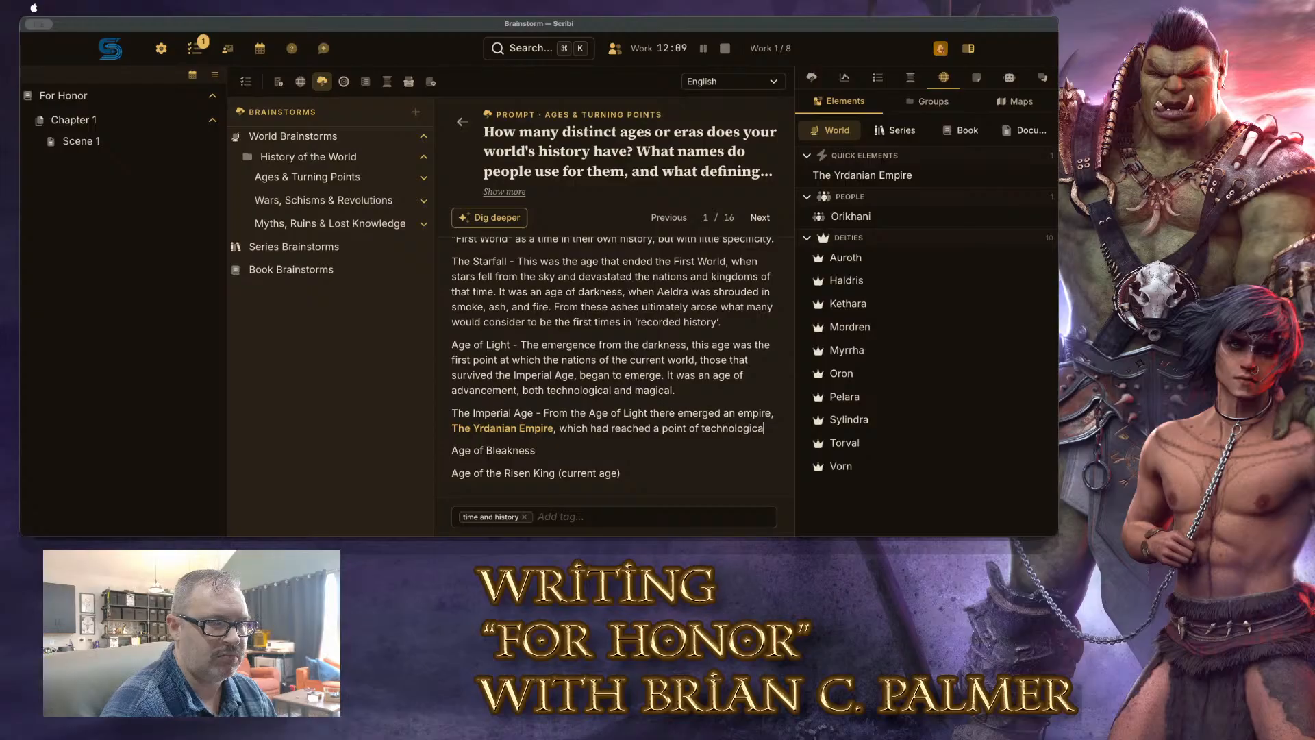
type("l and magical")
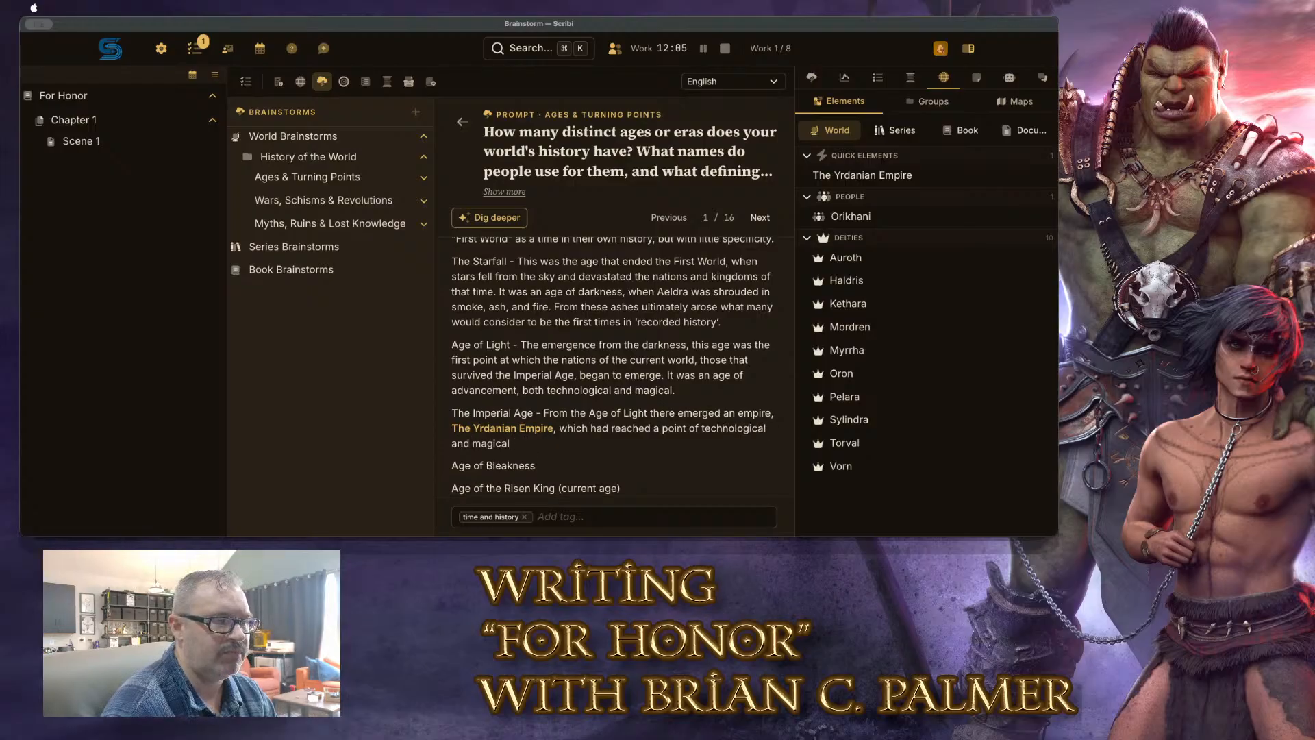
type(" “super p")
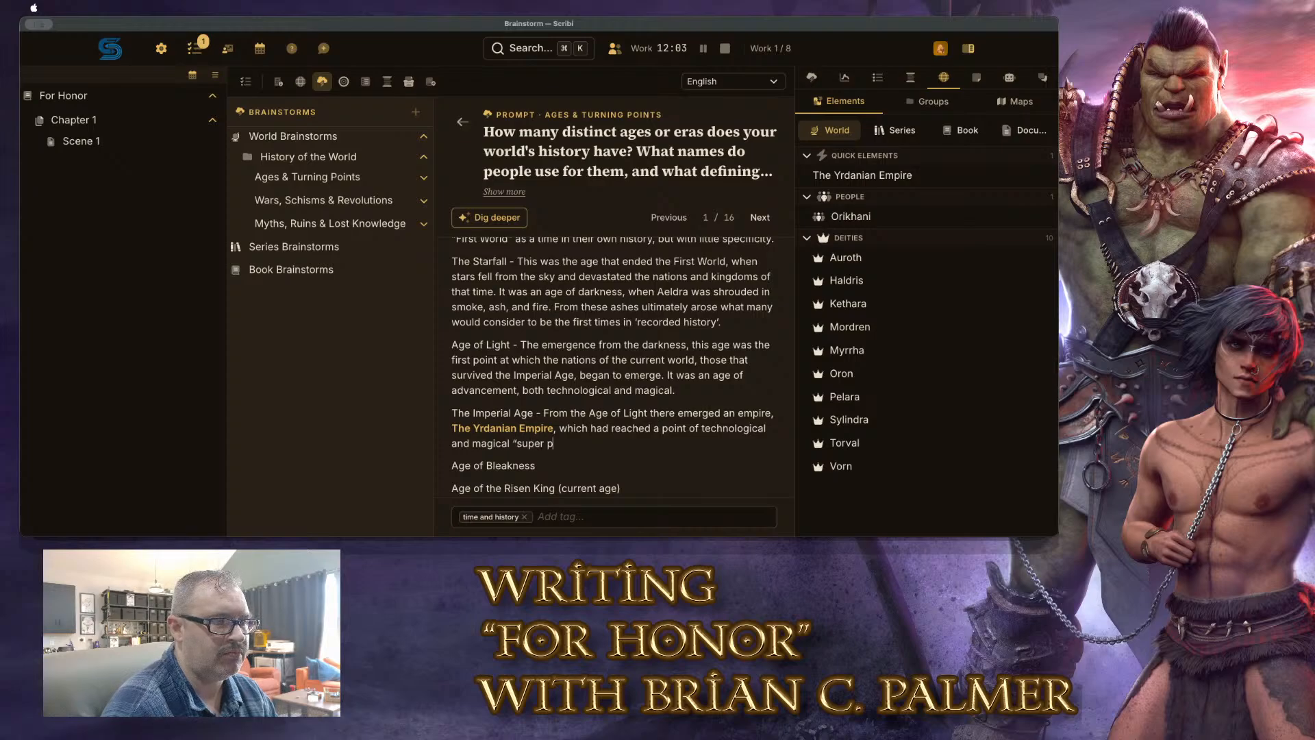
type("ower” status.")
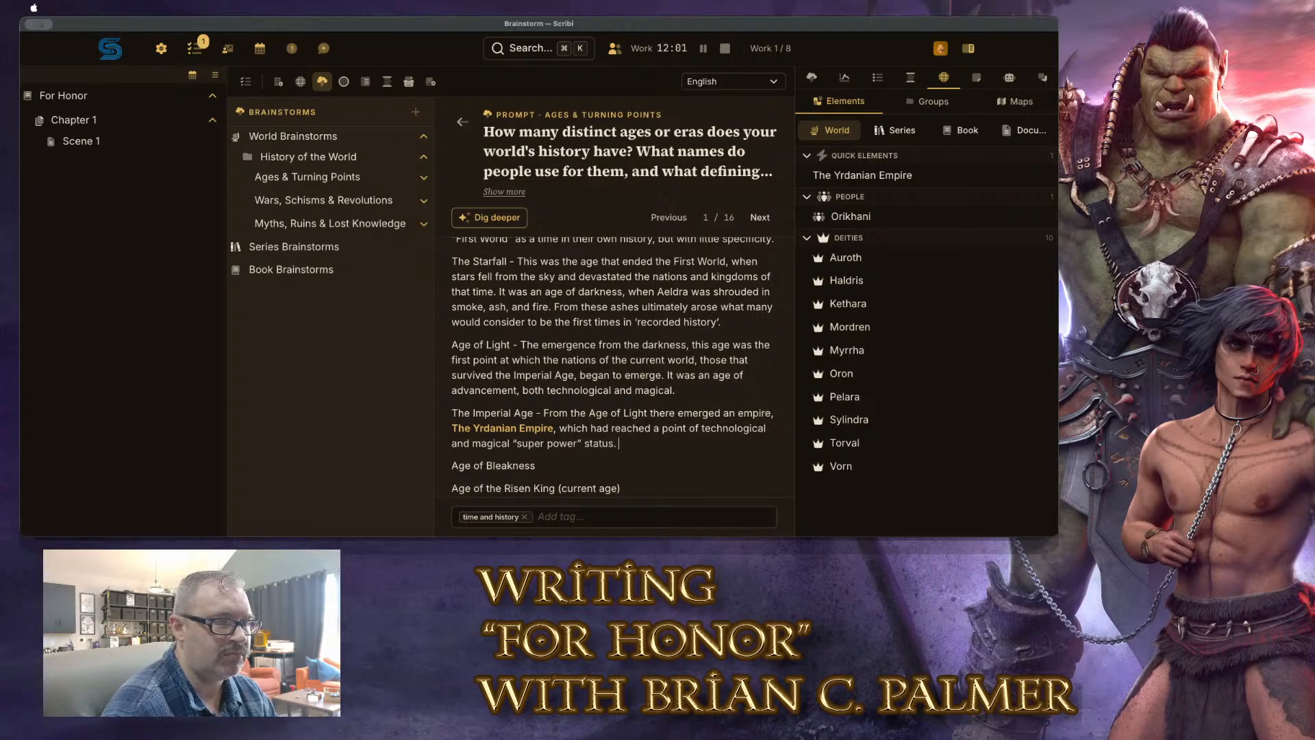
Add to the Imperial Age entry "In an effort to bring the rest of the world out of the darkness of Starfall, the empire began to spread."
type(" In an")
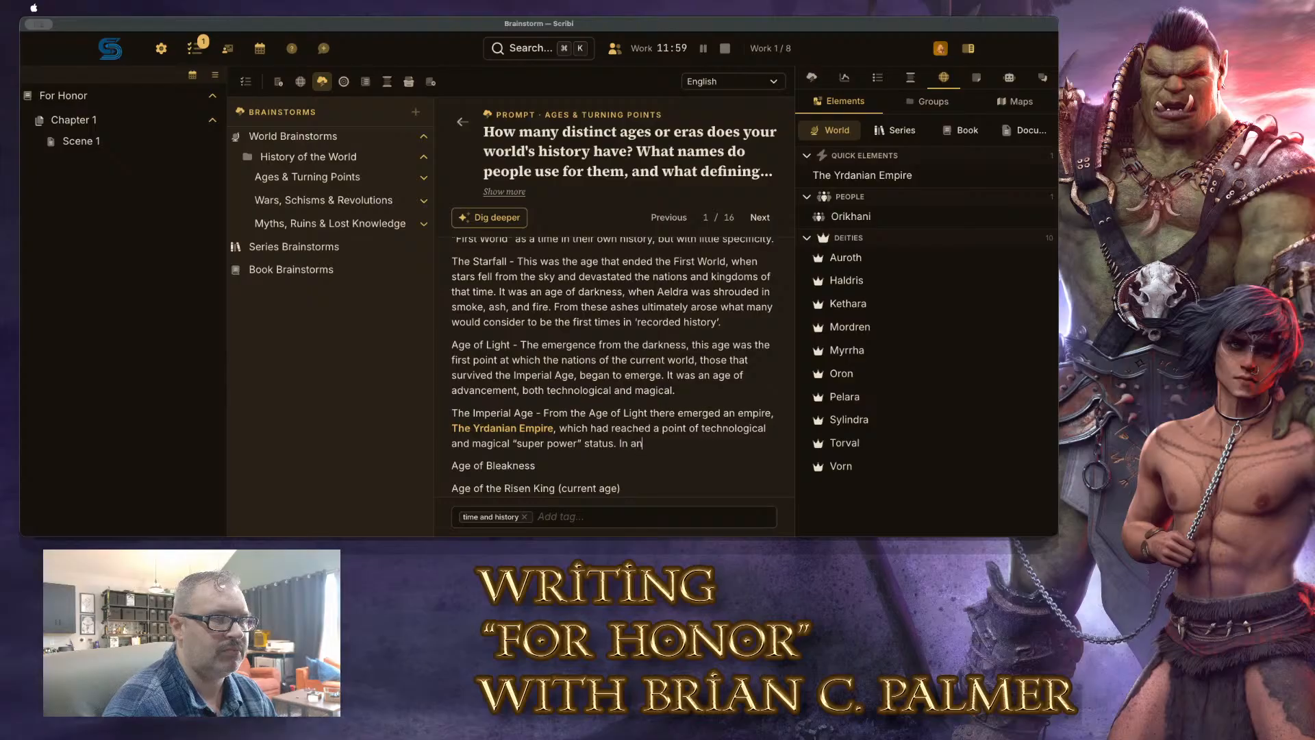
type(" effort to bring the res")
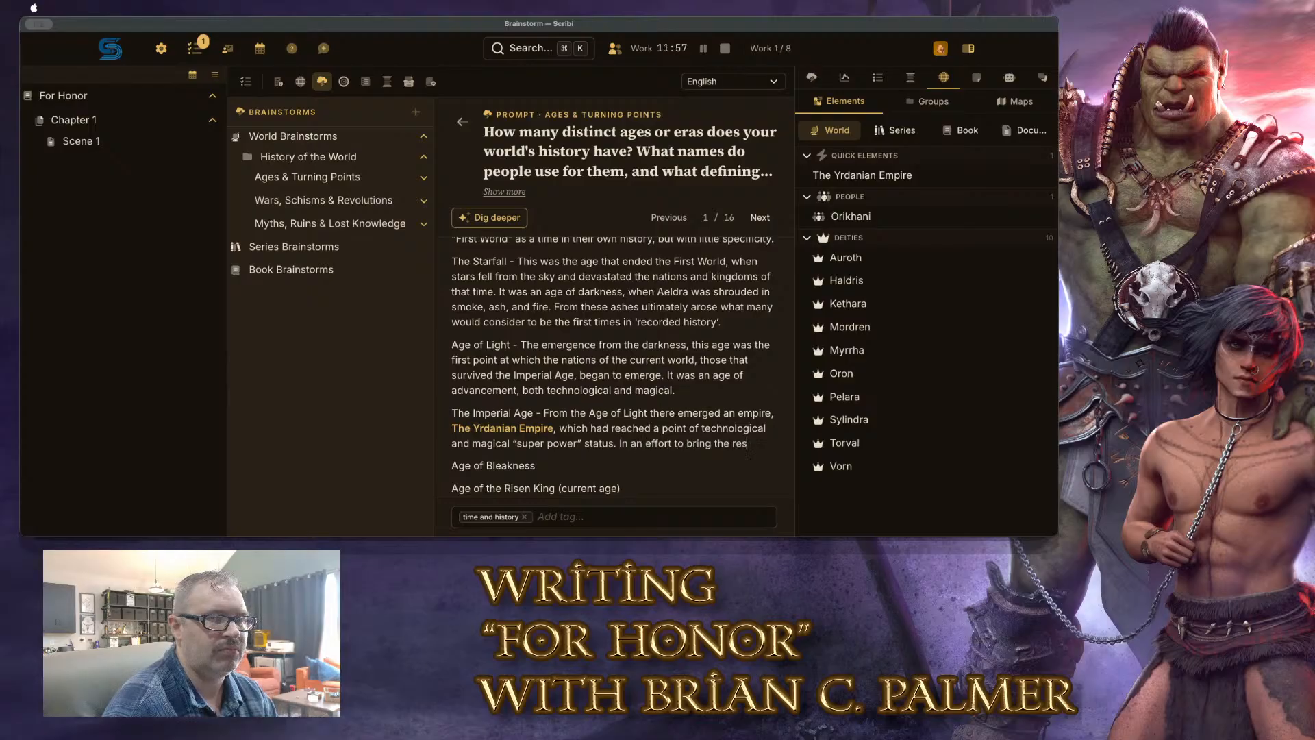
type("t of the world out of")
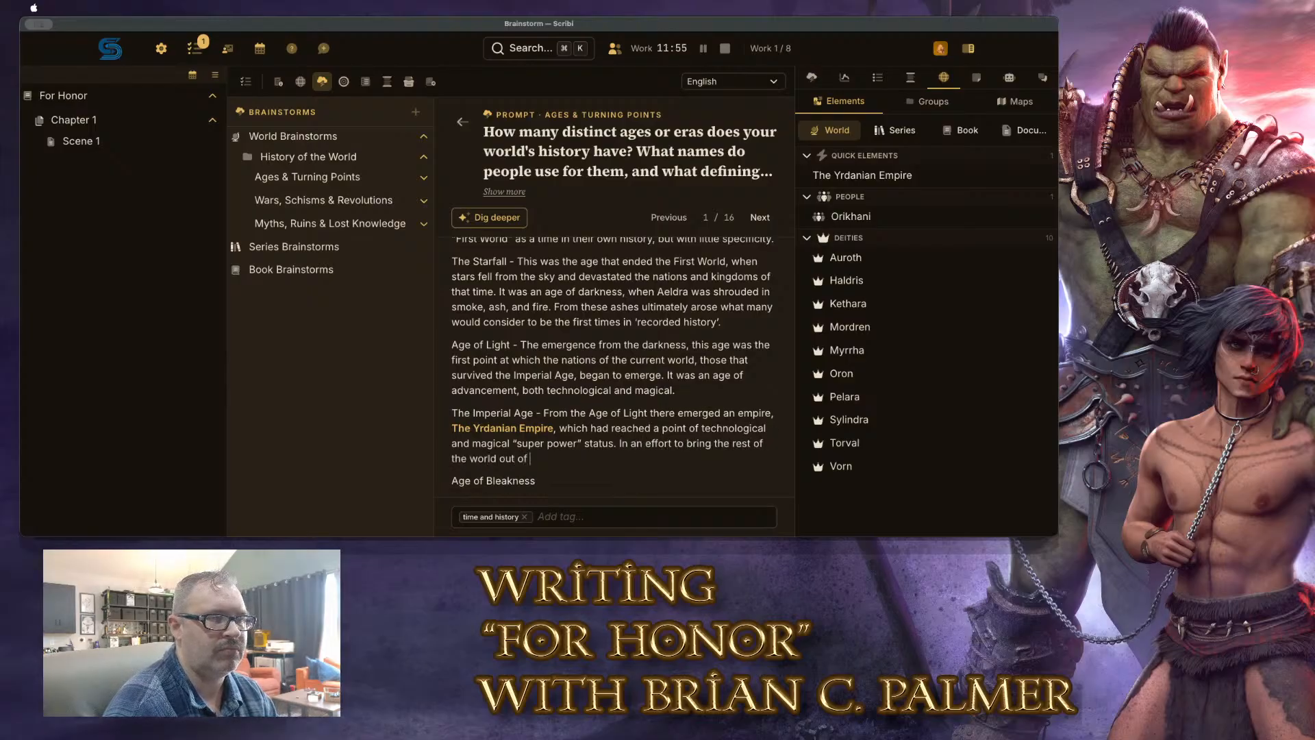
type(" the dar")
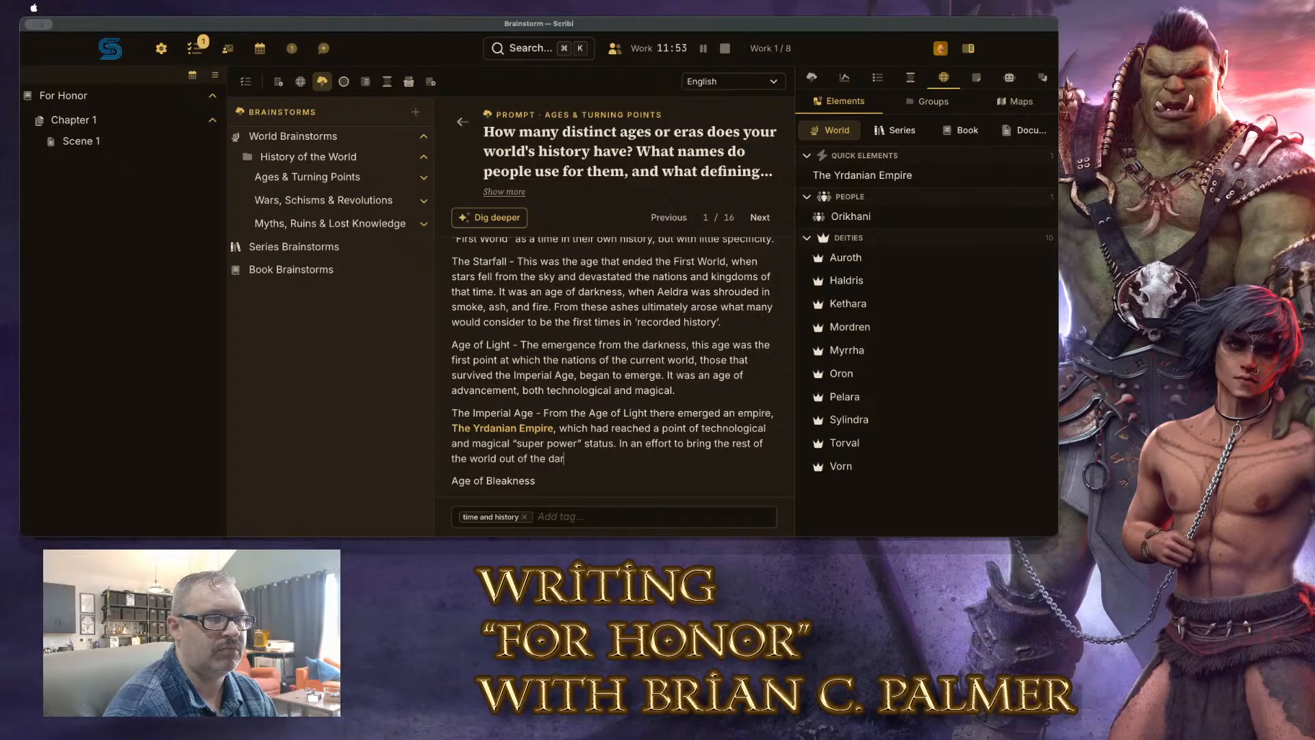
type("kness of Starfea")
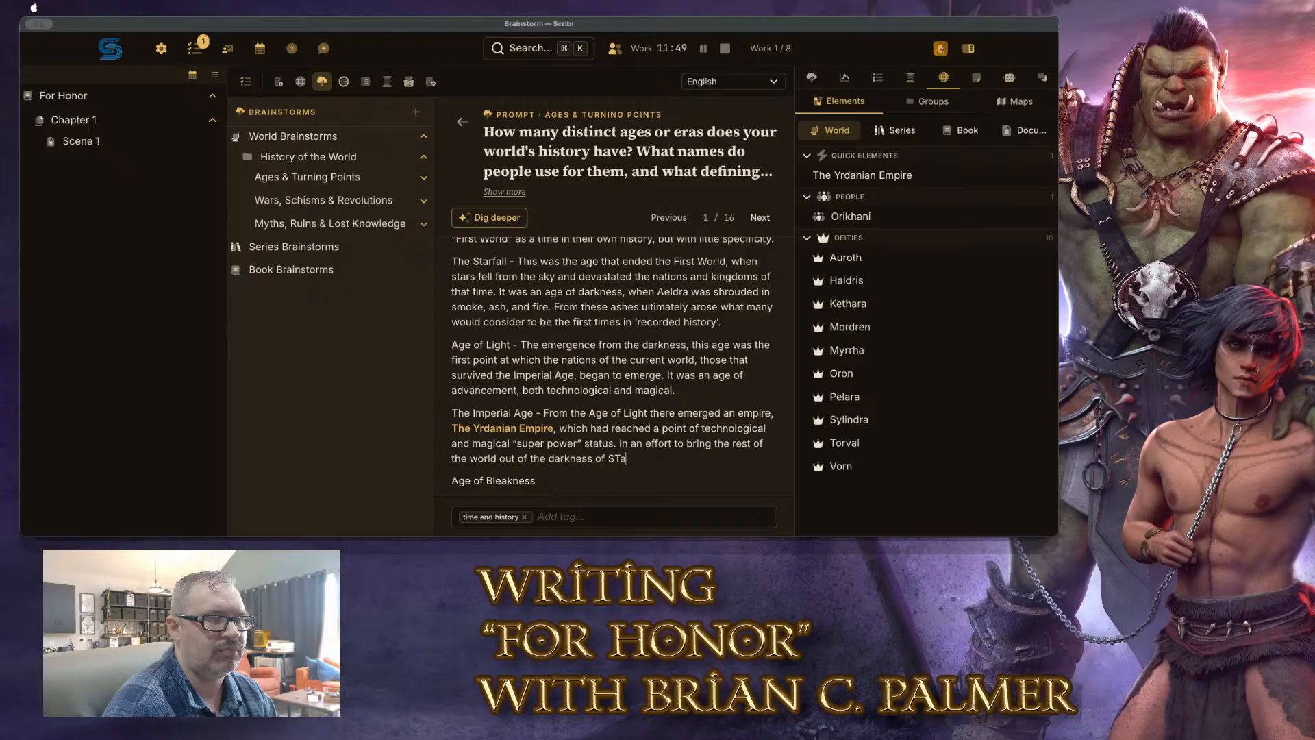
type("ll, th")
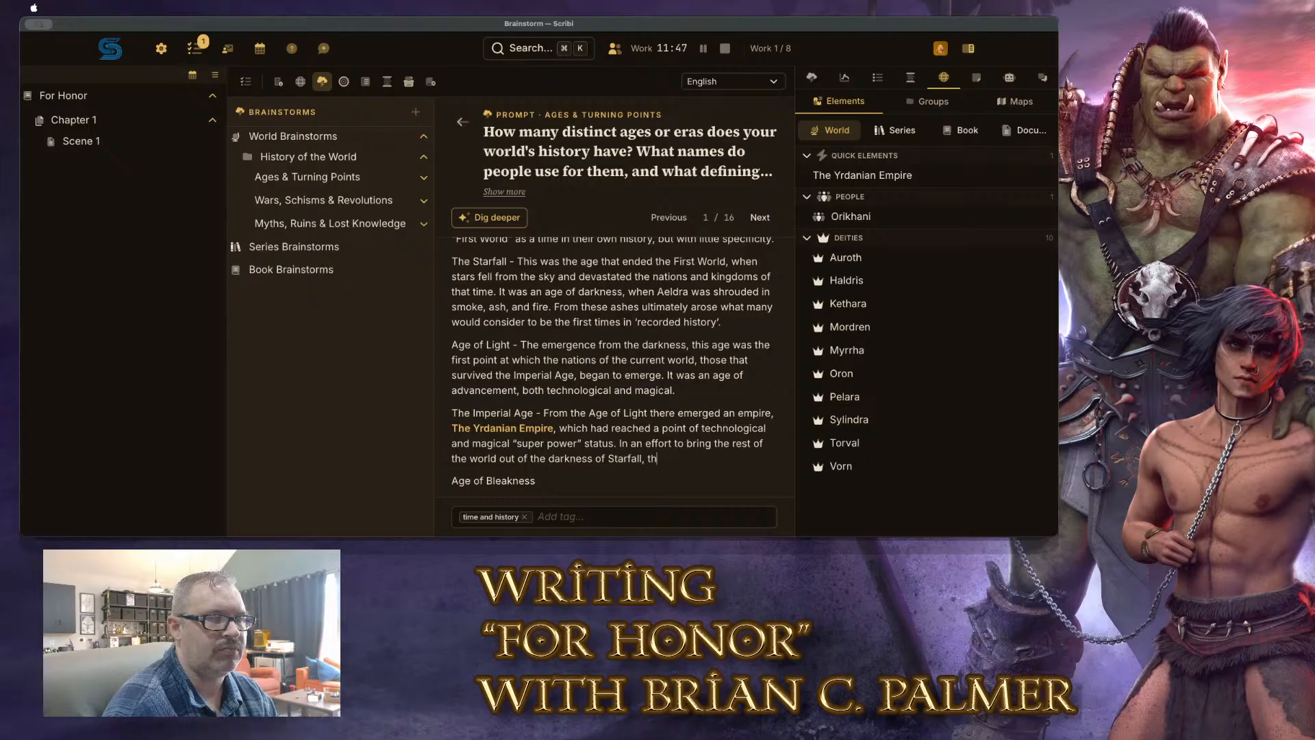
type("en")
key("BackSpace")
type("empire began")
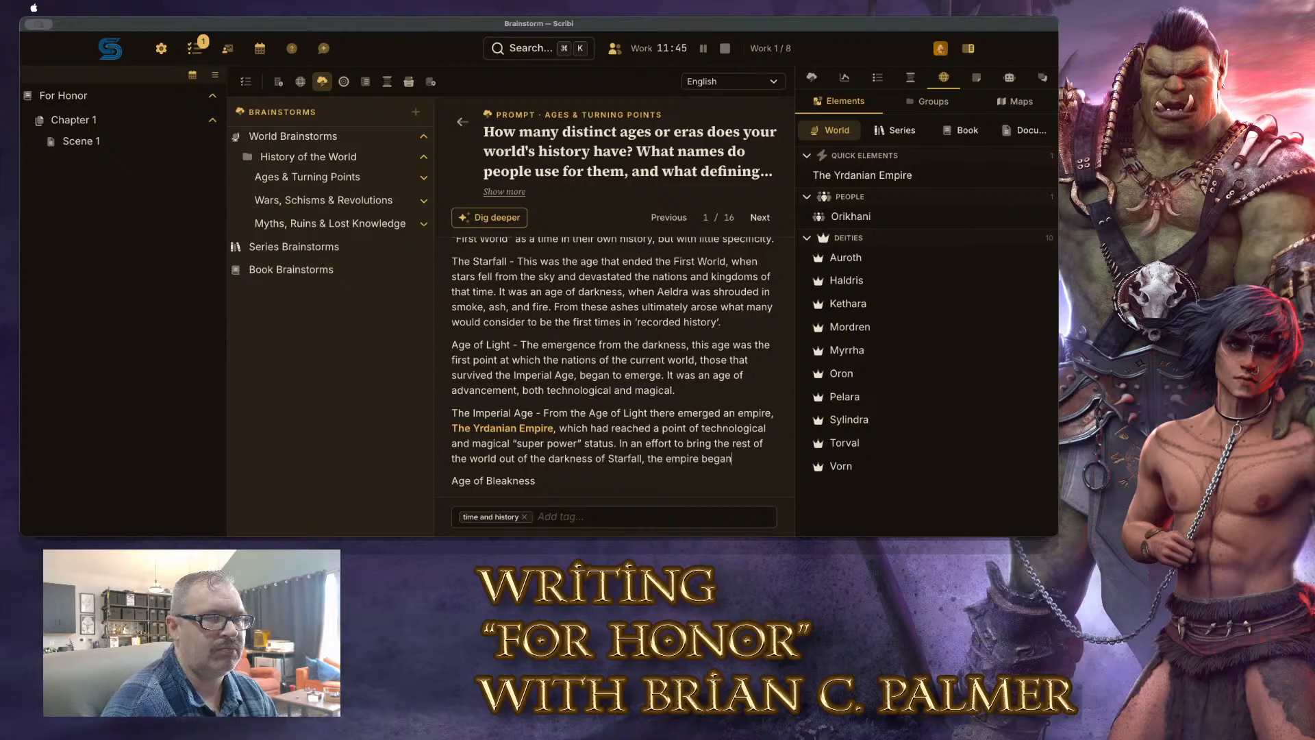
type(" to spread. At one p")
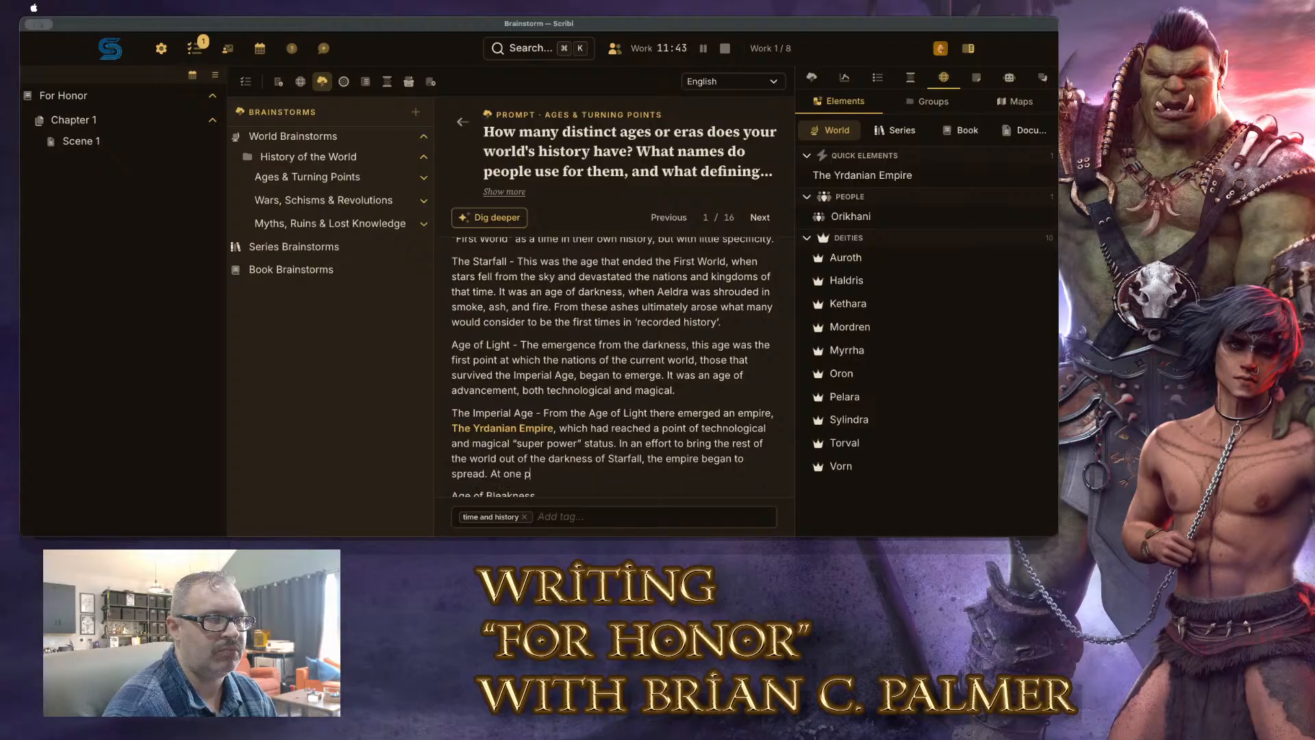
Complete the entry's next sentence as "At one point, it ruled half the world, and virtually all of the ‘known’ world in the east."
type("oint, it ru")
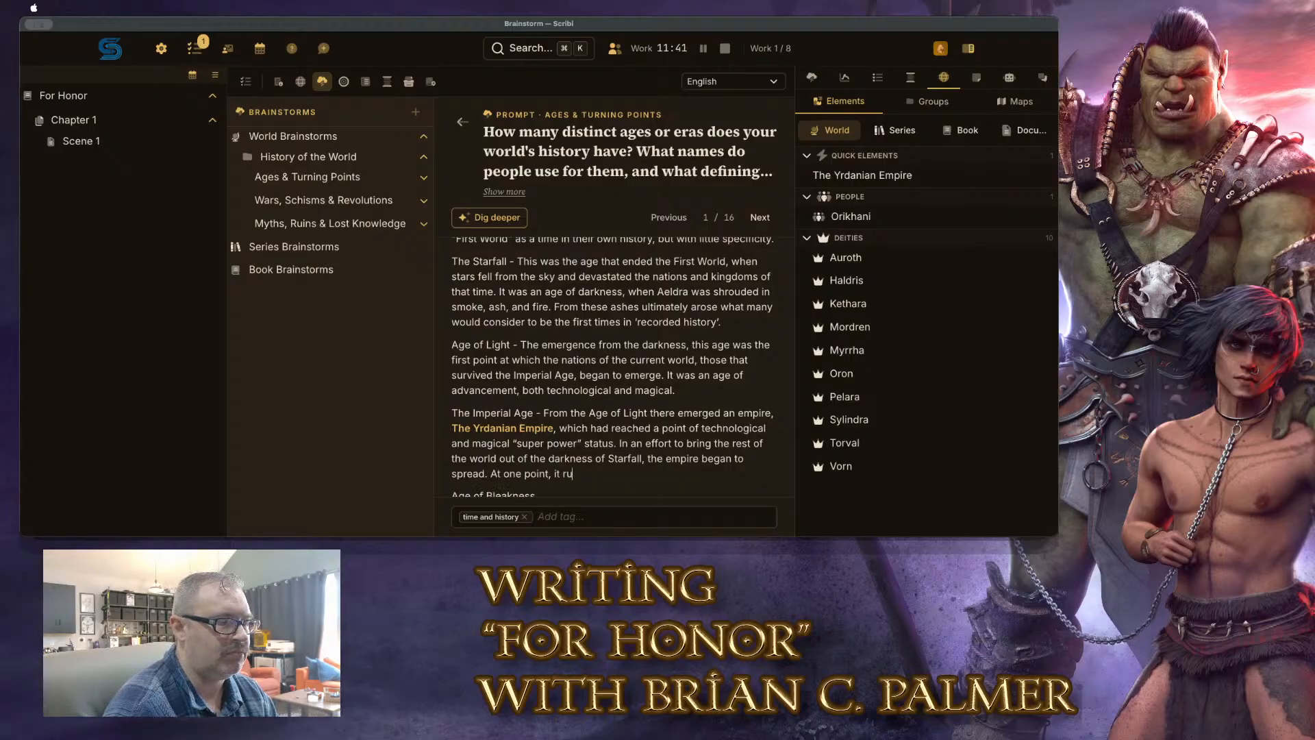
type("led half the ")
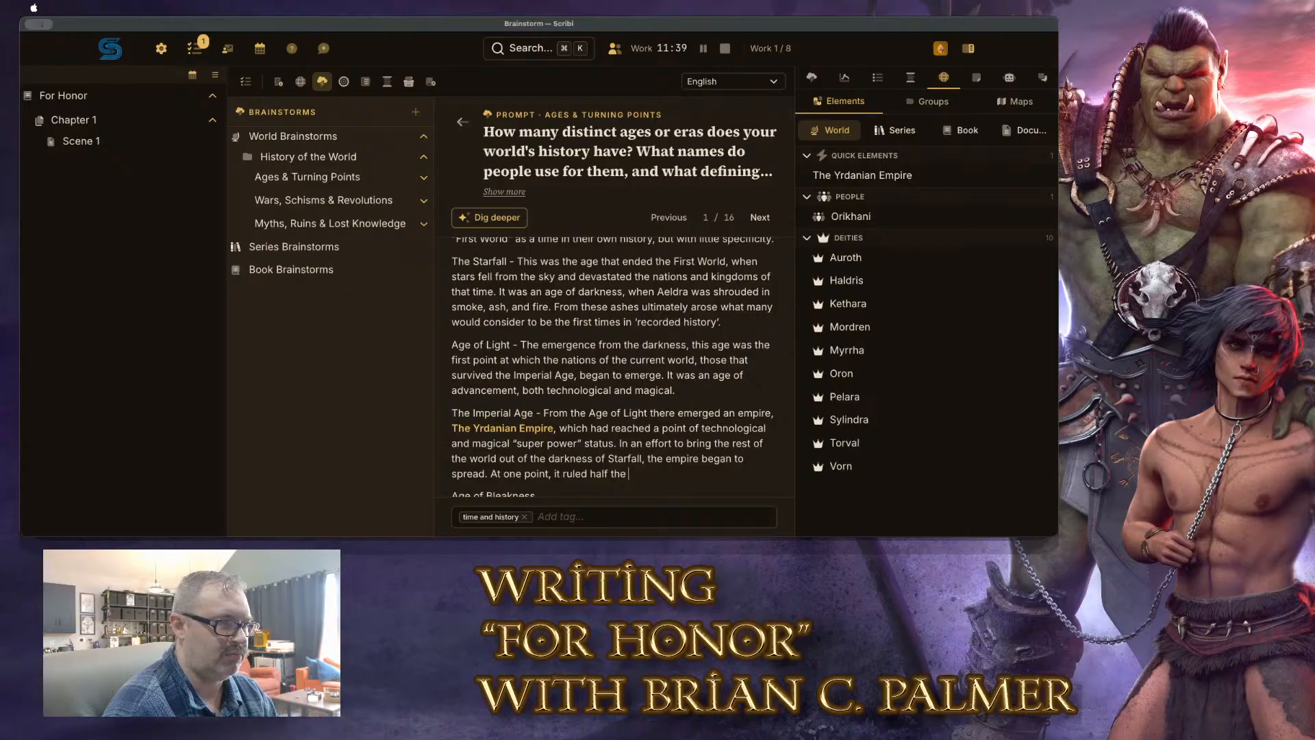
type("world, and ")
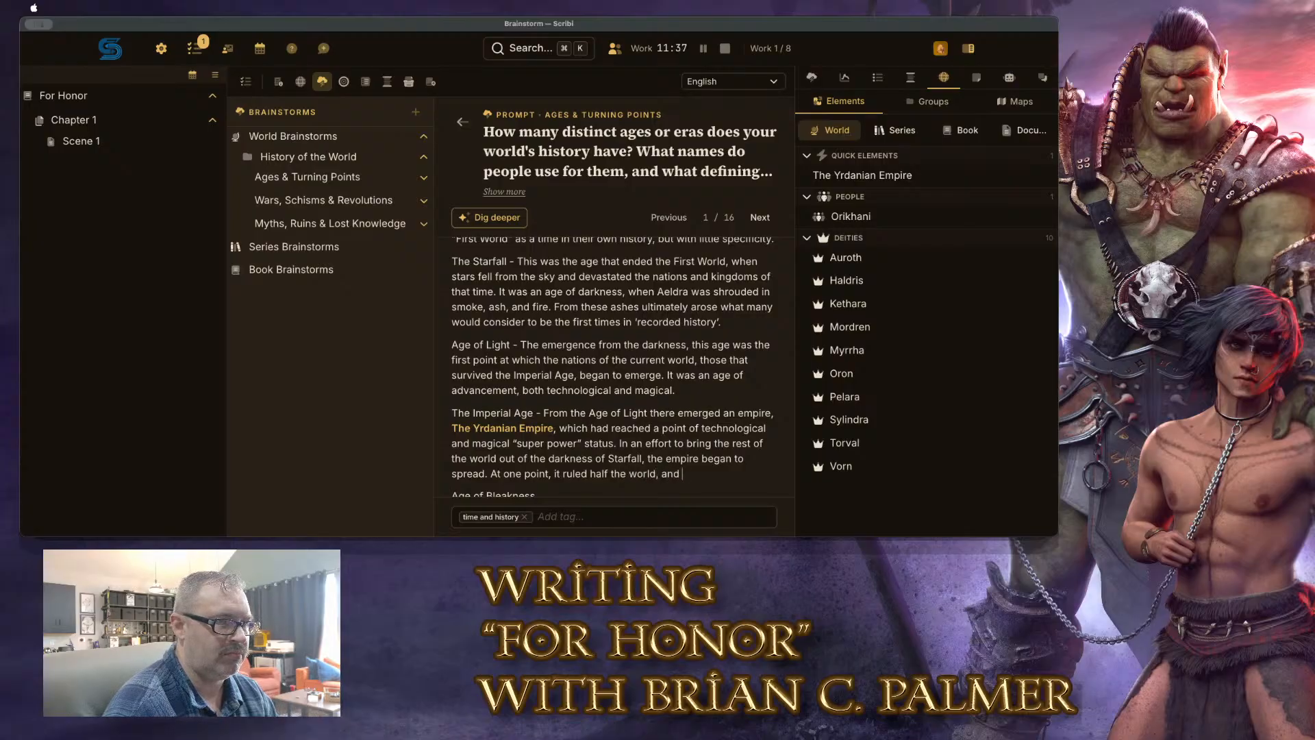
type("virtual")
key("BackSpace")
key("BackSpace")
key("BackSpace")
type("tuall")
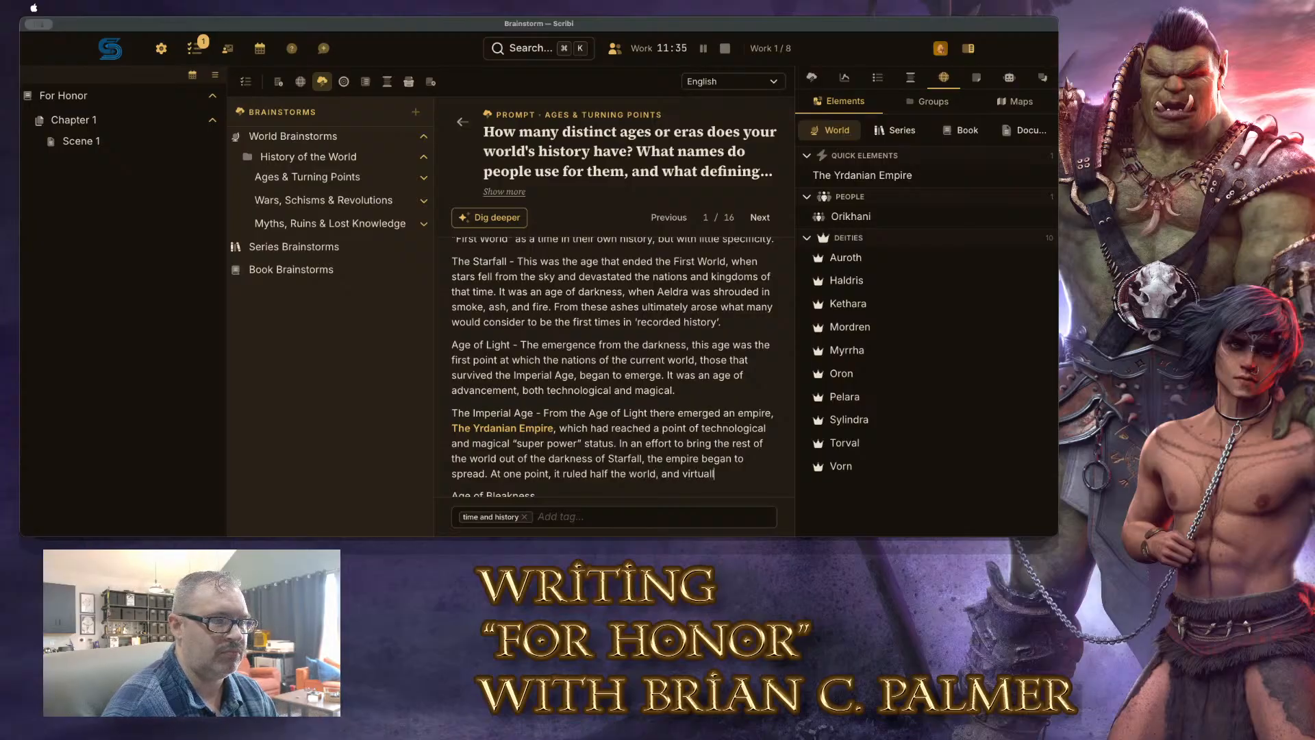
type("y all of the 'known' worl")
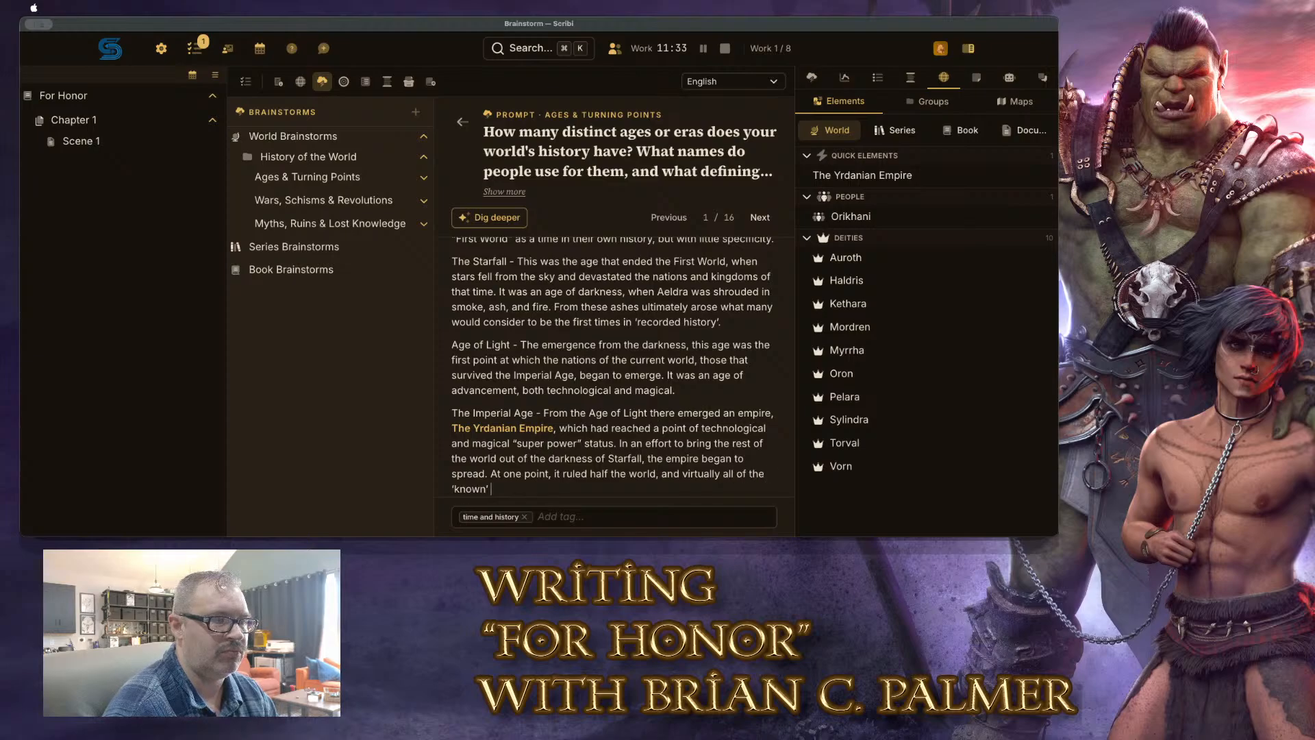
type("d in the ")
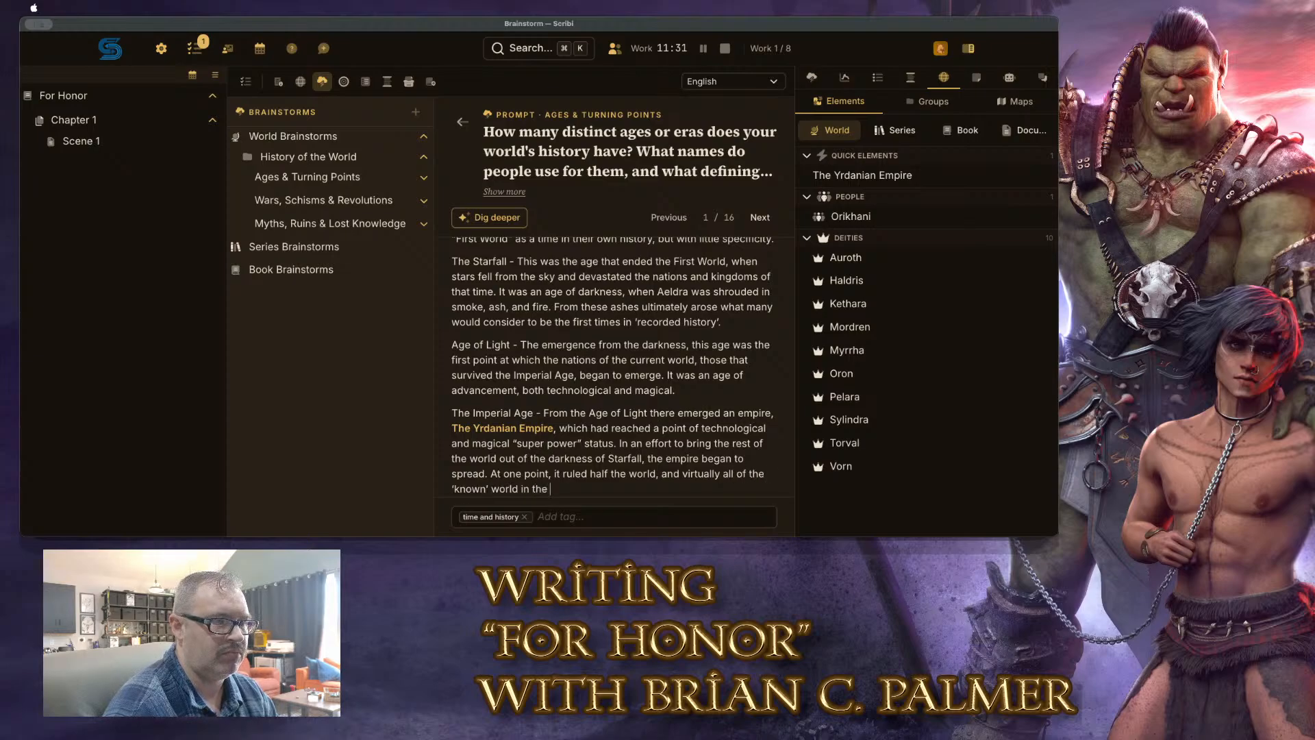
type("east")
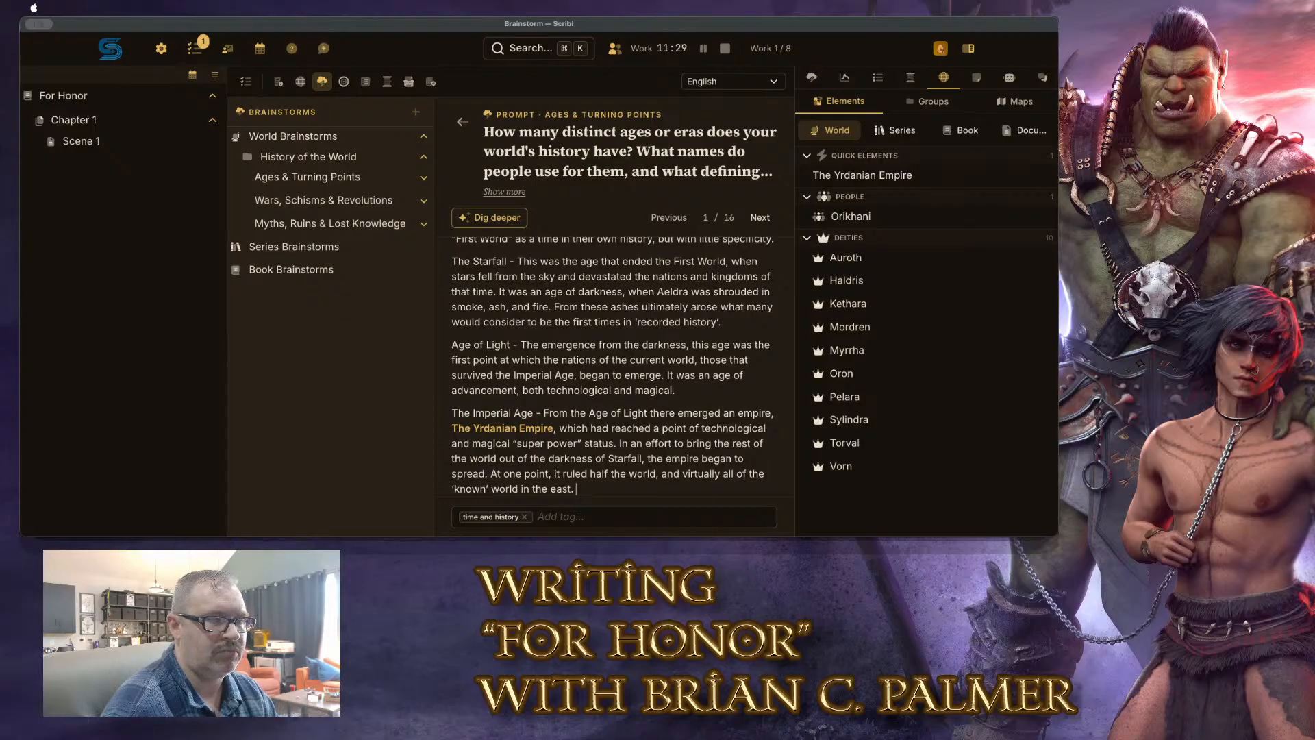
type(".")
Add to the Imperial Age entry "It reset the calendar, and imposed it's rule on almost every culture of the time"
scroll(610, 383, "down", 3)
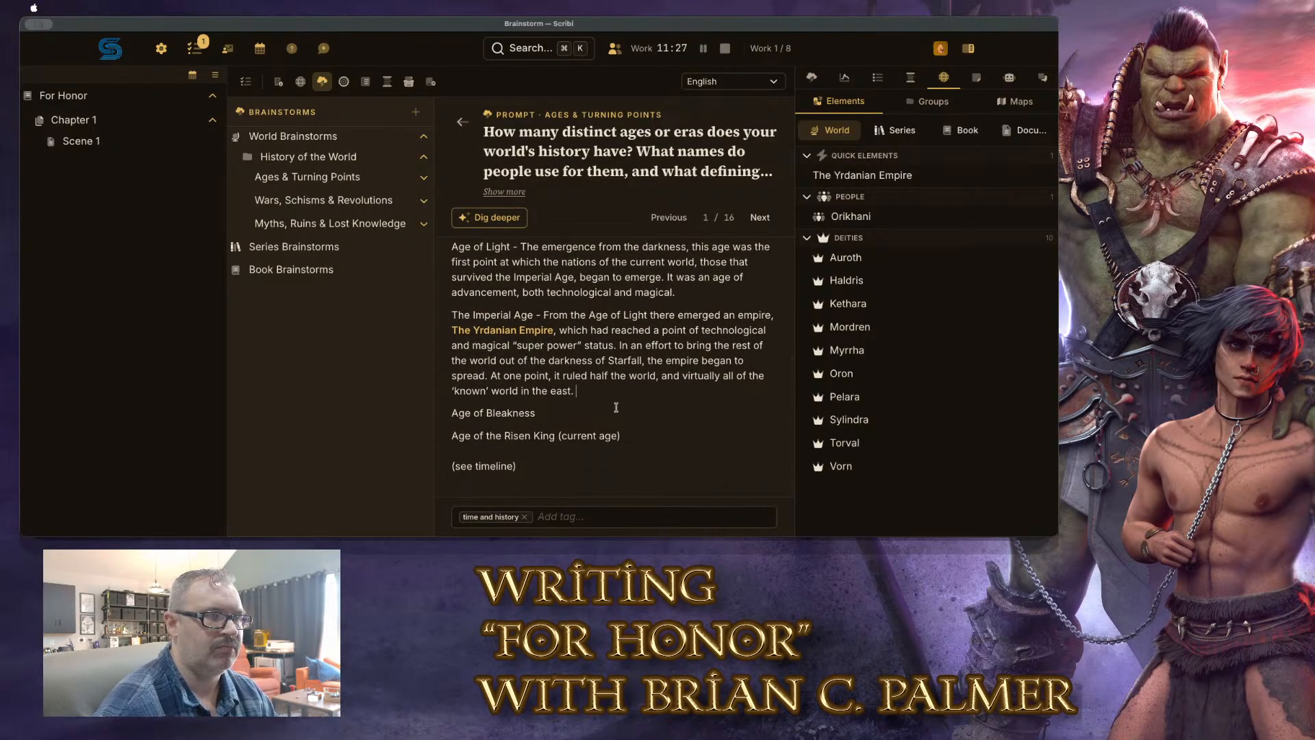
type("It reset the cale")
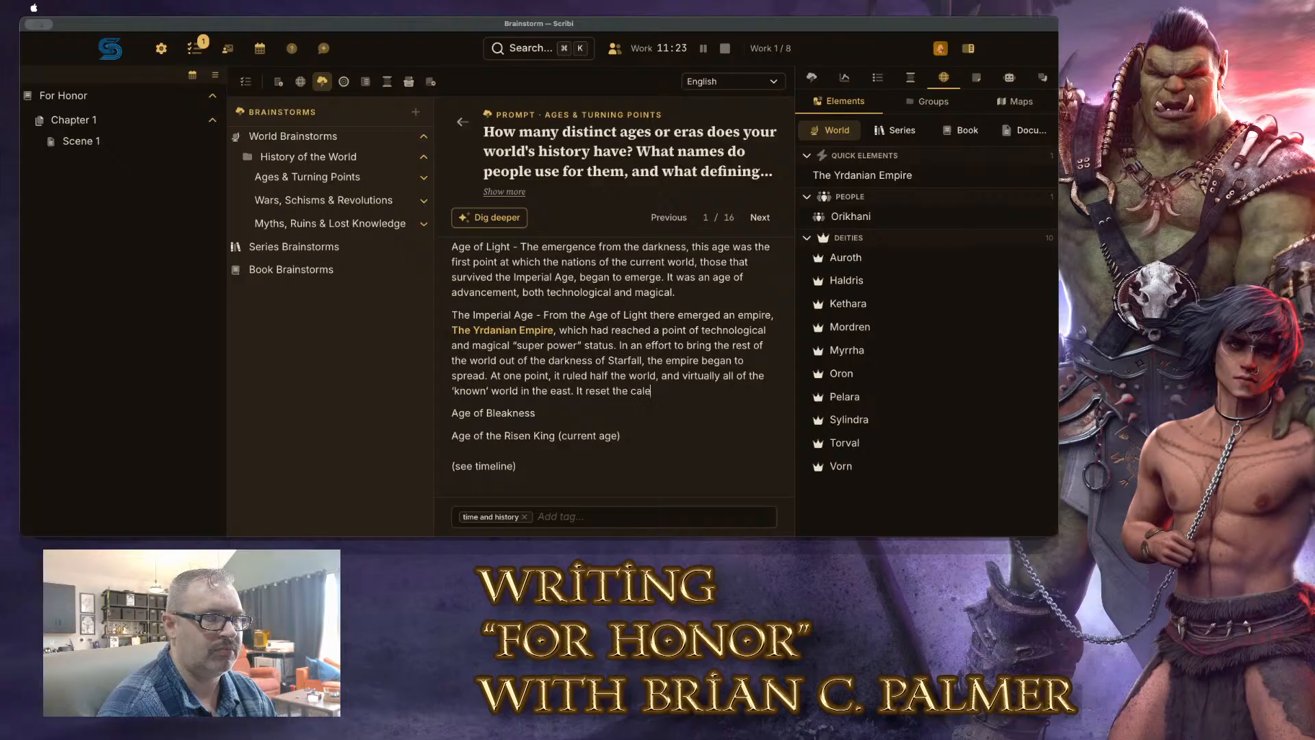
type("ndar, and im")
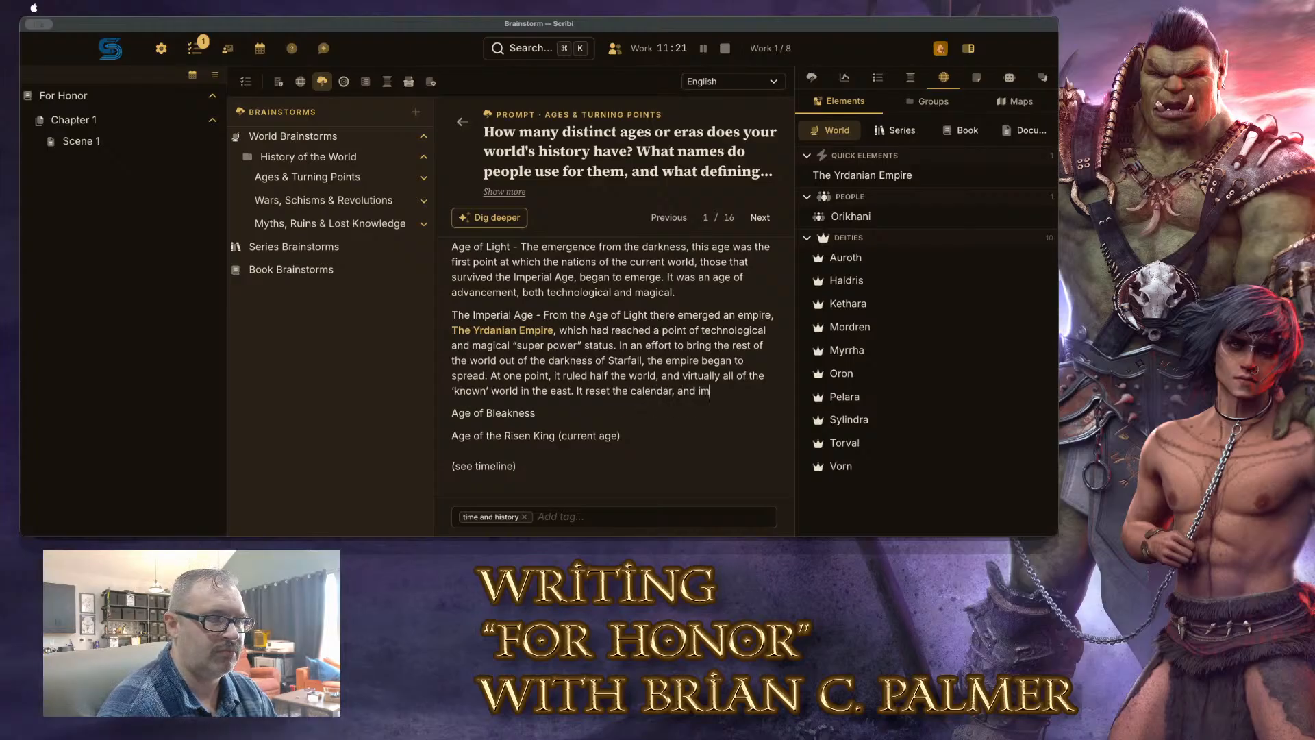
type("posed it's")
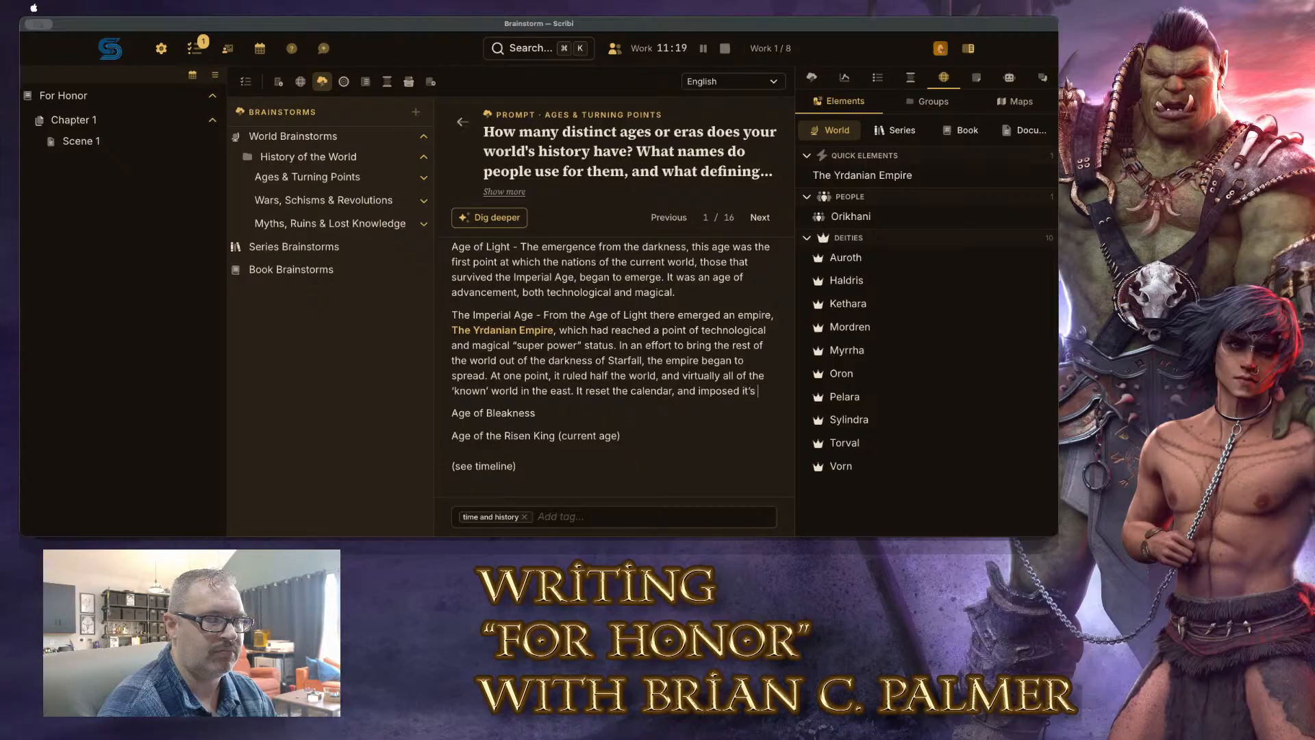
type(" rule on")
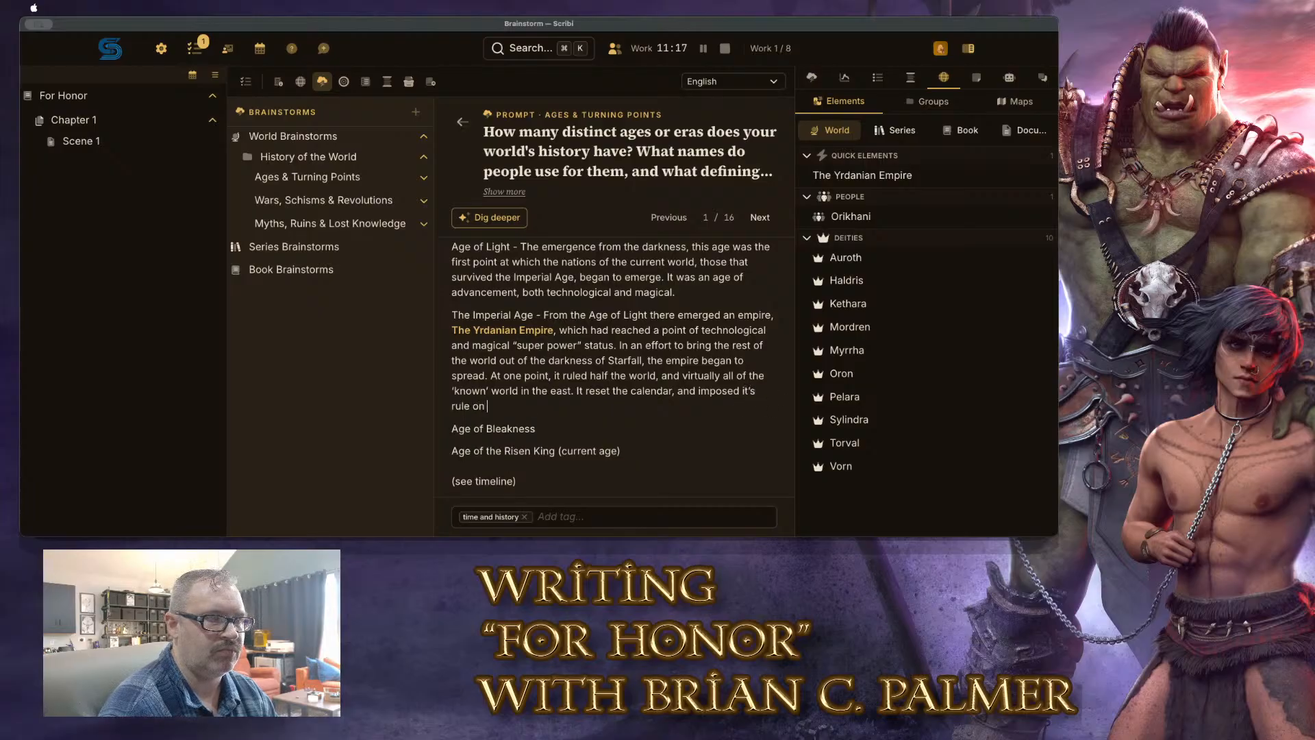
type(" almost every culture")
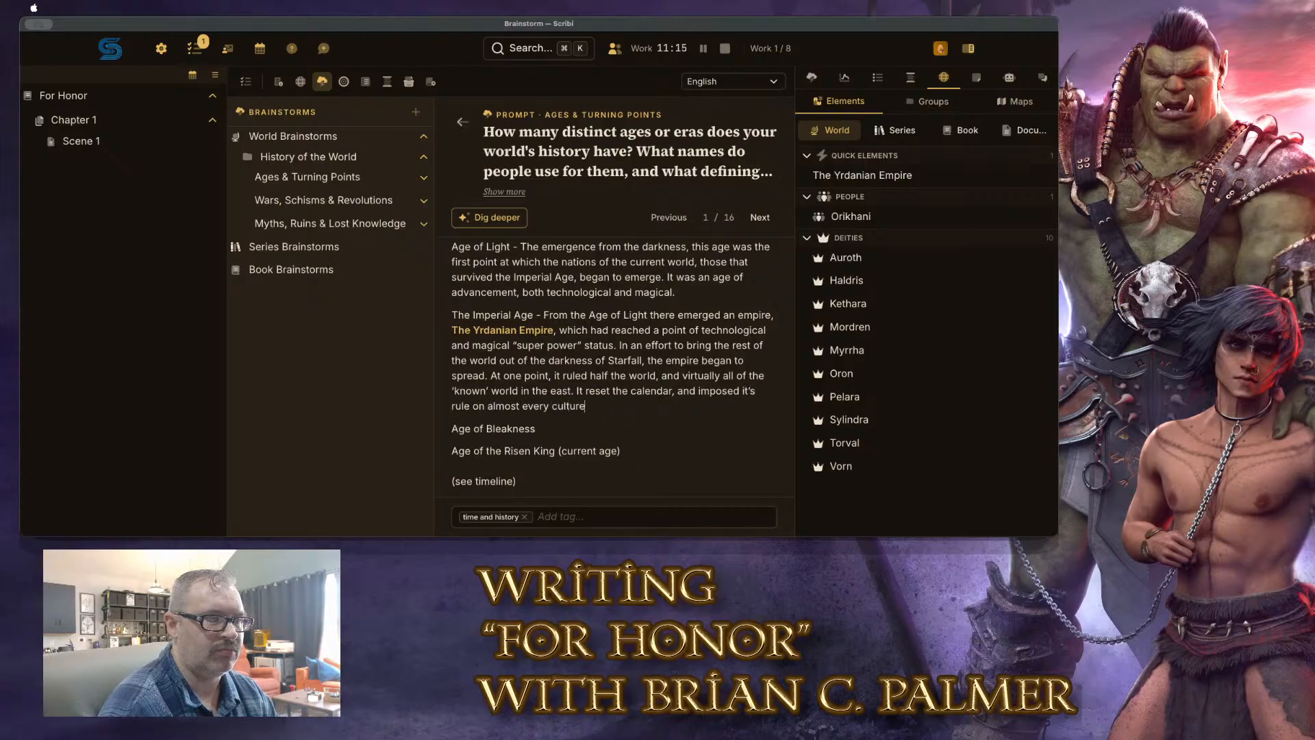
type(" of the time")
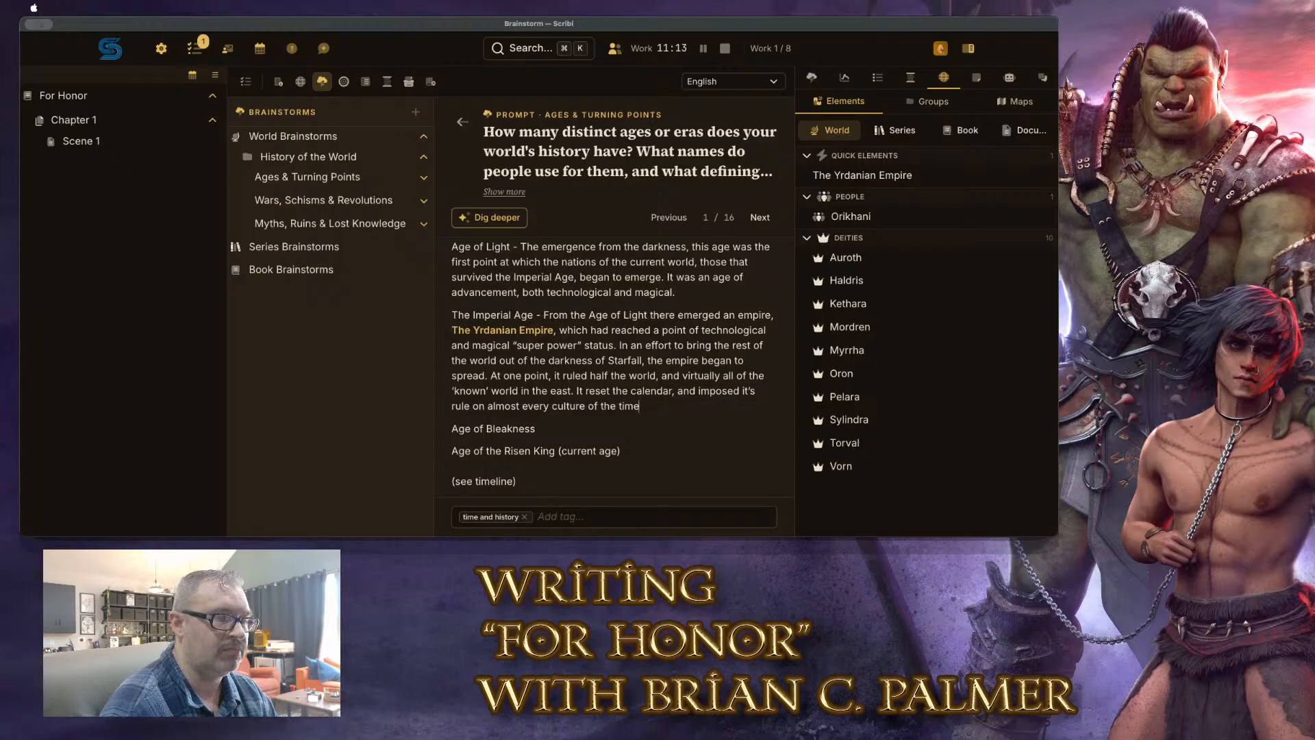
Add to the Imperial Age entry "Like most empires, however, it grew too large to manage, and between rebellion and"
type(". Like most emp")
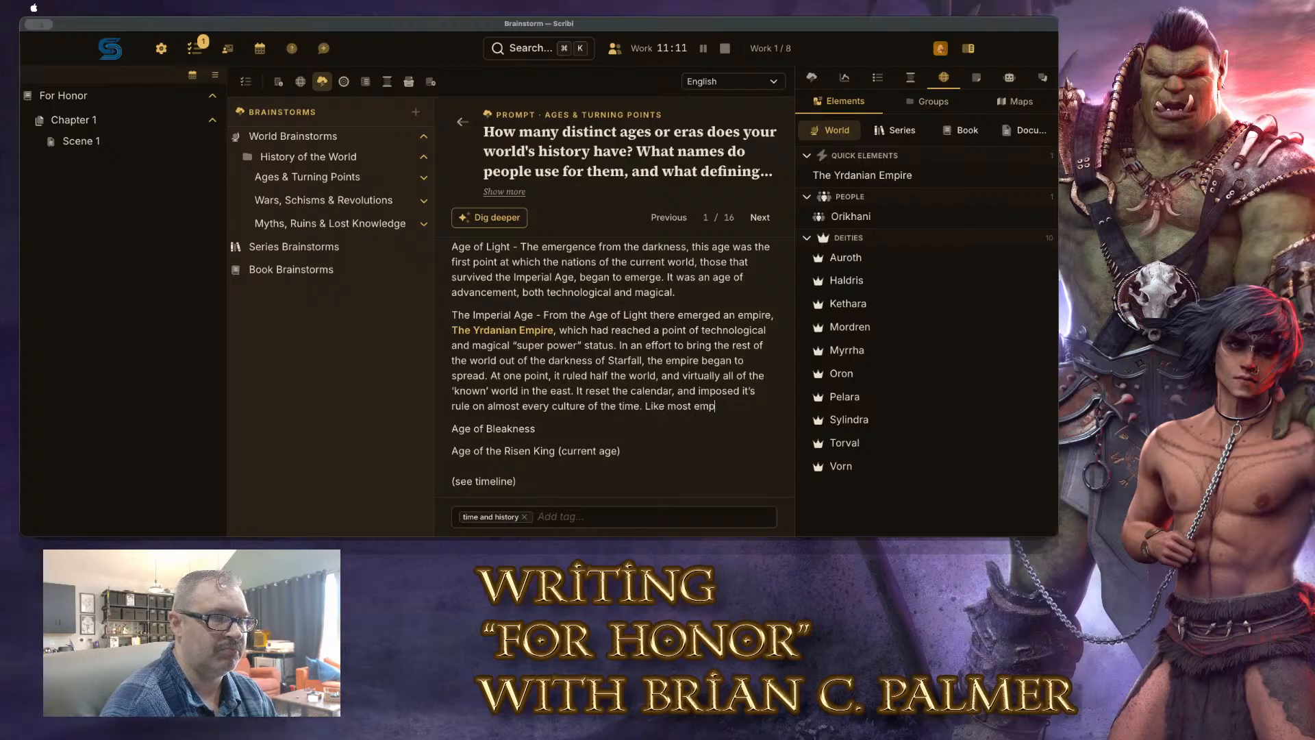
type("ire, however, it grew t")
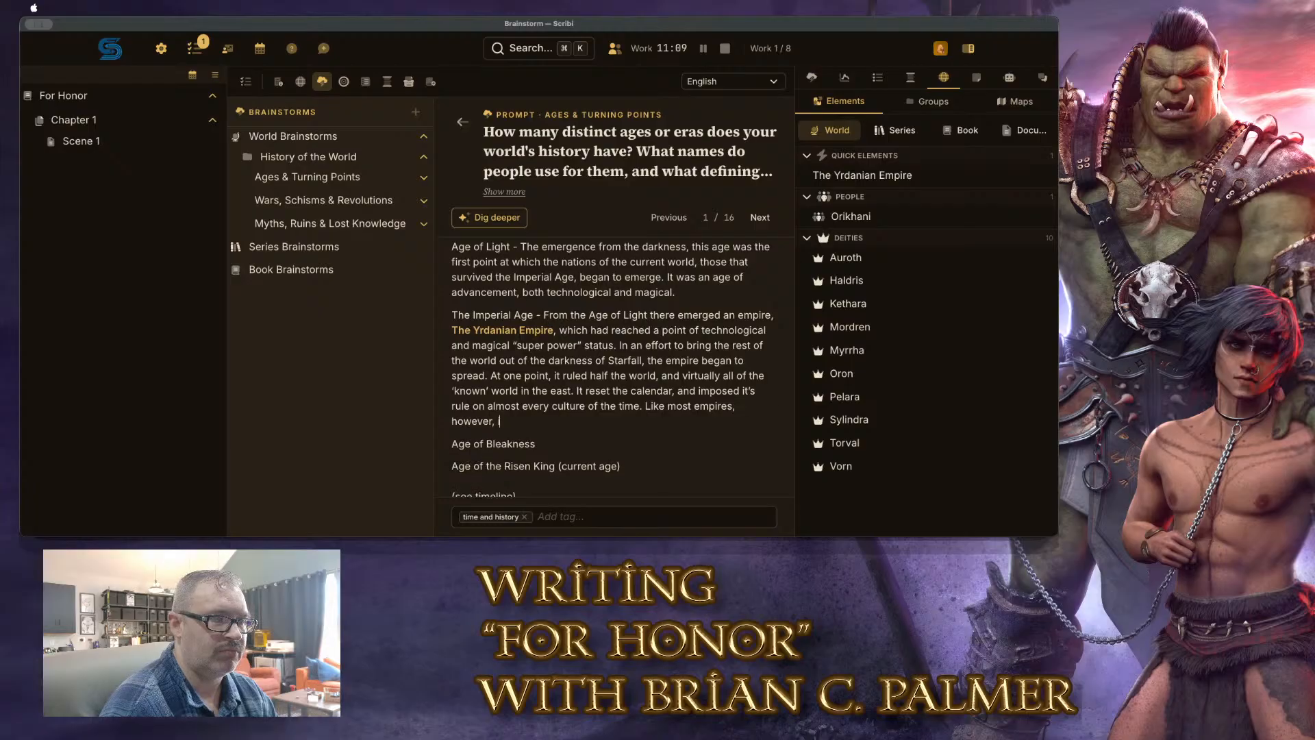
type("oo large to manage, and bet")
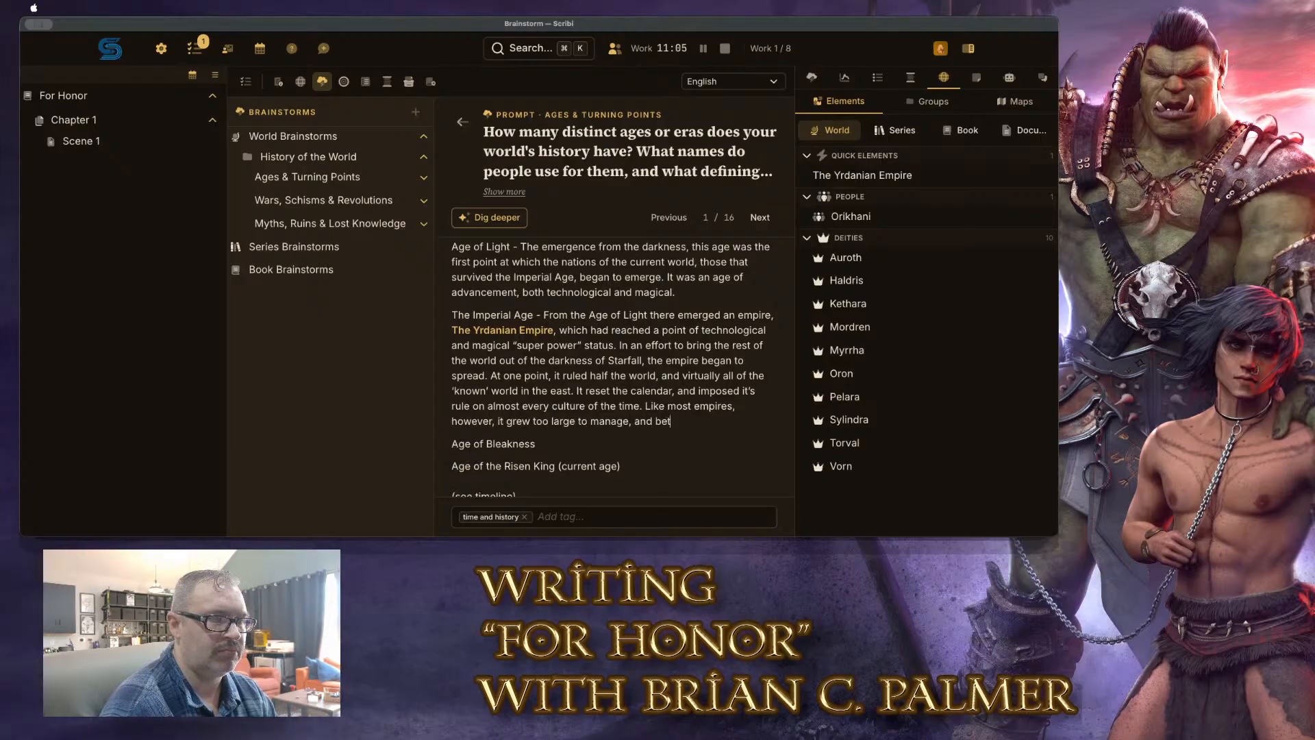
type("ween rebellion and")
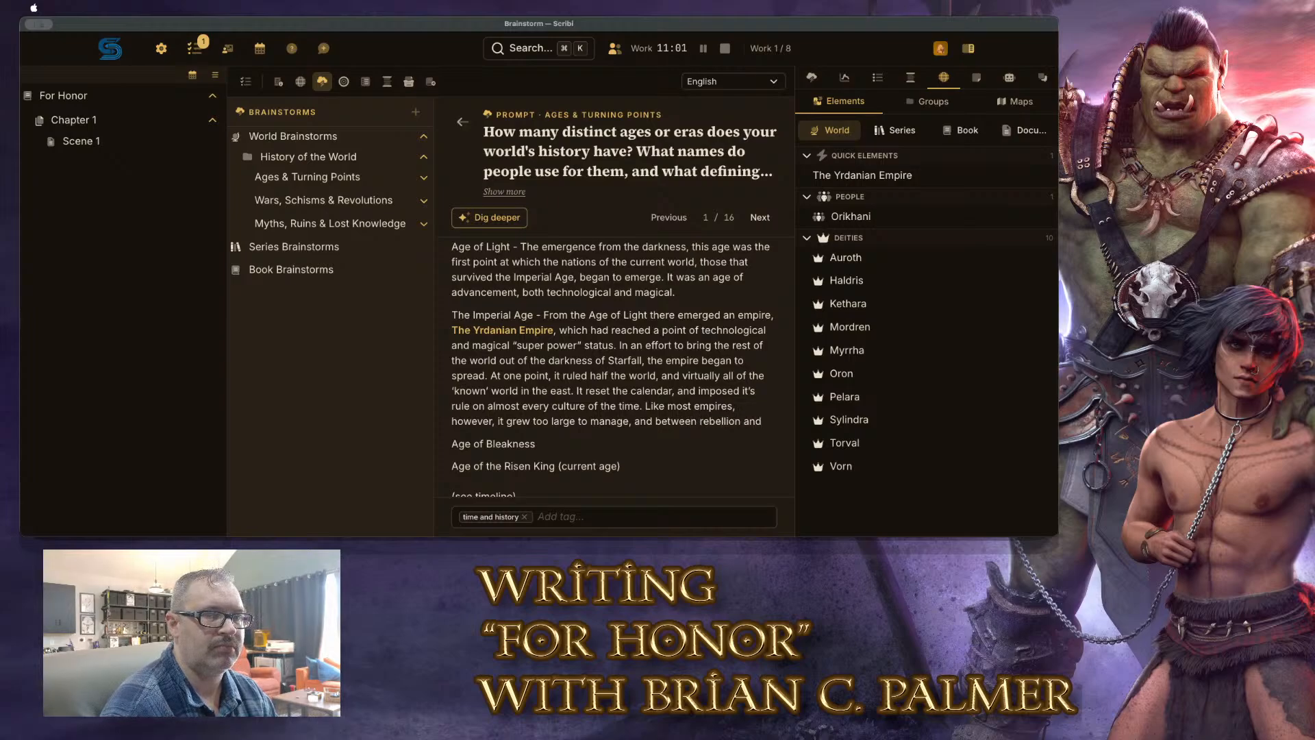
Complete the Imperial Age sentence with "the inability to govern tightly, it fell into war, which began the Age of Bleakness."
type(" the inability ")
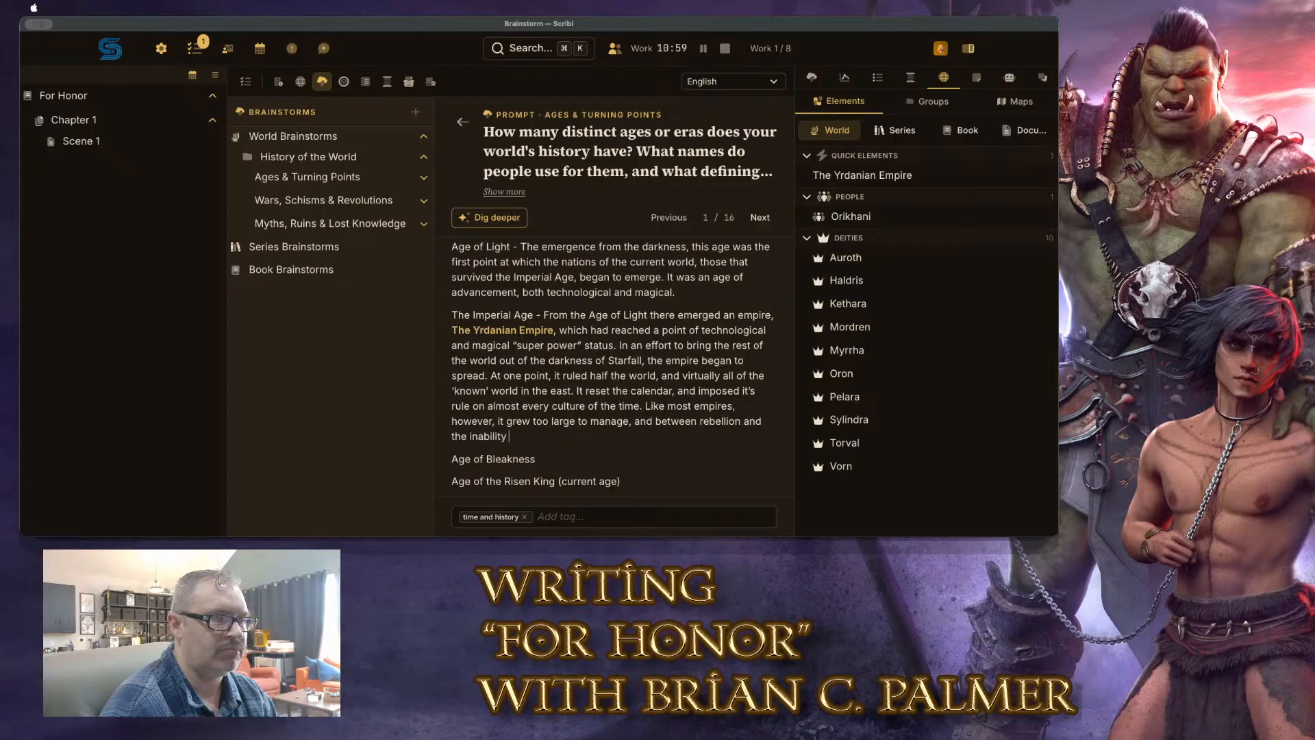
type("to govern tigh")
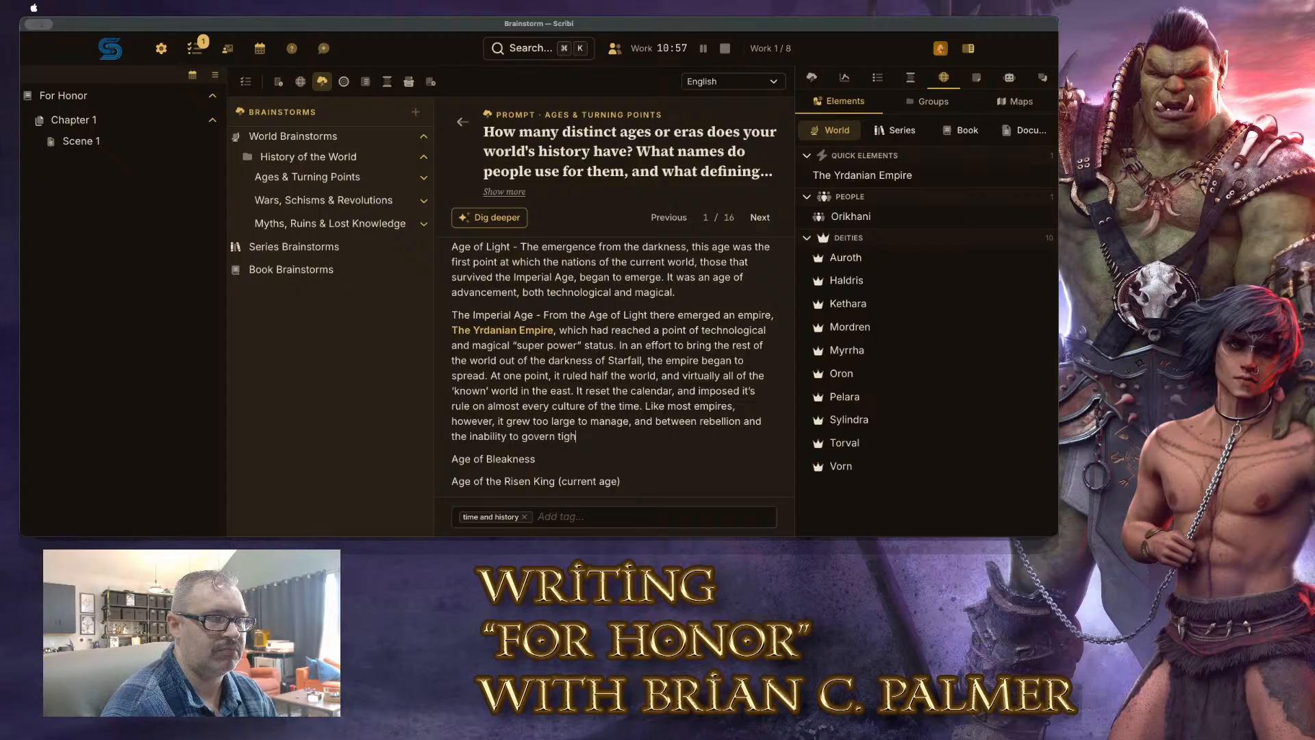
type("tly, it fe")
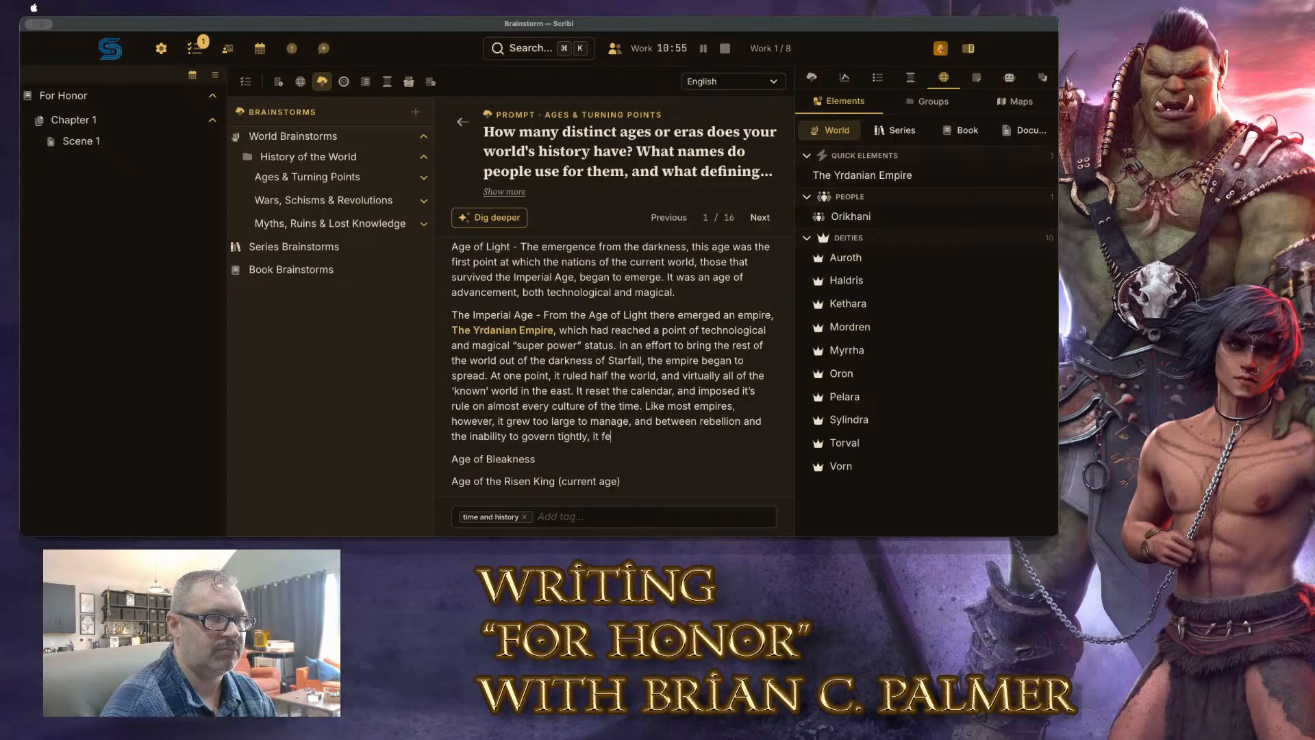
type("ll into wa")
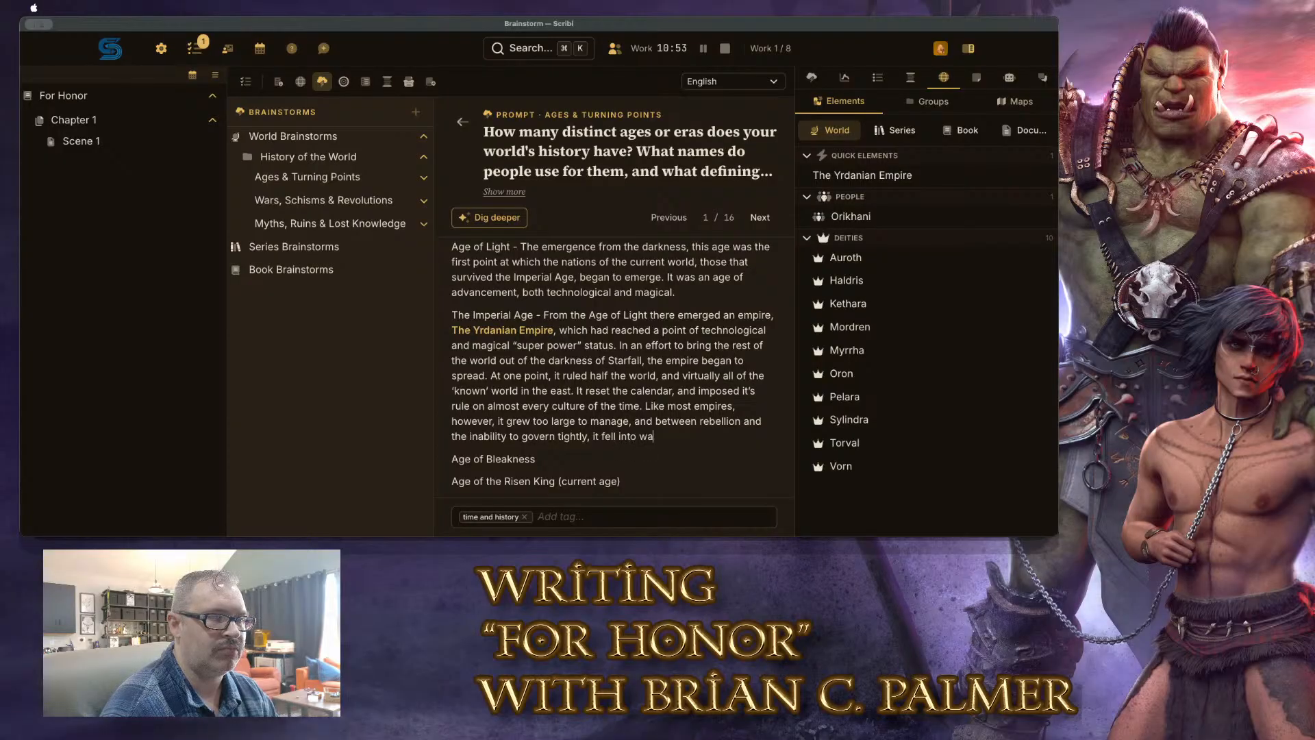
type("rr, which began the Age of Blean")
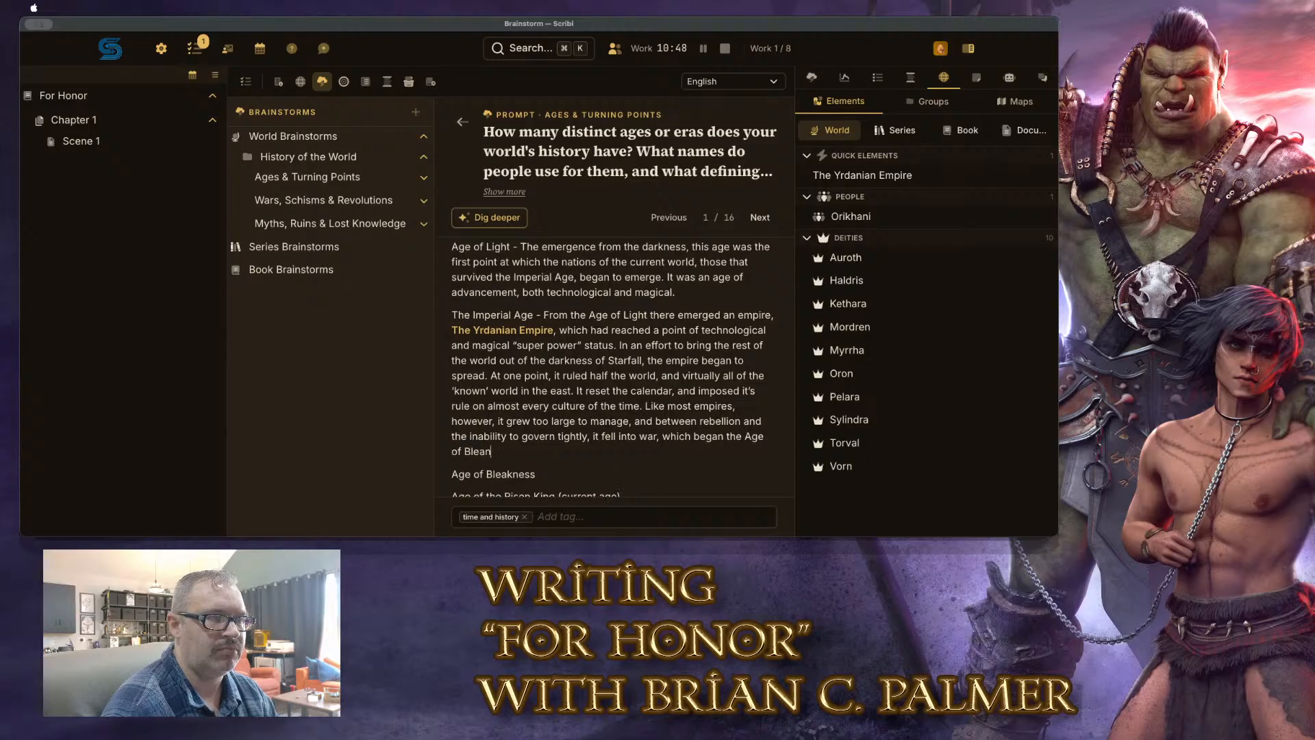
key("BackSpace")
type("kness.")
Begin the Age of Bleakness description after its heading with "- This was the age after the empire fell."
scroll(615, 406, "down", 2)
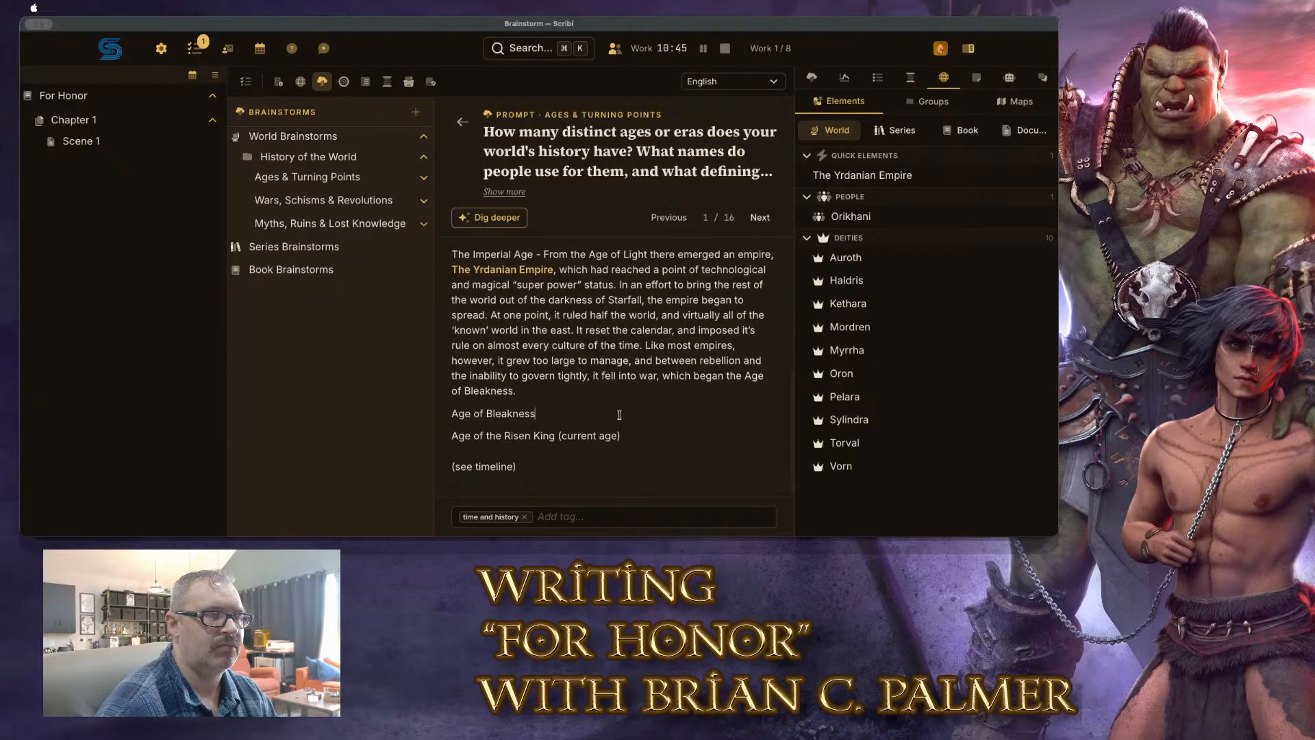
left_click(620, 414)
type("-")
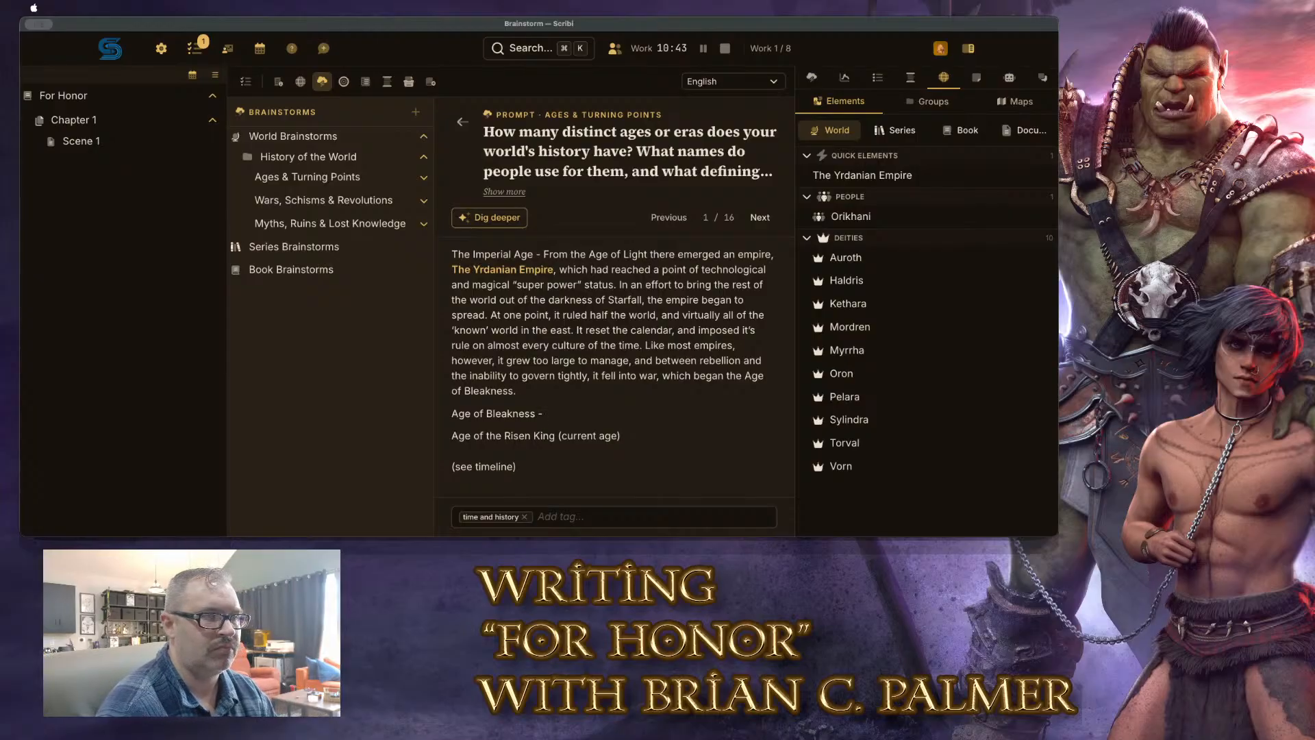
type(" The")
key("BackSpace")
key("BackSpace")
key("BackSpace")
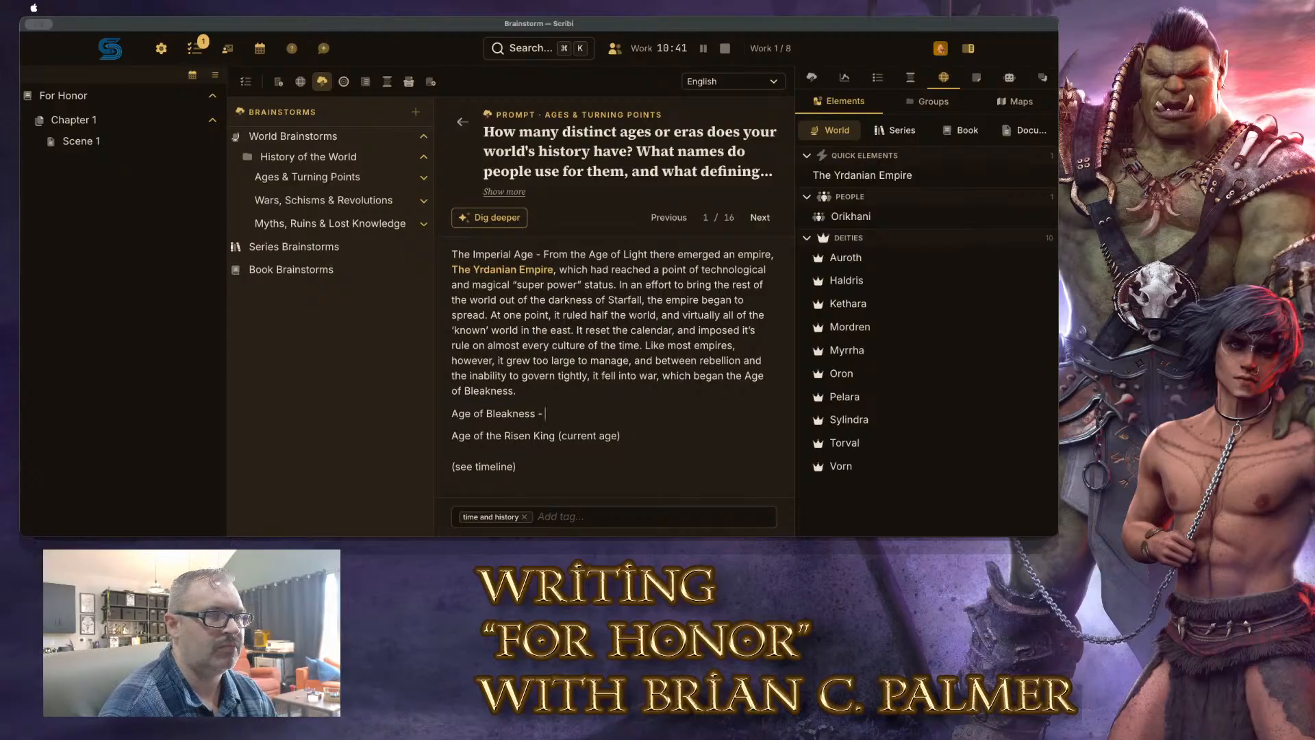
type("This was the age ")
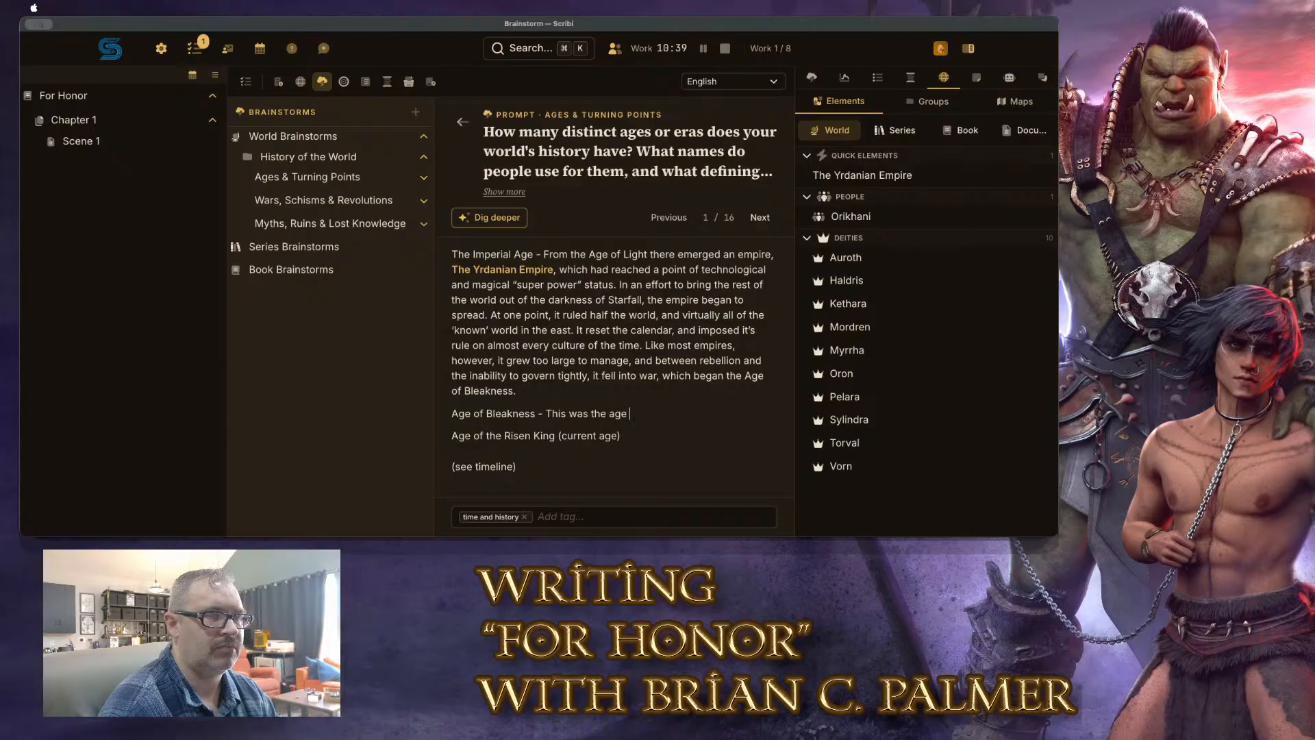
type("o")
key("BackSpace")
type("after the")
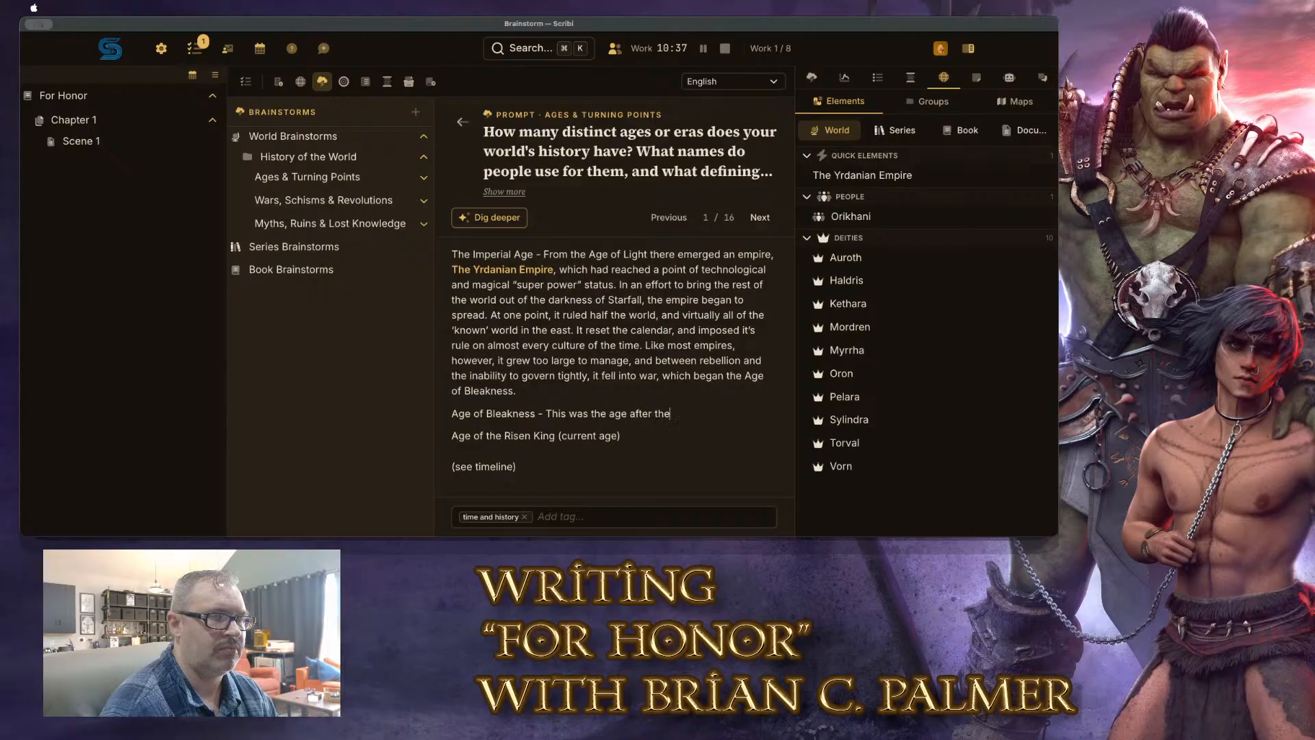
type(" empire fell.")
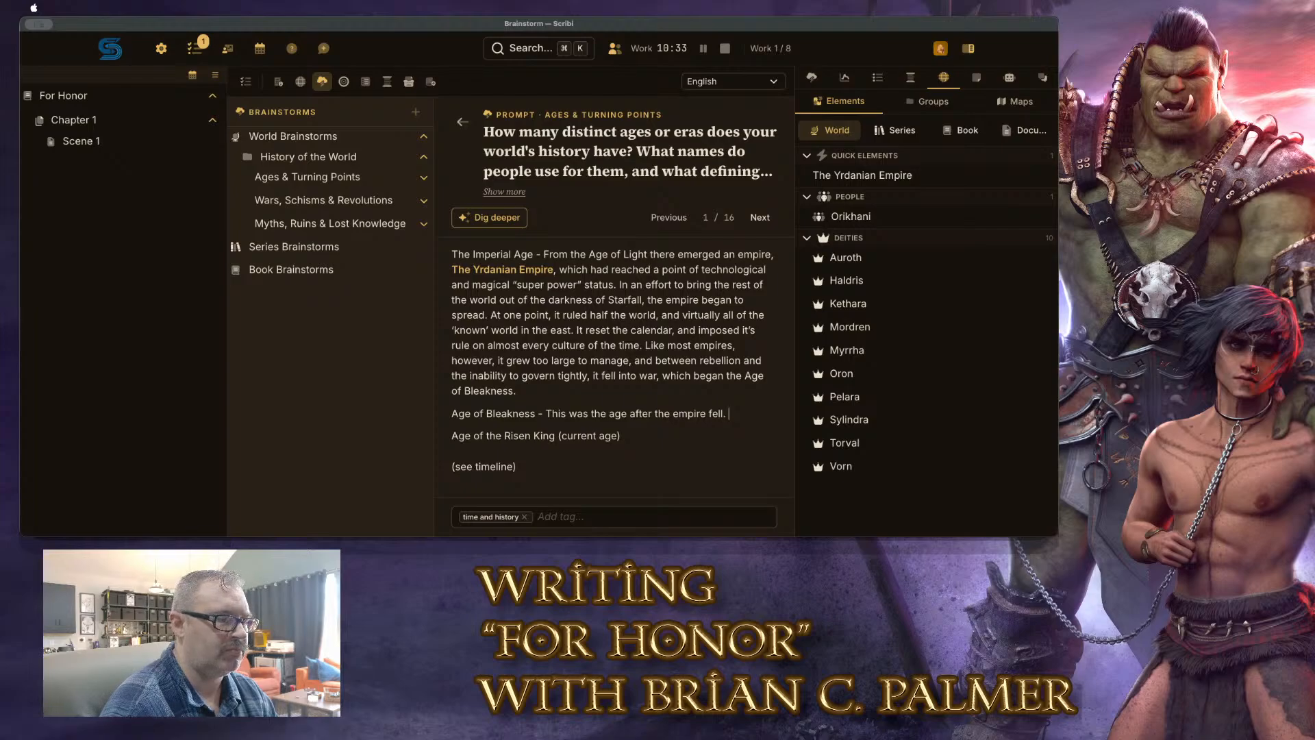
Add to the Age of Bleakness entry "Nation States declared new kings, new governments, claimed land, and began to fight over borders"
type(" N")
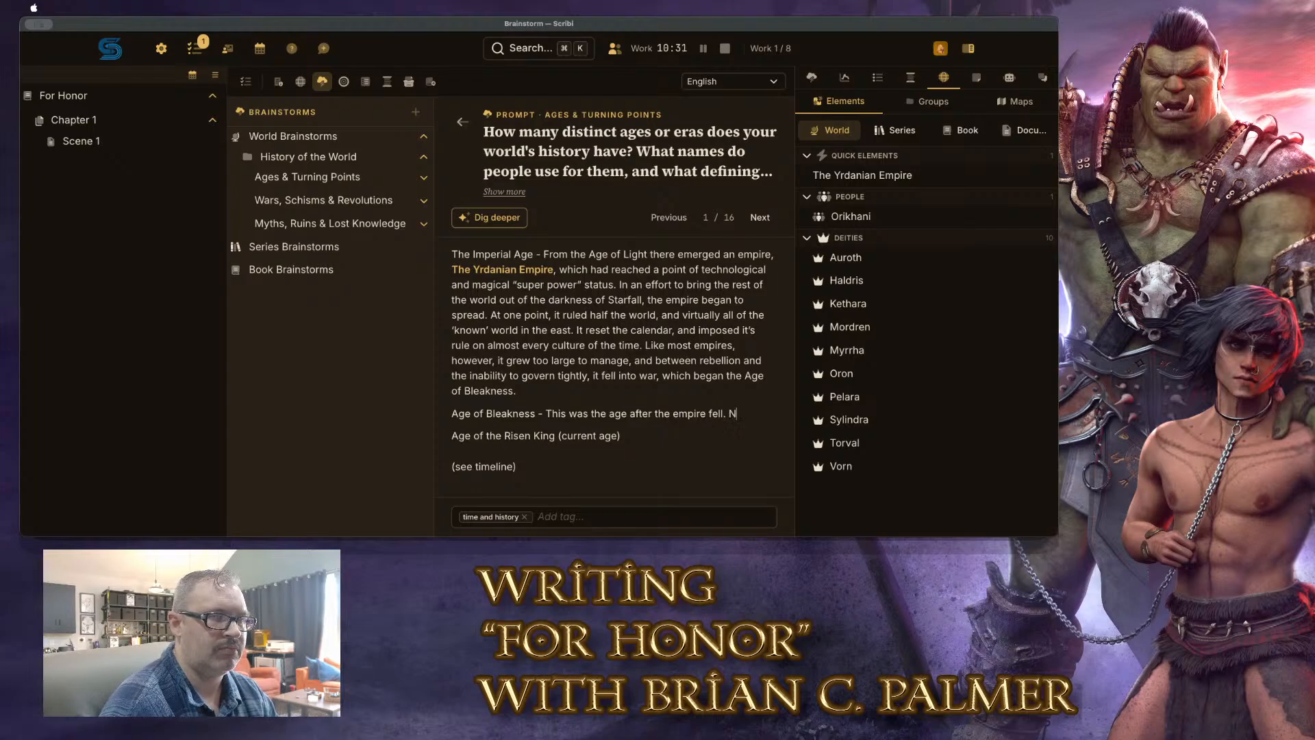
type("ation States de")
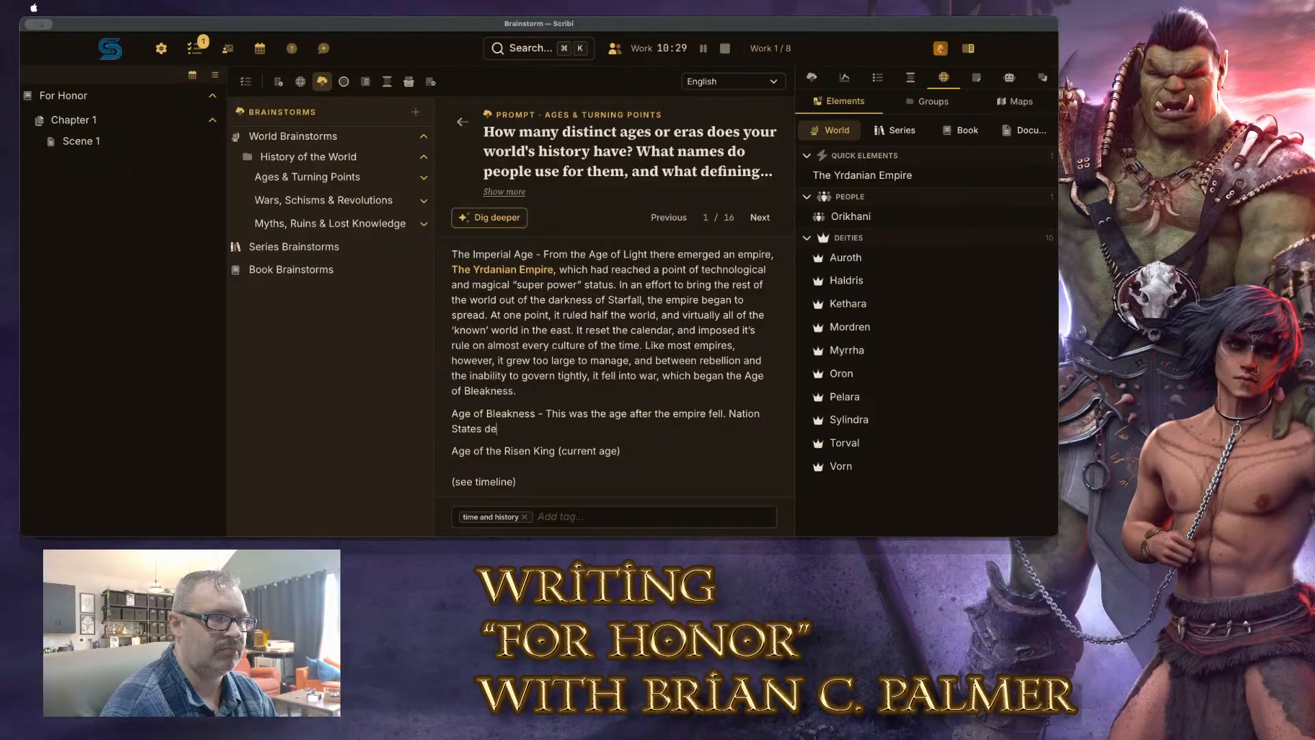
type("clared new kings, ")
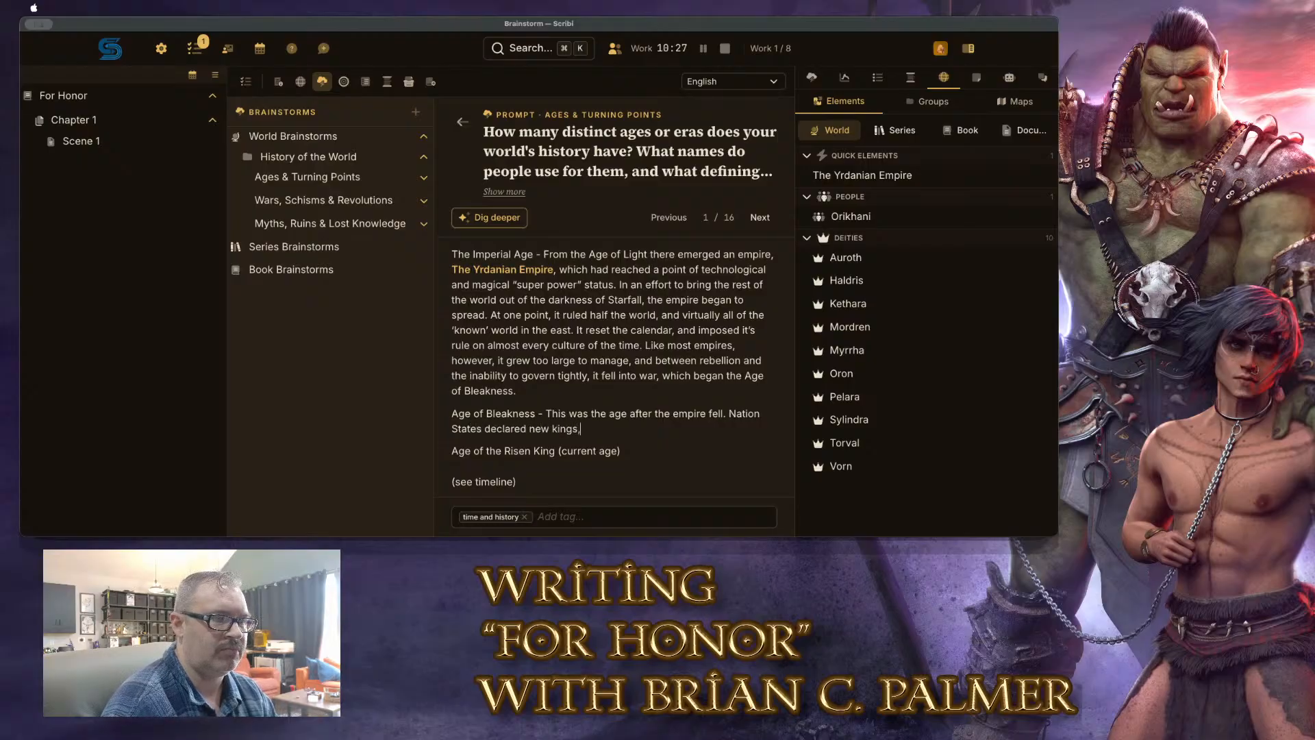
type("new governments,")
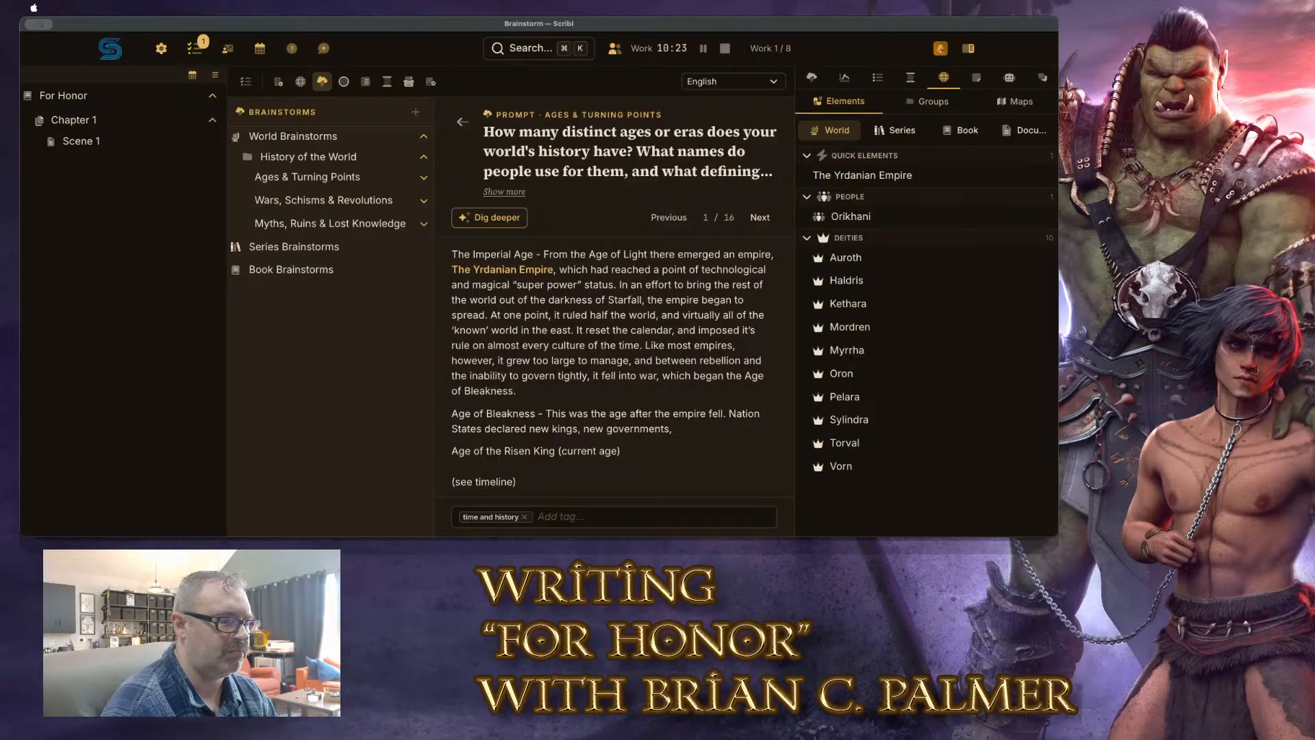
type(" claimed land")
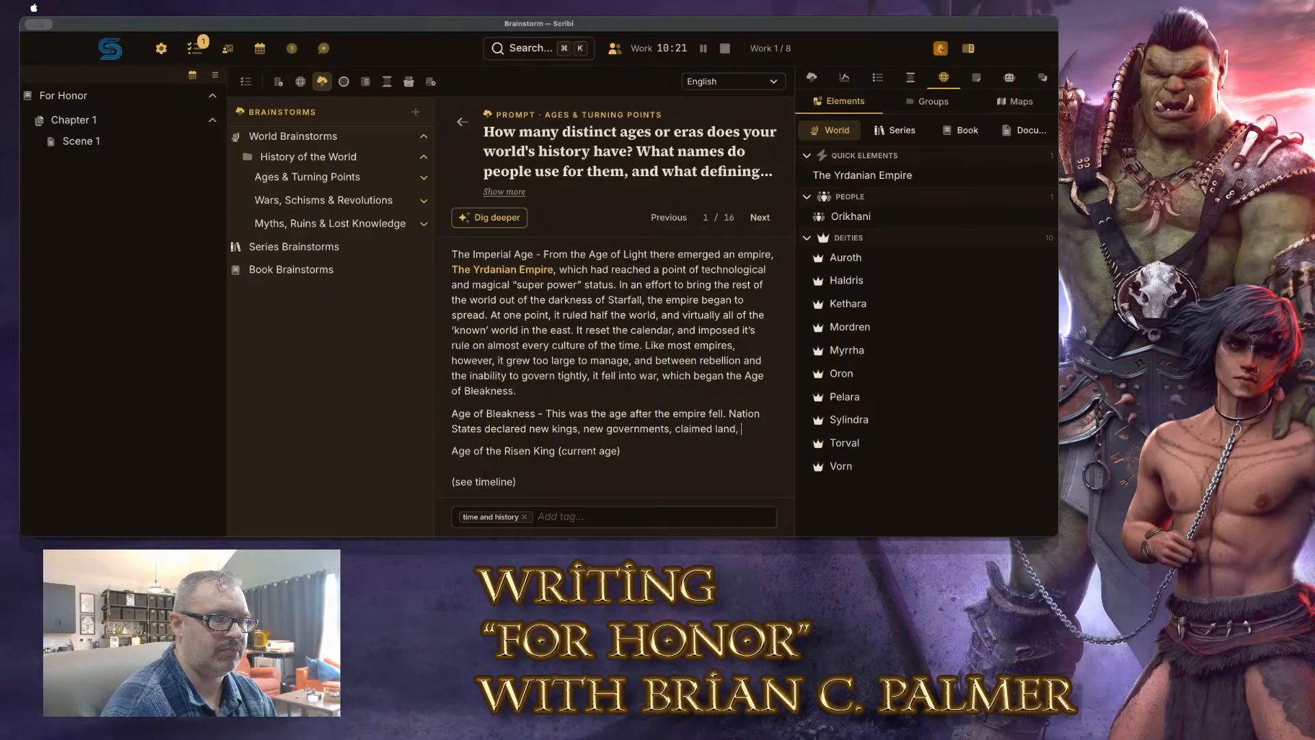
type(", and began to fight")
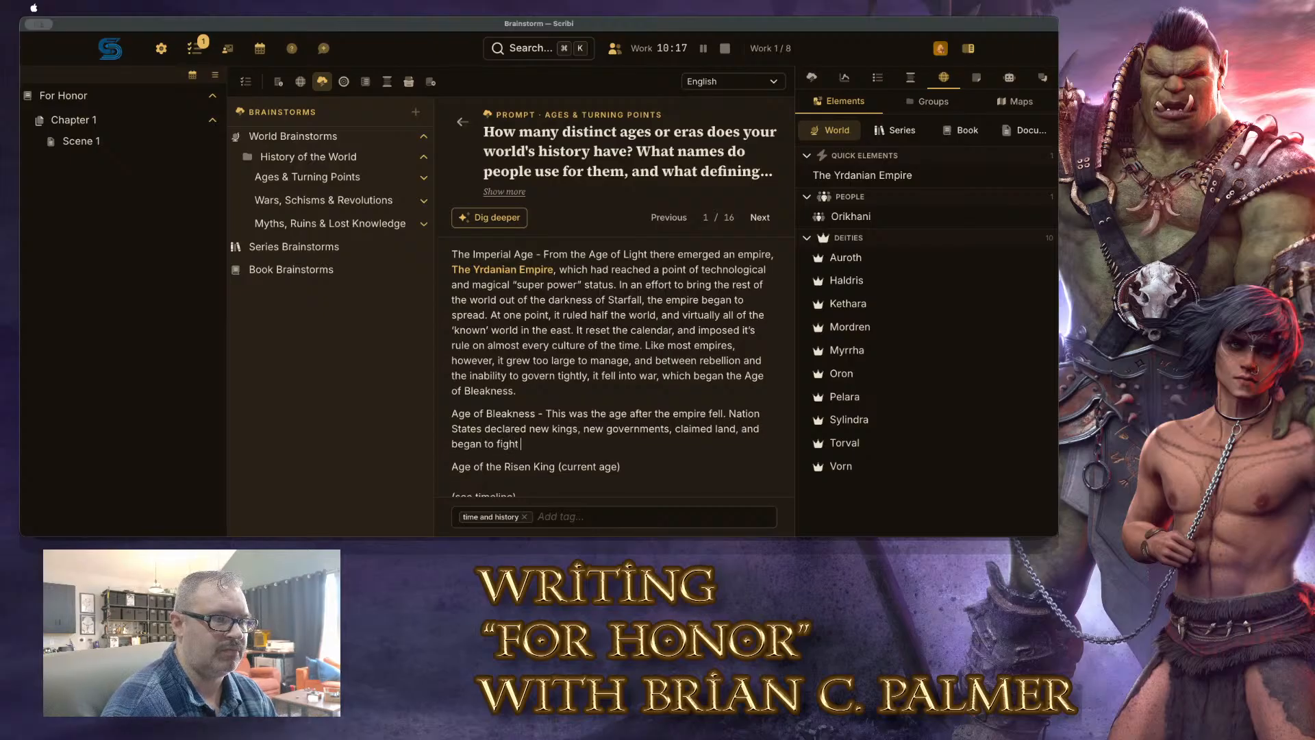
type(" over borders and")
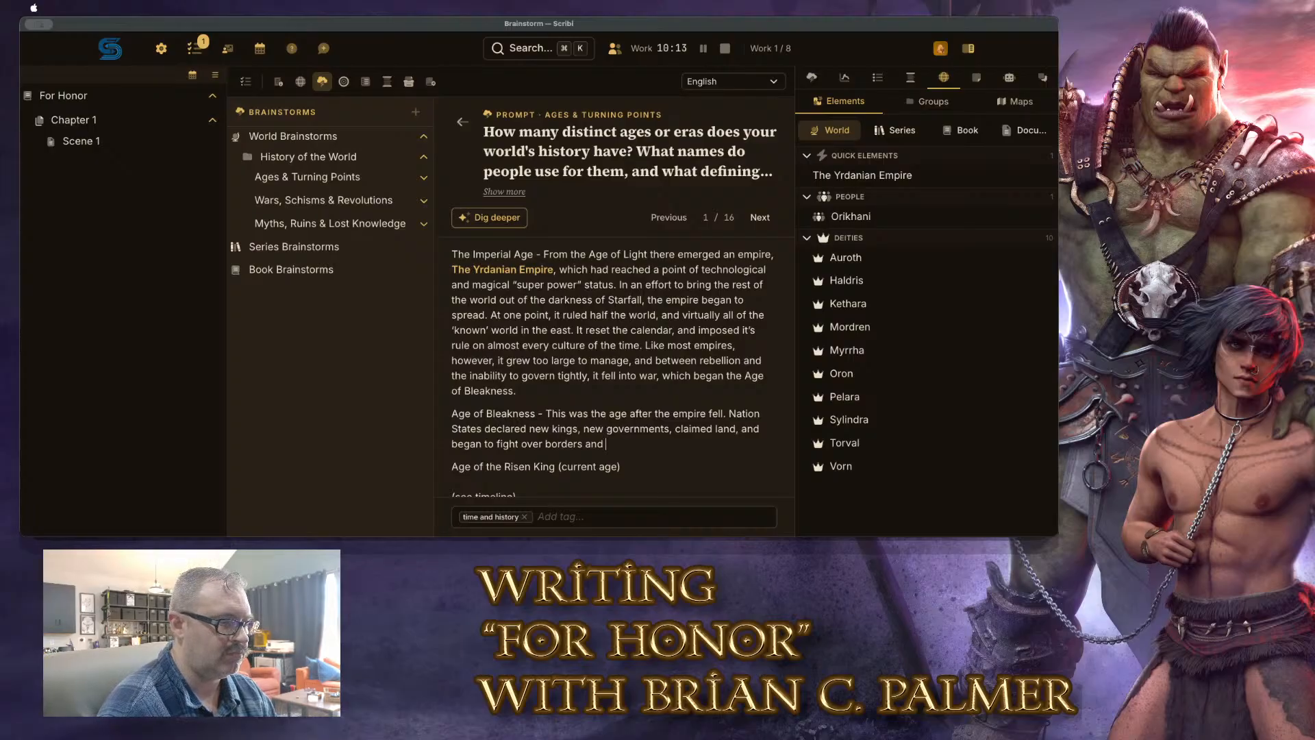
key("BackSpace")
key("BackSpace")
key("BackSpace")
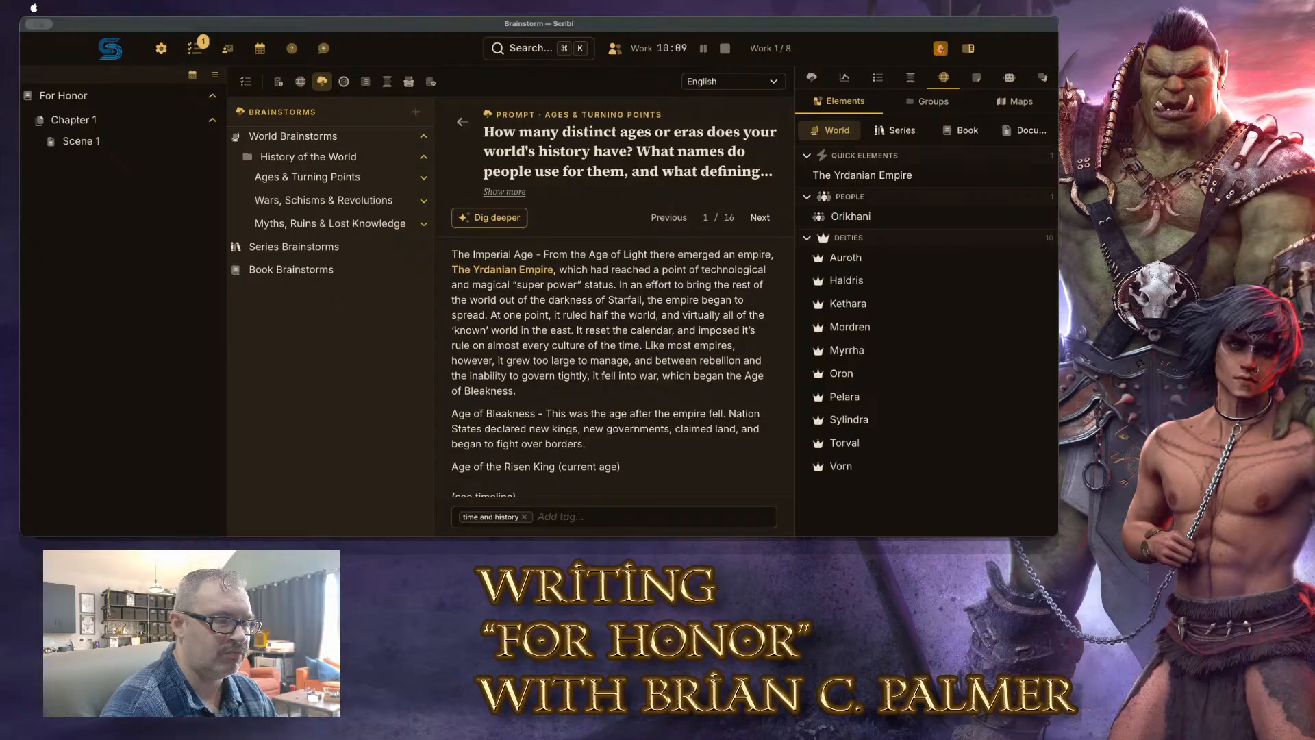
Continue the Age of Bleakness entry with "It very nearly plunged the world back into darkness, and lasted" after closing the previous sentence
type(". It v")
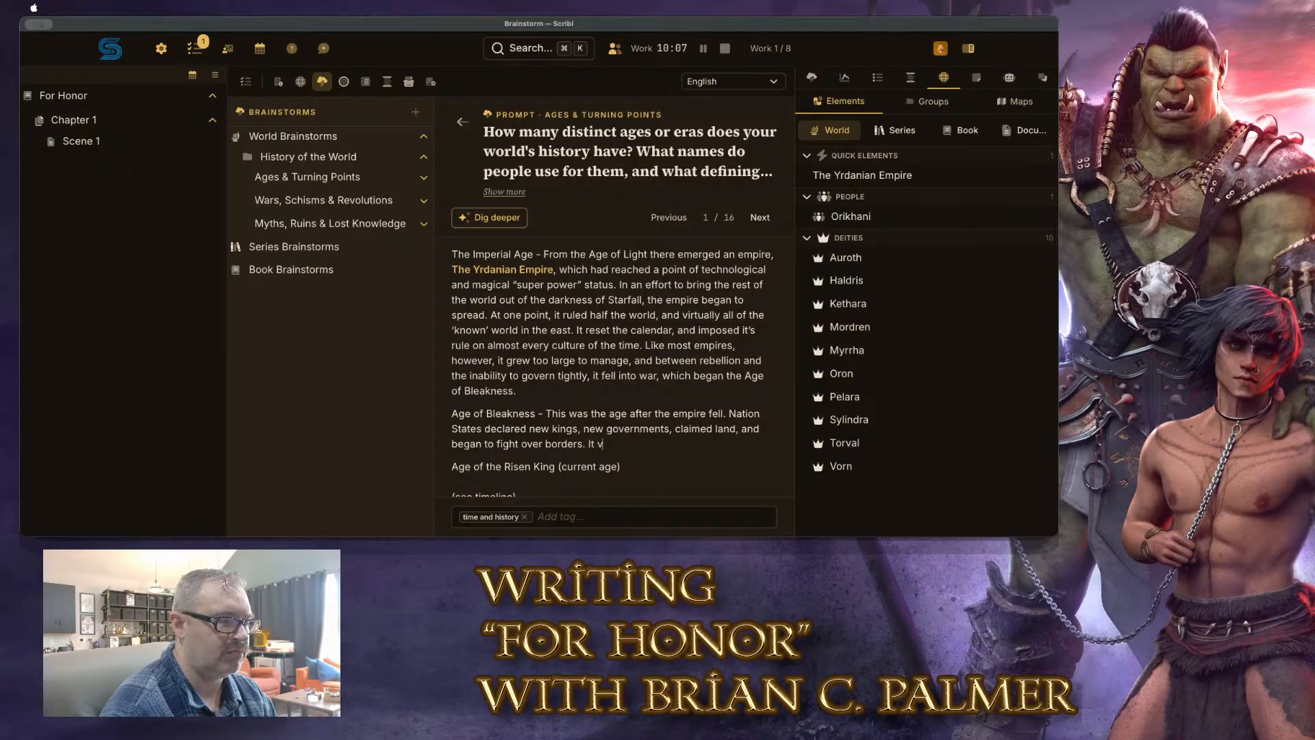
type("ery nearly")
type(" plun")
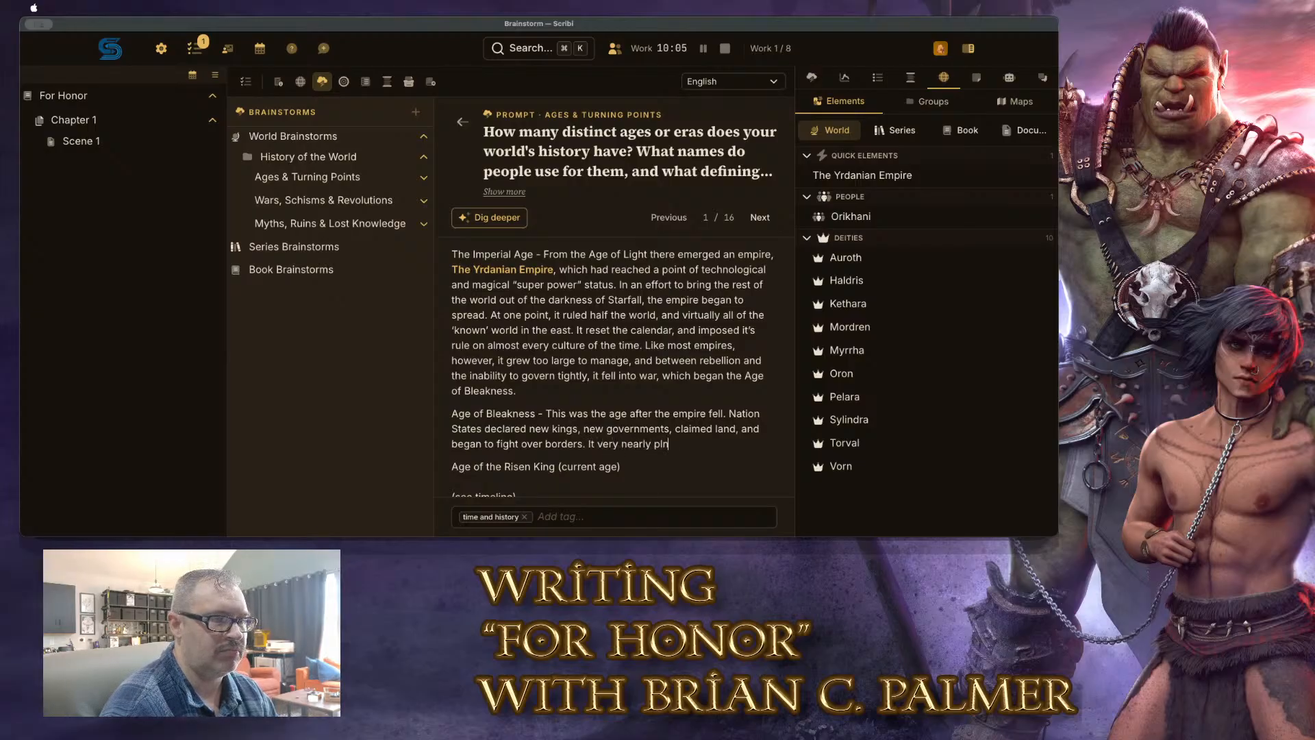
key("BackSpace")
type("unged the world bac")
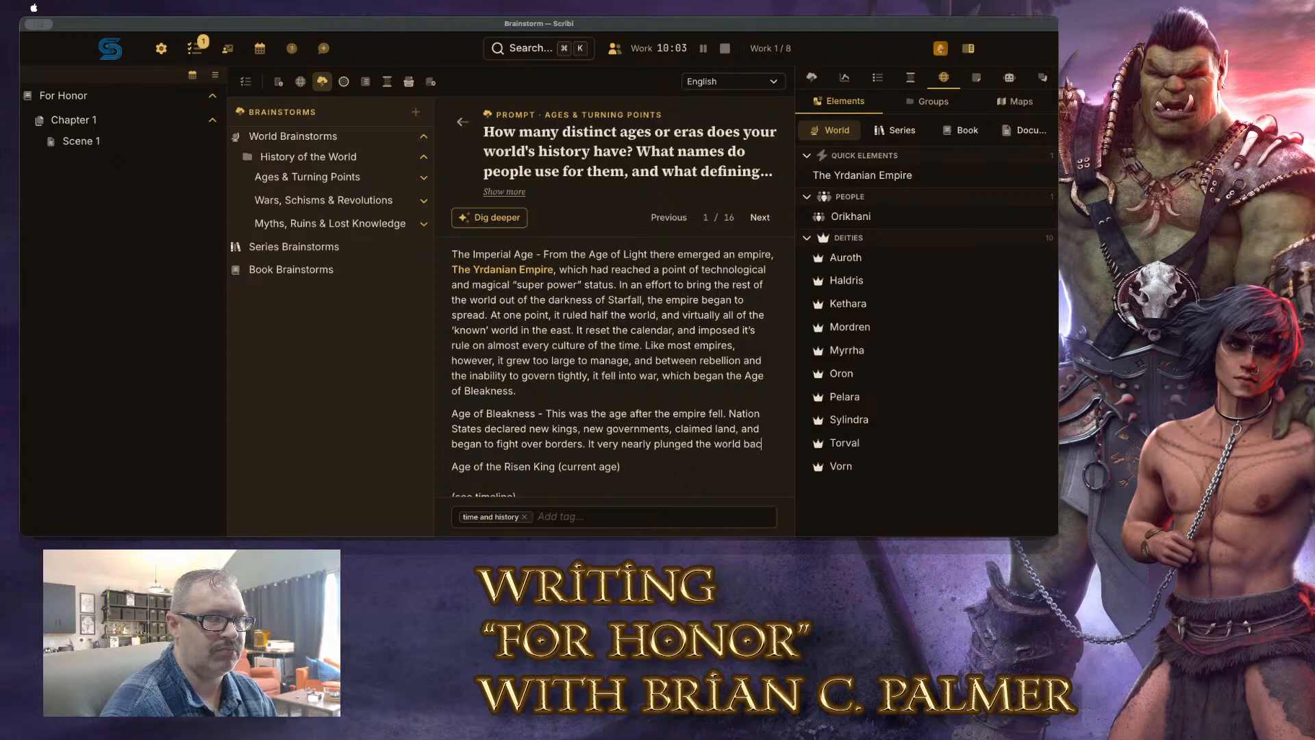
type("k into d")
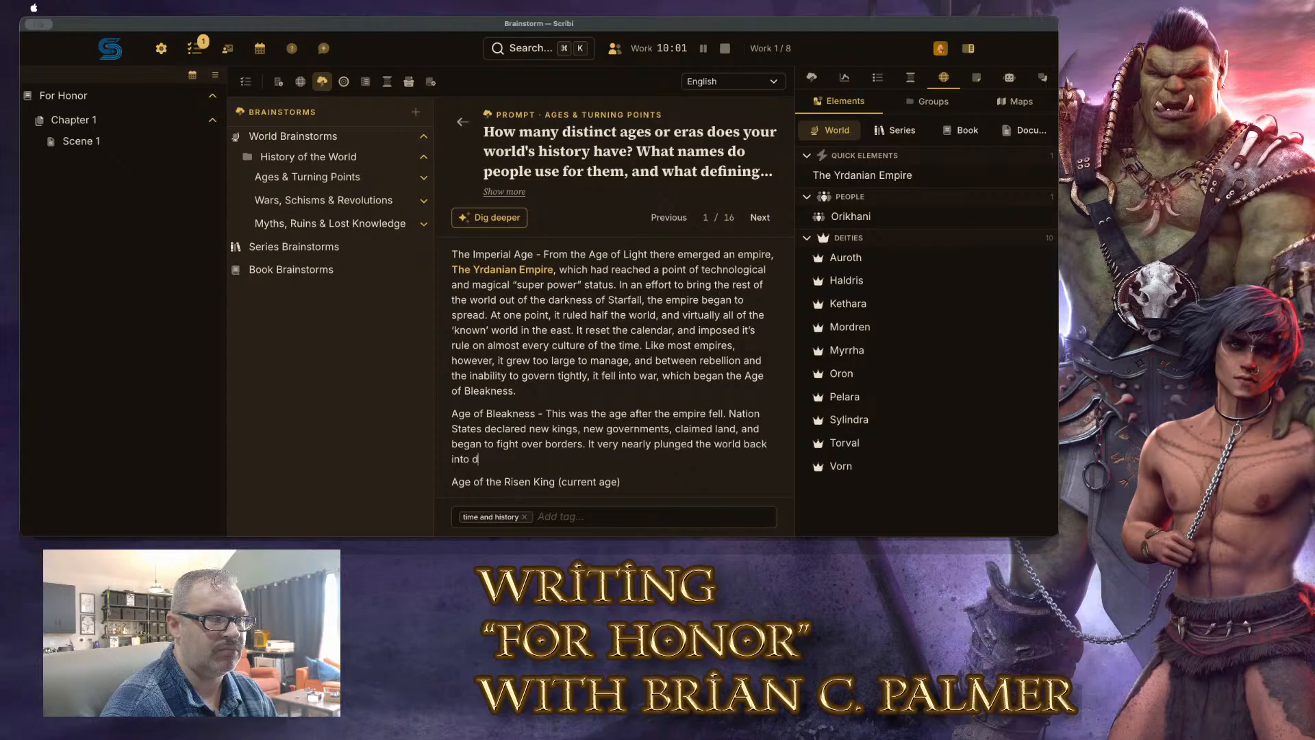
type("arkness, ")
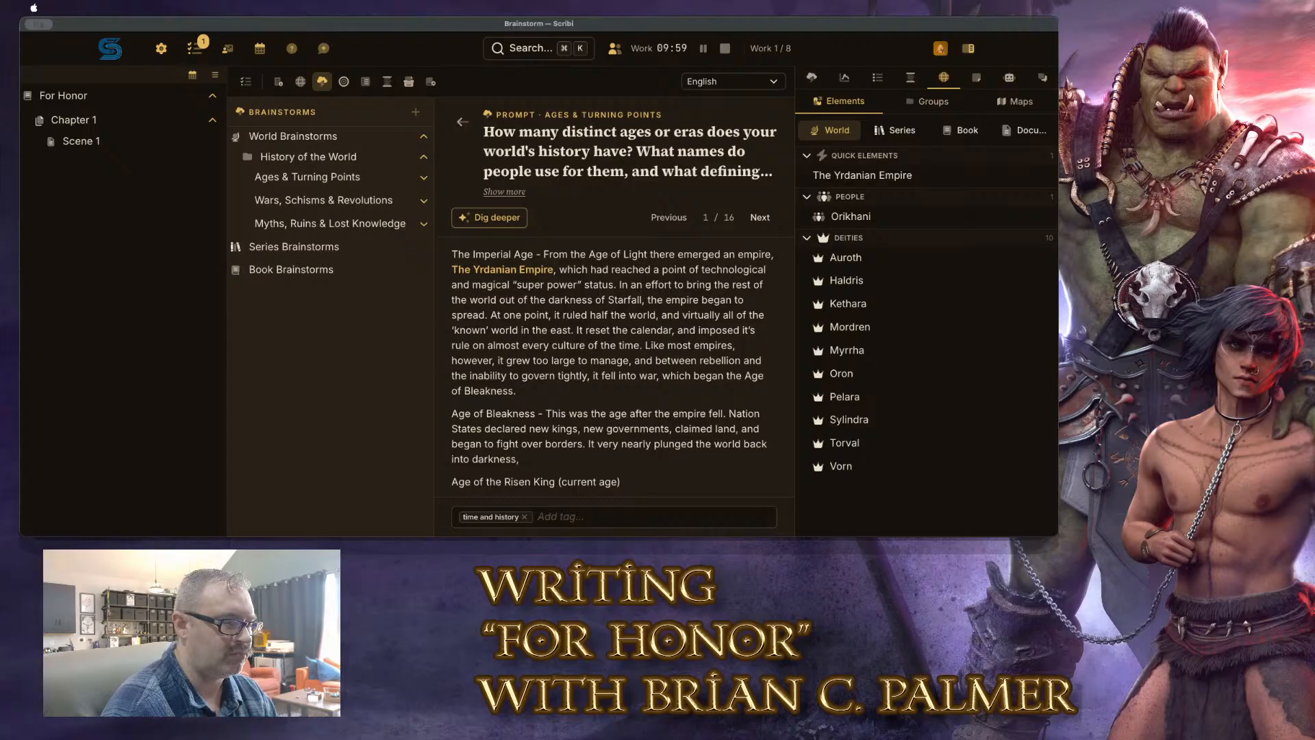
type(", and lasted")
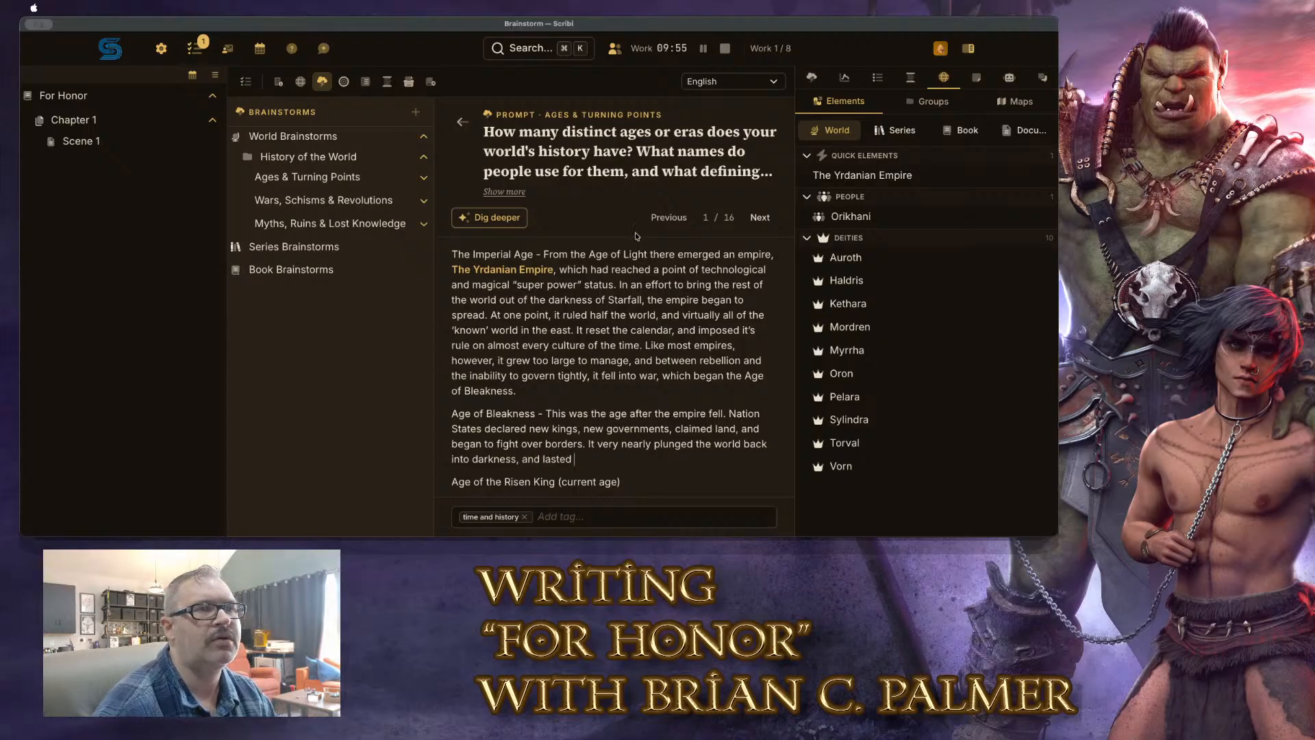
Check the eras' start years in the World Timeline calendar, then return to the Age of Bleakness entry in the brainstorm
left_click(300, 81)
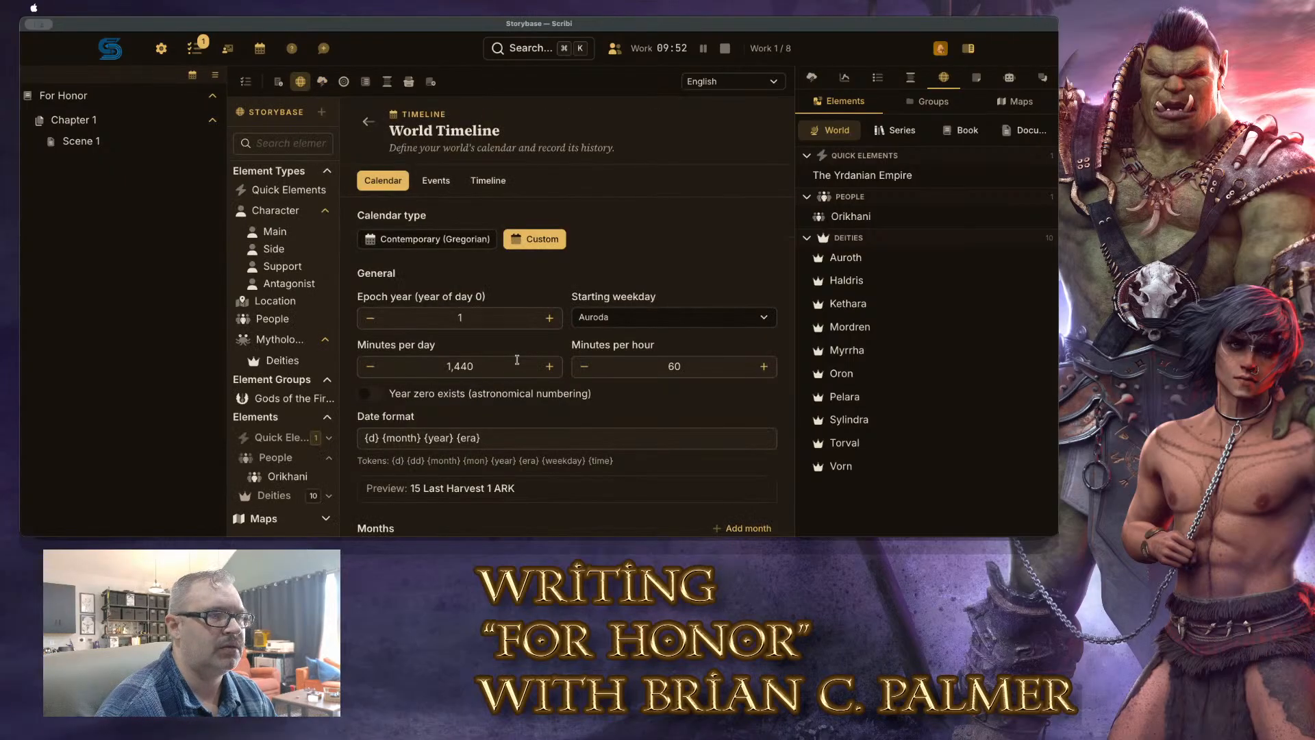
scroll(599, 383, "down", 10)
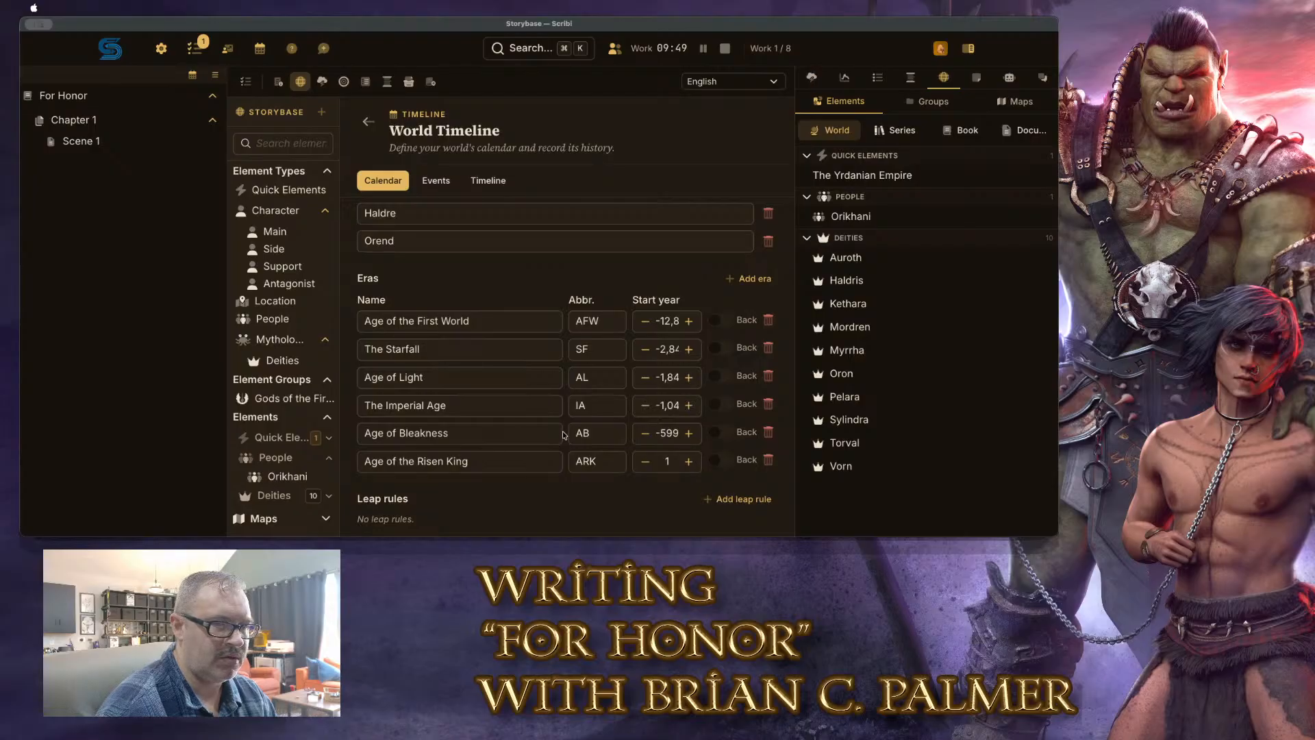
scroll(495, 341, "up", 4)
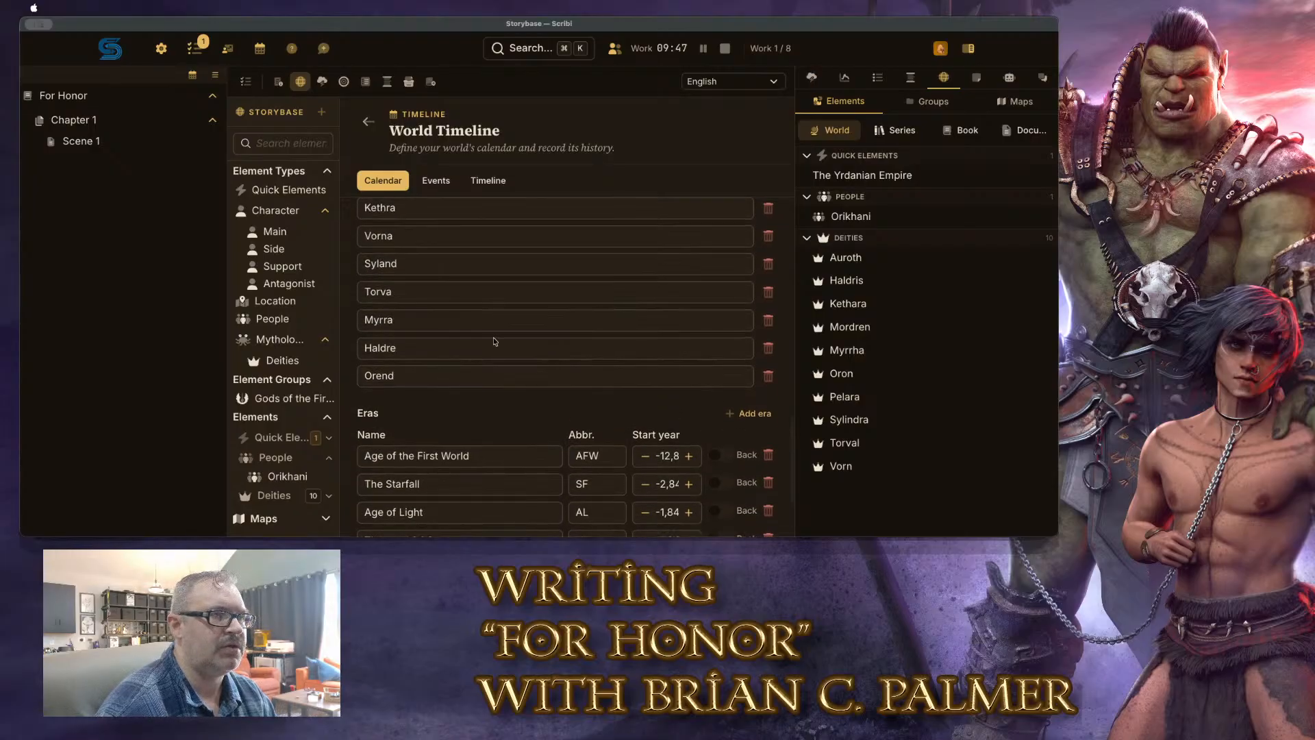
scroll(495, 341, "up", 8)
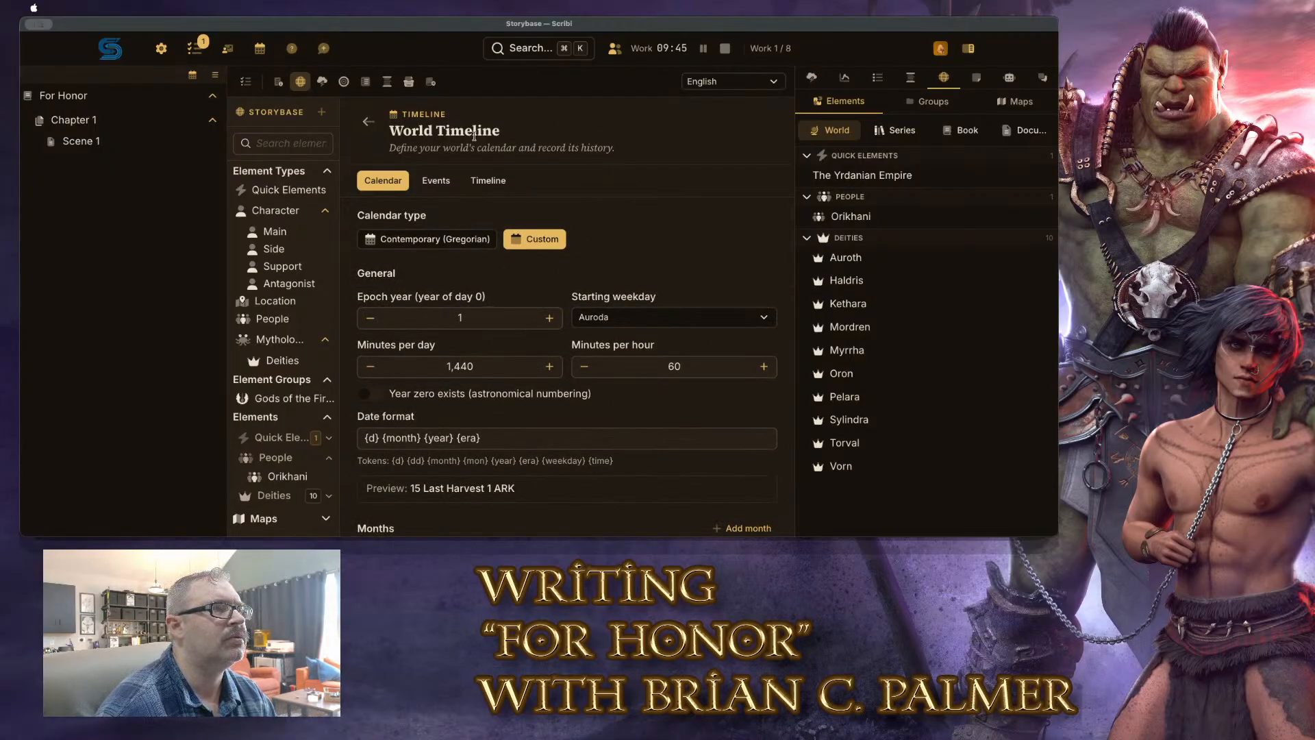
left_click(322, 81)
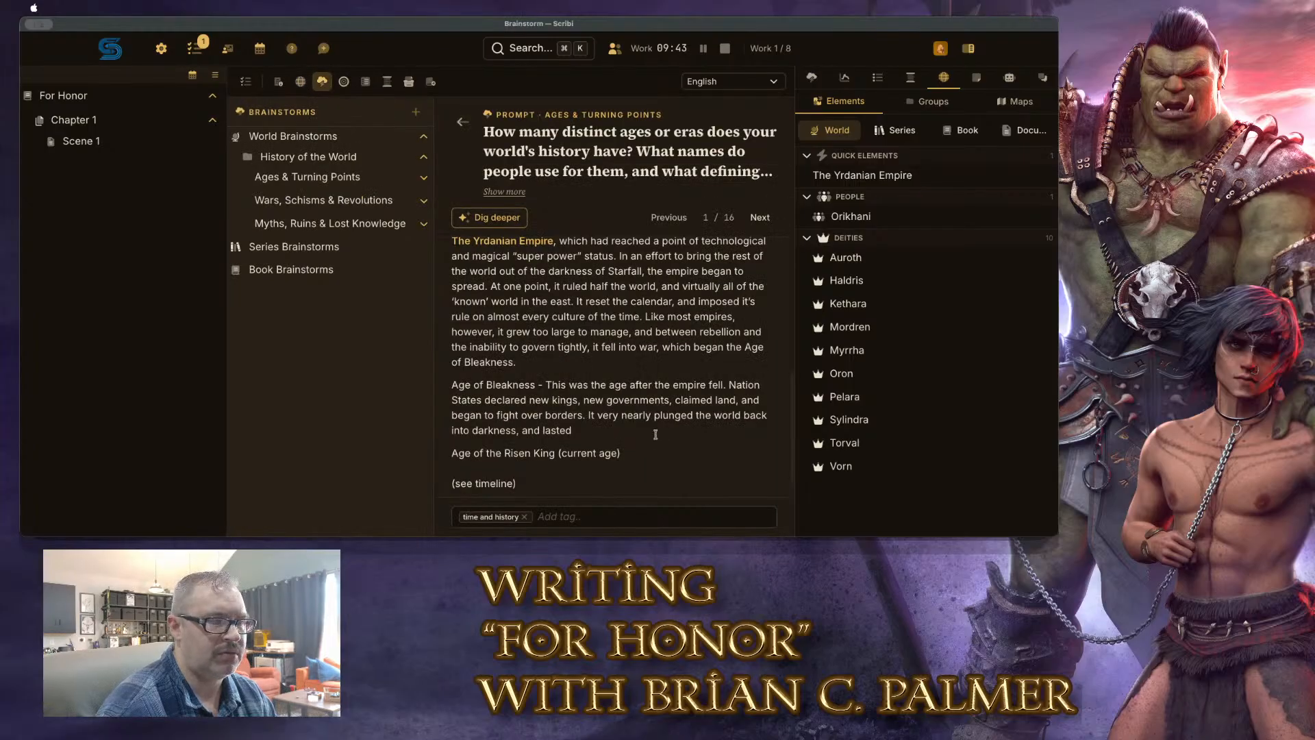
scroll(671, 441, "down", 1)
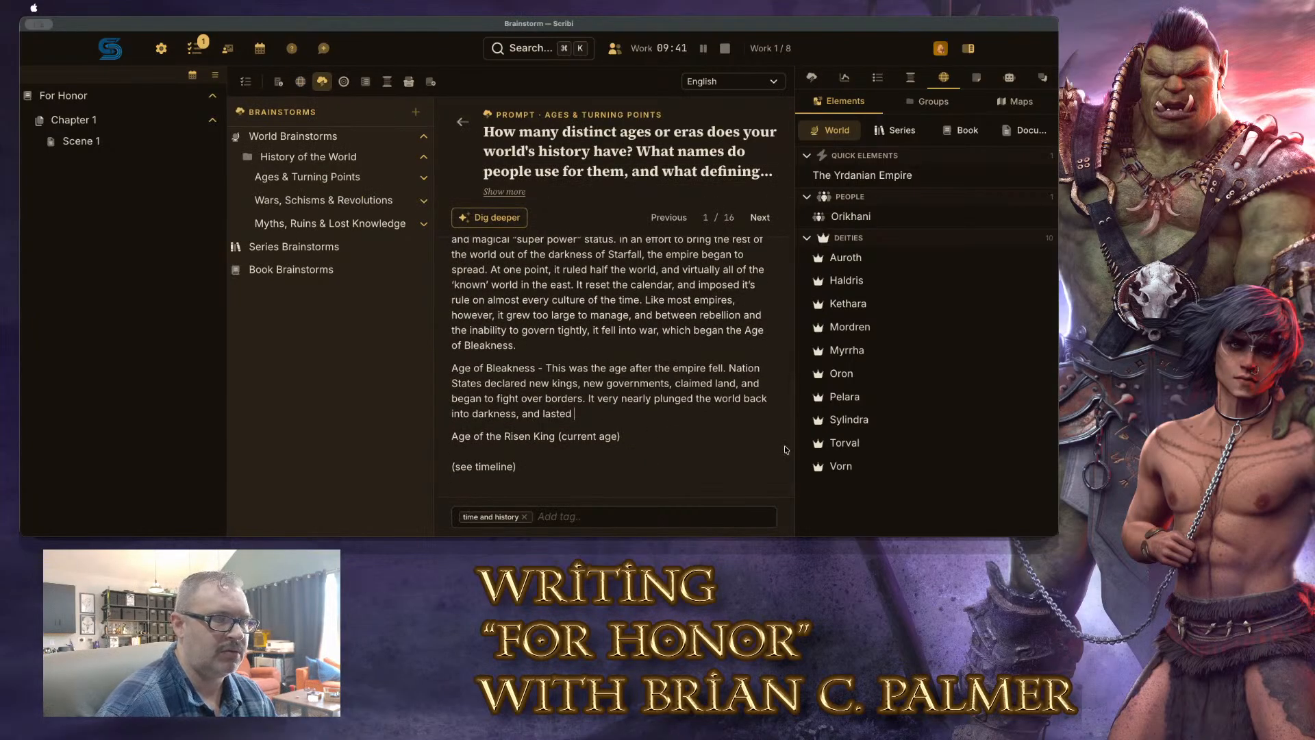
Continue the Age of Bleakness entry with "around 600 years. In this time nations rose and fell, nations annexed one another,"
type("arou")
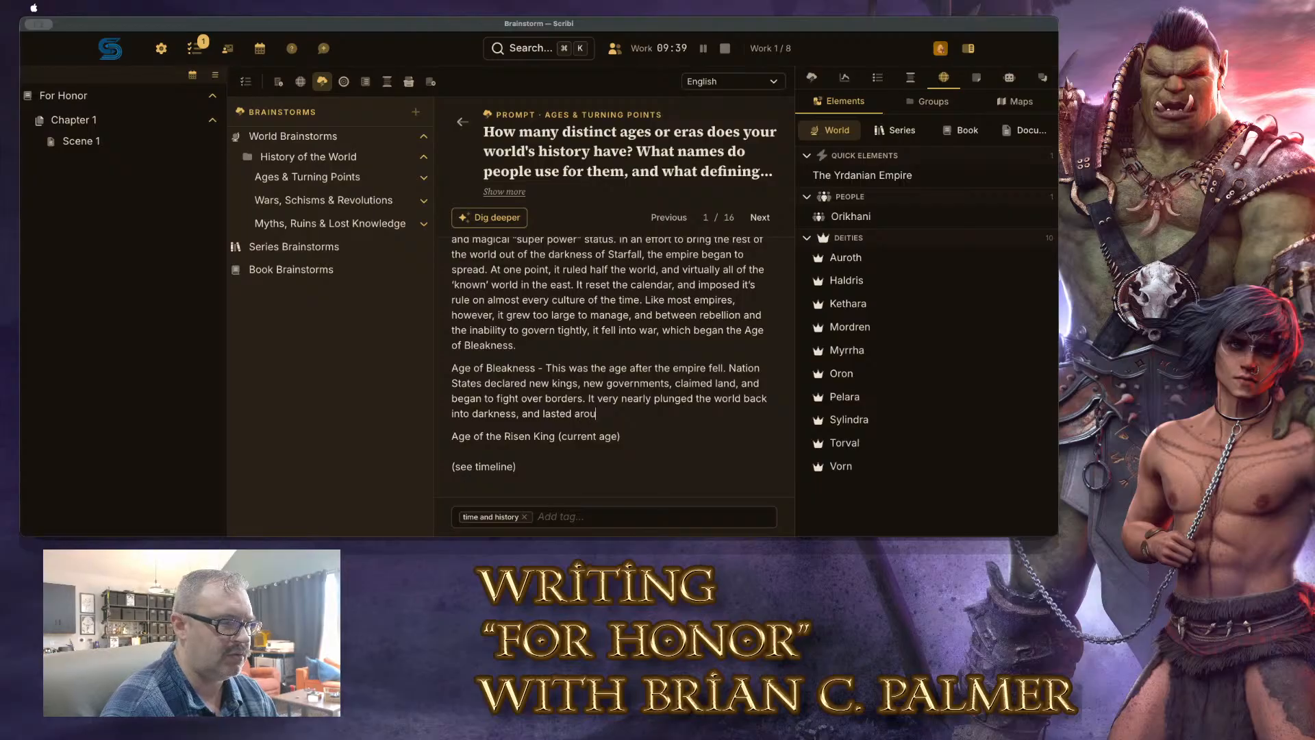
type("nd 600 ")
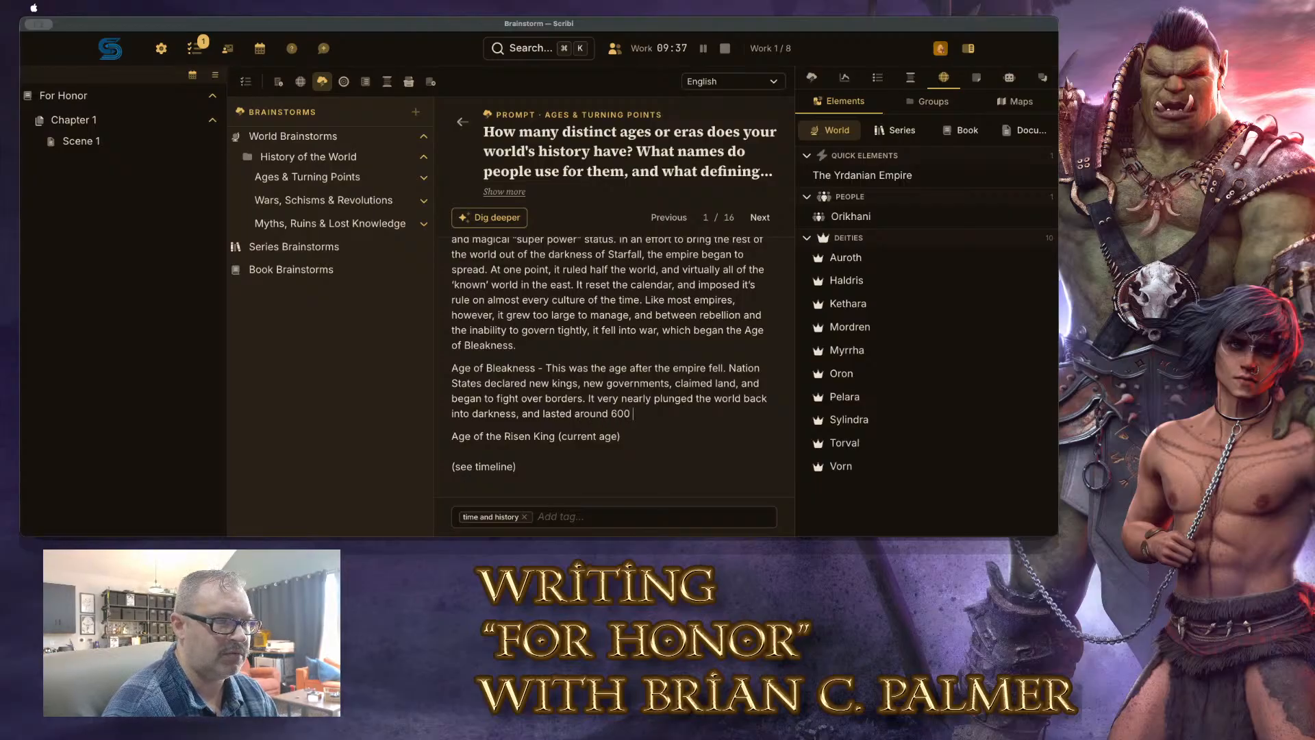
type("years. In thi")
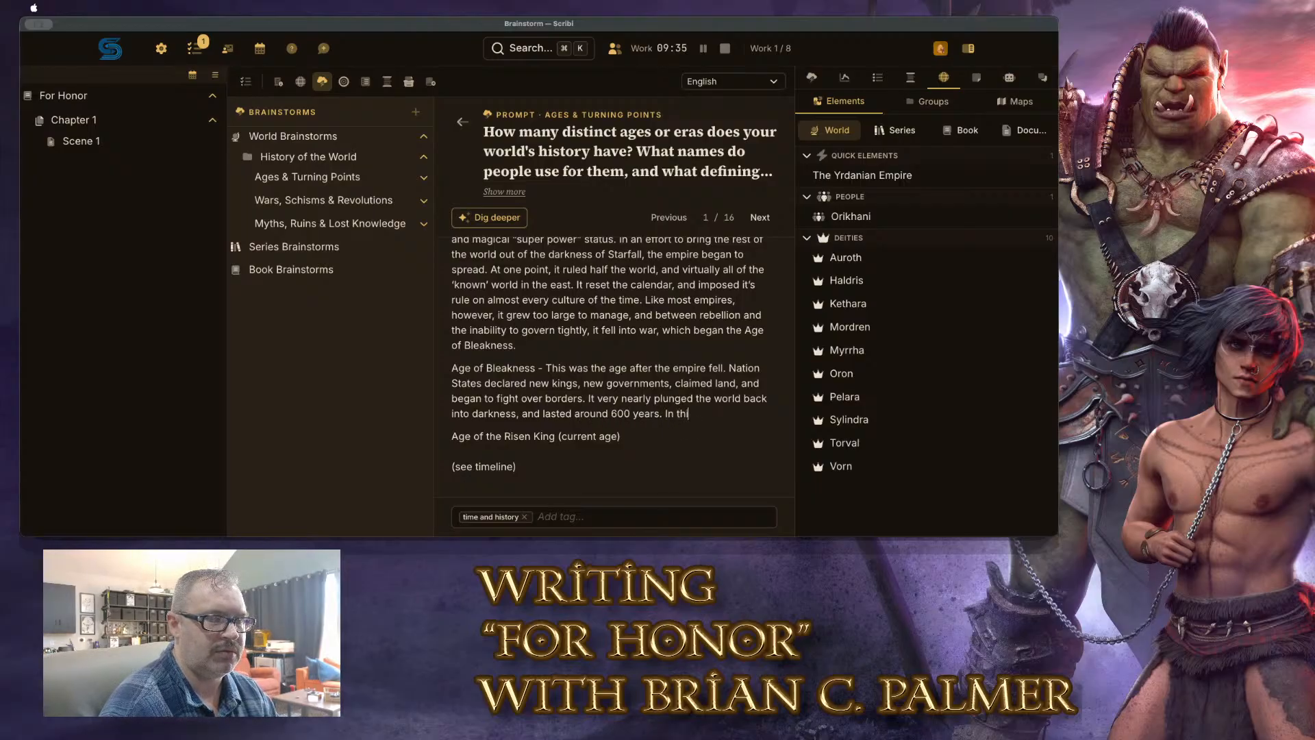
type("s time nations rose a")
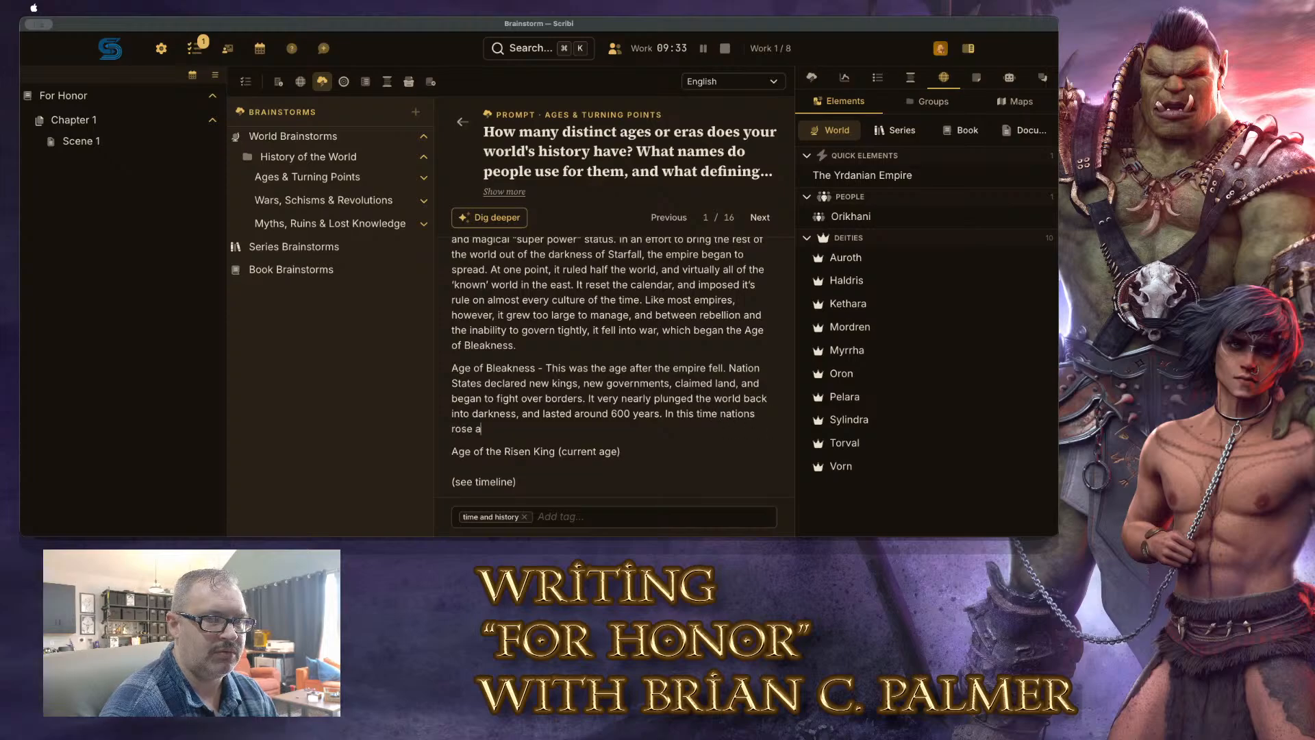
type("nd fell, nat")
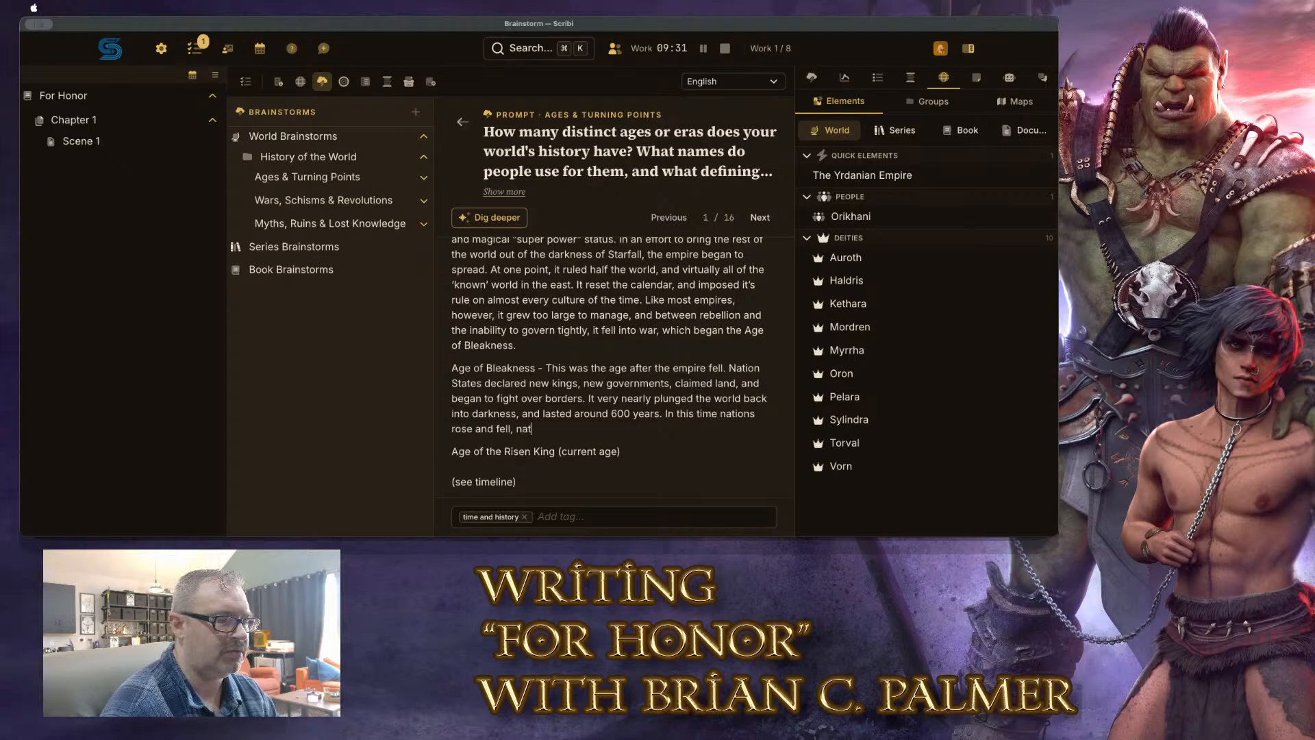
type("ions annexed one another,")
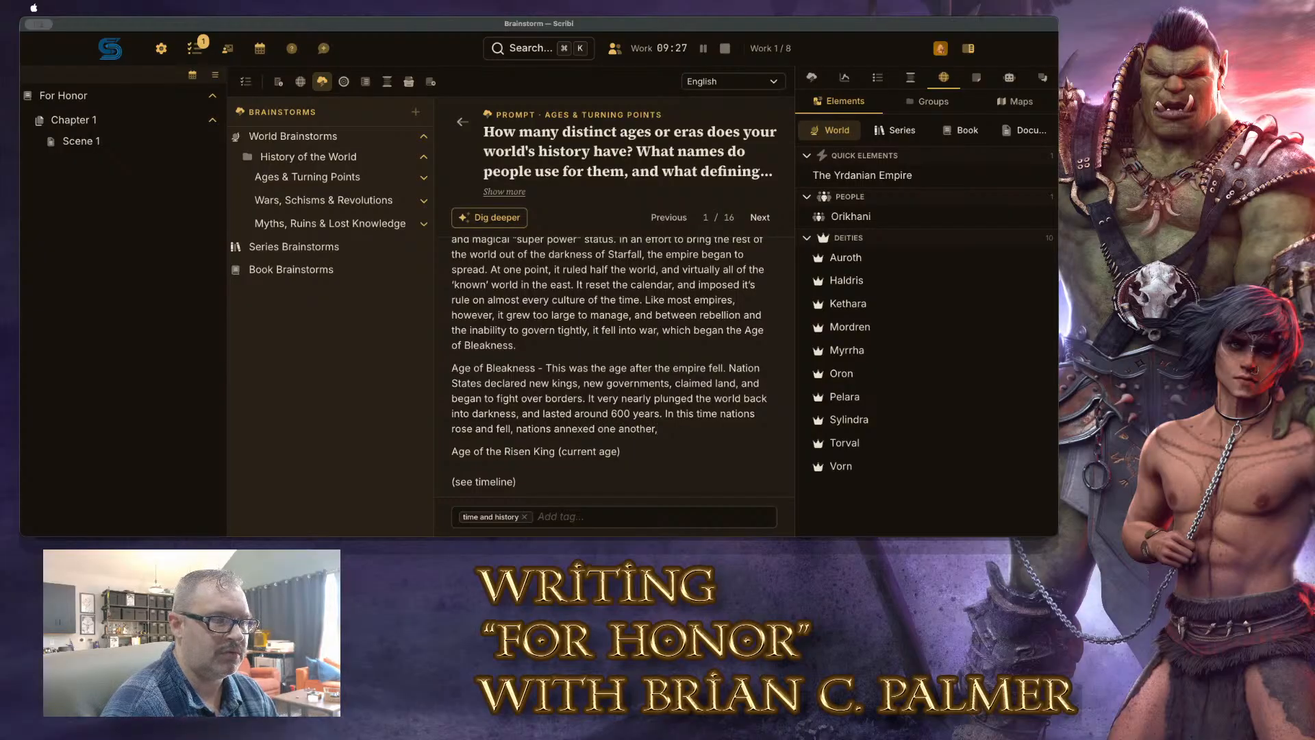
Finish the Age of Bleakness entry with "and near the last century or so, the Free Territories emerged in the southern half of the continent."
type(" and near the las")
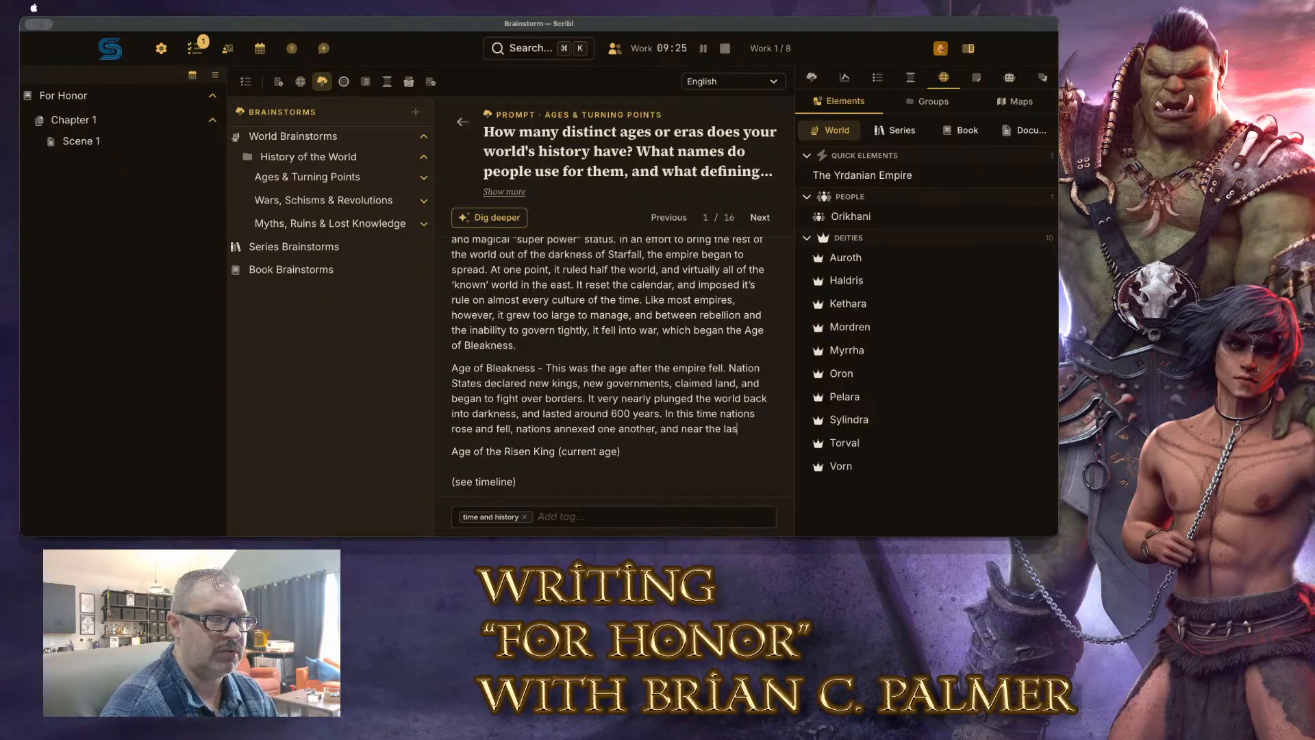
type("t century")
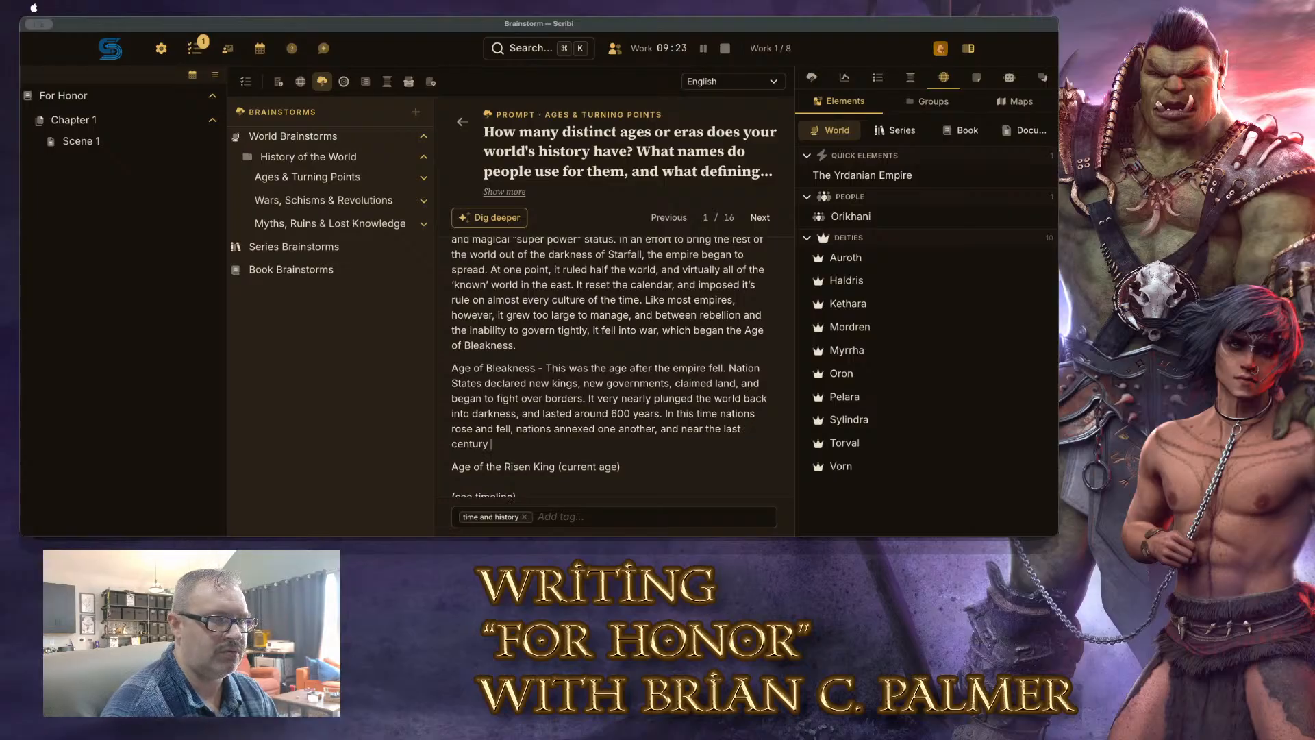
type(" or so")
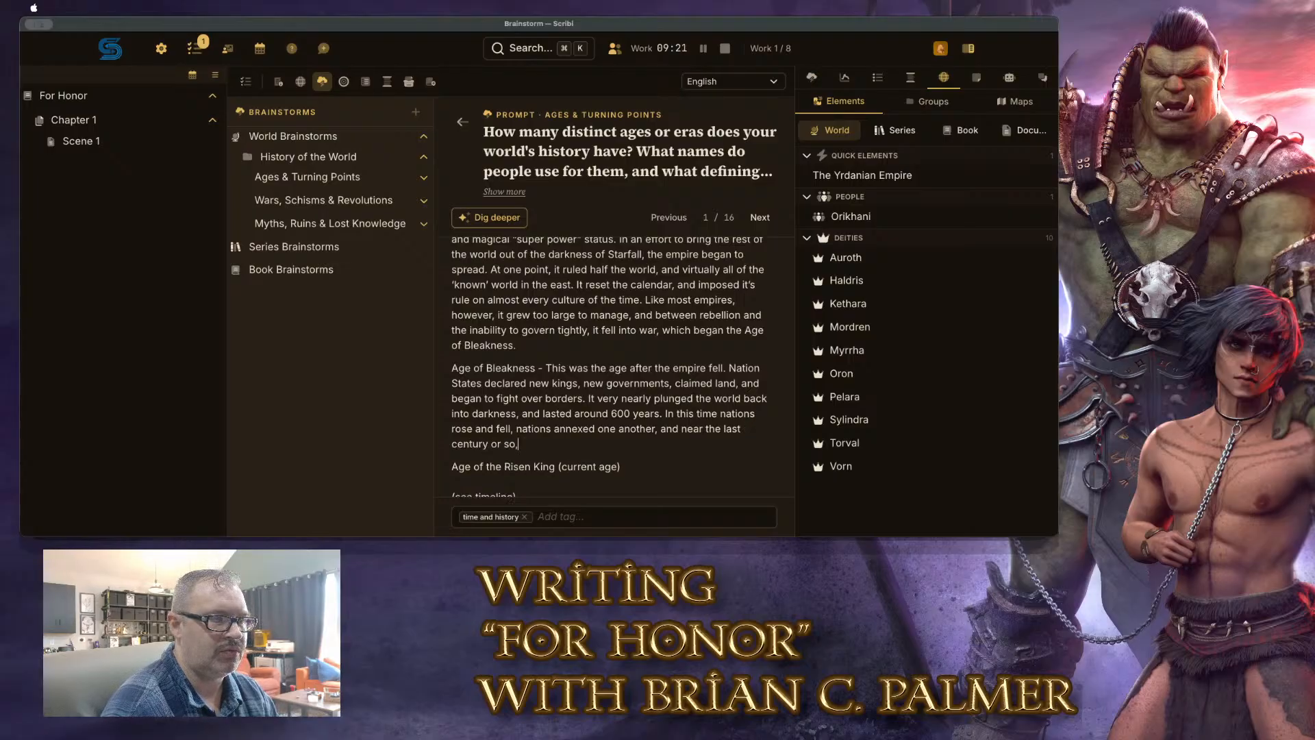
type(", the")
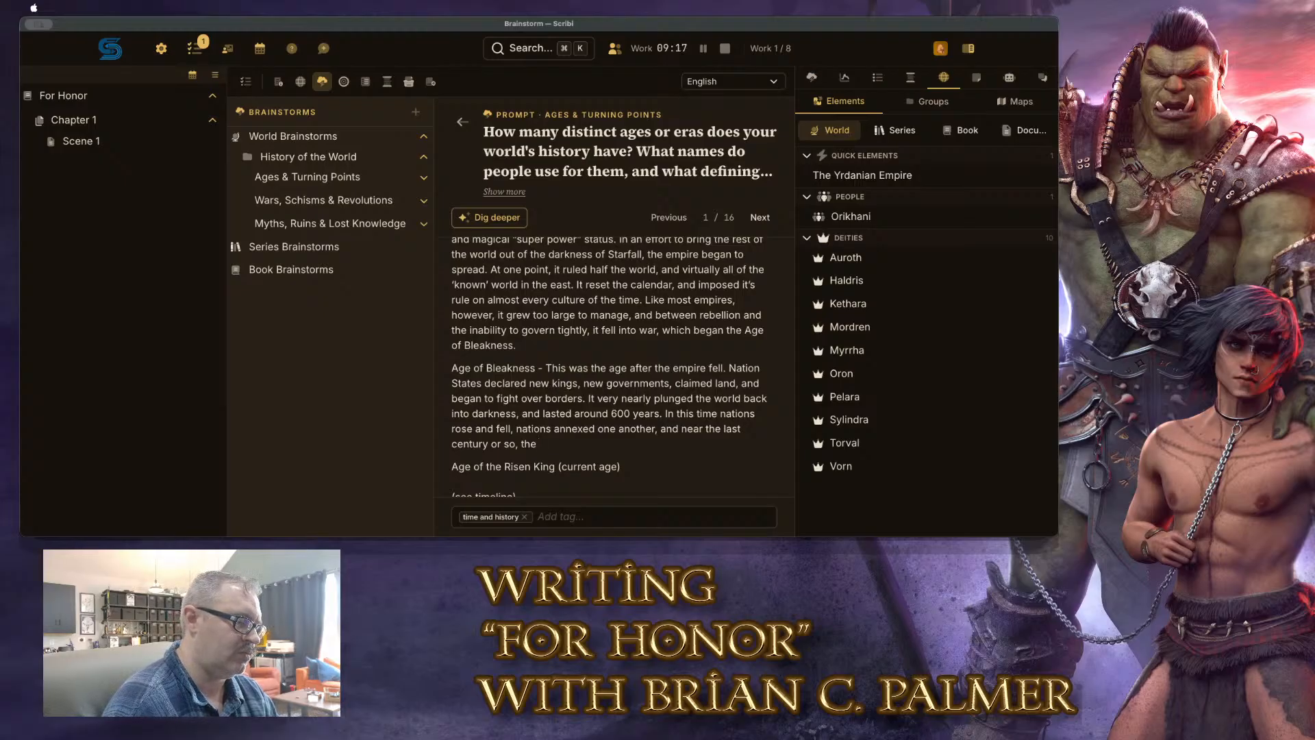
type(" Free")
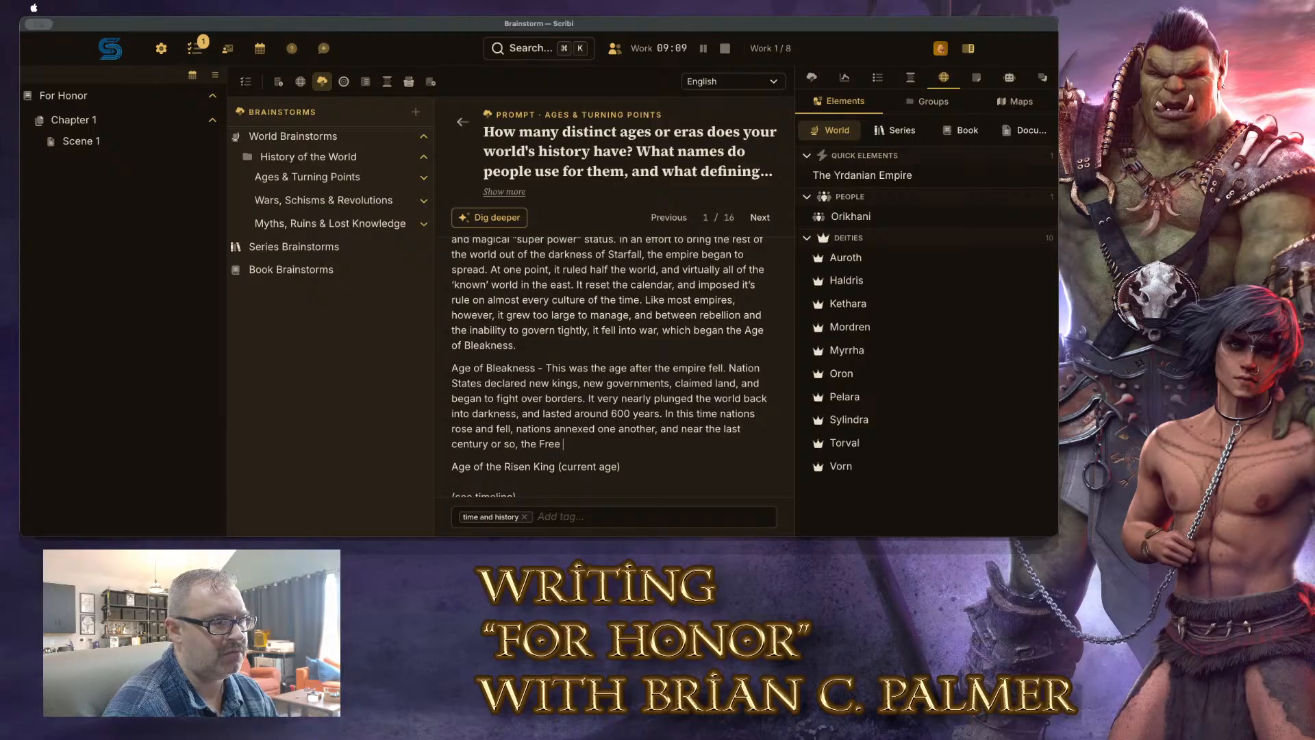
type("Terri")
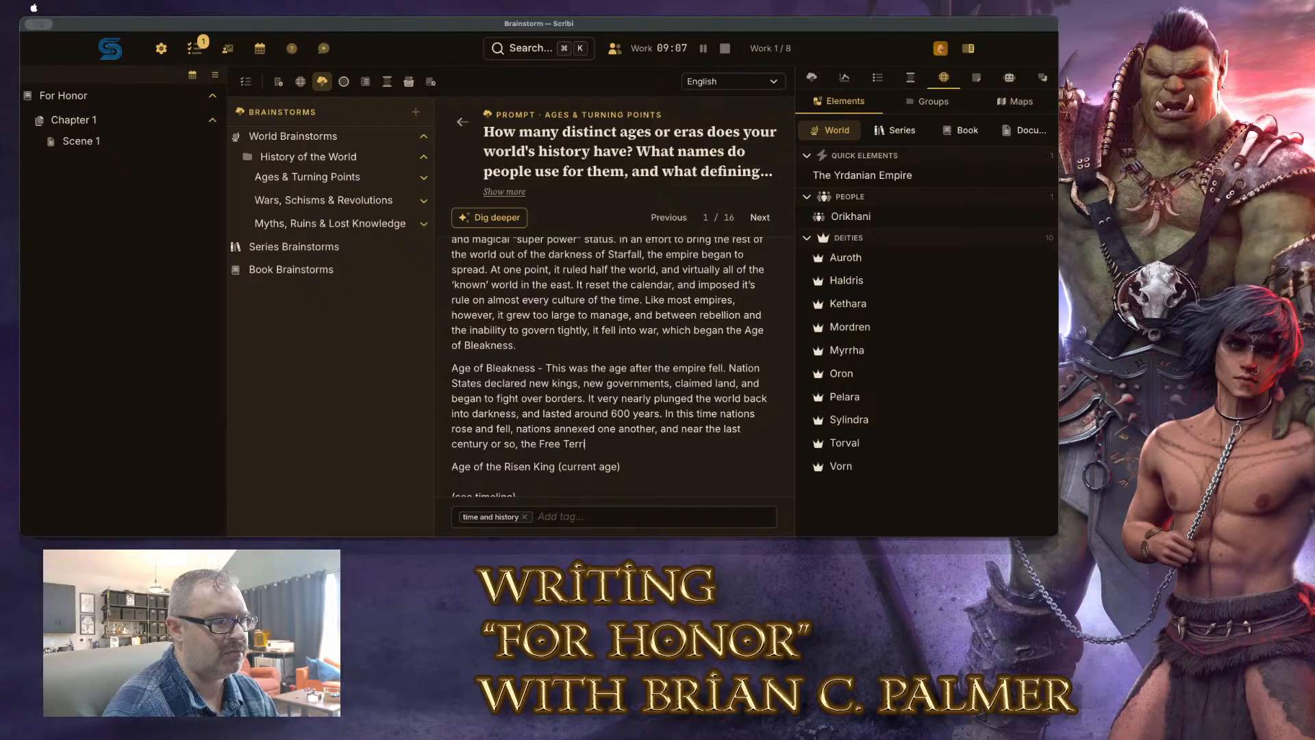
type("tories emerged in ")
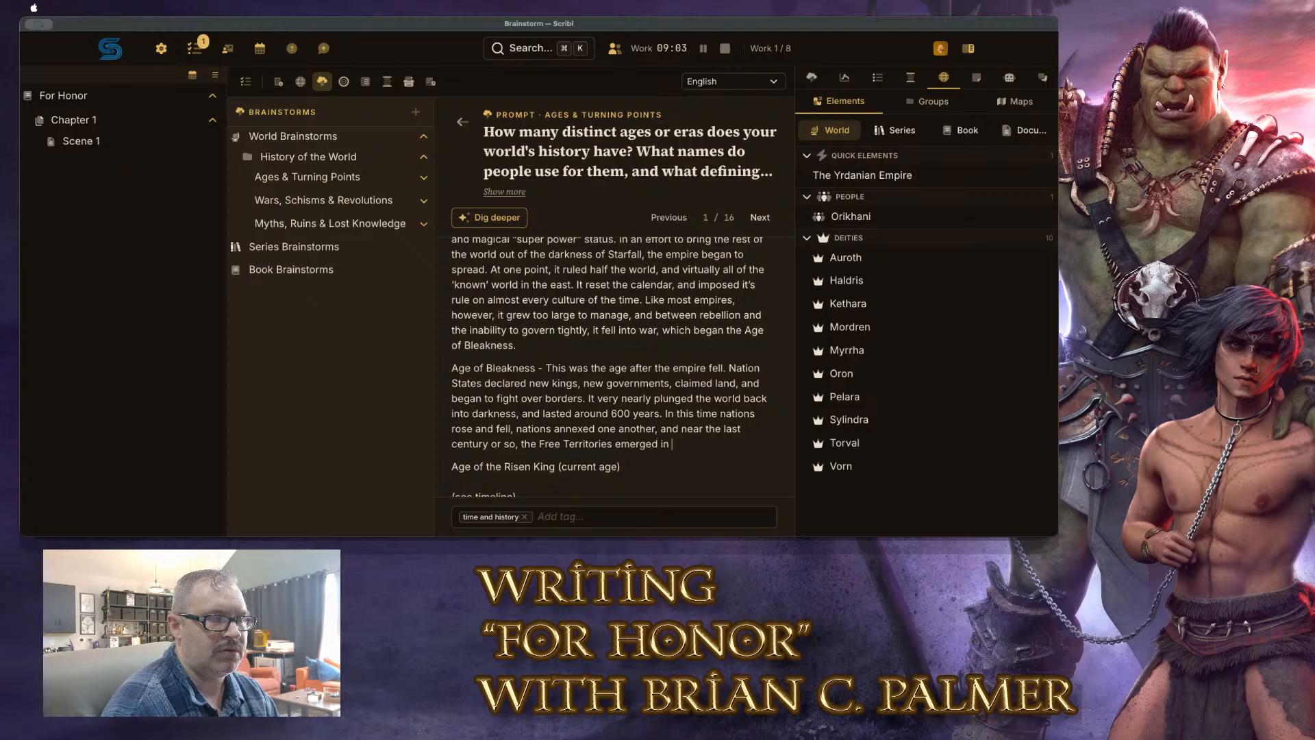
type("the southern ")
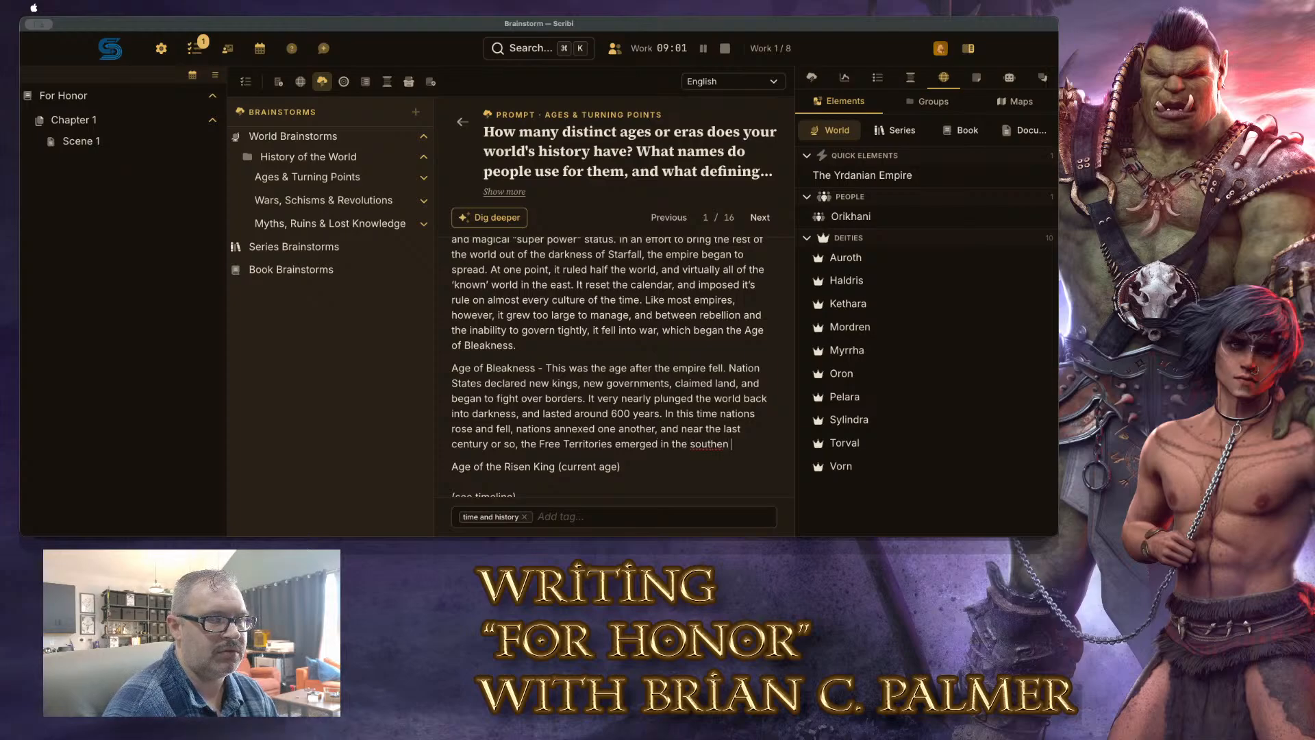
type("half of the ")
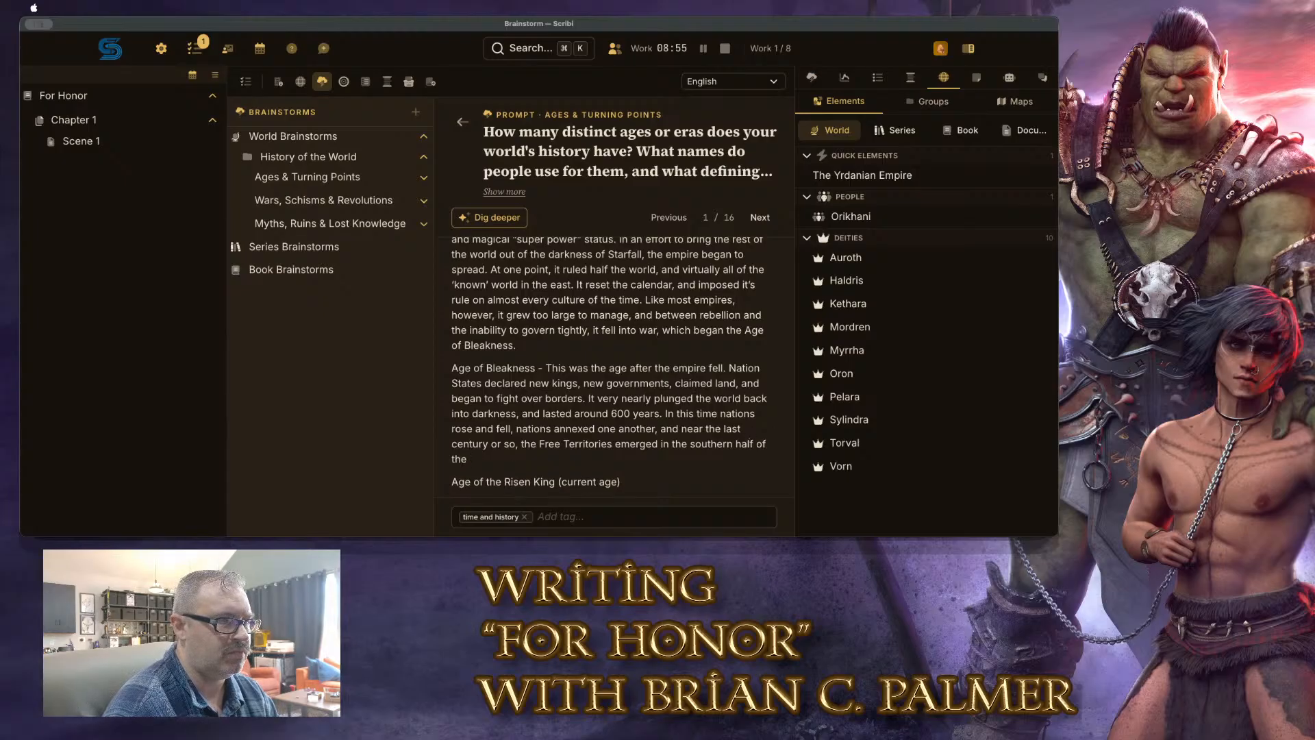
type("continent")
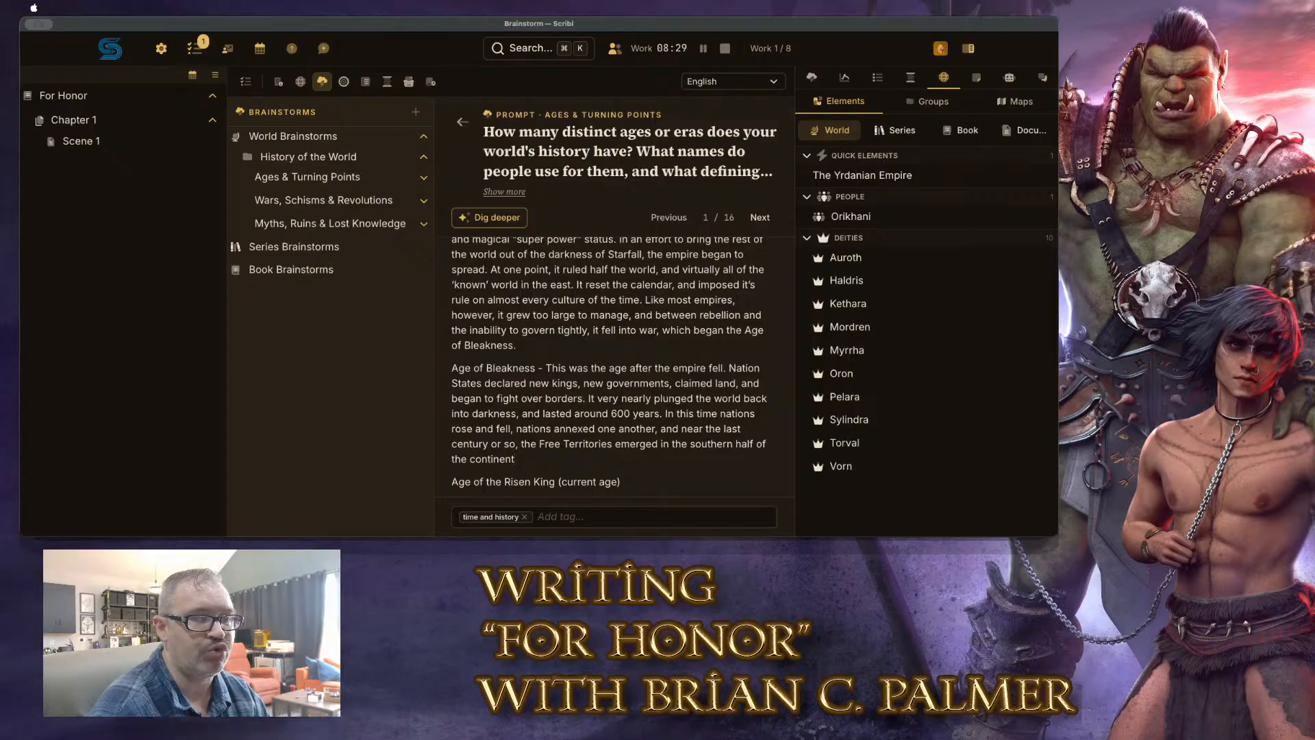
type(".")
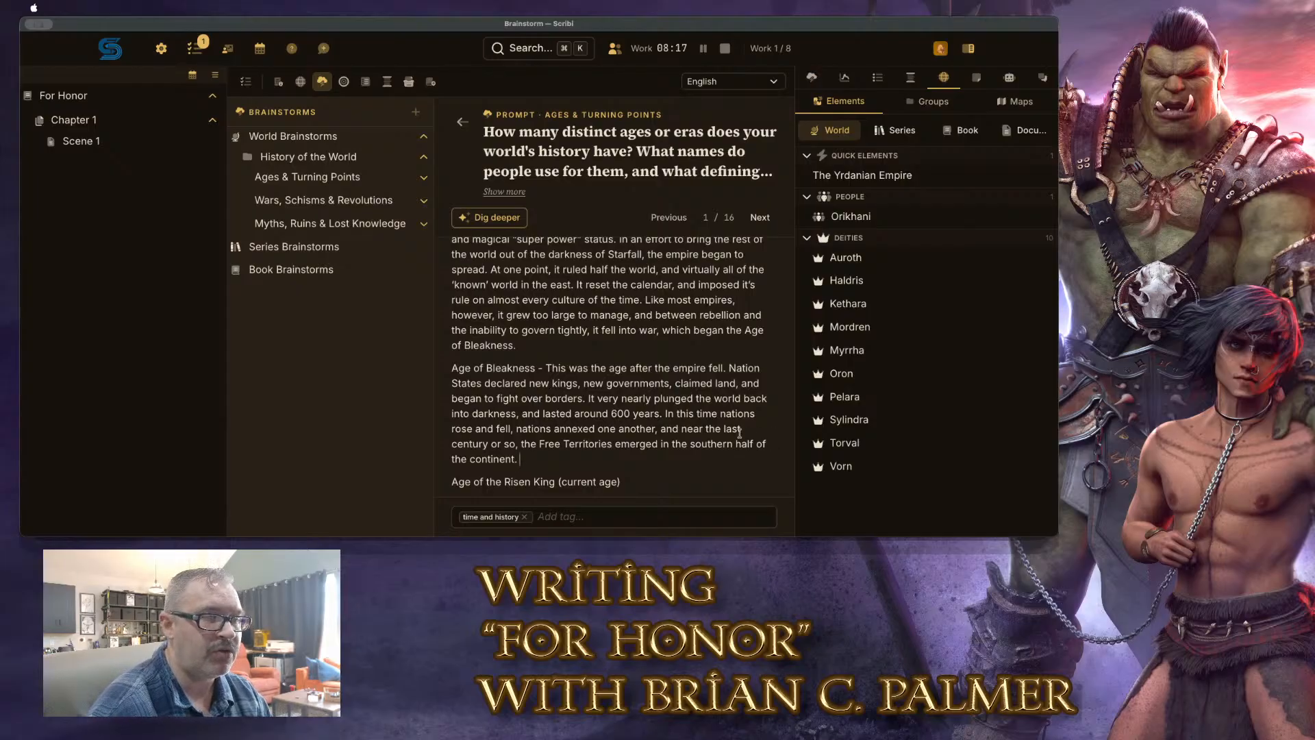
Begin the Age of the Risen King description with "- At what would come to be known as the start of the common era of the calendar, the"
scroll(696, 420, "down", 2)
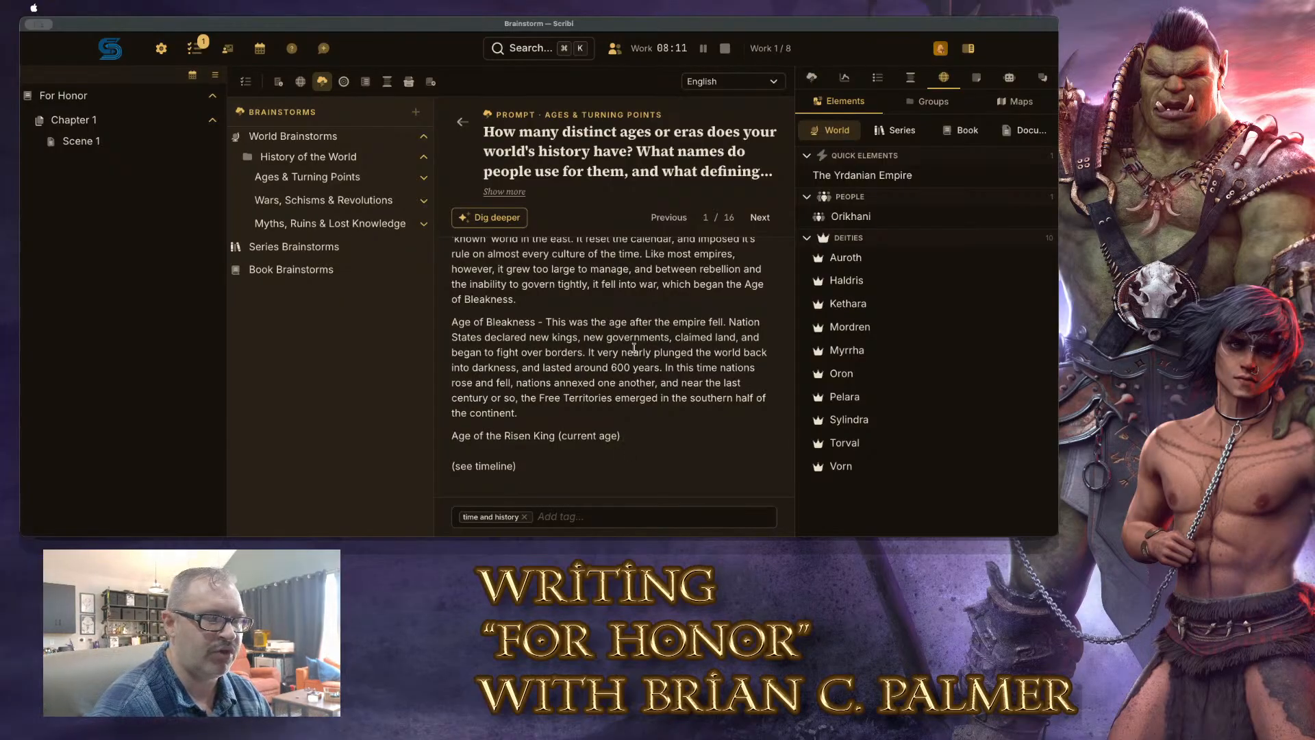
type("-")
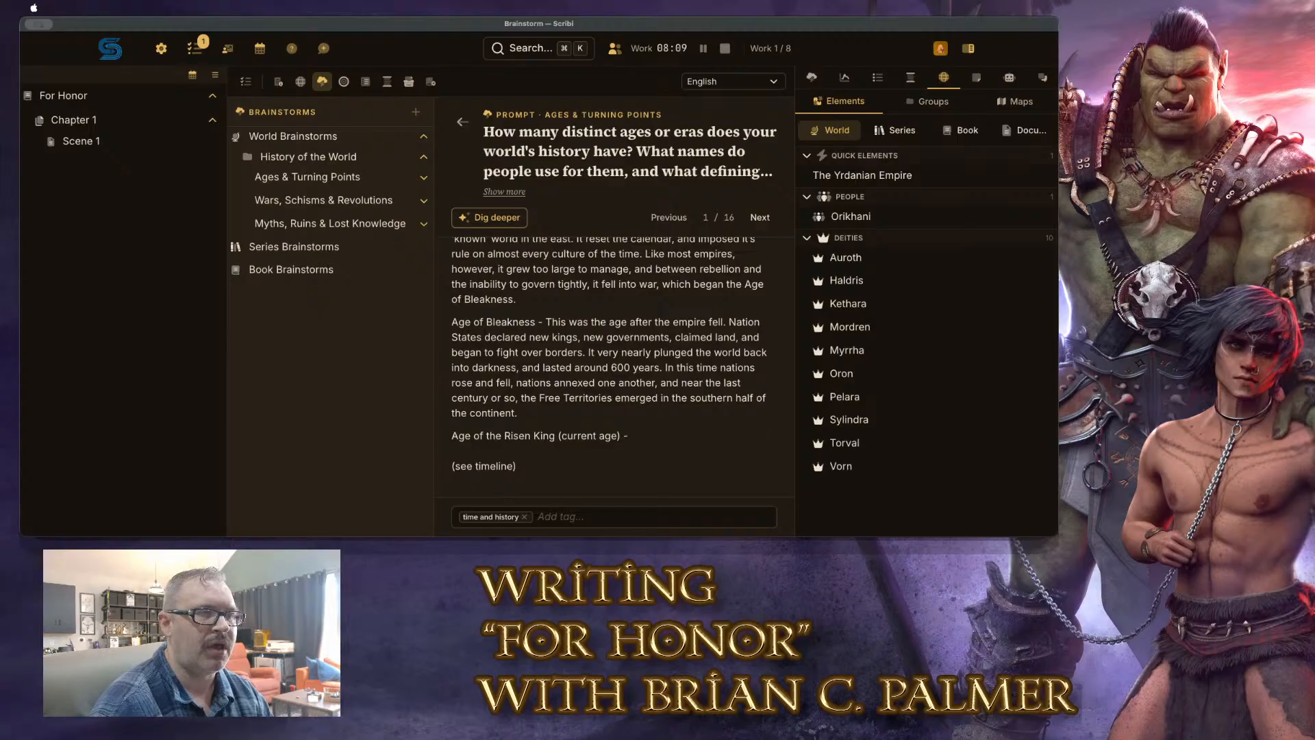
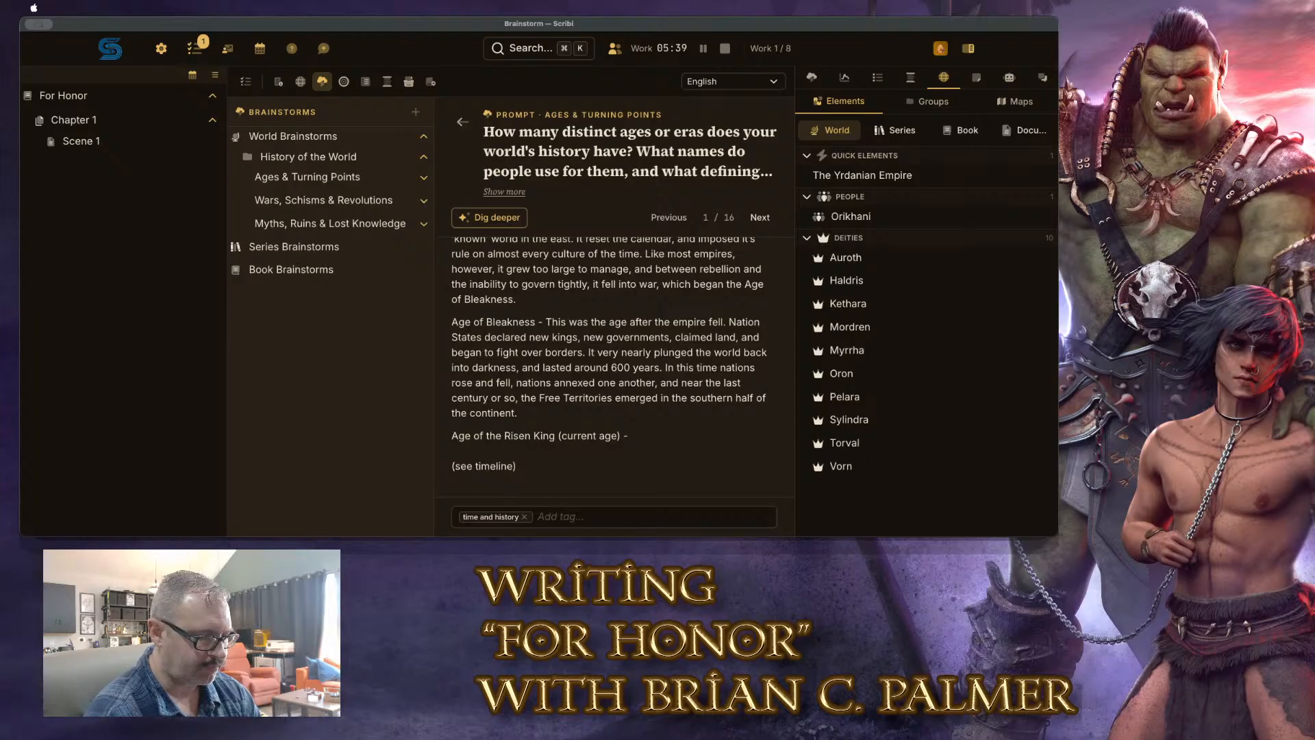
type("At what")
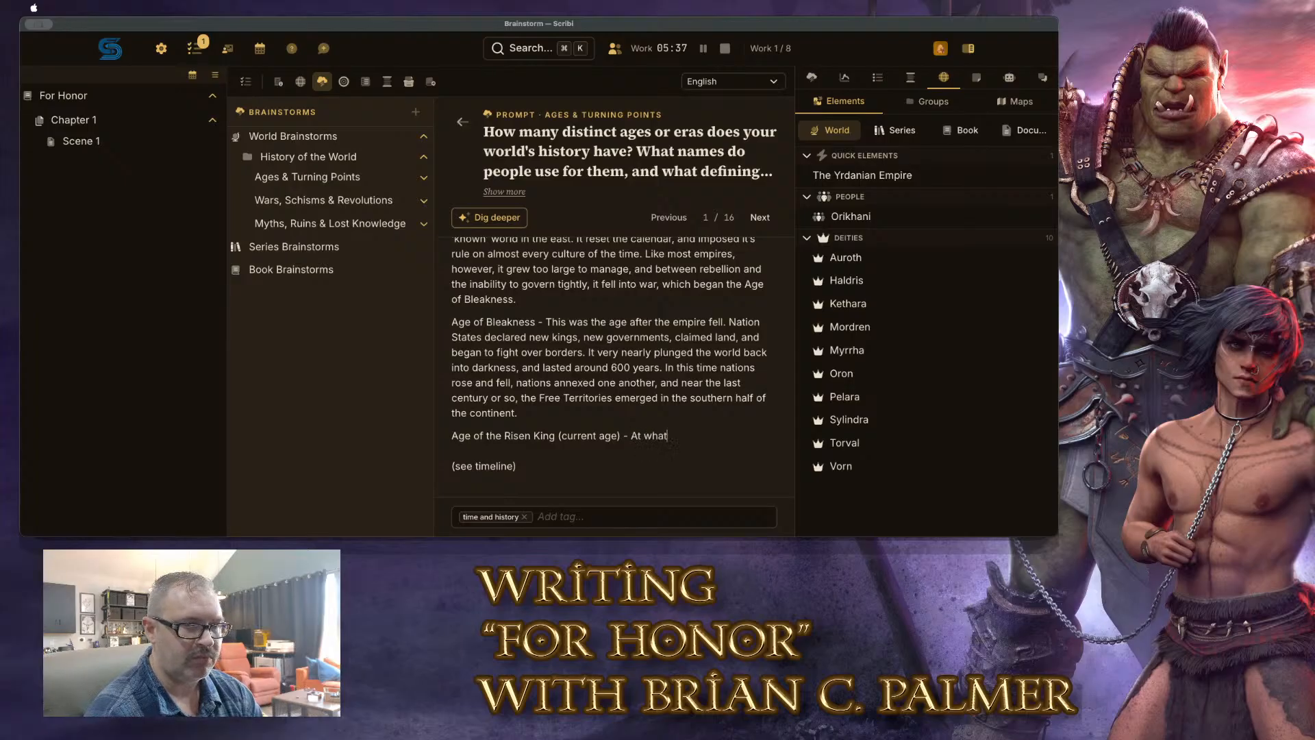
type(" would come to be")
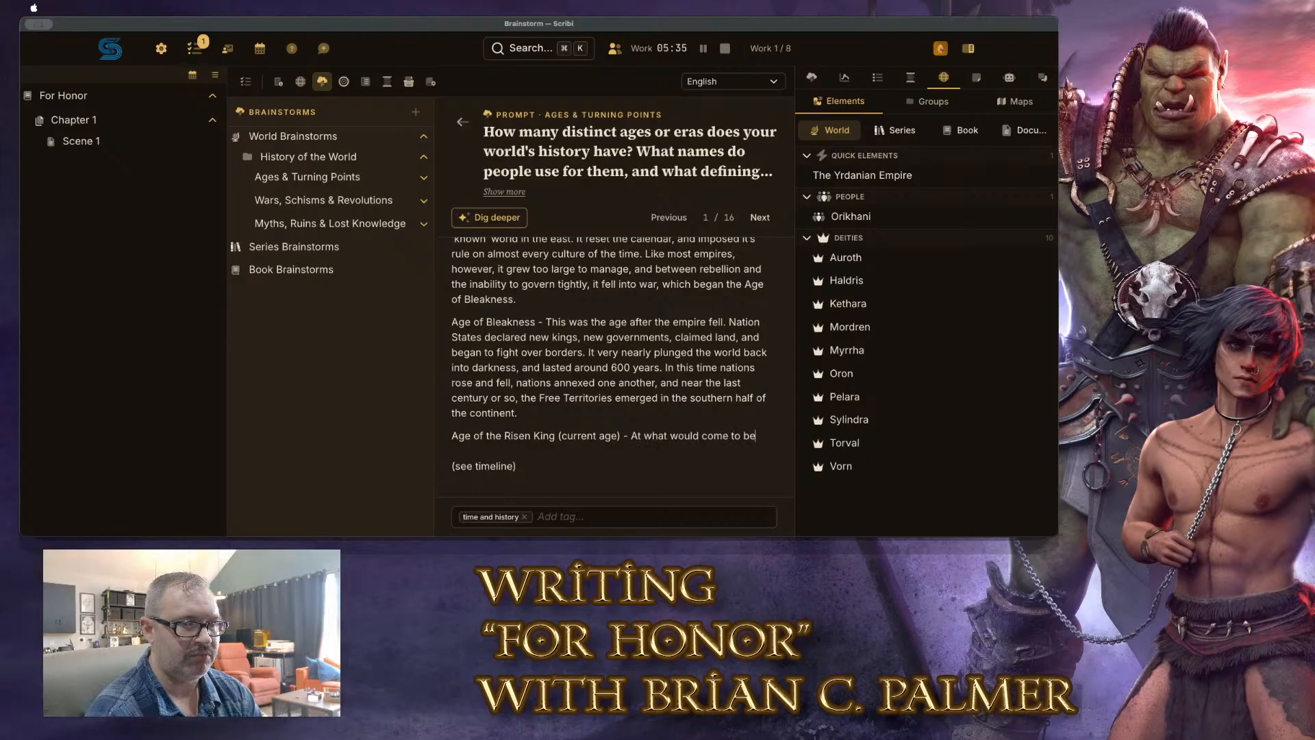
type(" known as the sta")
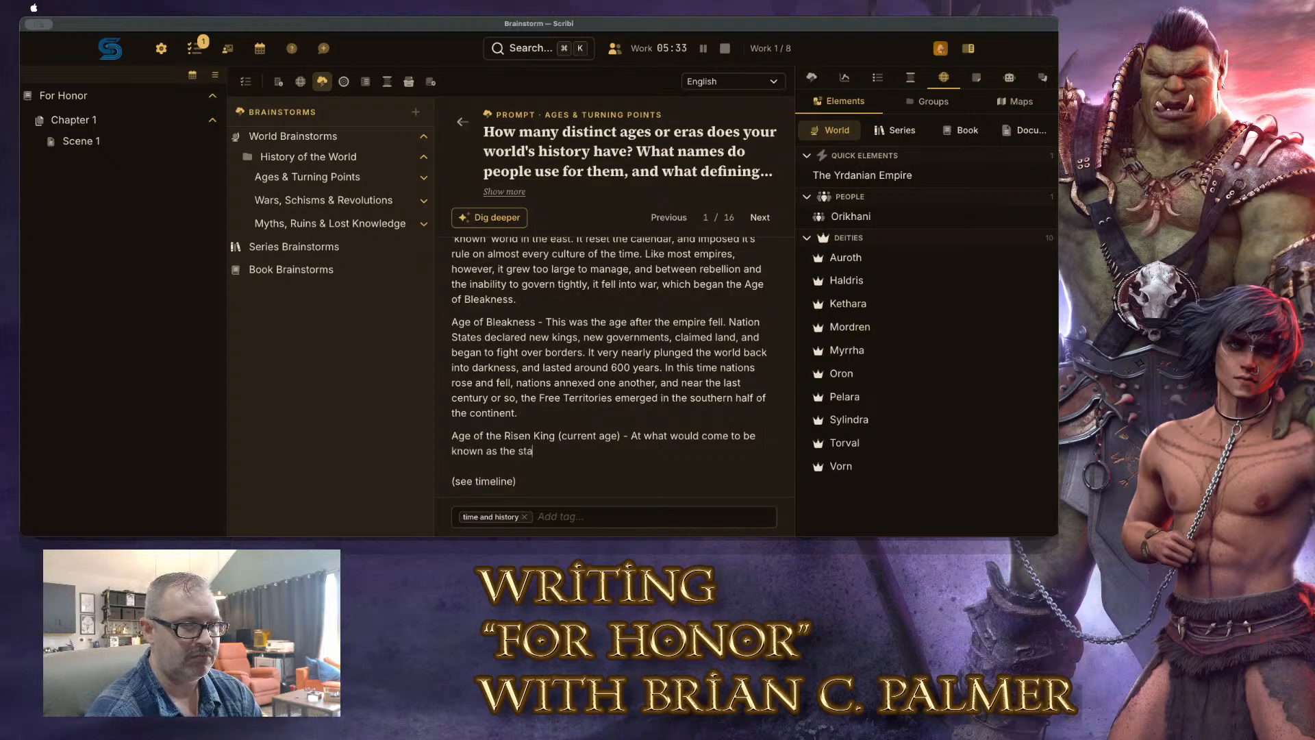
type("rt of the common e")
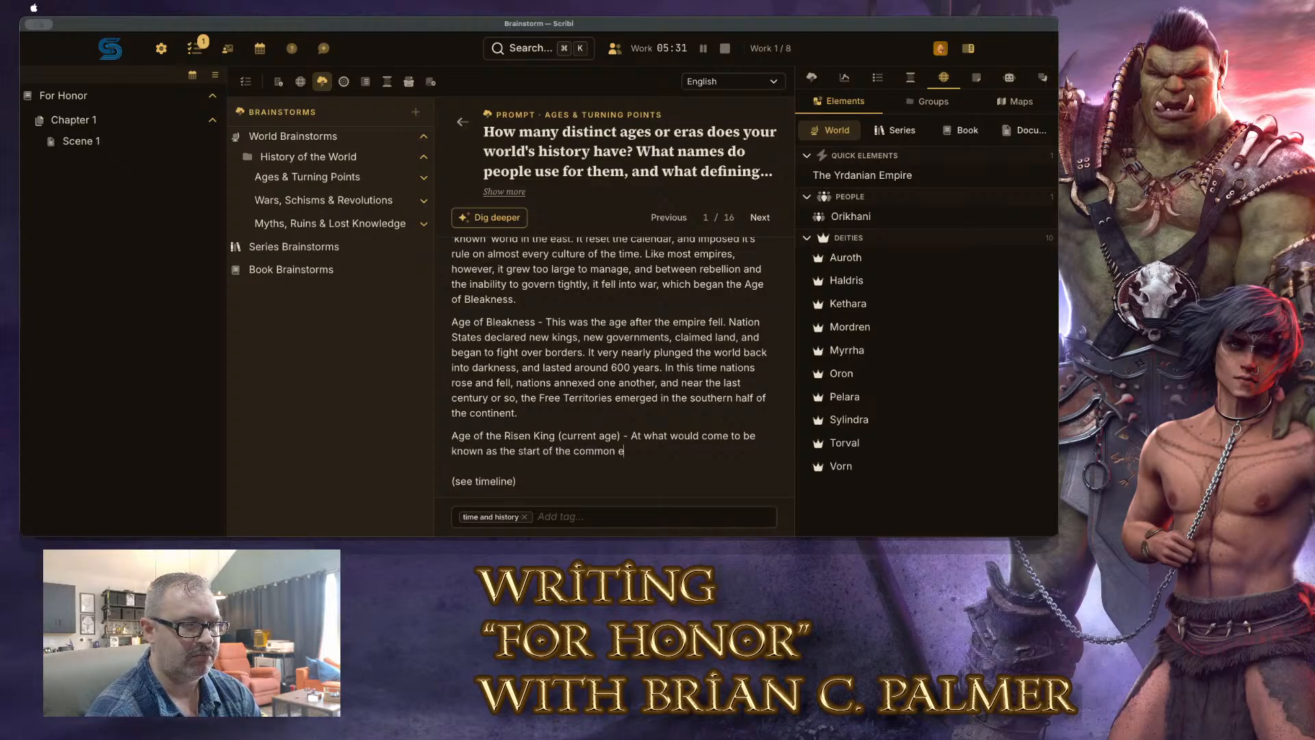
type("ra of the calen")
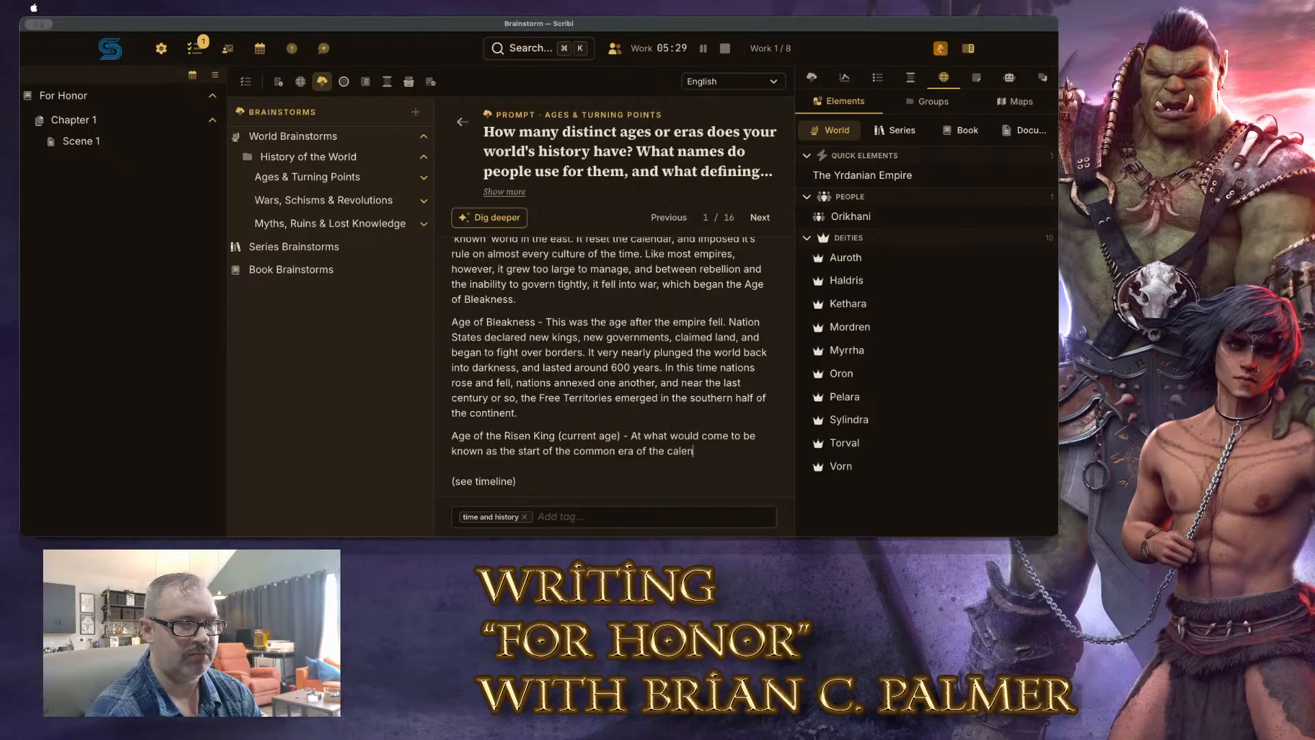
type("dar, the")
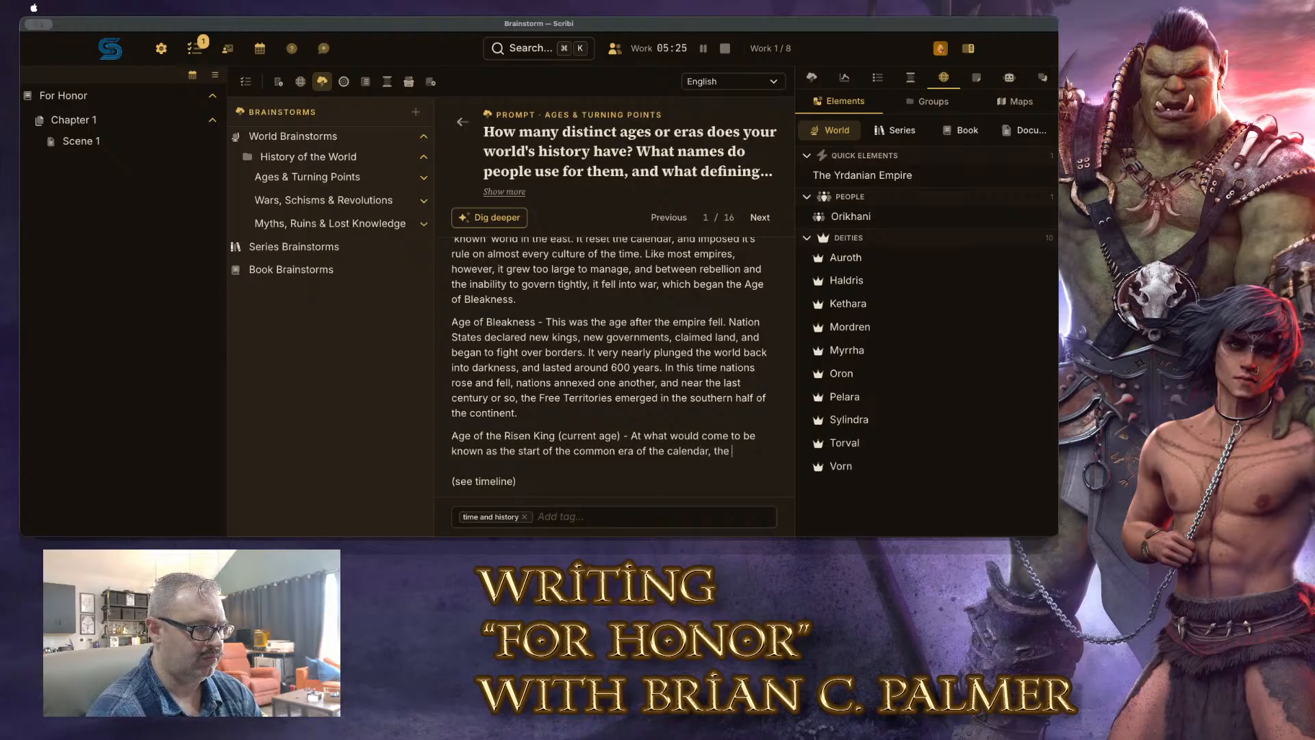
Add to the Age of the Risen King entry "remaining nations at war underwent a unification process of sorts,"
type(" remaining nation")
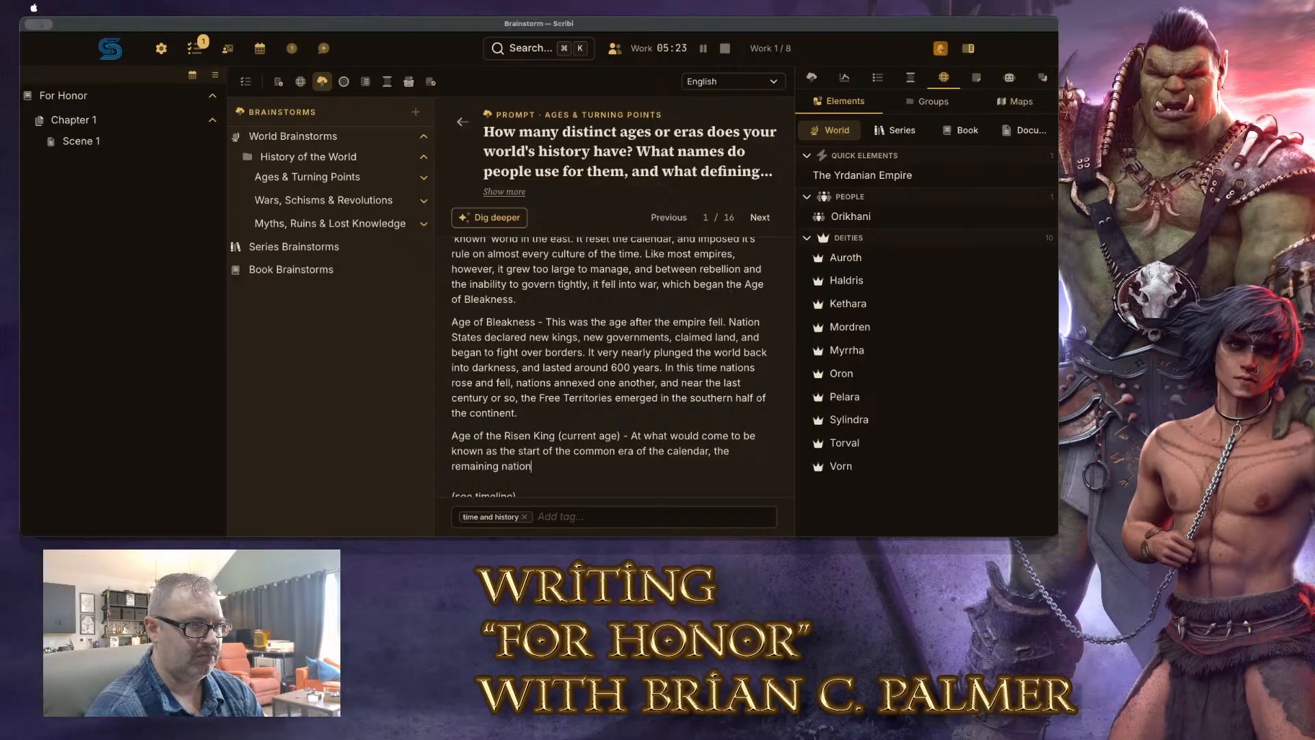
type("s at war un")
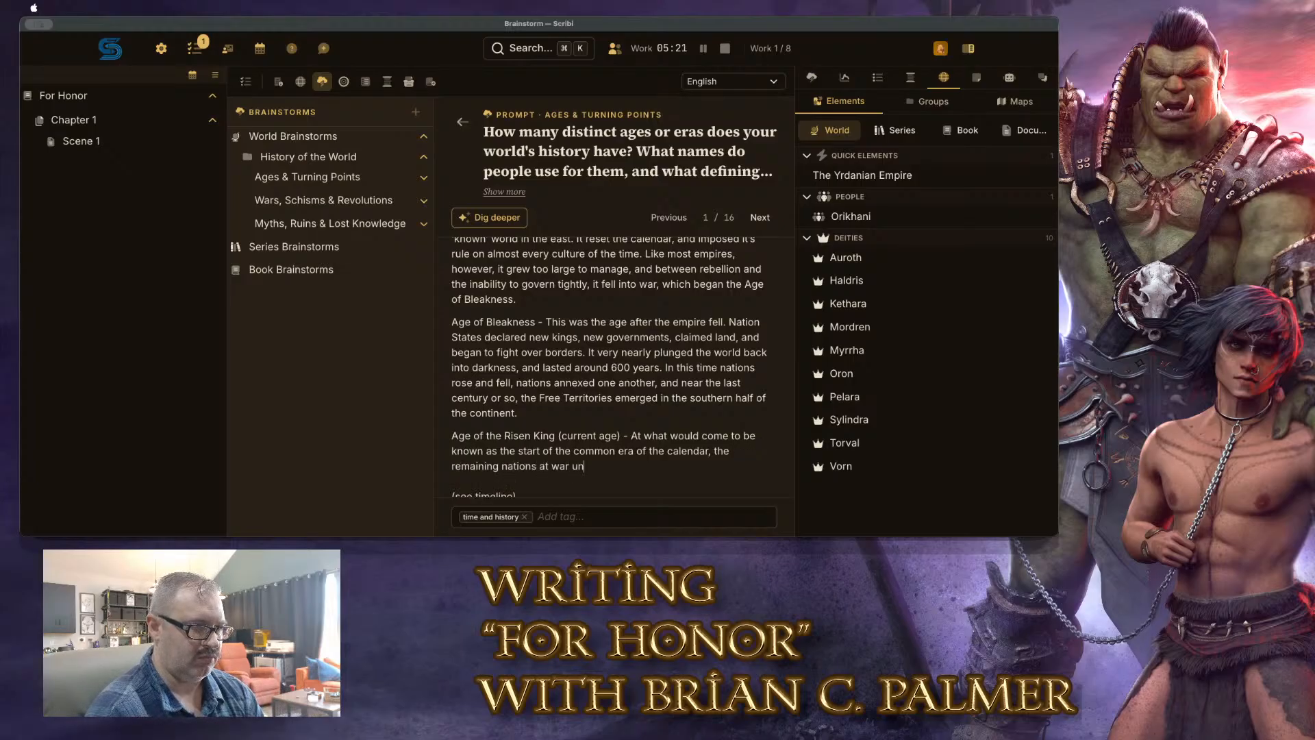
type("derwent a unifica")
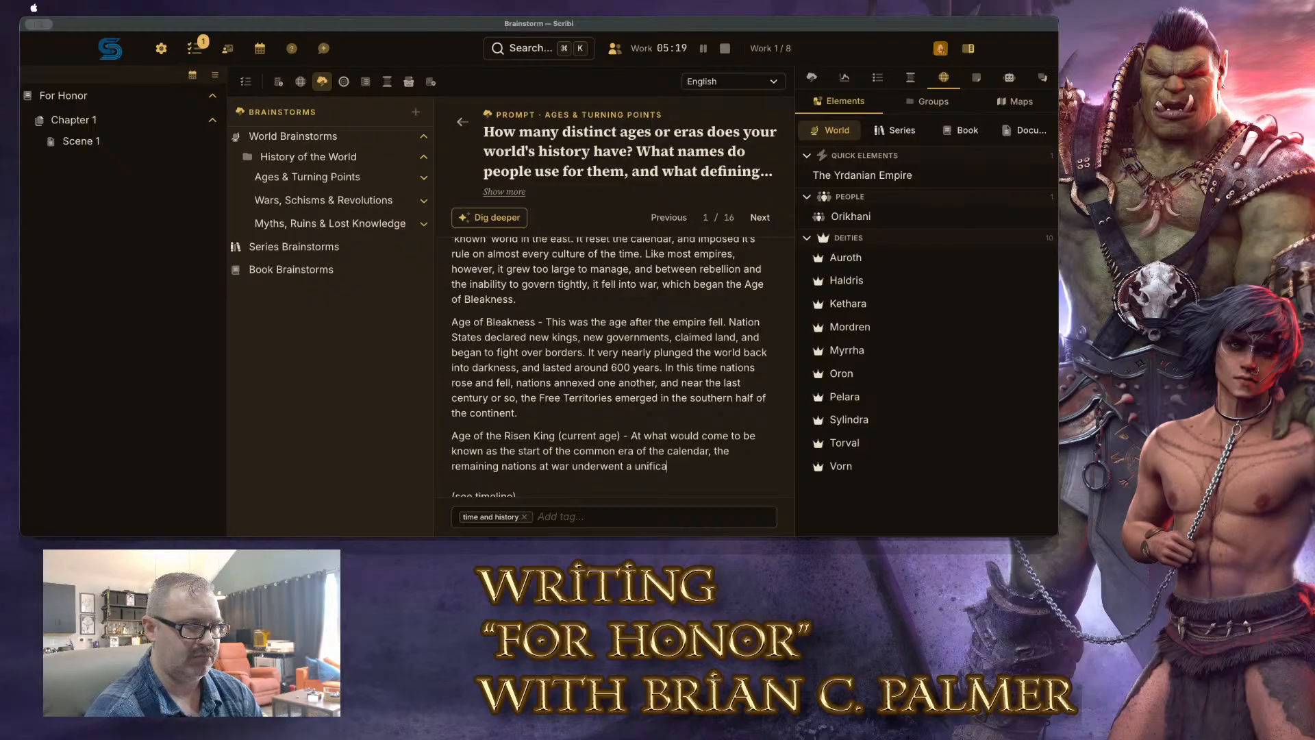
type("tion process ")
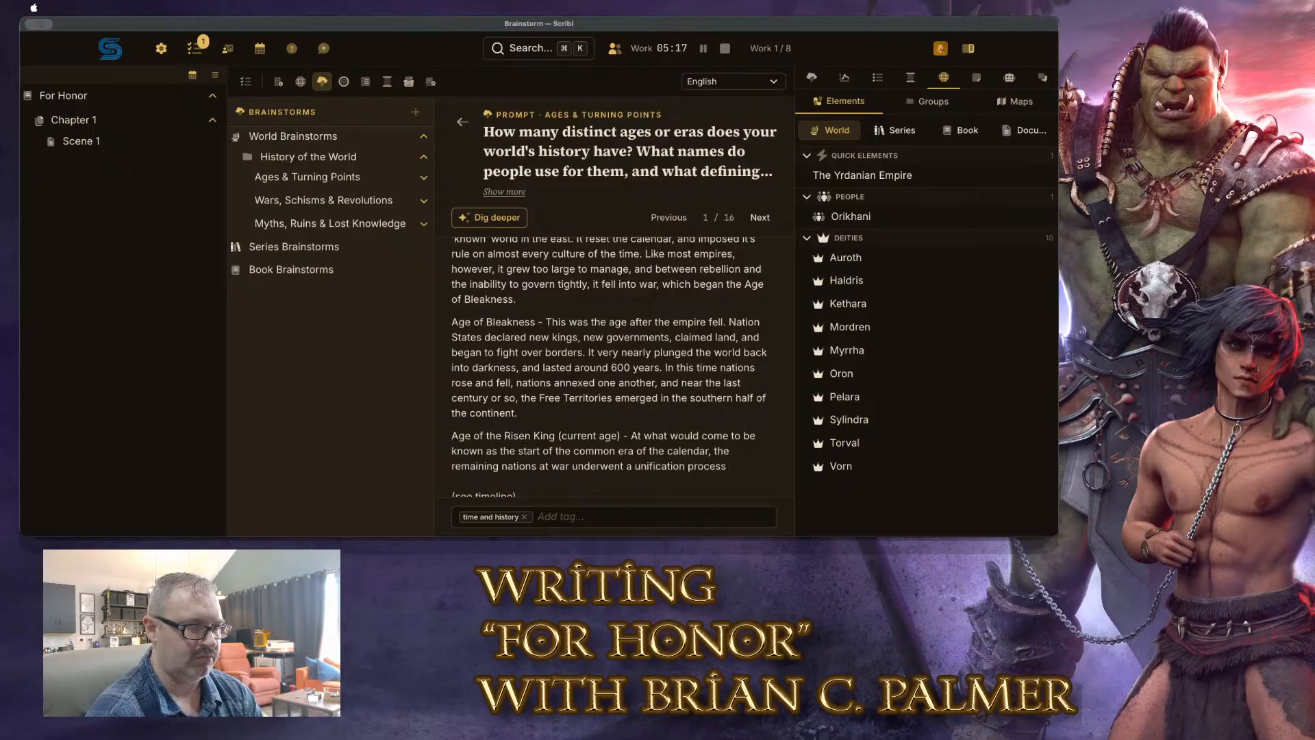
type("of")
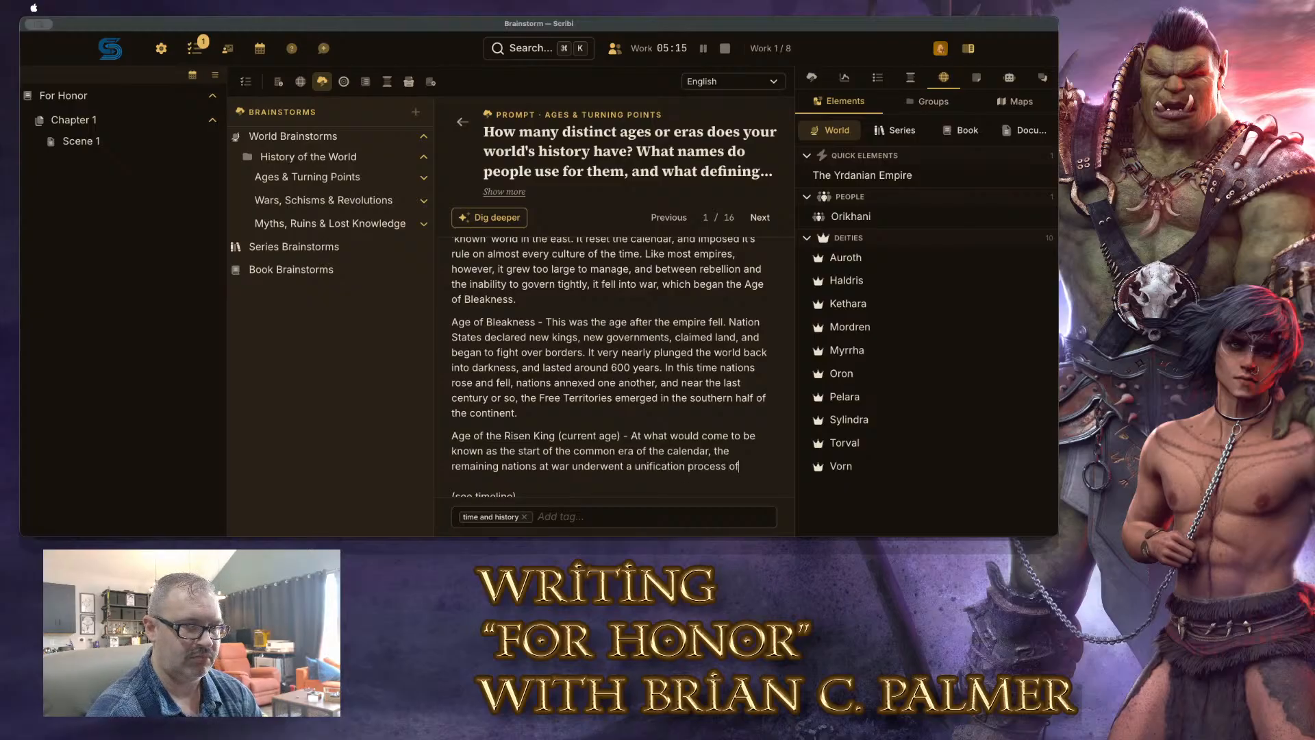
type(" sourts,")
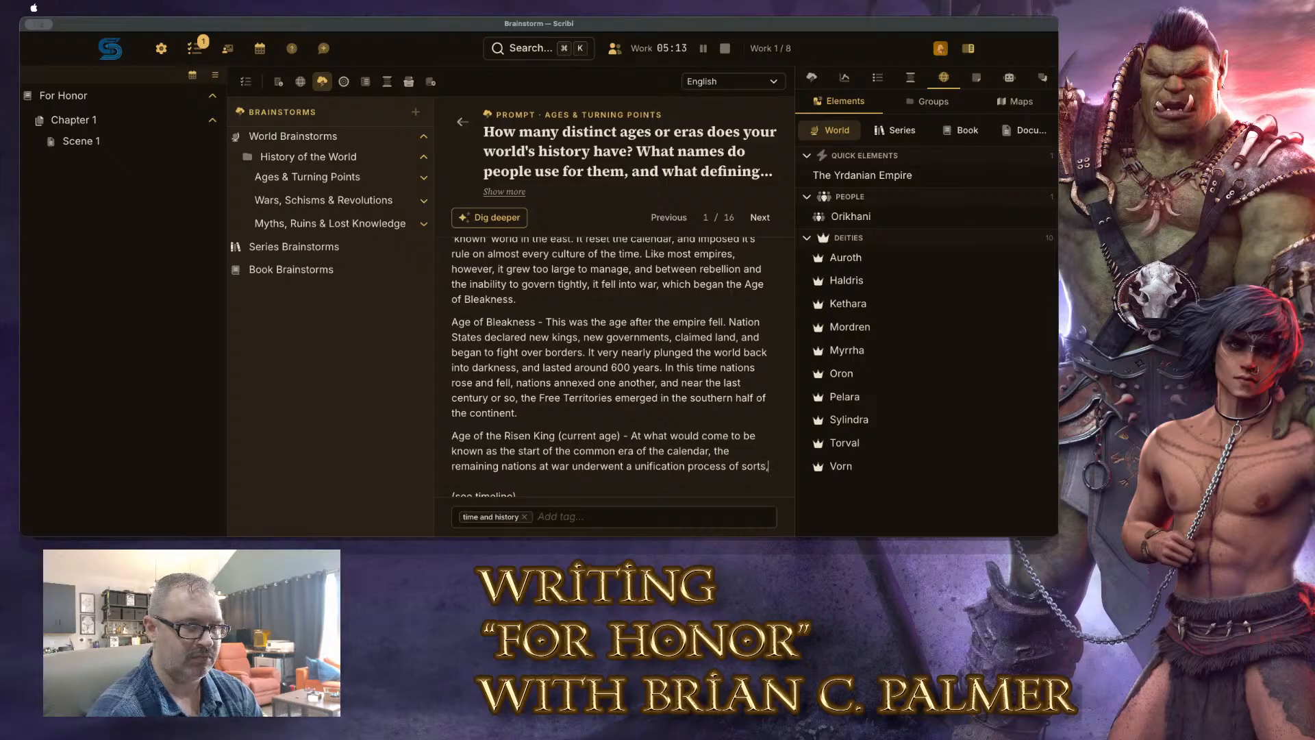
Continue the Age of the Risen King entry with "under the auspices of King"
type(" under the auspic")
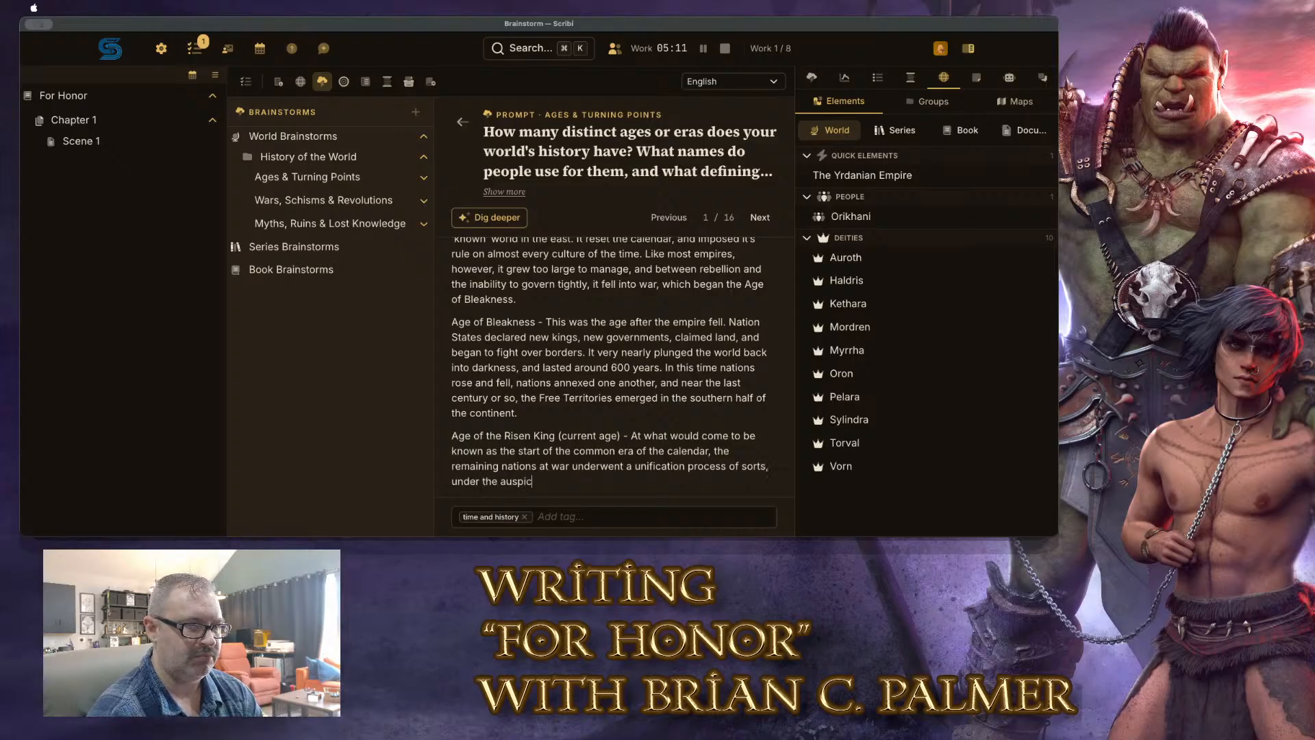
type("ies of the King")
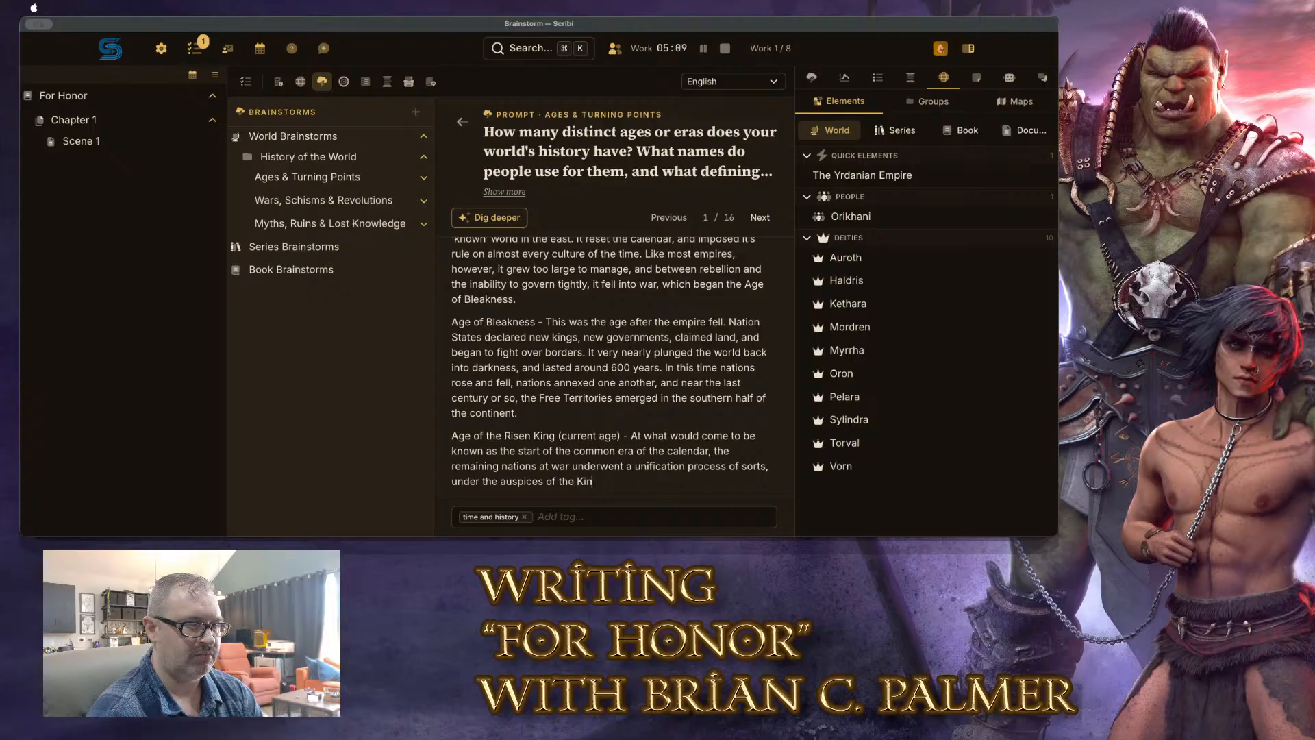
key("BackSpace")
key("BackSpace")
key("BackSpace")
key("BackSpace")
key("BackSpace")
key("BackSpace")
key("BackSpace")
key("BackSpace")
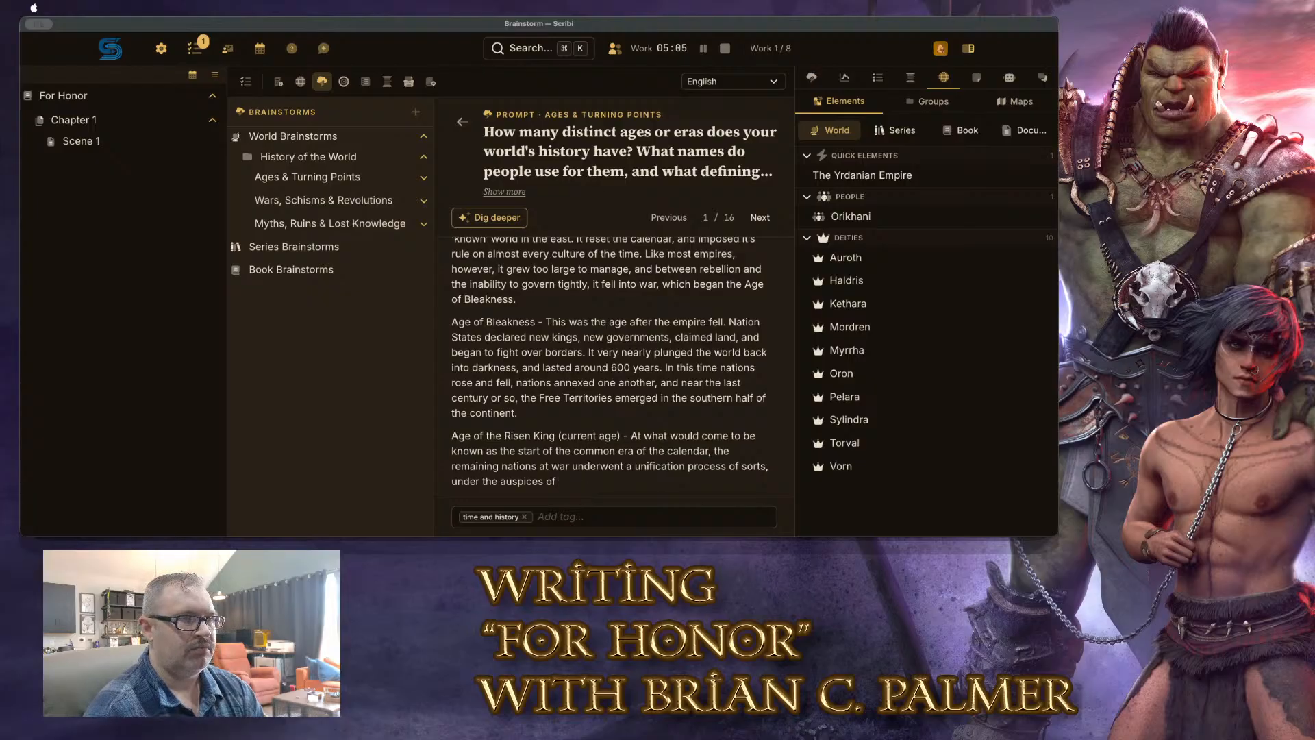
type("King ")
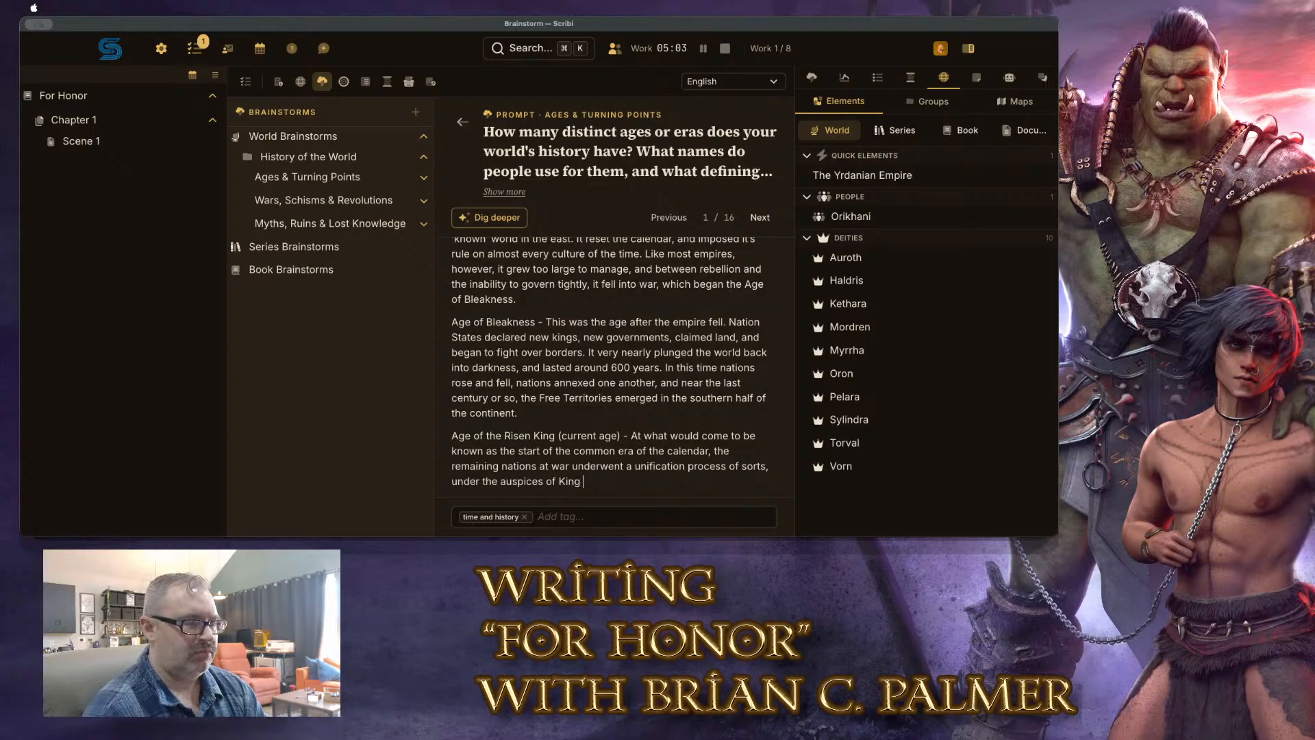
type("Lea")
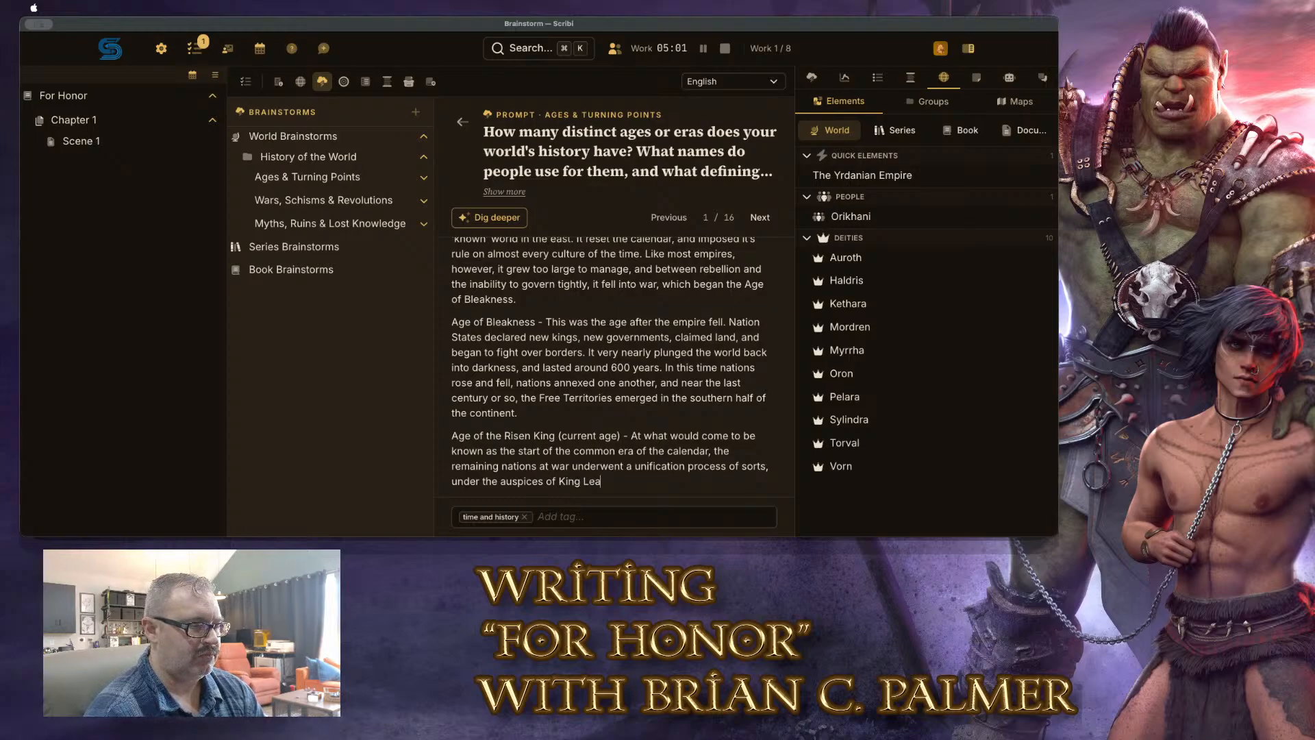
type("n")
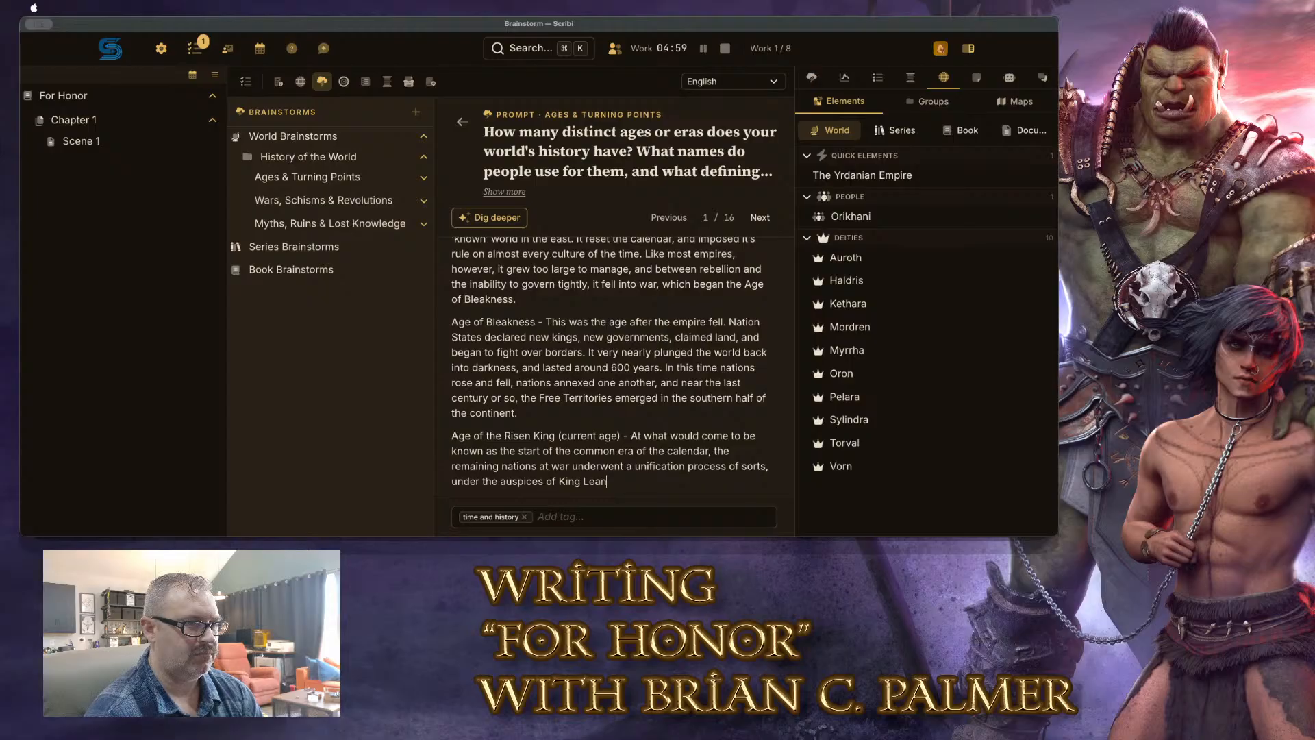
type("d")
key("BackSpace")
key("BackSpace")
key("BackSpace")
key("BackSpace")
key("BackSpace")
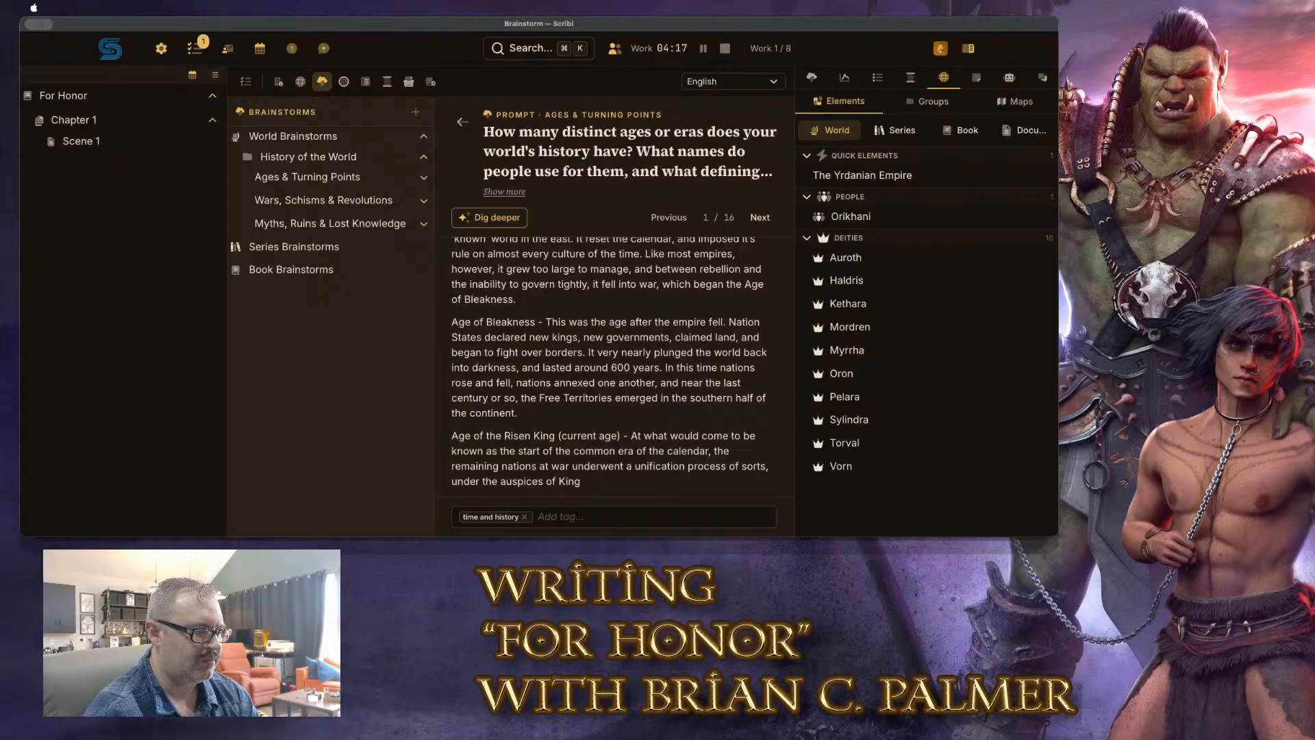
Name the king "Althyra Verigost" and turn the phrase "King Althyra Verigost" into a linked quick element of the world
type("Althyra")
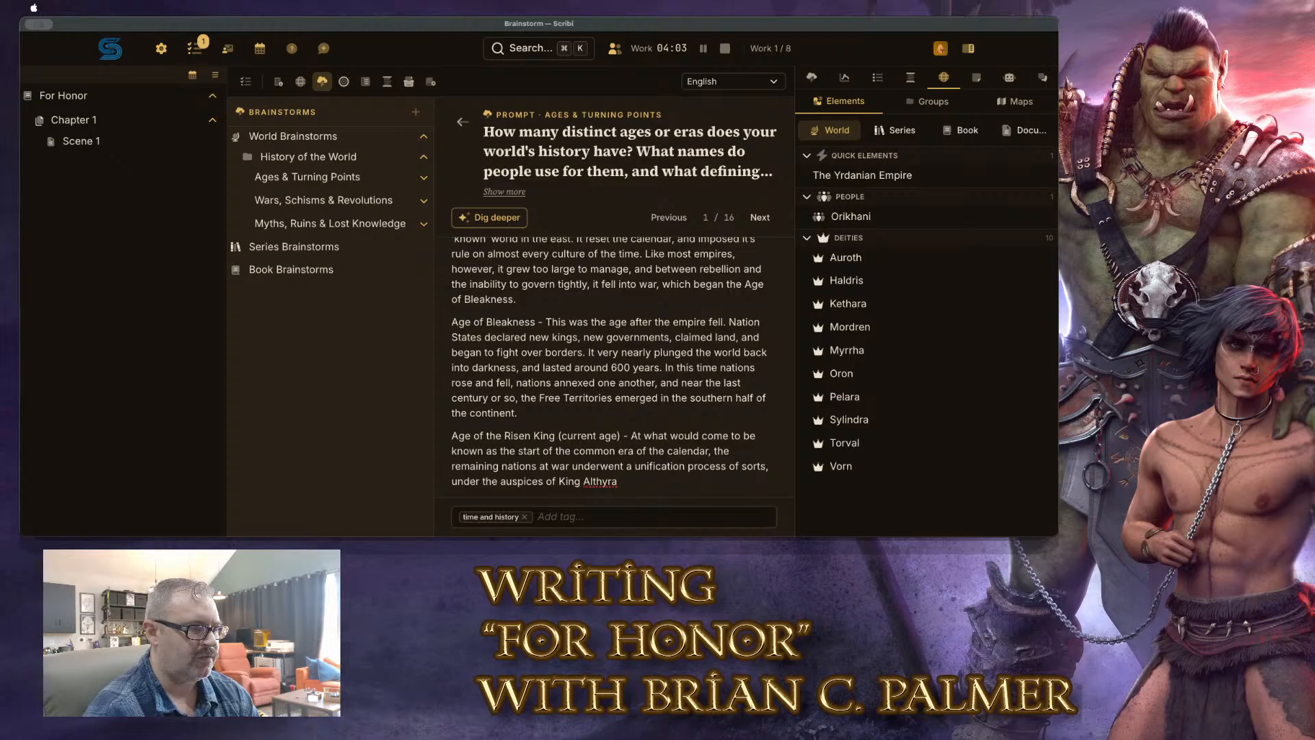
type("Verigost")
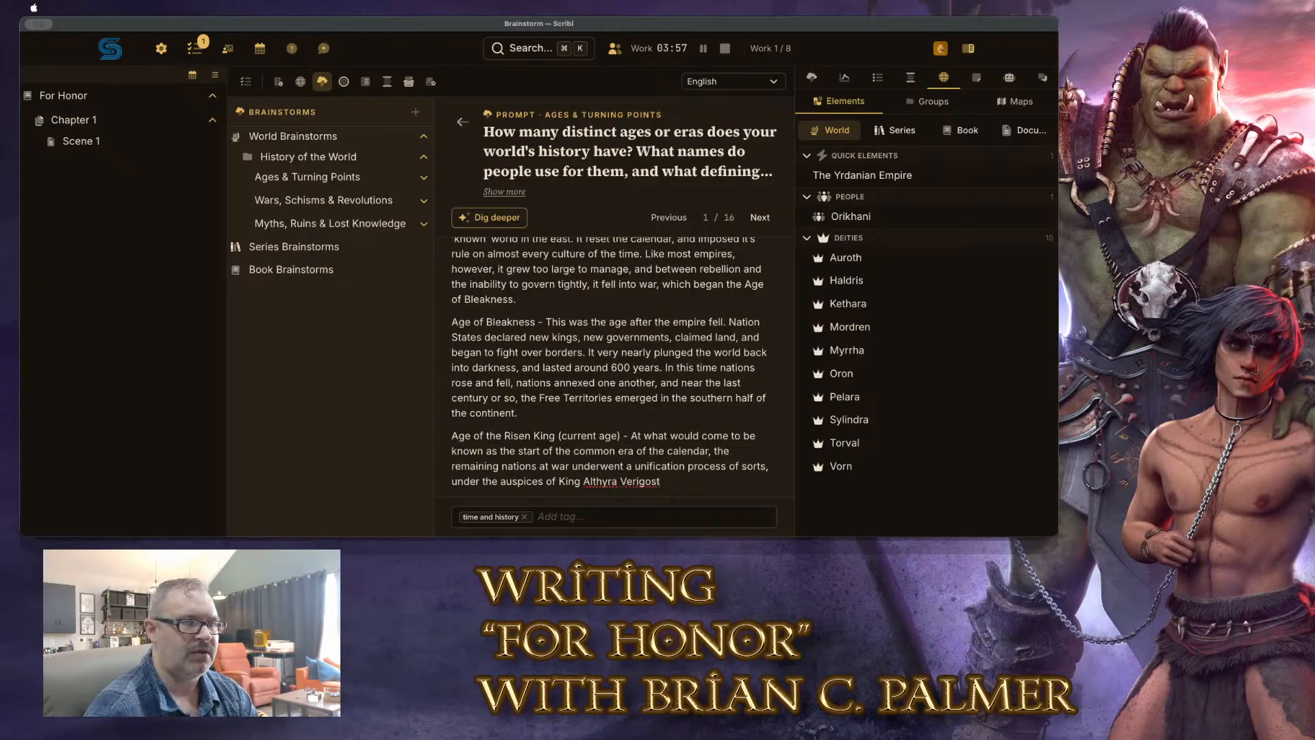
left_click(559, 479, "shift")
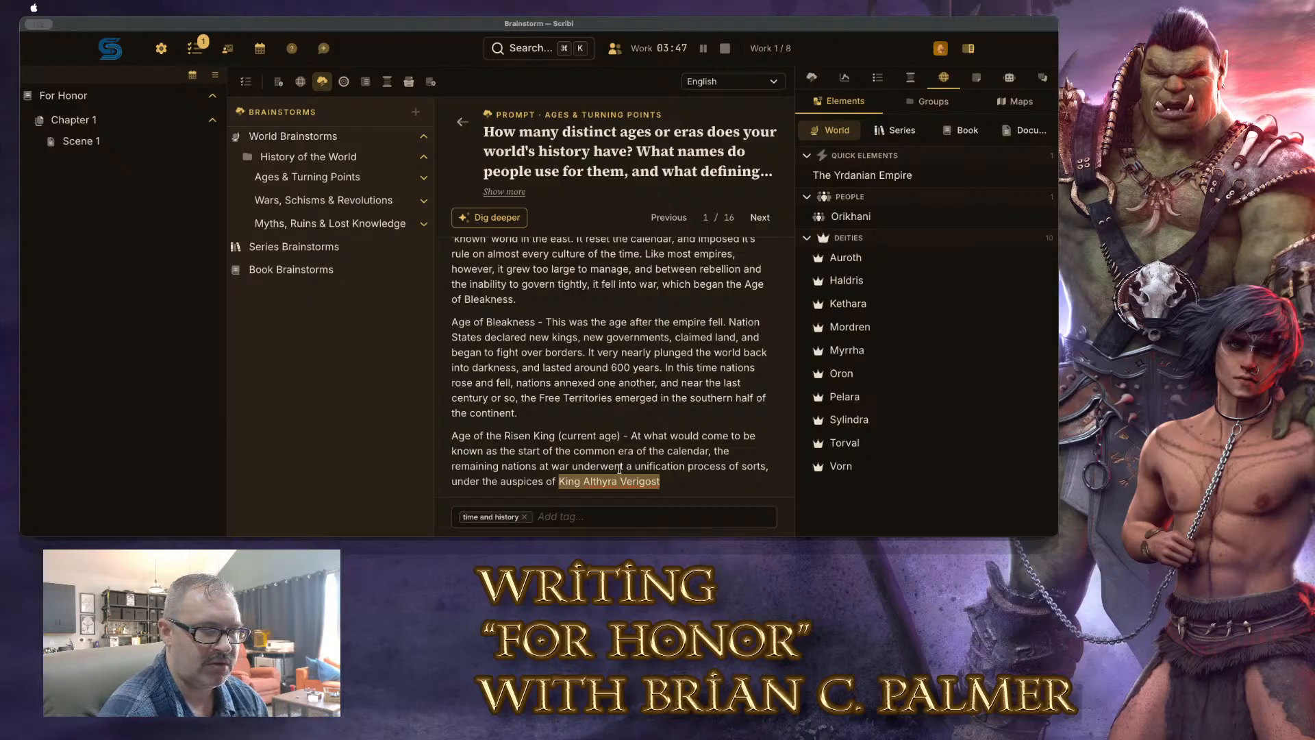
key("super+e")
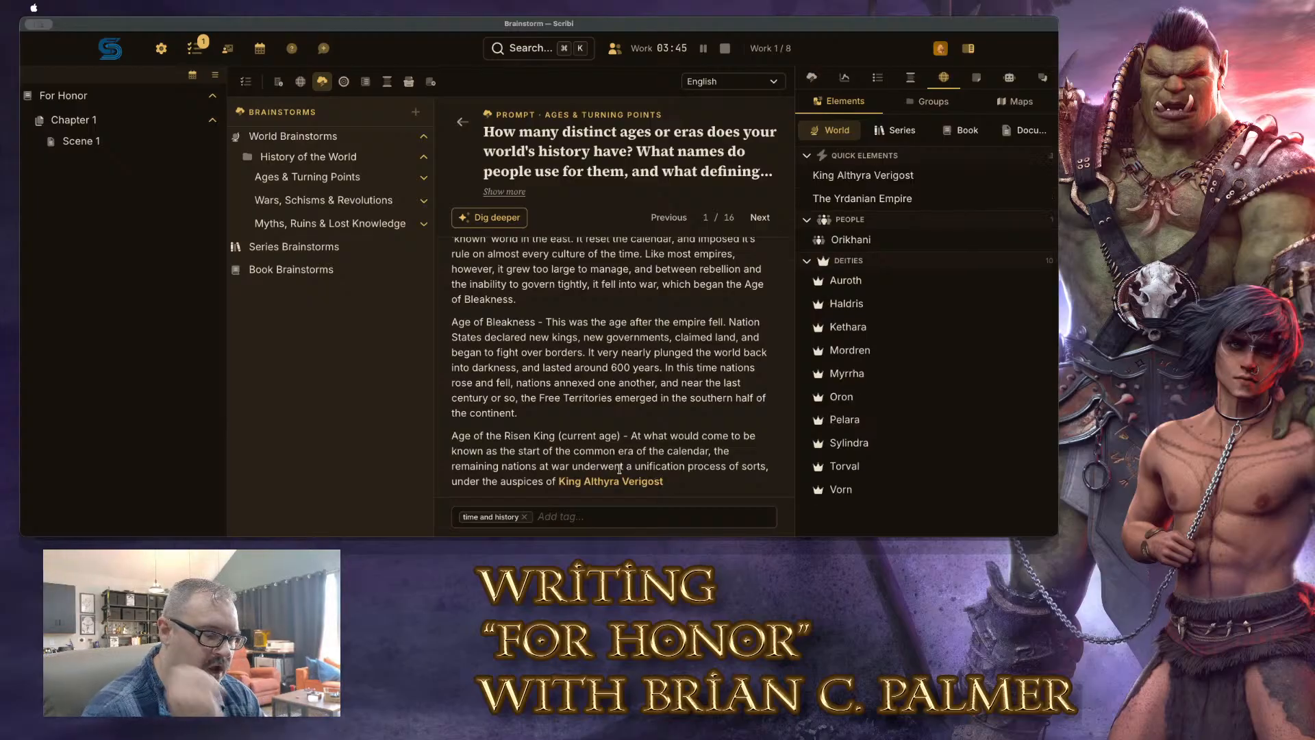
Continue the sentence after the king's name with ", who rose to power in her native kingdom and then began working diplomatically"
type(", ")
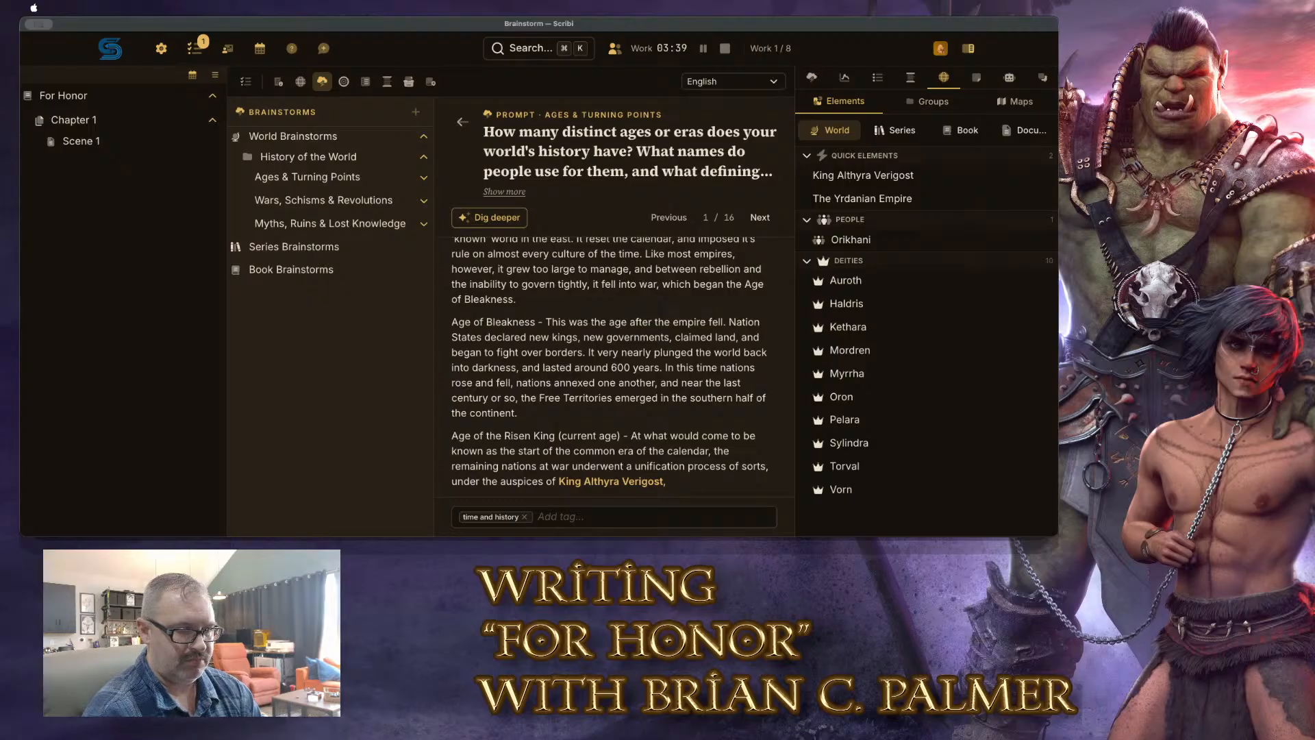
type("who ")
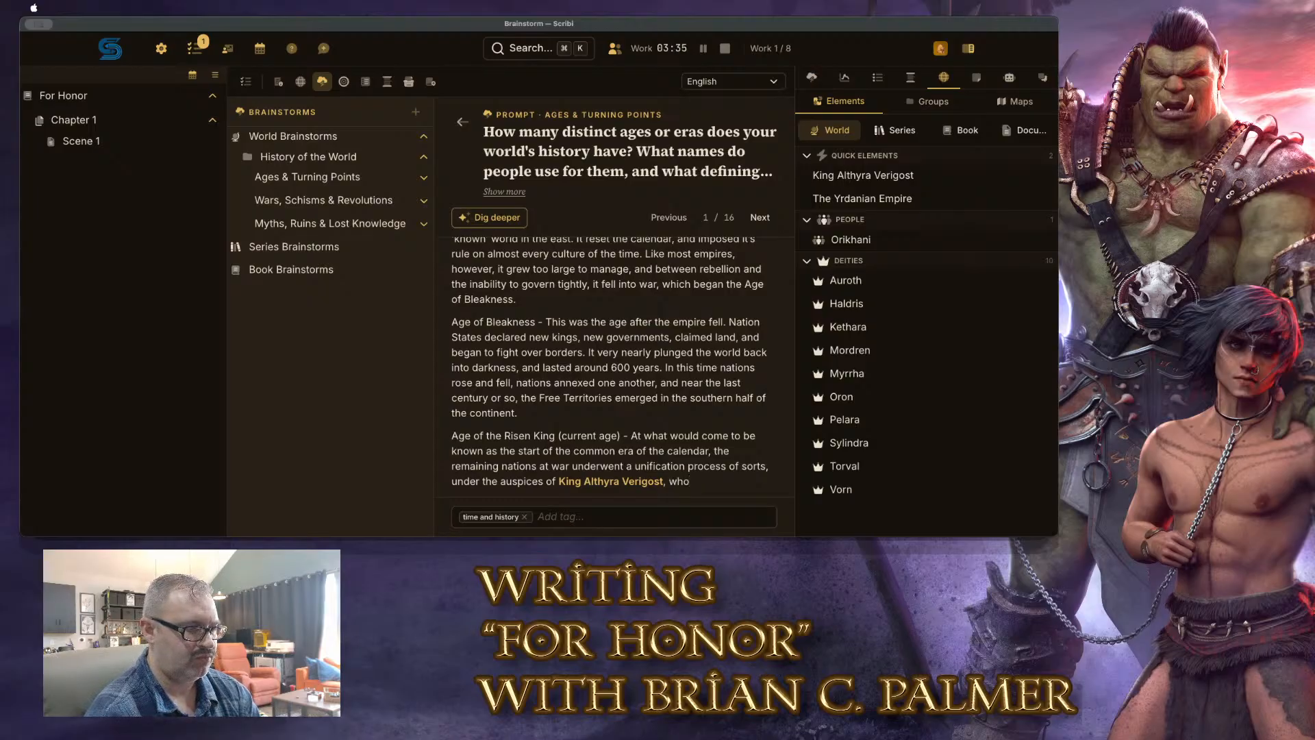
type("rose to power in ")
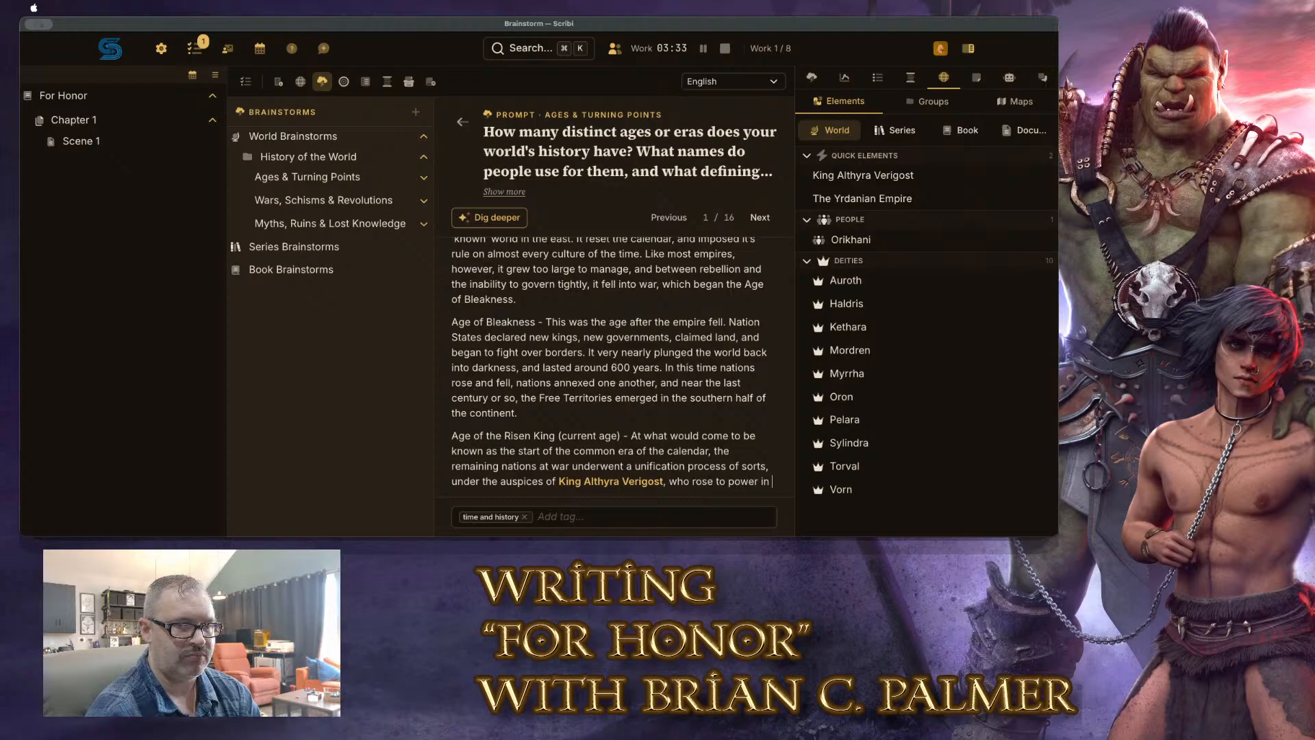
type("her native")
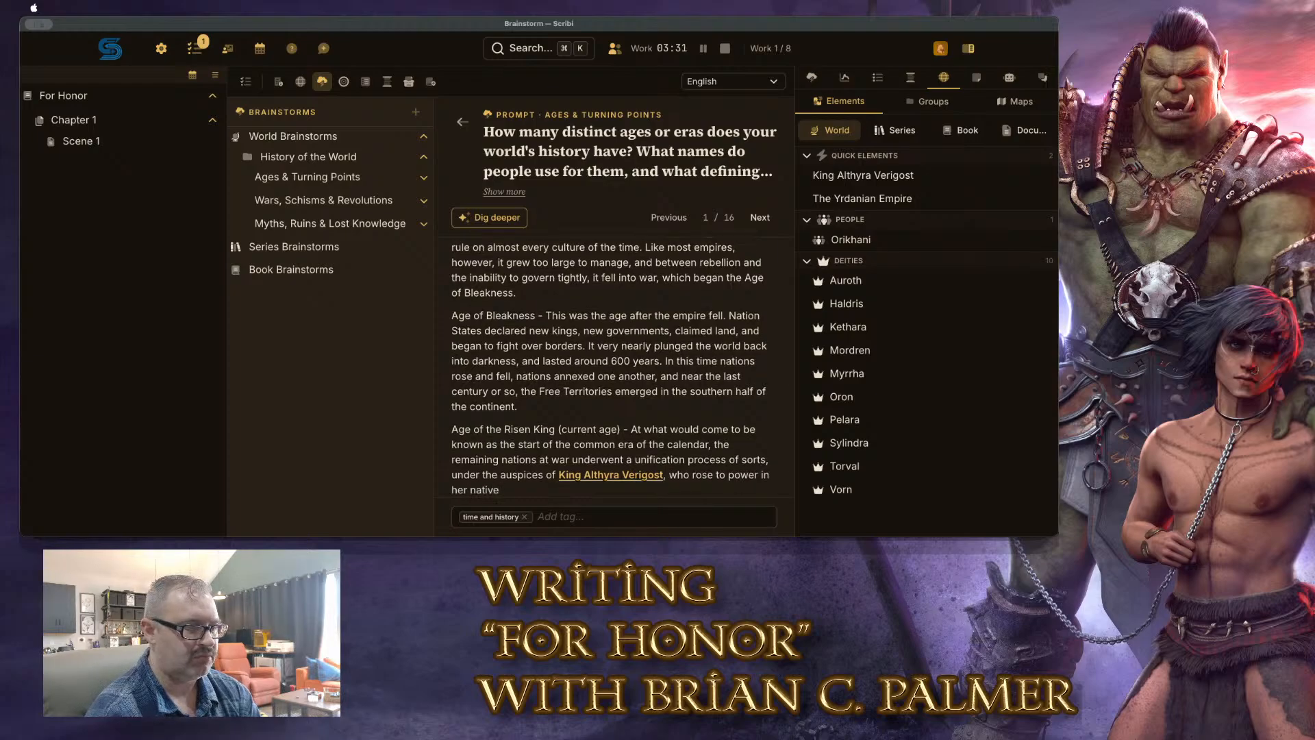
type(" kingdom a")
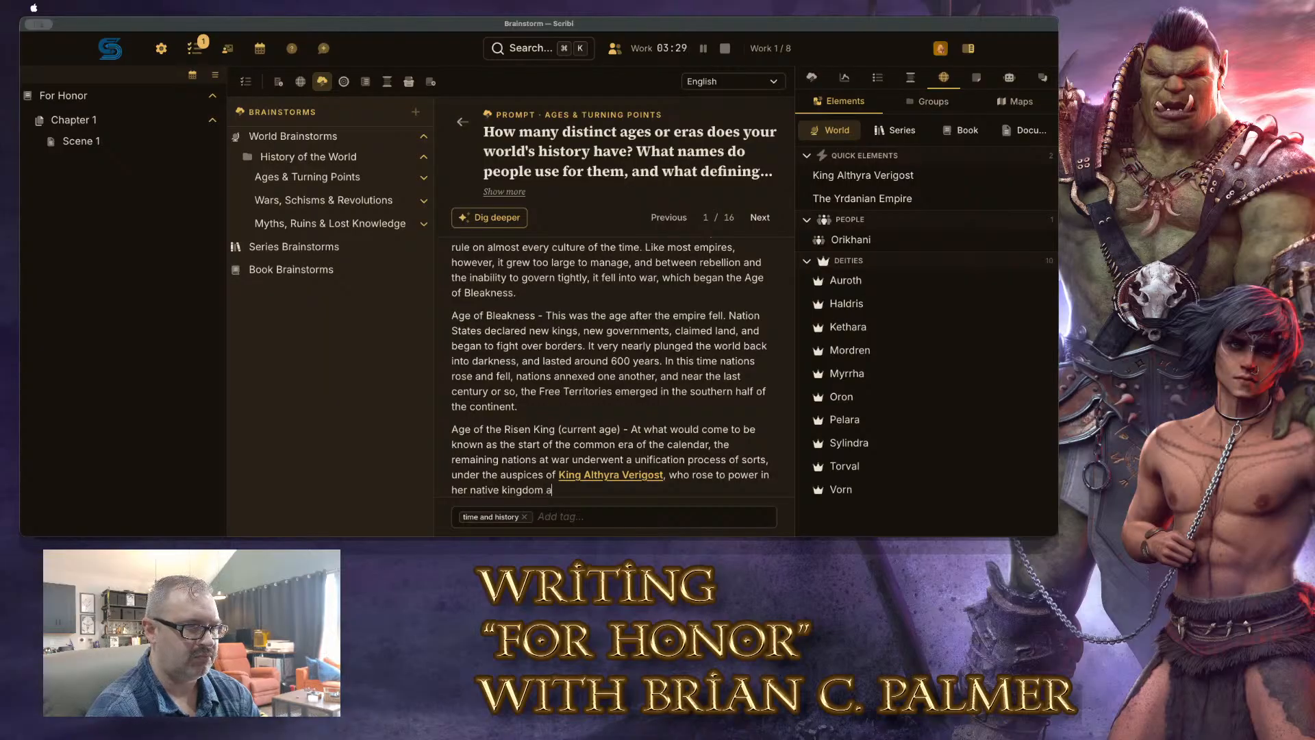
type("nd then began work")
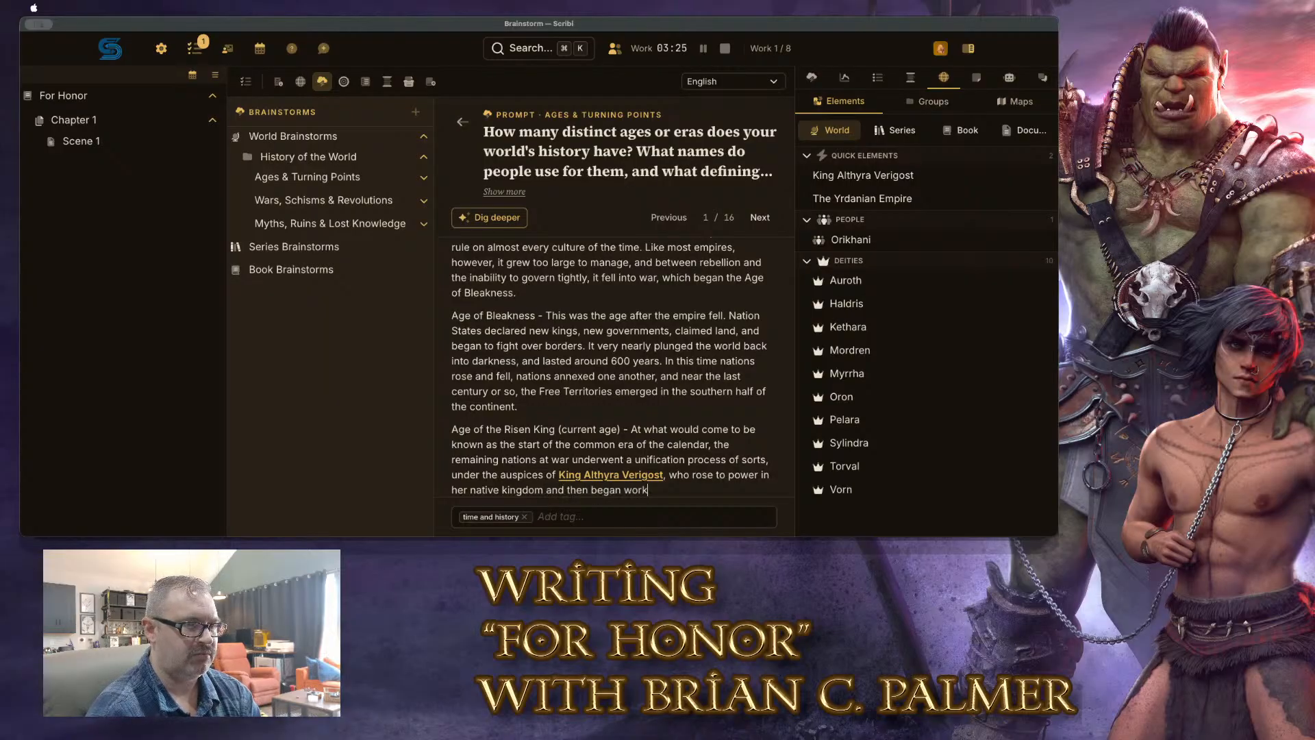
type("ing diplomatically")
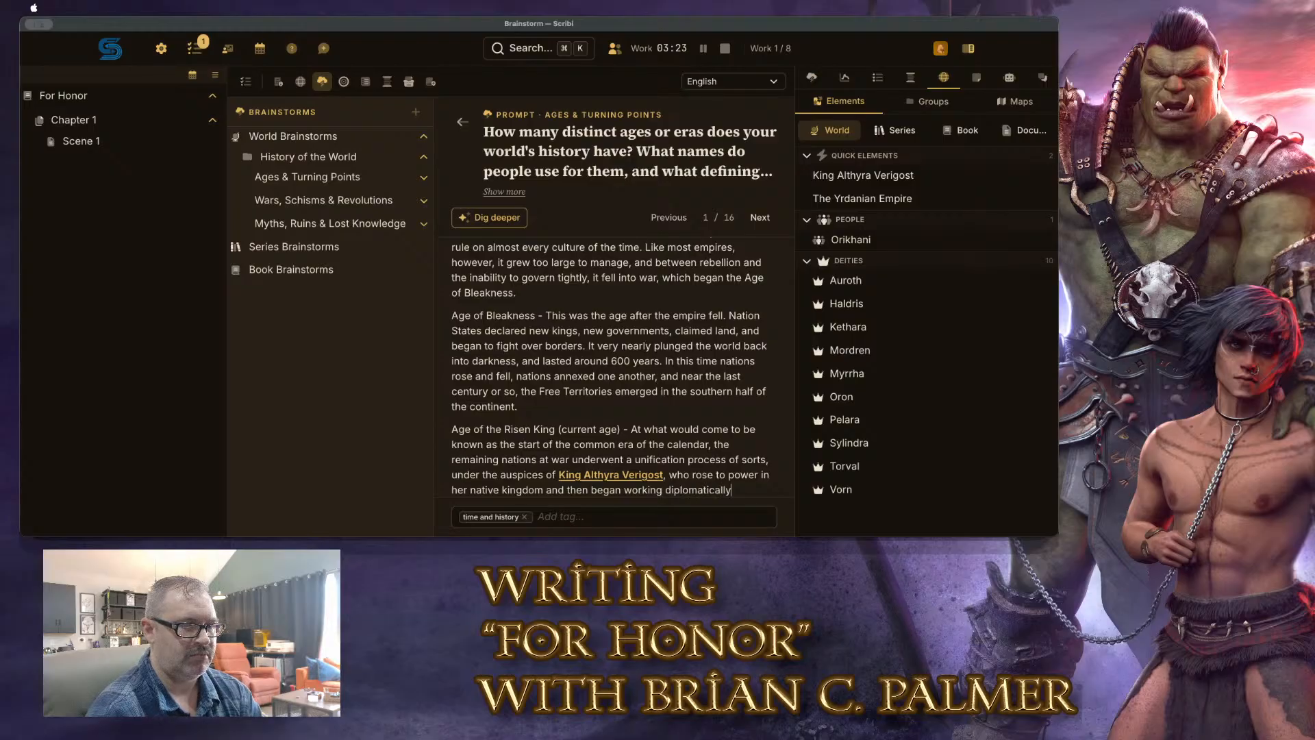
Finish the sentence about the king's diplomacy with "to unify the surrounding nations into a kind of republic of nations."
type(" to unify the su")
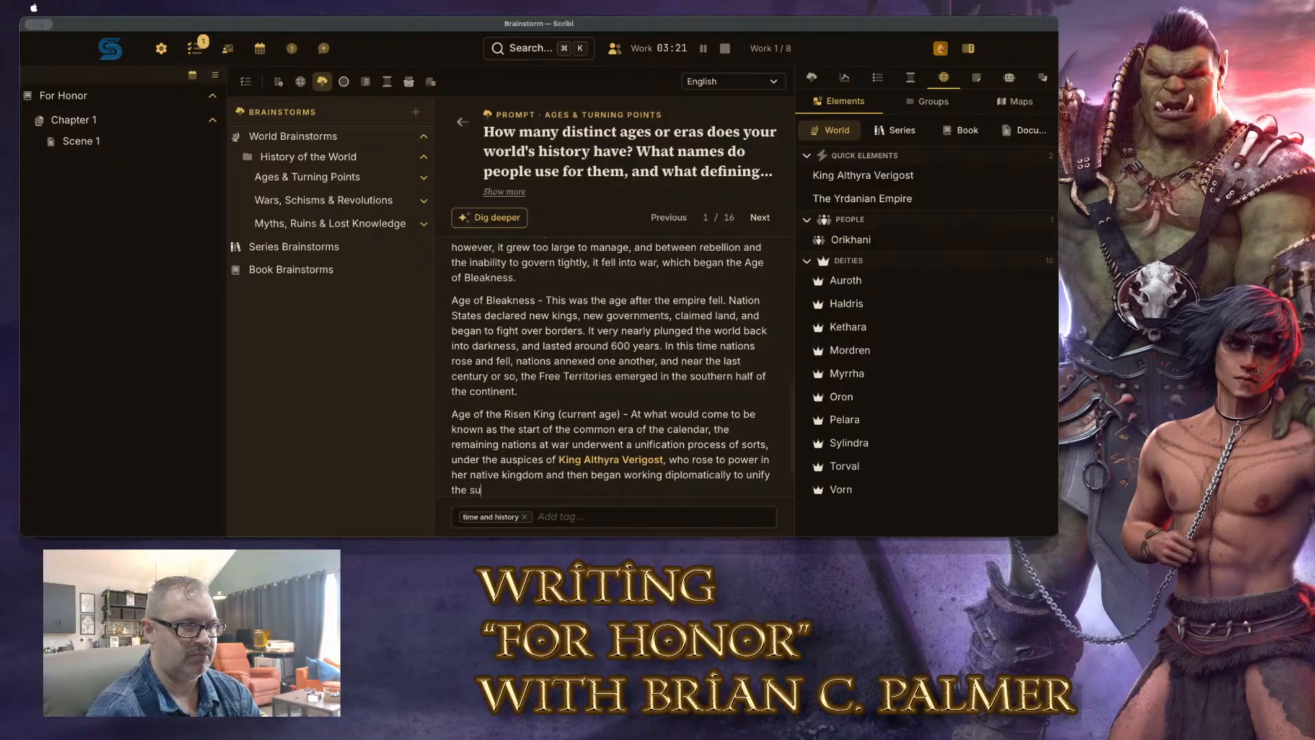
type("rroudning nat")
key("BackSpace")
key("BackSpace")
key("BackSpace")
key("BackSpace")
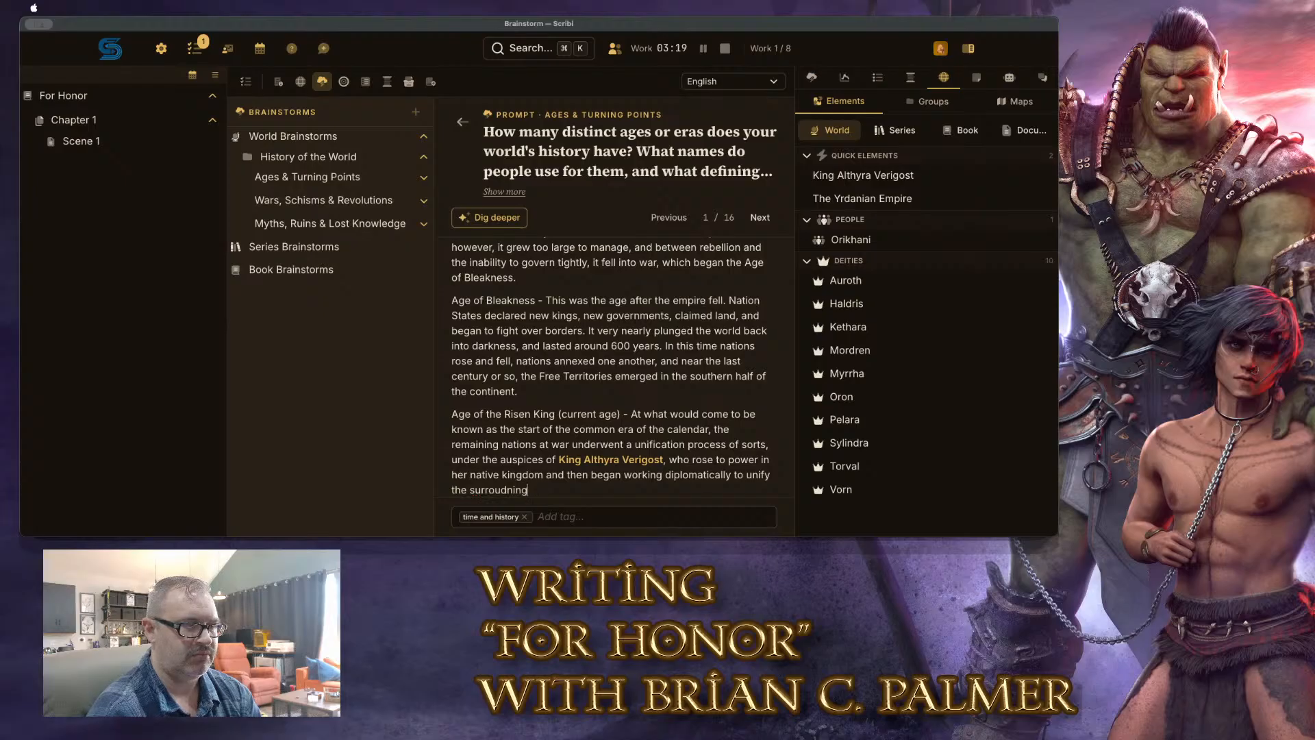
key("BackSpace")
key("BackSpace")
key("BackSpace")
key("BackSpace")
key("BackSpace")
type("nding nations into a")
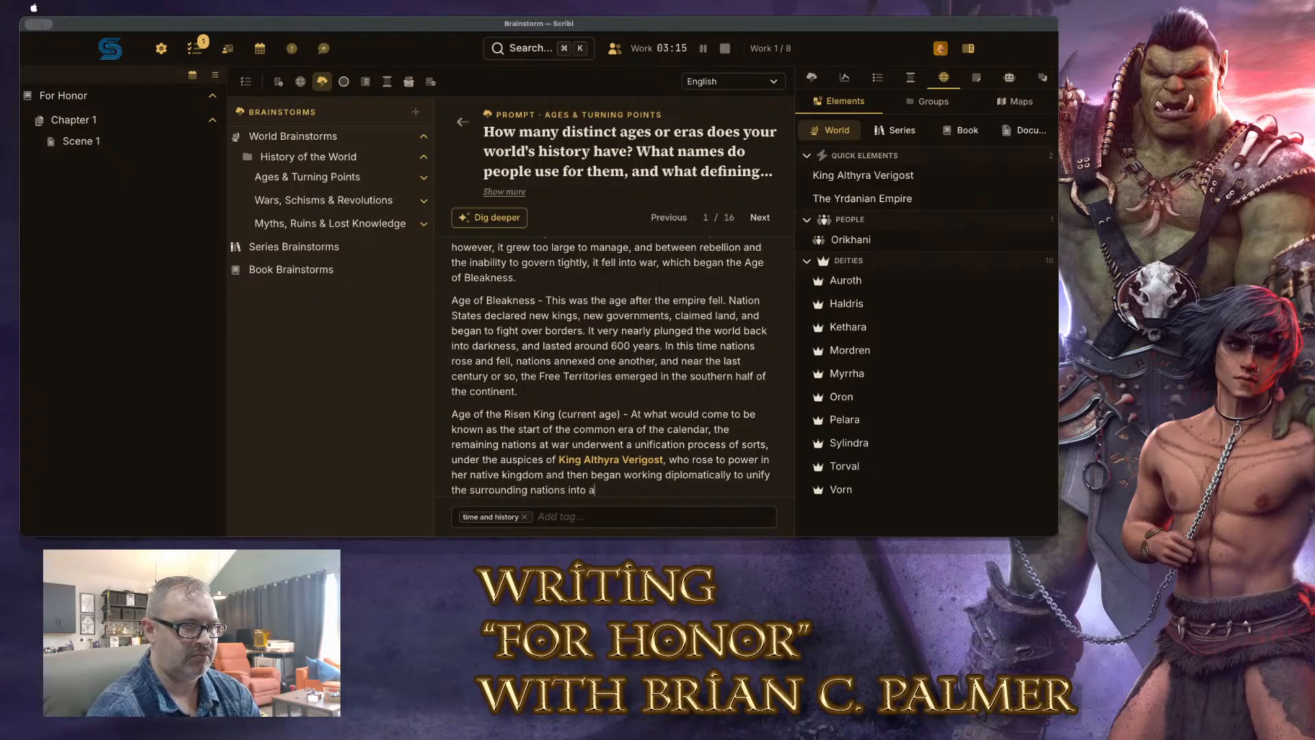
type(" kind of")
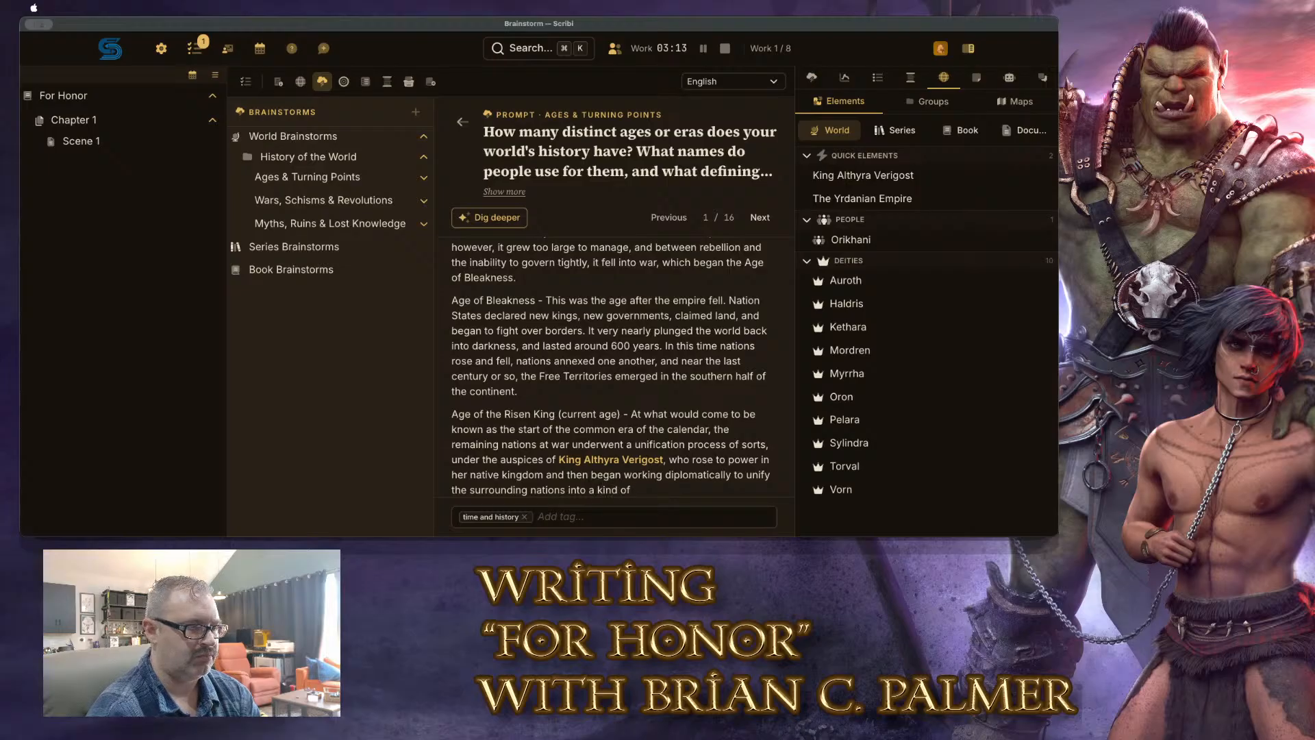
type(" republic of nations")
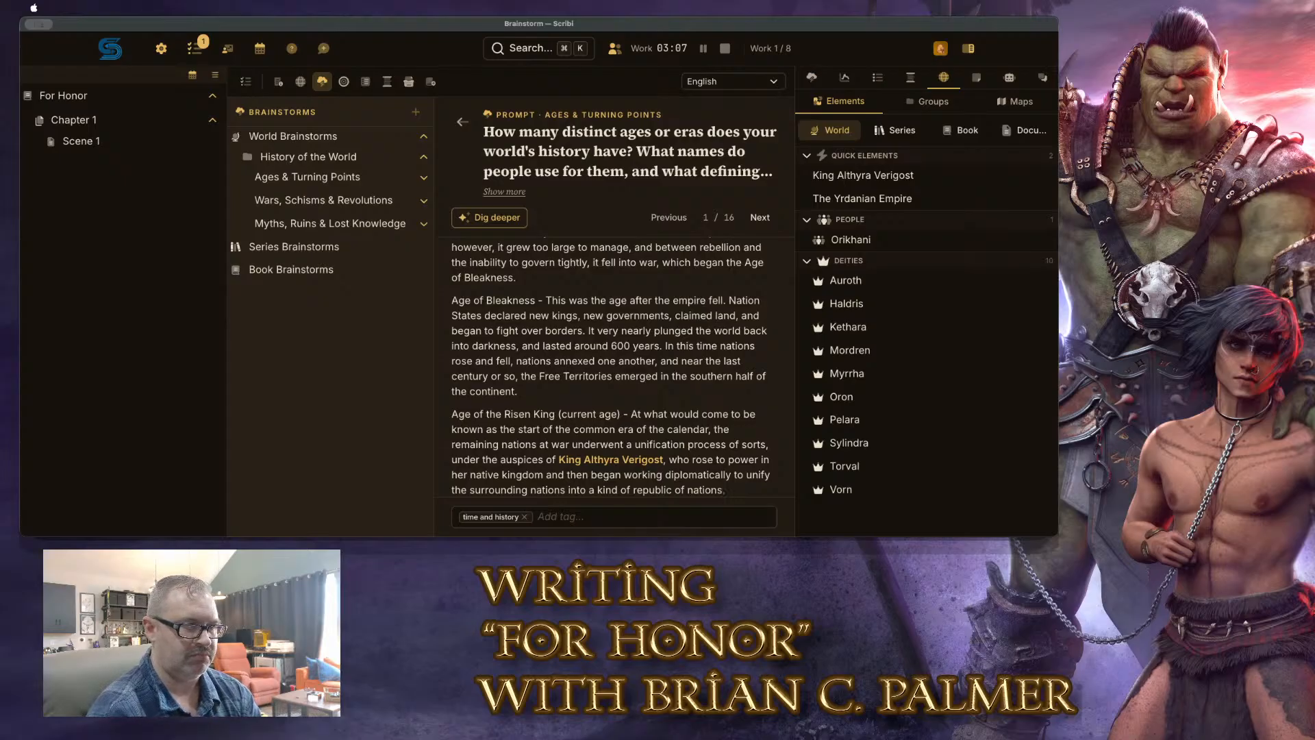
type(".")
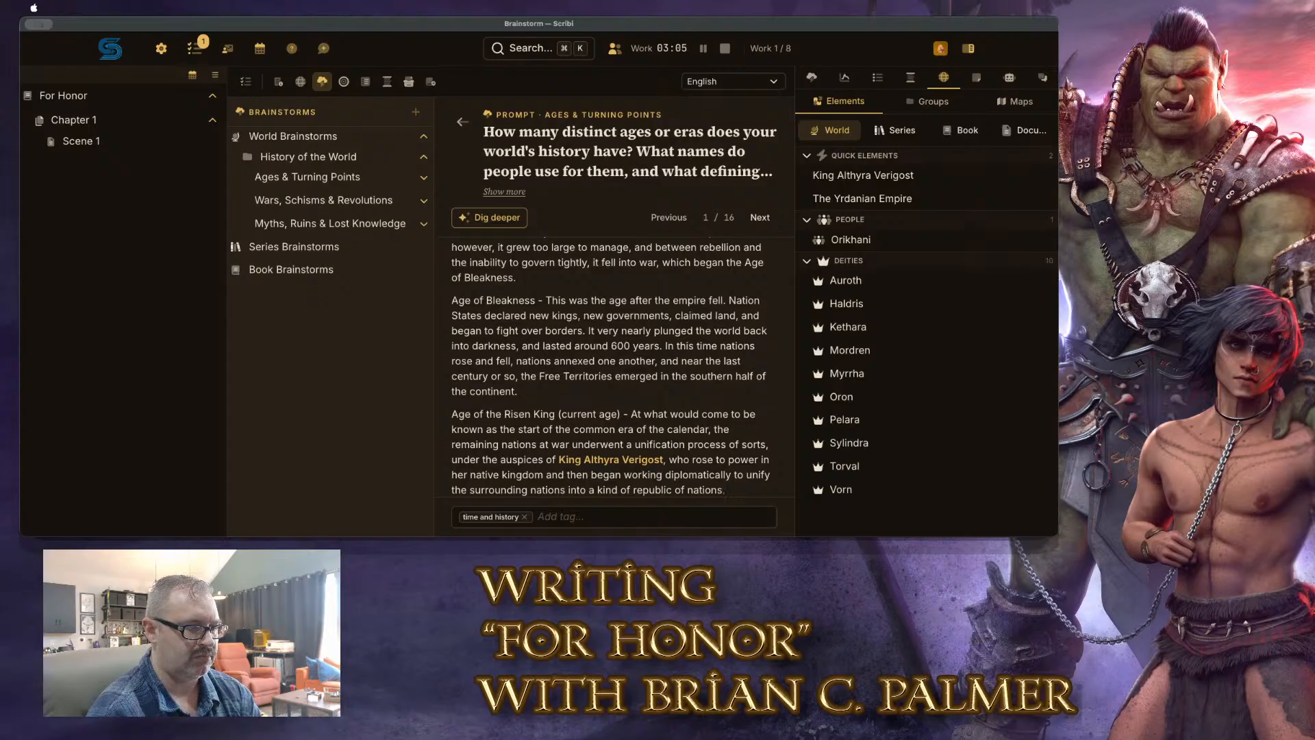
Start a new sentence in the entry: "She is called the Risen King because at the height of the unification there"
type(" She is called ")
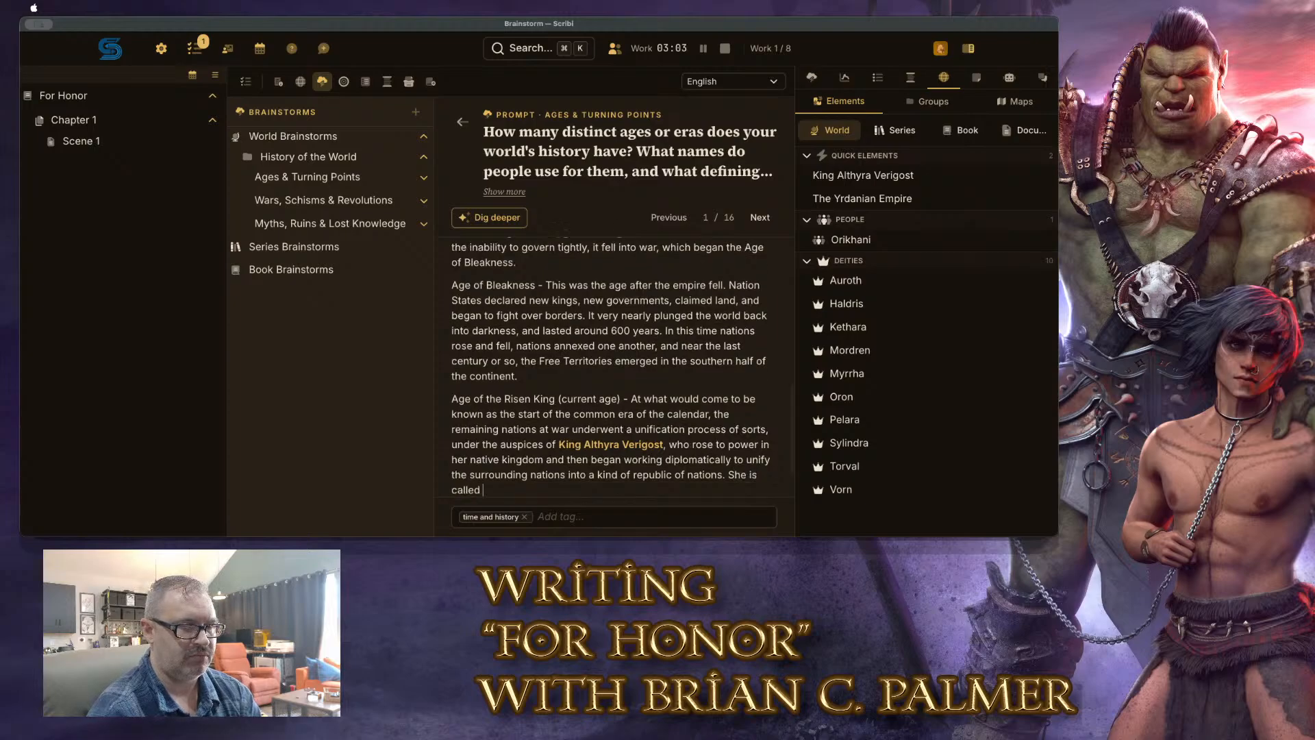
type("the Ris")
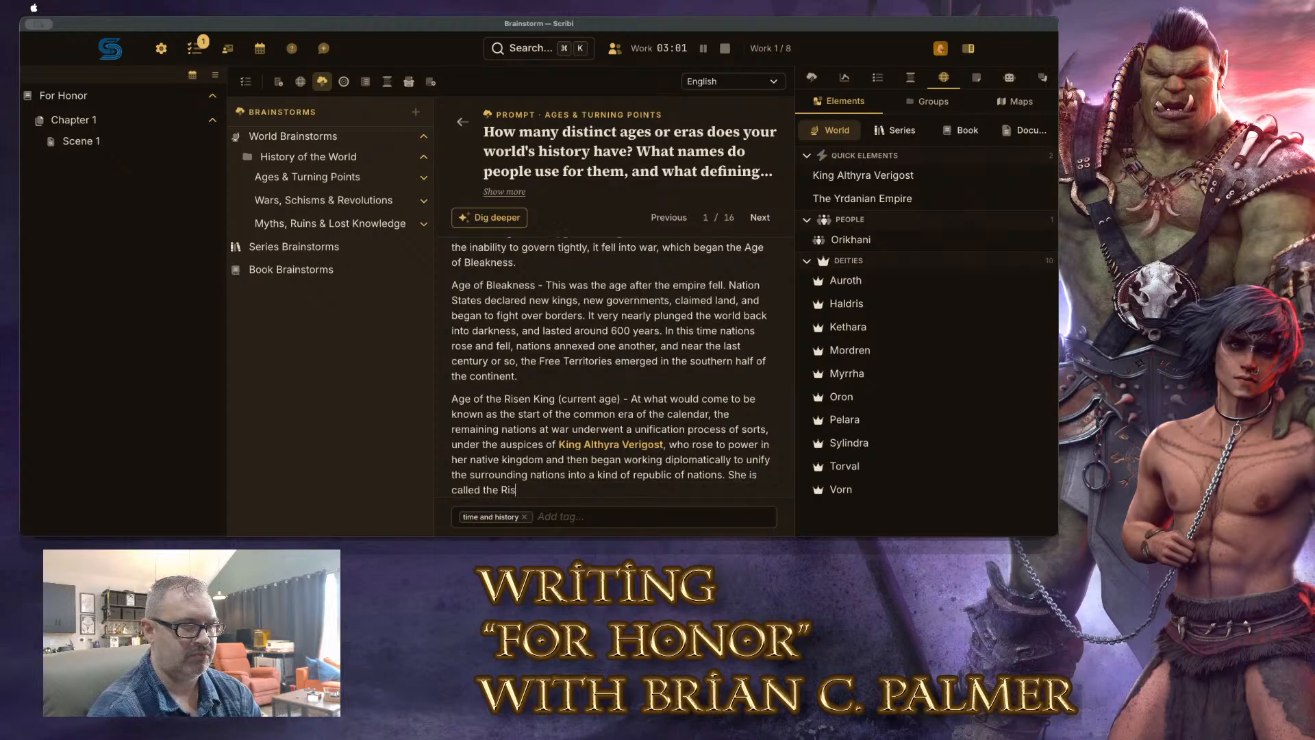
type("en King because in the")
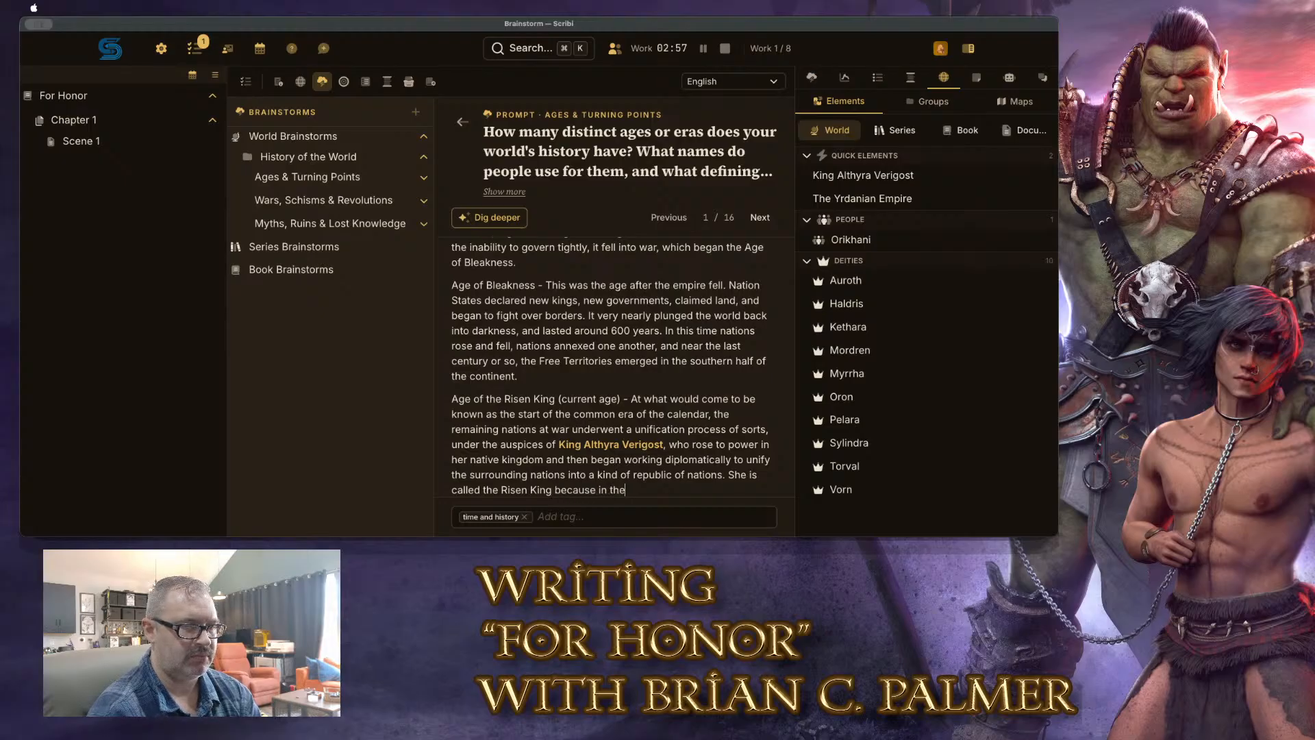
key("BackSpace")
key("BackSpace")
key("BackSpace")
key("BackSpace")
key("BackSpace")
key("BackSpace")
type("at the height of the unif")
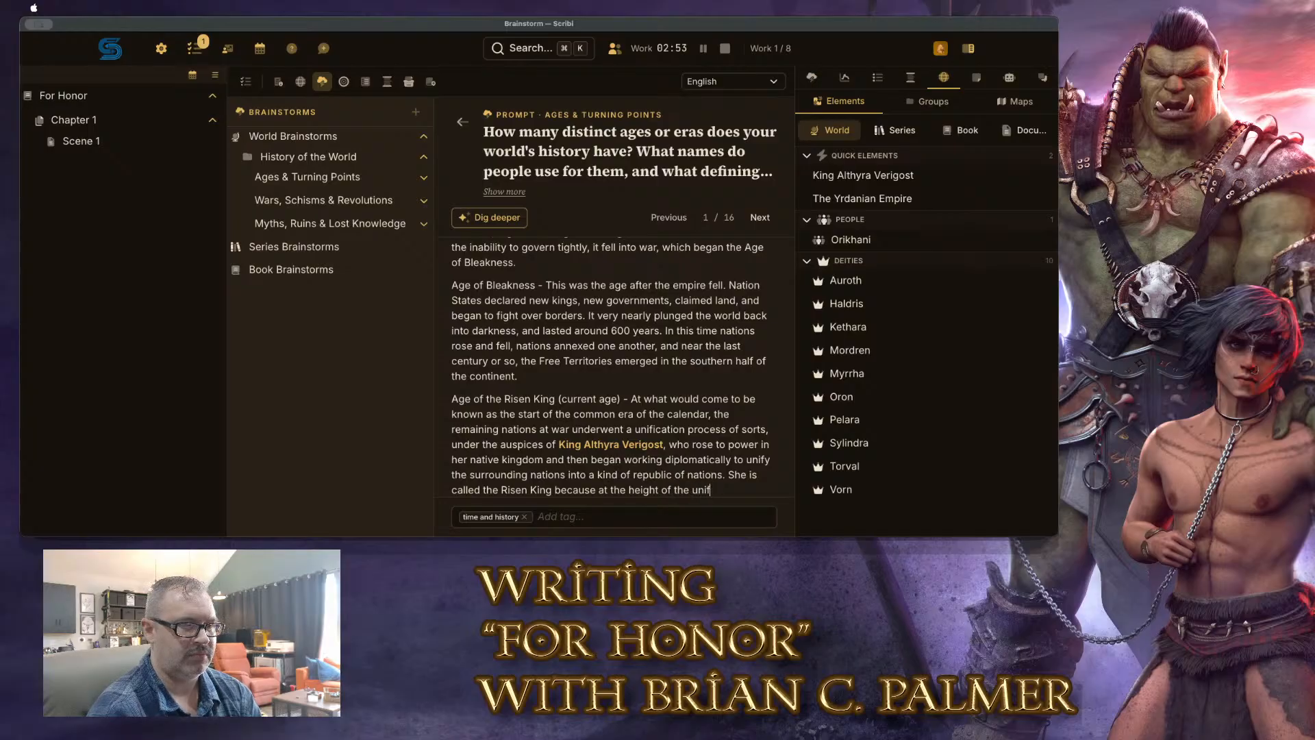
type("ication there")
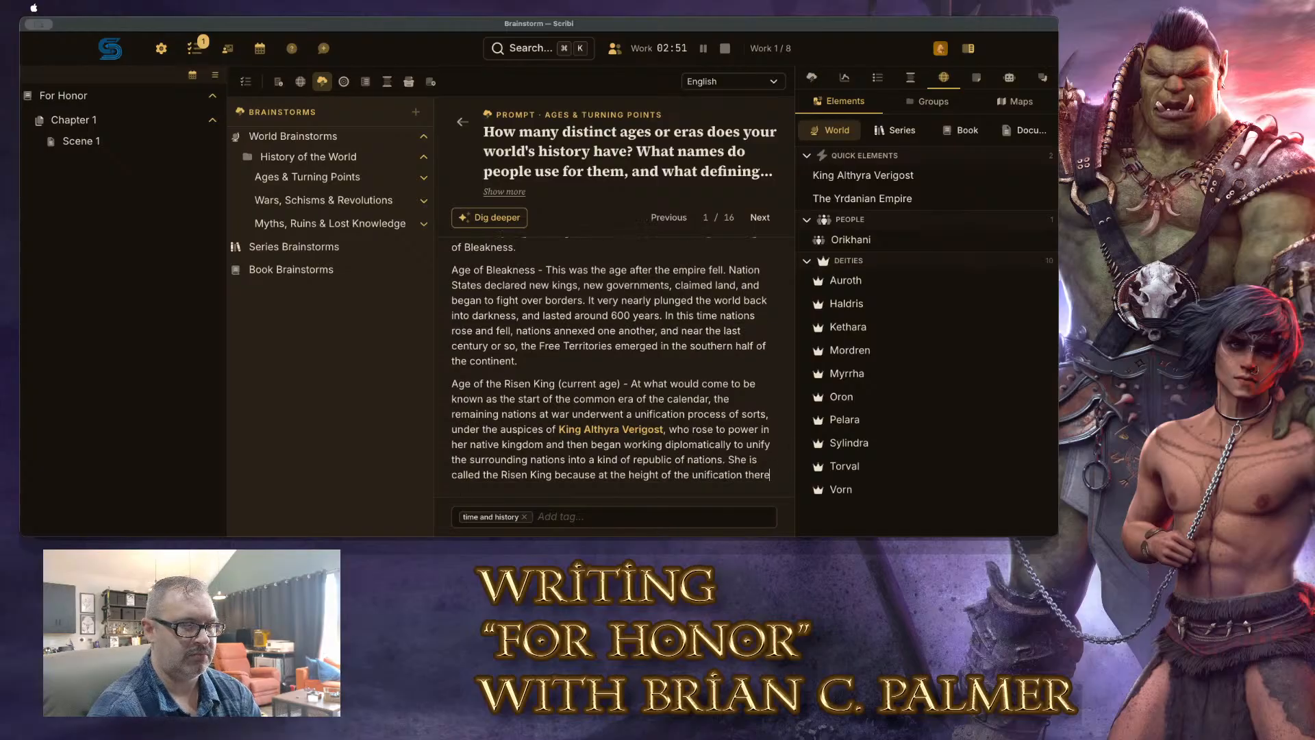
Continue the Risen King sentence with "was an uprising instigated by the triarchy of Kelvir,"
type(" was an uprising ")
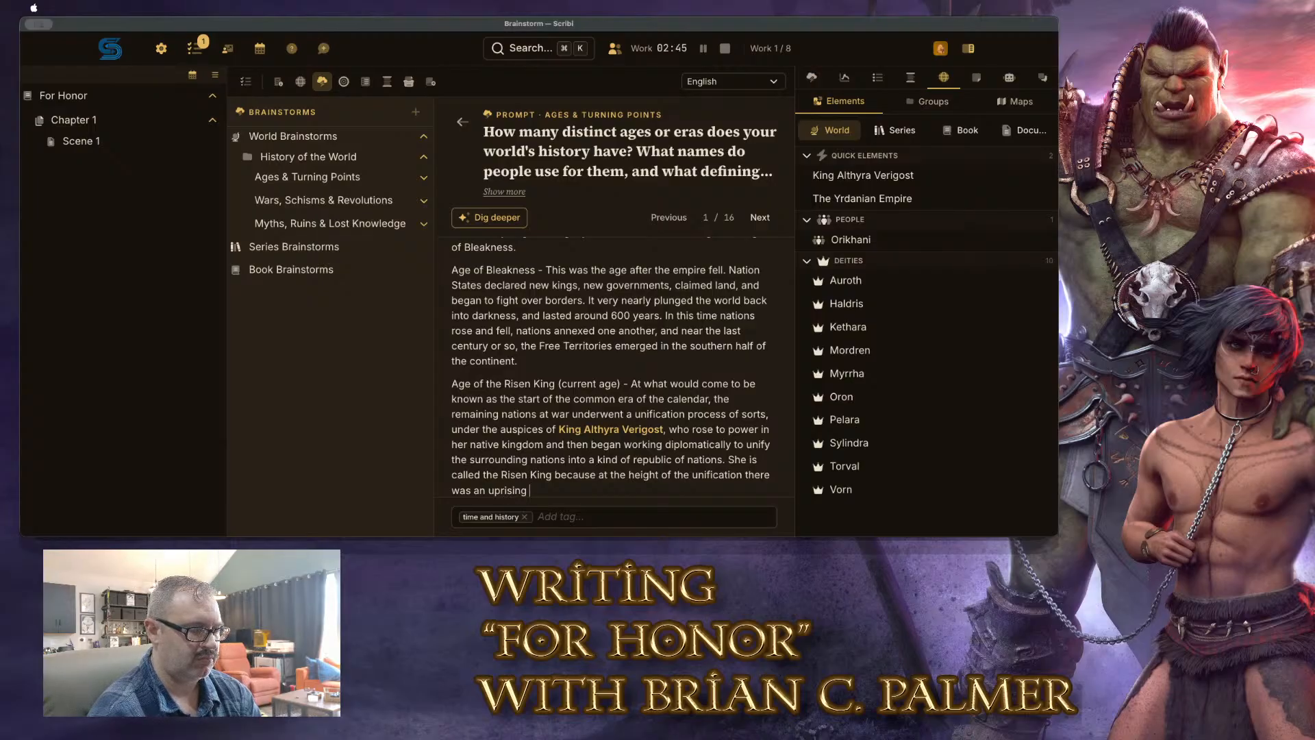
type("instigated by th")
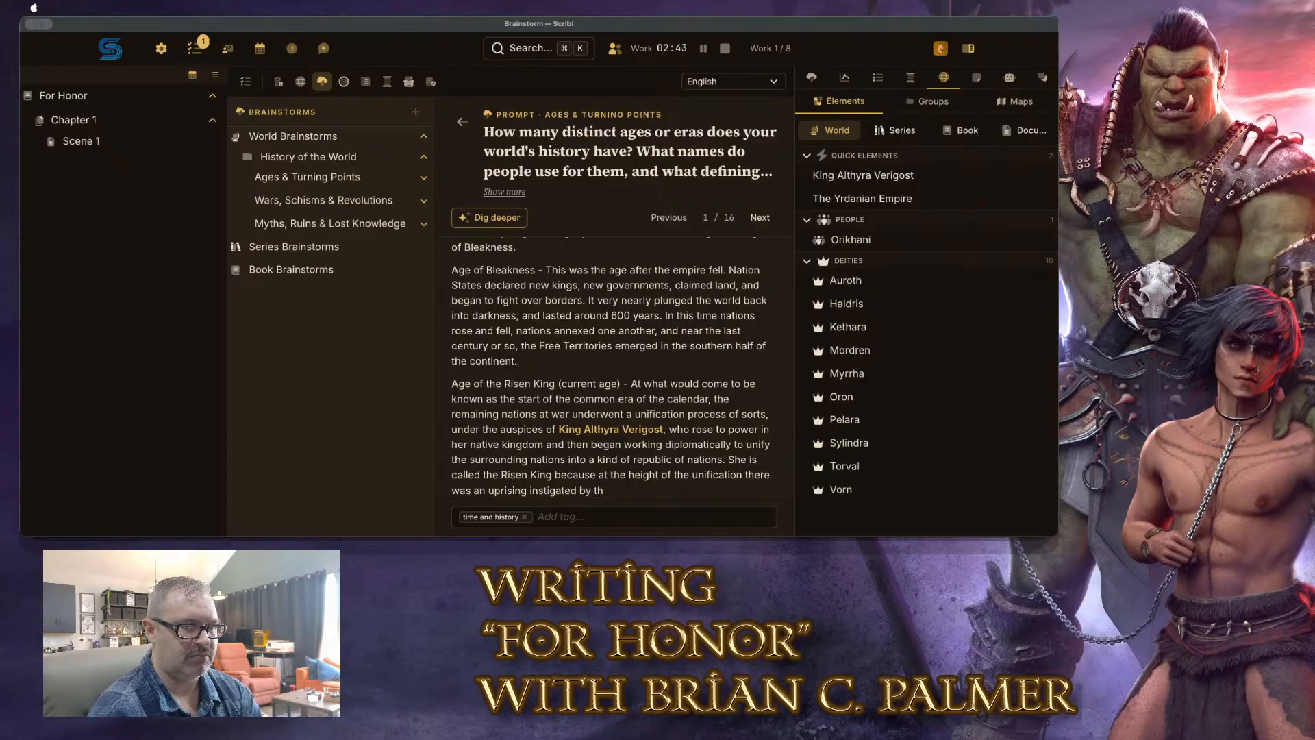
type("e triarchy of")
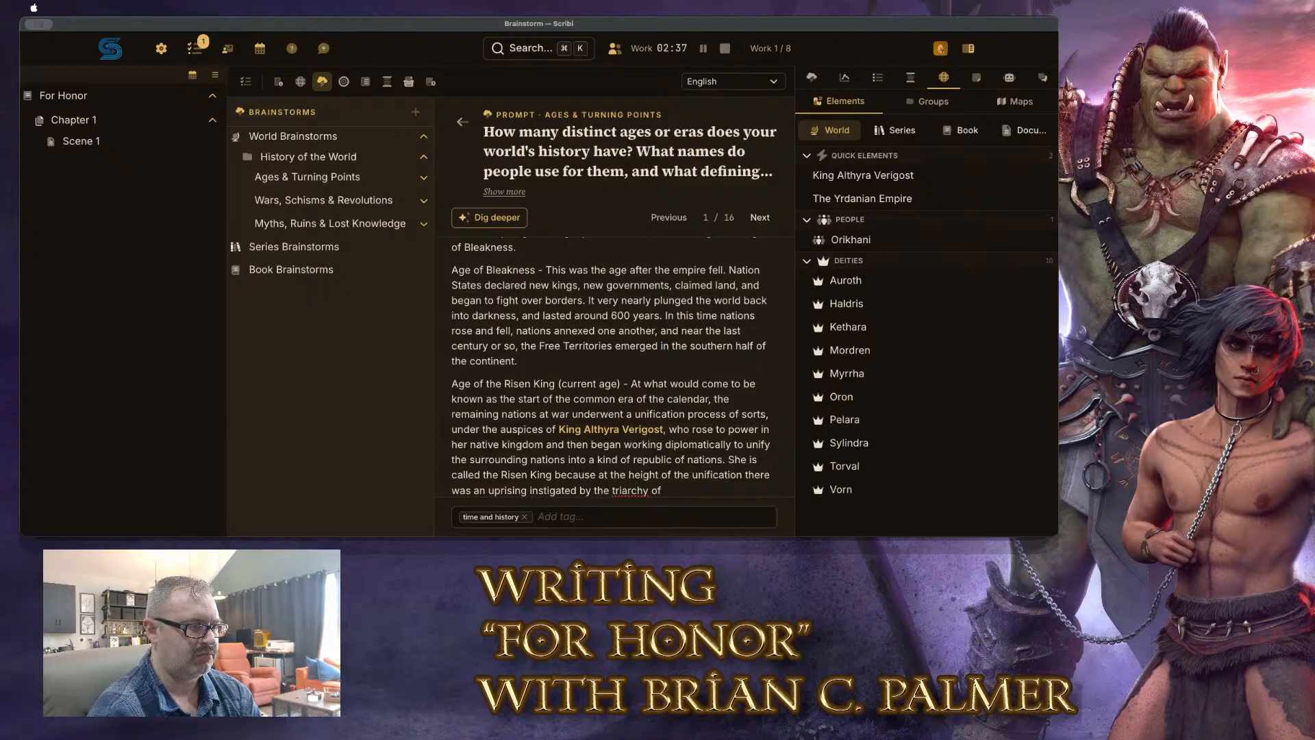
type(" Kelvir,")
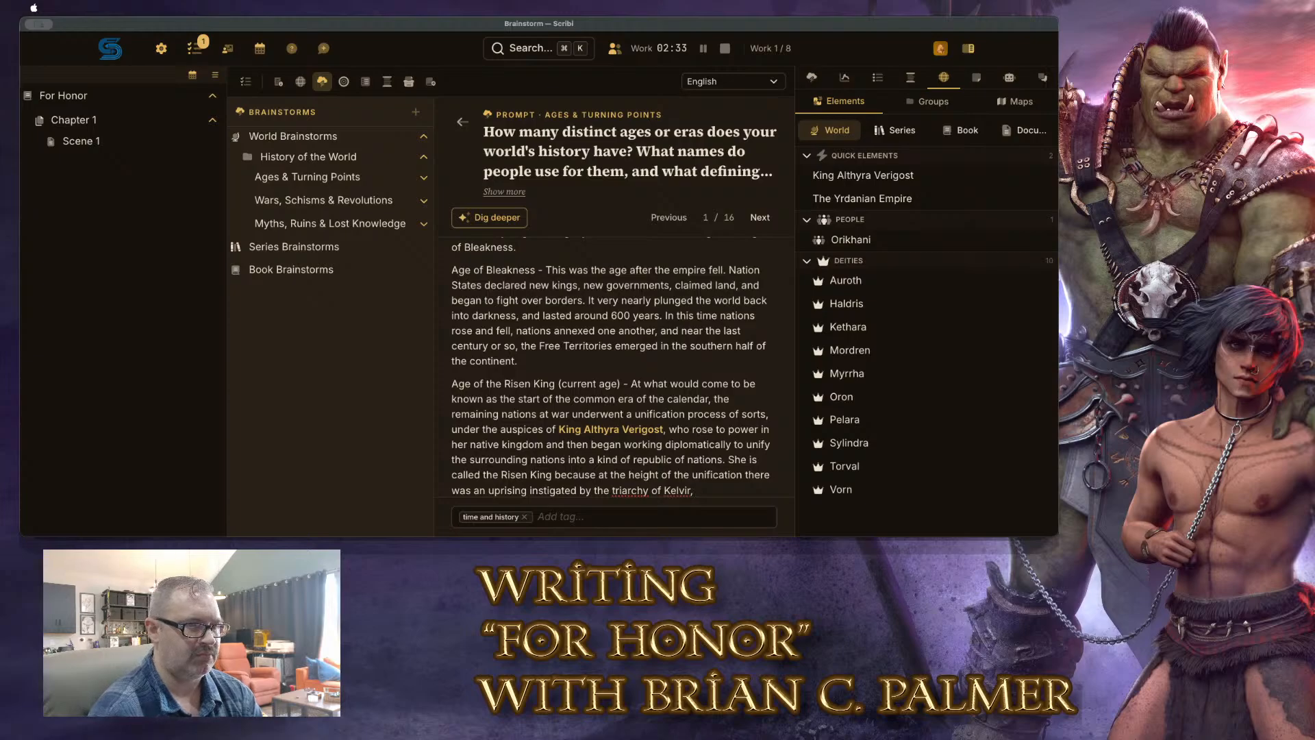
Turn the word "Kelvir" in the Age of the Risen King entry into a linked quick element of the world
key("shift+Left")
key("shift+Left")
key("shift+Left")
key("shift+Left")
key("shift+Left")
key("shift+Left")
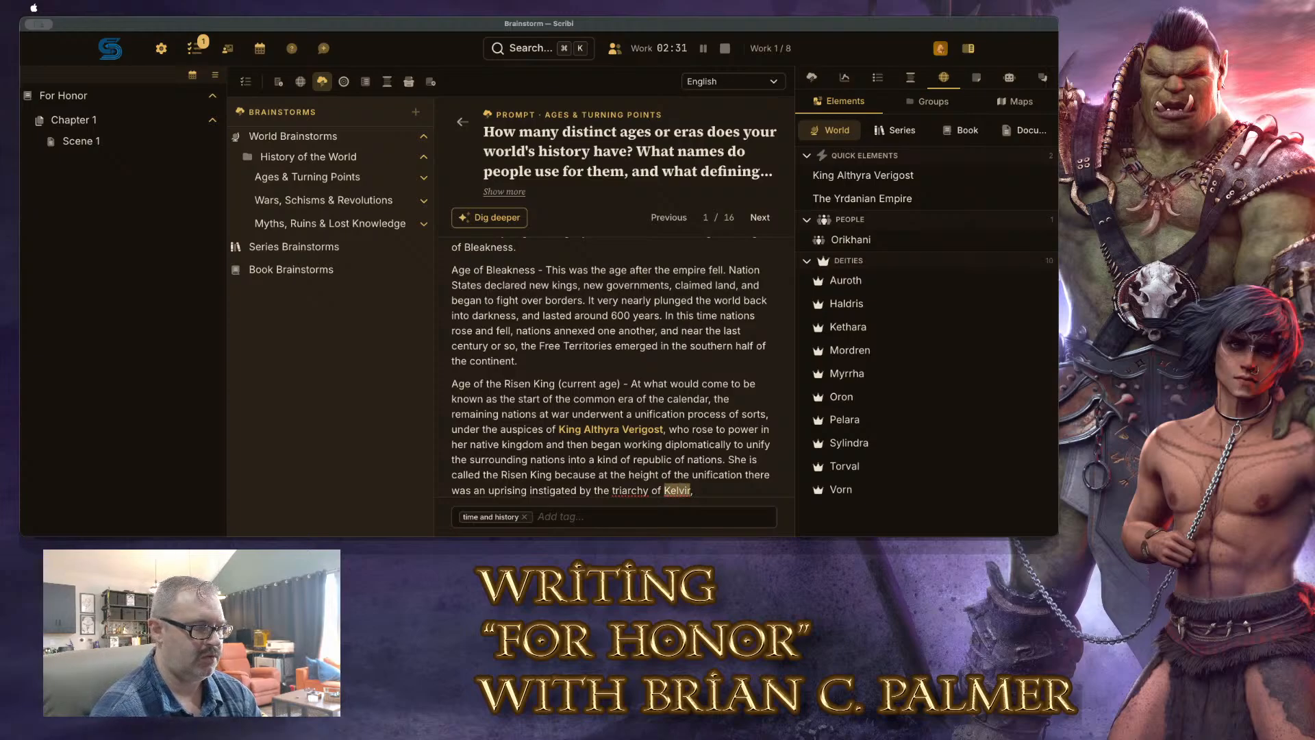
key("super+shift+e")
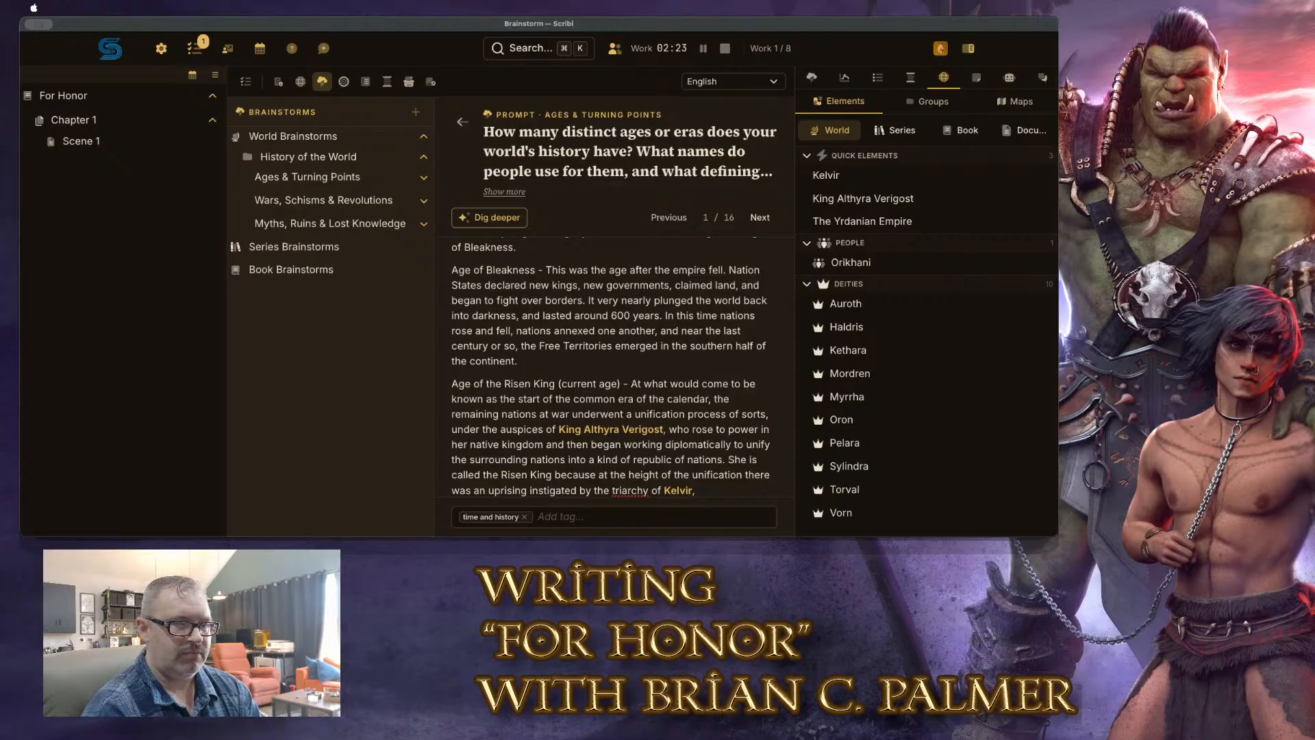
Finish the sentence about the Kelvir uprising with "which threatened to plunge the newly formed republic of nations into war again."
type("which threatened t")
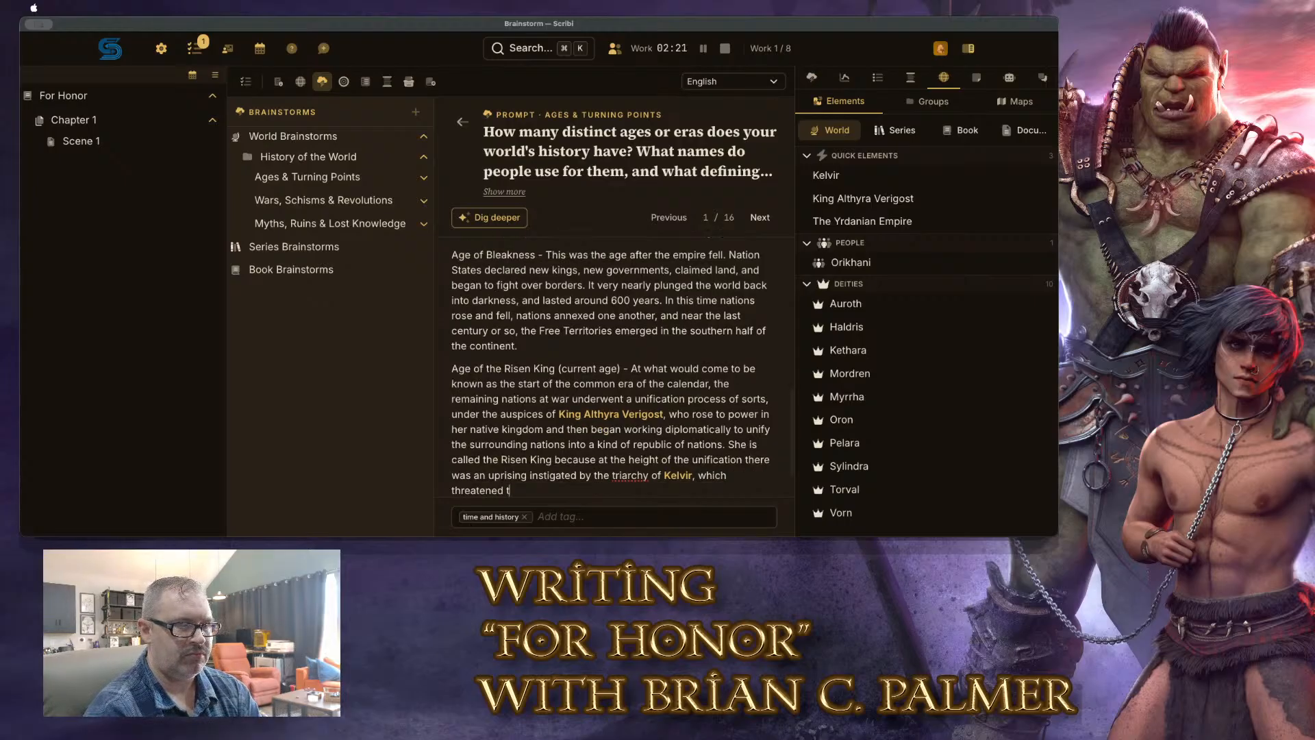
type("o plunge the new")
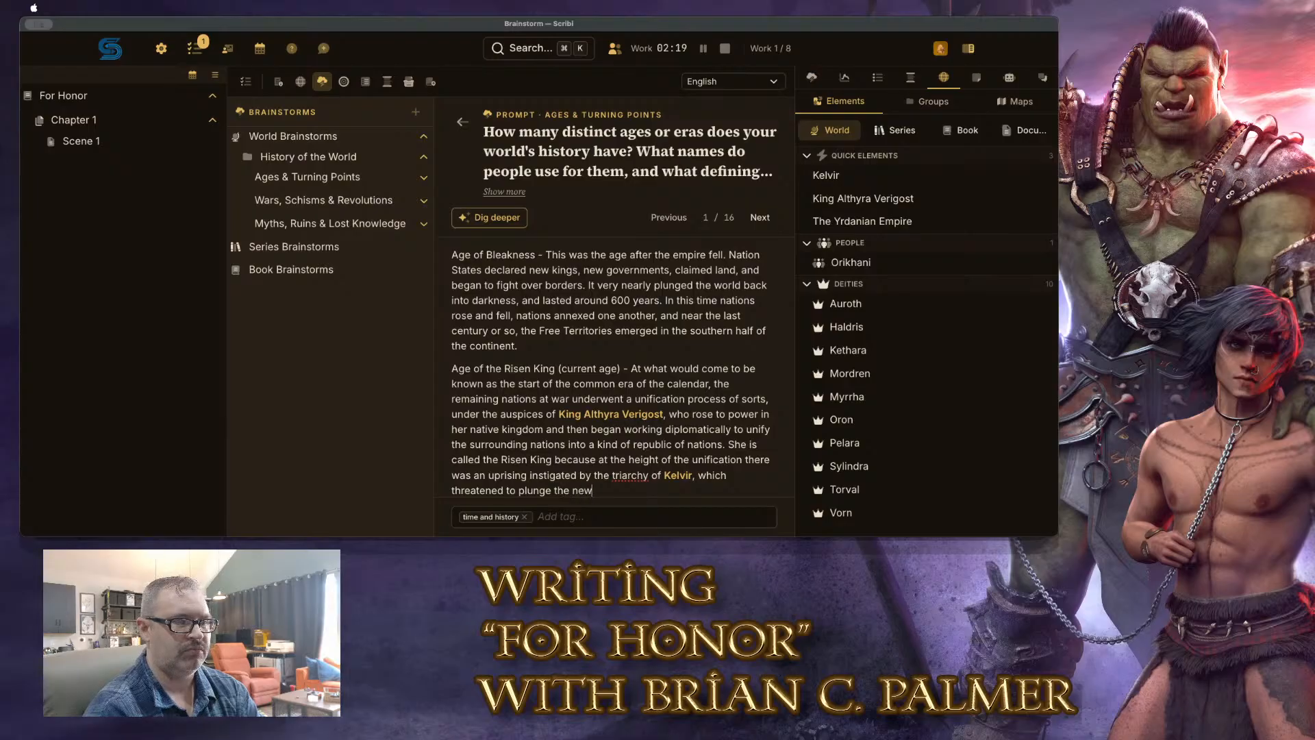
type("ly formed rpubl")
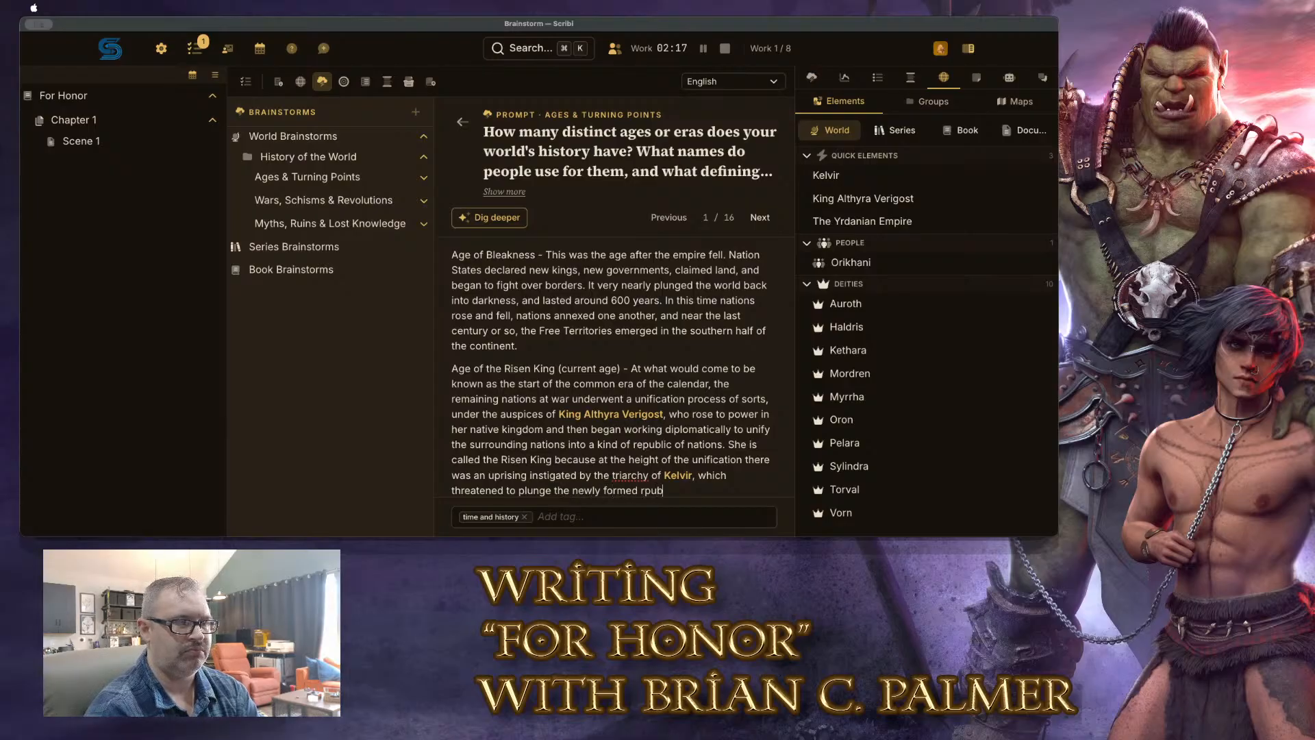
key("BackSpace")
key("BackSpace")
key("BackSpace")
key("BackSpace")
key("BackSpace")
type("republic of nations into wo")
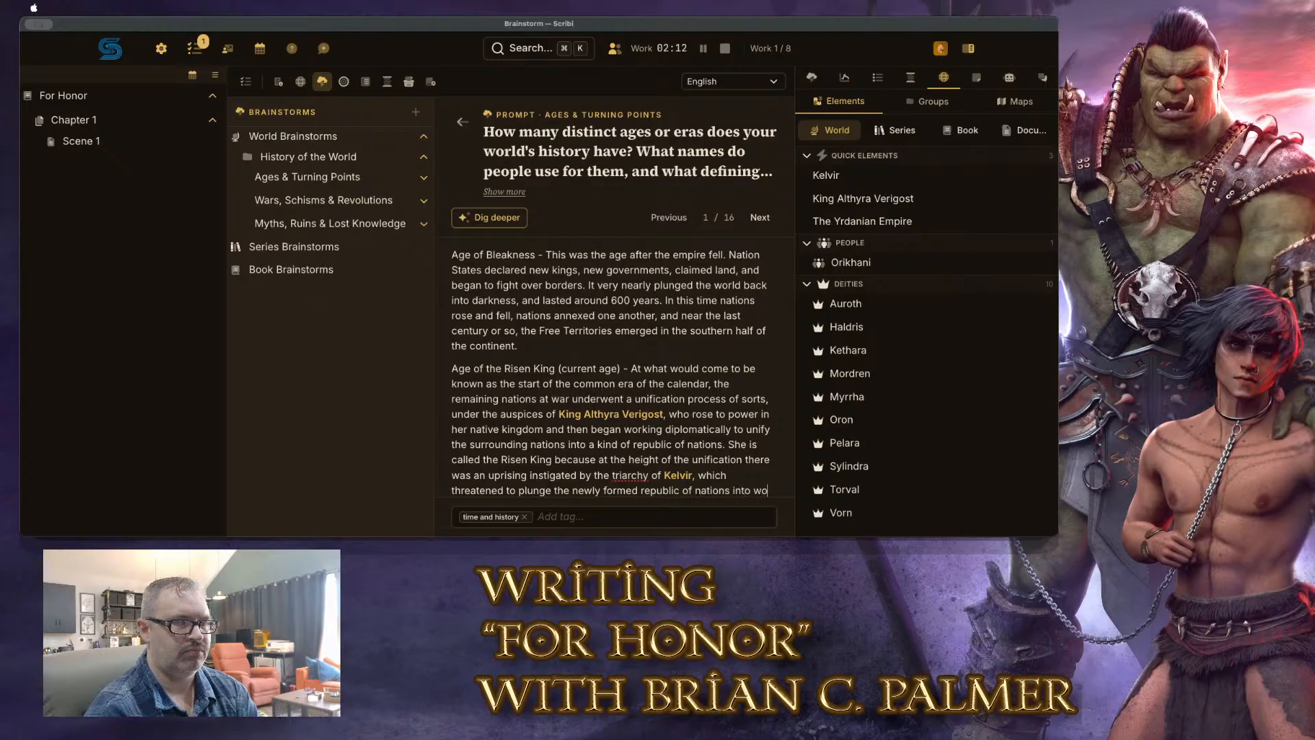
key("BackSpace")
type("ar again. ")
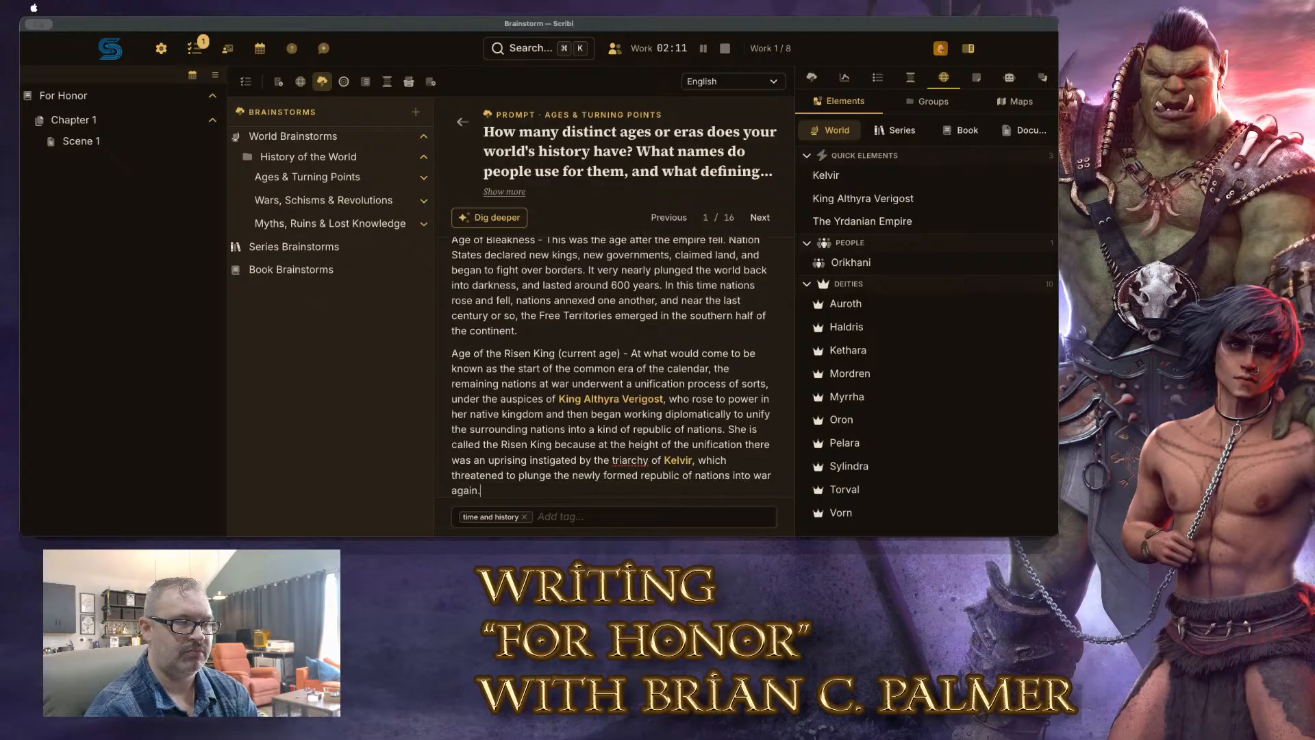
Add the sentence "At the first major military engagement, Althyra was struck down and believed to be dead on the battlefield."
type("At")
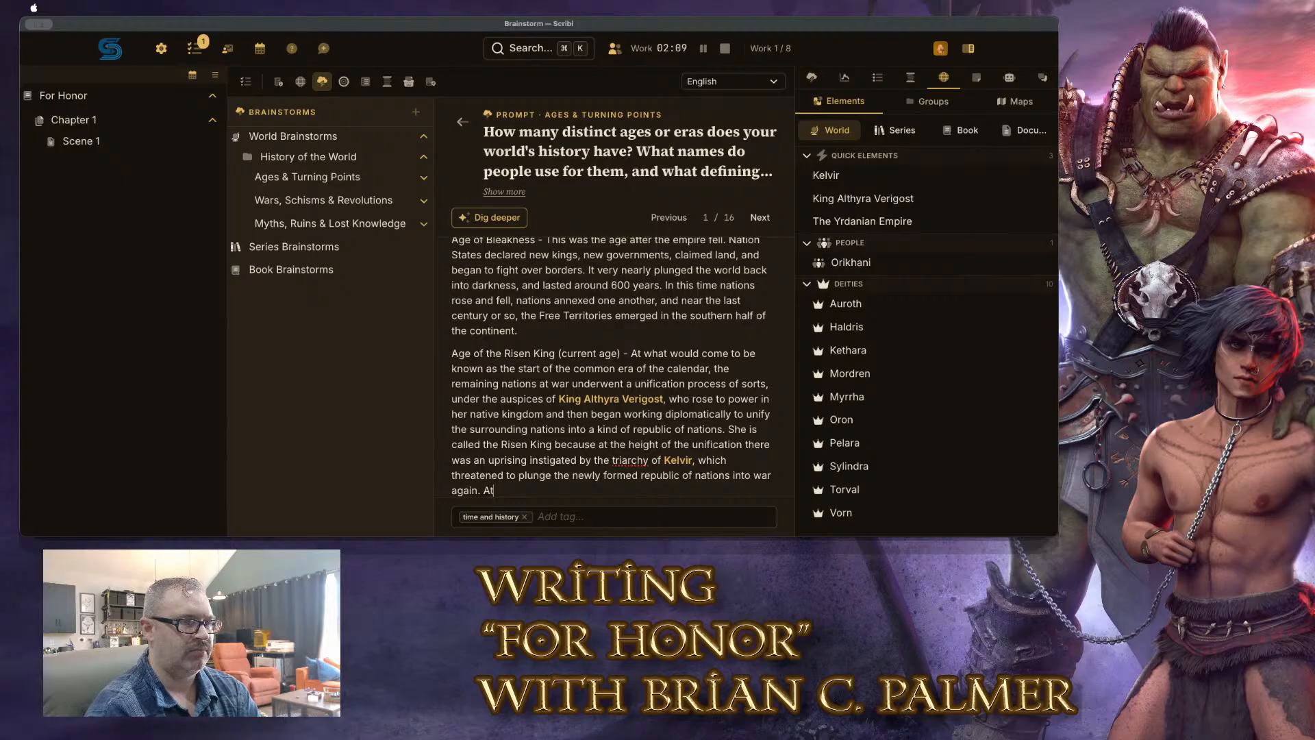
type(" the first major ba")
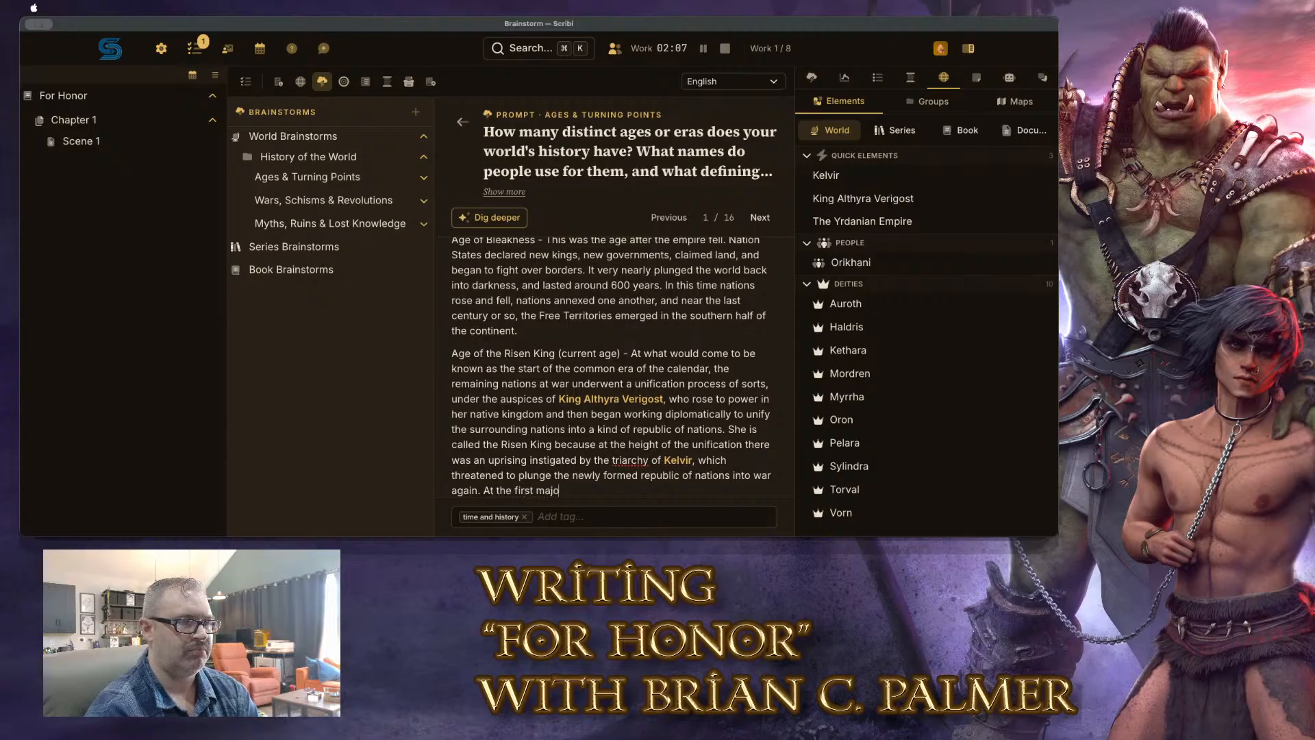
key("BackSpace")
key("BackSpace")
type("milit")
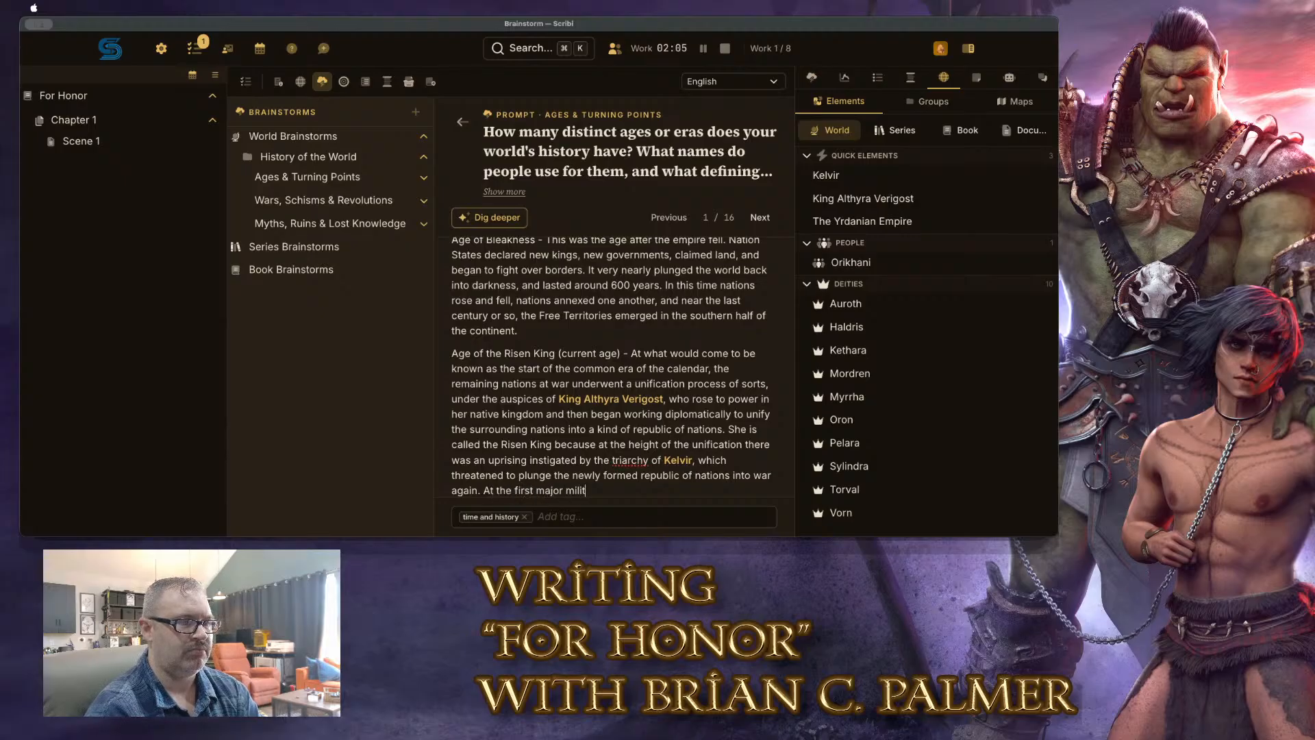
type("ary engagement")
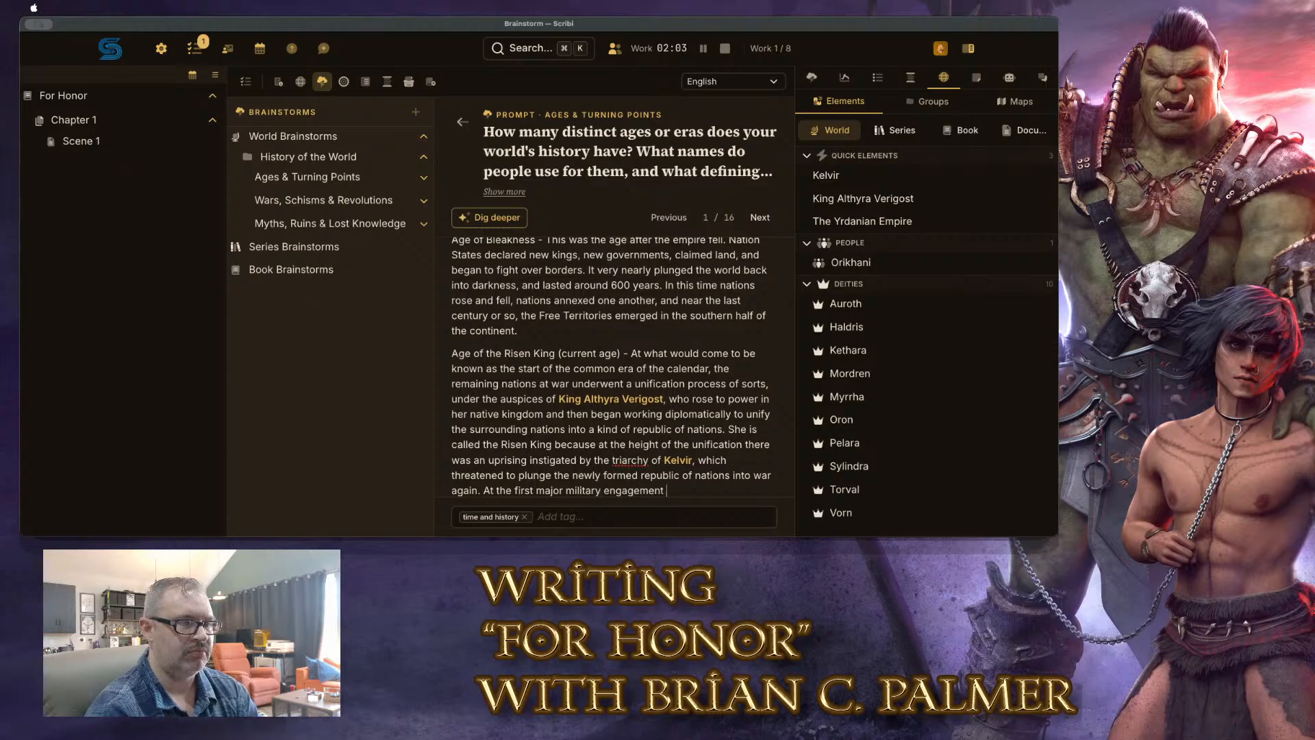
type(",")
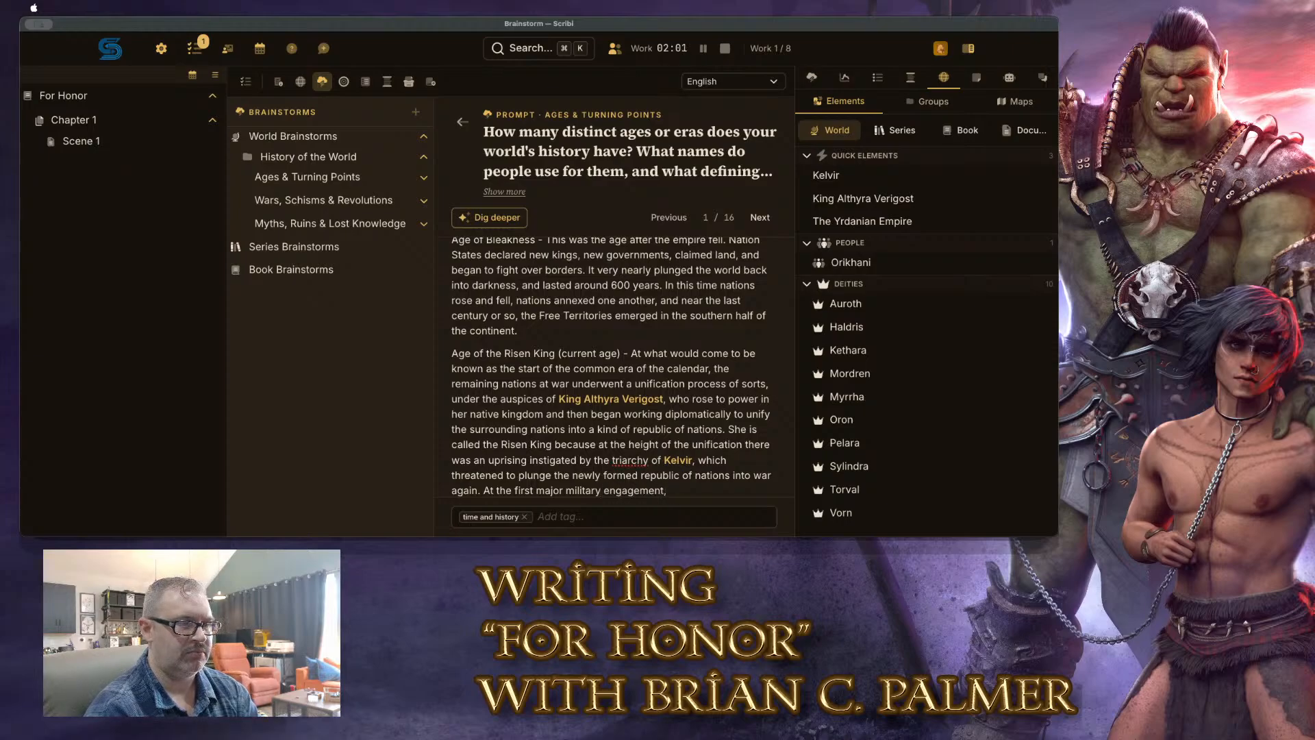
type(" Althyra")
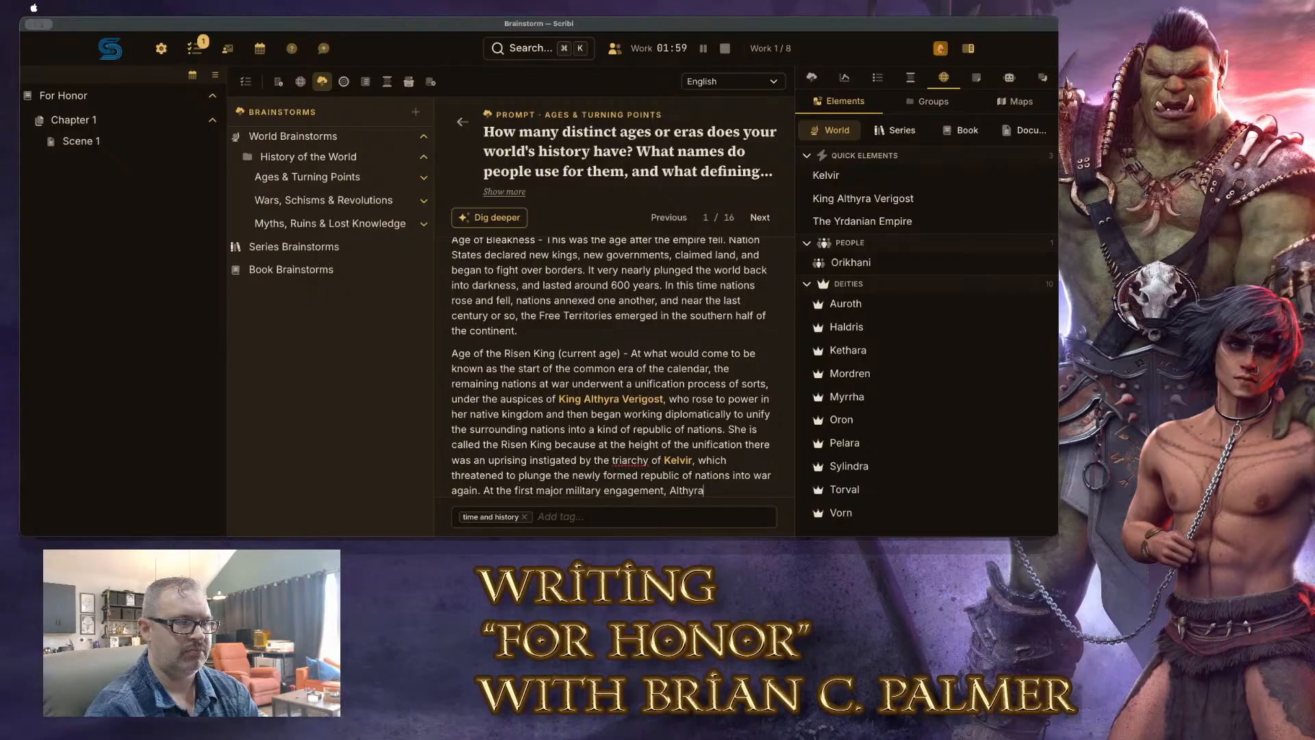
type(" was struck down and")
type(" believed to")
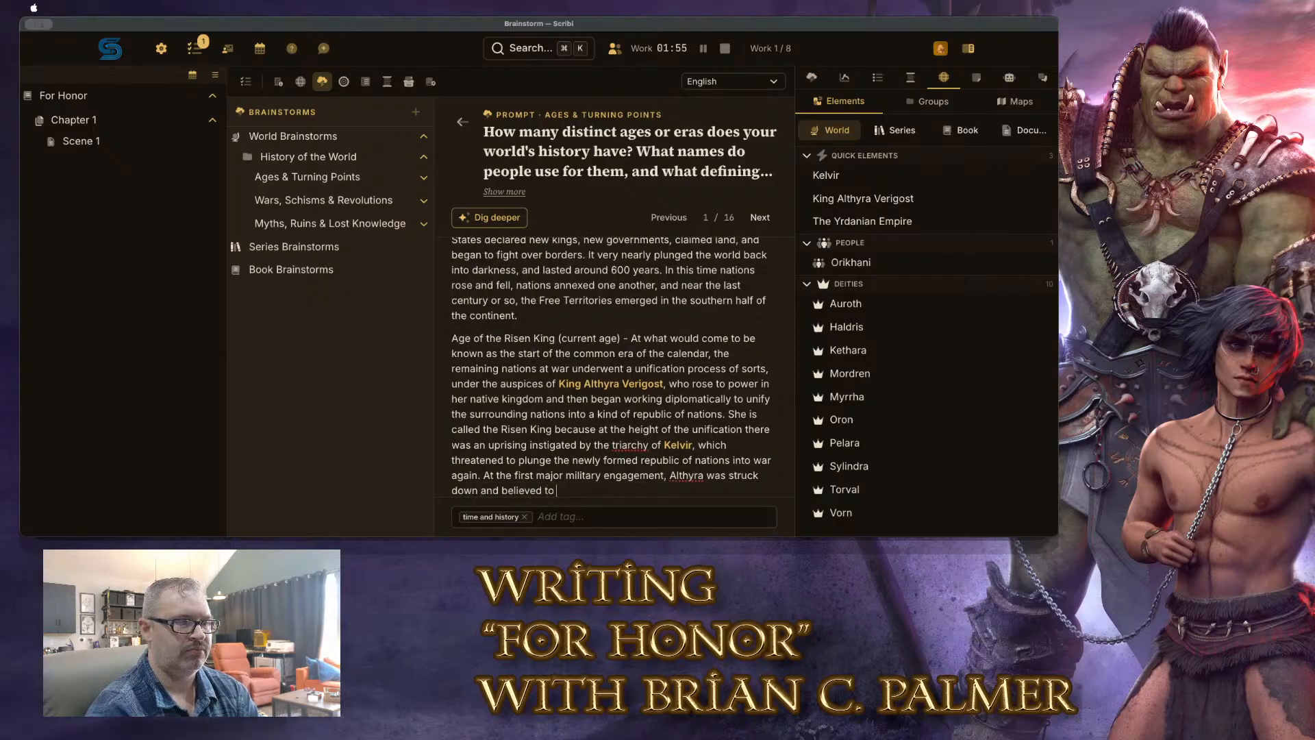
type(" be dead on th")
key("BackSpace")
type("be dead on the battlefield. ")
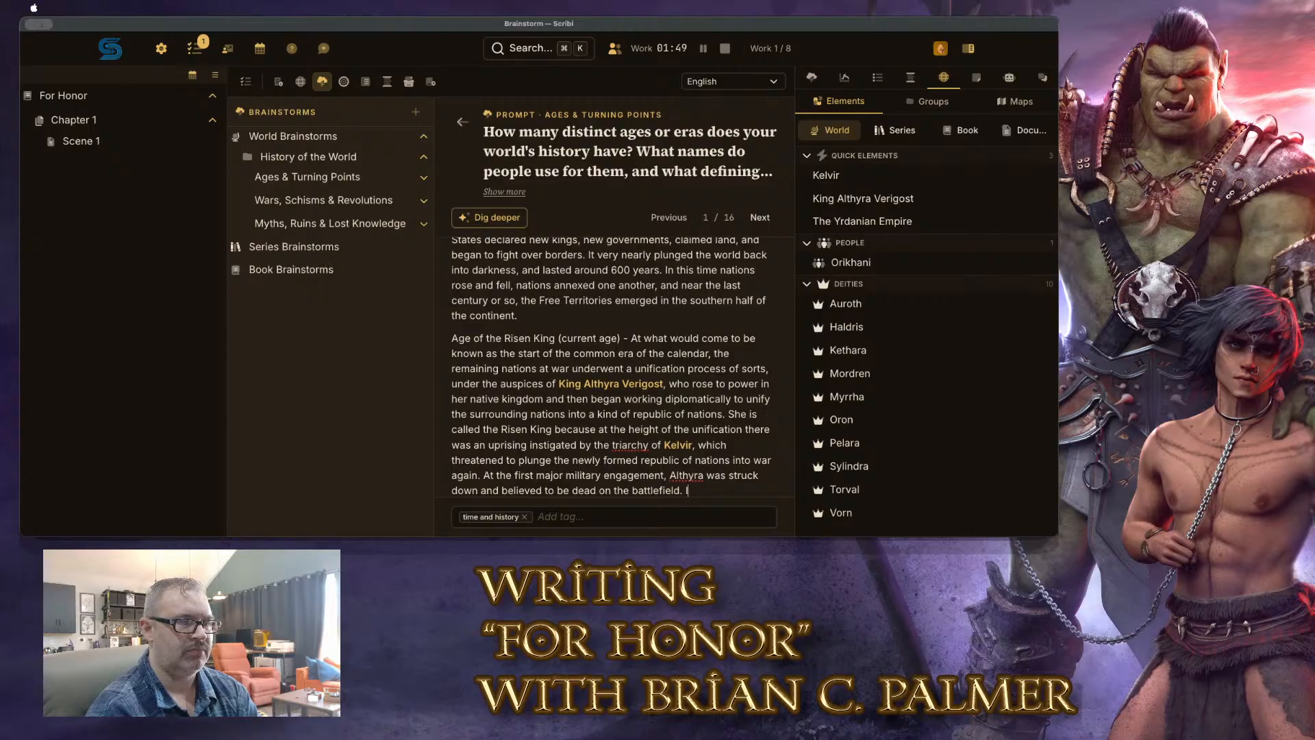
Begin the following sentence of the entry with "However, as the tide began to turn against the Republic powers,"
type("However,")
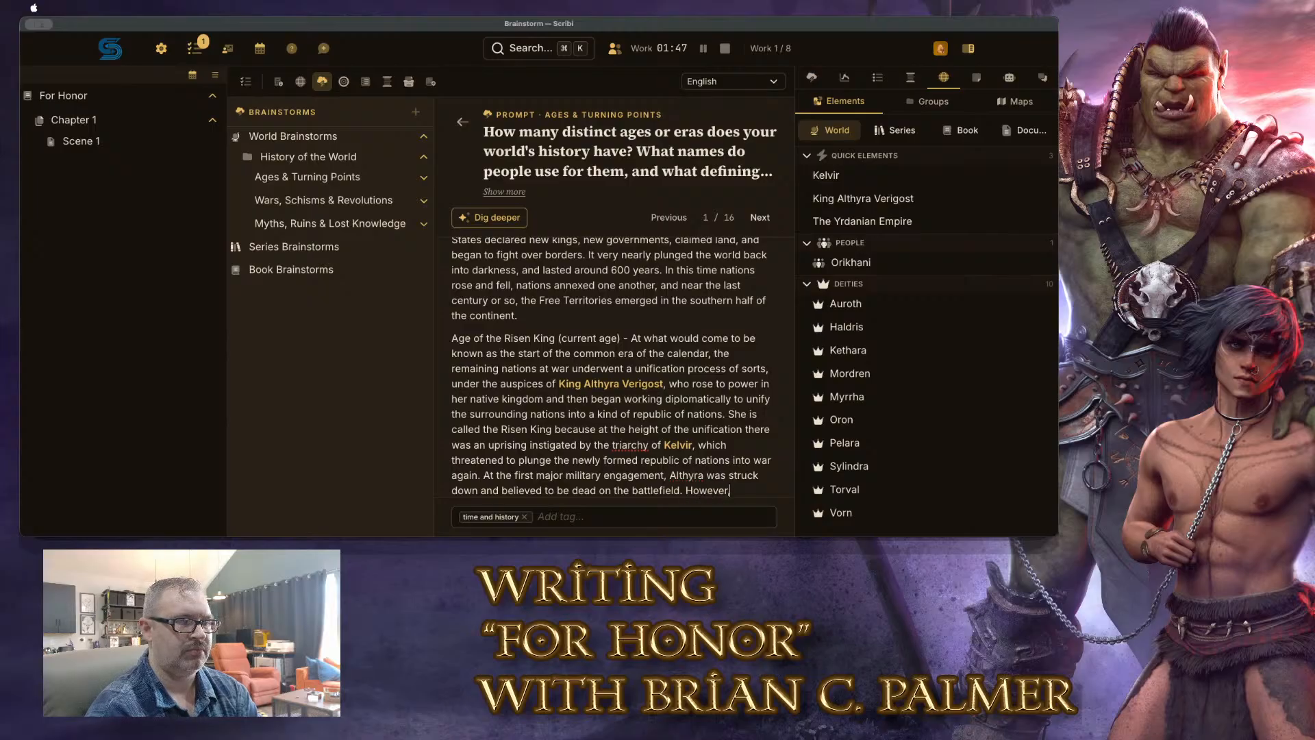
type(" as the tide begant o")
key("BackSpace")
key("BackSpace")
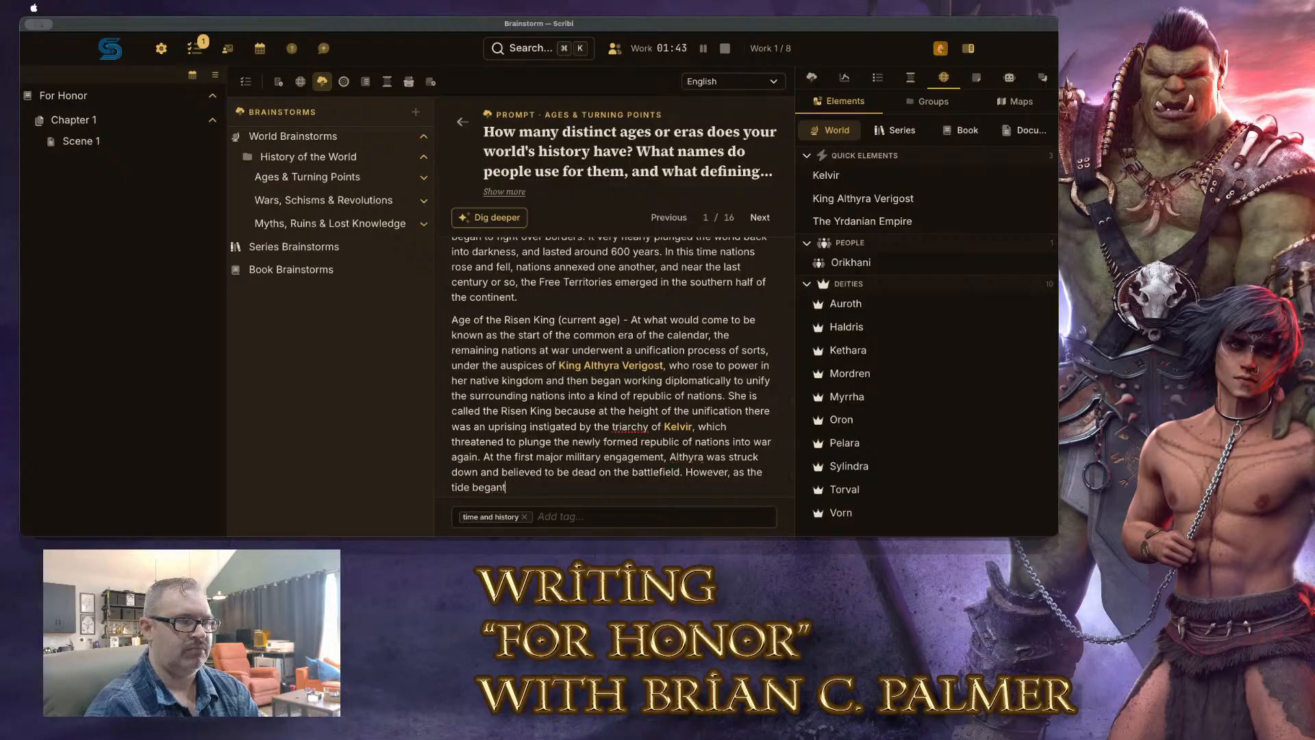
type("to turn ag")
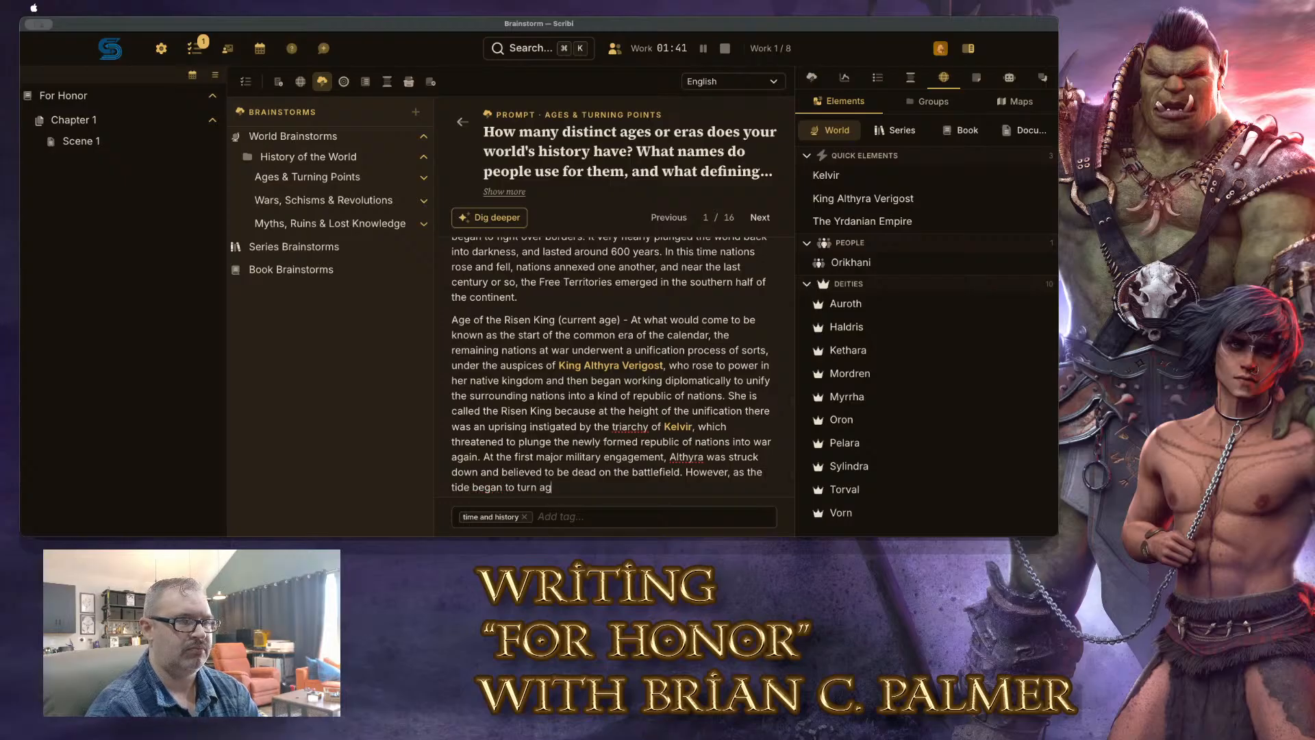
type("ainst the Rpubli")
key("BackSpace")
key("BackSpace")
key("BackSpace")
key("BackSpace")
key("BackSpace")
type("epublic ")
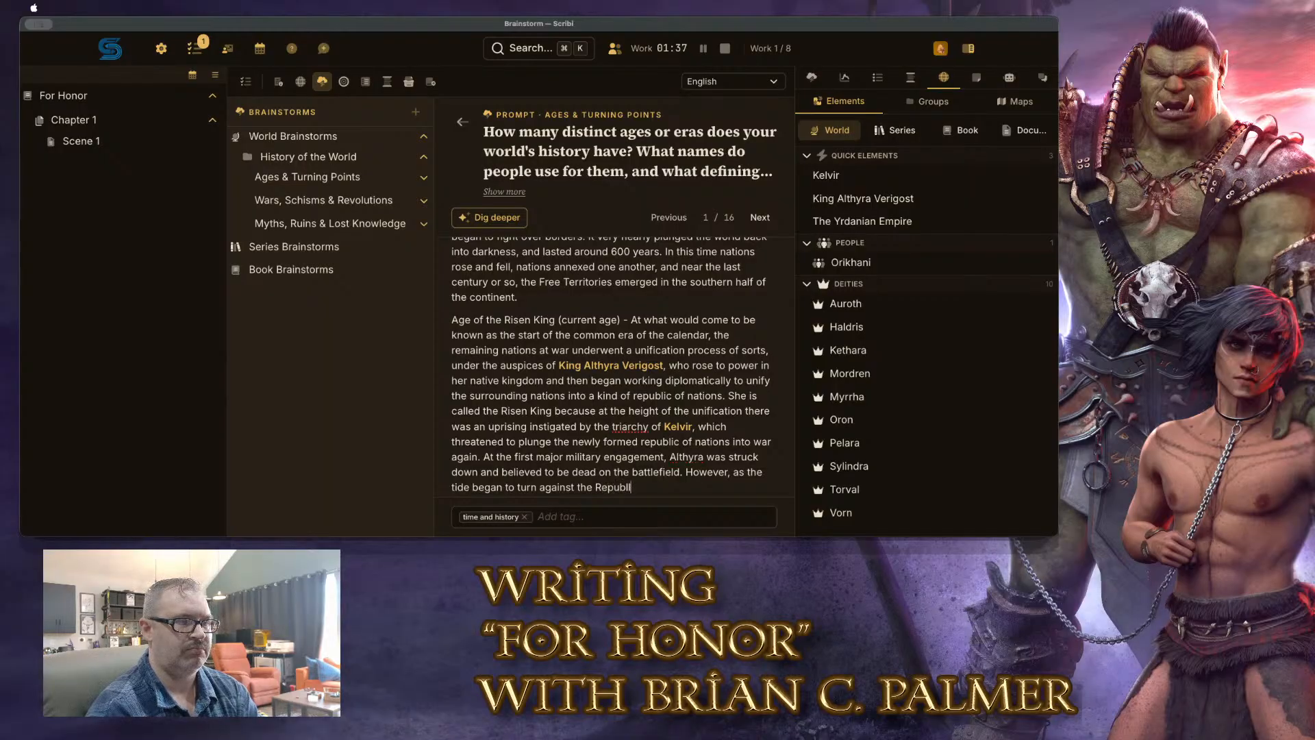
type("powers,")
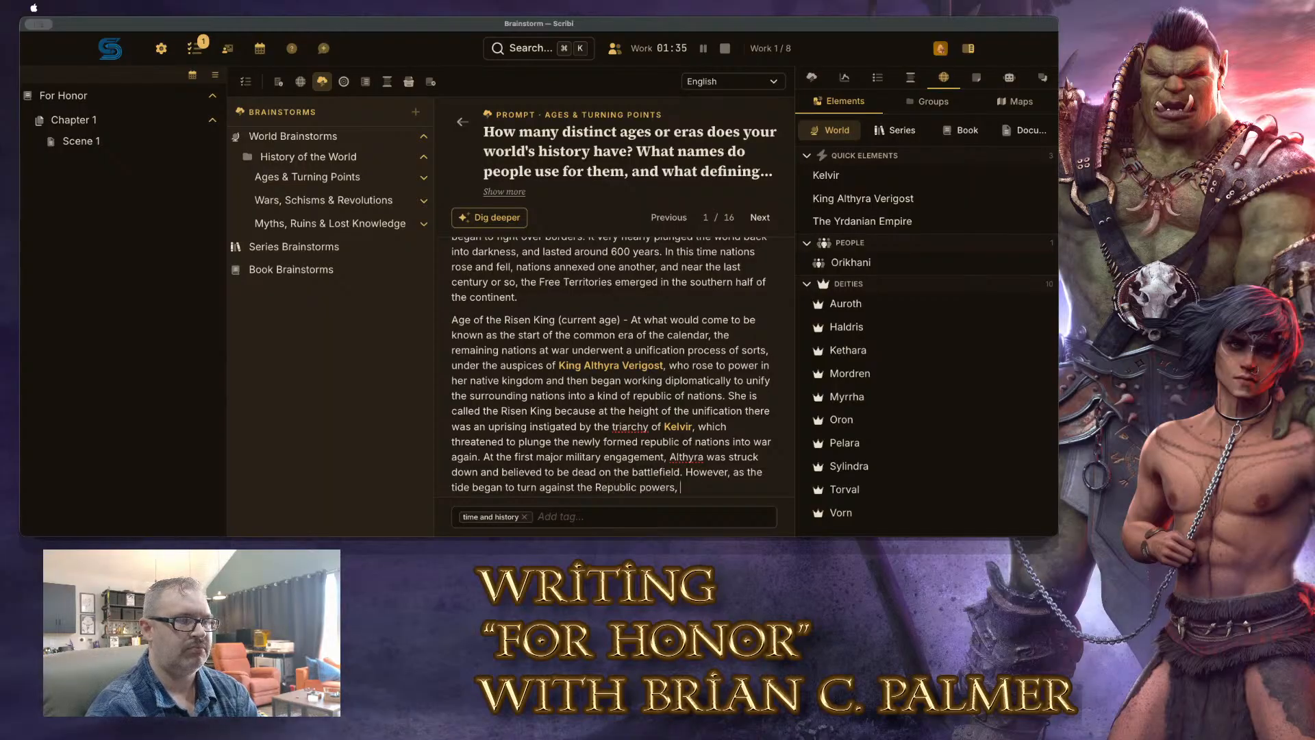
Complete the sentence about the turning tide with "Althyra was, some say miraculously, found on her mount, waving the banner of the republic"
type(" the")
key("BackSpace")
key("BackSpace")
key("BackSpace")
key("BackSpace")
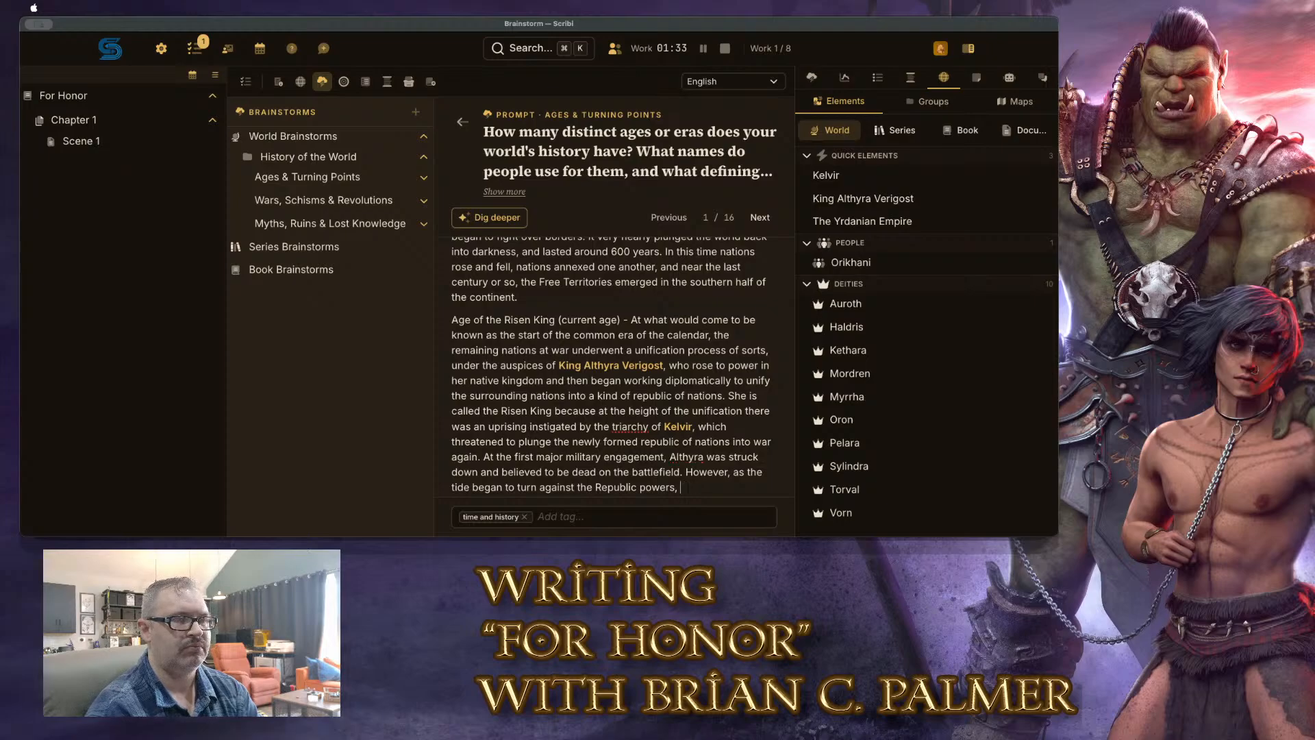
type("Althyra w")
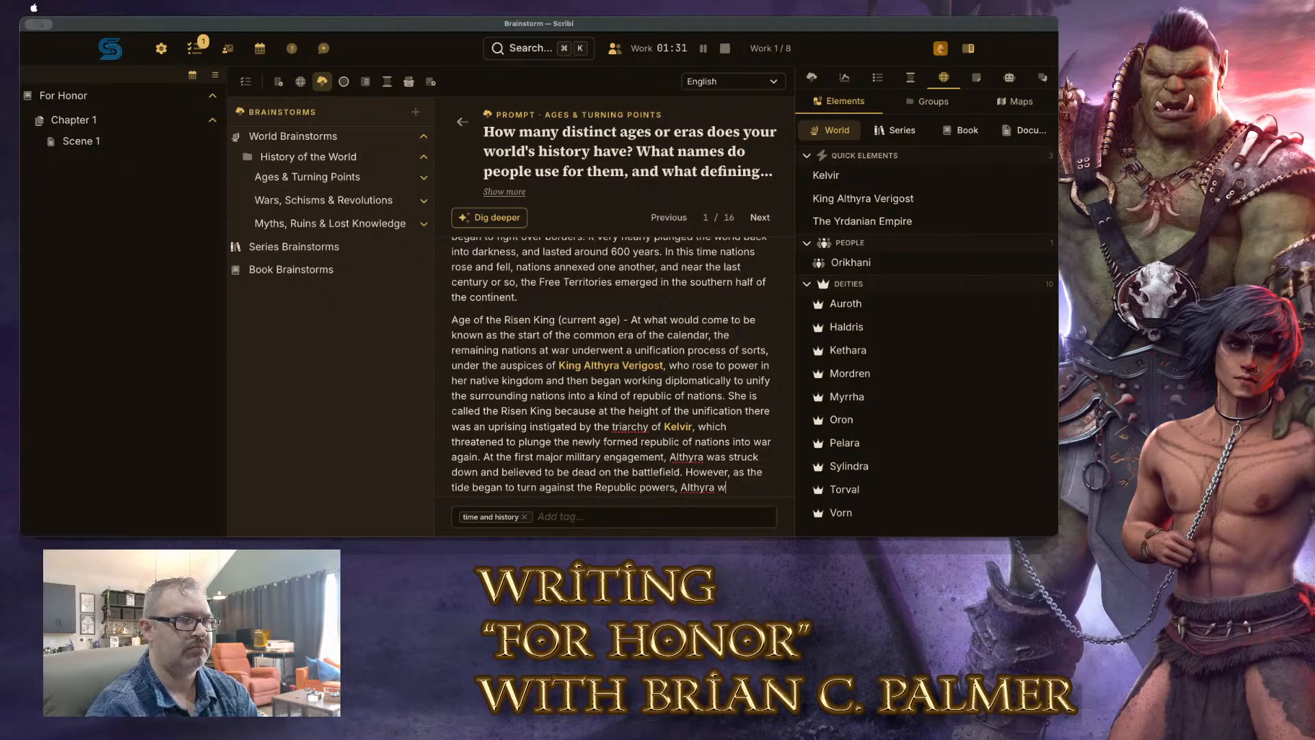
type("as, some say miraculously,")
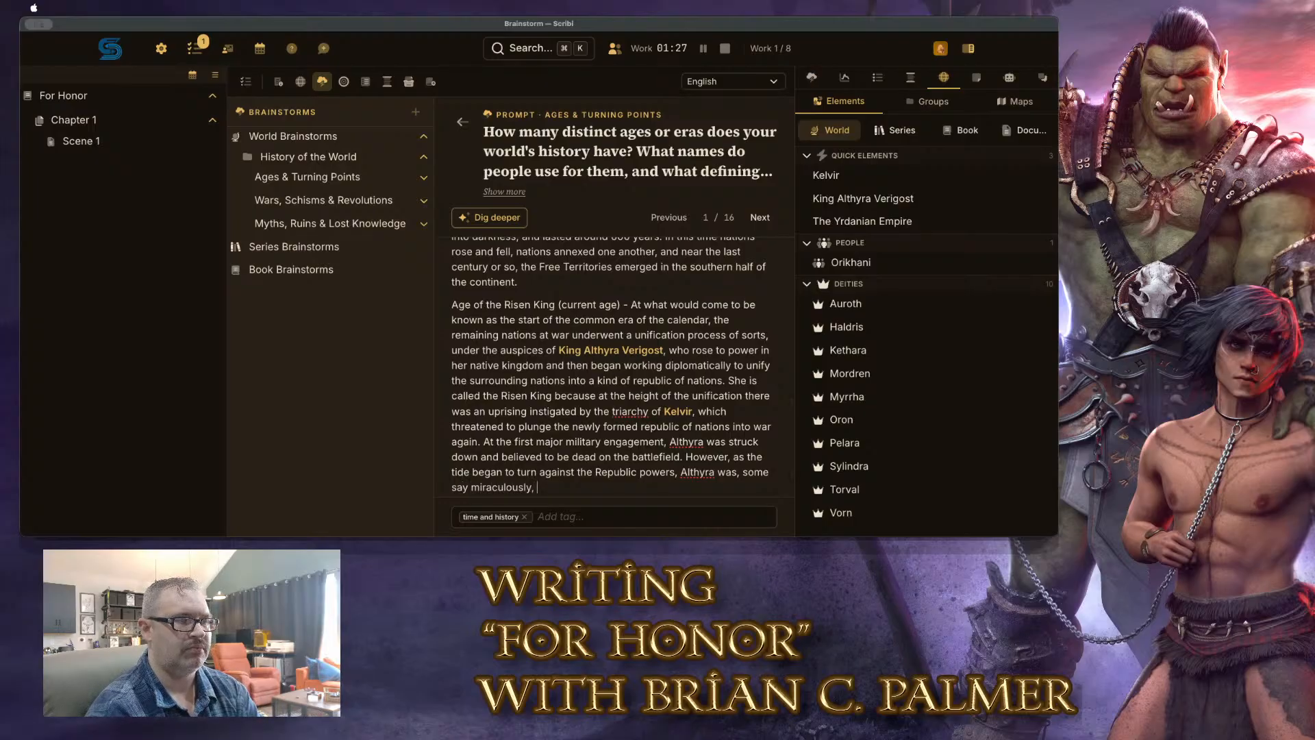
type(" found on her mount, ")
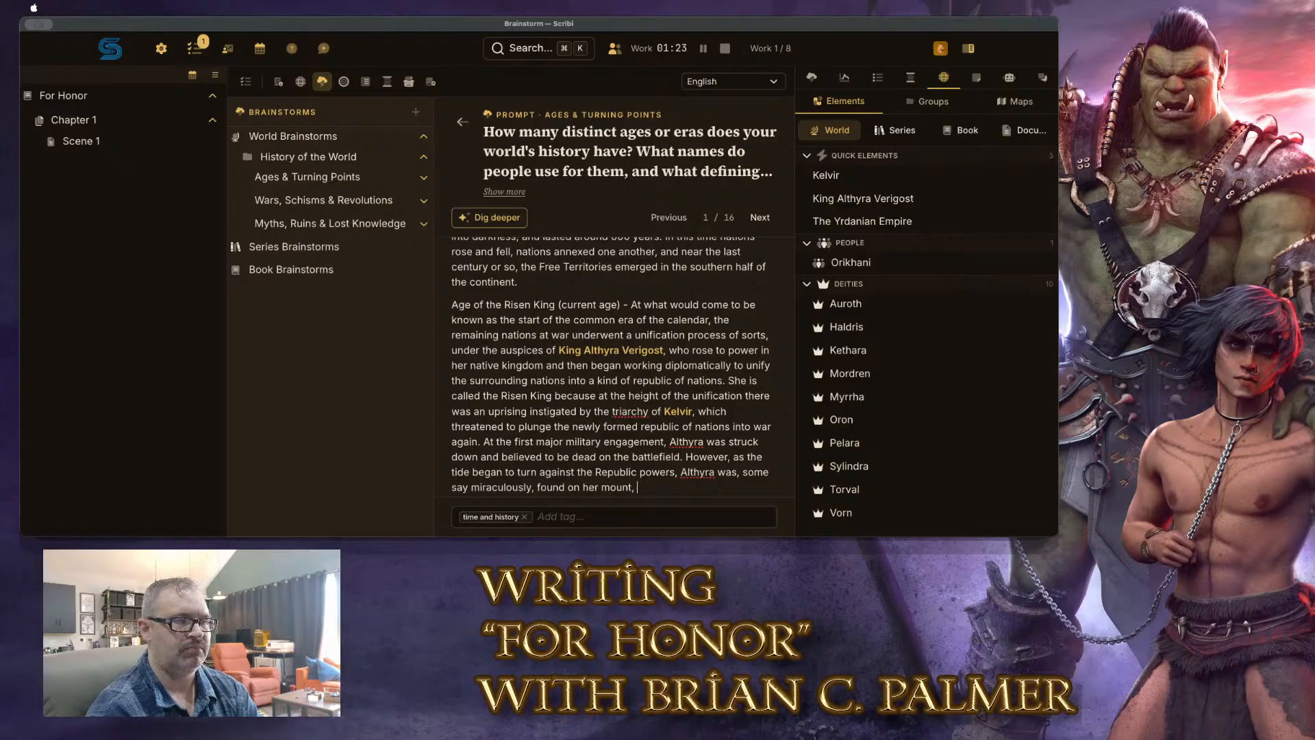
type("waving the banner")
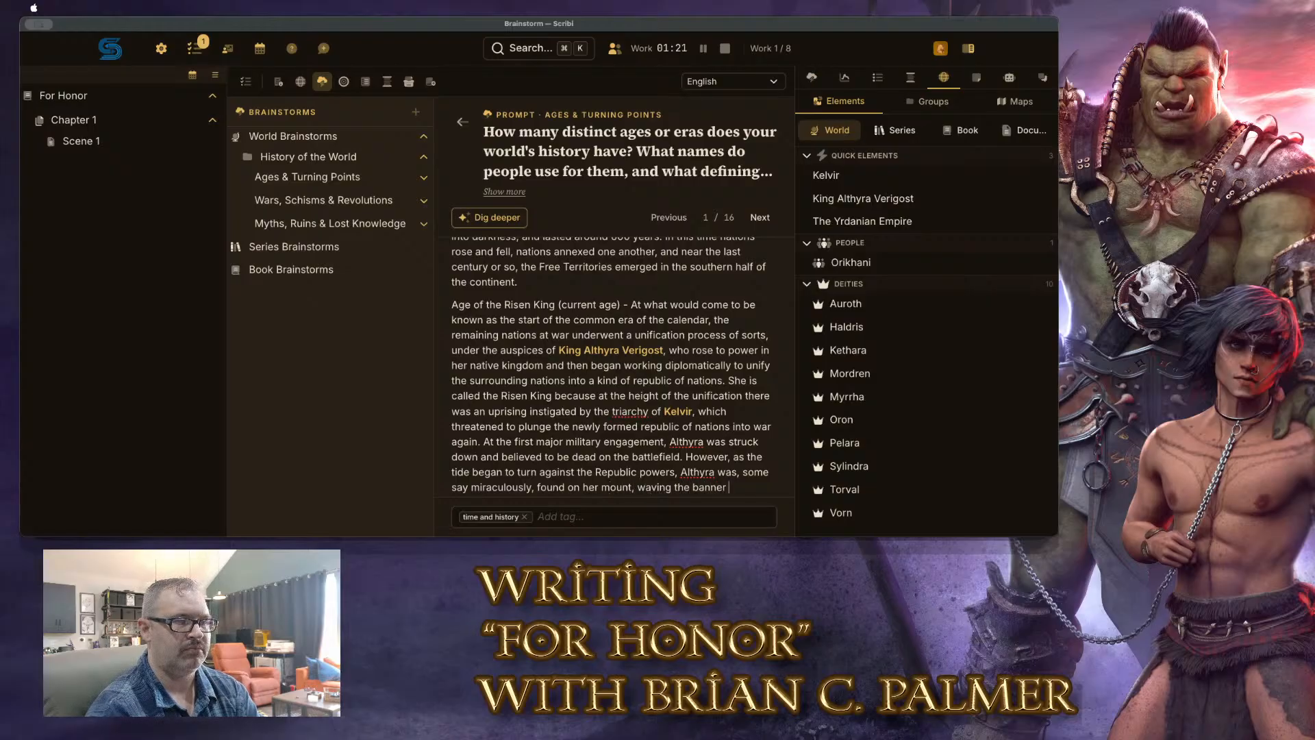
type(" of the republic")
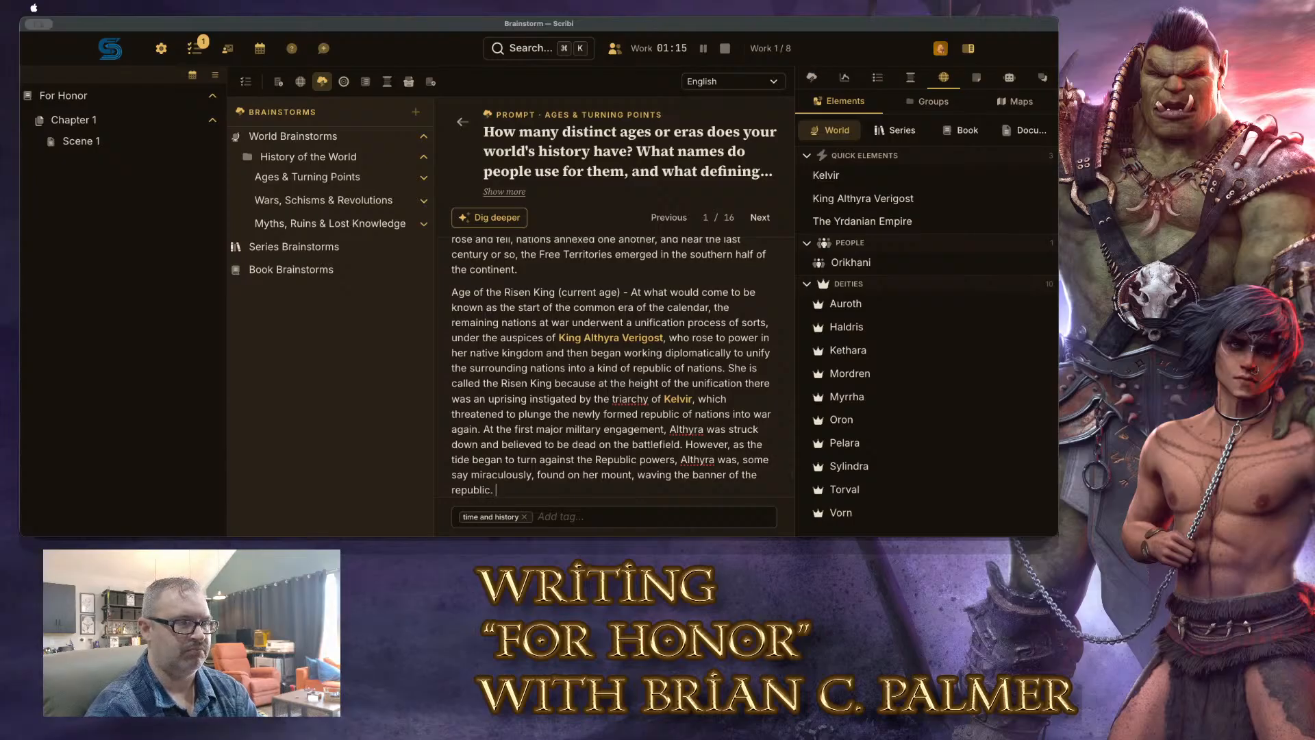
End that sentence and start another with "She rallied her people to the banner and the battle was ultimately"
type(". She rallie")
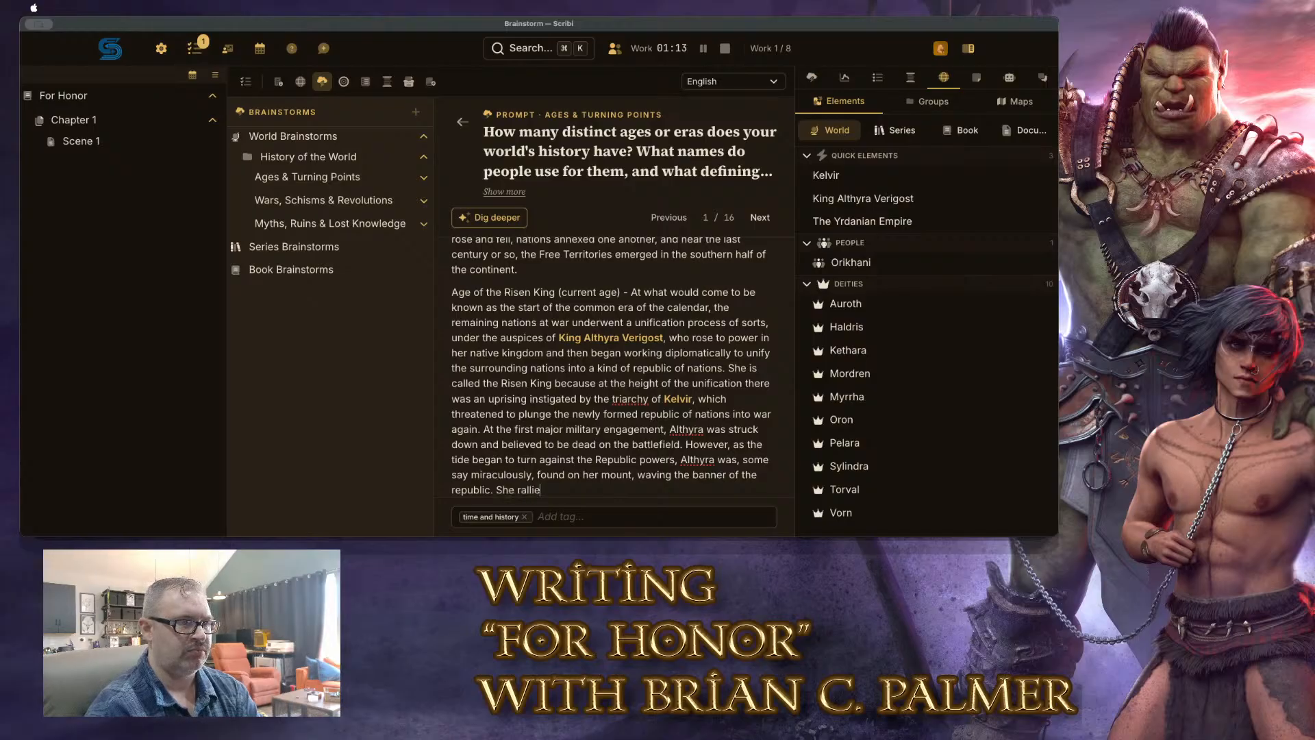
type("d her people")
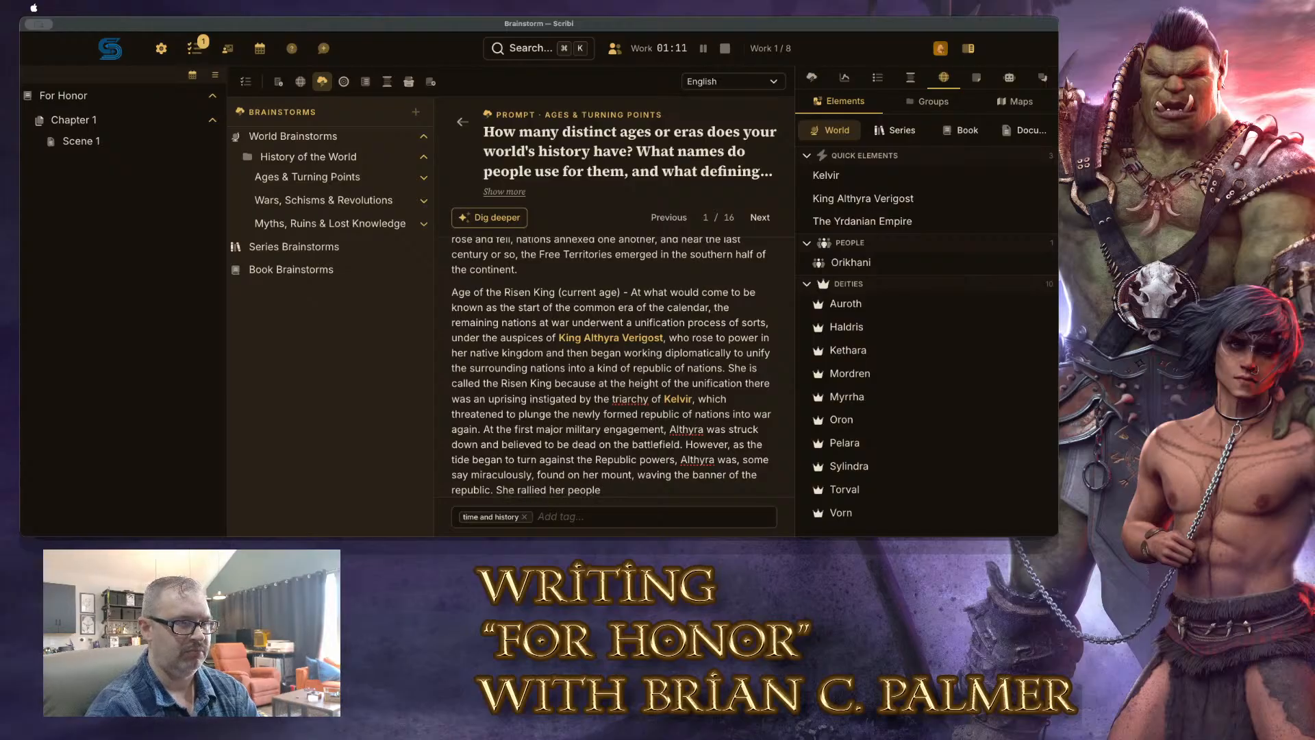
type(" to the bann")
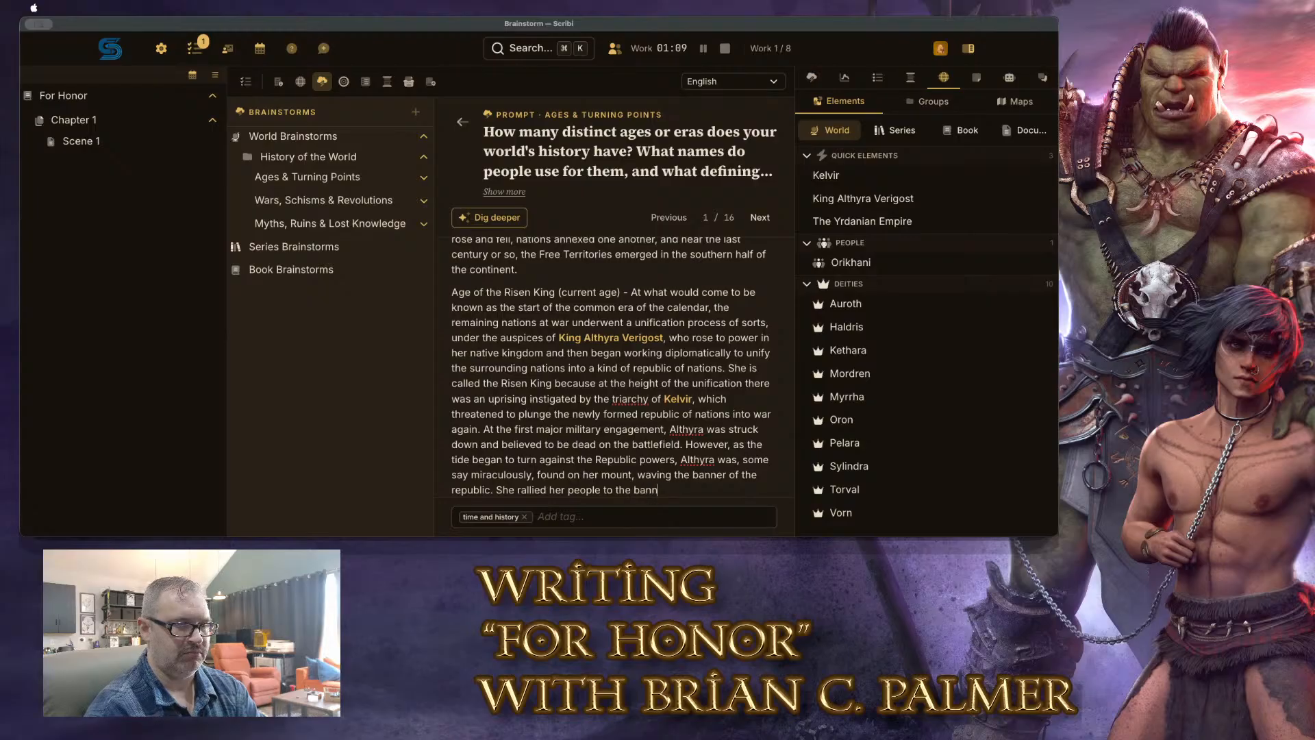
type("er and the ")
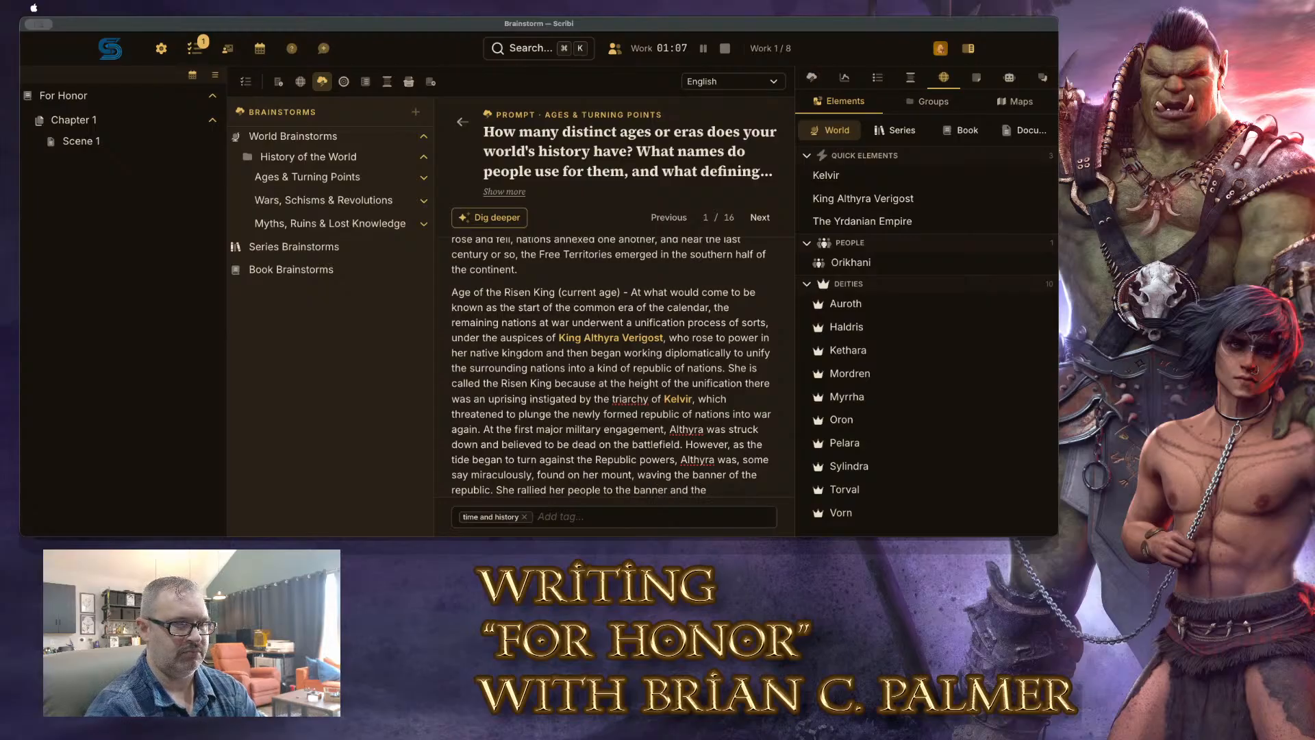
type("battle was ultimately")
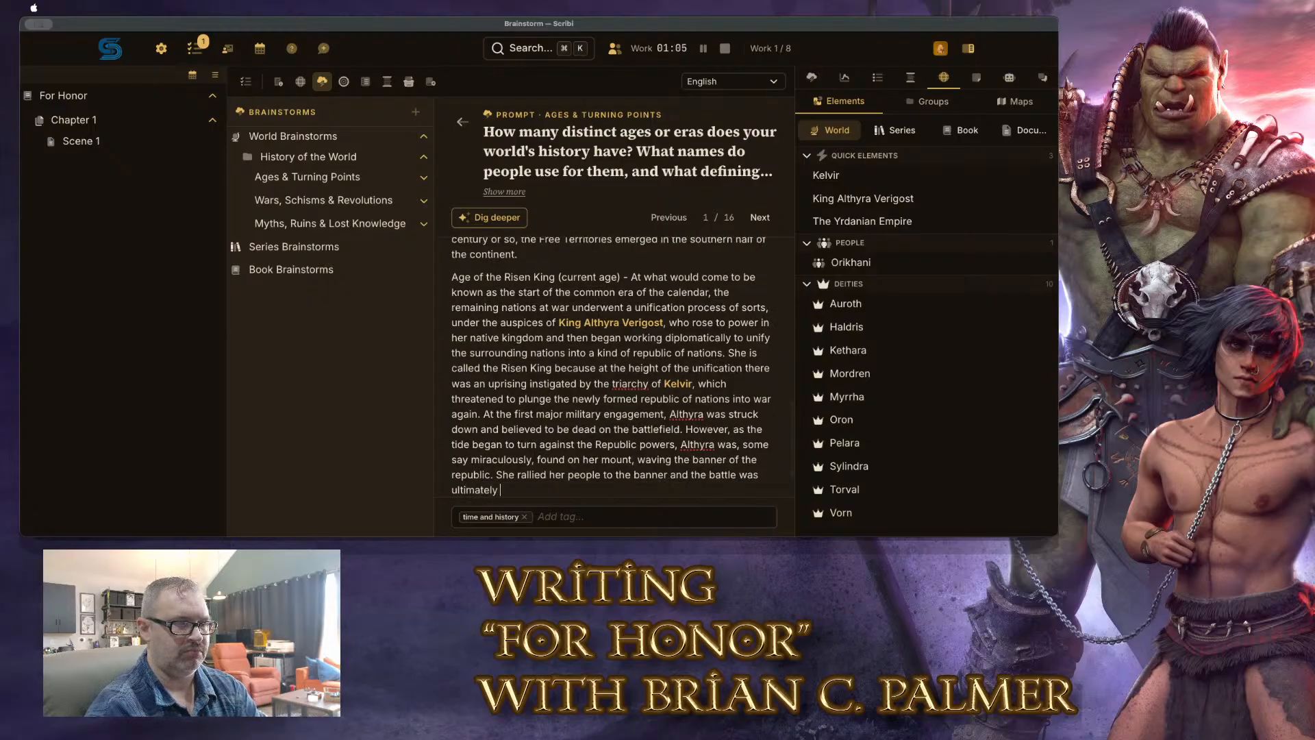
Complete the battle sentence with "won, the Triarchs of Kelvir captured and tried, then sentenced to live in exile."
type(" won, the Triarchs of")
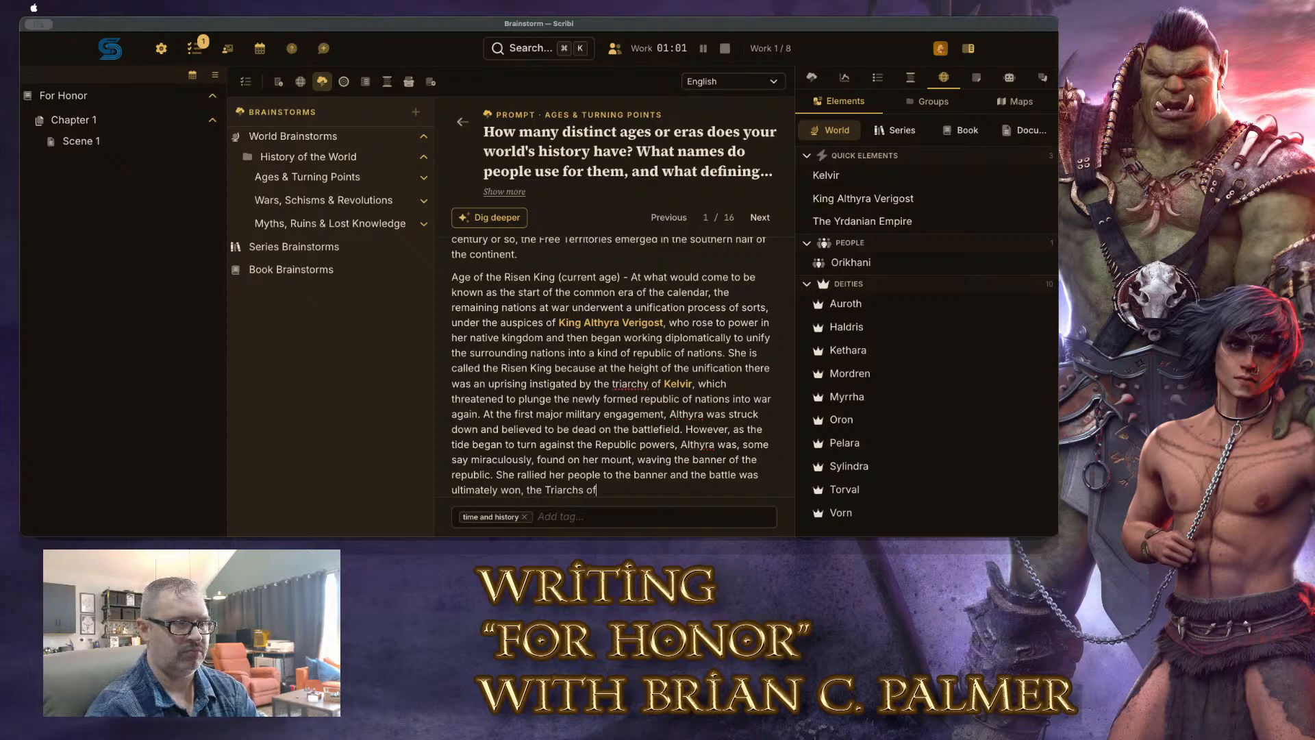
key("BackSpace")
type("f Kelvir captured")
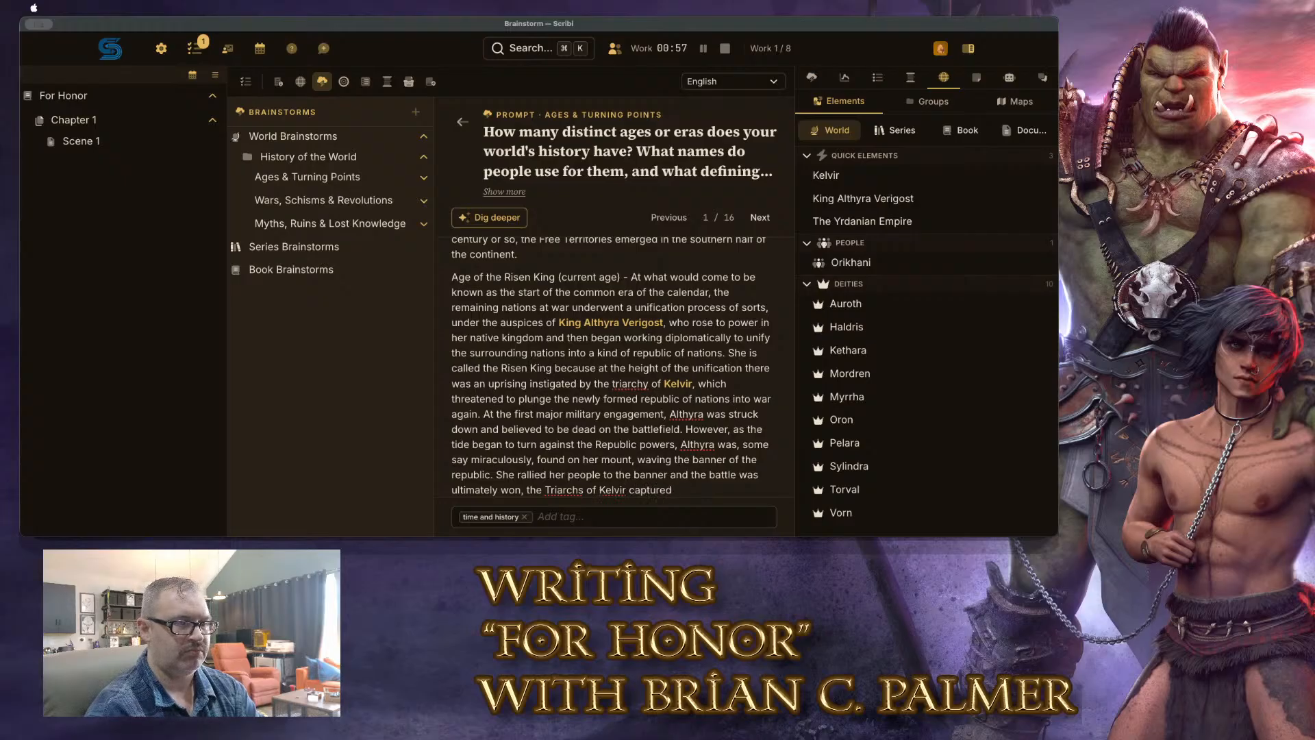
type(" and tried")
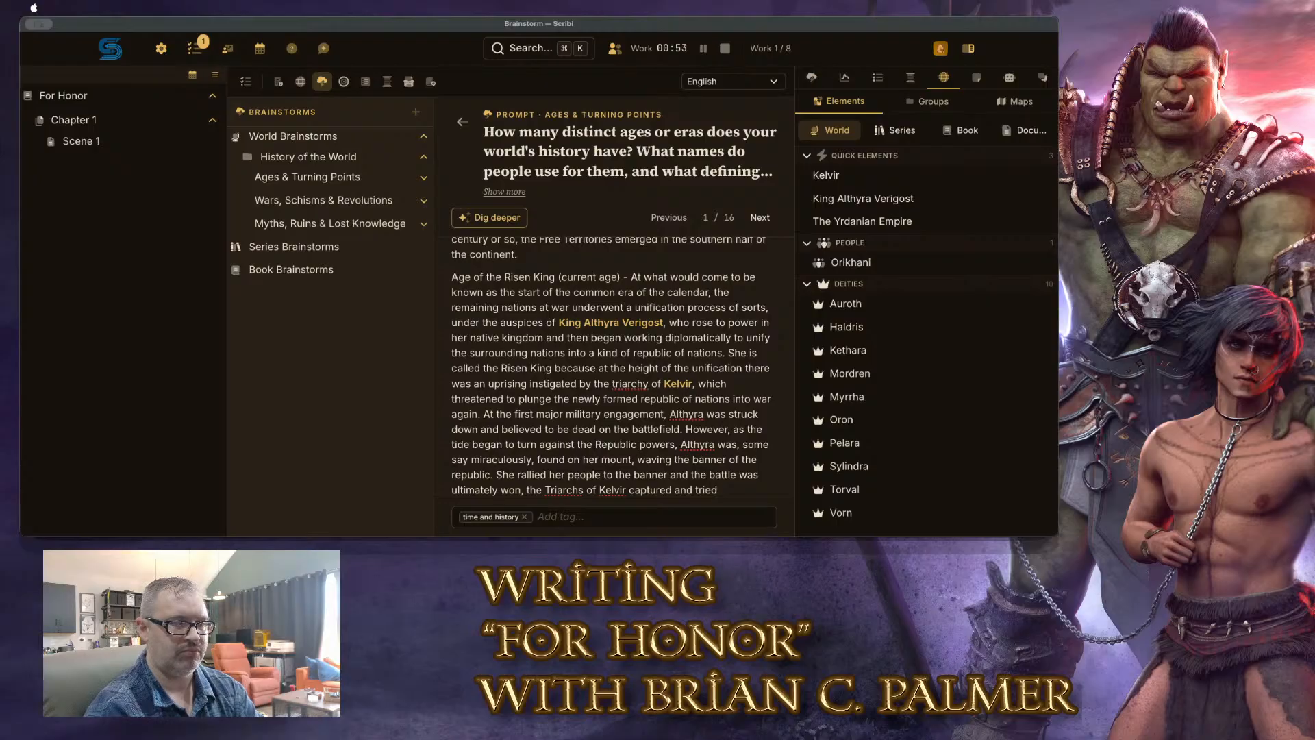
type(", then")
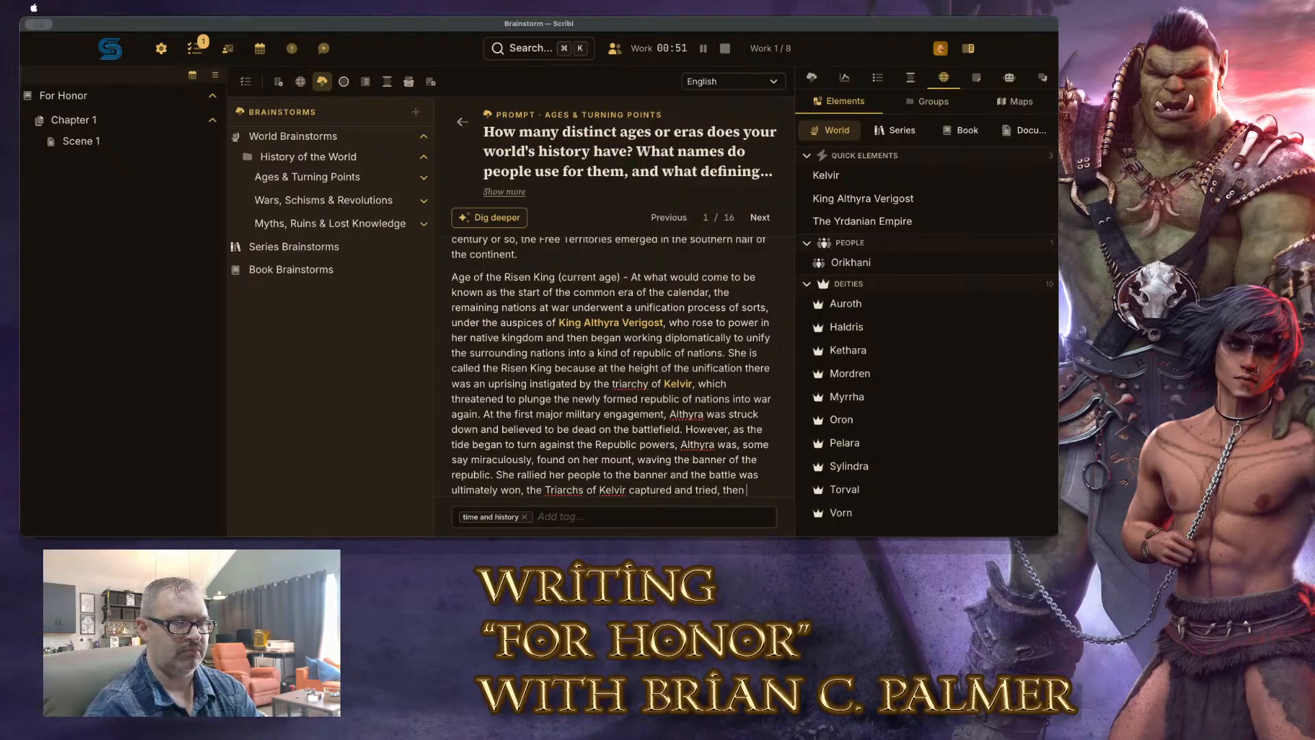
type(" sentenced ")
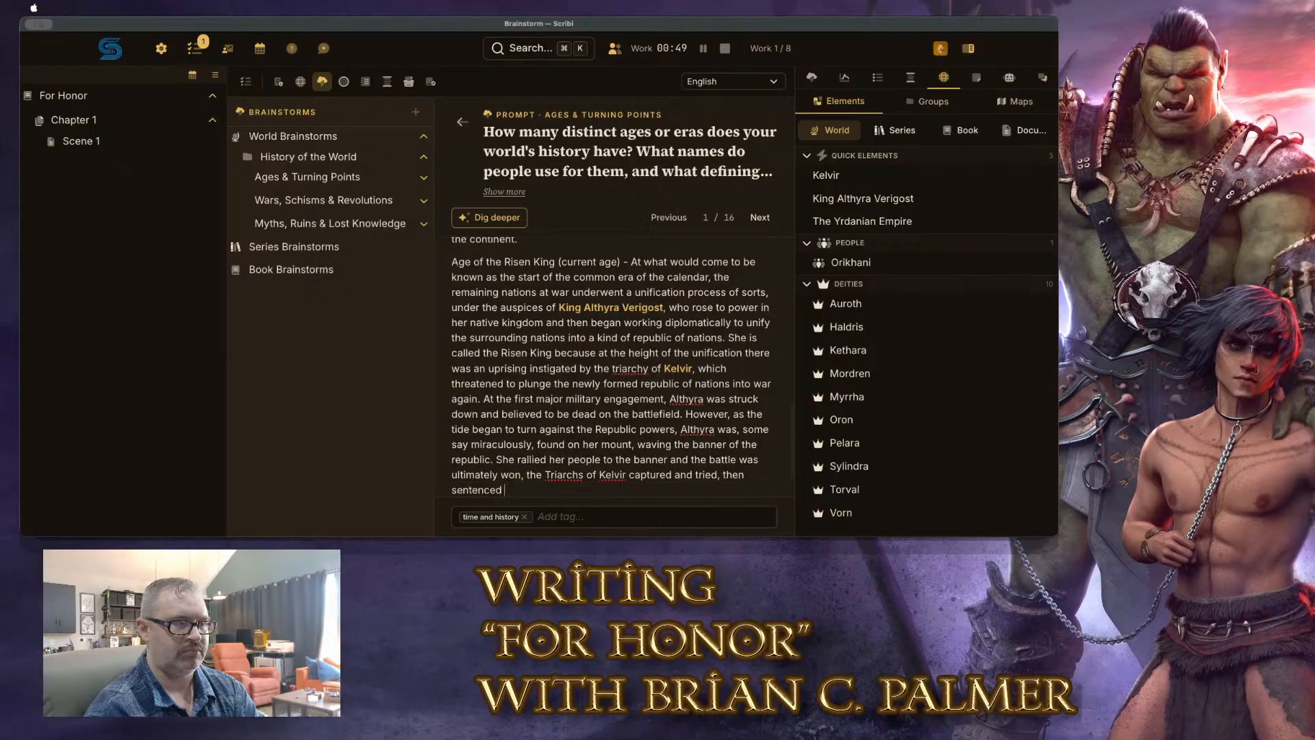
type("to live in exile")
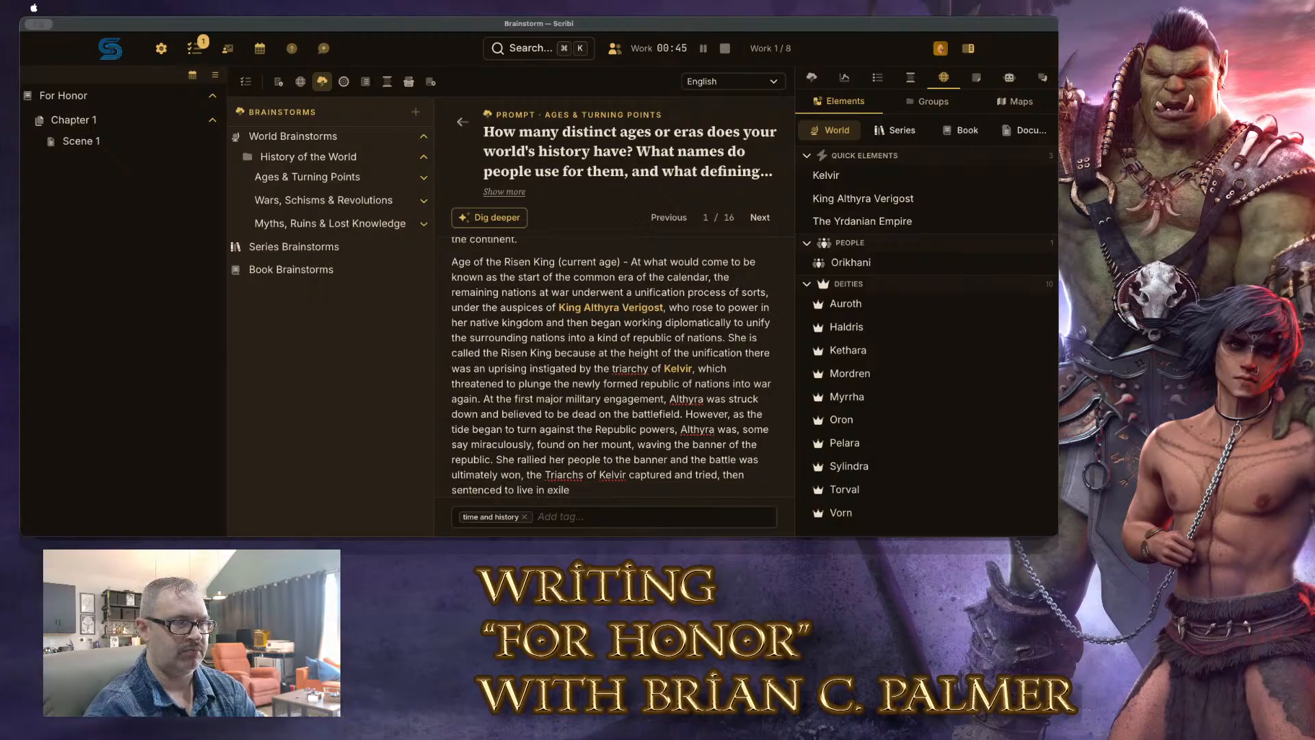
type(" . ")
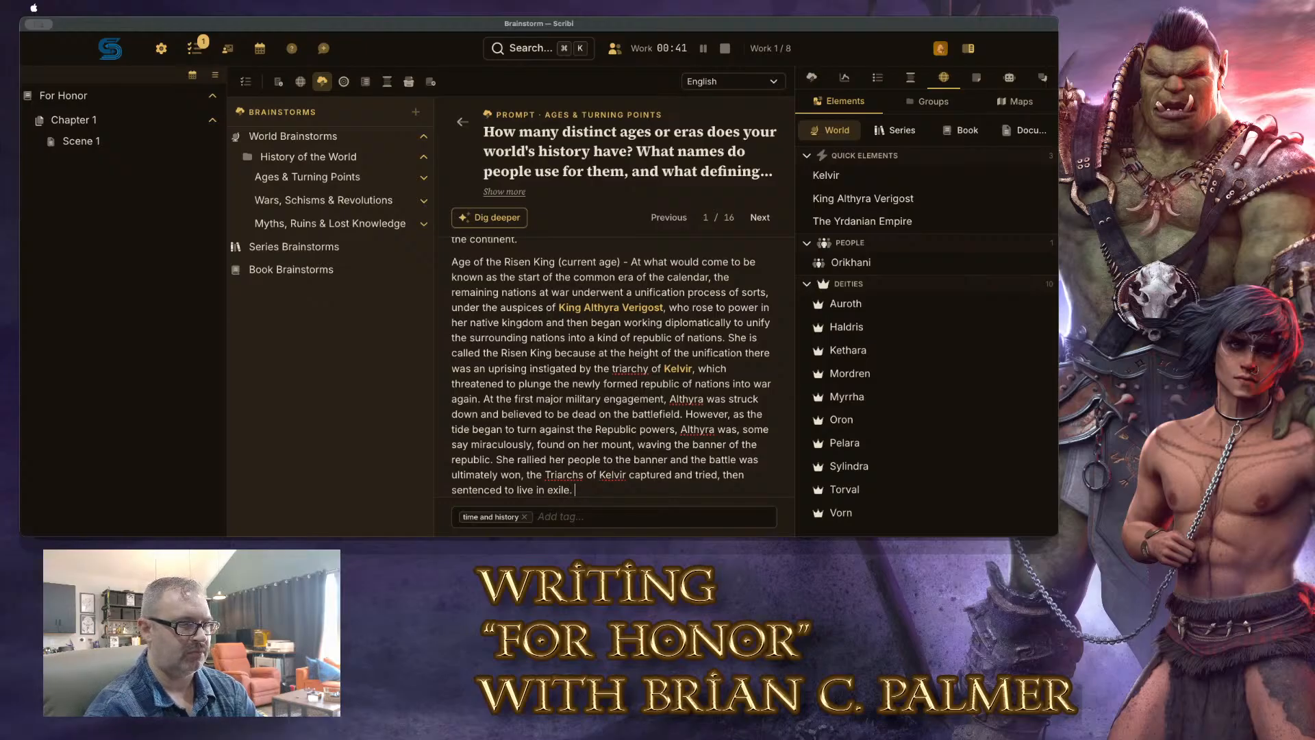
Begin a sentence with "Many believe that this 'resurrection' was the last act of the Old Gods before they went to slumber"
type("Many believe that this")
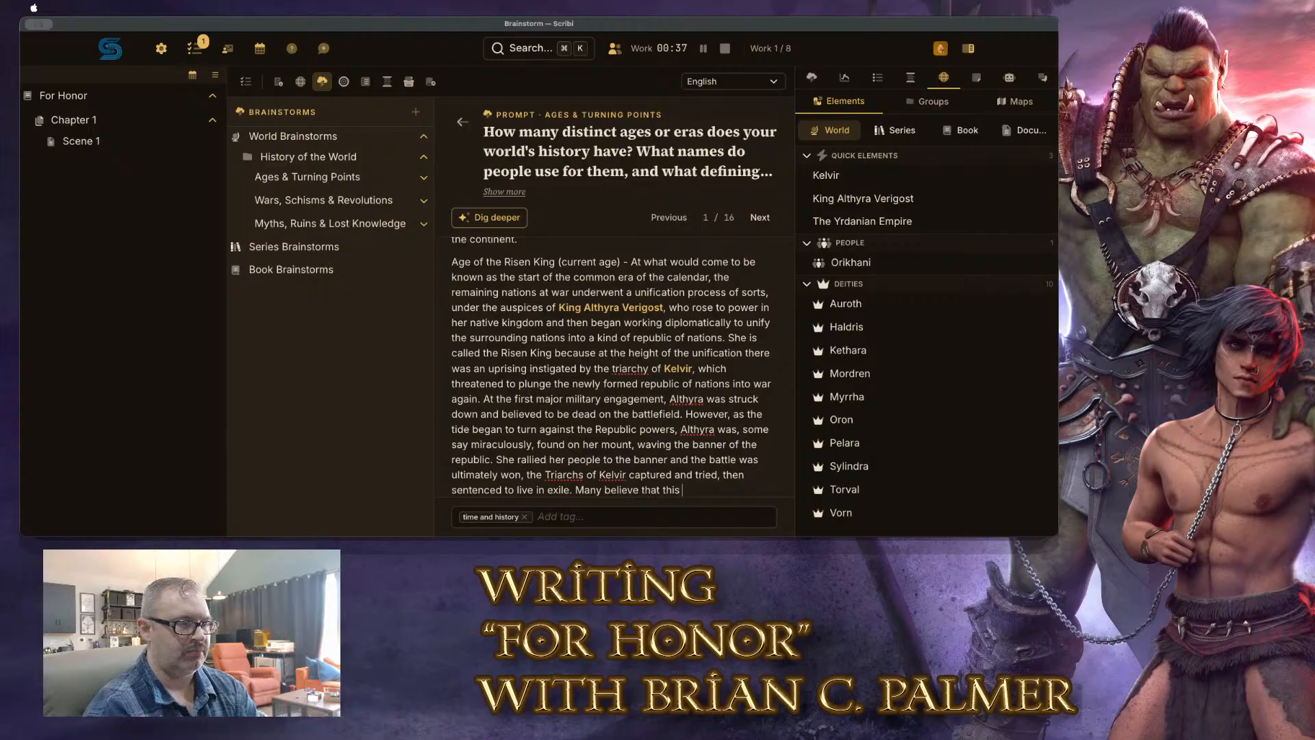
type(" 'resurrection'")
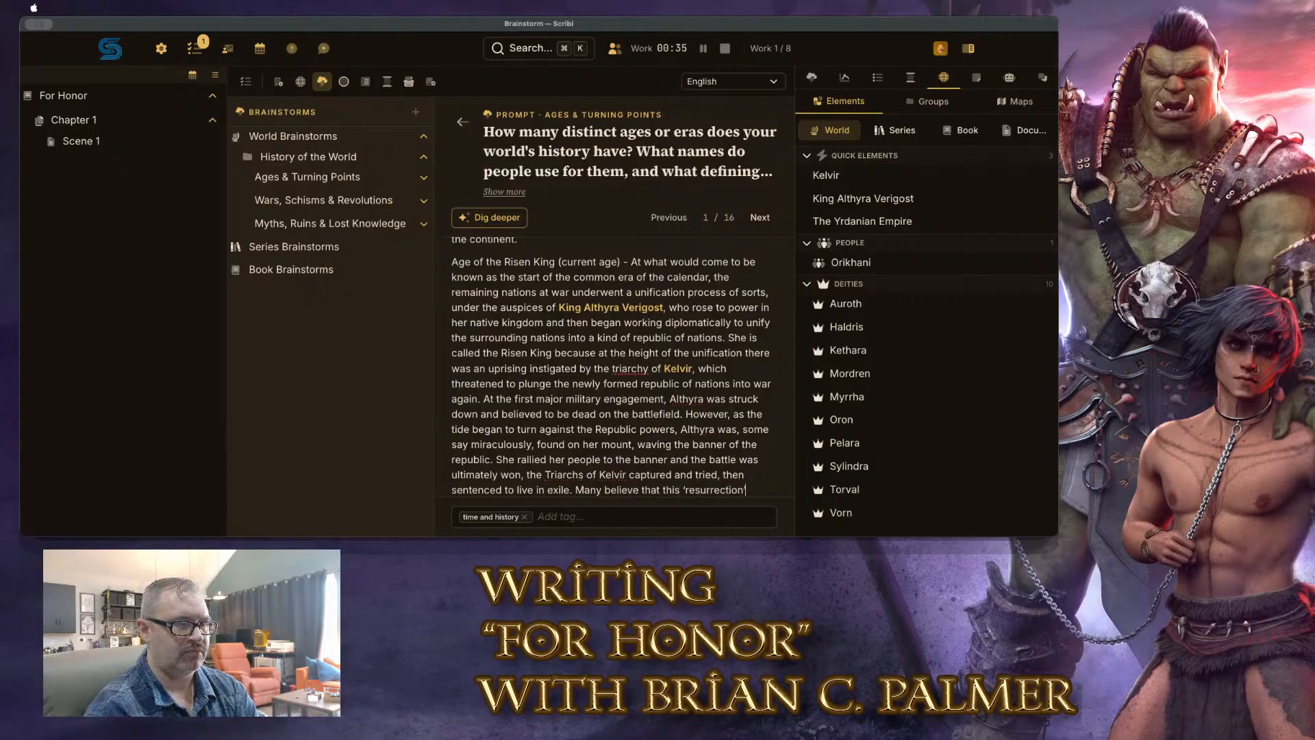
type(" was the last act of ")
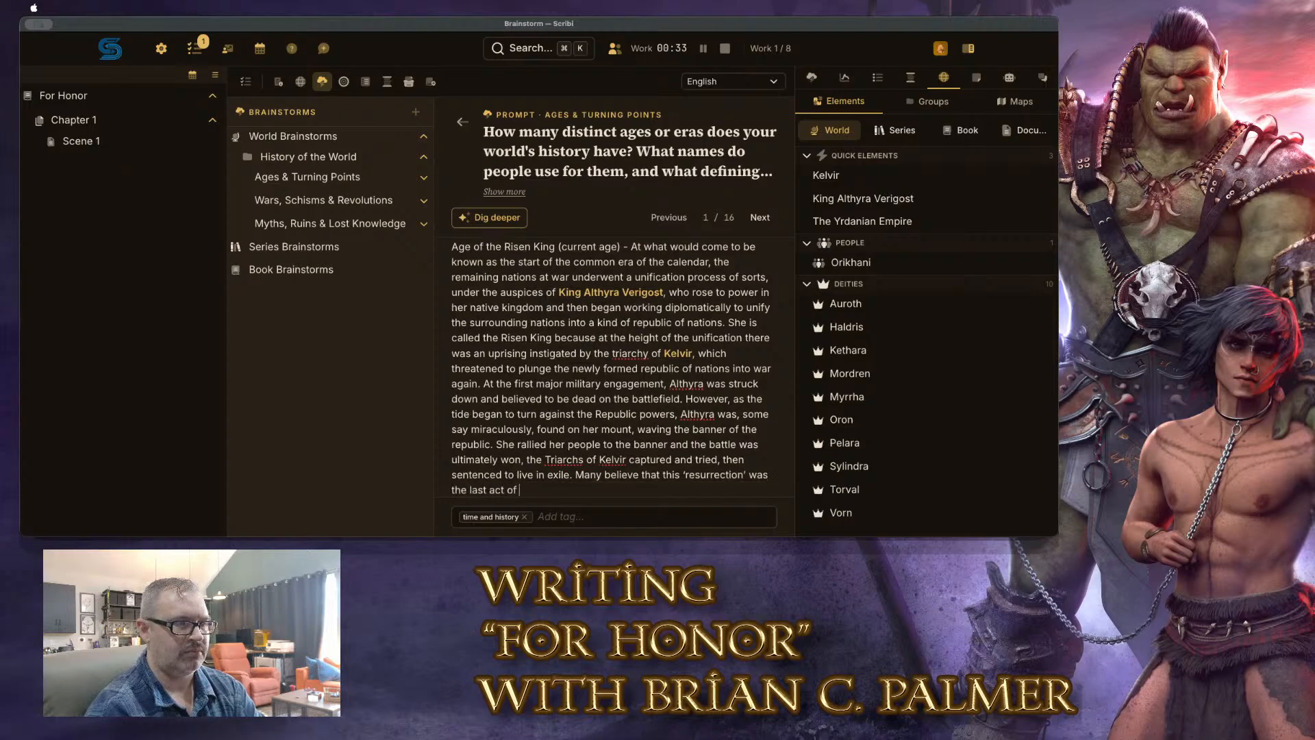
type("the Old Gods be")
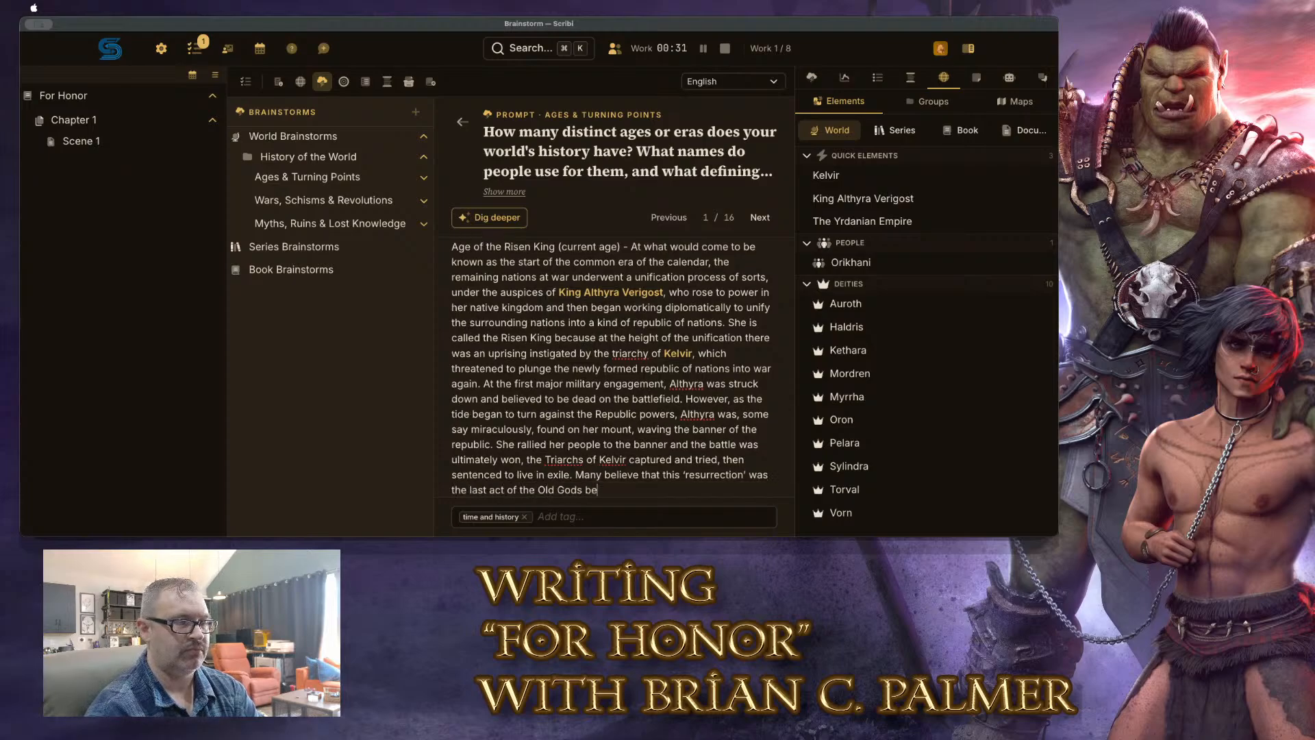
type("fore they ")
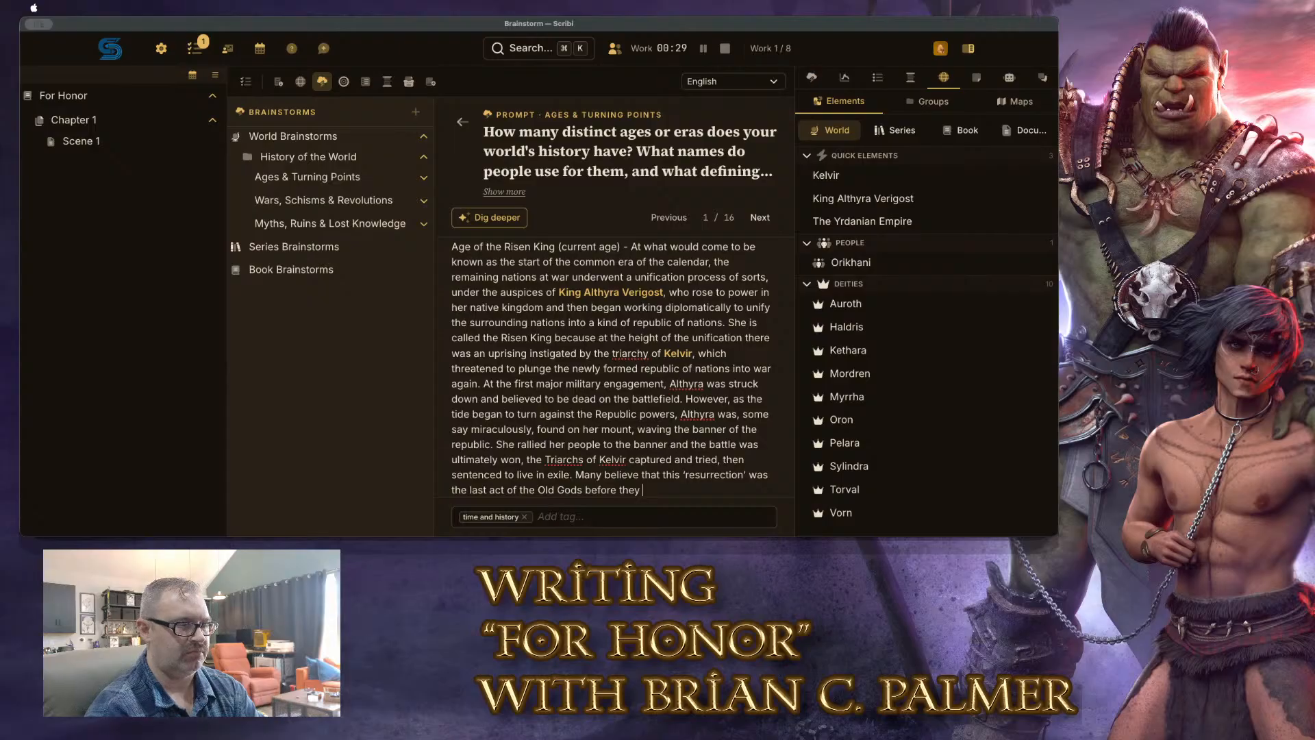
type("went to slumb")
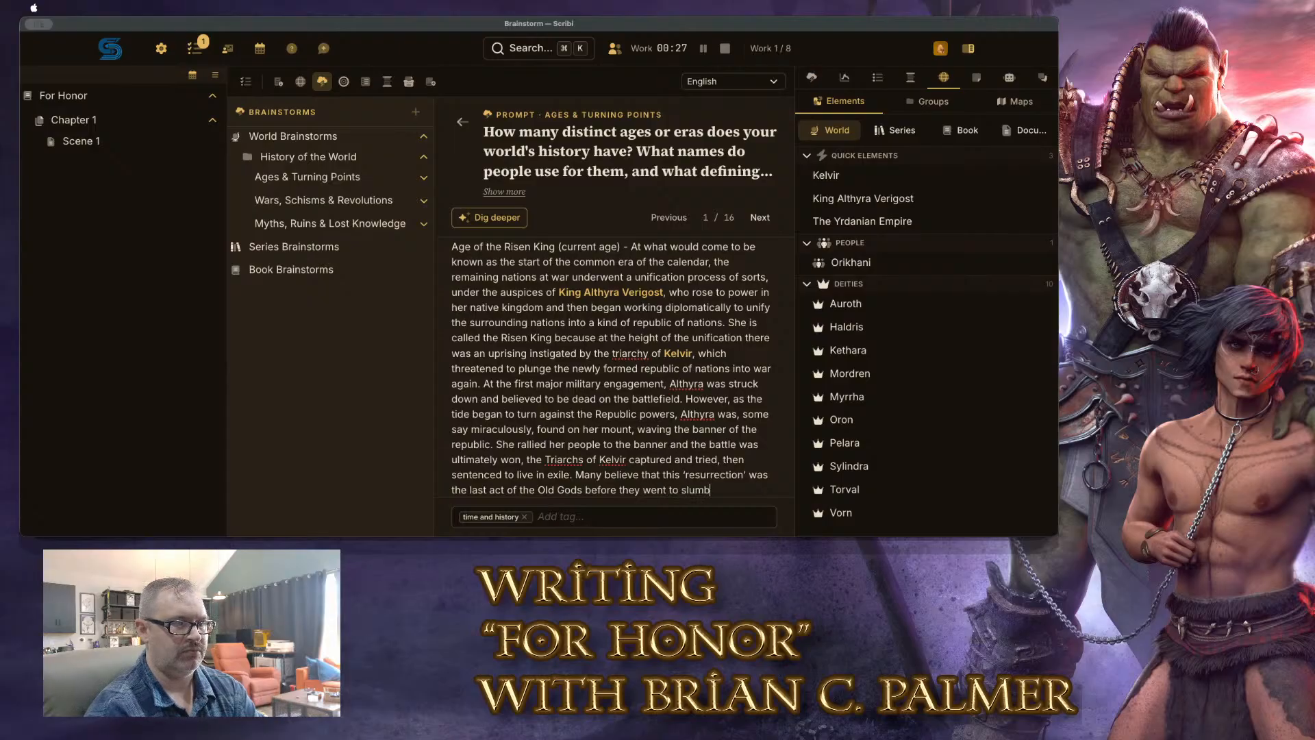
key("BackSpace")
key("BackSpace")
key("BackSpace")
key("BackSpace")
key("BackSpace")
type("slumber")
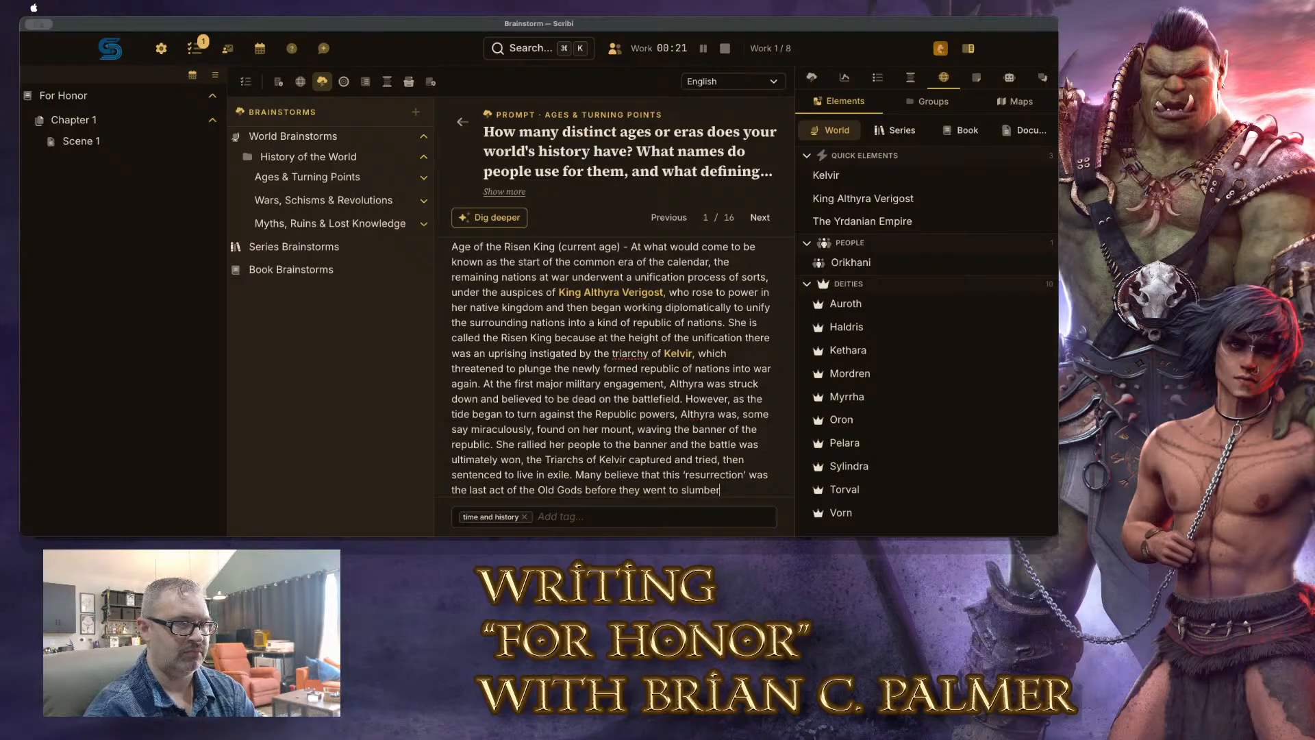
Finish the sentence with ", though which of the old gods are responsible varies from telling to telling and culture to culture."
type(", though")
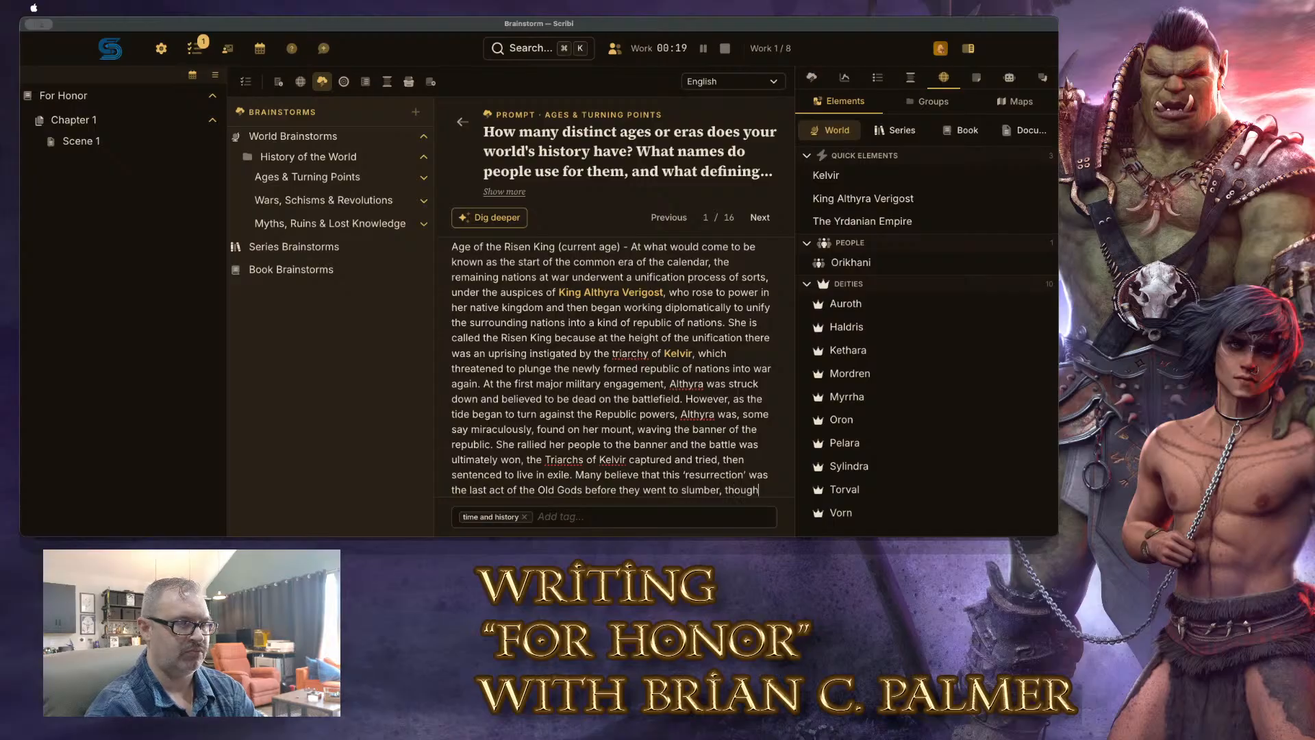
type(" which ")
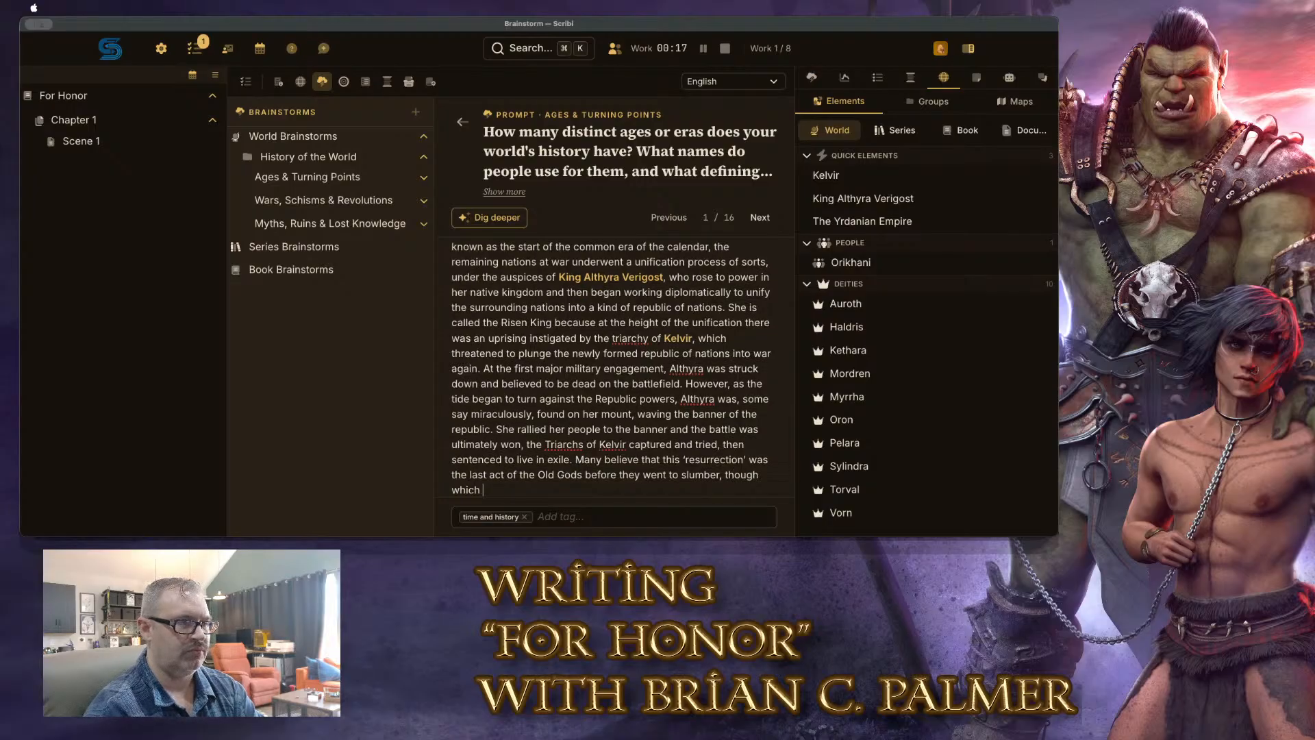
type("of the old gods i")
key("BackSpace")
type("a")
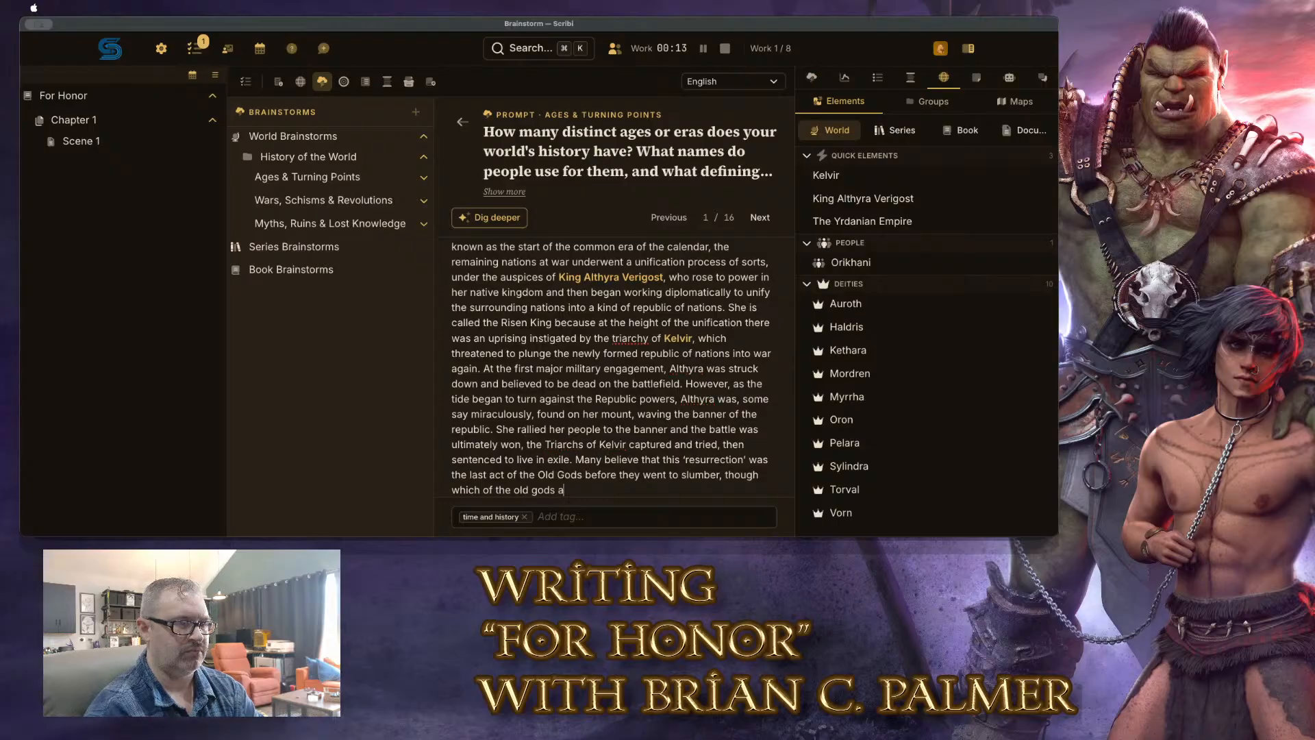
type("re responsible varies from telling to tel")
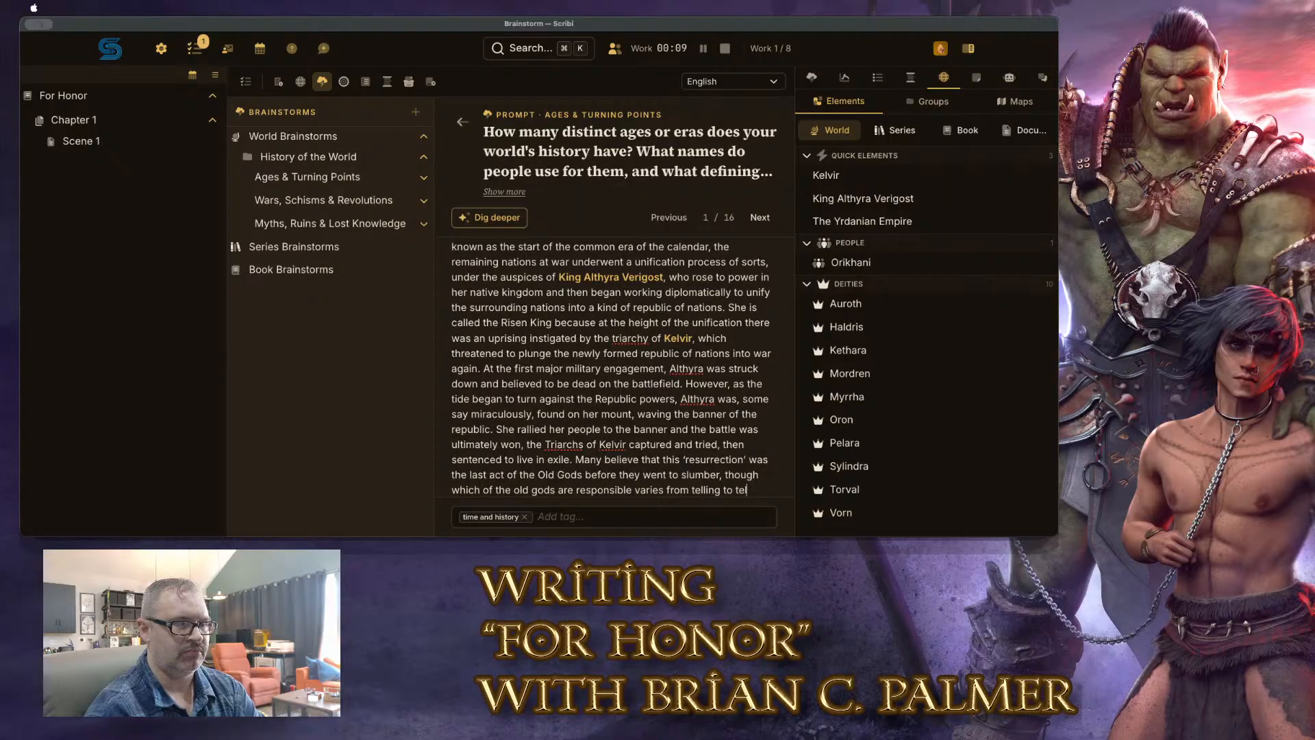
type("ling and culture to ")
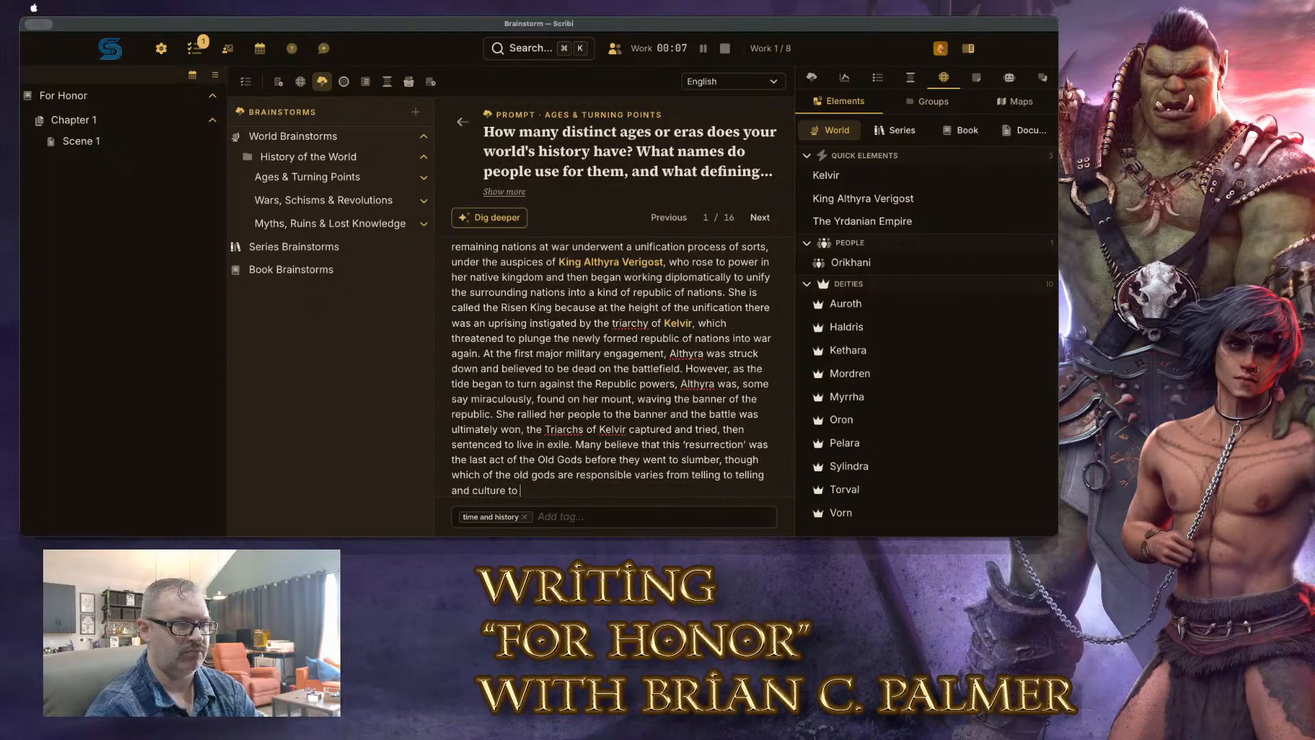
type("culture.")
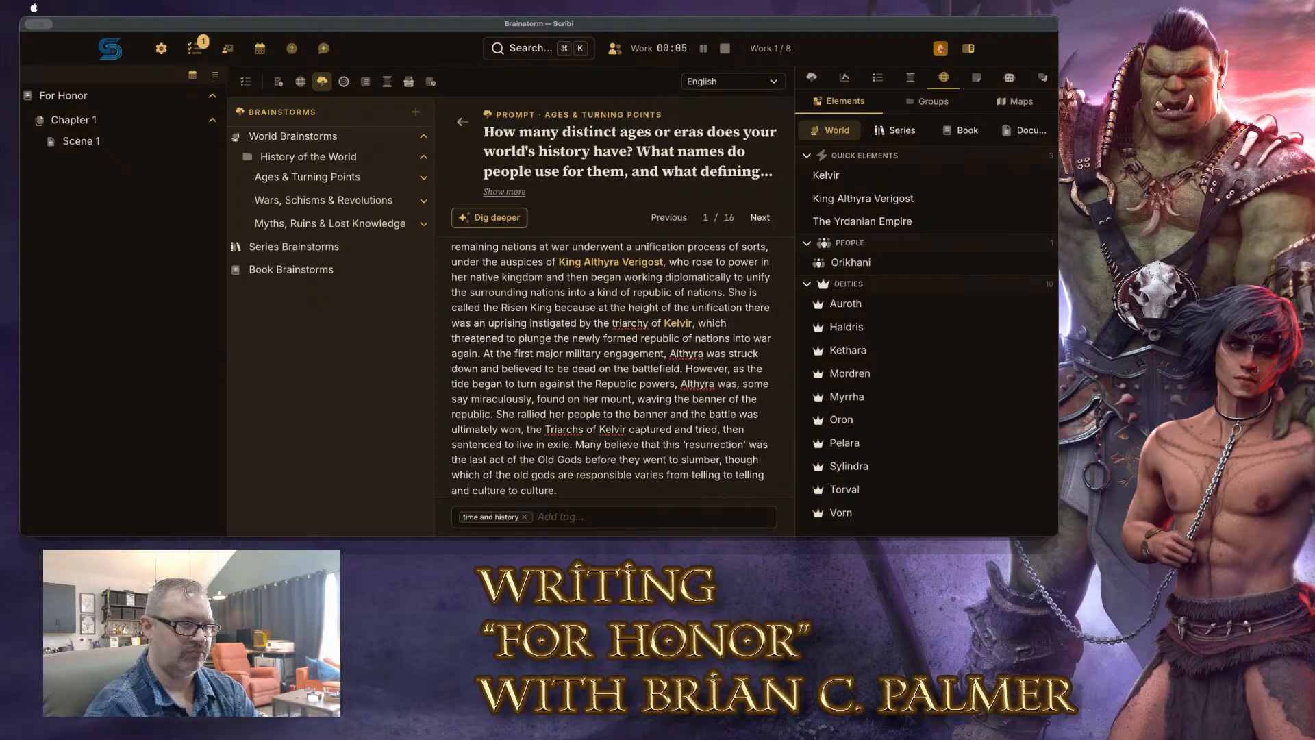
Start another sentence in the Risen King entry with "Before Althyra left the throne, she established the"
type(" Before Althyra")
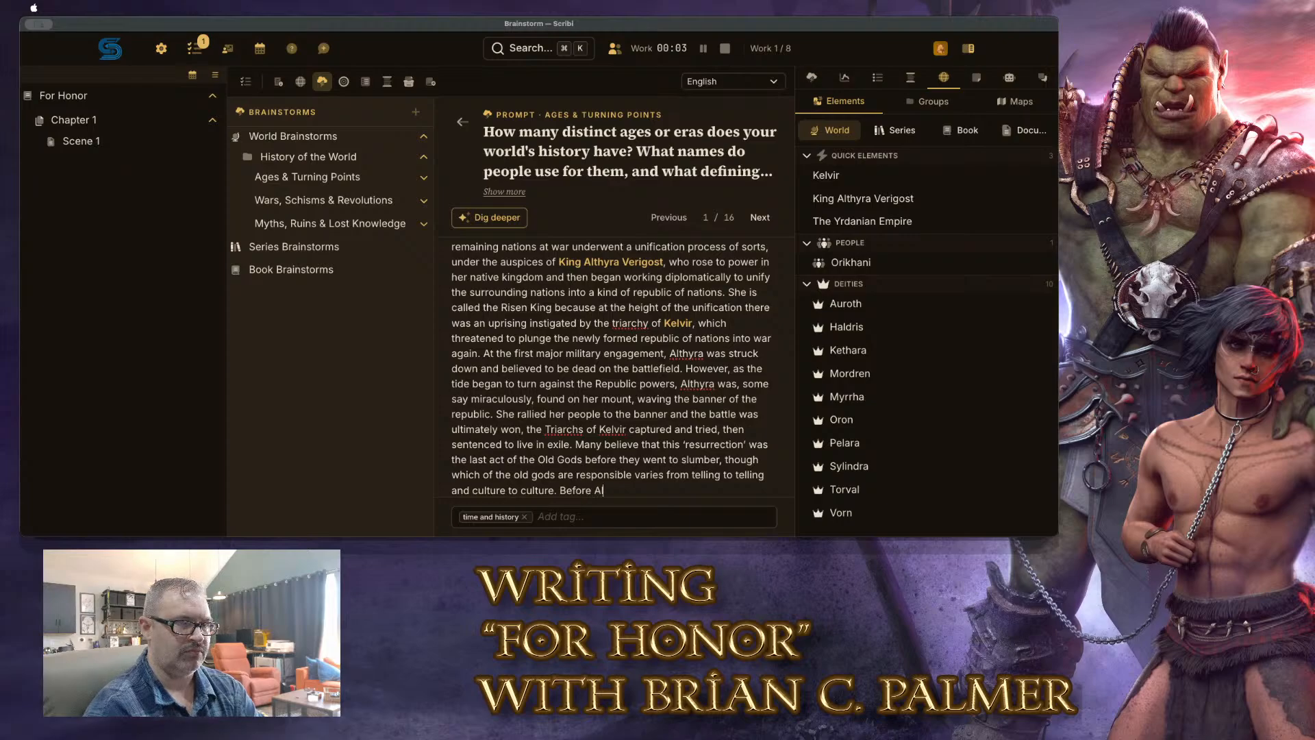
type(" left ")
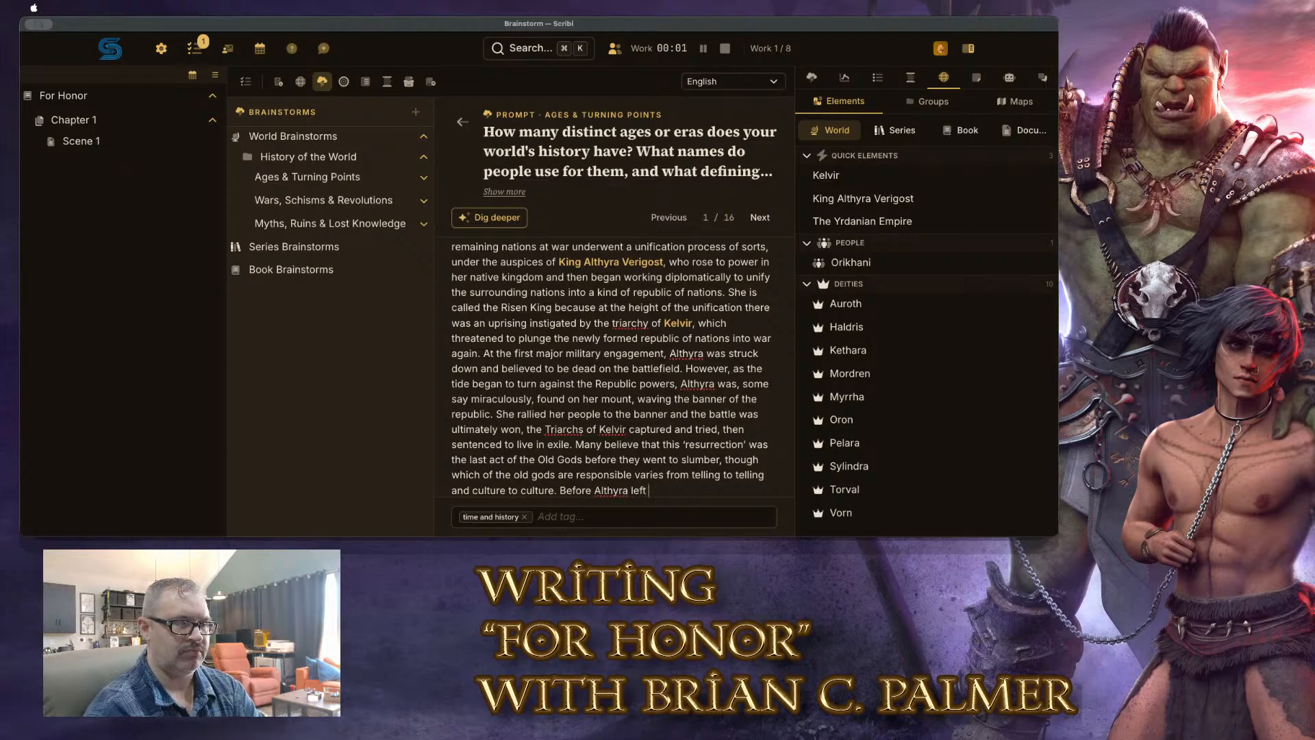
type("the throne,")
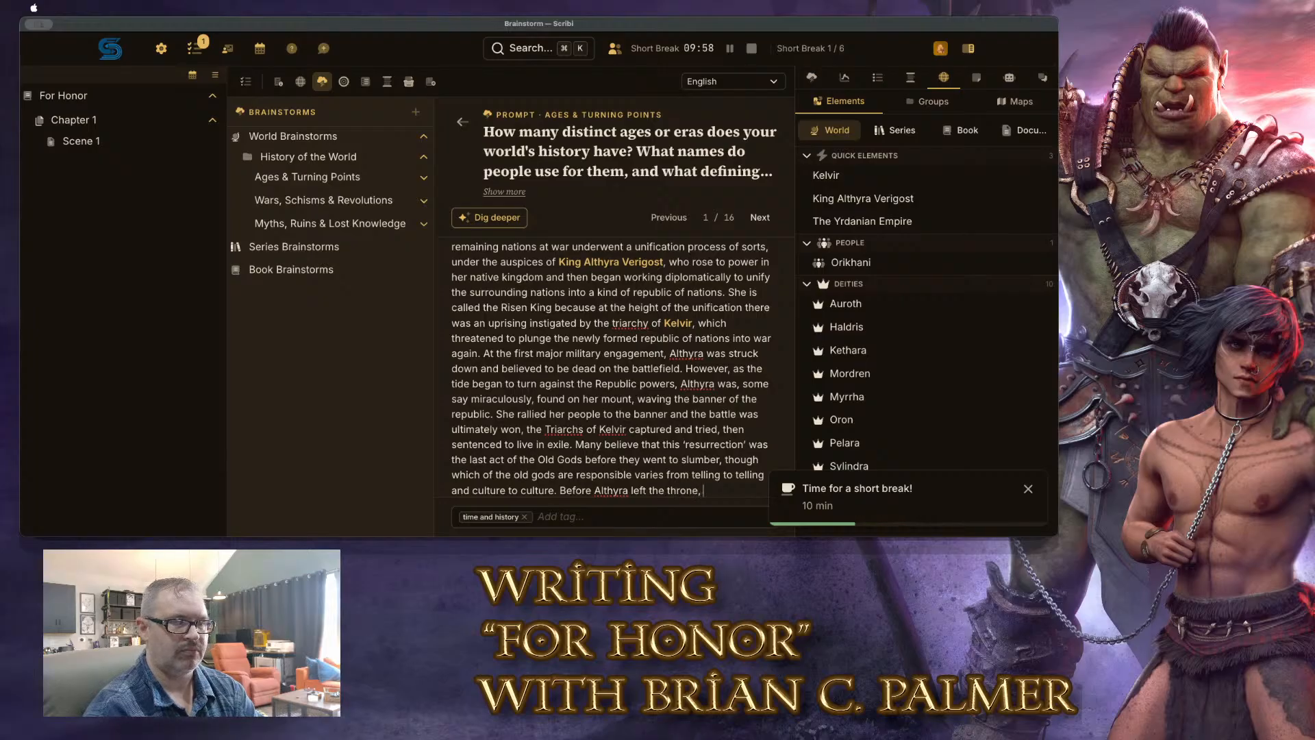
type(" she established the ")
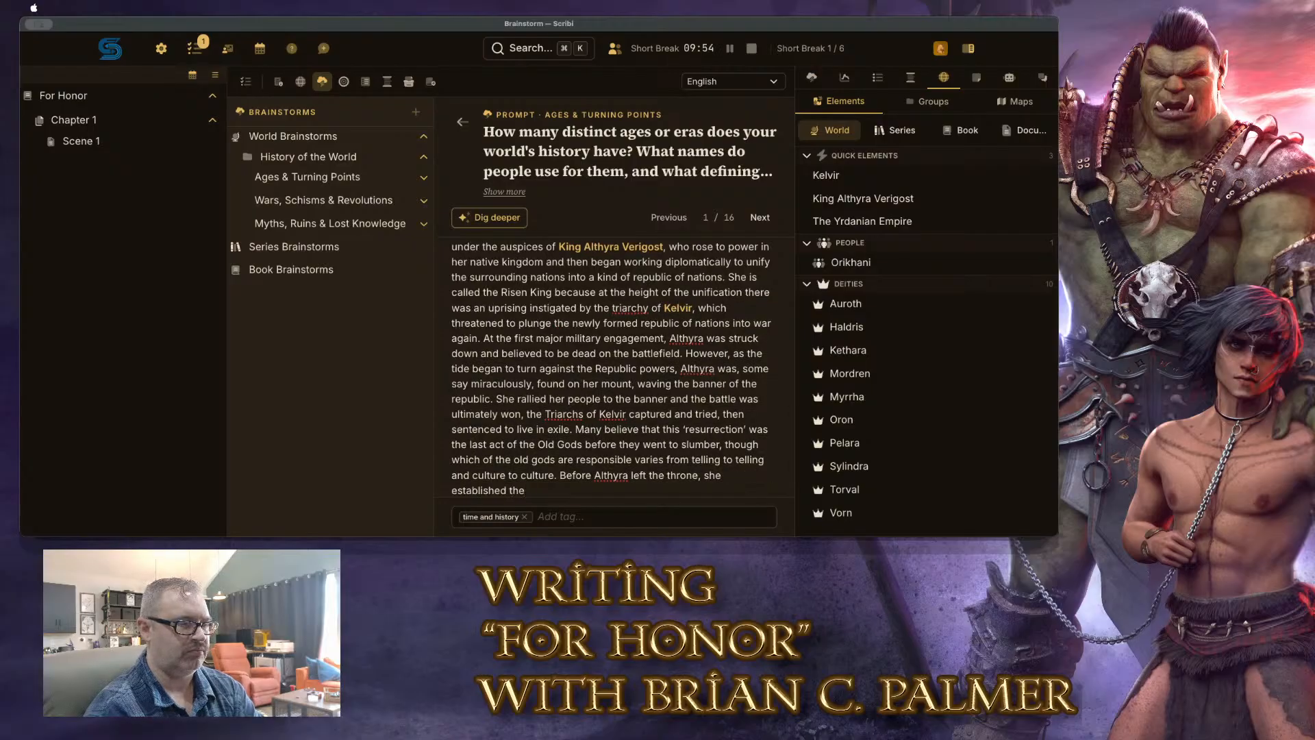
type("Treaty of")
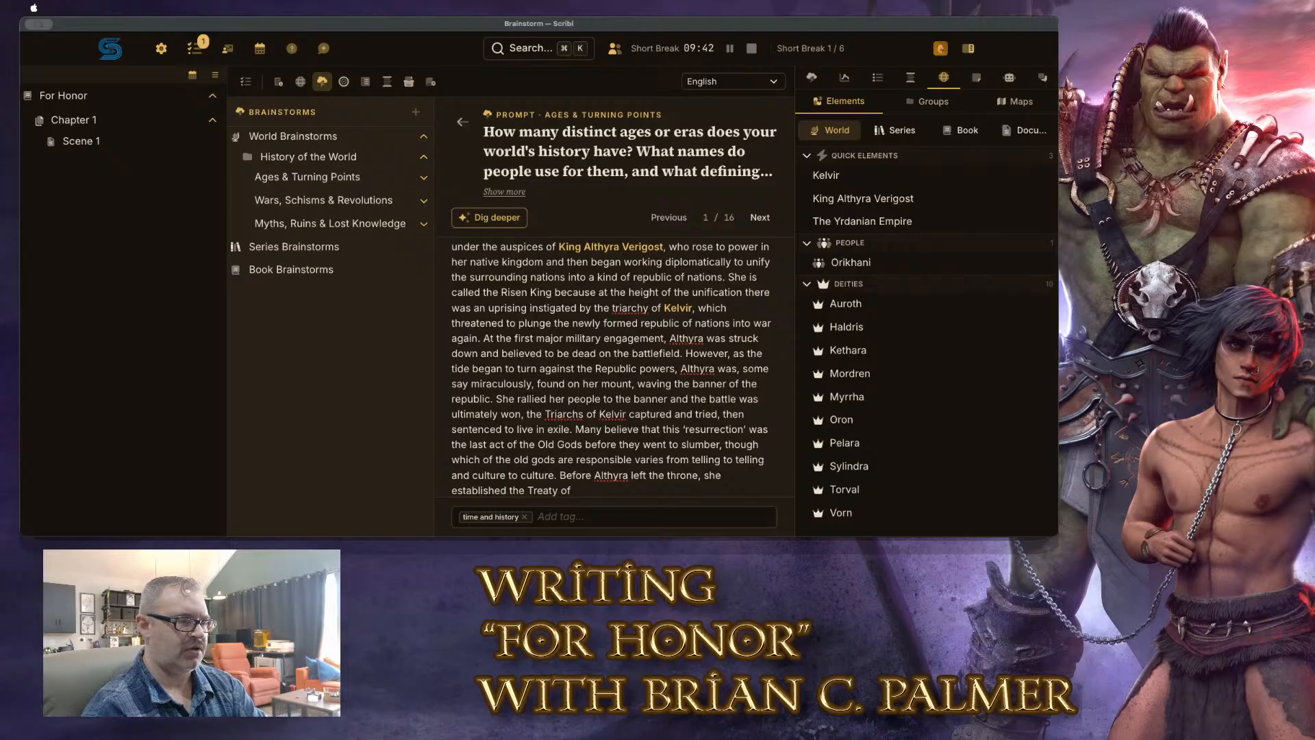
key("BackSpace")
key("BackSpace")
key("BackSpace")
key("BackSpace")
key("BackSpace")
key("BackSpace")
key("BackSpace")
key("BackSpace")
key("BackSpace")
key("BackSpace")
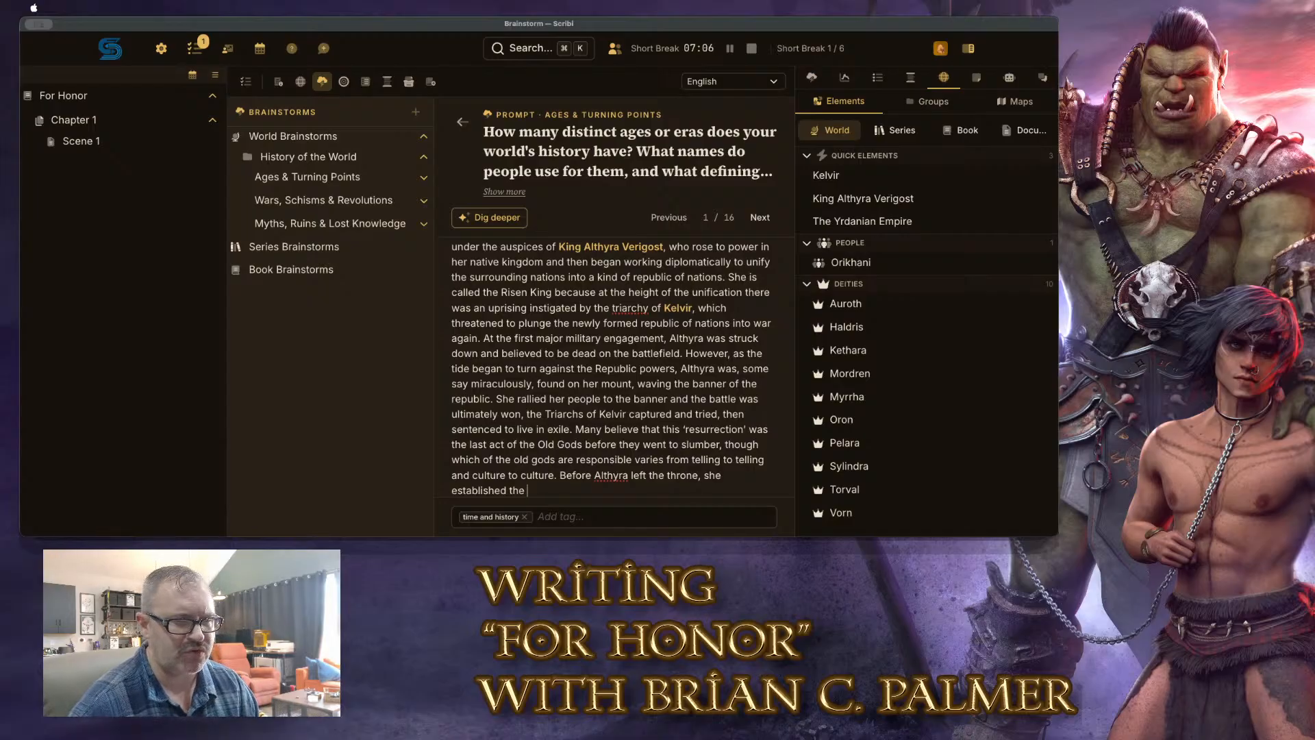
Continue the sentence about what Althyra established with "Treaty of the Free Territories,"
scroll(643, 411, "down", 1)
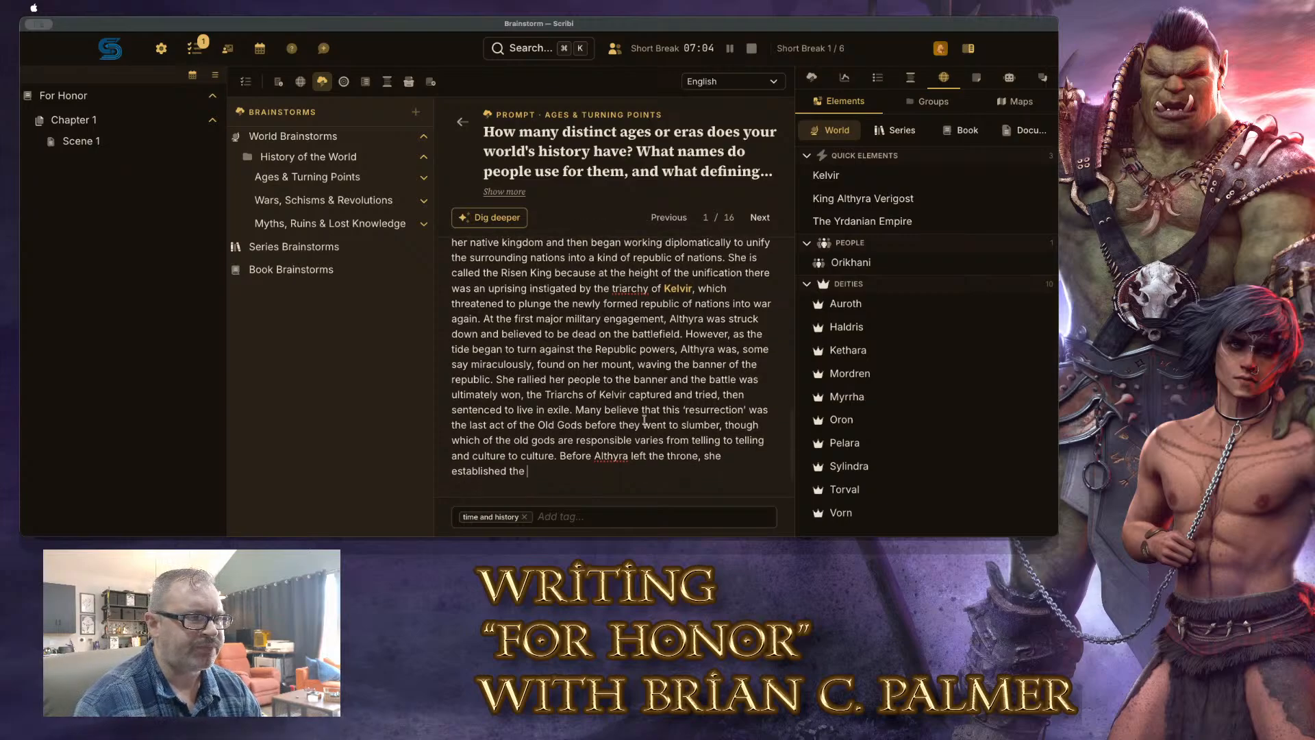
scroll(593, 411, "down", 2)
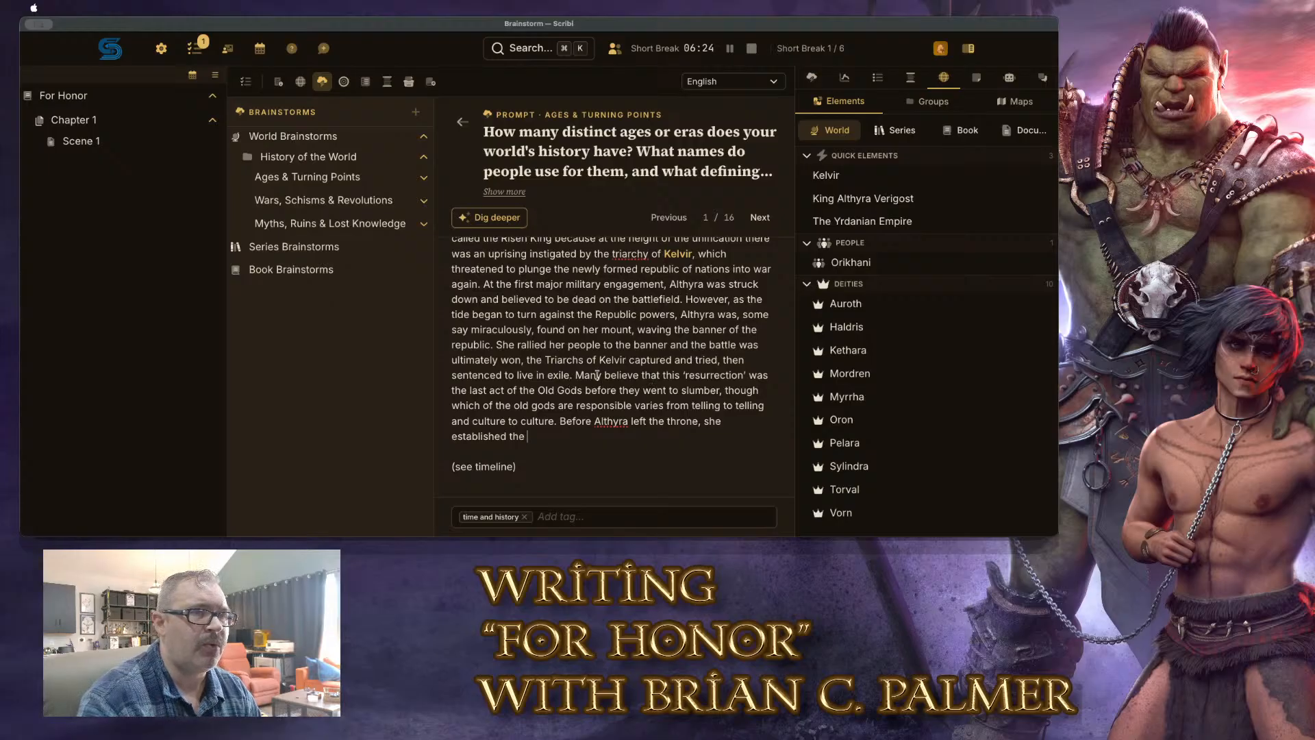
scroll(598, 373, "up", 2)
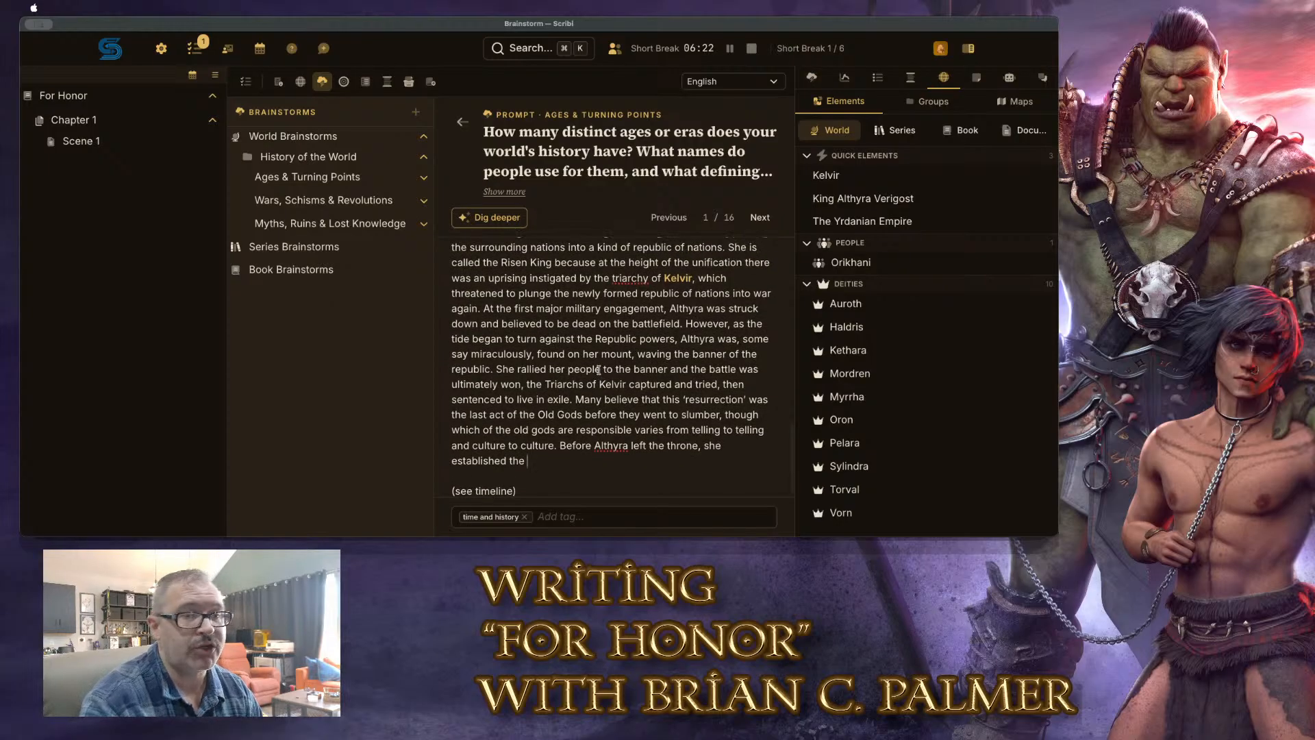
scroll(599, 367, "down", 2)
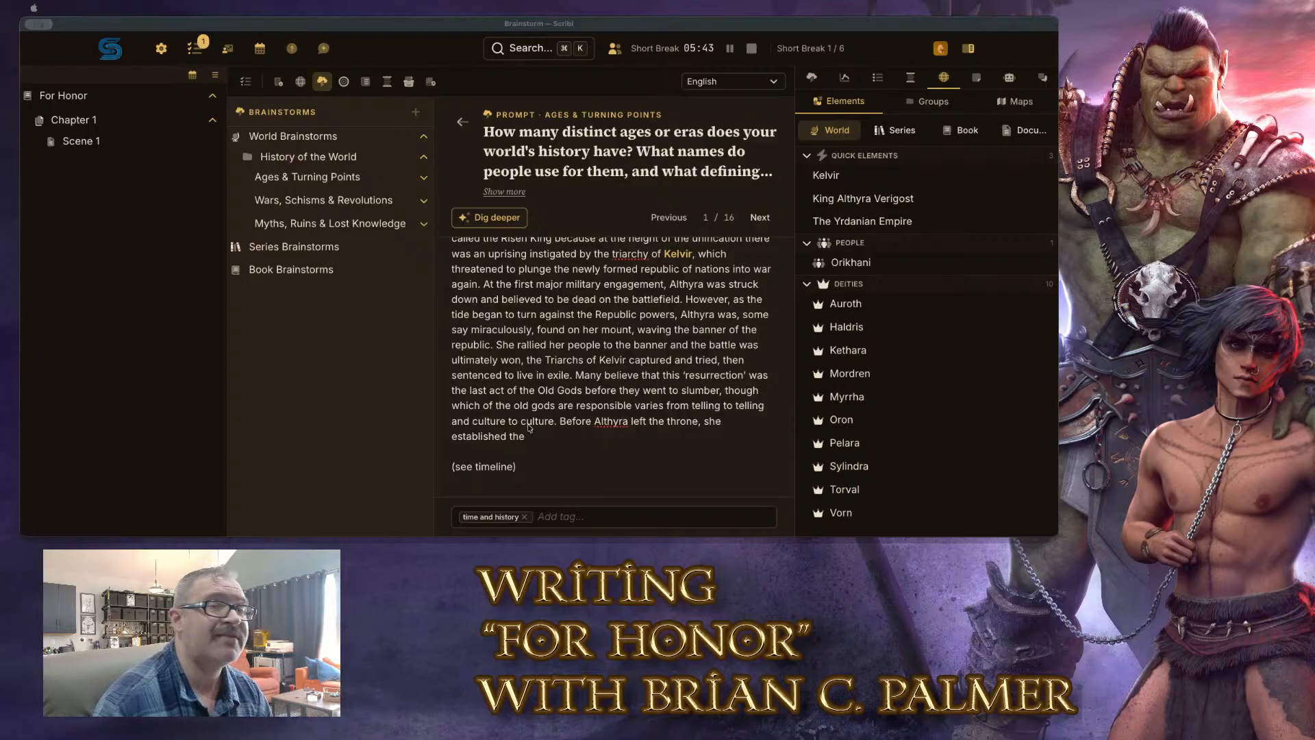
left_click(550, 468)
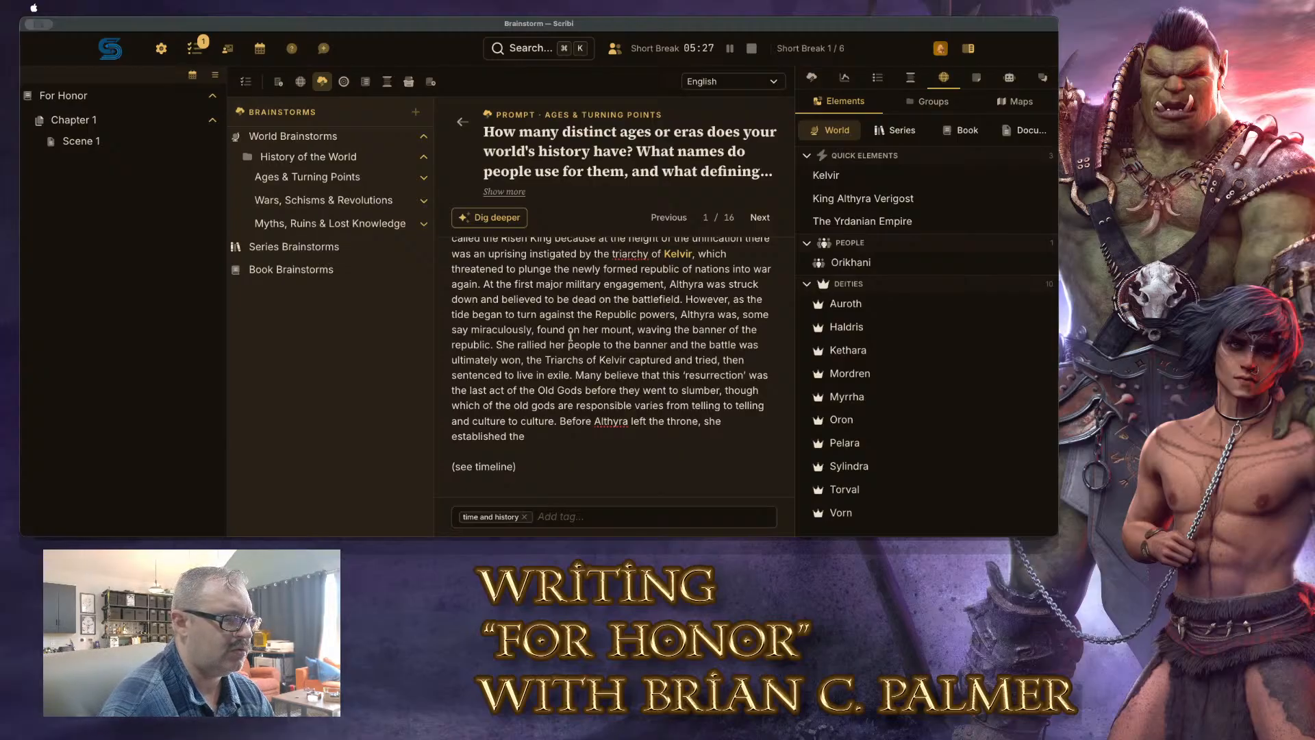
type("Treaty of")
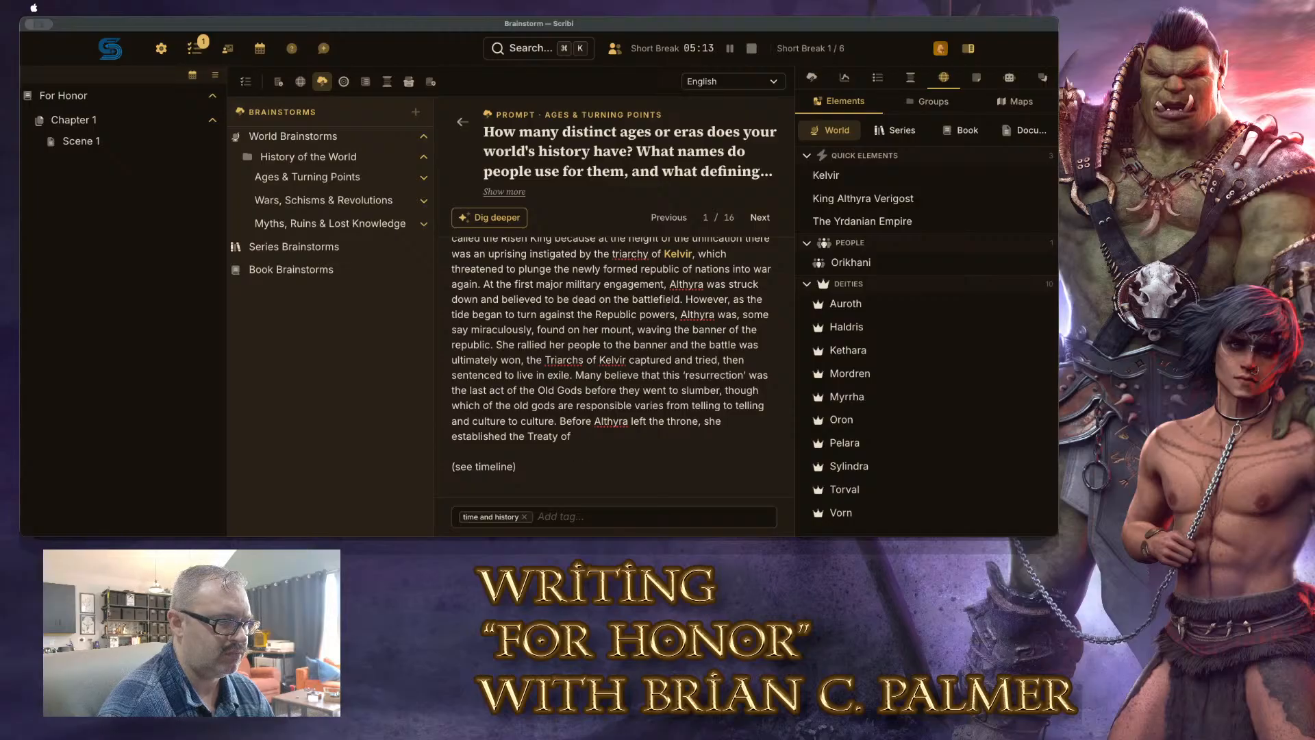
type("the Frees")
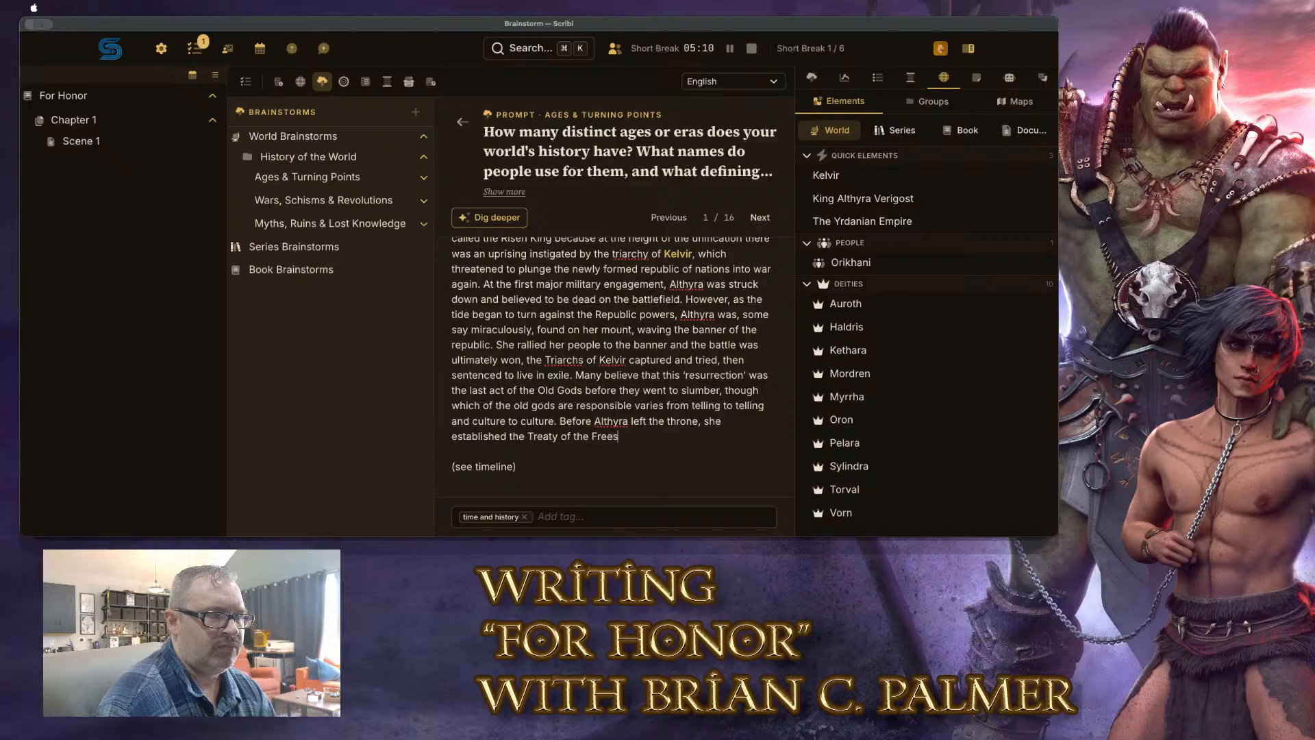
key("BackSpace")
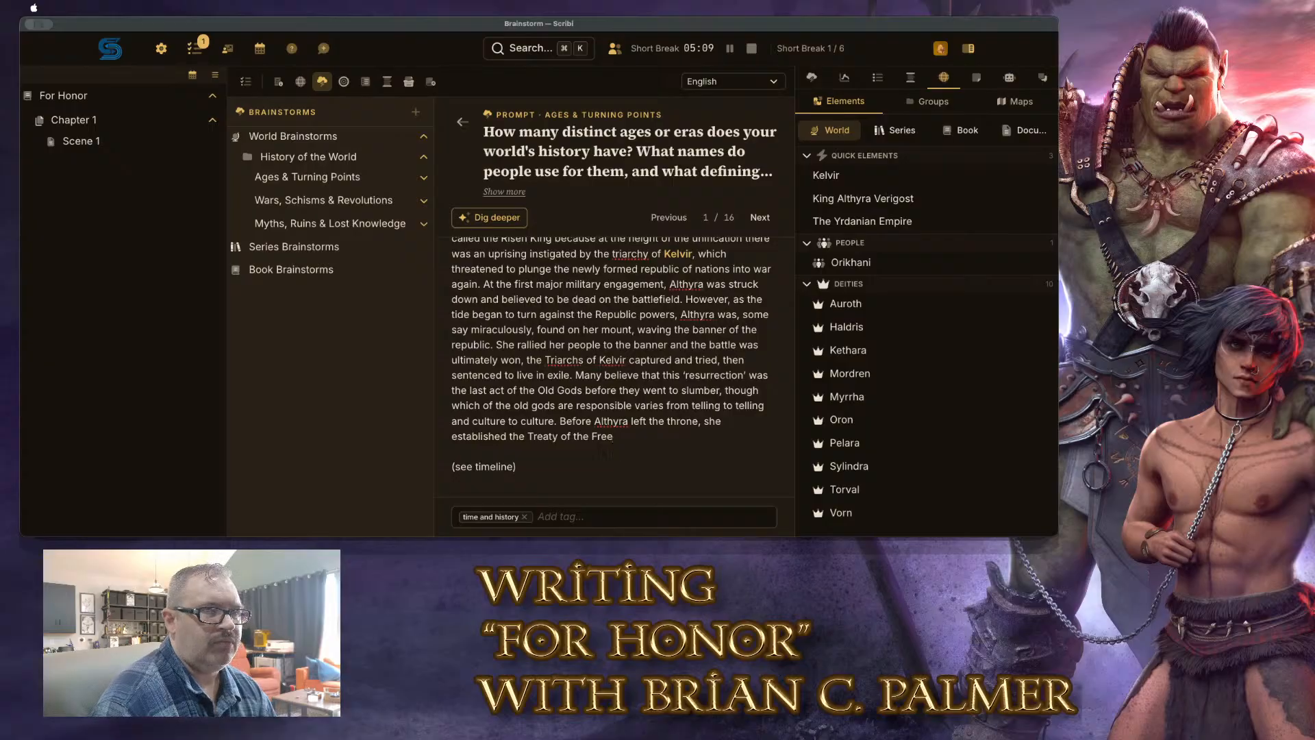
type("Territories")
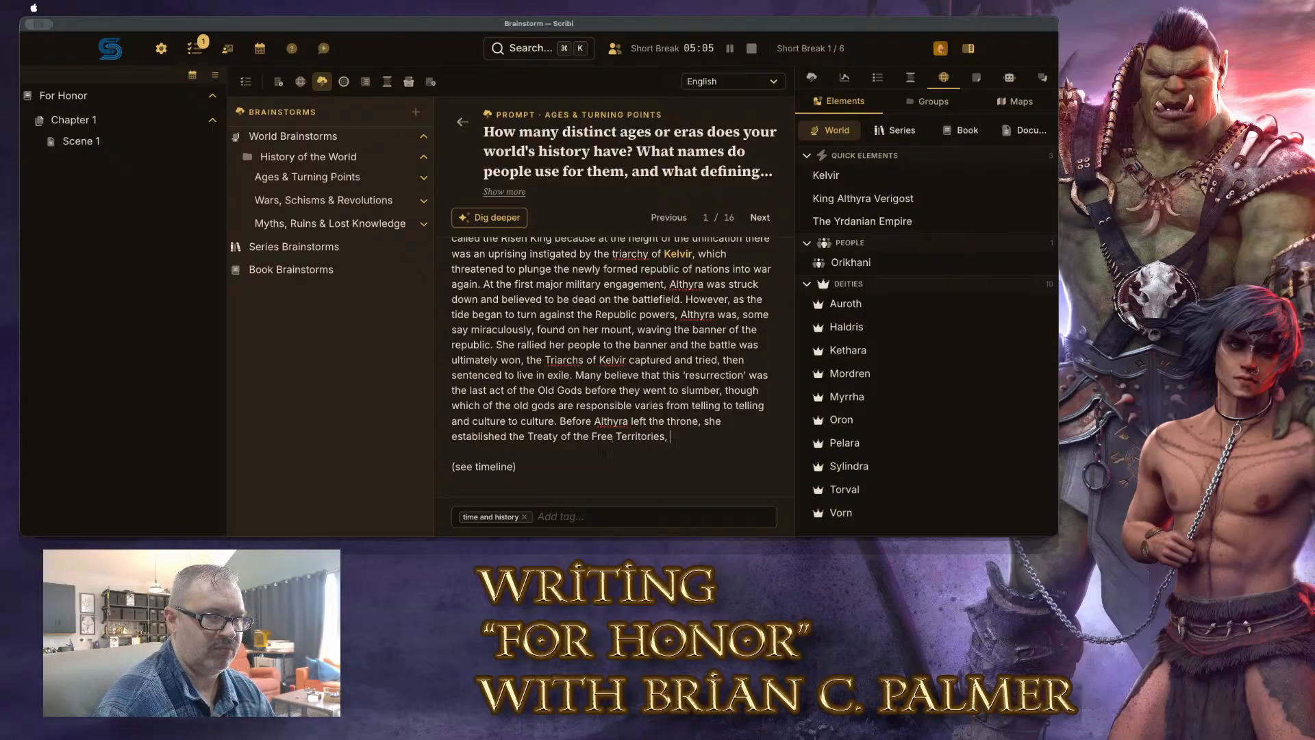
Continue the Treaty of the Free Territories sentence with "ensuring that the northern kingdoms of the First Republic"
type(", ensuring tha")
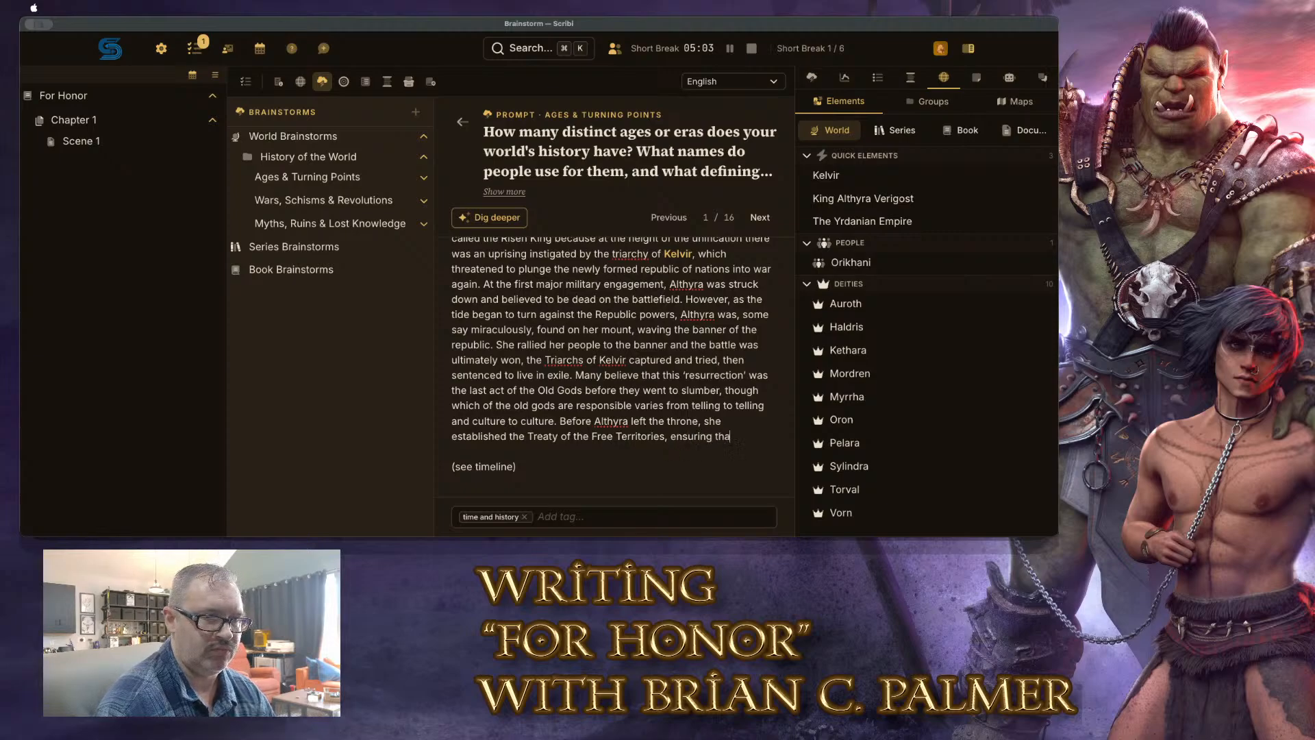
type("t the north")
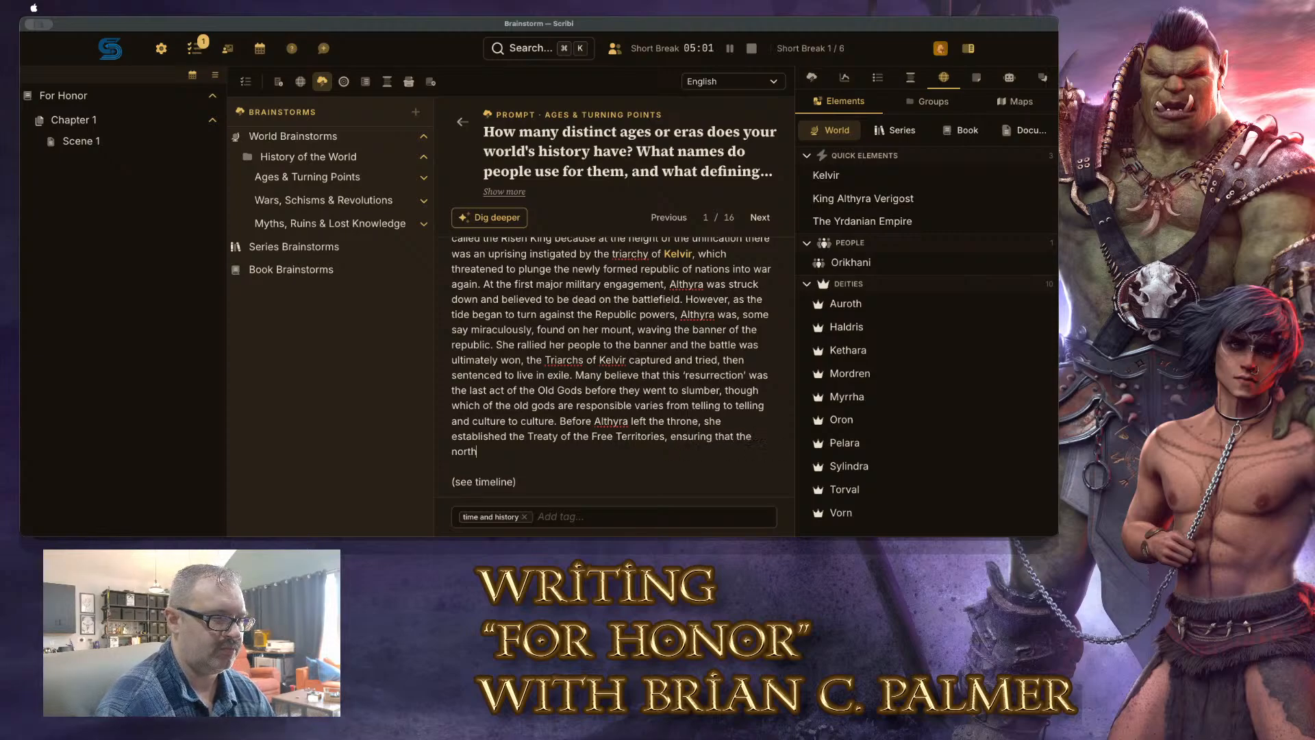
type("ern kingdoms of the ")
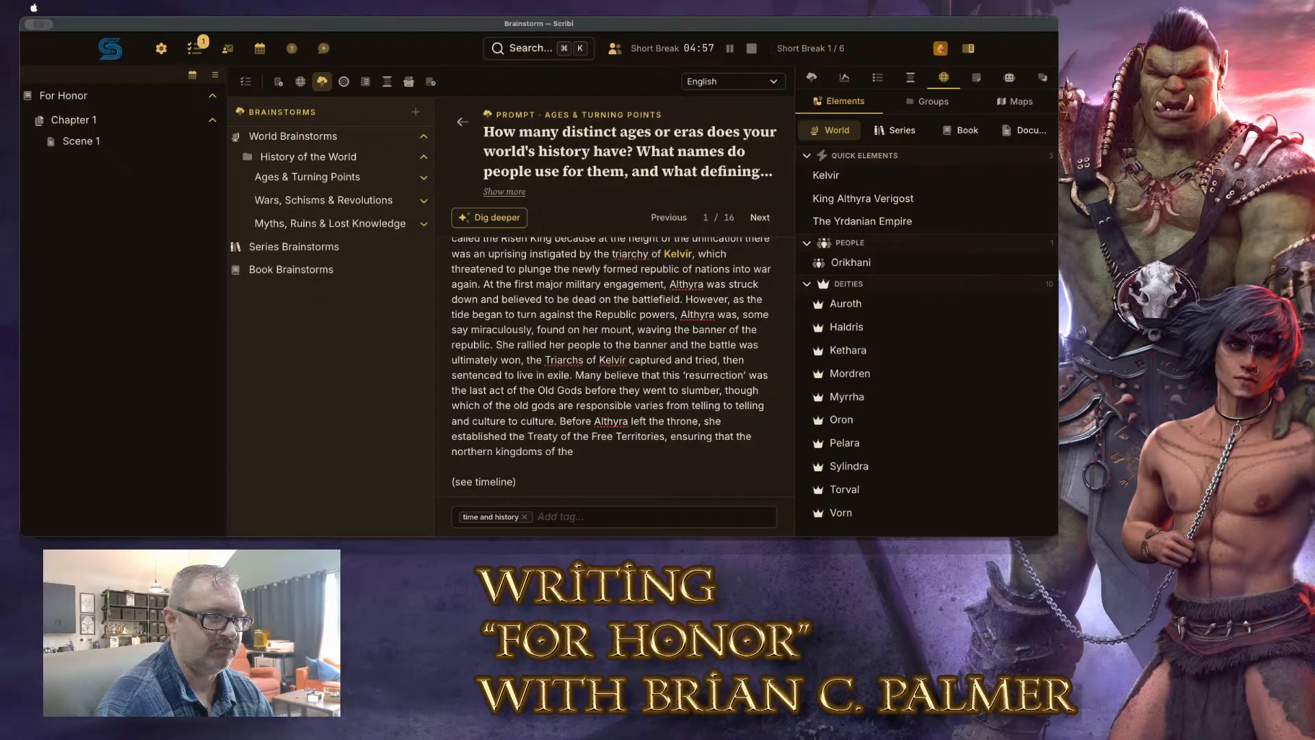
type("First Rpu")
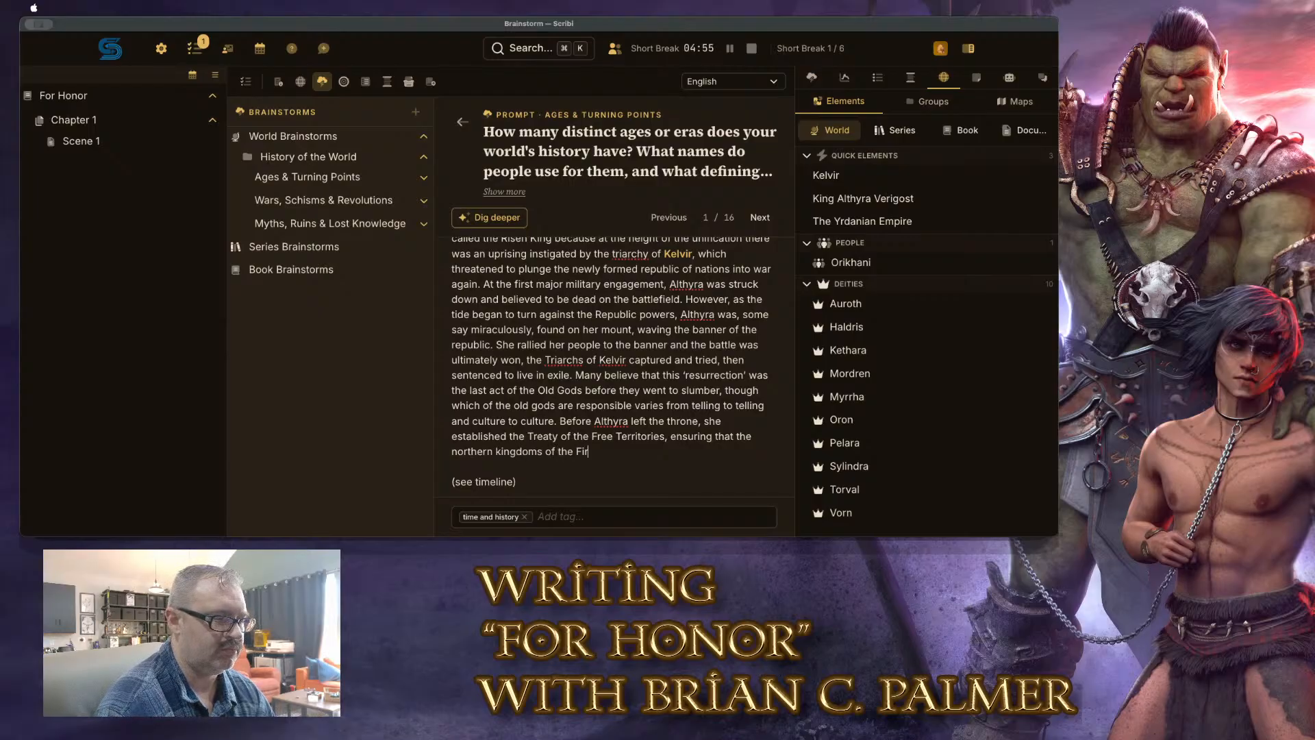
key("BackSpace")
key("BackSpace")
type("ep")
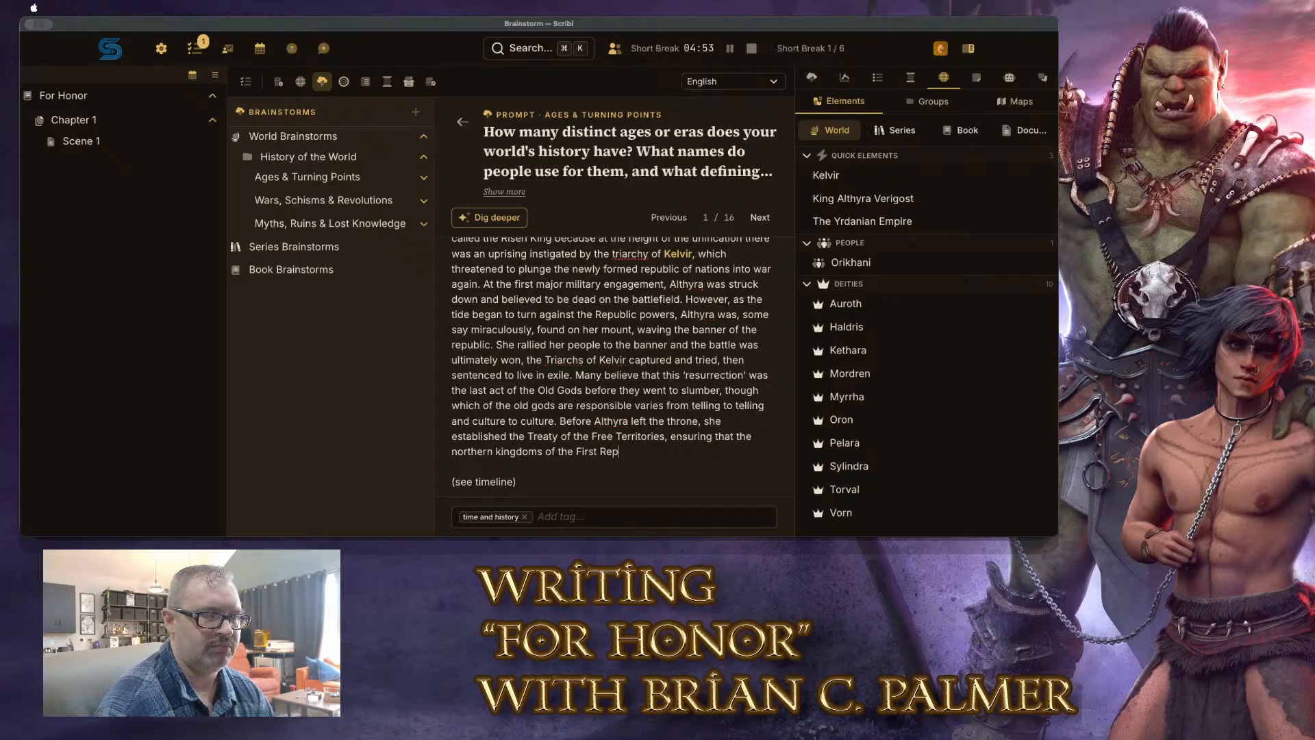
type("ublic b")
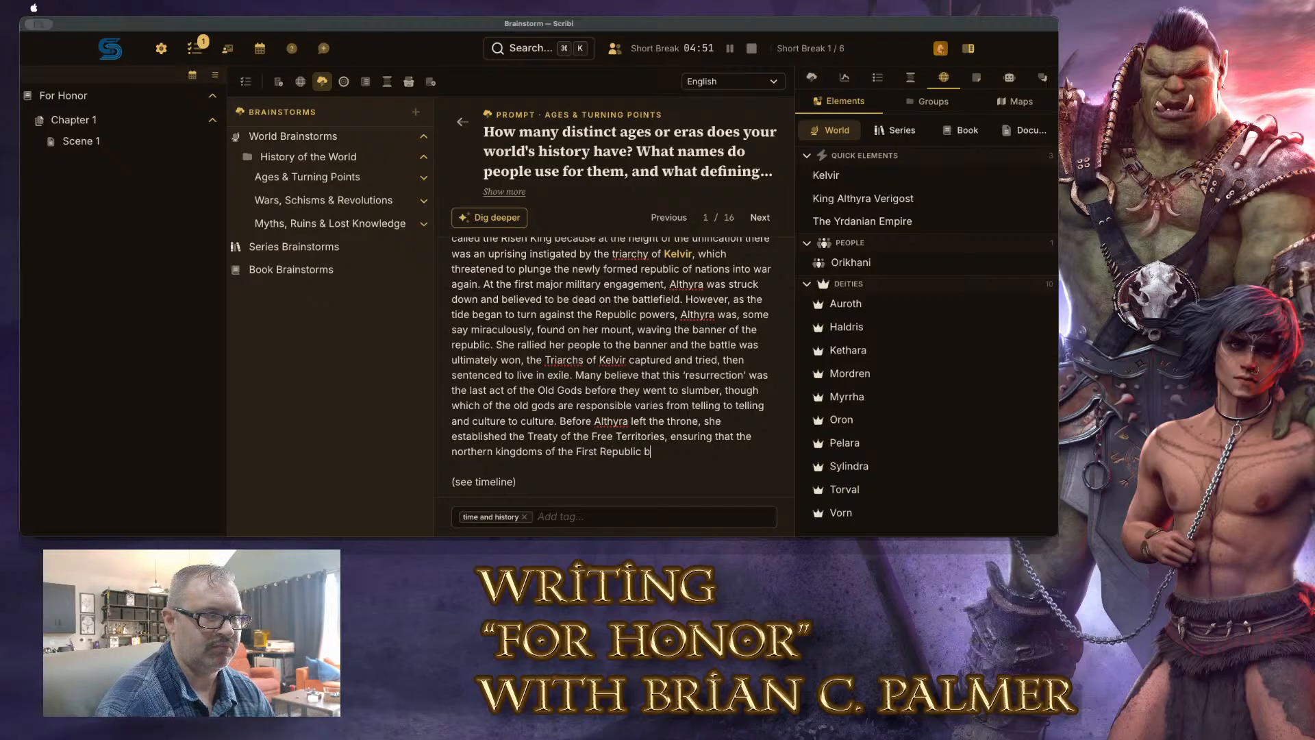
Continue the sentence with "both recognized and promised a future to the peoples of the Free Territories,"
type("oth recognized and ")
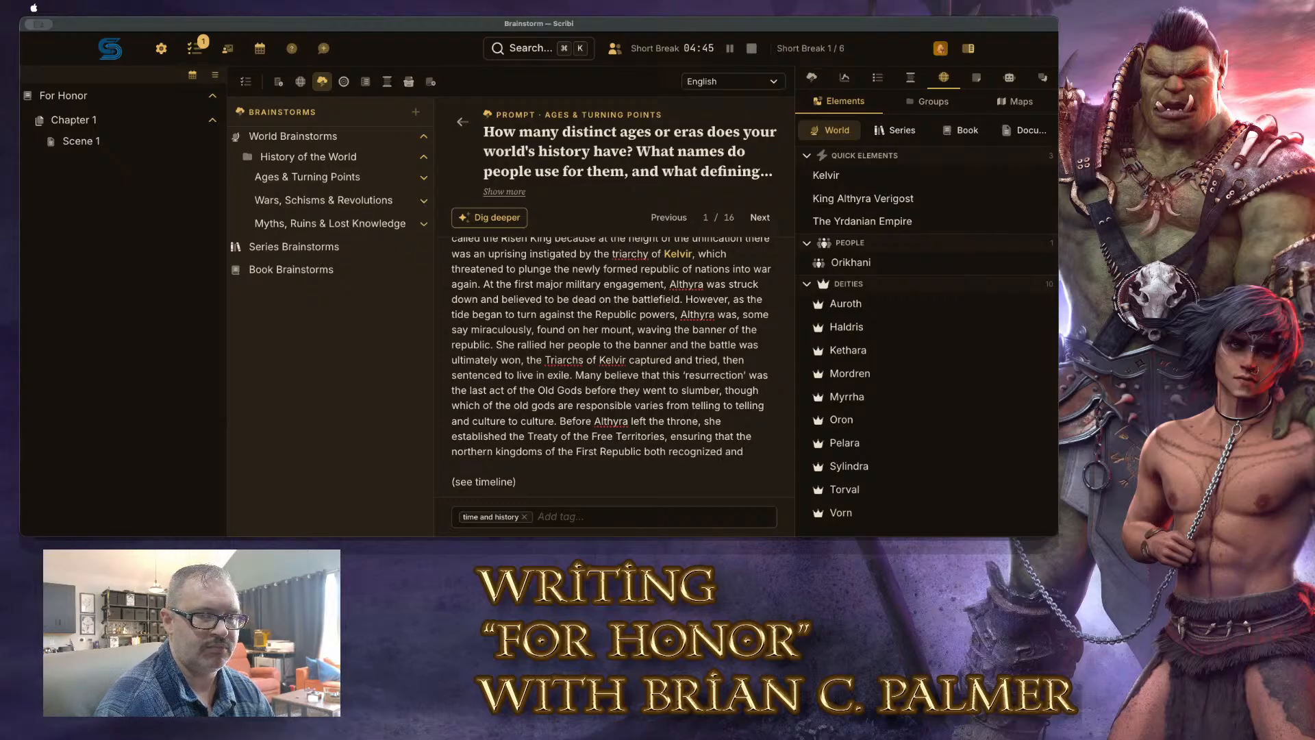
type("promised a")
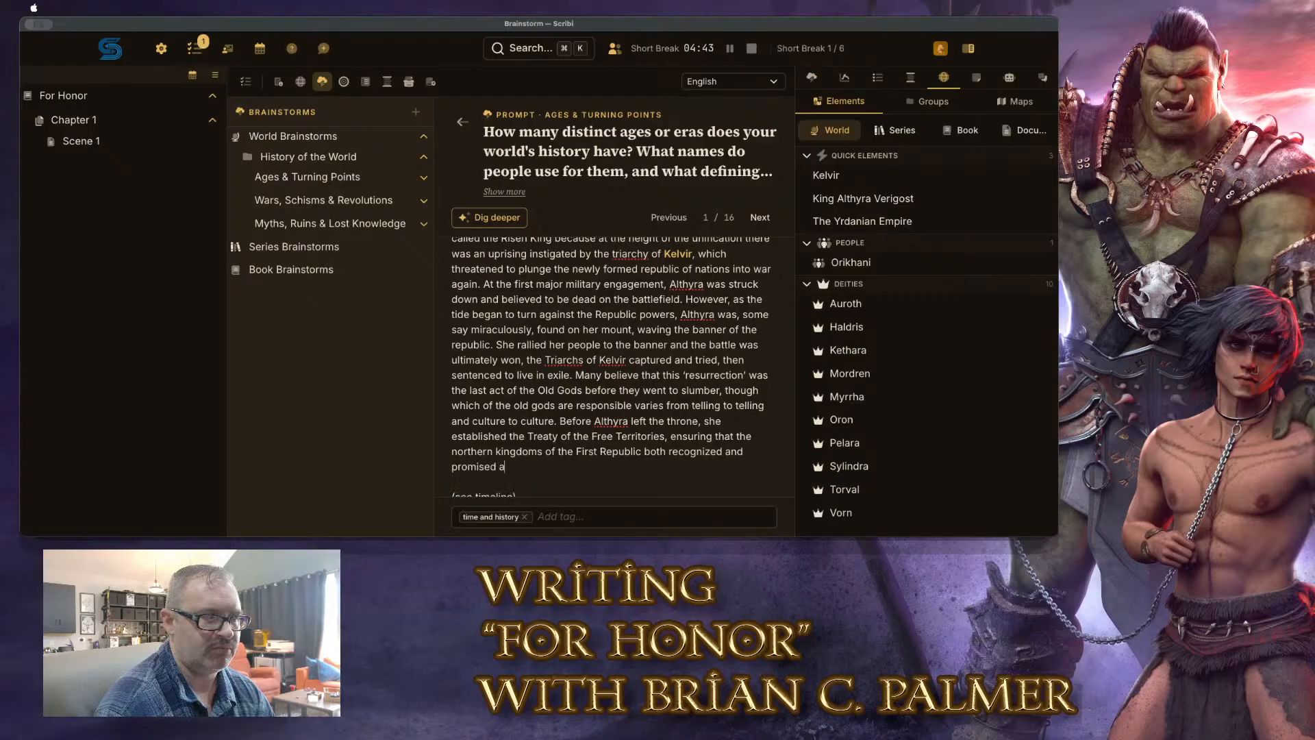
type(" future to the")
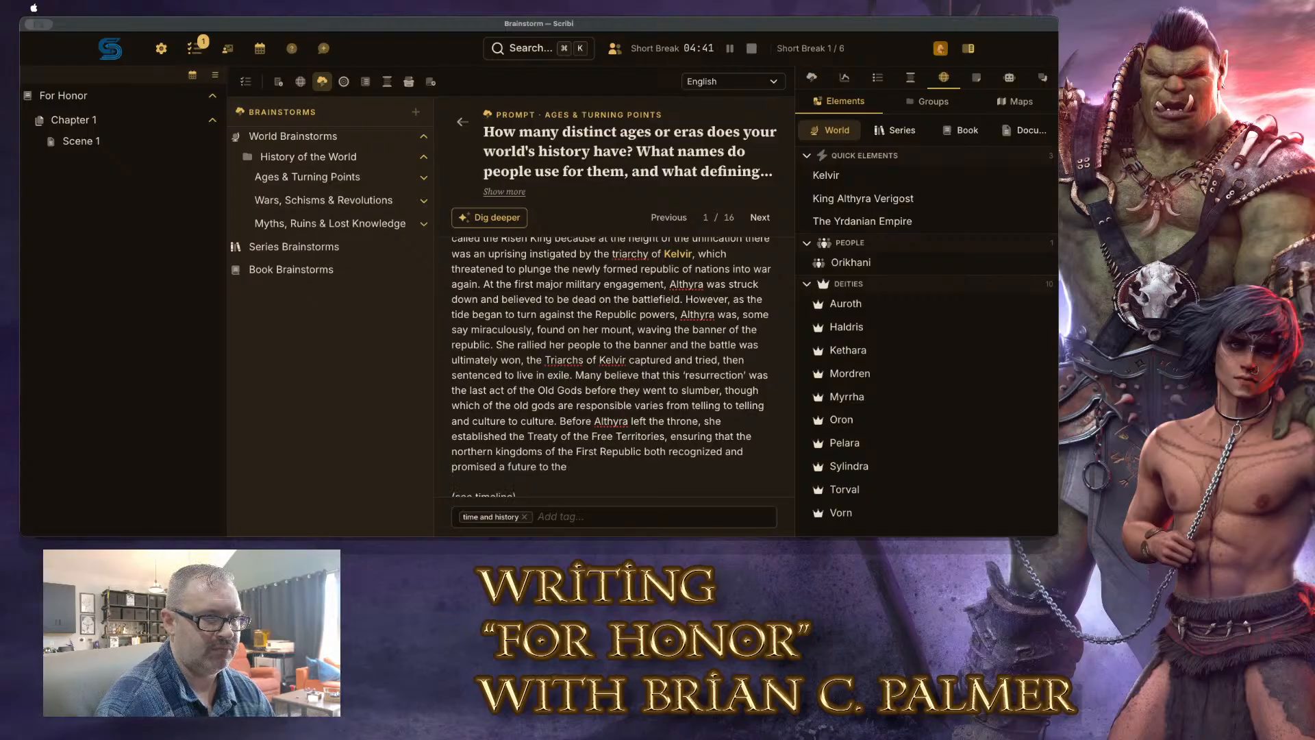
type(" peoples of the Fr")
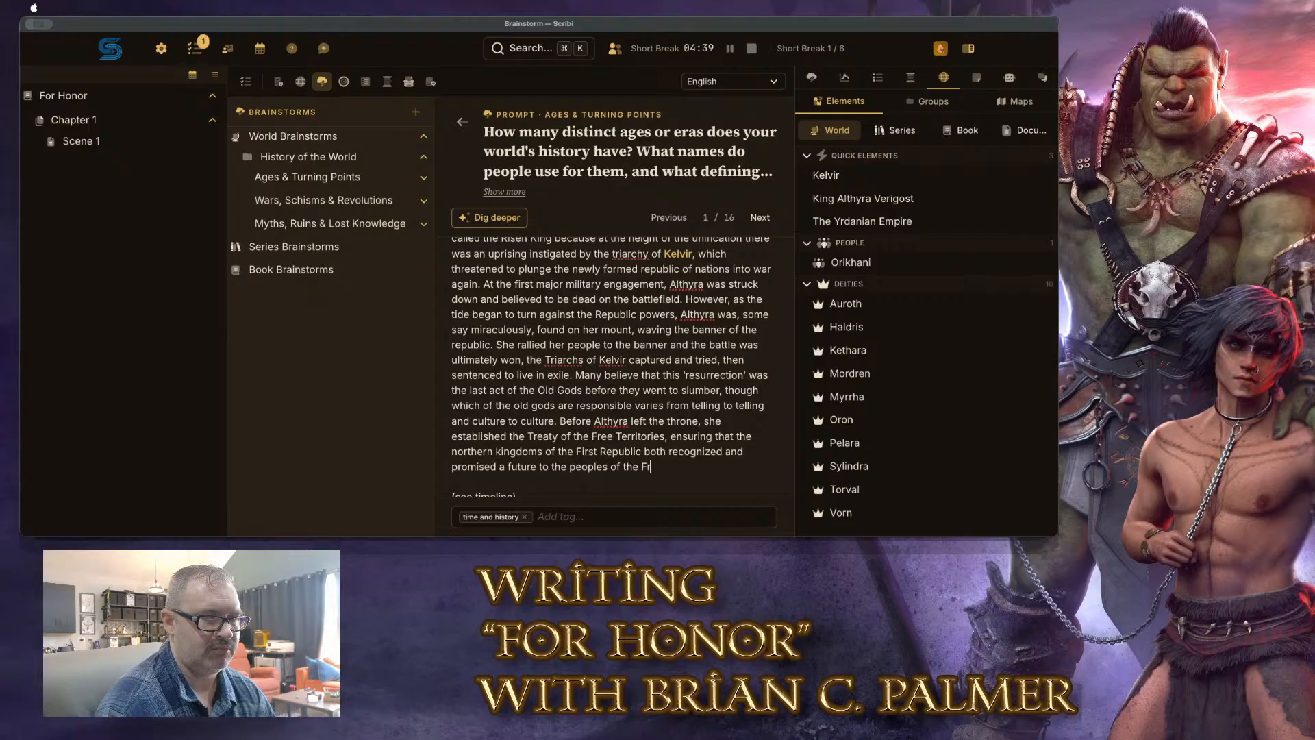
type("ee Territories, ")
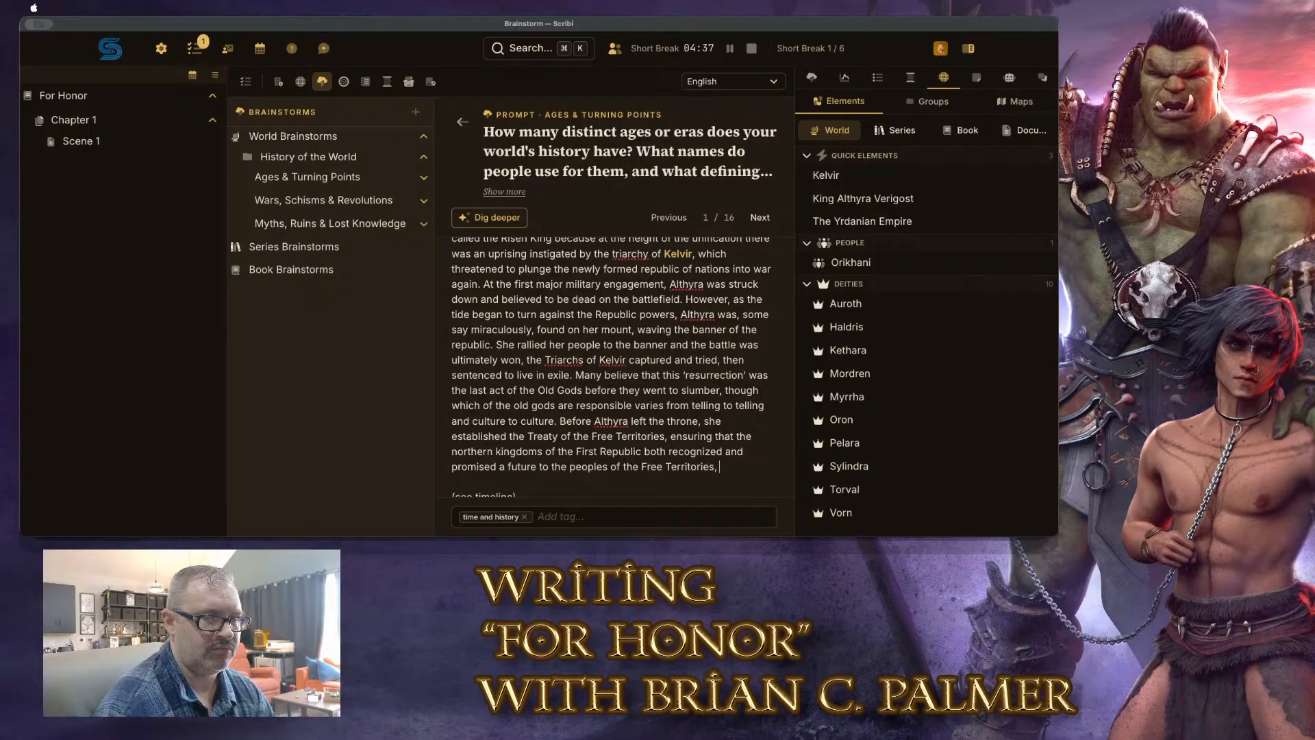
Add "many of whom were allies in the" after "Free Territories," in the Risen King entry
type("many of whom ")
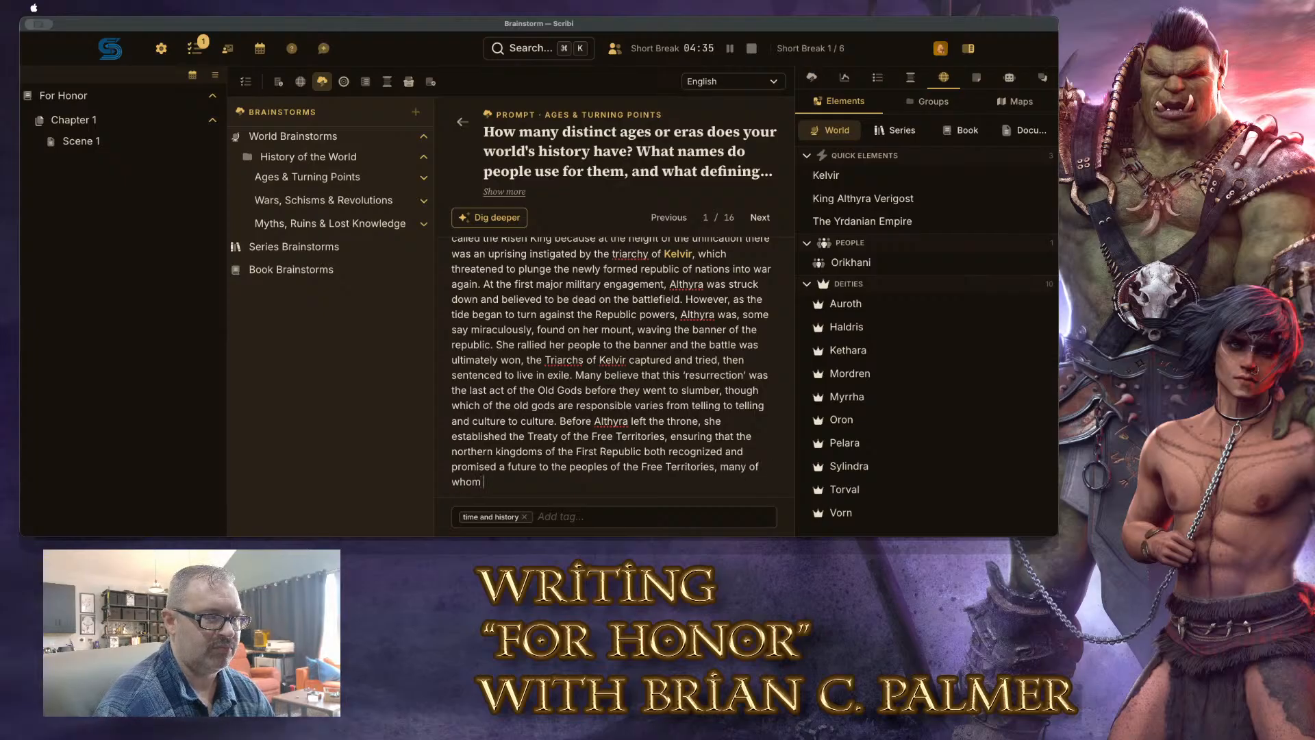
type("helped")
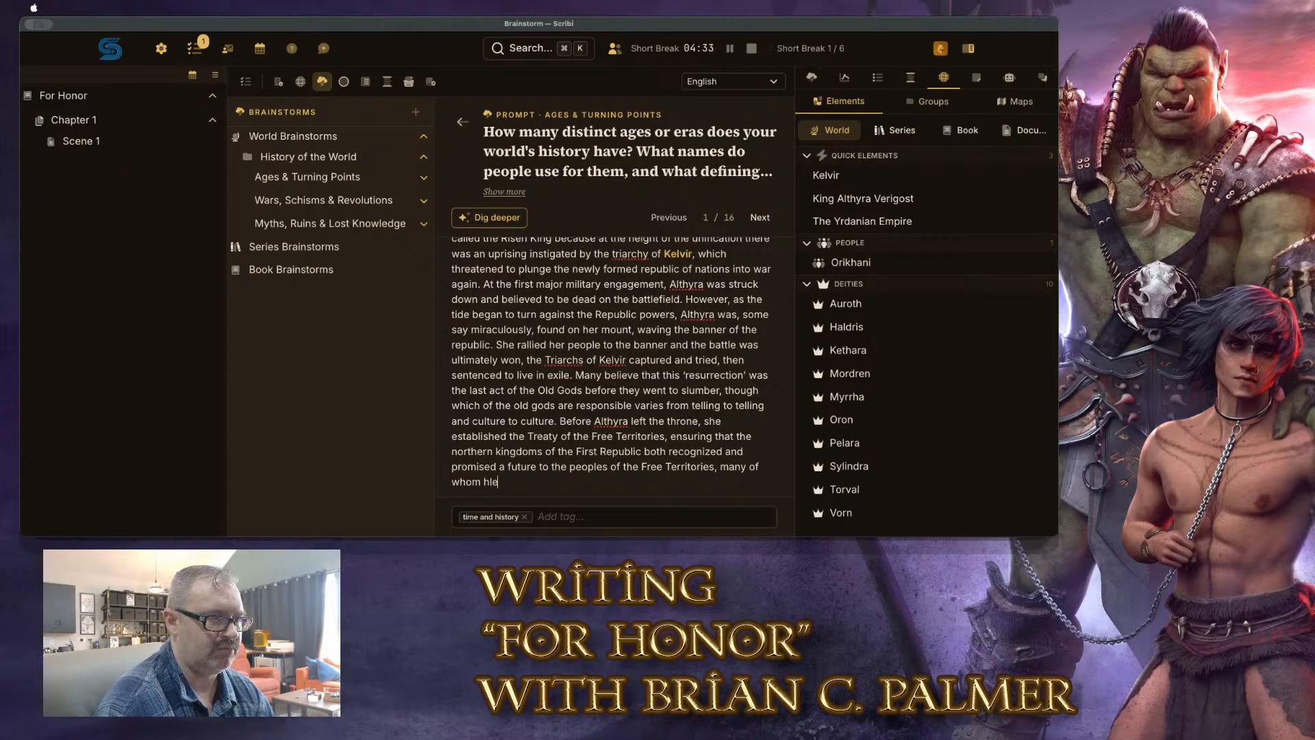
key("BackSpace")
key("BackSpace")
key("BackSpace")
key("BackSpace")
key("BackSpace")
key("BackSpace")
type("helped as A")
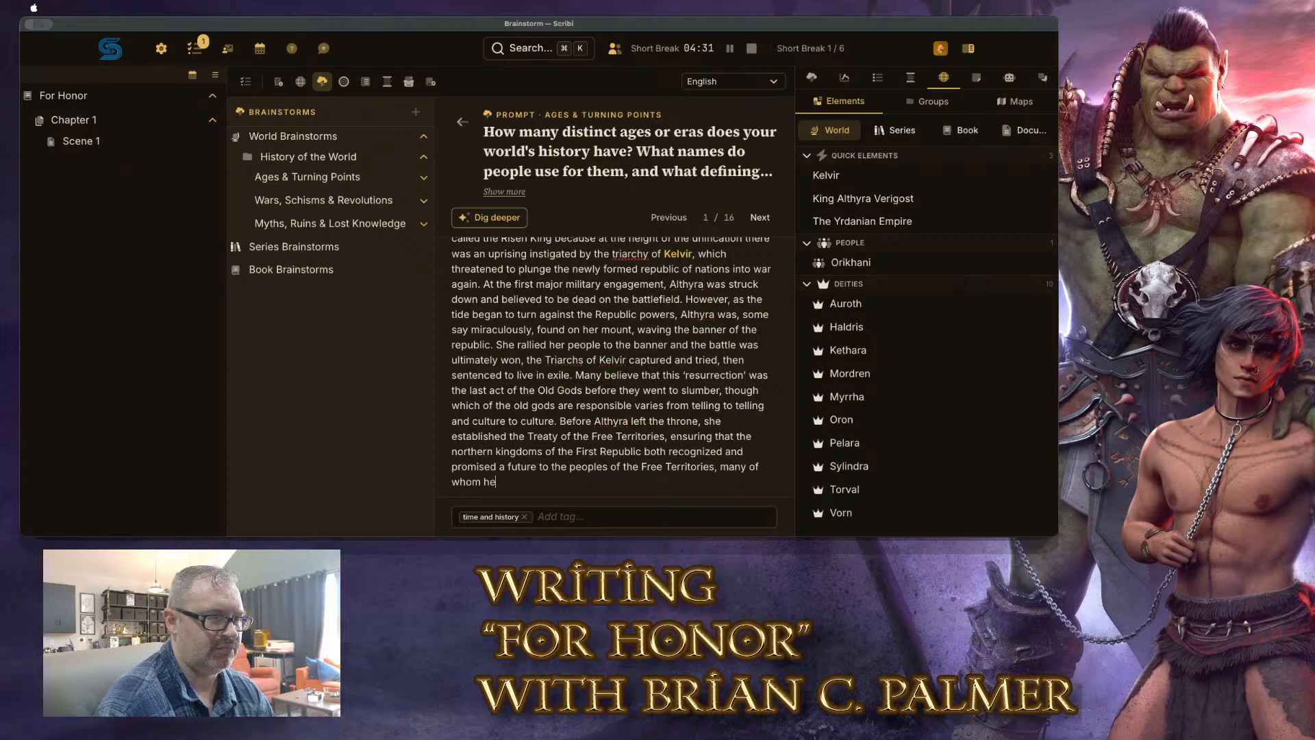
key("BackSpace")
key("BackSpace")
key("BackSpace")
key("BackSpace")
key("BackSpace")
key("BackSpace")
key("BackSpace")
key("BackSpace")
key("BackSpace")
key("BackSpace")
key("BackSpace")
type("were allies in the")
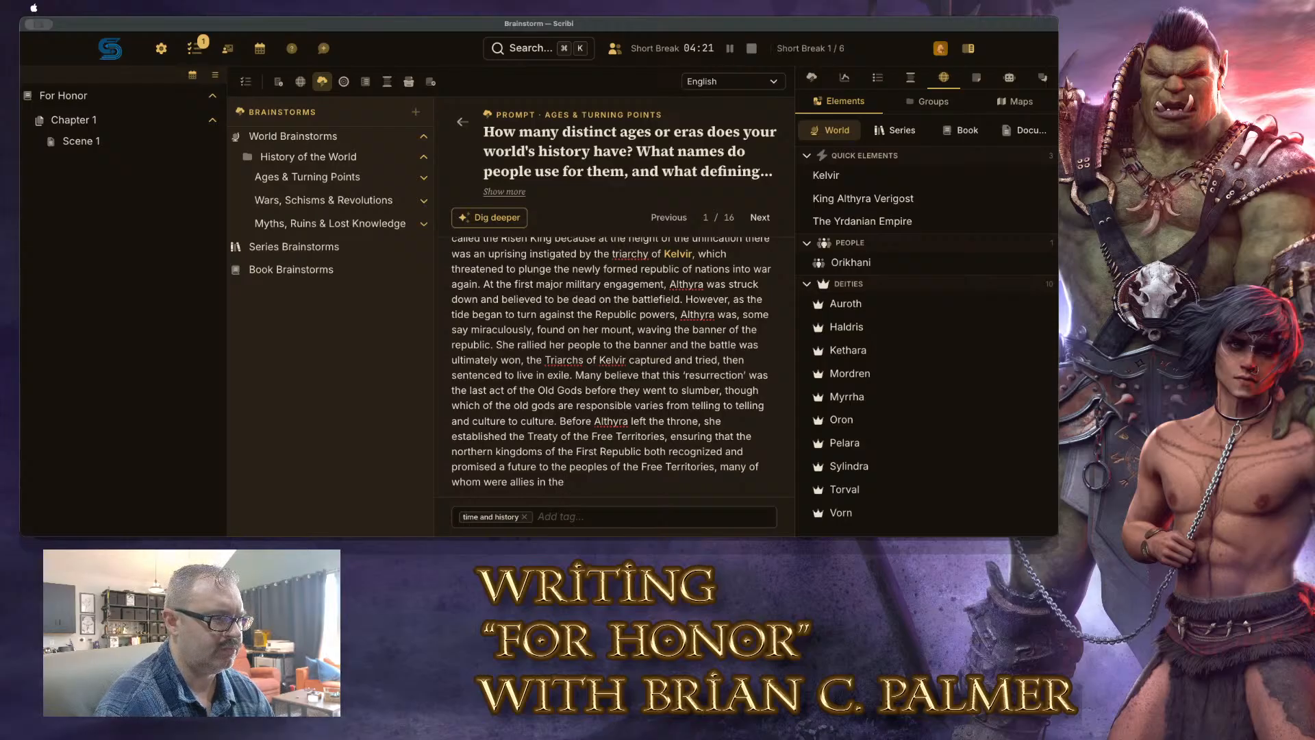
type("War")
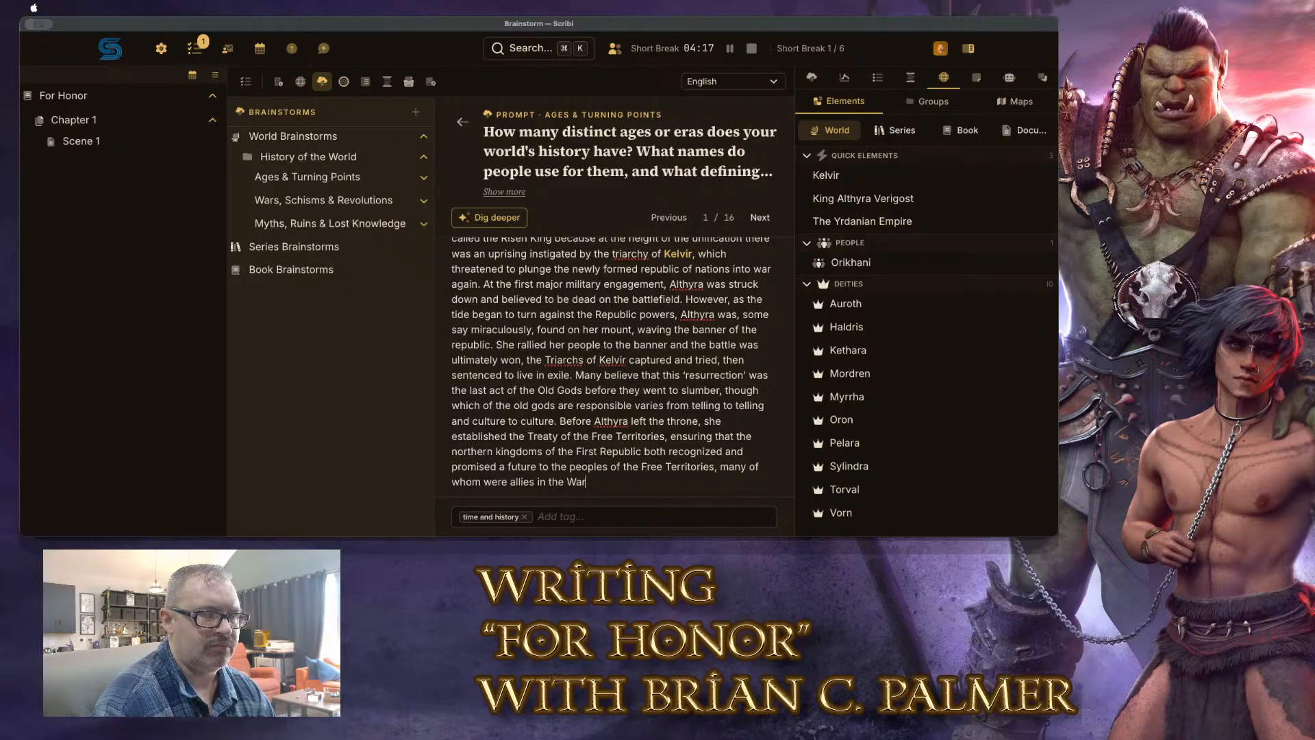
key("BackSpace")
key("BackSpace")
key("BackSpace")
type("K")
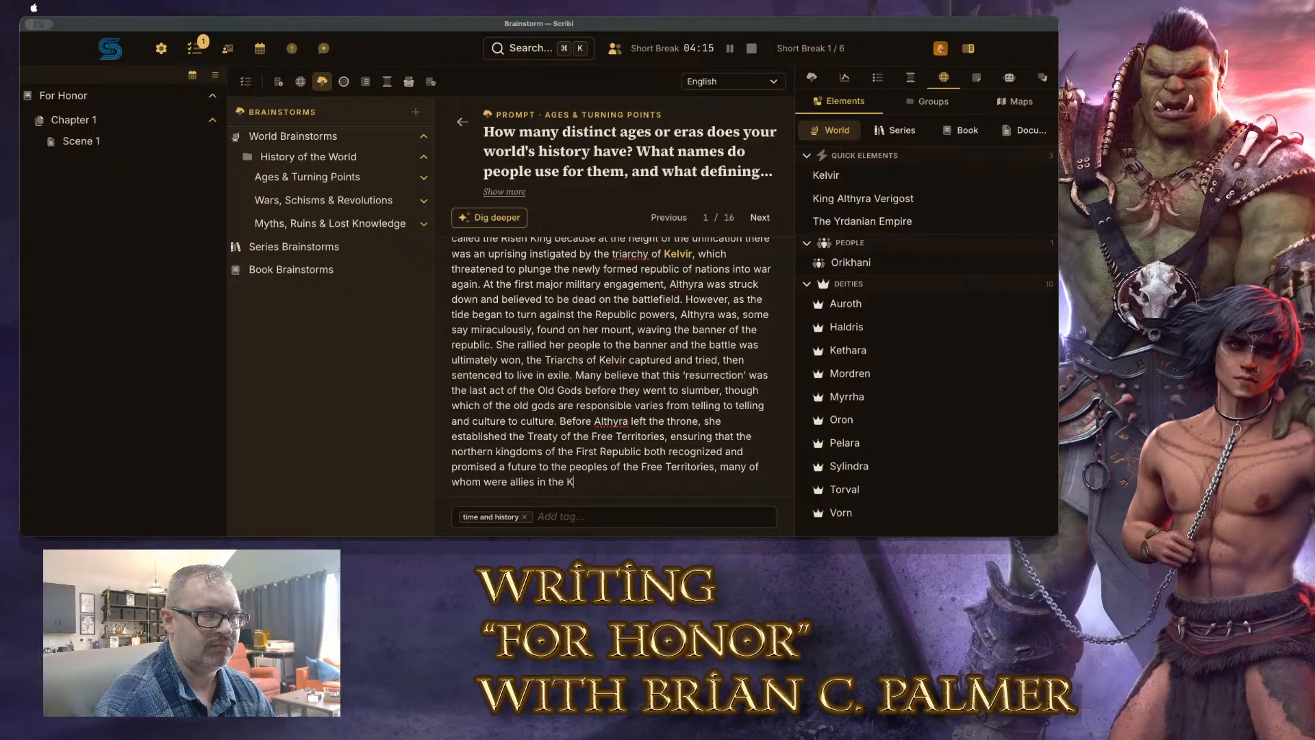
key("BackSpace")
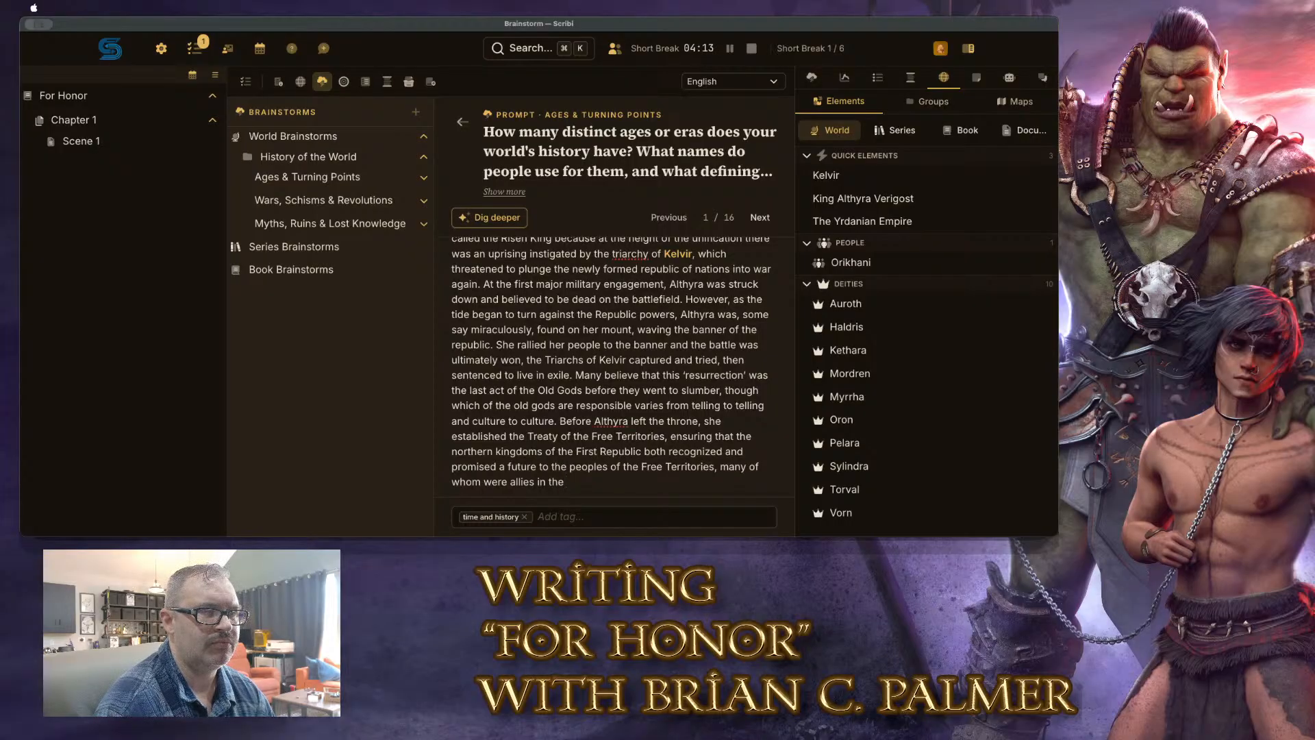
type("War of the")
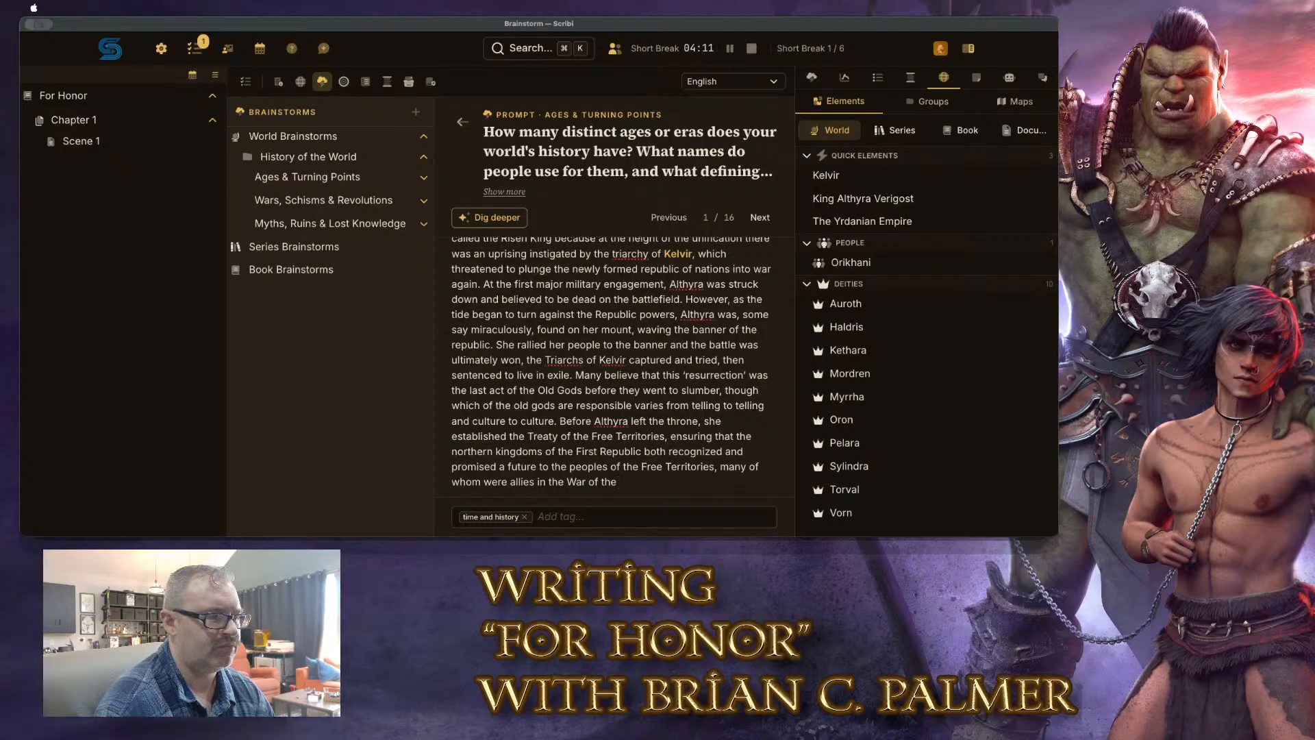
key("BackSpace")
key("BackSpace")
key("BackSpace")
key("BackSpace")
key("BackSpace")
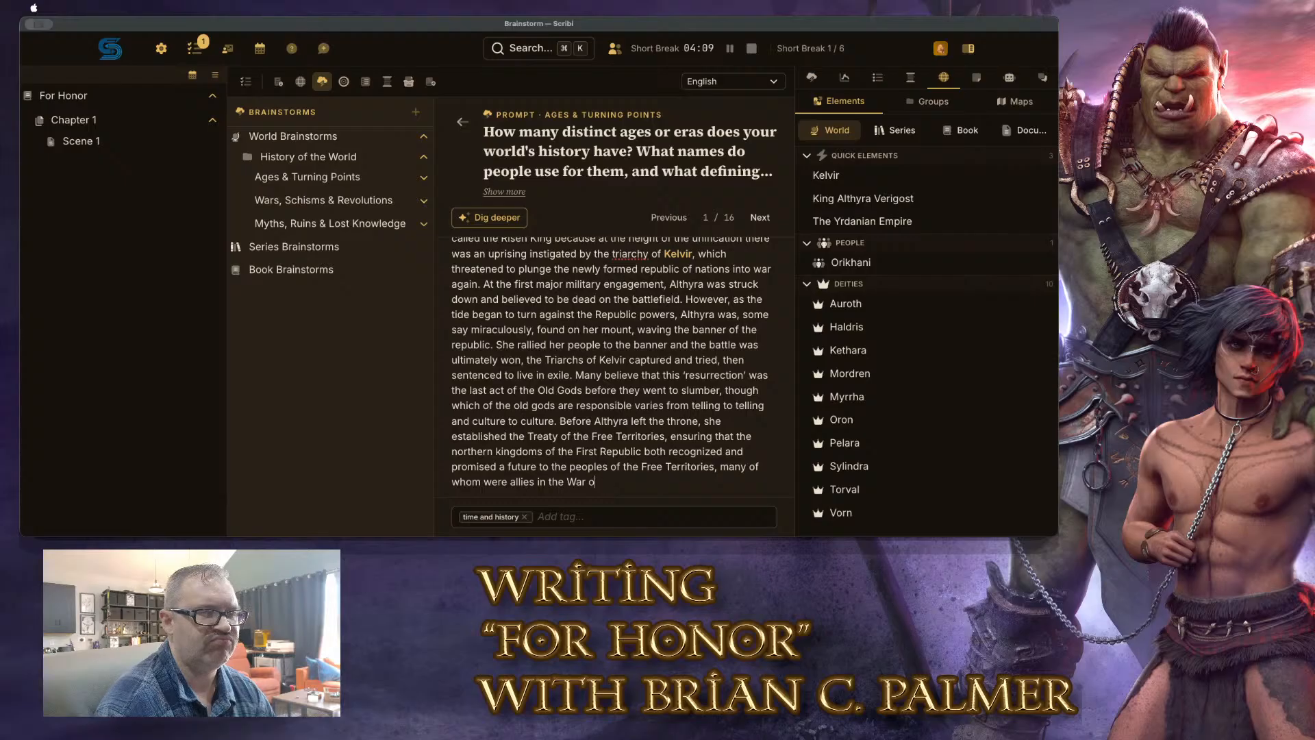
key("BackSpace")
key("BackSpace")
key("BackSpace")
key("BackSpace")
key("BackSpace")
Replace the trailing "the" with "Althyra's bid to unify the north." to finish the sentence
key("BackSpace")
key("BackSpace")
key("BackSpace")
key("BackSpace")
key("BackSpace")
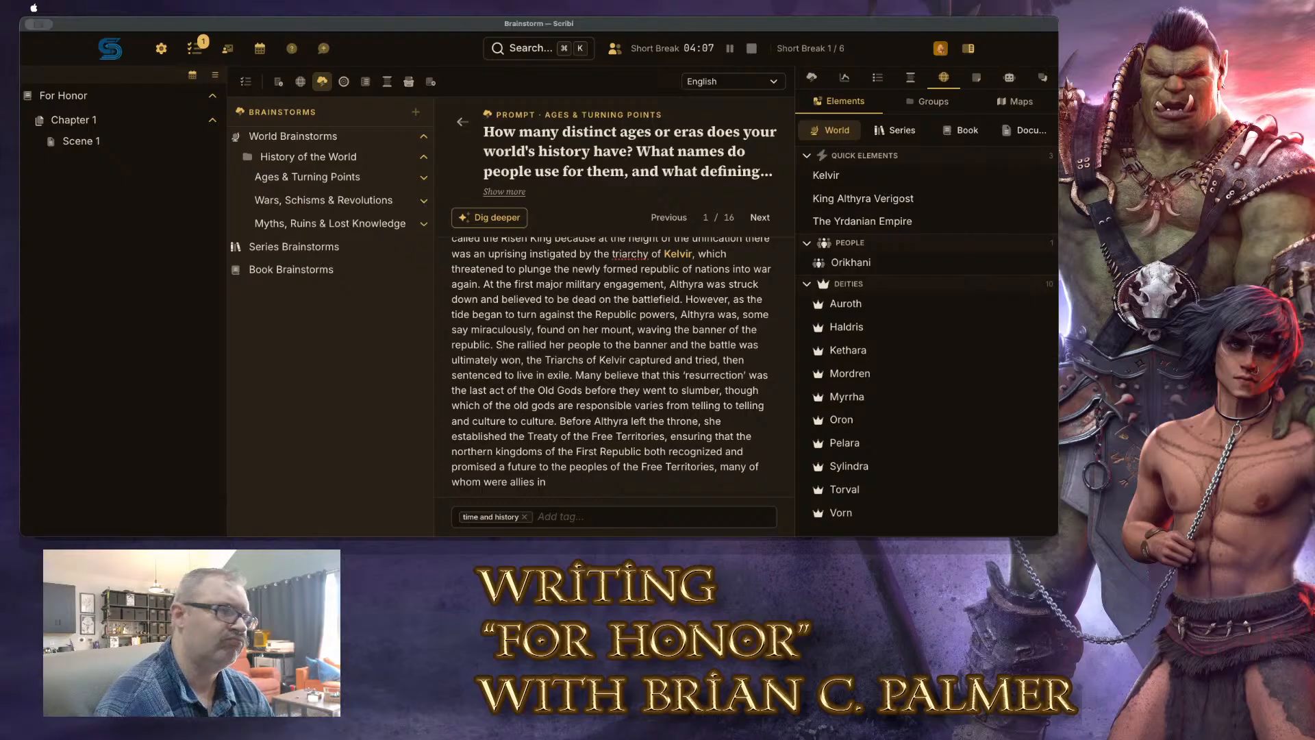
type("Althyra's ")
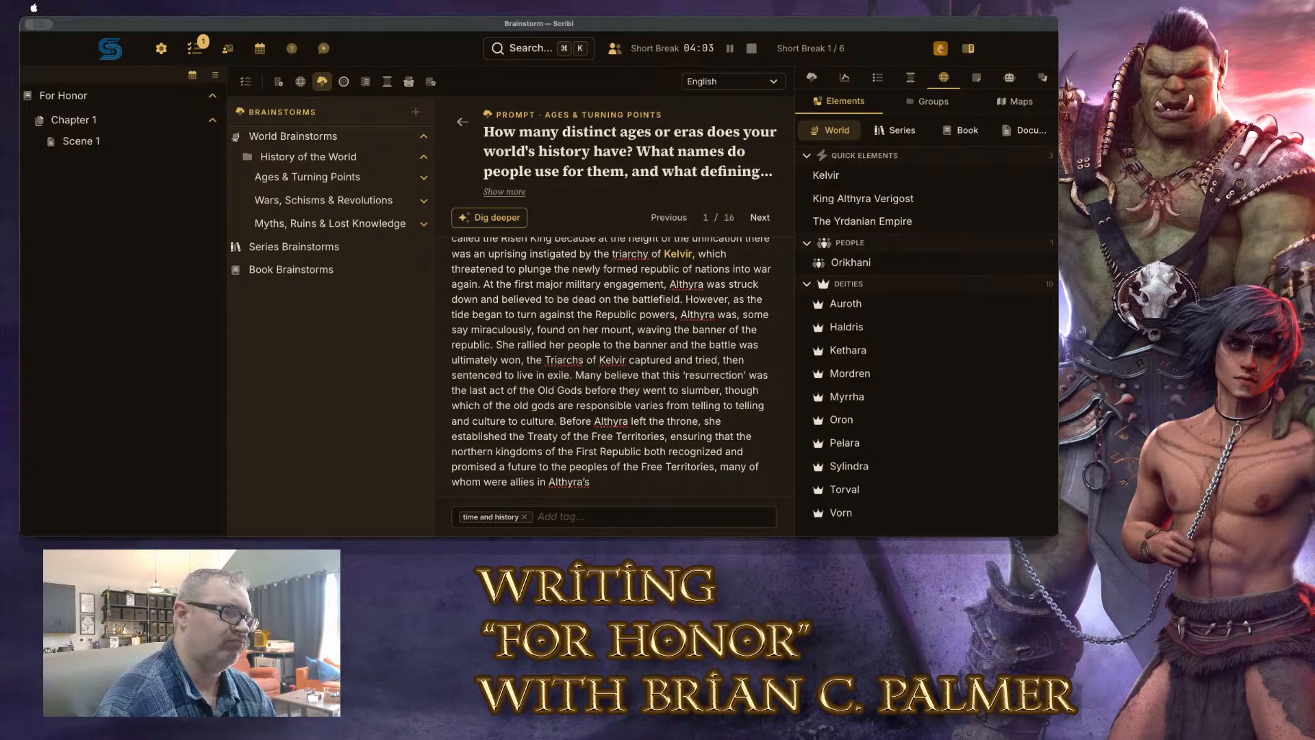
type("bid to uni")
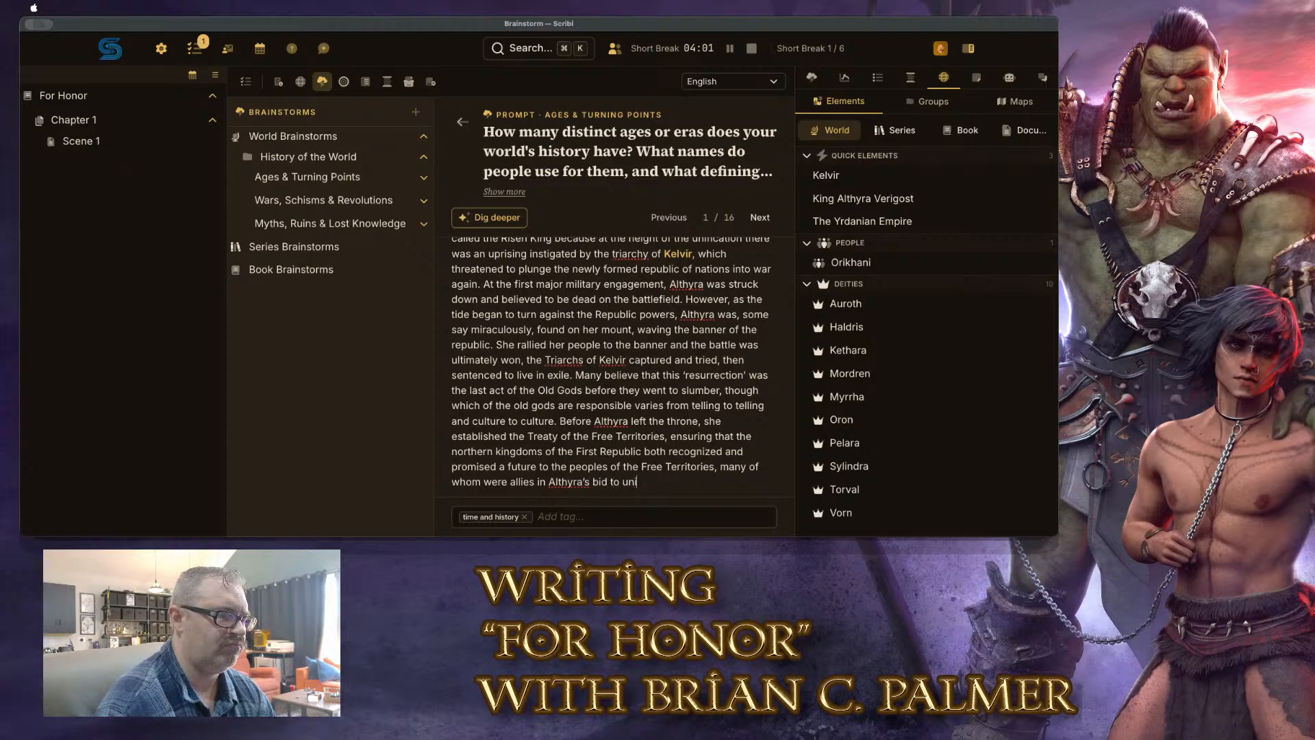
type("fy the north.")
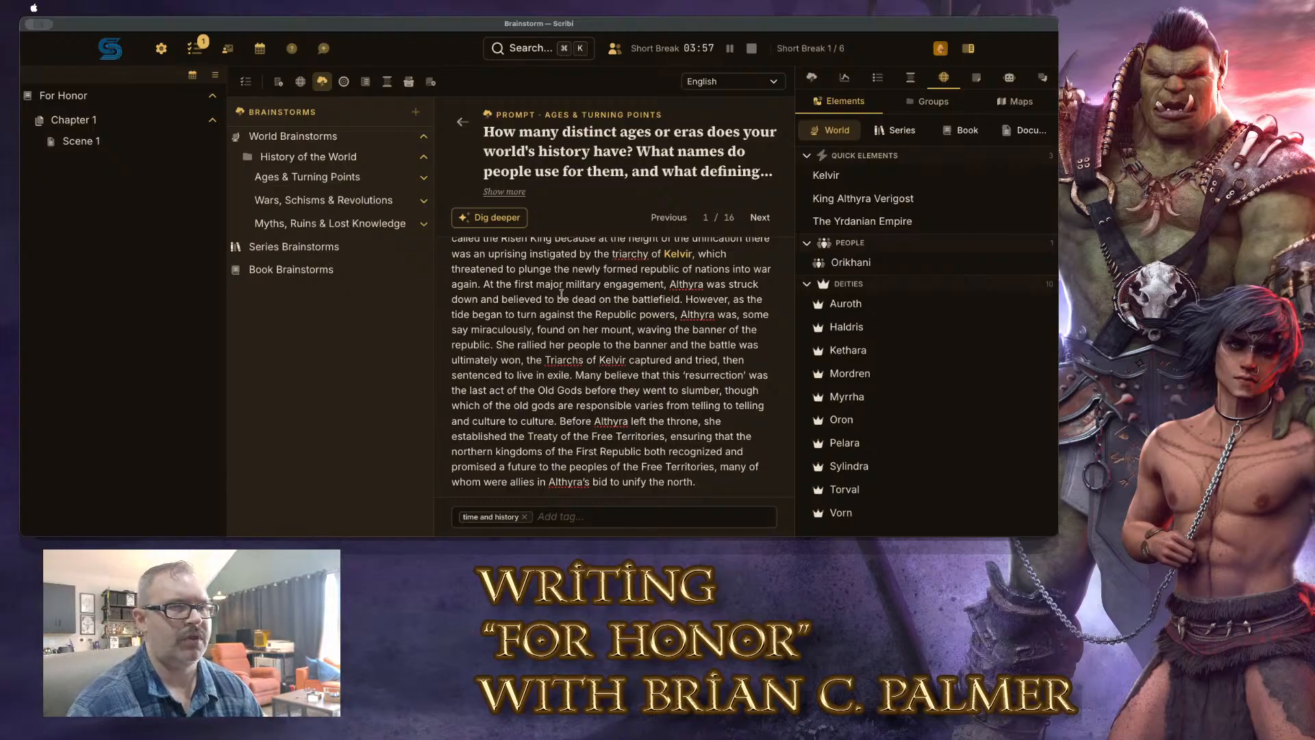
Review the whole answer, from the Age of the First World down to the end of the Risen King entry
scroll(678, 395, "down", 2)
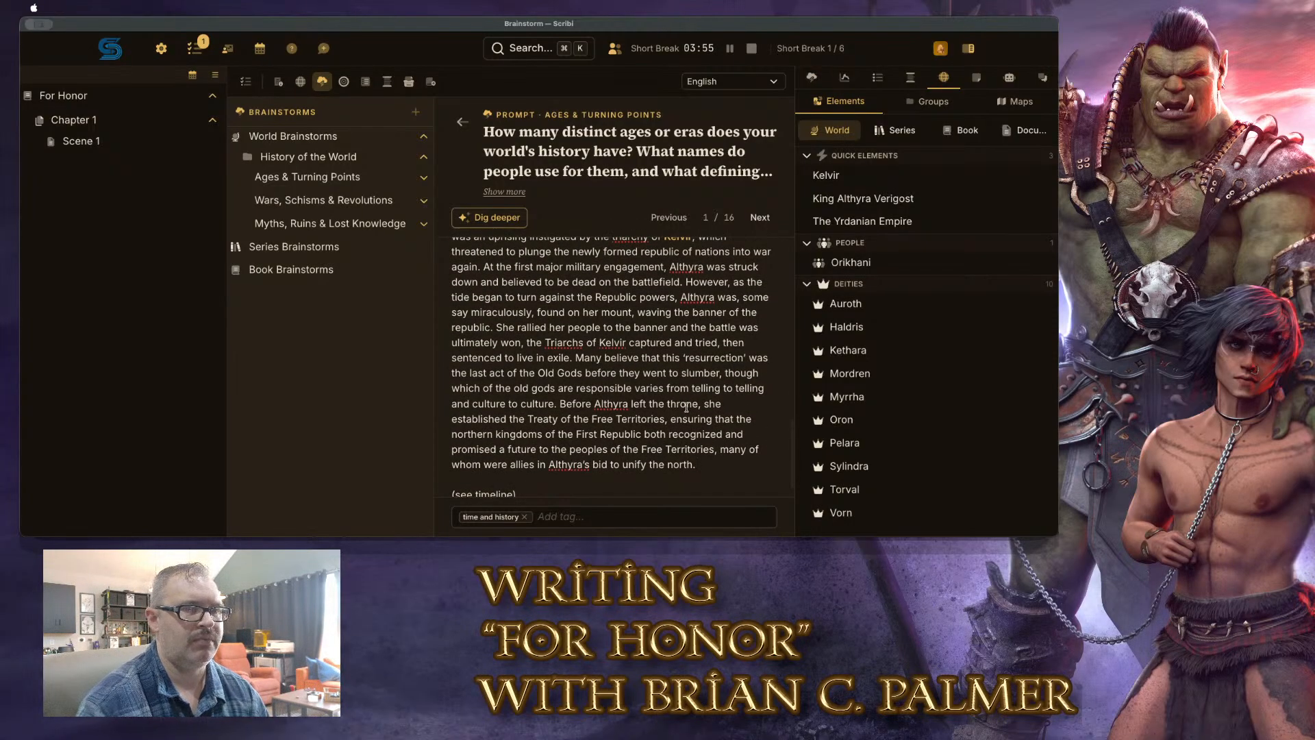
scroll(686, 407, "up", 4)
scroll(686, 407, "down", 6)
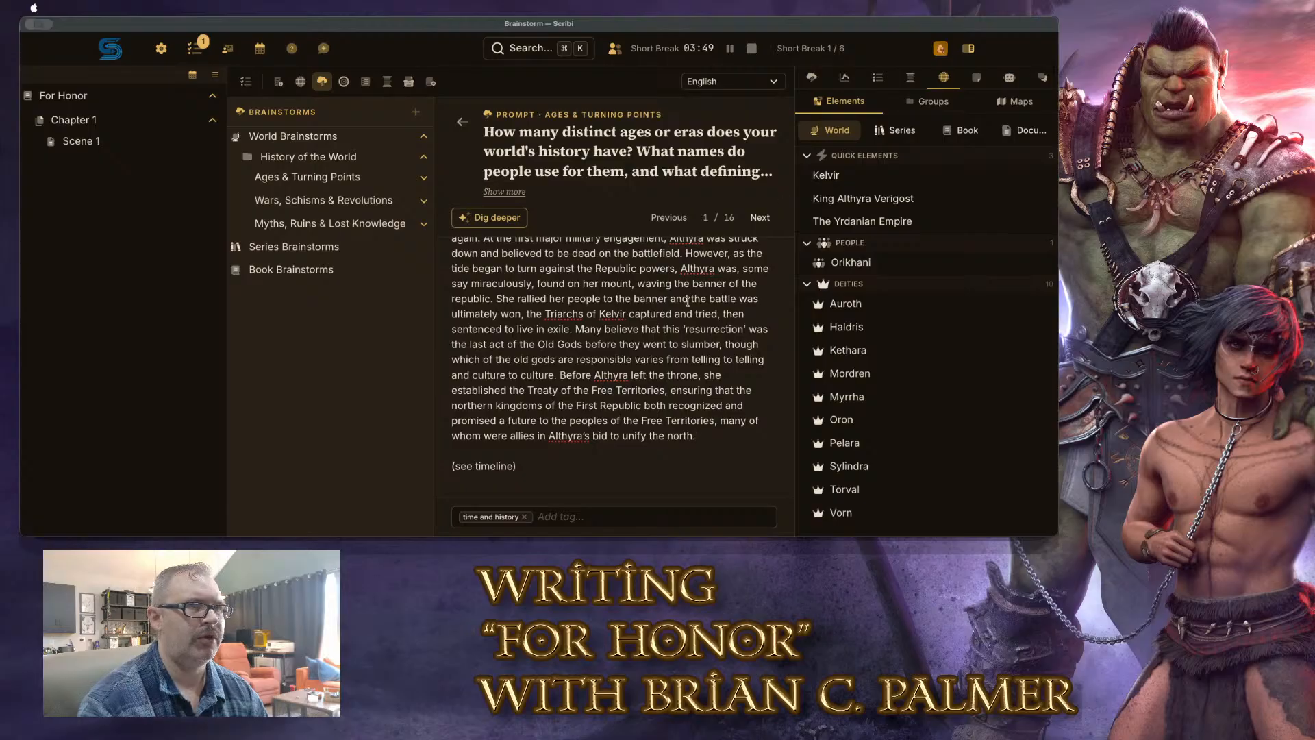
scroll(654, 373, "up", 10)
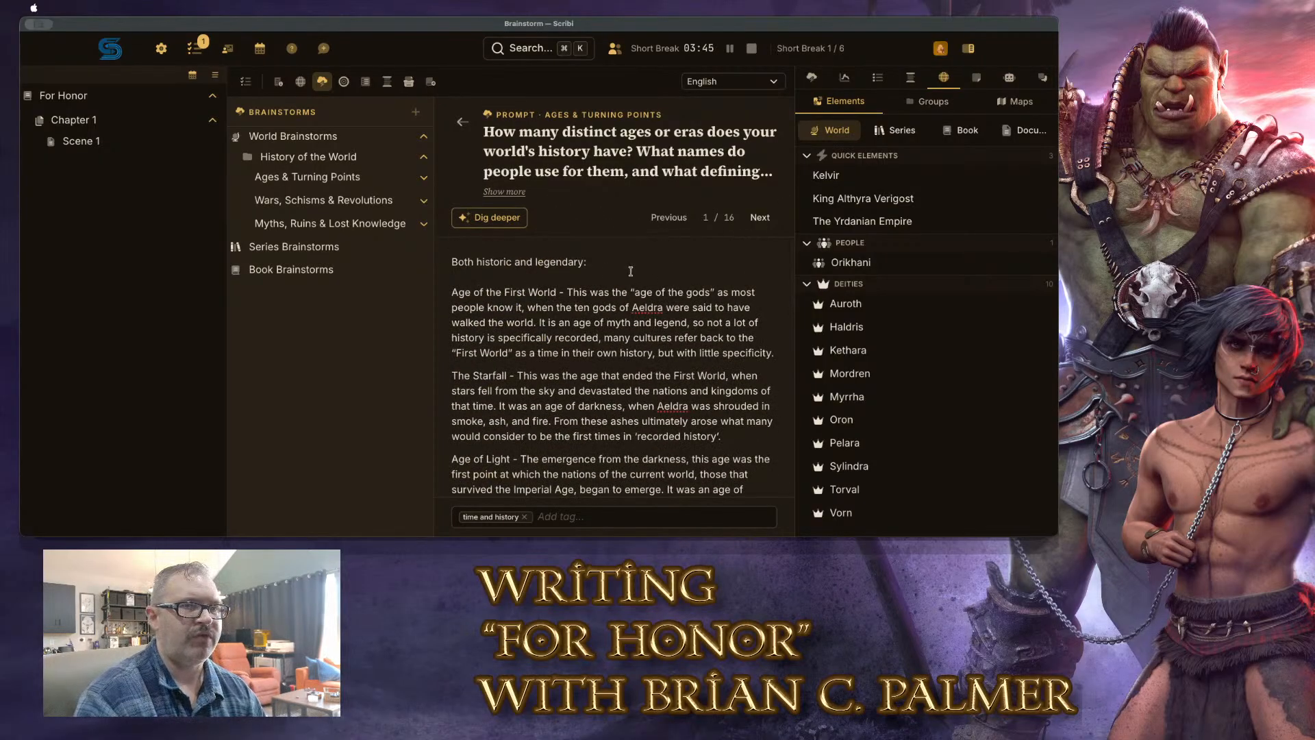
scroll(650, 290, "down", 5)
scroll(650, 289, "down", 10)
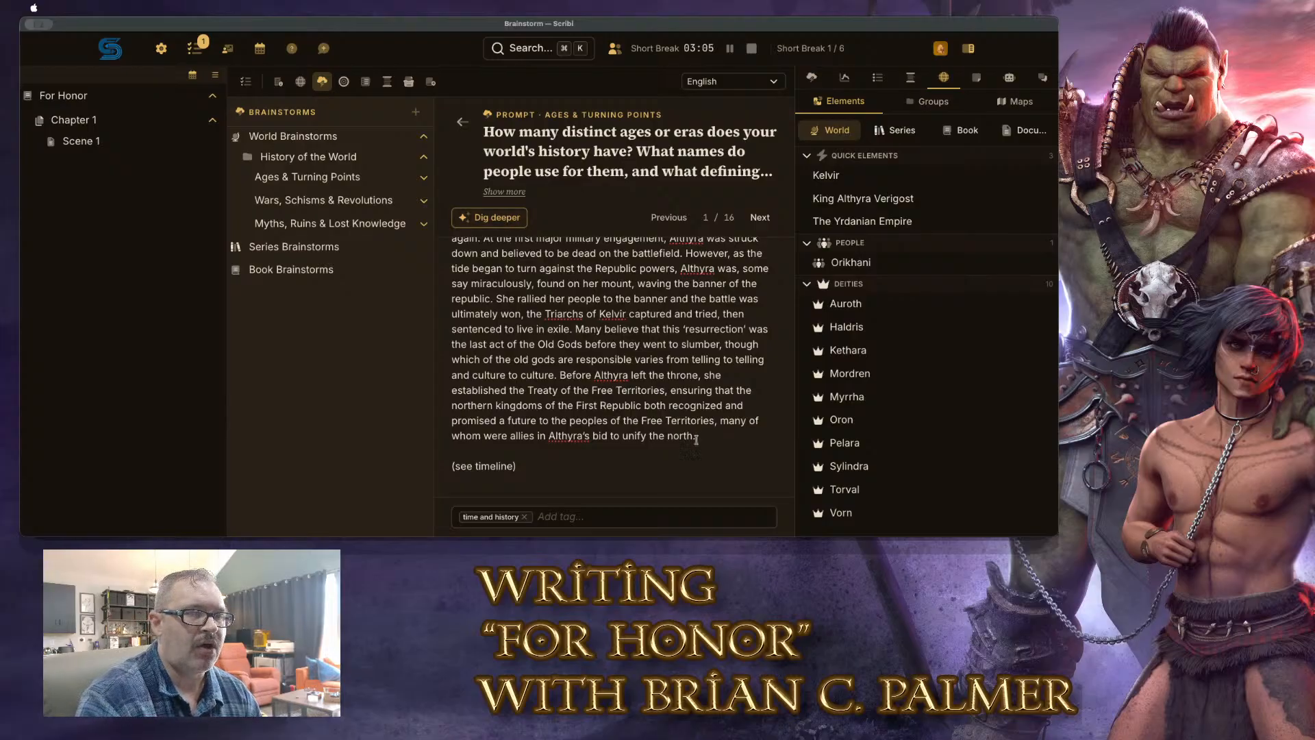
scroll(590, 353, "up", 10)
scroll(591, 353, "up", 3)
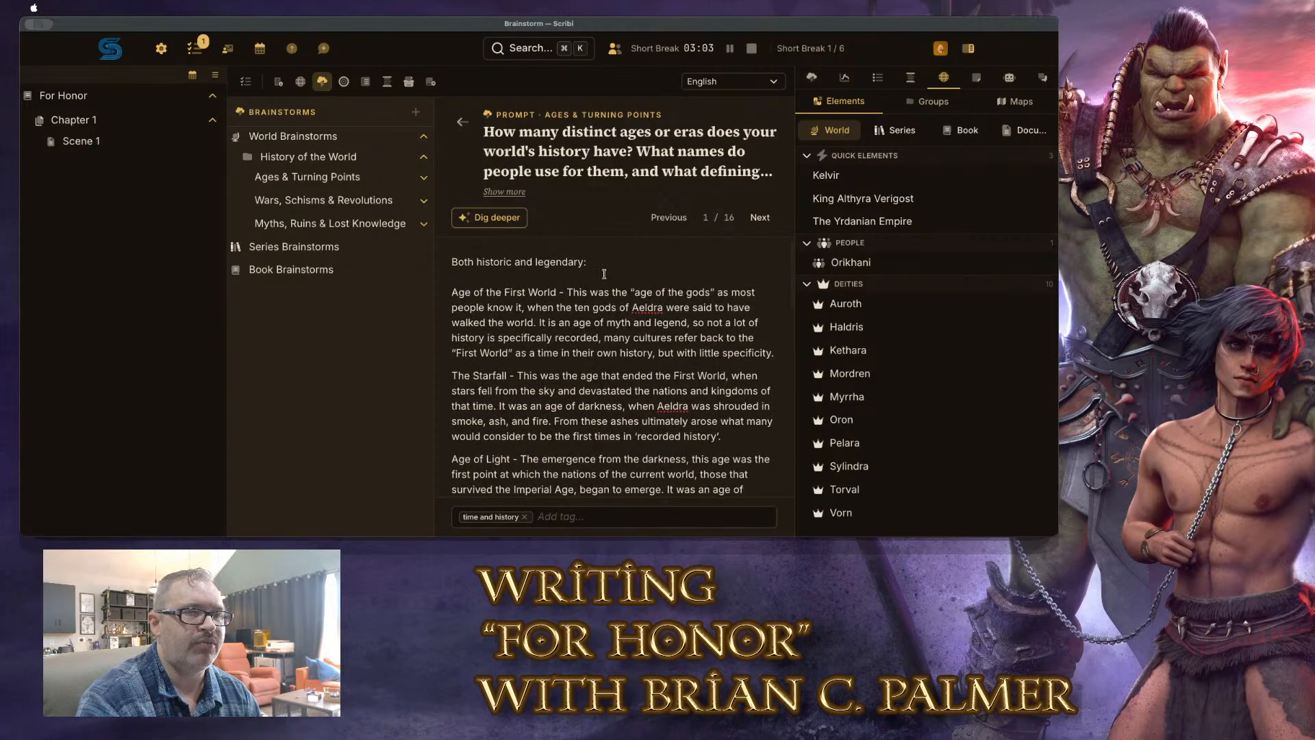
scroll(613, 355, "down", 4)
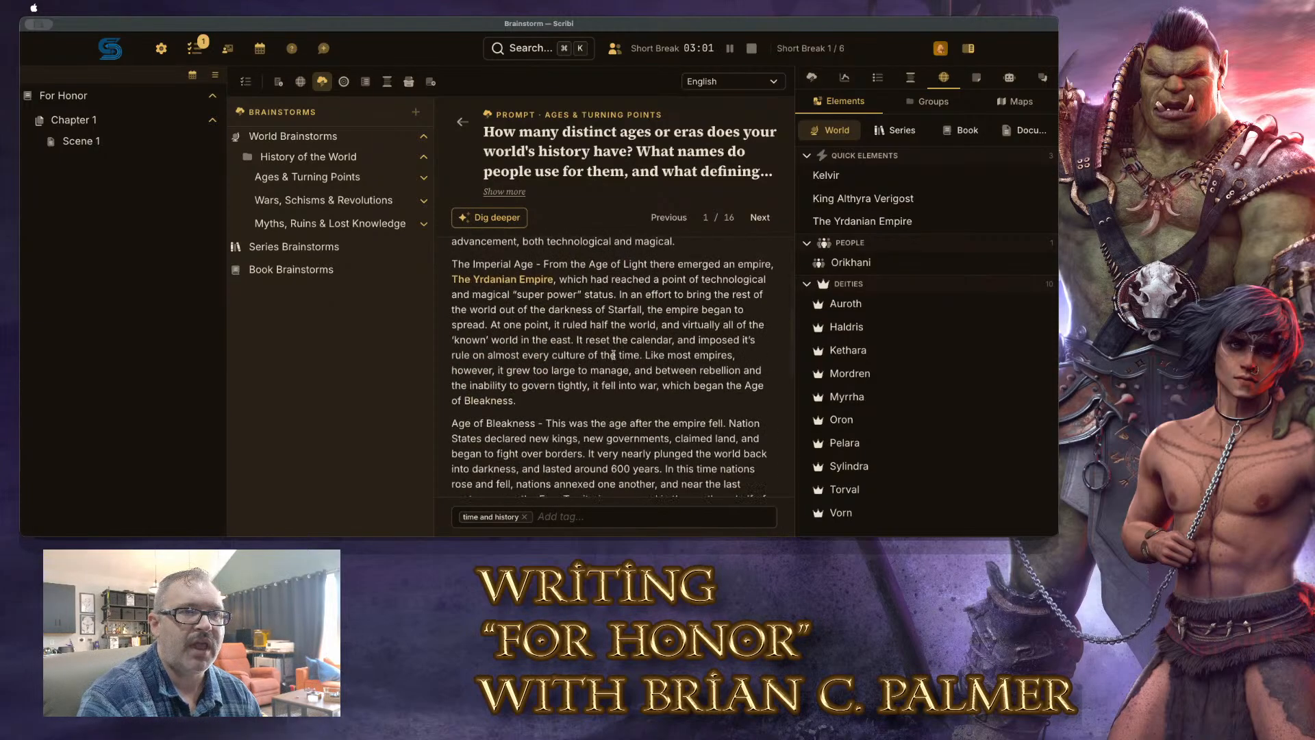
scroll(613, 355, "down", 10)
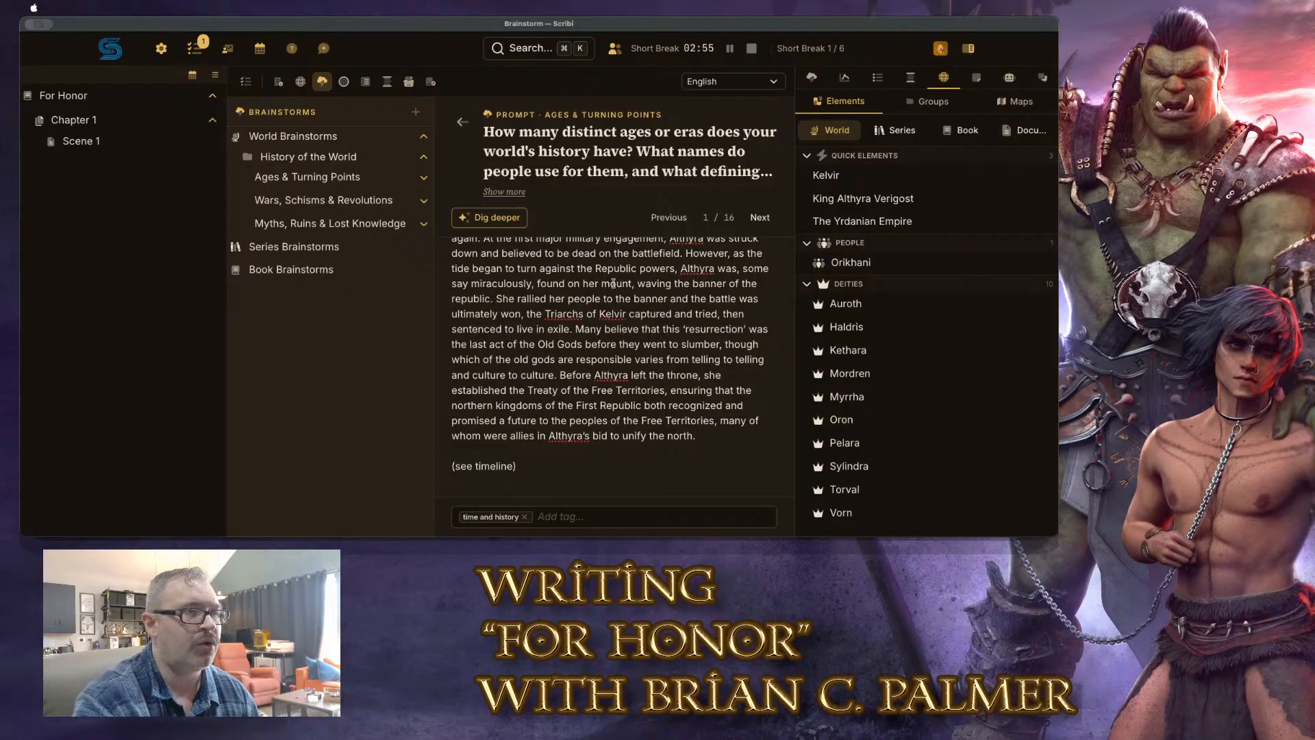
Expand the Ages & Turning Points prompt list, open the next prompt about 3-5 hinge moments, and read its full question
left_click(423, 178)
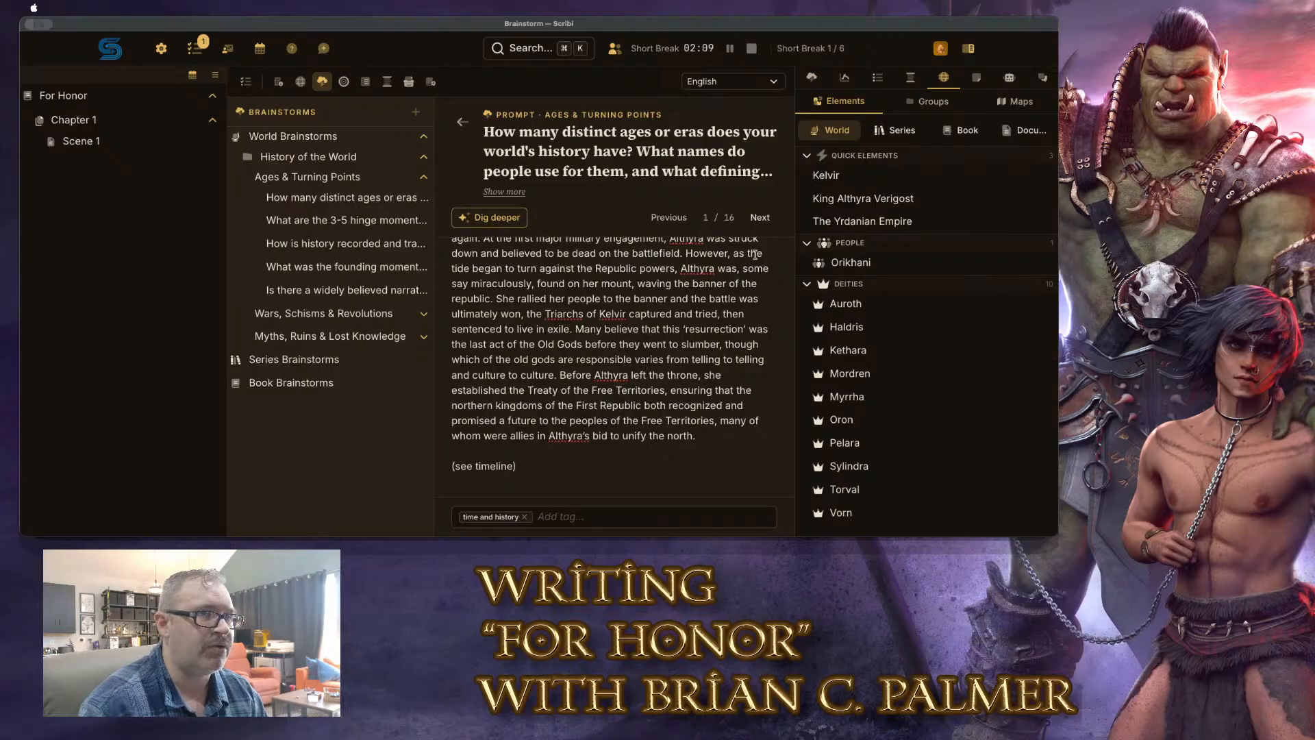
left_click(761, 217)
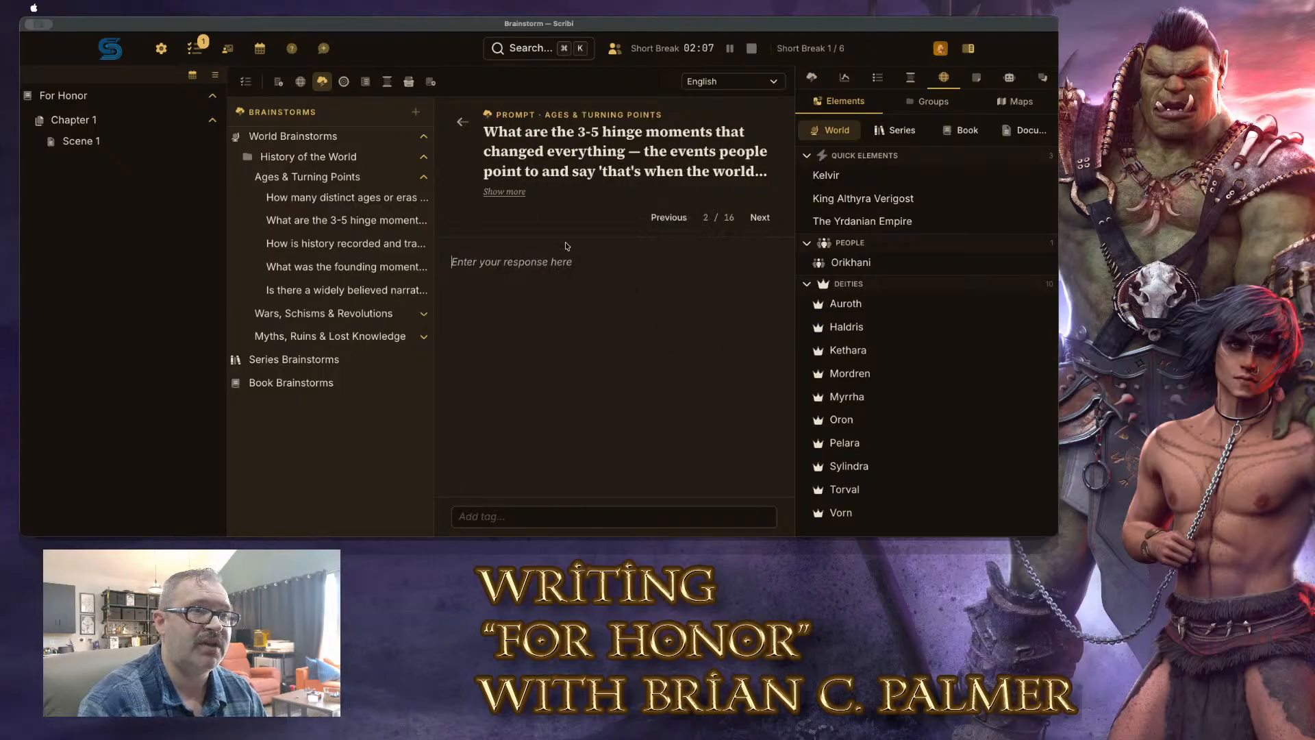
left_click(512, 194)
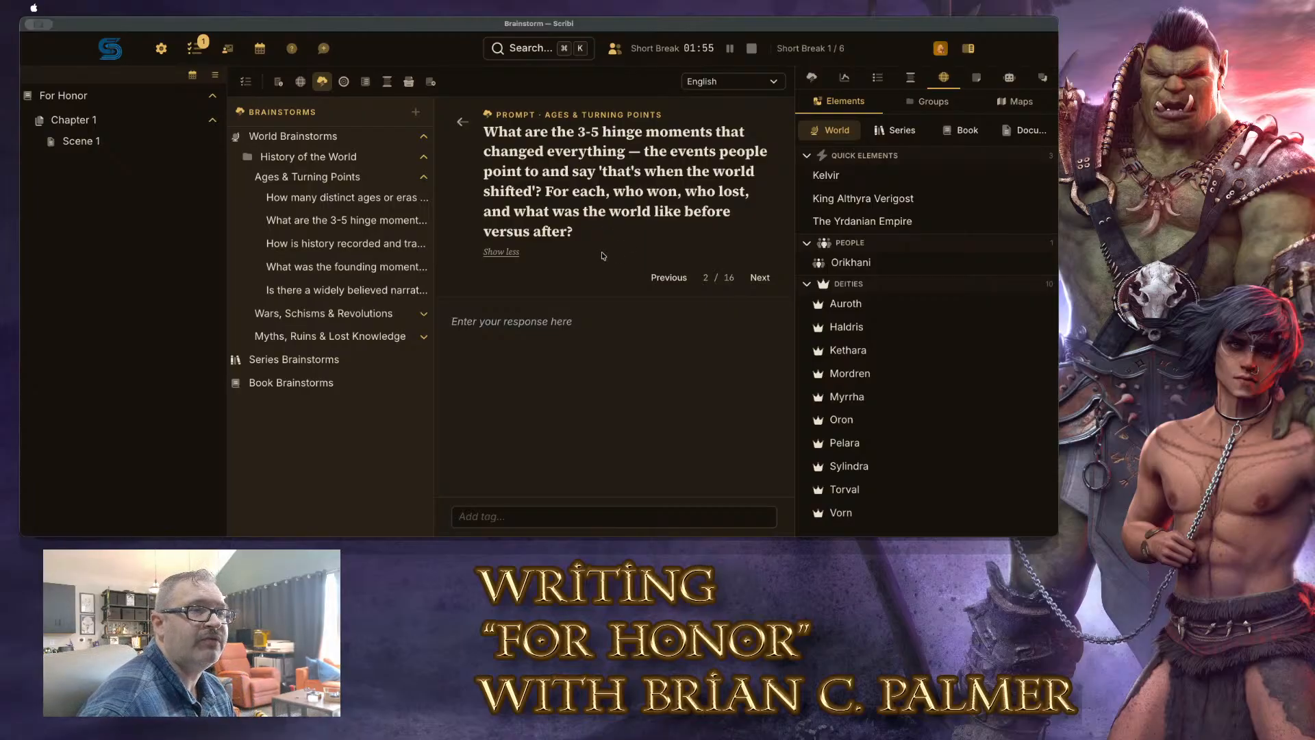
left_click(502, 253)
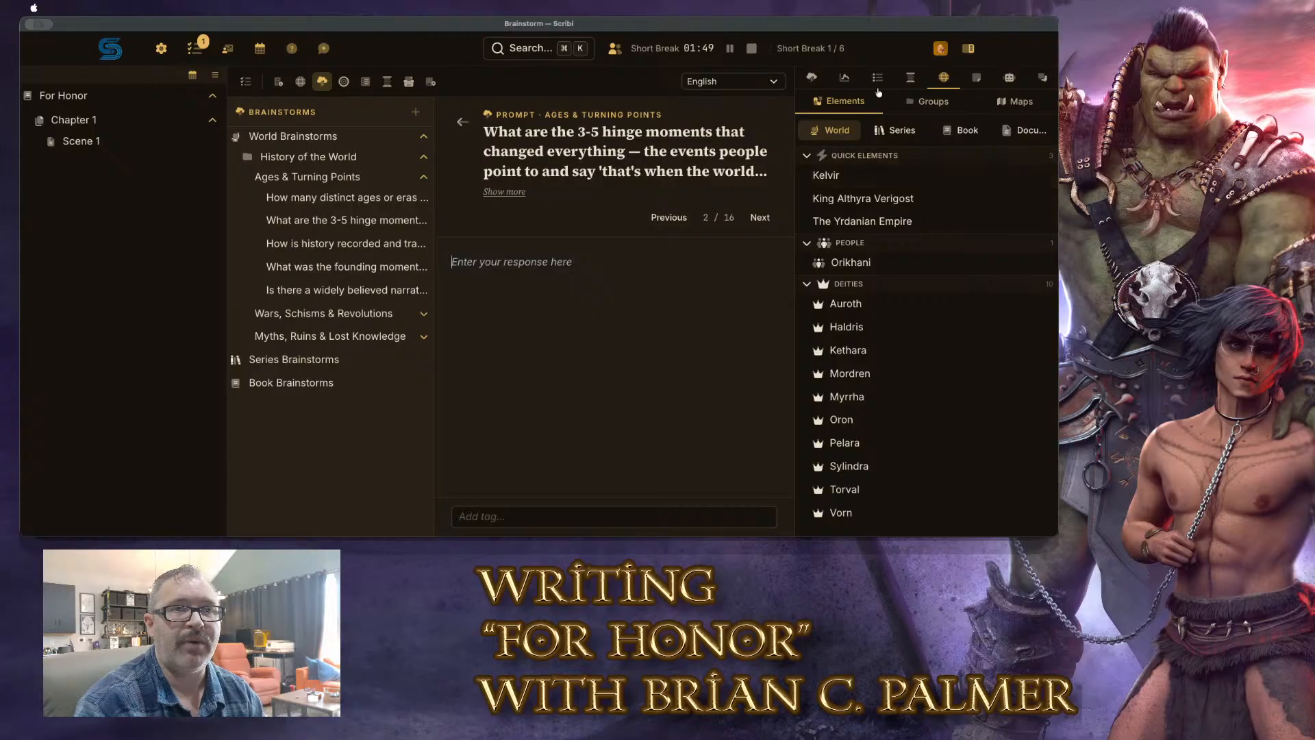
Display the ages and eras answer beside the hinge moments prompt and skim it through to the Risen King entry
left_click(812, 77)
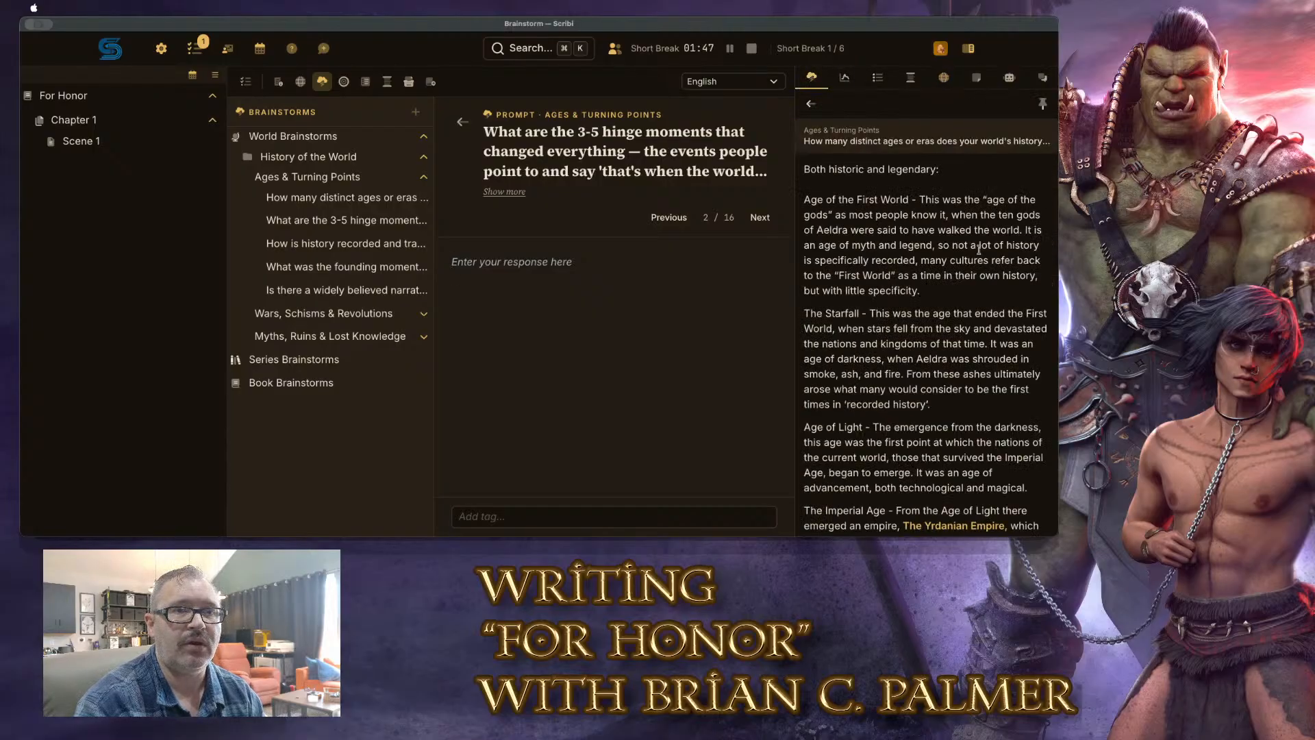
scroll(978, 249, "down", 15)
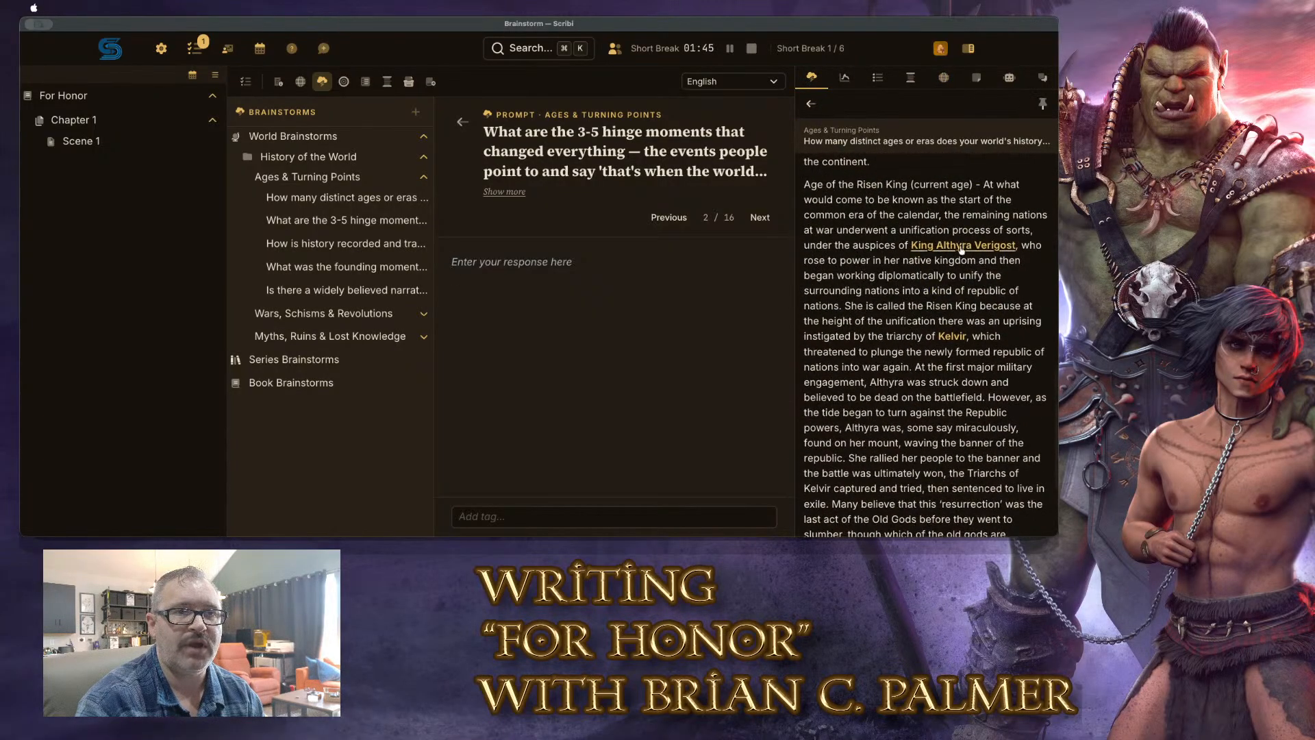
scroll(961, 248, "up", 15)
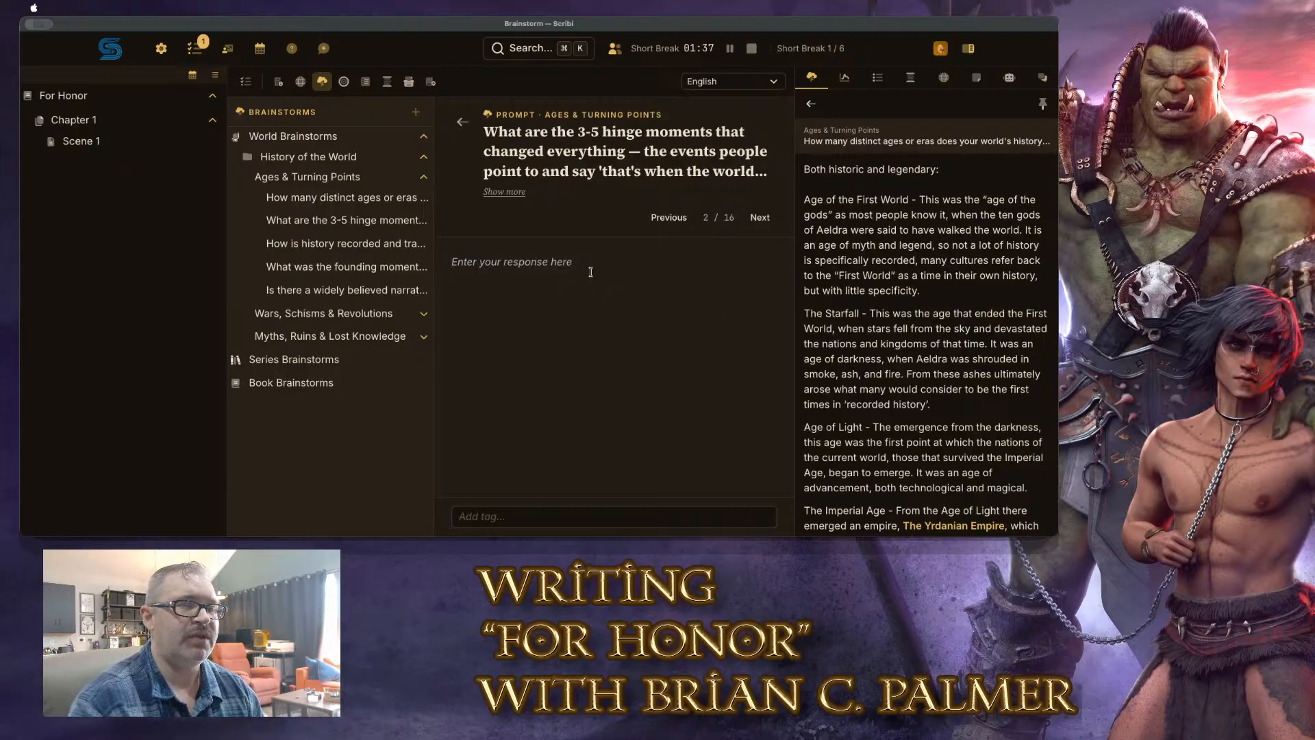
Expand the full hinge moments question and reread the ages answer from the First World through the Risen King entry
left_click(507, 192)
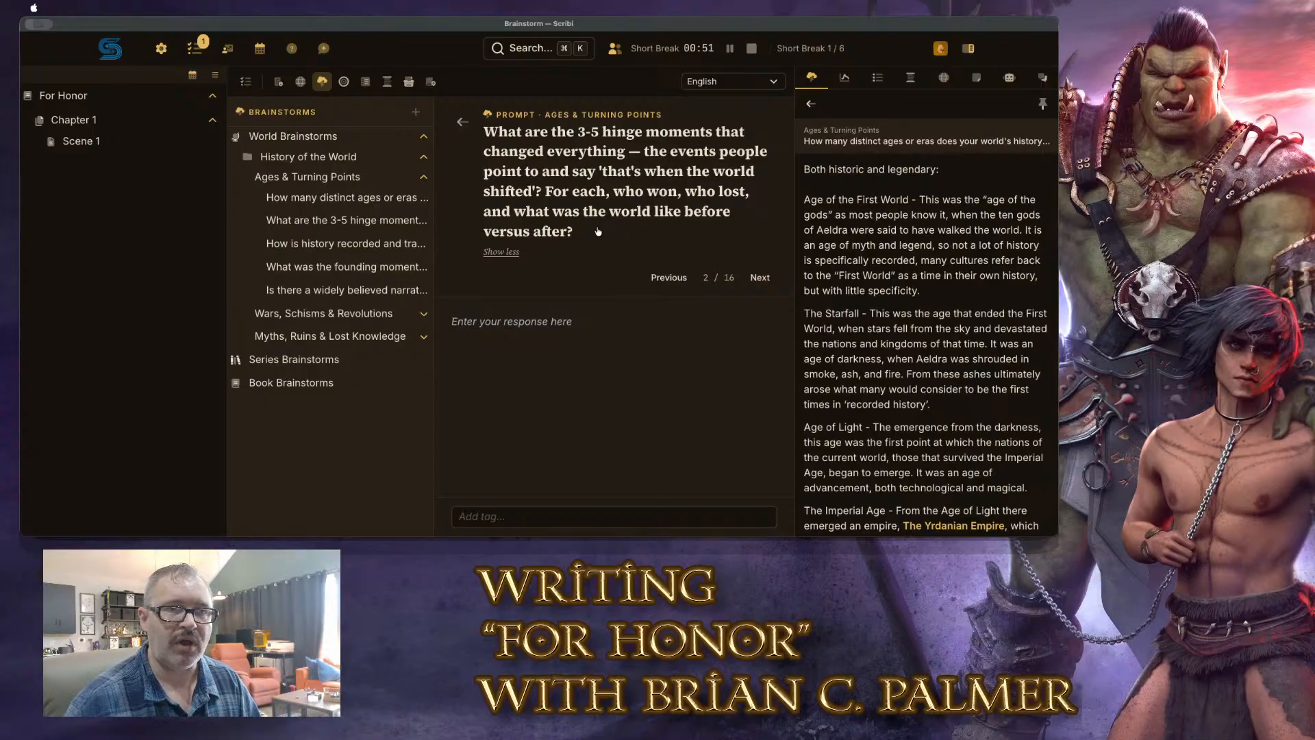
scroll(959, 335, "down", 2)
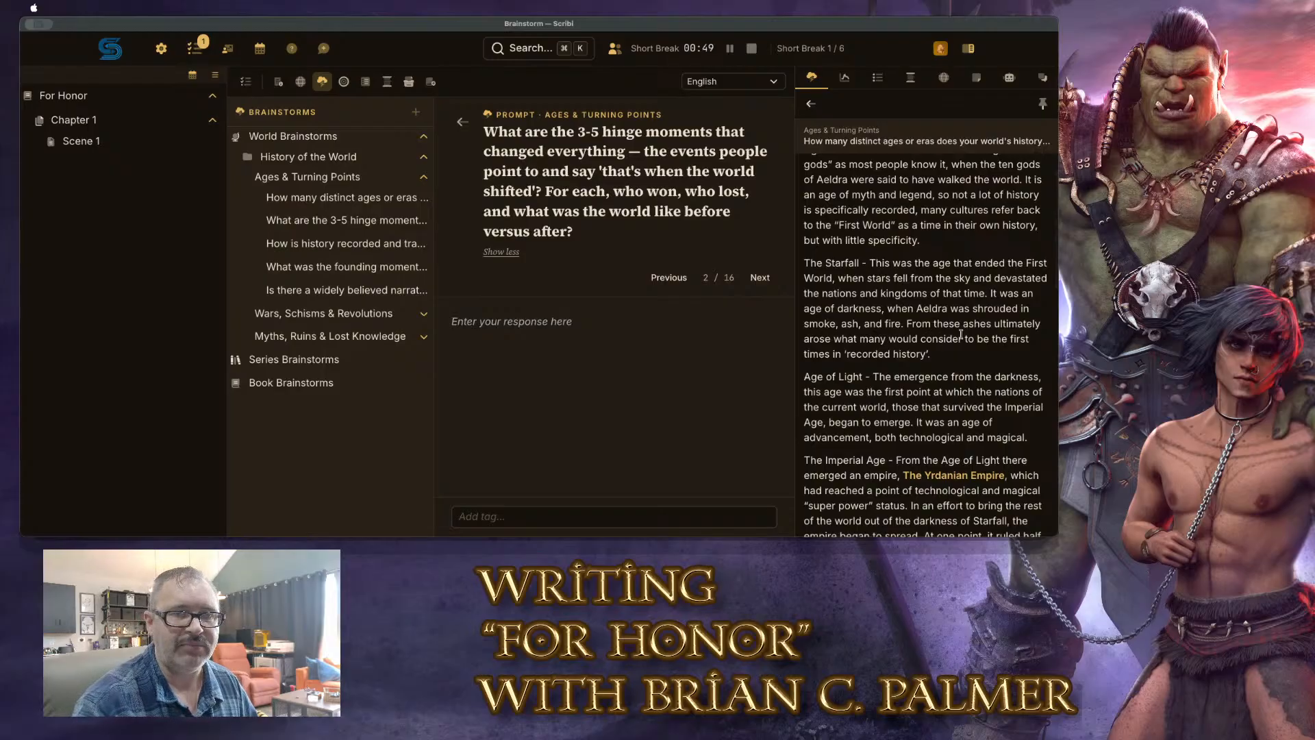
scroll(961, 335, "down", 6)
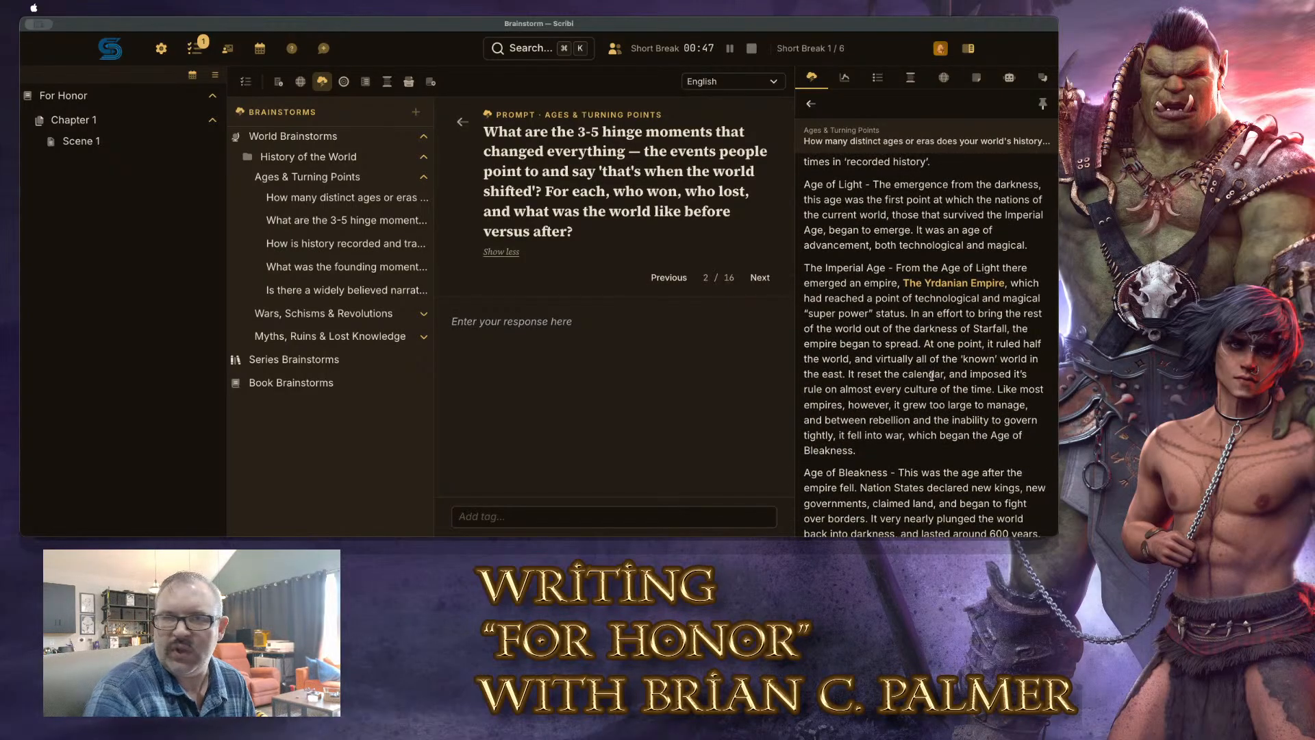
scroll(932, 374, "down", 11)
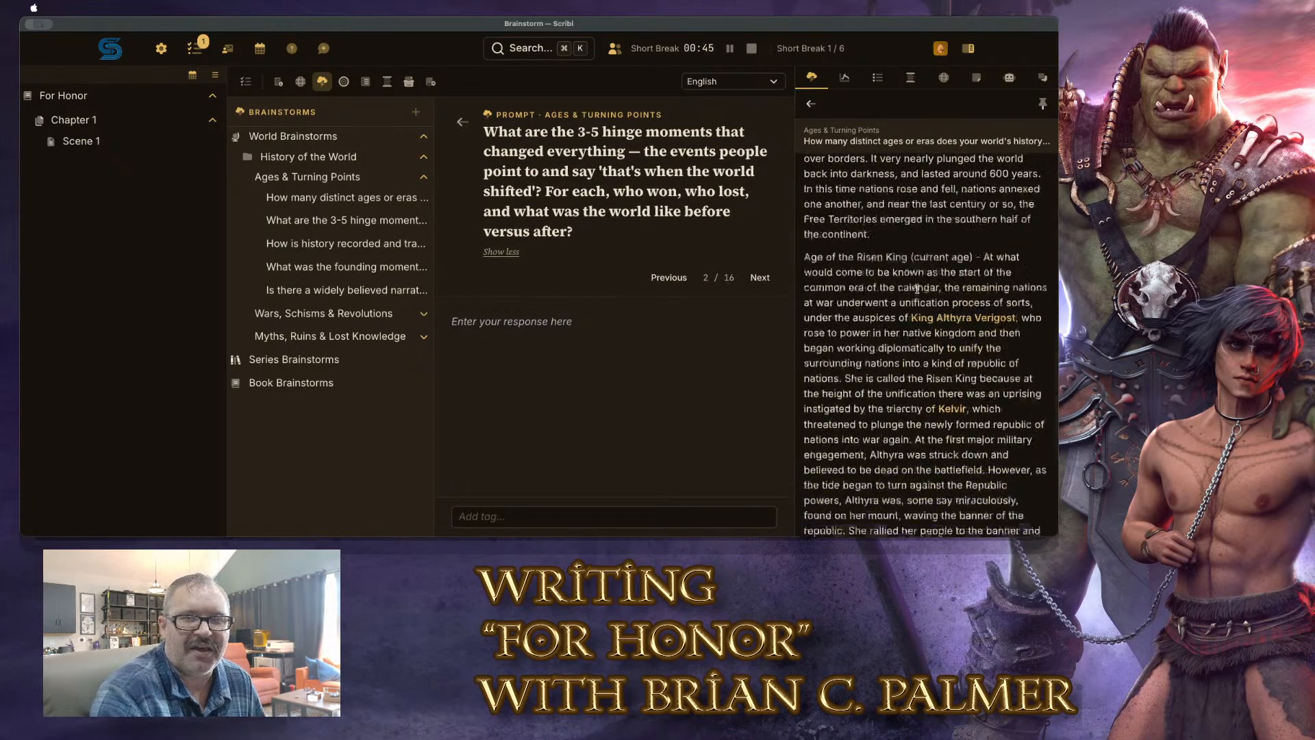
scroll(916, 288, "down", 3)
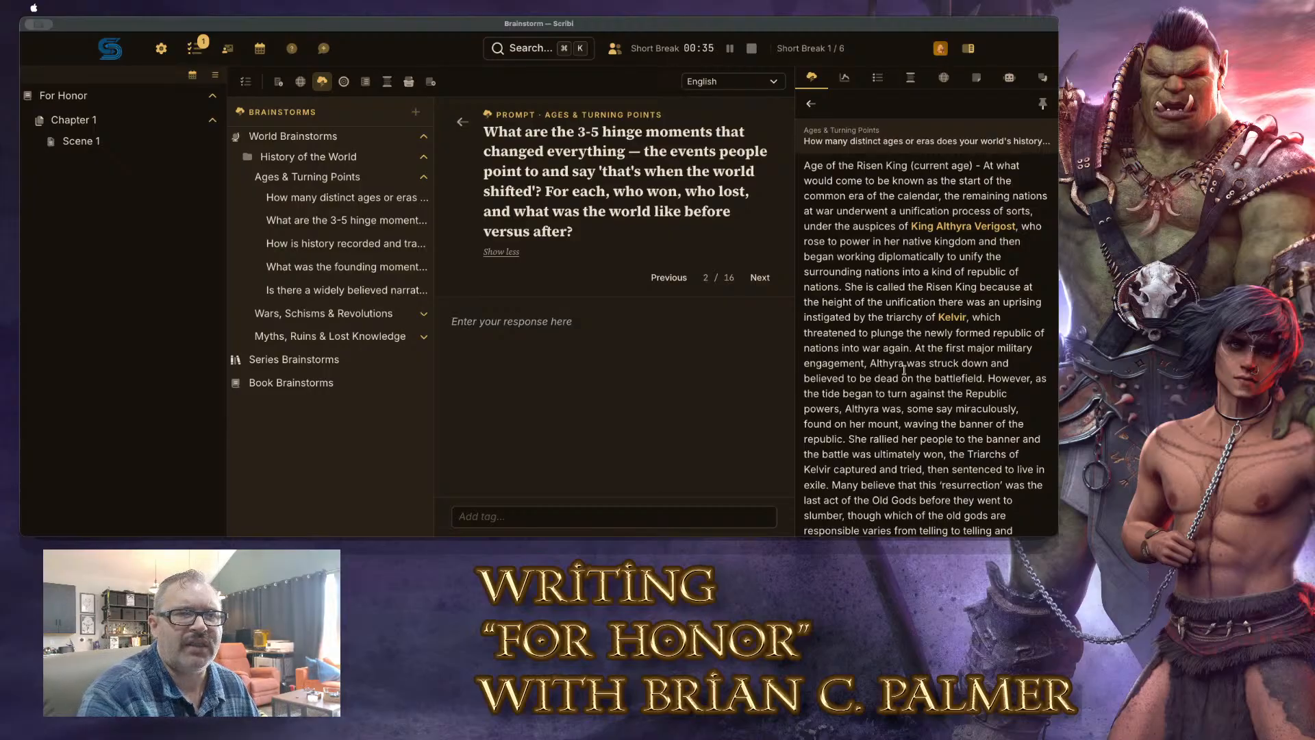
scroll(915, 322, "up", 10)
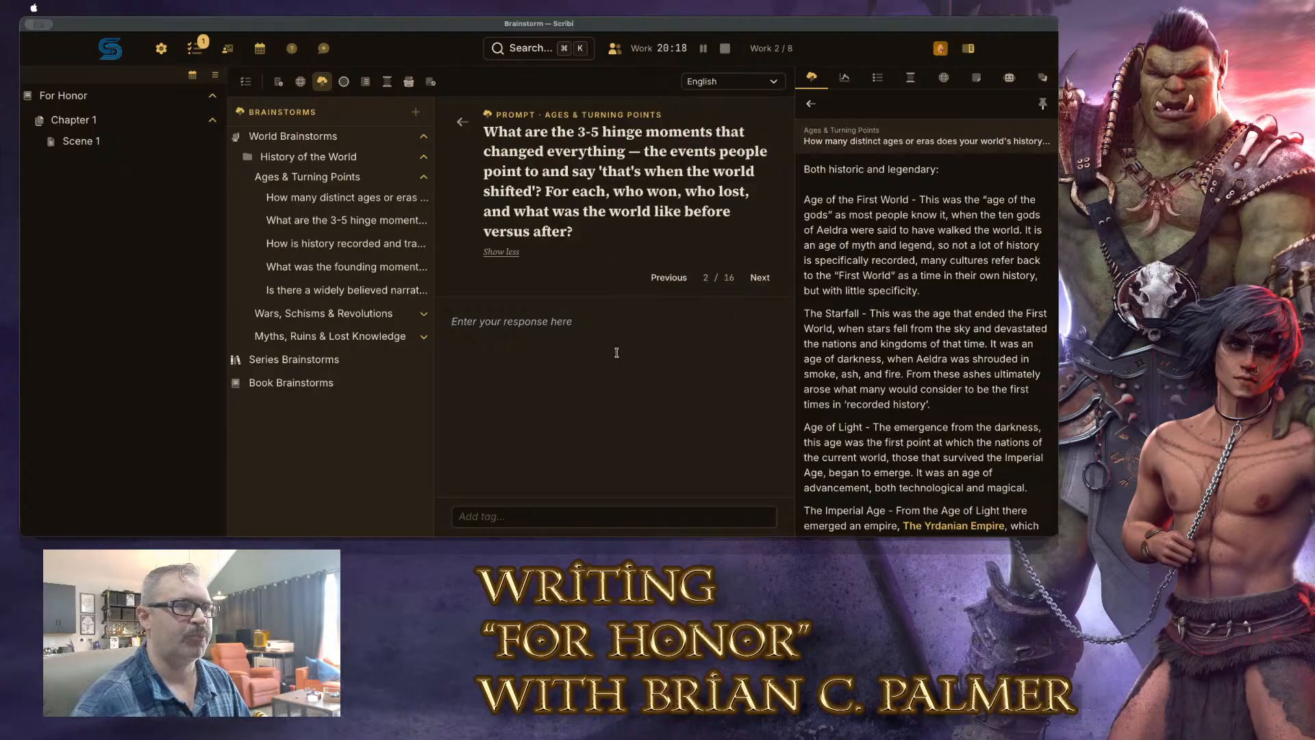
Begin the response with "The most recent 'hing moment' would have been the start of the Age of the Risen King."
type("T")
type("t rec")
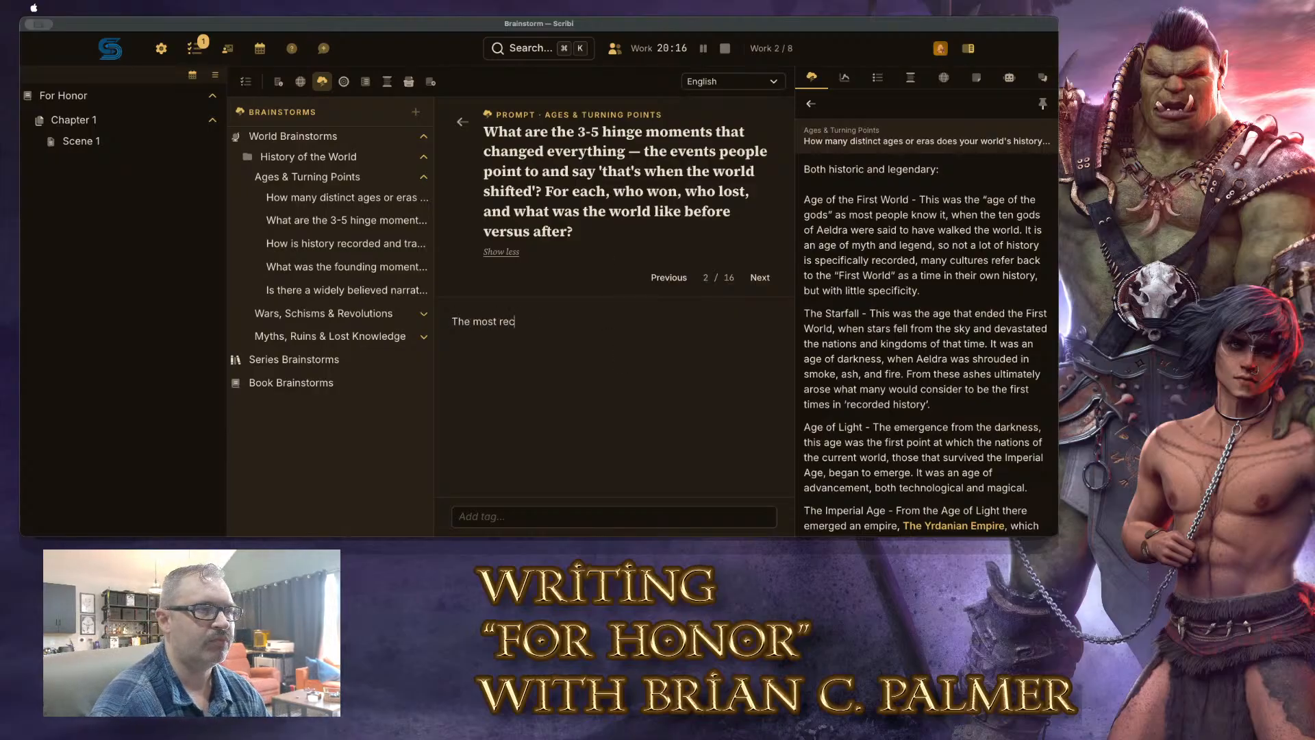
type("ent 'hing moment' would have been the")
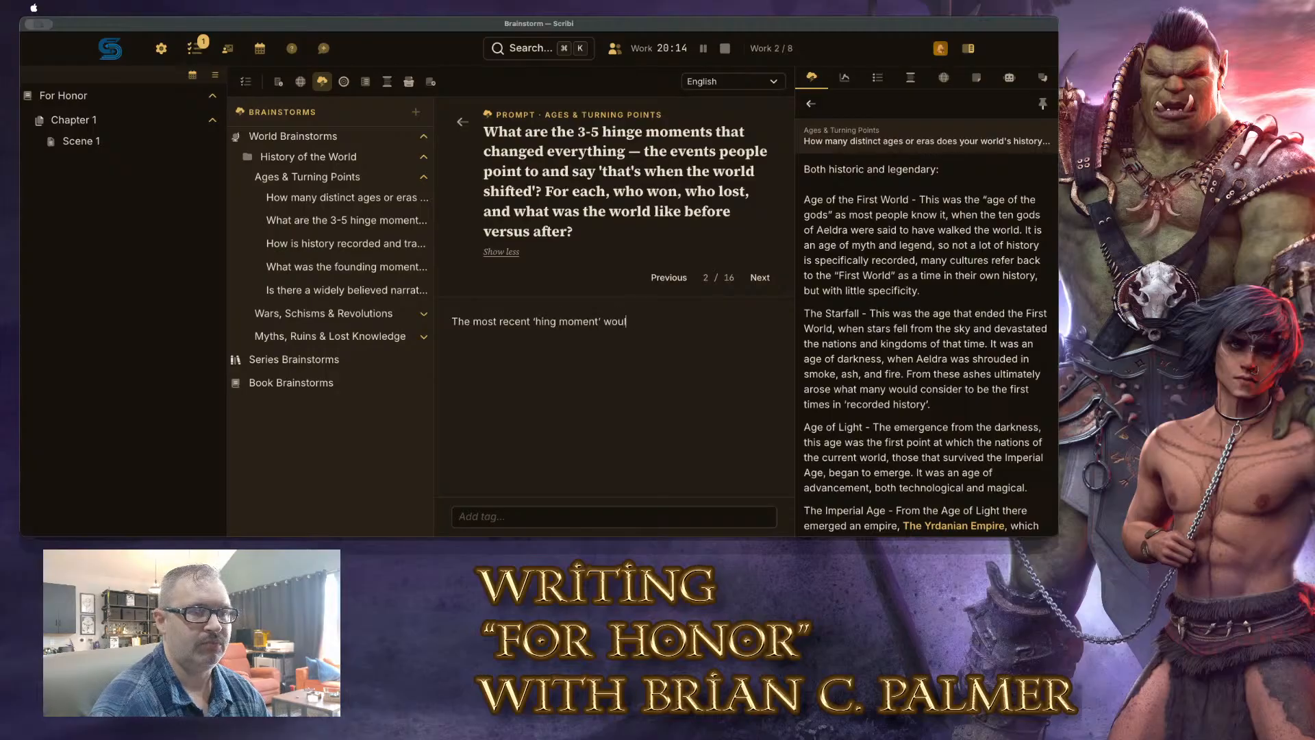
type(" start")
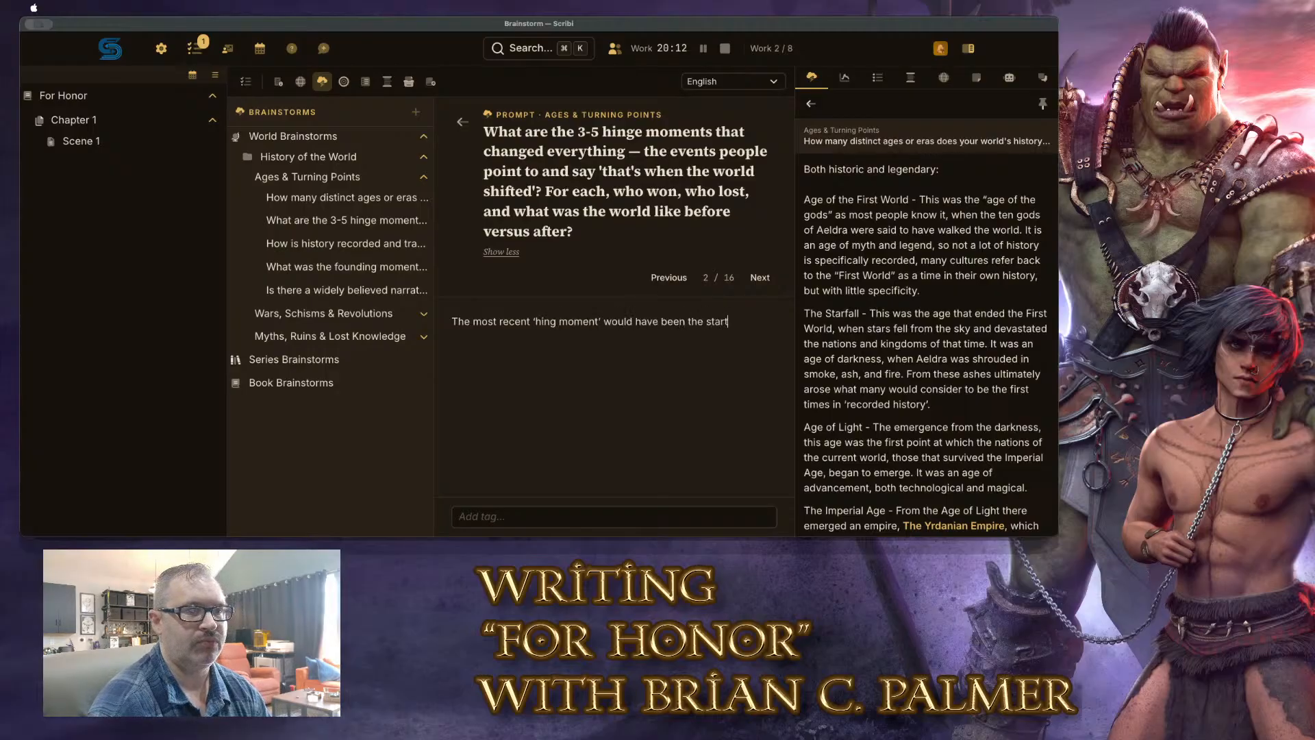
type(" of the Age of the R")
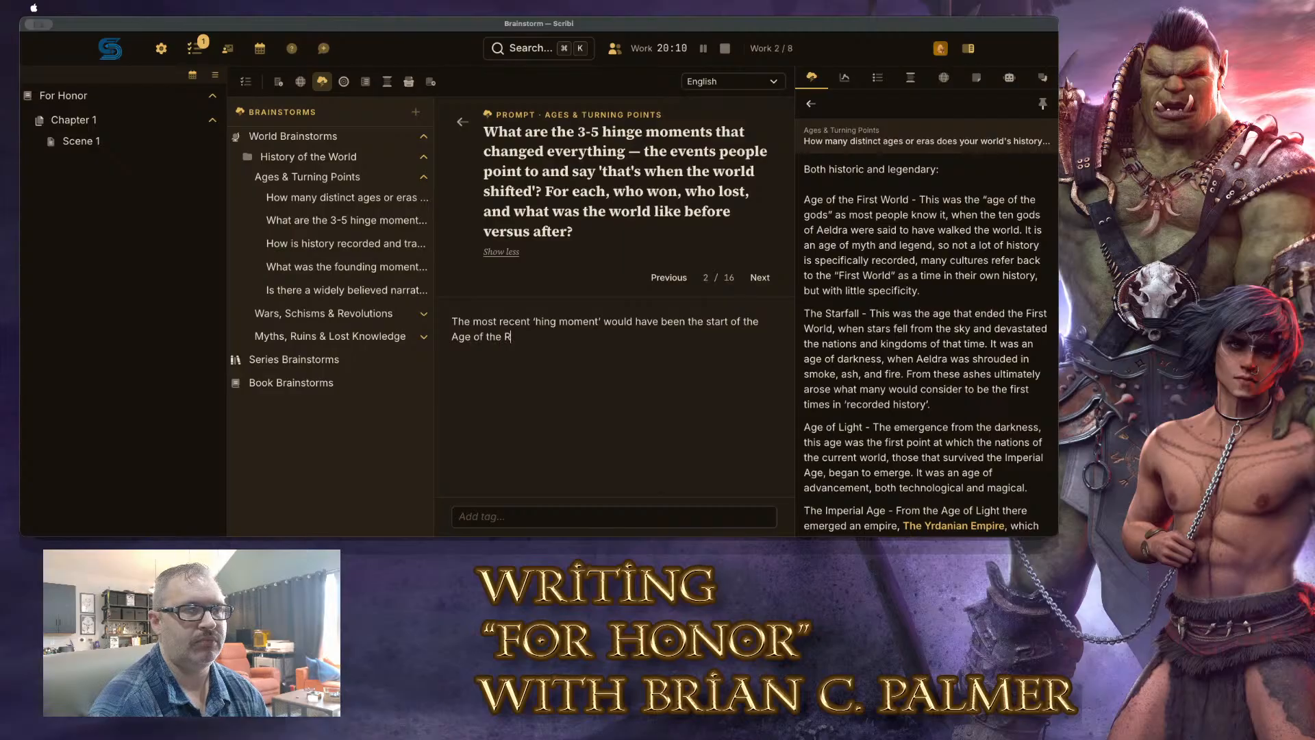
type("isen King")
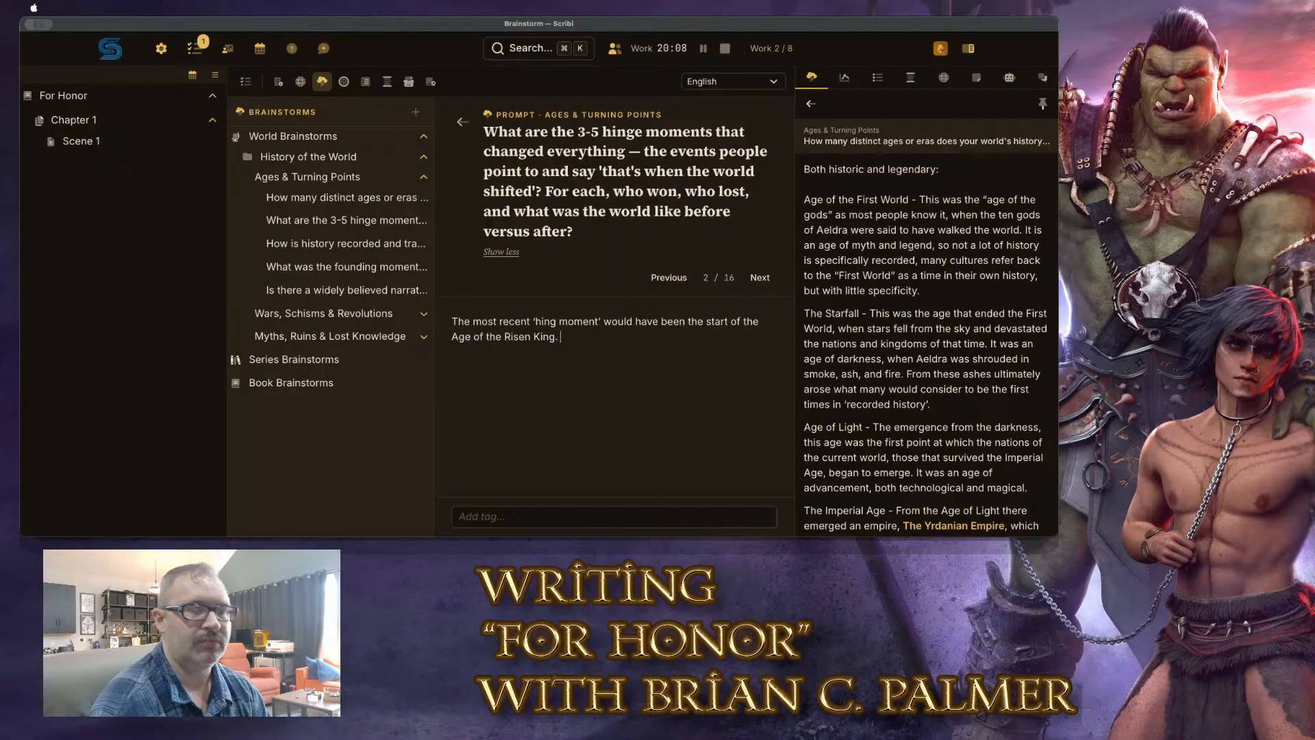
type(". ")
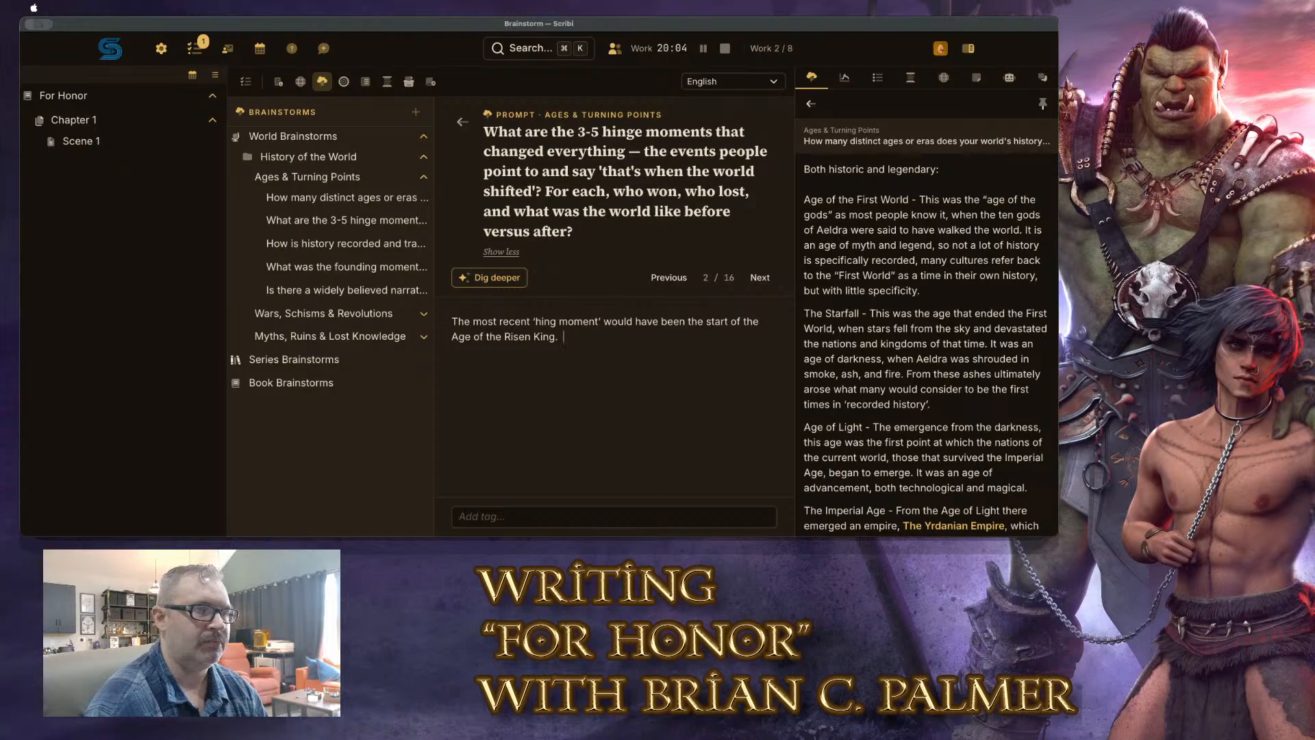
type("Most")
key("BackSpace")
key("BackSpace")
key("BackSpace")
key("BackSpace")
key("BackSpace")
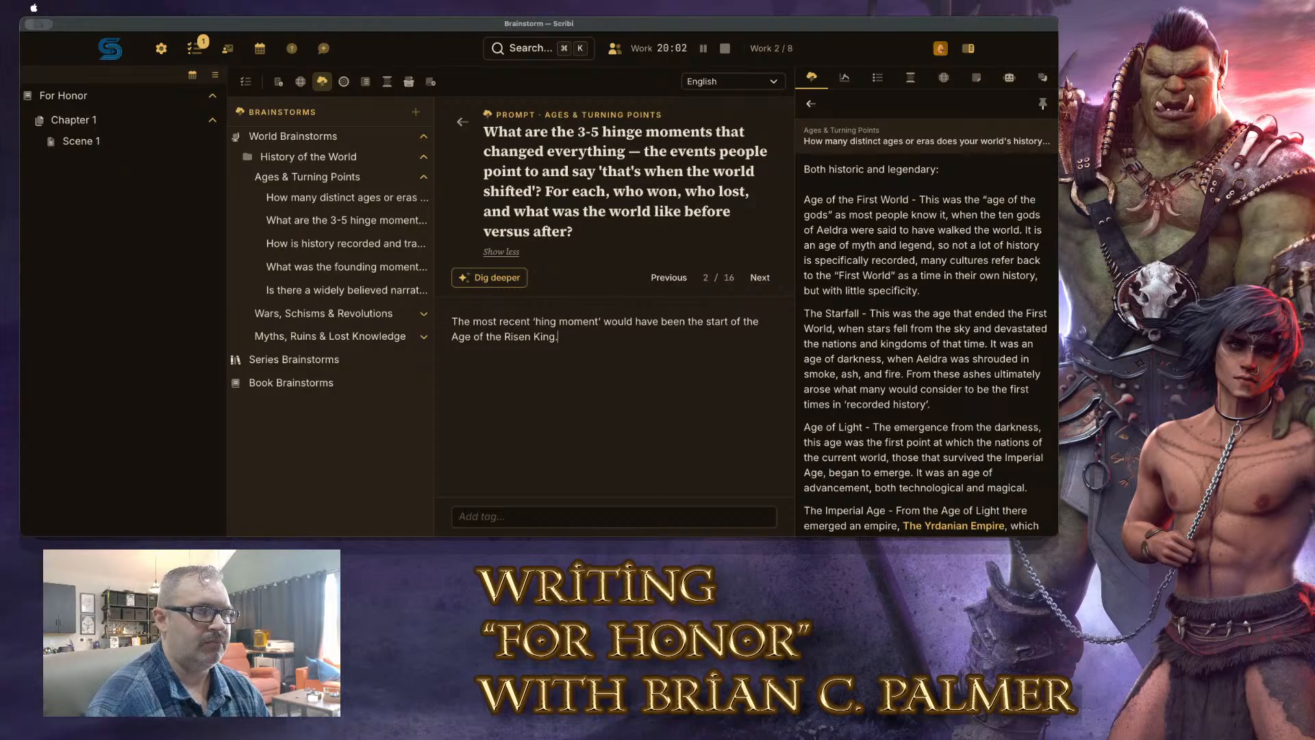
Start the second sentence with "Most people recognize this as the end of an age of war,"
type("Most people recogni")
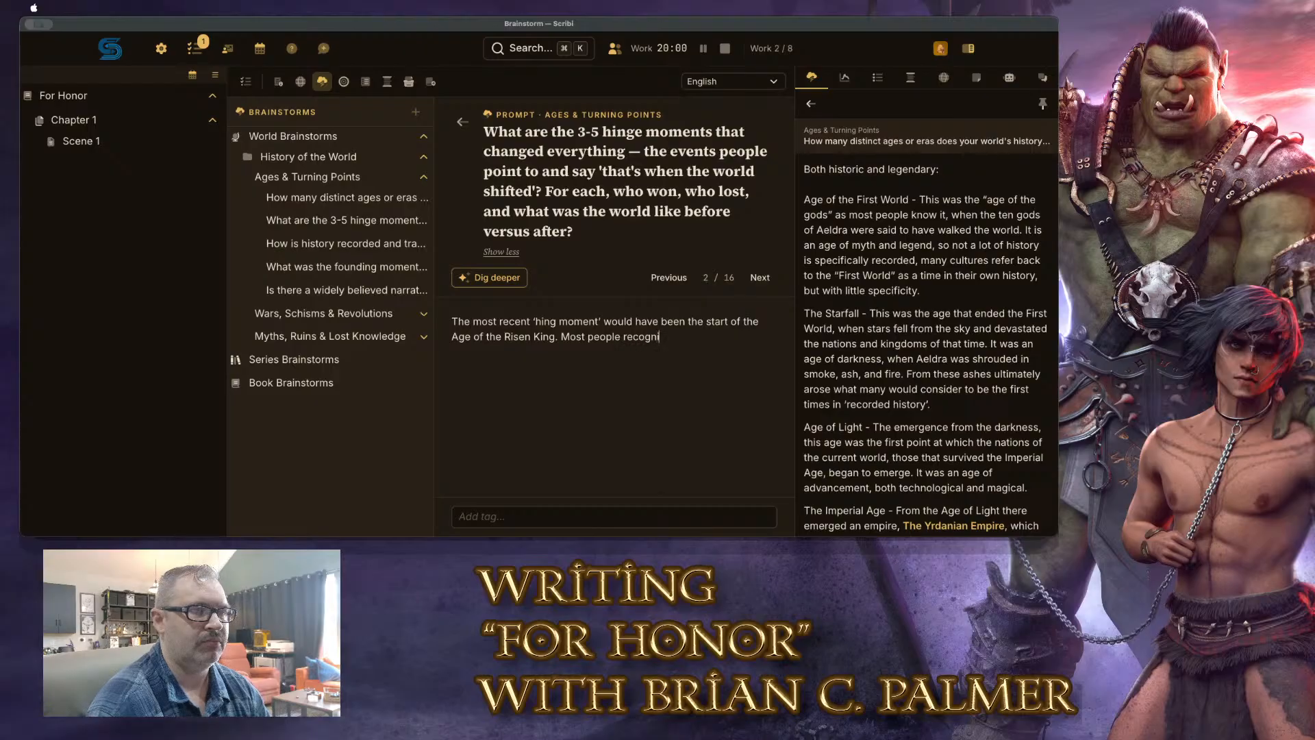
type("ze this as the end of an ")
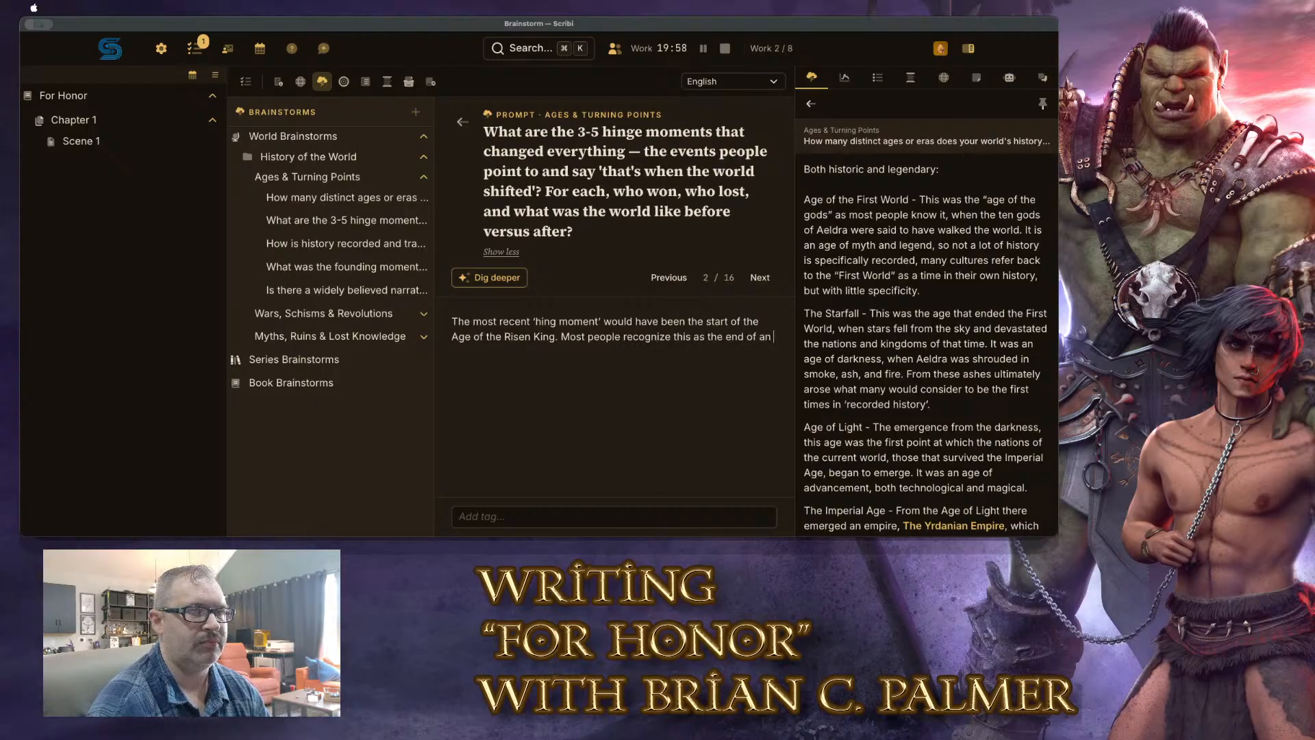
type("age of war, ")
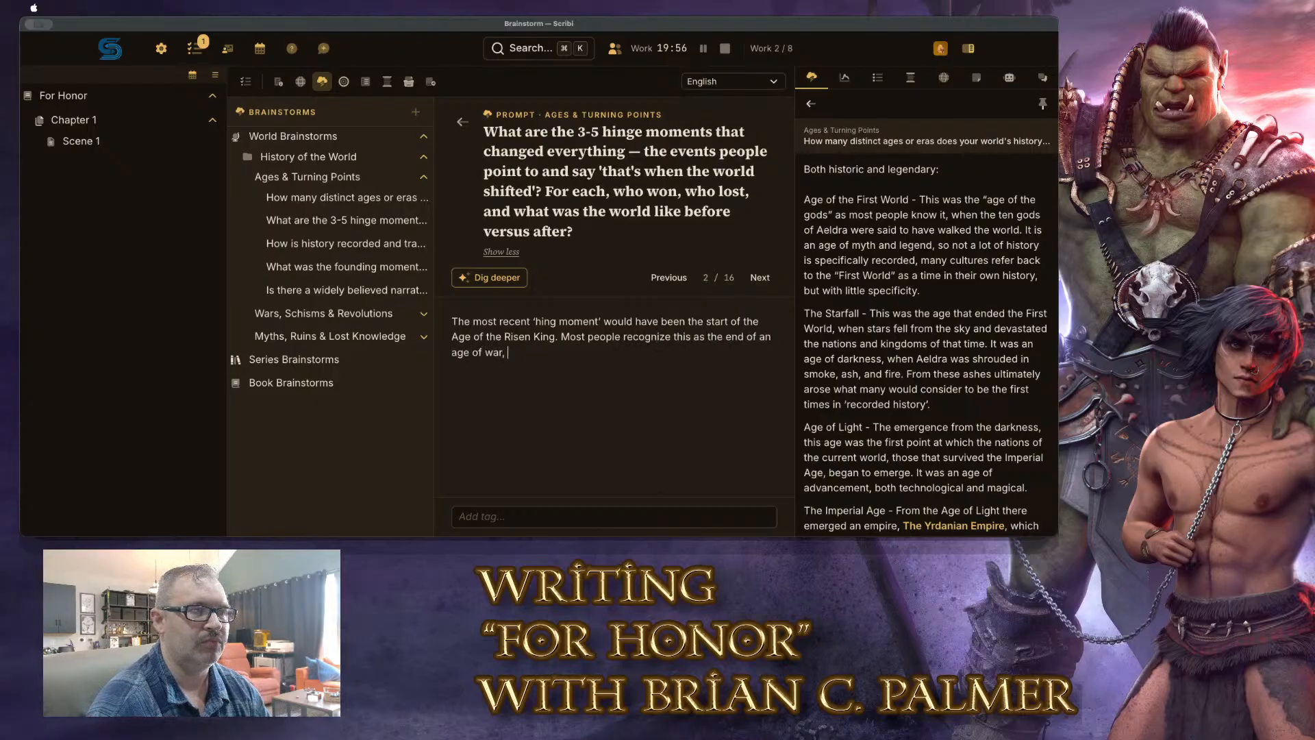
Continue the sentence with "imperial expansion, constant threat of colonization or annexation by powers that were constantly in flux"
type("imperial expansi")
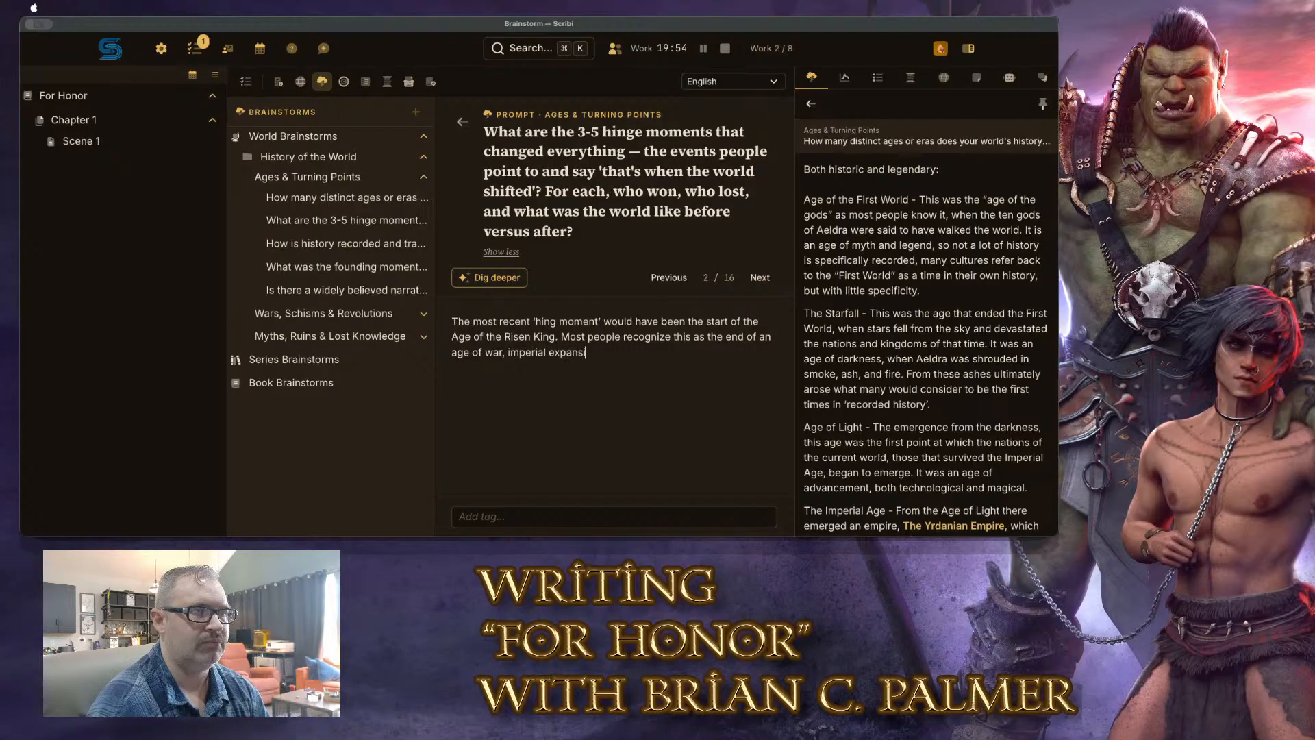
type("on, constant thread")
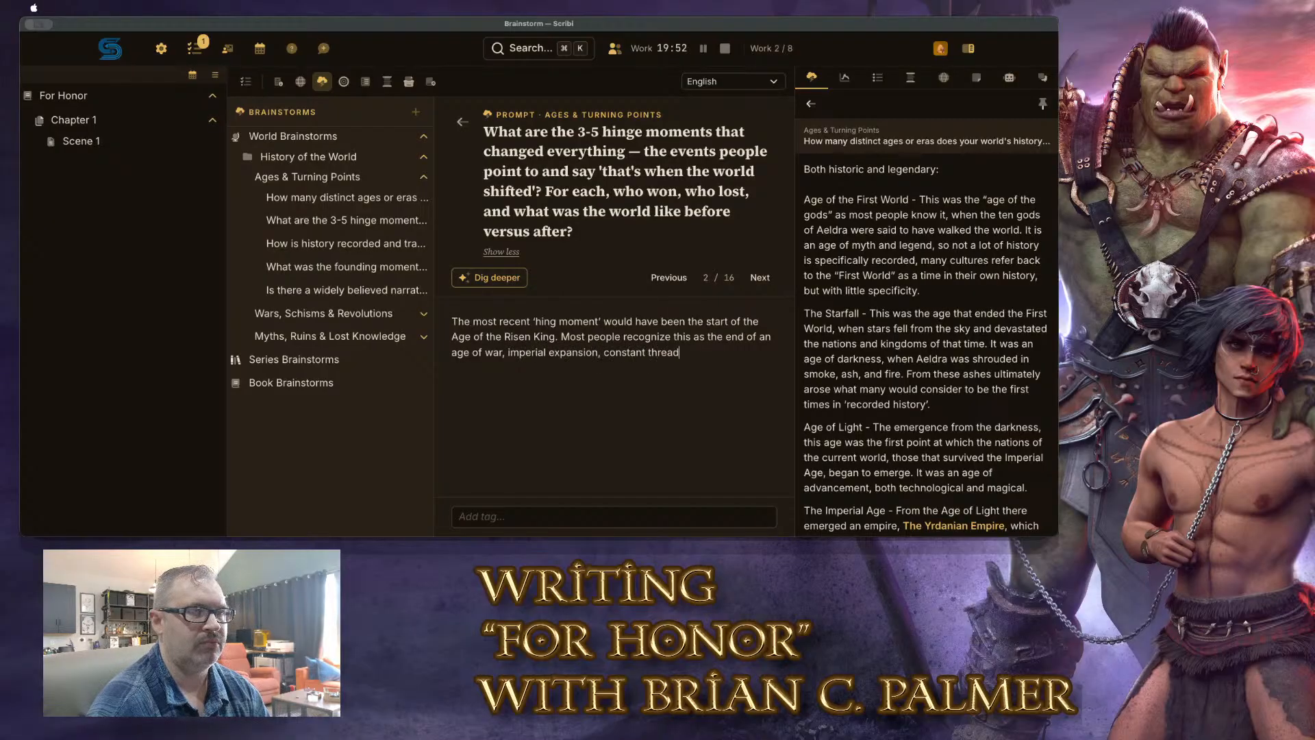
key("BackSpace")
type("t of colonization of")
key("BackSpace")
type("r anne")
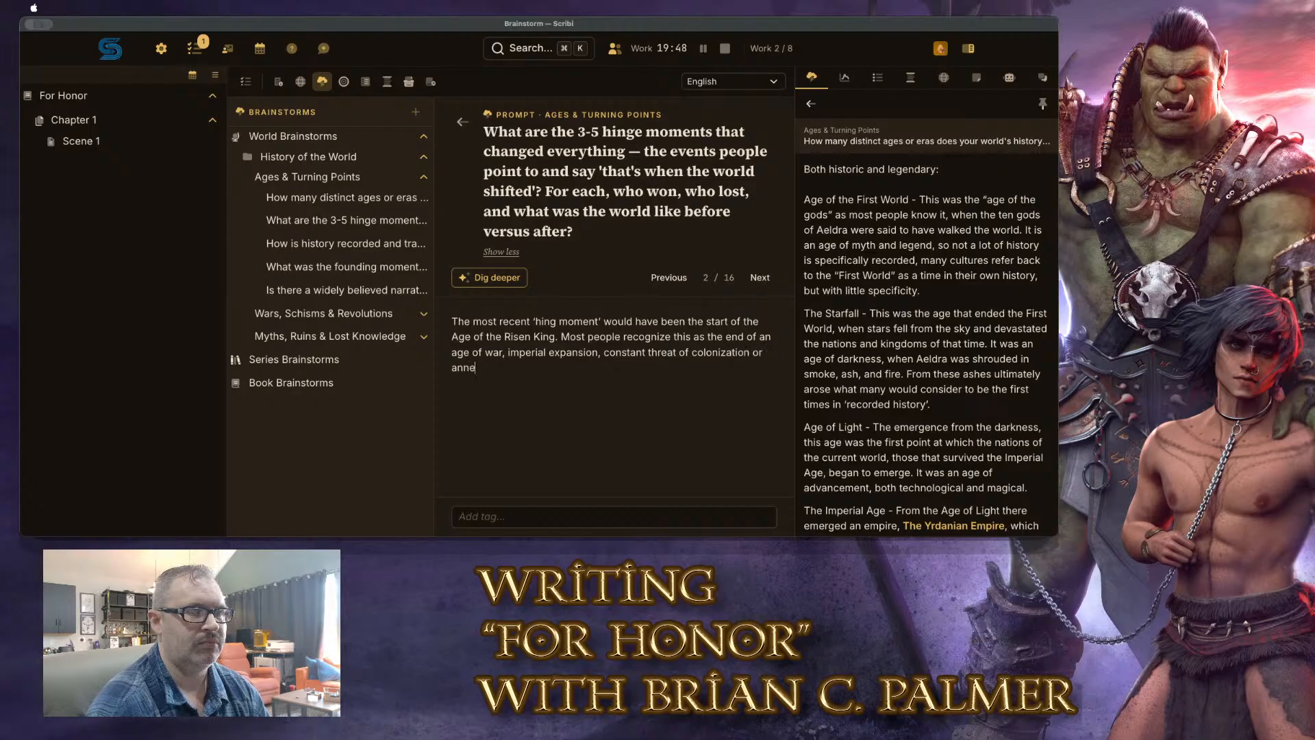
type("xation by")
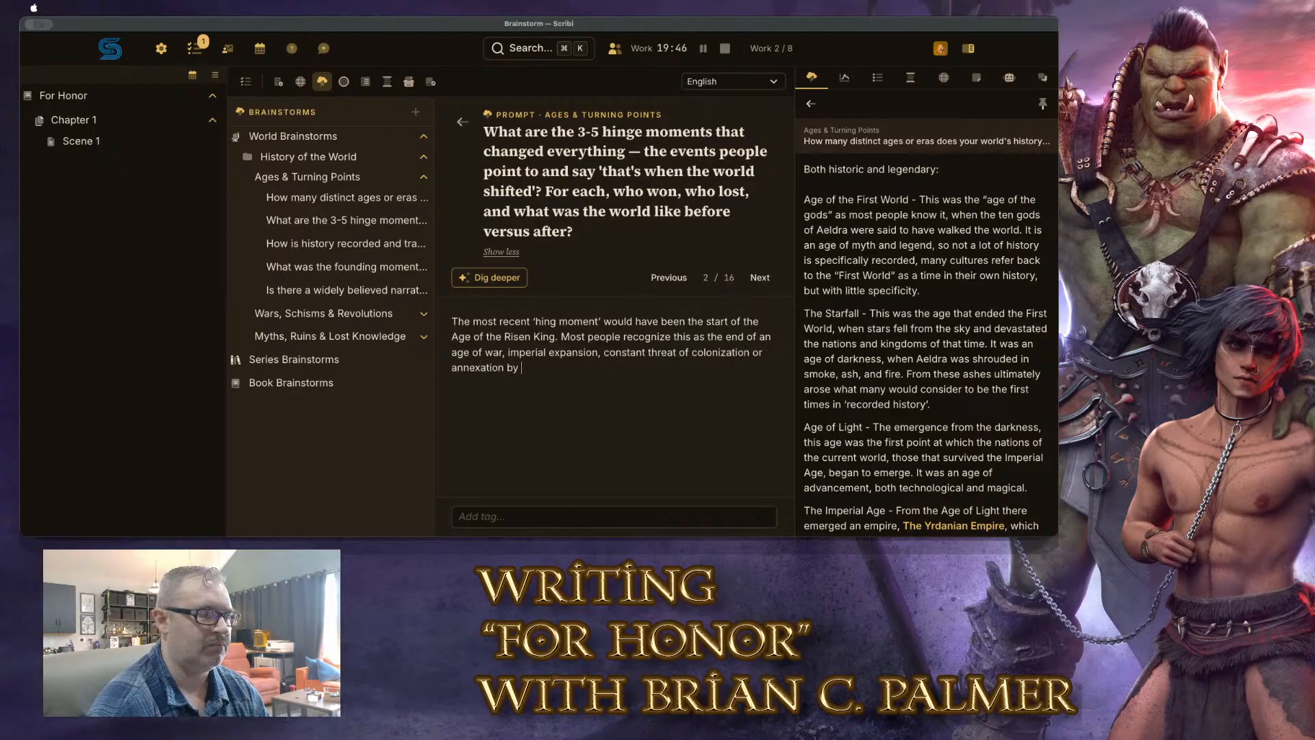
type(" powers that were conts")
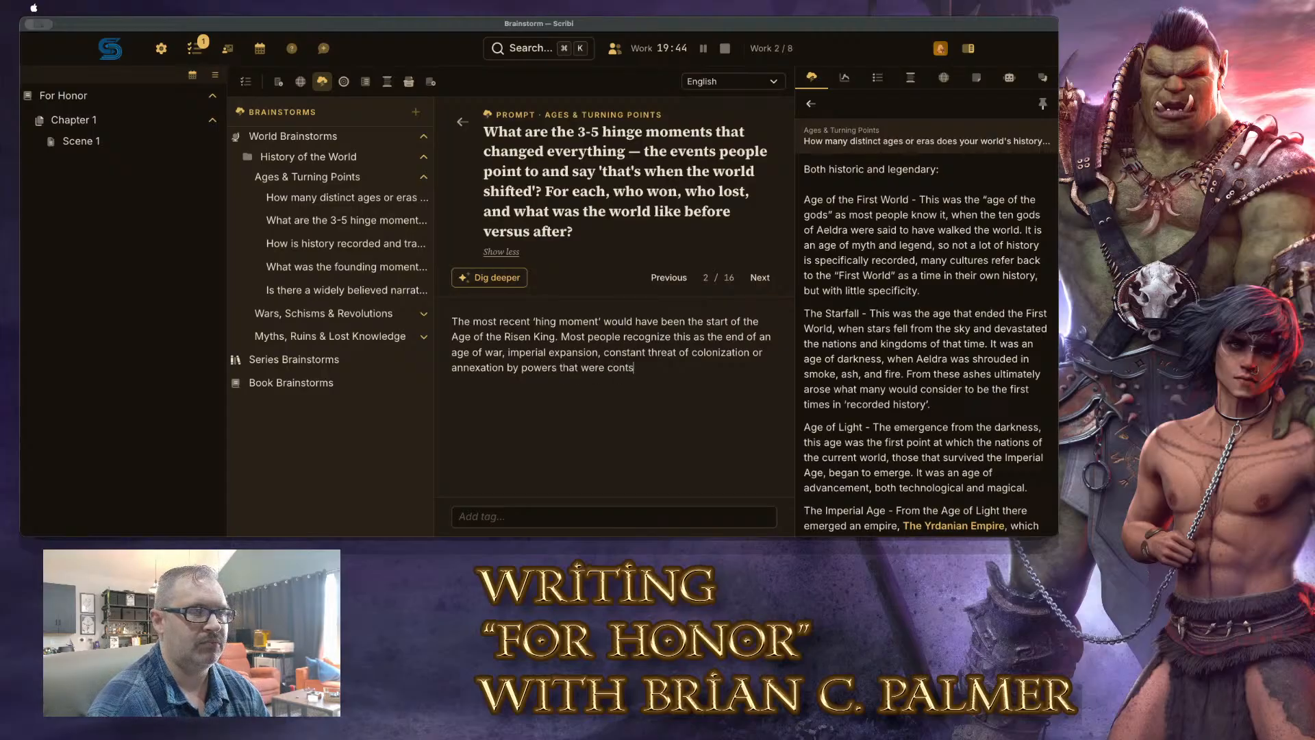
key("BackSpace")
key("BackSpace")
type("stantly in flux")
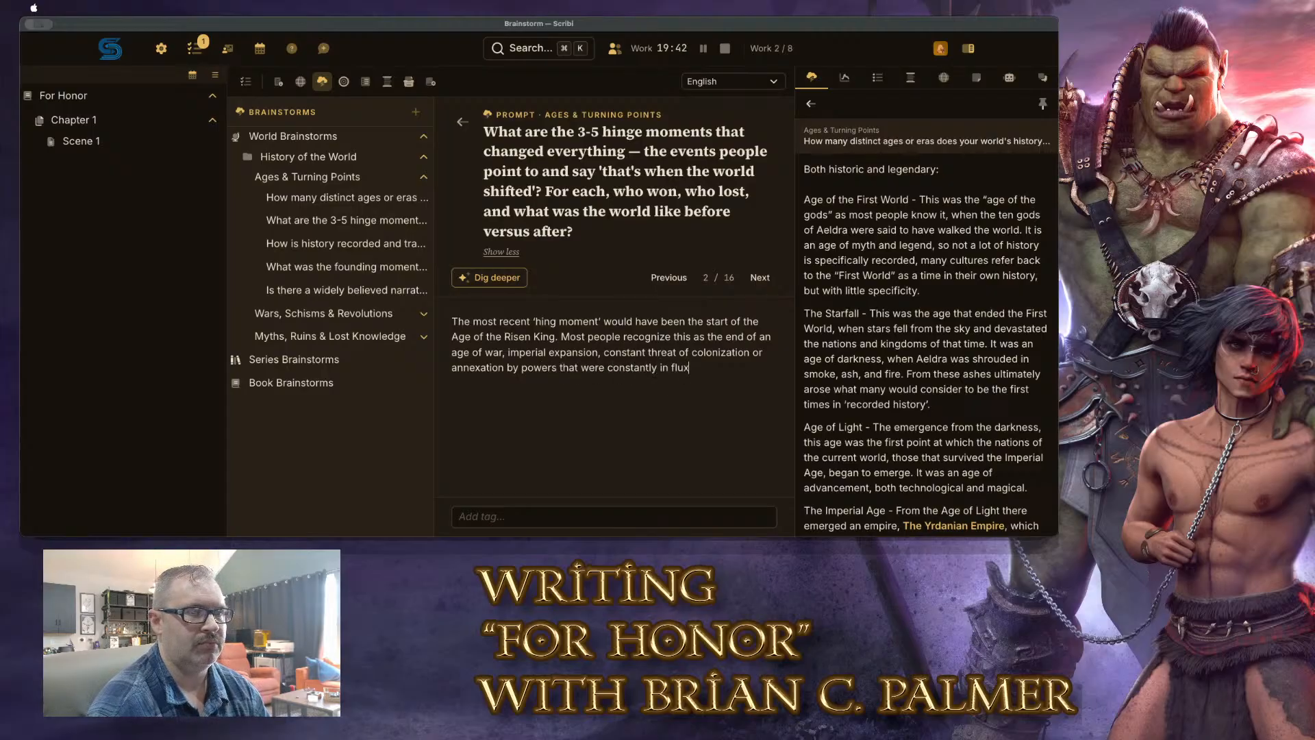
End the sentence with a period and add "Now, this age did start over 300 years ago, so it's not present for most people"
type(". Now, this age di")
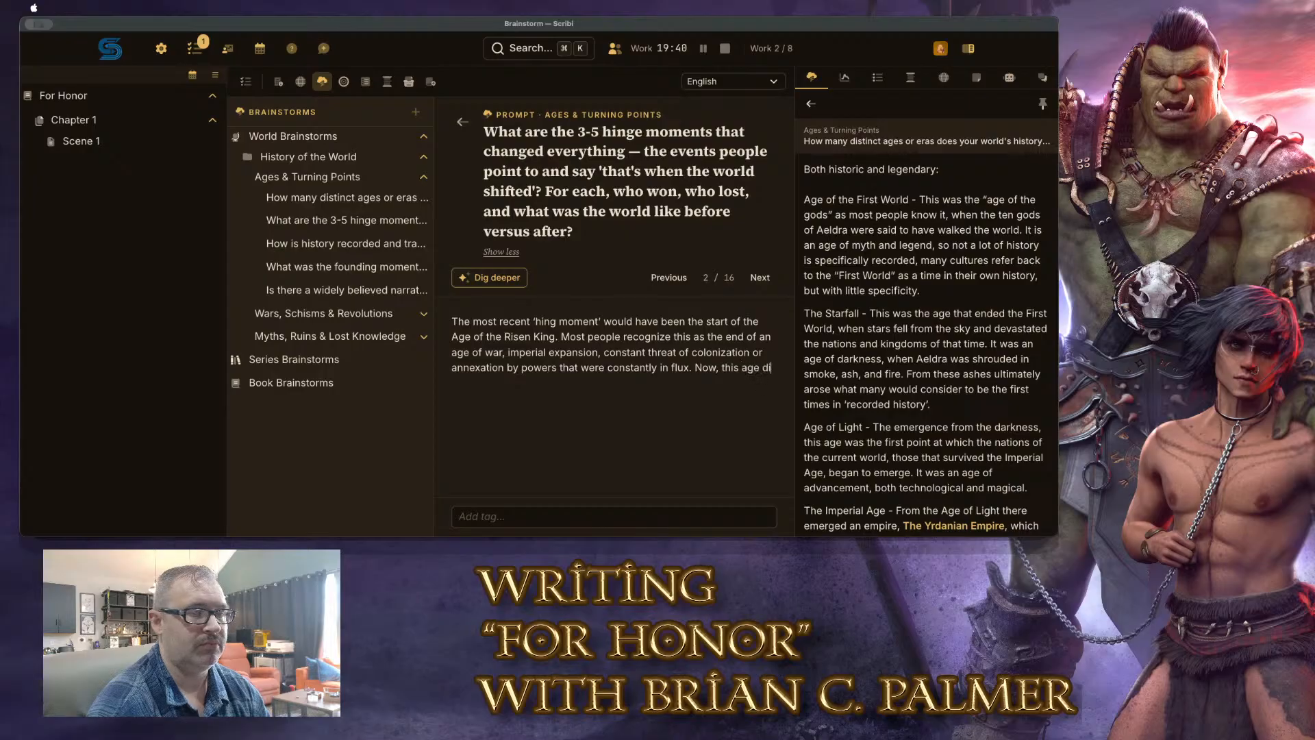
type("d start over")
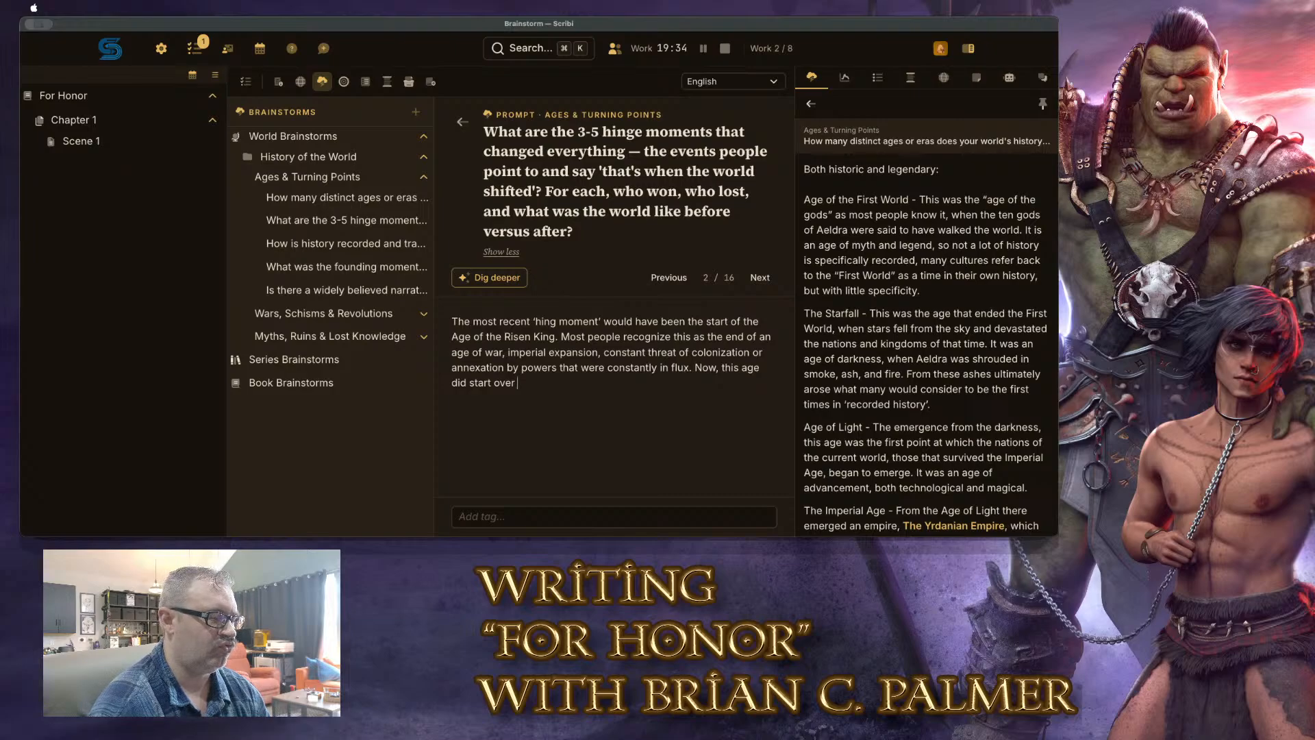
type(" 300 years")
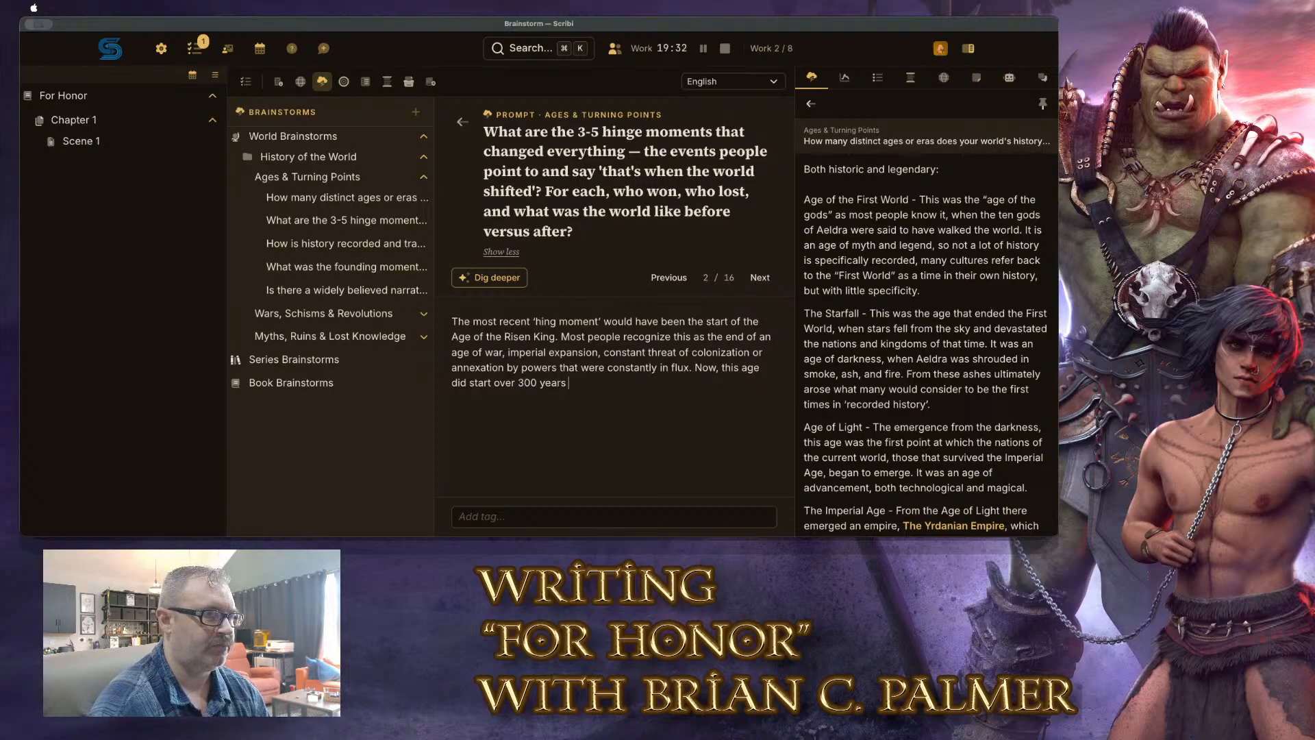
type(" ago, so it's not")
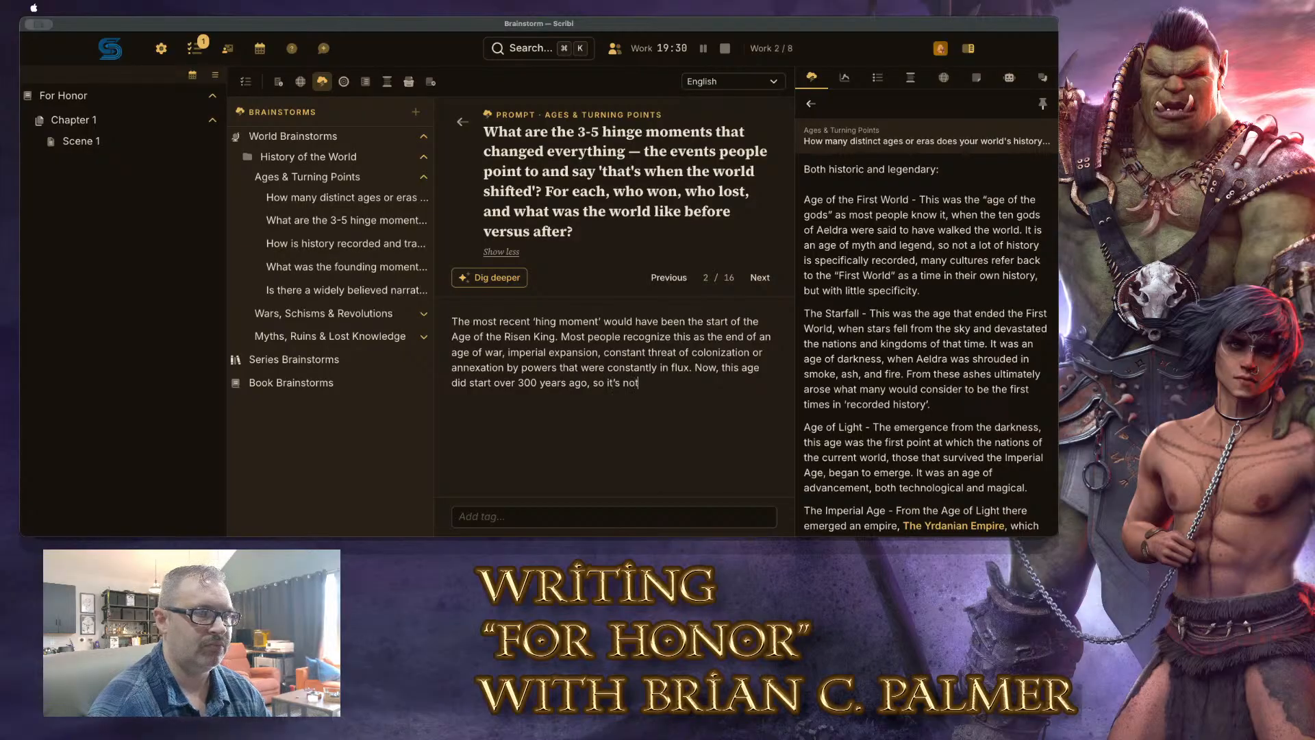
type(" present for most p")
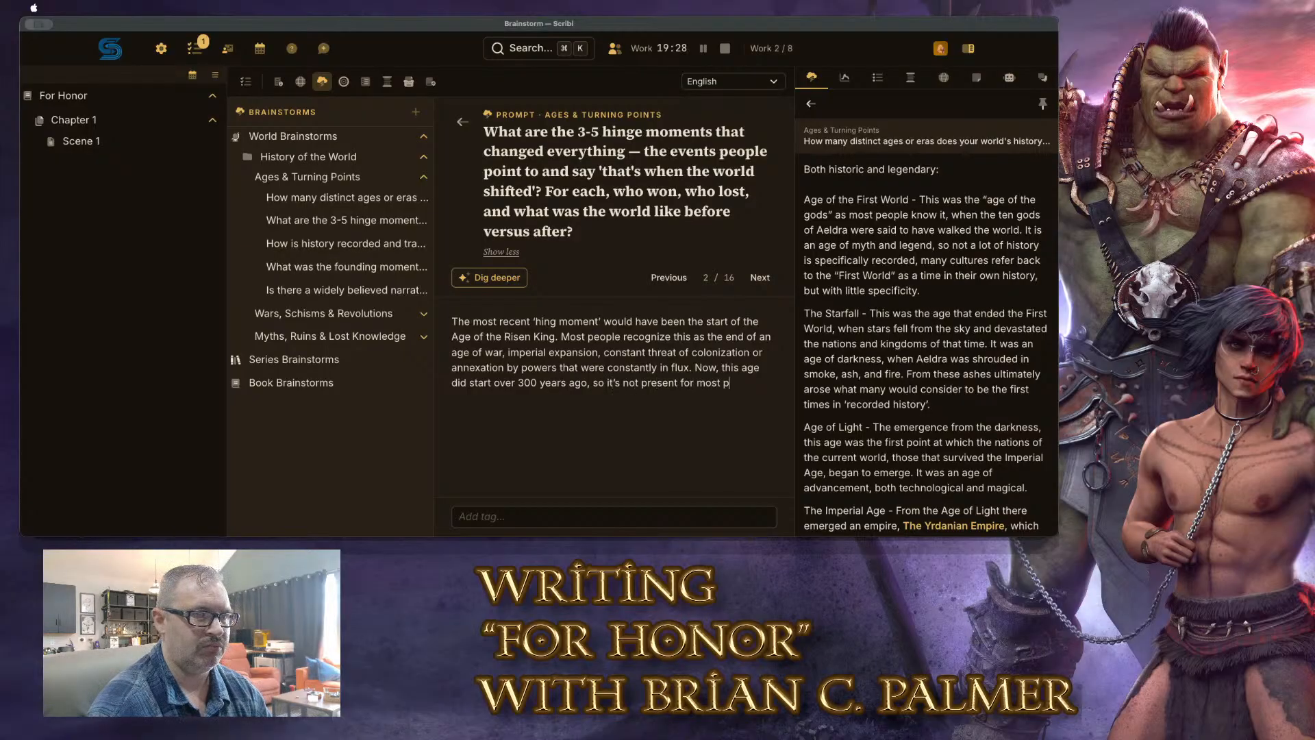
type("eople")
Continue the sentence with ", but a lot of the current monuments and temples and great structures built since this time"
type(", but ")
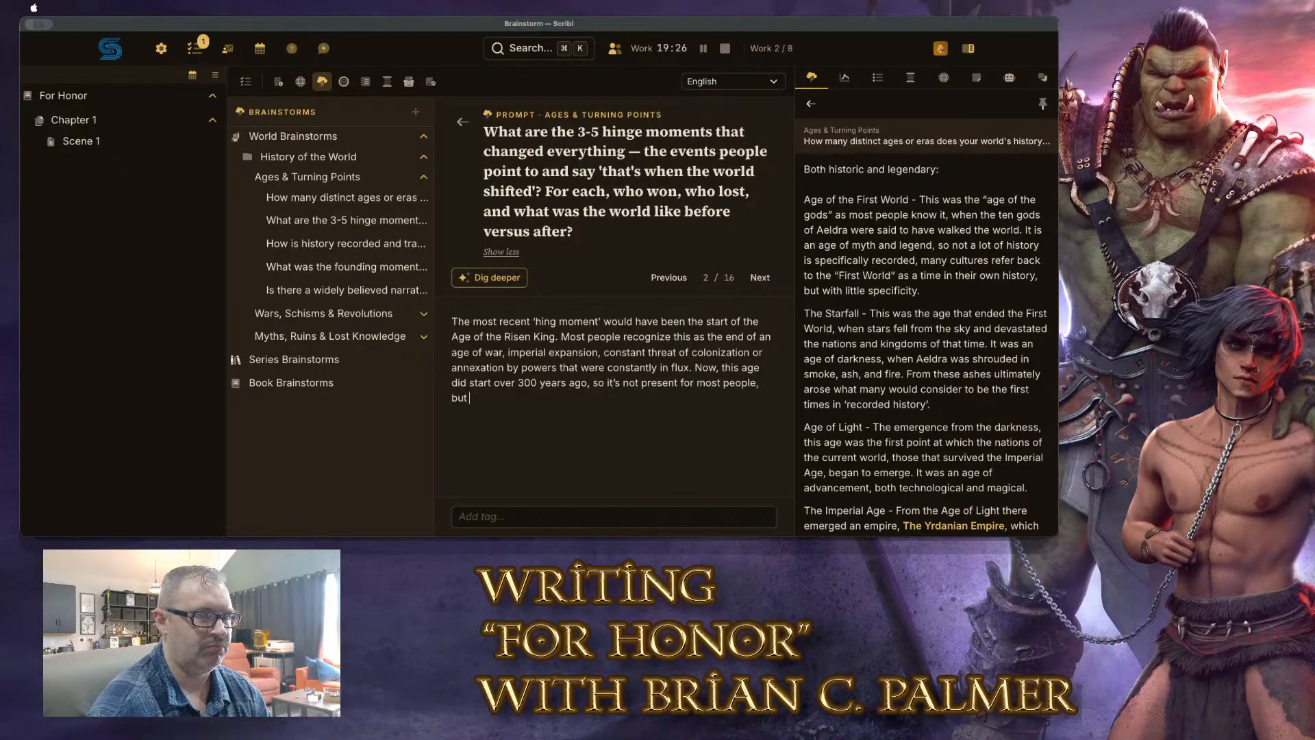
type("a lof of ")
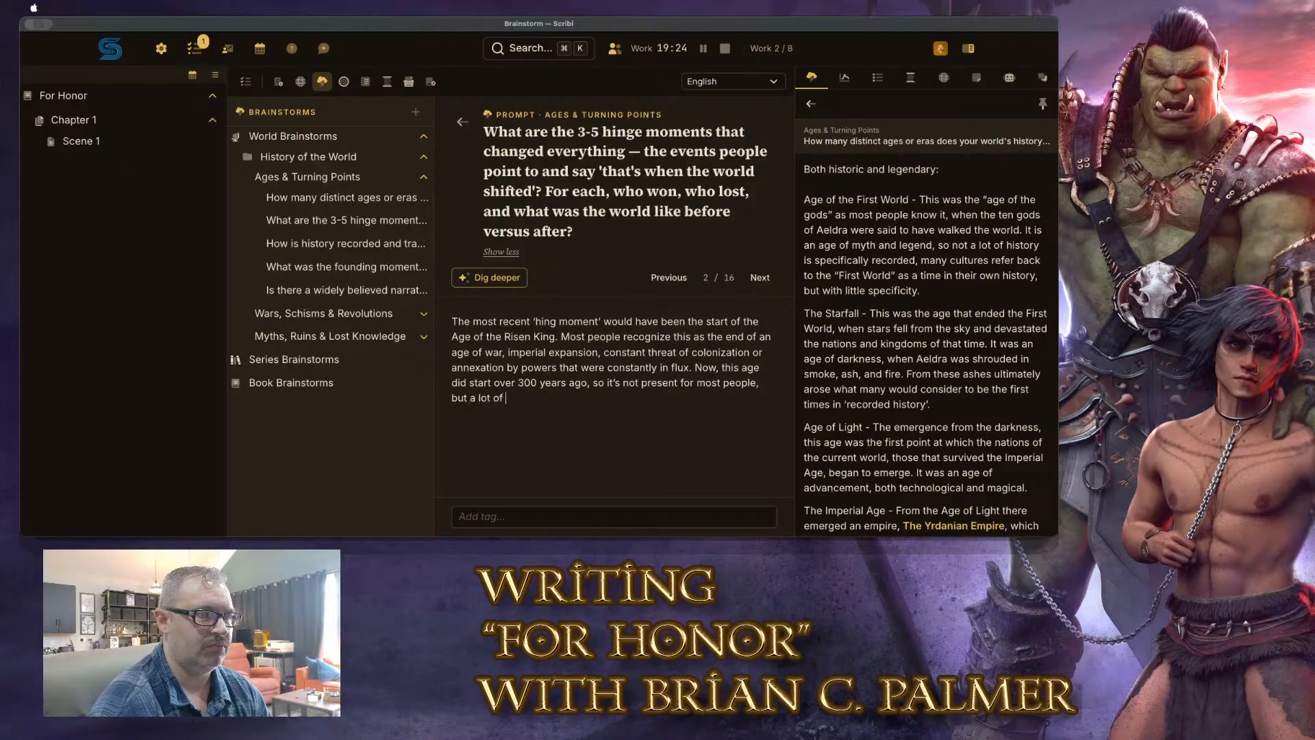
type("the current monuments")
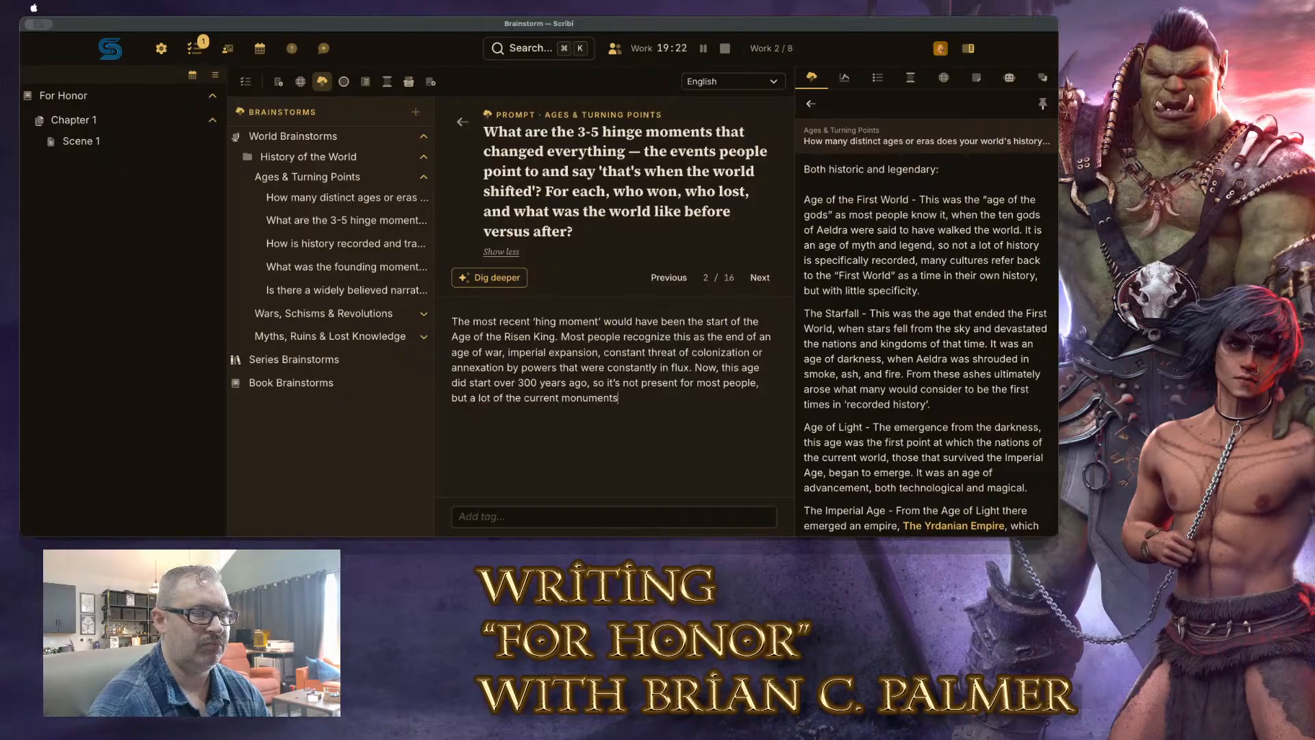
type(" and templea")
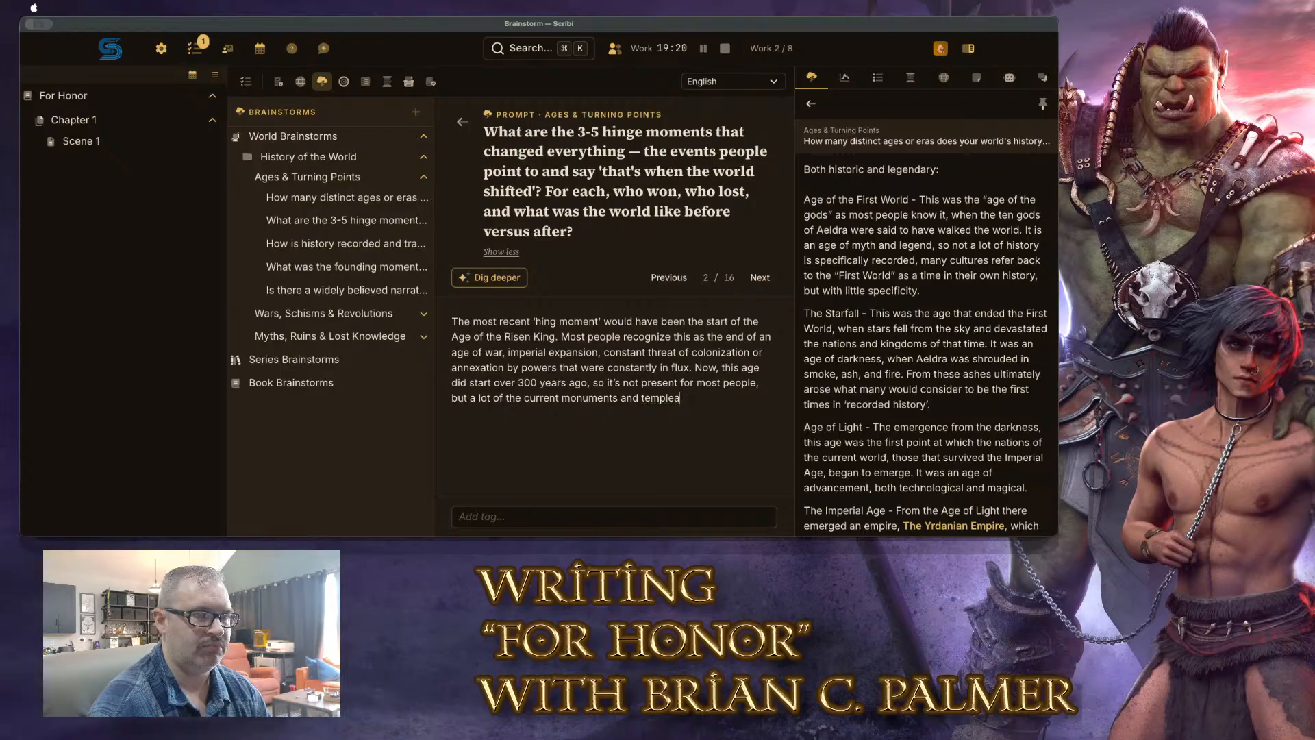
key("BackSpace")
type("s and")
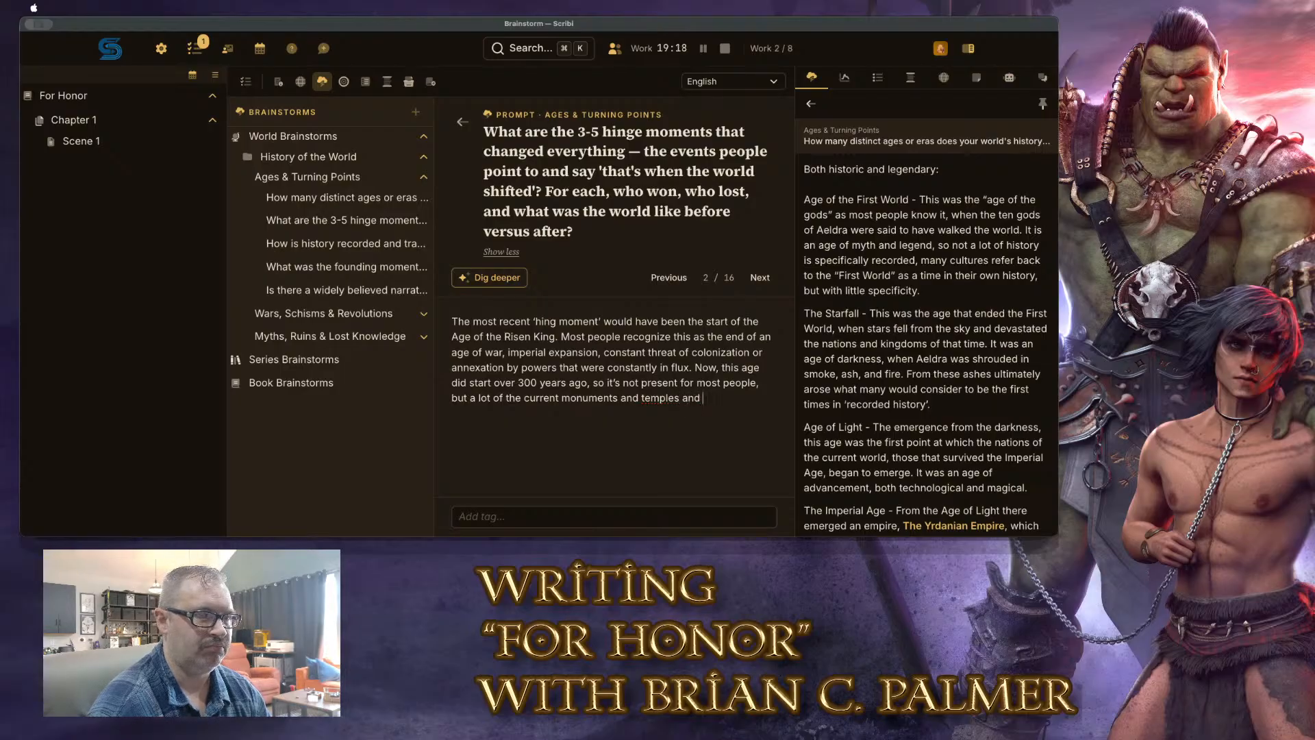
type(" great struc")
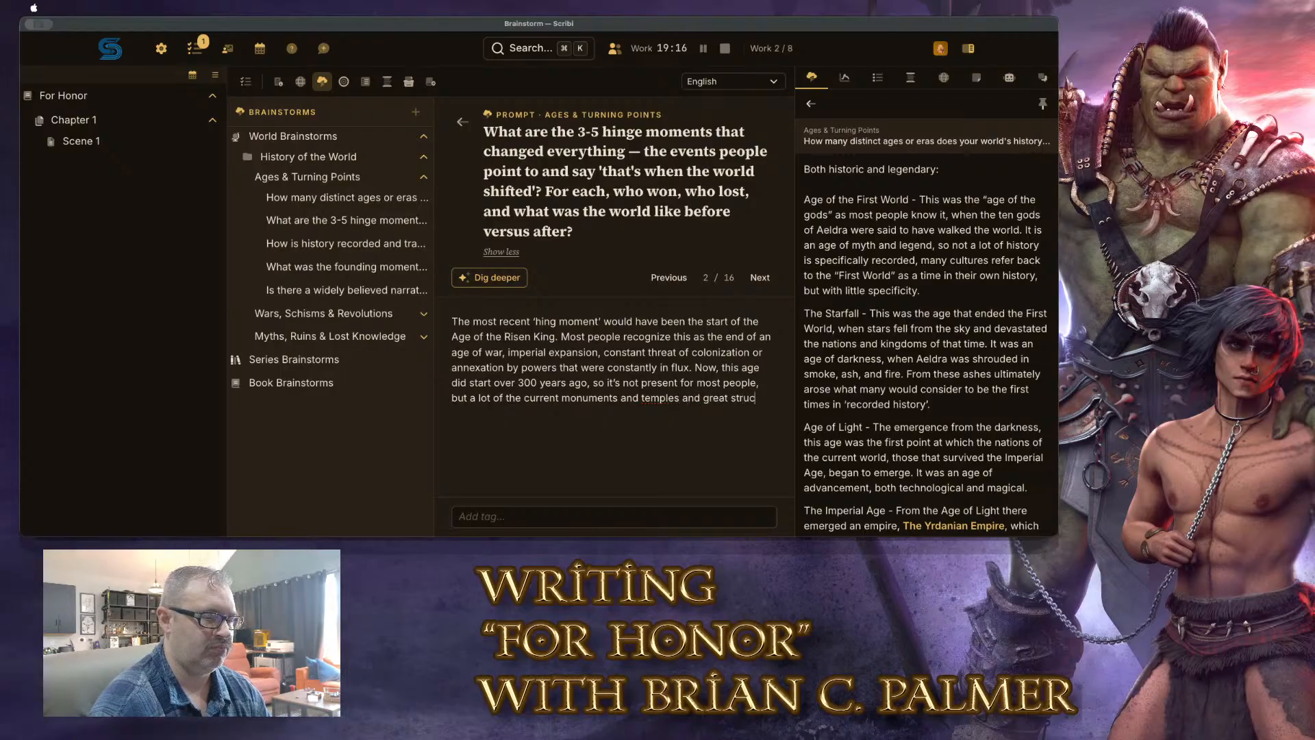
type("tures built since this time ")
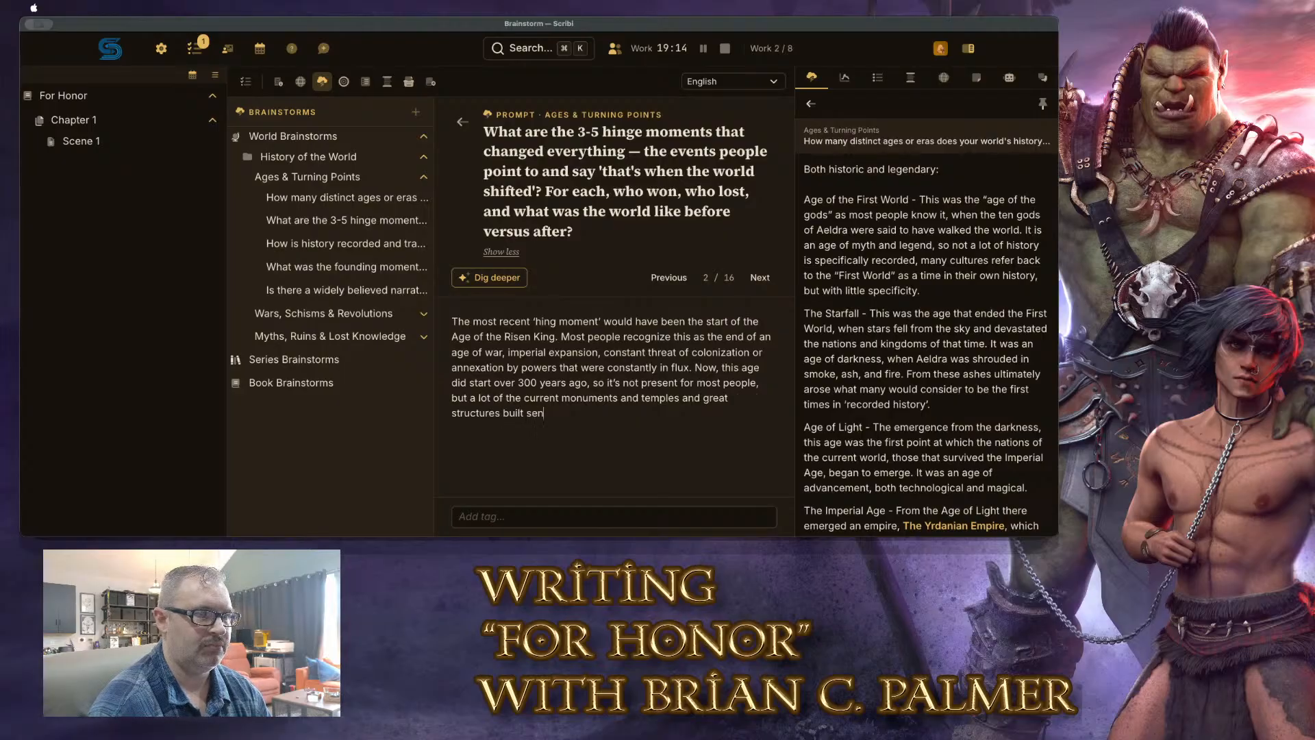
Finish the sentence with "bear the history and legacy of that time."
type("bea")
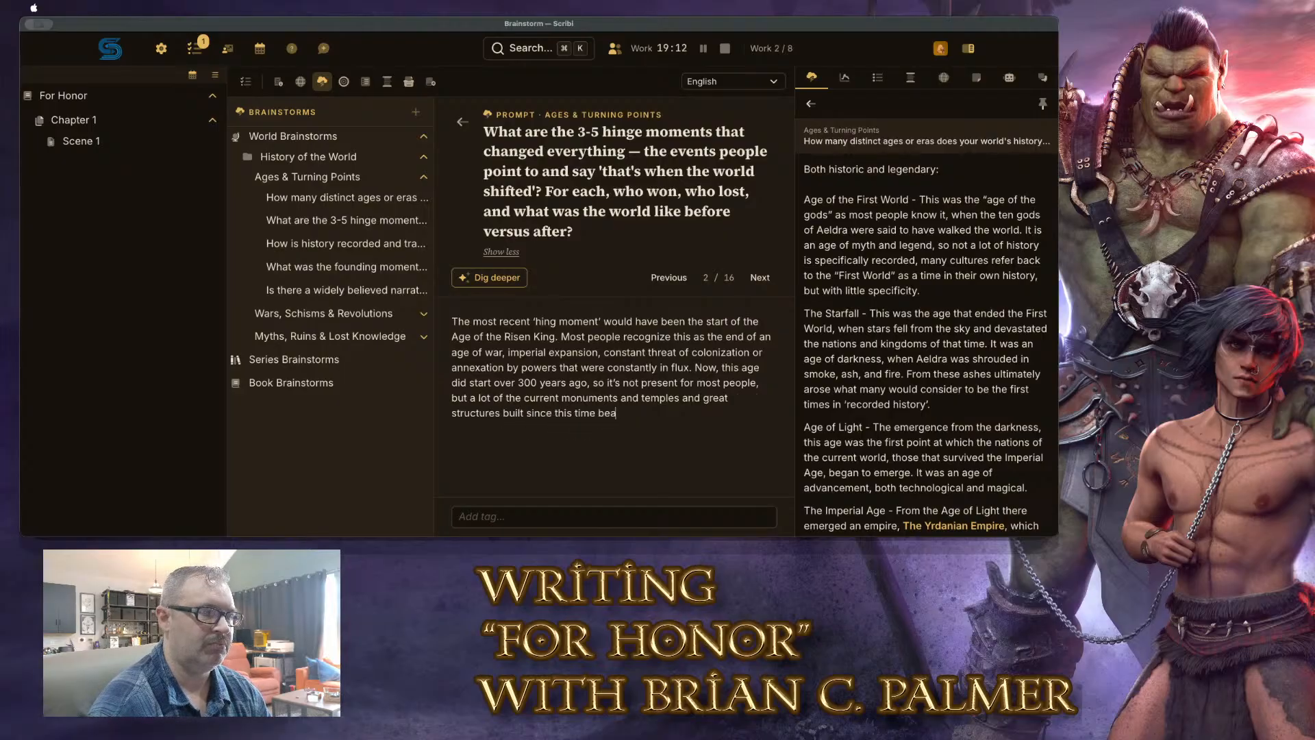
type("r the ")
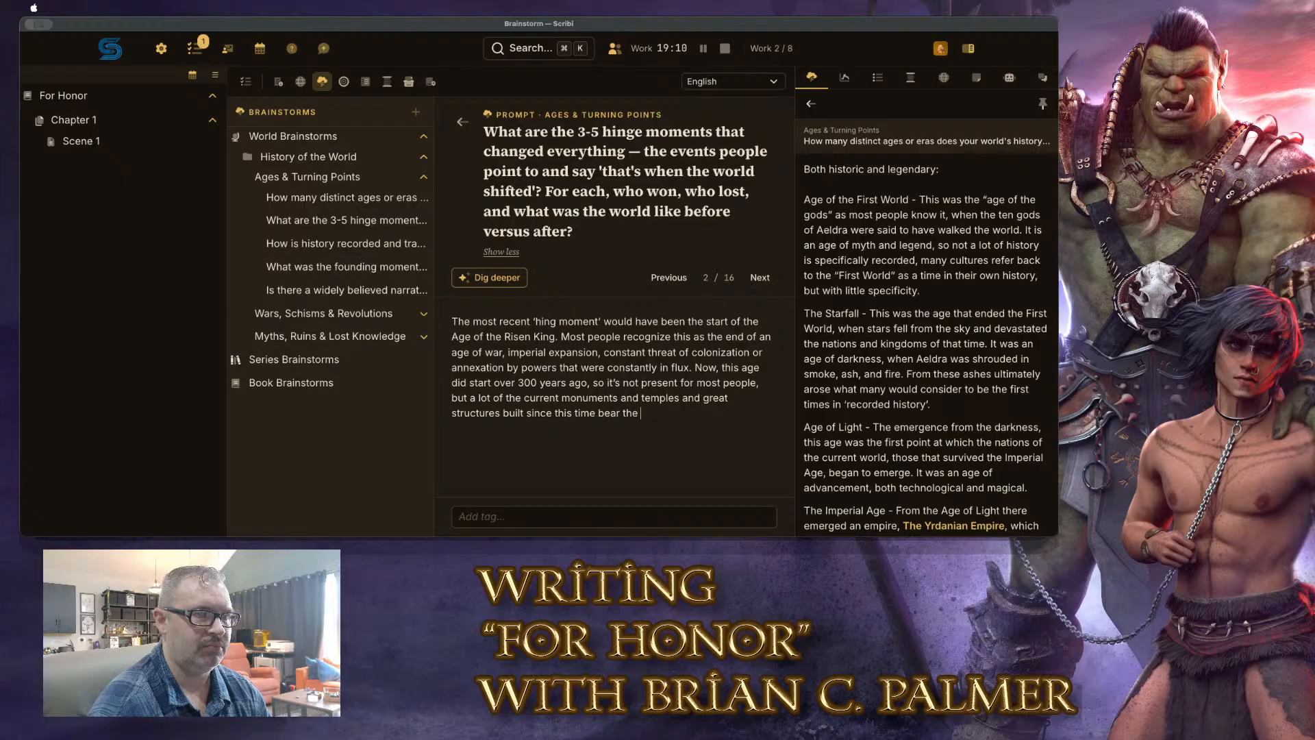
type("history and lega")
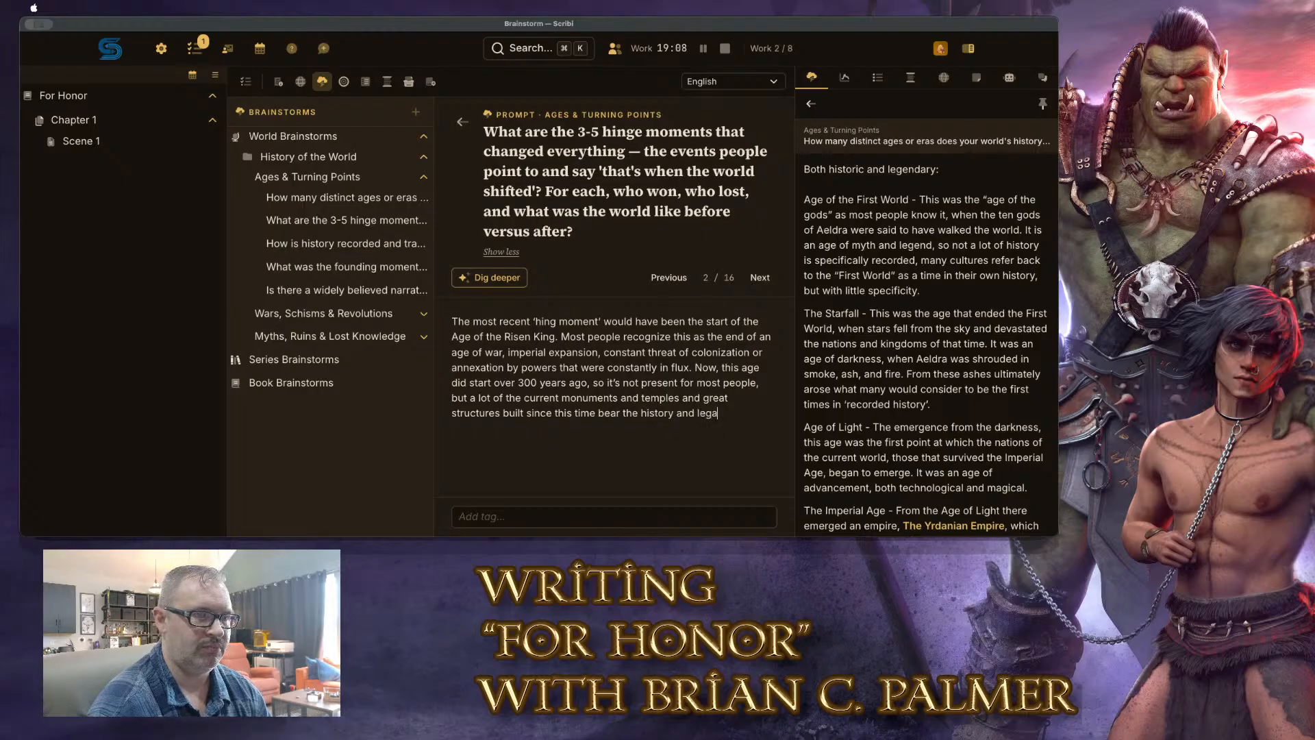
type("cy of that ")
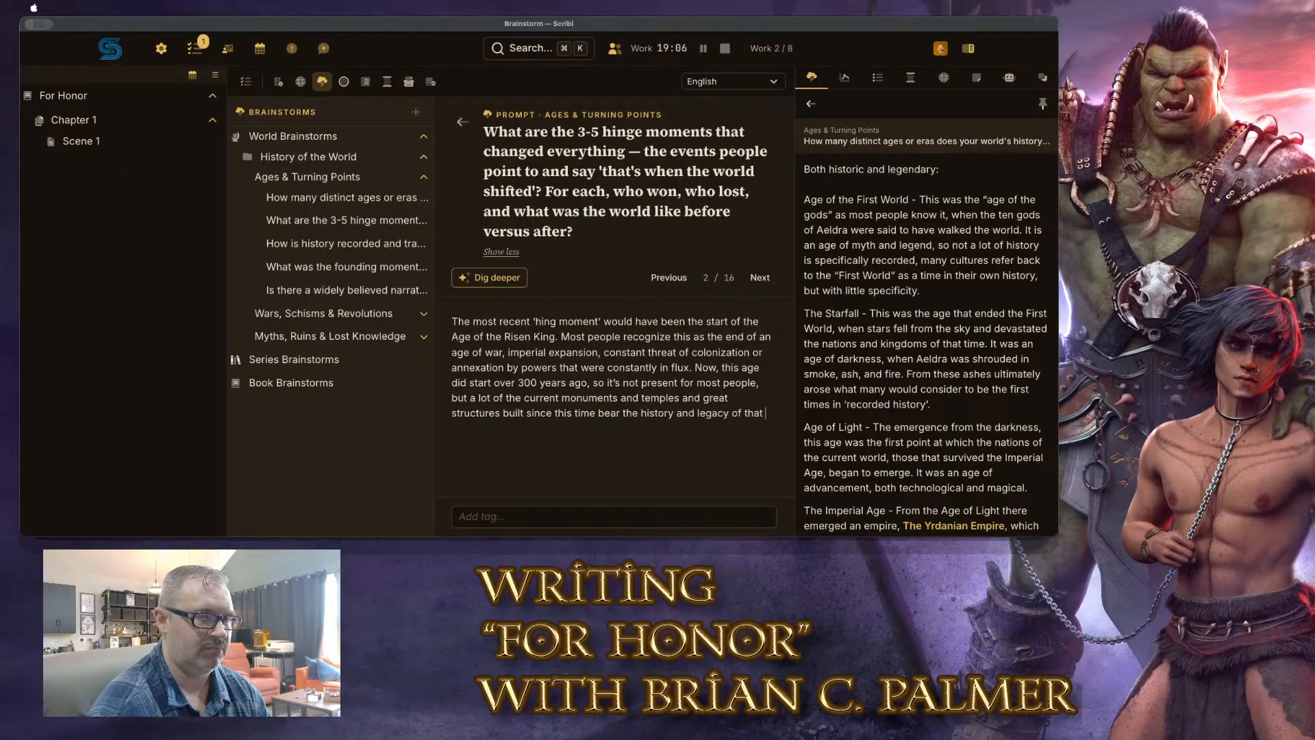
type("time.")
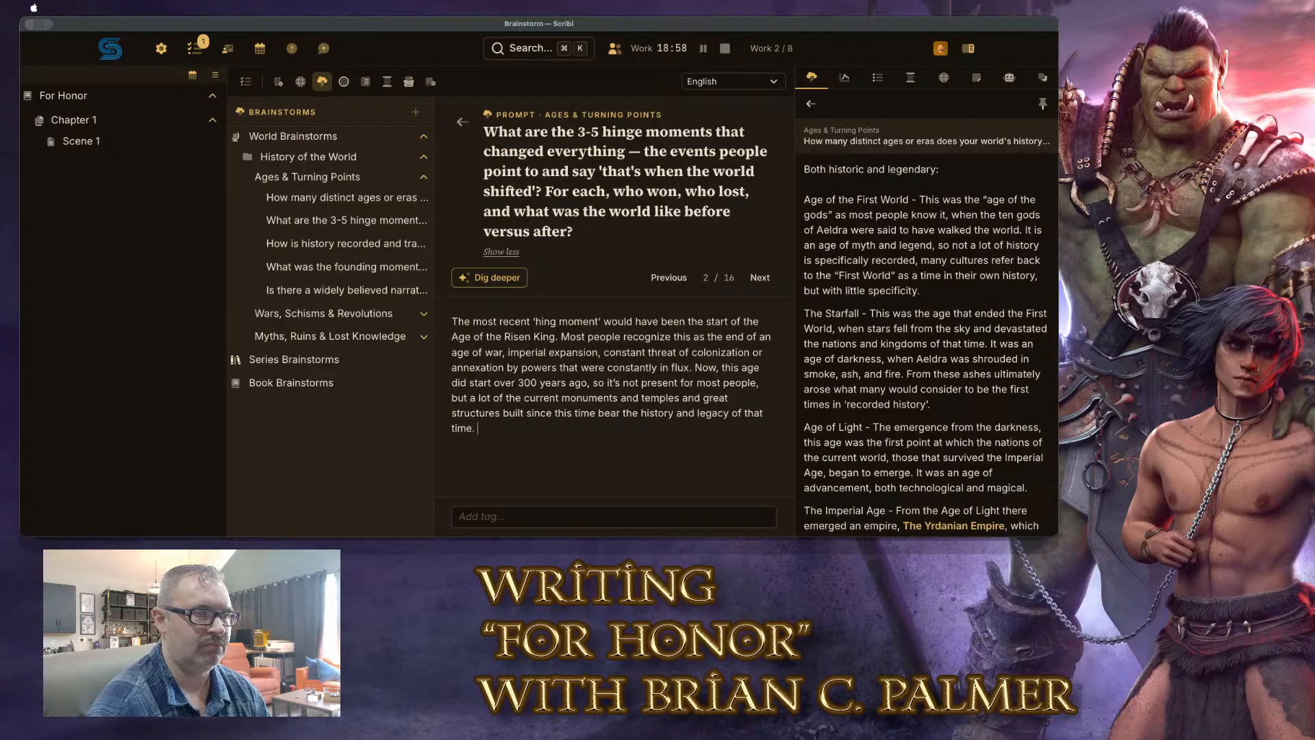
Start a new paragraph with "For this age, people would say that the Risen King was victorious"
key("Return")
type("Fort")
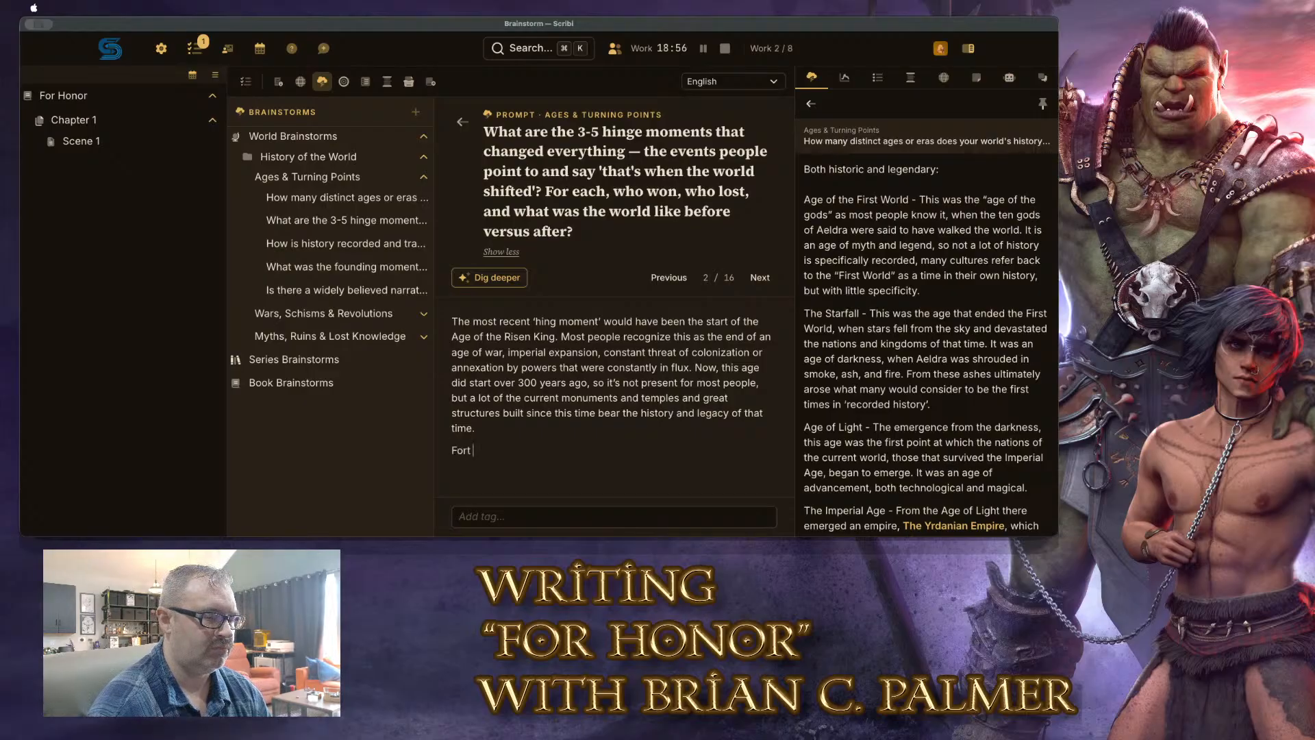
type(" h")
key("BackSpace")
key("BackSpace")
key("BackSpace")
type("th")
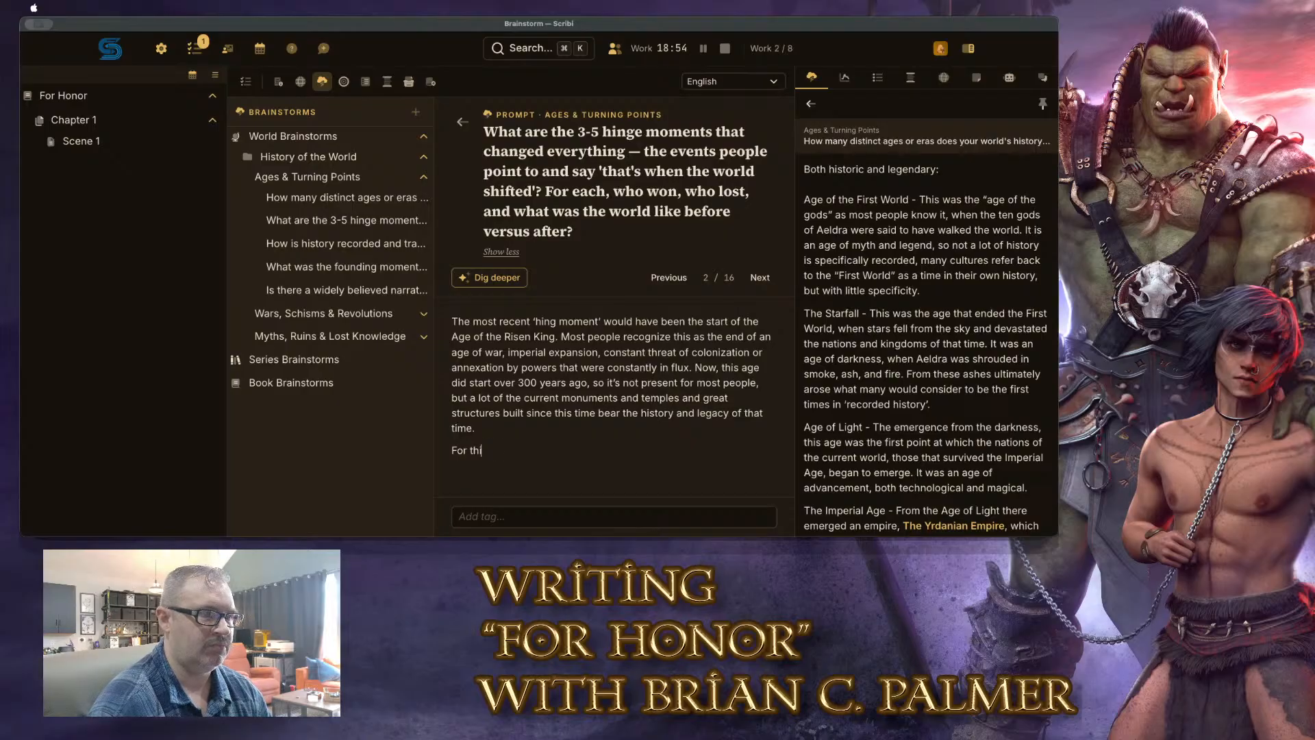
type("is age, peop")
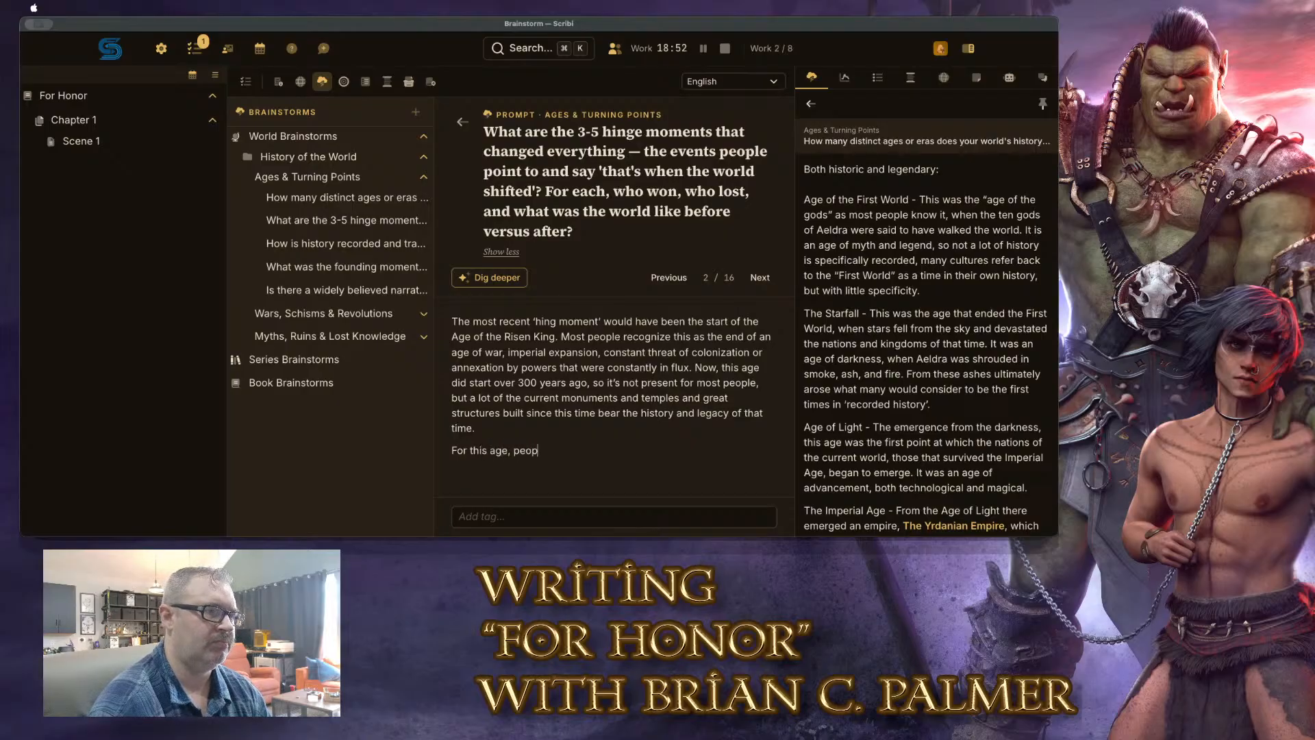
type("le would say that the Ri")
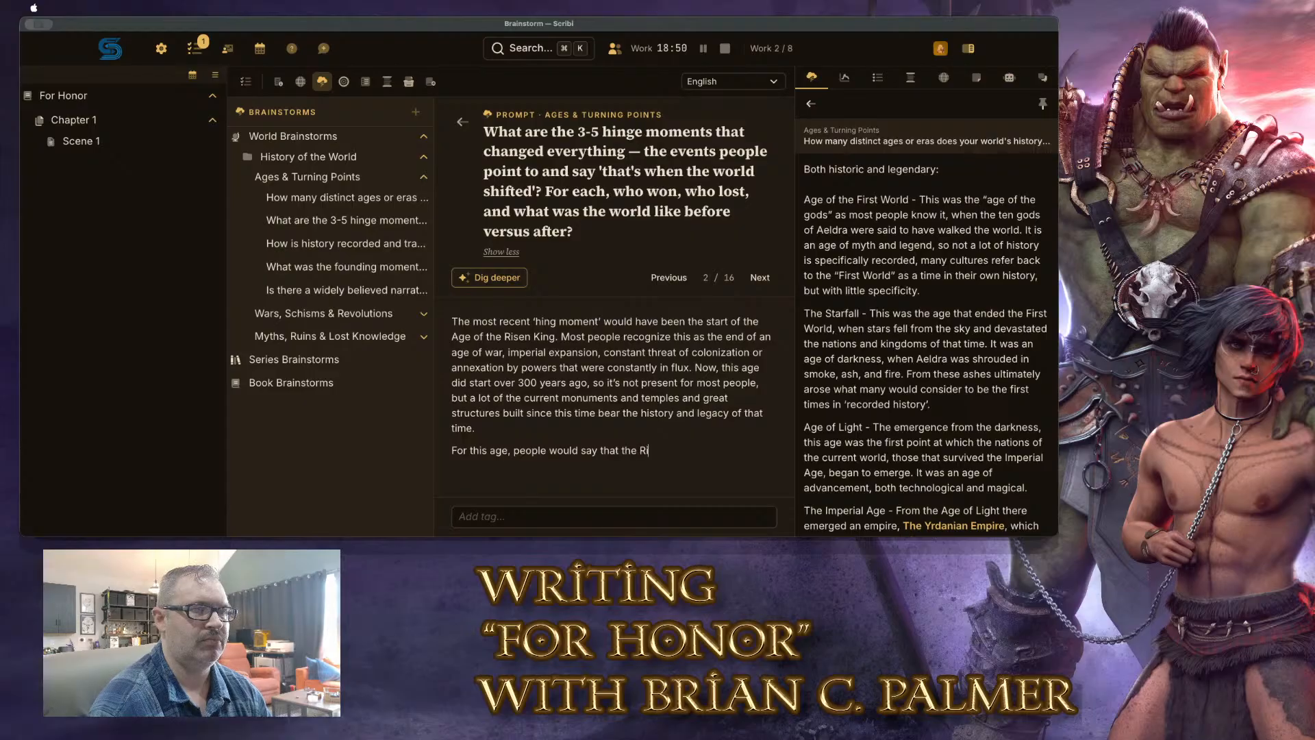
type("sen King was victorious")
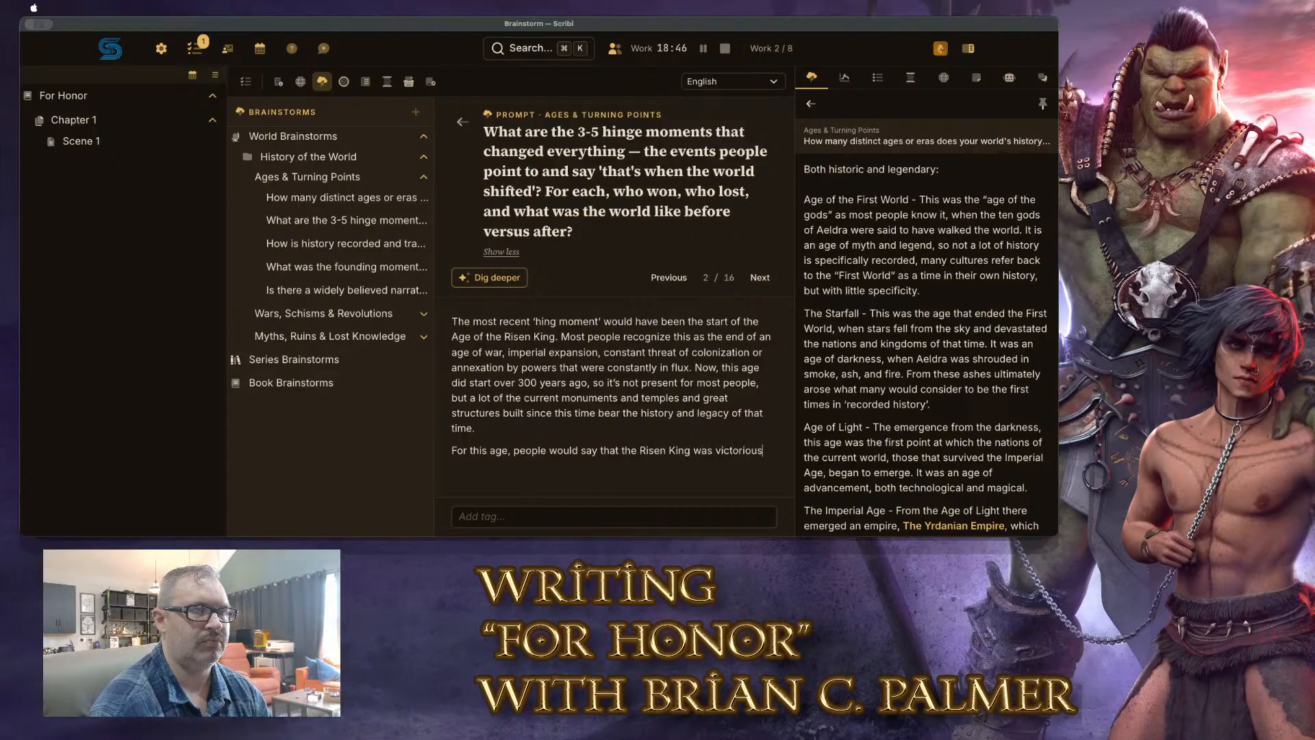
Continue the new paragraph's sentence after "victorious" with ", and that the triarchy of Old Kelvir", consulting the earlier Age of the Risen King notes
key("BackSpace")
key("BackSpace")
key("BackSpace")
key("BackSpace")
type("ous, and that the")
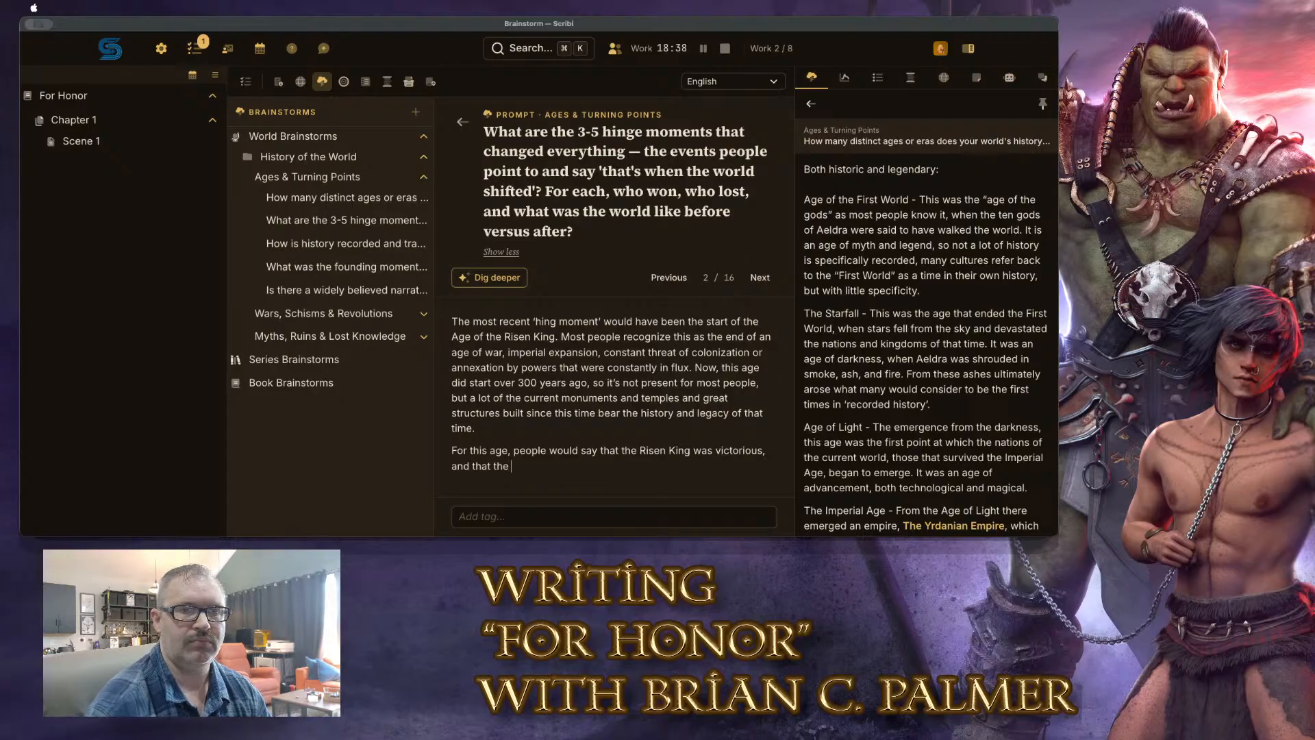
scroll(955, 332, "down", 10)
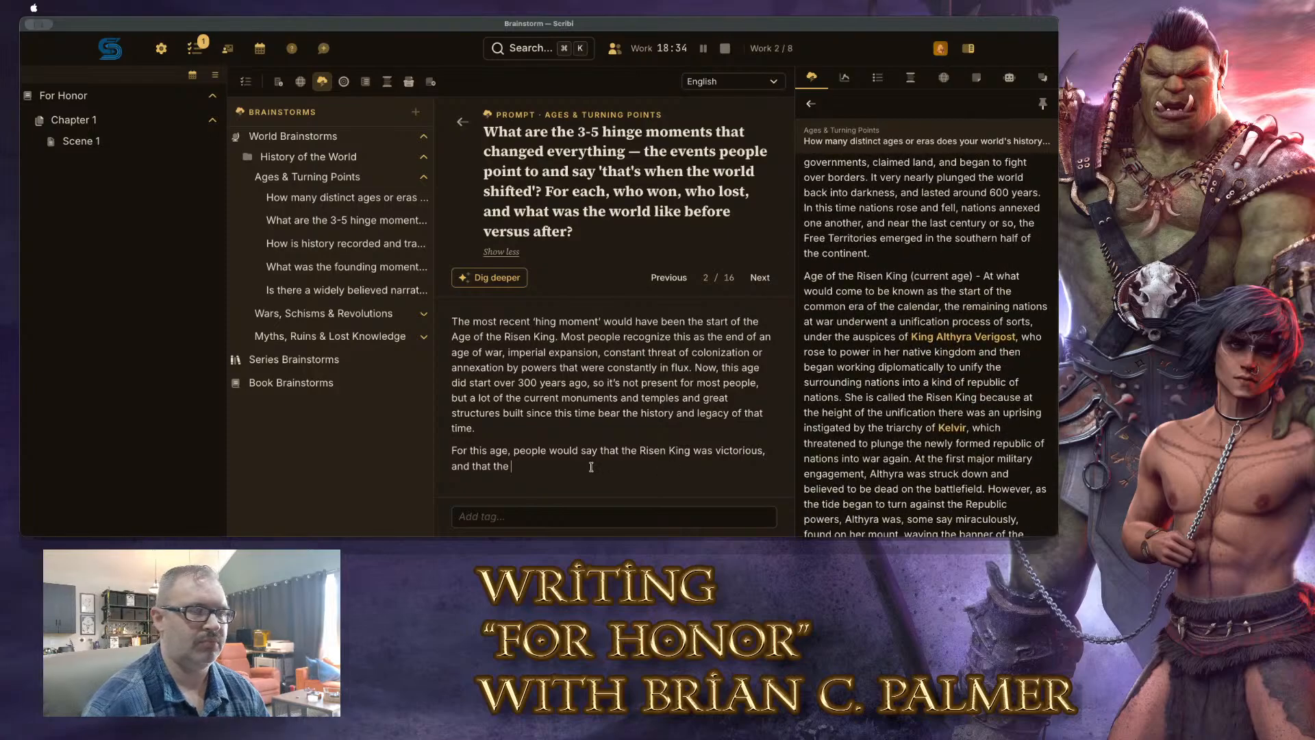
type("triarch")
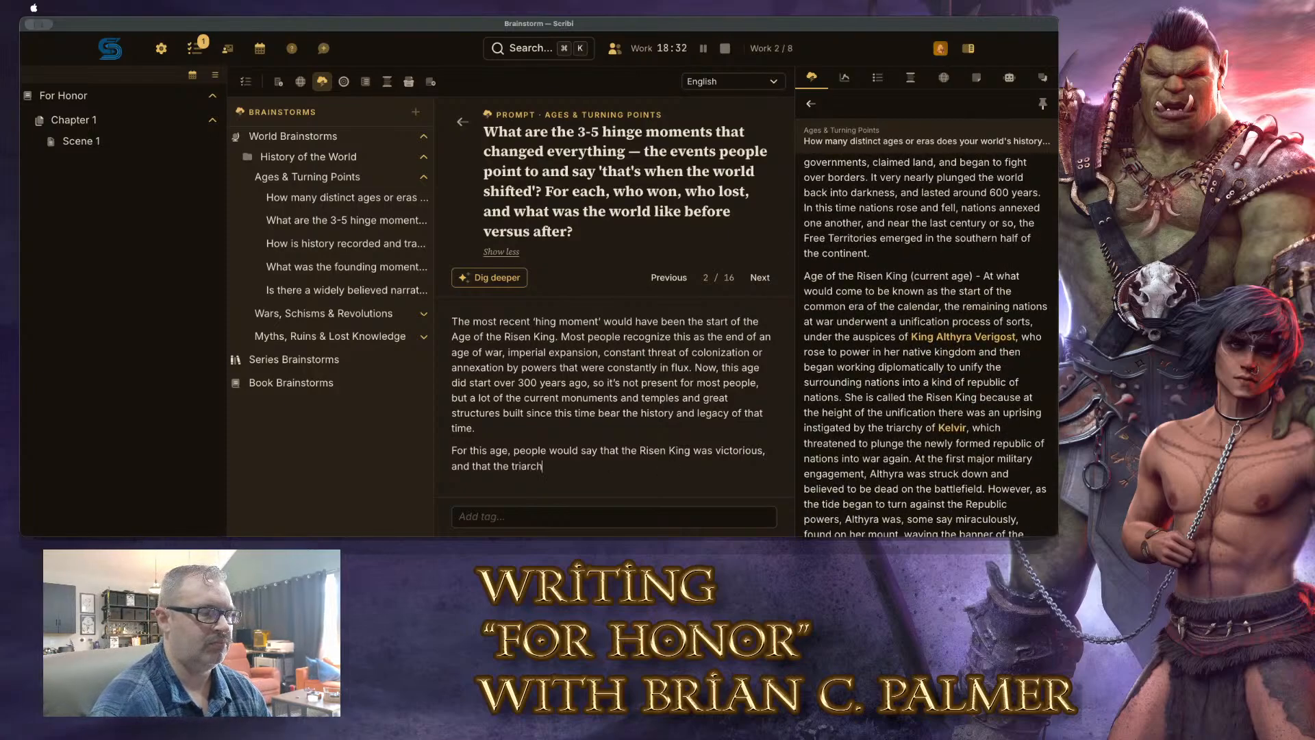
type("y of Old Kelvir wa")
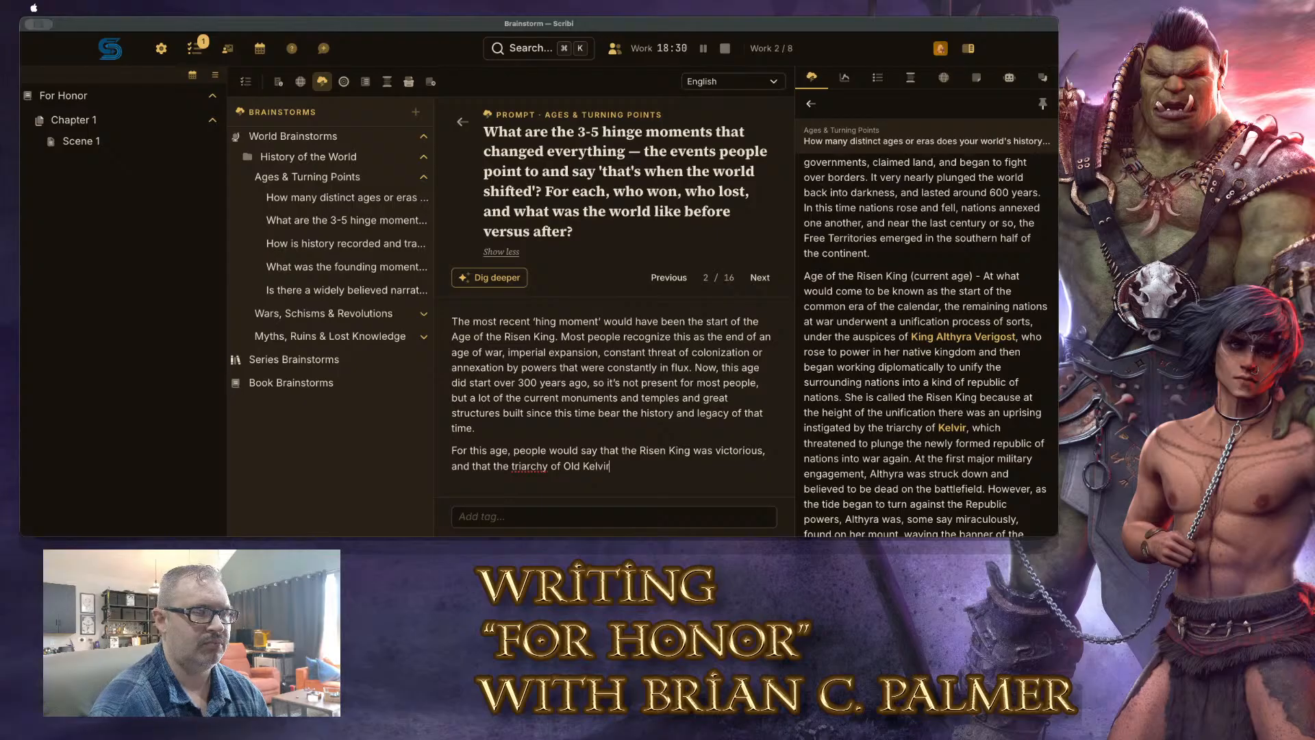
key("BackSpace")
key("BackSpace")
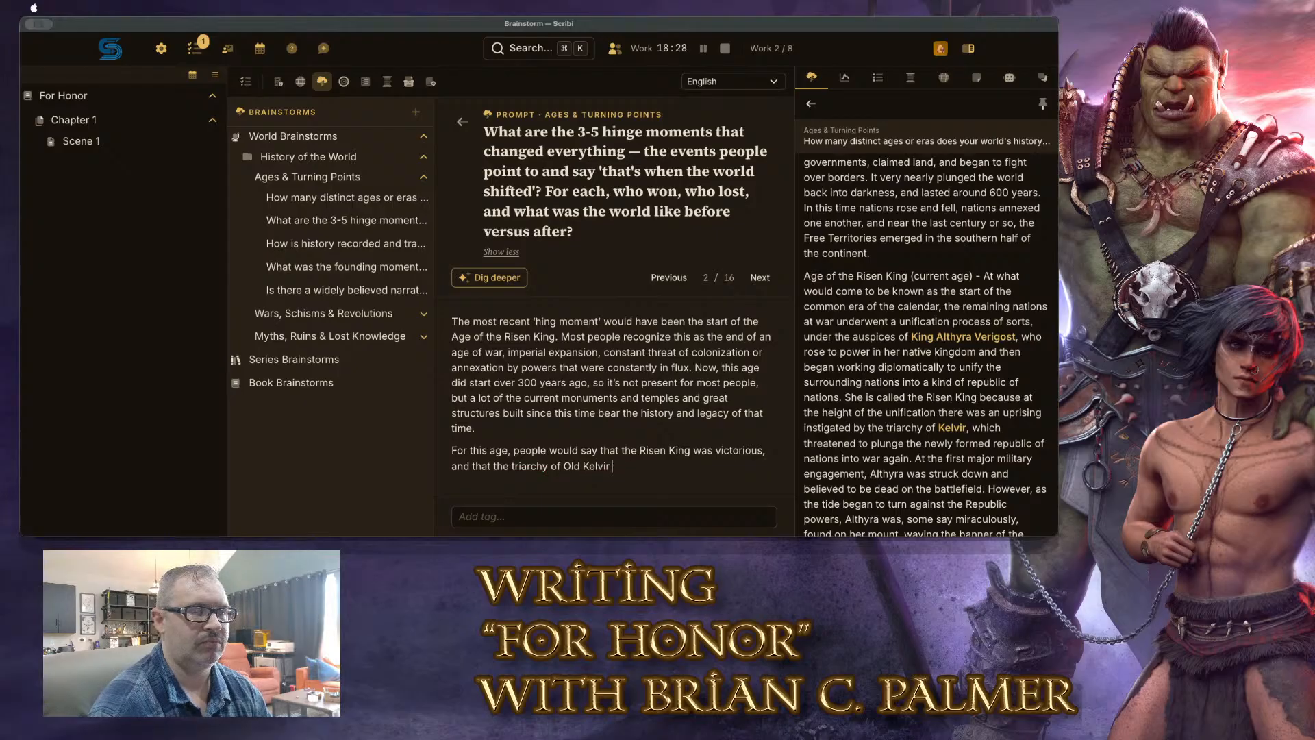
End the current paragraph with "'lost'. At least in the north." and start another: "In the southern part of the continent, among the Free Territories,"
type("'lost'")
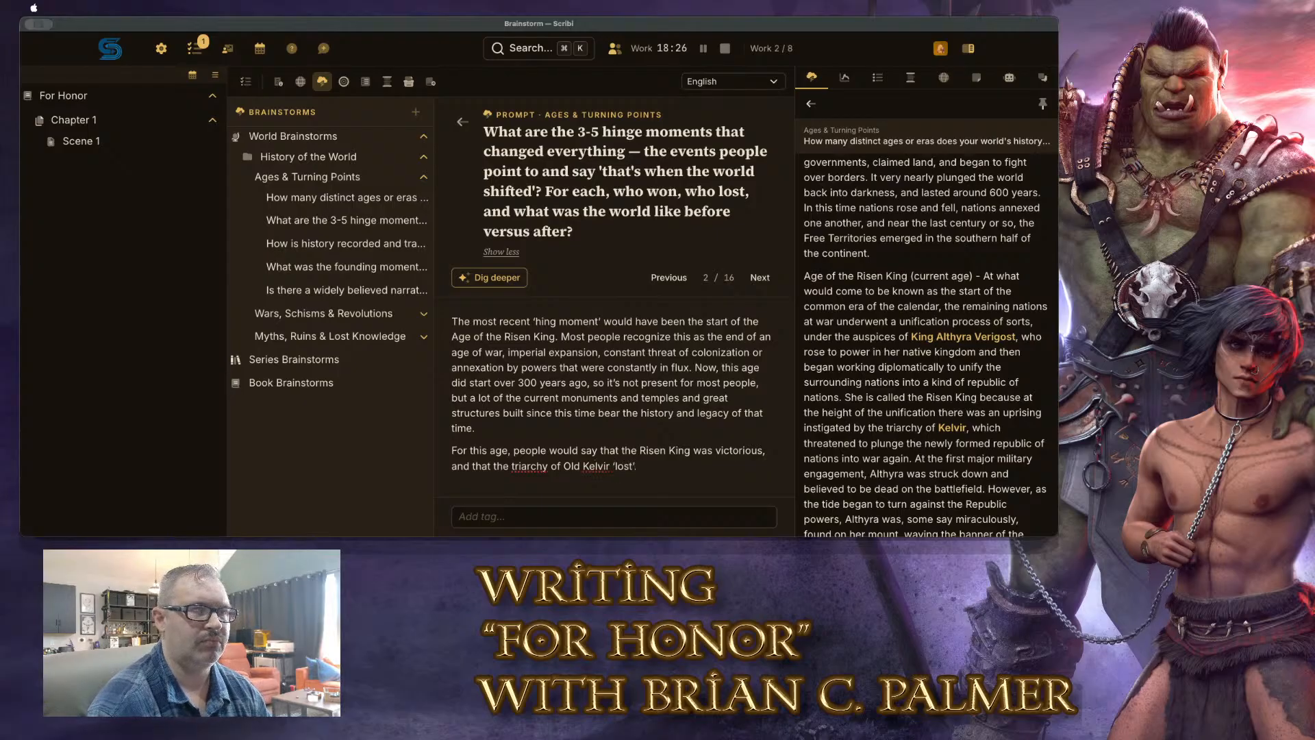
type(". At least in the north.")
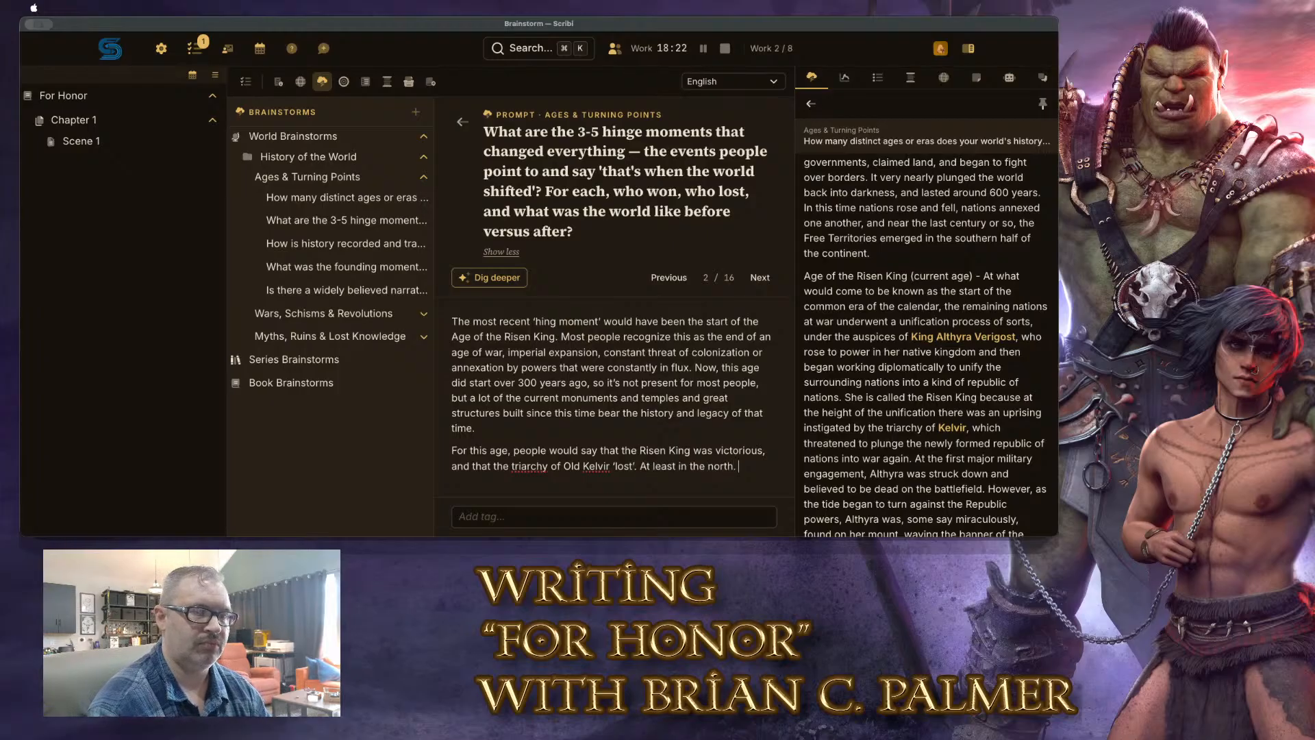
type("In the southern")
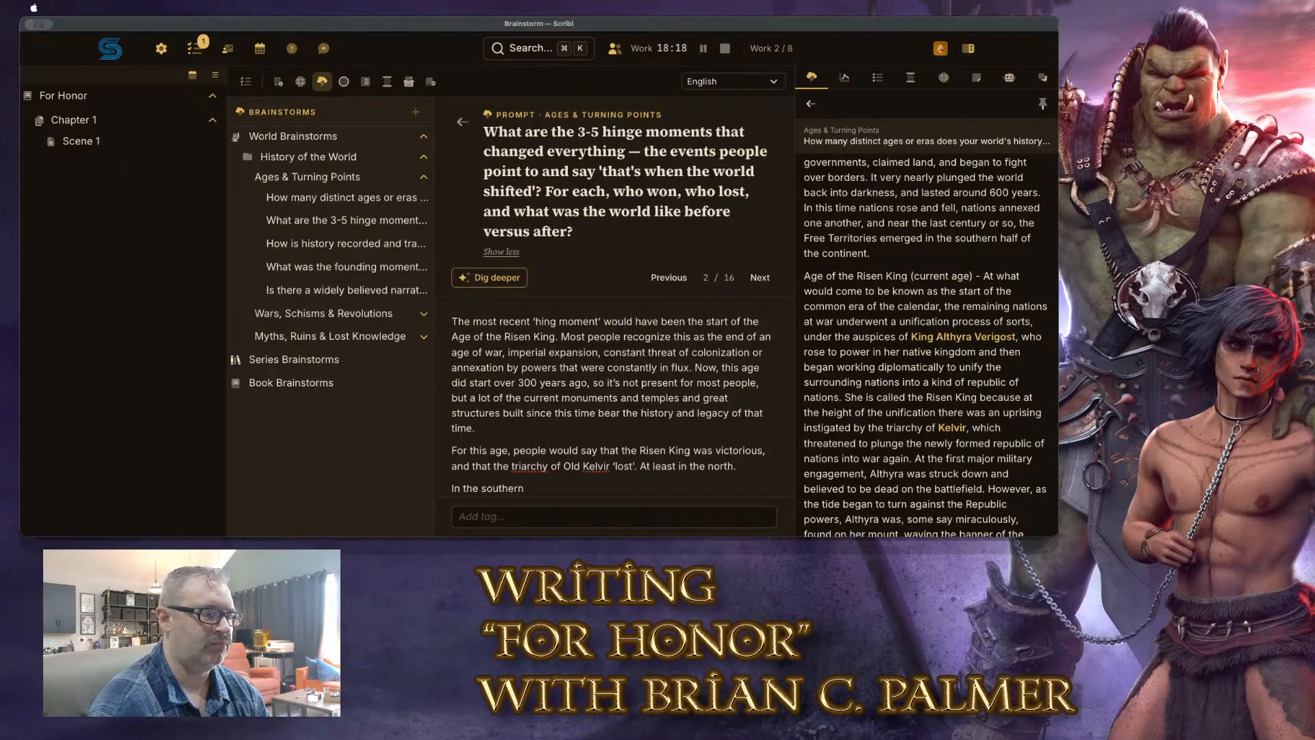
type(" part of the cont")
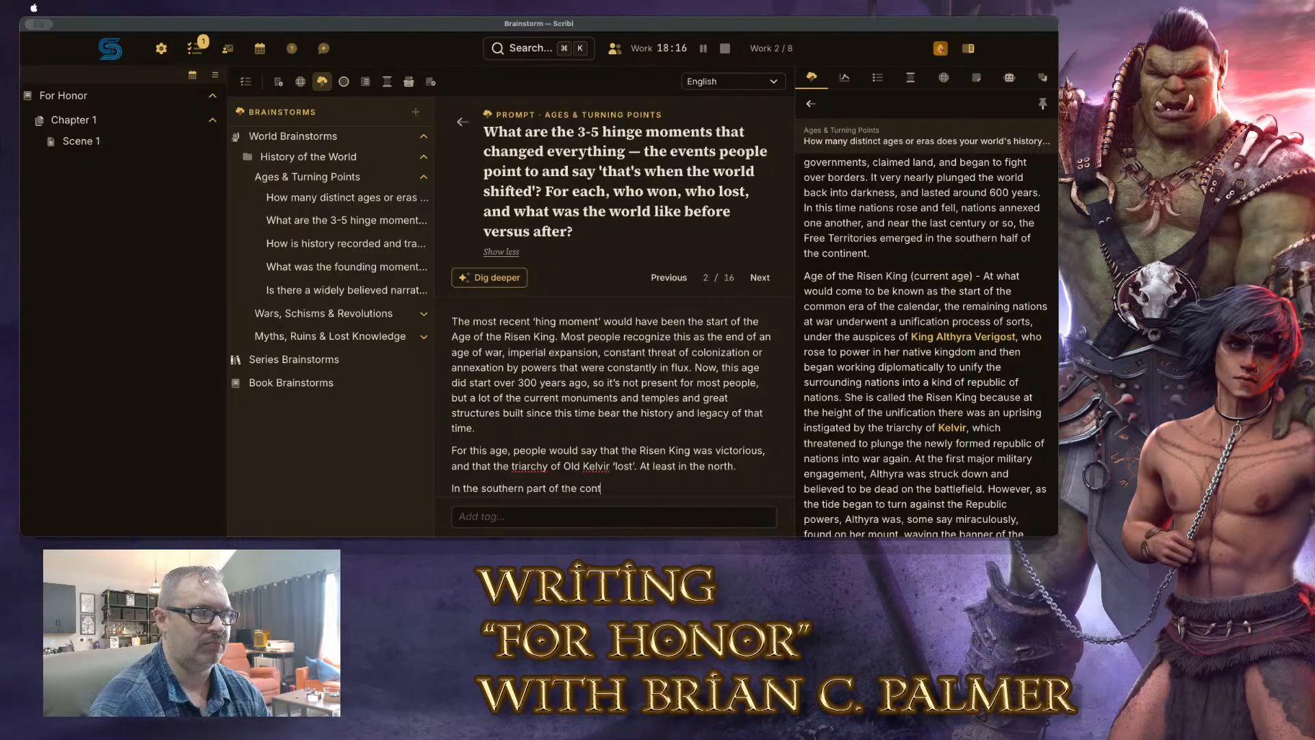
type("inent, among the ")
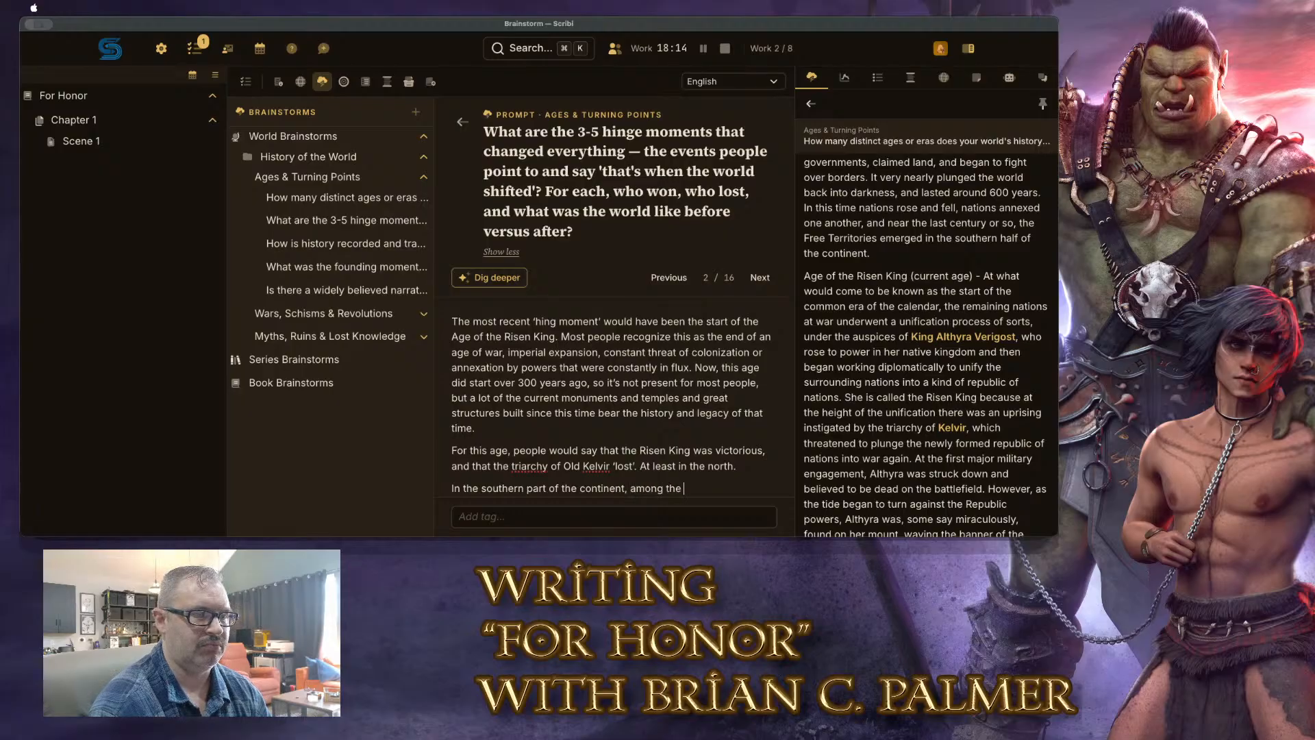
type("Free Territ")
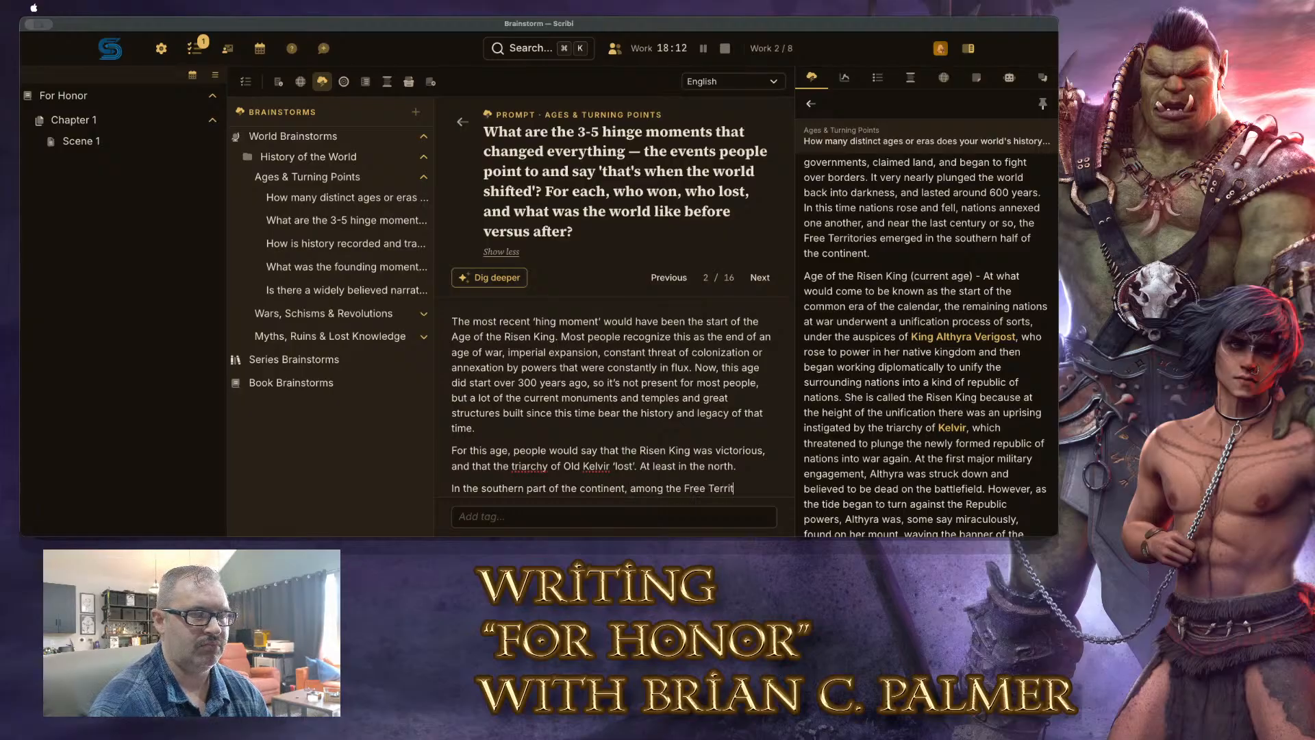
type("ories,")
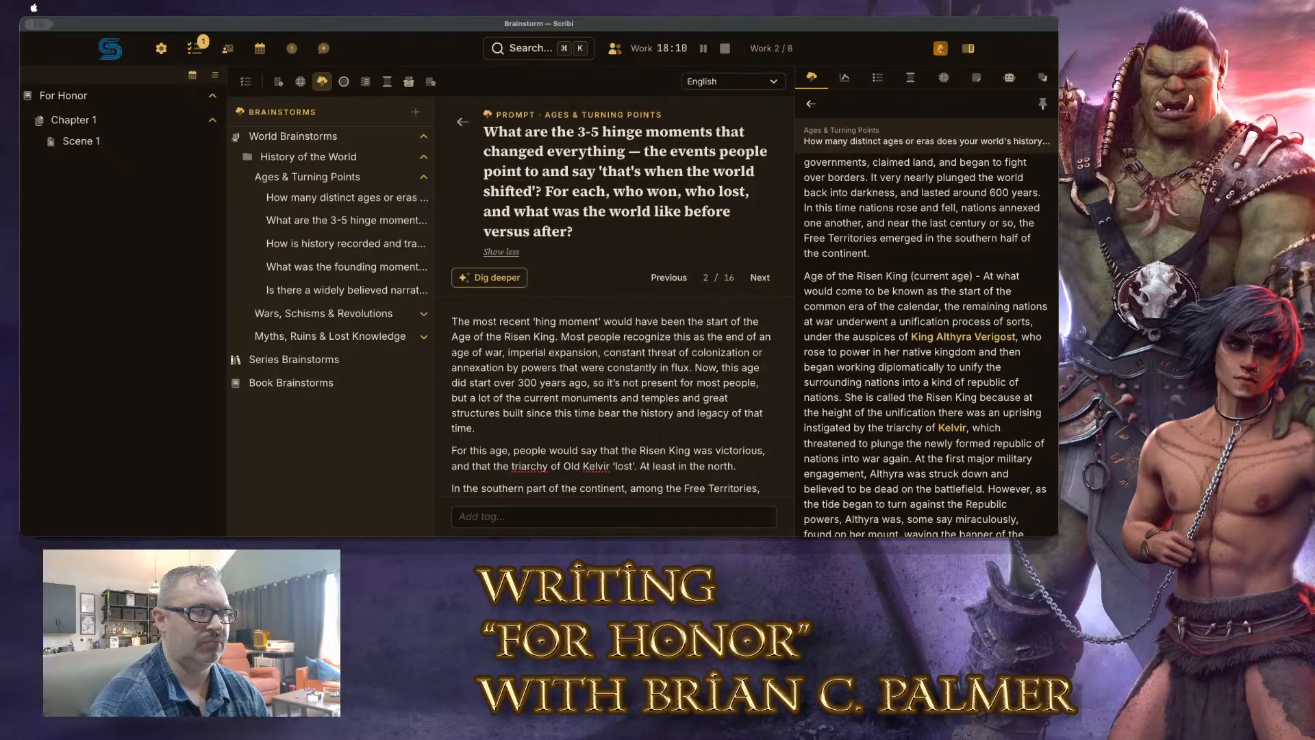
Complete the sentence with "that turning point is largely referenced as a time of chaos for people who were looking for the wrong things out of the world."
type(" that tur")
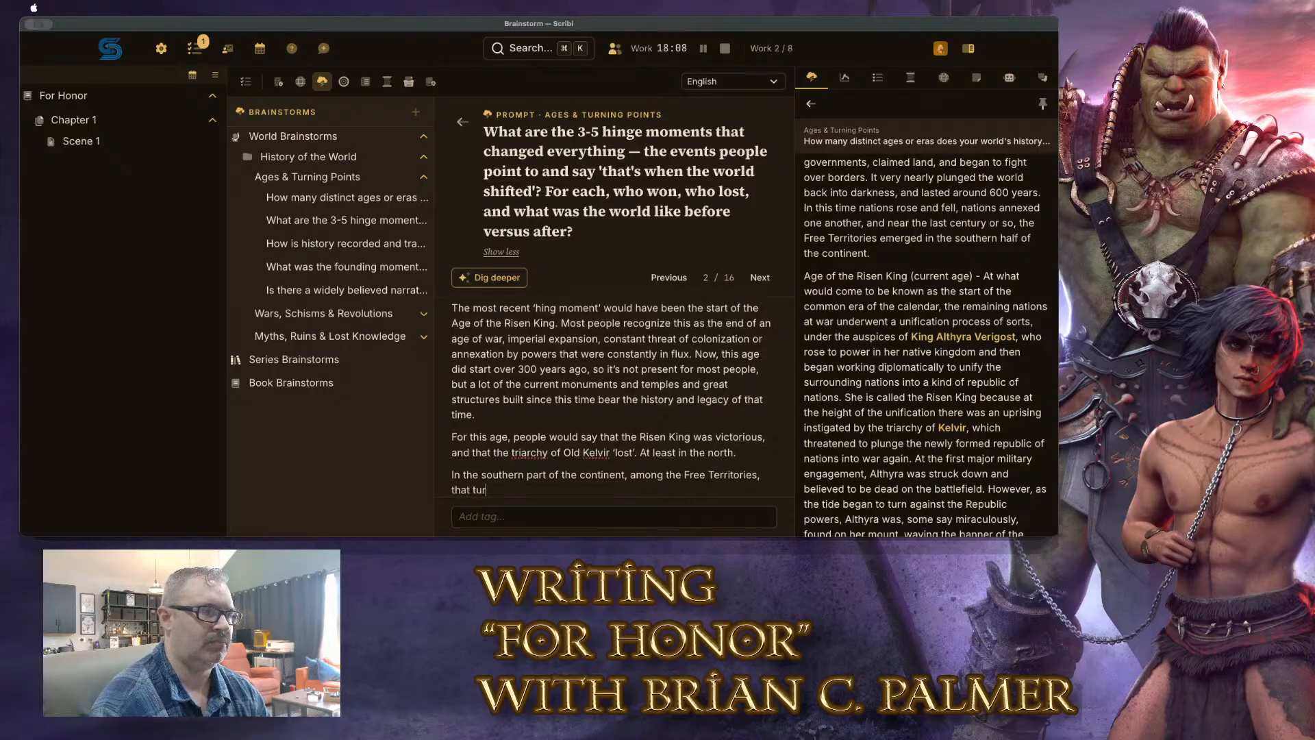
type("ning point is ")
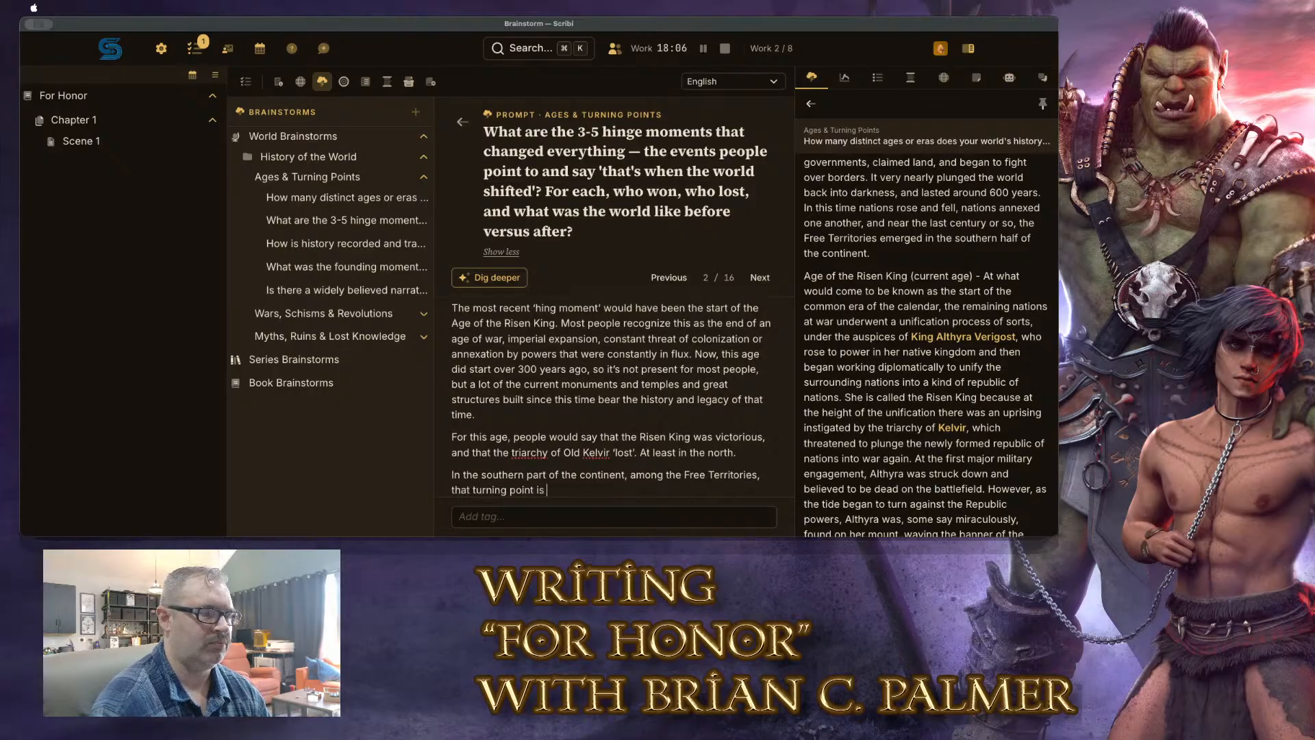
type("largely referenced")
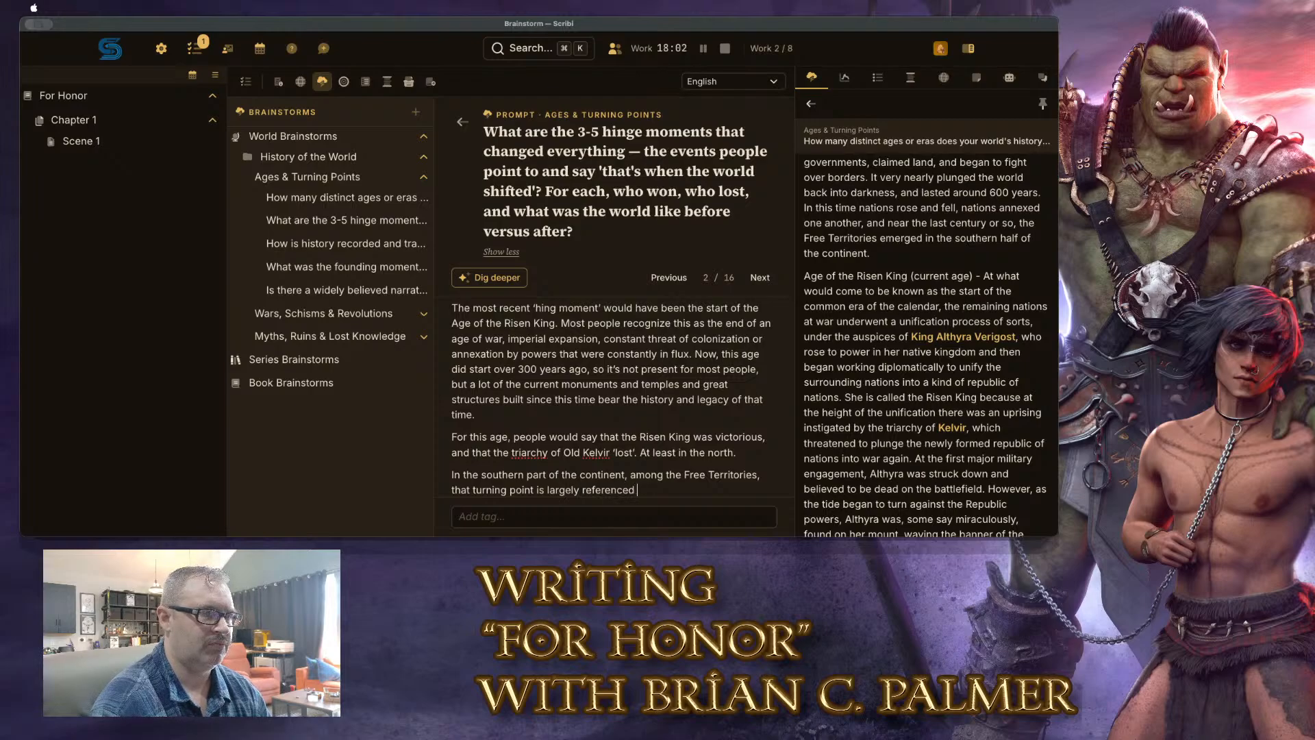
type("as a time of ")
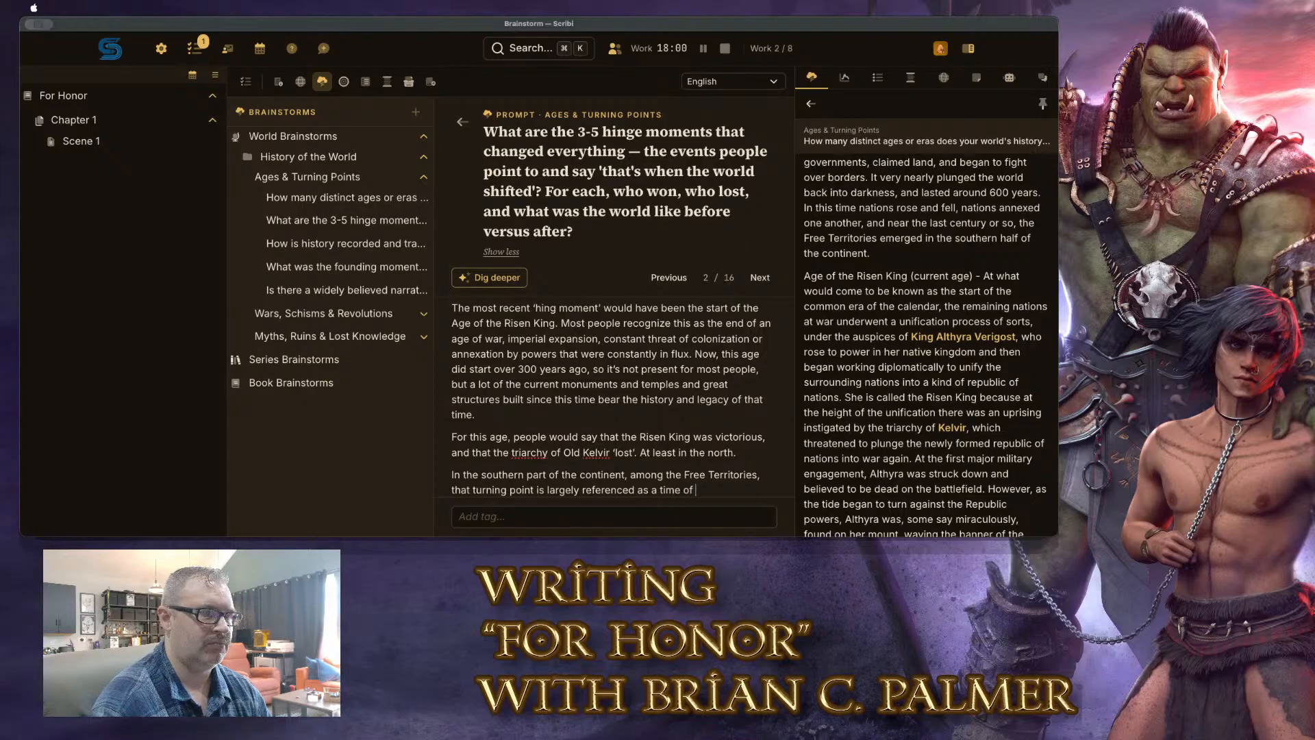
type("chaos for")
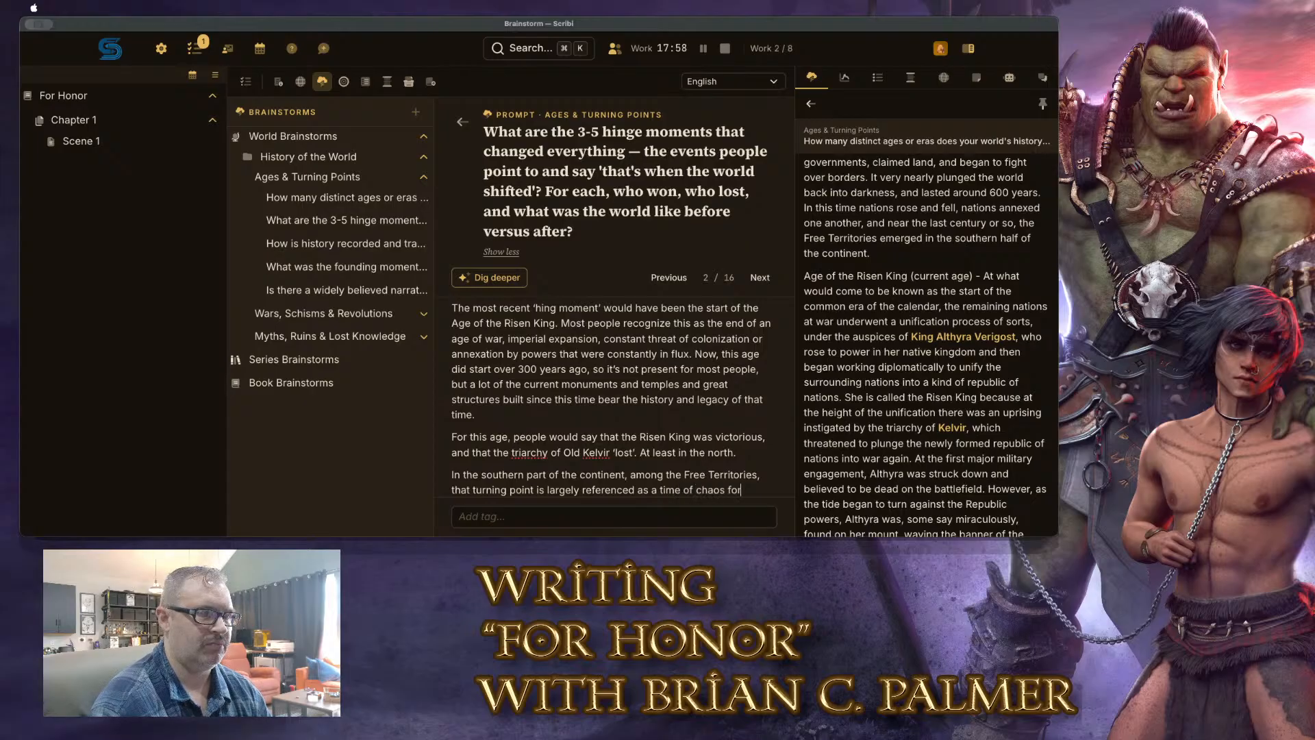
type(" people who")
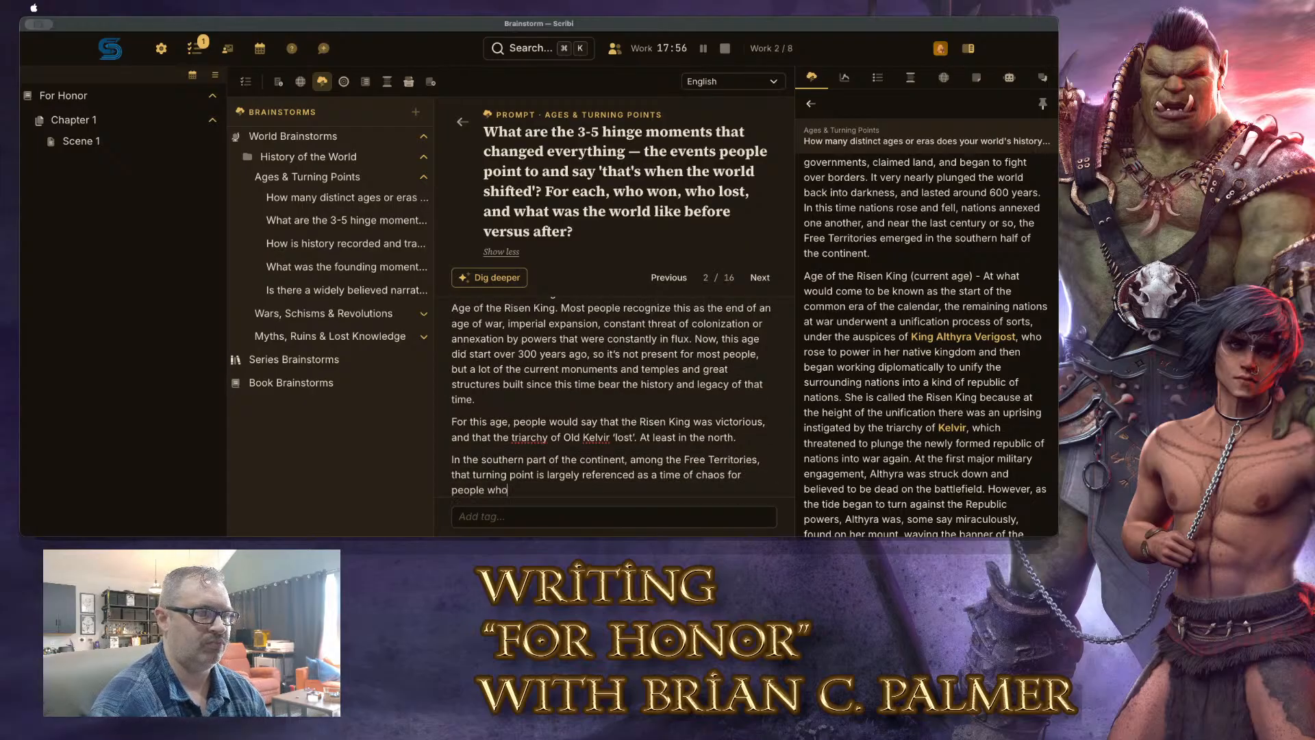
type(" we")
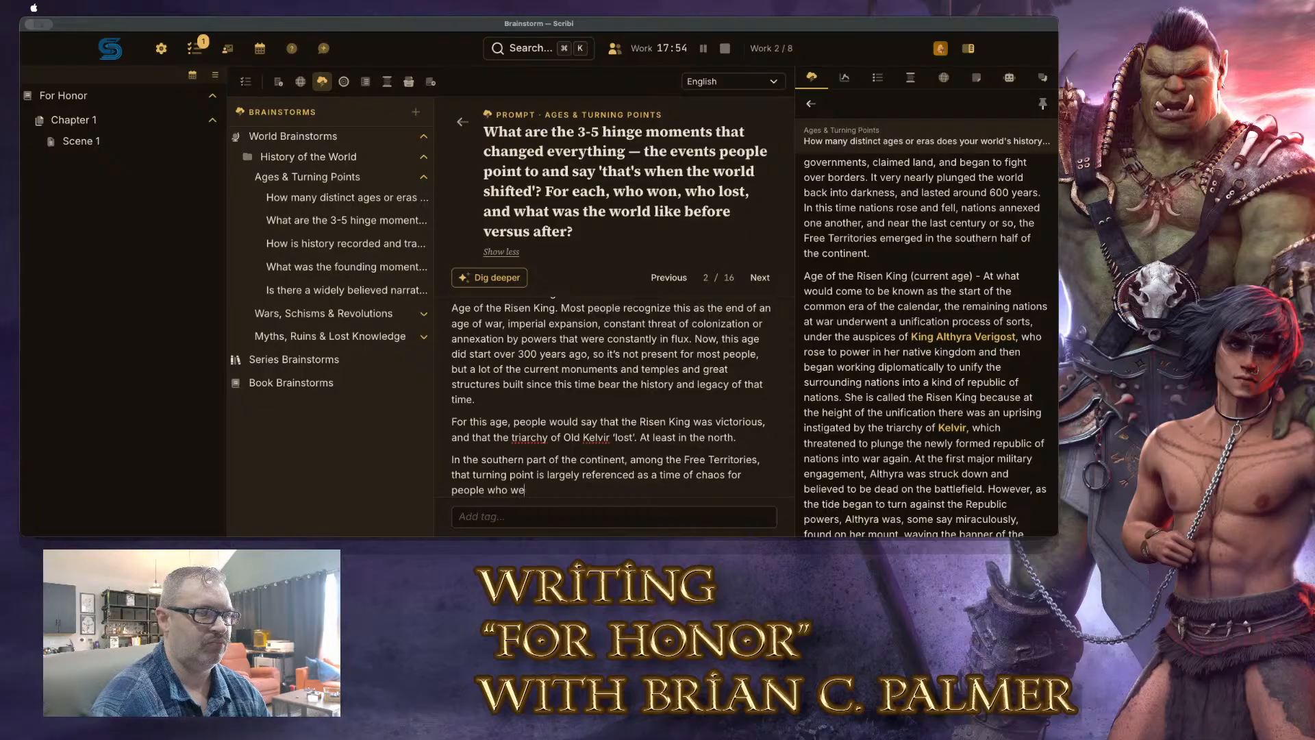
type("re looking for t")
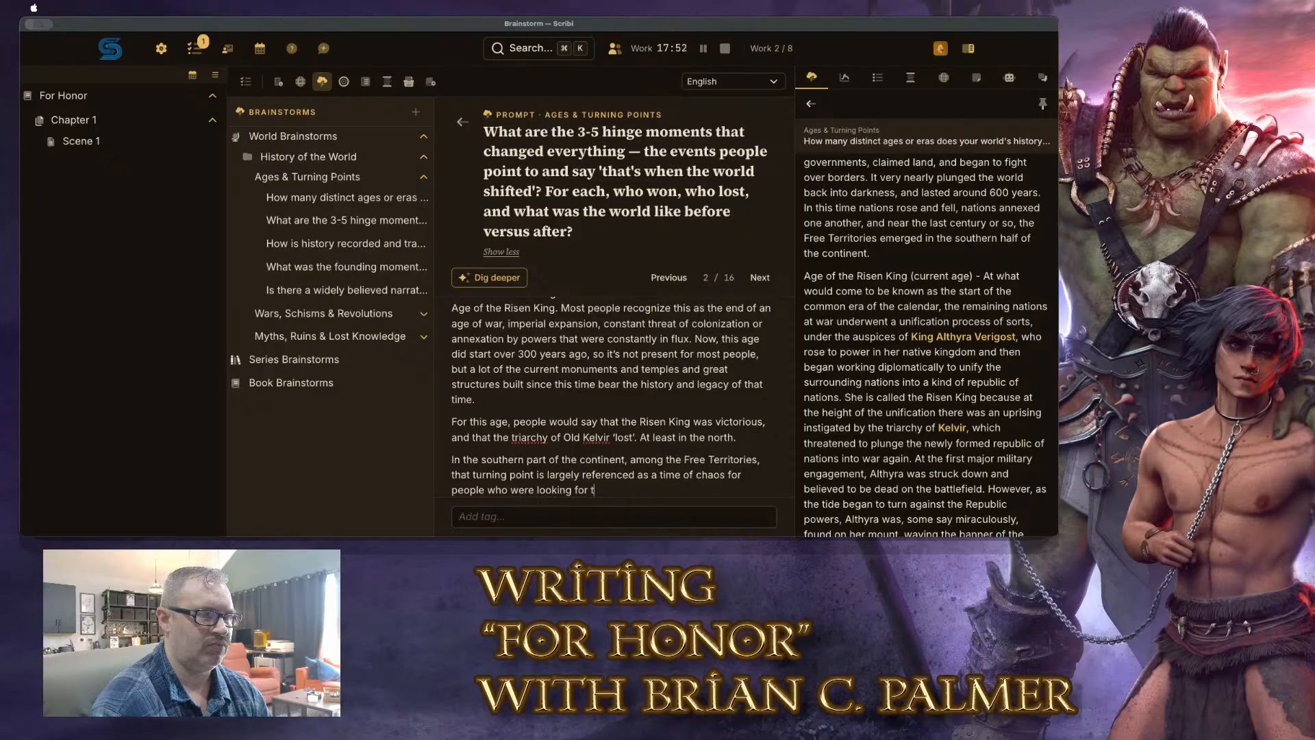
type("he wrong things ")
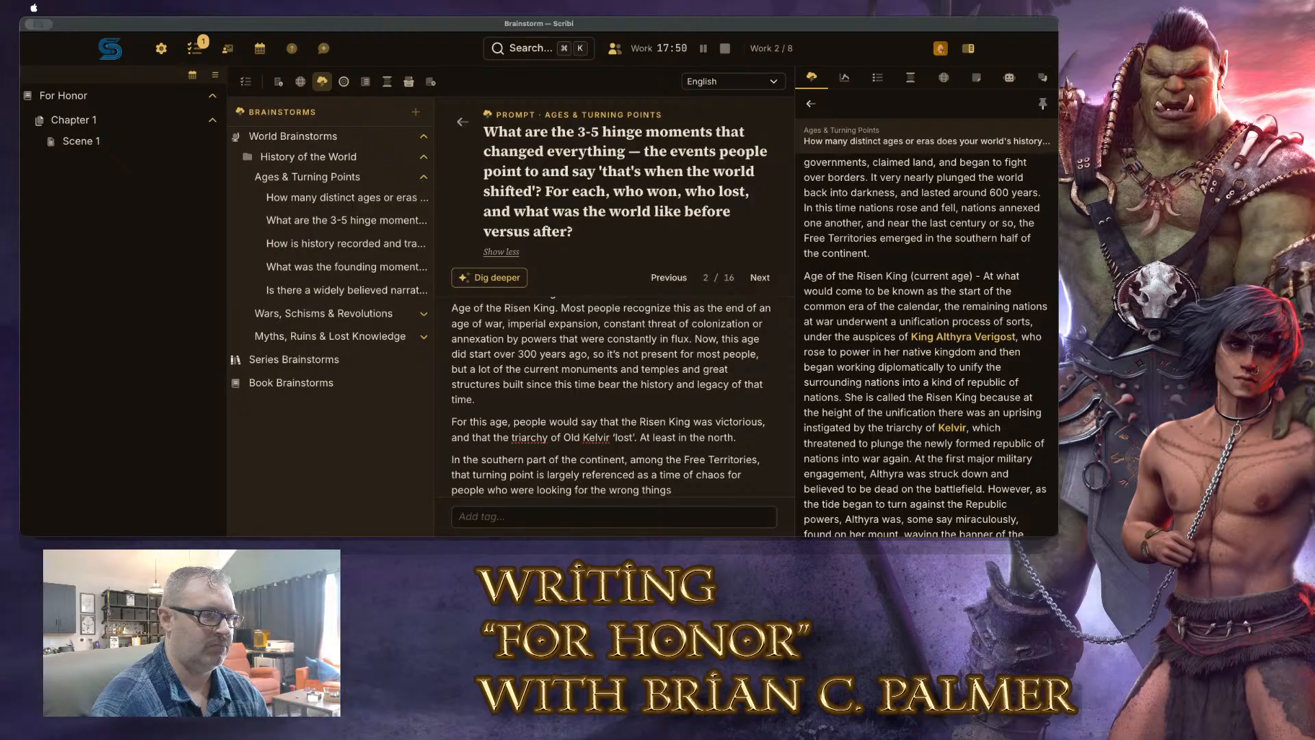
type("out of the world. ")
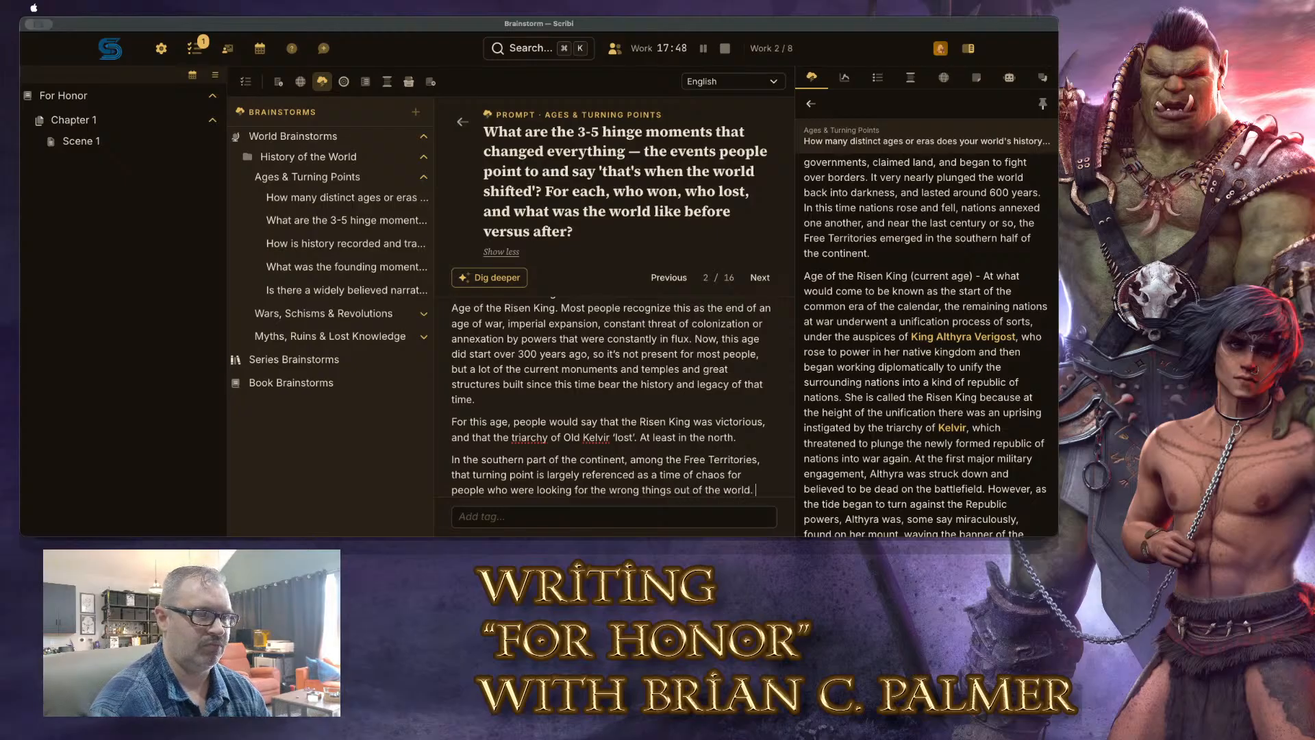
Add "The nations of the Free Territories don't have the same kinds of borders and relationships that the nations of the Republic tend to have,"
type("The nations of the Fr")
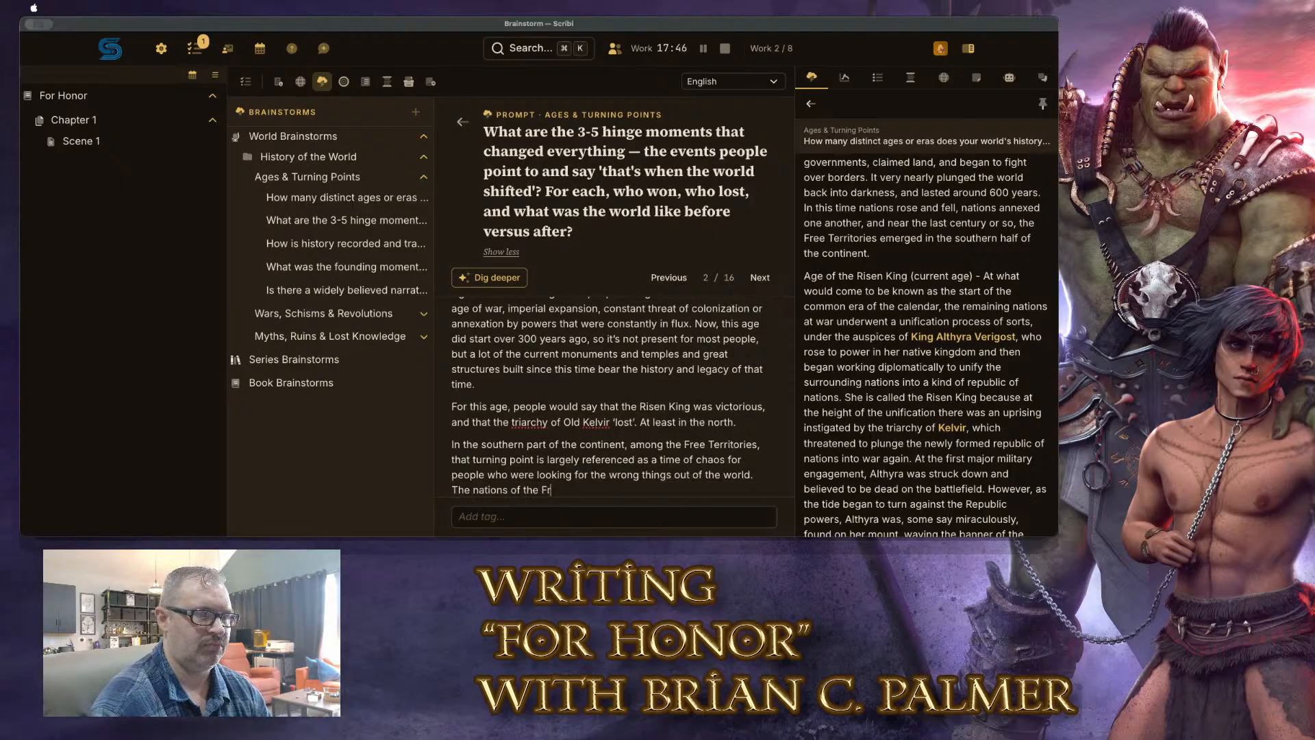
type("ee Territi")
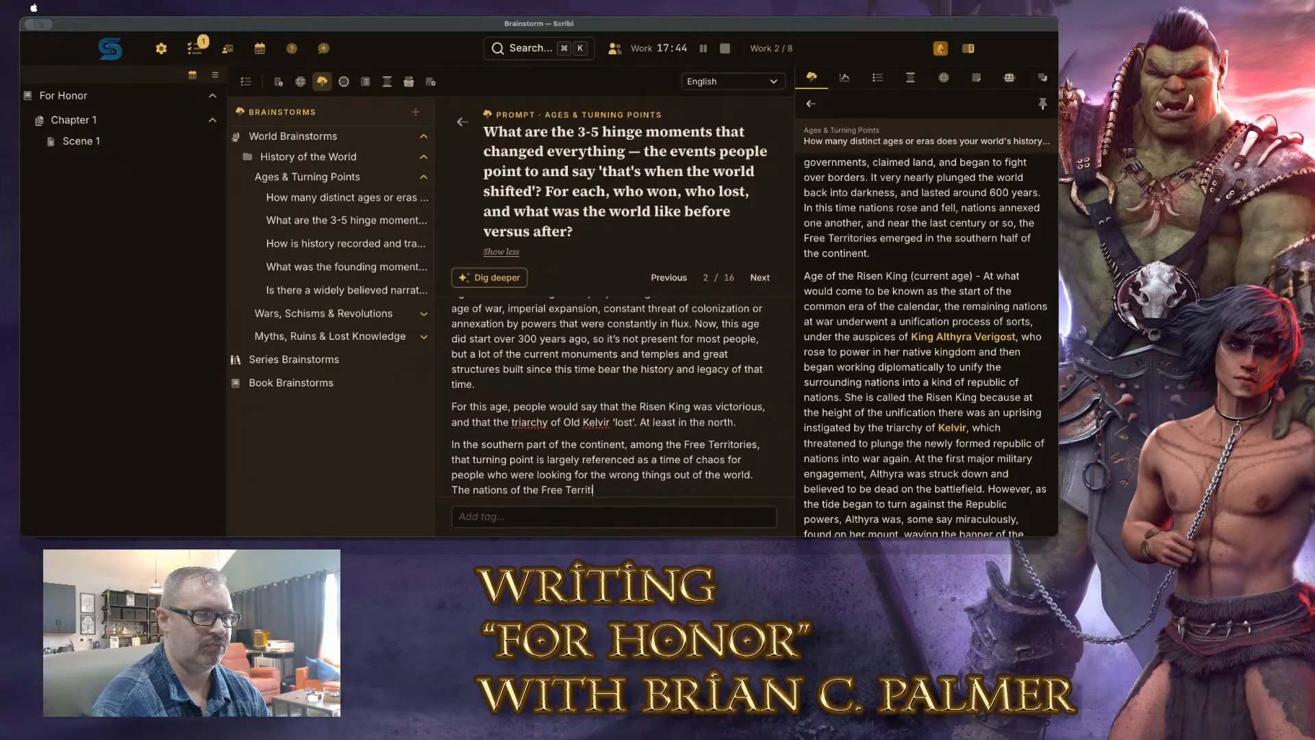
type("riories don'")
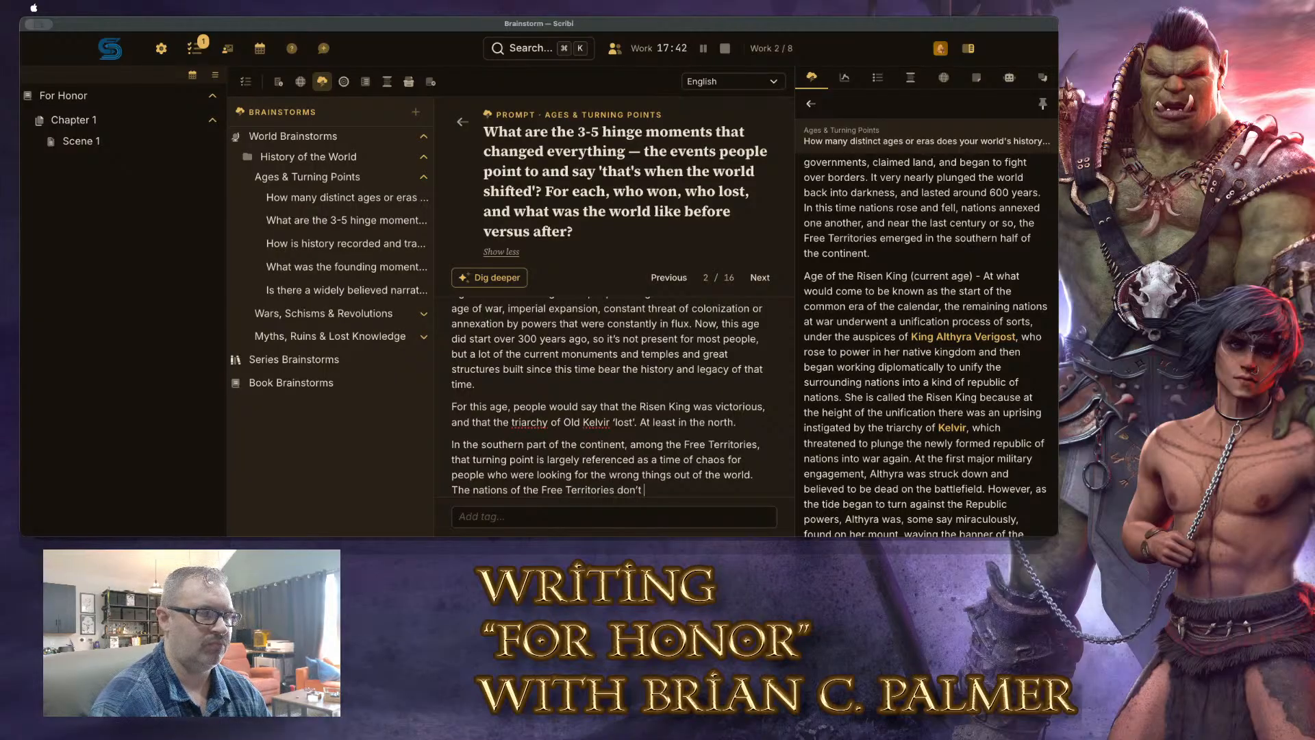
type("t ")
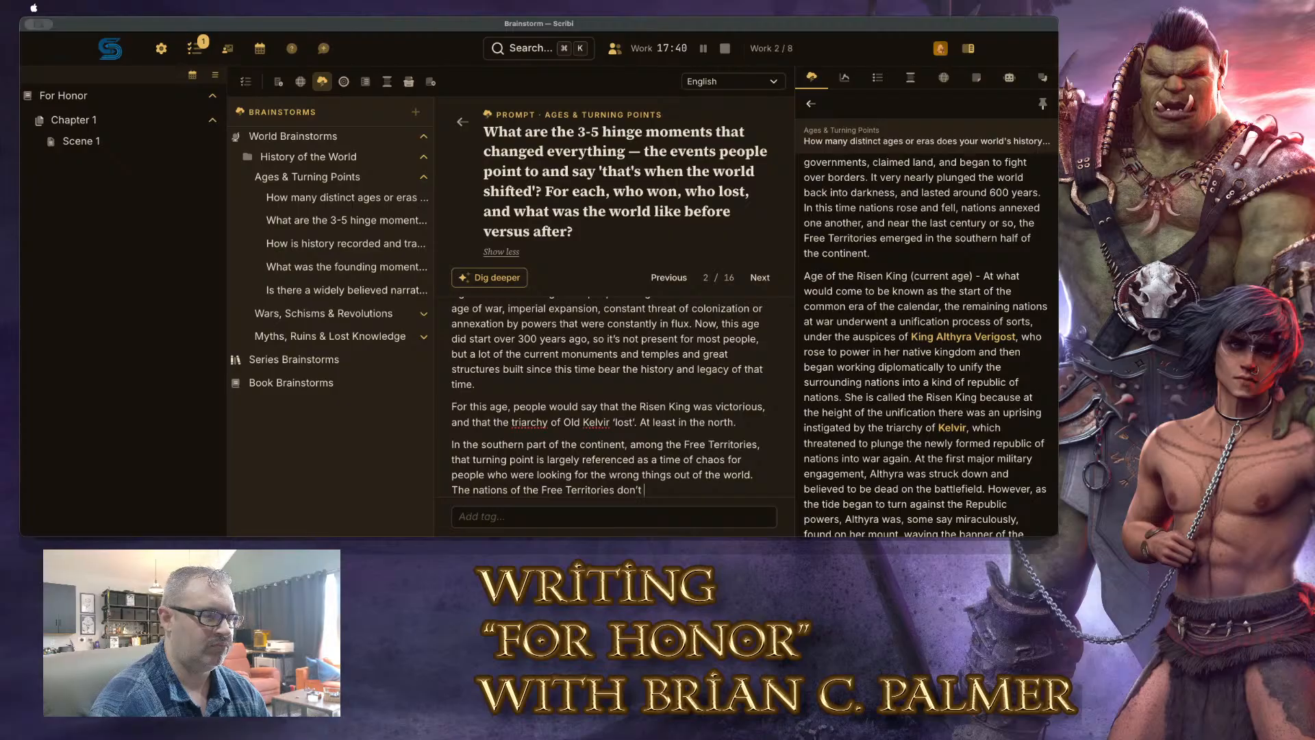
type("have the same")
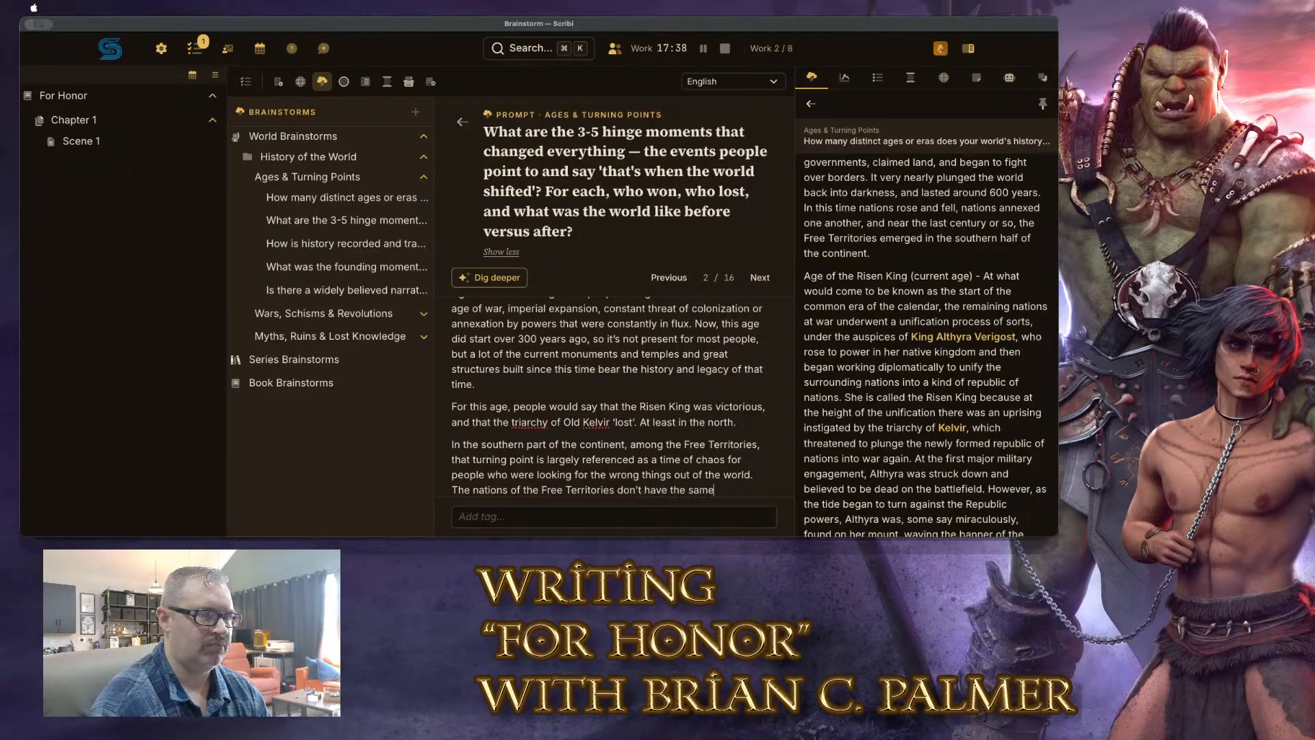
type(" kinds of borders and ")
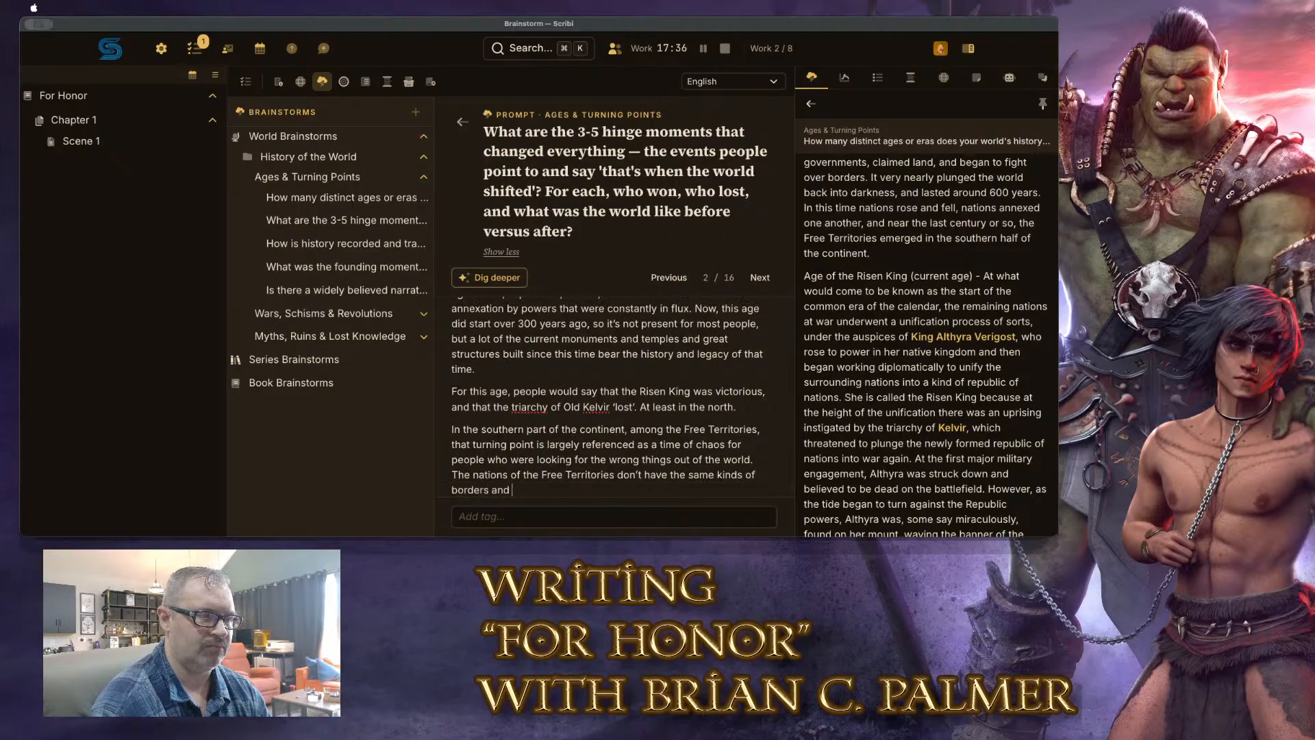
type("relationships that the")
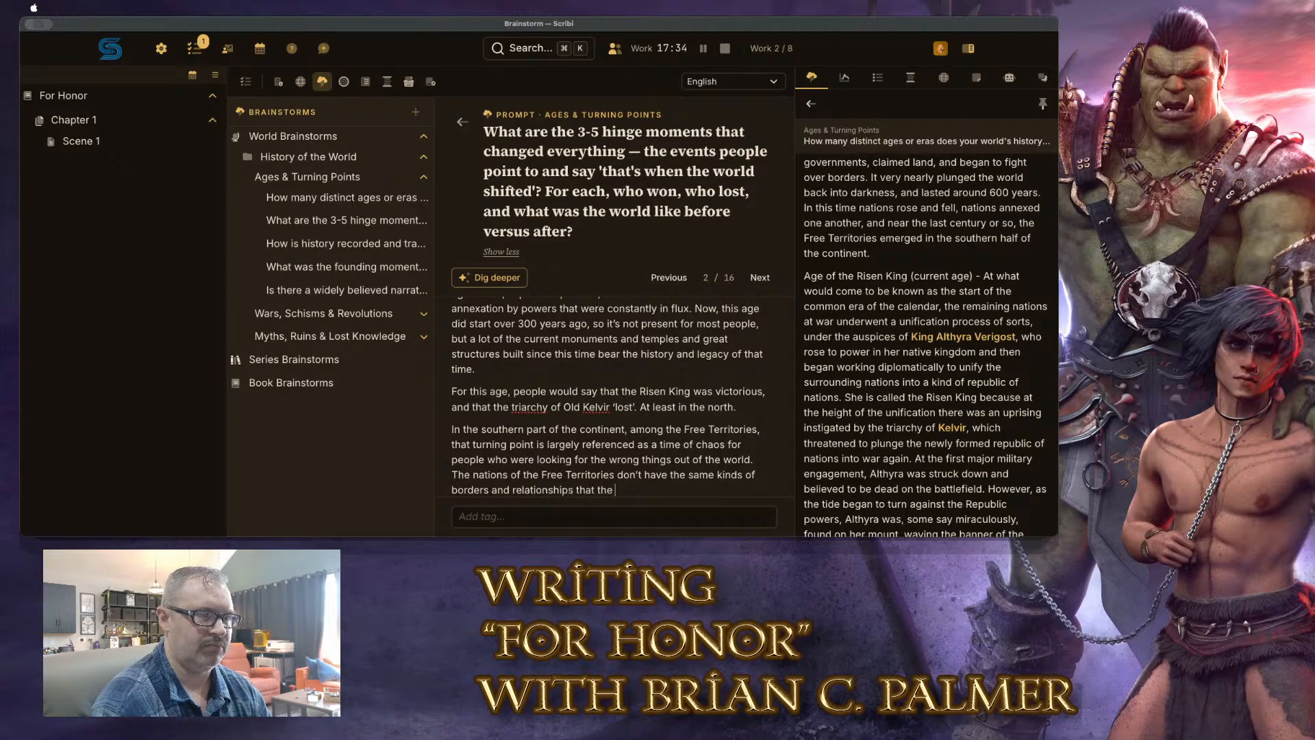
type(" nations of the ")
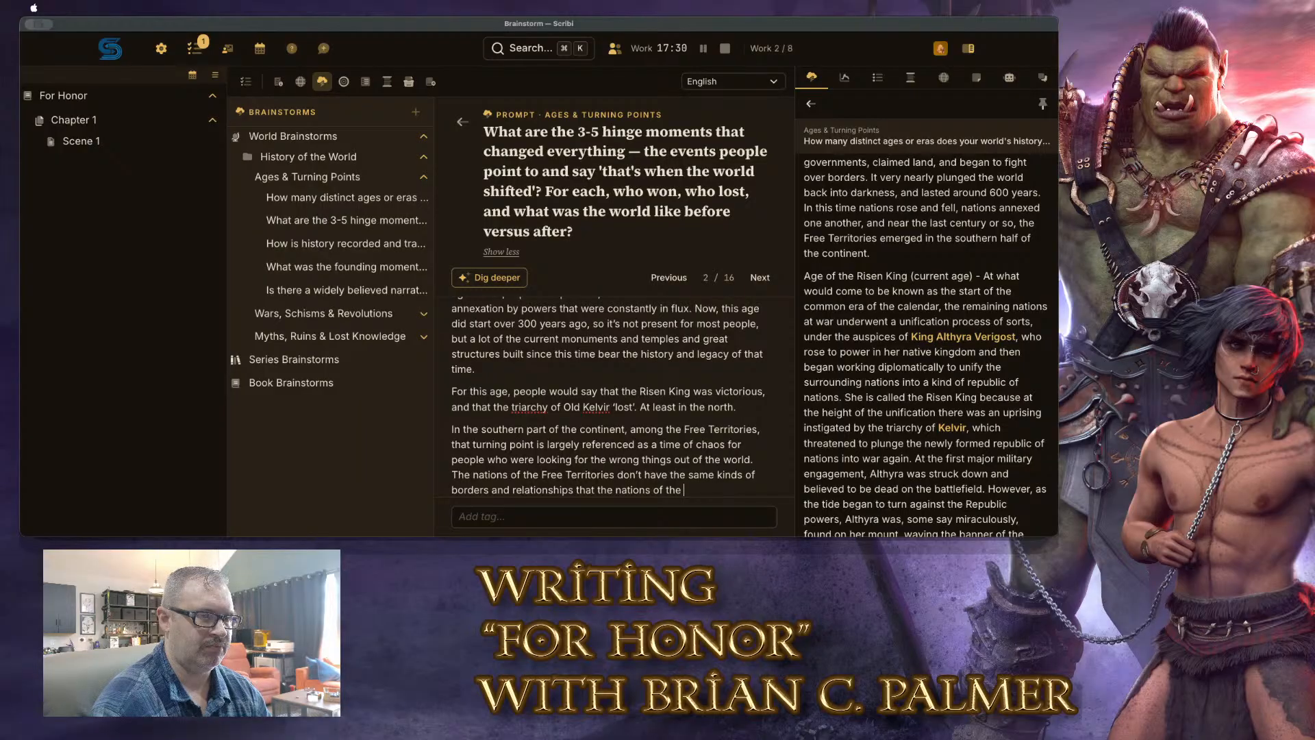
type("Republic tend to ")
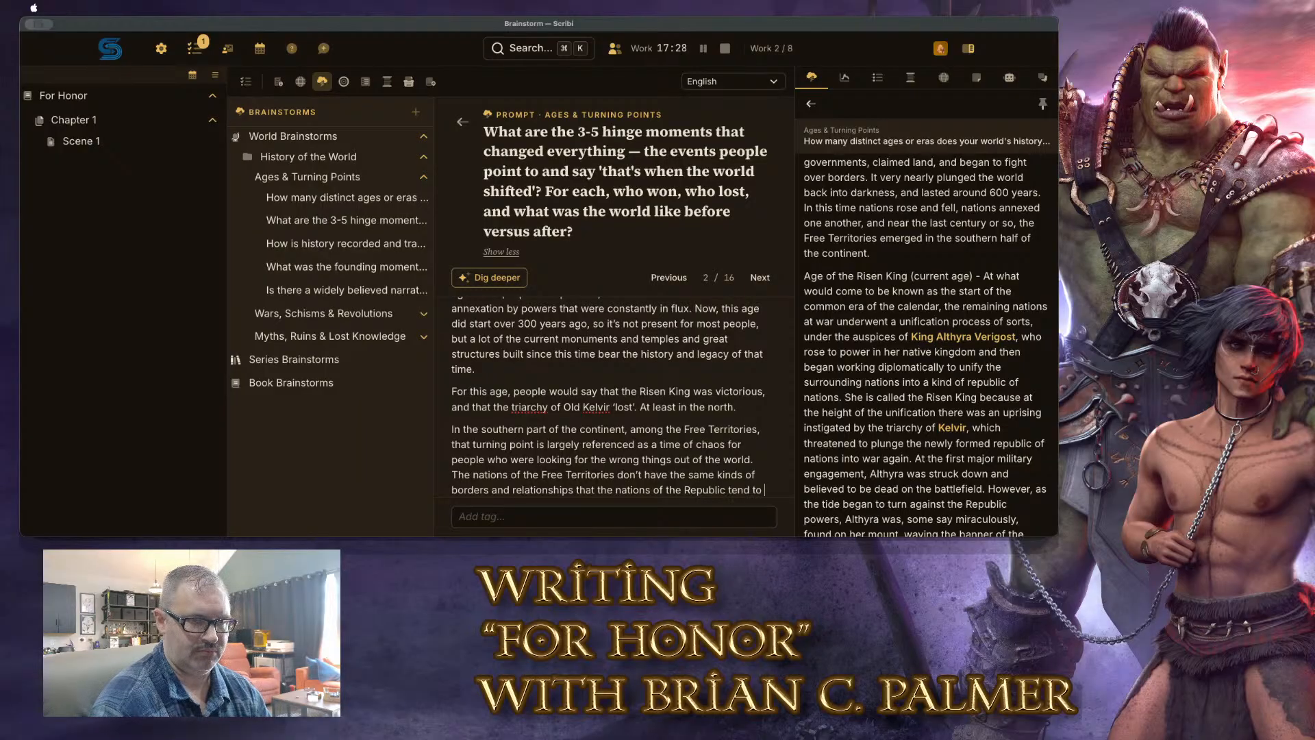
type("have")
type(", and")
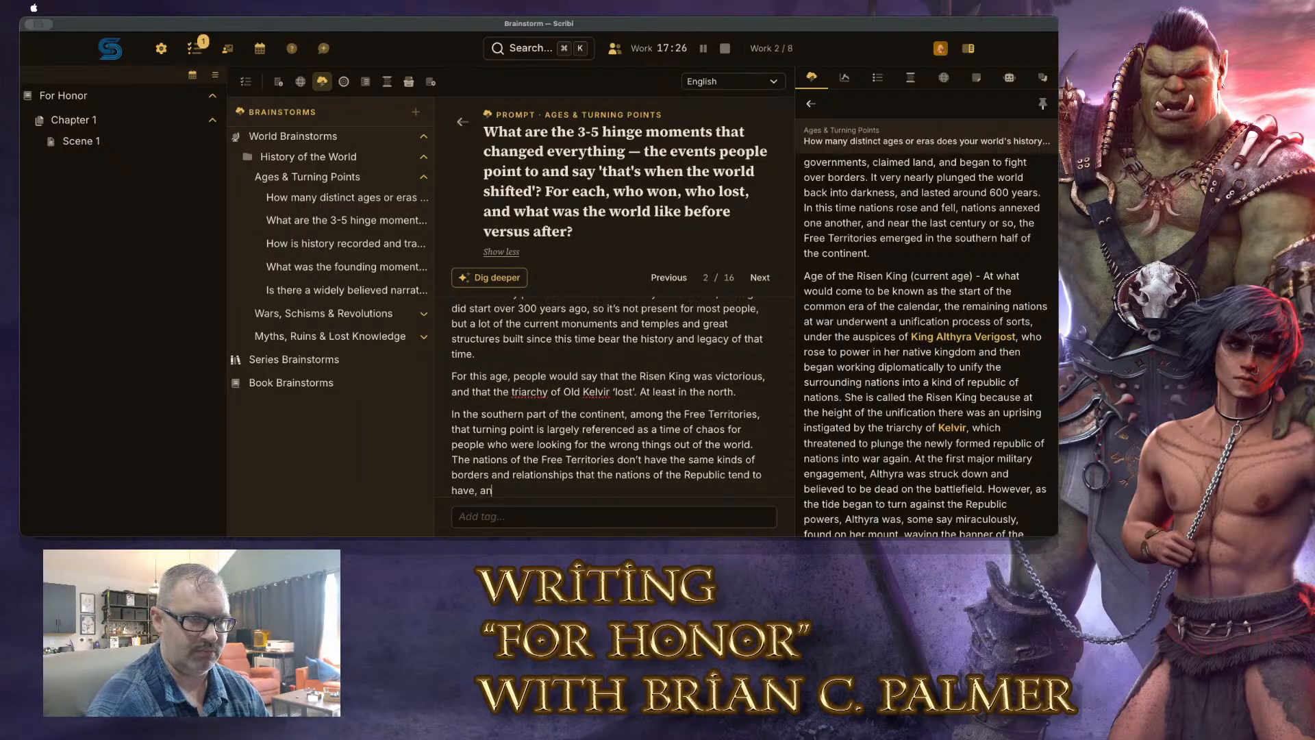
key("BackSpace")
key("BackSpace")
key("BackSpace")
key("BackSpace")
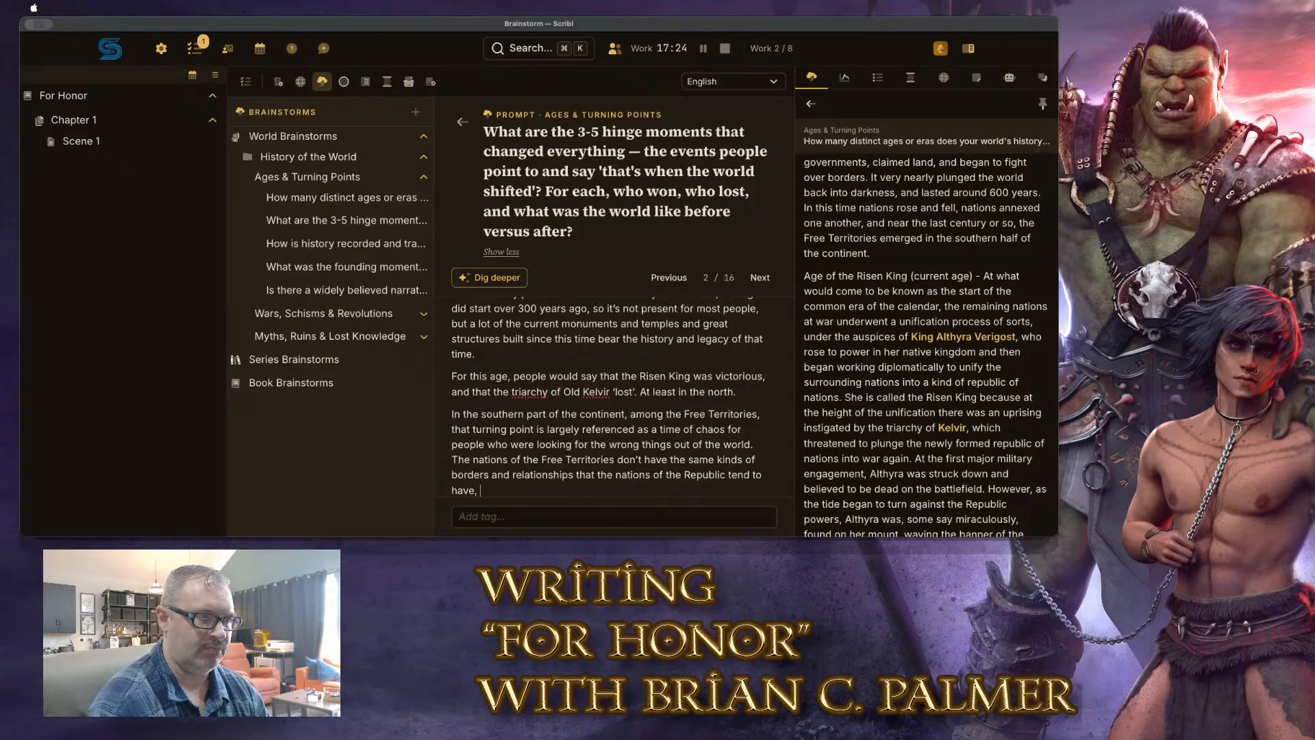
Continue the sentence about the Free Territories with "and what they often see as the"
type("and what they")
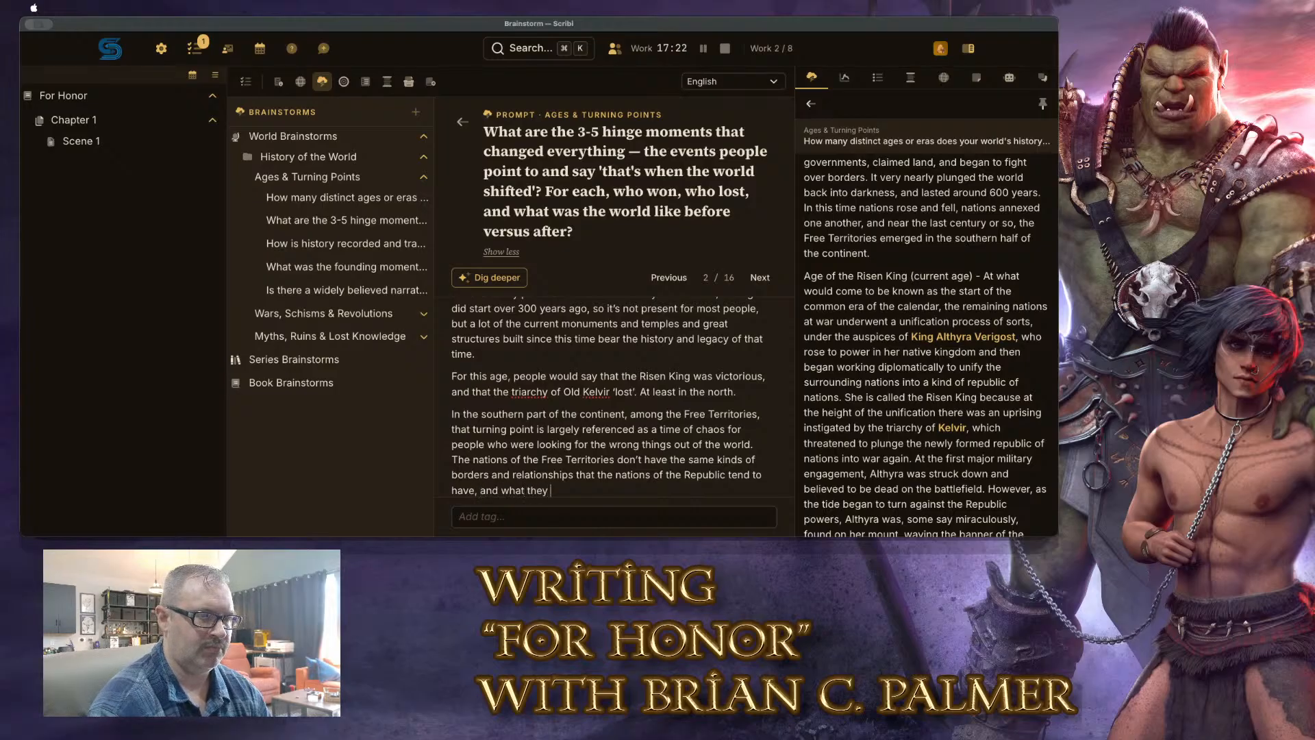
type(" often see as the g")
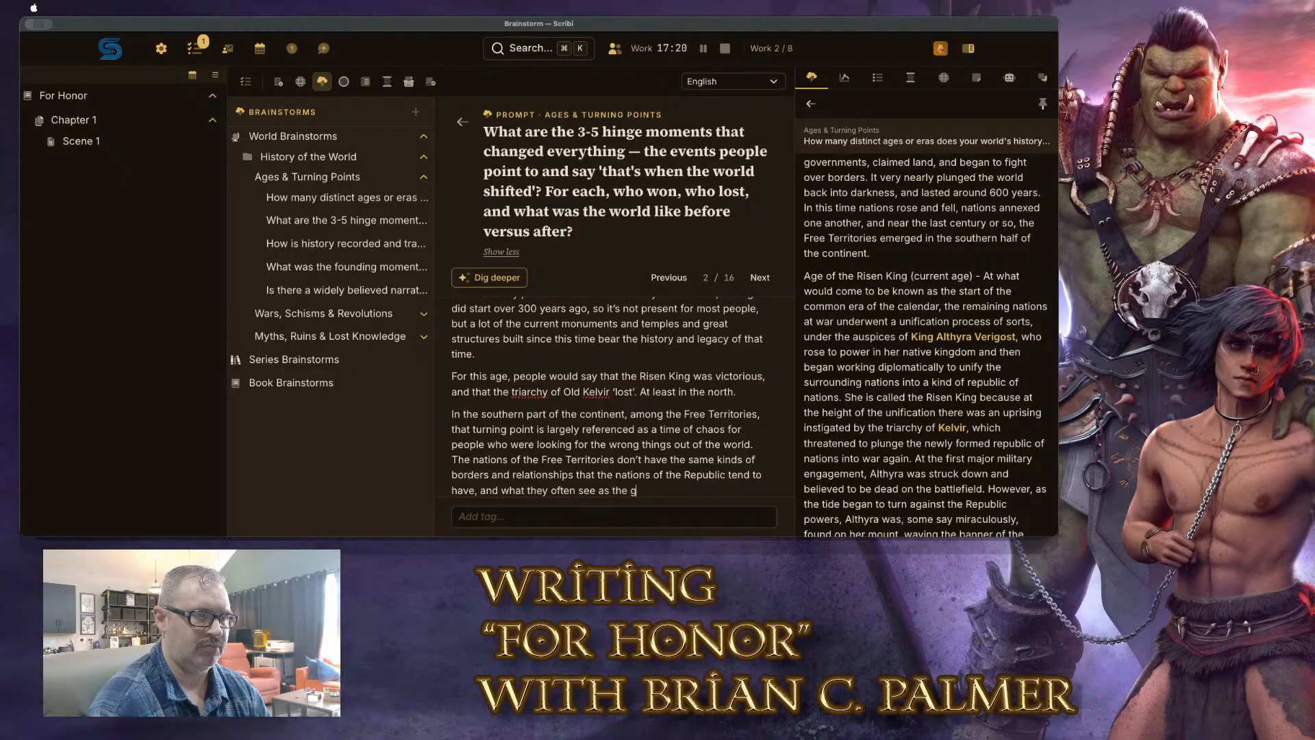
type("reed of northern")
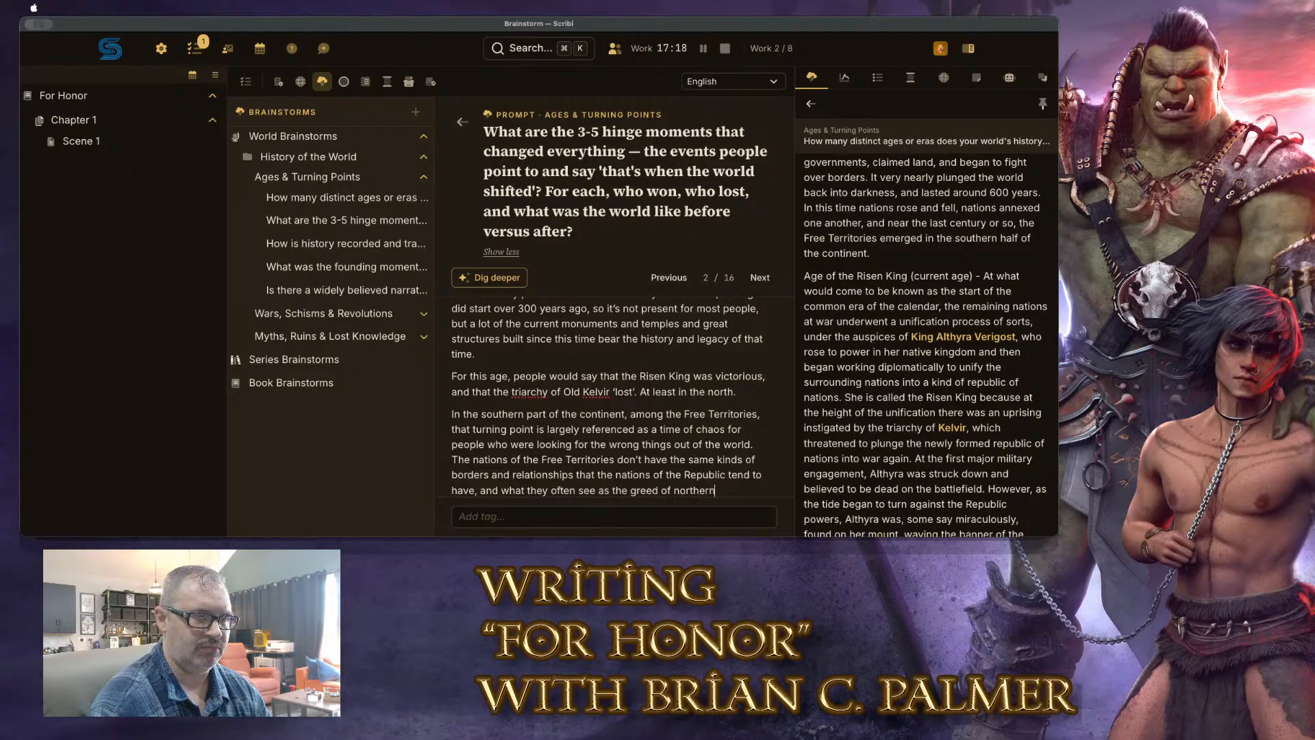
type(" peoples is")
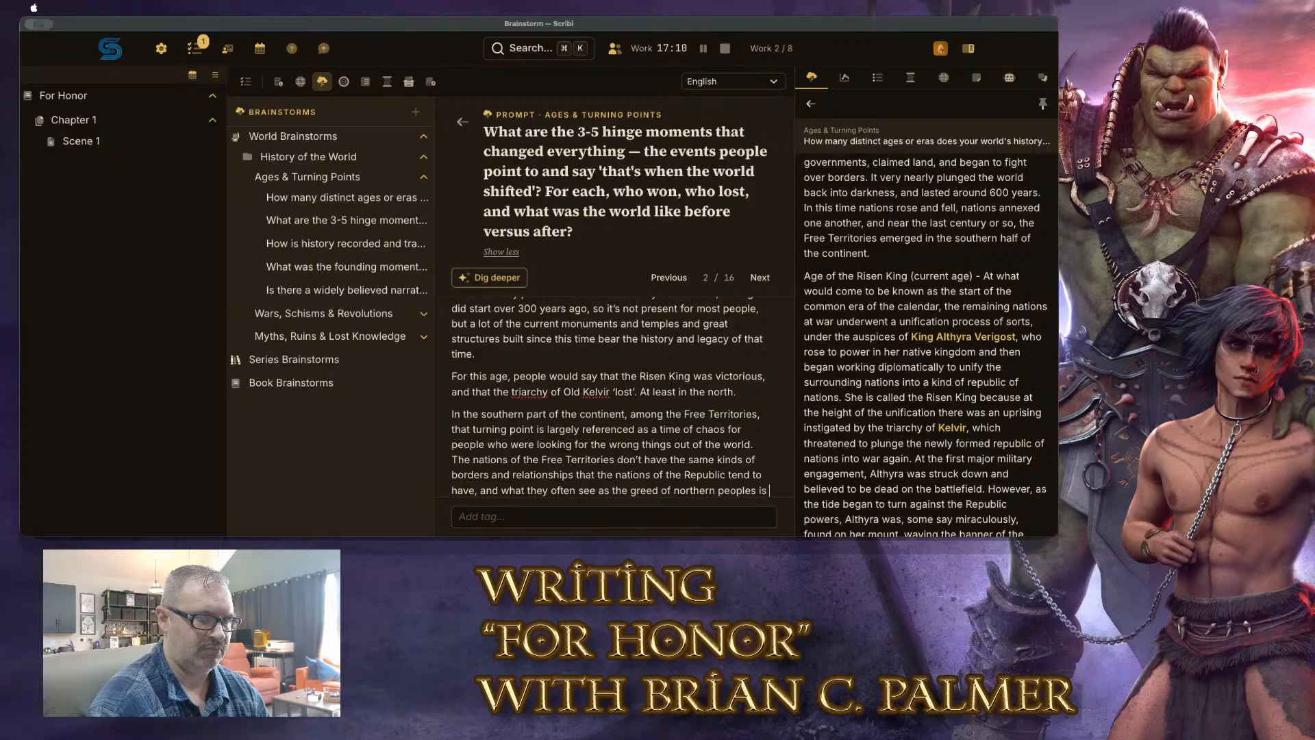
type("something that th")
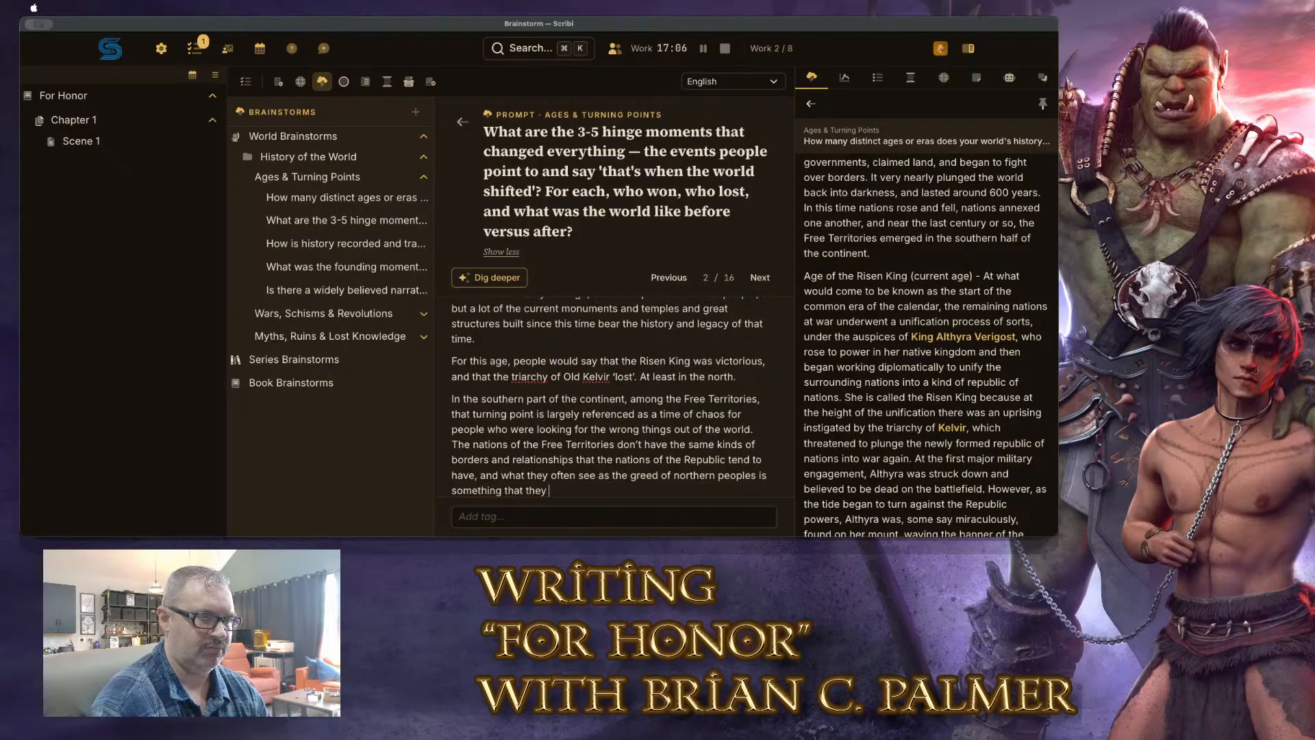
type("ey think about as")
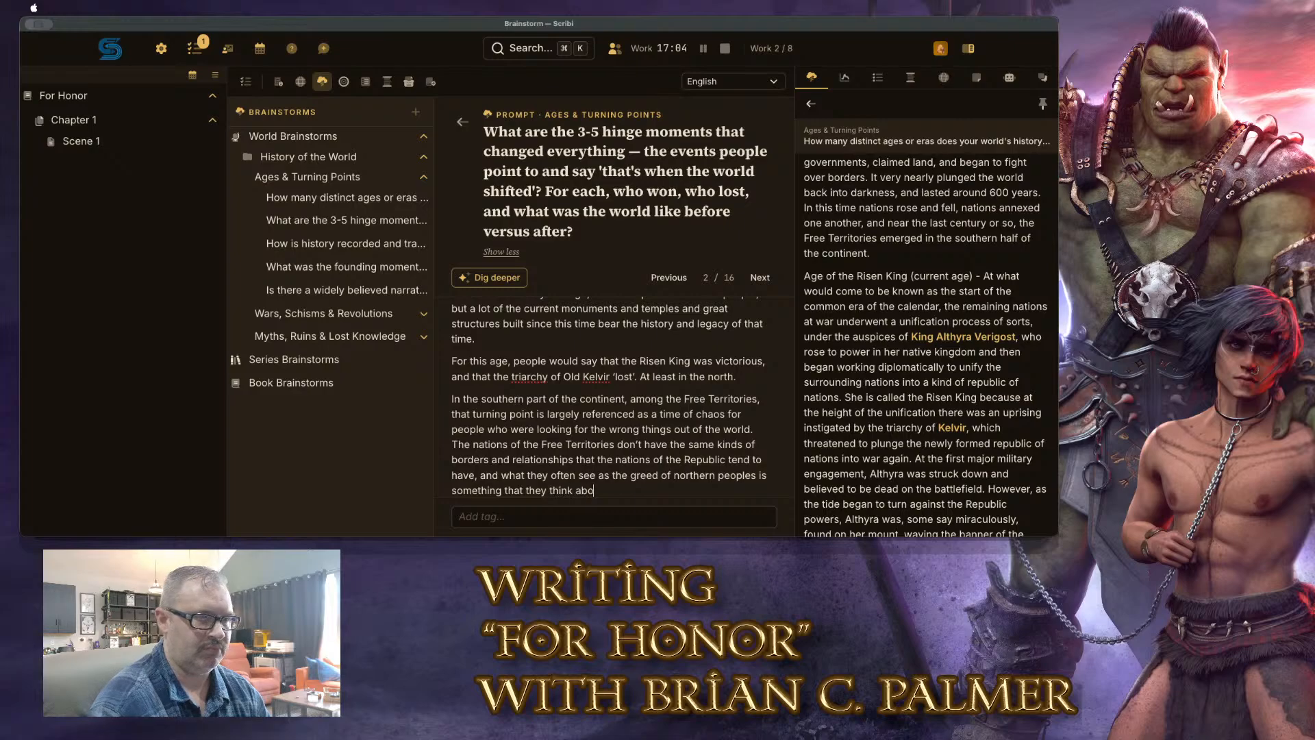
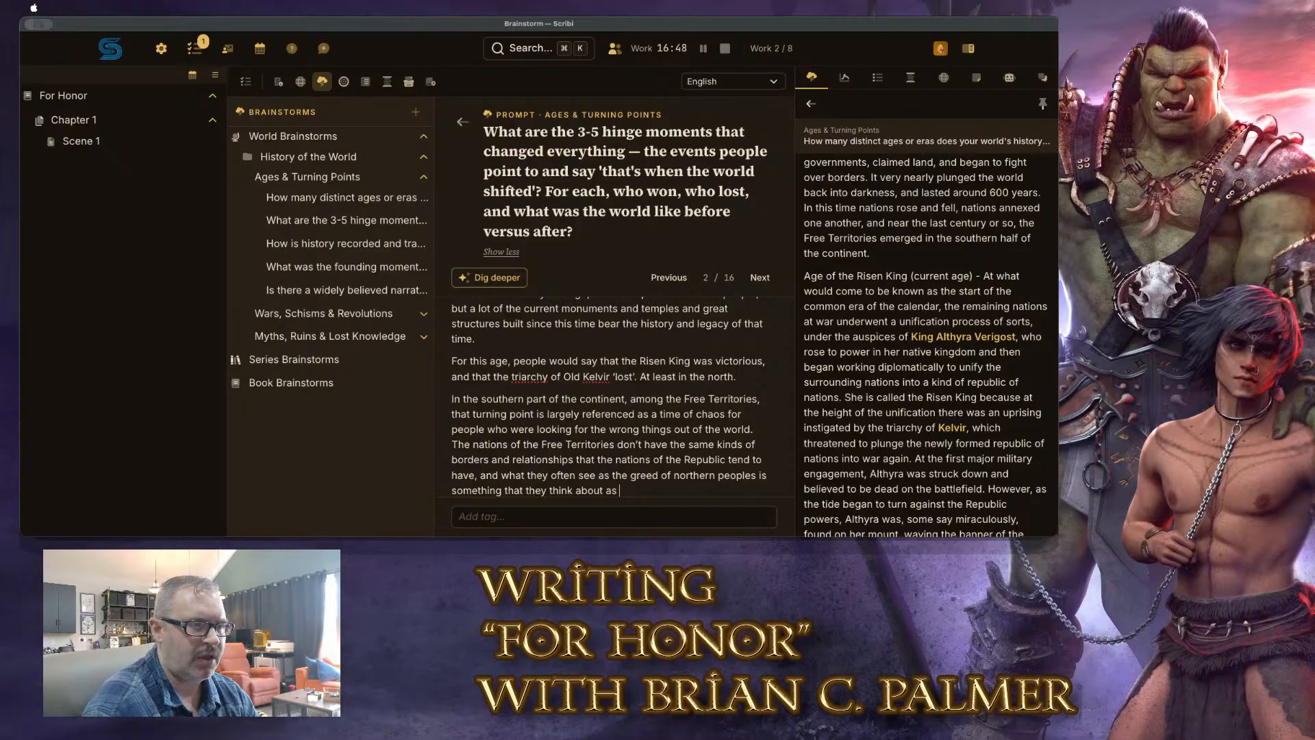
key("BackSpace")
key("BackSpace")
key("BackSpace")
key("BackSpace")
key("BackSpace")
key("BackSpace")
key("BackSpace")
key("BackSpace")
key("BackSpace")
key("BackSpace")
key("BackSpace")
key("BackSpace")
key("BackSpace")
key("BackSpace")
key("BackSpace")
key("BackSpace")
key("BackSpace")
key("BackSpace")
key("BackSpace")
key("BackSpace")
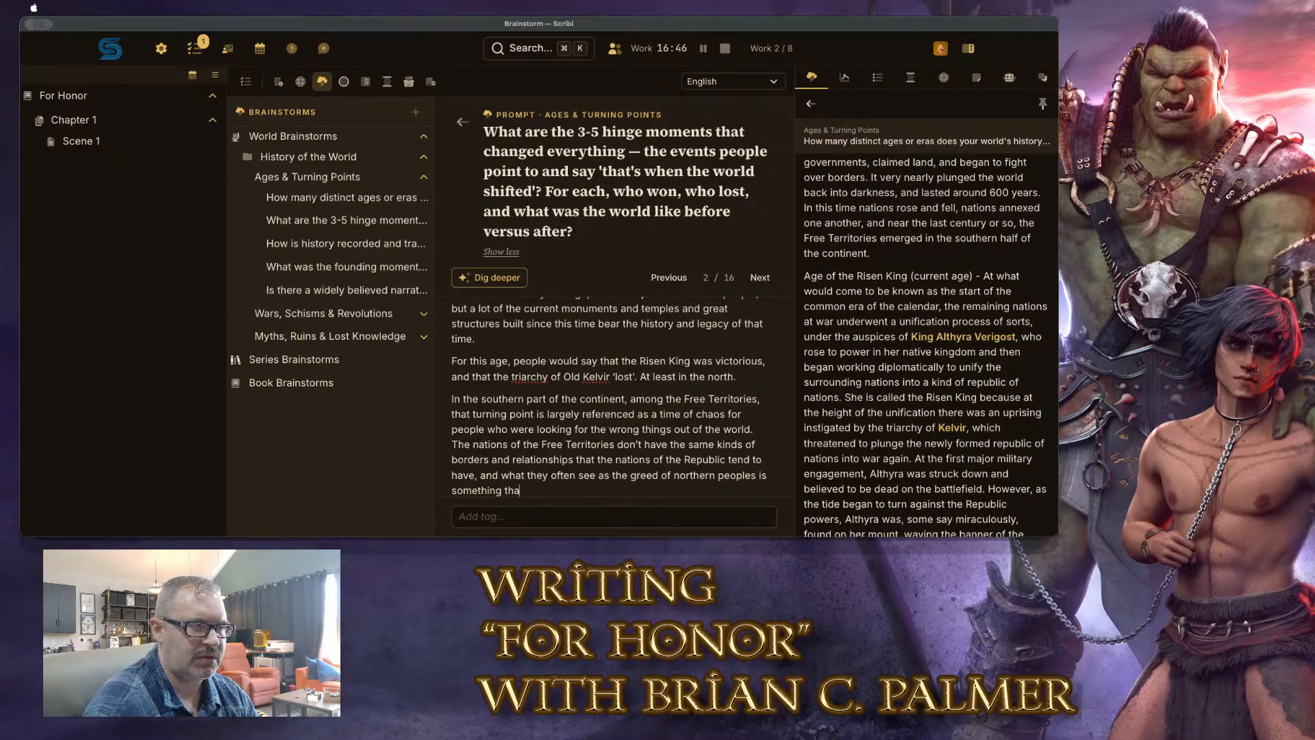
key("BackSpace")
key("BackSpace")
key("BackSpace")
key("BackSpace")
key("BackSpace")
key("BackSpace")
key("BackSpace")
key("BackSpace")
key("BackSpace")
key("BackSpace")
key("BackSpace")
key("BackSpace")
key("BackSpace")
key("BackSpace")
key("BackSpace")
key("BackSpace")
key("BackSpace")
key("BackSpace")
key("BackSpace")
key("BackSpace")
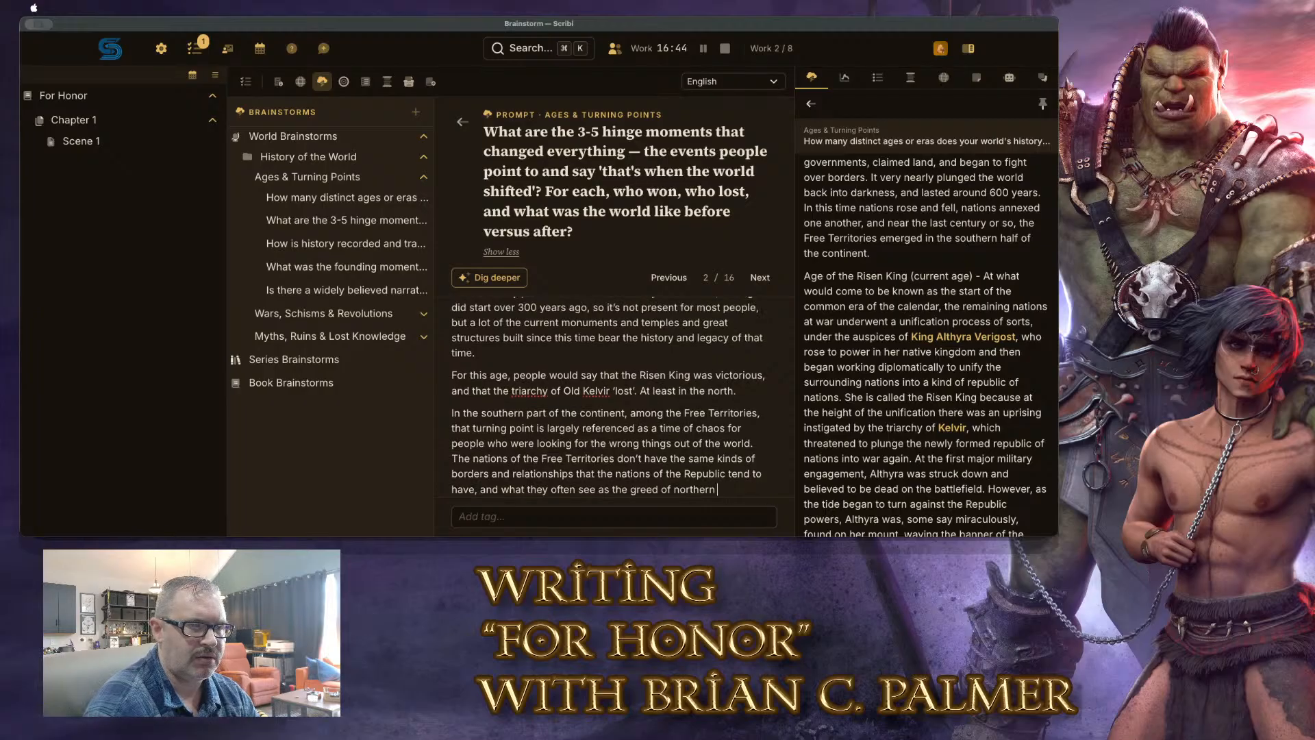
key("BackSpace")
key("BackSpace")
key("BackSpace")
key("BackSpace")
key("BackSpace")
key("BackSpace")
key("BackSpace")
key("BackSpace")
key("BackSpace")
key("BackSpace")
key("BackSpace")
key("BackSpace")
key("BackSpace")
key("BackSpace")
key("BackSpace")
key("BackSpace")
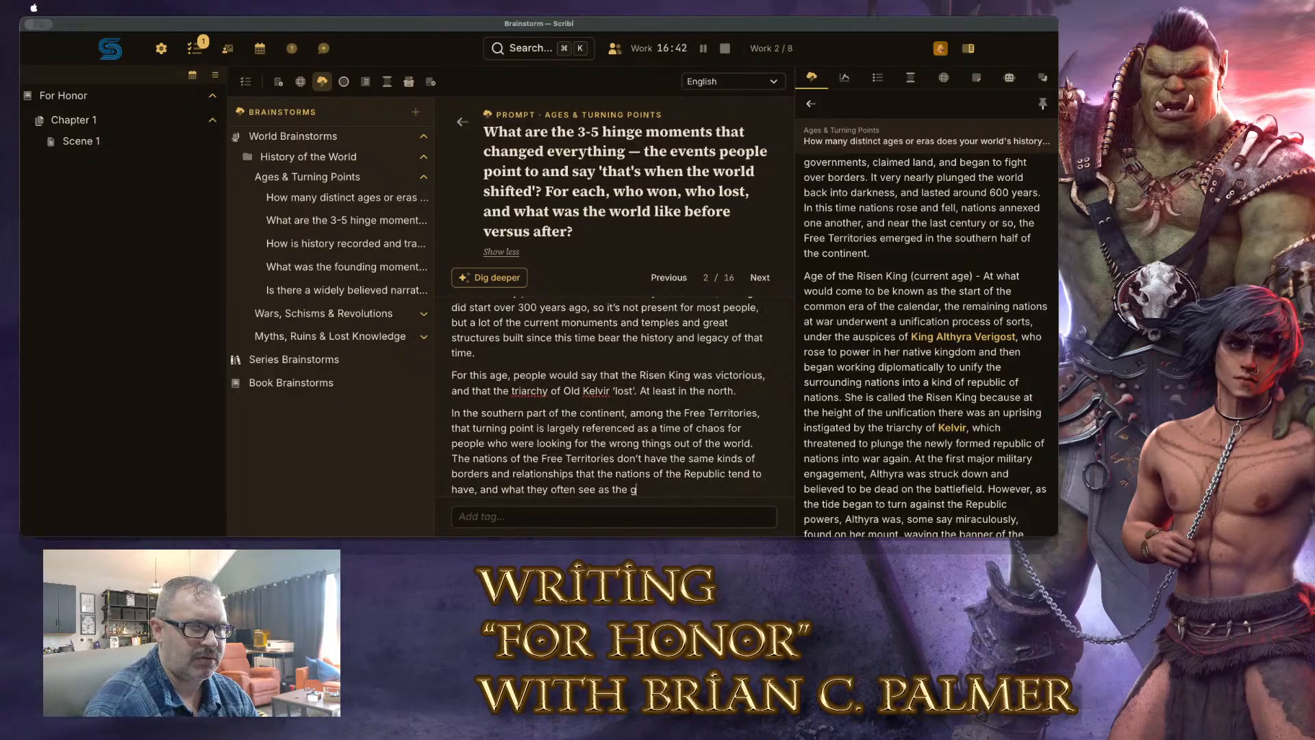
key("BackSpace")
key("BackSpace")
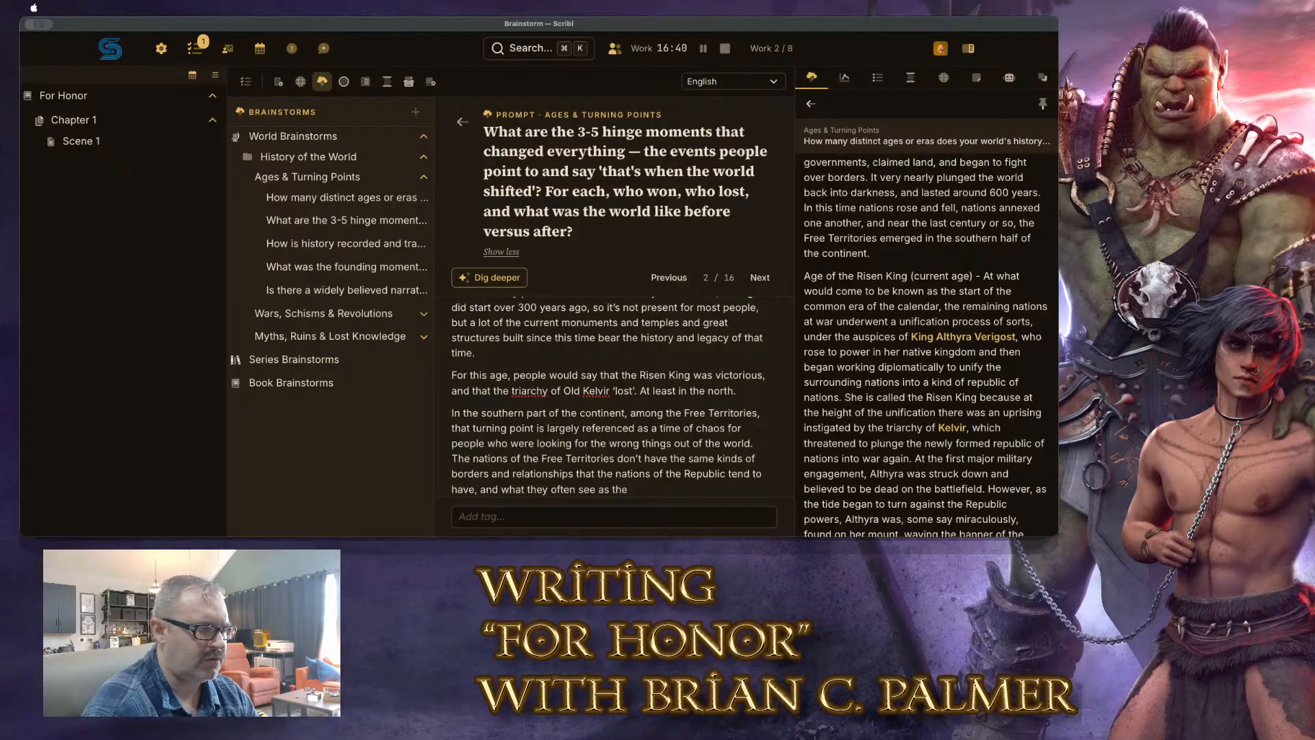
Continue the sentence with "mistakes or follys of the people above the" and a linked mention of Treaty Line followed by a comma
type("mistakes")
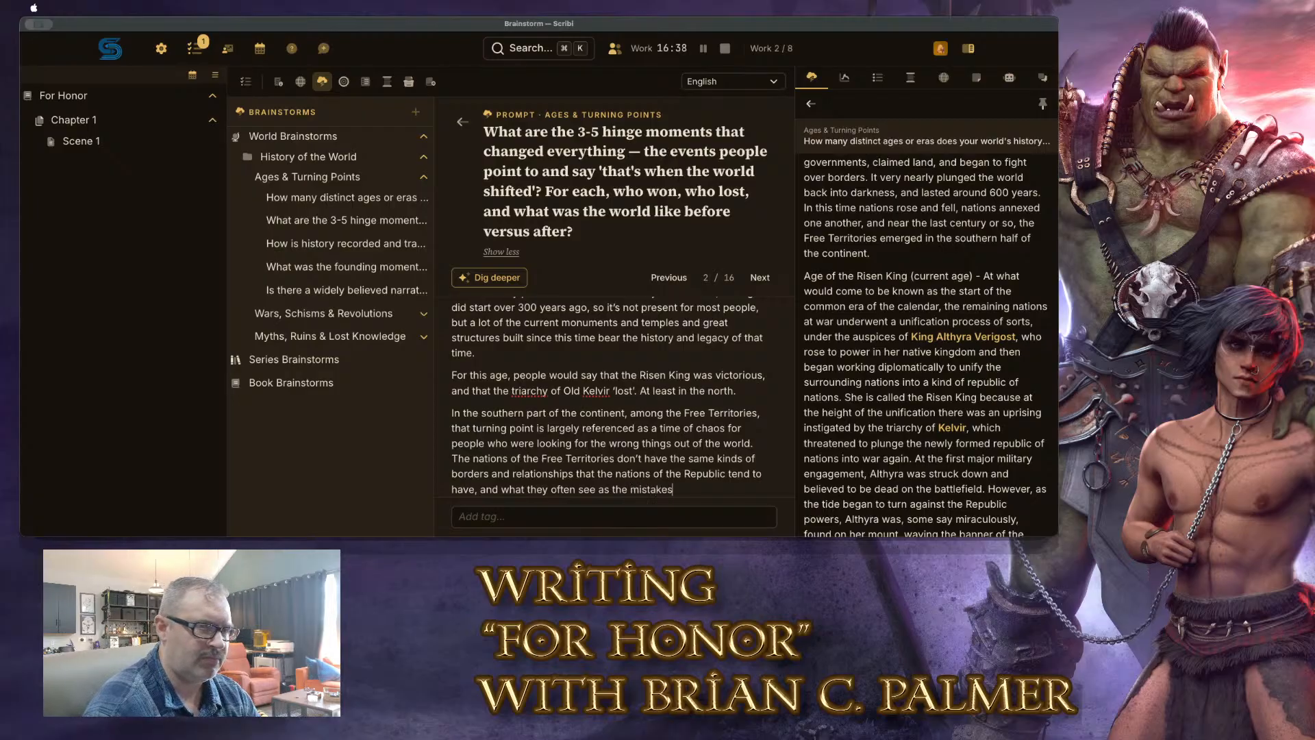
type(" or follys of the p")
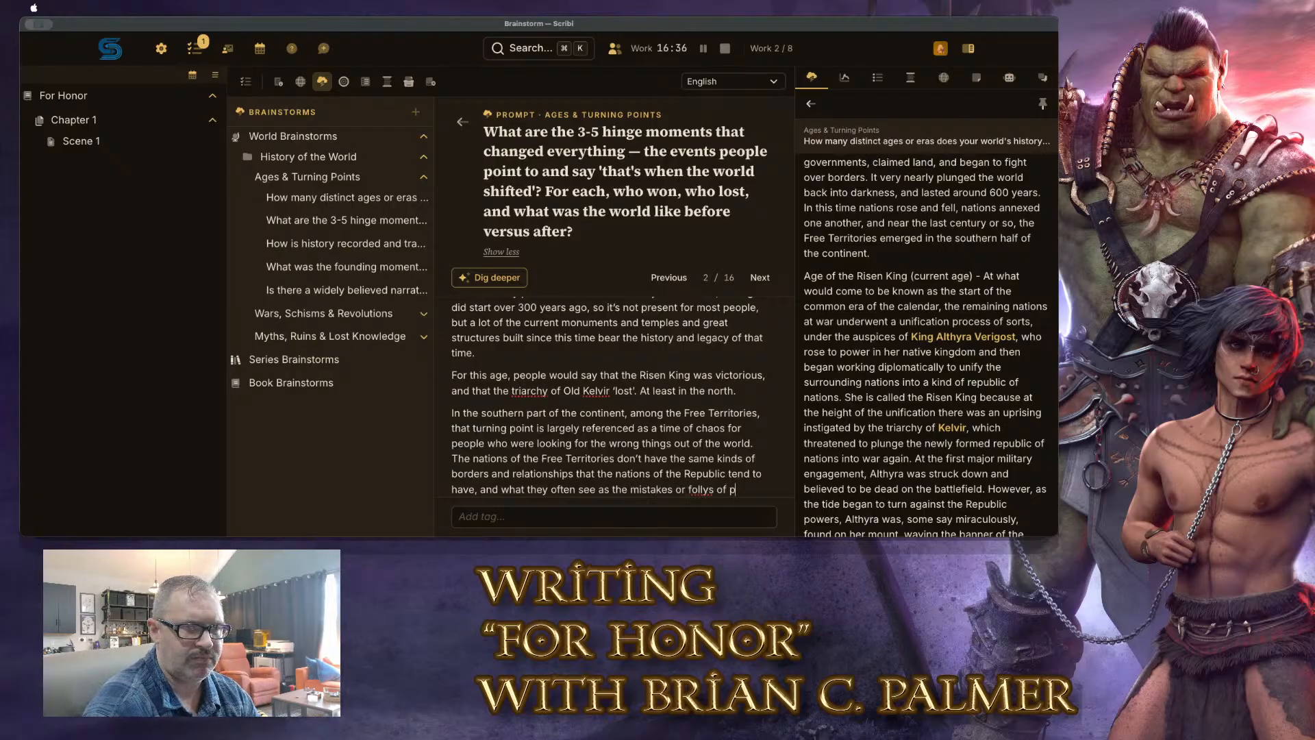
type("eople a")
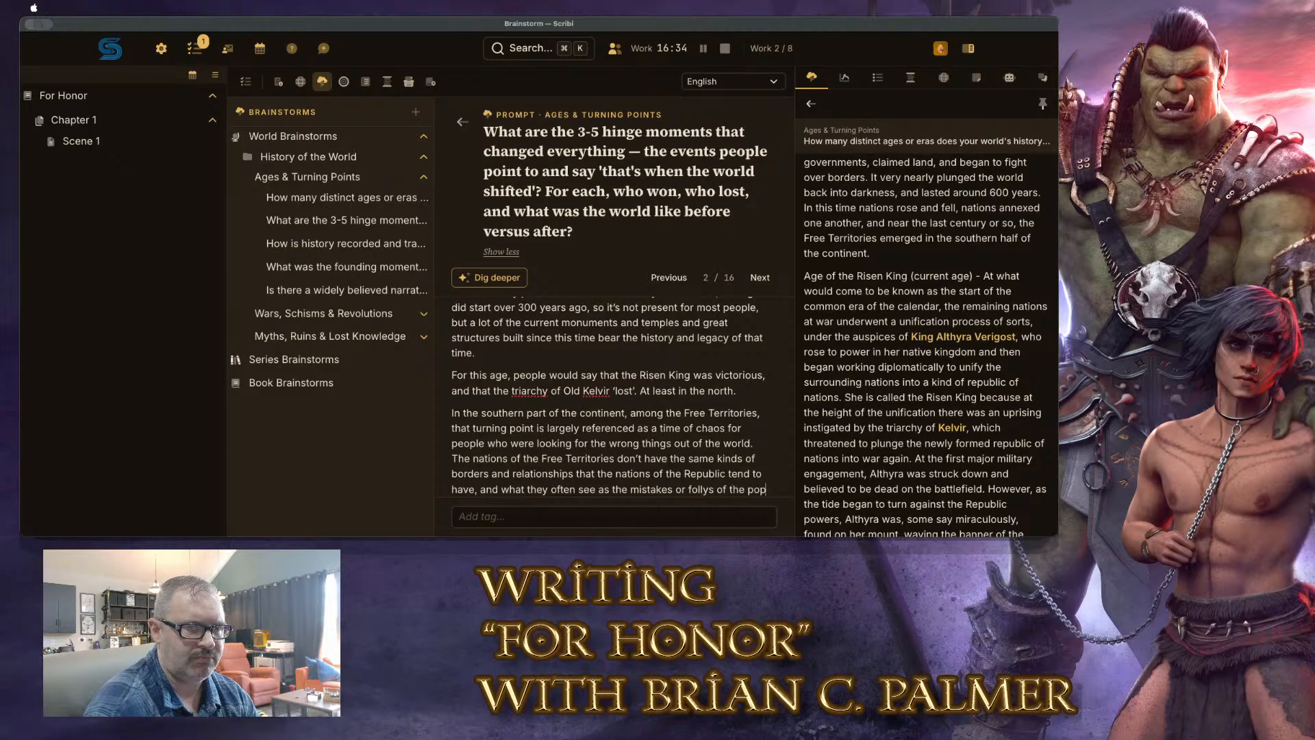
type("bove the ")
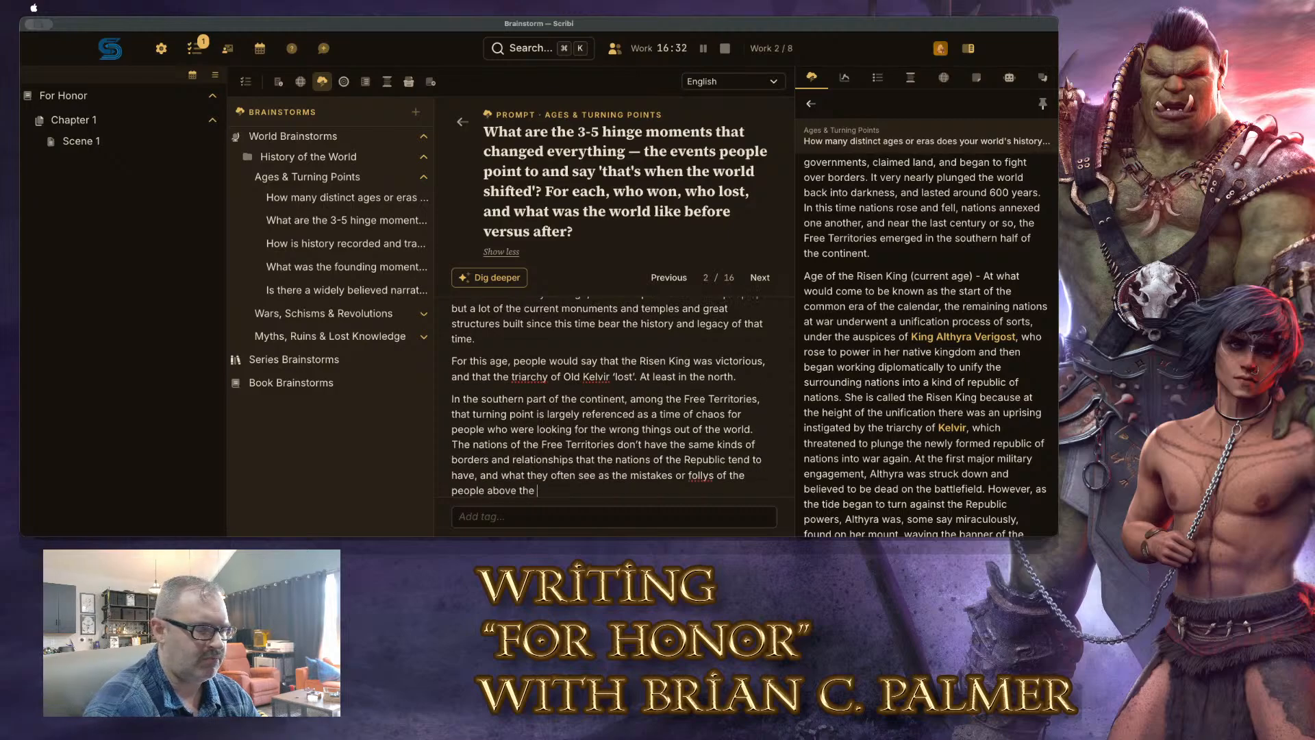
type("@Treaty Line")
key("Return")
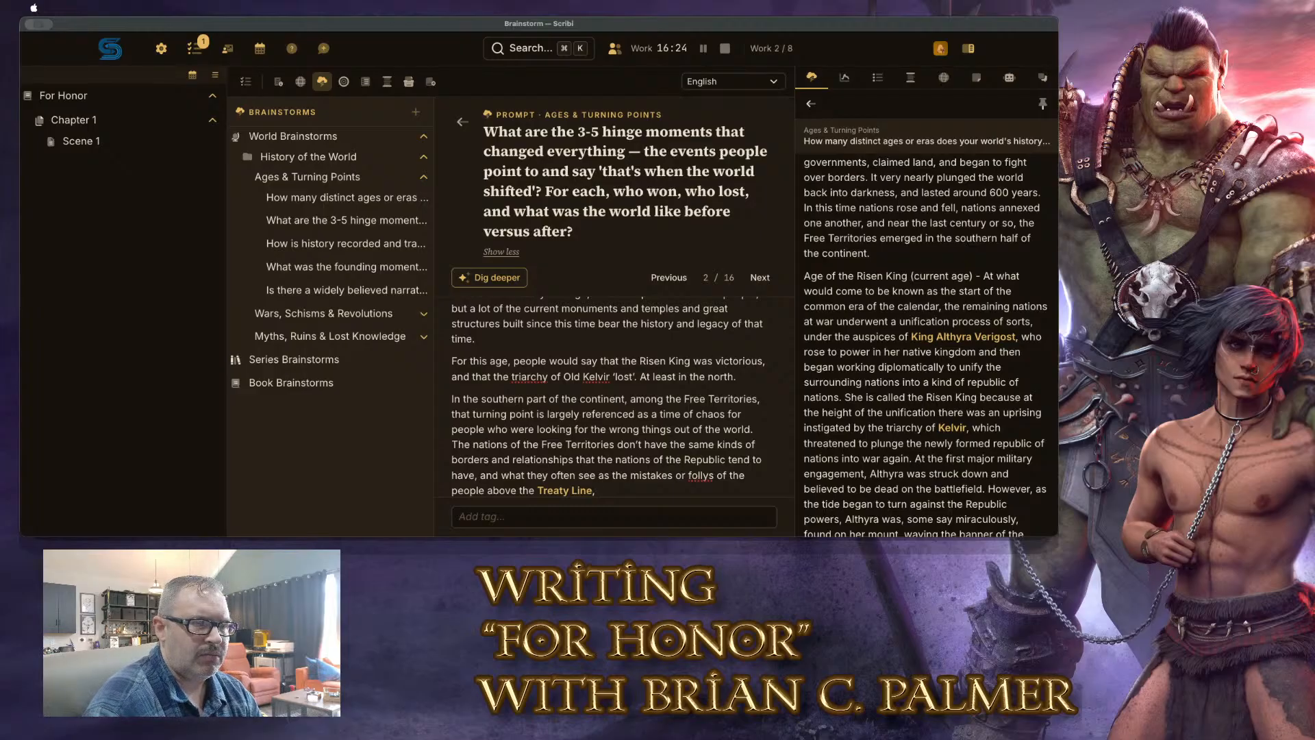
Correct the misspelled word "follys" to "follies"
left_click(709, 476)
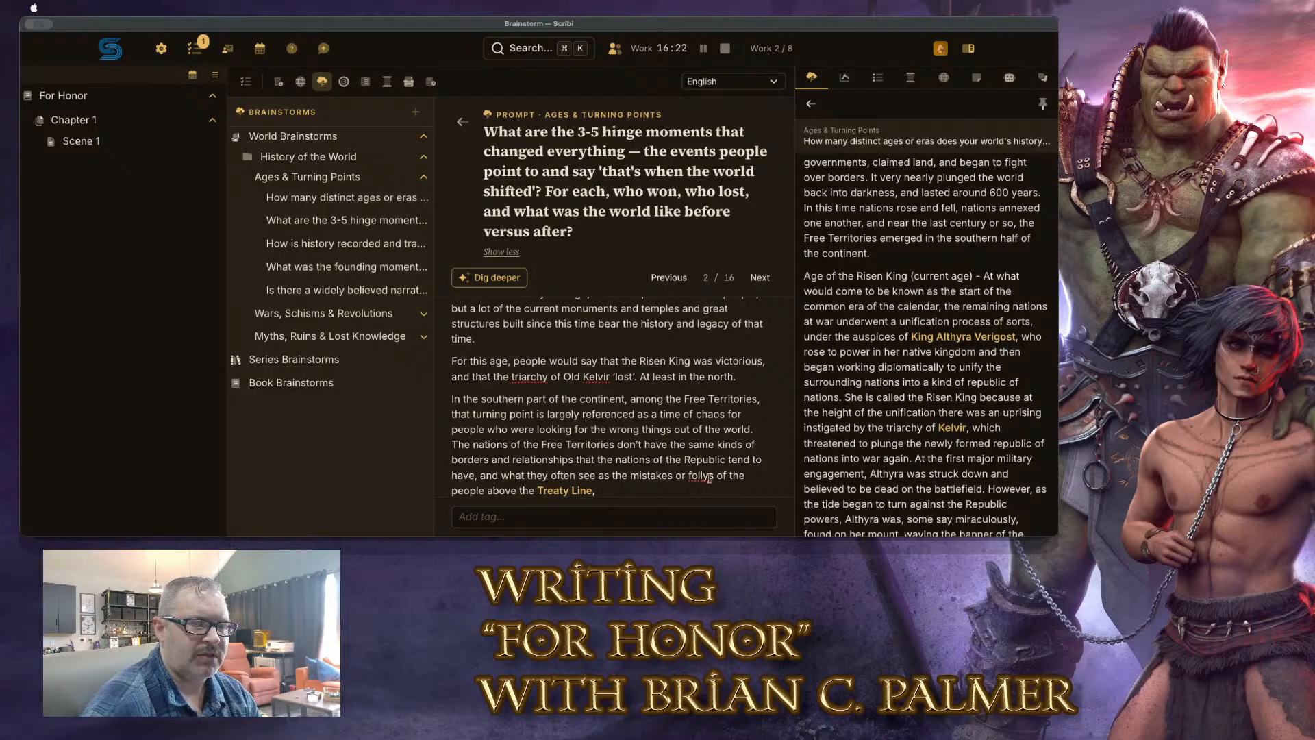
key("BackSpace")
type("ie")
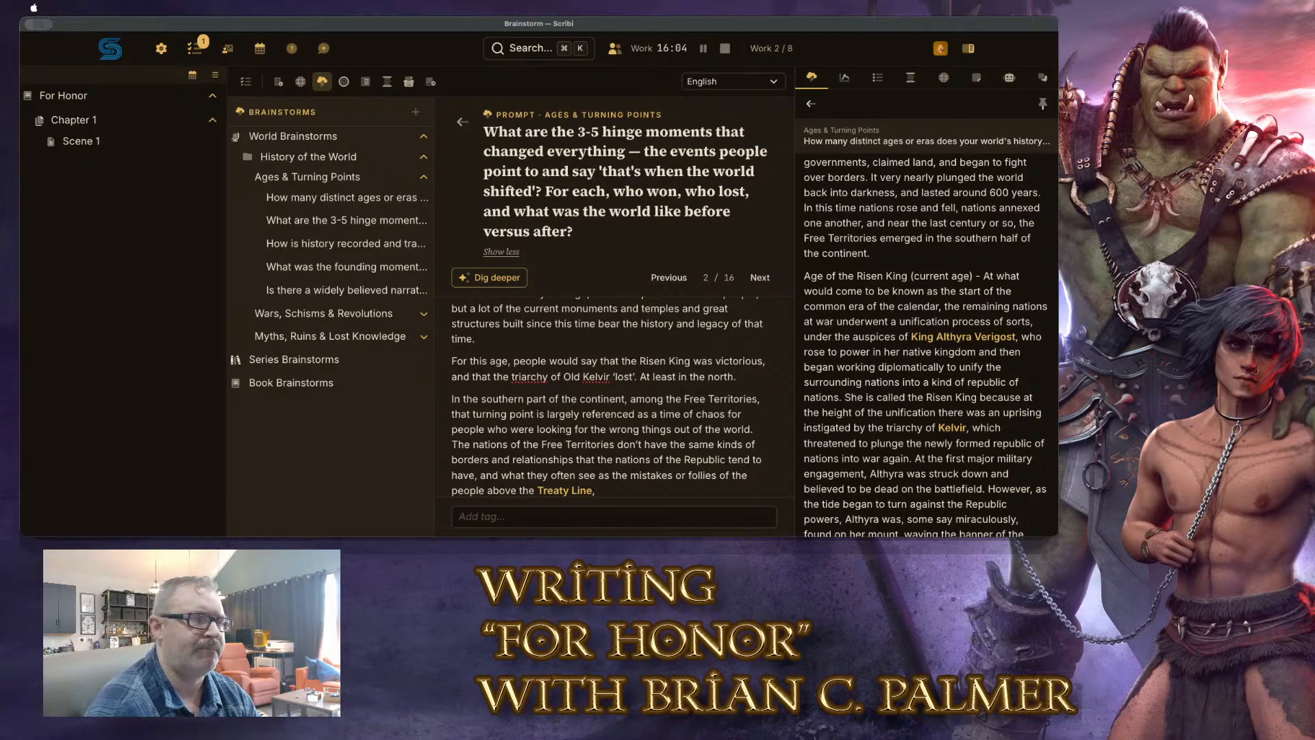
Finish the sentence after the Treaty Line mention with "hinges largely on that period of war."
type("hin")
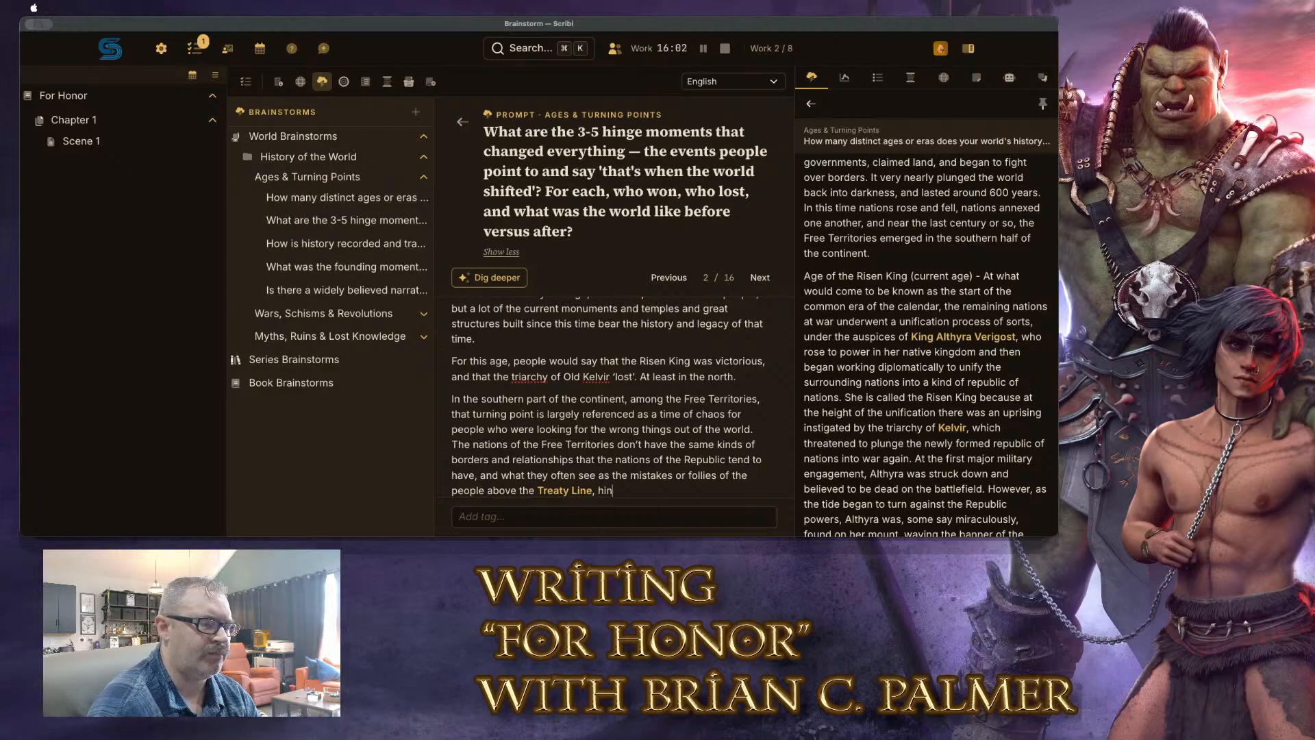
type("ges largely on th")
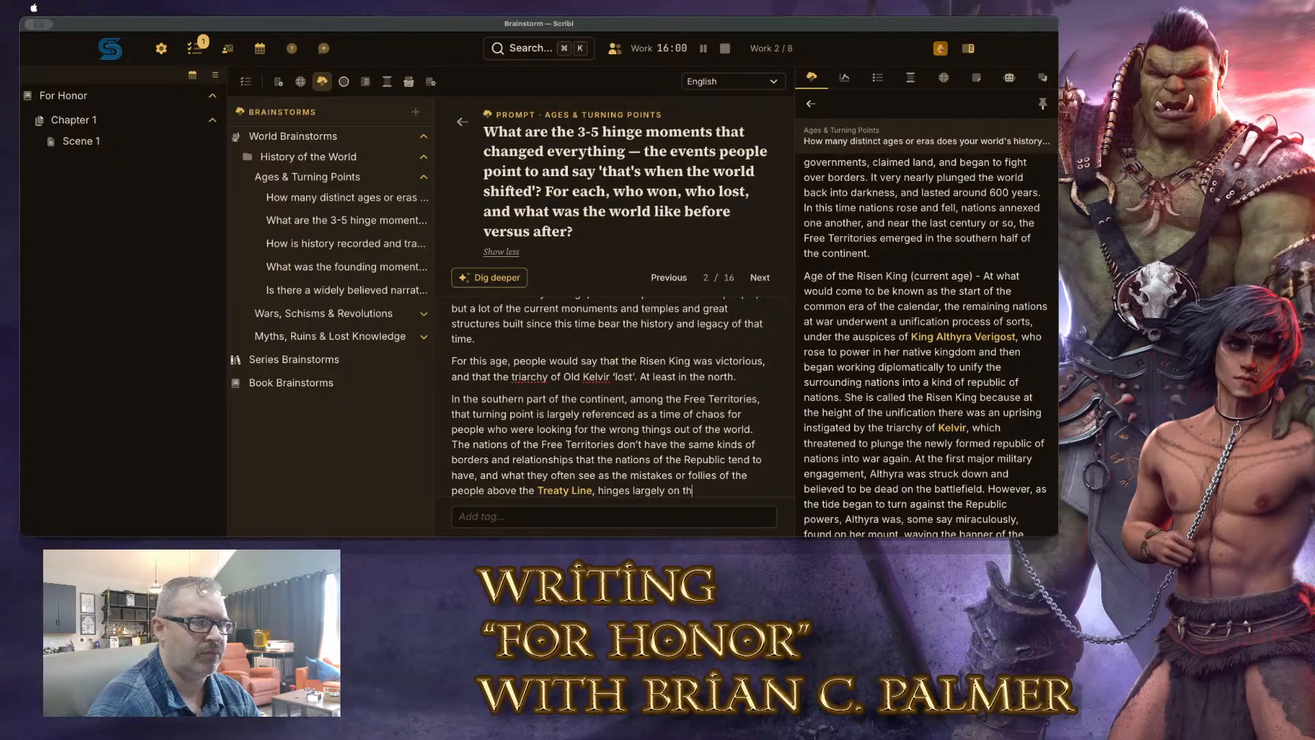
type("at period of war")
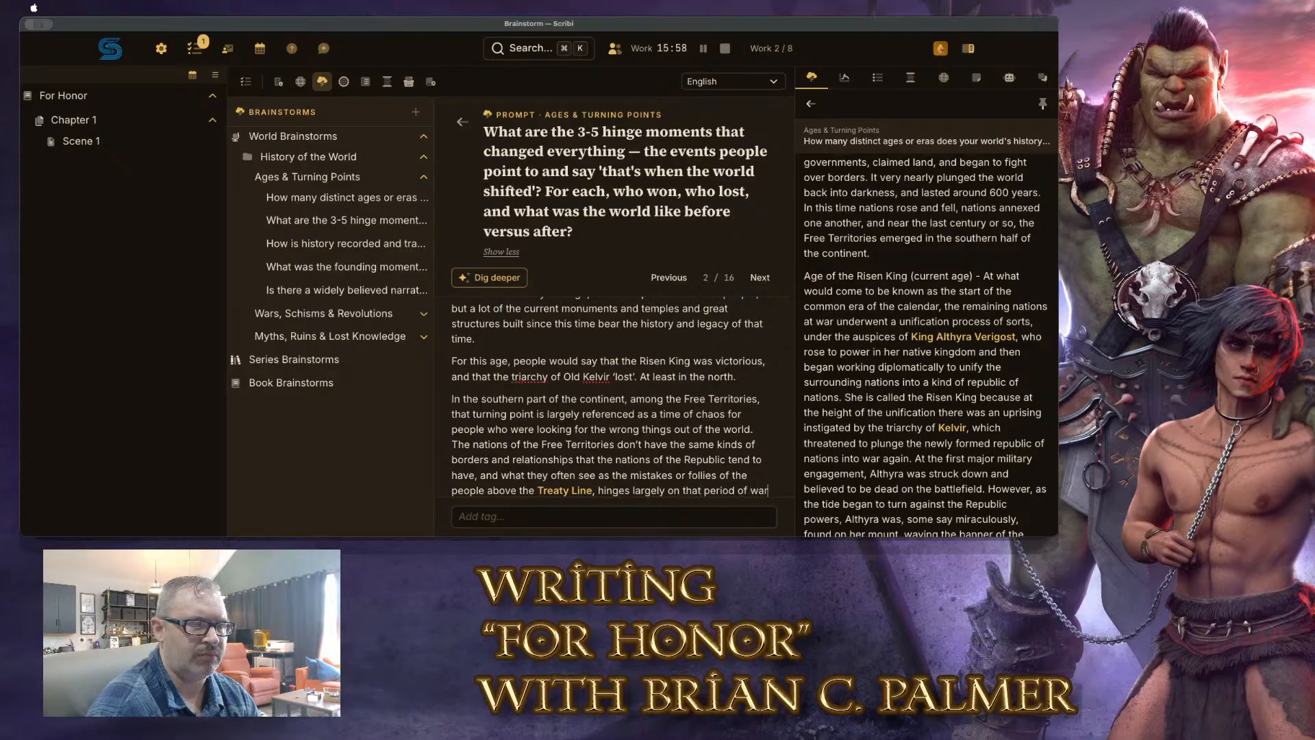
type(".")
Start a new sentence in the same paragraph: "That the peoples of the north were greedy for resources,"
key("Return")
type("That ")
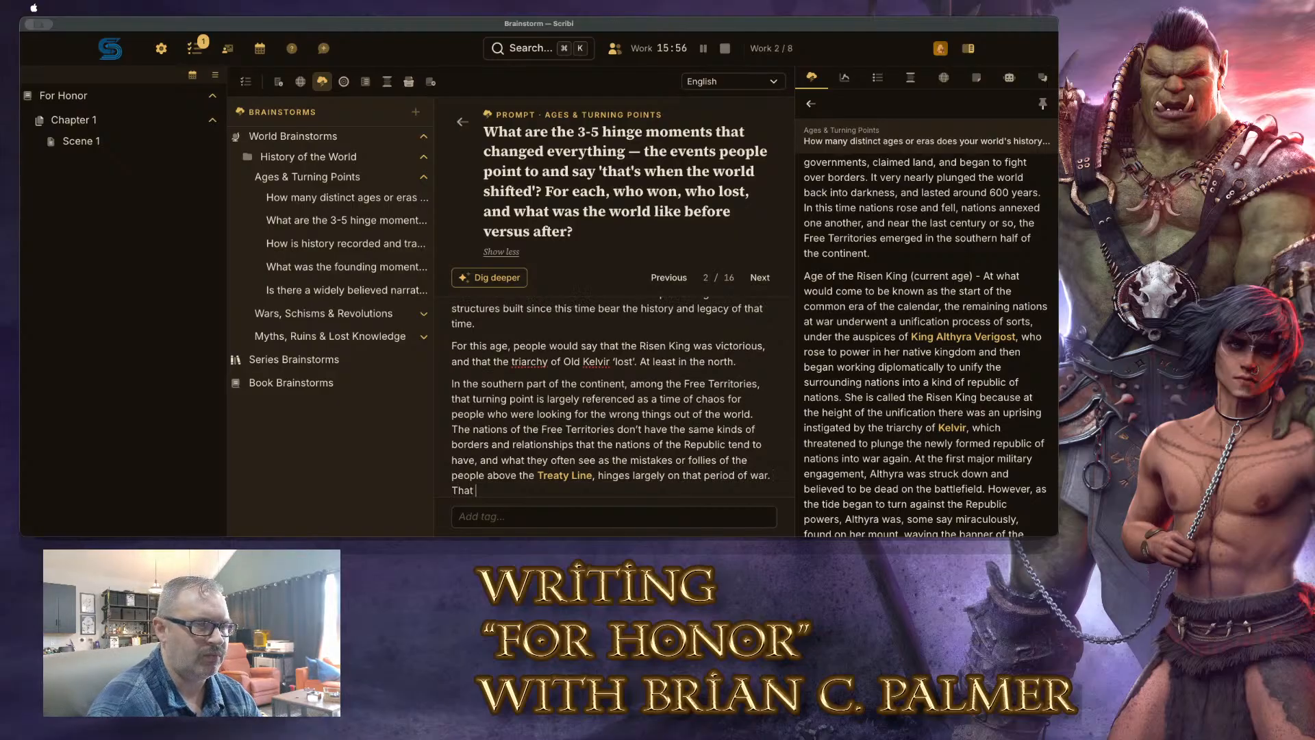
type("the people o")
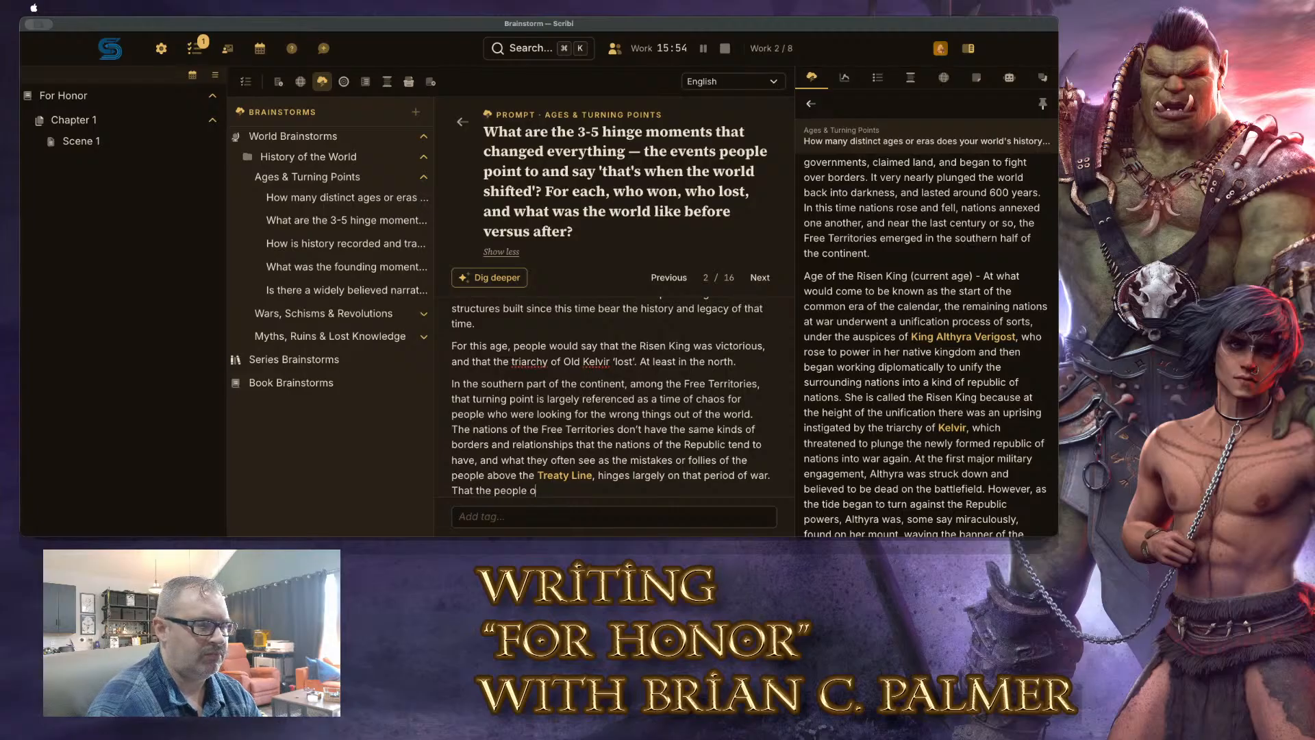
type("f the north")
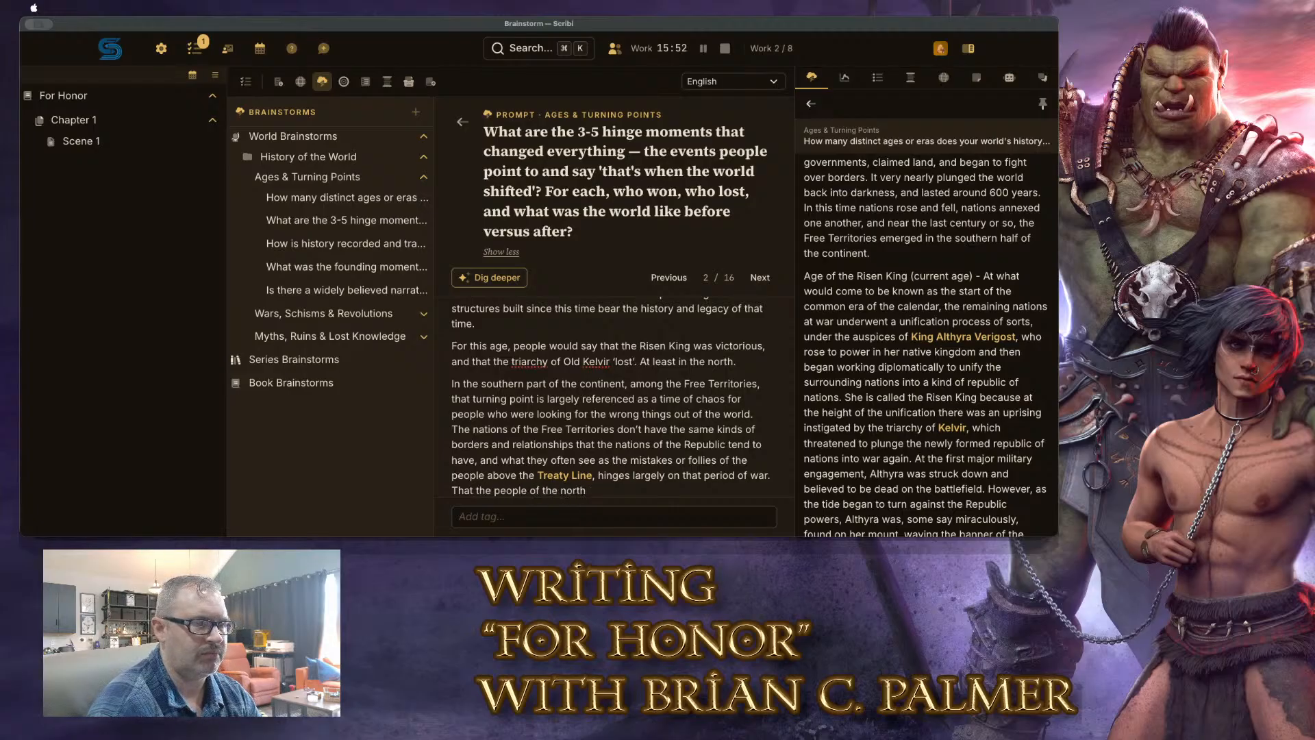
key("BackSpace")
key("BackSpace")
key("BackSpace")
key("BackSpace")
key("BackSpace")
key("BackSpace")
key("BackSpace")
key("BackSpace")
key("BackSpace")
key("BackSpace")
key("BackSpace")
key("BackSpace")
key("BackSpace")
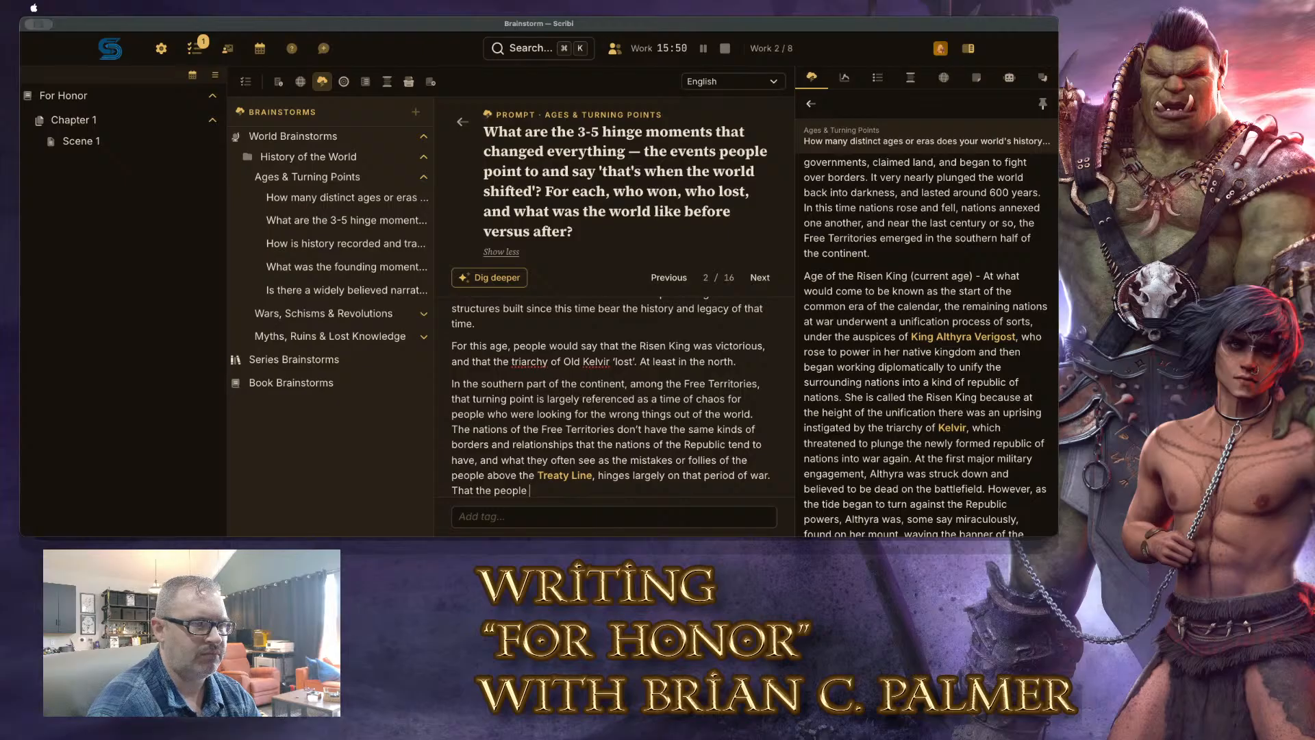
type("s of the north")
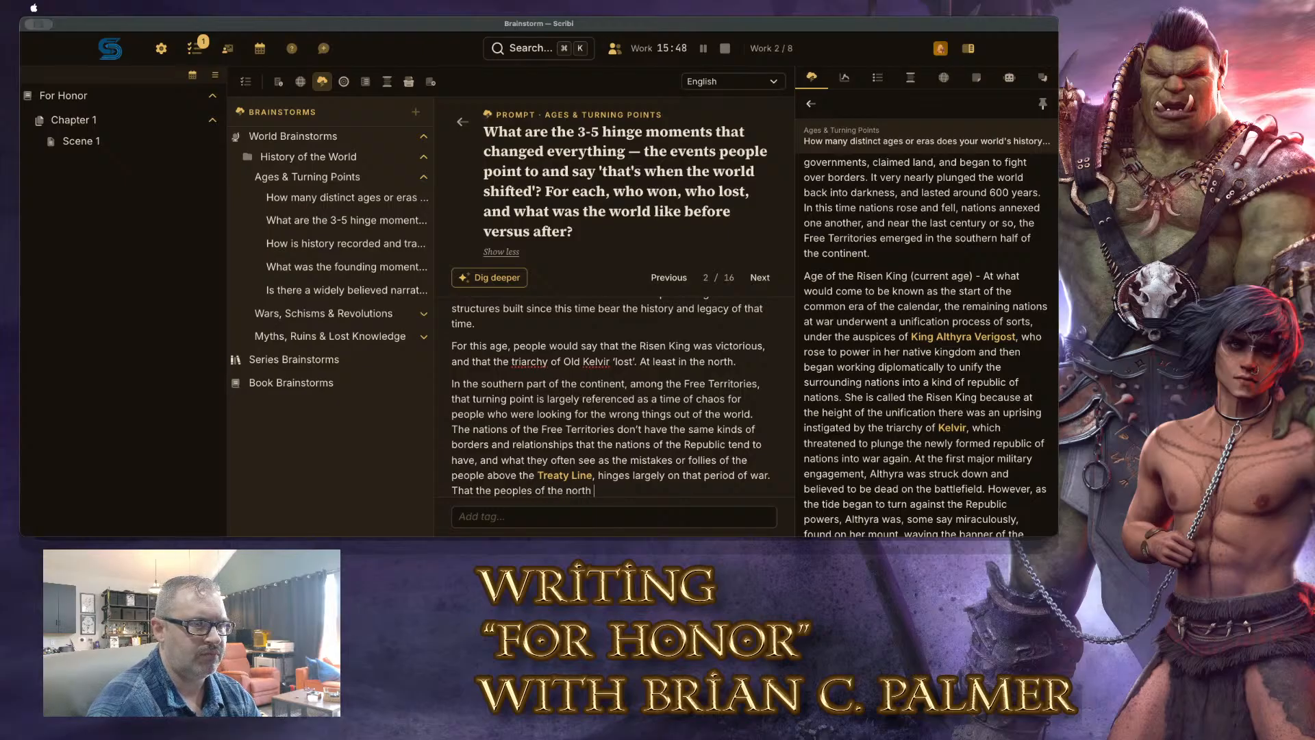
type(" were g")
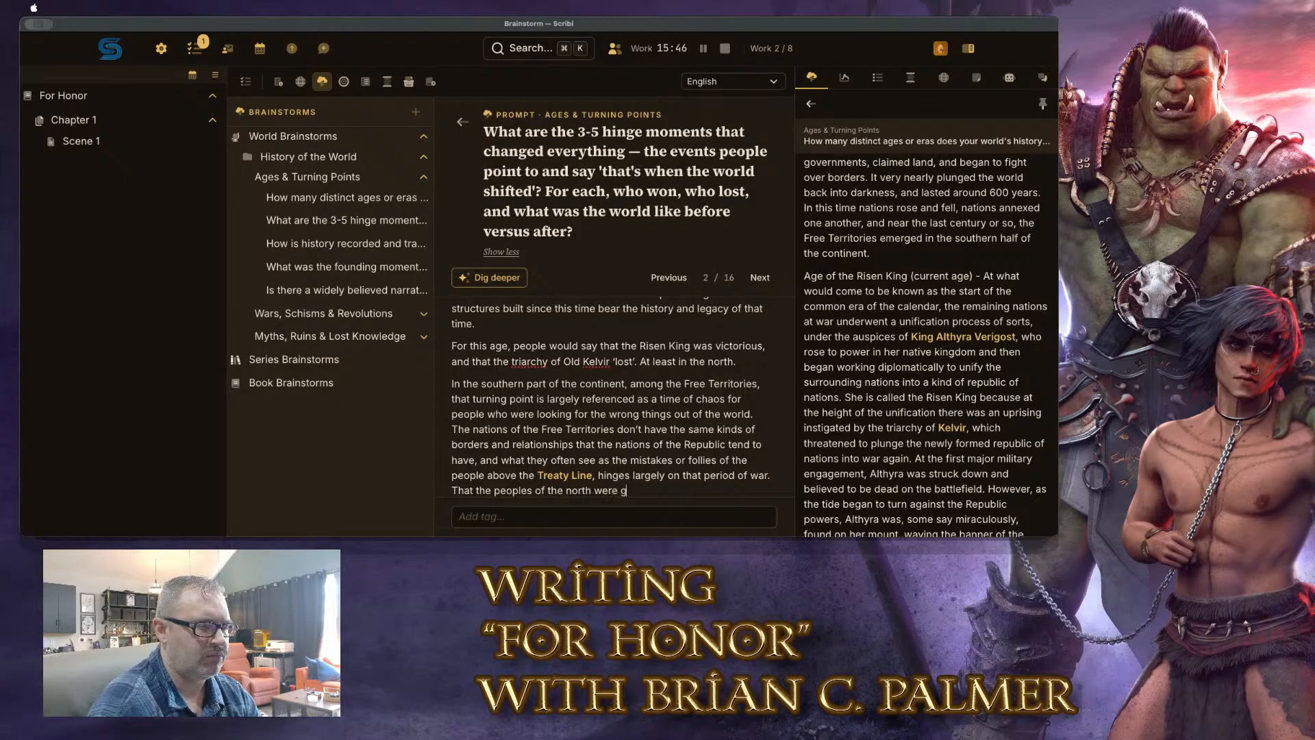
type("reedy for")
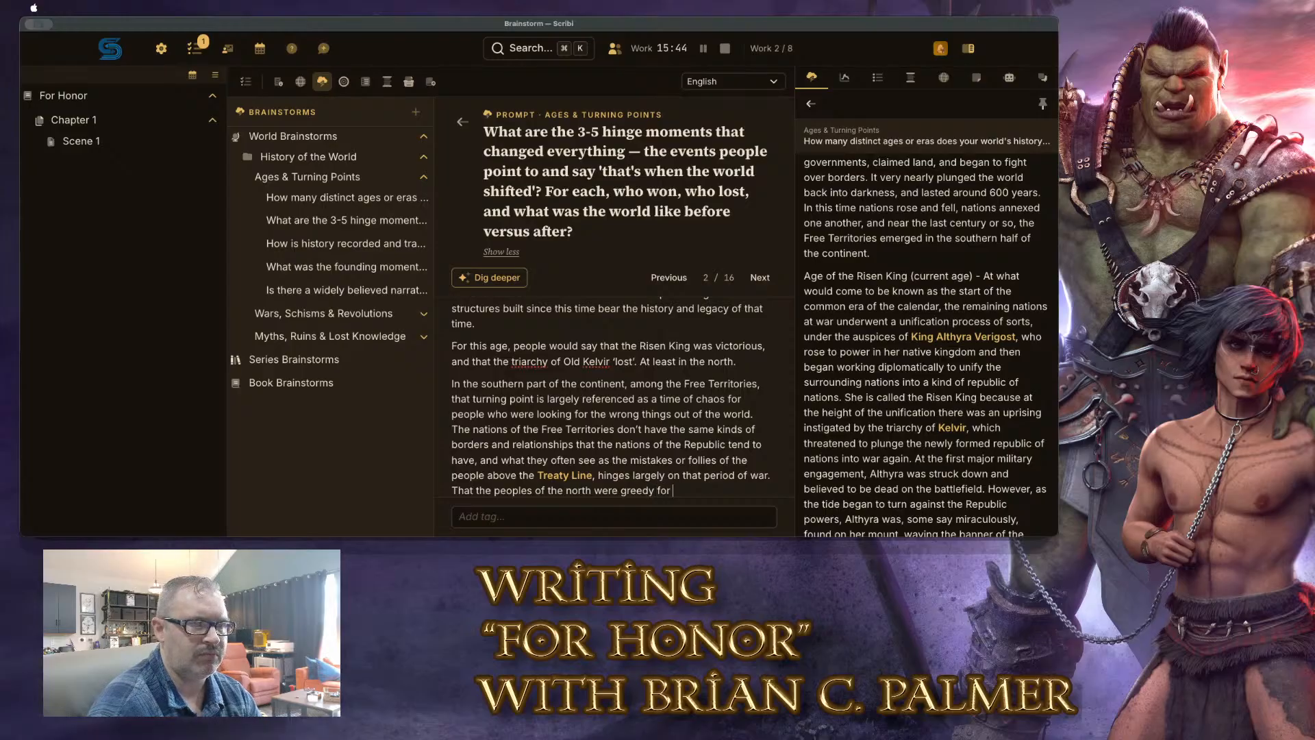
type(" resources, and")
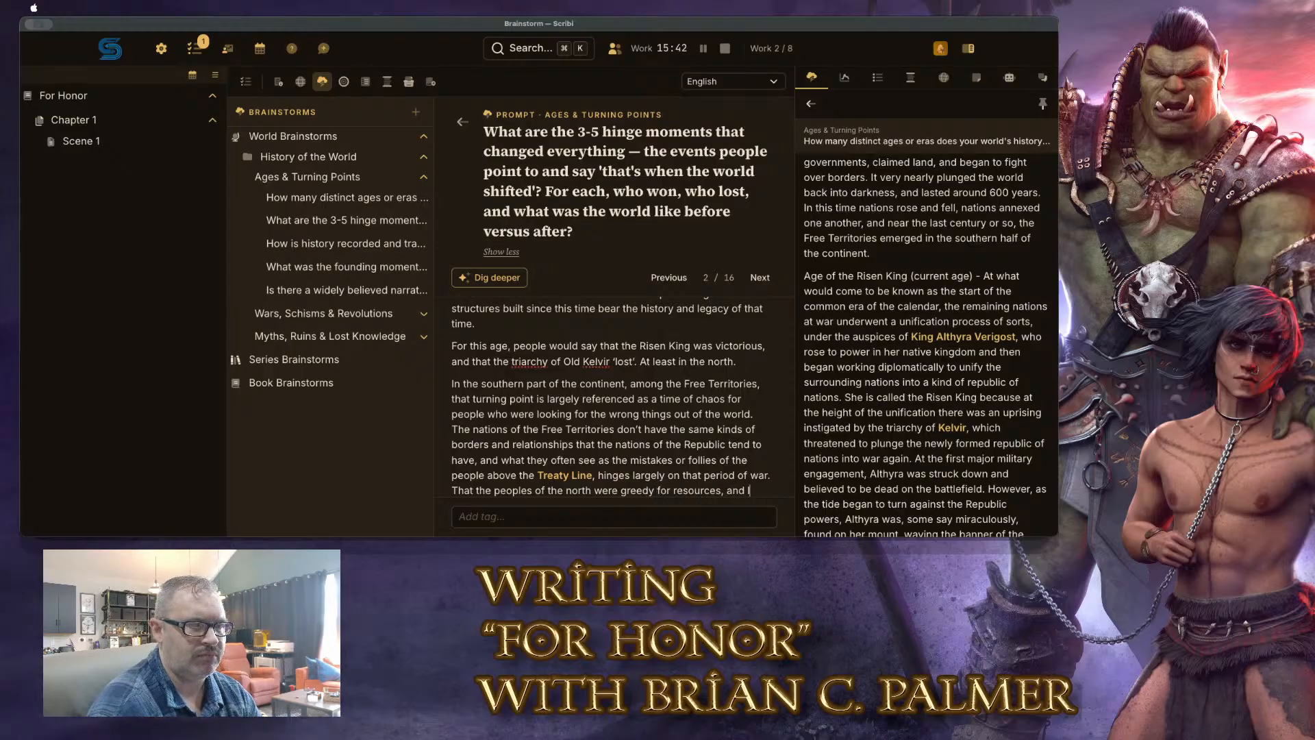
key("BackSpace")
key("BackSpace")
key("BackSpace")
key("BackSpace")
key("BackSpace")
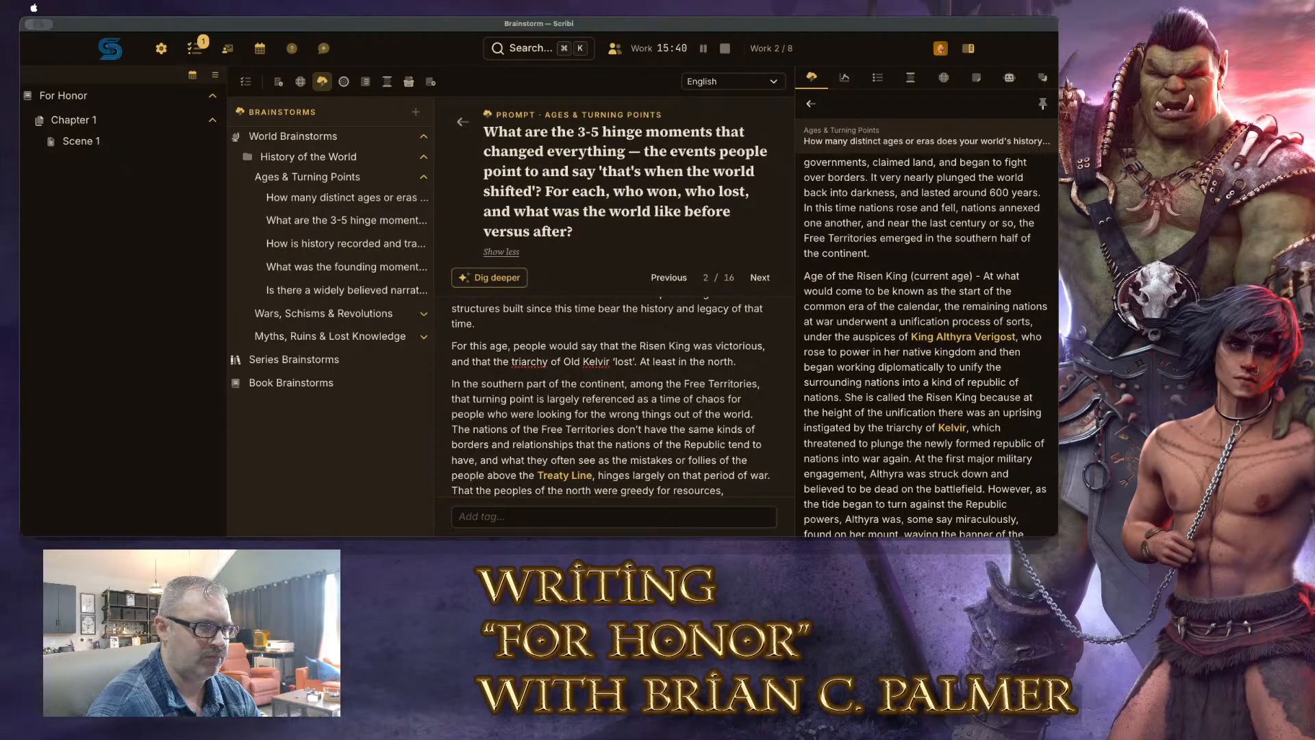
Continue the sentence about the northern peoples with "that they squabbled over small tracts of land, over"
type("that the")
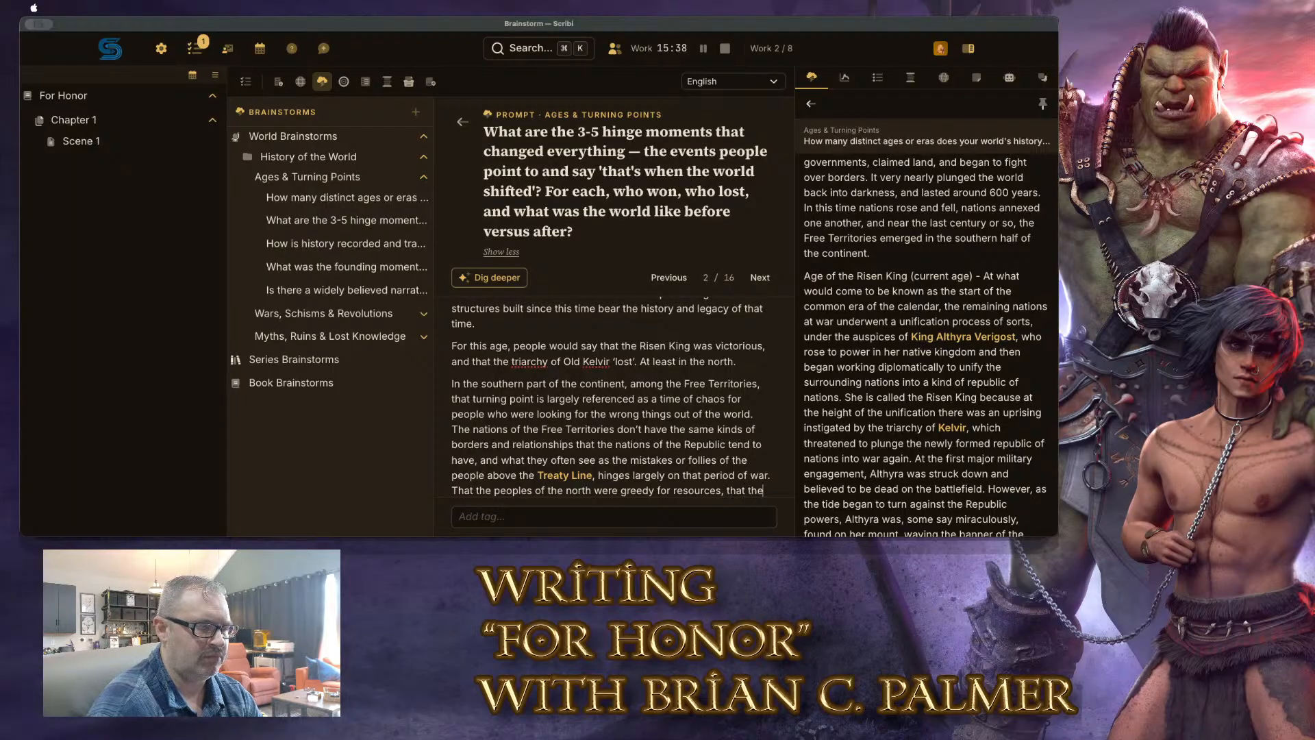
type("y squabbled over ")
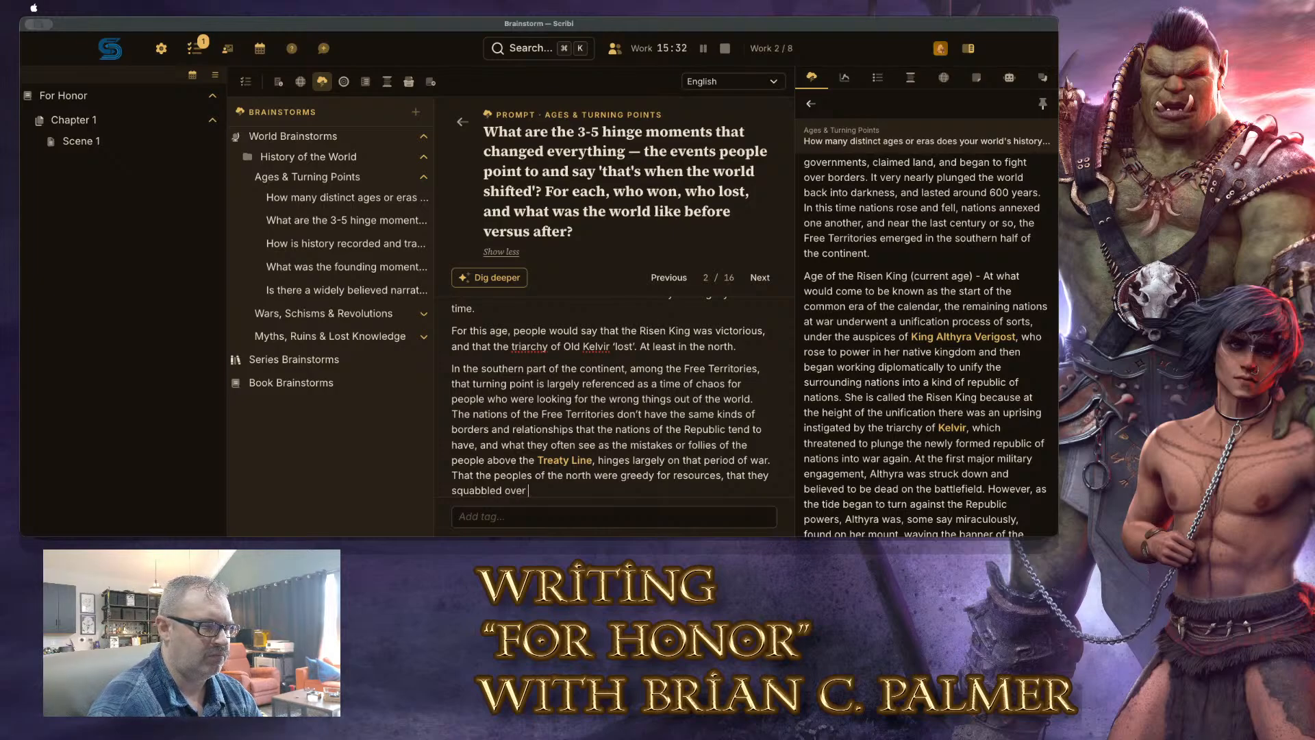
type("small tracts of t")
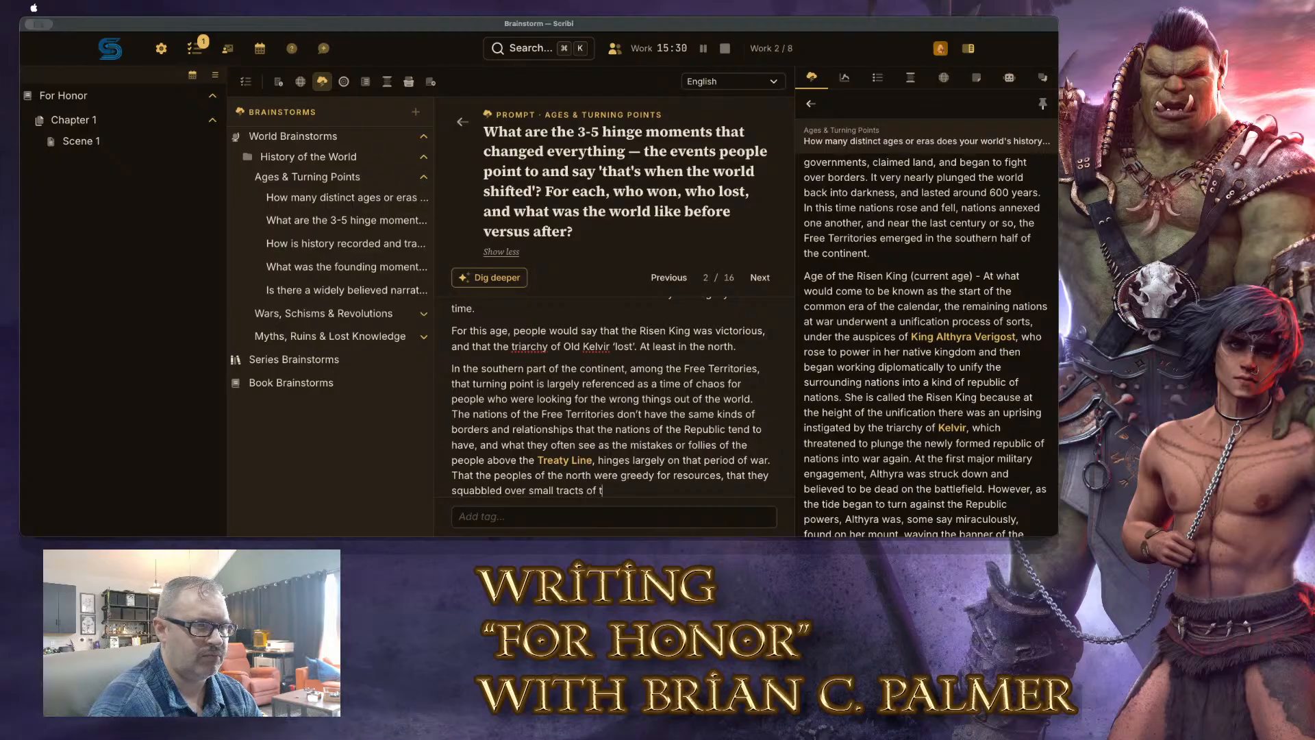
key("BackSpace")
type("land and")
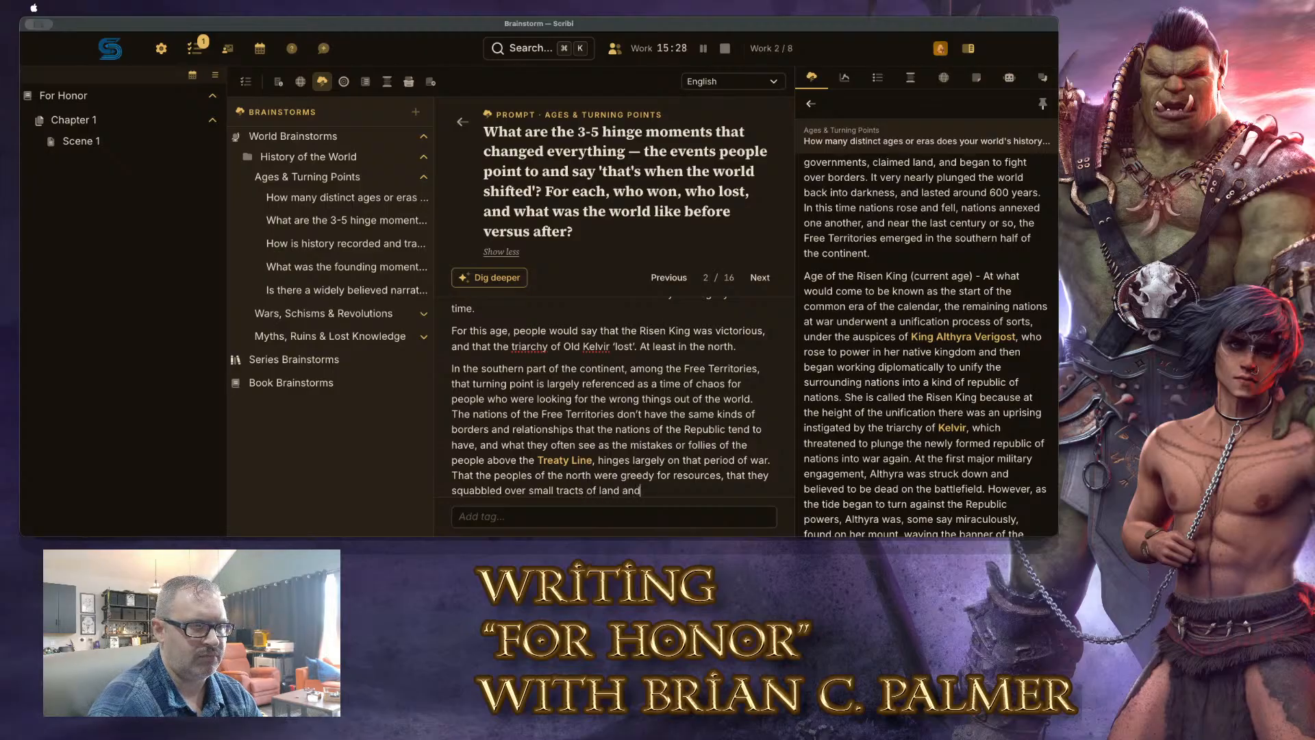
key("BackSpace")
key("BackSpace")
type("over ")
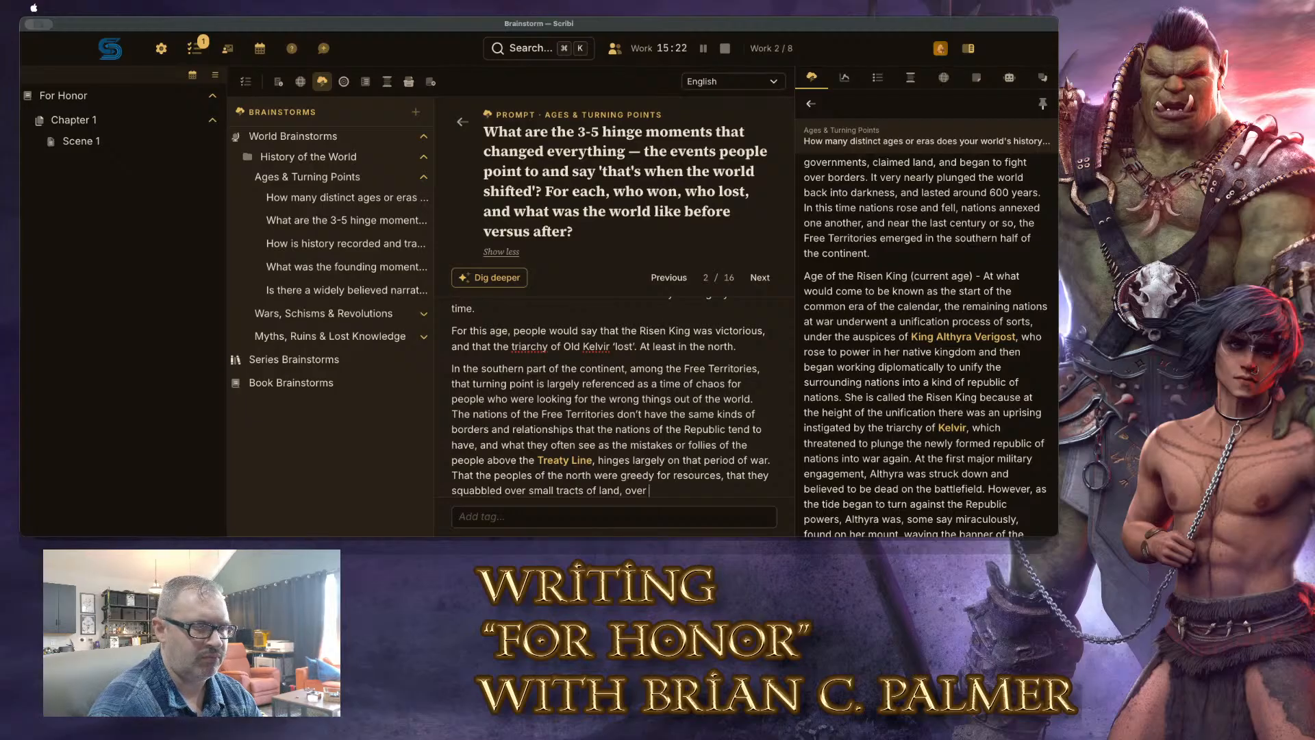
Finish the sentence with "anything that could give one particular nation an edge."
type("anything that could gi")
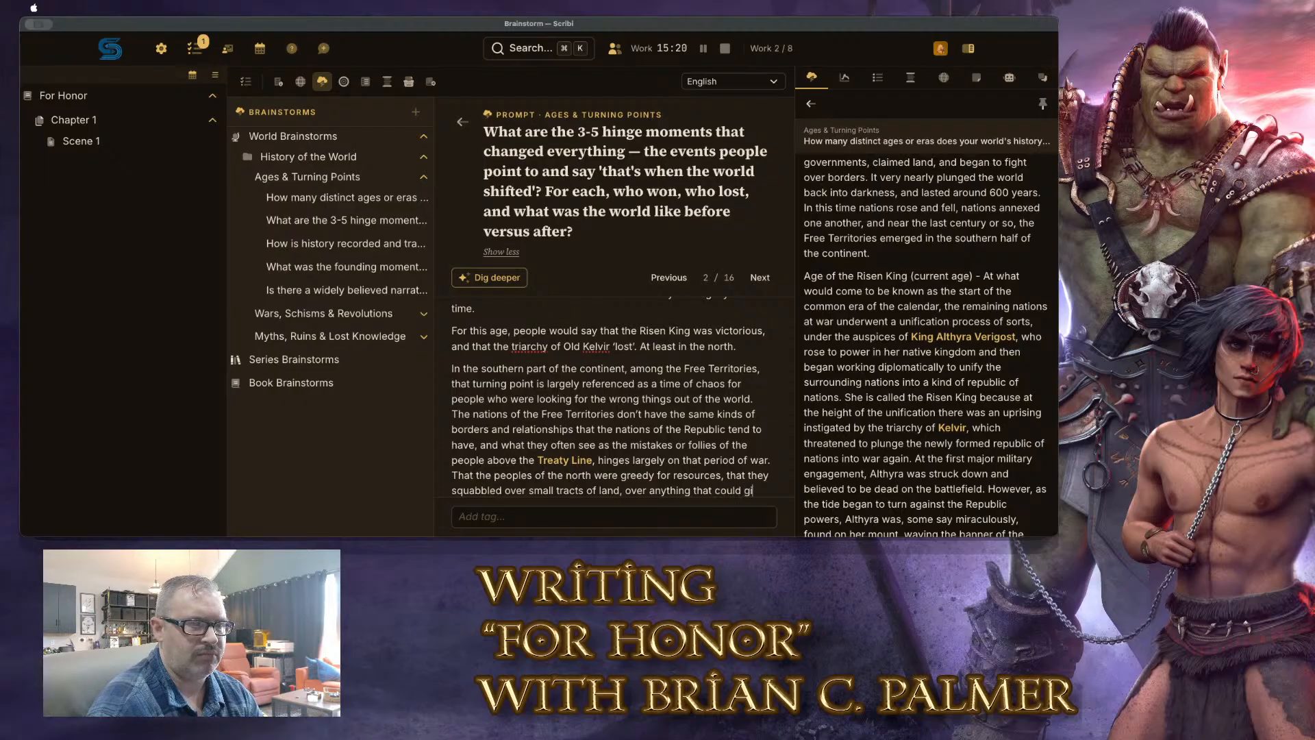
type("ve one paticul")
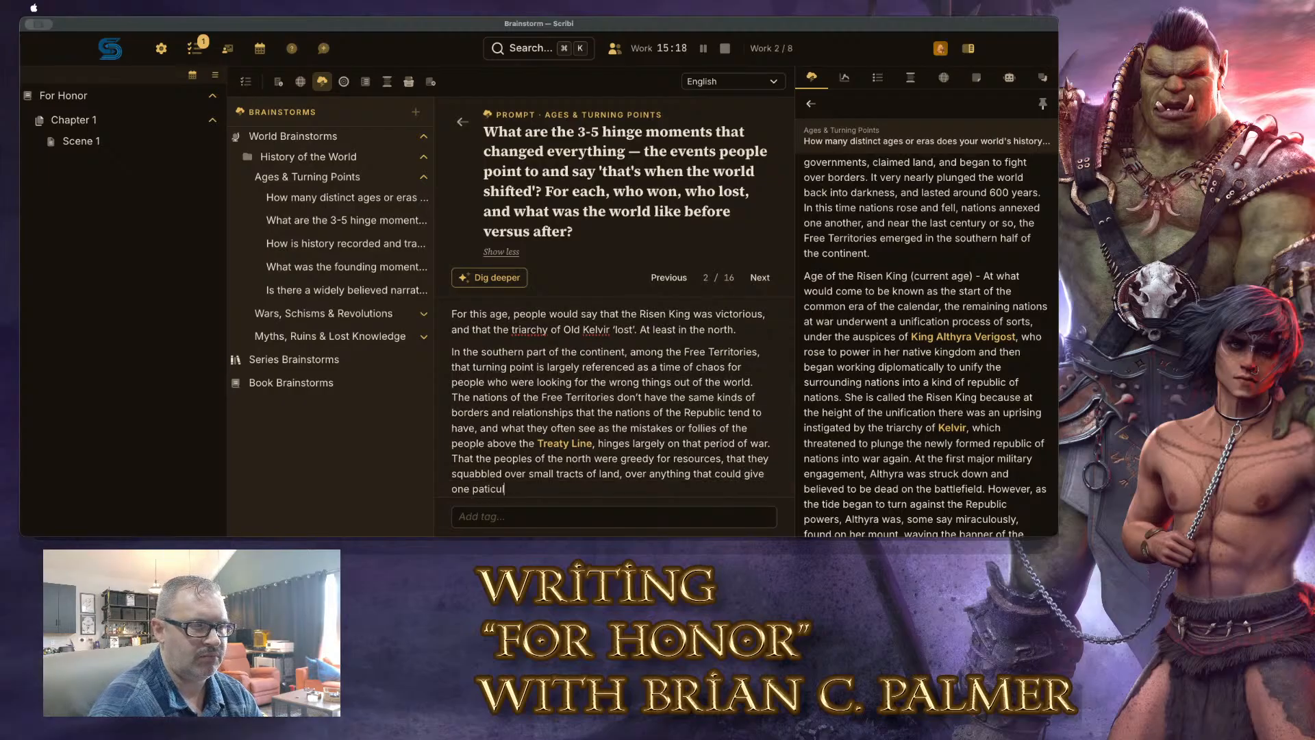
type("ar")
key("BackSpace")
key("BackSpace")
key("BackSpace")
key("BackSpace")
key("BackSpace")
key("BackSpace")
key("BackSpace")
key("BackSpace")
type("rtiul")
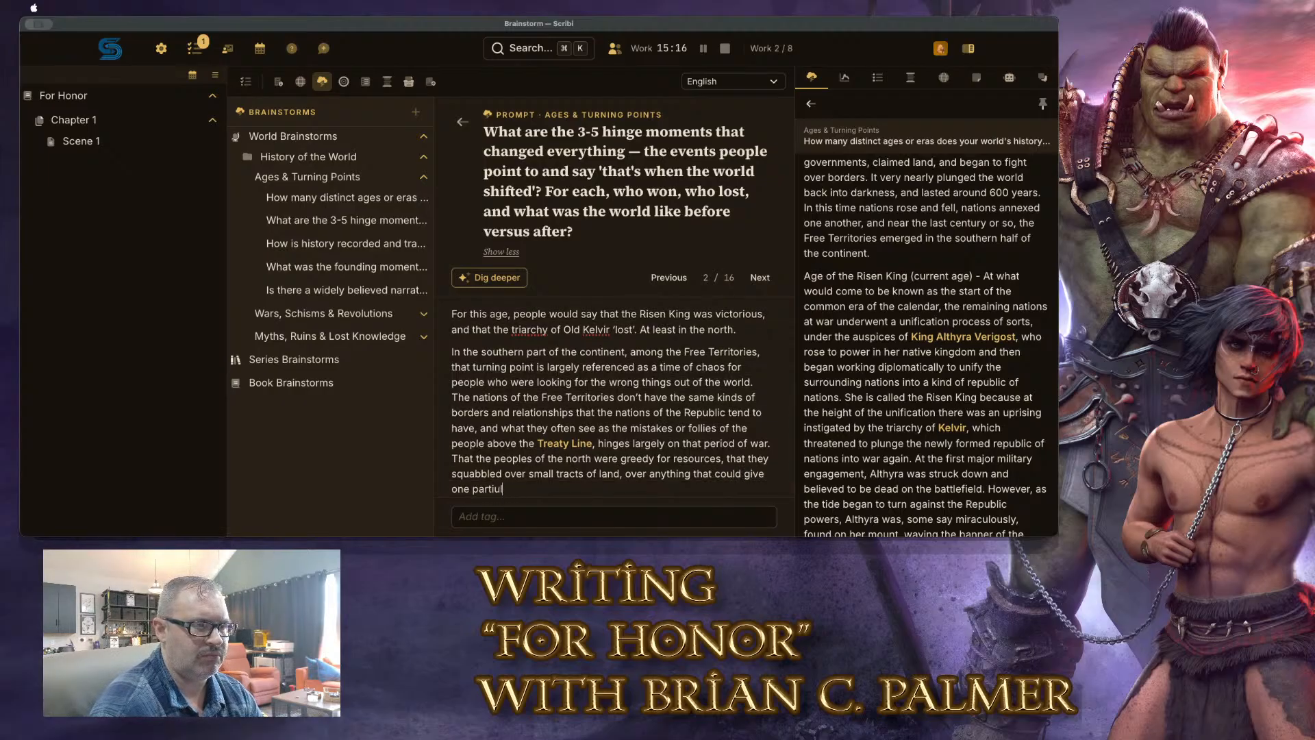
type("ar g")
key("BackSpace")
key("BackSpace")
key("BackSpace")
key("BackSpace")
key("BackSpace")
key("BackSpace")
type("cul;ar")
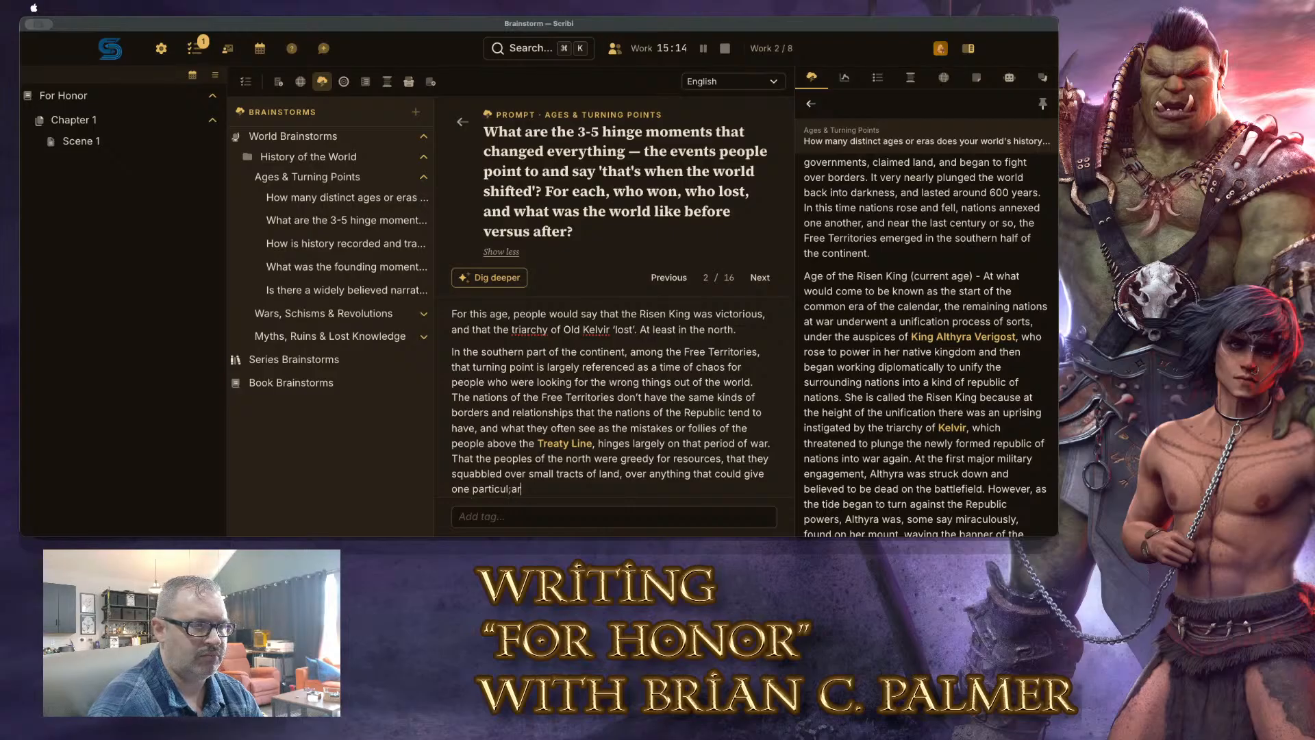
key("BackSpace")
key("BackSpace")
key("BackSpace")
type("ar nation an ")
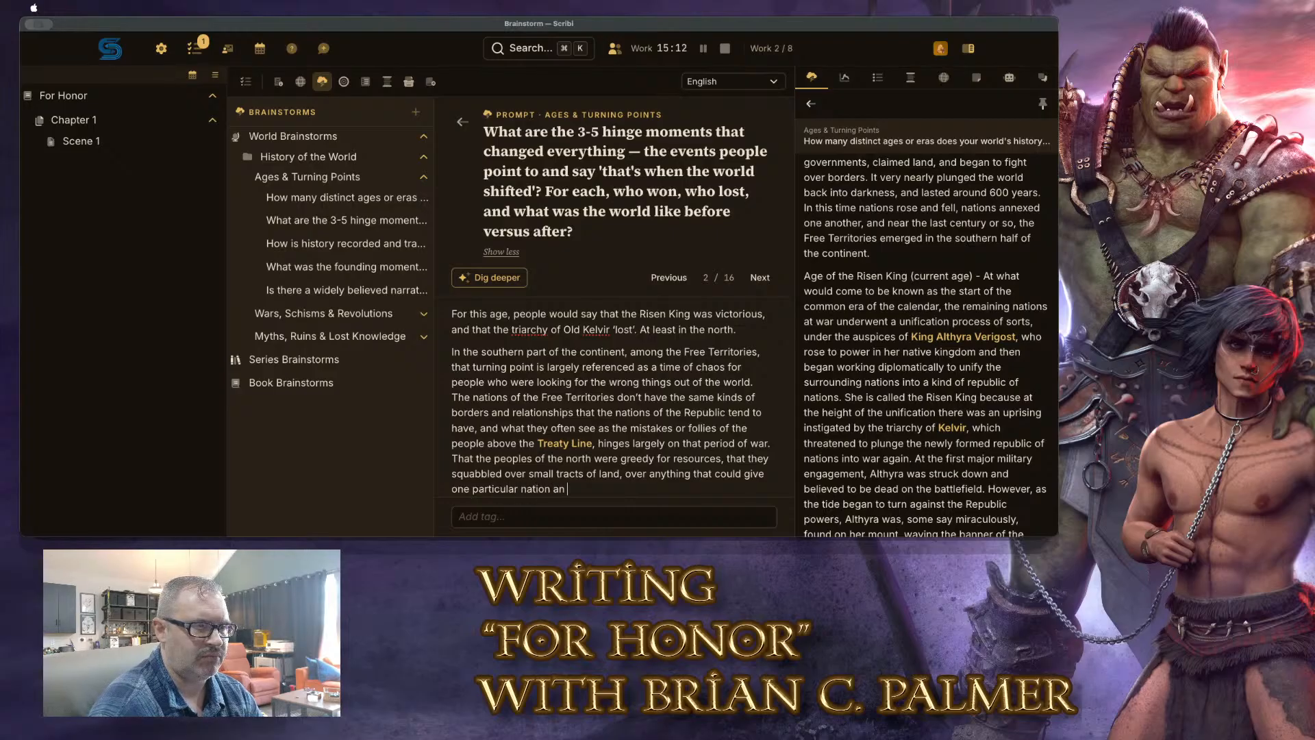
type("edge.")
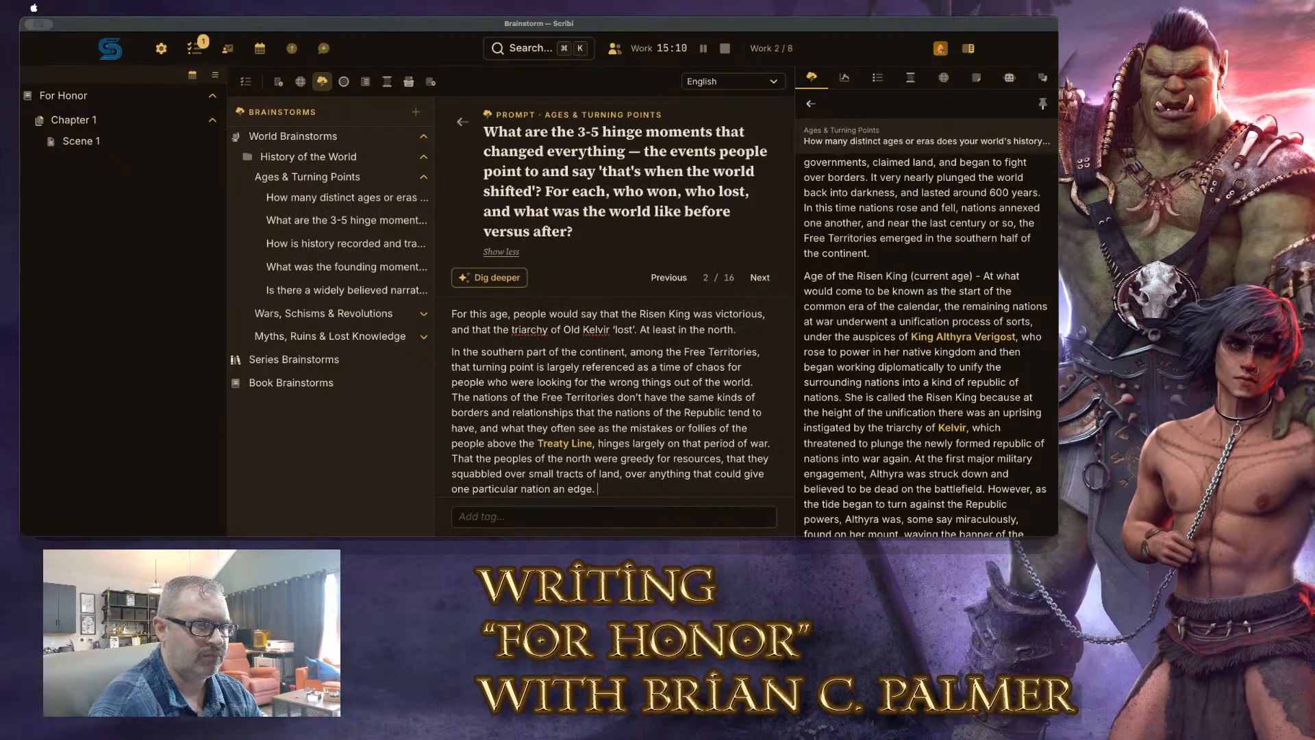
Start a new paragraph with "The Imperial Age certainly affected the Free Territories, before they were known as such, but"
key("Return")
type("The a")
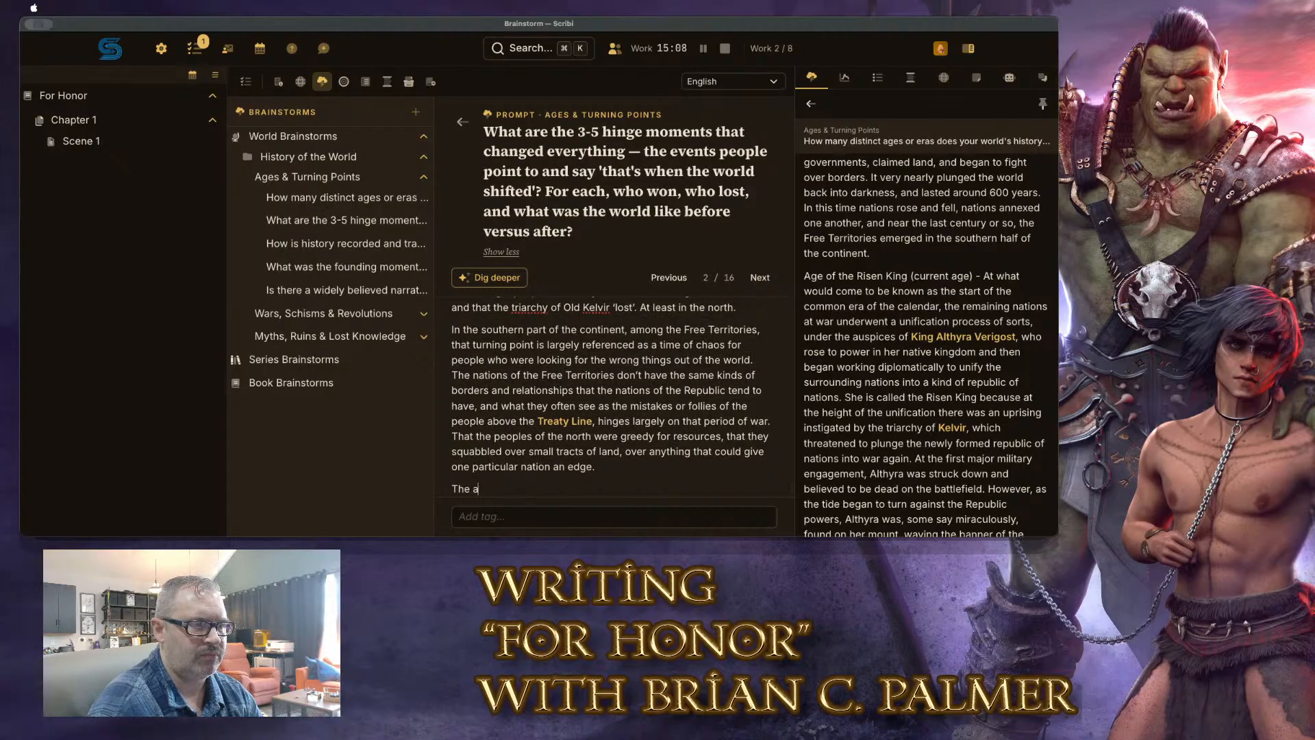
type("ge of")
key("BackSpace")
key("BackSpace")
key("BackSpace")
key("BackSpace")
key("BackSpace")
key("BackSpace")
type("Imperial Ag")
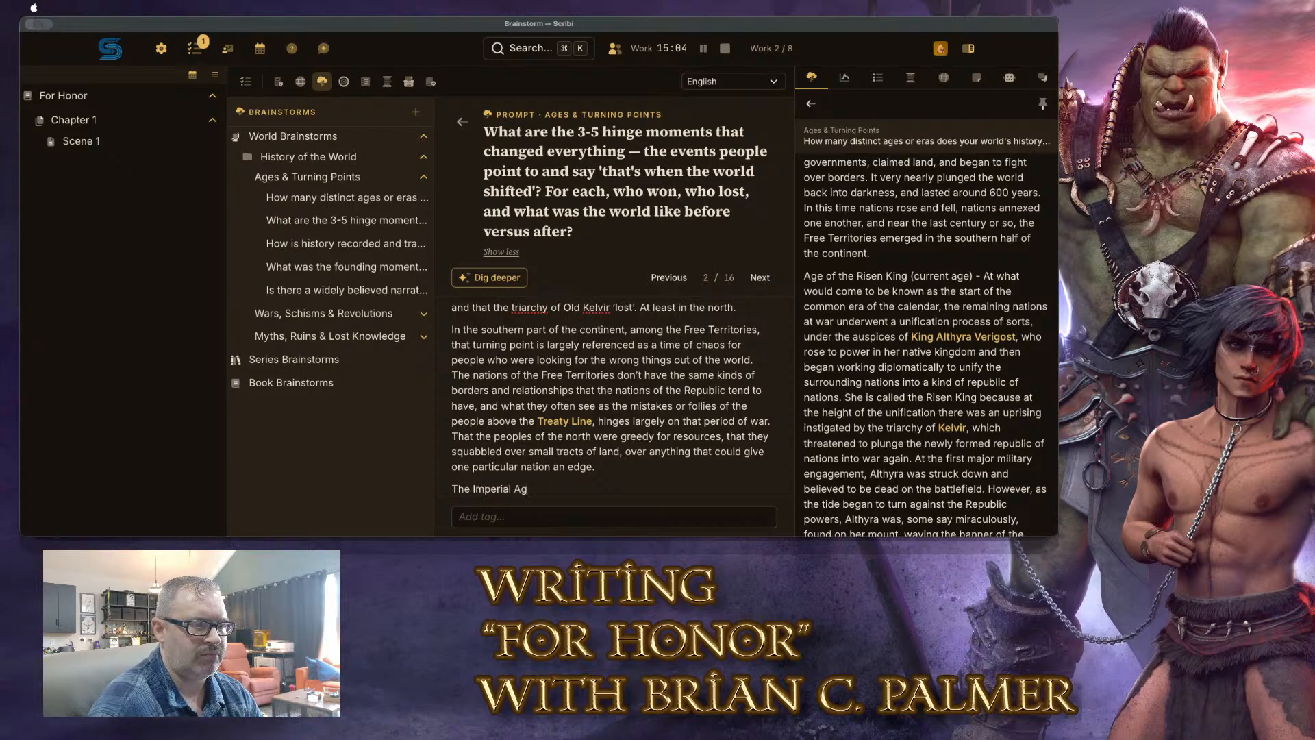
type("e cer")
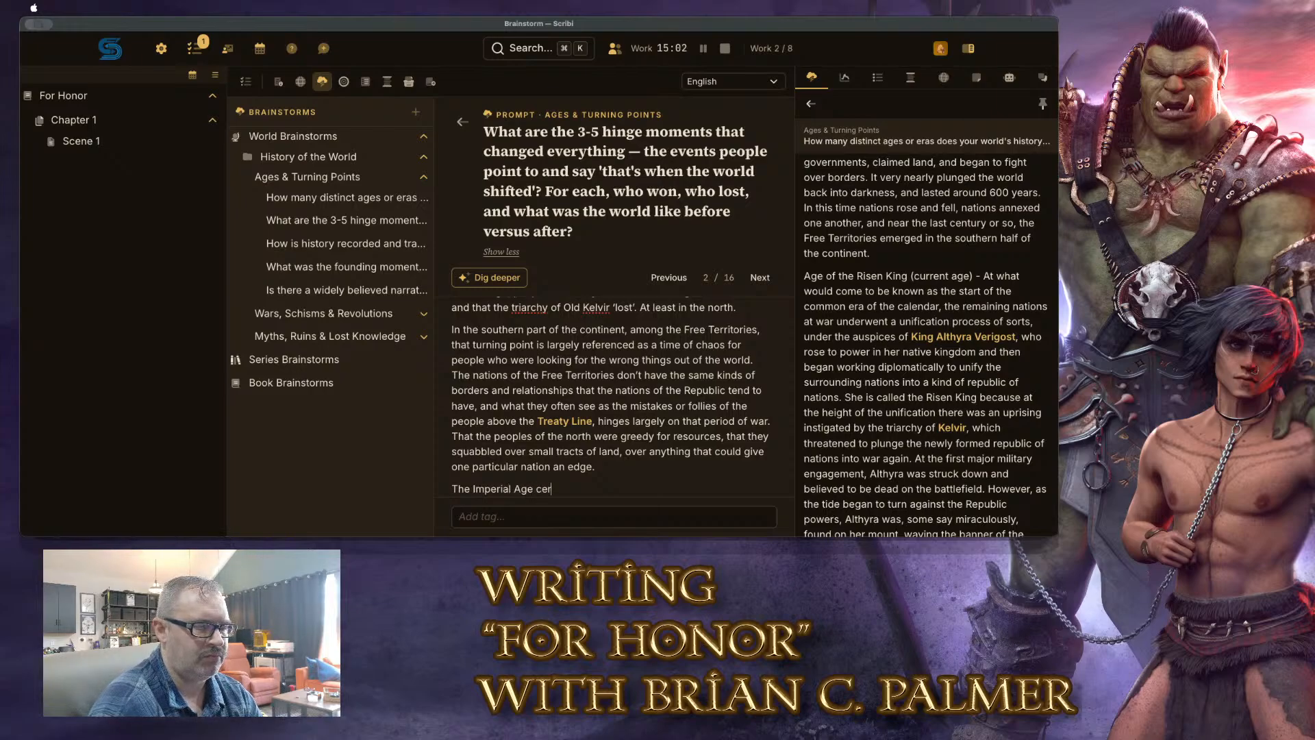
type("tainly affected the F")
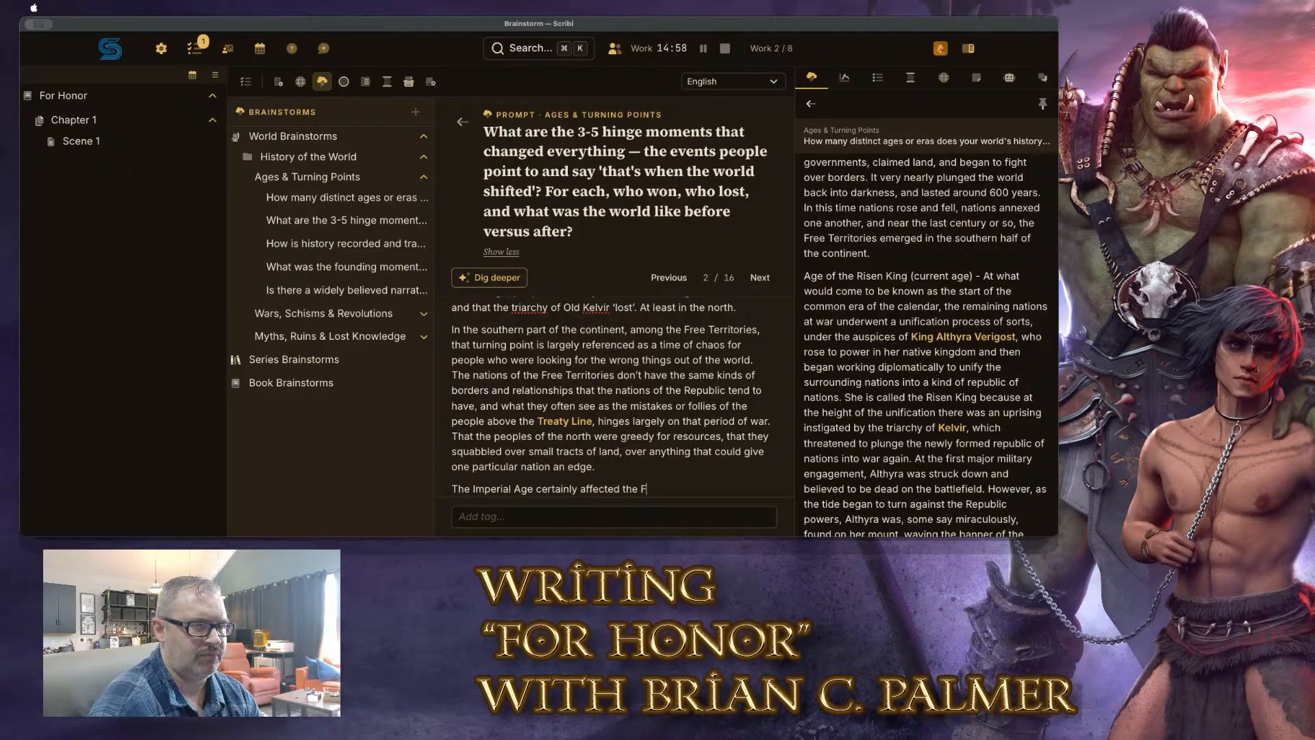
type("ree Territ")
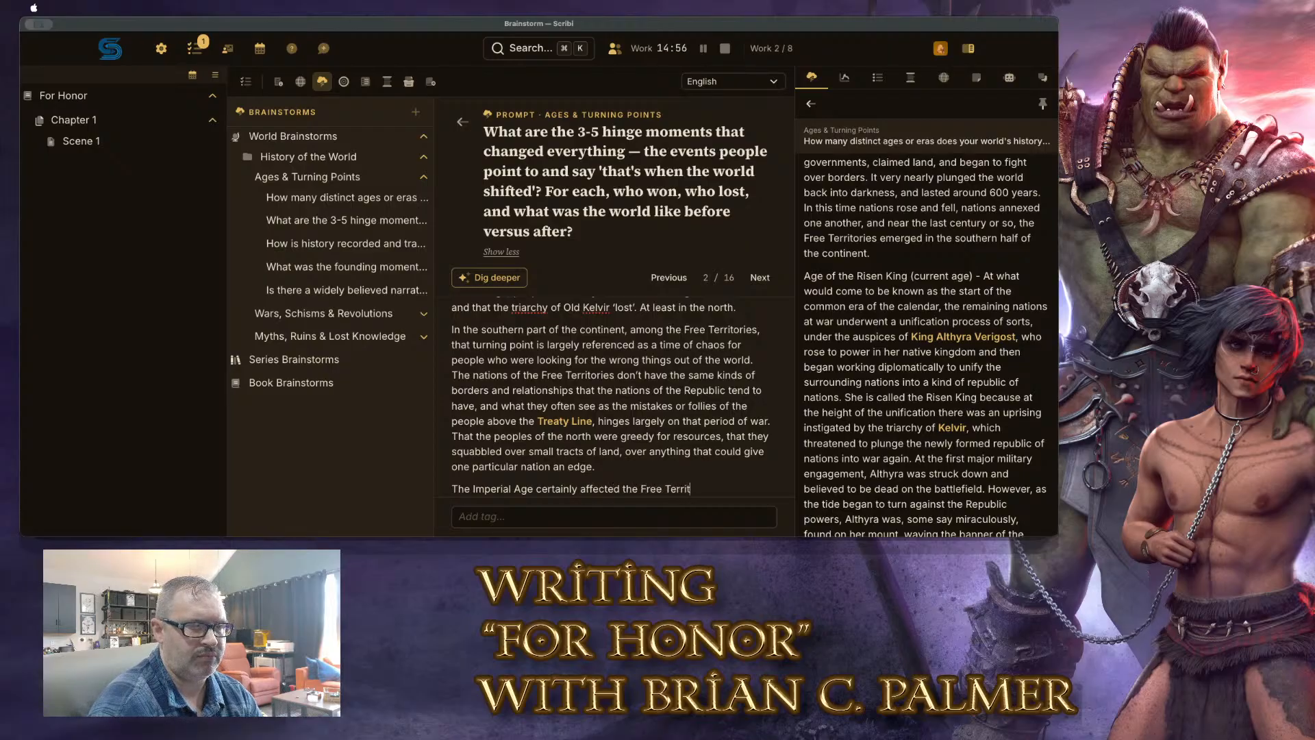
type("ories, before ")
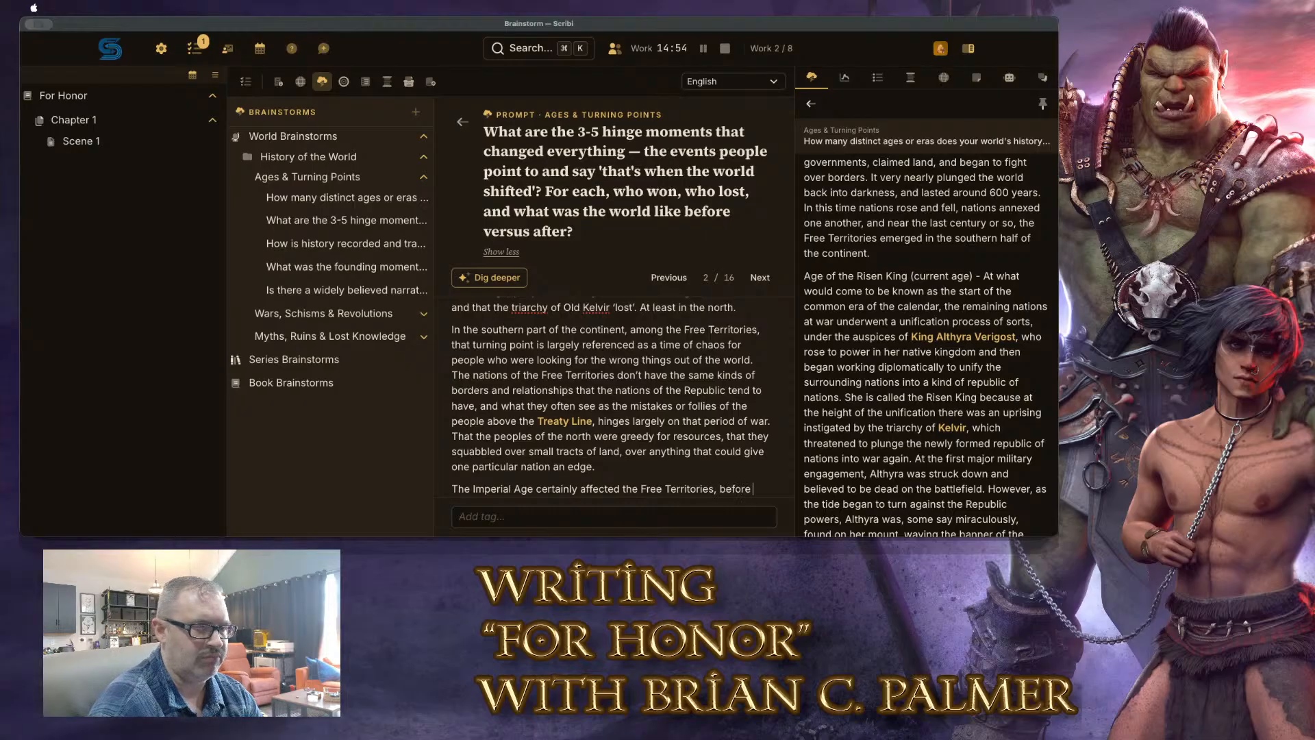
type("they were known as s")
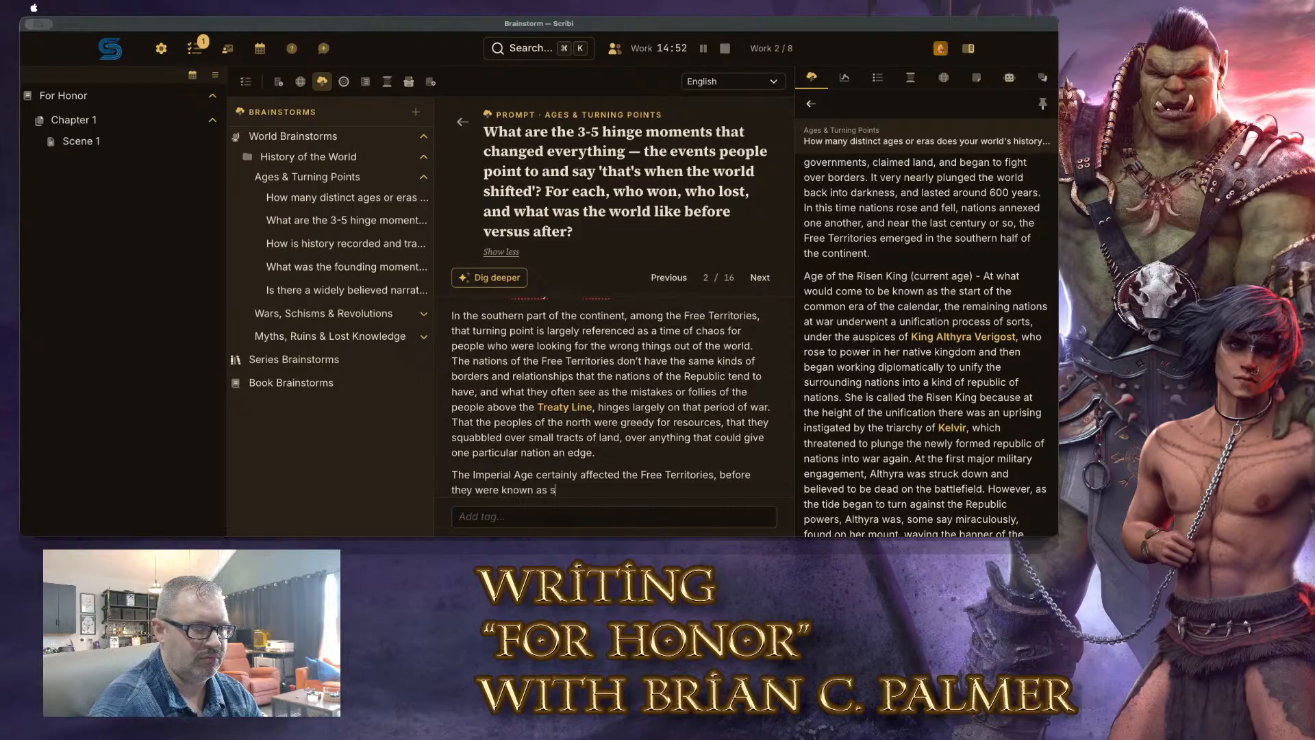
type("uch, but")
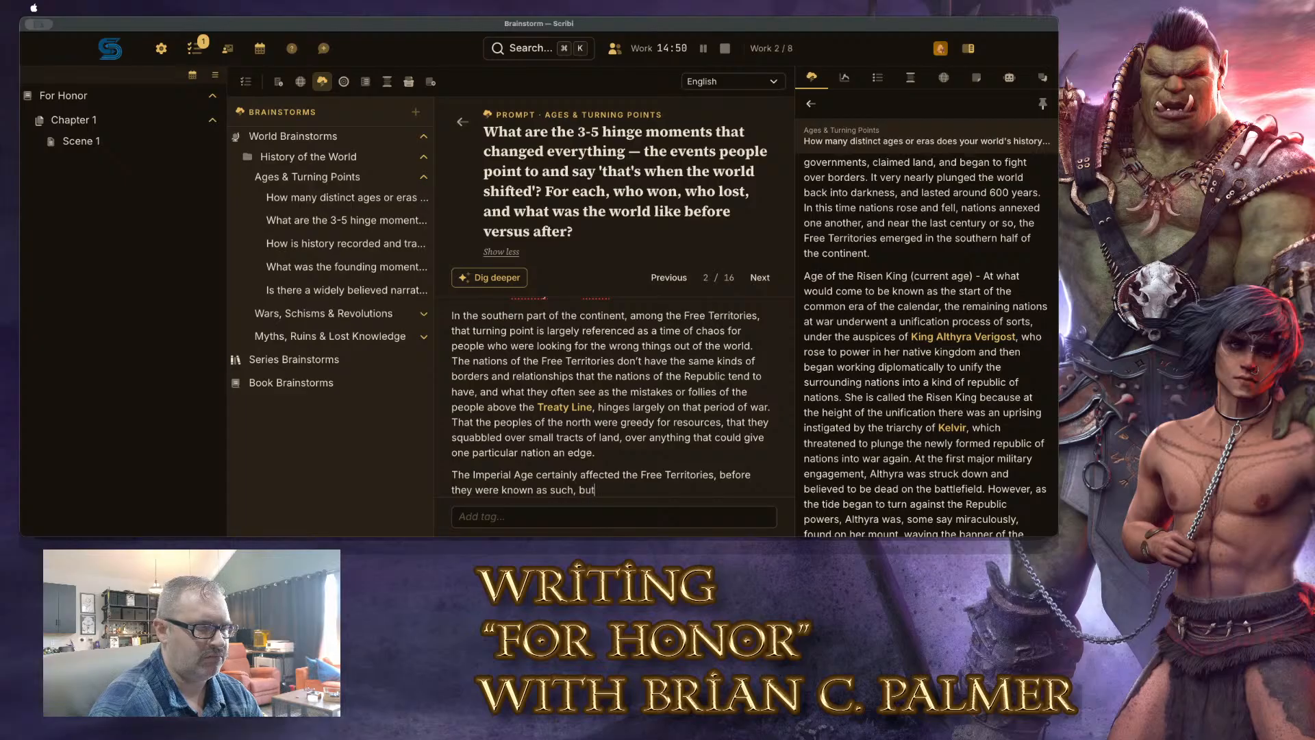
Continue the paragraph with "that part of the continent was in constant turmoil. There was only a very brief period of that"
type(" that part of the continent was")
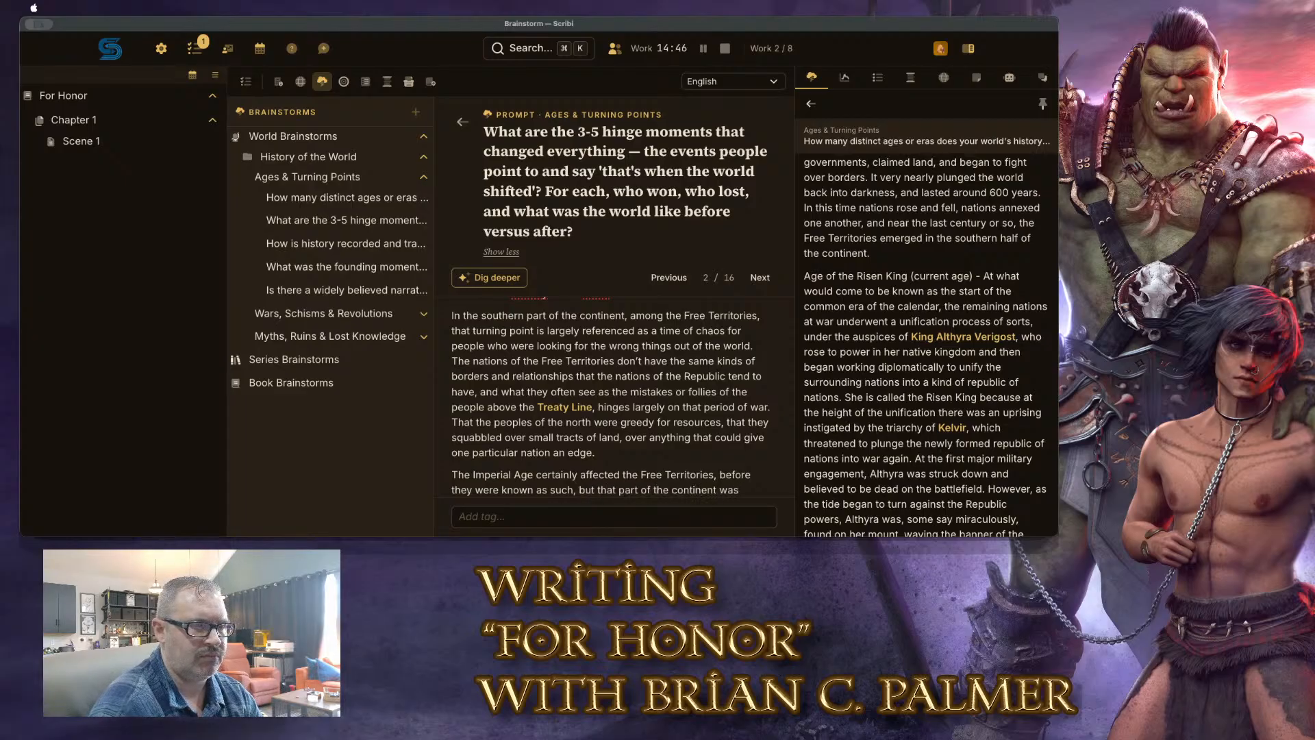
type(" in constant")
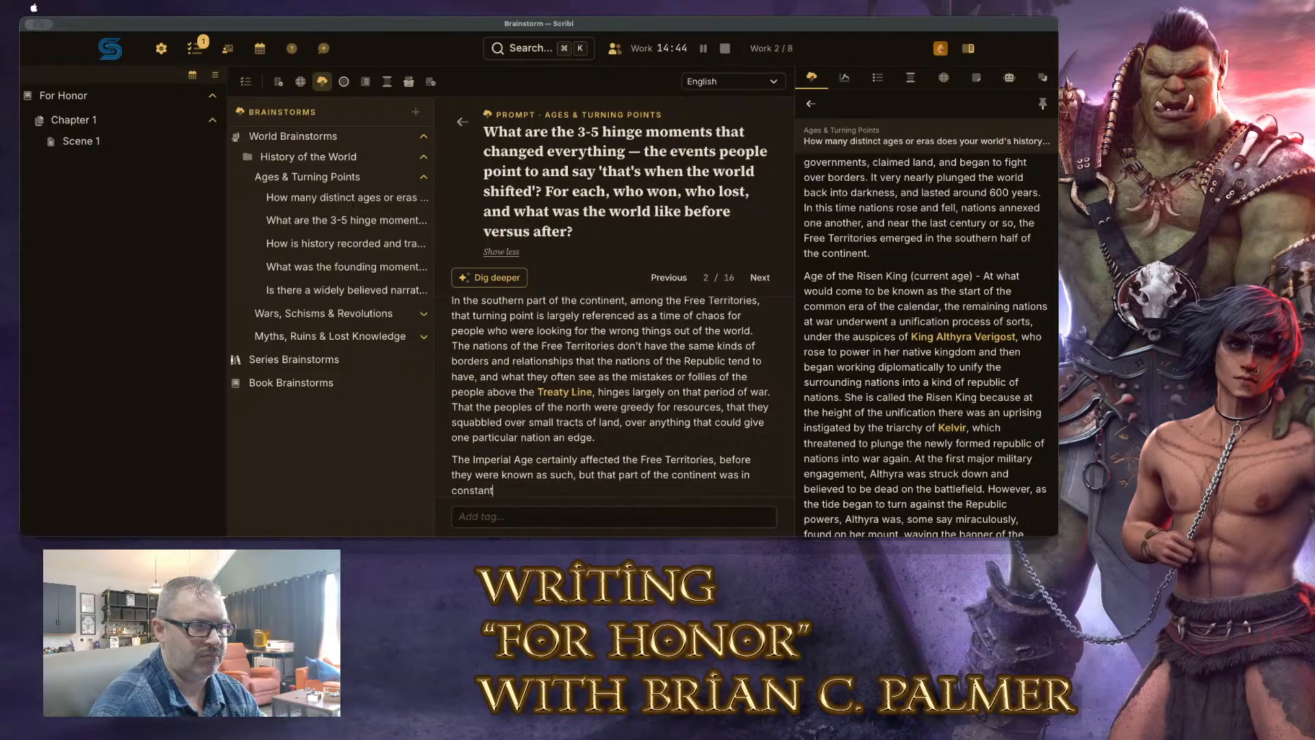
type(" turmoil. There was only a v")
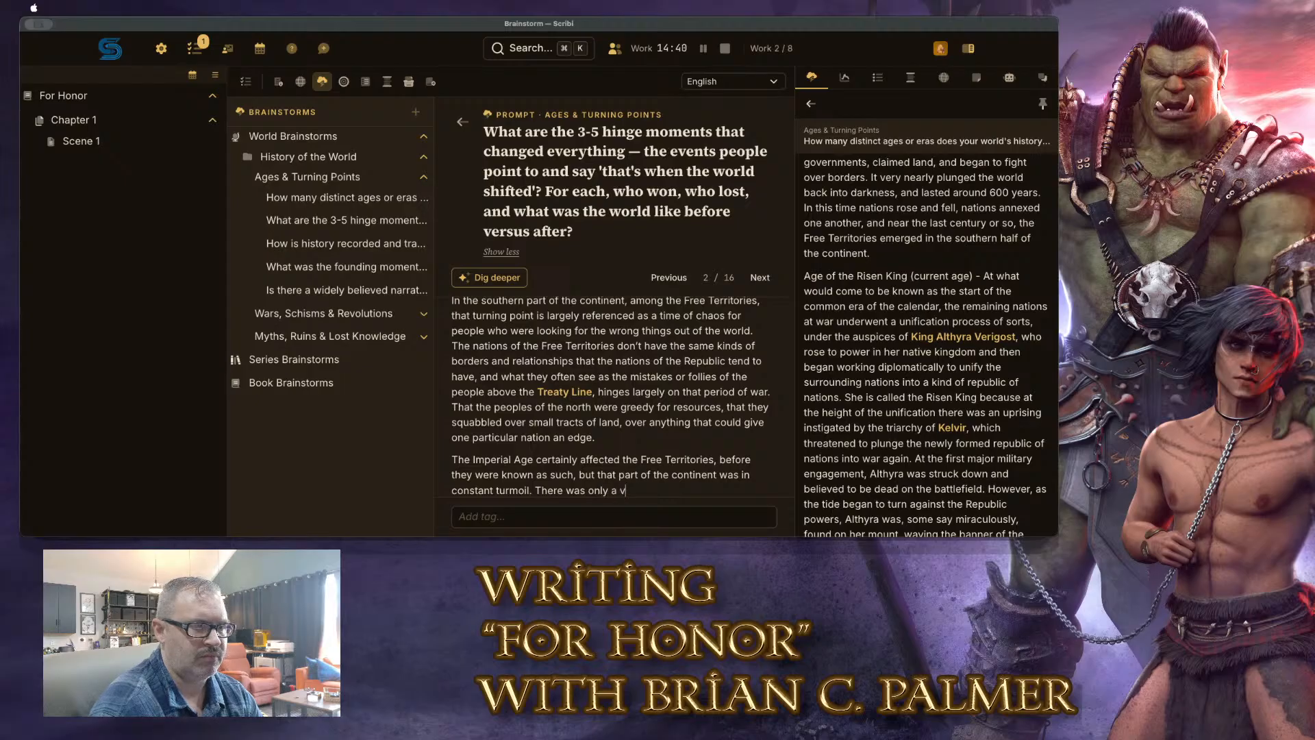
type("ery brief period of that ")
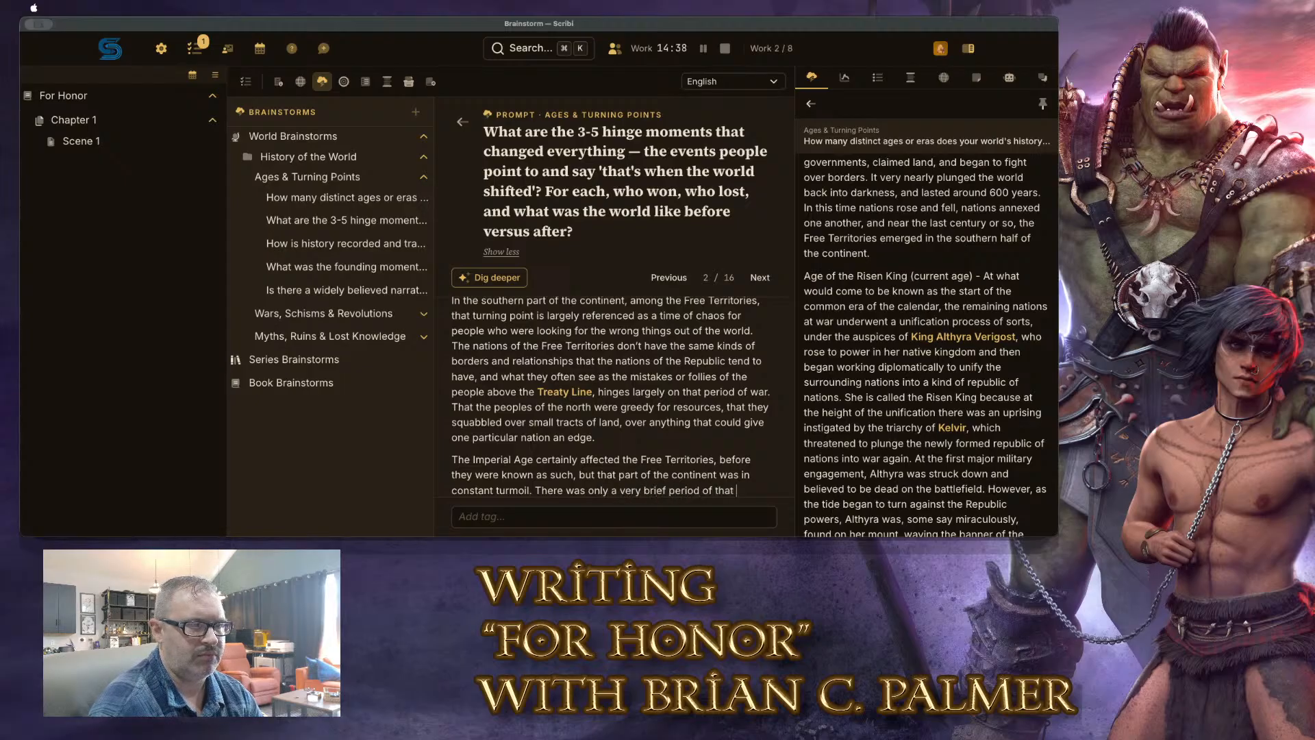
Continue the sentence with "age when the people that would come to be known as the people of the Free Territories were truly subjugated -"
type("age when the peopl")
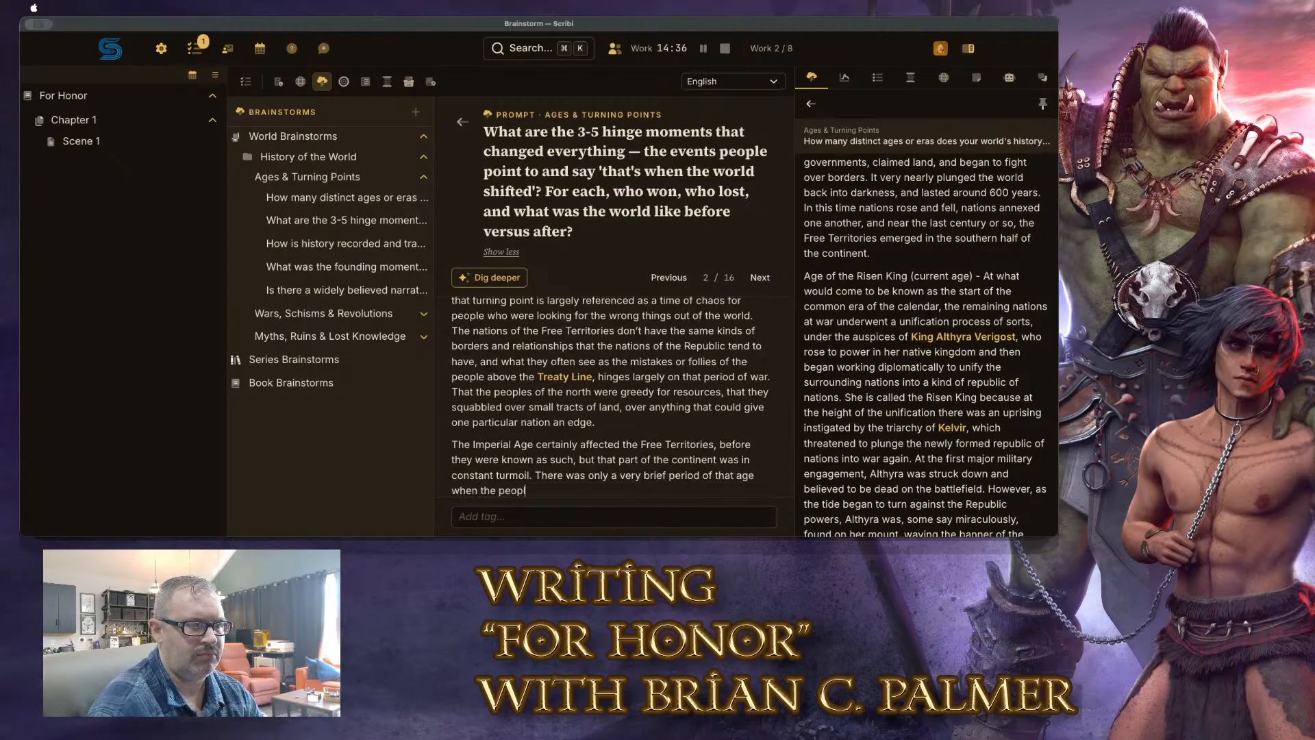
type("e that would come ")
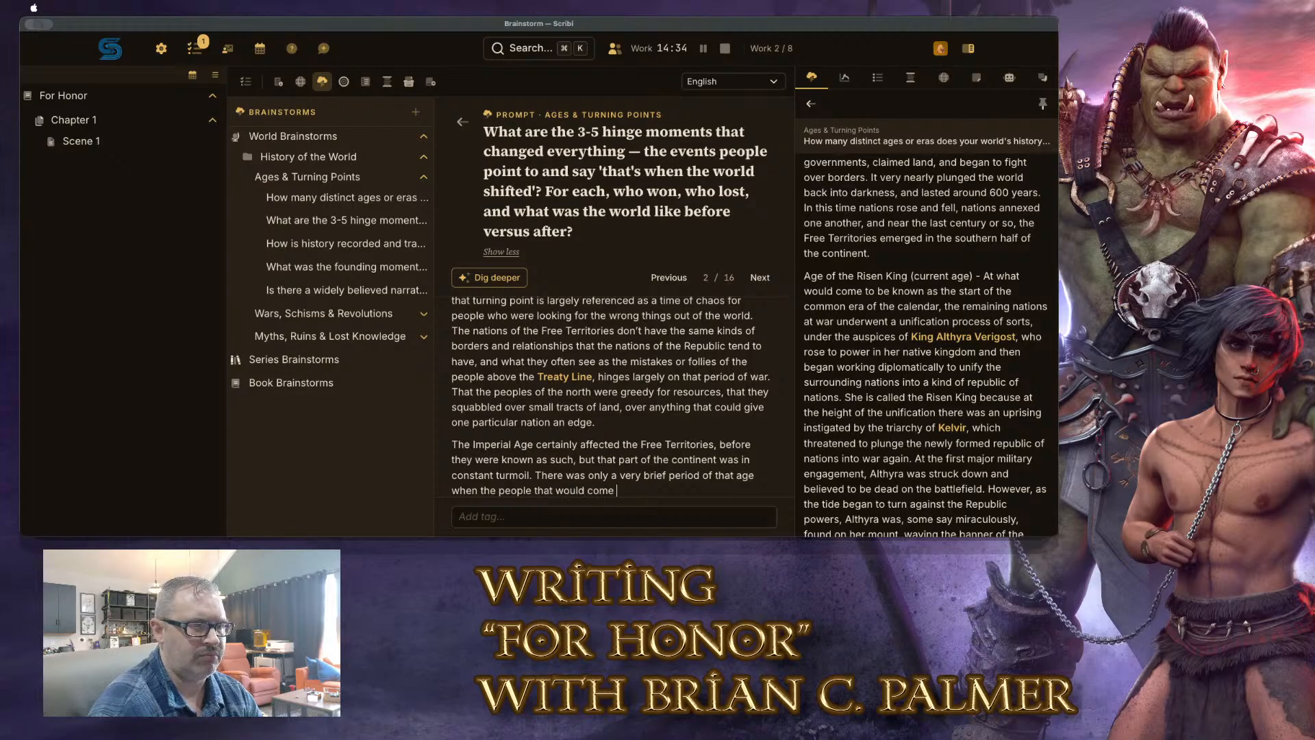
type("to be known as the")
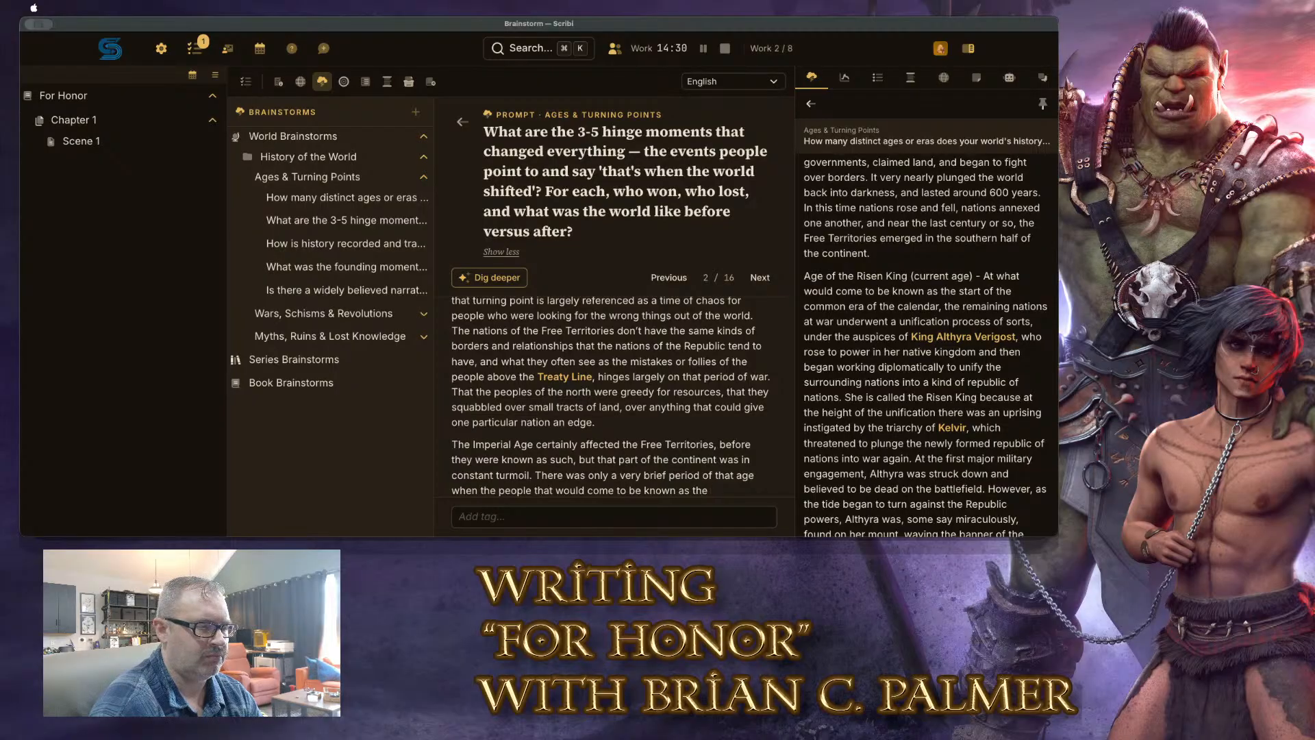
type(" people of the")
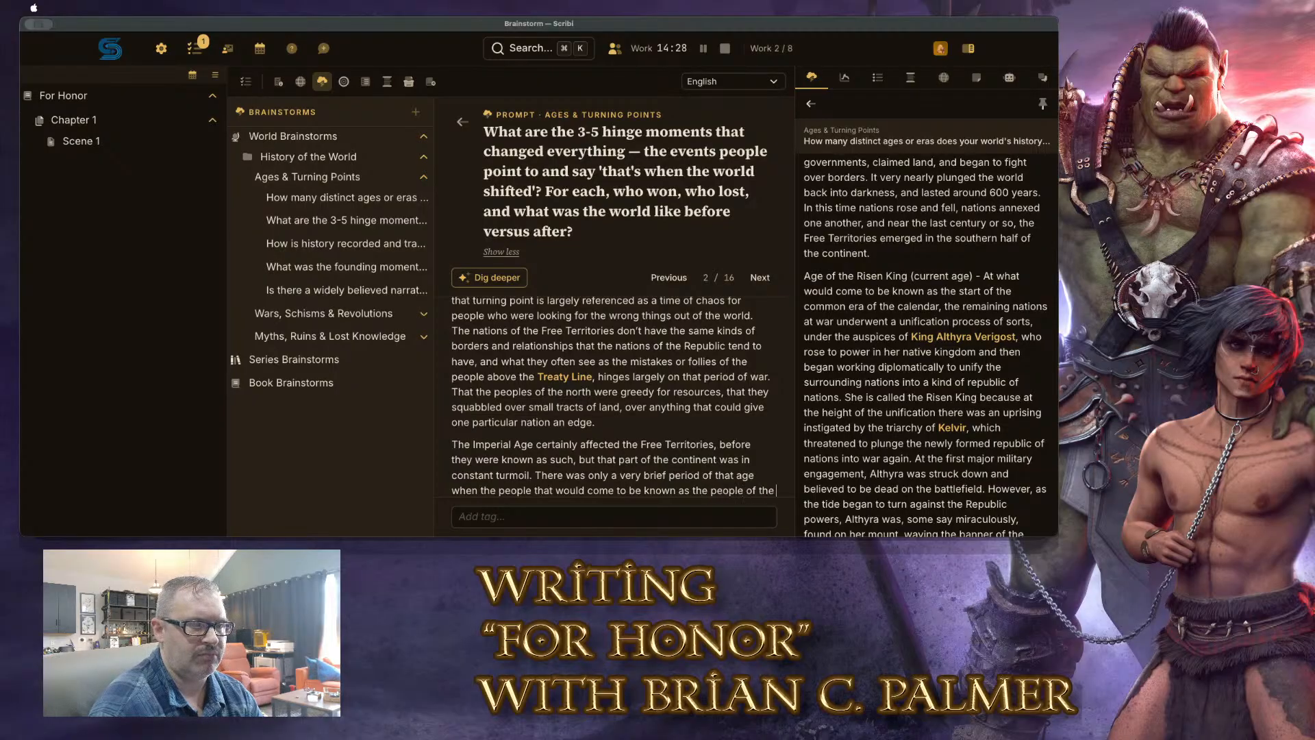
type(" Free Territ")
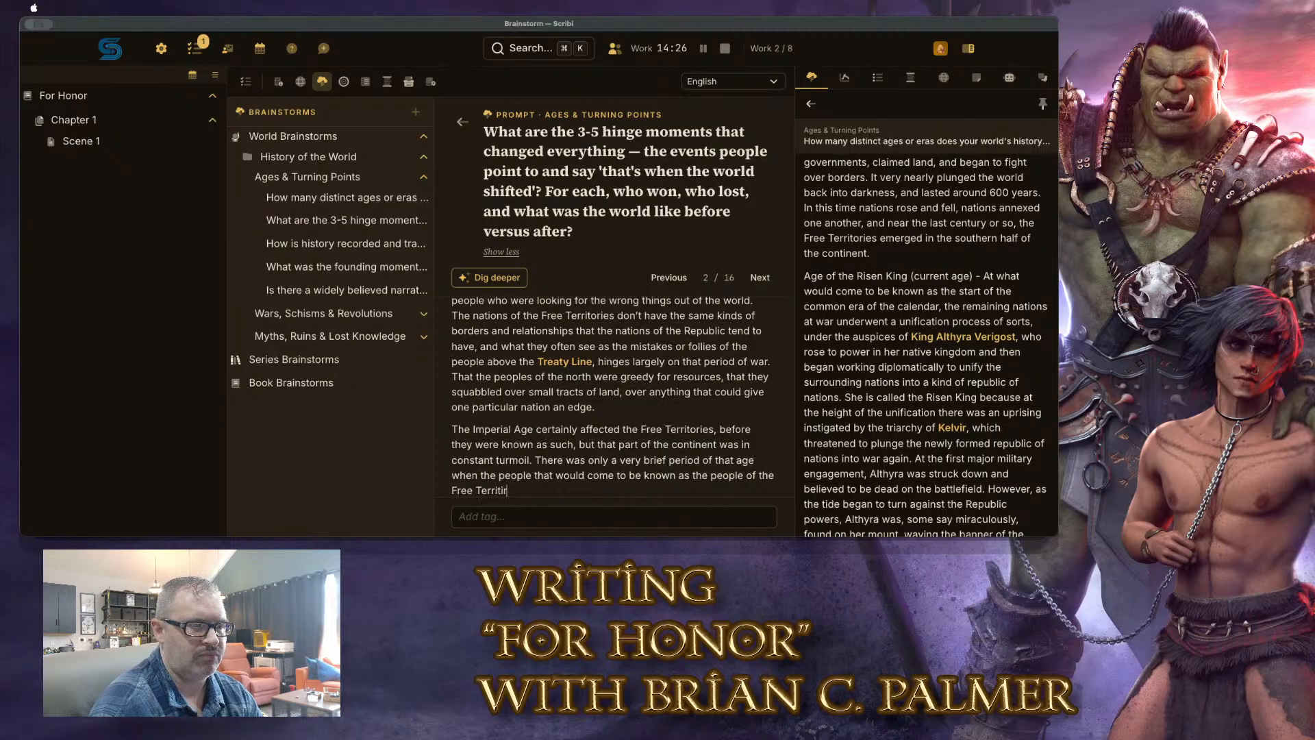
type("ories were truly subjug")
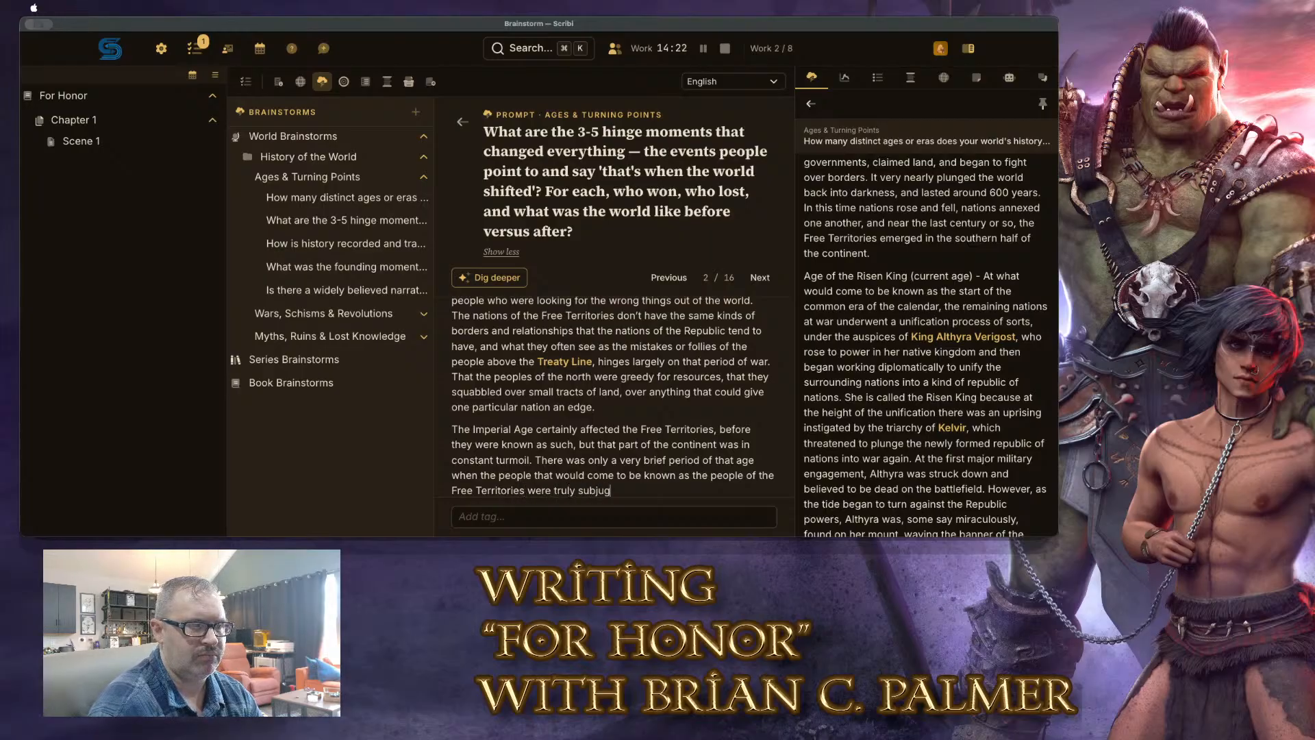
type("ated - re")
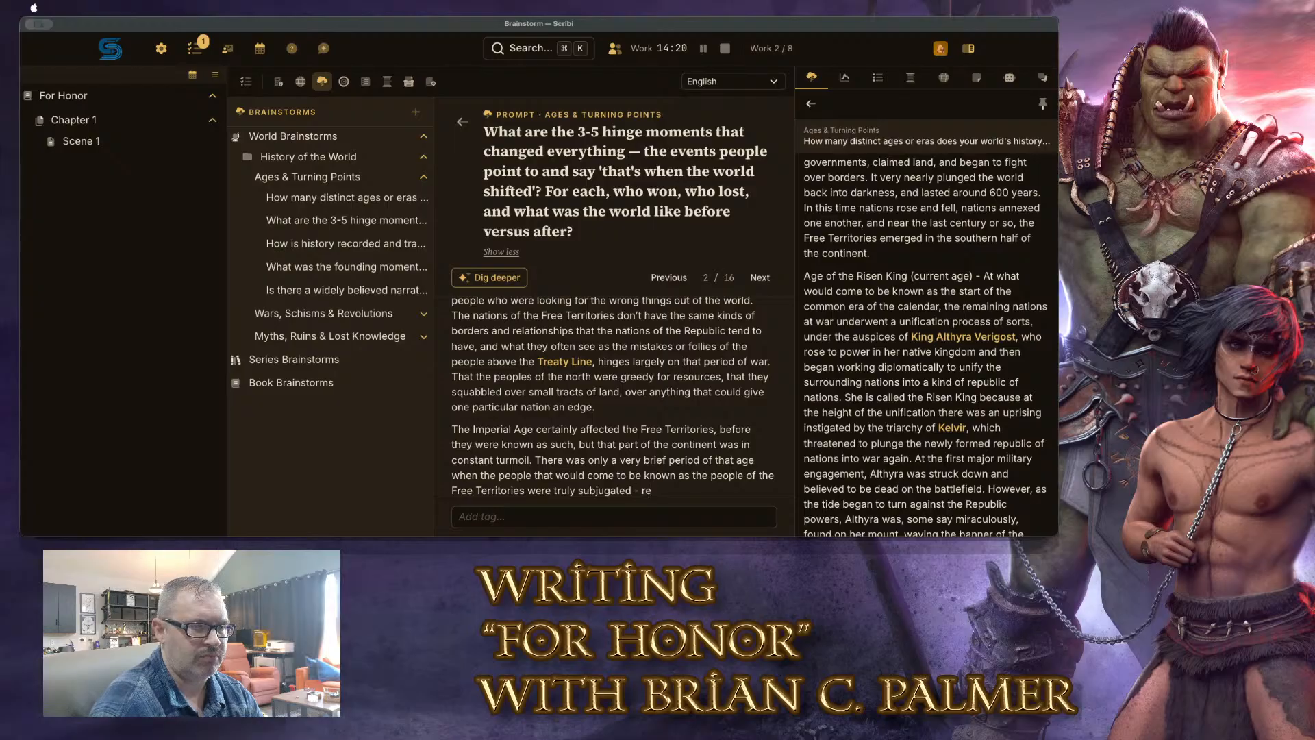
Add "rebellions, uprisings, and insurrection were near constant hallmarks of that region of the continent" after the dash
type("bellions, uprisings, an")
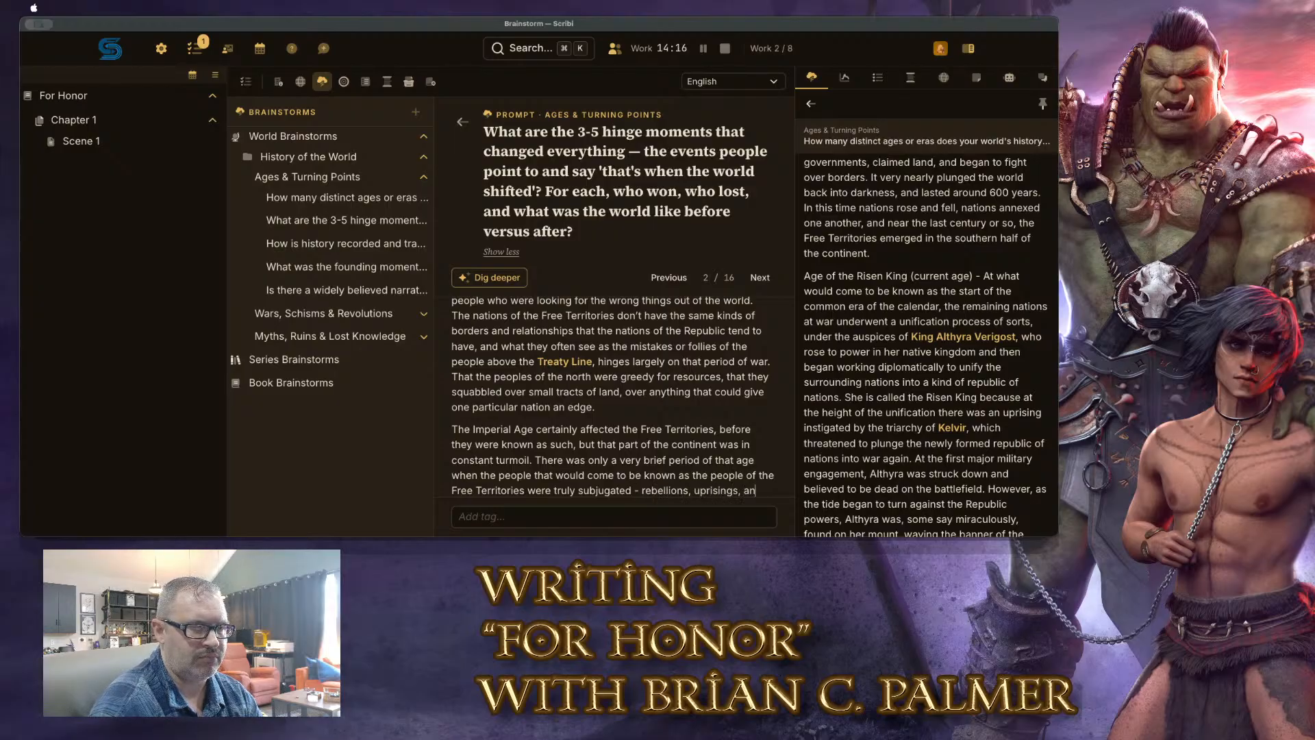
type("d insurrection wer")
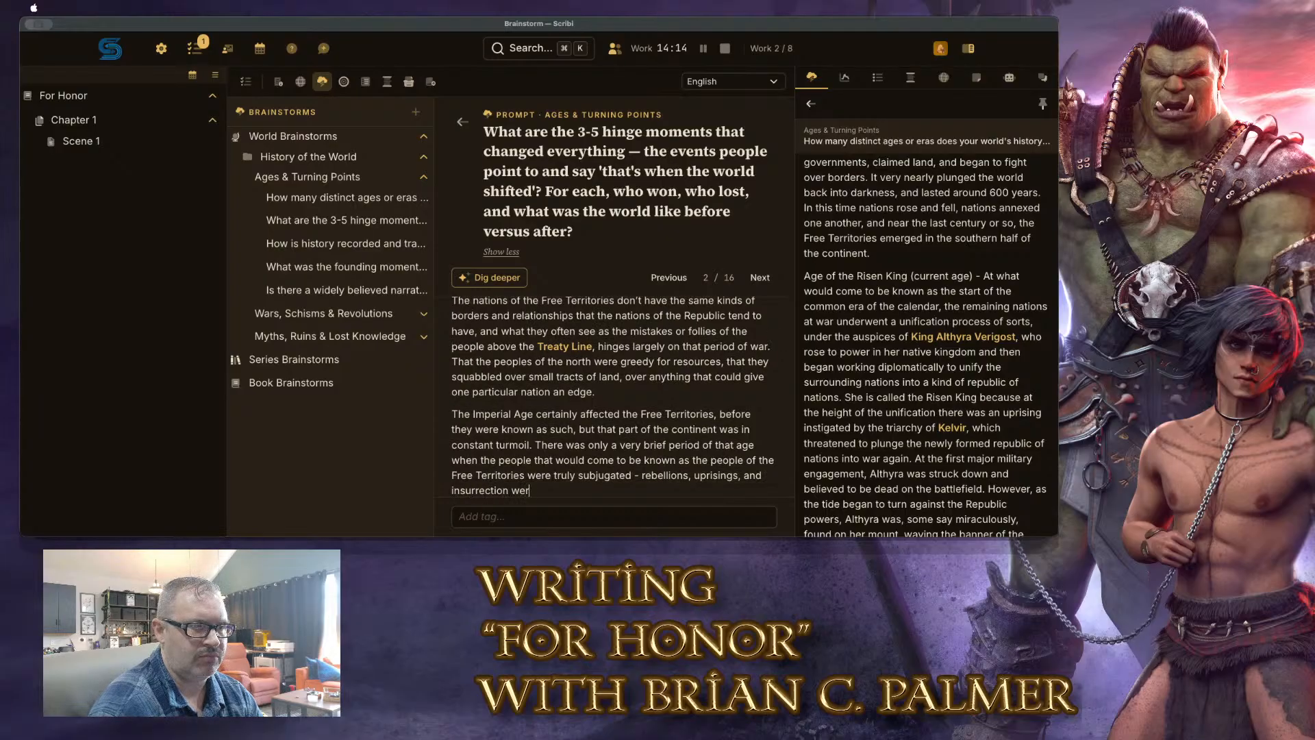
type("e near constant hallmarks of thatr e")
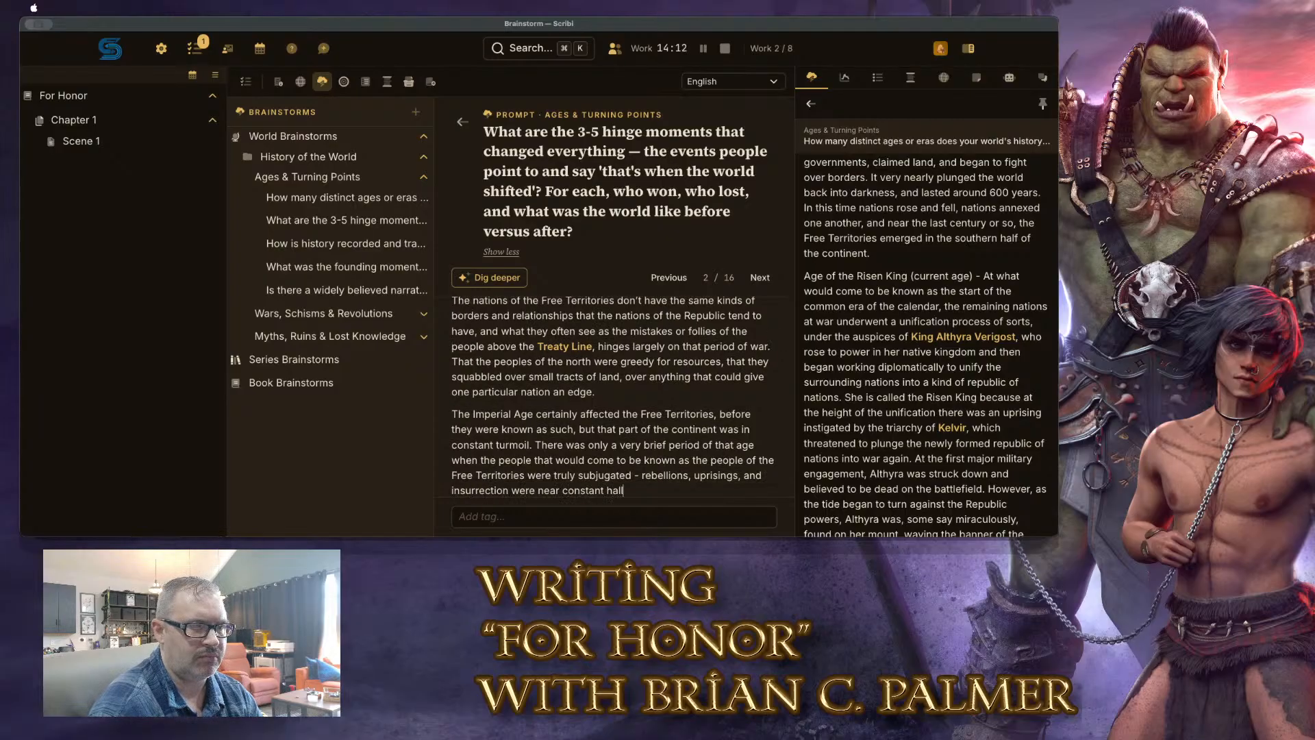
key("BackSpace")
key("BackSpace")
key("BackSpace")
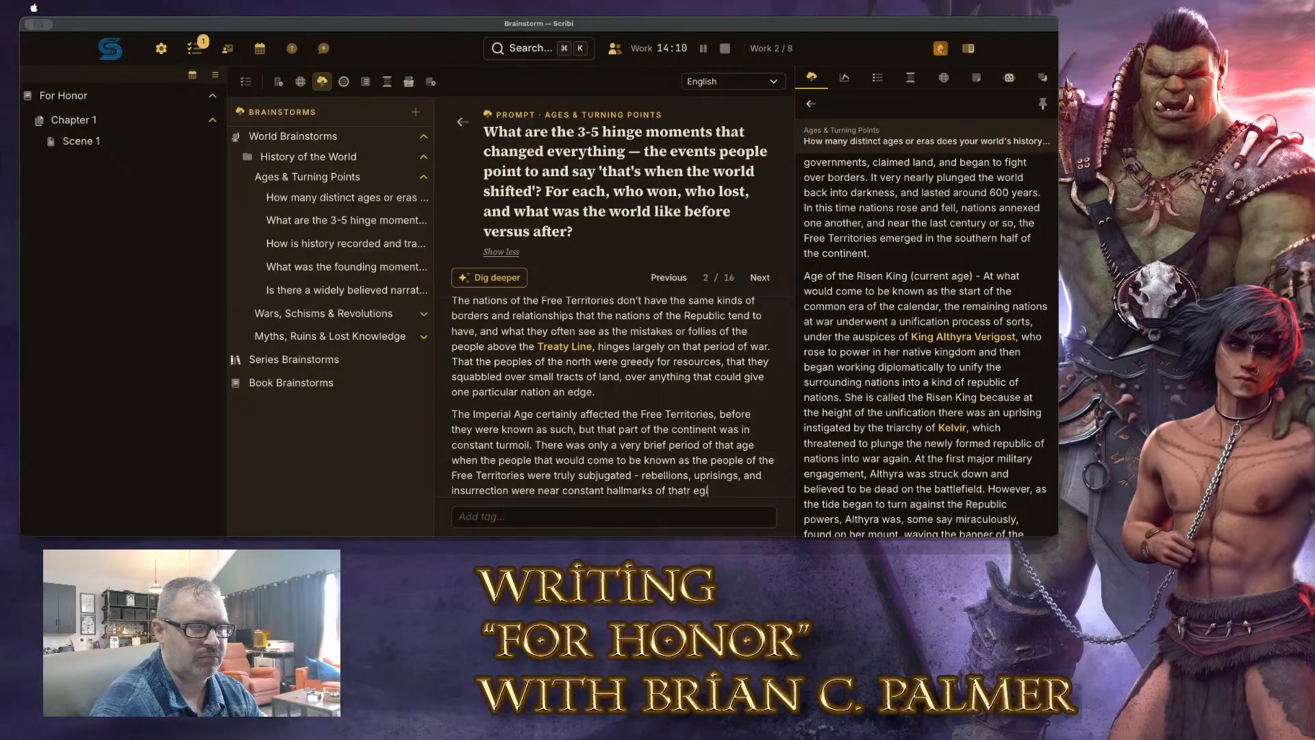
type("region of the continent")
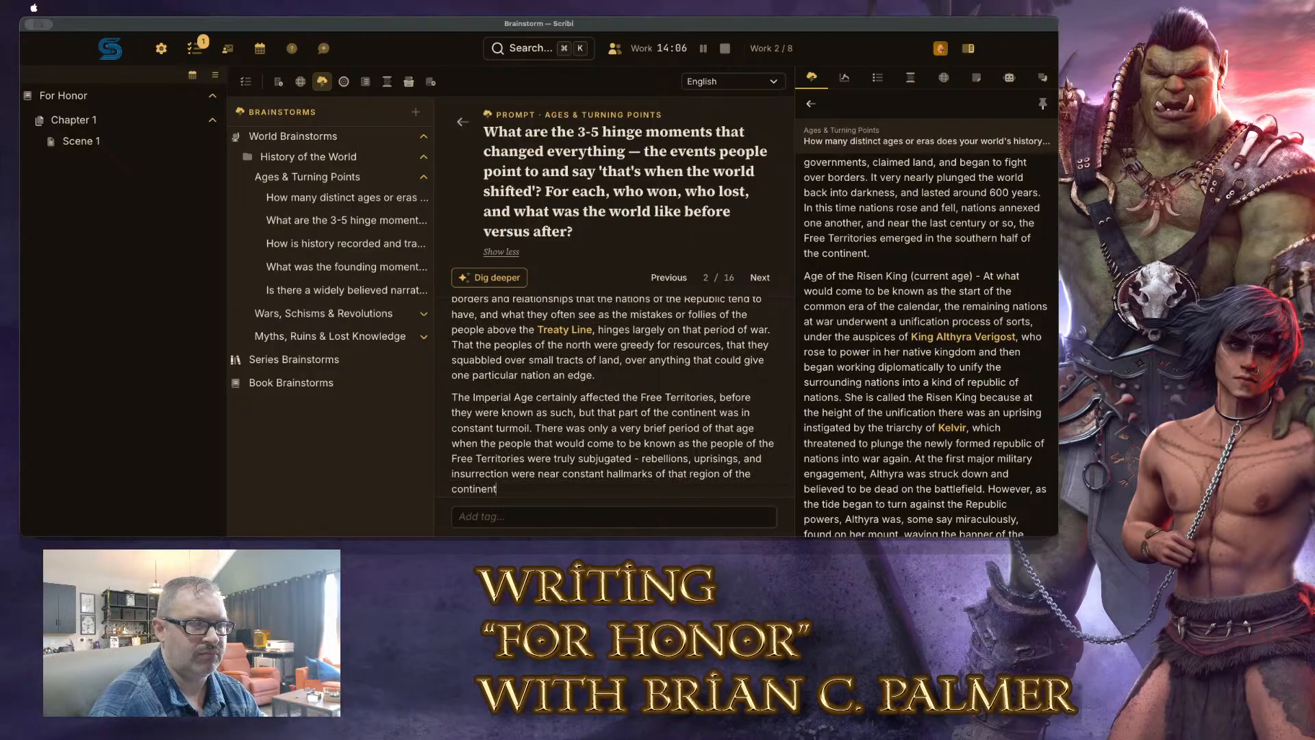
Finish the sentence with "as the cultures there carefully guarded their history, their values, and their magics, and use them to endure and fight back."
type(" as the c")
key("BackSpace")
type("the cultures there ")
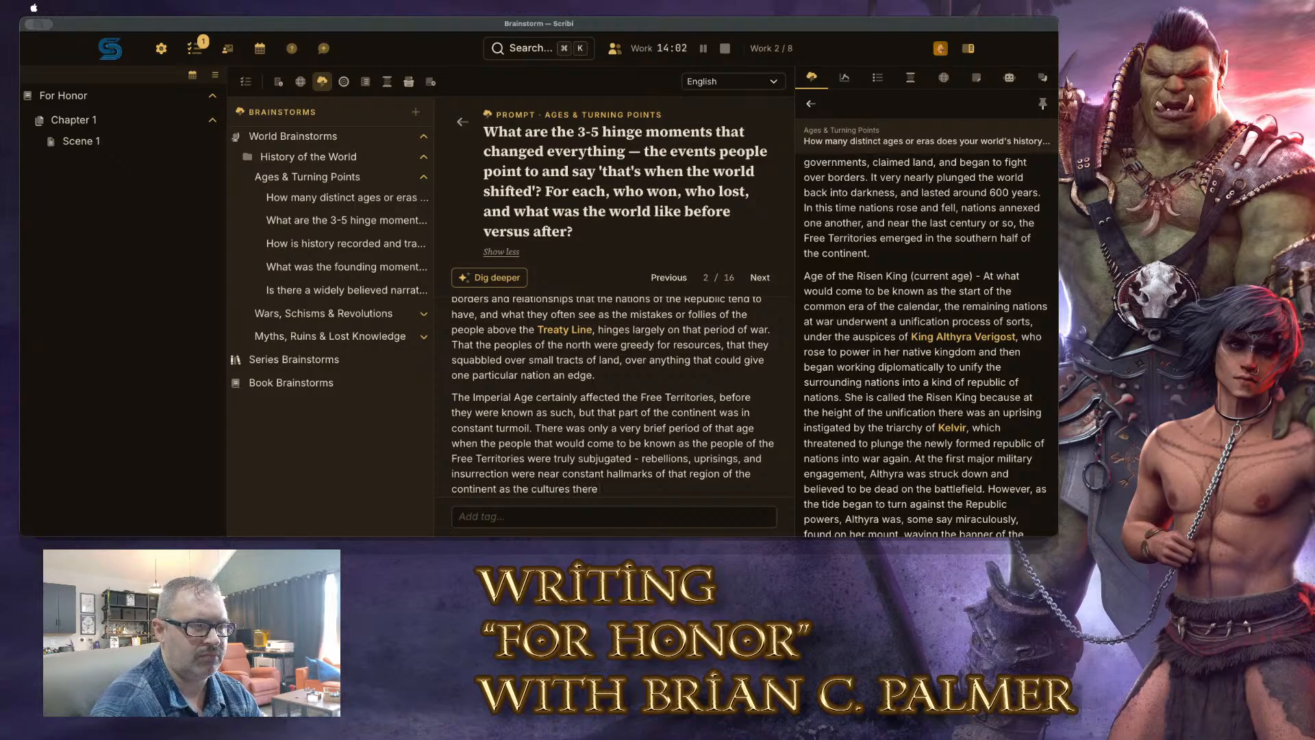
type("carefully ")
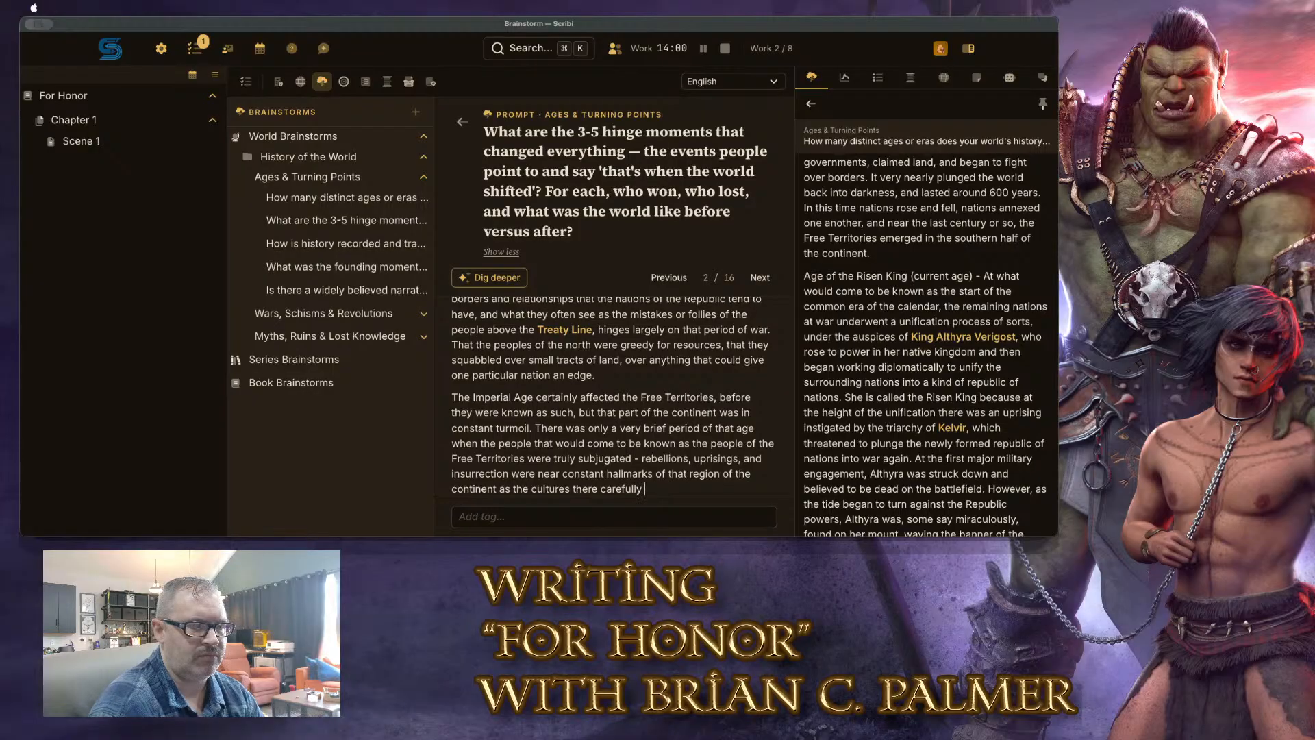
type("guarded their histo")
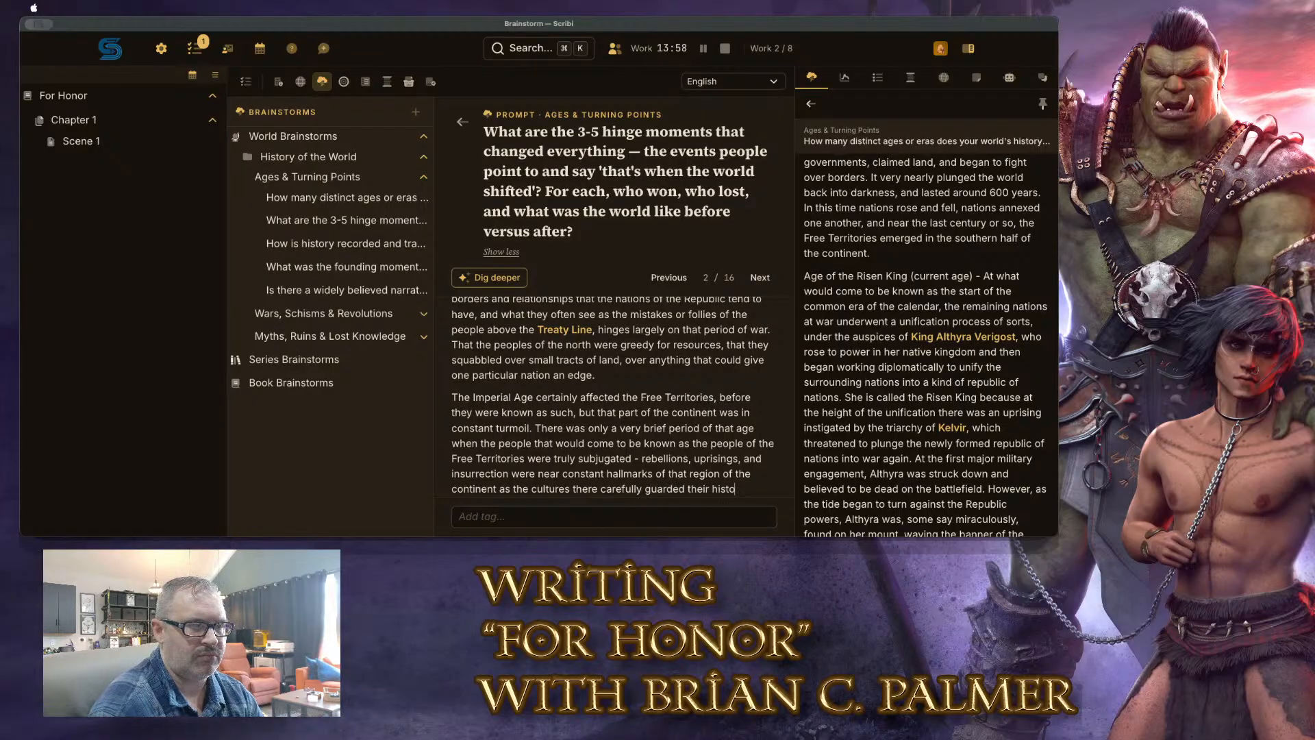
type("ry, their values, and")
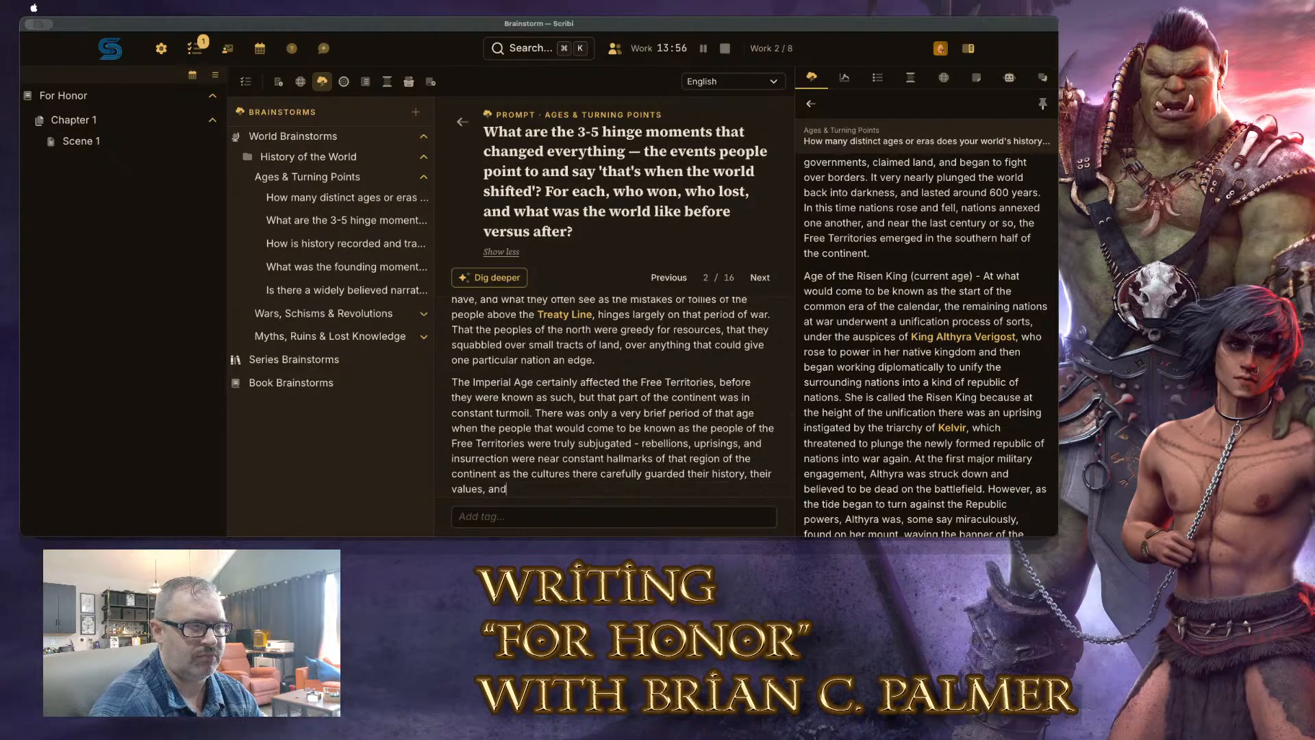
type(" their magics")
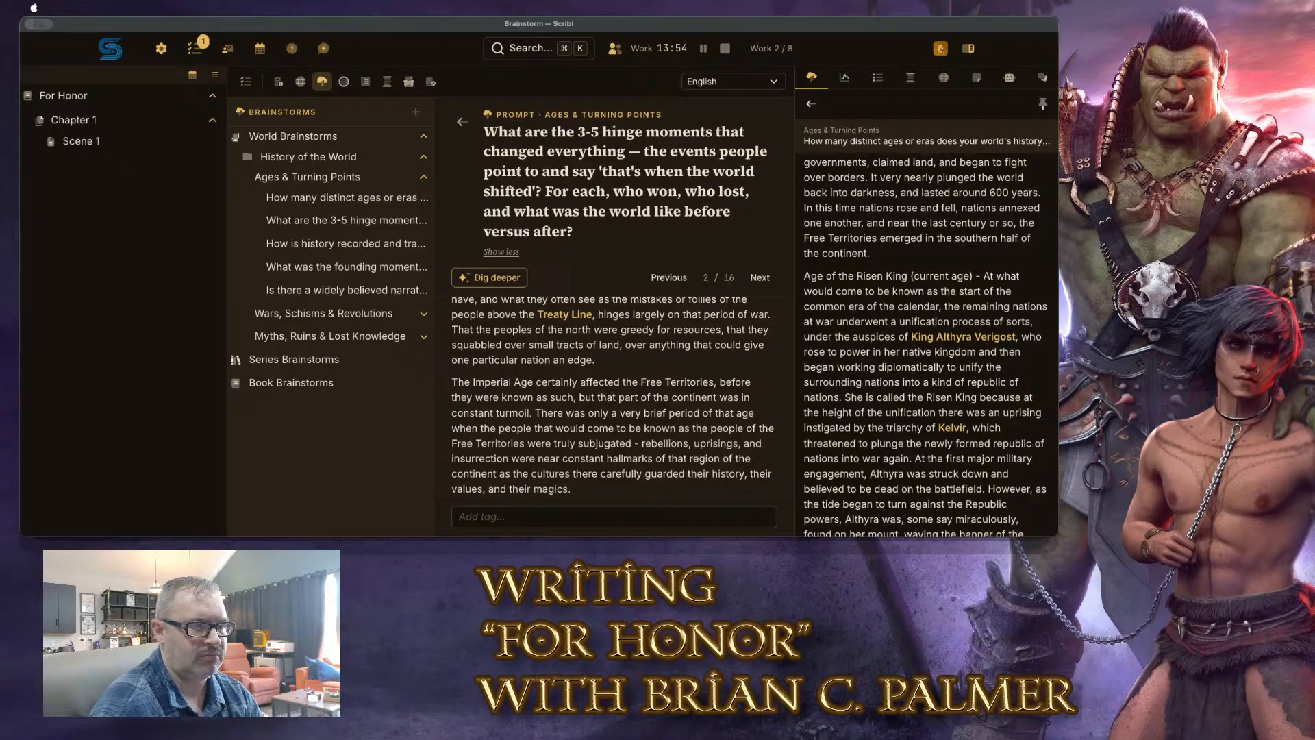
type(", and use them to")
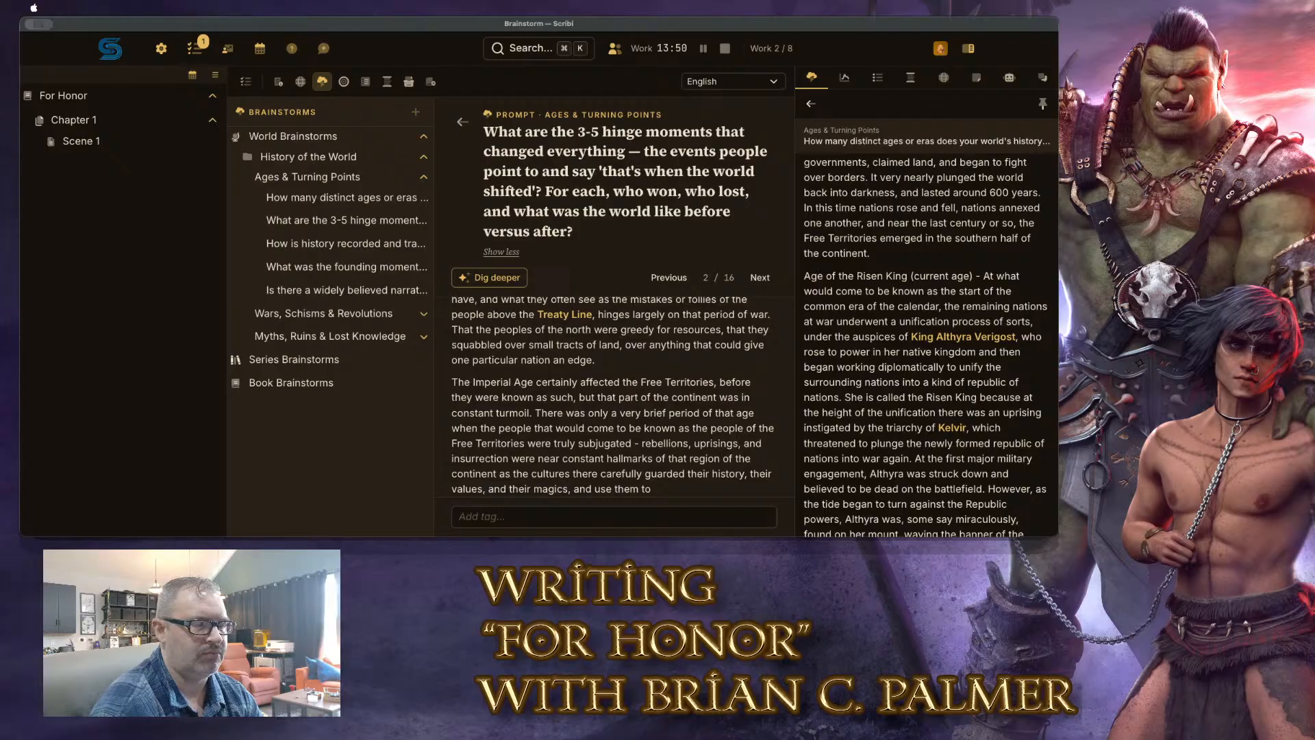
type(" endure and fight back.")
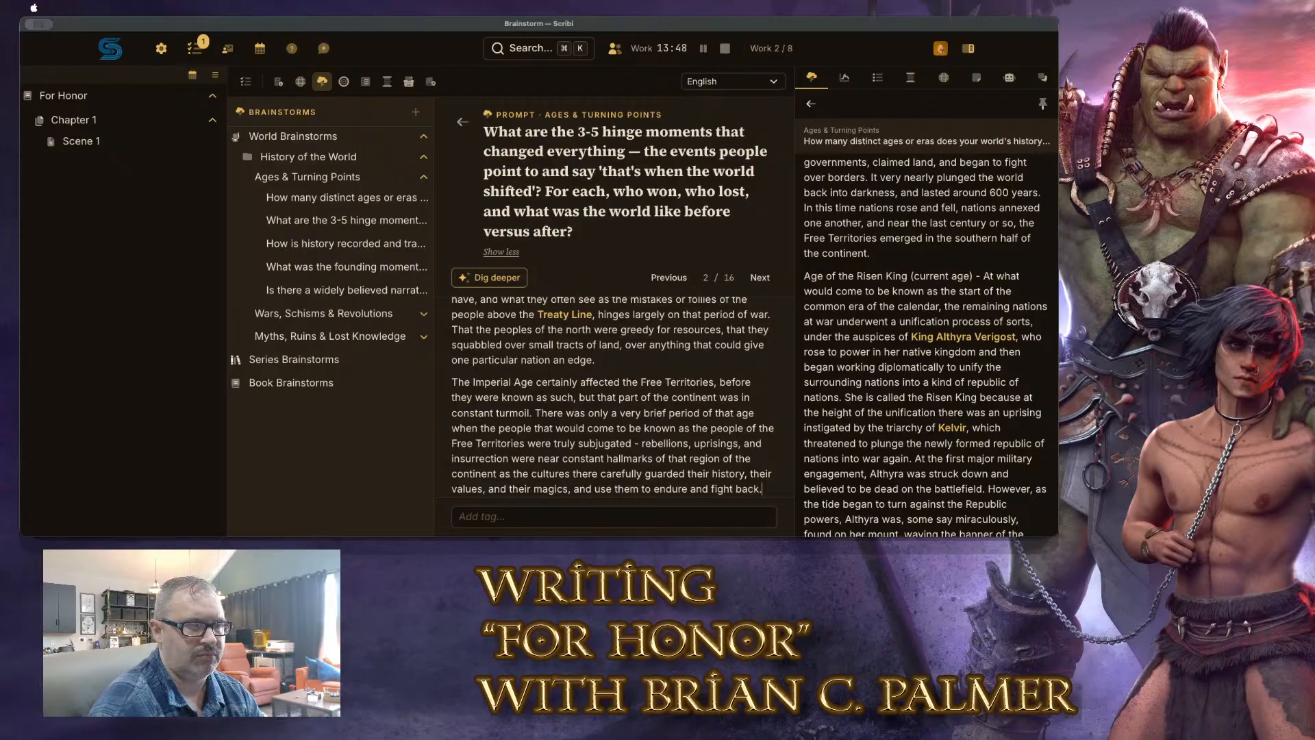
Start a new paragraph with "So this period was a turning point because in one direction there was a continuation of endless war, of"
key("Return")
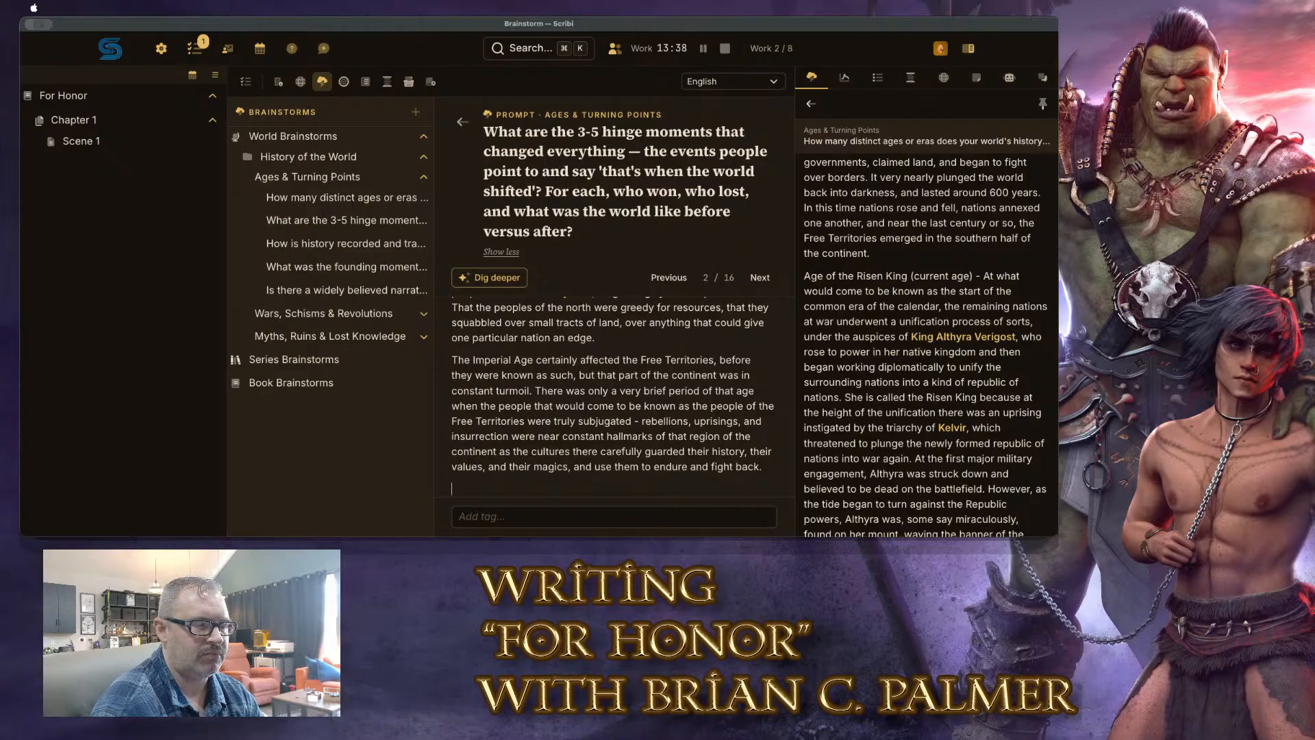
type("So this period wa")
type("s a ")
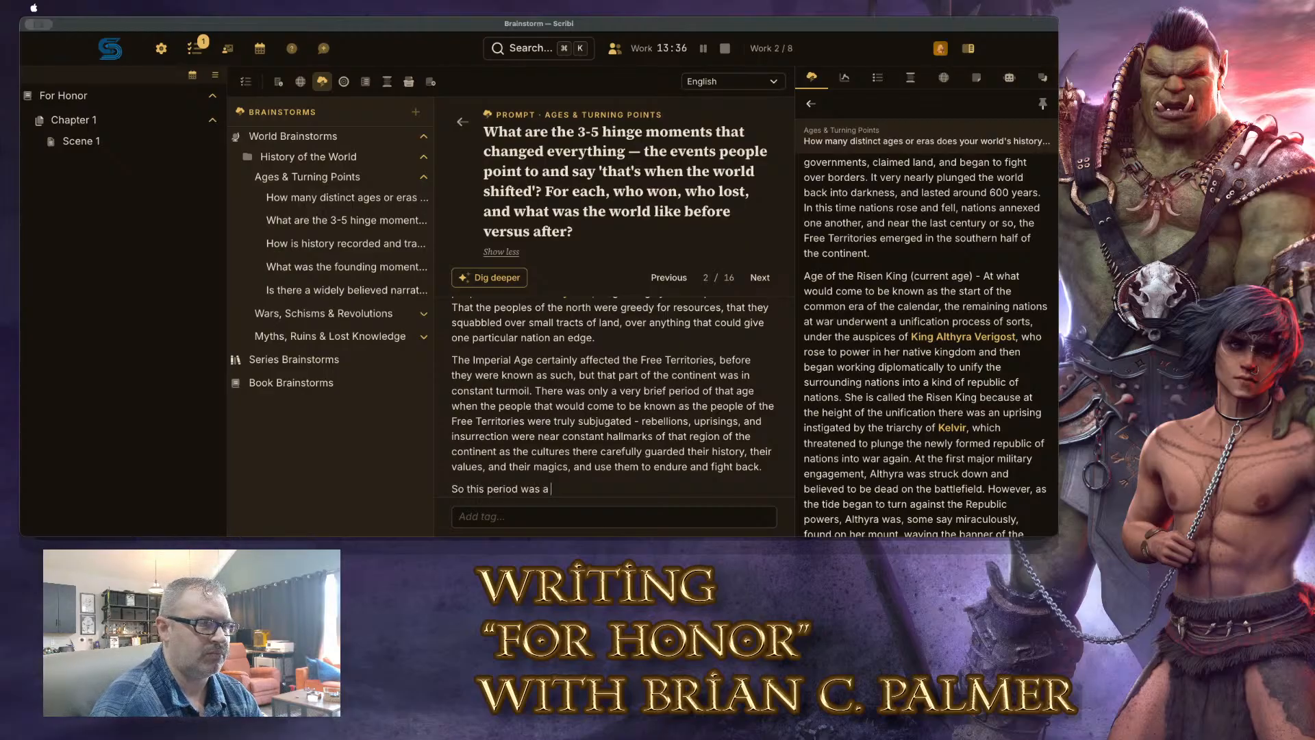
type("turning b")
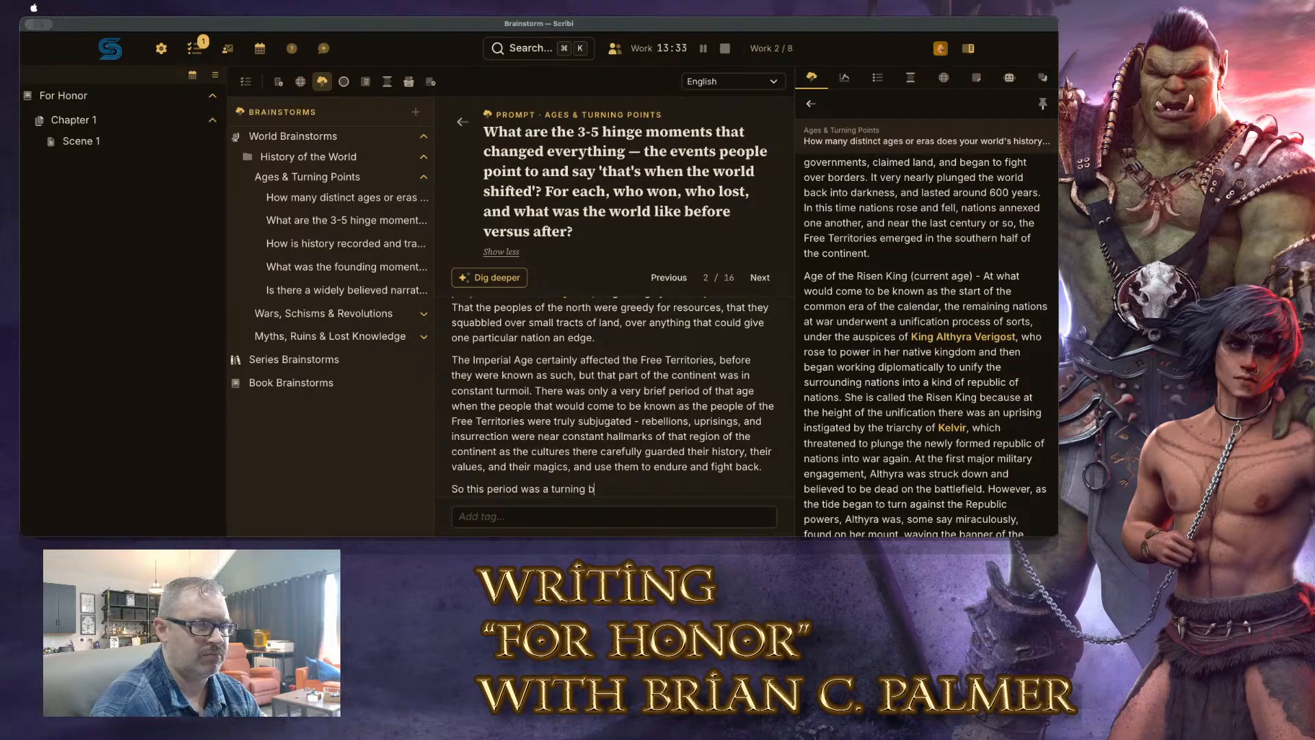
key("BackSpace")
type("point b")
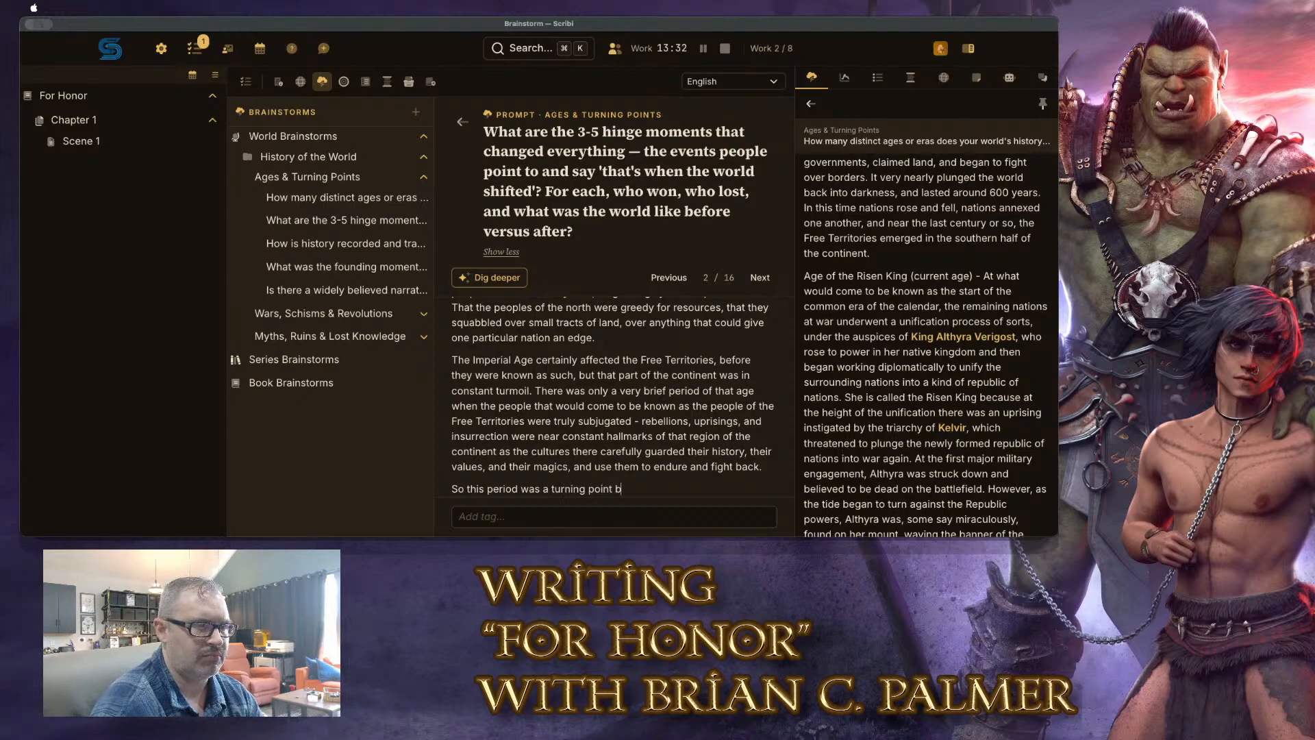
type("ecause in one directio")
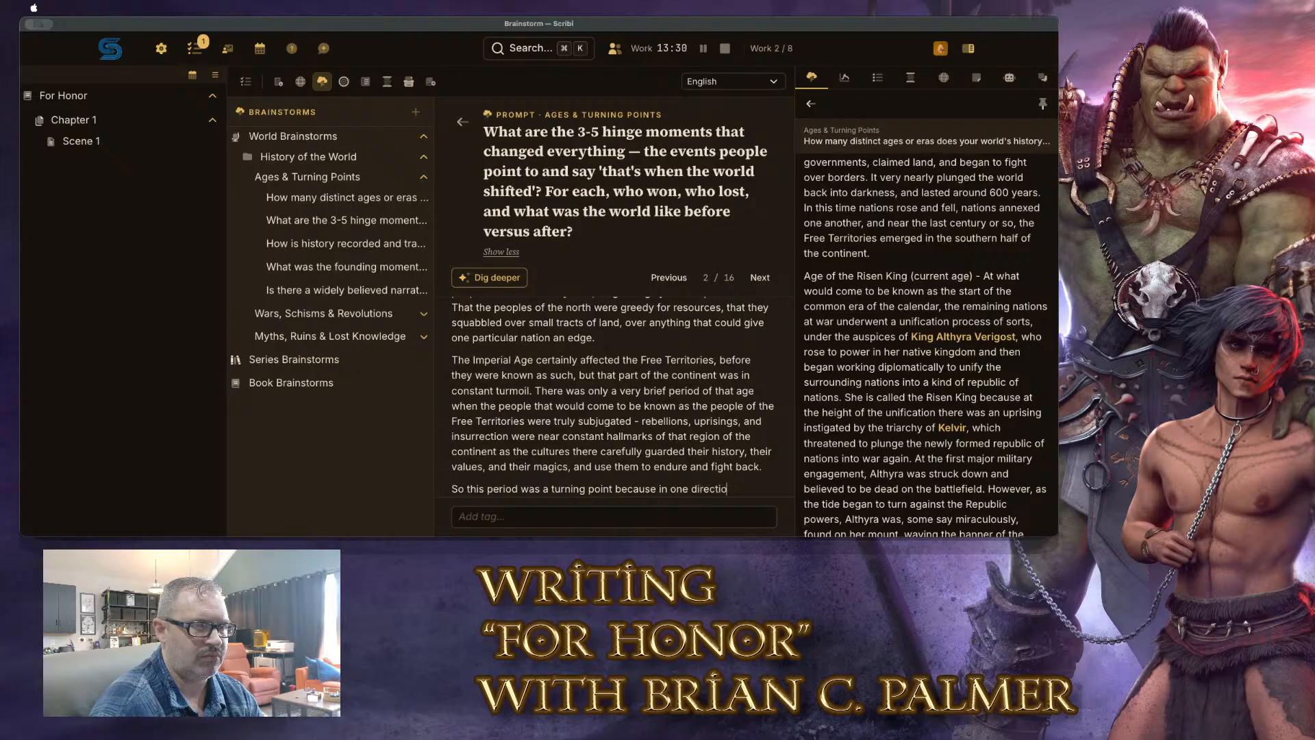
type("n there was a cotn")
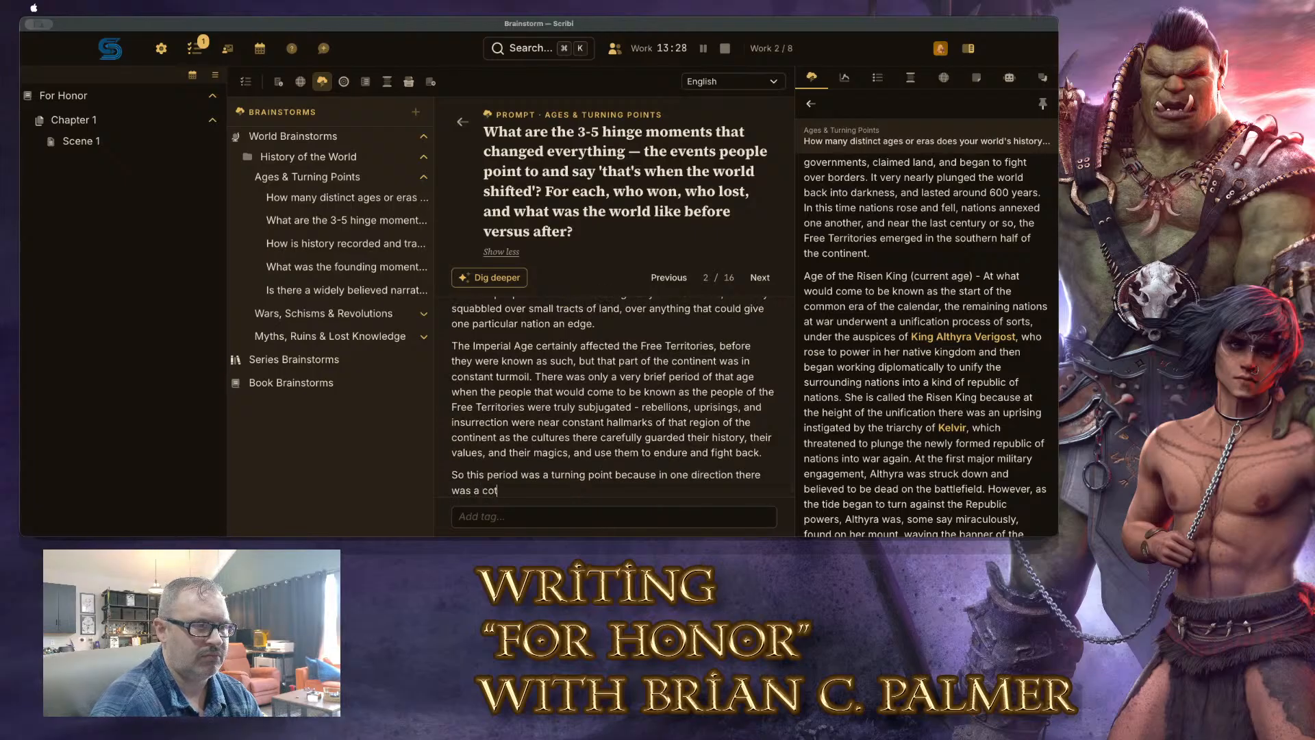
key("BackSpace")
type("ntinuation of end")
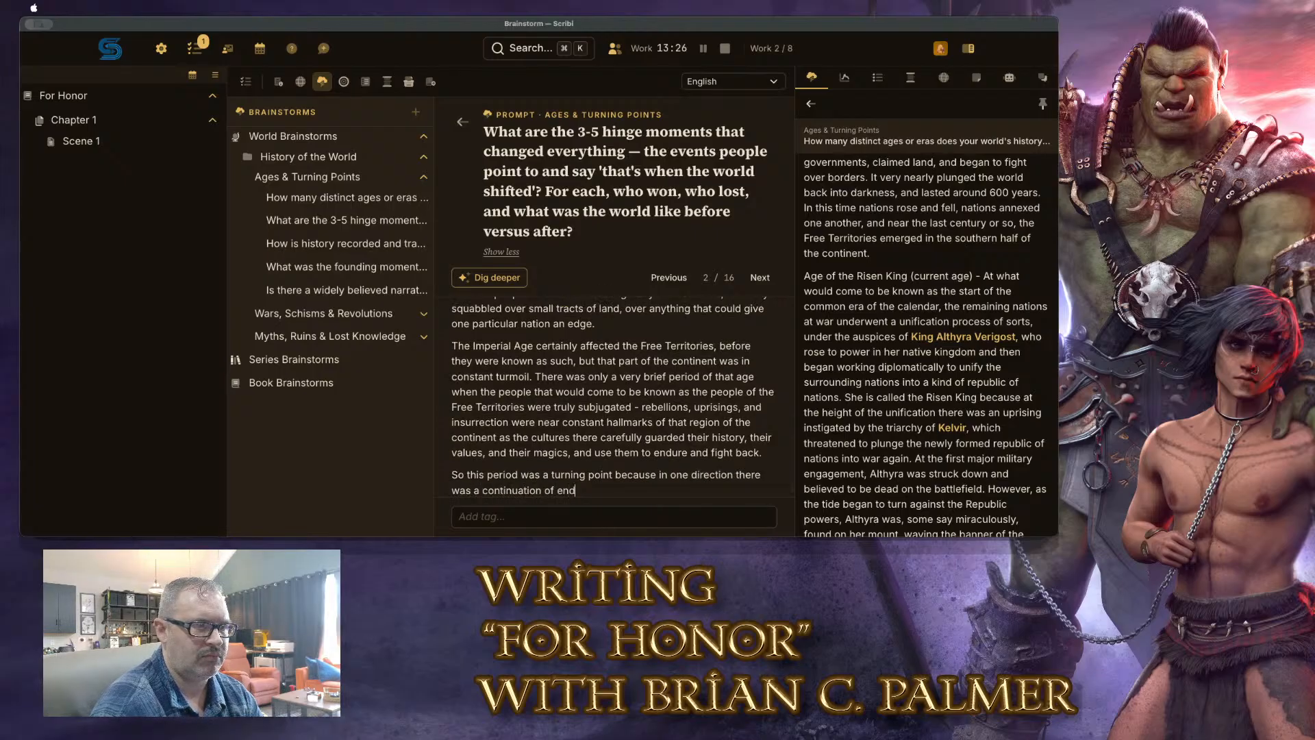
type("less war, of")
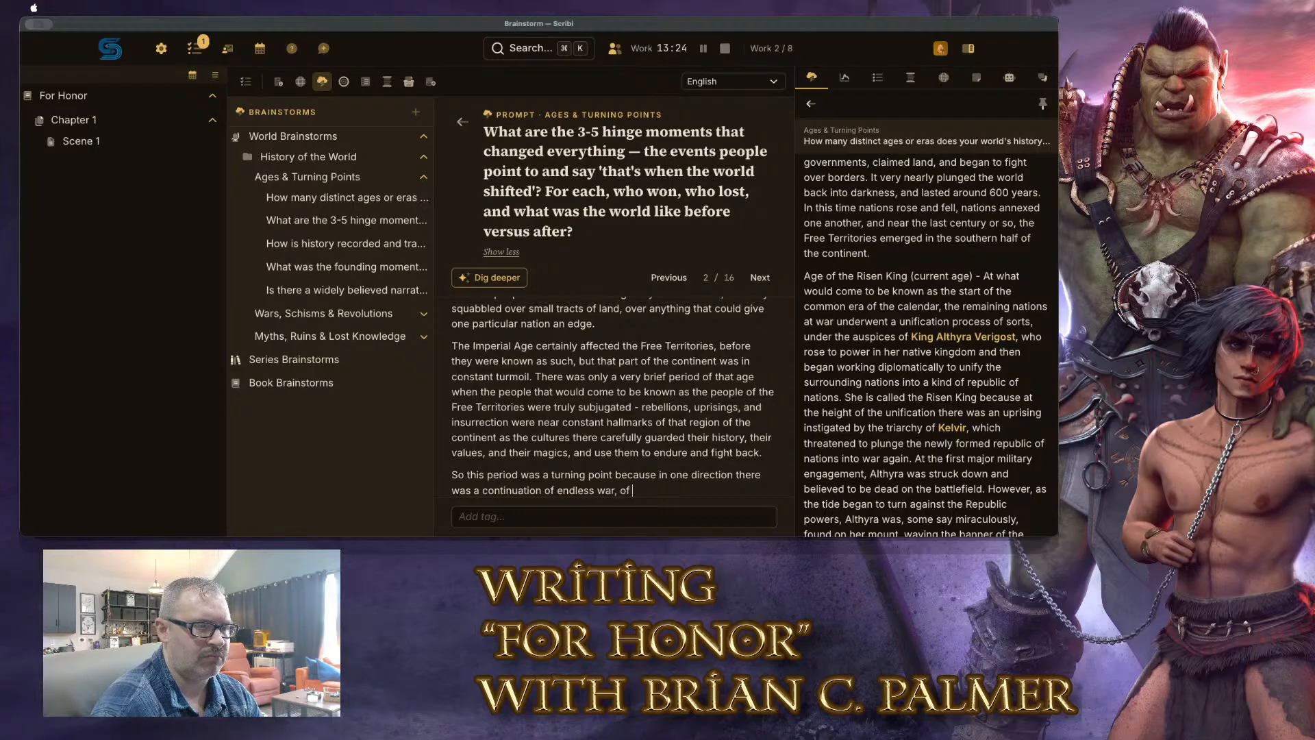
Continue the turning-point sentence with "territory grabbing and unsettled disputes over thrones and crowns"
type(" territory grabbi")
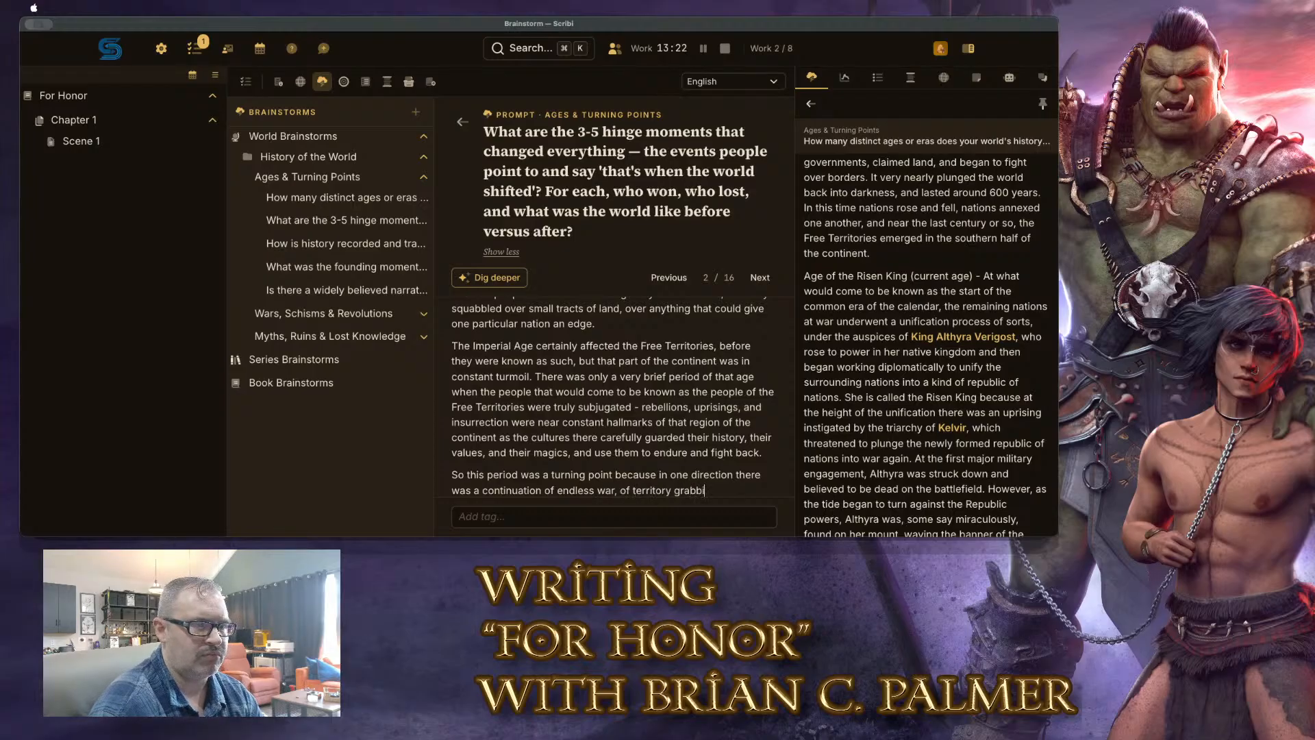
type("ng and u")
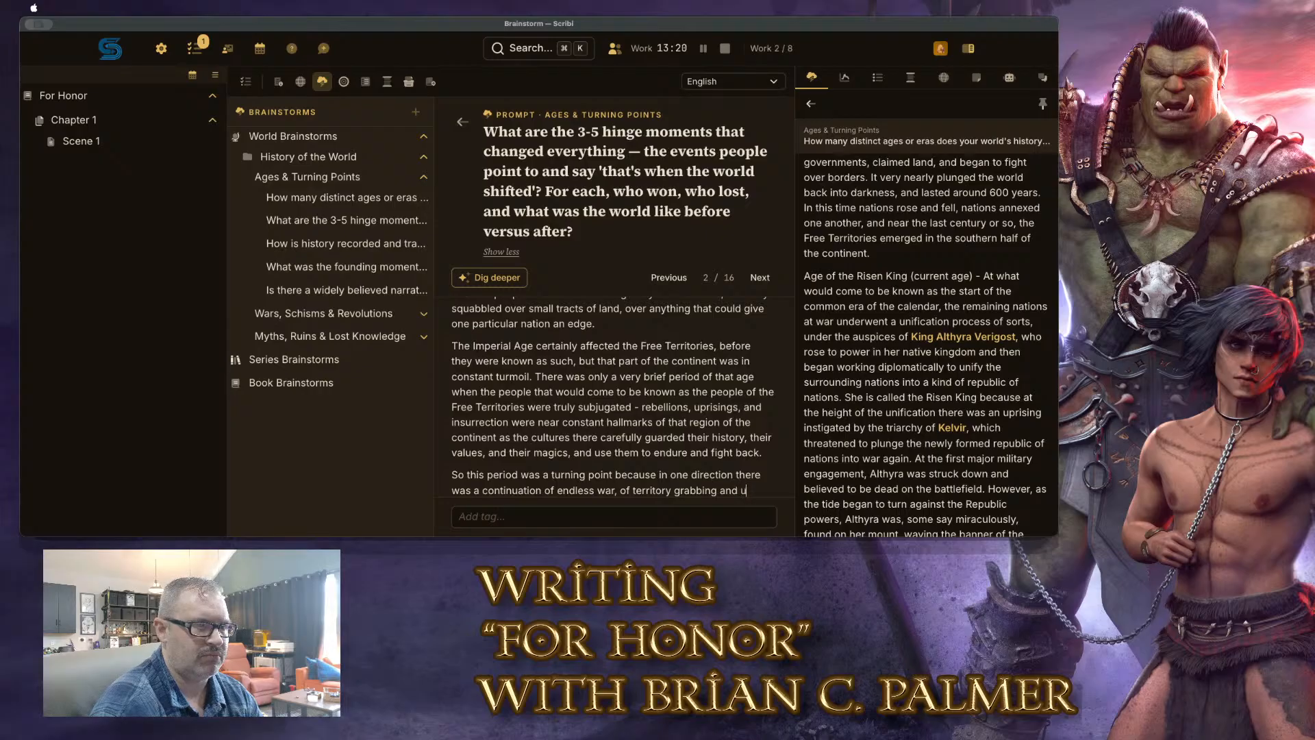
type("nsettled")
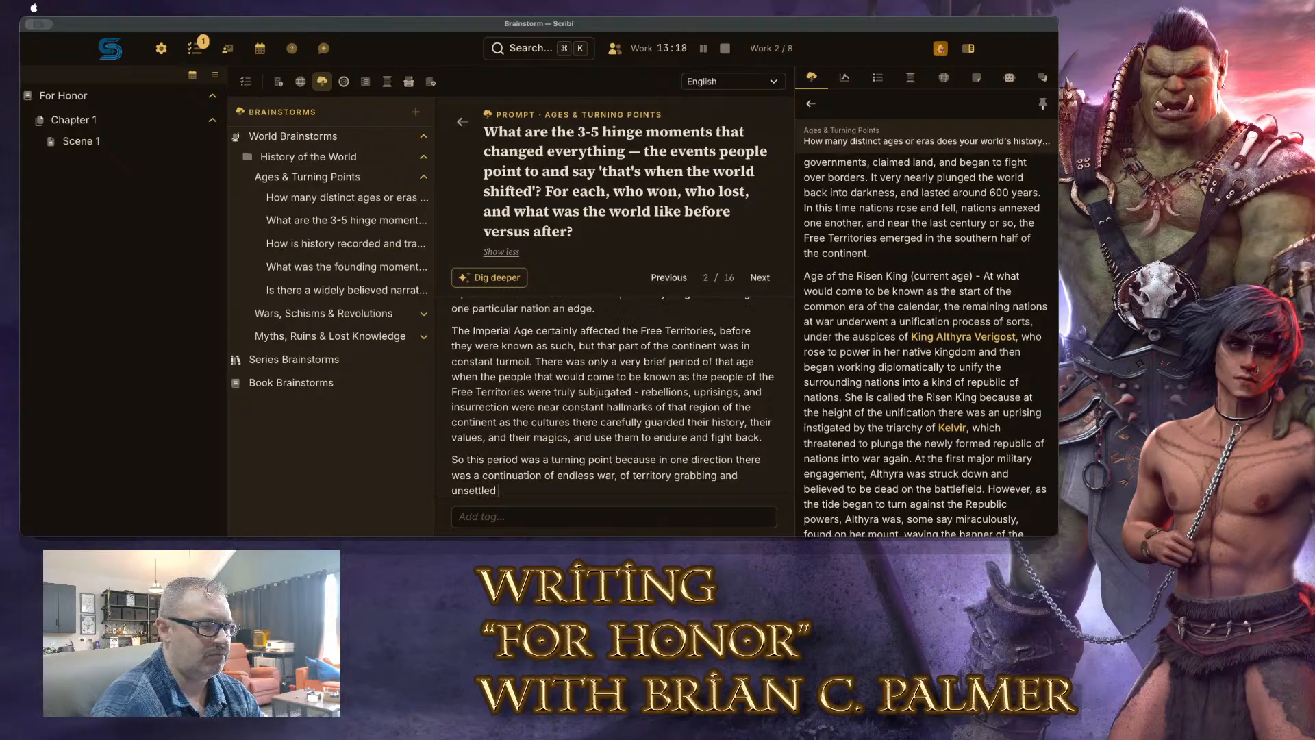
type(" disputes over t")
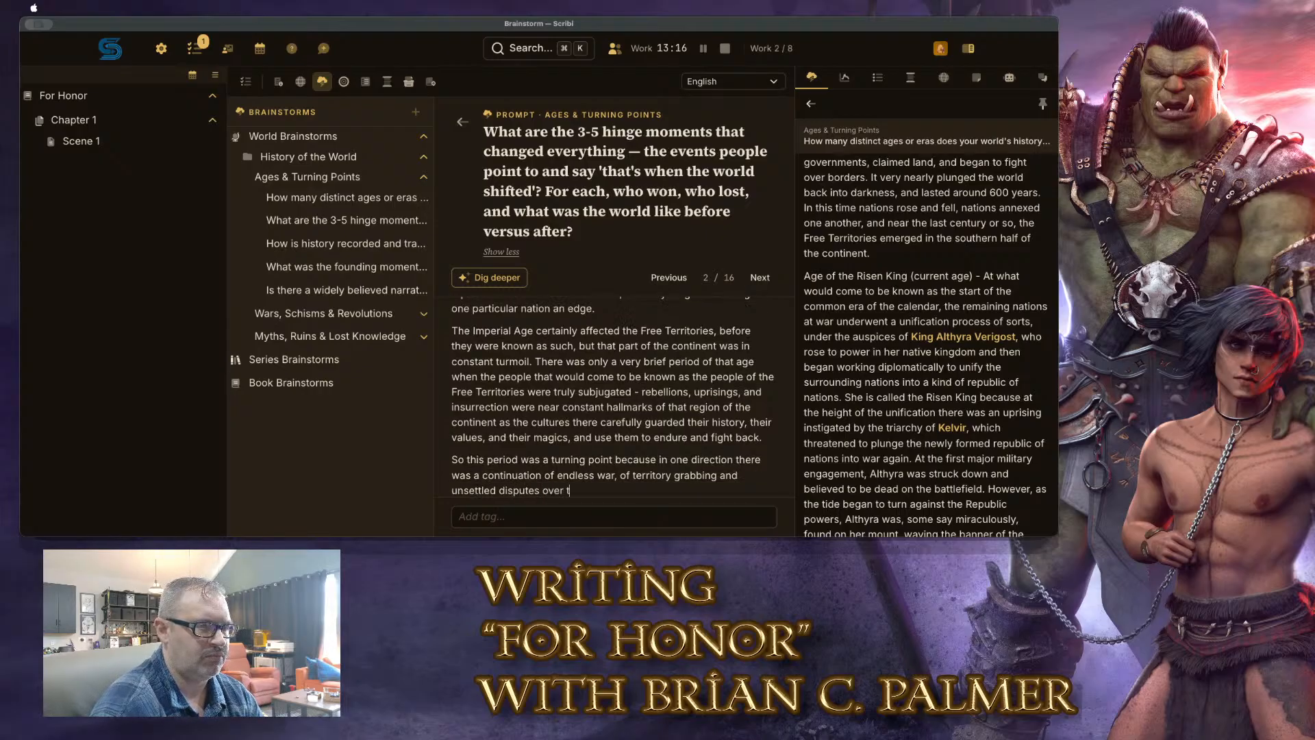
type("hrones and crowns")
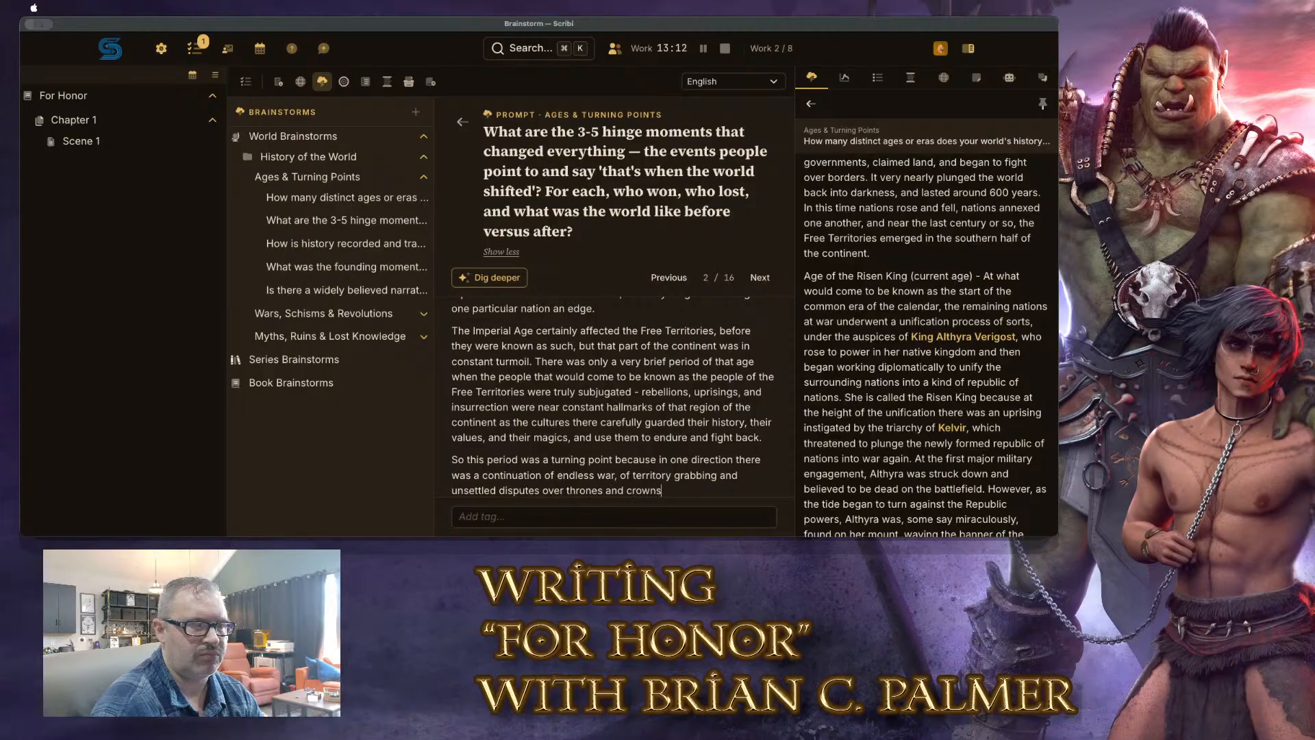
Add the sentence "The Triarchy of Kelvir seemed to be on track to bring back the Imperium of old, which no one wanted."
type(". The Tra")
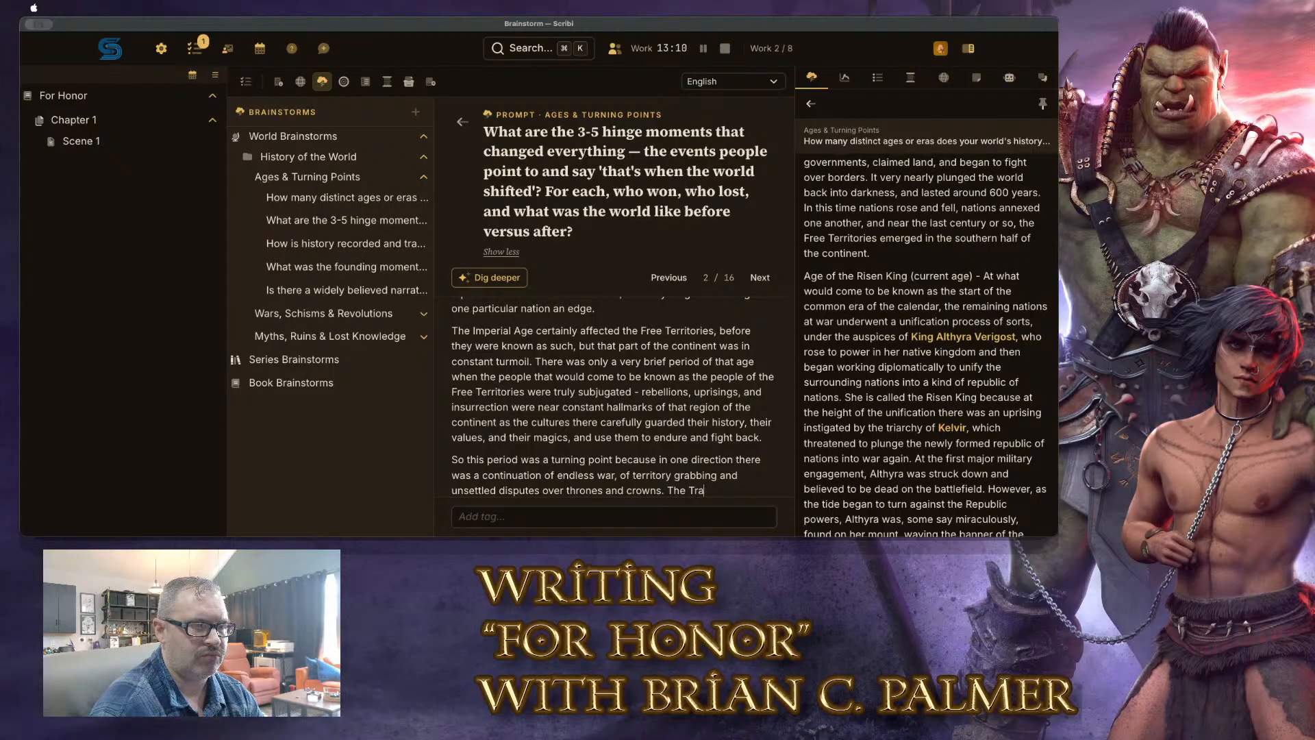
key("BackSpace")
type("iarchy of K")
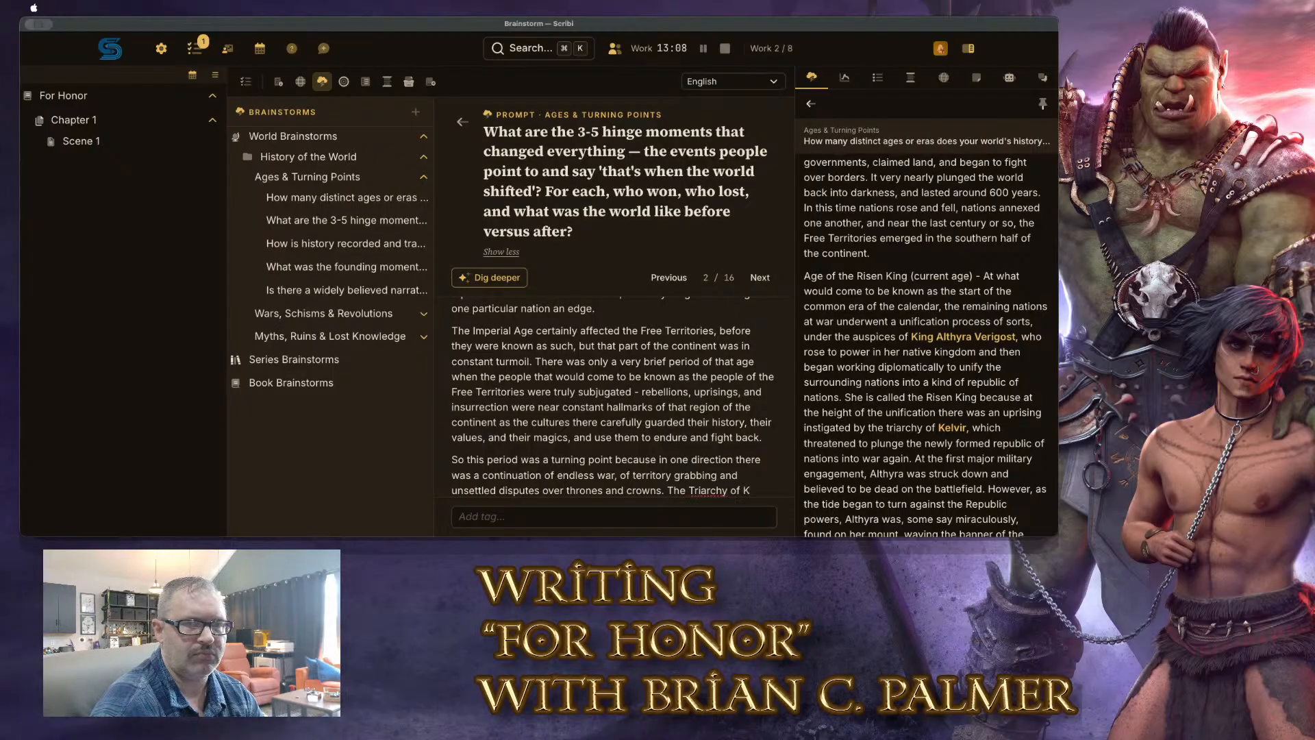
type("elvir")
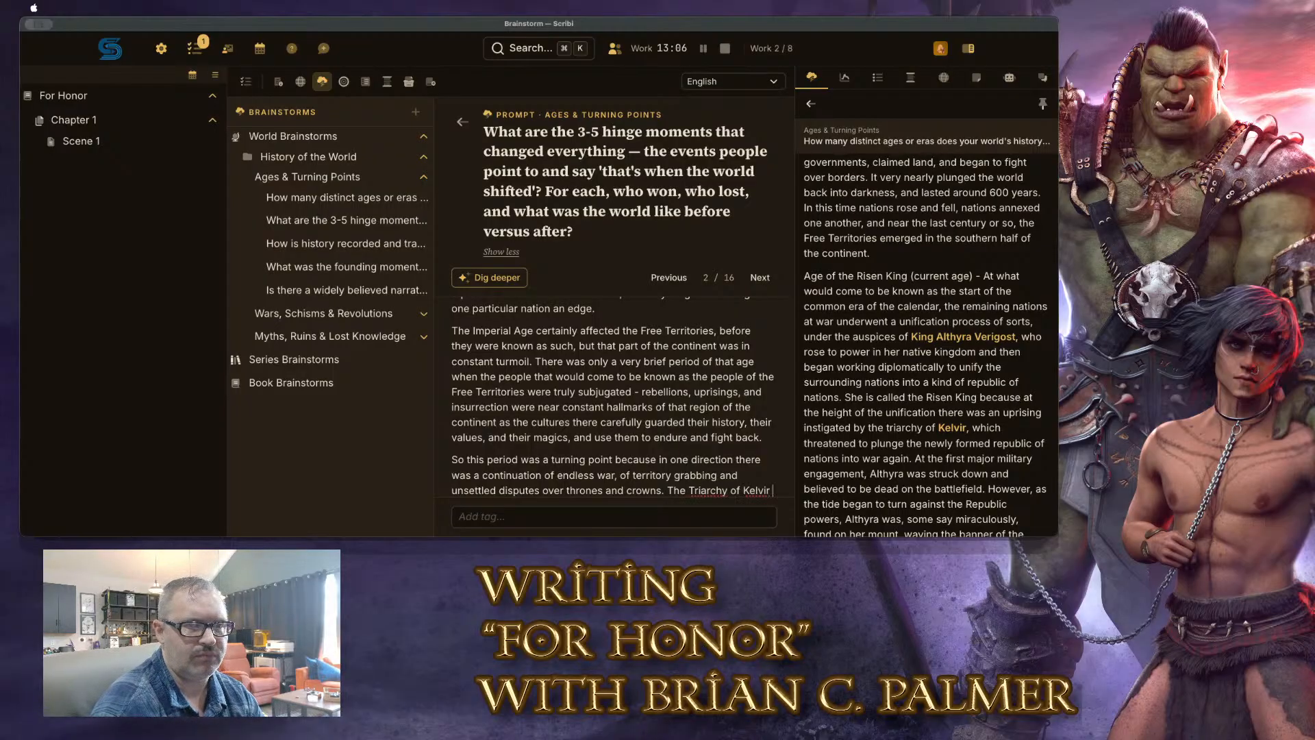
type(" seemed to be on t")
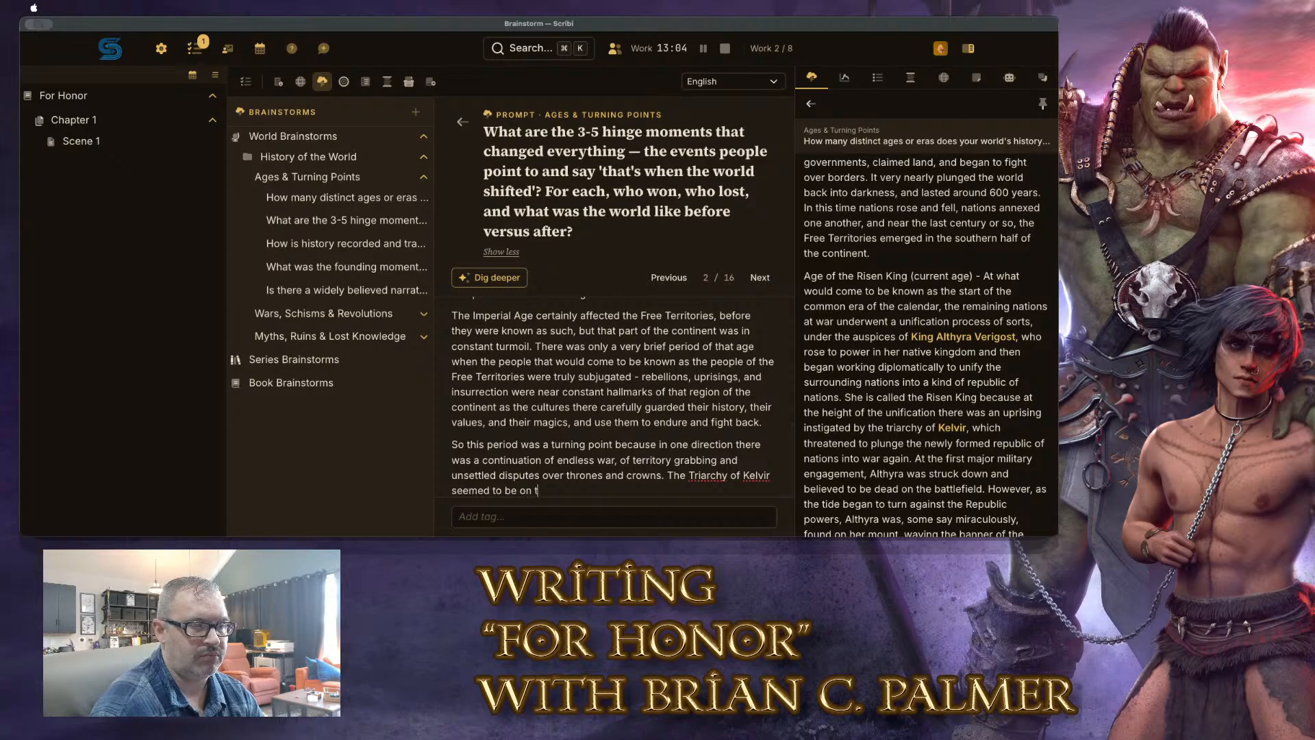
type("rack to bring back the ol")
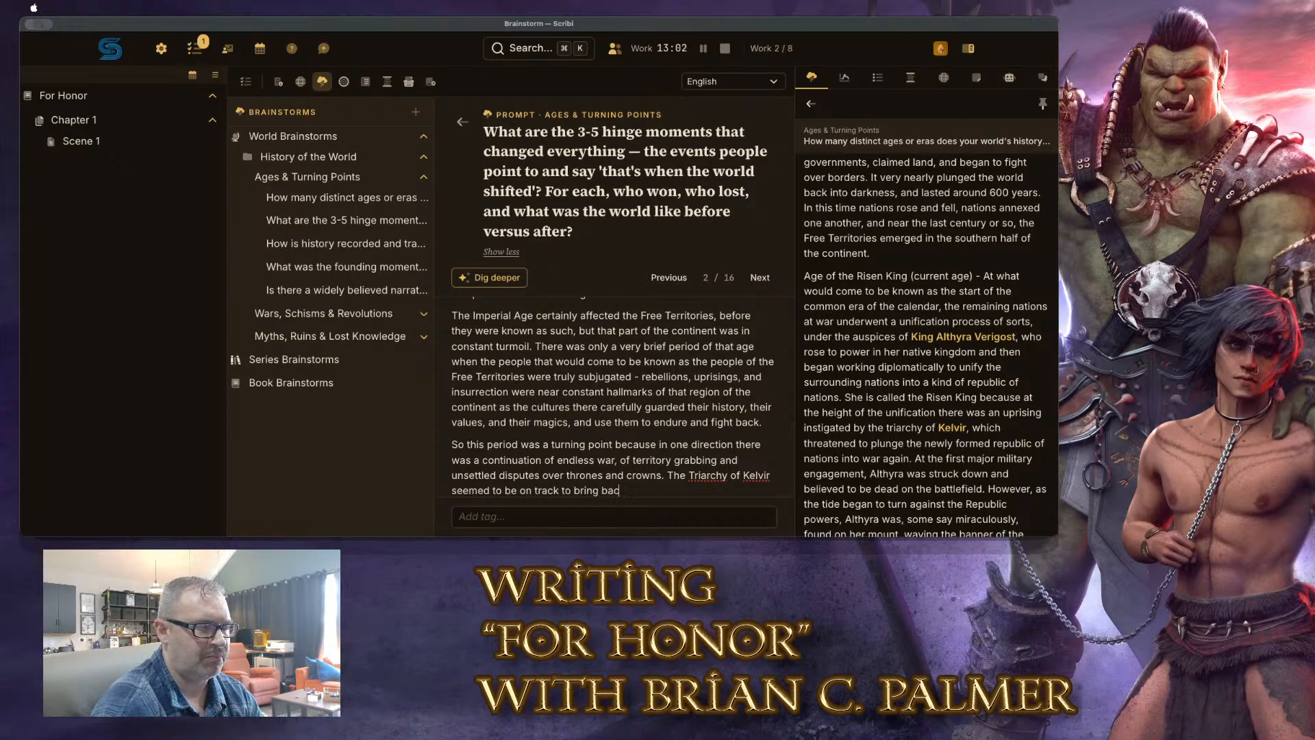
key("BackSpace")
key("BackSpace")
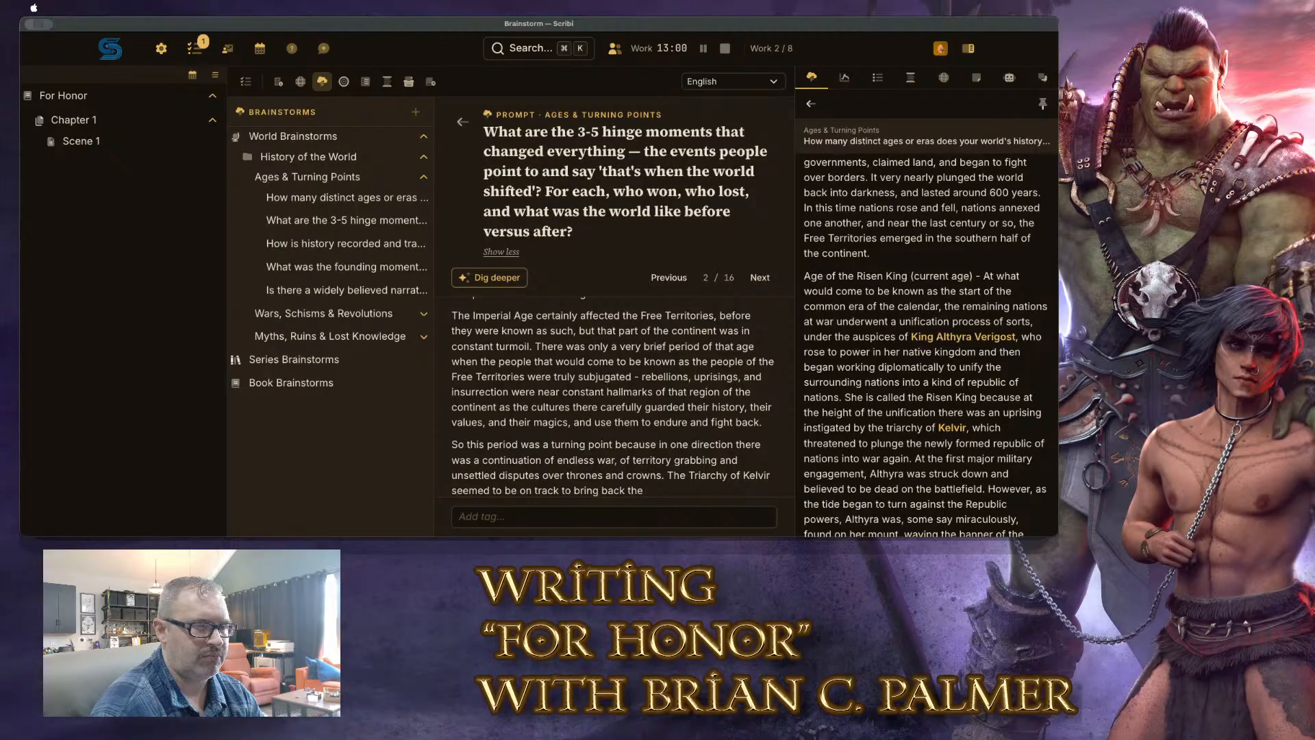
type("Imperium of")
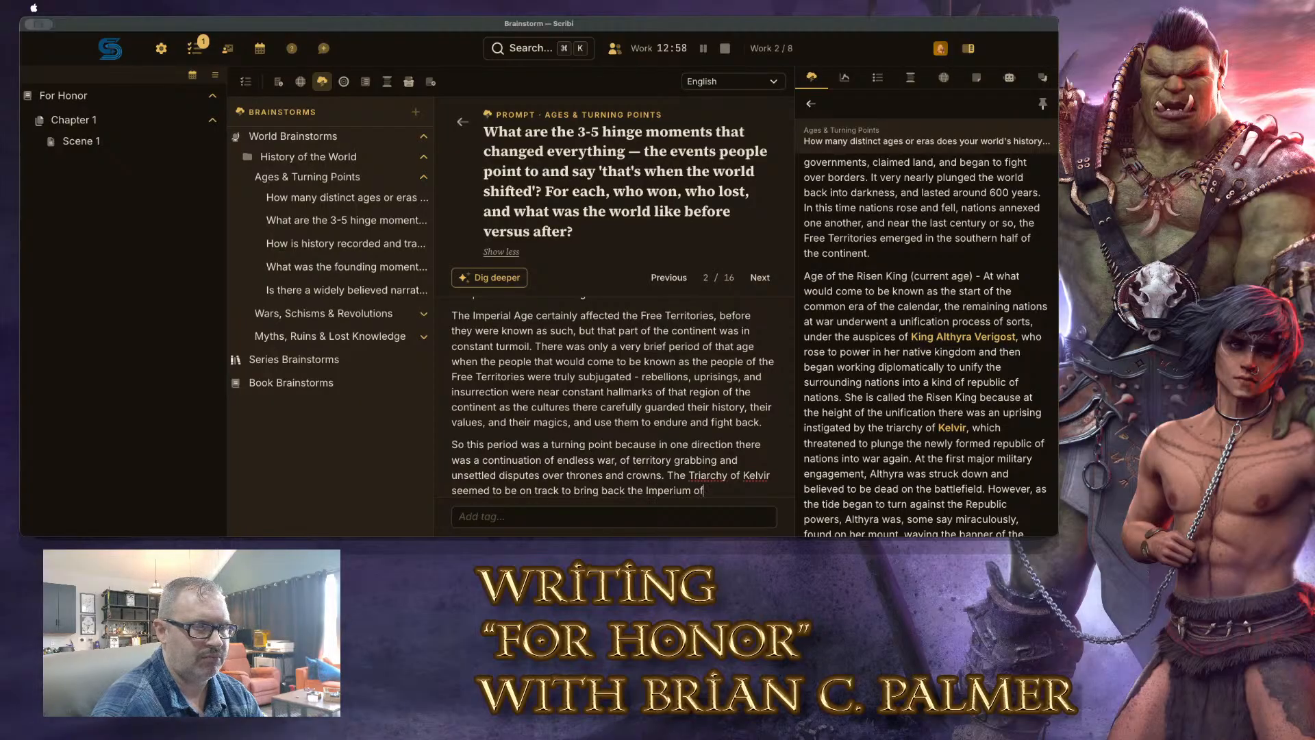
type(" old, ")
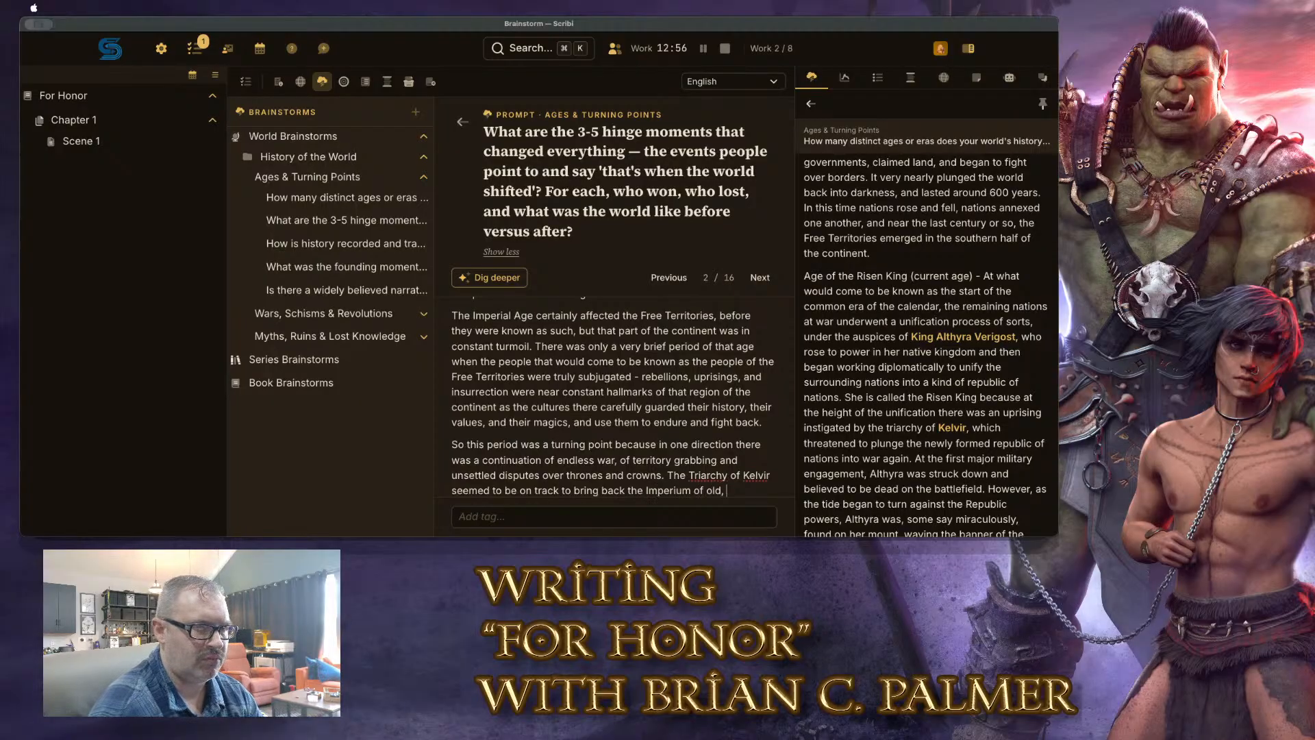
type("which no one ")
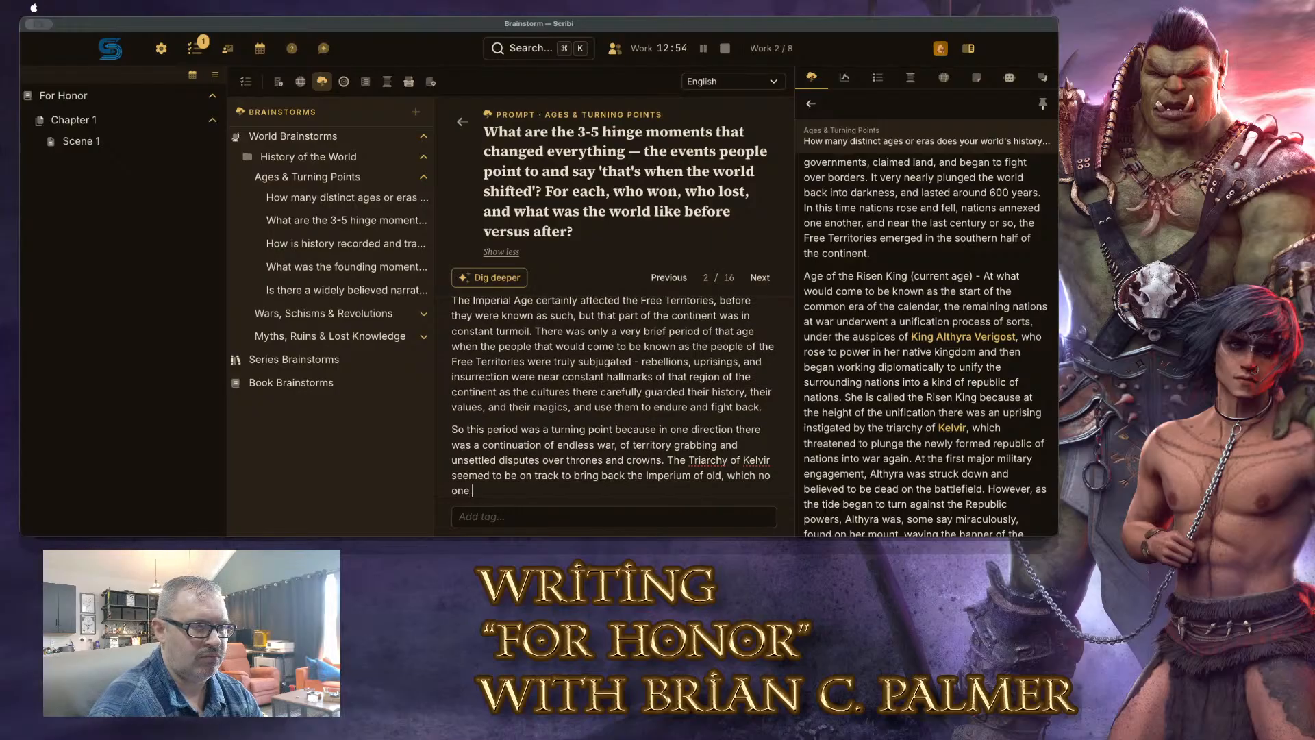
type("wanted.")
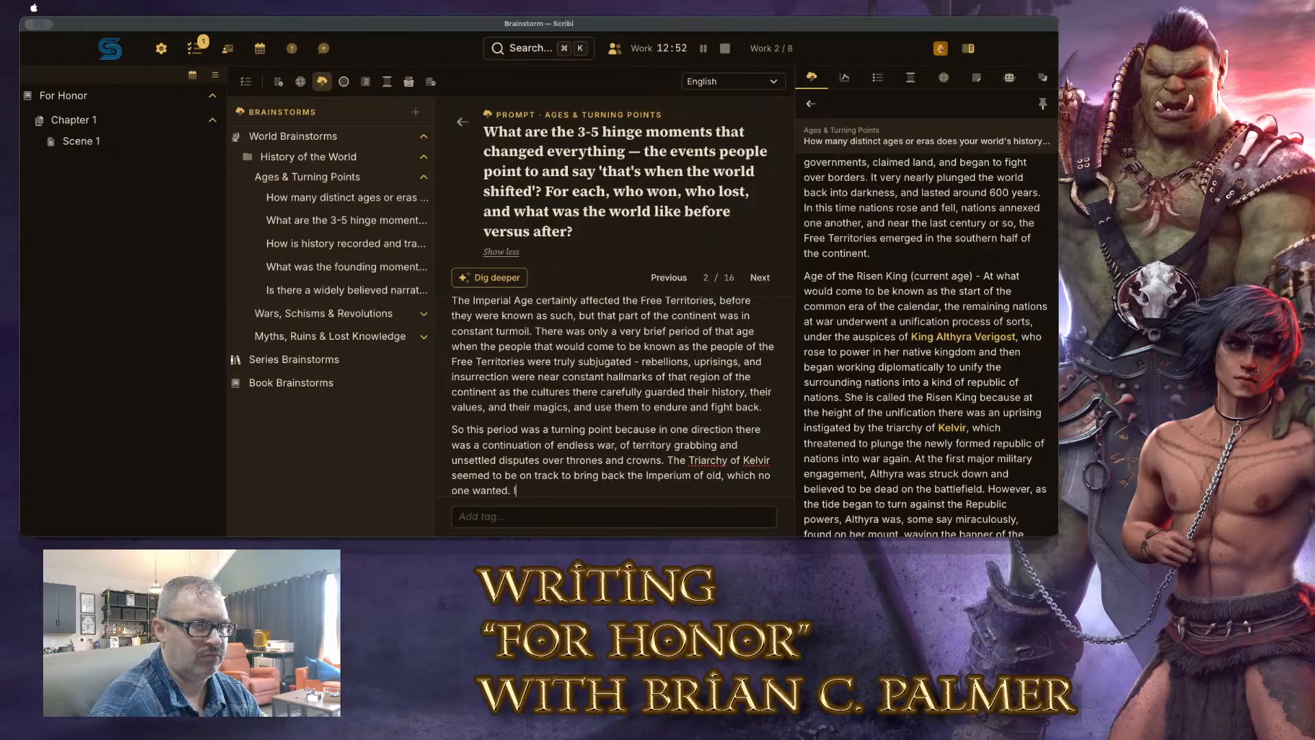
Begin a new sentence with "For those years of war that marked the end of the Age of Light and"
type(" For those e")
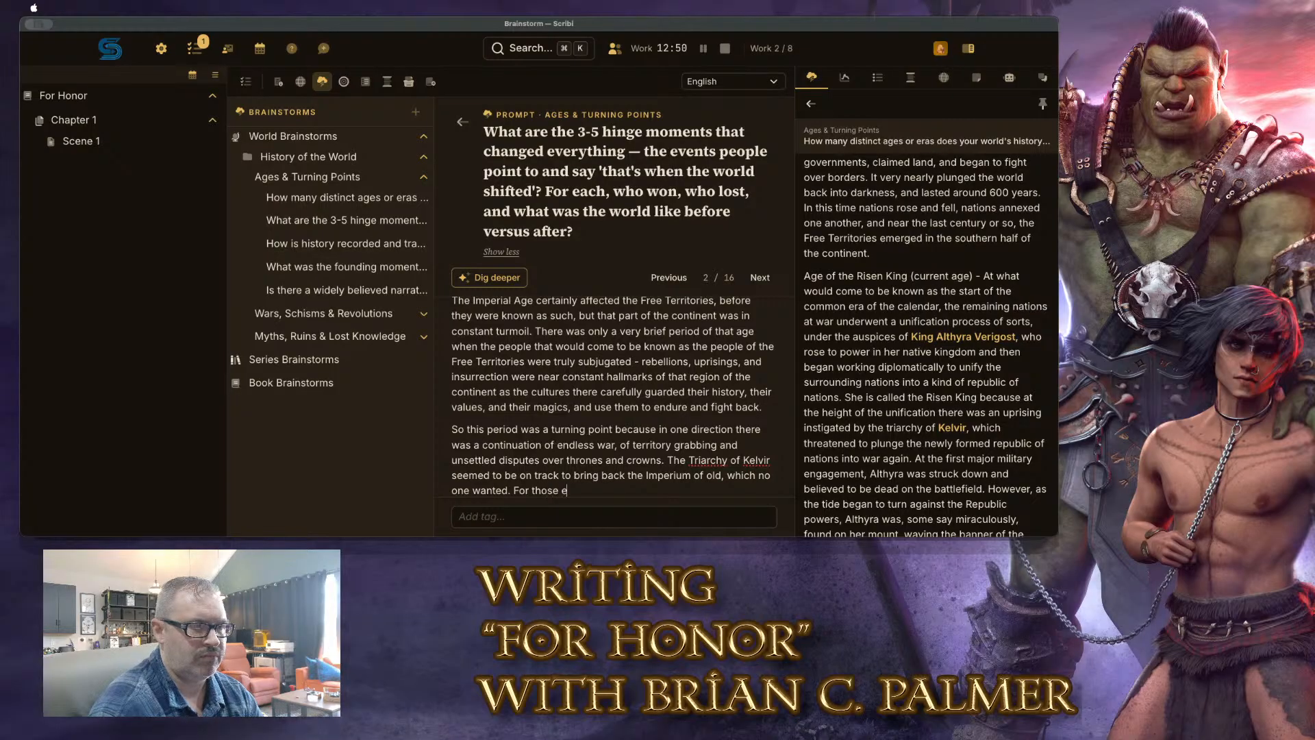
key("BackSpace")
key("BackSpace")
type("years of")
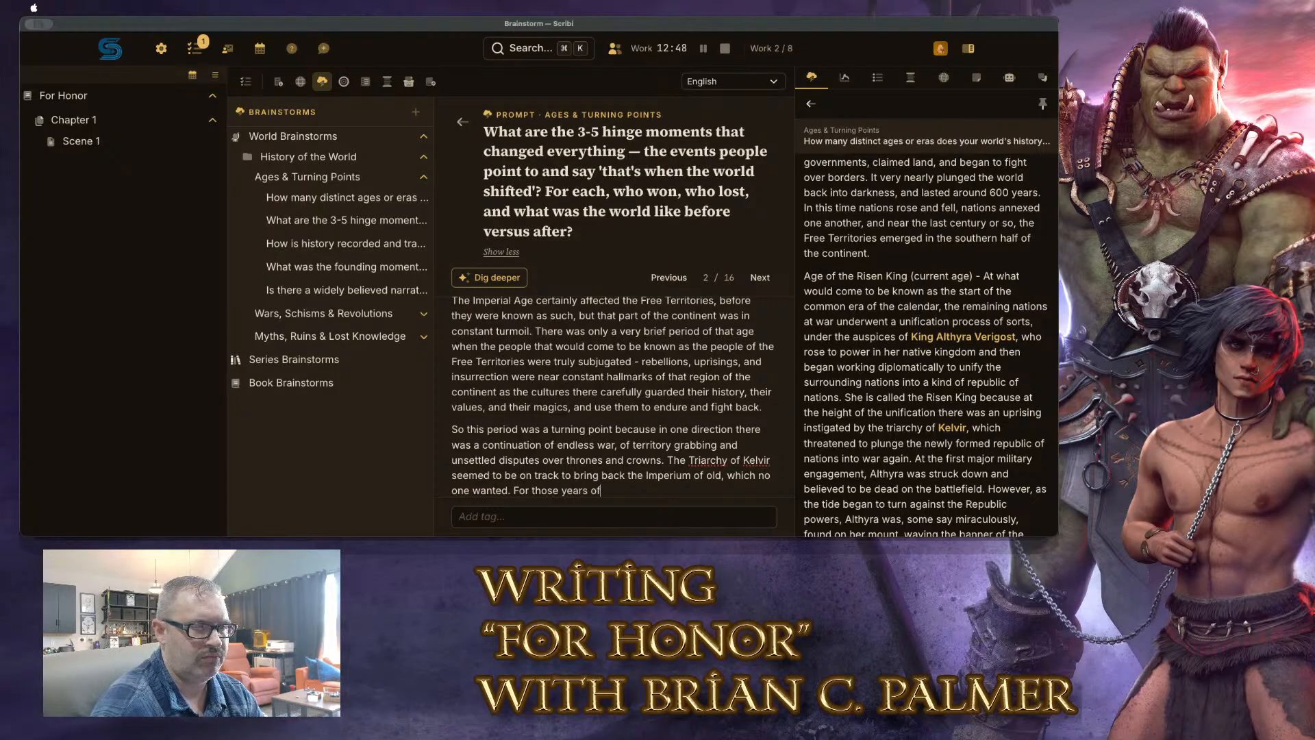
type(" war that marked t")
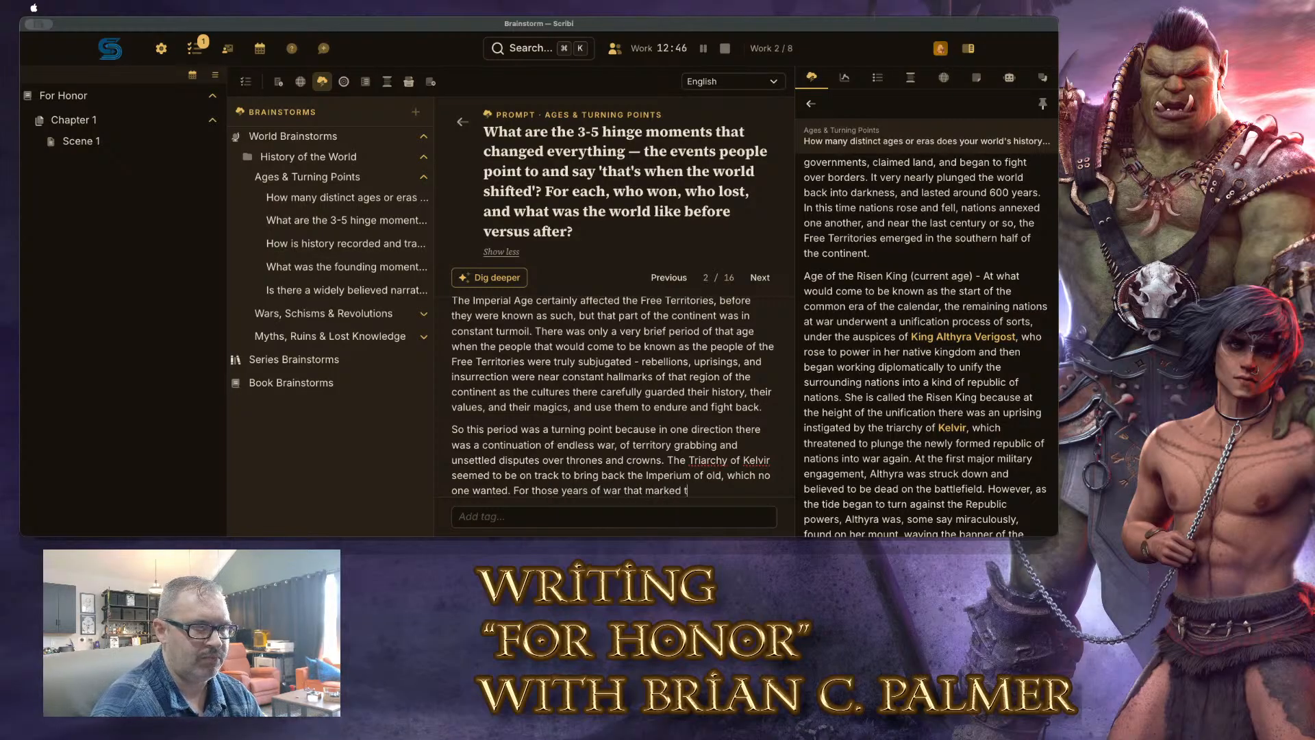
type("he end of the")
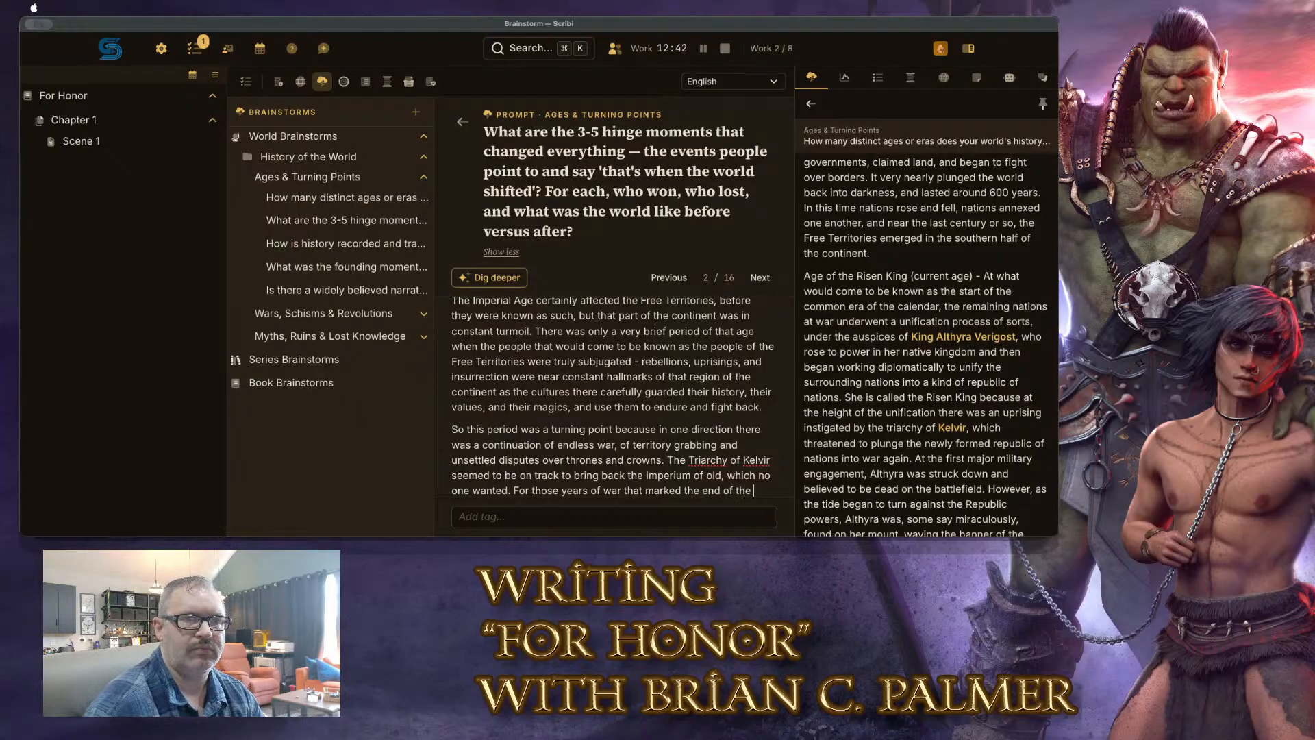
type(" Age of Light and")
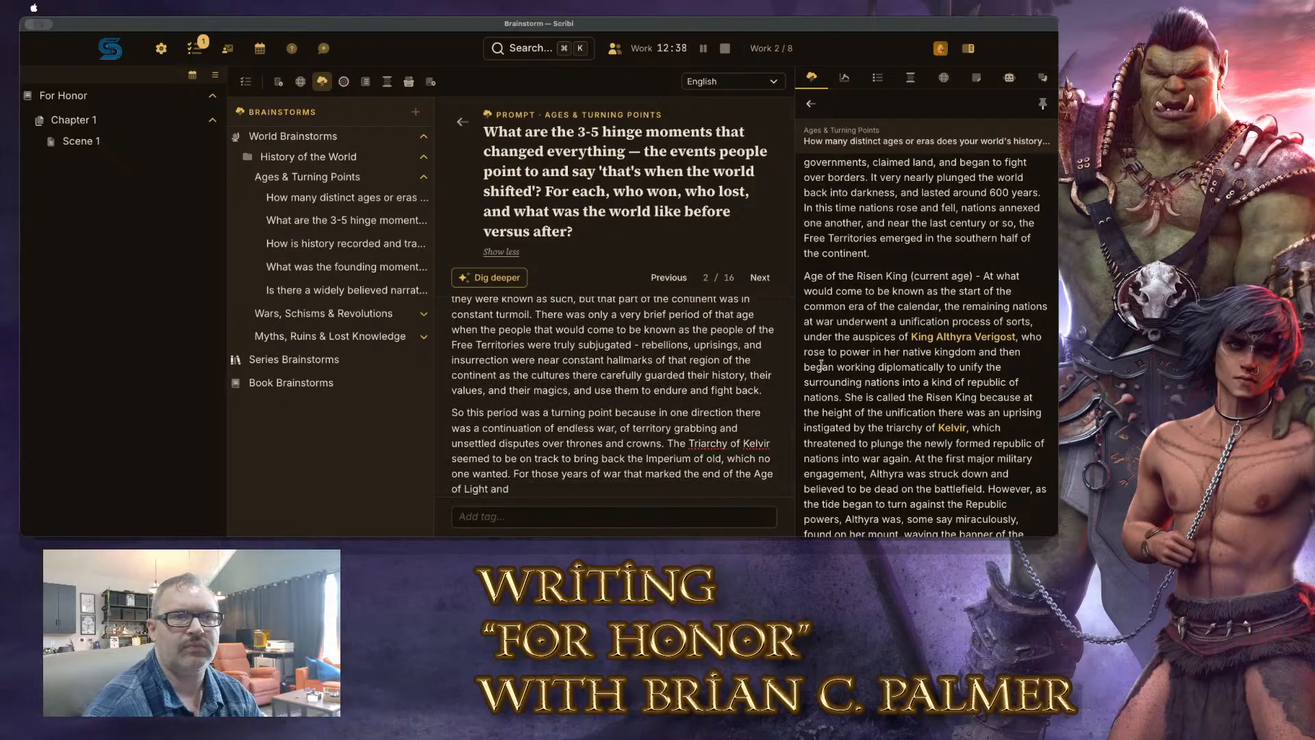
Check the age's name in the reference notes and replace "Light" with "Bleakness" in the unfinished sentence
scroll(843, 342, "up", 5)
double_click(480, 488)
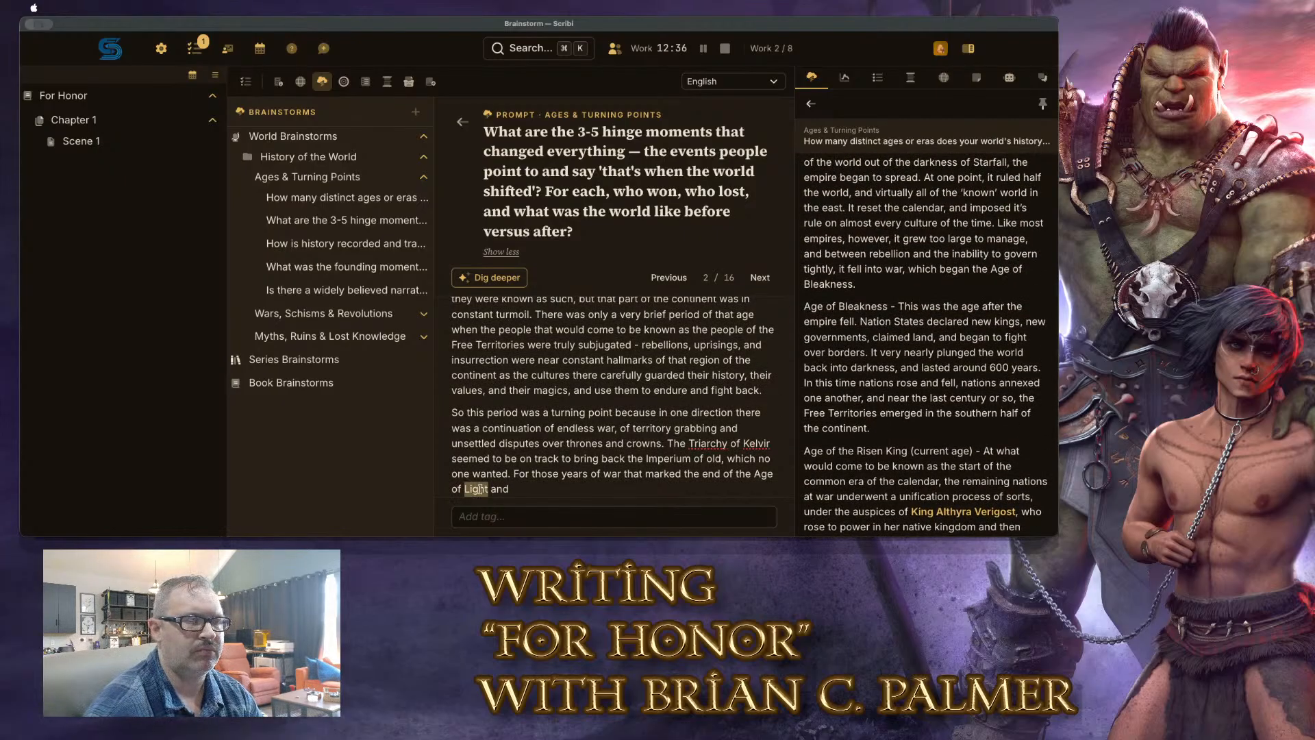
type("Bleakness")
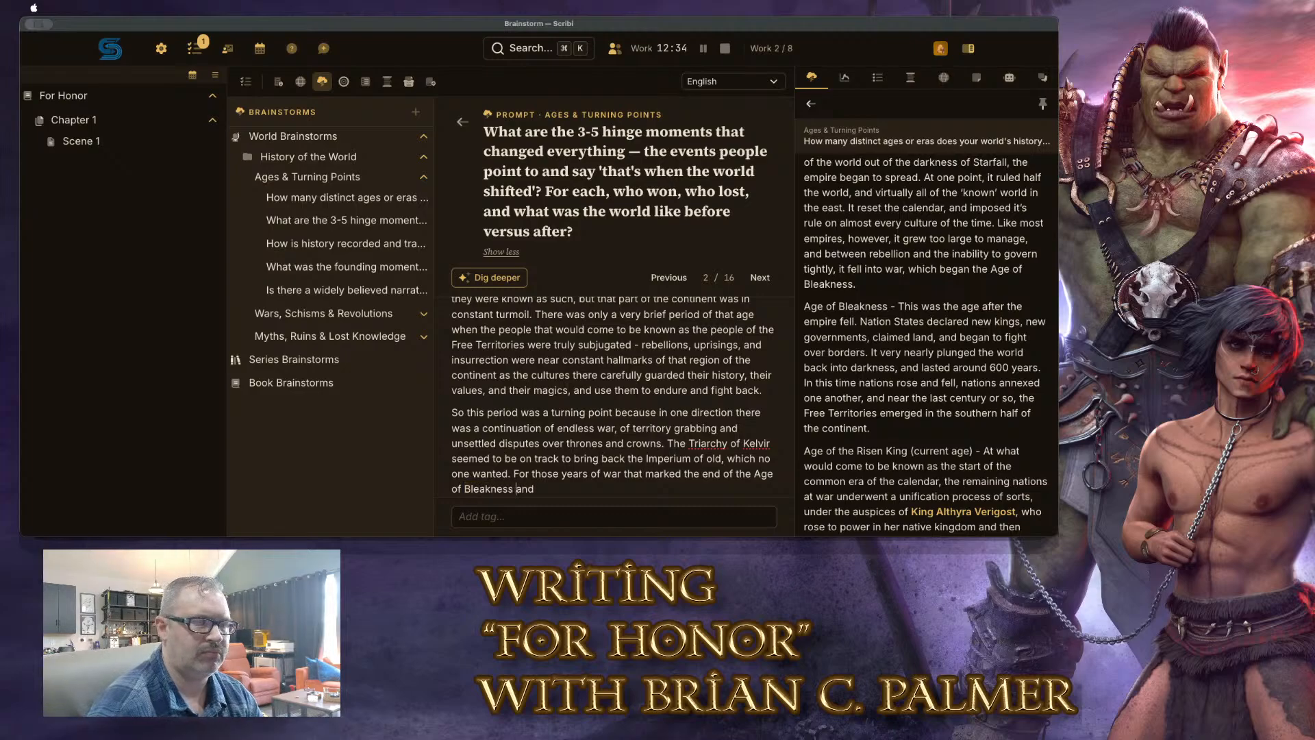
Finish the sentence after "Age of Bleakness" with "and the start of the common era, ARK, this was a razor's edge."
type(" a")
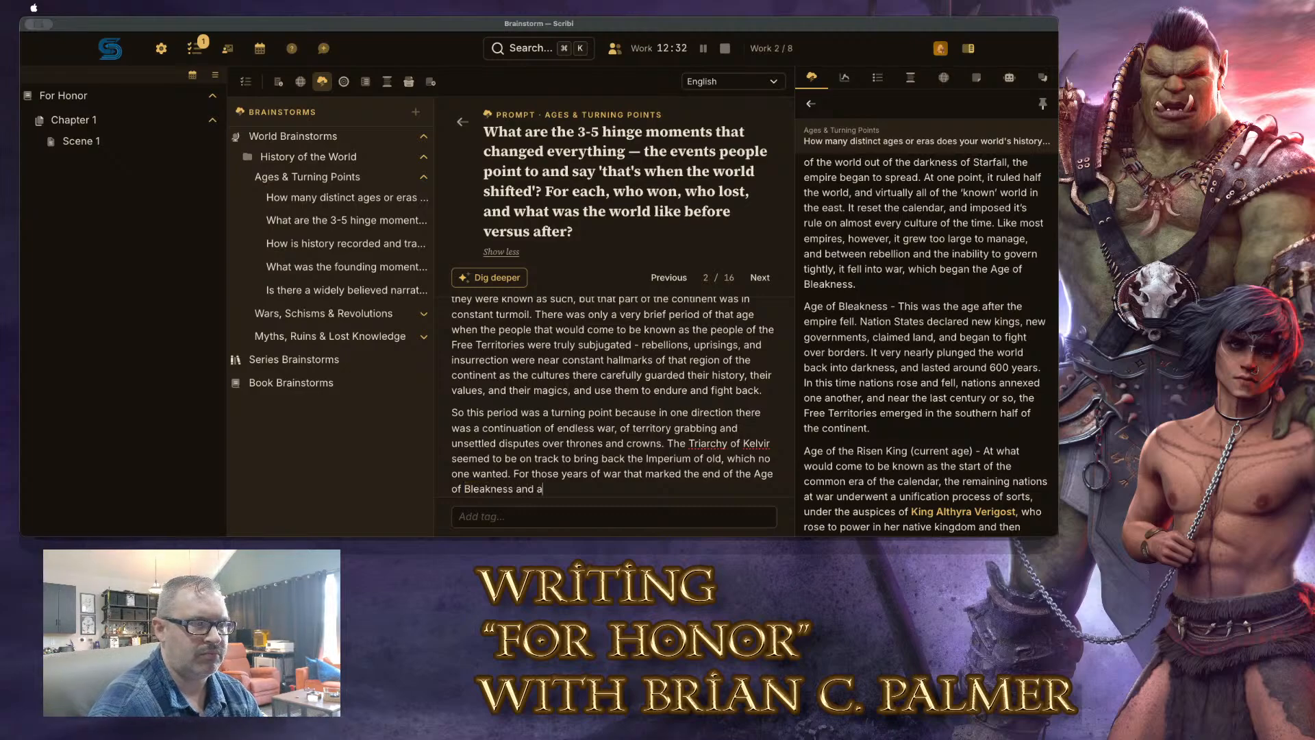
type("nd the start of the comon")
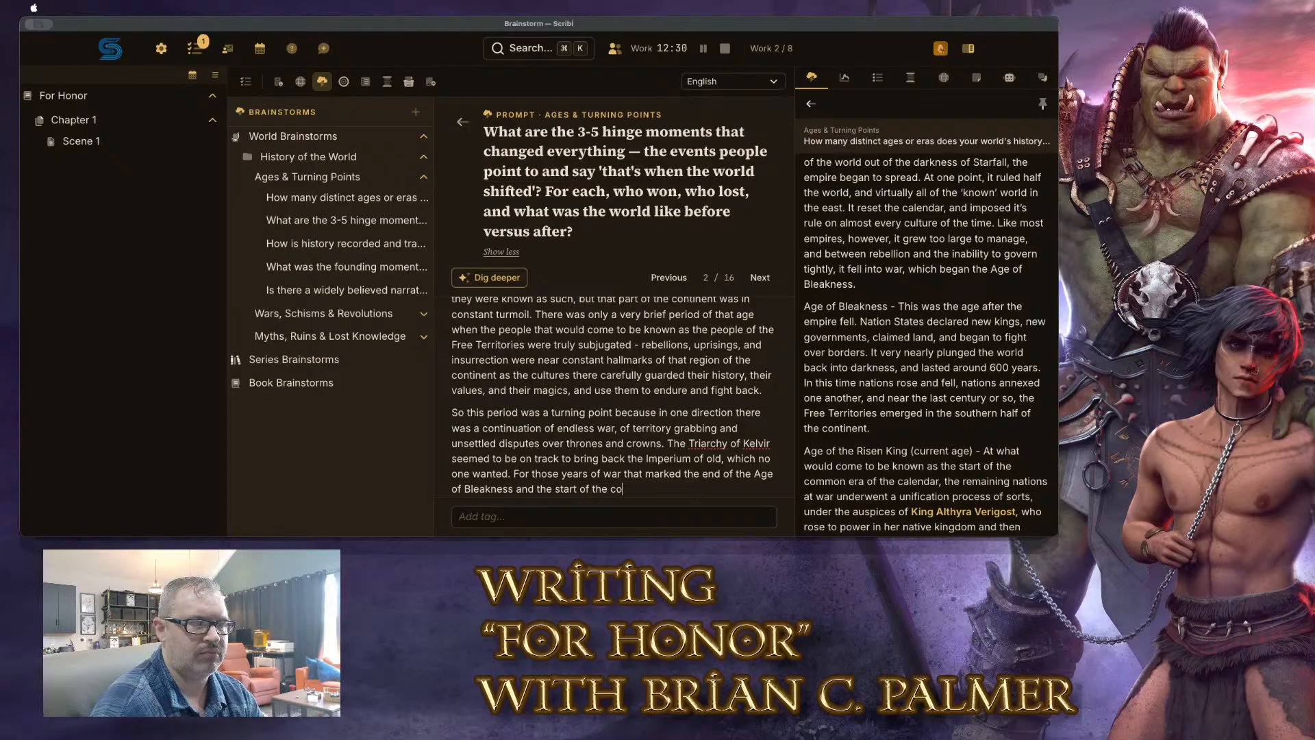
key("BackSpace")
type("mon era")
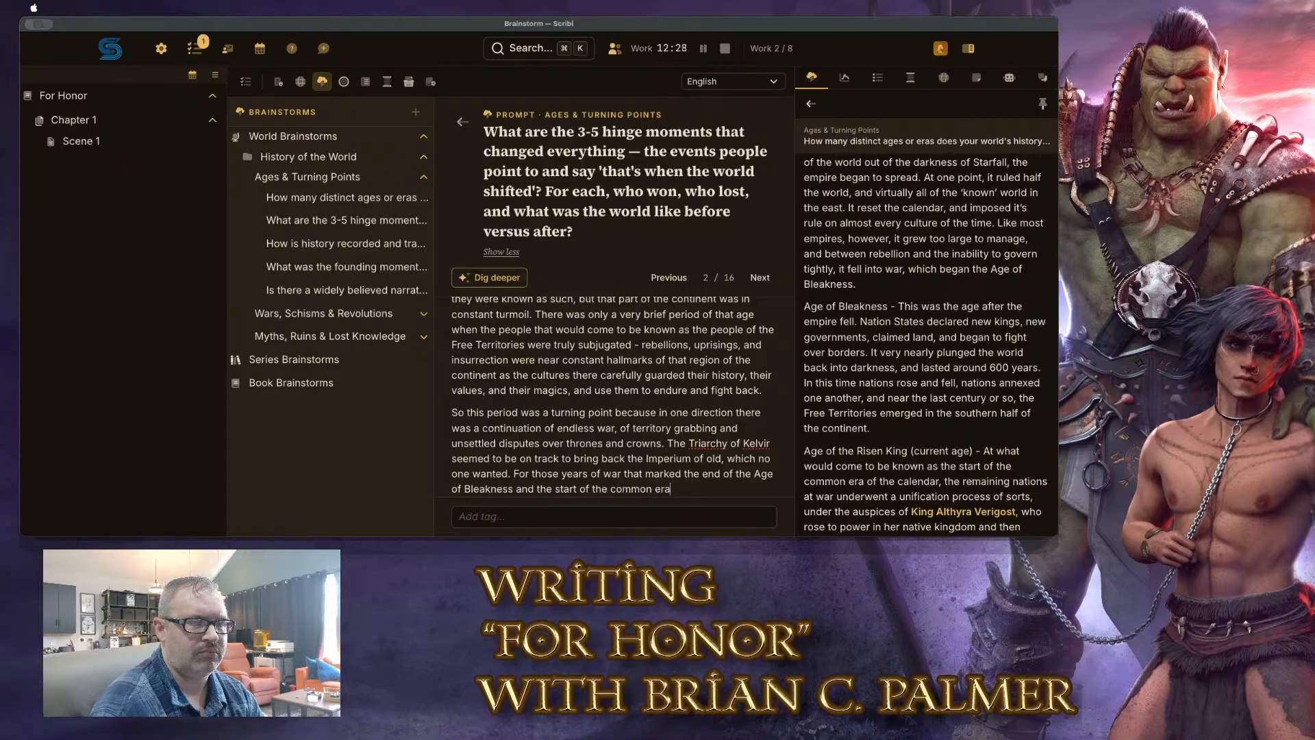
type(", ")
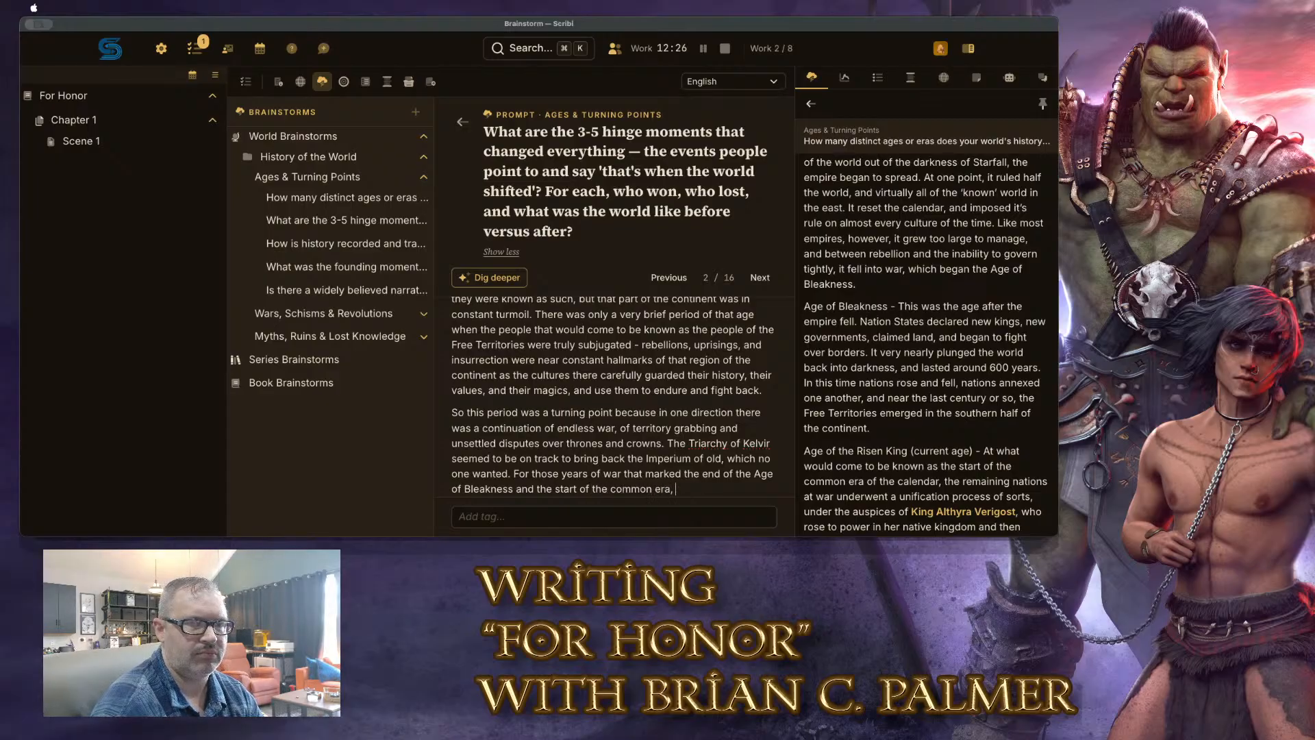
type("tRK")
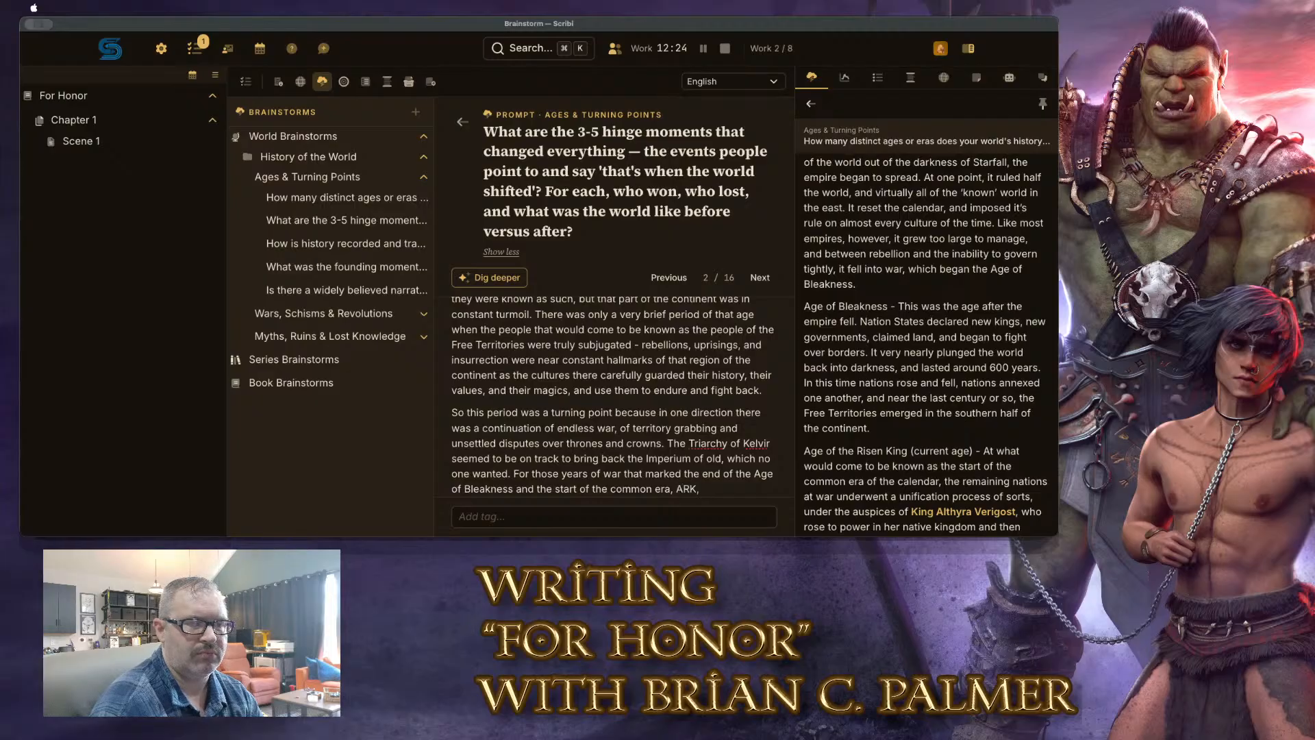
type(", this w")
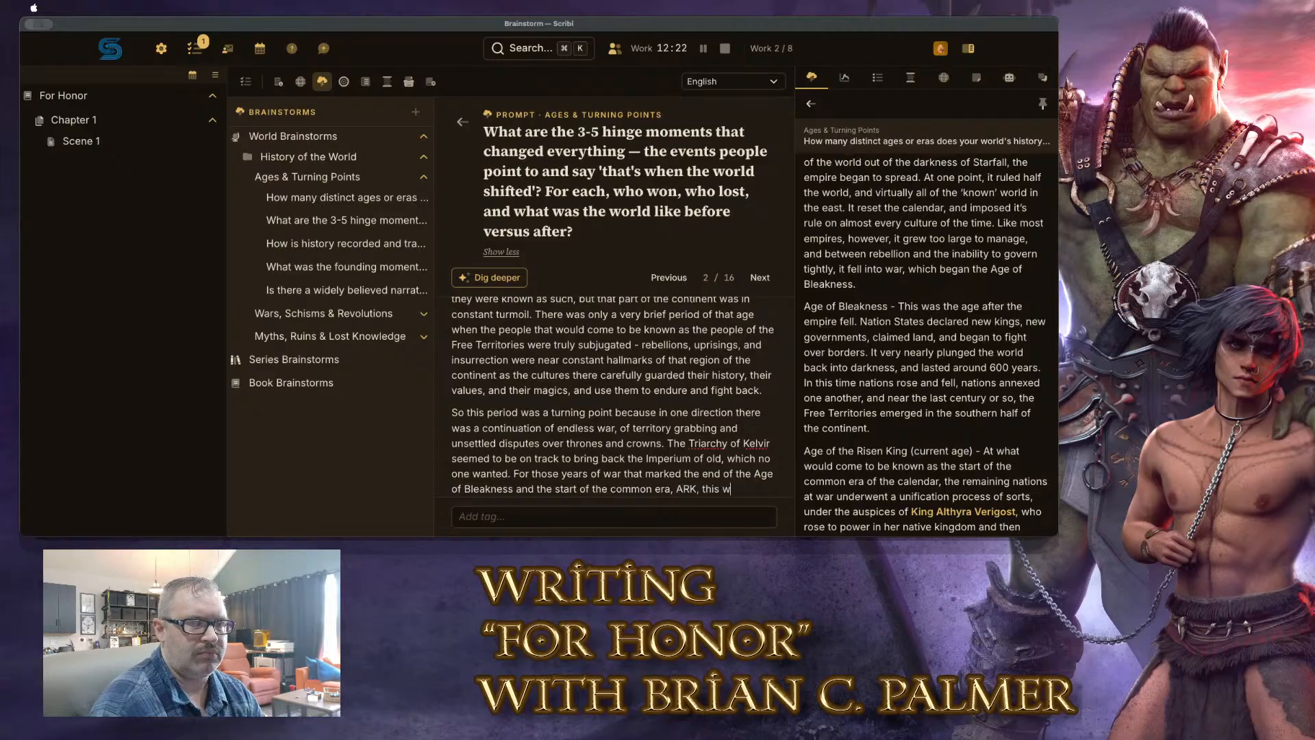
type("as a razor's edg")
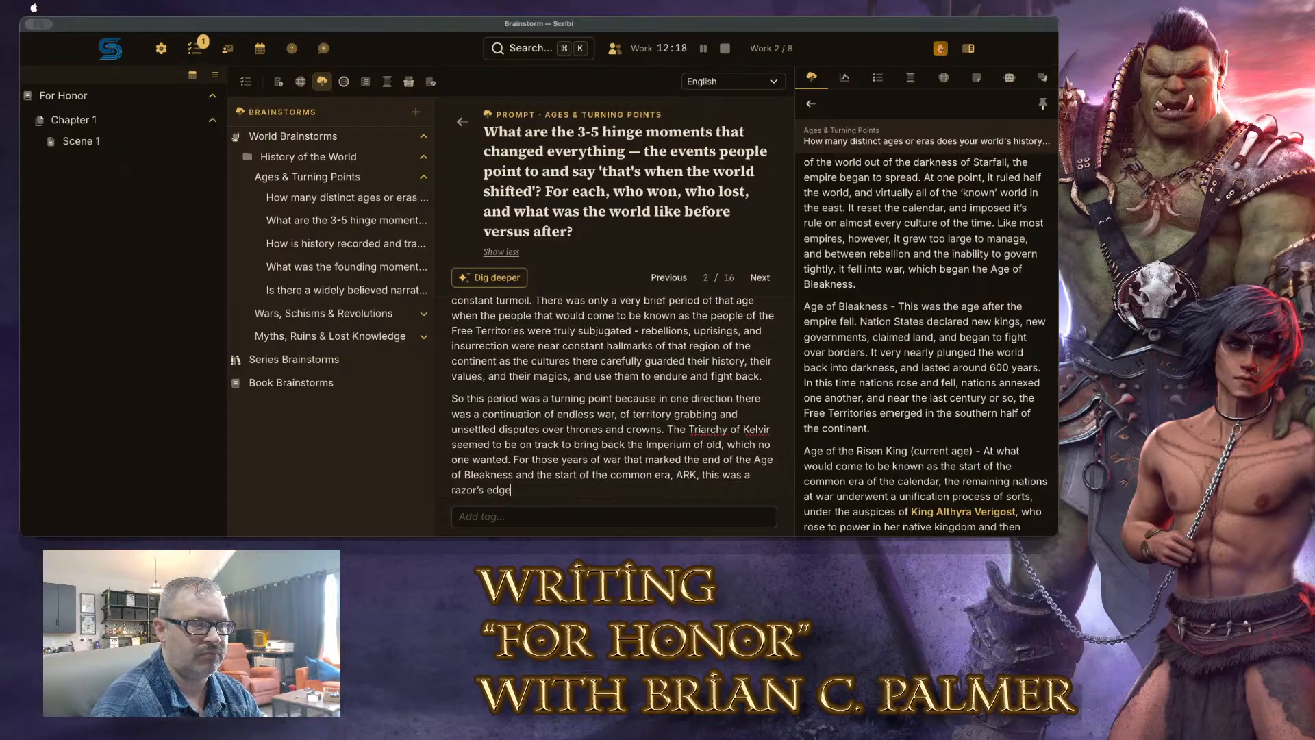
type("e.")
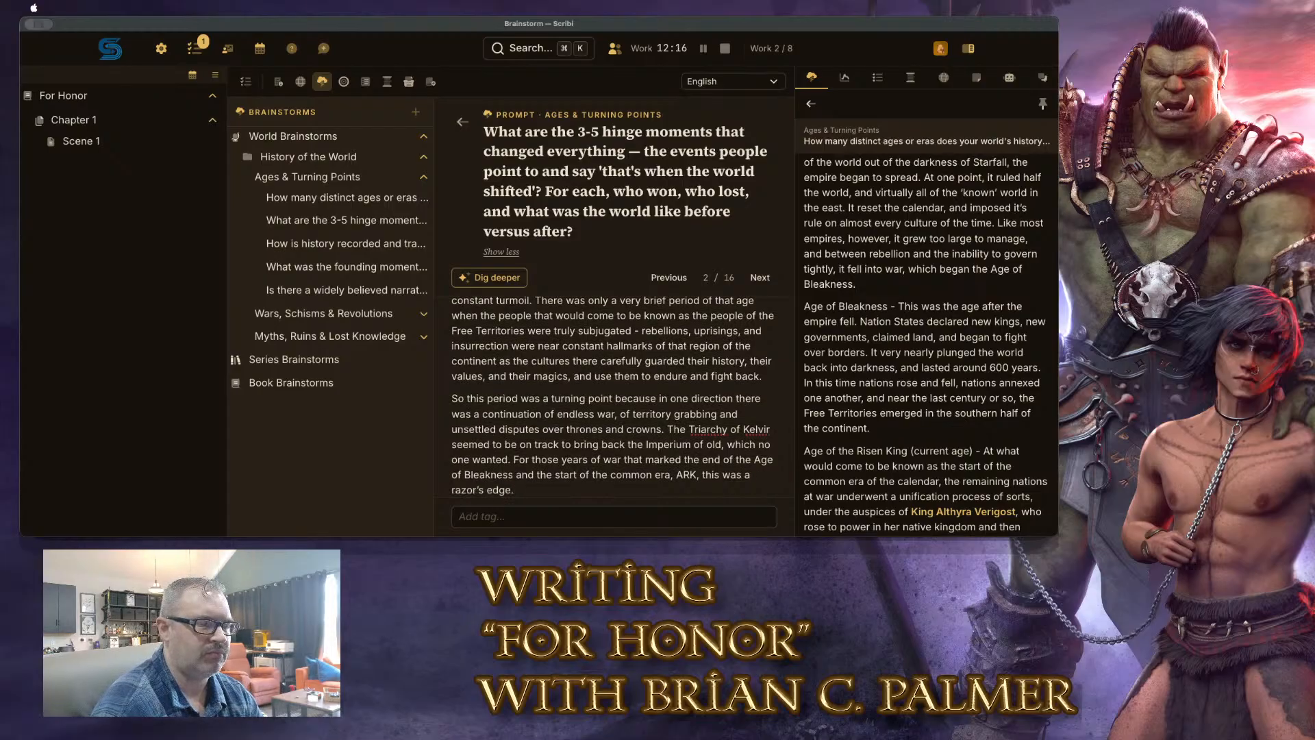
Start the next sentence with "Any small change, and a new empire would have arisen and begun to spread again,"
type(" Any small change, an")
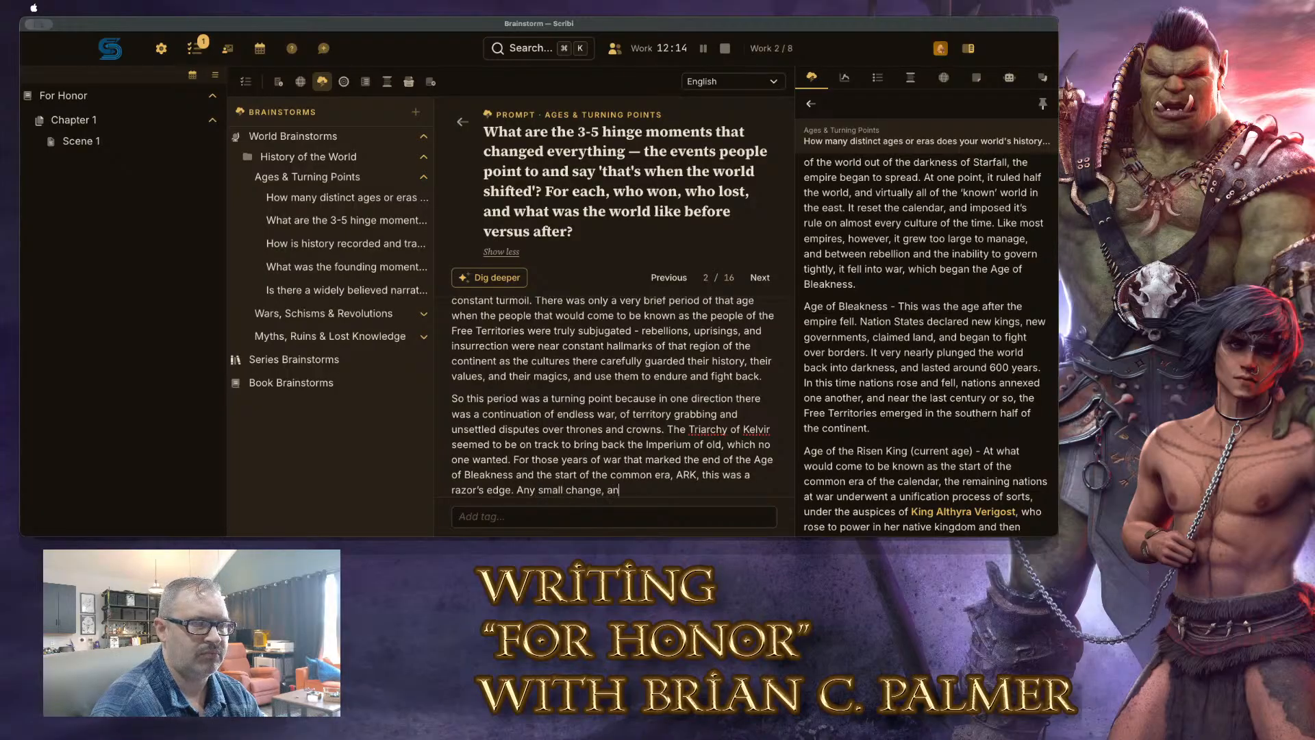
type("d a new imperi")
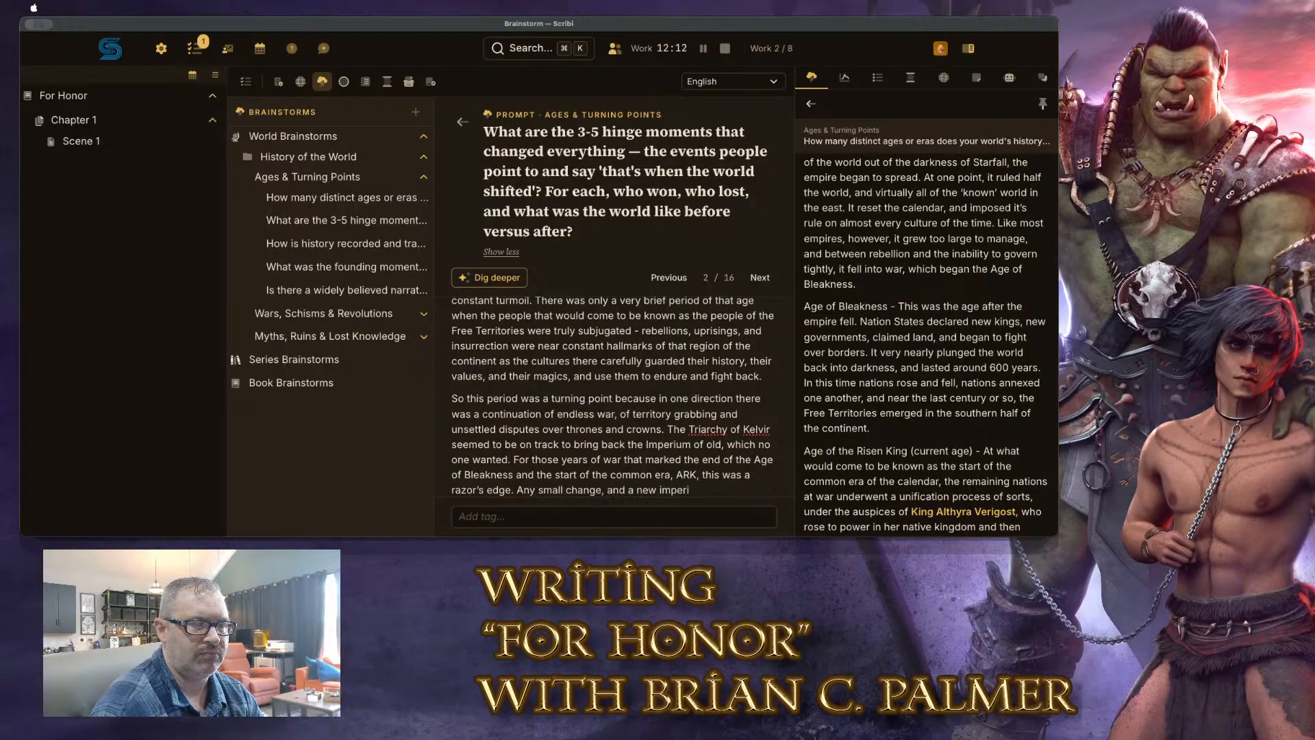
key("BackSpace")
key("BackSpace")
key("BackSpace")
key("BackSpace")
key("BackSpace")
key("BackSpace")
type("empire ")
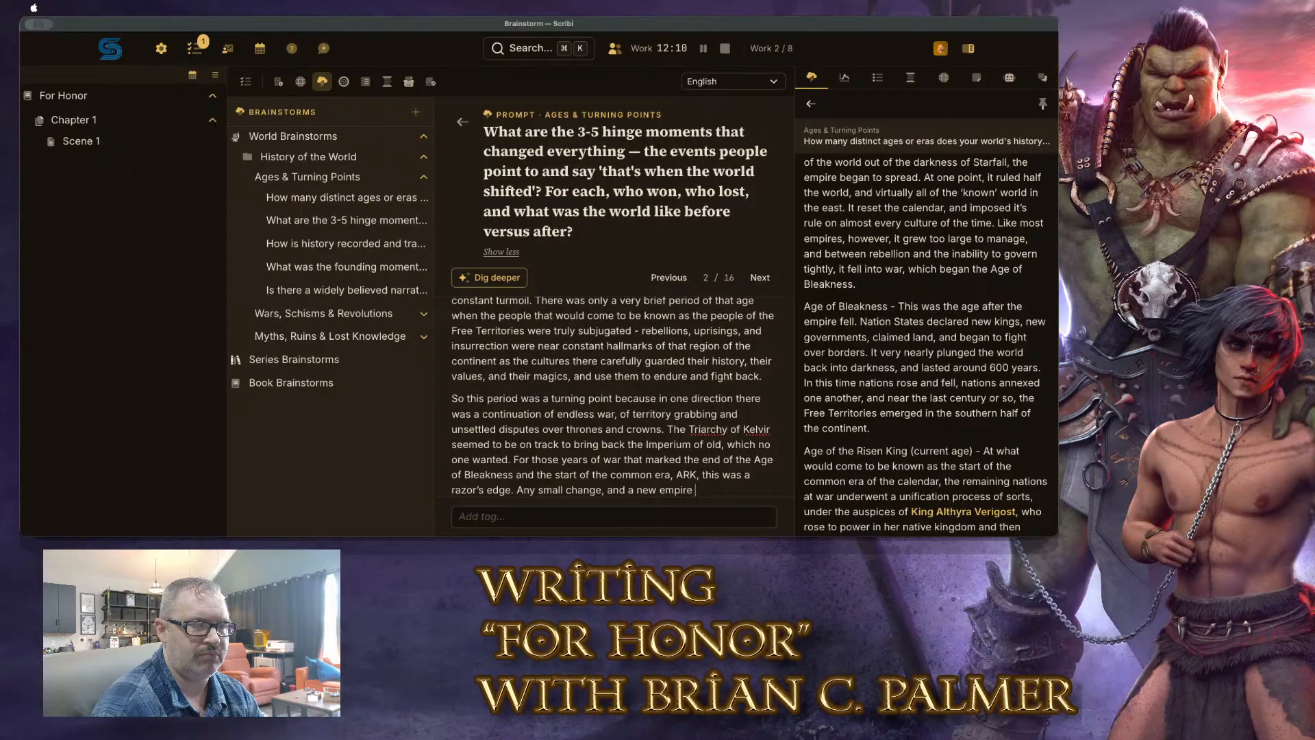
type("would have arisen")
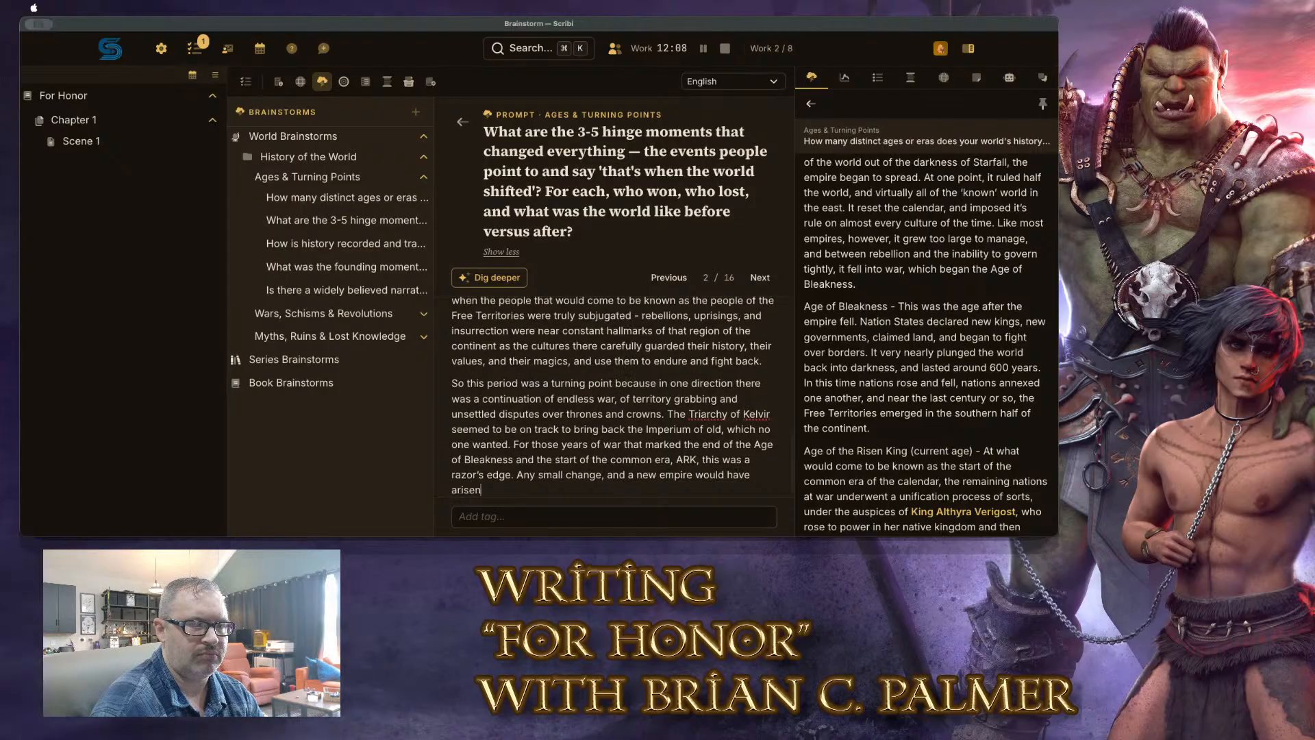
type(" and begun to s")
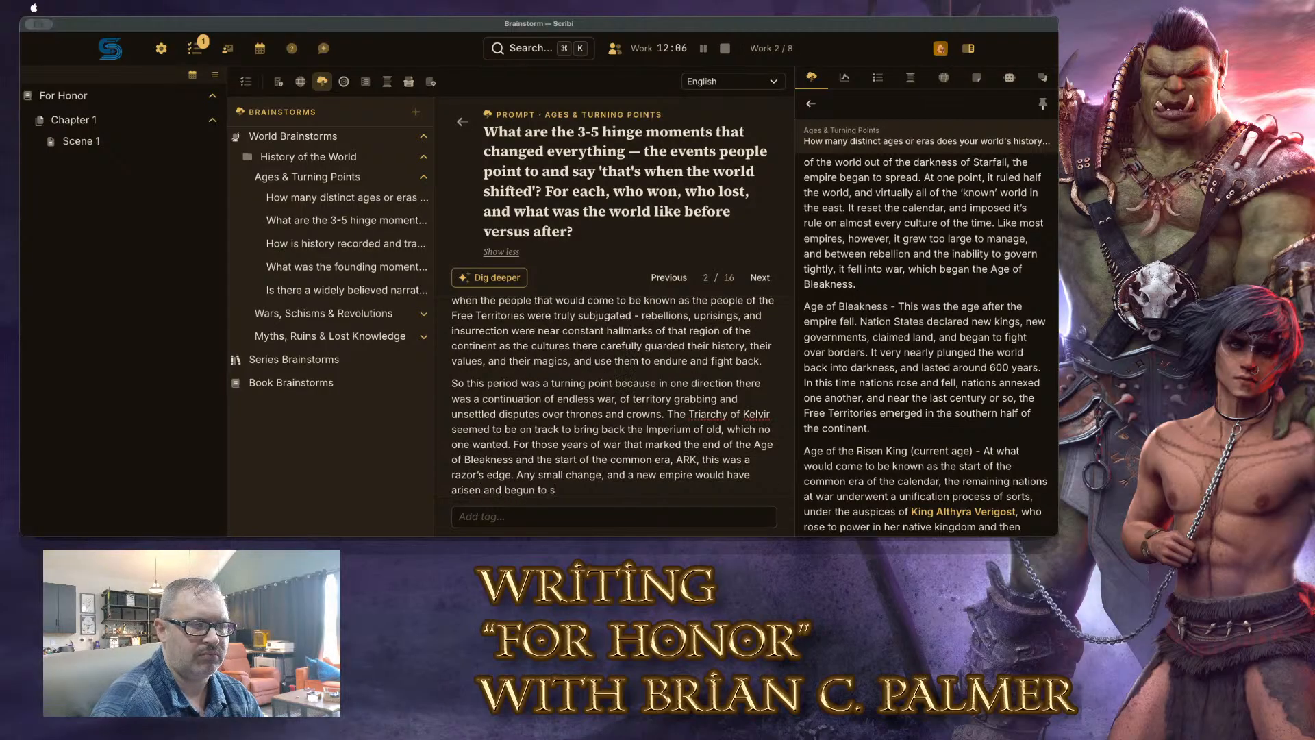
type("pread again,")
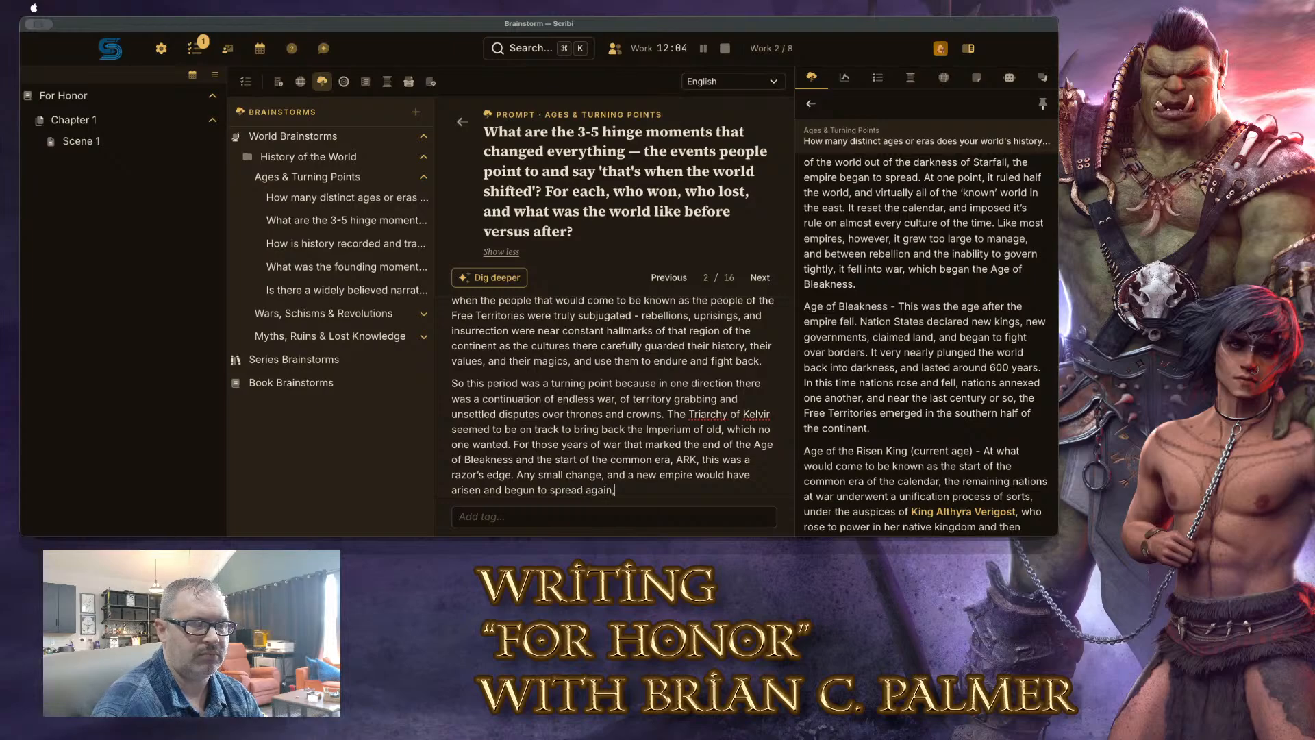
Finish the sentence with "and it's anyone's guess if it would have brought back the Imperial Age or not, but it certainly could have."
key("BackSpace")
key("BackSpace")
type(", and it's anyone ug")
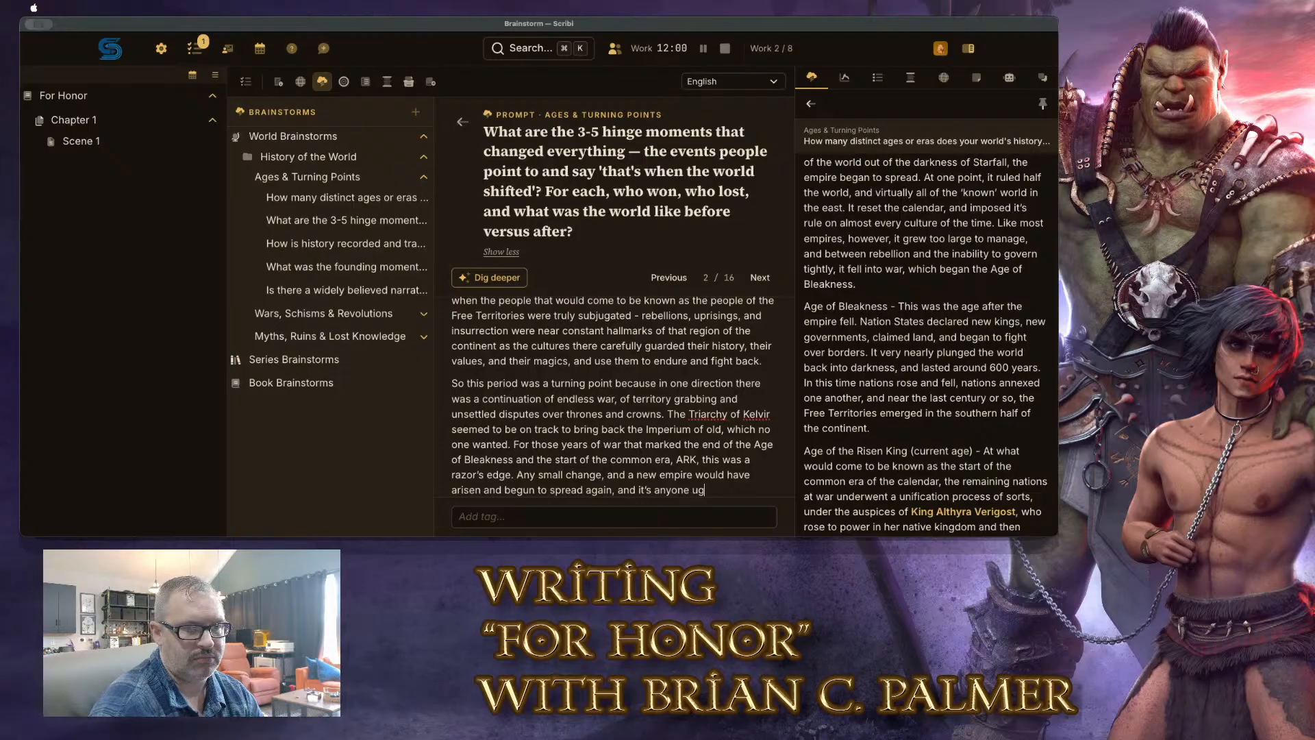
type("'s guess if it ")
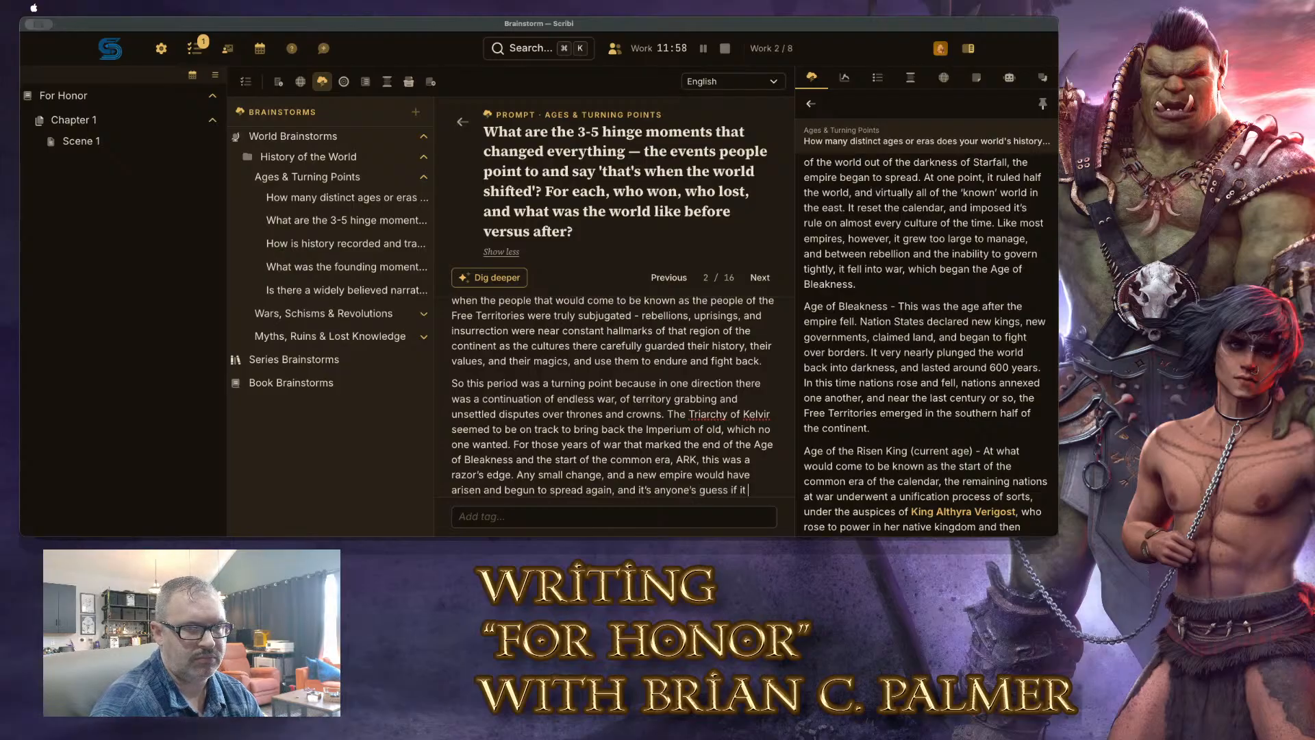
type("would have brought back the ")
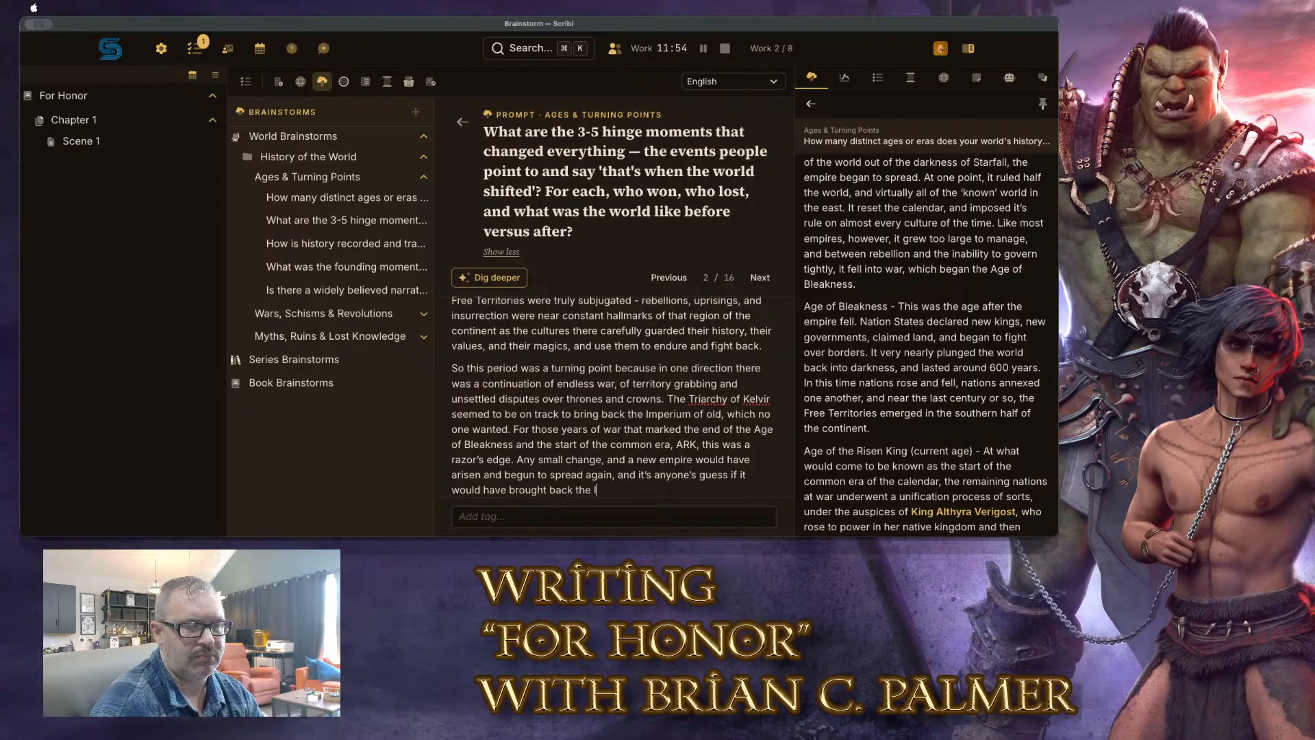
type("Imperial Age or not,")
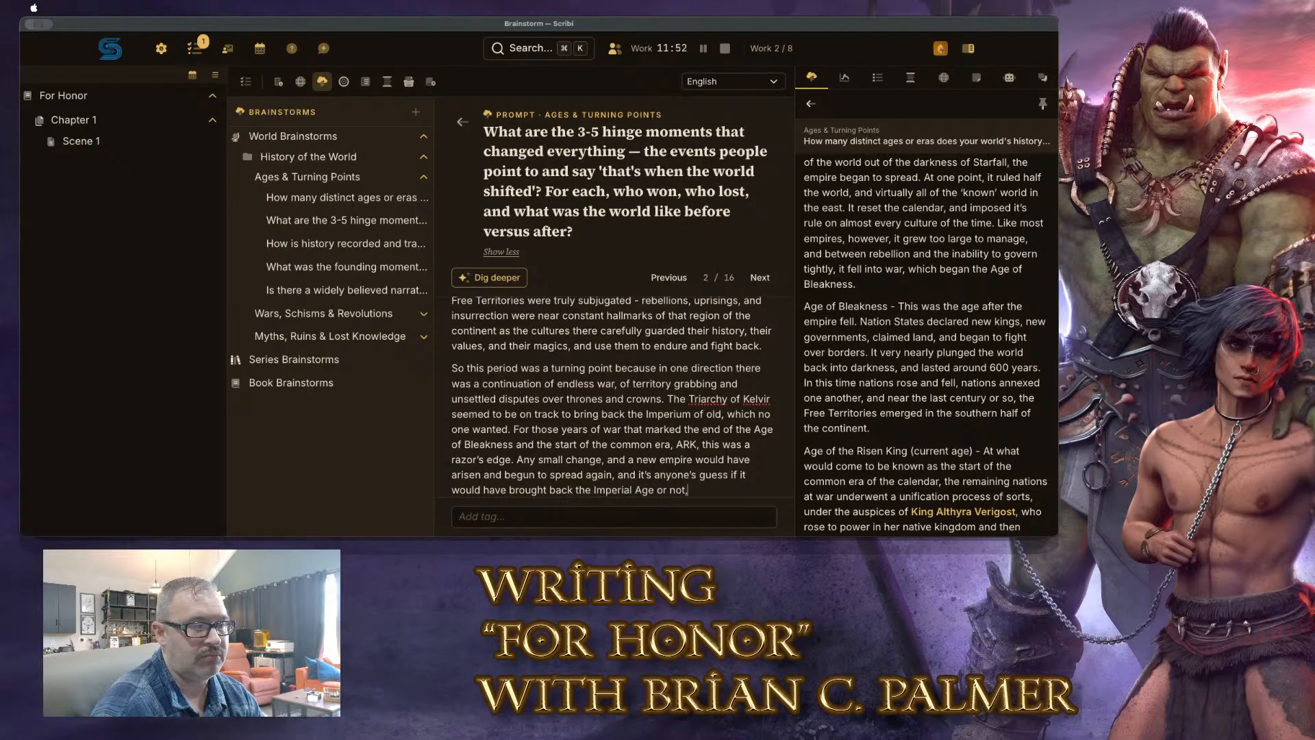
type(" but it ")
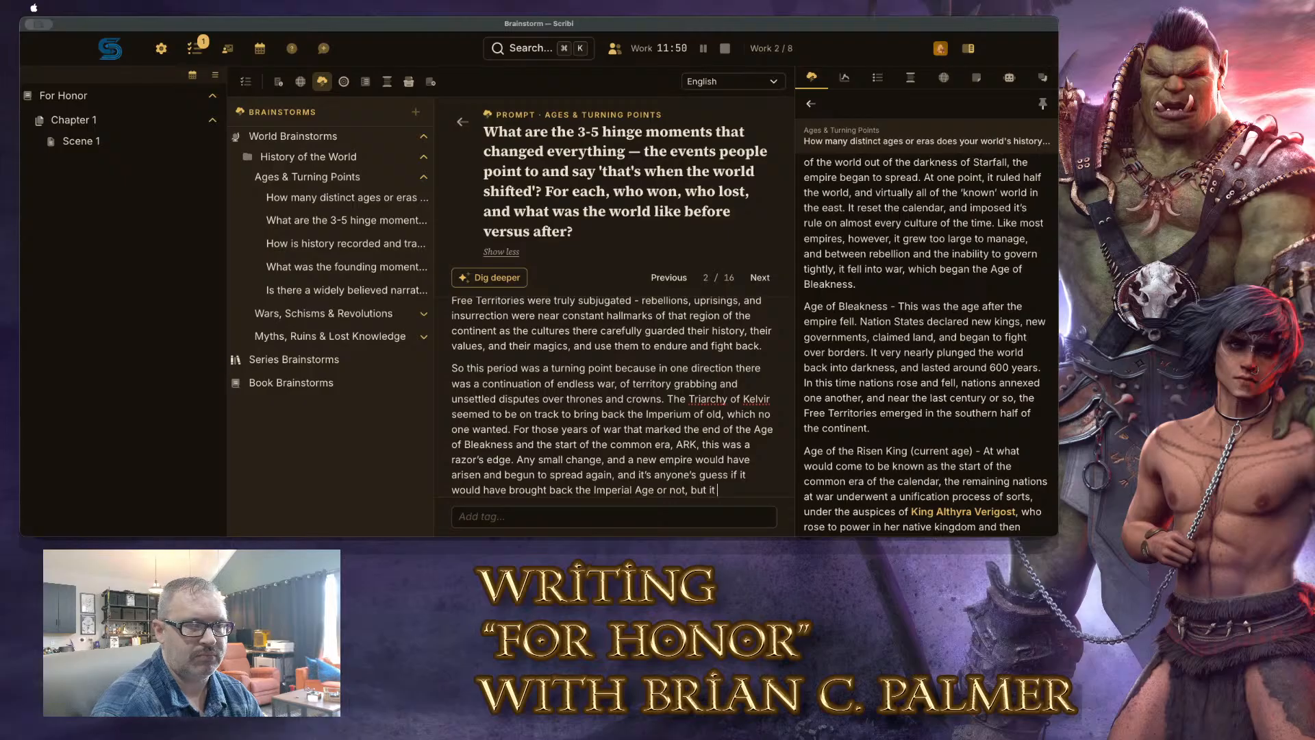
type("certainly could have. ")
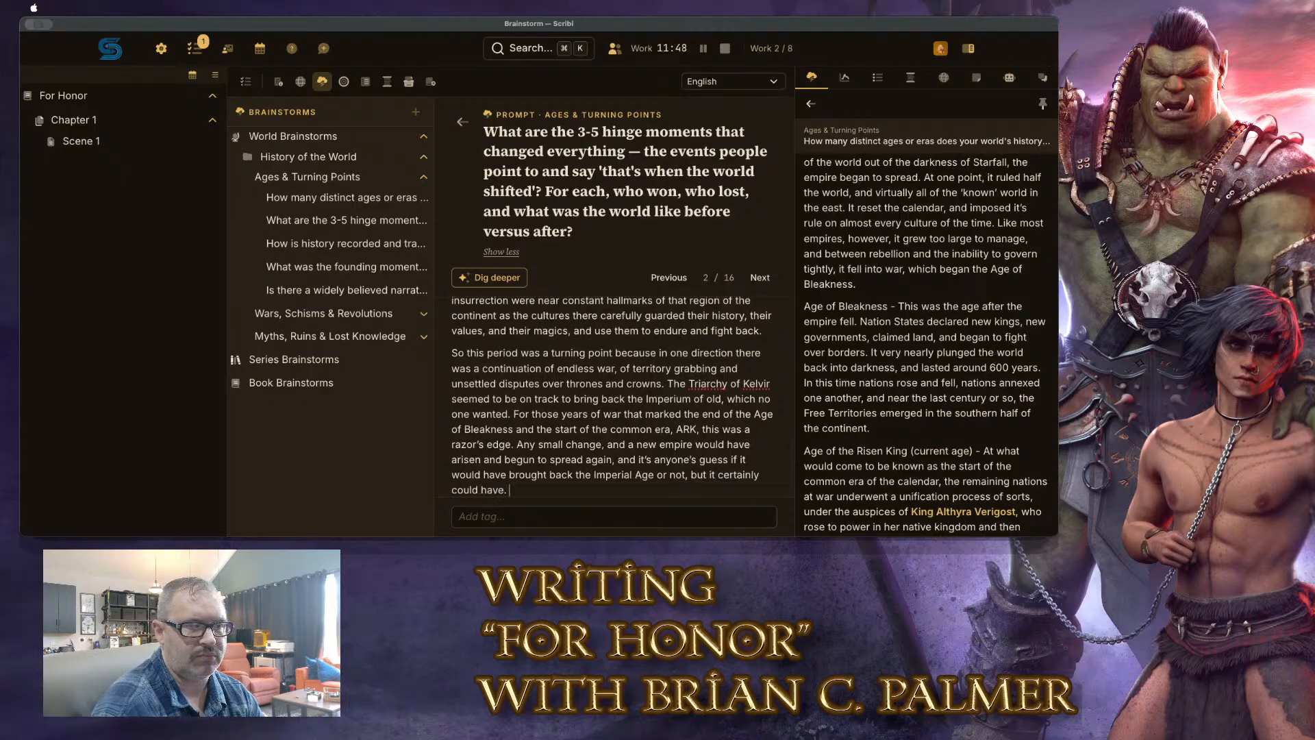
Begin a contrasting sentence with "Instead, the age of the Risen King began,"
type("Instead,")
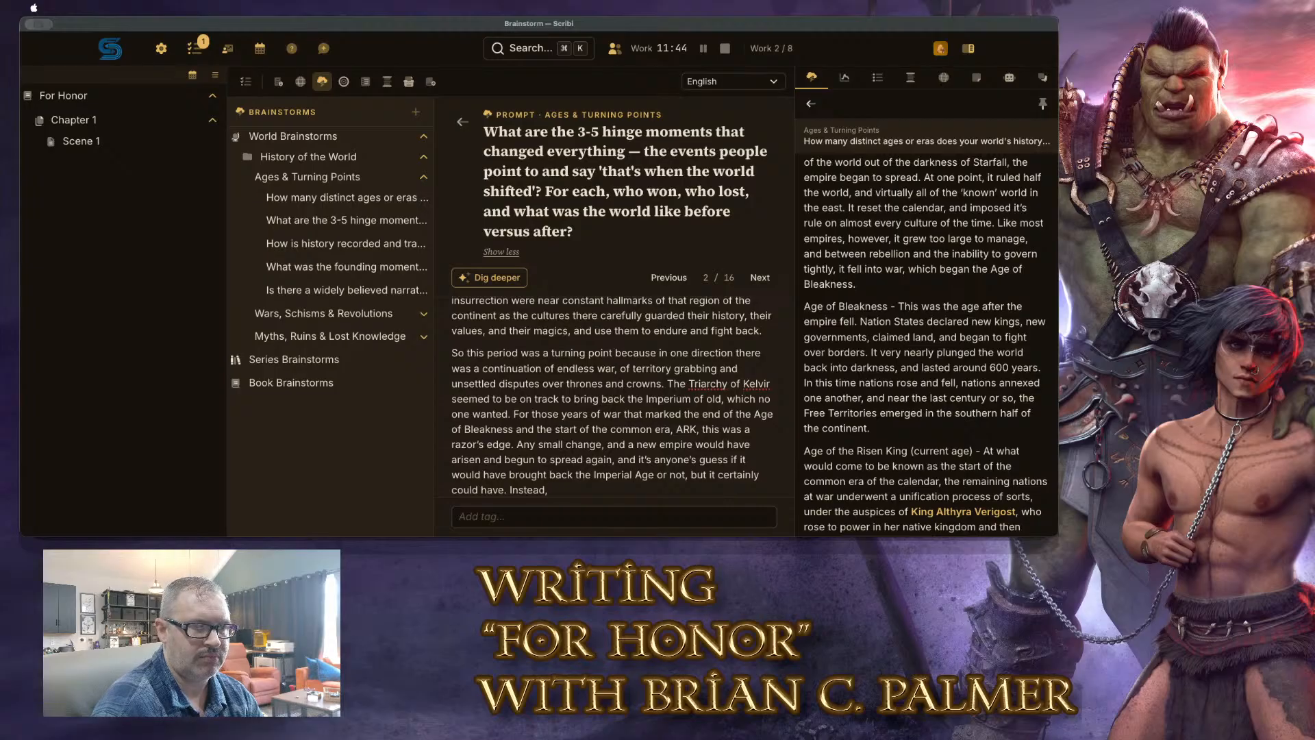
type("th")
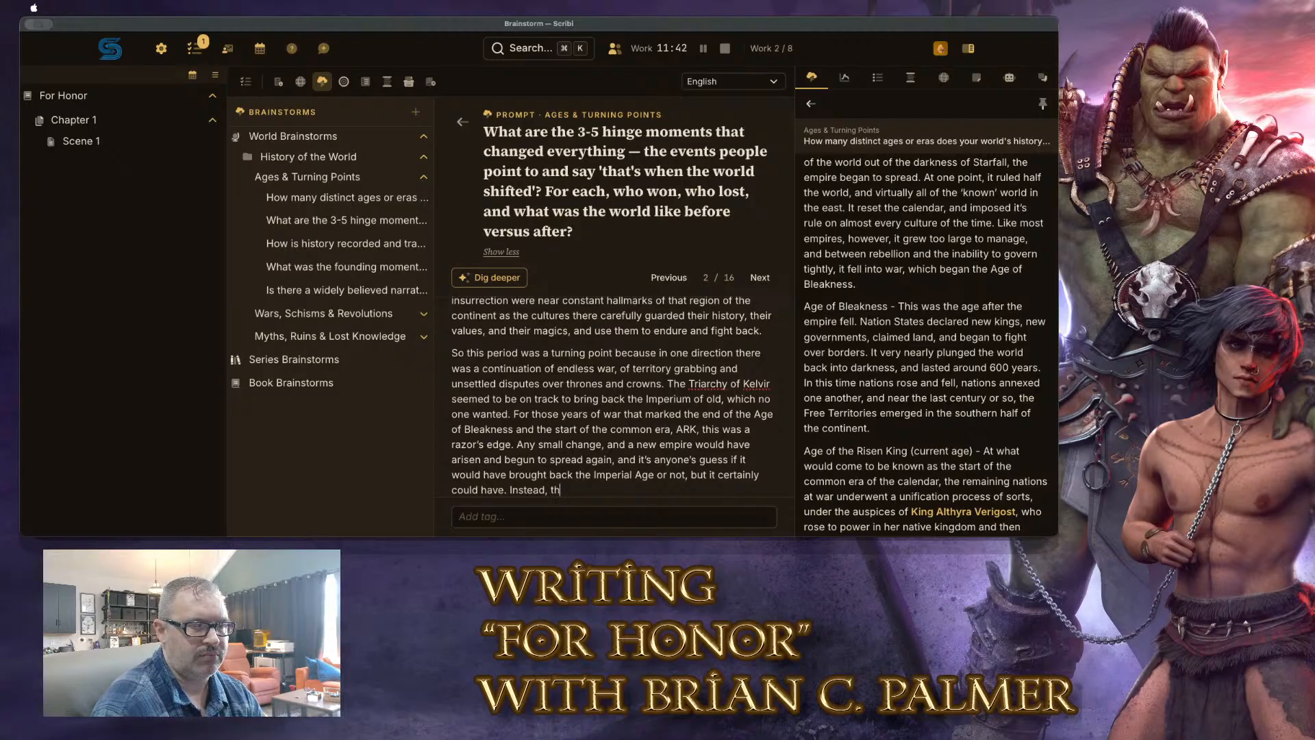
type("e age of the Risne")
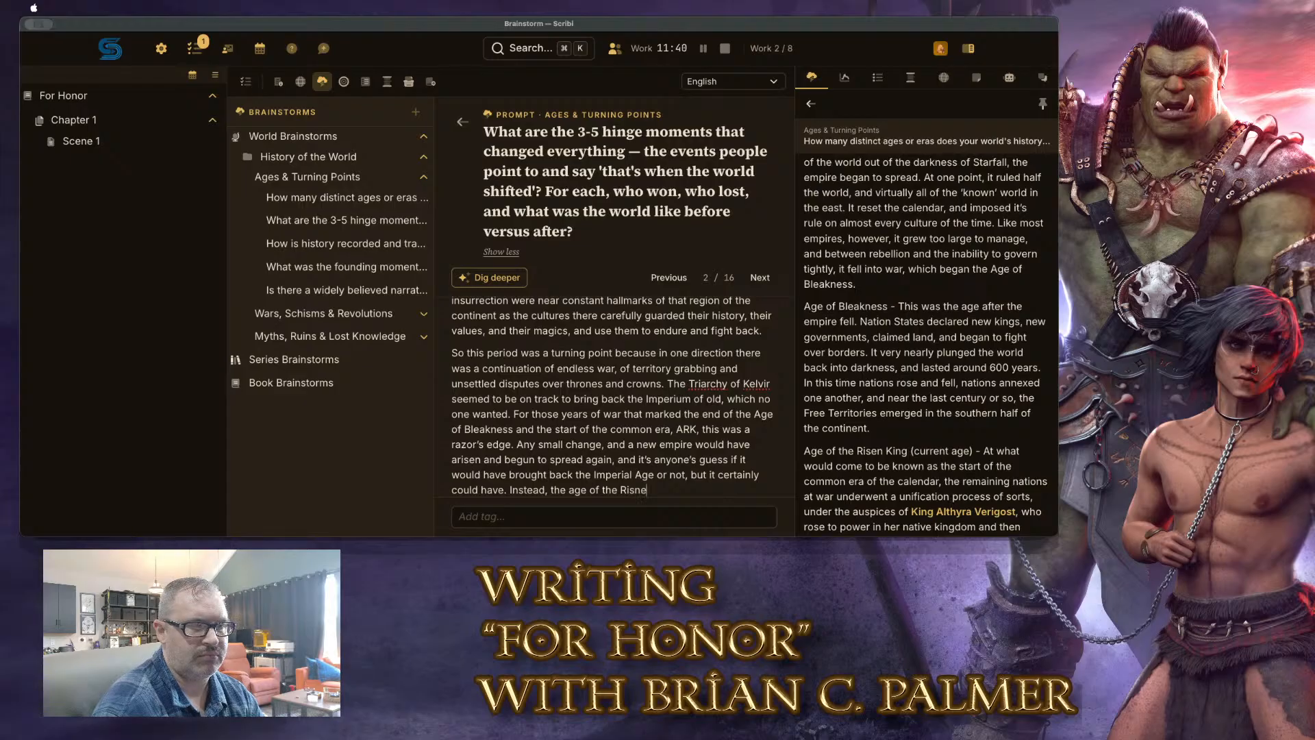
key("BackSpace")
key("BackSpace")
type("en Kink")
type(" b")
key("BackSpace")
key("BackSpace")
key("BackSpace")
type("g ")
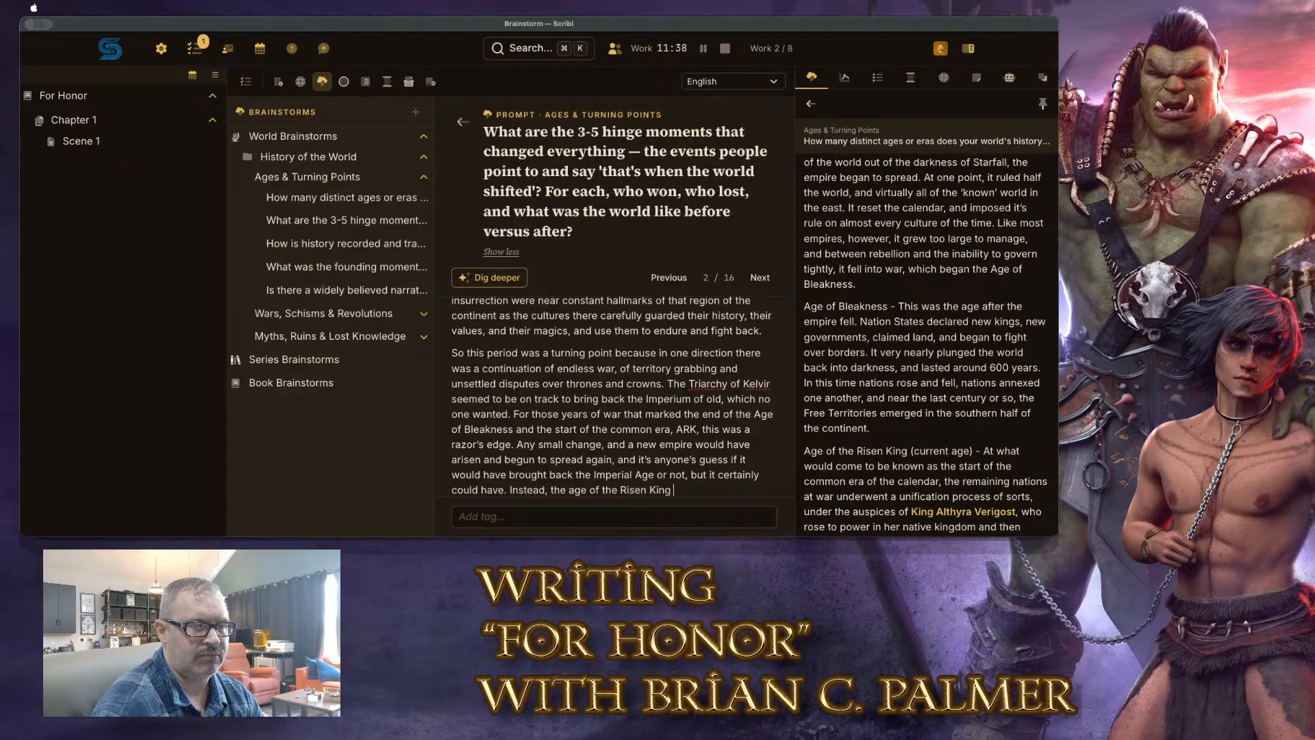
type("began,an")
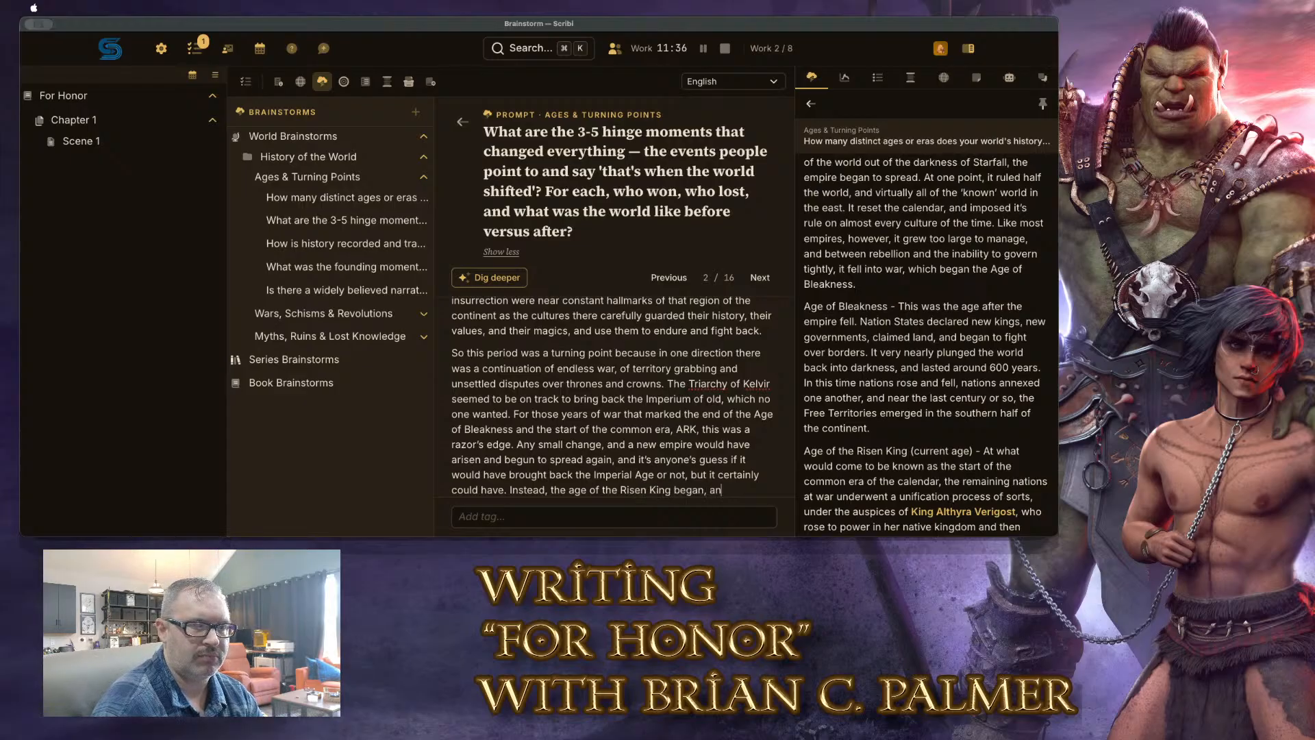
Continue the sentence about the age of the Risen King with "and the world has known relative stability,"
type("d the world h")
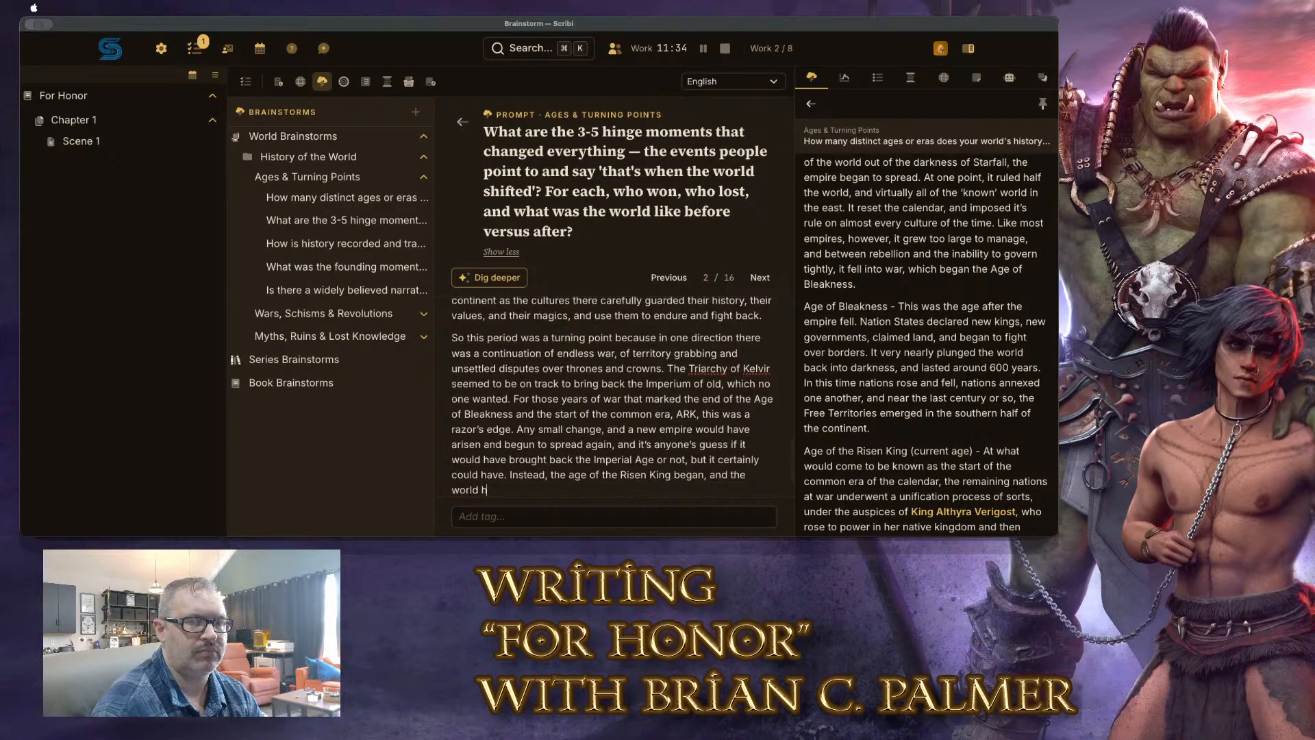
type("as known realativ")
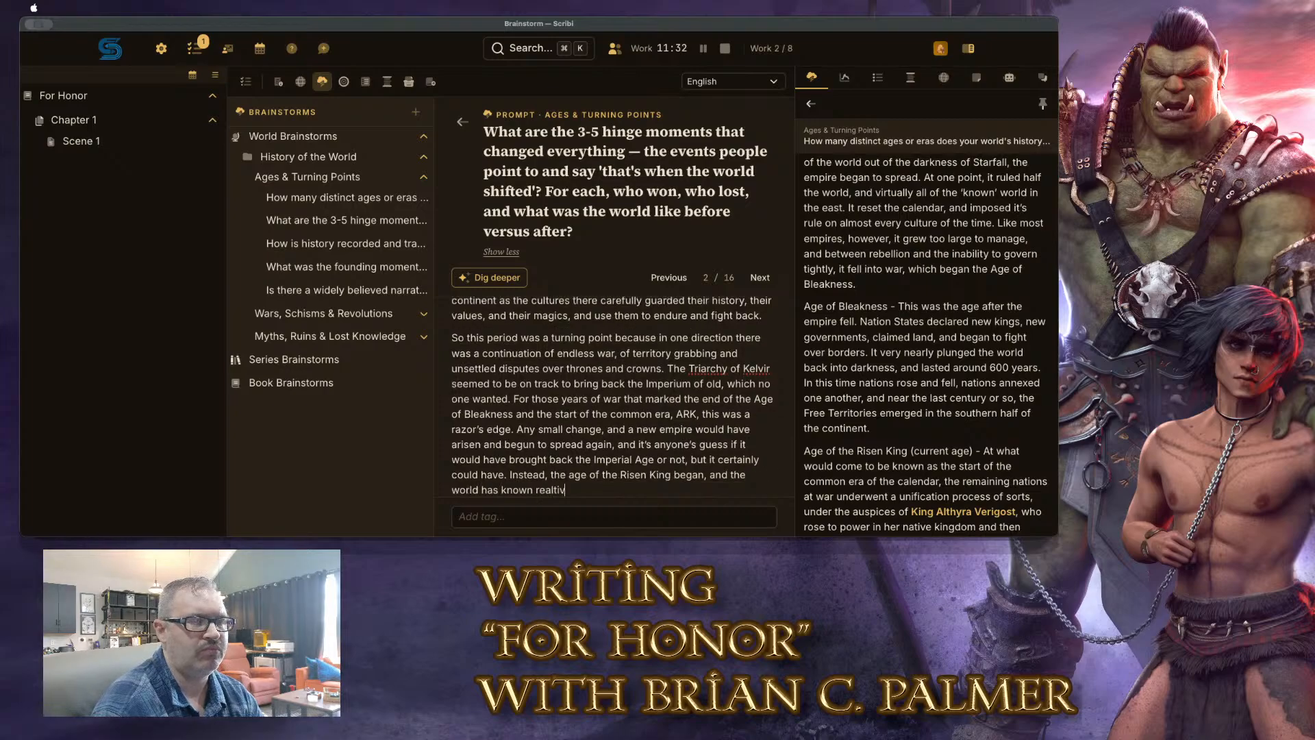
key("BackSpace")
key("BackSpace")
key("BackSpace")
key("BackSpace")
key("BackSpace")
type("lat")
key("BackSpace")
key("BackSpace")
key("BackSpace")
key("BackSpace")
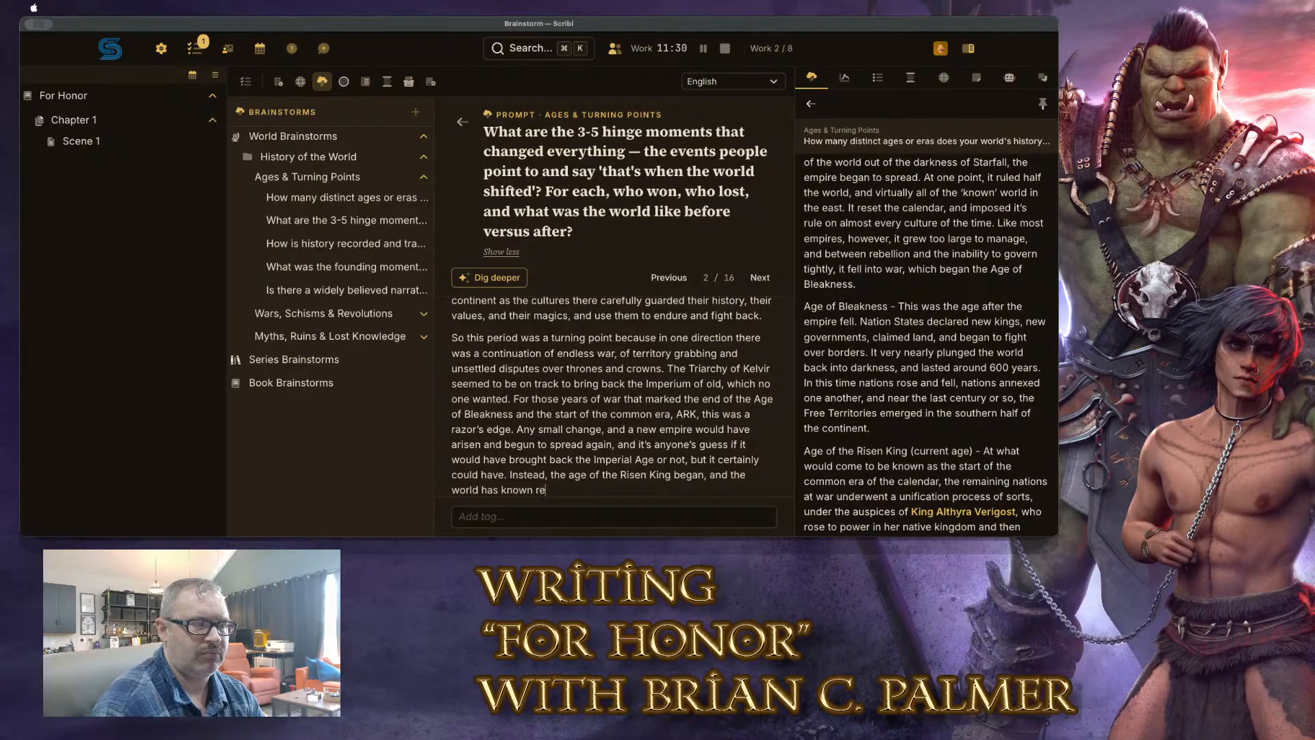
type("lative stabiltiy, ")
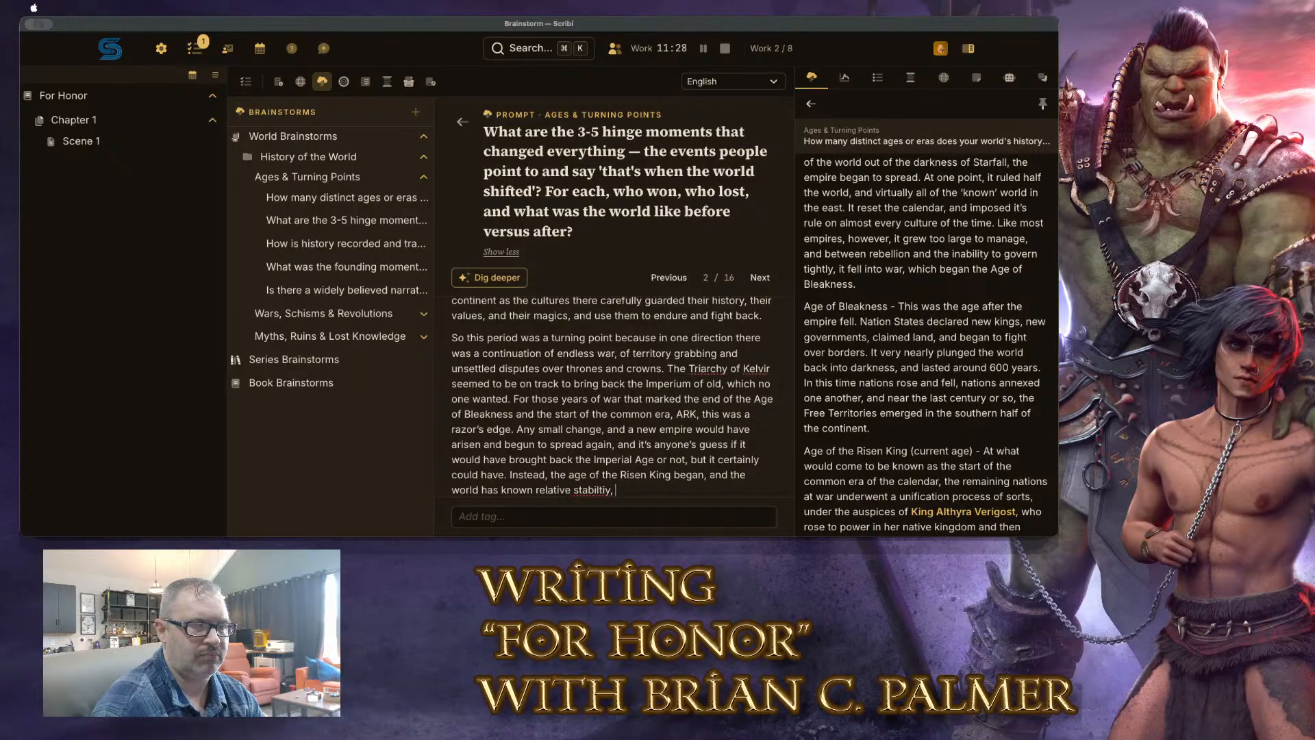
Correct the spelling of "stability" and end the sentence with "if not peace, since then."
type("i")
key("BackSpace")
key("BackSpace")
key("BackSpace")
key("BackSpace")
key("BackSpace")
type("y, if not")
key("BackSpace")
key("BackSpace")
key("BackSpace")
key("BackSpace")
key("BackSpace")
key("BackSpace")
type("ity, if not")
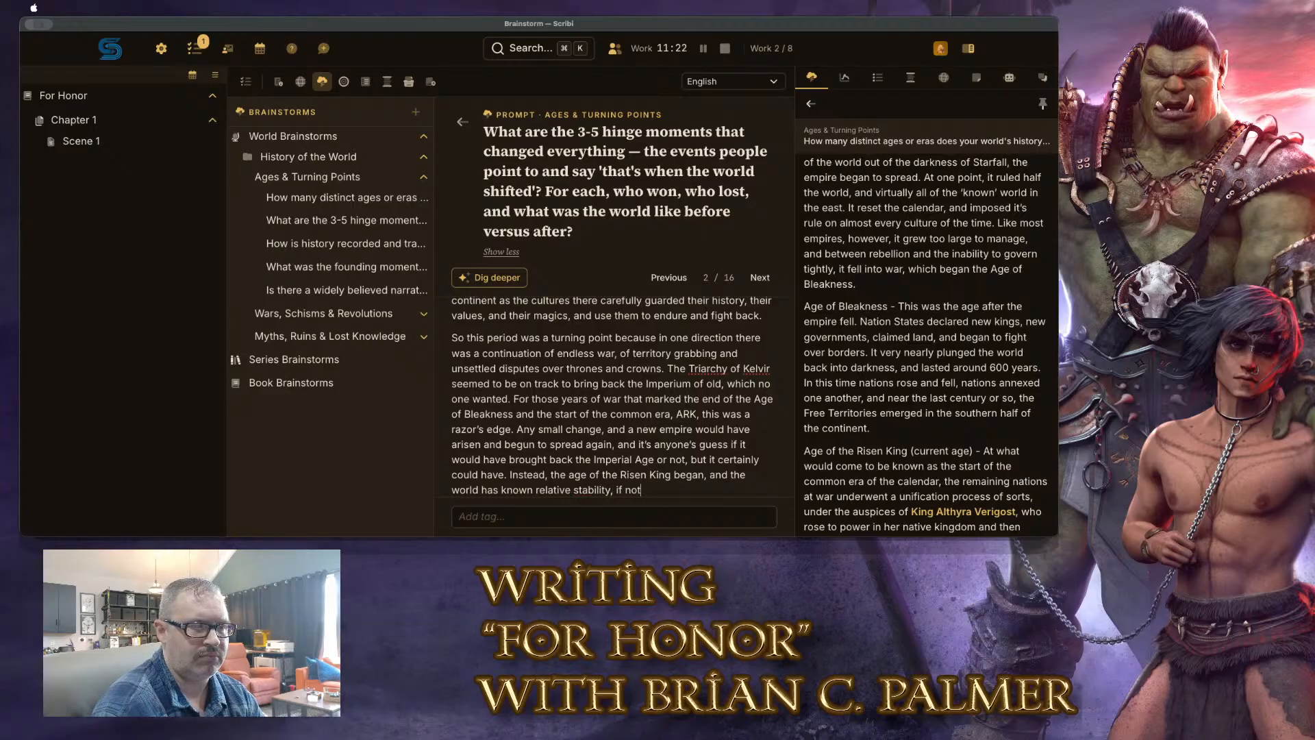
type(" peace, since then")
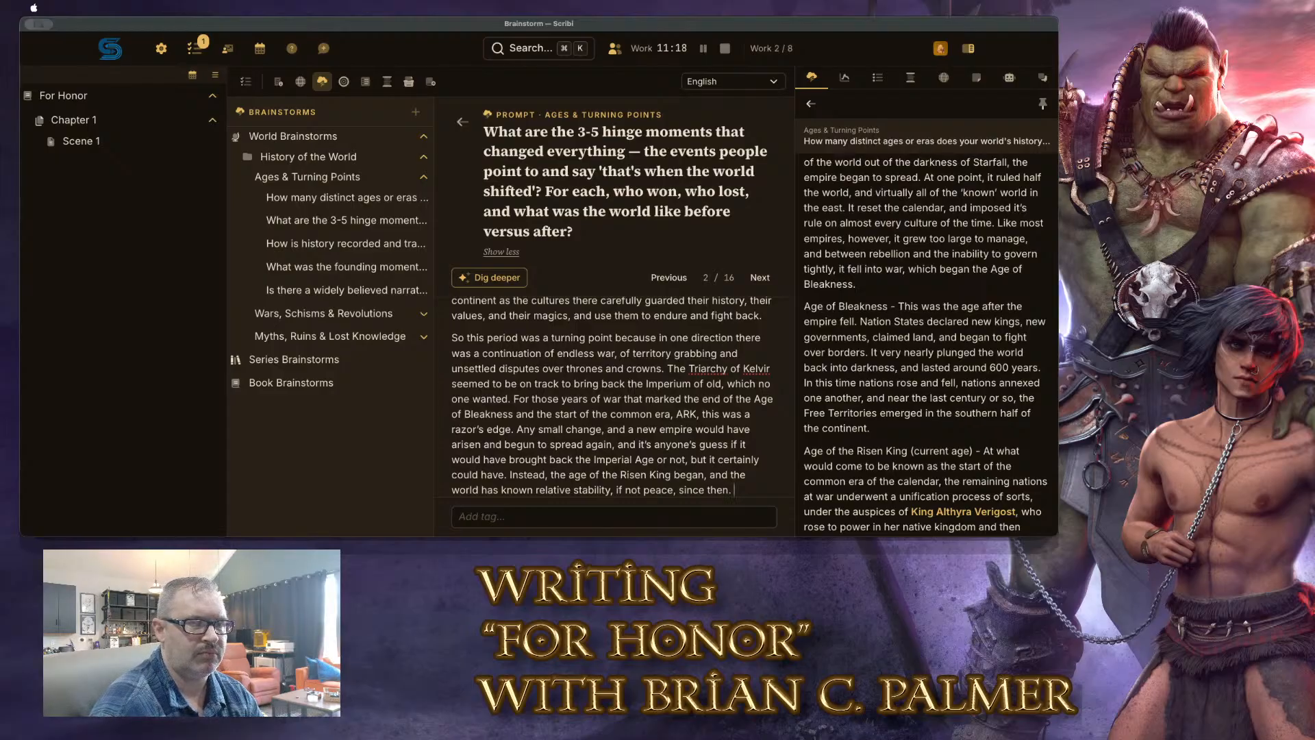
type(".")
Start a new paragraph with "Before this point, the world was uncertain, most nations and peoples lived in a state of vigilance and concern"
key("Return")
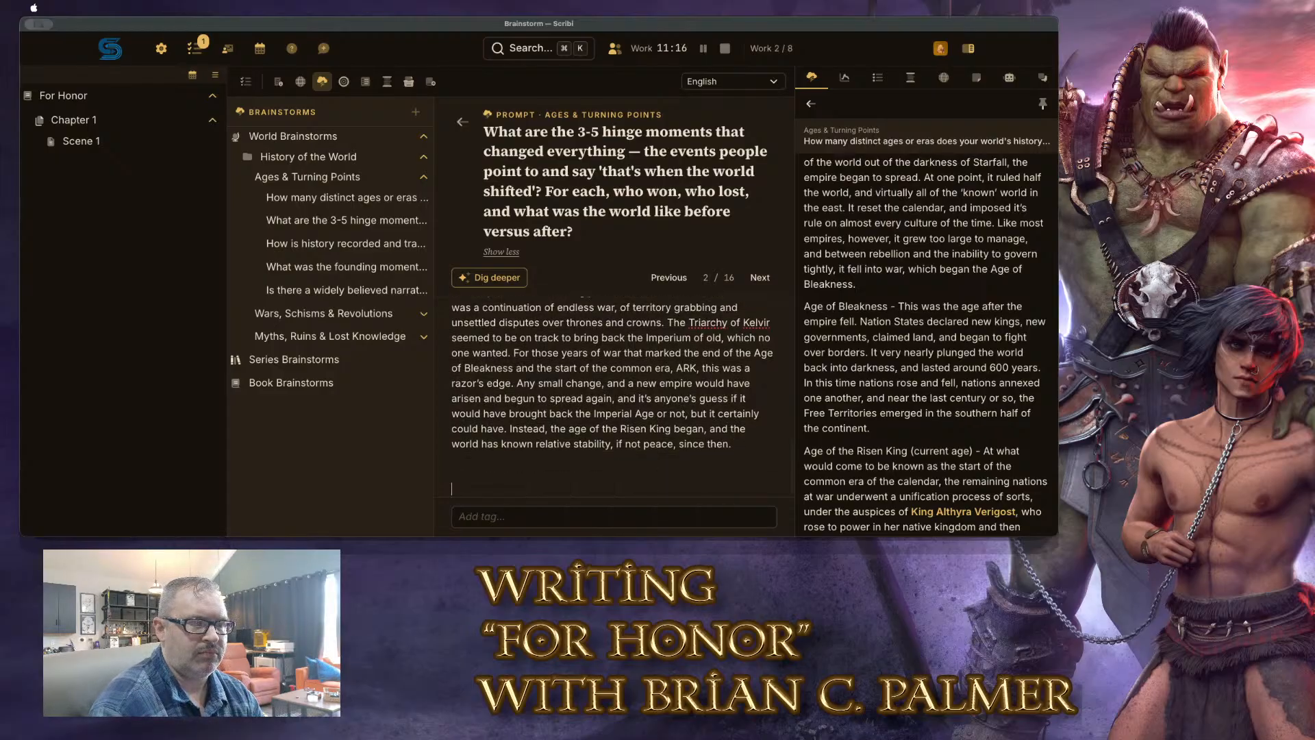
type("Before this point")
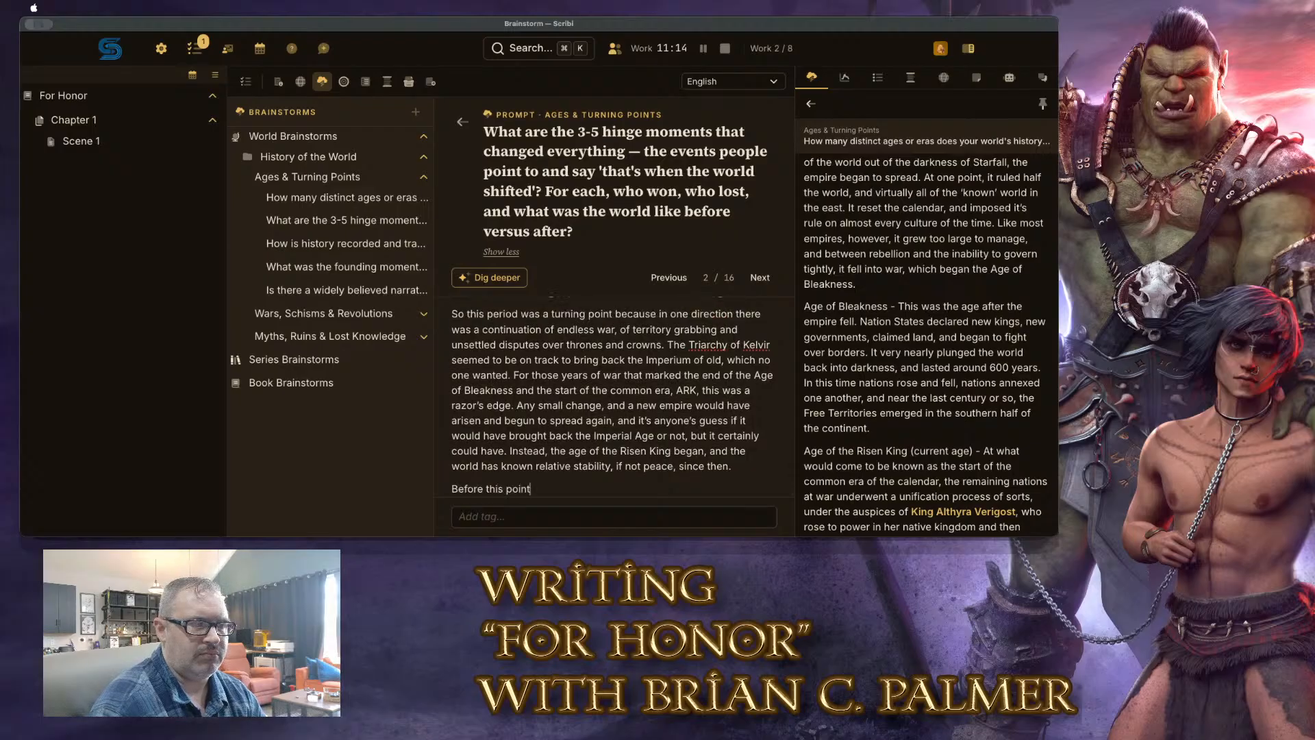
type(", the world was uncer")
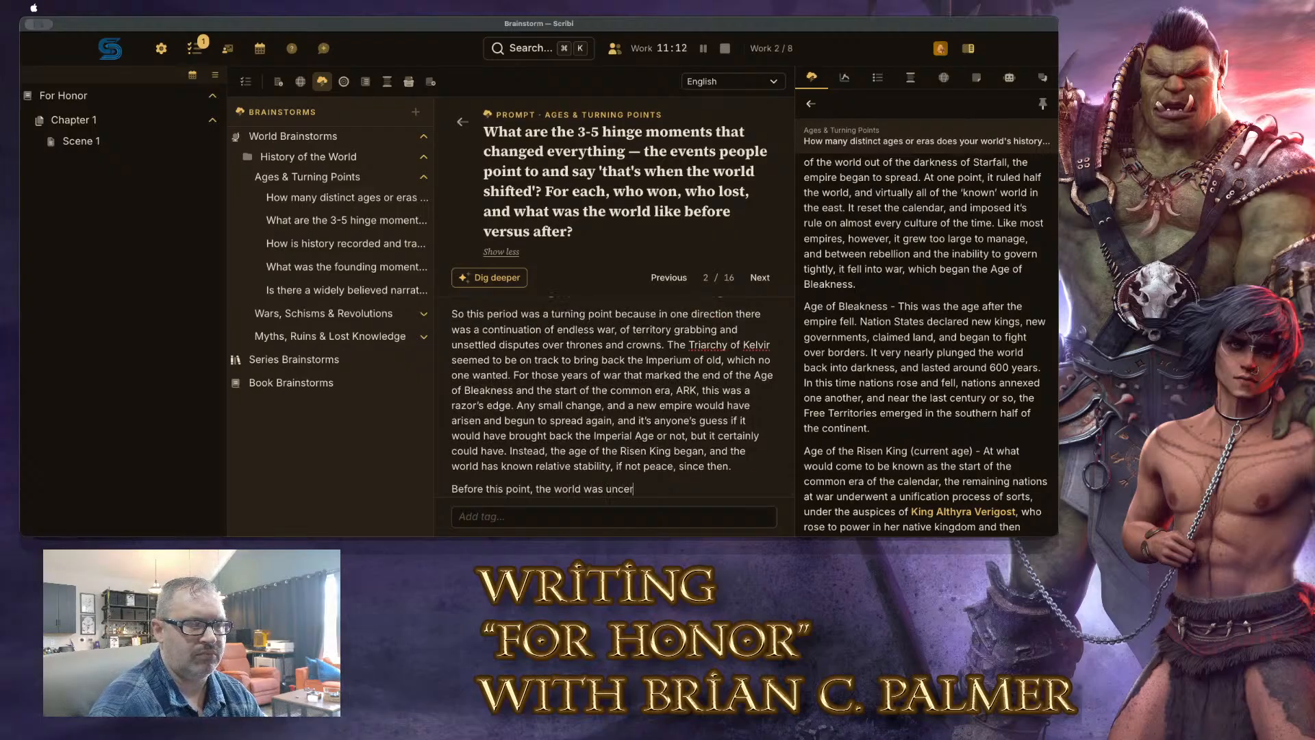
type("tain, most ")
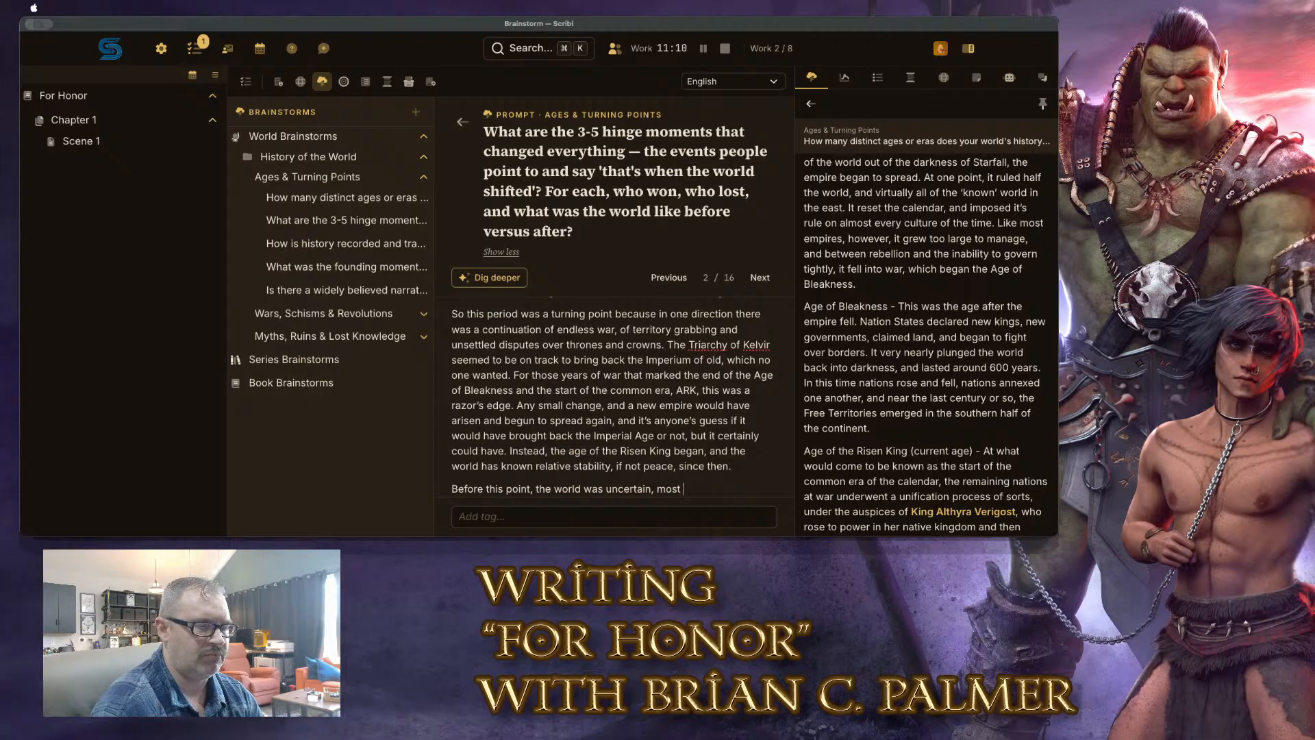
type("nations and peopels were")
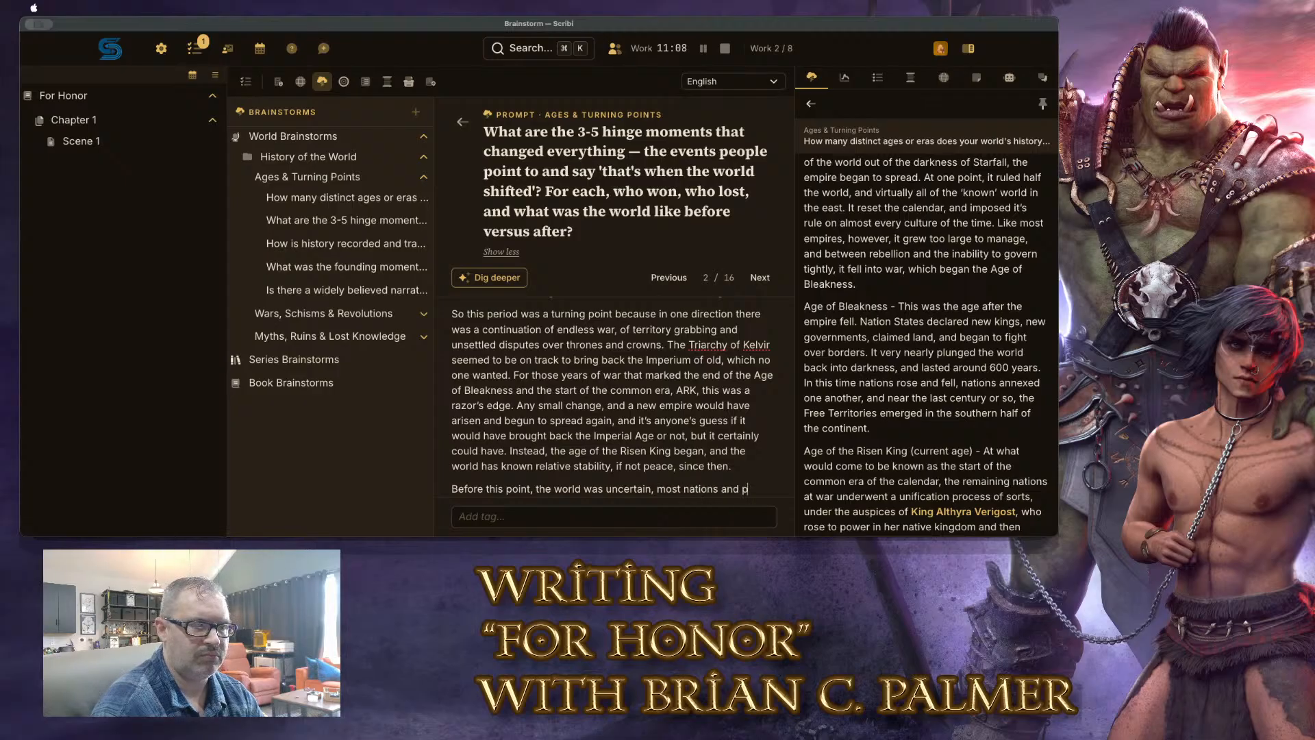
key("BackSpace")
key("BackSpace")
key("BackSpace")
key("BackSpace")
key("BackSpace")
key("BackSpace")
key("BackSpace")
key("BackSpace")
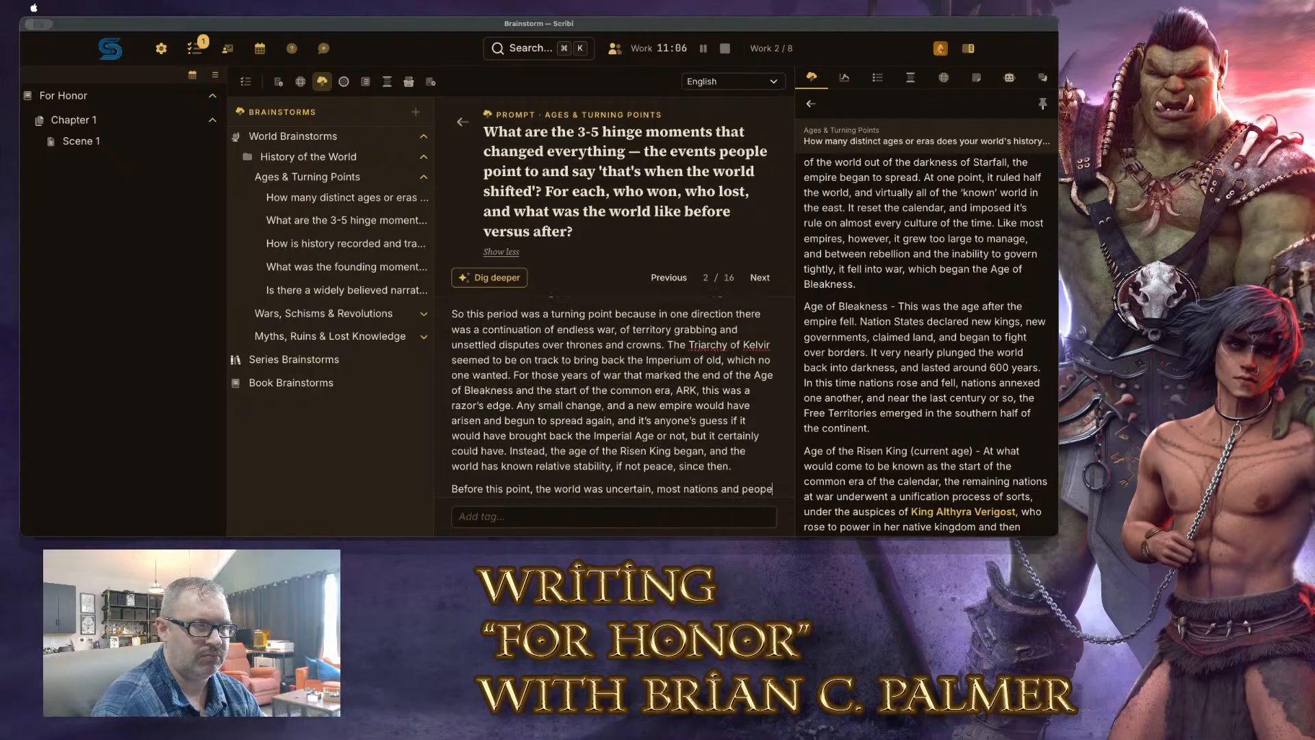
type("les lived in a s")
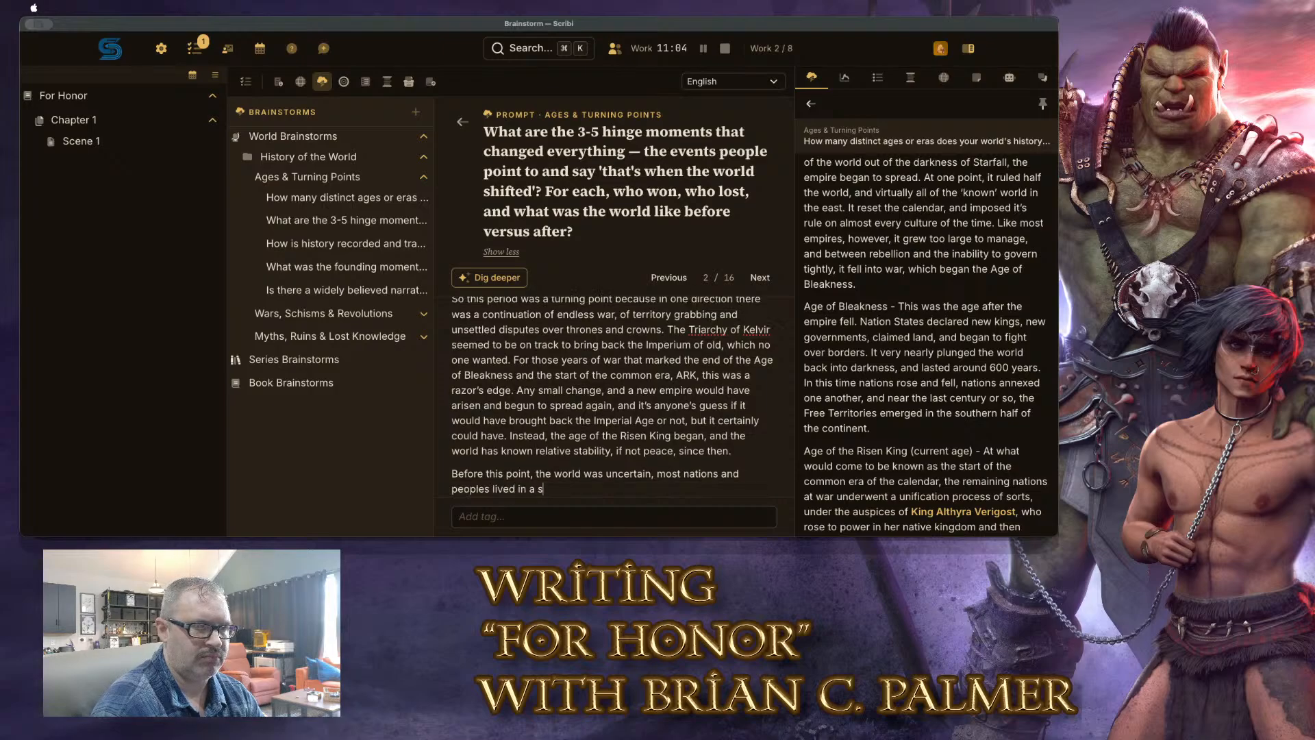
type("tate of vigilance and concern")
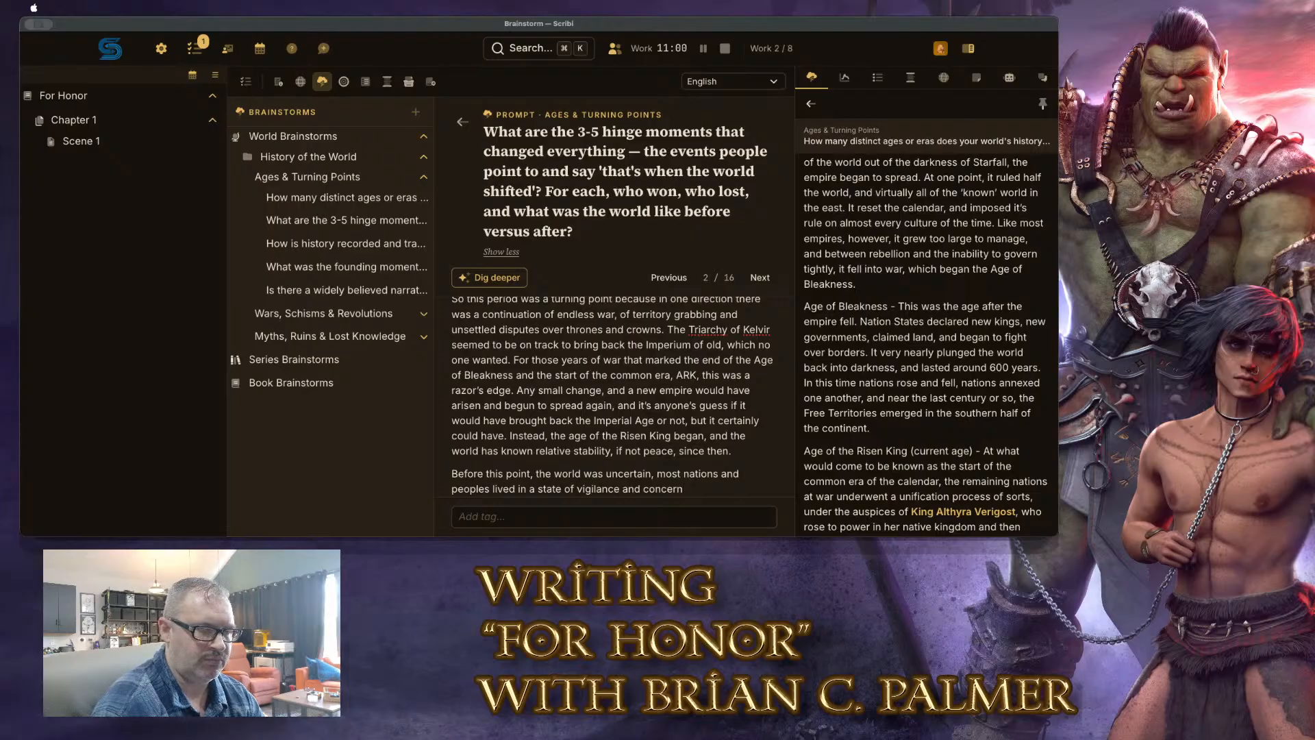
Finish the sentence after "vigilance and concern" with ", watching every other nation's movements."
type(", watchi")
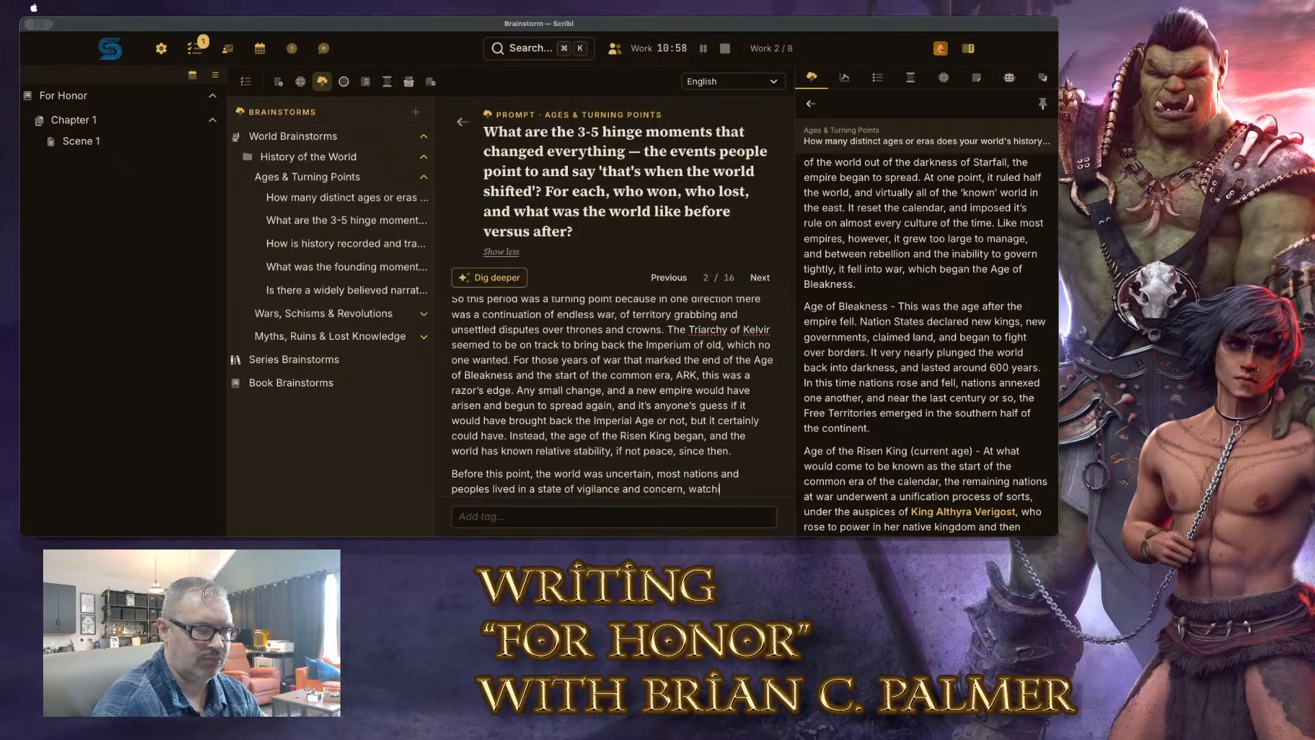
type("ng ev")
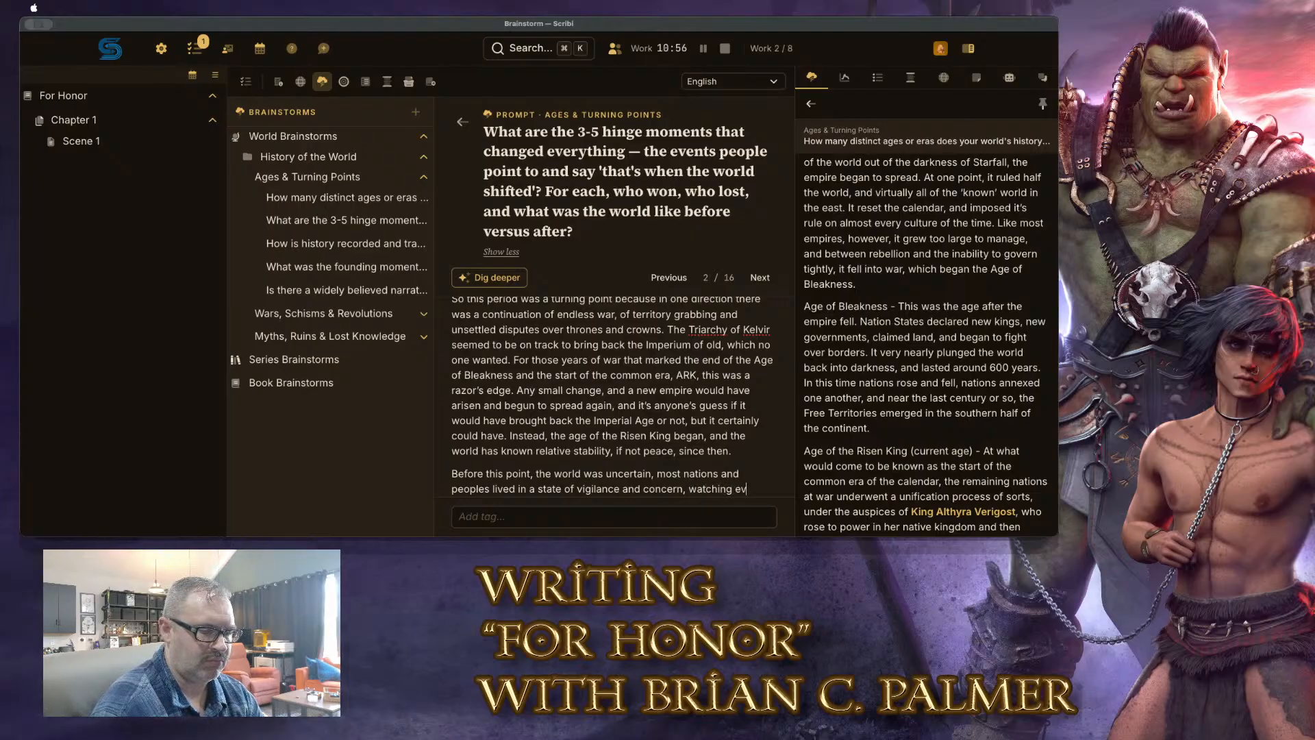
type("ery other antions")
type("'")
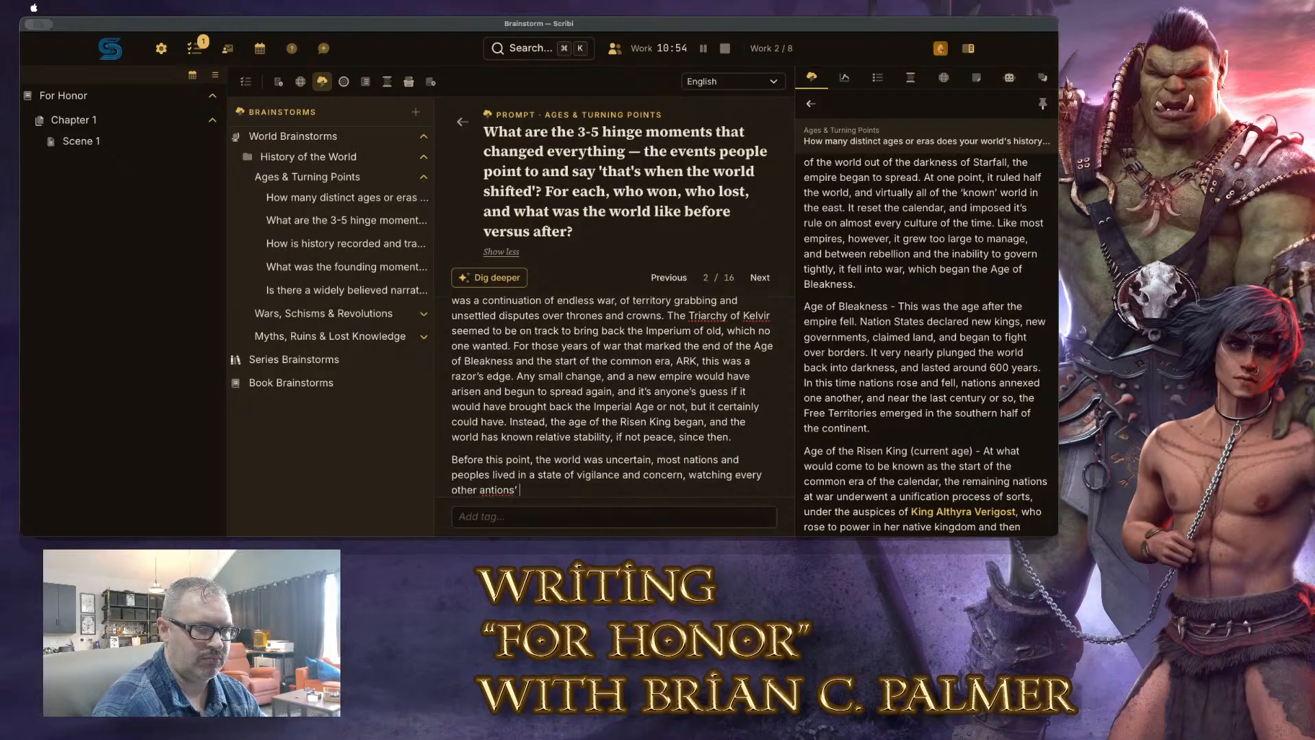
key("BackSpace")
key("BackSpace")
key("BackSpace")
key("BackSpace")
key("BackSpace")
key("BackSpace")
key("BackSpace")
key("BackSpace")
type("nations'")
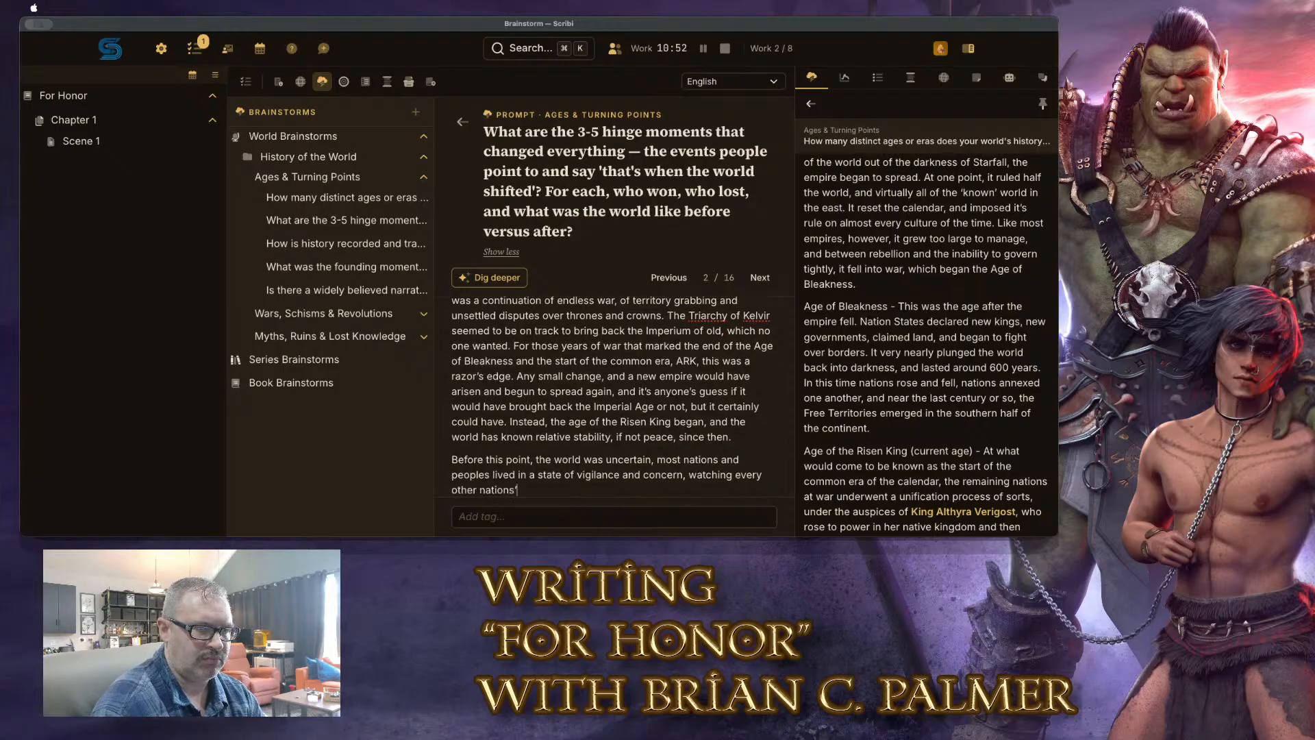
type(" mo")
key("BackSpace")
key("BackSpace")
key("BackSpace")
key("BackSpace")
key("BackSpace")
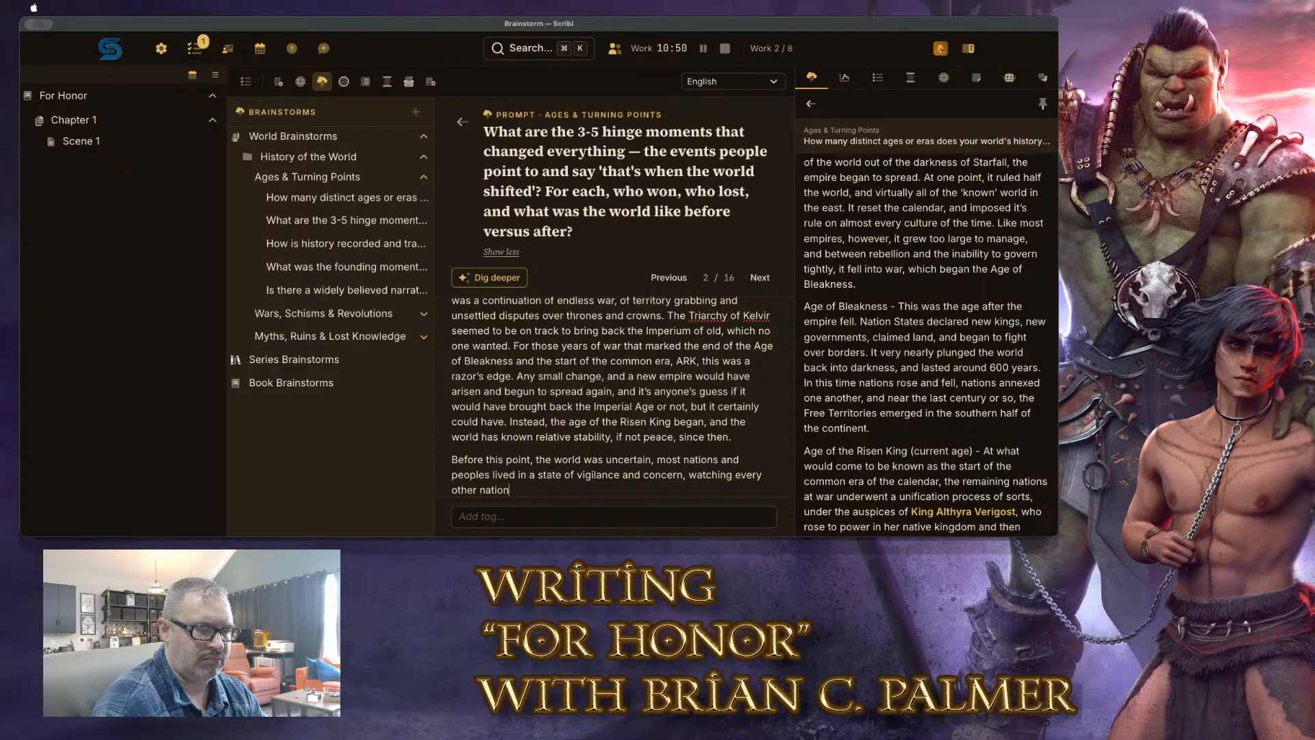
type("'s movements.")
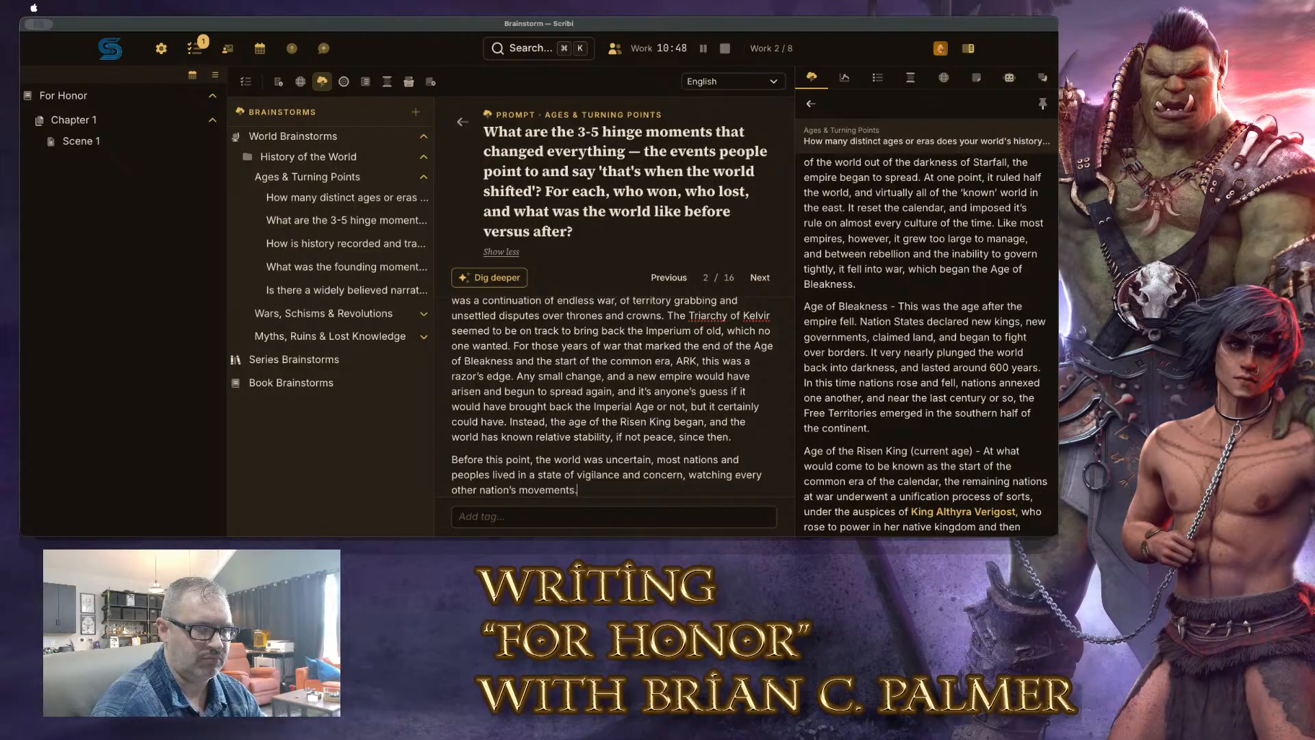
Begin the next sentence of the paragraph with "In the Free Territories in particular,"
type(" In teh first")
key("BackSpace")
key("BackSpace")
key("BackSpace")
key("BackSpace")
key("BackSpace")
key("BackSpace")
key("BackSpace")
key("BackSpace")
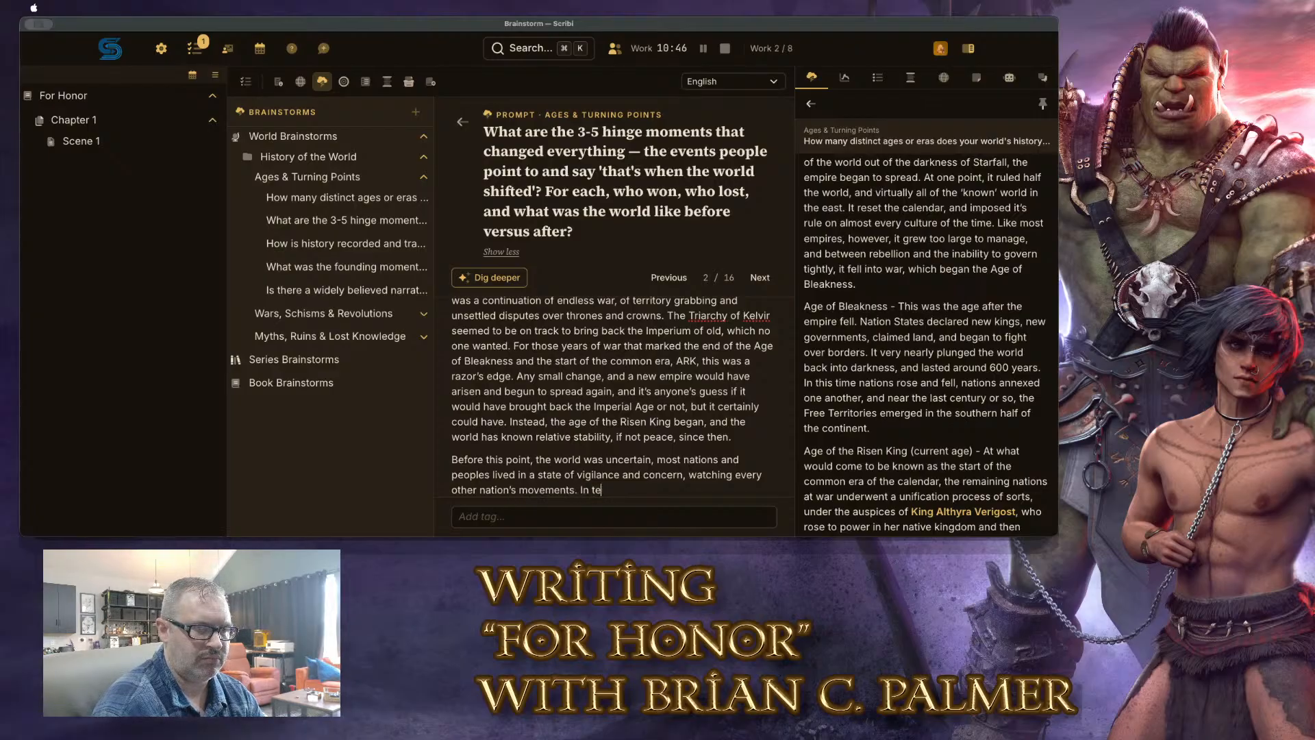
key("BackSpace")
type("he Free Territ")
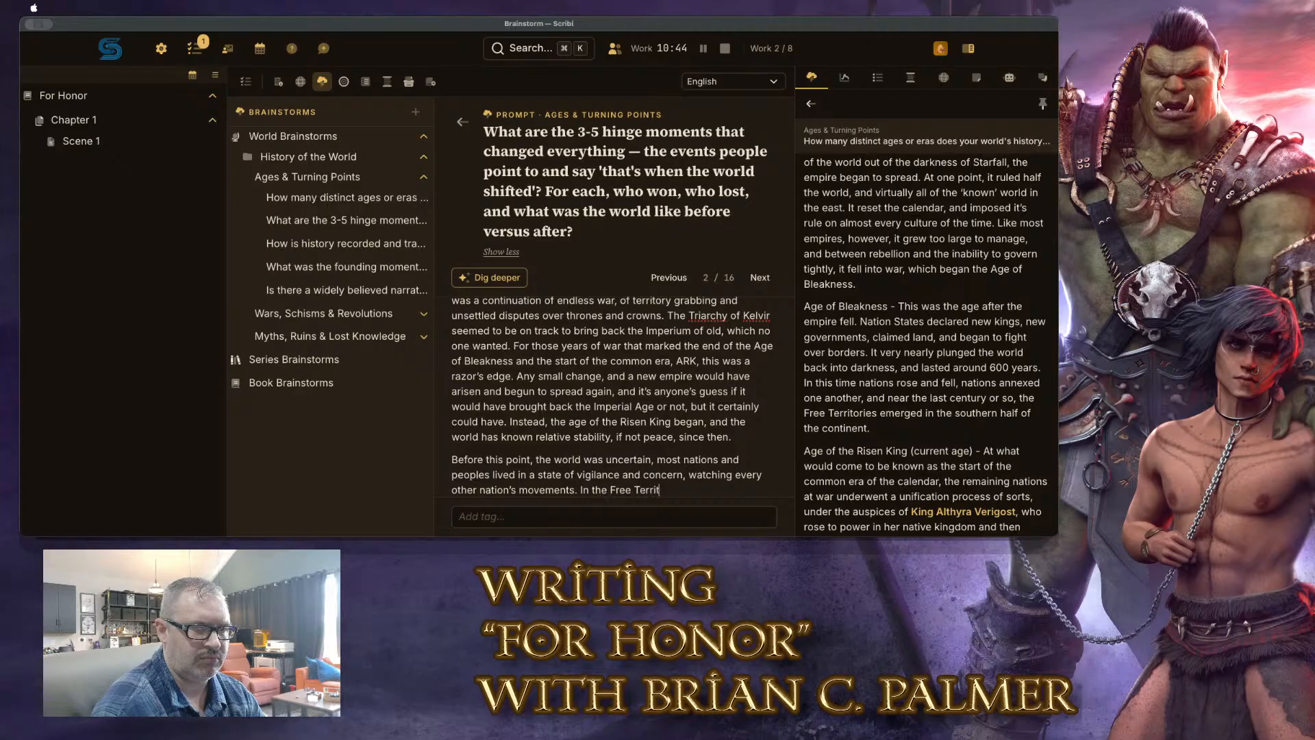
type("ories in particular, ")
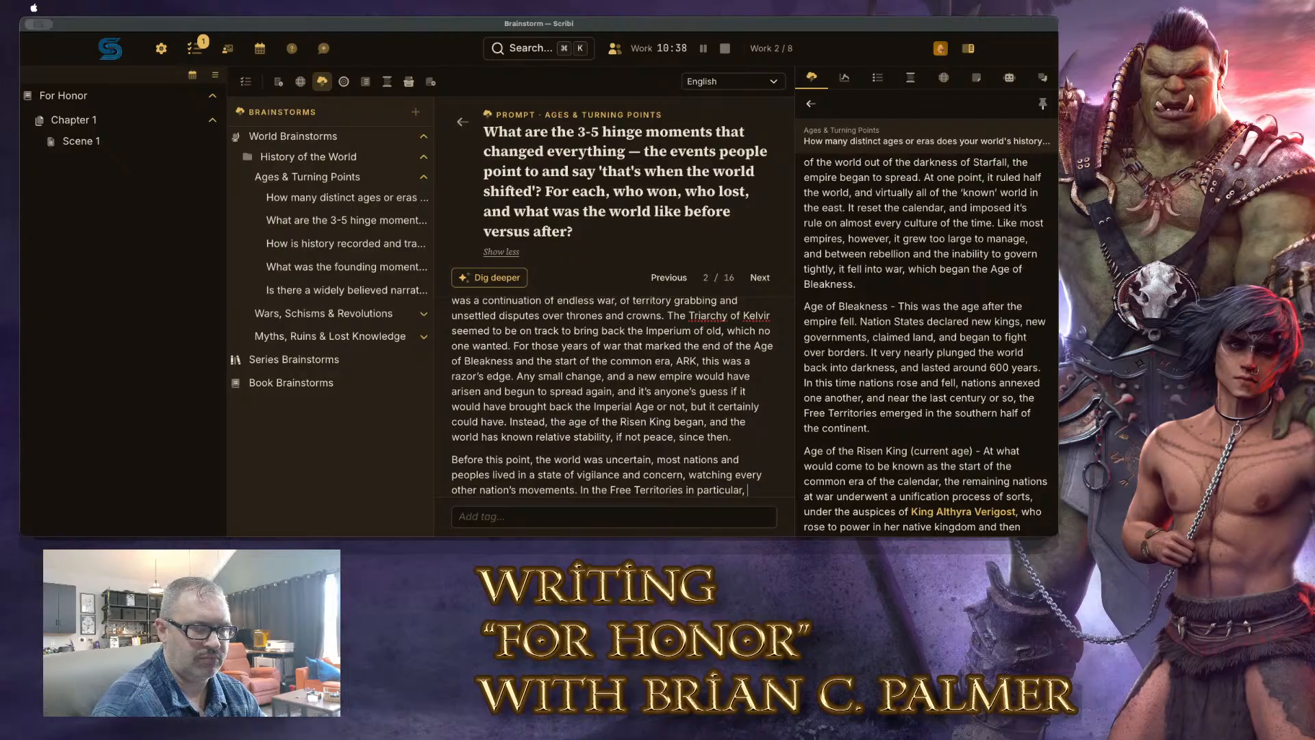
Continue the Free Territories sentence with "although there has always been architecture and such"
type("although there was")
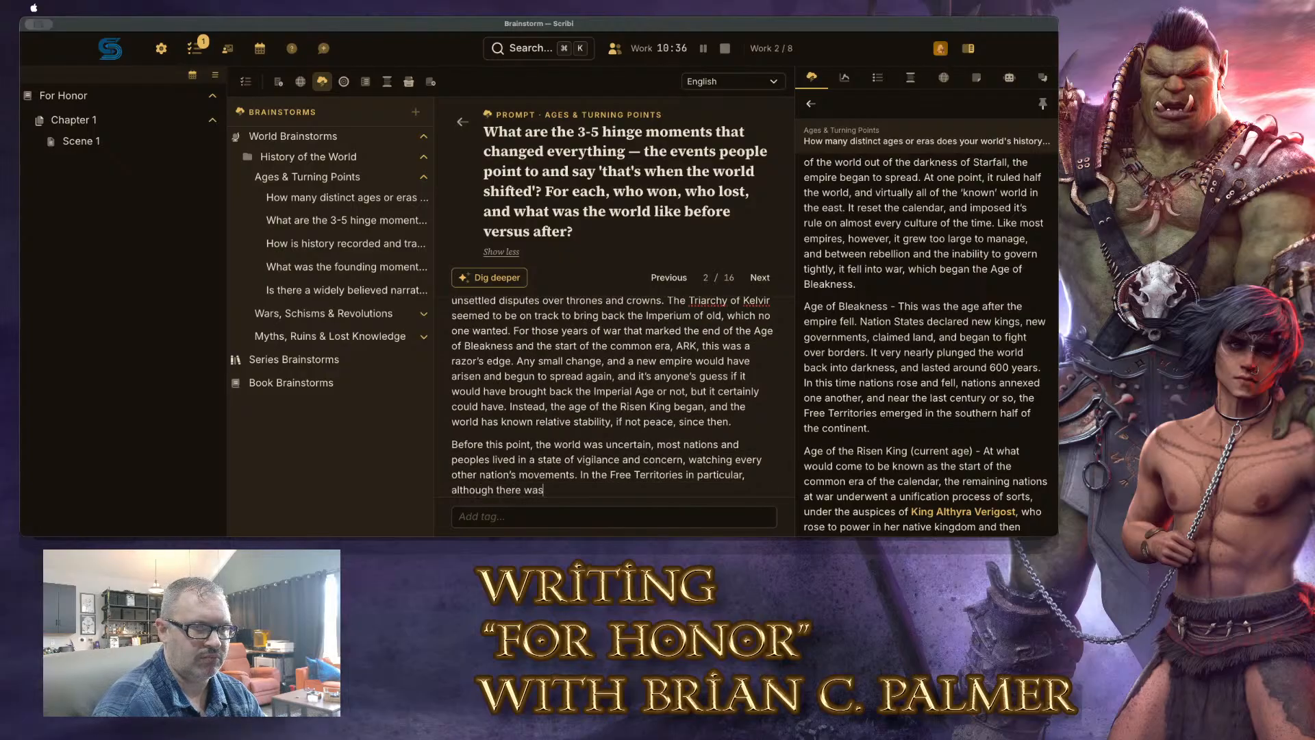
key("BackSpace")
key("BackSpace")
key("BackSpace")
type("has always been")
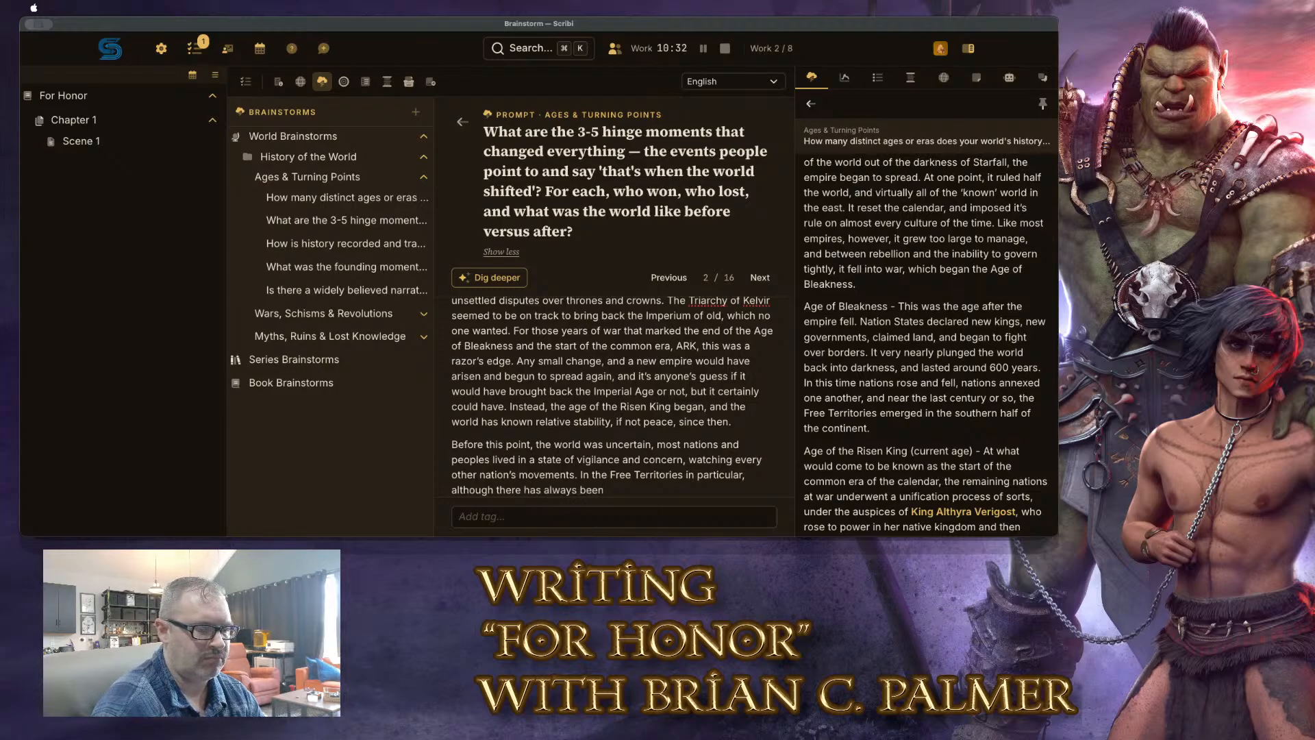
type(" architecture, ")
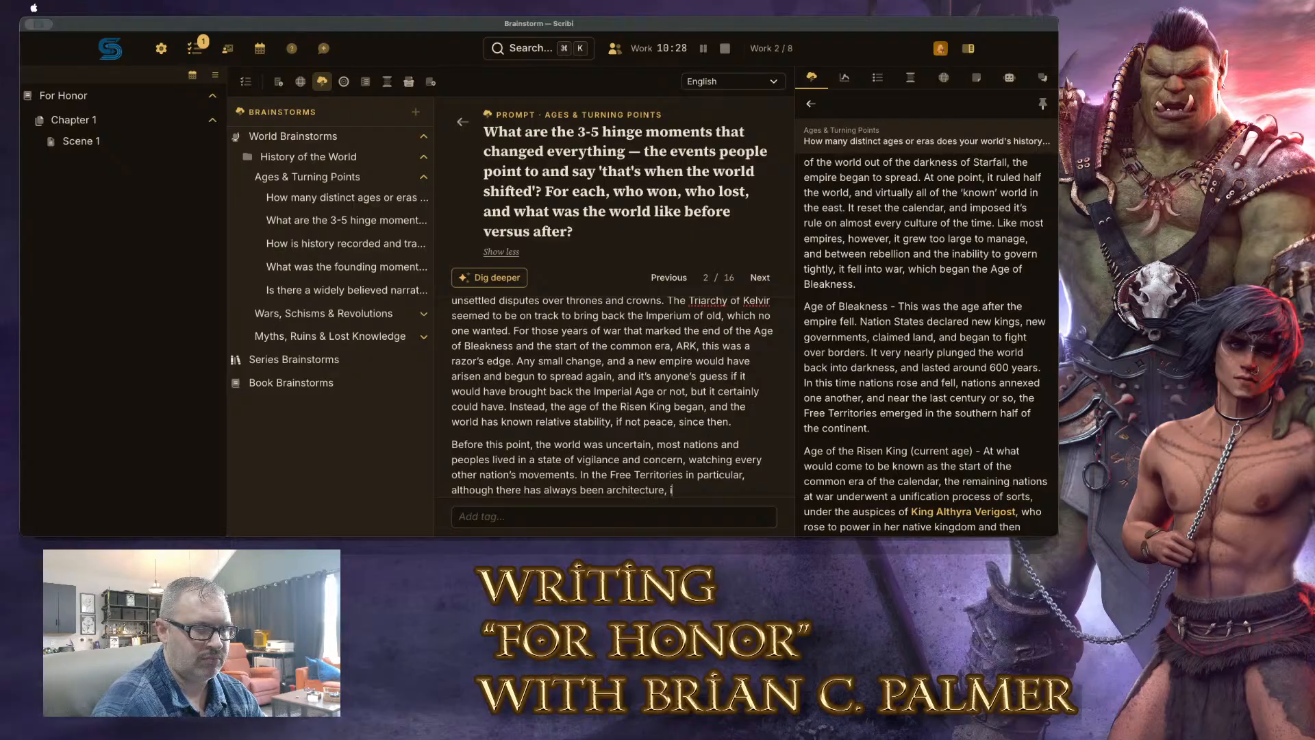
type("i")
key("BackSpace")
key("BackSpace")
key("BackSpace")
type("and such")
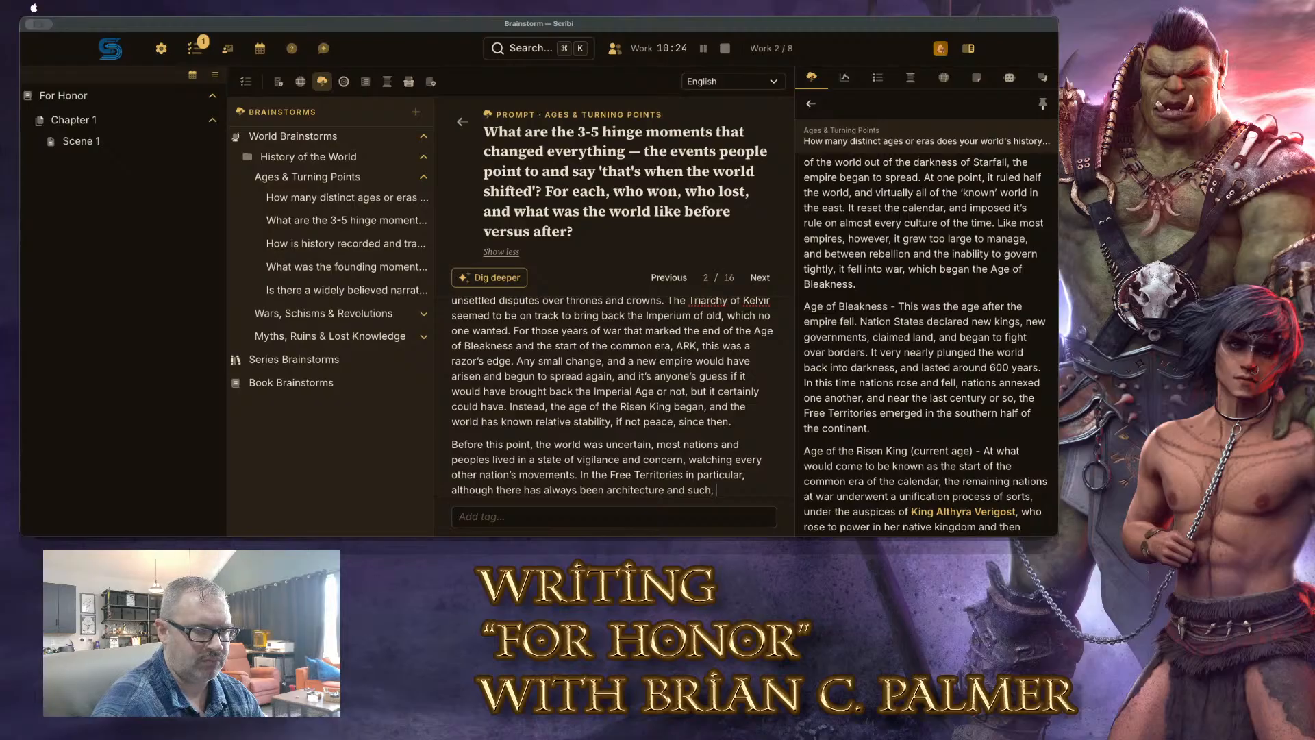
Extend the sentence with ", there was very little in the way of great endeavors of building"
type(", there w")
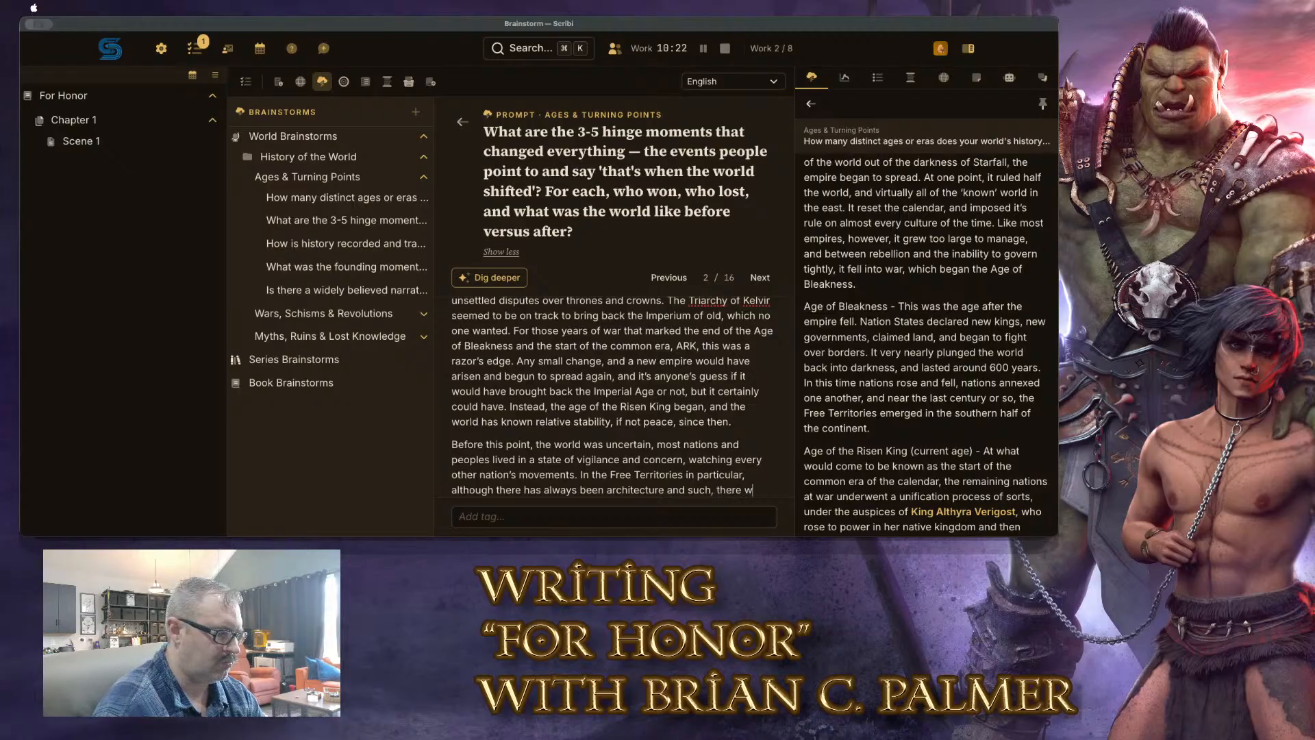
type("as very little")
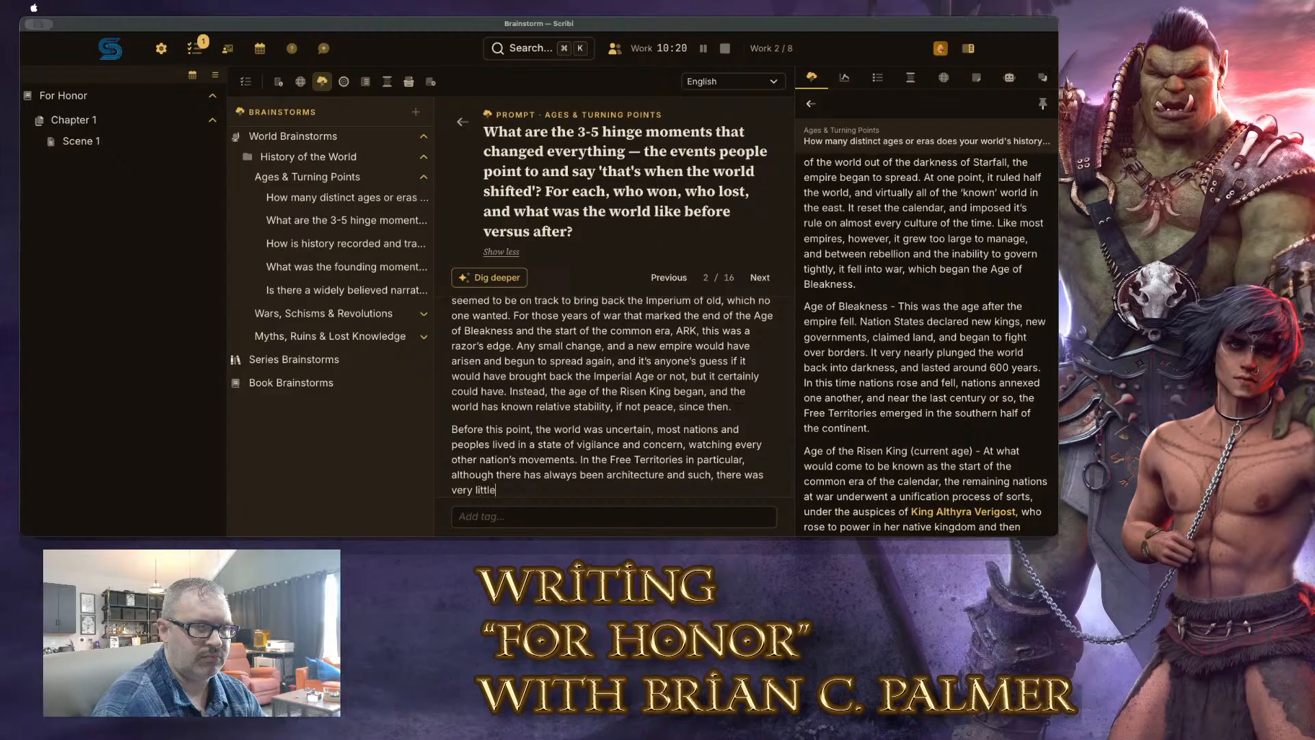
type(" in the way of gr")
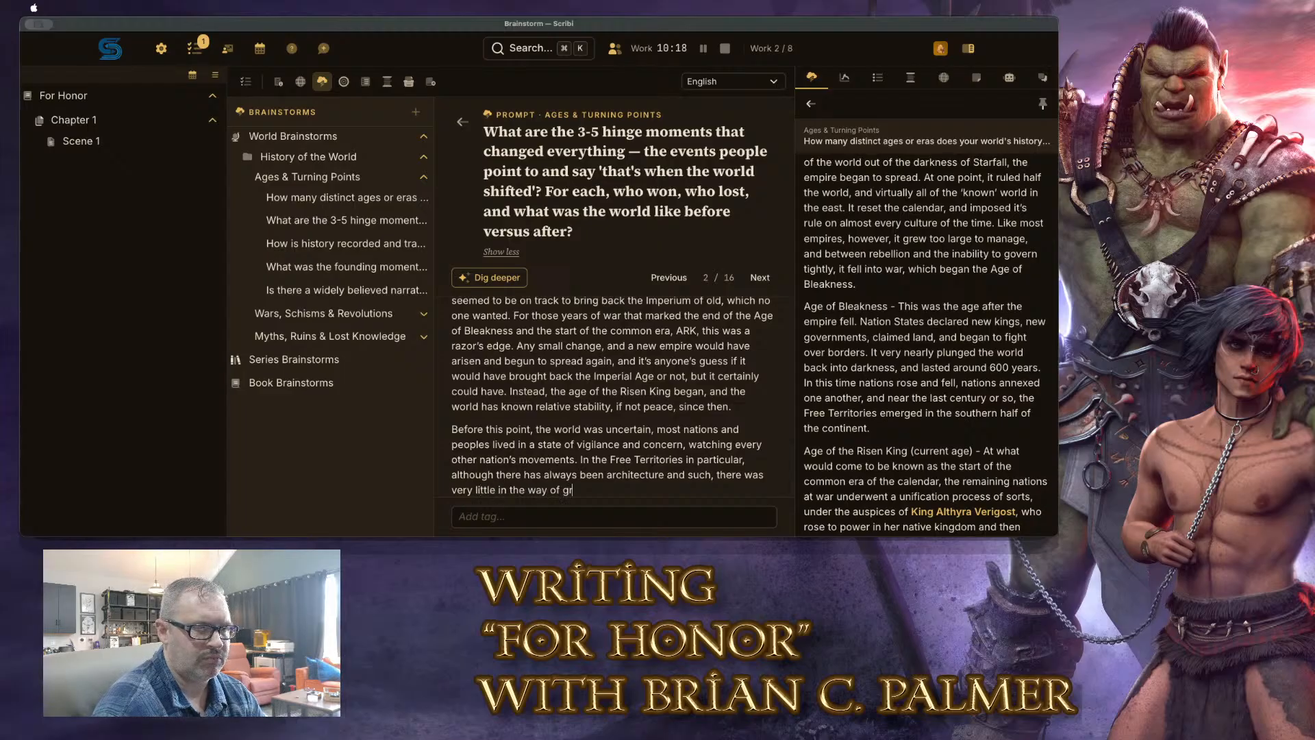
type("eat")
type("eavors")
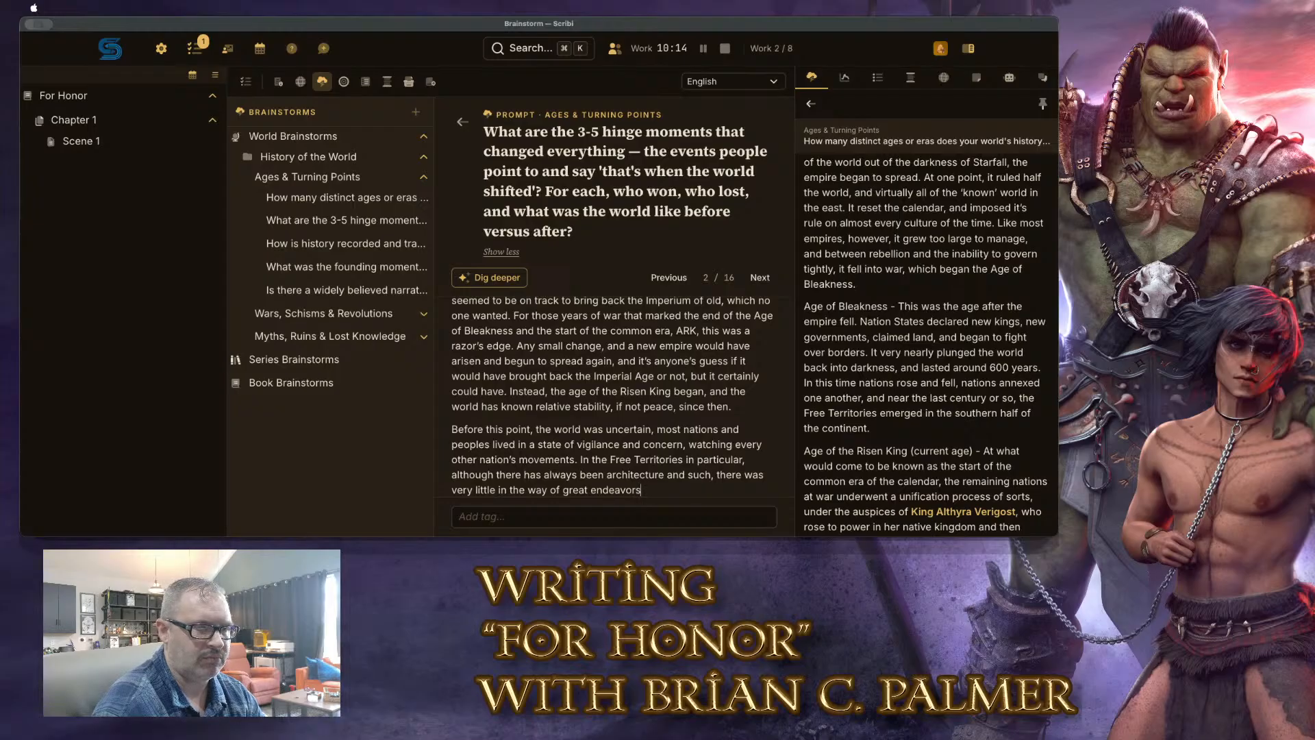
type(" of building")
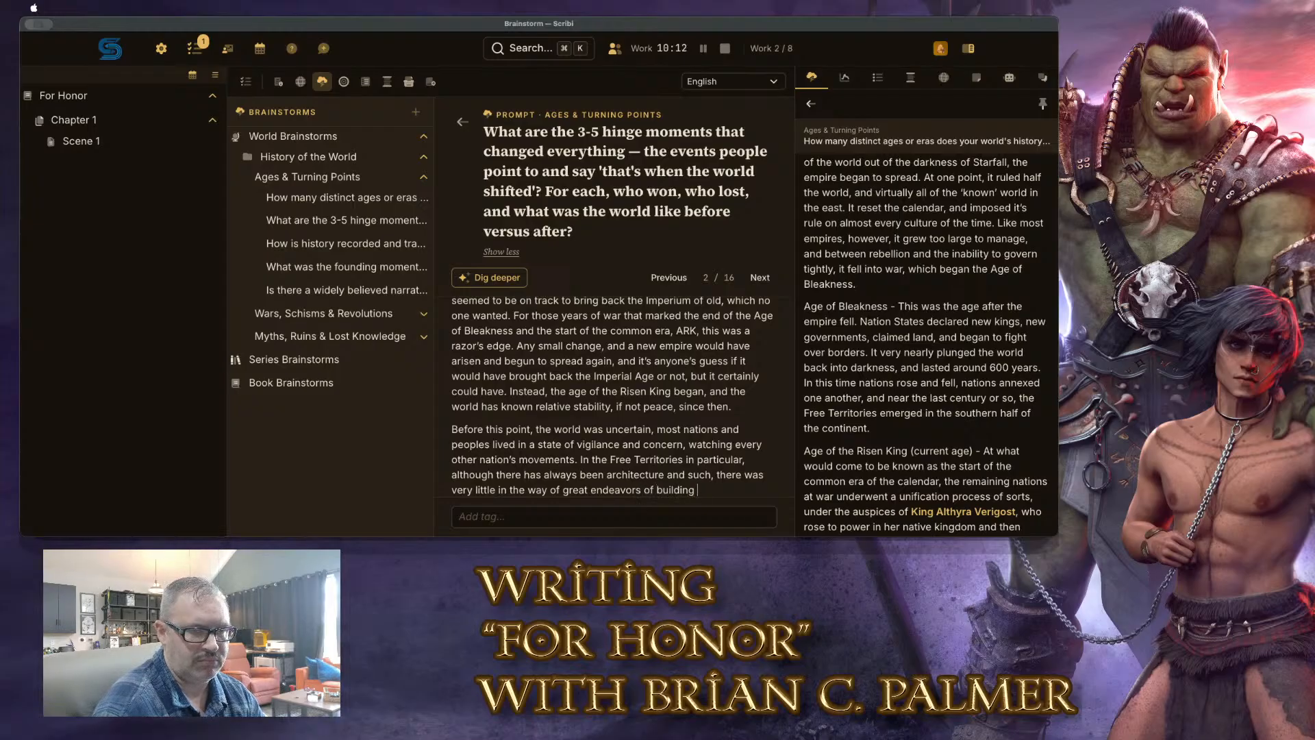
Extend the Free Territories sentence with " - there was always a sense that everyone should be able to pick up and move, or that"
type(" - there w")
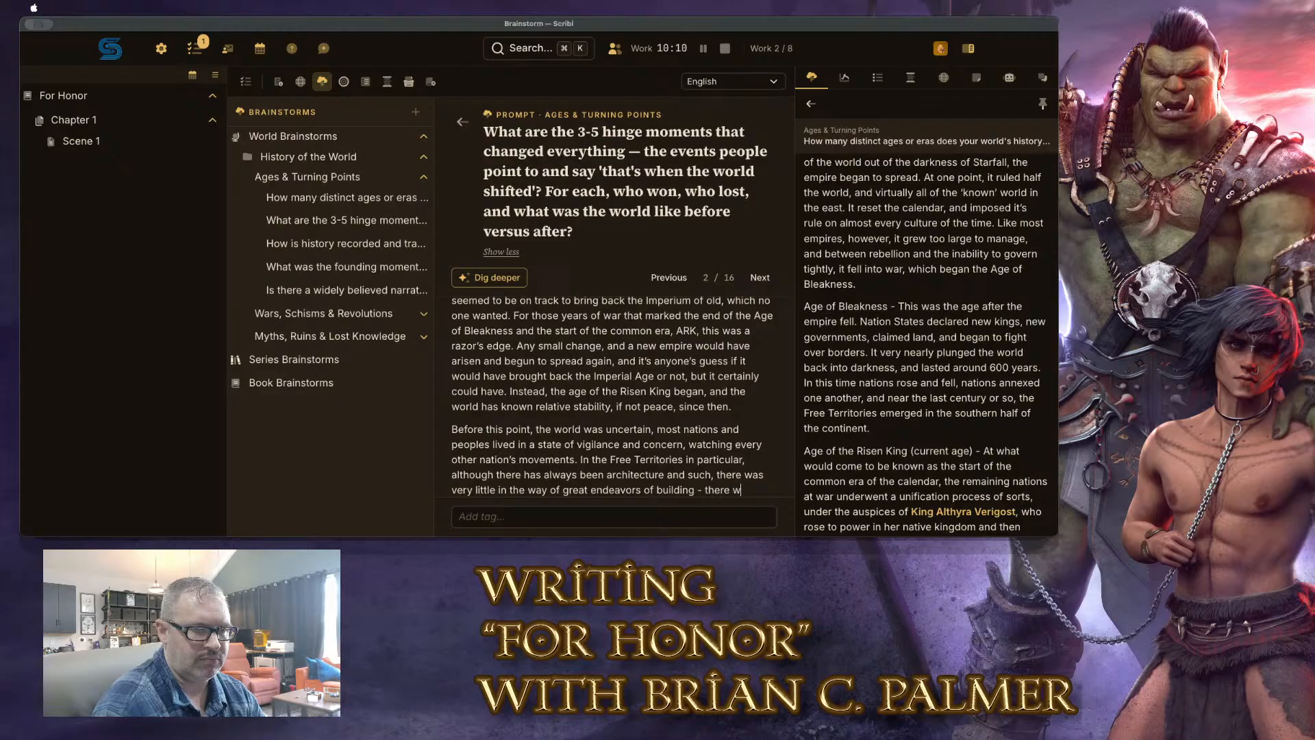
type("as always a sense t")
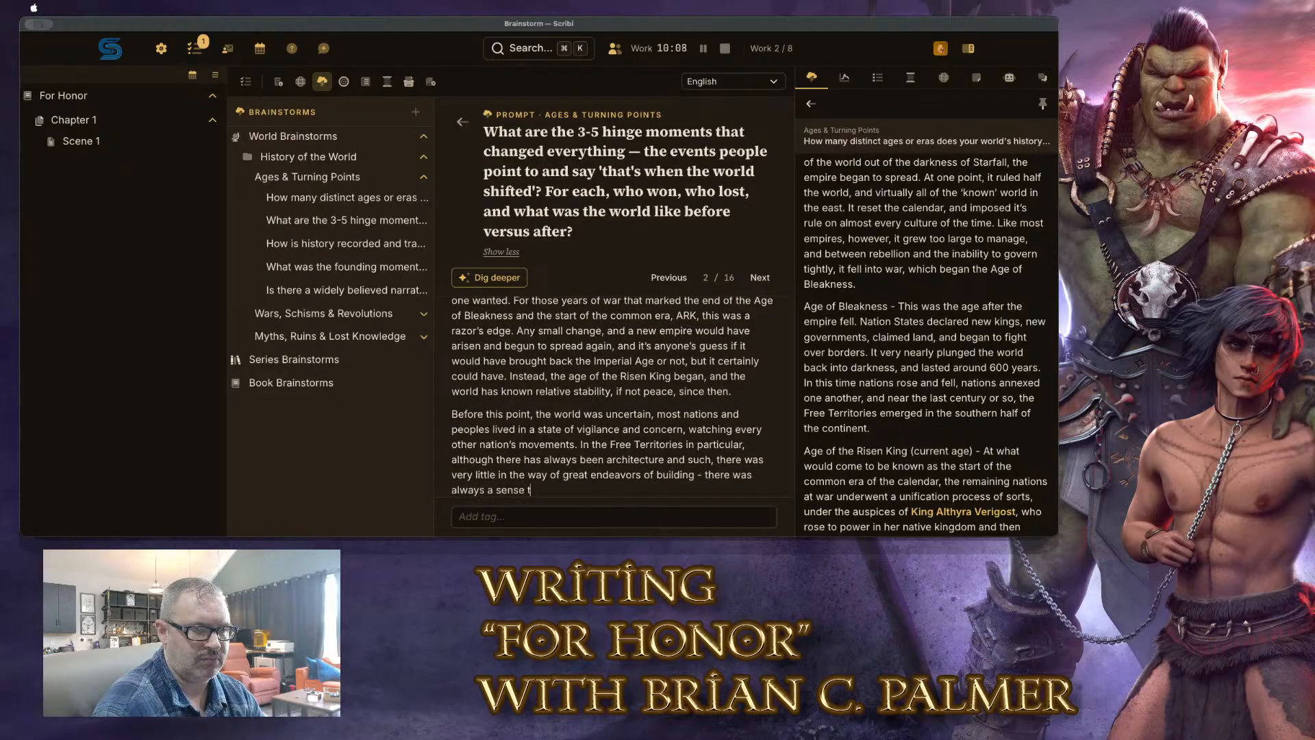
type("hat everyone should be abel to")
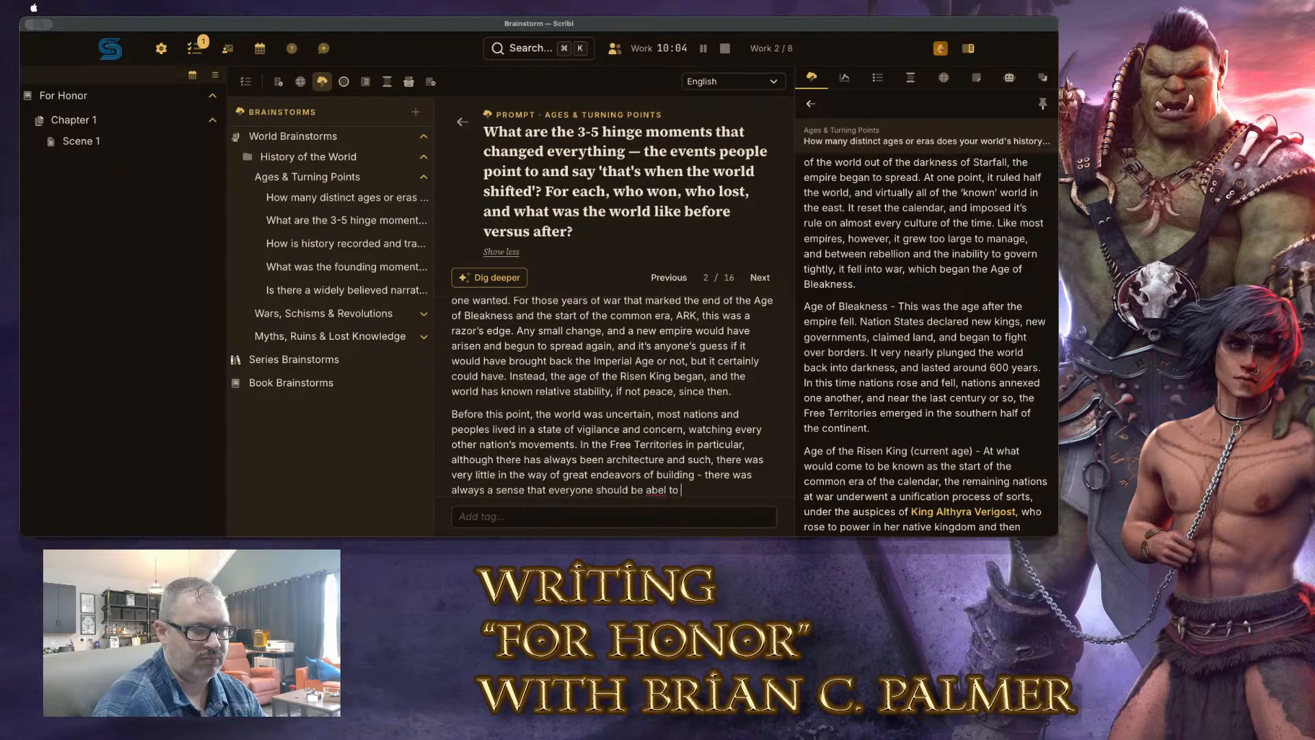
key("BackSpace")
key("BackSpace")
key("BackSpace")
key("BackSpace")
key("BackSpace")
key("BackSpace")
type("le to")
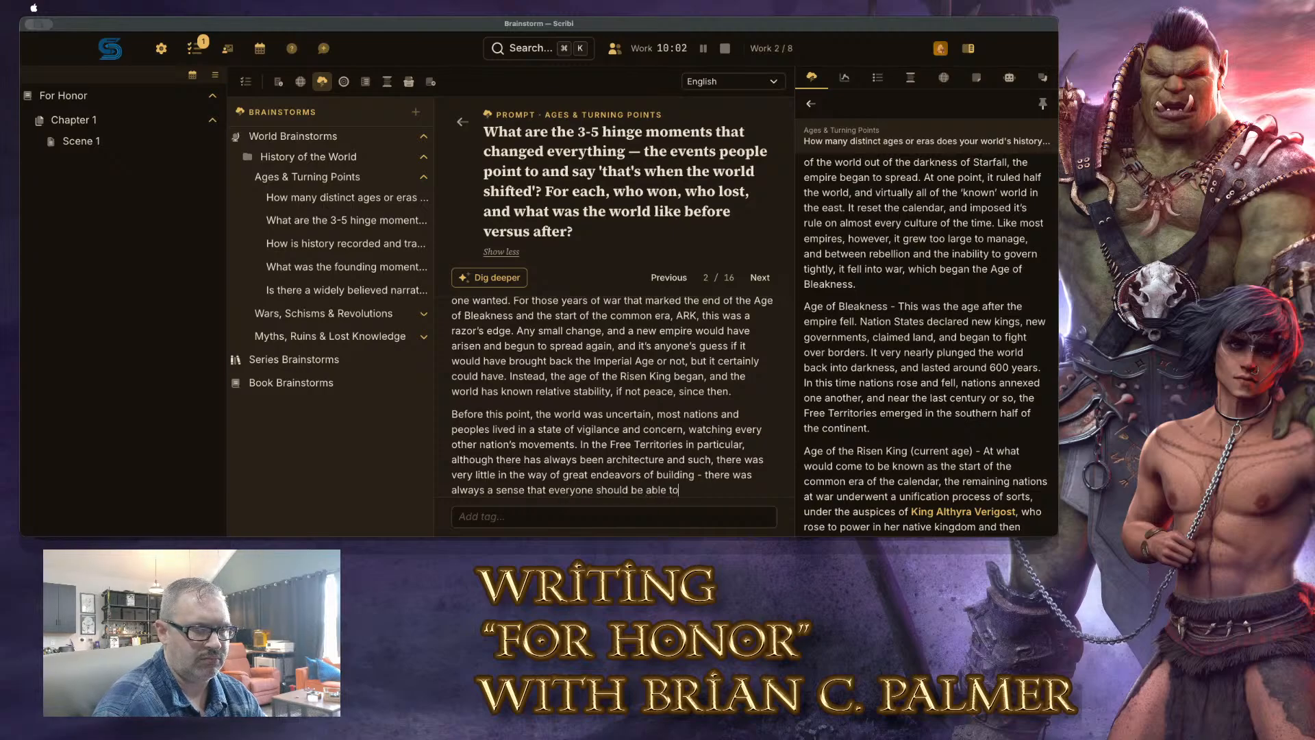
type(" pick up and move, or that")
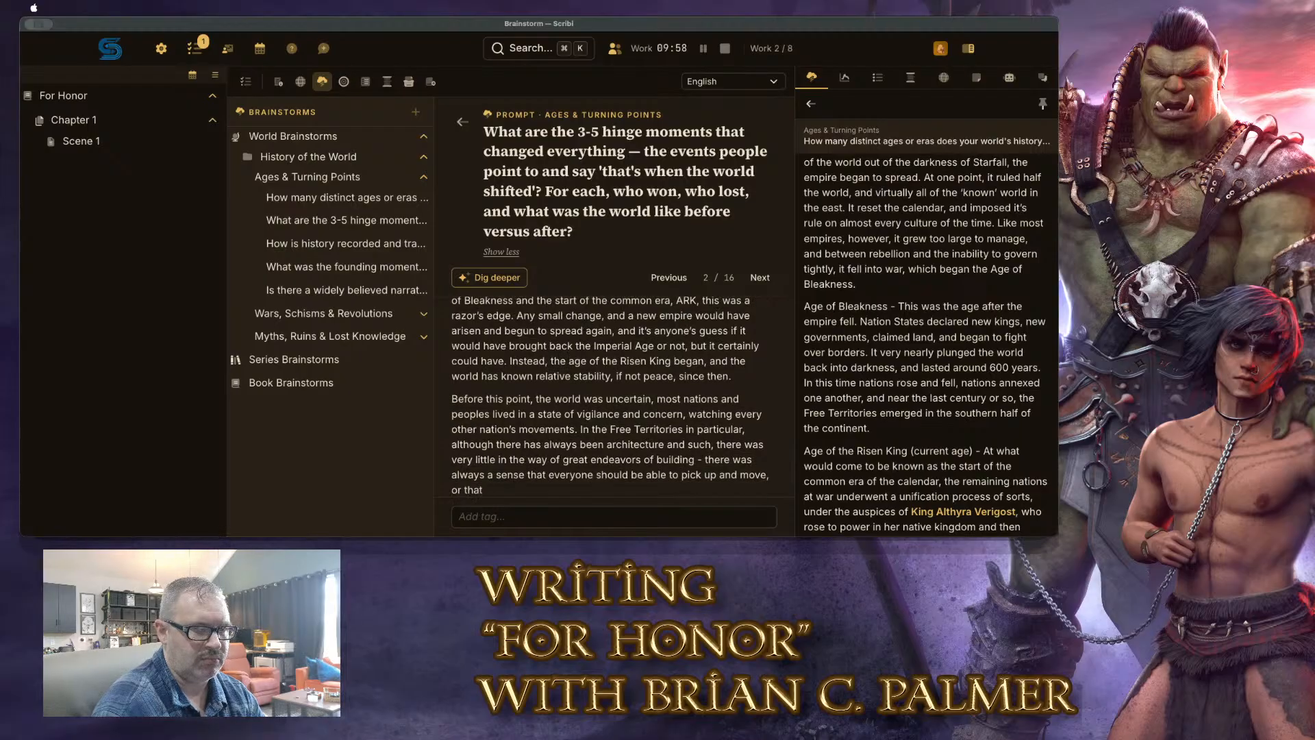
Finish the Free Territories sentence with "resources should be focused on defense, on weapons, on magic, etc."
type(" resources should be")
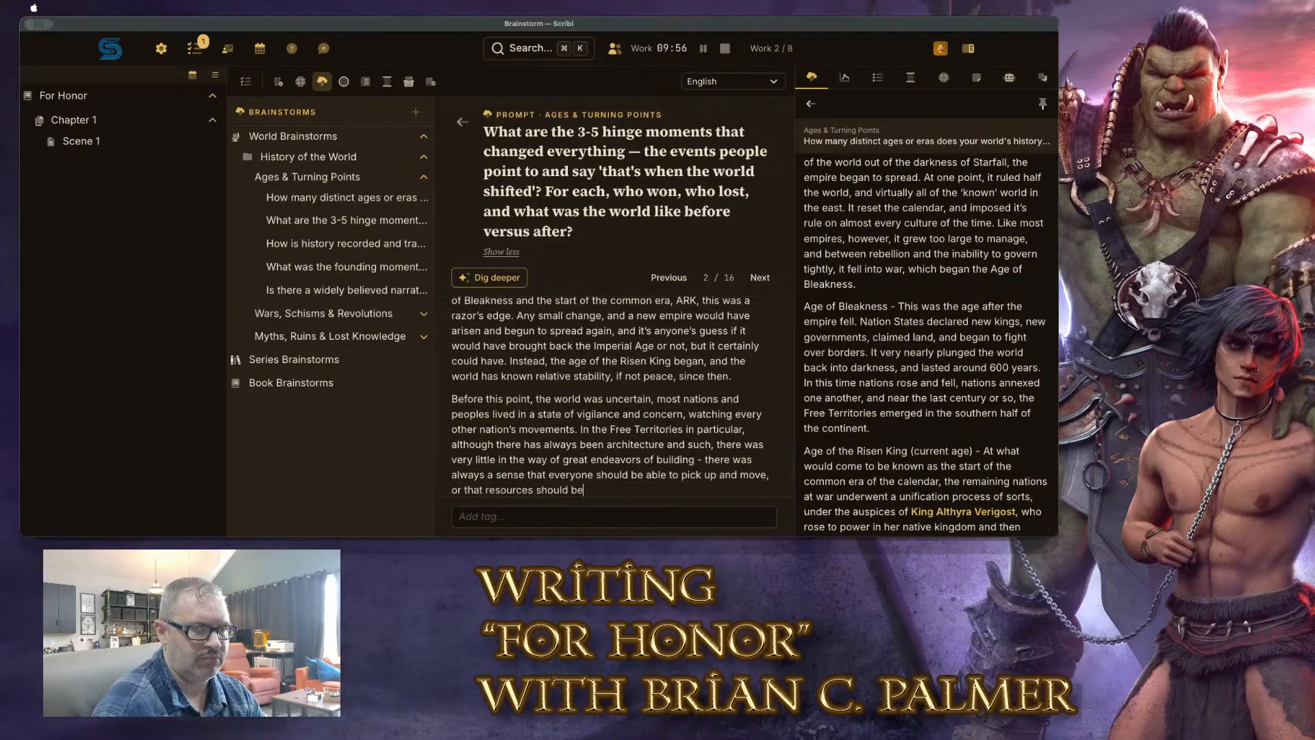
type(" focused on")
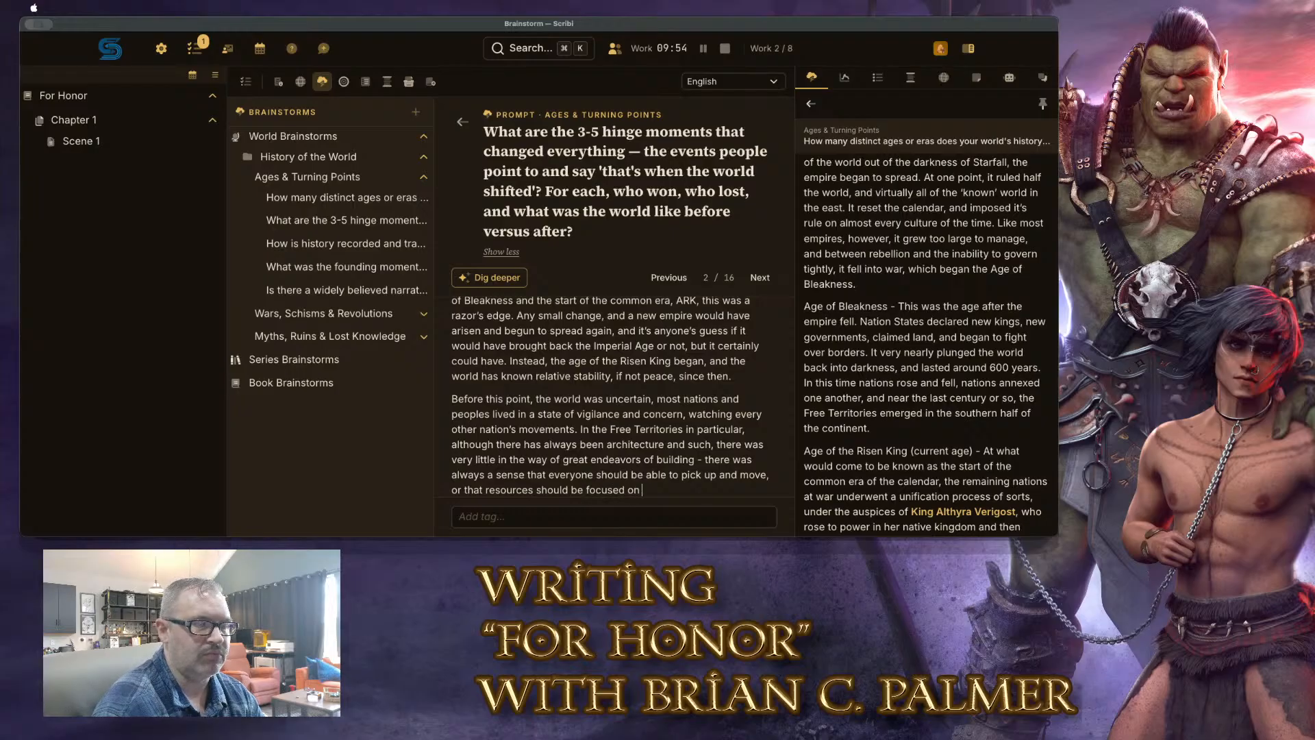
type(" defense, on ")
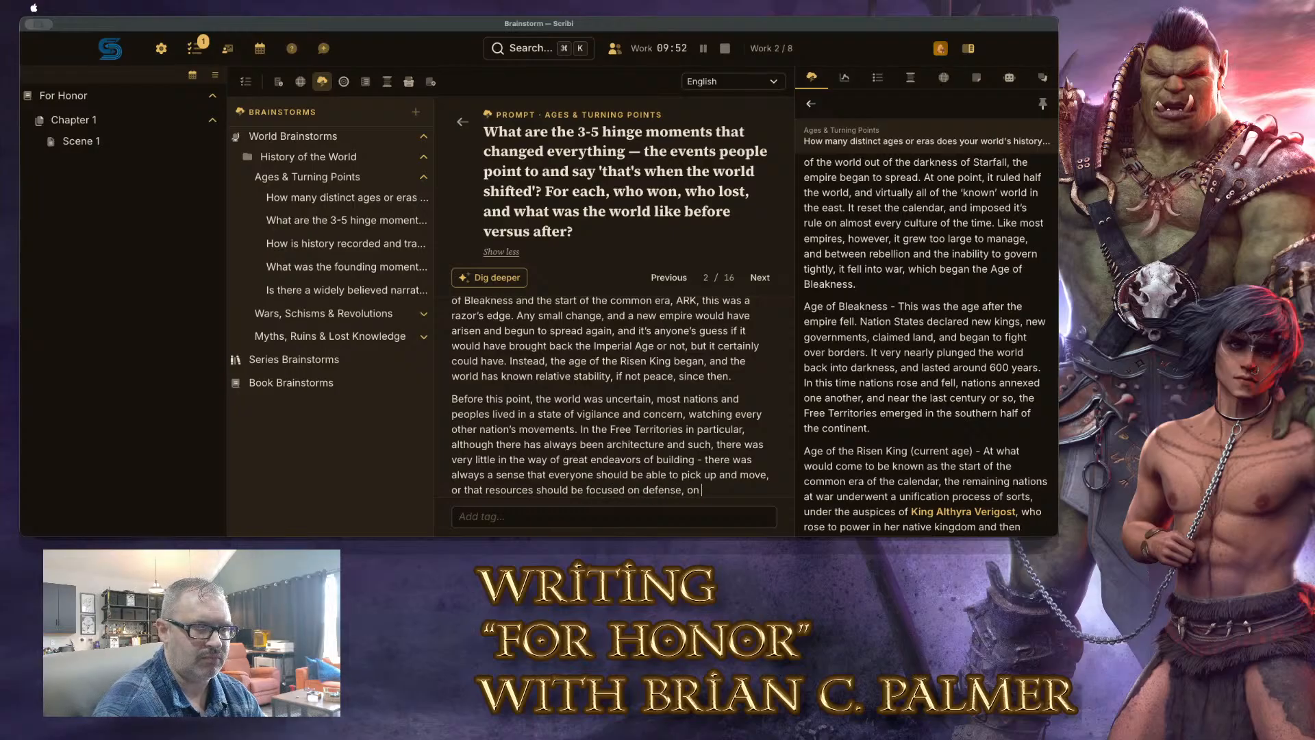
key("BackSpace")
key("BackSpace")
key("BackSpace")
key("BackSpace")
key("BackSpace")
type(" and")
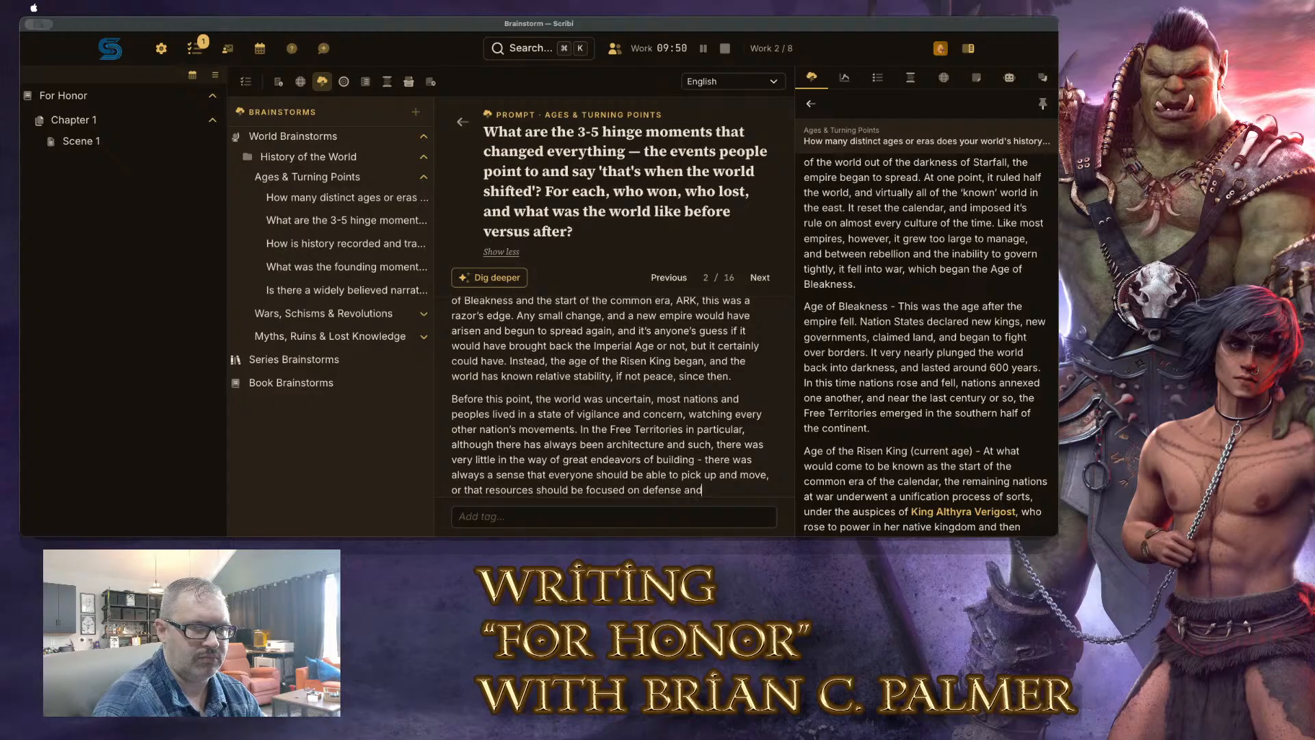
key("BackSpace")
key("BackSpace")
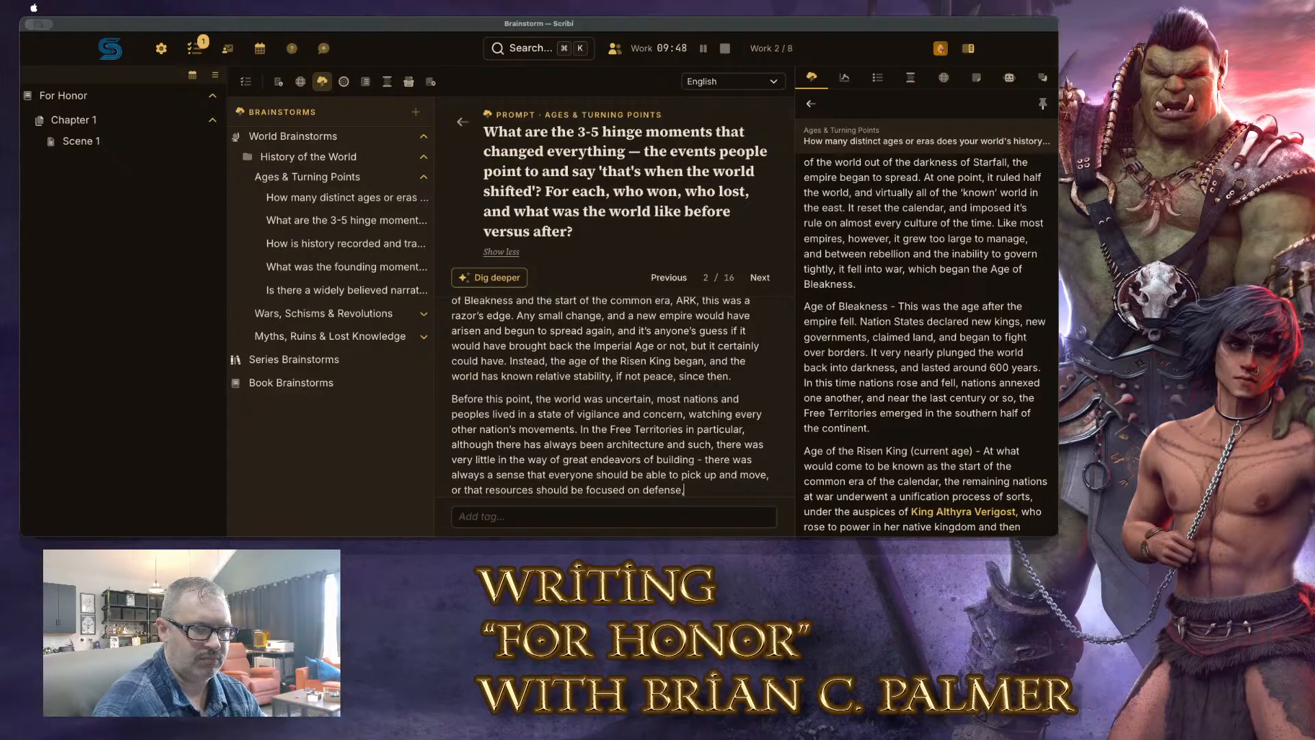
type("on weapons, on mag")
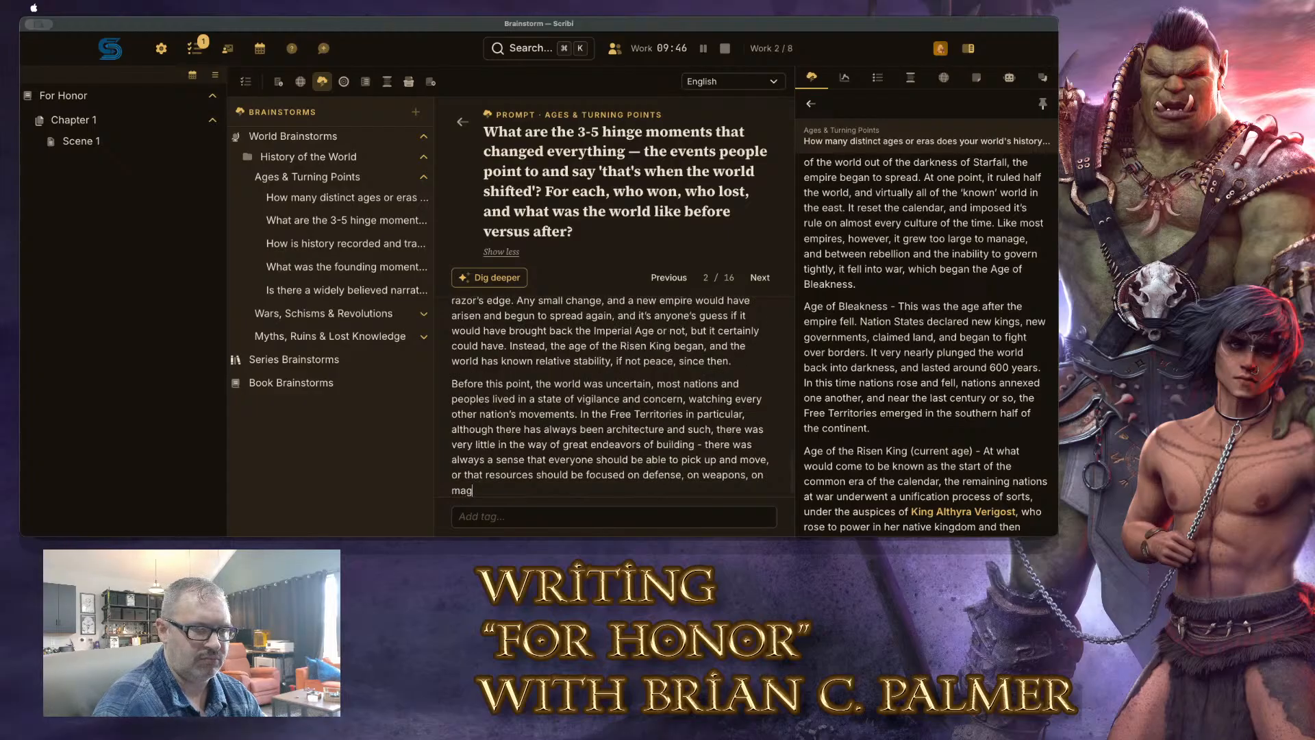
type("ic, etc.")
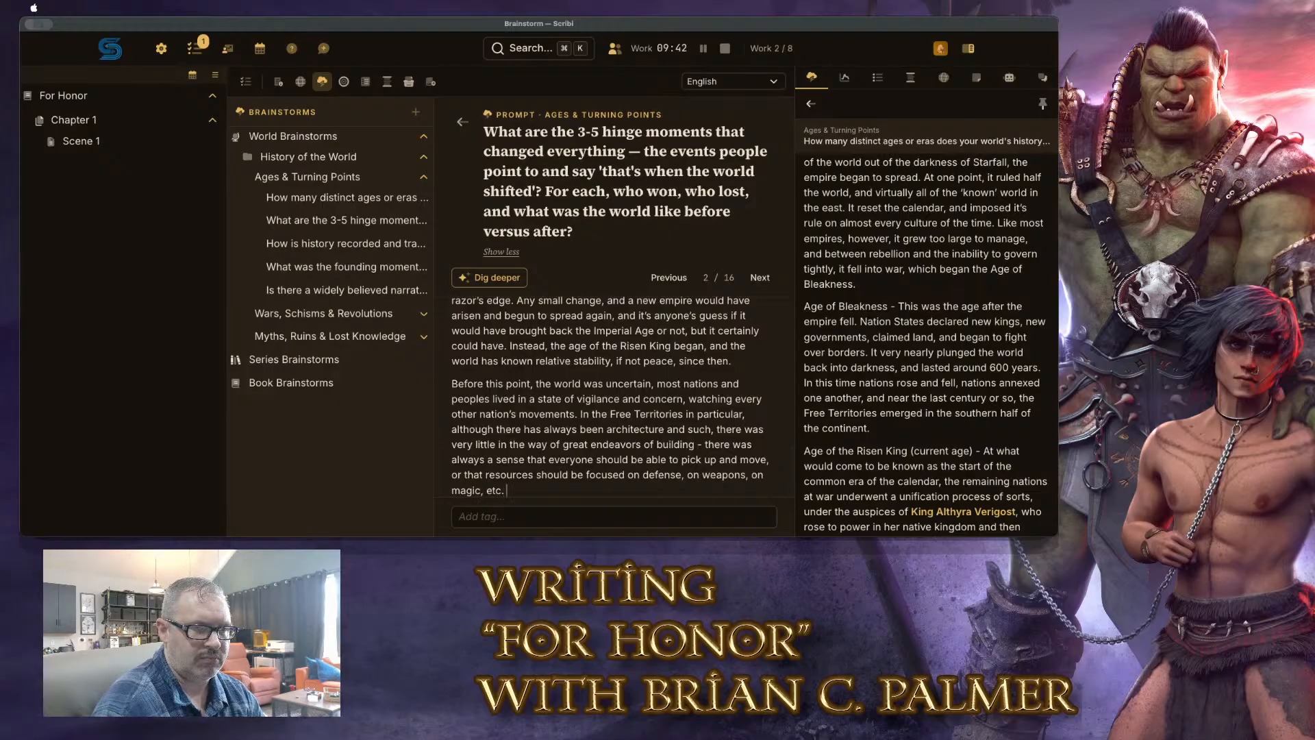
Add the sentence "Post ARK, that has largely changed" after the one about resources
type(" After the")
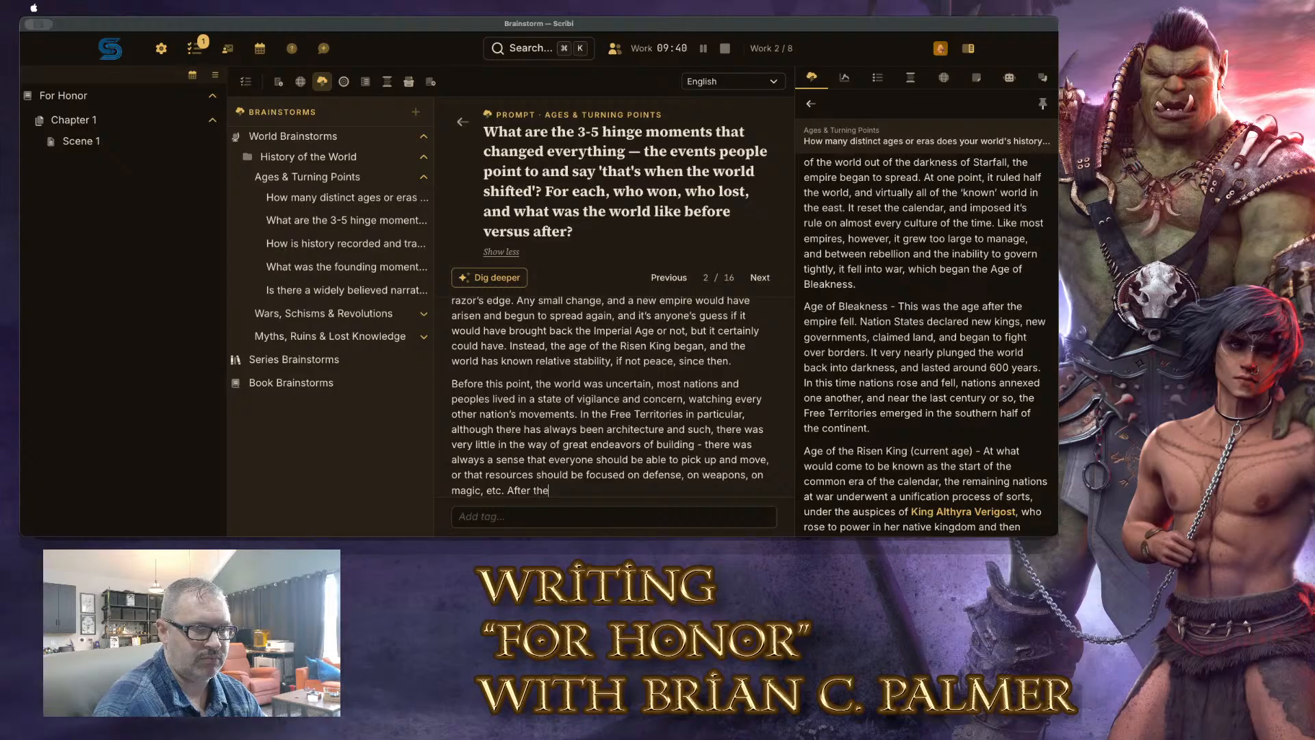
key("BackSpace")
key("BackSpace")
key("BackSpace")
key("BackSpace")
key("BackSpace")
key("BackSpace")
key("BackSpace")
key("BackSpace")
key("BackSpace")
type("Post ARK, th")
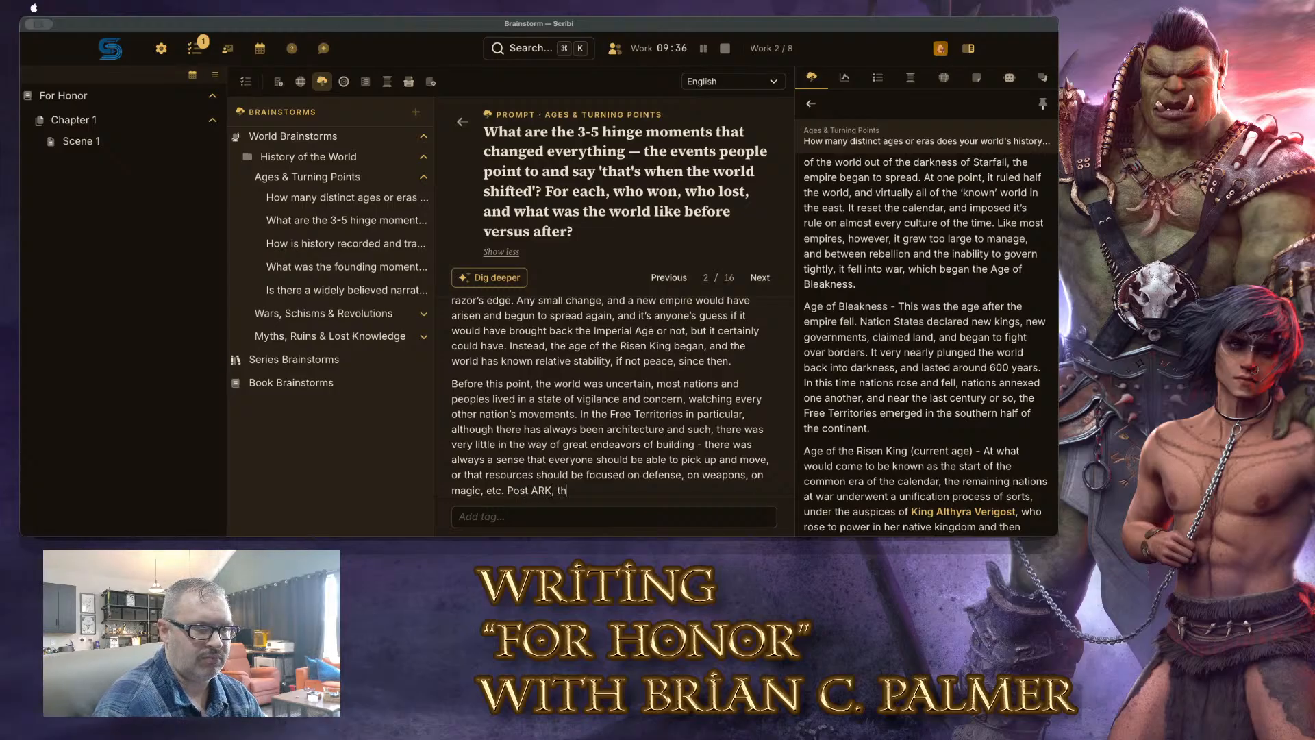
type("at has largely changed")
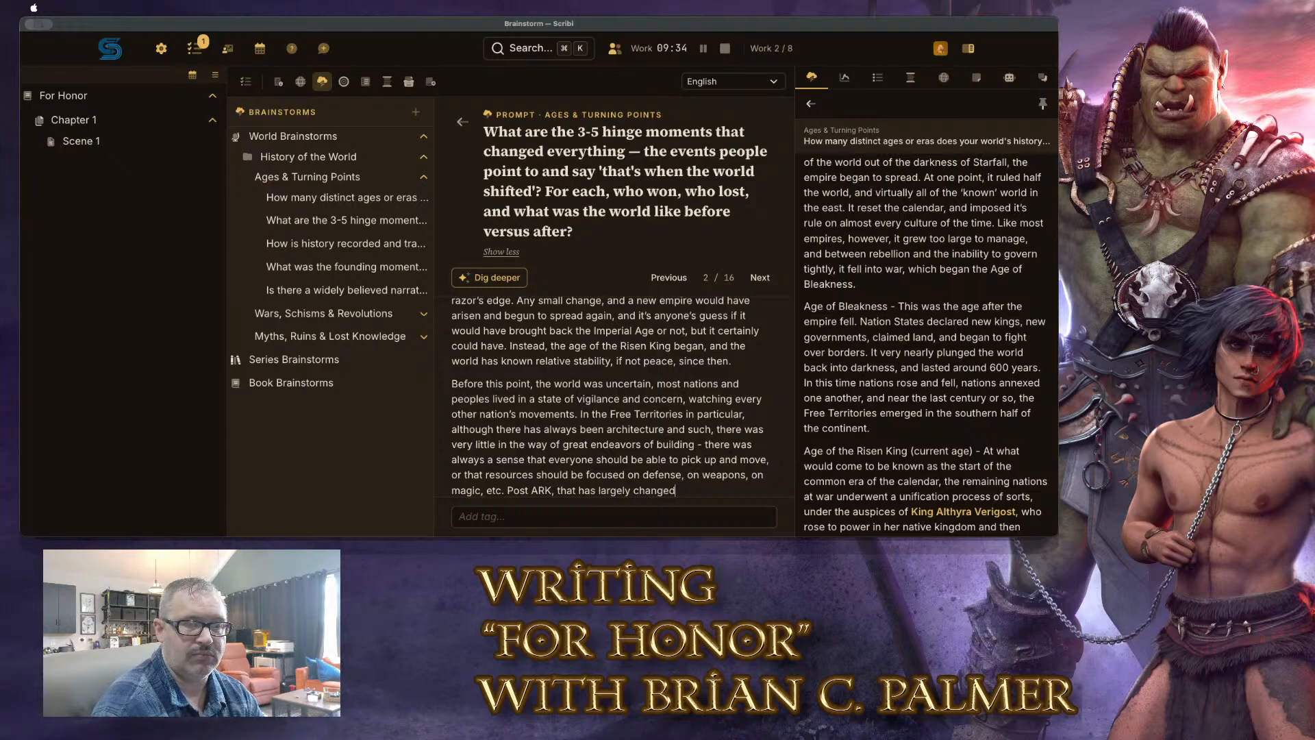
End the Post ARK sentence with a period and begin another with "There are great cities in the Free Territories now"
type(". There are grea")
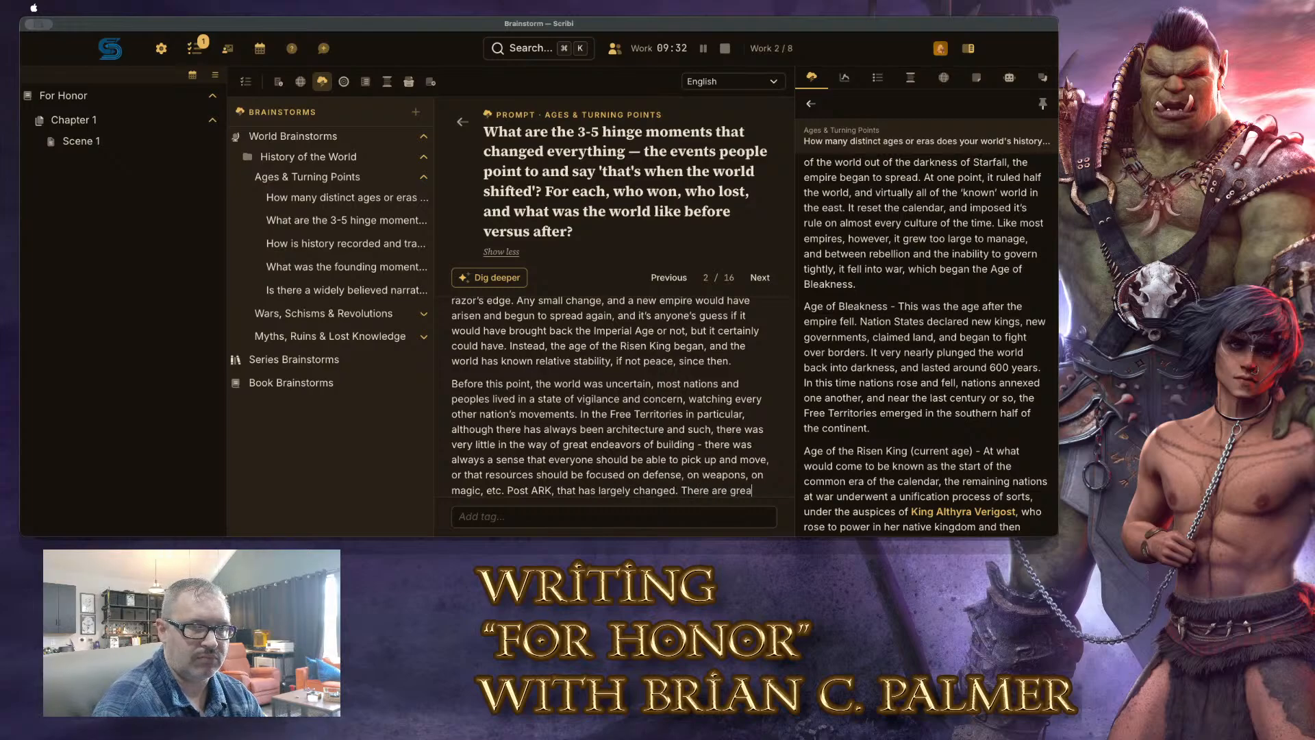
type("t cities in the ")
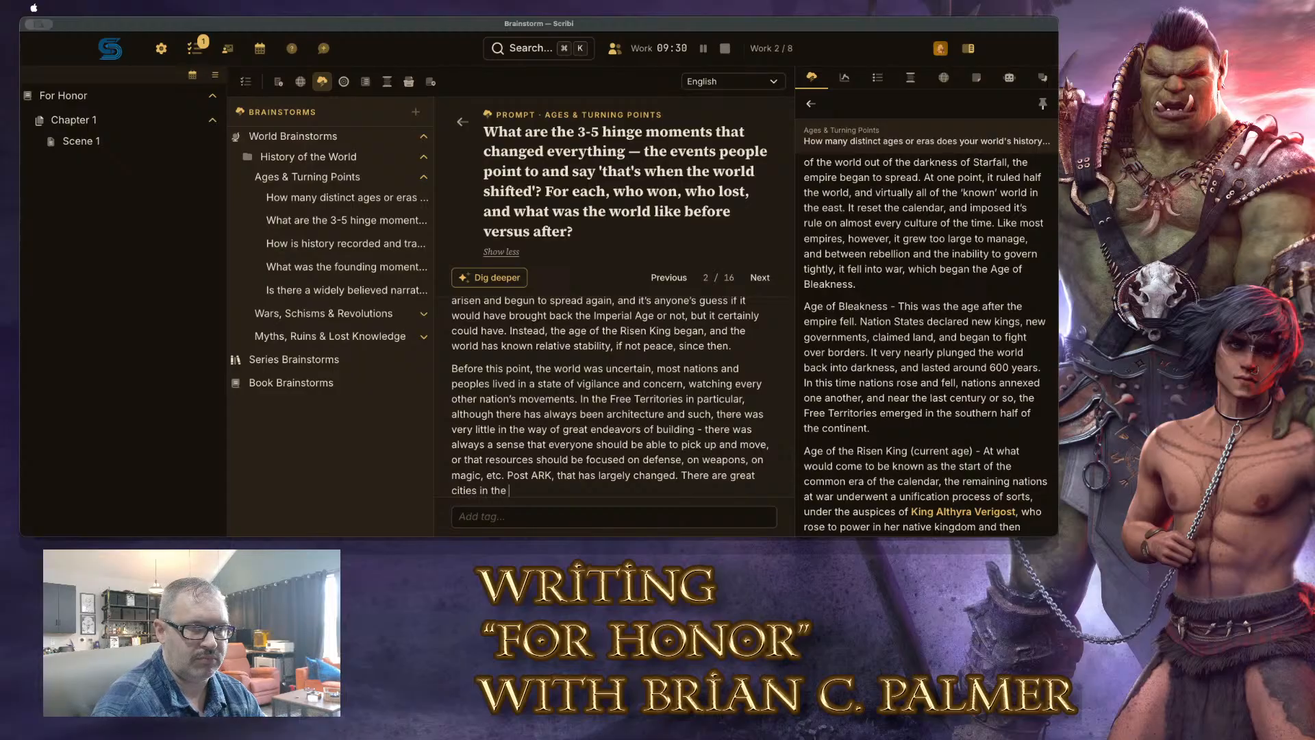
type("Free Terrti")
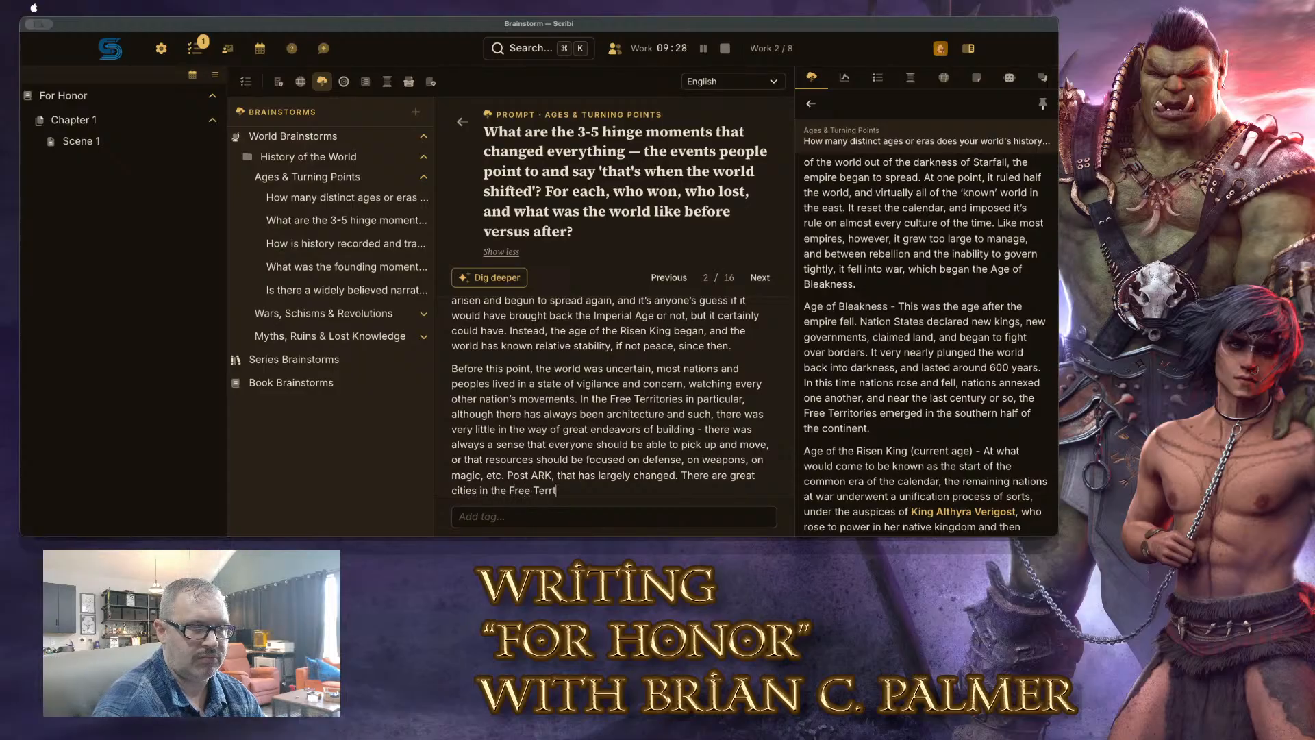
key("BackSpace")
type("itories now")
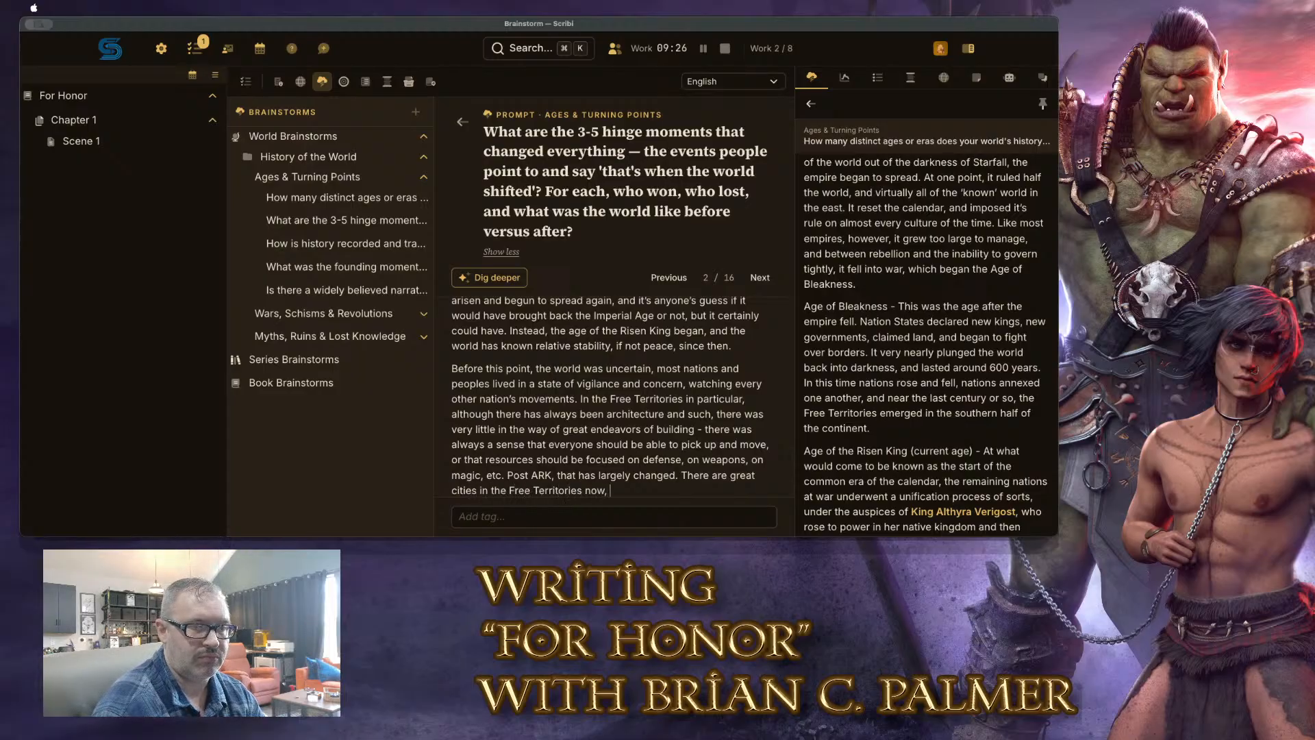
Finish the great cities sentence with ", cultural hubs that are assumed to be as permanent as those cultures tend to think of things."
type(", cultural hub")
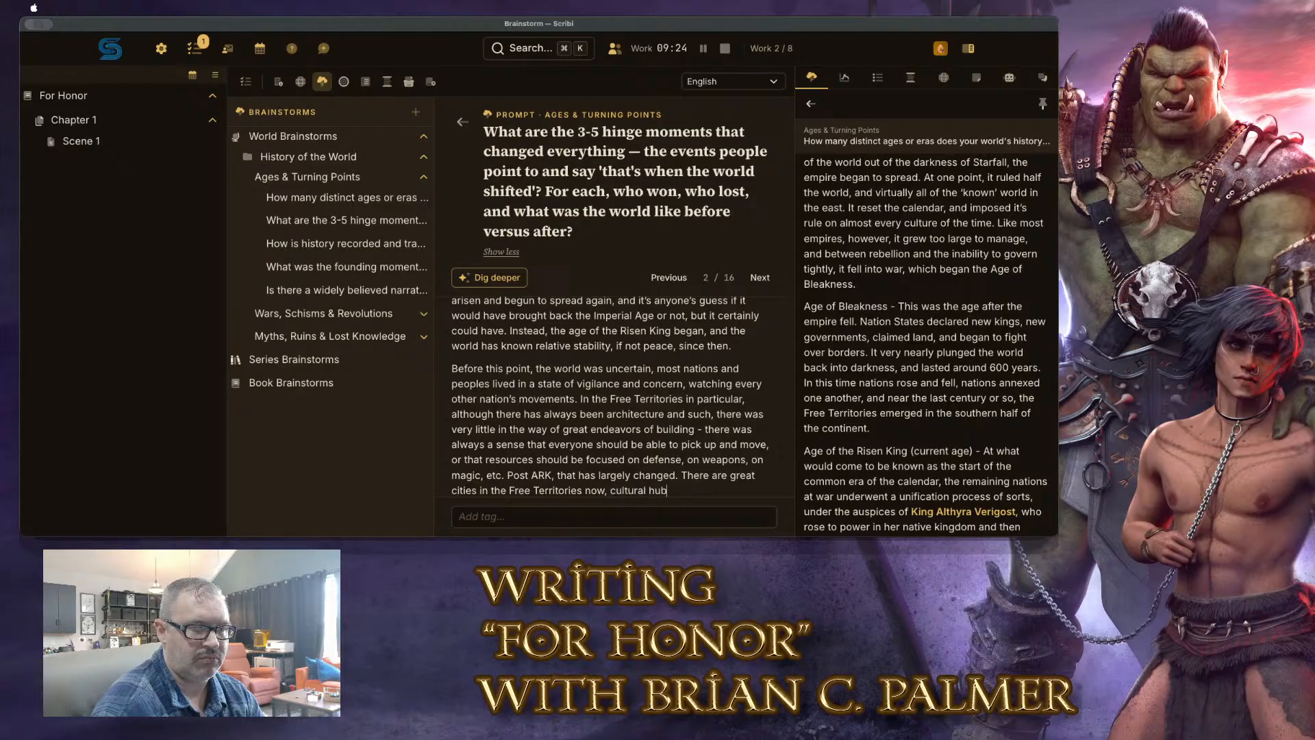
type("s that are assu")
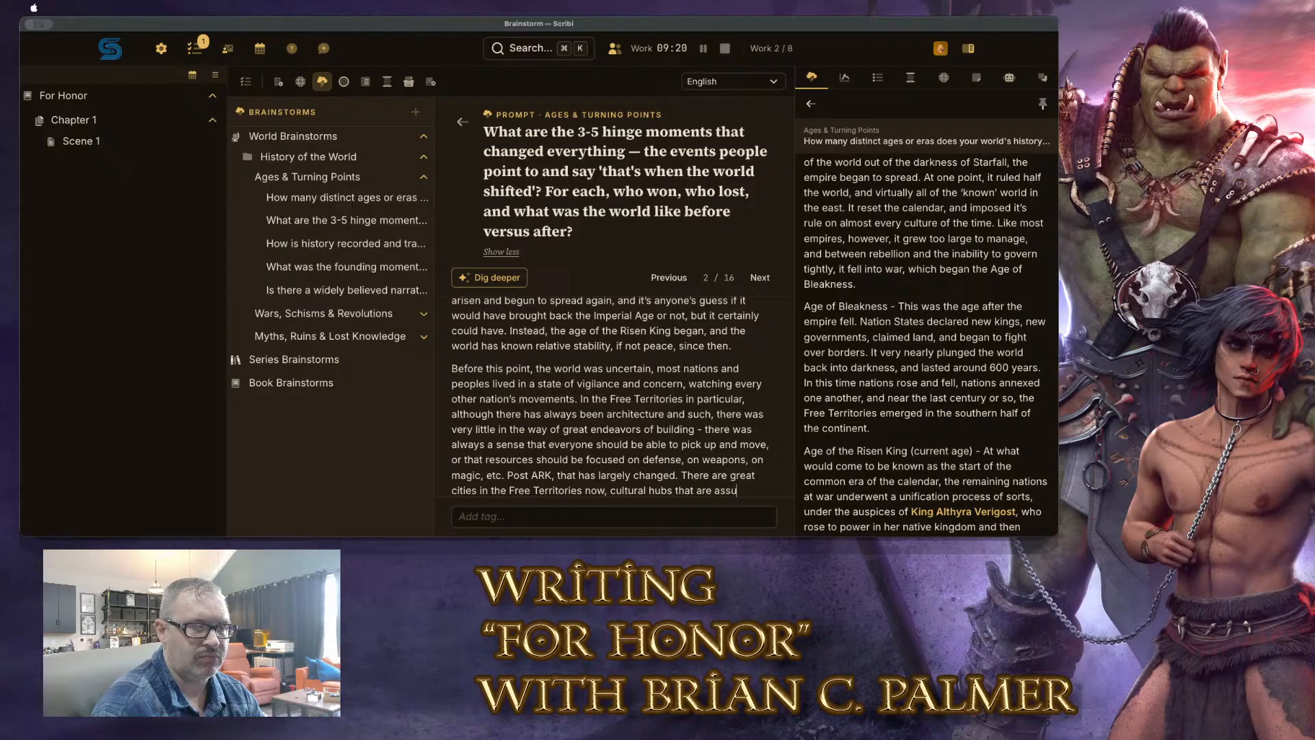
type("med to b")
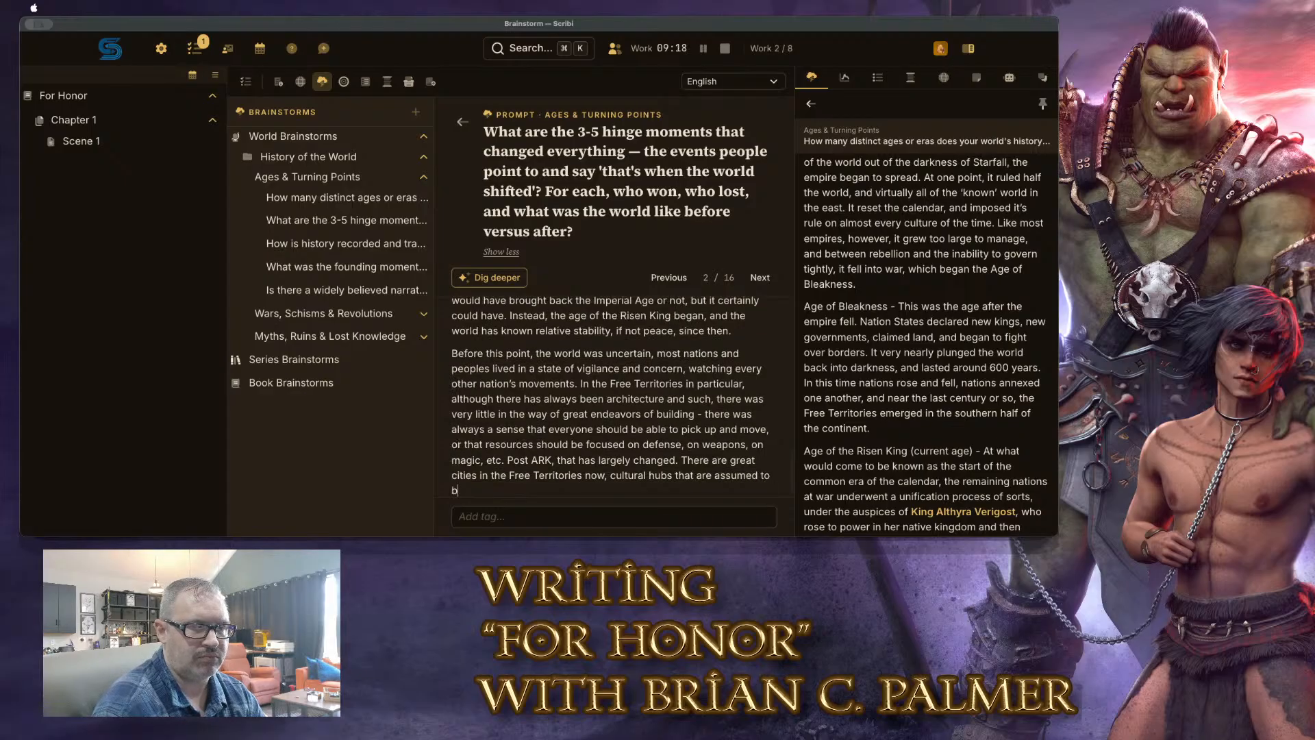
type("e as permanen")
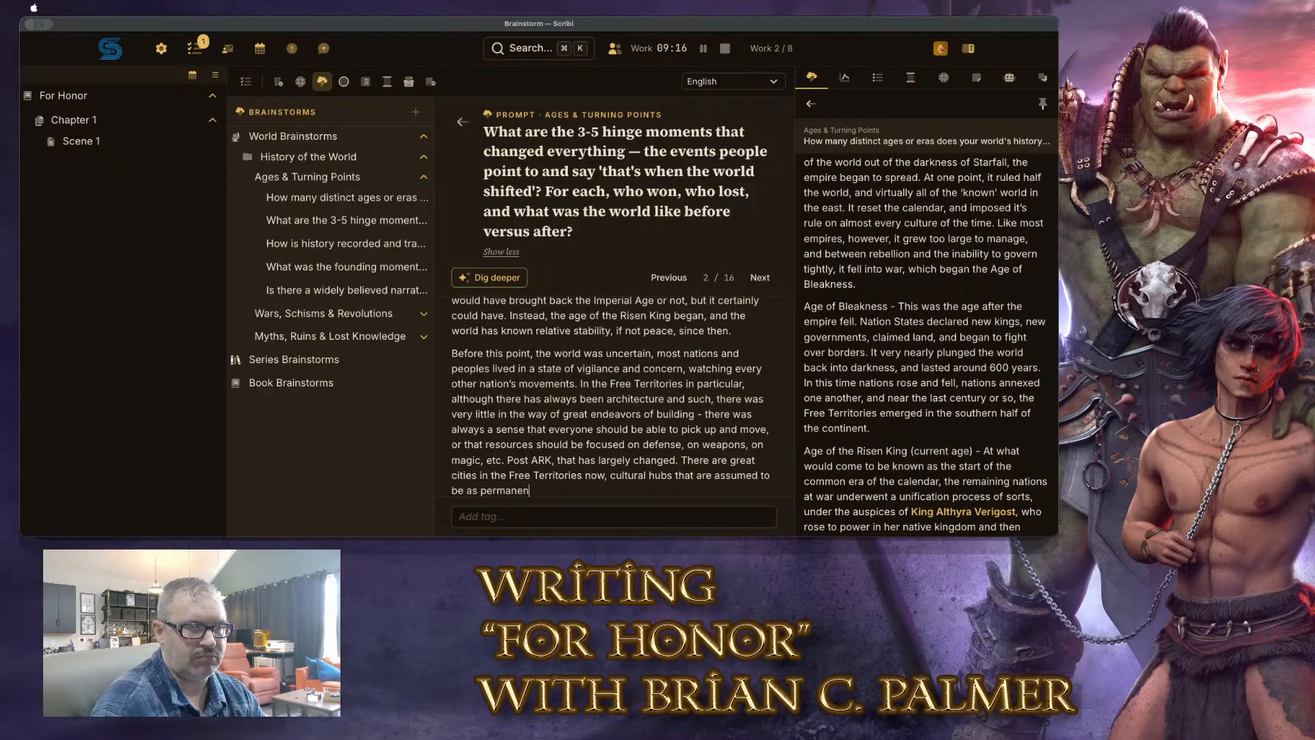
type("t as those cultur")
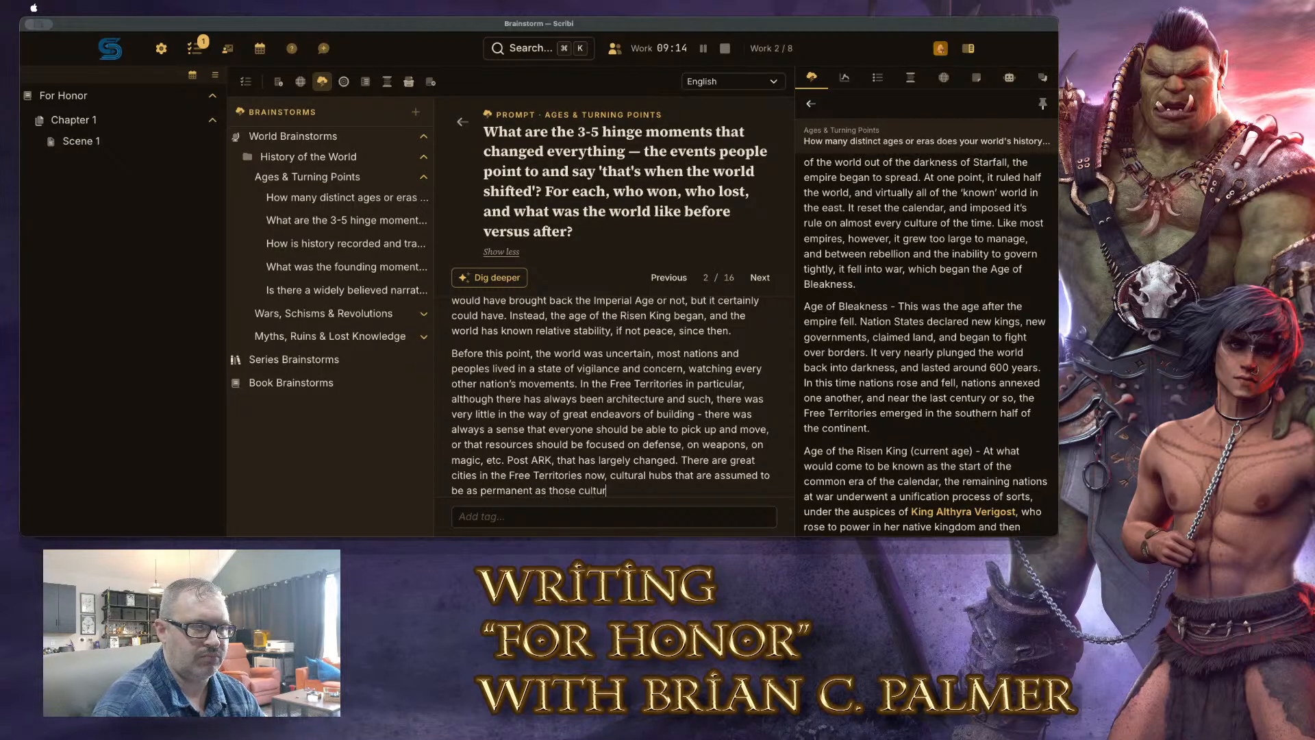
type("es tend to think o")
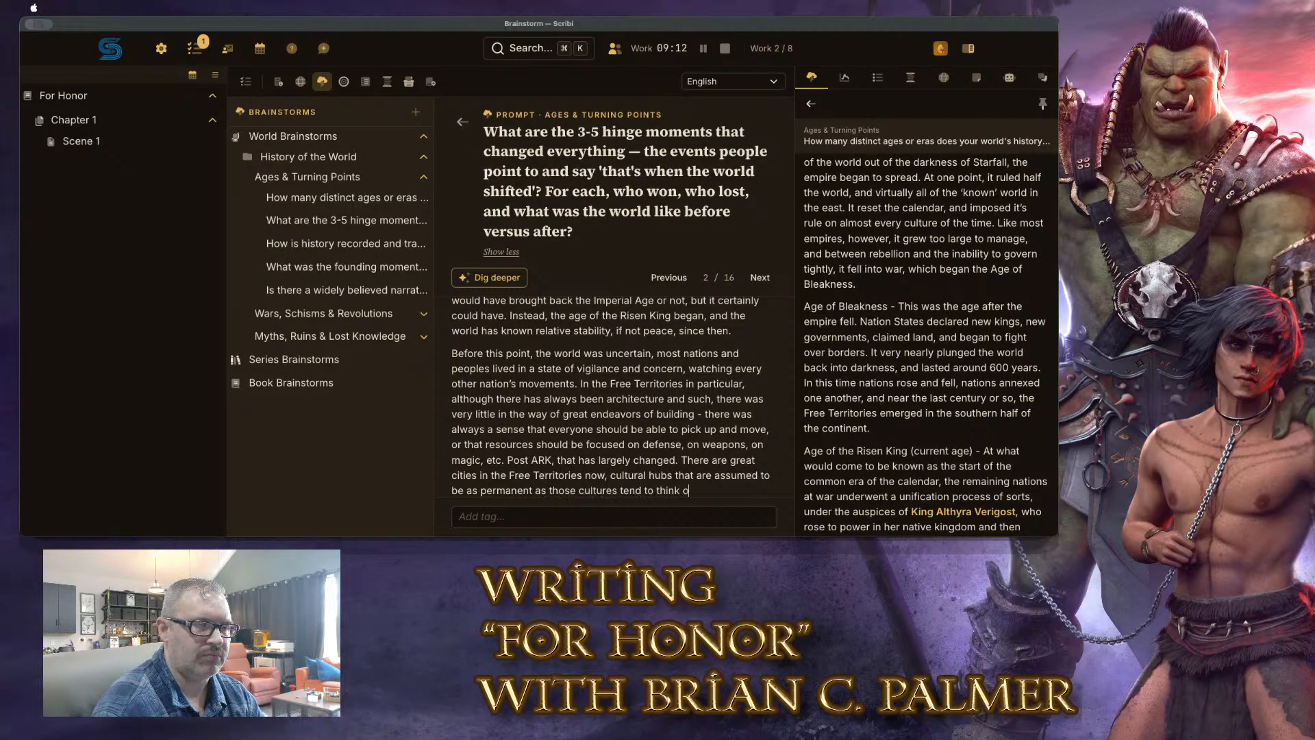
type("f things.")
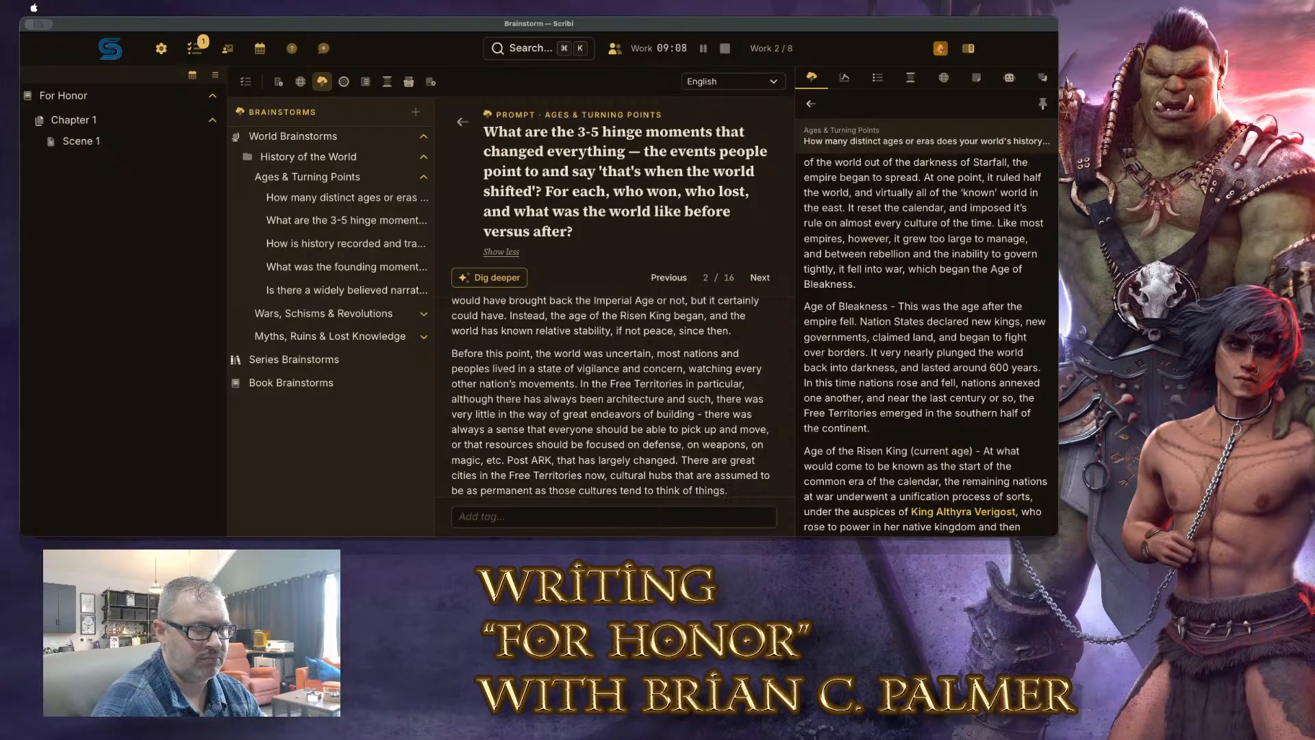
Start a new paragraph with "The main turning point before that would have been the end of the"
key("Return")
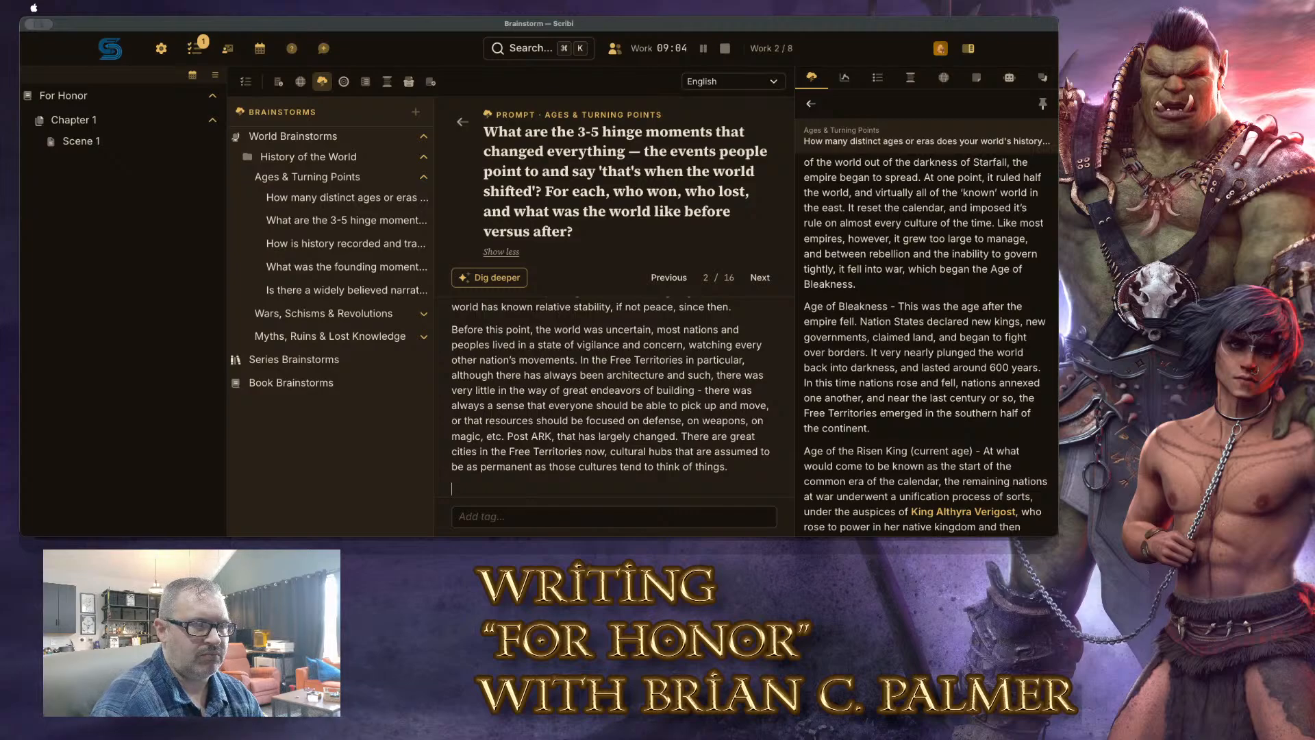
type("The main turnin")
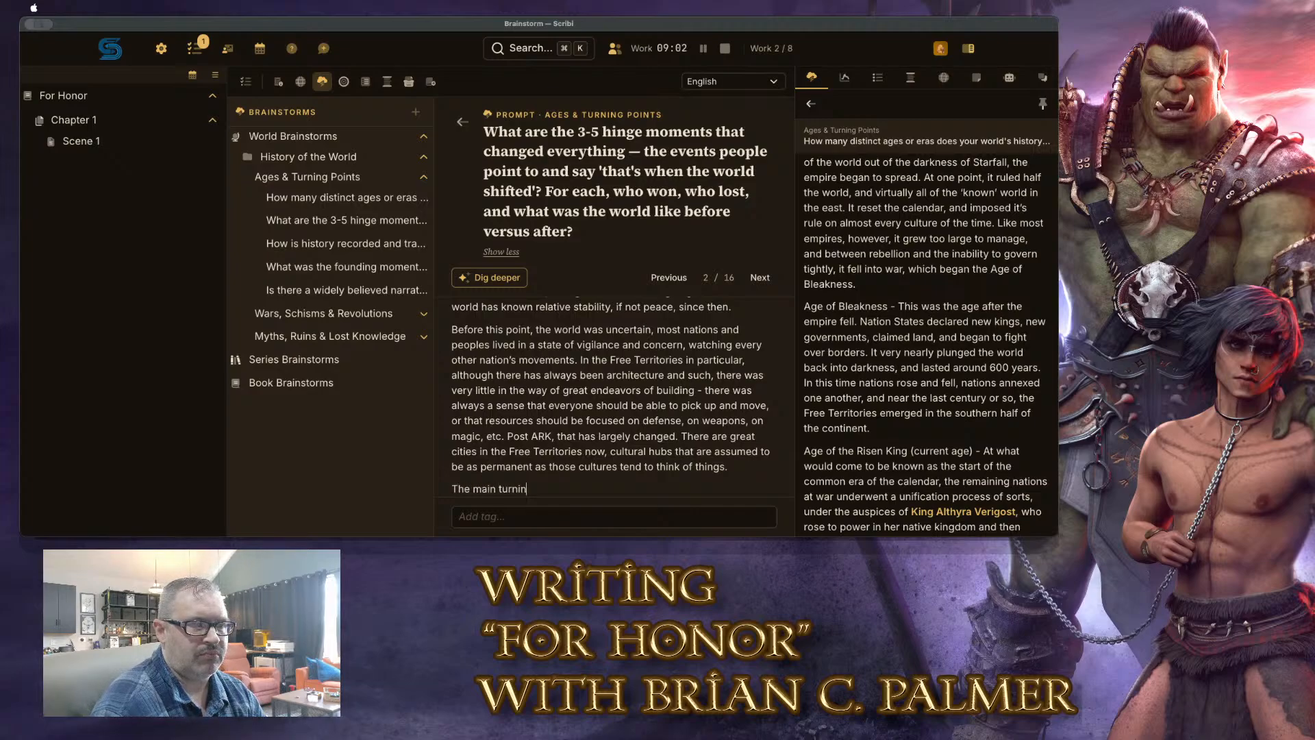
type("g before before")
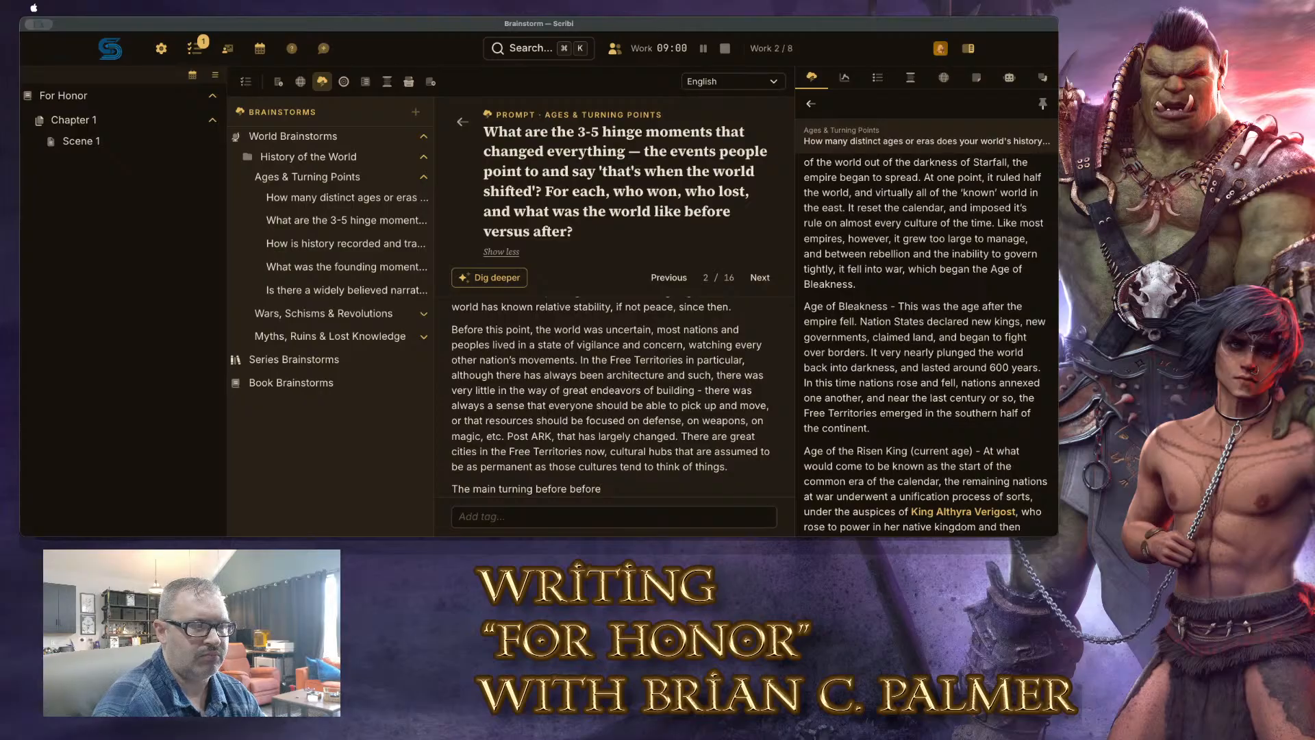
key("BackSpace")
key("BackSpace")
key("BackSpace")
key("BackSpace")
key("BackSpace")
key("BackSpace")
key("BackSpace")
key("BackSpace")
key("BackSpace")
key("BackSpace")
key("BackSpace")
type("oint before that would have be")
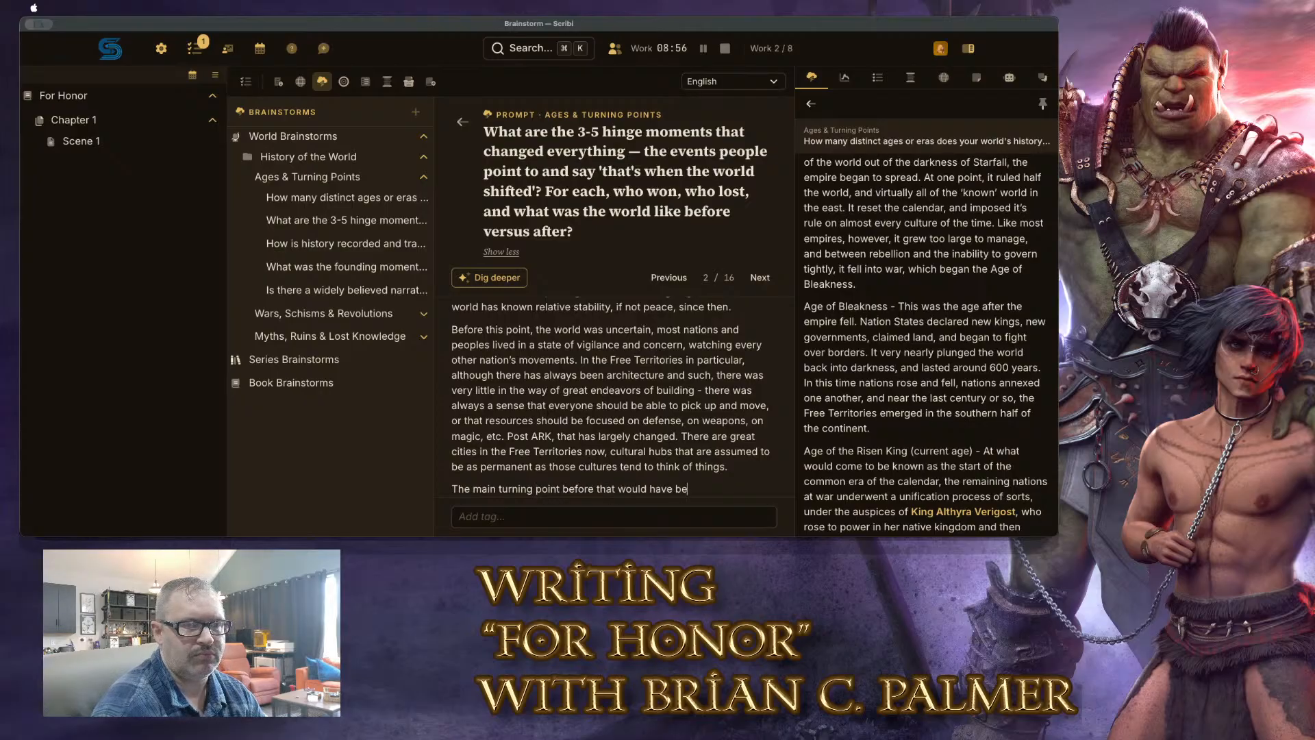
type("en the end of the Age")
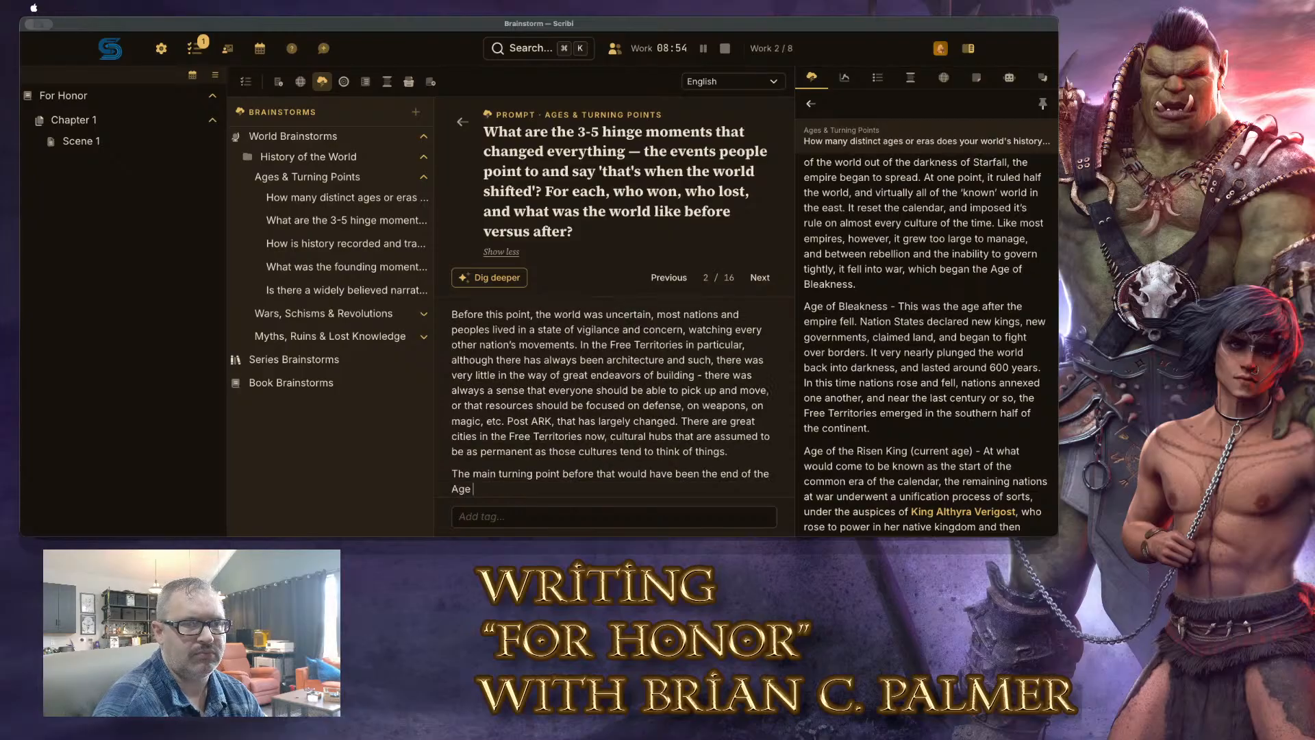
Replace the unfinished "Age of" in the main turning point sentence with "Imperial Age, but that was long ago"
type(" of")
scroll(869, 362, "up", 3)
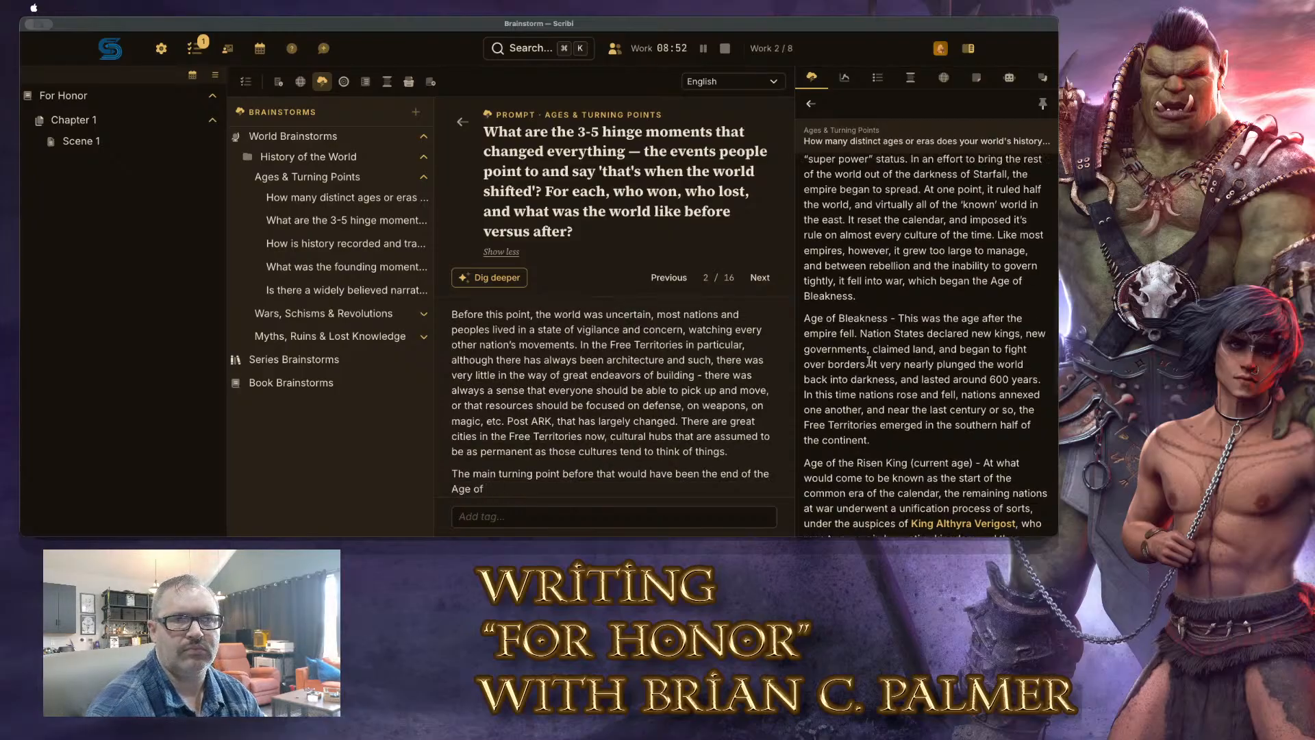
left_click_drag(485, 490, 450, 489)
type("Imperial Ag")
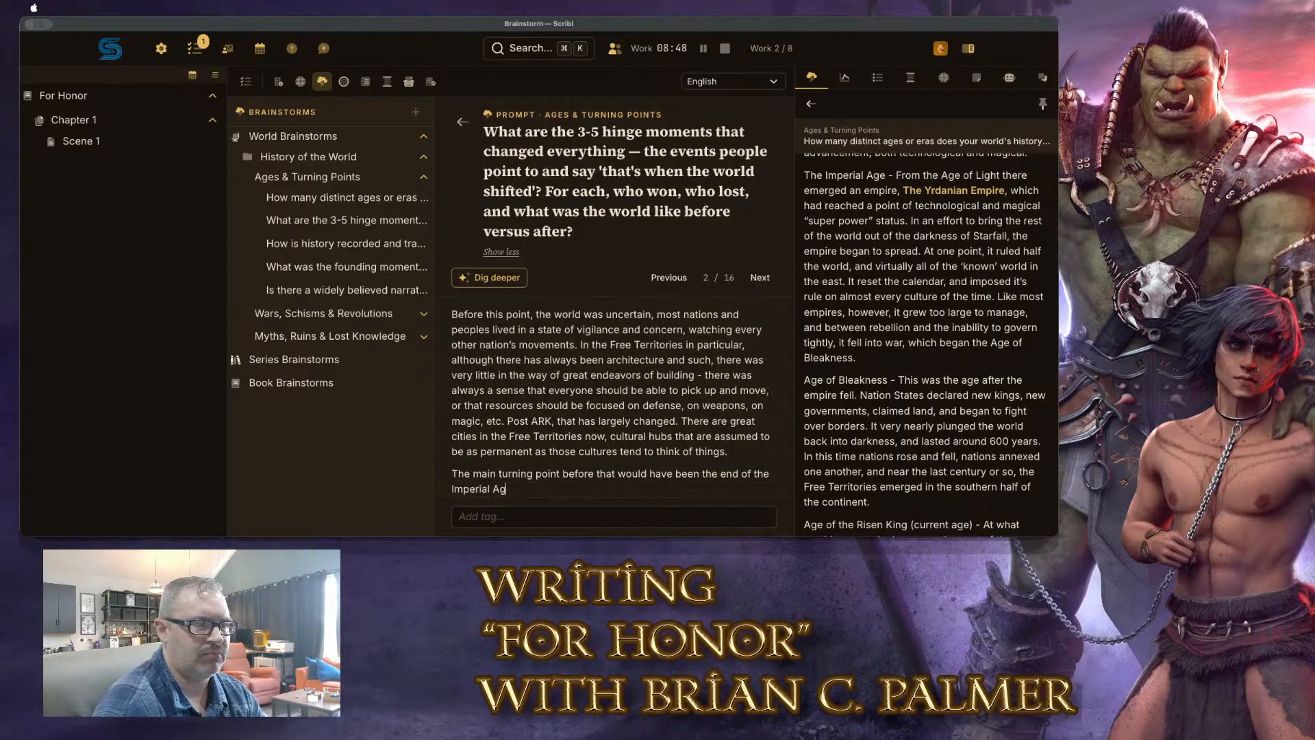
type("e, but th")
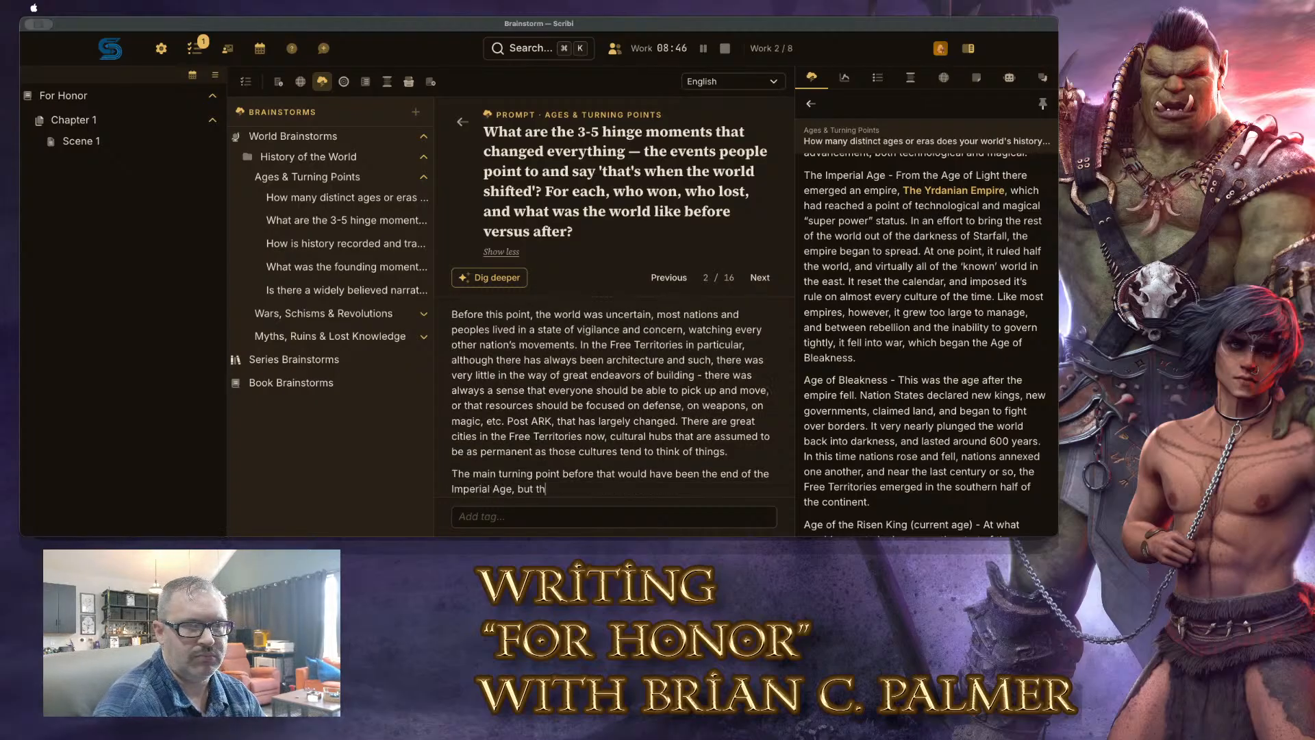
type("at was long ago ")
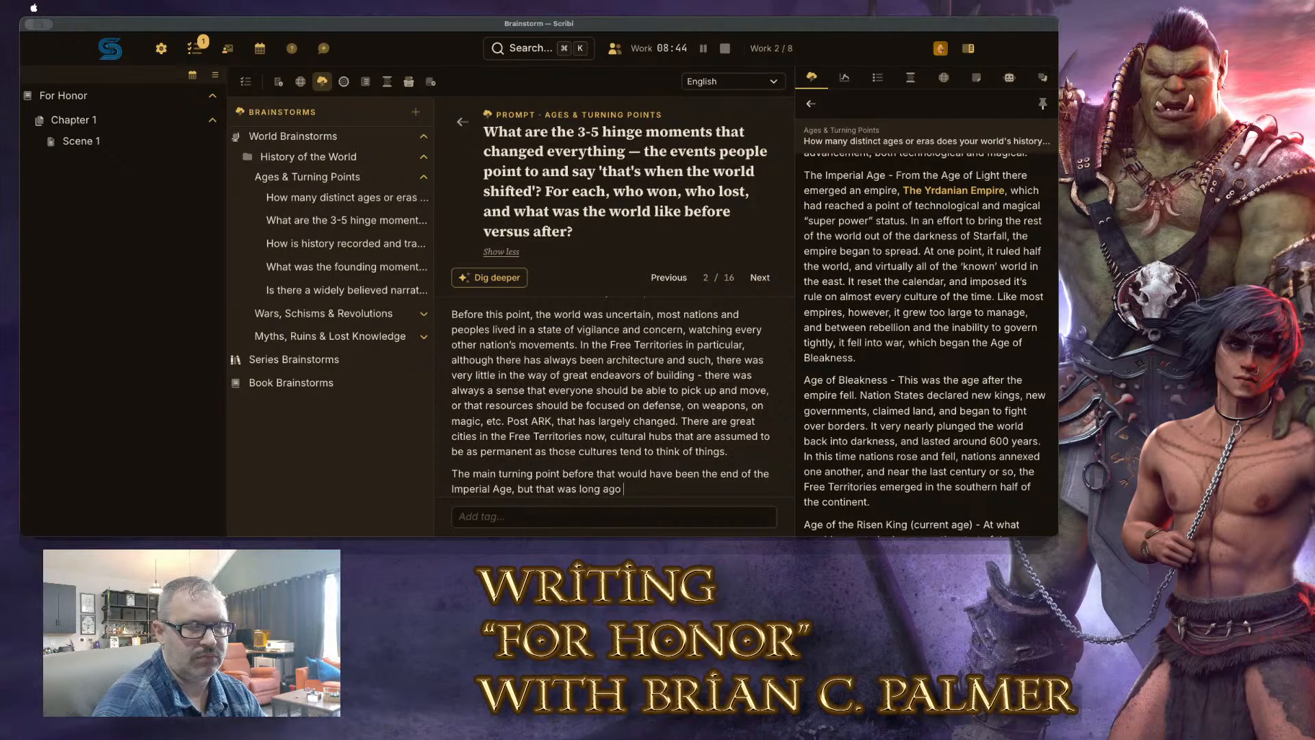
Reword the clause after "Imperial Age" to read "but that was now long ago enough that most people"
type("enough")
key("BackSpace")
key("BackSpace")
key("BackSpace")
key("BackSpace")
key("BackSpace")
key("BackSpace")
key("BackSpace")
key("BackSpace")
key("BackSpace")
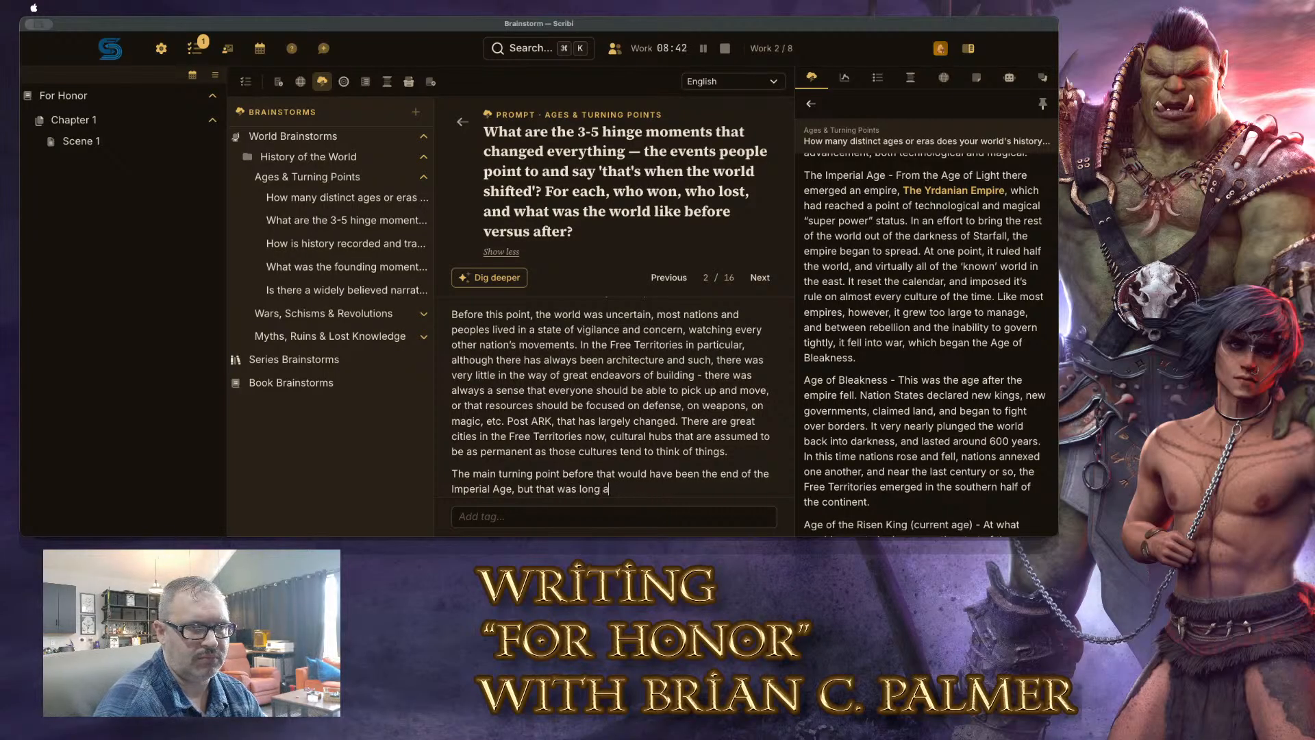
key("BackSpace")
key("BackSpace")
key("BackSpace")
key("BackSpace")
key("BackSpace")
type("now l")
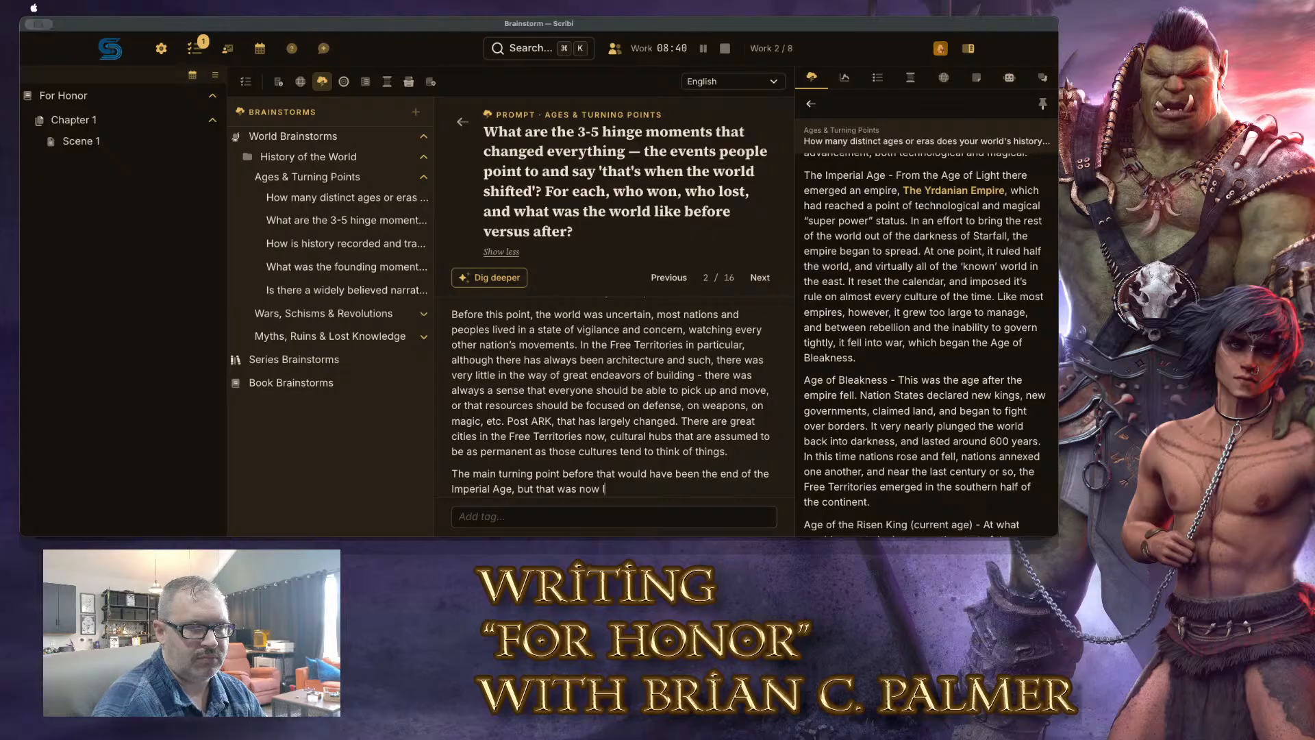
type("ong ago eno")
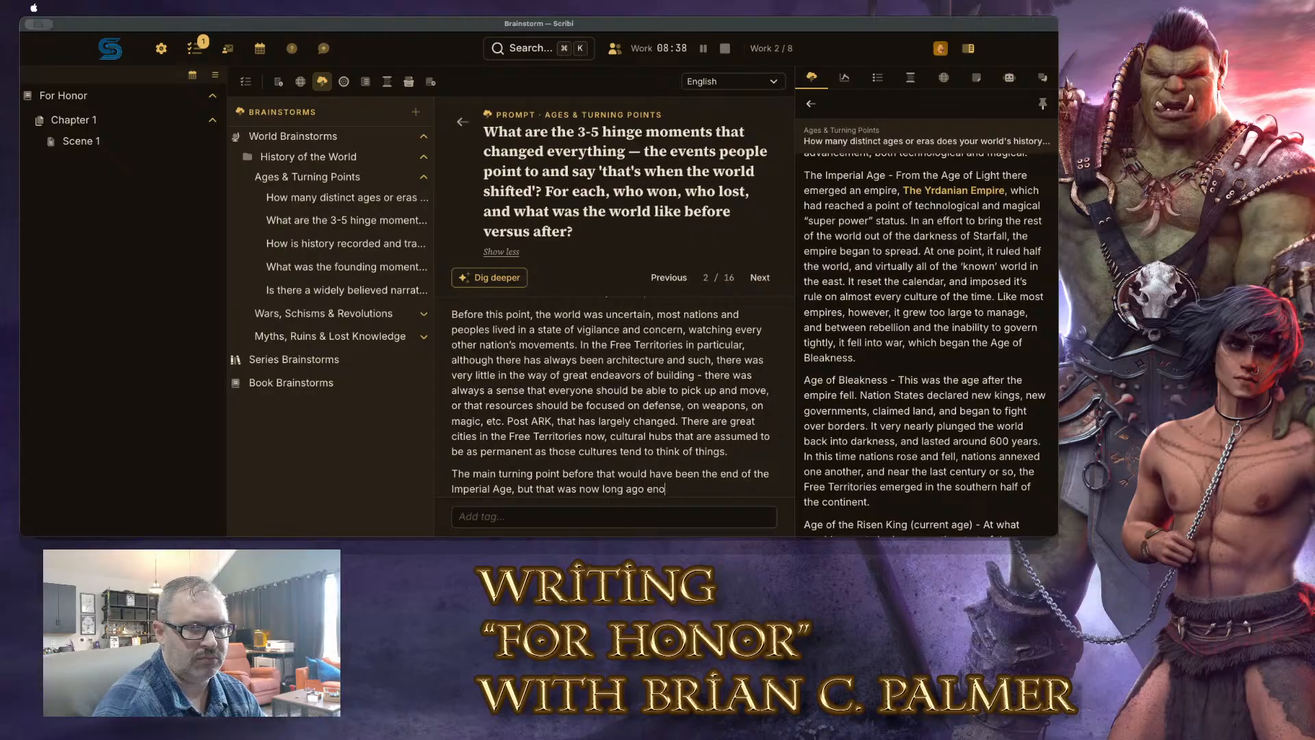
type("ugh that most peo")
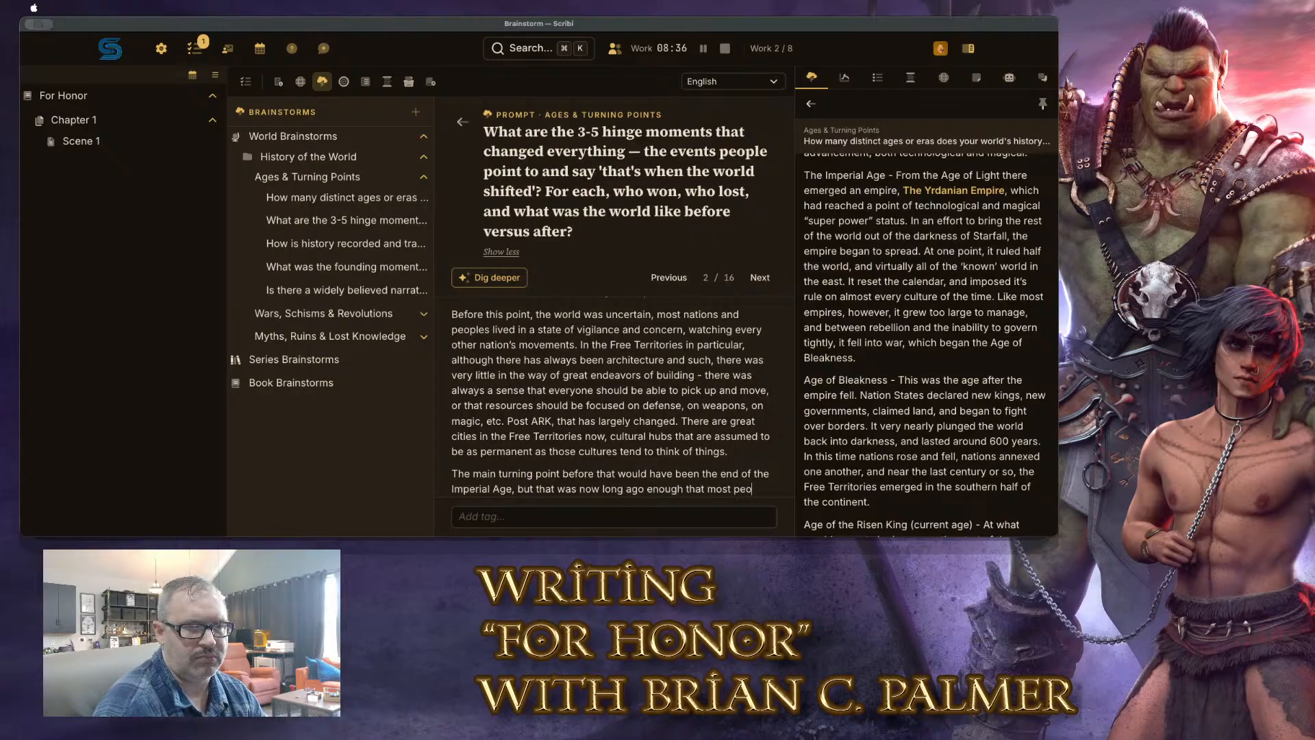
Finish the Imperial Age sentence with "merely know that it happened and that they do not want it to return."
type("ple merely know tha")
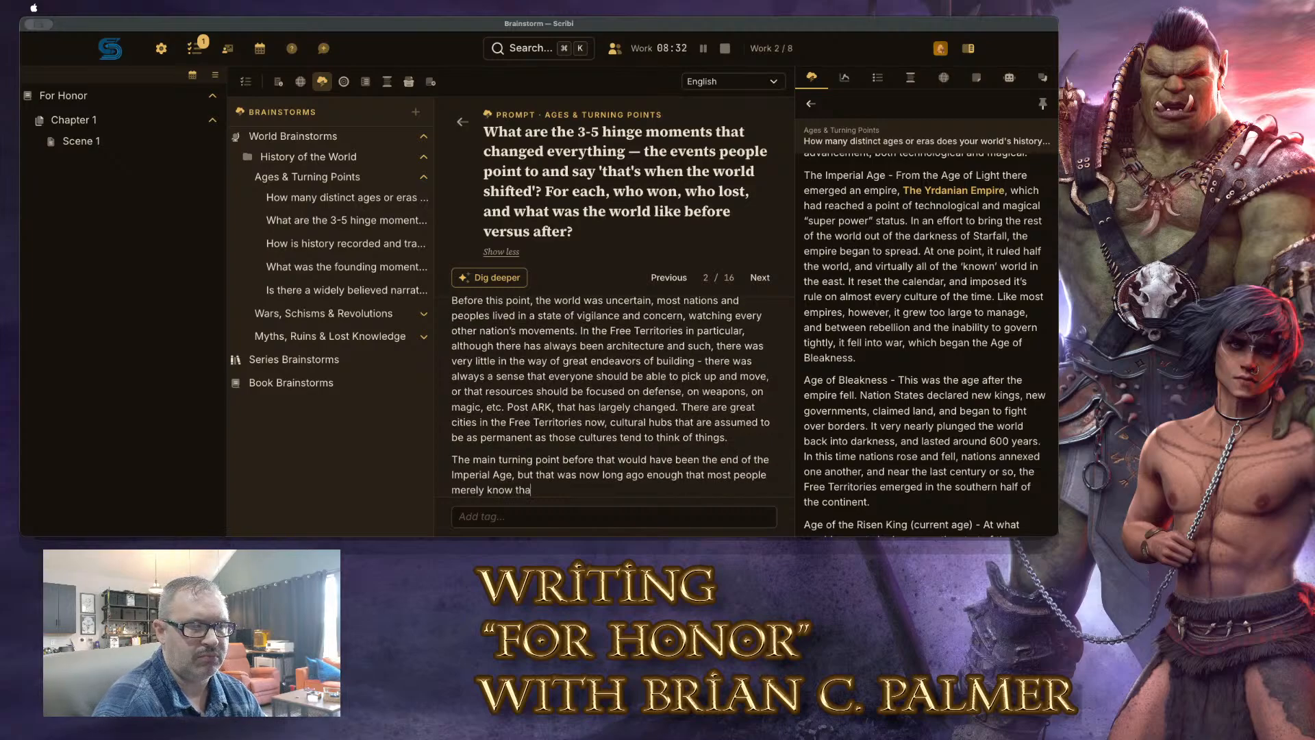
type("t it happened and that")
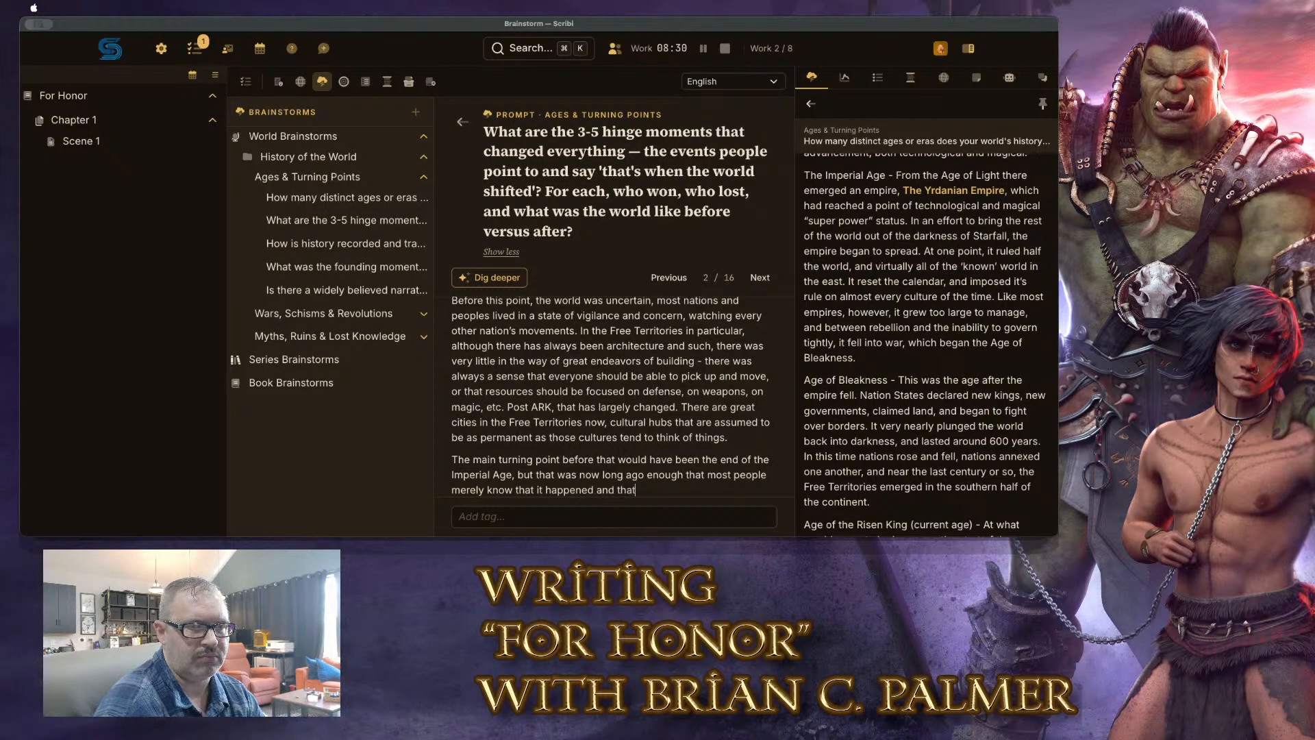
type(" they do not want it to ")
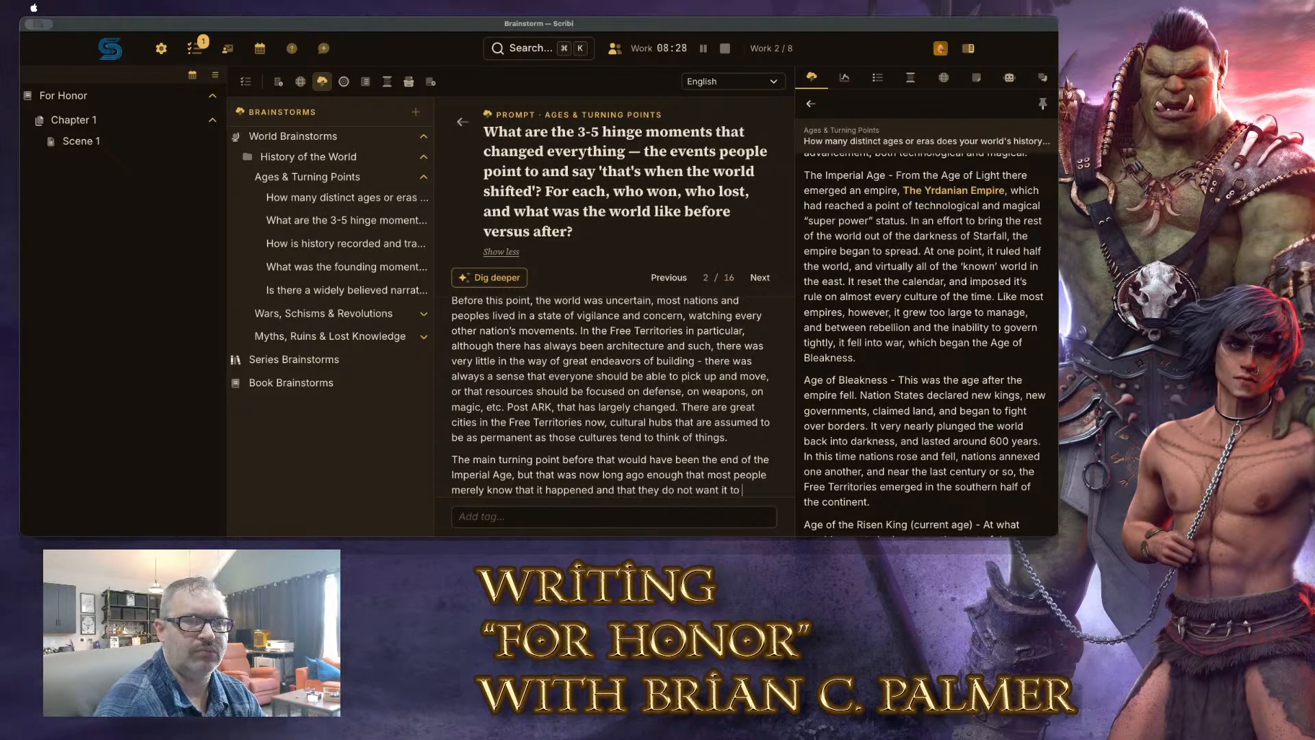
type("return. The age of St")
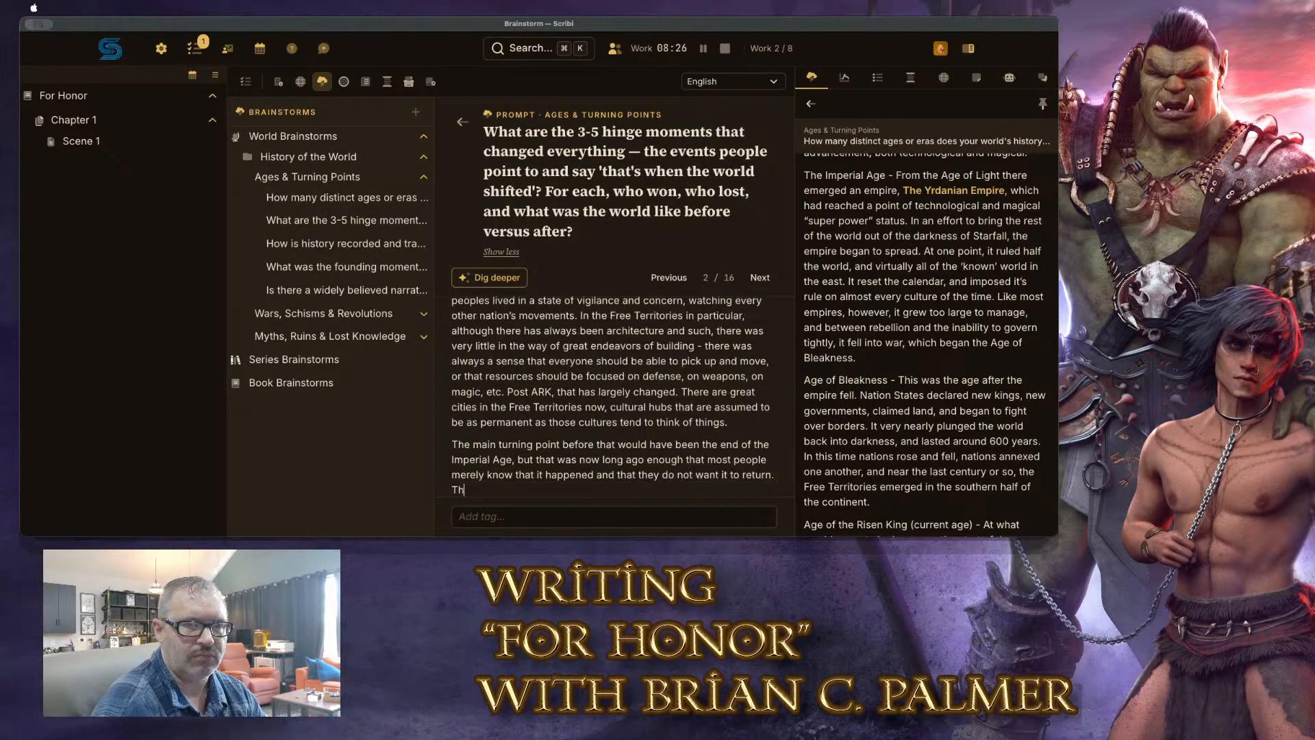
Write the start of the following sentence as "The age of Starfall would have been another major turning point, but"
type("arfa")
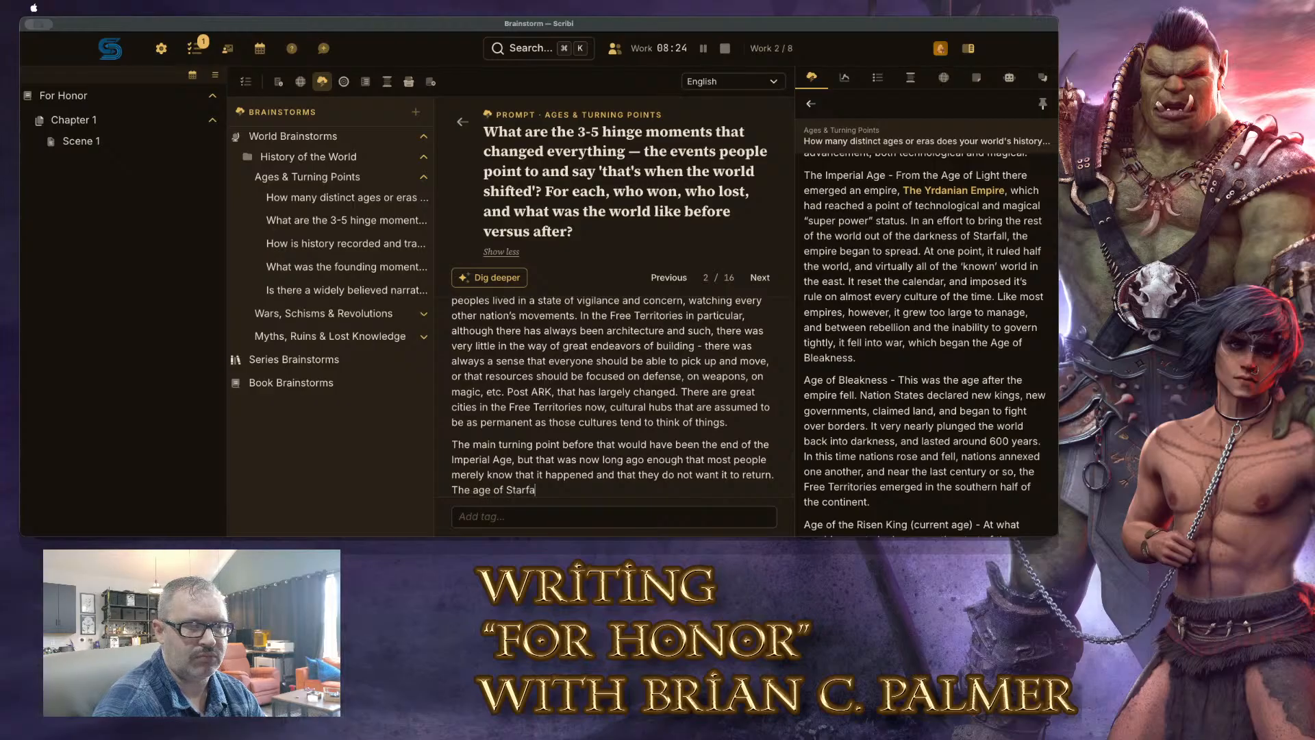
type("ll would have been another")
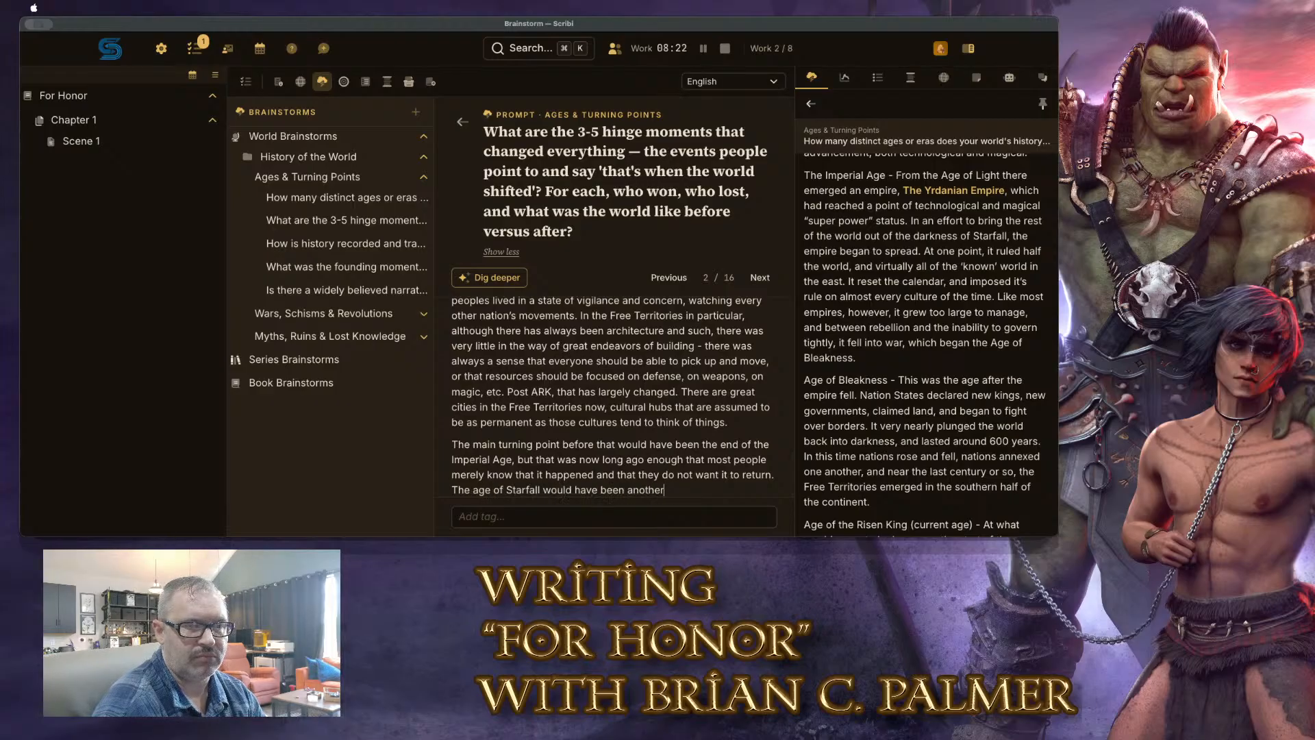
type(" major turning boi")
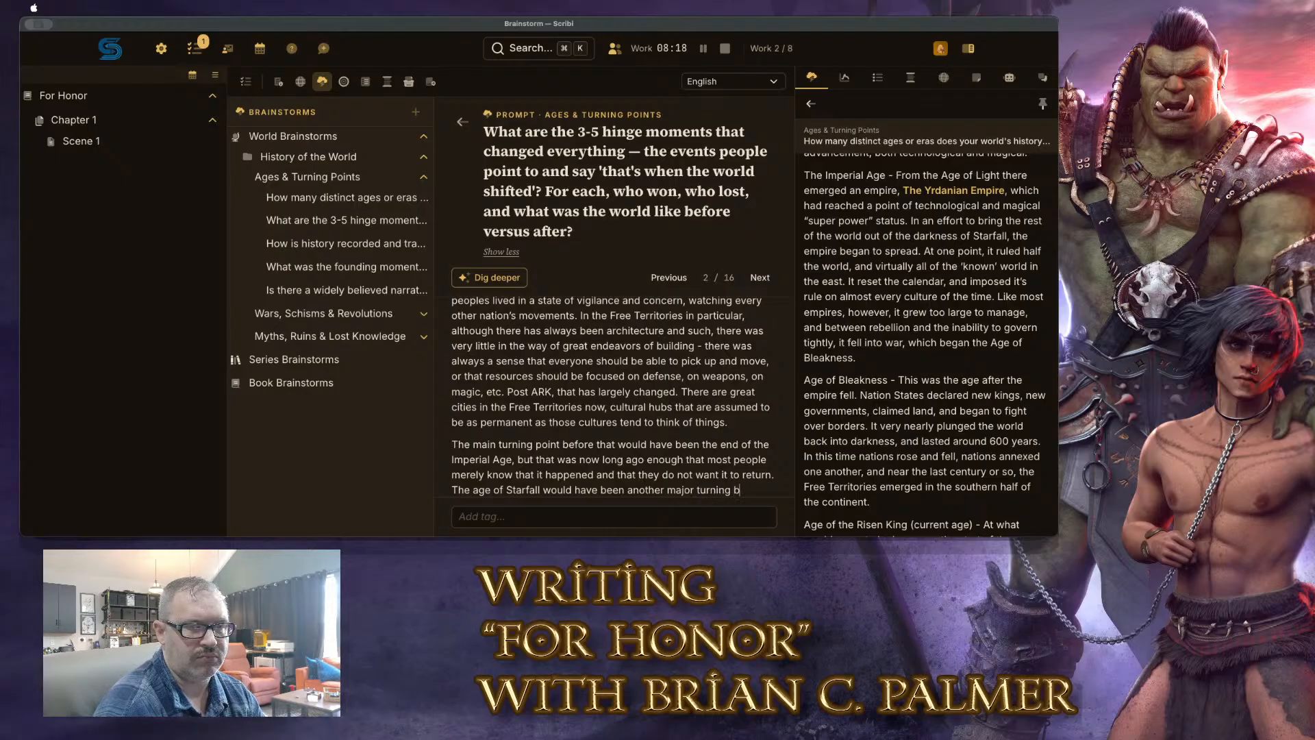
key("BackSpace")
type("point, but")
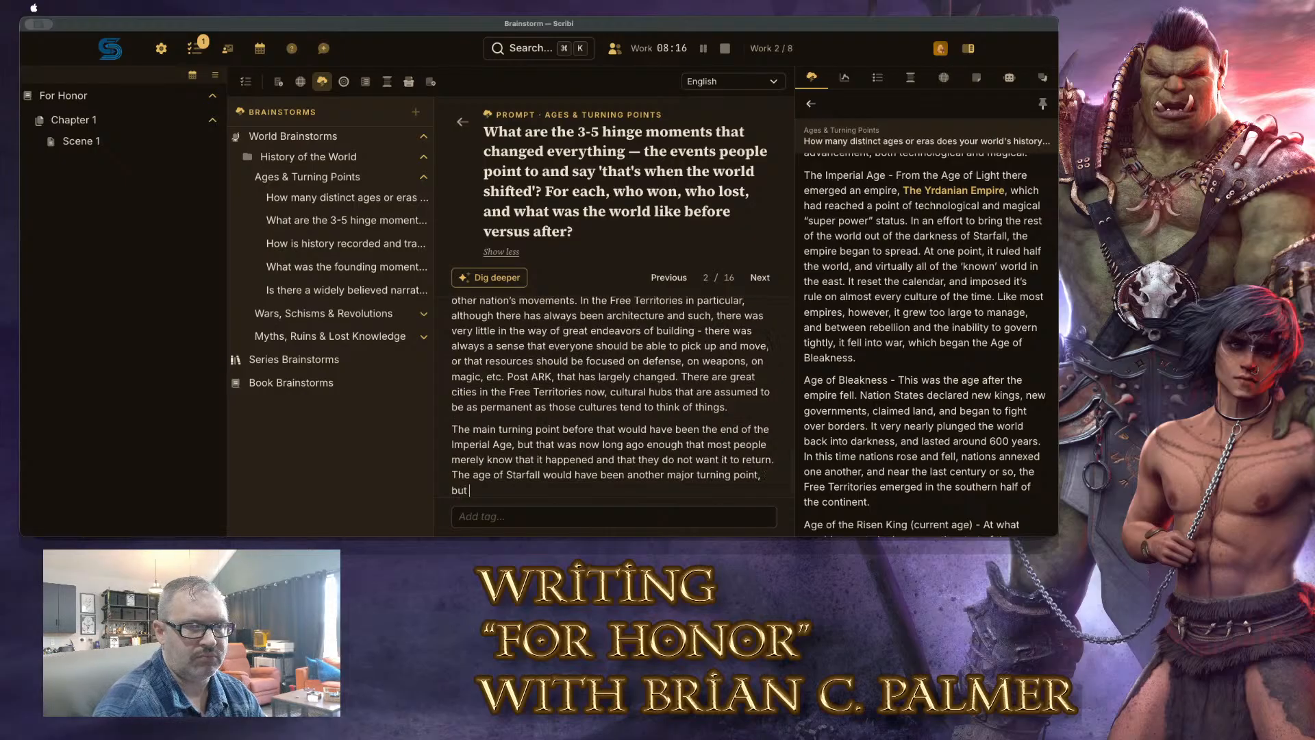
Continue the Starfall sentence with "so little remains of the history of that time that it is often thought of as a kind of cataclysm of the gods"
type(" so little remains of th")
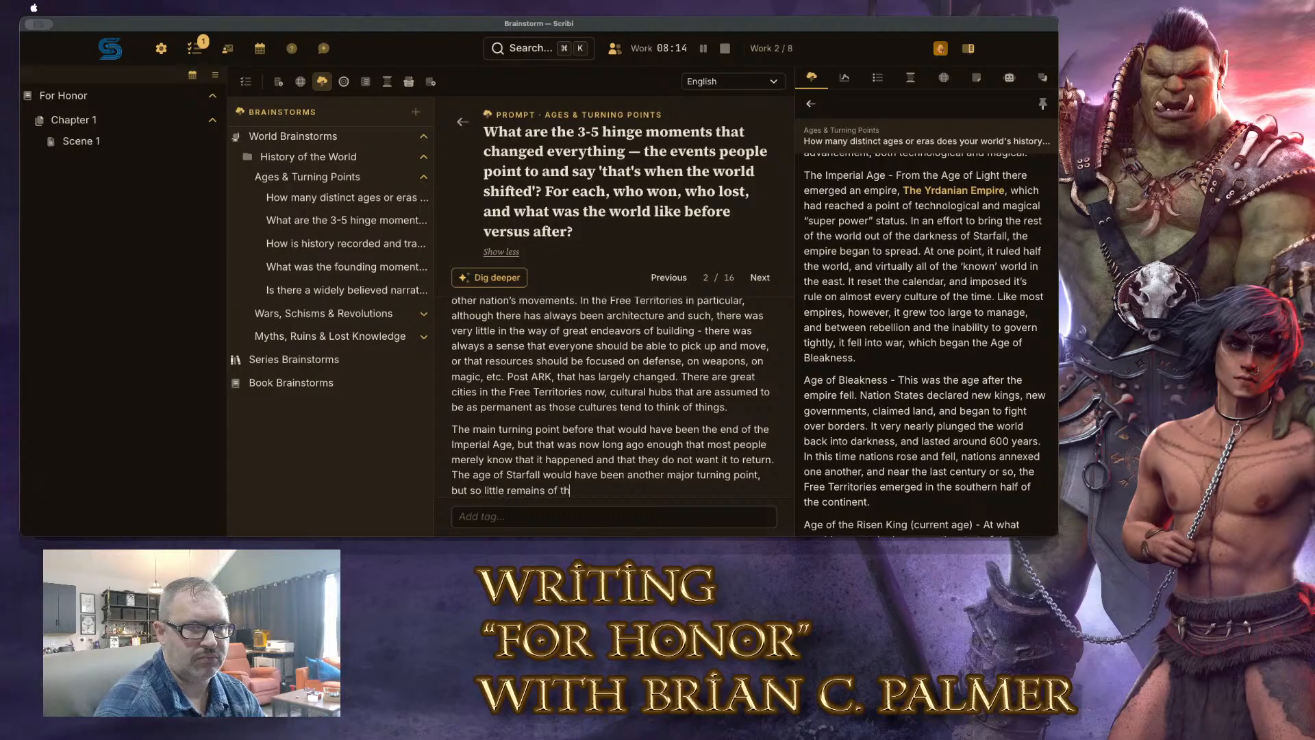
type("e history of that tim")
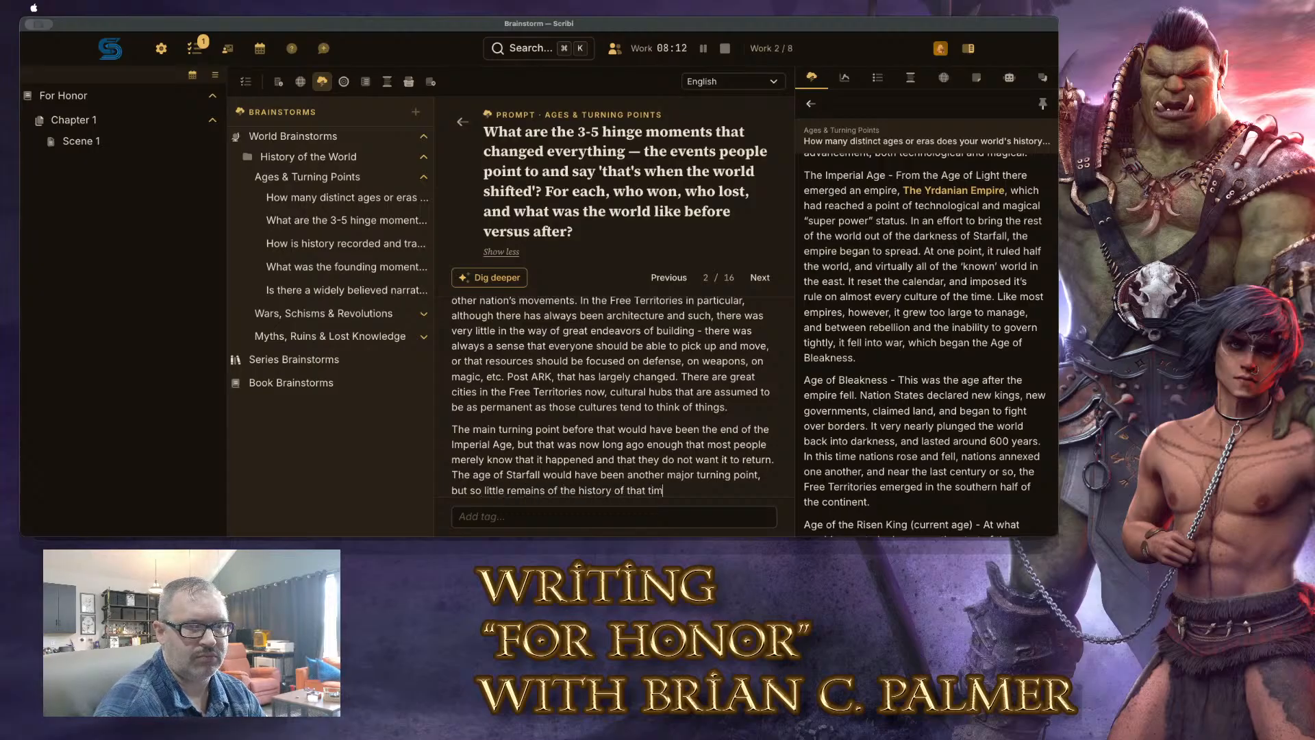
type("e that it")
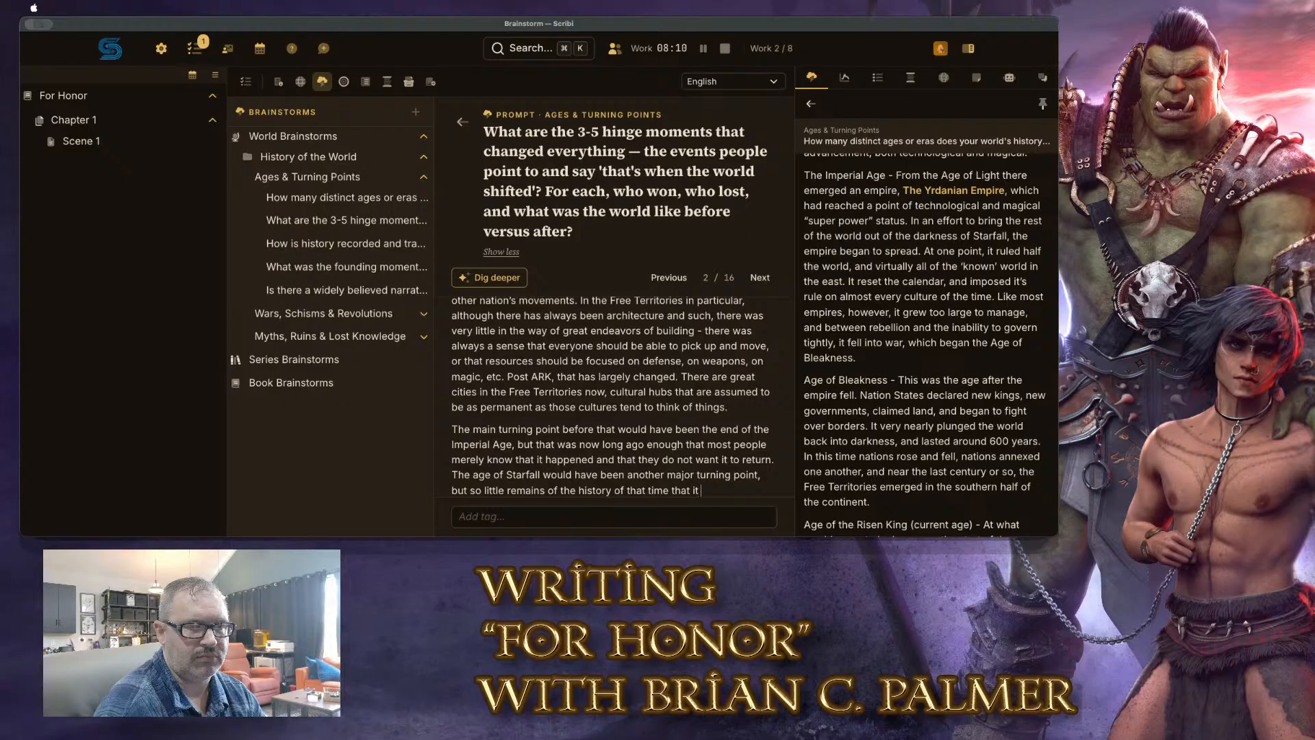
type(" is ofte")
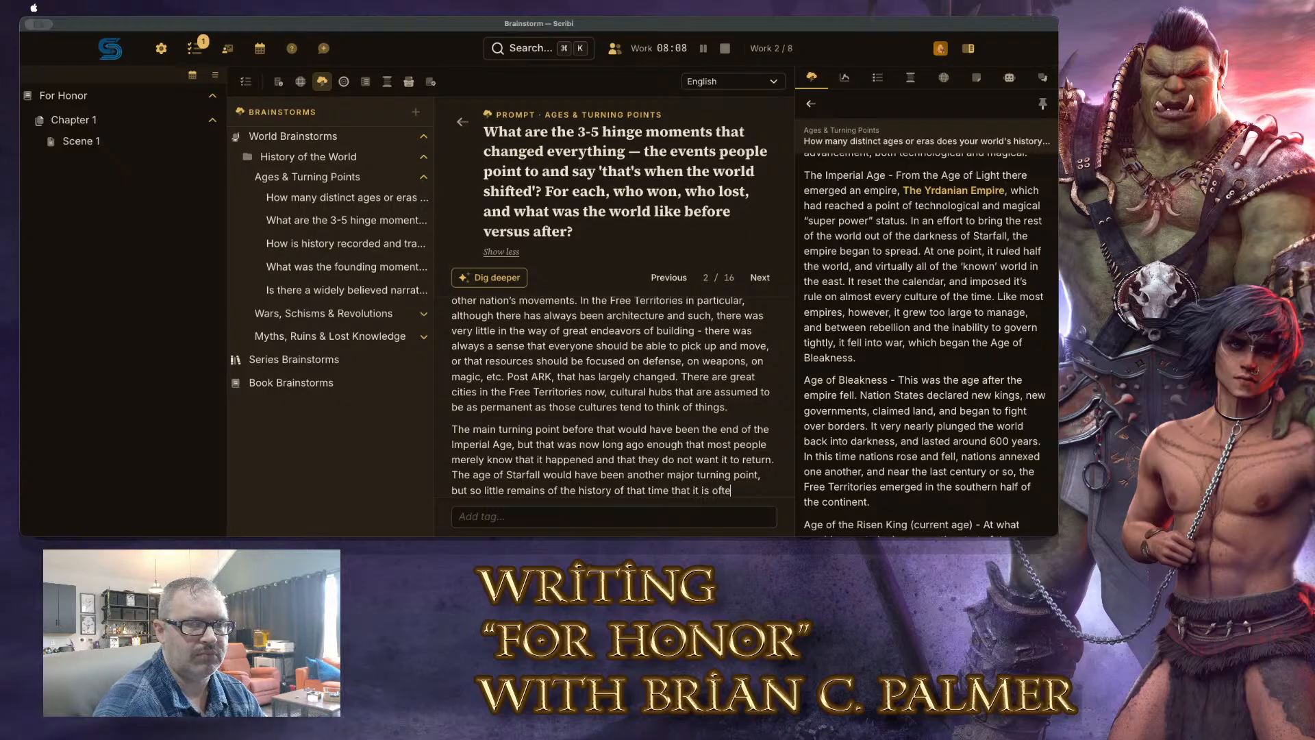
type("n thought of a ")
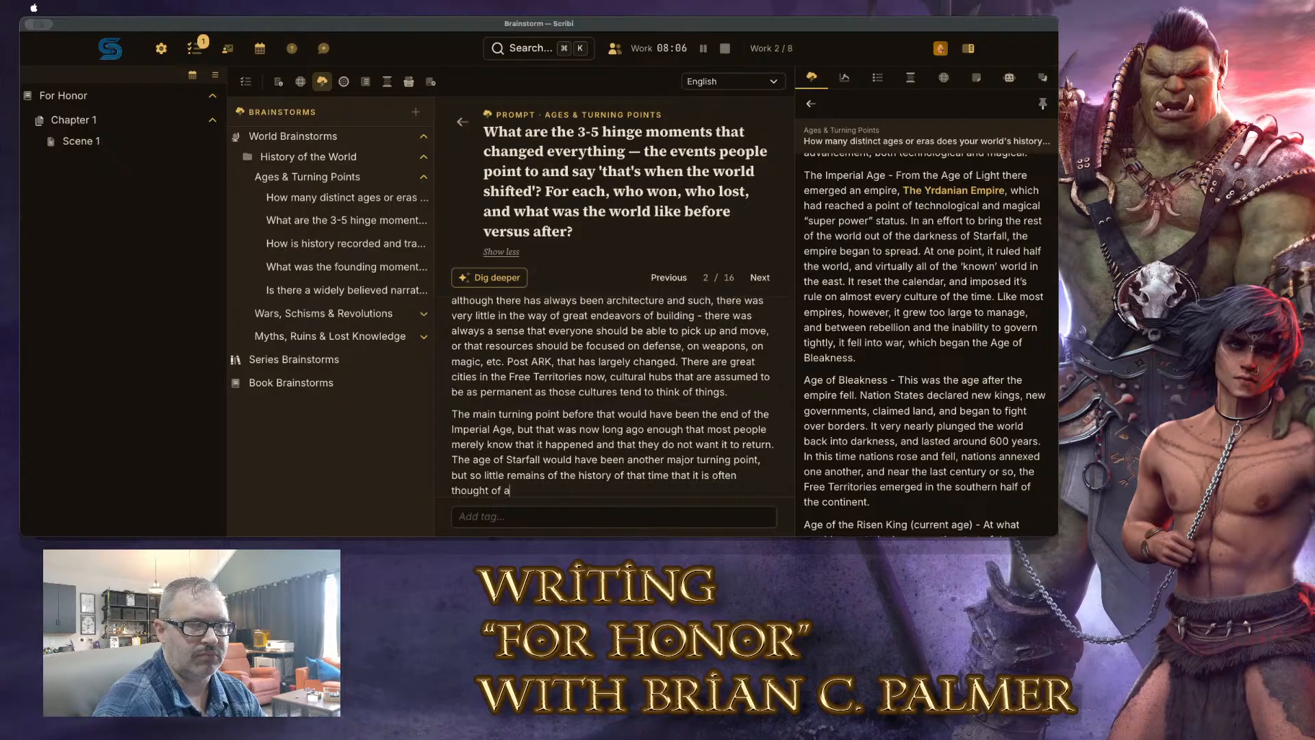
type("s a k")
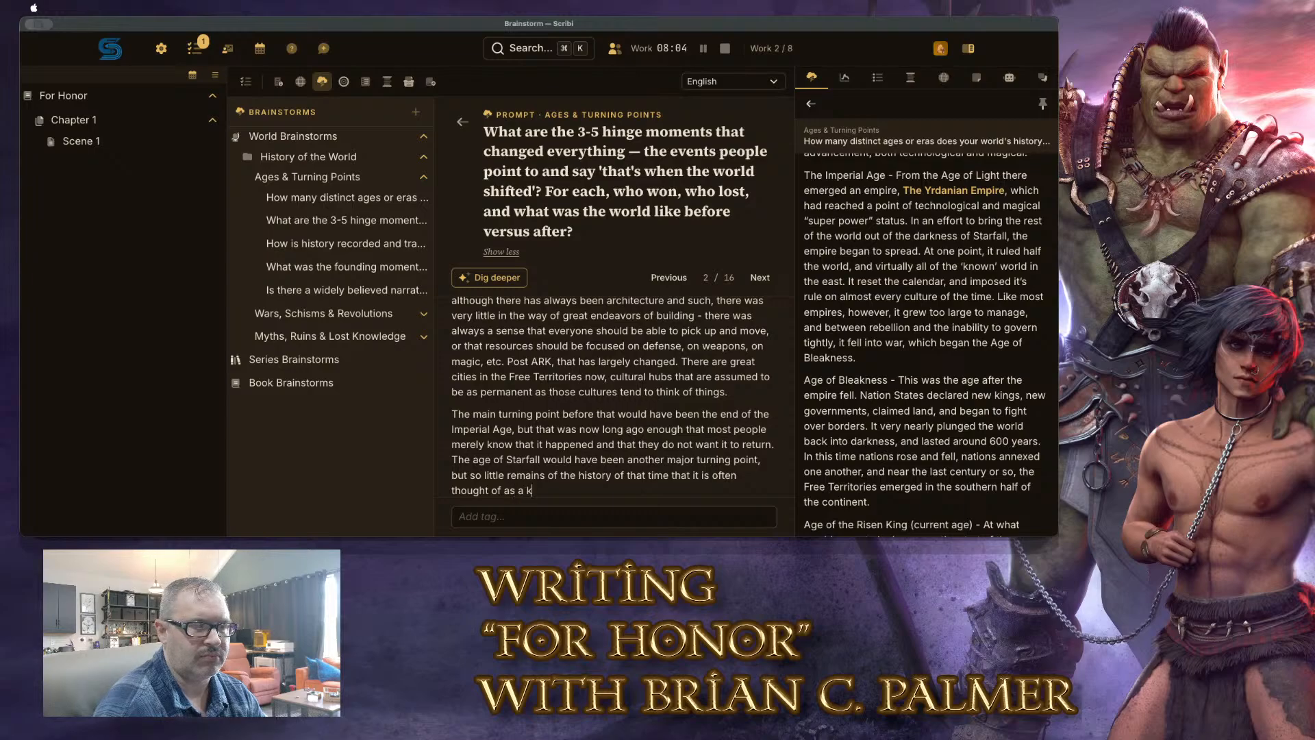
type("ind of catacly")
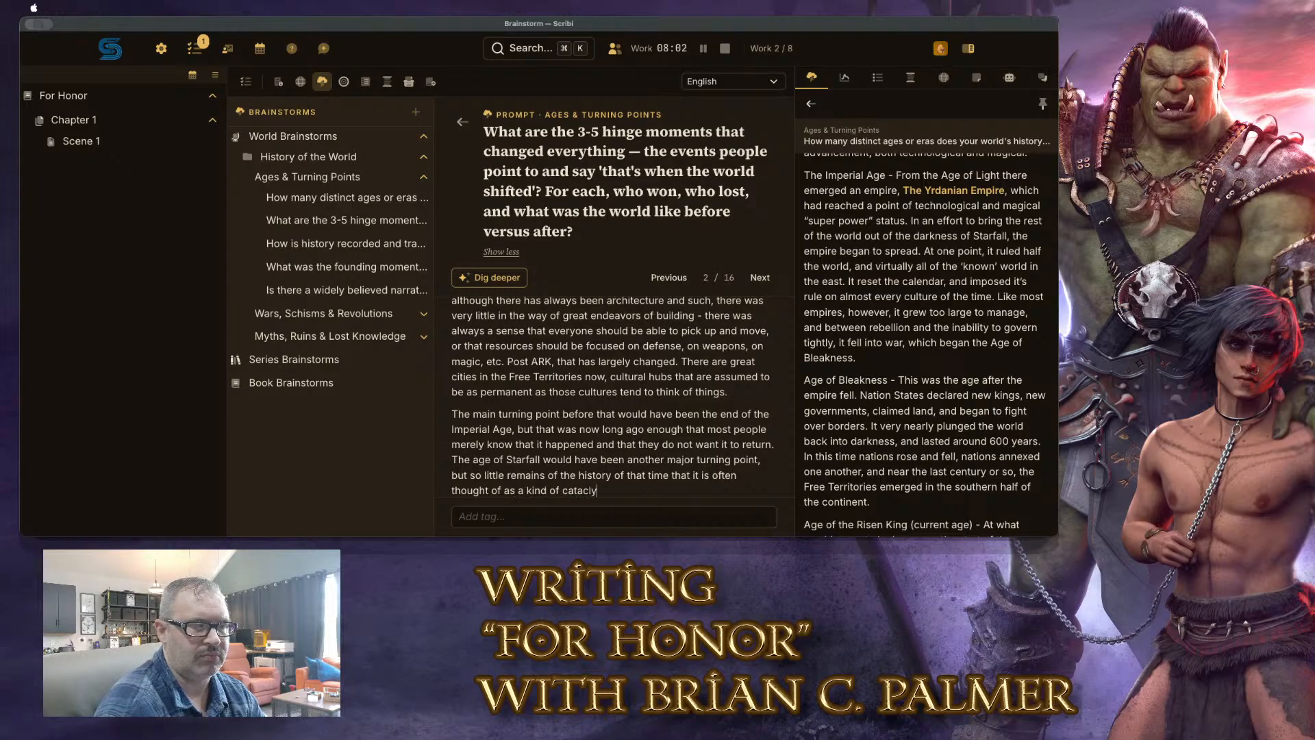
type("sms of the gods")
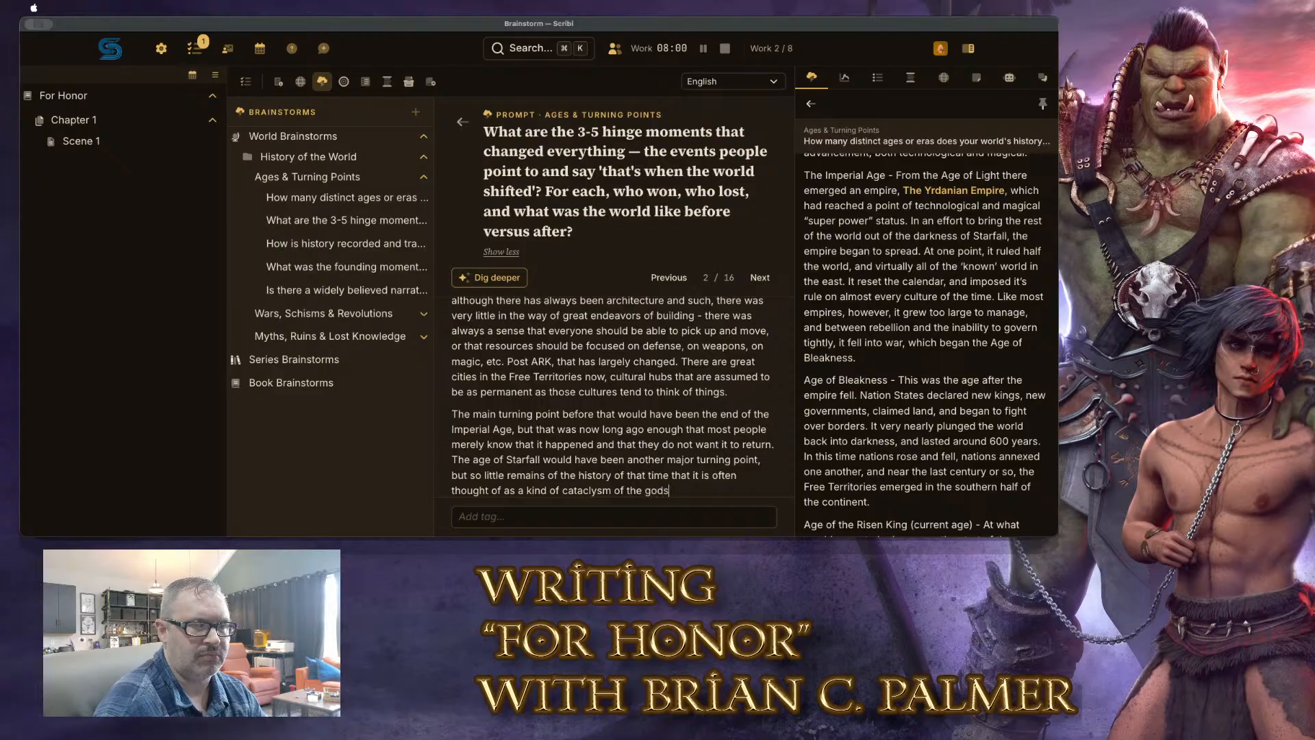
End the Starfall sentence with "- a punishment that everyone has different ideas about in terms of why it happened and how to prevent it."
type(" - a punishment that")
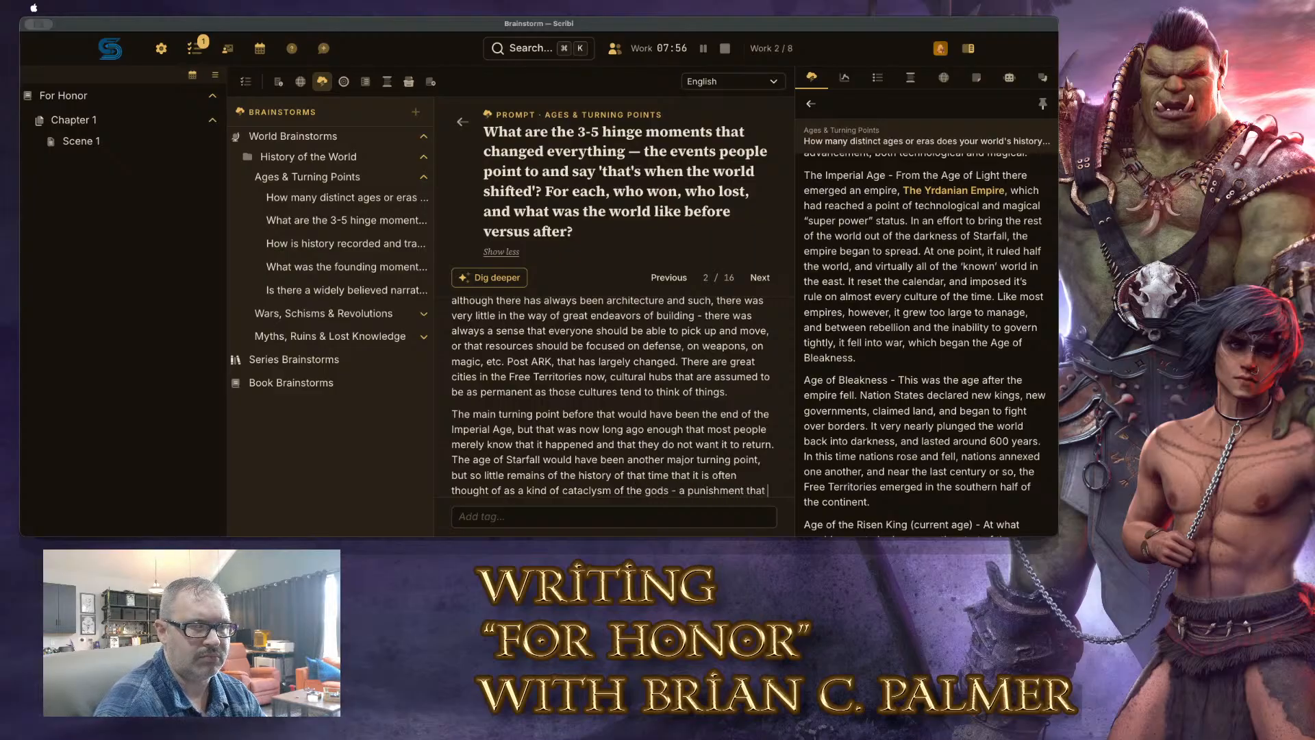
type(" everyone has dif")
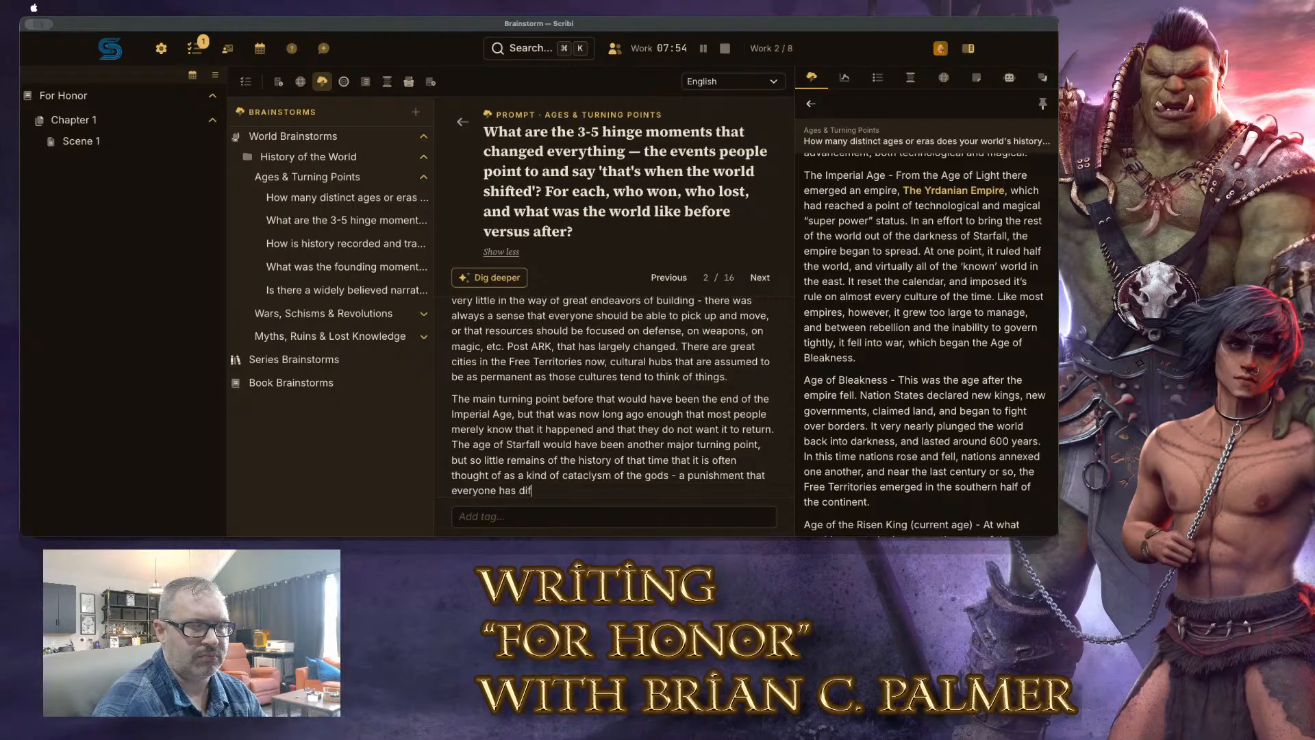
type("ferent ideas ab")
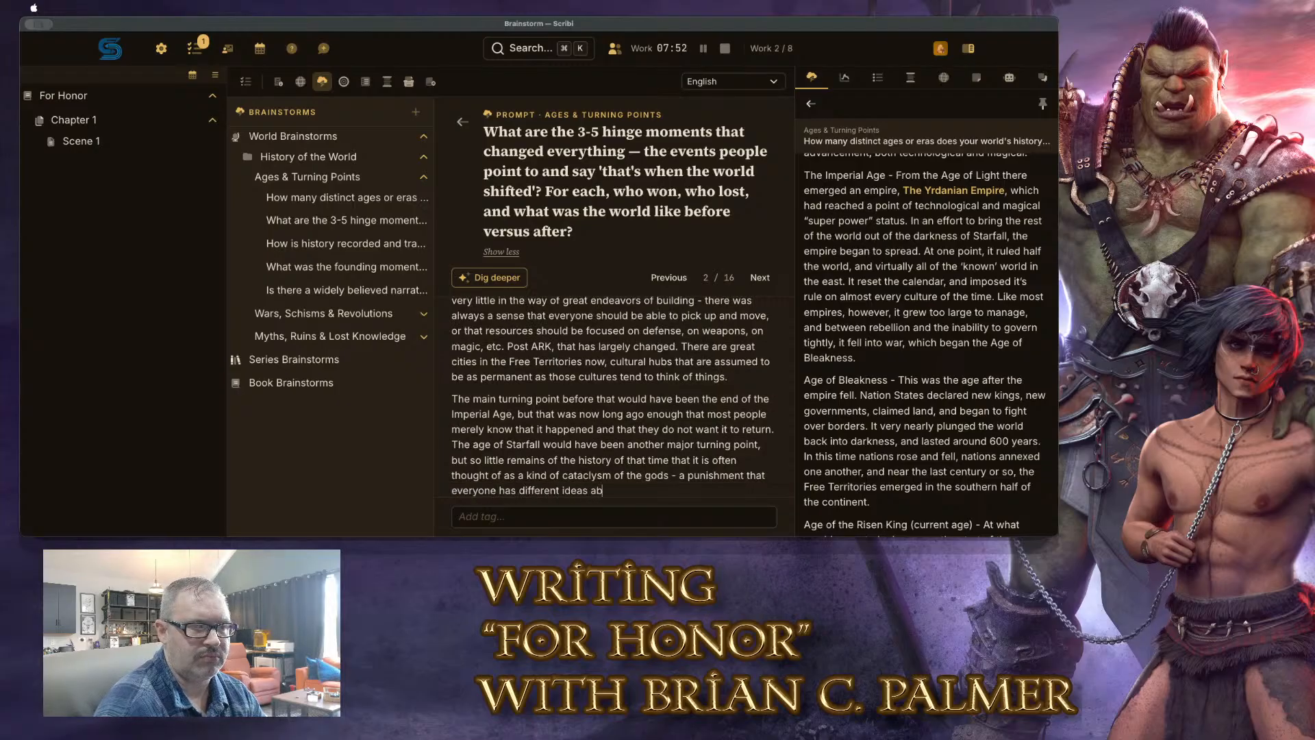
type("out in terms of")
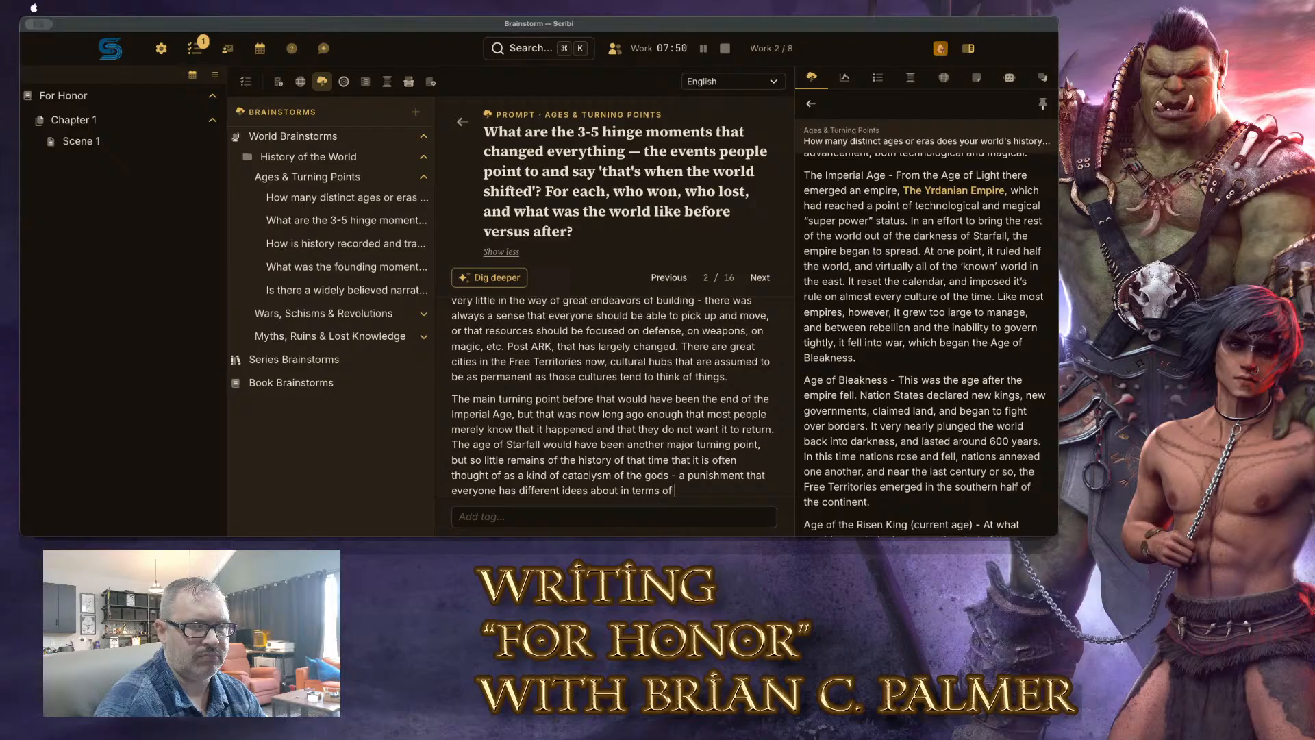
type(" why iot h")
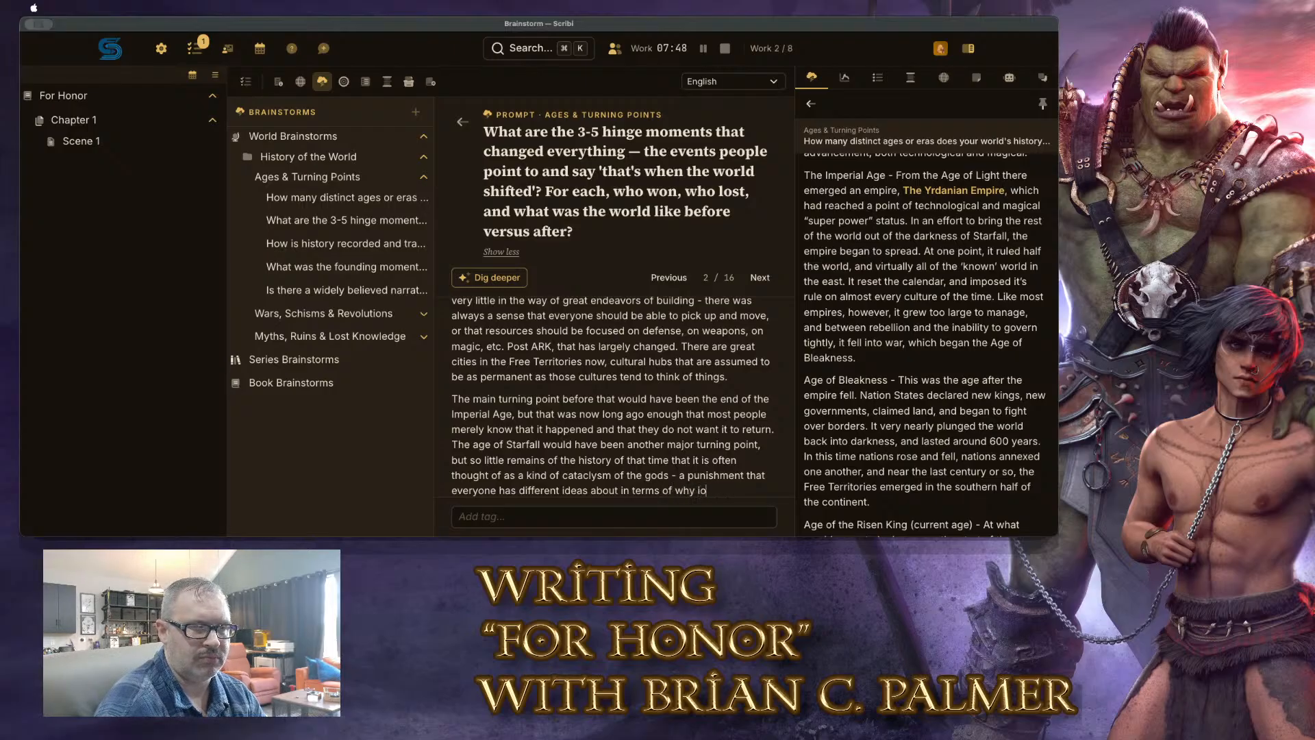
key("BackSpace")
type("t happened and ho")
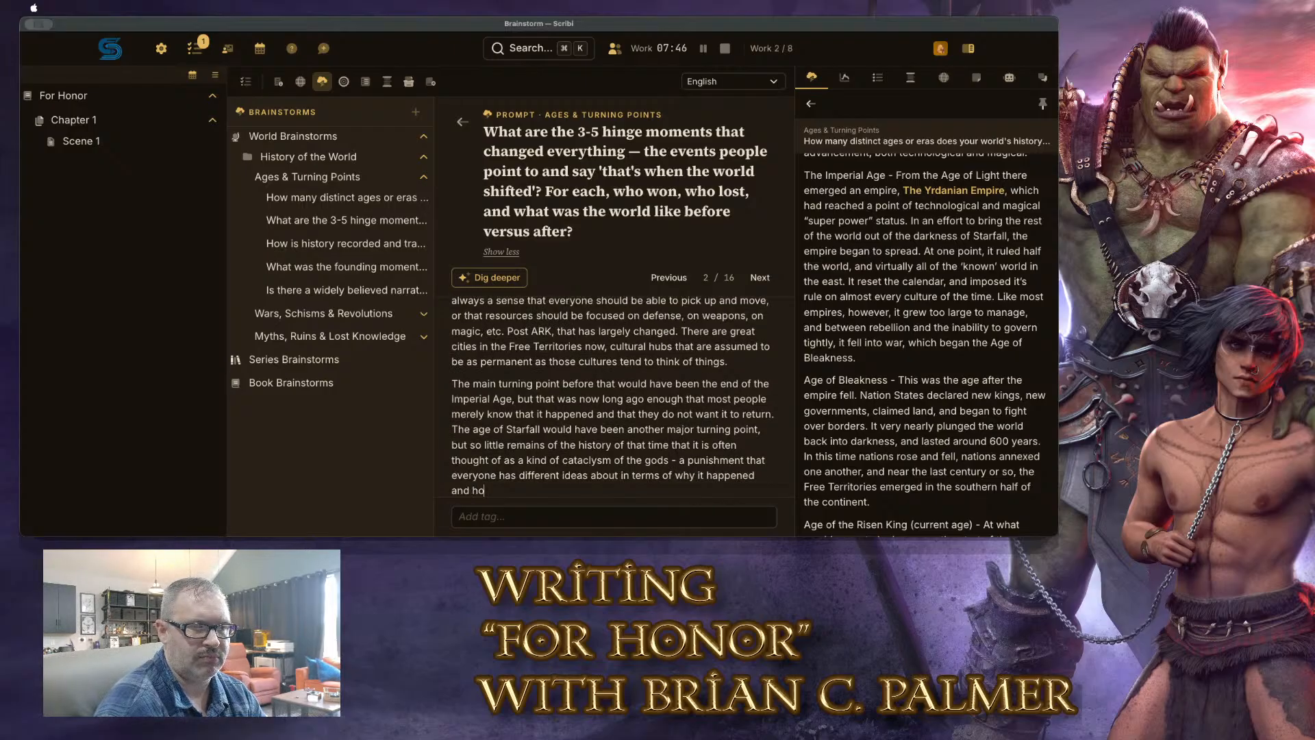
type("w to prevent it.")
Start a new paragraph with "In reality, The Starfall", checking the era's name in the earlier ages notes
key("Return")
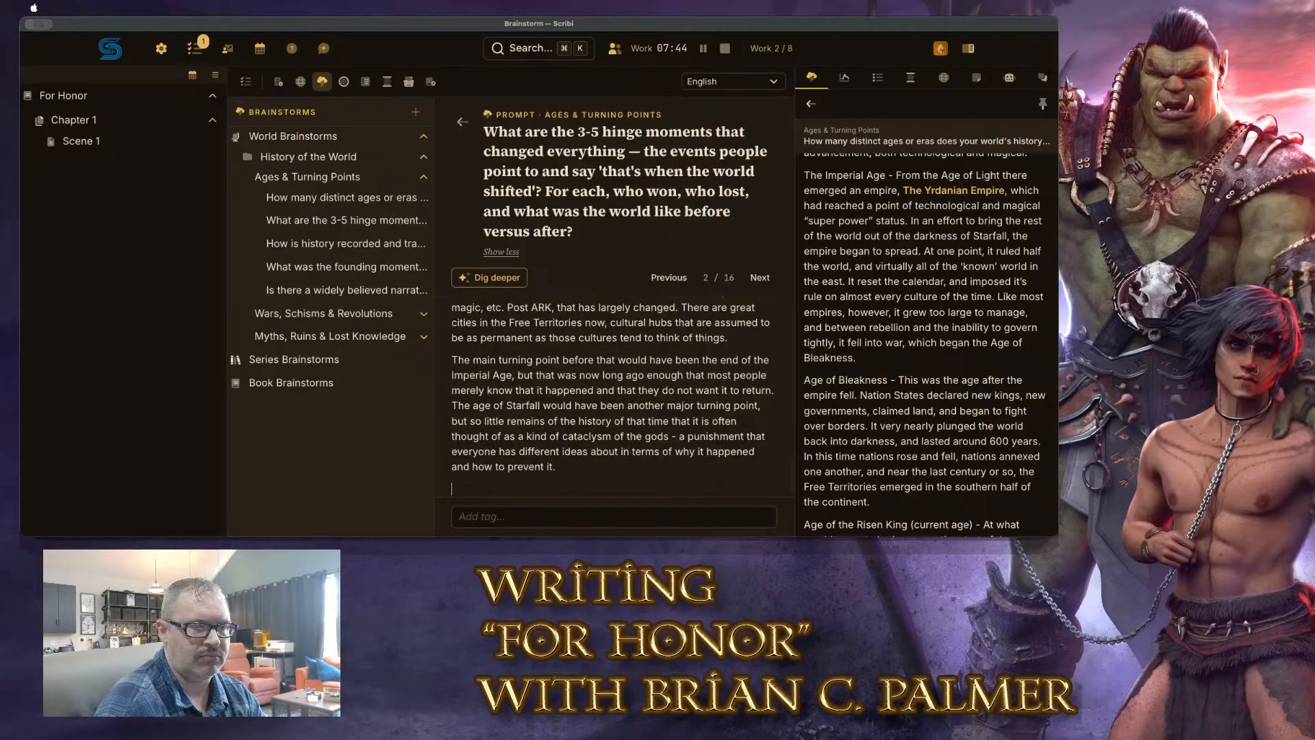
type("In realit")
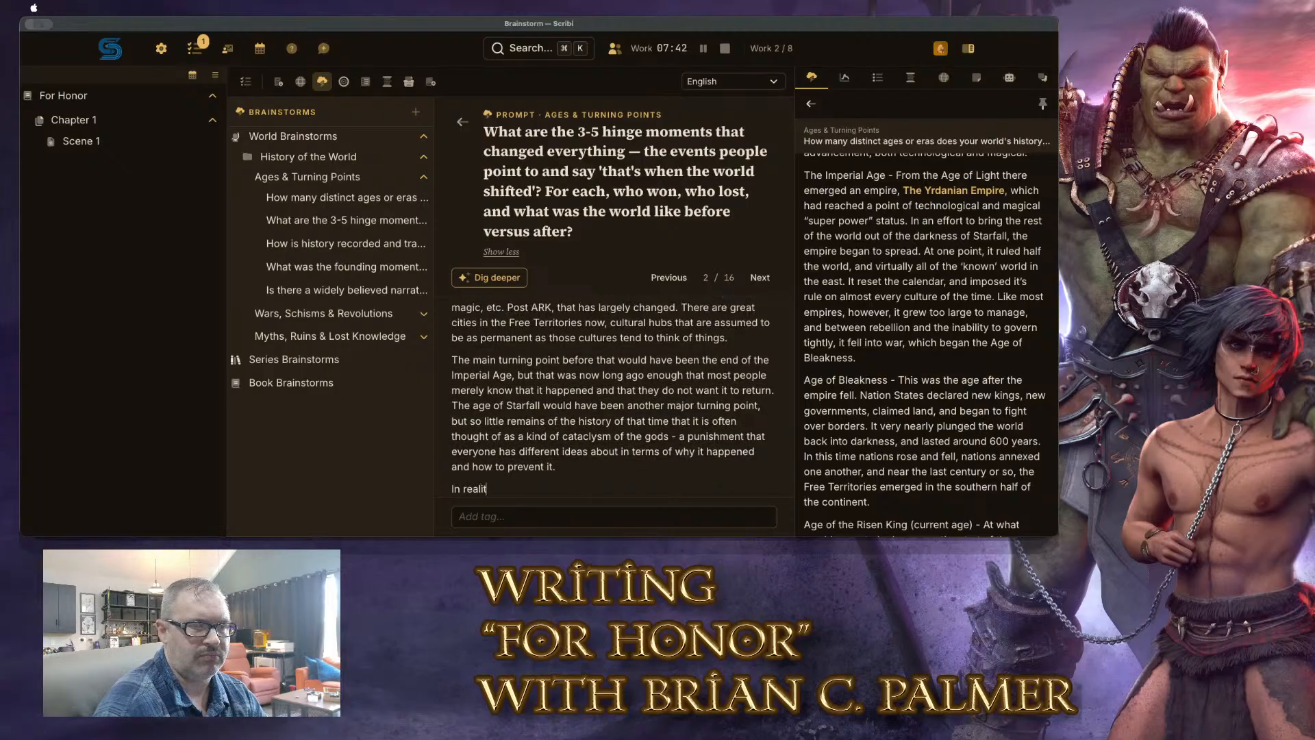
type("y, the Age of A")
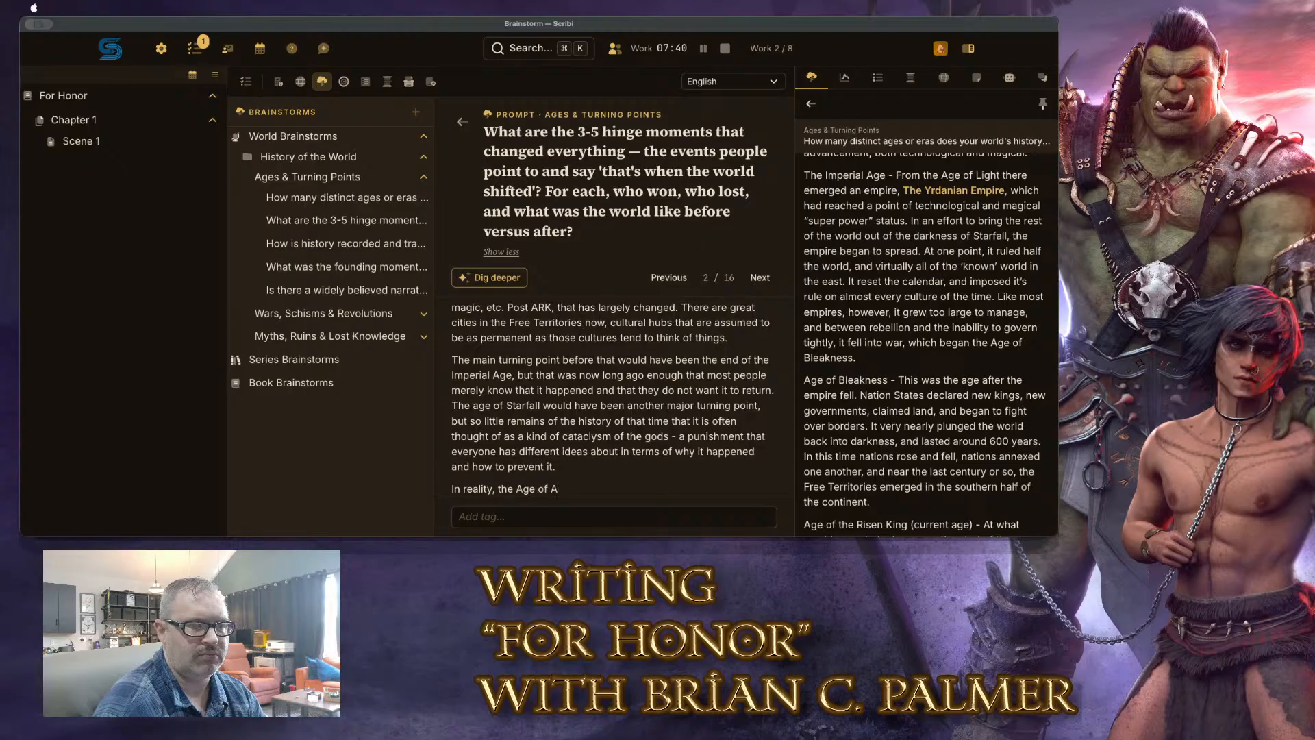
key("BackSpace")
key("BackSpace")
key("BackSpace")
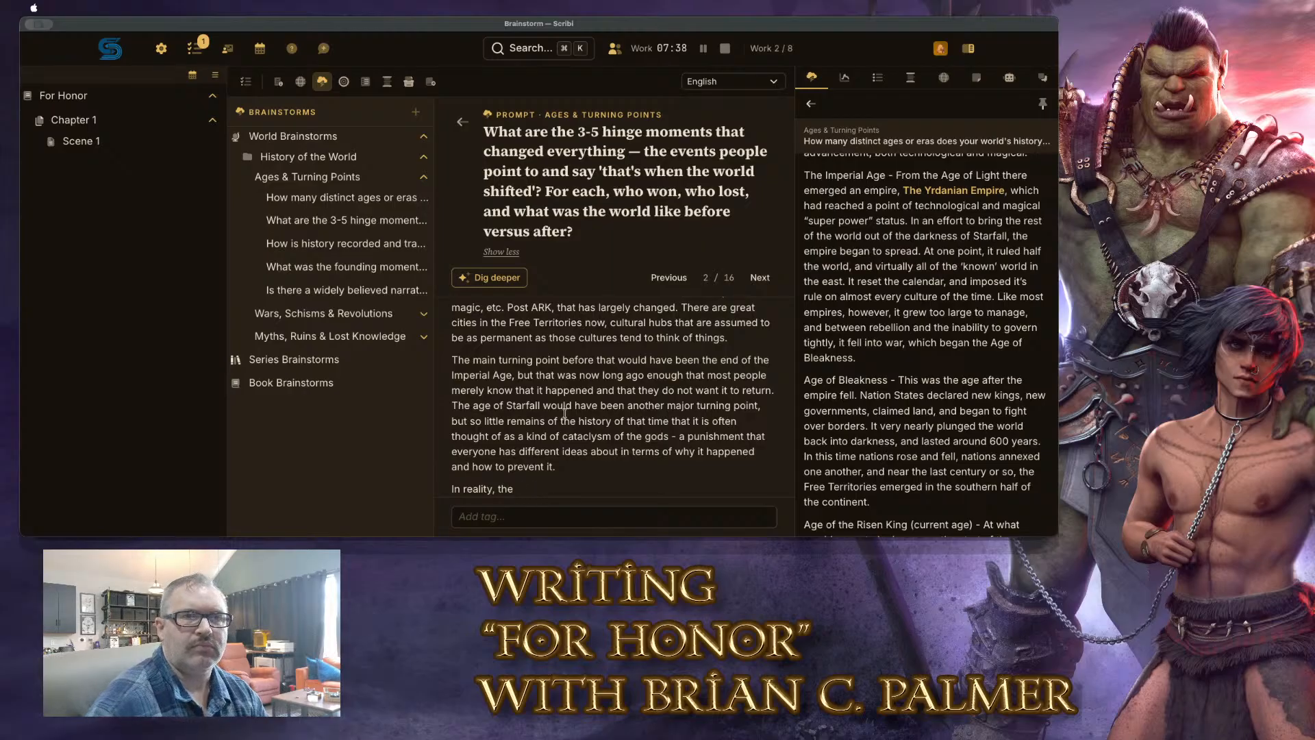
scroll(959, 318, "up", 5)
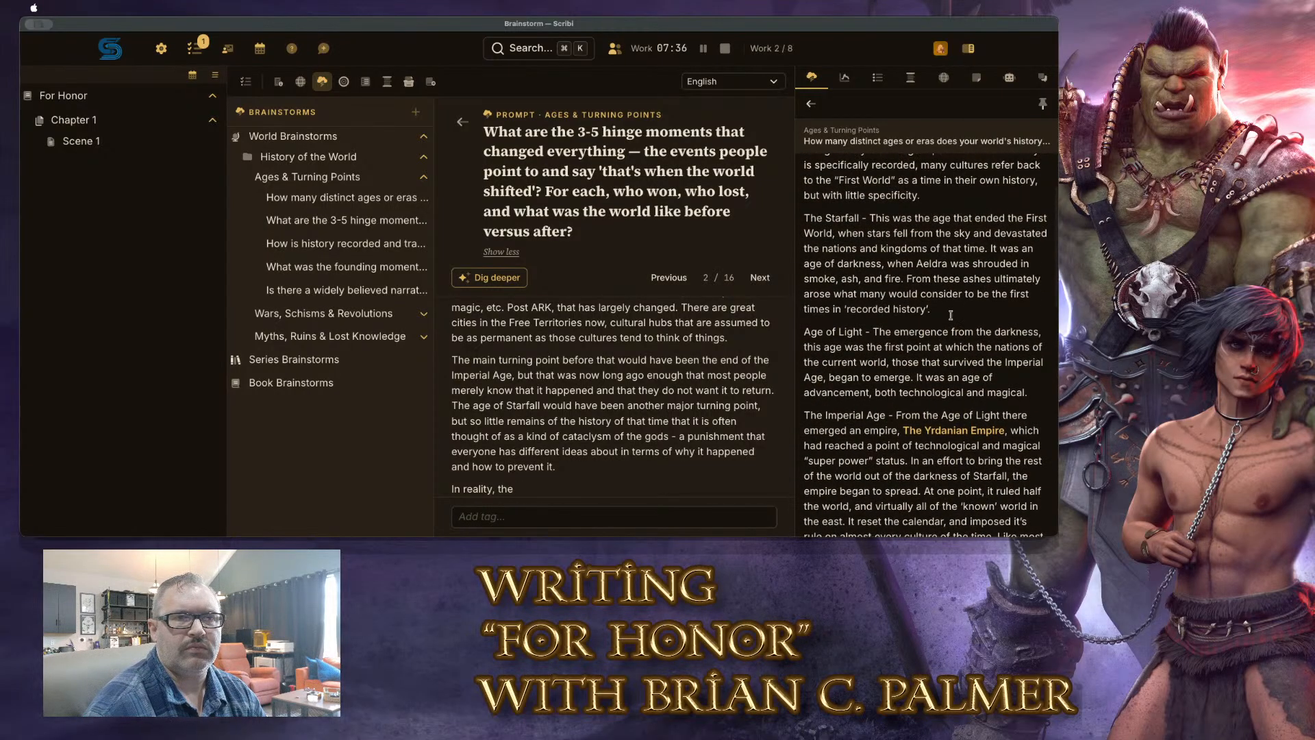
scroll(950, 315, "up", 1)
double_click(498, 488)
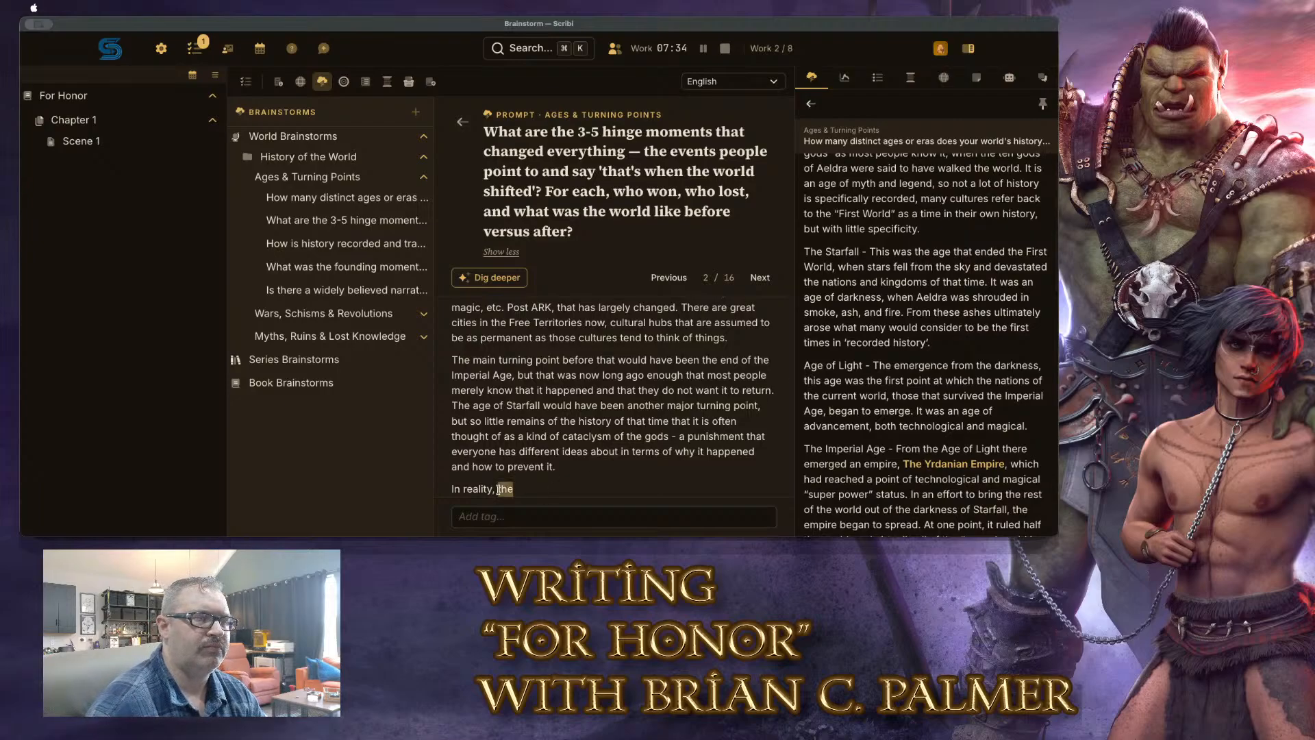
type("The Starfall")
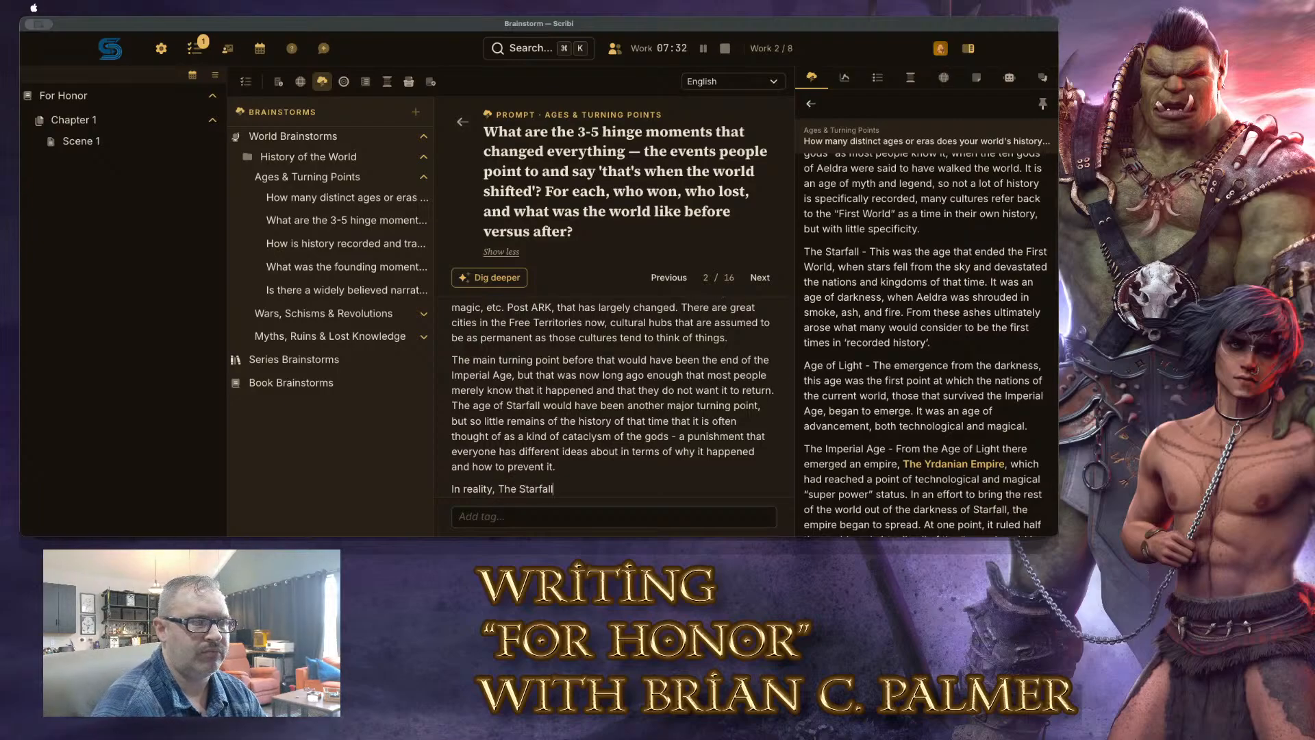
Complete the paragraph's first sentence with "was a cosmic event."
type(" was a co")
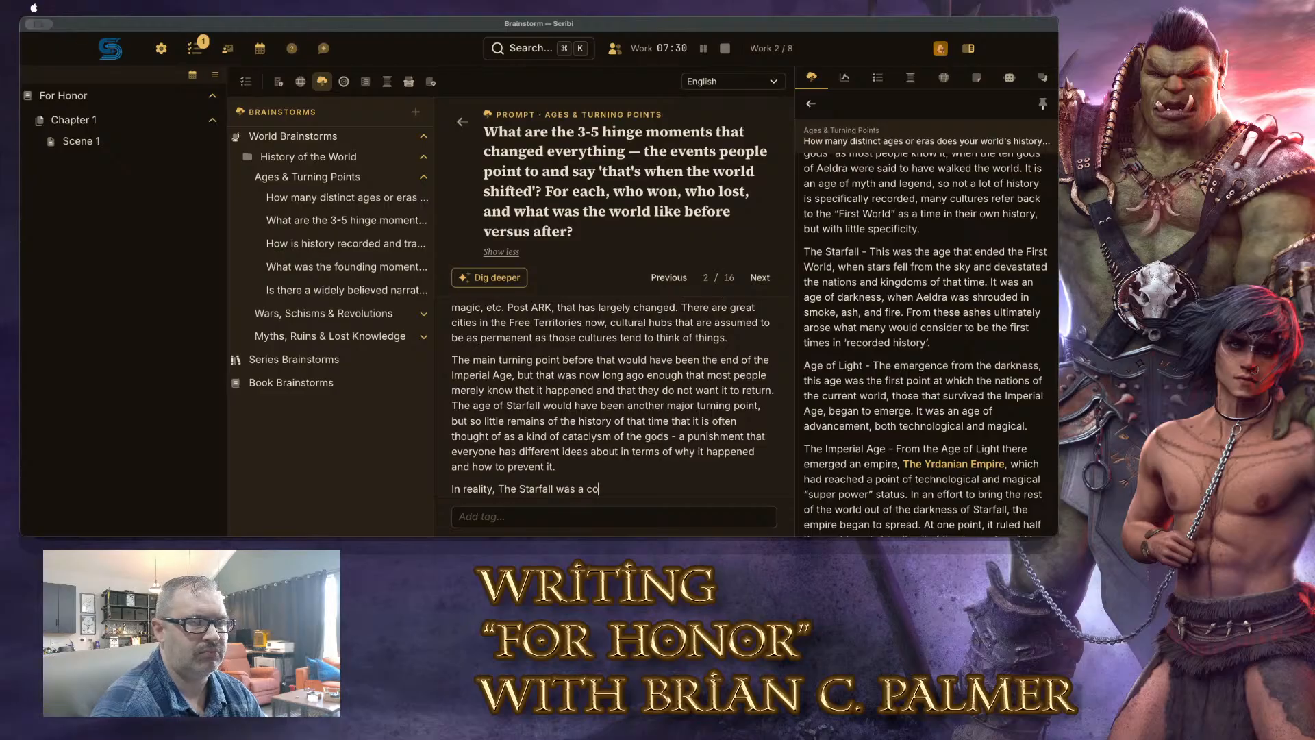
type("smic eeven")
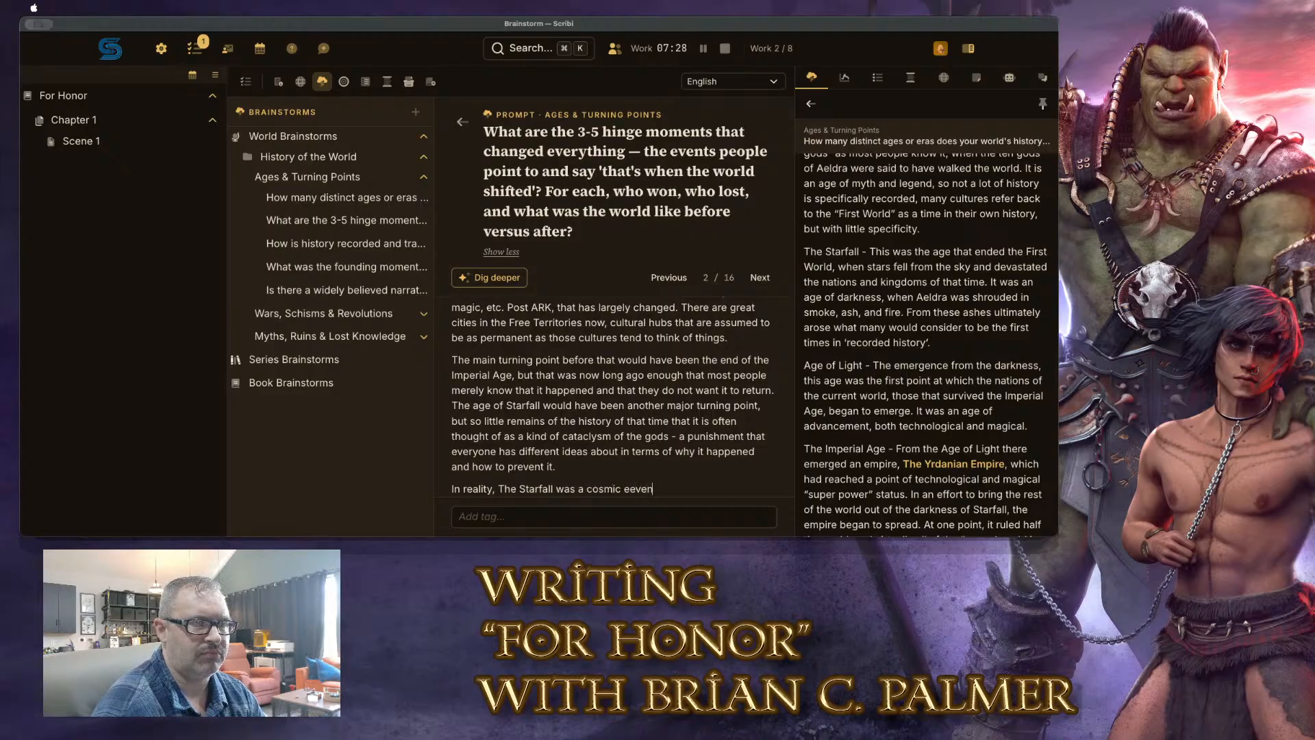
type("t")
key("BackSpace")
key("BackSpace")
key("BackSpace")
key("BackSpace")
key("BackSpace")
type("vent")
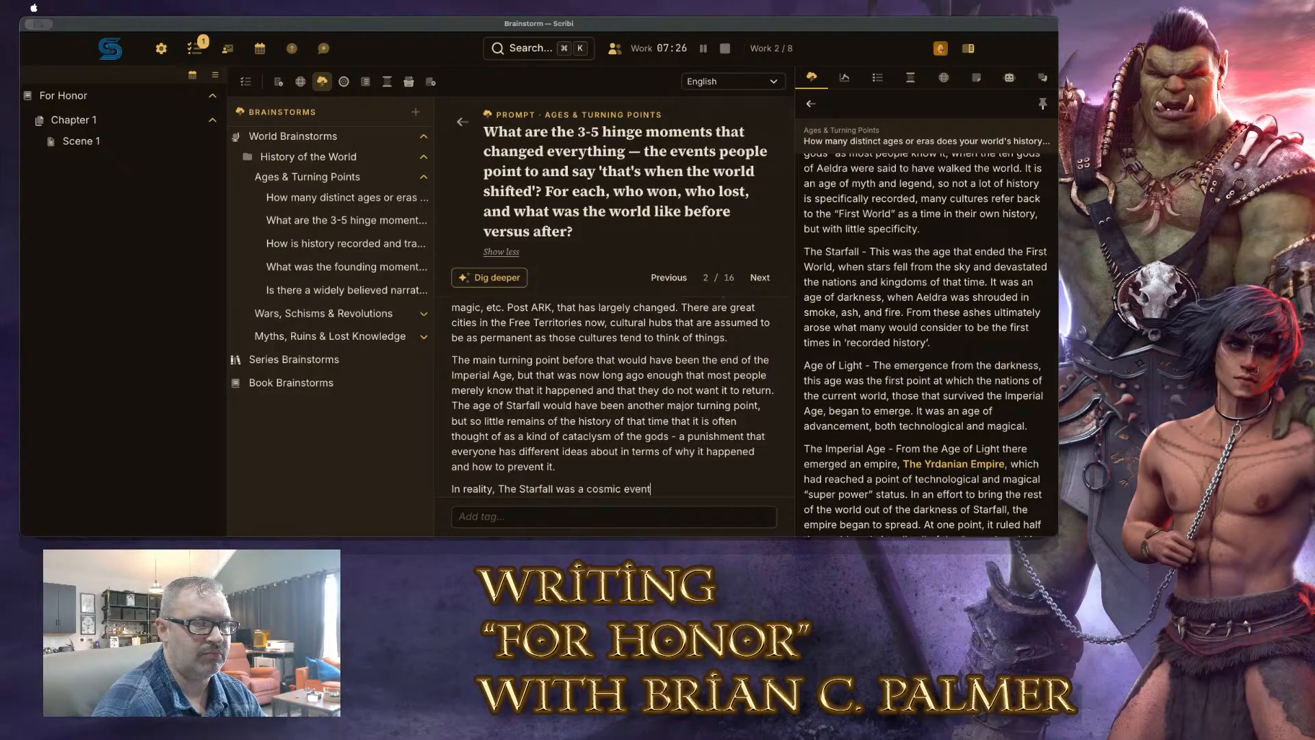
type(".")
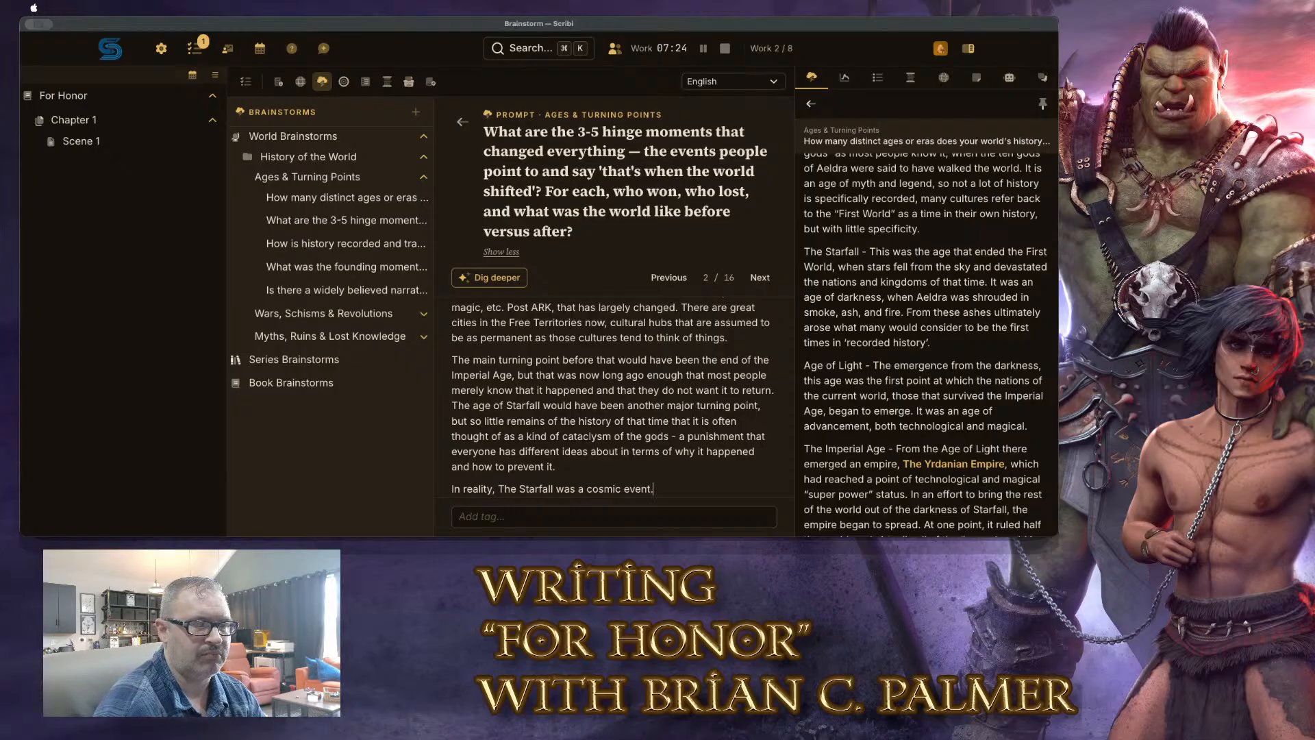
Begin the following sentence with "There was nothing divine about it, although"
type(" There was nothing divin")
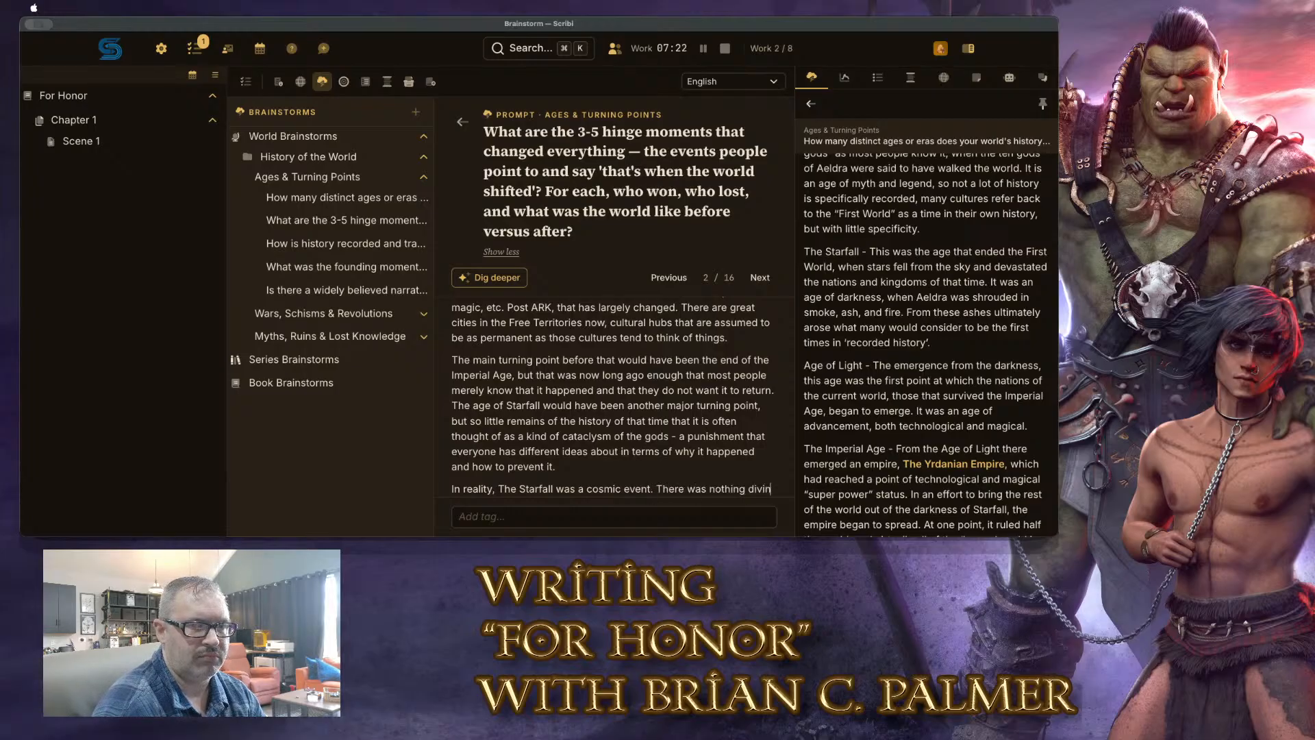
type("e about it, ah")
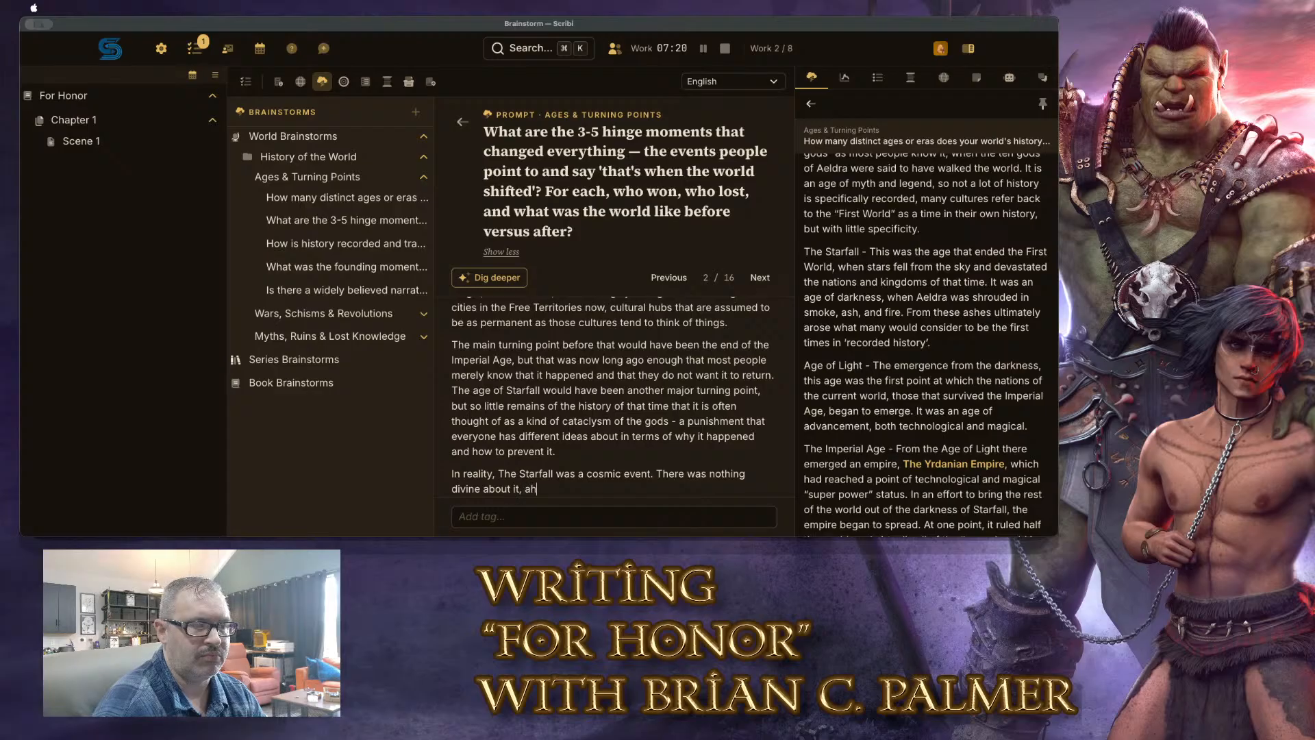
key("BackSpace")
key("BackSpace")
type("although")
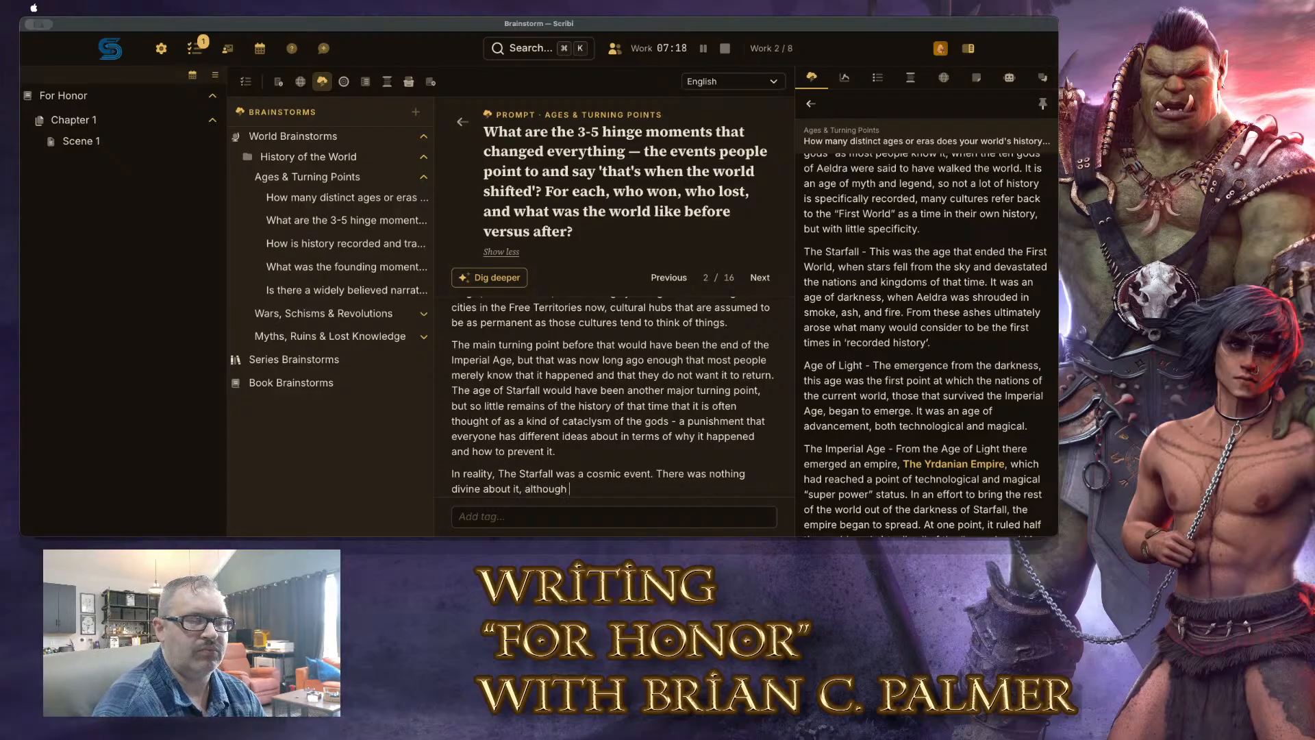
Finish the sentence with "as we will later discover, there was much about it that was magical in nature."
type(" as we will la")
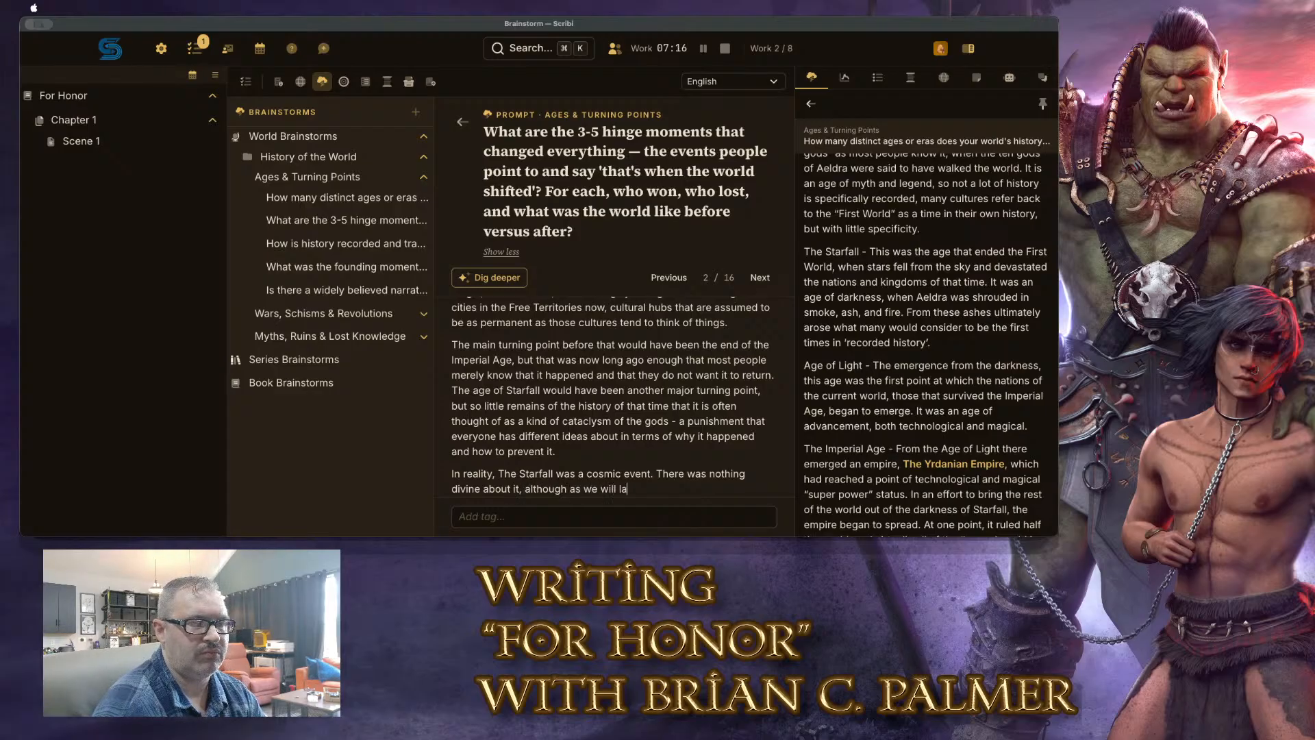
type("ter discover, there was co")
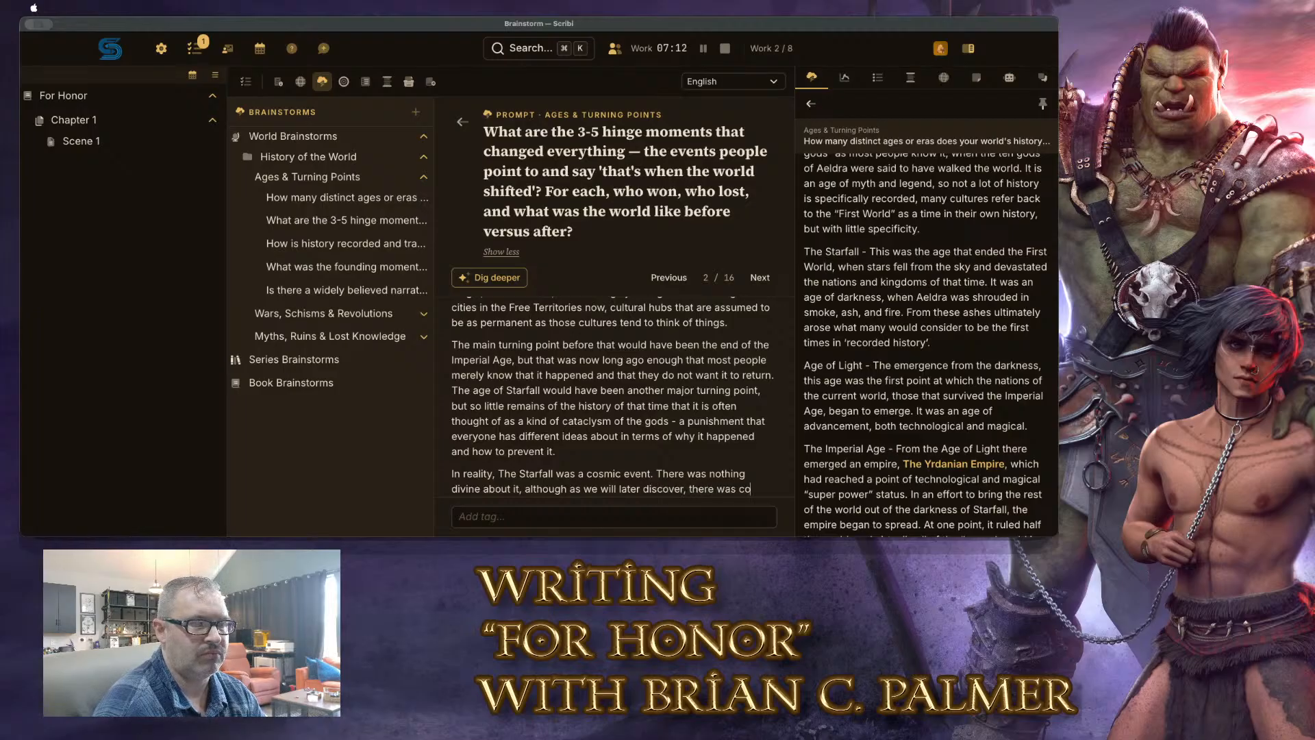
key("BackSpace")
key("BackSpace")
type("much abo")
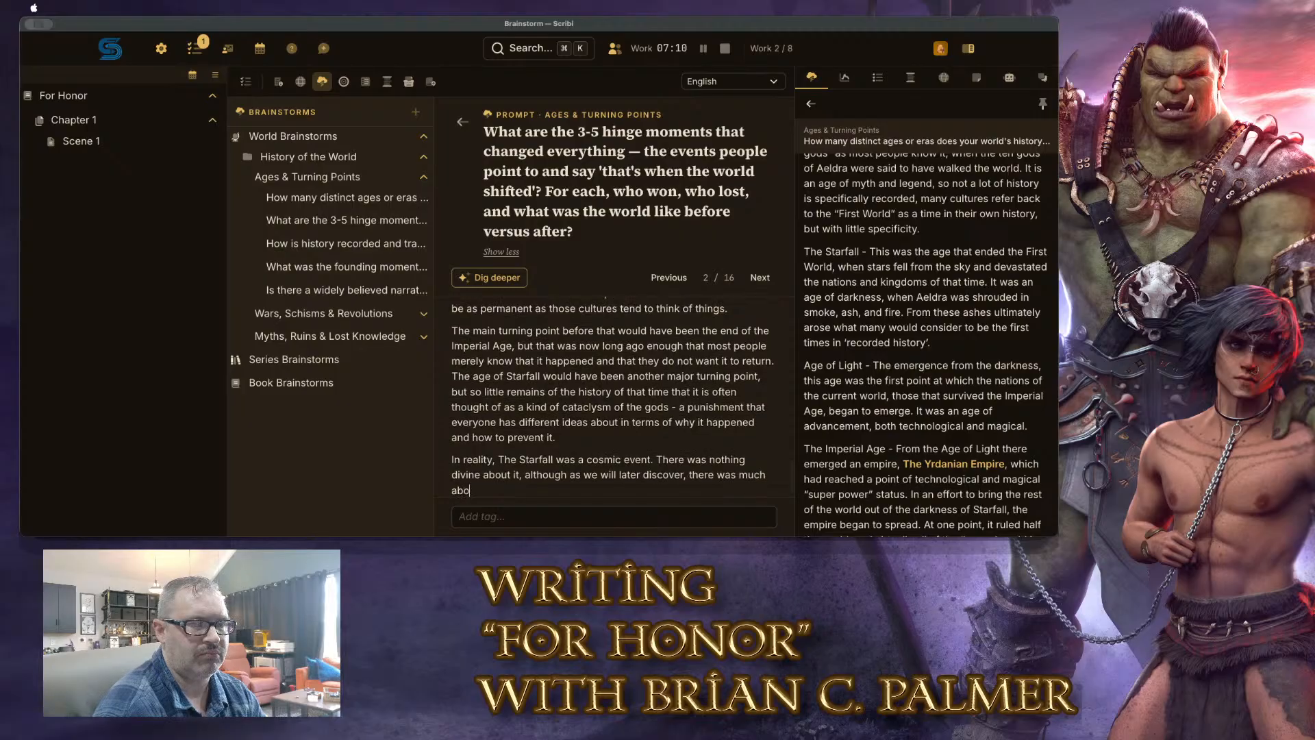
type("ut it thatw as ma")
key("BackSpace")
key("BackSpace")
key("BackSpace")
key("BackSpace")
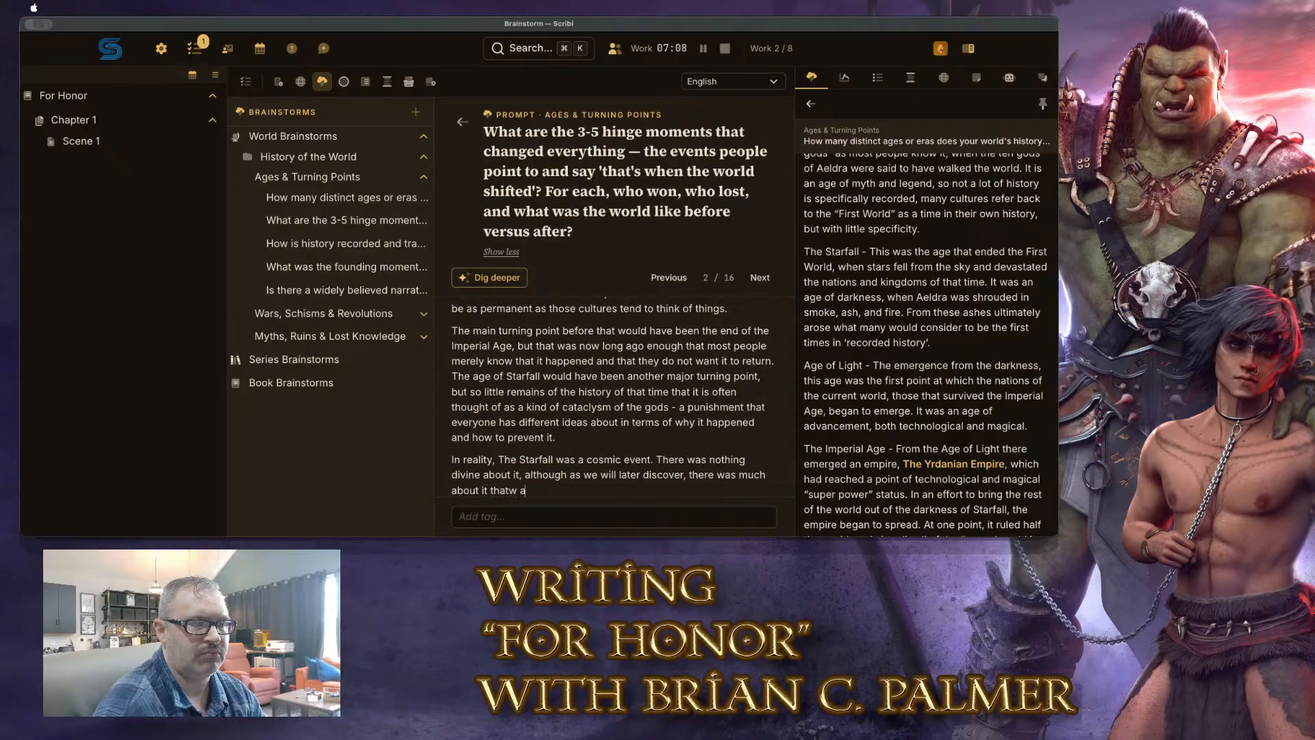
type("was magical")
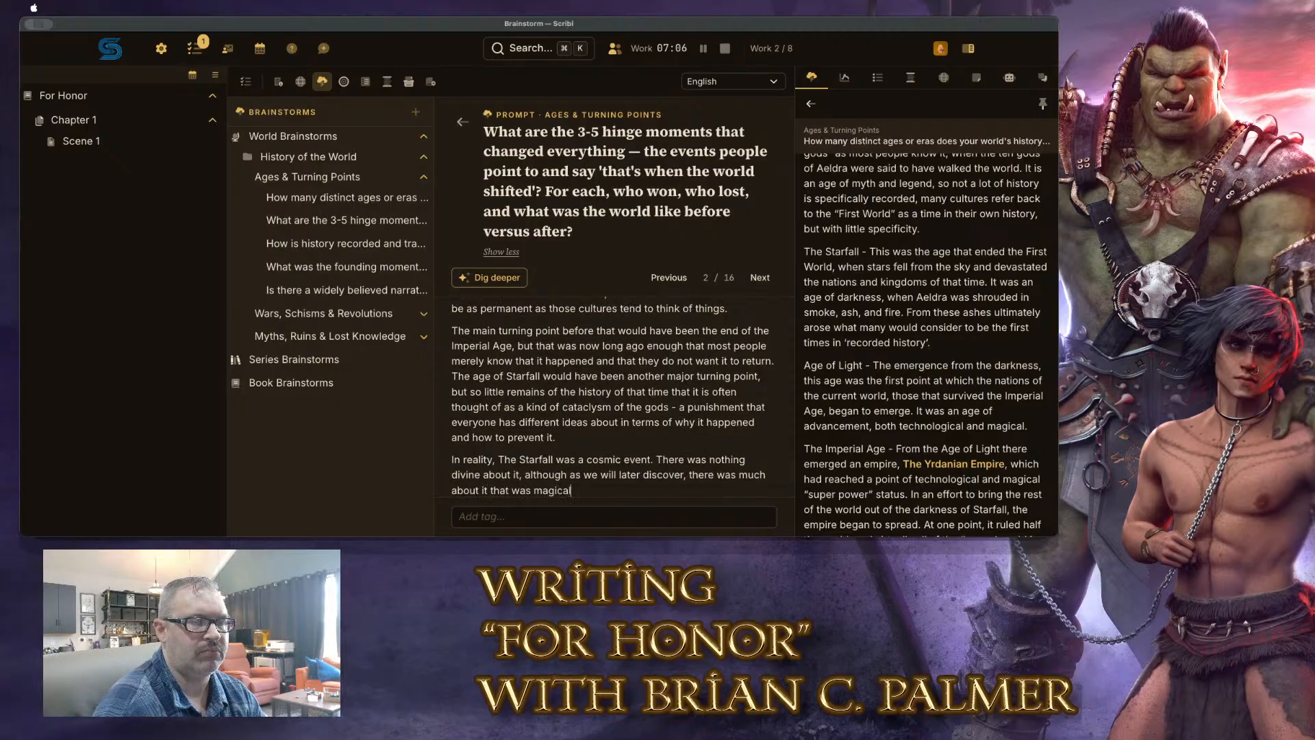
type(" in nature.")
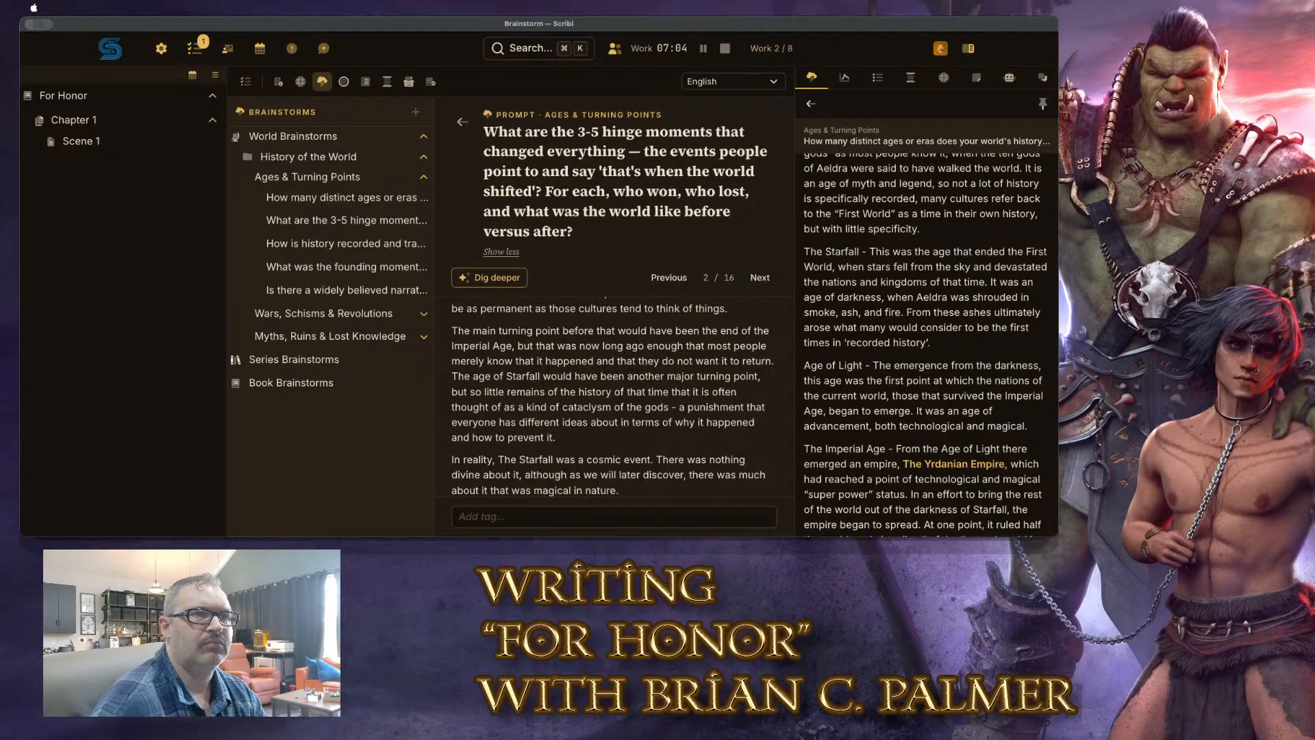
Bold "The Starfall" in the final paragraph and advance to the prompt on how history is recorded and transmitted
left_click_drag(553, 459, 499, 457)
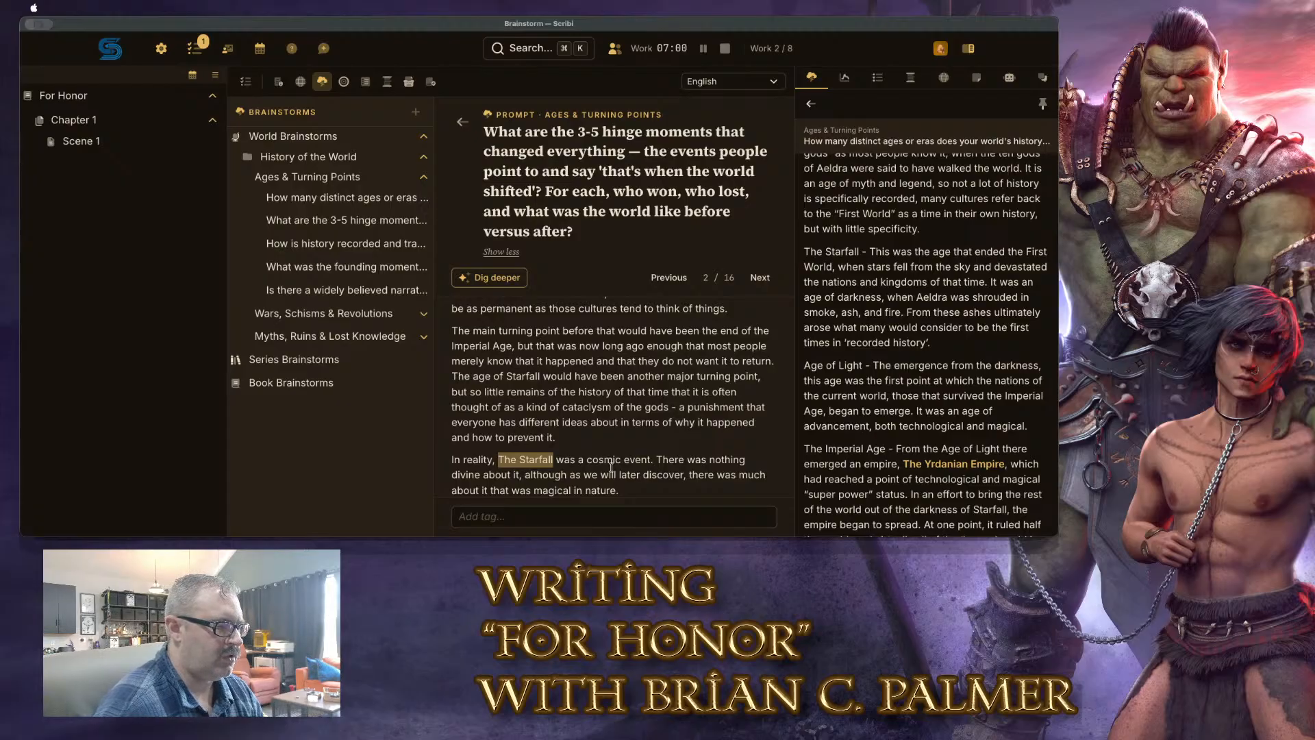
key("super+b")
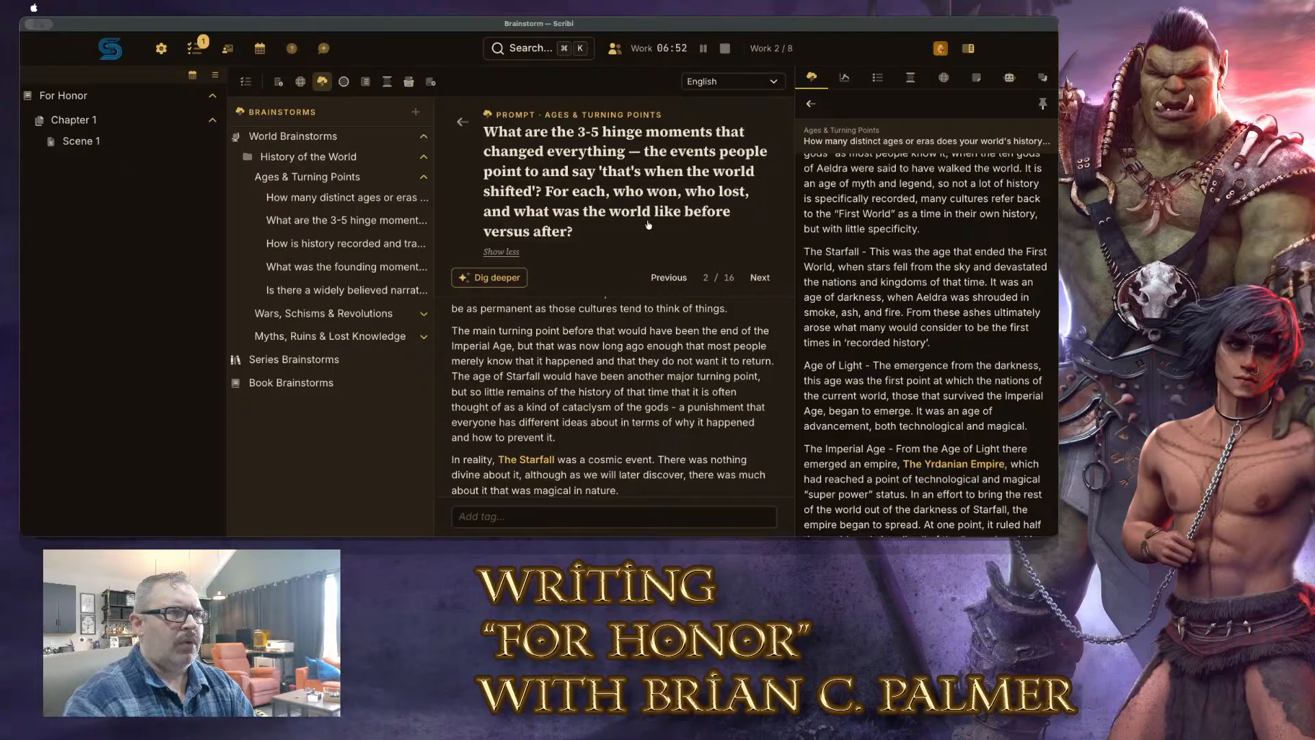
left_click(757, 278)
left_click(505, 192)
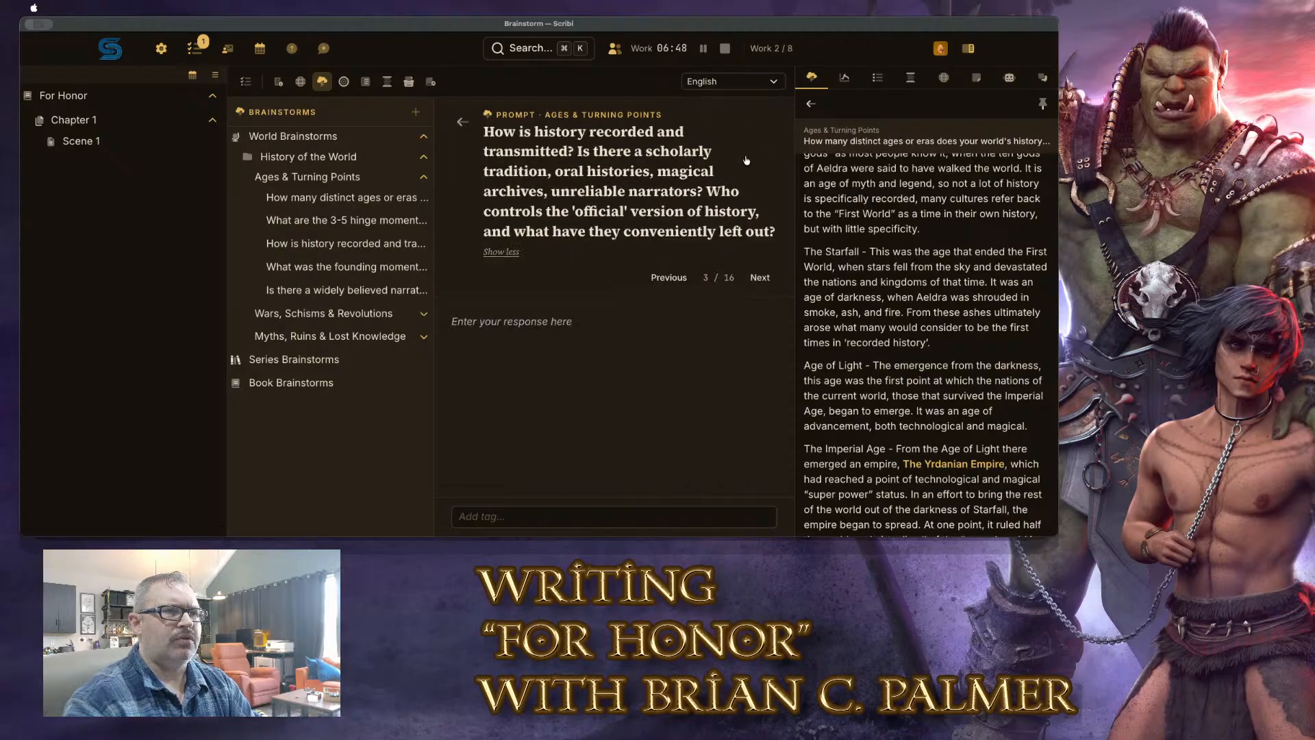
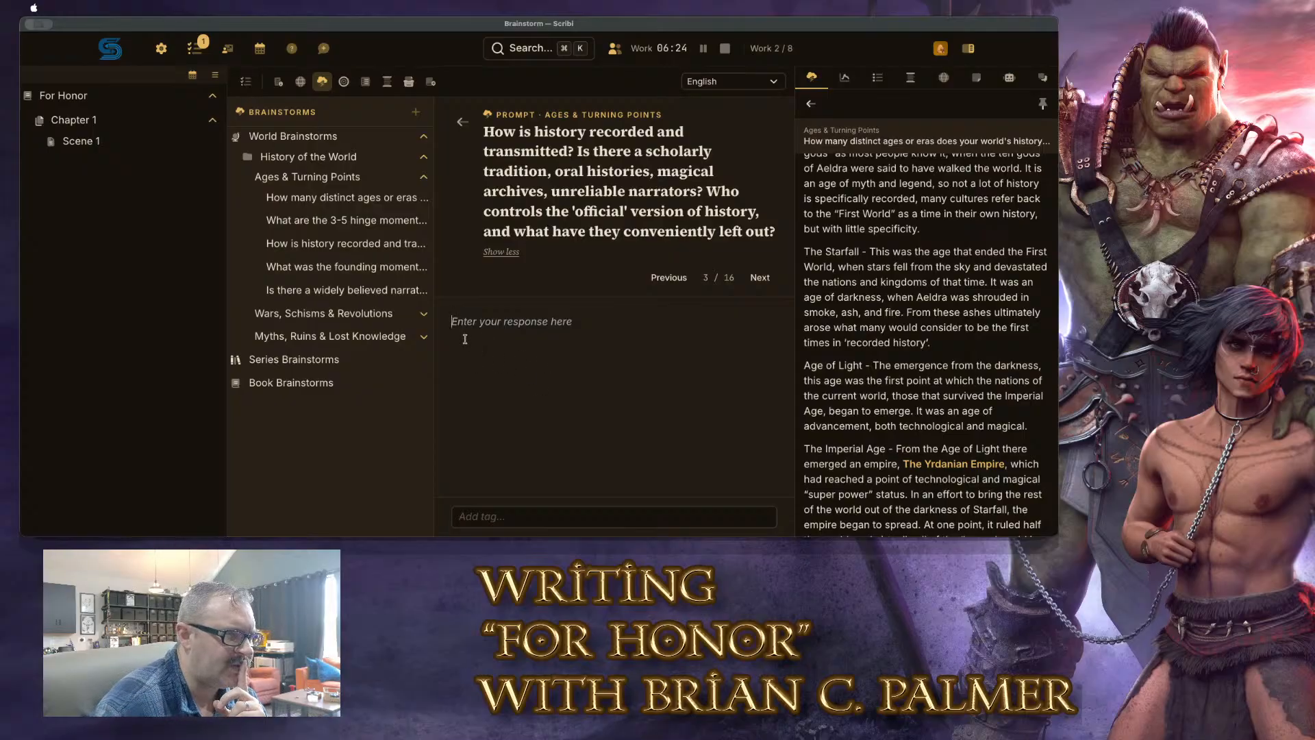
Open the Wars, Schisms & Revolutions brainstorm and read through all of its prompts
left_click(420, 316)
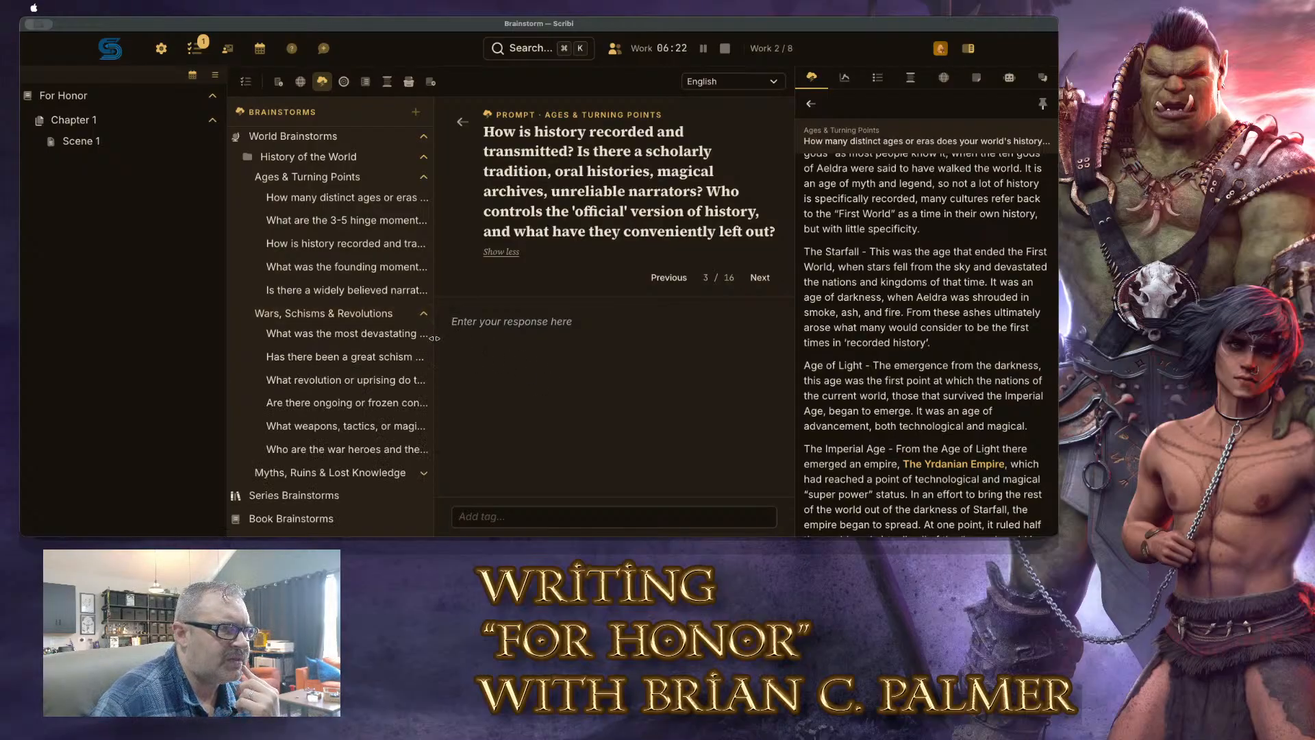
left_click(361, 315)
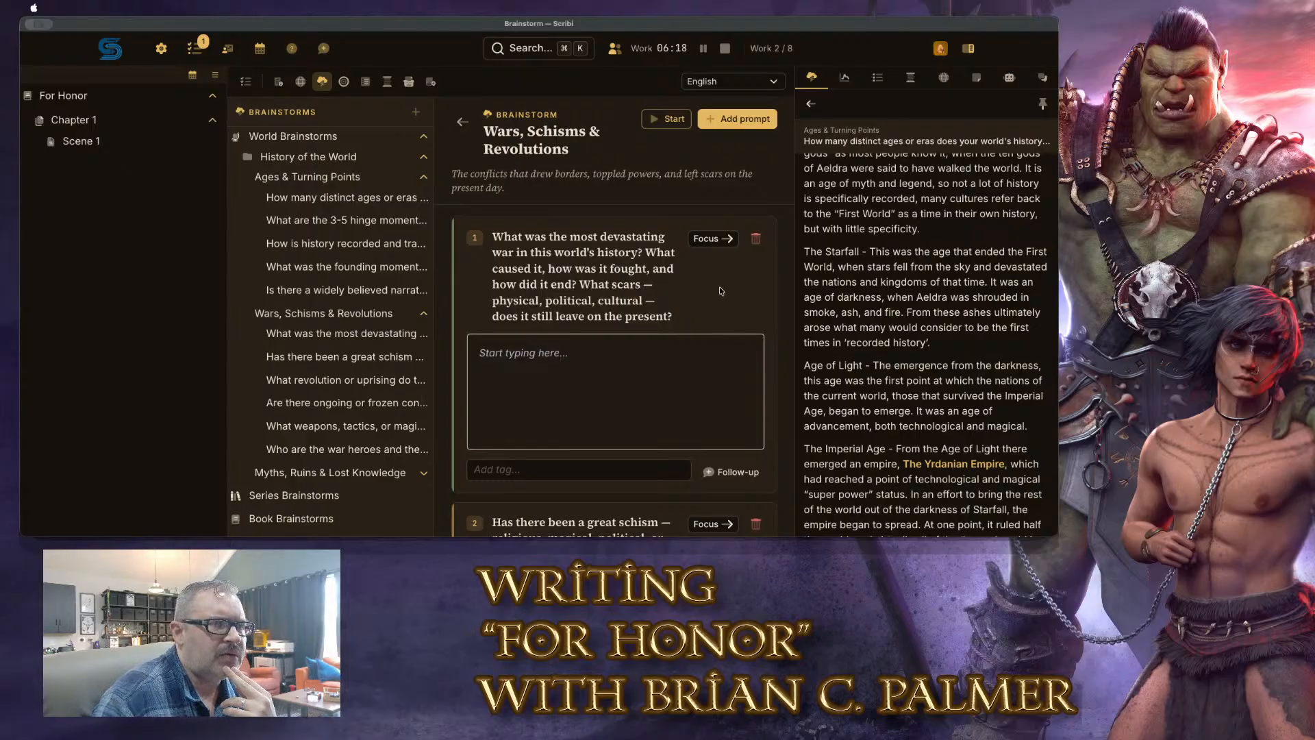
scroll(720, 291, "down", 5)
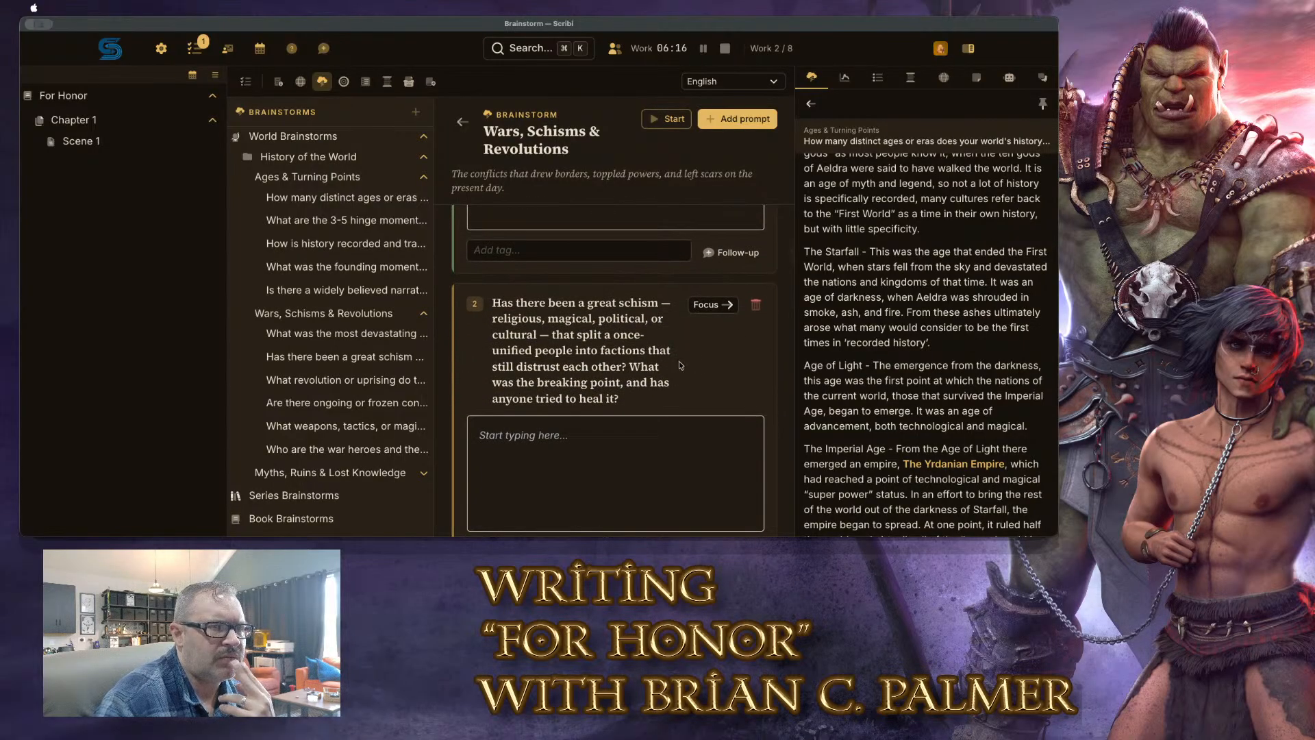
scroll(682, 361, "down", 6)
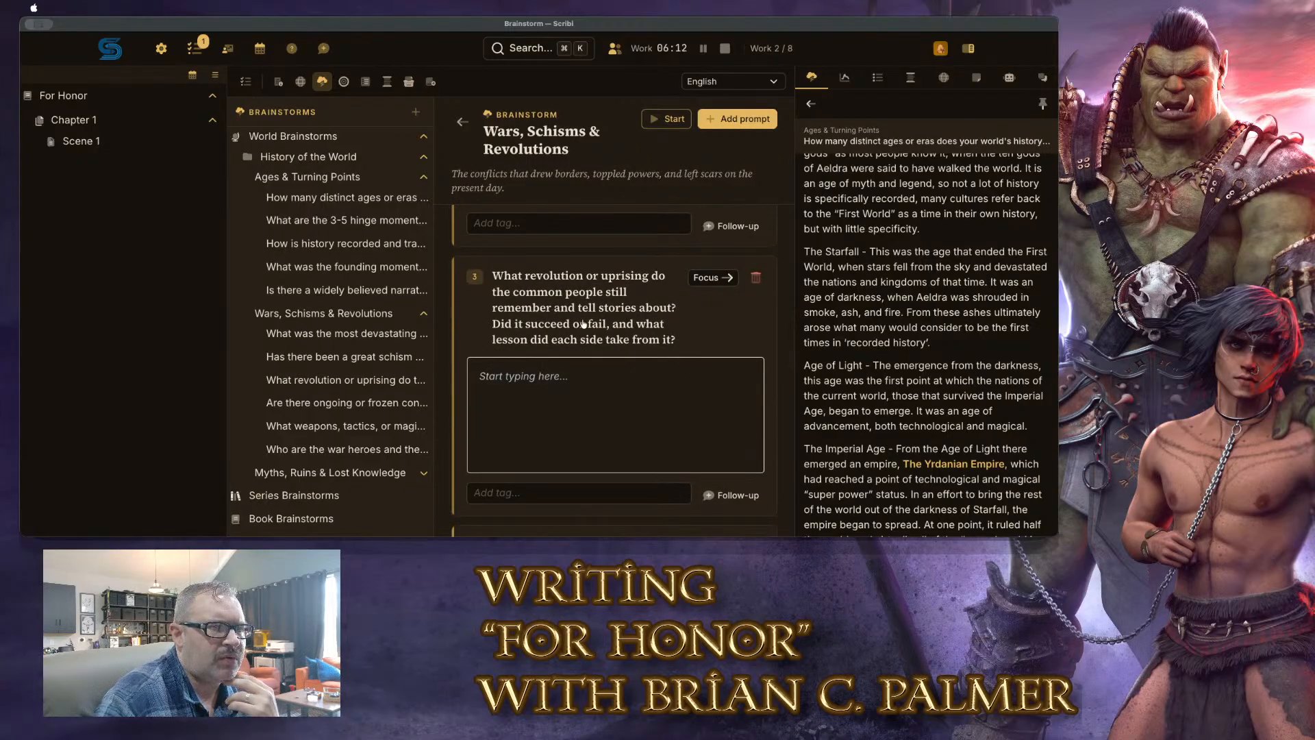
scroll(582, 323, "down", 6)
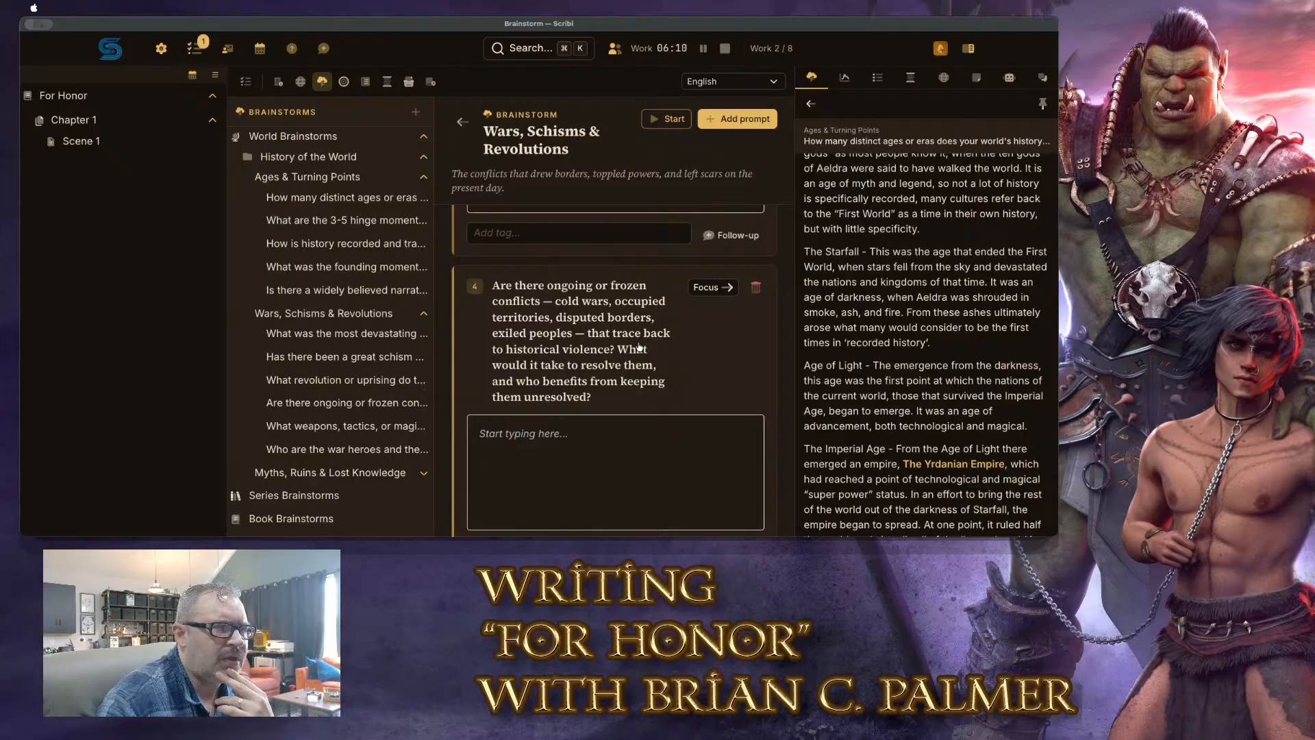
scroll(638, 342, "down", 1)
scroll(638, 340, "down", 8)
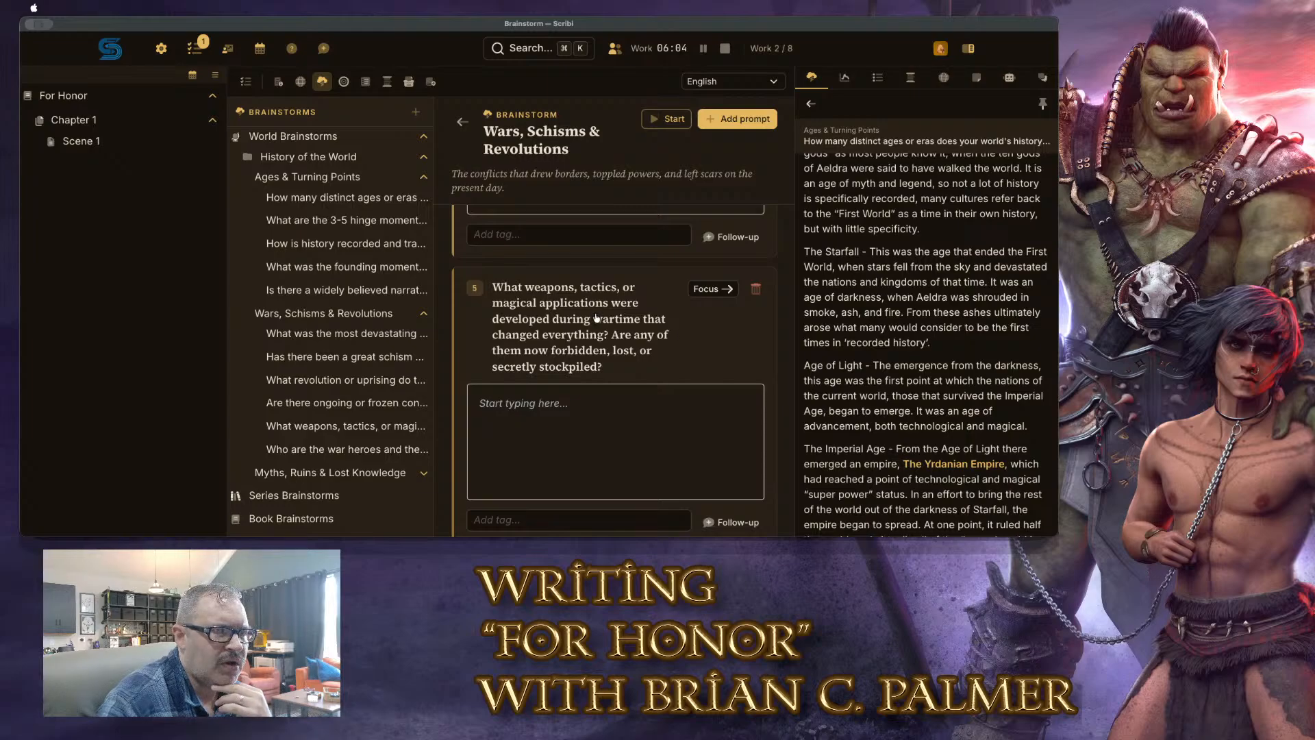
scroll(645, 346, "down", 3)
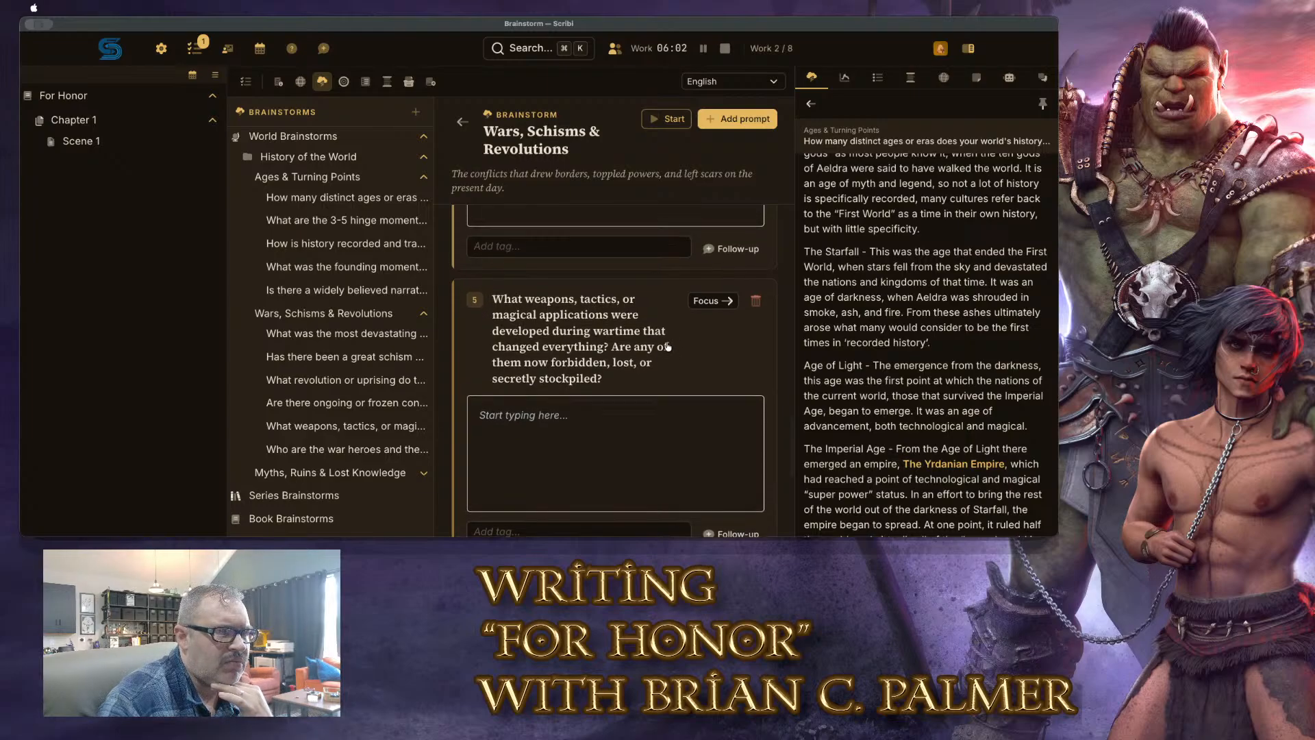
scroll(665, 344, "down", 3)
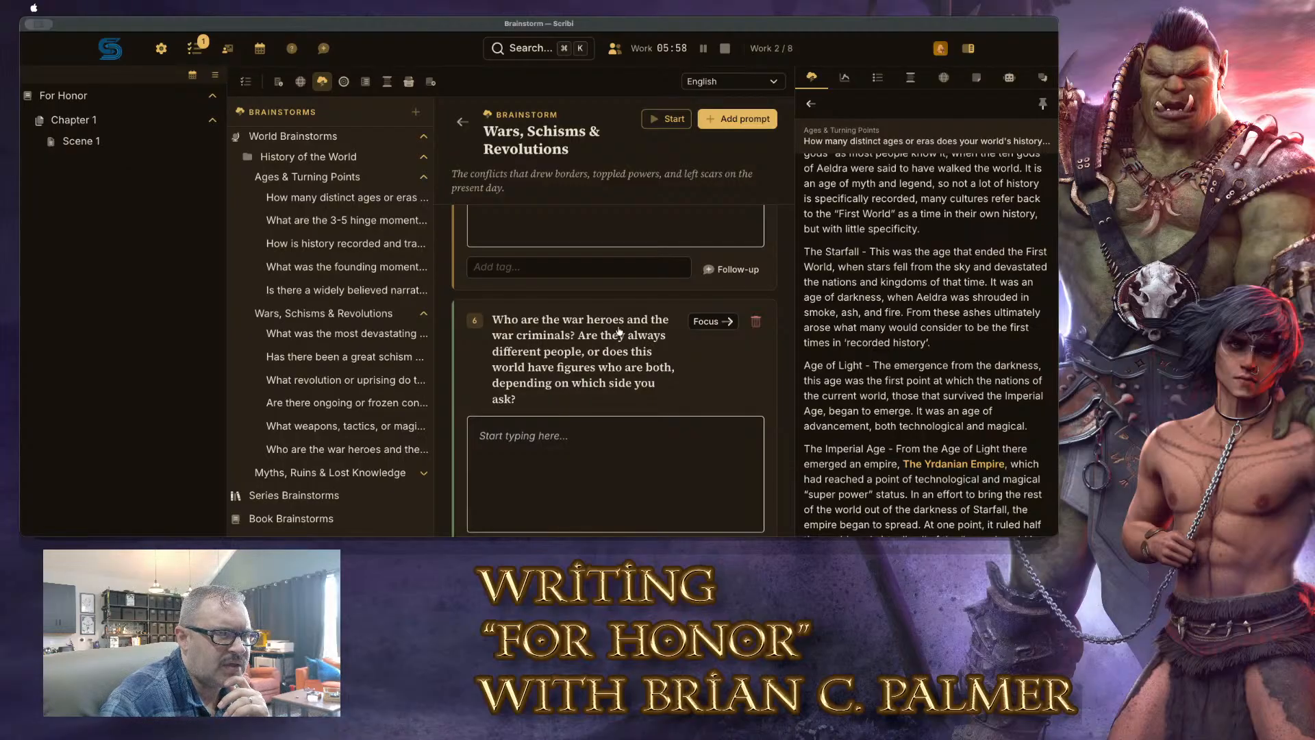
scroll(605, 331, "down", 1)
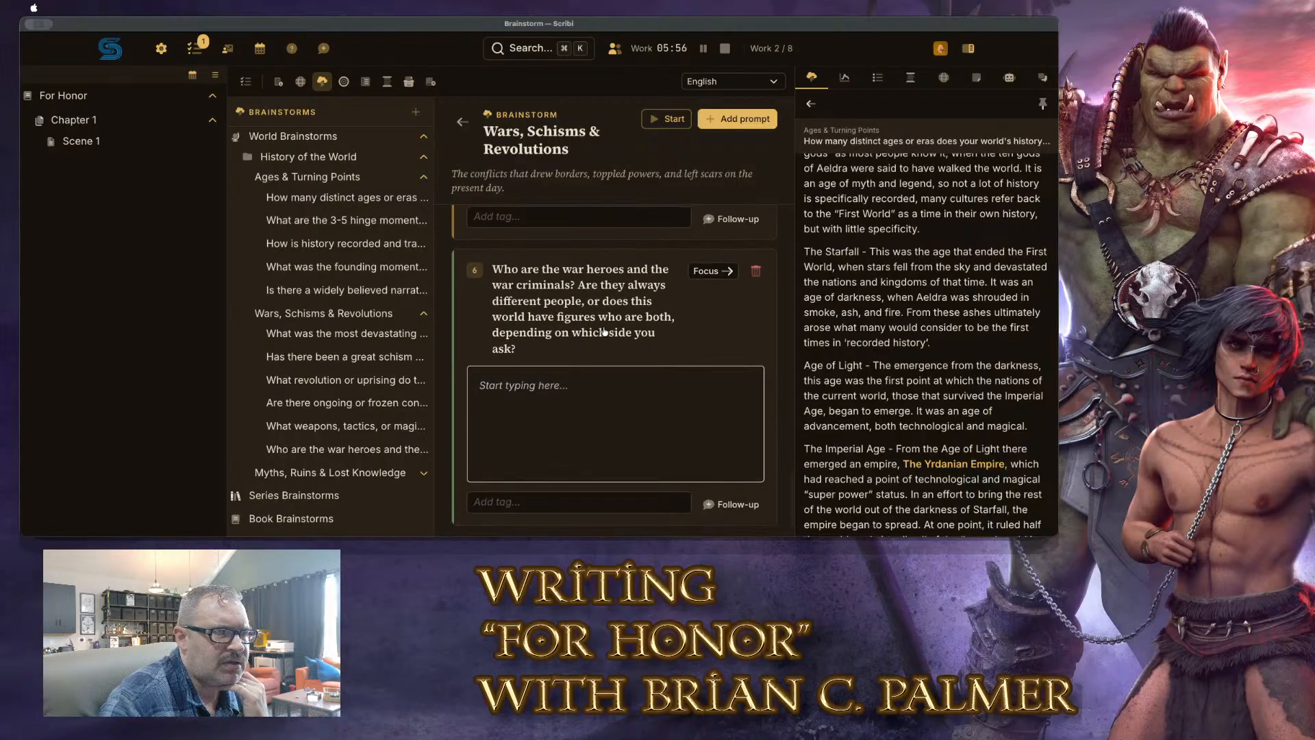
Open the Myths, Ruins & Lost Knowledge brainstorm and read through all of its prompts
left_click(416, 472)
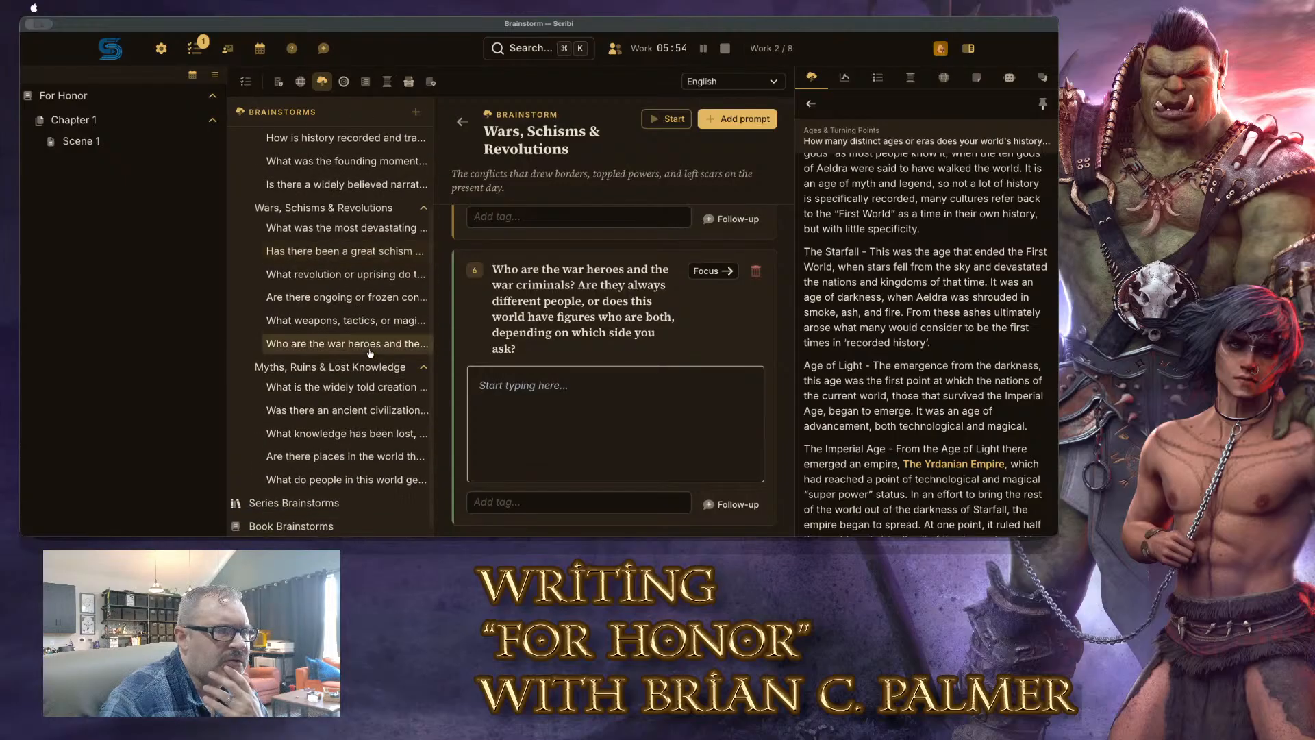
left_click(396, 363)
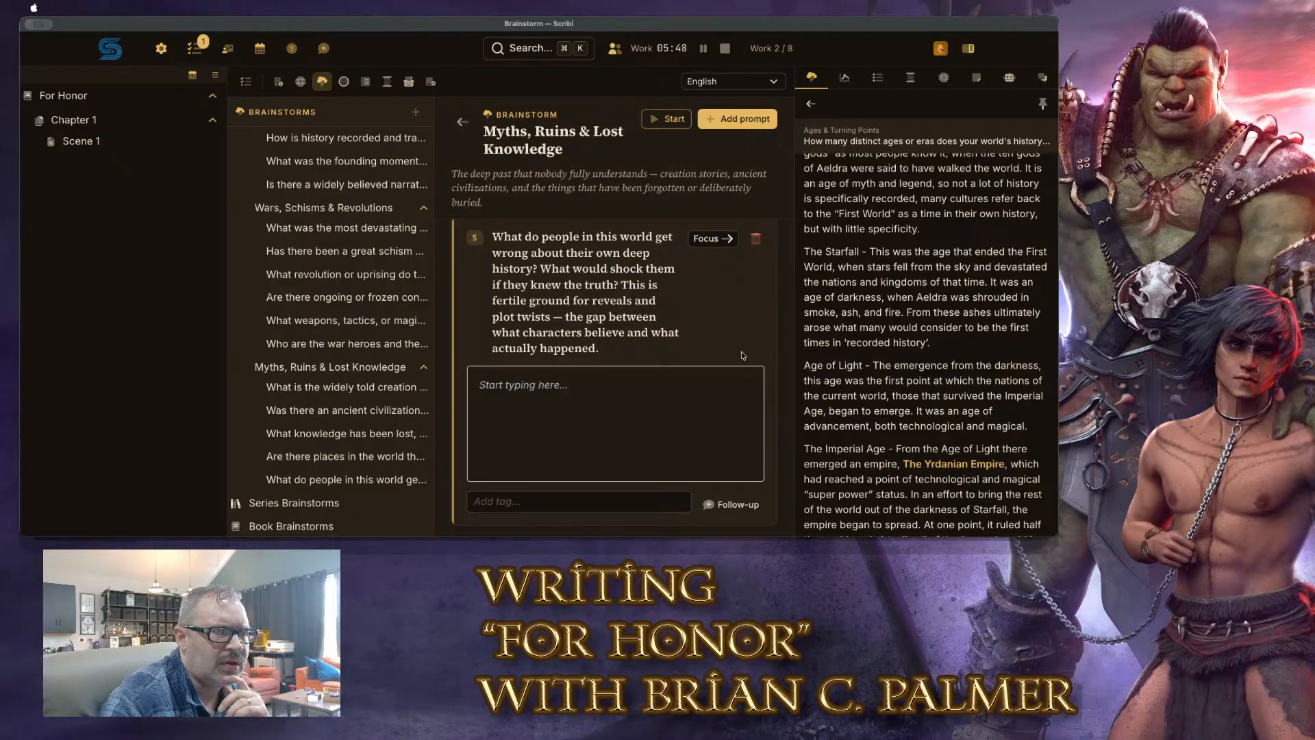
scroll(749, 328, "up", 1)
scroll(749, 328, "up", 15)
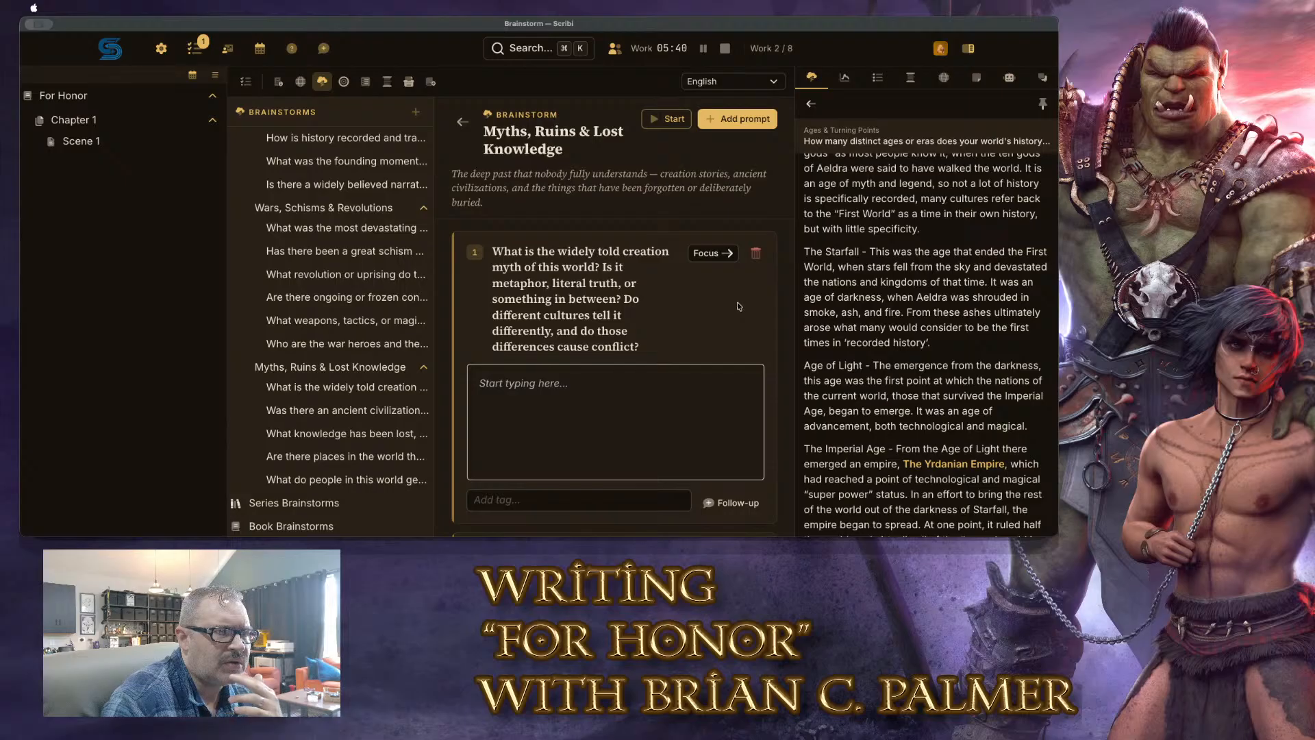
scroll(736, 306, "down", 5)
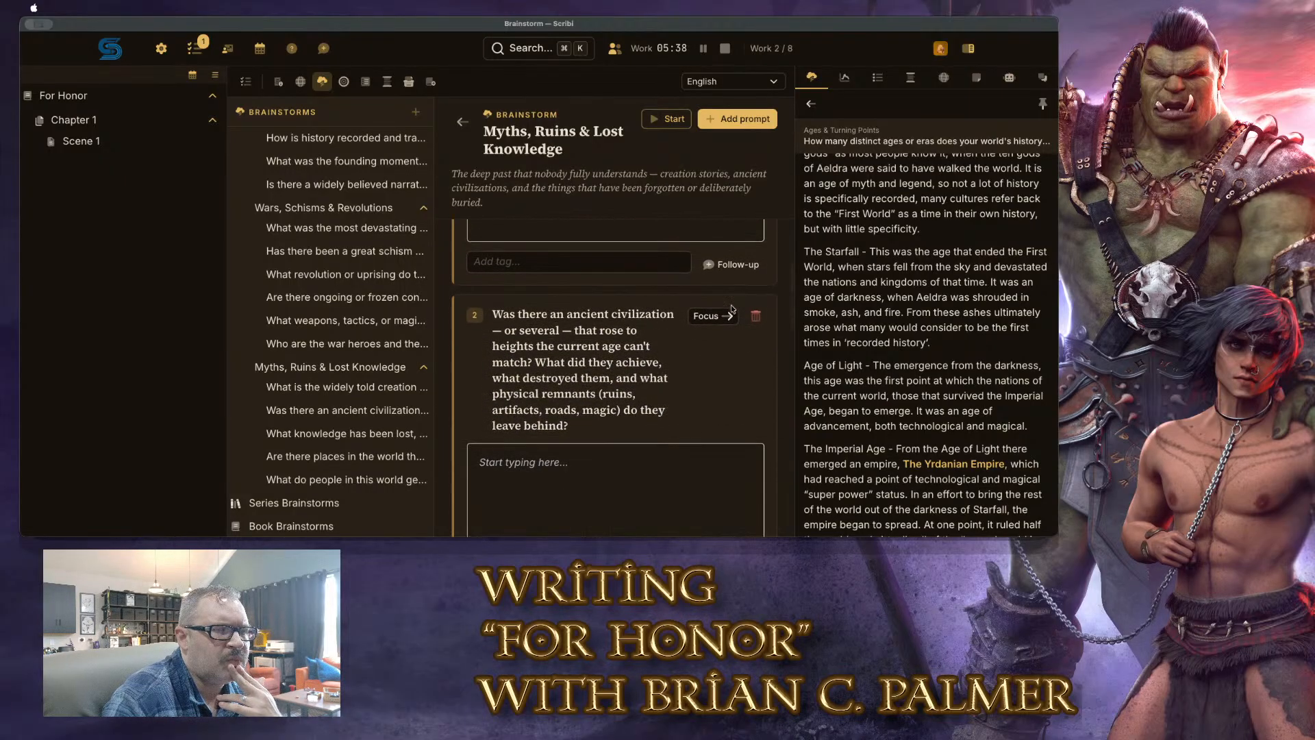
scroll(690, 348, "down", 1)
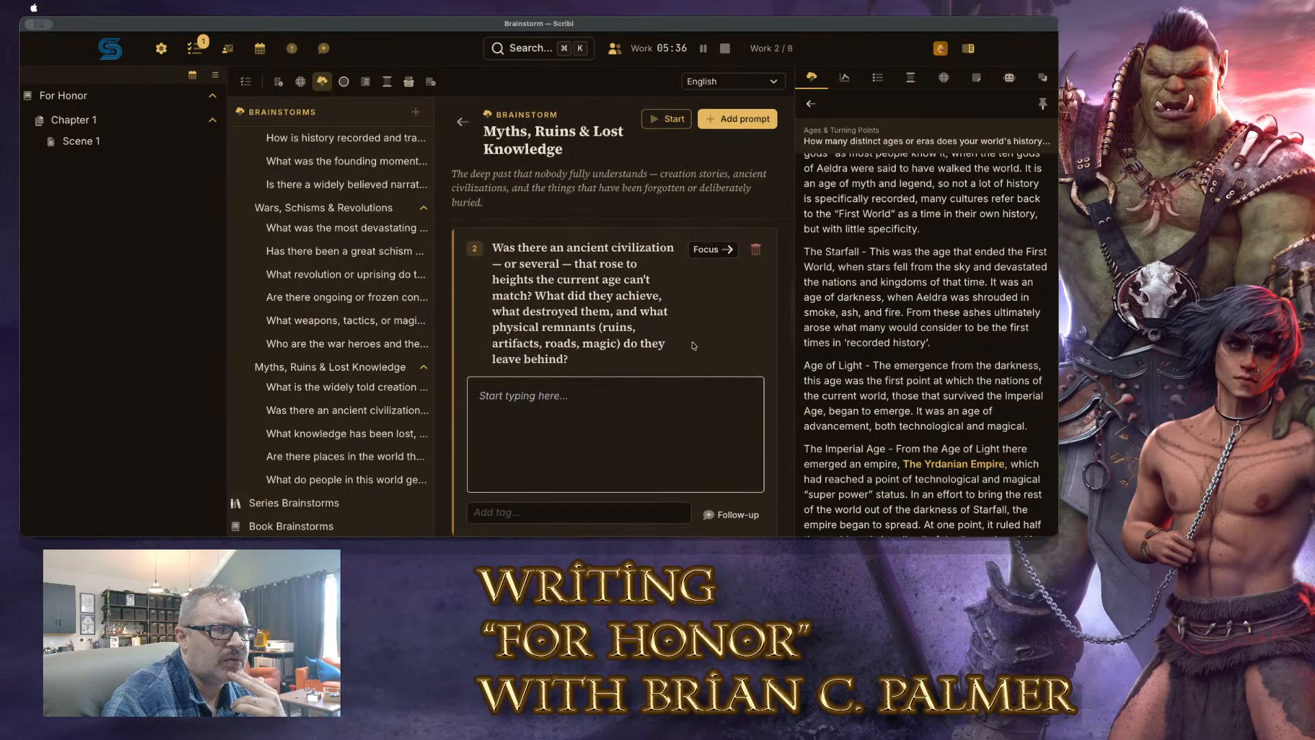
scroll(693, 335, "down", 5)
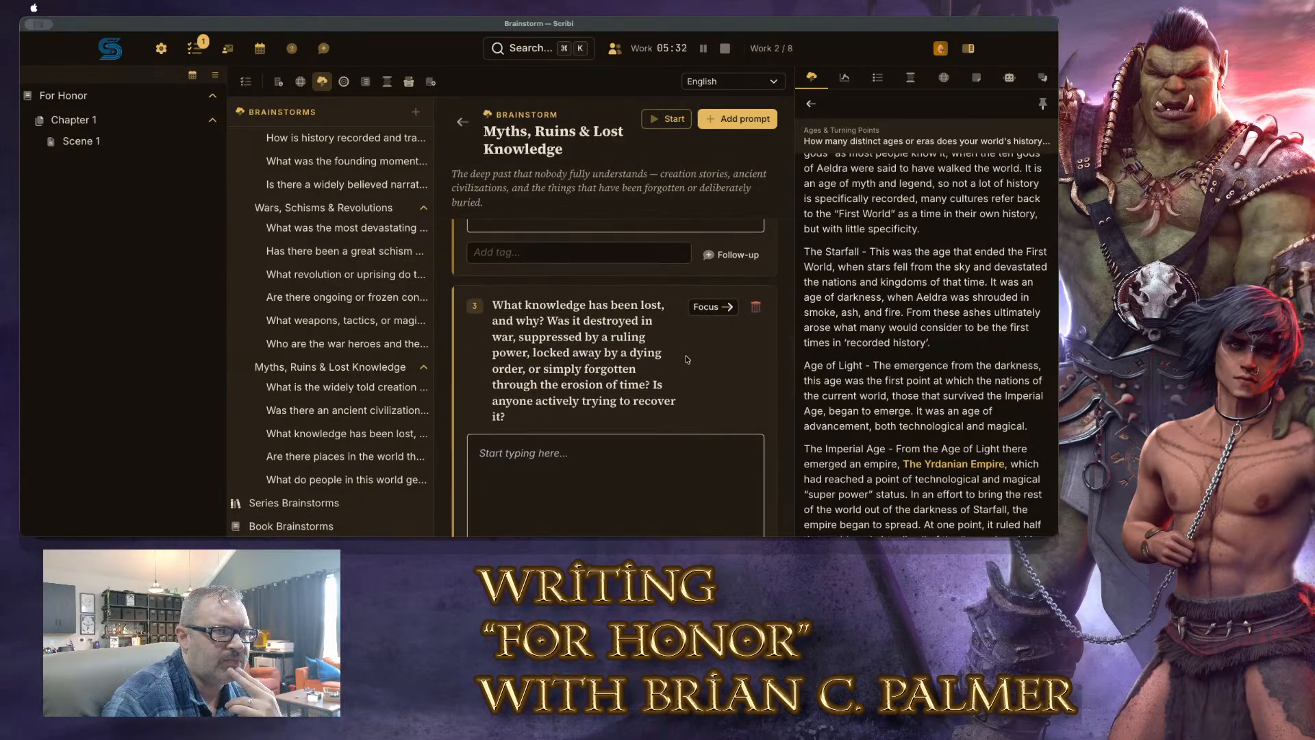
scroll(687, 359, "down", 4)
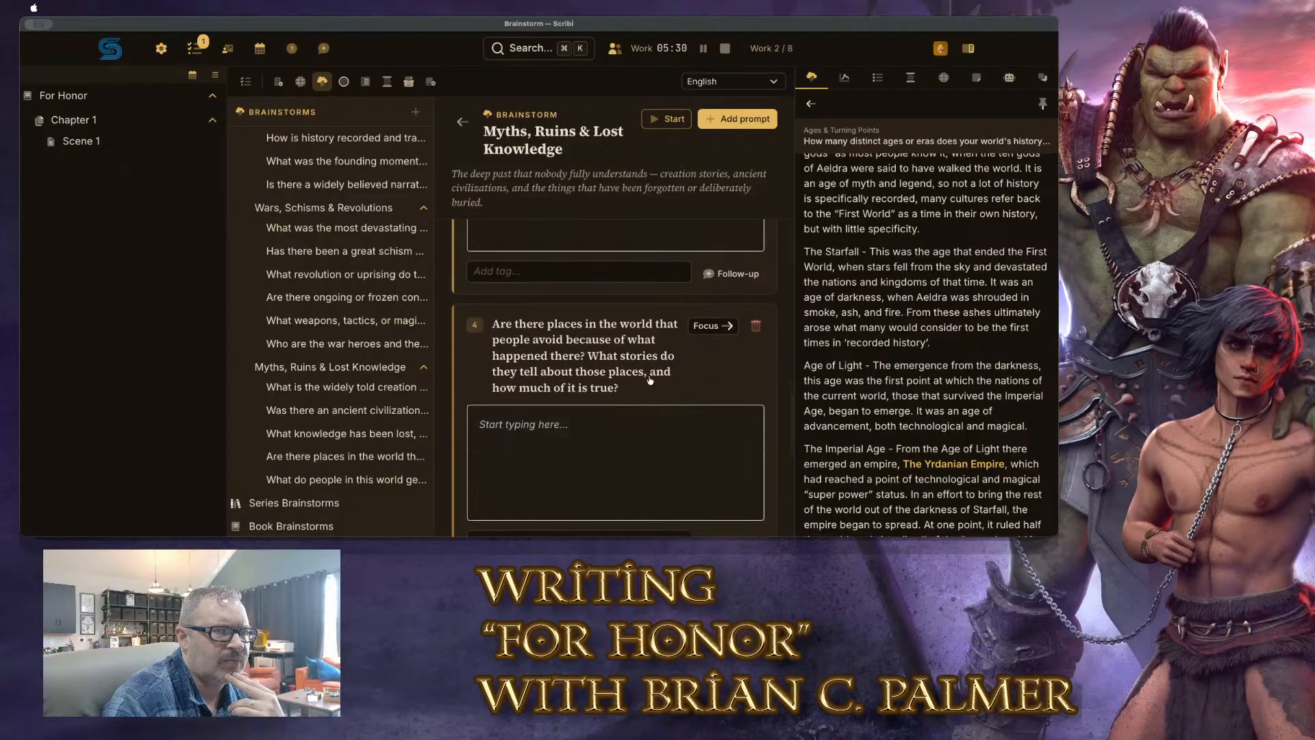
scroll(651, 377, "down", 2)
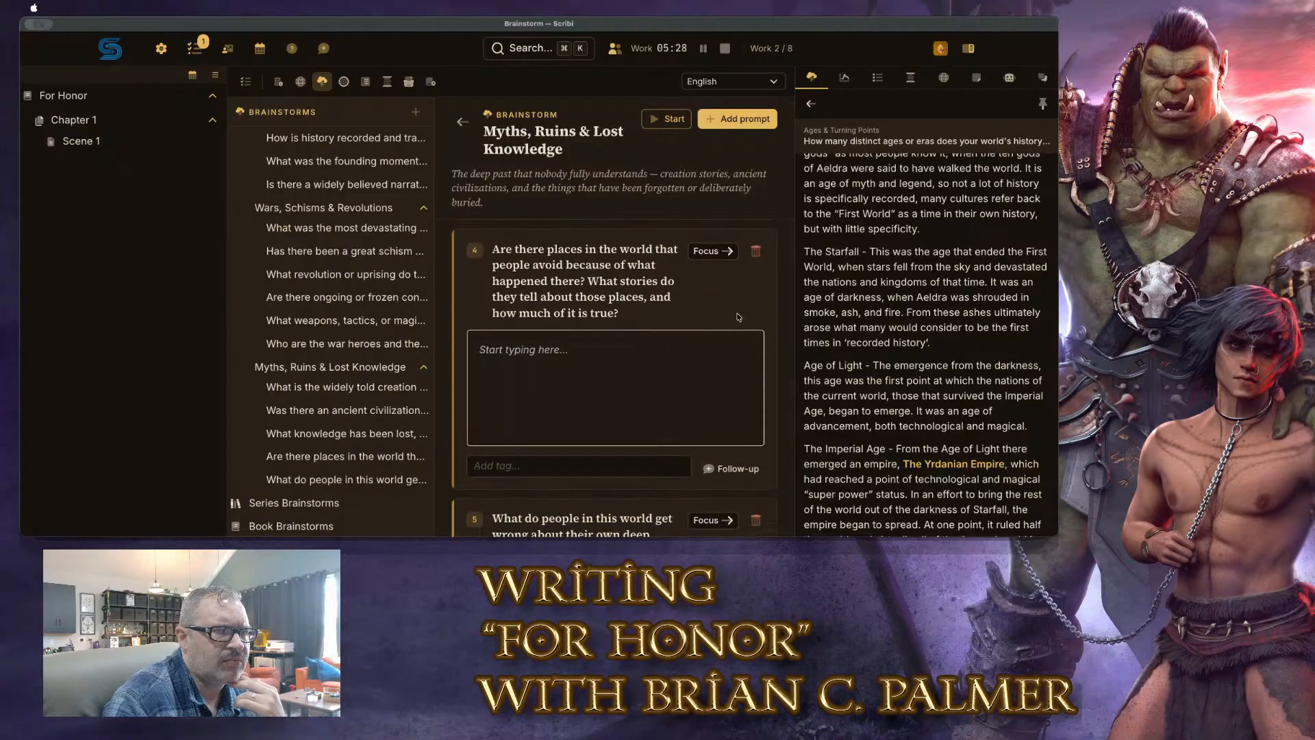
scroll(710, 317, "down", 6)
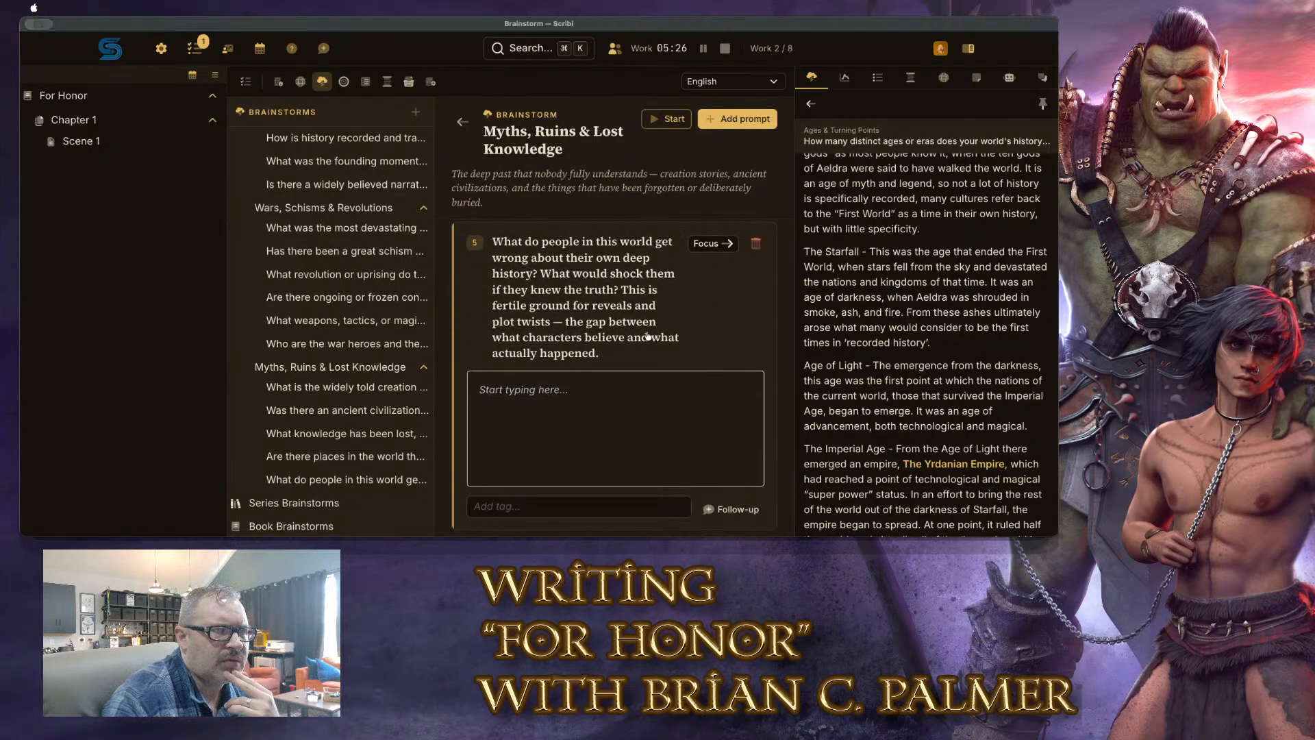
scroll(578, 331, "down", 4)
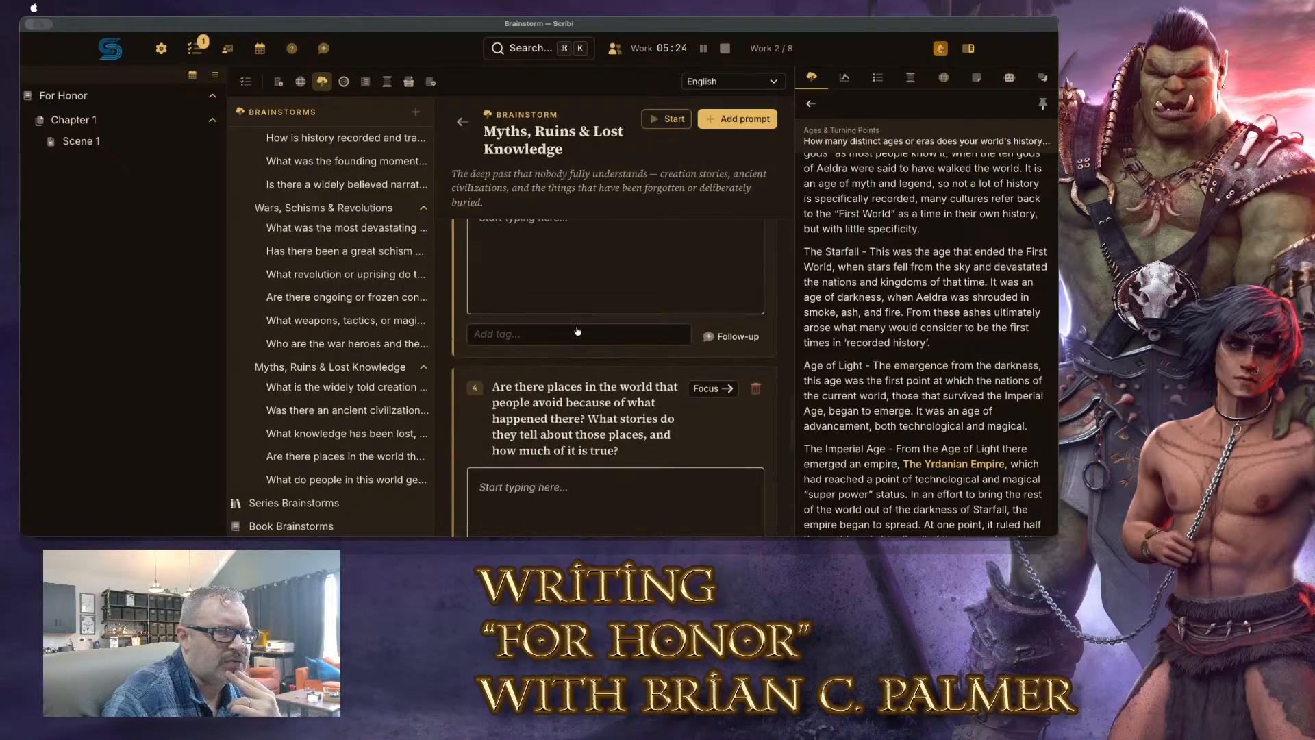
scroll(578, 331, "up", 10)
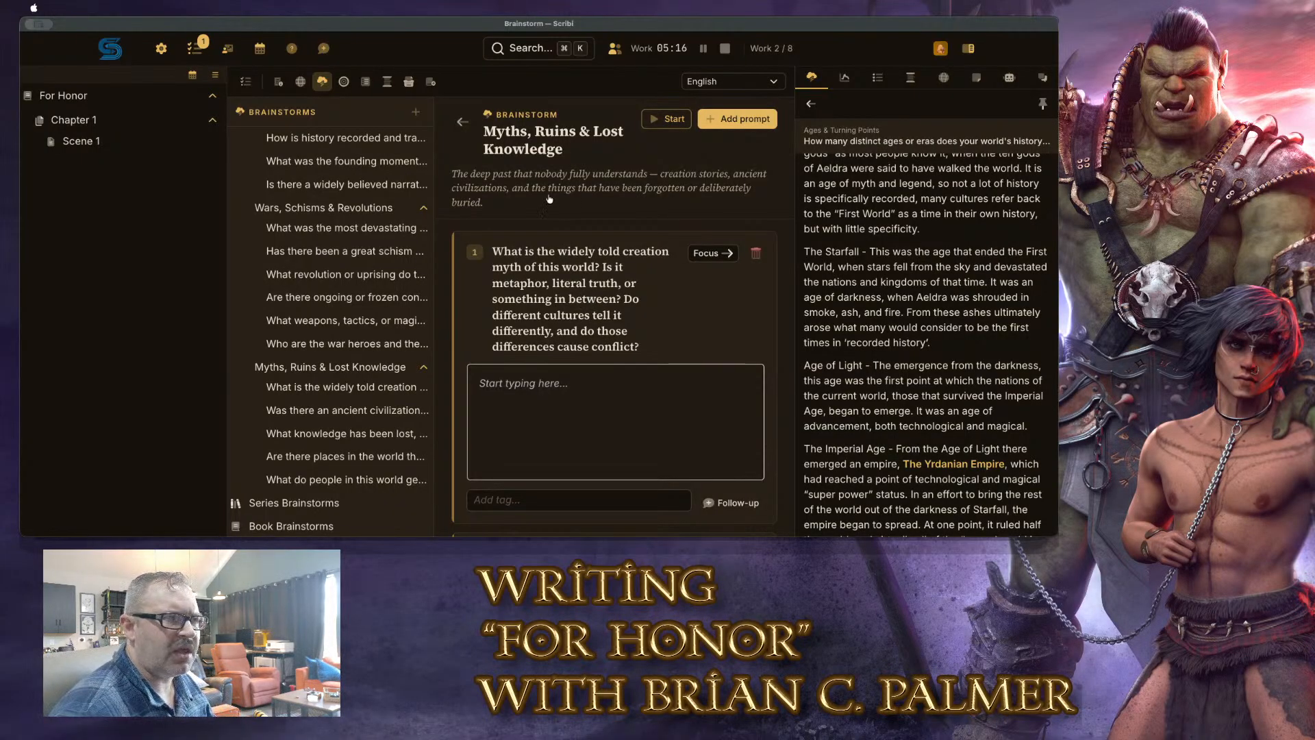
Tag the answer about the 3-5 hinge moments with "time and history" and turn off that tag's filter in the reference list
scroll(286, 340, "up", 3)
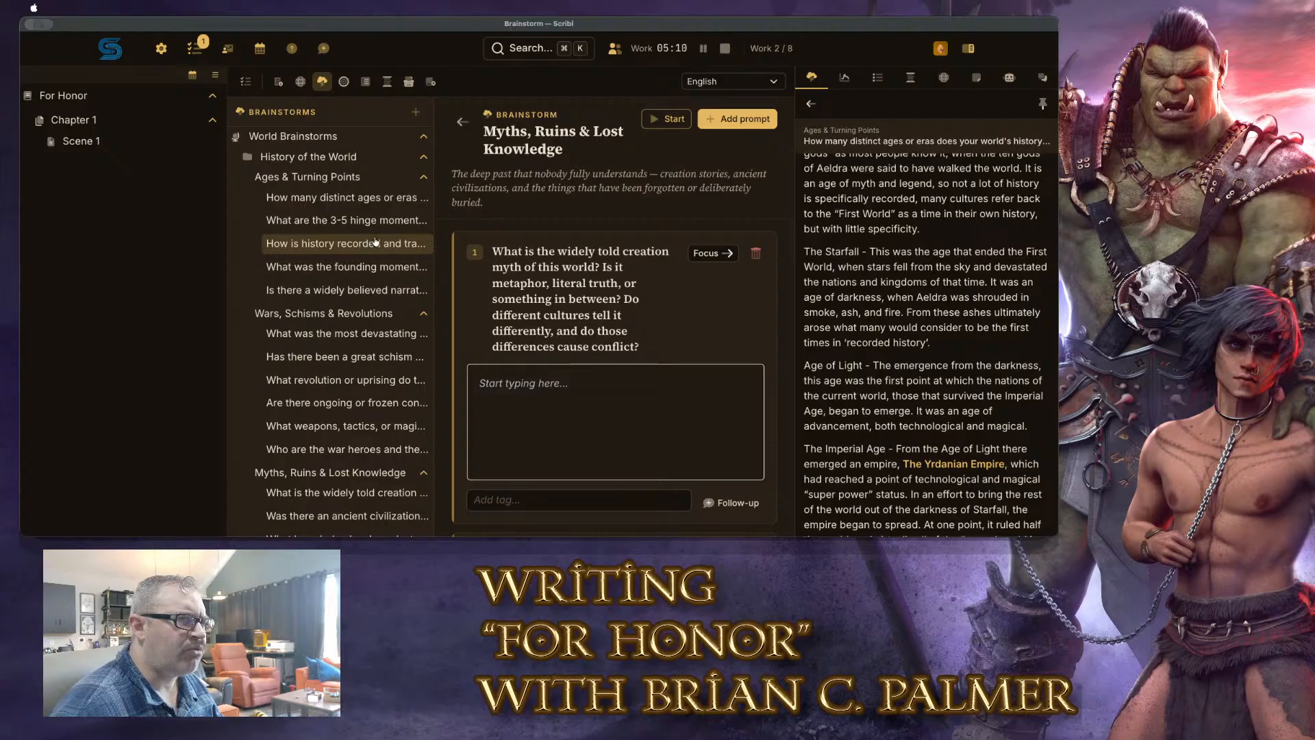
left_click(383, 219)
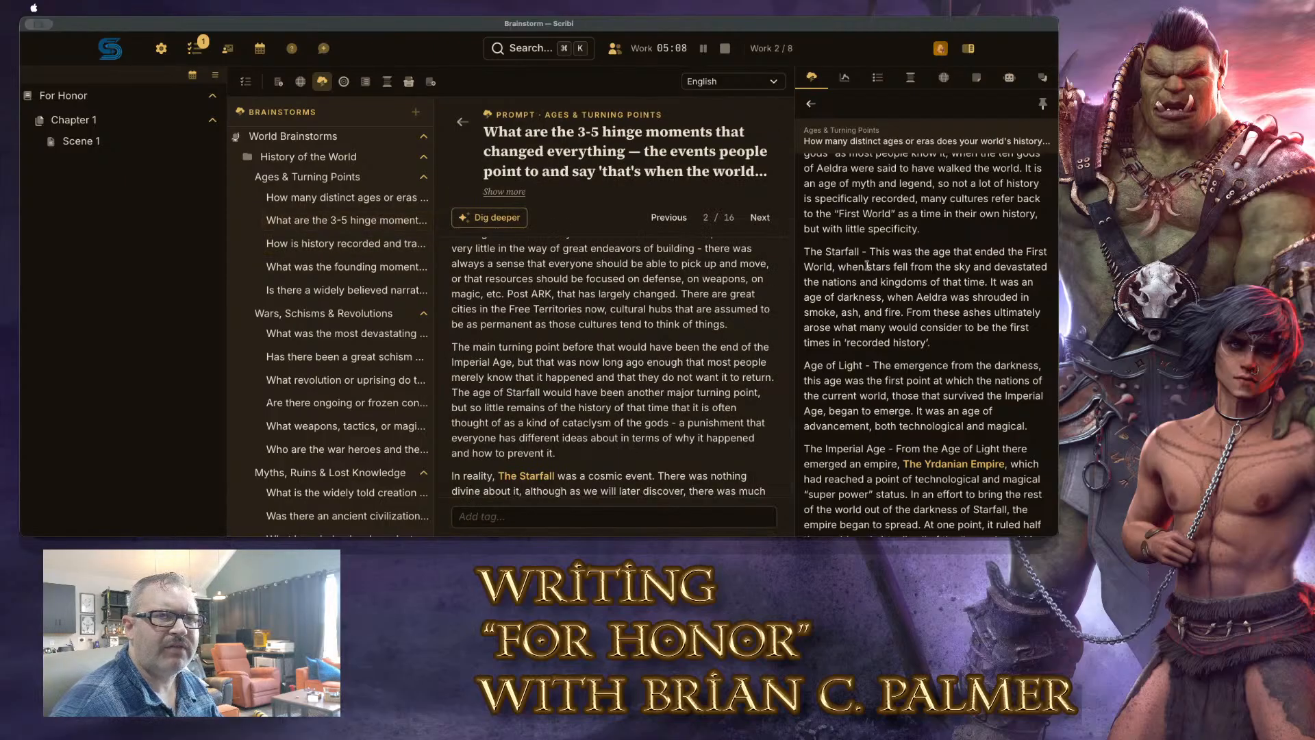
scroll(608, 315, "down", 1)
left_click(506, 516)
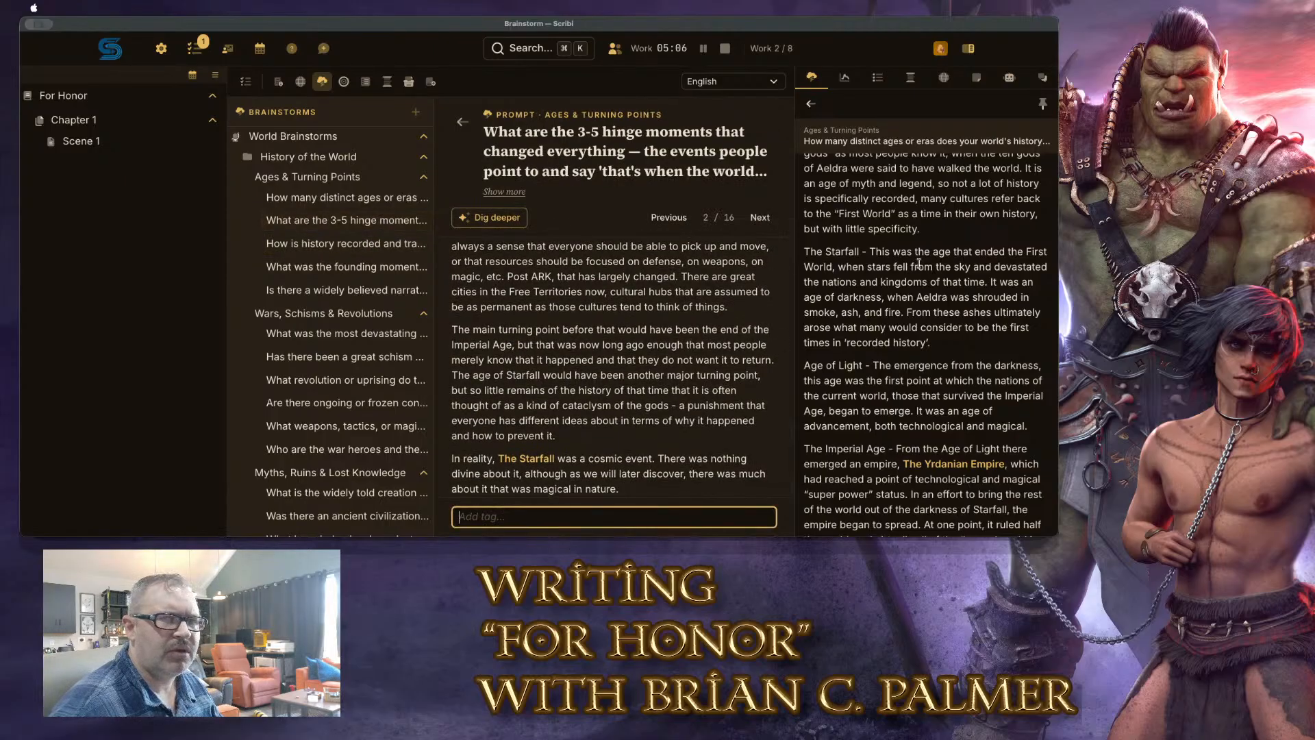
scroll(926, 243, "up", 3)
left_click(811, 104)
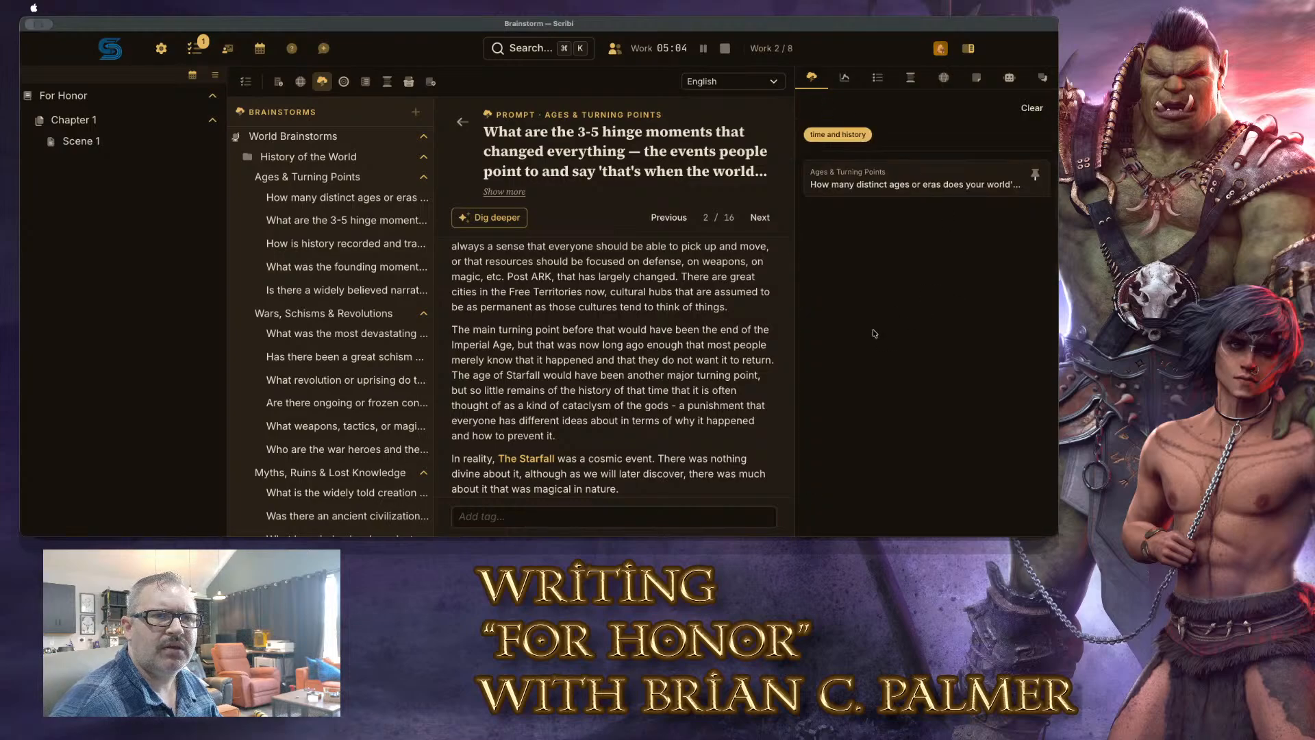
left_click(533, 514)
type("time and")
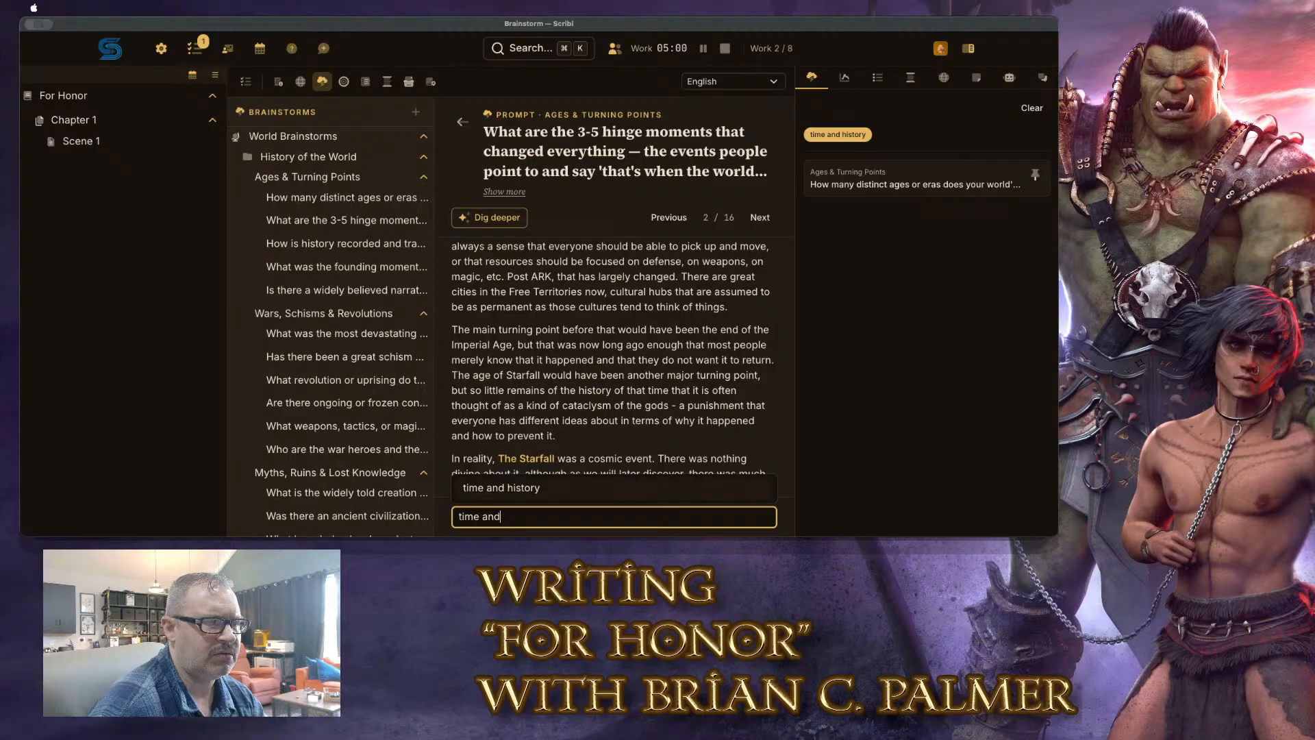
key("Return")
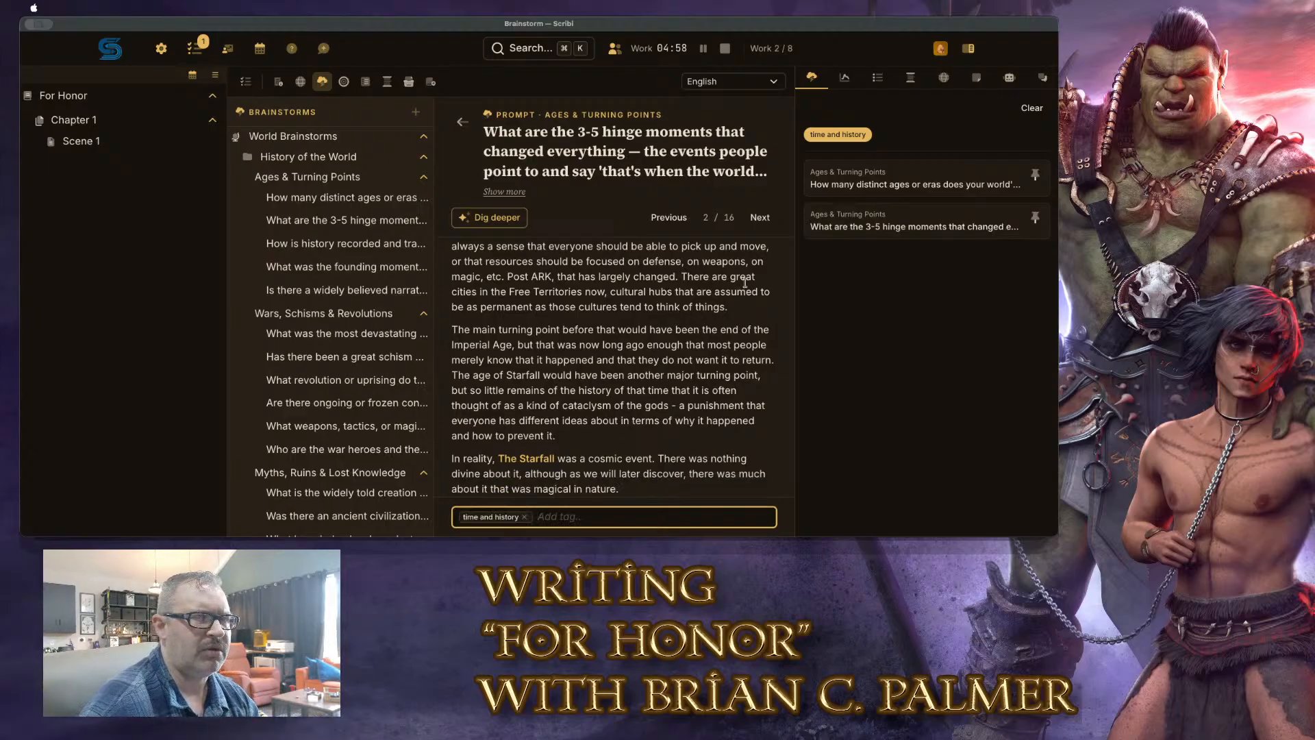
left_click(850, 133)
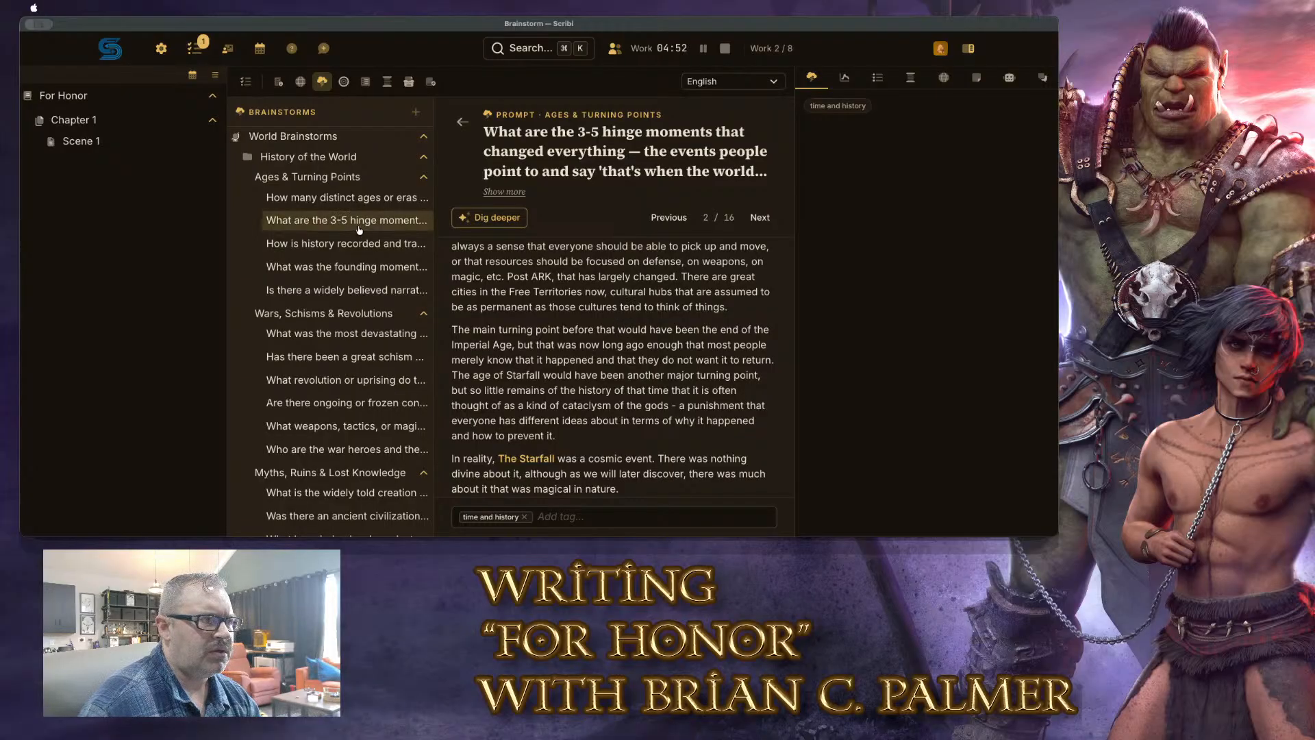
Open the prompt on the world's widely told creation myth and expand its full question
scroll(628, 357, "up", 5)
scroll(627, 357, "up", 5)
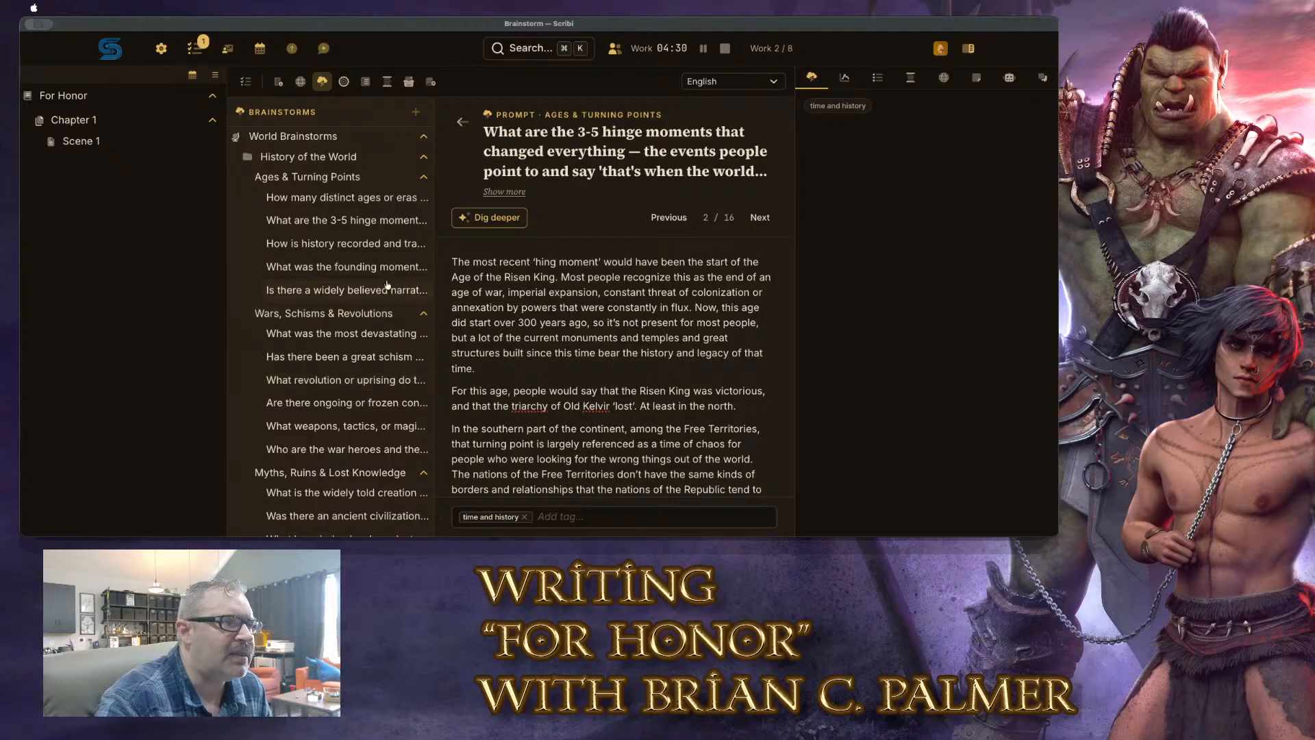
scroll(346, 236, "down", 3)
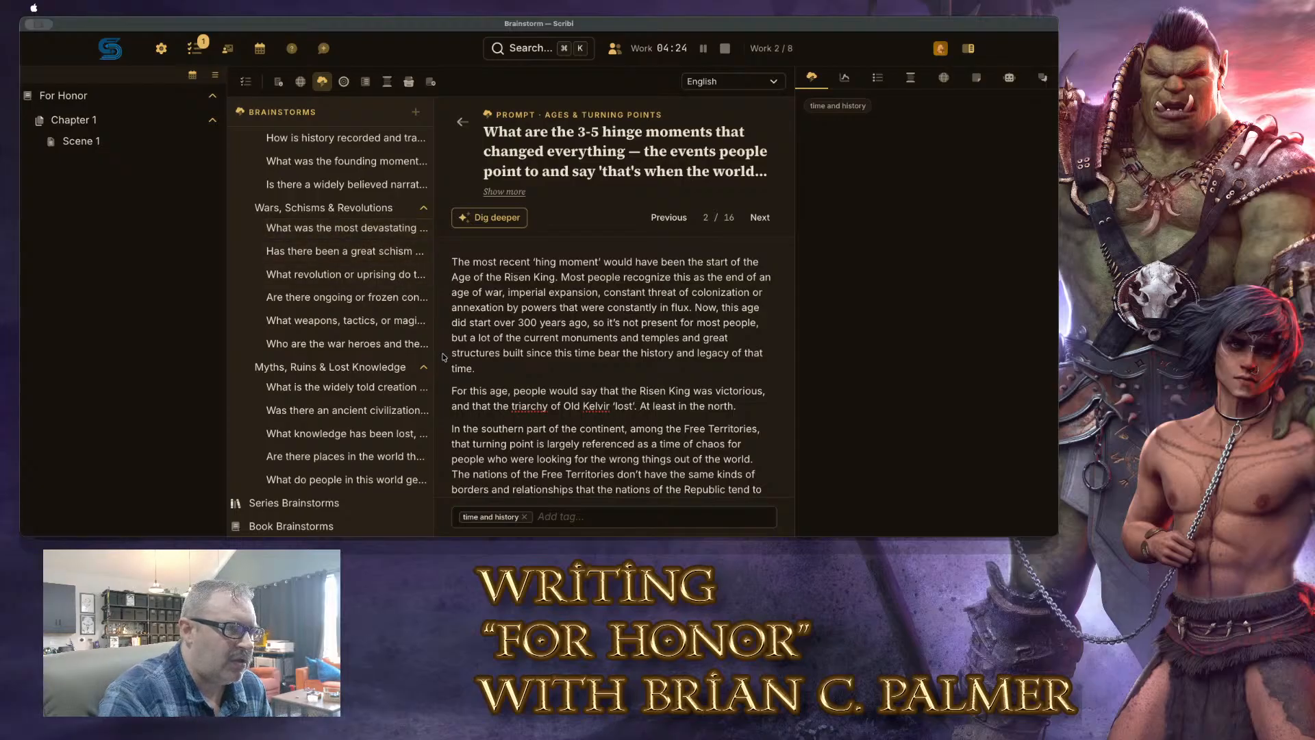
left_click(312, 391)
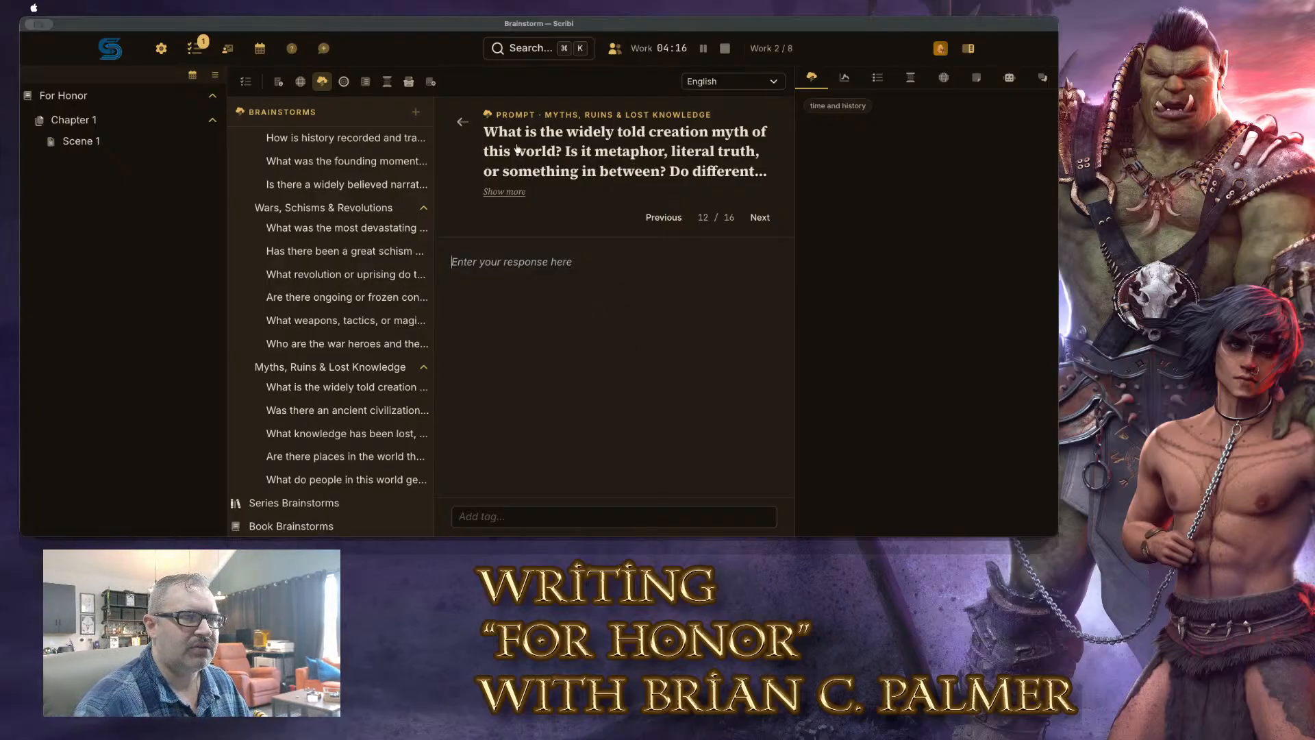
left_click(493, 194)
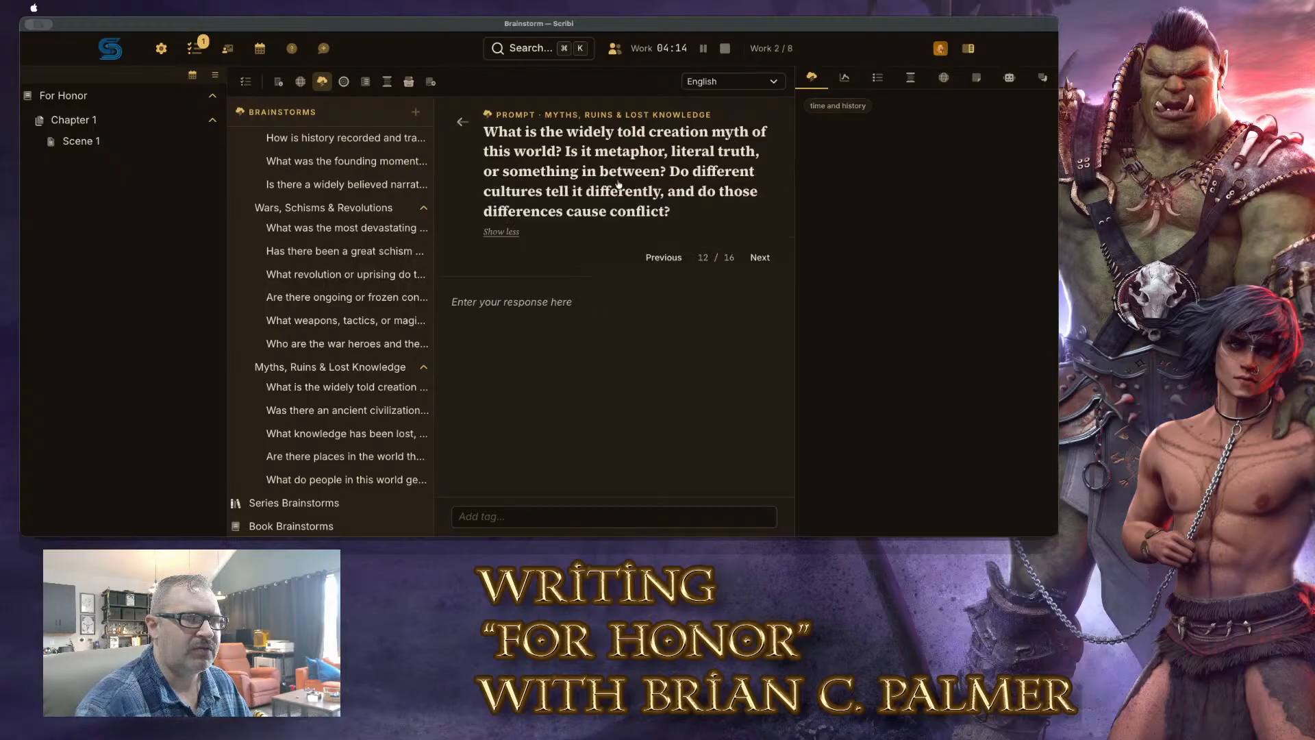
left_click(623, 372)
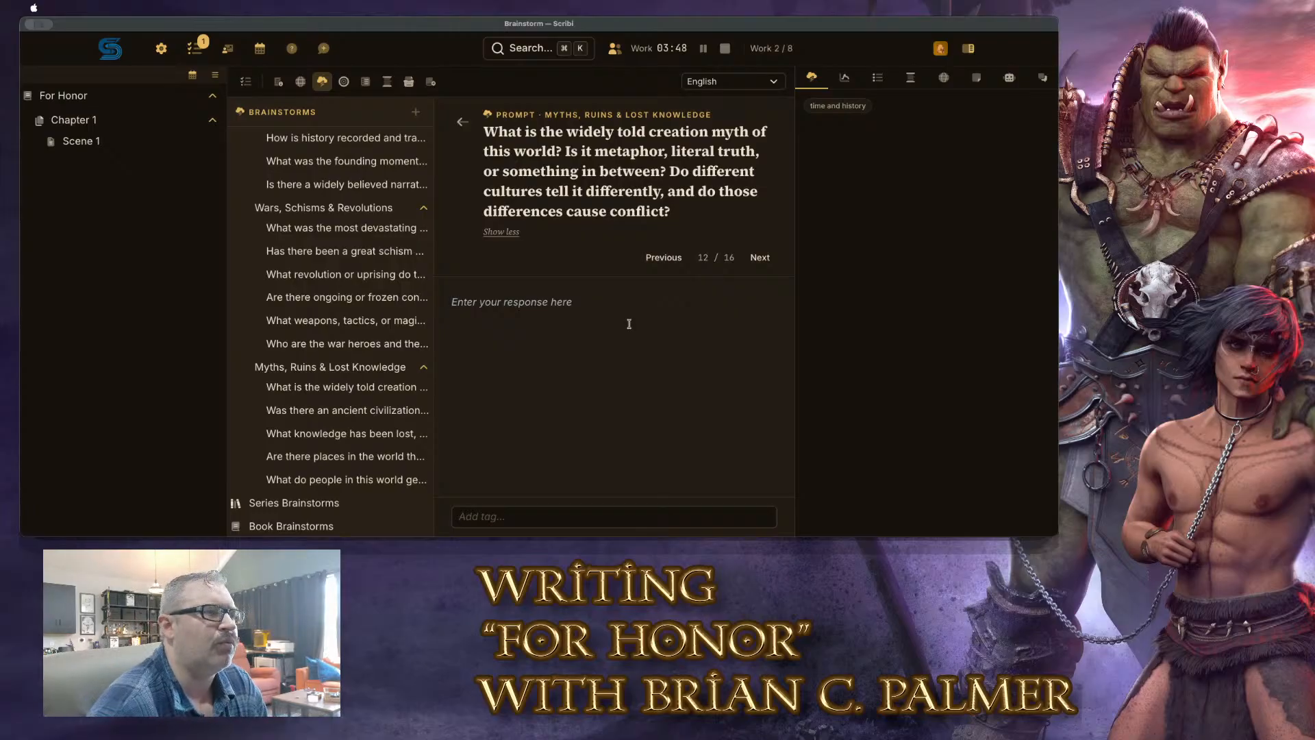
Collapse the three brainstorm groups under History of the World
left_click(423, 208)
left_click(424, 336)
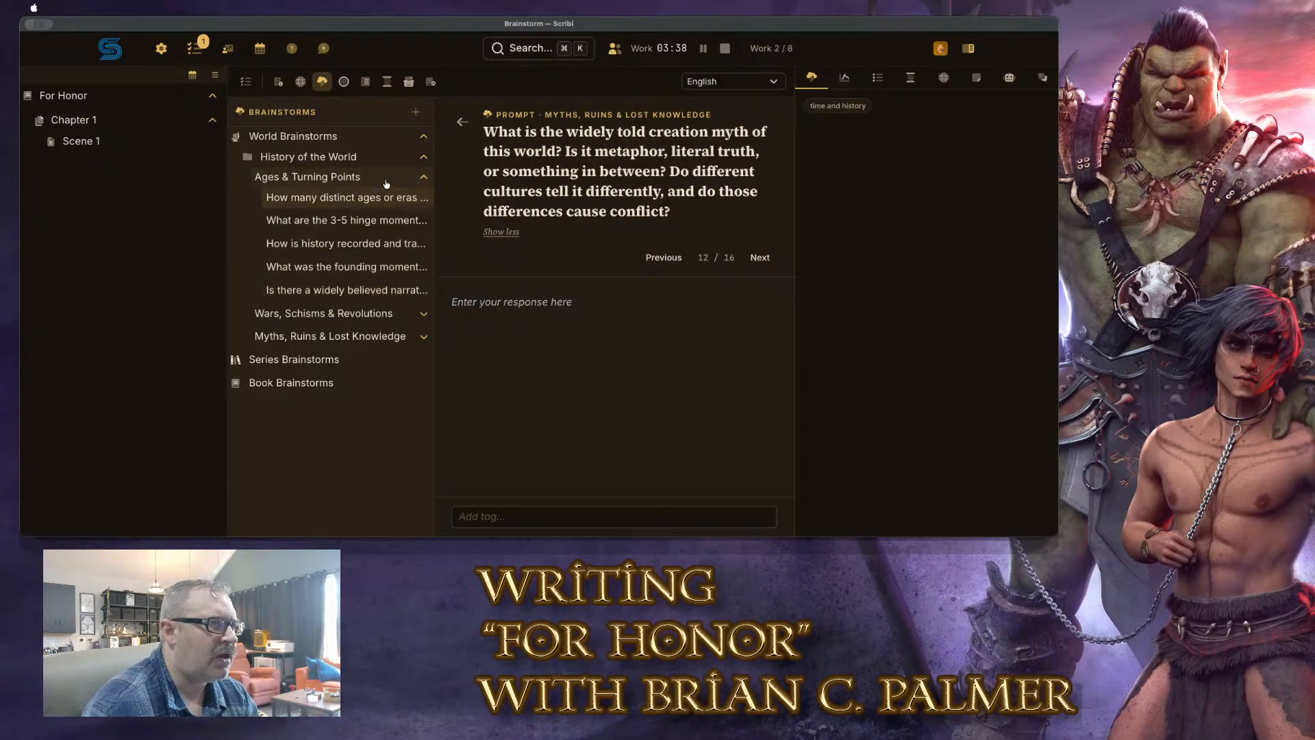
left_click(424, 179)
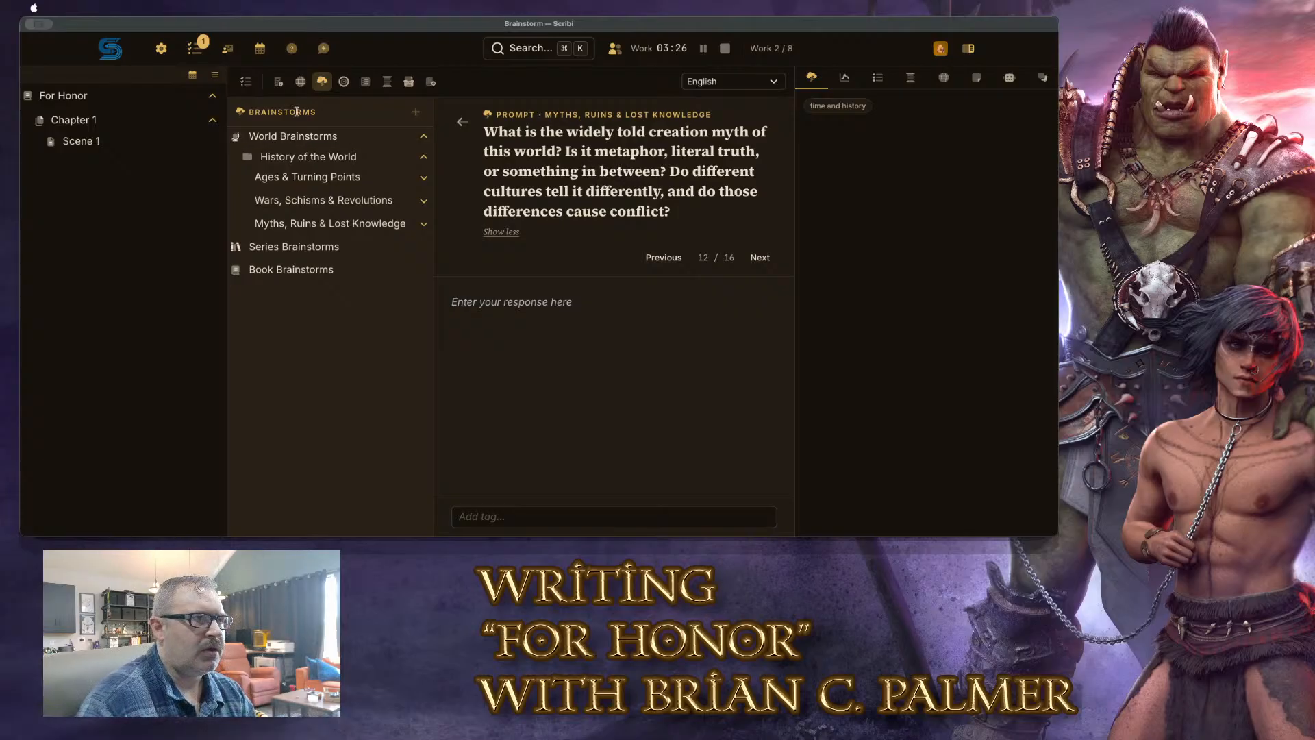
Start a new sub-type of the Location element type in the Storybase and name it "Nation"
left_click(300, 81)
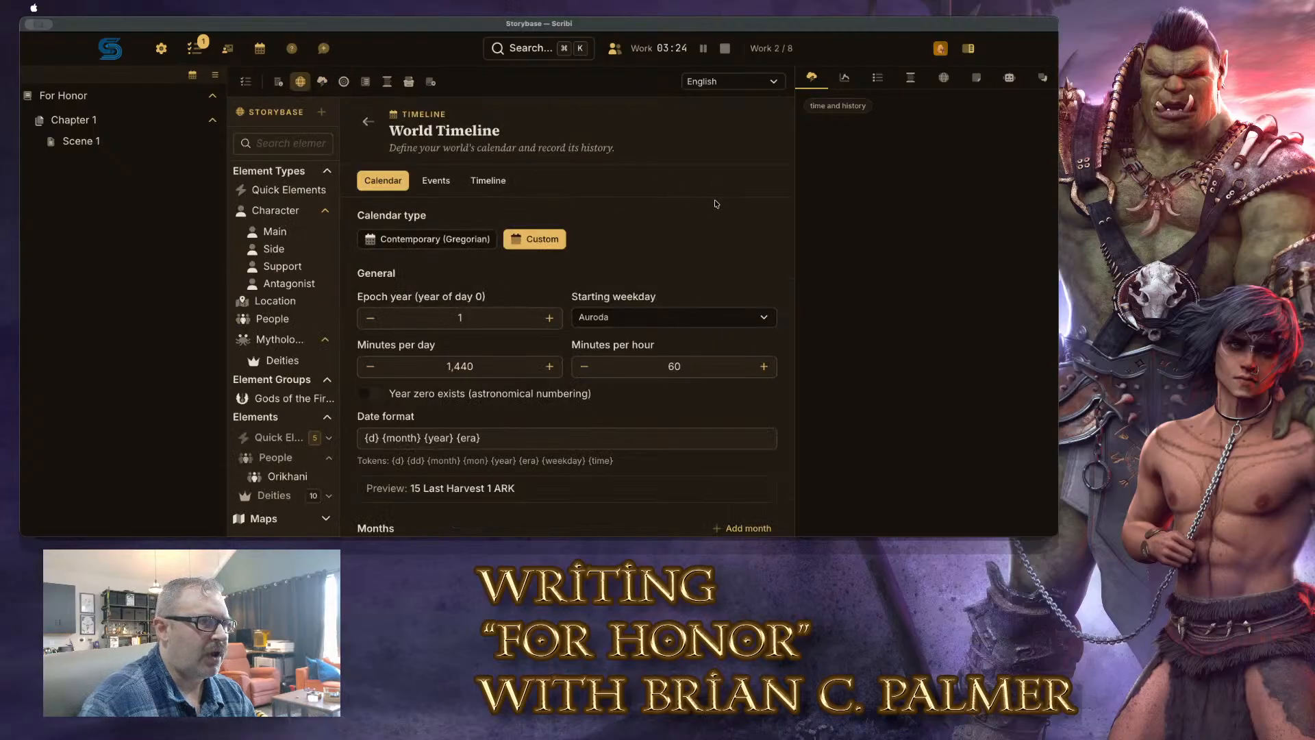
scroll(719, 219, "down", 2)
scroll(281, 303, "down", 3)
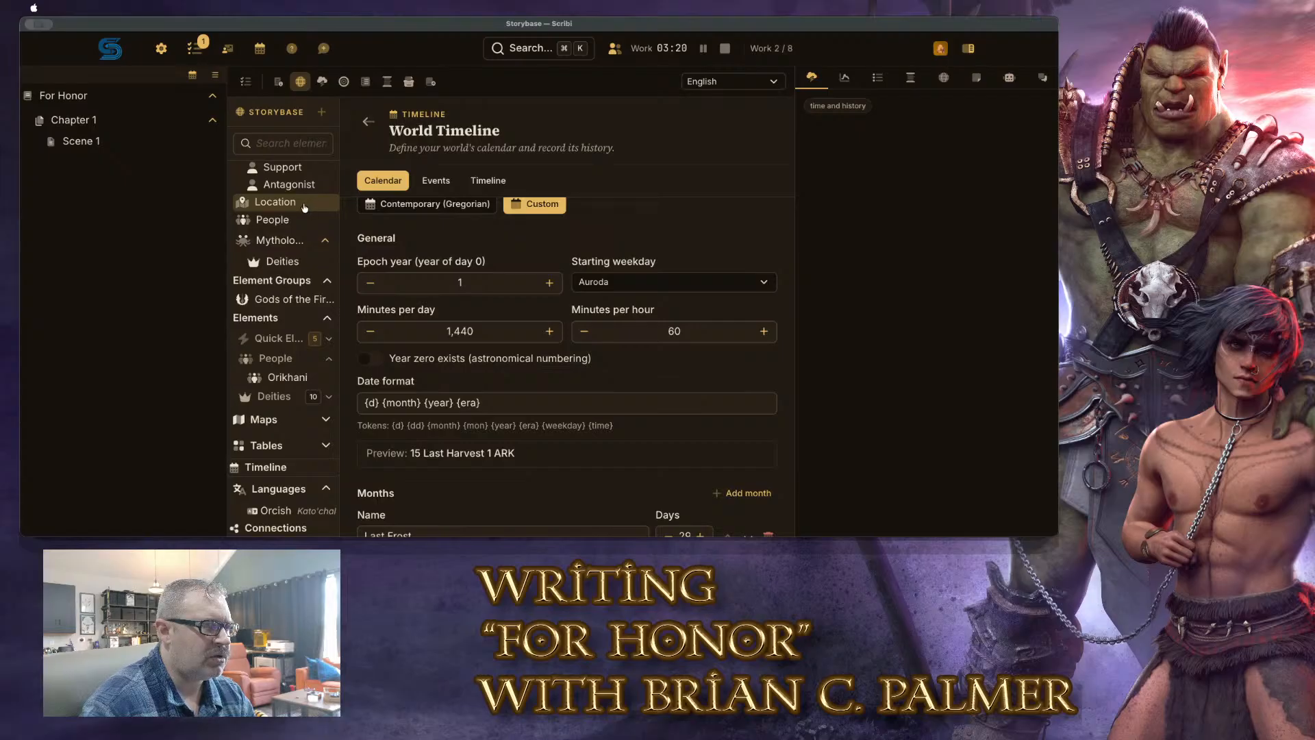
right_click(281, 206)
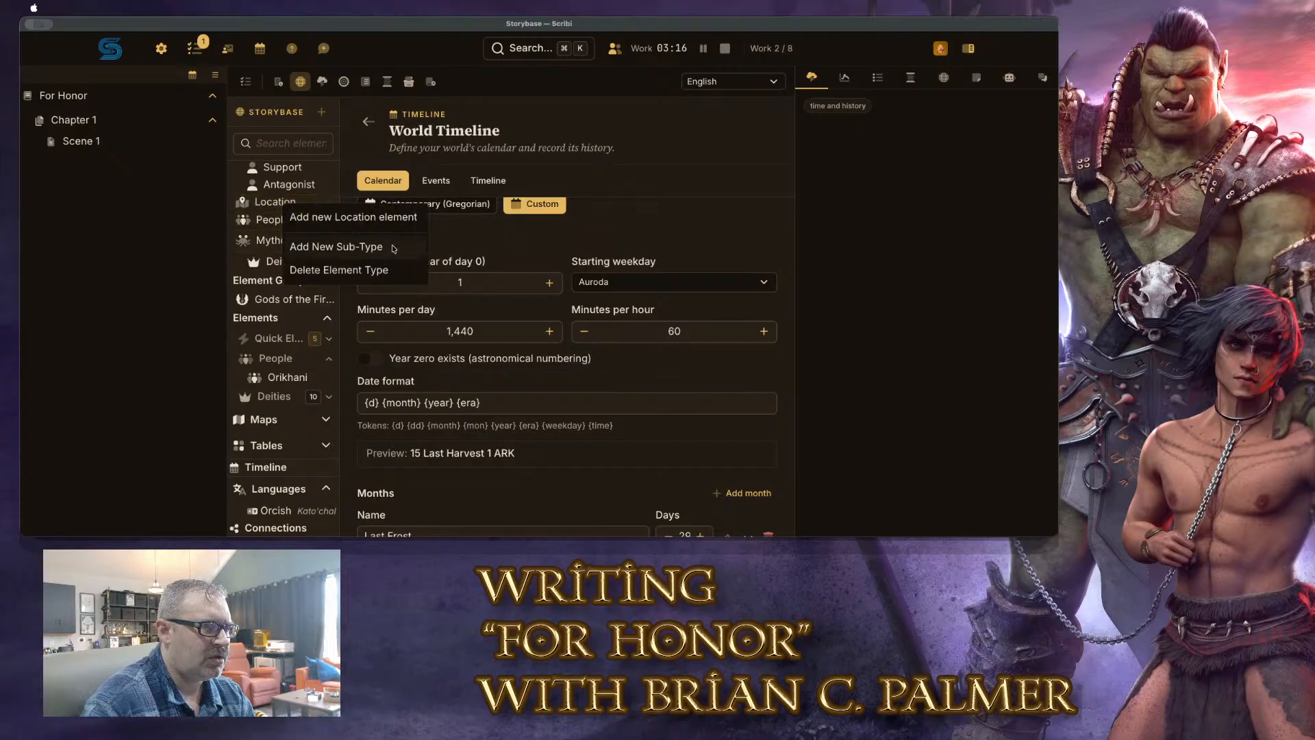
left_click(322, 248)
left_click(489, 214)
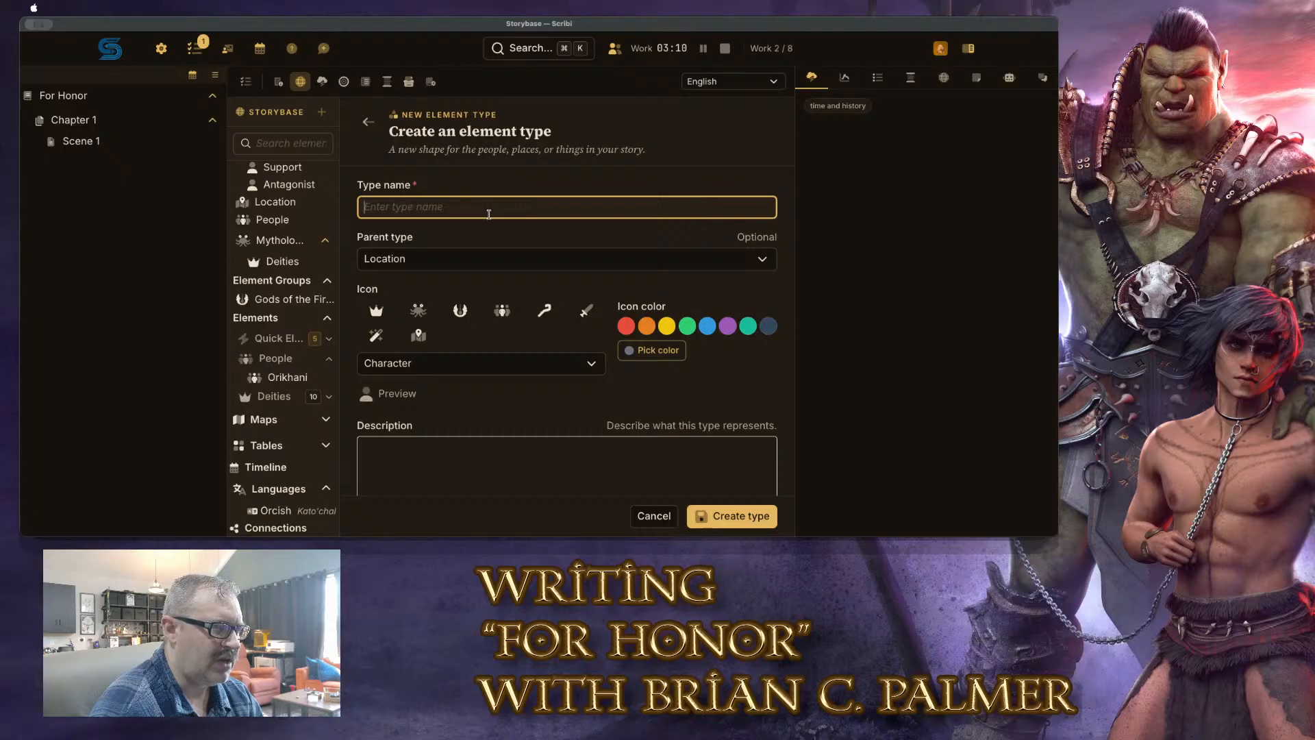
type("Nation")
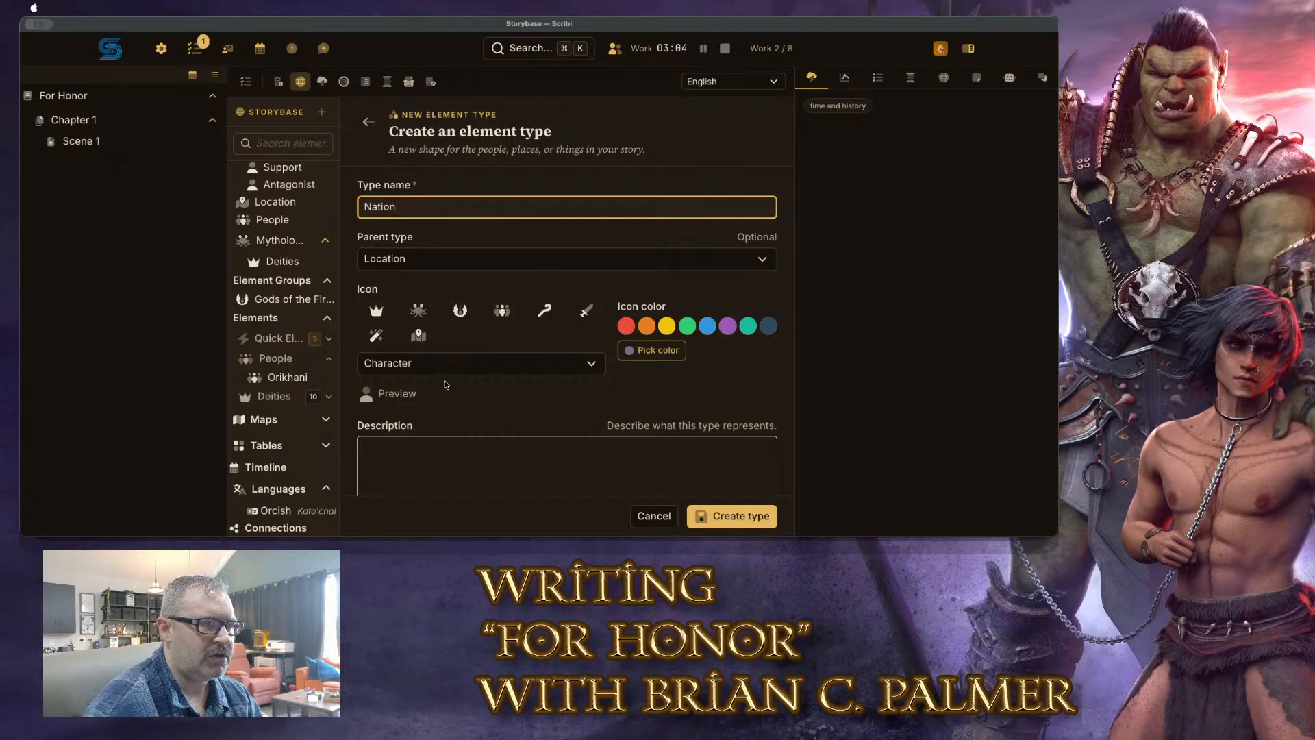
Choose the Flag icon for the Nation element type
left_click(446, 364)
left_click(450, 370)
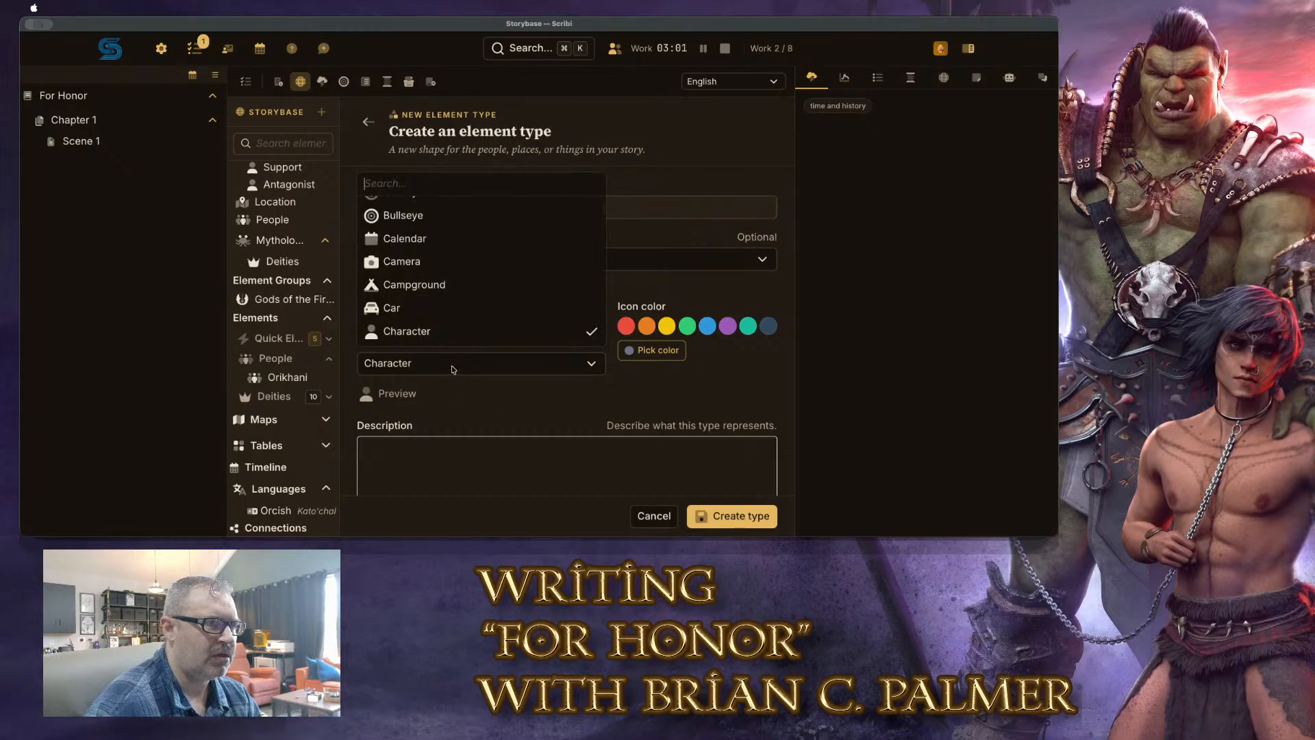
type("flas")
key("BackSpace")
type("g")
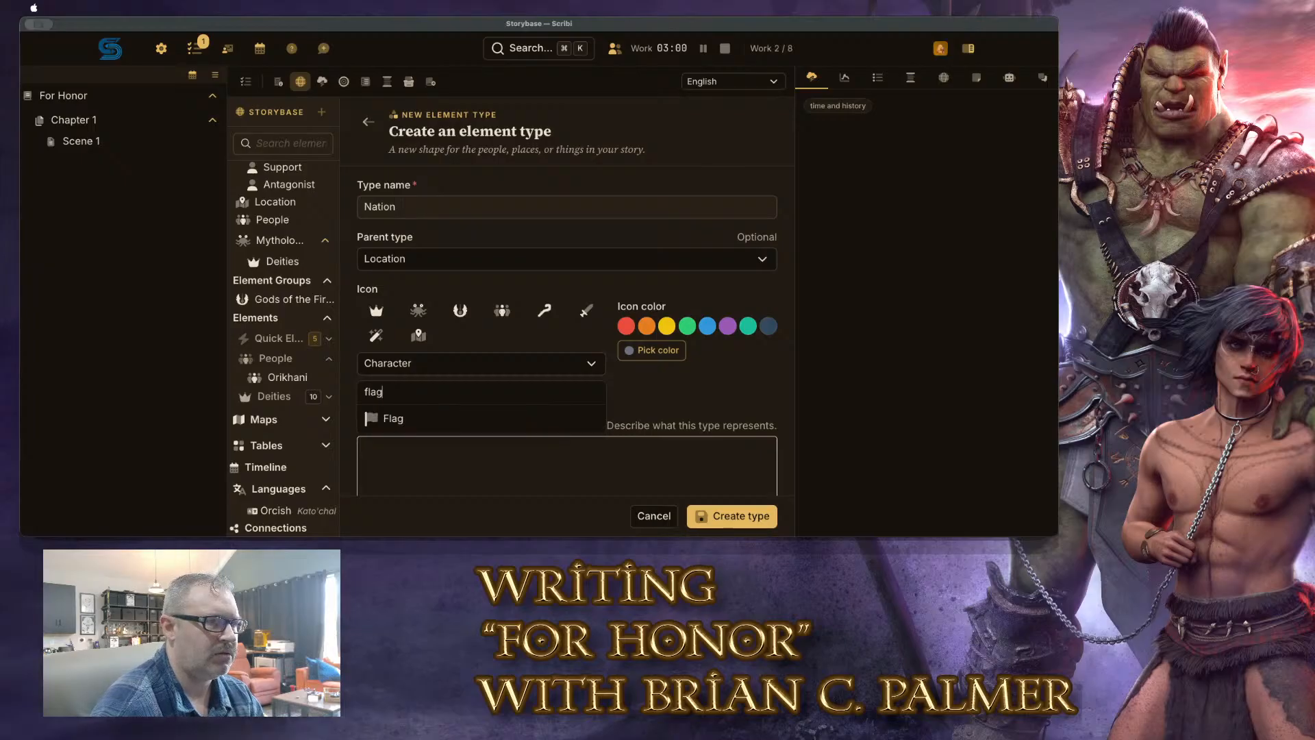
left_click(384, 419)
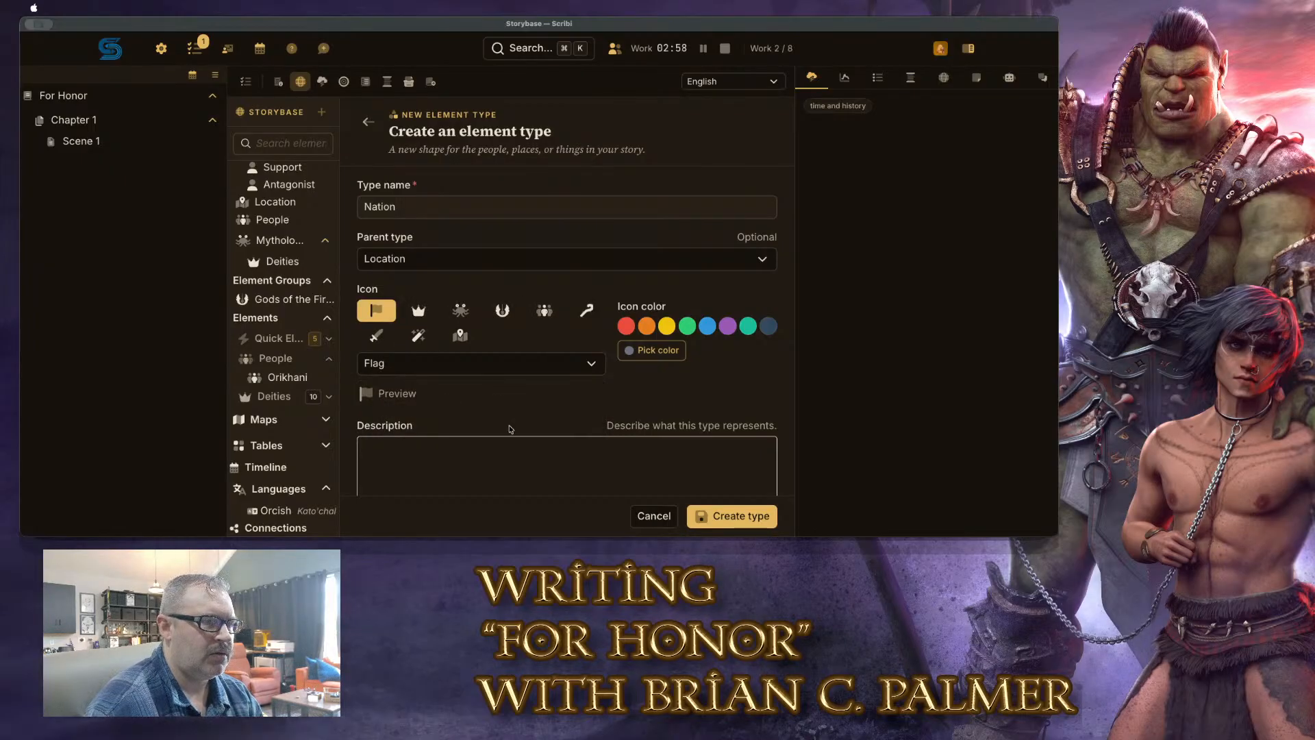
scroll(511, 397, "down", 1)
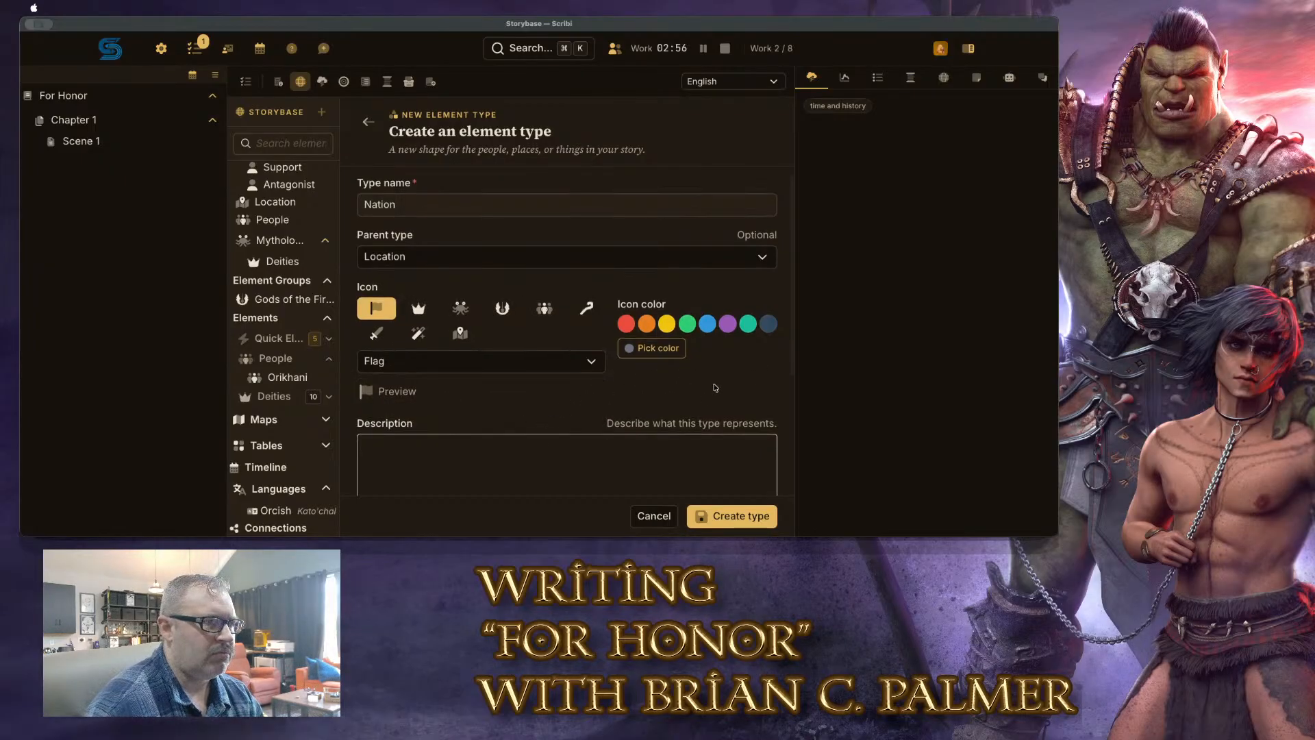
scroll(511, 398, "down", 3)
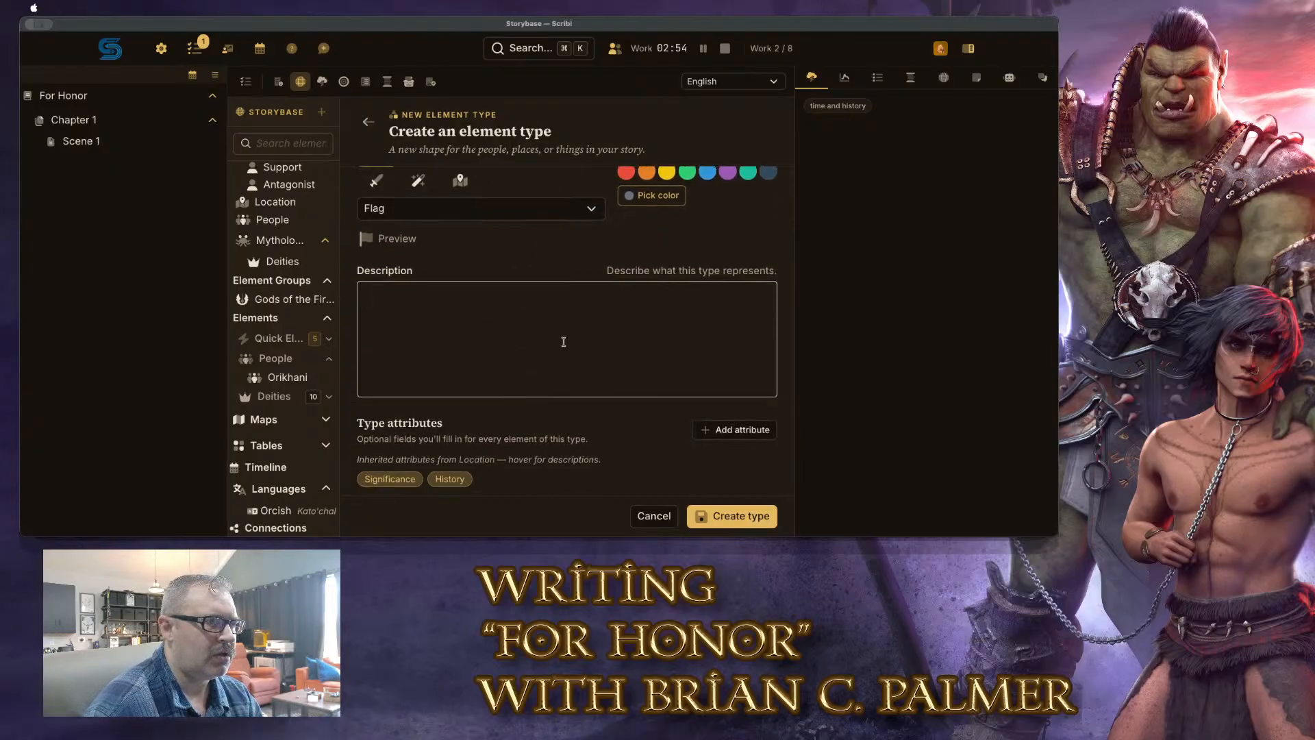
Try several icon colors for the Nation element type and settle on green
scroll(678, 351, "up", 2)
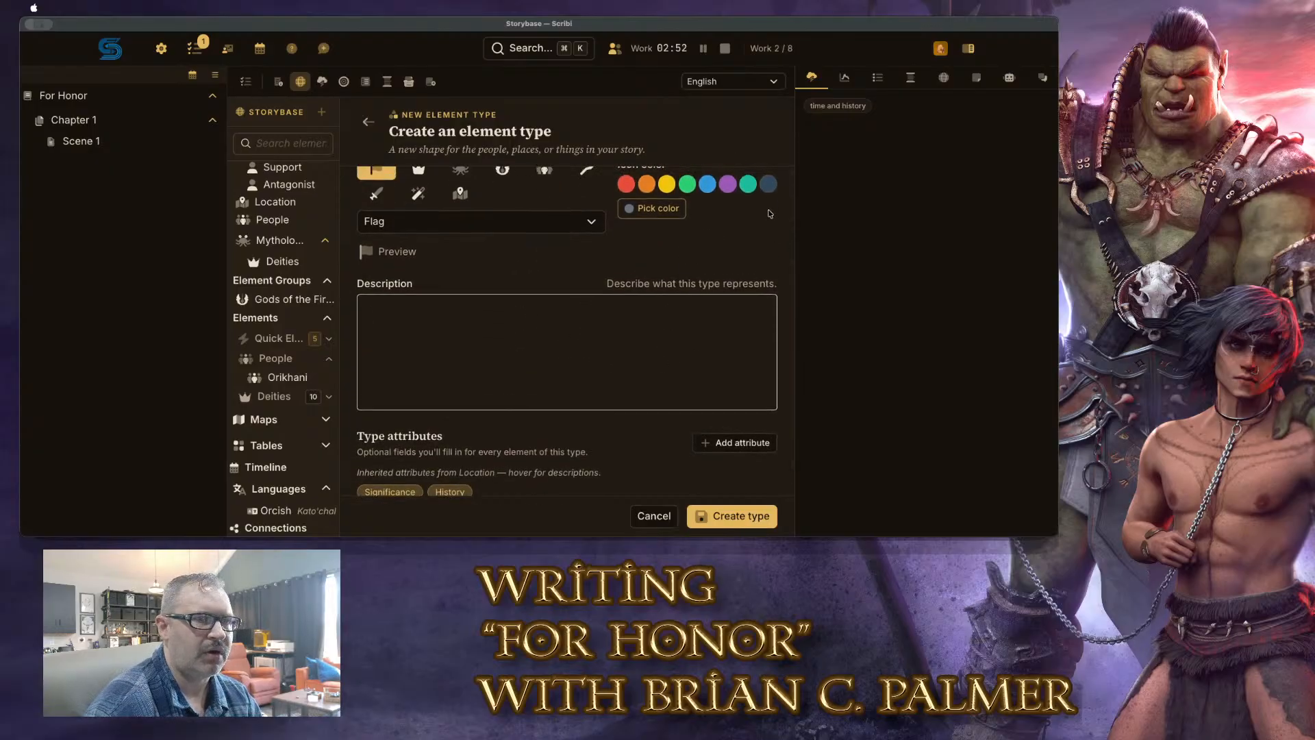
left_click(768, 183)
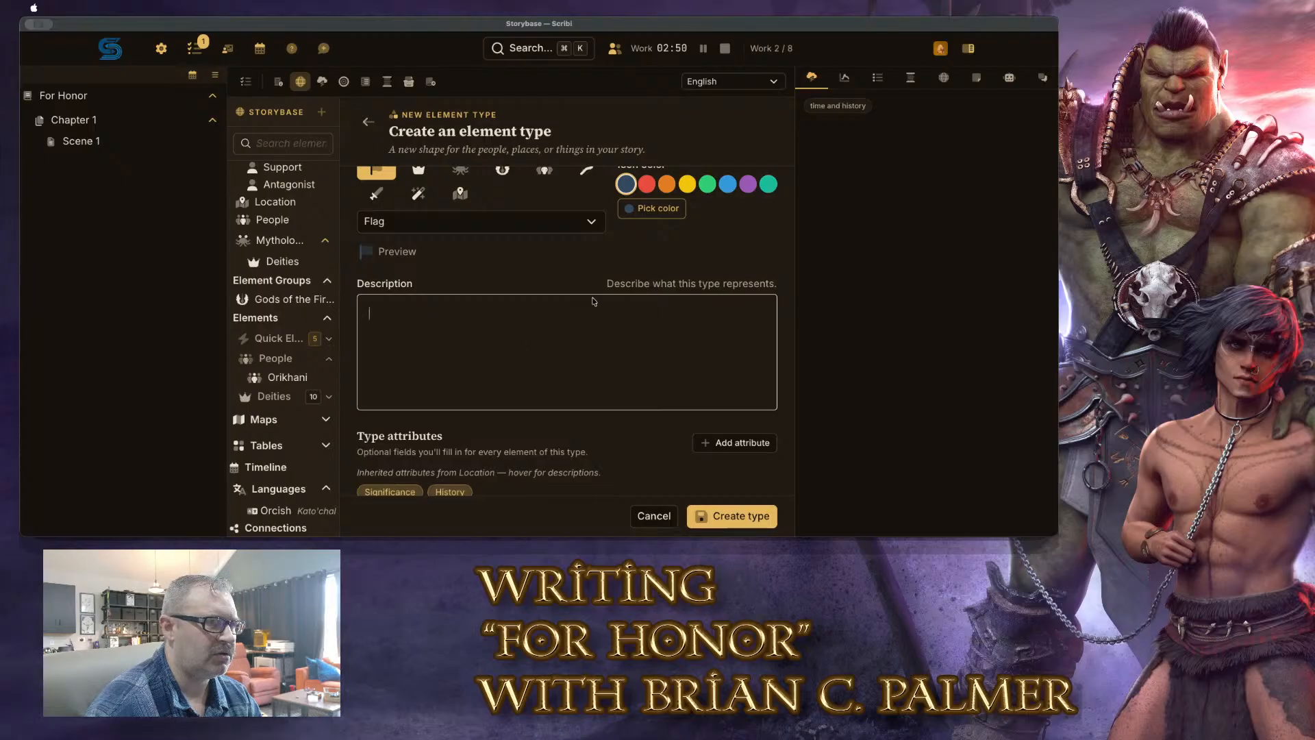
left_click(730, 185)
left_click(710, 185)
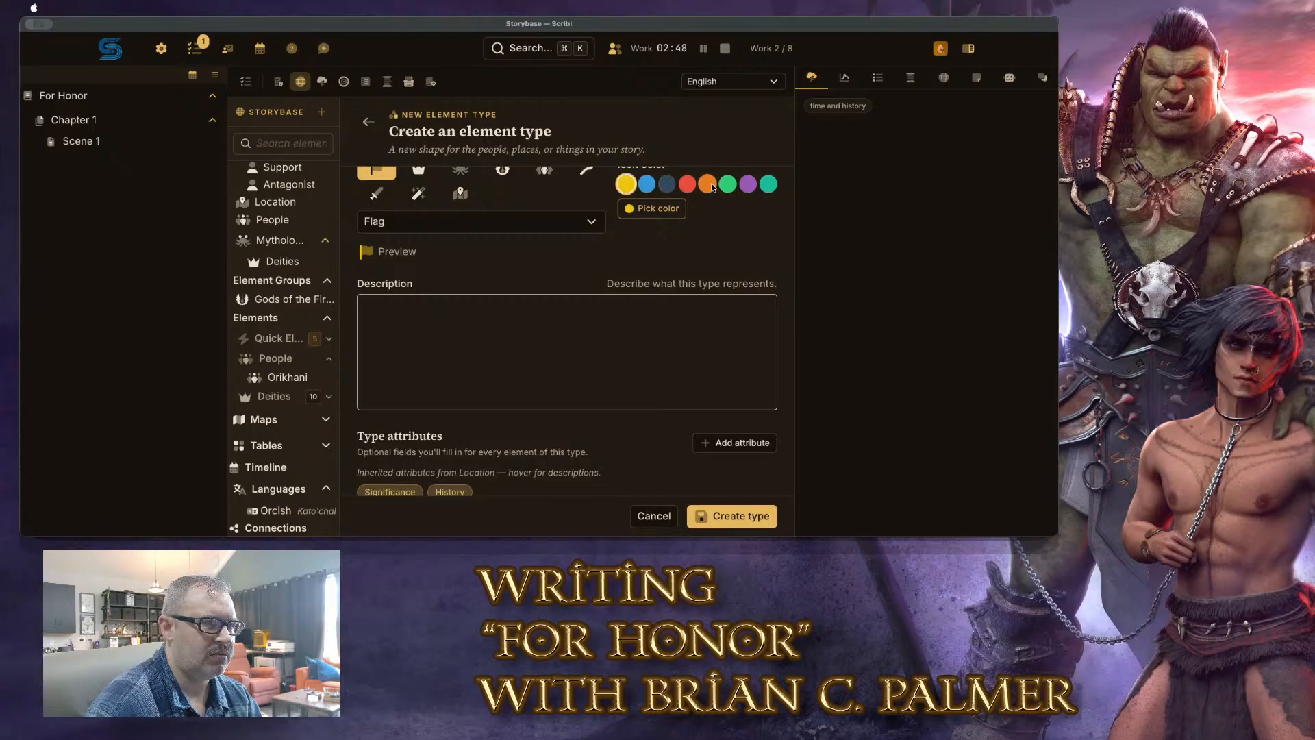
left_click(727, 184)
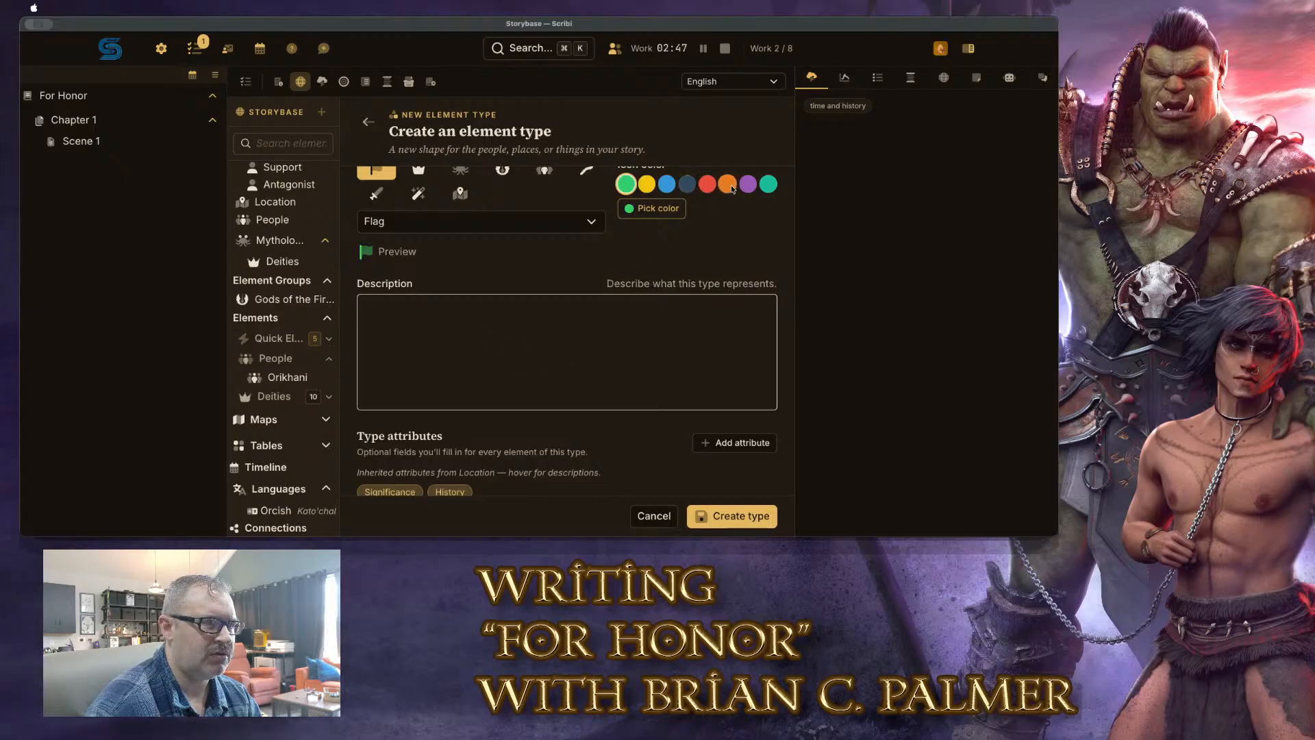
Begin the Nation type's description with "Nations of the world, though not necessarily always called that."
left_click(604, 364)
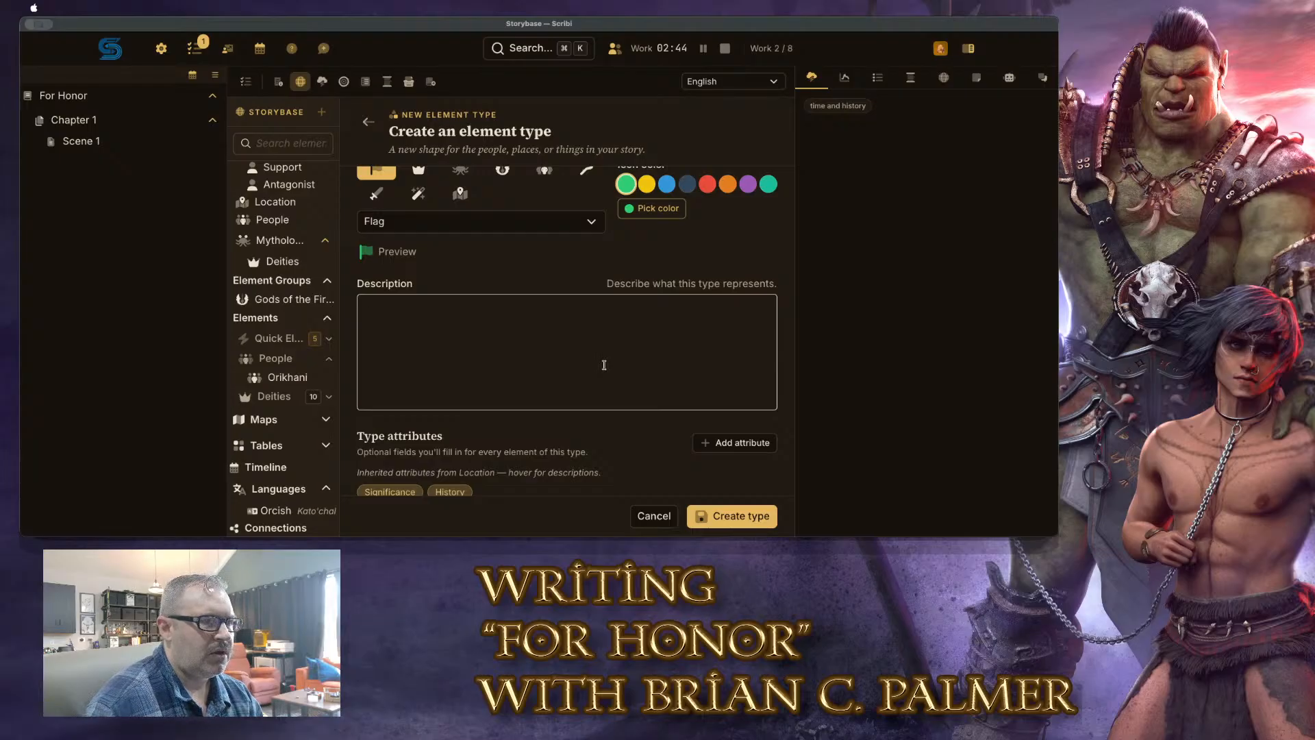
type("Nations of the ")
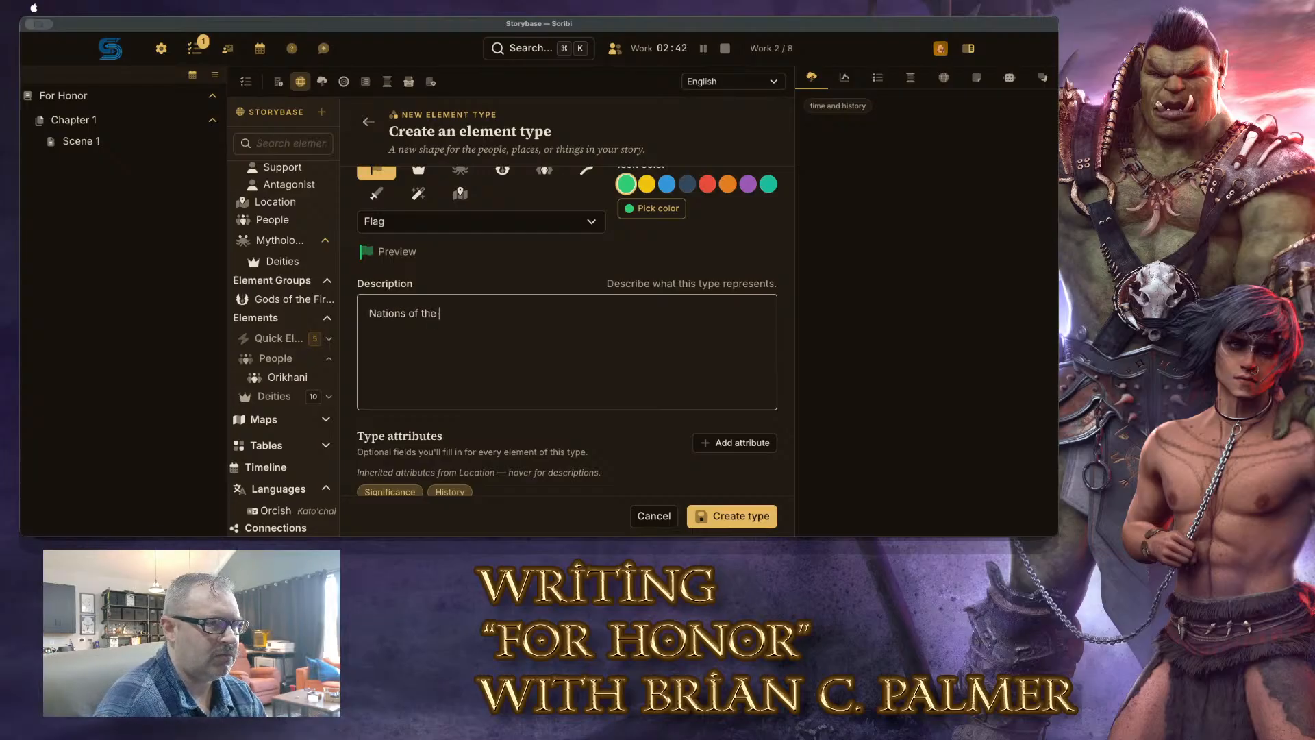
type("world,")
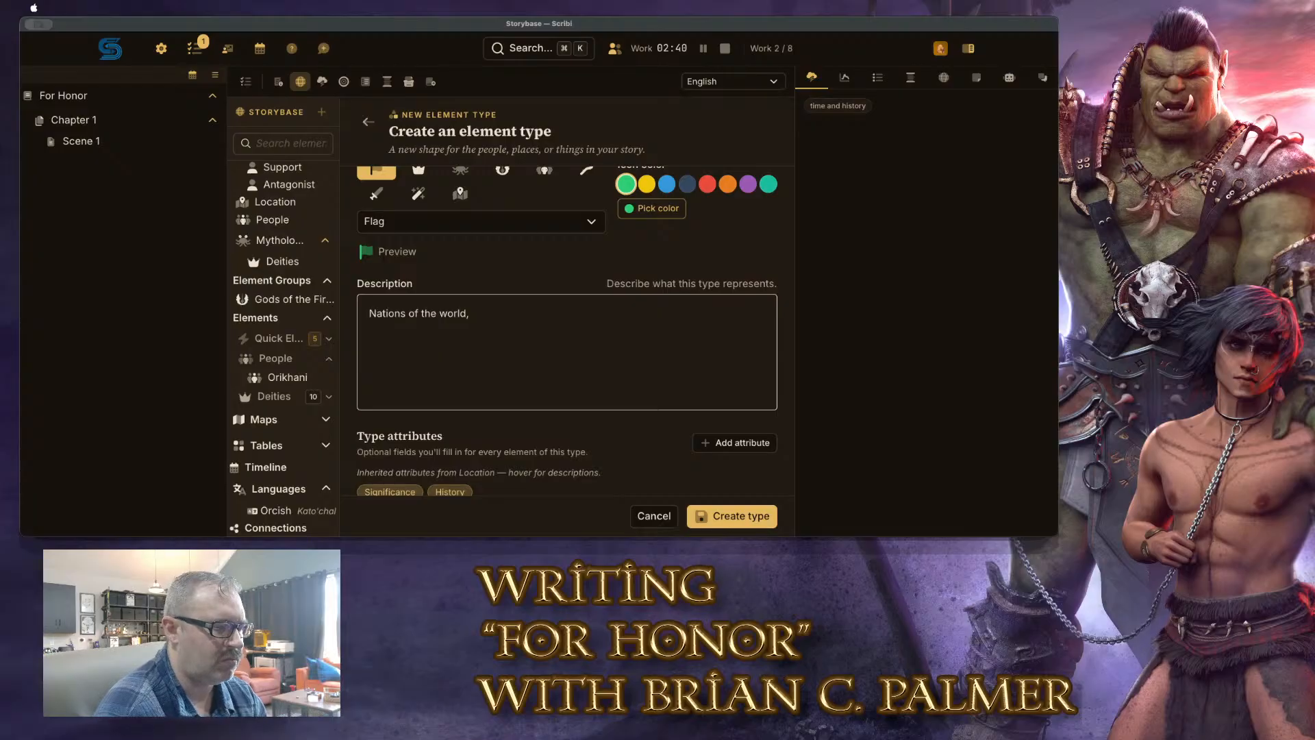
type(" though not nece")
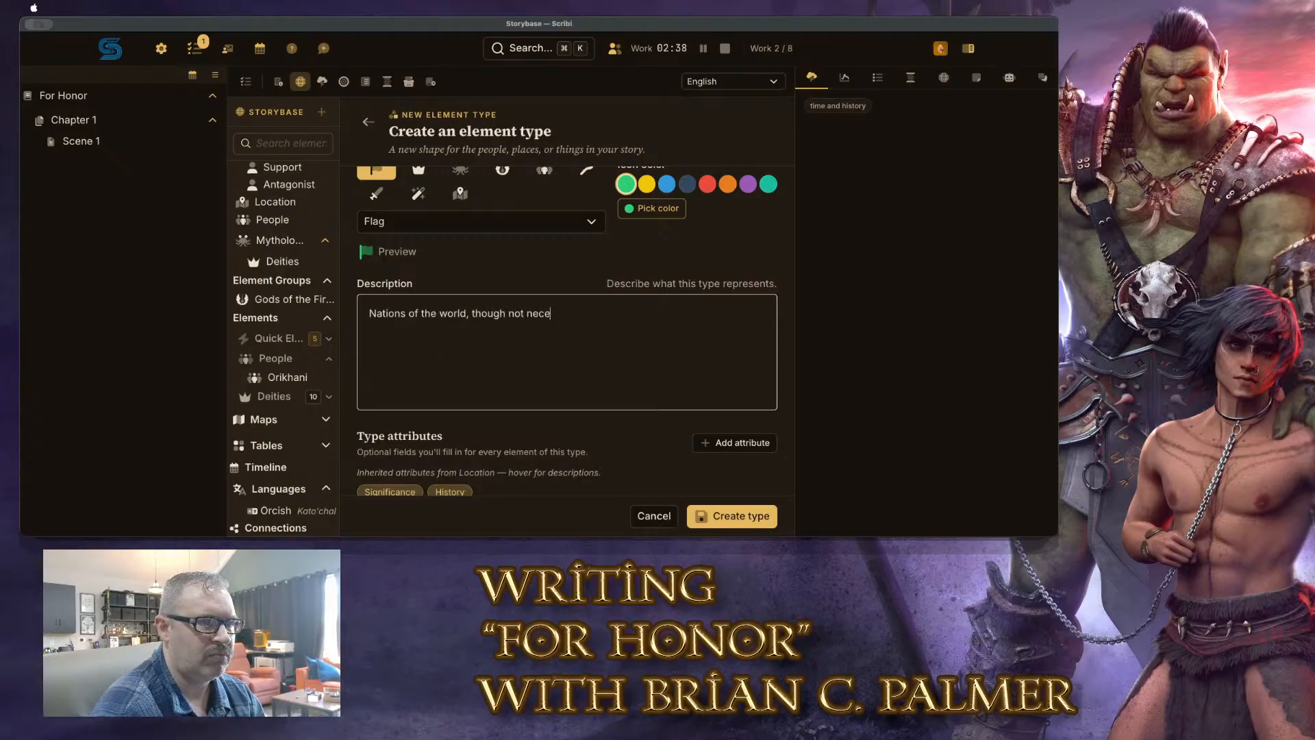
type("ssarily always call")
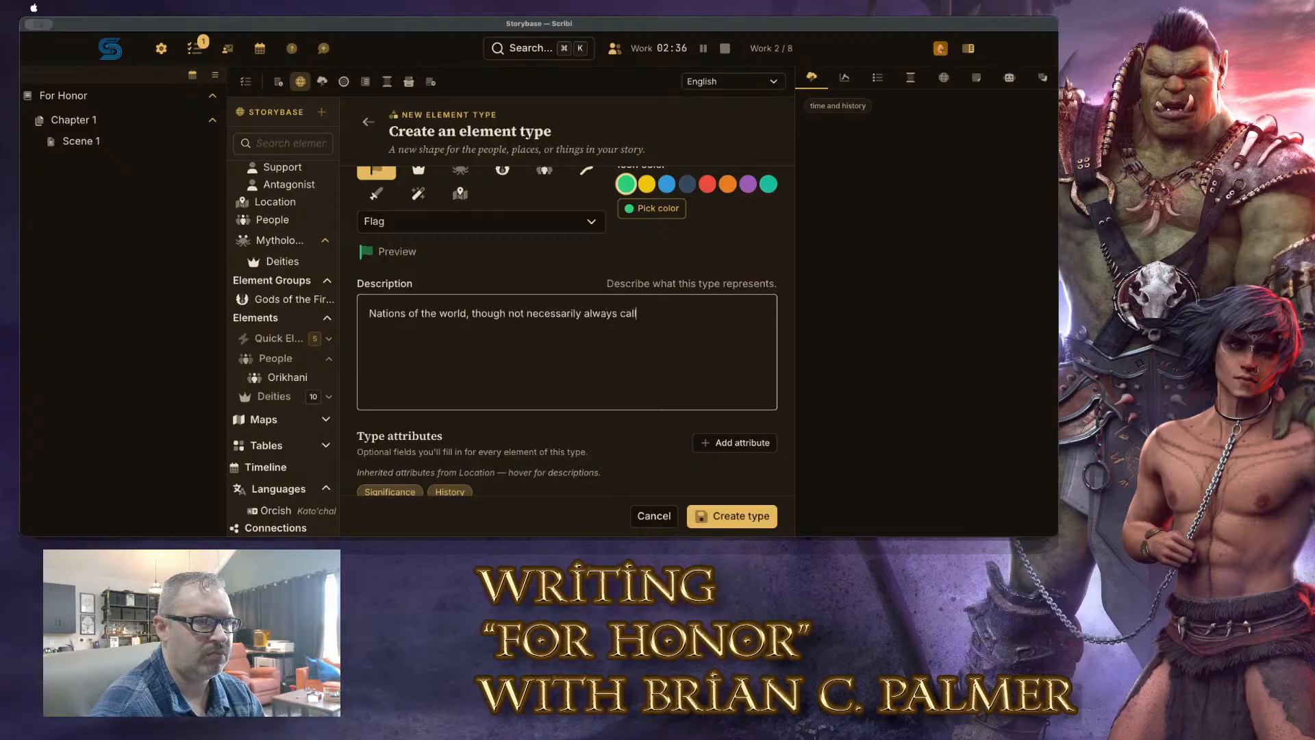
type("ed that. This ttyy")
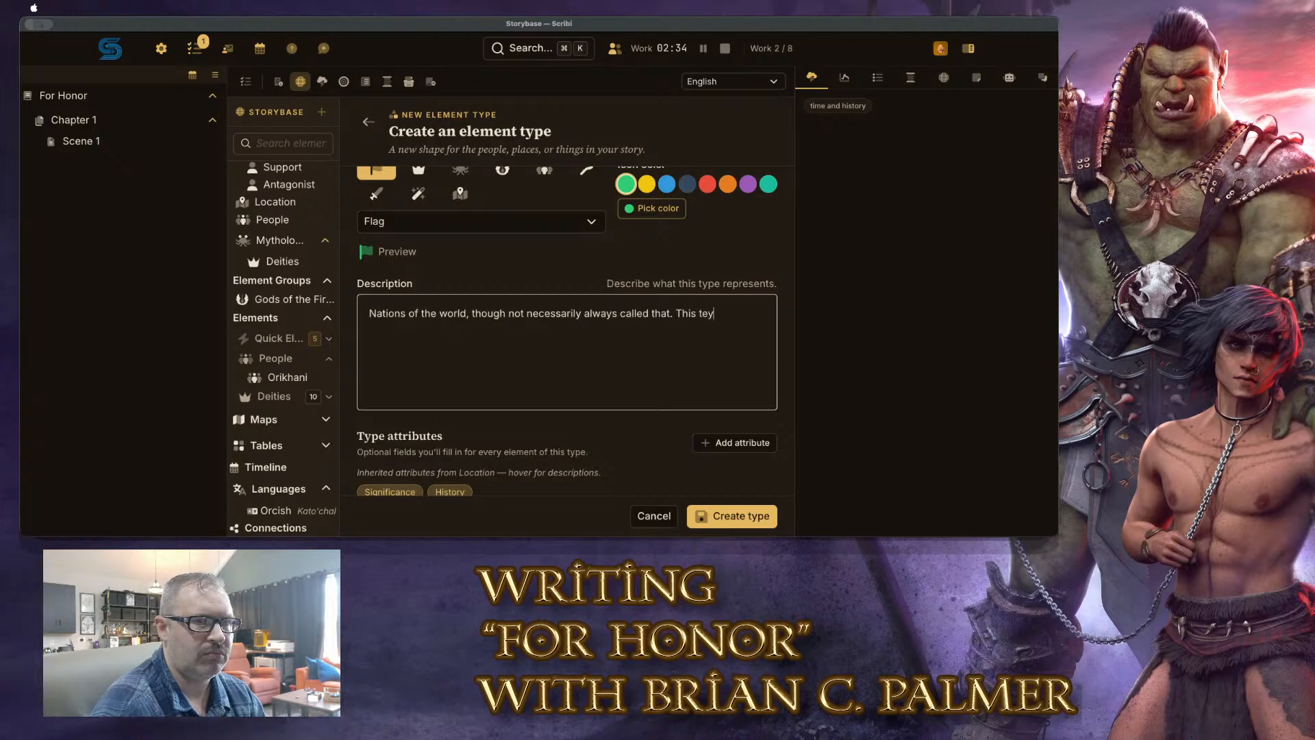
Continue the description with "This type encompasses 'Kingdoms' 'Republics' 'Triarchies' and any other nation type,"
key("BackSpace")
key("BackSpace")
key("BackSpace")
type("ype ")
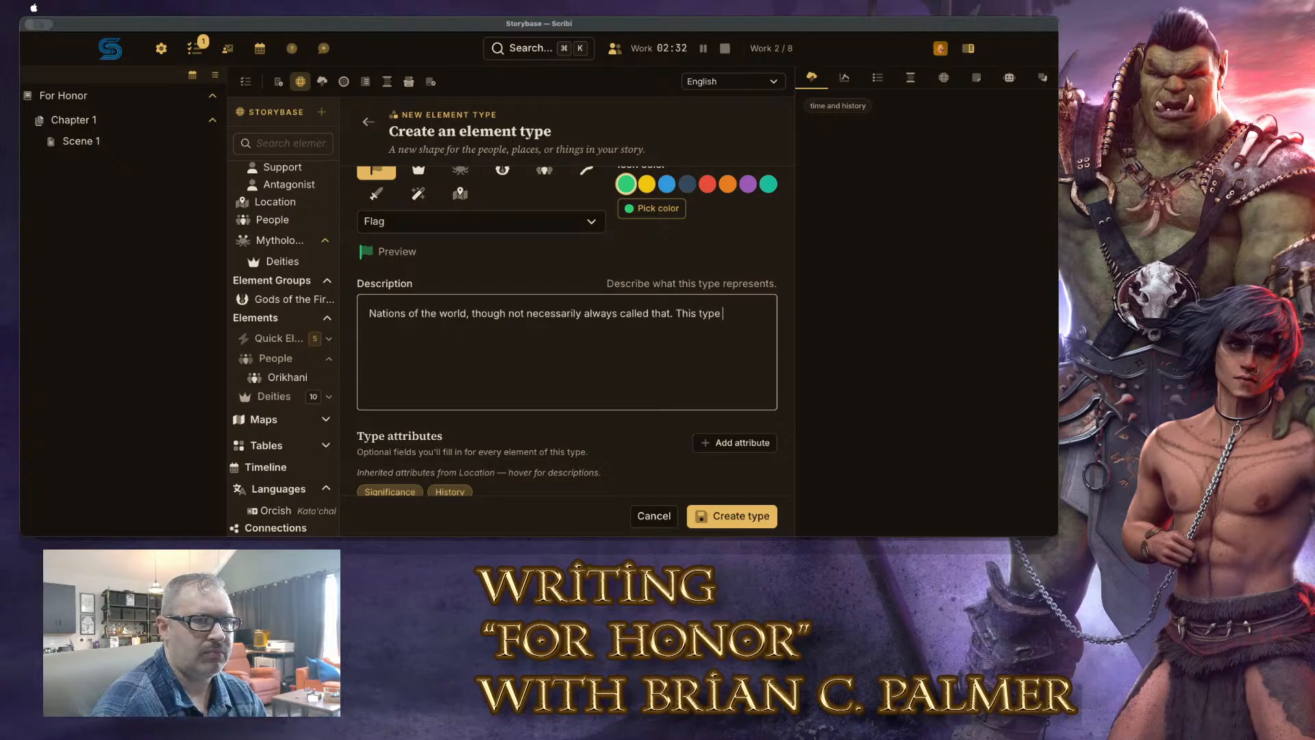
type("encompass")
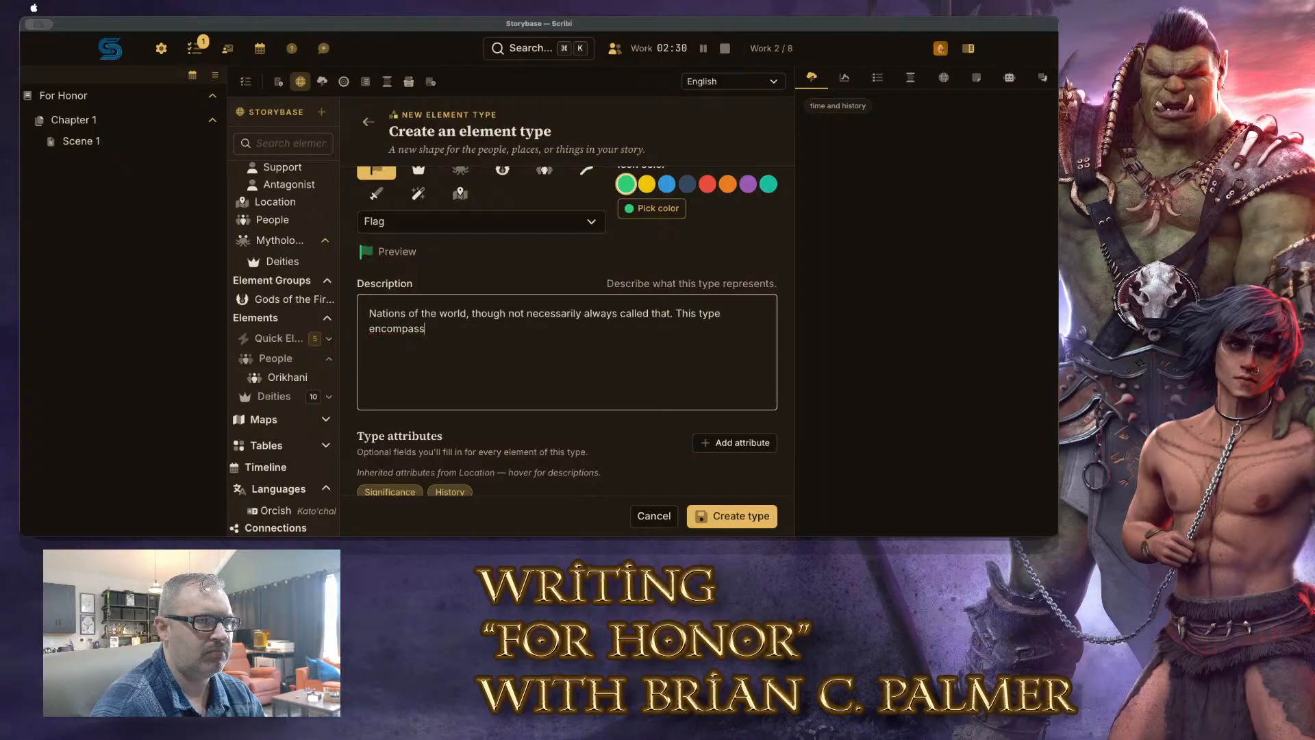
type("es '")
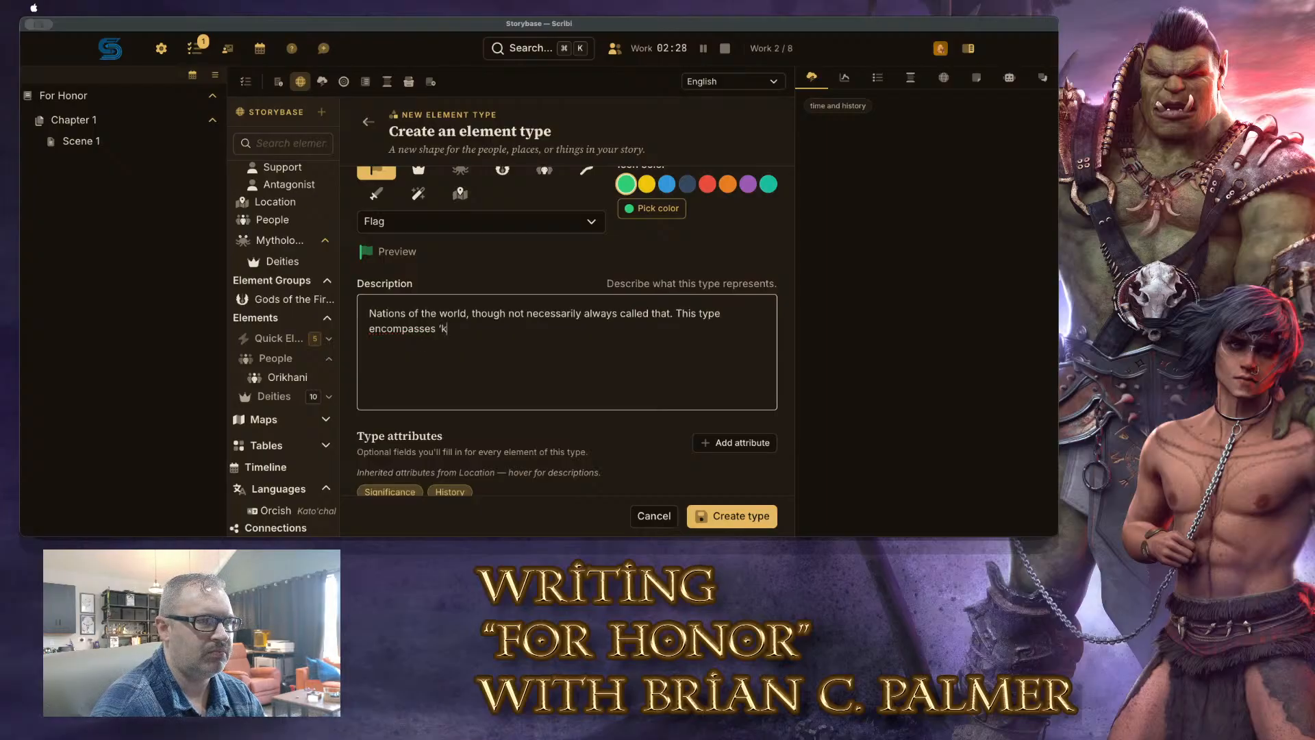
type("Kingdoms")
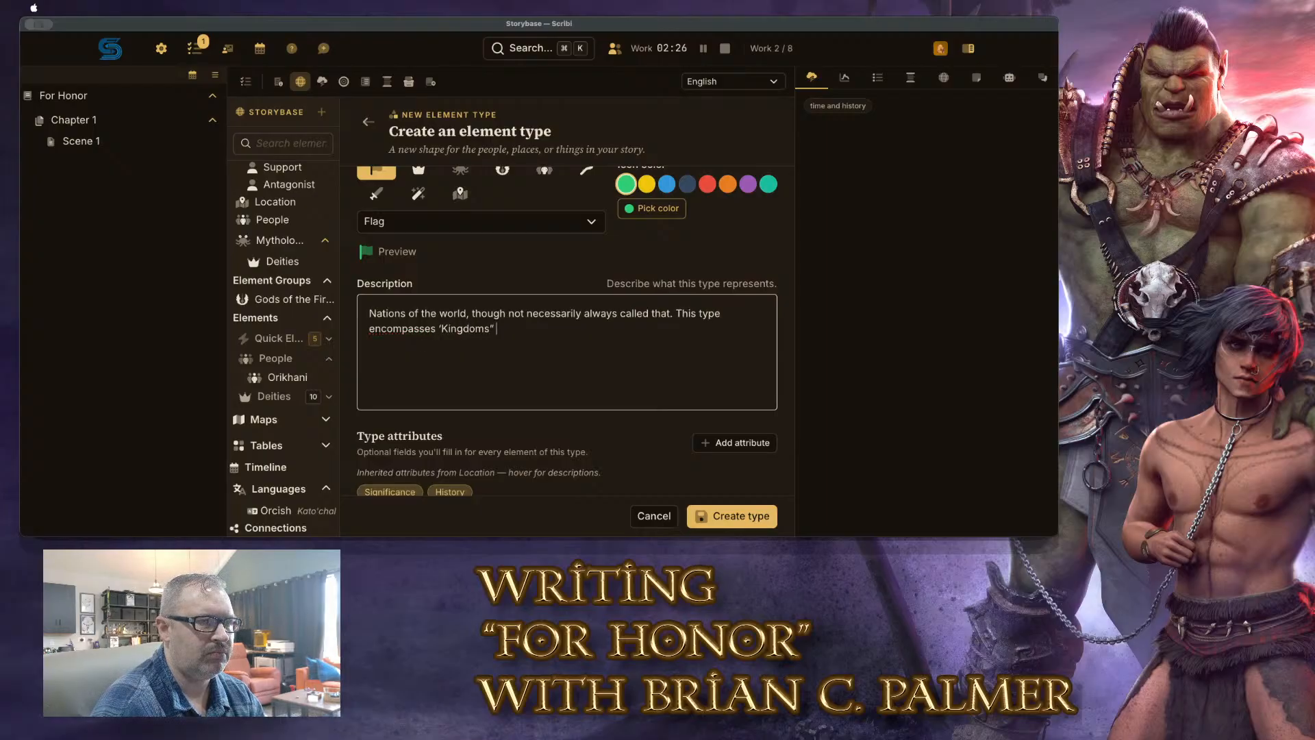
key("BackSpace")
type("' ")
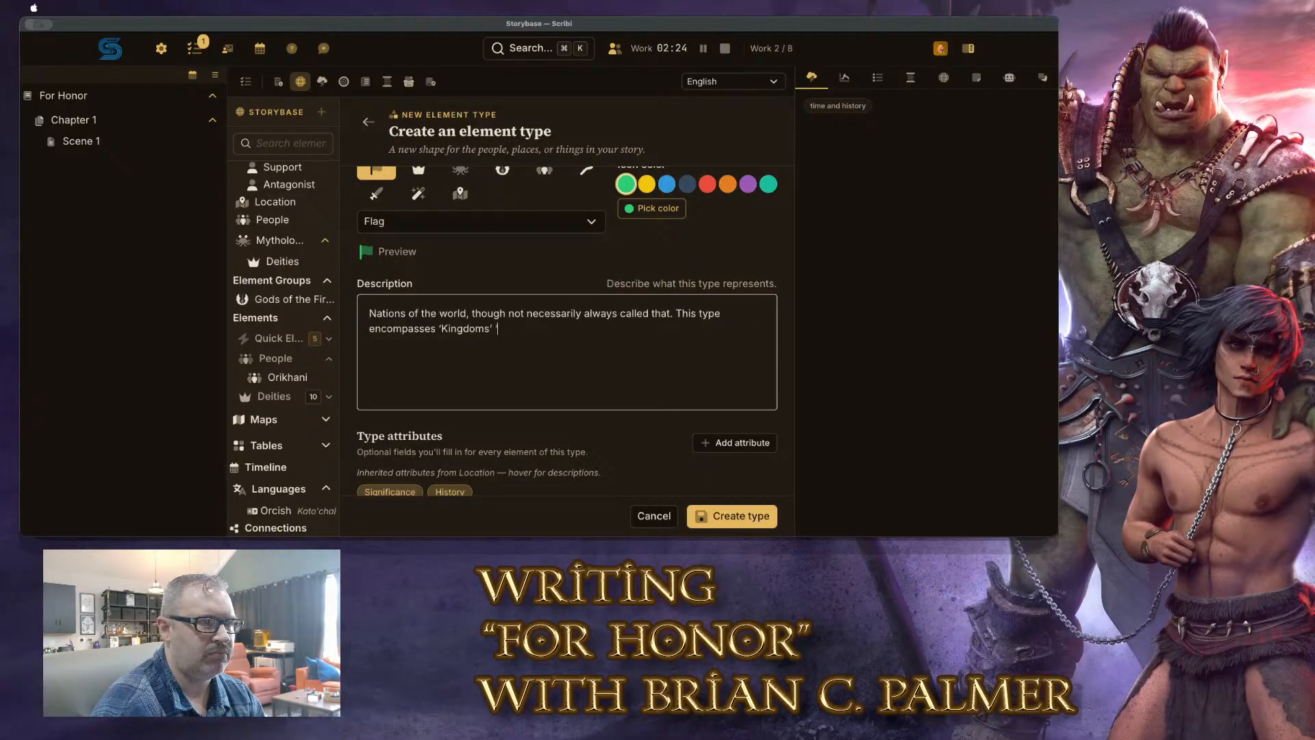
type("'Republics")
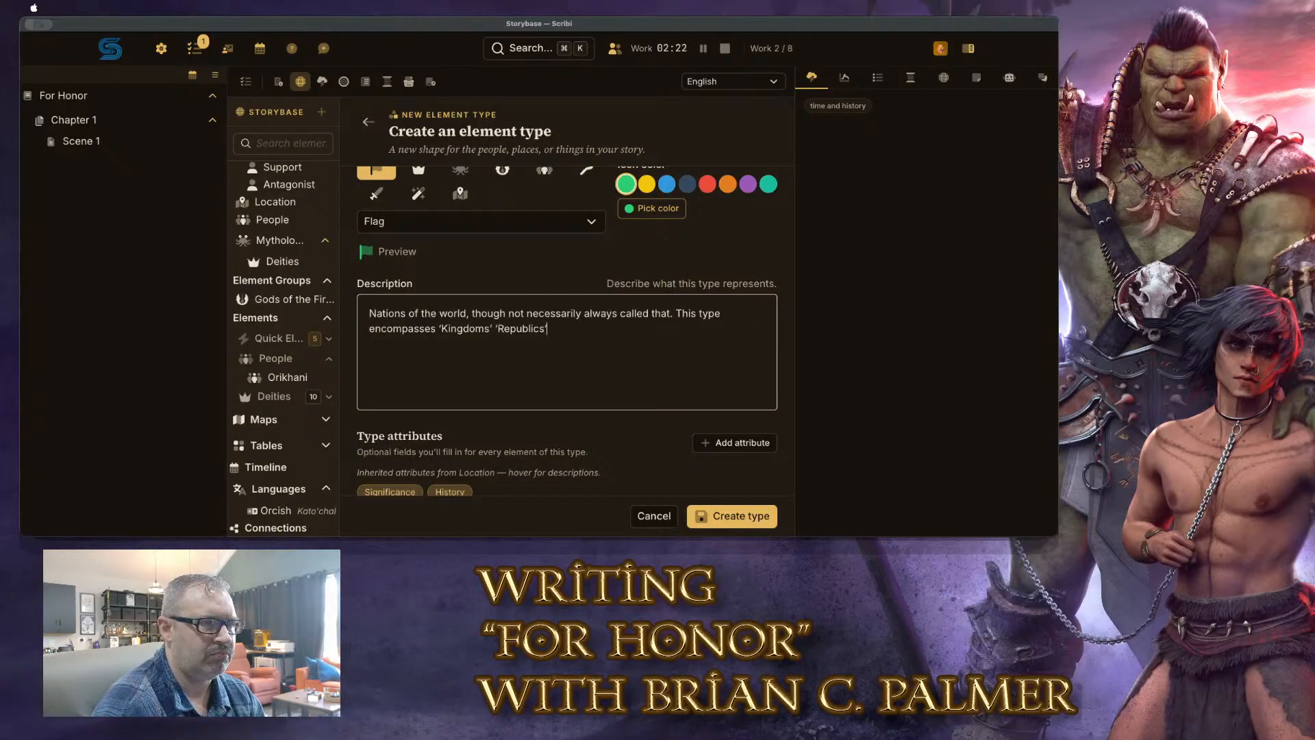
type("' 'Triarchy")
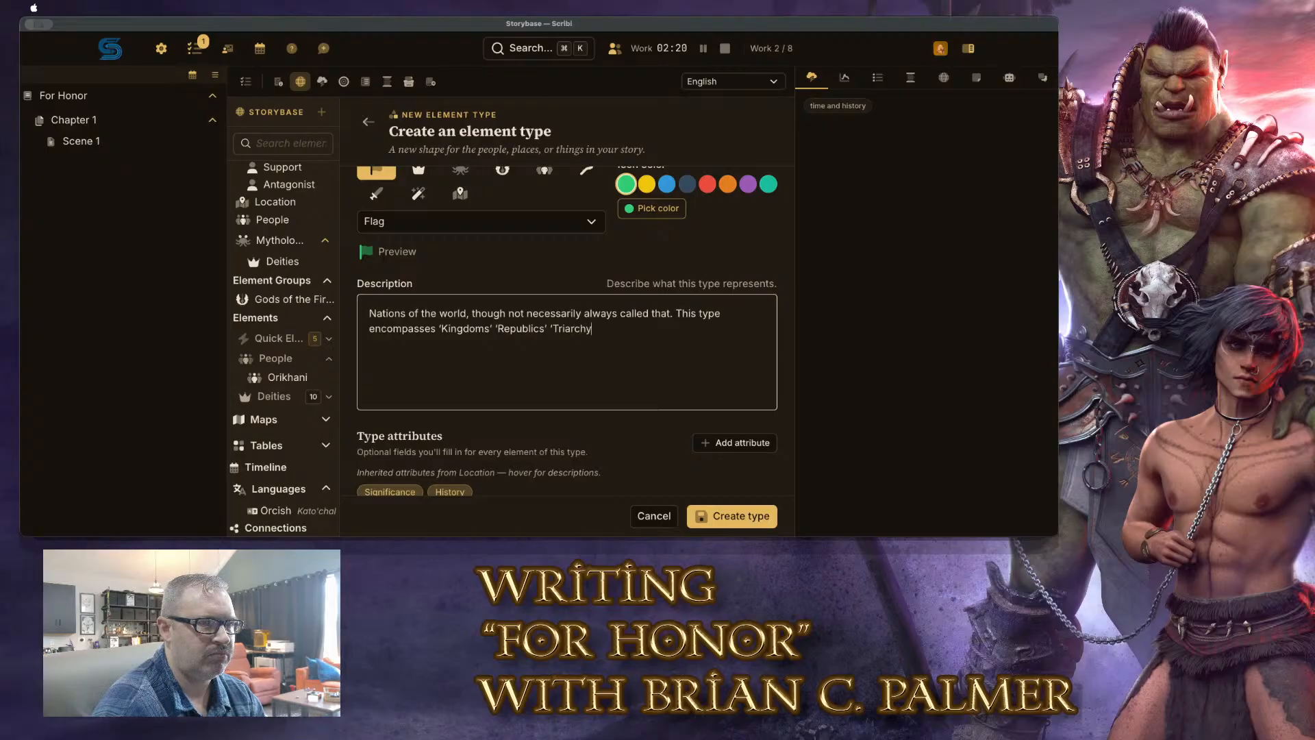
type("ies' and an")
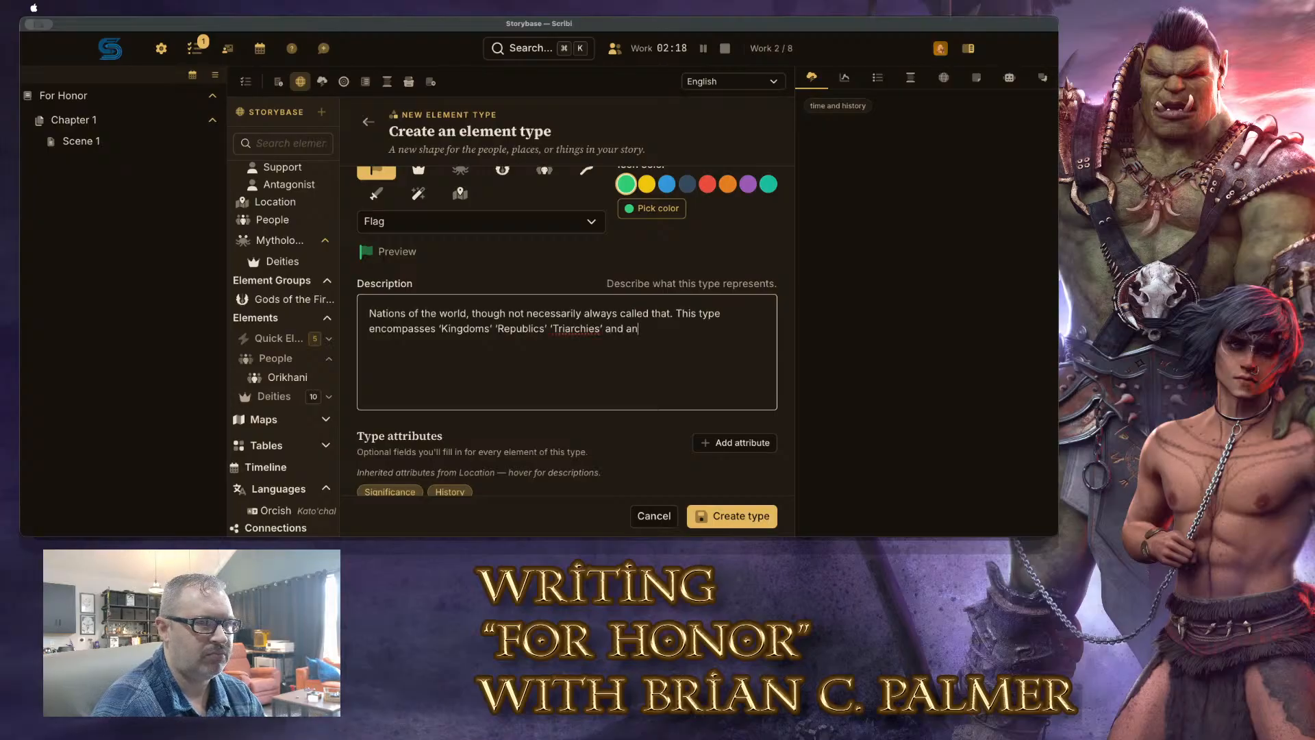
type("y other n")
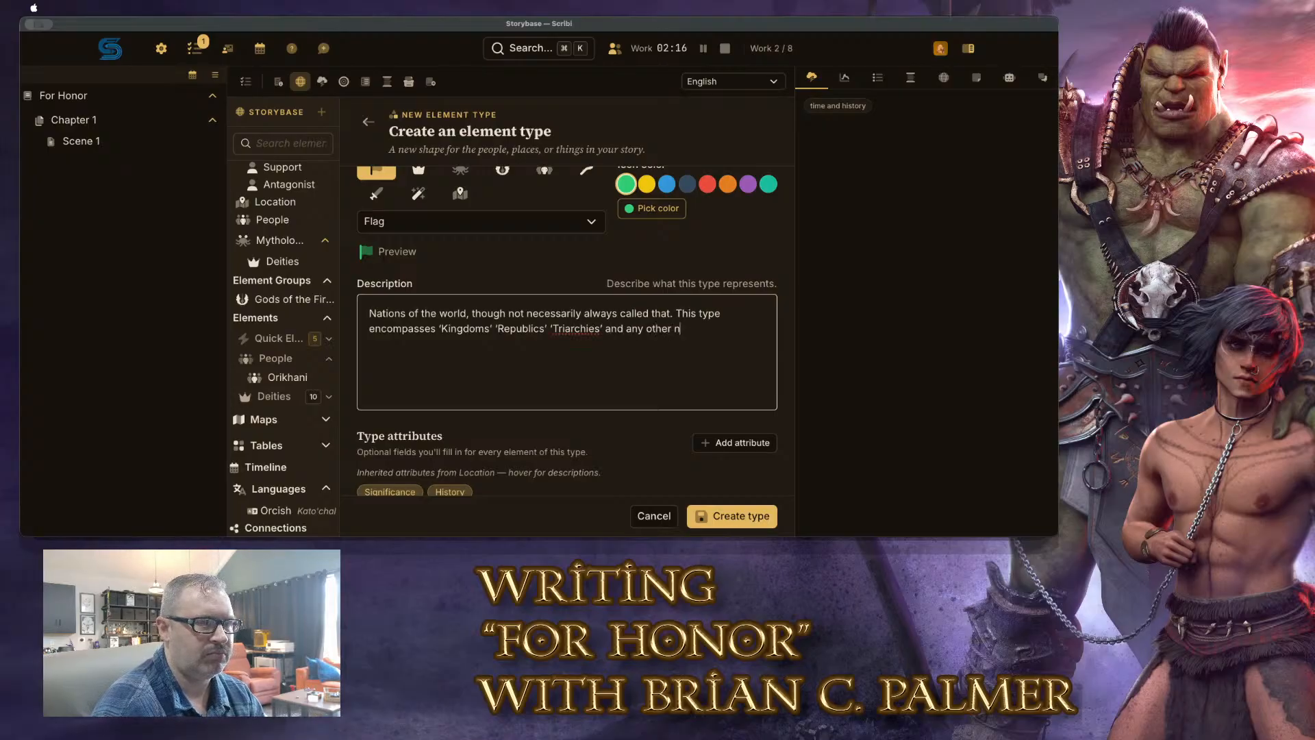
type("ation type, includi")
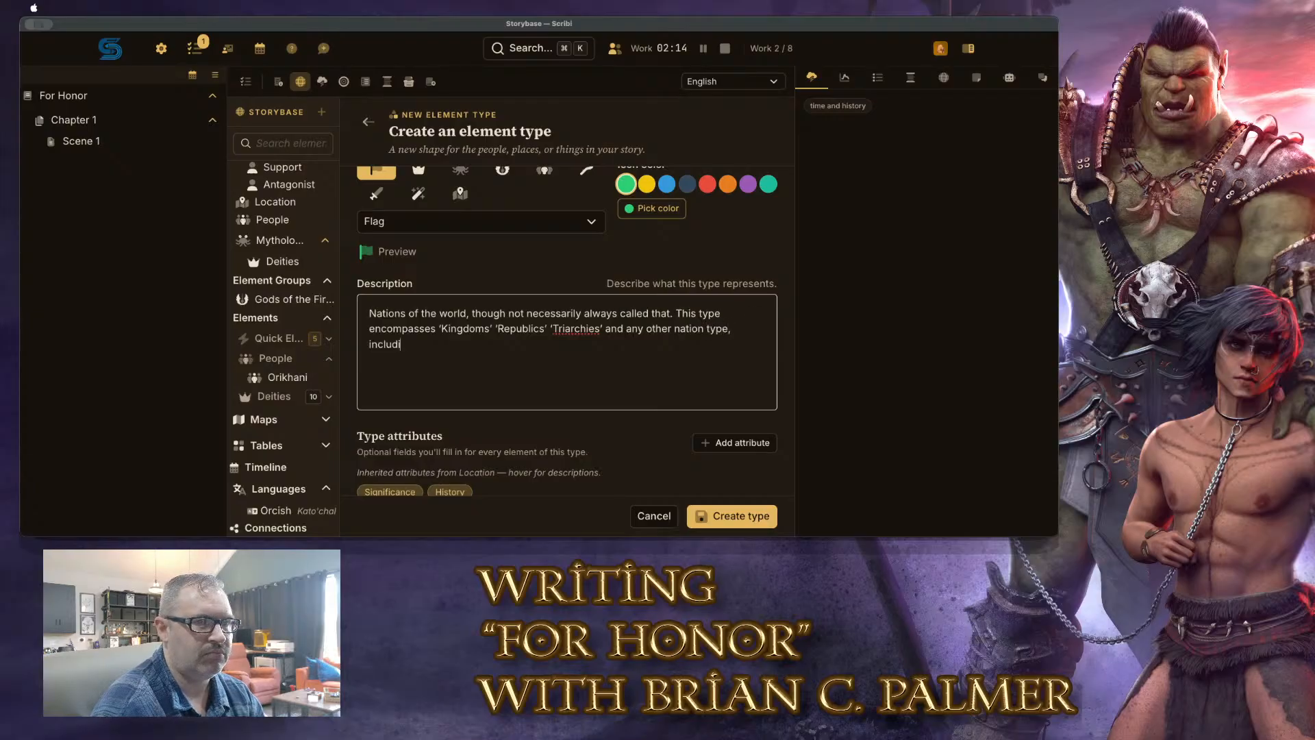
Finish the description with "including nations that are more a reference to an organized people moreso than a specific landmass with borders."
type("ng nations that are.")
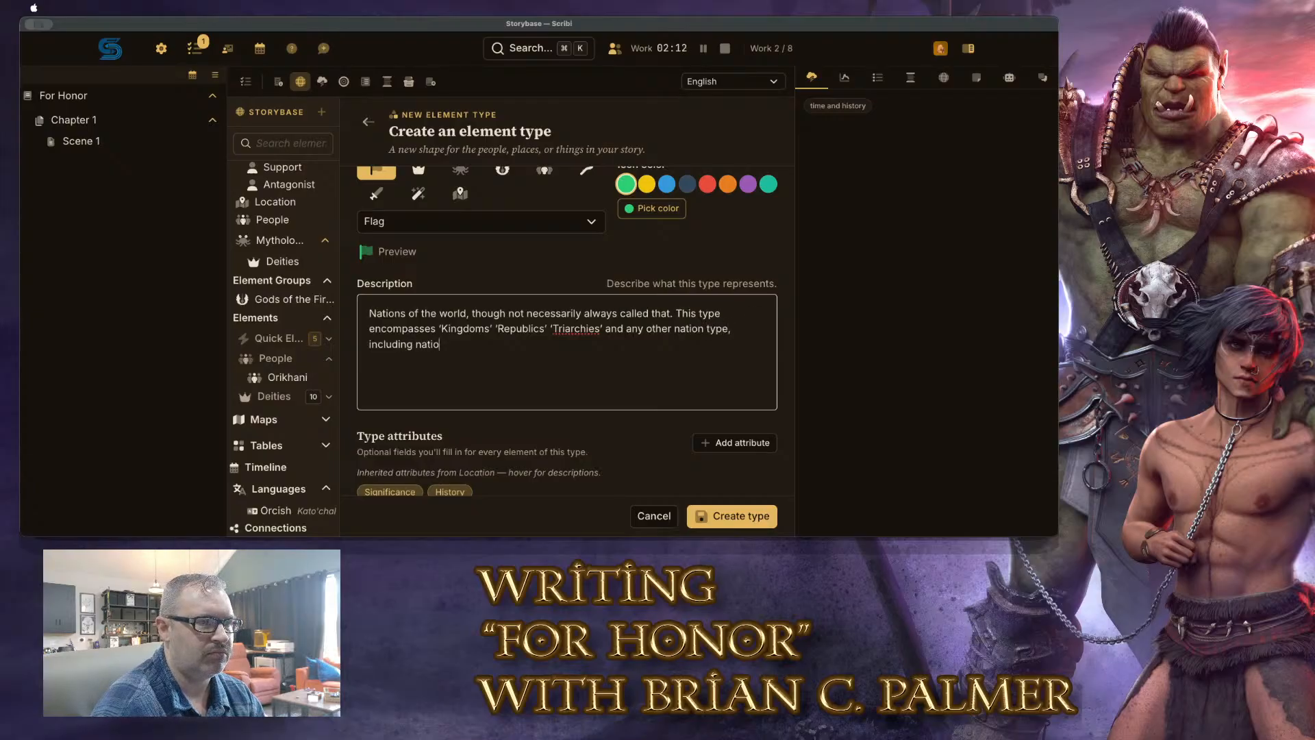
key("BackSpace")
key("BackSpace")
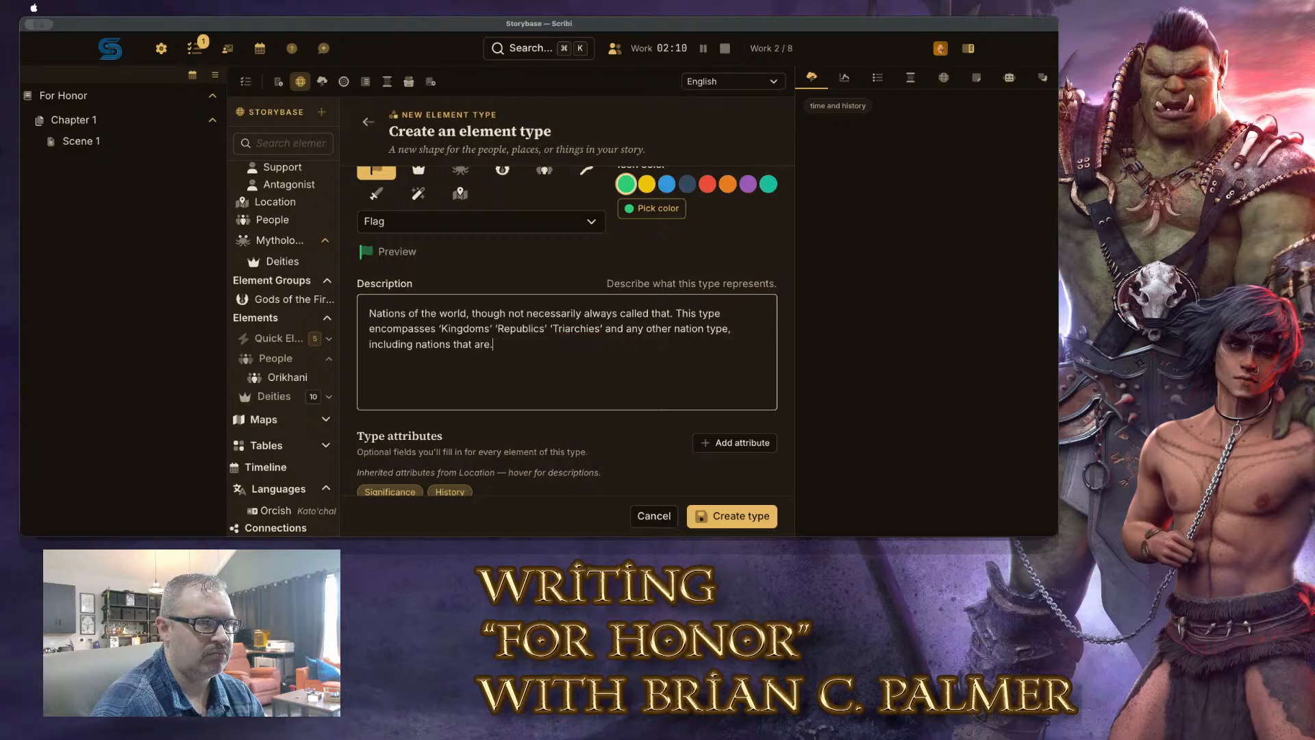
type("more a referenec toa")
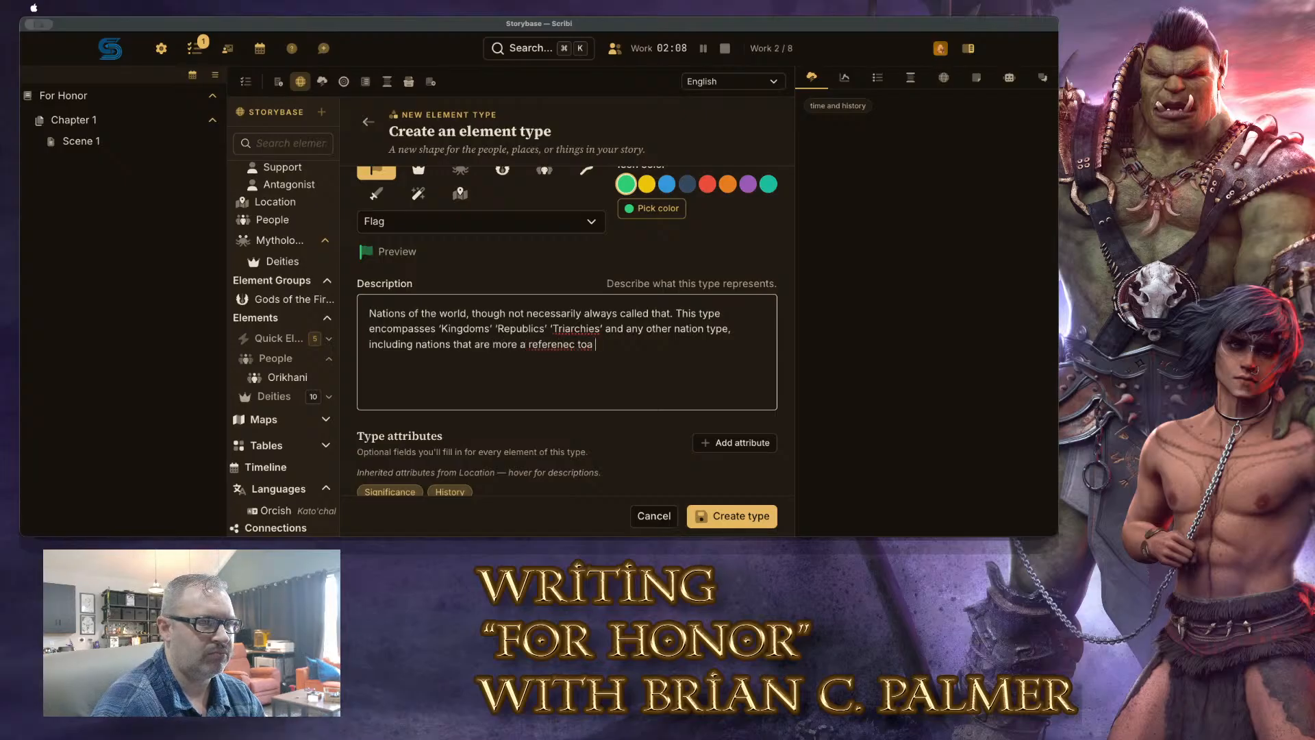
key("BackSpace")
key("BackSpace")
key("BackSpace")
key("BackSpace")
key("BackSpace")
key("BackSpace")
type("ce to a")
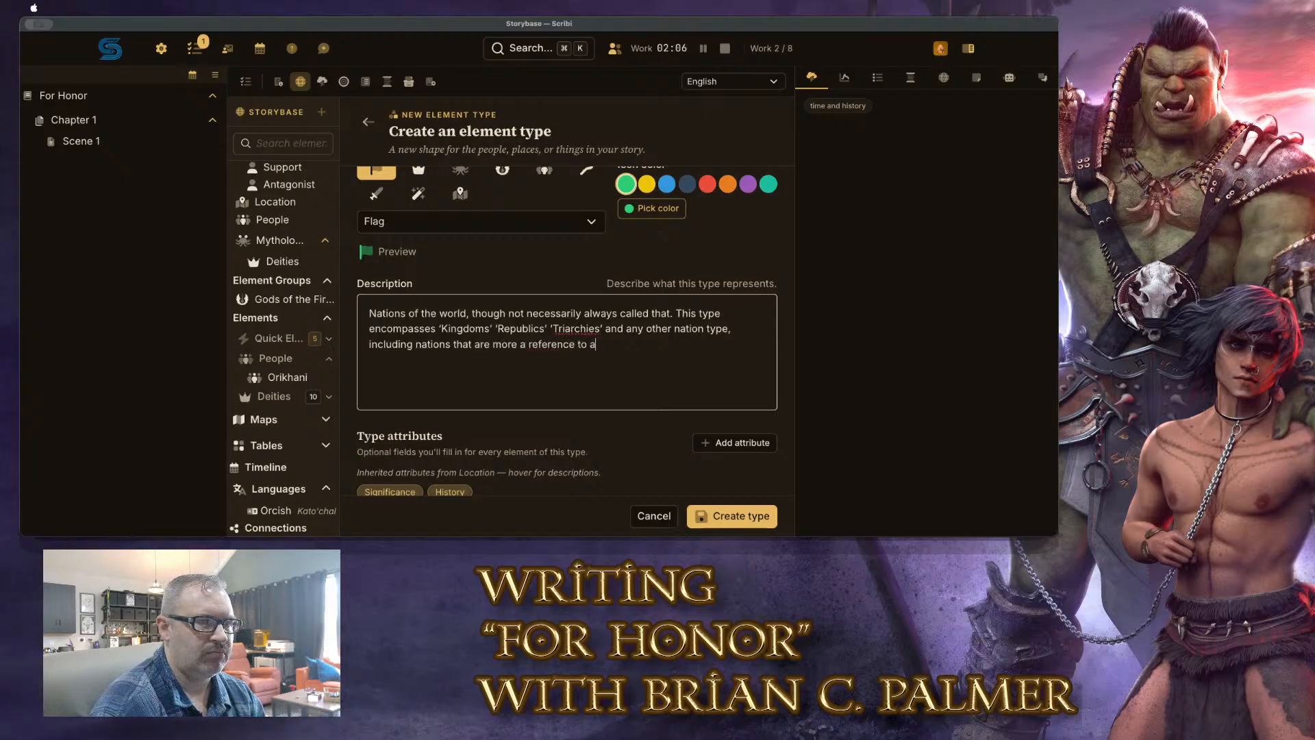
type("n organiza")
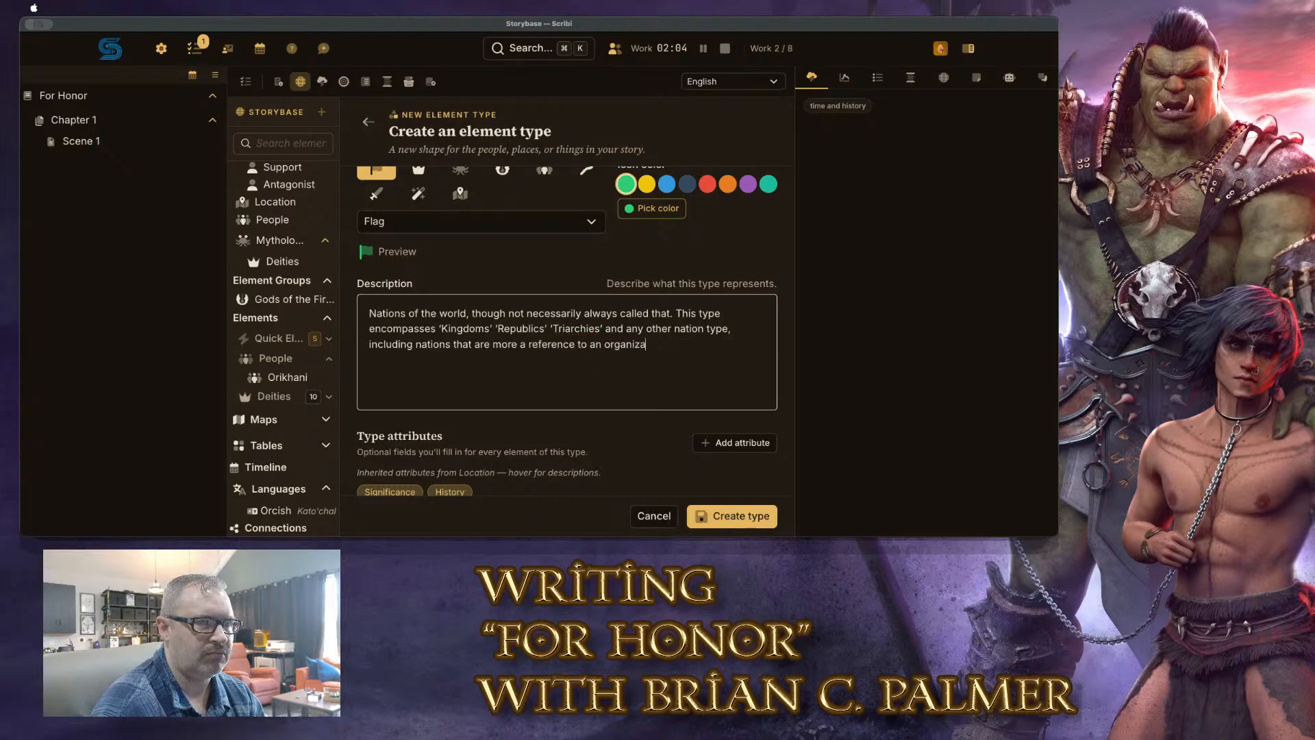
key("BackSpace")
type("ed people moreso than")
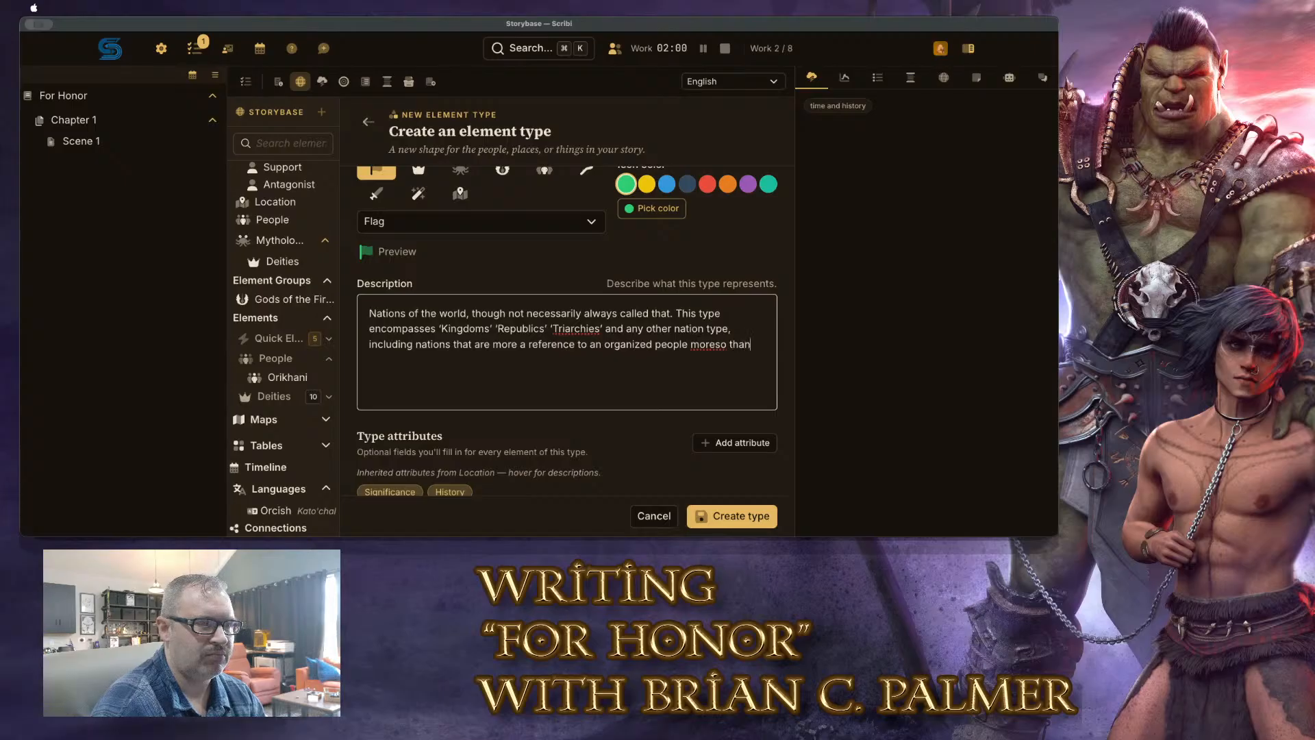
type(" a")
type(" spe")
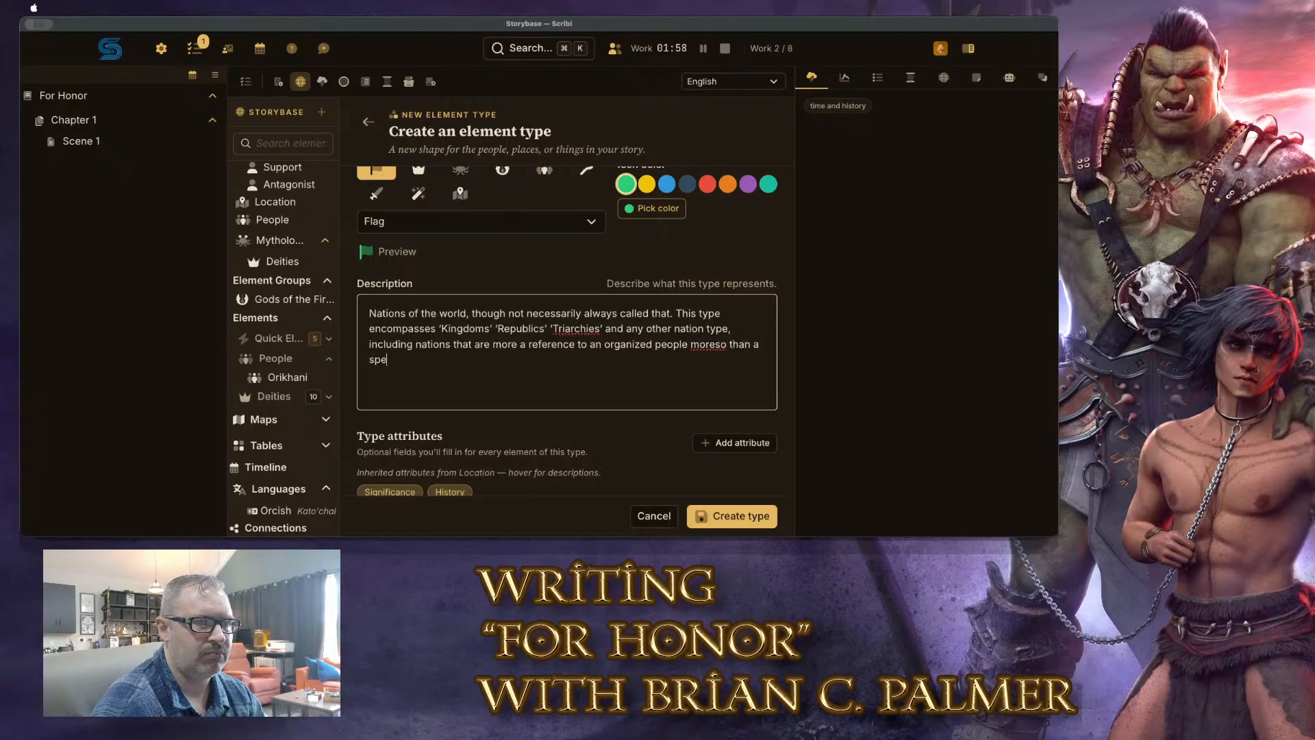
type("cific land")
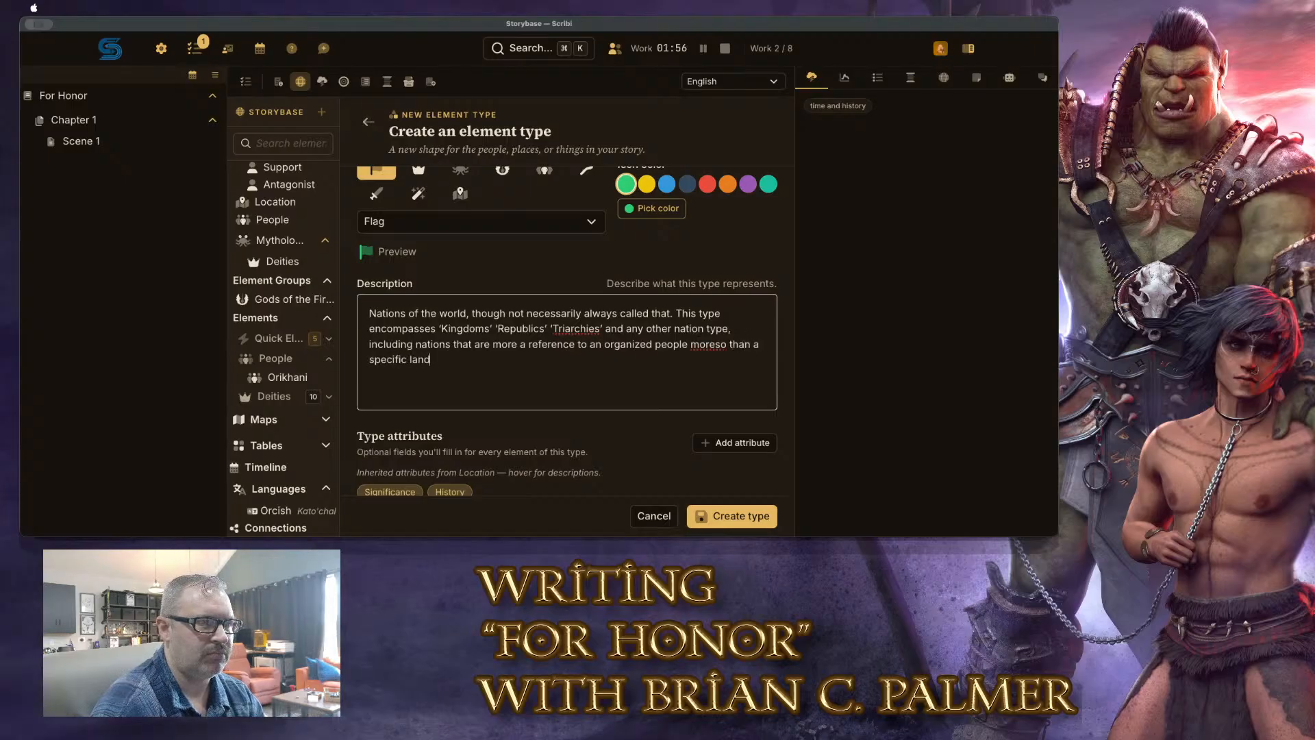
key("BackSpace")
key("BackSpace")
key("BackSpace")
key("BackSpace")
type("landm")
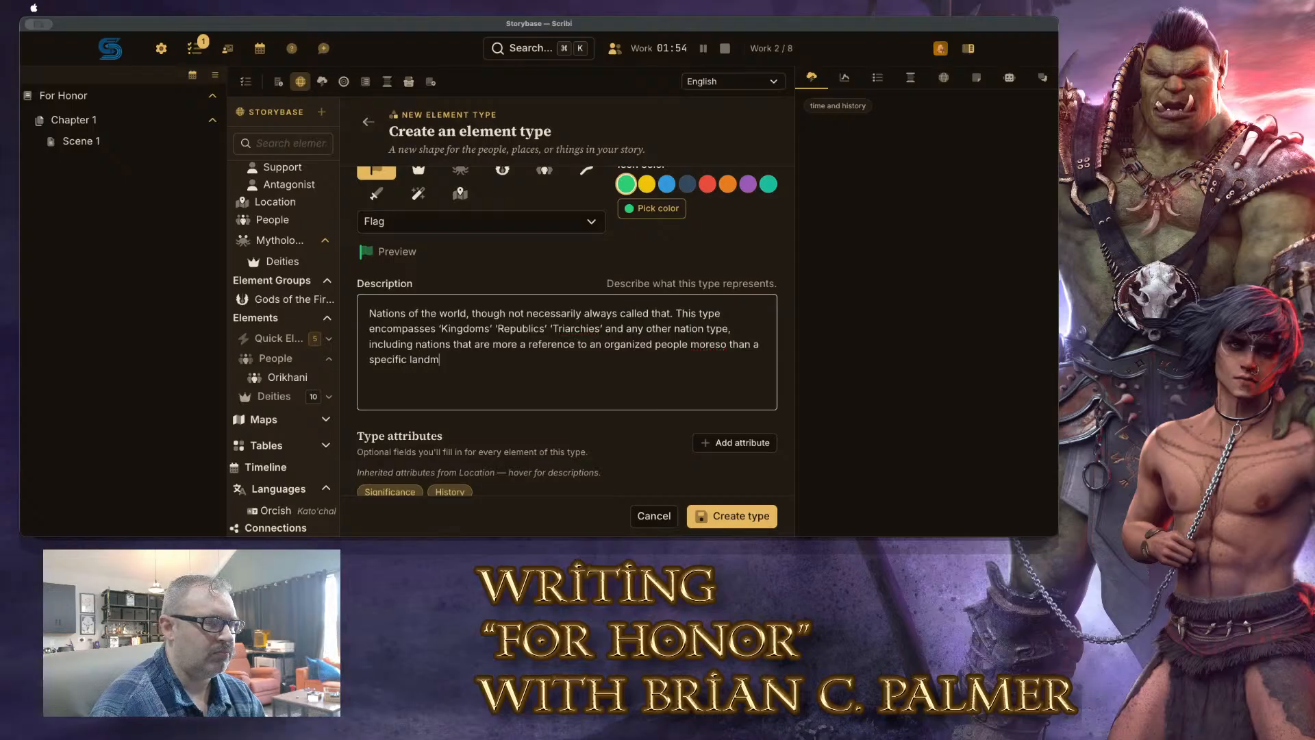
type("ass with borders.")
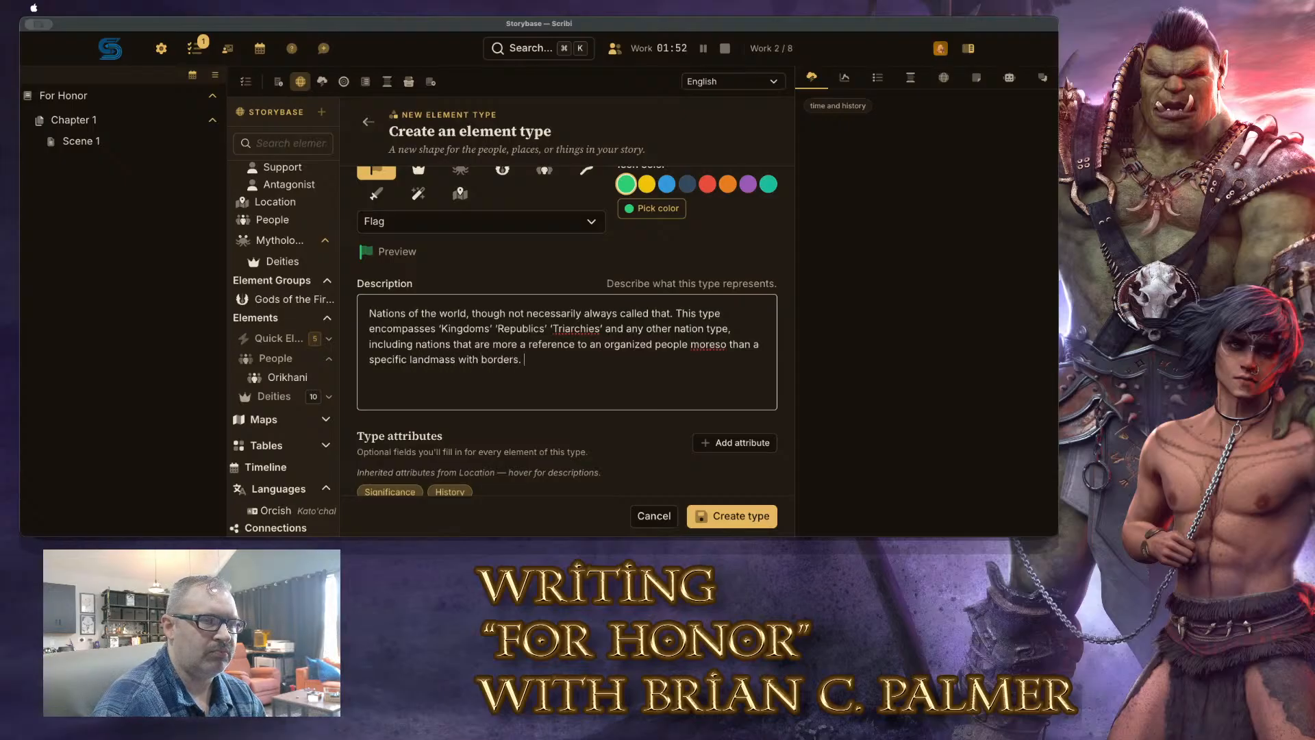
Review the Nation type's settings and add a blank custom attribute to it
scroll(594, 452, "down", 2)
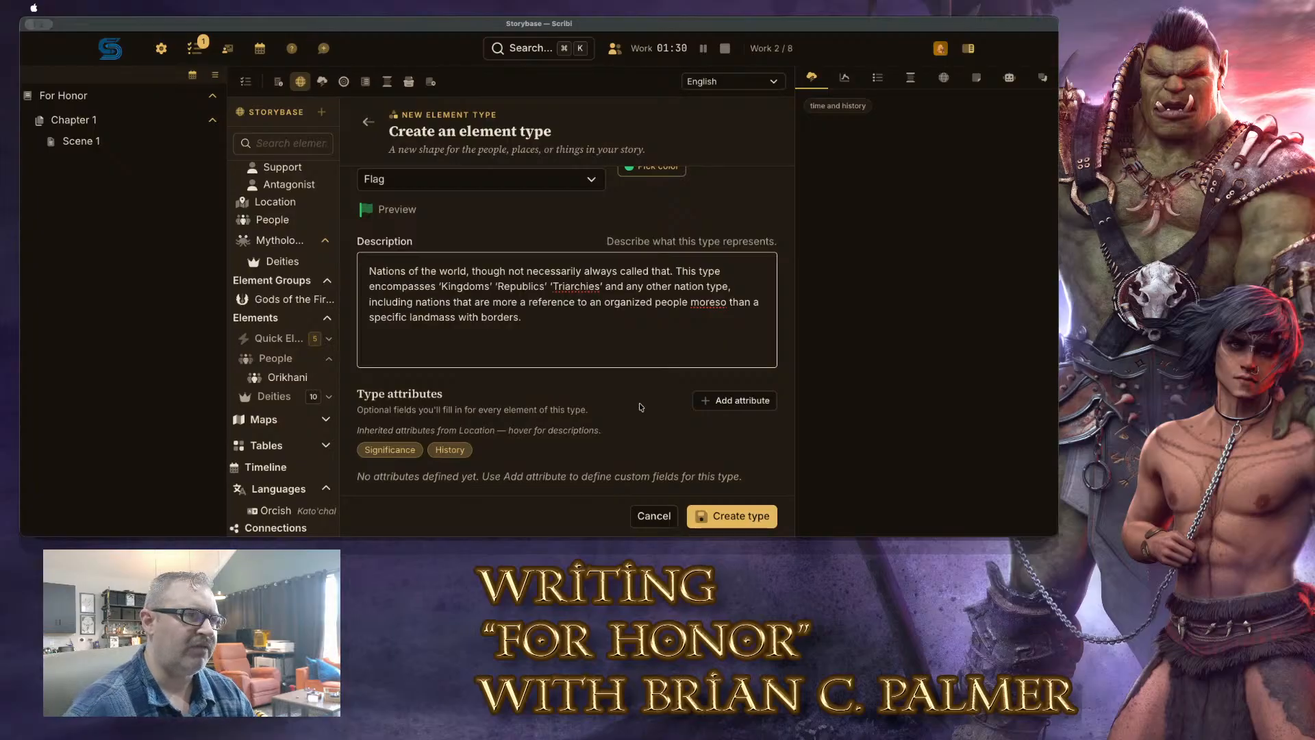
scroll(791, 342, "up", 5)
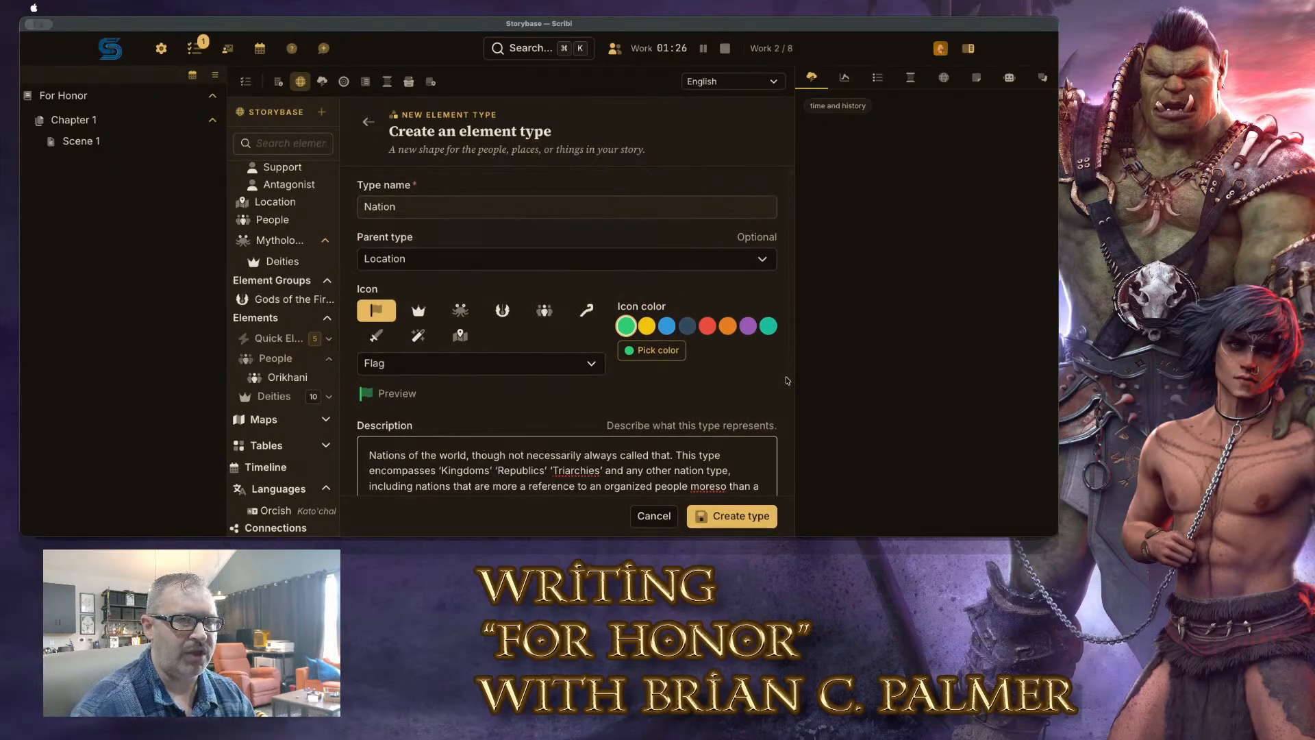
scroll(788, 381, "down", 3)
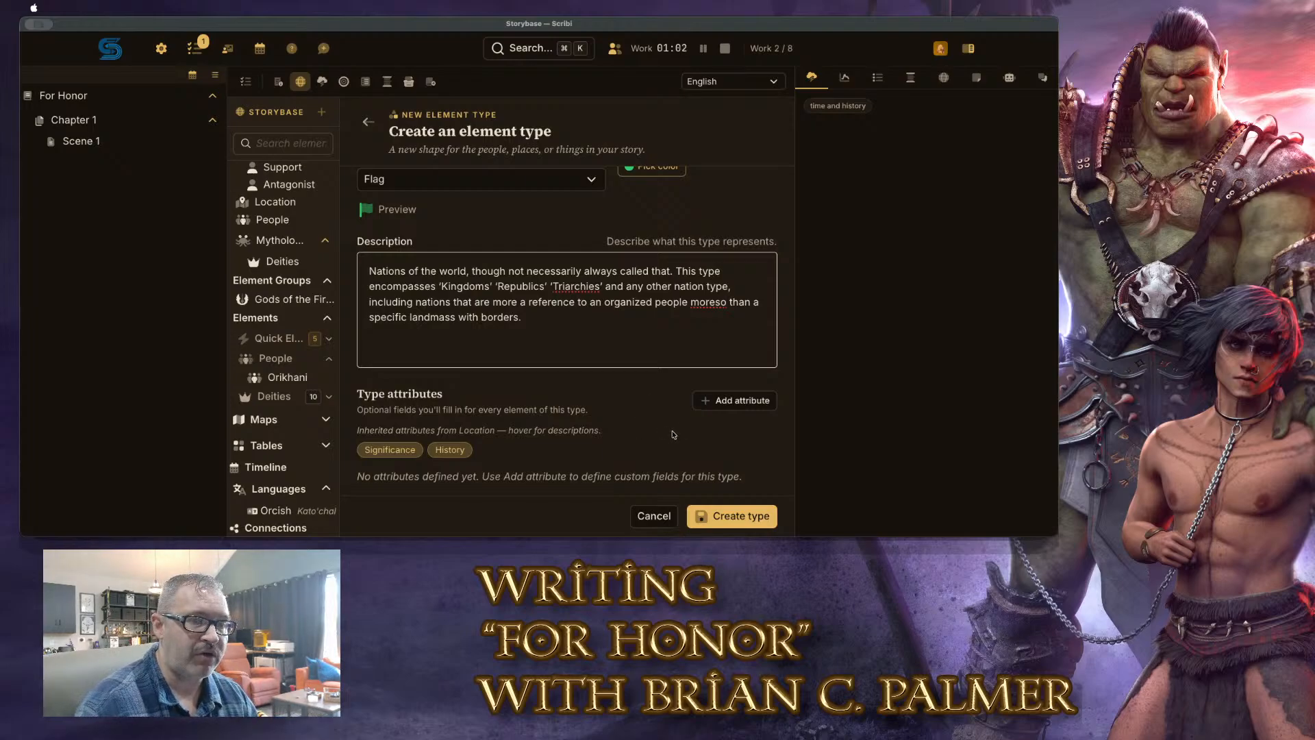
left_click(740, 402)
scroll(645, 389, "down", 2)
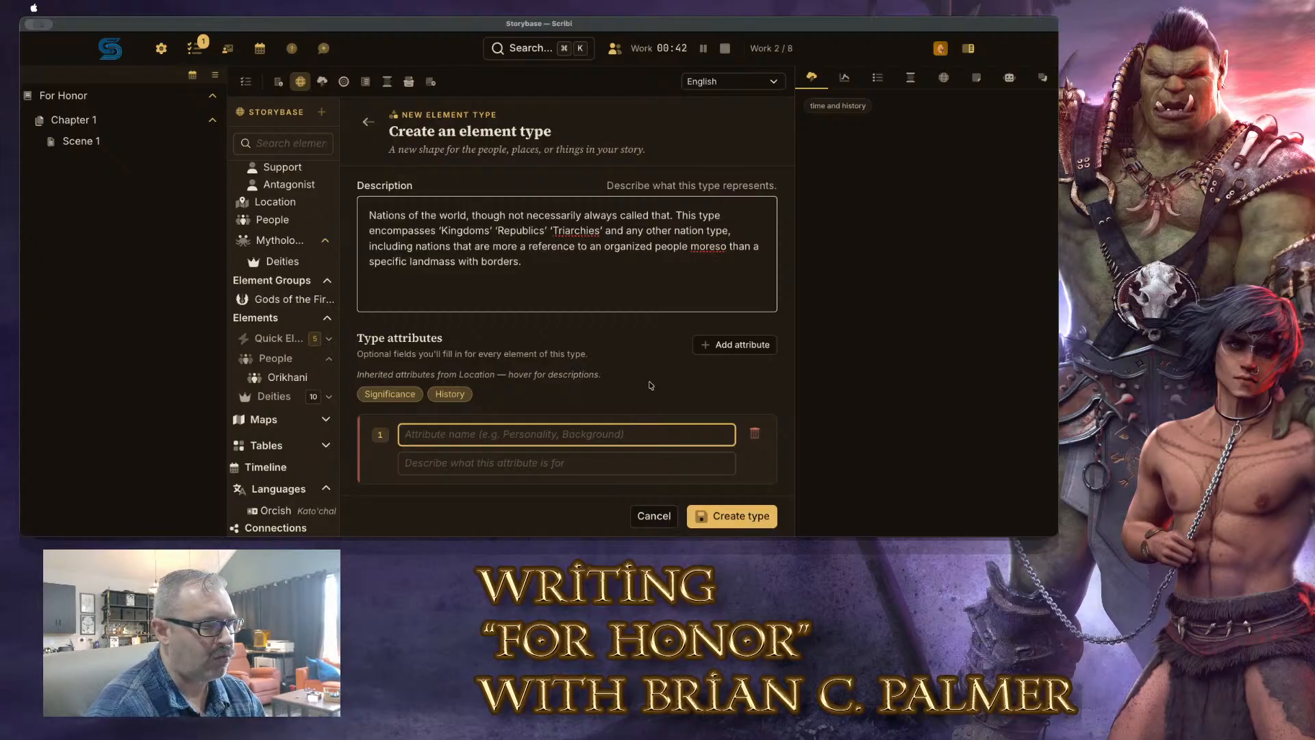
Name the first type attribute Government and describe it as "What the governing system is, who runs it, etc."
type("Government")
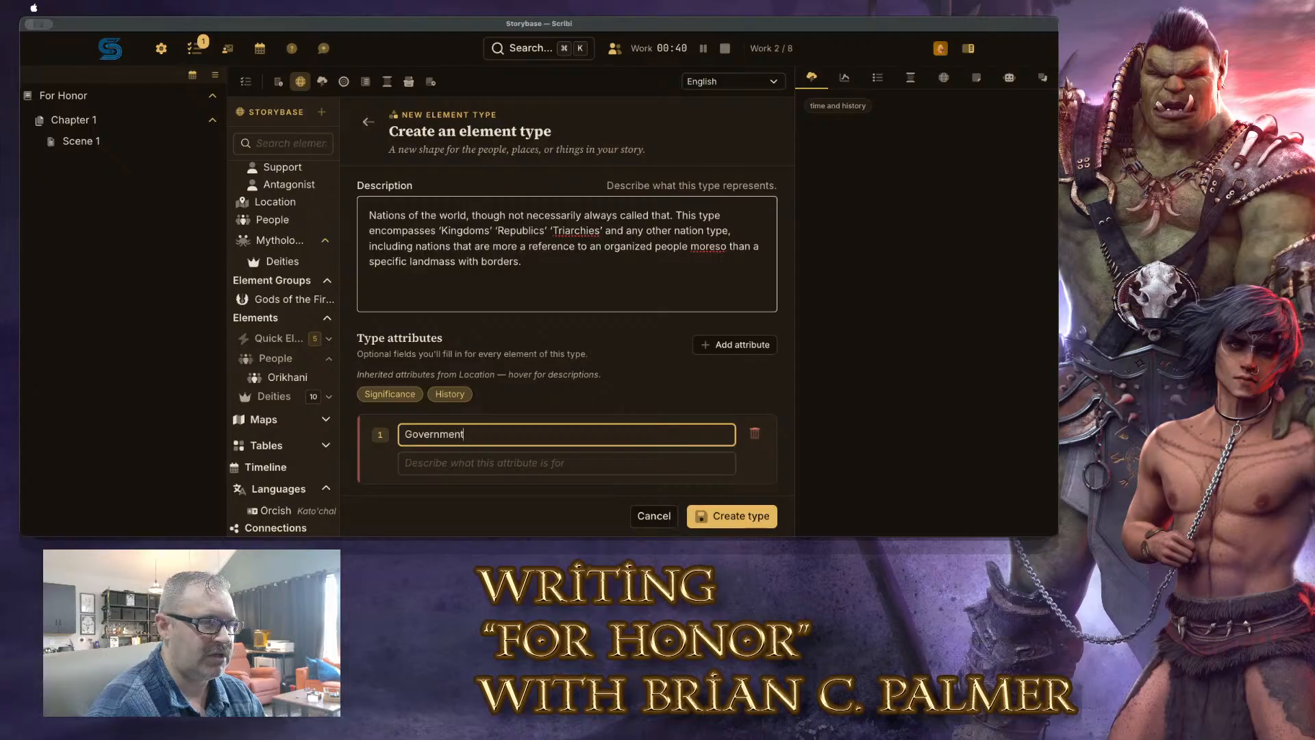
key("Tab")
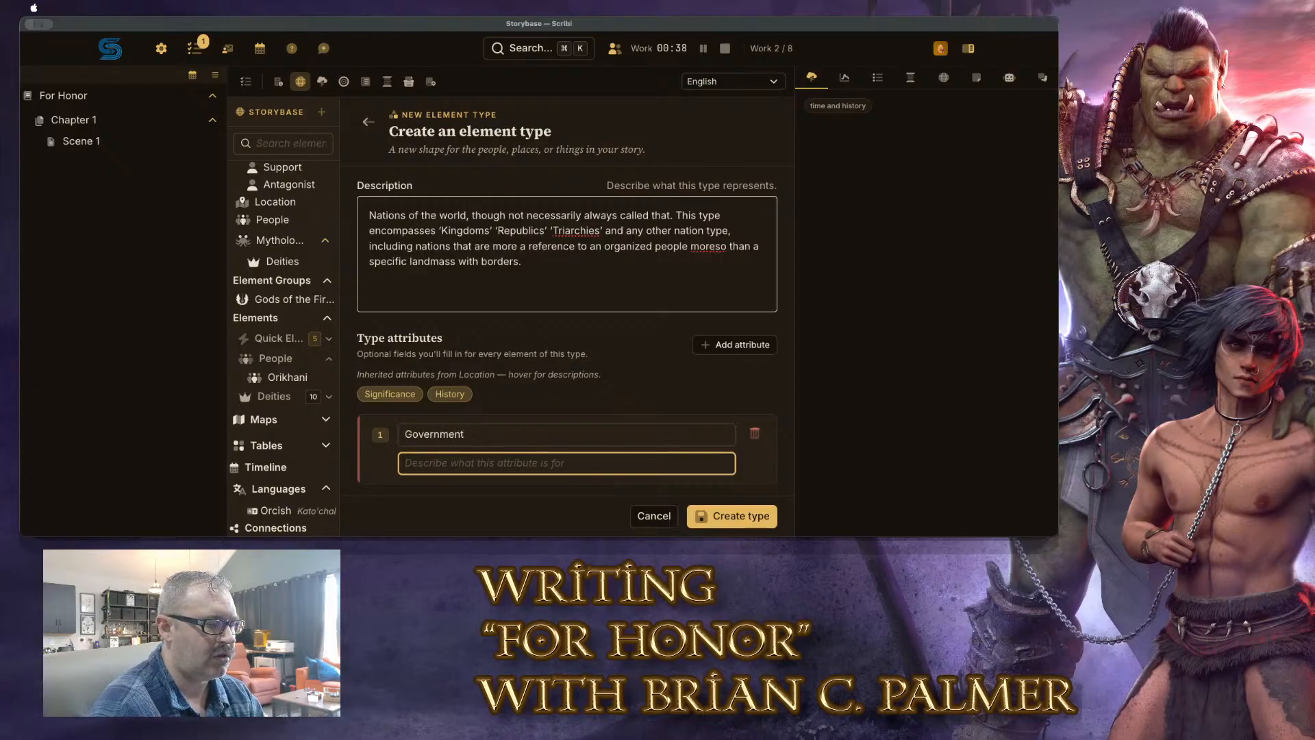
type("What the co")
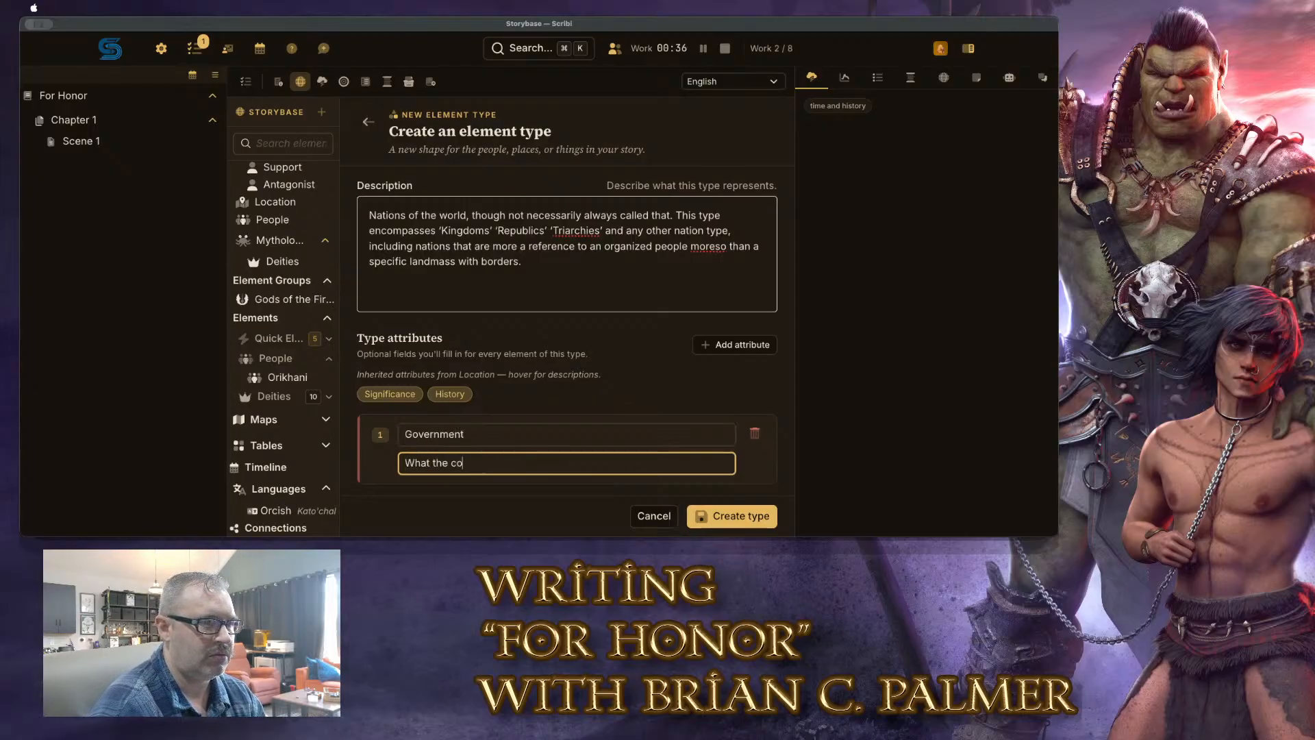
key("BackSpace")
key("BackSpace")
type("governing ")
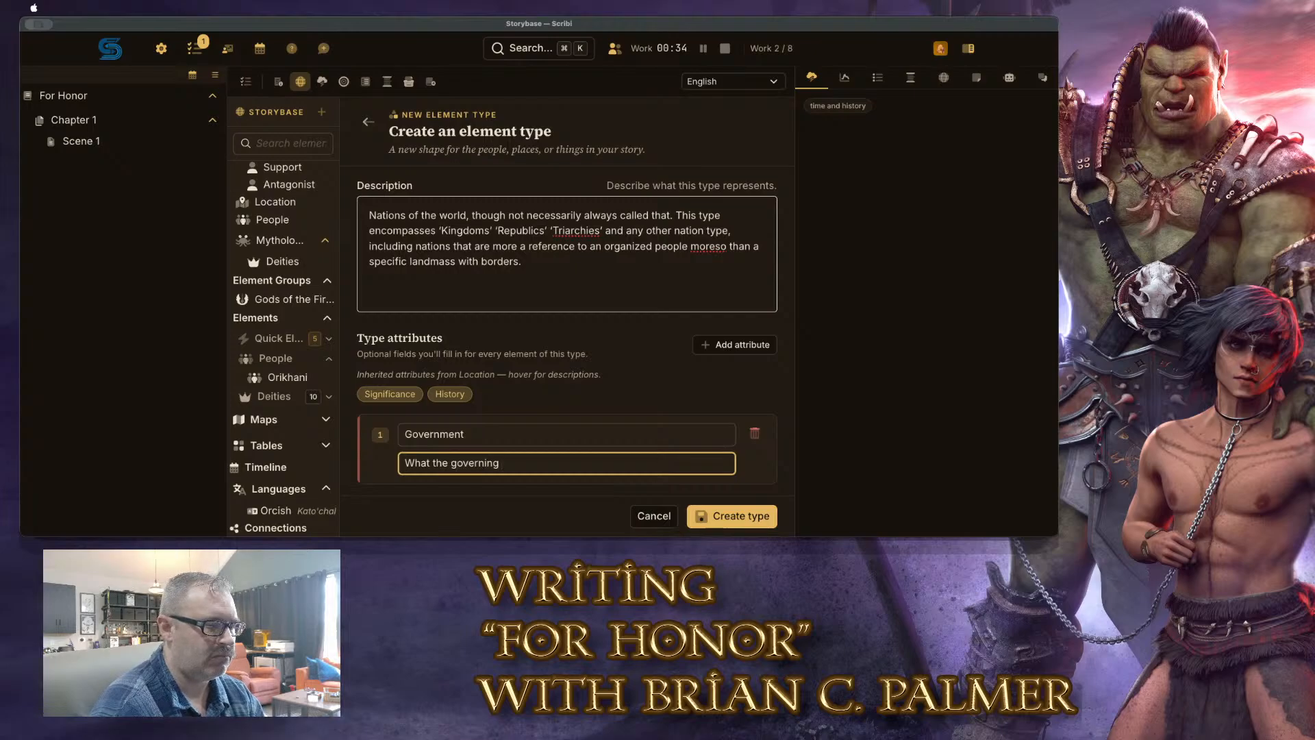
type("system is, ")
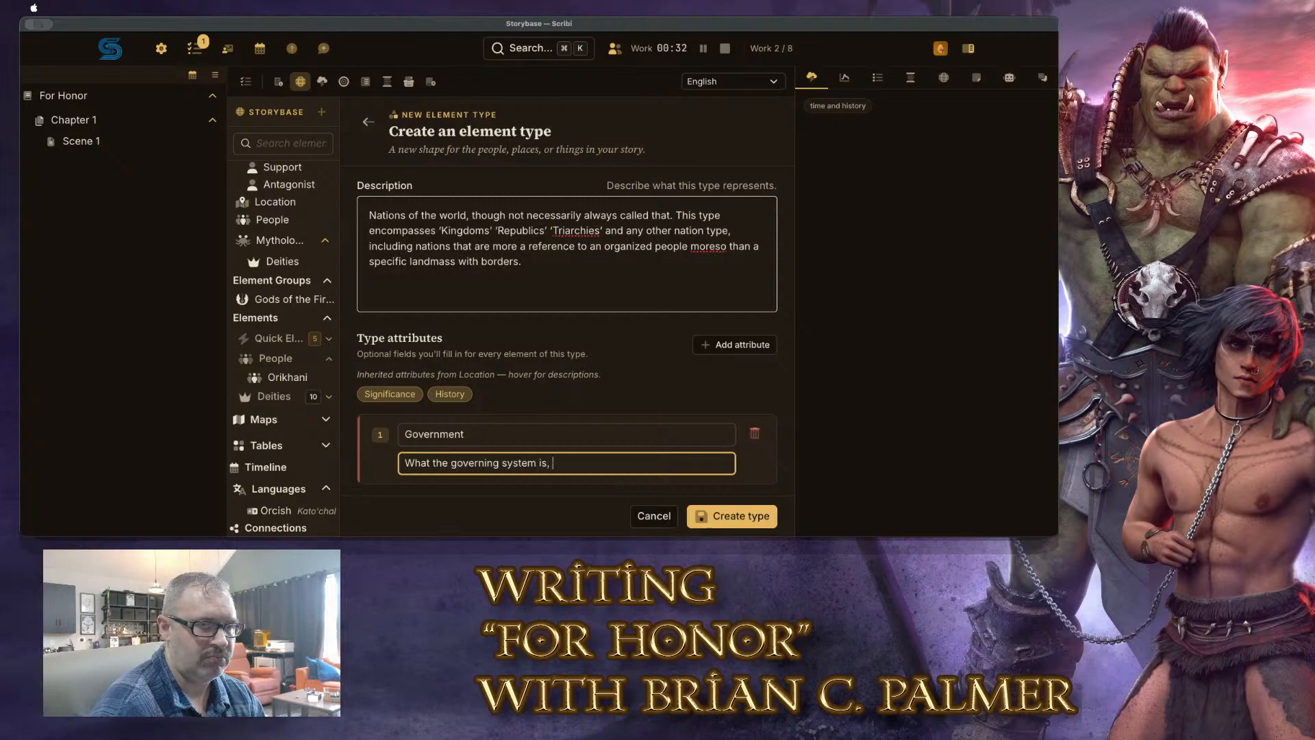
type("who runs it, ")
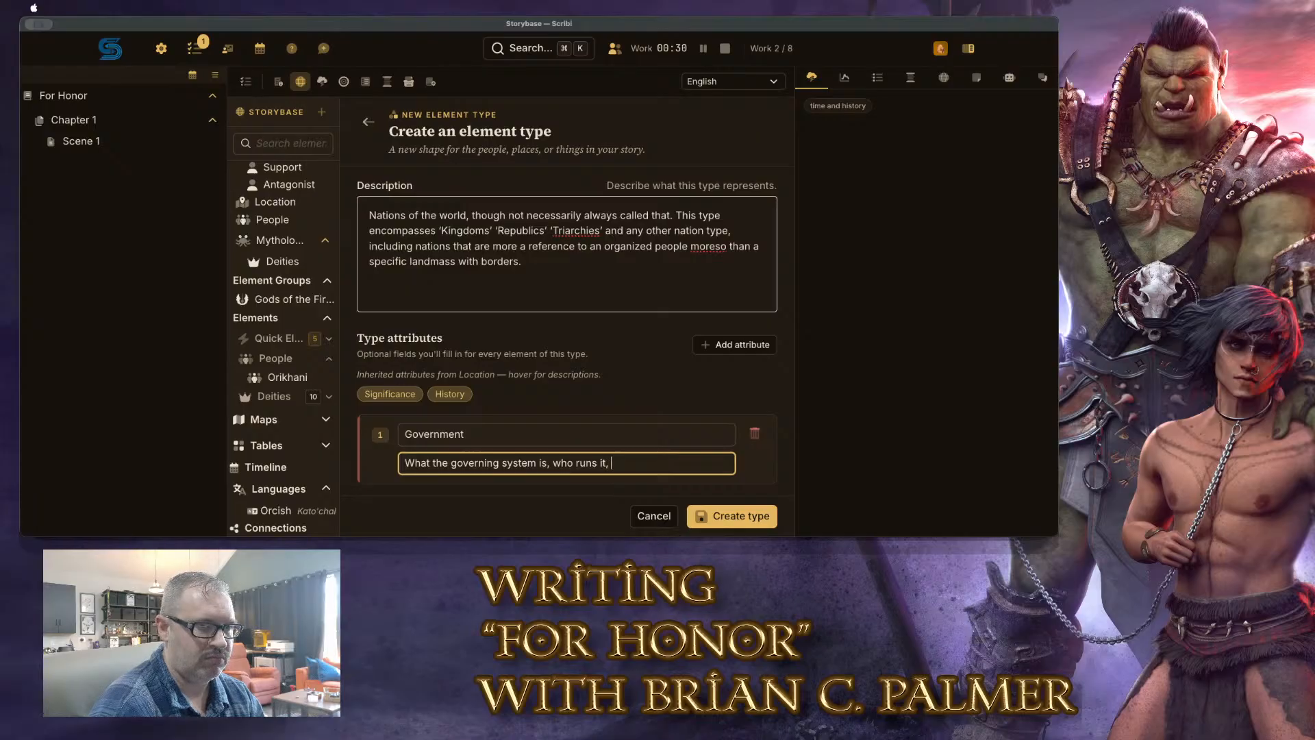
type("etc.")
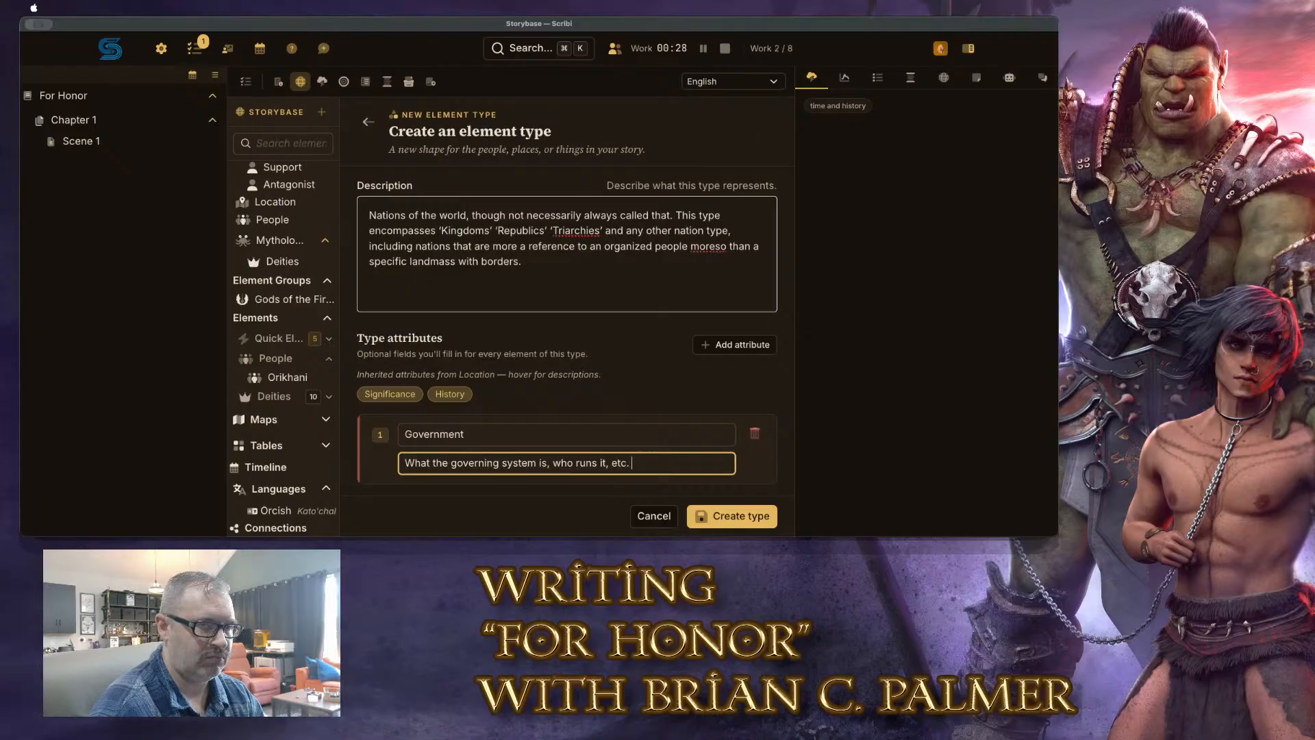
Add a second type attribute named "Primary Spoken Language"
left_click(727, 345)
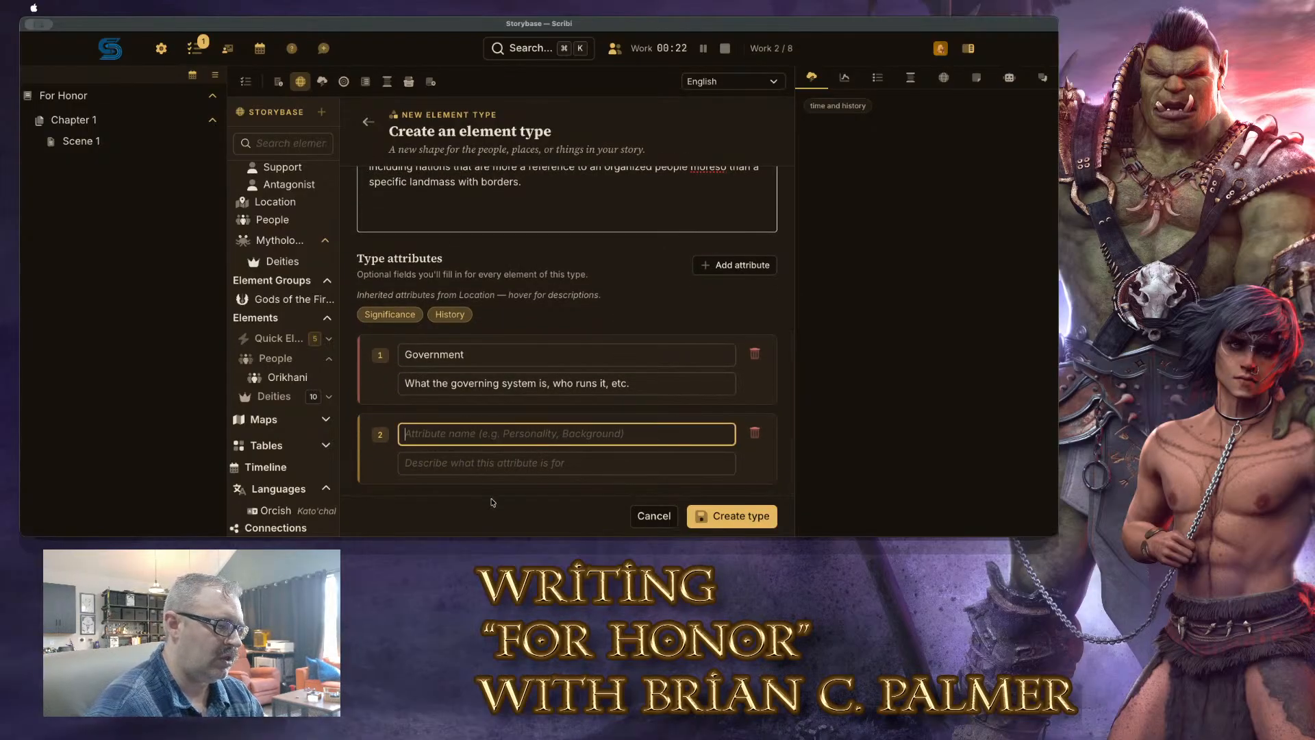
type("Primary Spoekn")
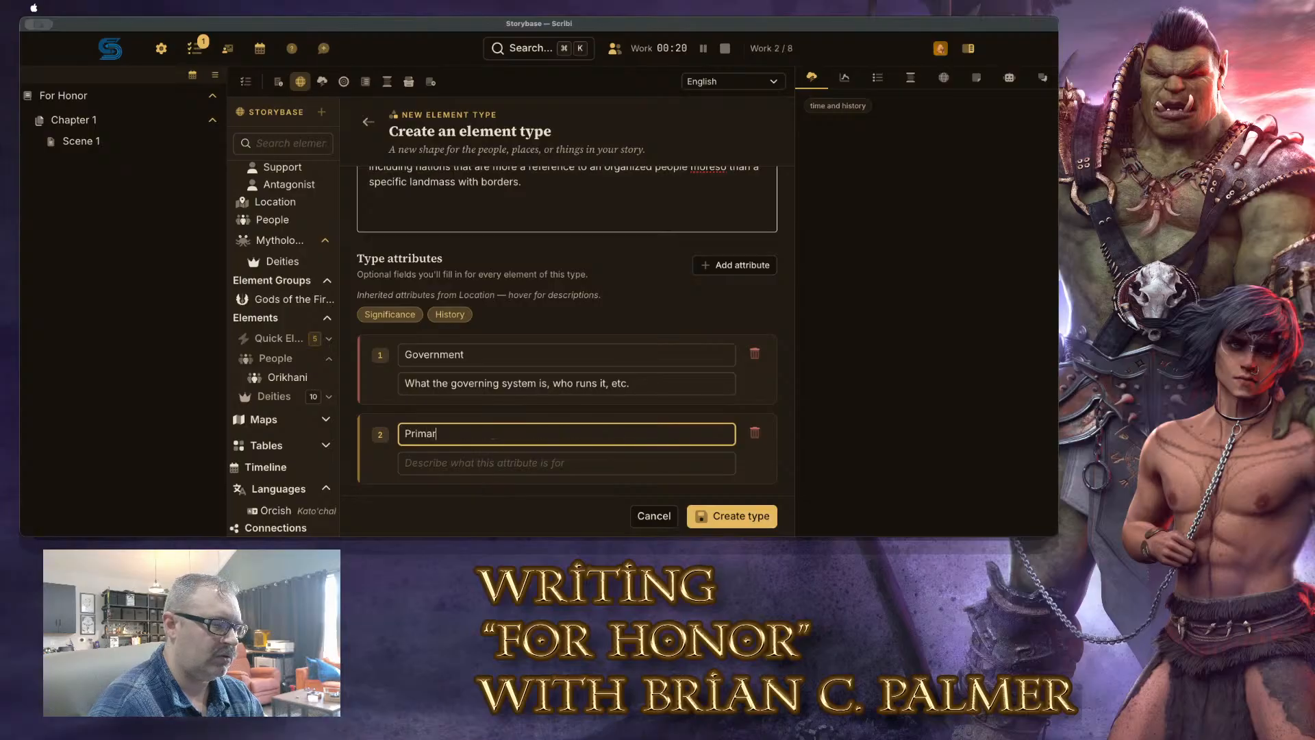
key("BackSpace")
key("BackSpace")
key("BackSpace")
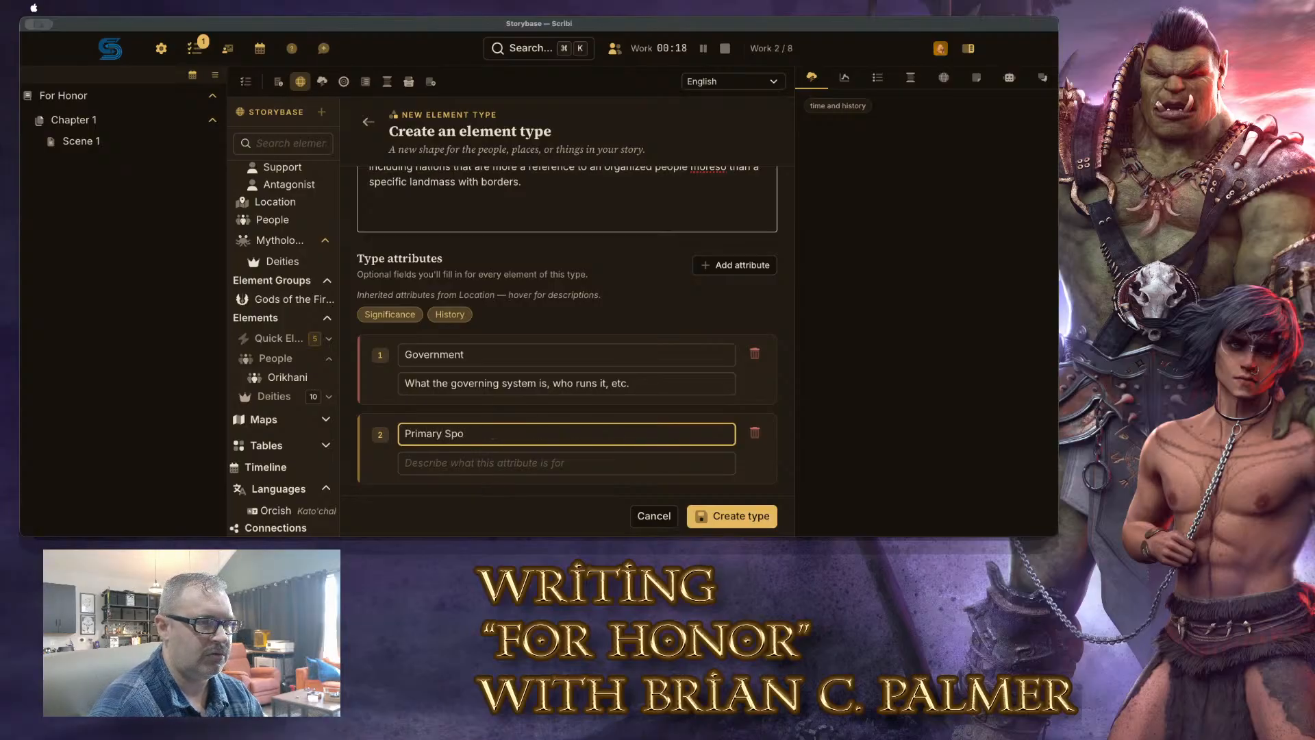
type("ken Lan")
type("guage")
key("Tab")
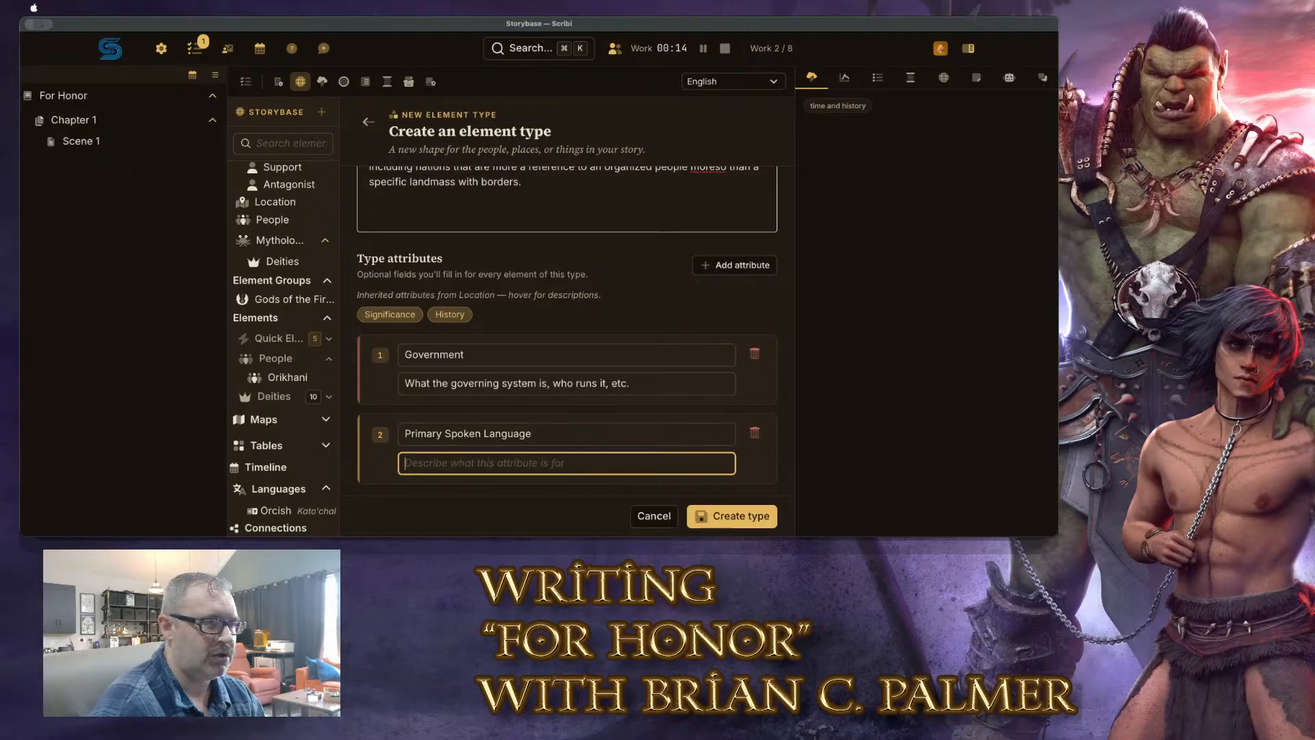
Describe Primary Spoken Language as "identifies what is the most prominent (or exclusively enforced) spoken language in this nation."
type("idein")
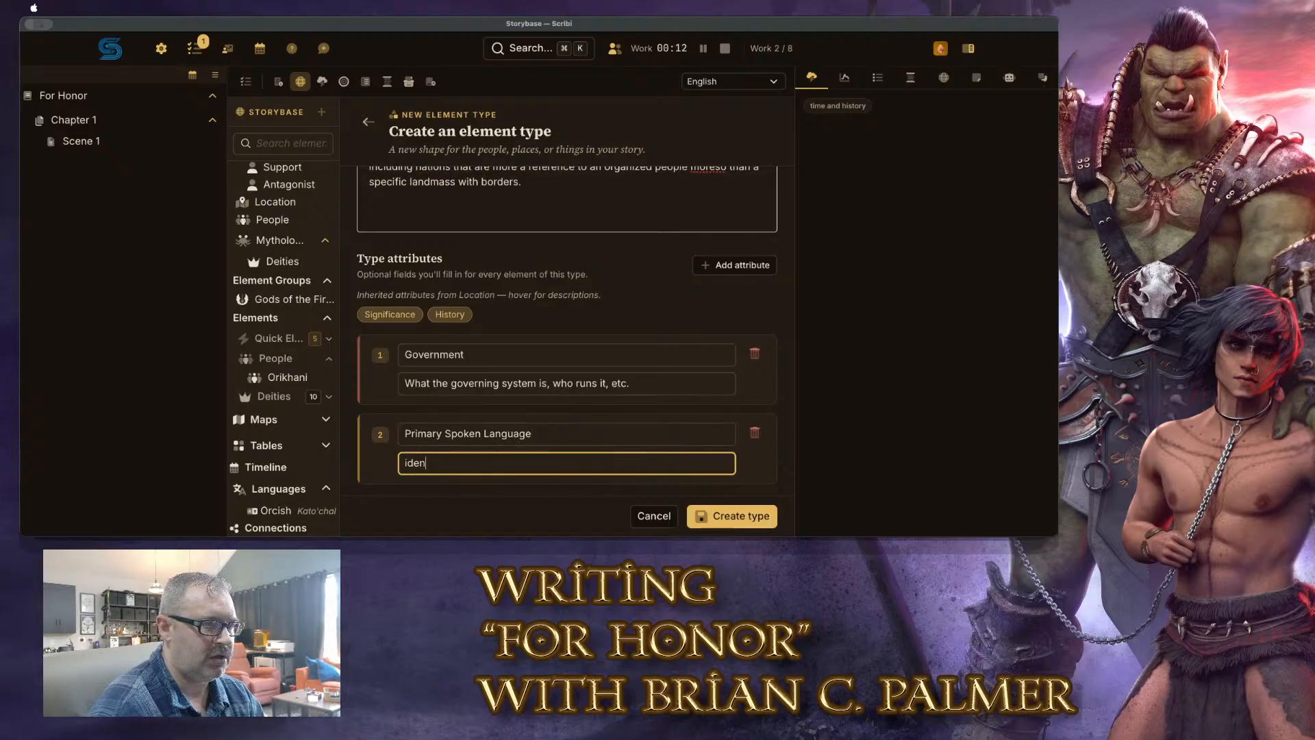
type("tifies what is the most promin")
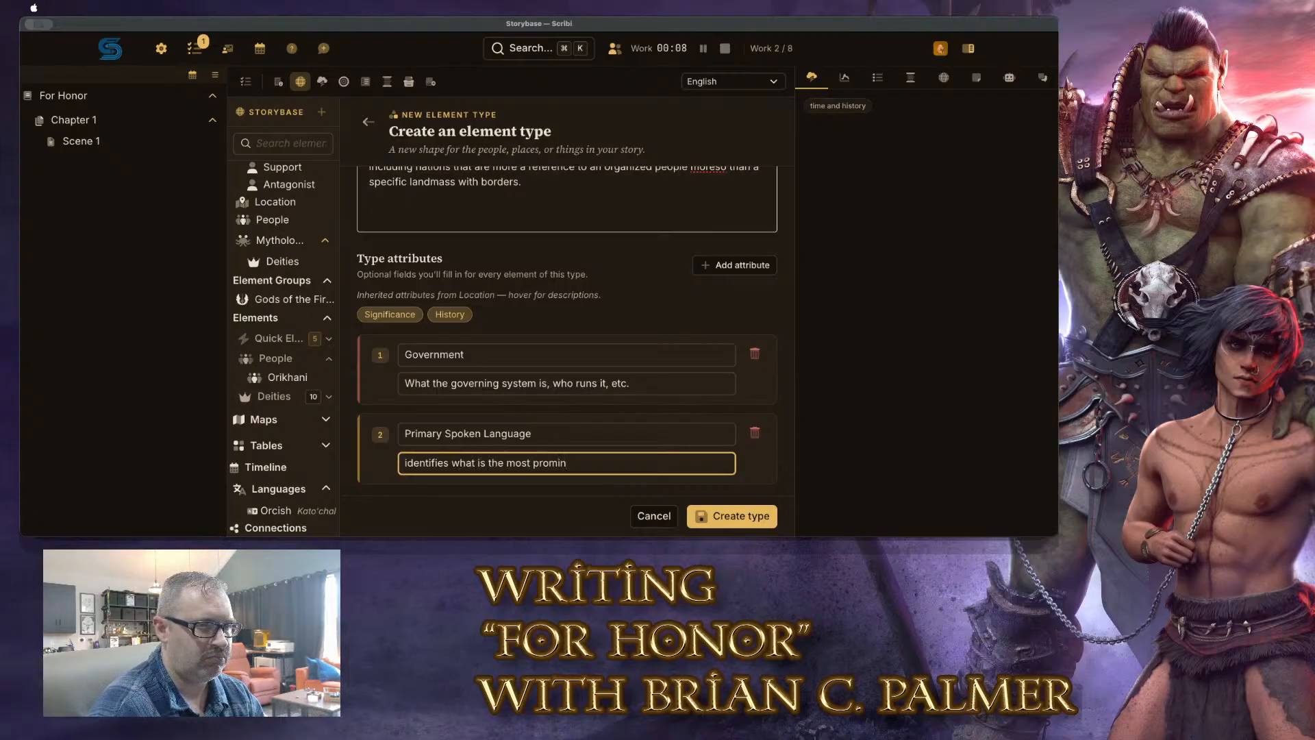
type("ent (or ")
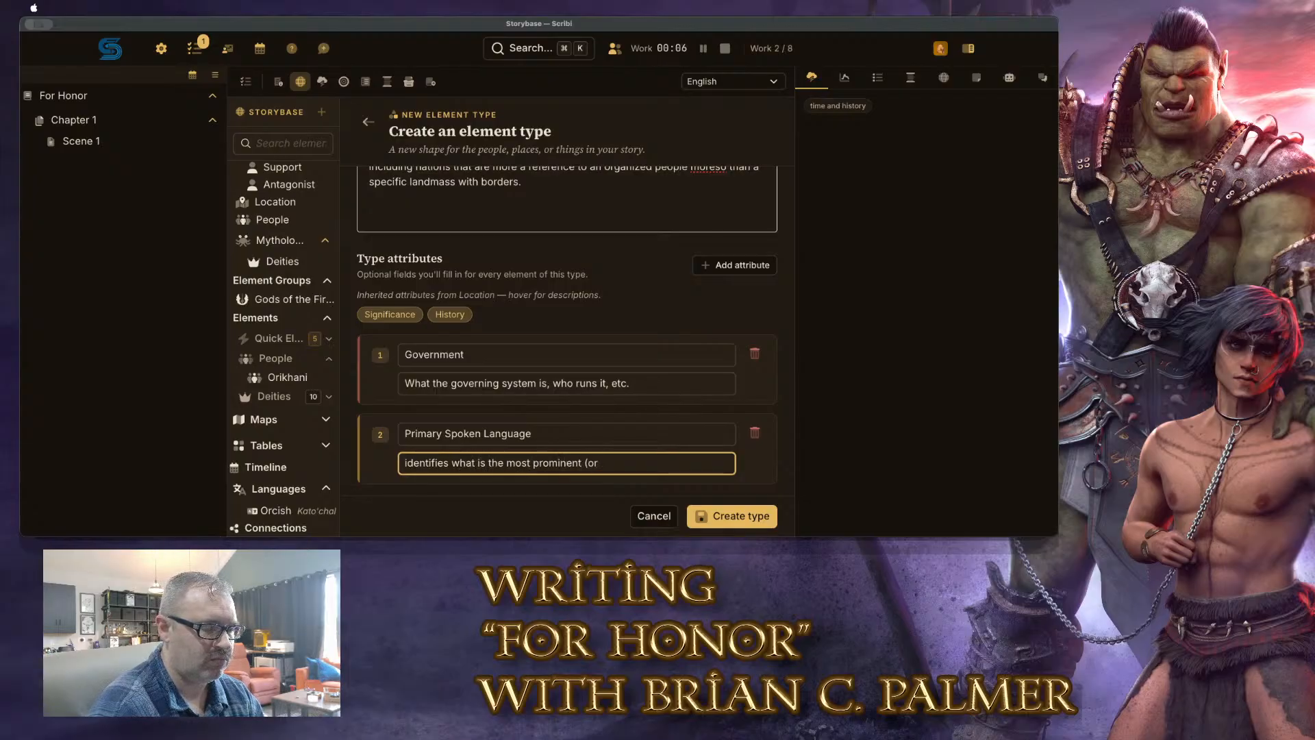
type("exclsu")
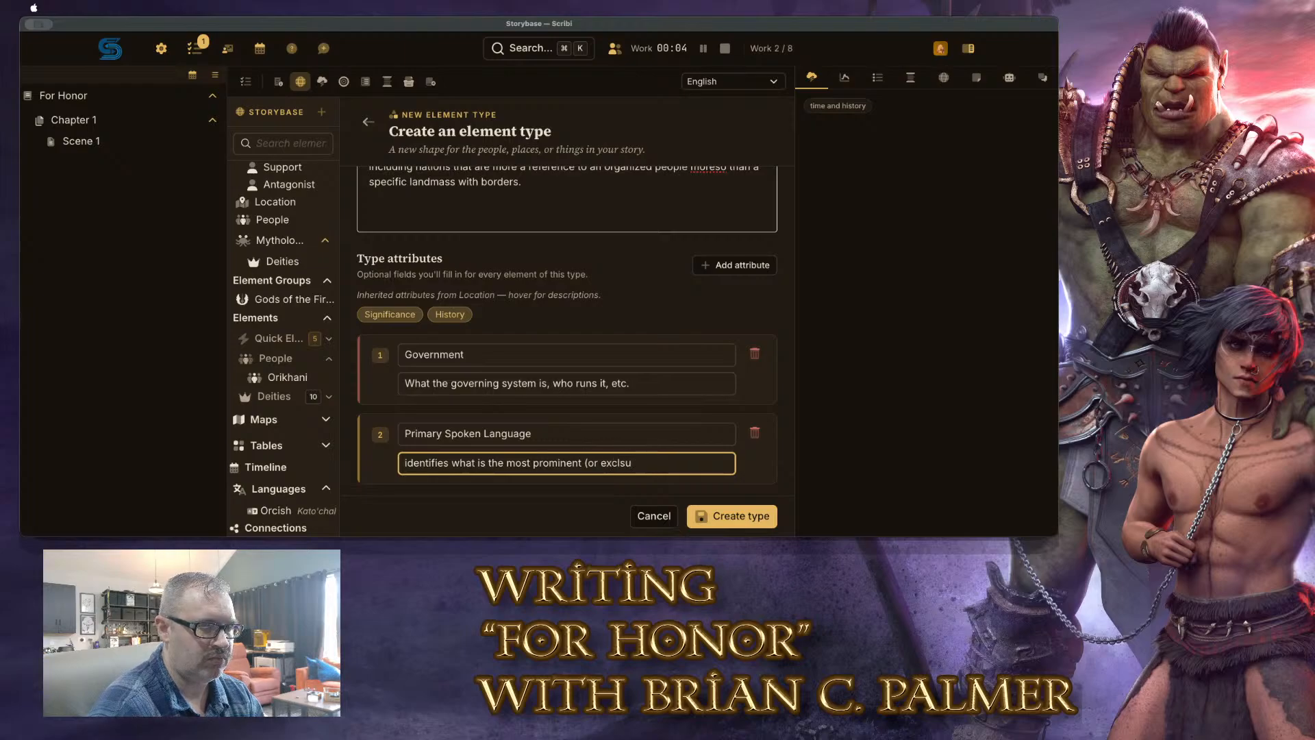
type("vively s")
key("BackSpace")
key("BackSpace")
key("BackSpace")
key("BackSpace")
key("BackSpace")
key("BackSpace")
key("BackSpace")
key("BackSpace")
type("usively enfor")
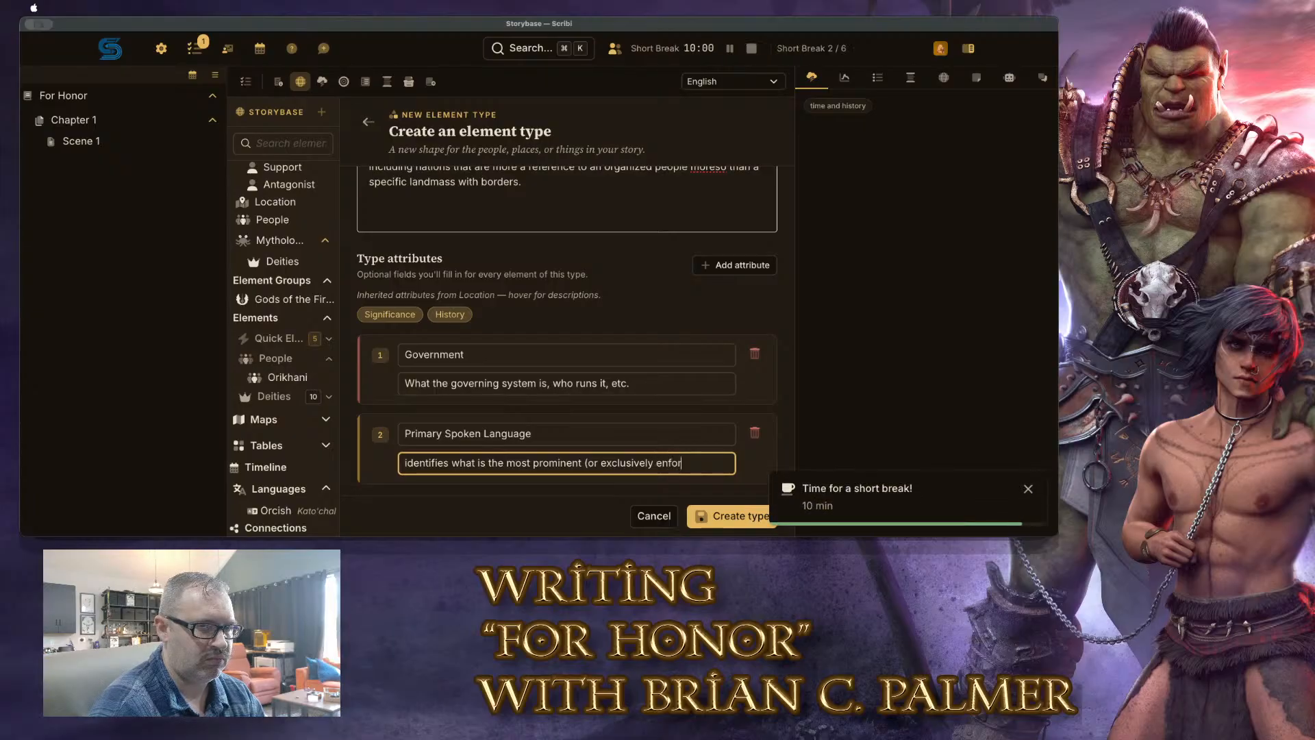
type("ced) sp")
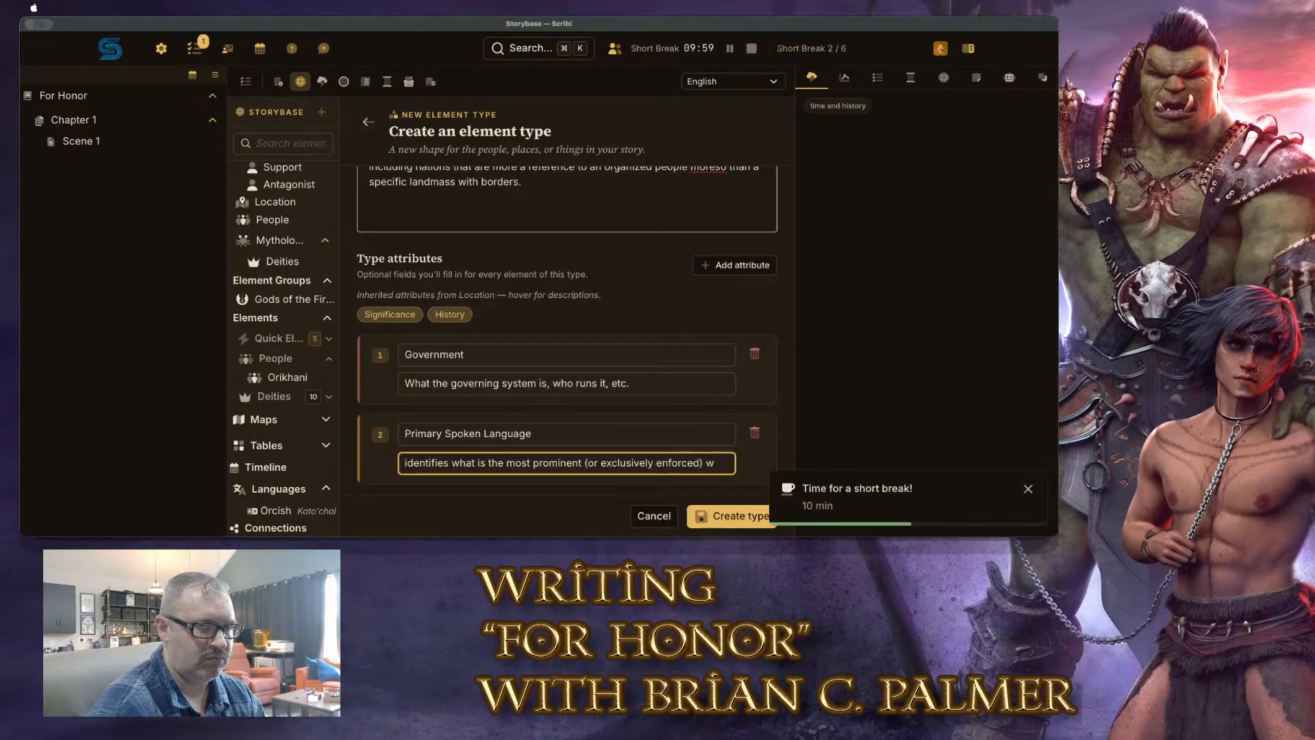
type("oken ")
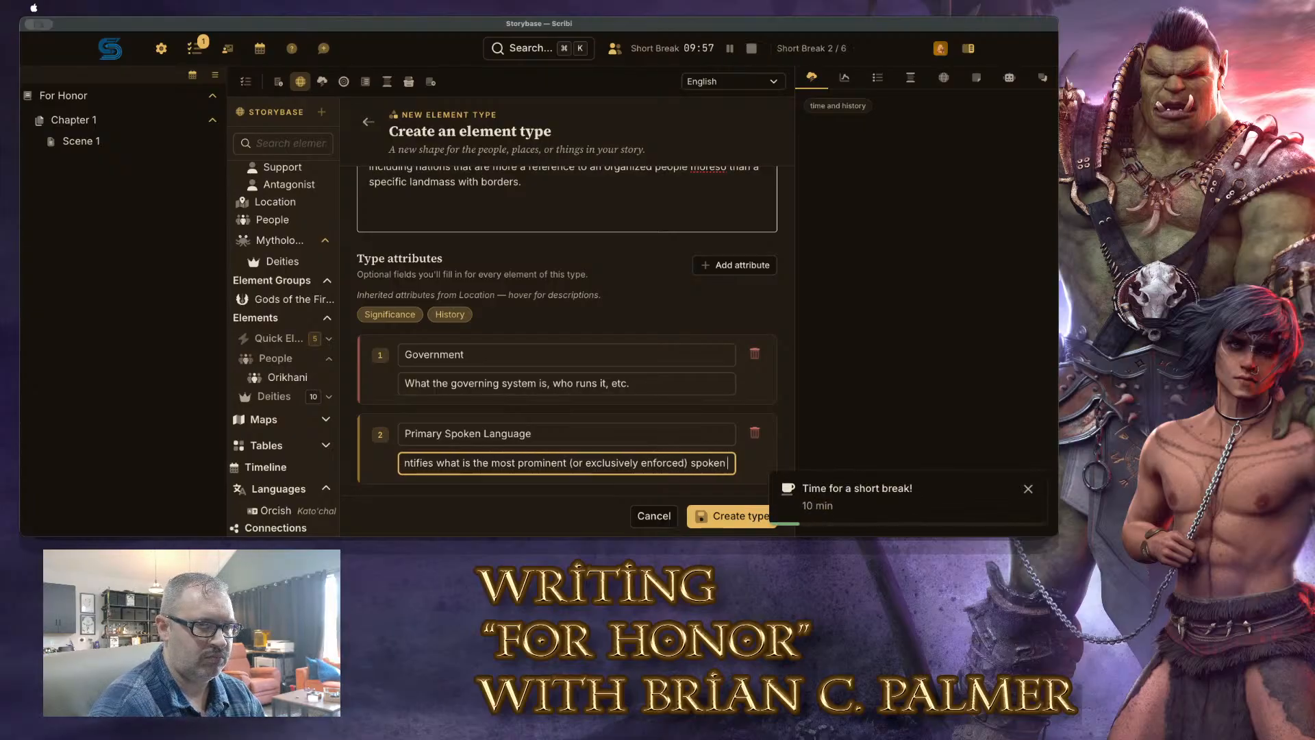
type("language in this nation.")
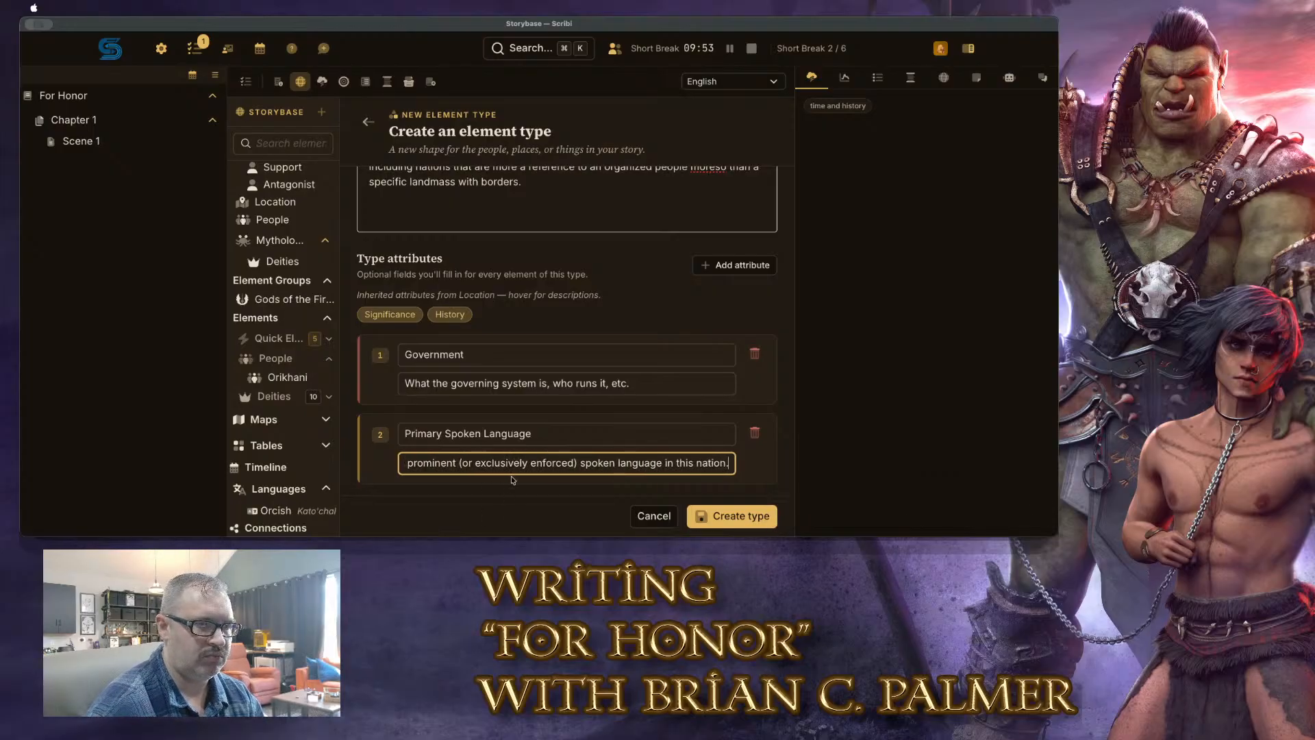
left_click_drag(510, 463, 361, 496)
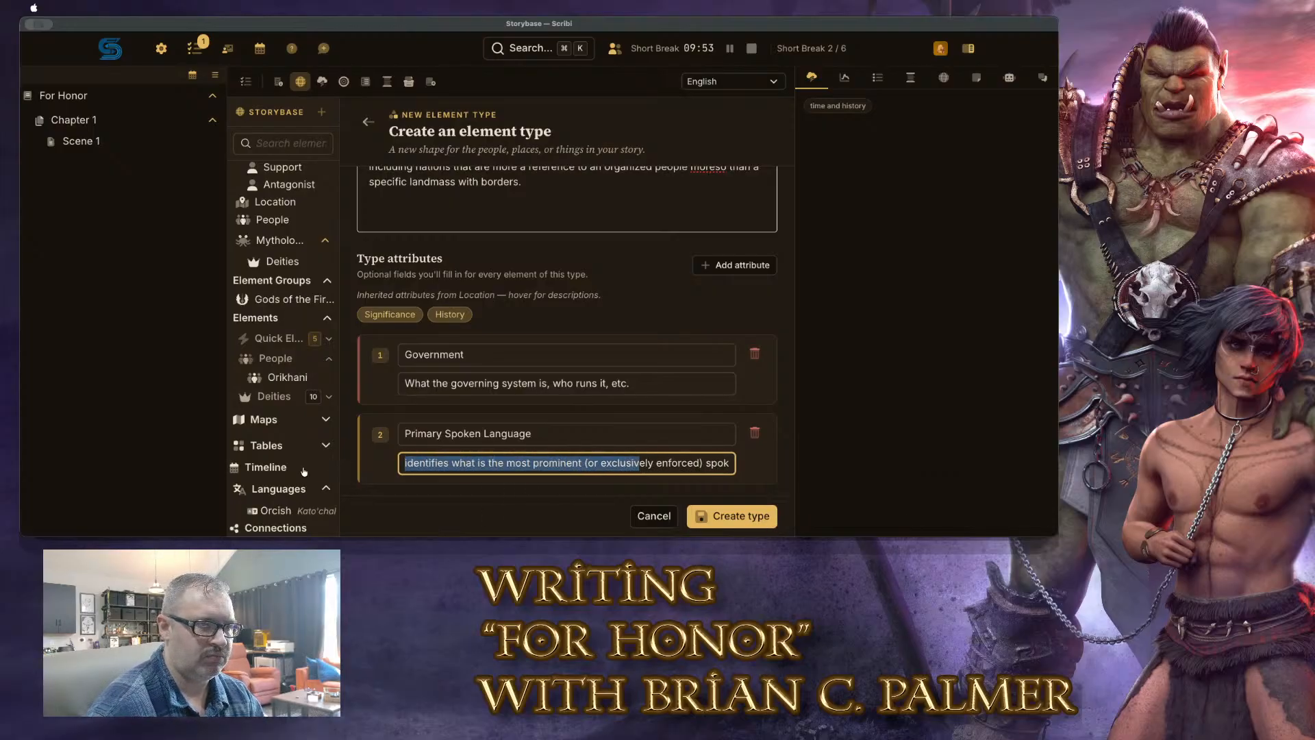
Add a third type attribute named "Local Culture"
left_click(732, 284)
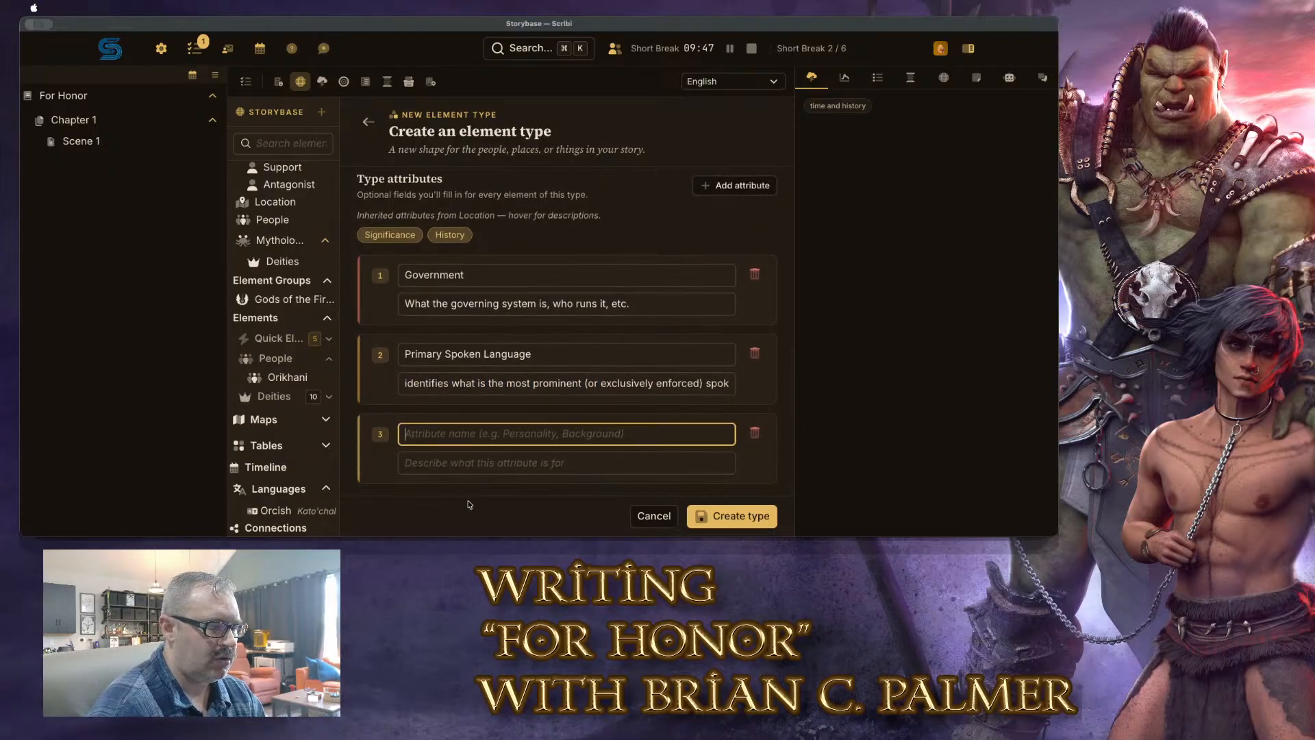
type("Local c")
type(" cu")
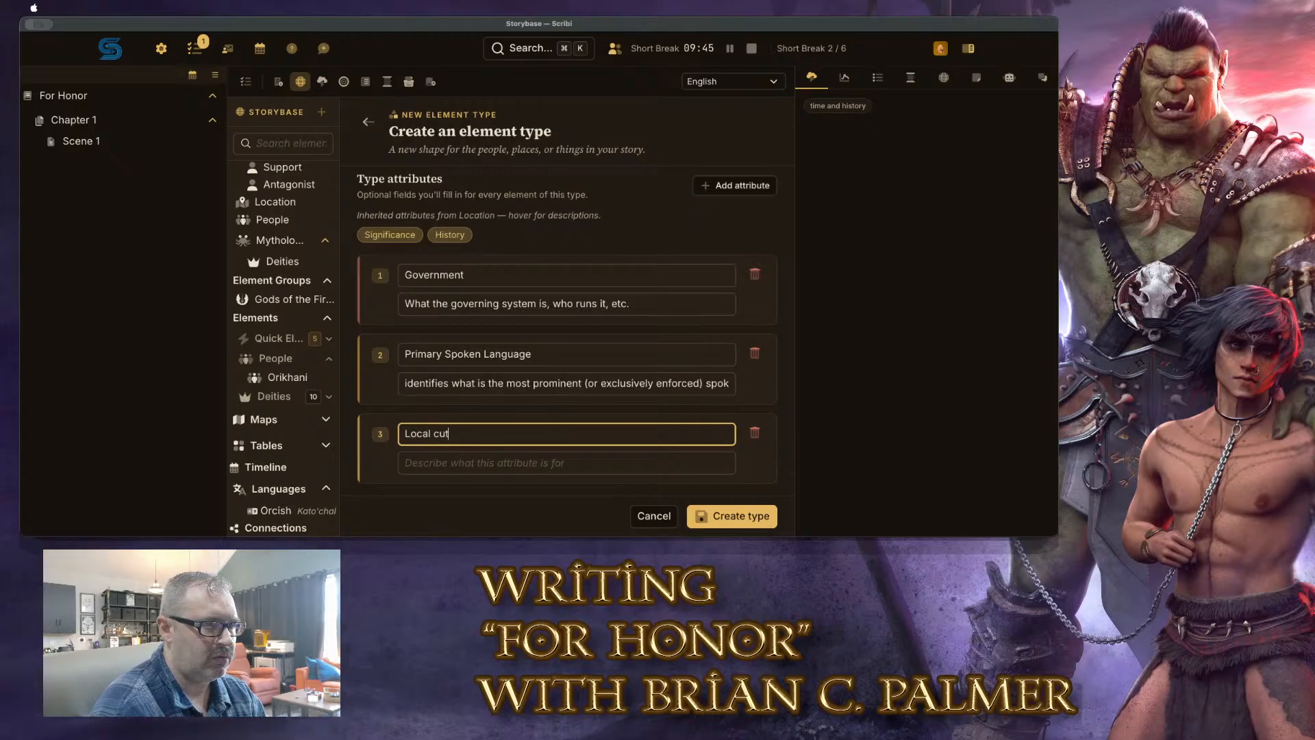
key("BackSpace")
key("BackSpace")
key("BackSpace")
type("Culture")
key("Tab")
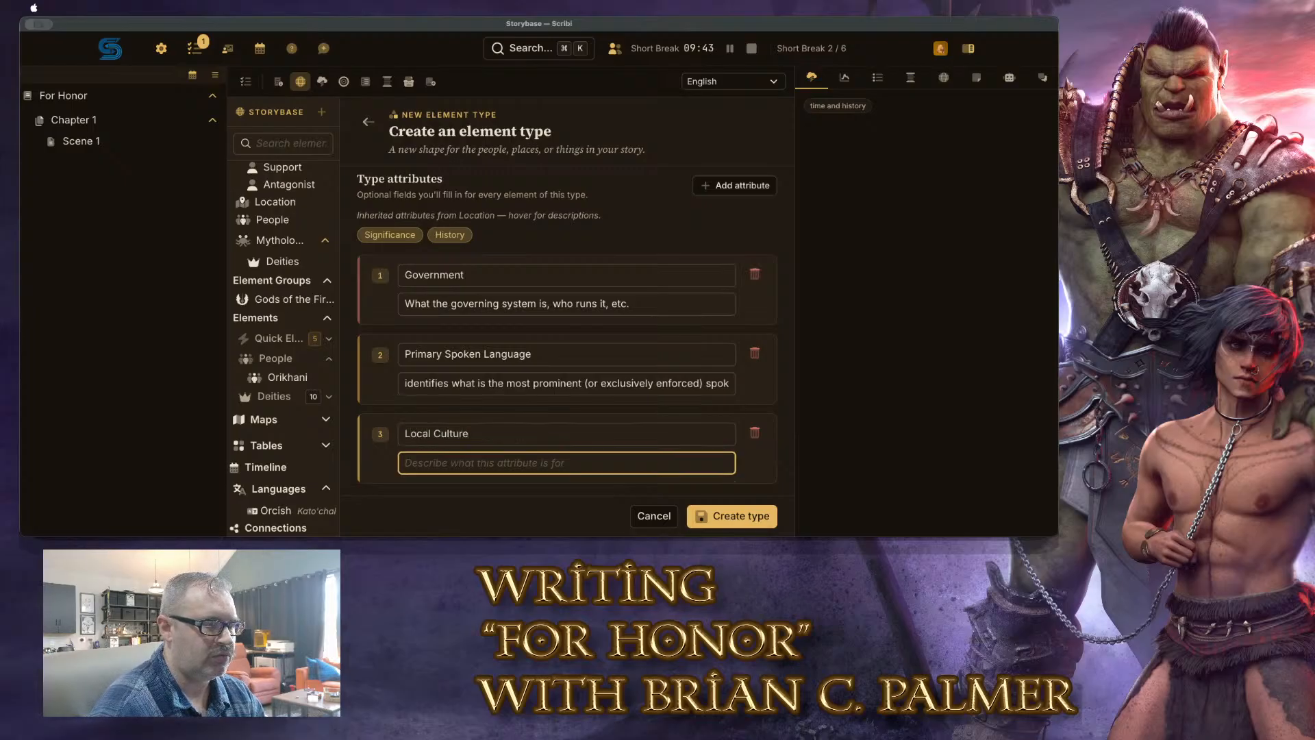
Begin the Local Culture description with "What the people of this nation are like, if they have a specific kind of profile,"
type("Wha")
key("BackSpace")
key("BackSpace")
key("BackSpace")
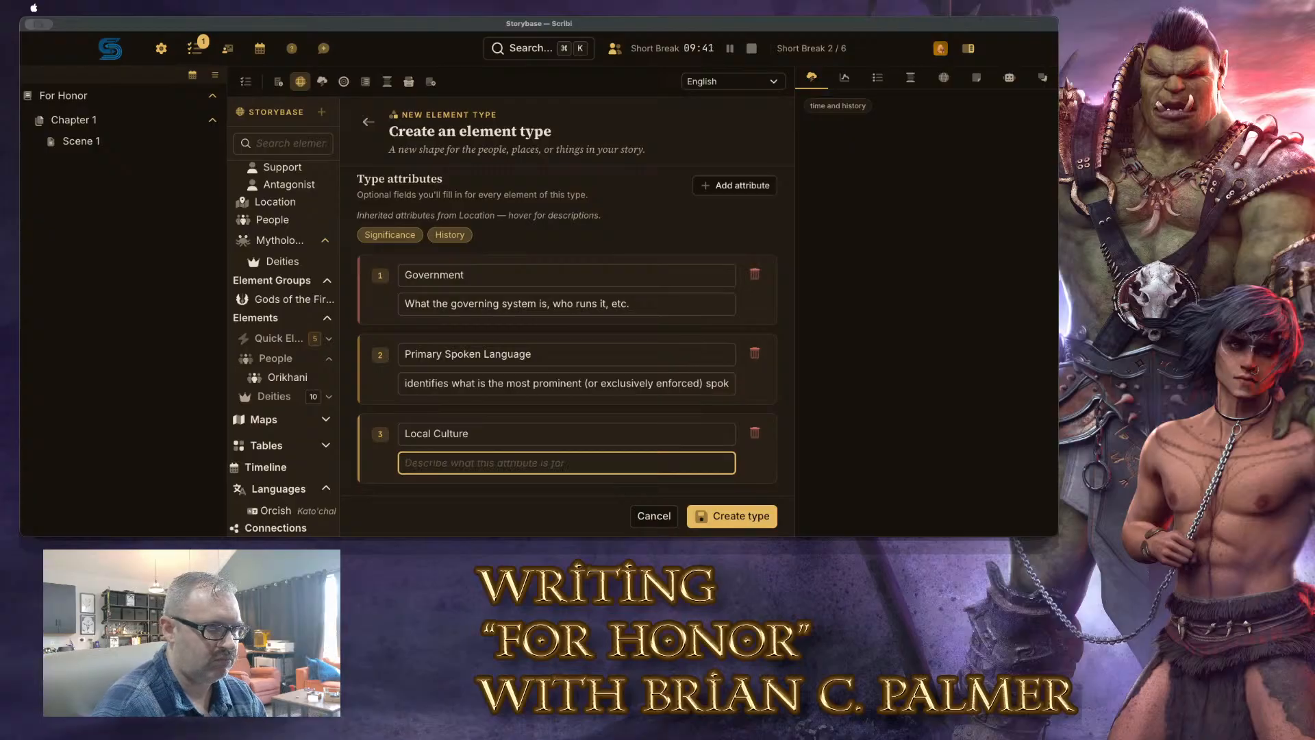
type("What the people")
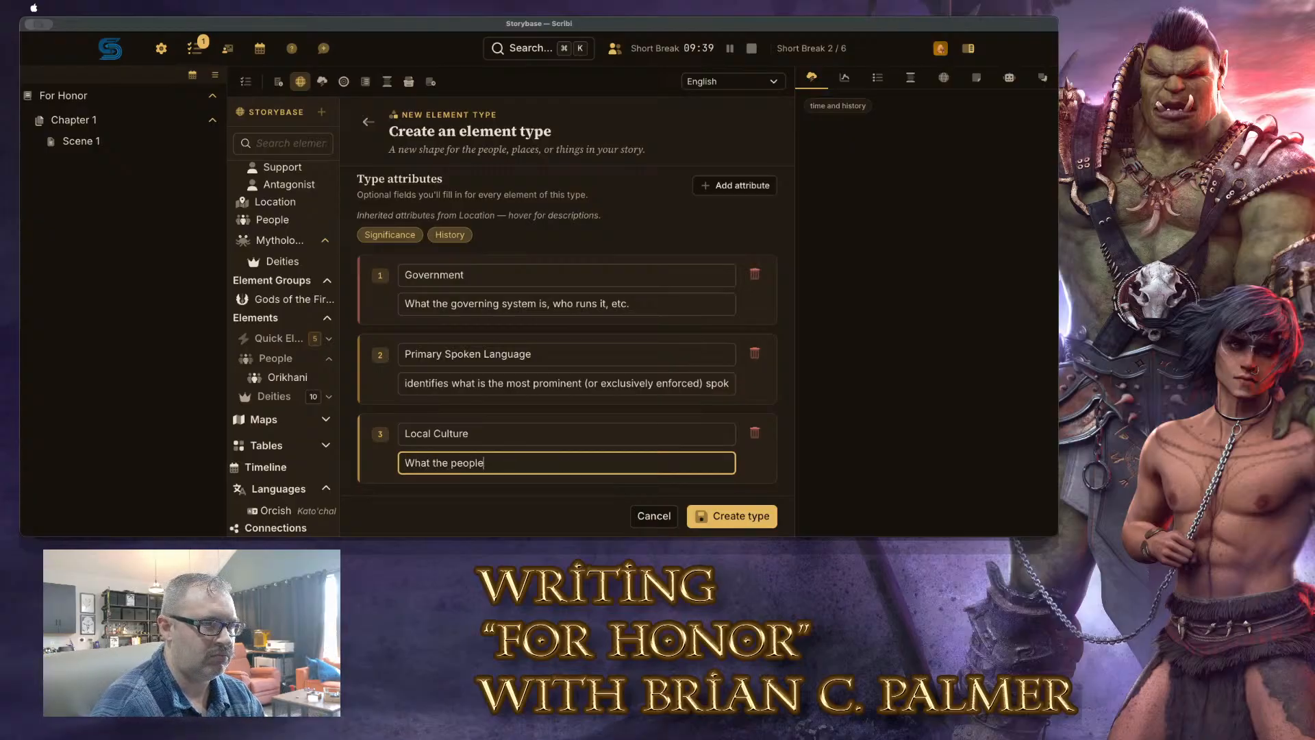
type(" of this nation are like, ")
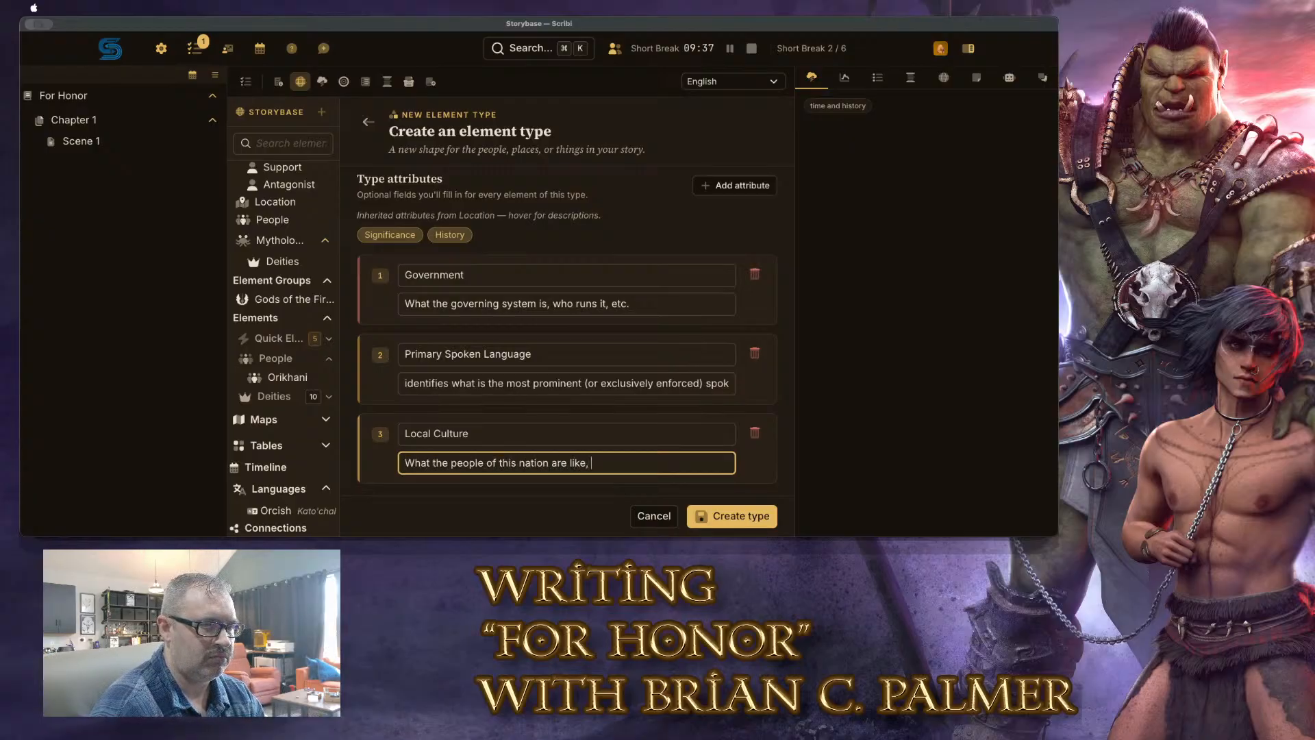
type("if they have a specifi")
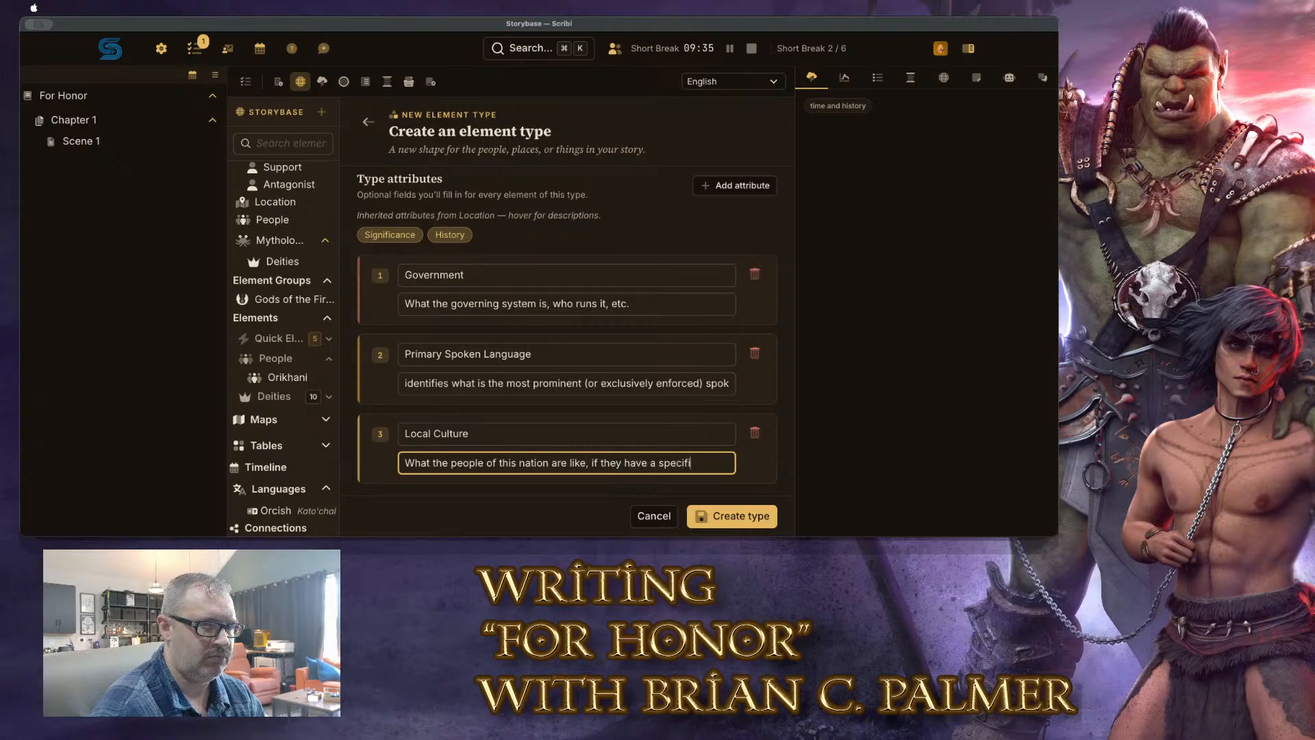
type("c kind of profil")
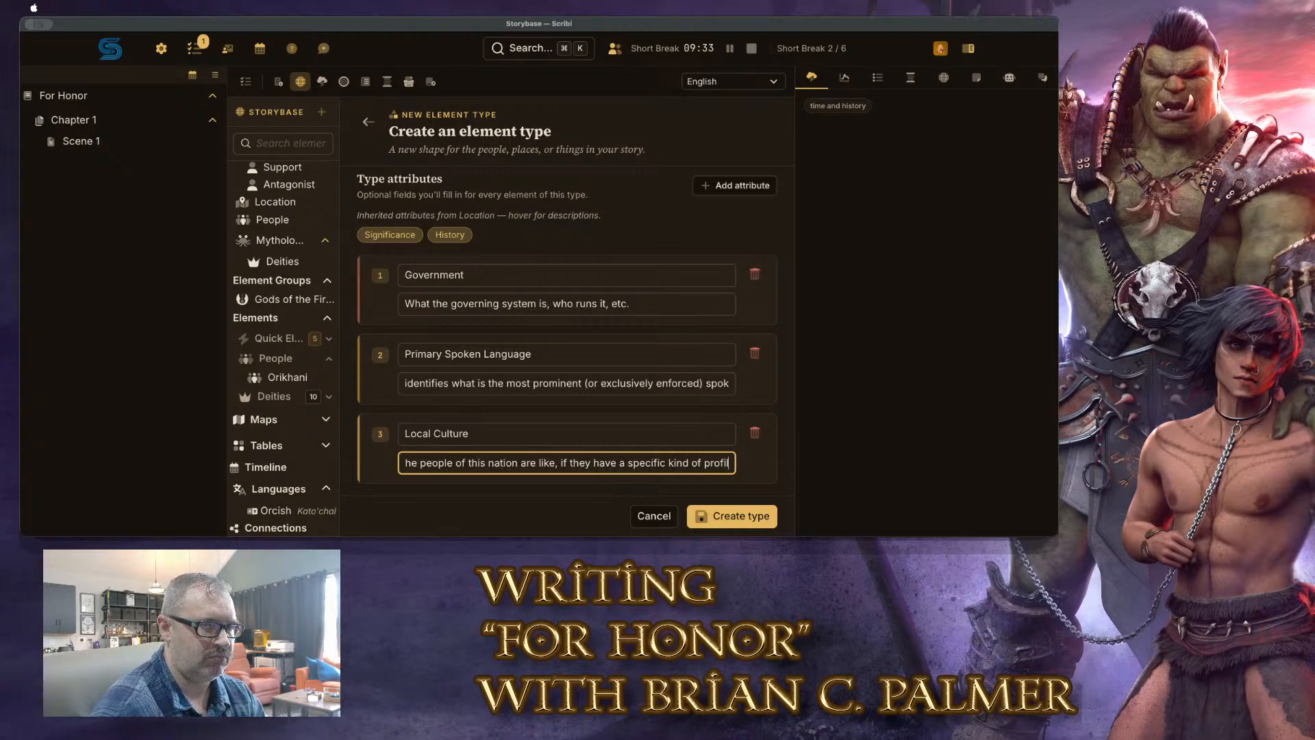
type("e, o")
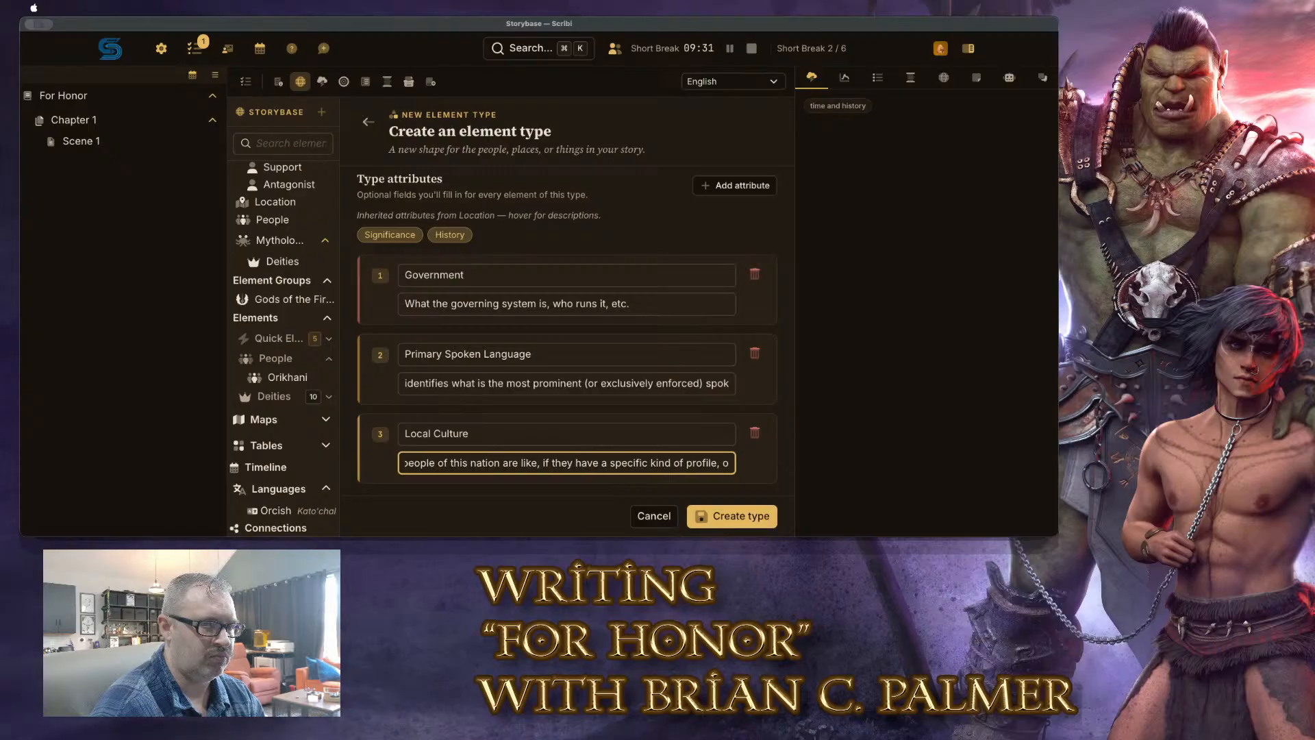
Complete the Local Culture description with "or what cultures make up a melting pot if that's the kind of nation it is."
type("r what cu")
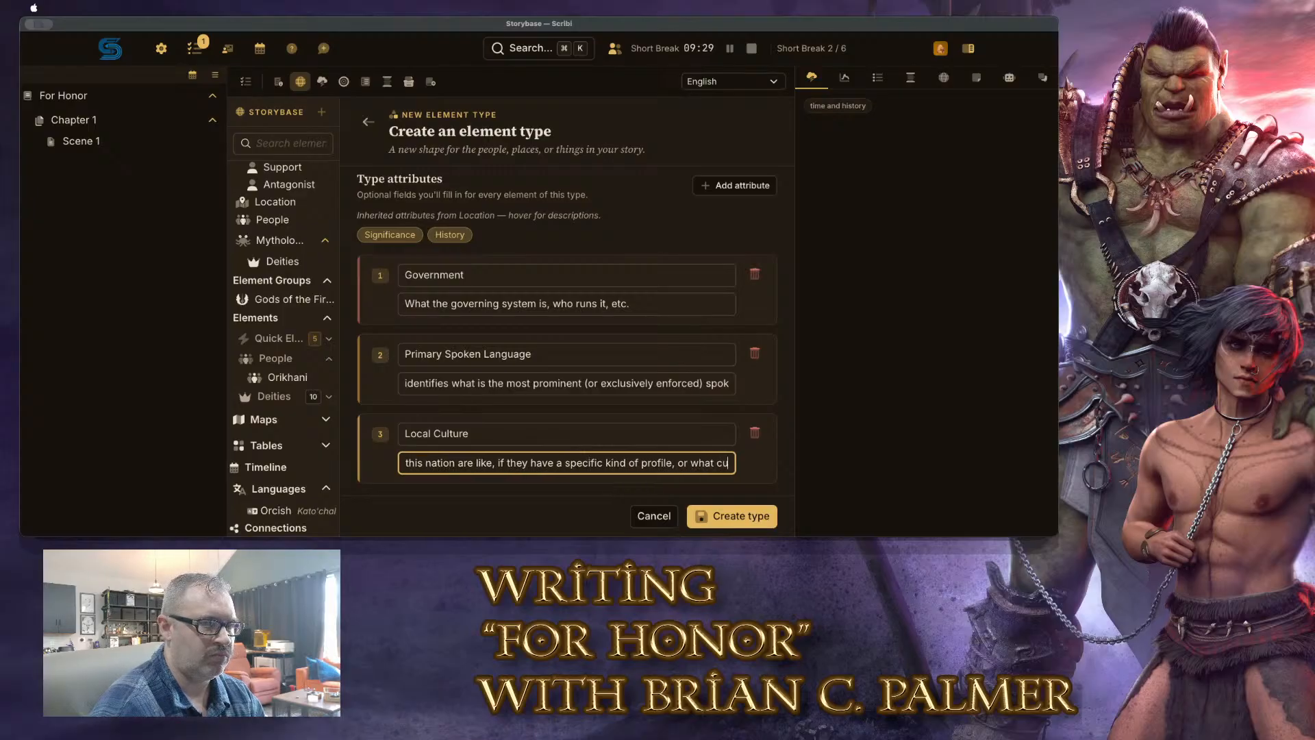
type("ltures make up a")
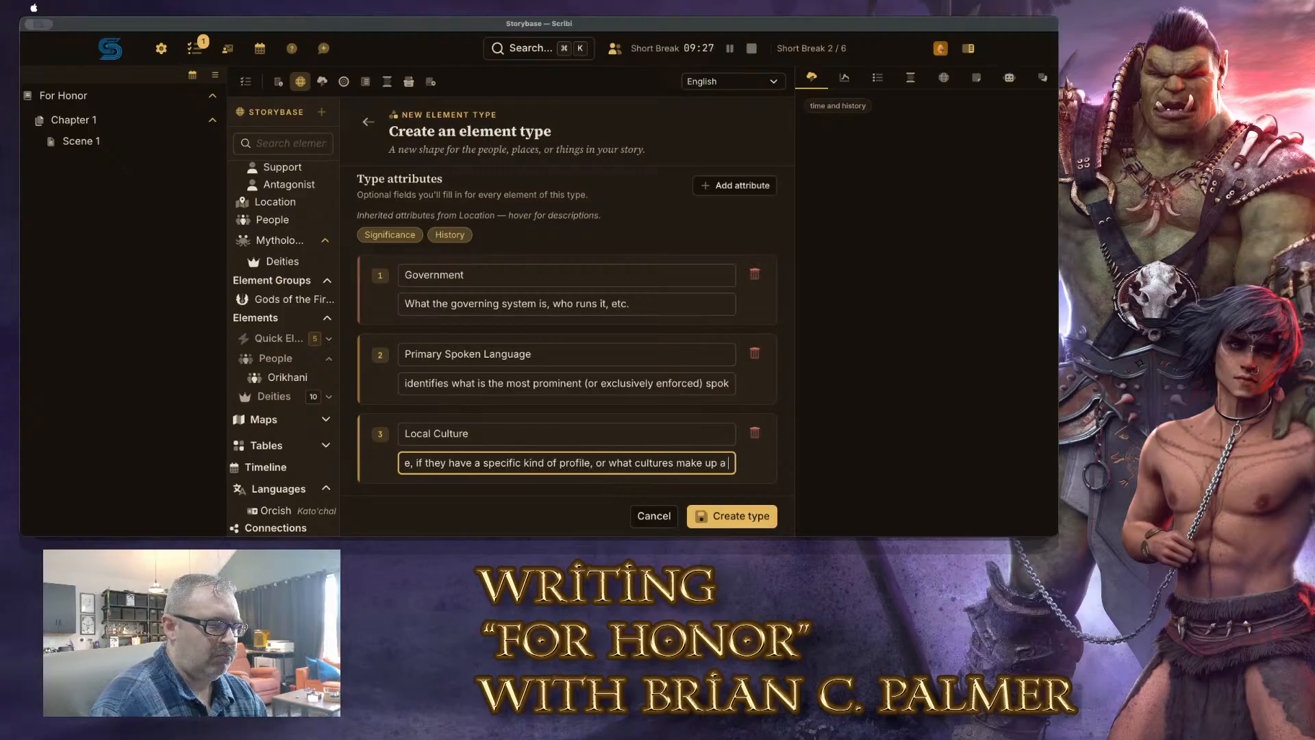
type(" melting pot if that's")
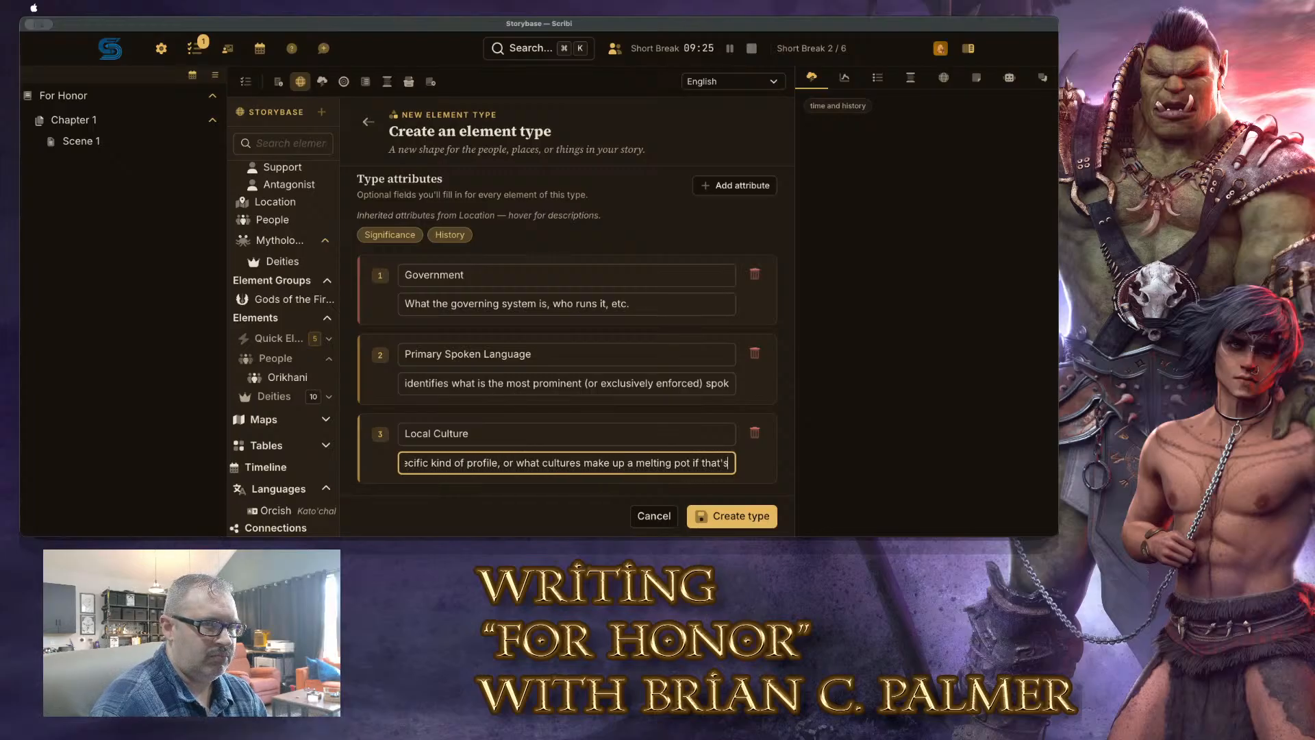
type(" the kind of nation it is.")
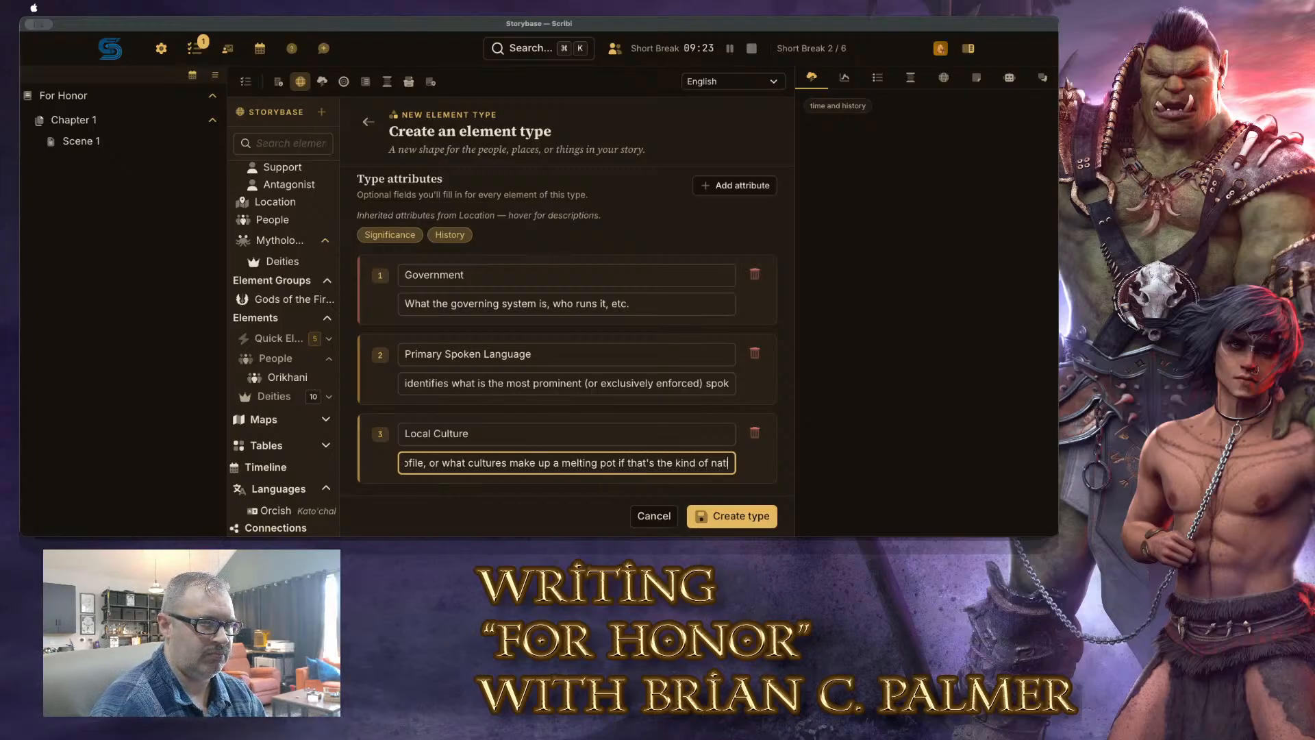
Add a fourth type attribute named "Local Religious Traditions"
left_click(747, 189)
left_click(515, 439)
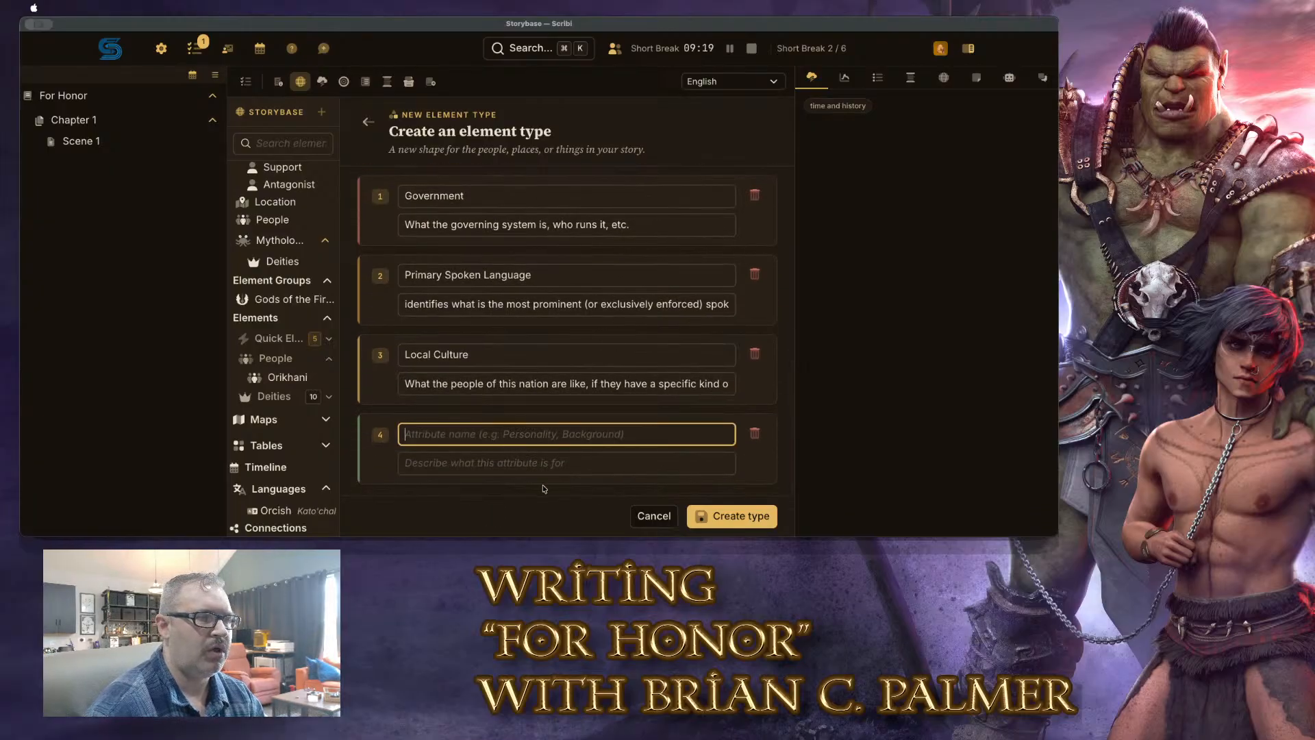
type("Local Relgiio")
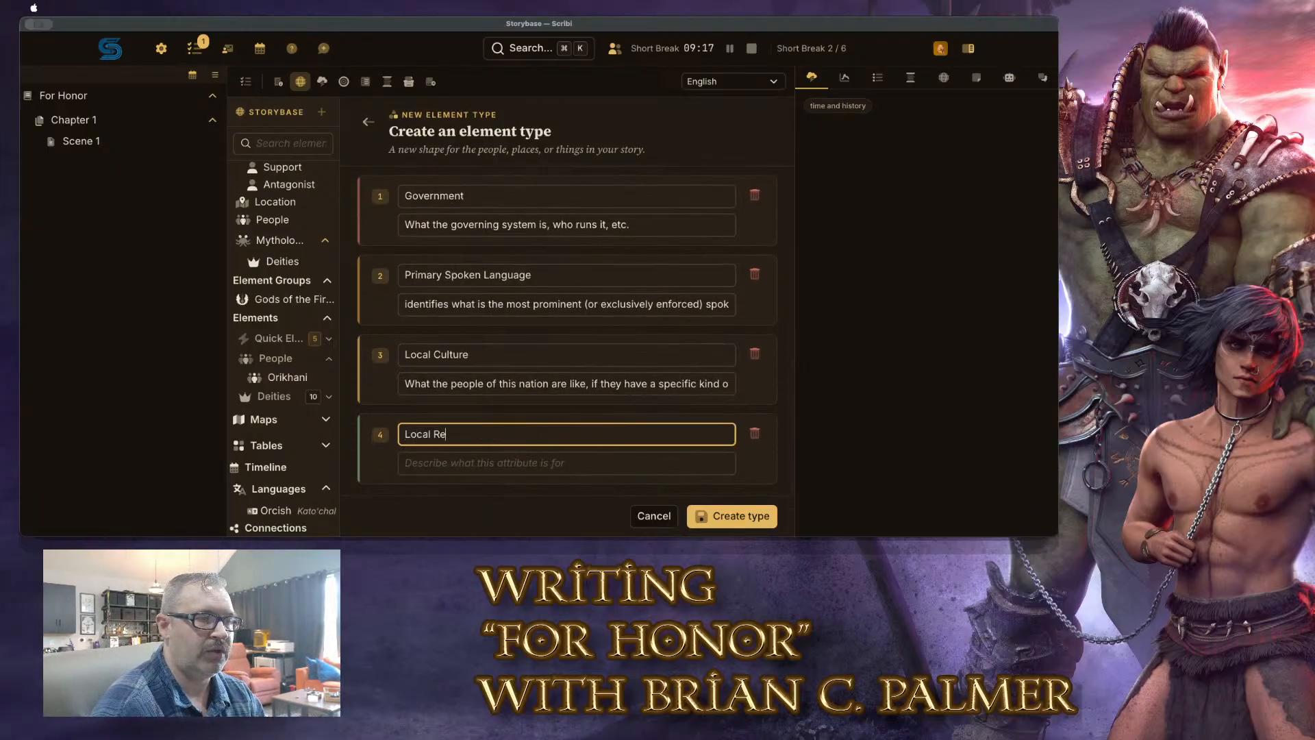
key("BackSpace")
key("BackSpace")
key("BackSpace")
key("BackSpace")
type("ious")
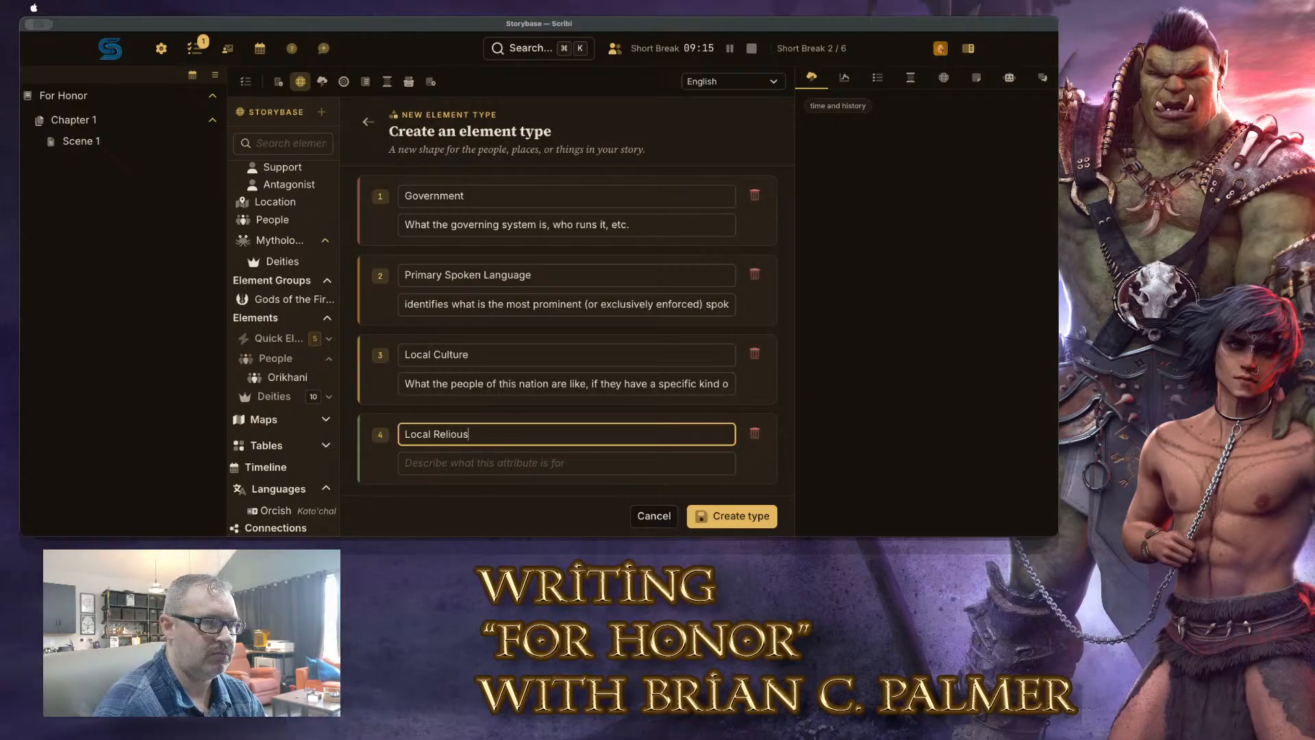
key("BackSpace")
key("BackSpace")
key("BackSpace")
key("BackSpace")
type("igiou")
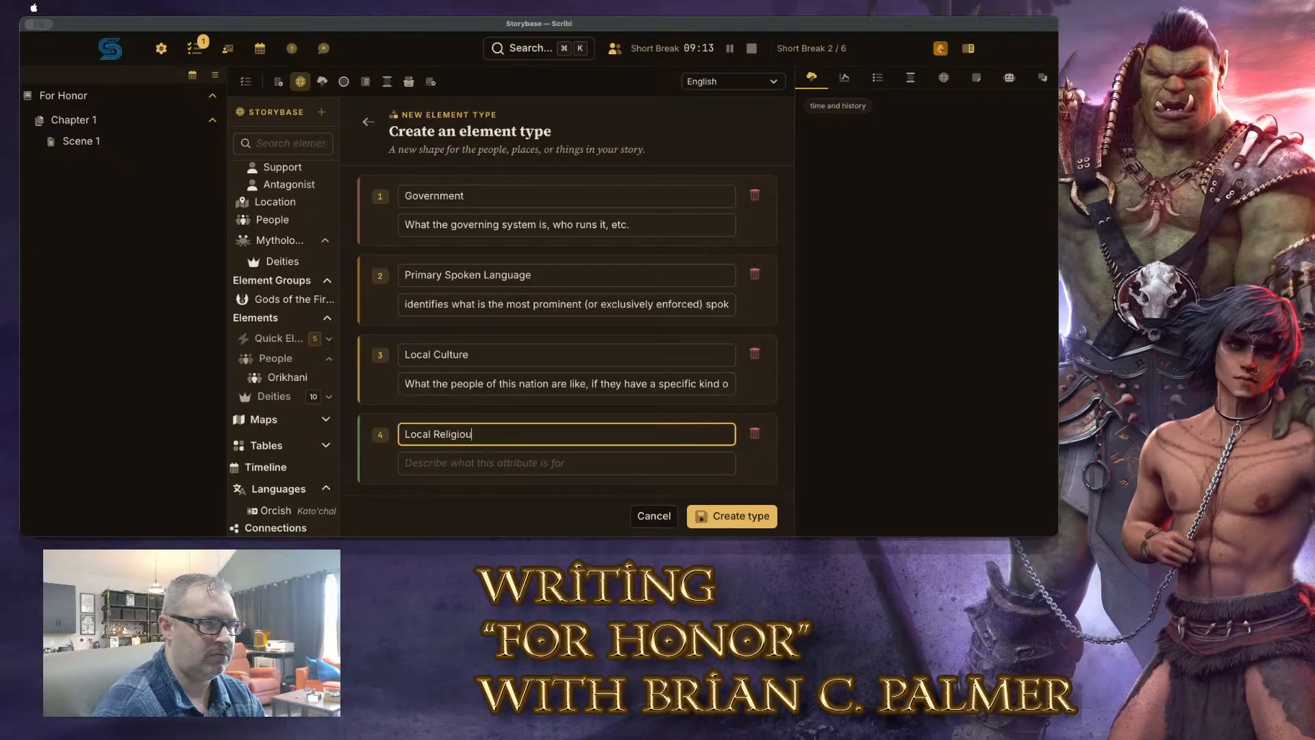
type("s Traditions")
key("Tab")
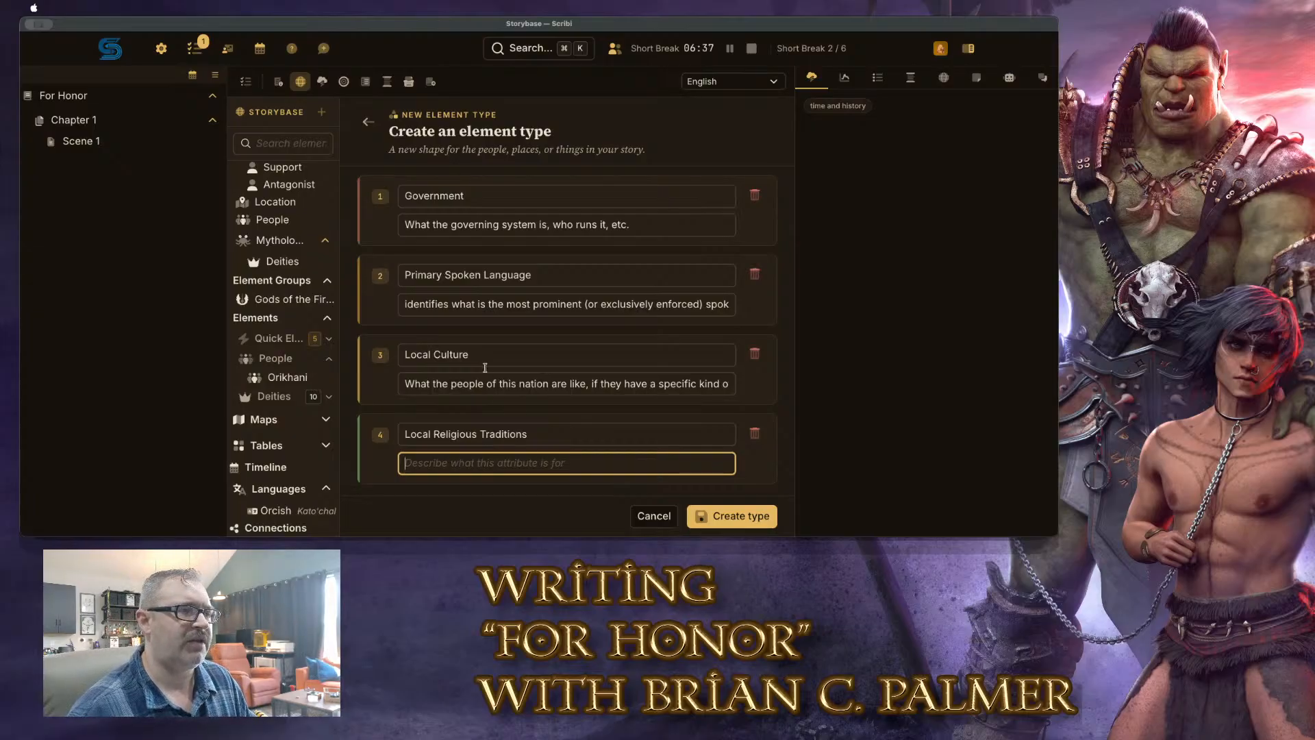
Begin the Local Religious Traditions description with "religious and spritual traditions"
scroll(294, 329, "up", 3)
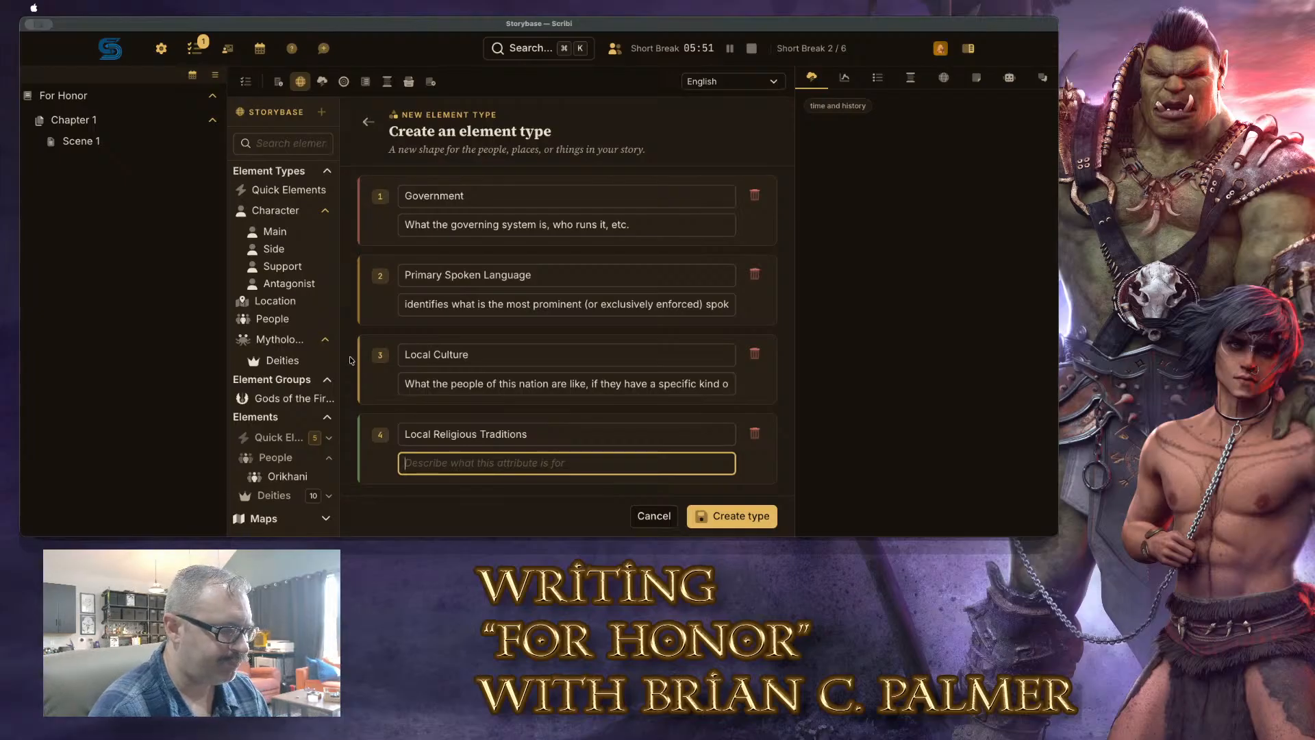
type("religious")
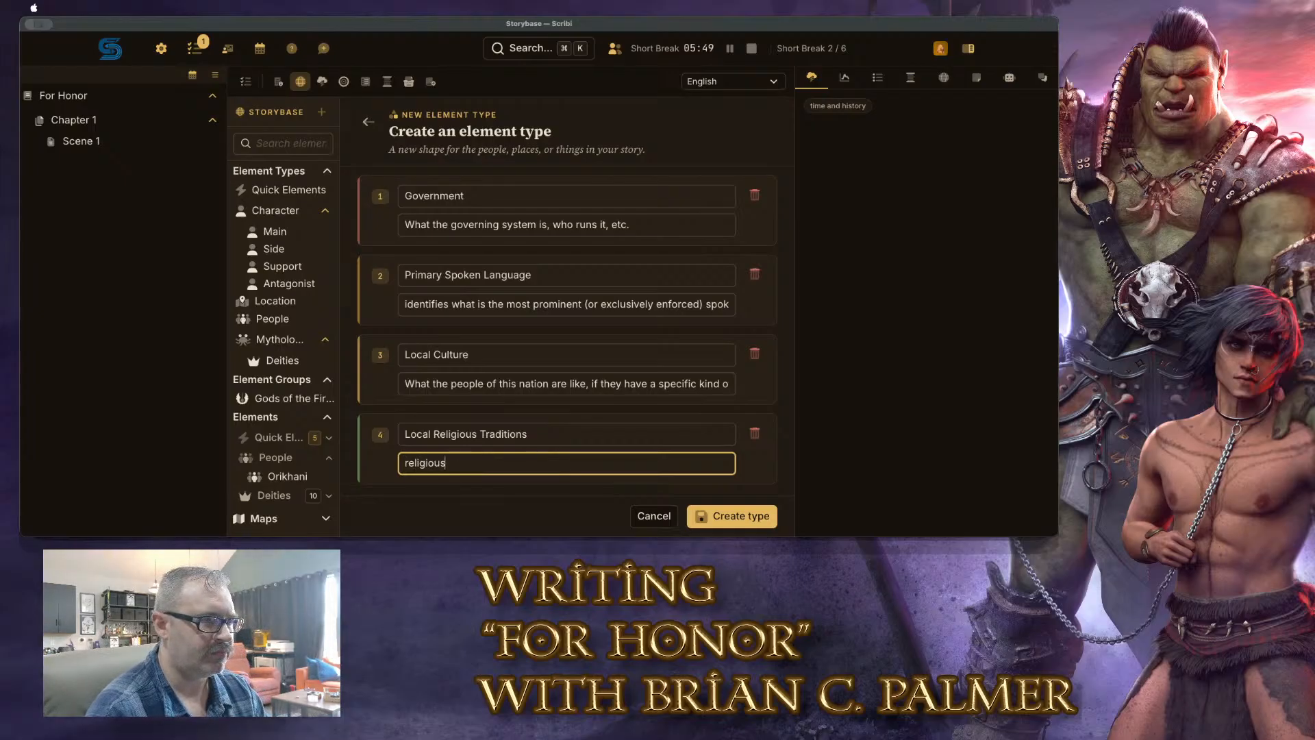
type(" and spriitual")
key("BackSpace")
key("BackSpace")
key("BackSpace")
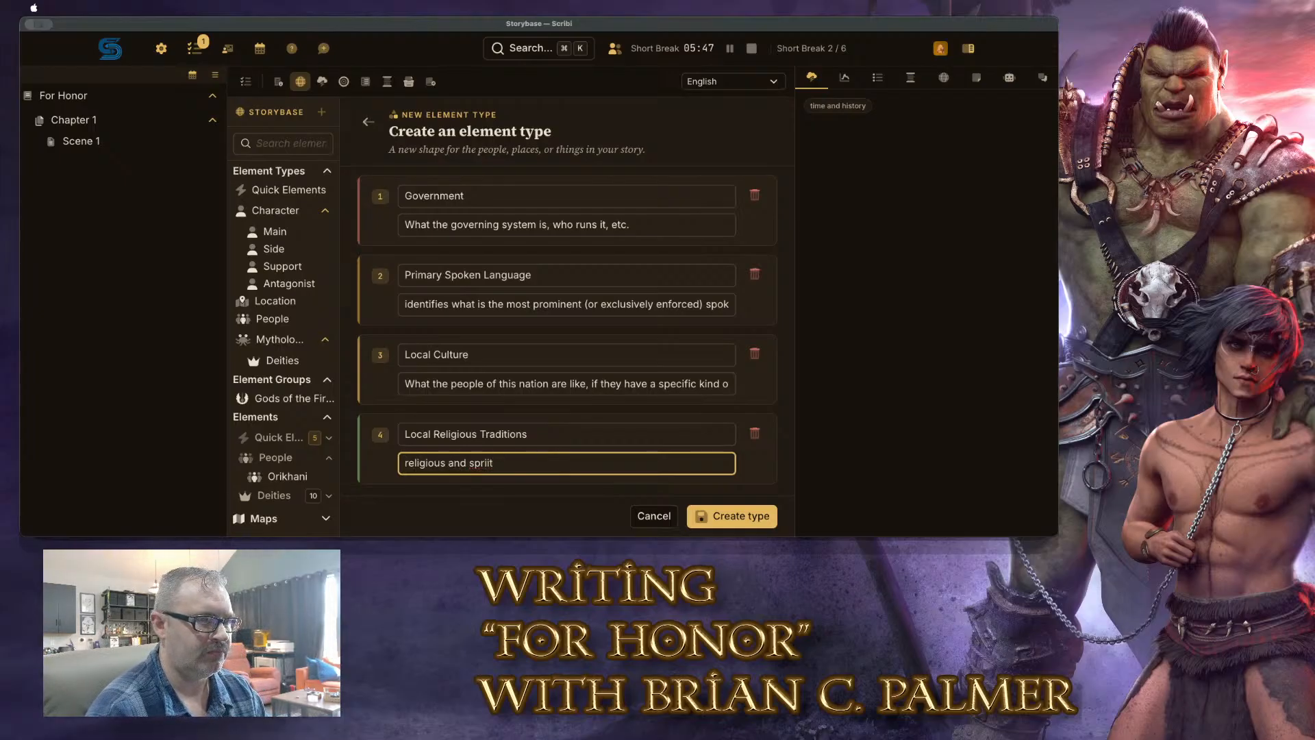
key("BackSpace")
key("BackSpace")
type("tual traditions")
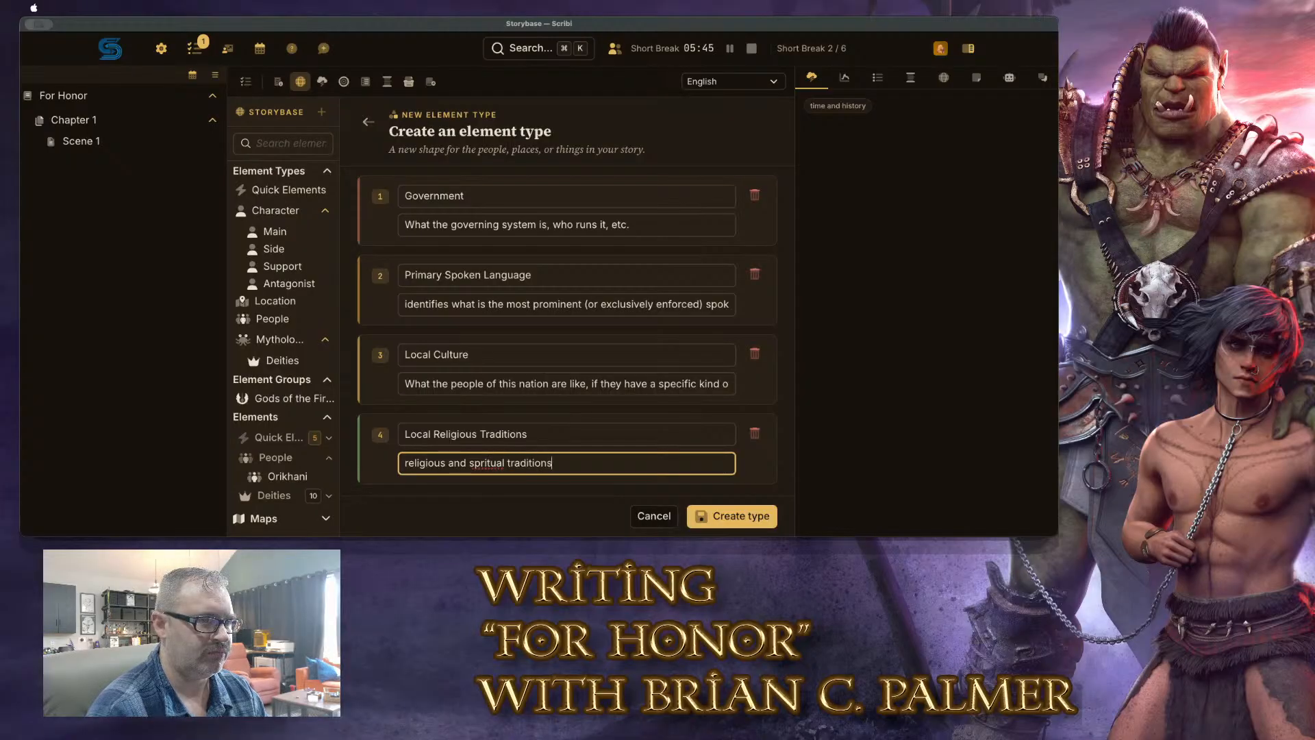
Complete the Local Religious Traditions description with "commonly associated with or practiced by this nation."
type(" commonly associa")
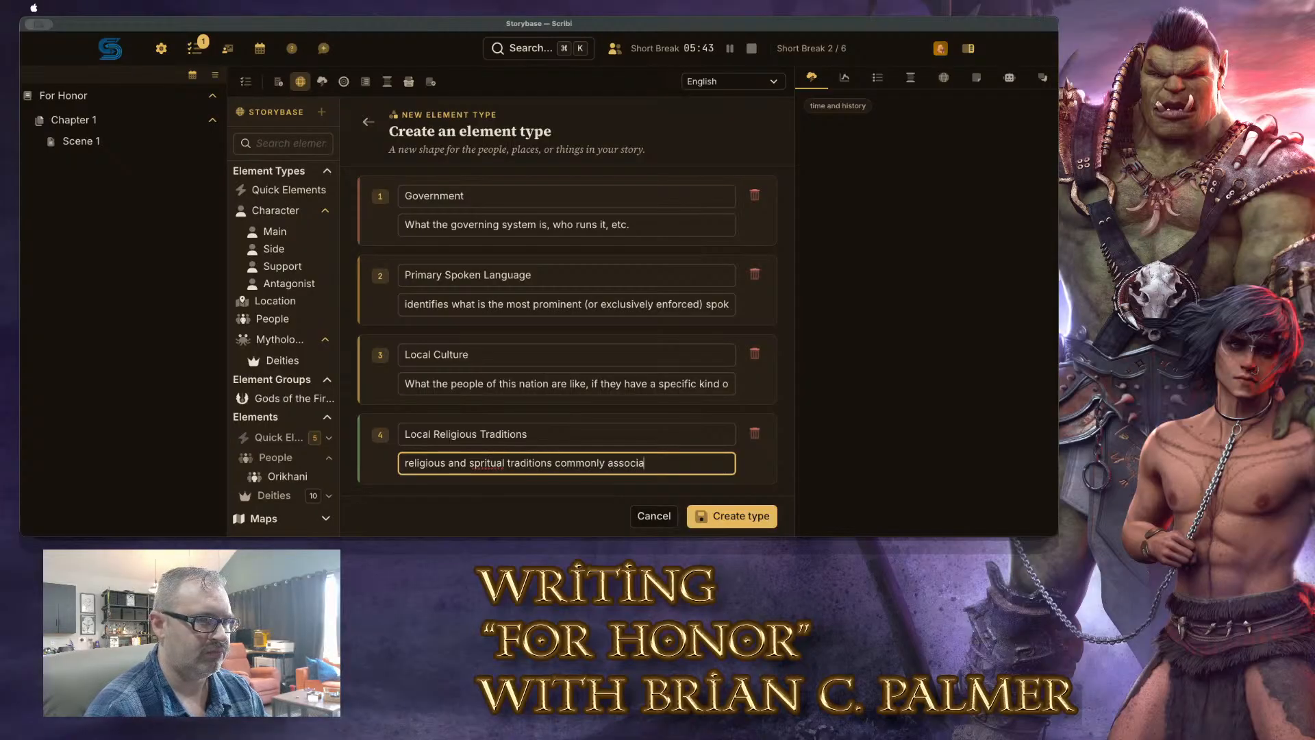
type("ted with or practi")
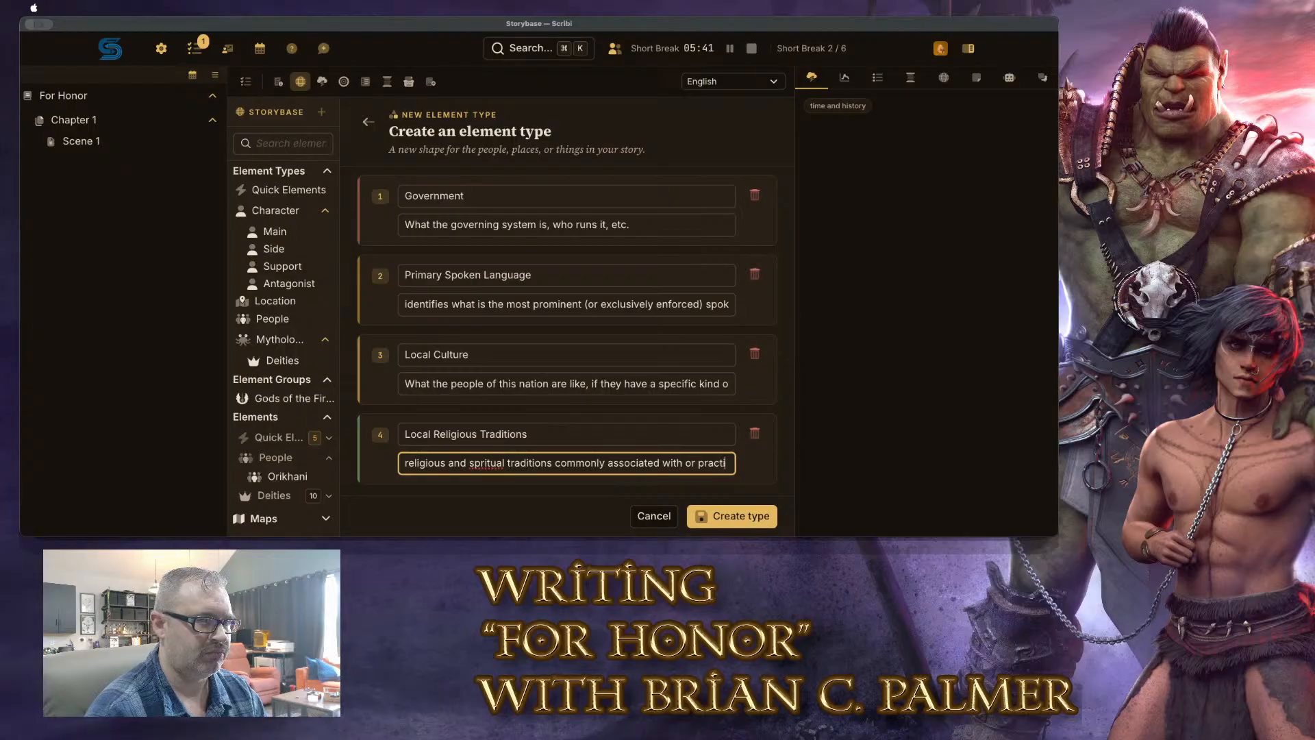
type("ced by th")
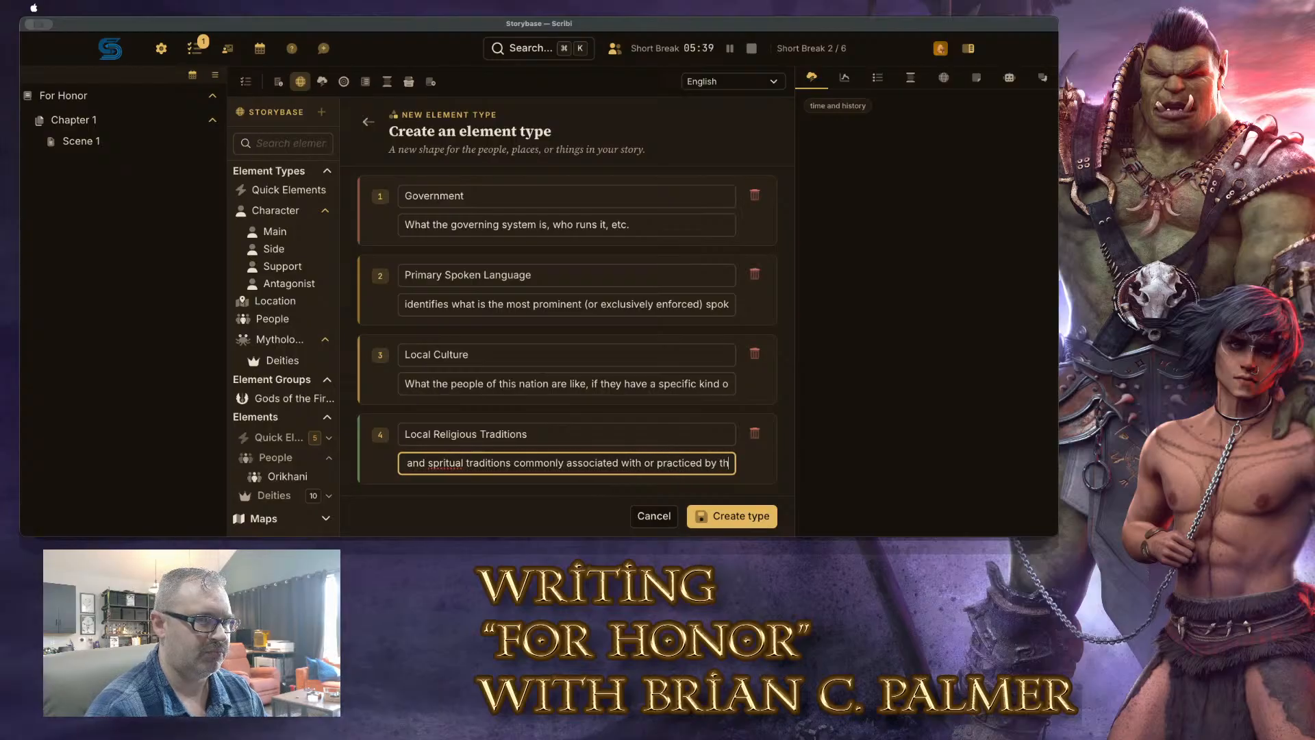
type("is nation.")
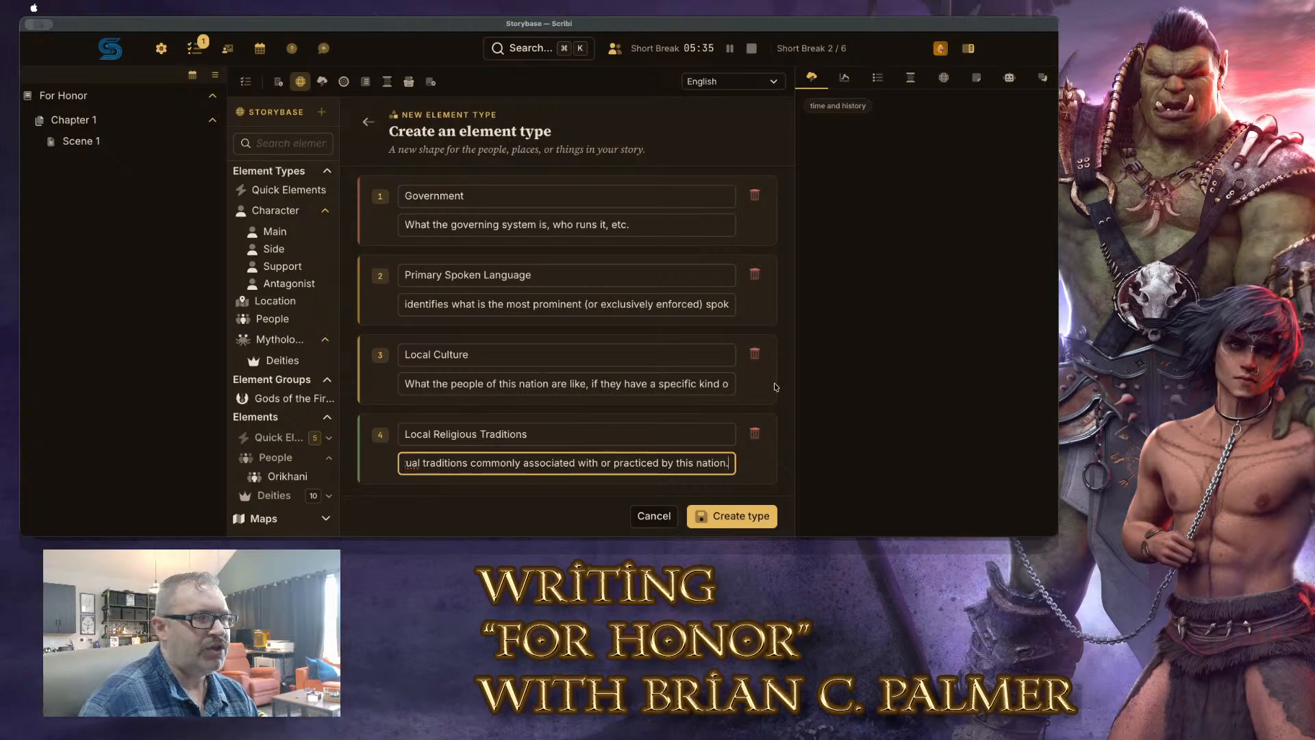
Review the listed type attributes and create the new nation element type
scroll(767, 343, "up", 3)
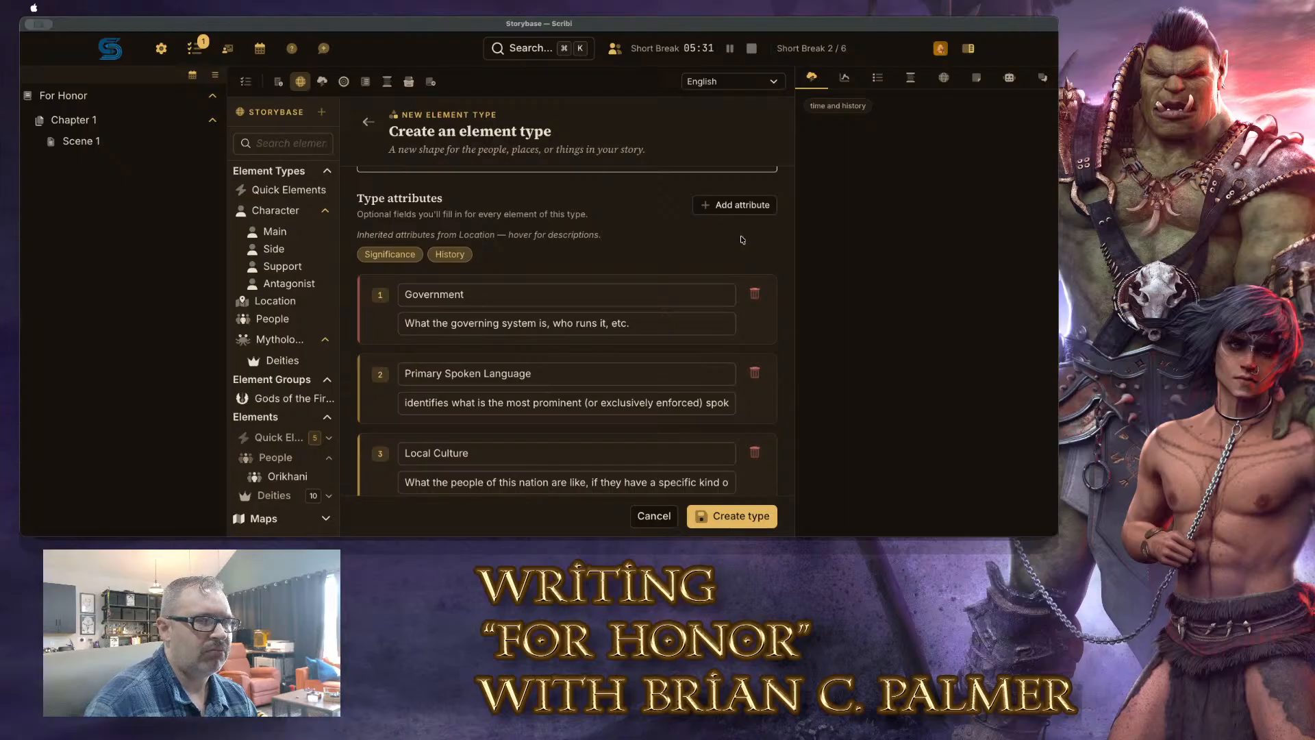
scroll(789, 274, "down", 3)
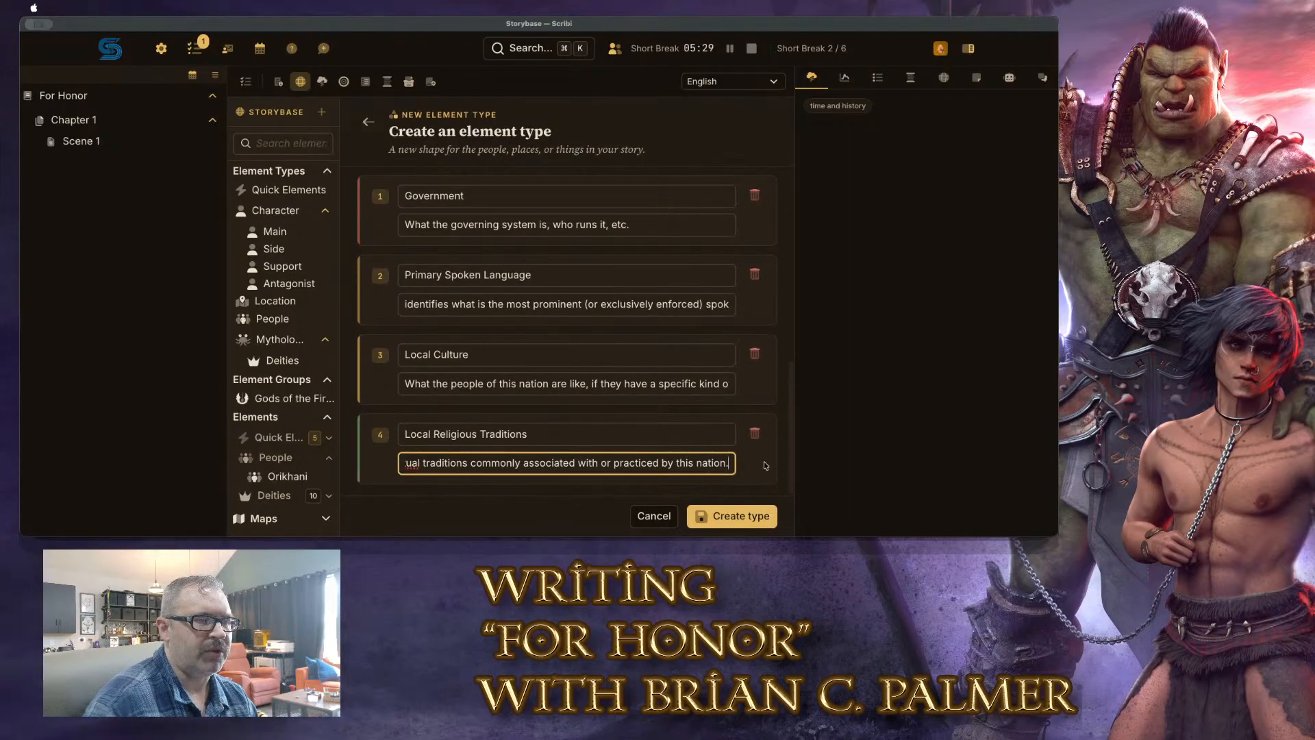
left_click(730, 518)
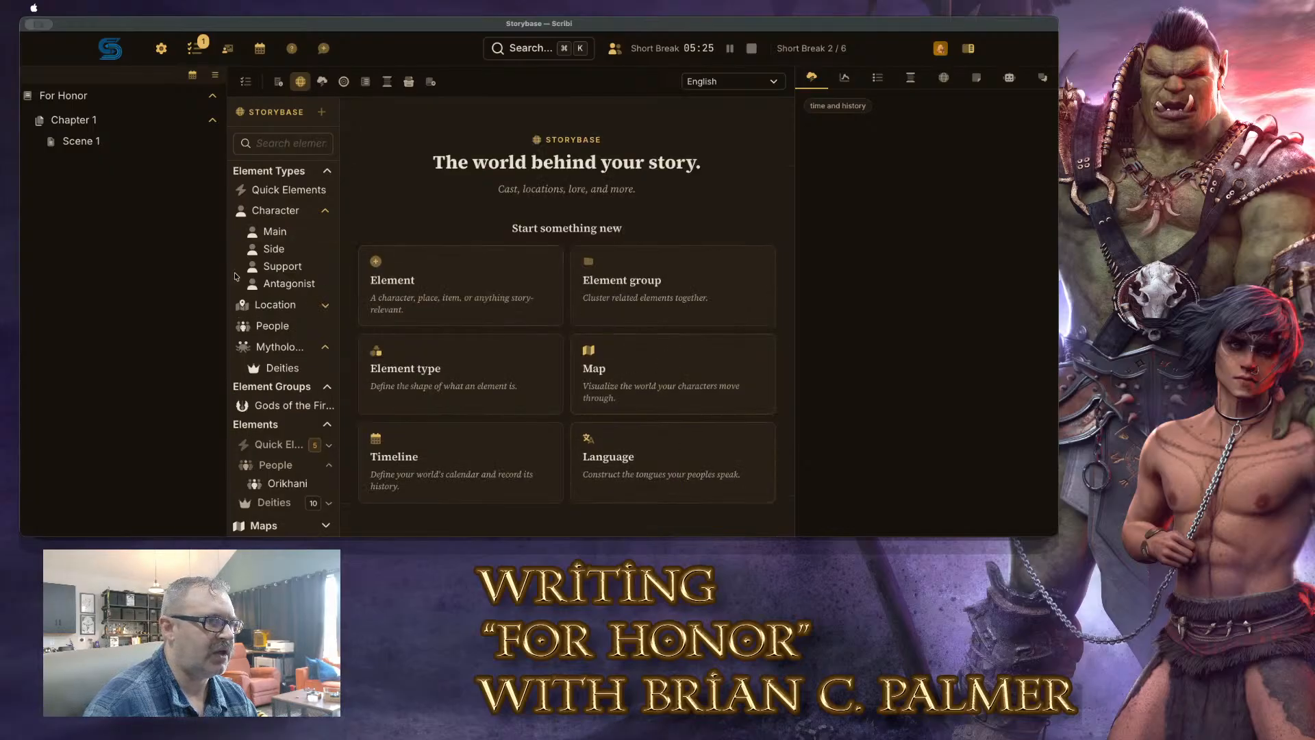
Expand the quick elements and assign Kelvir to the Nation element type
scroll(318, 267, "down", 4)
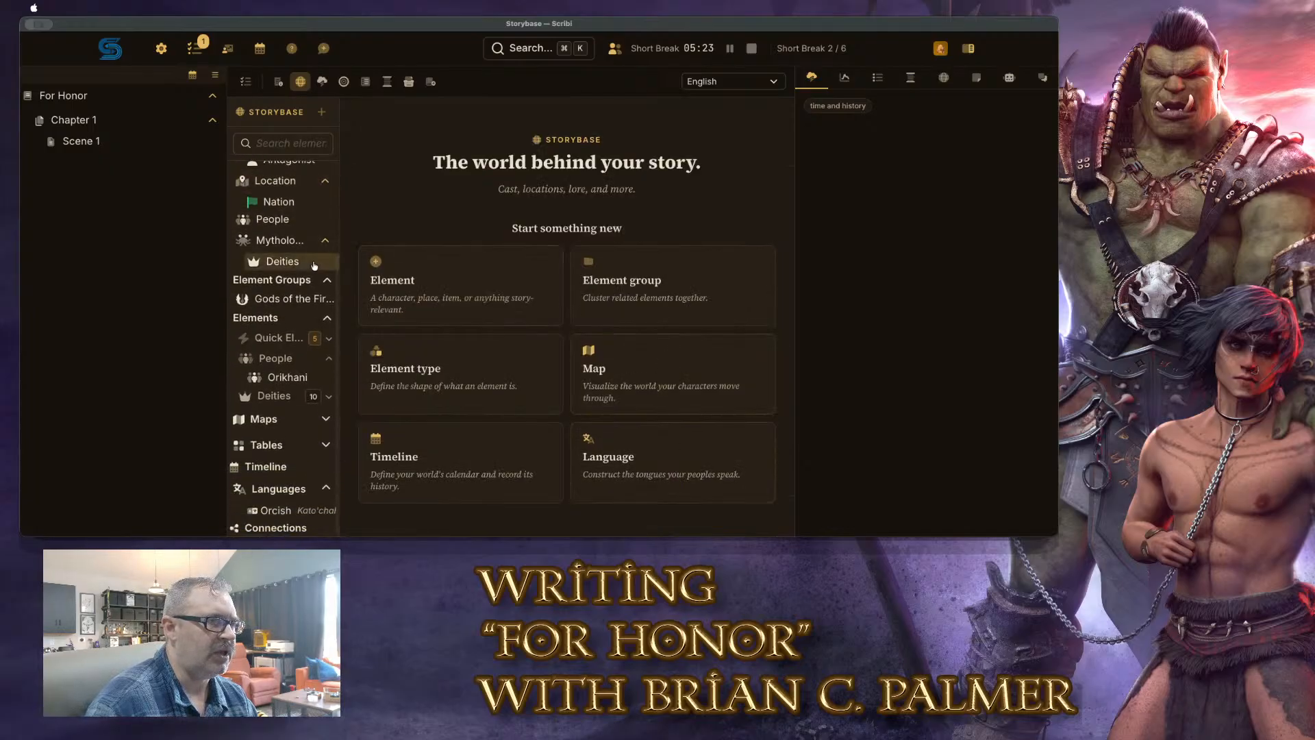
left_click(328, 338)
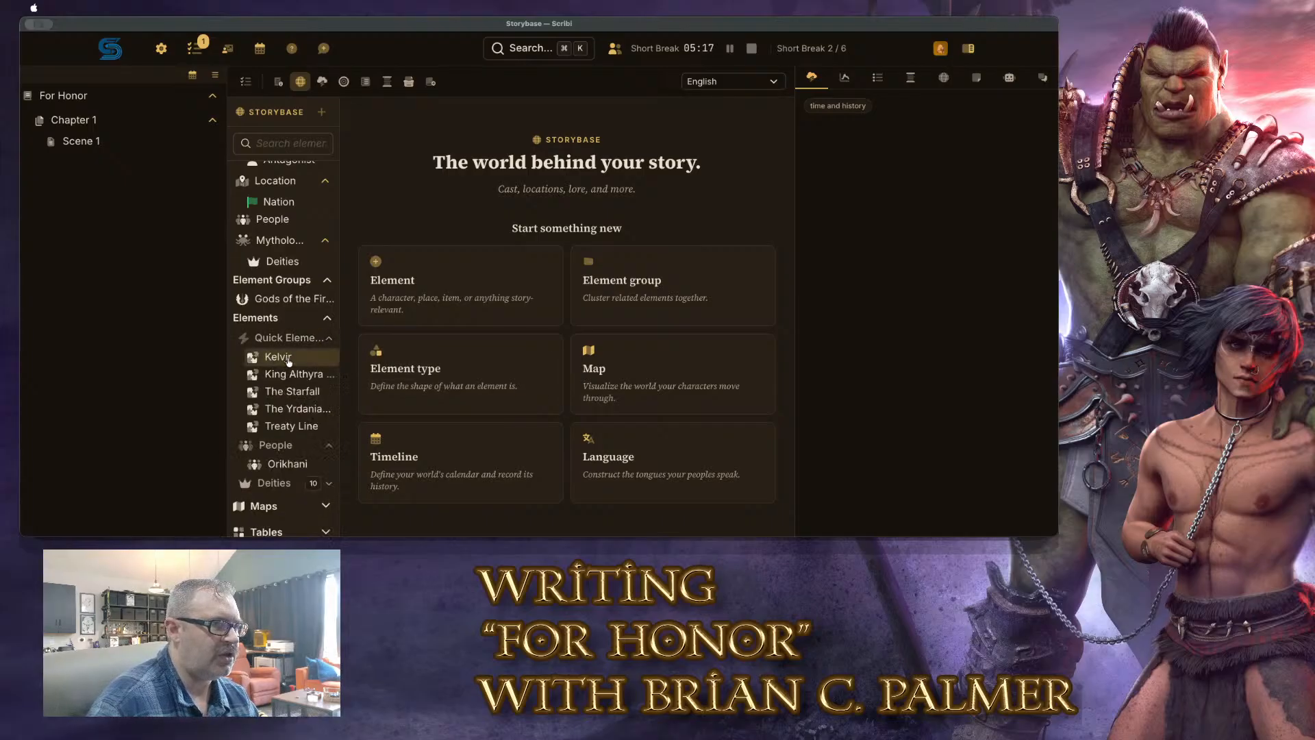
left_click_drag(288, 361, 289, 328)
scroll(295, 397, "down", 1)
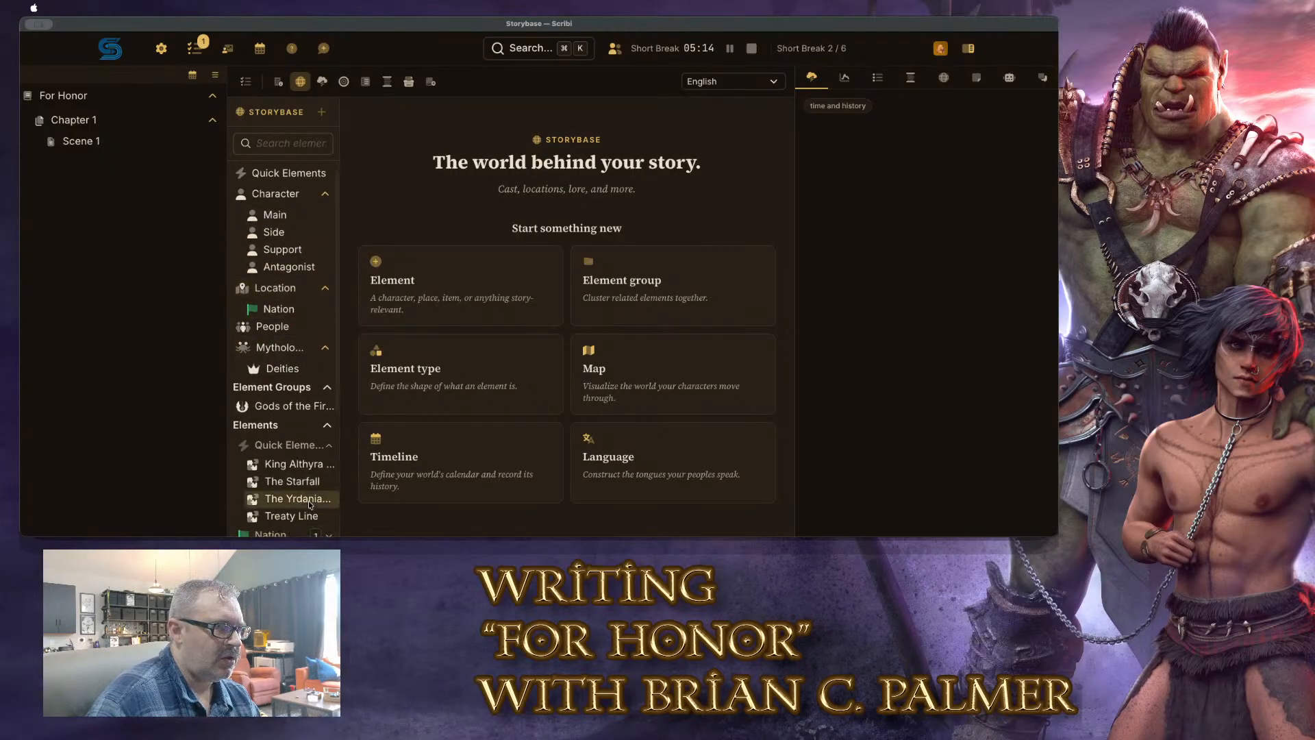
Open the king's quick element and look through the element types that can be assigned to it
left_click(299, 465)
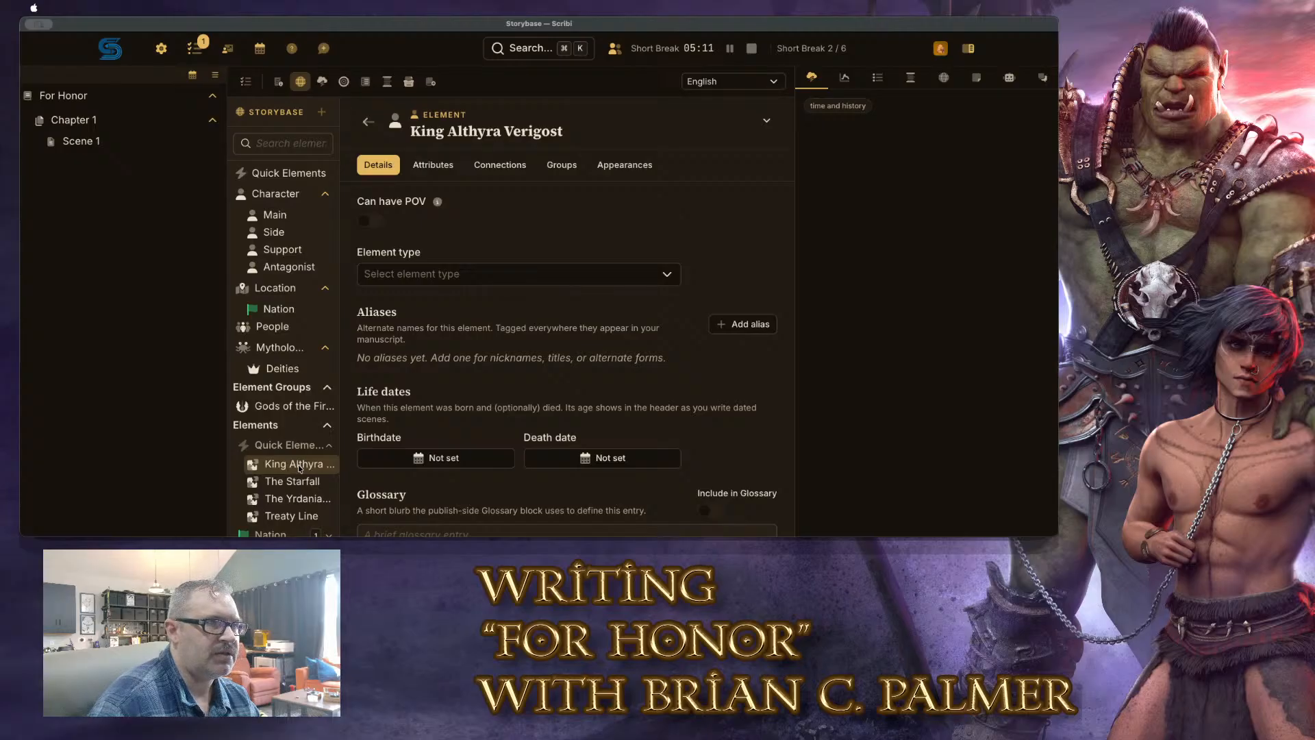
left_click(478, 282)
scroll(518, 347, "down", 2)
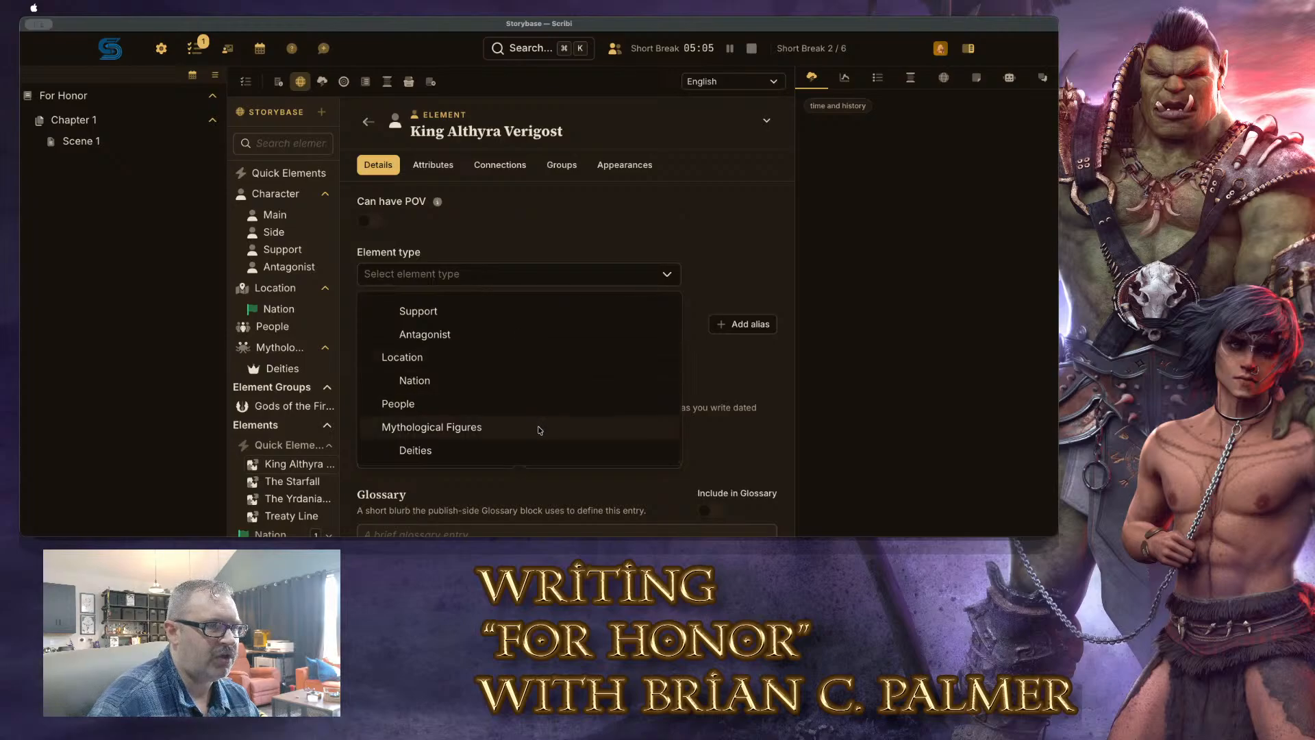
left_click(540, 429)
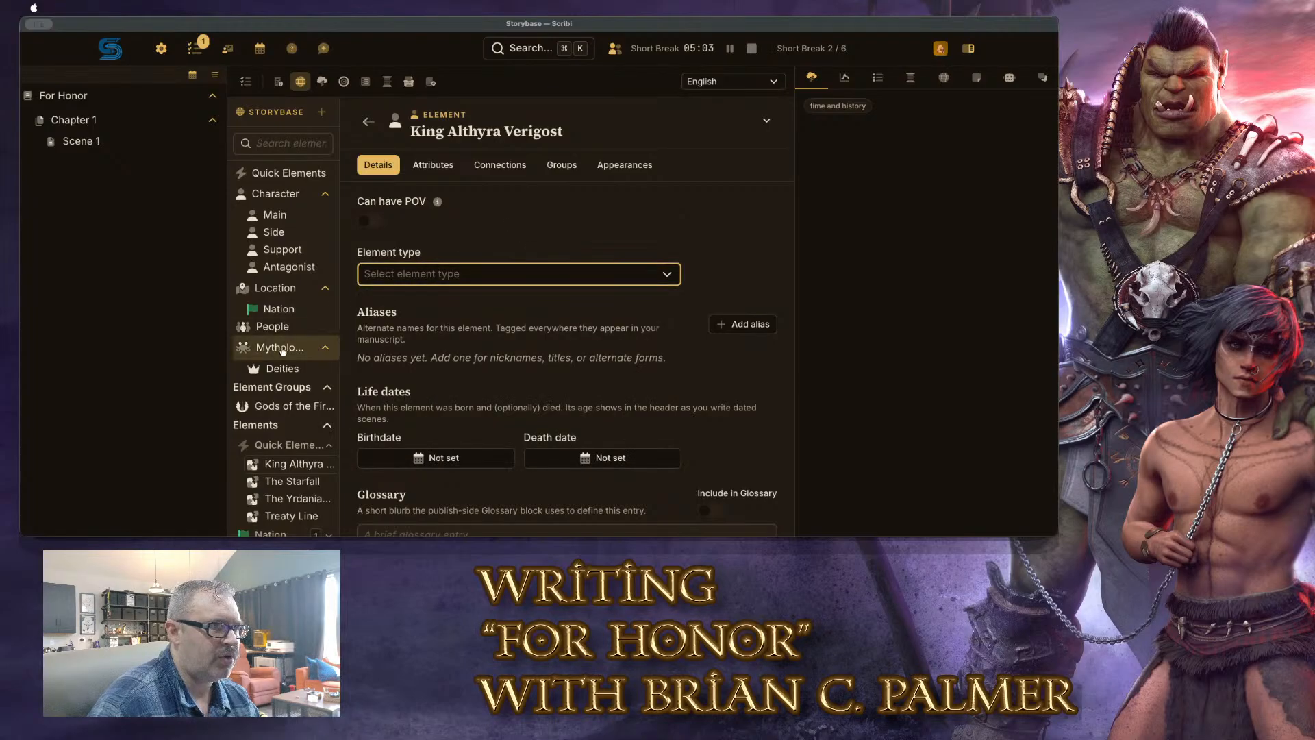
Start a new sub-type of Mythological Figures named "Legendary Historical Figures"
right_click(283, 350)
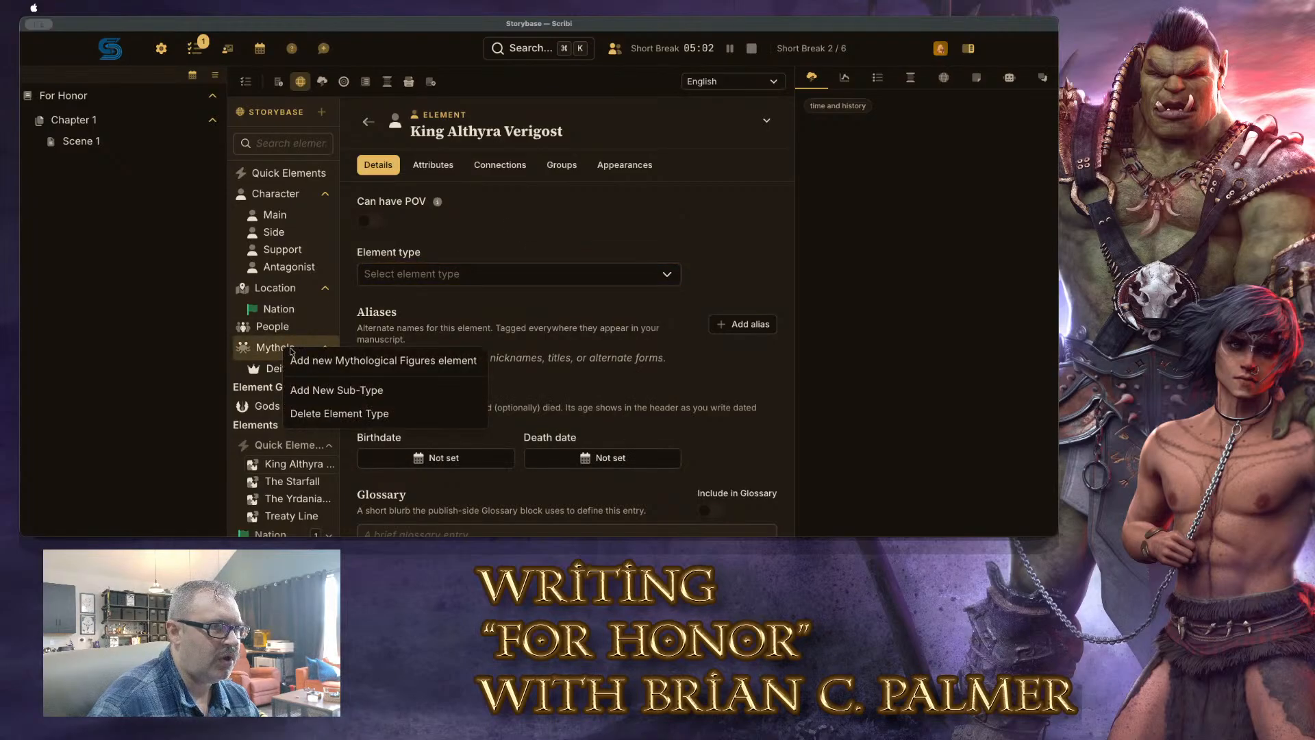
left_click(358, 392)
left_click(510, 207)
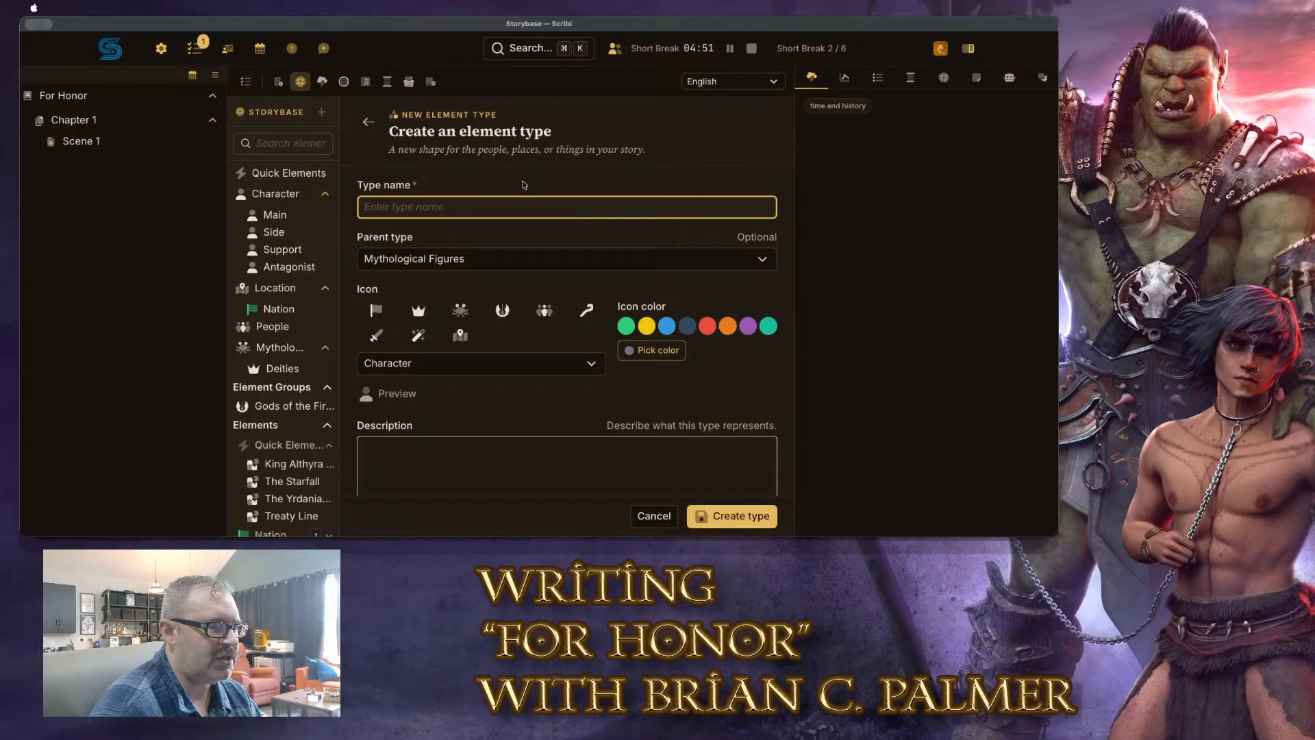
type("L")
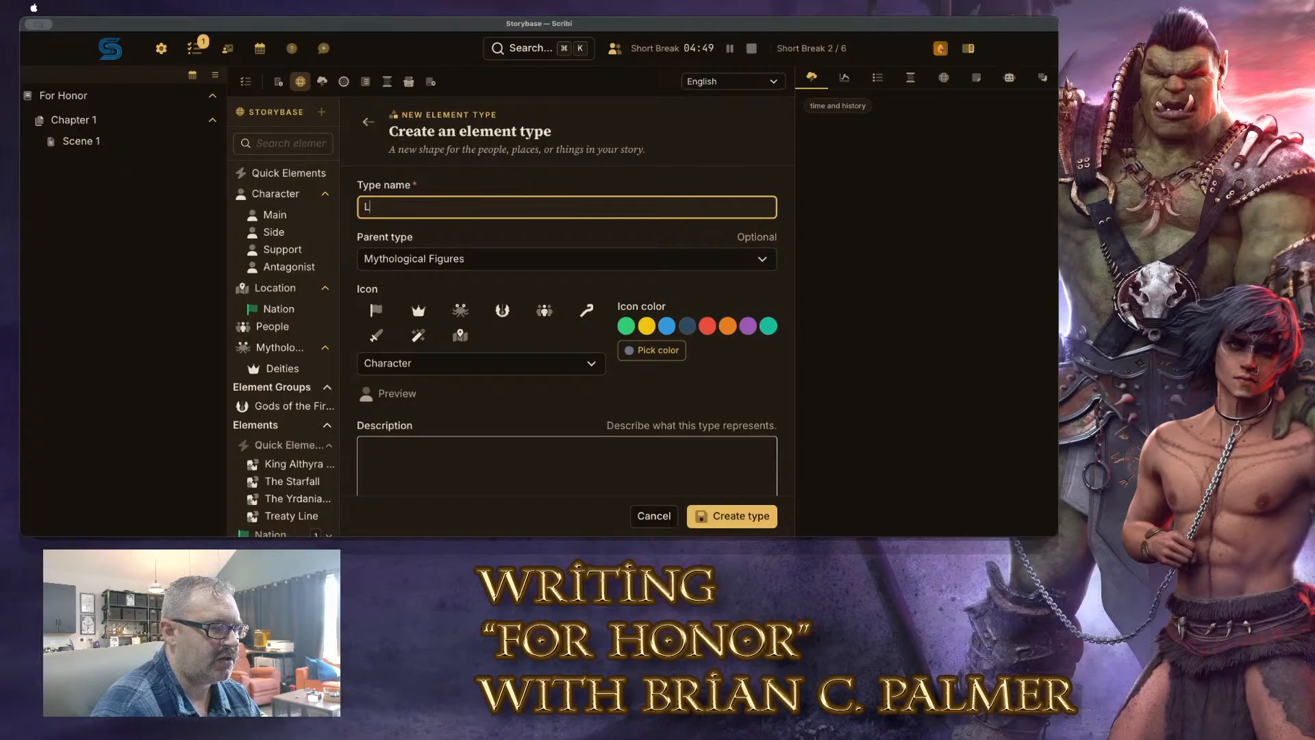
type("egendary Histor")
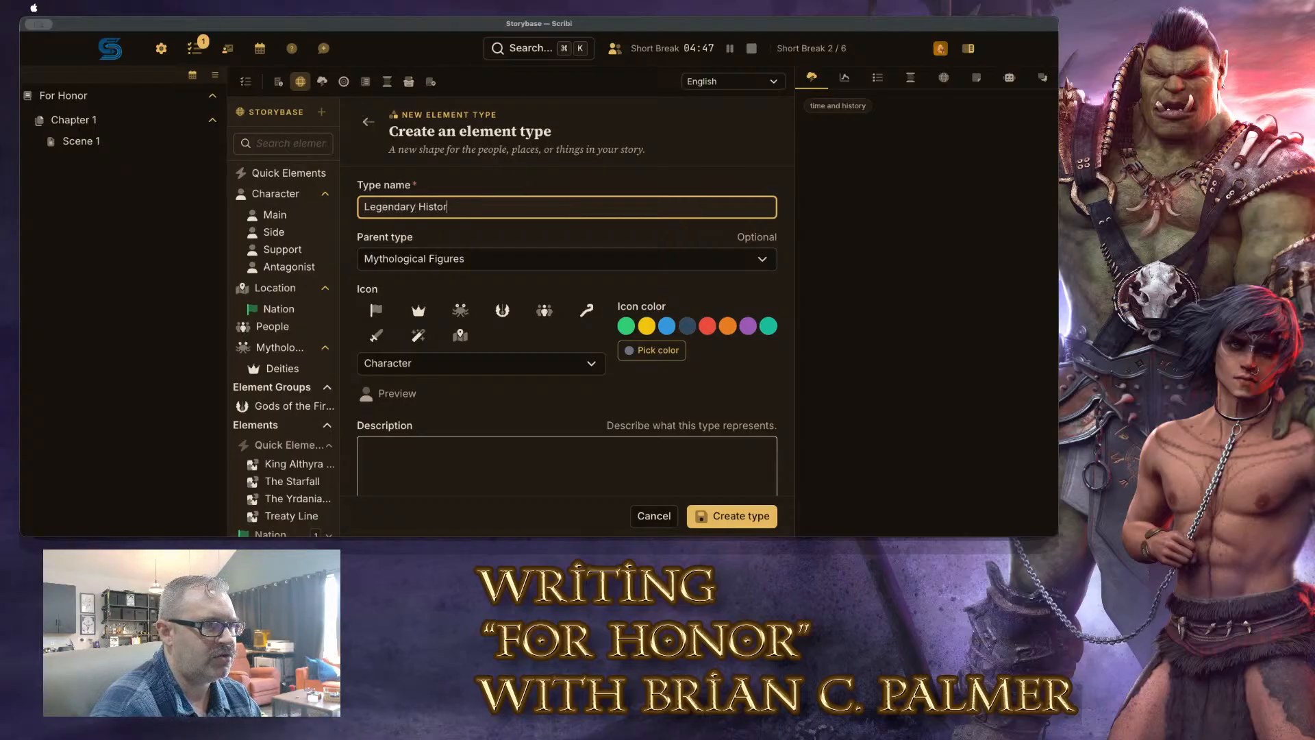
type("ical Figures")
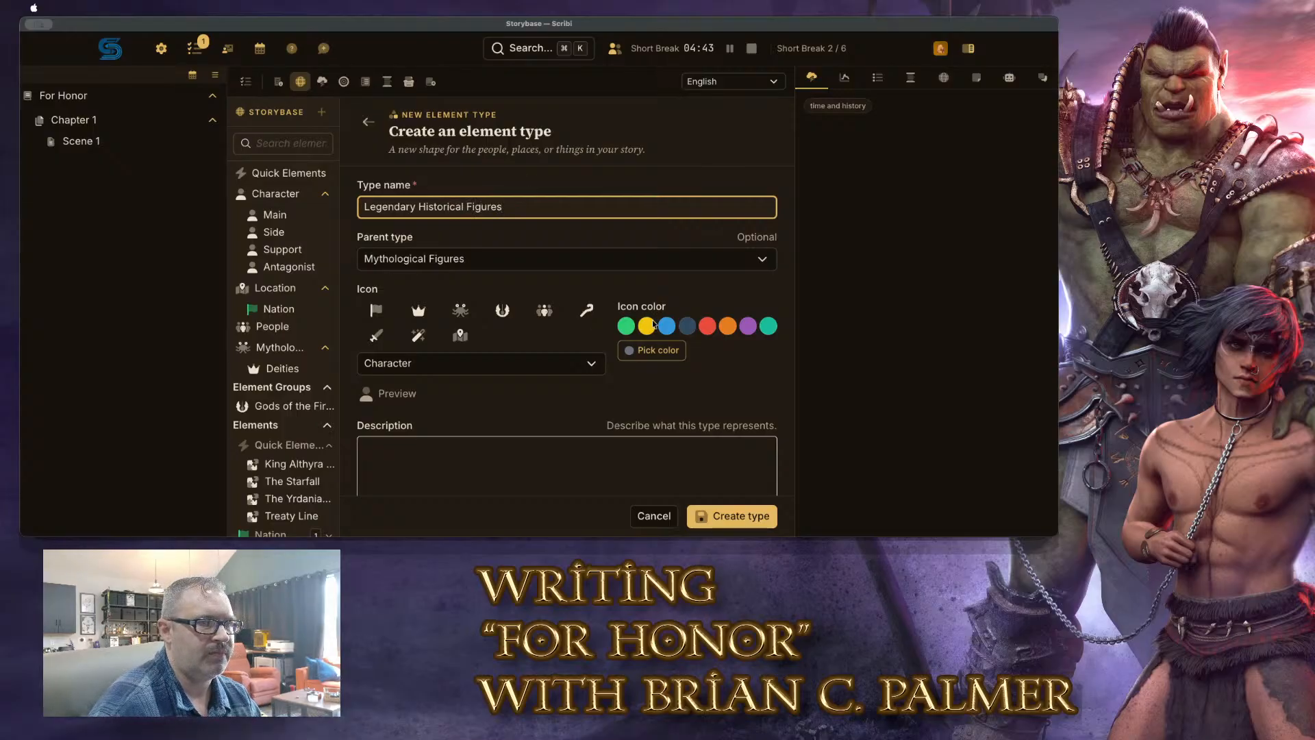
Give the Legendary Historical Figures type a Sword icon in orange
left_click(376, 336)
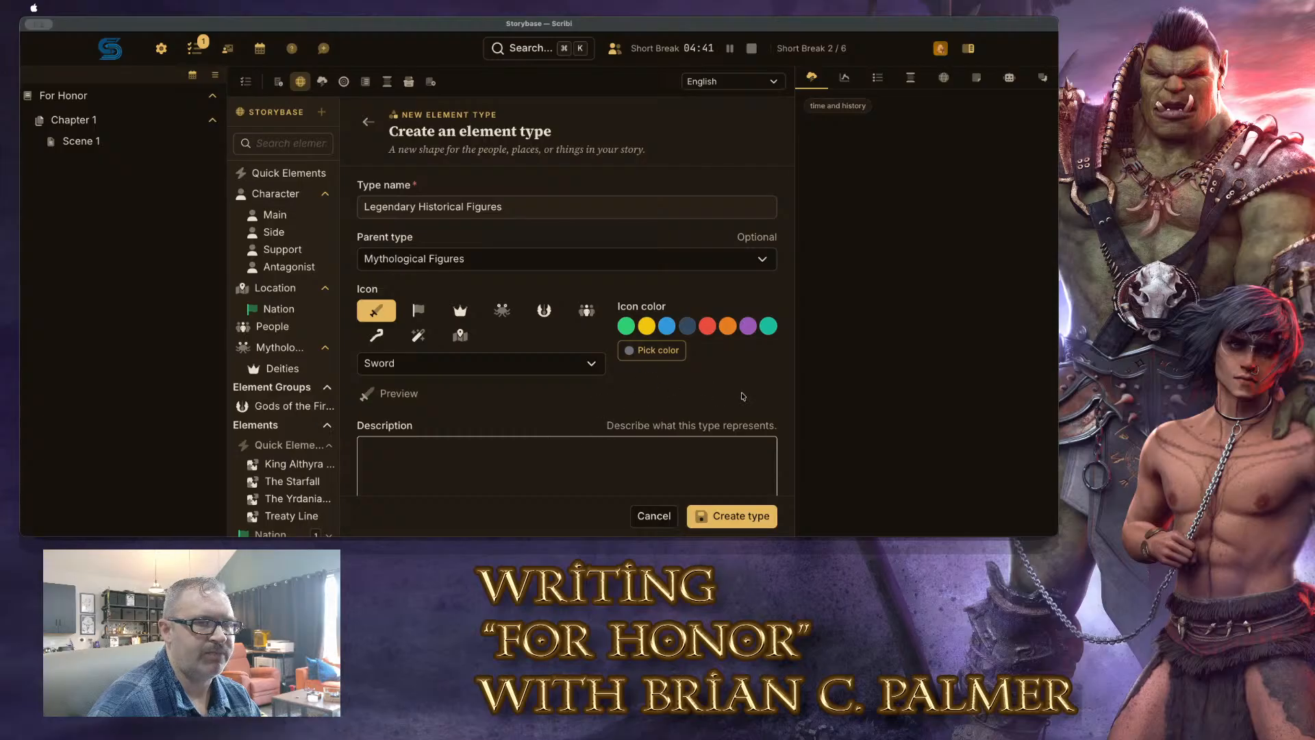
scroll(740, 390, "down", 2)
left_click(728, 209)
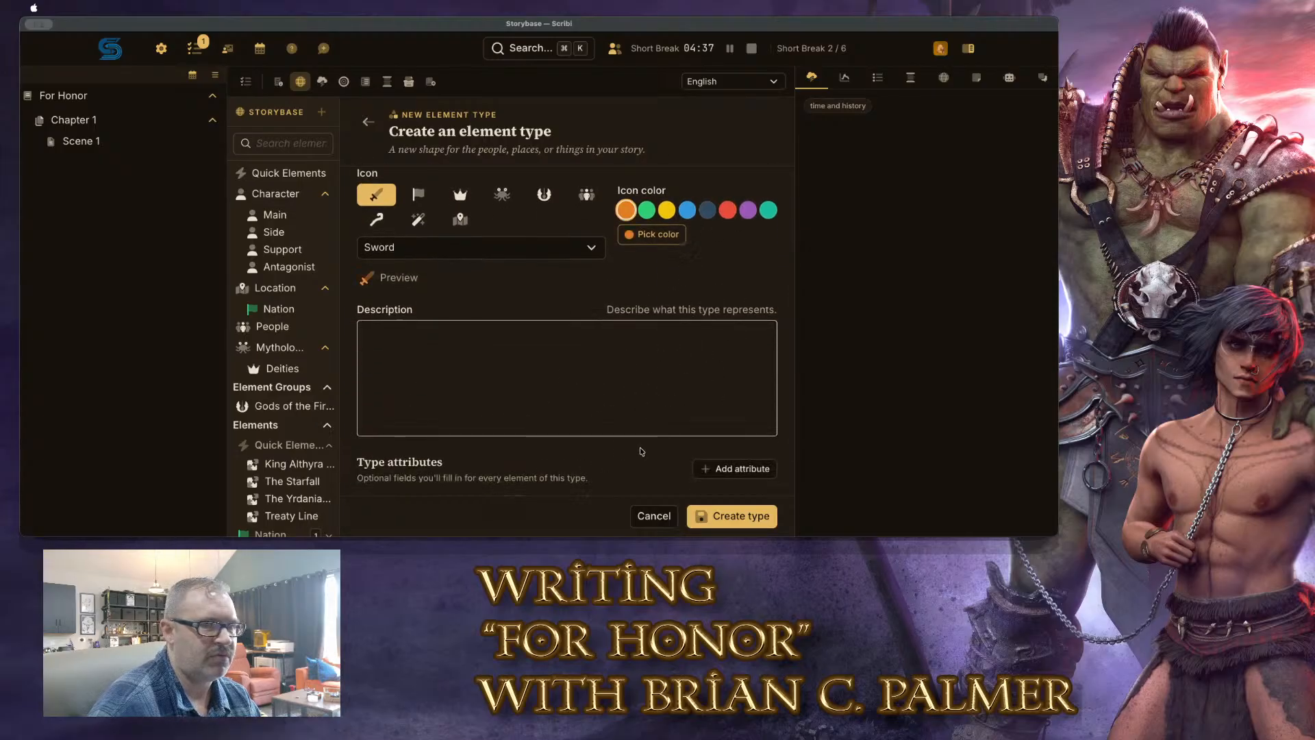
Describe the Legendary Historical Figures type as "People who really did exist, but who have been made into legends."
scroll(644, 442, "down", 2)
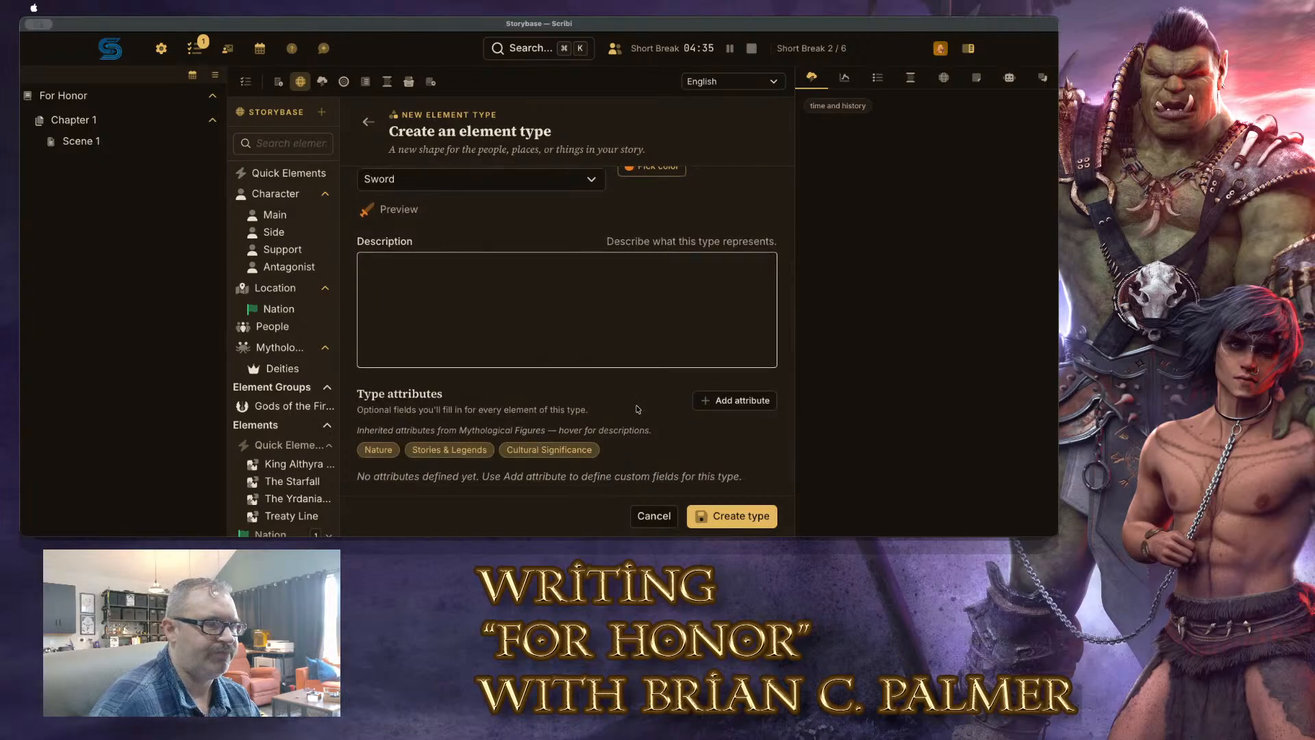
type("People w")
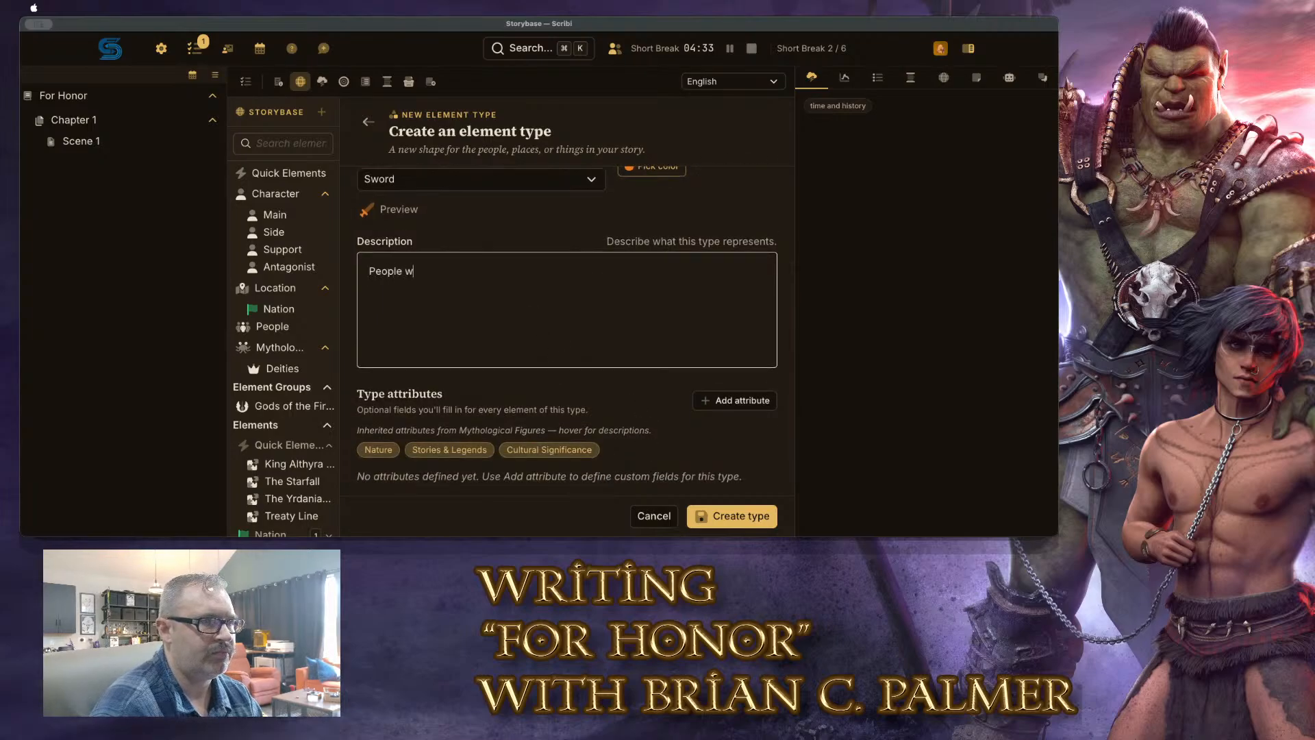
type("ho really did exist,")
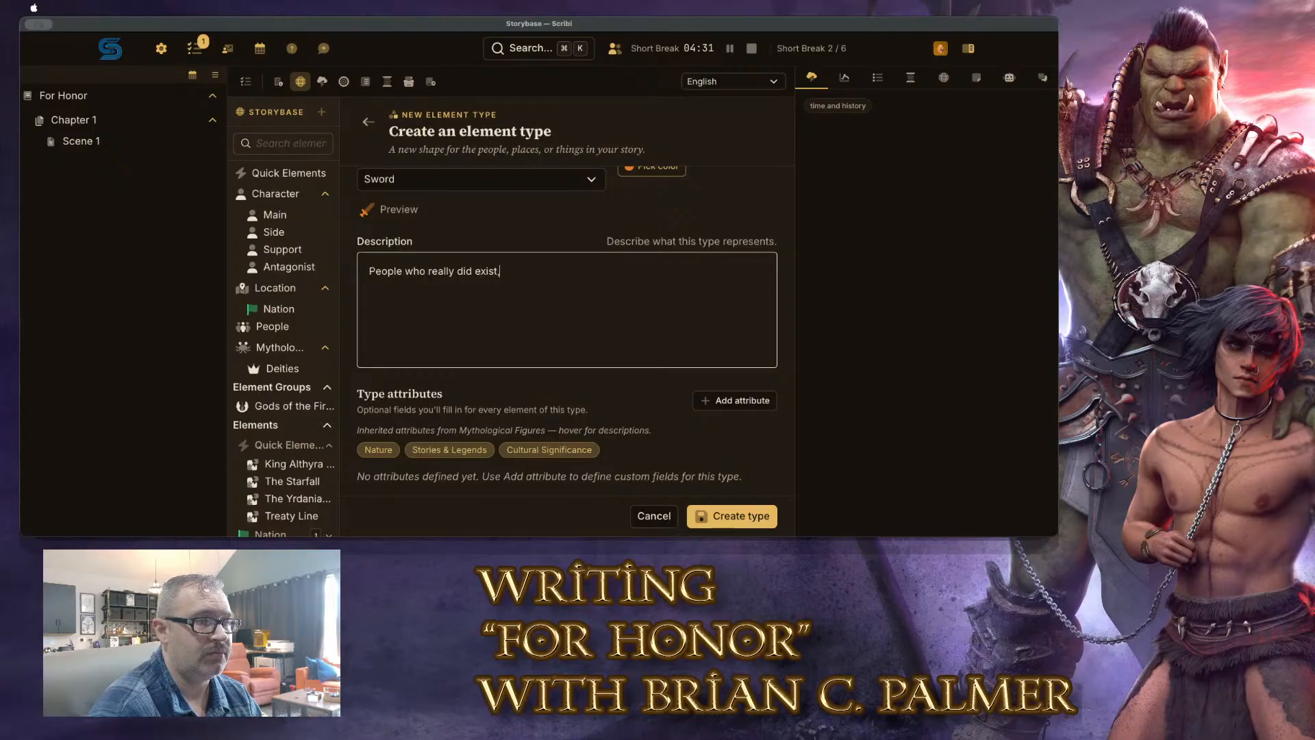
type(" but who have")
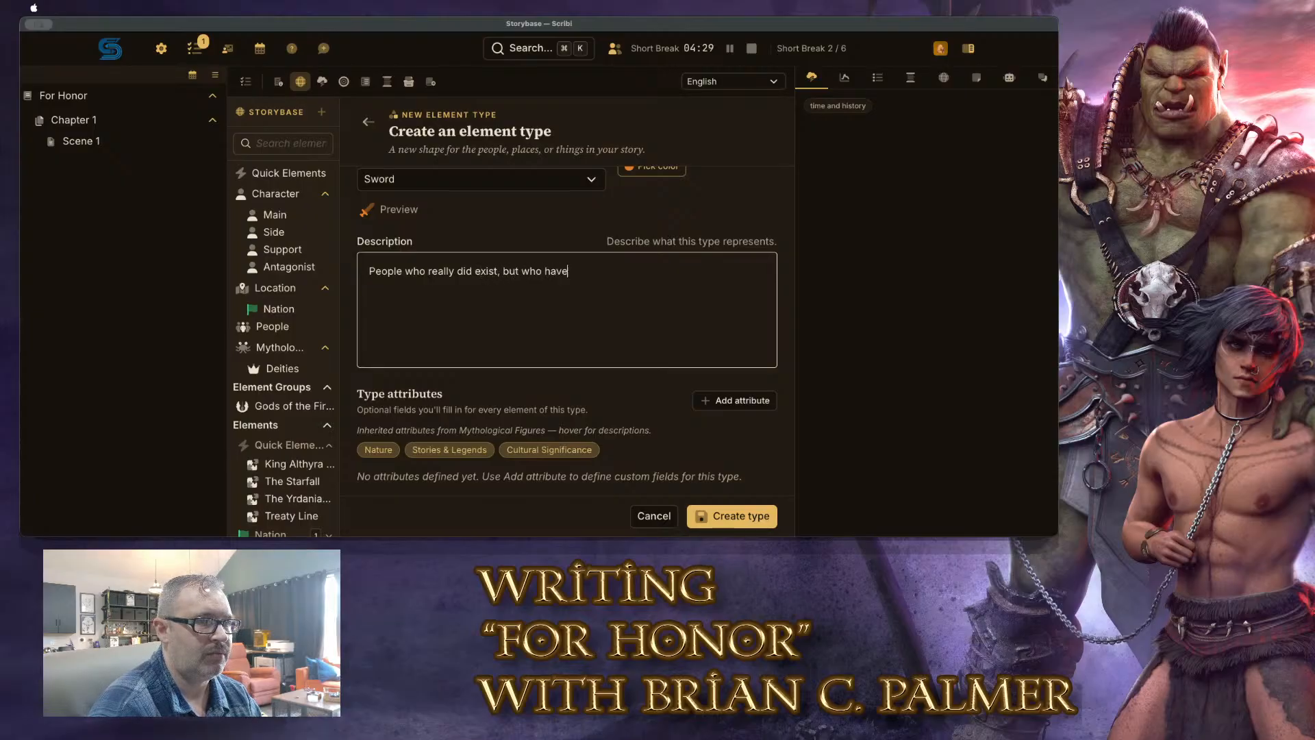
type(" been ")
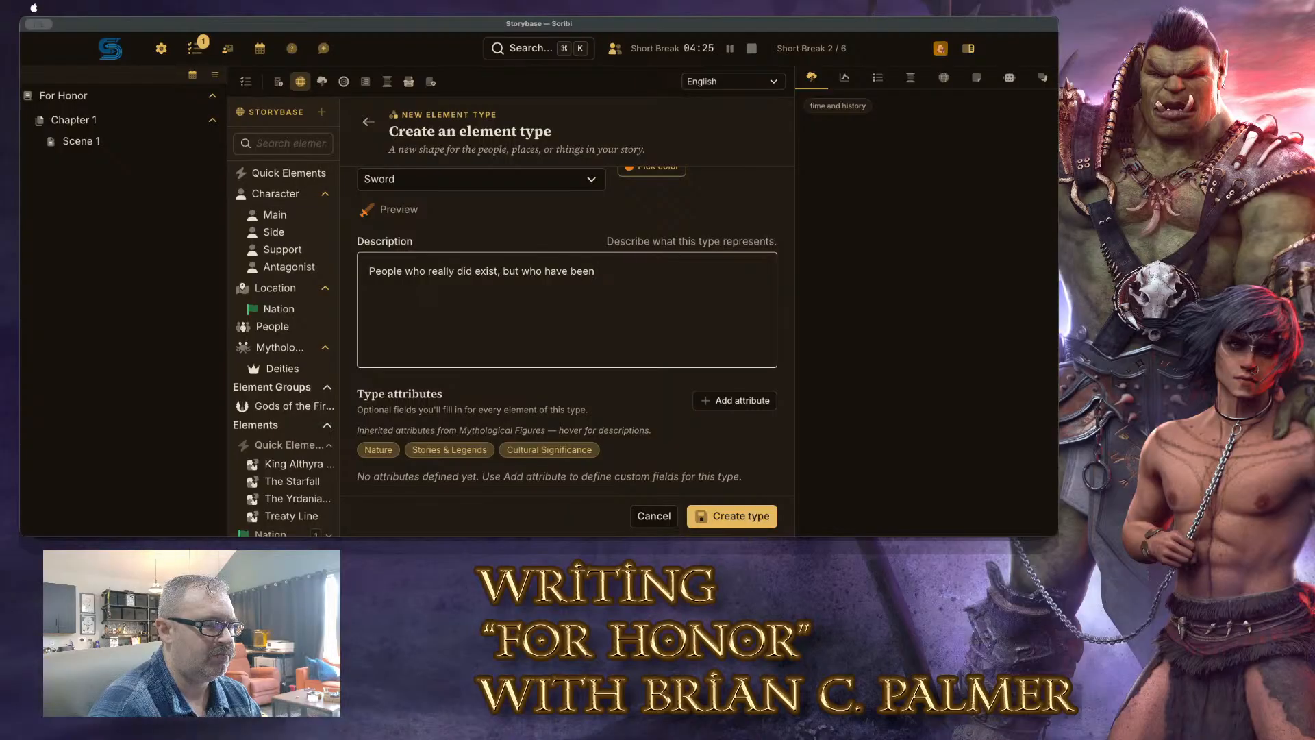
type("made into legend")
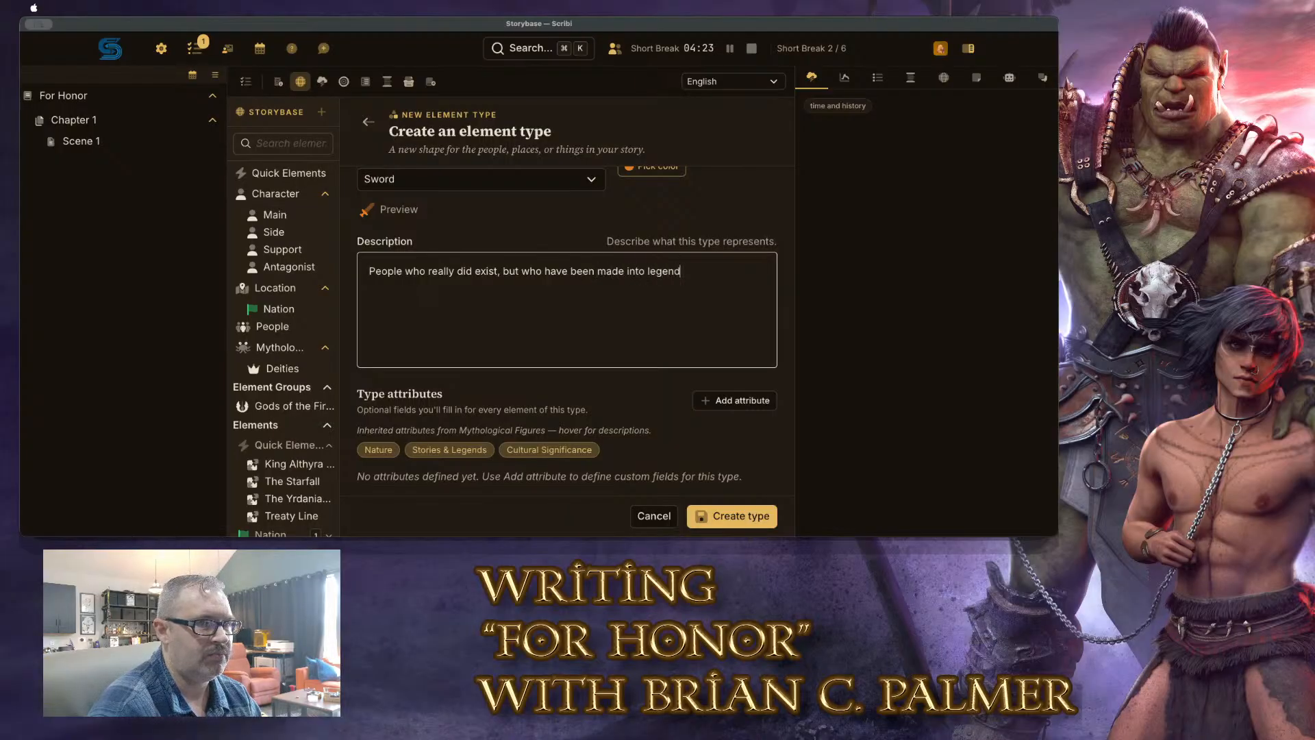
type("s.")
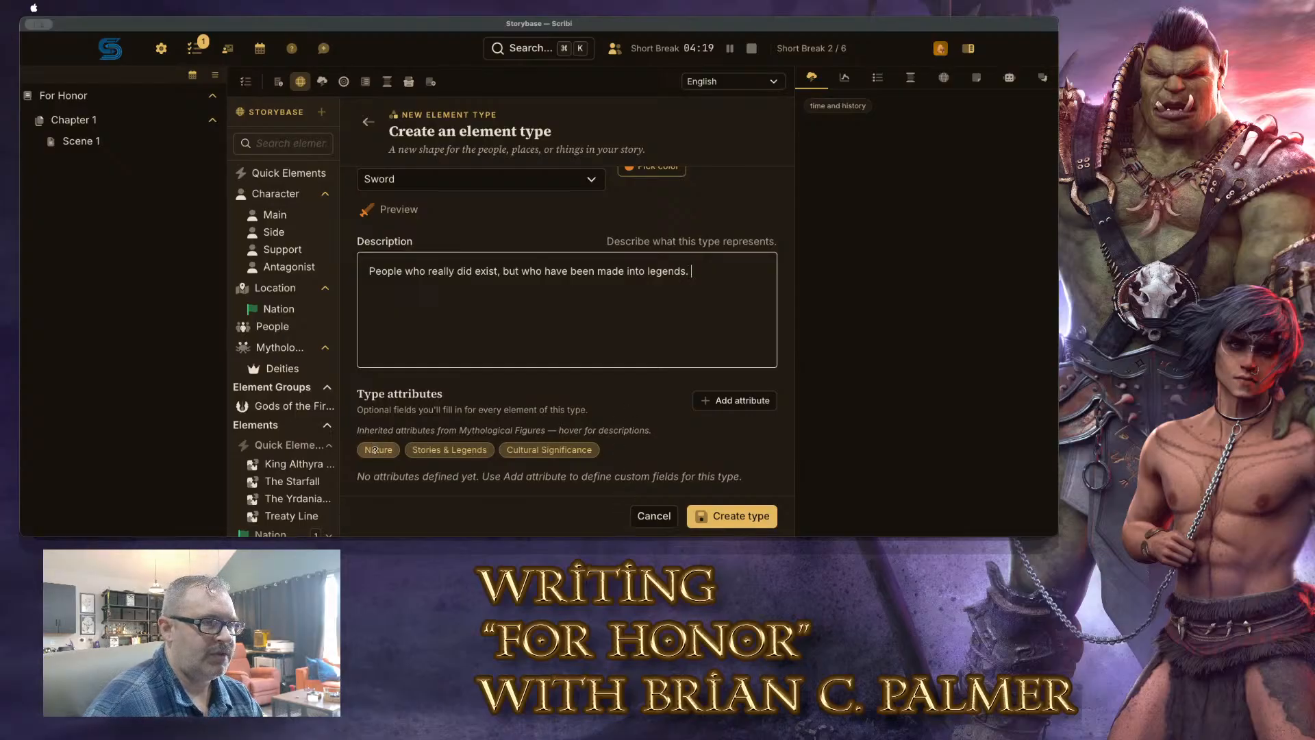
Add a type attribute named "The Real History" to Legendary Historical Figures
mouse_move(561, 452)
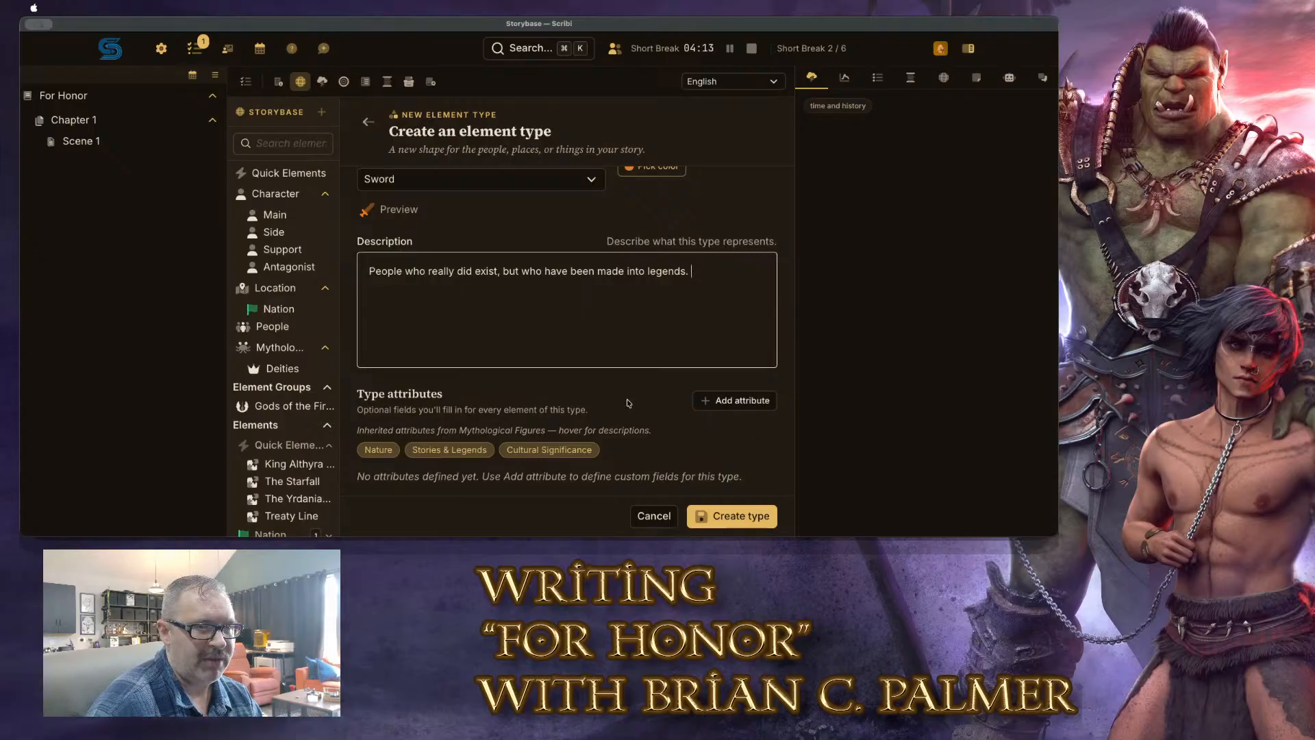
left_click(717, 404)
left_click(526, 432)
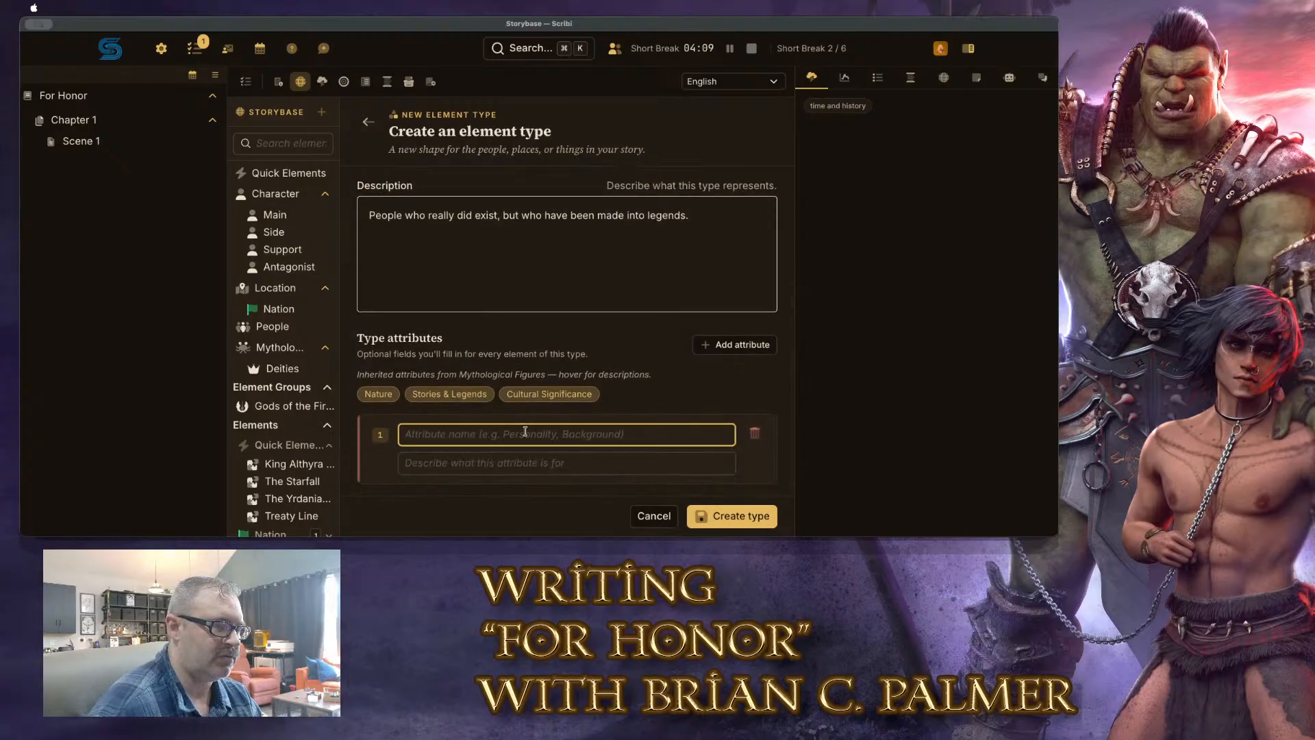
type("The Real Histroy")
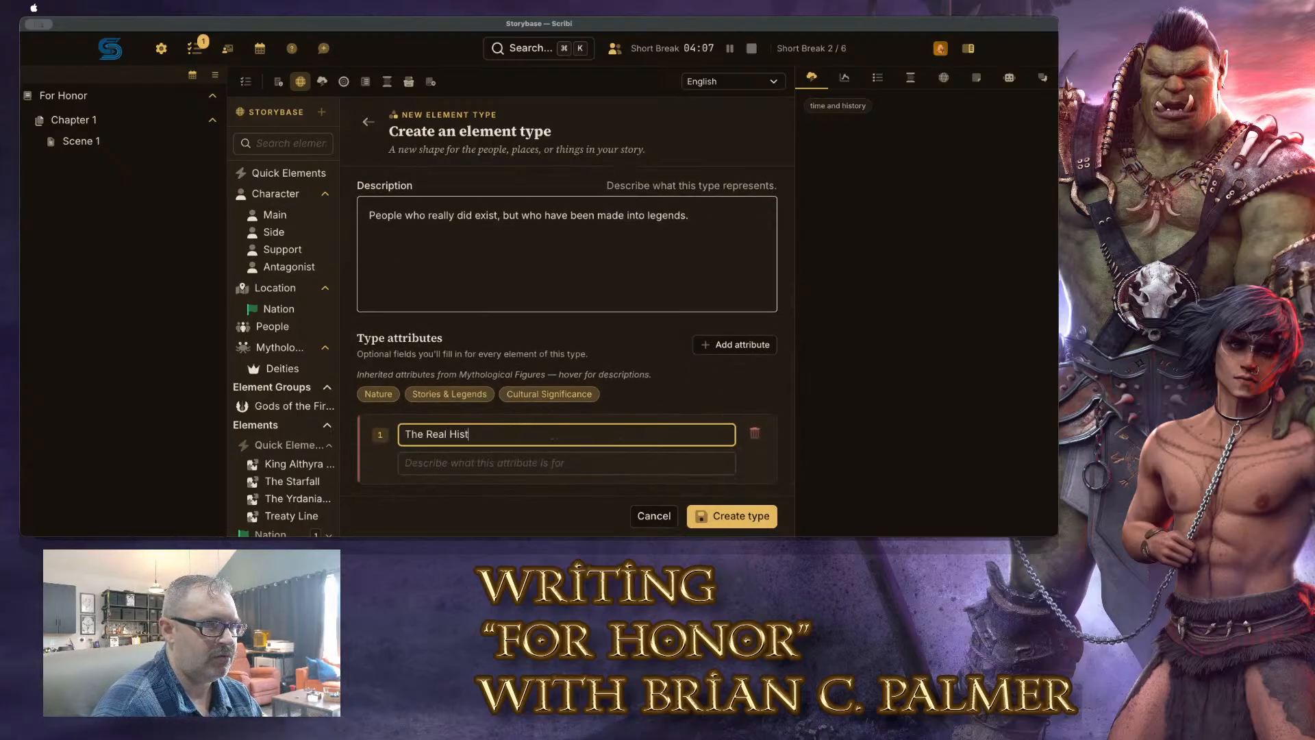
key("BackSpace")
key("BackSpace")
key("BackSpace")
type("ory")
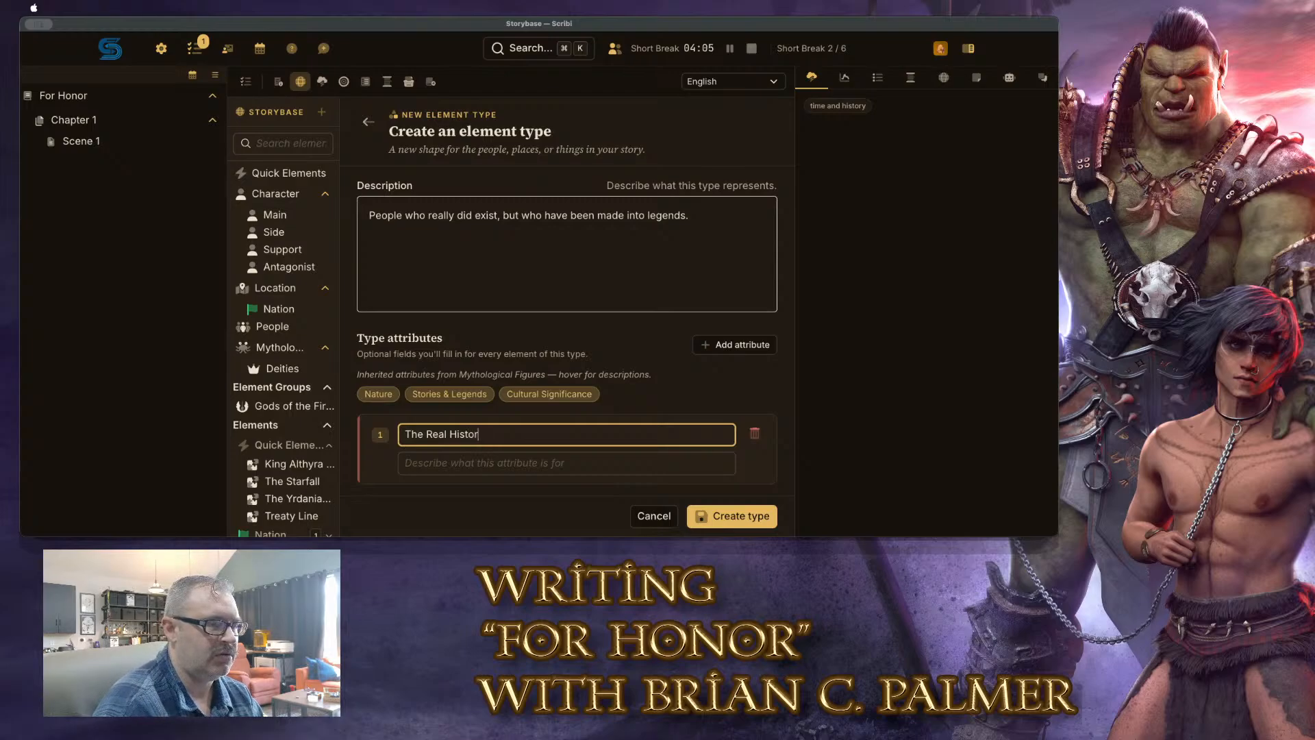
Describe the attribute as "The factual historical record of this figure, whether it is widely known or not." and create the type
left_click(549, 457)
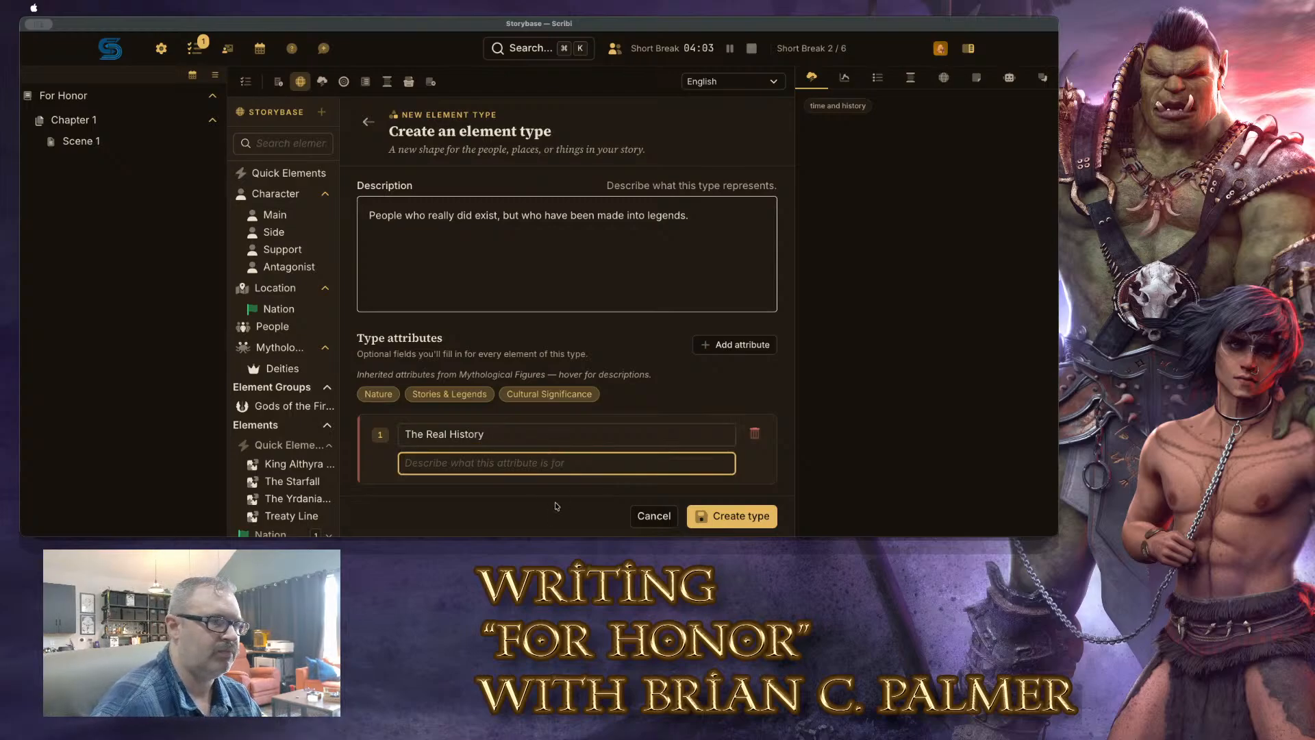
type("The ")
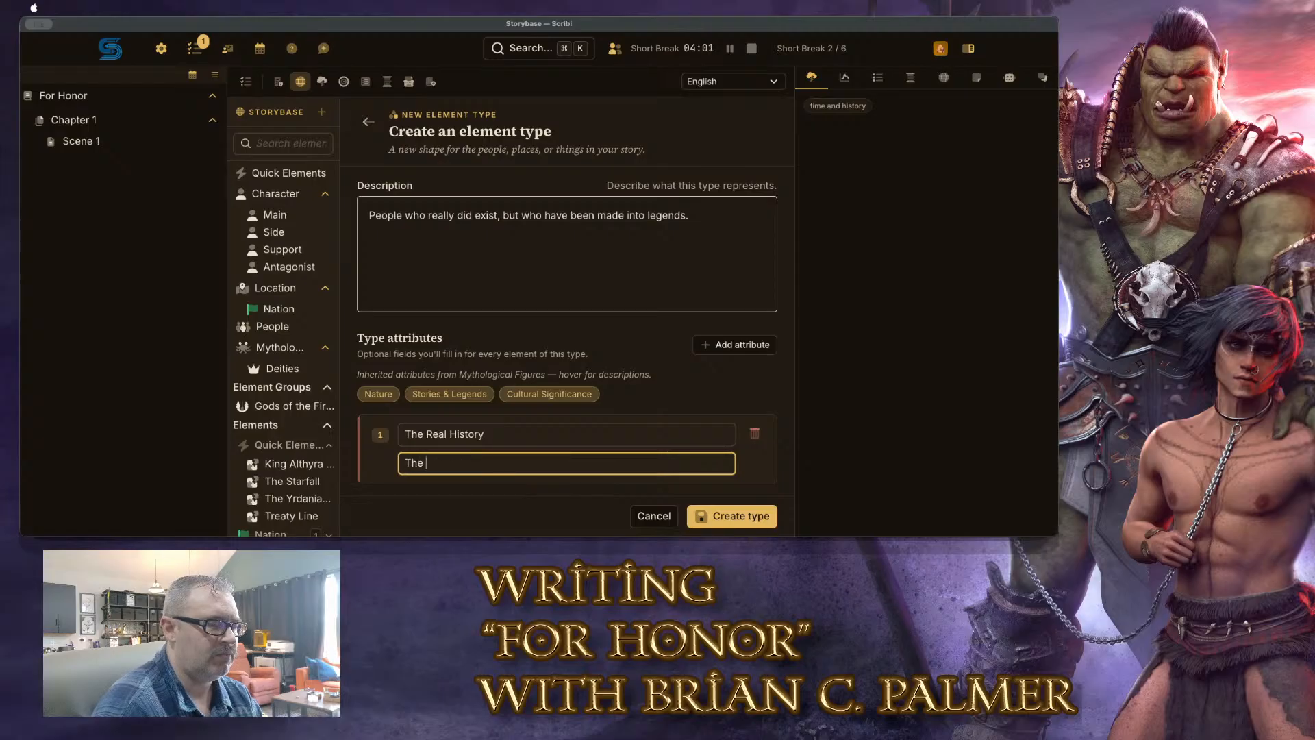
type("fa")
key("BackSpace")
type("fac")
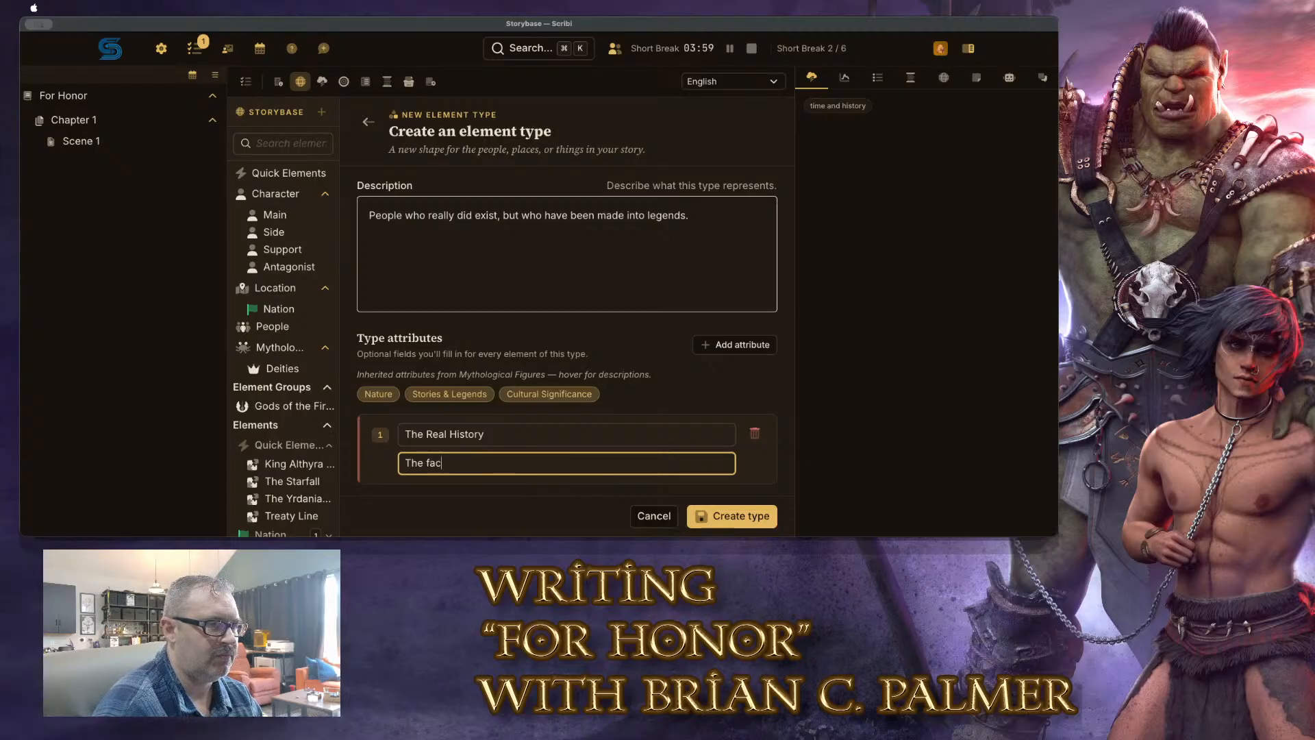
type("tual historyical")
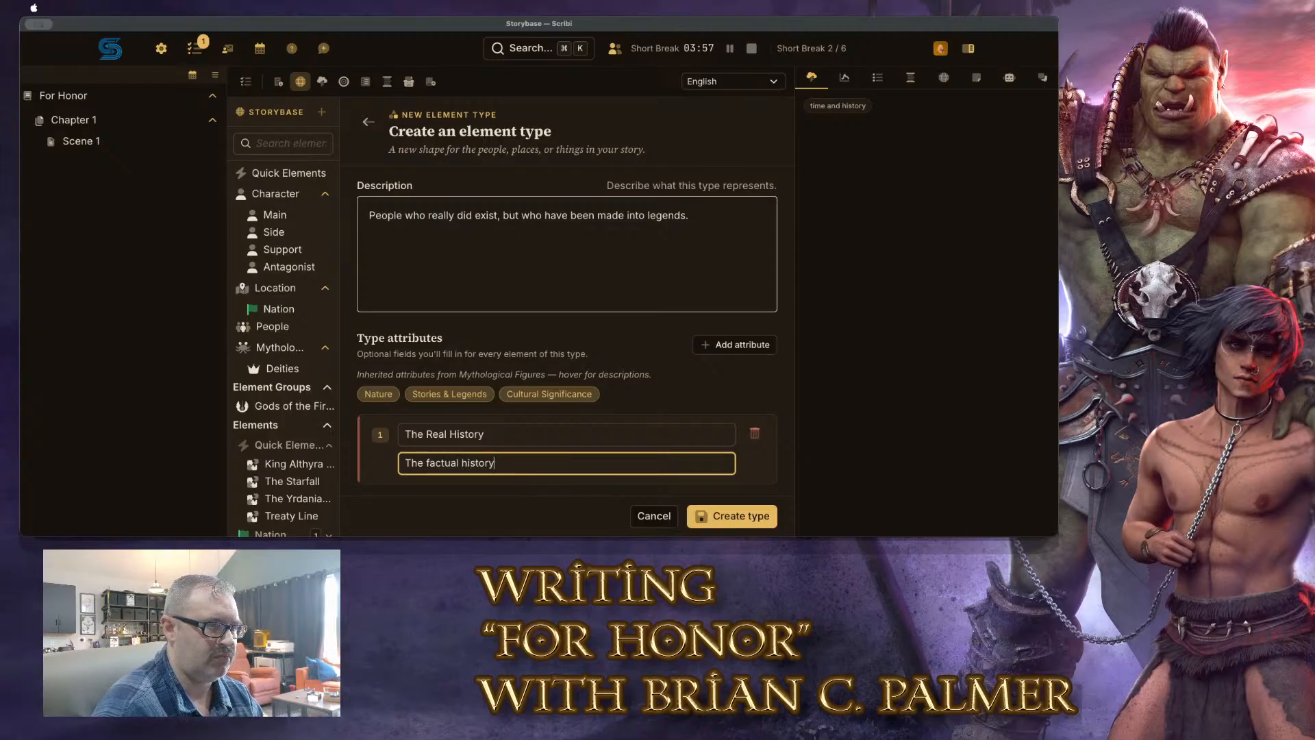
key("BackSpace")
key("BackSpace")
key("BackSpace")
key("BackSpace")
key("BackSpace")
type("ical r")
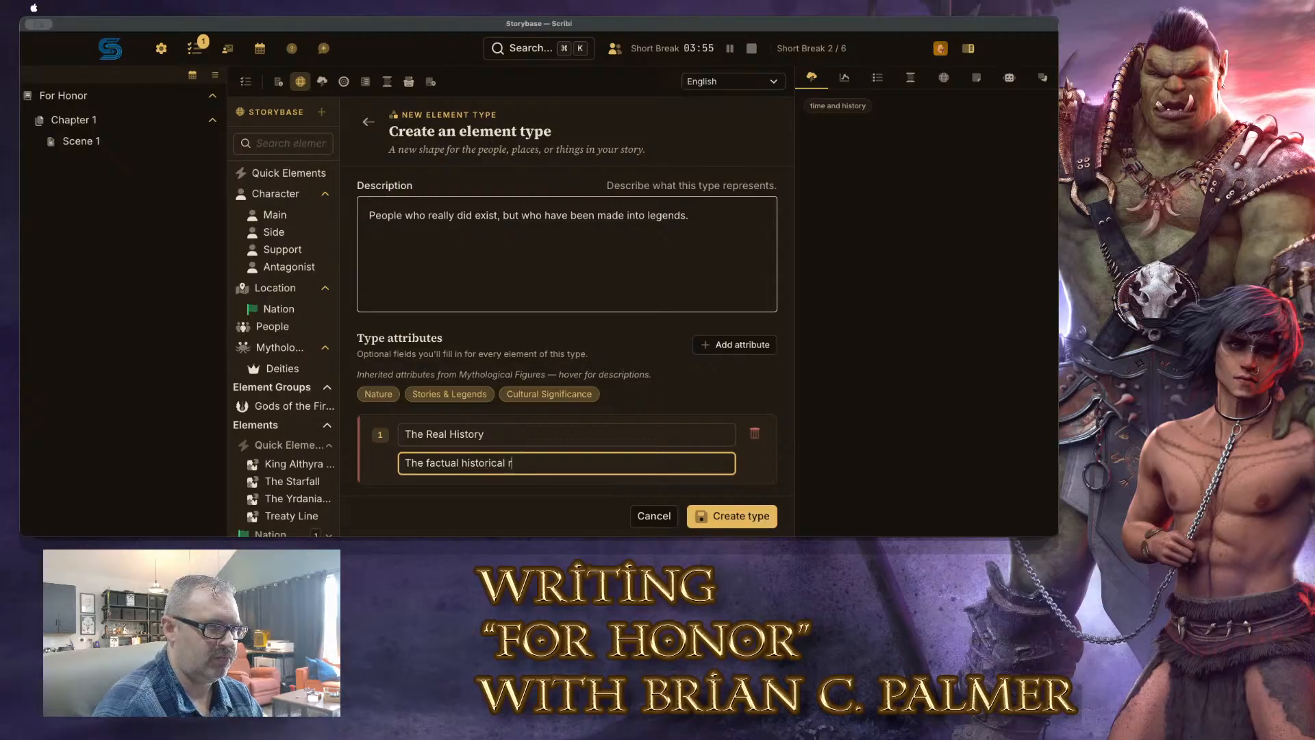
type("ecord of this figur")
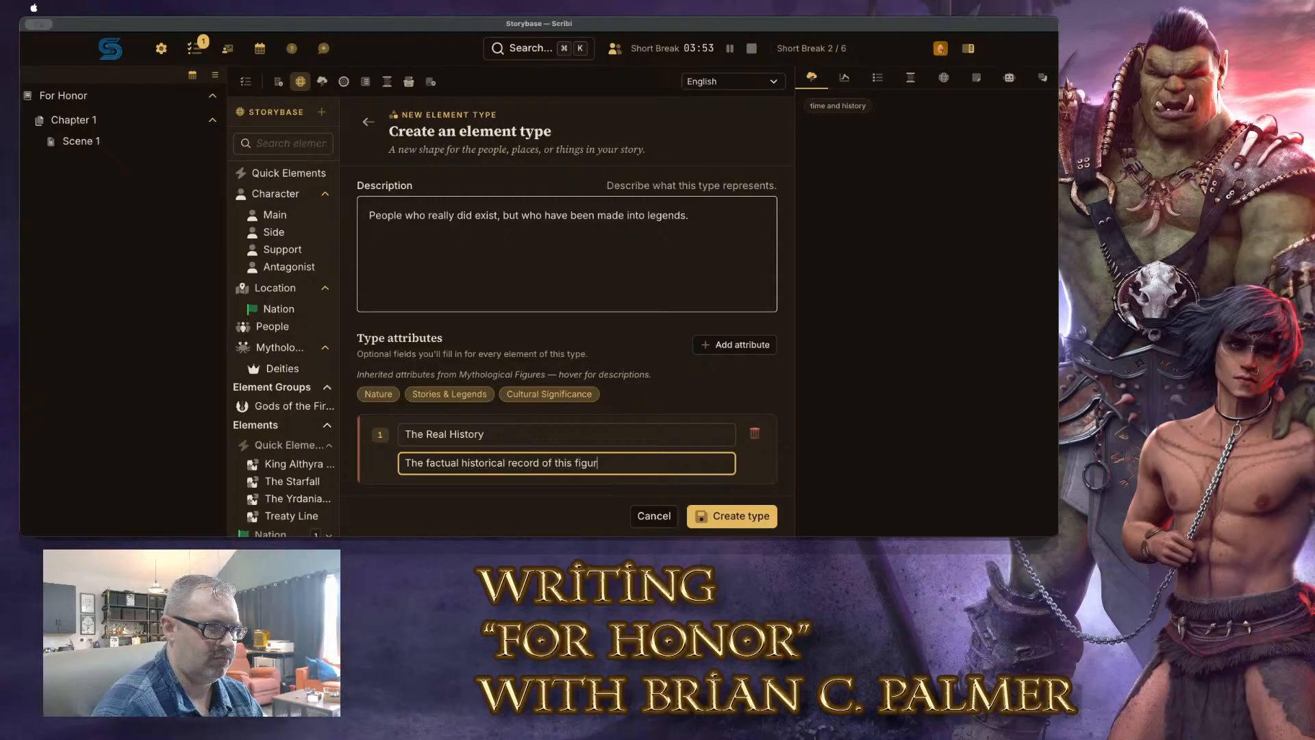
type("e, whether it")
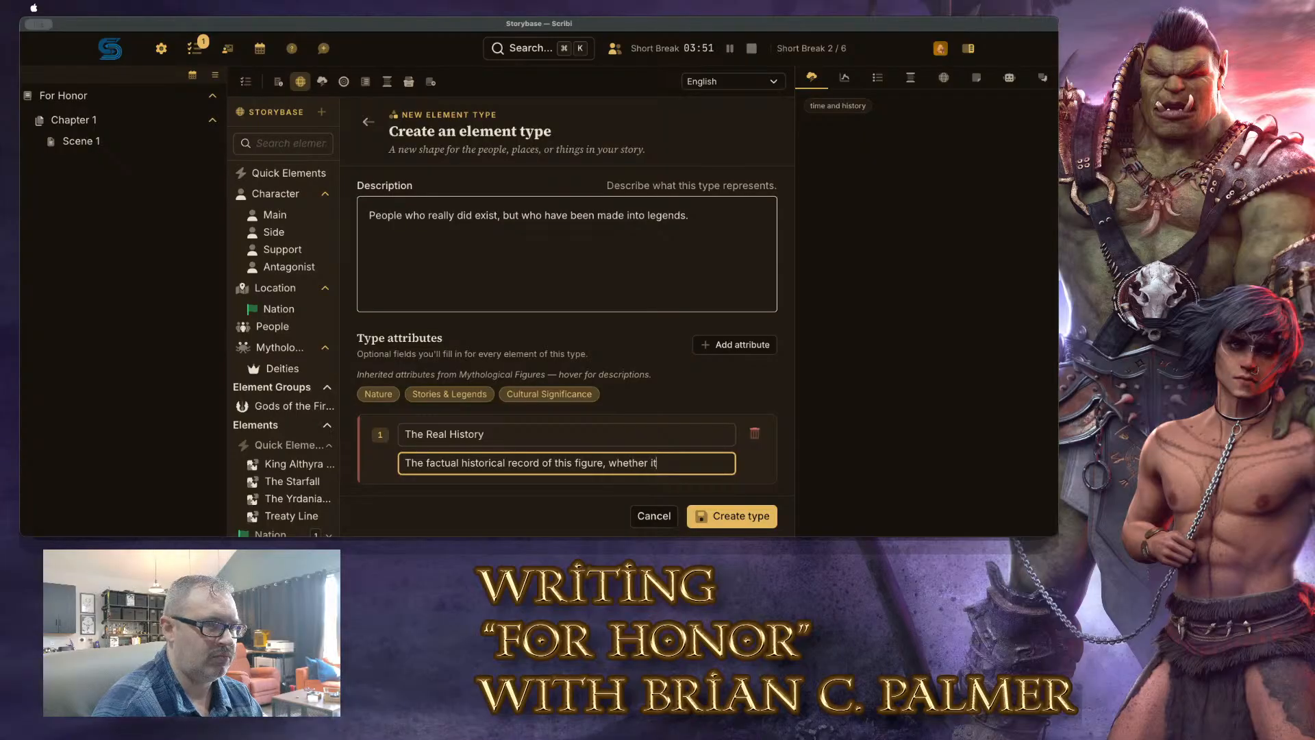
type(" is widely known or not.")
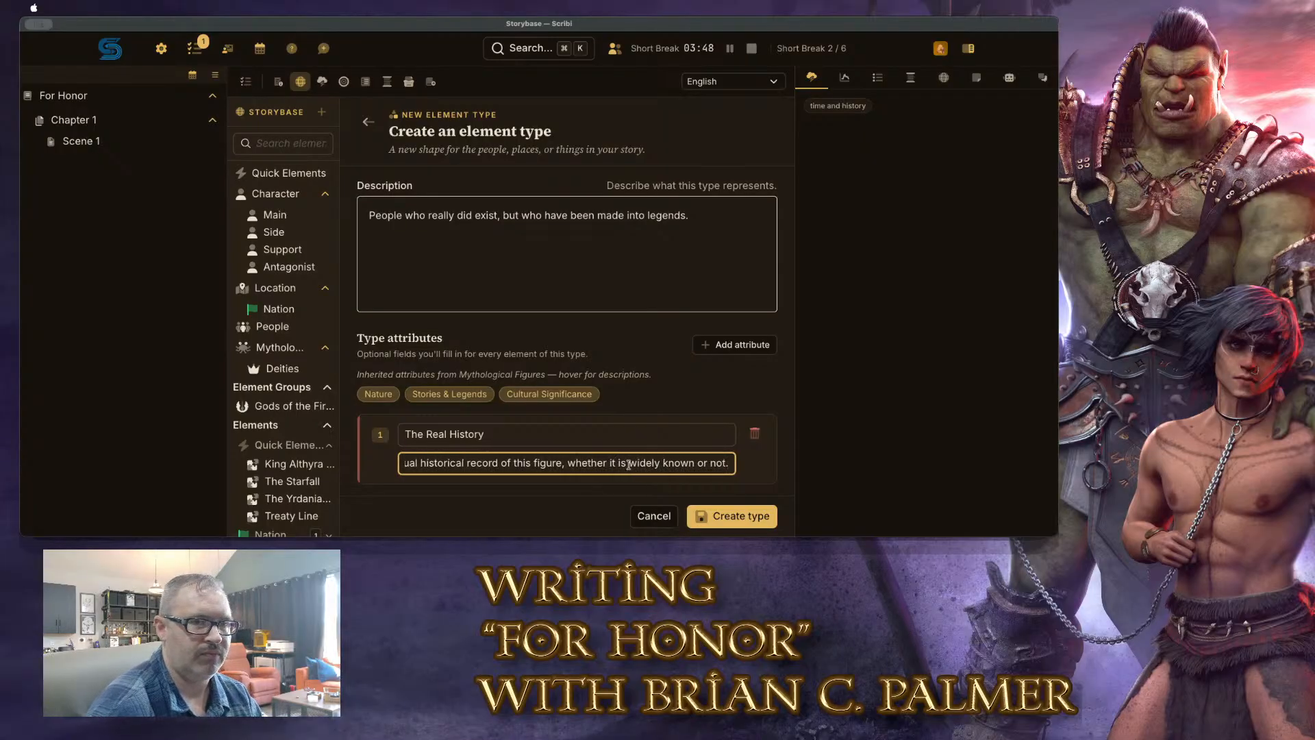
left_click(731, 515)
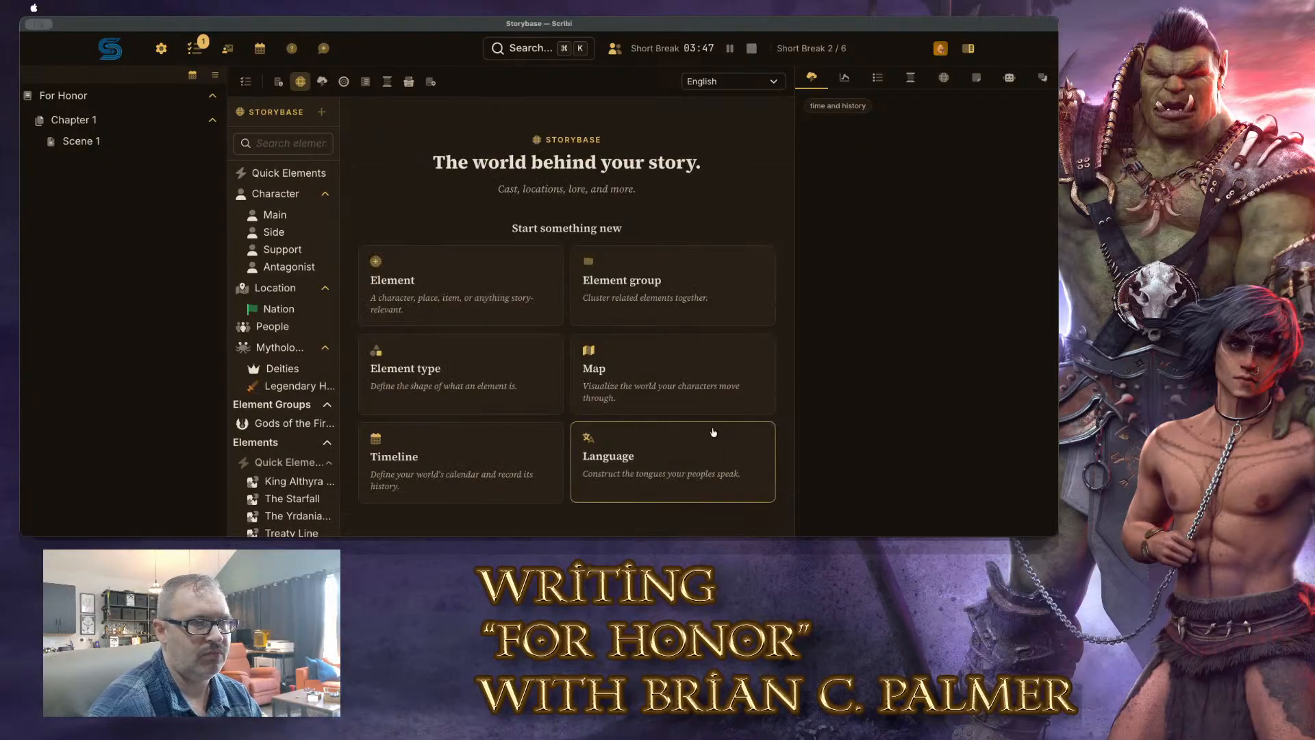
Reassign the King Althyra quick element to the Legendary Historical Figures element type
scroll(306, 404, "down", 3)
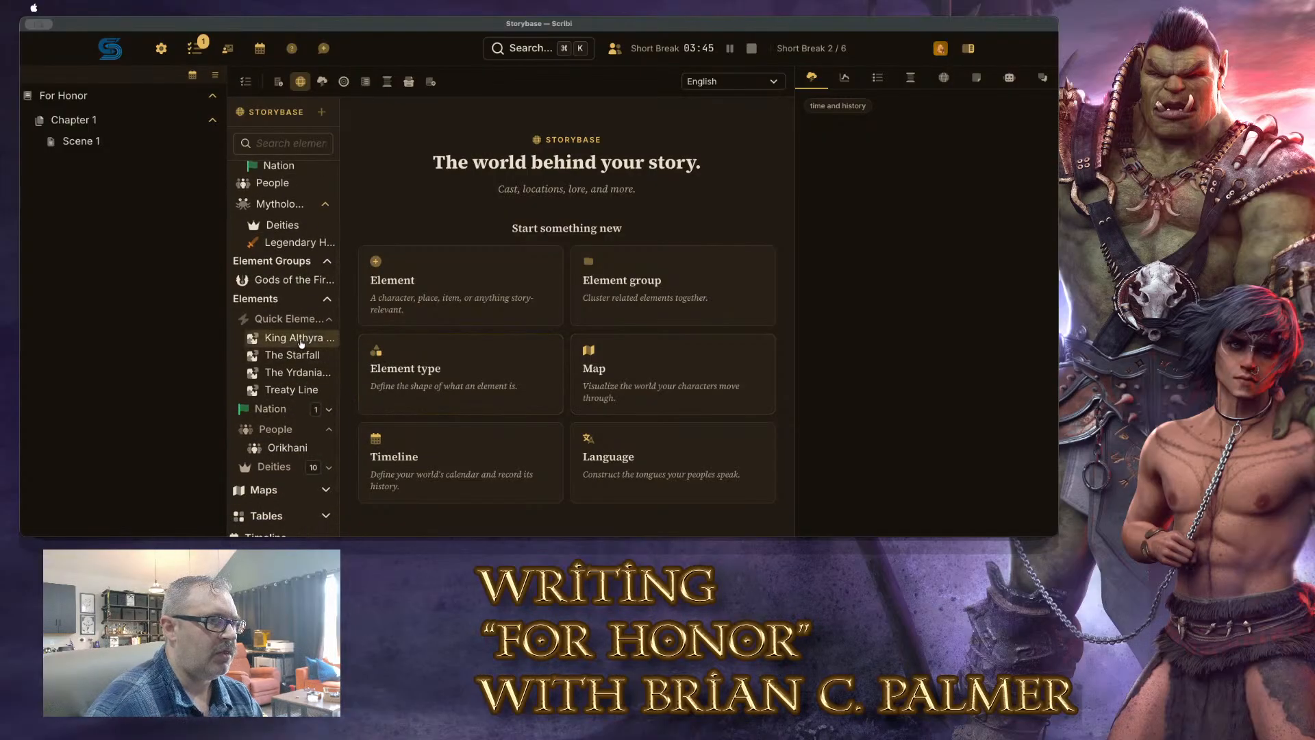
left_click_drag(305, 337, 299, 303)
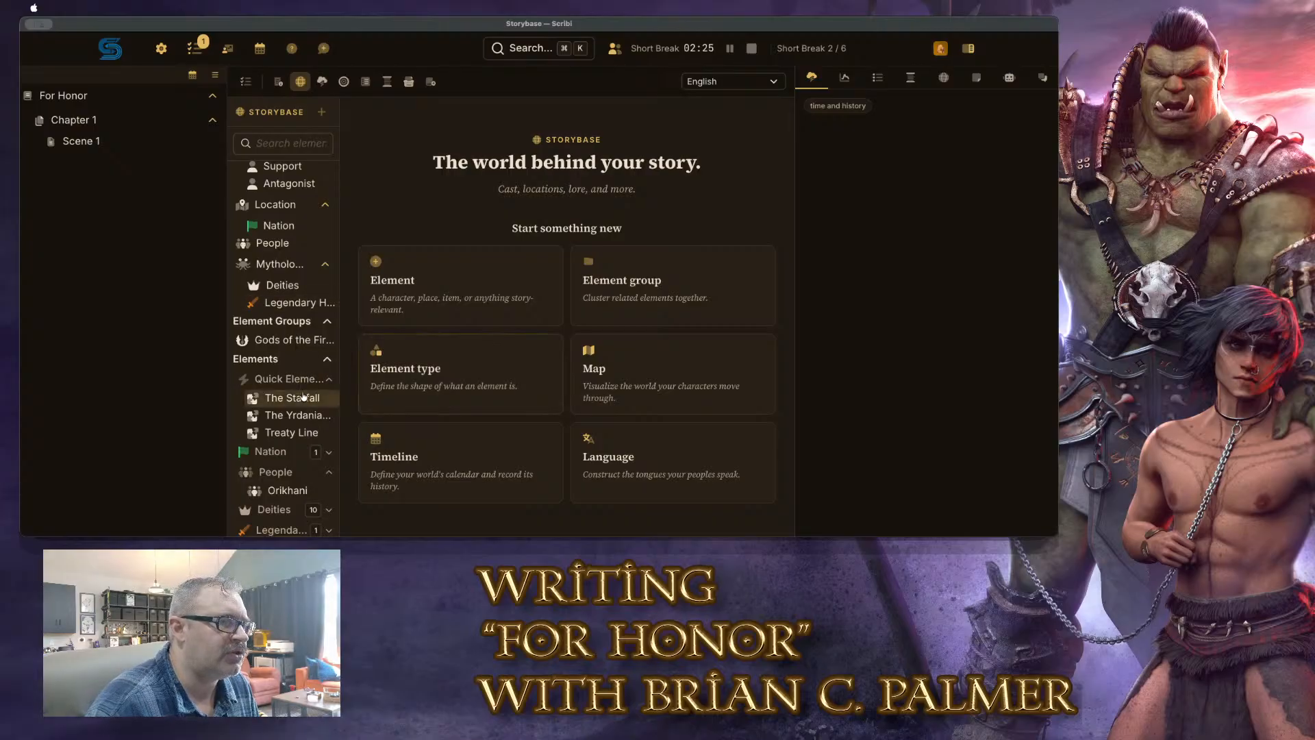
Collapse the Character, Location and Mythological Figures groups in the list of element types
scroll(303, 265, "up", 3)
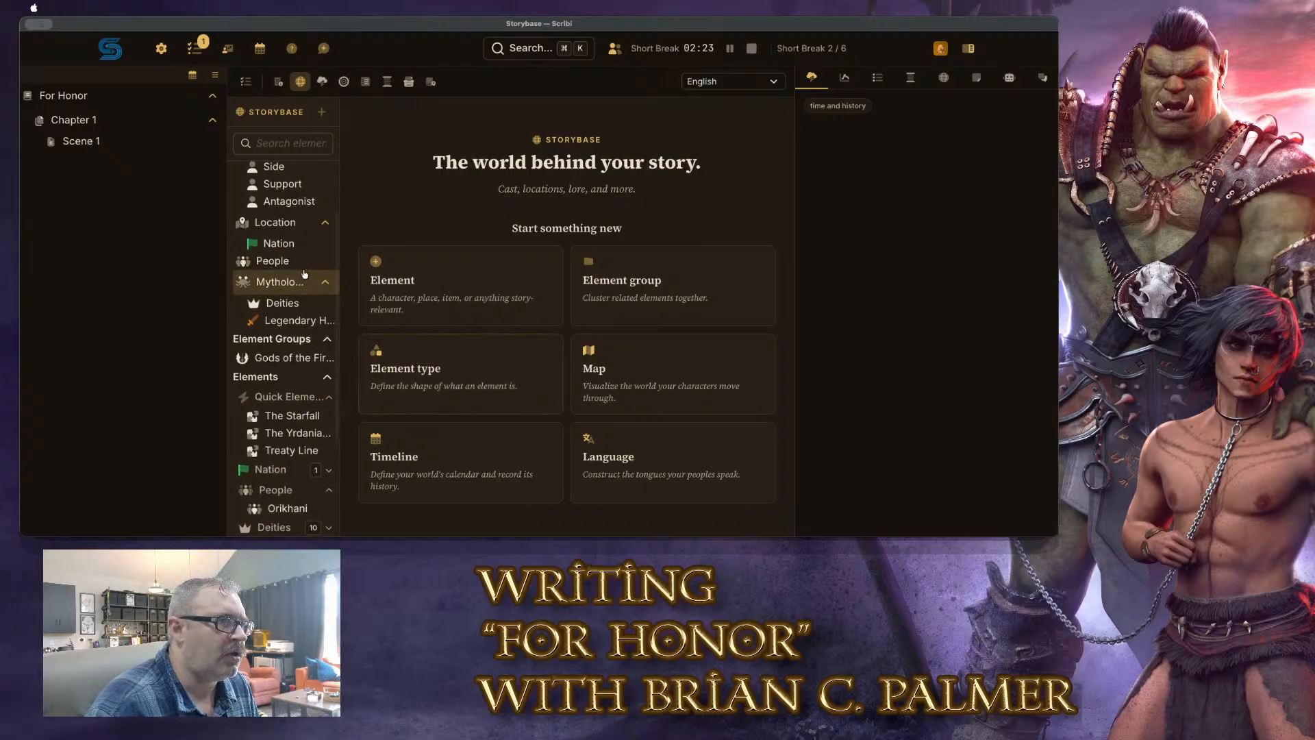
scroll(303, 267, "down", 4)
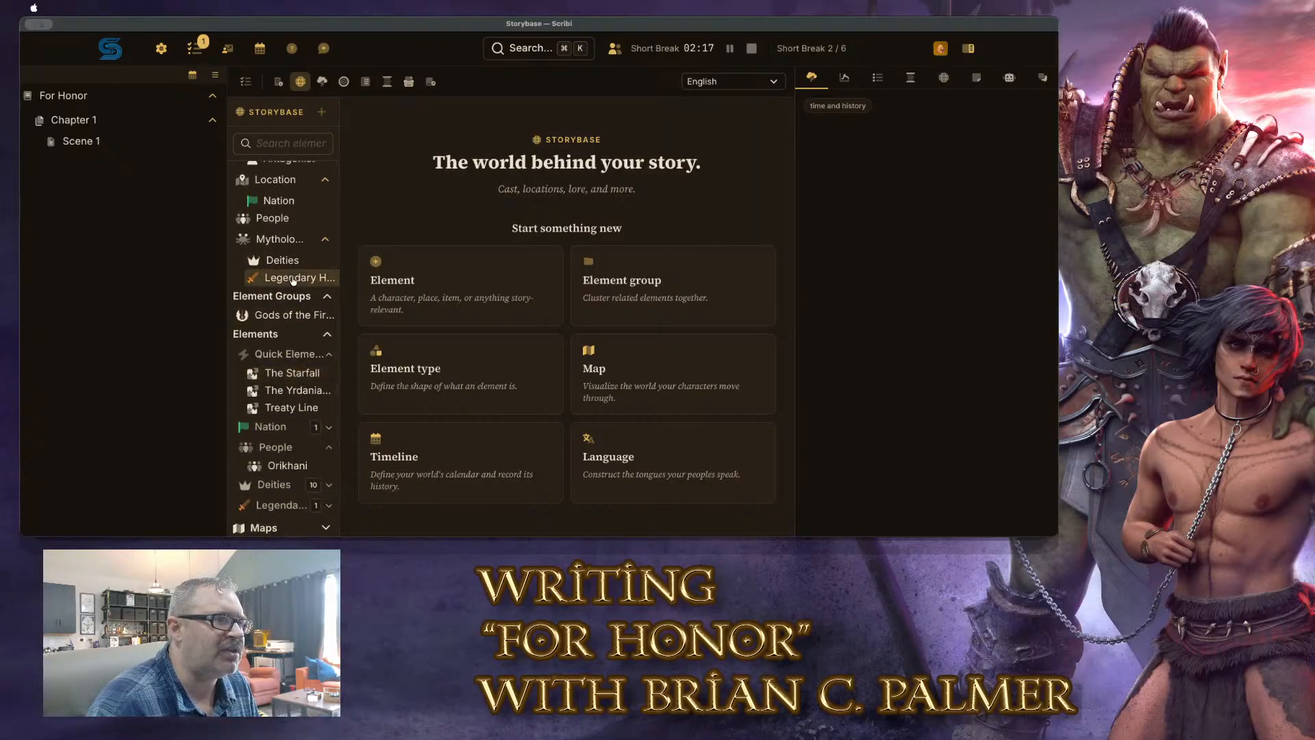
scroll(281, 278, "up", 1)
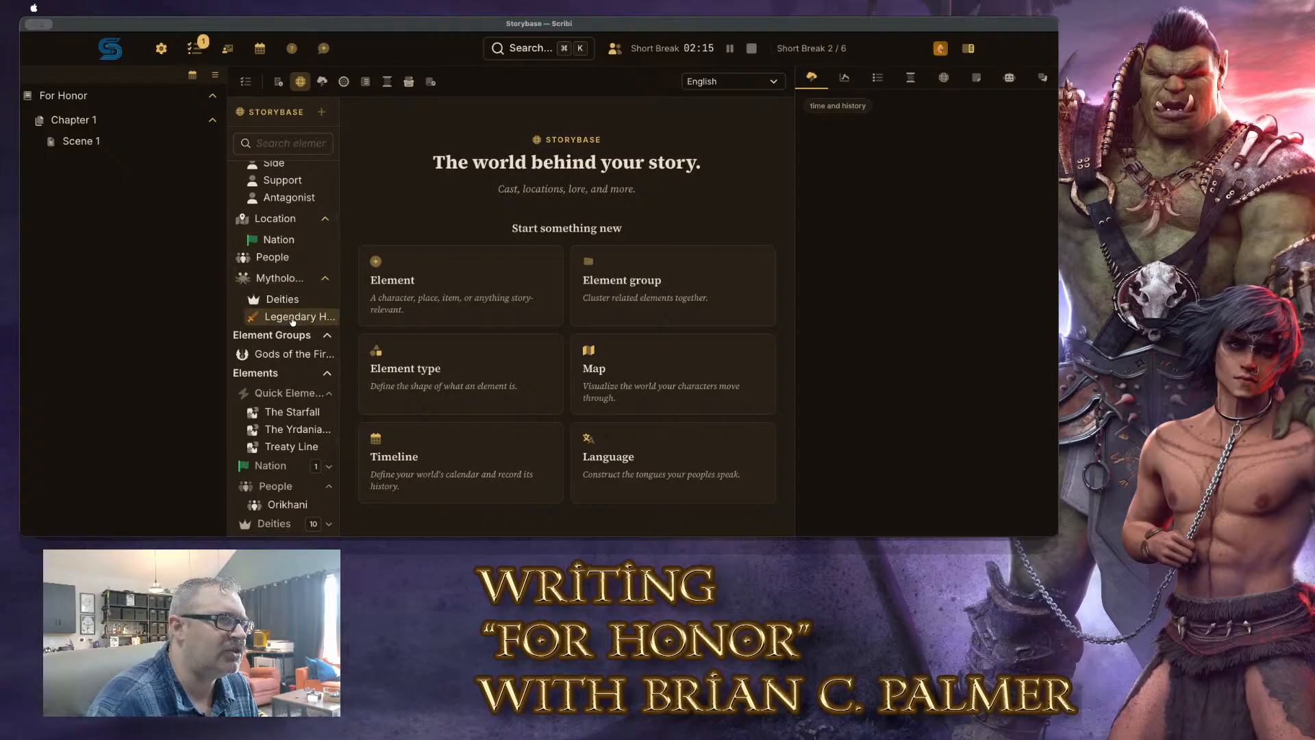
scroll(288, 319, "up", 2)
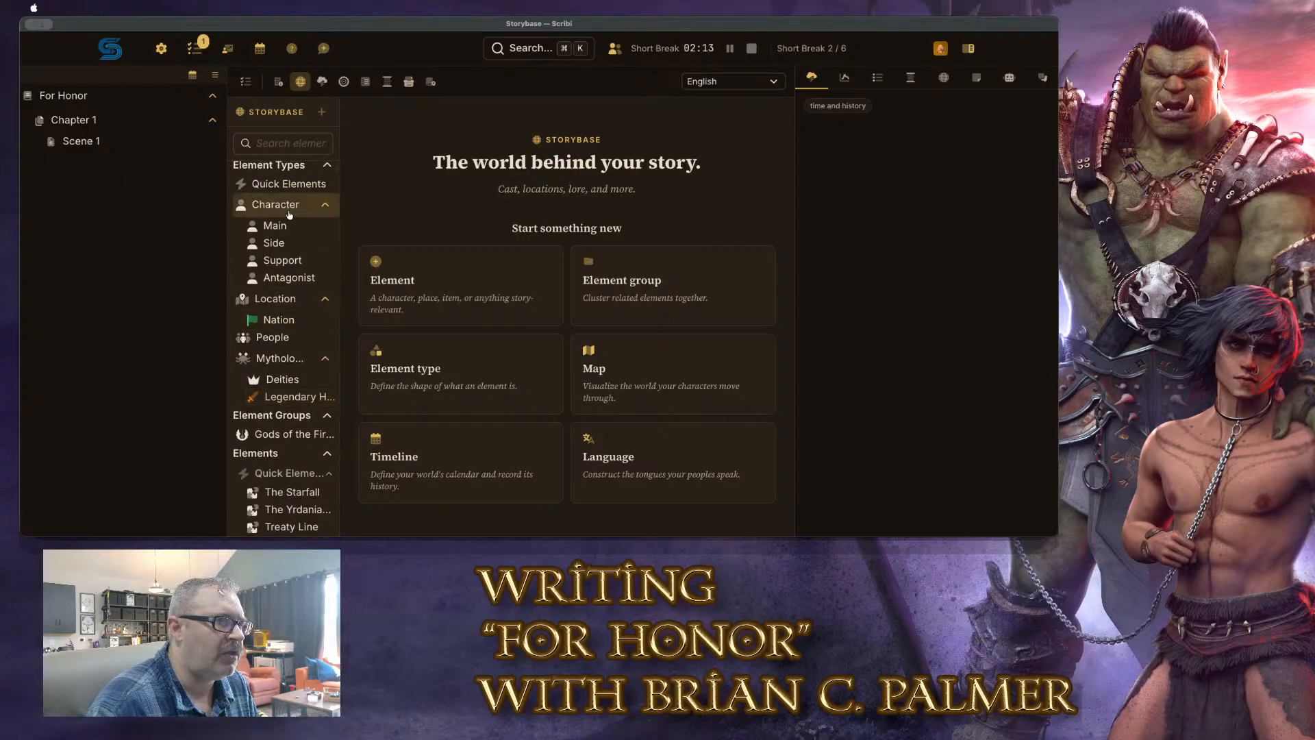
left_click(326, 204)
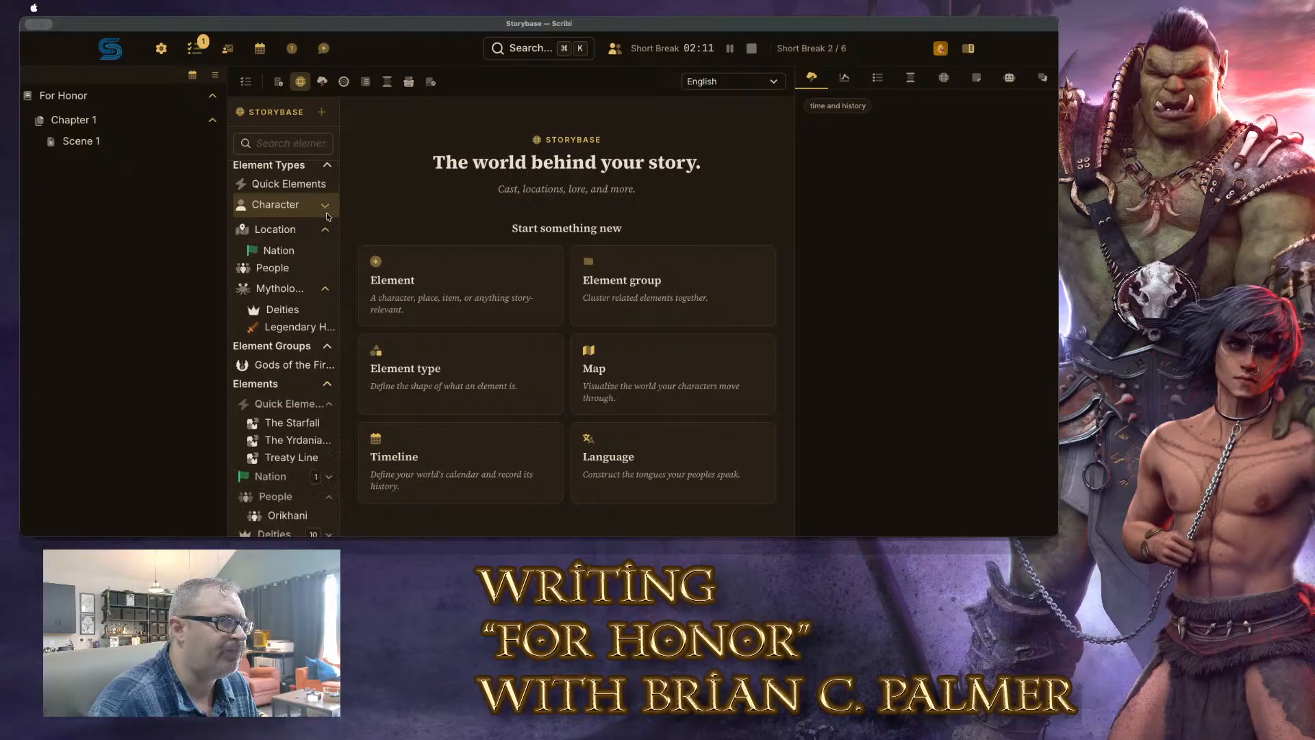
left_click(326, 229)
left_click(326, 271)
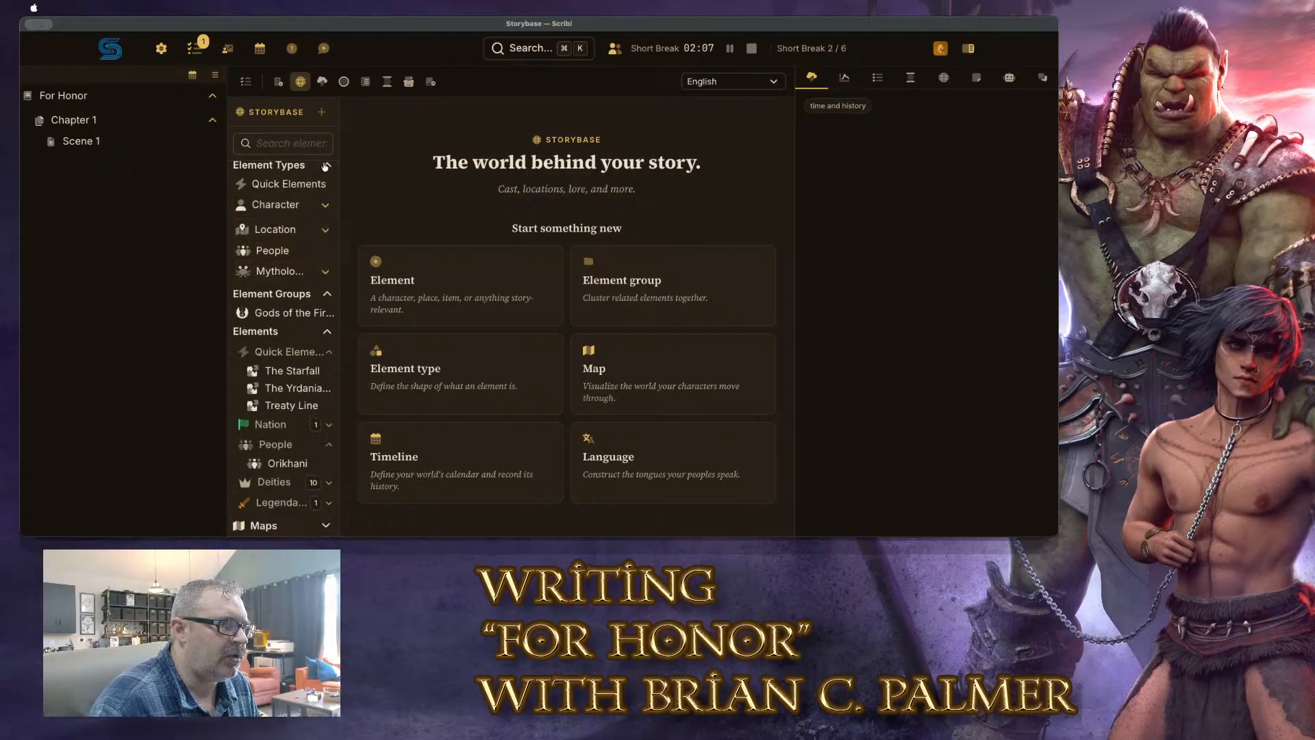
Start a new top-level element type named "Named Events"
scroll(279, 254, "up", 1)
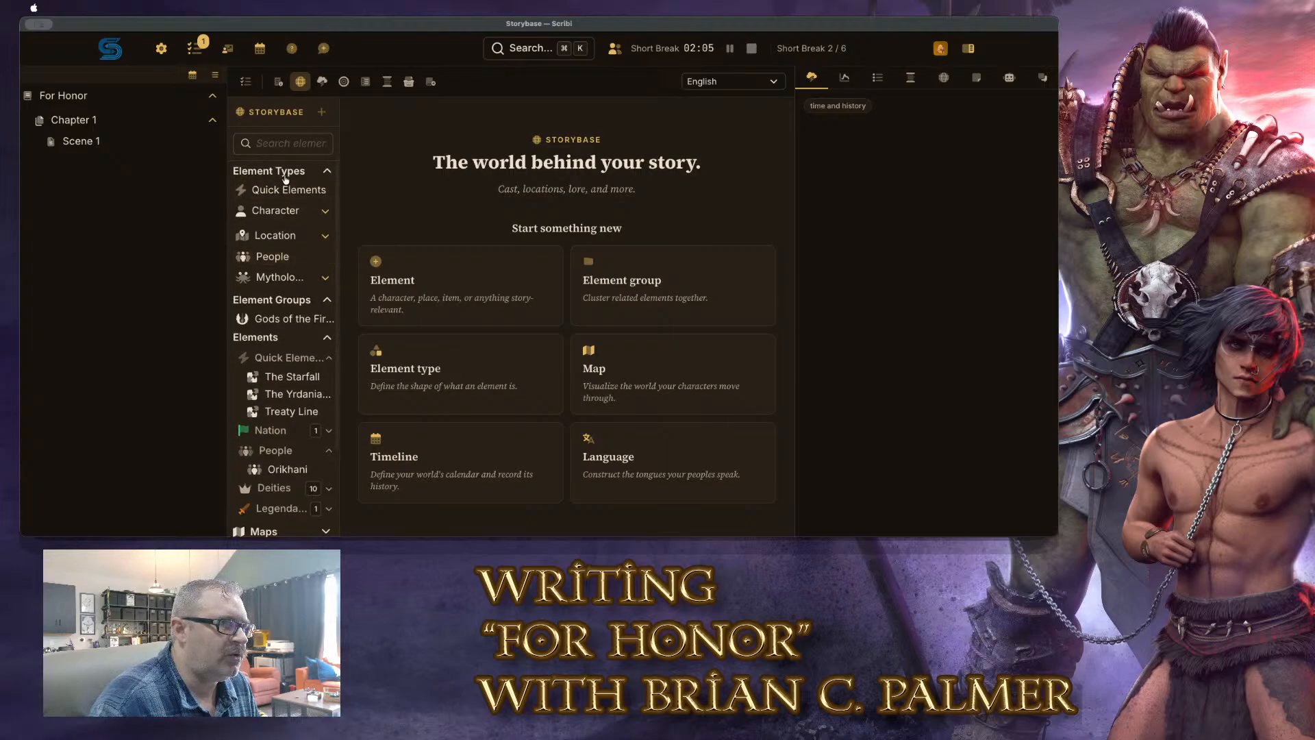
left_click(288, 181)
left_click(458, 208)
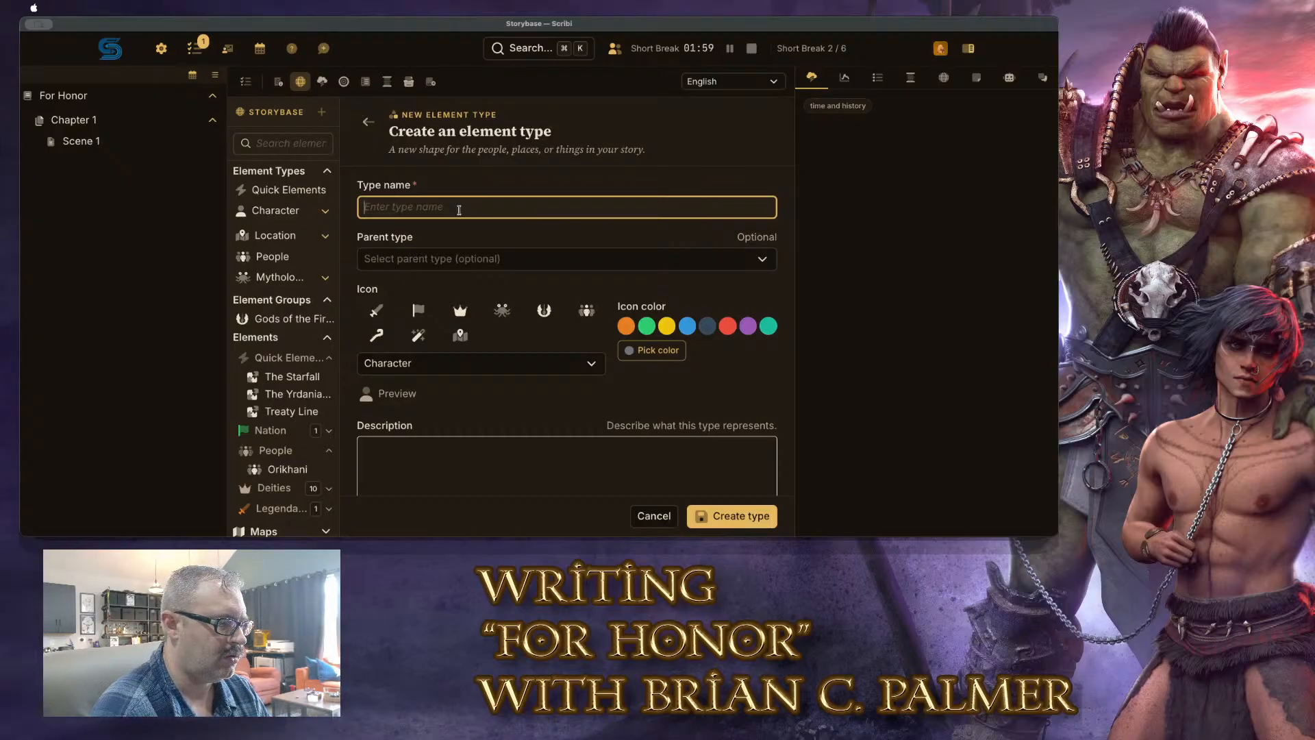
type("Named Events")
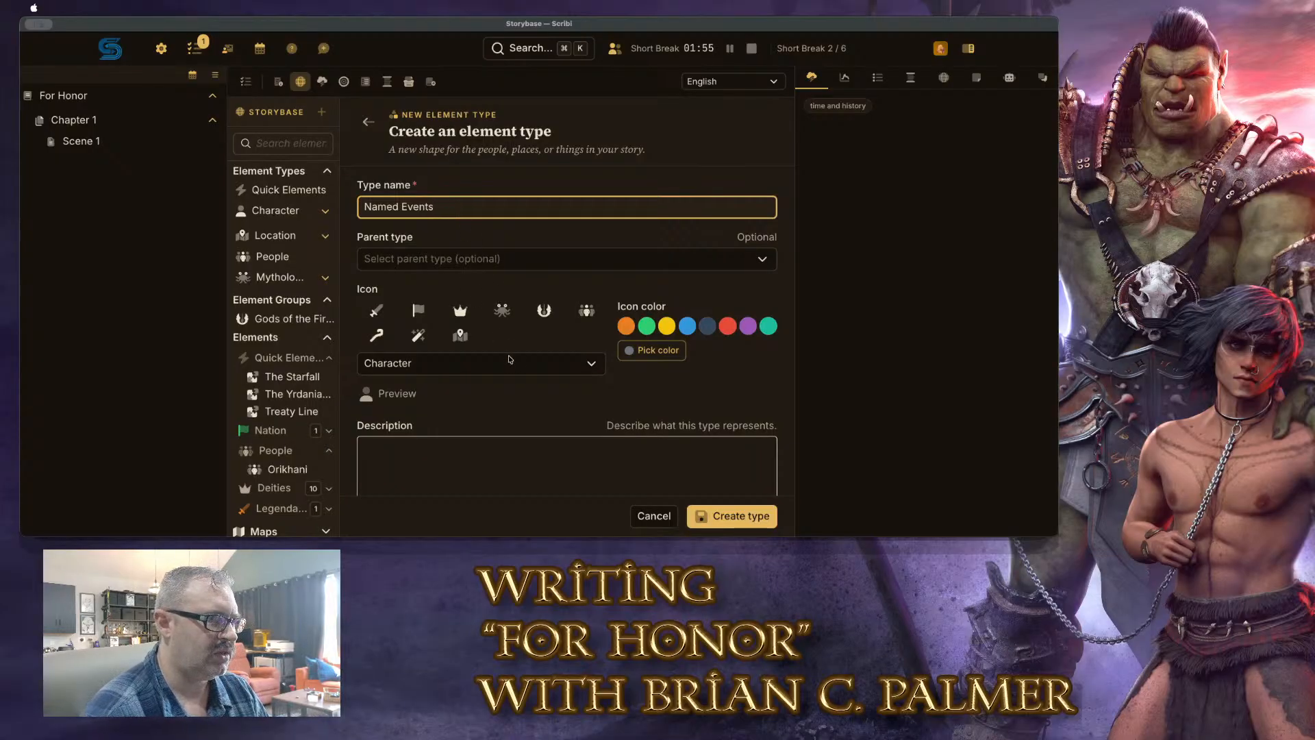
Give the Named Events type the Calendar icon in a custom red color
left_click(538, 373)
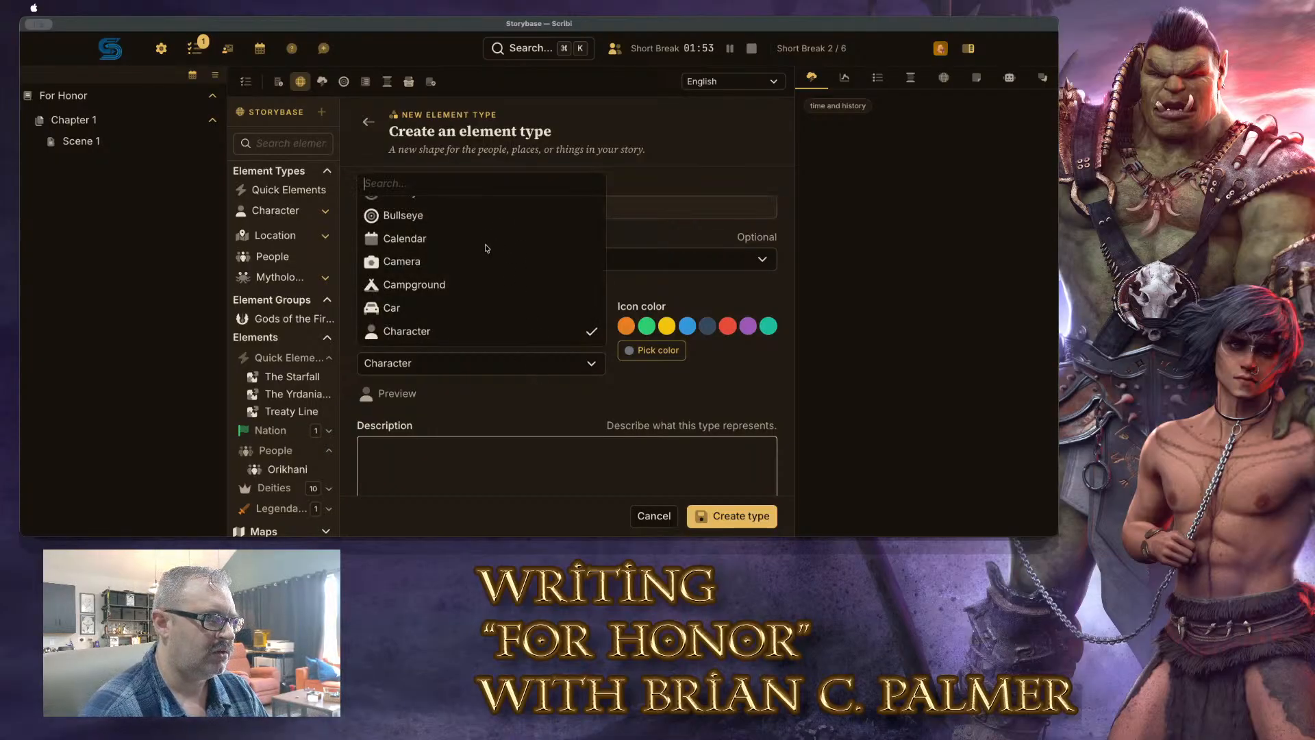
scroll(482, 266, "up", 1)
left_click(390, 242)
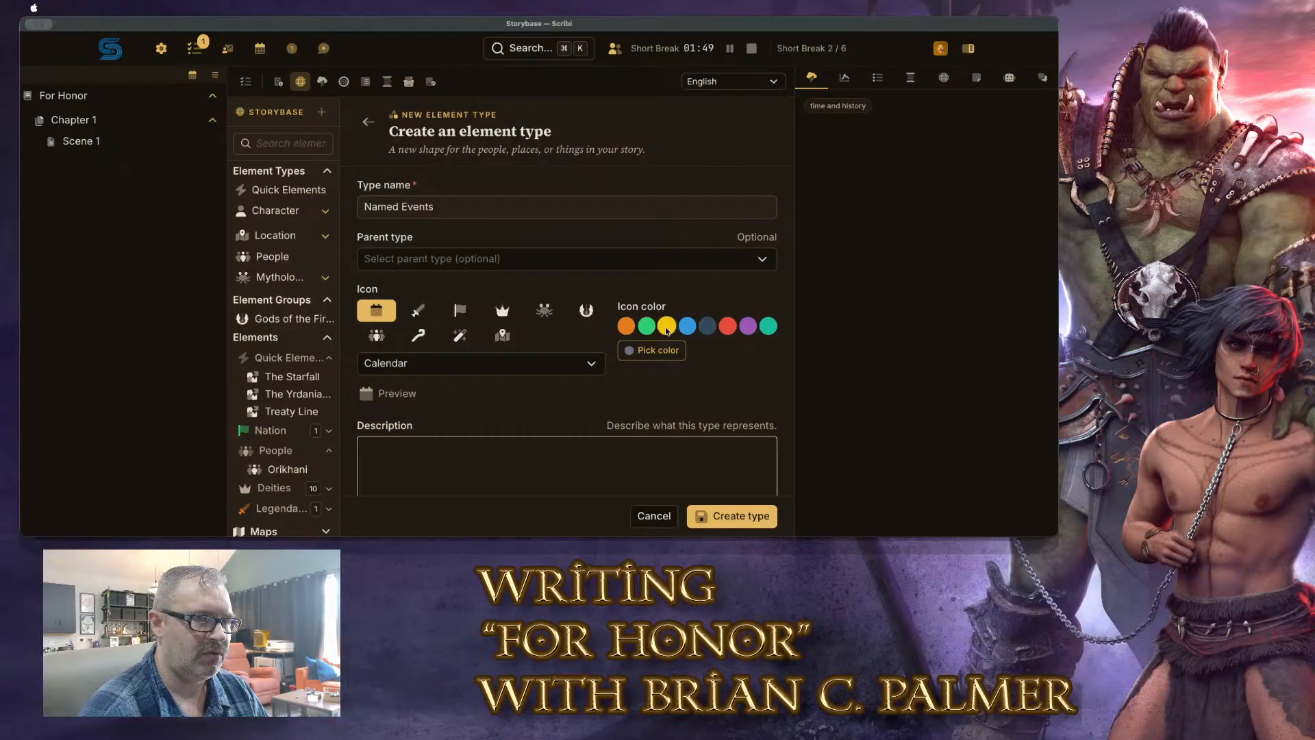
left_click(656, 350)
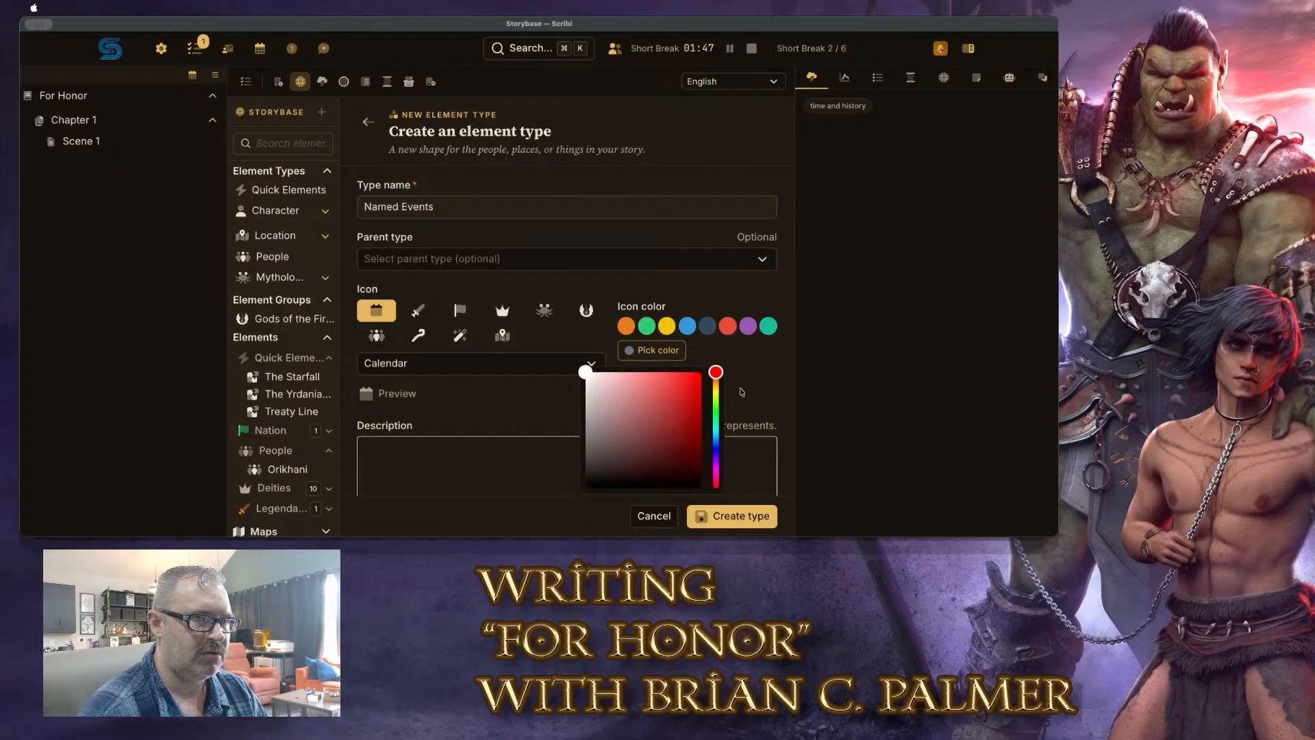
left_click(655, 391)
mouse_move(656, 394)
left_mouse_down()
mouse_move(663, 379)
mouse_move(646, 378)
left_mouse_up()
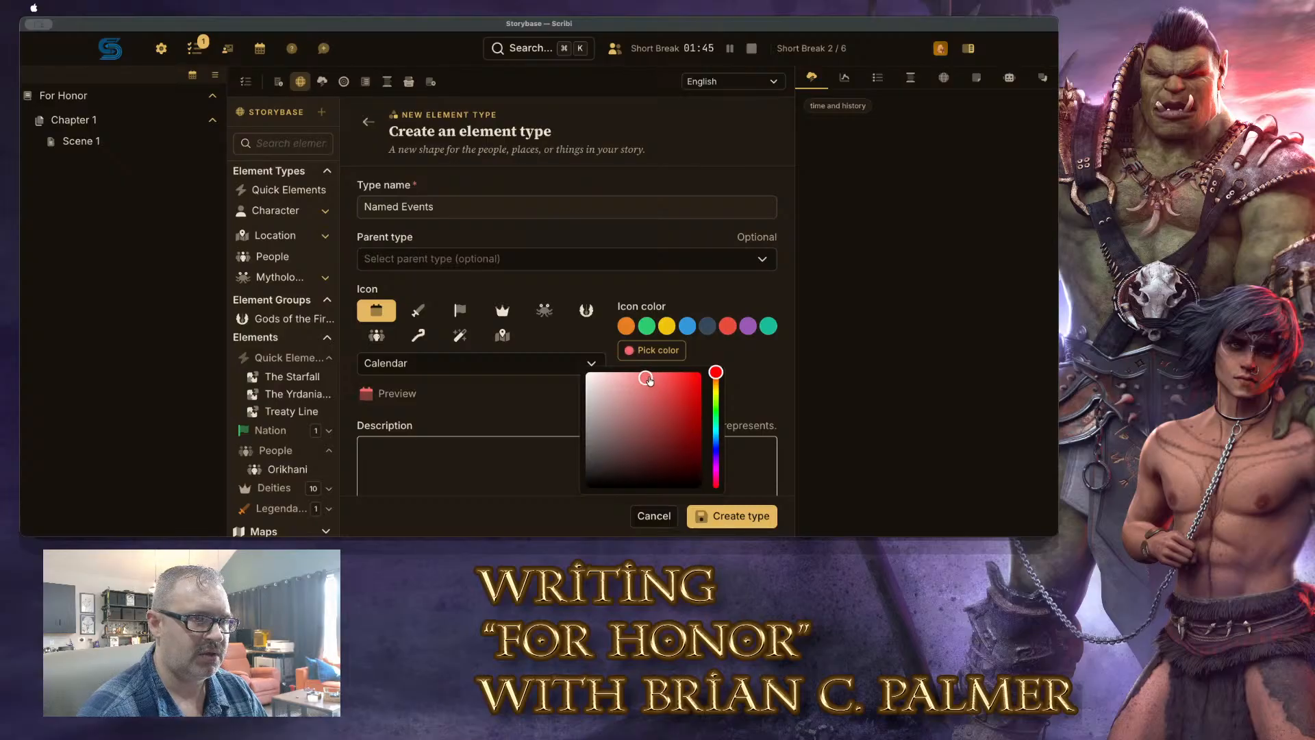
left_click(674, 379)
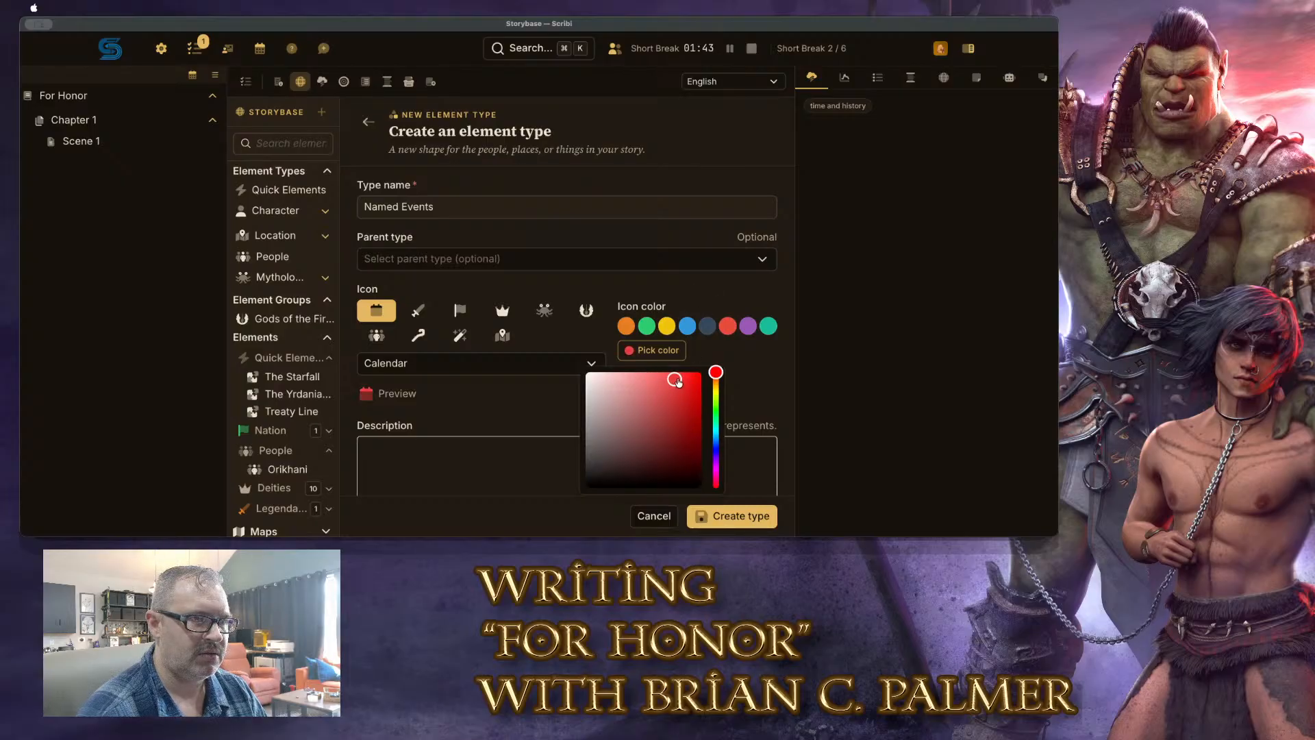
left_click(684, 290)
Describe the type as "Major world events, big enough to have been given a proper name."
scroll(537, 394, "down", 3)
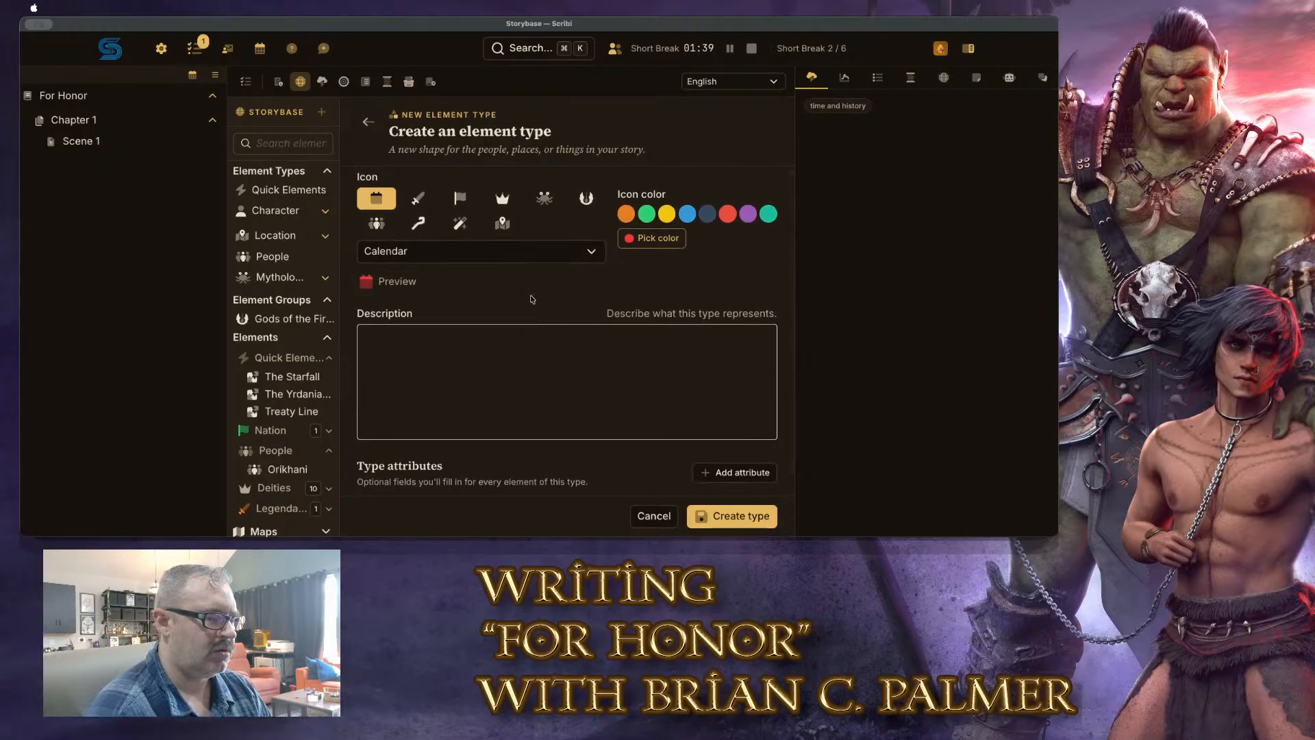
type("Major world eve")
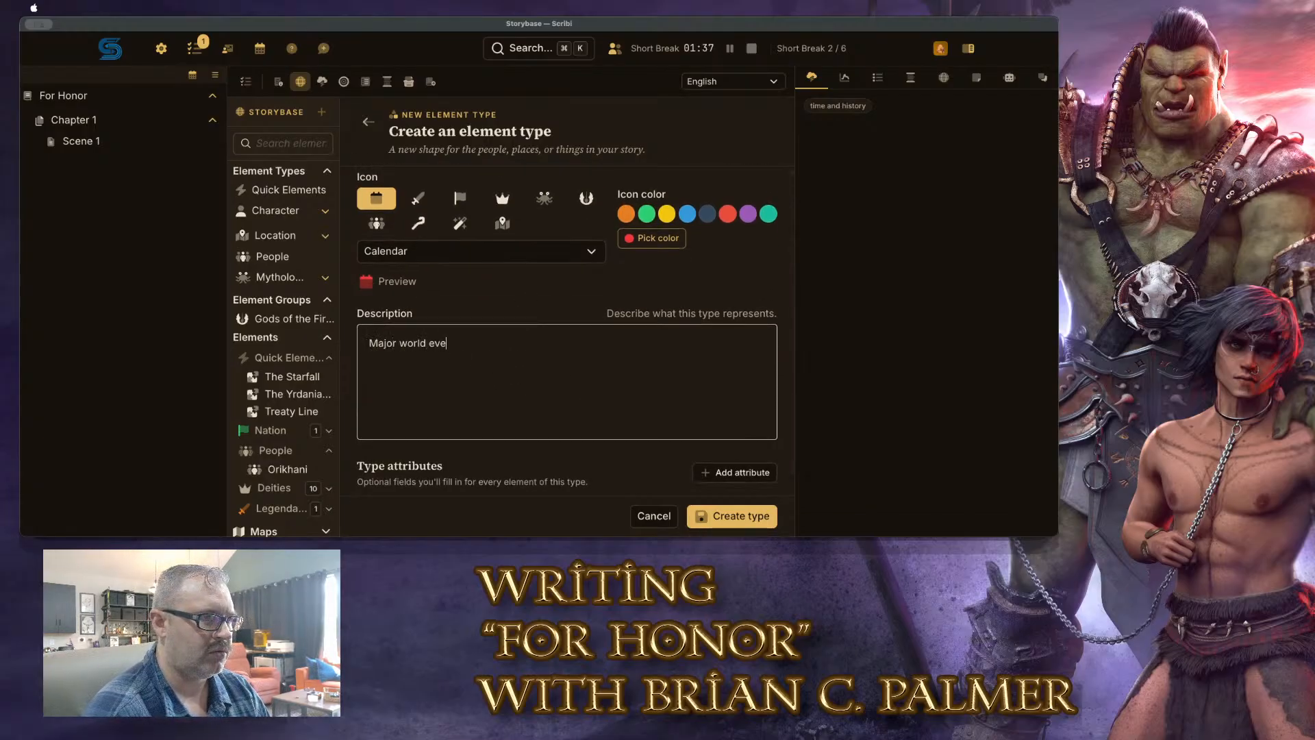
type("nts, big ")
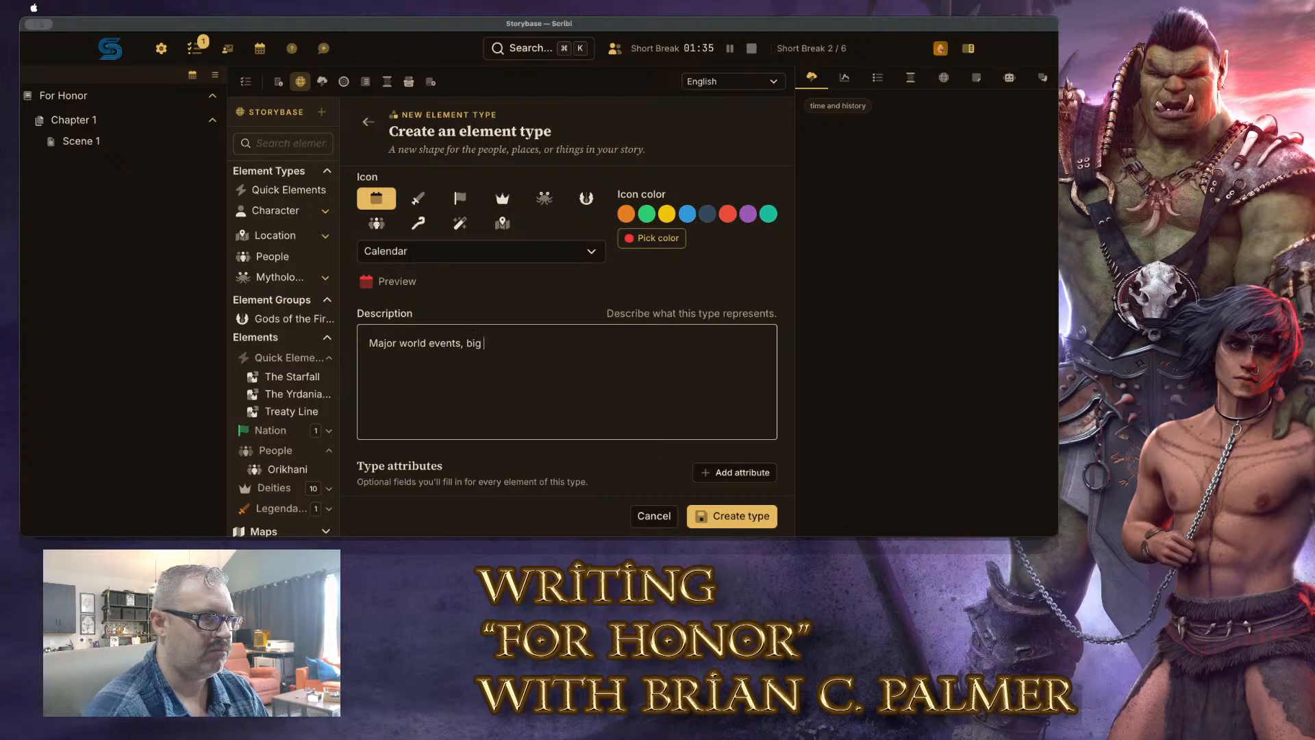
type("enough to have been given a")
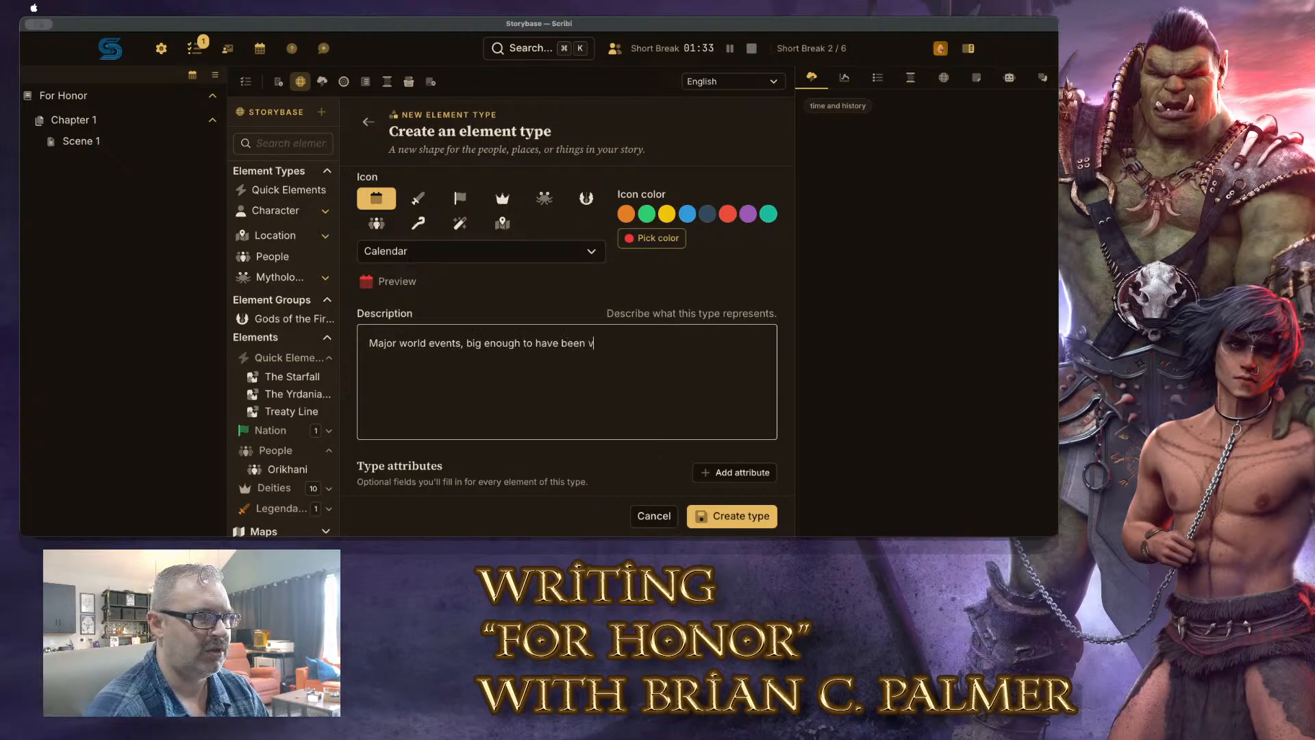
type(" proper name.")
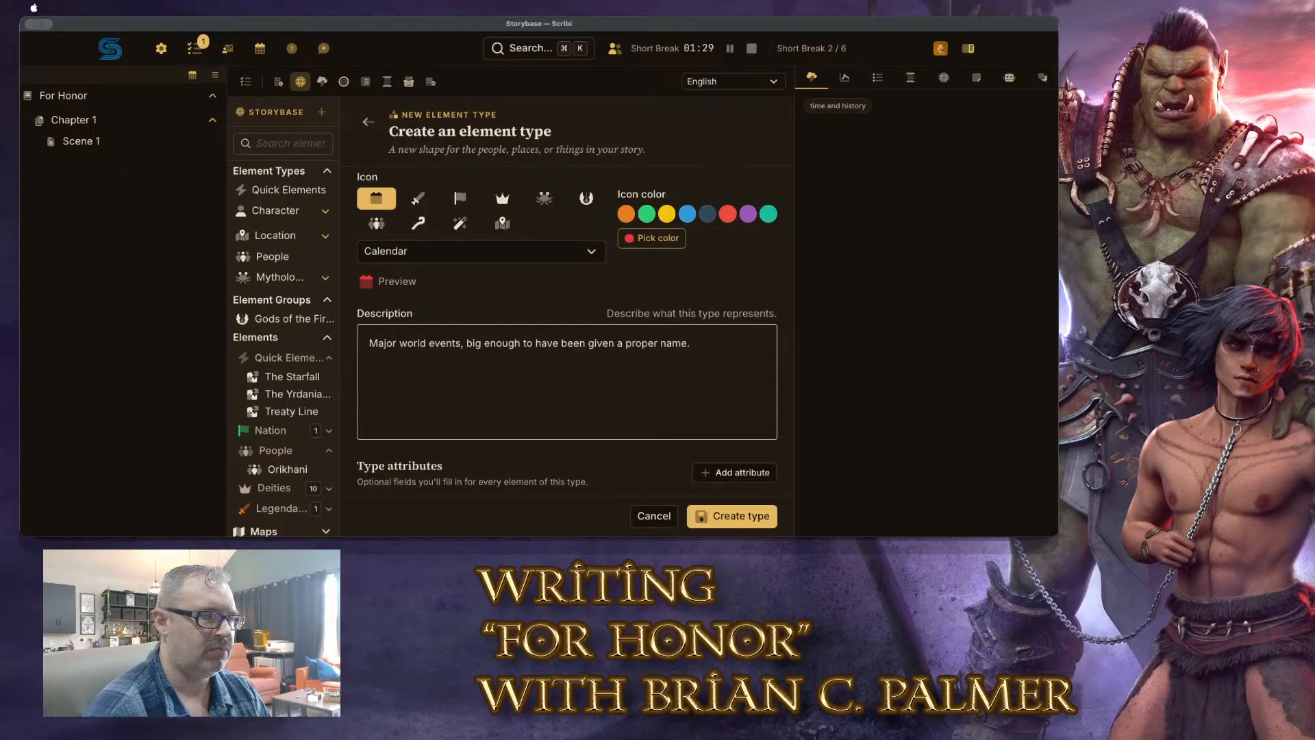
Add a type attribute named "Facts" with the description "What actually happened"
scroll(514, 392, "down", 1)
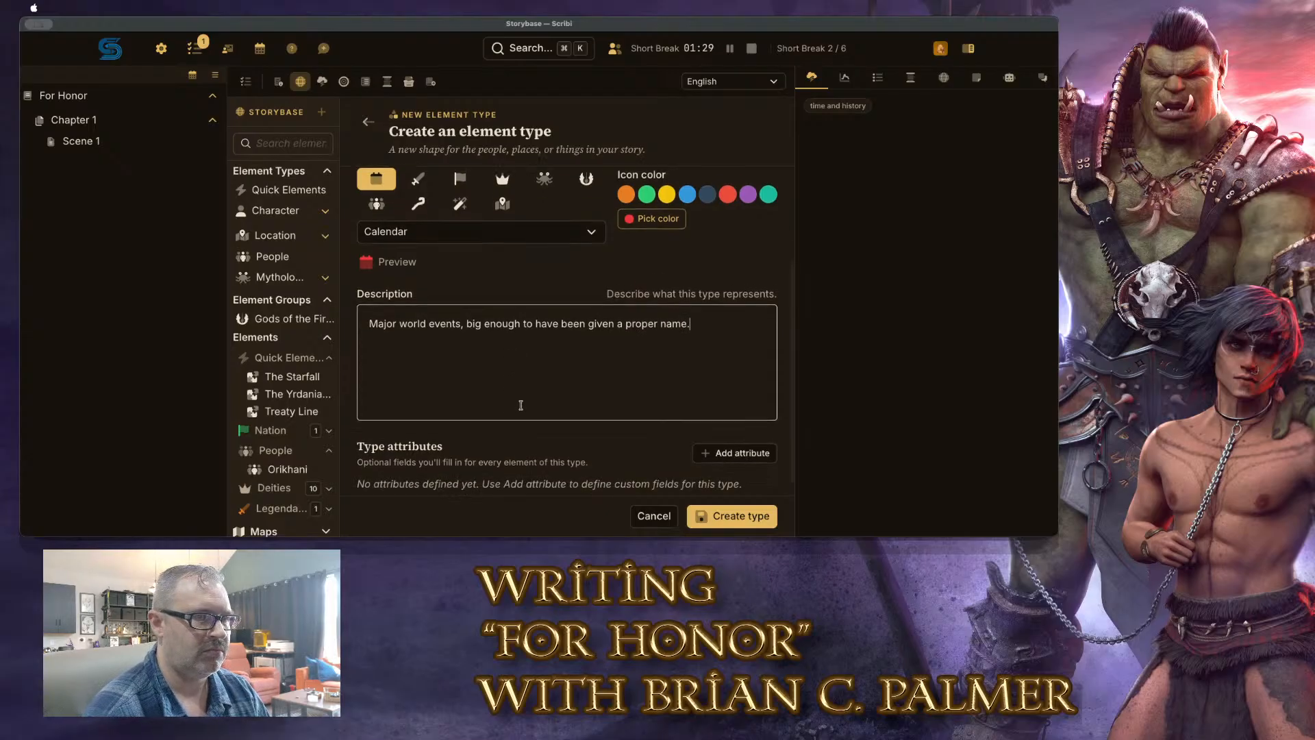
left_click(729, 446)
scroll(516, 433, "down", 1)
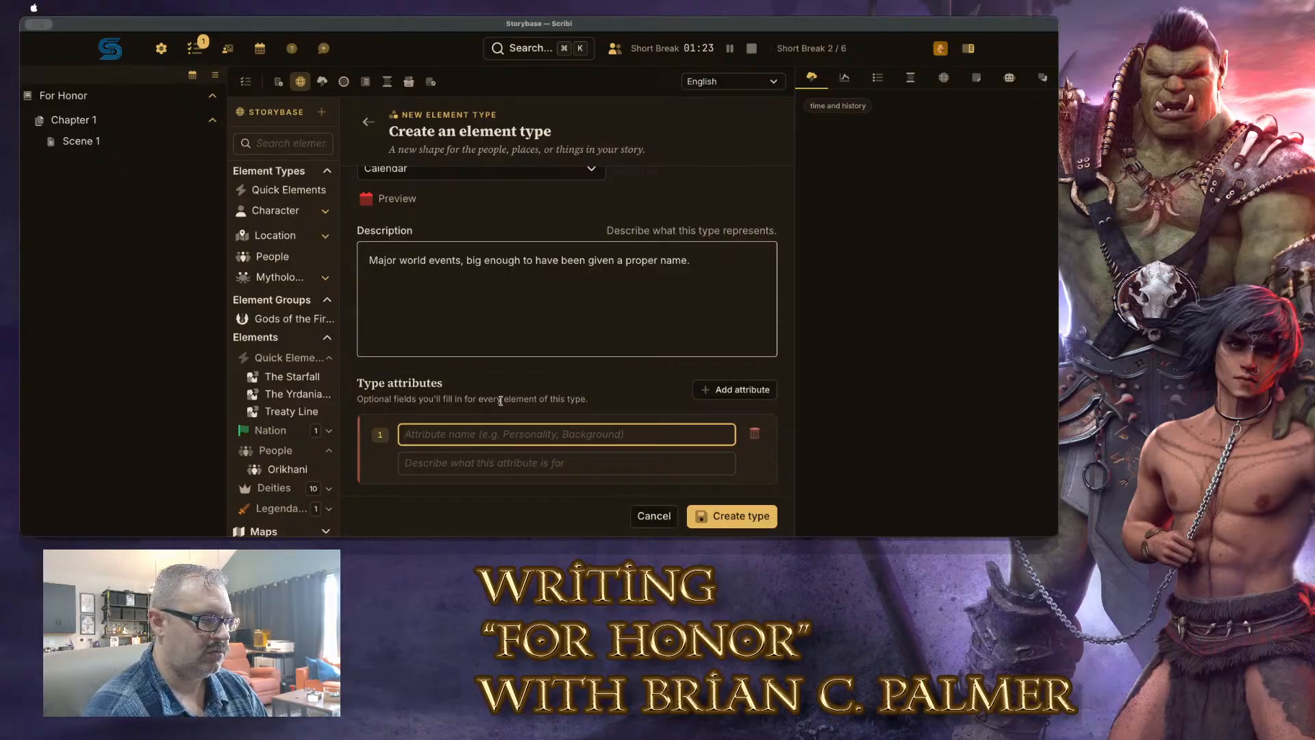
type("Facts")
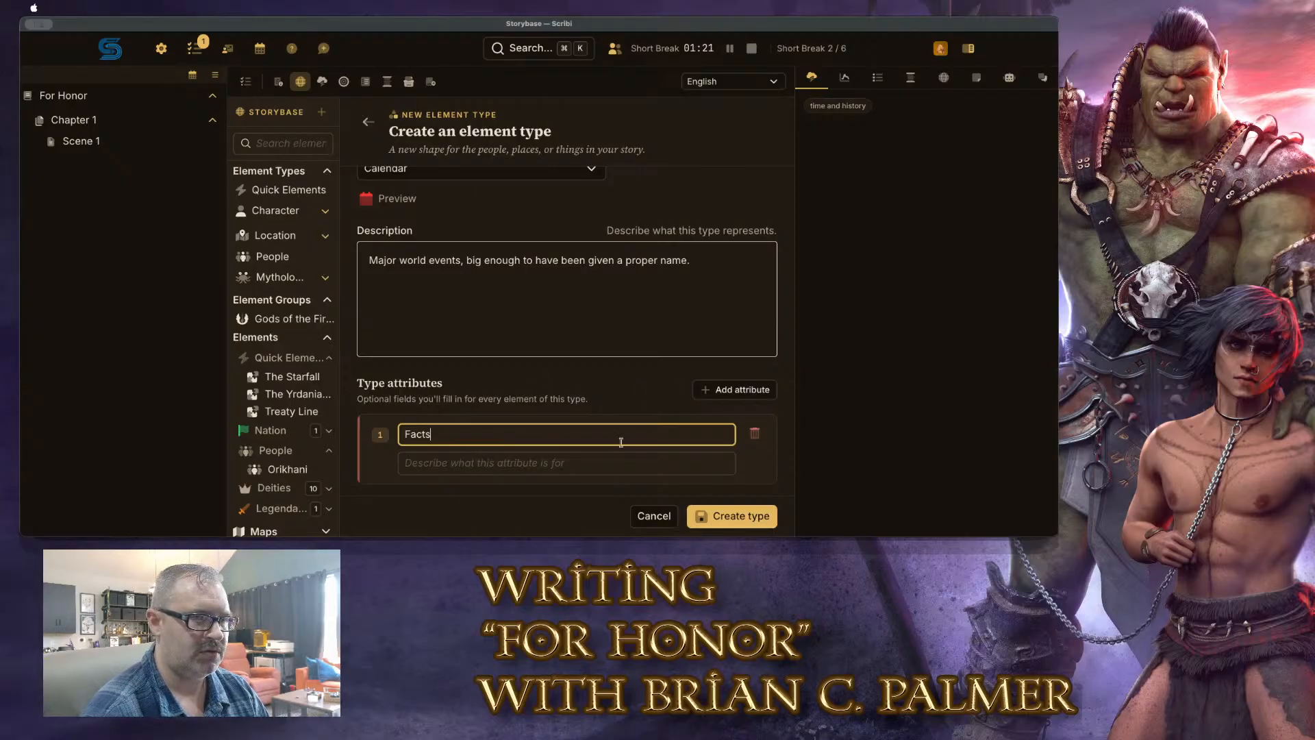
left_click(606, 465)
type("Wha")
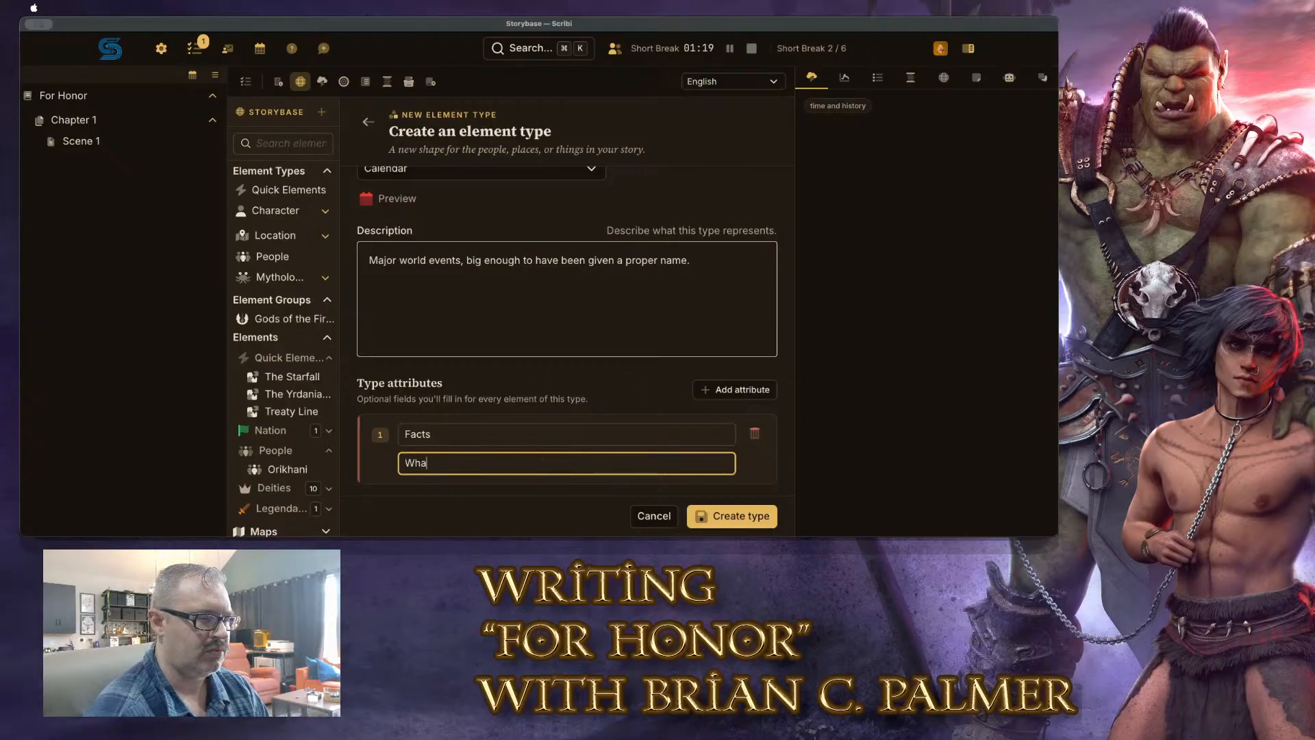
type("t actually happened")
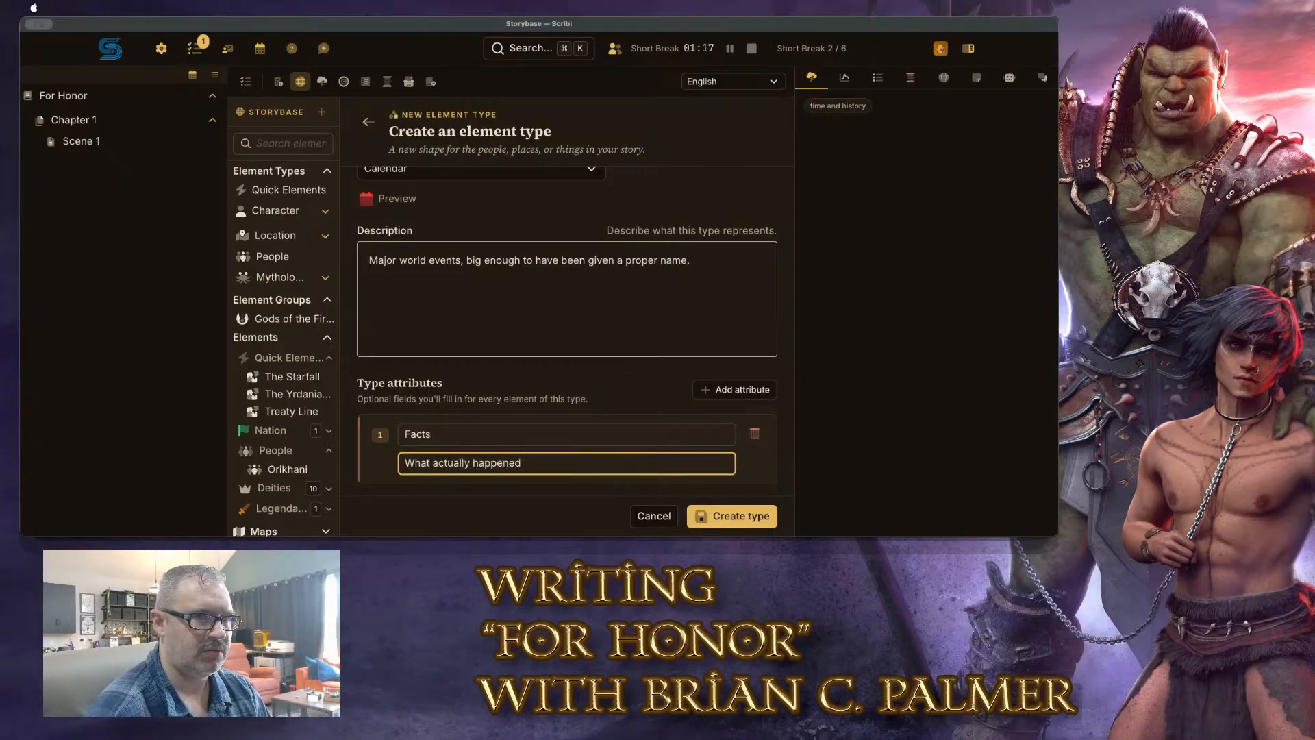
Add a "Myth" attribute described as "What is widely believe to have happened, or the ways that the facts have become fictionalized over time."
left_click(734, 389)
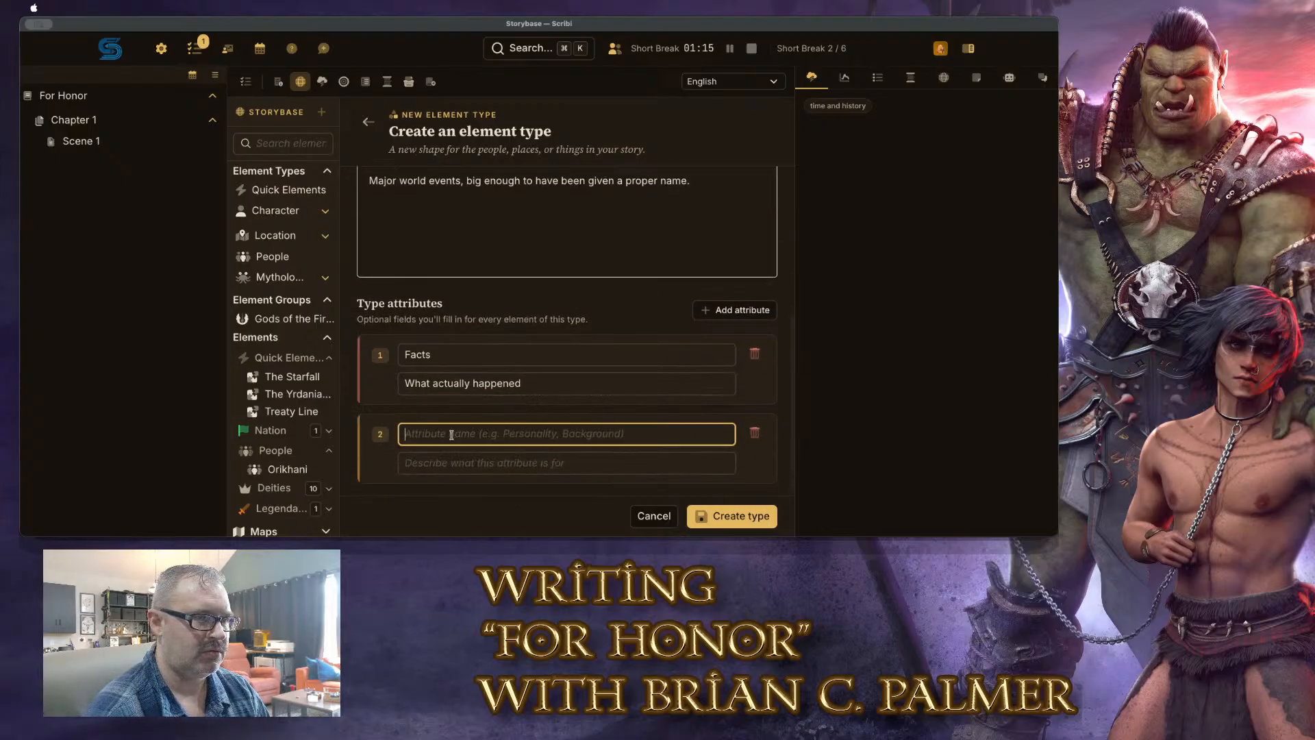
type("Myth")
key("Tab")
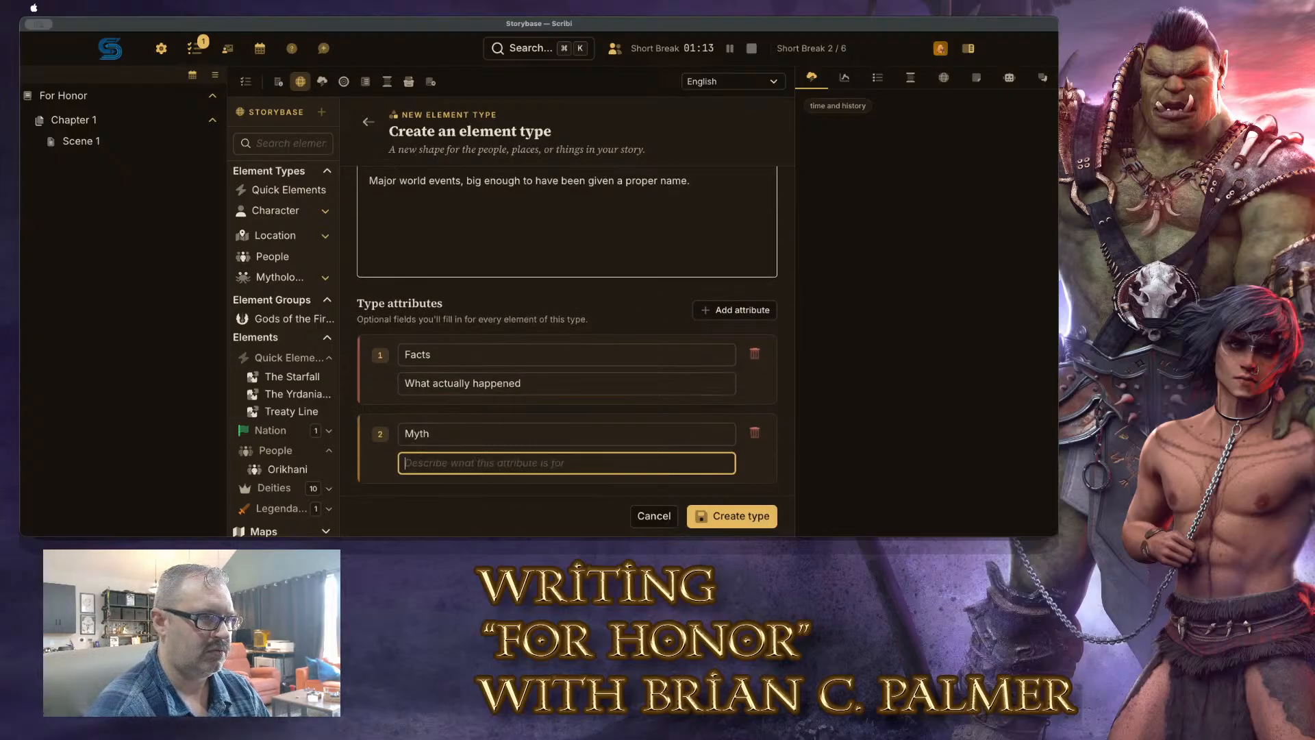
type("What is widely believe to have")
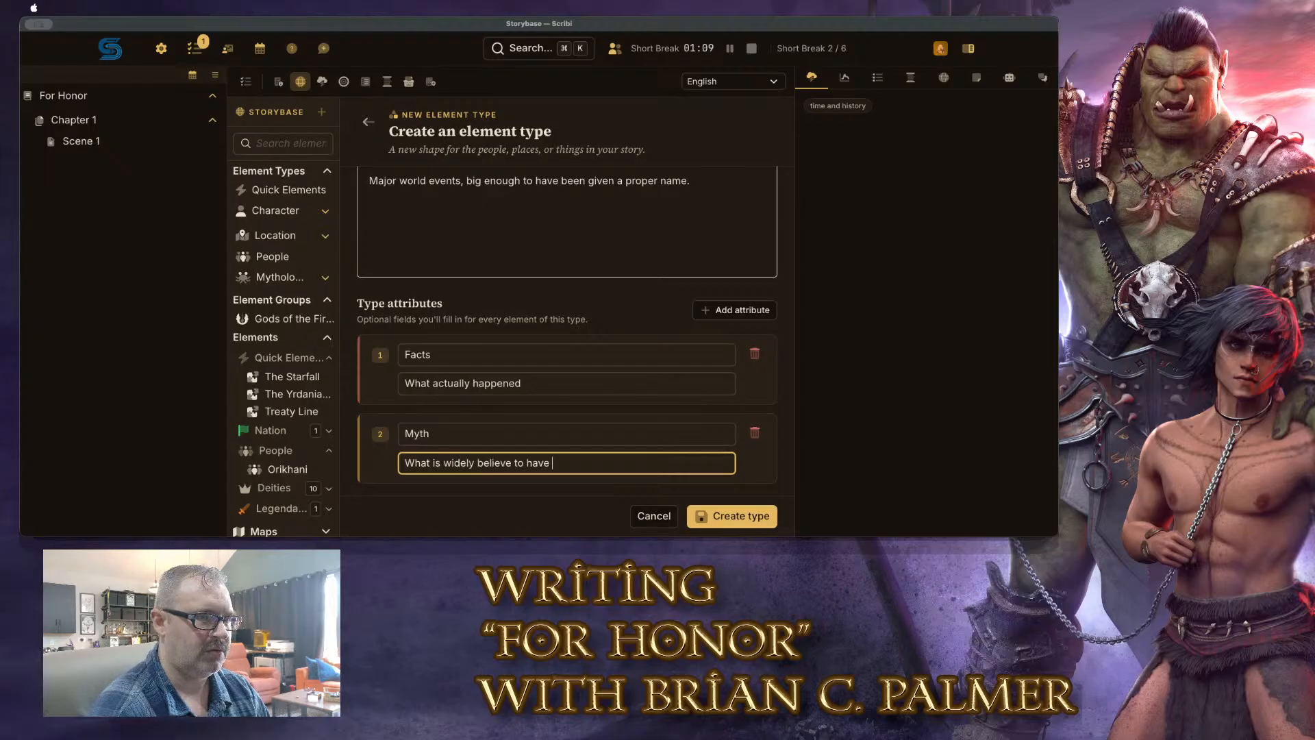
type(" happened, or the ways")
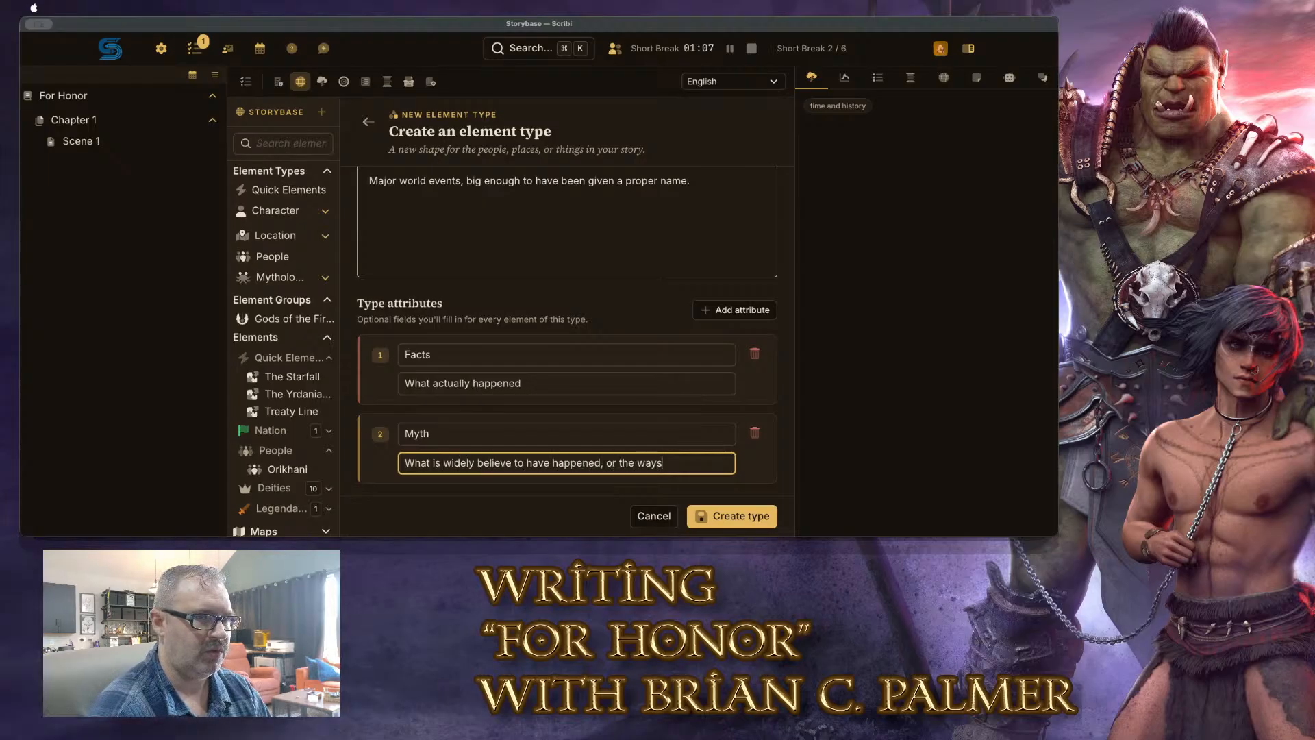
type(" that the facts have be")
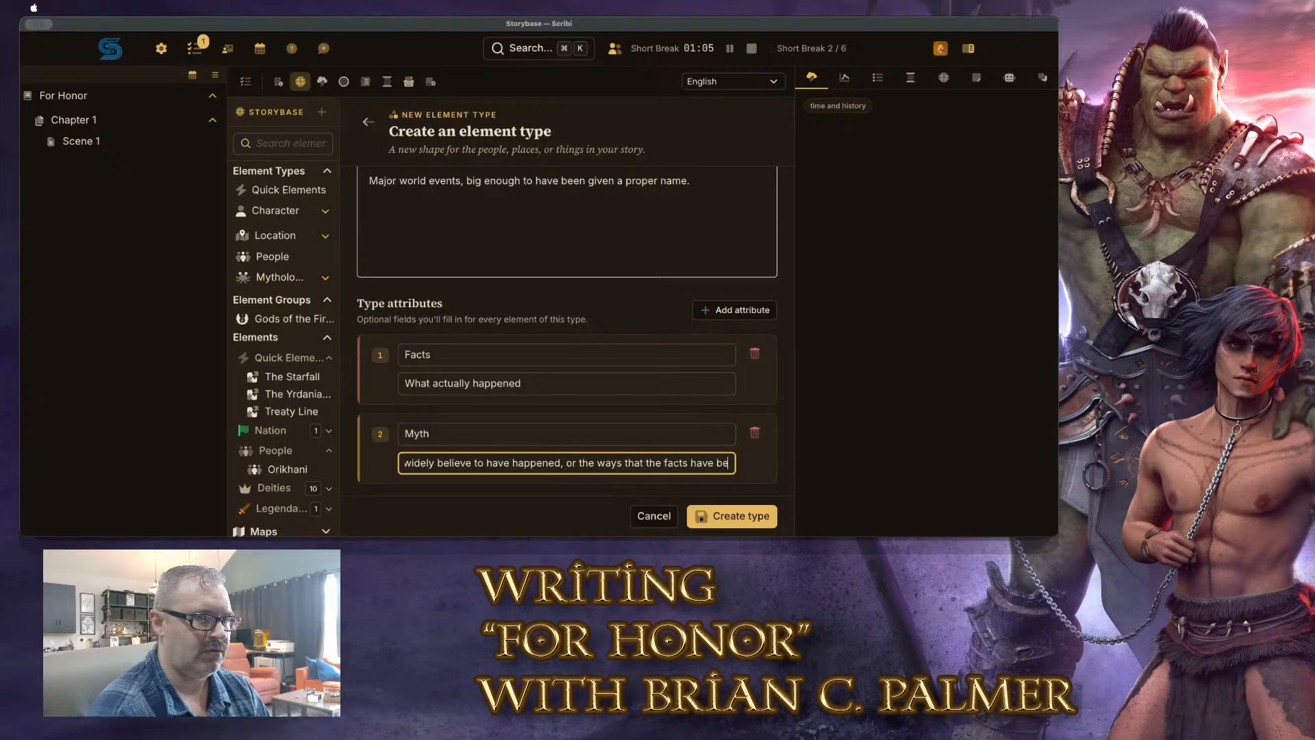
type("come fictionalize")
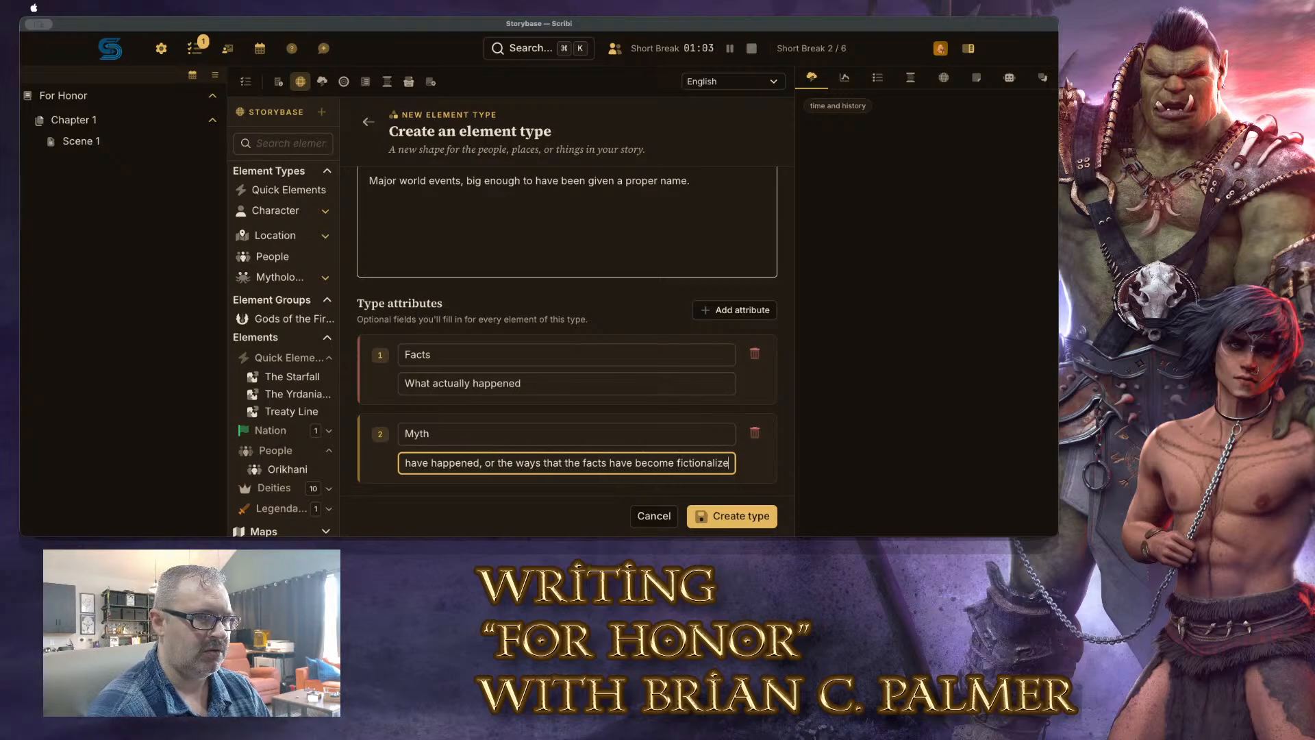
type("d over time.")
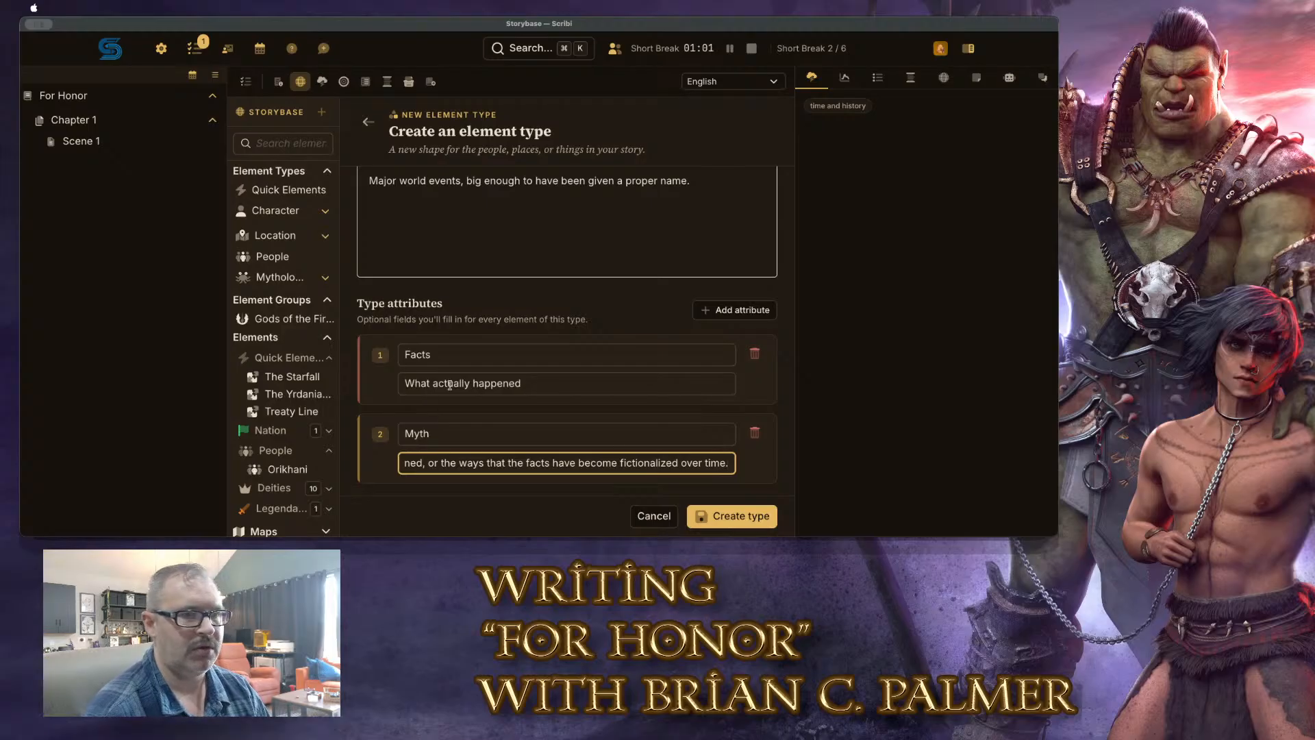
Create the Named Events type and reassign The Starfall quick element to it
left_click(729, 516)
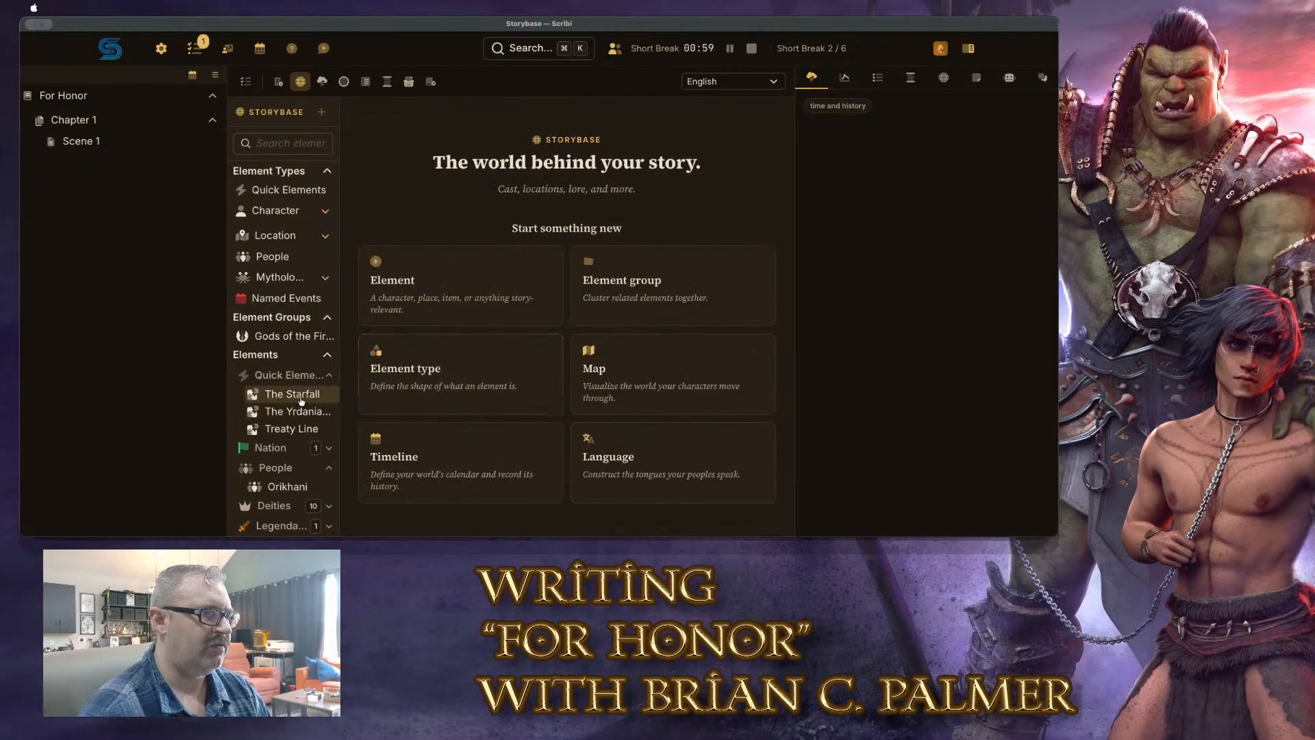
left_click_drag(301, 401, 284, 299)
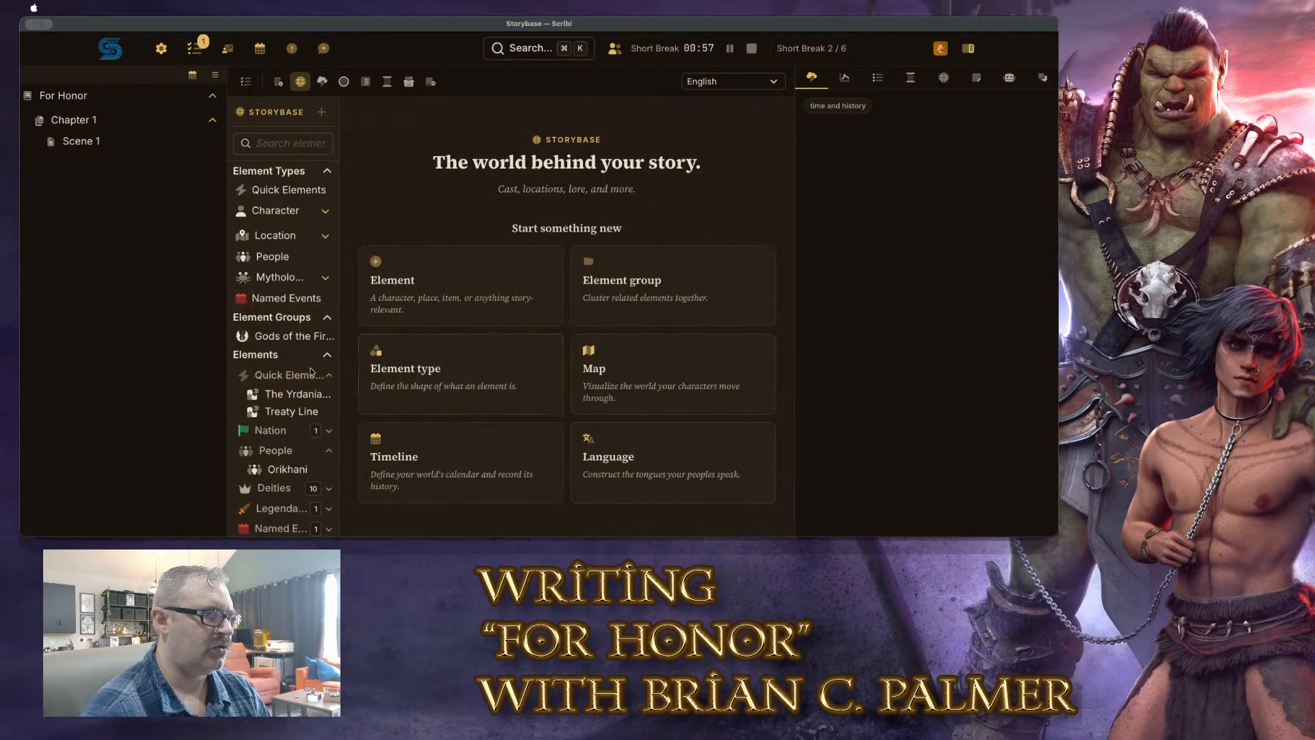
Open The Yrdanian Empire element and expand the Mythological Figures and Location groups in the list of element types
left_click(278, 397)
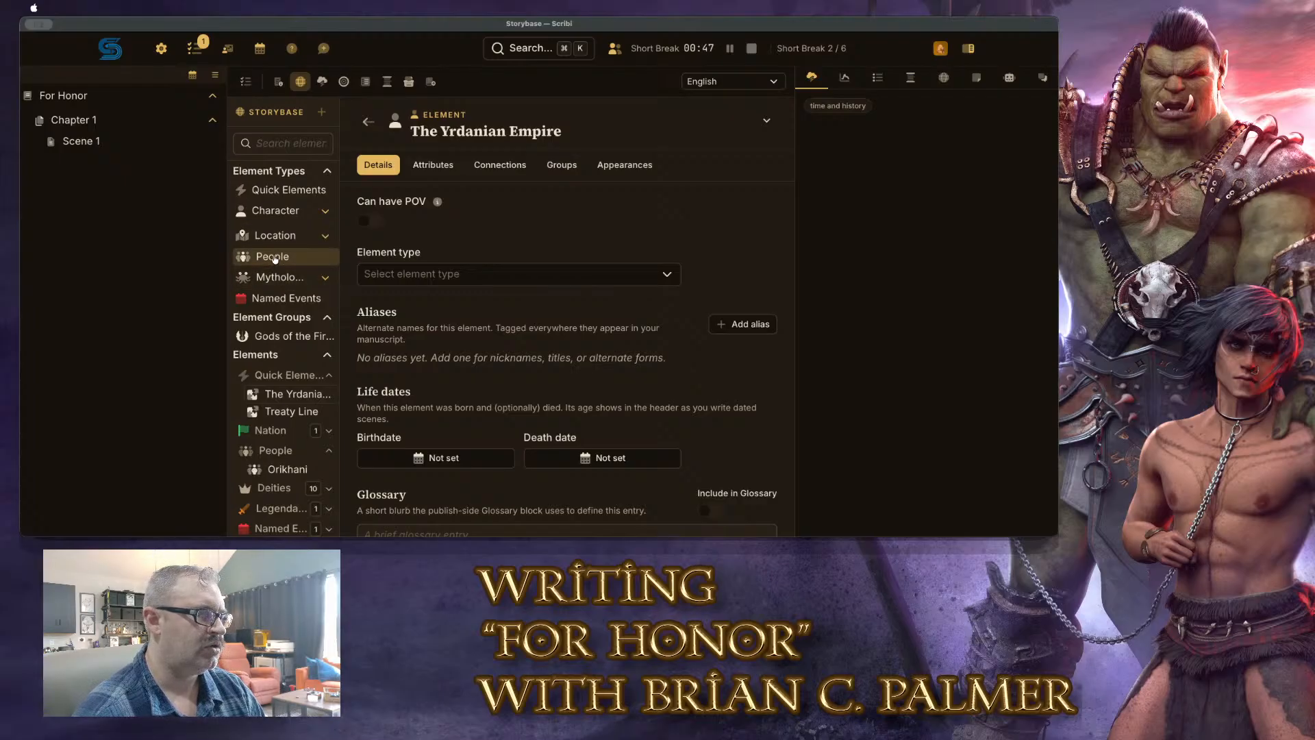
left_click(326, 279)
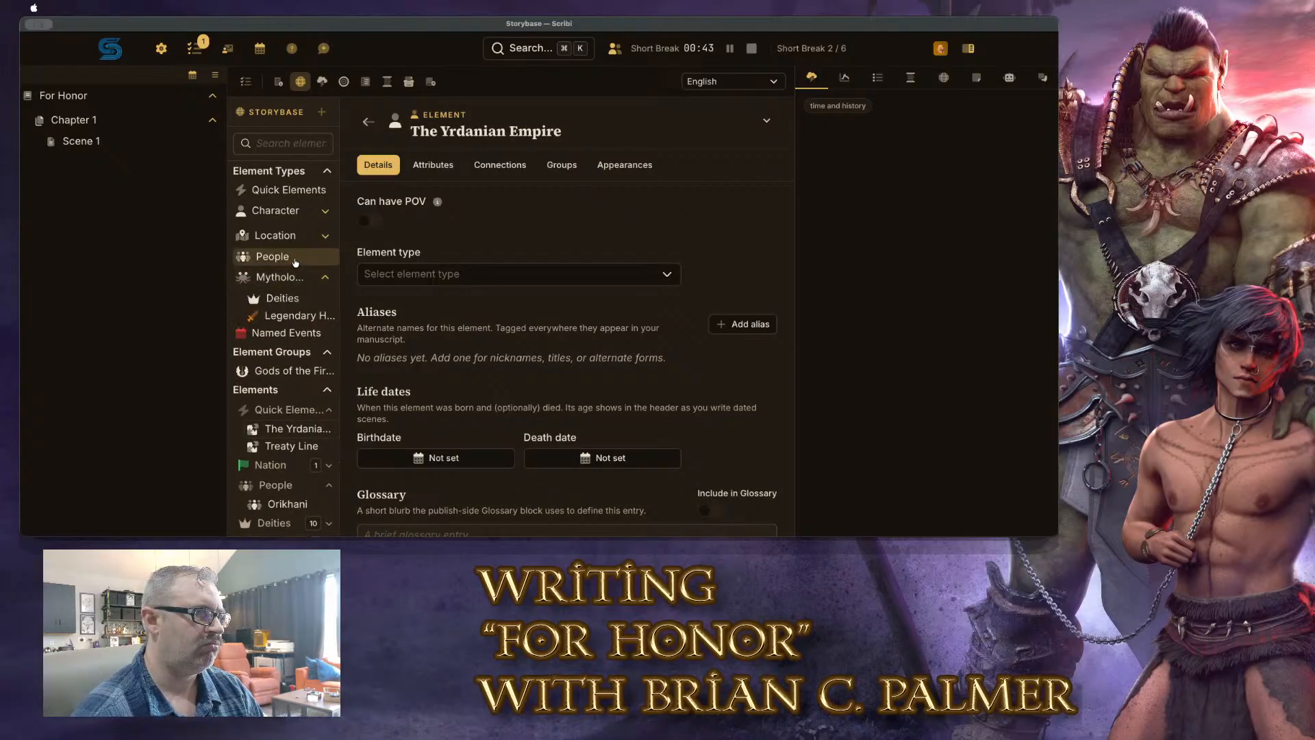
left_click(324, 235)
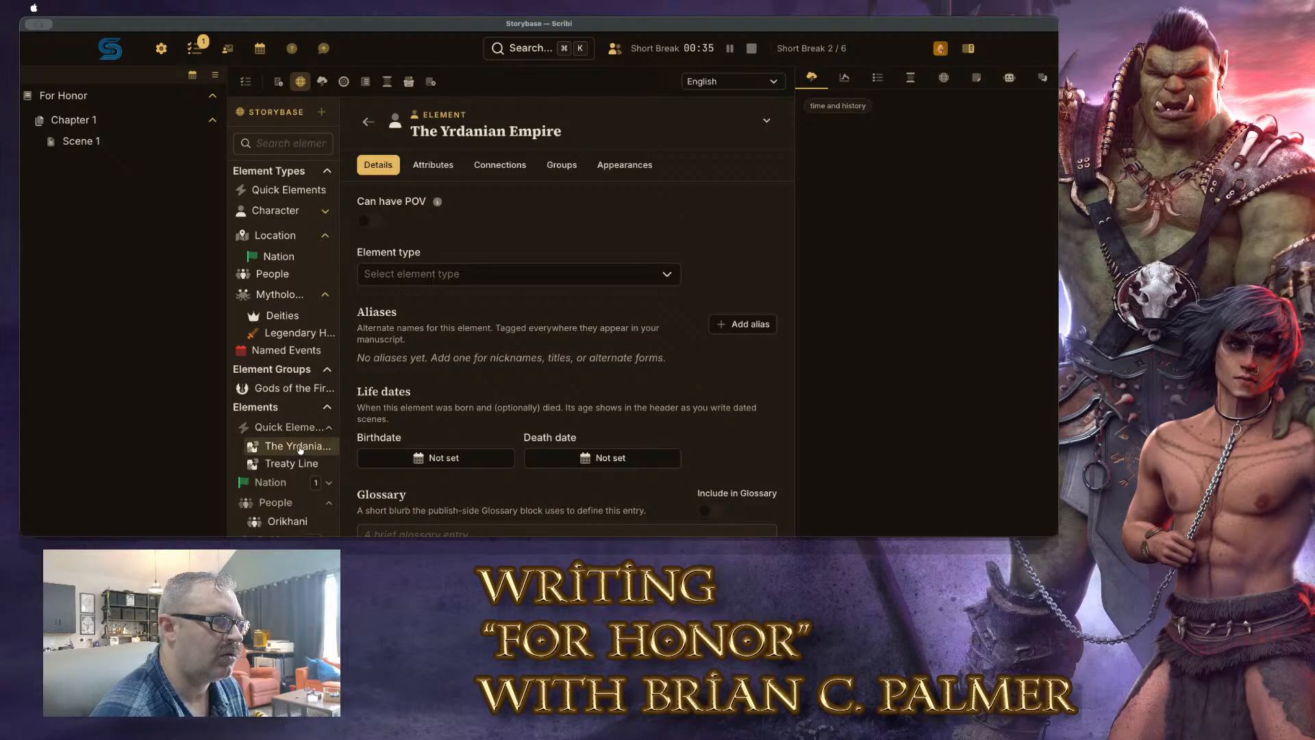
right_click(295, 275)
left_click(348, 319)
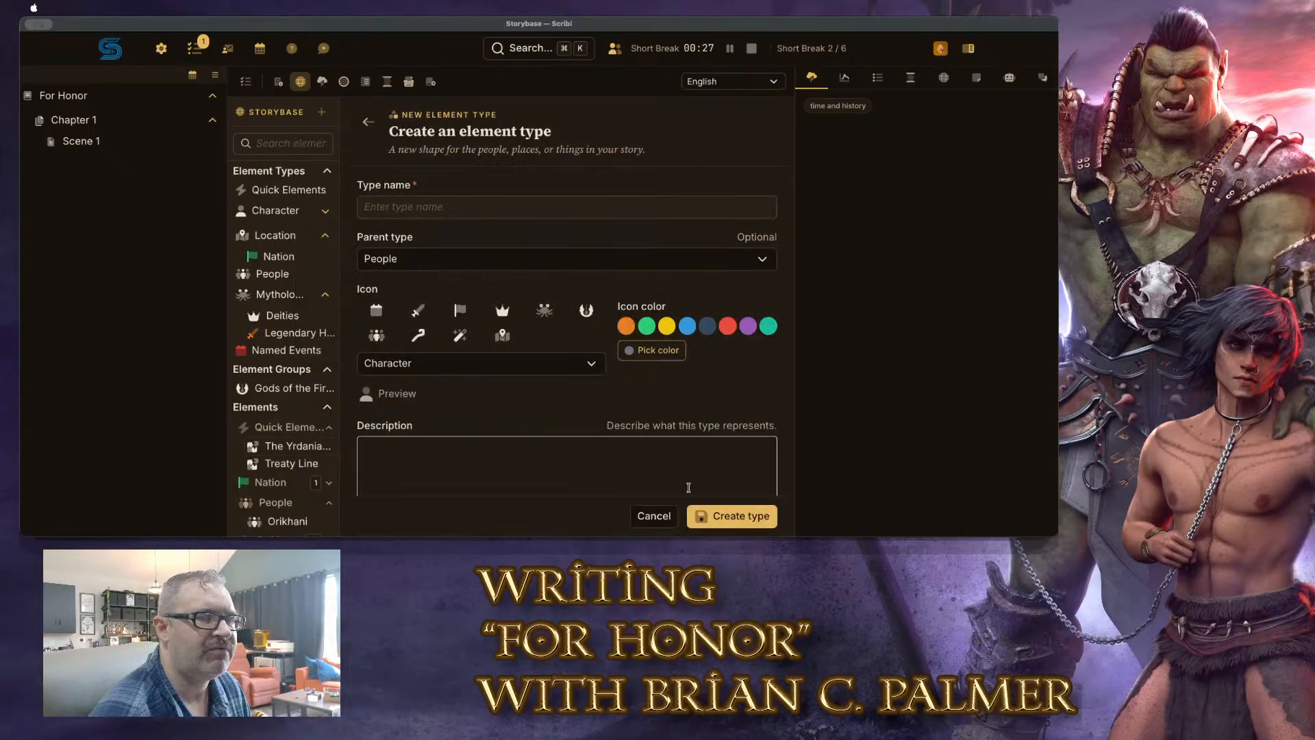
left_click(422, 265)
scroll(458, 301, "up", 1)
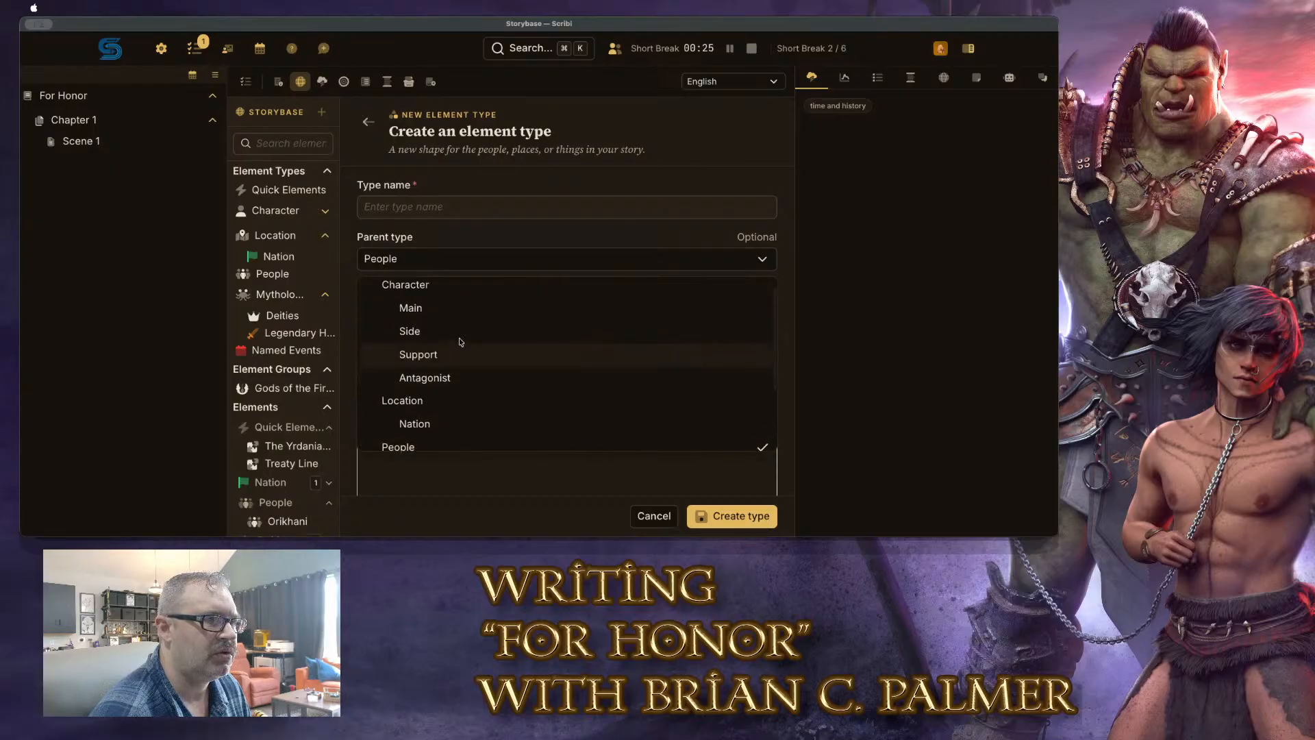
scroll(462, 384, "down", 3)
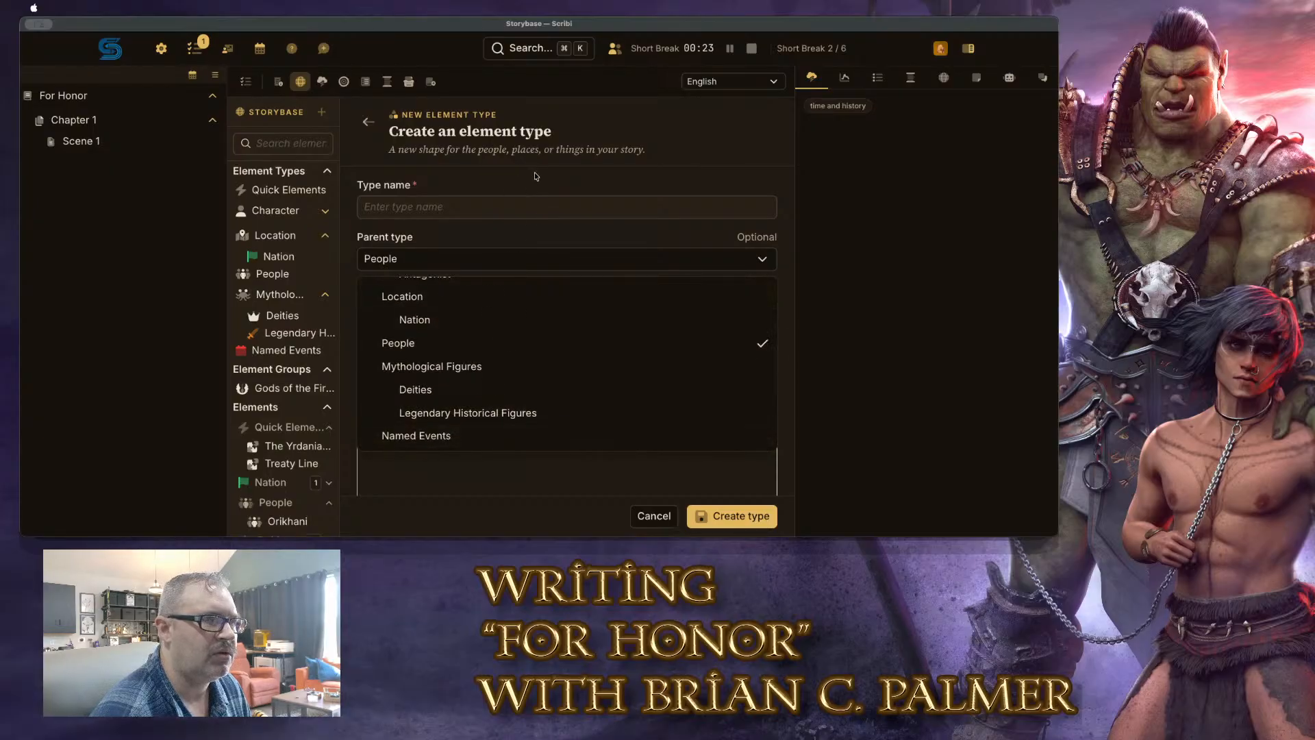
left_click(574, 187)
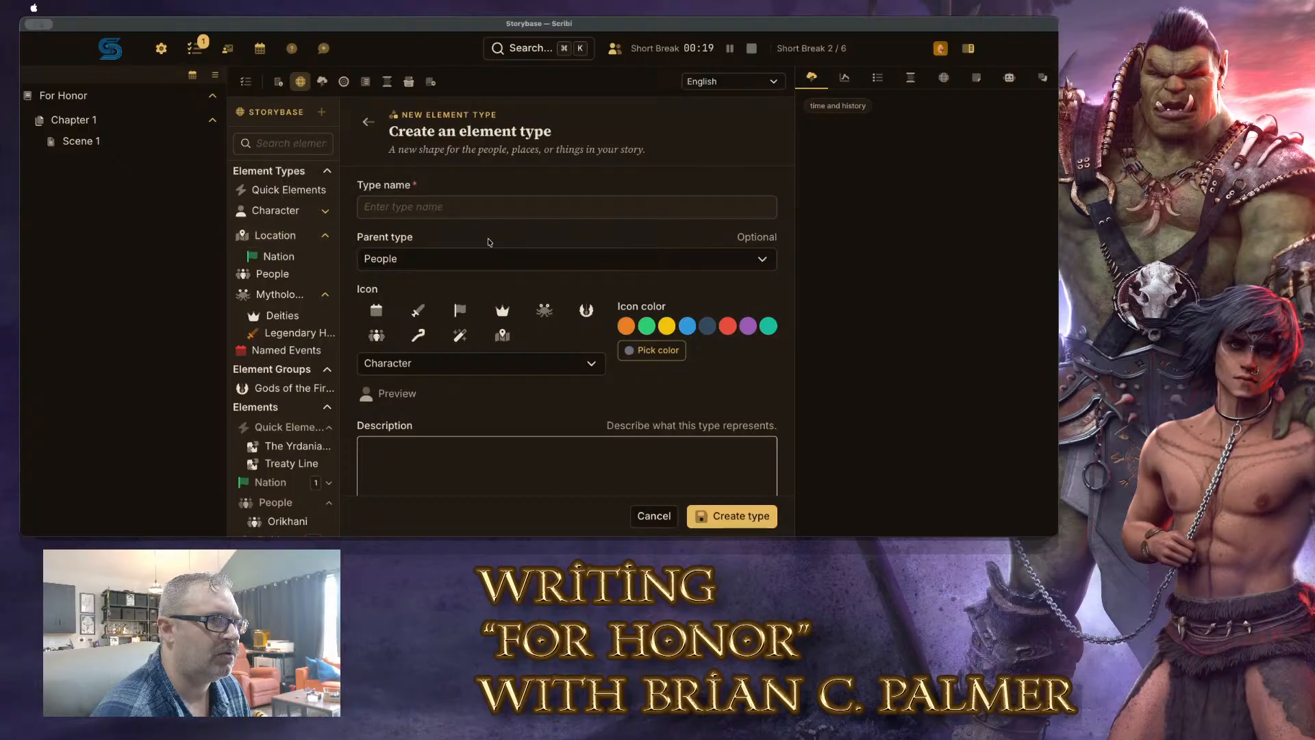
left_click(363, 124)
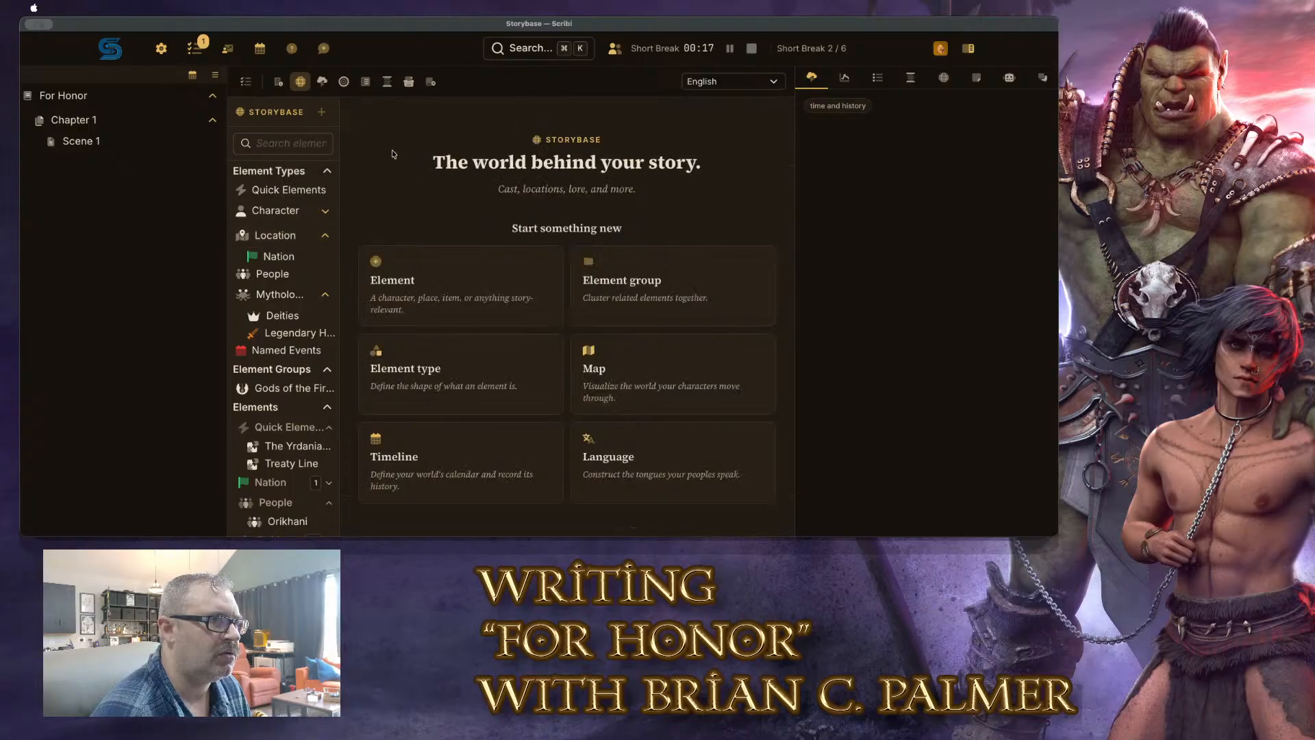
Start a new top-level element type named "Factions"
left_click(290, 169)
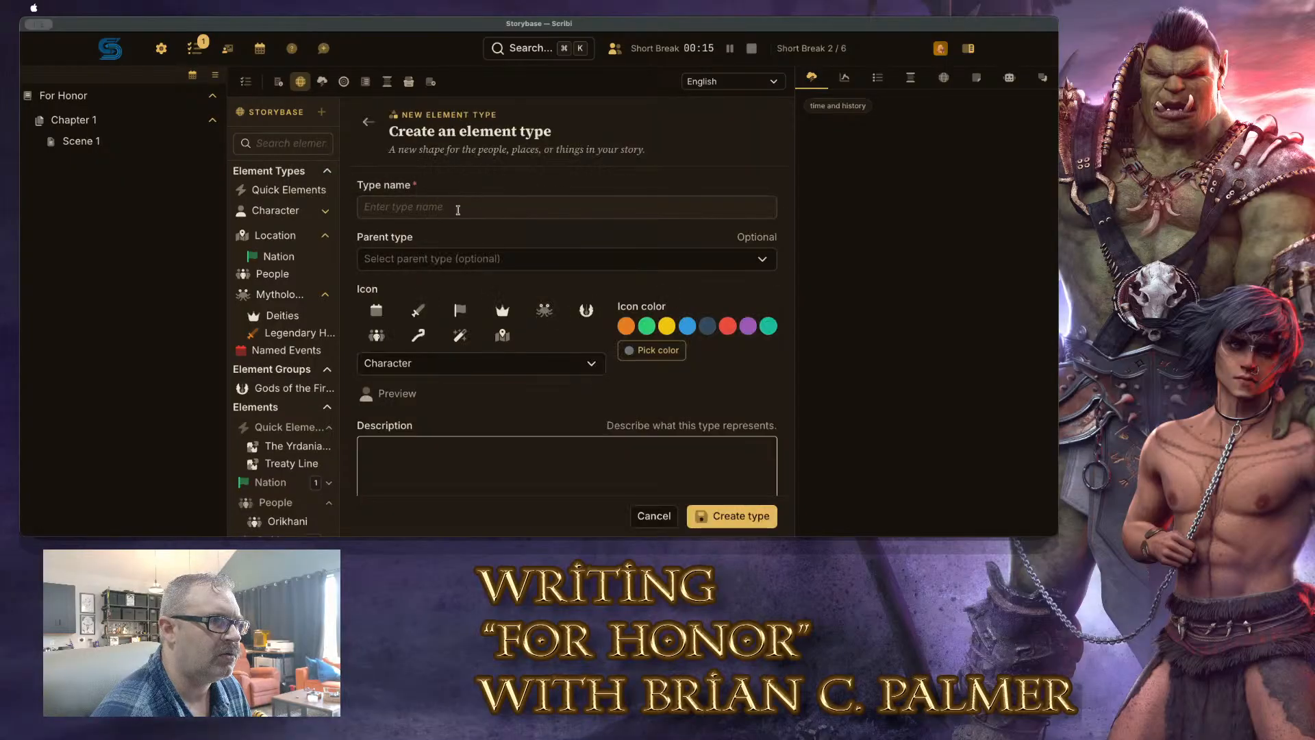
left_click(457, 208)
type("Factions")
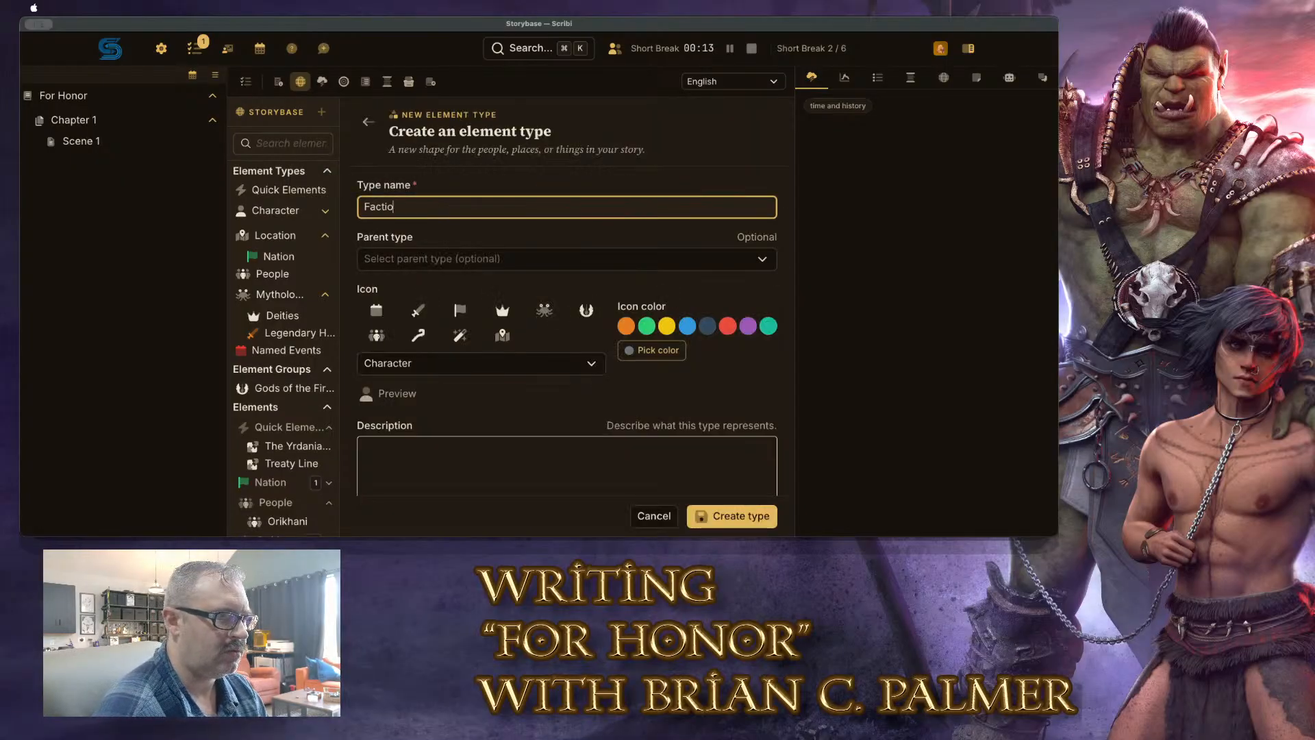
left_click(704, 158)
scroll(521, 224, "down", 3)
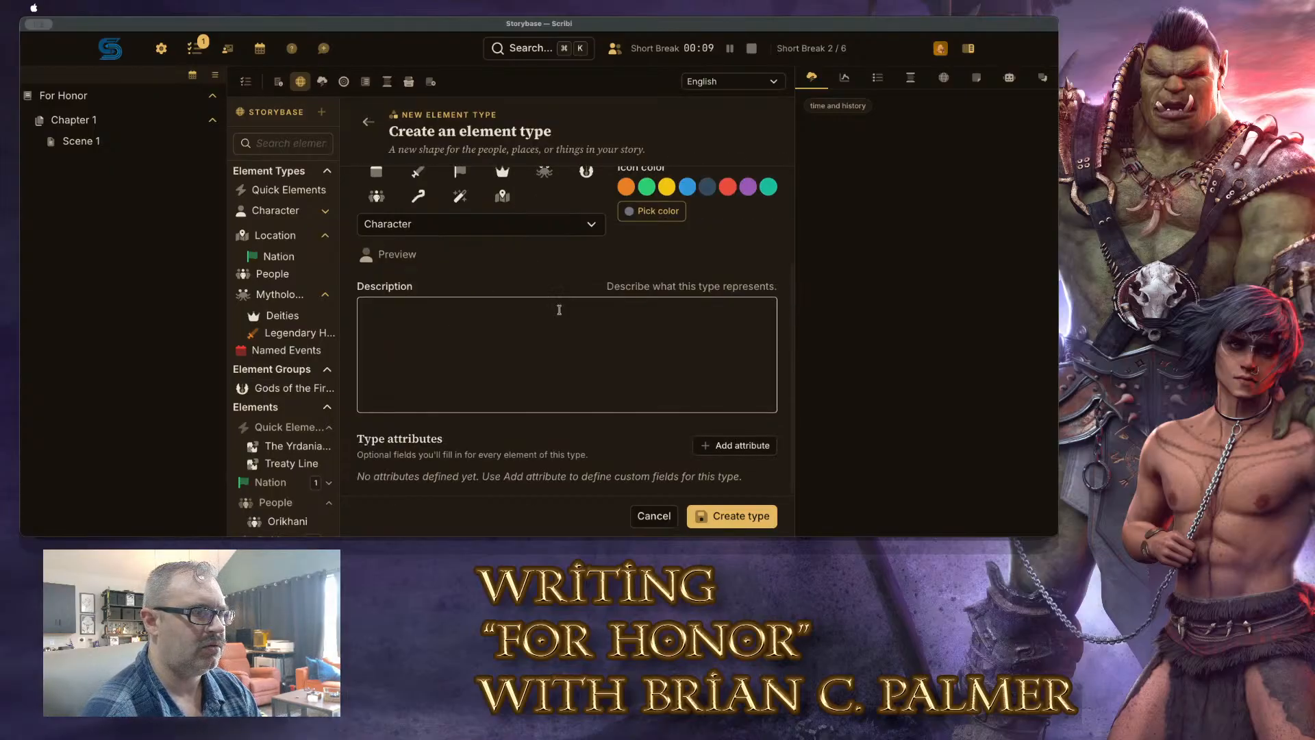
Create the Factions type without a description and reassign The Yrdanian Empire quick element to it
left_click(560, 310)
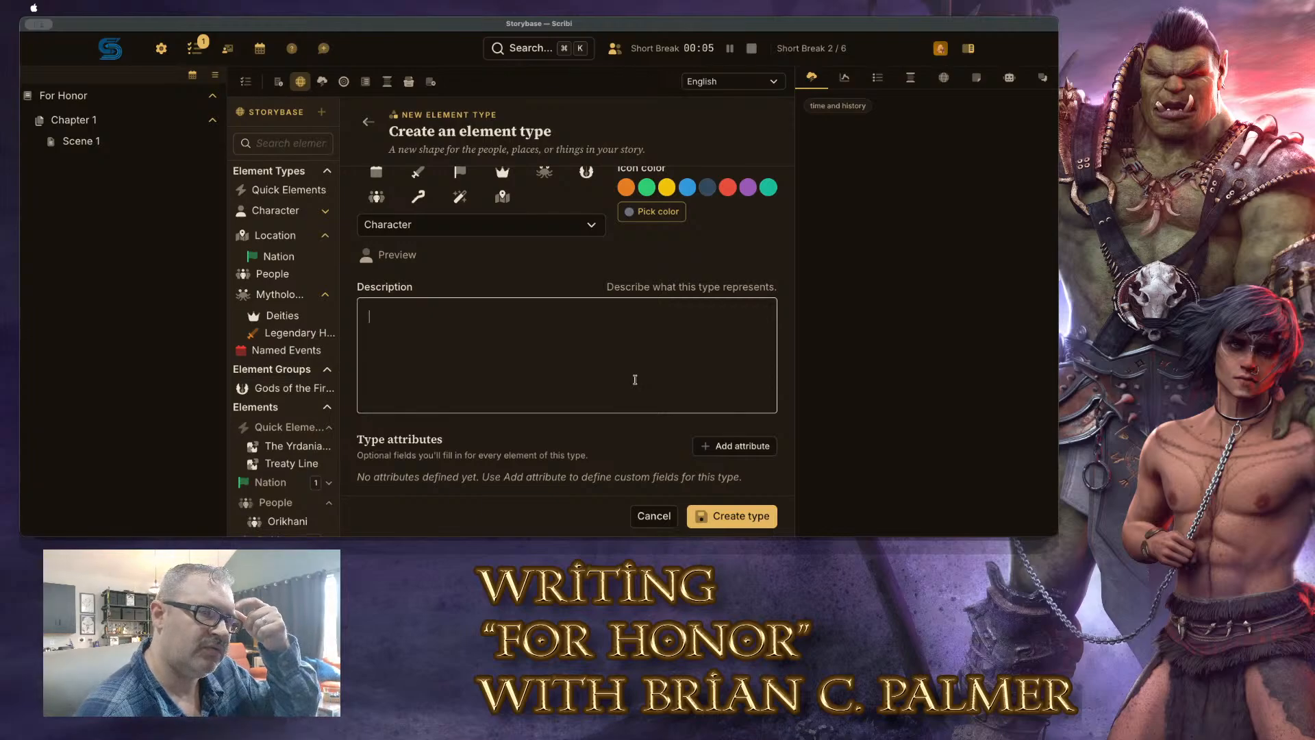
left_click(732, 515)
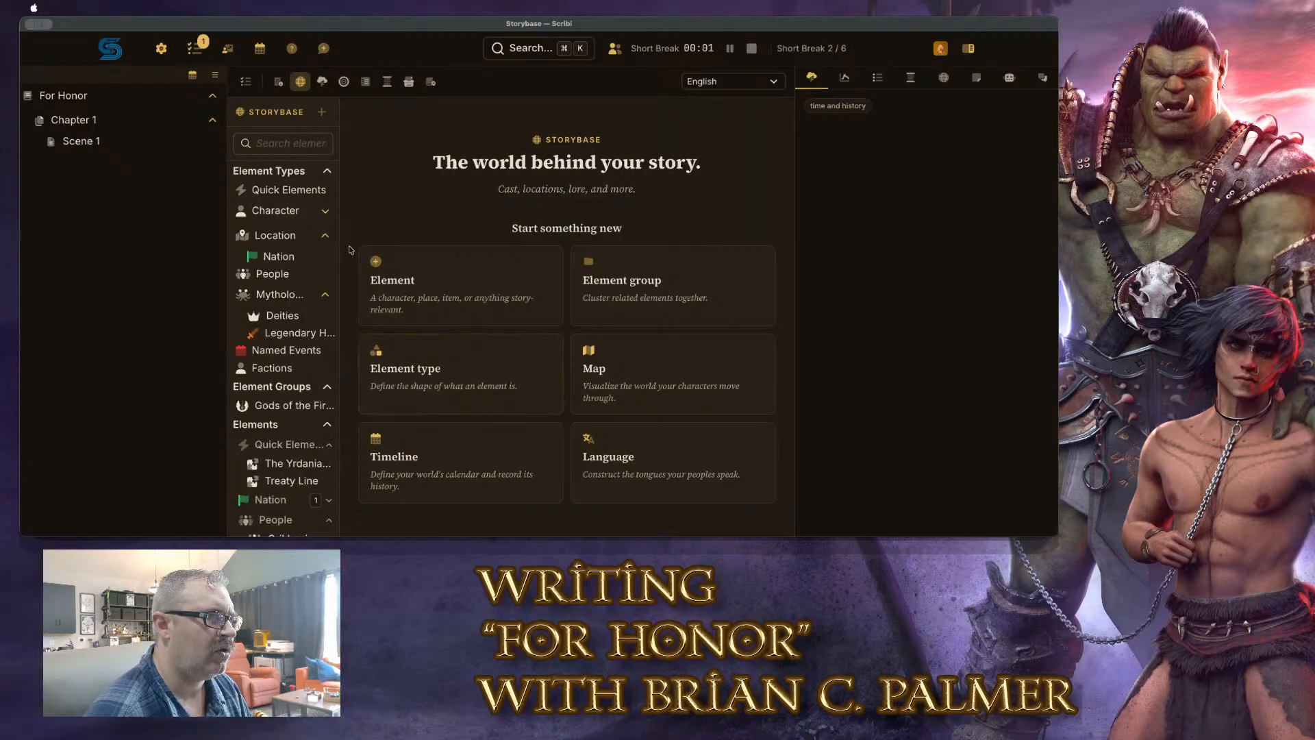
scroll(305, 322, "down", 2)
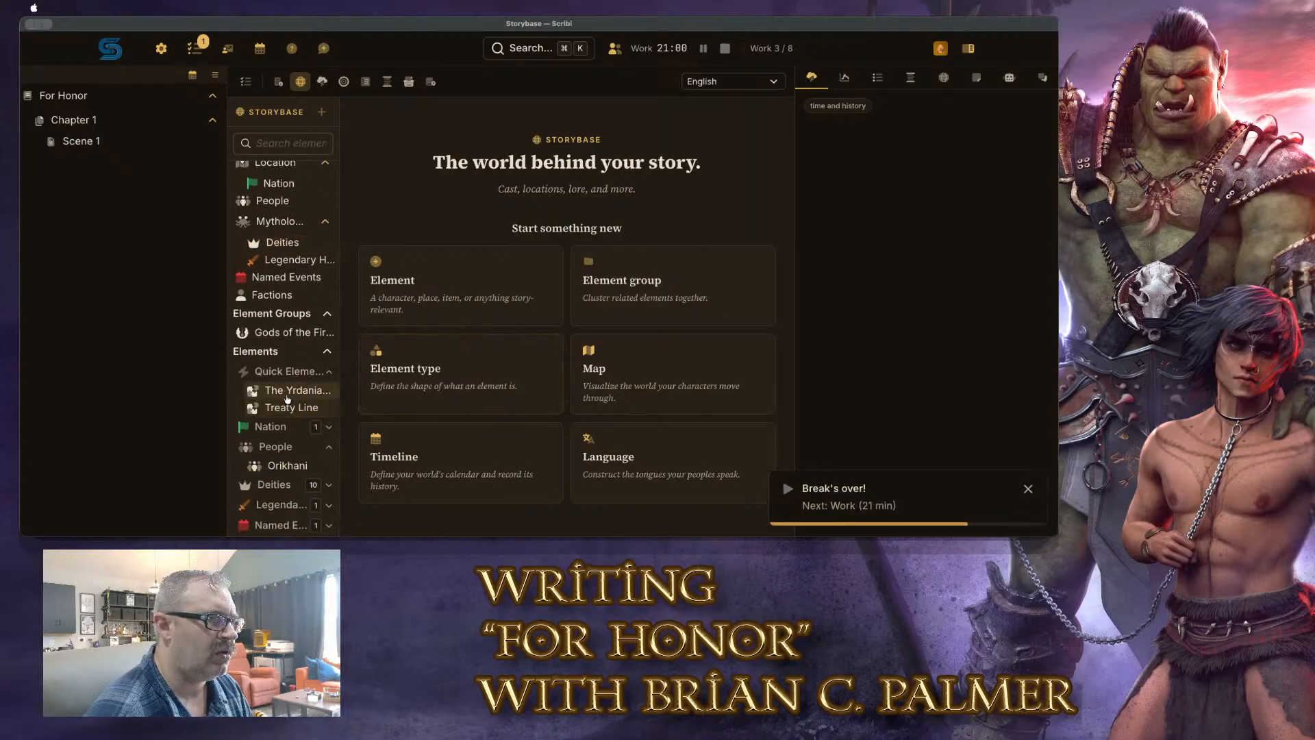
left_click_drag(291, 390, 291, 323)
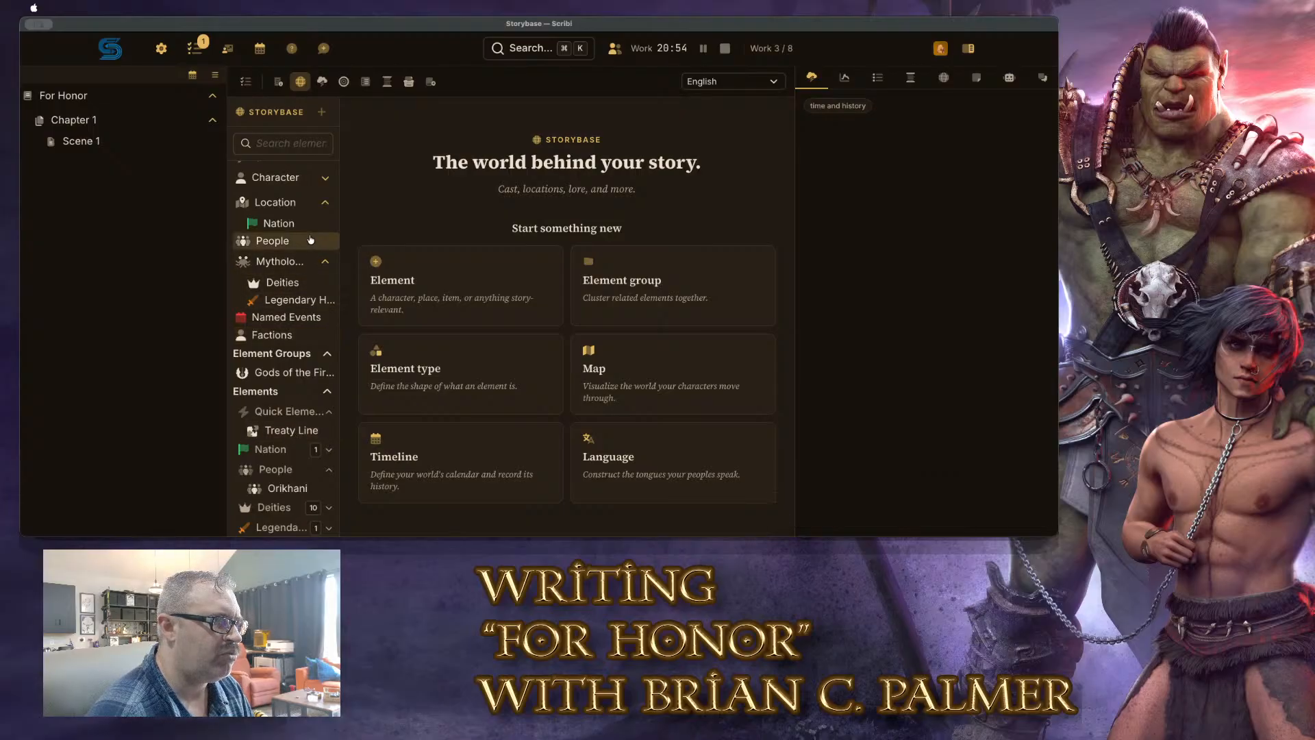
Reassign the Treaty Line quick element to the Location type
left_click_drag(288, 428, 303, 258)
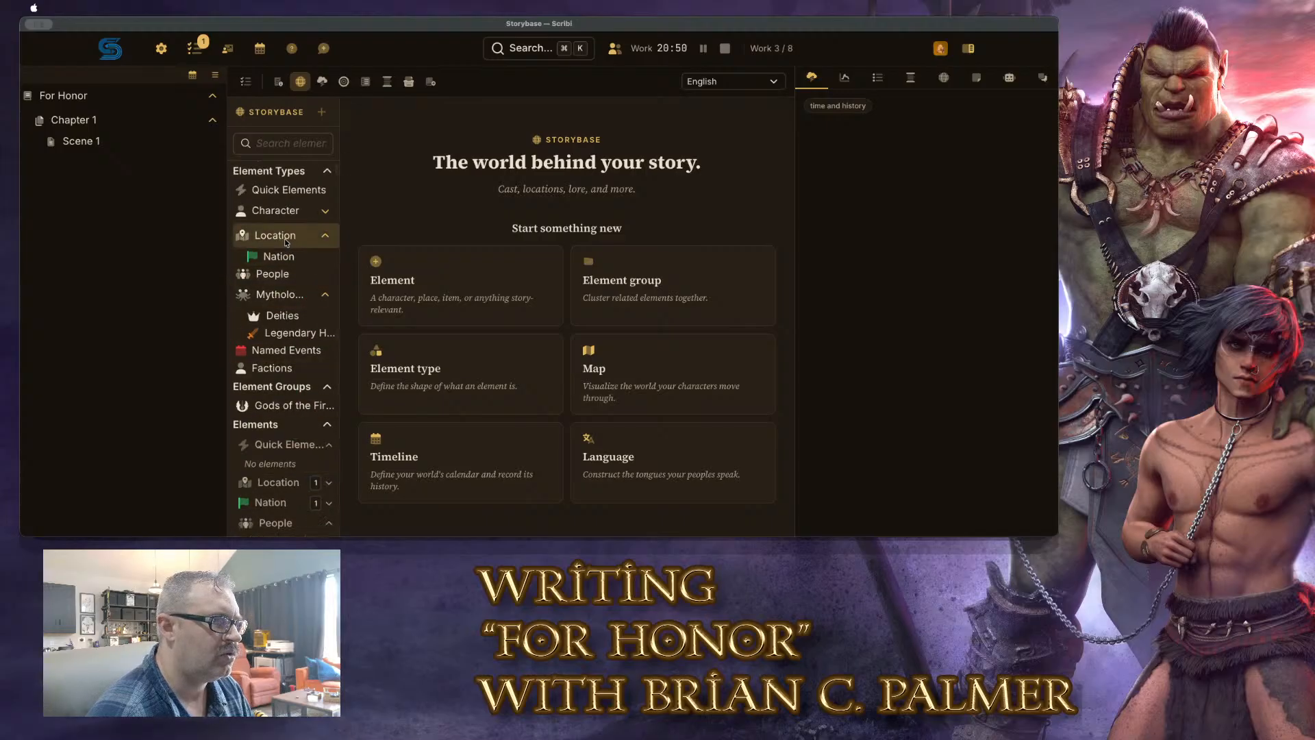
scroll(310, 274, "down", 5)
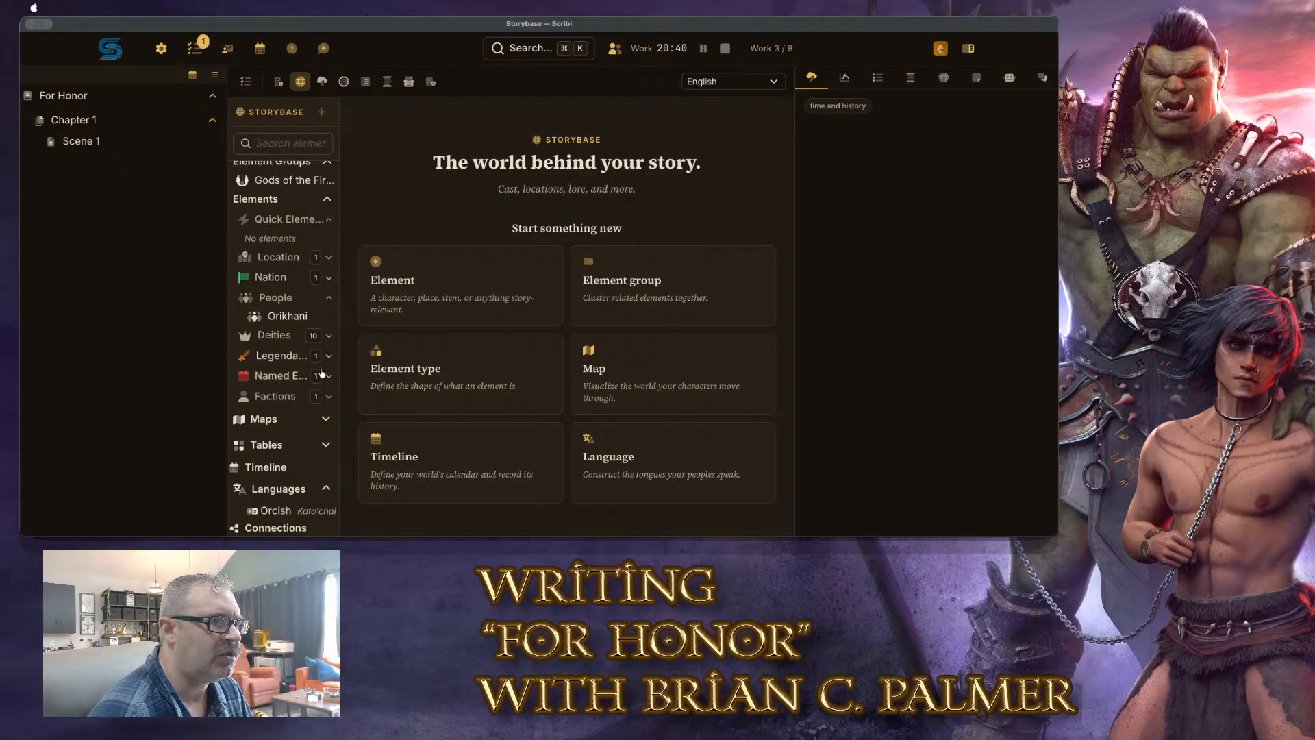
scroll(288, 336, "up", 5)
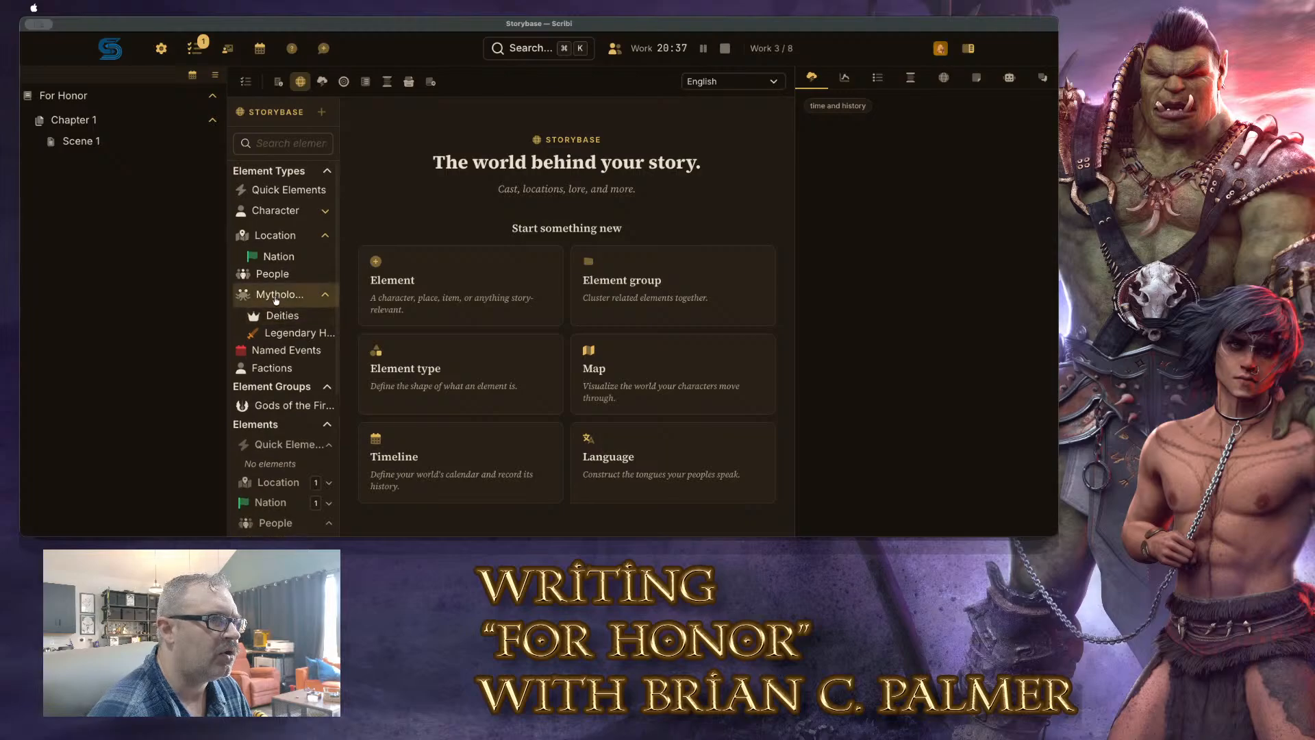
Expand the Character types and start a new element of type Main named "Durrok"
left_click(324, 210)
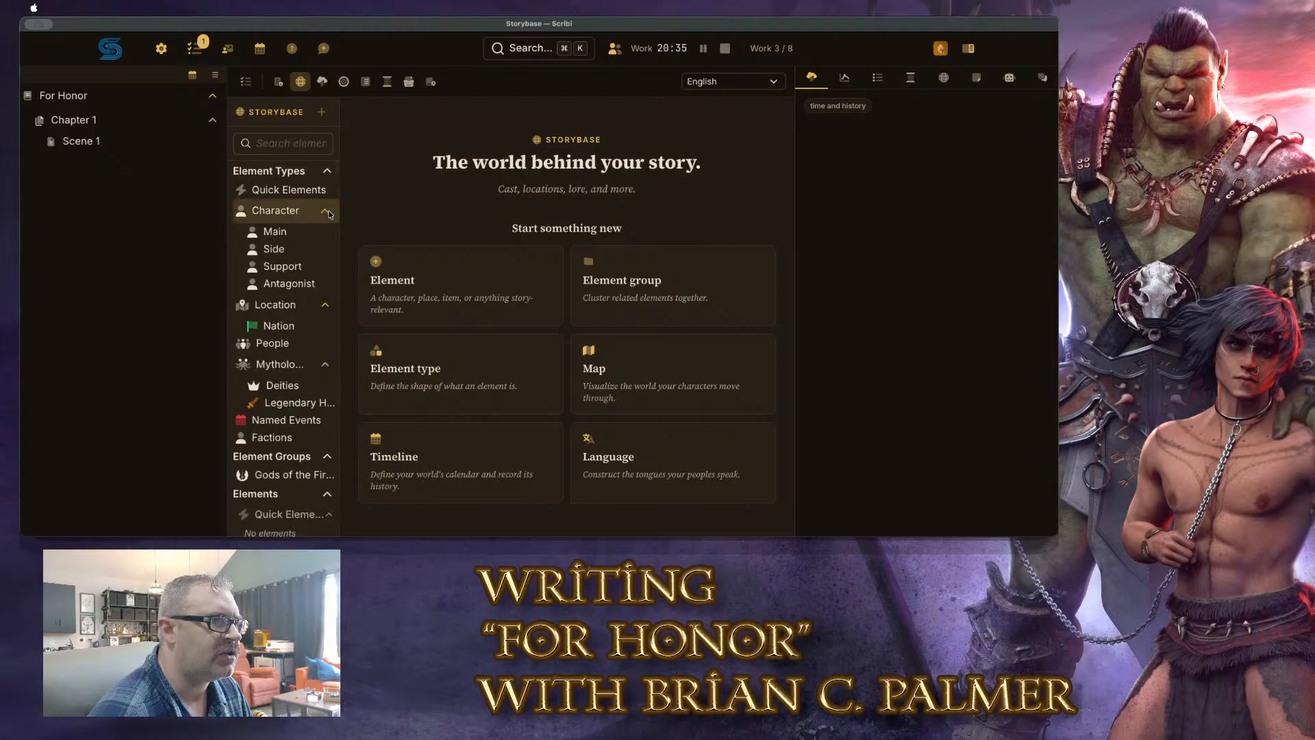
right_click(281, 233)
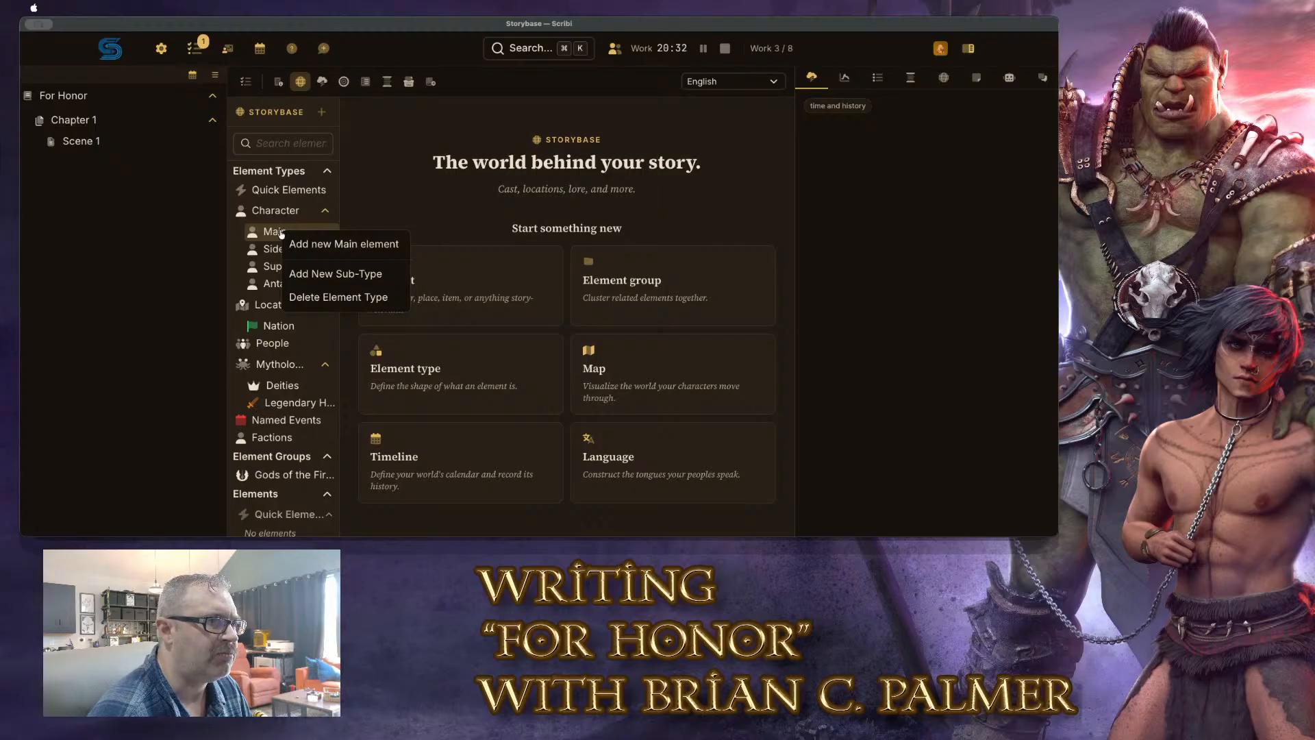
left_click(315, 244)
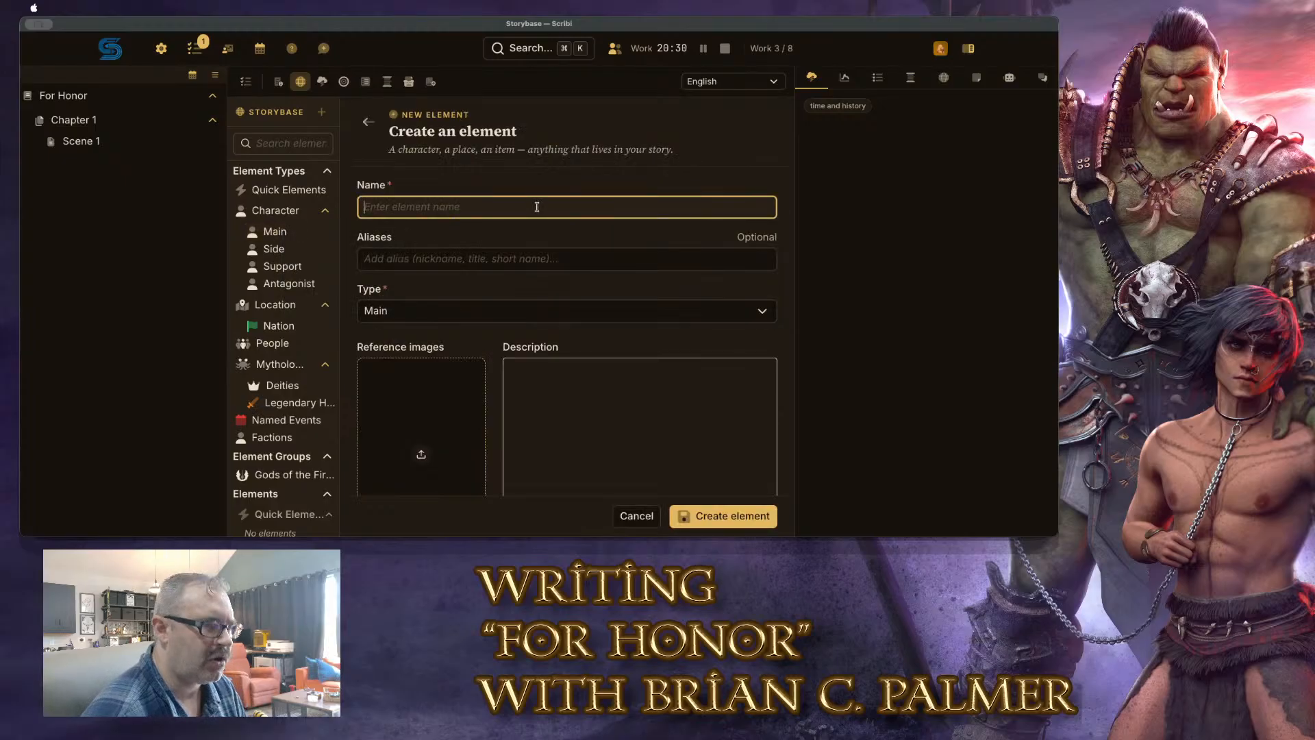
type("D")
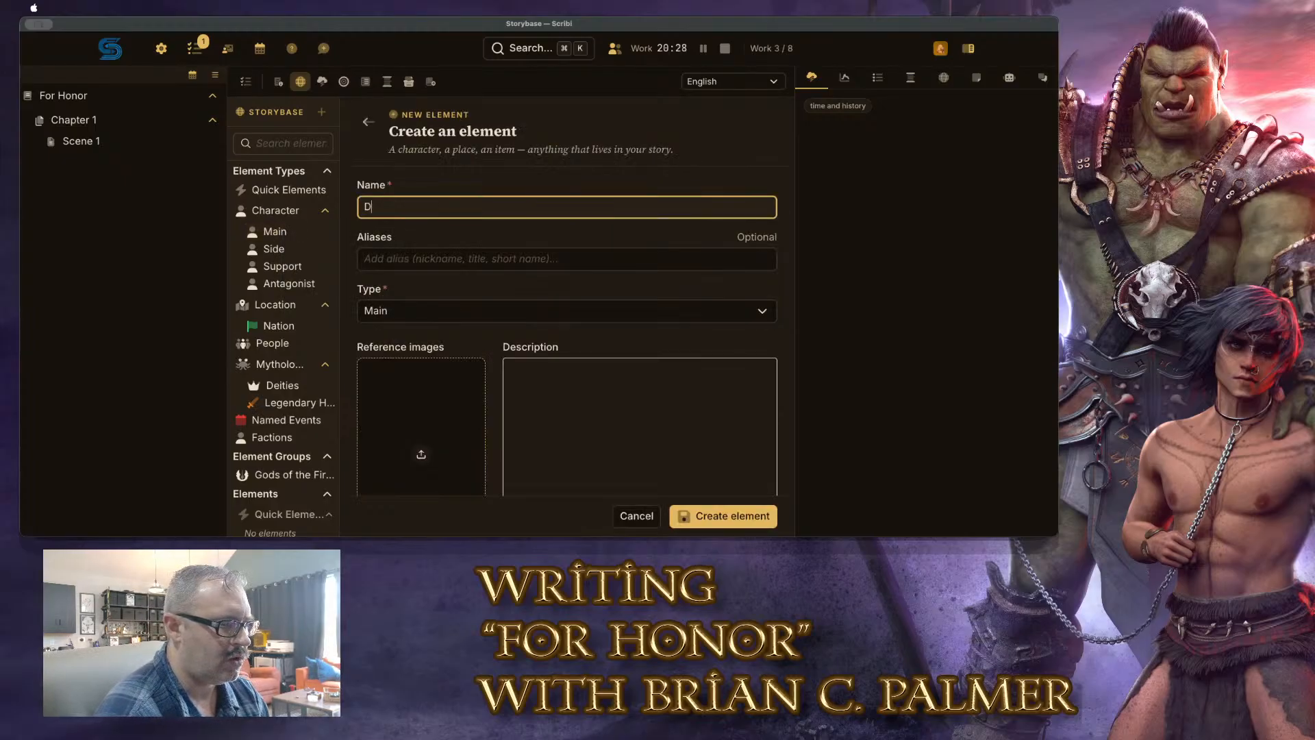
type("urrok")
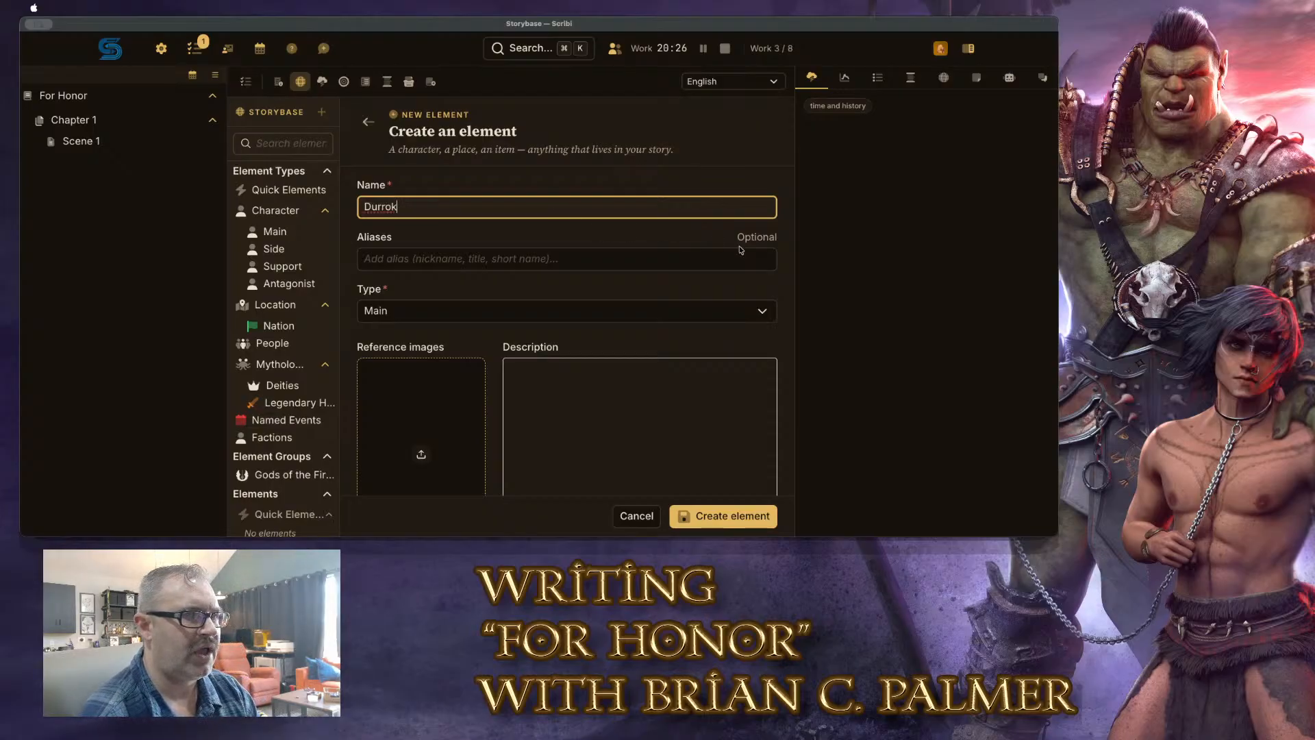
left_click(670, 263)
type("Djurrok")
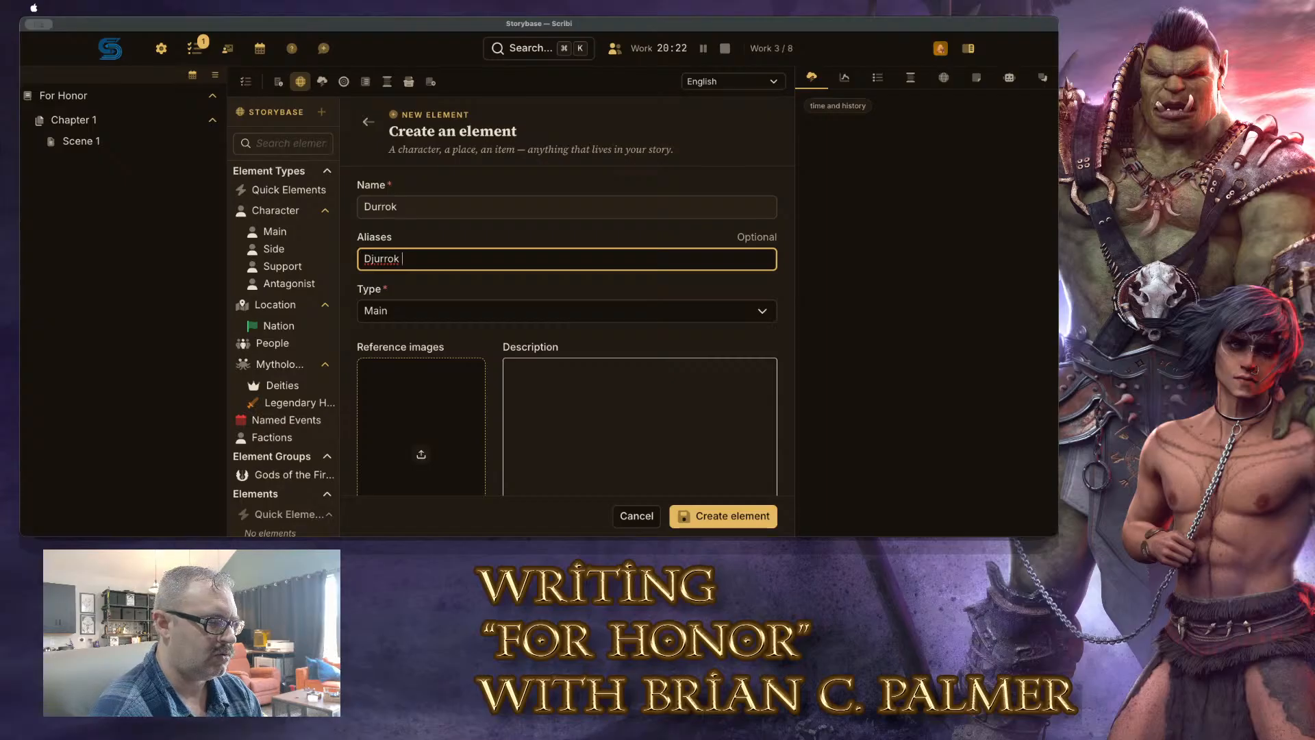
key("BackSpace")
key("BackSpace")
key("BackSpace")
key("BackSpace")
key("BackSpace")
key("BackSpace")
key("BackSpace")
key("BackSpace")
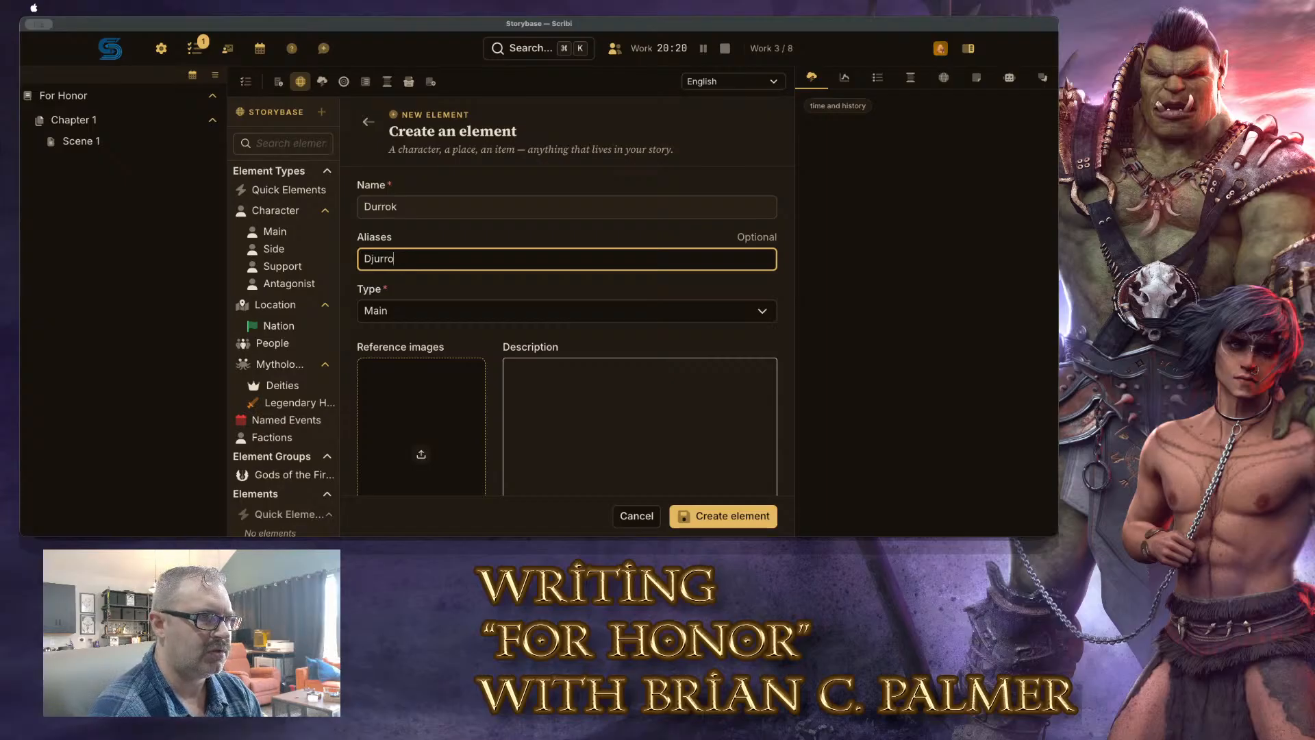
left_click(711, 164)
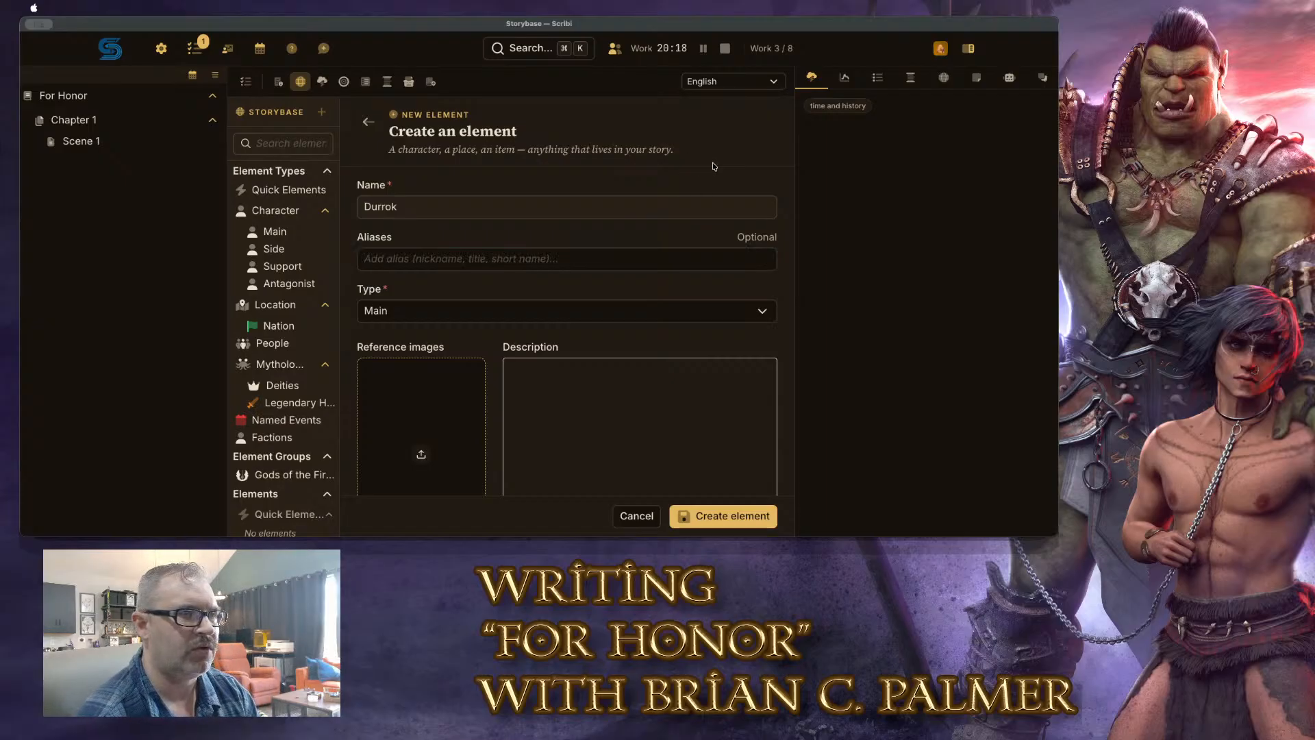
Correct the new character's name to "Djurrok"
left_click(380, 207)
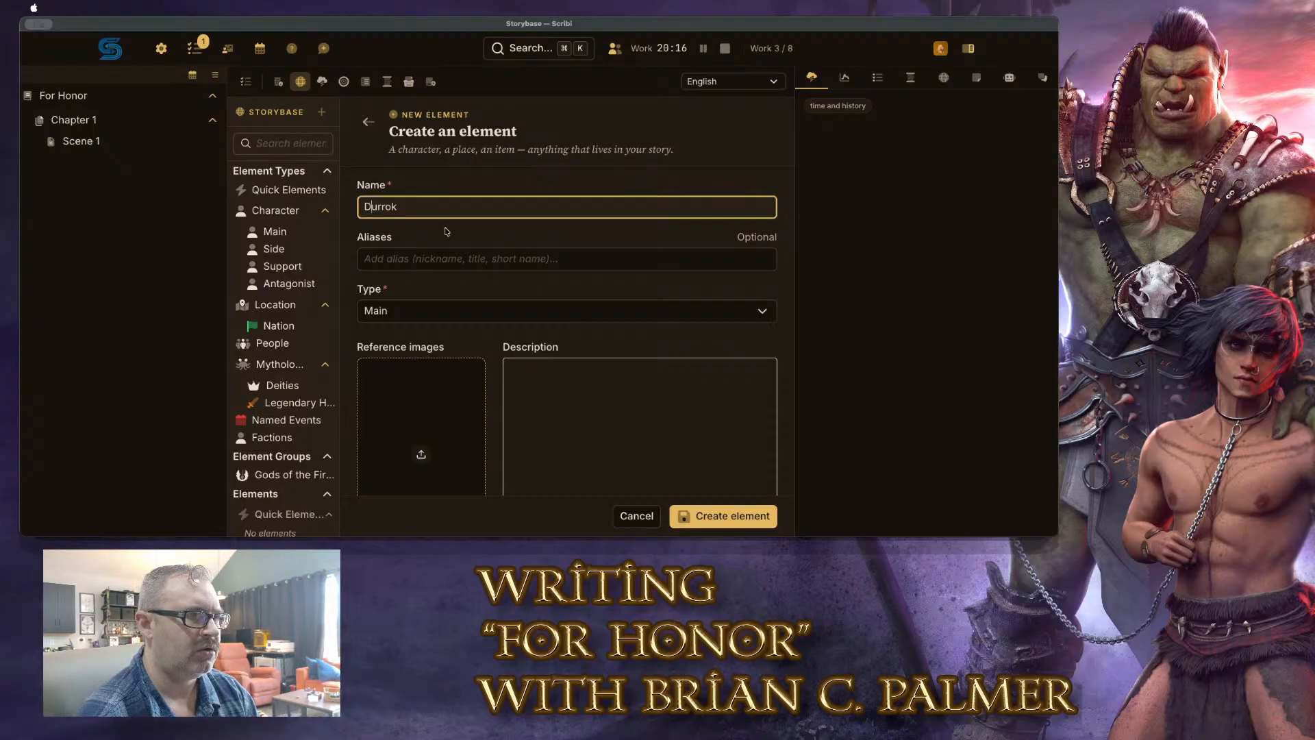
type("j")
left_click(699, 173)
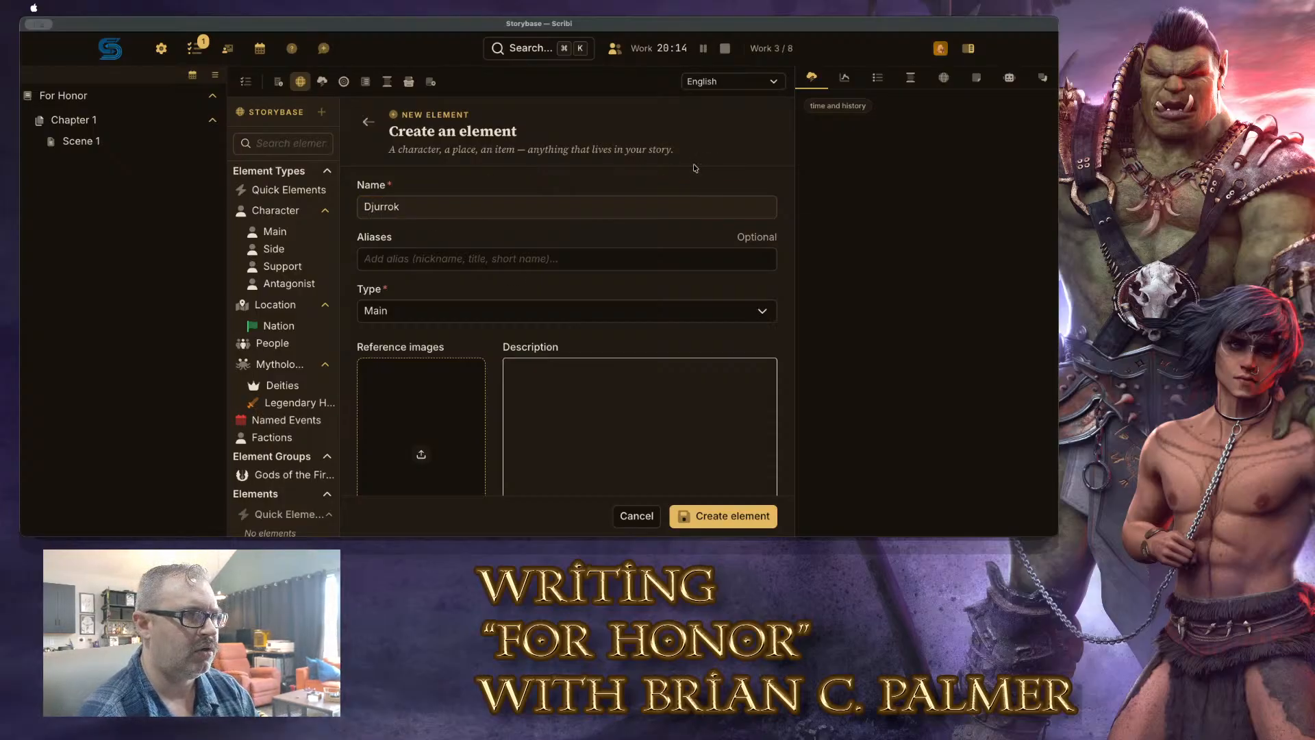
Enter the description "Main Orc Daddy Love interest." for Djurrok and create the element
scroll(482, 308, "down", 2)
scroll(482, 308, "down", 5)
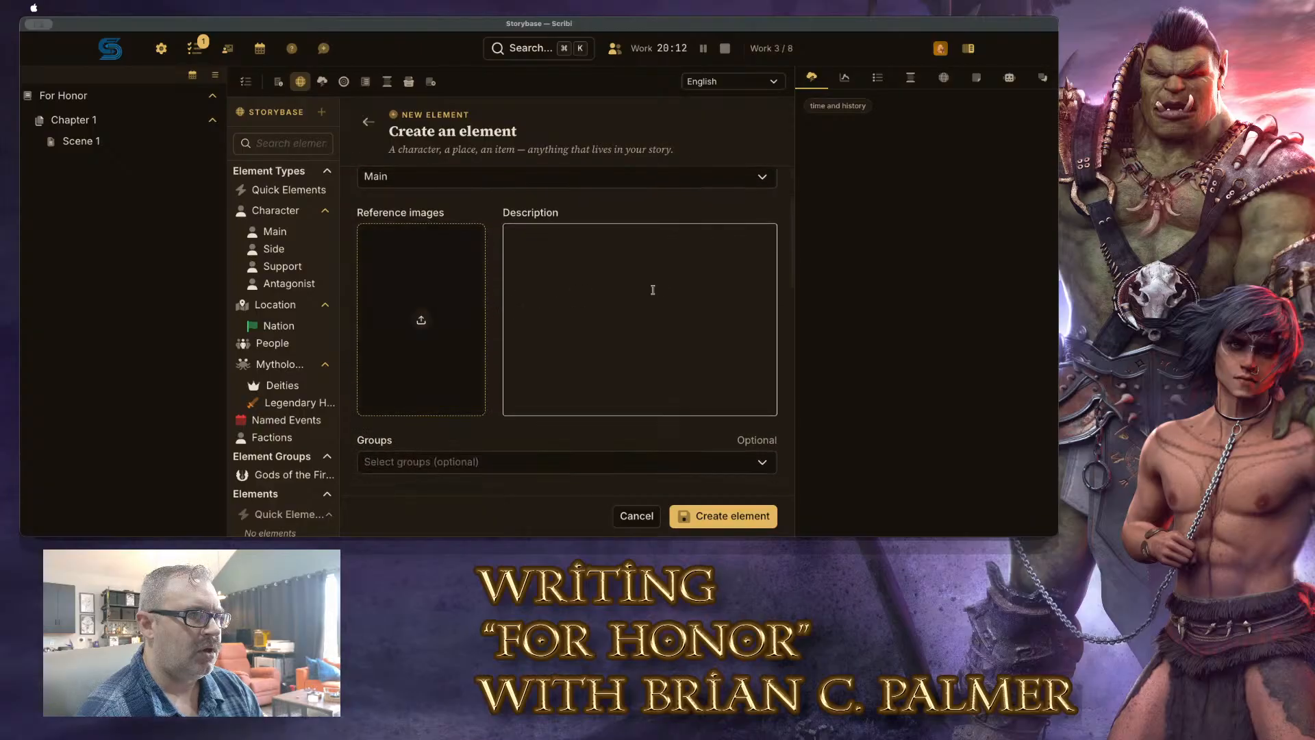
scroll(632, 324, "up", 2)
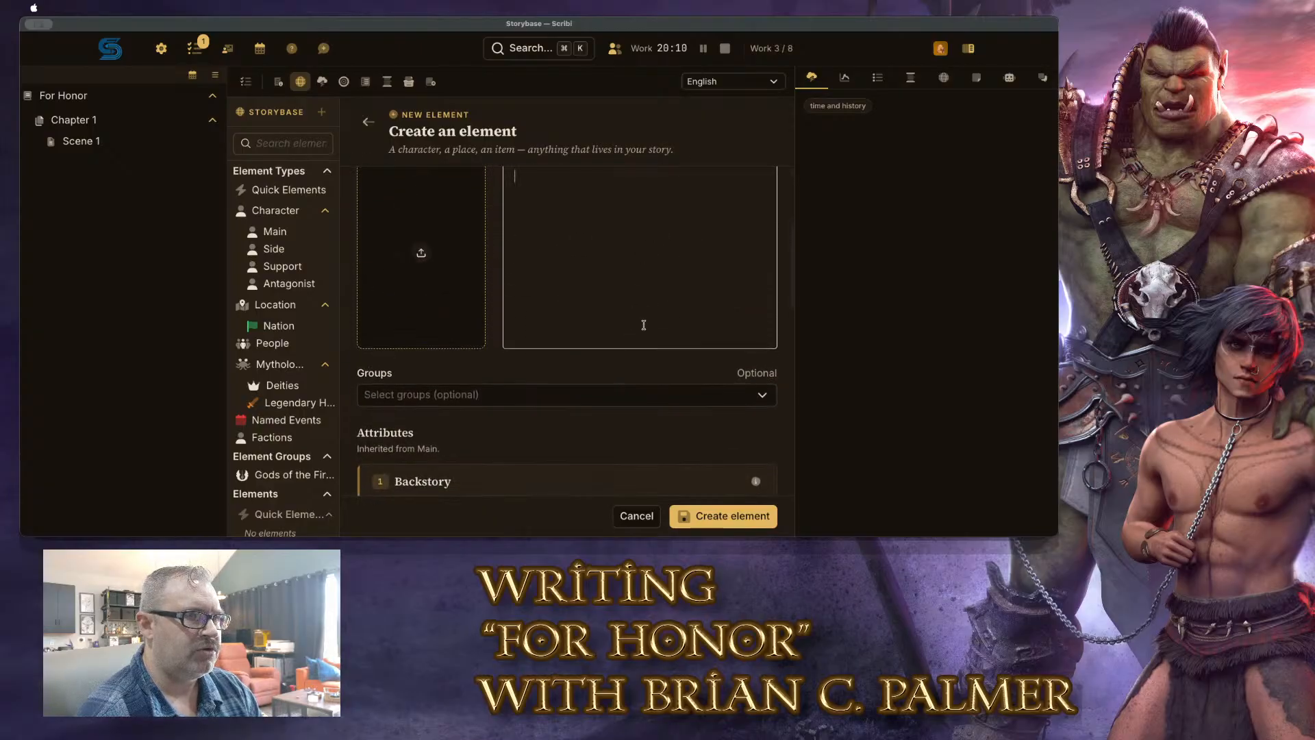
scroll(641, 324, "up", 3)
scroll(644, 327, "down", 3)
left_click(633, 334)
type("M")
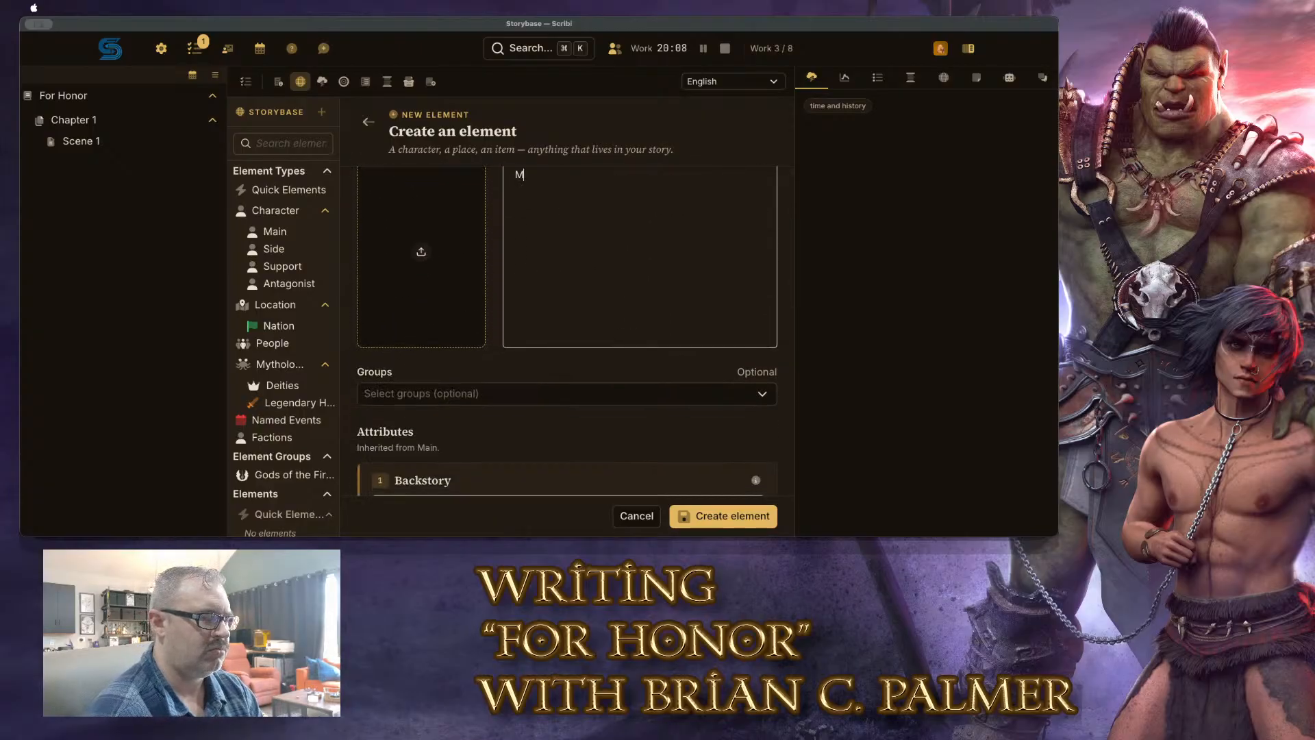
type("ain Orc")
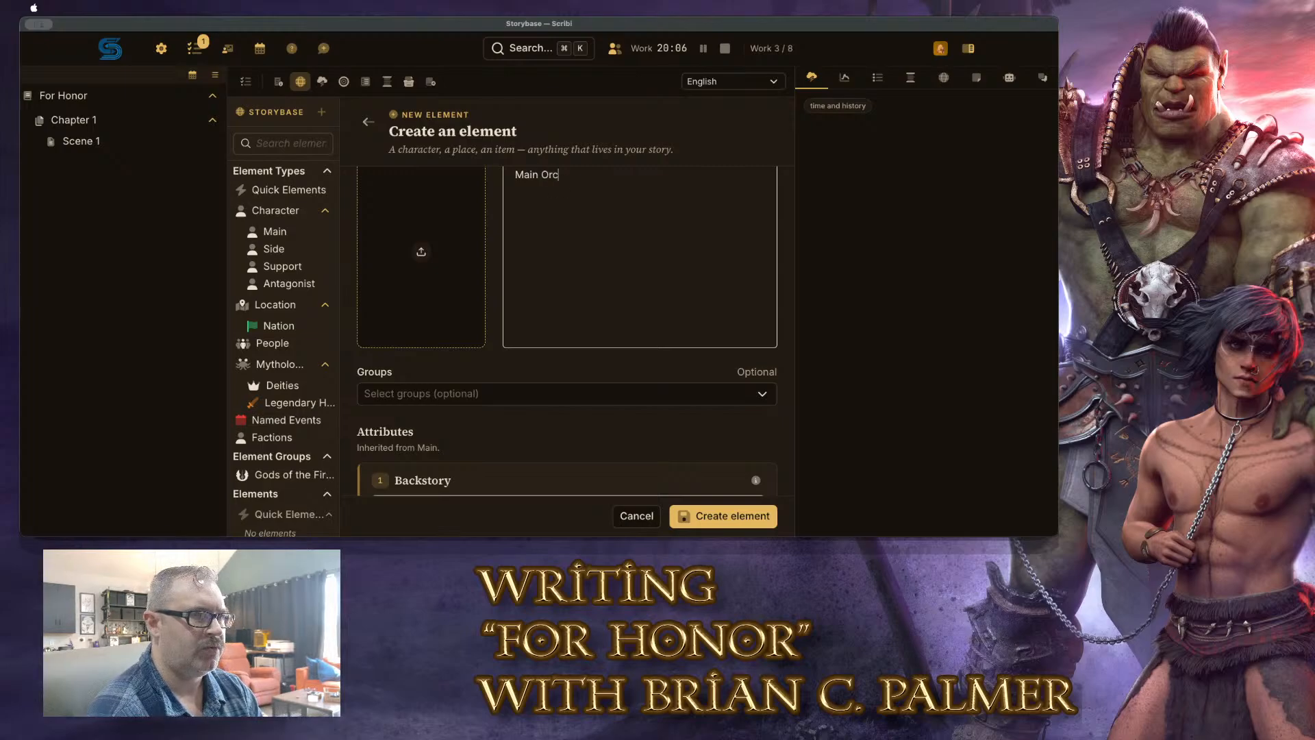
type(" Daddy Love ")
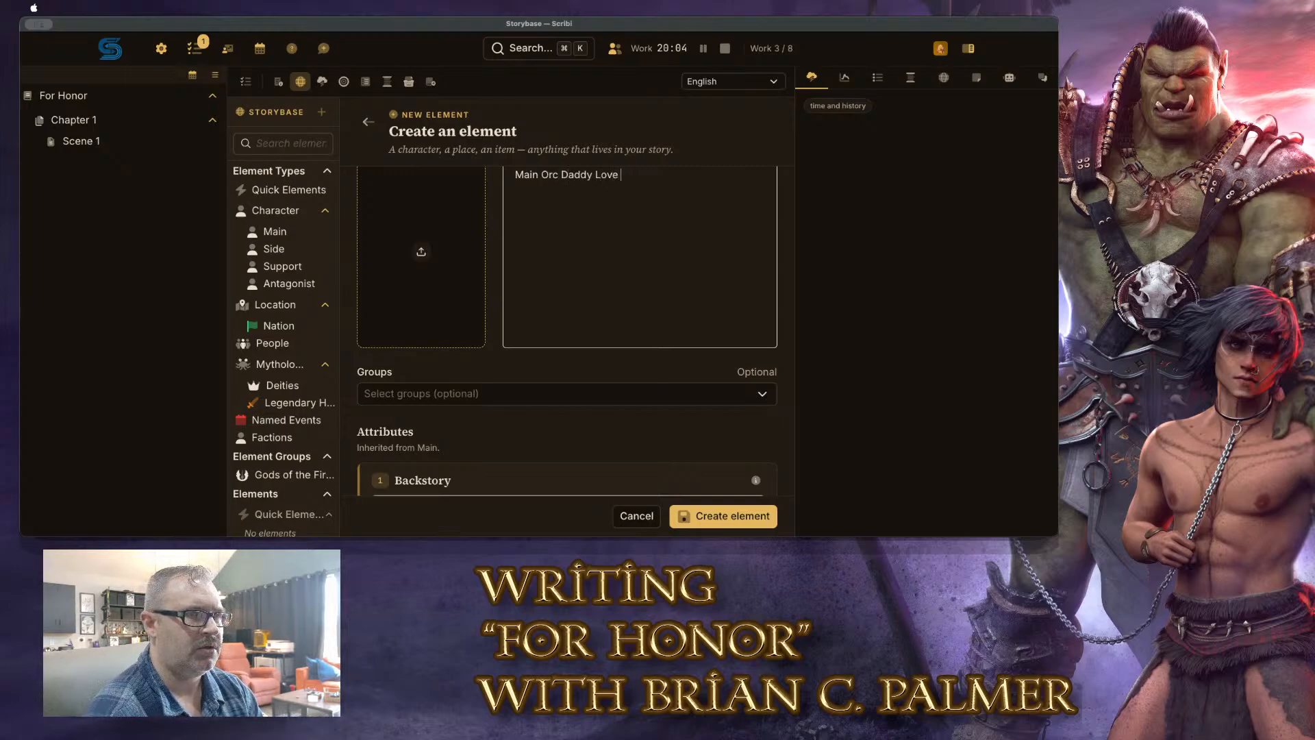
type("interest.")
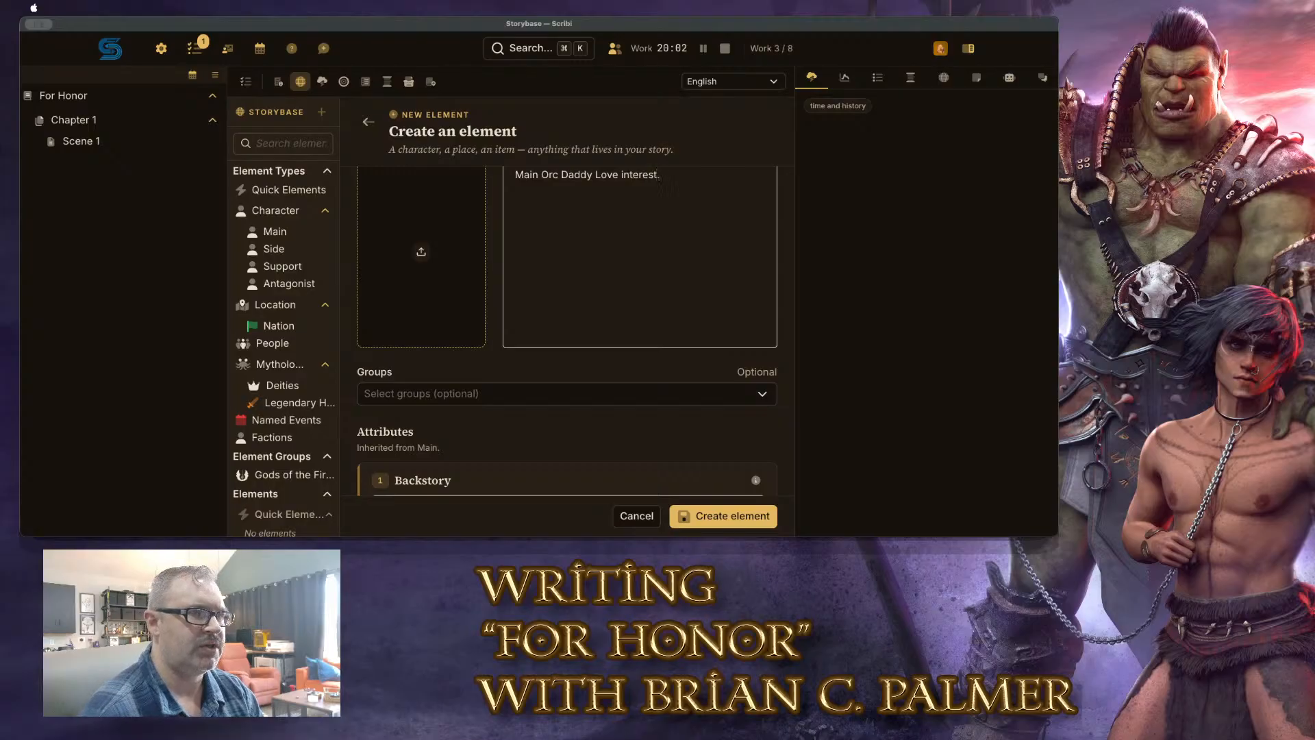
scroll(541, 370, "down", 5)
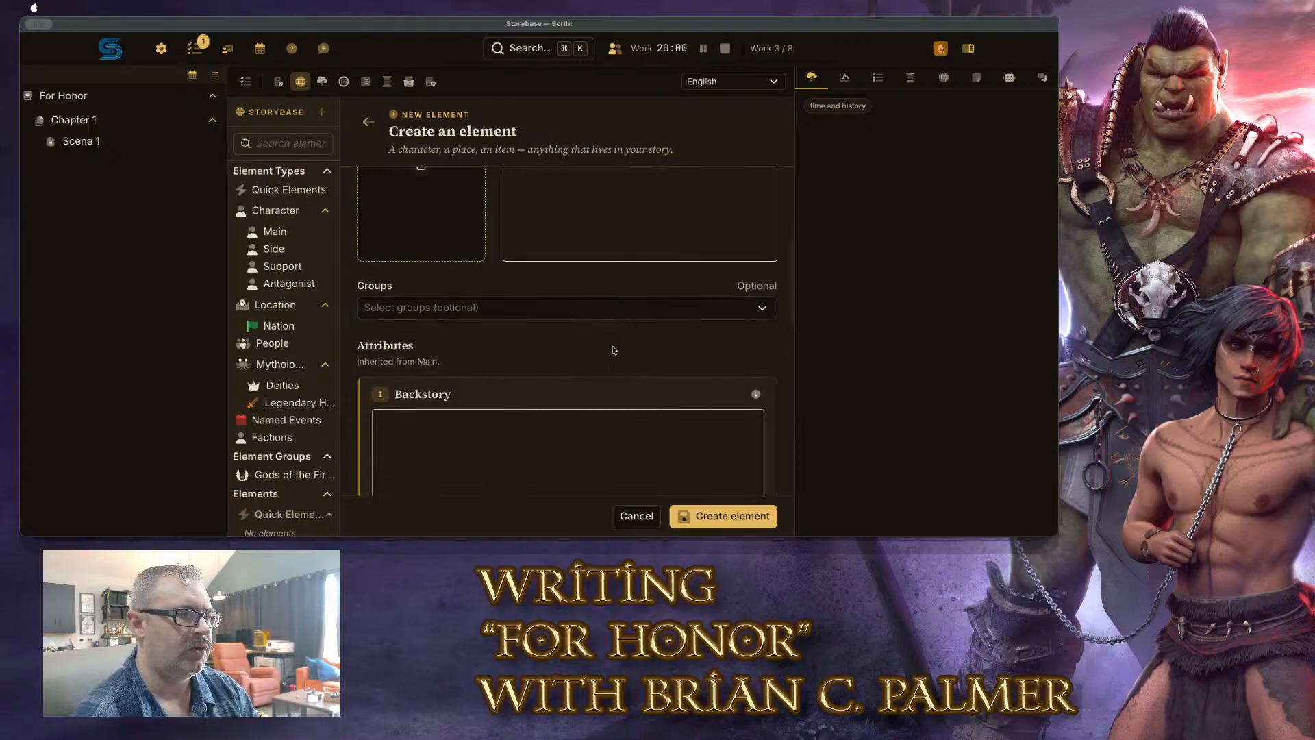
scroll(631, 344, "down", 4)
left_click(726, 514)
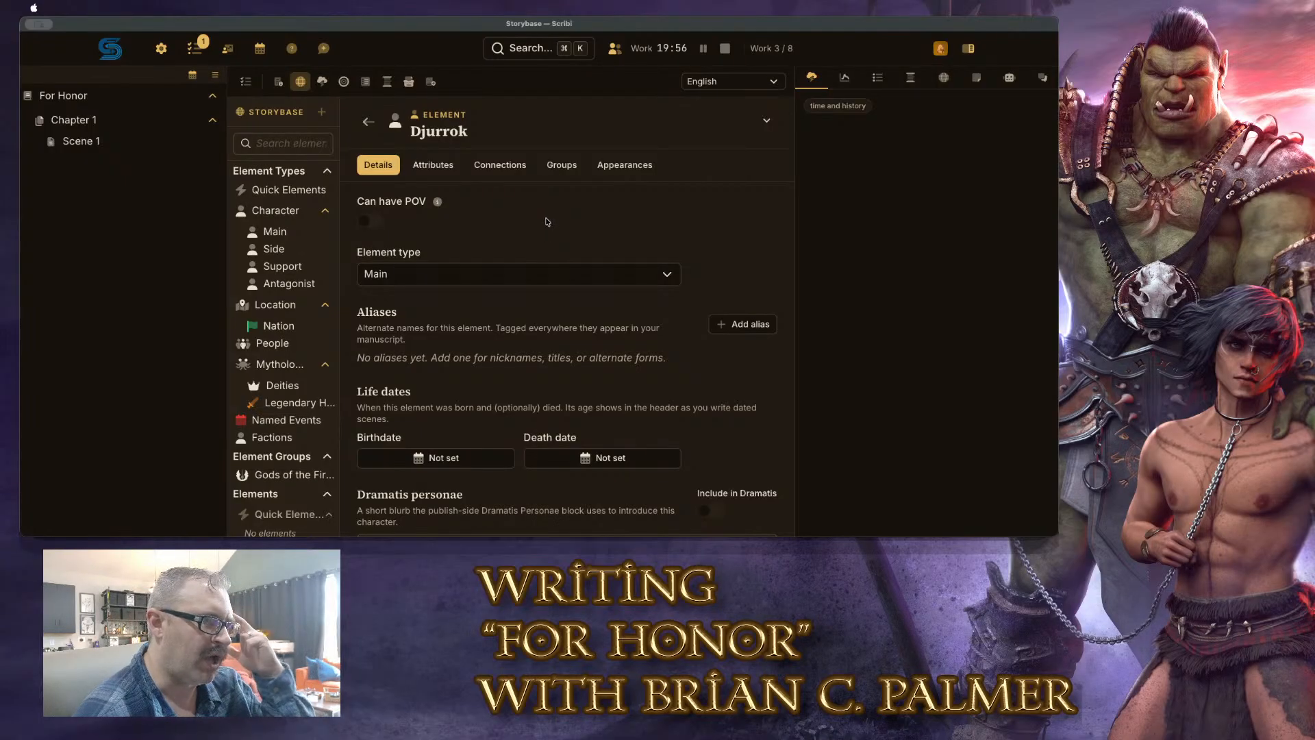
Create another character element of type Main named "Orin", with the aliases, description and attributes left empty
right_click(300, 235)
left_click(361, 247)
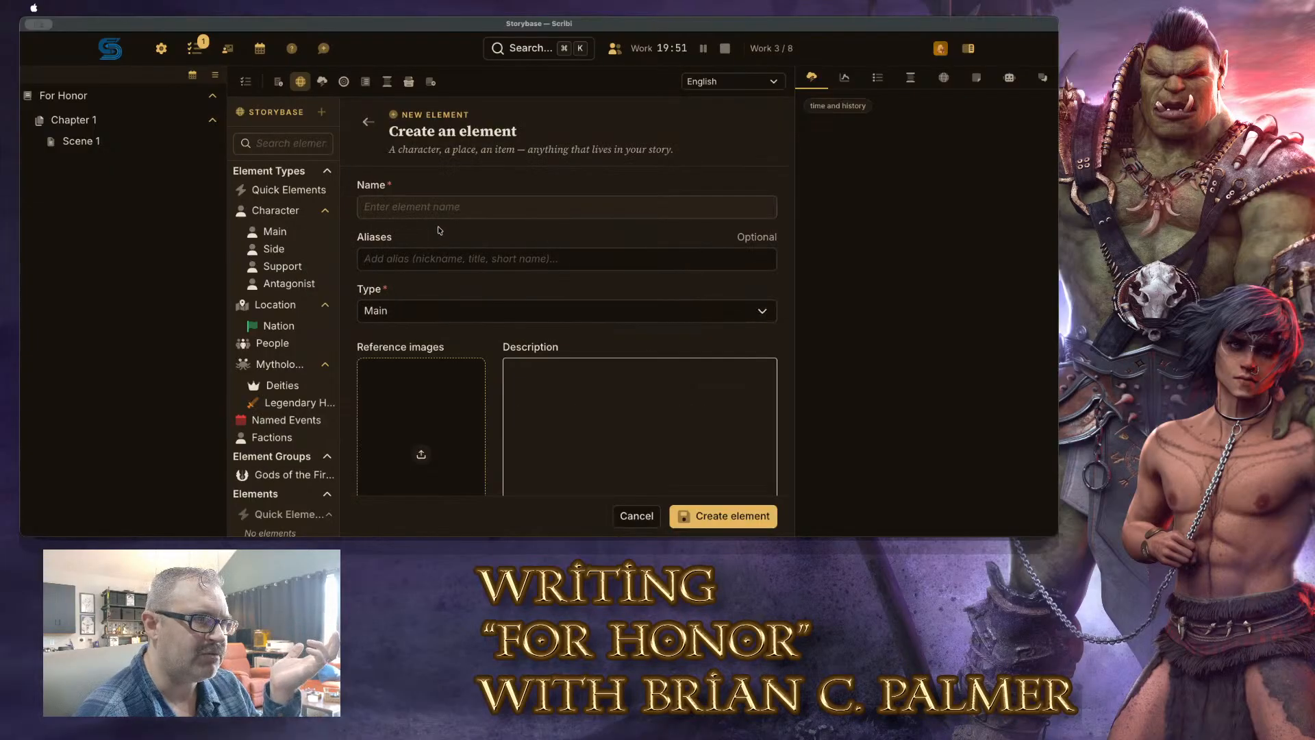
left_click(502, 205)
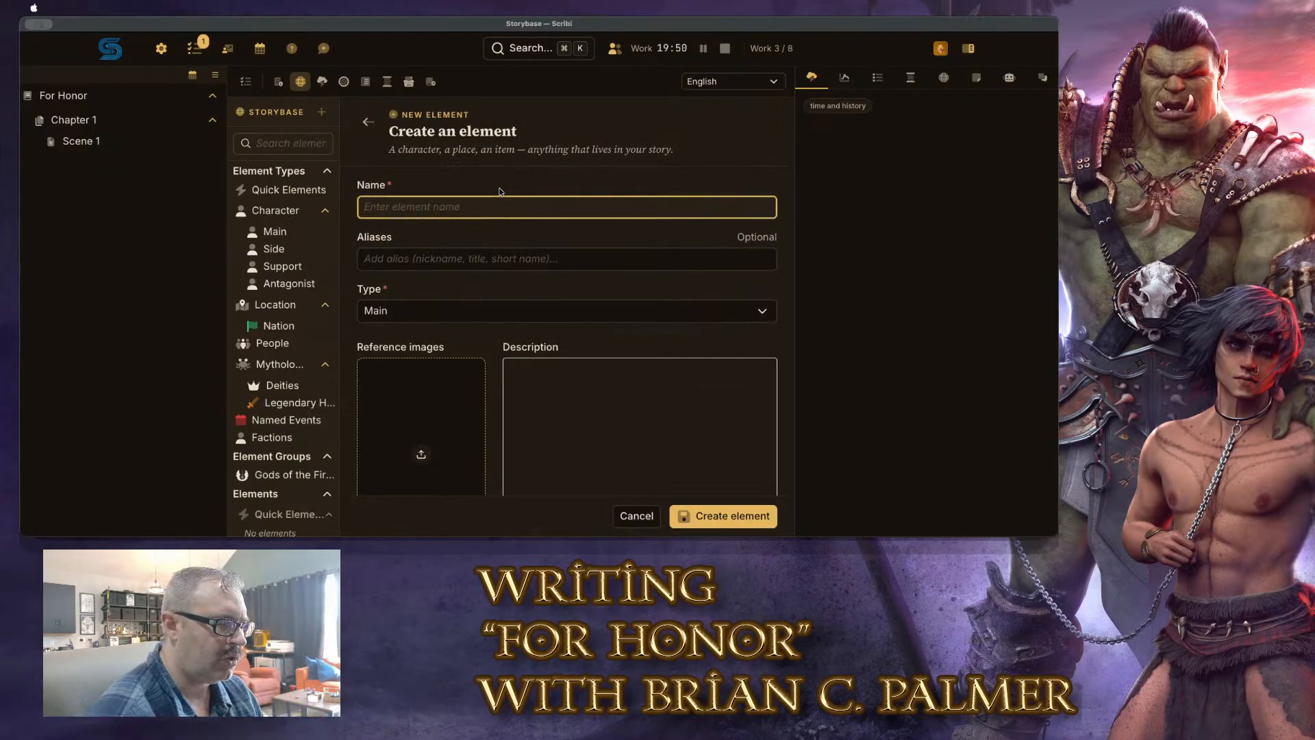
type("Orin")
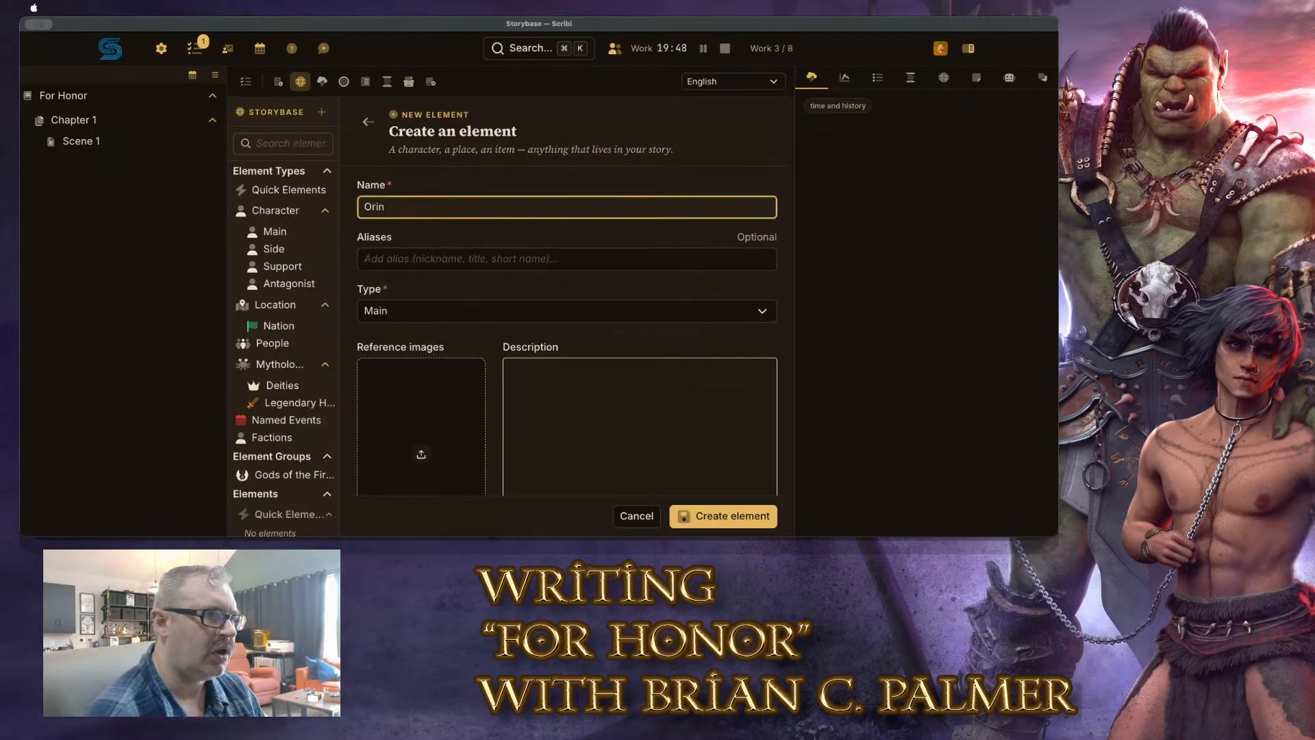
left_click(782, 289)
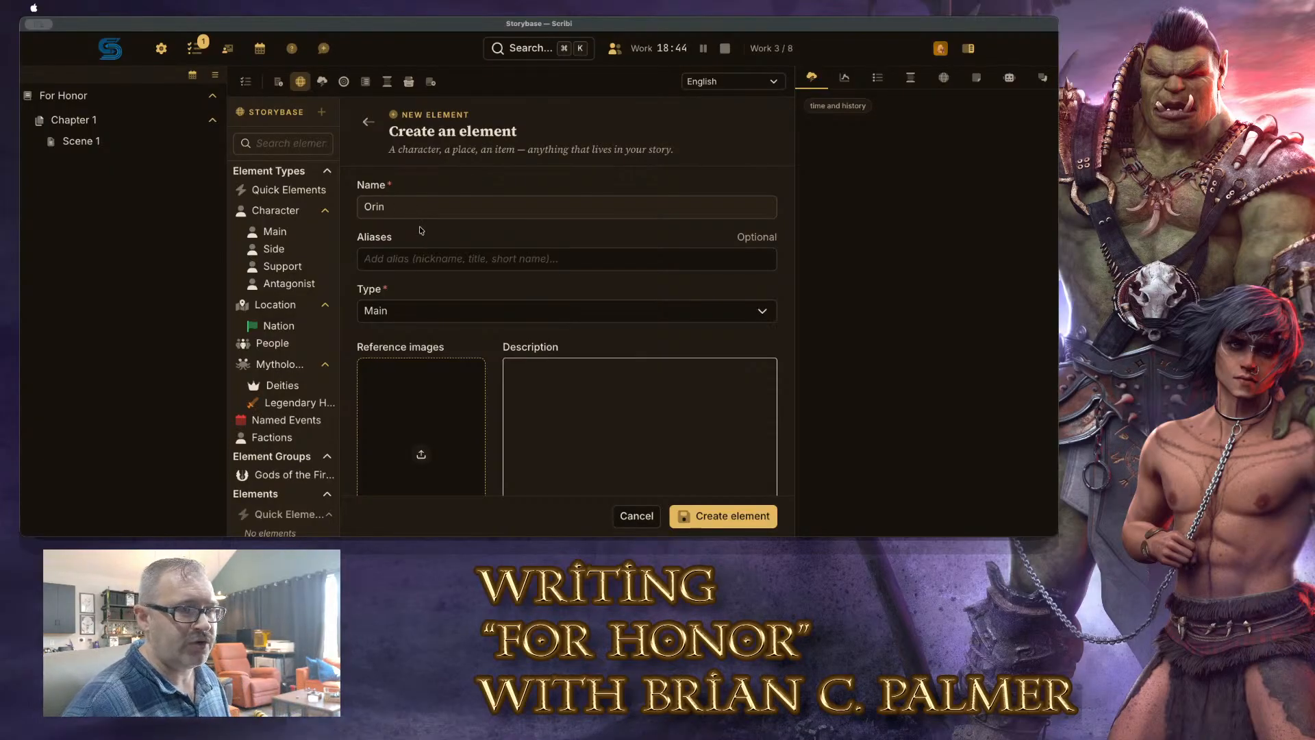
left_click(463, 260)
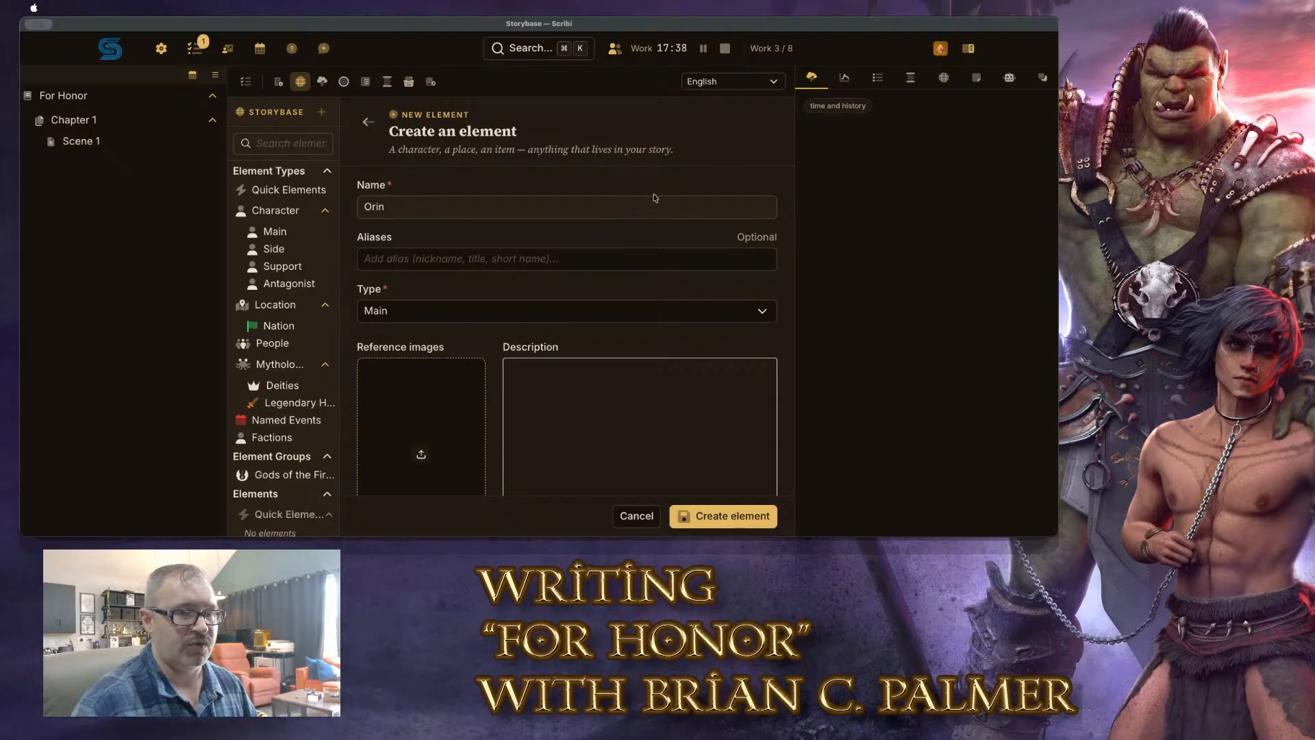
scroll(645, 344, "down", 2)
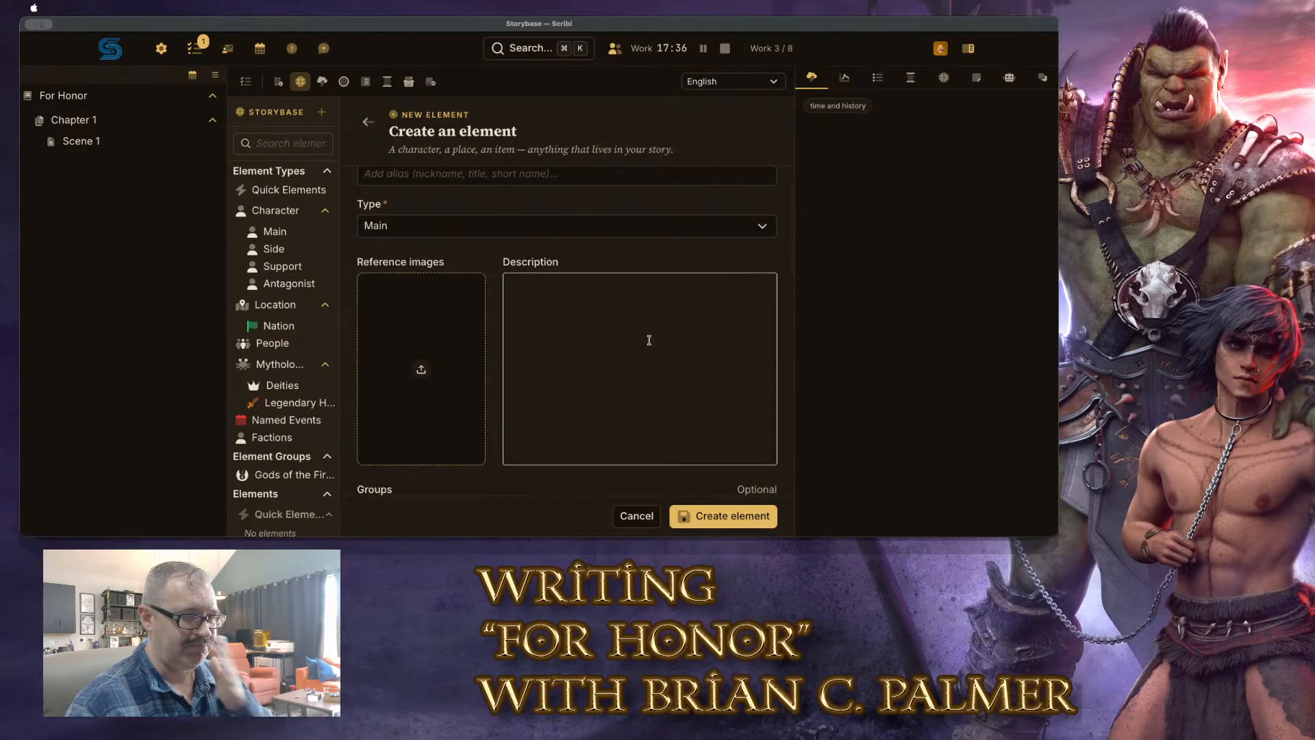
scroll(649, 336, "down", 8)
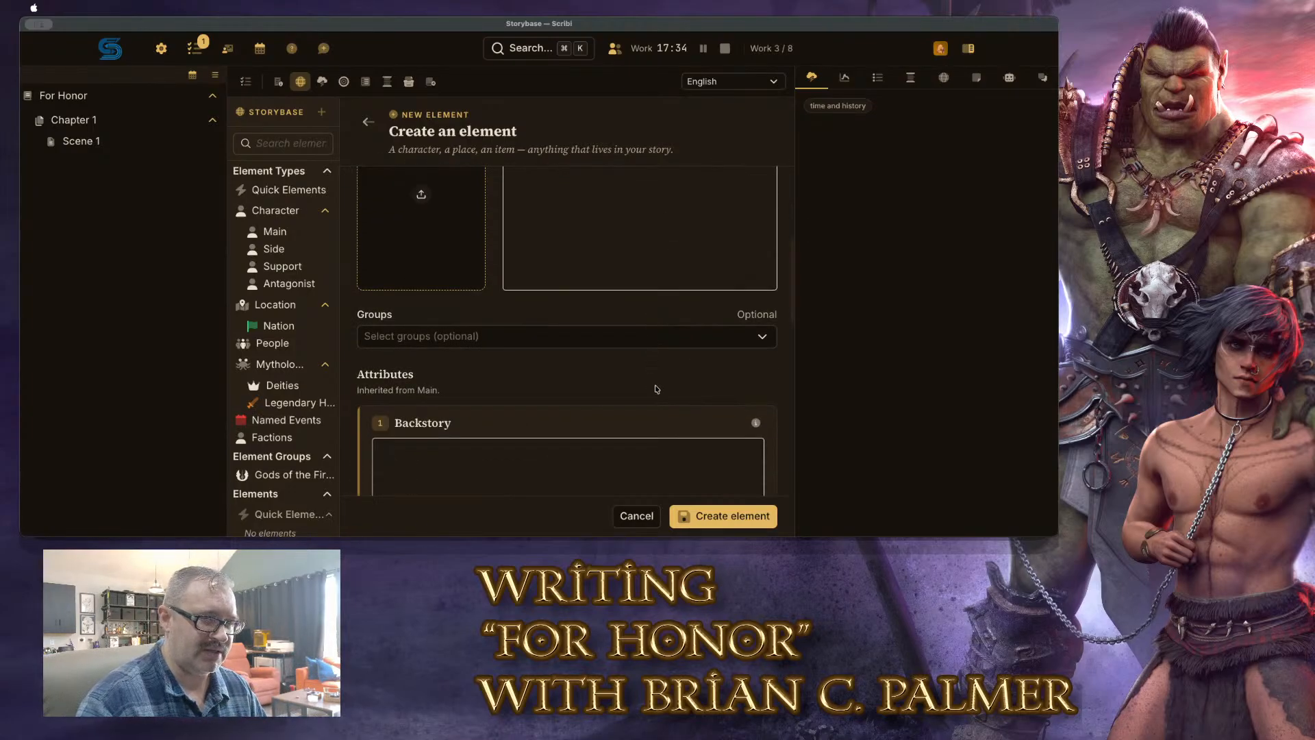
scroll(540, 329, "up", 9)
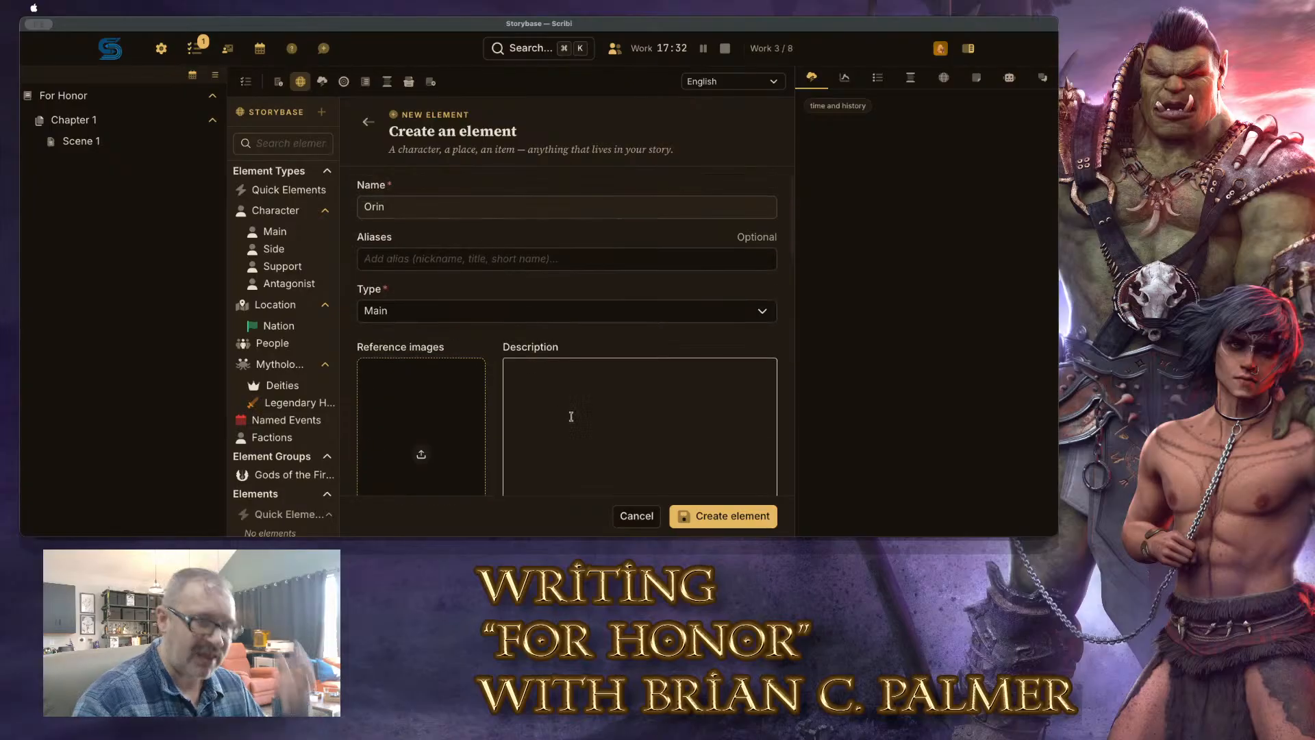
scroll(576, 419, "down", 5)
scroll(578, 418, "down", 10)
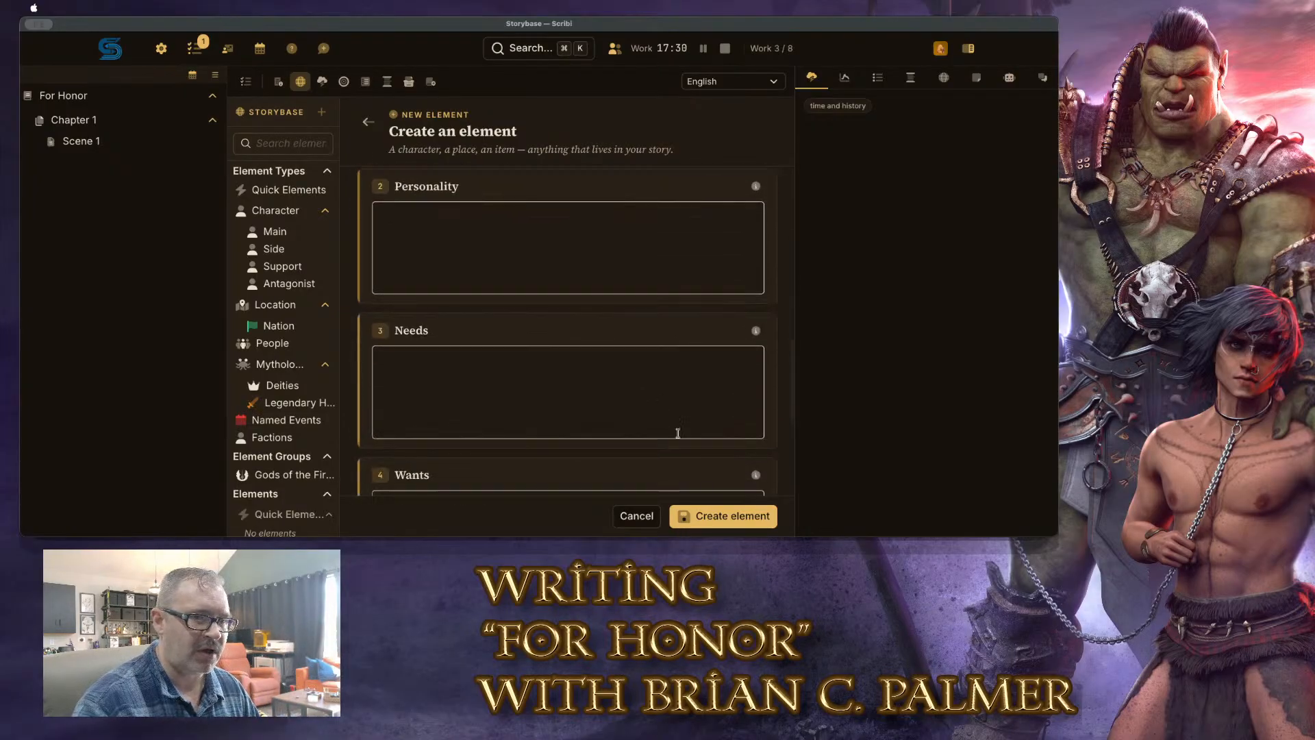
left_click(743, 519)
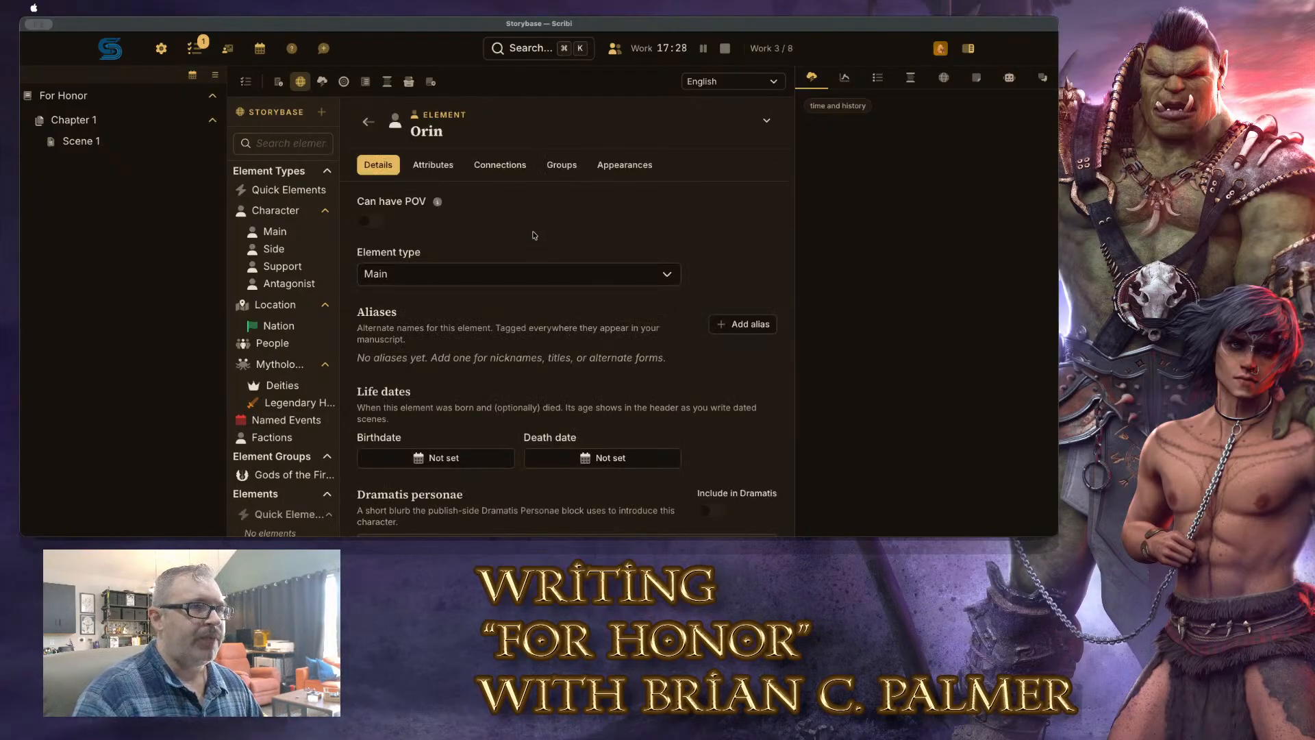
scroll(743, 250, "down", 4)
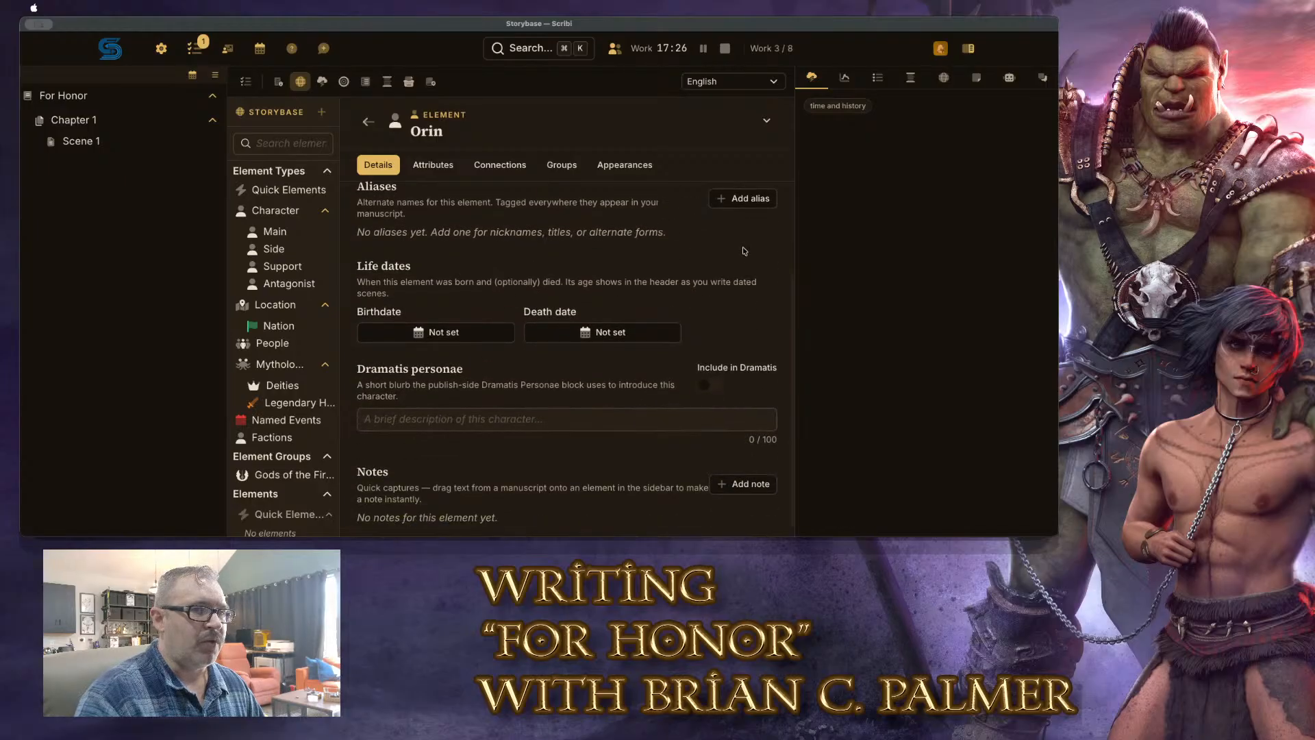
scroll(743, 263, "up", 1)
scroll(743, 263, "up", 2)
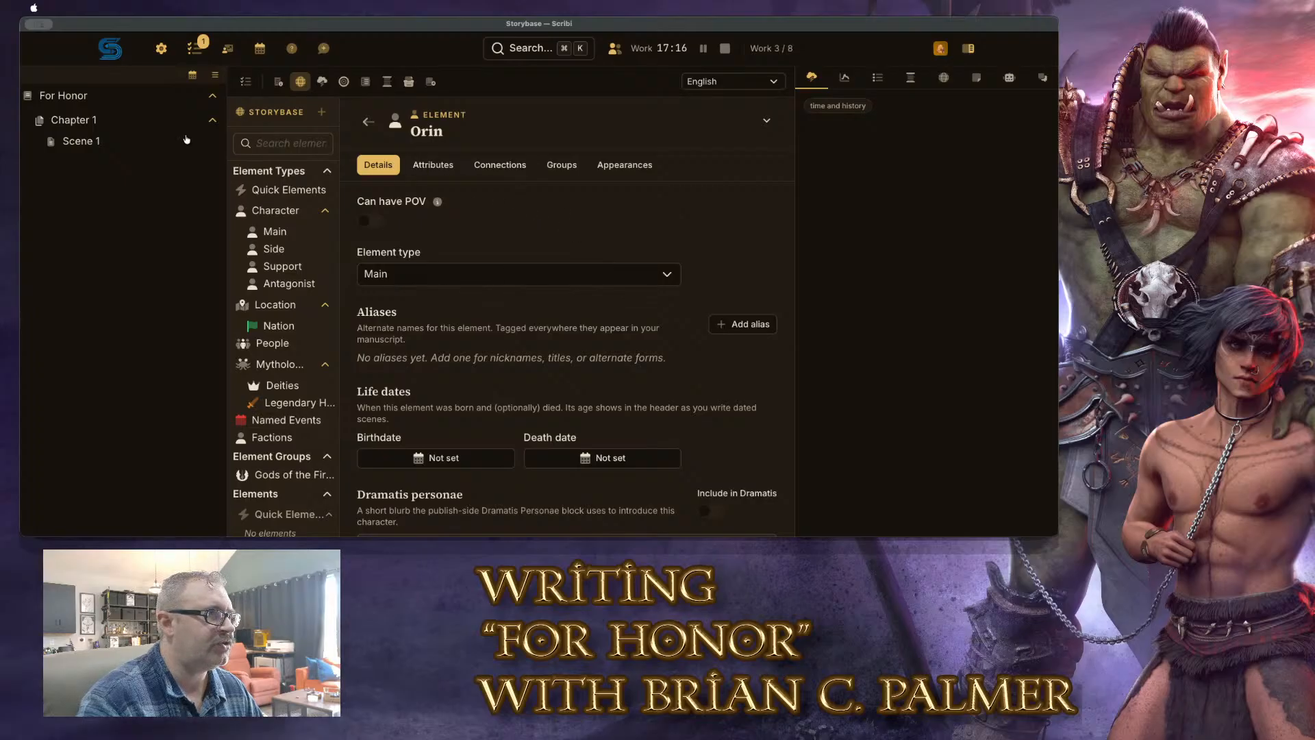
In the For Honor outline, set the year of Chapter 1's story date to 355 in the Age of the Risen King era
left_click(367, 82)
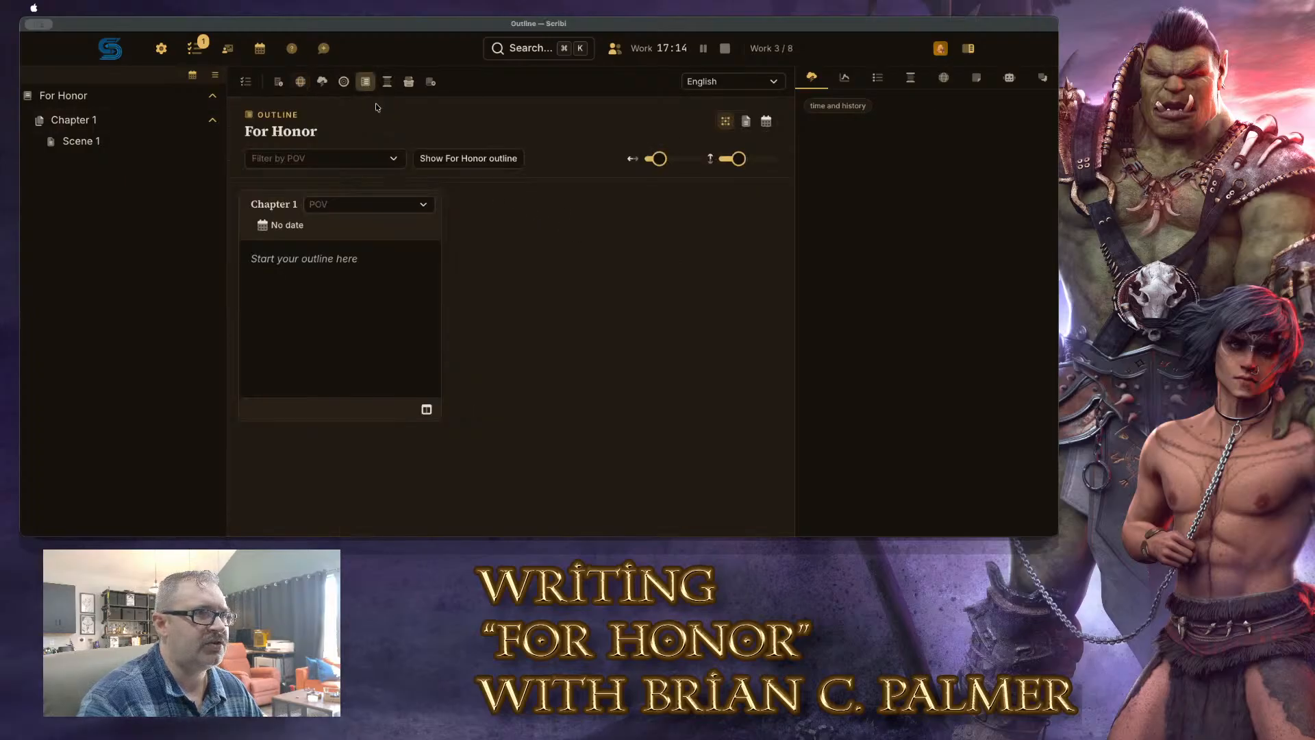
left_click(269, 226)
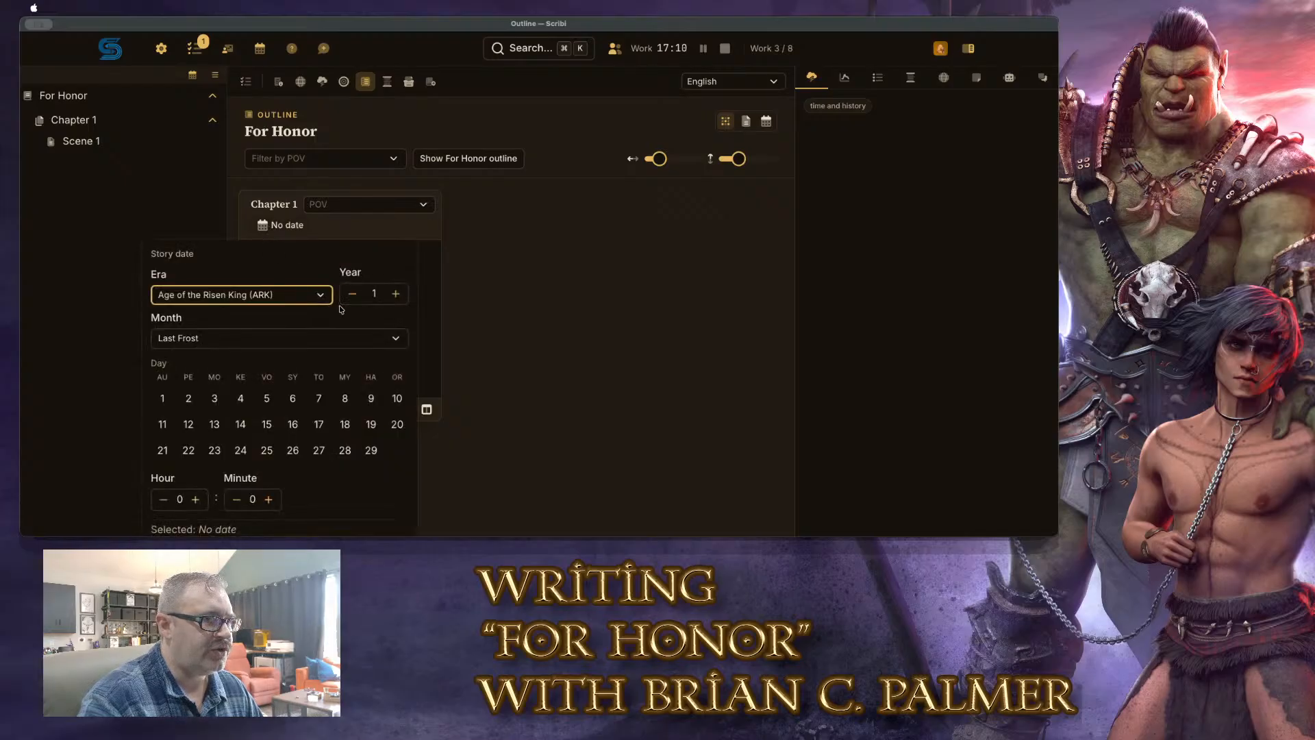
left_click(360, 288)
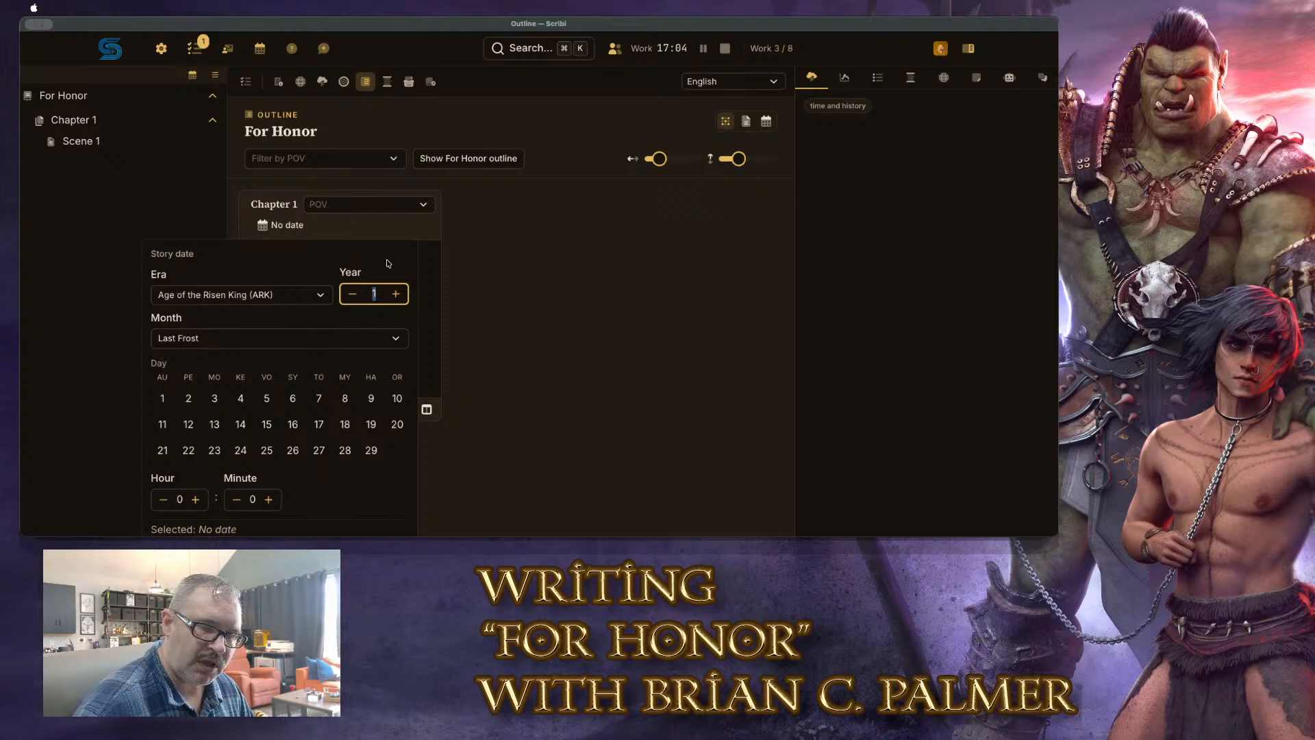
type("355")
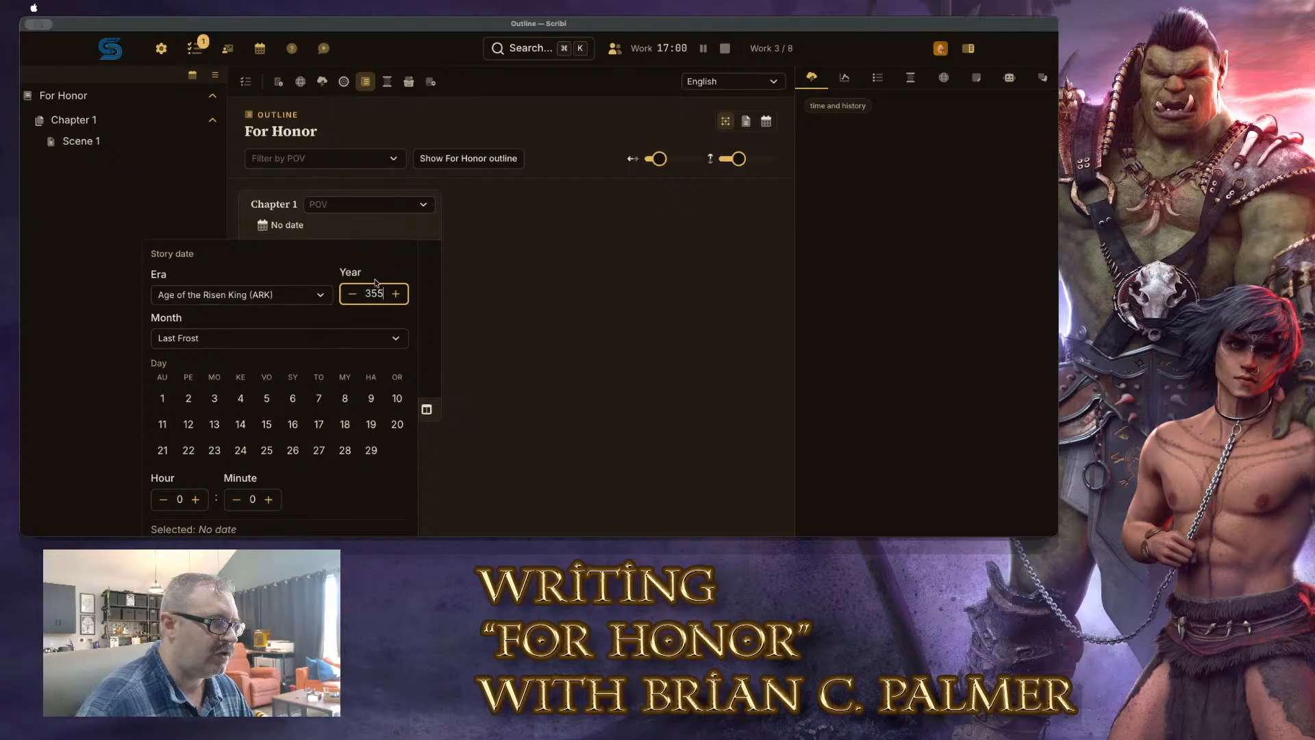
left_click(284, 329)
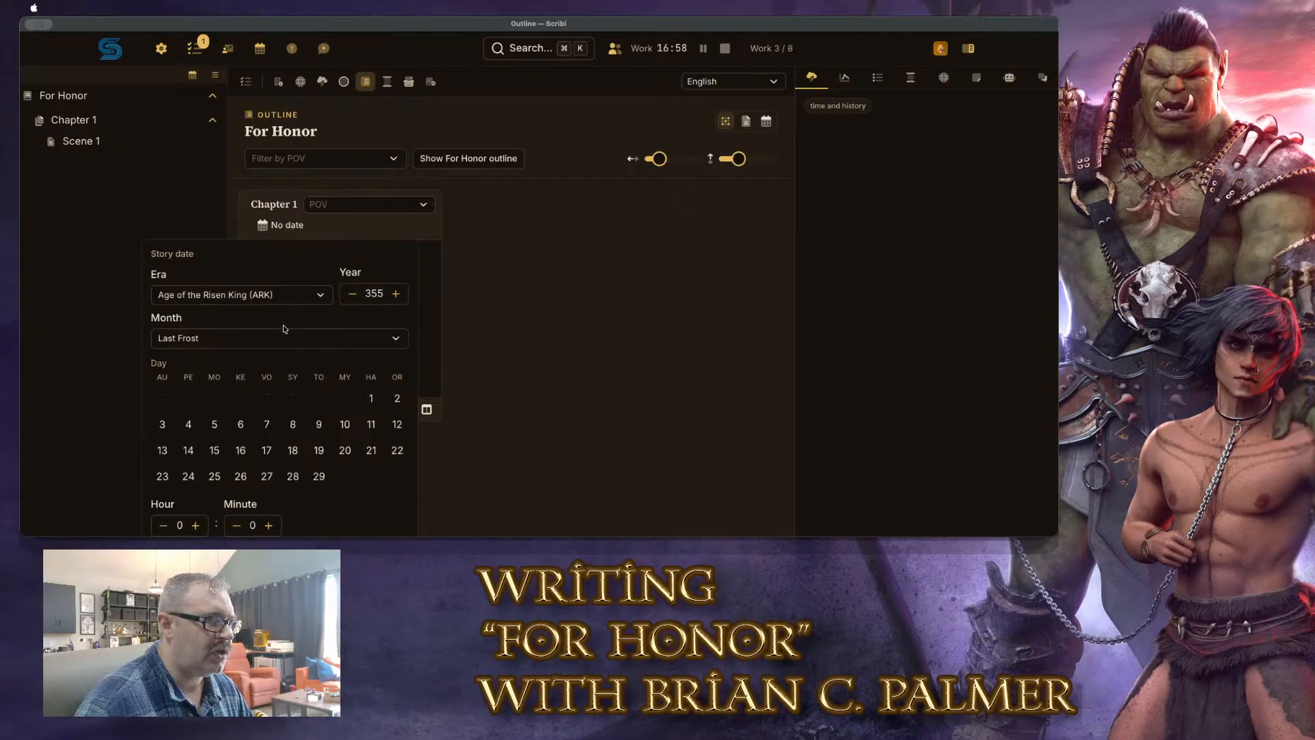
Set the month of Chapter 1's story date to Long Dark and the day to 15
left_click(296, 346)
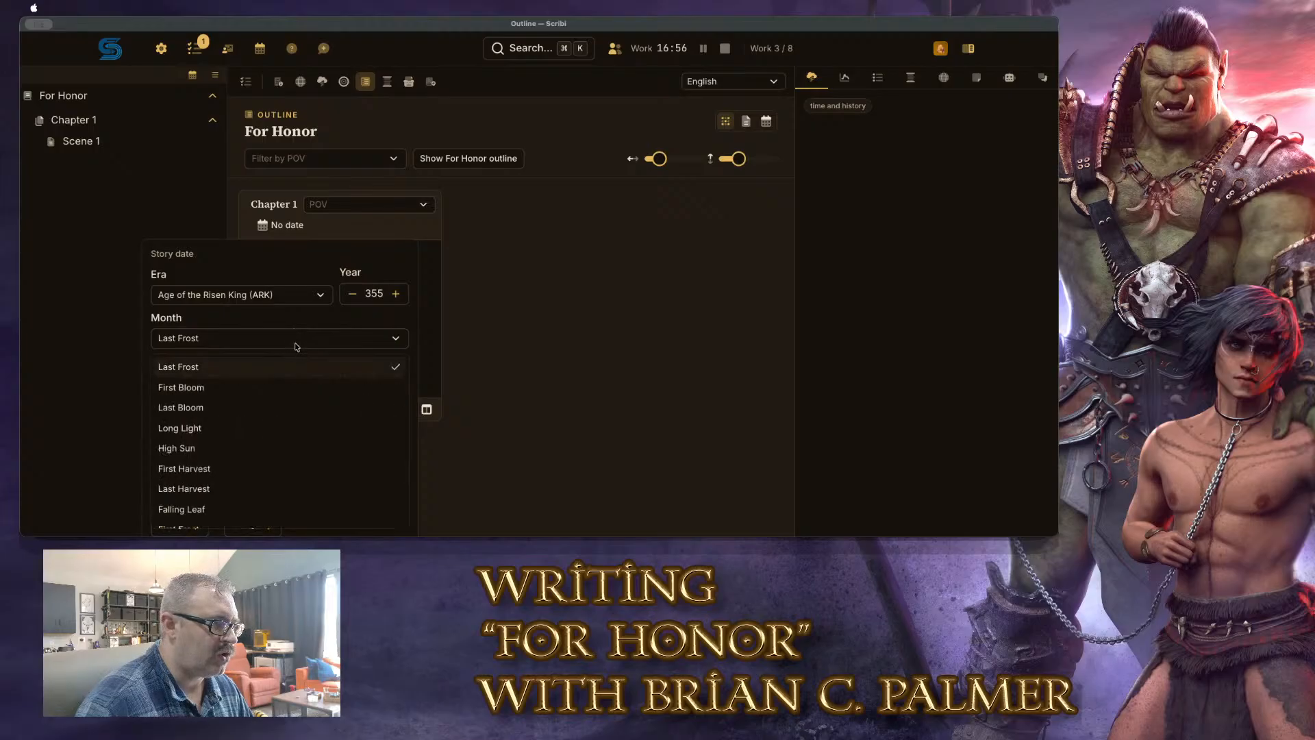
scroll(280, 408, "down", 1)
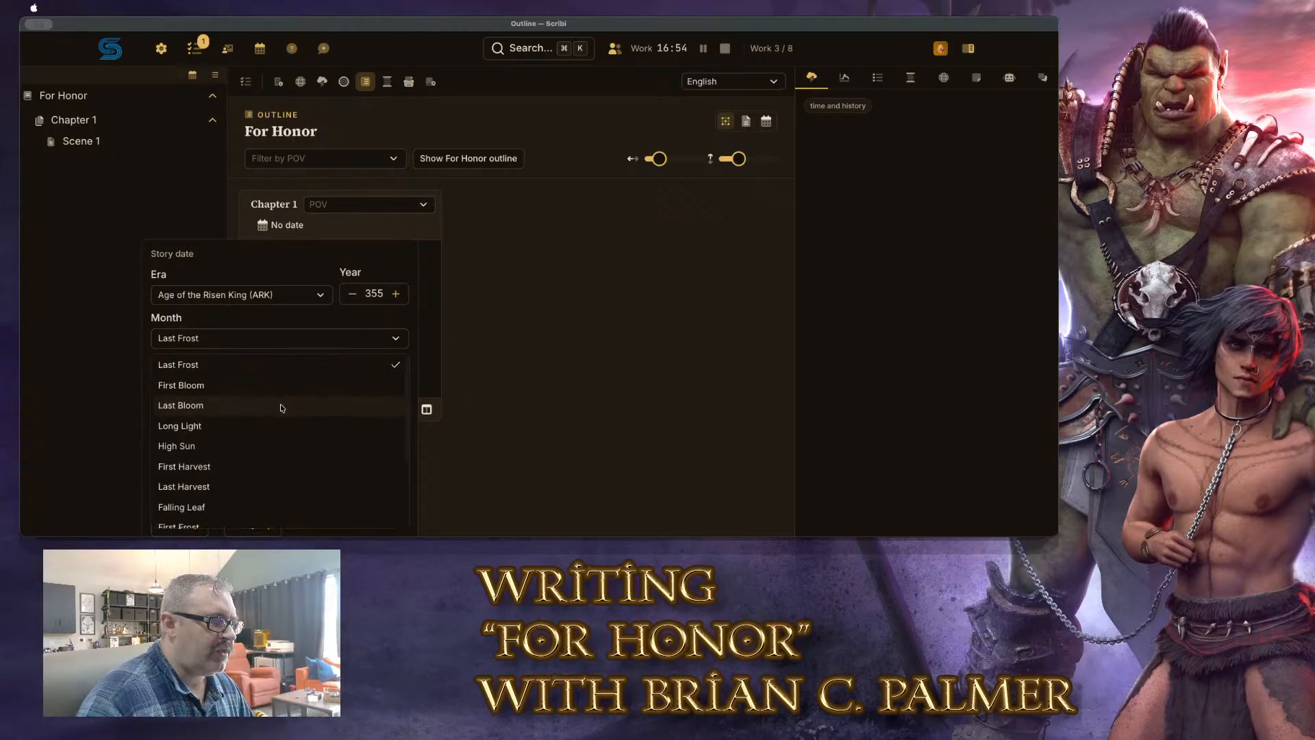
scroll(281, 407, "down", 2)
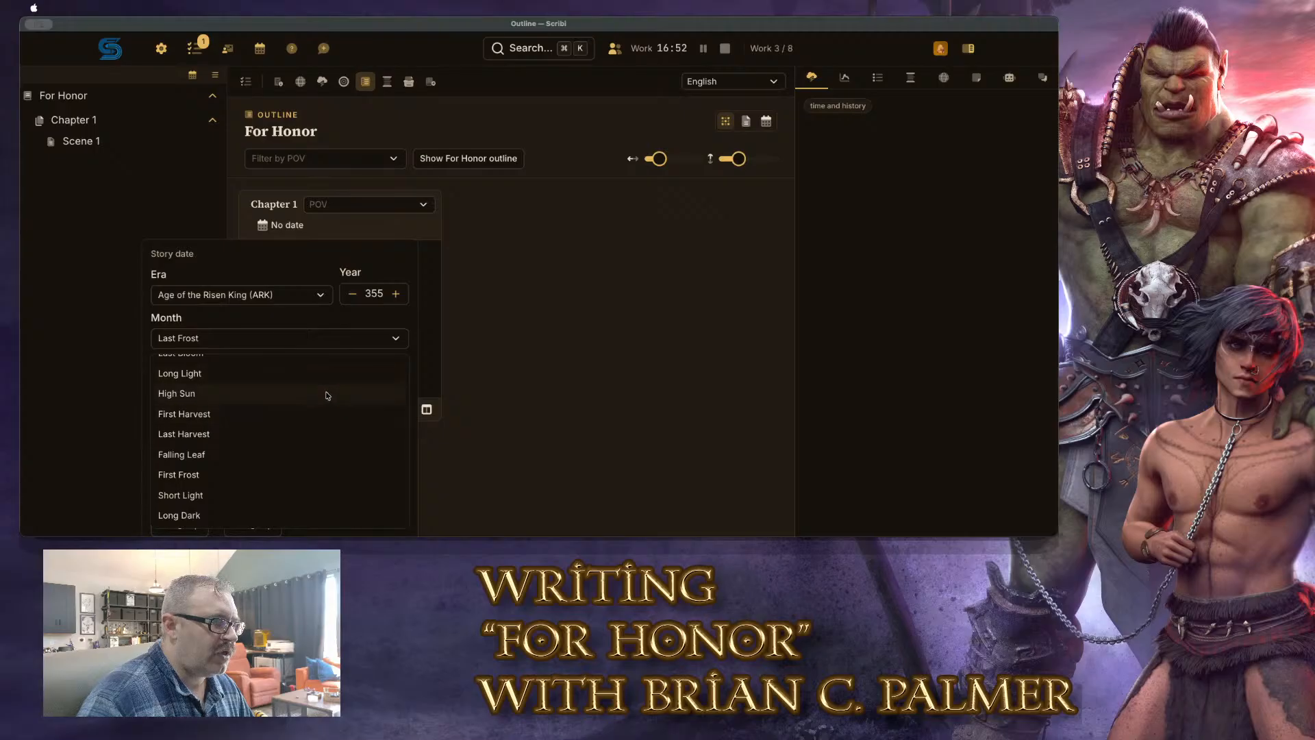
scroll(315, 425, "up", 1)
scroll(316, 426, "down", 3)
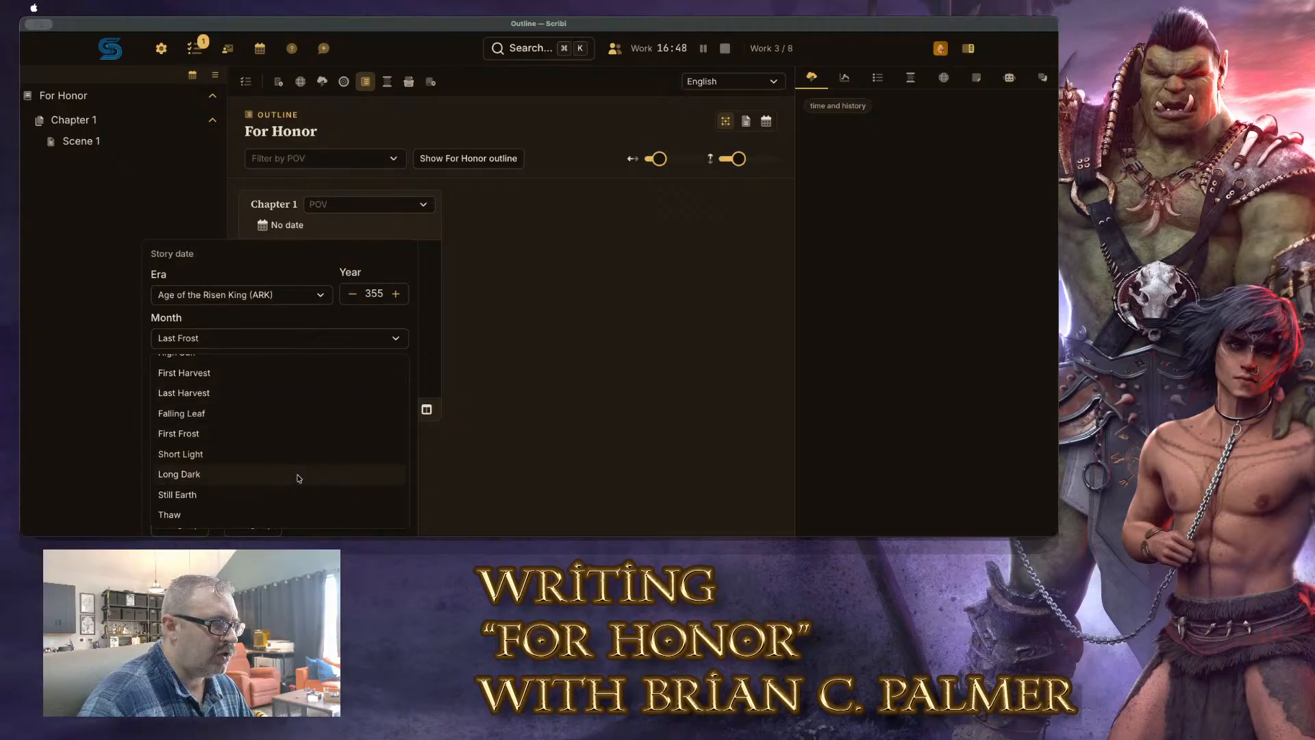
left_click(204, 475)
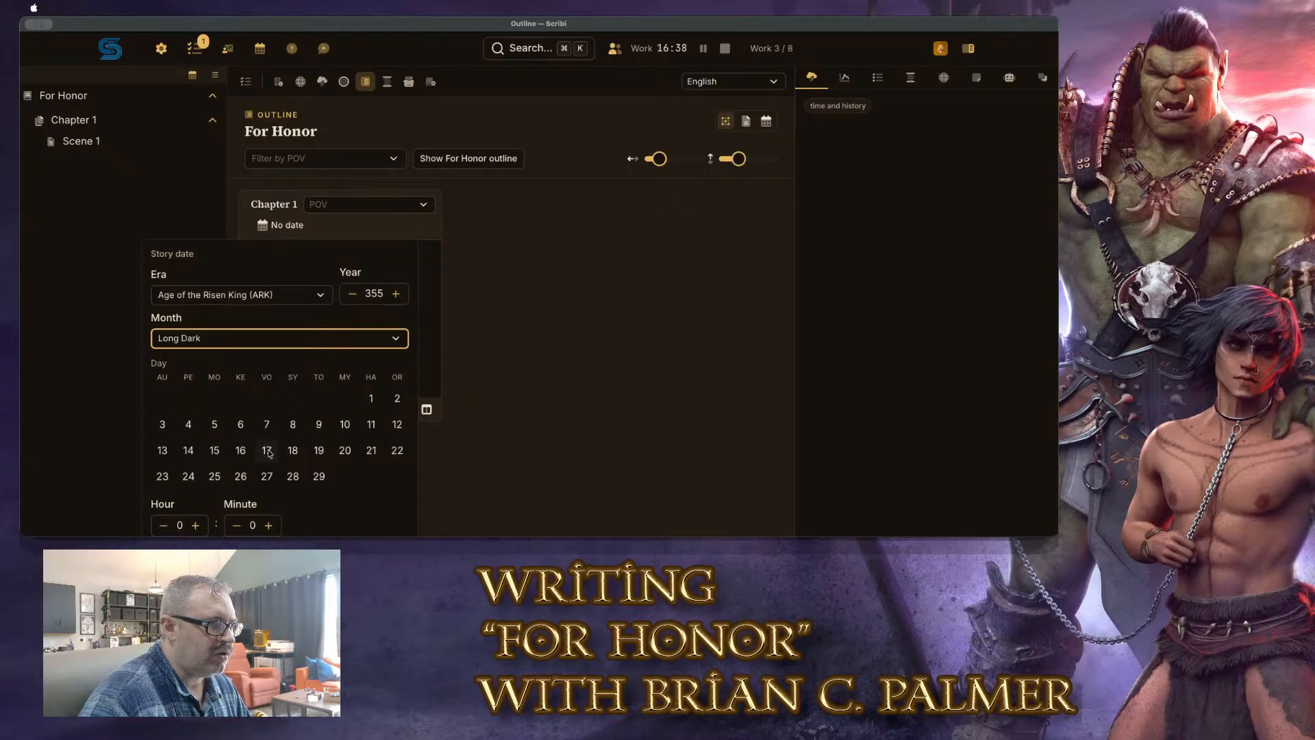
left_click(216, 453)
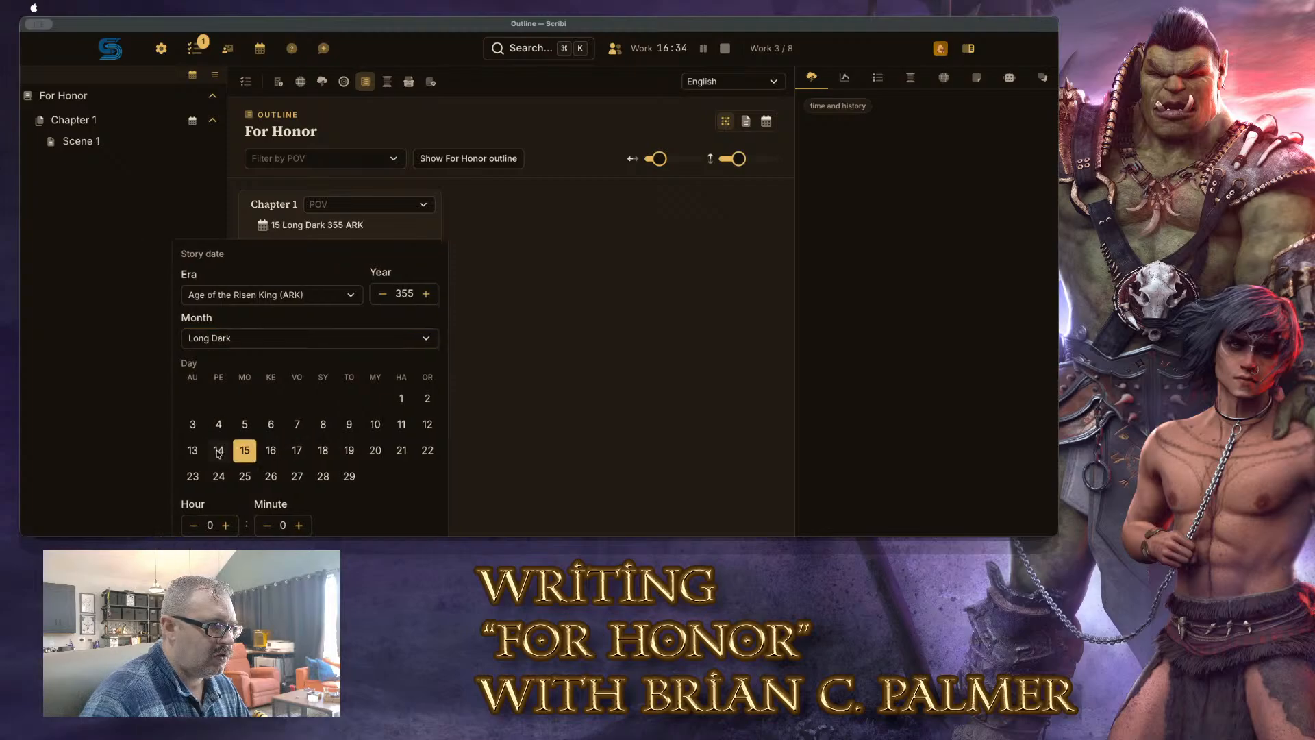
Set the time of Chapter 1's story date to hour 8, minute 10, and close the date picker
left_click(226, 526)
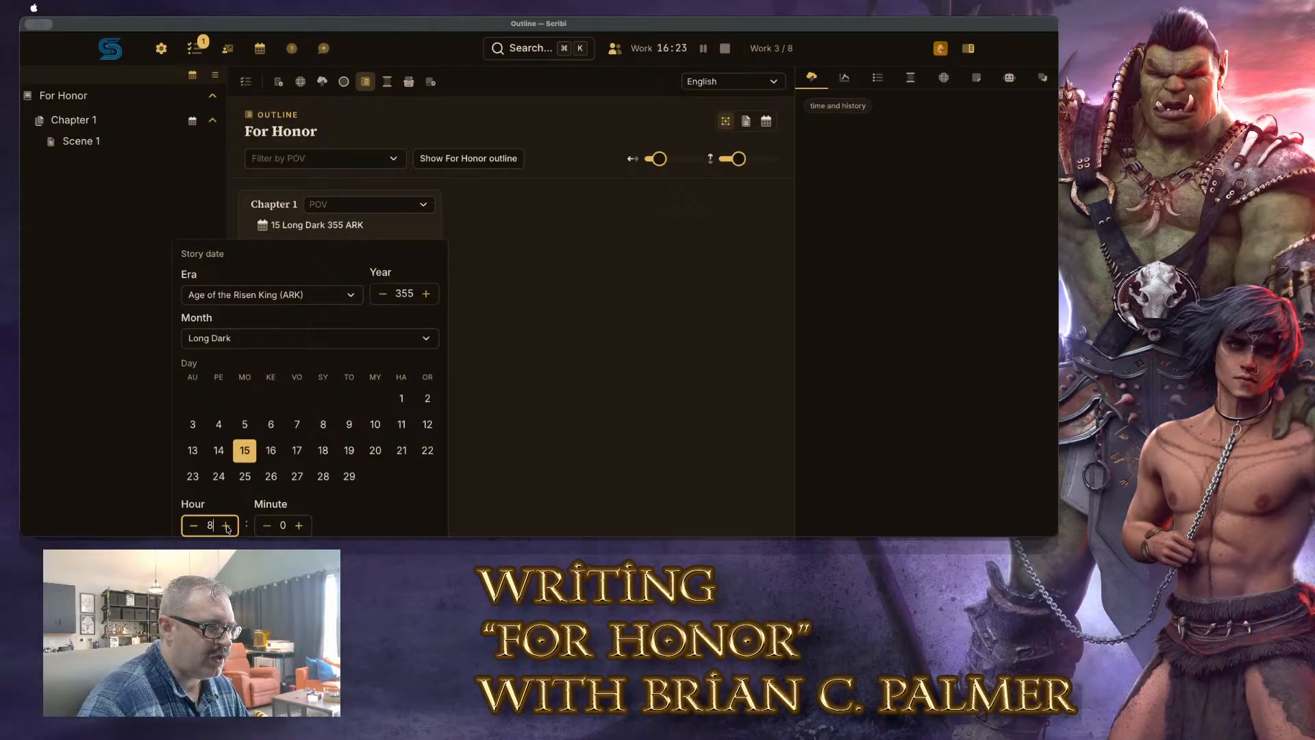
left_click(226, 525)
left_click(226, 526)
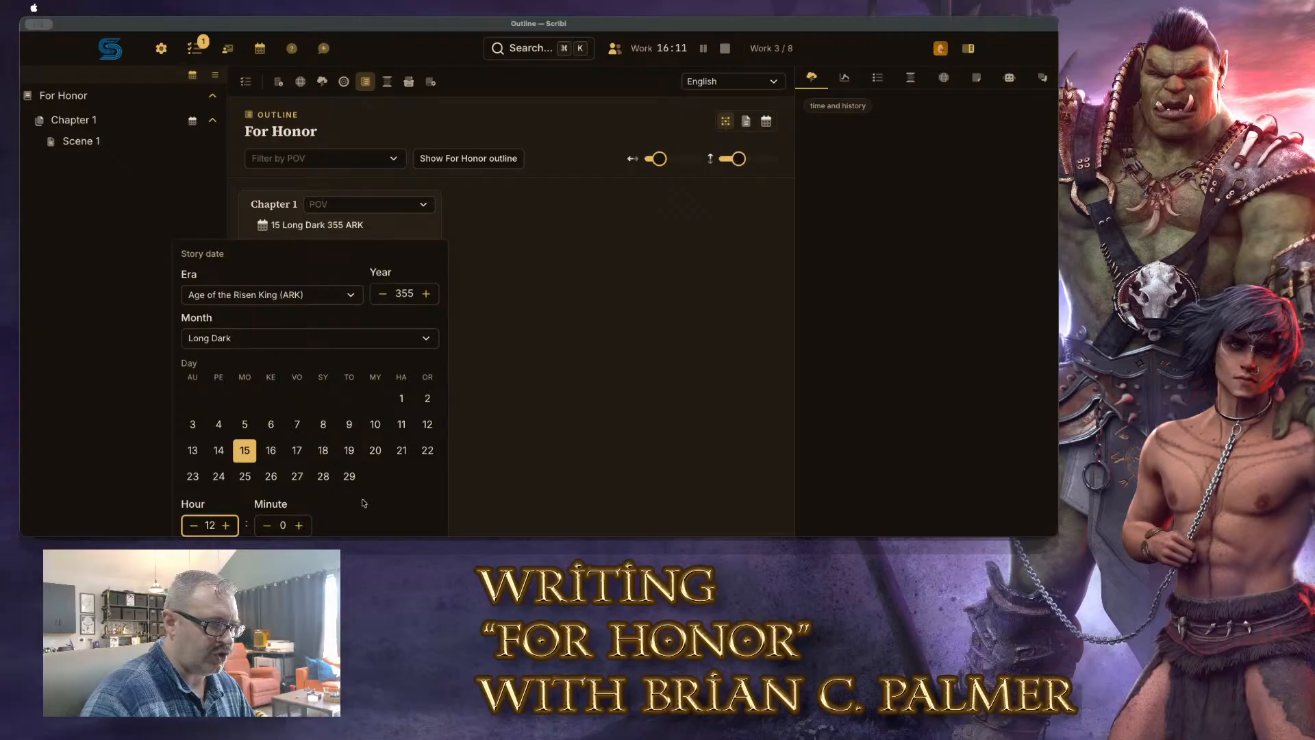
key("BackSpace")
key("BackSpace")
type("8")
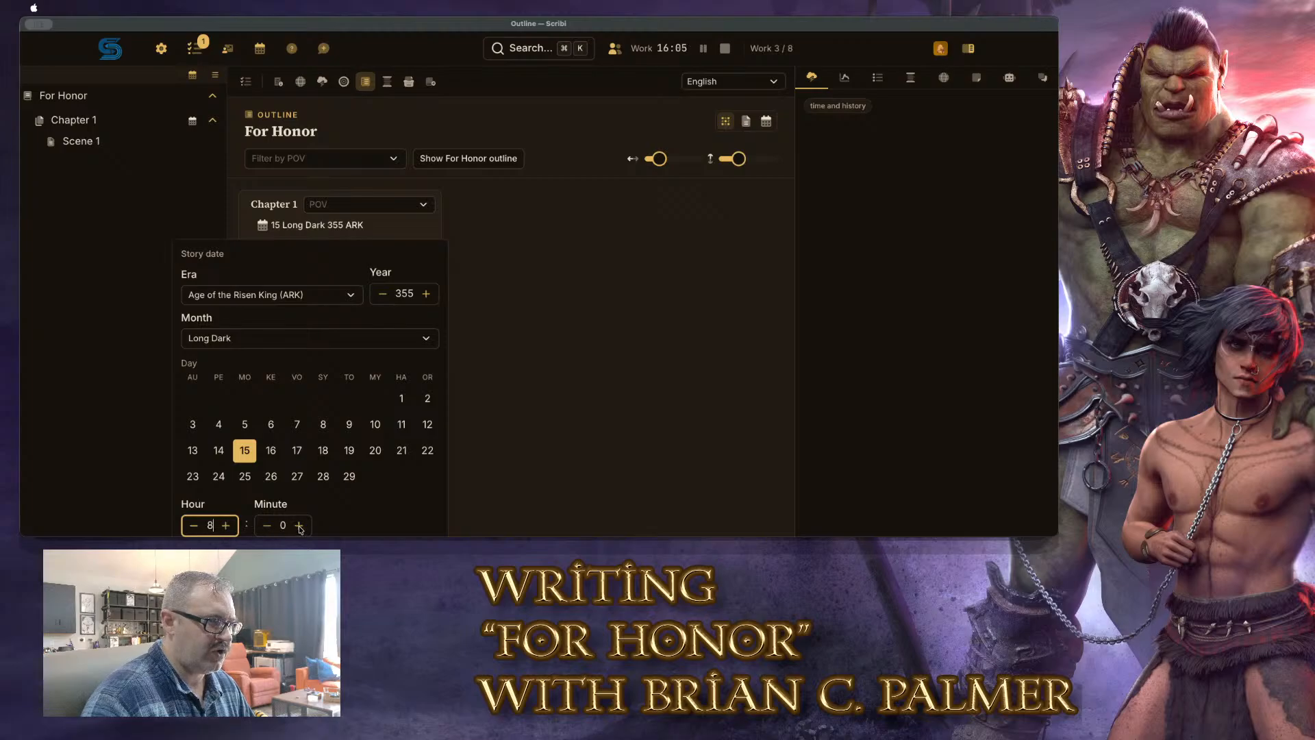
key("Tab")
type("4")
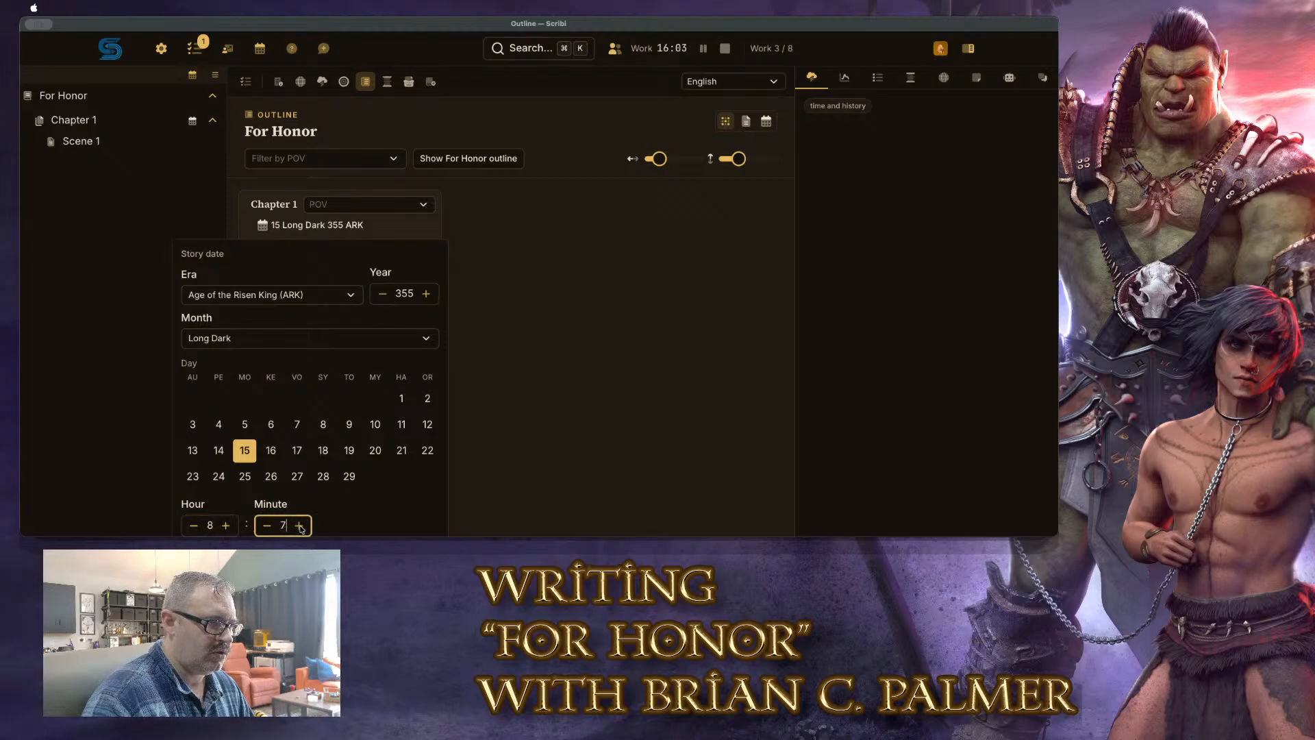
left_click(299, 526)
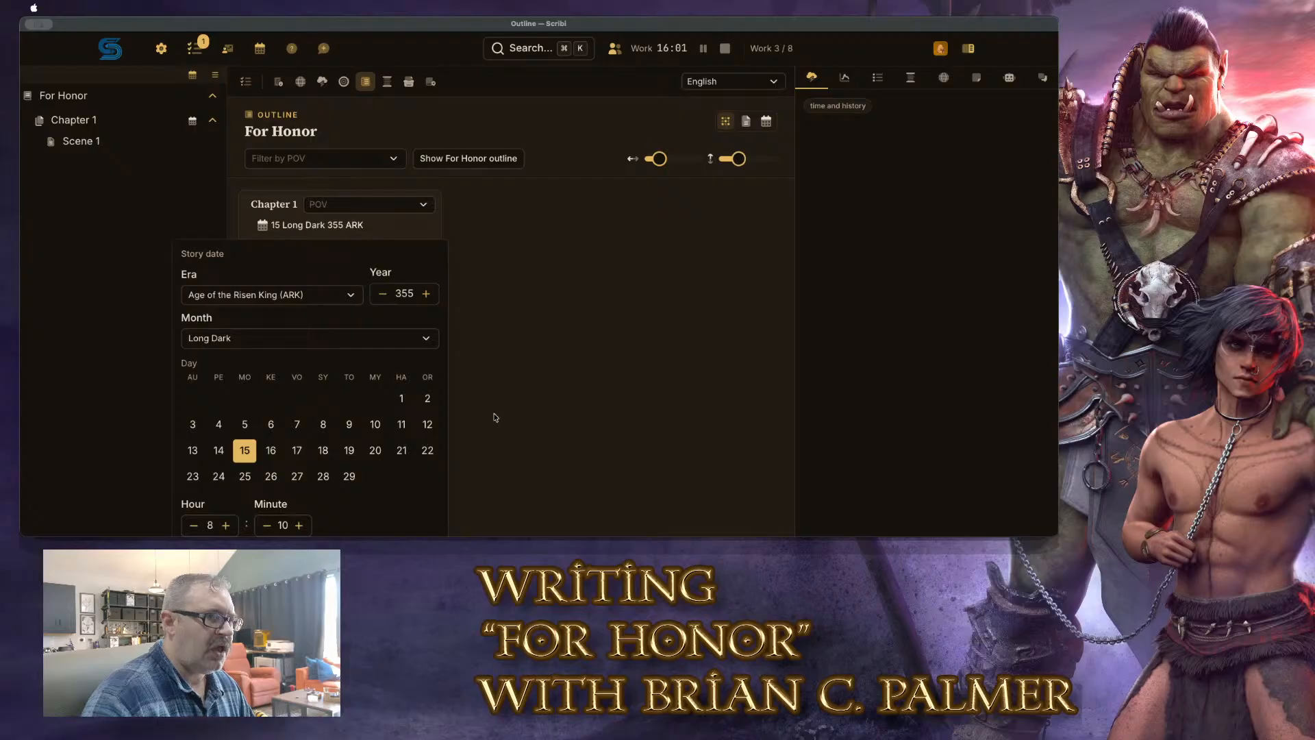
left_click(525, 321)
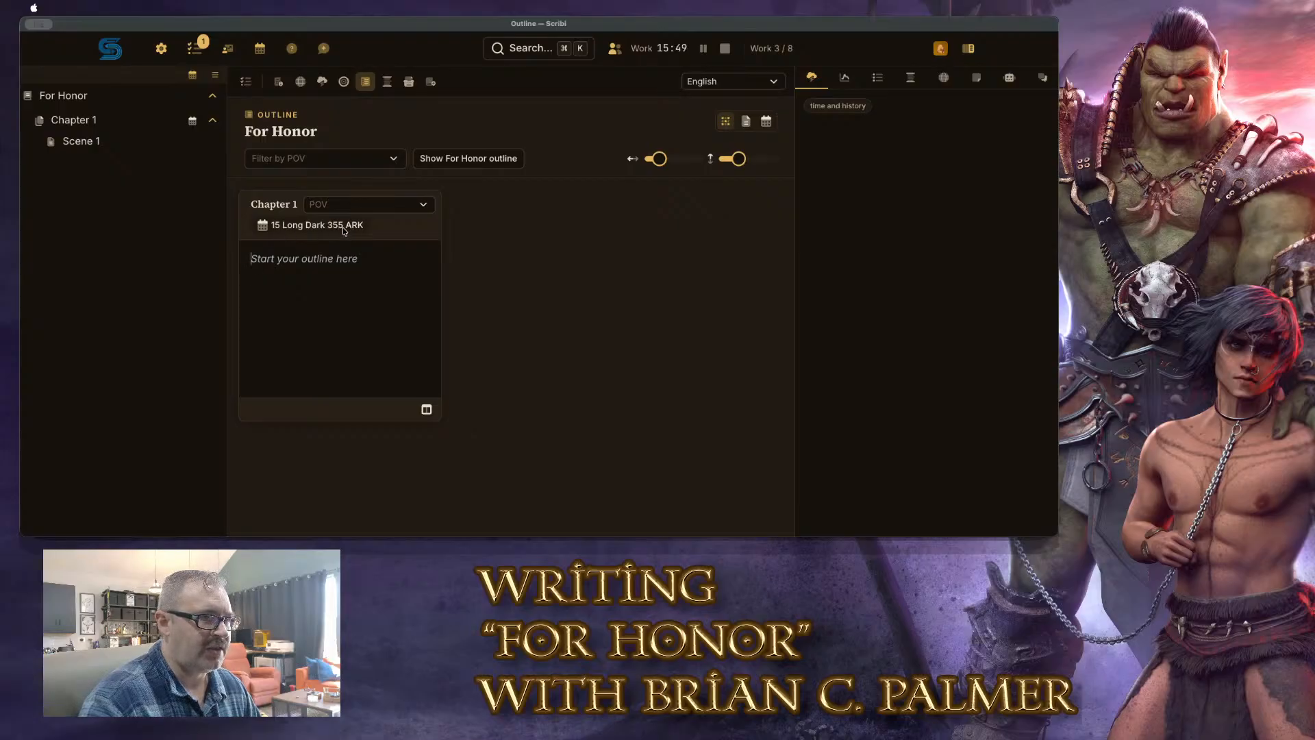
Return to Orin's element details in the Storybase and set the birthdate to 19 Thaw 334 ARK
left_click(300, 82)
scroll(521, 328, "down", 1)
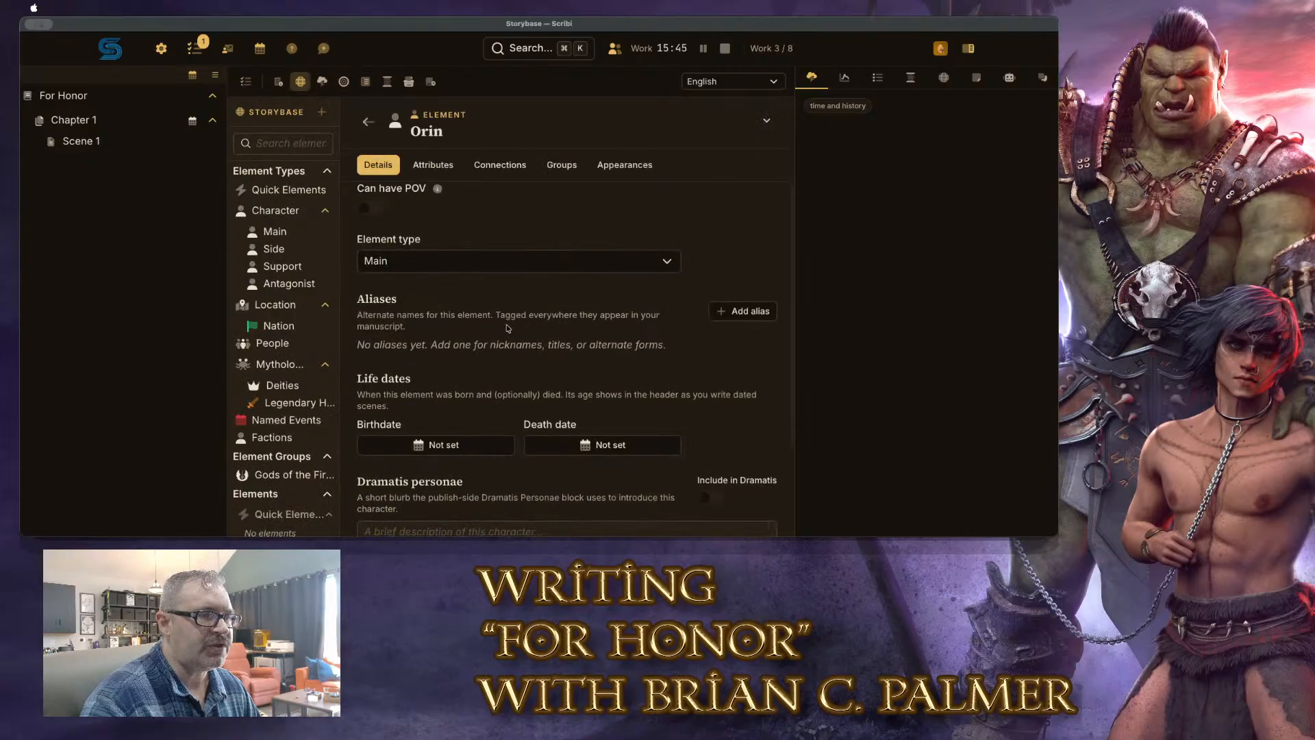
scroll(499, 331, "down", 2)
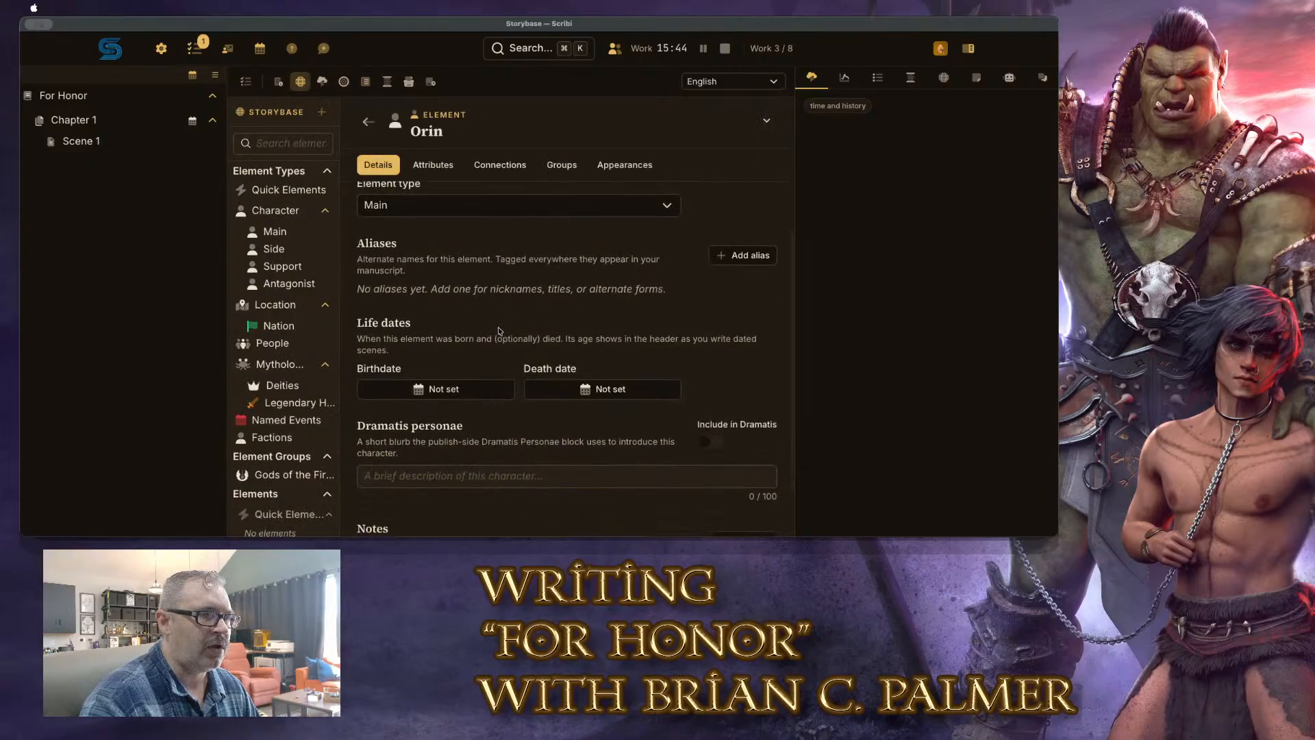
left_click(438, 390)
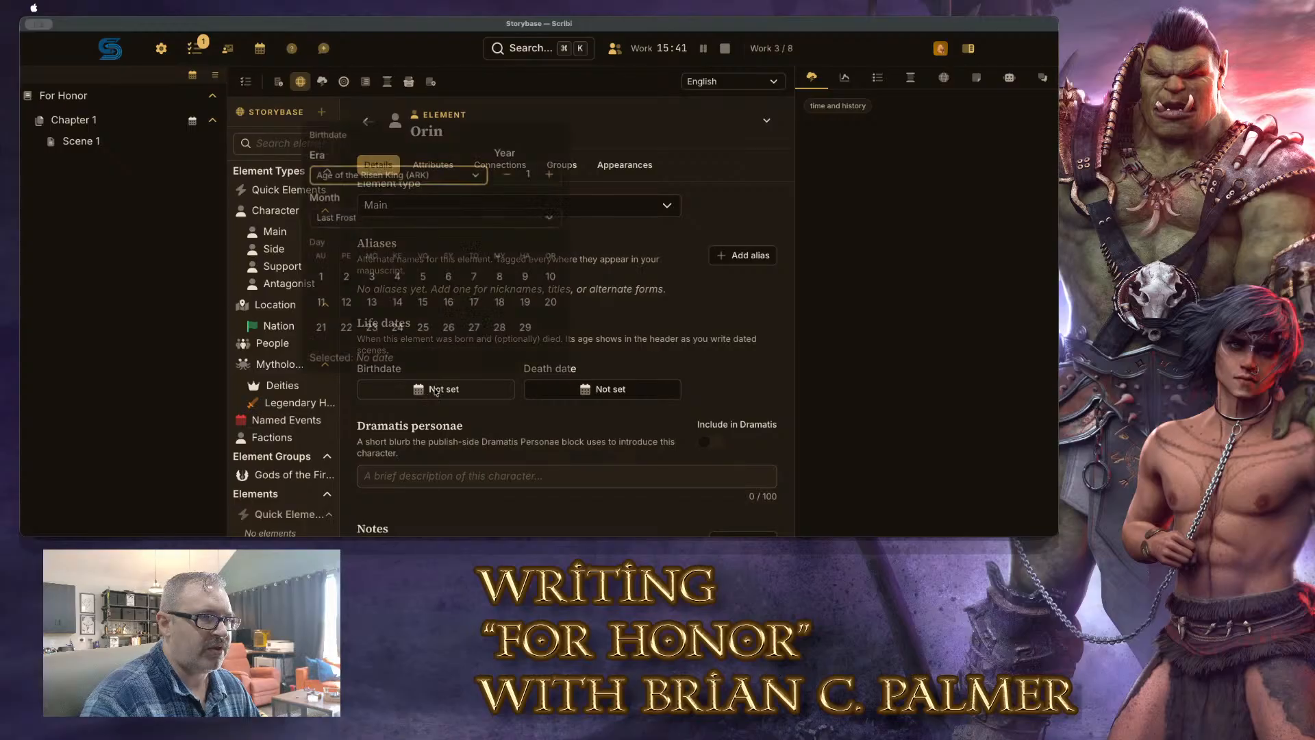
left_click(533, 170)
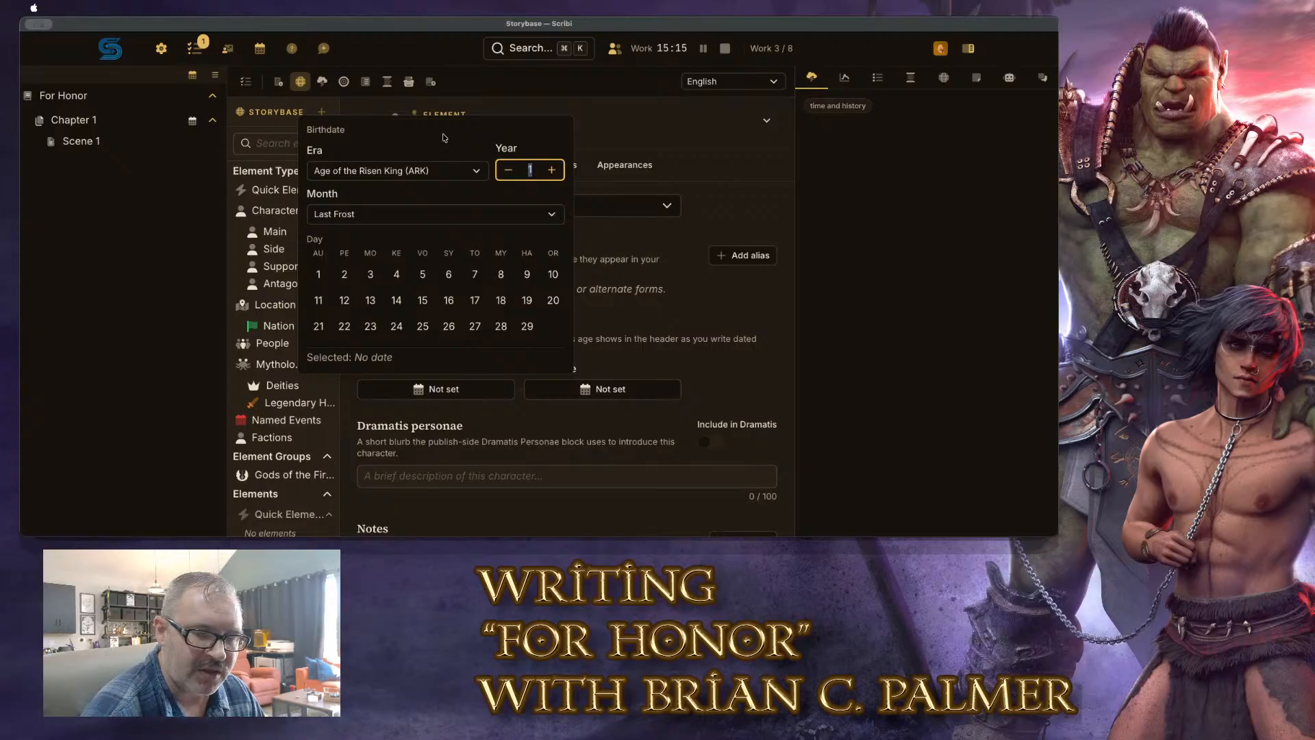
type("334")
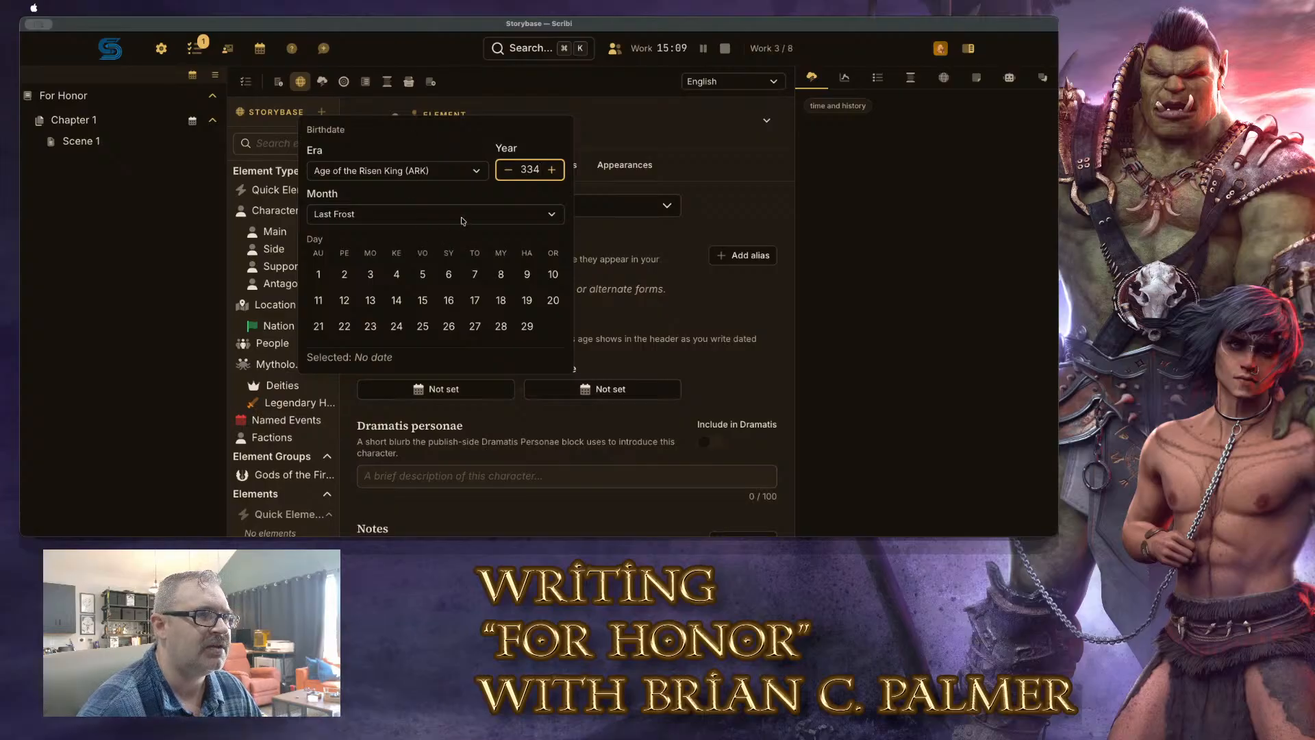
left_click(463, 220)
scroll(448, 305, "down", 3)
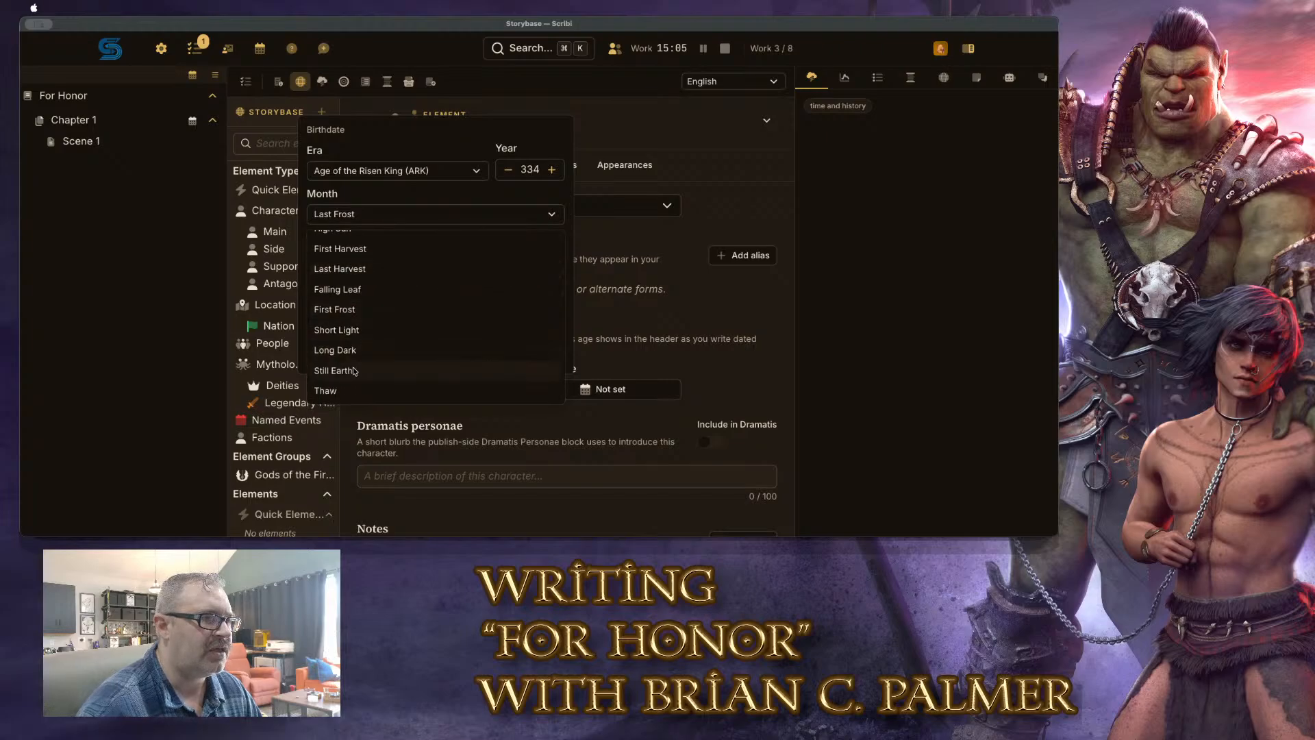
left_click(363, 390)
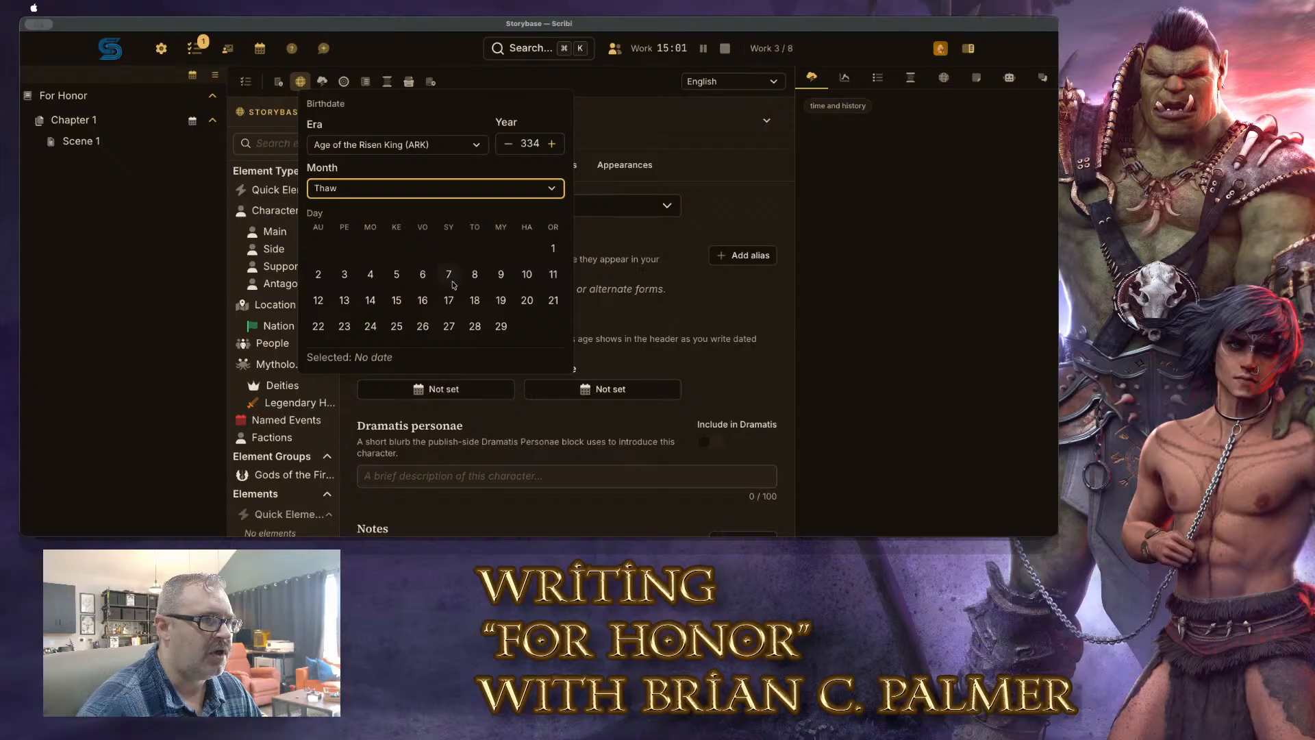
left_click(501, 301)
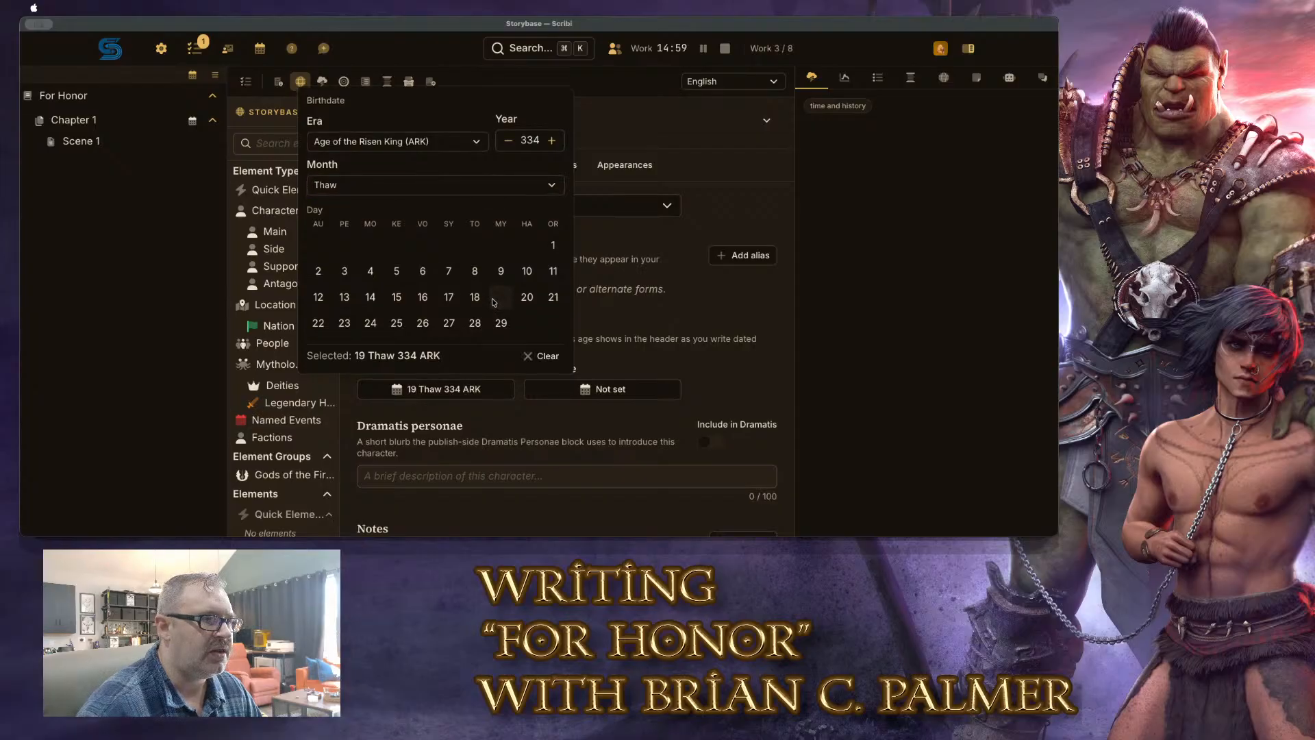
key("Escape")
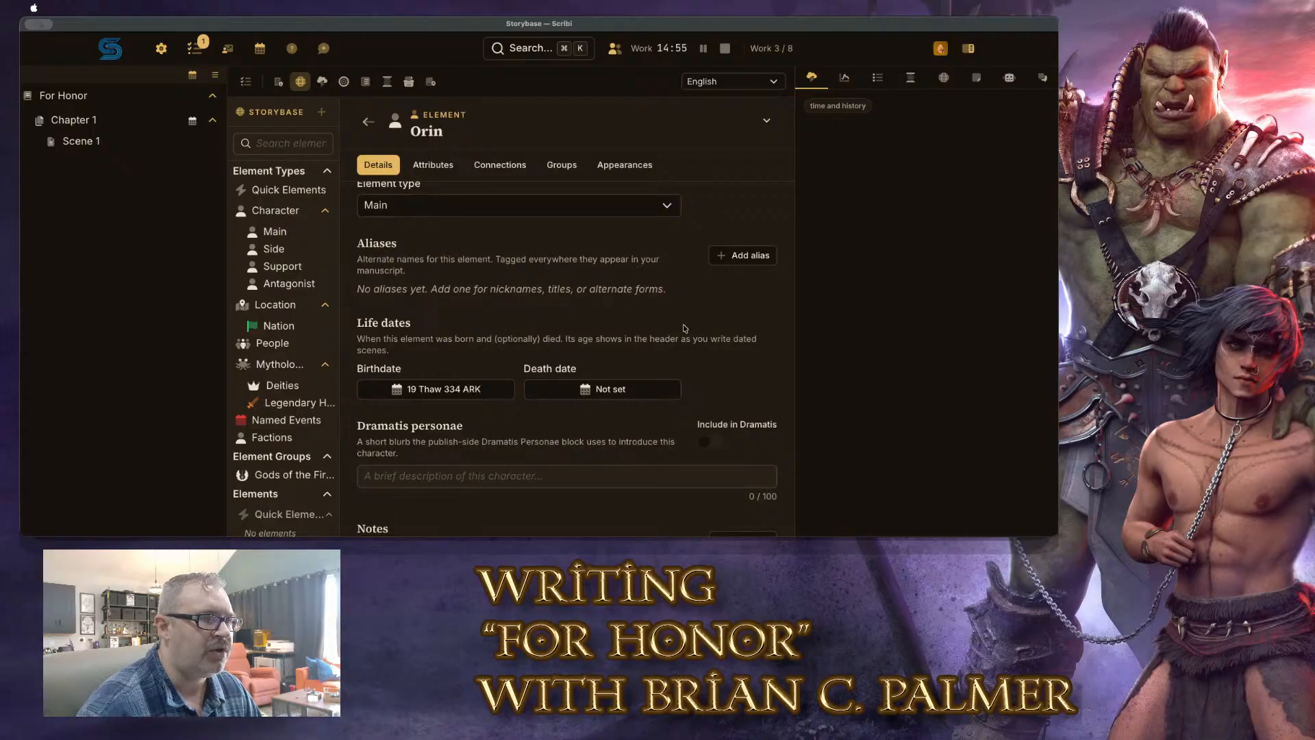
scroll(683, 329, "down", 2)
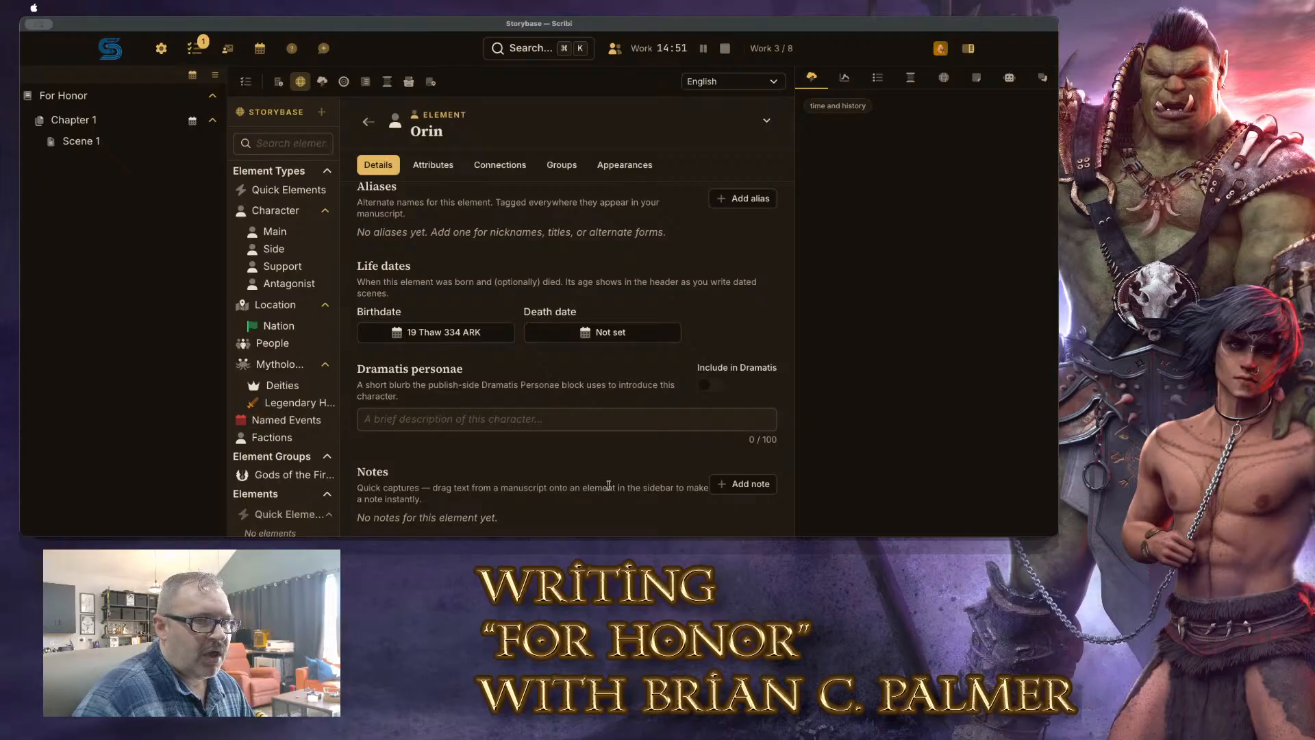
scroll(605, 468, "up", 1)
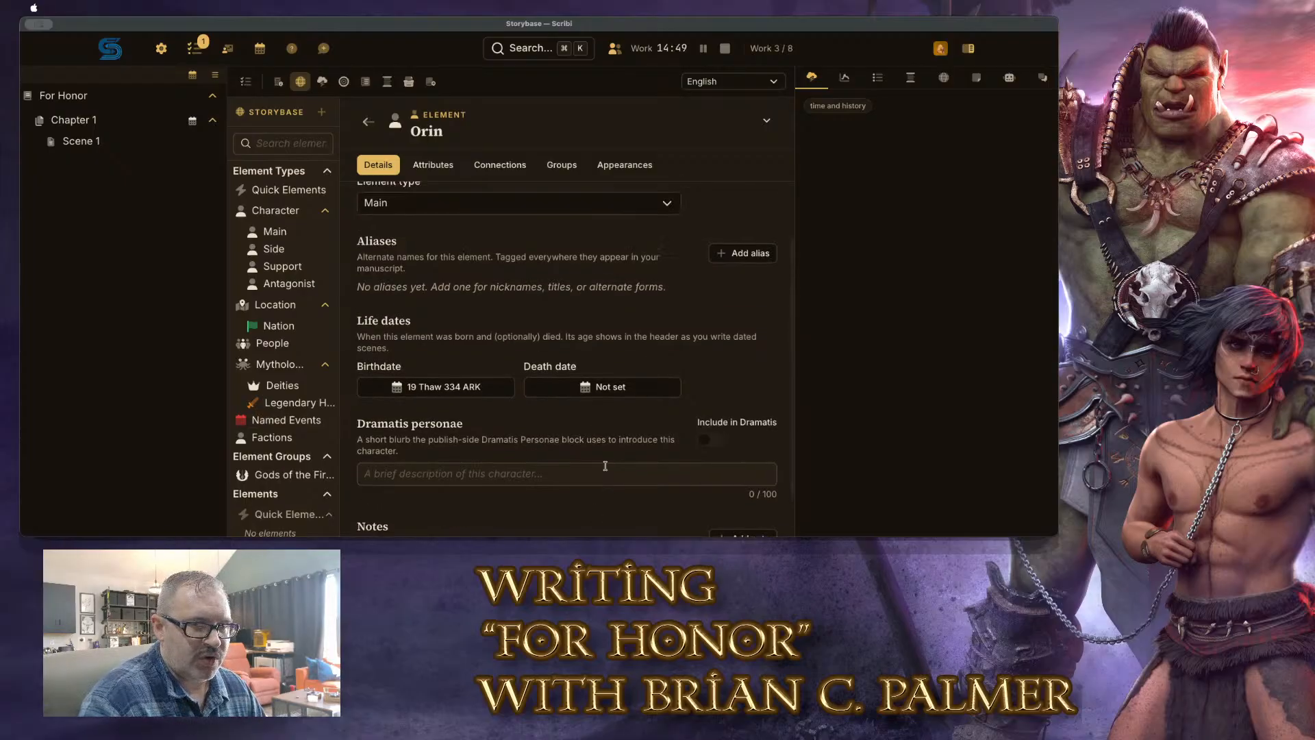
scroll(606, 462, "down", 1)
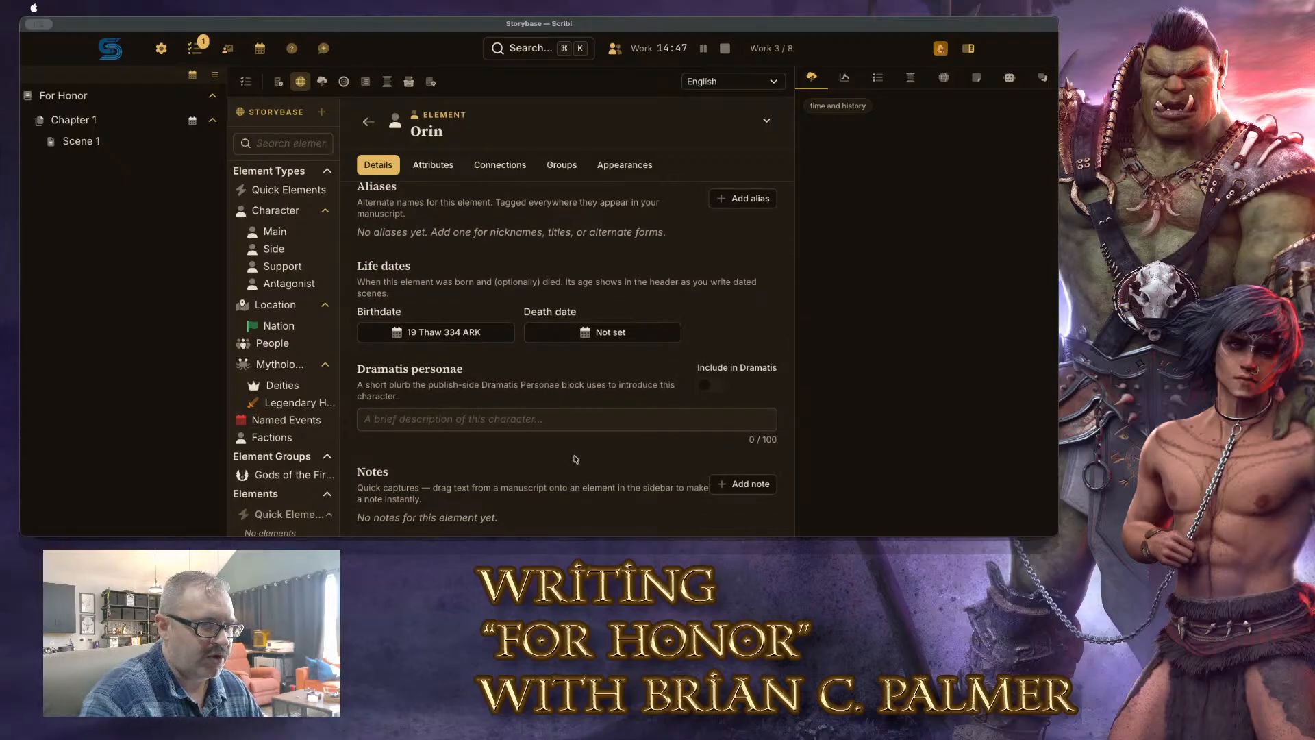
scroll(577, 459, "up", 3)
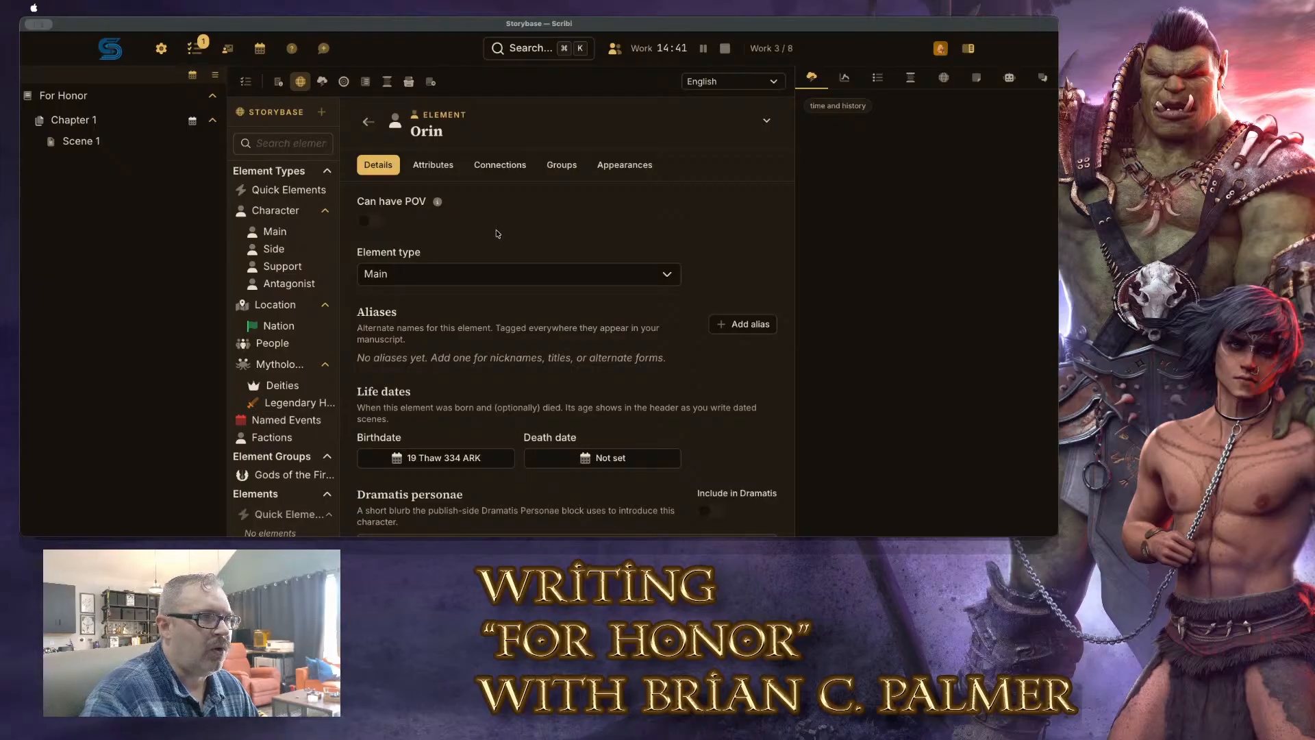
Open Djurrok's element details in the Storybase and set the birthdate to 14 High Sun 305 ARK
scroll(294, 288, "down", 5)
scroll(308, 281, "down", 2)
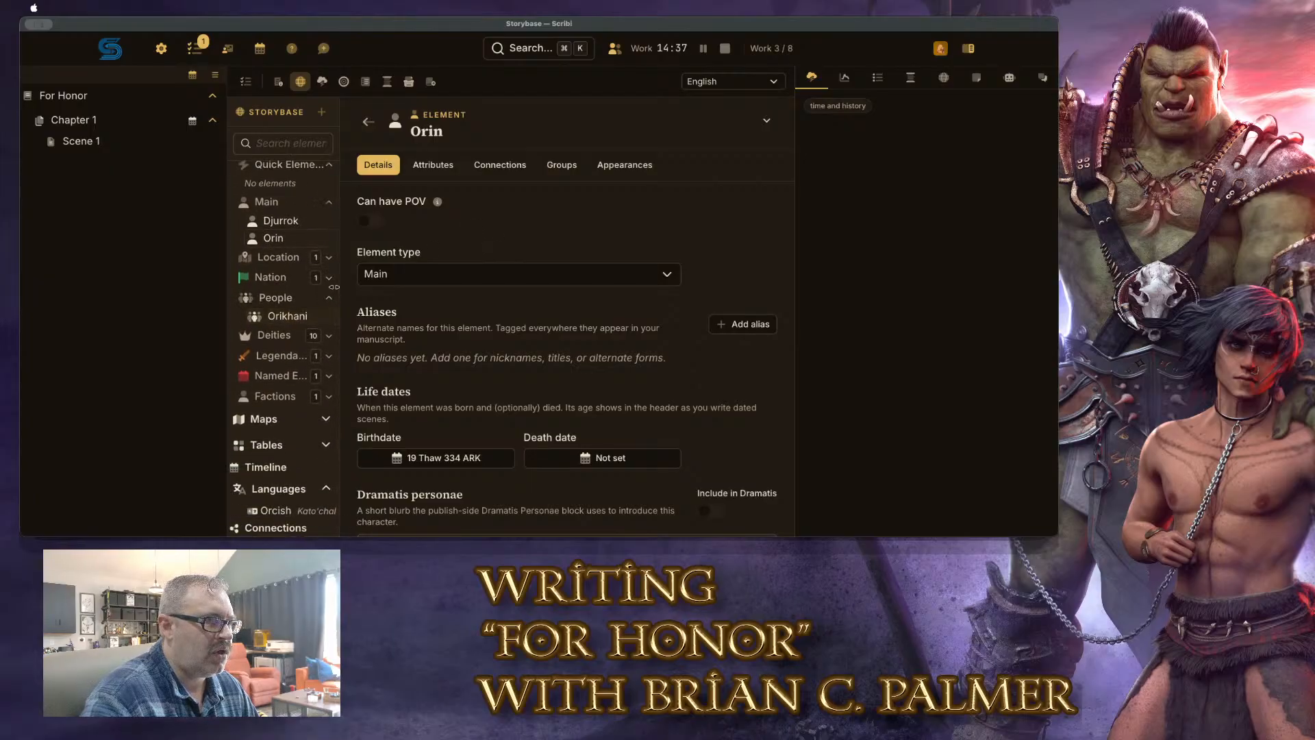
left_click(295, 223)
scroll(546, 378, "down", 2)
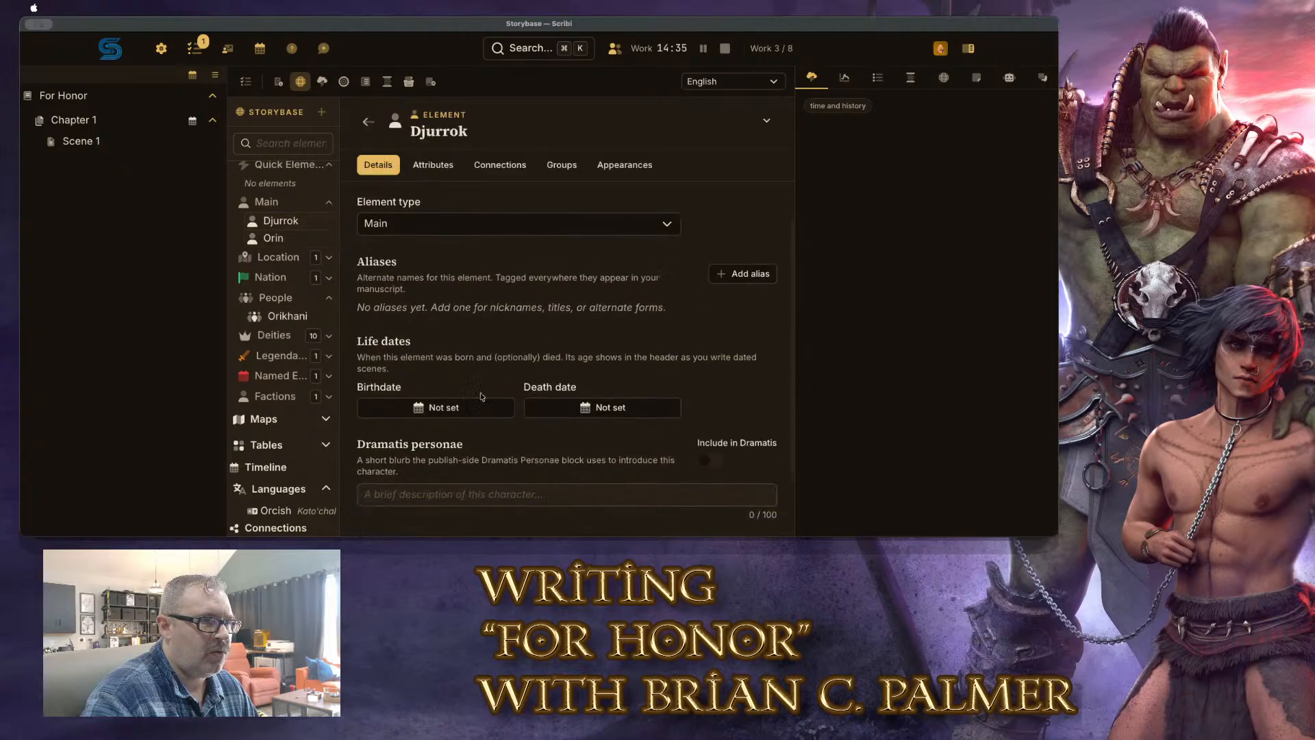
left_click(448, 408)
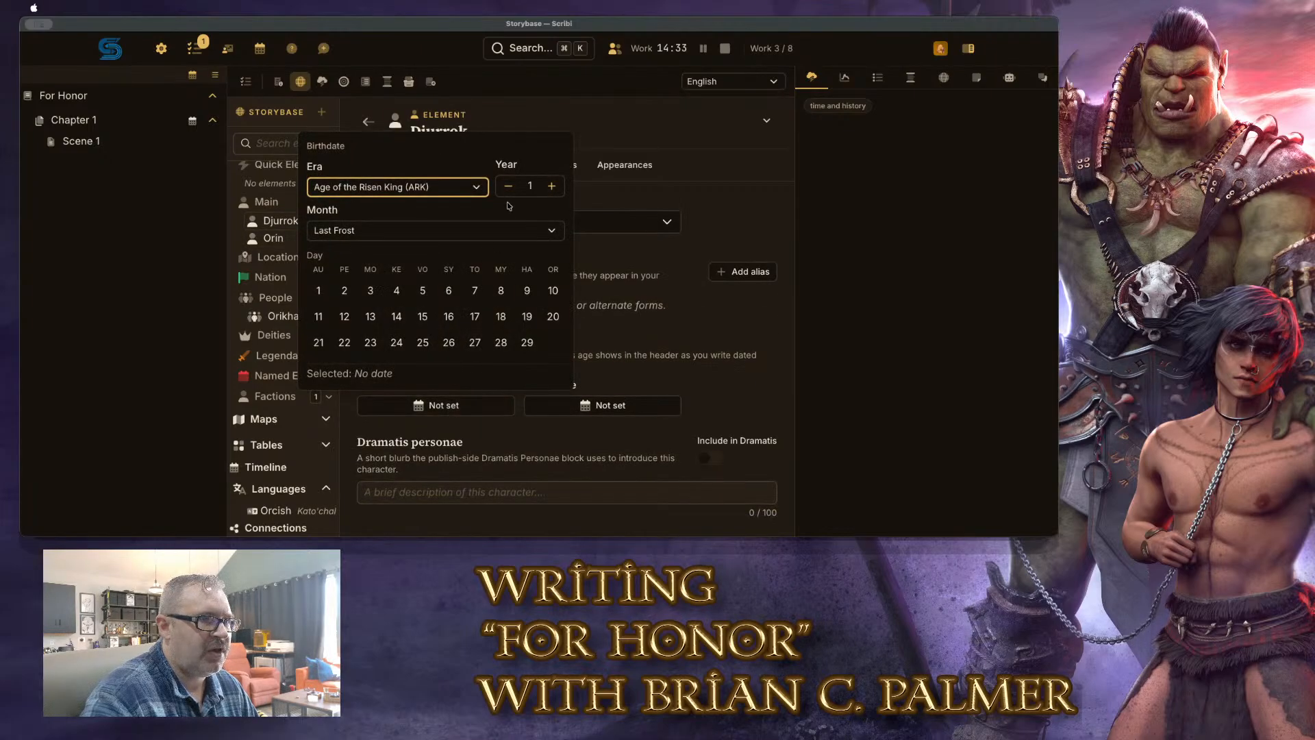
left_click(532, 186)
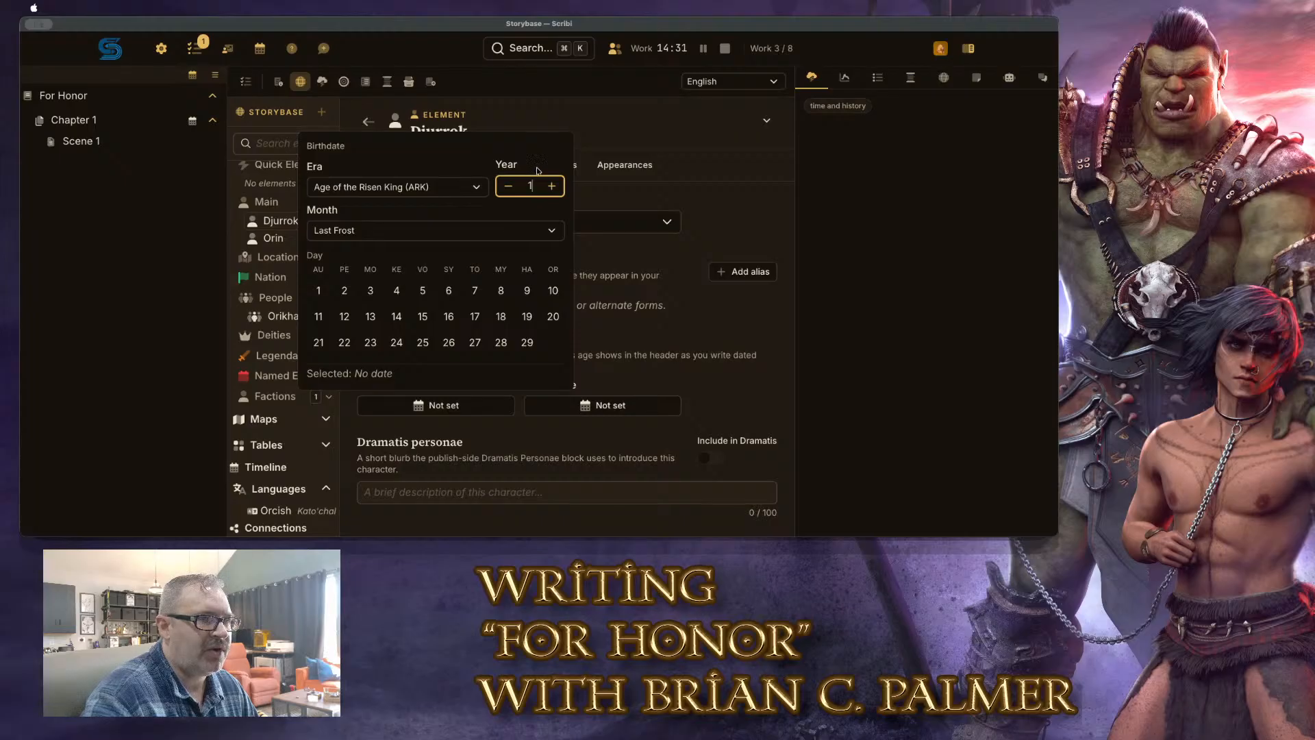
left_click_drag(536, 191, 515, 194)
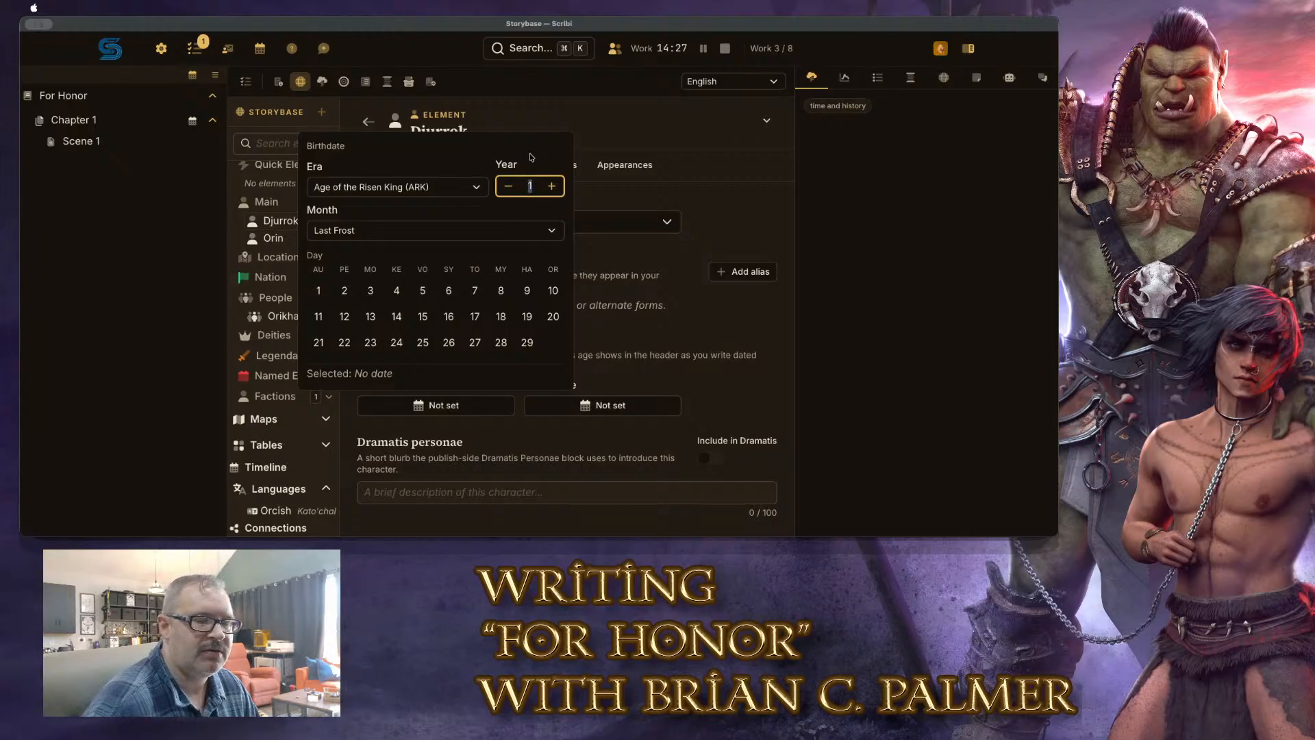
type("305")
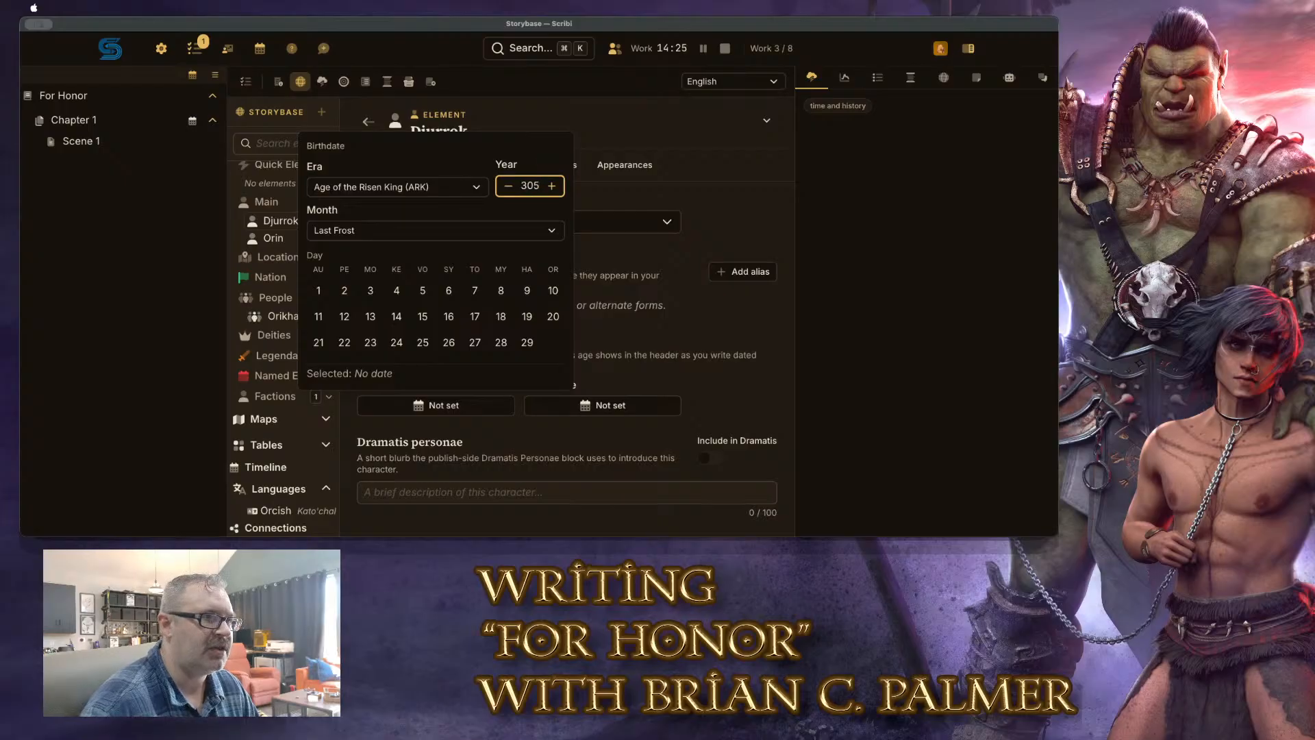
left_click(445, 231)
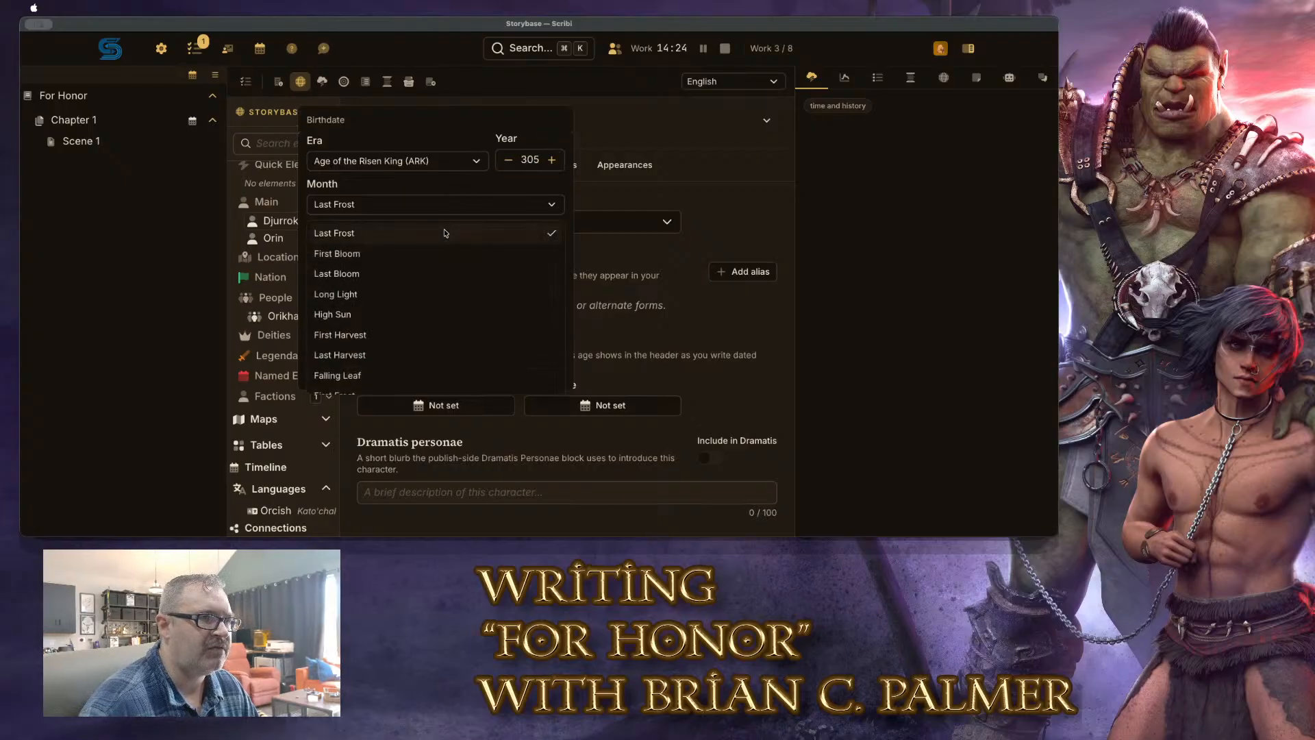
left_click(440, 315)
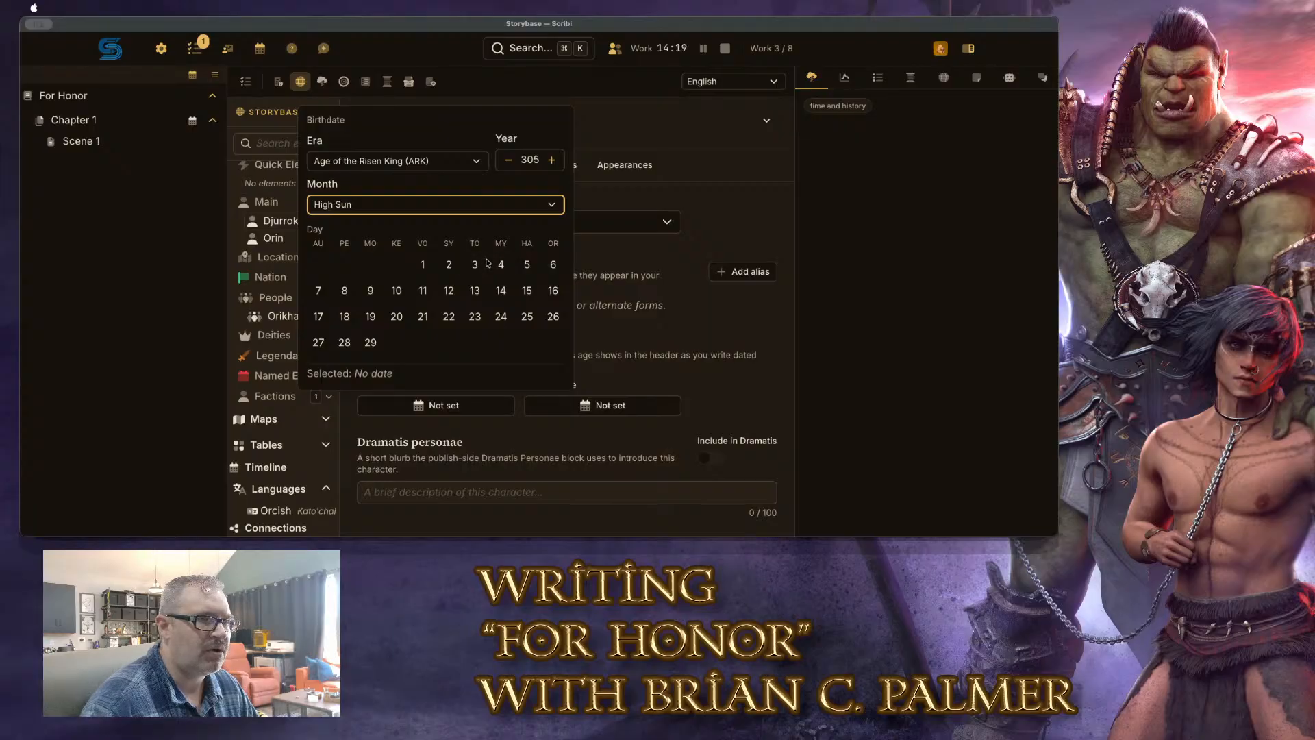
left_click(505, 293)
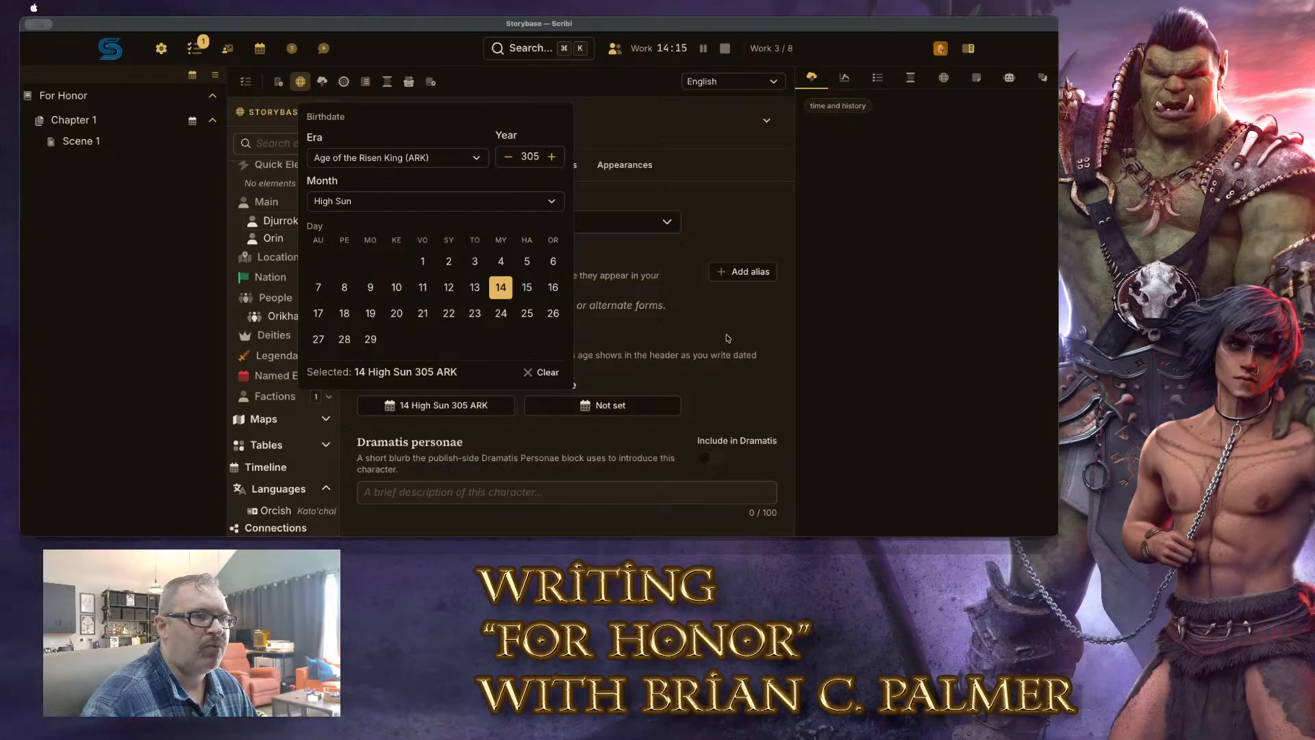
left_click(662, 332)
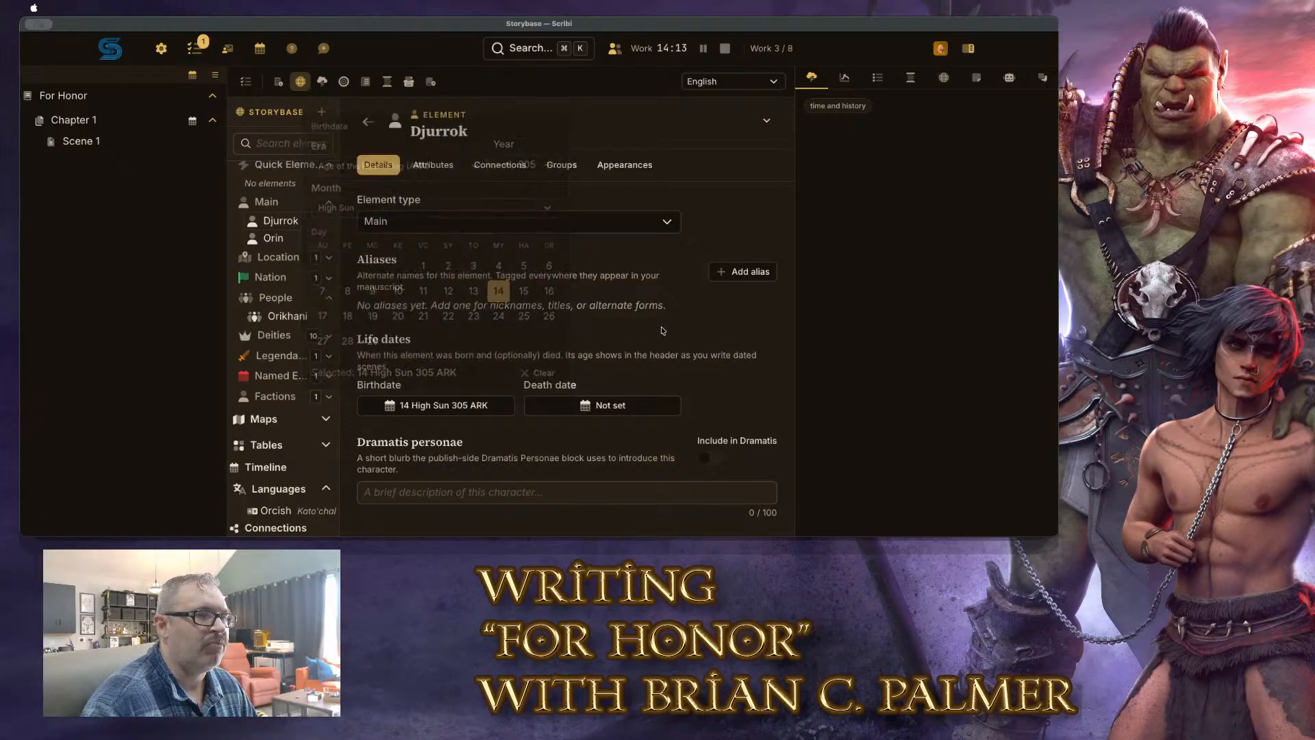
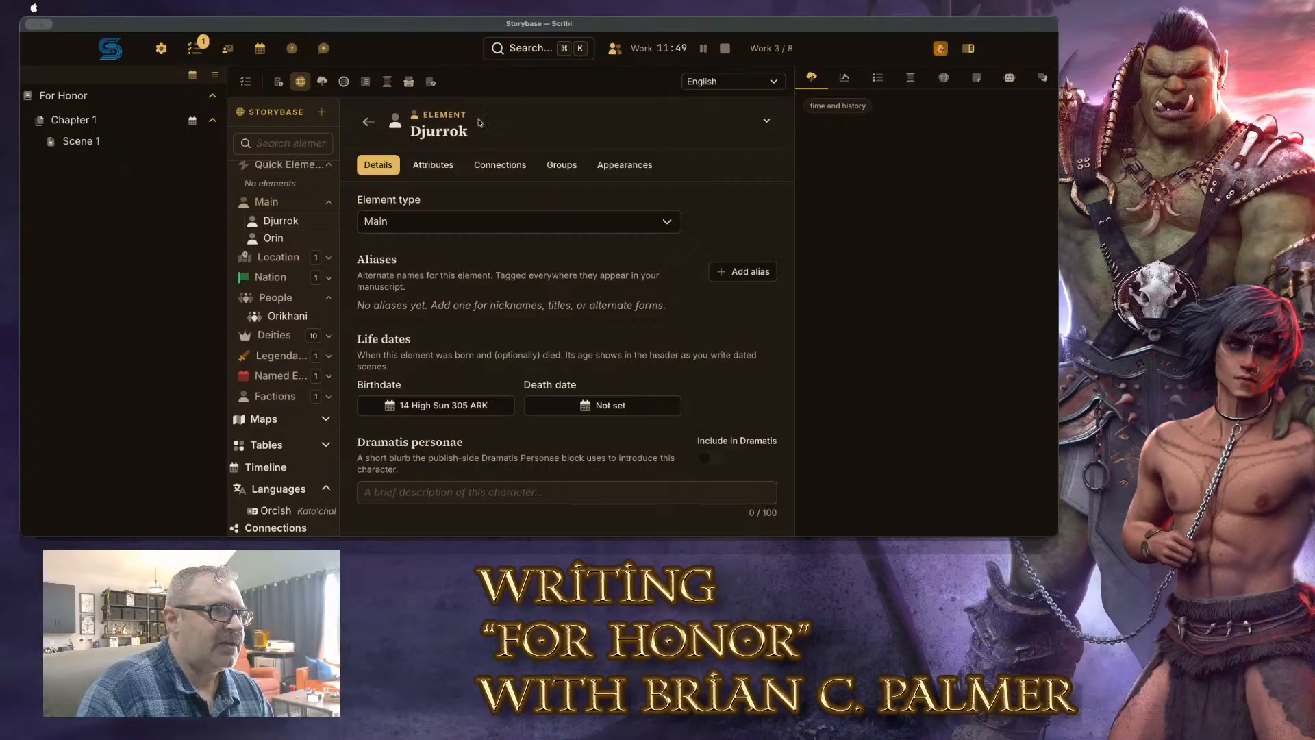
Switch to the Brainstorms, collapse the History of the World folder and open the assistant chat
left_click(322, 83)
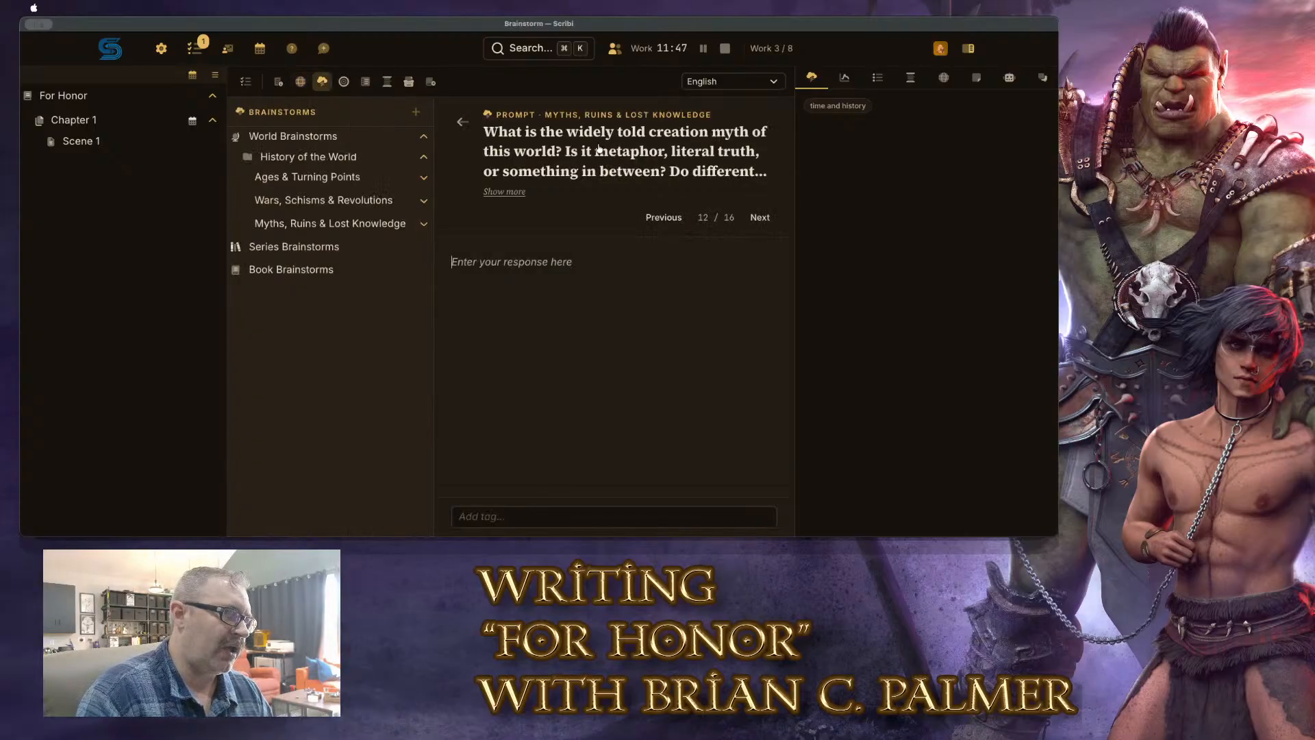
left_click(424, 158)
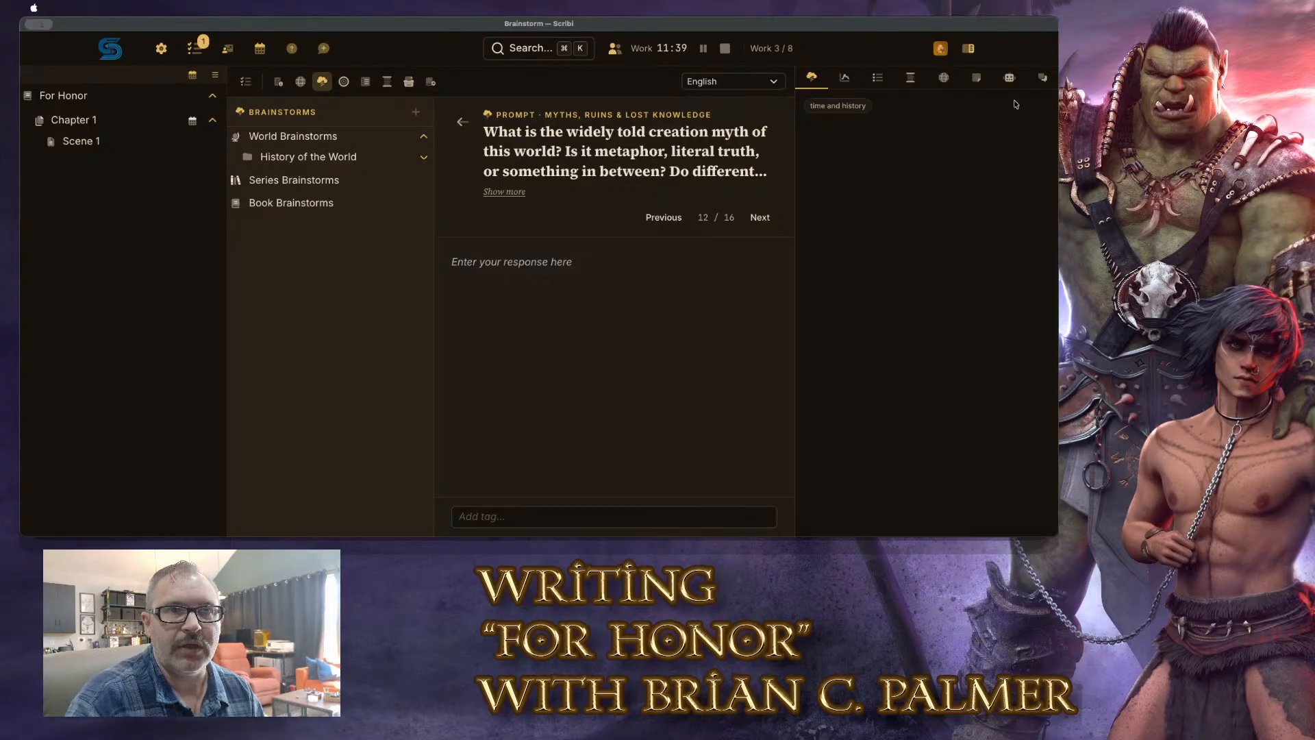
left_click(1008, 77)
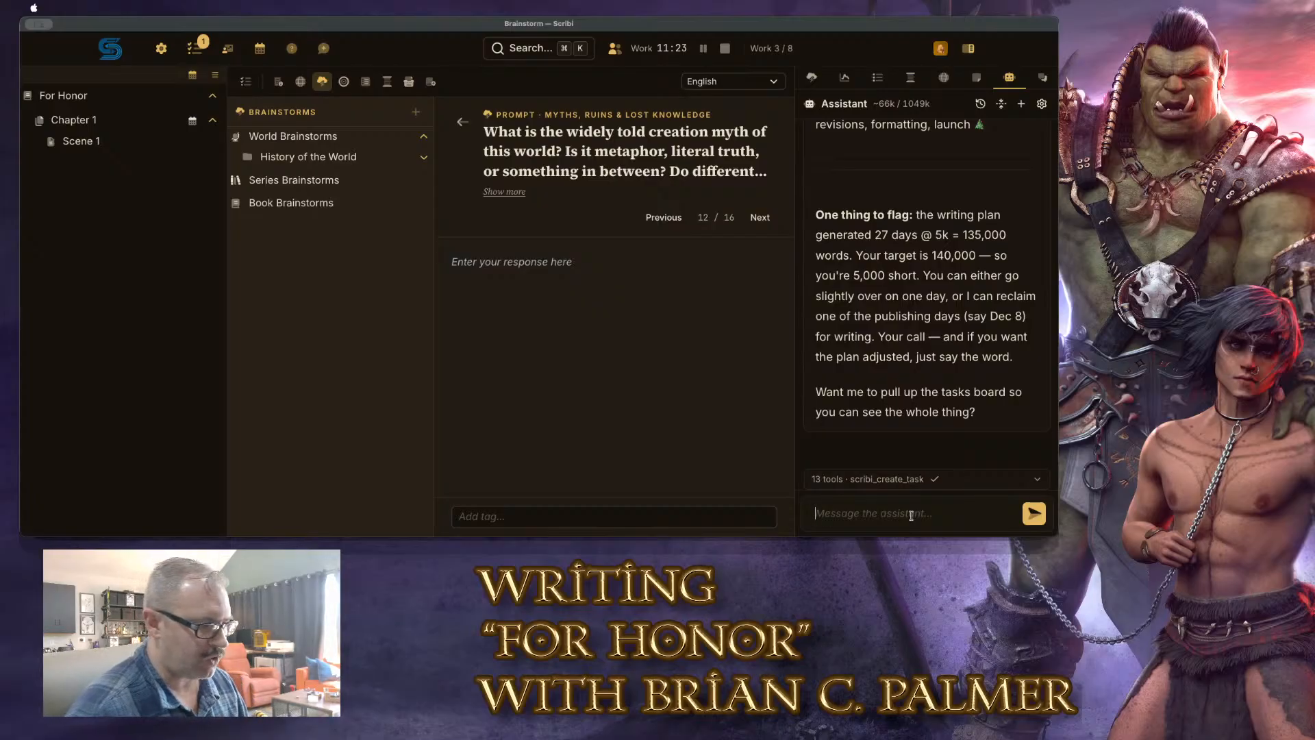
Start a message to the assistant with "I need a brainstorm for worldbuilding,"
type("I need a brainstorm for th")
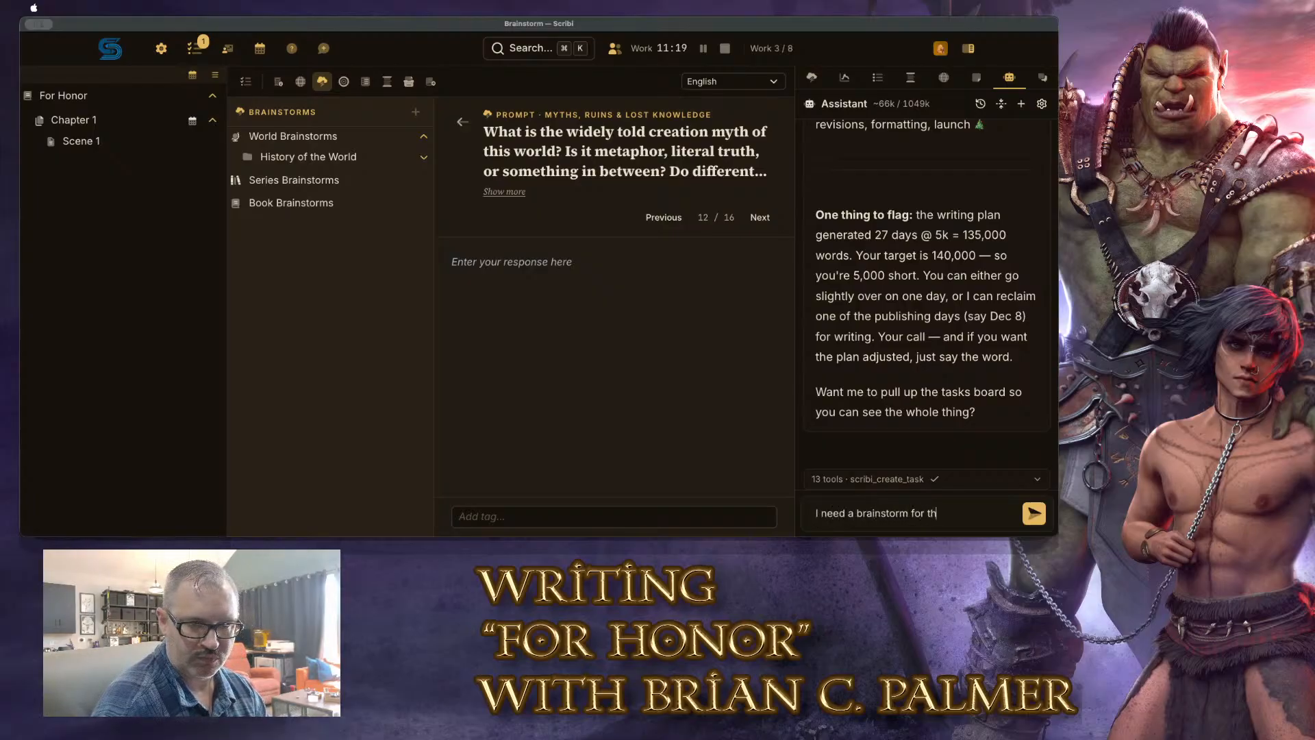
key("BackSpace")
key("BackSpace")
type("worldbuiold")
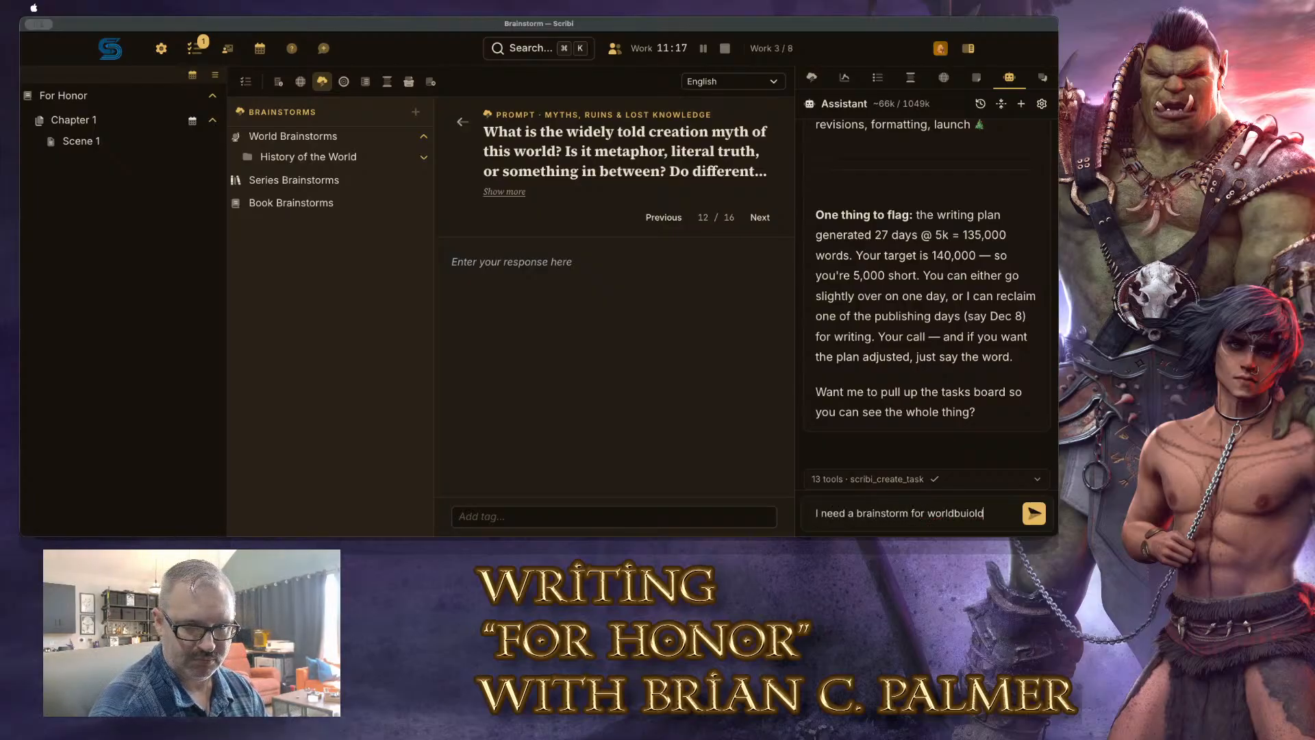
key("BackSpace")
key("BackSpace")
key("BackSpace")
type("lding, this if")
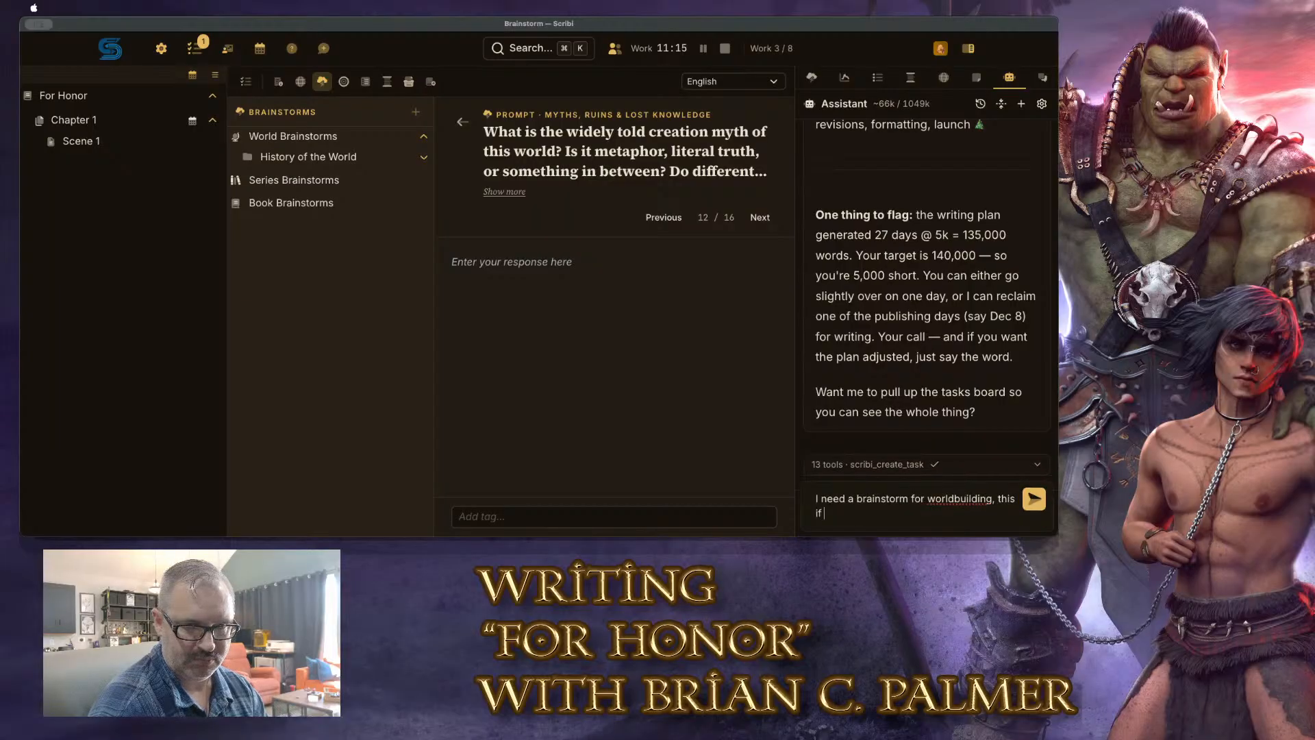
Continue the assistant message with "this is for Aeldra but should be non world-specific so that we can re-use it elsewhere"
type(" for")
key("BackSpace")
key("BackSpace")
type("is o")
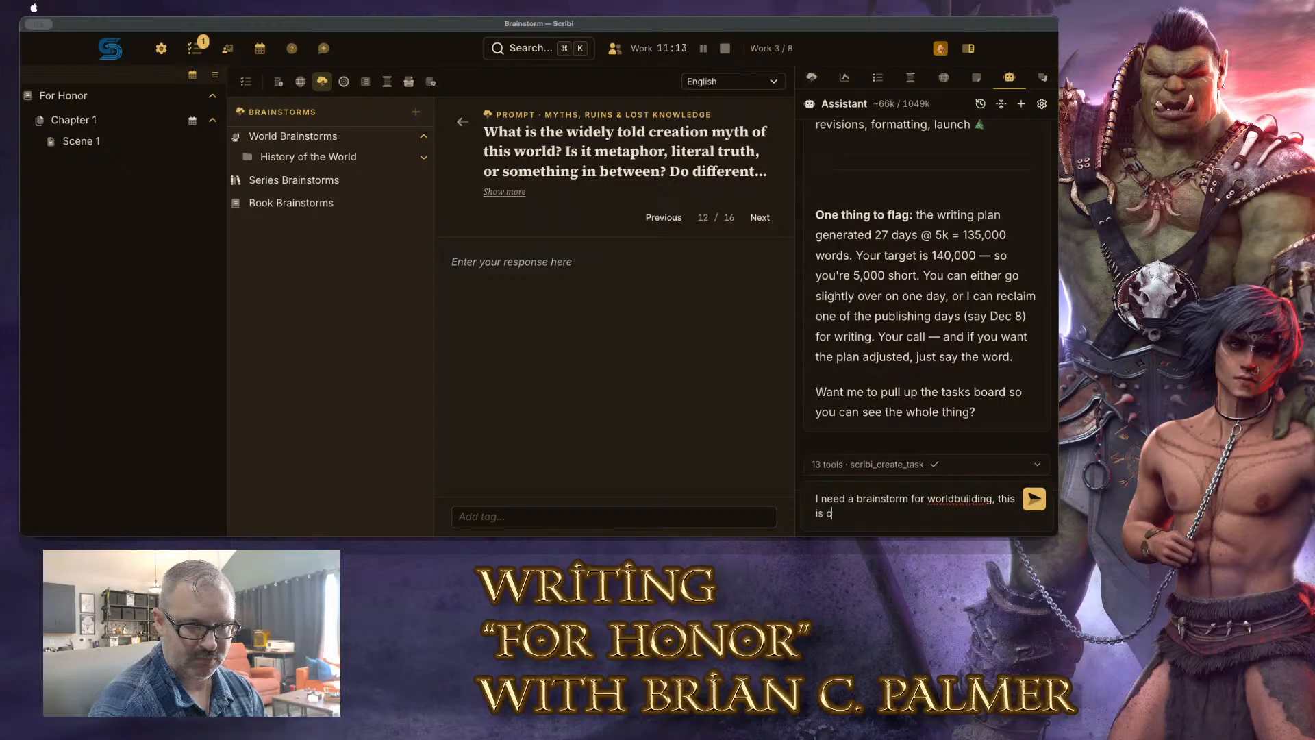
key("BackSpace")
type("for A")
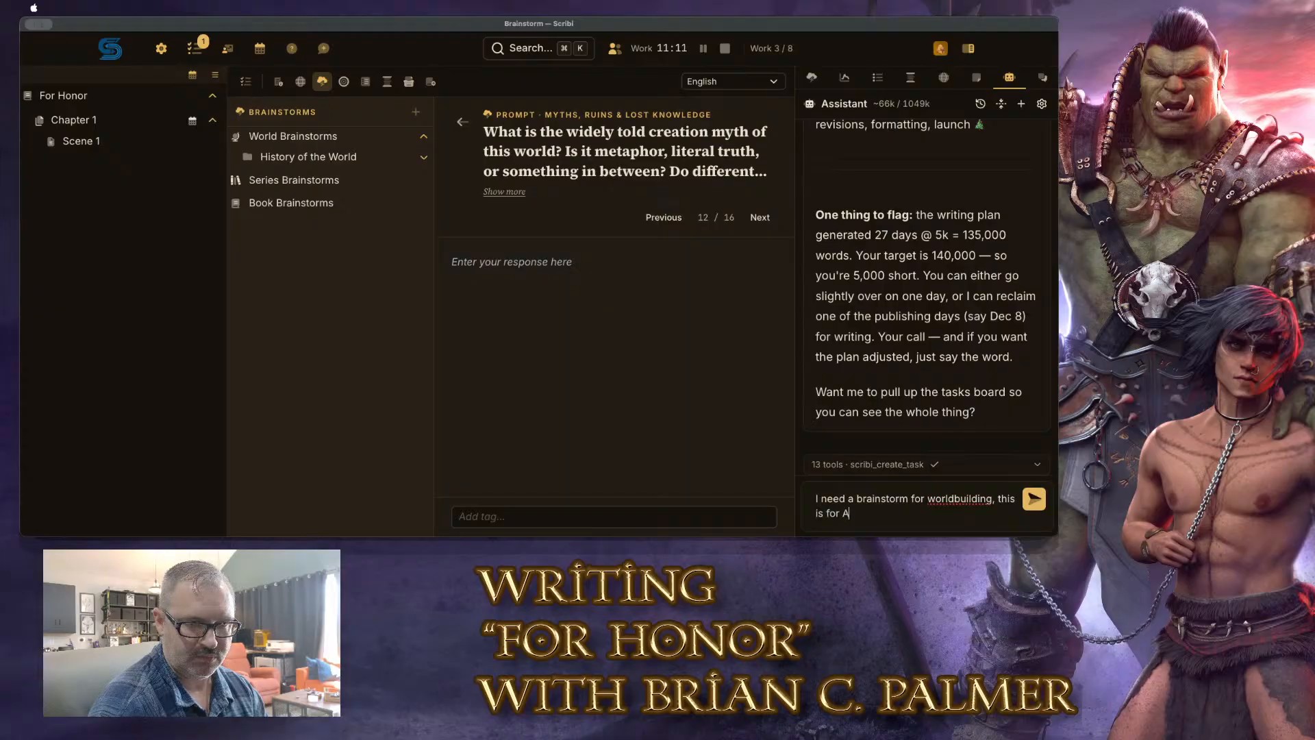
type("eldra but ")
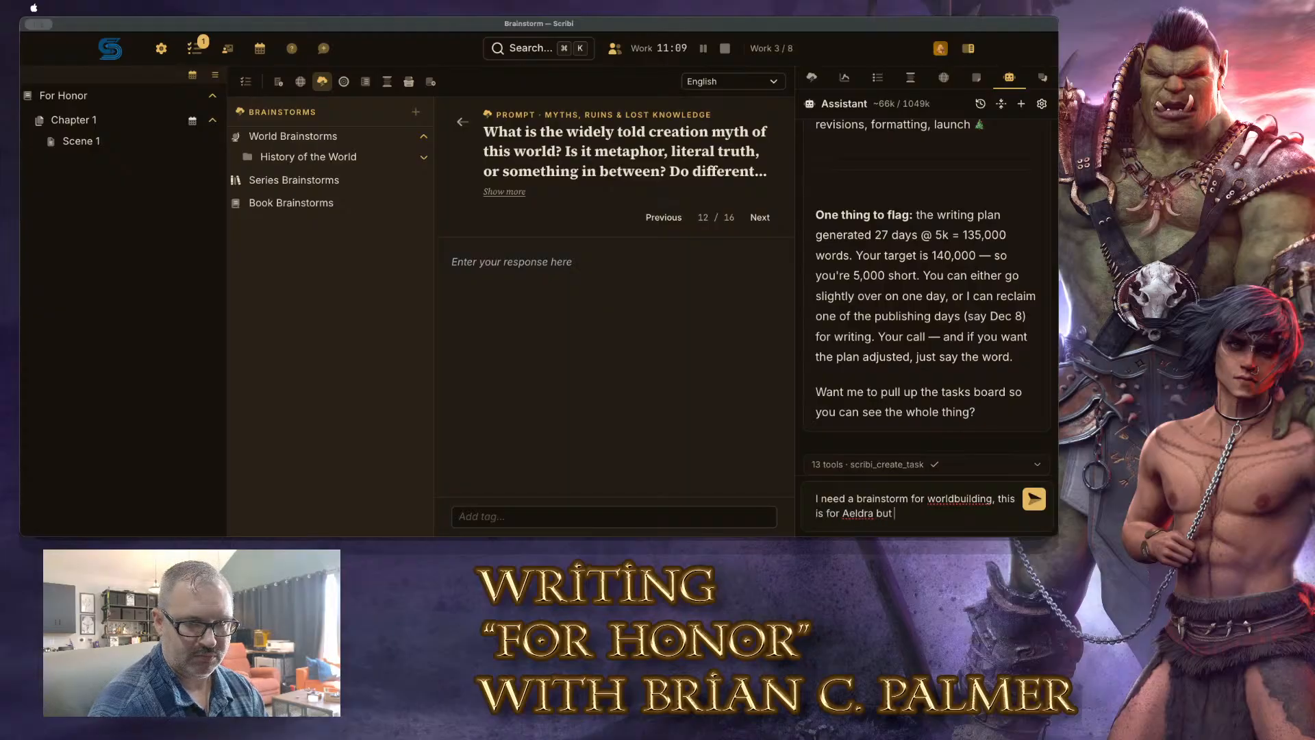
type("should be non w")
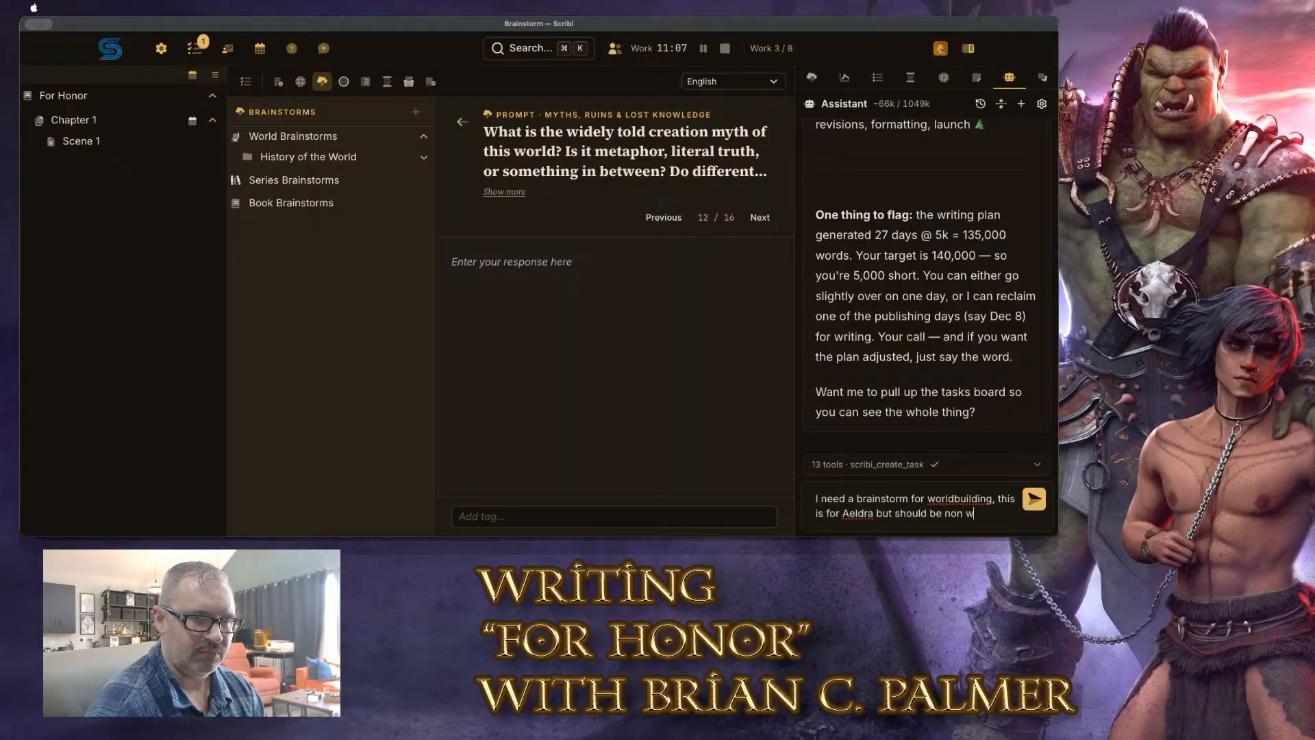
type("orld-specific")
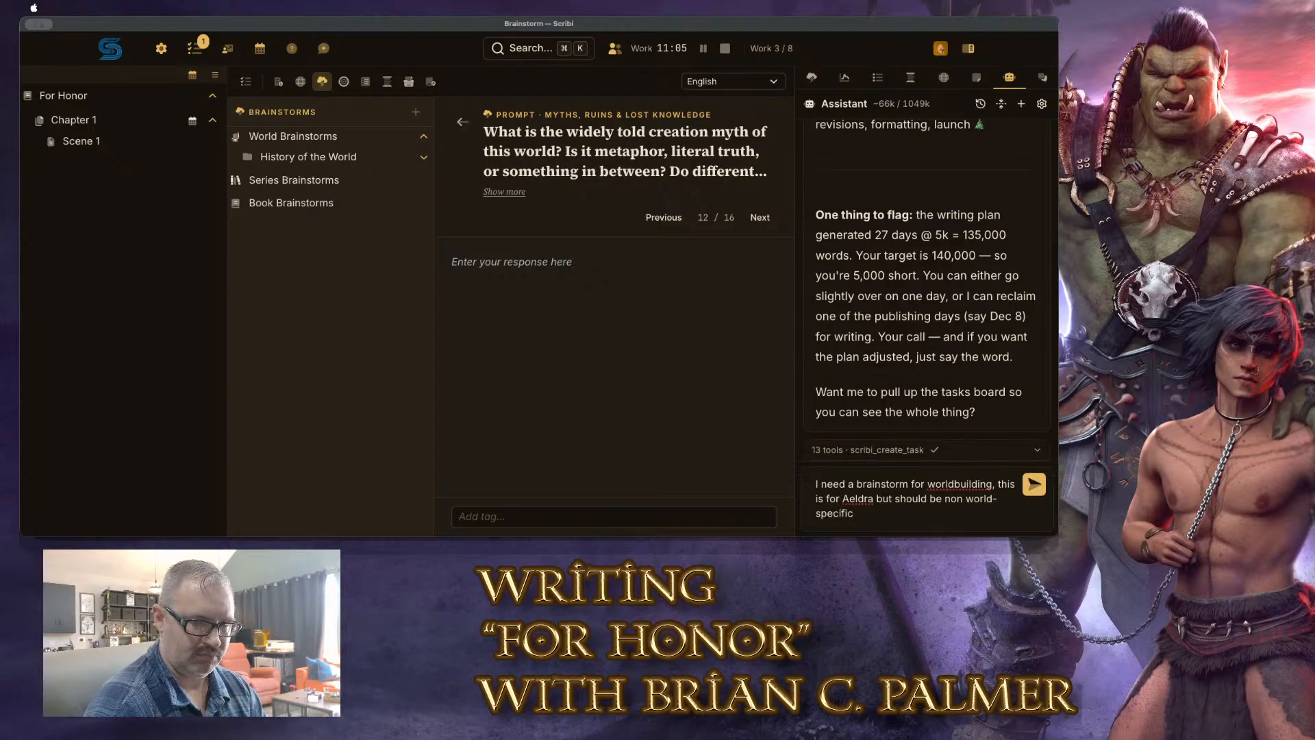
type(" so that we can re-=")
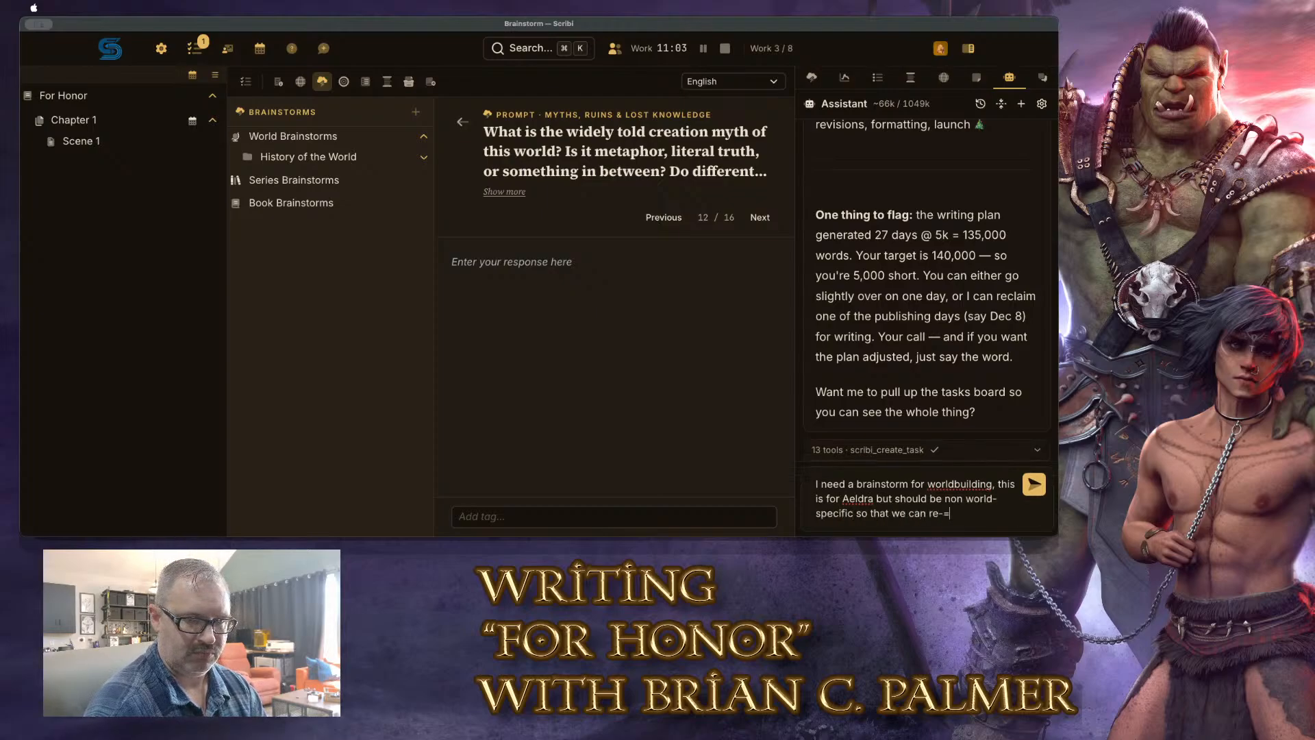
type("use it elsewhere")
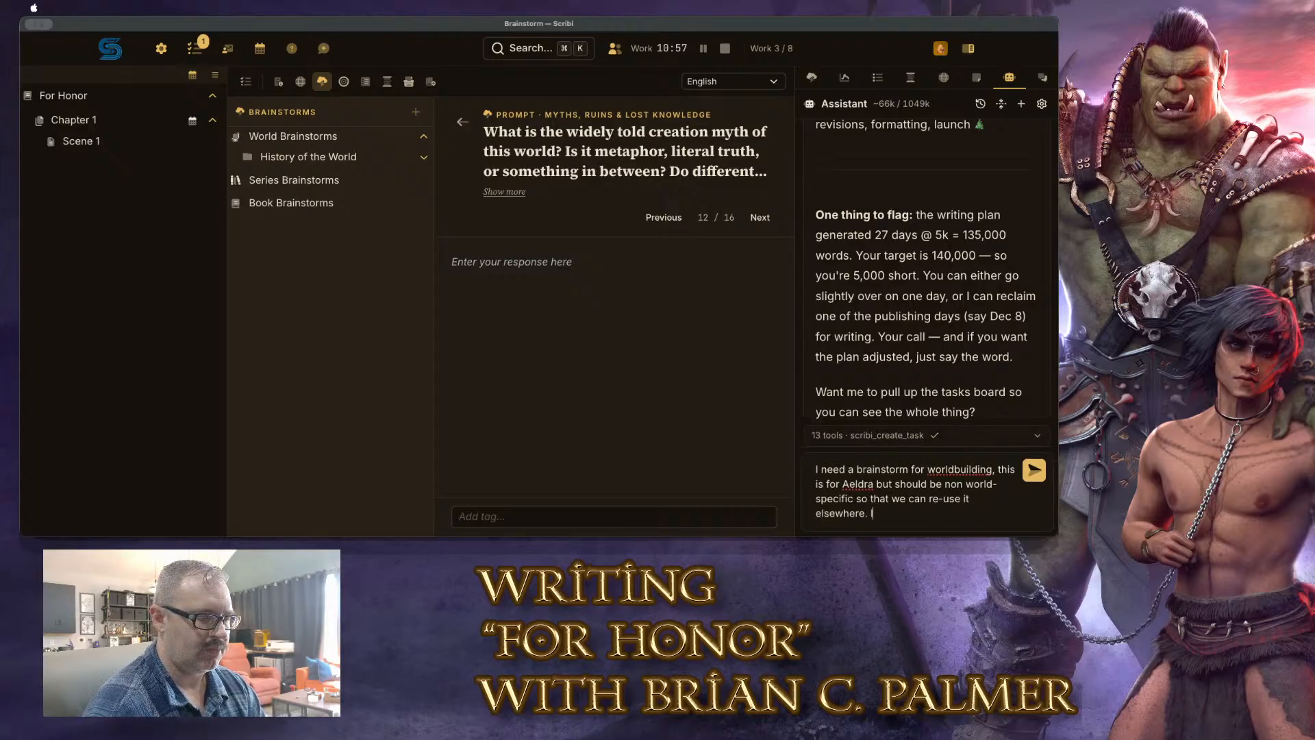
Add to the assistant message "One brainstorm series, maybe 4-6 questions, that are for nation building."
type(". One brainstorm series")
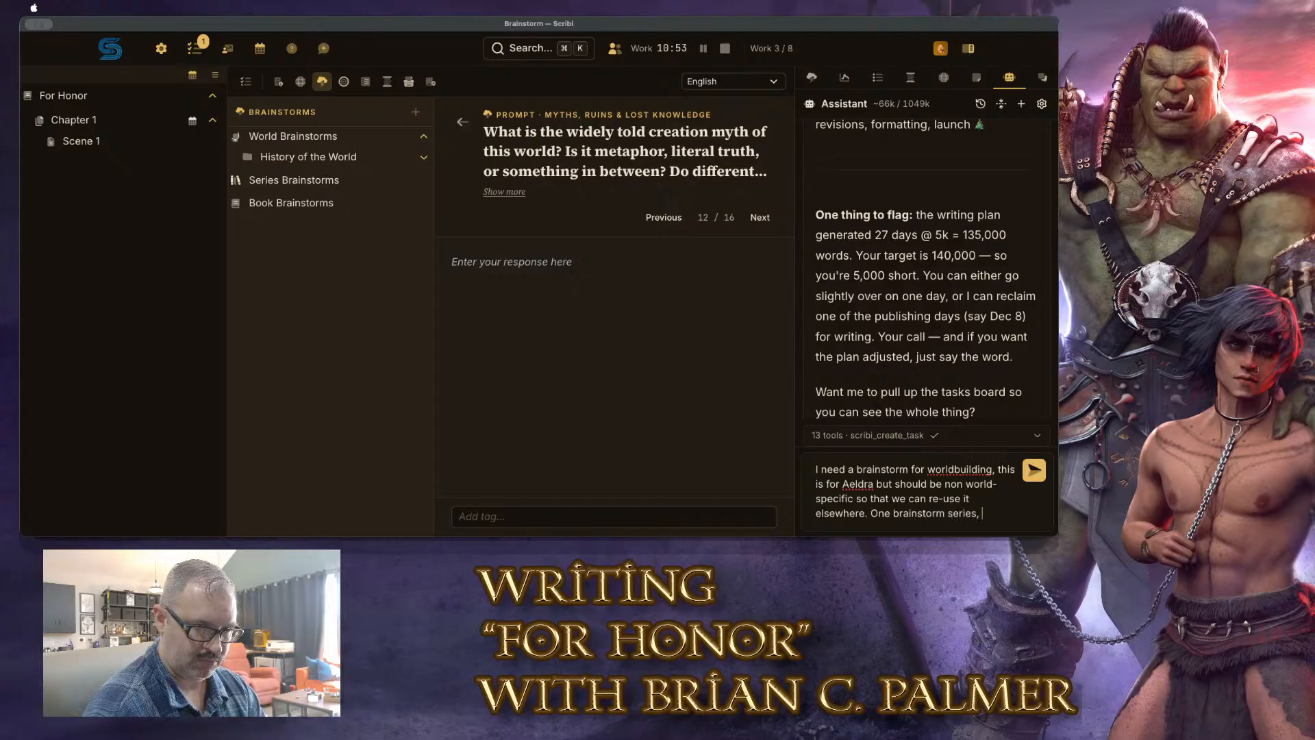
type(", may")
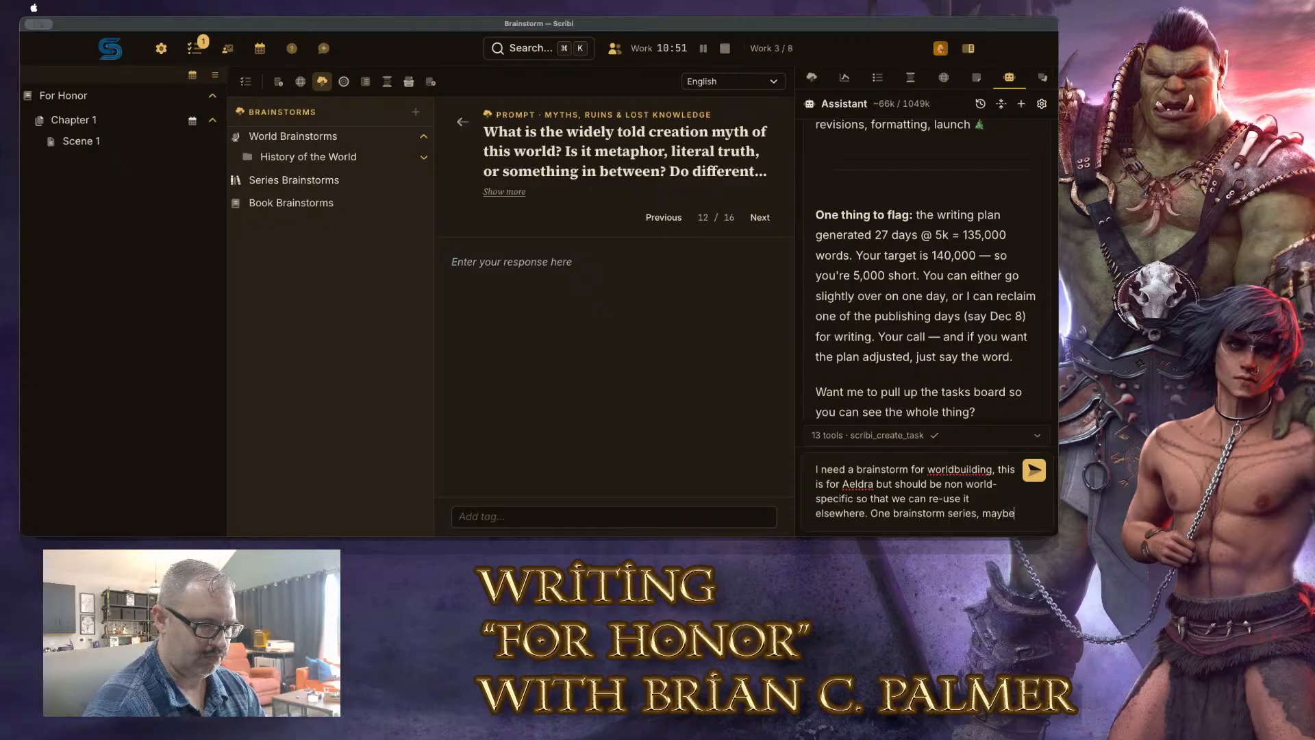
type("be")
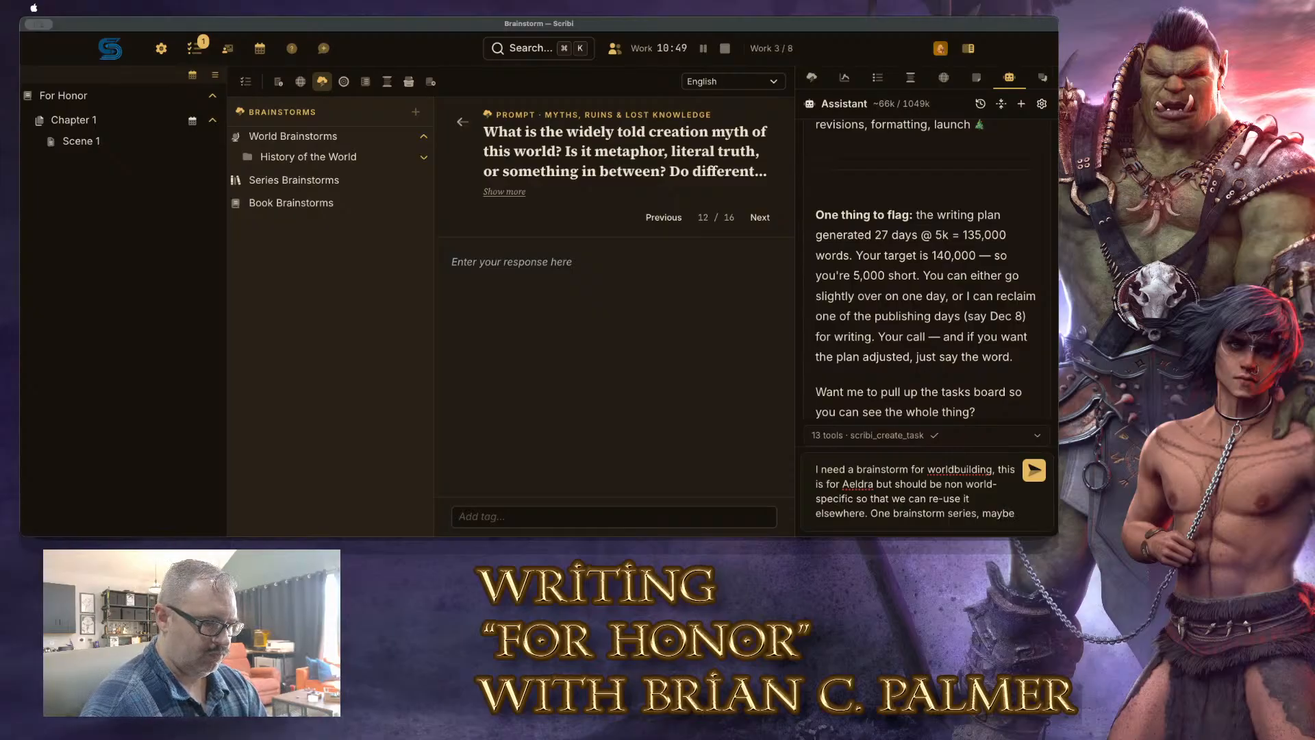
type(" 4-6 questions")
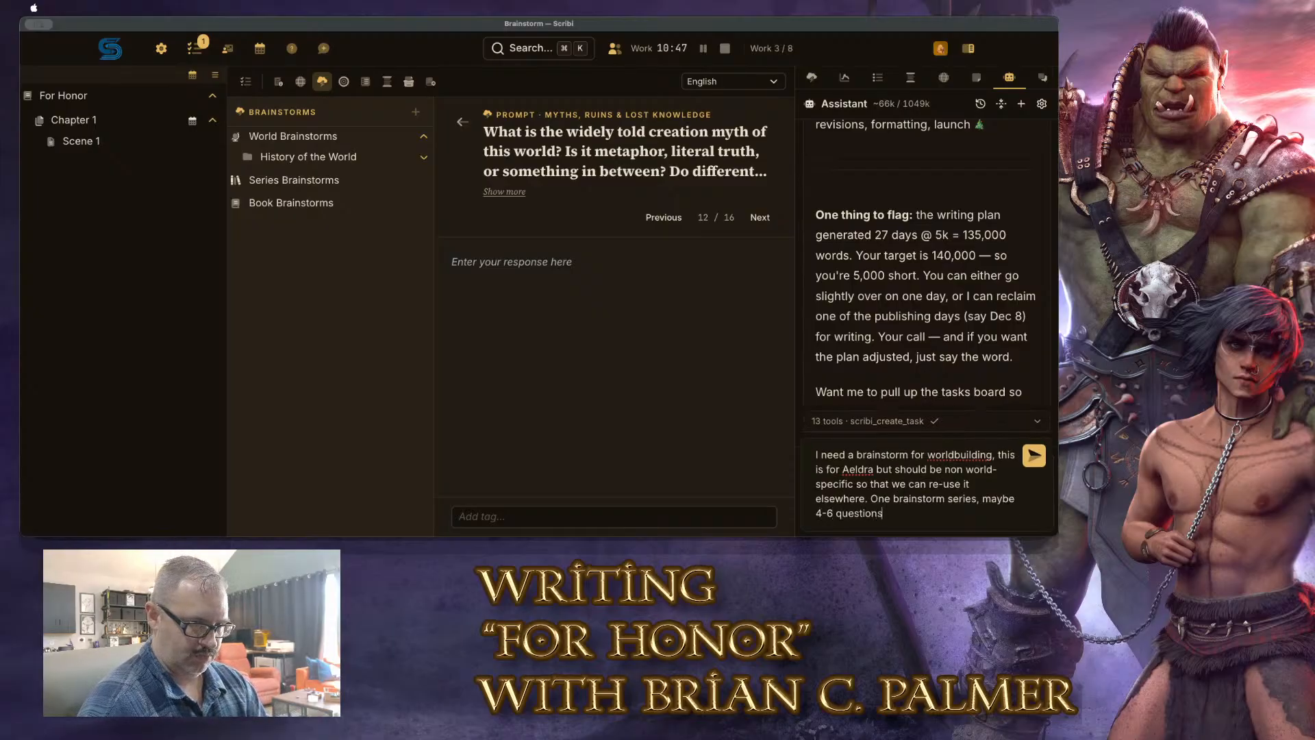
type(", abou")
key("BackSpace")
key("BackSpace")
key("BackSpace")
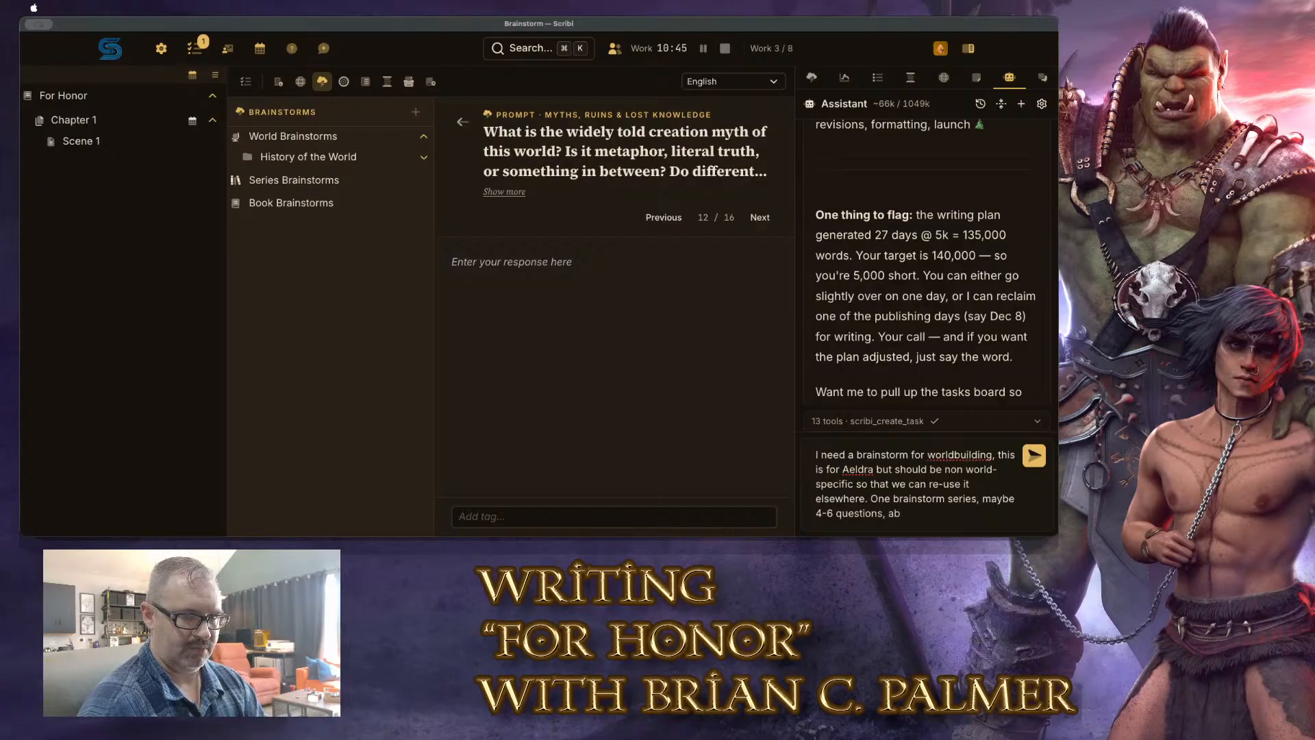
type("that are for nat")
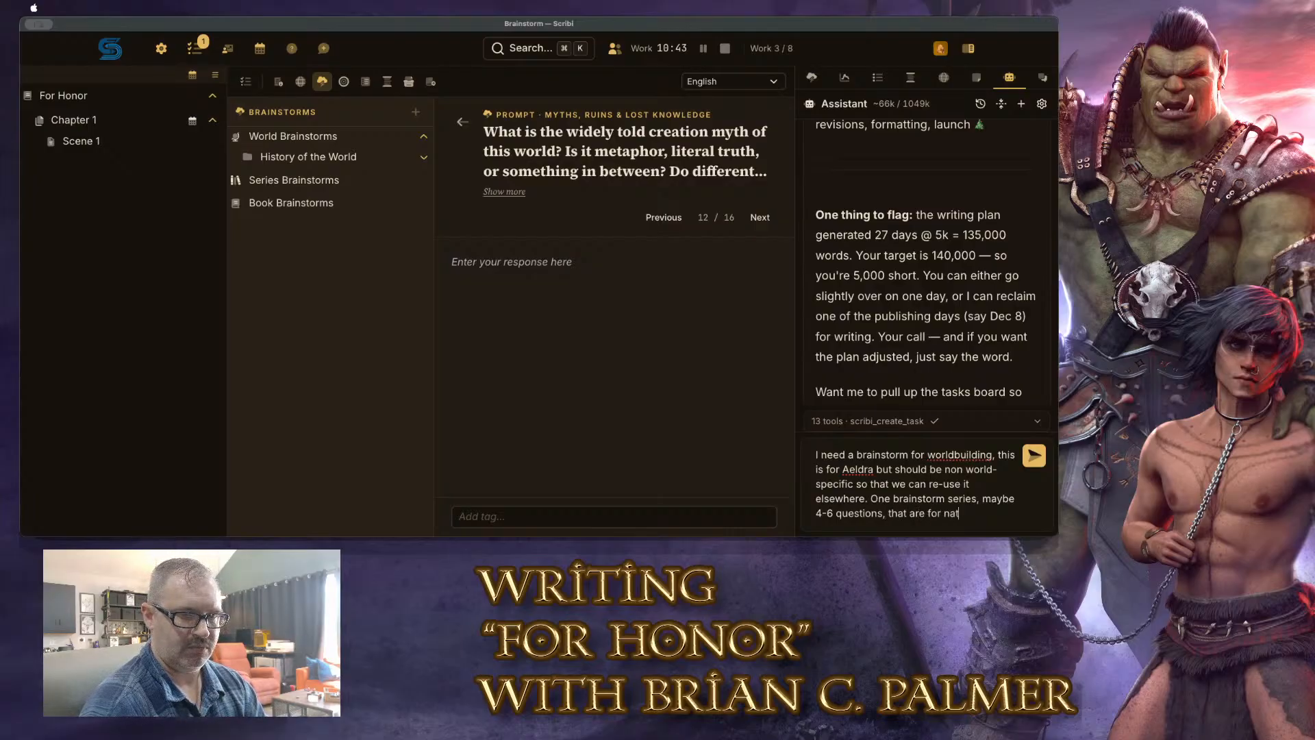
type("ion building. So we")
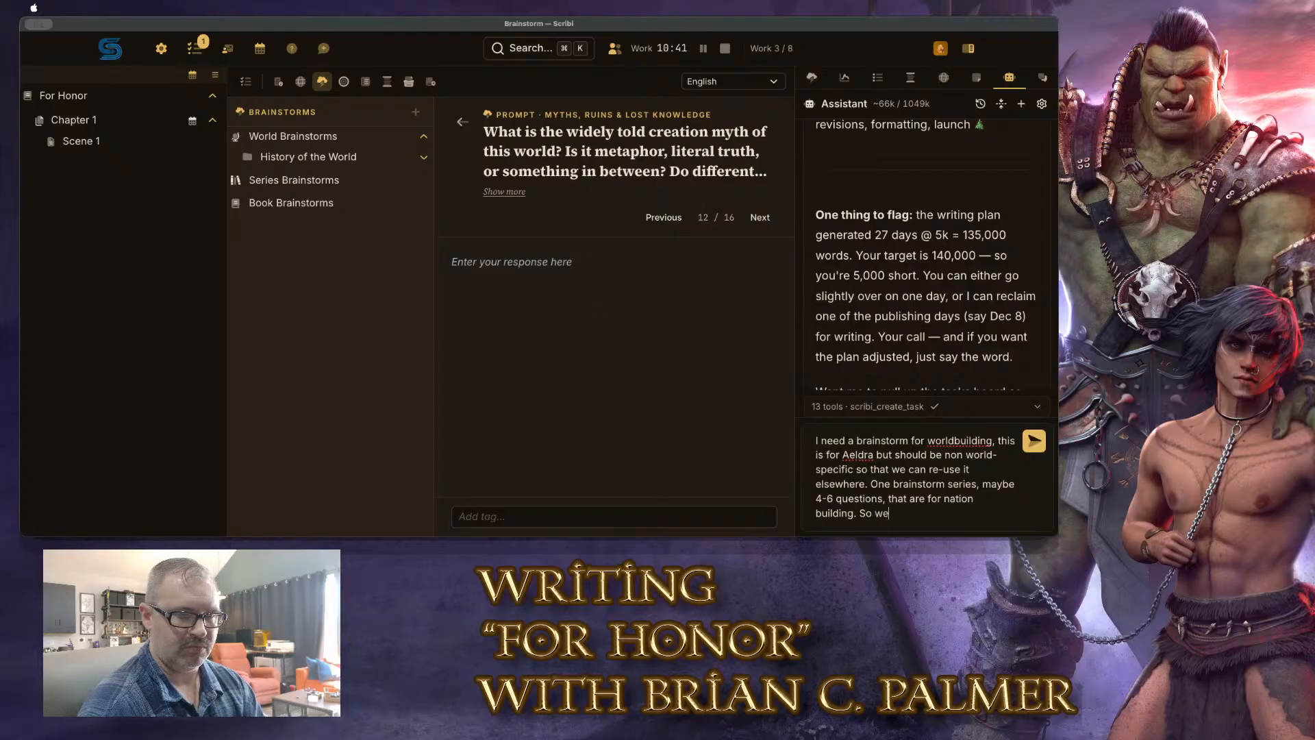
Continue the assistant message with "want to find out about a nation's culture, economics."
type(" want to find out abou")
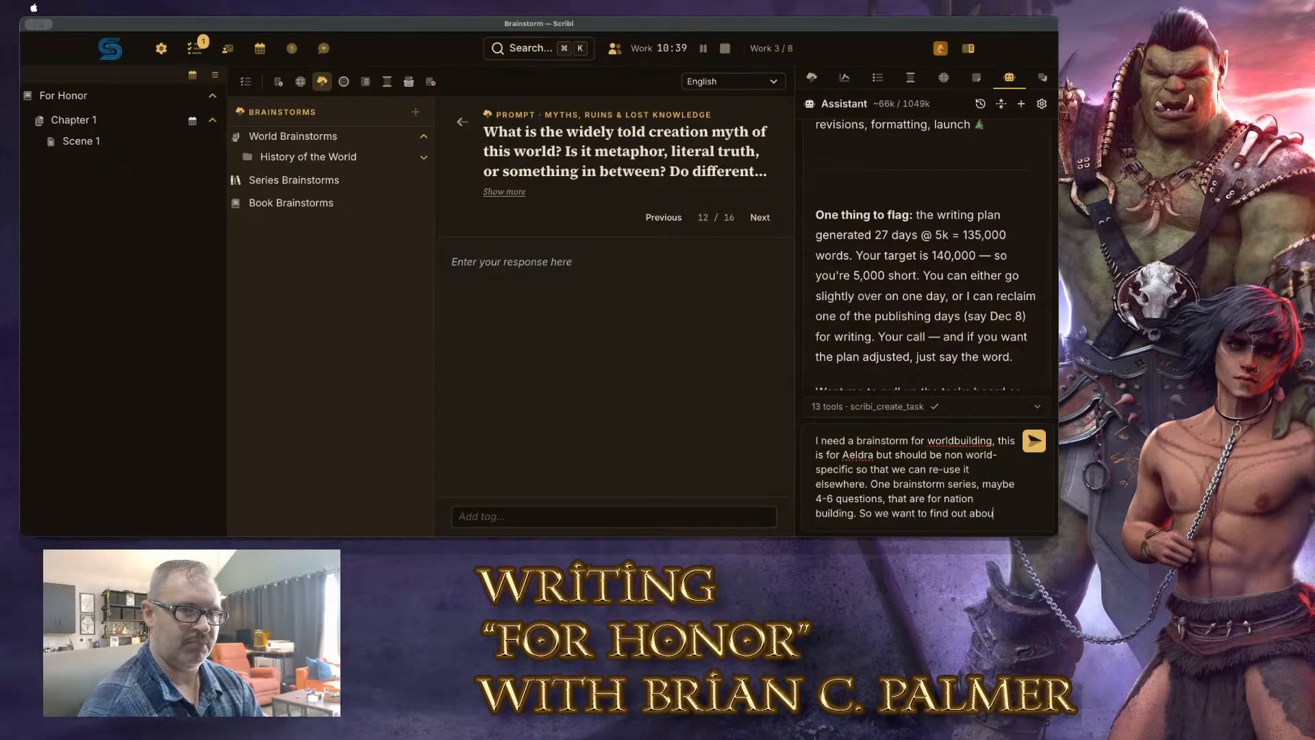
type("t a nations'")
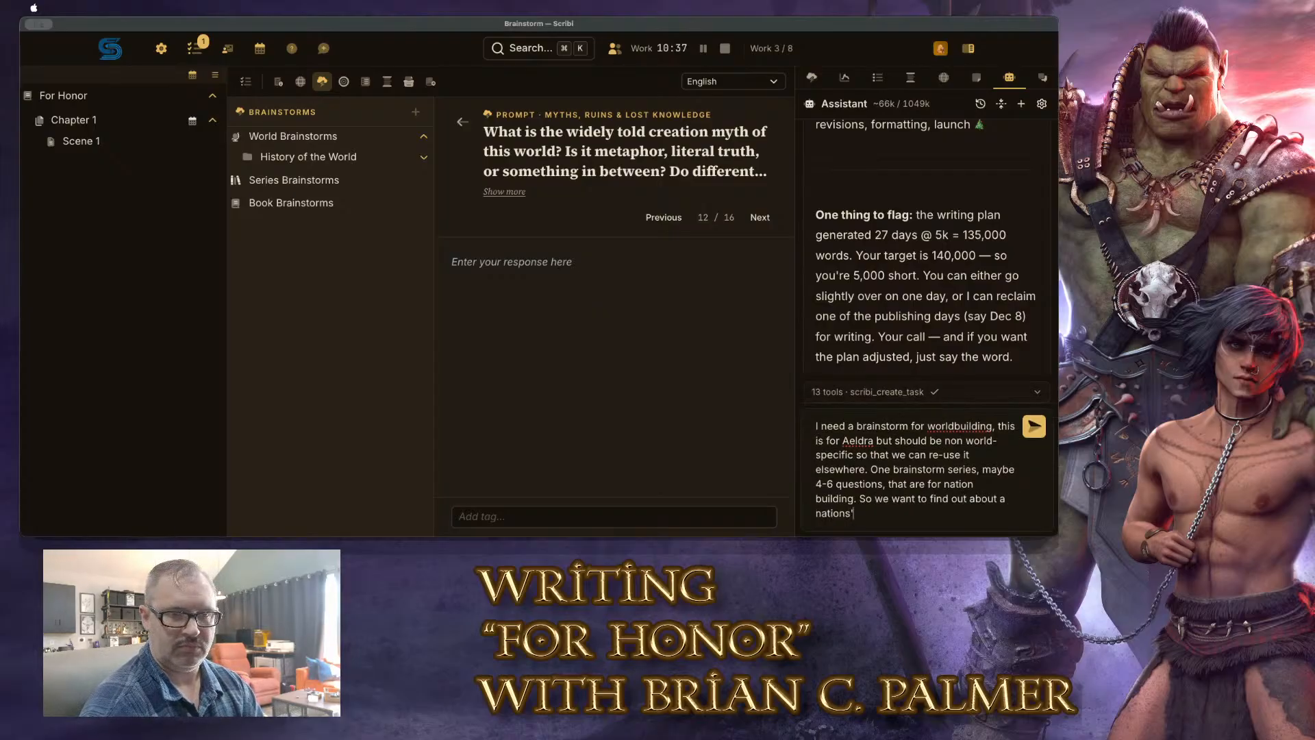
key("BackSpace")
key("BackSpace")
type("'s cutlu")
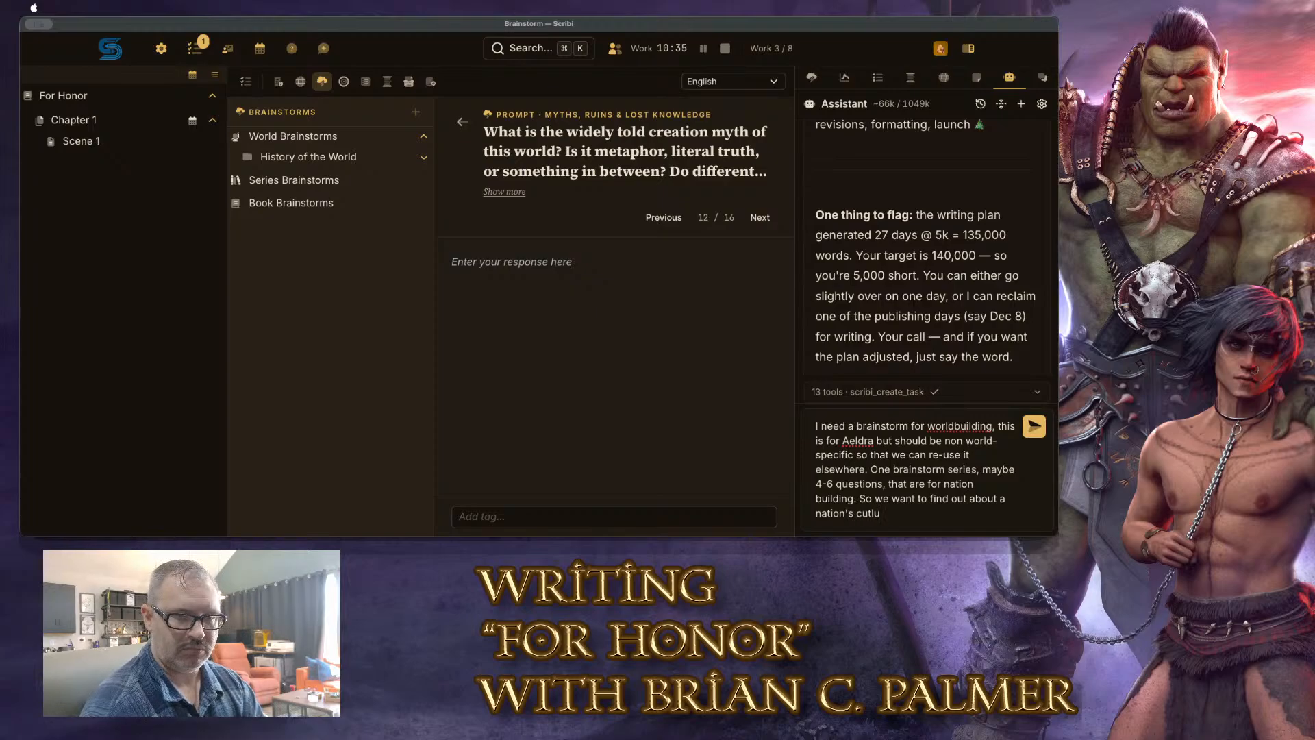
type("re,ture, econmoi")
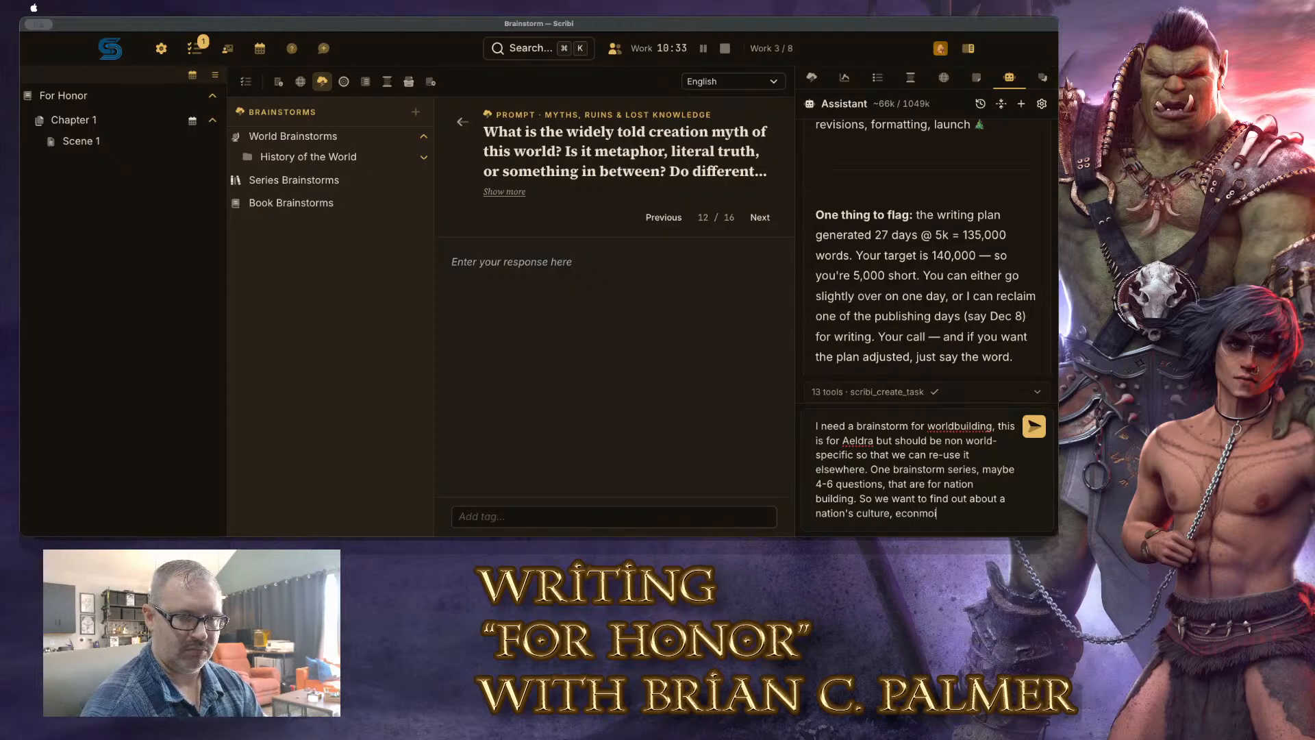
key("BackSpace")
key("BackSpace")
key("BackSpace")
type("omics.")
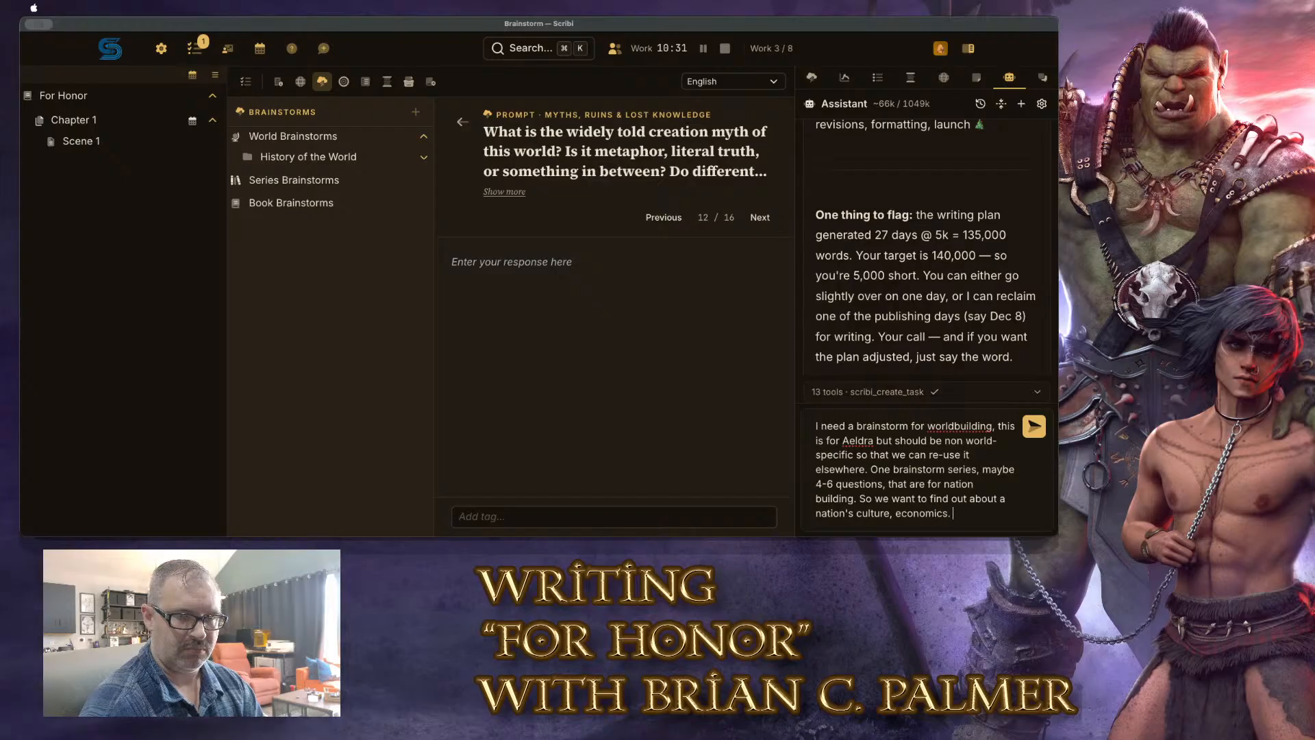
Look through the importable brainstorm templates for a worldbuilding one, and close the list without importing anything
left_click(415, 112)
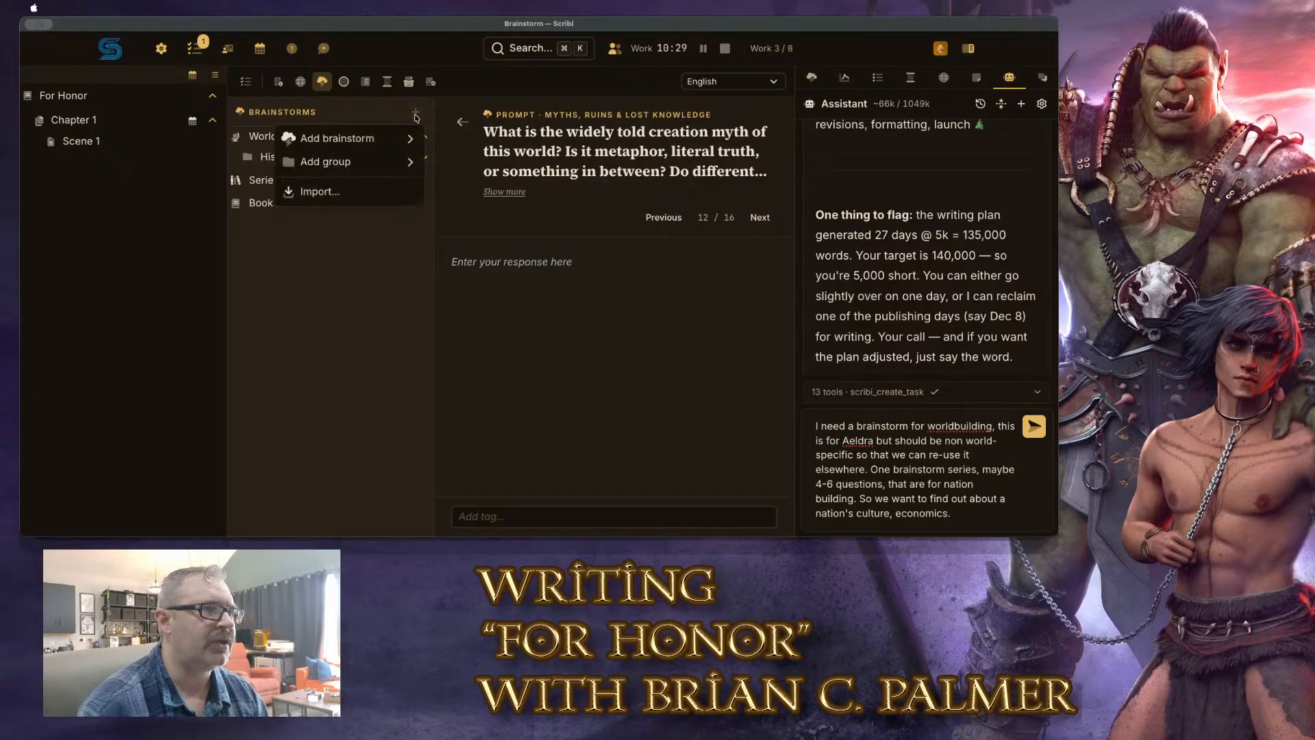
left_click(373, 189)
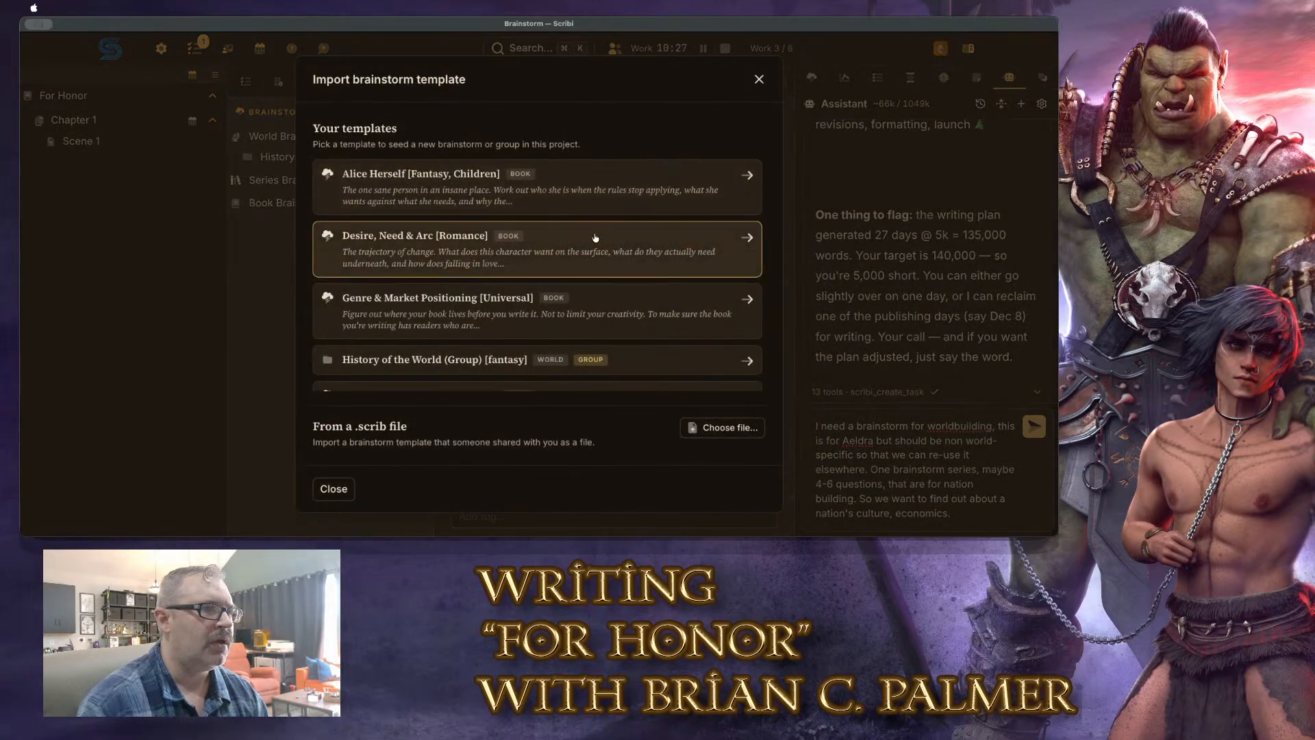
scroll(596, 239, "down", 2)
scroll(596, 239, "down", 3)
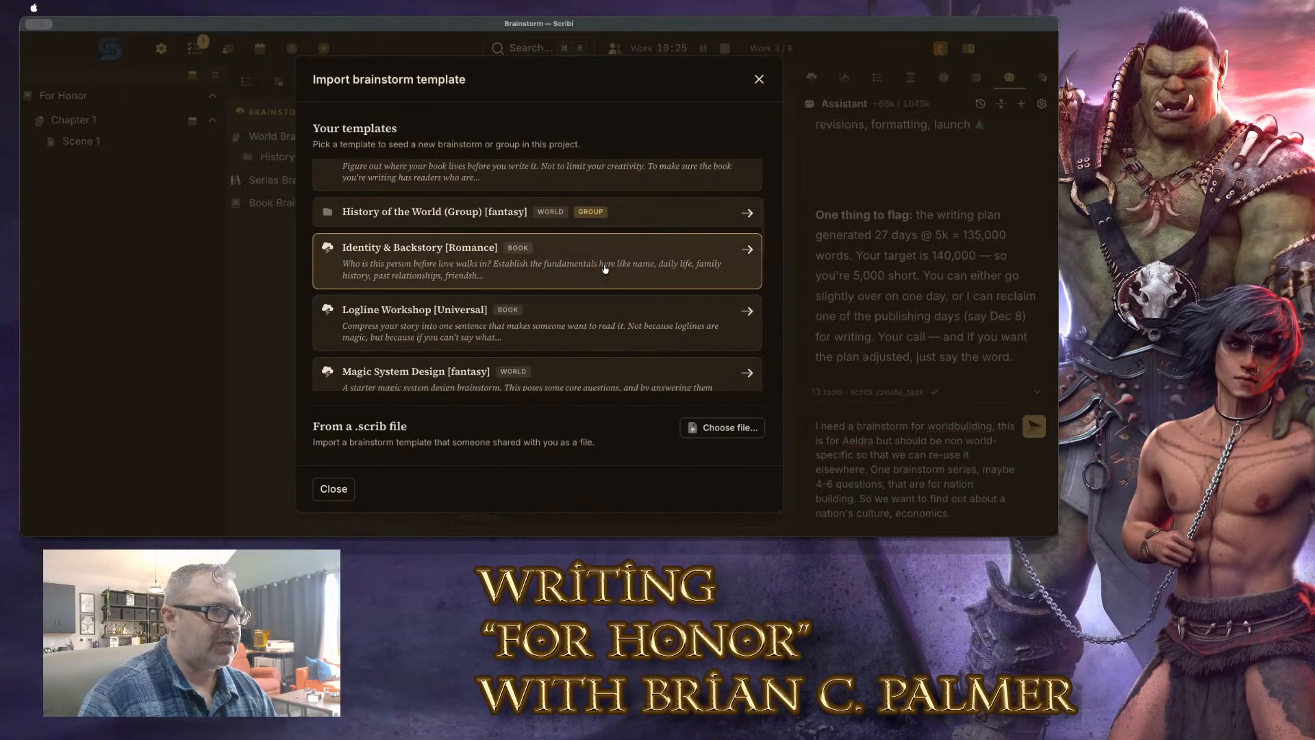
scroll(605, 265, "down", 6)
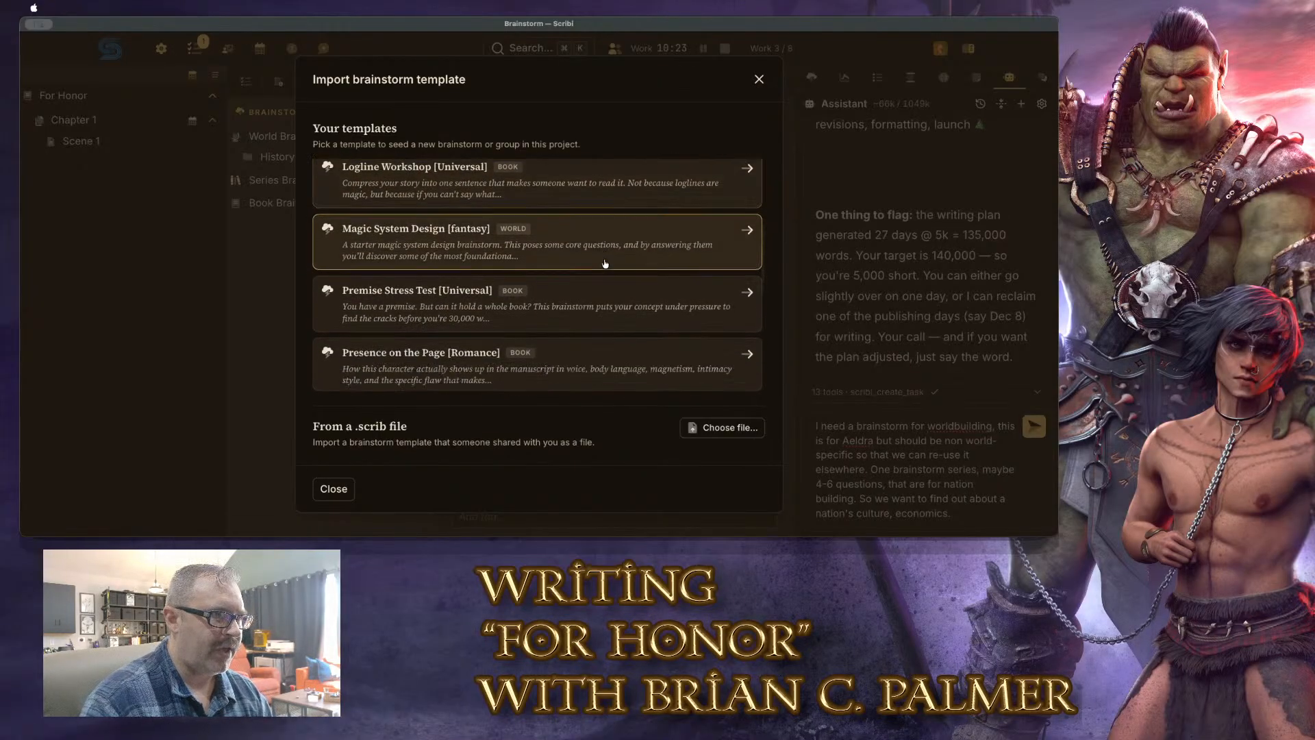
scroll(605, 264, "down", 7)
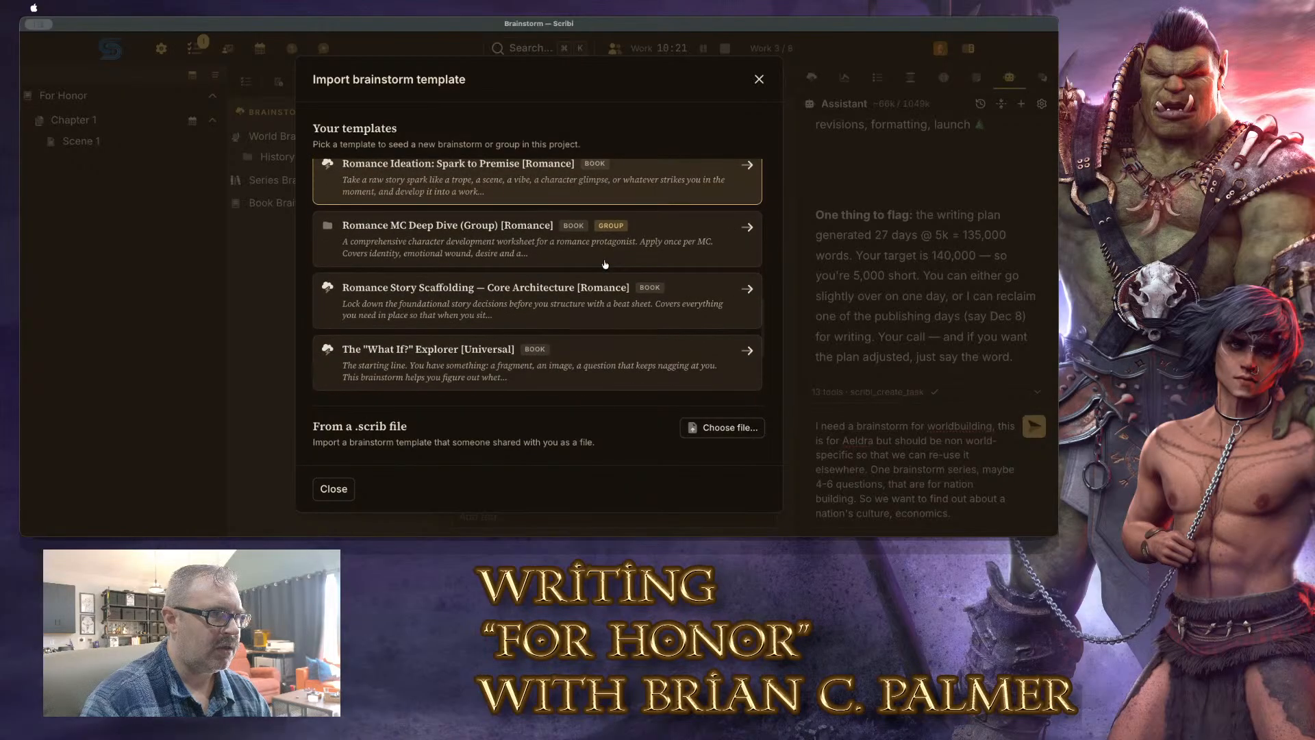
scroll(606, 263, "down", 3)
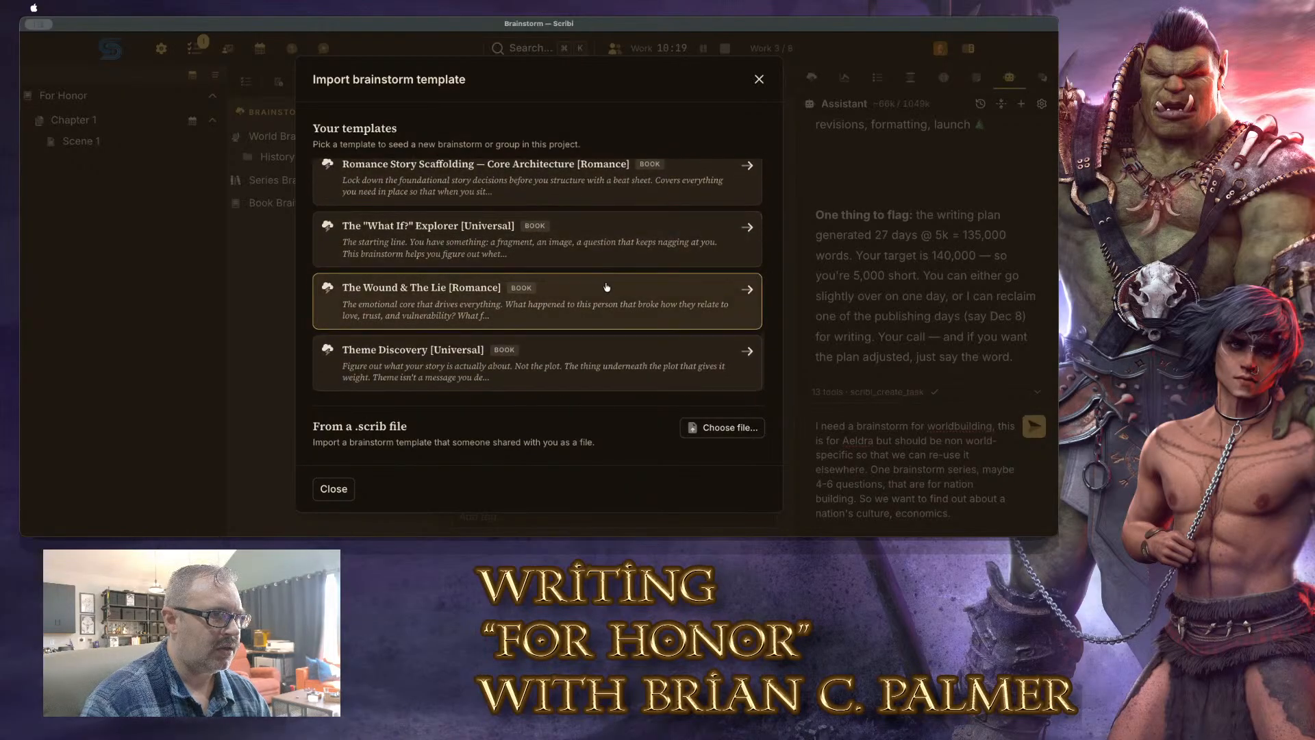
left_click(759, 79)
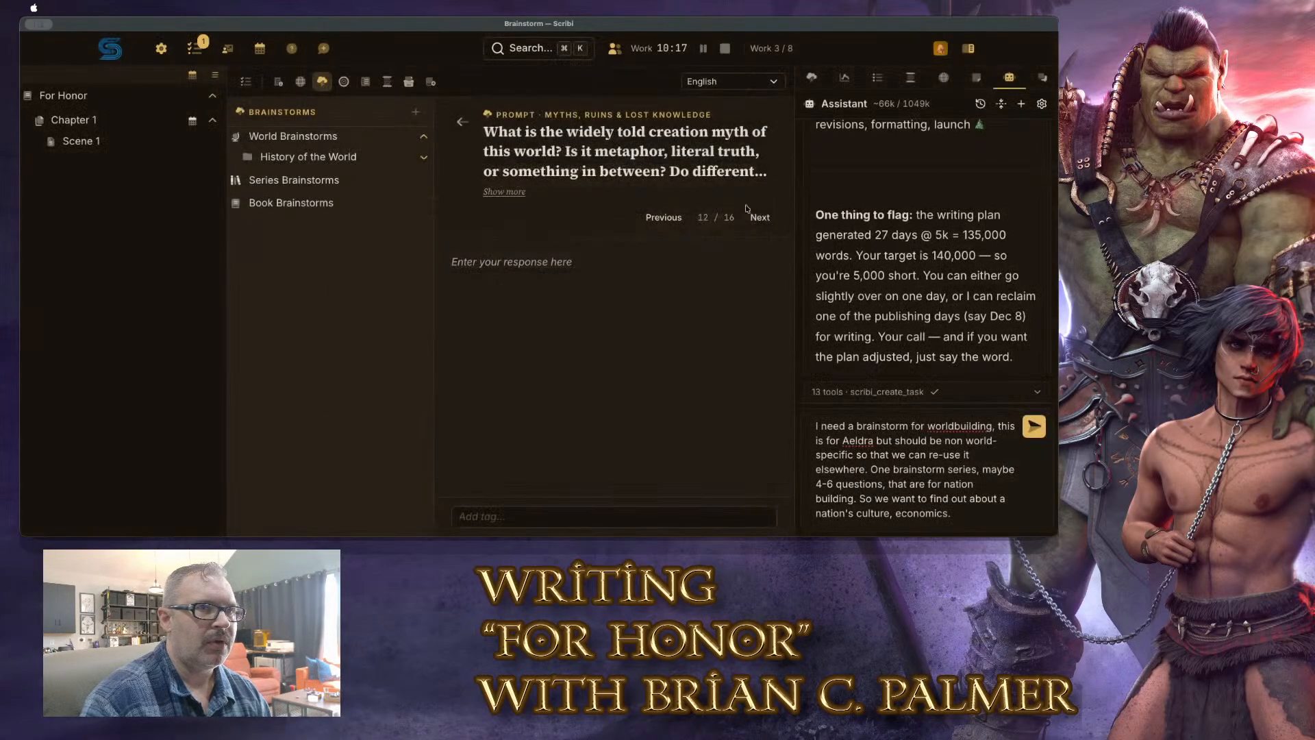
Examine the owned and downloadable brainstorms in the Template Library, and return to the For Honor book
left_click(106, 43)
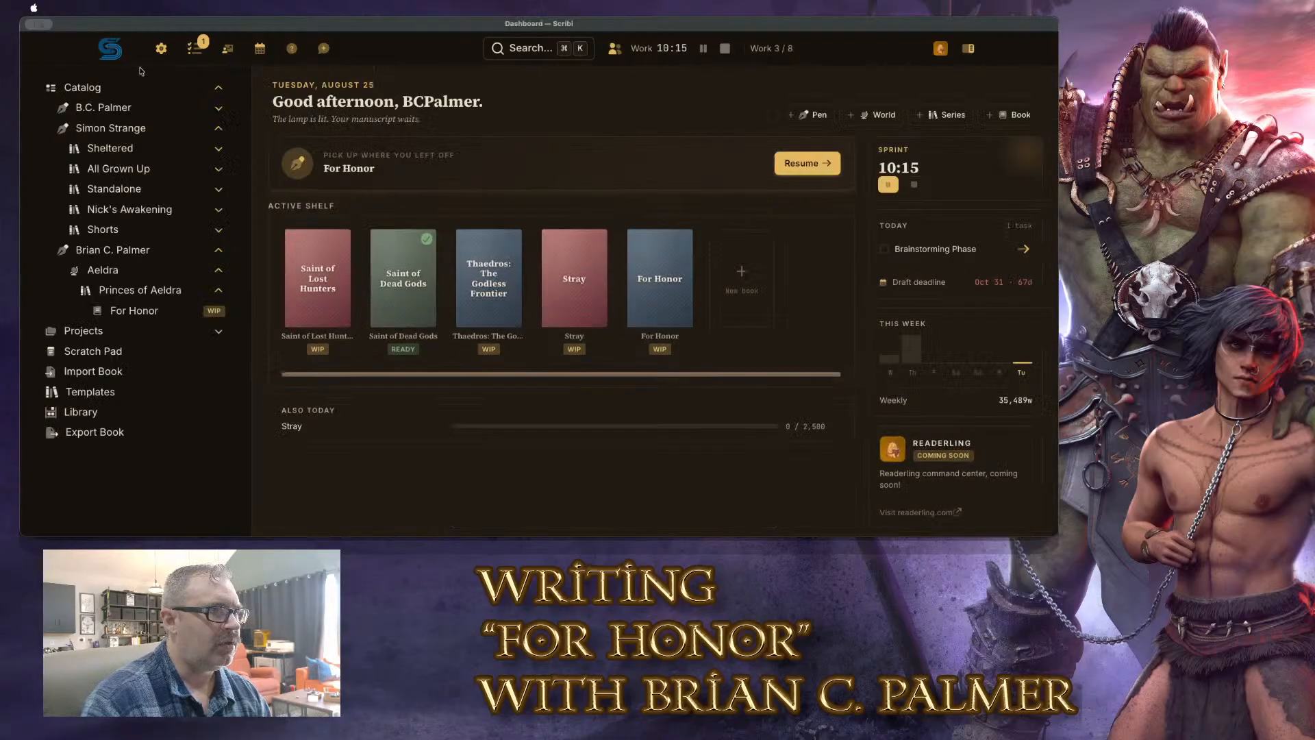
left_click(182, 392)
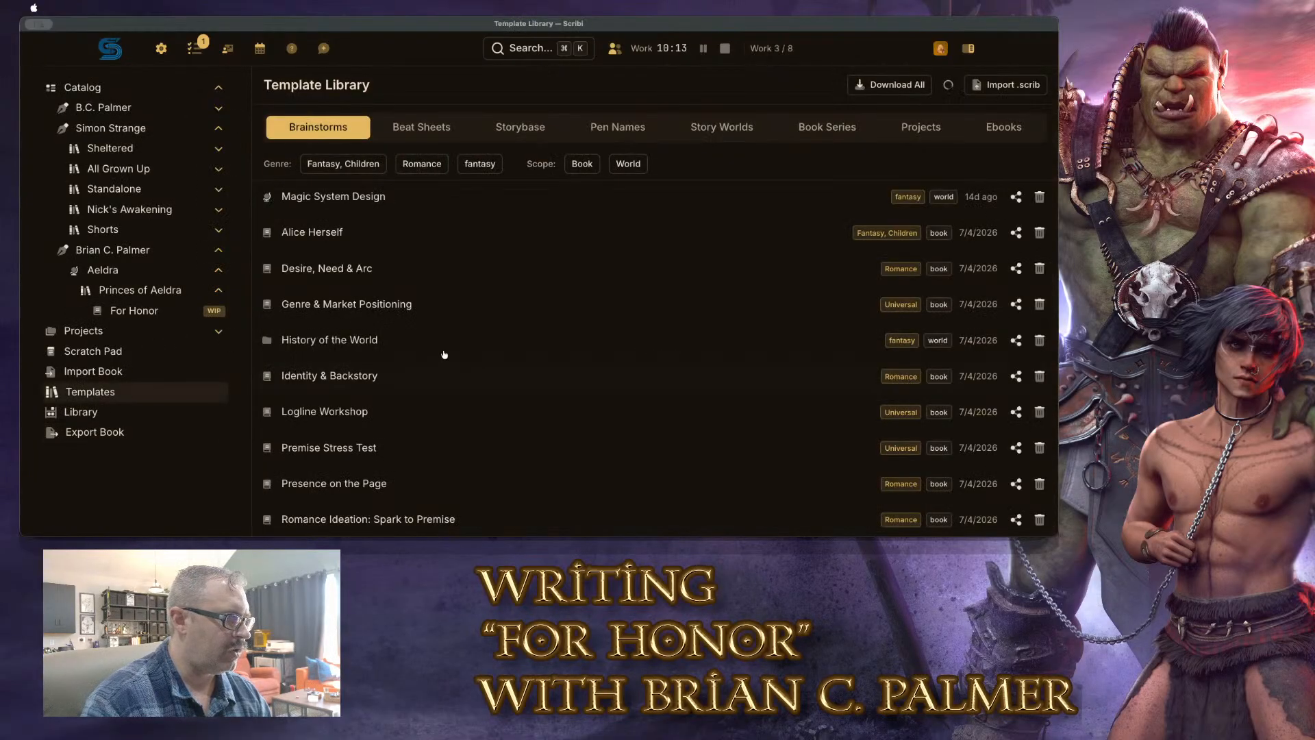
scroll(496, 320, "down", 8)
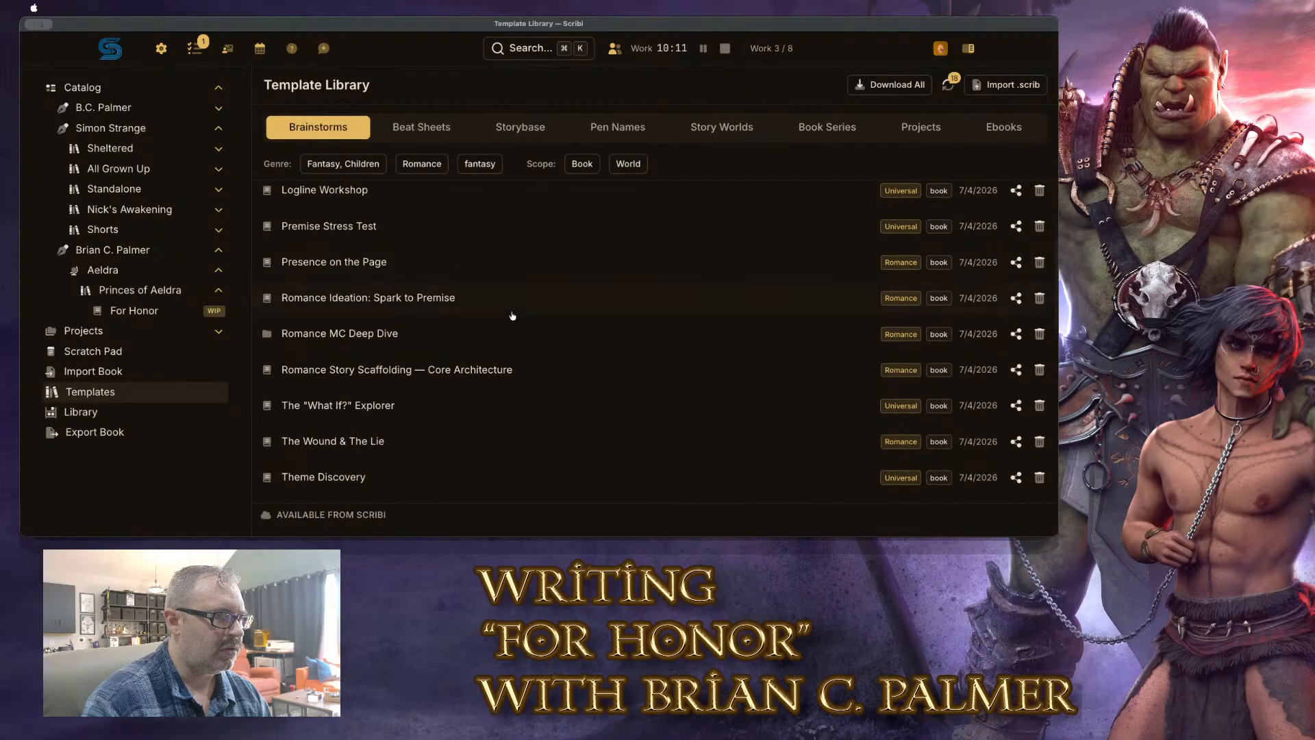
scroll(546, 344, "down", 3)
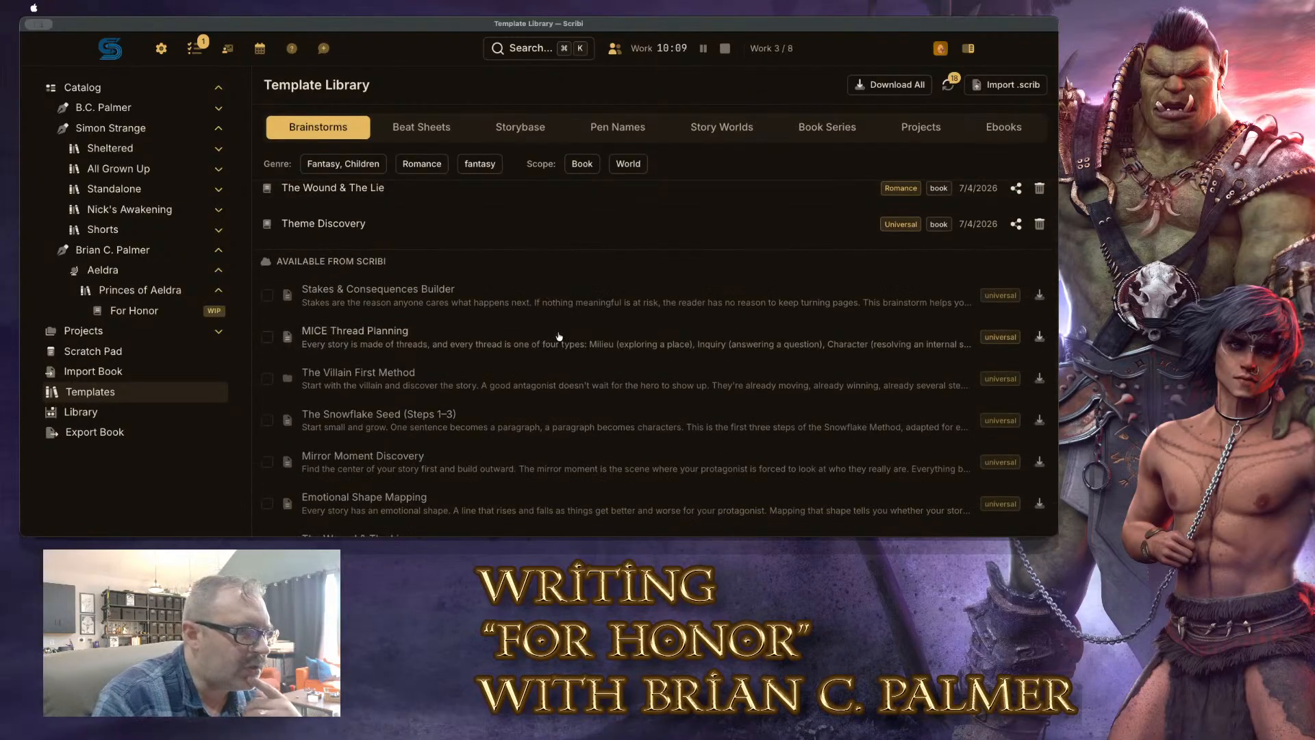
scroll(559, 336, "down", 2)
scroll(583, 349, "down", 5)
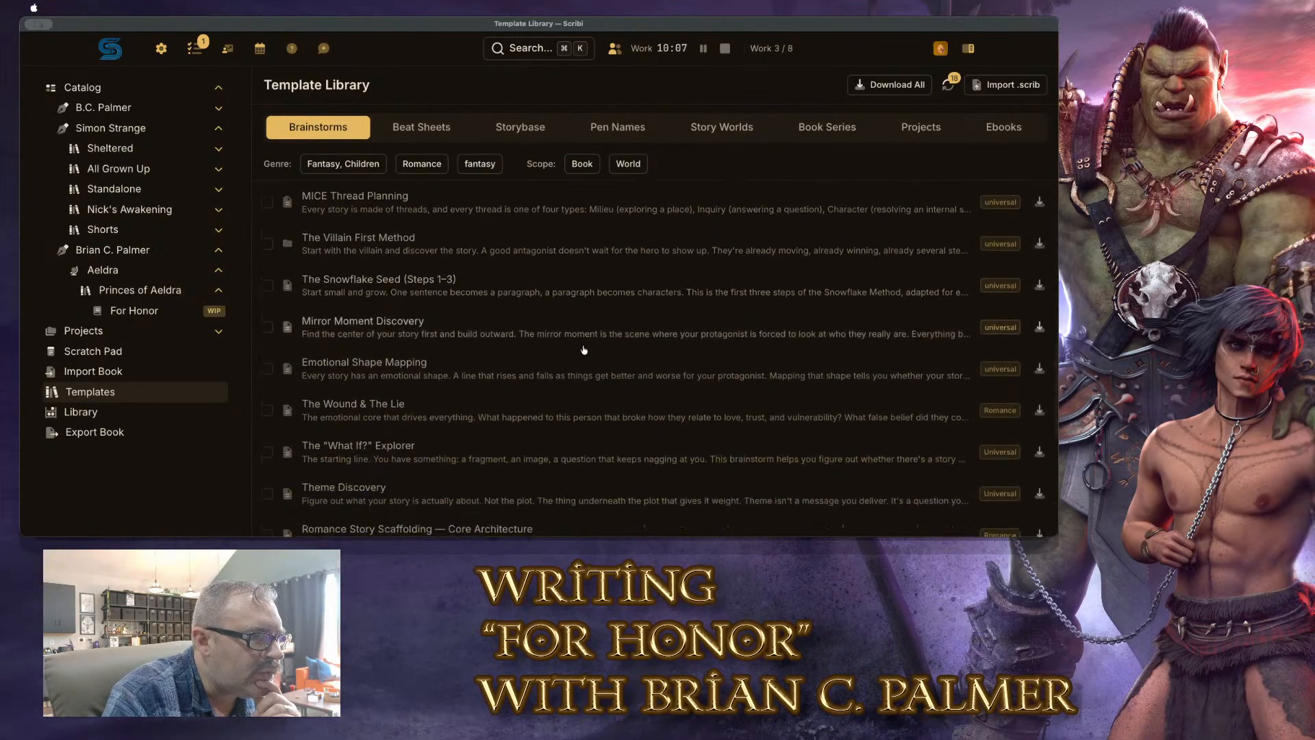
scroll(603, 346, "down", 3)
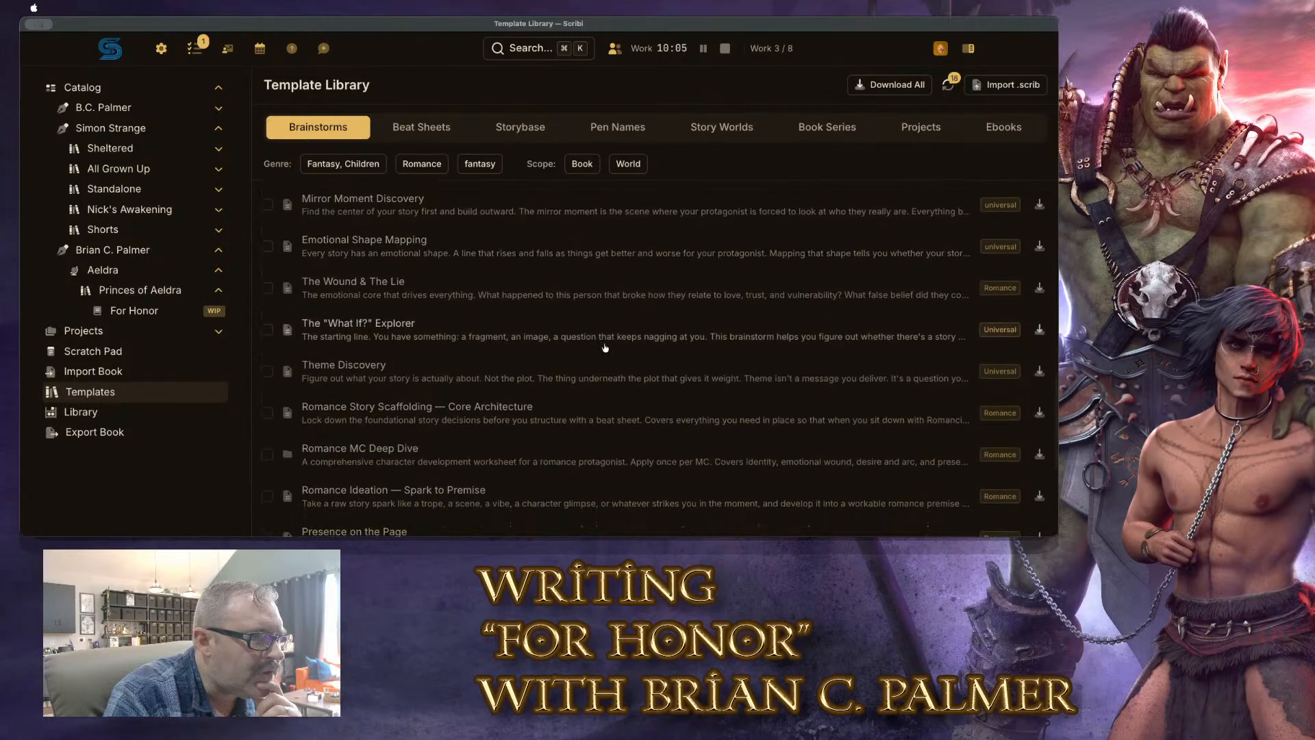
scroll(607, 355, "down", 6)
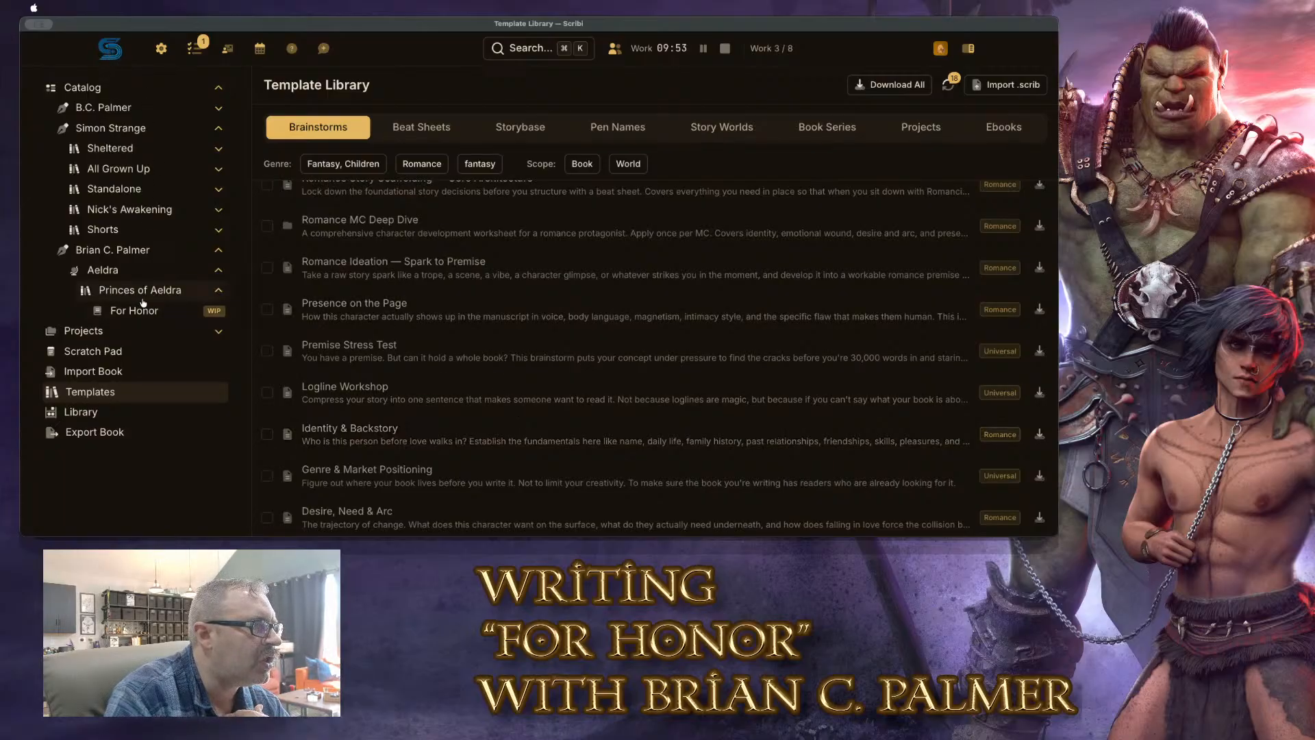
left_click(137, 312)
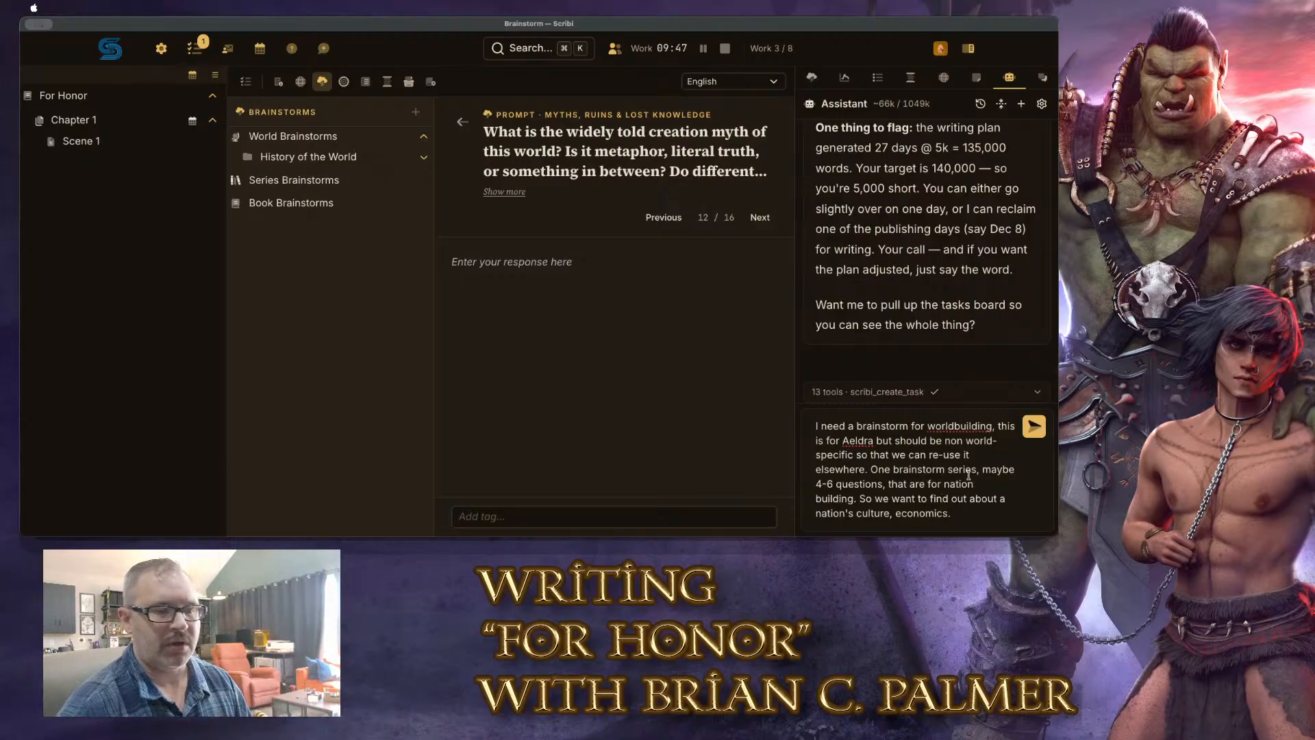
Extend the list of nation topics in the assistant message with "government," after "economics,"
type("m,")
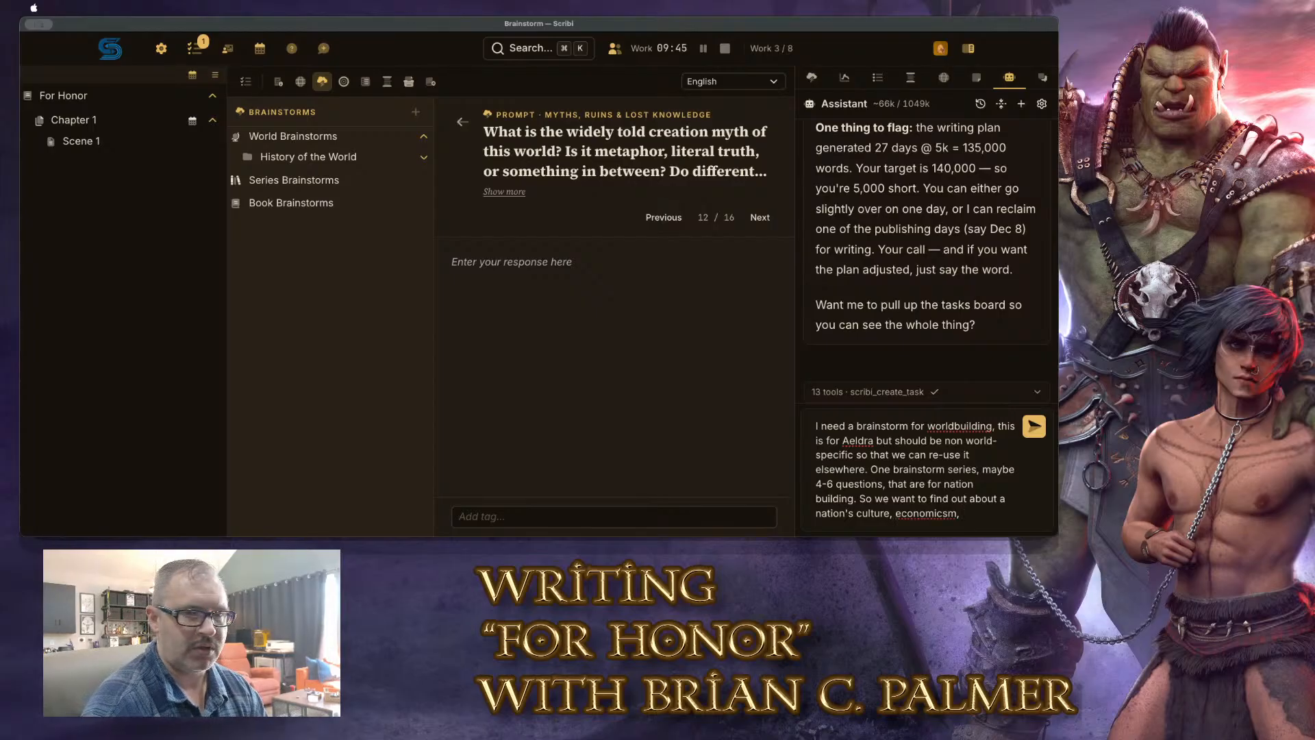
key("BackSpace")
key("BackSpace")
type("governme")
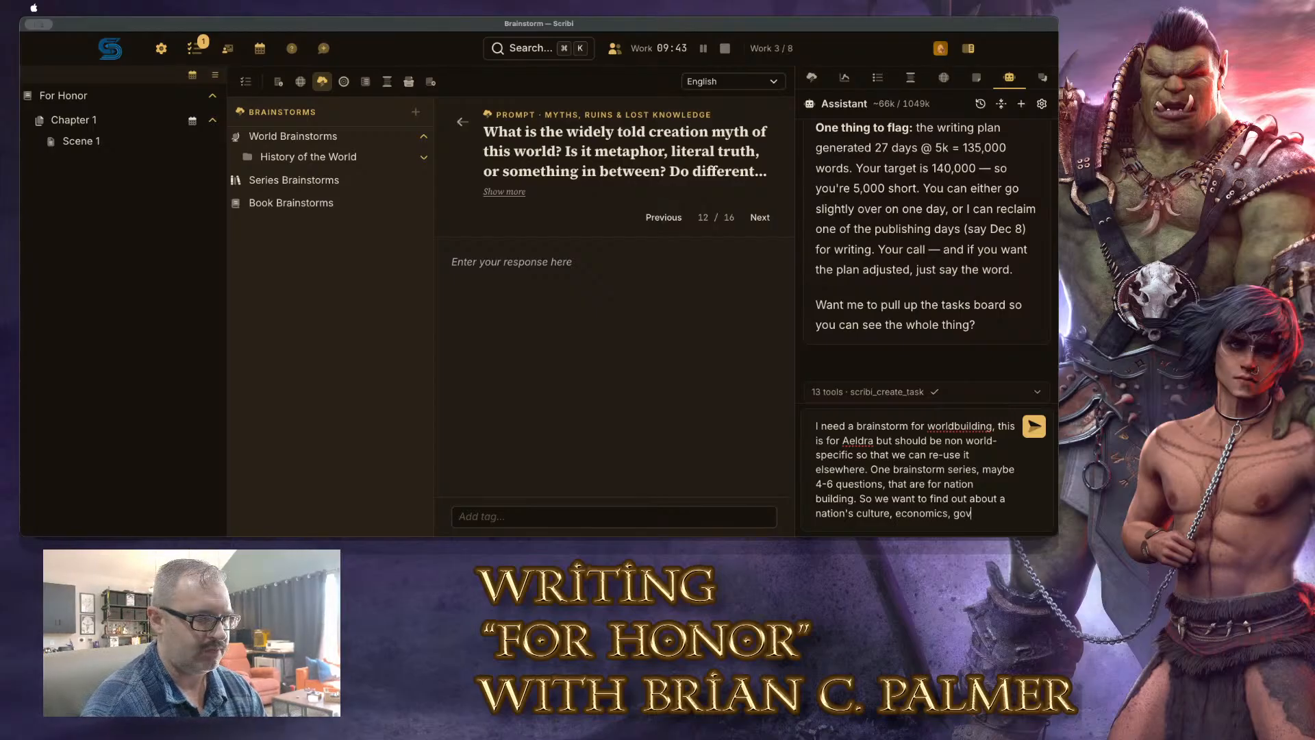
key("BackSpace")
key("BackSpace")
key("BackSpace")
key("BackSpace")
type("nemnt")
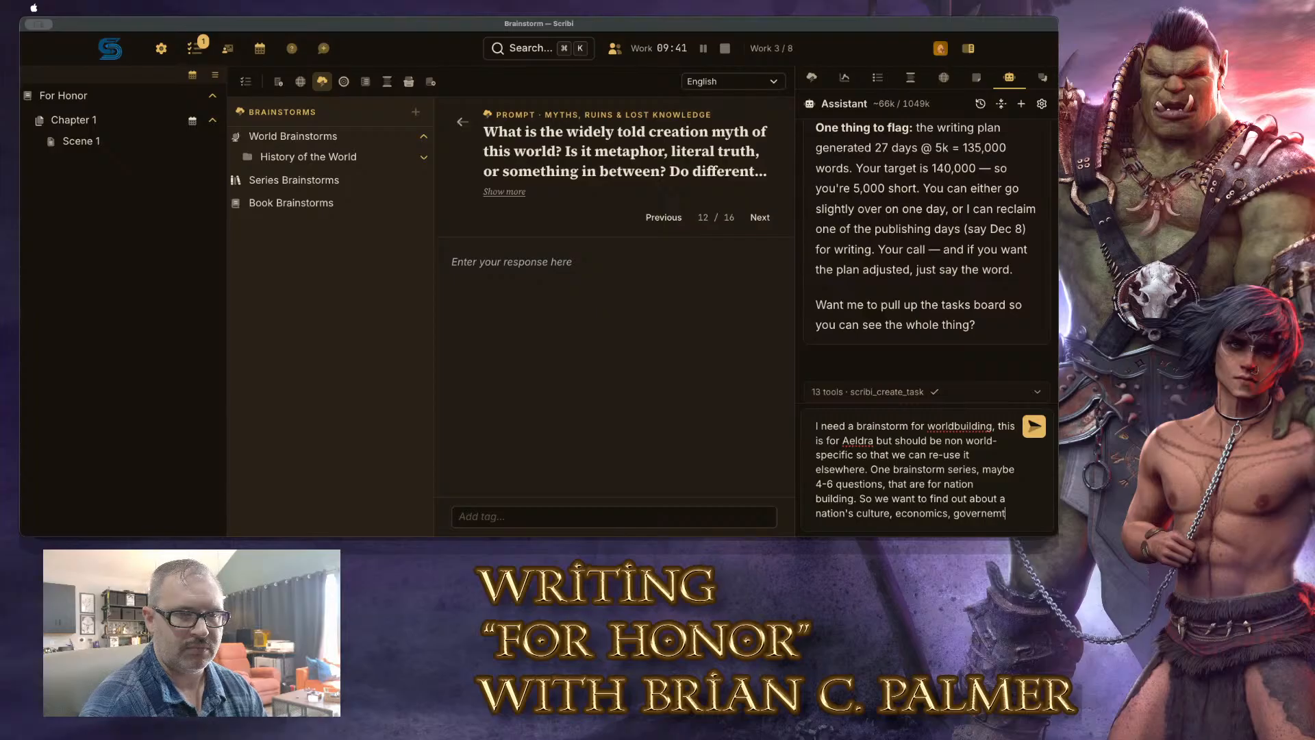
key("BackSpace")
key("BackSpace")
key("BackSpace")
key("BackSpace")
type("ment,")
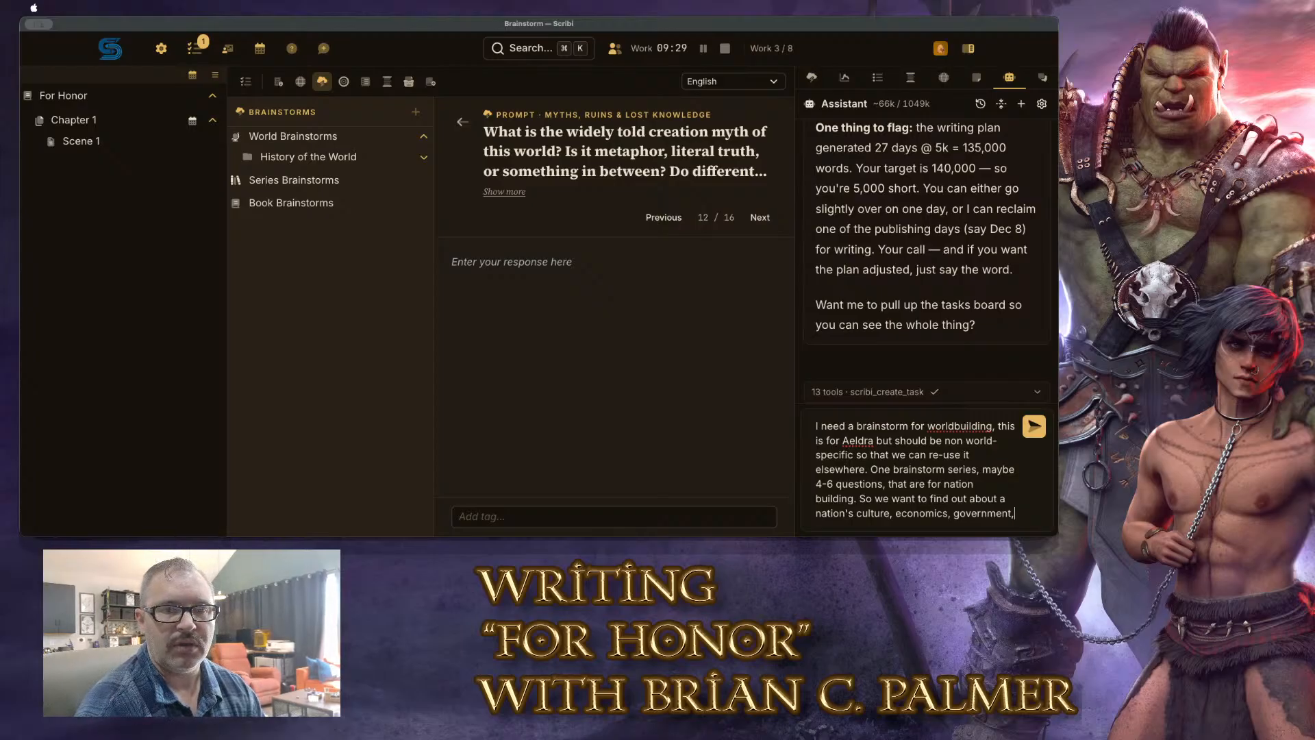
Add "religion and spirituality," to the nation topics in the assistant message
type("religion and sp")
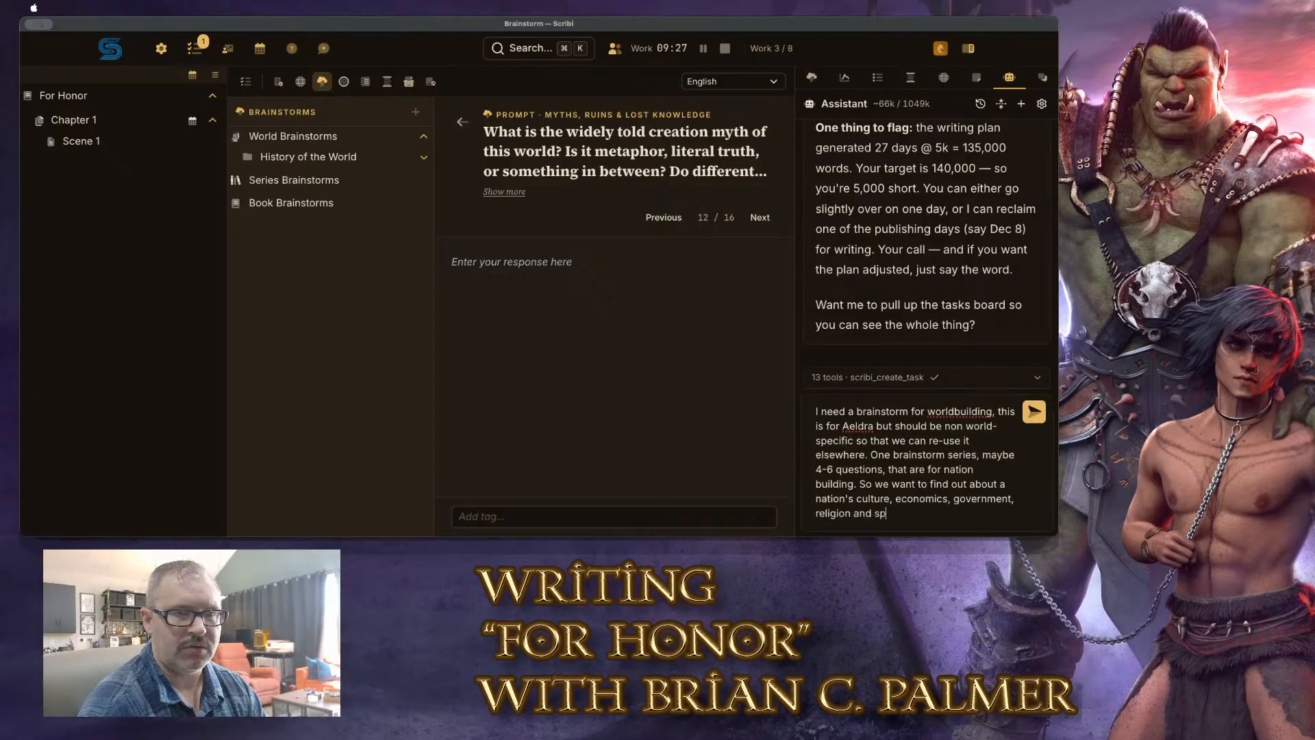
type("ritiualit")
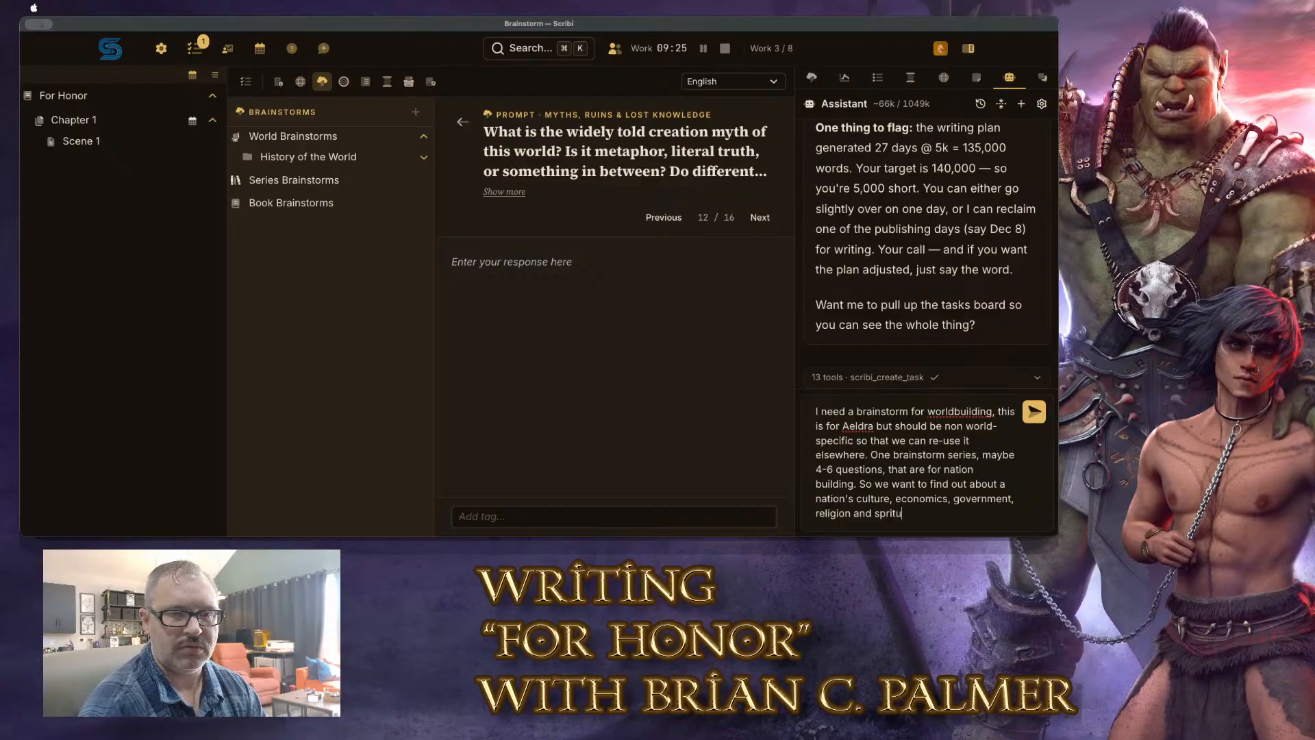
type("ality,")
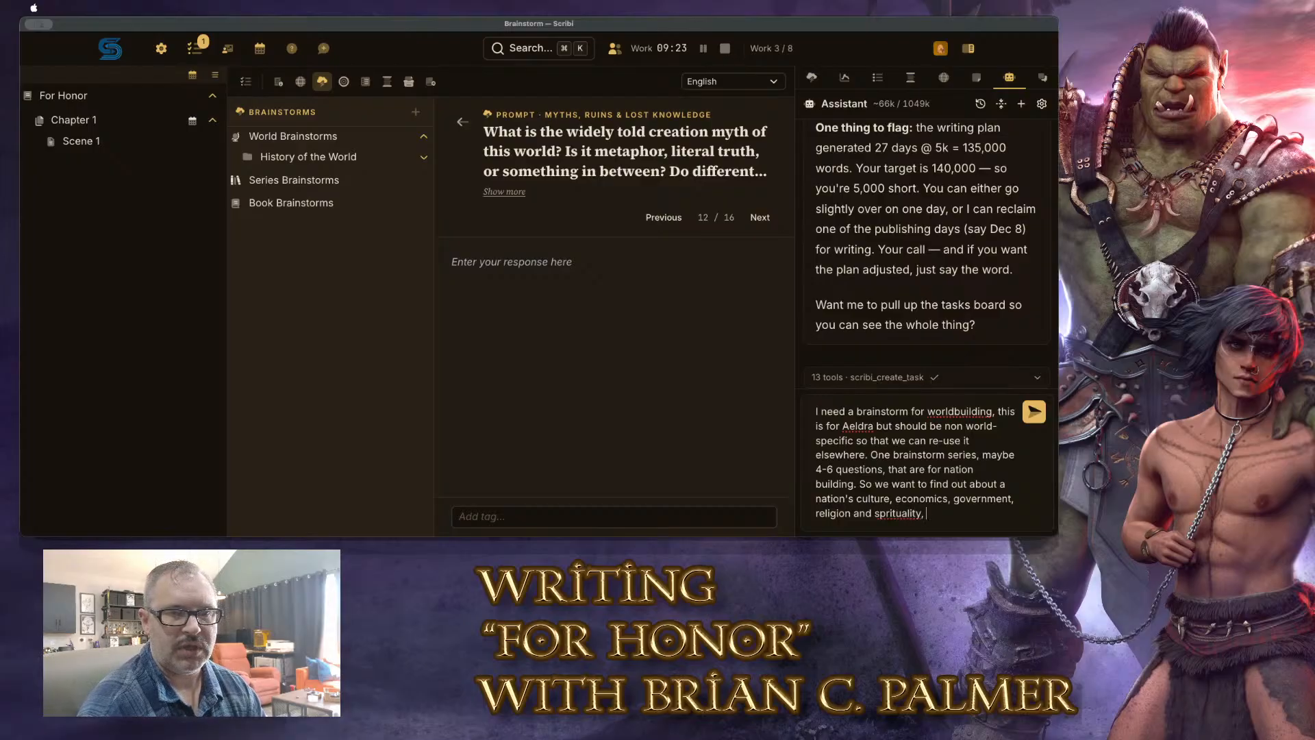
key("BackSpace")
key("BackSpace")
key("BackSpace")
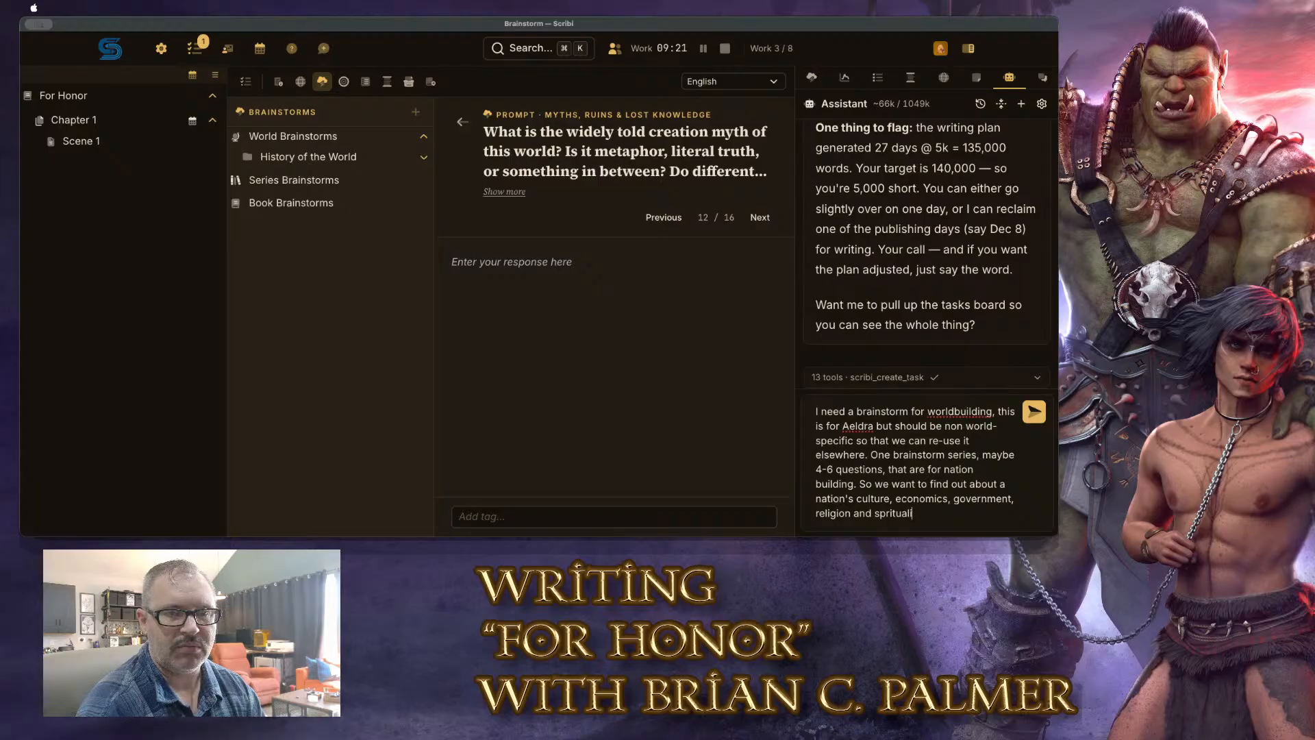
key("BackSpace")
key("BackSpace")
key("BackSpace")
key("BackSpace")
key("BackSpace")
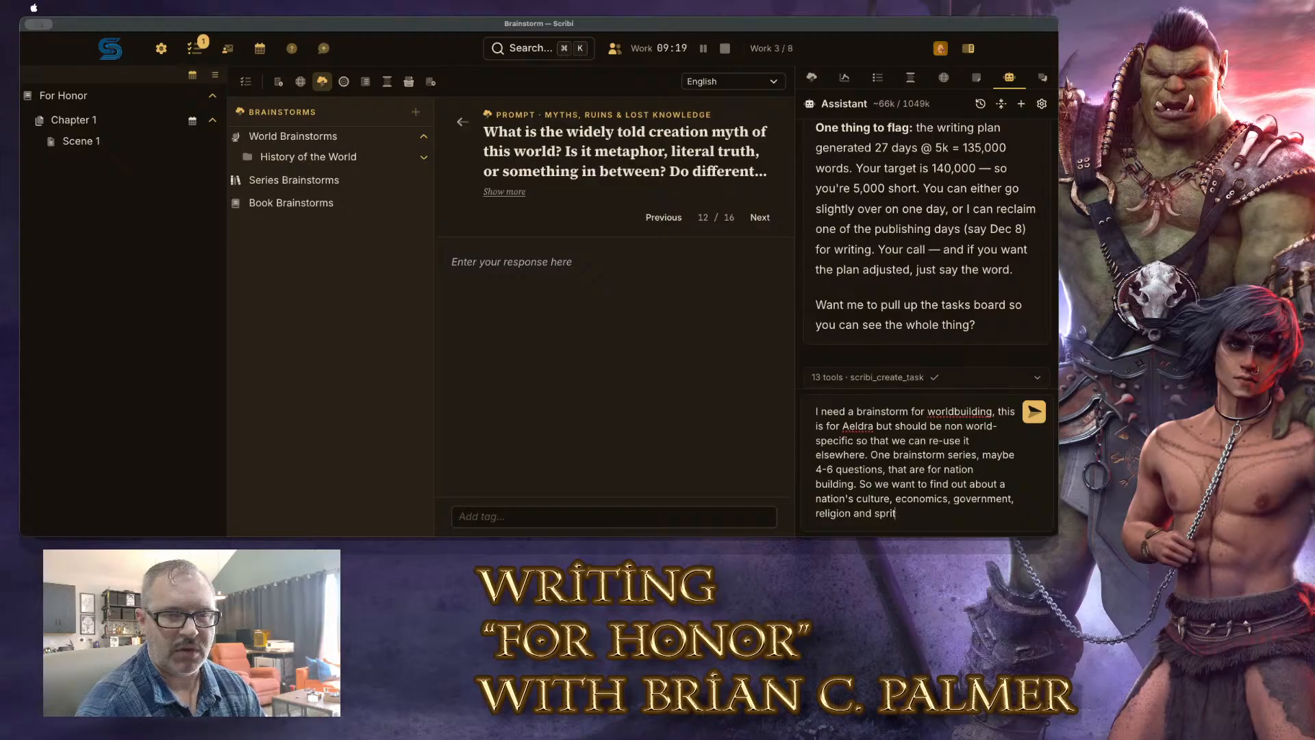
type("uality")
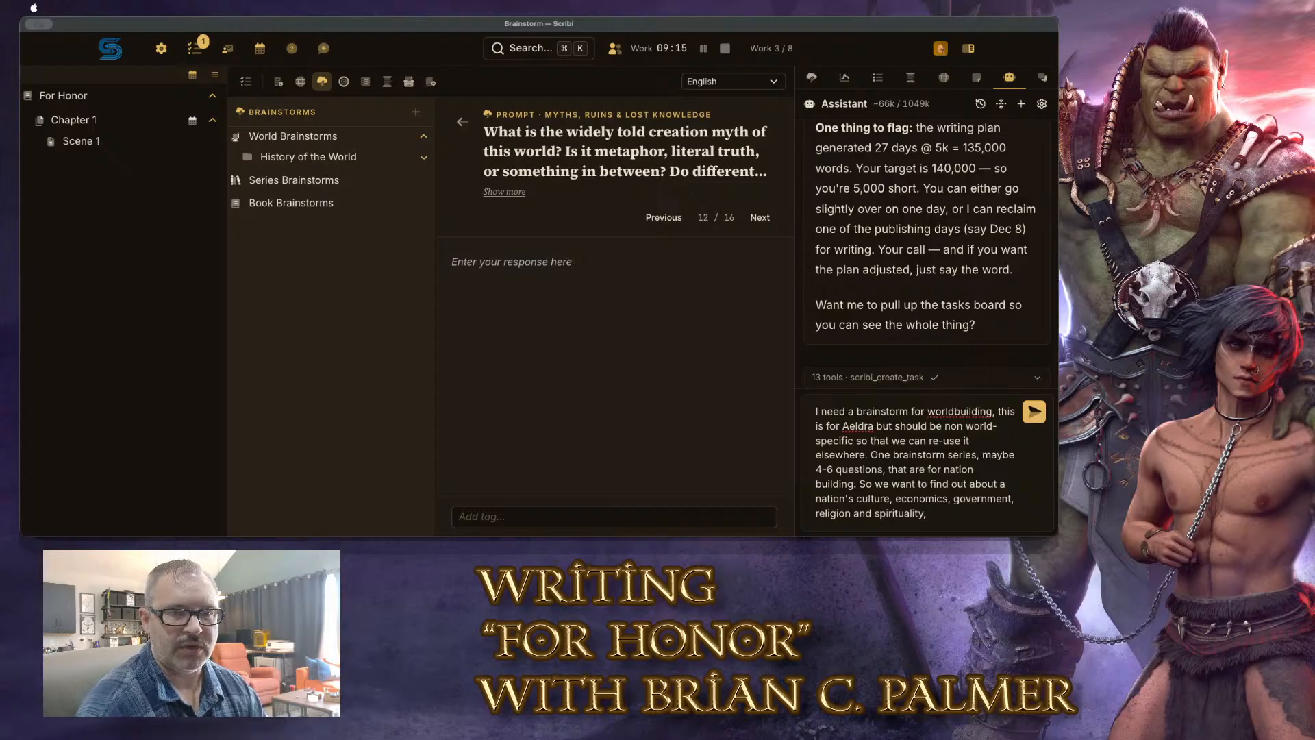
Finish the nation topics in the assistant message with "and maybe magical traditions/technology, that sort of thing."
type(", magical trdit")
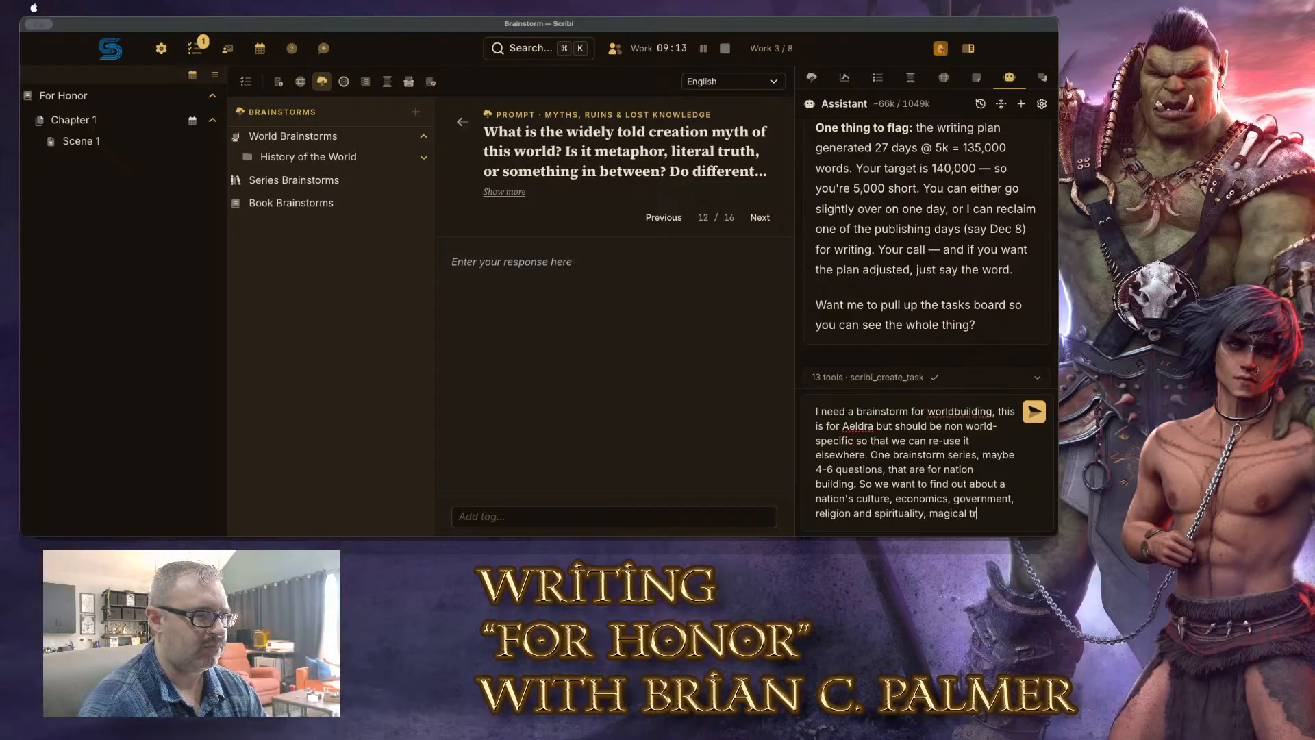
key("BackSpace")
key("BackSpace")
key("BackSpace")
key("BackSpace")
key("BackSpace")
key("BackSpace")
key("BackSpace")
key("BackSpace")
key("BackSpace")
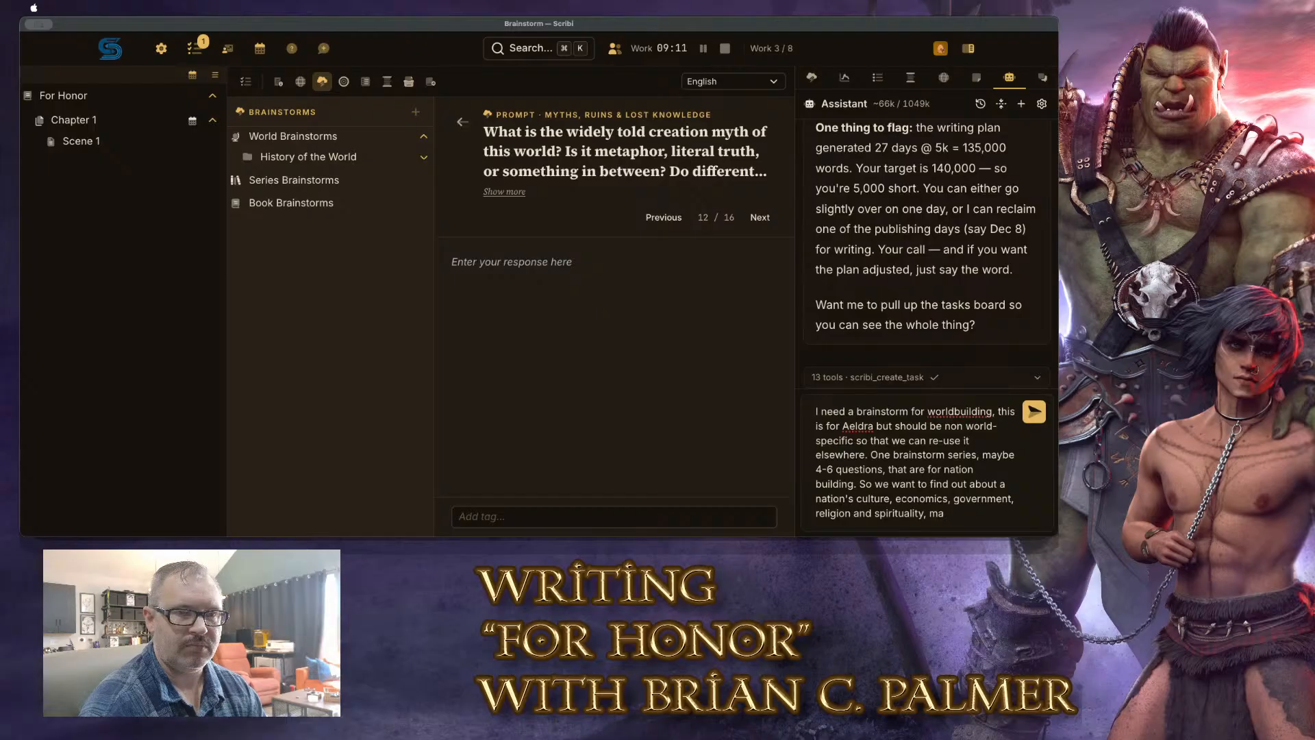
type("and maybe magical")
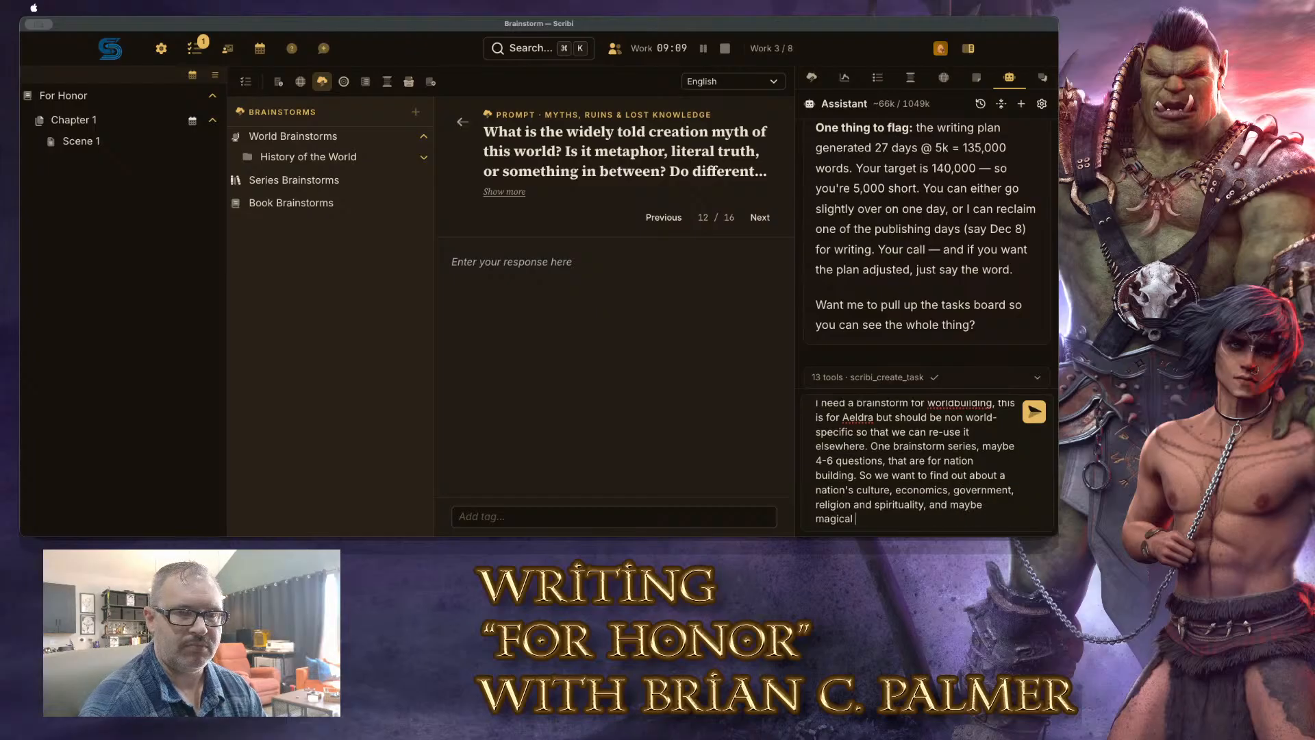
type(" traditions/")
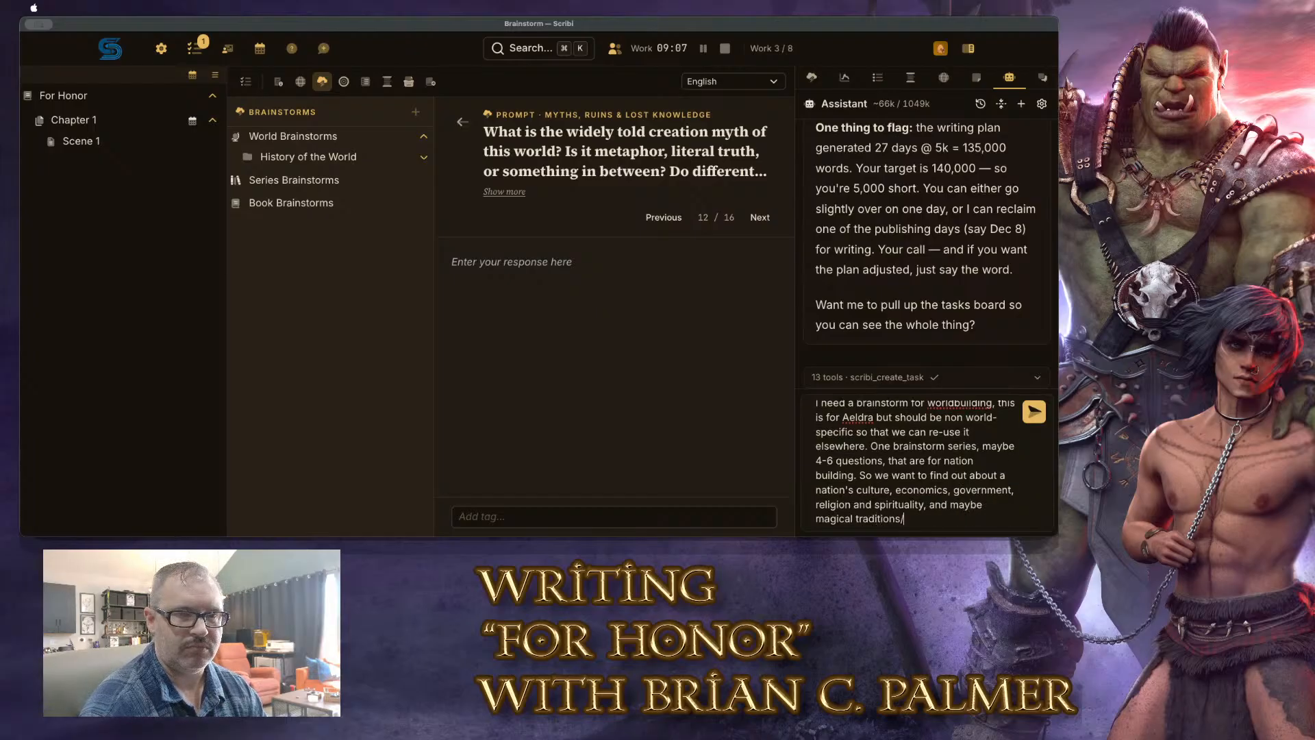
type("technology, ")
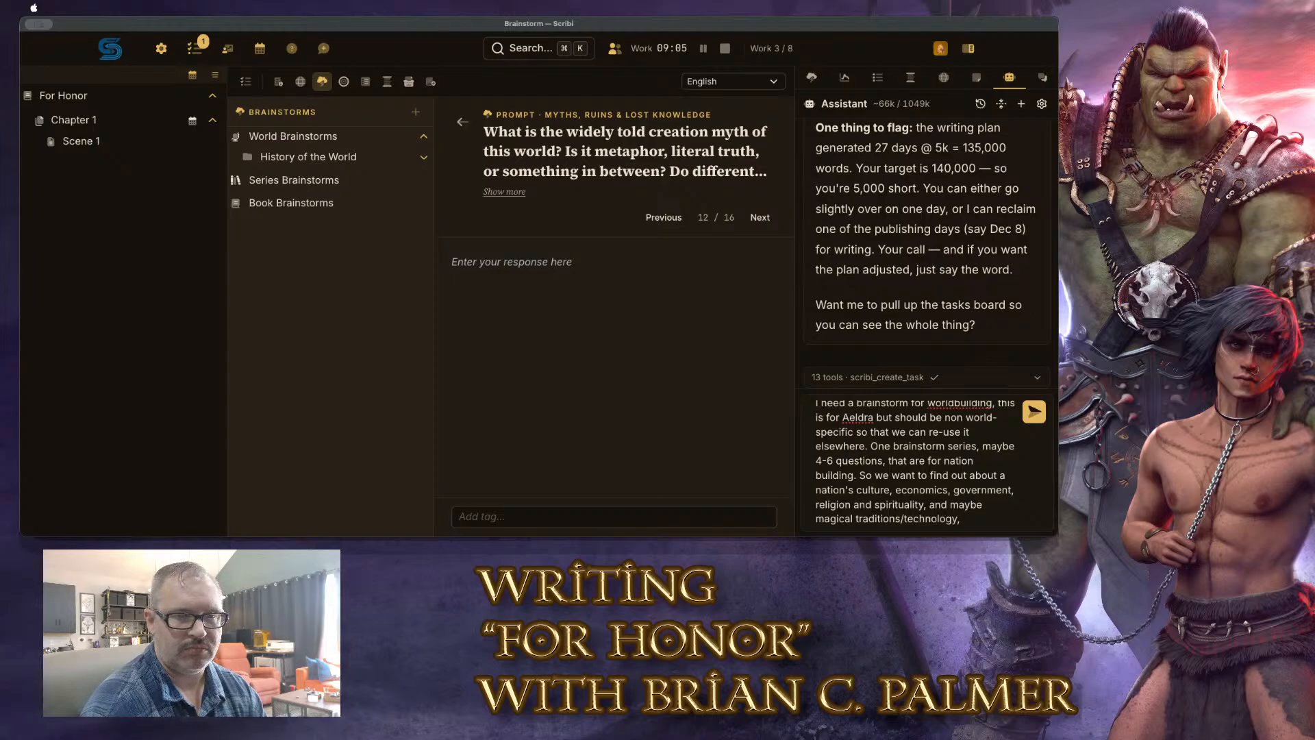
type("that sort of thing. ")
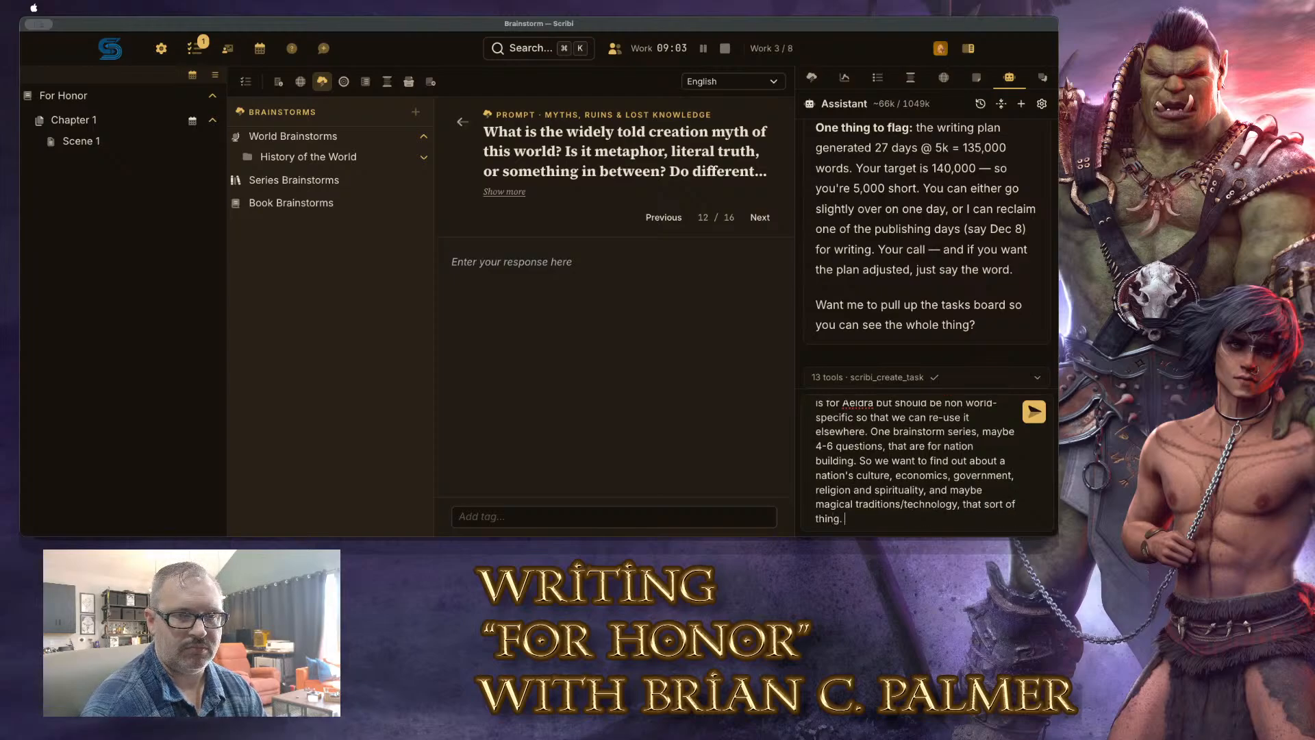
Add "It's a fantasy world, I want to begin some of the process of defining how magic is different in different places" to the message
type("It's a fantasy world, I want to ")
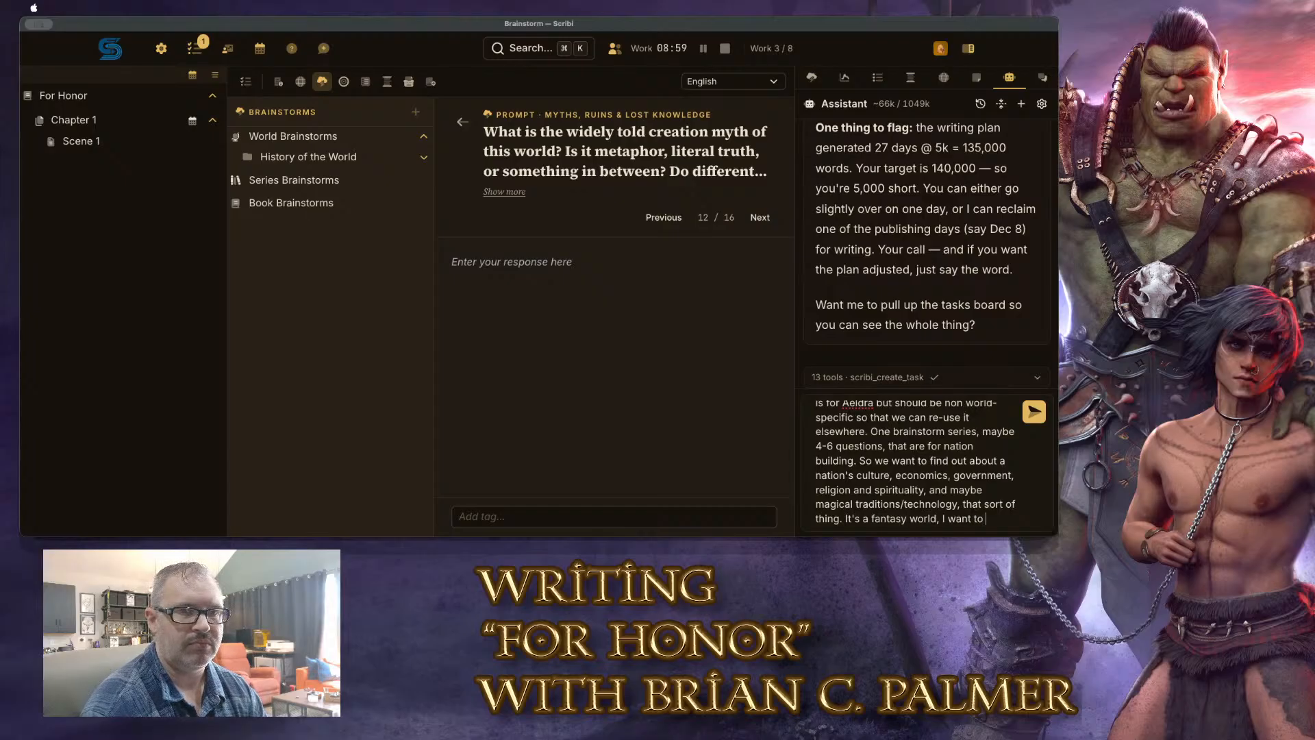
type("bey")
key("BackSpace")
type("gin some of ")
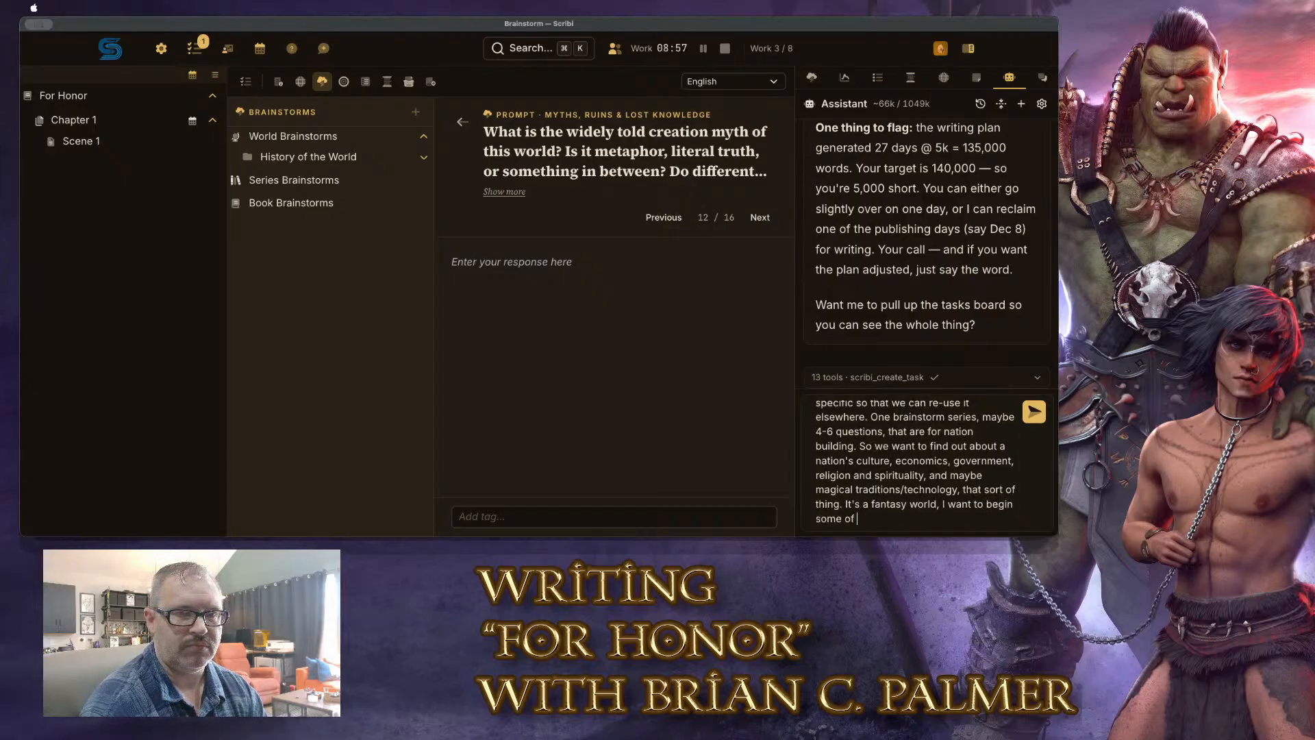
type("th epro proce")
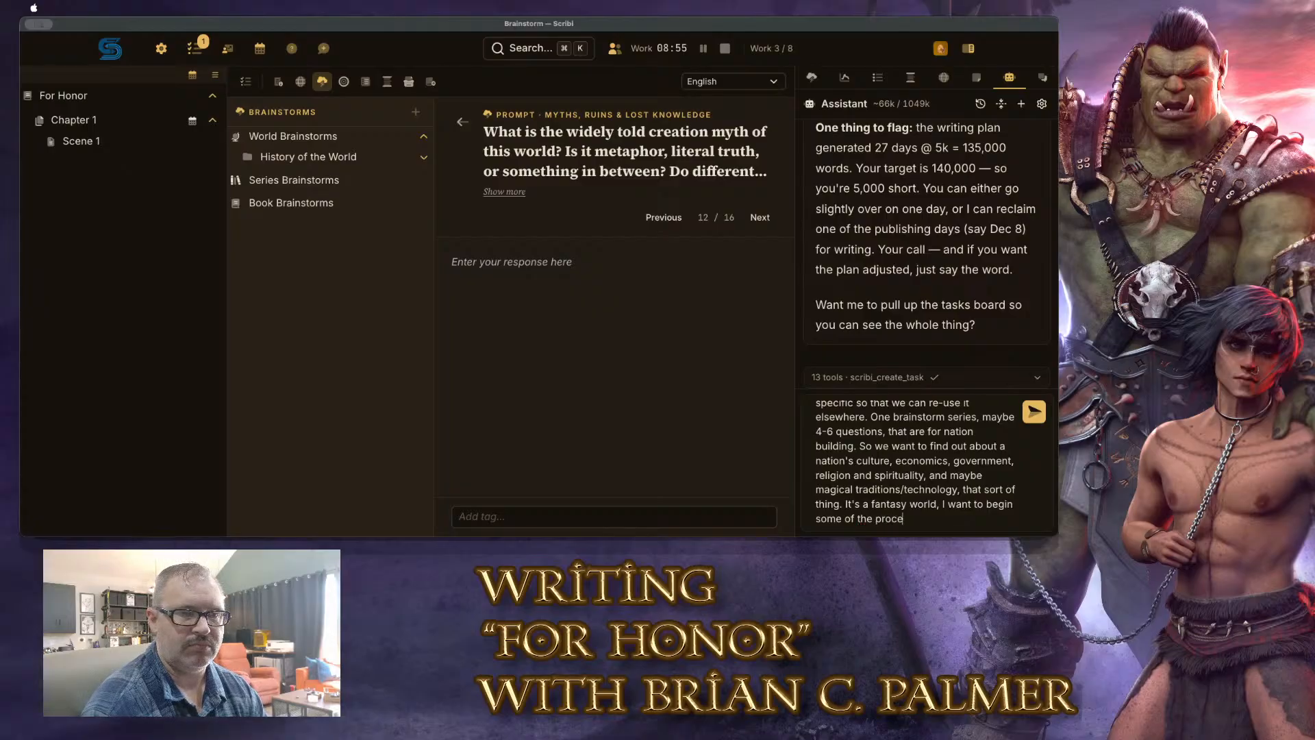
type("ss of defining how m")
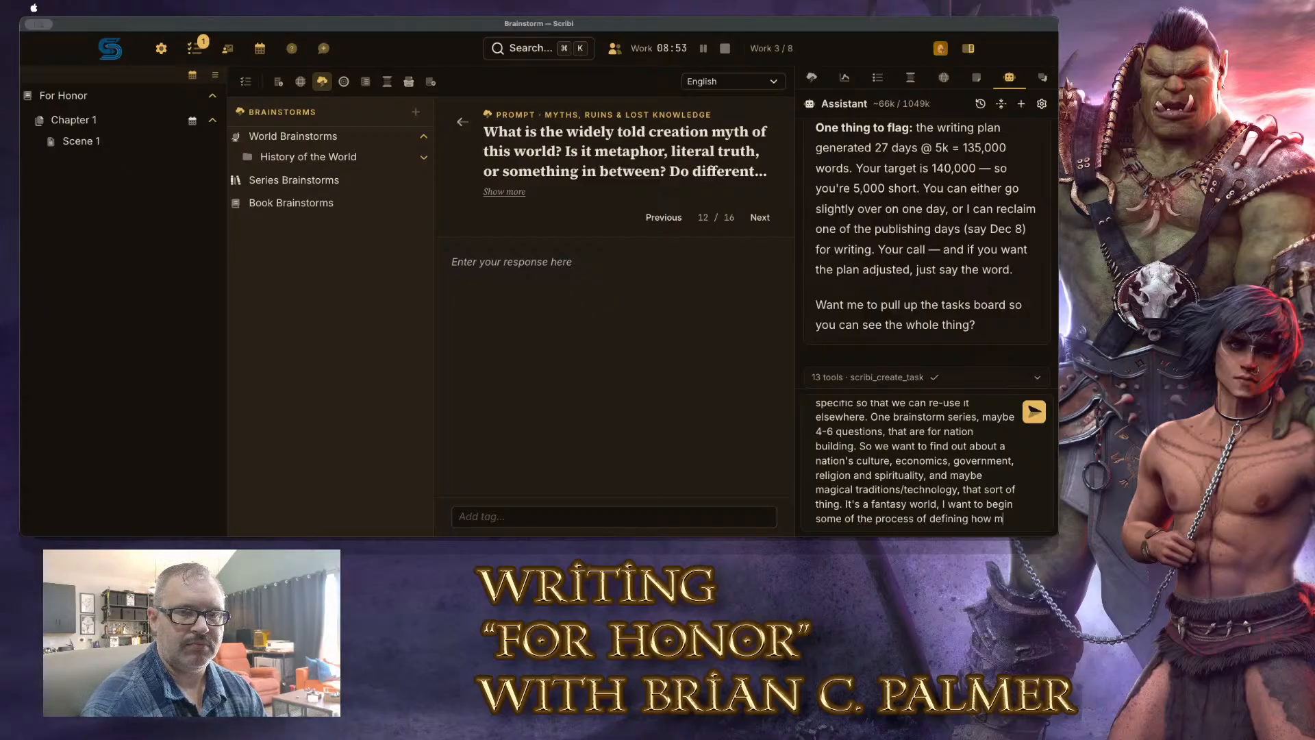
type("agic is different in t")
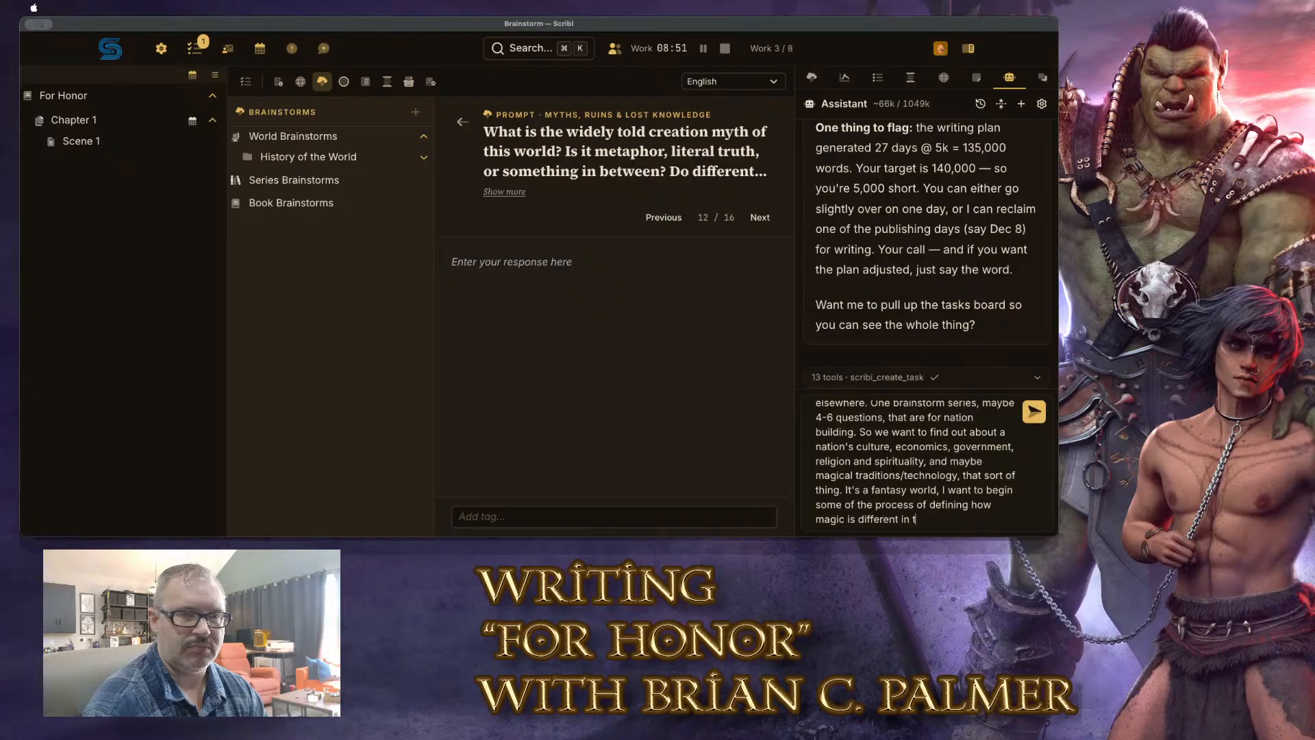
key("BackSpace")
type("different place")
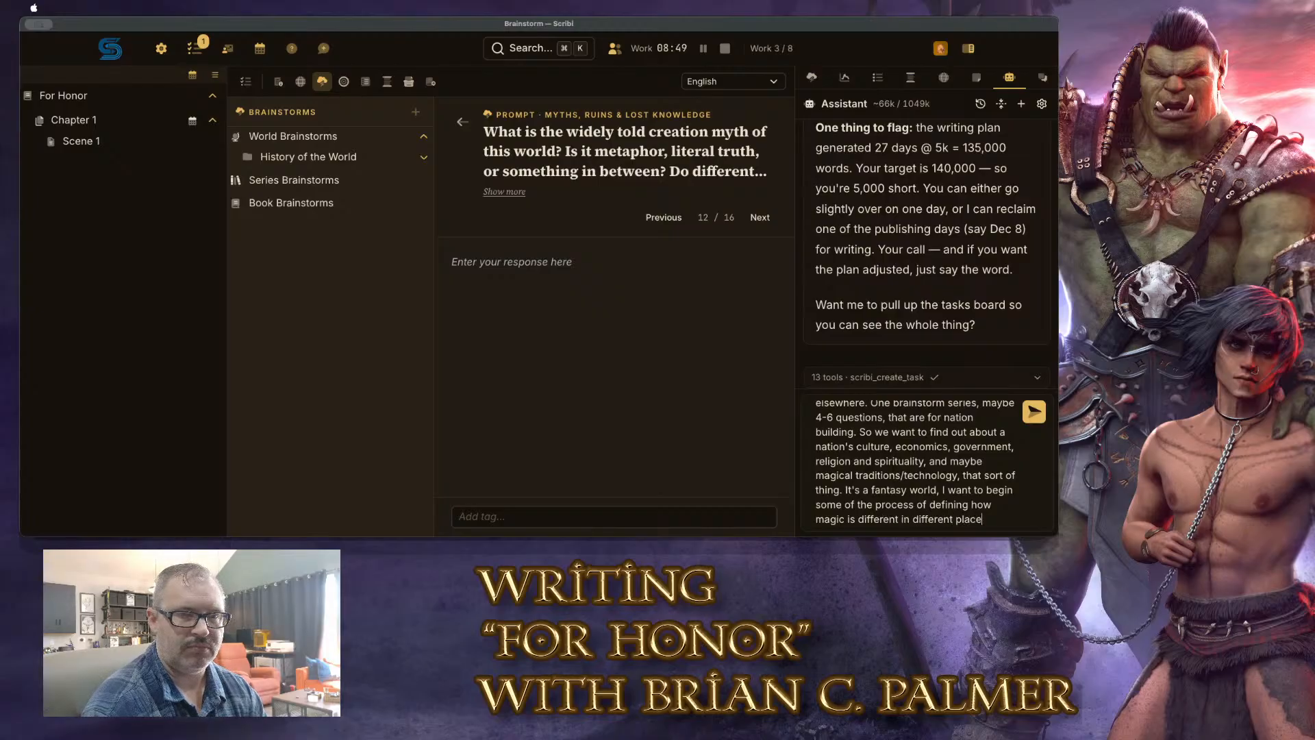
Continue the sentence with "so we'll want to know about things like specific magical orders, professions"
type("s so we'll watn to")
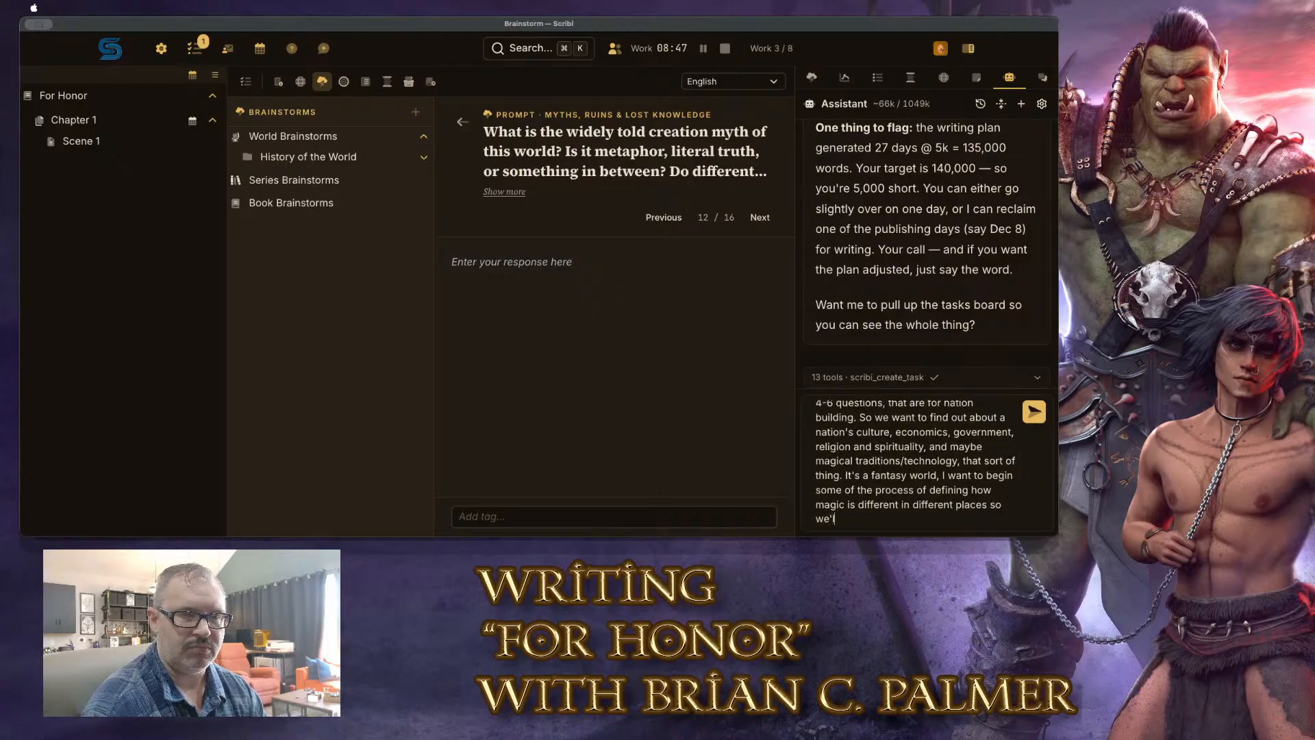
key("BackSpace")
type("nt to")
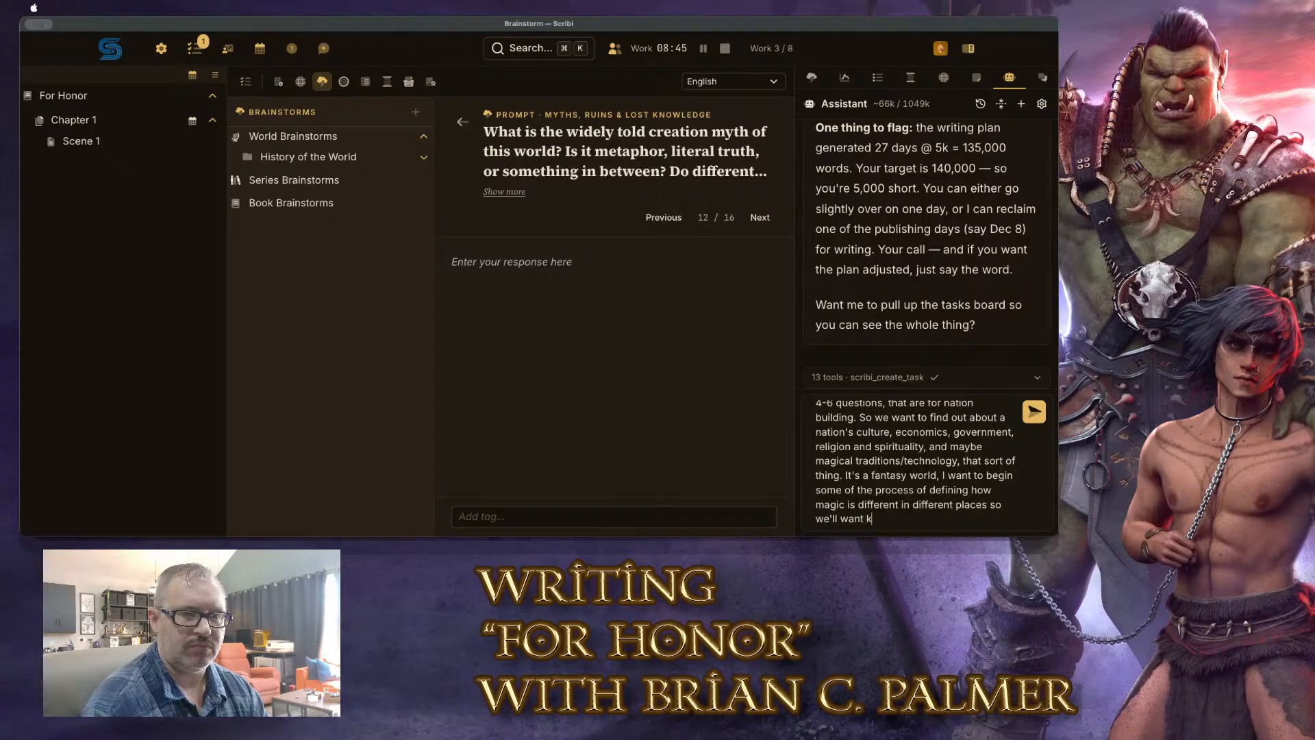
key("BackSpace")
key("BackSpace")
key("BackSpace")
type("to know about things like")
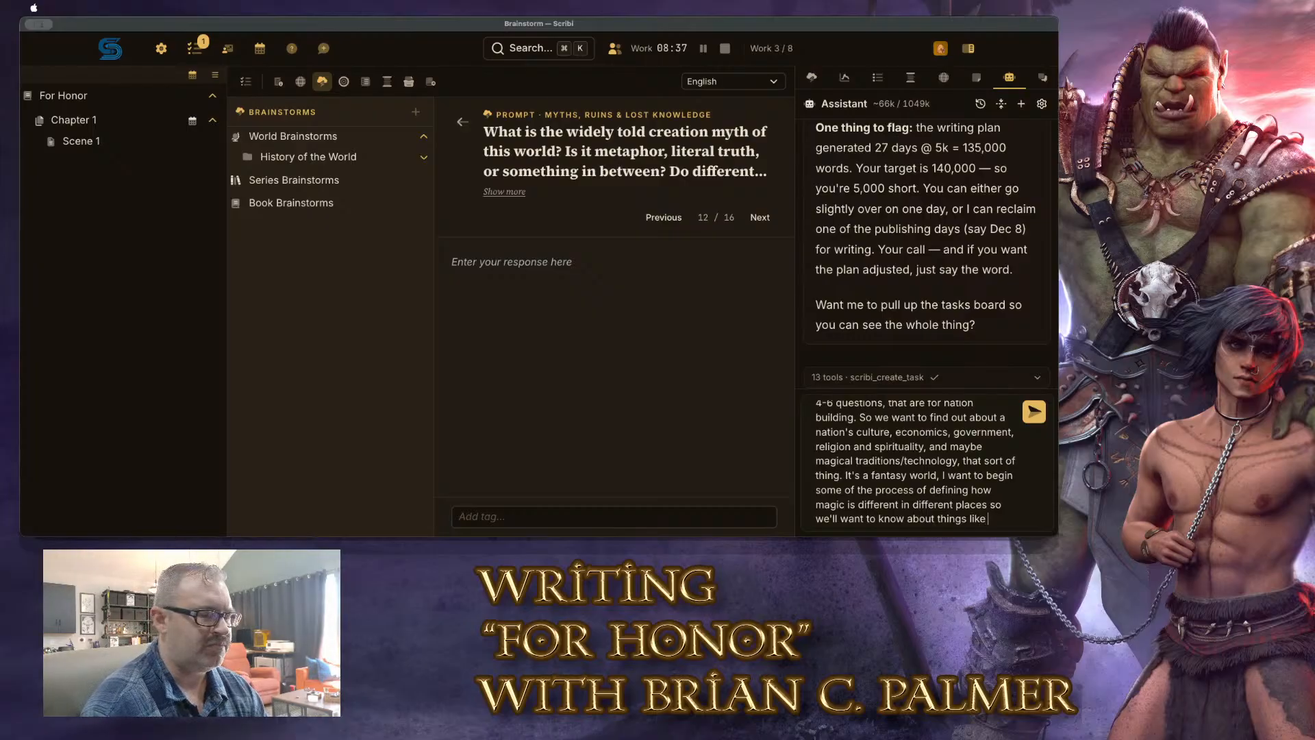
type("specific")
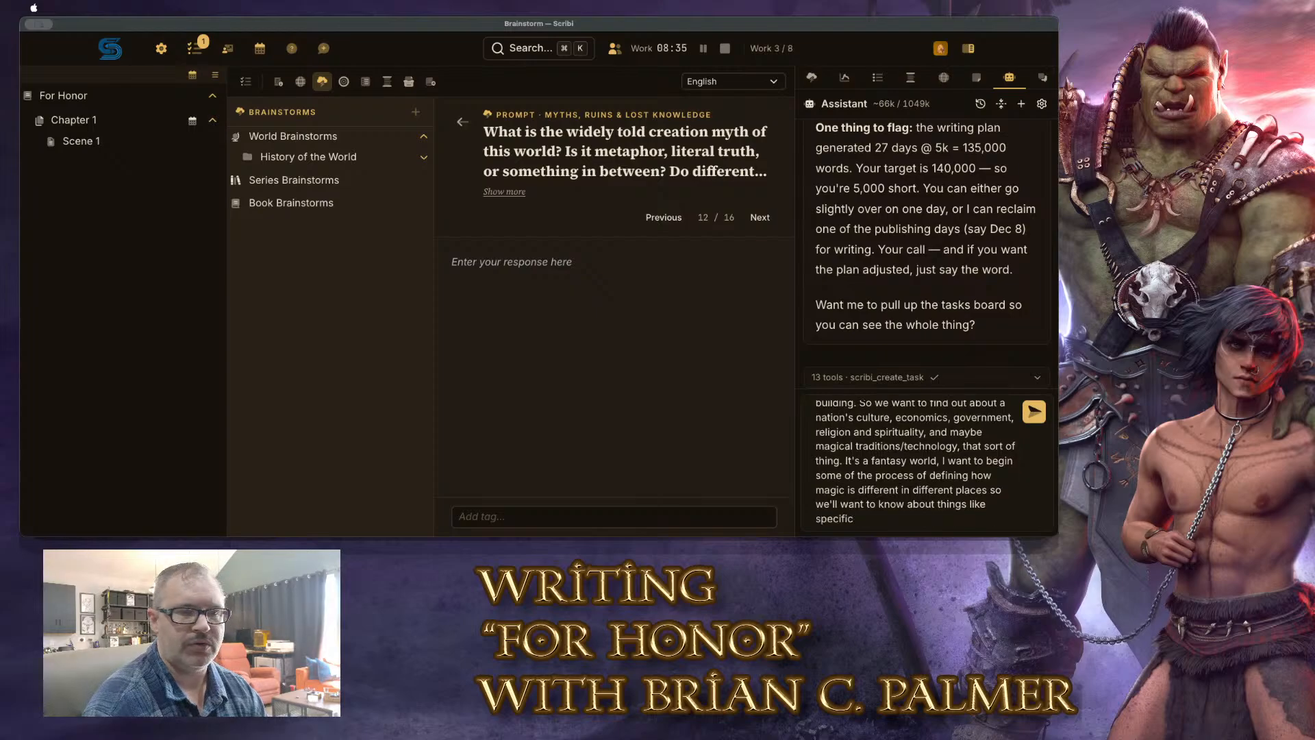
type(" magical orders")
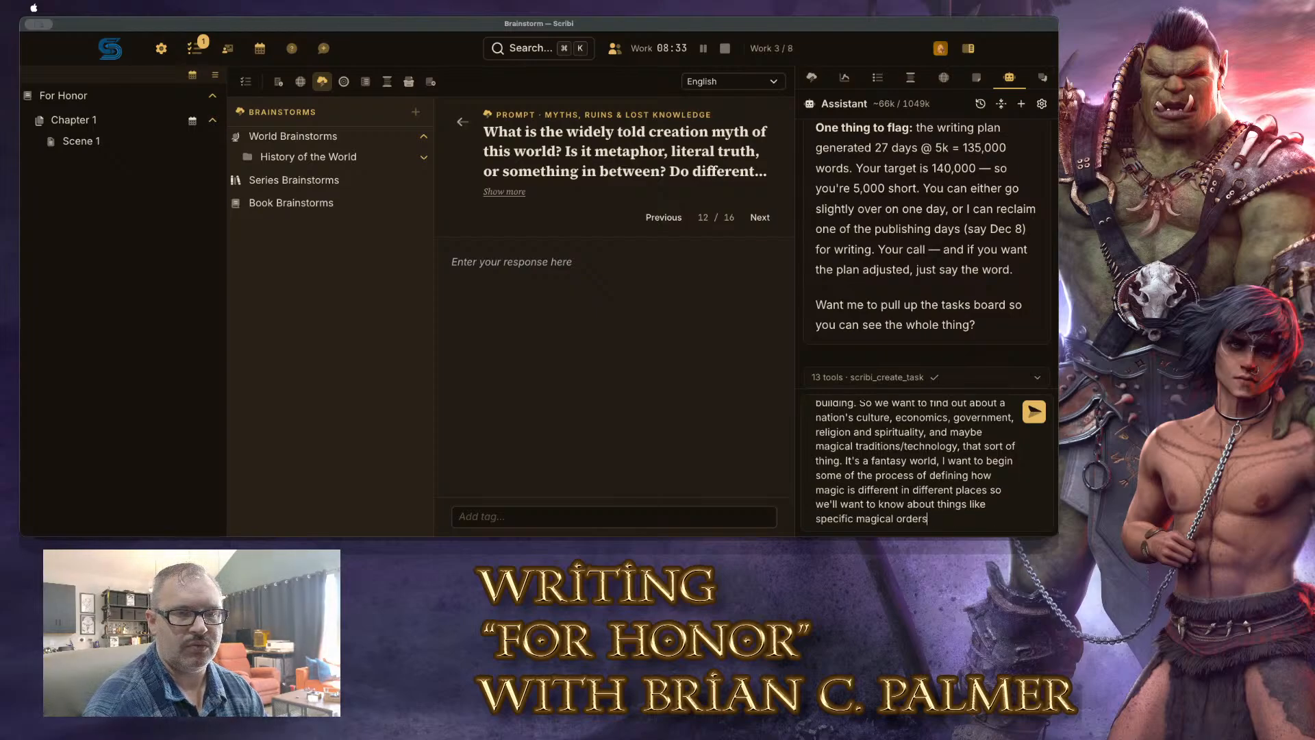
type(", professions")
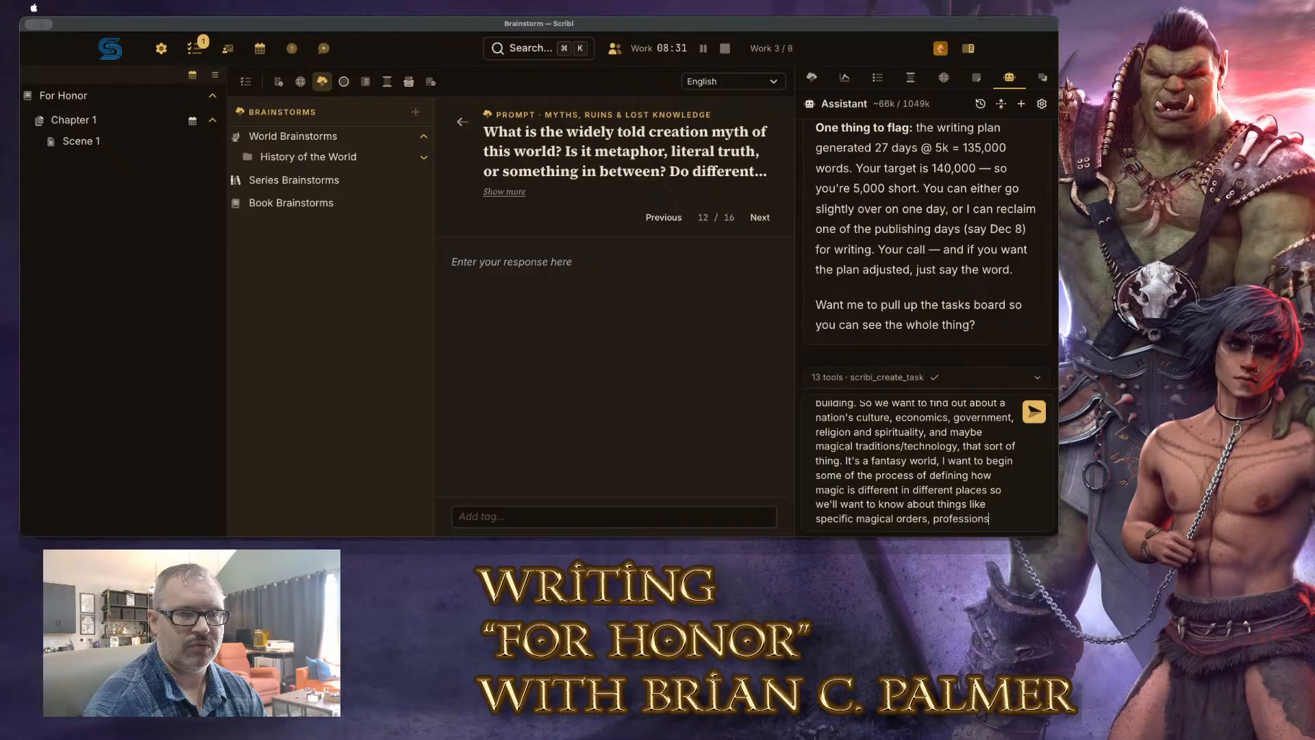
End the list of magic details with ", etc." and add "How magic is used in different places in different ways."
type(", etc. How magi")
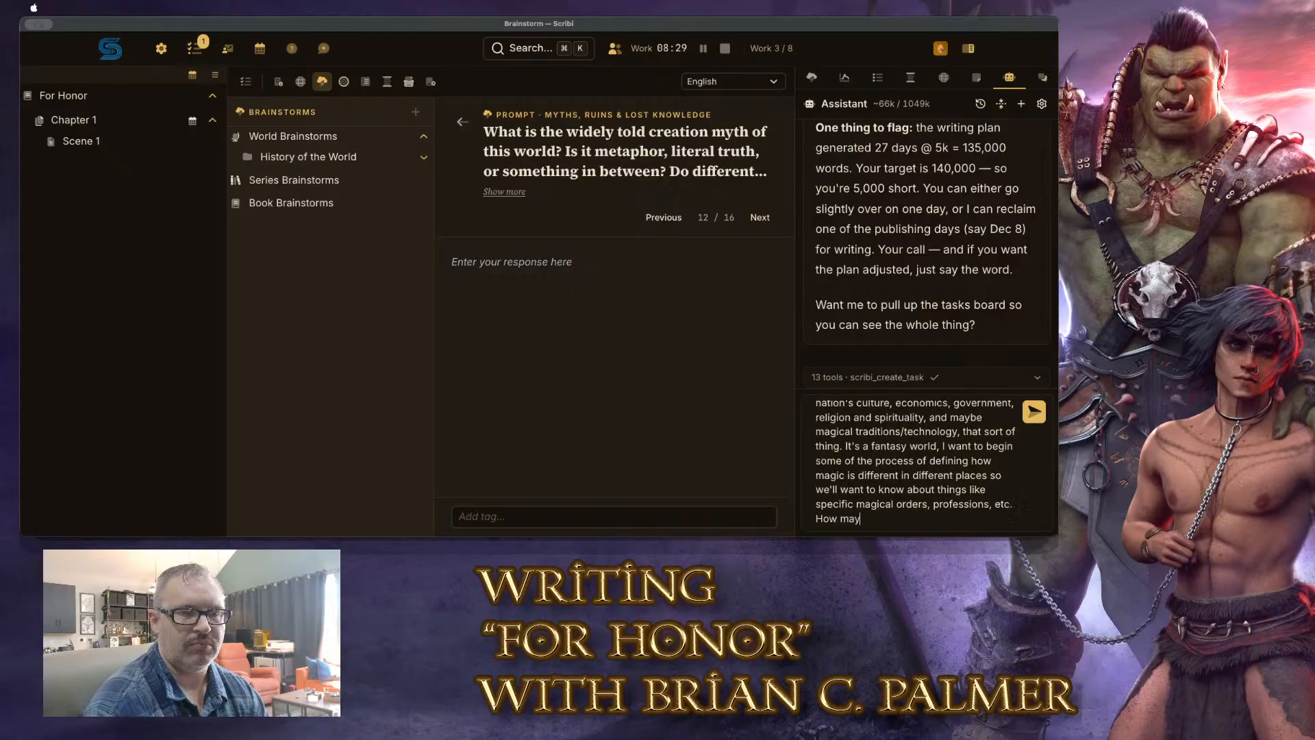
type("c is used")
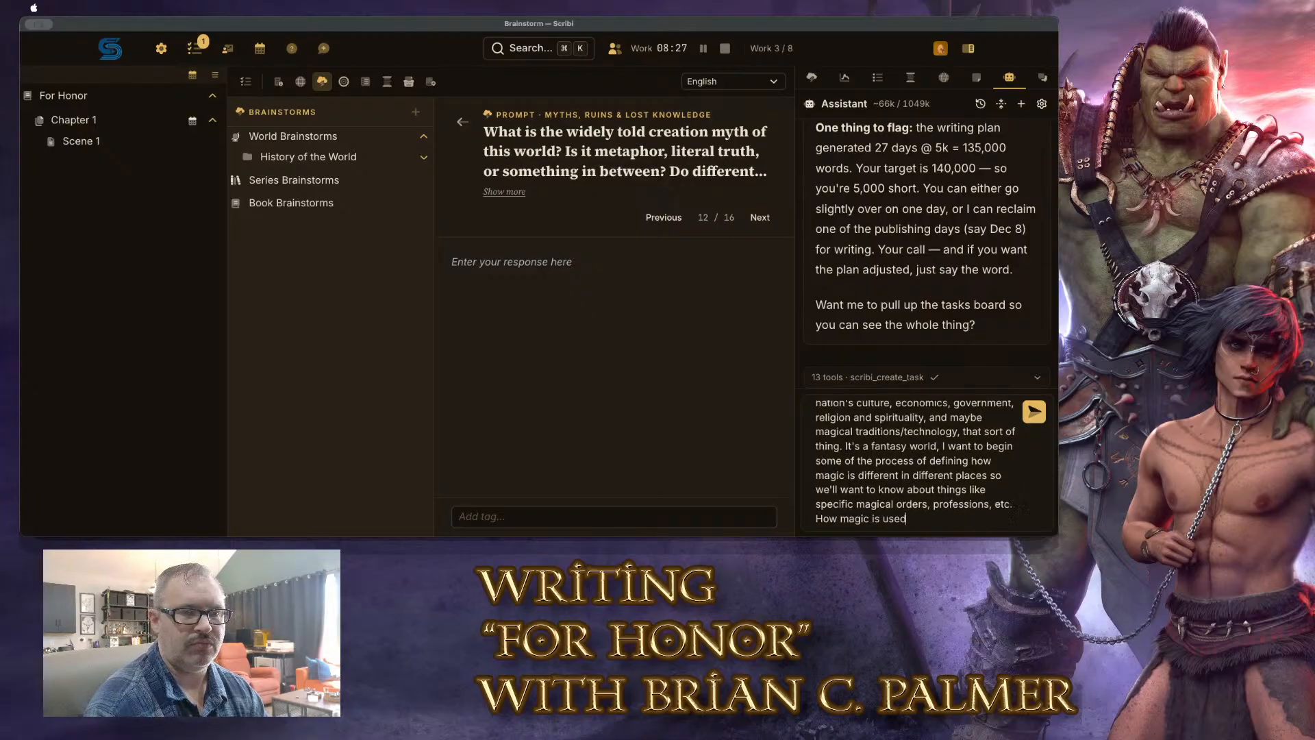
type(" in different ")
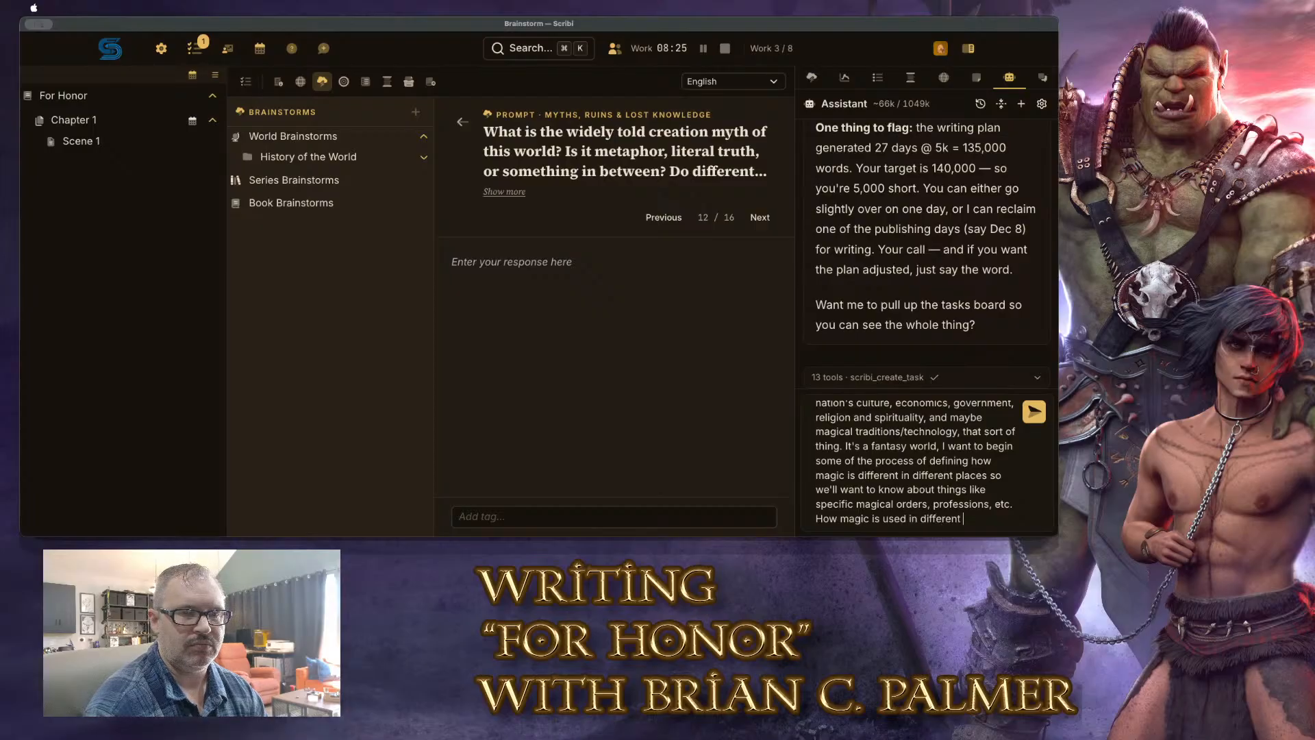
type("places in dif")
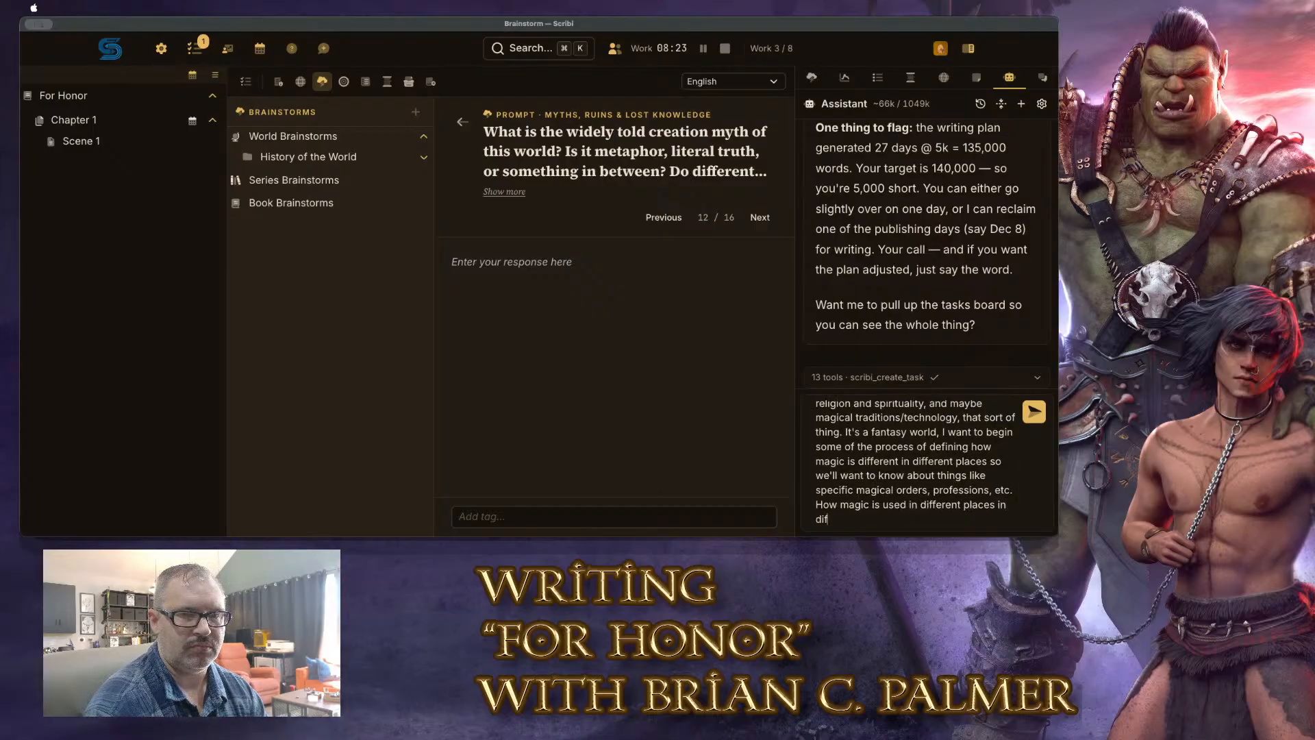
type("ferent ways.  This")
Begin a new paragraph with "This is a brainstorm that I'll want to basically duplicated for each nation I want to brainstorm about,"
key("Return")
key("Return")
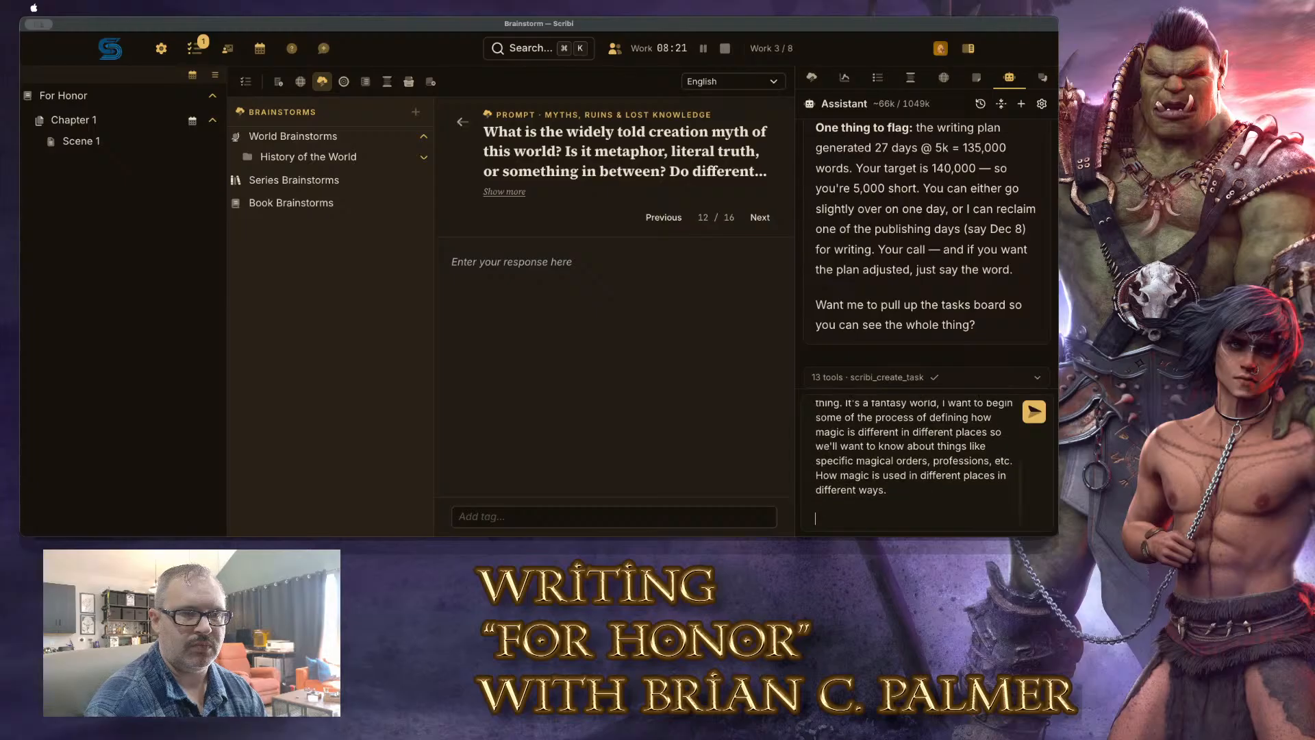
type("This is a brainstorm that")
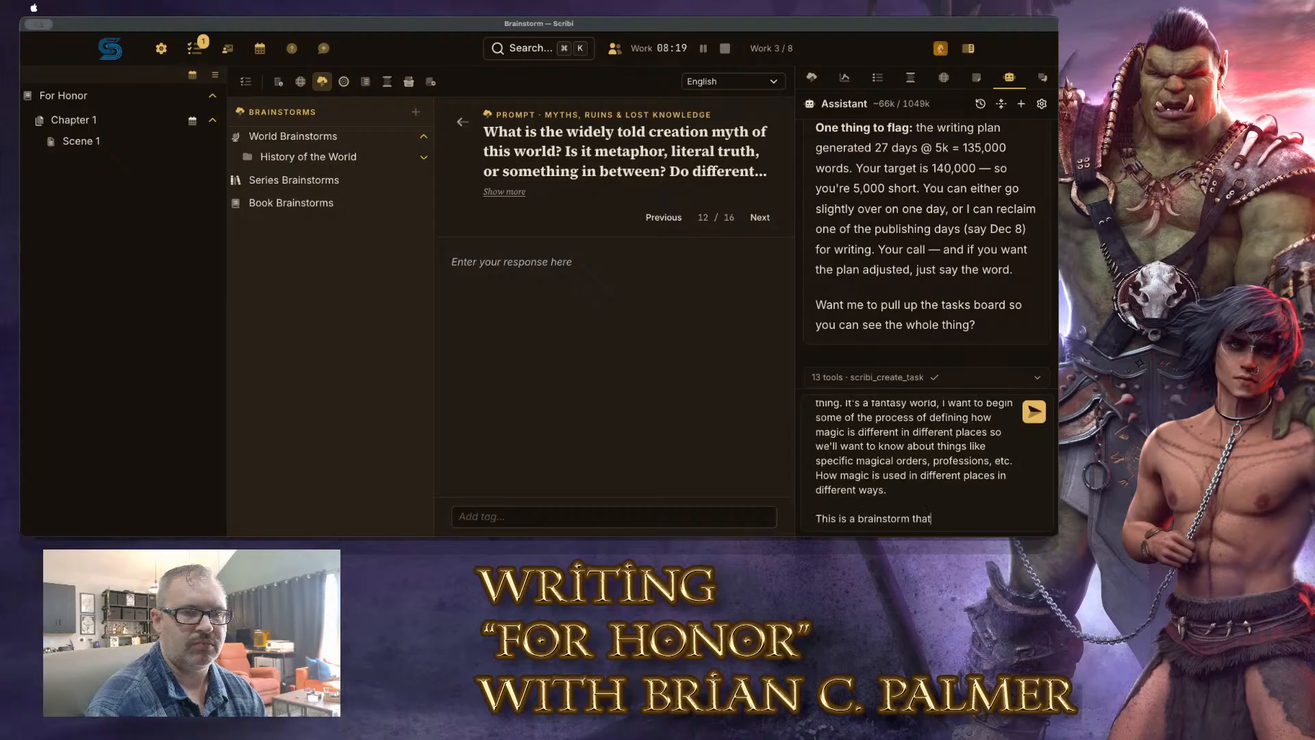
type(" I'll want to ")
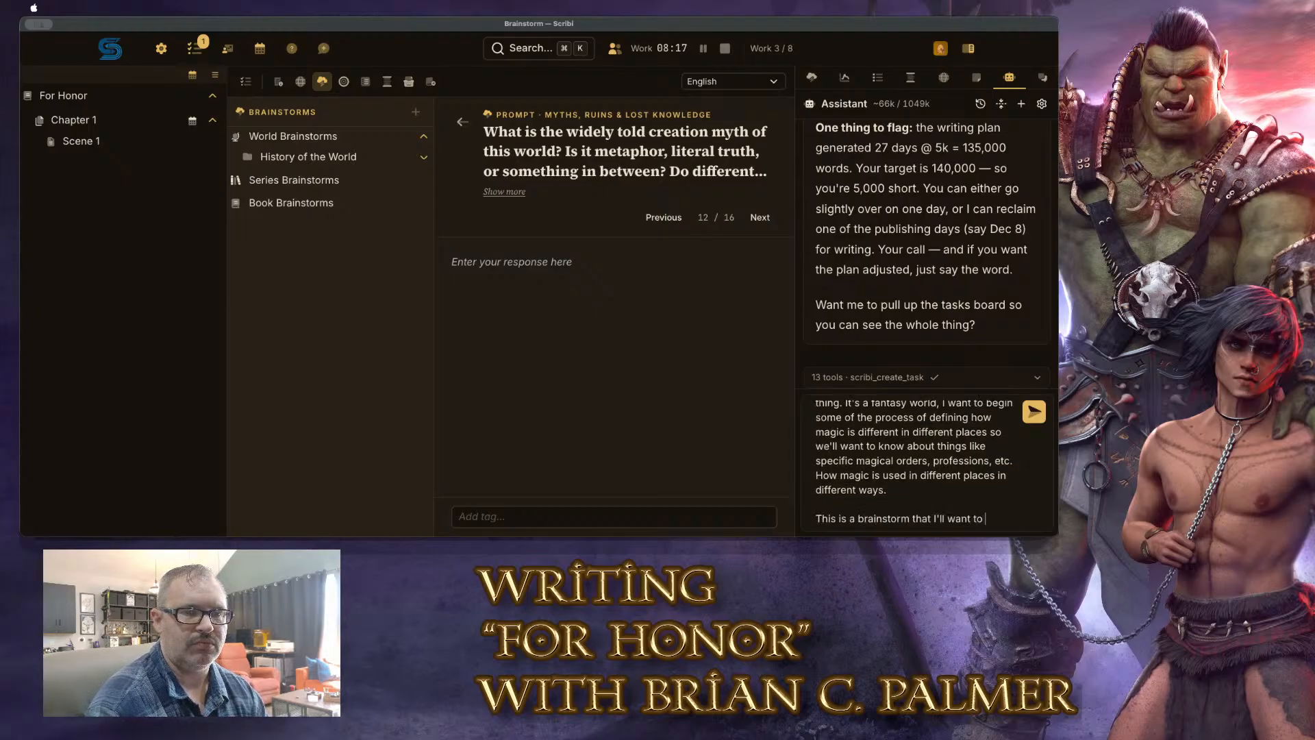
type("basically duplicate")
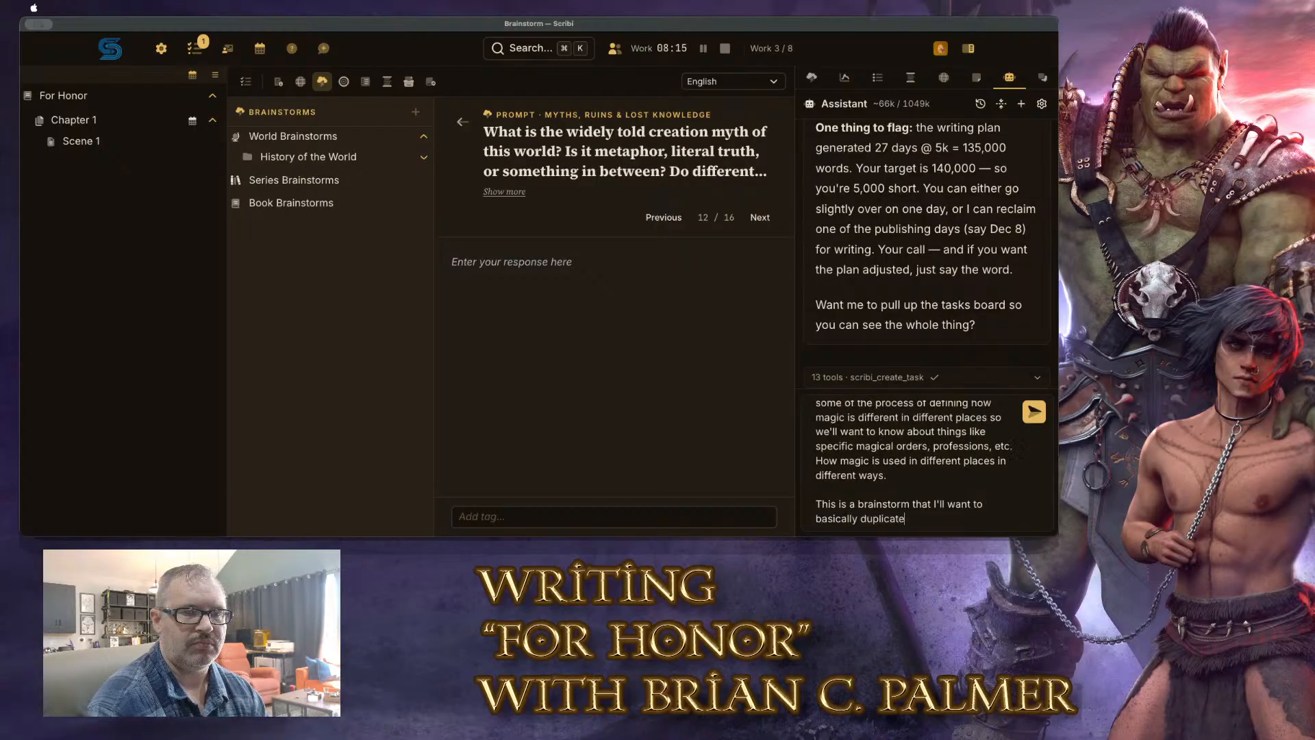
type("d for each nation I")
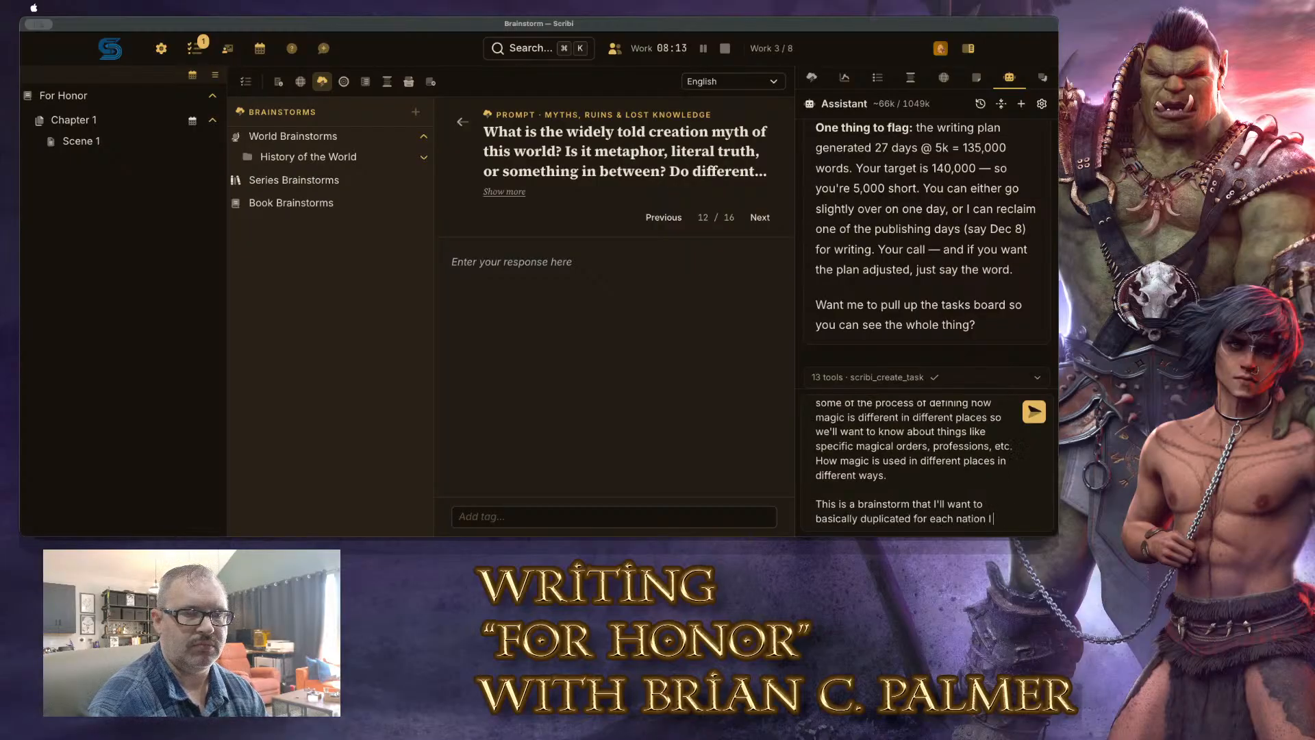
type(" want to brainstorm abo")
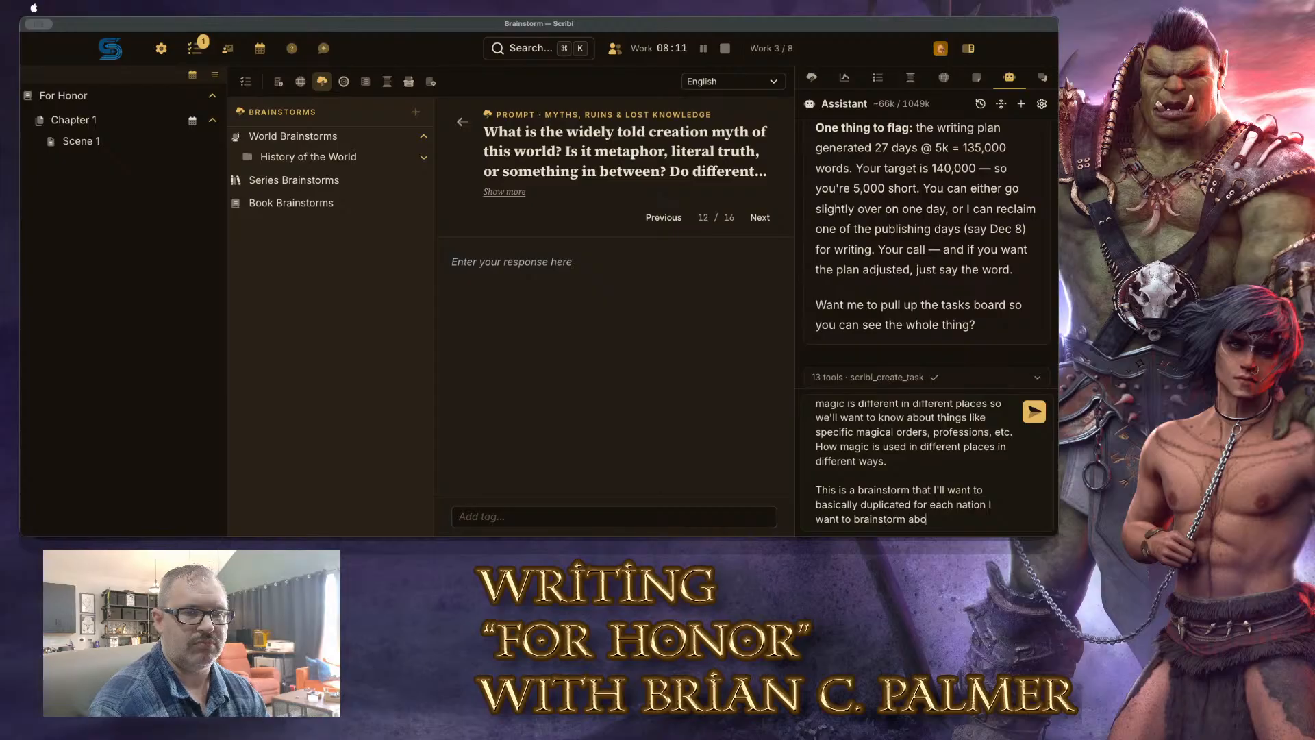
type("ut, so we nee")
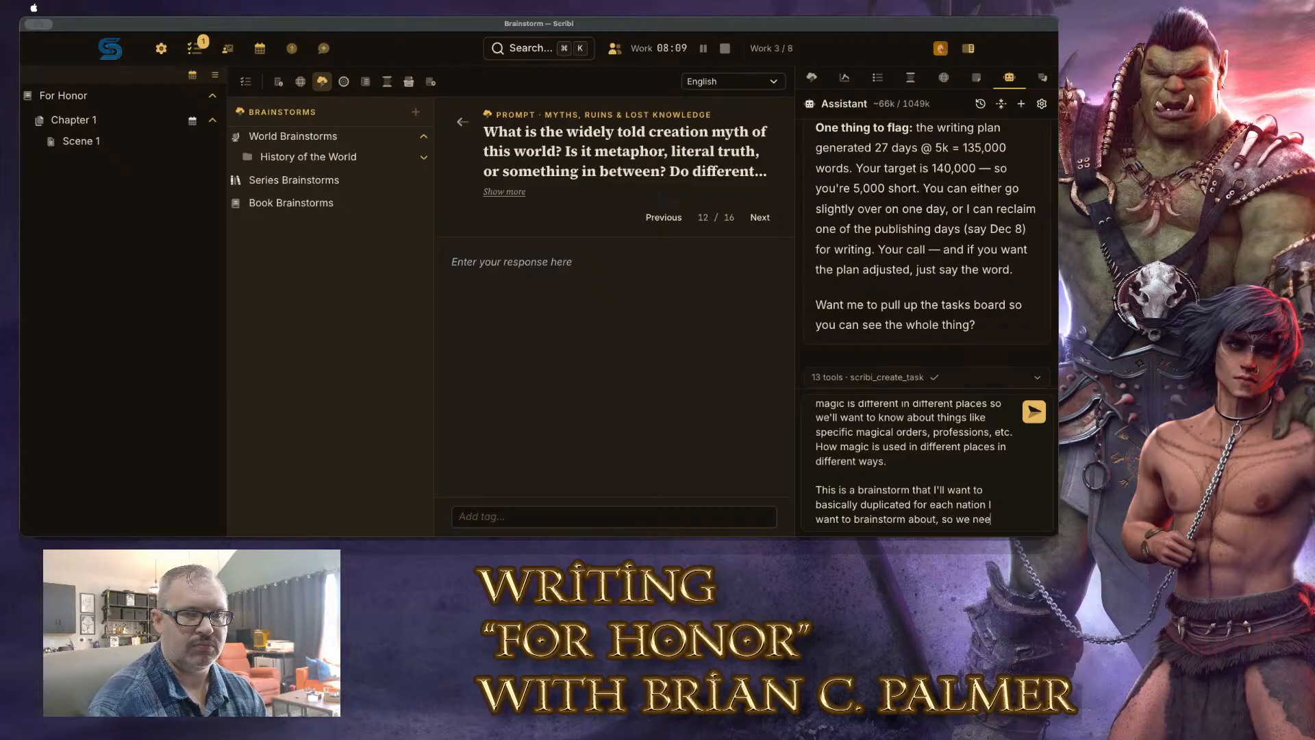
Complete the paragraph with "so we need something that I can just retitle to be "the brainstorm about [nation]" for example."
type("d something that ca")
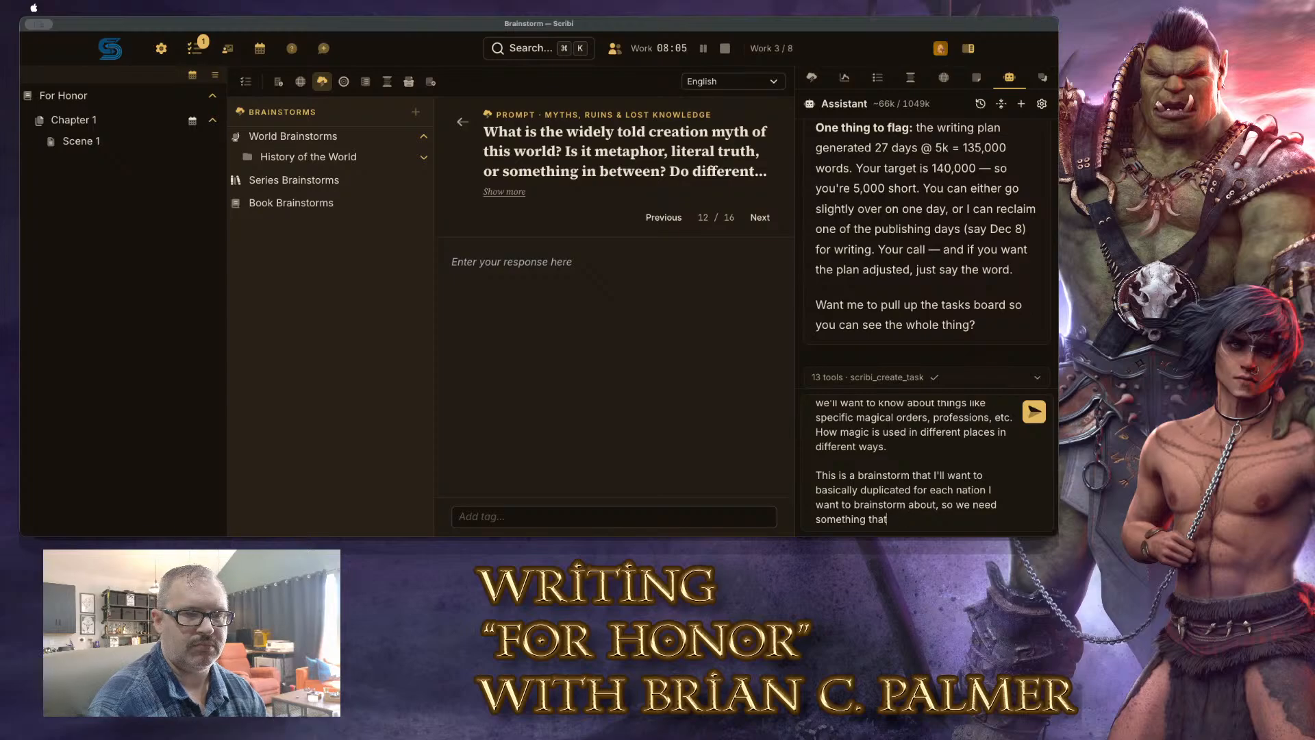
key("BackSpace")
key("BackSpace")
type("that I can just retit")
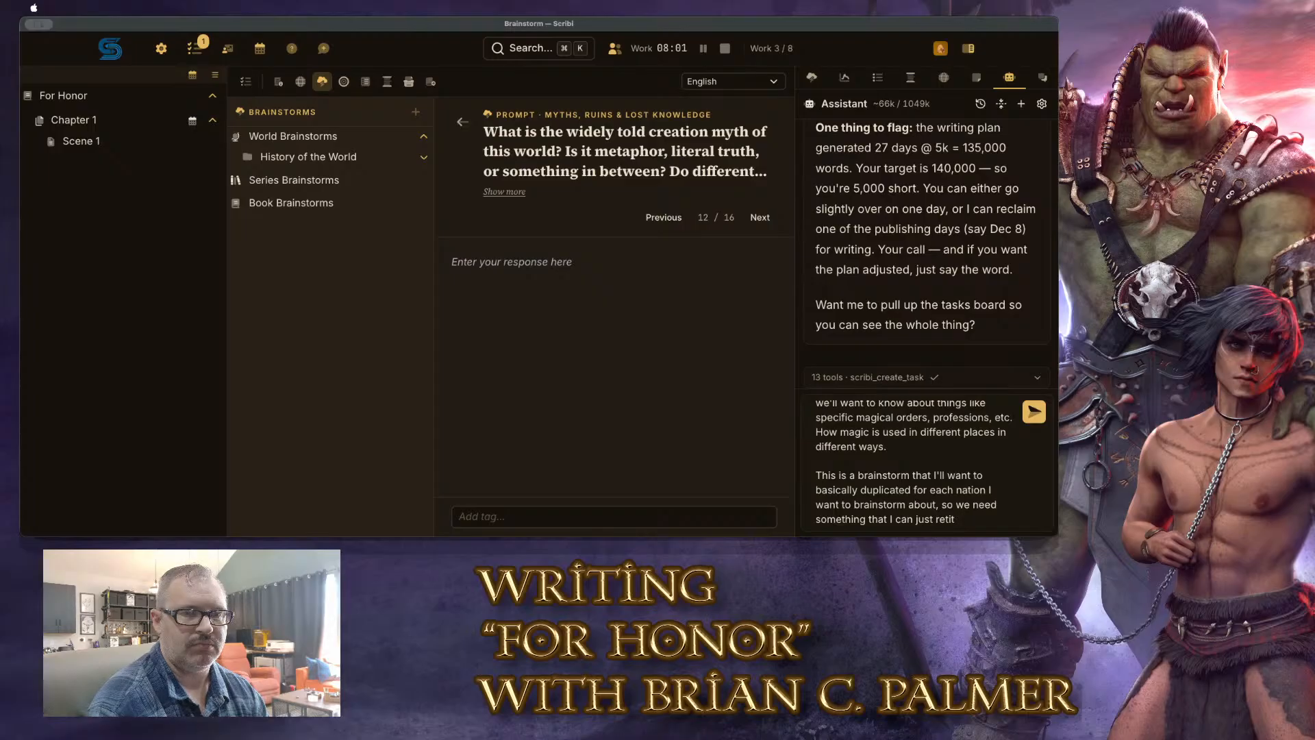
type("le to be \"the brainstorm baout")
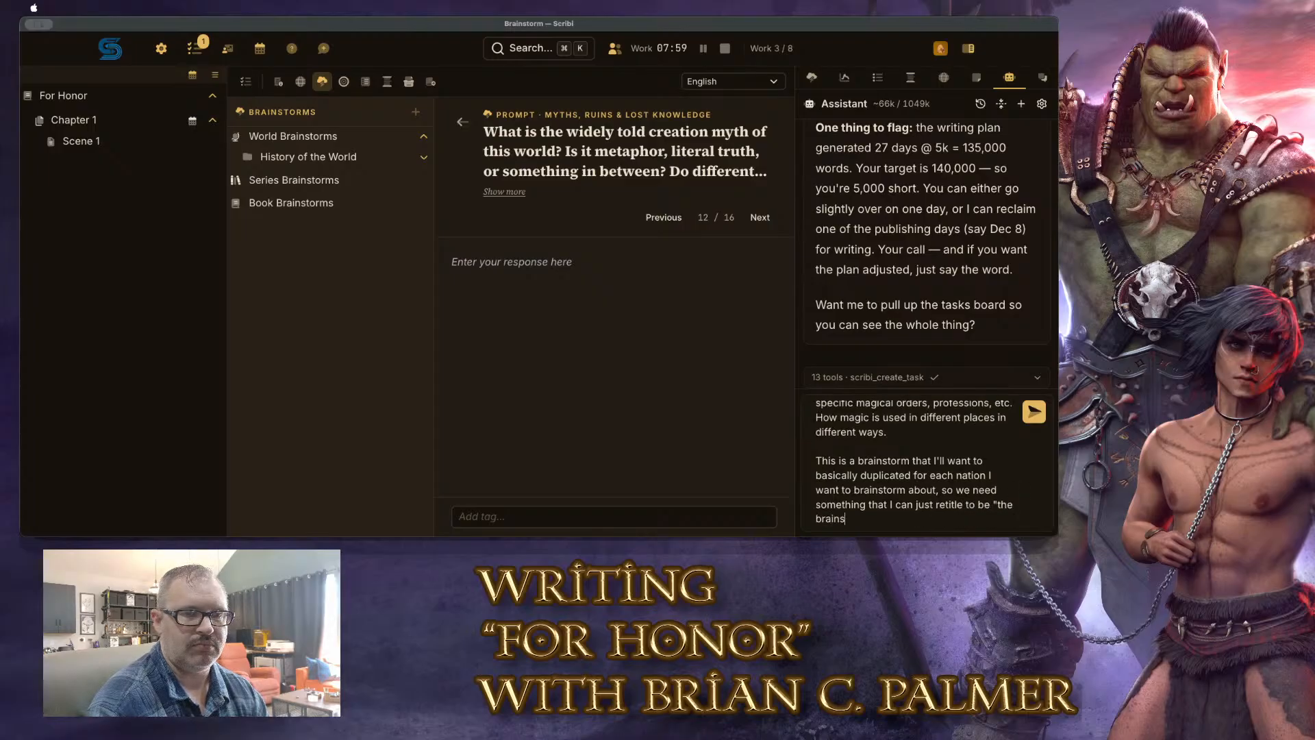
key("BackSpace")
key("BackSpace")
key("BackSpace")
key("BackSpace")
key("BackSpace")
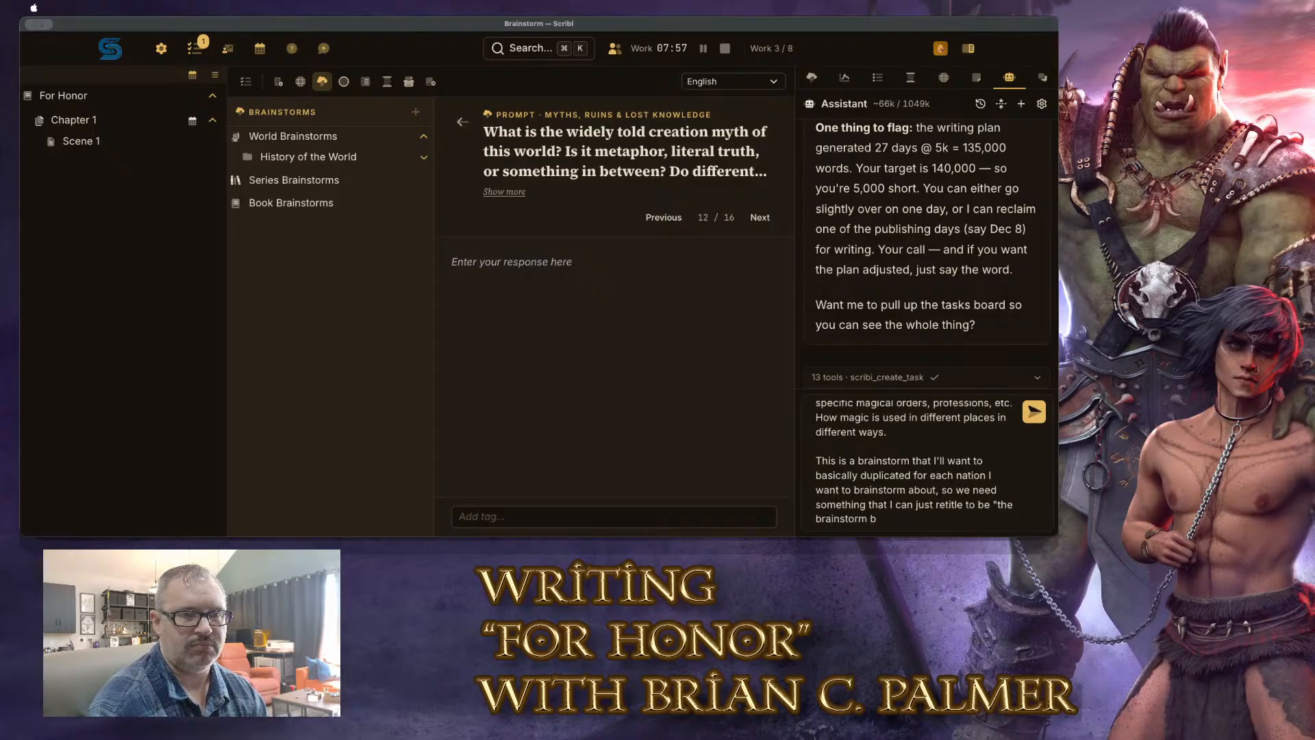
type("about [nation")
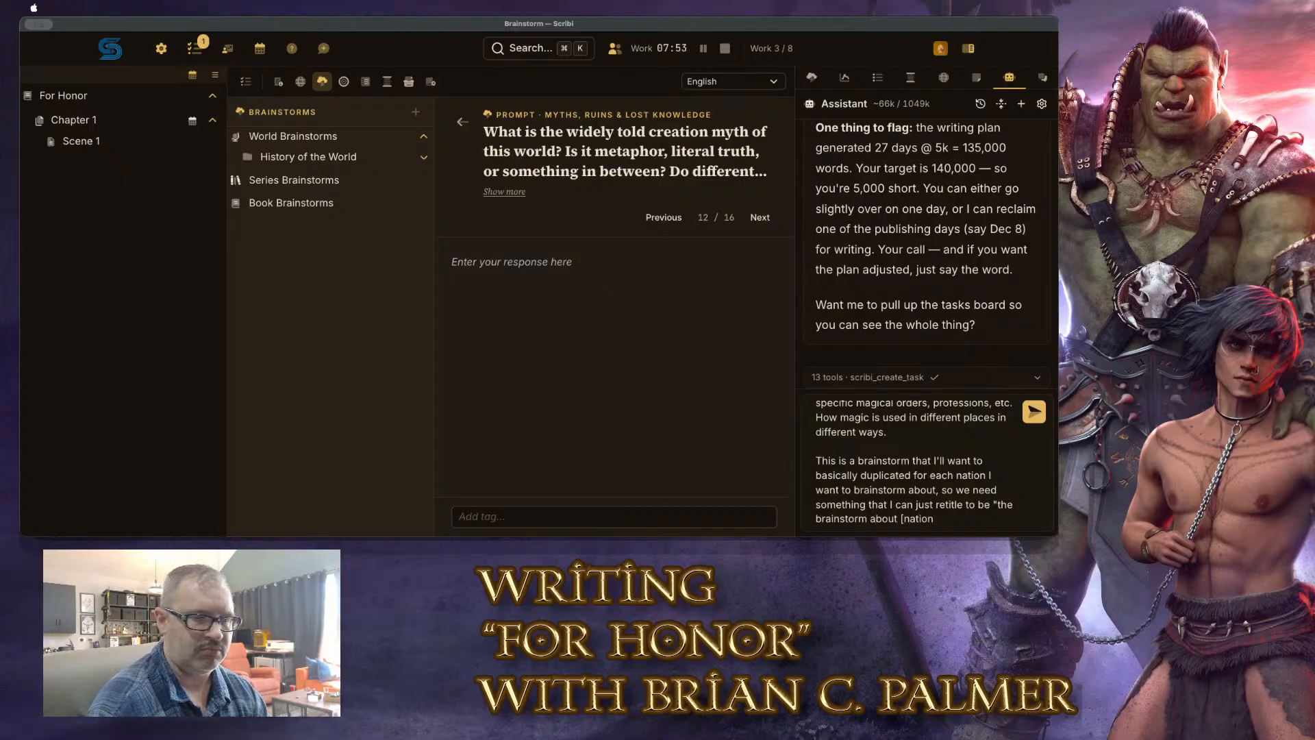
type("]\" for example.")
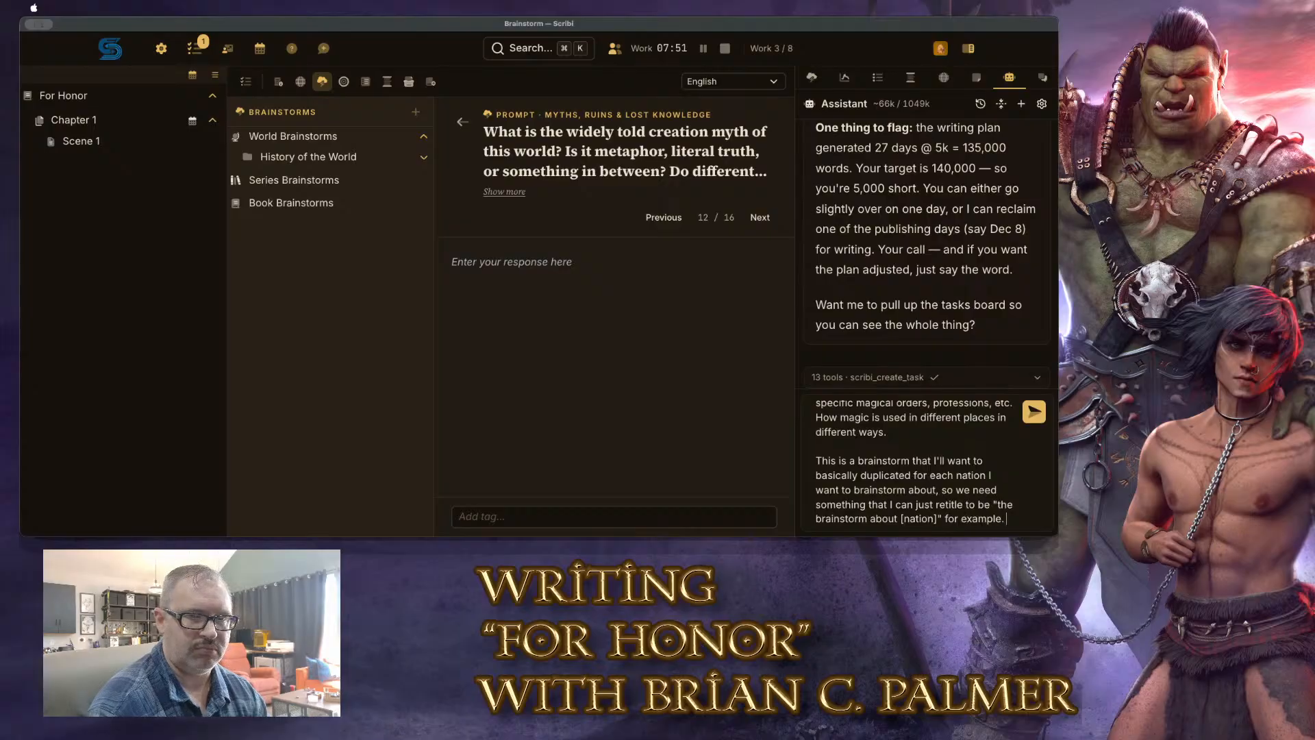
Finish the message with "As a generic title let's call it Nation Building." and send it to the assistant
key("shift+Return")
type("As a generic t")
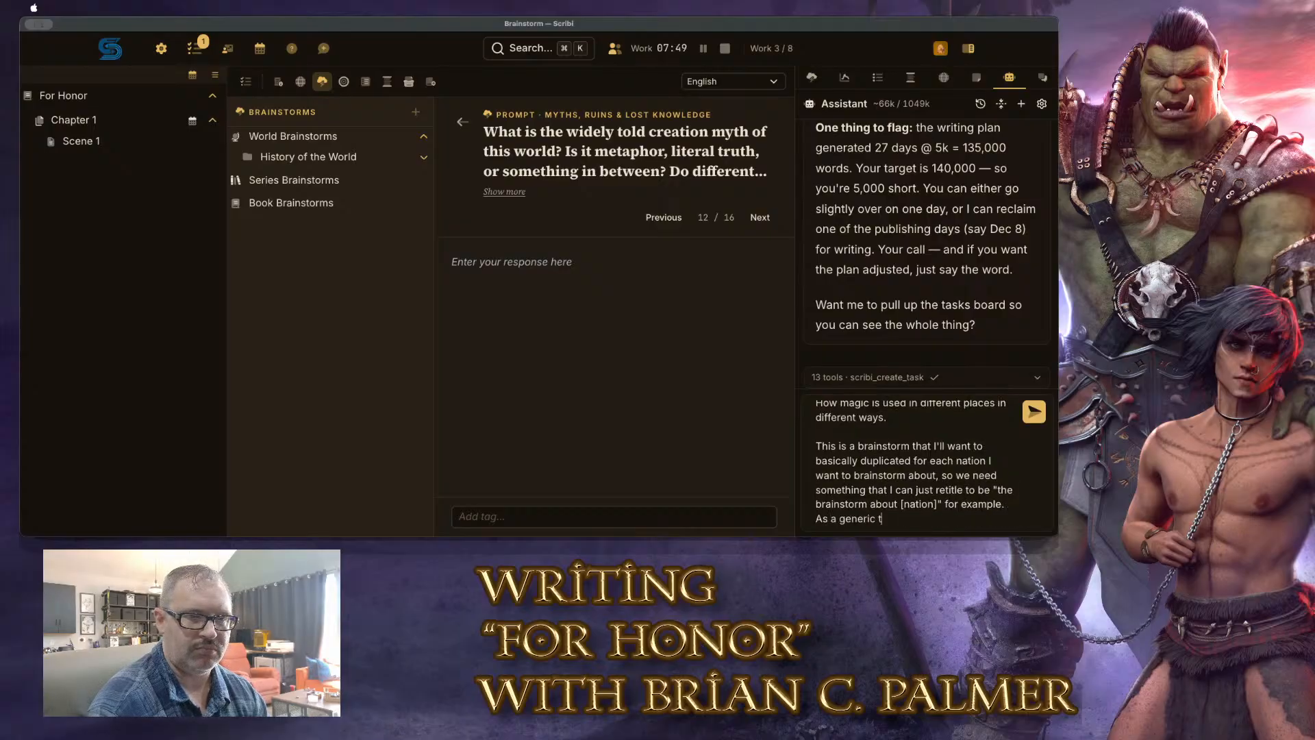
type("itle let's call it N")
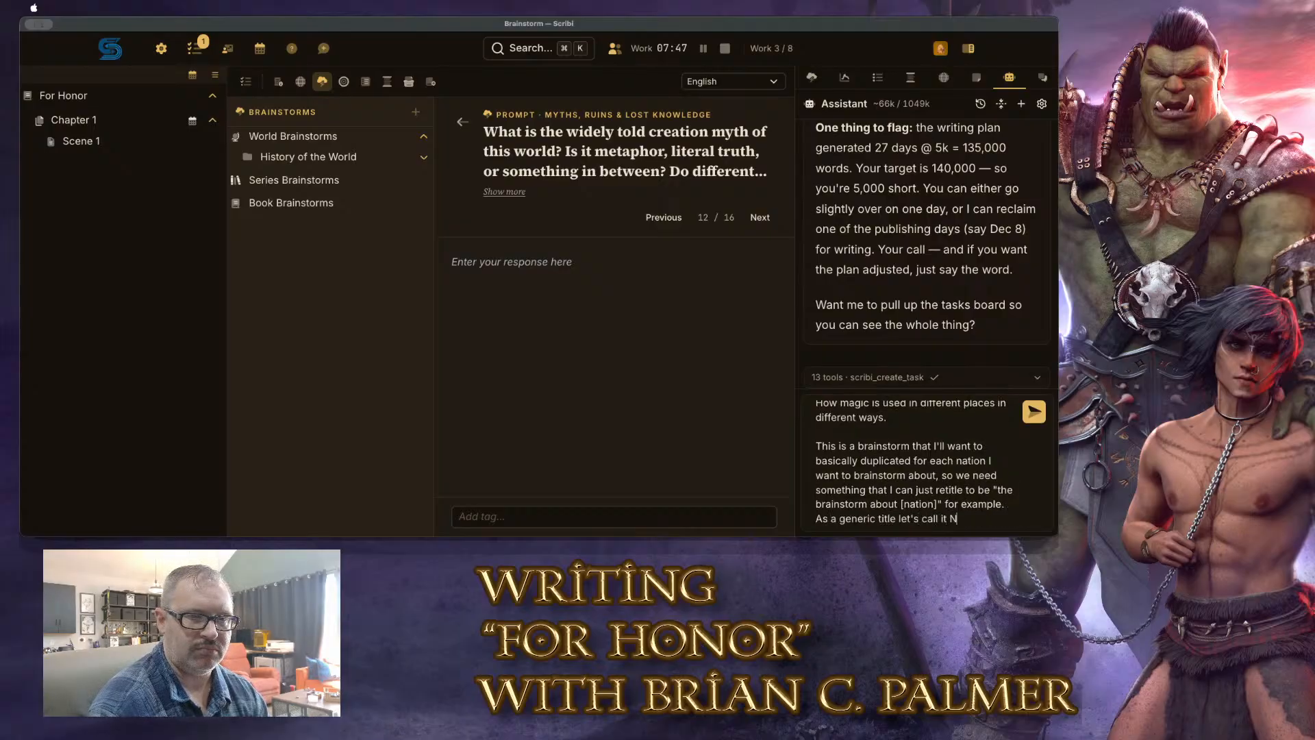
type("ation Building.")
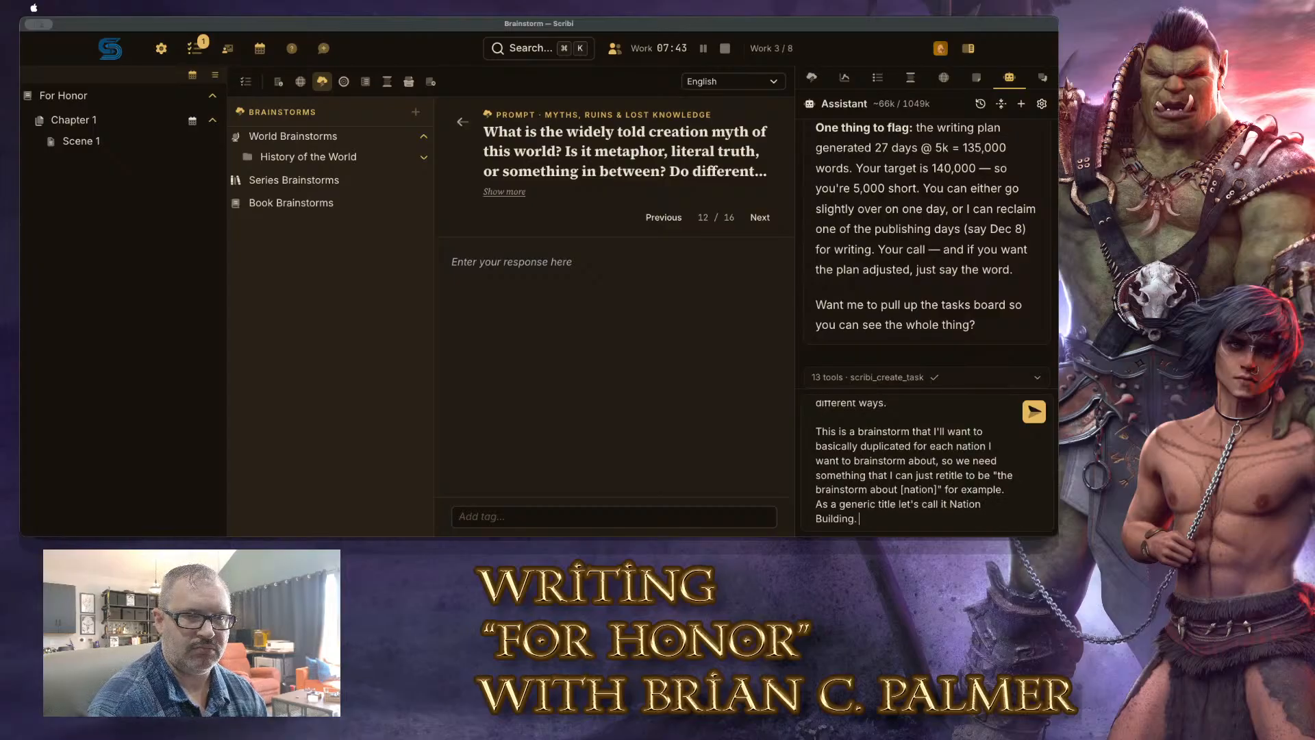
key("Return")
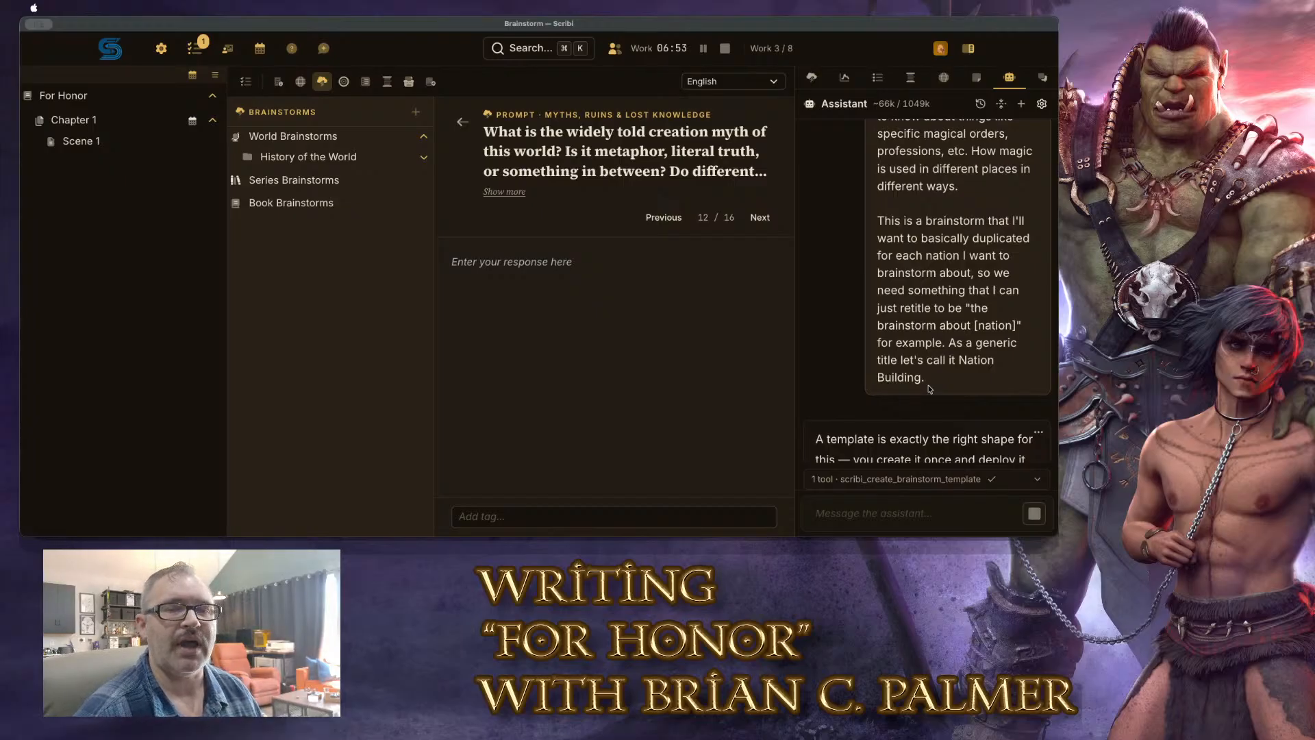
Read through the assistant's reply about the Nation Building template, including its table of brainstorms and prompts
scroll(929, 384, "down", 5)
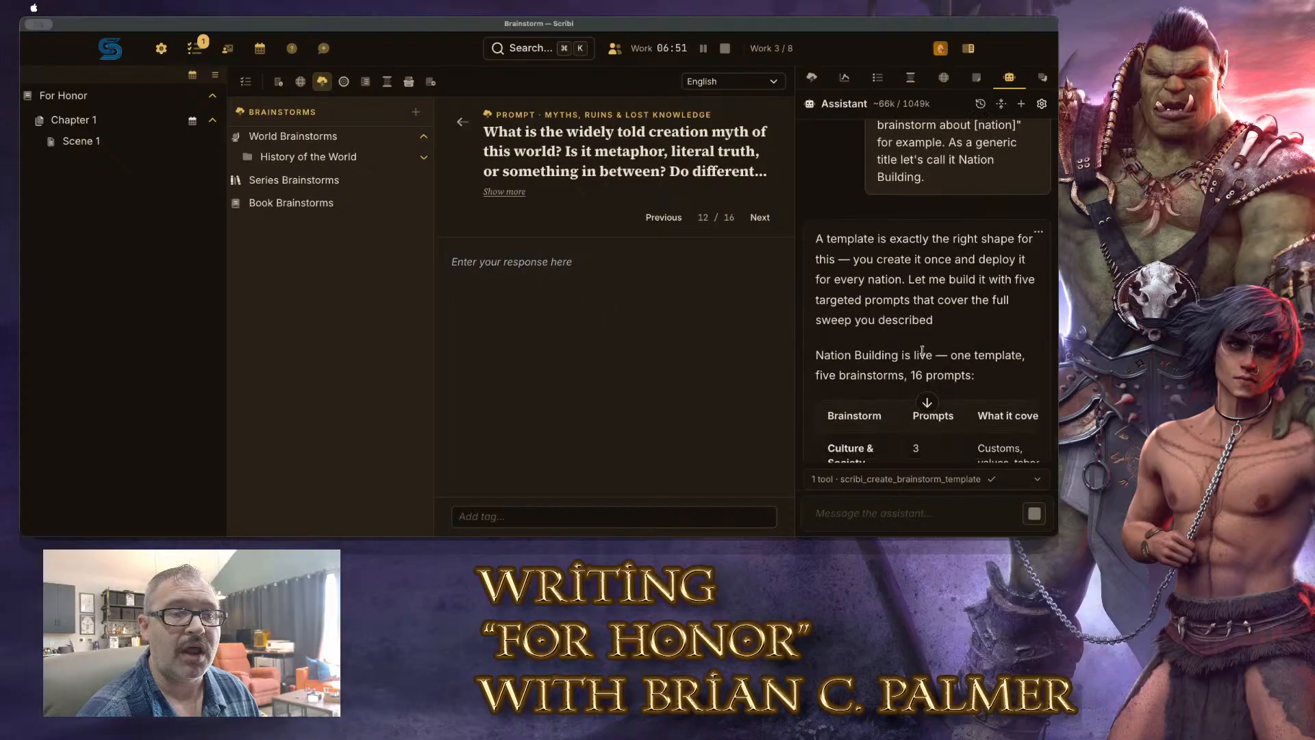
scroll(930, 285, "down", 10)
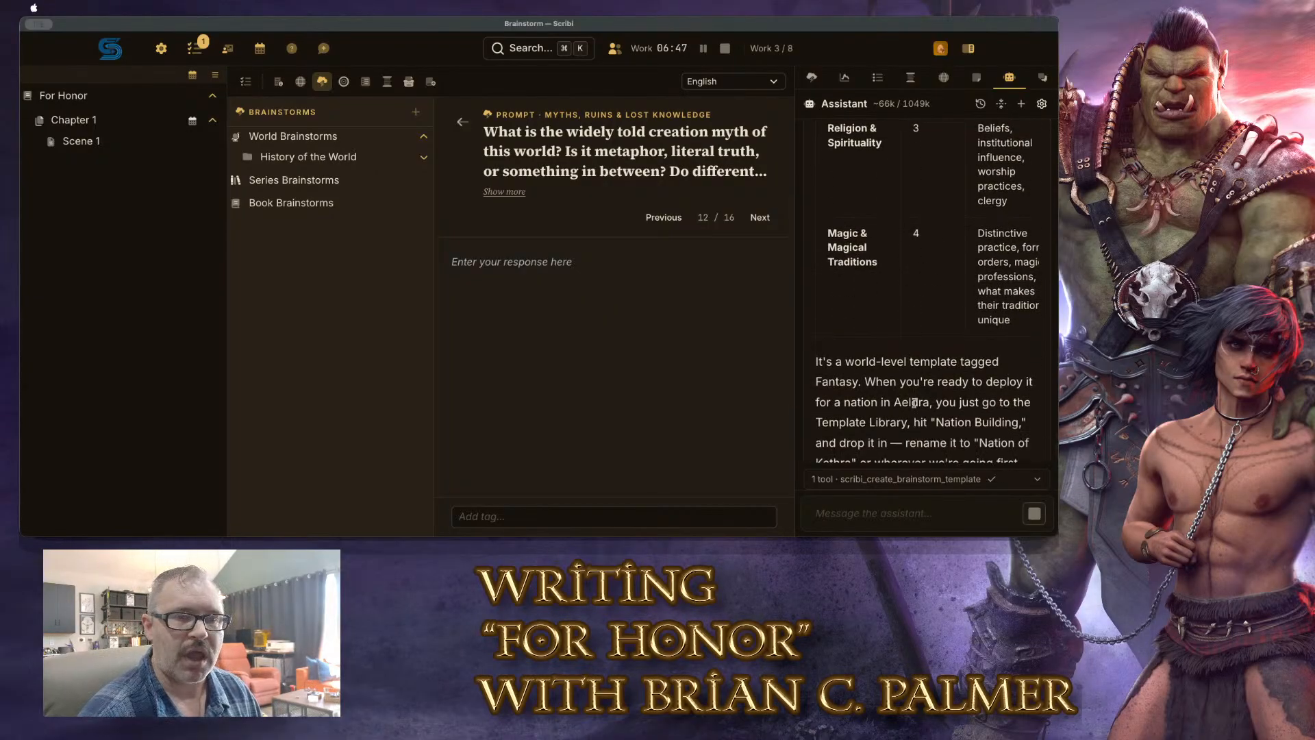
scroll(915, 390, "down", 4)
scroll(920, 352, "down", 3)
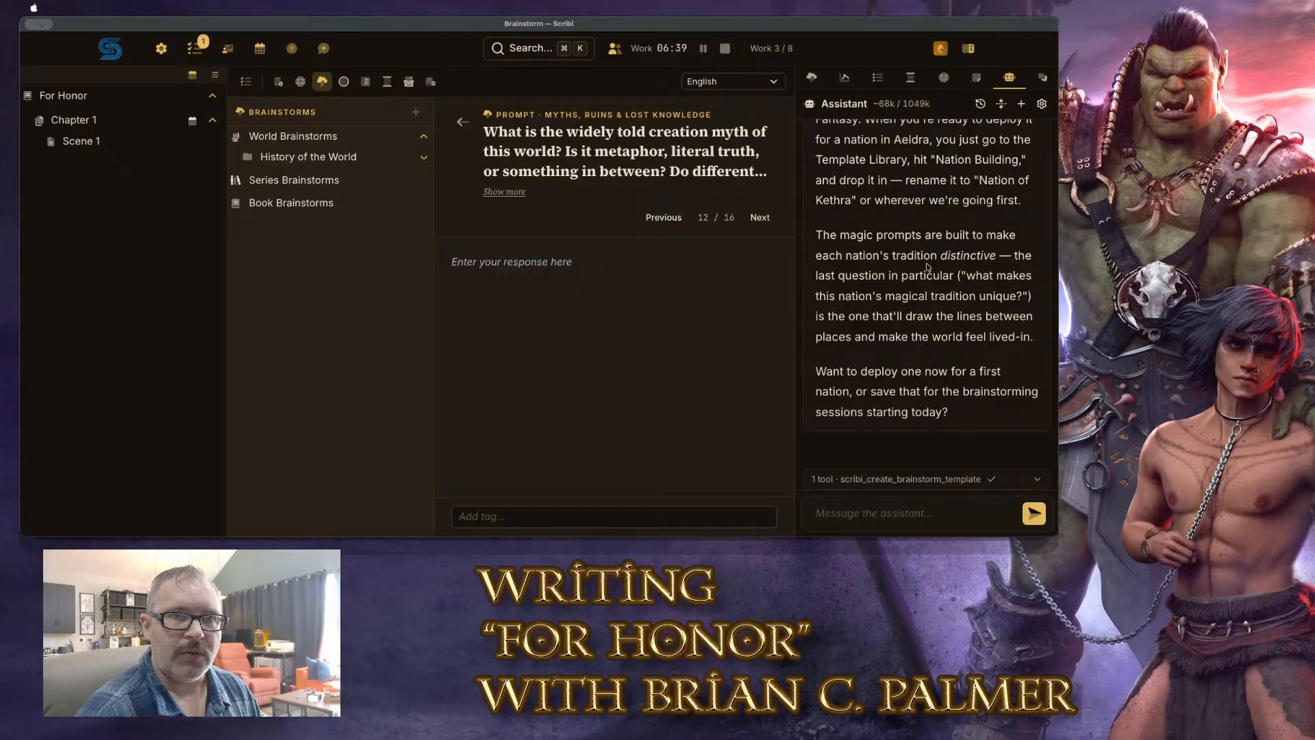
scroll(924, 299, "up", 1)
scroll(924, 300, "up", 10)
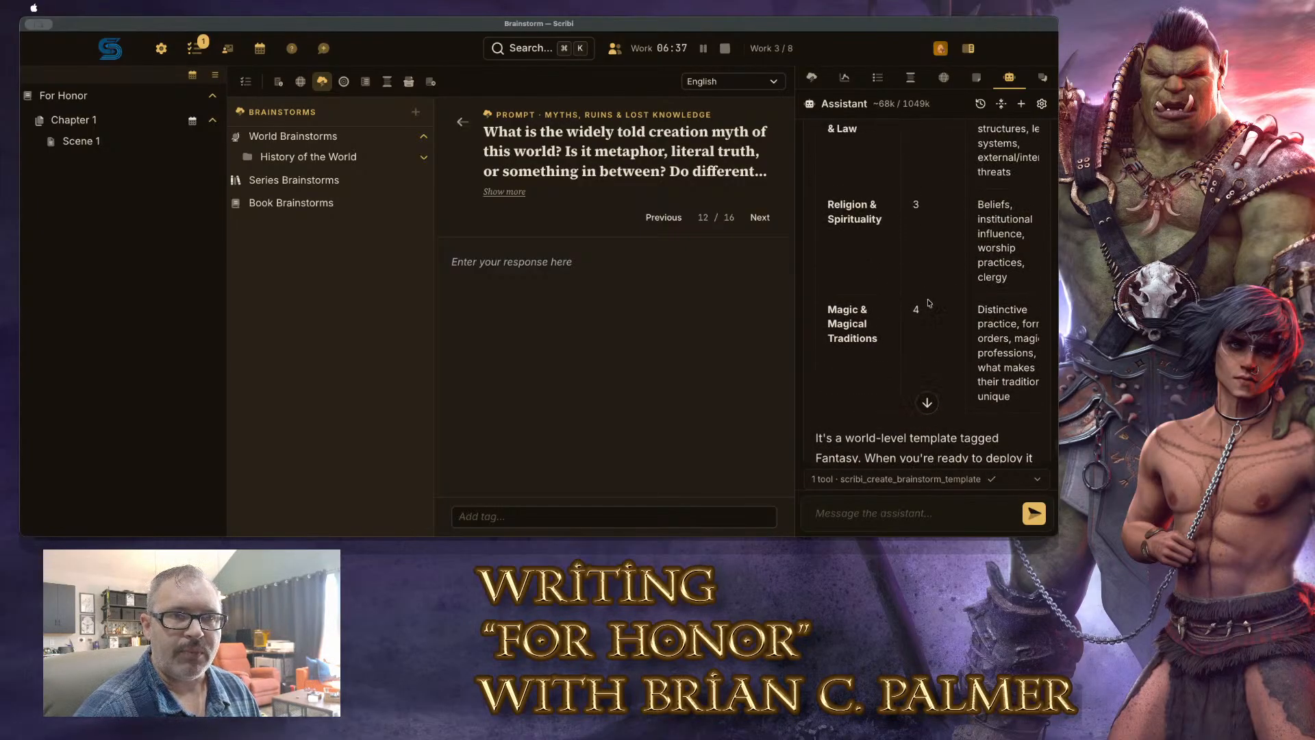
scroll(930, 301, "up", 3)
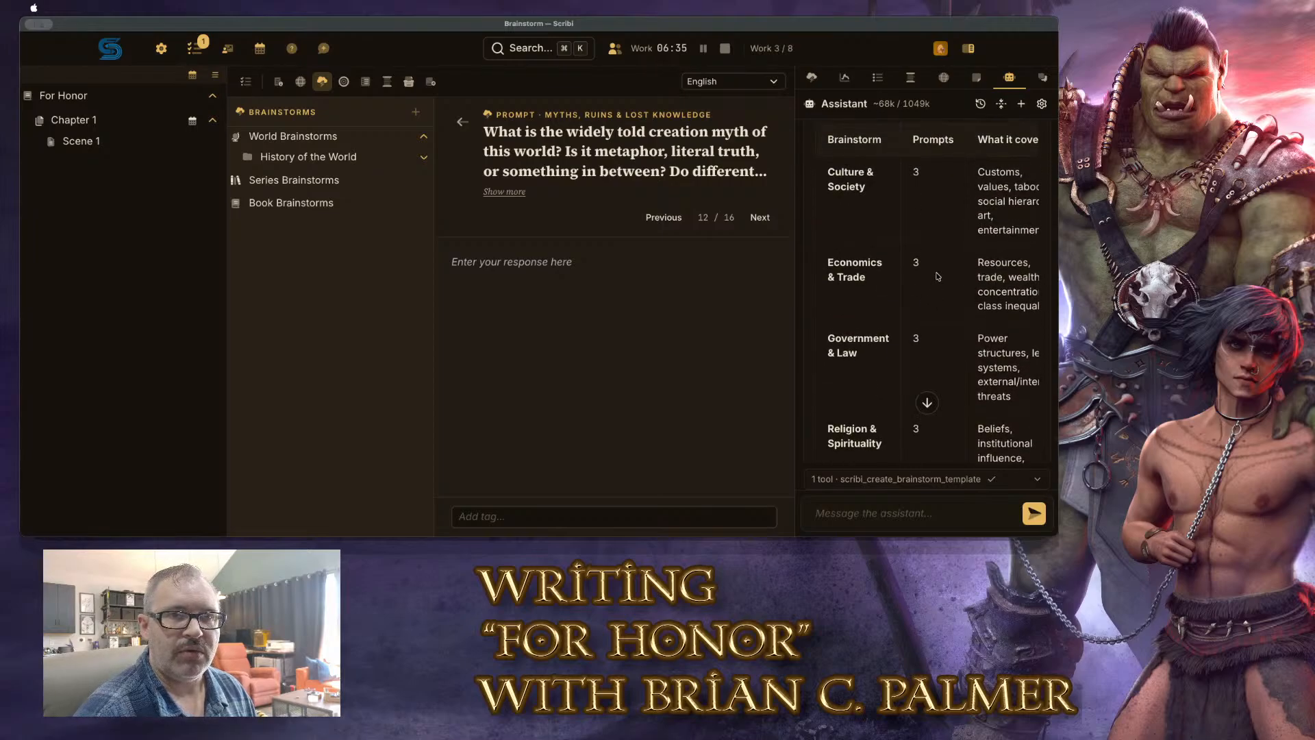
scroll(938, 276, "down", 2)
scroll(938, 276, "down", 10)
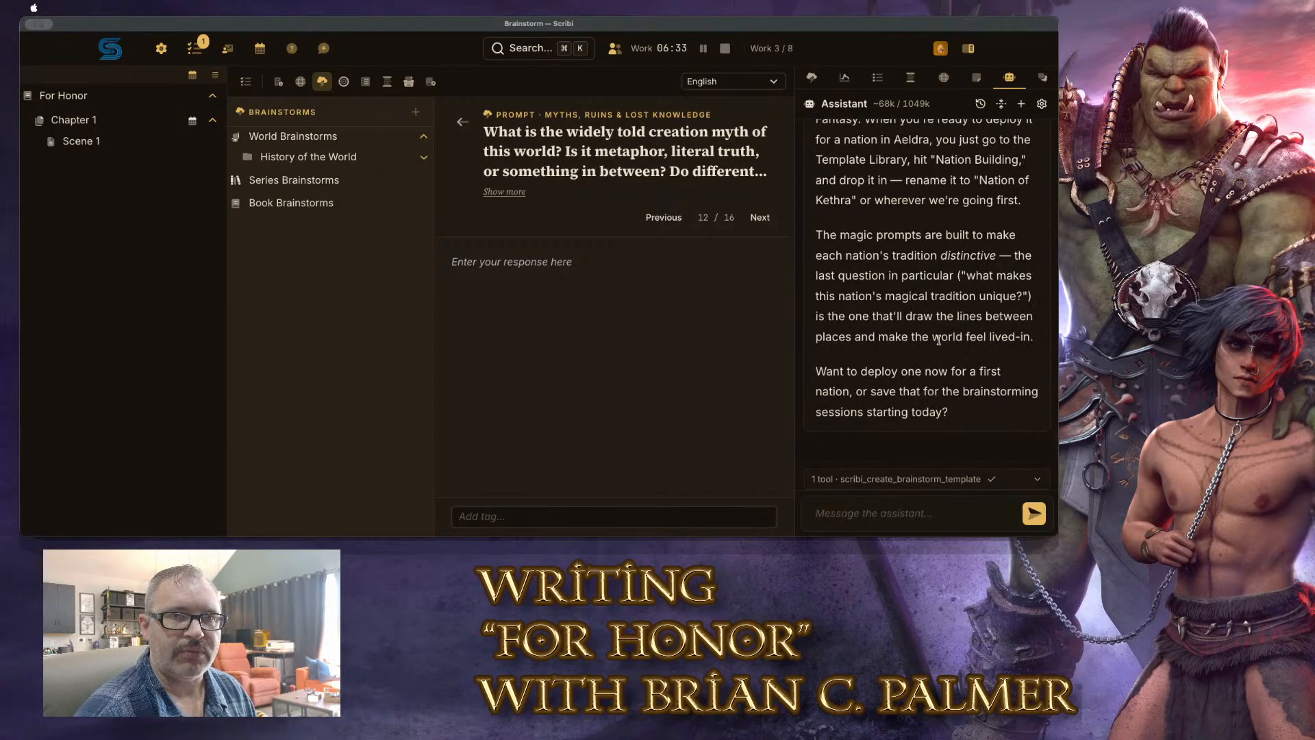
scroll(938, 336, "up", 10)
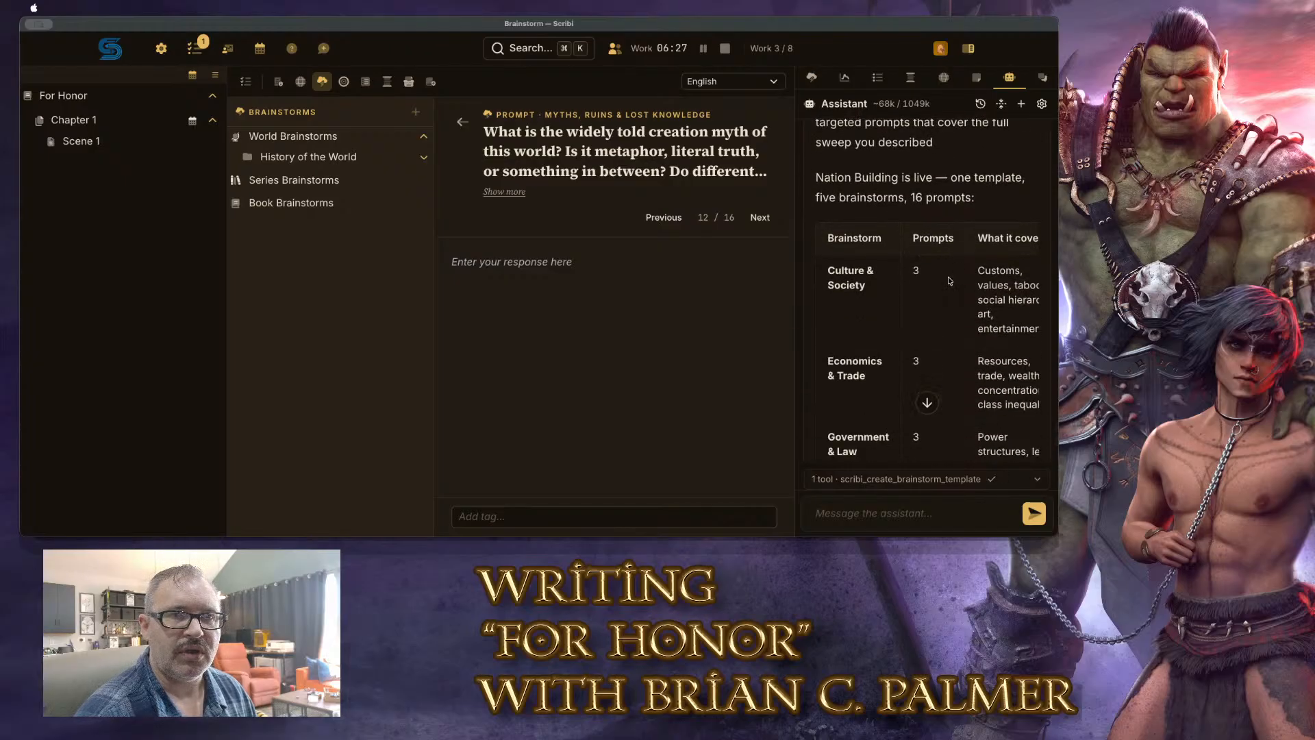
scroll(950, 280, "down", 7)
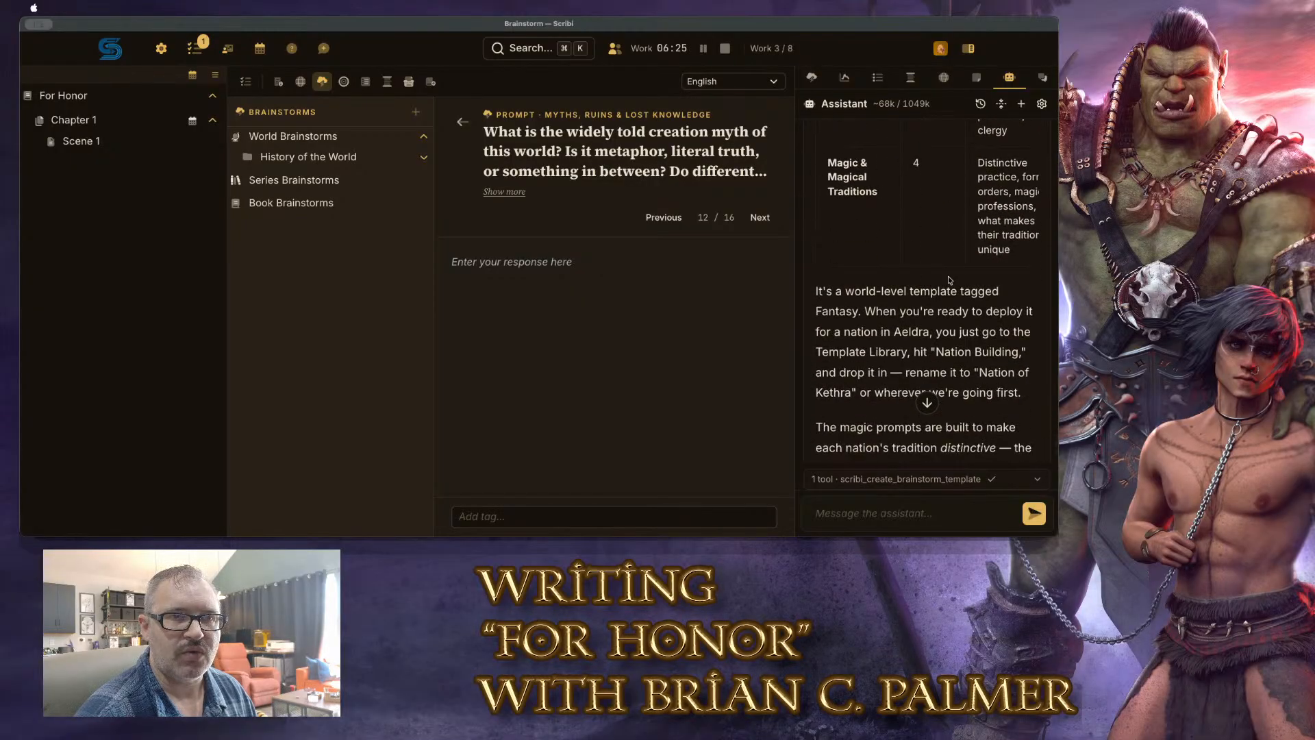
scroll(949, 280, "down", 3)
Start a reply to the assistant with "Let's do one brainstorm, not a group, and in that brainstorm, one prompt for each of those."
left_click(927, 515)
type("L")
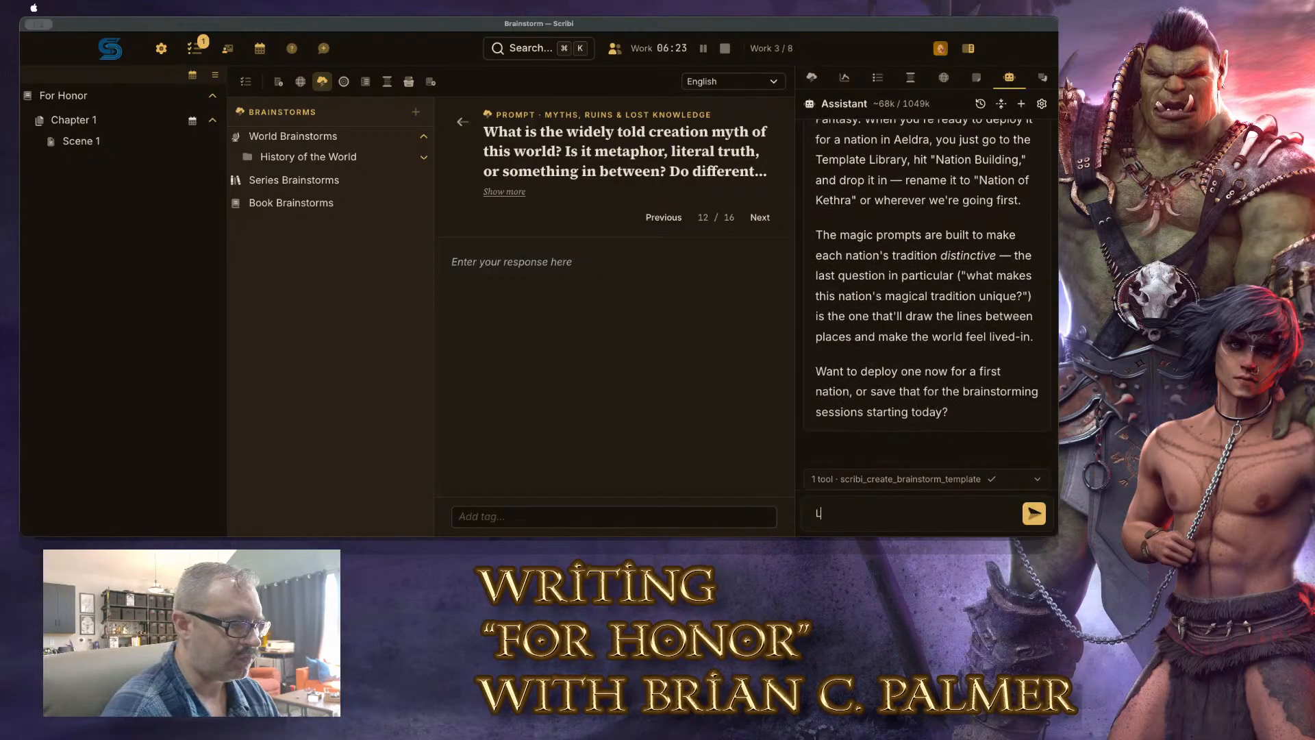
type("et's do one brainstorm,")
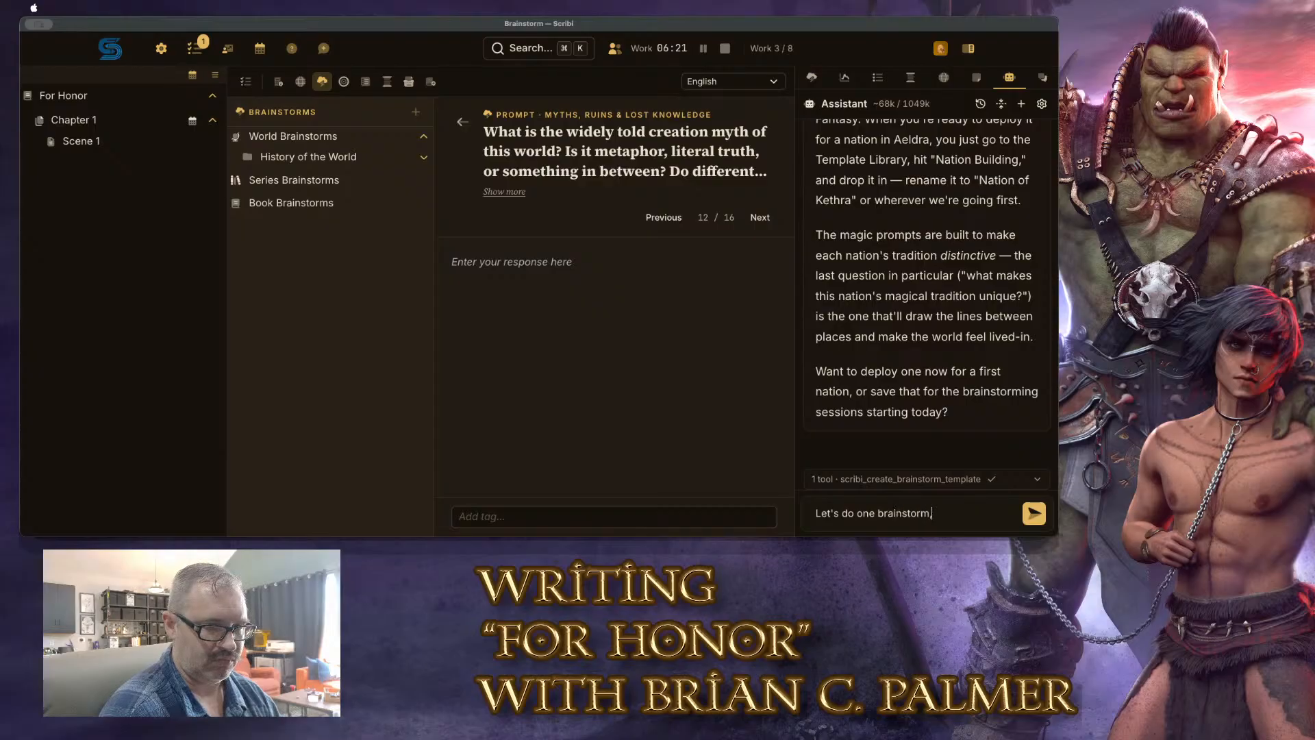
type(" not a group, and in t")
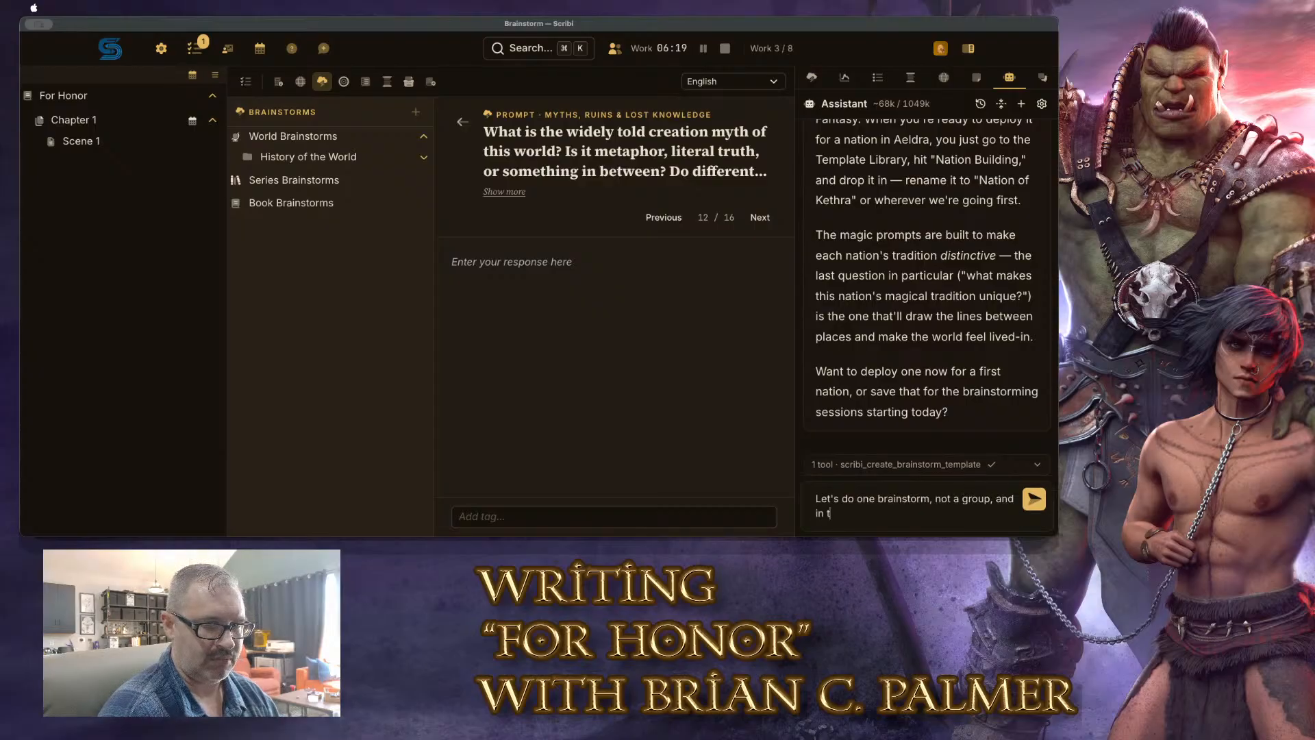
type("hat brainstorm, one pr")
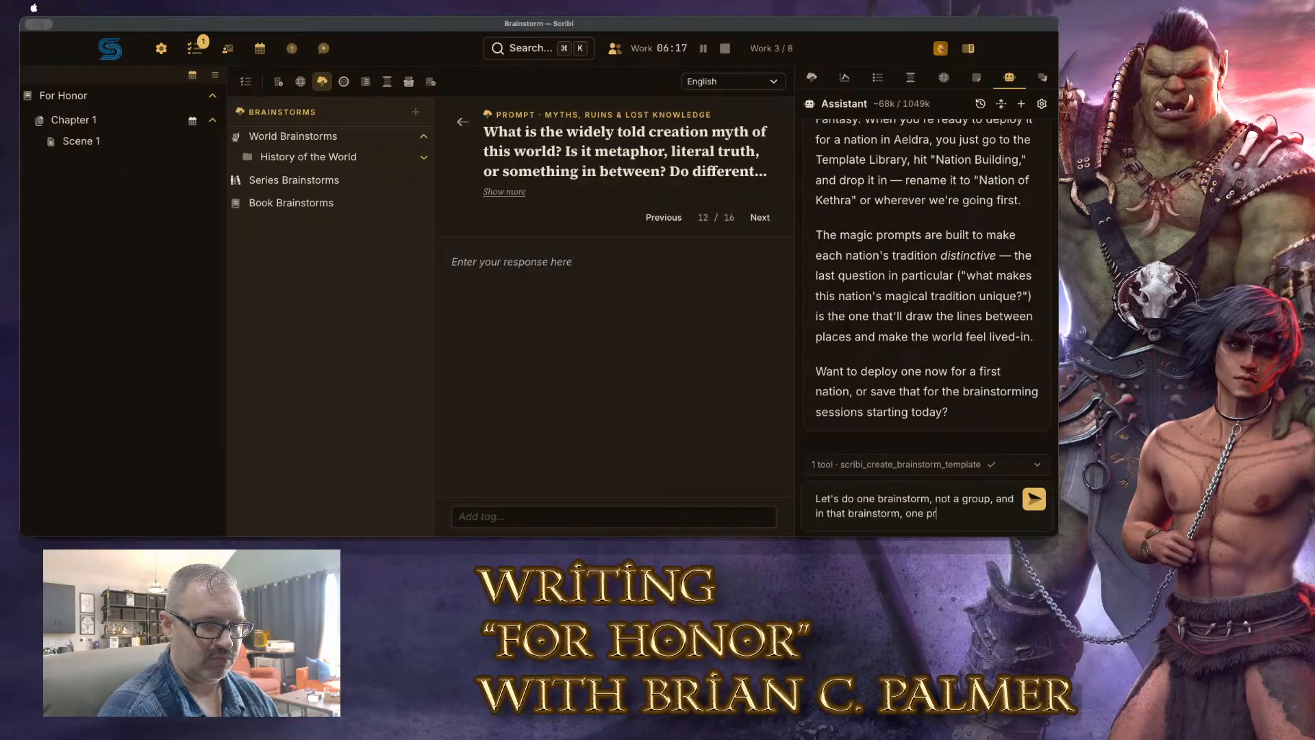
type("ompt for each of those. ")
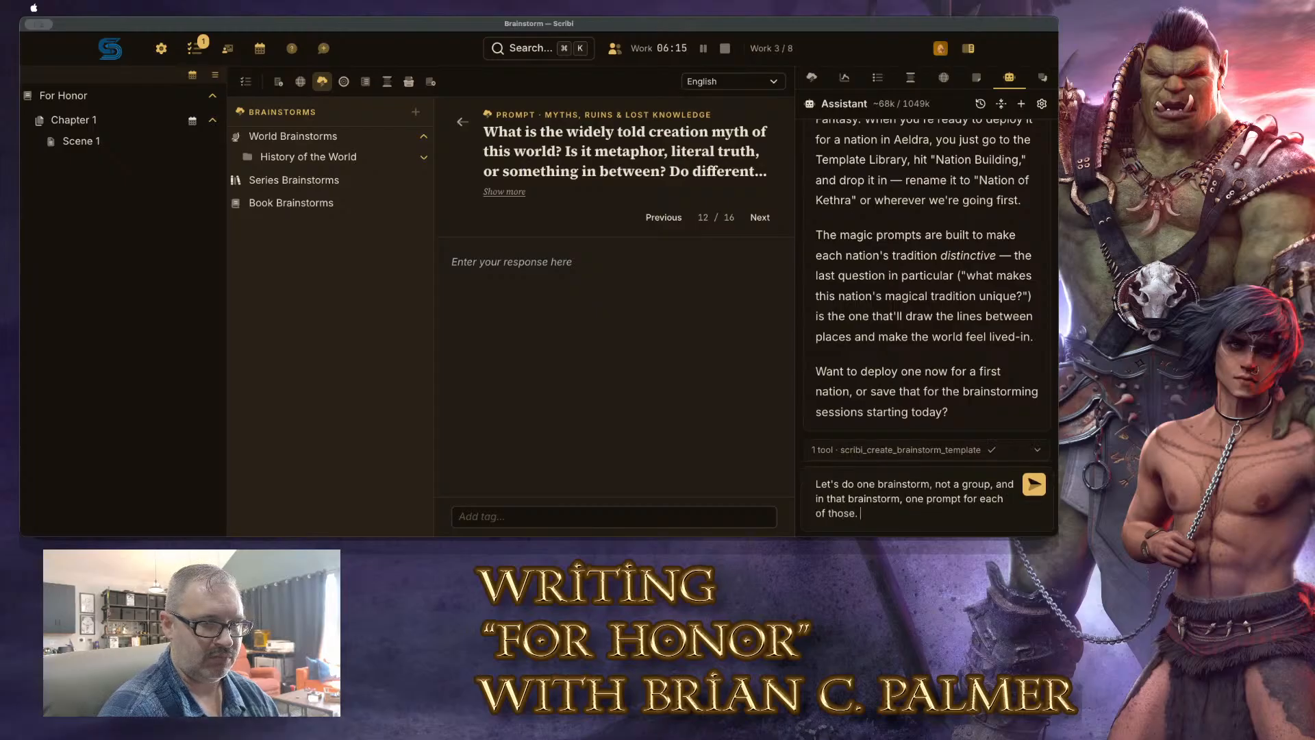
Add "If I want to get deeper into it, I'll dig deeper, but I need a place I can start, that's all." and send it
type("If I want to get dee")
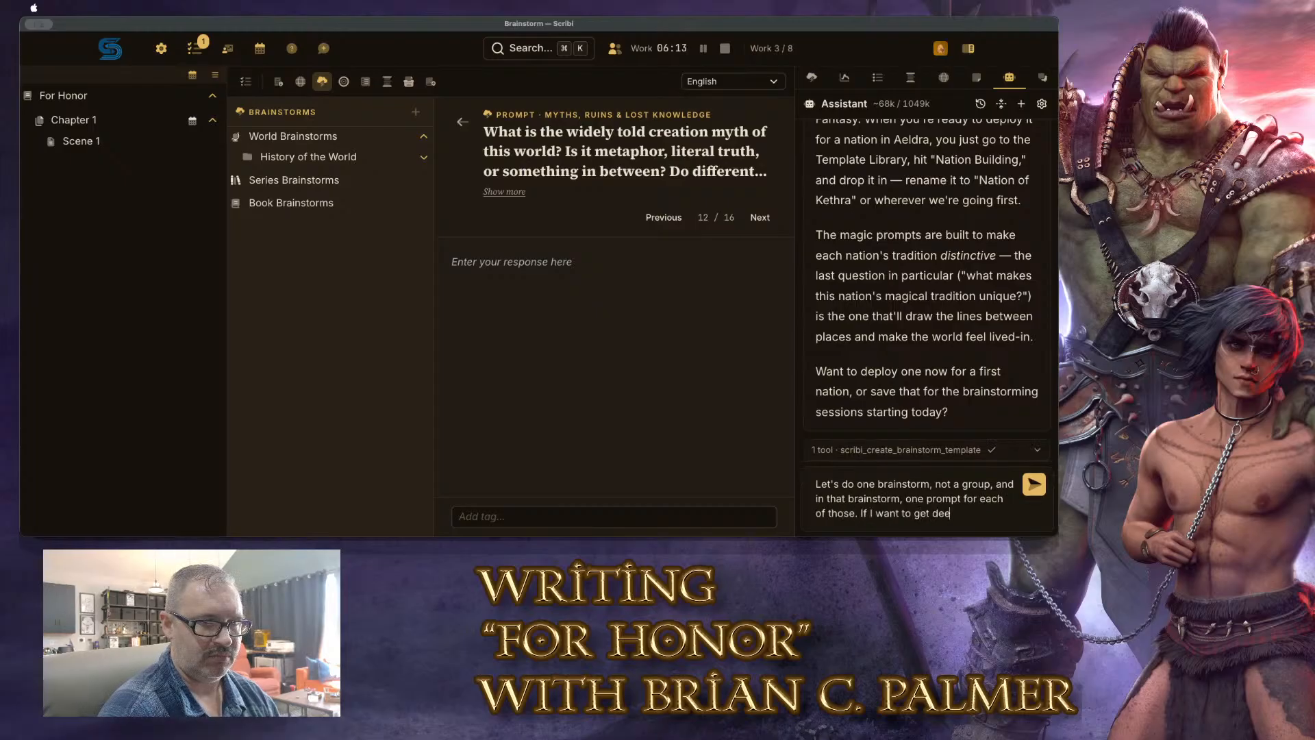
type("per into it, I'll dig")
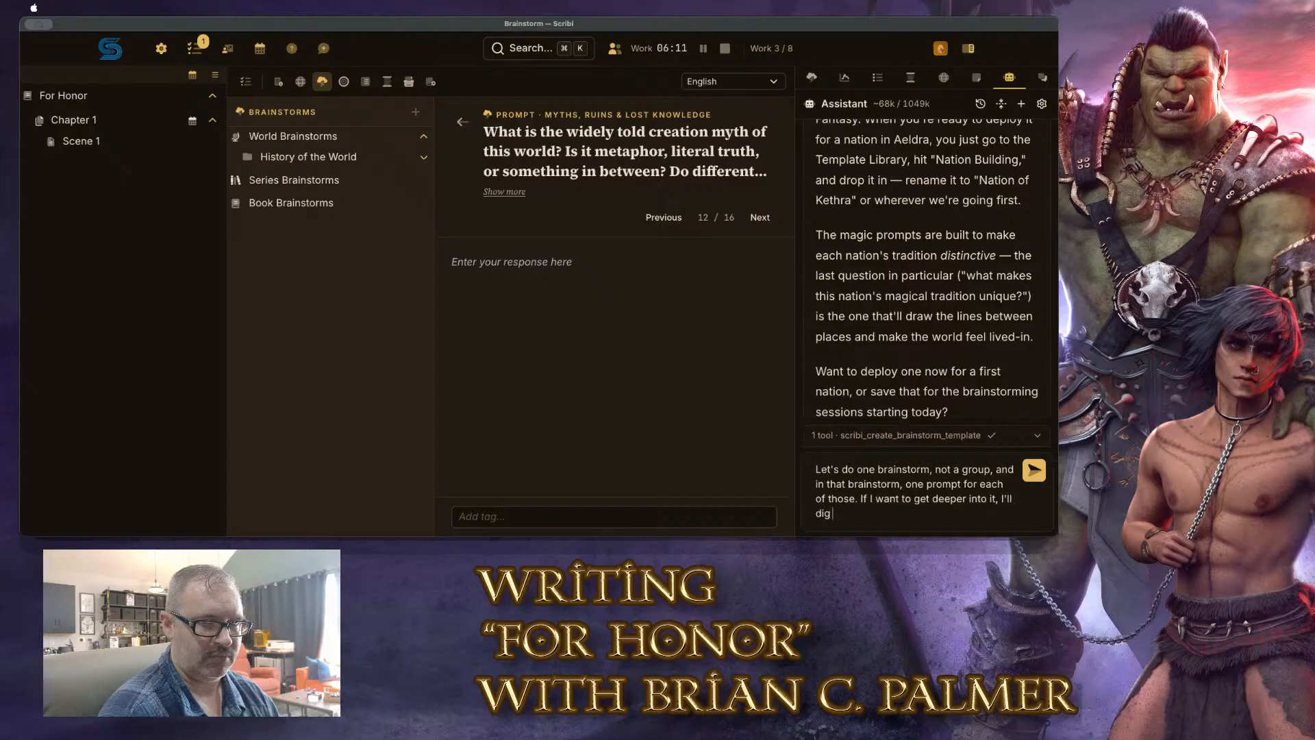
type(" deeper, but I nee")
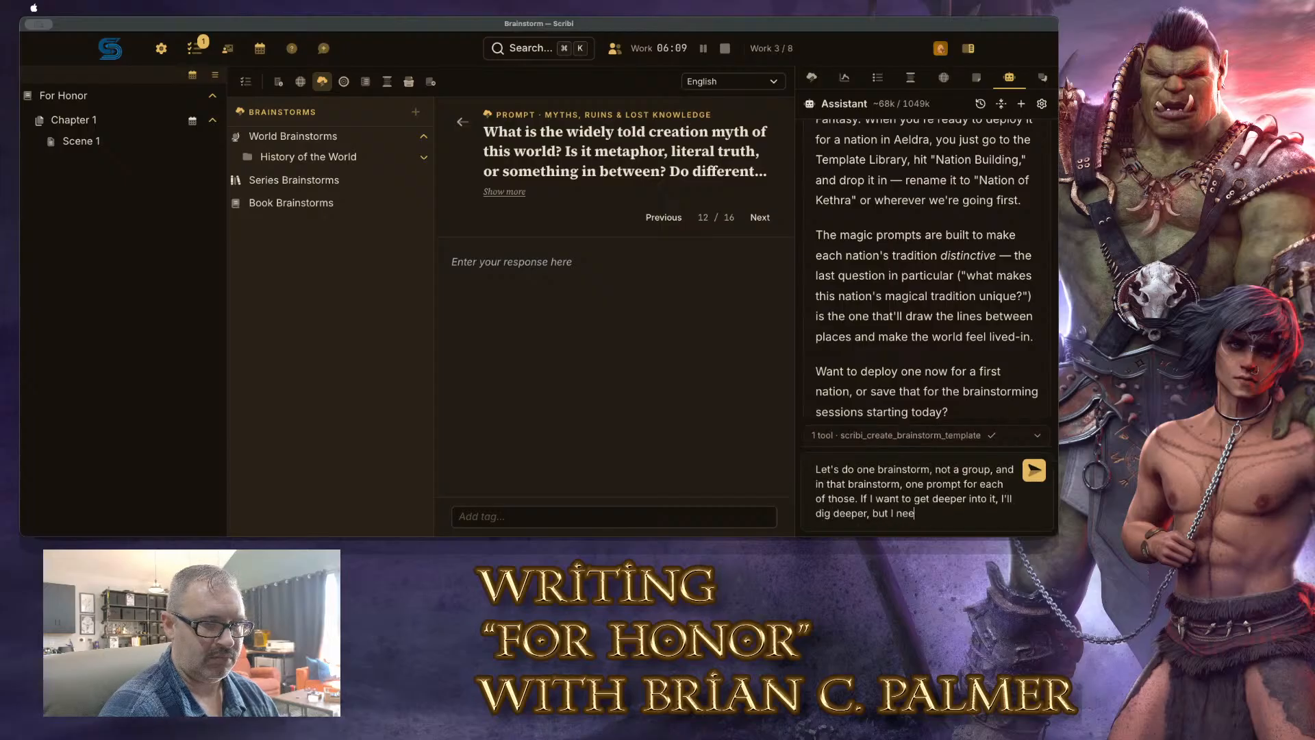
type("d a place I can start")
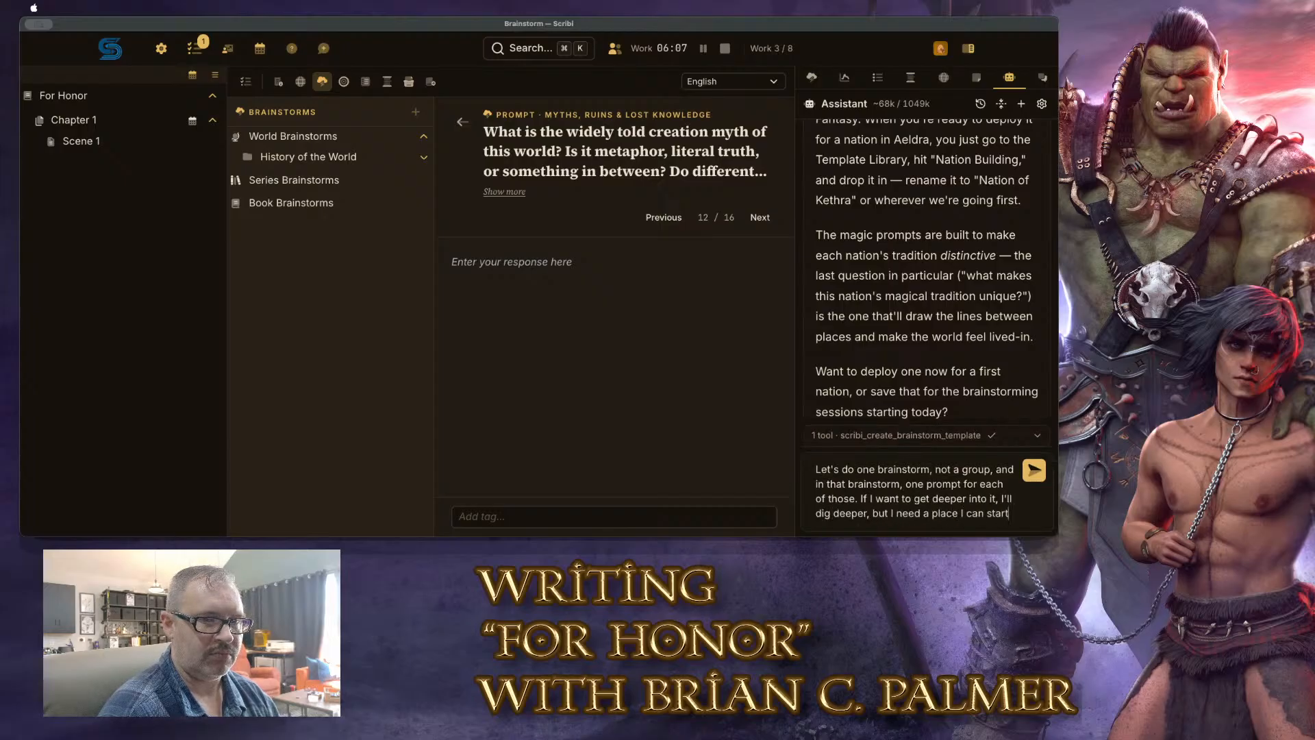
type(", that's all.")
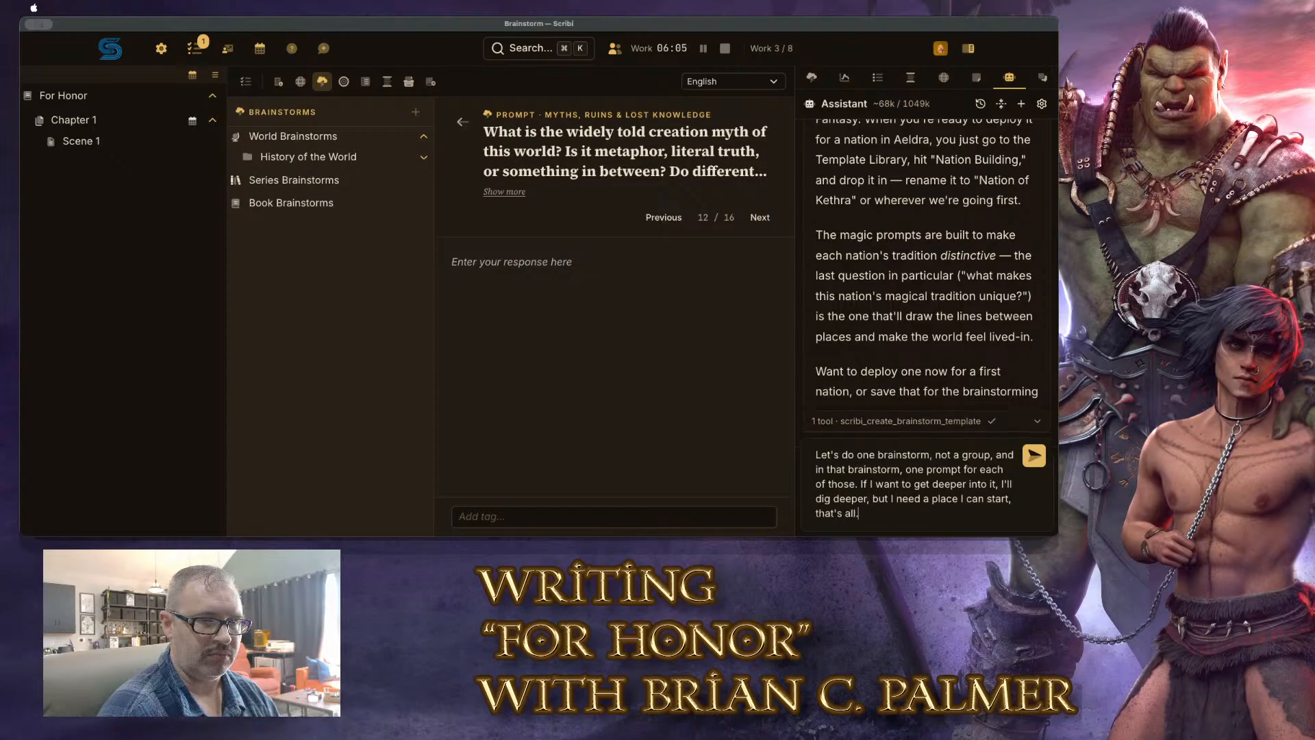
key("Return")
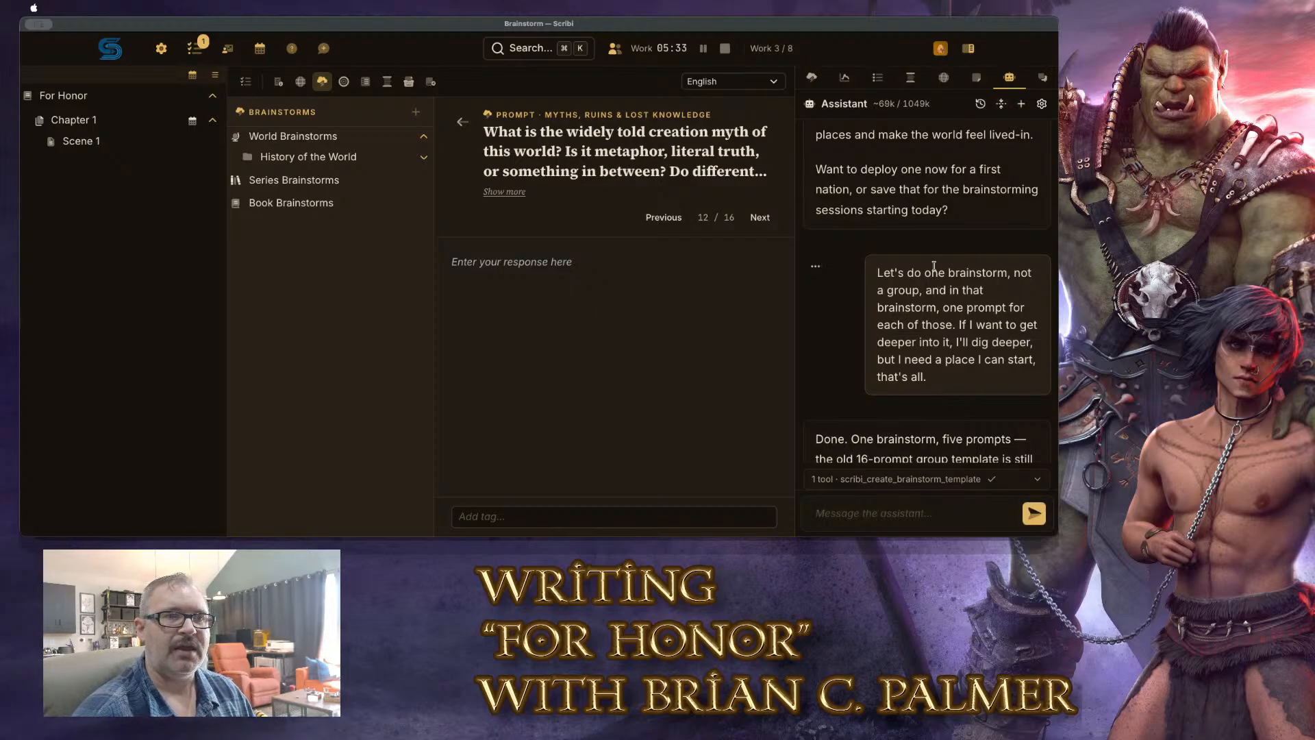
Review the assistant's revised single-brainstorm template summary and expand the History of the World group among the world brainstorms
scroll(934, 266, "down", 5)
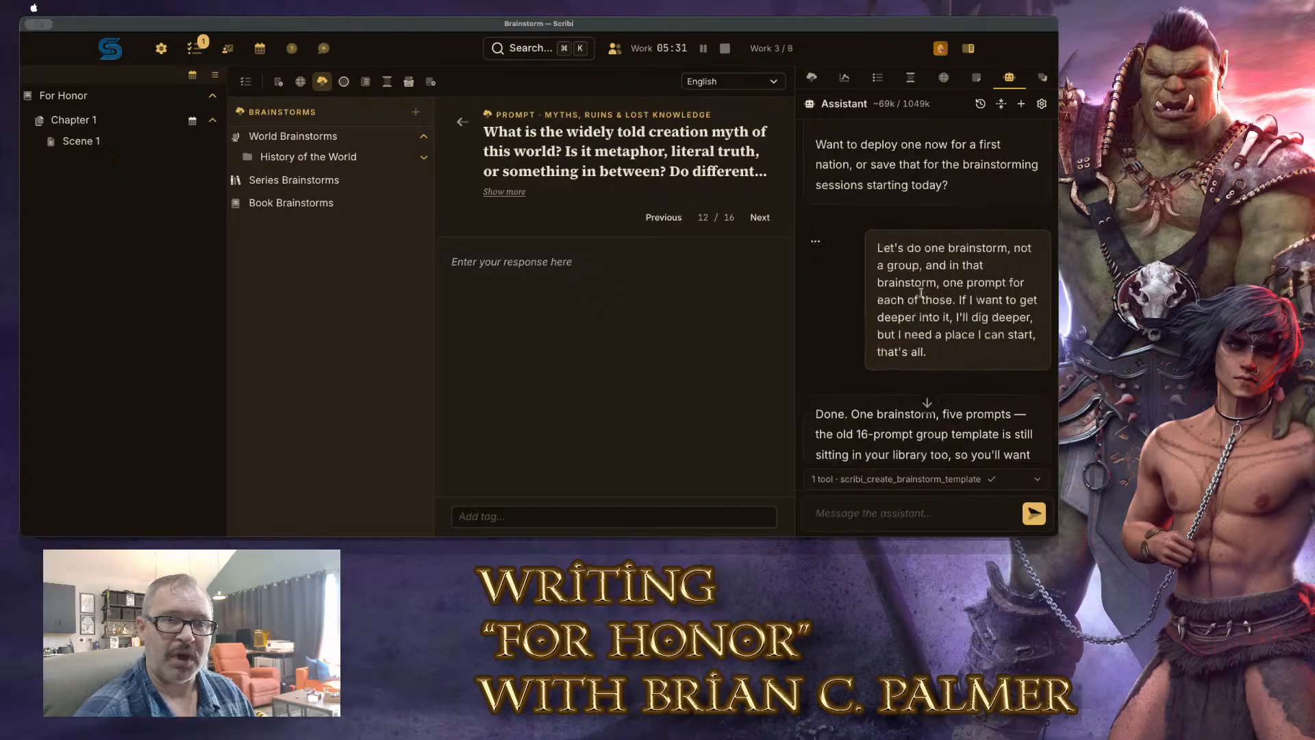
scroll(923, 290, "down", 2)
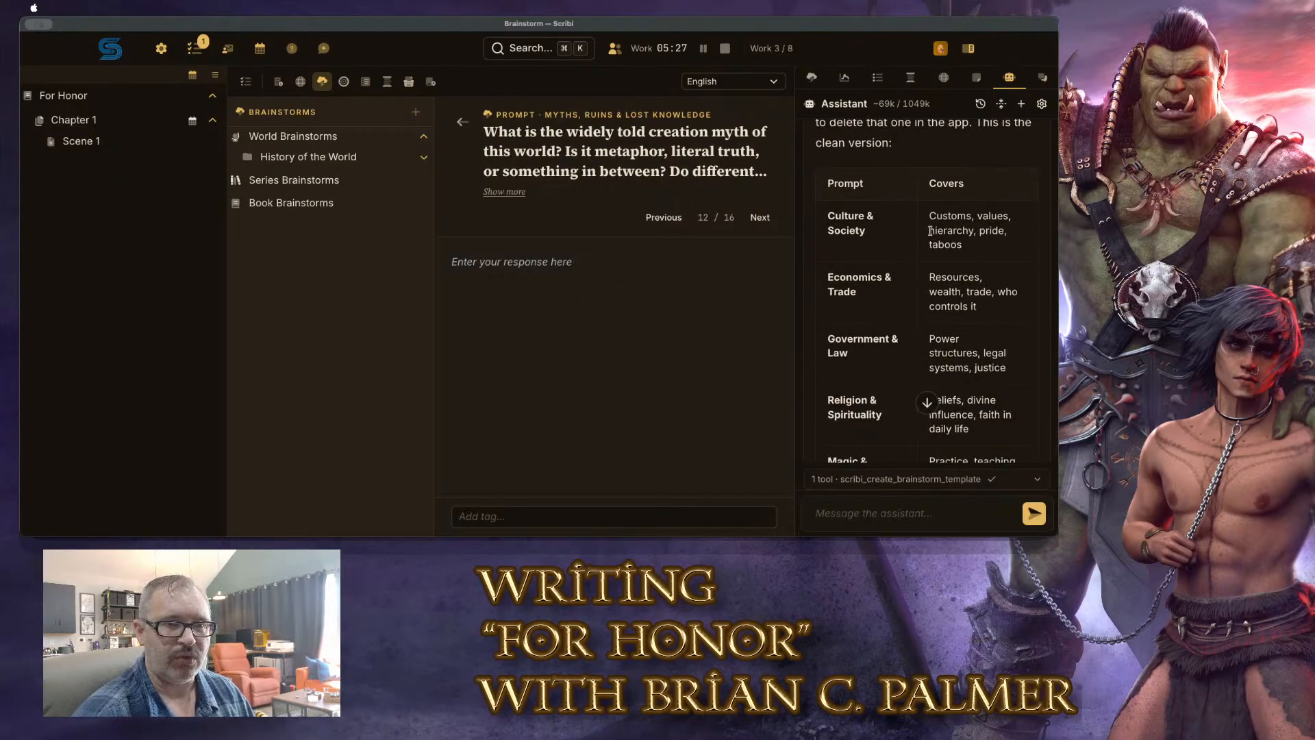
scroll(930, 236, "down", 3)
scroll(932, 239, "down", 1)
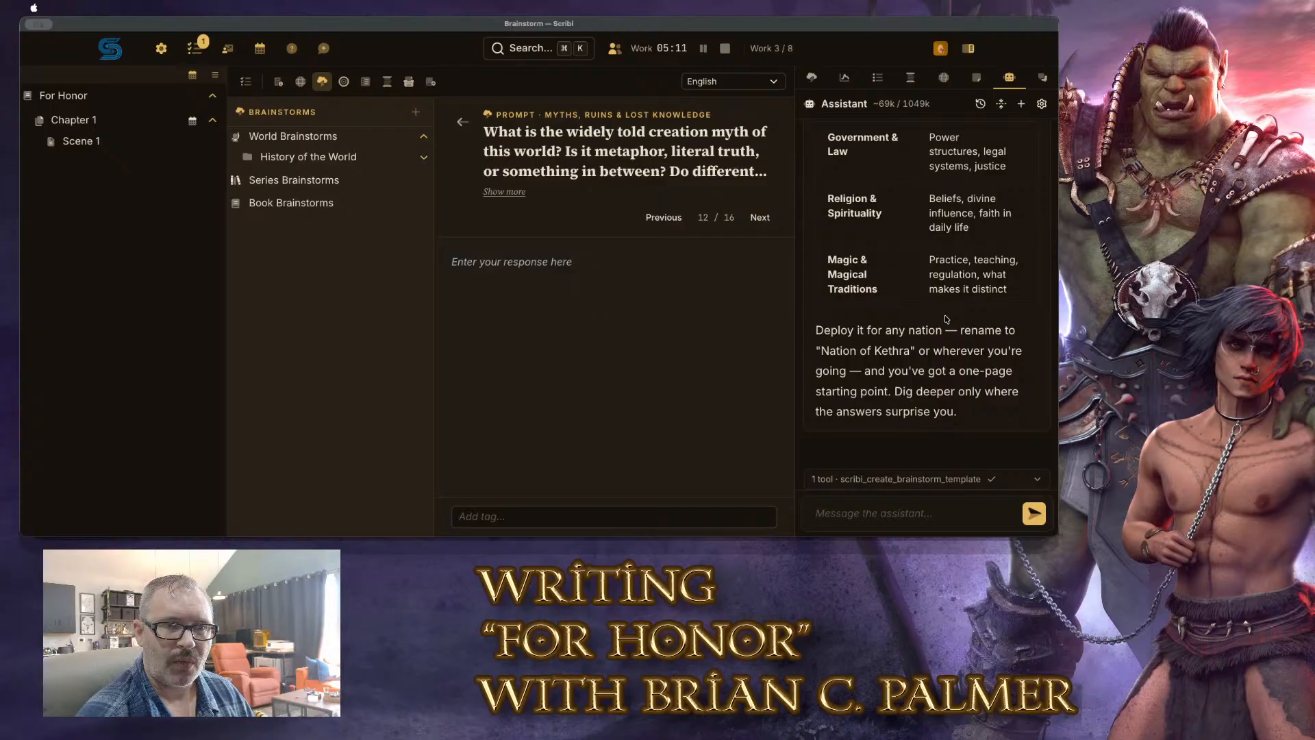
scroll(942, 315, "up", 3)
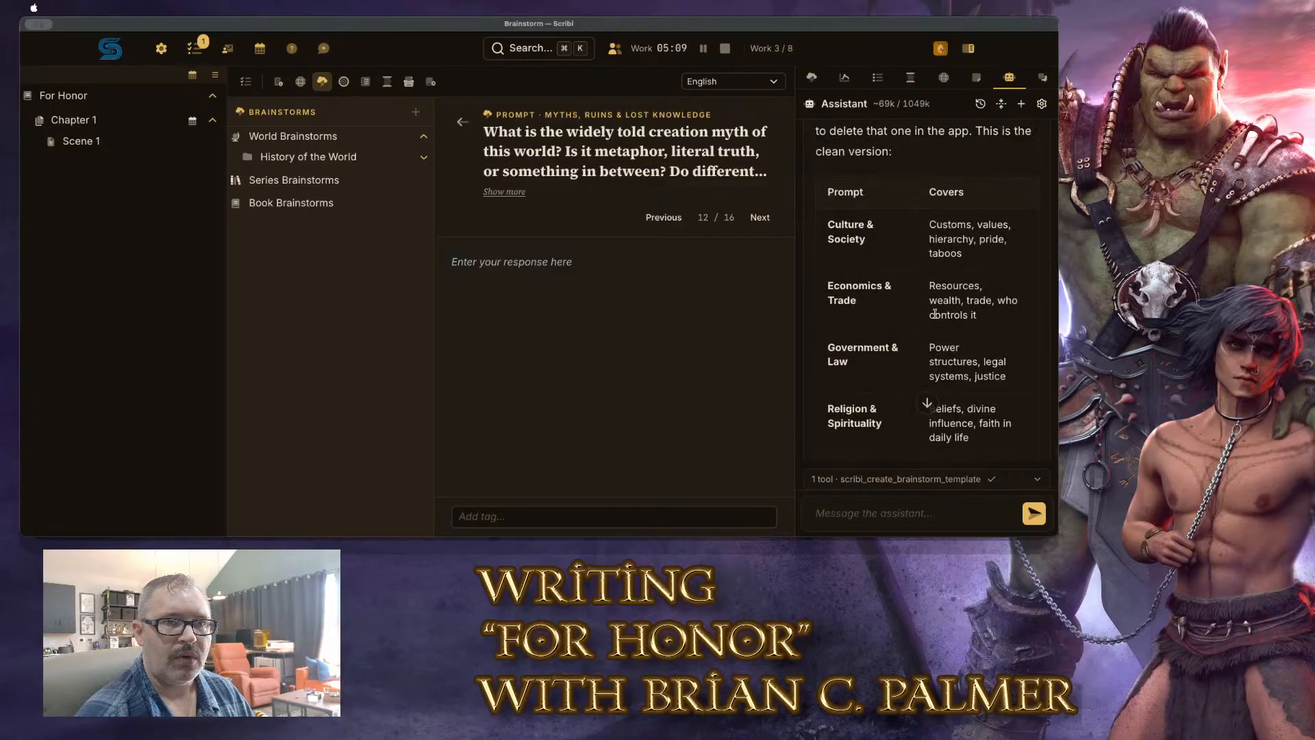
scroll(931, 304, "up", 2)
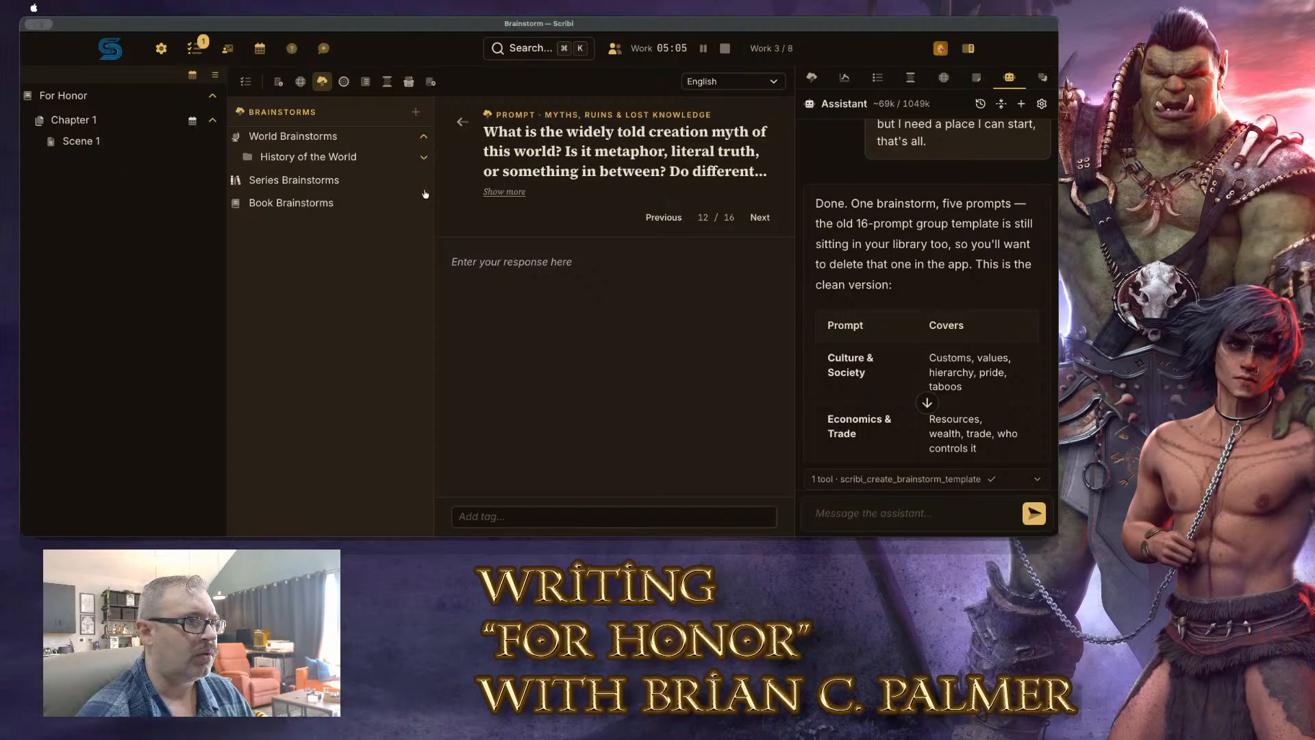
left_click(423, 158)
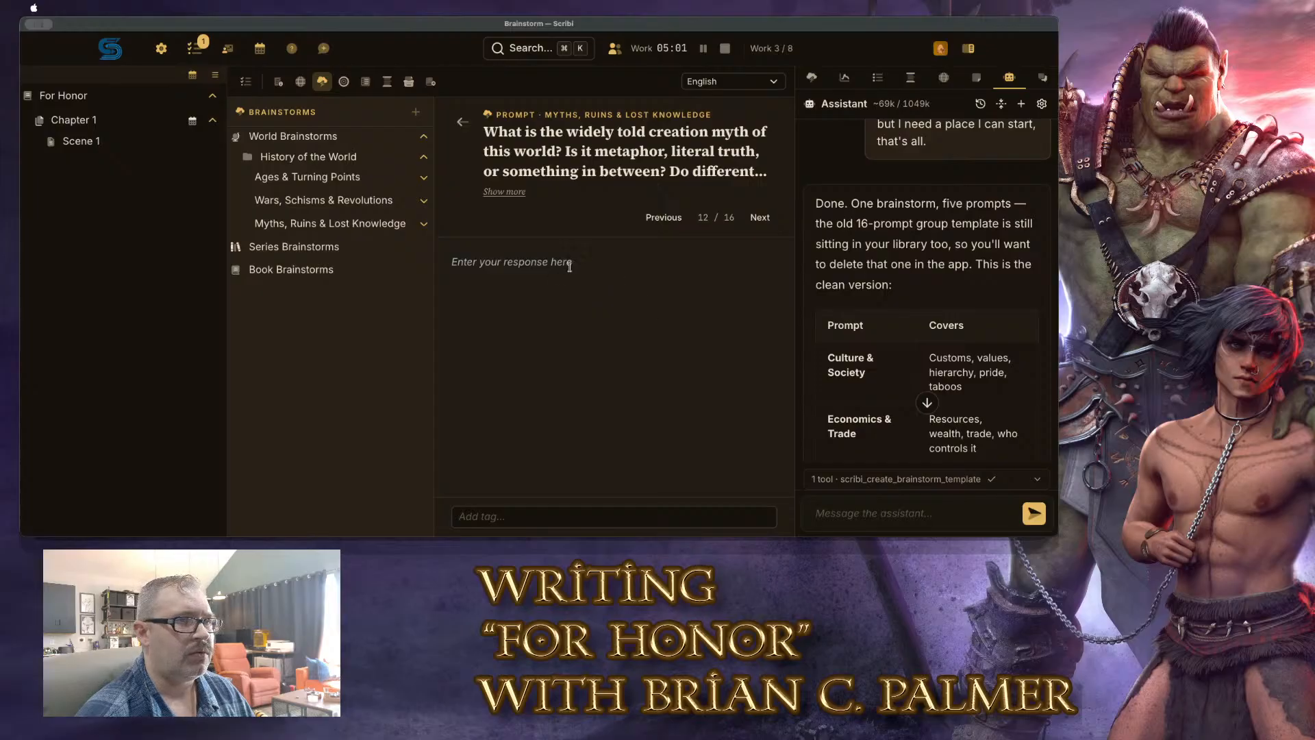
scroll(927, 298, "down", 4)
scroll(926, 298, "down", 2)
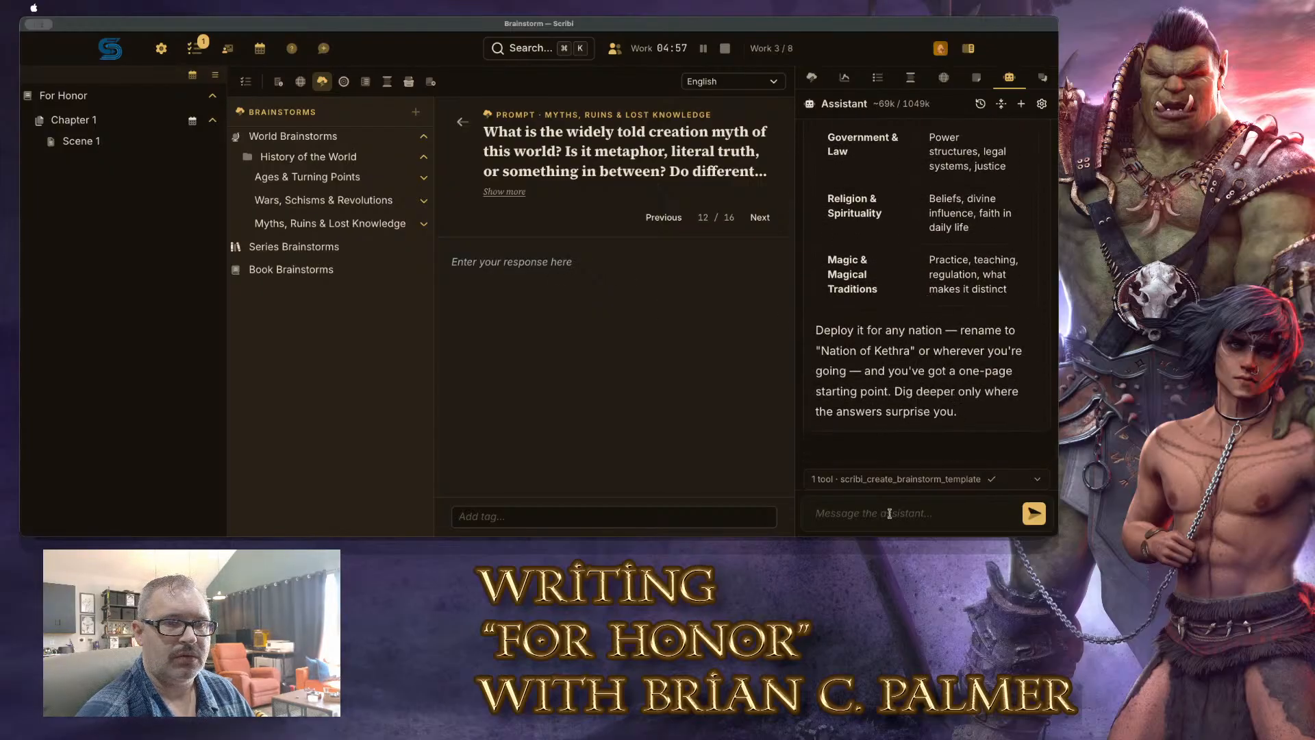
Import the non-group "Nation Building [Fantasy]" world template into the project's brainstorms
left_click(416, 112)
left_click(374, 191)
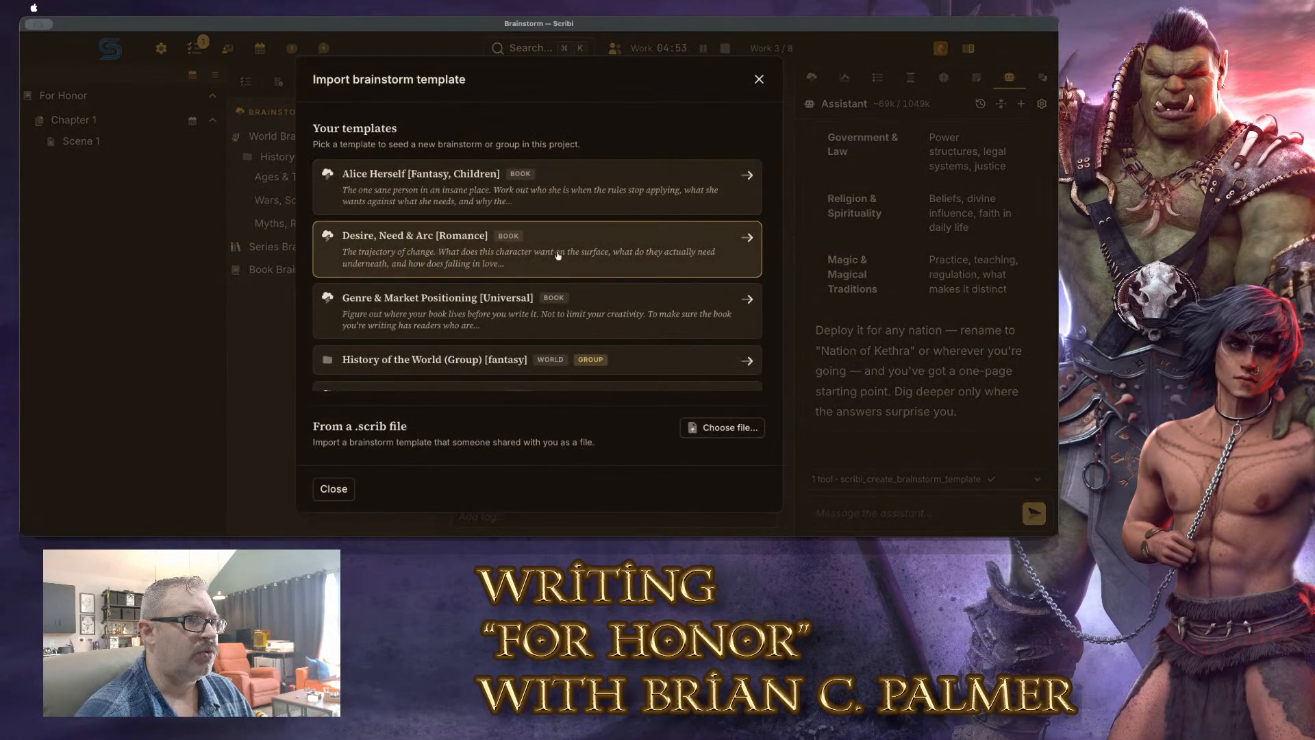
scroll(601, 245, "down", 3)
scroll(599, 254, "down", 5)
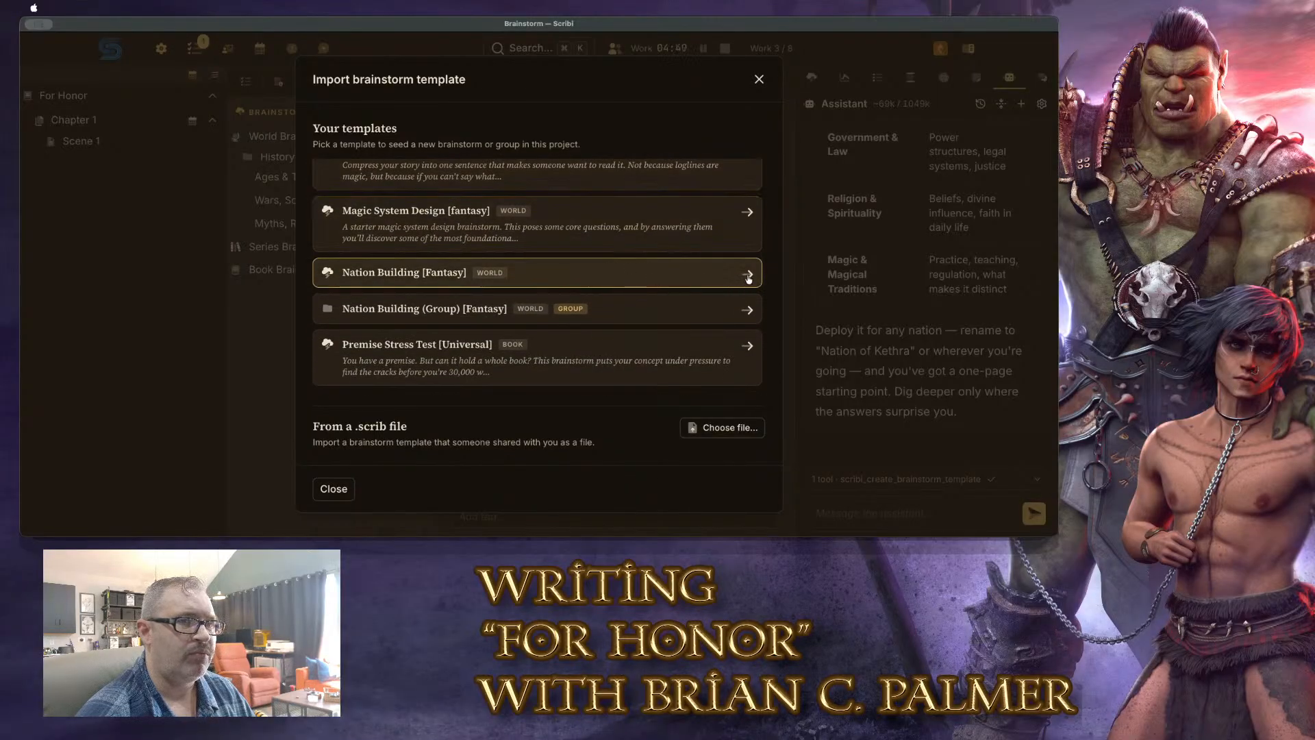
left_click(748, 275)
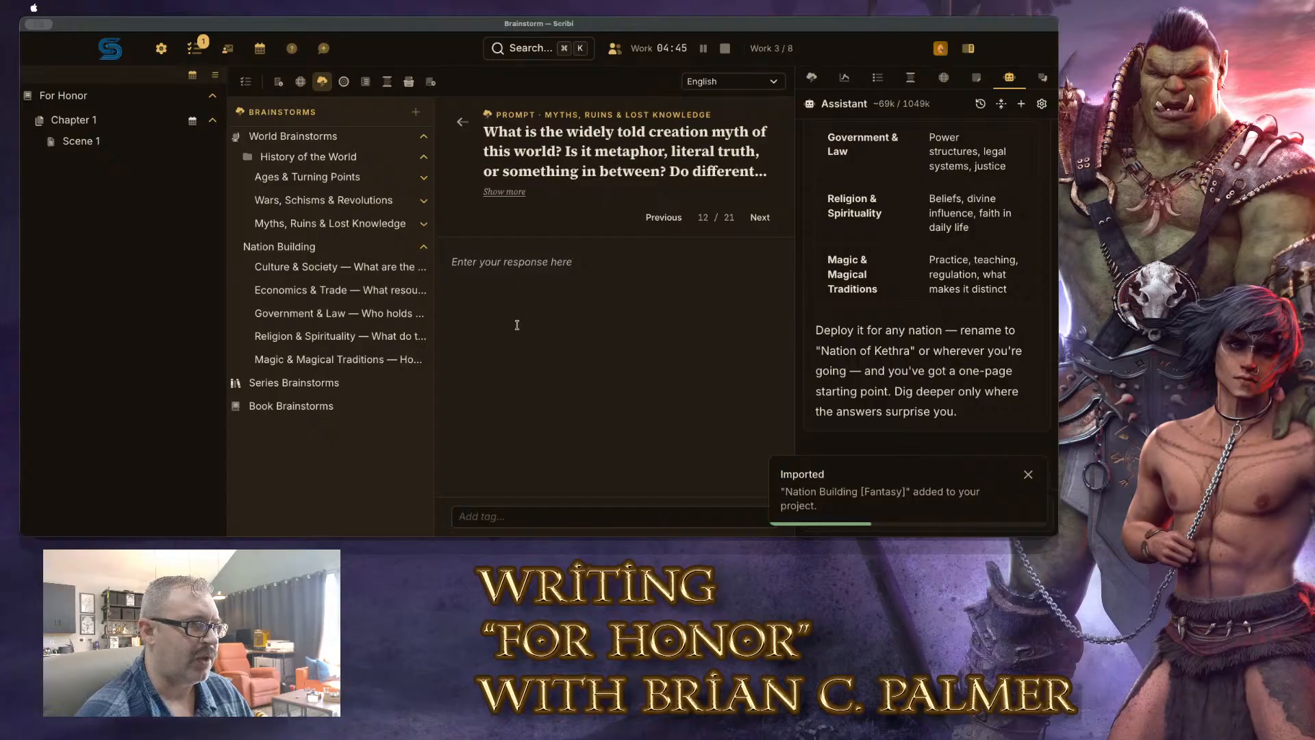
Open the Nation Building brainstorm, review its prompts from Culture & Society to Magic & Magical Traditions, and collapse its prompt list
left_click(322, 248)
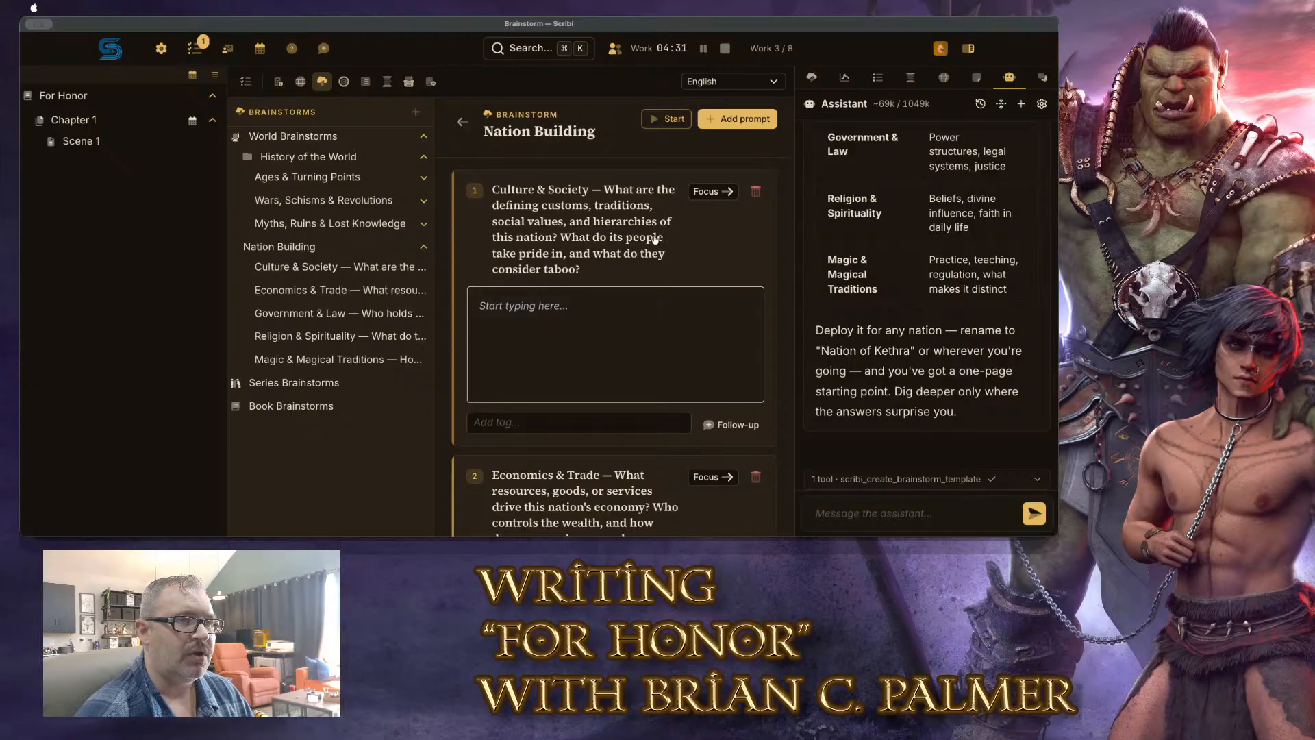
scroll(676, 257, "down", 5)
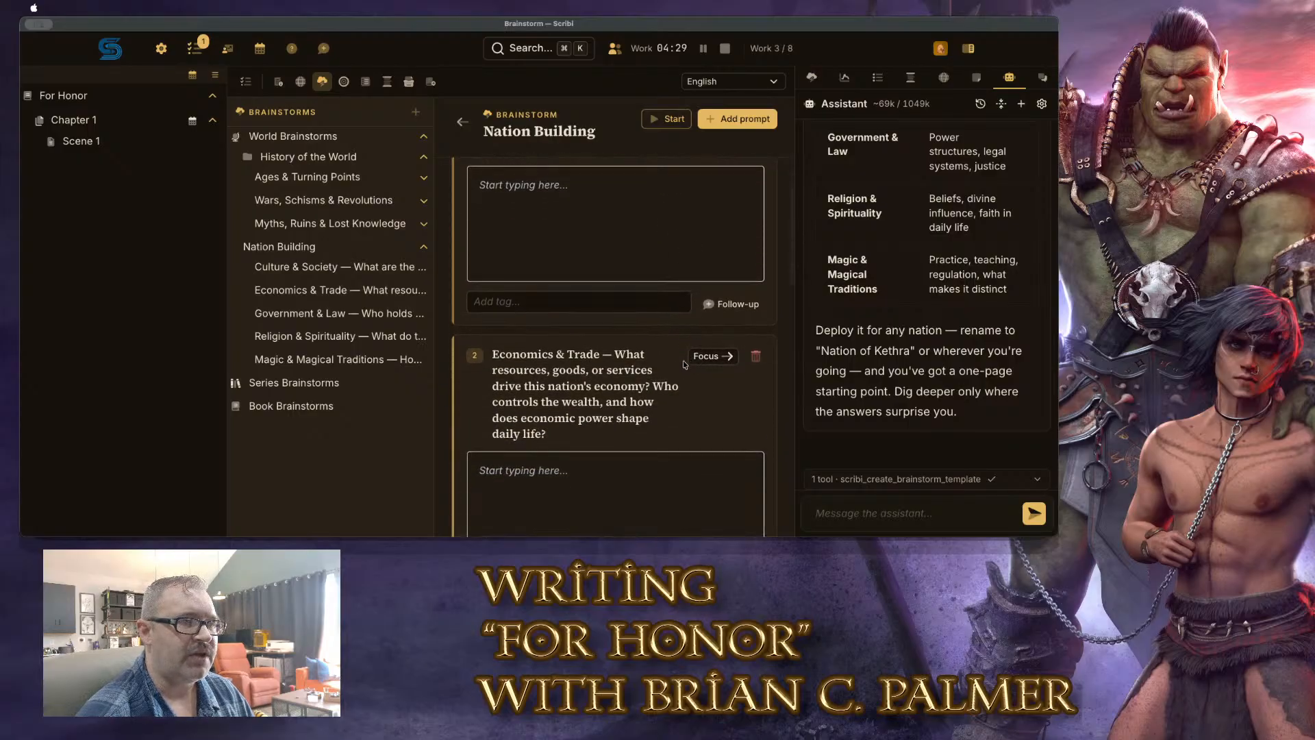
scroll(673, 347, "down", 10)
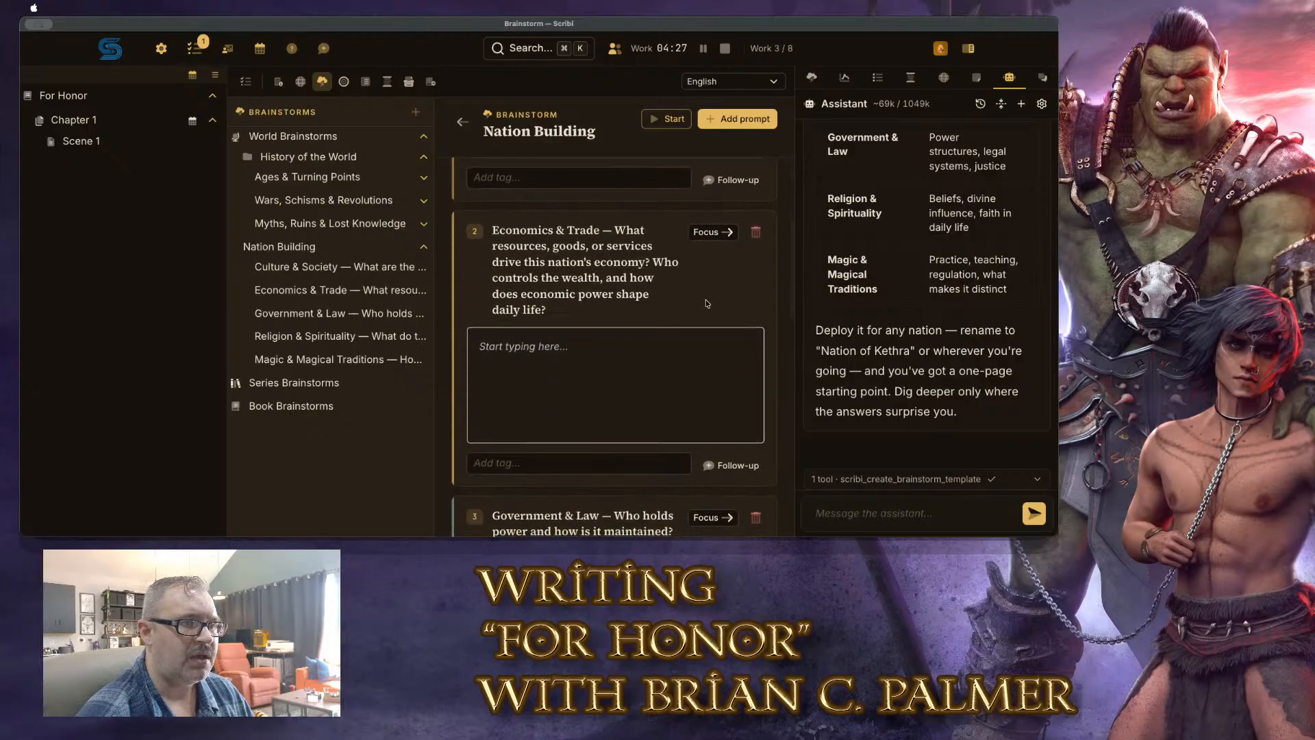
scroll(682, 319, "down", 15)
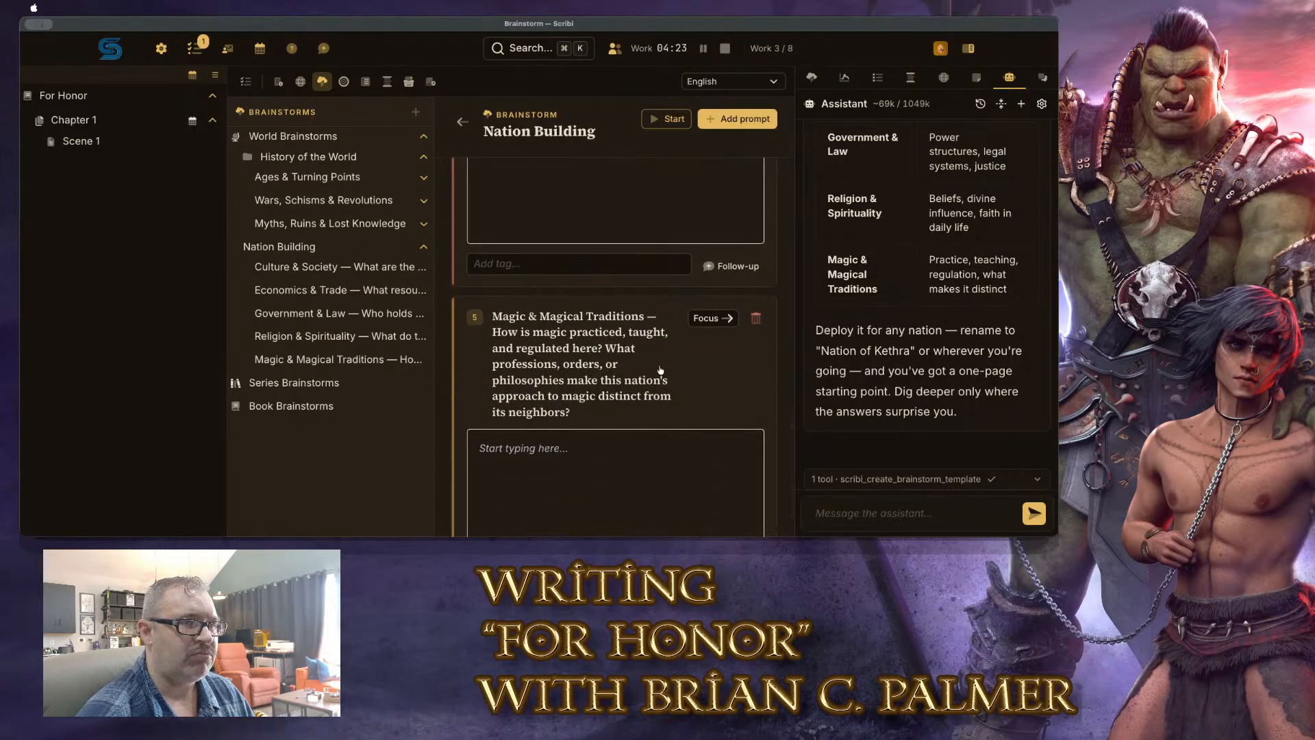
scroll(663, 371, "up", 20)
scroll(663, 370, "up", 3)
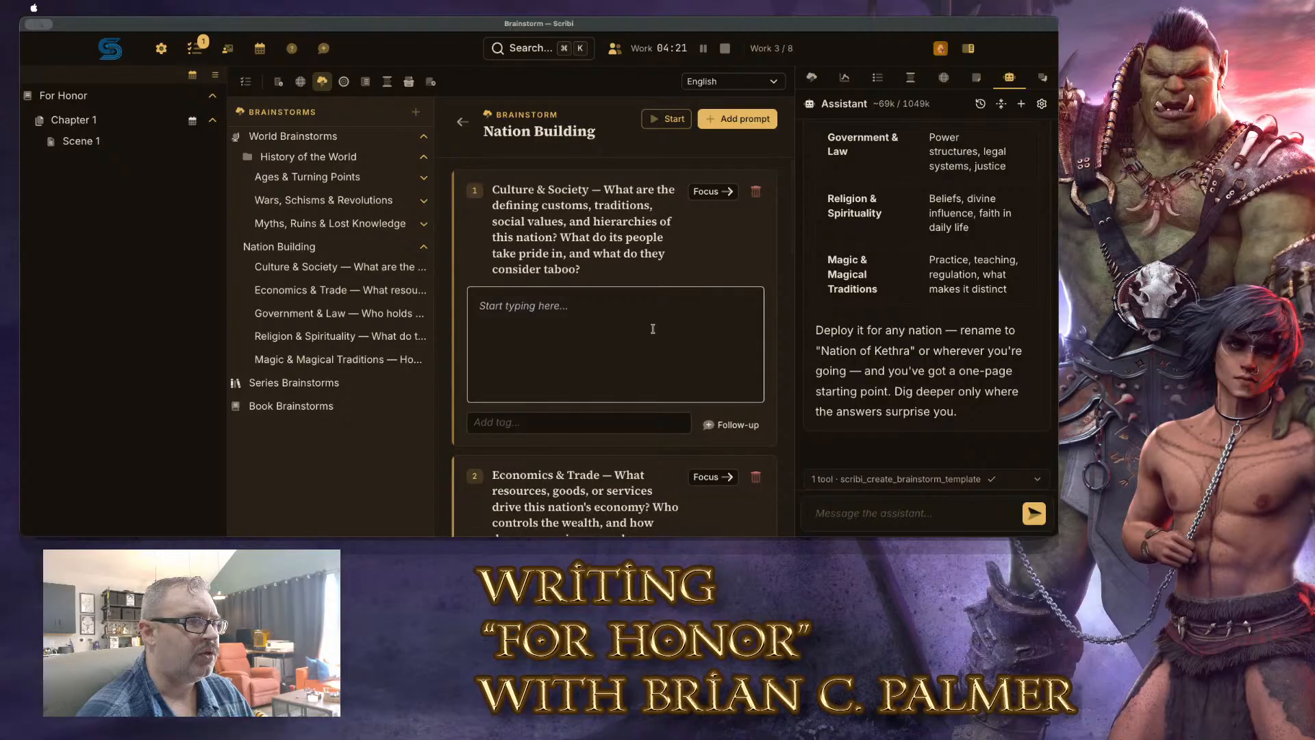
left_click(424, 246)
right_click(309, 248)
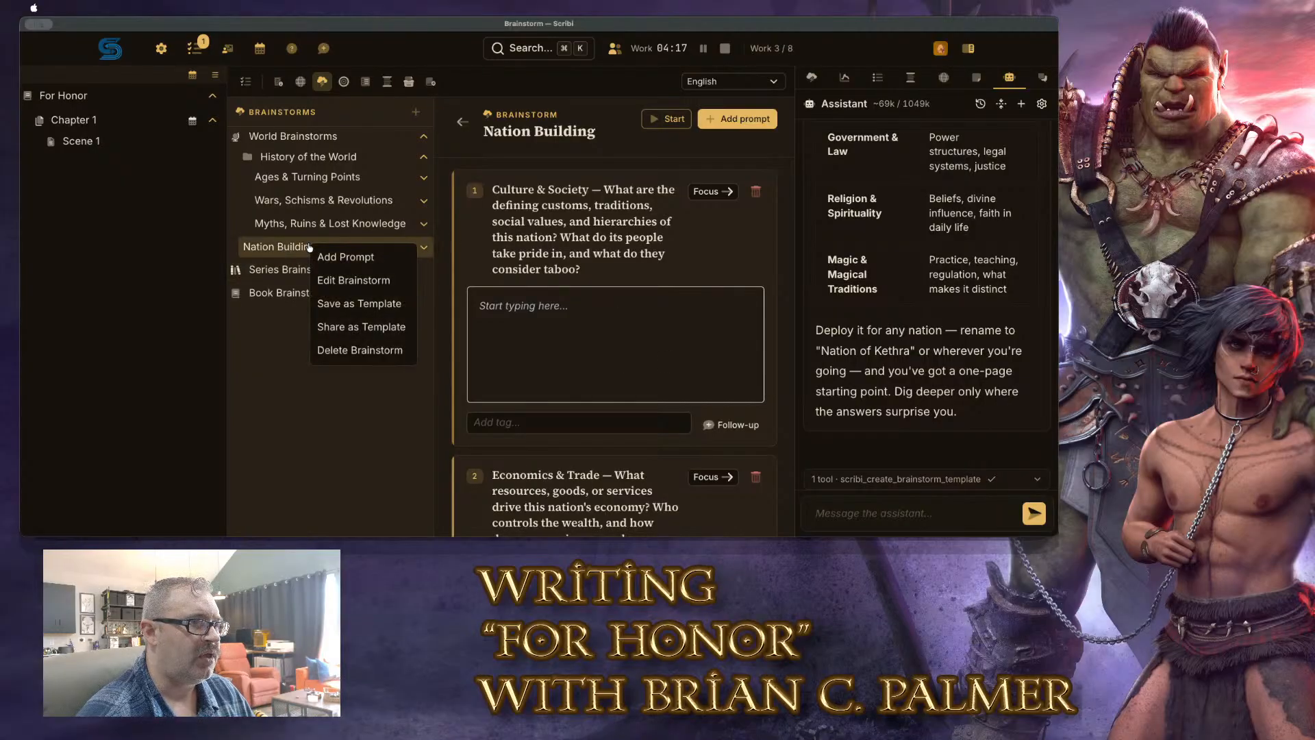
left_click(354, 280)
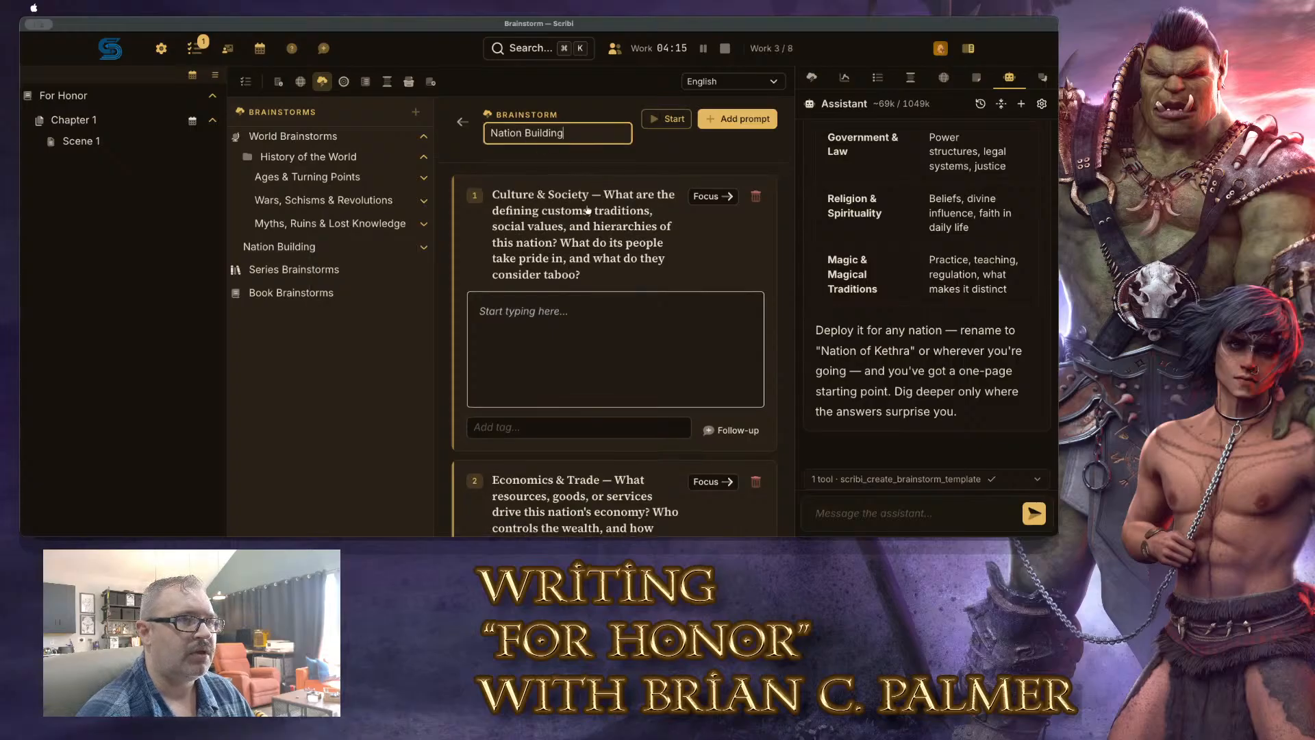
left_click_drag(582, 133, 487, 133)
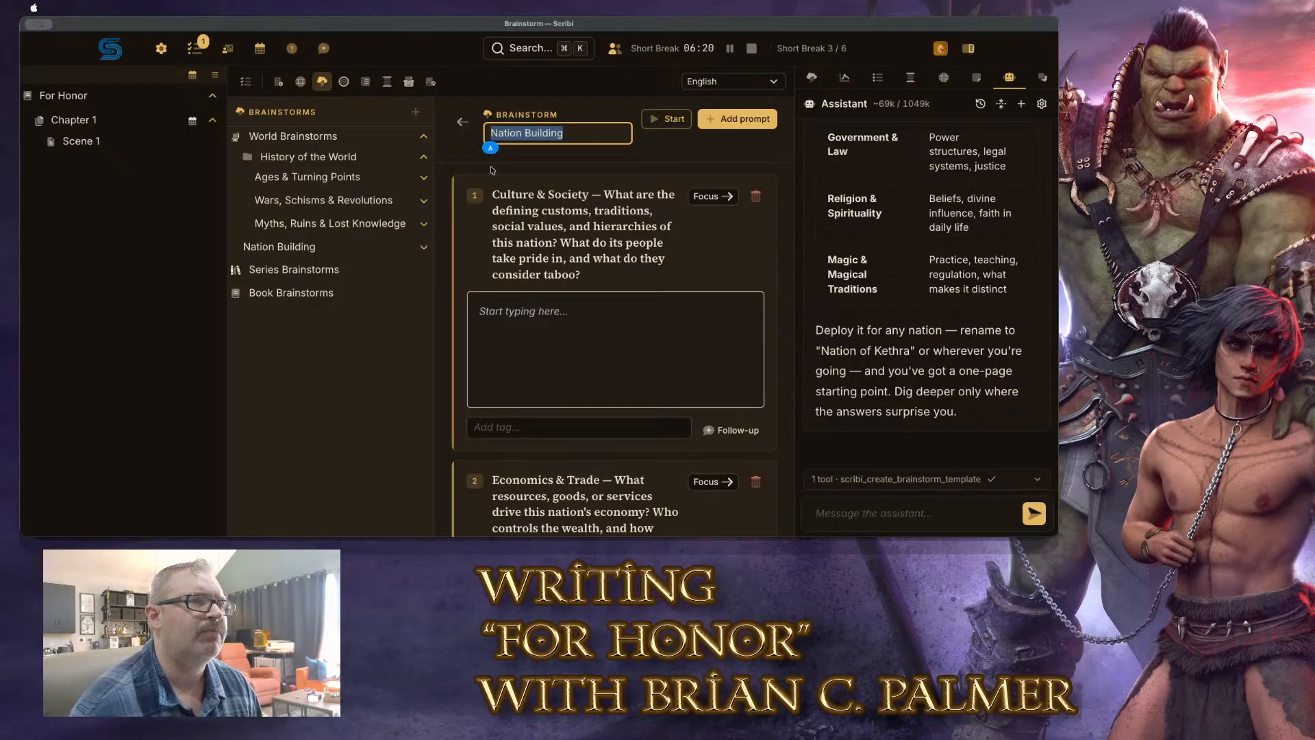
left_click(651, 162)
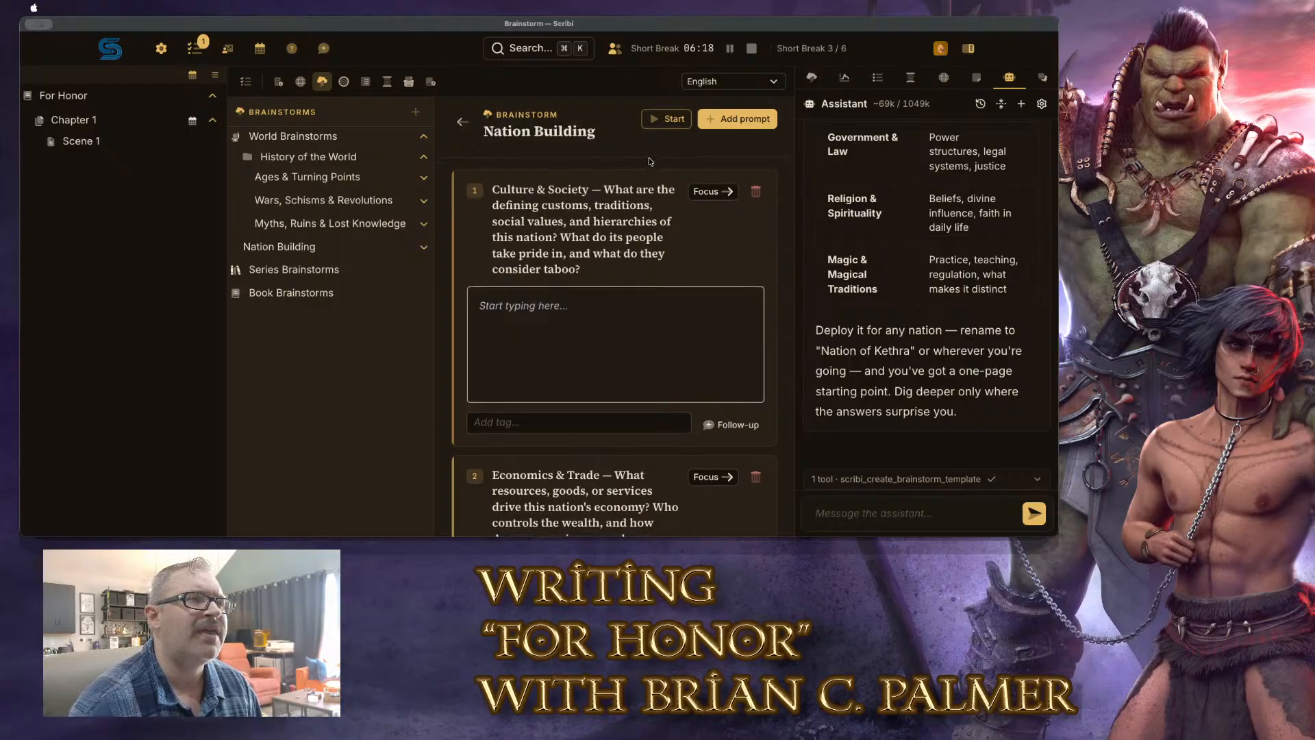
Retitle the Nation Building brainstorm "Talgarn"
left_click(563, 133)
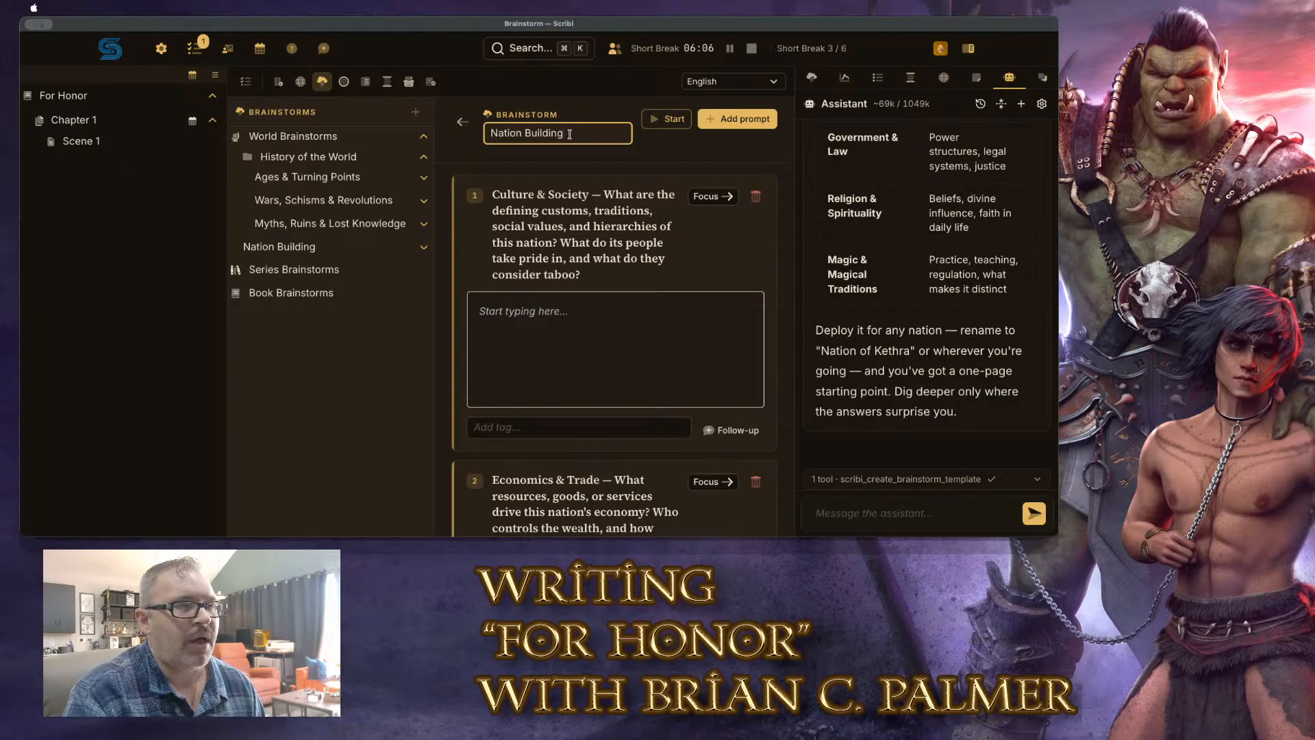
key("super+a")
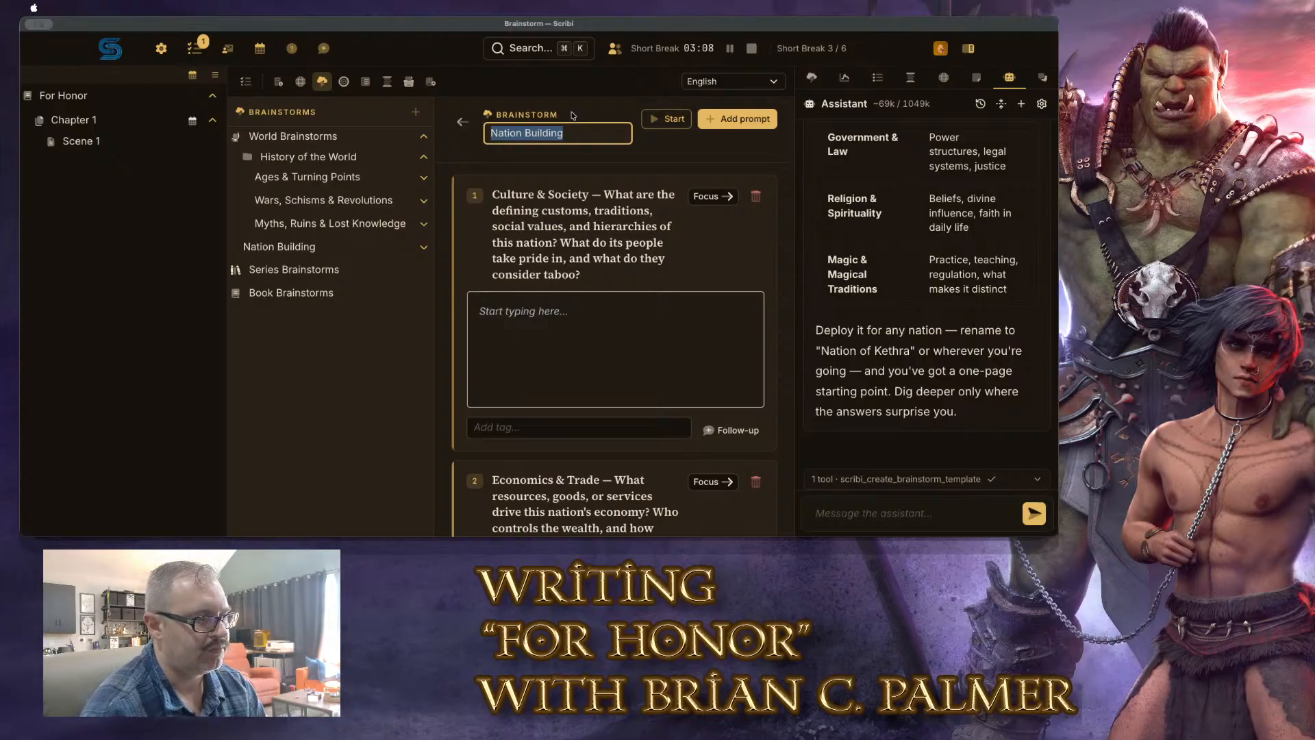
type("Talgarn")
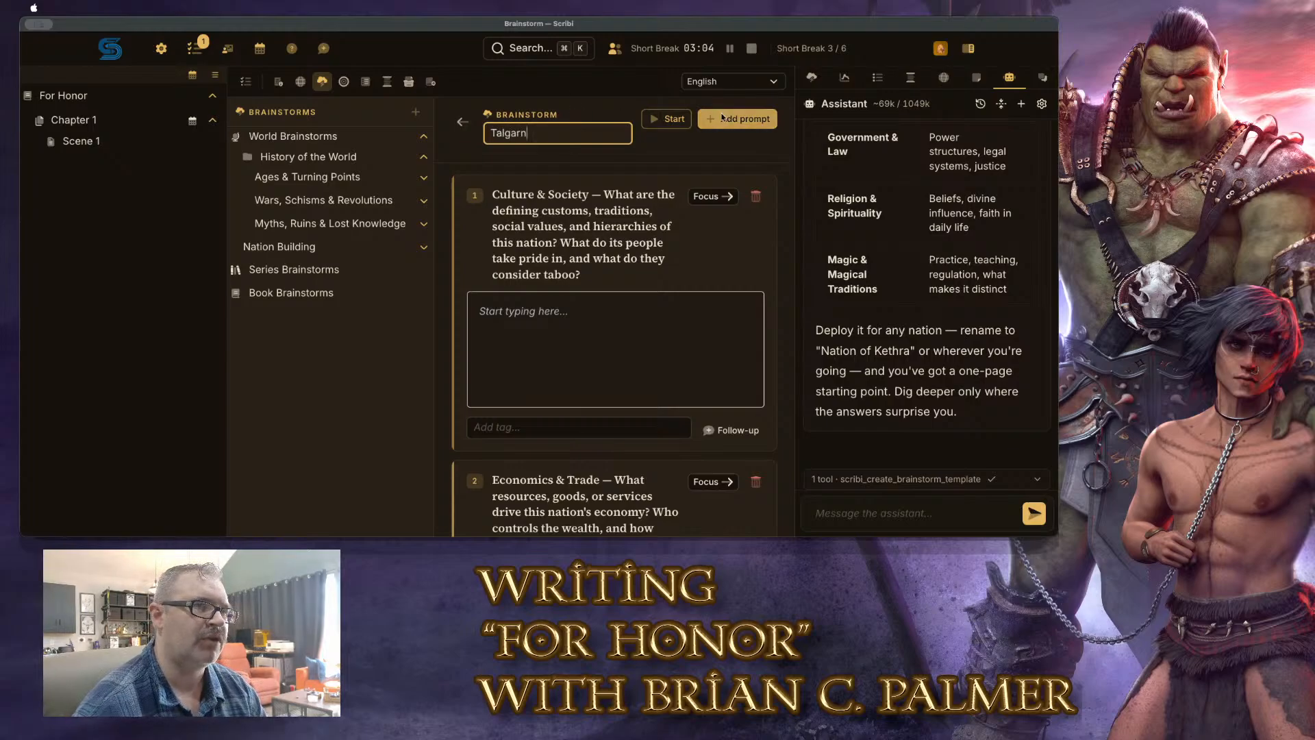
key("Tab")
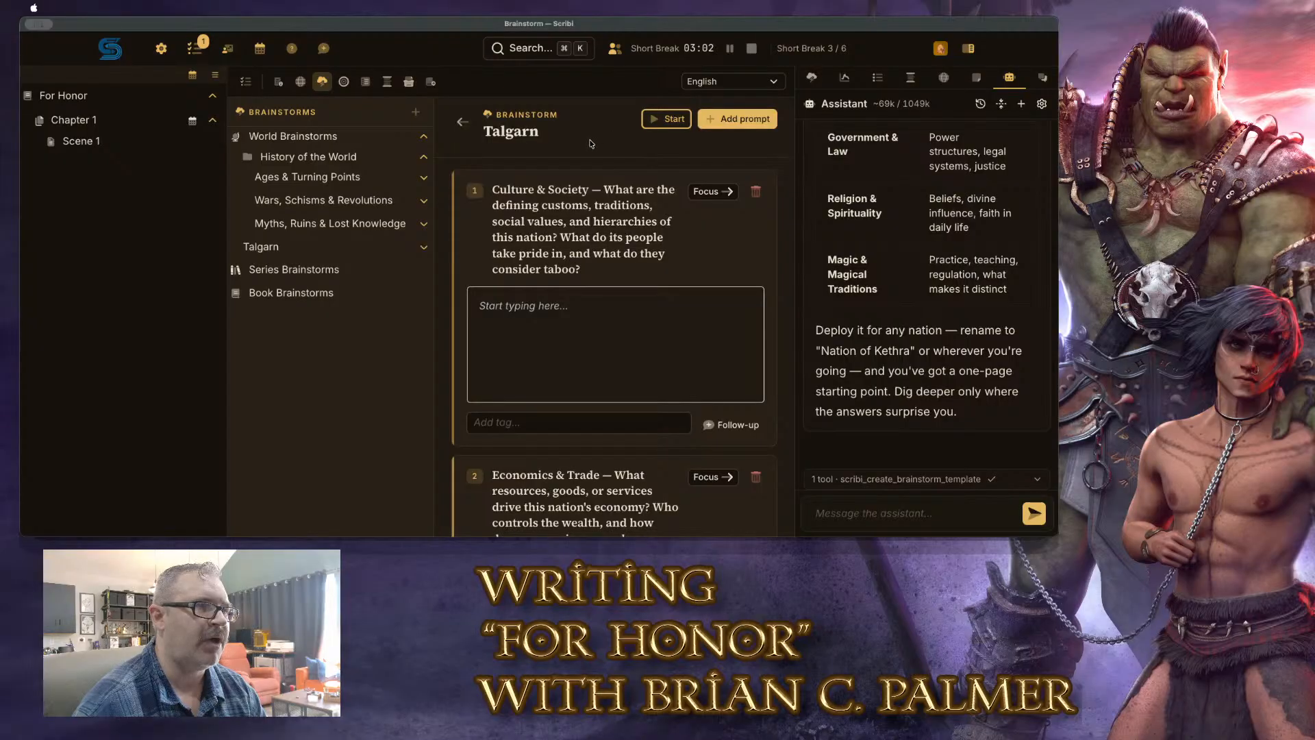
Add "Building" in front of the brainstorm's name so the title reads "Building Talgarn"
left_click(538, 135)
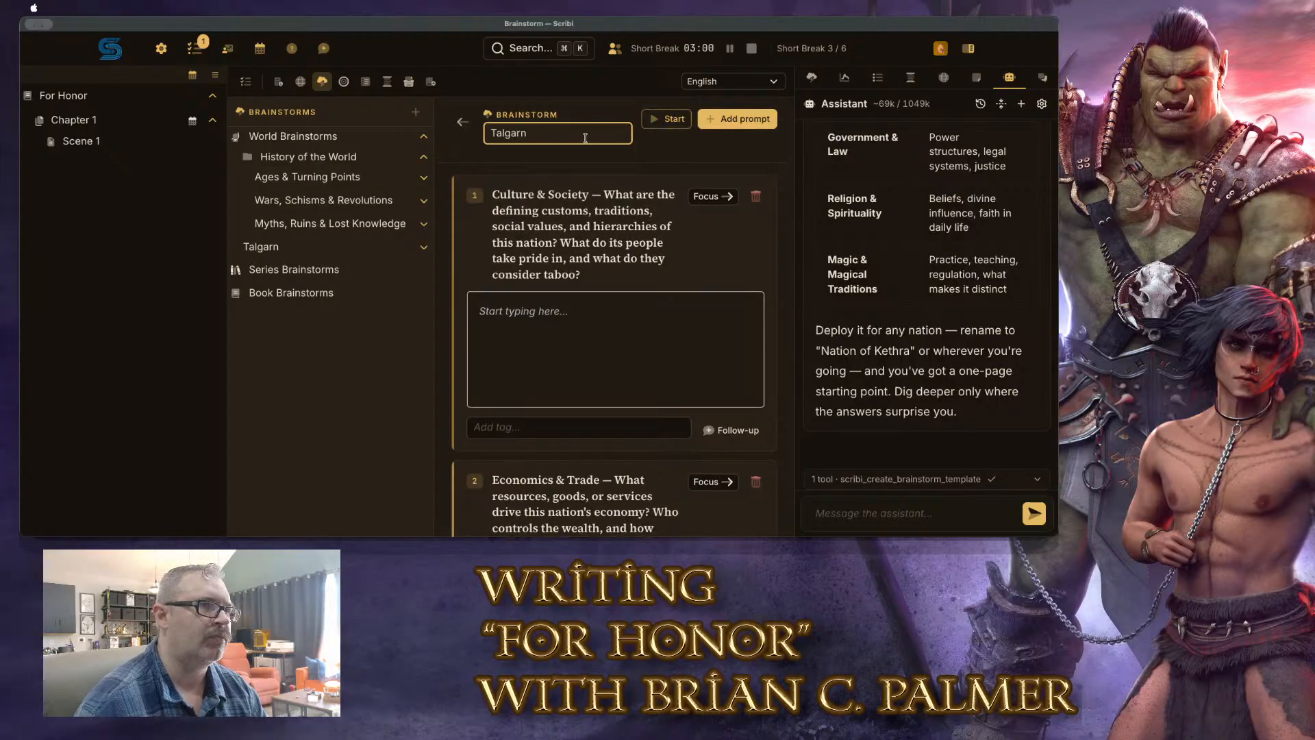
key("super+Left")
type("Building")
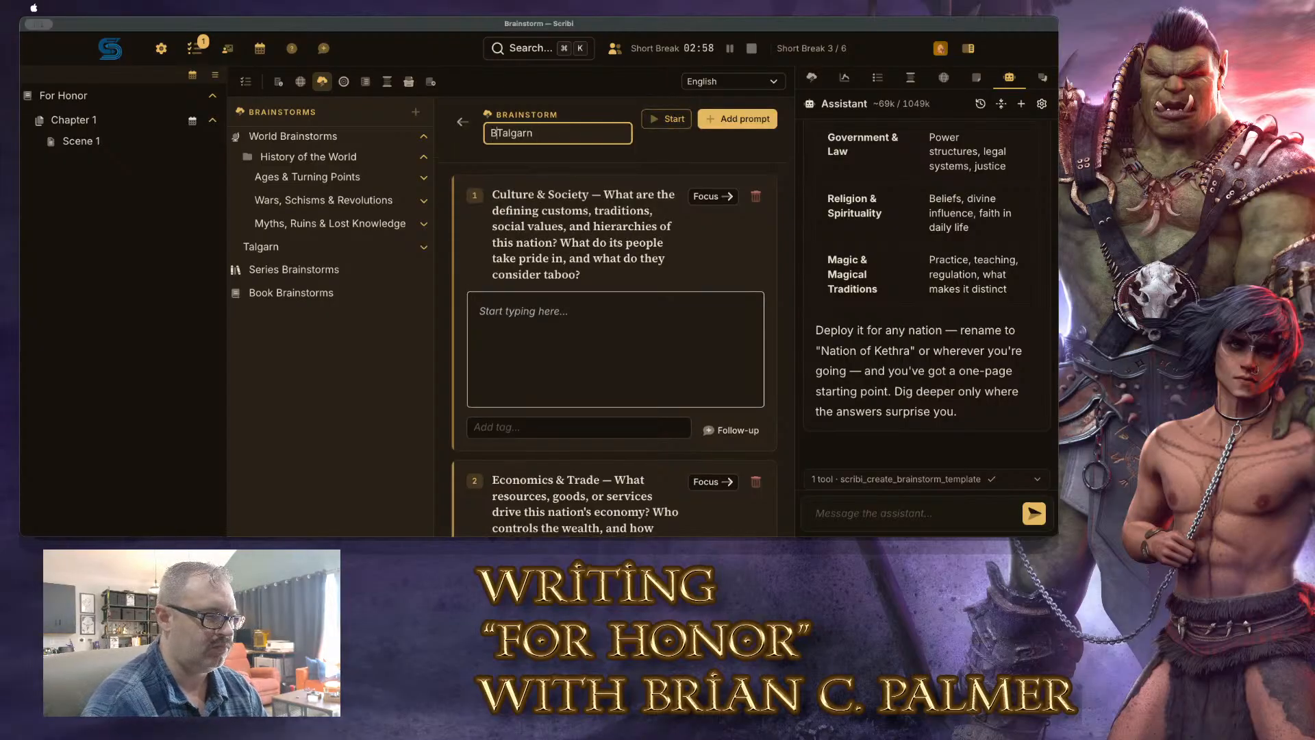
key("Tab")
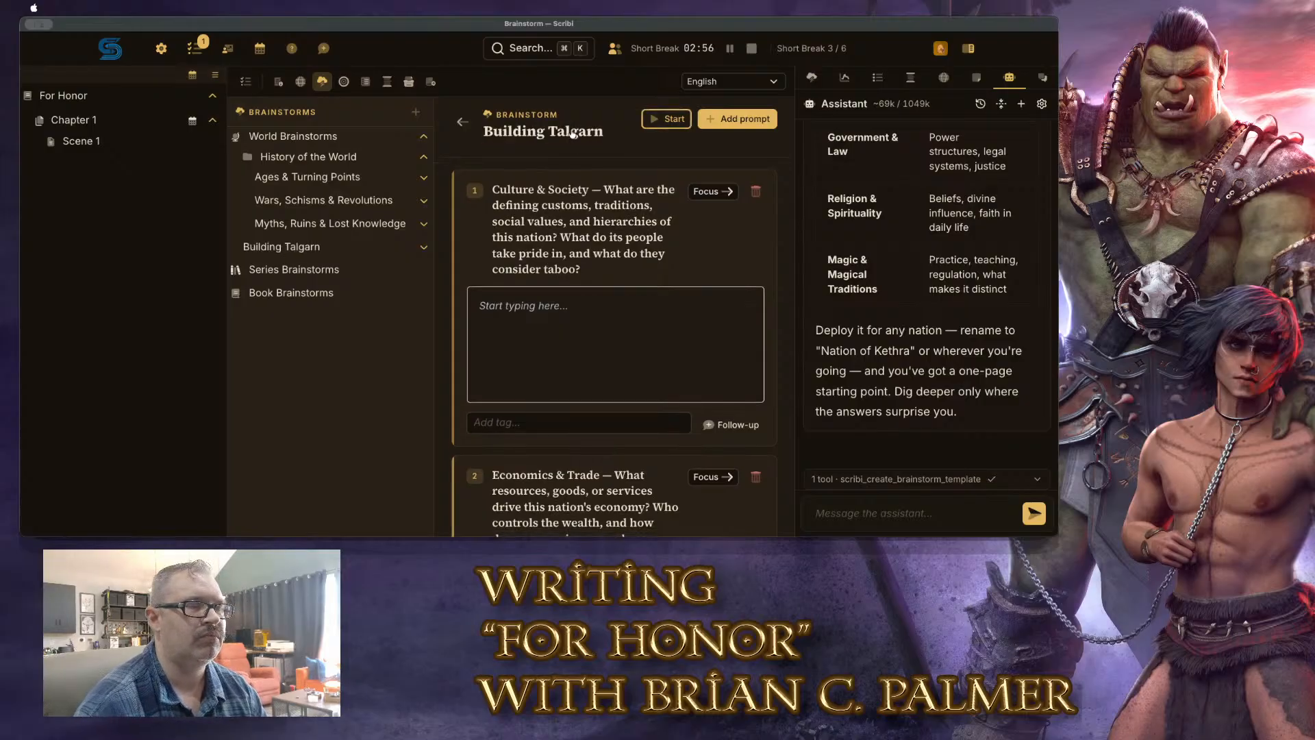
Focus on the Culture & Society prompt of Building Talgarn and read its full question
left_click(706, 197)
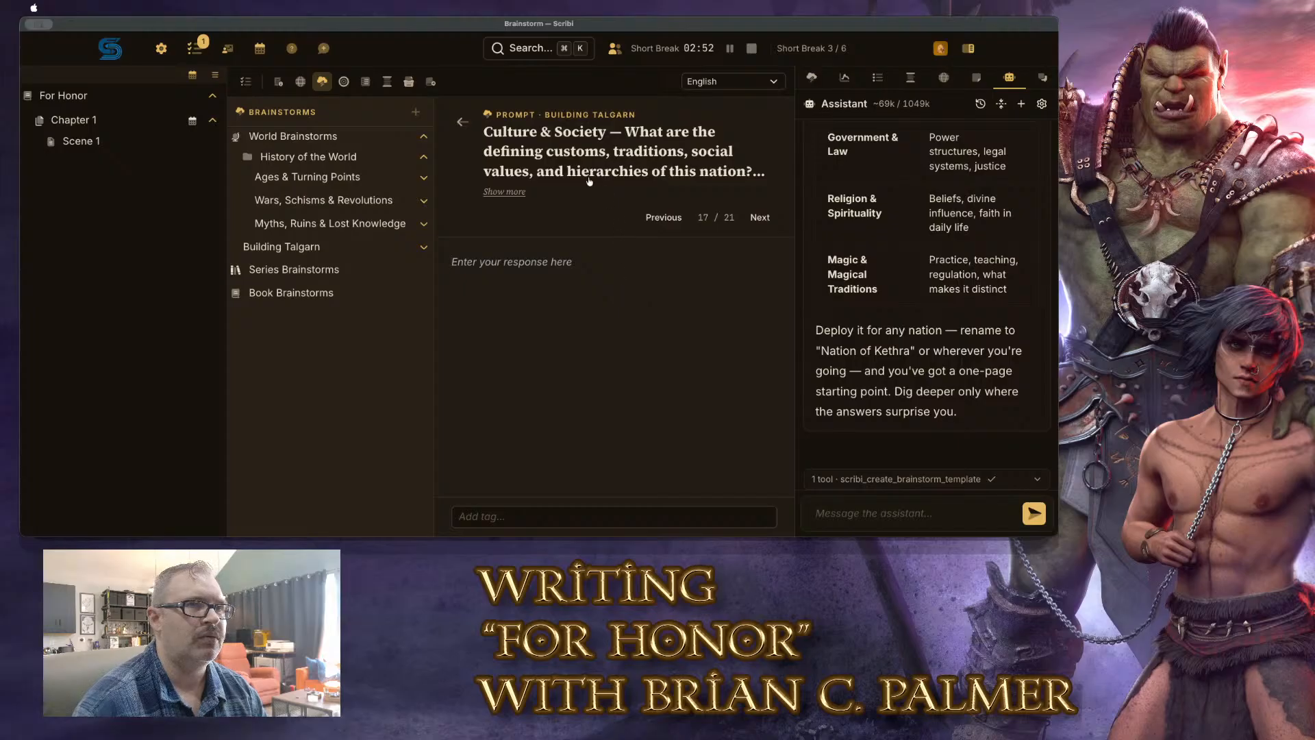
left_click(515, 193)
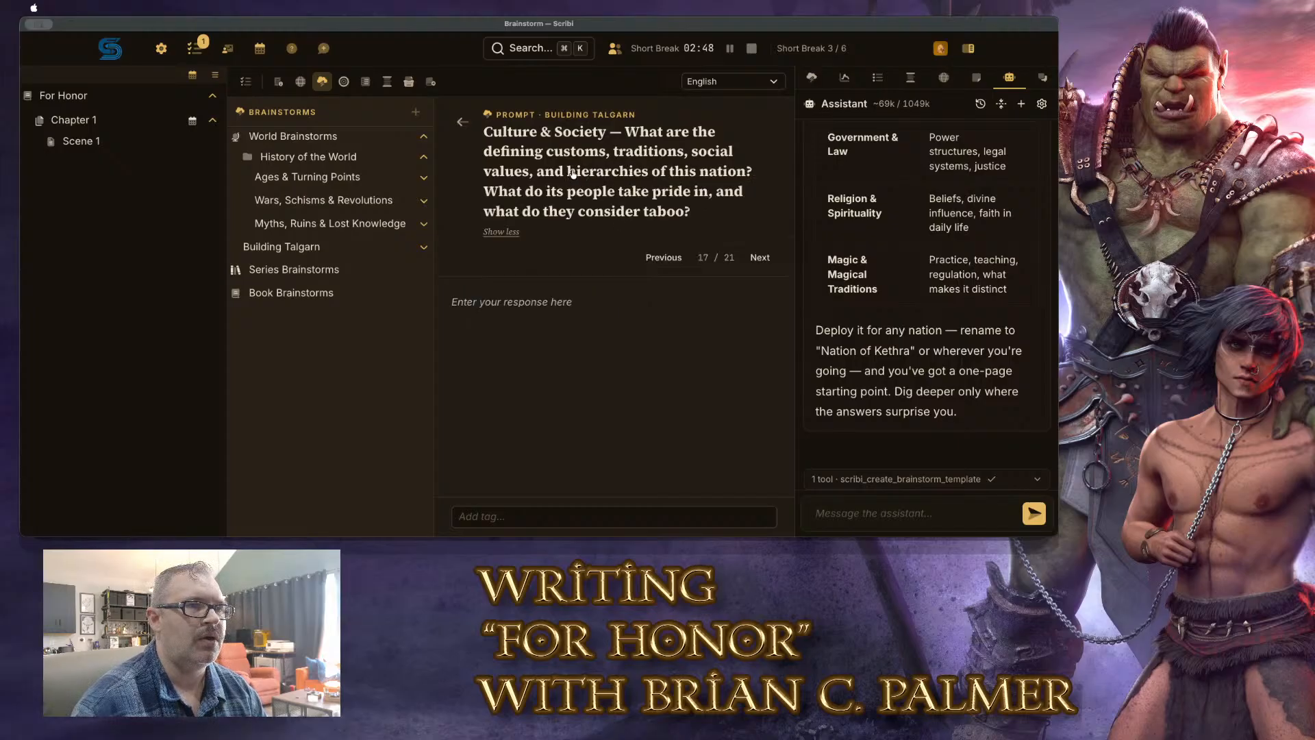
left_click(502, 232)
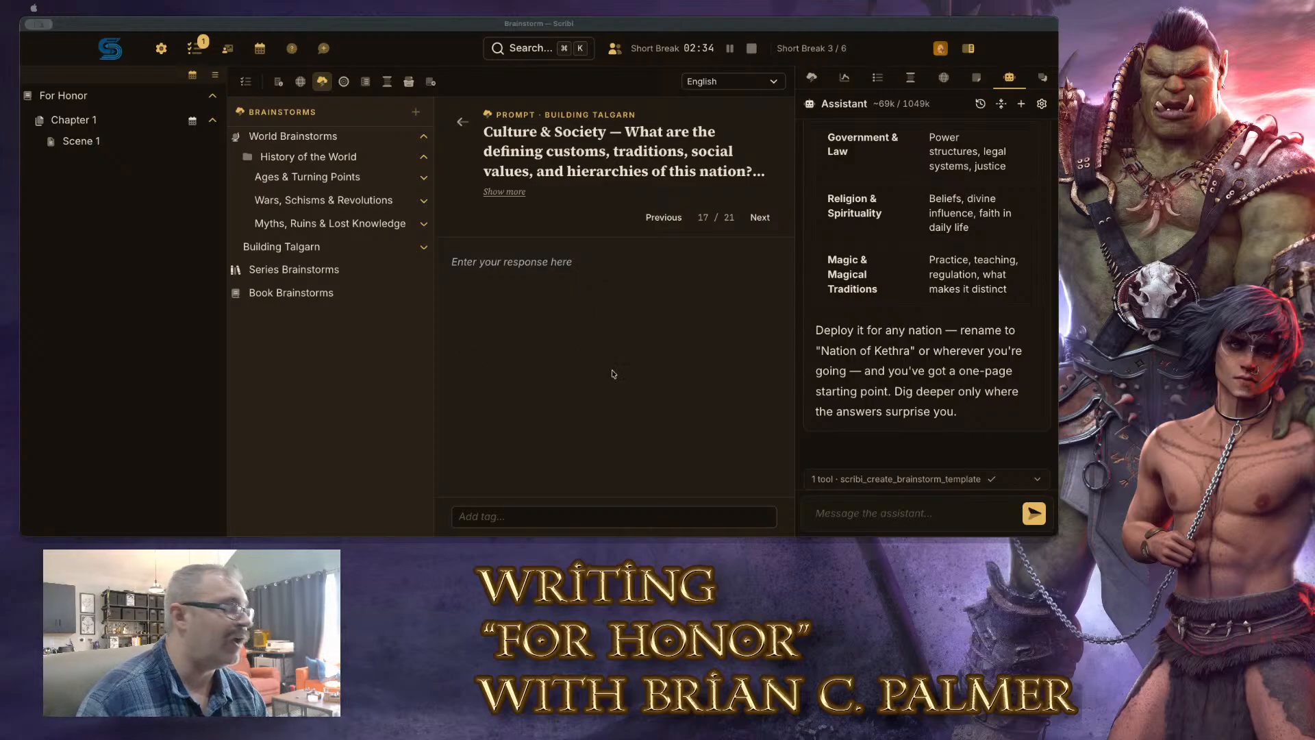
left_click(617, 342)
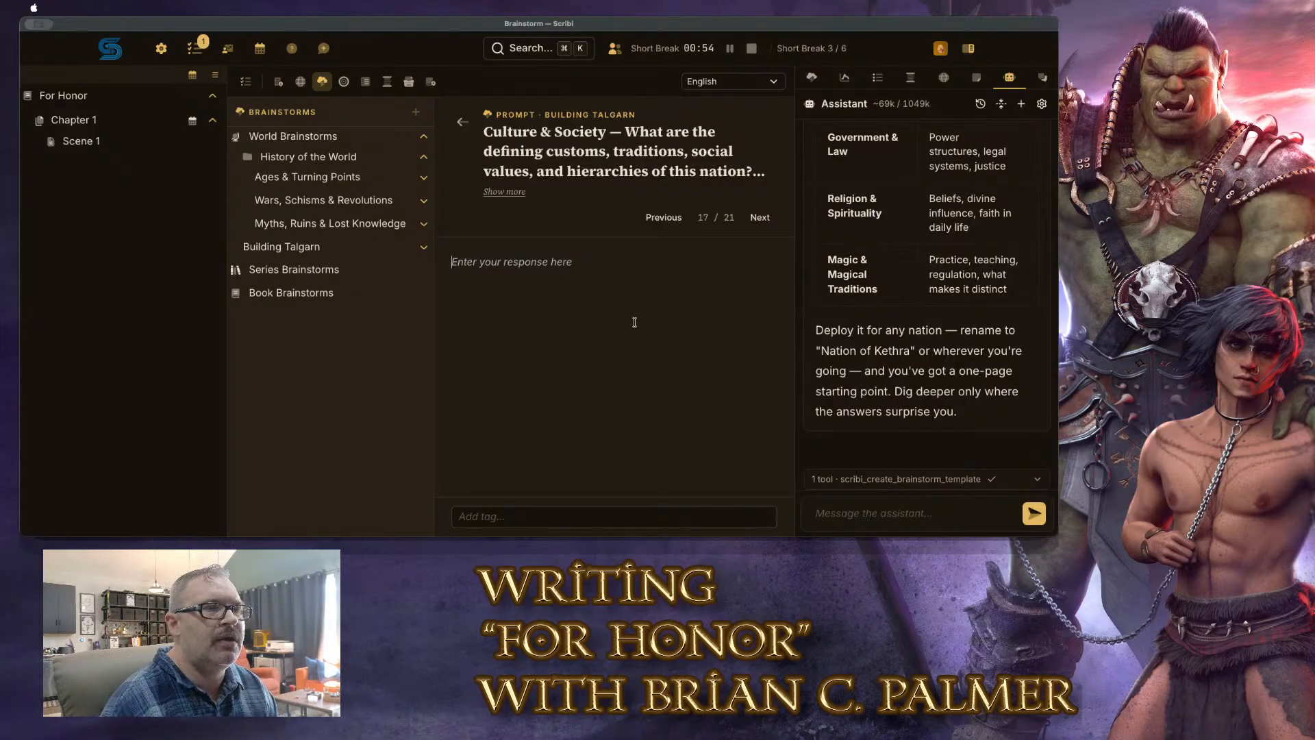
left_click(510, 193)
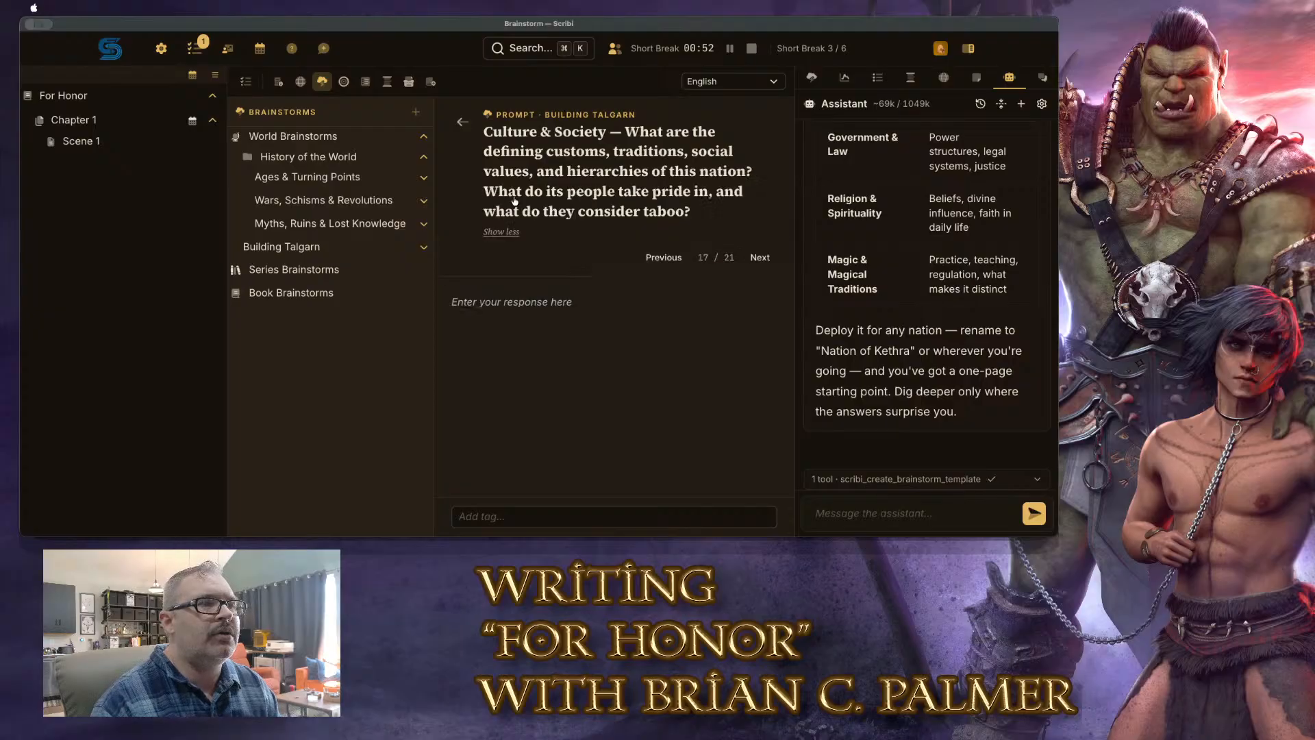
left_click(624, 315)
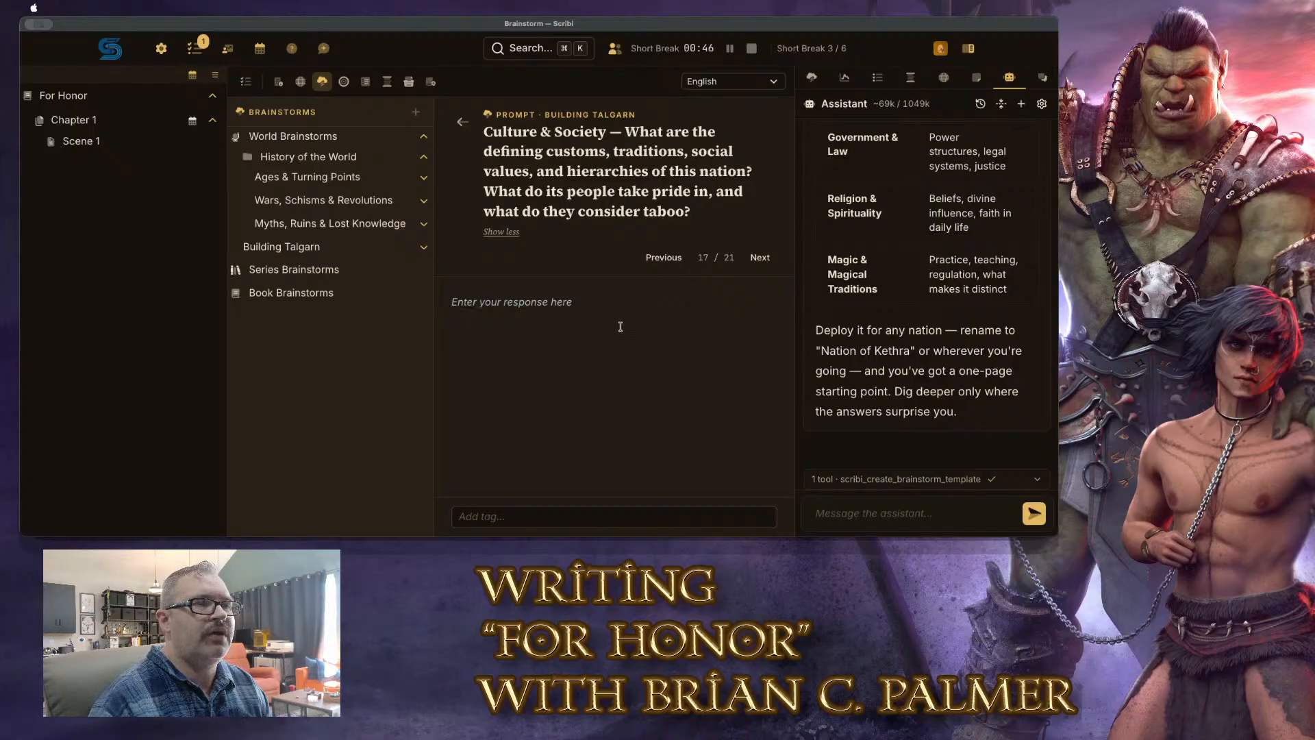
Open the Government & Law prompt under Building Talgarn, show its full question, and start the response with "Talgarn"
left_click(423, 247)
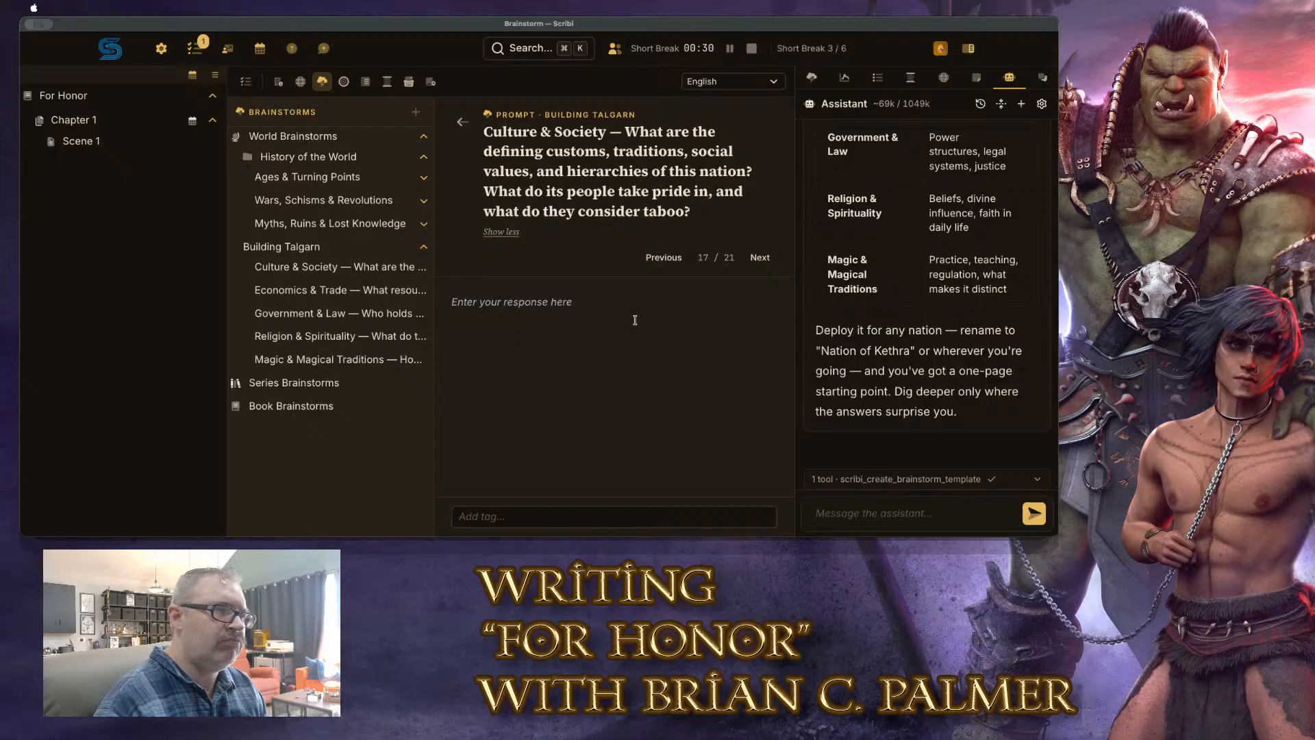
left_click(322, 313)
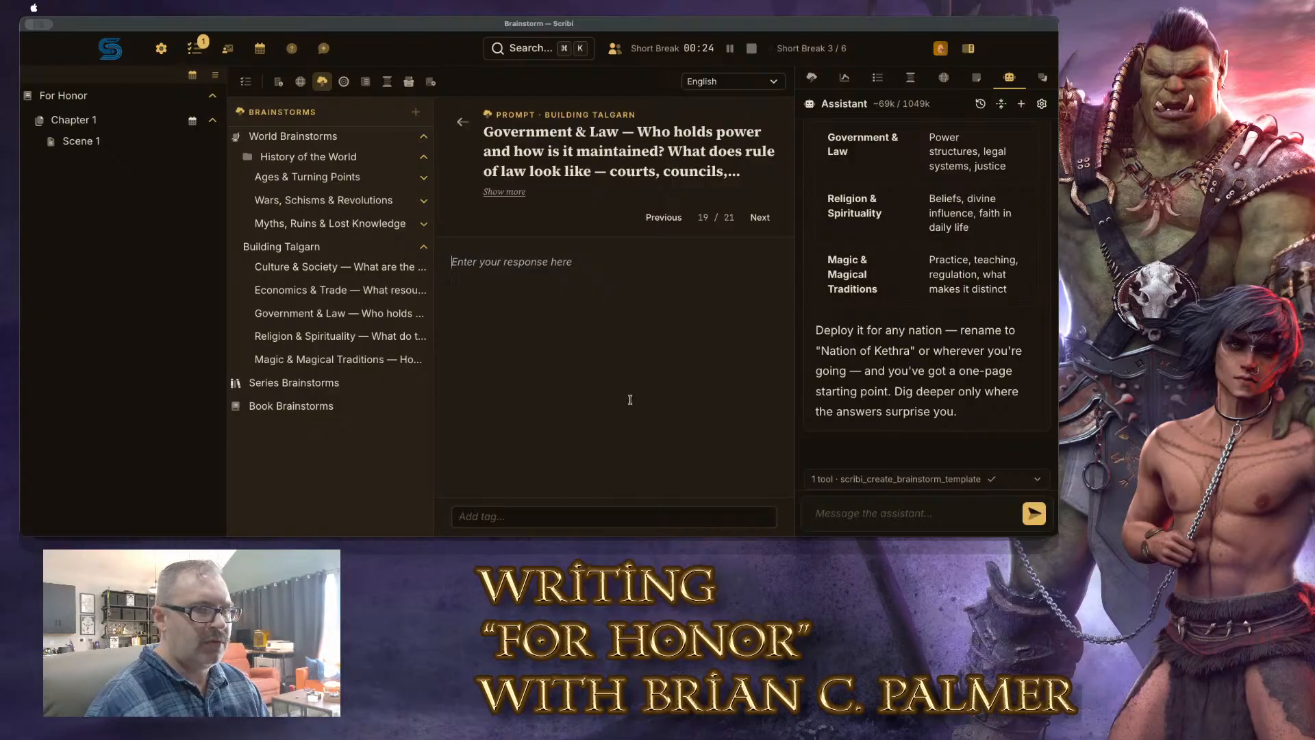
left_click(504, 192)
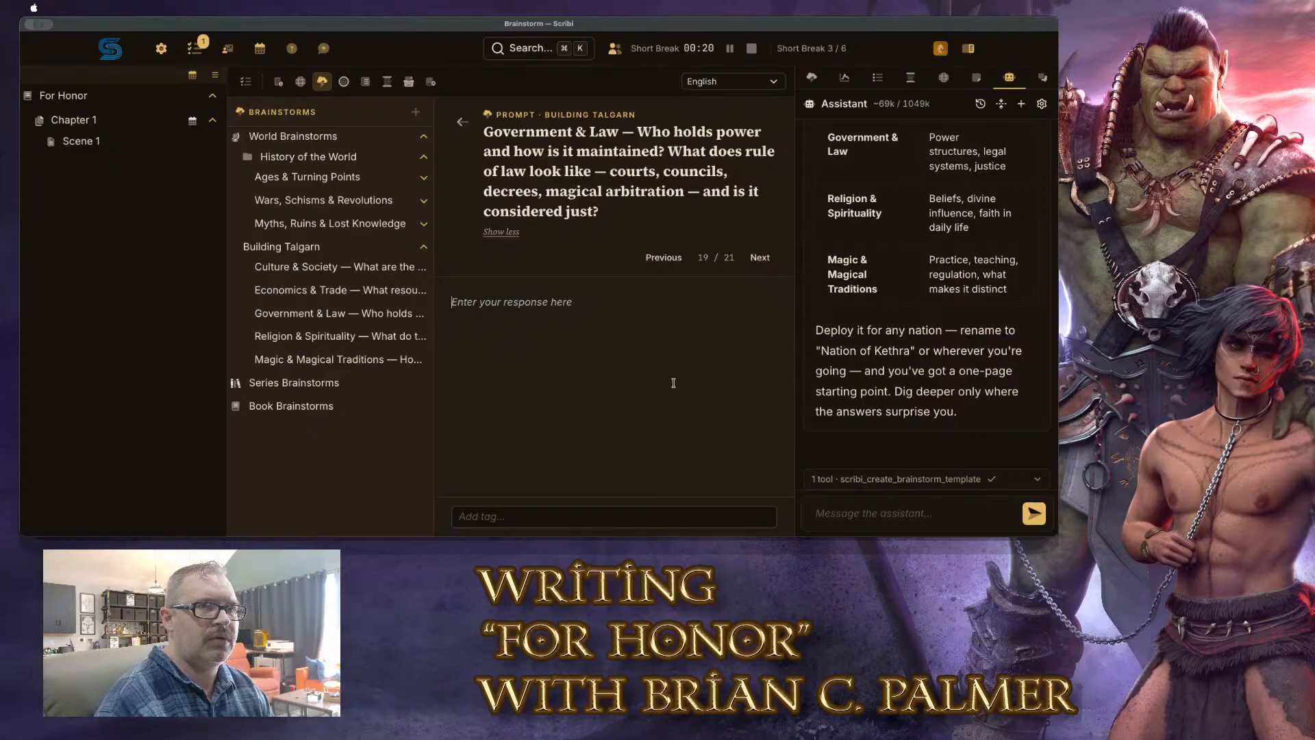
type("Talgarn")
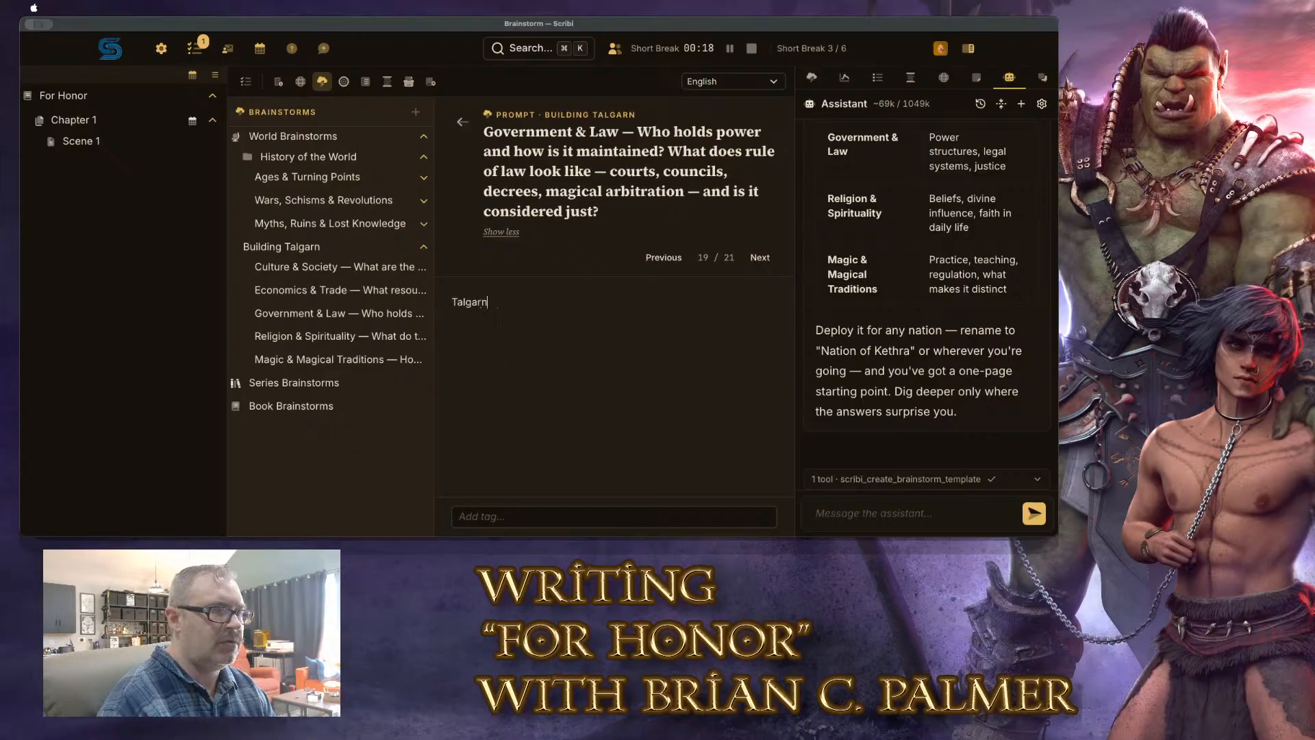
Complete the opening sentence in the Government & Law answer: "Talgarn is one of the last remaining monarchies of the northern republic of nations."
type(" is one of the las")
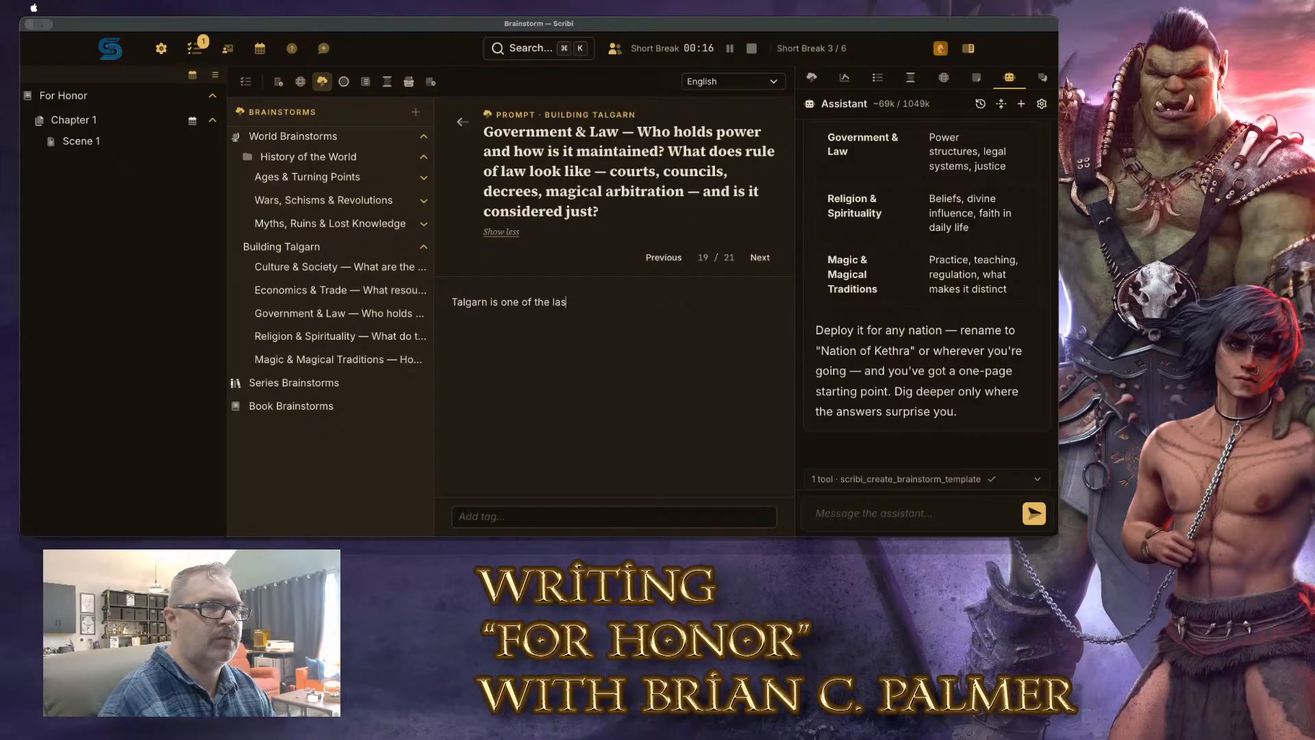
type("t remaining monarc")
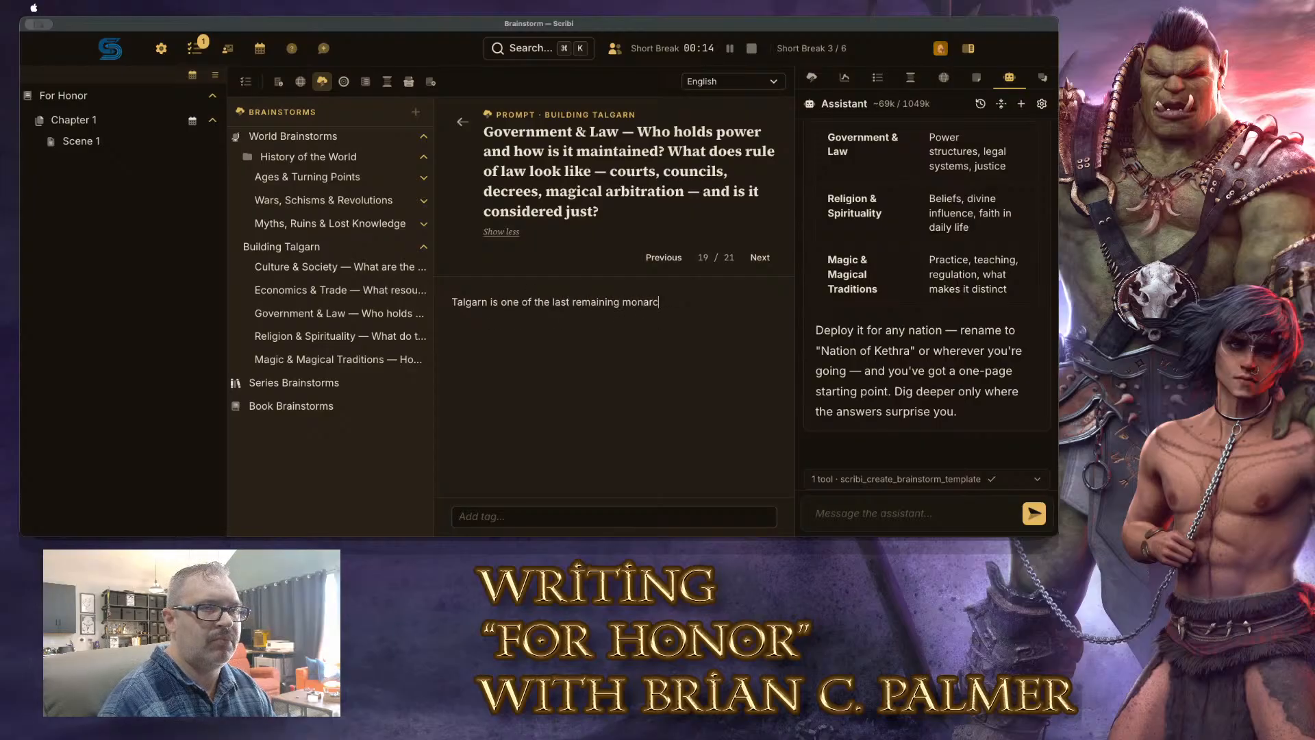
type("hies of the north")
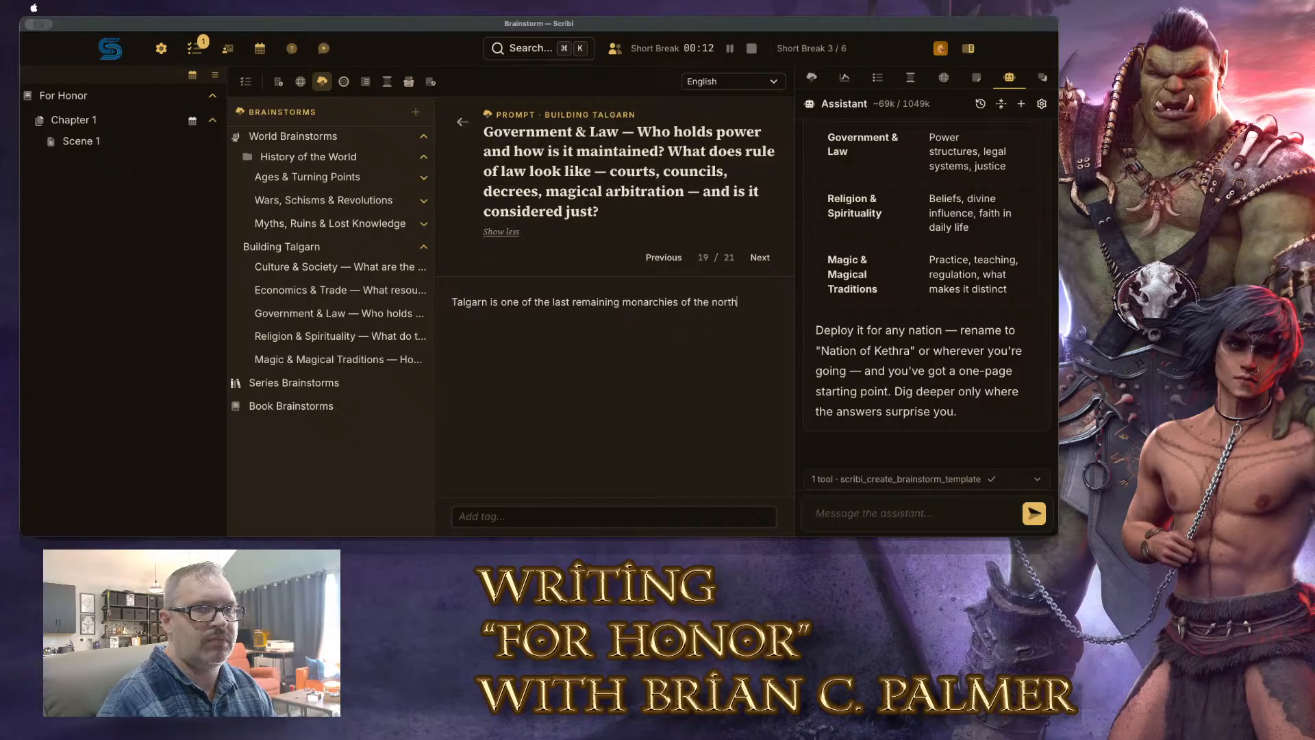
type("er republic of nations.")
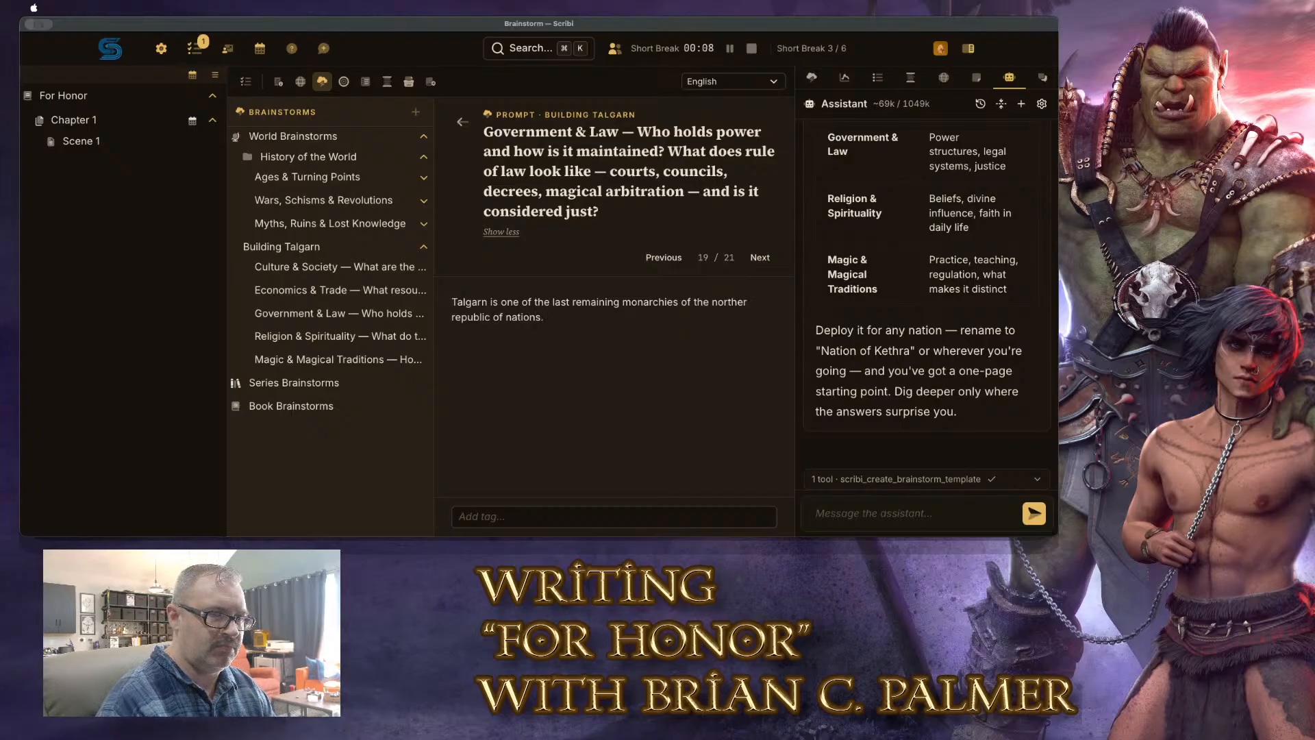
left_click(750, 303)
type("ns. ")
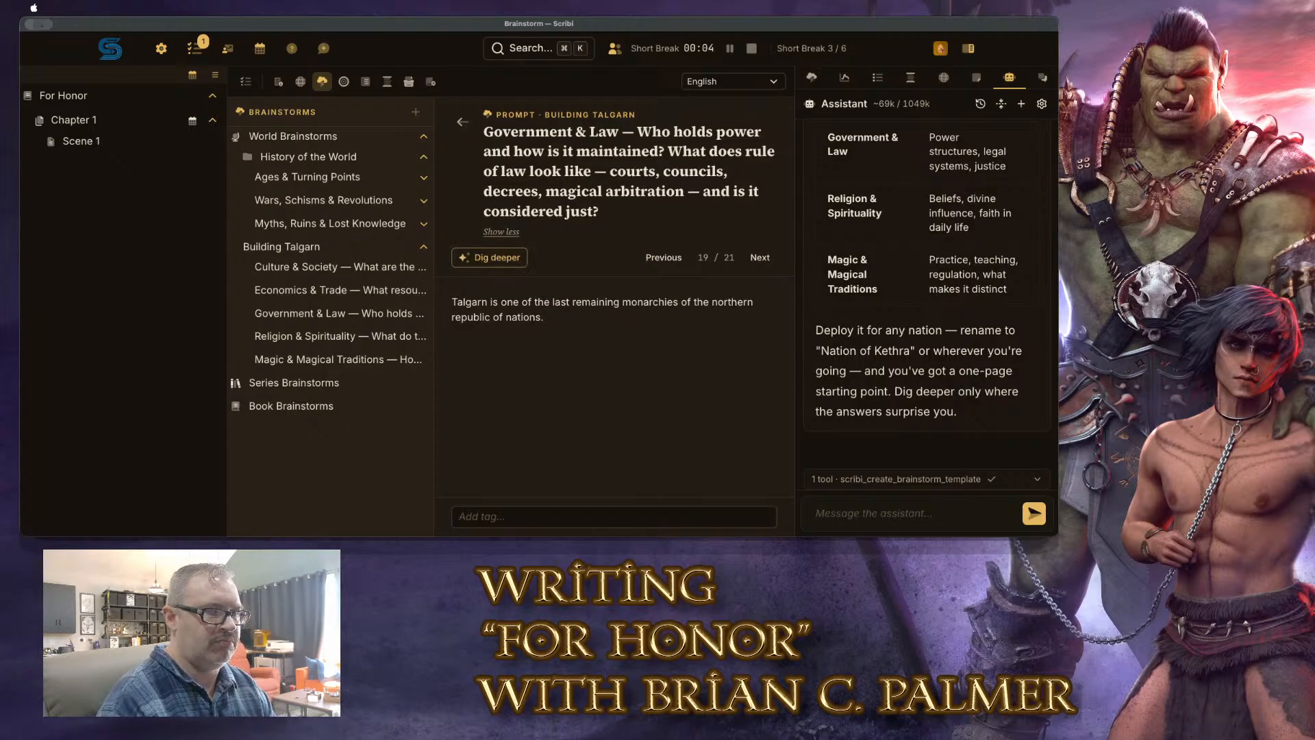
Begin the second sentence: "While they recognize the overall governing authority that the Republic holds, they"
type("While they recog")
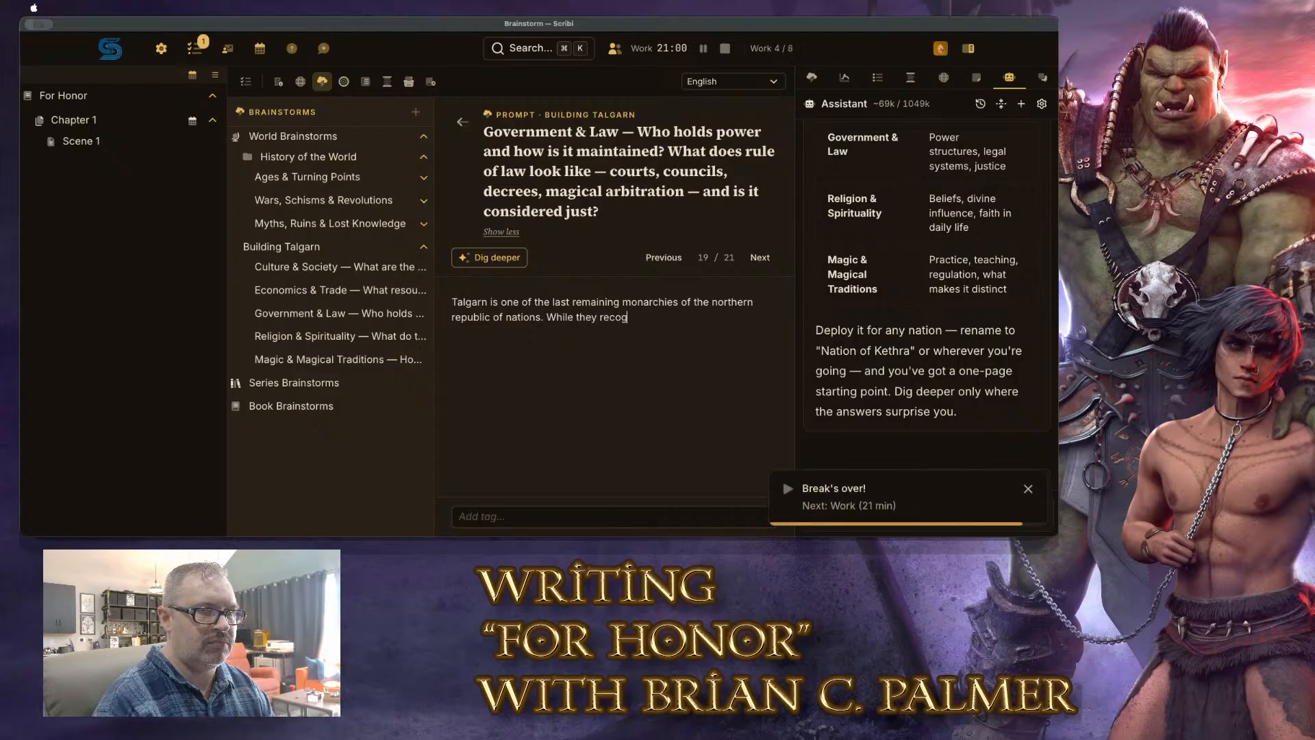
type("nize the")
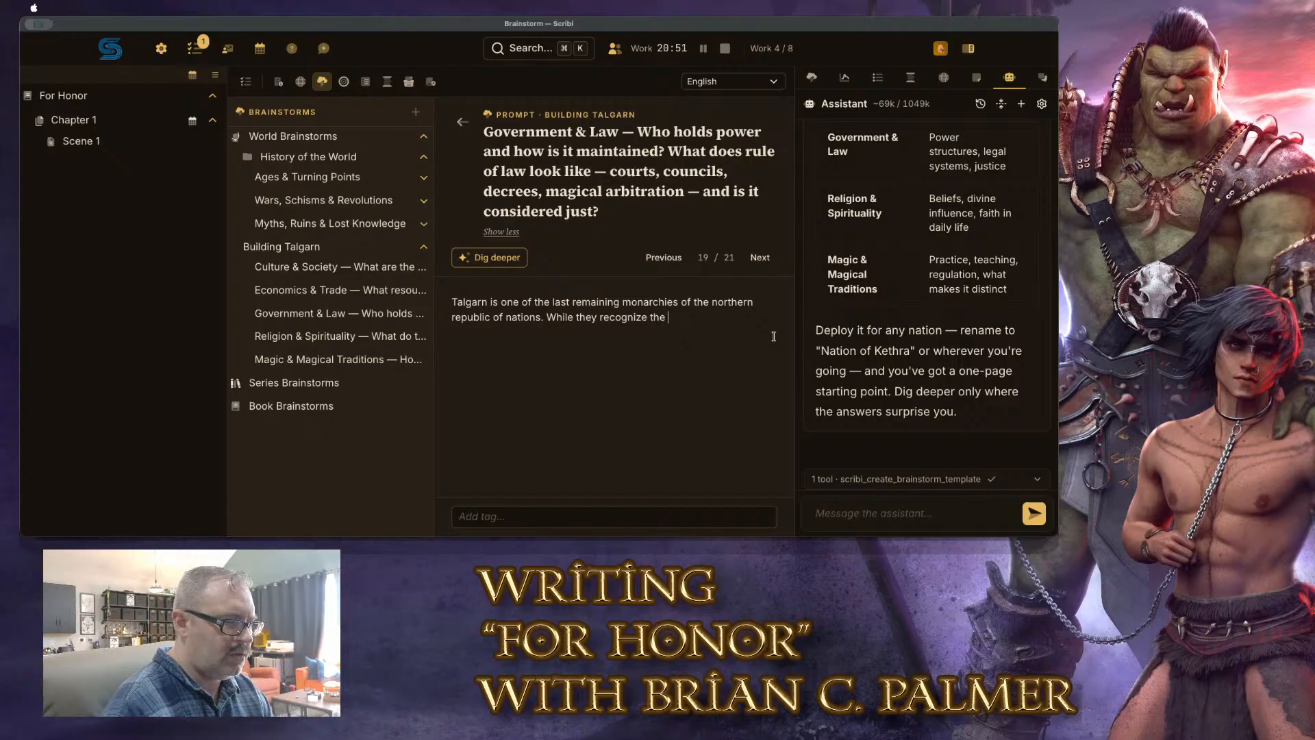
type("overall")
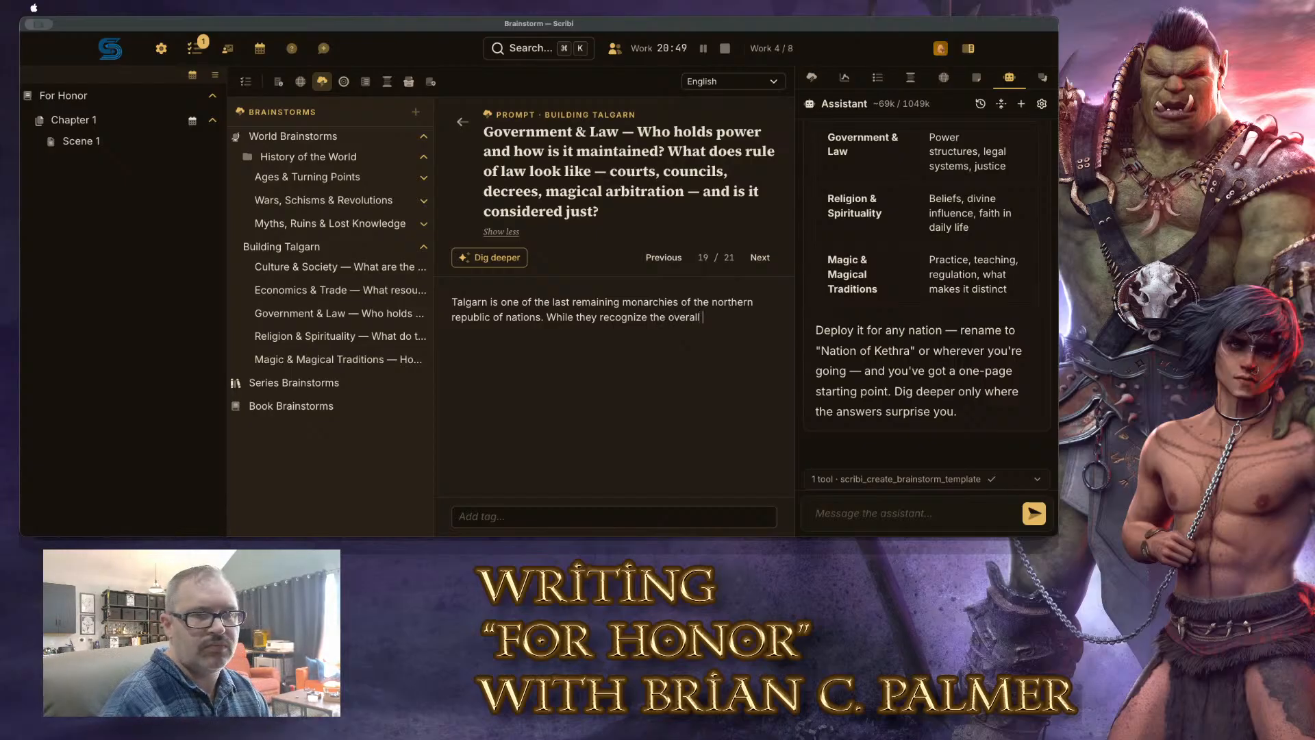
type(" gov")
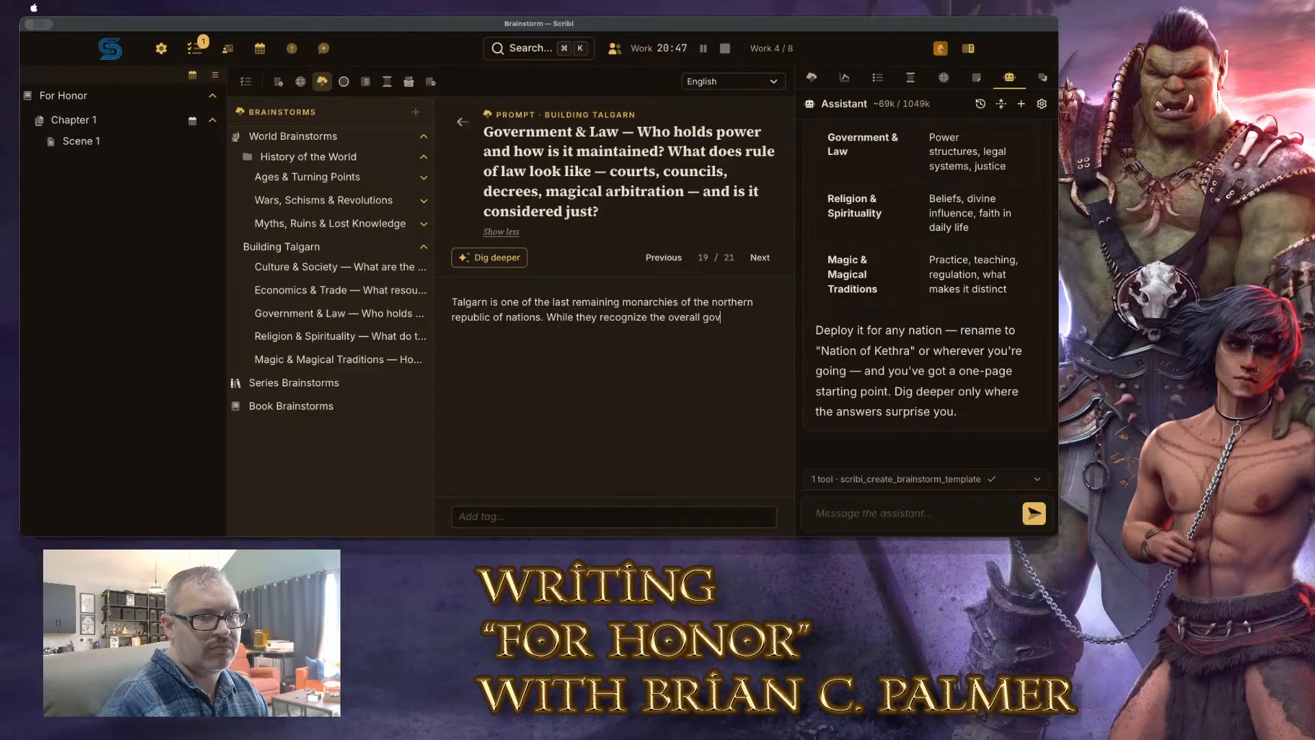
type("erning authority t")
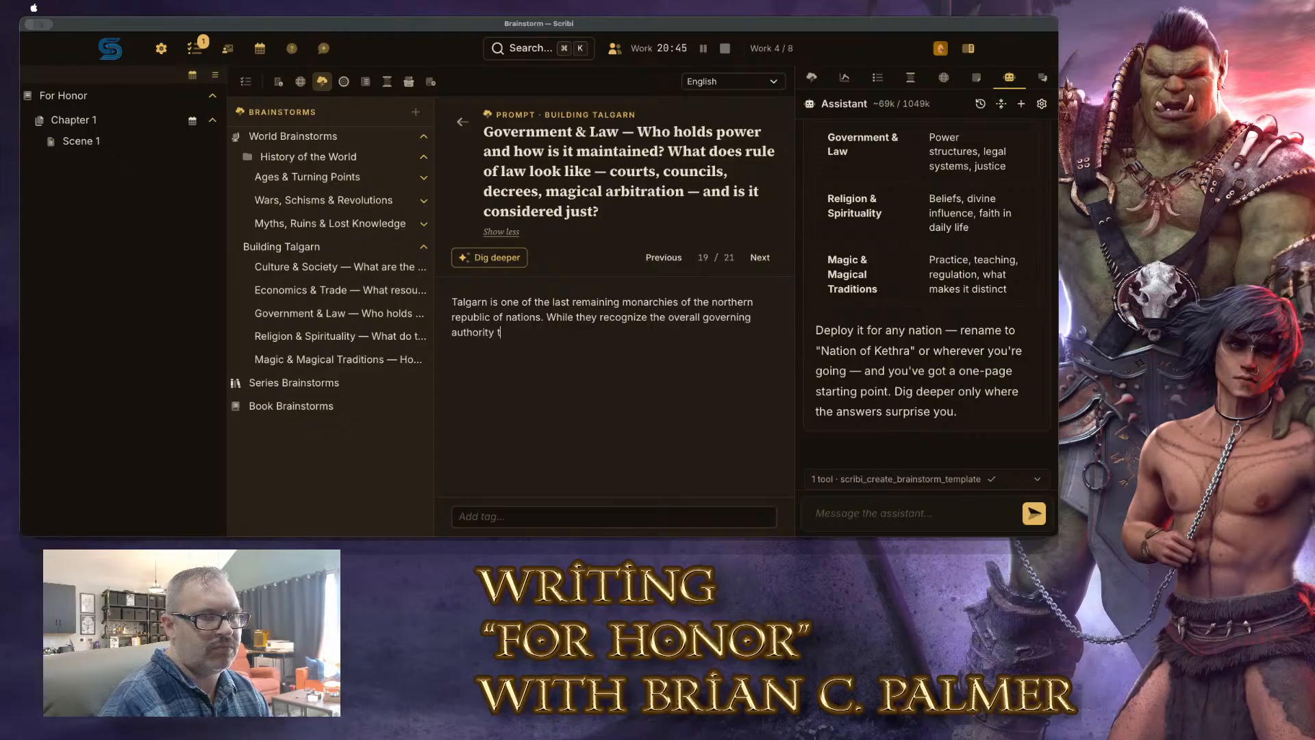
type("hat the Republ")
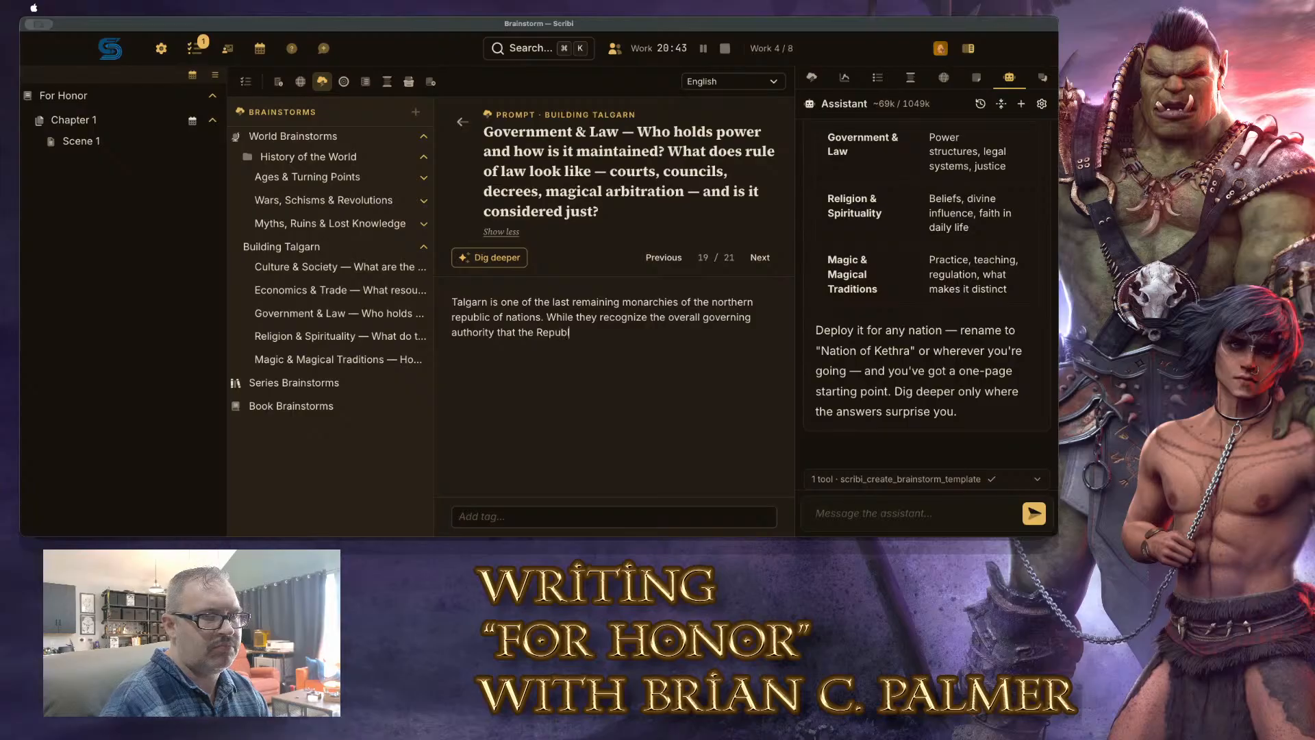
type("ic holds, they")
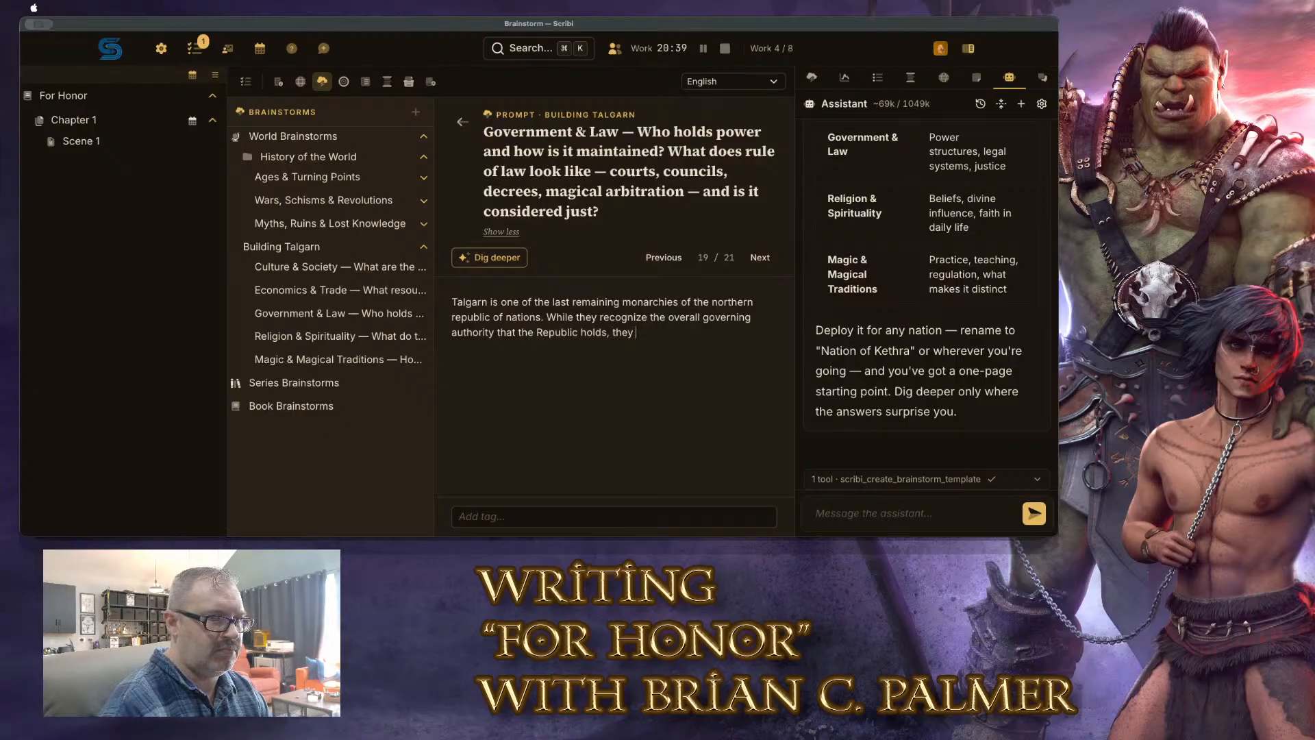
Add the aside "- and all other nations of the Republic -" to the sentence, correcting the misspelled "Republic"
type(" - and all other nations ")
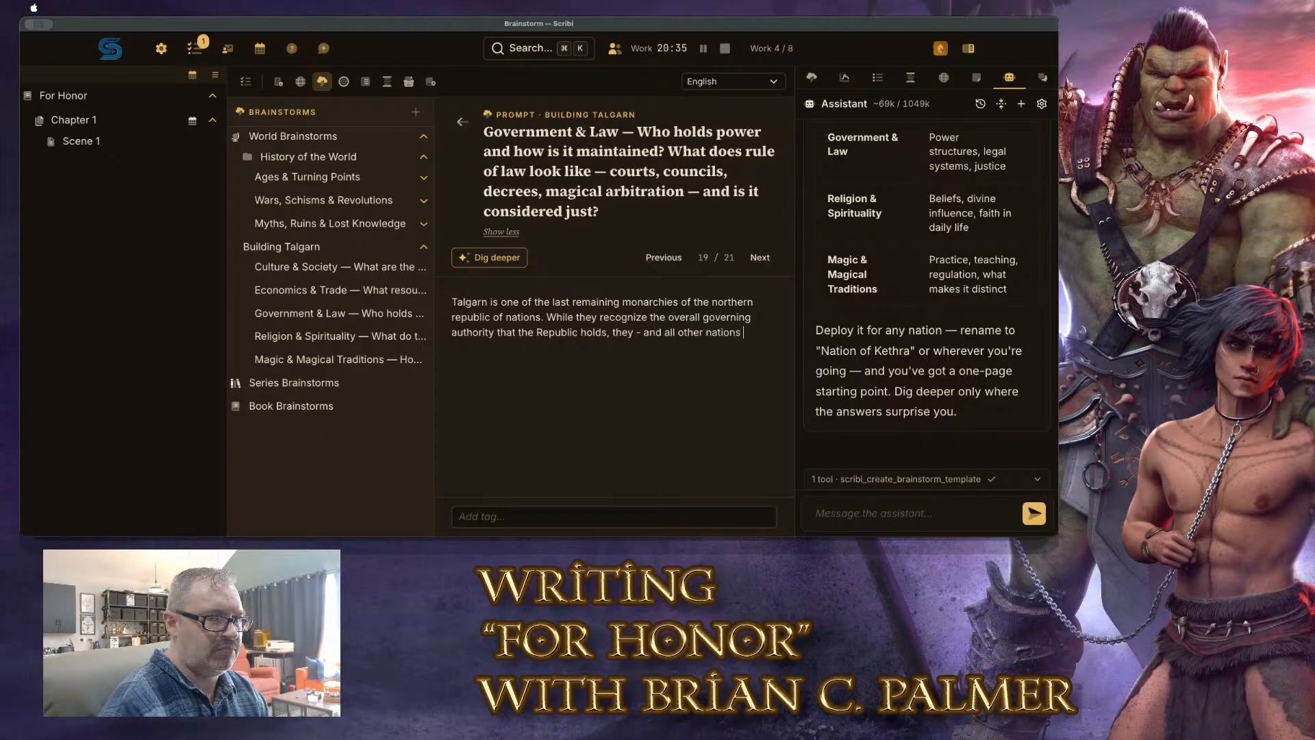
type("of the Rpubli")
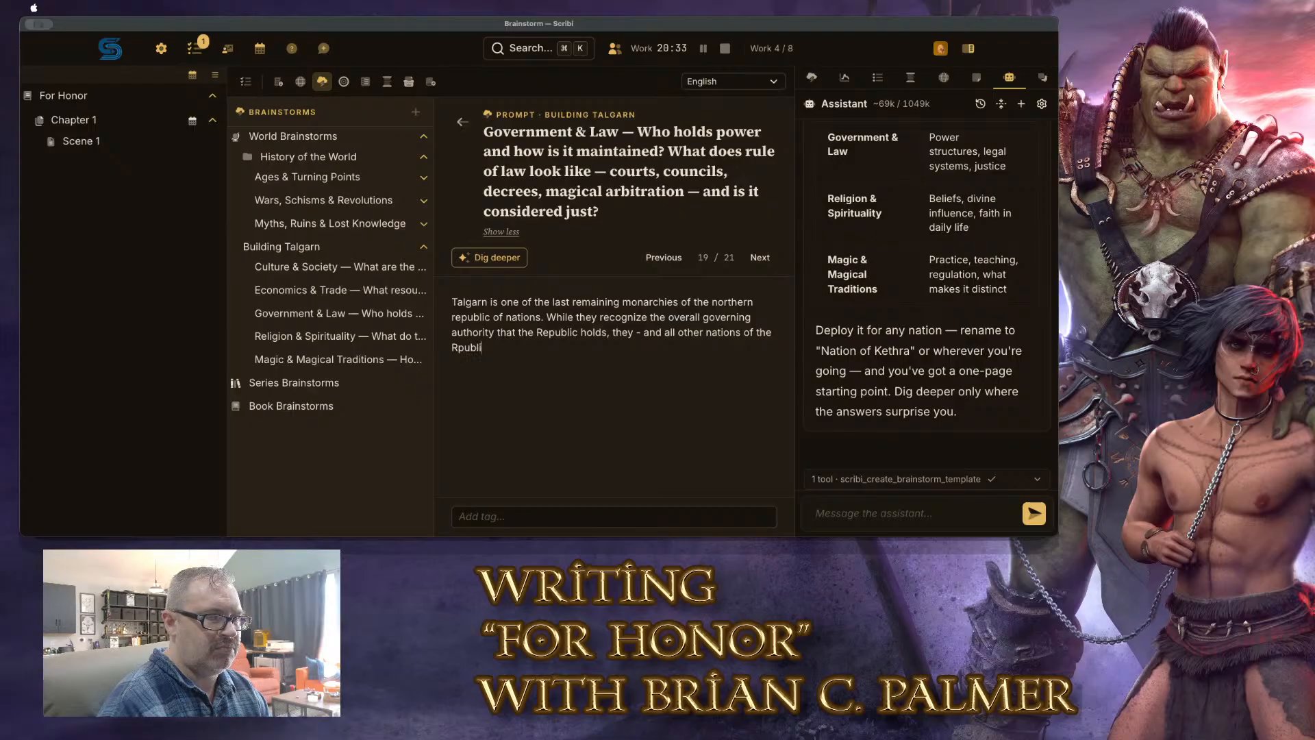
key("BackSpace")
key("BackSpace")
key("BackSpace")
key("BackSpace")
key("BackSpace")
type("epubc")
key("BackSpace")
type("lic -")
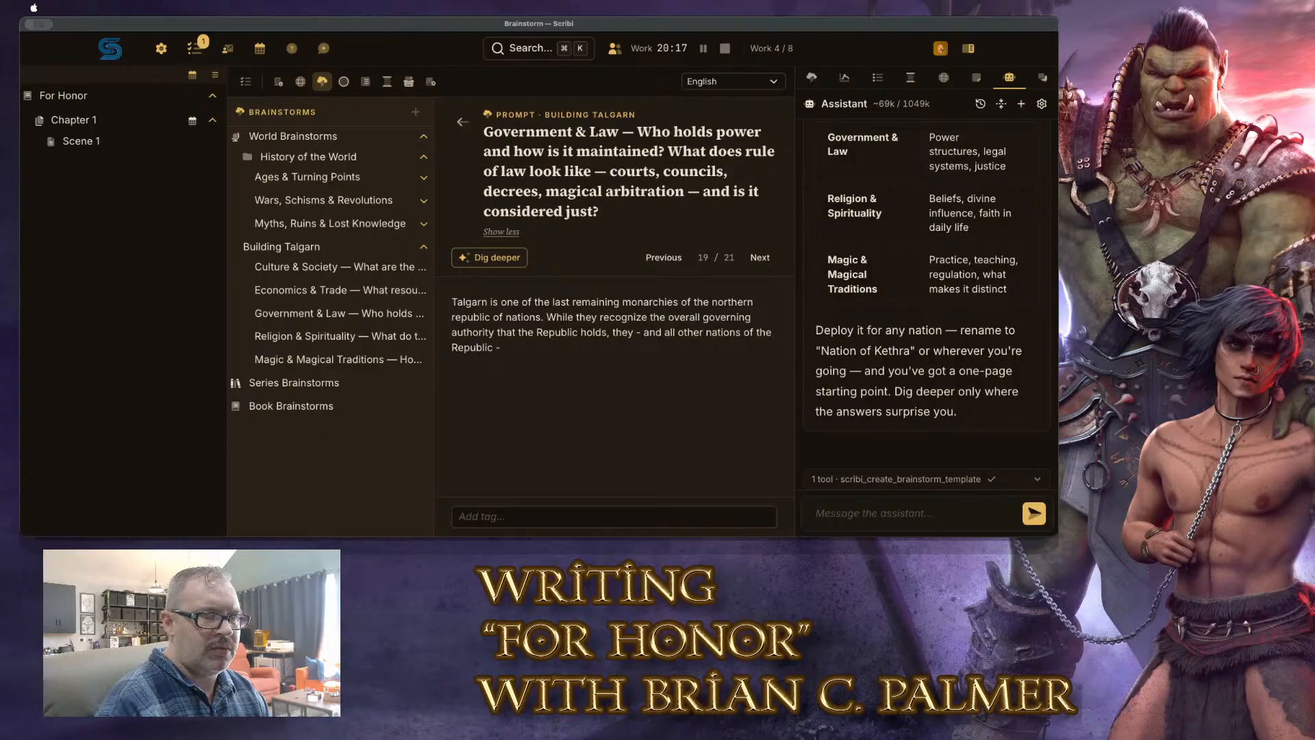
Finish the second sentence with "are a sovereign nation unto themselves as well."
type("are s")
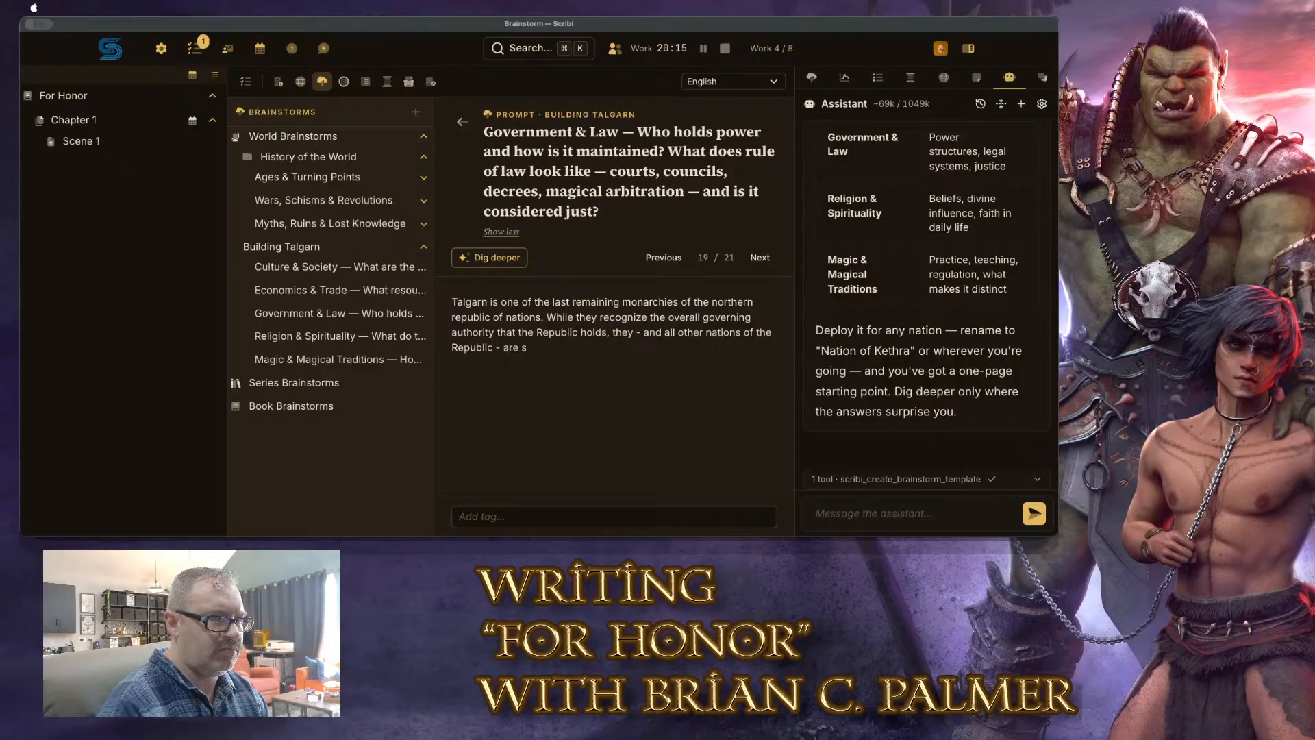
key("BackSpace")
type("a sovreig")
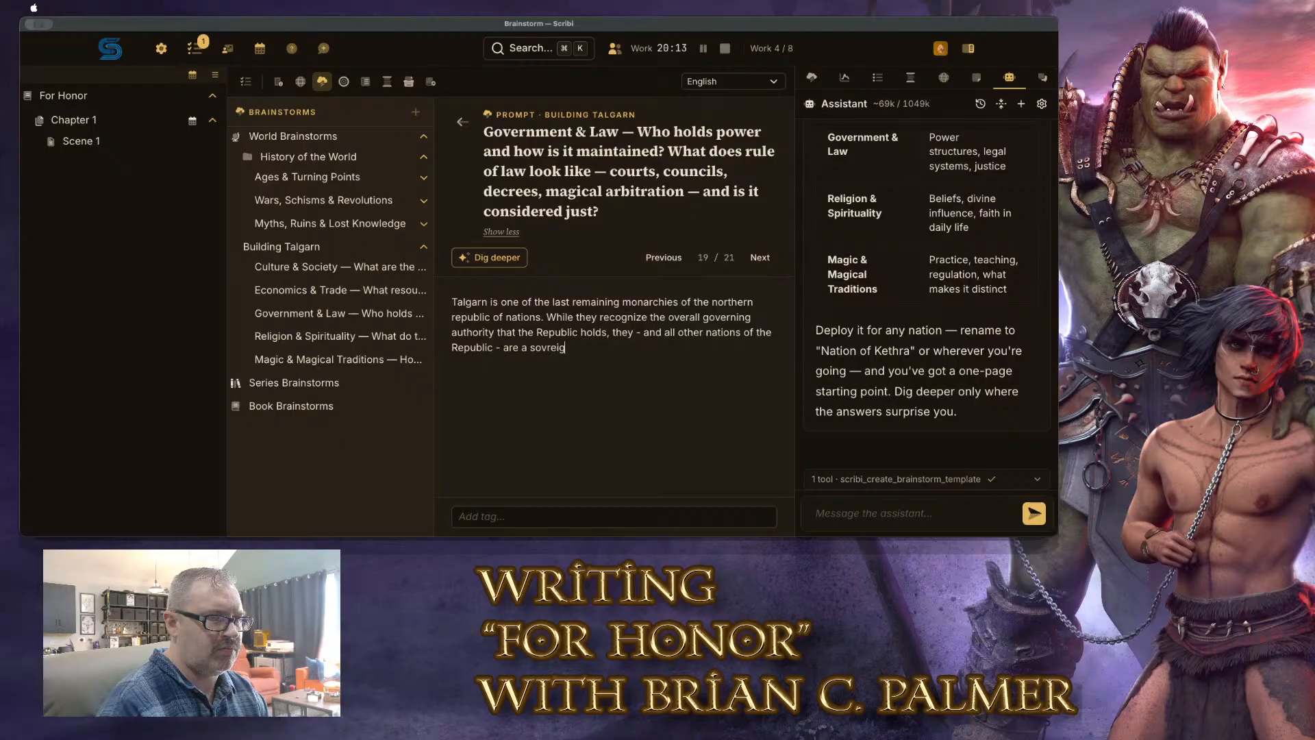
key("BackSpace")
key("BackSpace")
key("BackSpace")
key("BackSpace")
type("ereign nation unto themselves as")
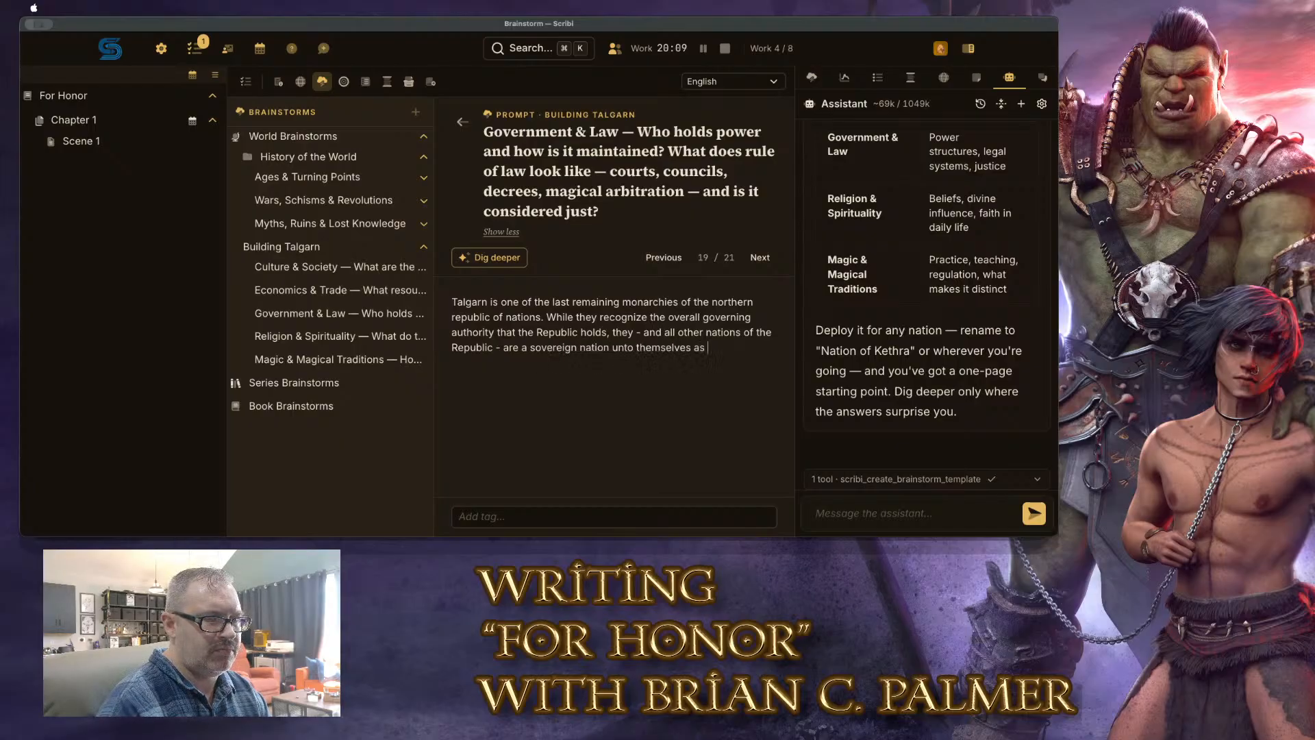
type(" well. T")
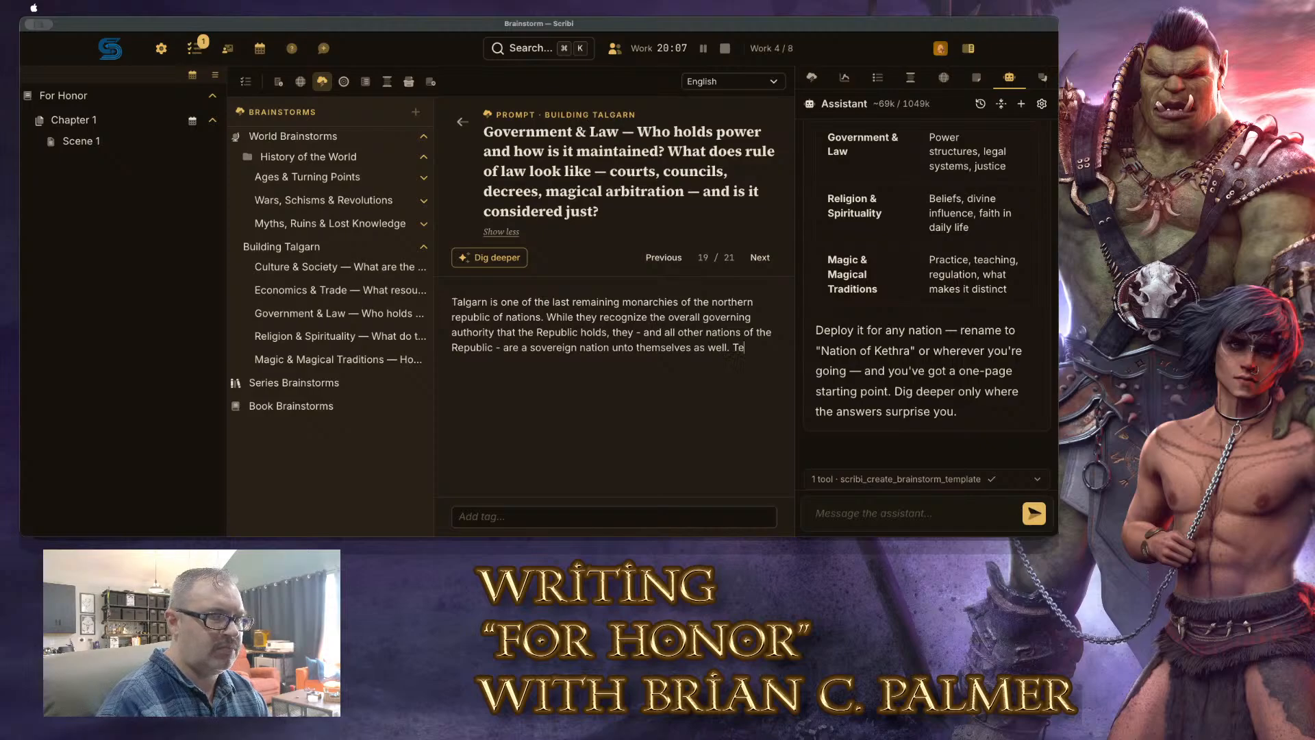
Start the third sentence with "They are led by the royal family,"
type("hey are led byt t")
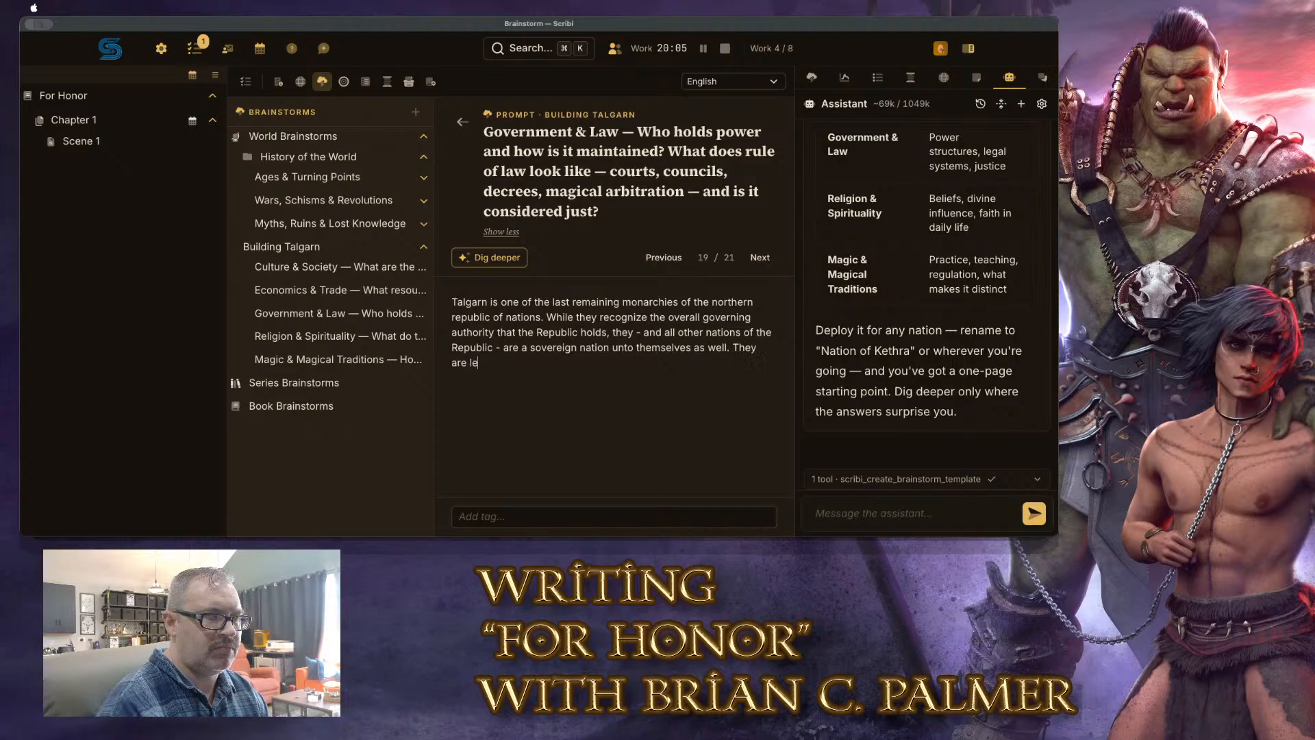
key("BackSpace")
key("BackSpace")
key("BackSpace")
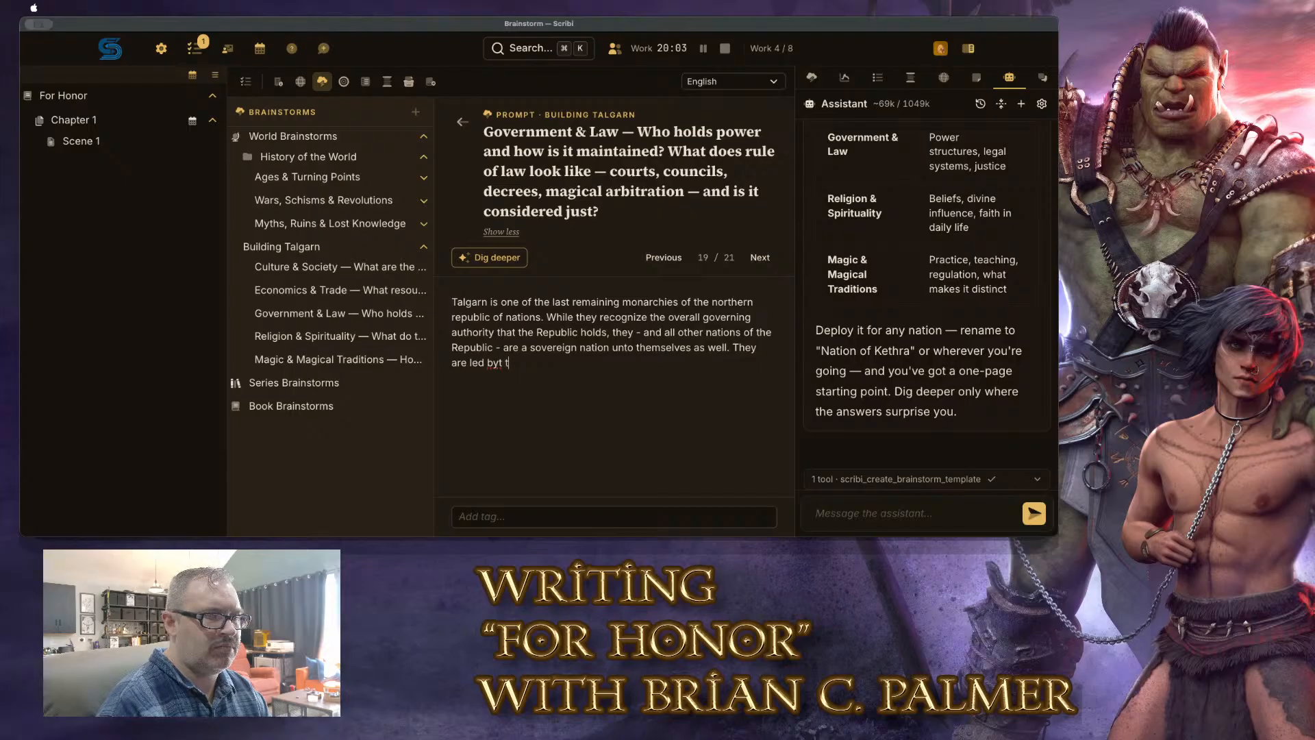
type("the royal family, ")
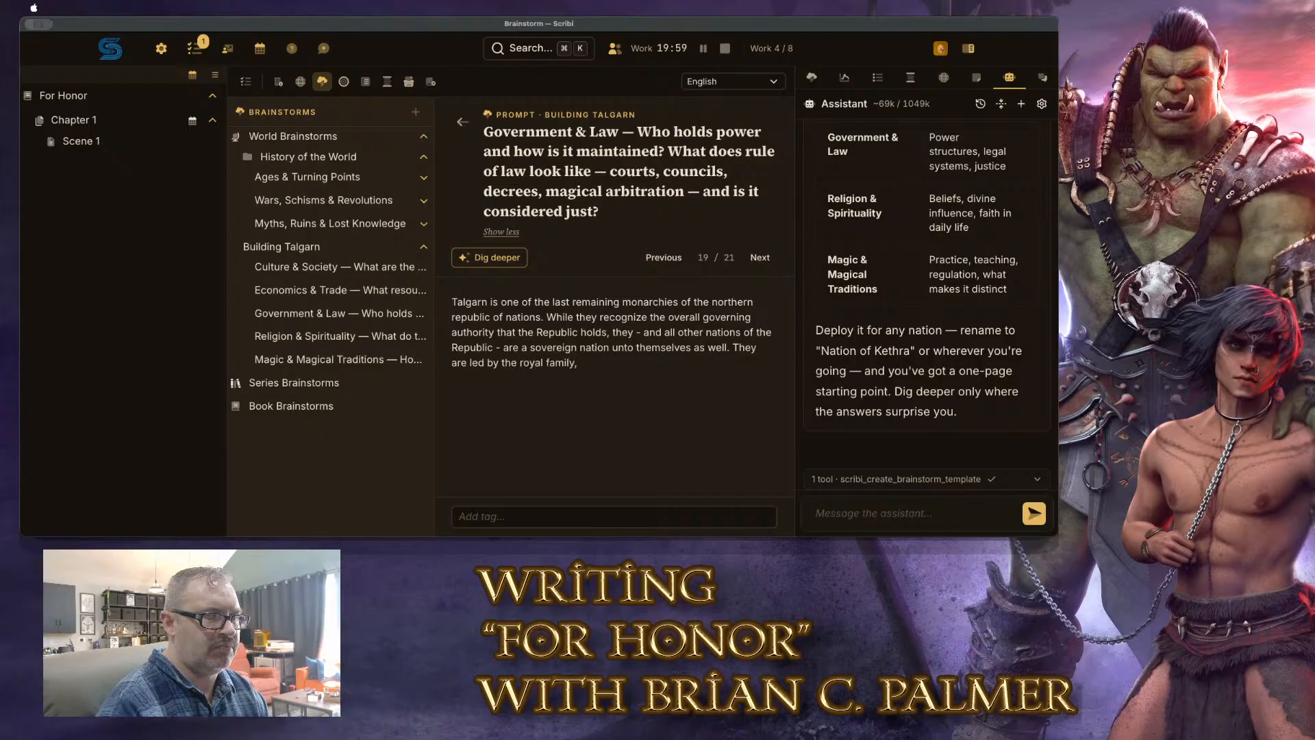
type("House")
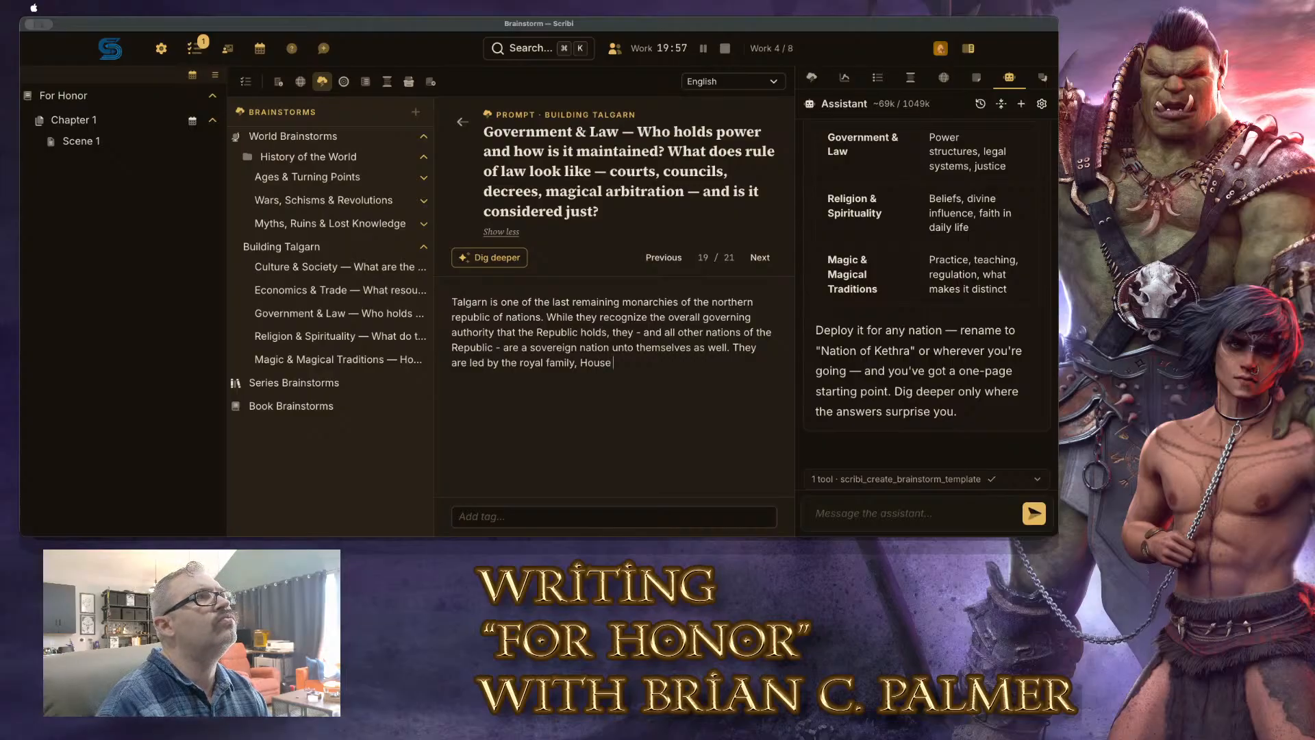
key("BackSpace")
key("BackSpace")
key("BackSpace")
key("BackSpace")
key("BackSpace")
key("BackSpace")
key("BackSpace")
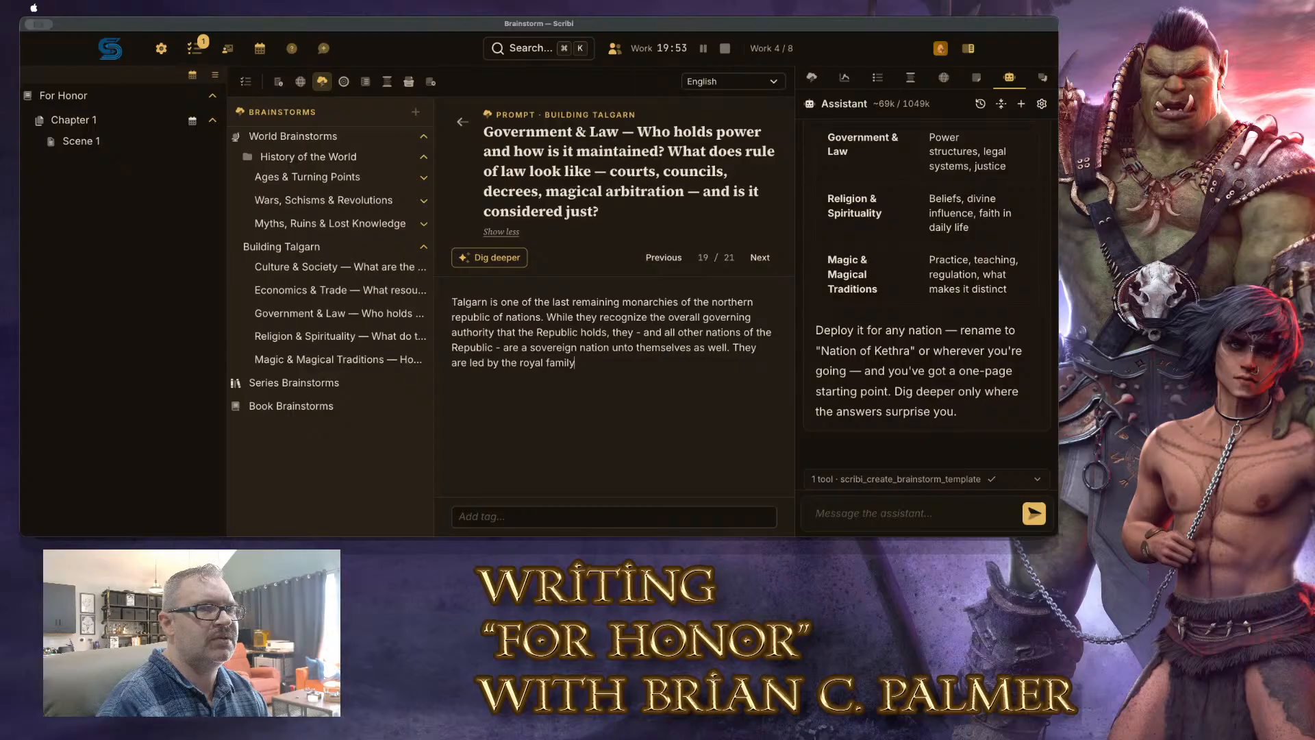
Continue the sentence after "royal family" with ", the", removing the lowercase "line of" wording
type(", the ")
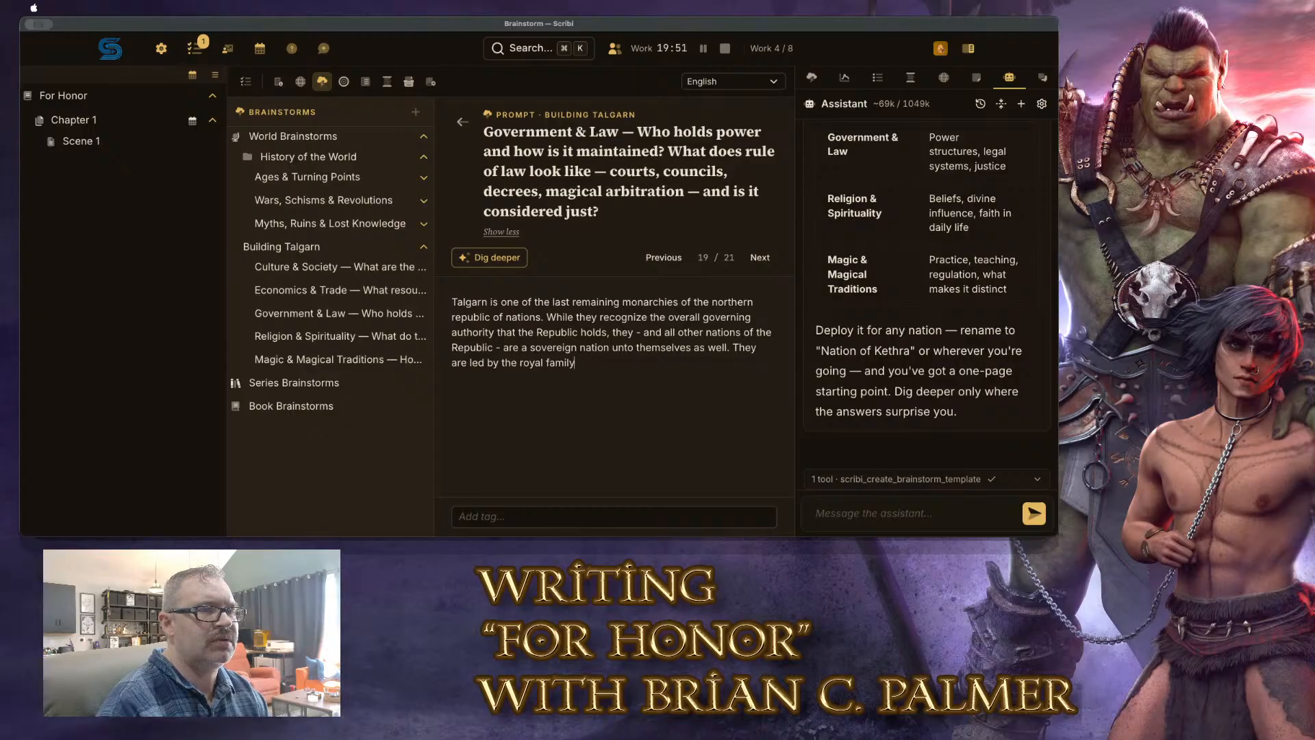
type("line of")
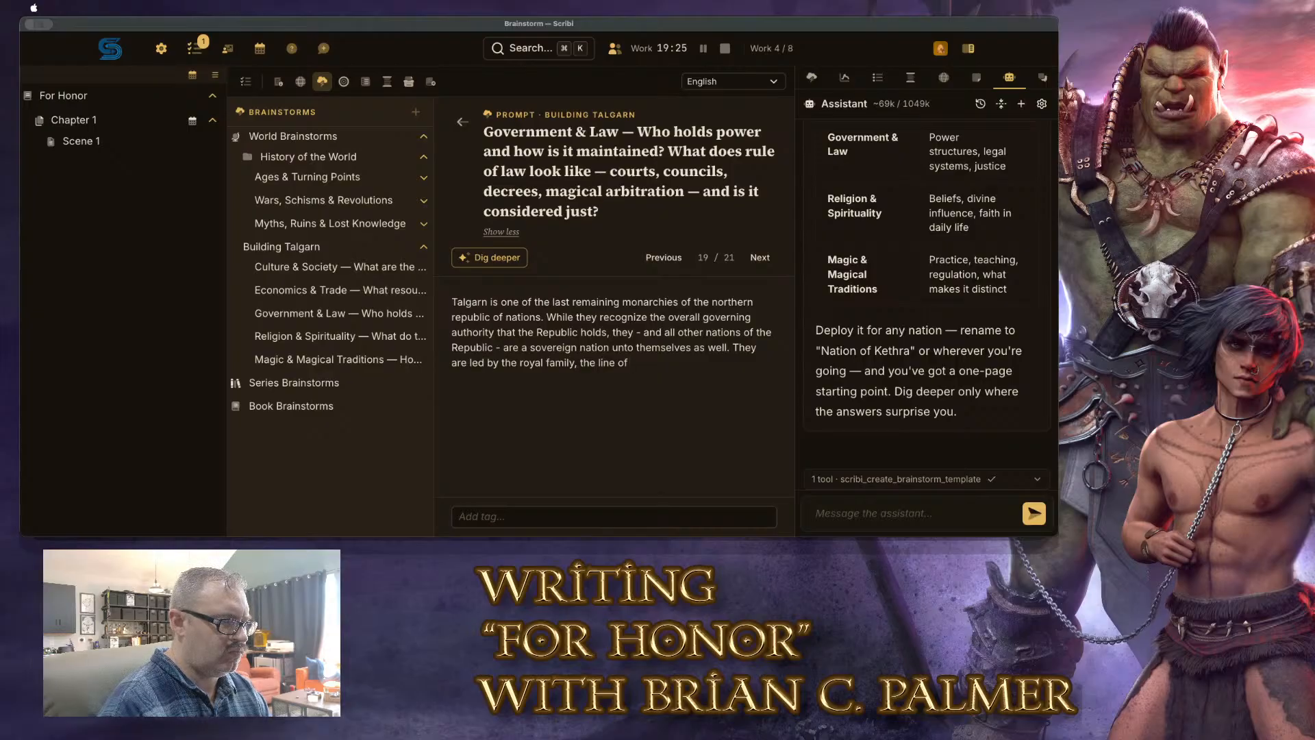
key("BackSpace")
key("BackSpace")
key("BackSpace")
key("BackSpace")
key("BackSpace")
key("BackSpace")
key("BackSpace")
key("BackSpace")
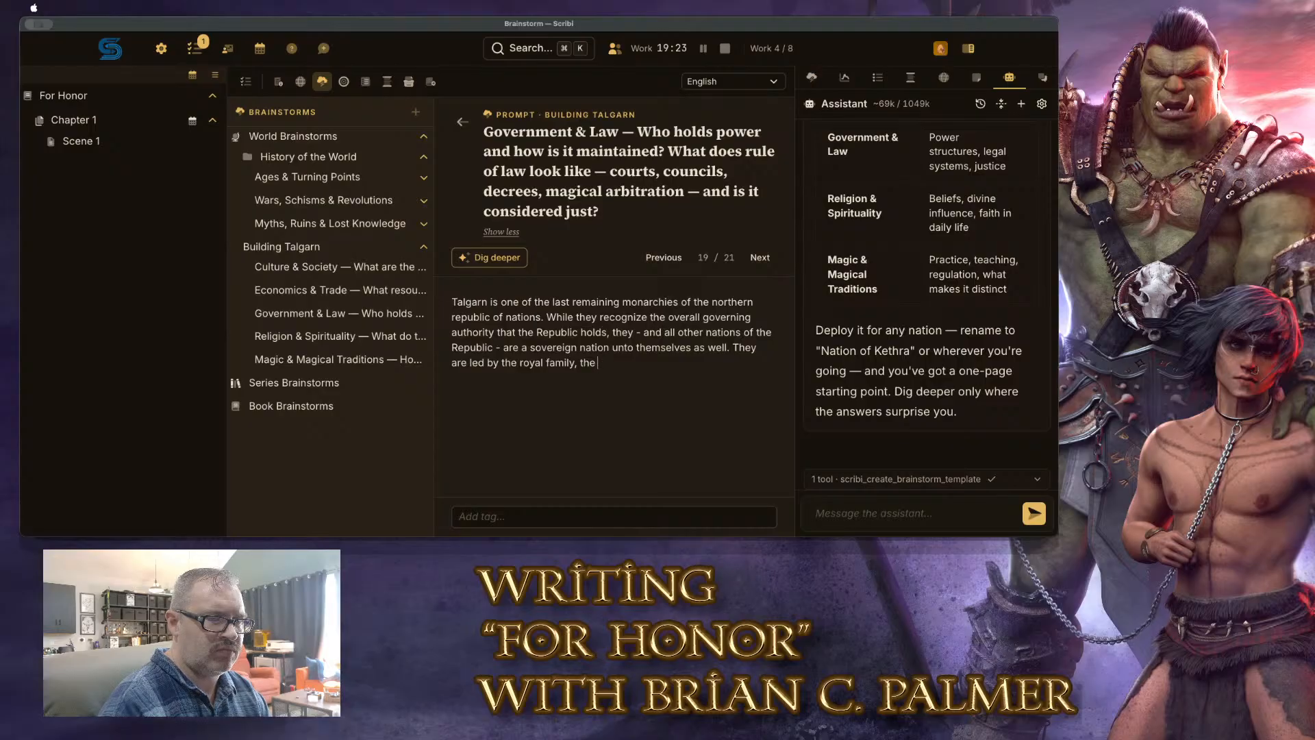
Name the royal family "Line of Thastra" in the sentence, discarding the "Salamon" attempt
type("Line of Sala")
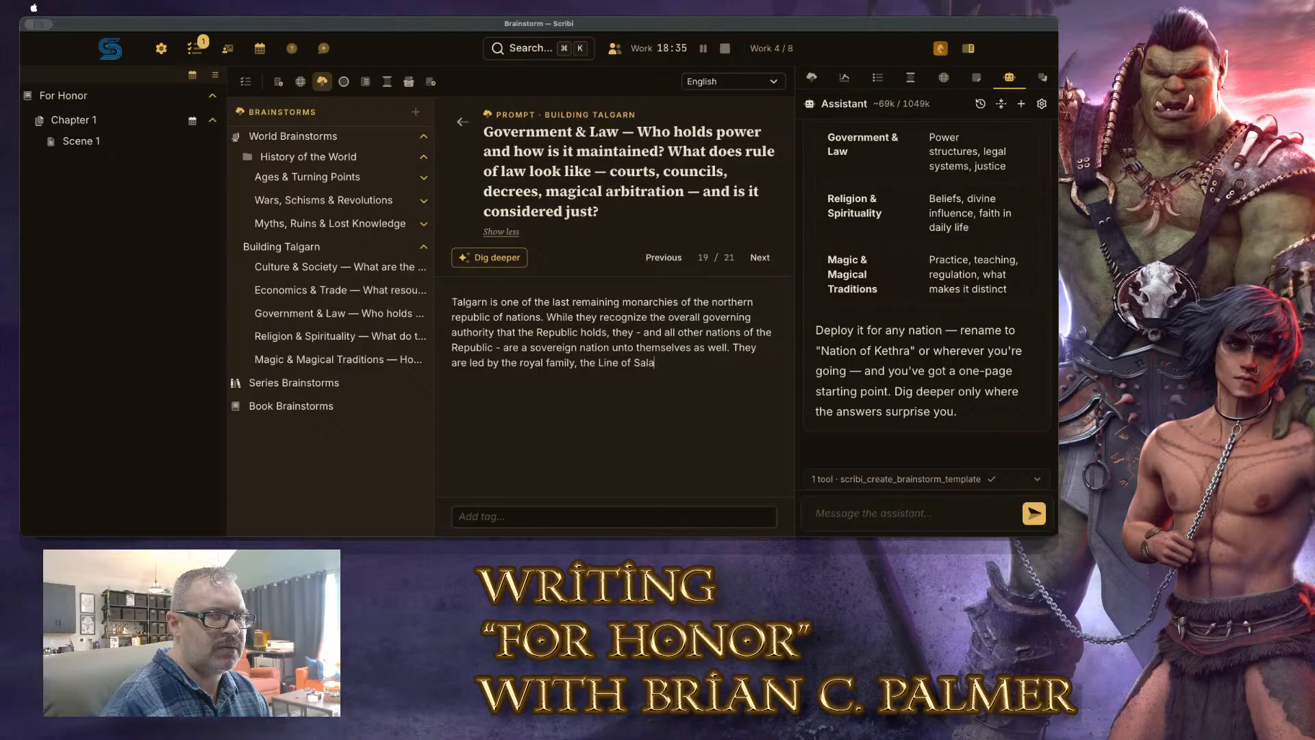
type("mon")
key("BackSpace")
key("BackSpace")
key("BackSpace")
key("BackSpace")
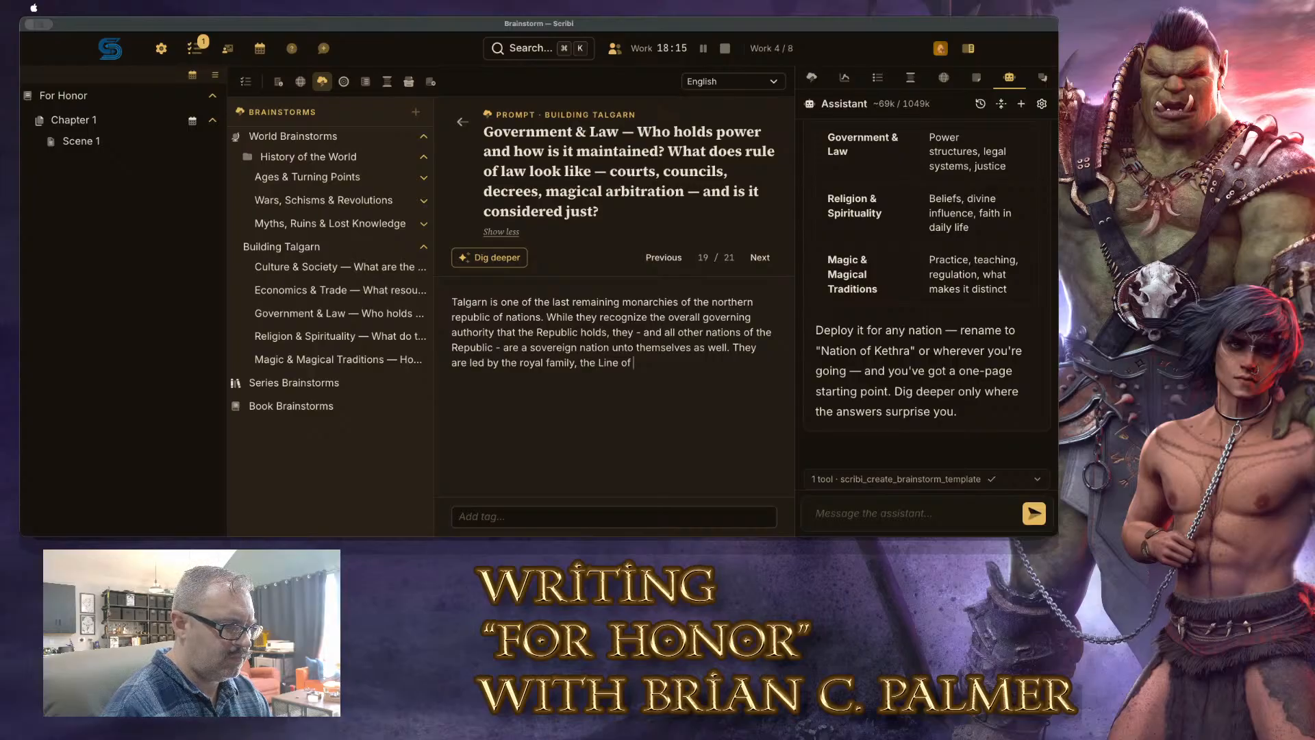
type("Thastra")
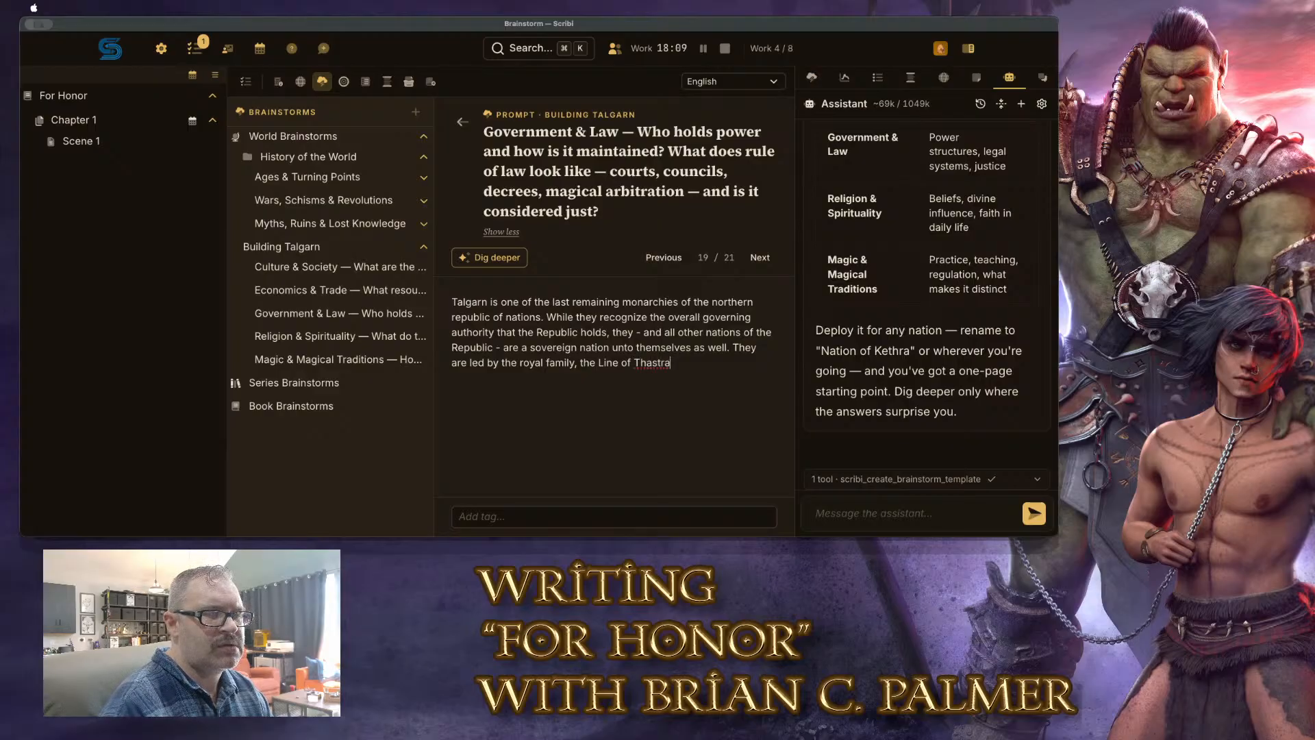
Turn the phrase "Line of Thastra" into a quick element and follow it with a comma
key("shift+Left")
key("shift+Left")
key("shift+Left")
key("shift+Left")
key("shift+Left")
key("shift+Left")
key("shift+Left")
key("shift+Left")
key("shift+Left")
key("shift+Left")
key("shift+Left")
key("shift+Left")
key("shift+Left")
key("shift+Left")
key("shift+Left")
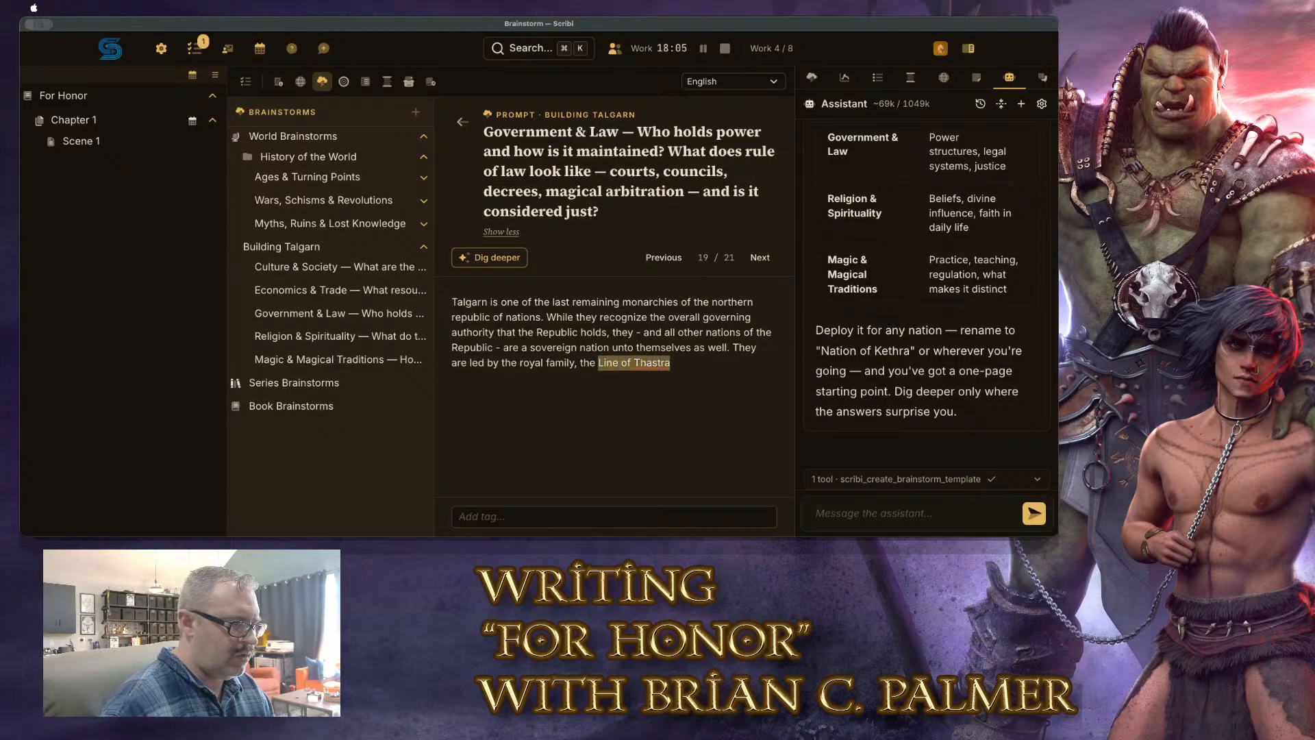
key("super+b")
key("Right")
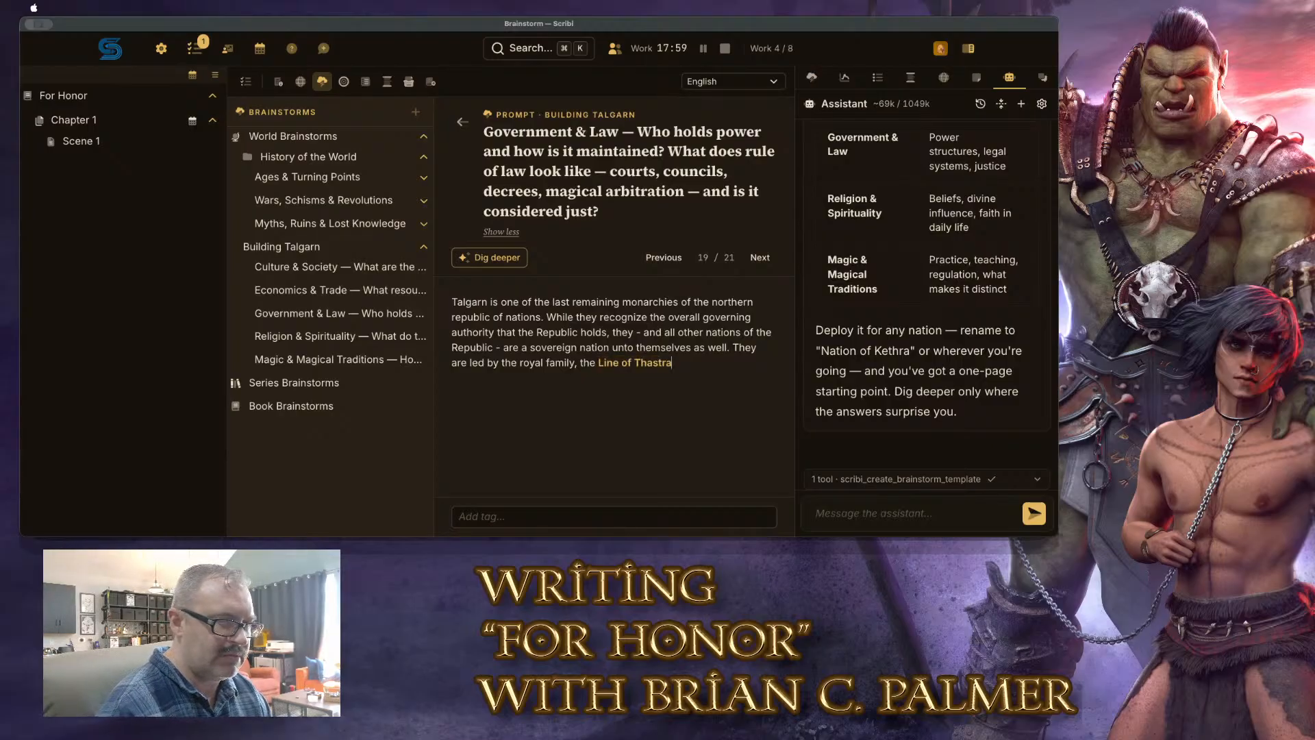
type(",")
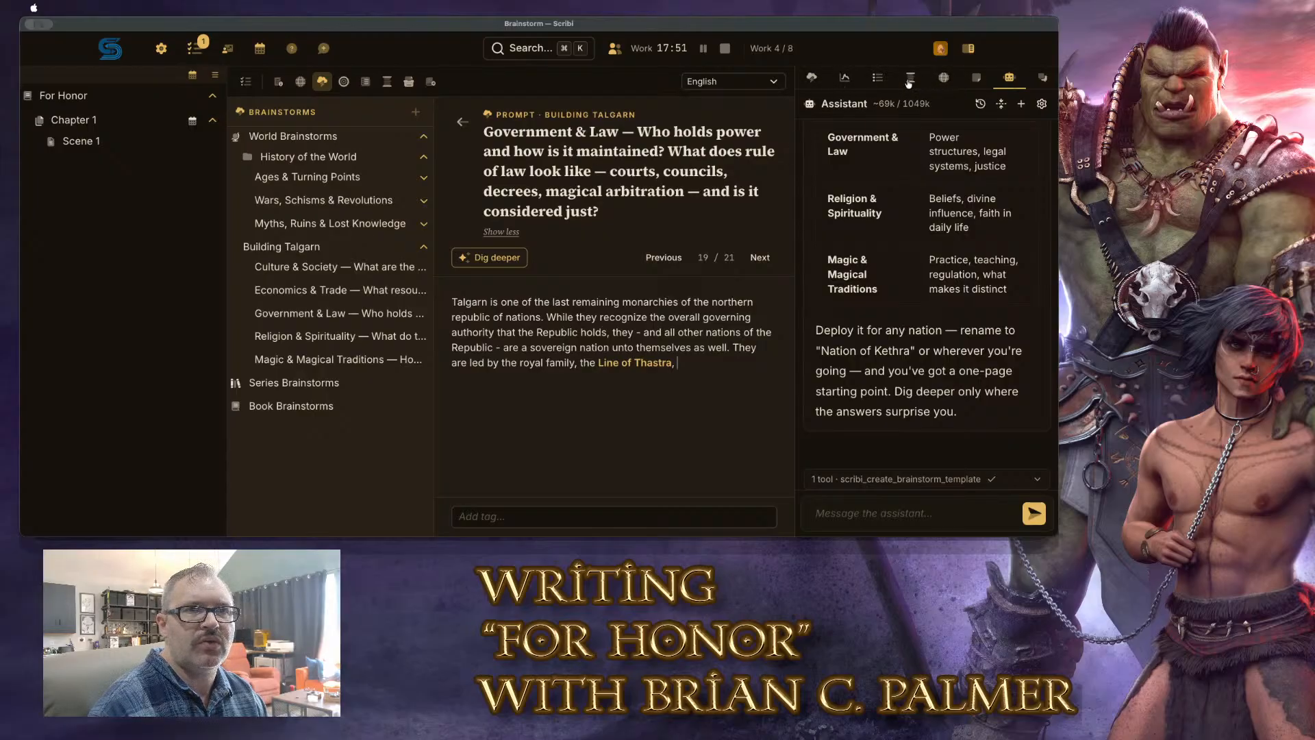
Show the world elements in the side panel and view the details of the Orin element
left_click(943, 77)
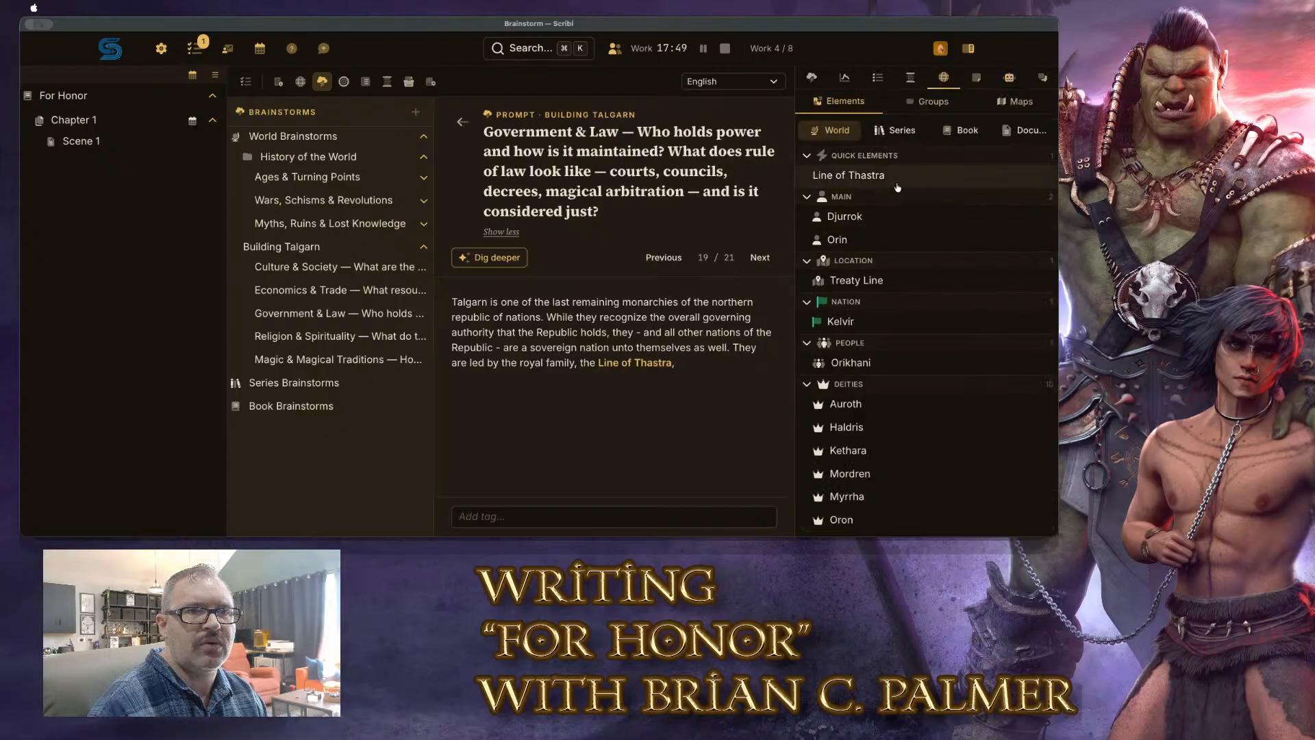
left_click(891, 247)
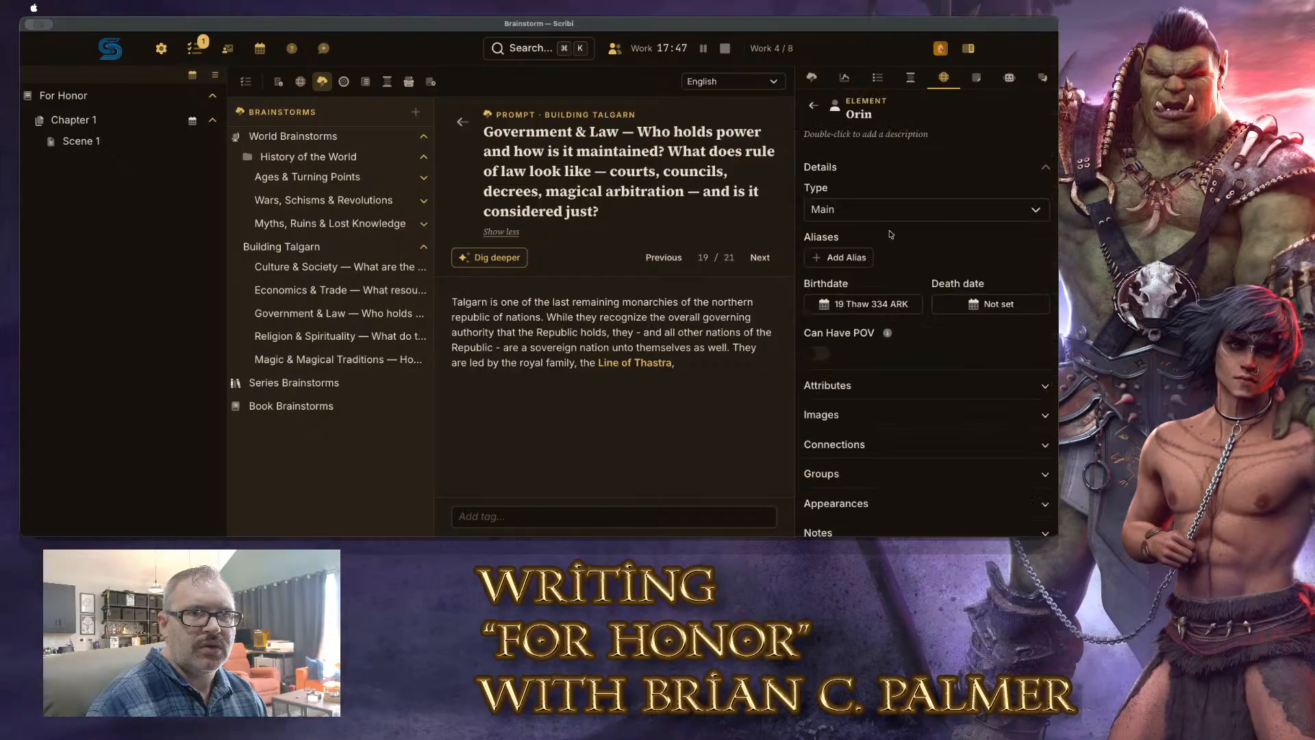
Add the alias "Orin of Thastra" to the Orin element
left_click(858, 263)
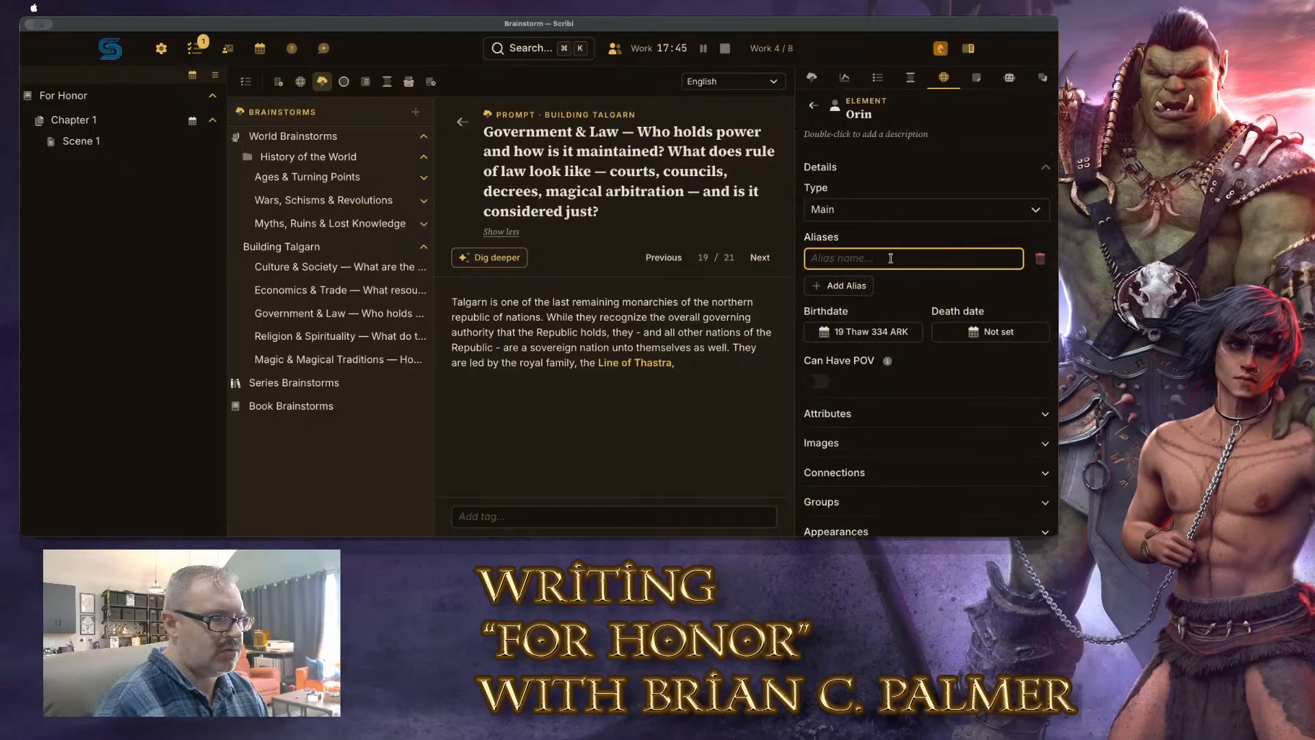
type("Orin ")
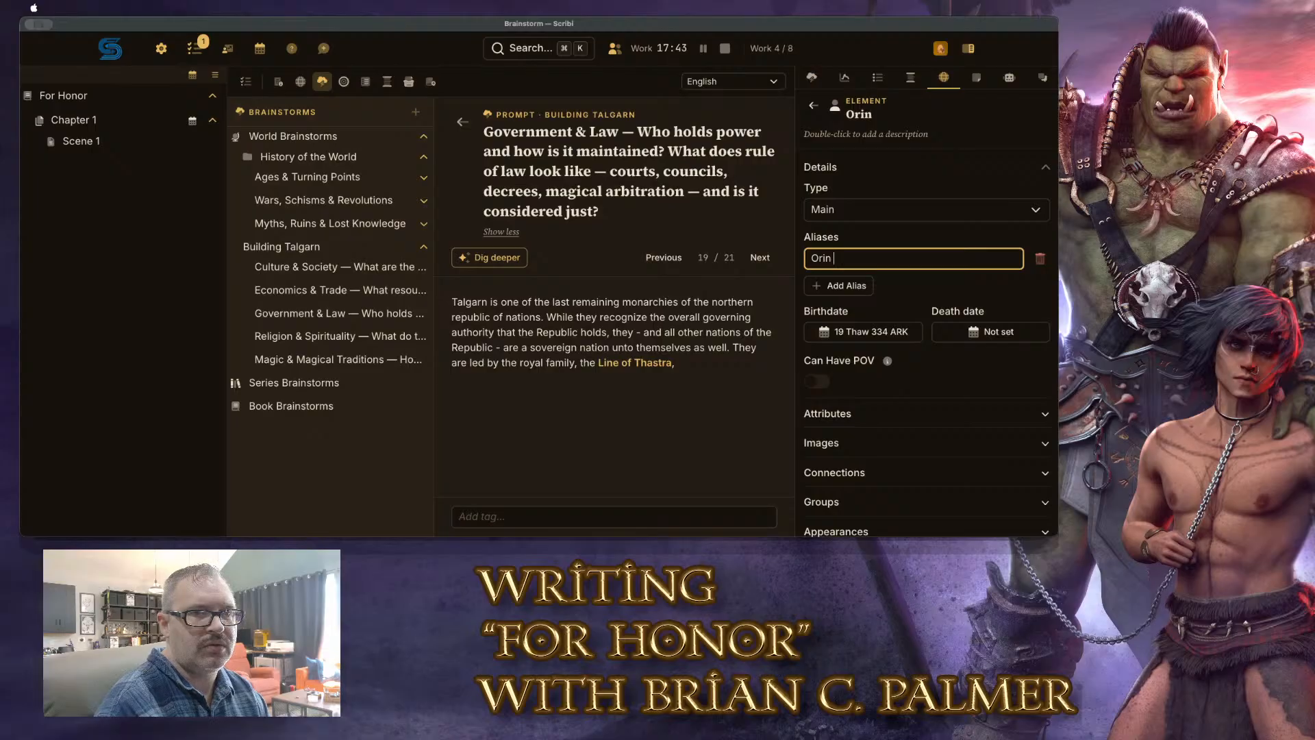
type("of Thastra")
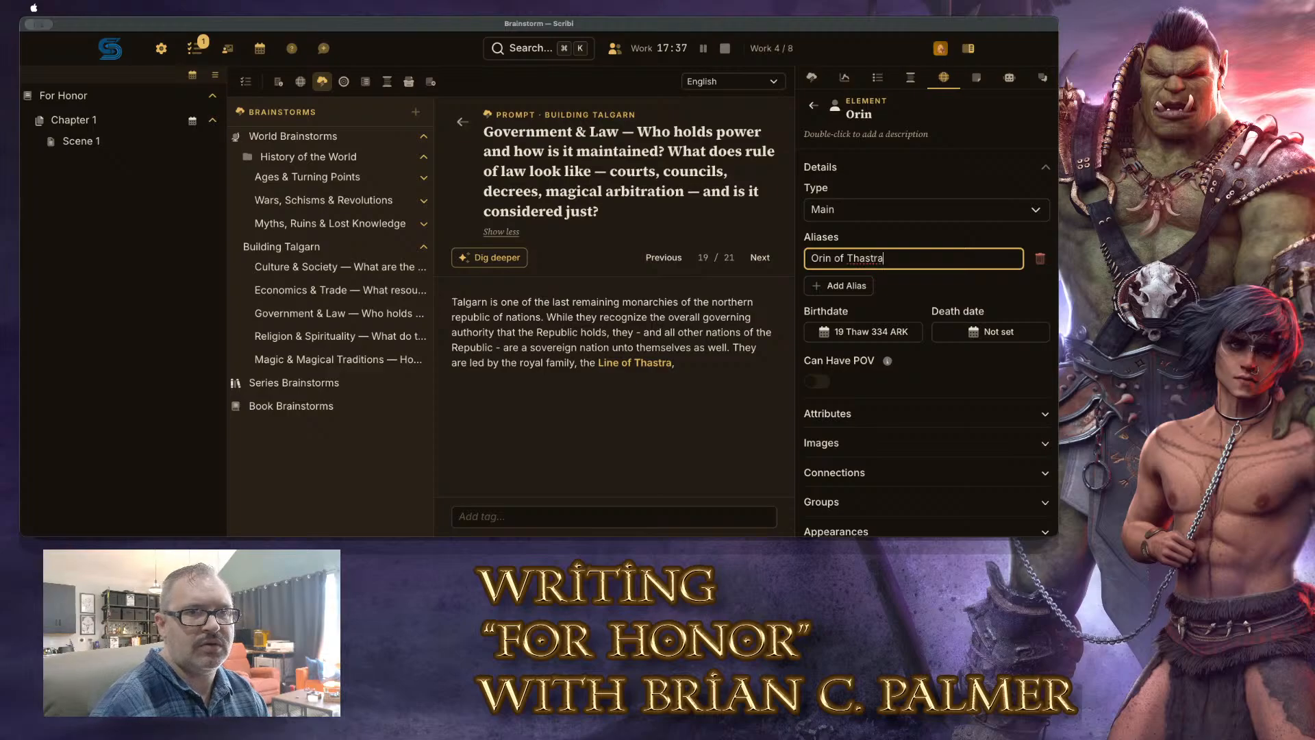
key("Tab")
left_click(717, 436)
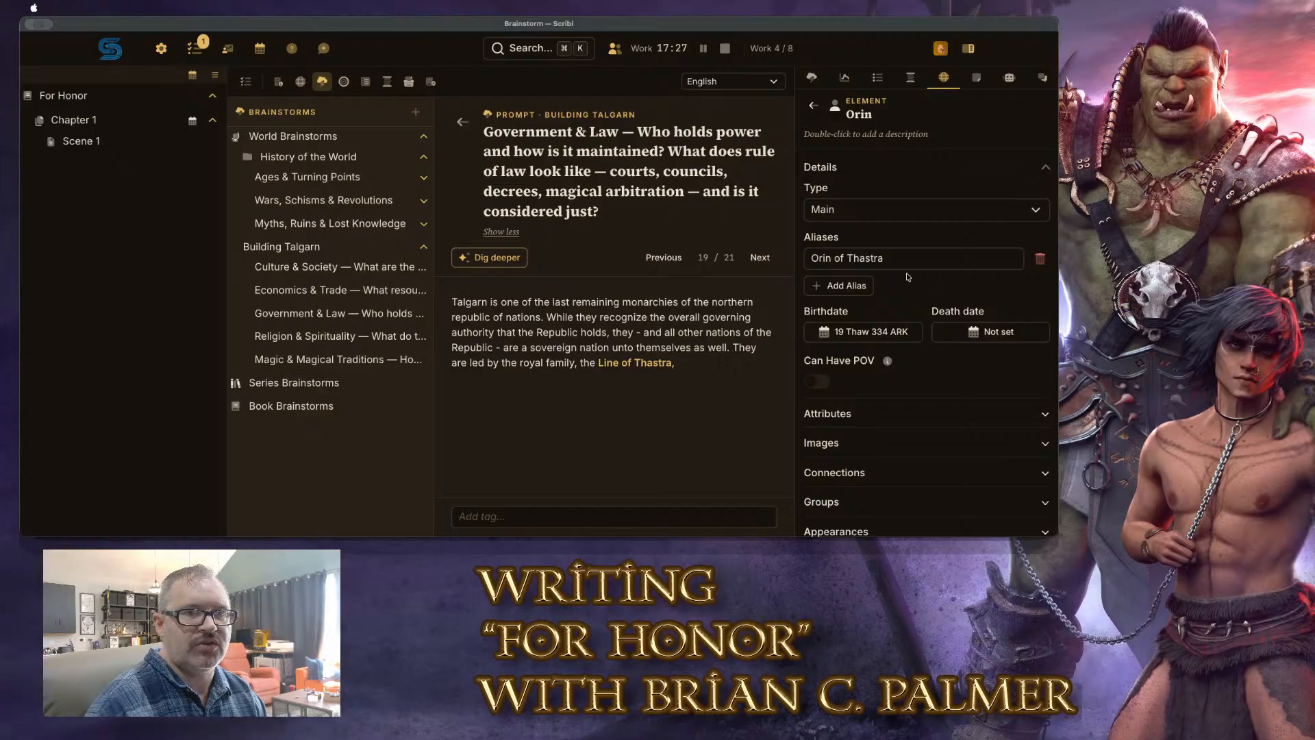
left_click(843, 258)
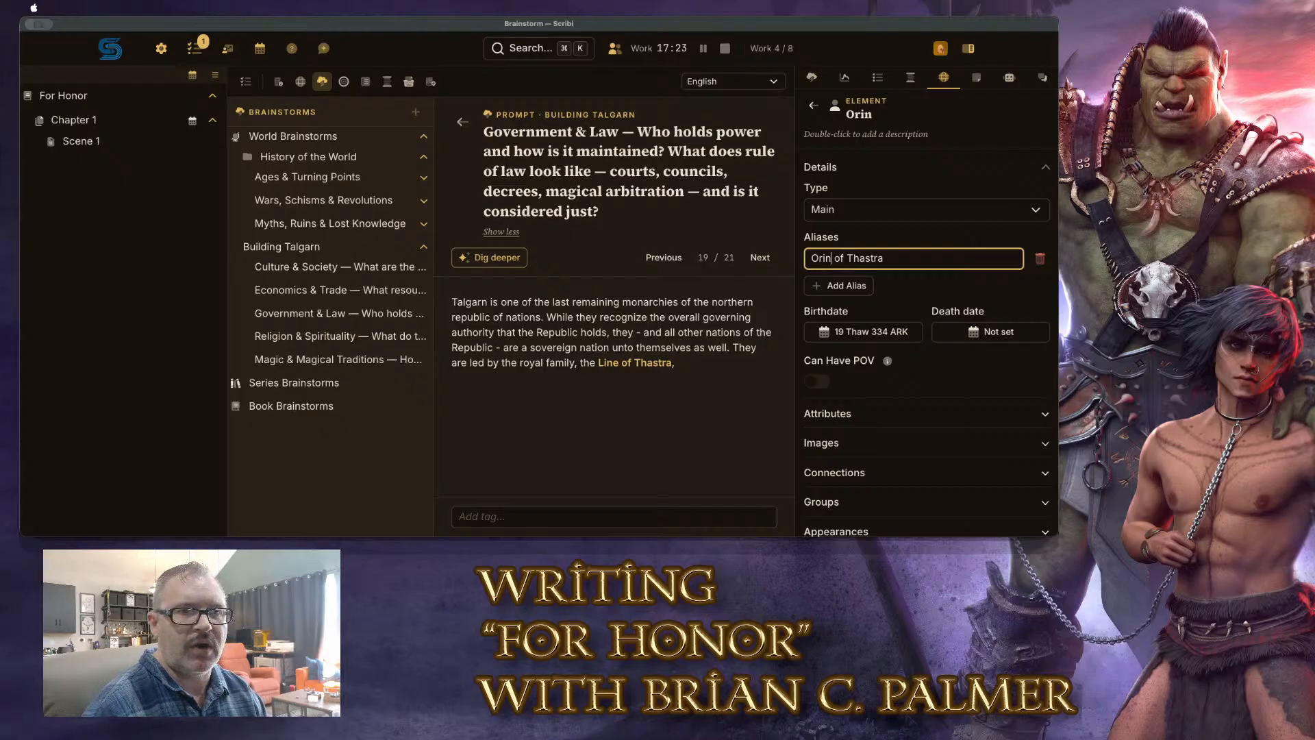
left_click(811, 258)
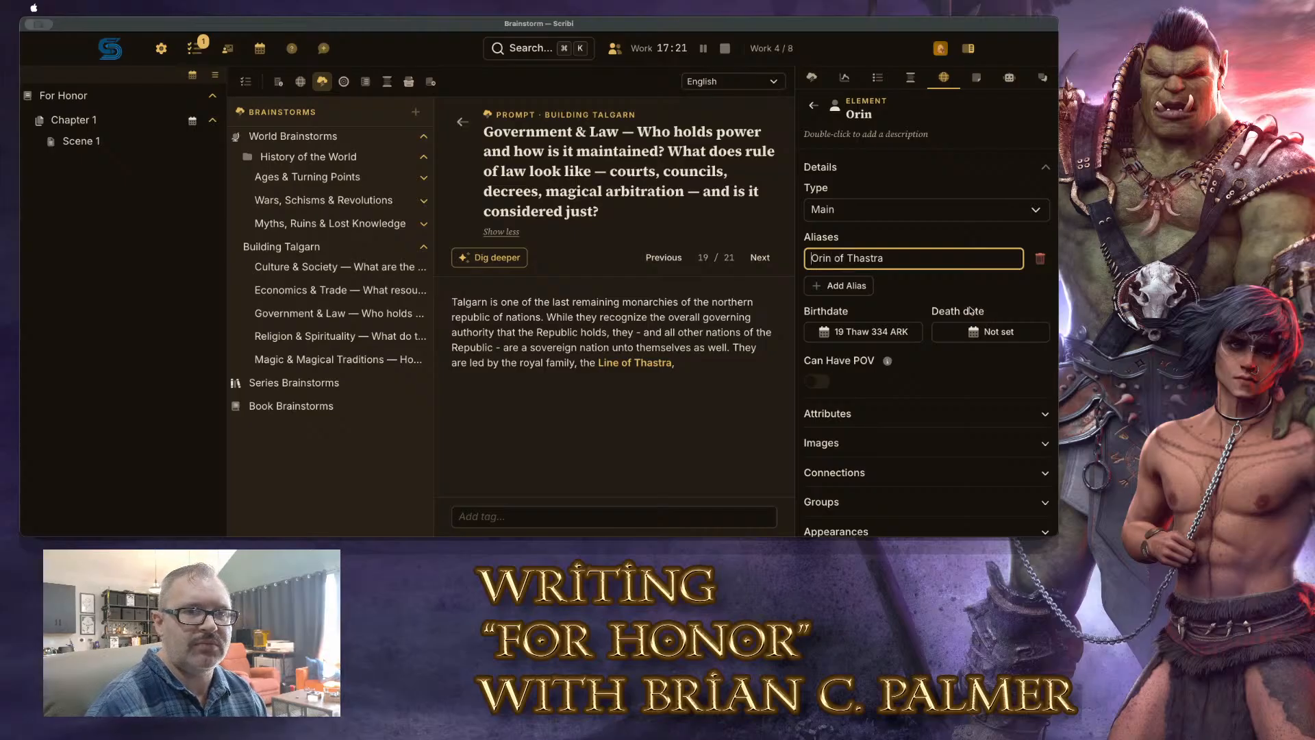
left_click(693, 419)
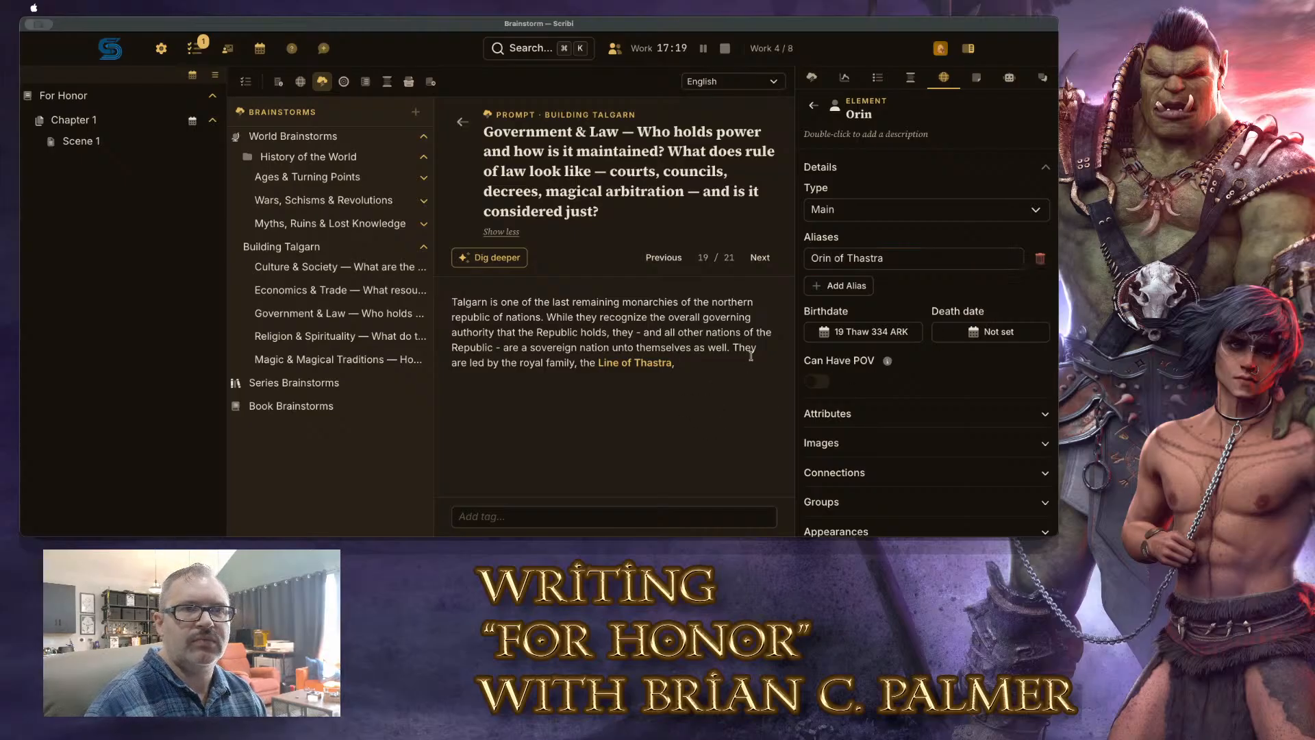
Leave the details of the Orin element and show the assistant conversation in the side panel
left_click(813, 105)
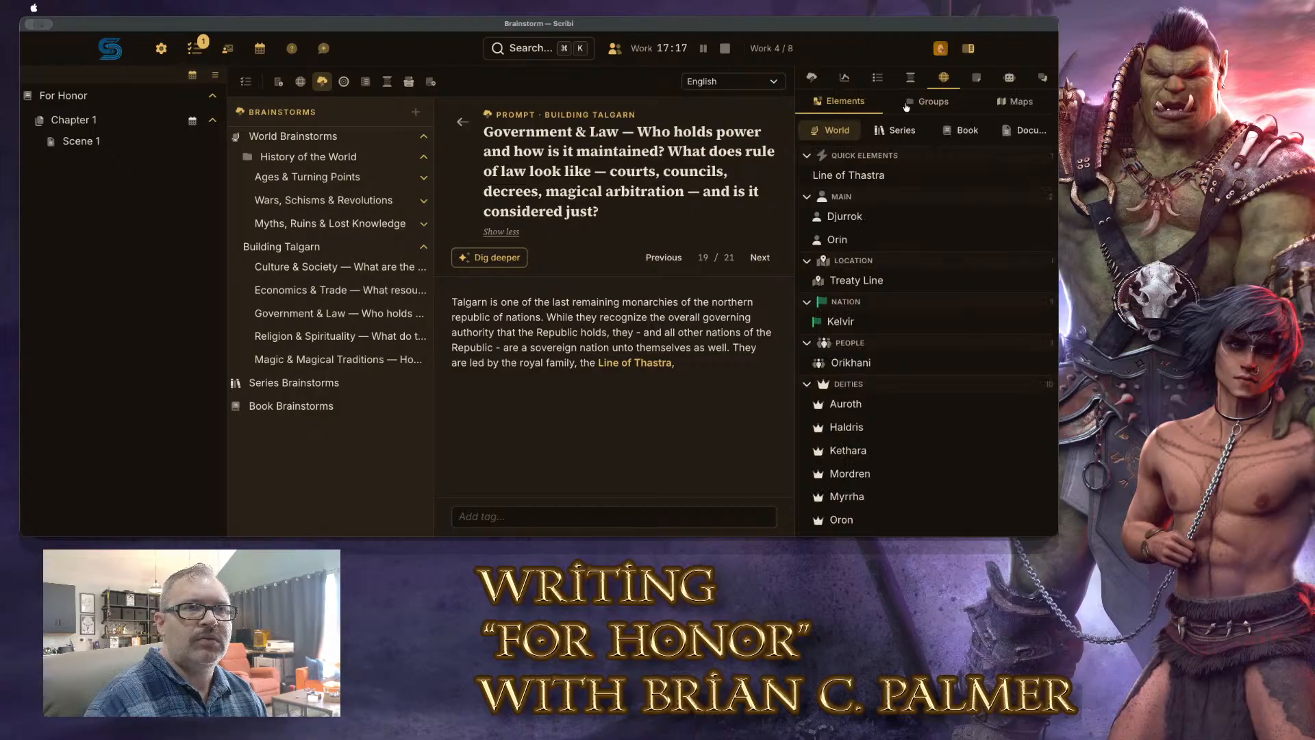
left_click(812, 77)
left_click(1009, 78)
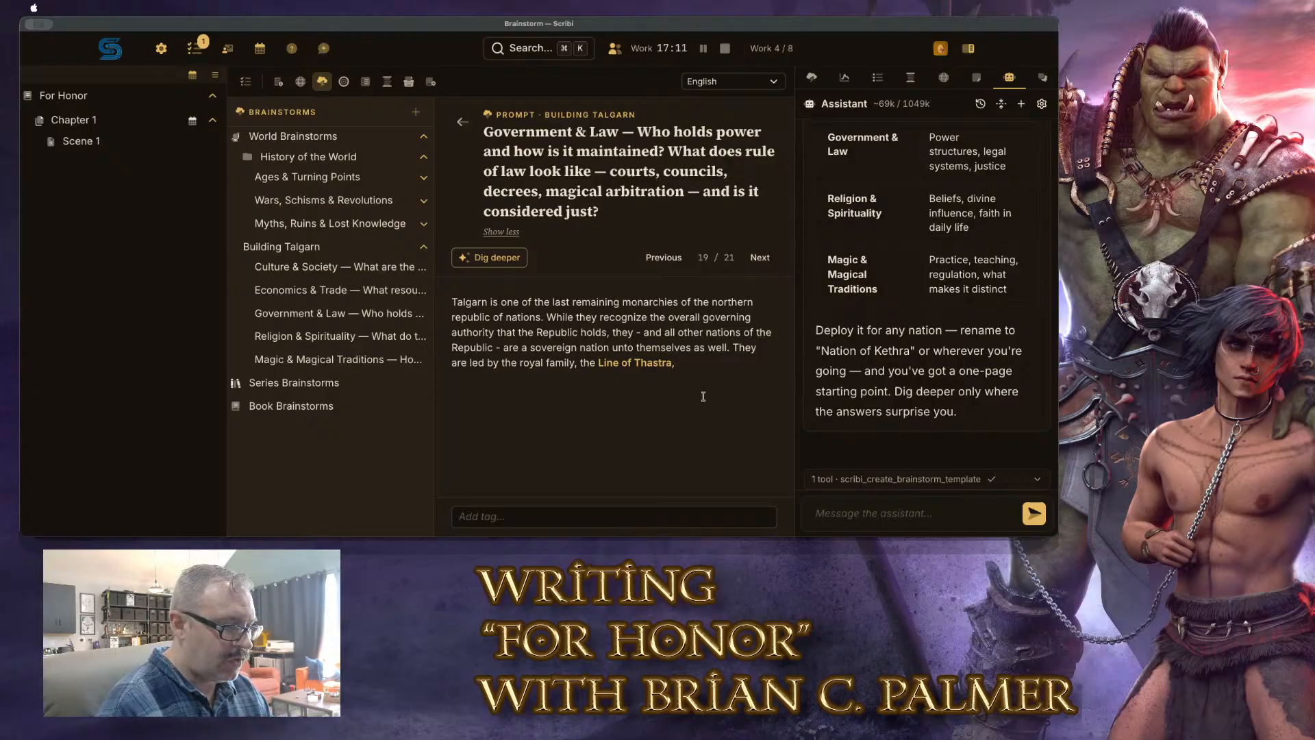
Continue the sentence after "Line of Thastra," with "which currently is composed of Queen Estry of Thastra"
type("which currently is ")
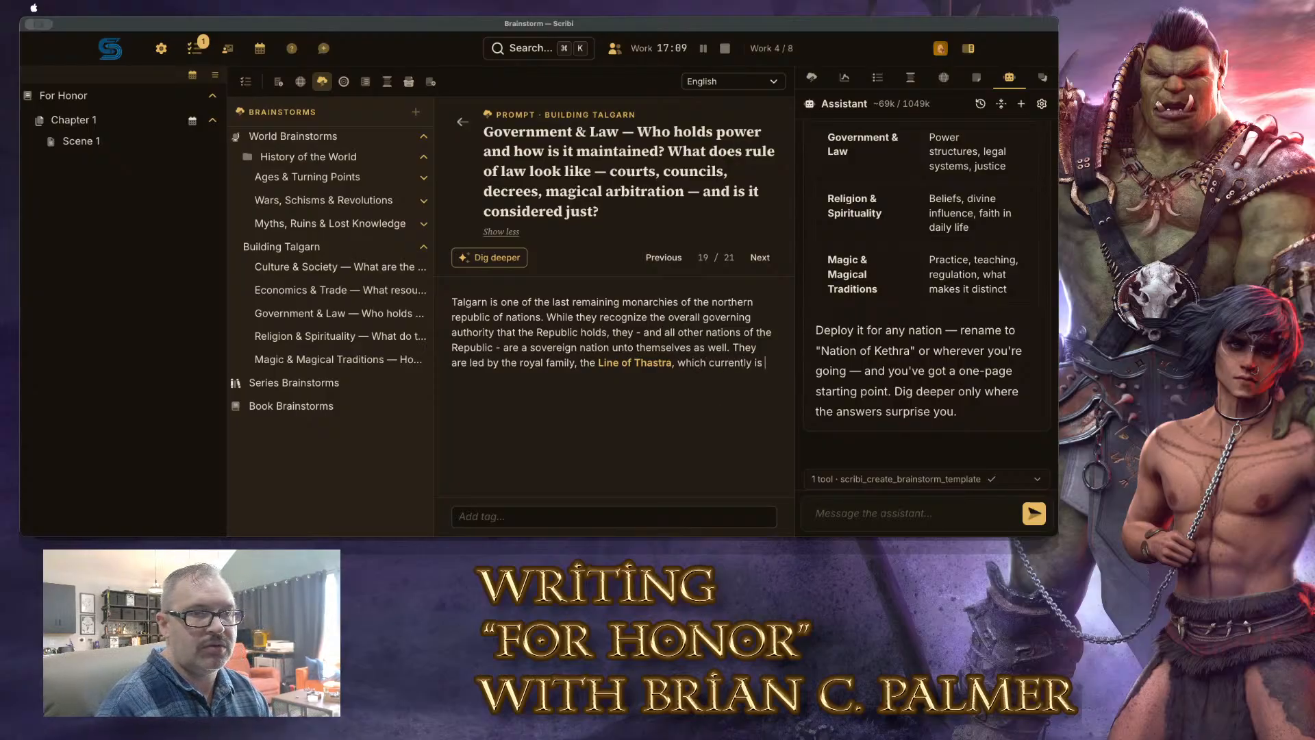
type("composed of ")
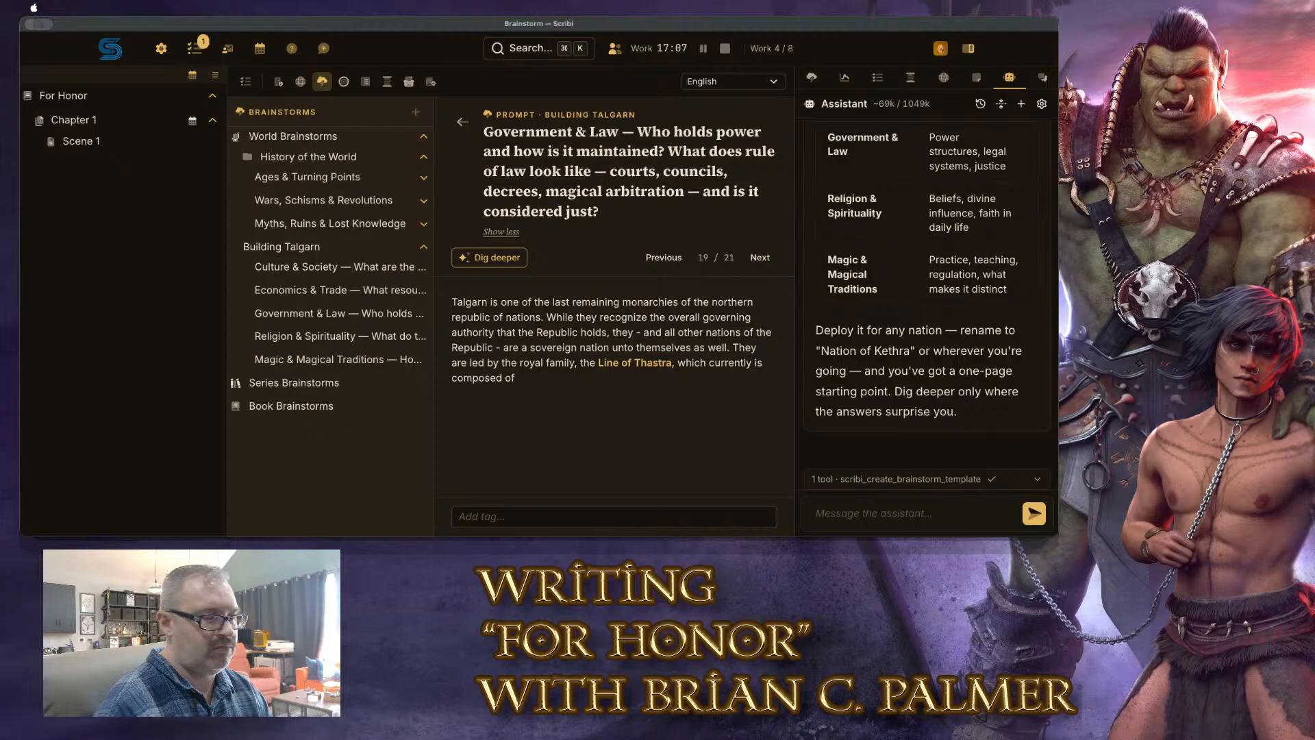
type("Queen")
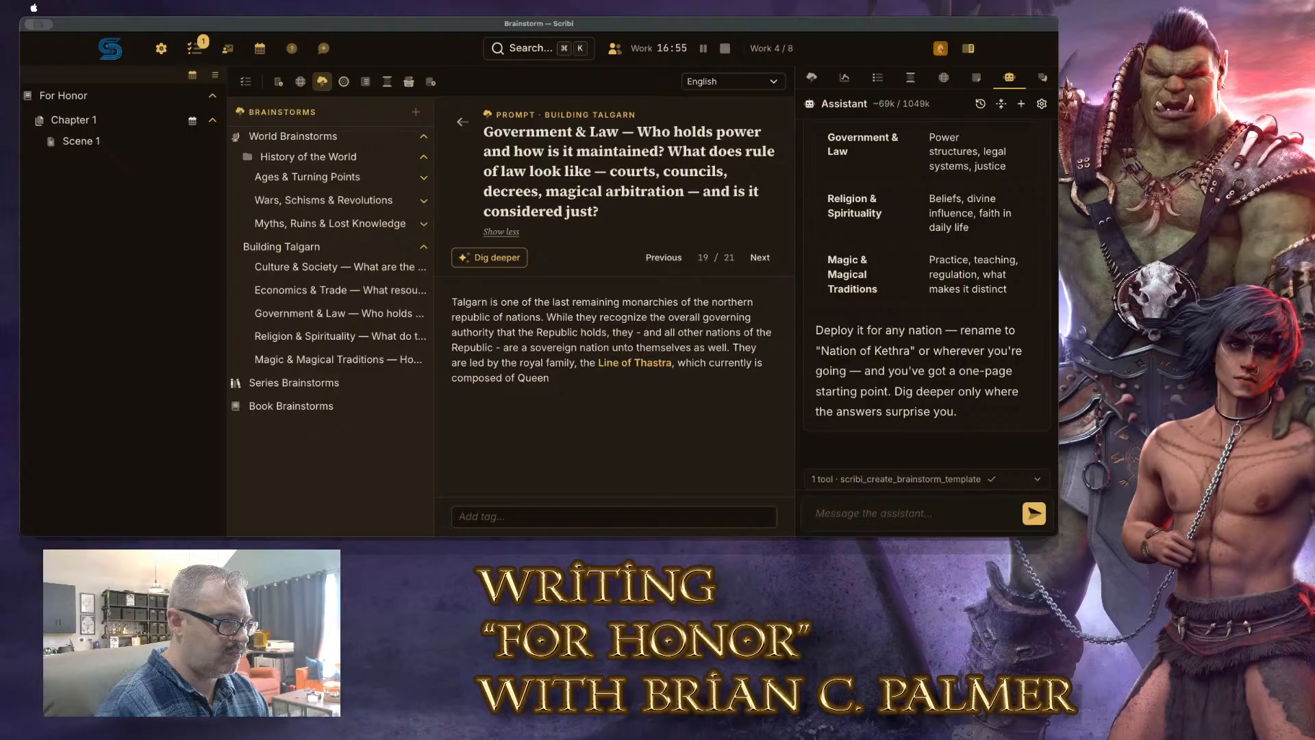
type("Estry of")
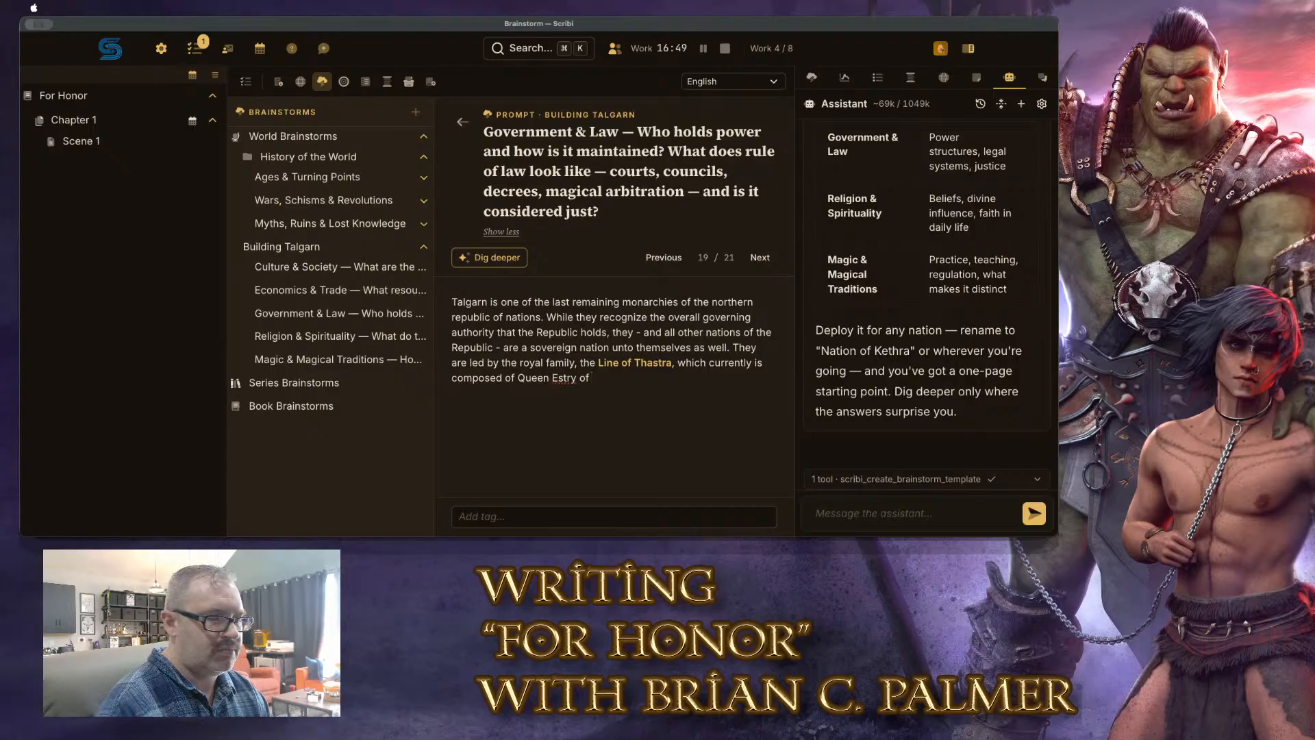
type(" Thastra")
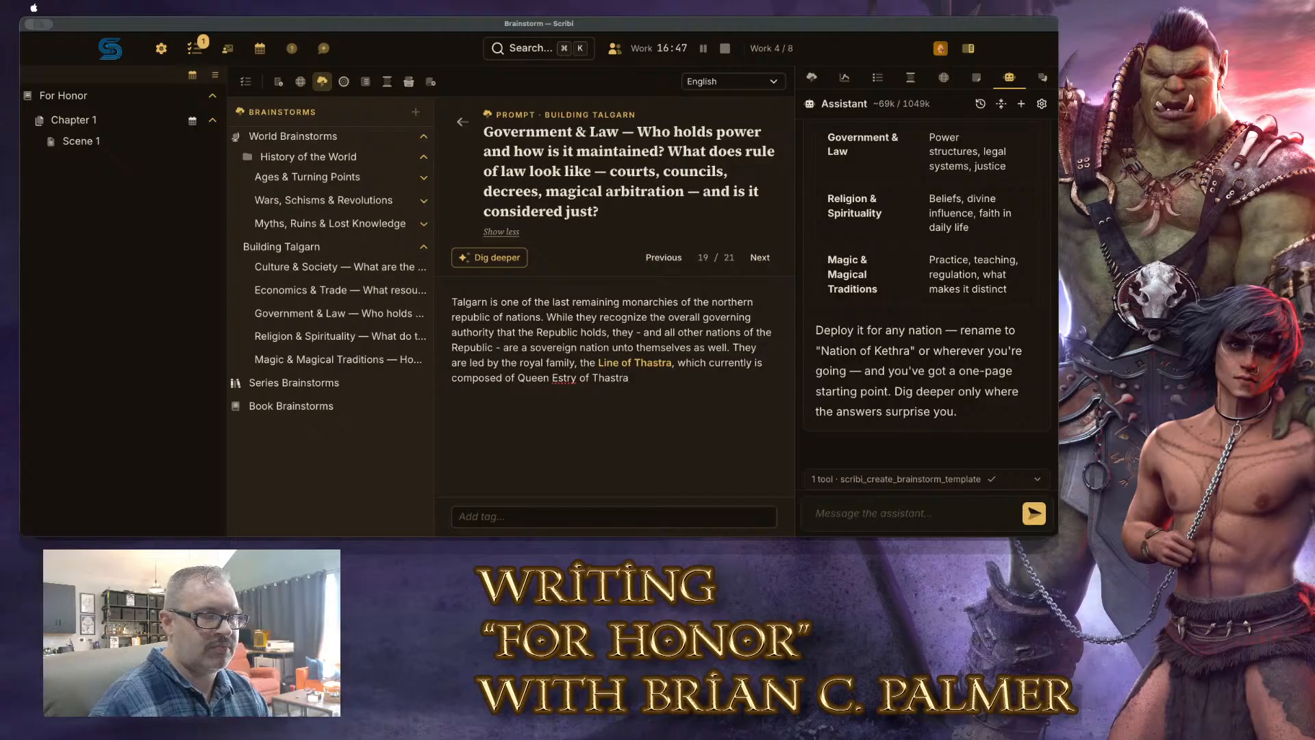
Turn the phrase "Queen Estry of Thastra" into a quick element
key("shift+Left")
key("shift+Left")
key("shift+Left")
key("shift+Left")
key("shift+Left")
key("shift+Left")
key("shift+Left")
key("shift+Left")
key("shift+Left")
key("shift+Left")
key("shift+Left")
key("shift+Left")
key("shift+Left")
key("shift+Left")
key("shift+Left")
key("shift+Left")
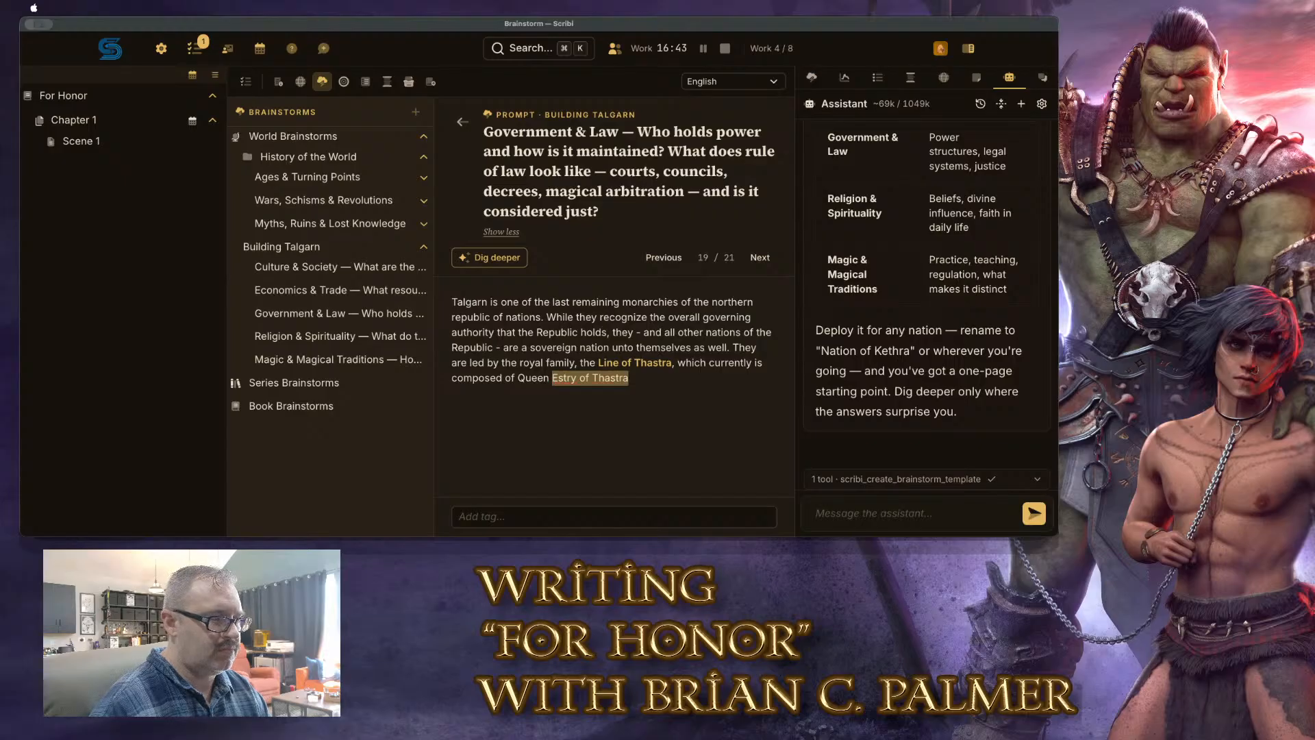
key("shift+Left")
key("shift+Left")
key("shift+Left")
key("shift+Left")
key("shift+Left")
key("shift+Left")
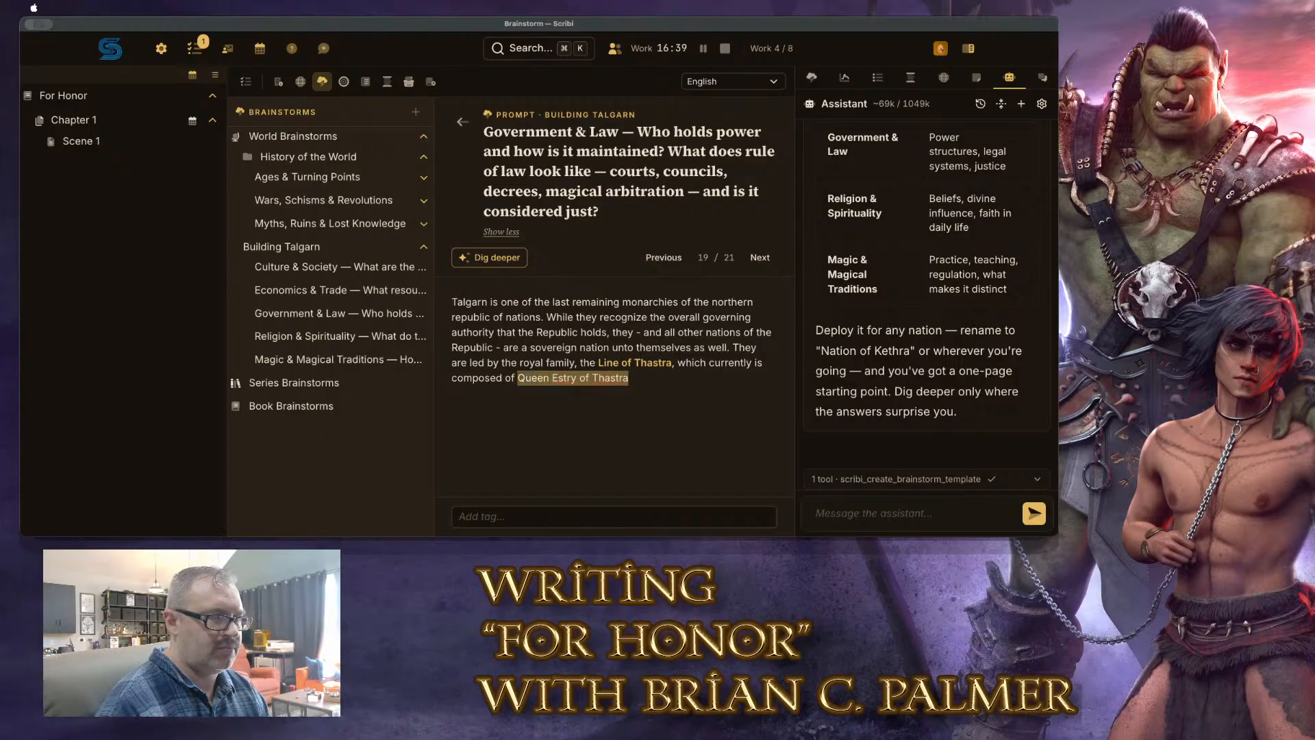
key("super+b")
key("Right")
Continue the sentence after the queen's name with ", her king consort Lord Haldan of Serris"
type(", h")
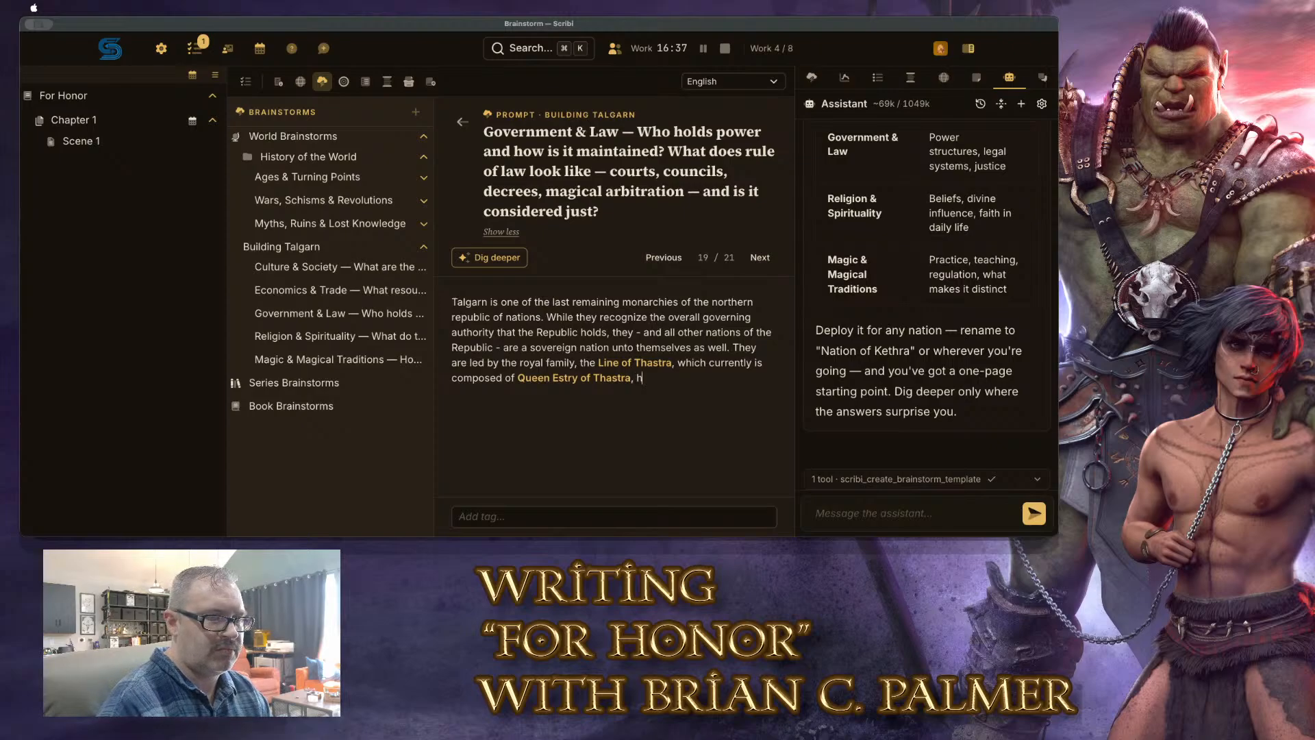
type("er king consort")
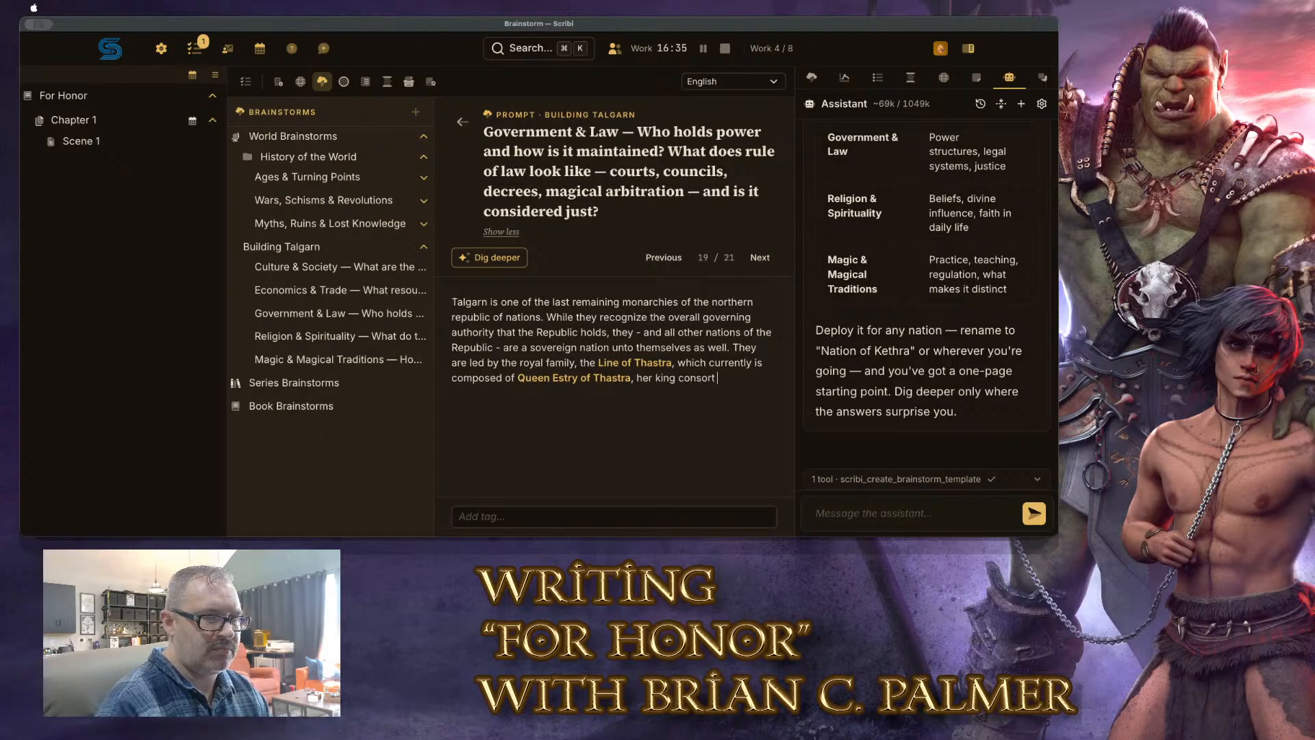
type(" Lord")
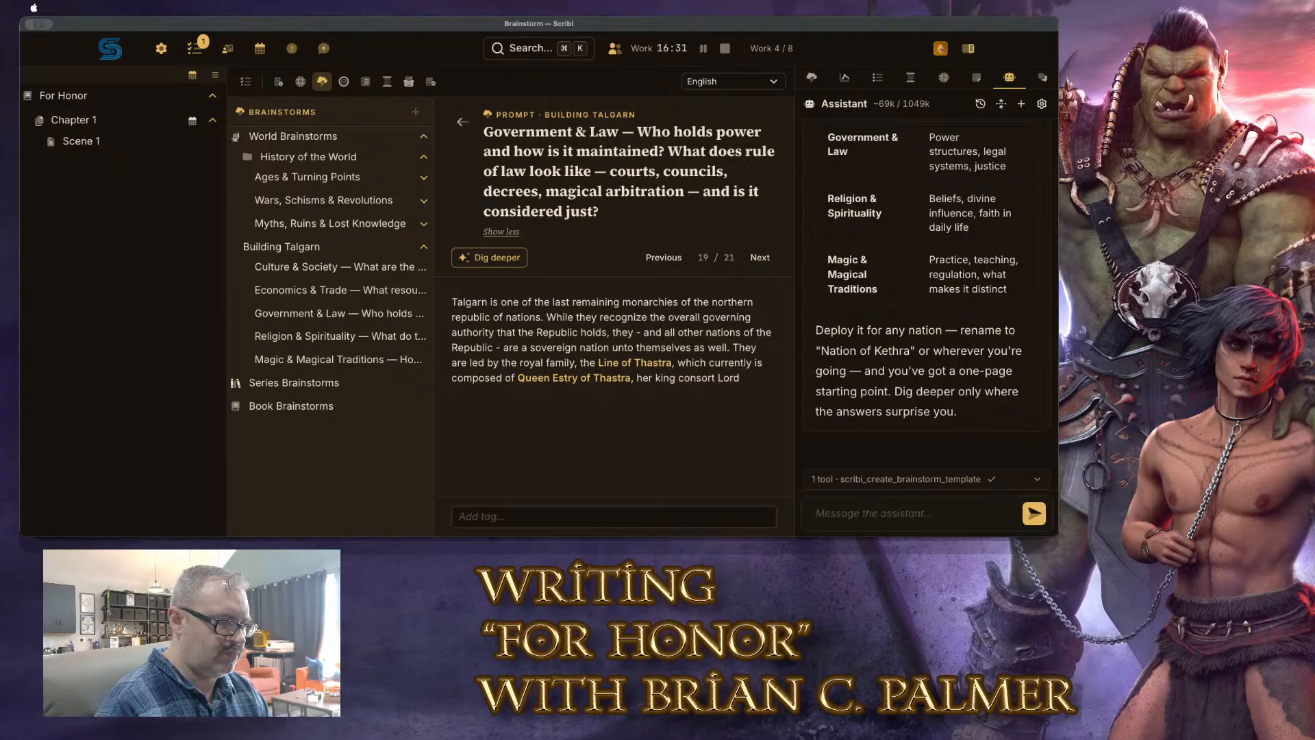
type(" Haldan of ")
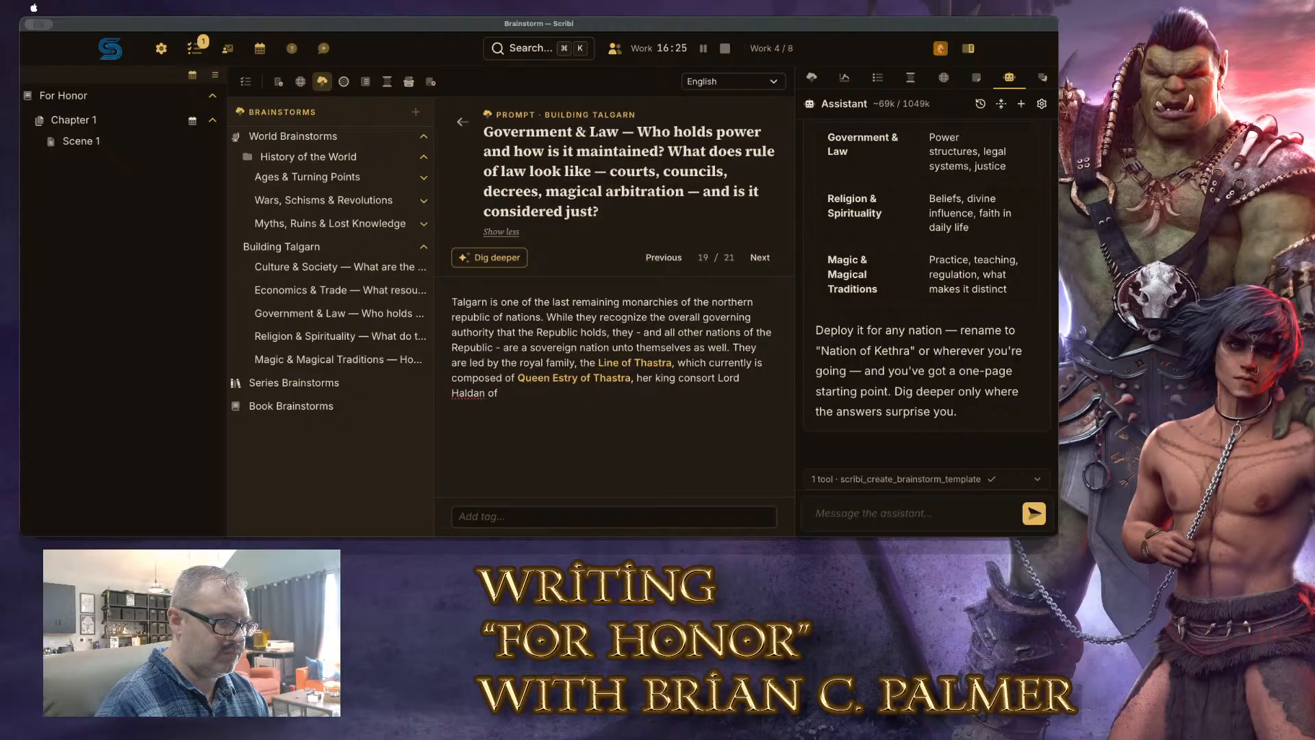
type("Serris")
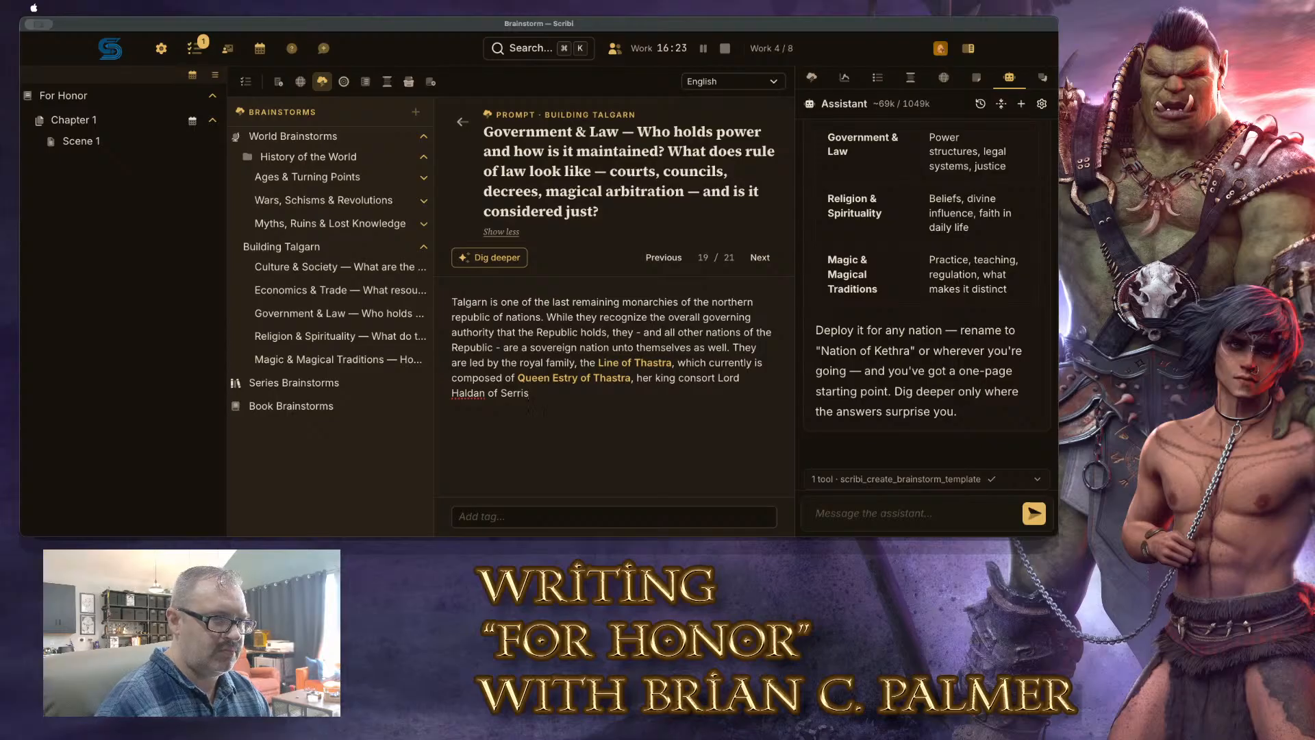
Turn "Lord Haldan of Serris" into a quick element and continue the sentence with ", of the Line of Serris"
left_click_drag(717, 379, 743, 408)
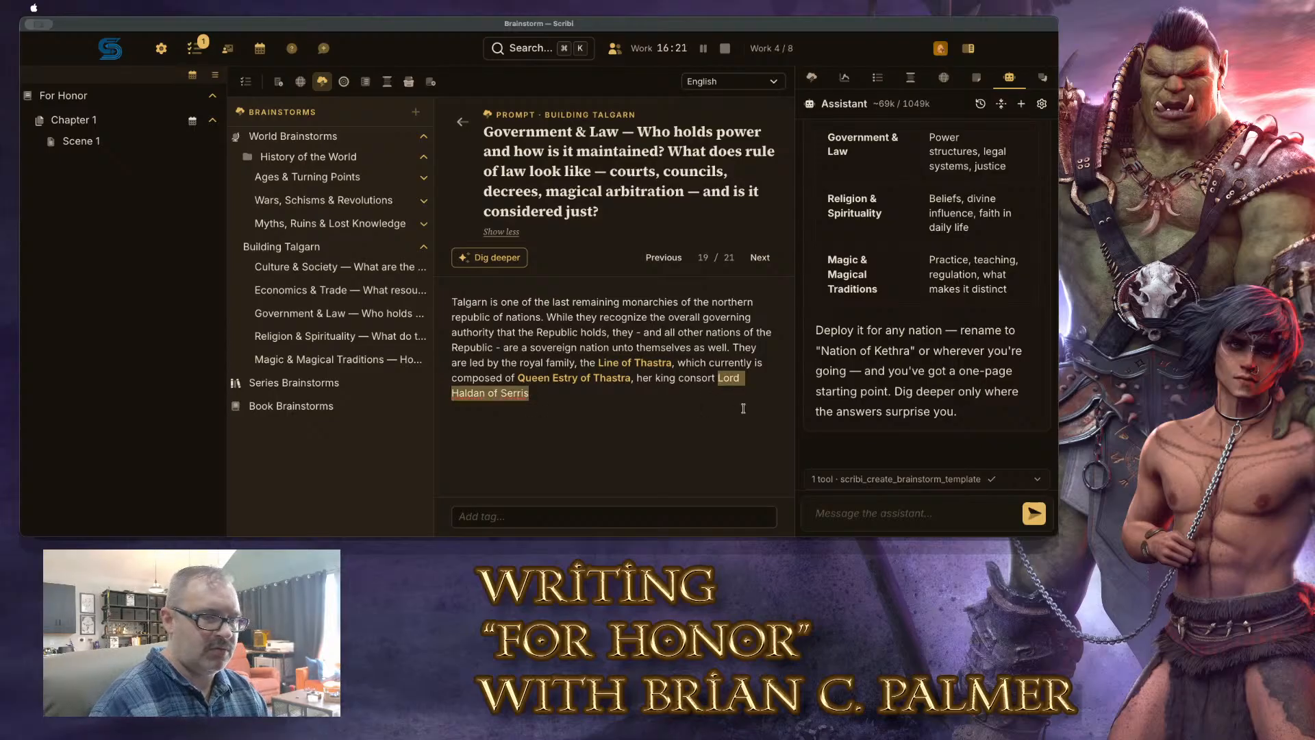
key("super+b")
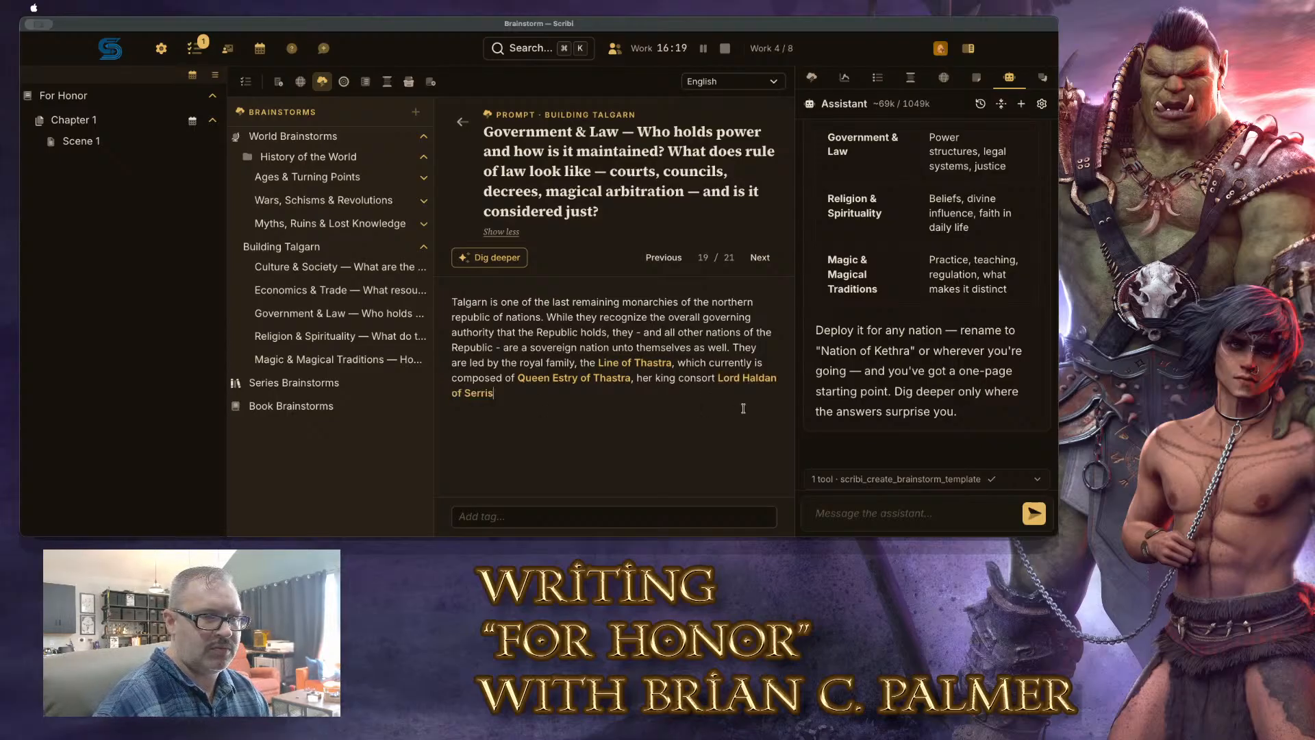
type(", o")
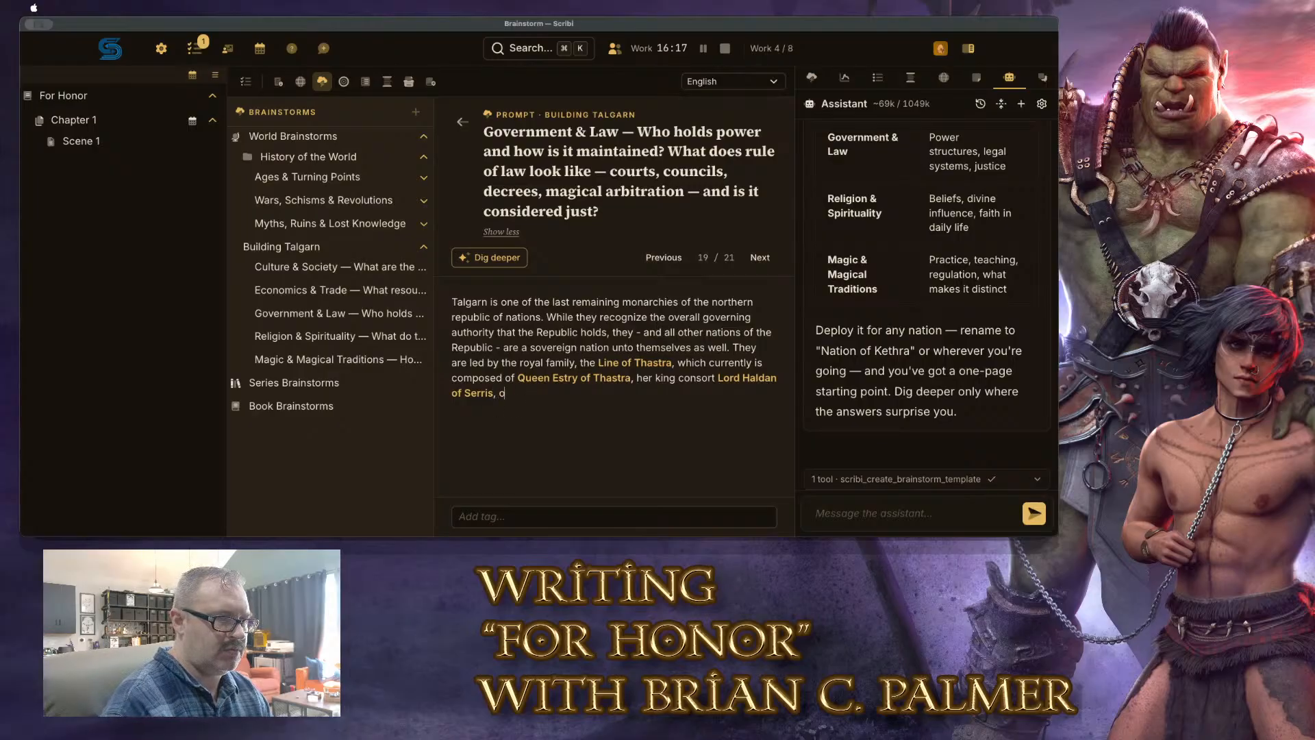
type("f the Line of S")
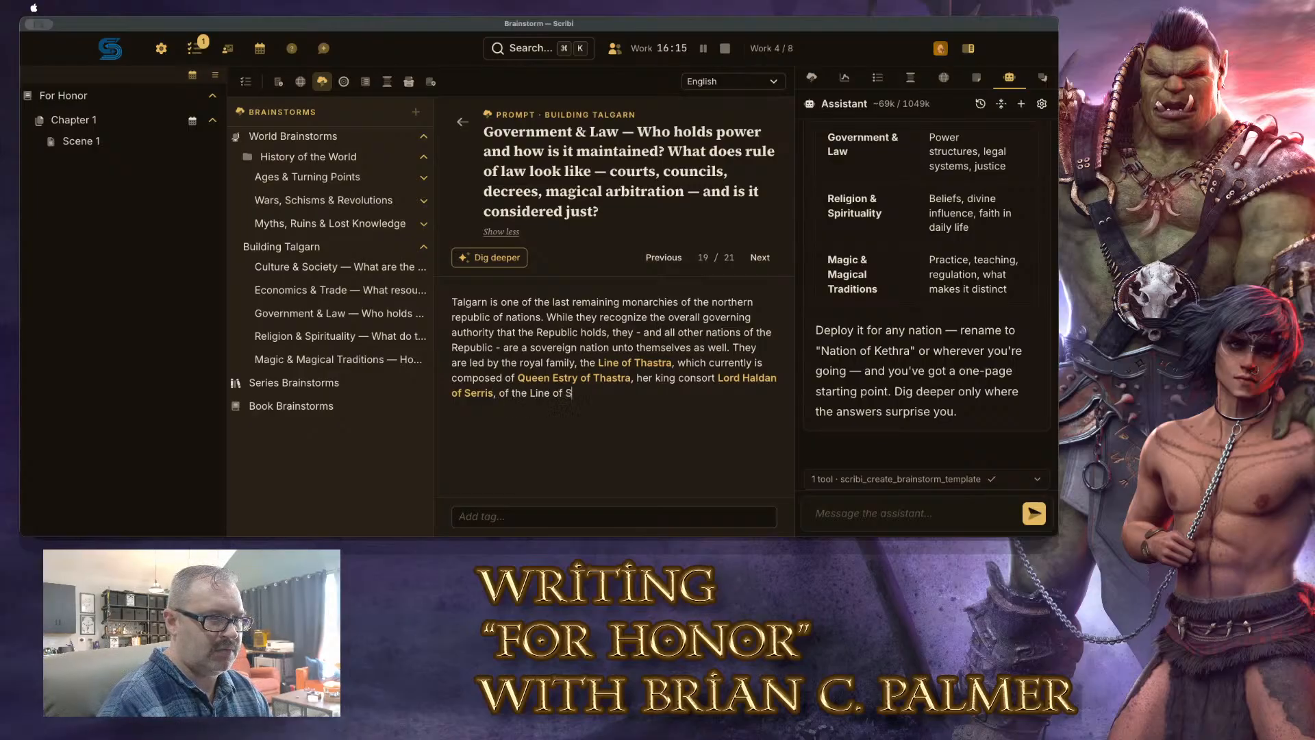
type("erris")
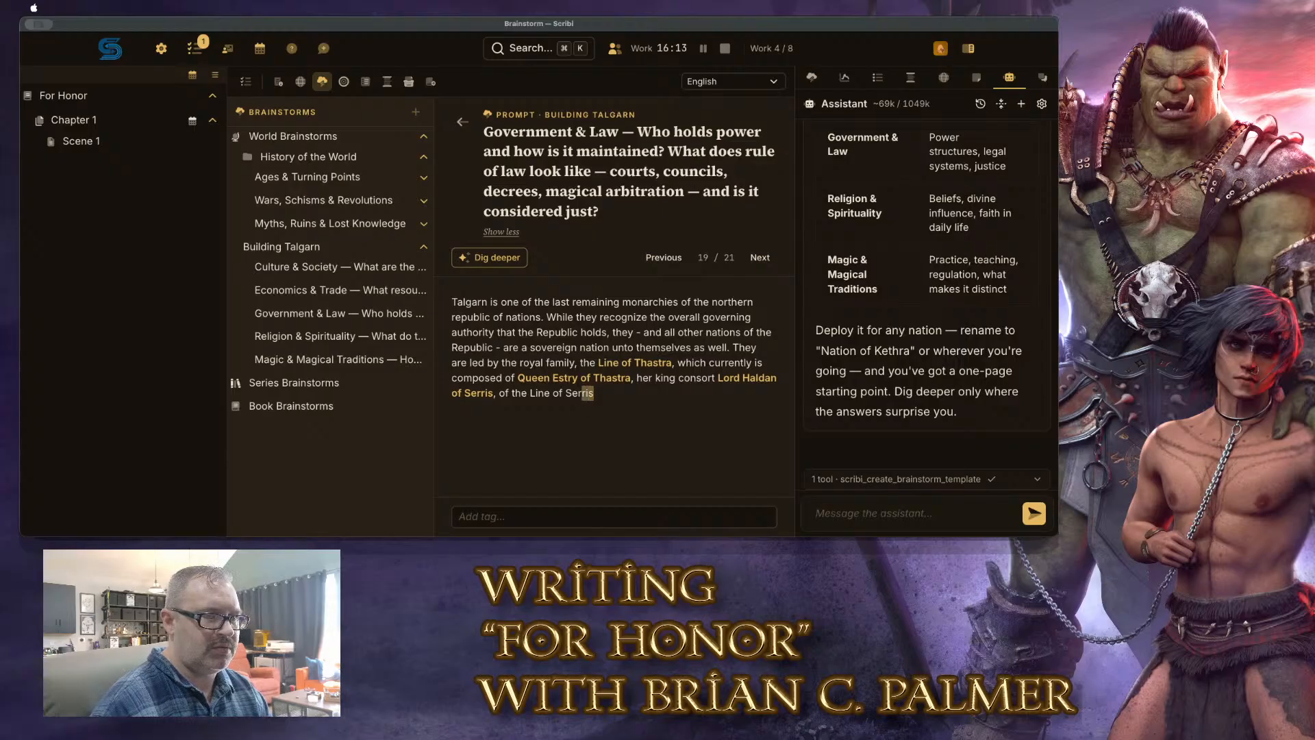
Turn the phrase "Line of Serris" into a quick element and end the sentence with a period
key("shift+Left")
key("shift+Left")
key("shift+Left")
key("shift+Left")
key("shift+Left")
key("shift+Left")
key("shift+Left")
key("shift+Left")
key("shift+Left")
key("shift+Left")
key("shift+Left")
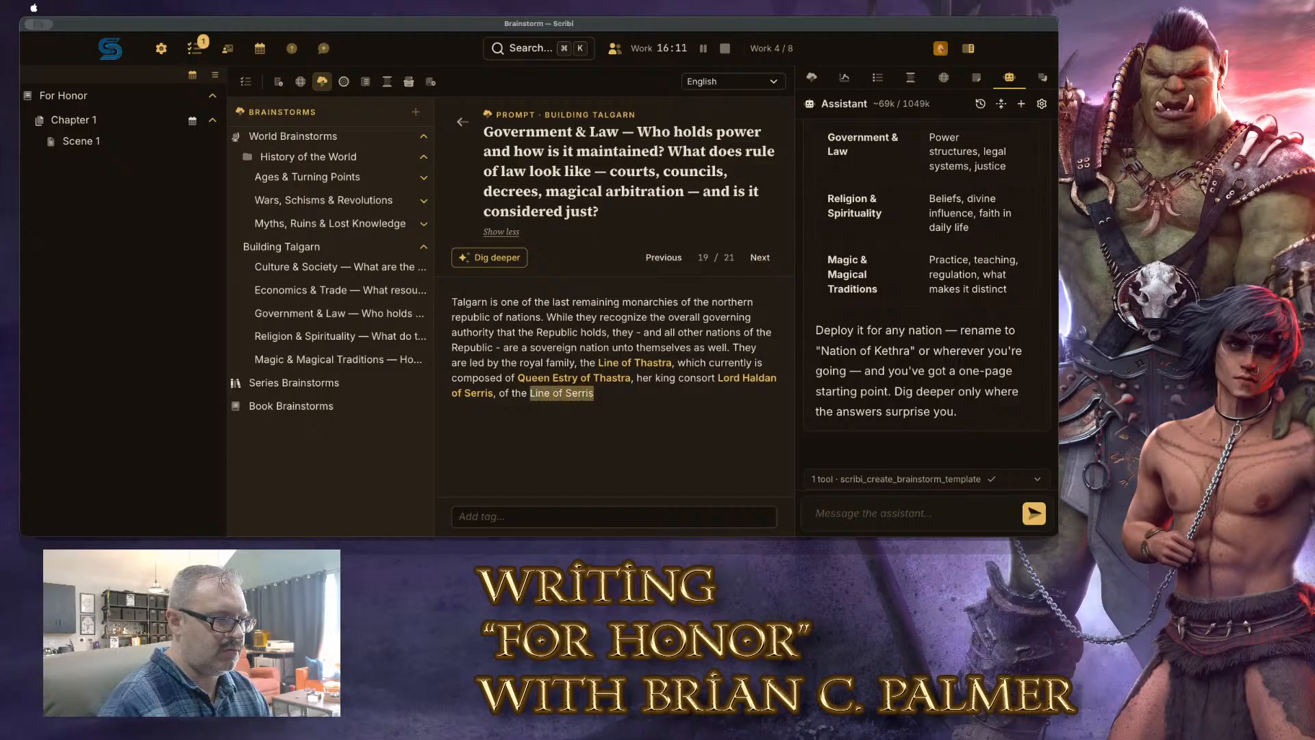
key("super+b")
key("Right")
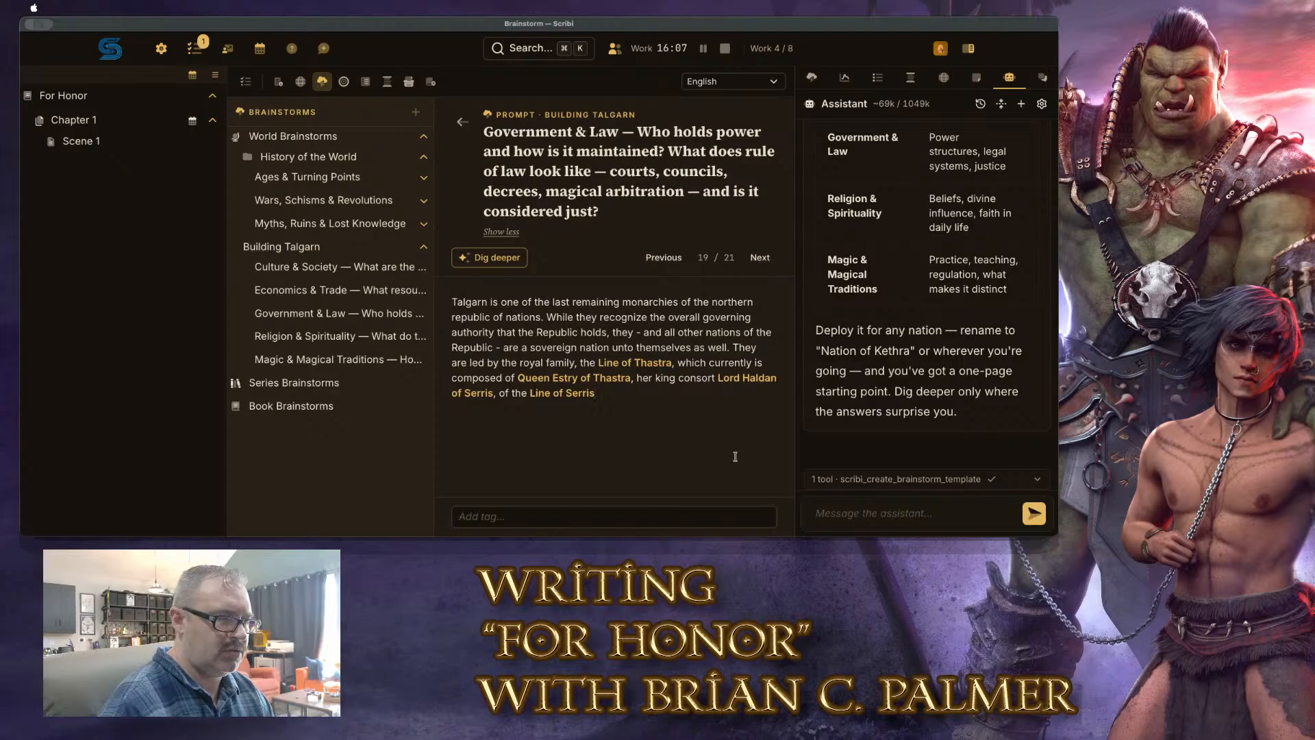
type(".")
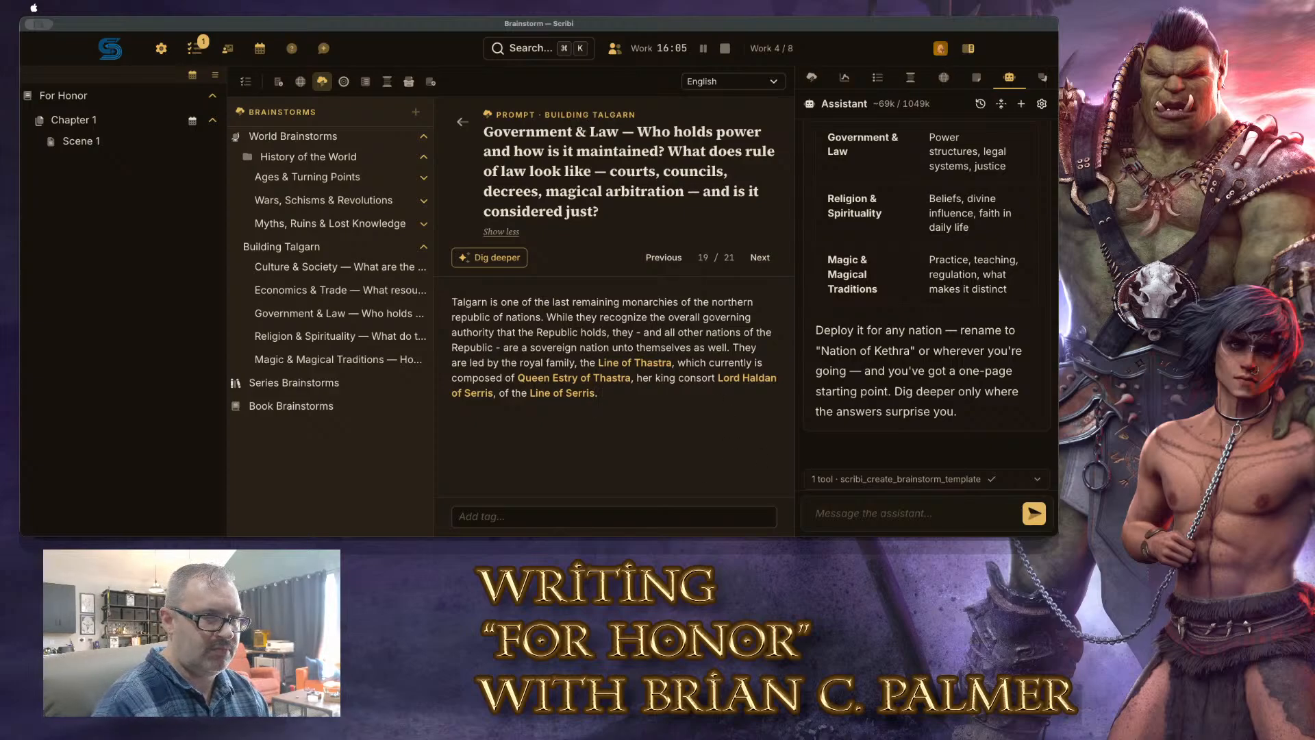
Begin a new sentence in the answer with "Orin is the third son, third to the throne, preceded by his older brother"
type(" Orin is the")
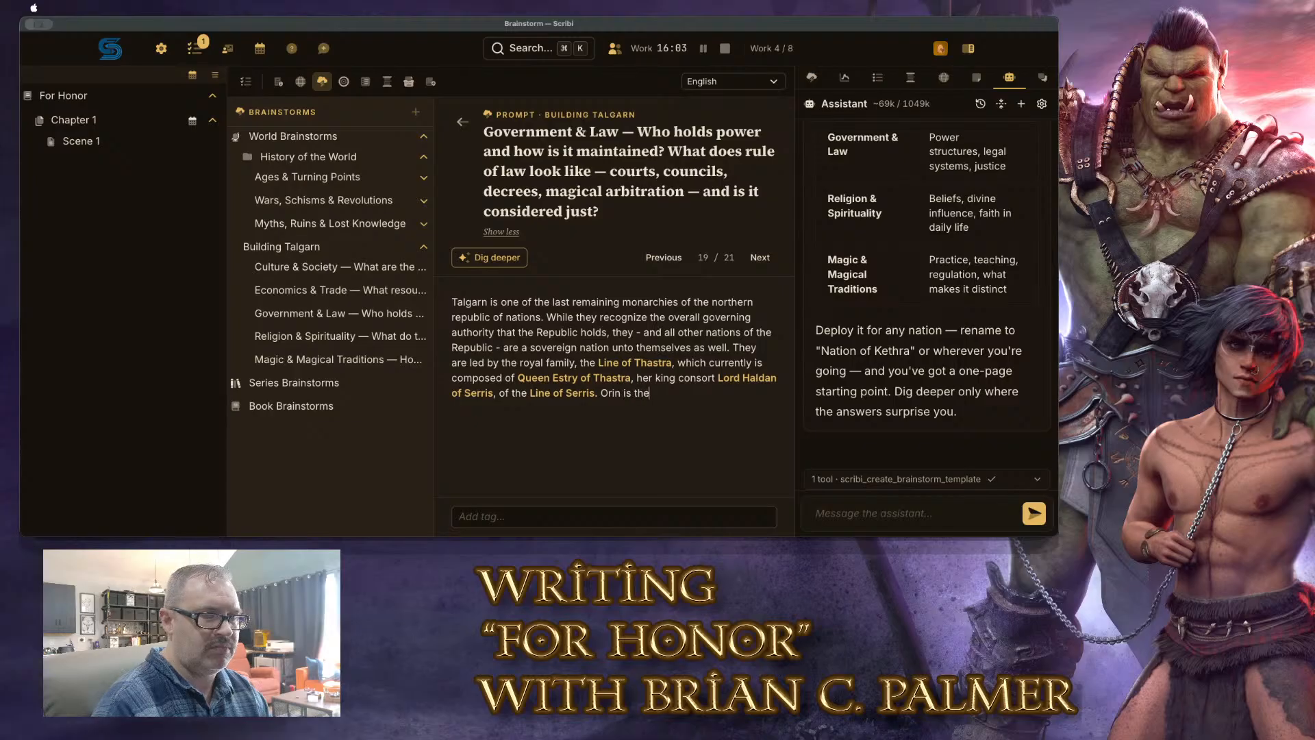
type(" third son, thi")
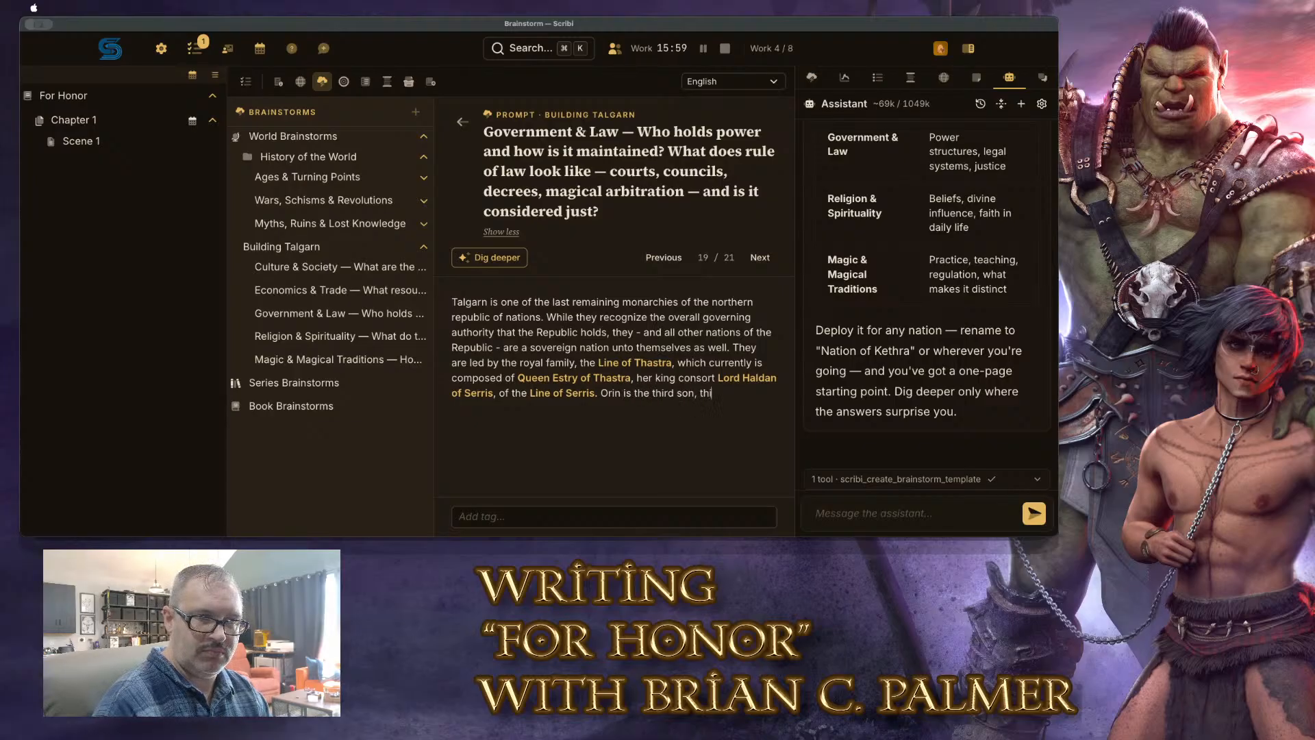
type("rd to the throne,")
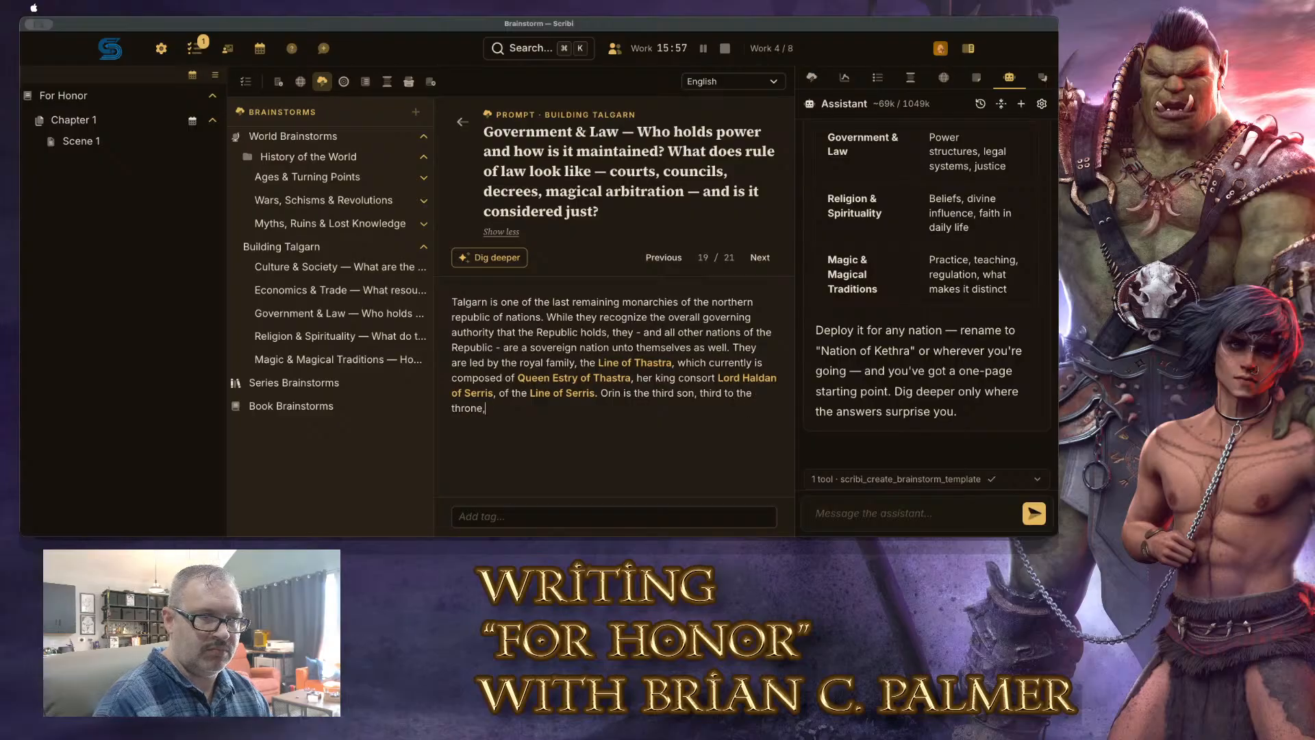
type(" preceded by ")
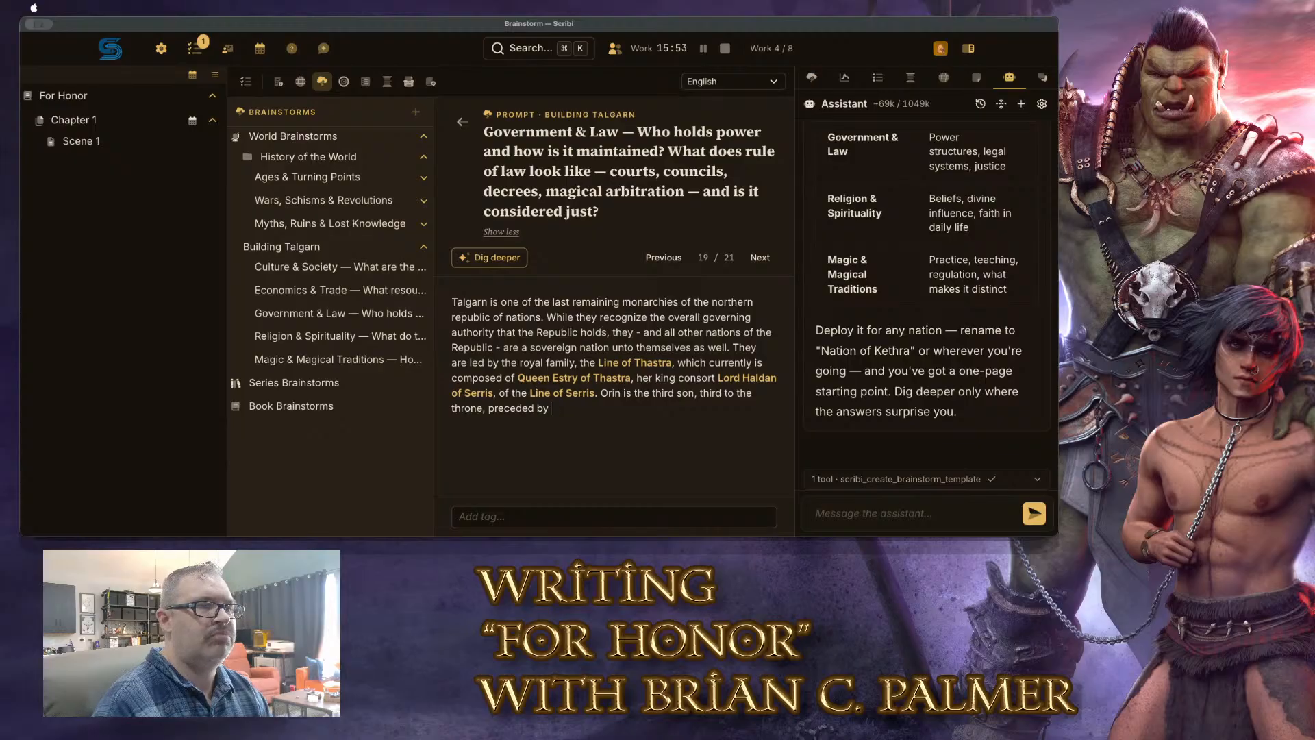
type("his ")
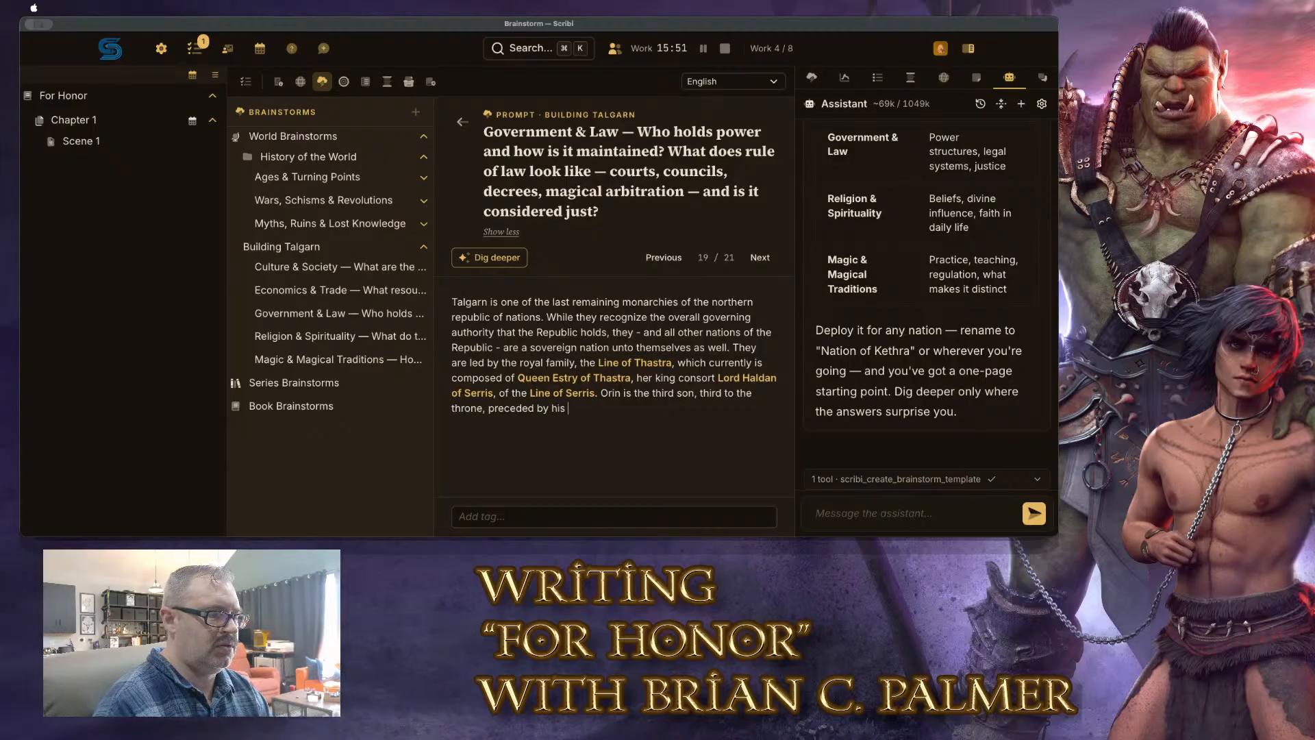
type("older brother ")
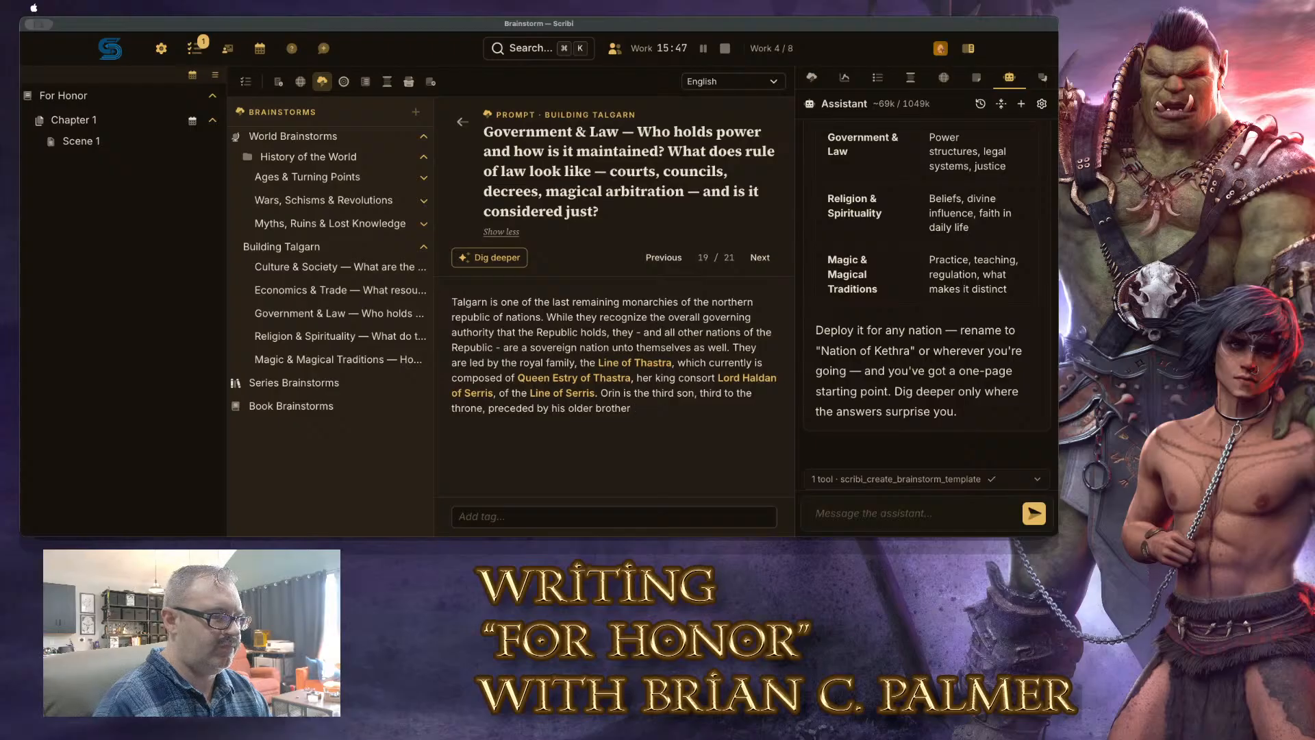
Add the older brother's name as a new element mention, "Uldevar"
type("Uld")
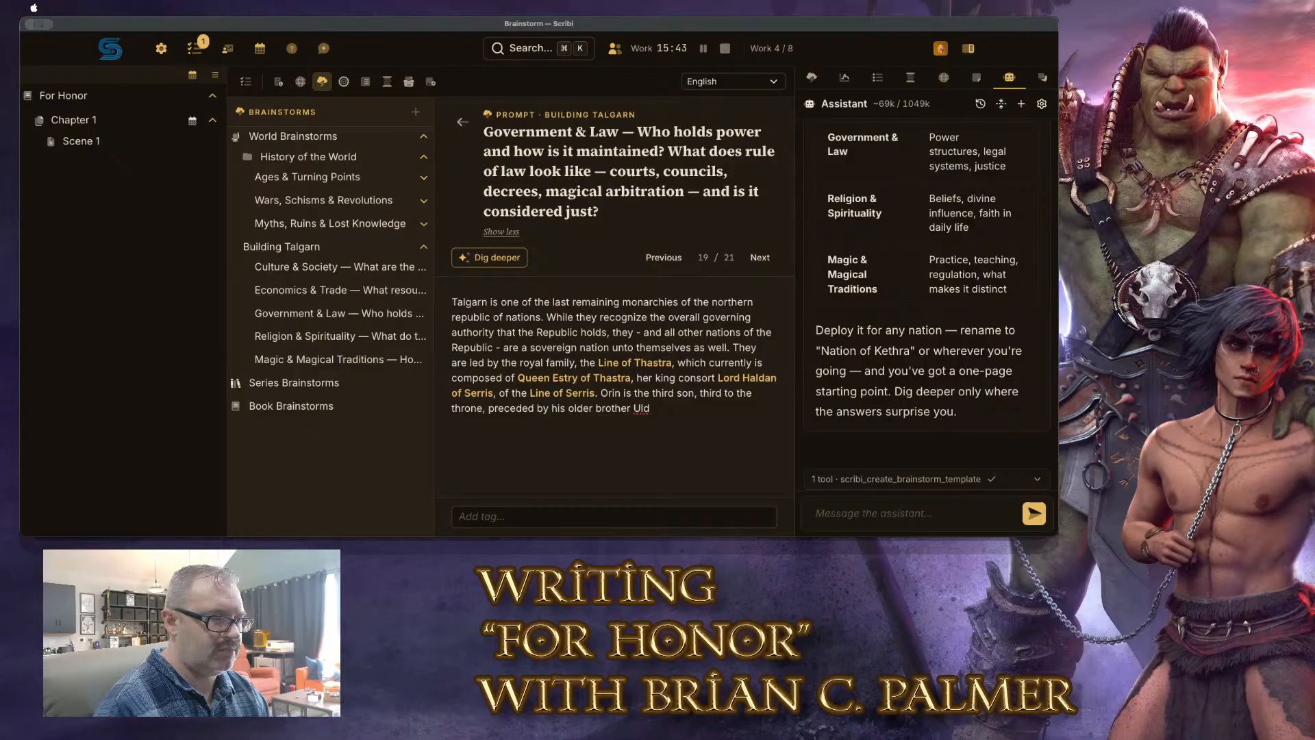
type("ver")
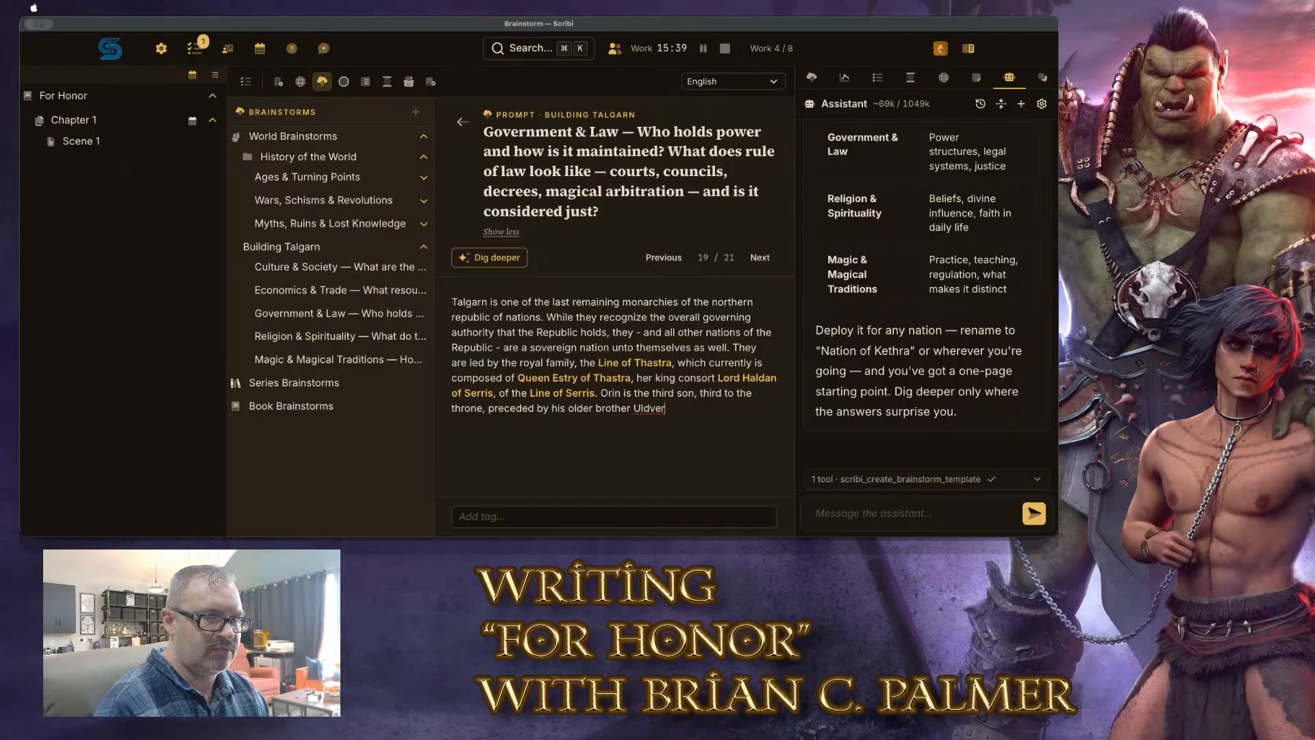
key("BackSpace")
key("BackSpace")
key("BackSpace")
key("BackSpace")
key("BackSpace")
key("BackSpace")
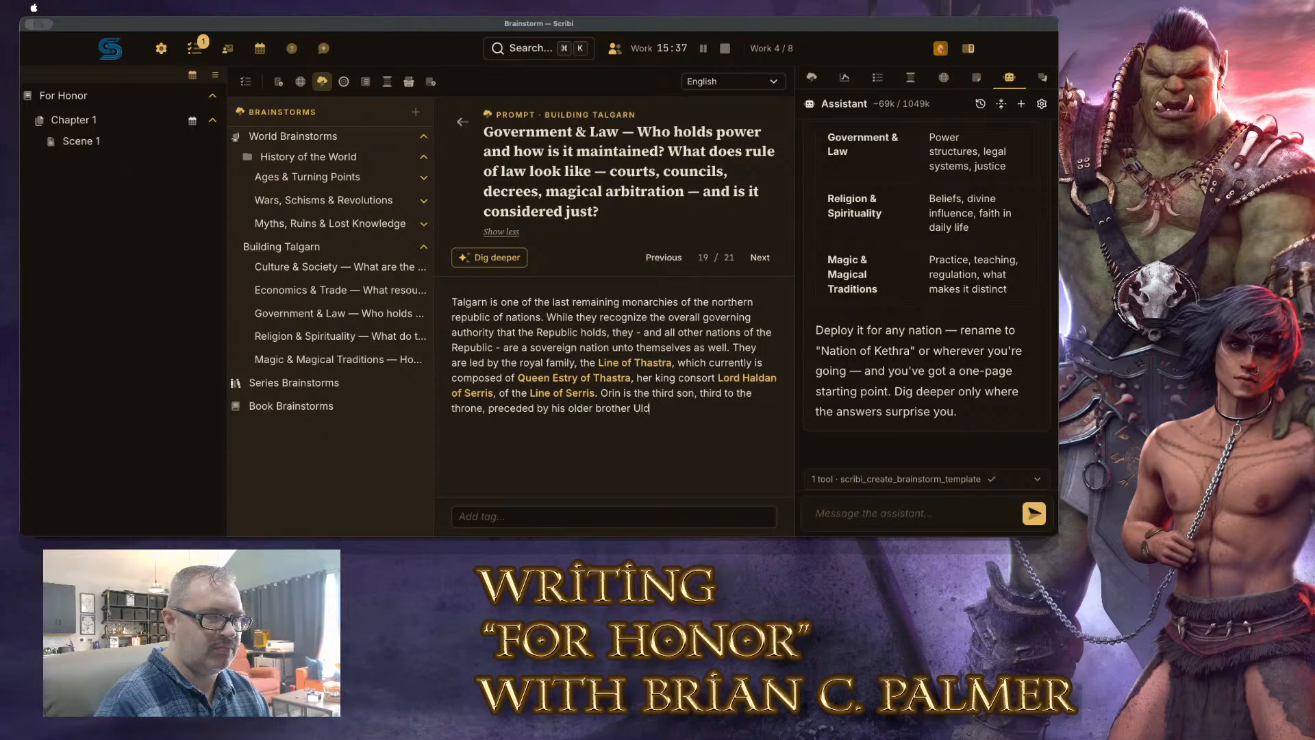
type("@Uldevar")
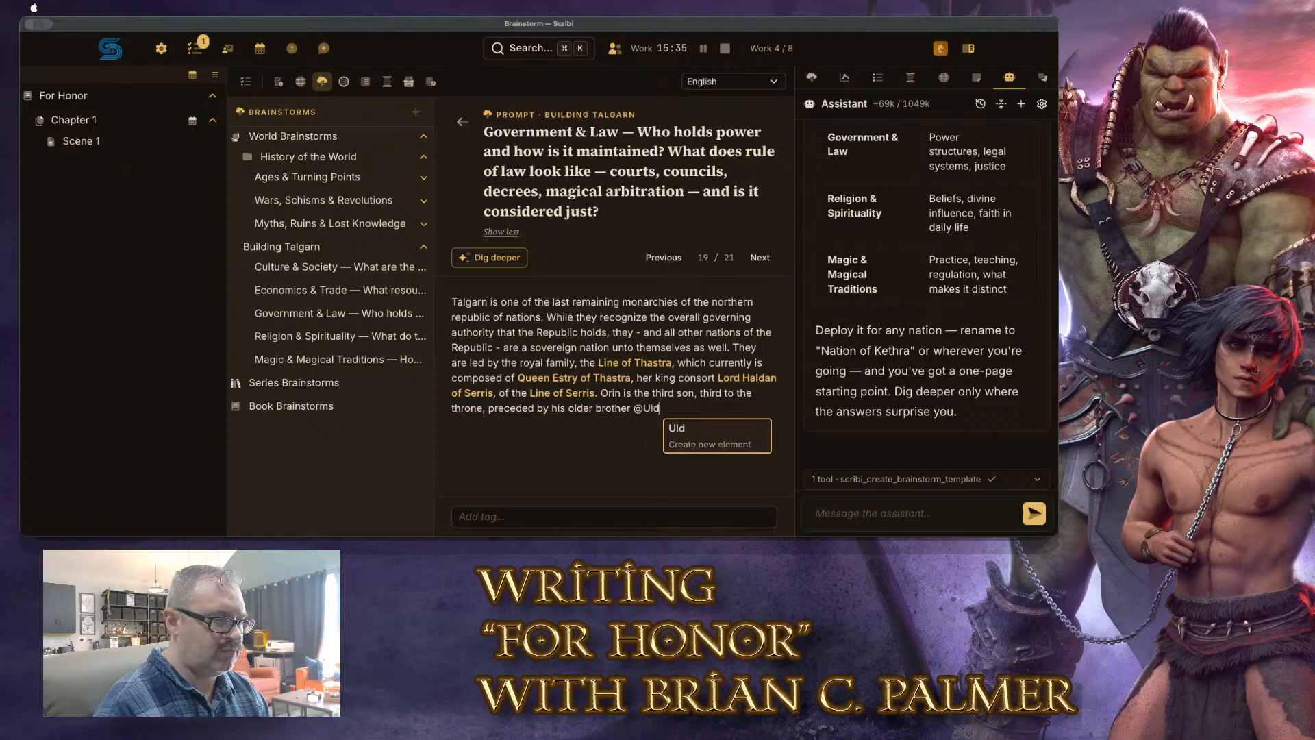
key("Return")
Continue the sentence after the brother's name with "and the eldest sister,"
type("an")
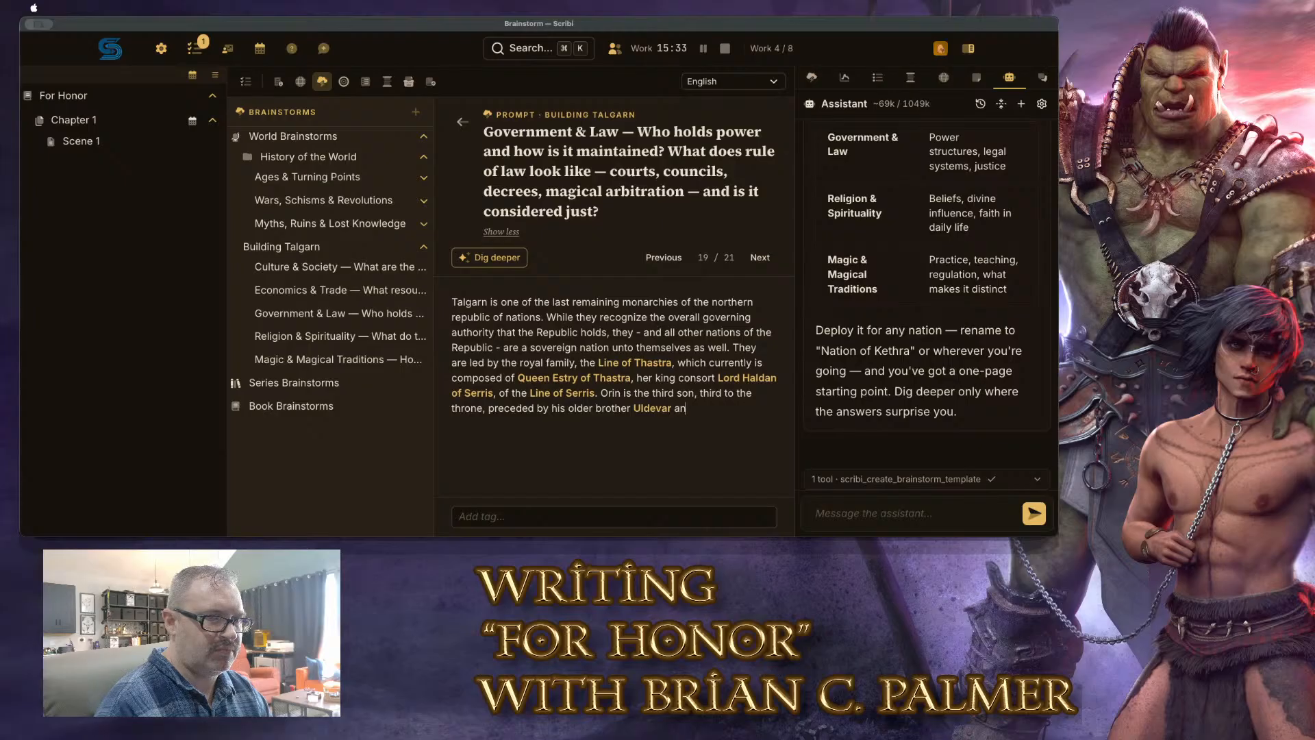
type("d his")
key("BackSpace")
key("BackSpace")
key("BackSpace")
key("BackSpace")
type("the eldest sister,")
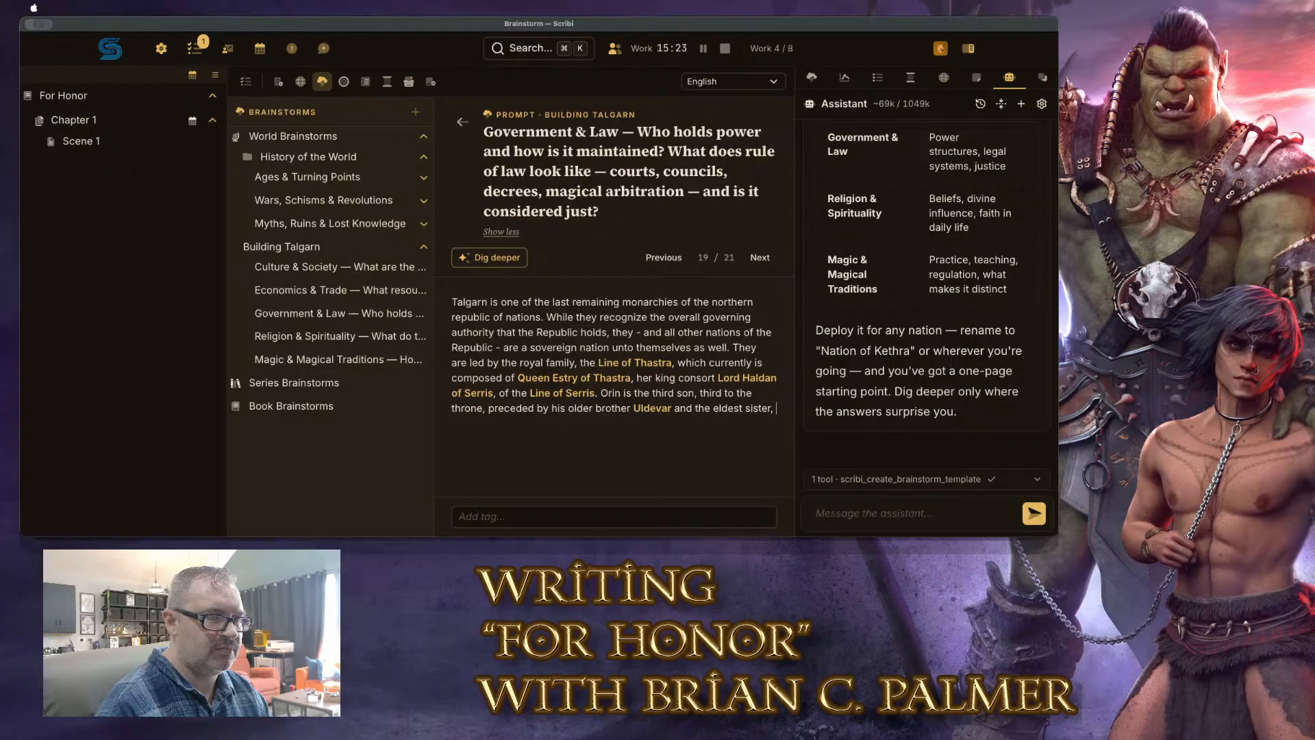
Add the eldest sister's name "Ostry" and turn it into a quick element
type("Ostr")
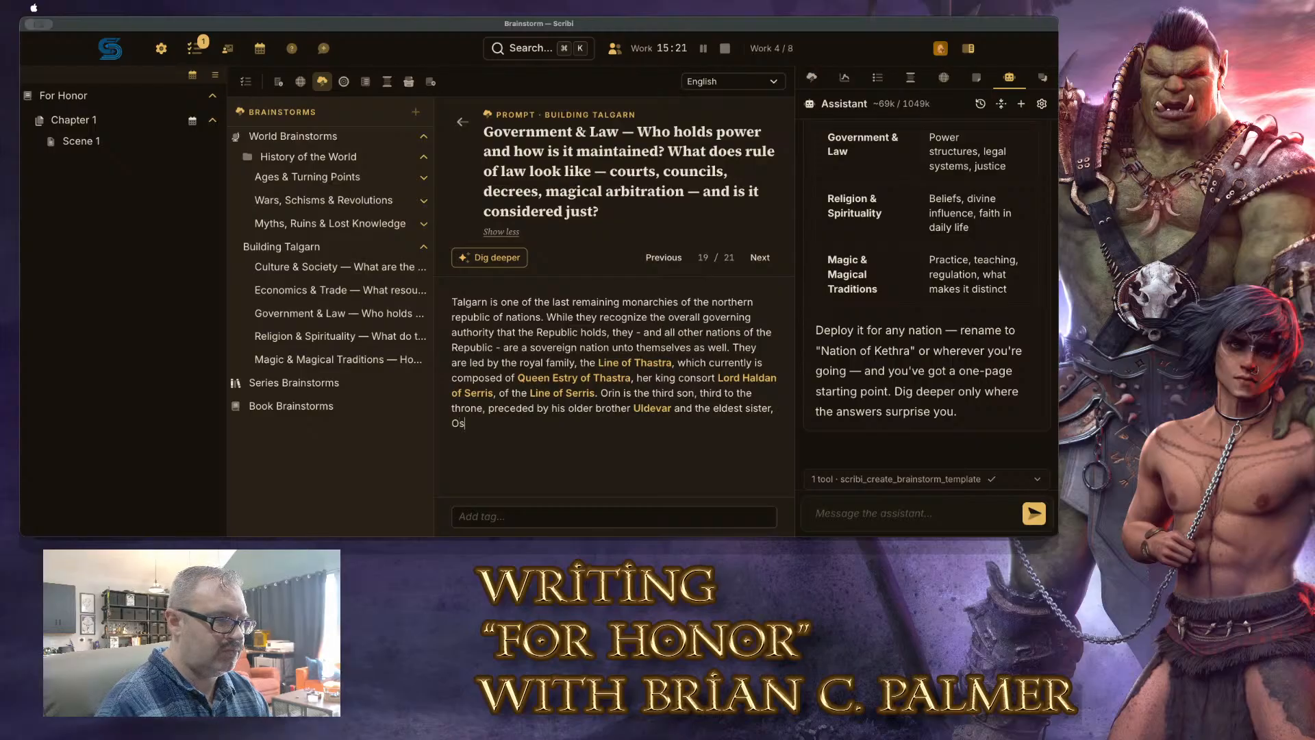
type("y")
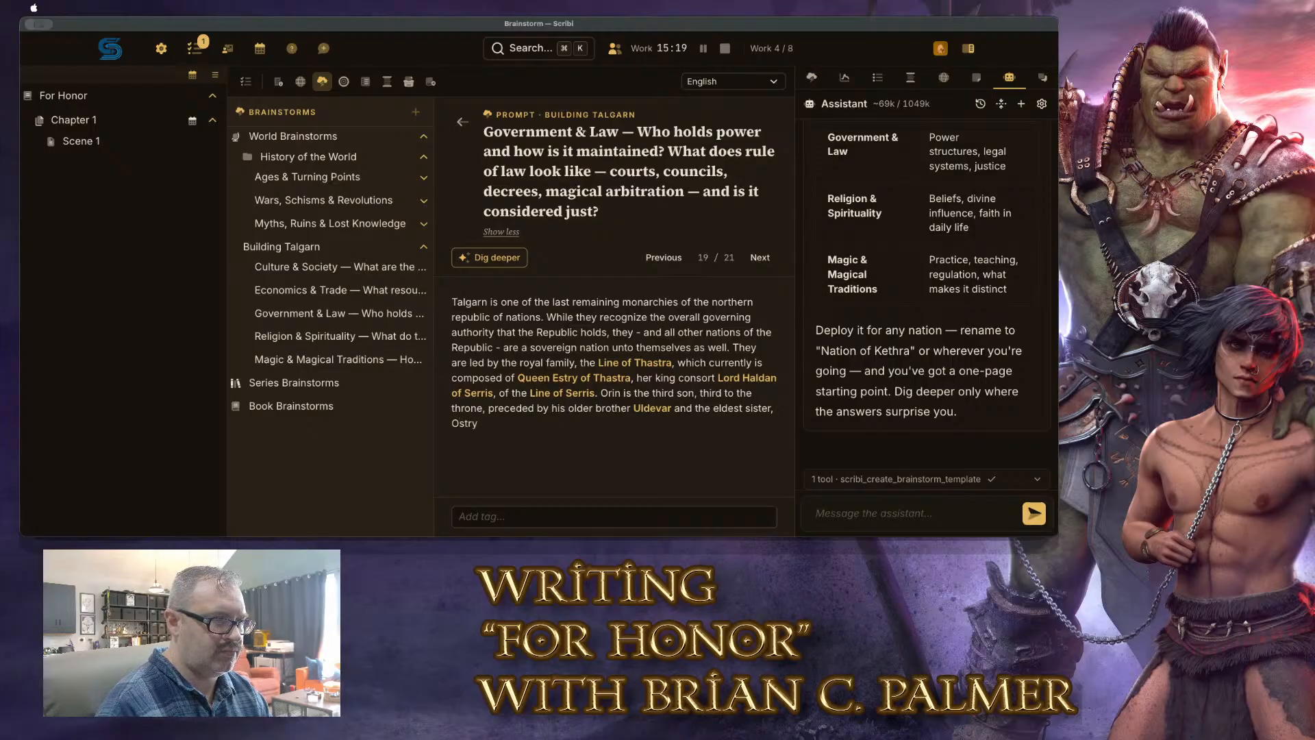
key("shift+Left")
key("shift+Left")
key("shift+Left")
key("shift+Left")
key("shift+Left")
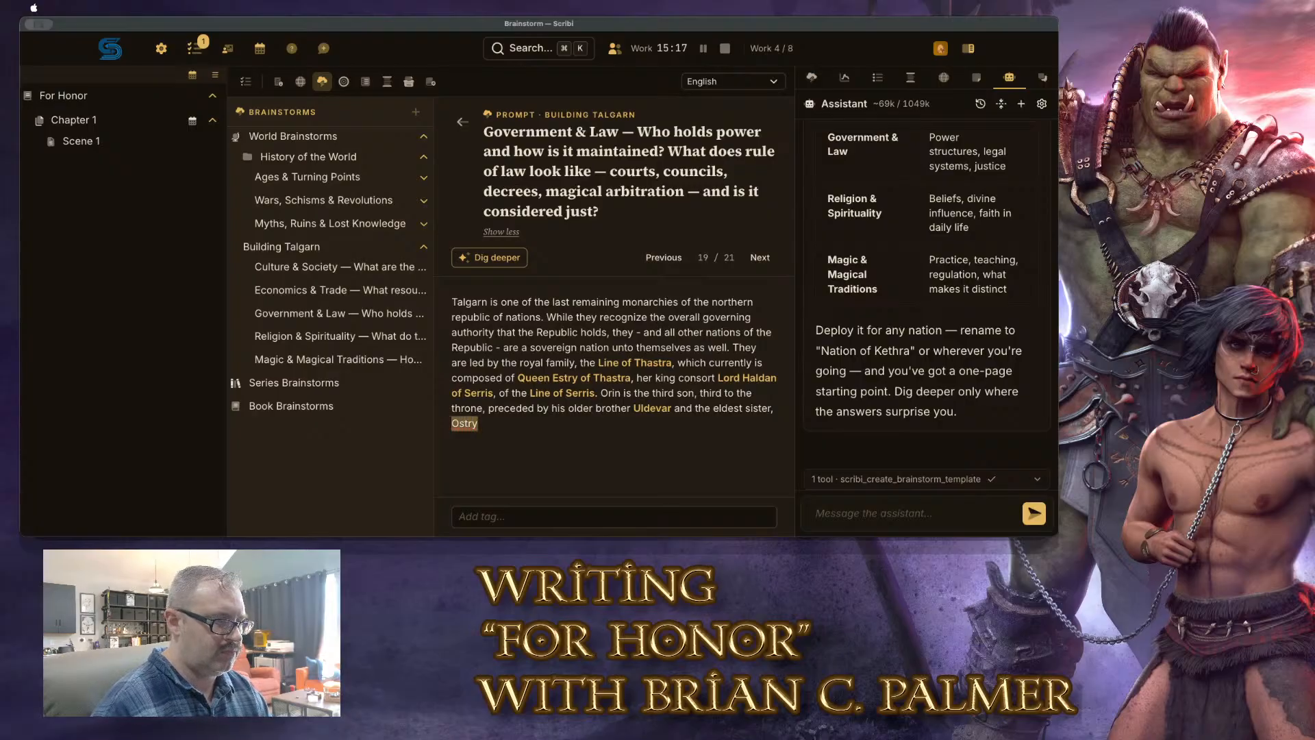
key("super+b")
key("Right")
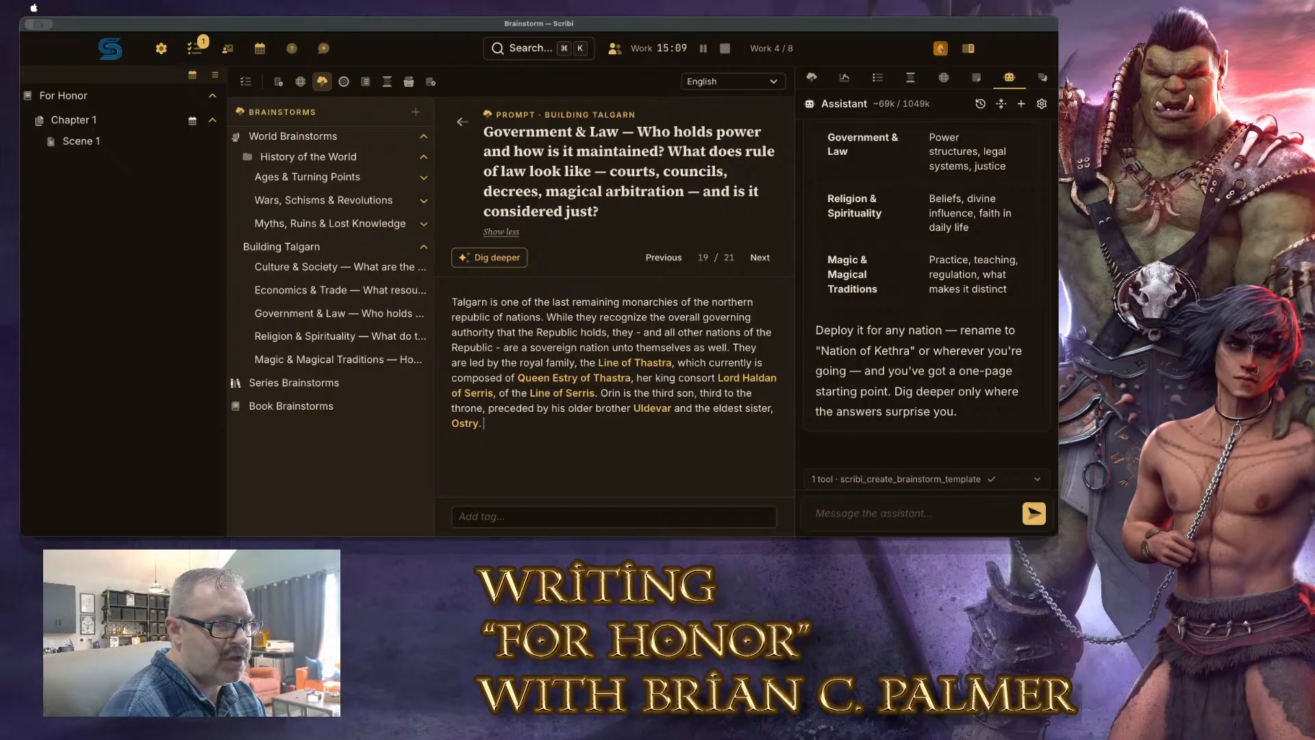
Replace the period after the sister's name with ", princess heir to the throne of Talgarn."
key("BackSpace")
type(", ")
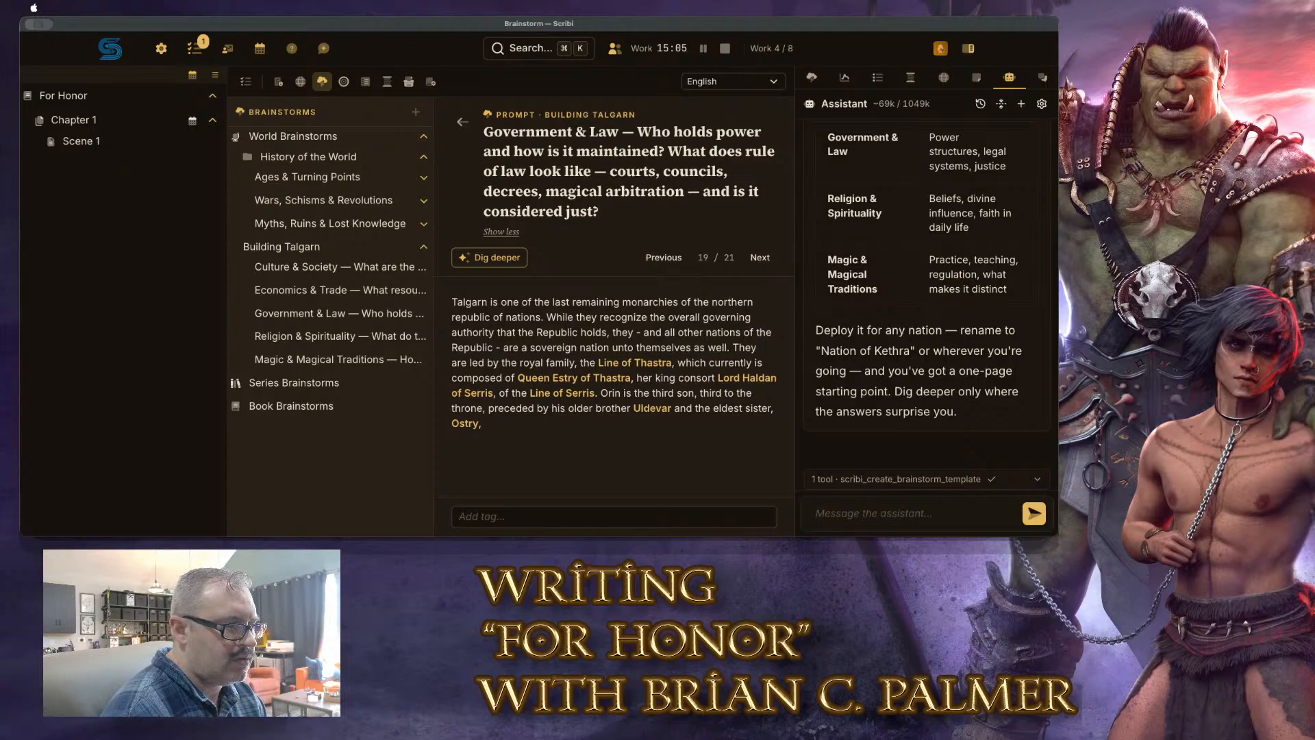
type("heir")
key("BackSpace")
key("BackSpace")
key("BackSpace")
key("BackSpace")
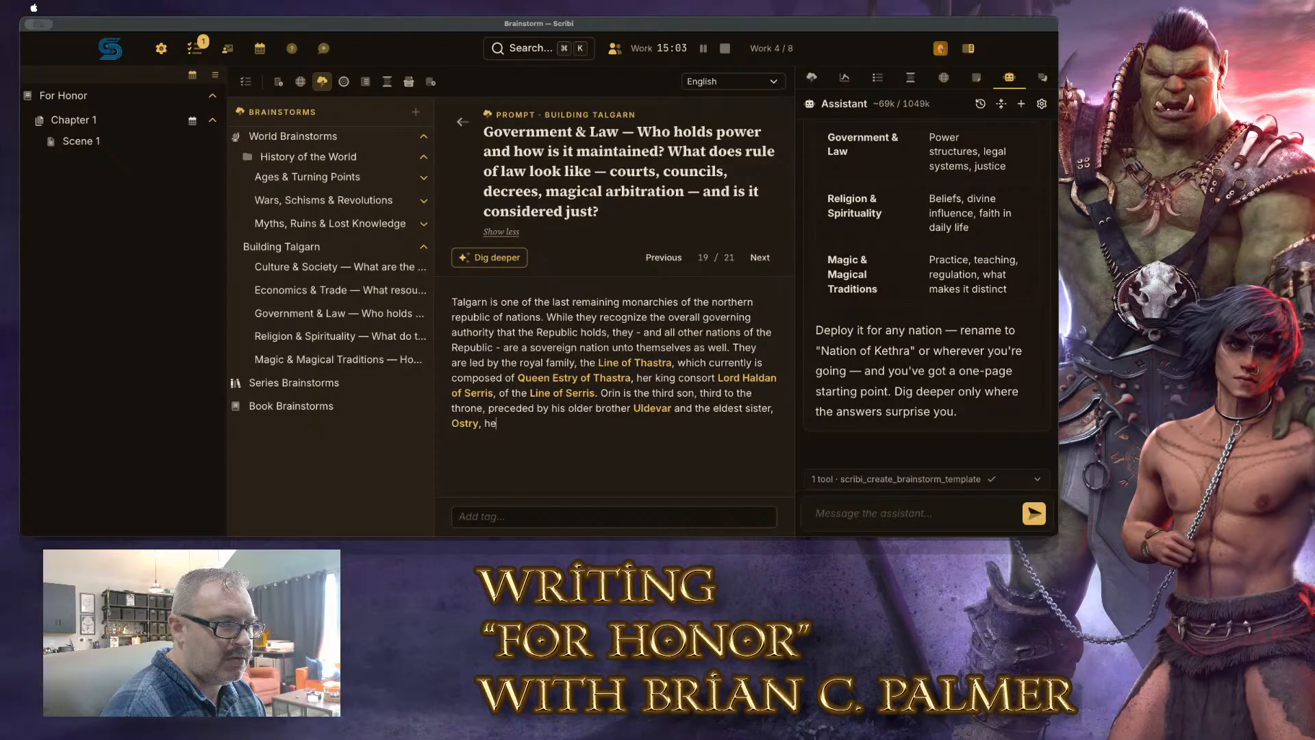
type("princess heir to the t")
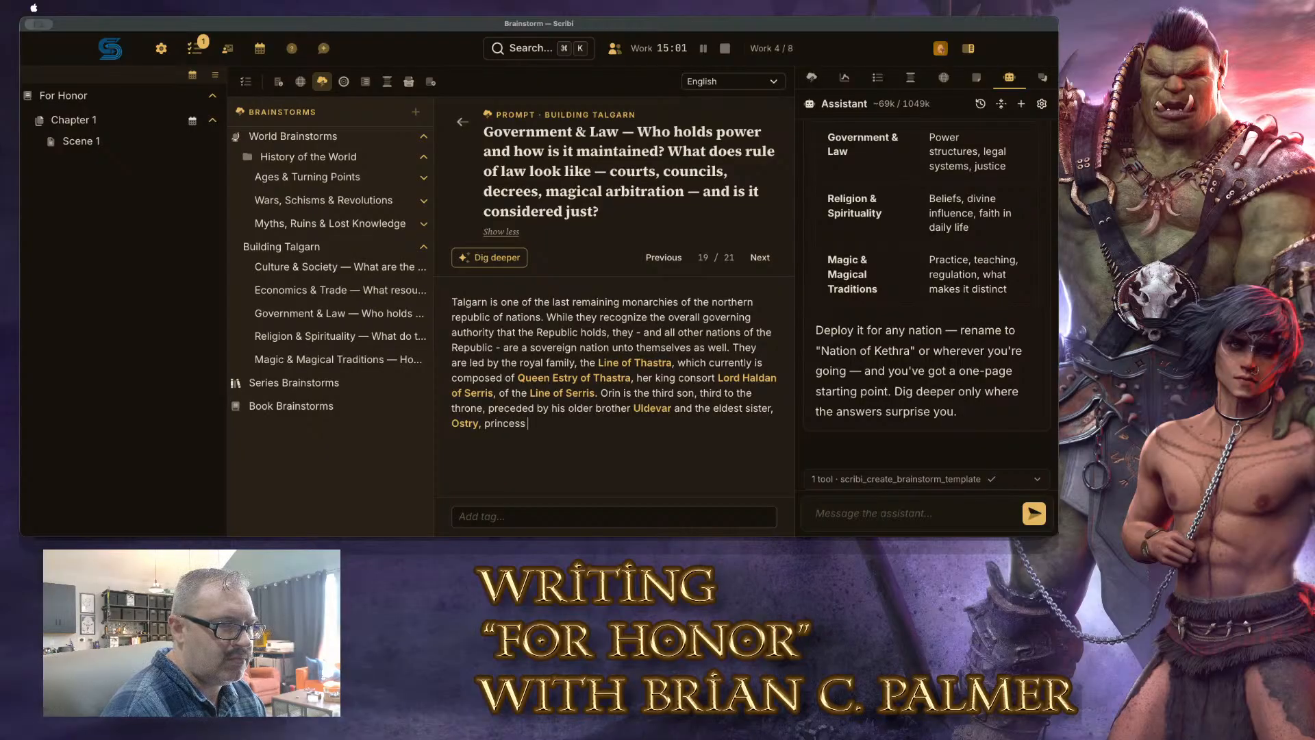
type("hron")
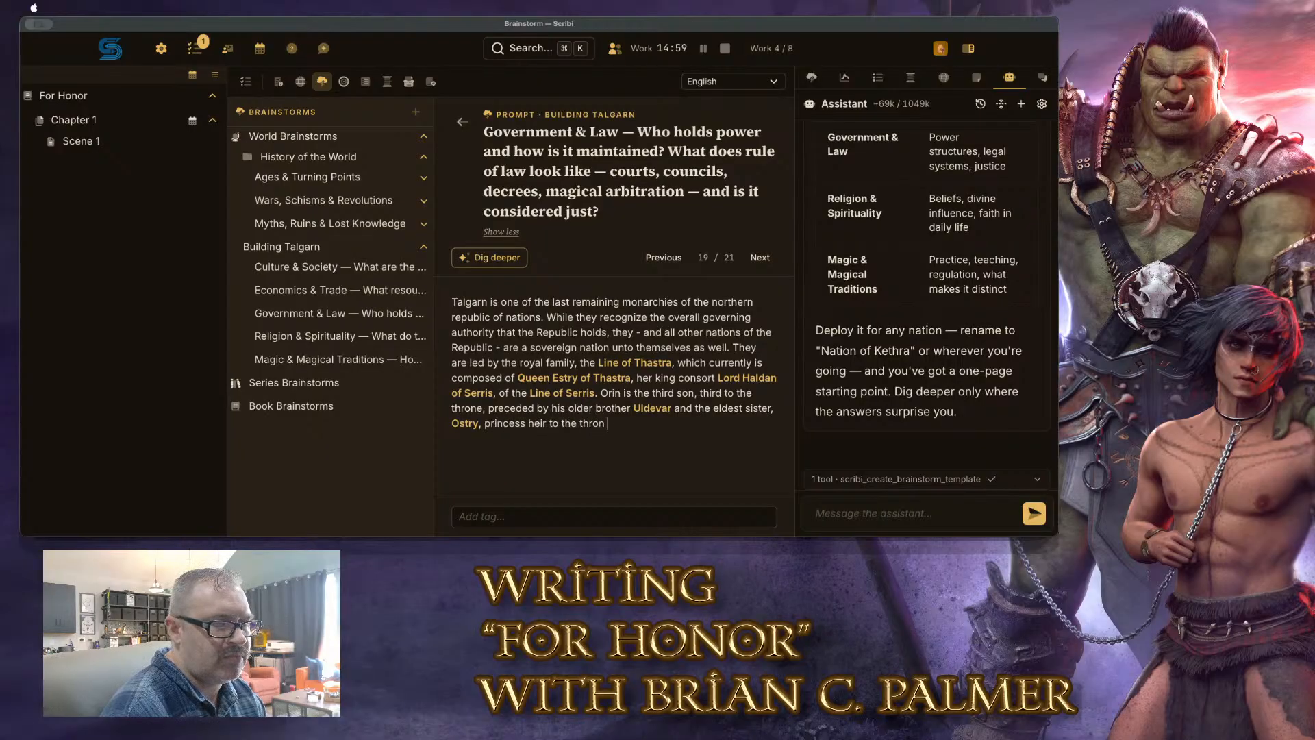
type("e of Talgarn.")
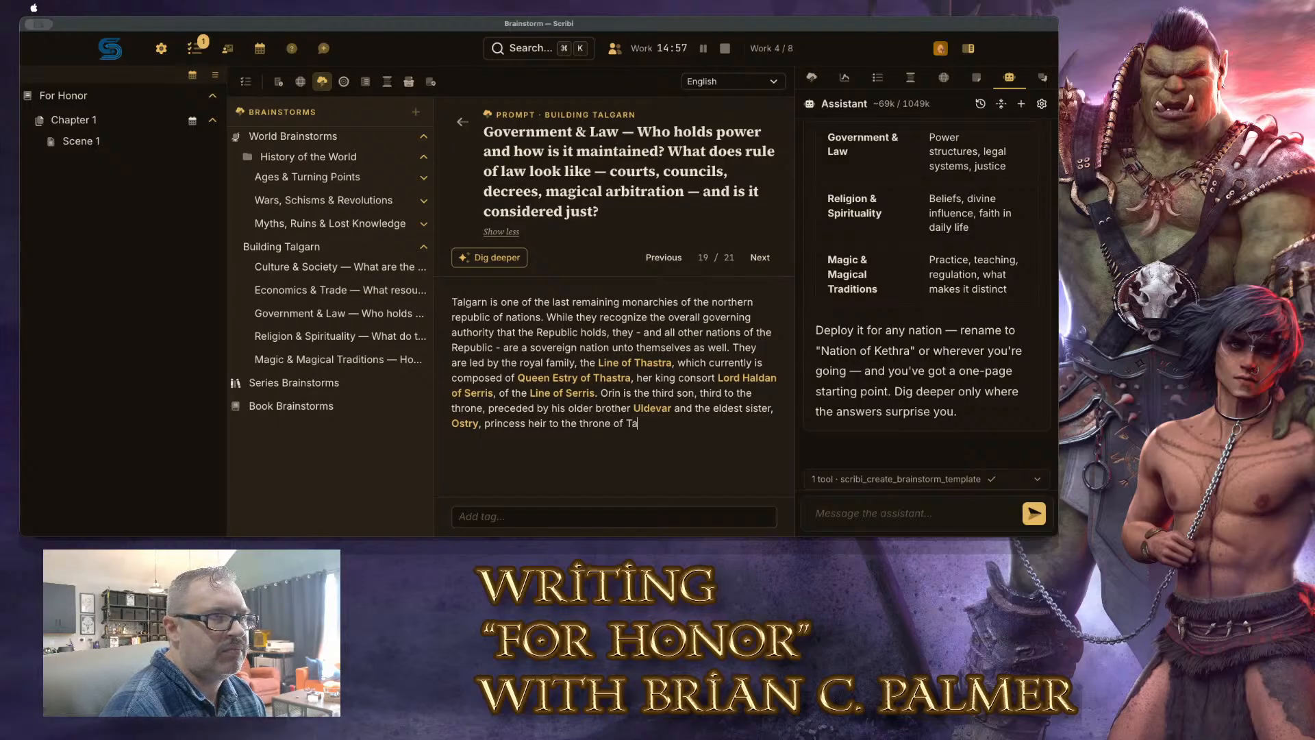
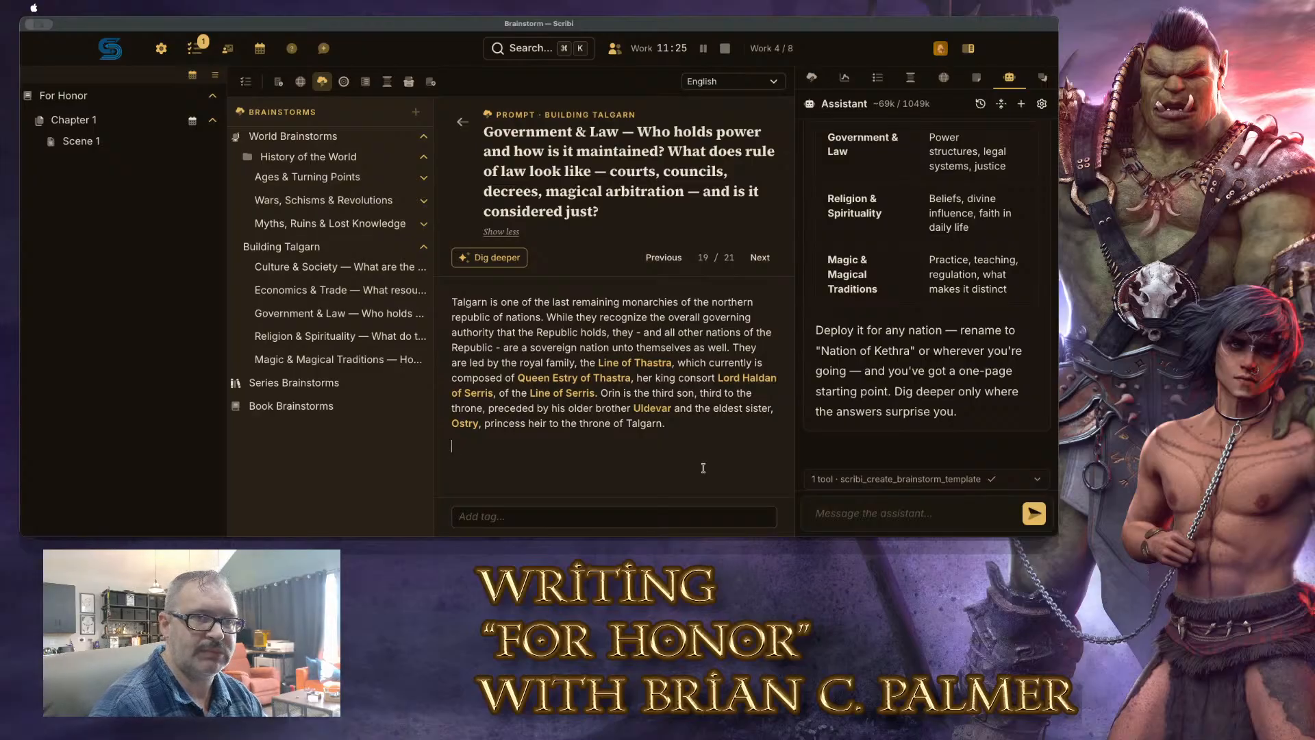
Start the second paragraph of the answer with "The royal family in Talgarn"
type("That")
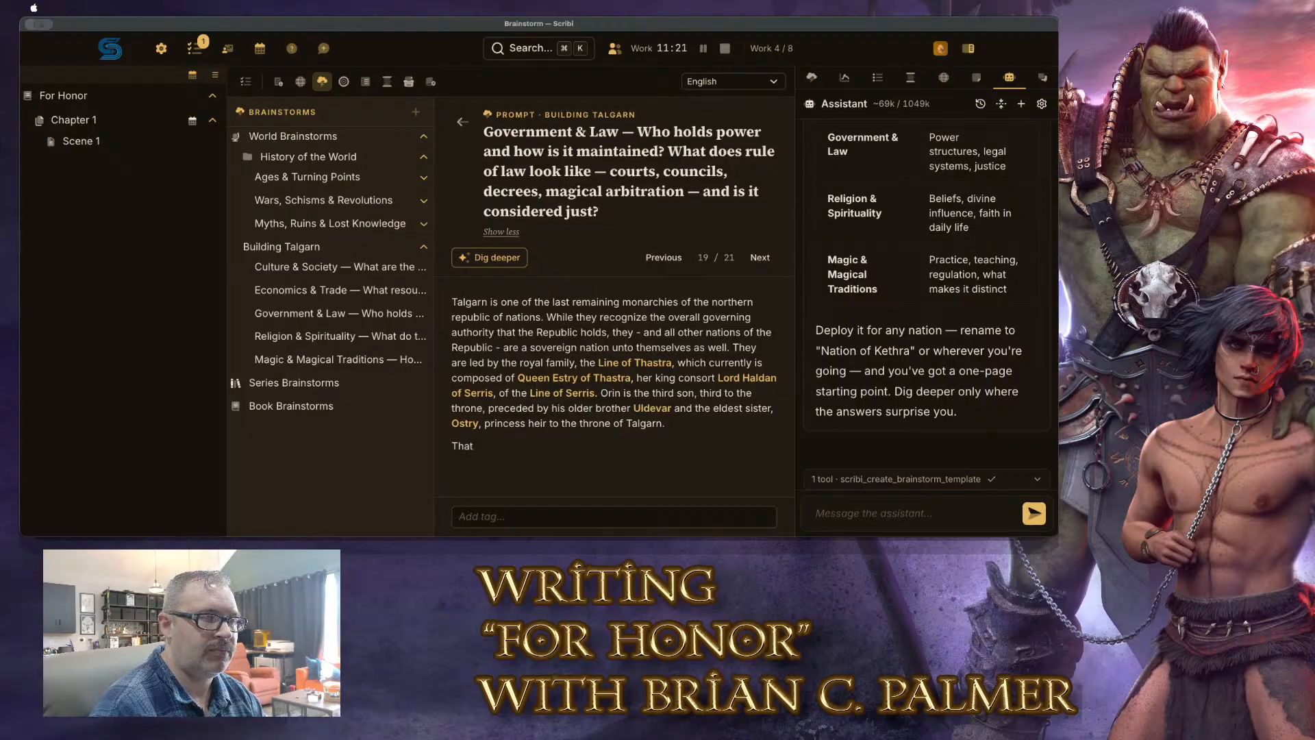
key("BackSpace")
key("BackSpace")
key("BackSpace")
type("e roy")
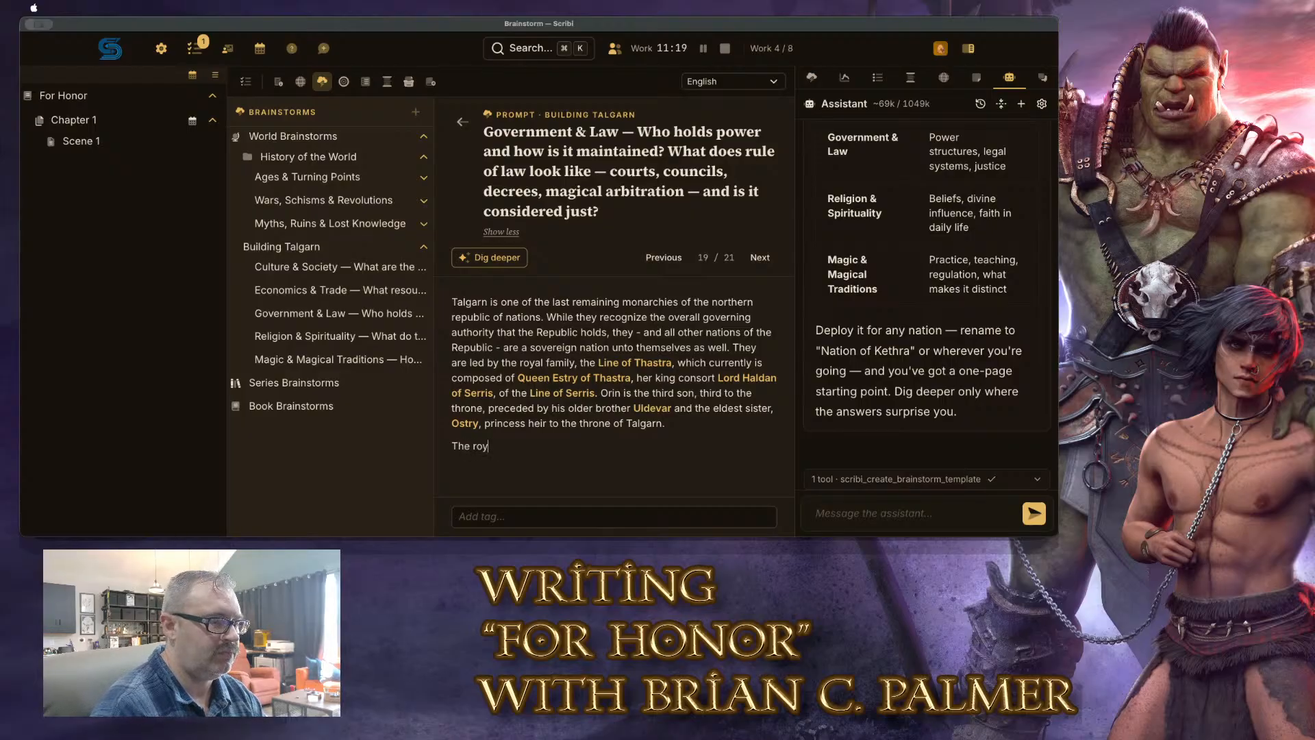
type("alf amily")
key("BackSpace")
key("BackSpace")
key("BackSpace")
key("BackSpace")
key("BackSpace")
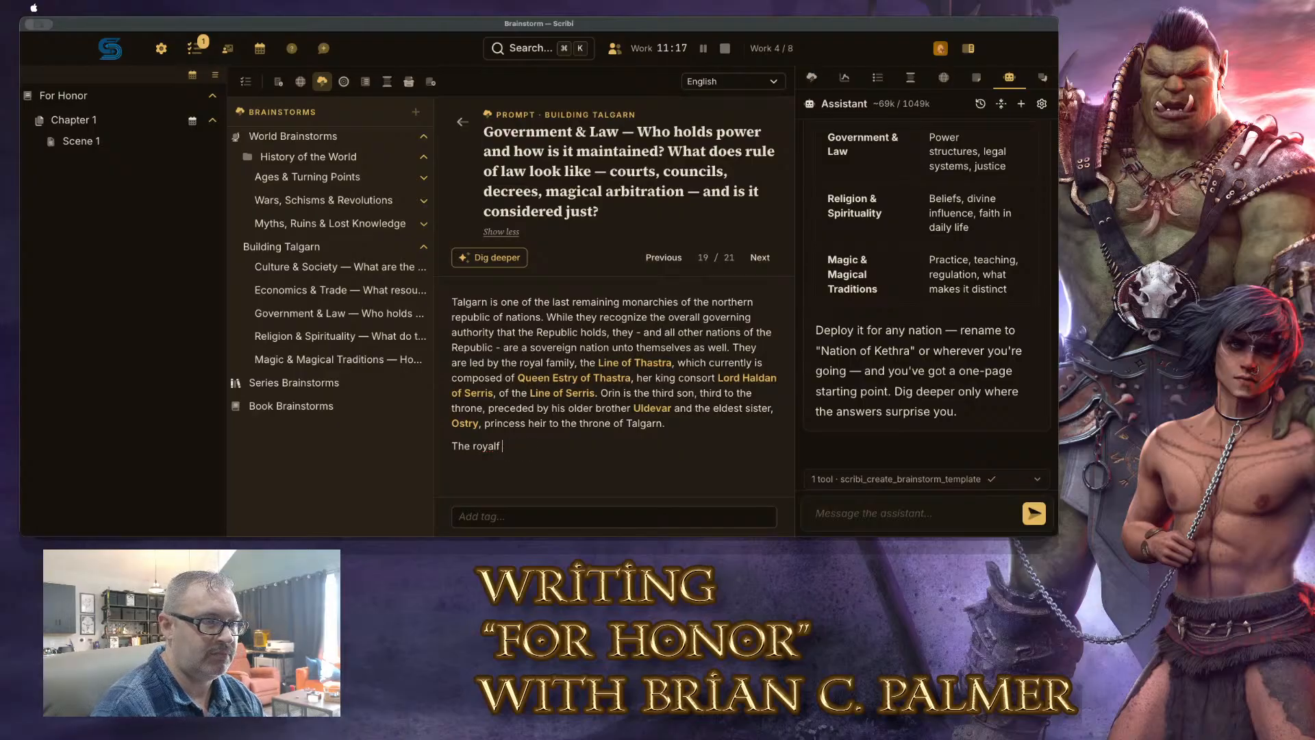
key("BackSpace")
key("BackSpace")
type("family in T")
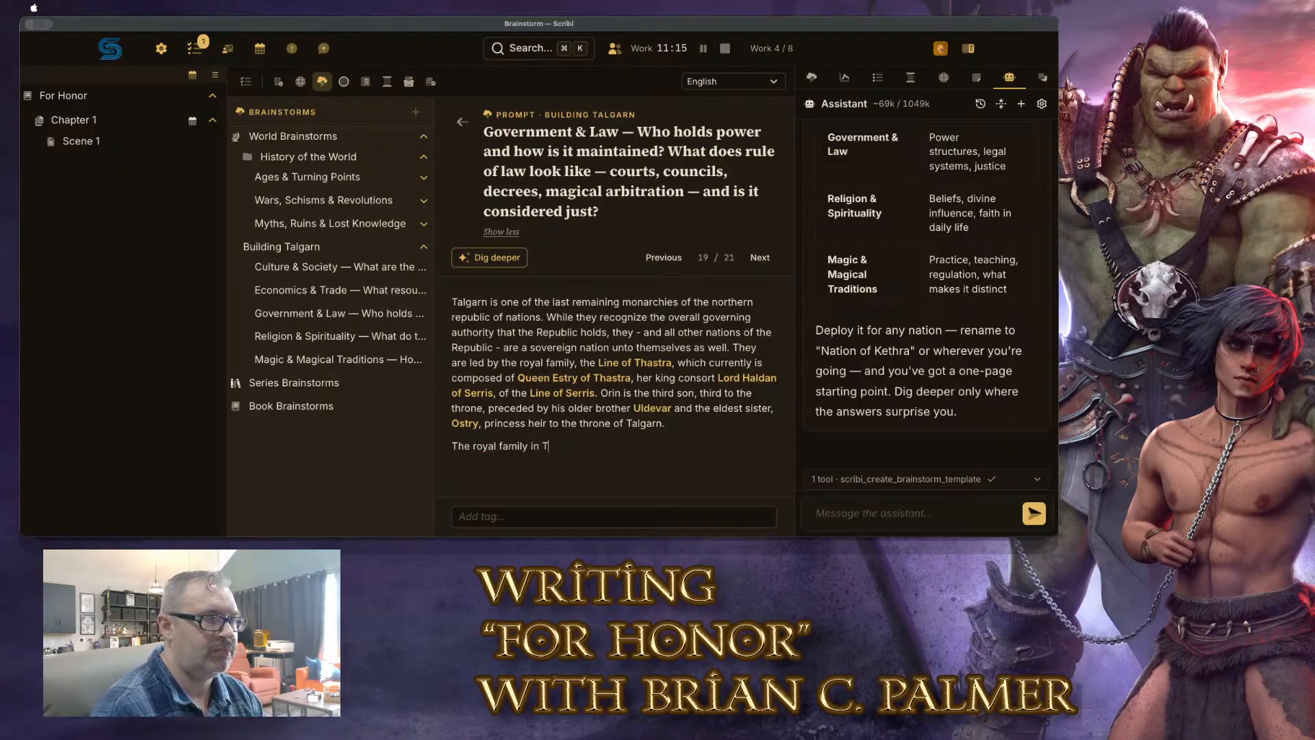
type("algarn")
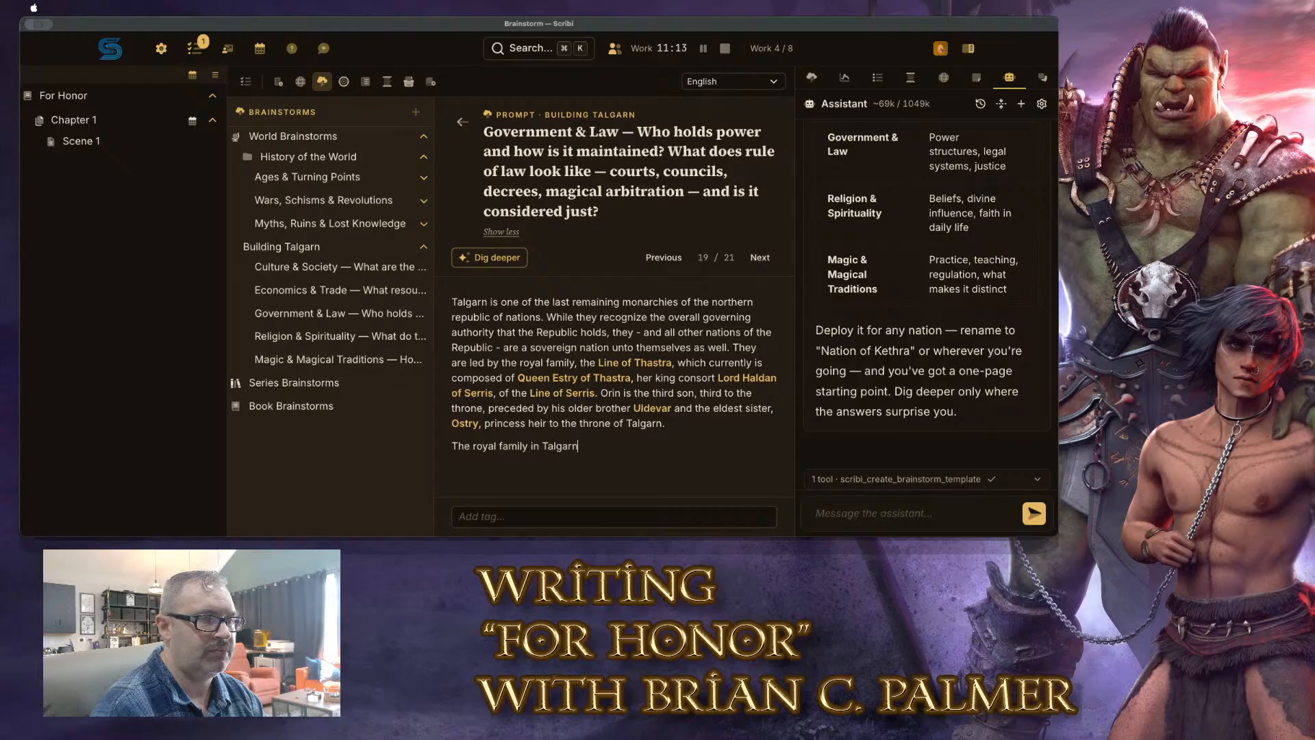
Continue the second paragraph's opening sentence with "is matriarchal by nature, so"
type(" is")
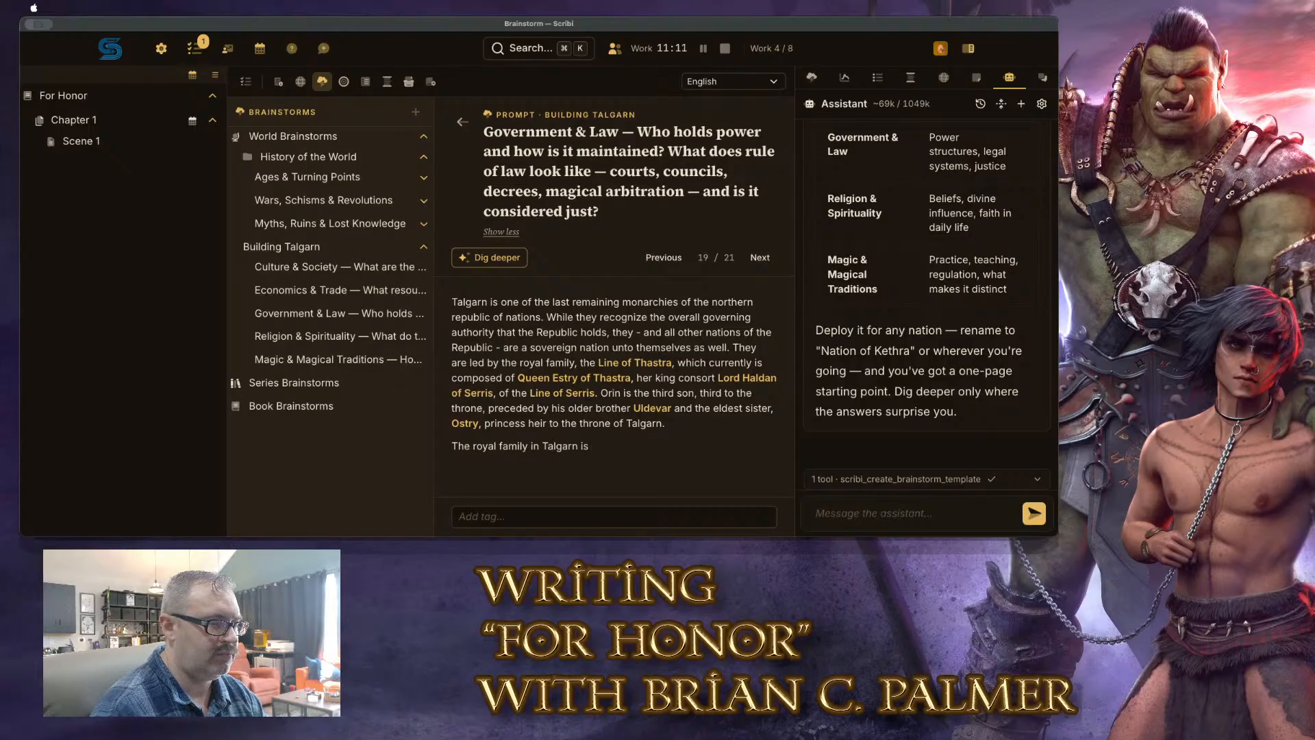
type(" matriarchial")
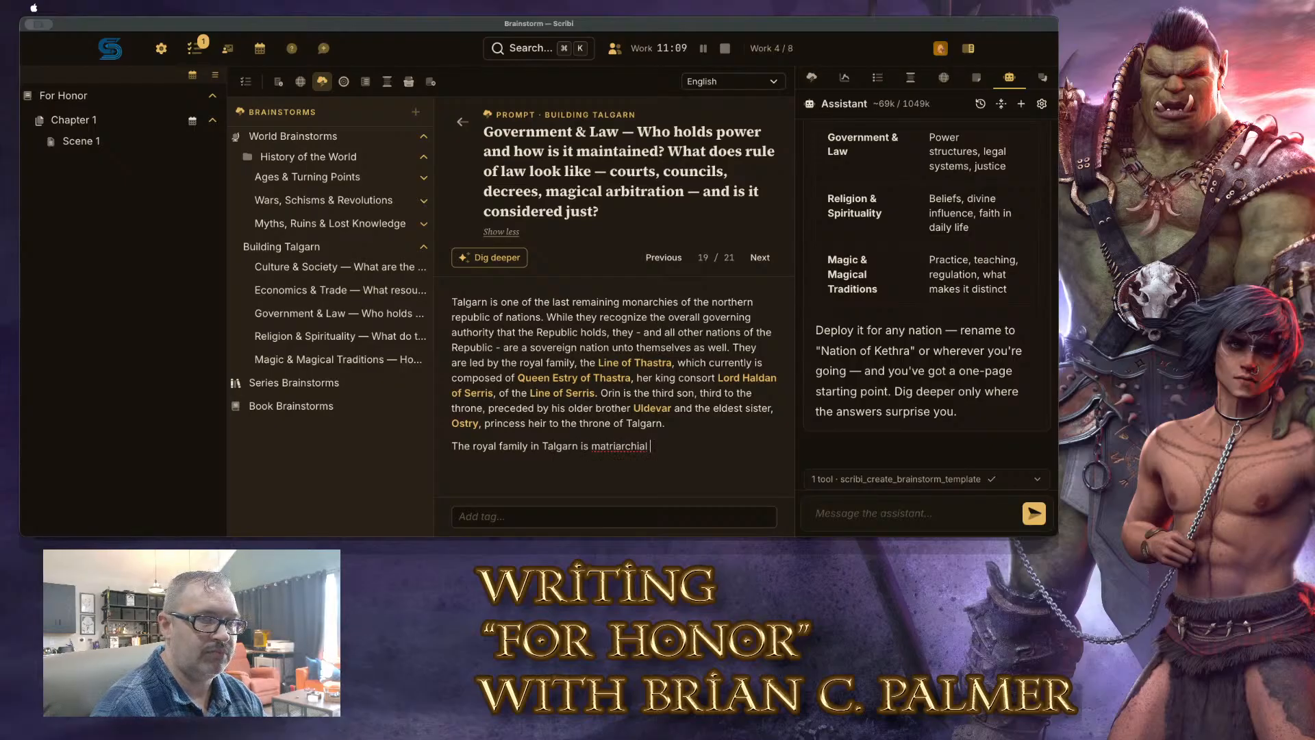
key("BackSpace")
key("BackSpace")
key("BackSpace")
key("BackSpace")
type("al by nat")
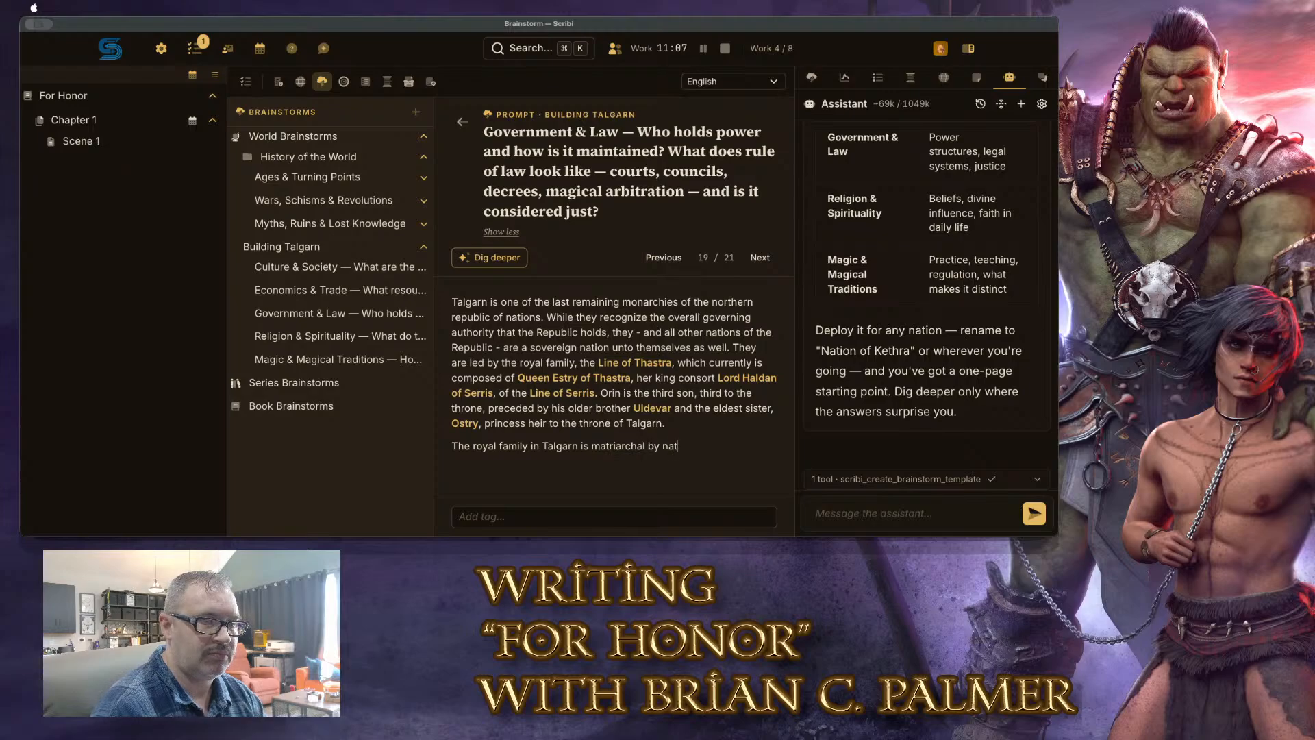
type("ure, so ")
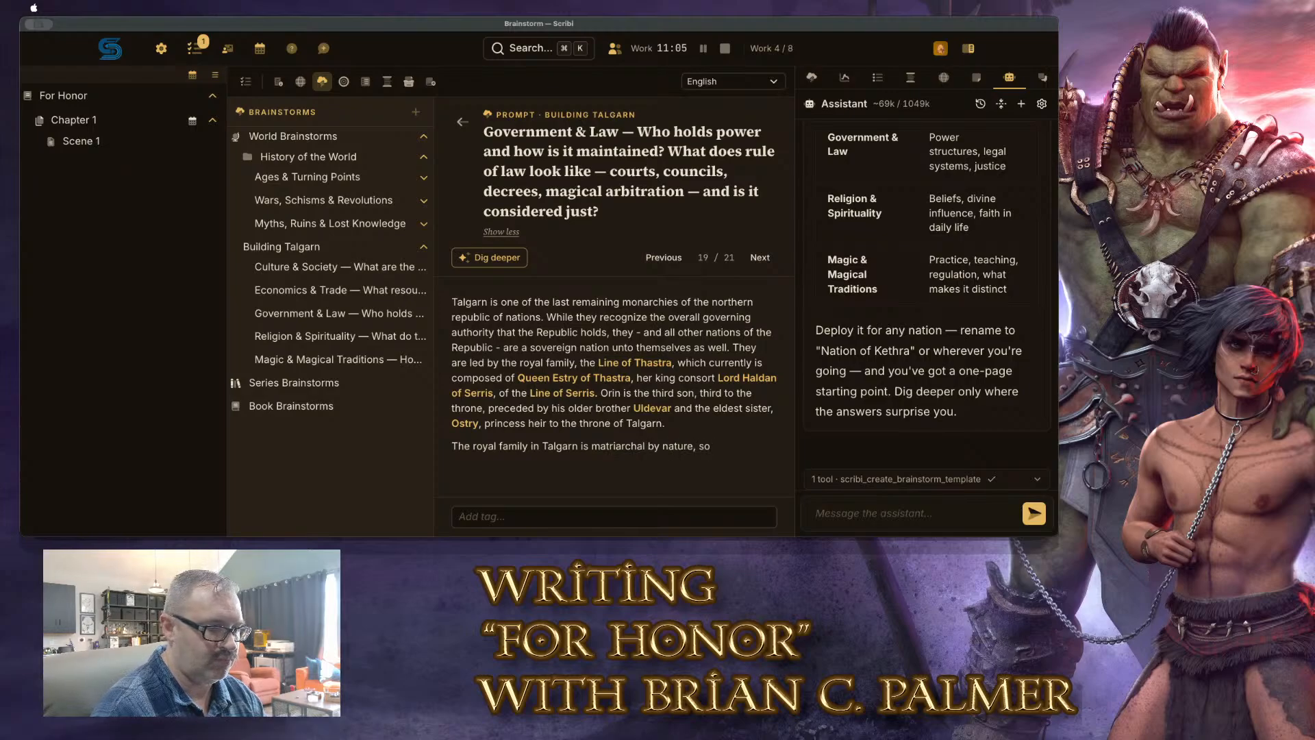
Extend the matriarchal sentence with "typically it is the first born who inherits the throne"
type("typically i")
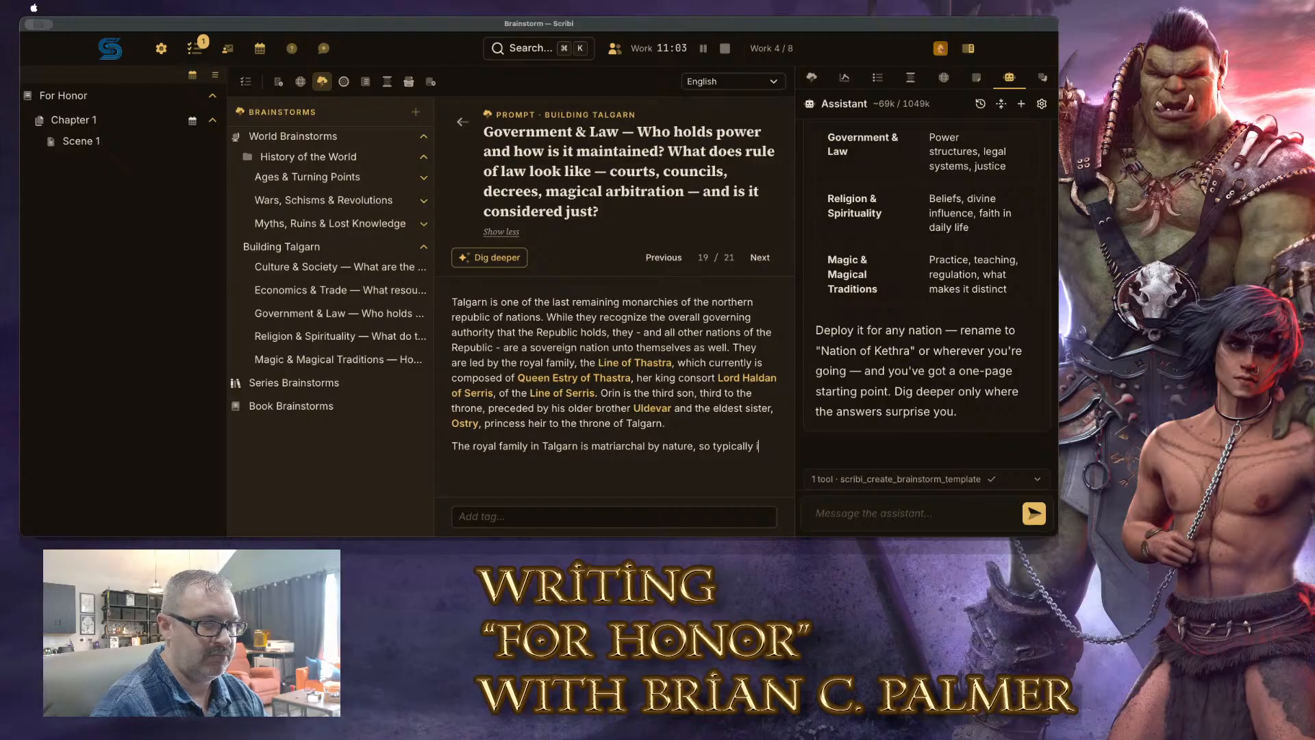
type("s t is the first boyr")
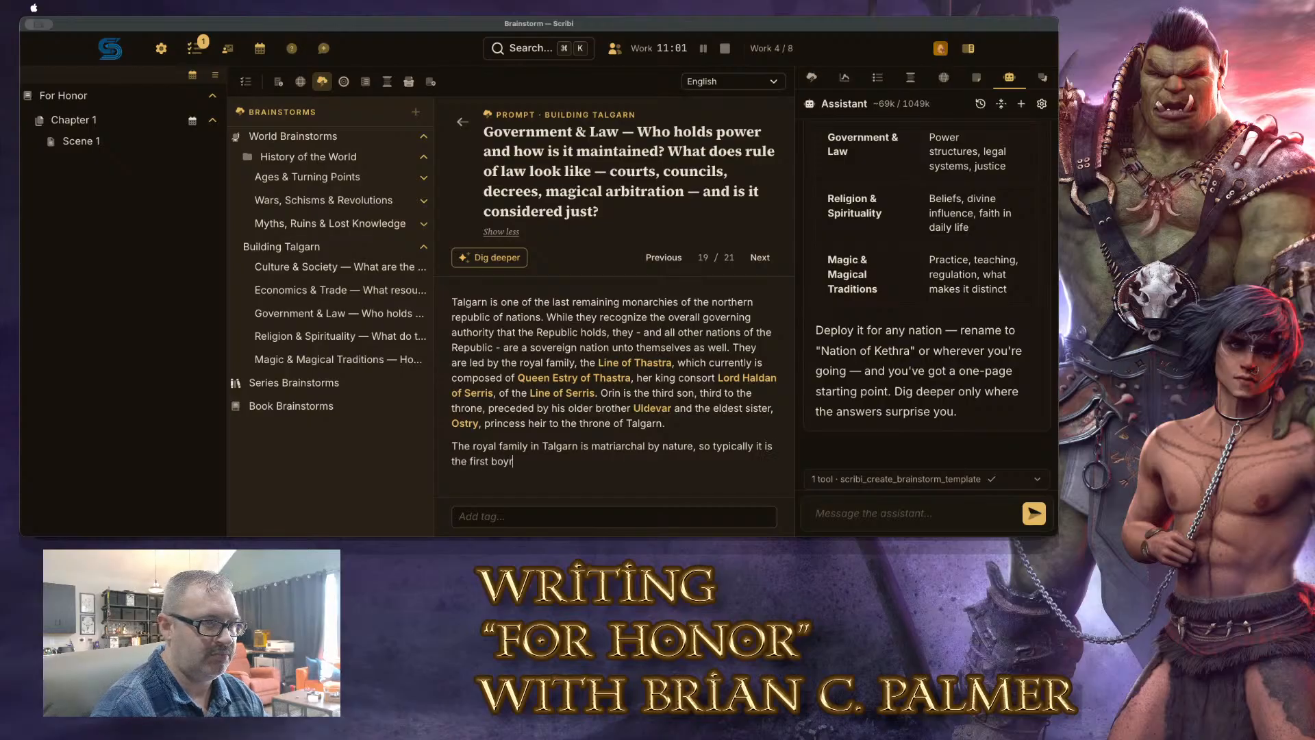
key("BackSpace")
key("BackSpace")
type("rn who inheritst he t")
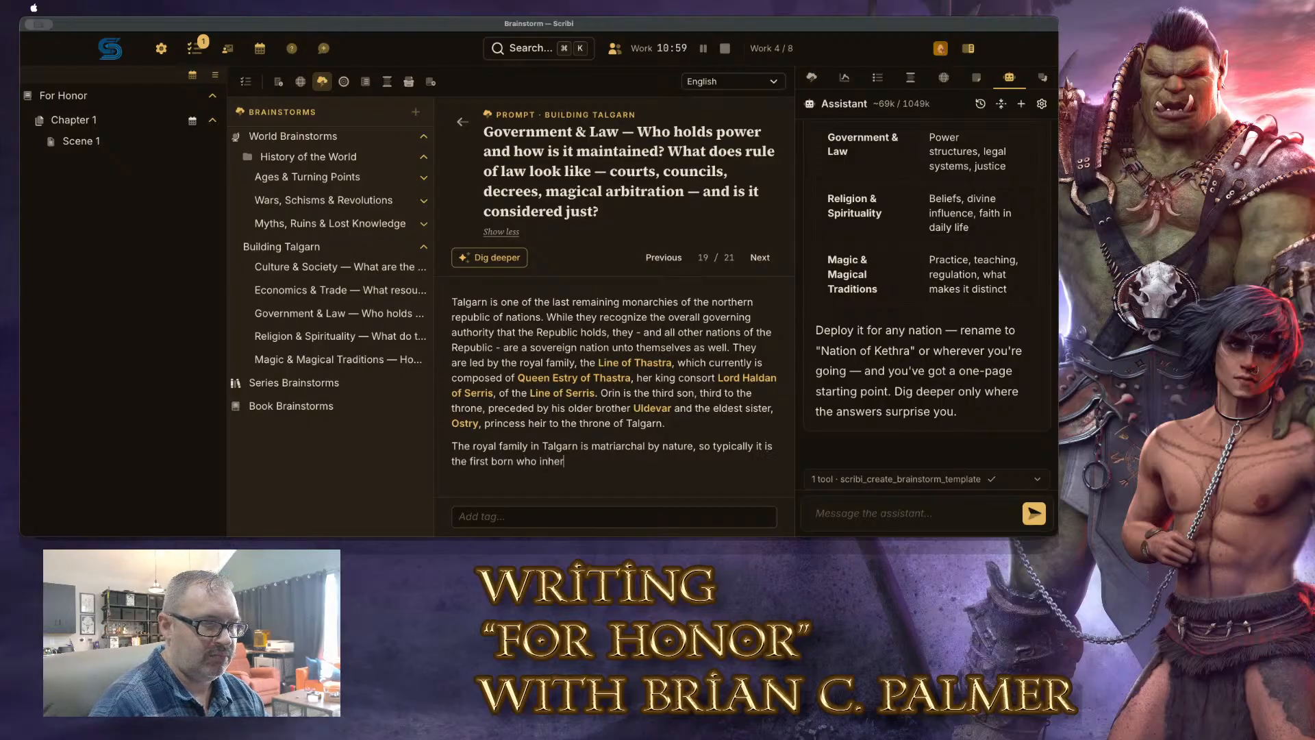
key("BackSpace")
key("BackSpace")
key("BackSpace")
key("BackSpace")
key("BackSpace")
key("BackSpace")
type("the throne")
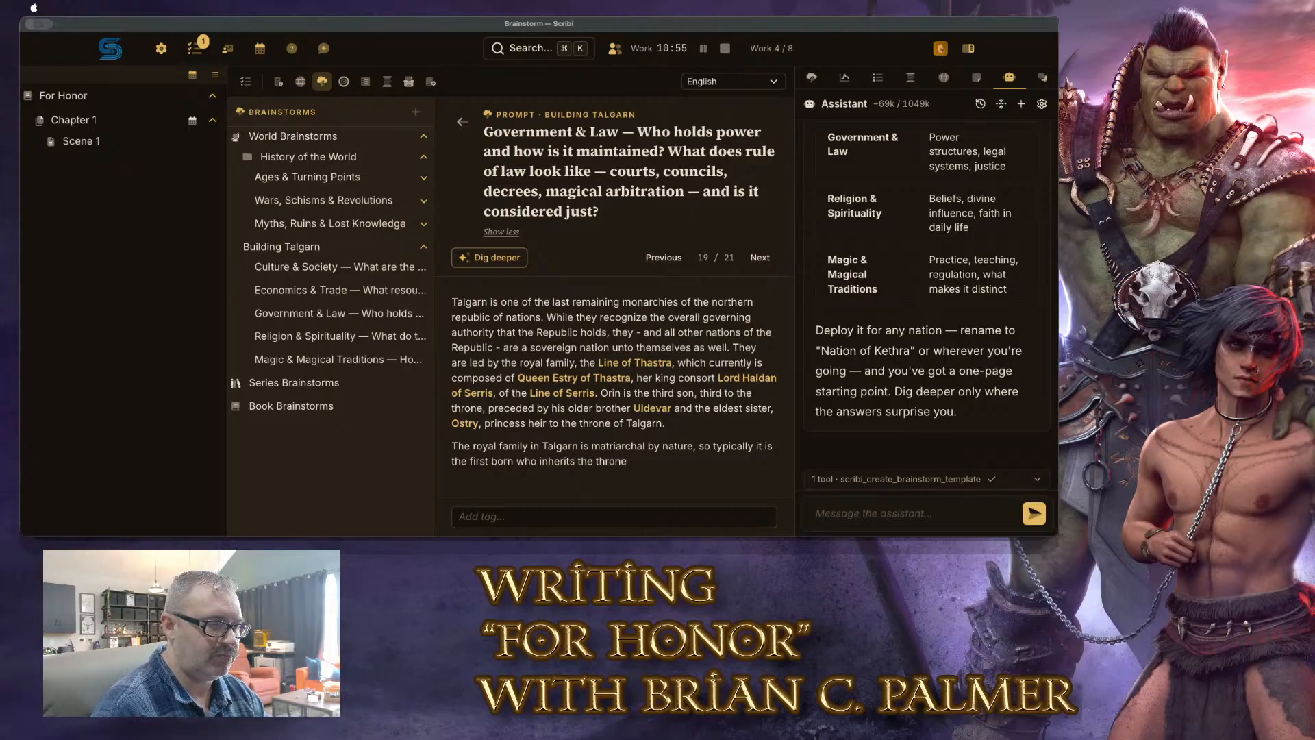
type(". - but a")
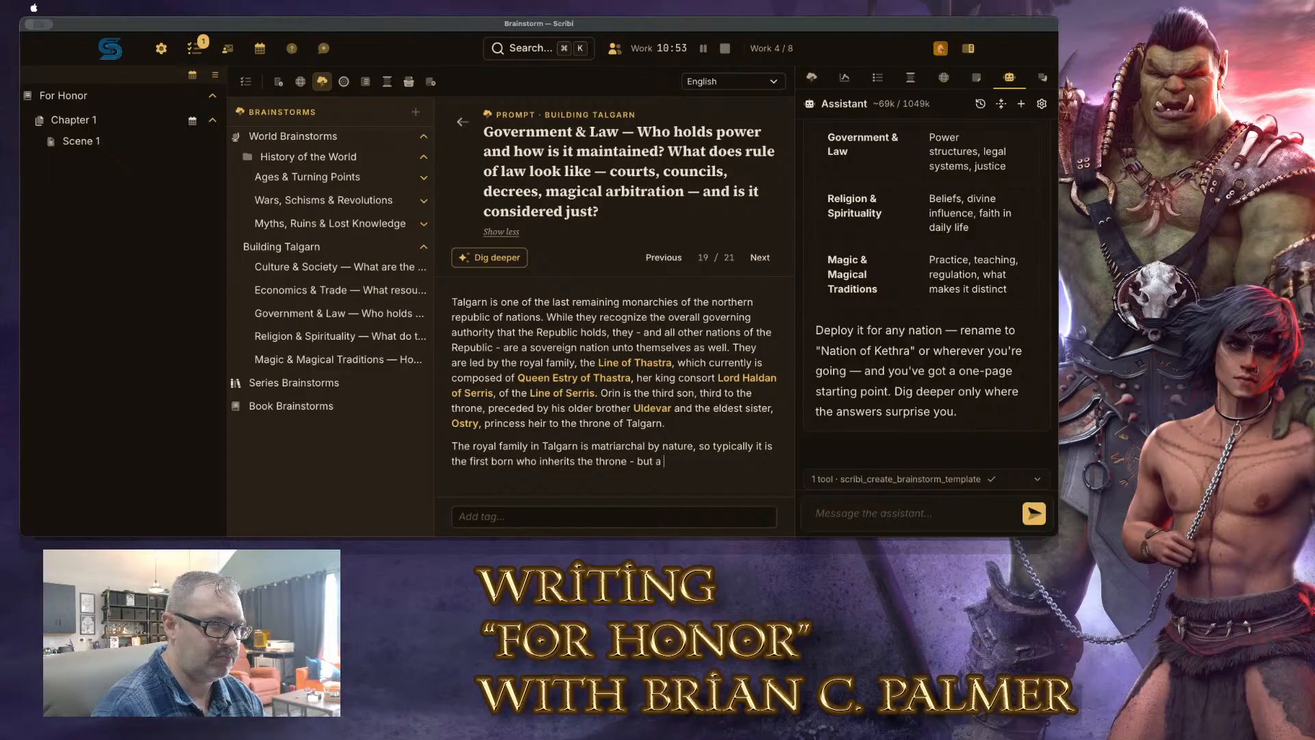
key("BackSpace")
key("BackSpace")
key("BackSpace")
key("BackSpace")
key("BackSpace")
key("BackSpace")
key("BackSpace")
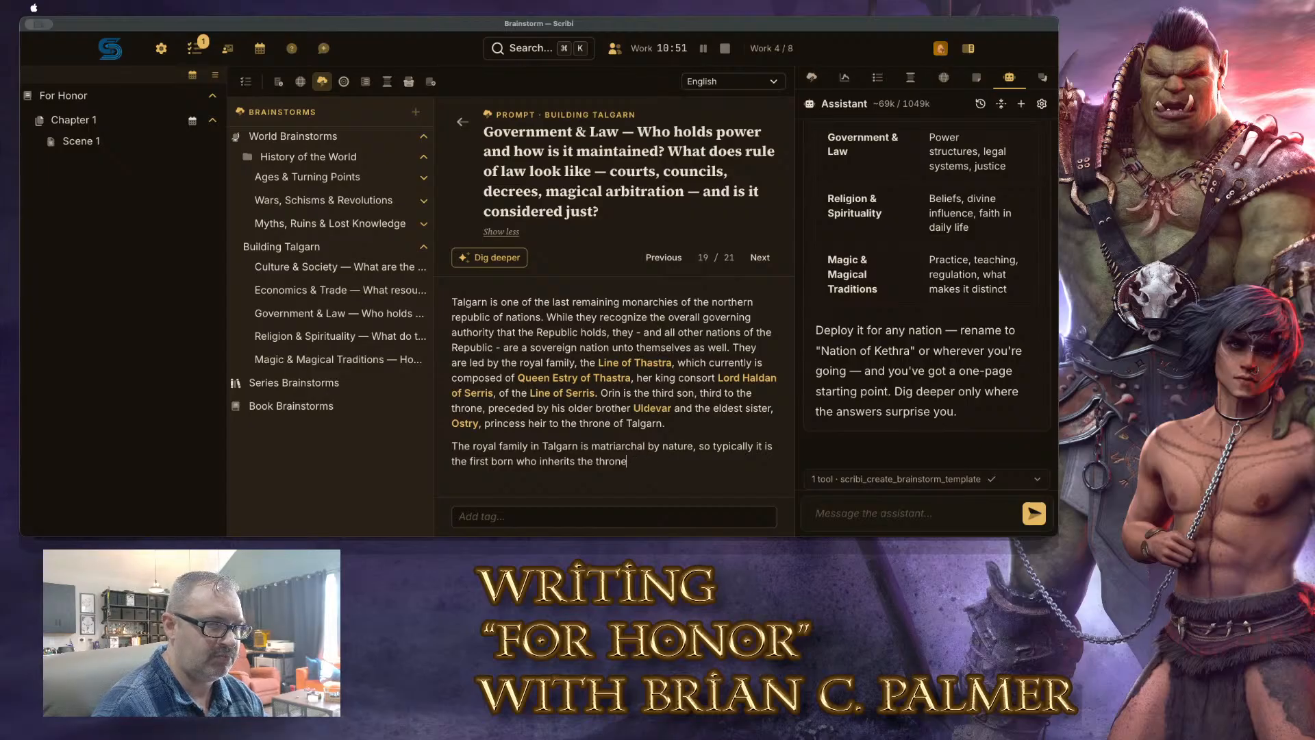
Finish the inheritance sentence with ", not always a daughter, but the queen is considered the one who produces an heir, not the king."
type(", not always a daughte")
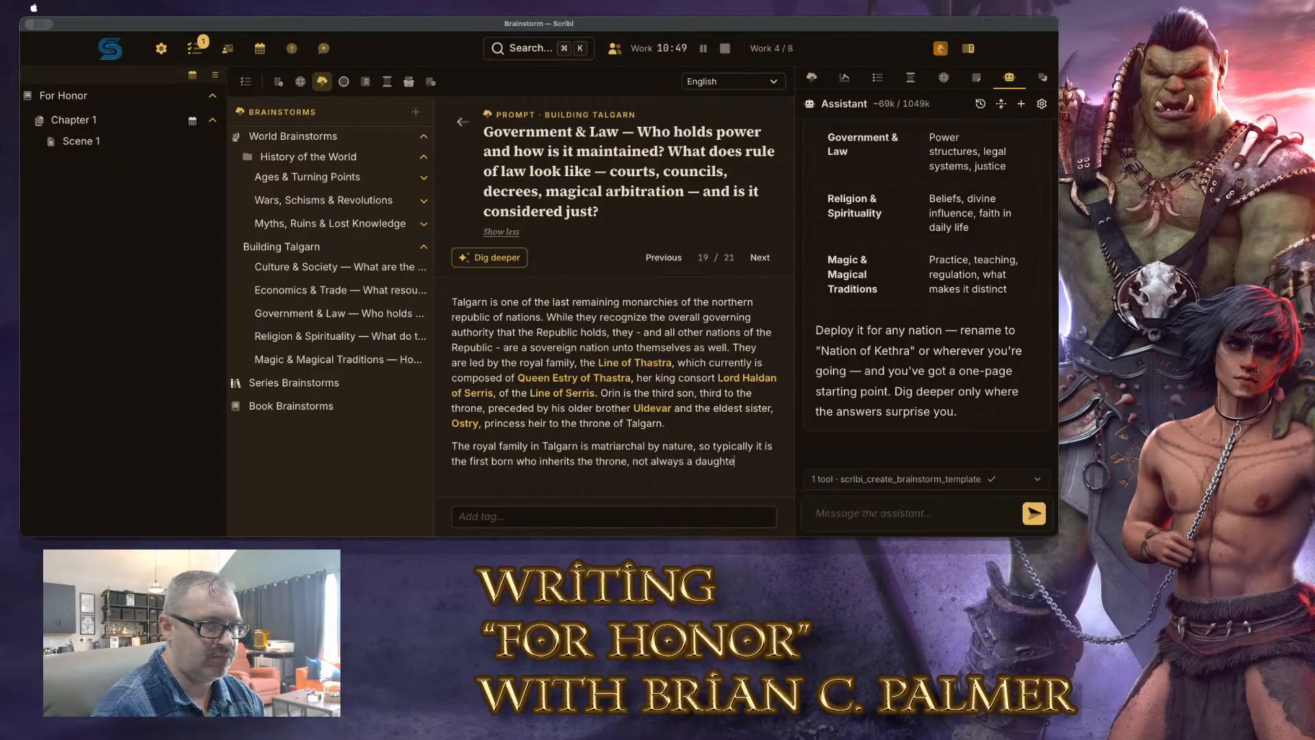
type("r, but the")
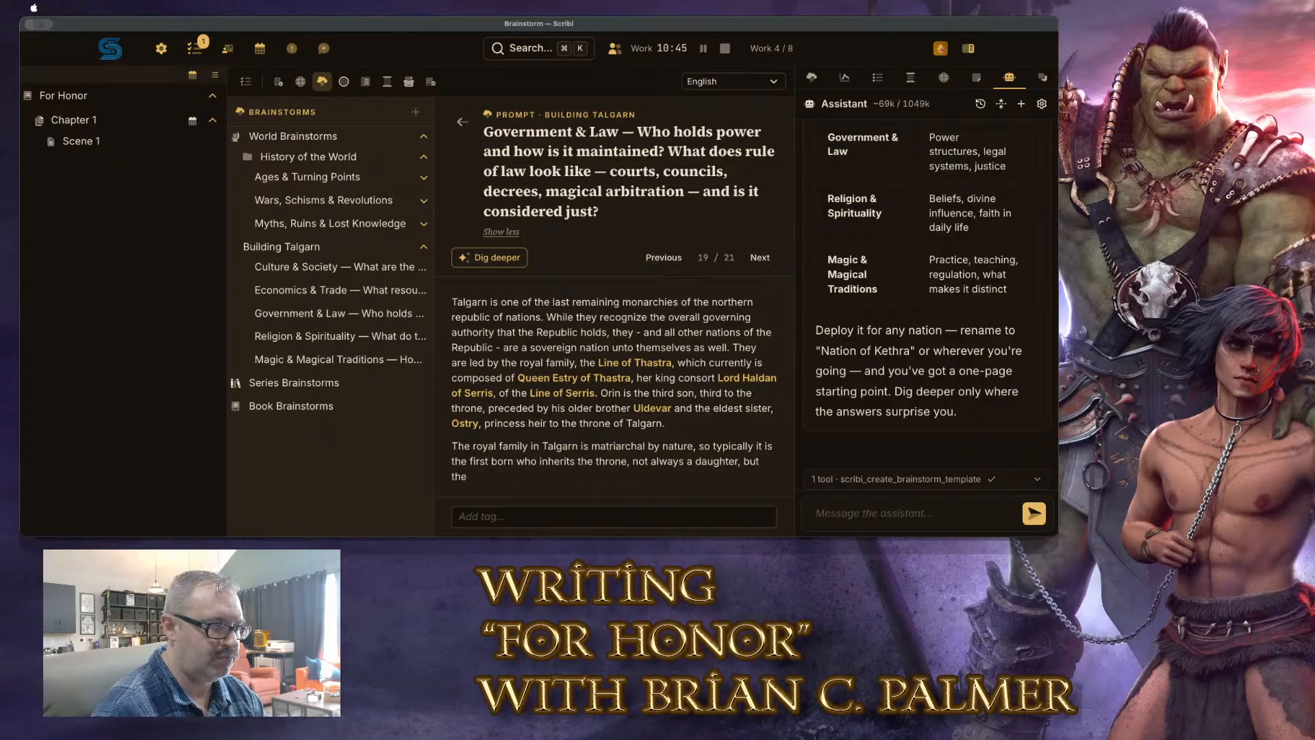
type(" queen is considere")
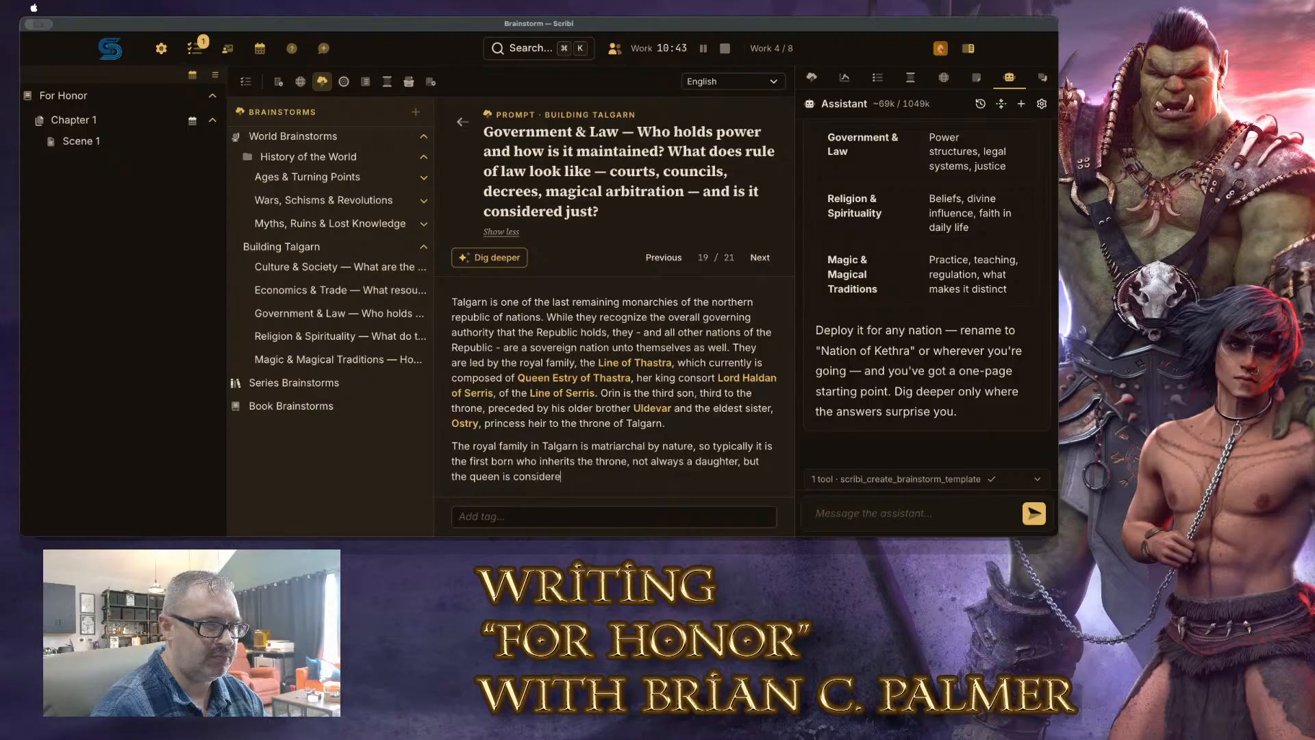
type("d the")
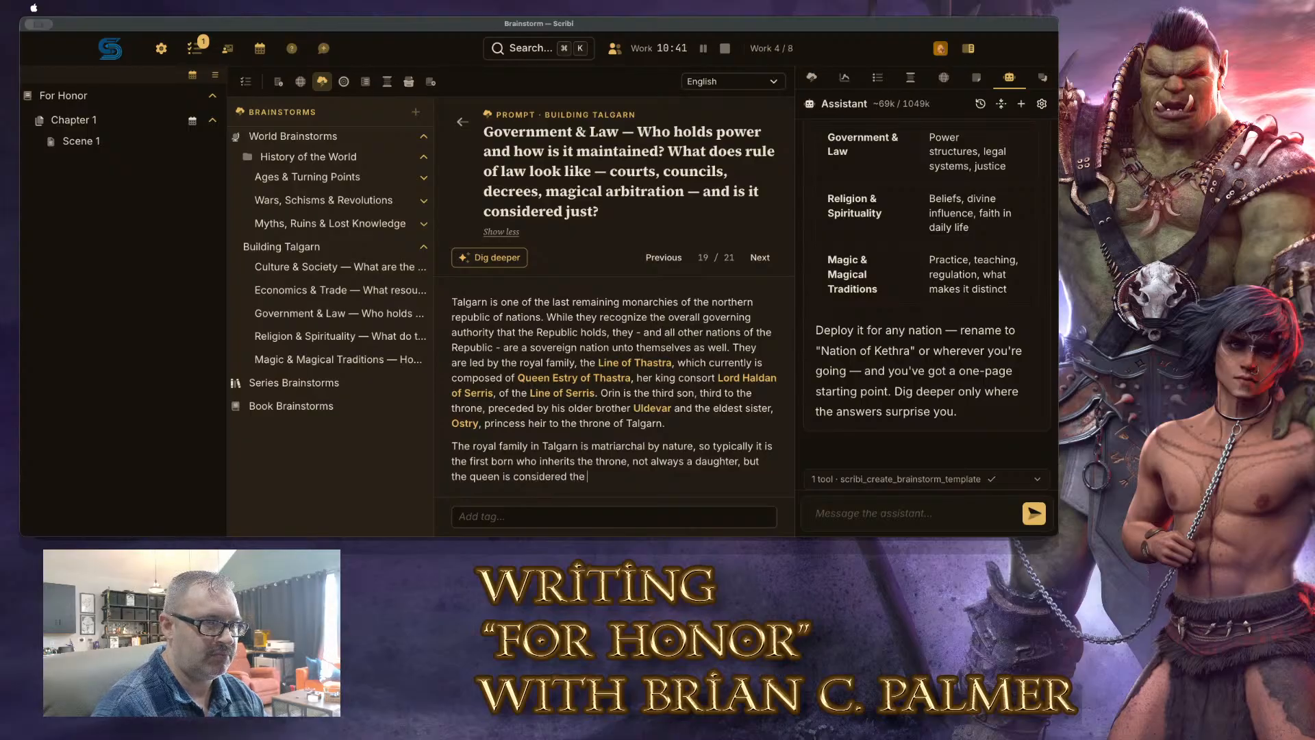
type(" one who")
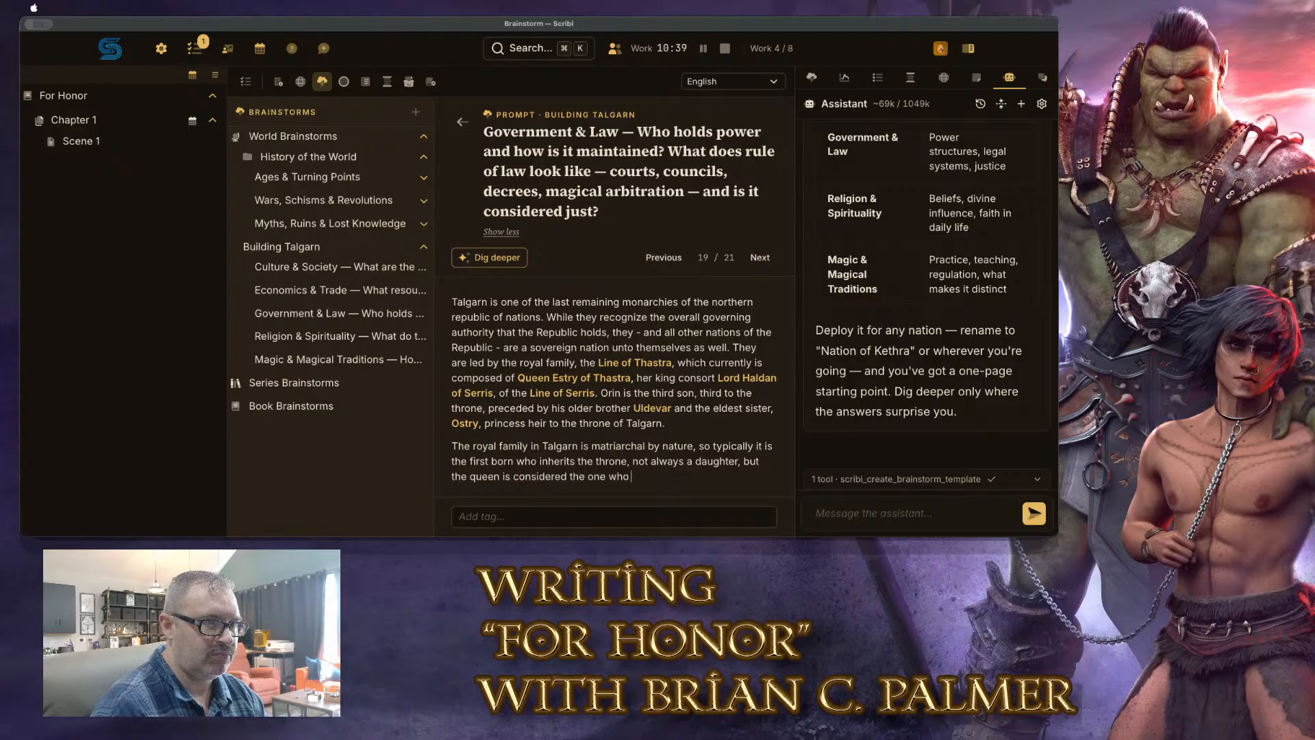
type(" produces an heir")
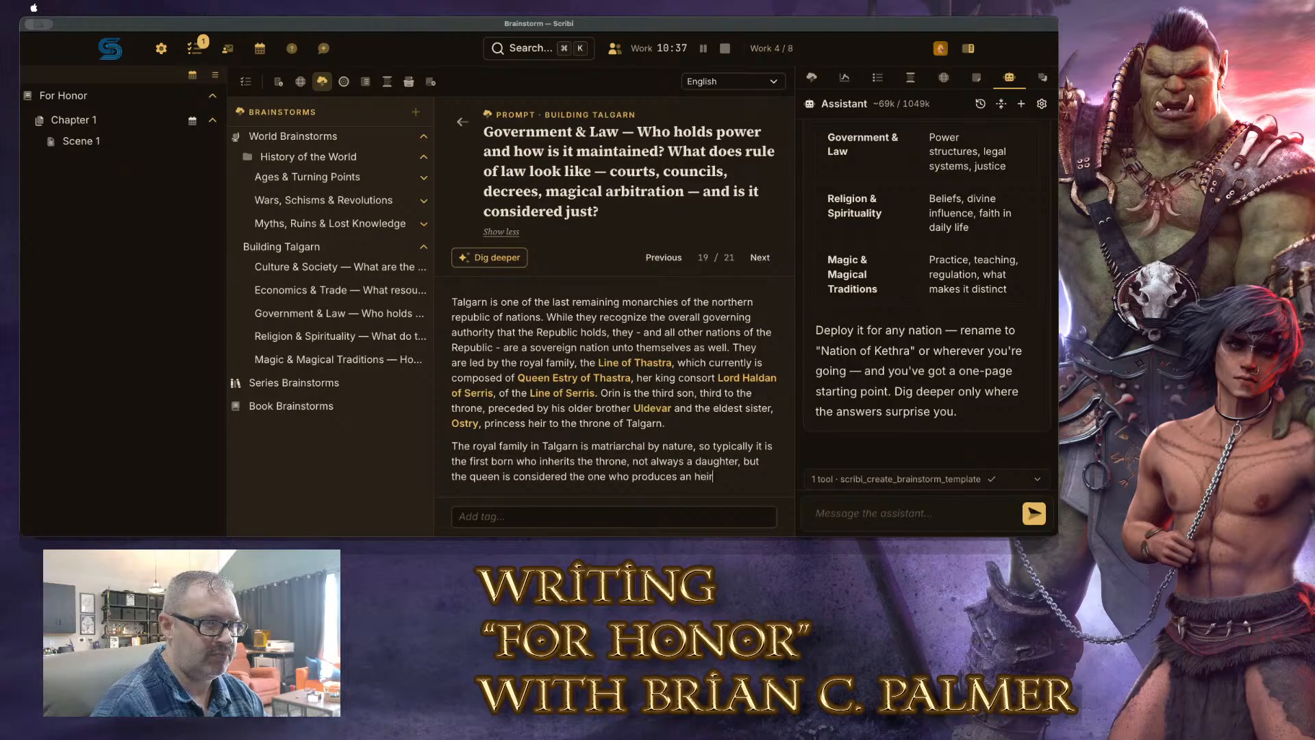
type(", not the k")
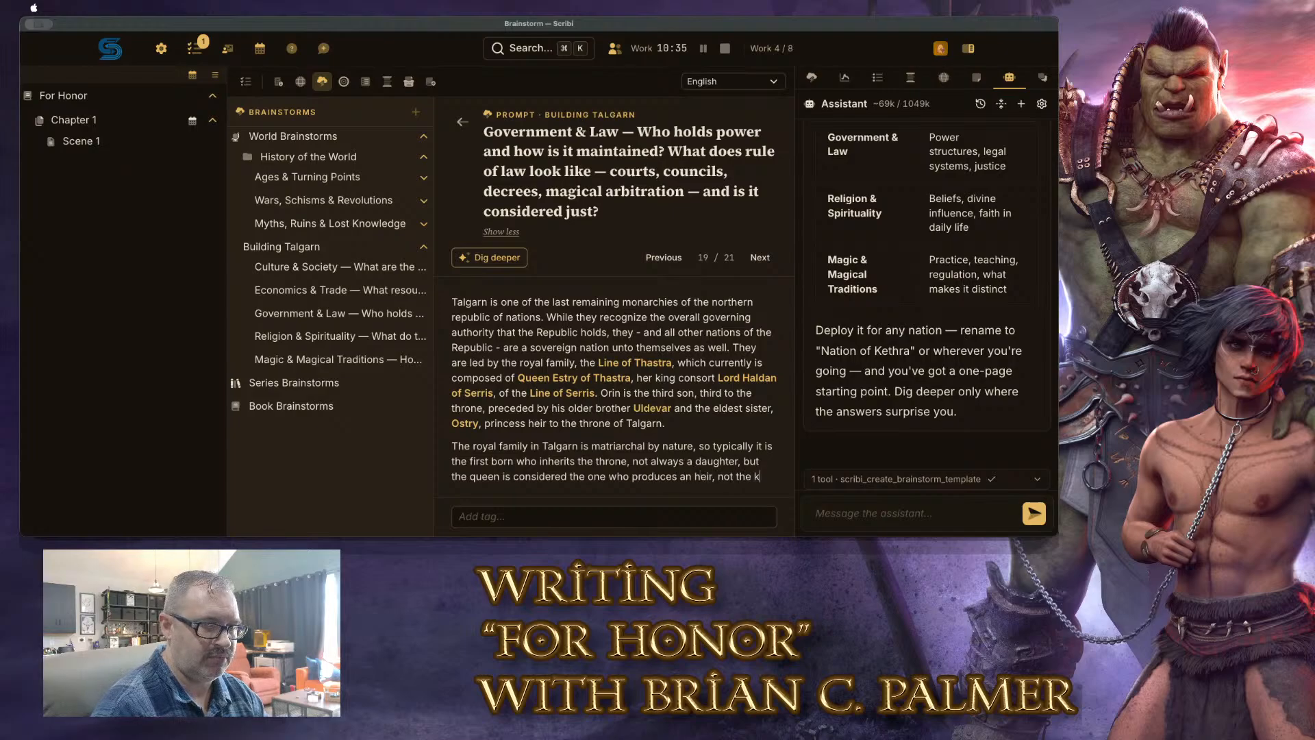
key("BackSpace")
key("BackSpace")
key("BackSpace")
key("BackSpace")
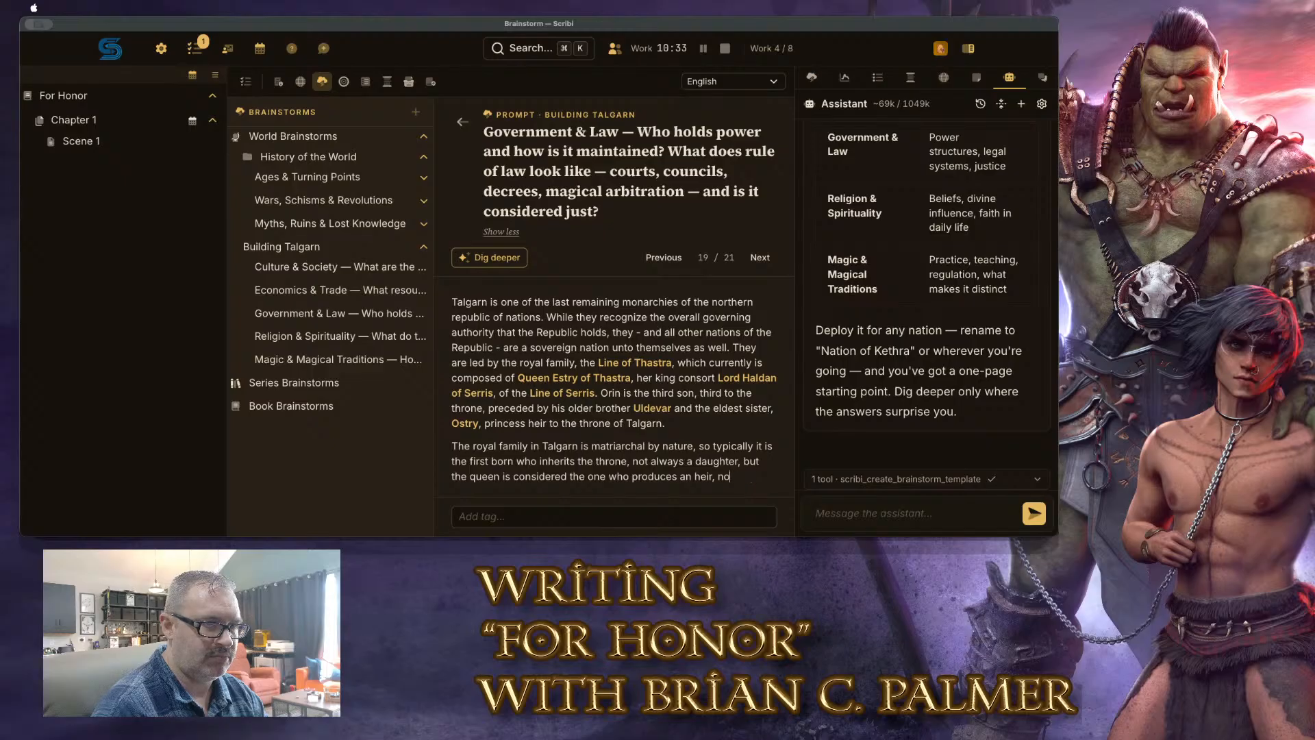
type("t the king.")
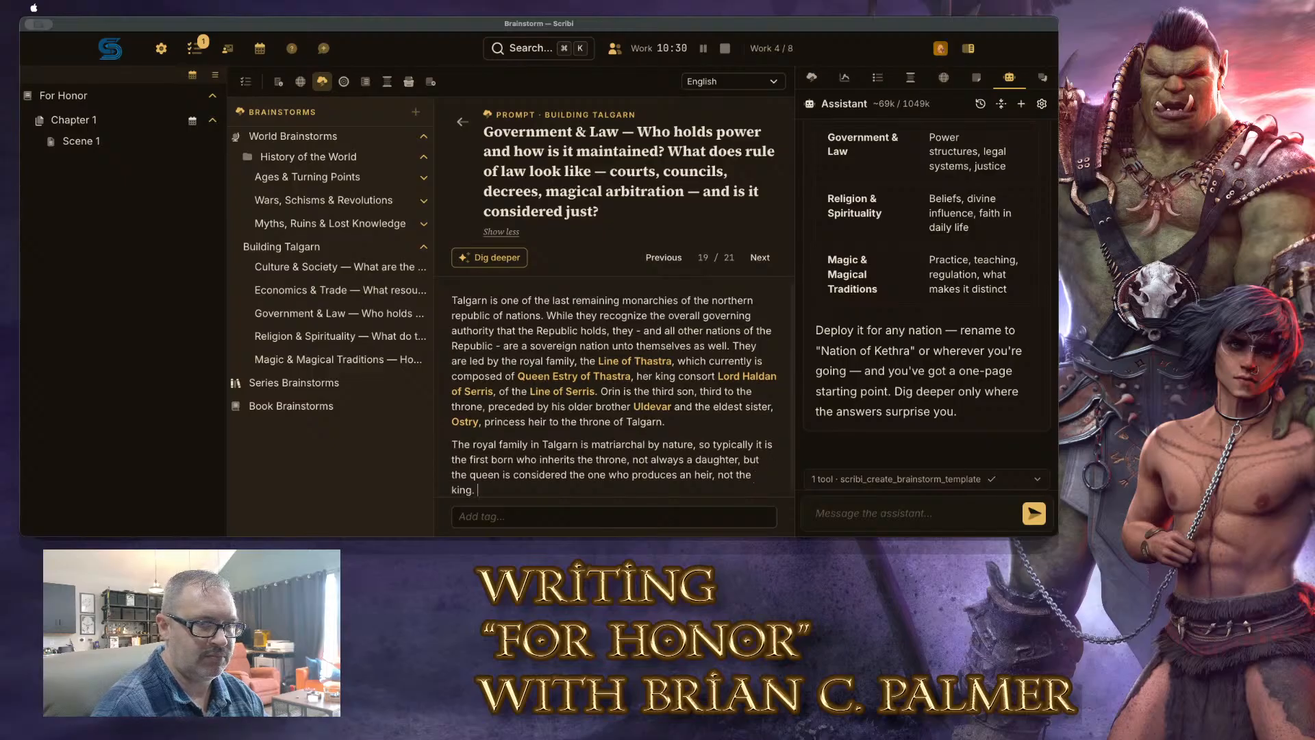
key("Return")
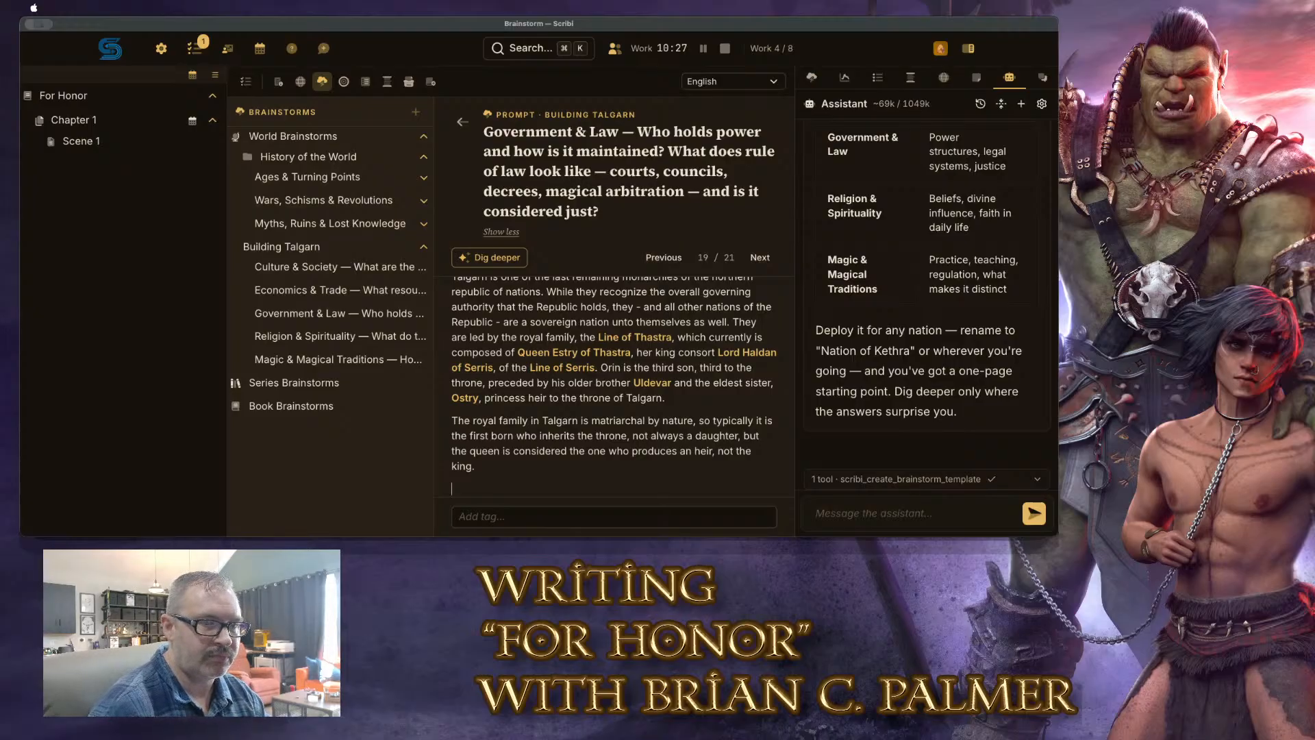
key("BackSpace")
key("BackSpace")
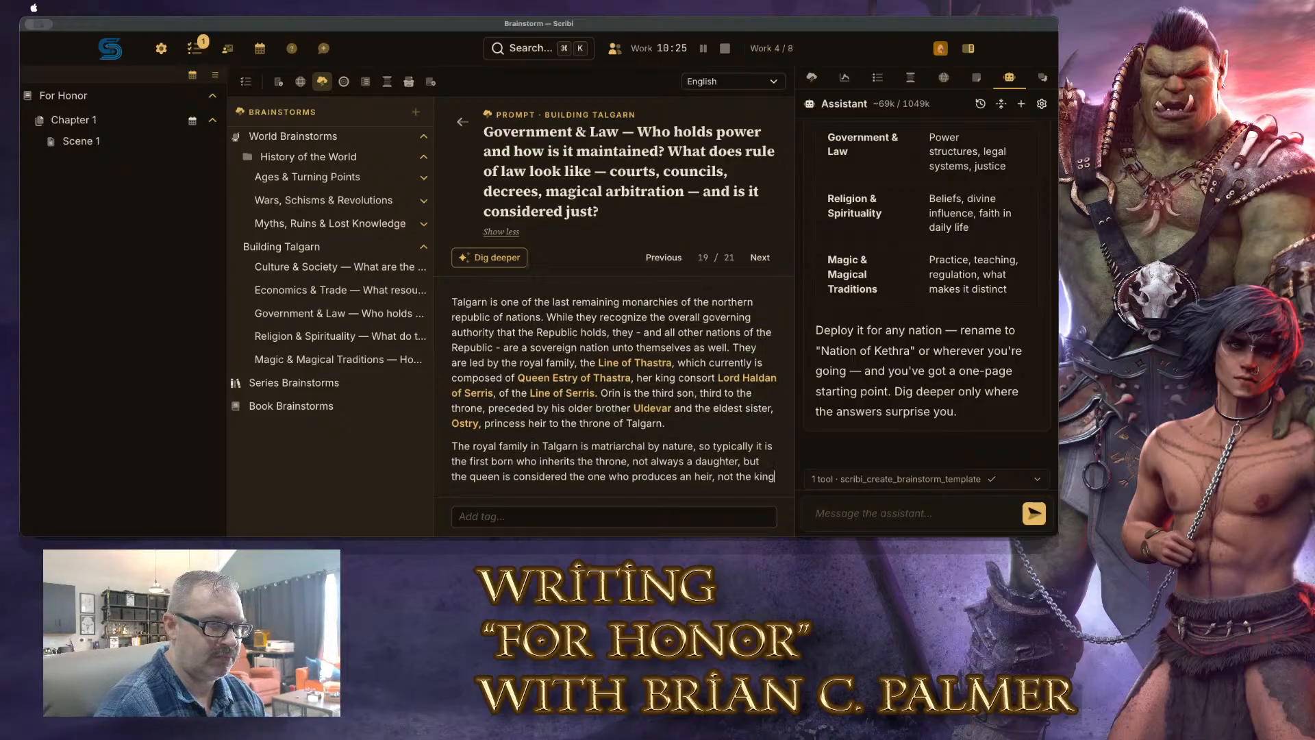
type(",a nd t")
key("BackSpace")
key("BackSpace")
key("BackSpace")
key("BackSpace")
key("BackSpace")
key("BackSpace")
key("BackSpace")
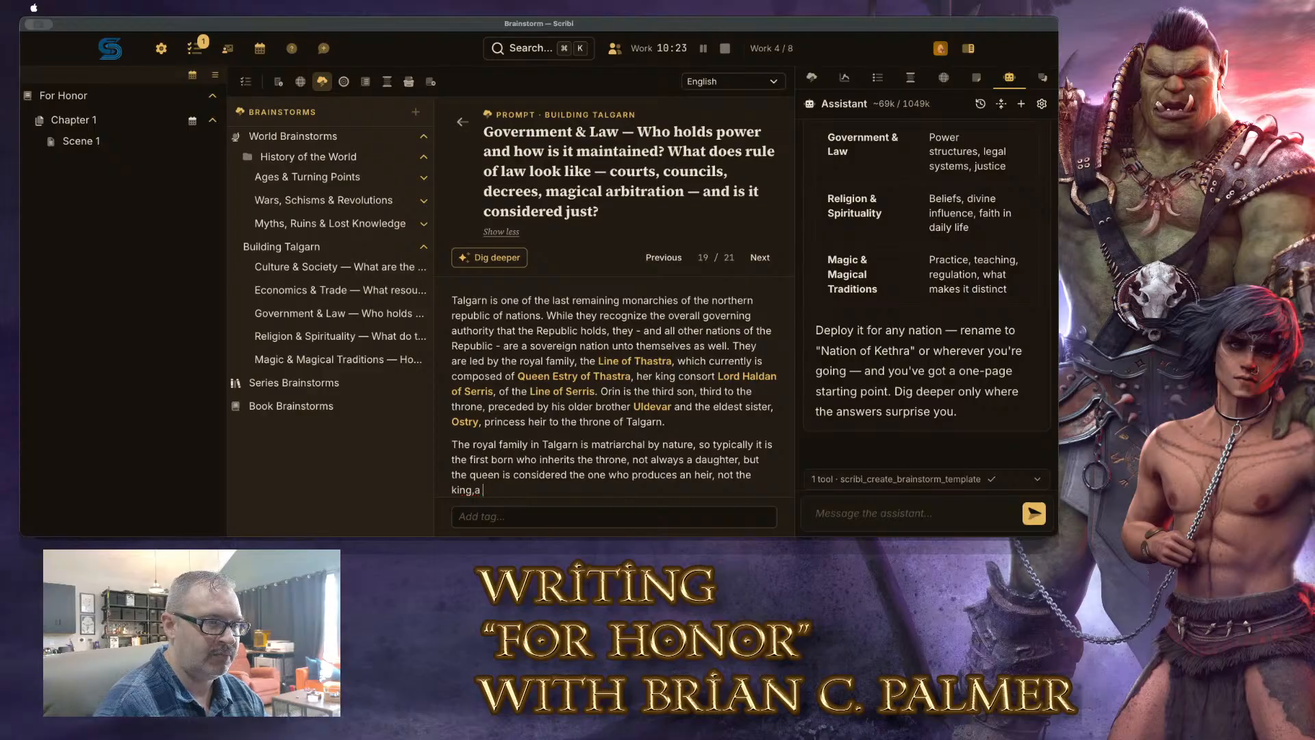
End the sentence after "king" and continue with "So the line of Thastra currently rules, but should Uldevar or Orin ultimately take"
type(". So the line of")
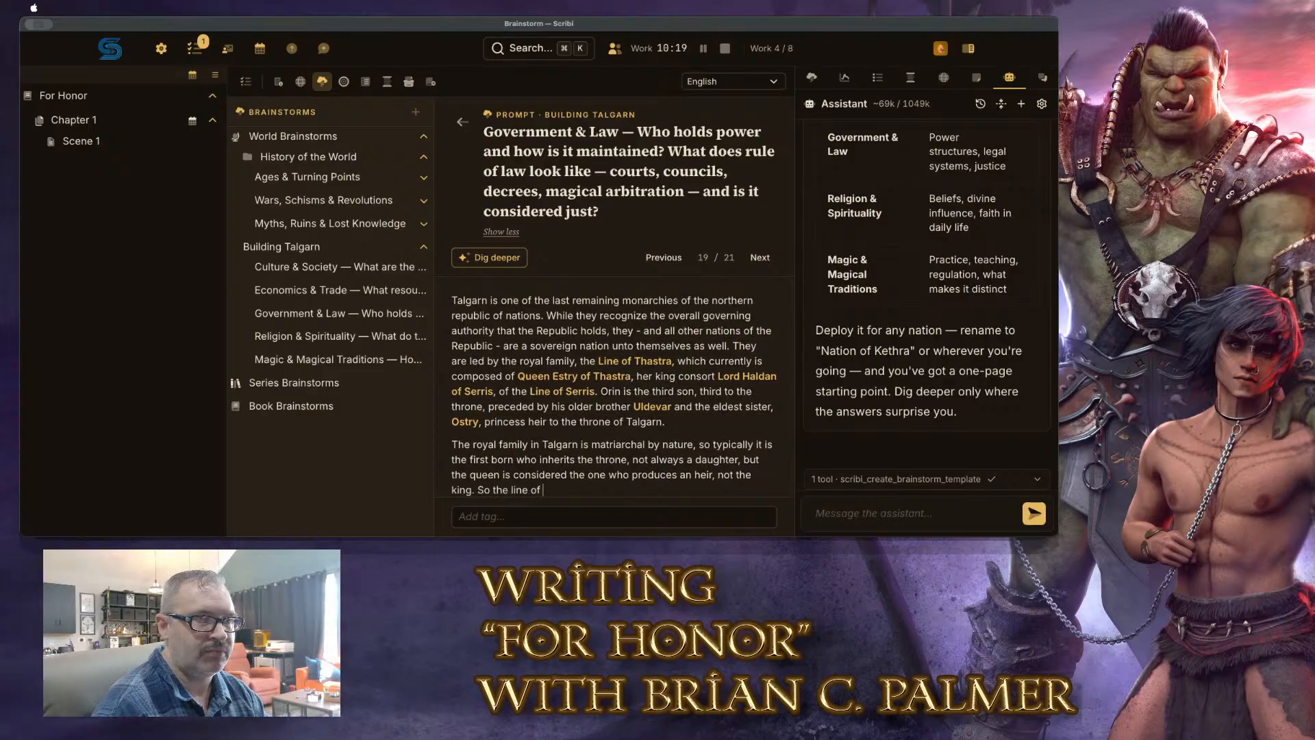
type(" Thastra ")
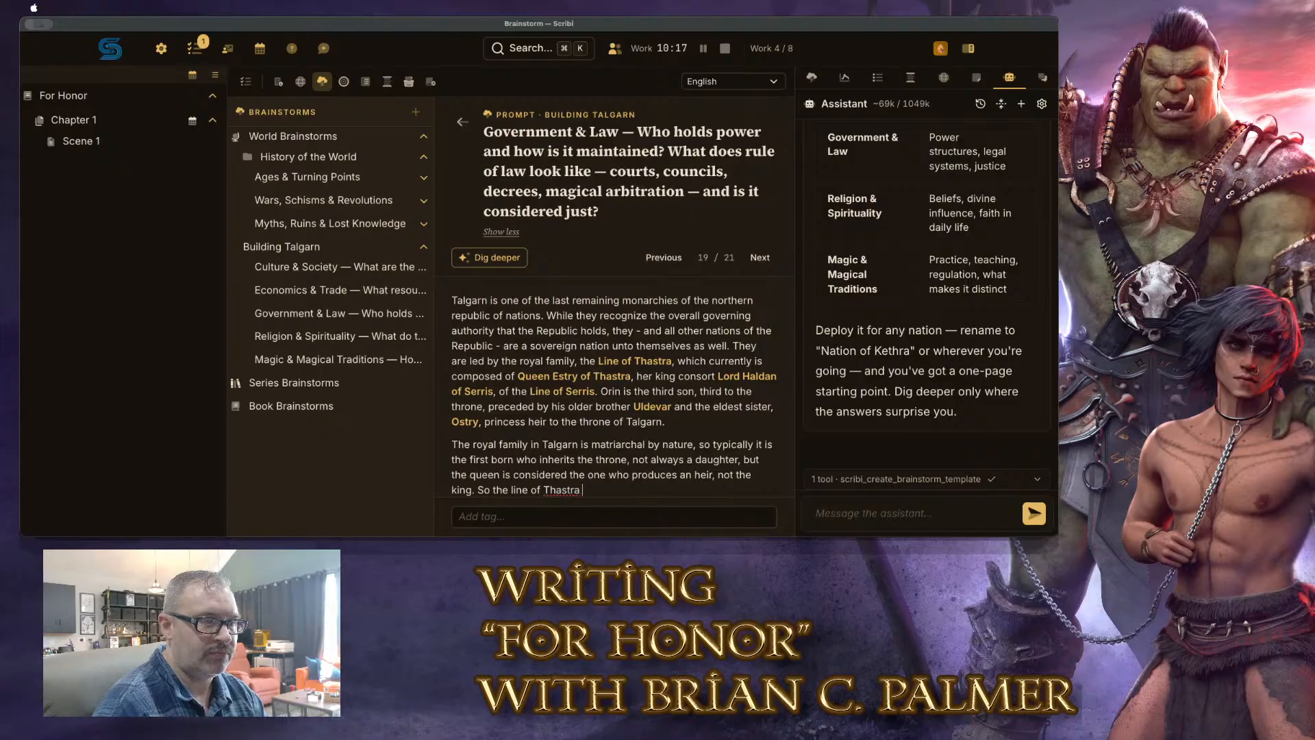
type("currently rules, but ")
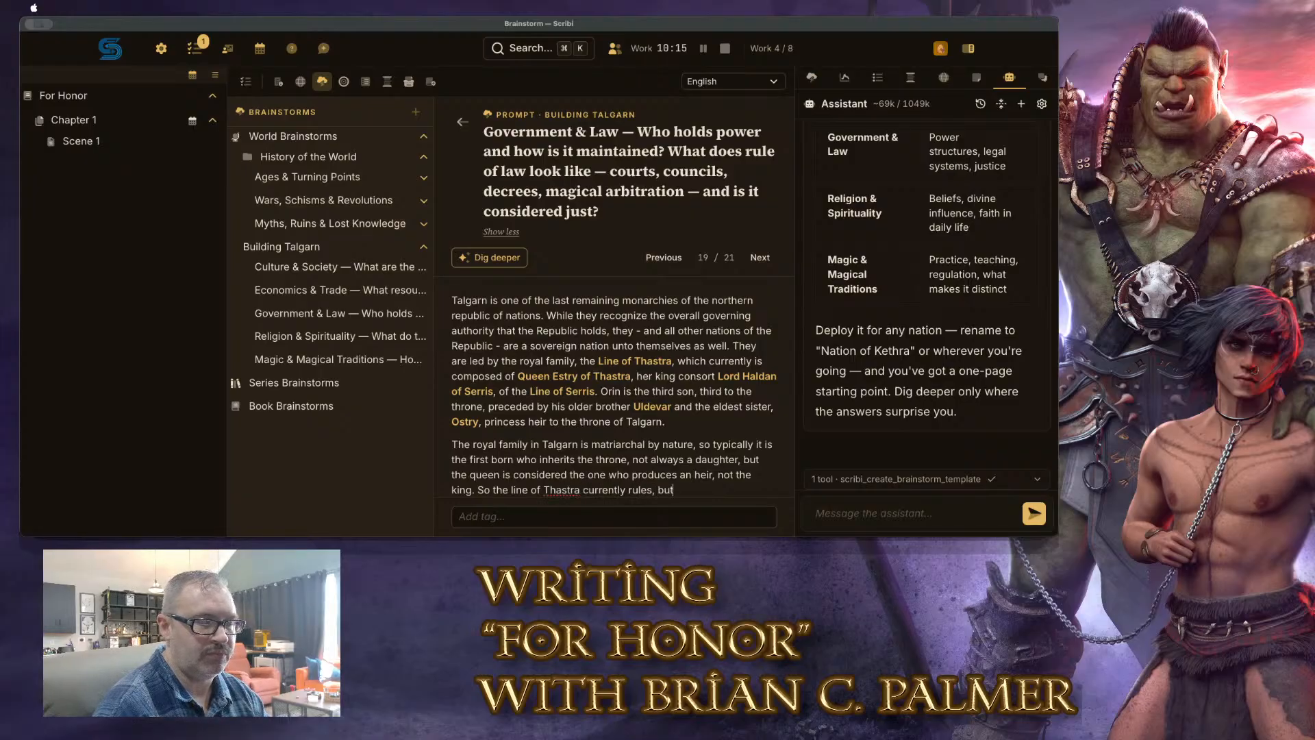
type("should Ulde")
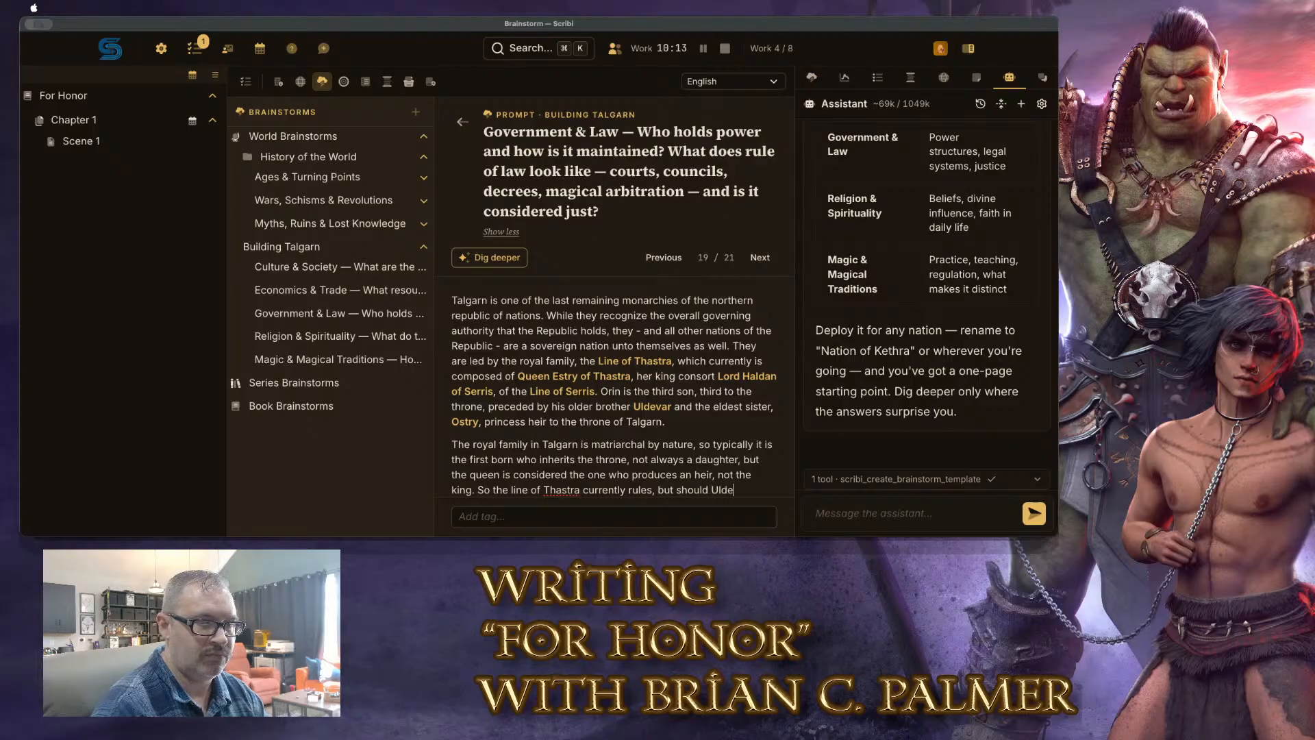
type("var or Orin")
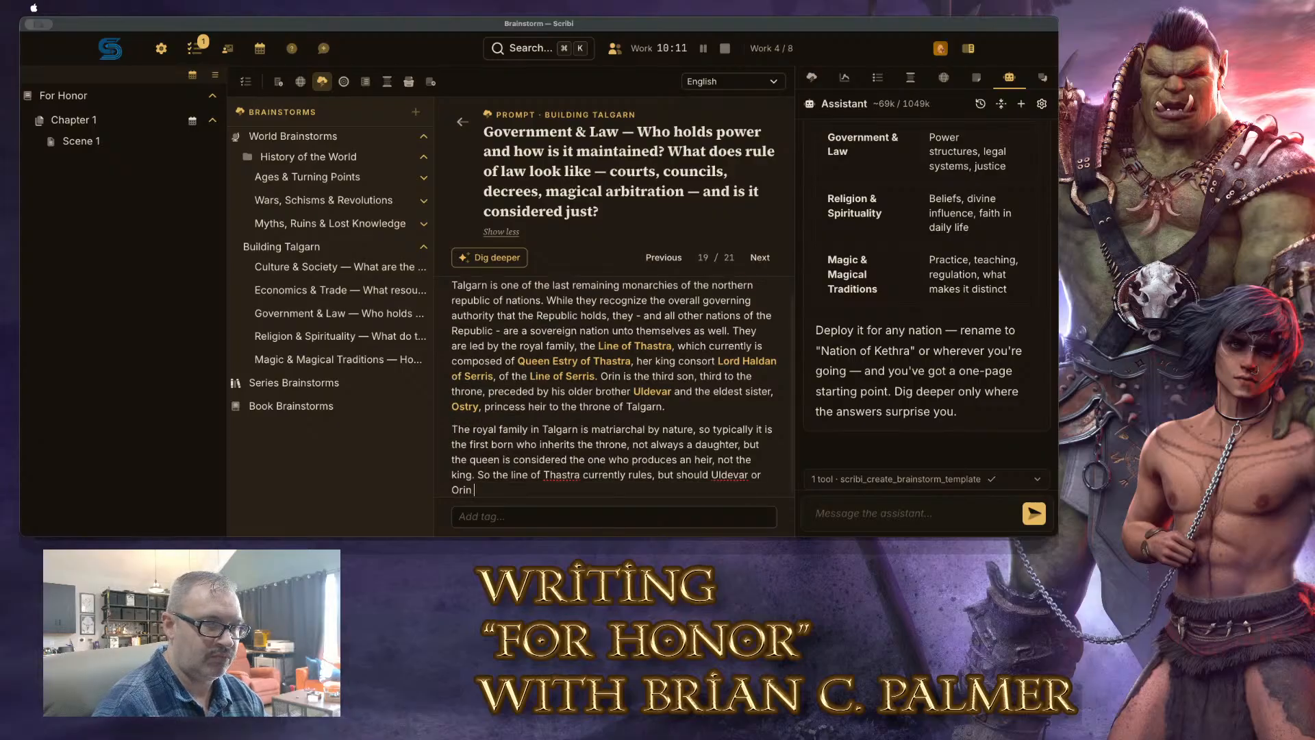
type(" ultimately take")
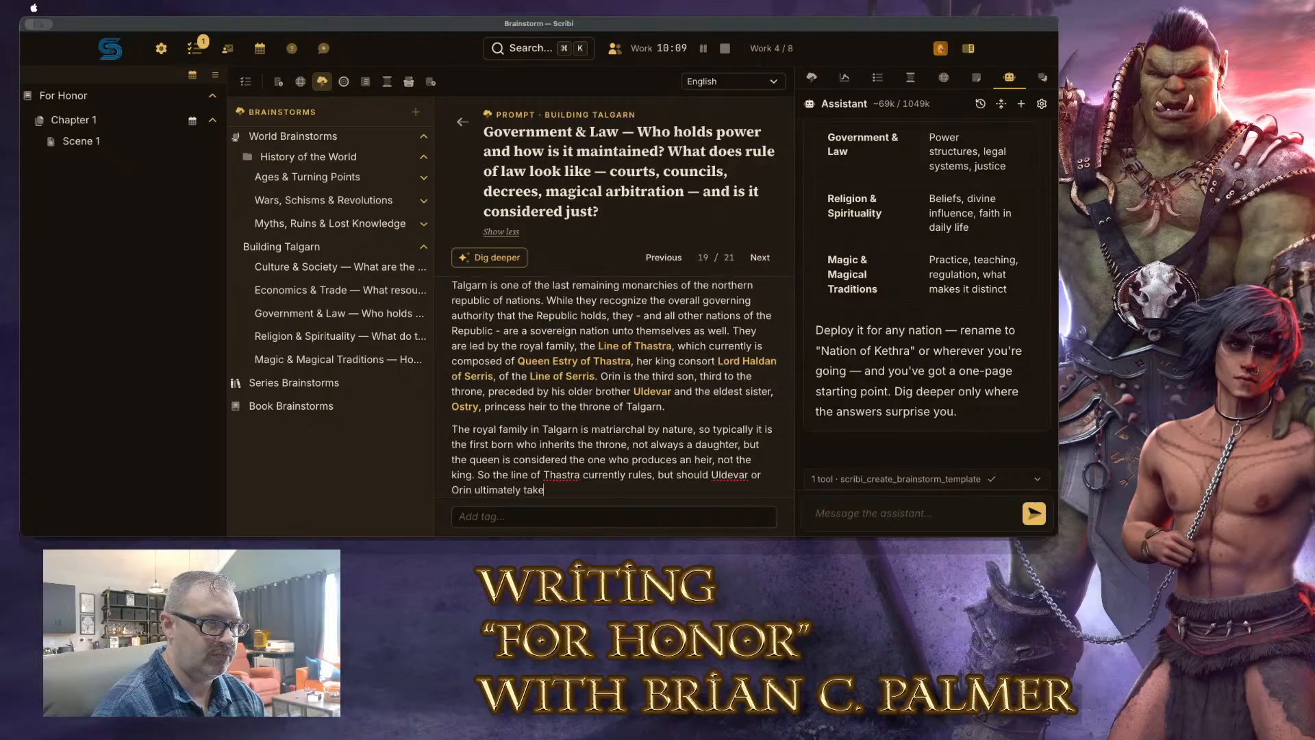
Complete the succession sentence with "the throne and a queen consort, the next heir to that throne would be from the queen's line."
type(" the throne and a que")
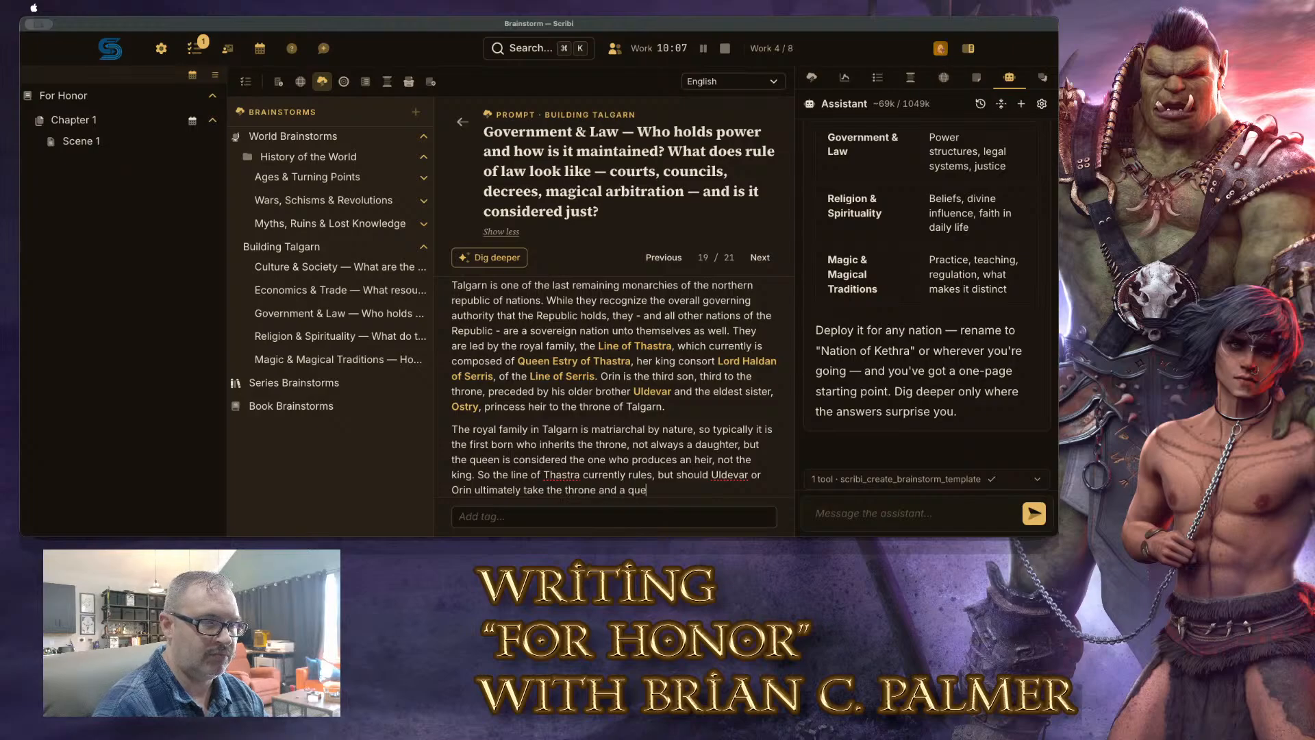
type("en consort, the n")
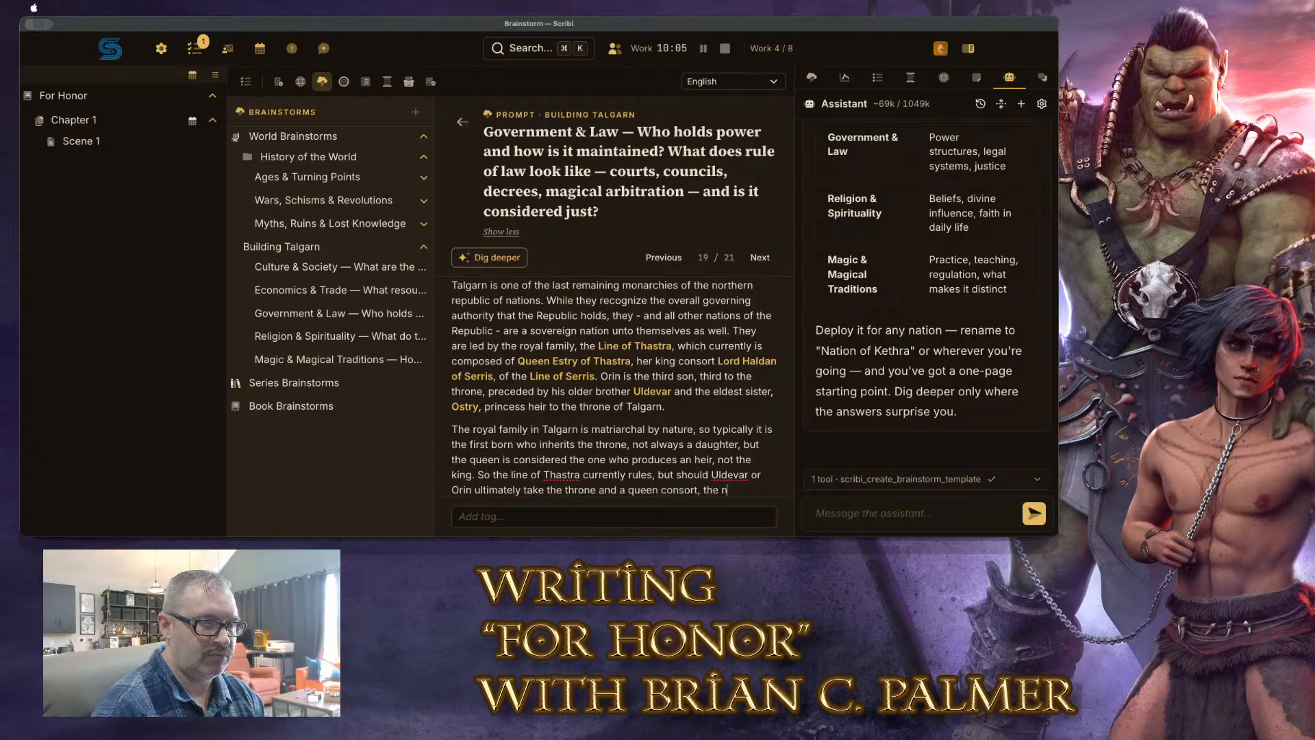
type("ext hei")
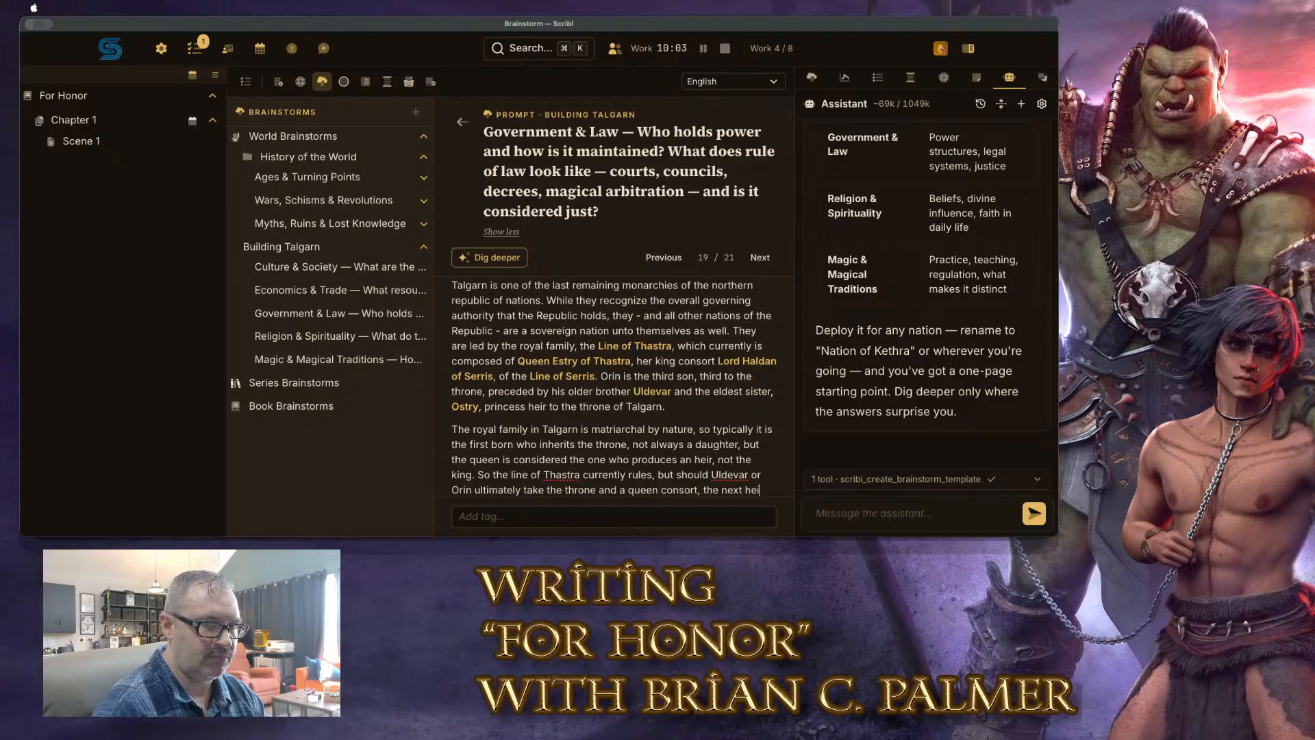
type("r to that throne wo")
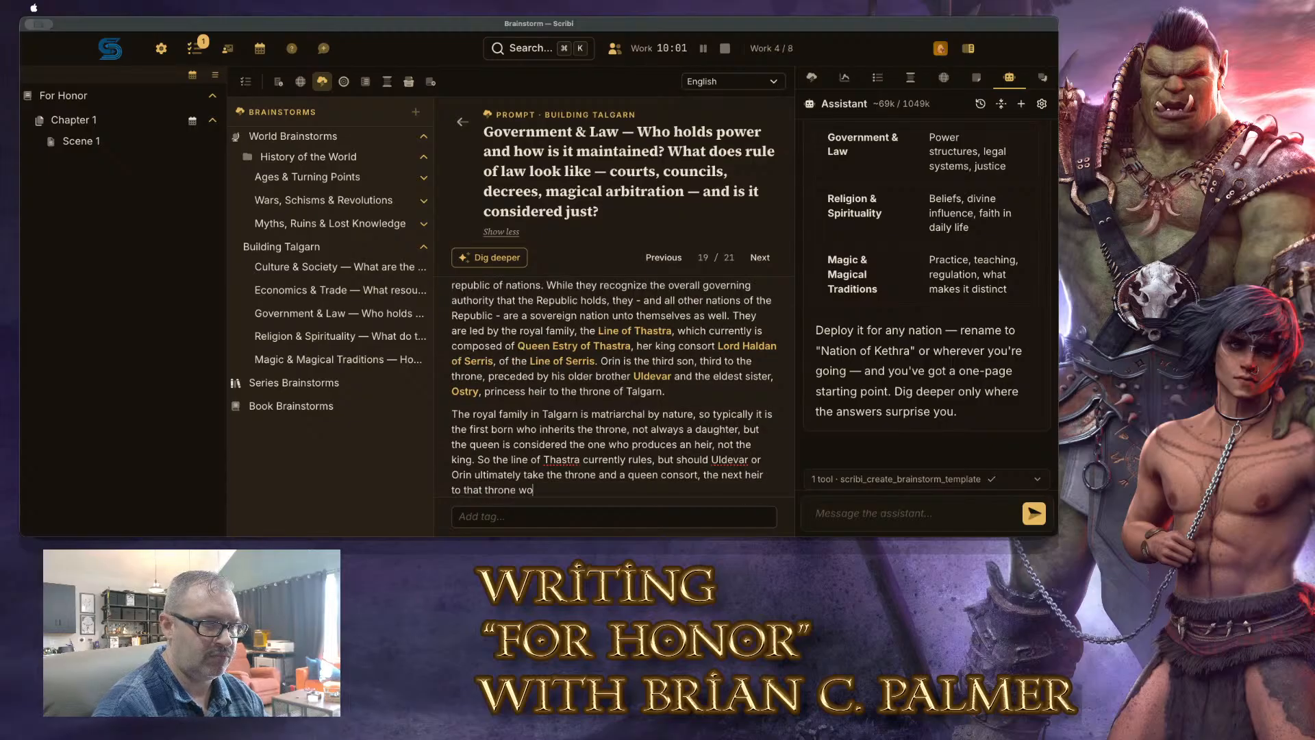
type("uld be from the queen")
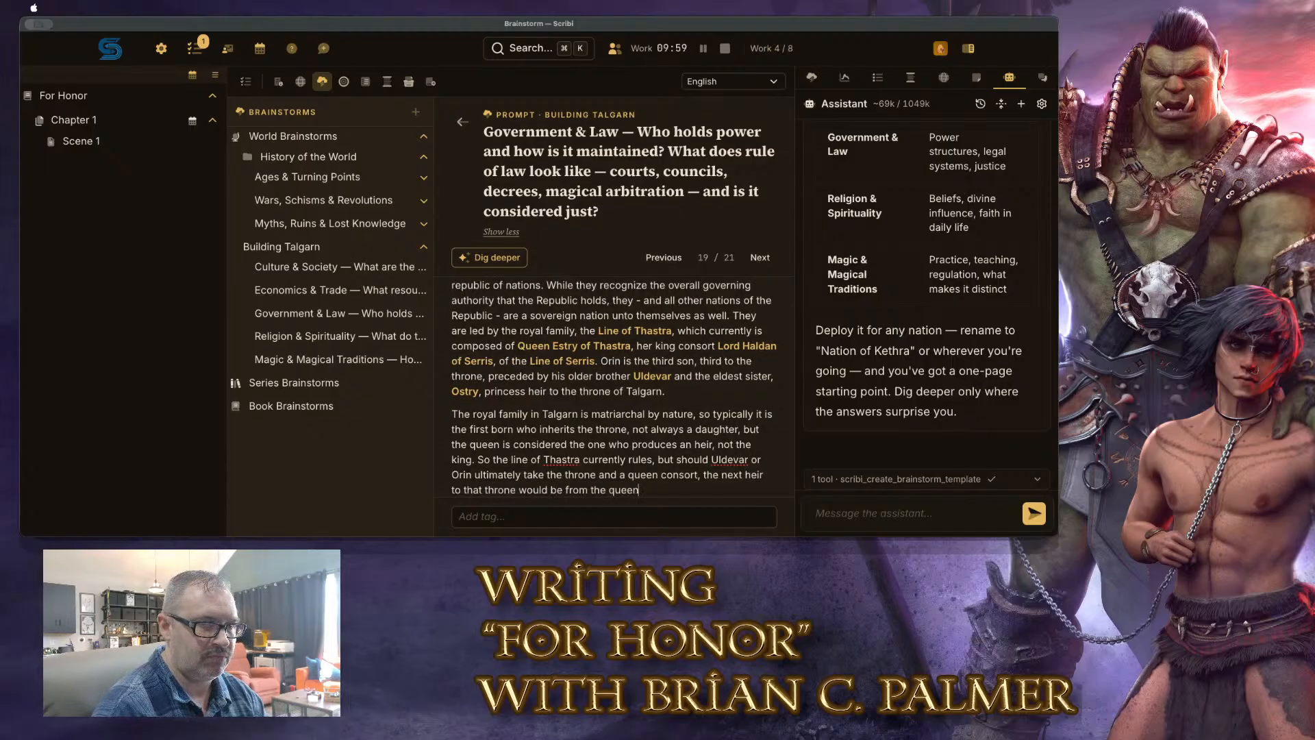
type("'s line.")
Start a new paragraph with "Arrayed beneath the royal family are the various lines of the old world. So,"
key("Return")
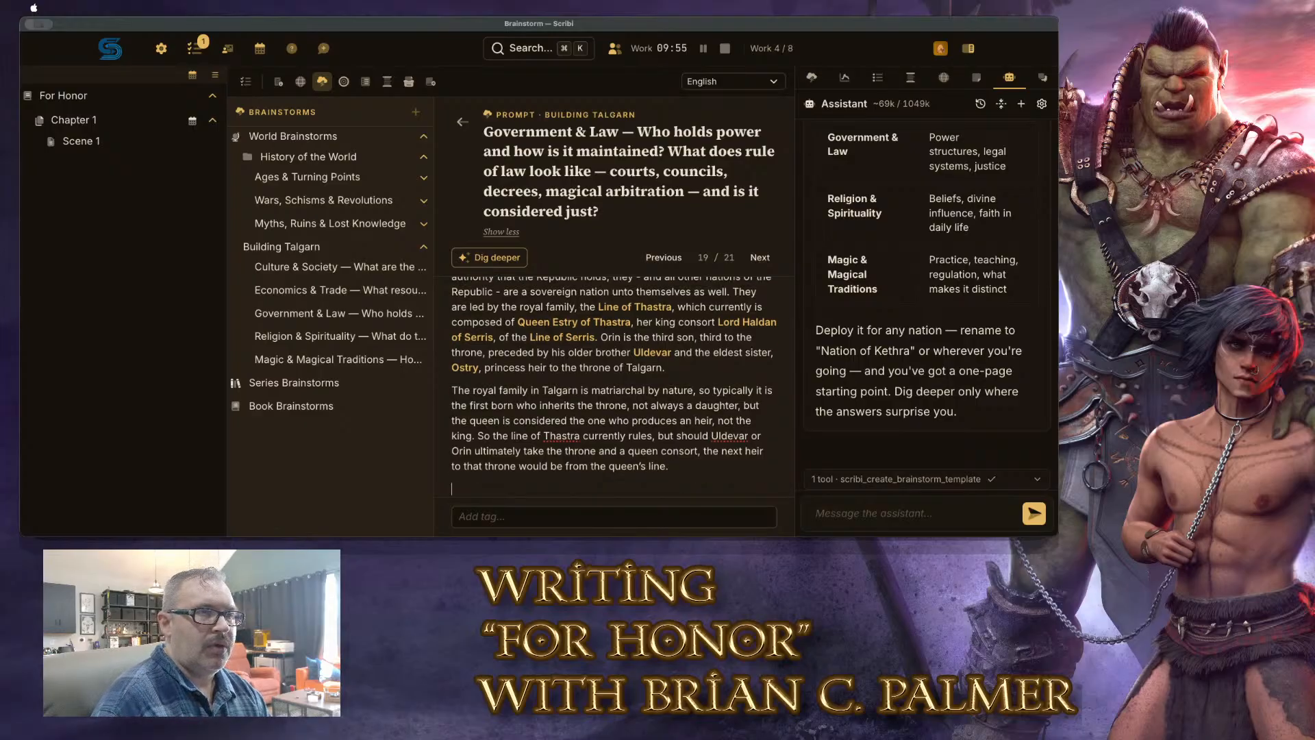
type("Array")
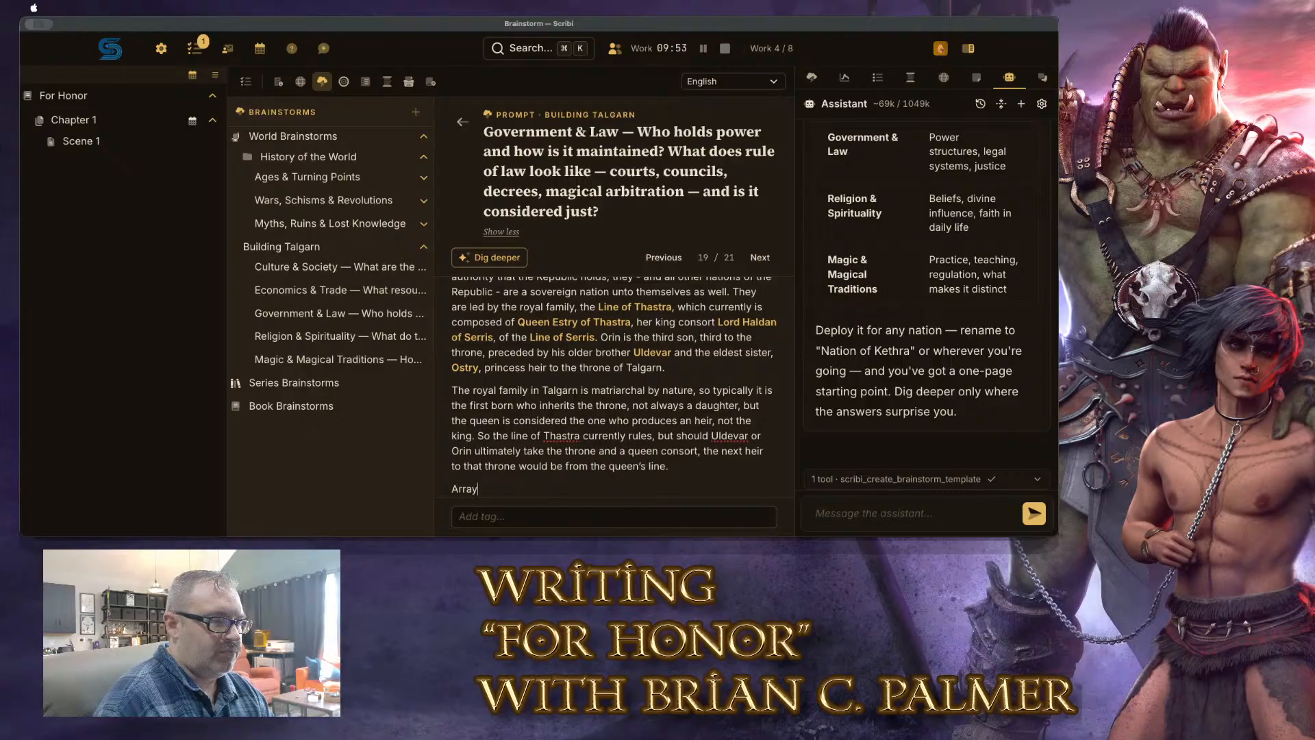
type("ed beneath the ")
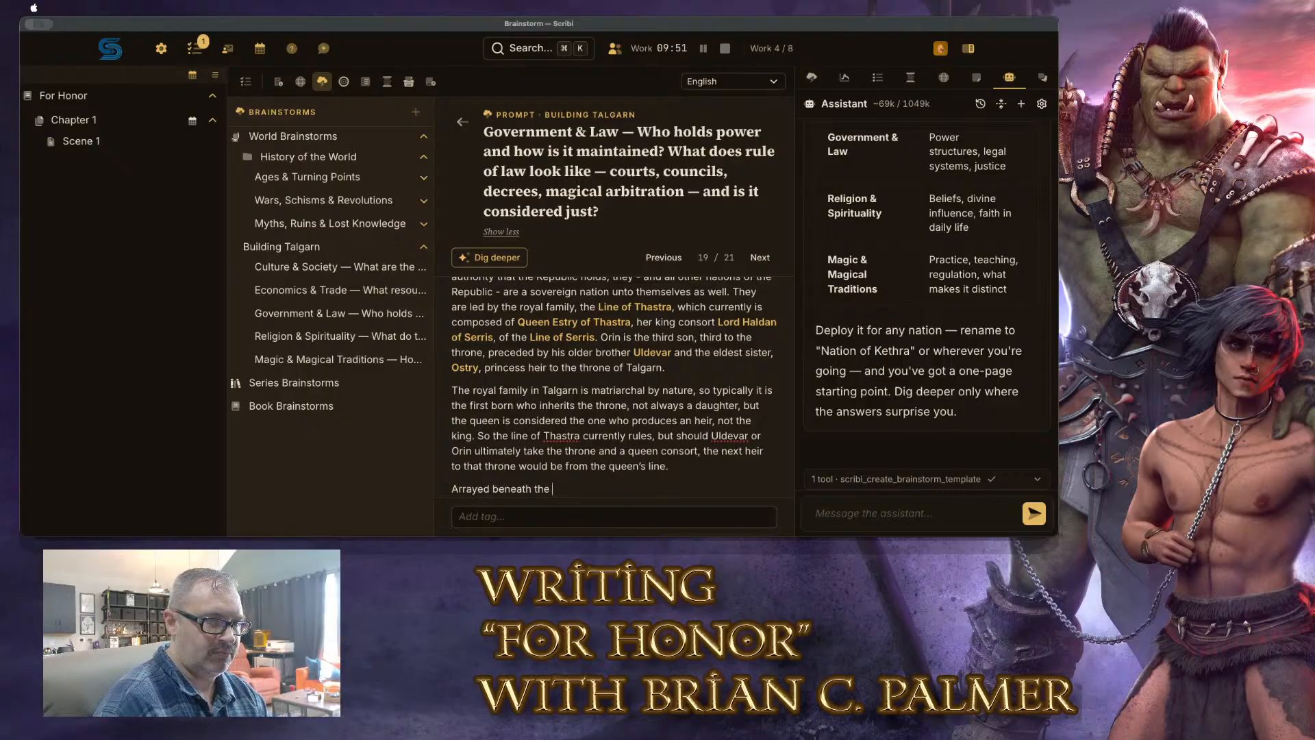
type("royal family are a")
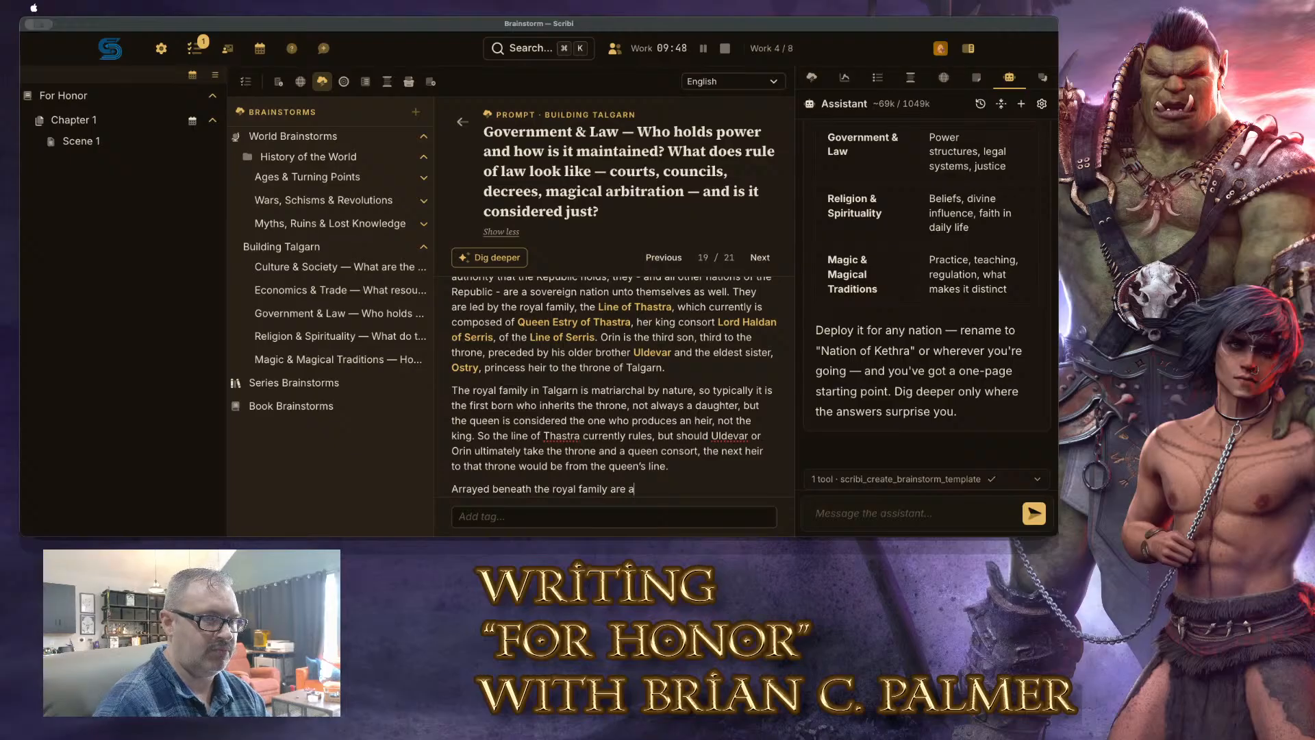
key("BackSpace")
type("the ")
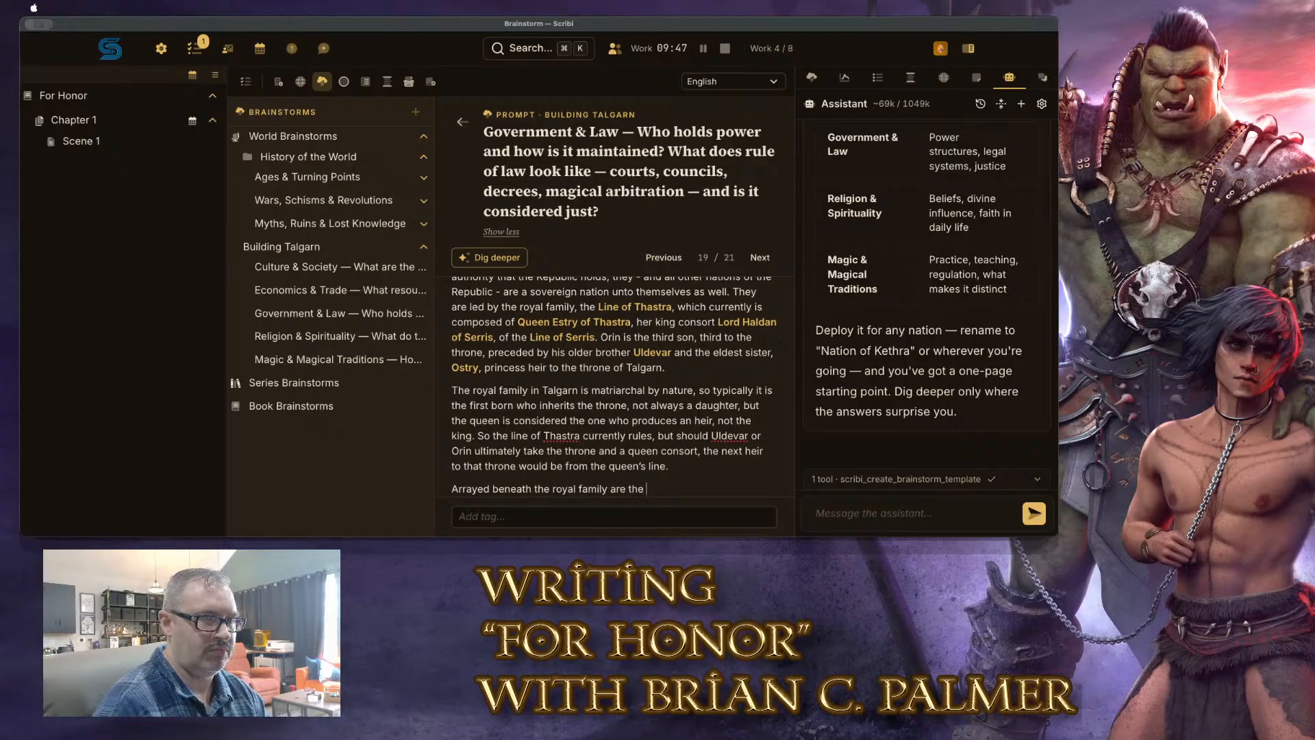
type("various lines of ")
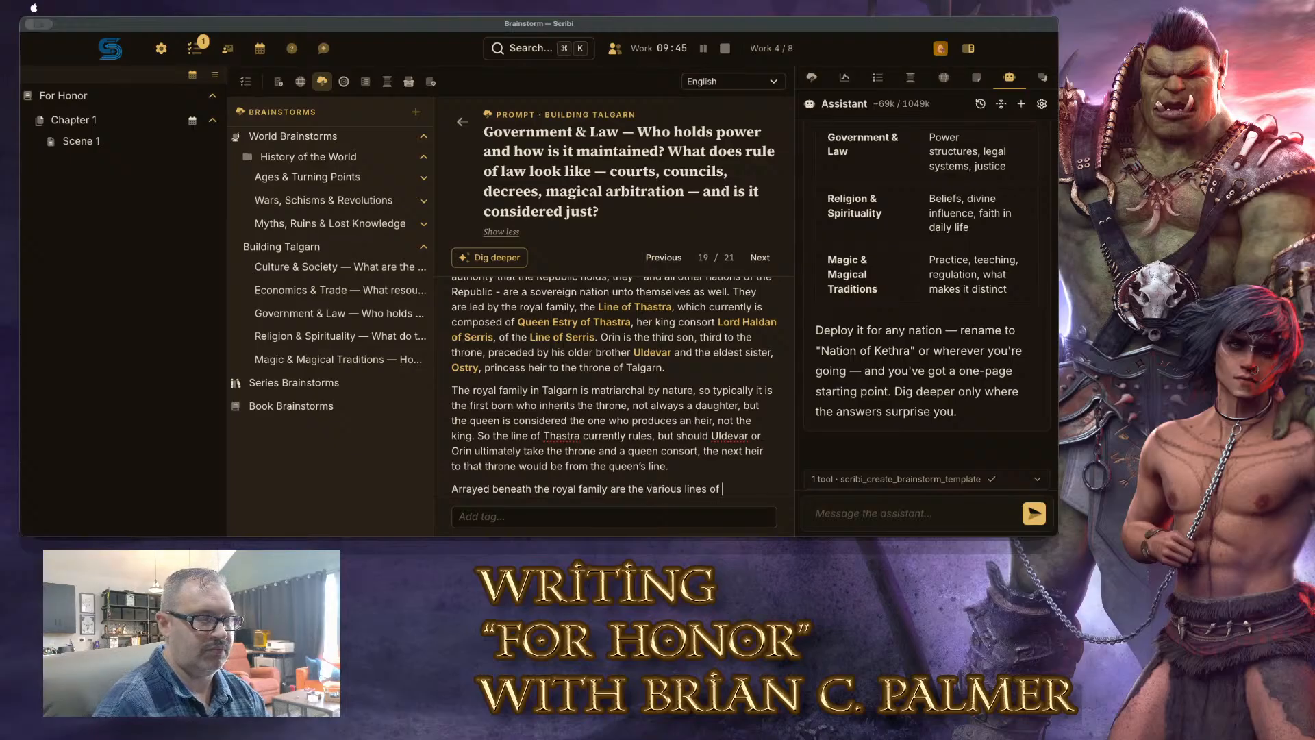
type("the old worl")
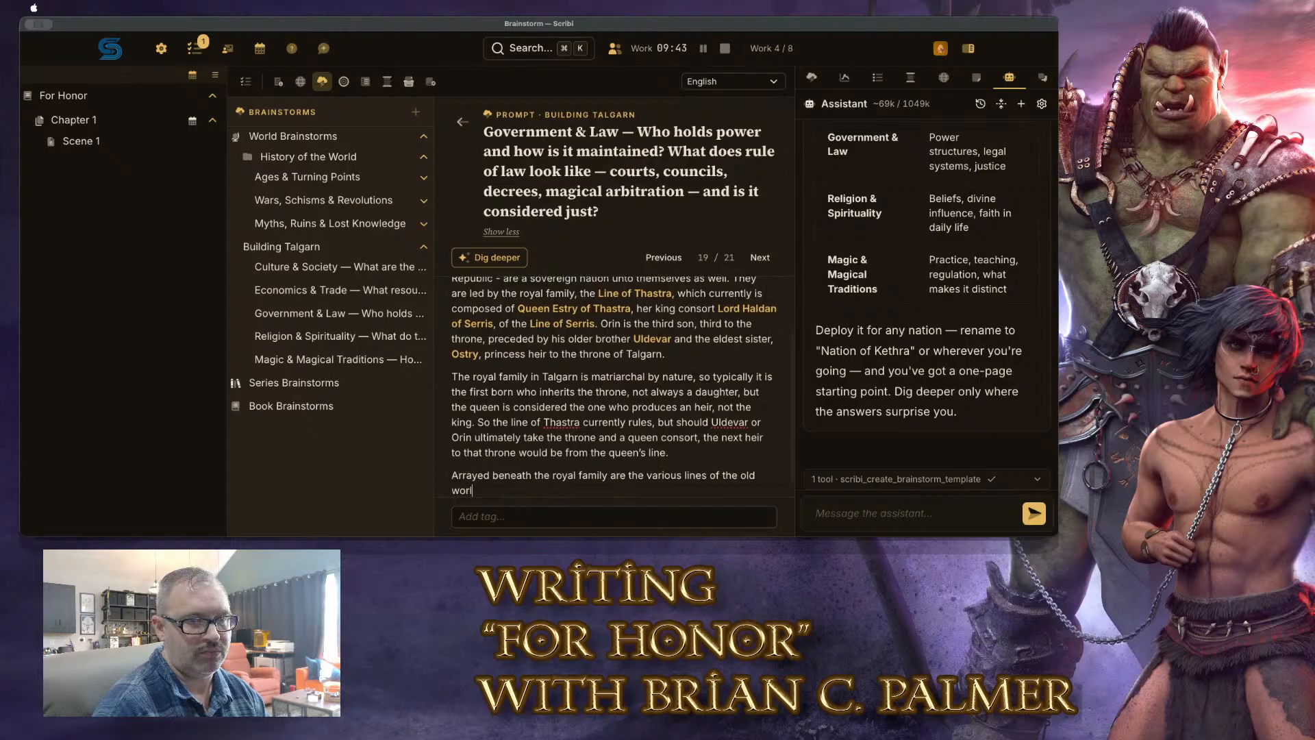
type("d. So, ")
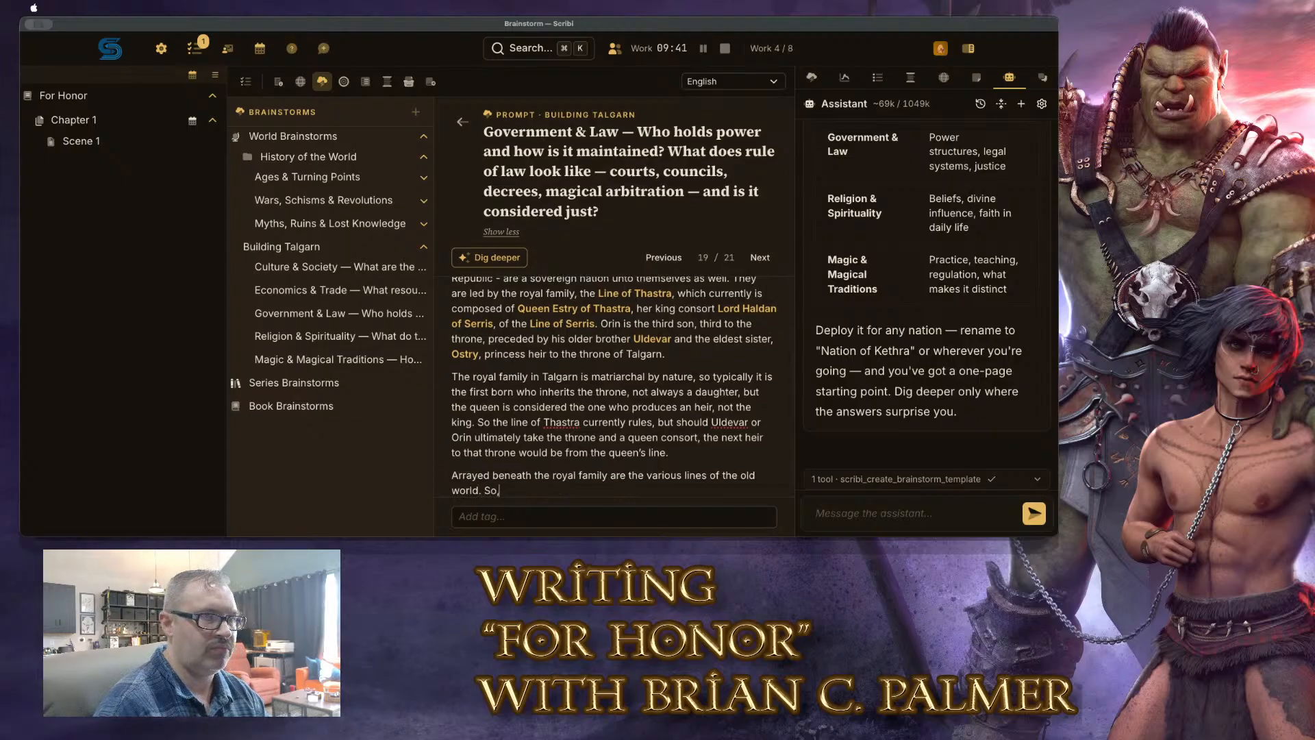
Continue the sentence with "Talgarn is a nation that was established during the age of Bleakness in the fall of the old"
type("Ta")
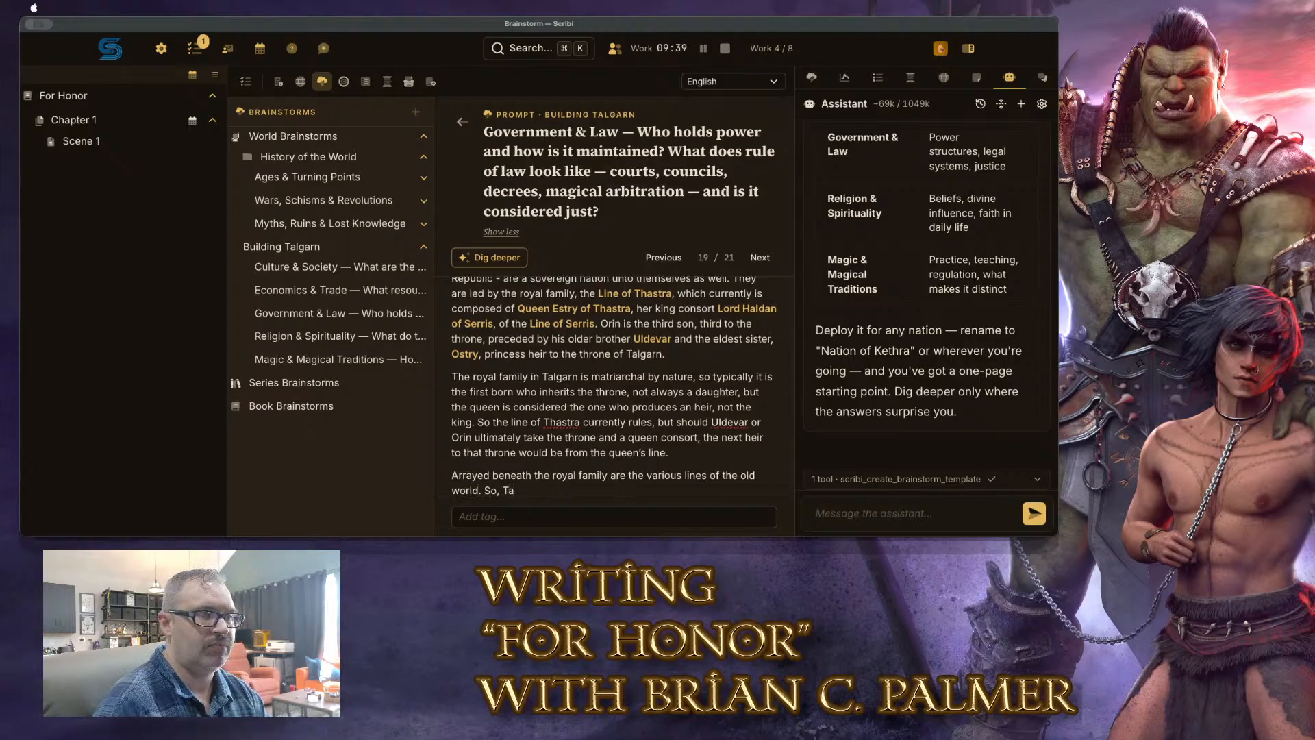
type("lgarn is")
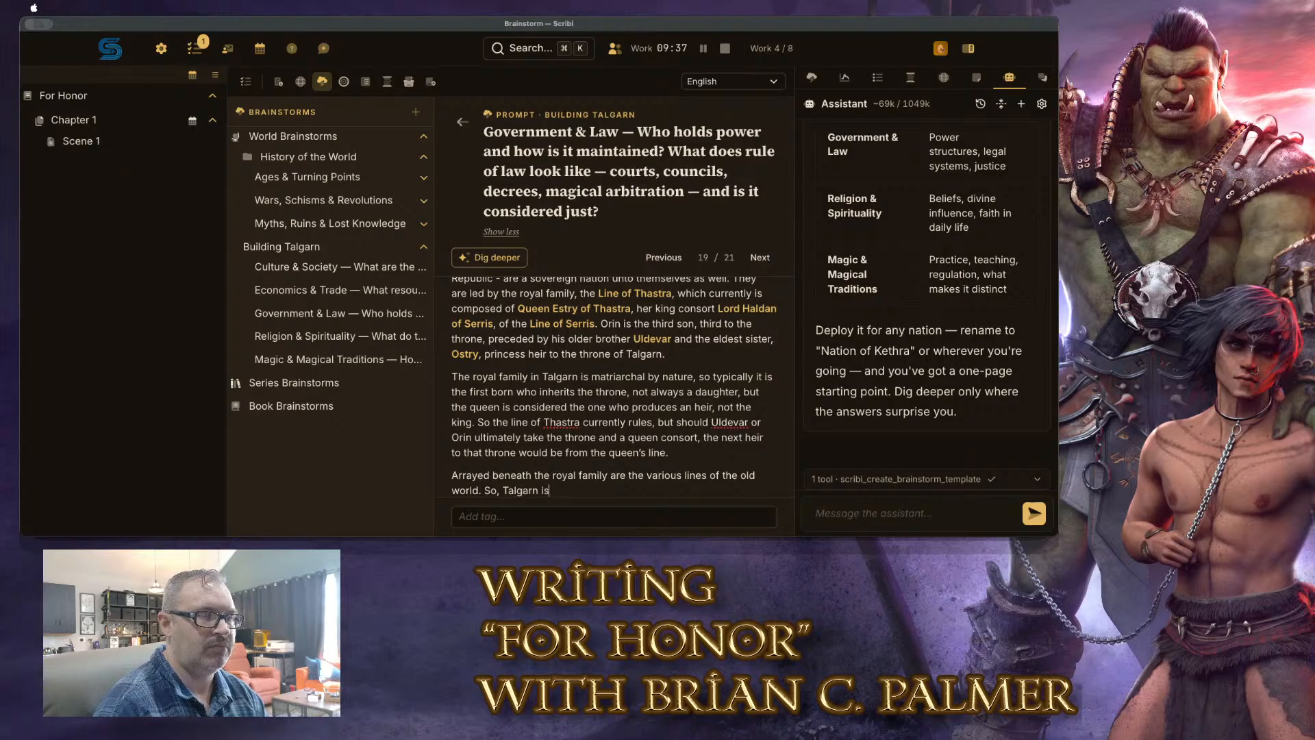
type(" a nation that ")
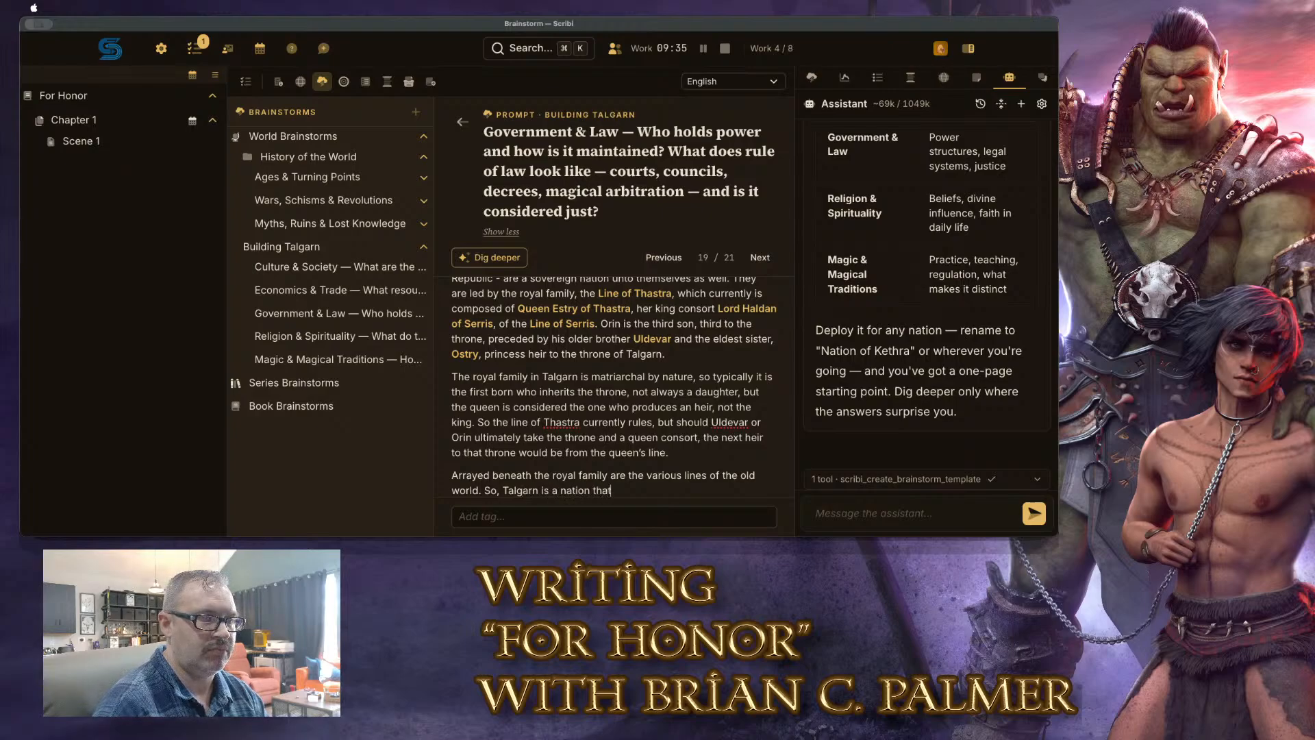
type("was est")
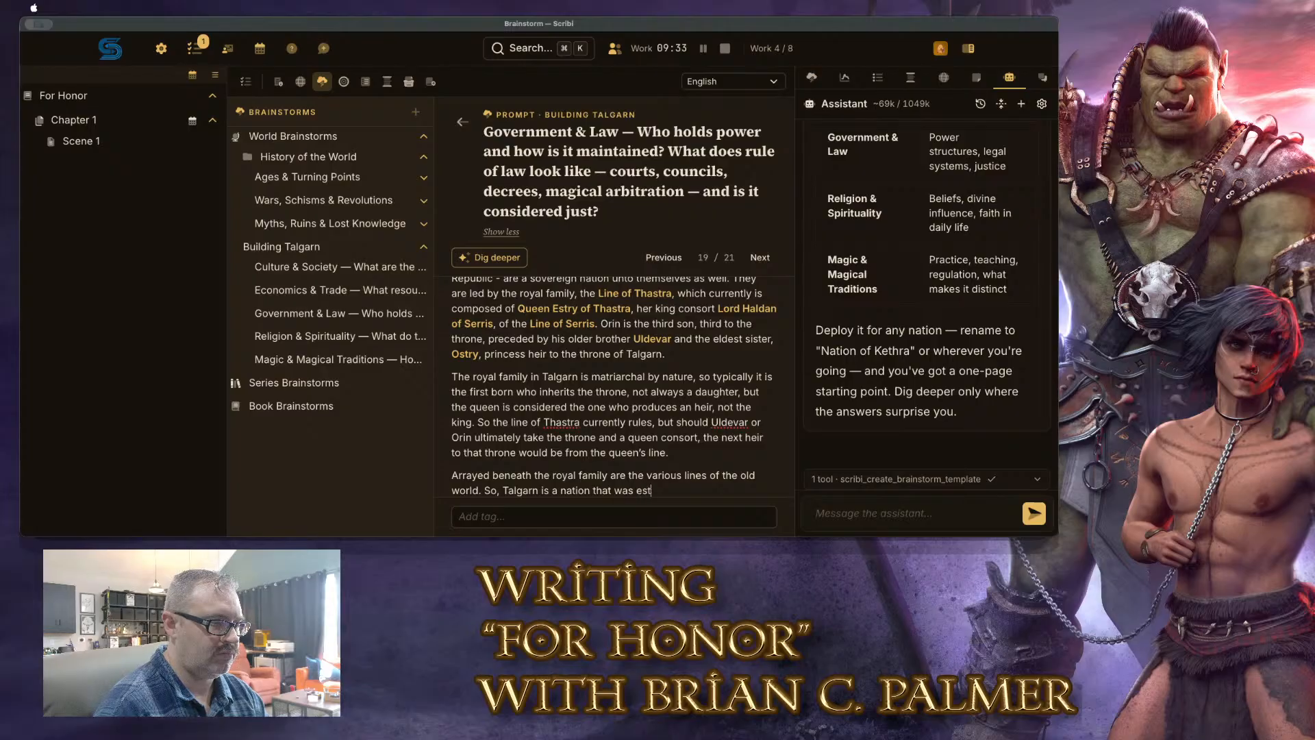
type("ablished during th")
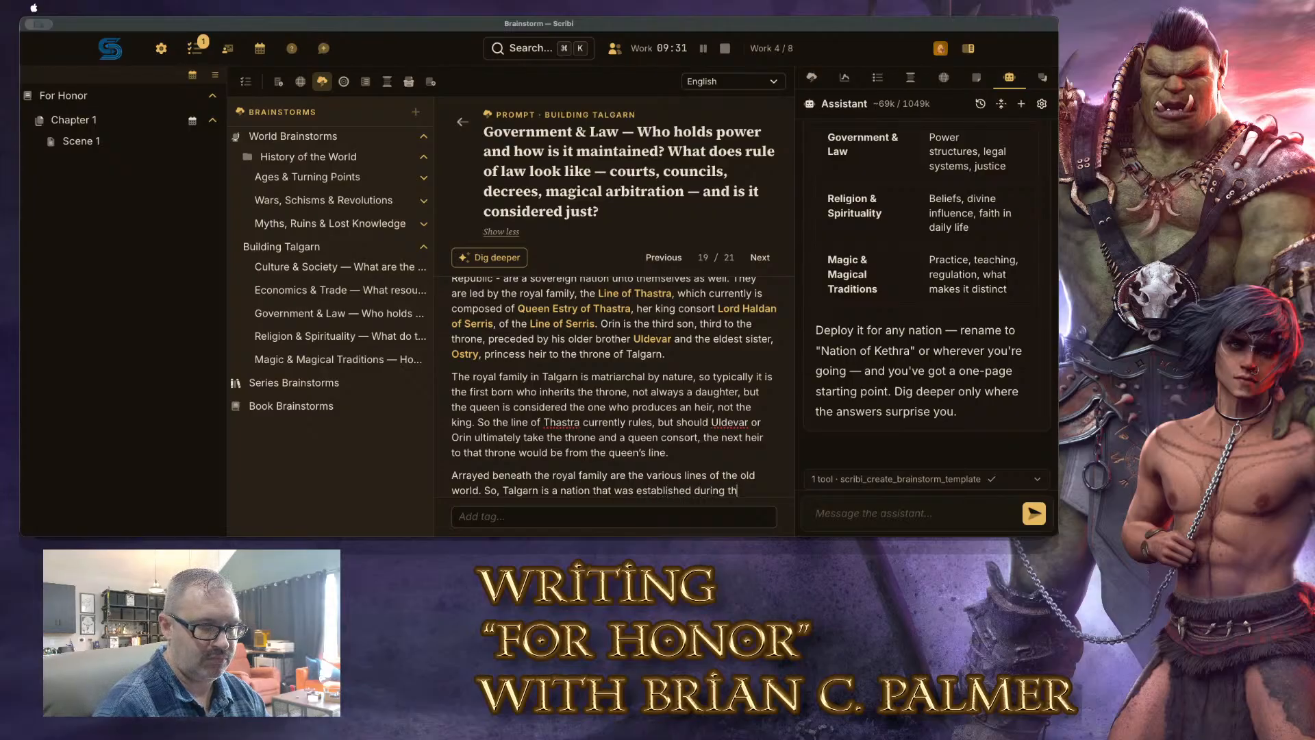
type("e age ")
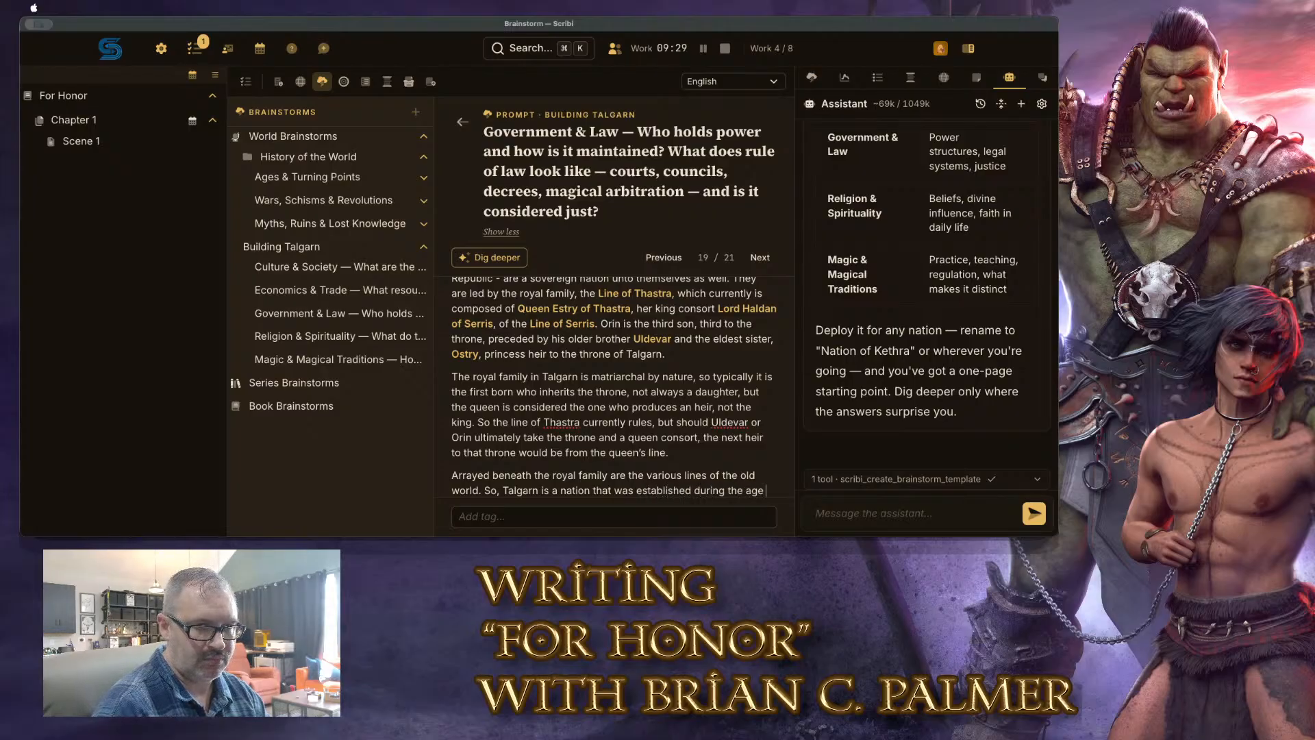
type("of Bleakness in t")
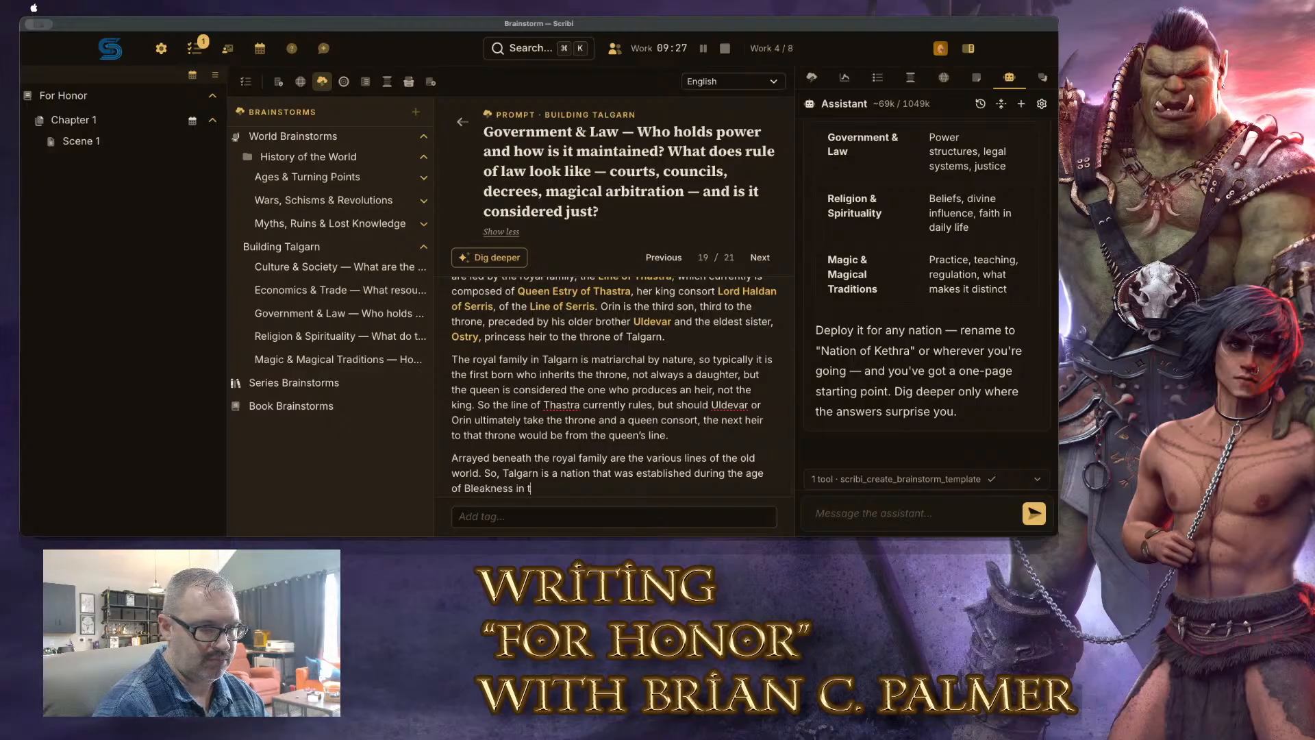
type("he fall of the ")
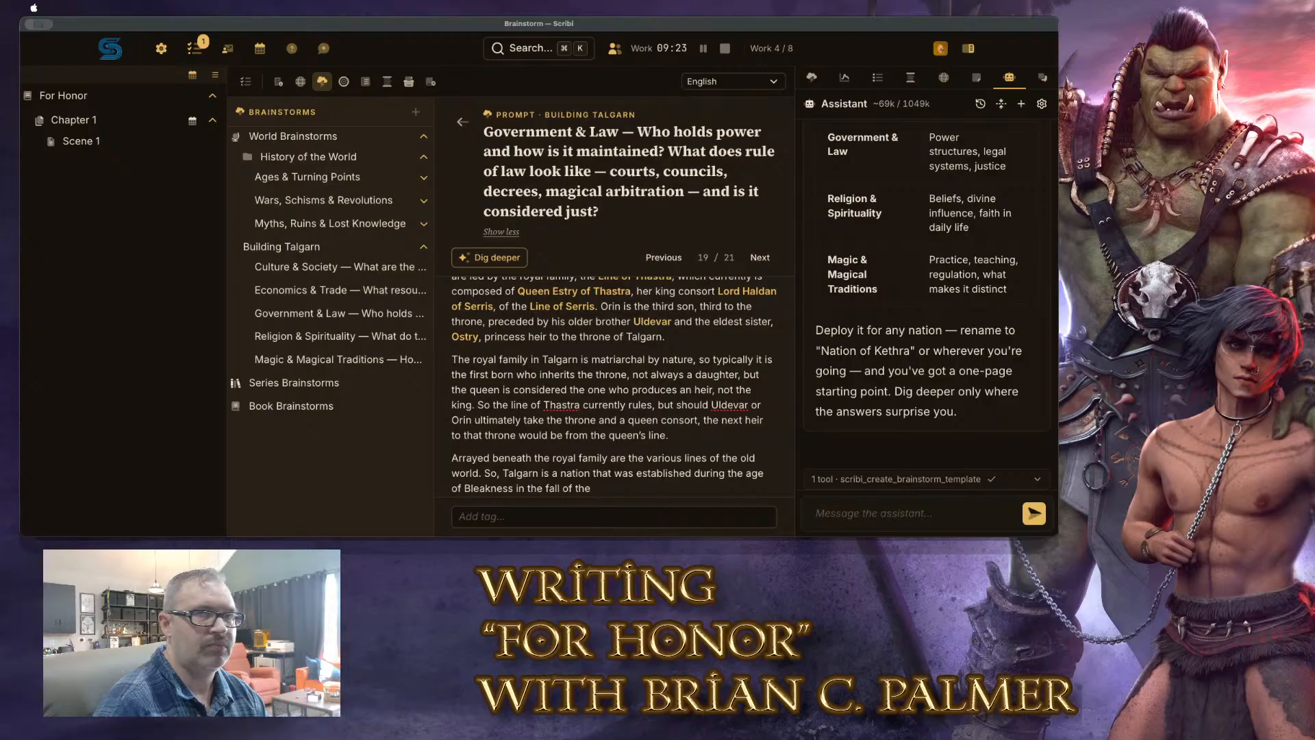
type("old")
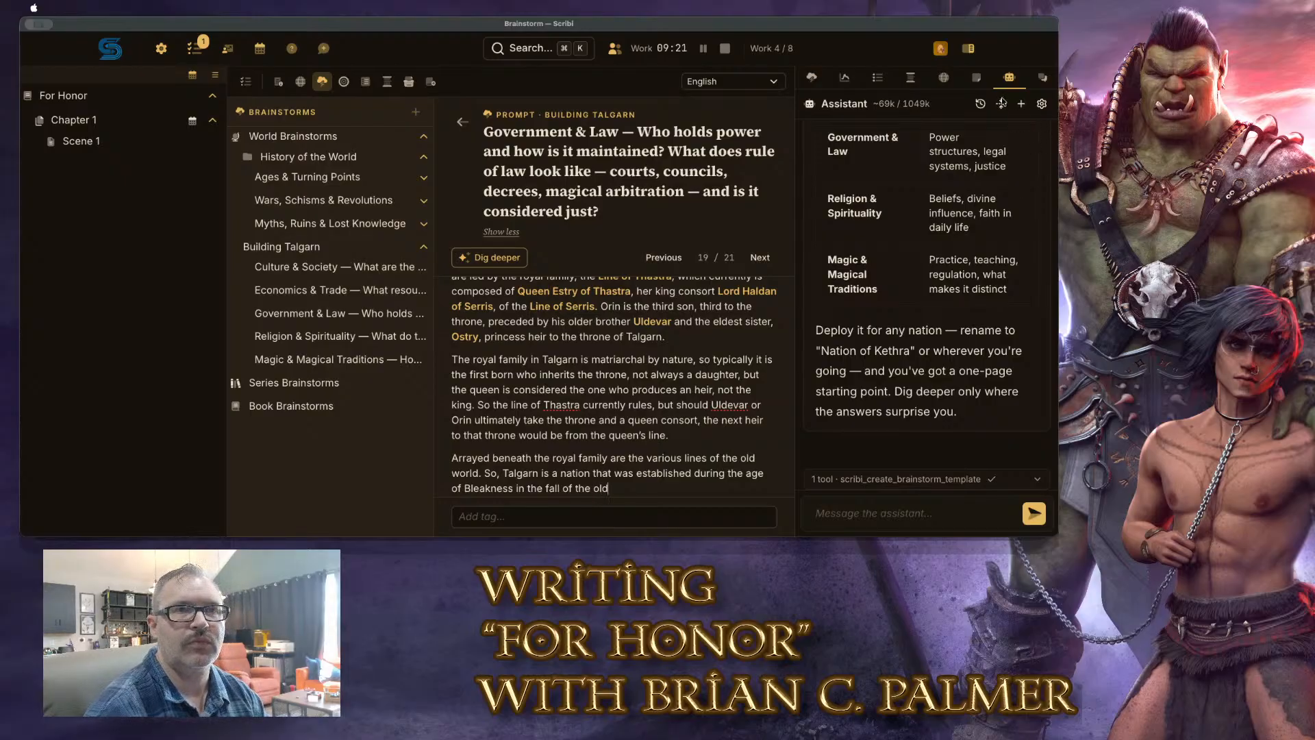
Look up the fallen empire's name among the world elements and replace the trailing "old" with "Yrdanian Empire"
left_click(943, 77)
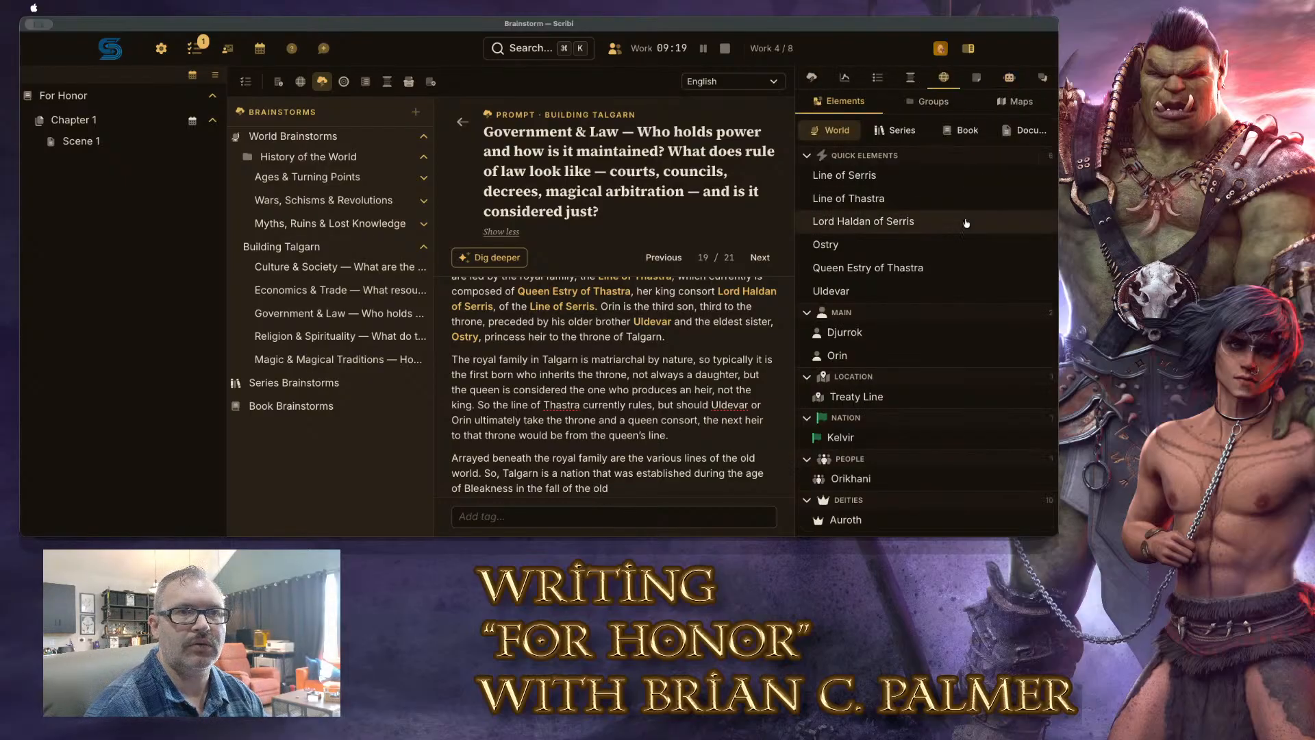
scroll(949, 370, "down", 4)
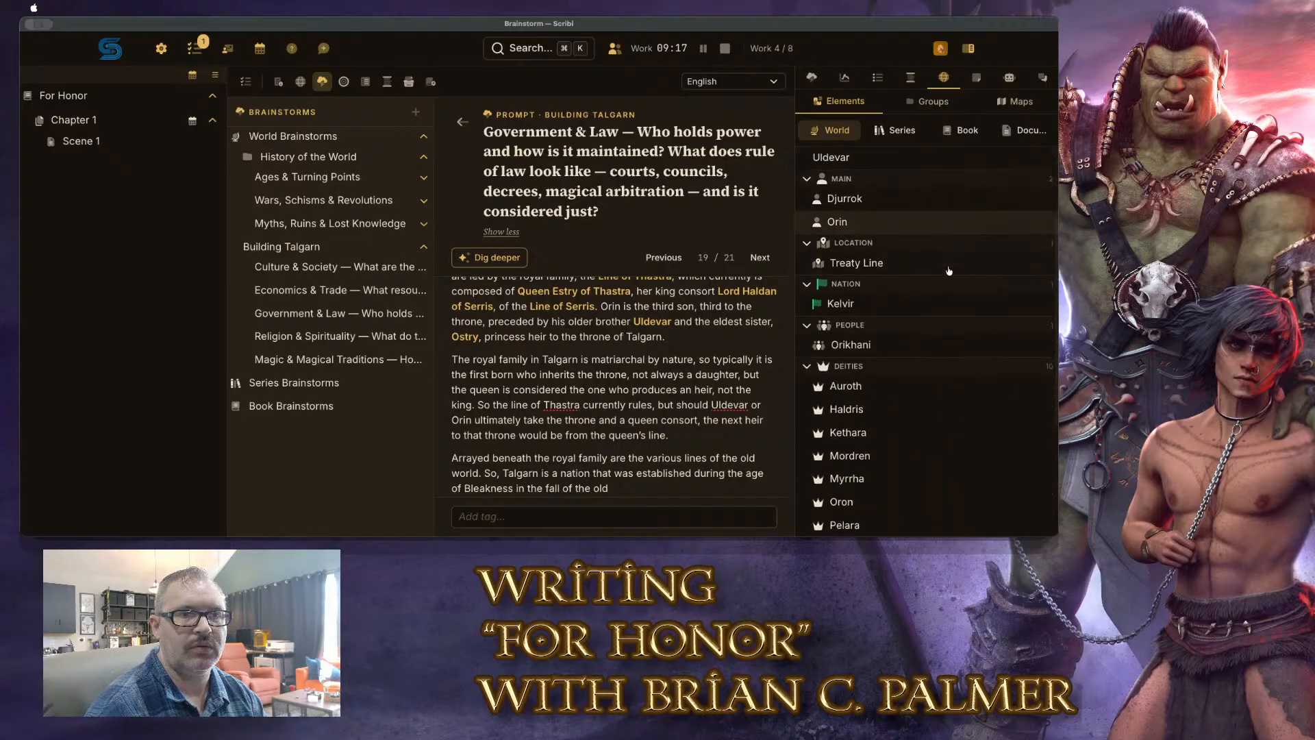
scroll(958, 297, "down", 5)
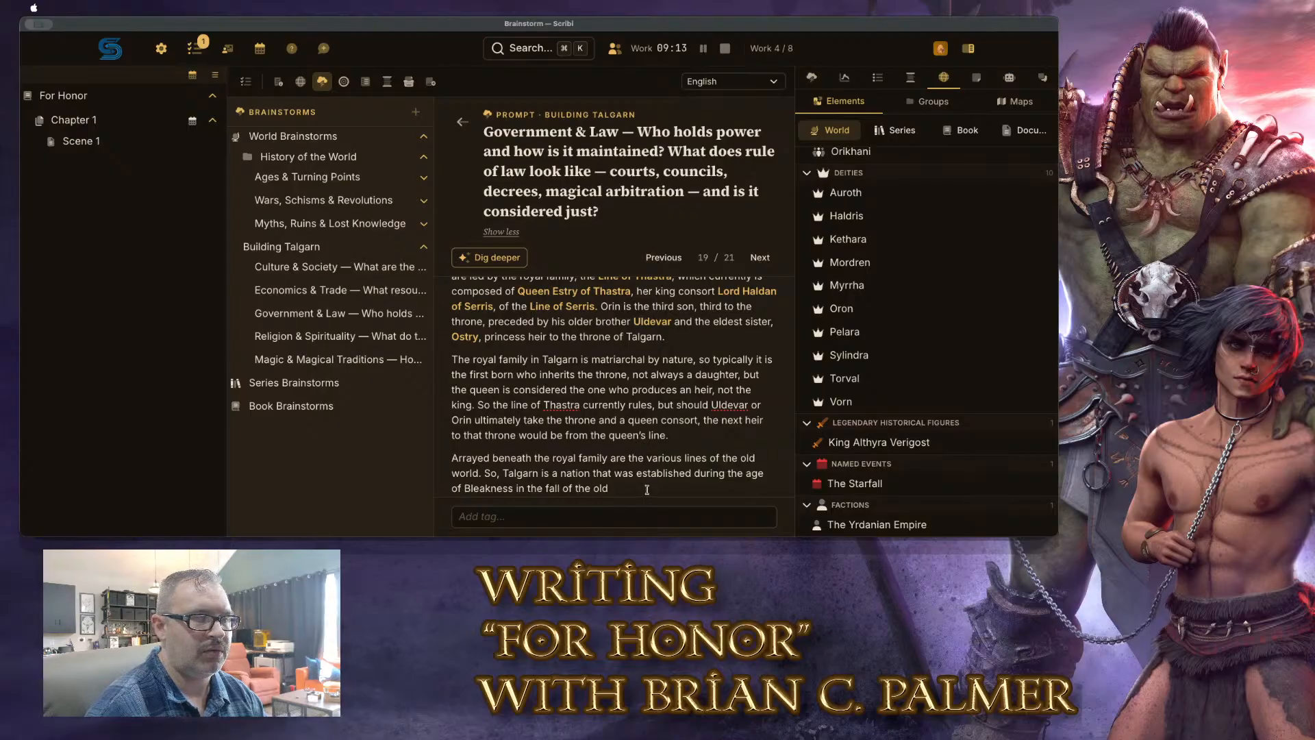
key("BackSpace")
key("BackSpace")
key("BackSpace")
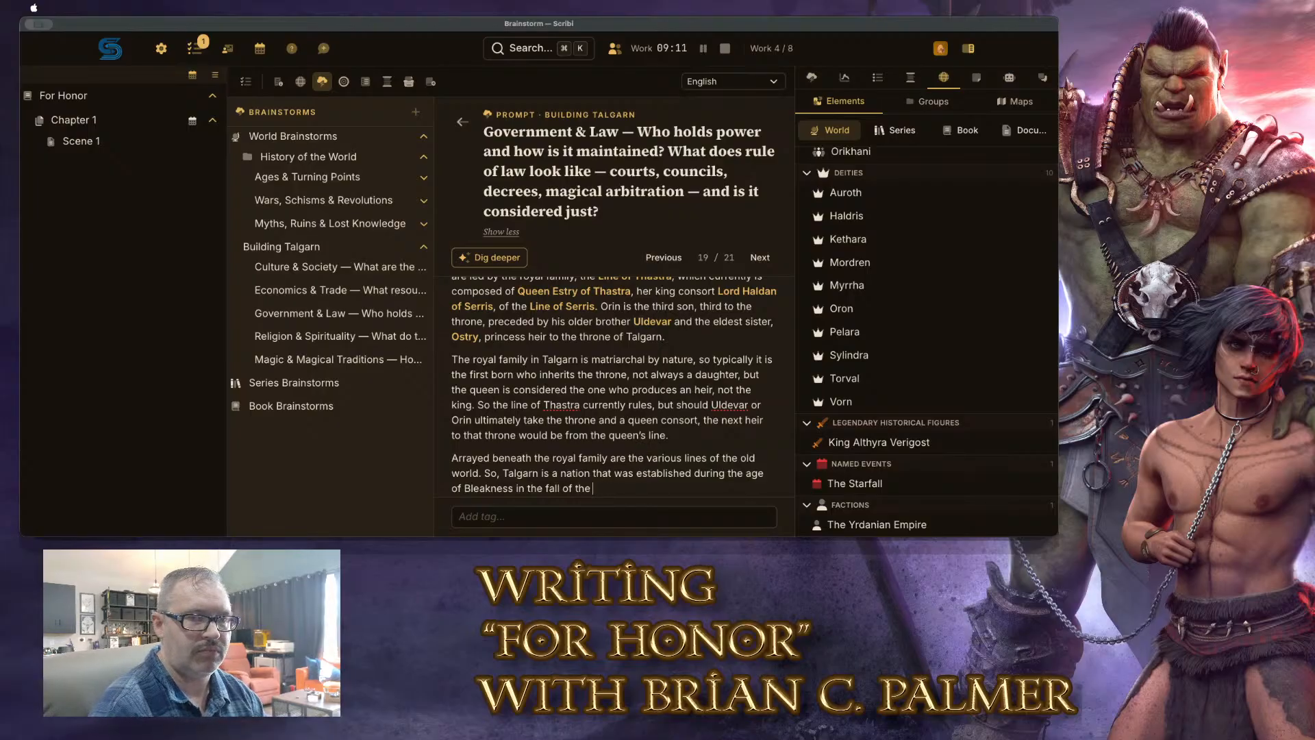
type("Yrdanian ")
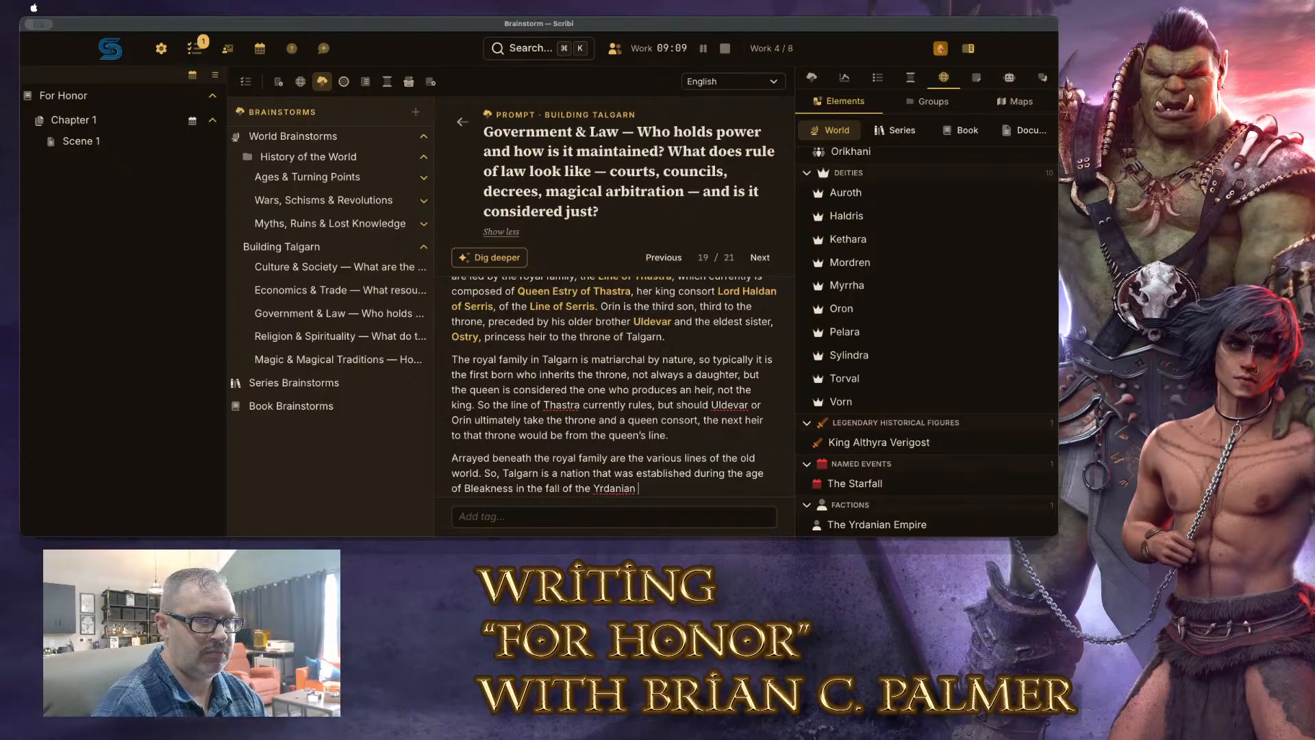
type("Empire")
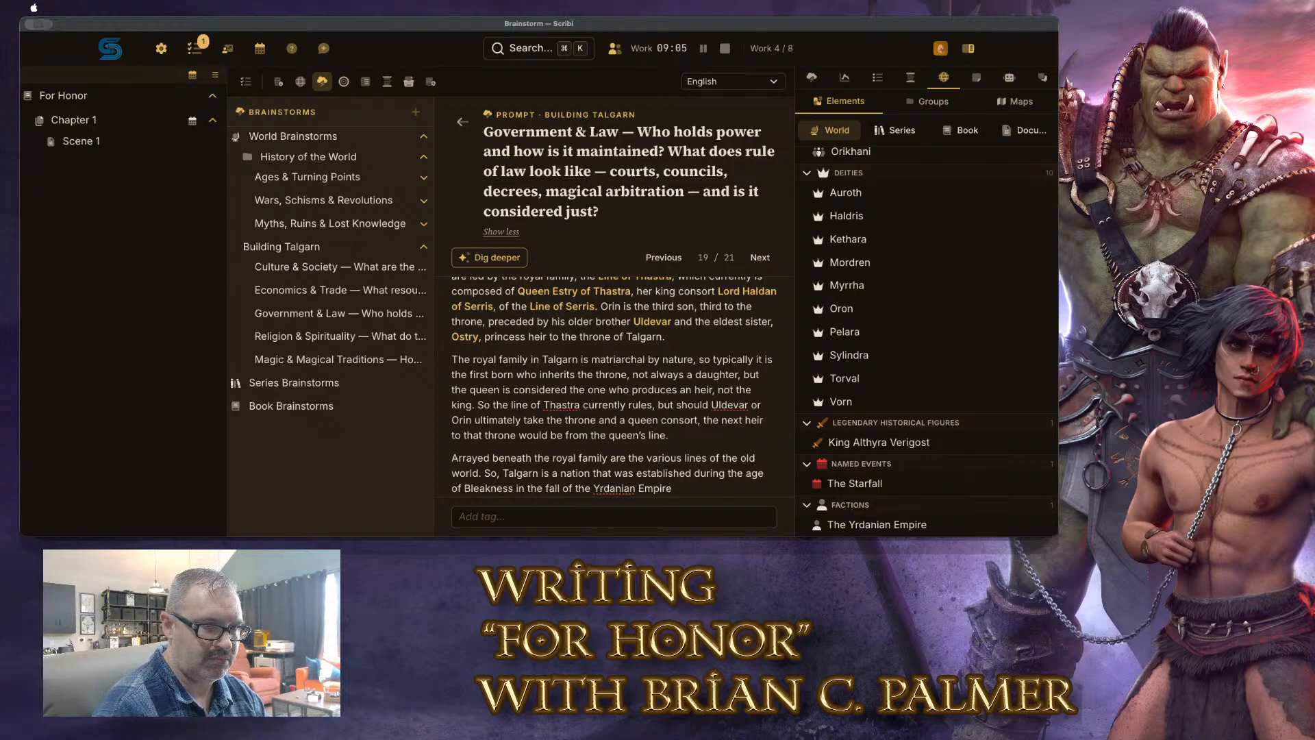
Complete the sentence with ", and was cobbled together from seven districts of the Empire.", capitalizing "Empire"
type(", ")
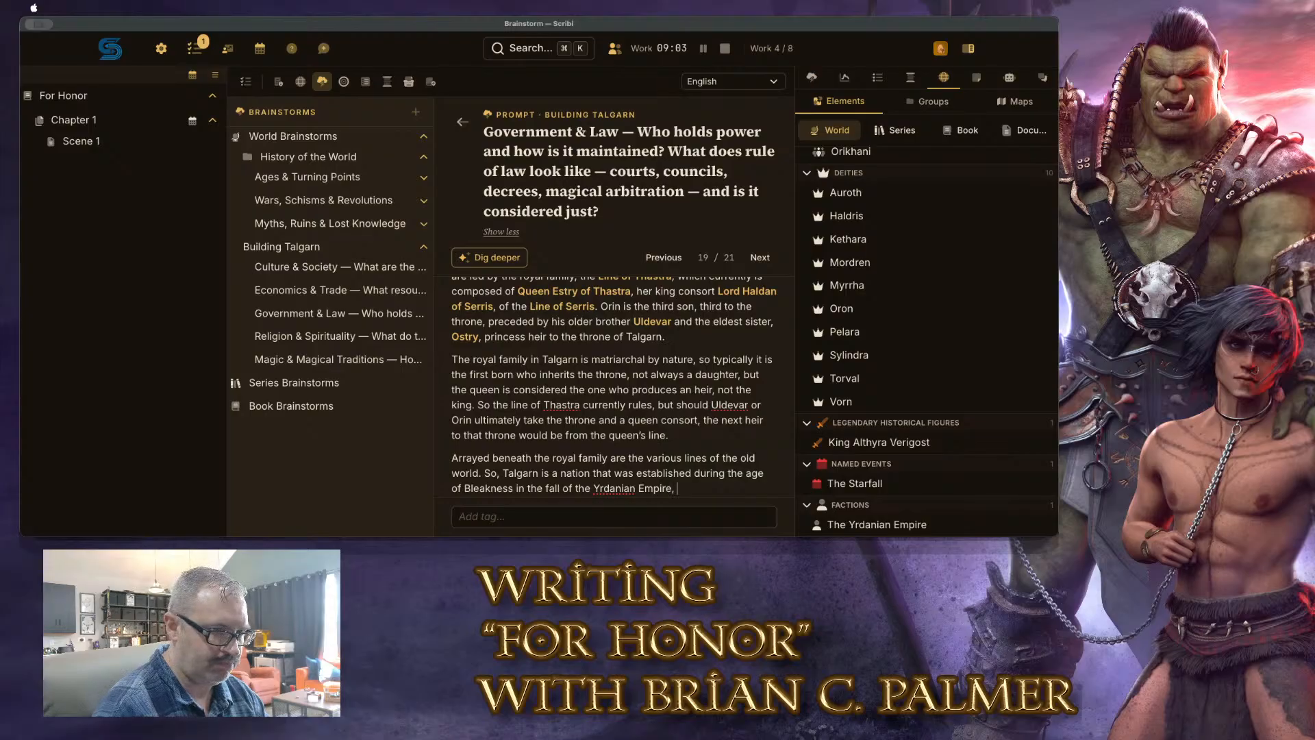
type("and was co")
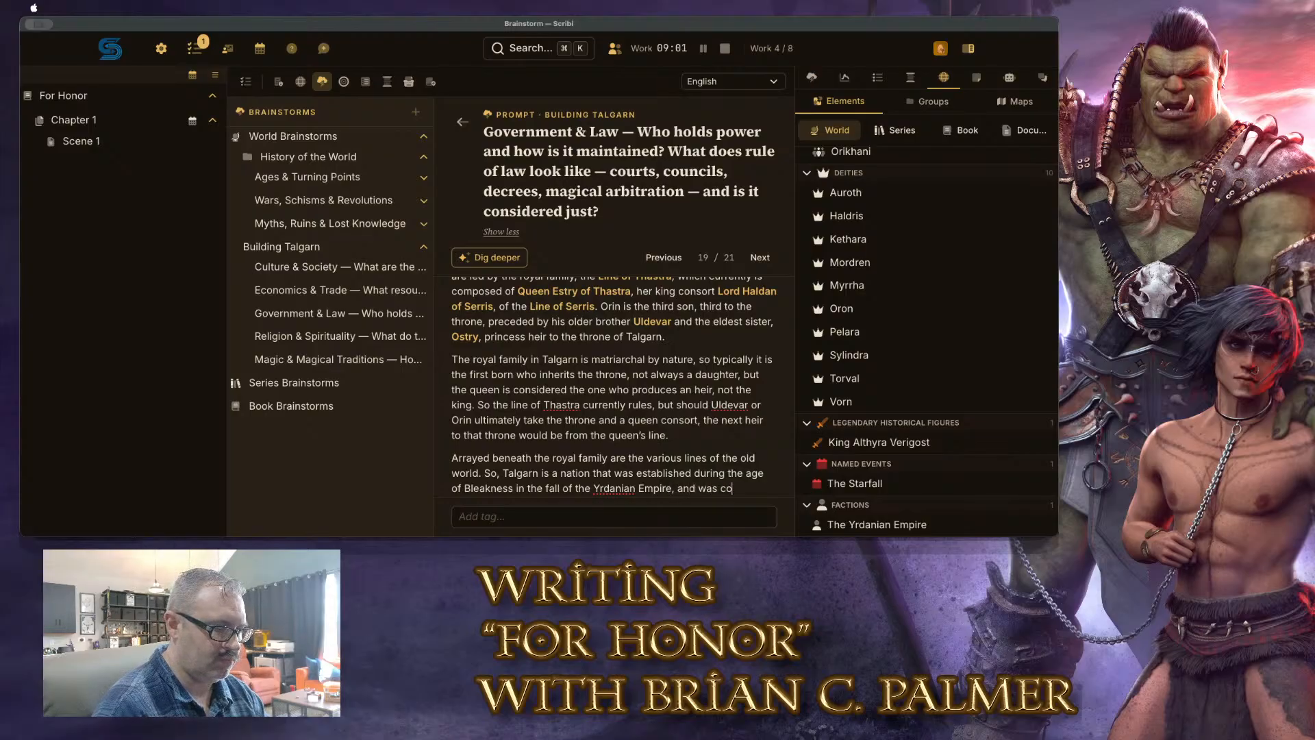
type("bbled to")
type("from seven ")
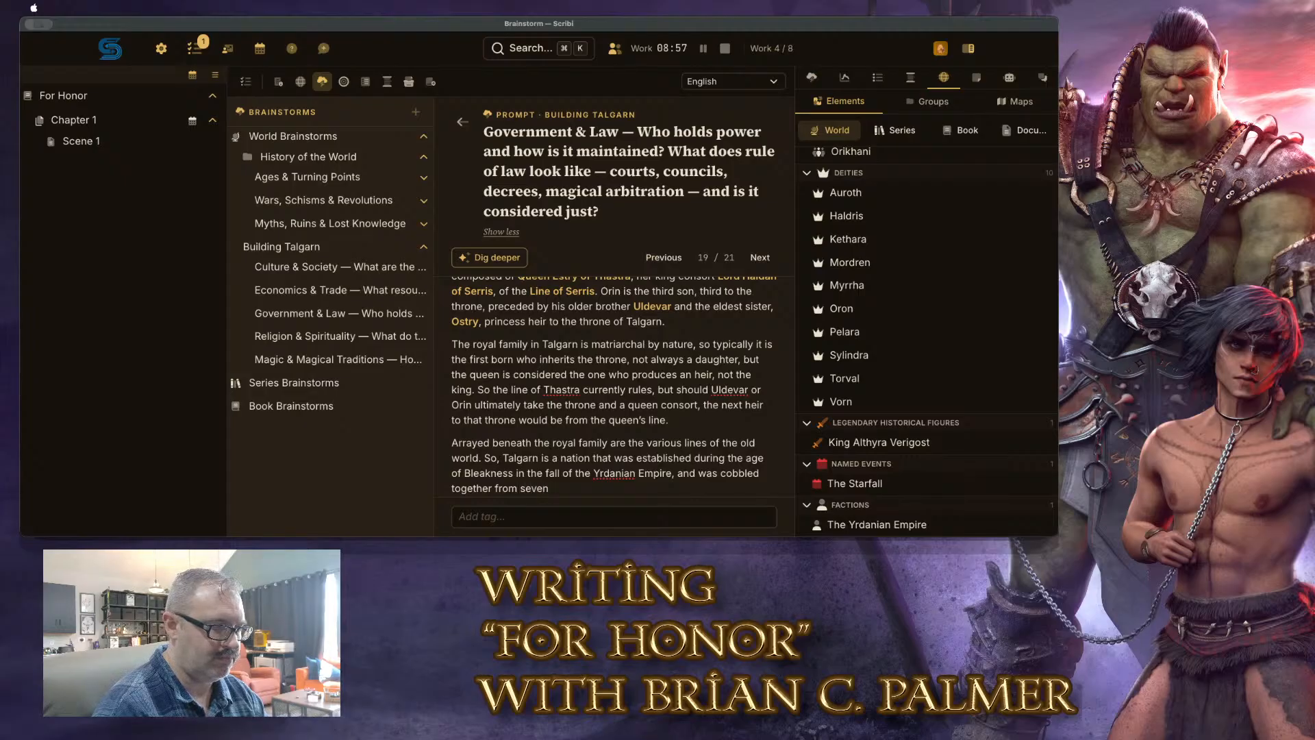
type("districts of")
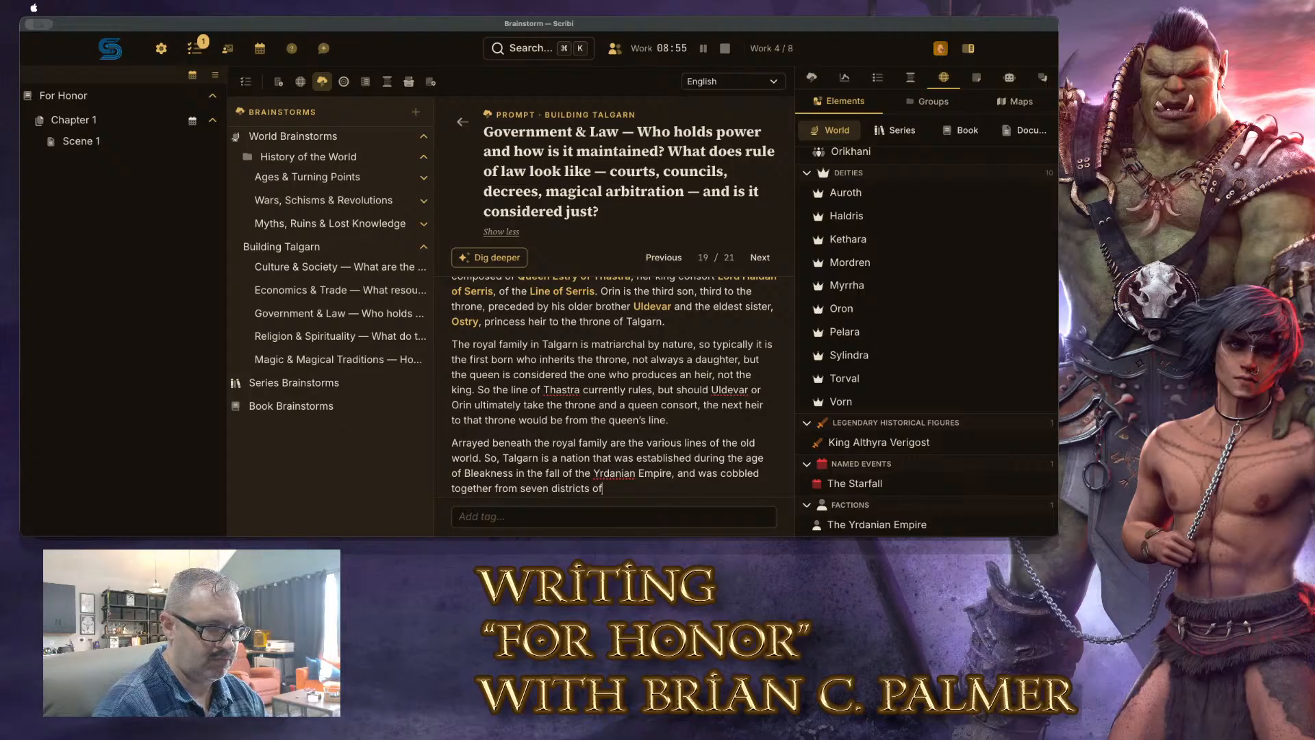
type(" the empire")
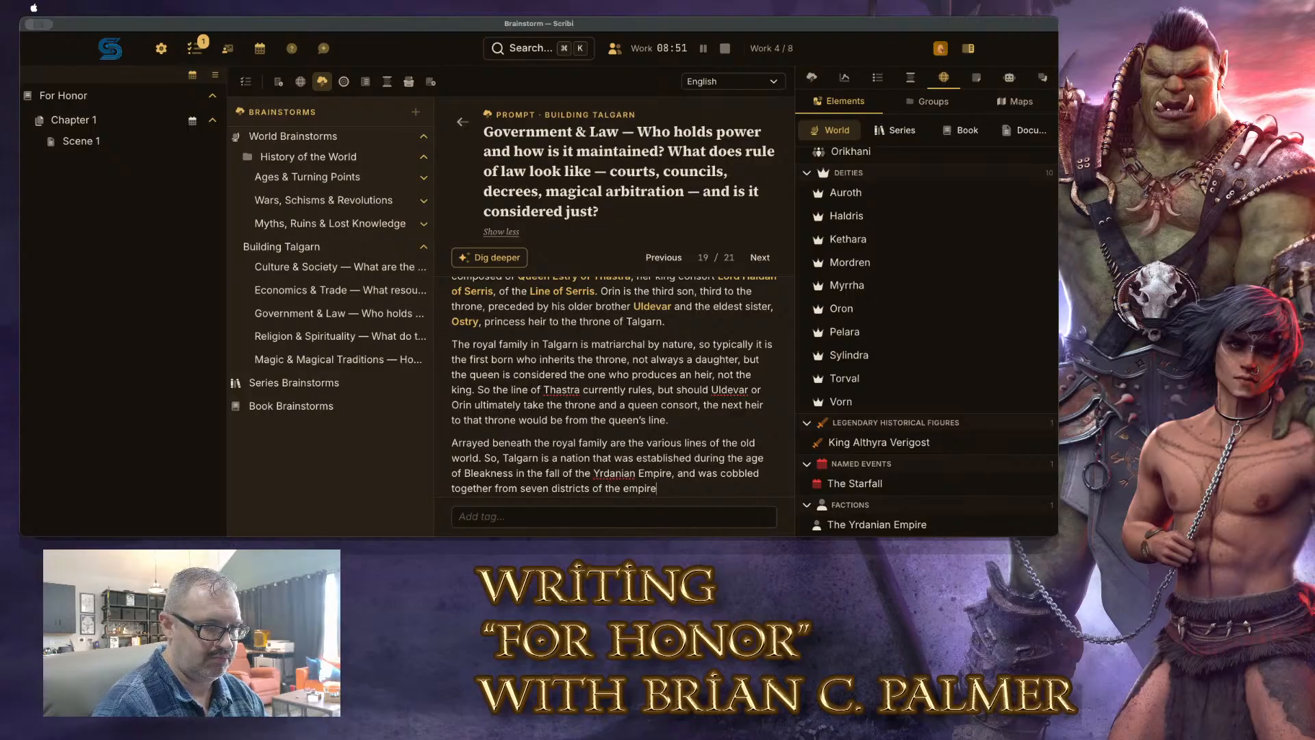
key("BackSpace")
key("BackSpace")
key("BackSpace")
key("BackSpace")
key("BackSpace")
key("BackSpace")
type("Empire")
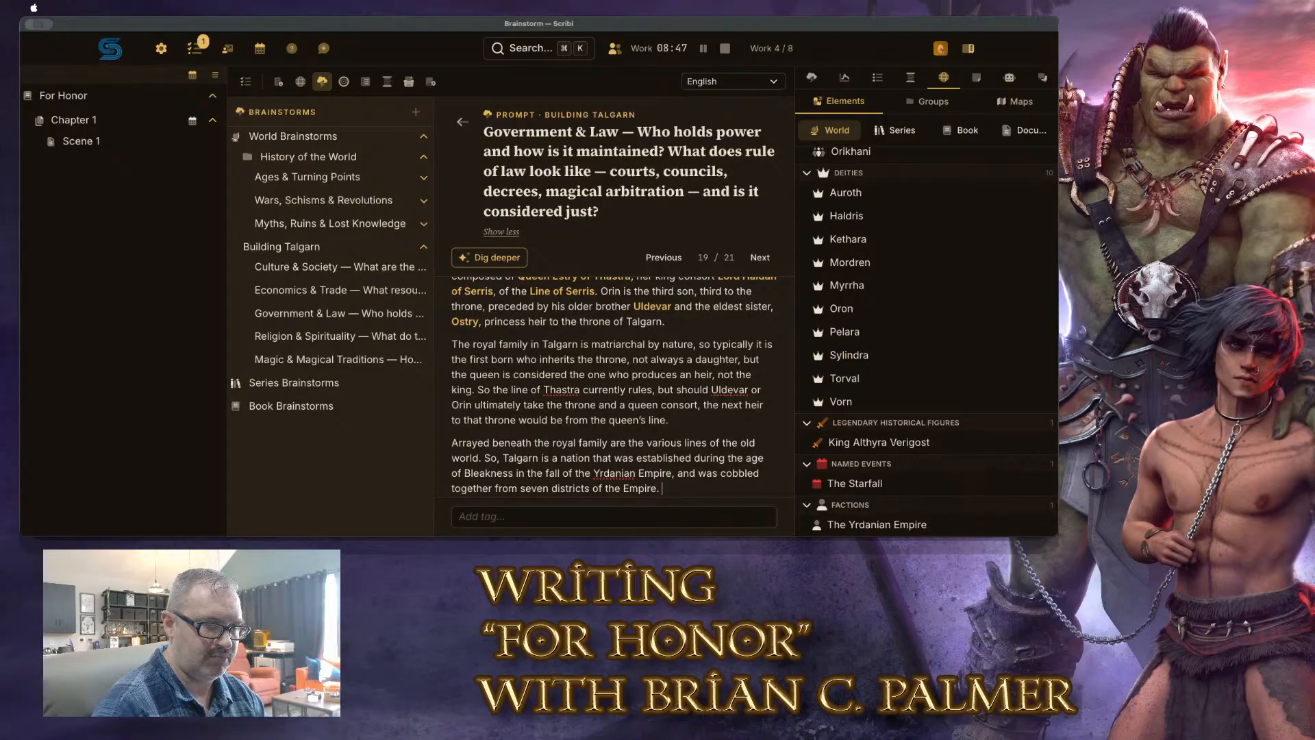
type(".")
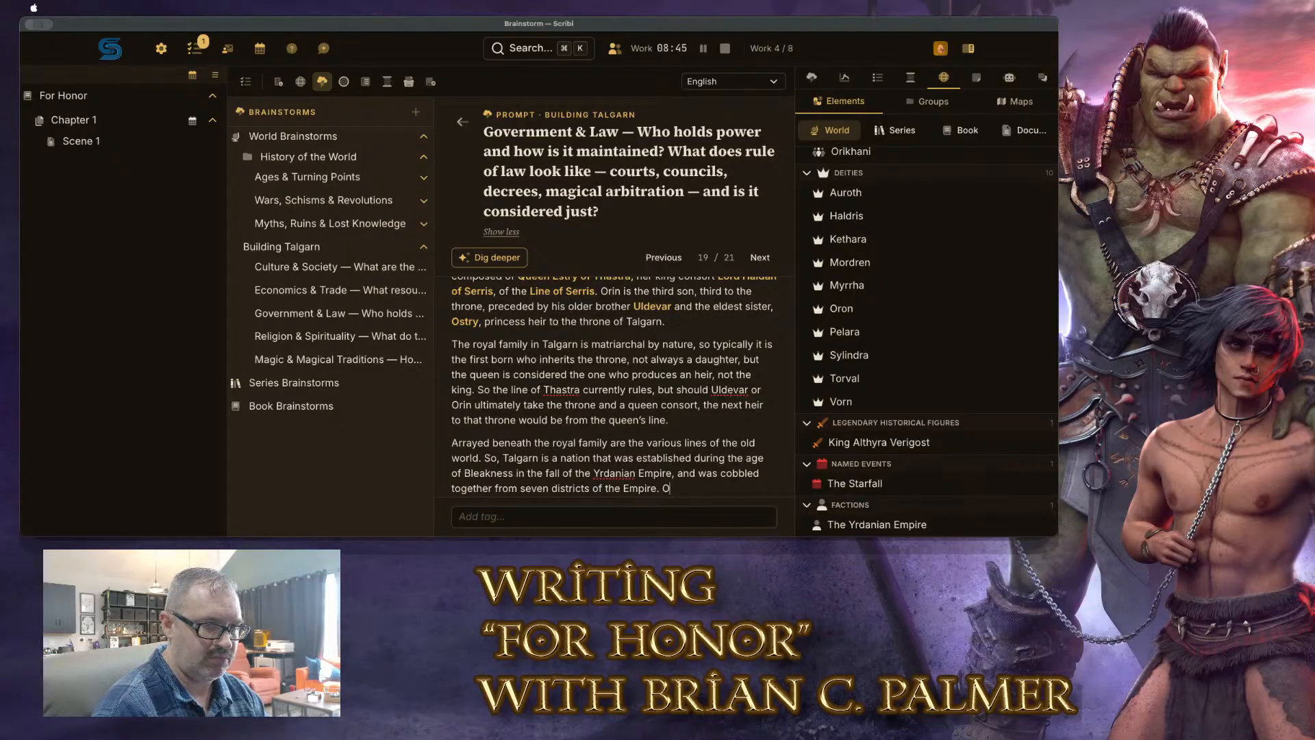
type(" AMon")
key("BackSpace")
key("BackSpace")
key("BackSpace")
type("mong these seven initai")
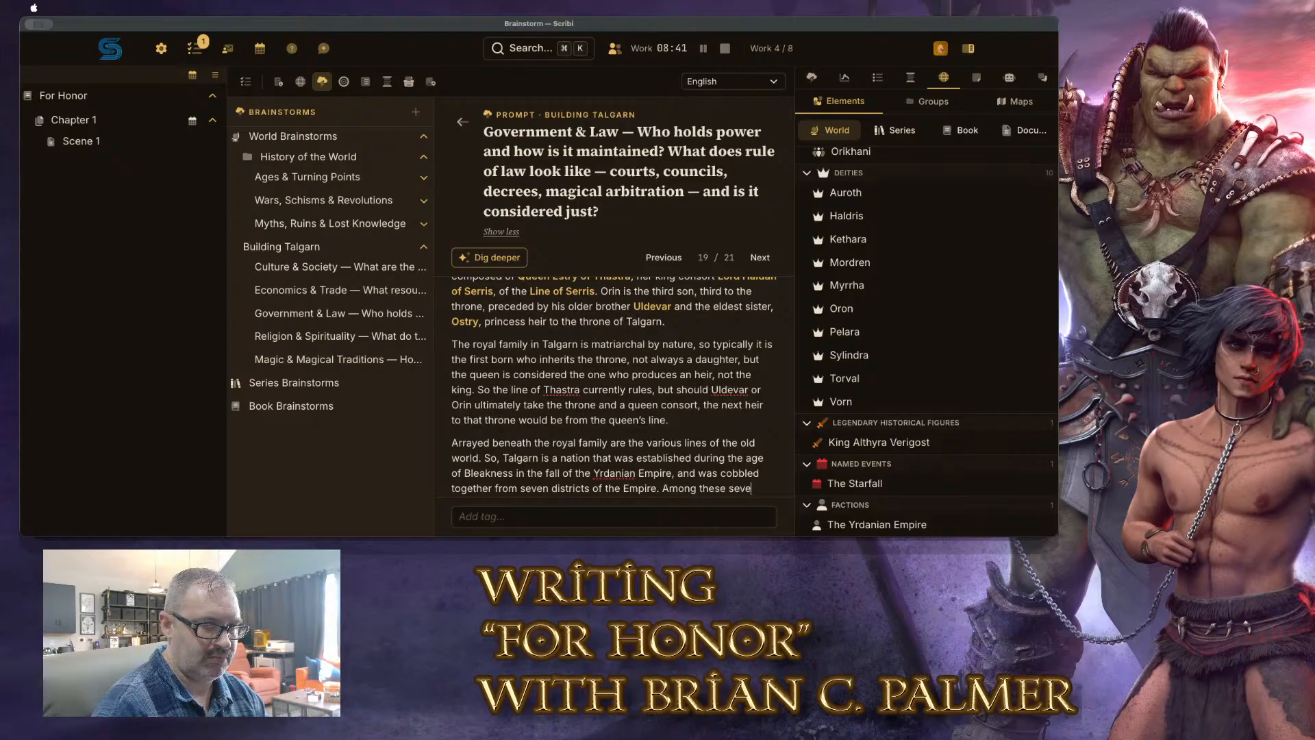
key("BackSpace")
key("BackSpace")
key("BackSpace")
key("BackSpace")
key("BackSpace")
key("BackSpace")
key("BackSpace")
key("BackSpace")
key("BackSpace")
key("BackSpace")
key("BackSpace")
key("BackSpace")
key("BackSpace")
key("BackSpace")
key("BackSpace")
key("BackSpace")
key("BackSpace")
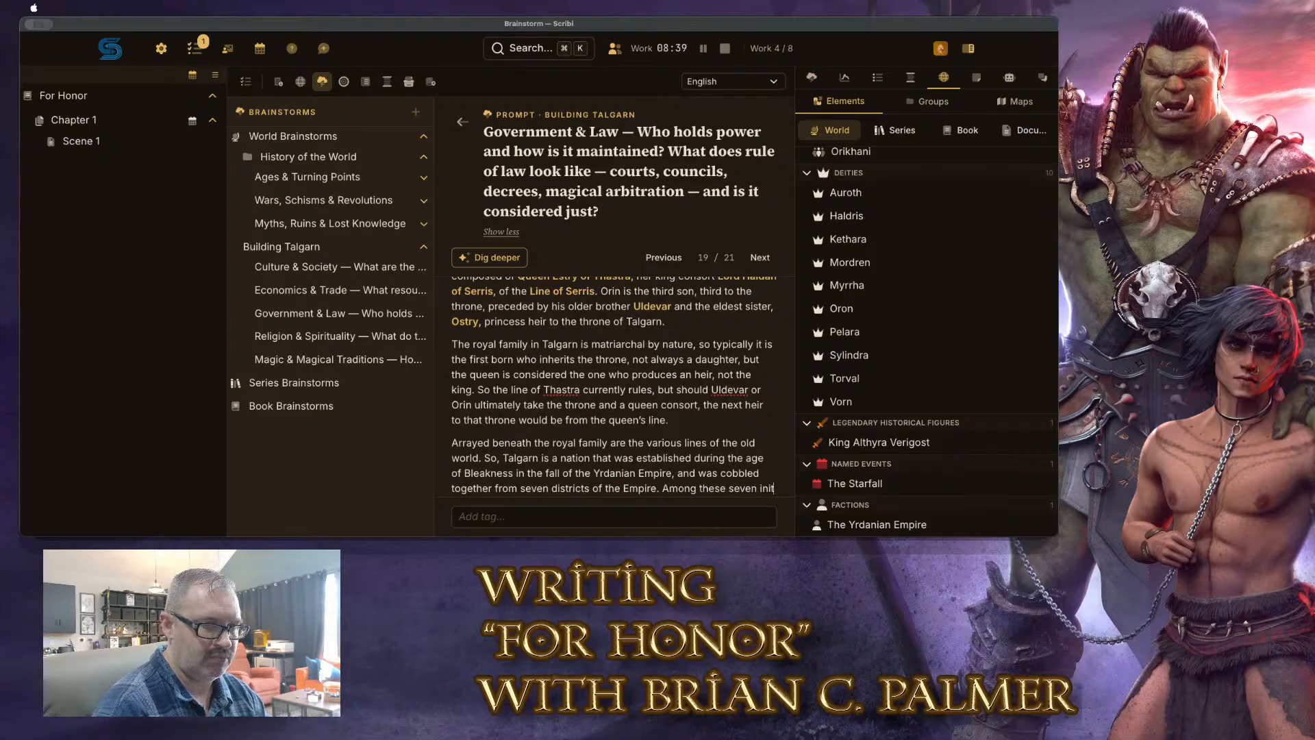
key("BackSpace")
key("BackSpace")
key("BackSpace")
key("BackSpace")
key("BackSpace")
key("BackSpace")
key("BackSpace")
key("BackSpace")
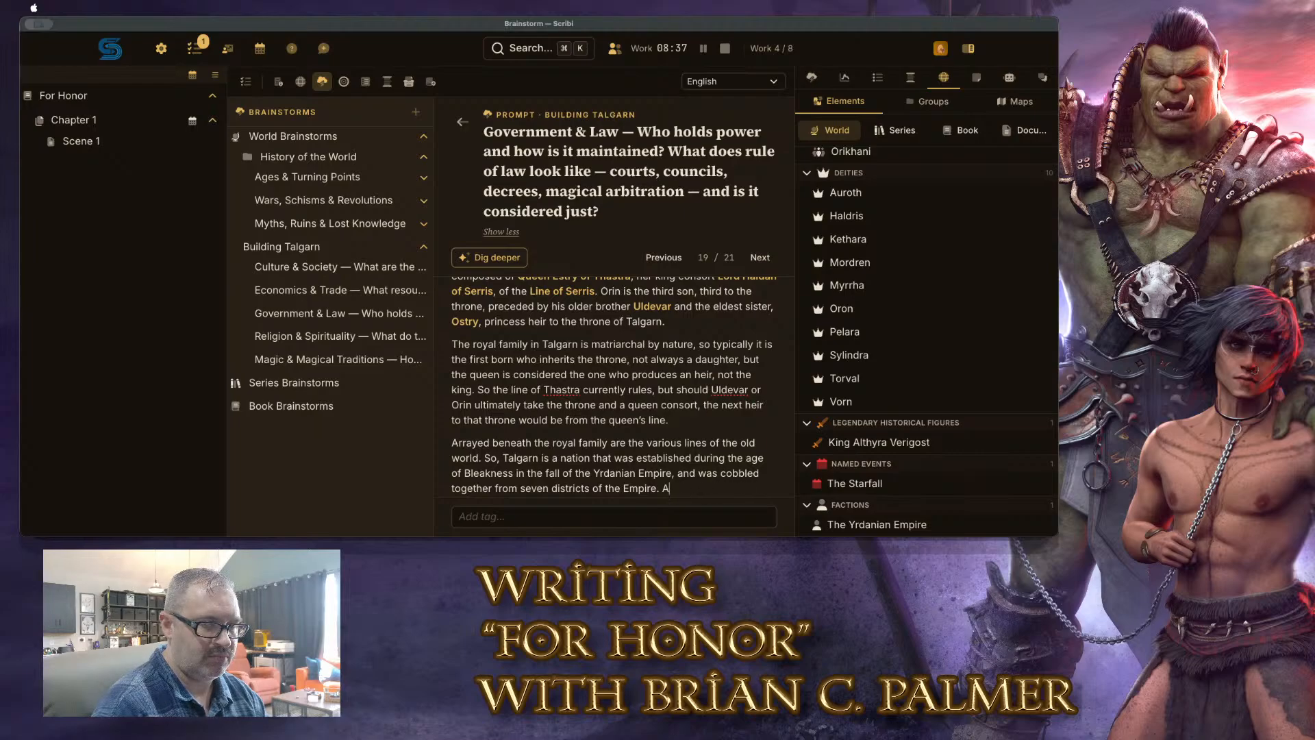
Continue the paragraph with "The seven districts governors each took a post as a leader on a council, and eventually a"
type("The")
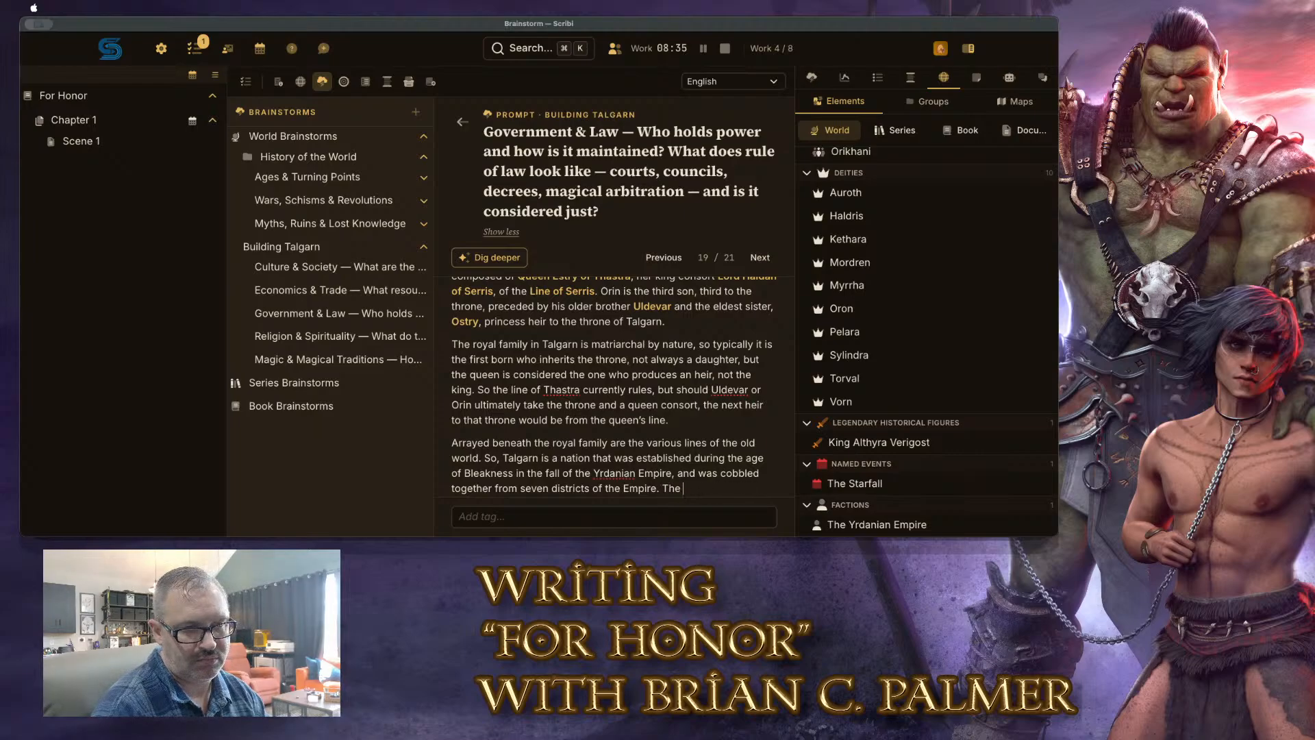
type(" seven districts")
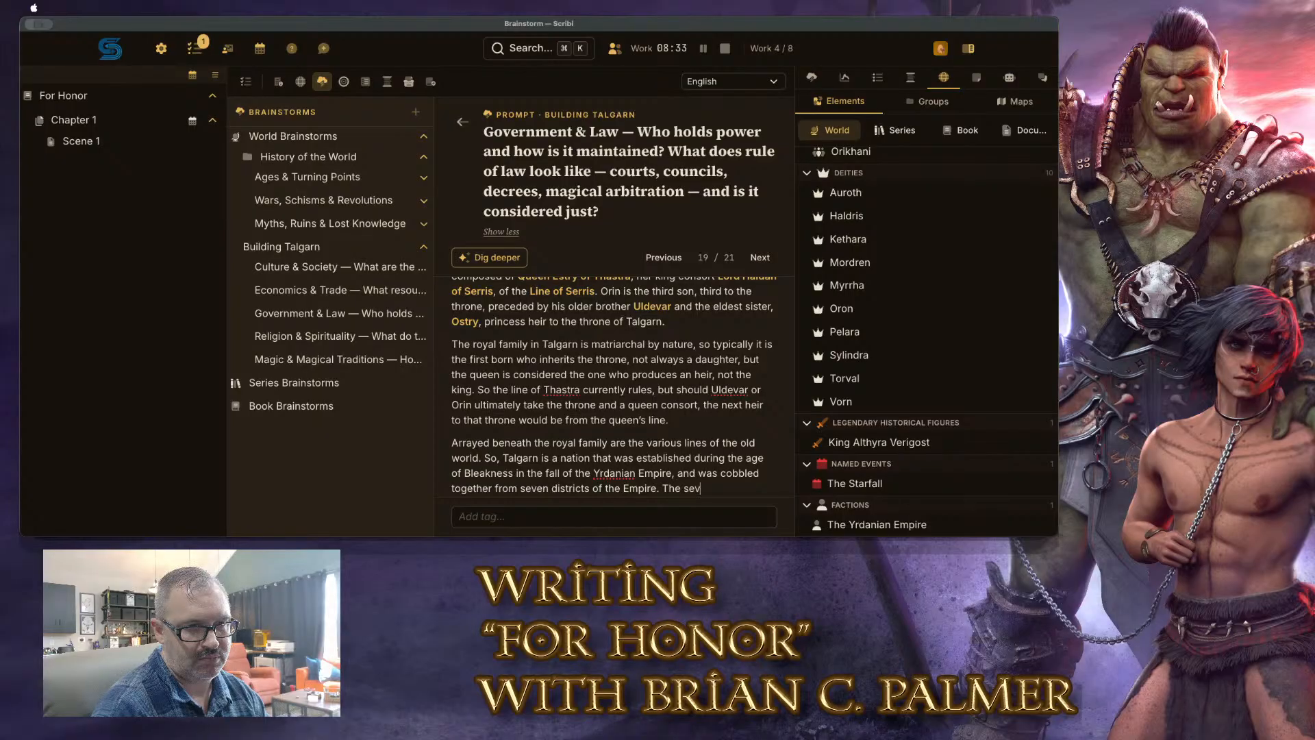
type(" gover")
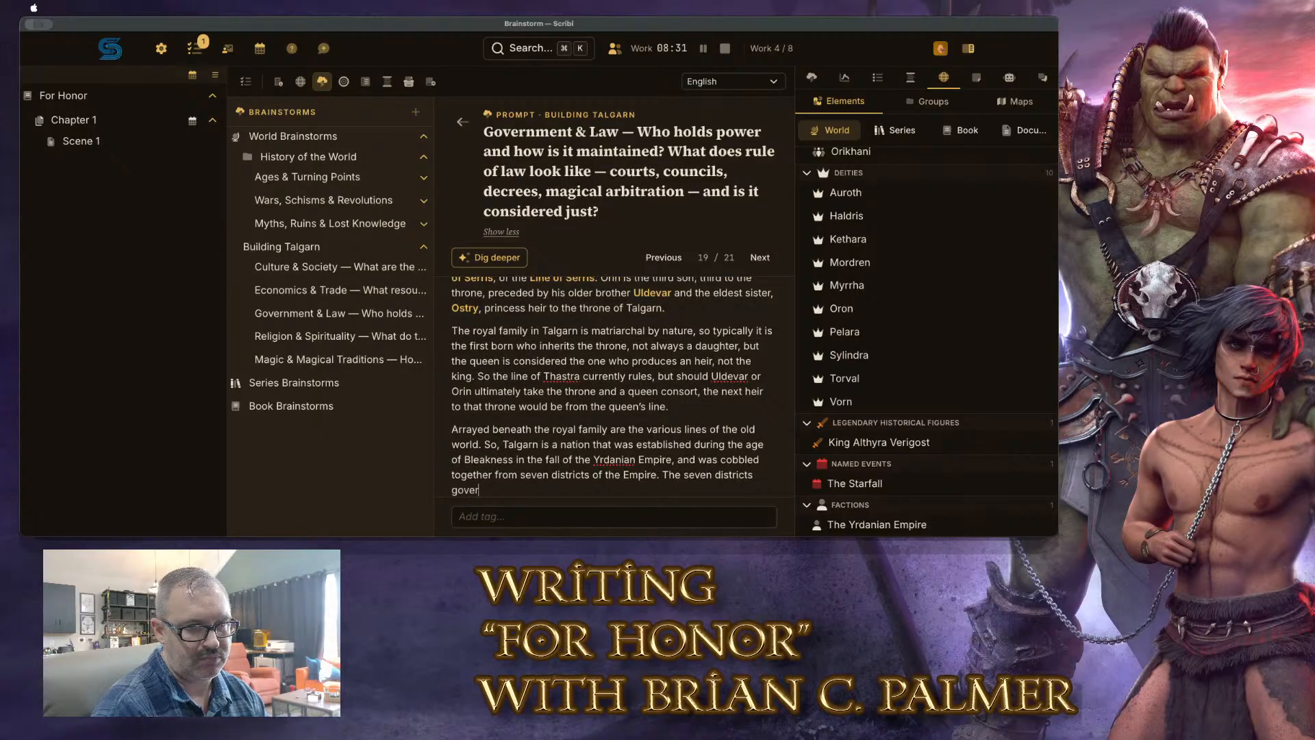
type("nors each too")
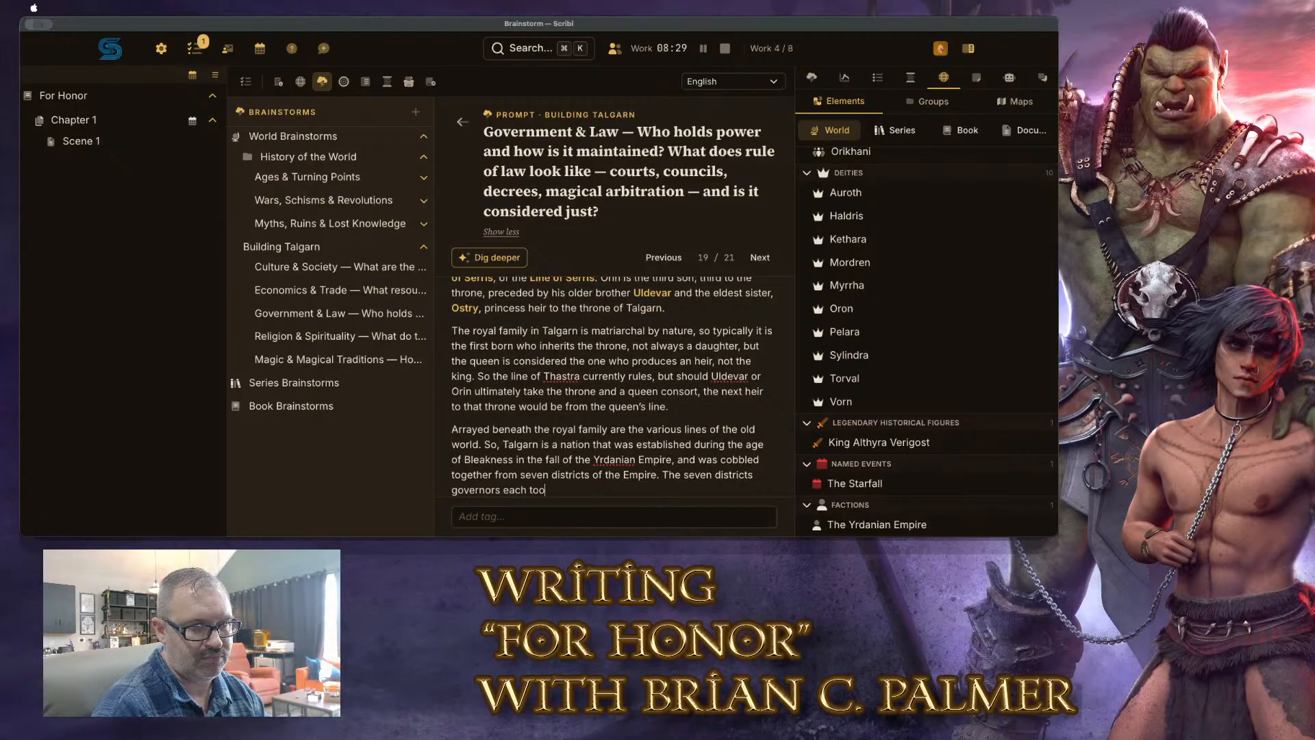
type("k a post as a ")
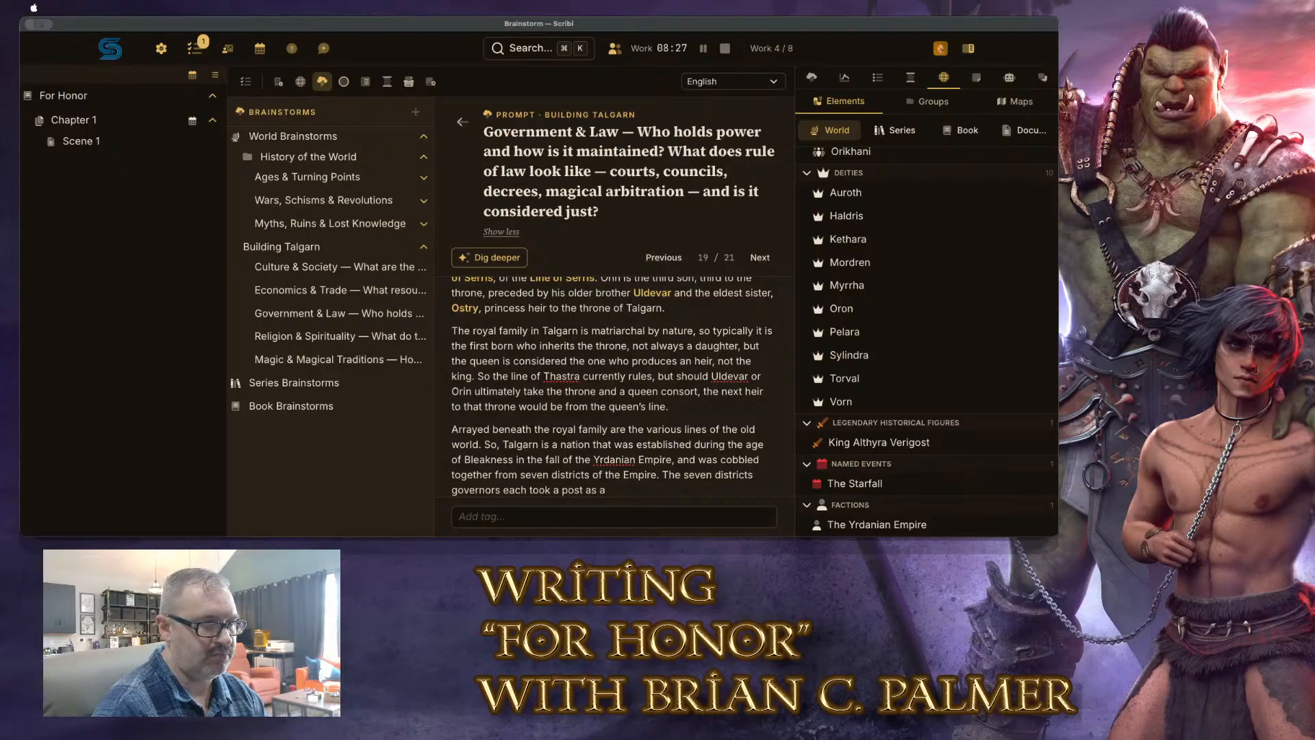
type("leader on a cou")
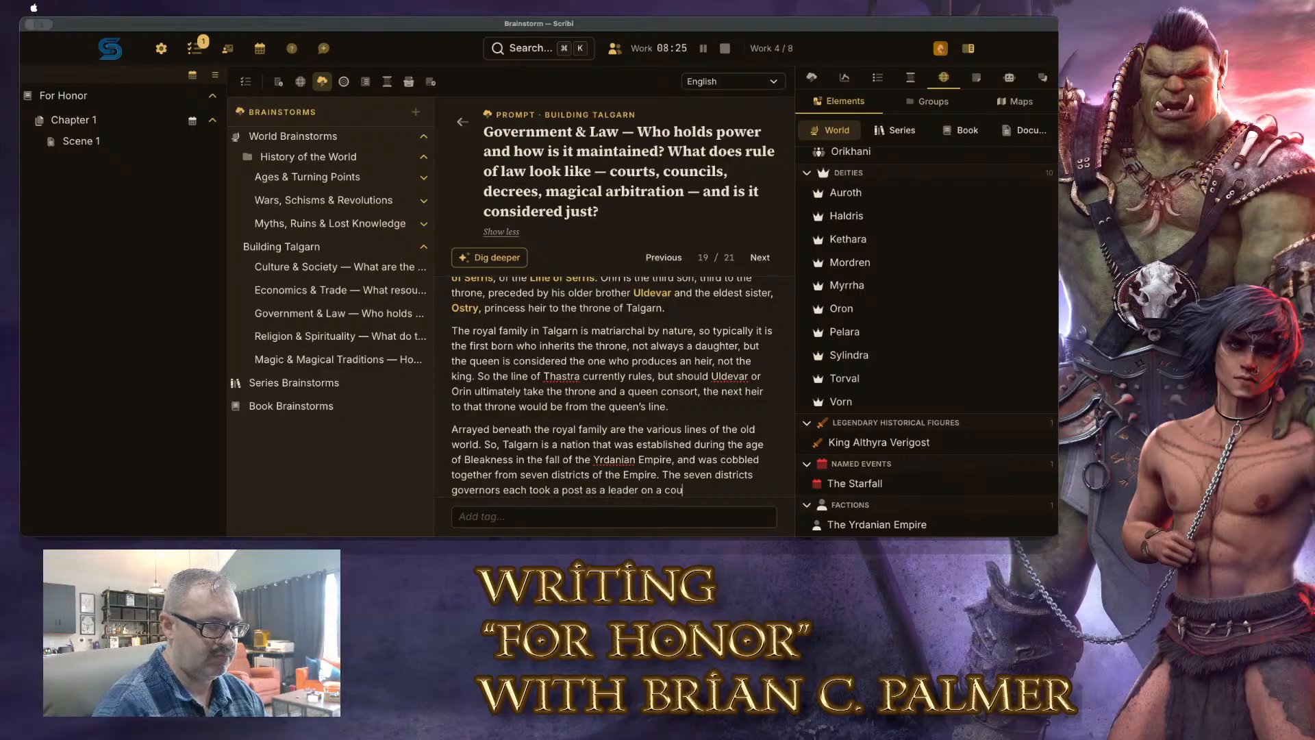
type("ncil, and eventual")
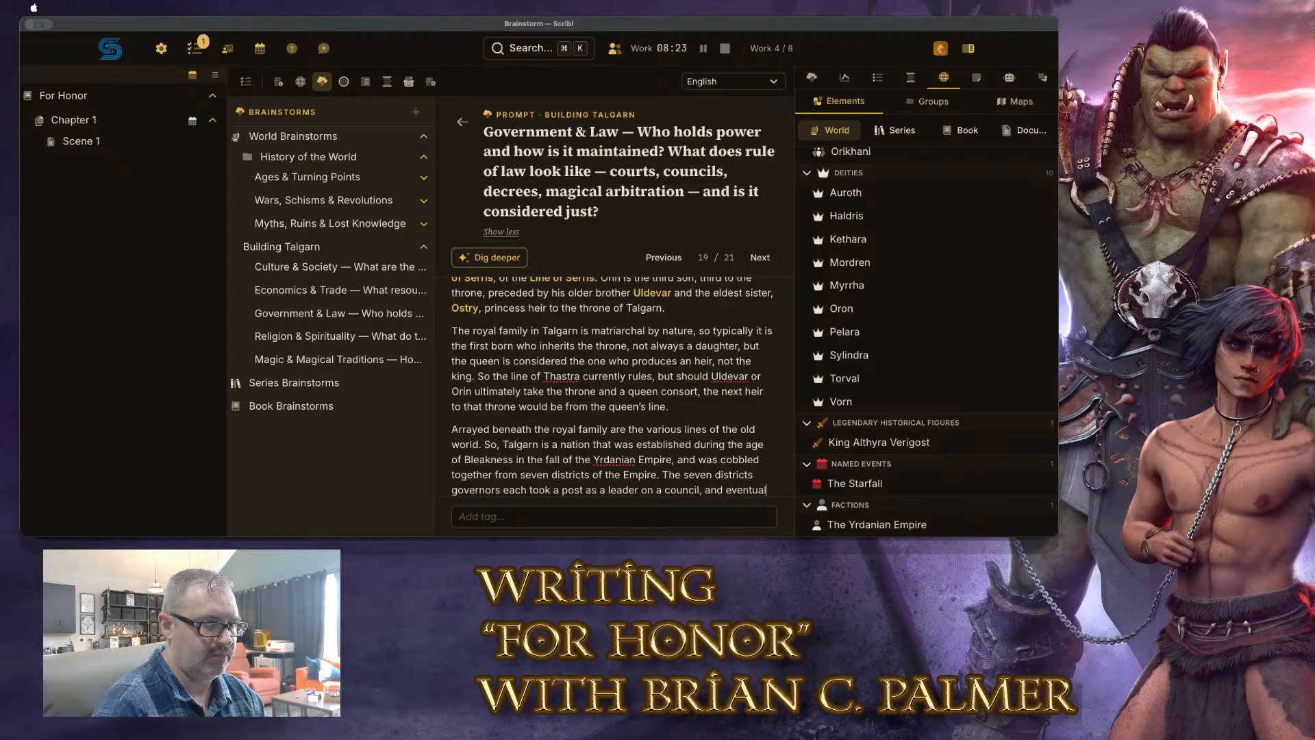
type("ly a ")
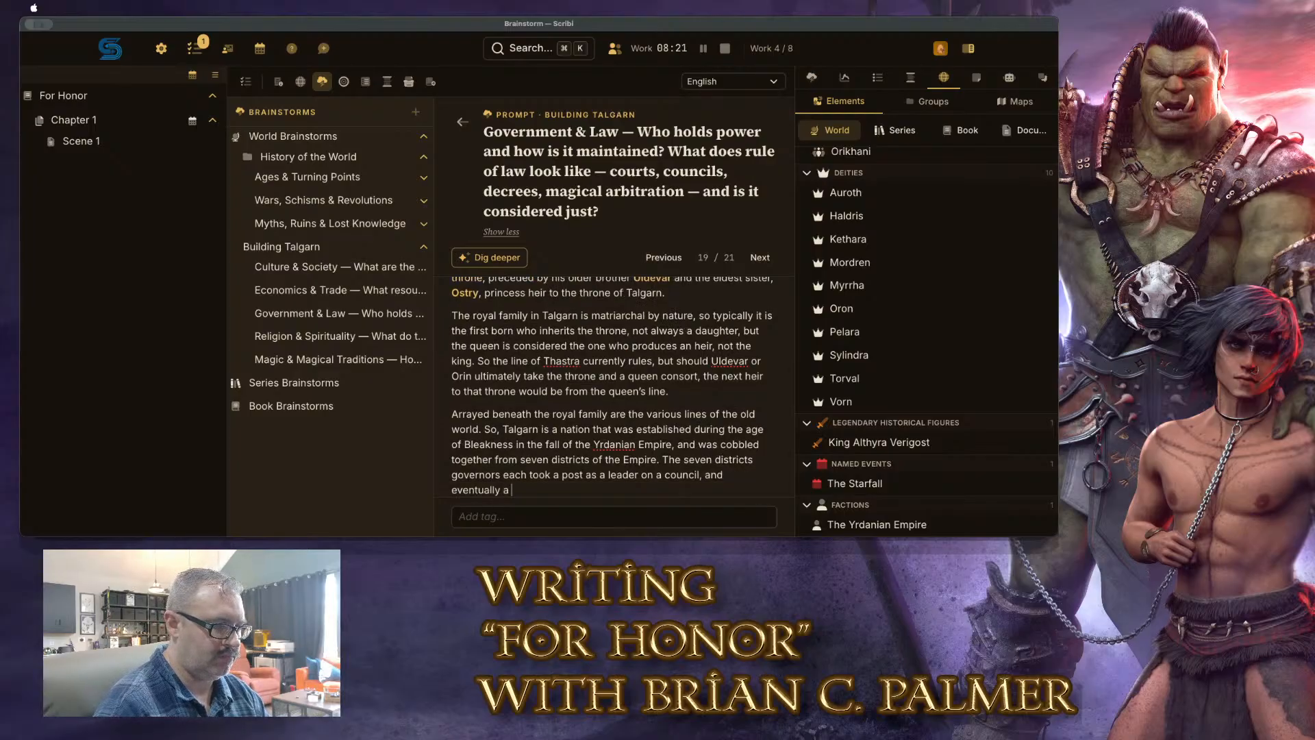
Complete the council sentence with "kind of prime minister was elected from among them, by them."
type("primary")
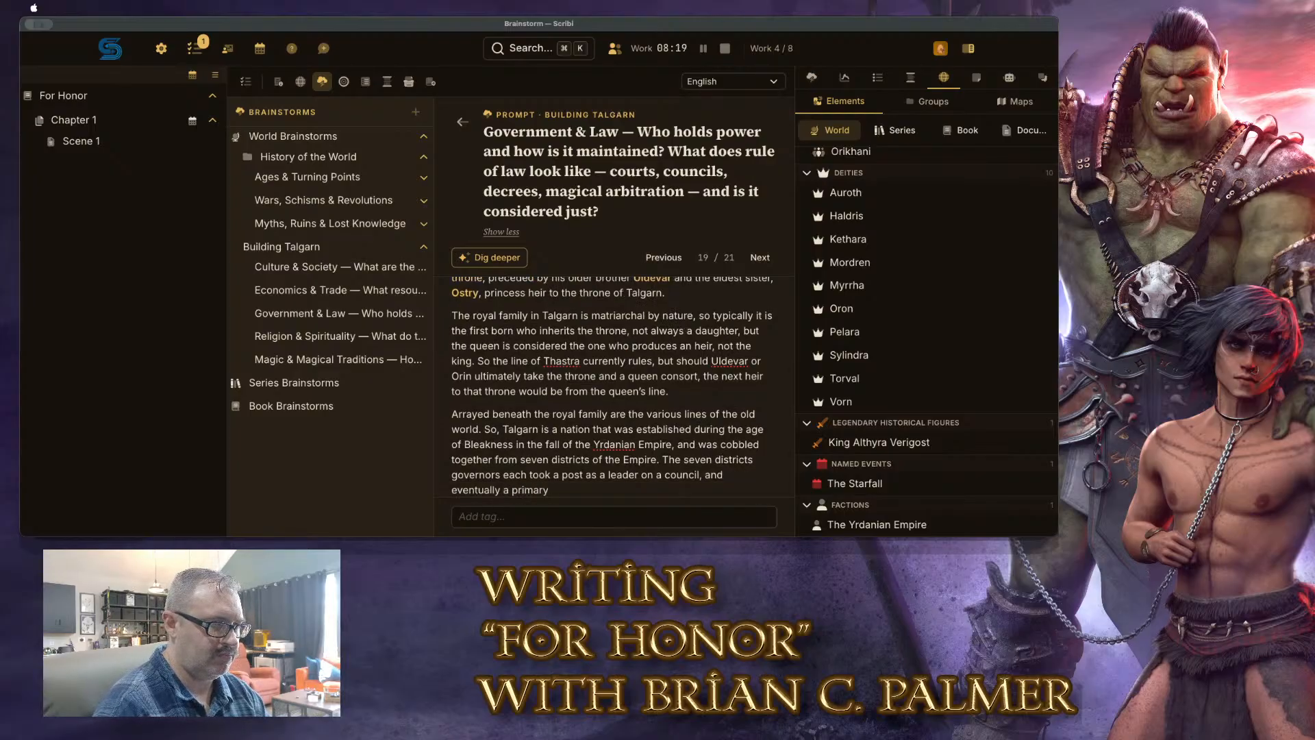
key("BackSpace")
key("BackSpace")
key("BackSpace")
key("BackSpace")
key("BackSpace")
key("BackSpace")
key("BackSpace")
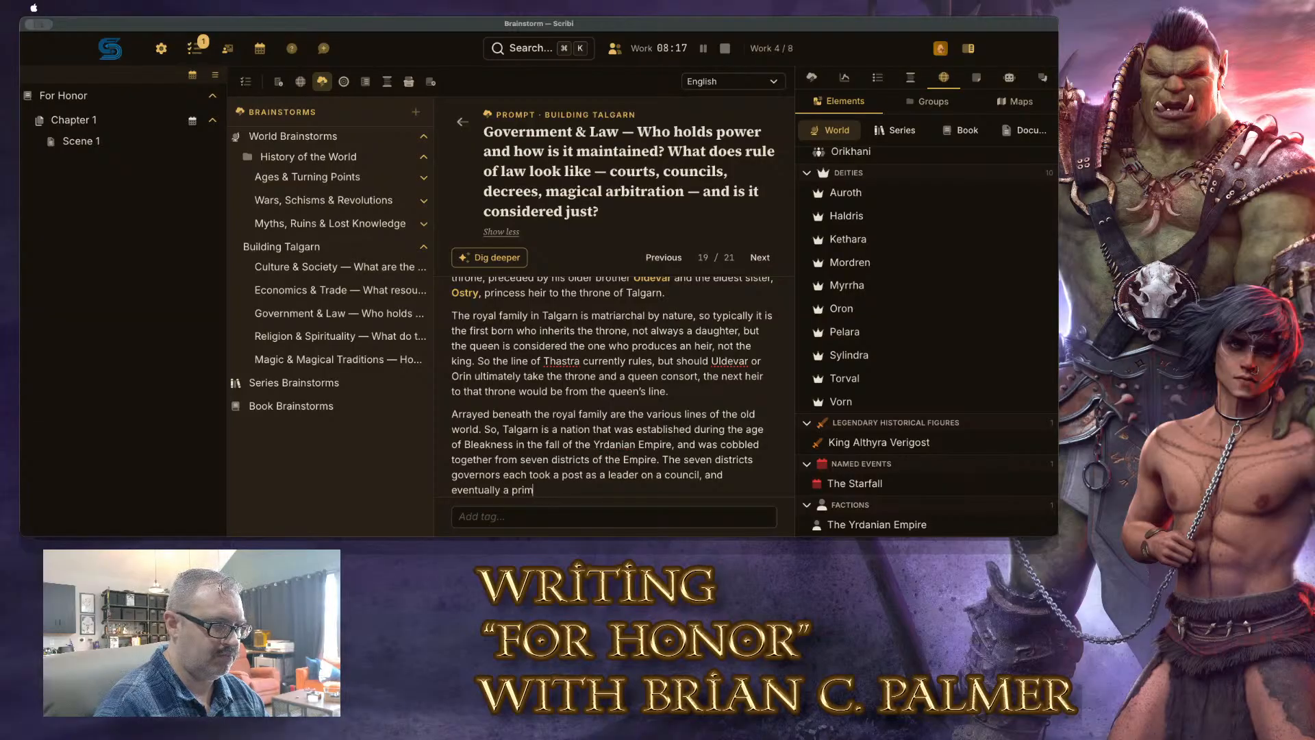
type("kind of prime minister wa")
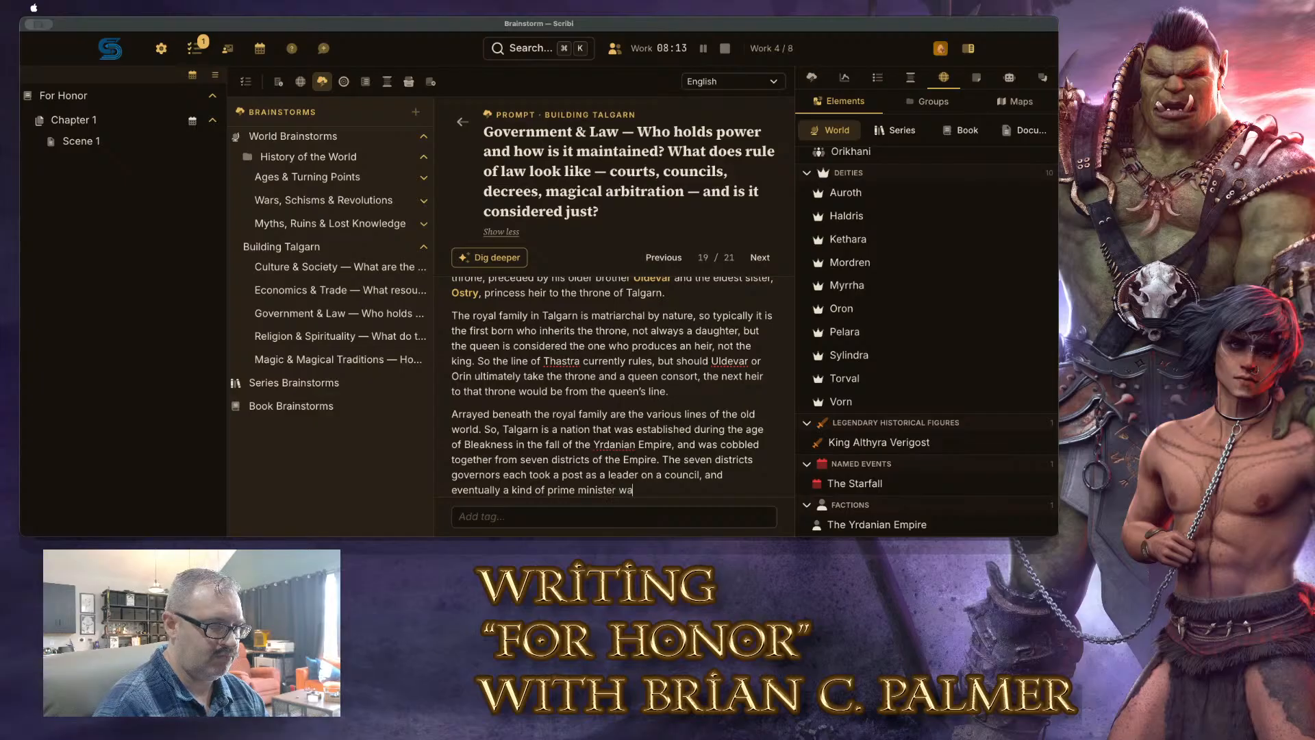
type("s elected from among them, ")
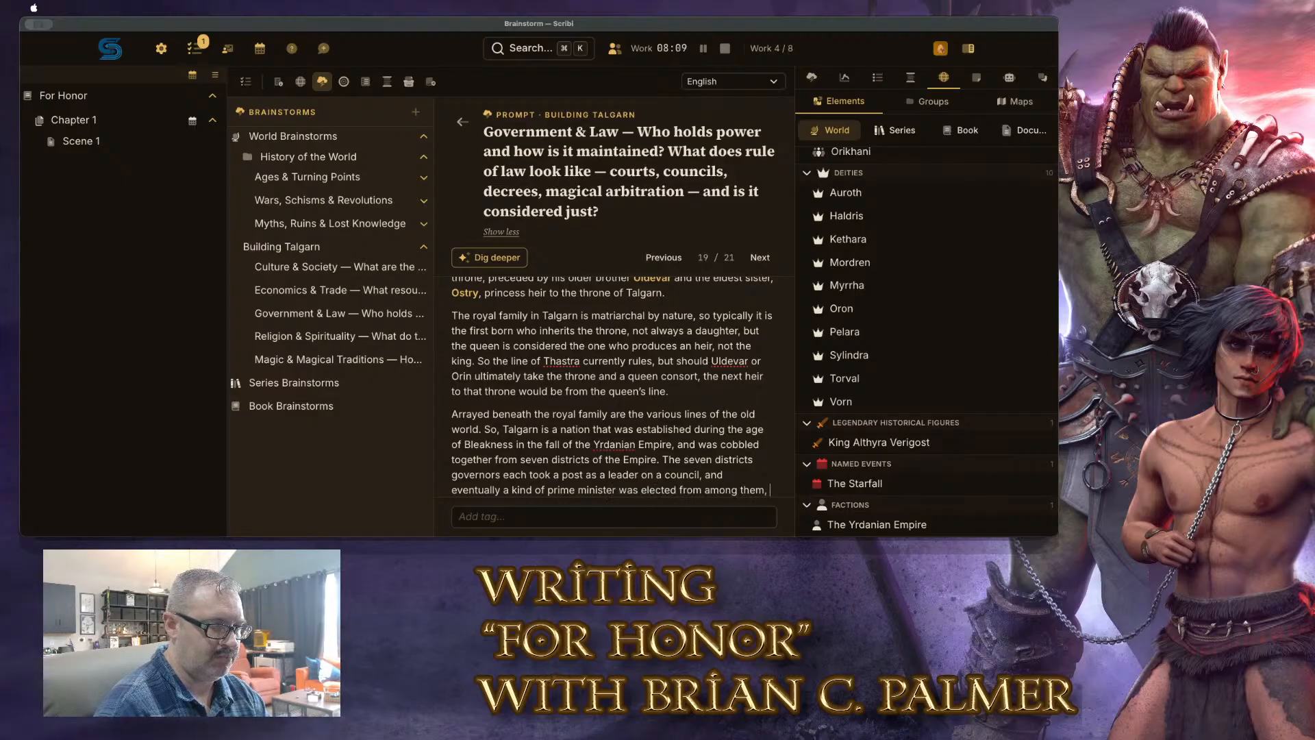
type("by them.")
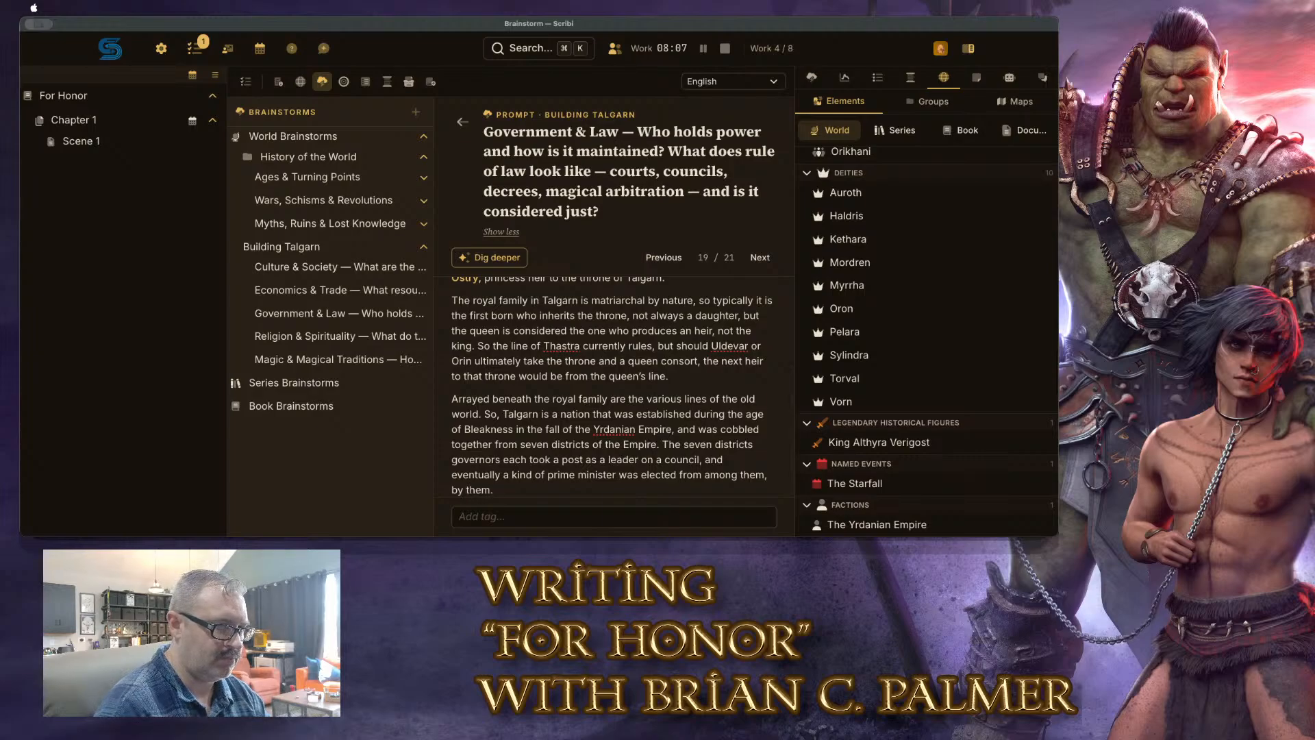
Begin the next sentence with "Some time into the age of bleakness, this became a monarchy, with"
type(" Some time into the age o")
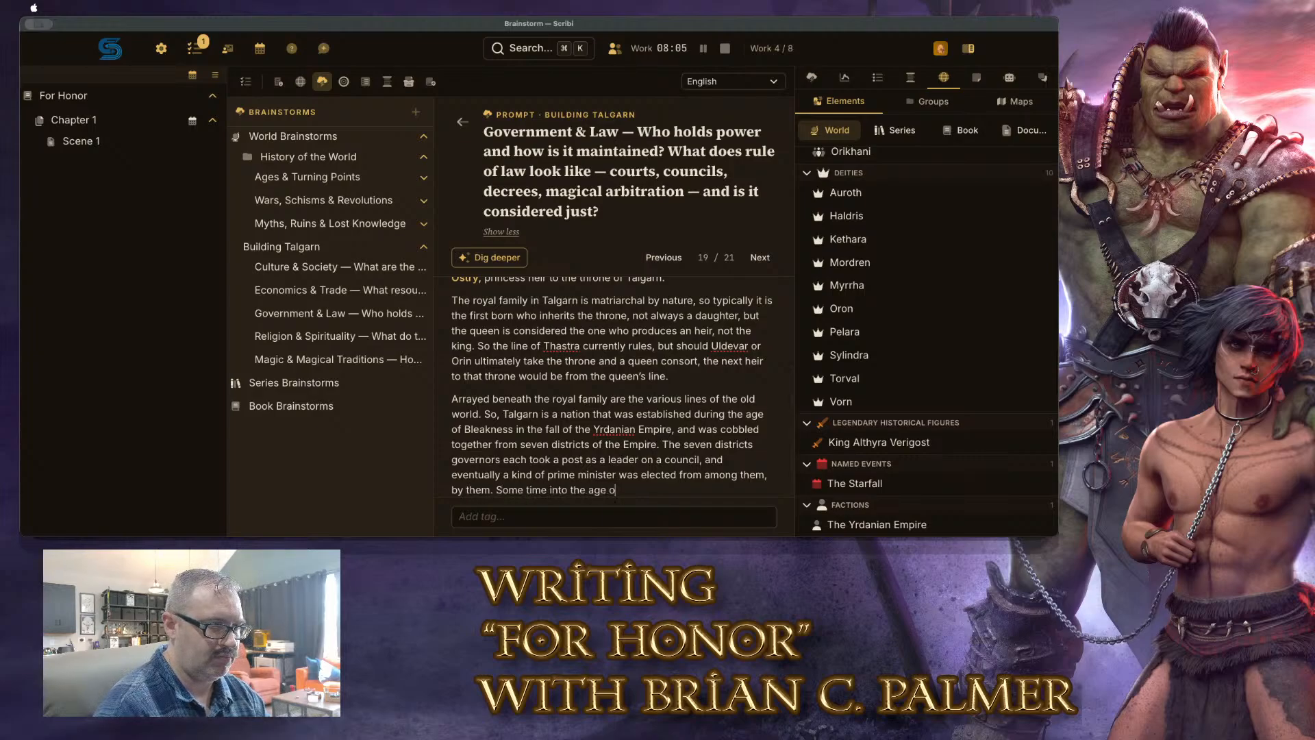
type("f bleakne")
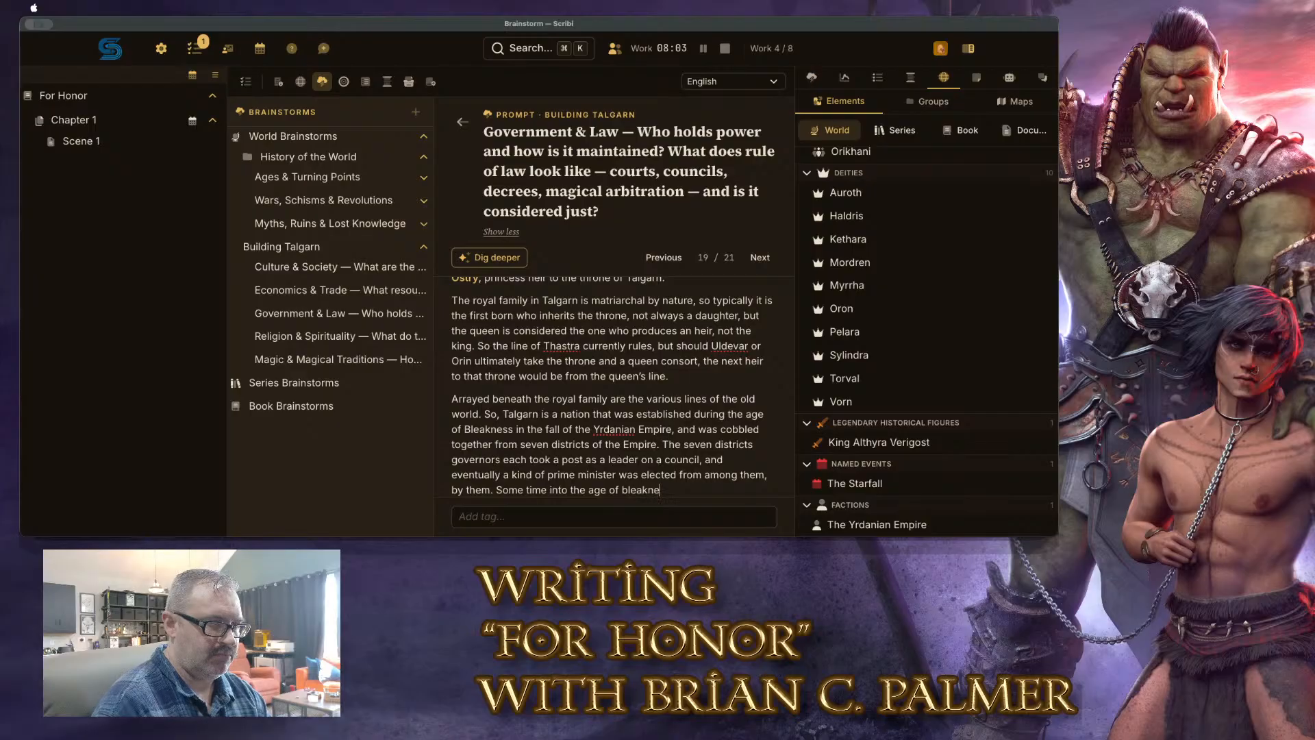
type("ss, this became a")
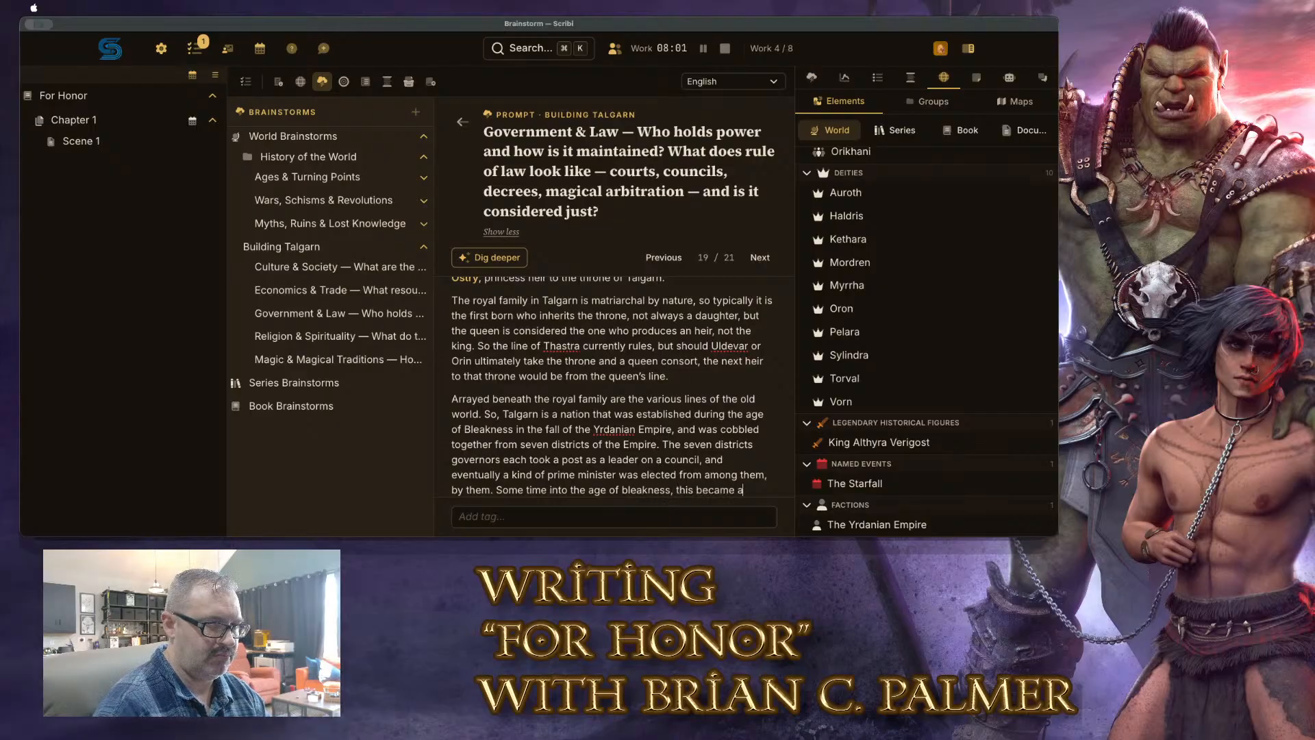
type(" monarchy, ")
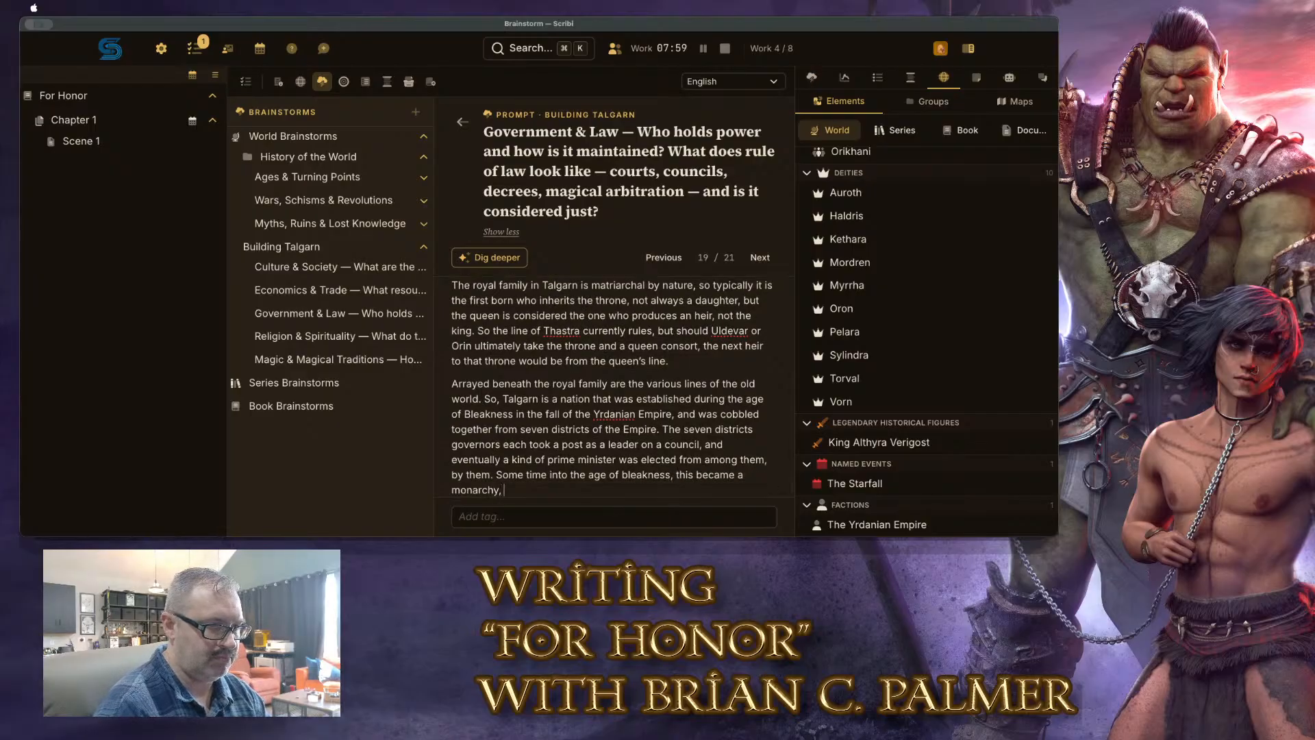
type("with ")
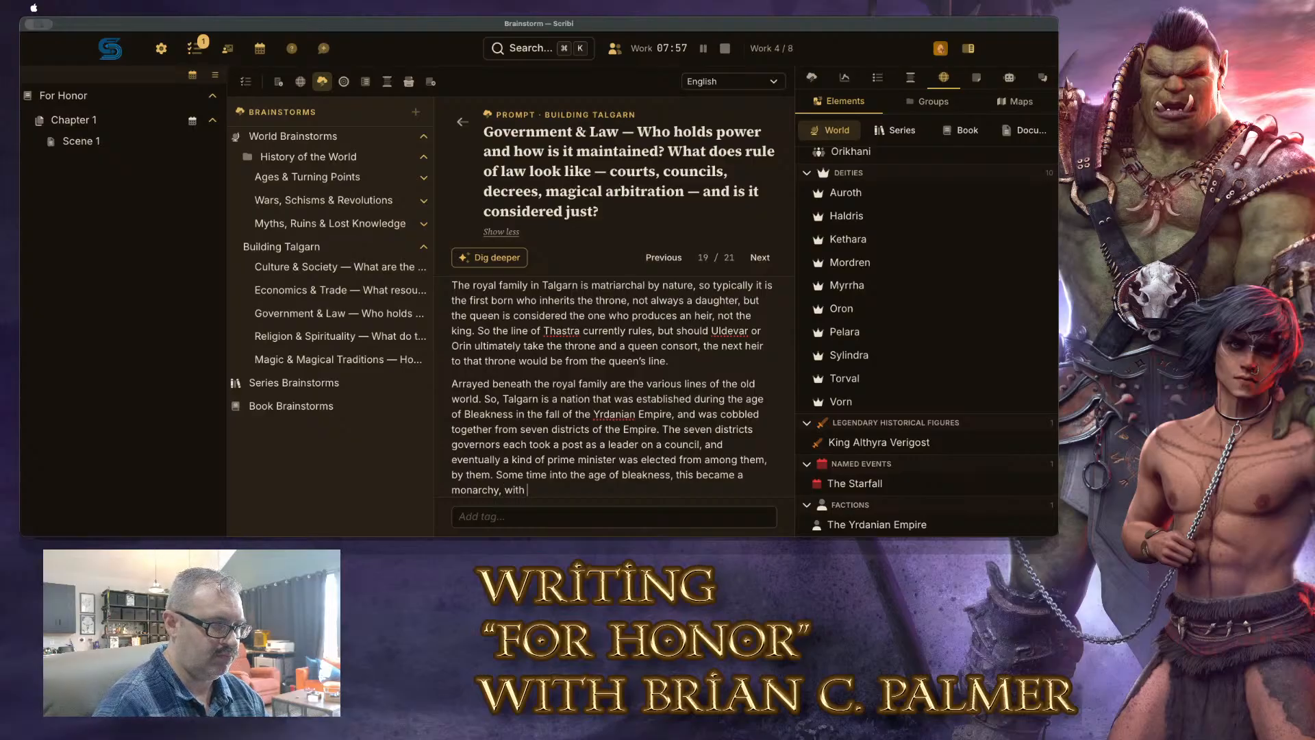
Complete the monarchy sentence with "the other six lines set up as potential inheritors to the throne based on holdings."
type("the other seven li")
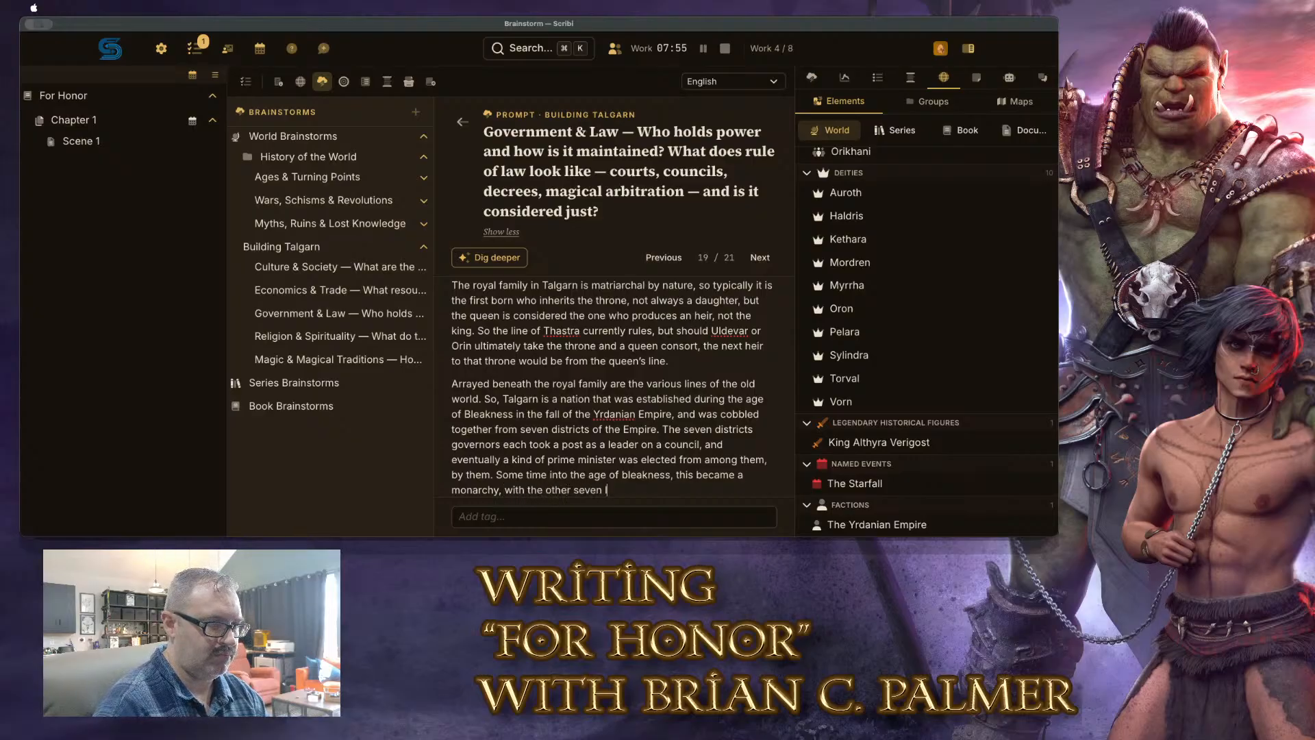
key("BackSpace")
key("BackSpace")
key("BackSpace")
type("ix lines ")
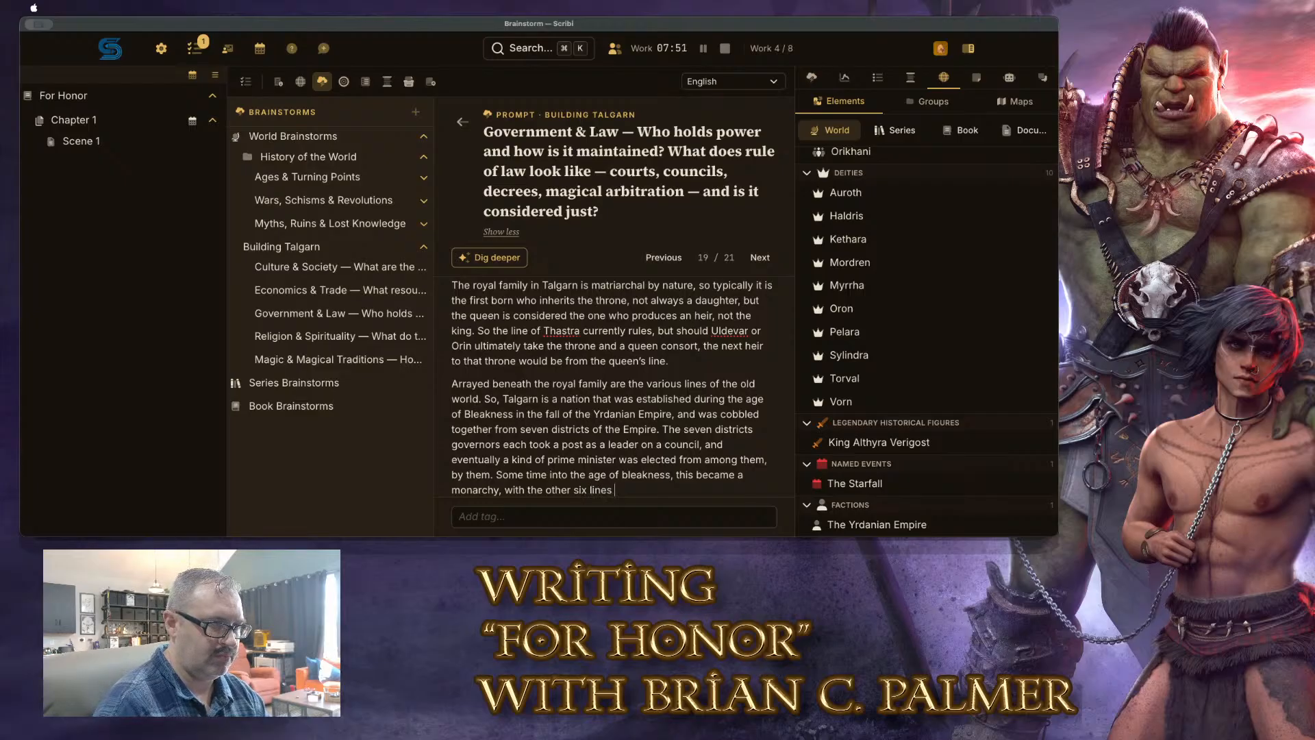
type("set upas ")
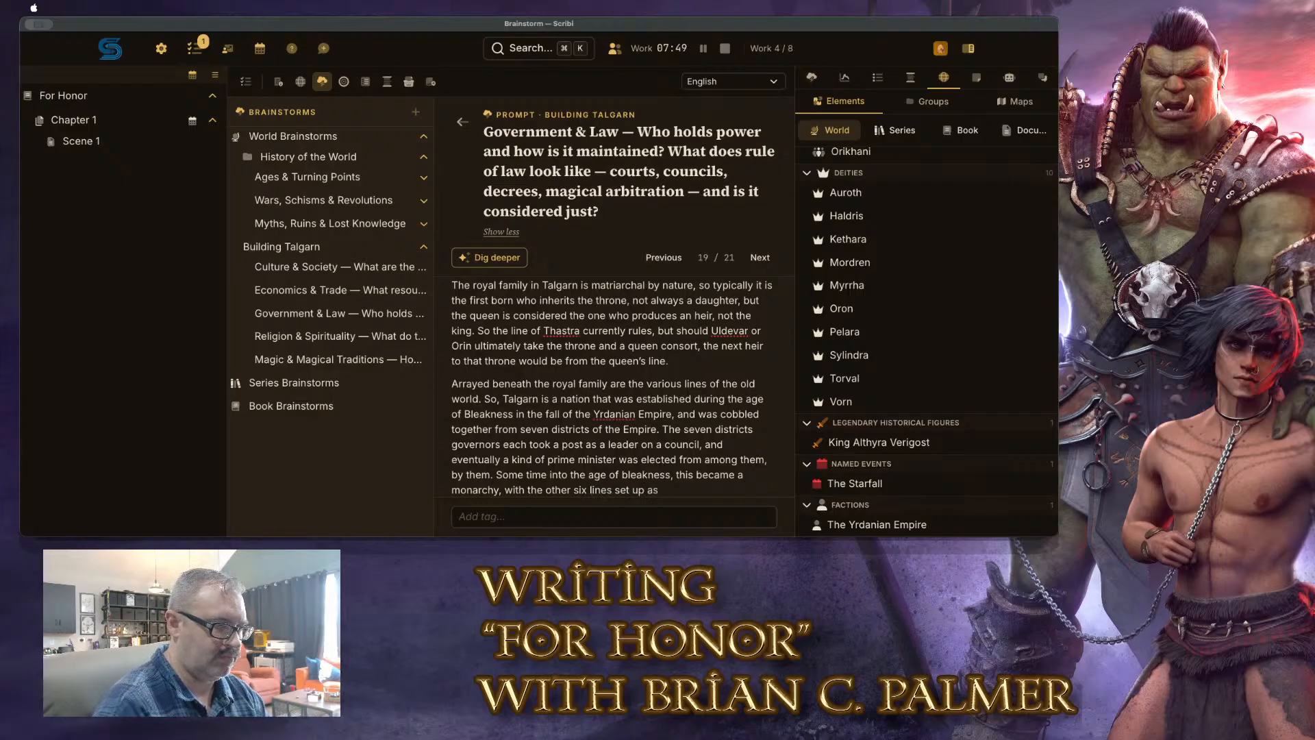
type("potential inheritors.")
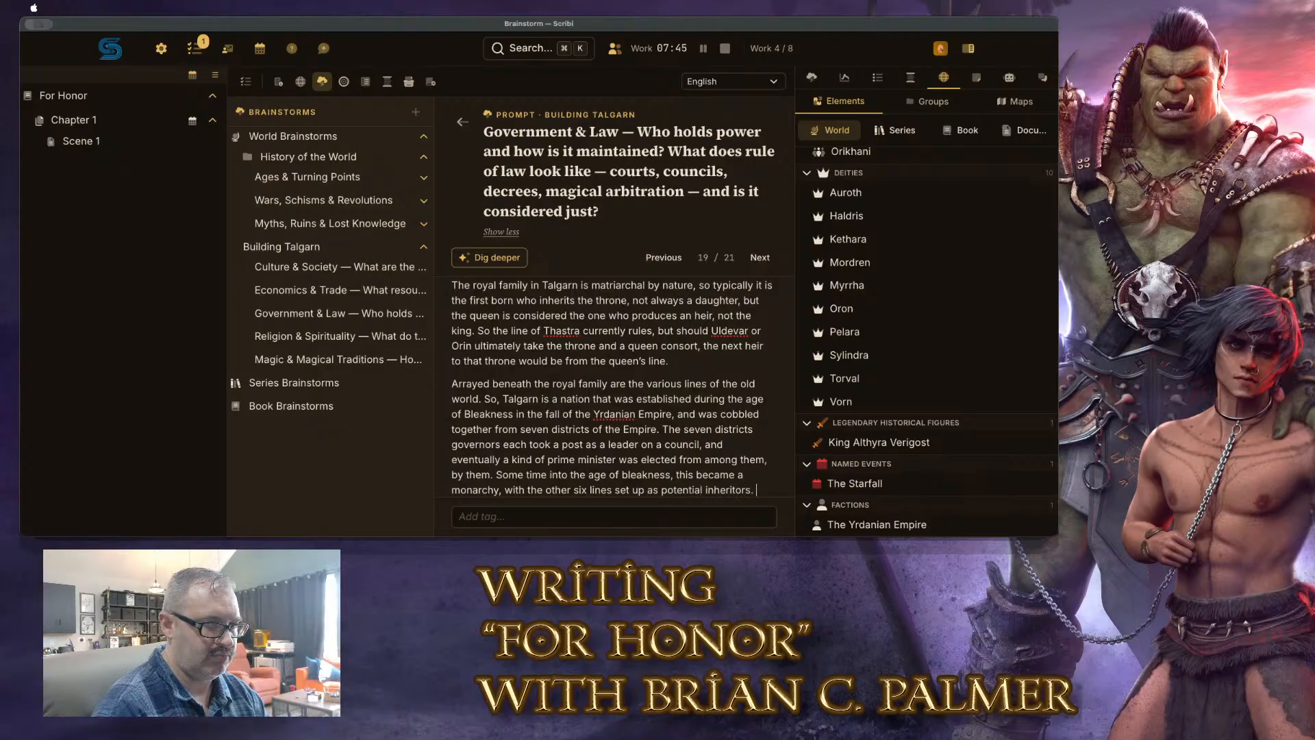
key("BackSpace")
key("BackSpace")
type(" to the ")
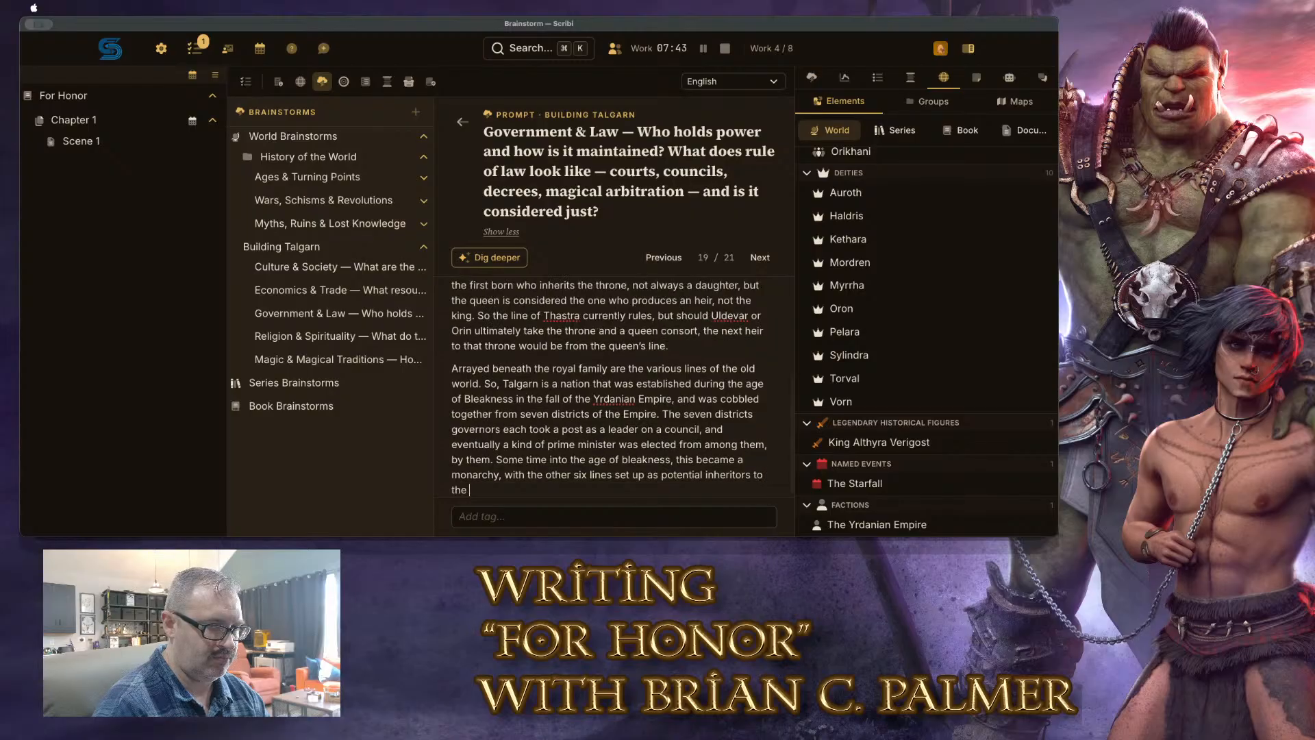
type("throne based on holdings.")
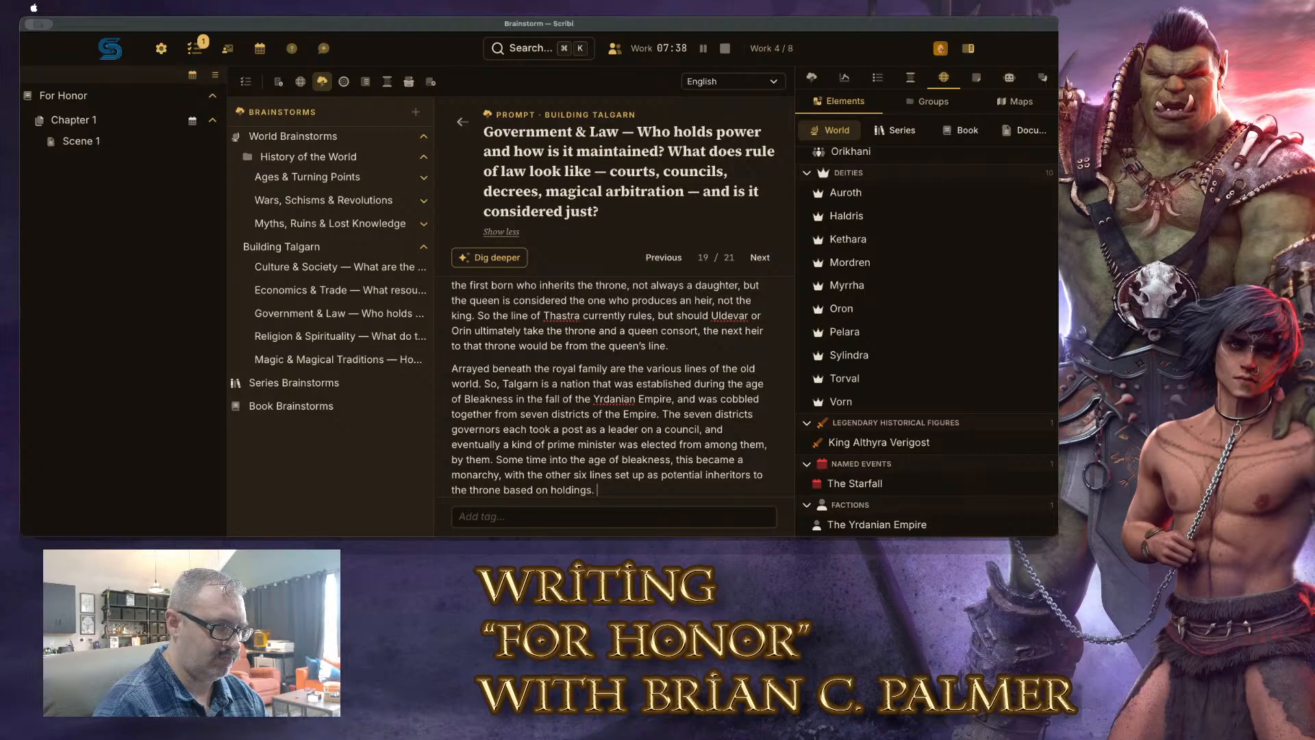
Start a new paragraph with "Now, all these centuries later,"
key("Return")
type("N")
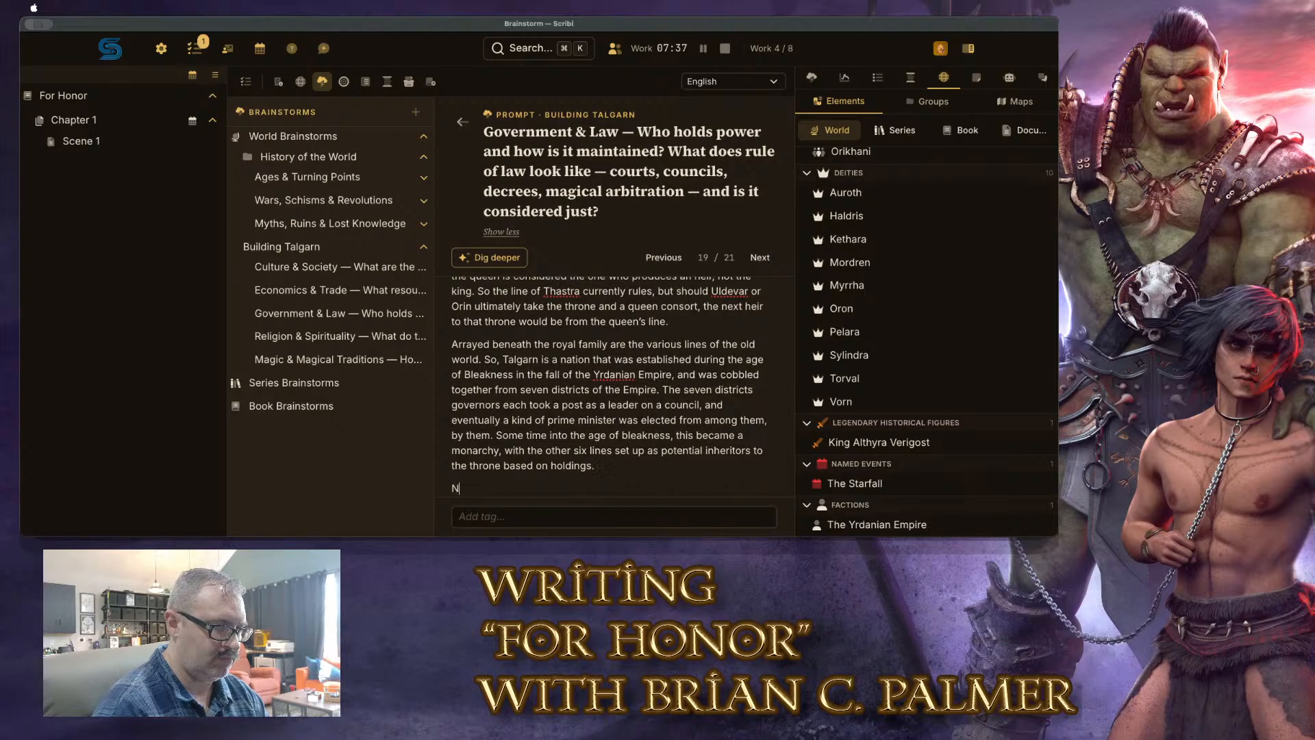
type("ow, all the")
key("BackSpace")
key("BackSpace")
key("BackSpace")
key("BackSpace")
type("these ce")
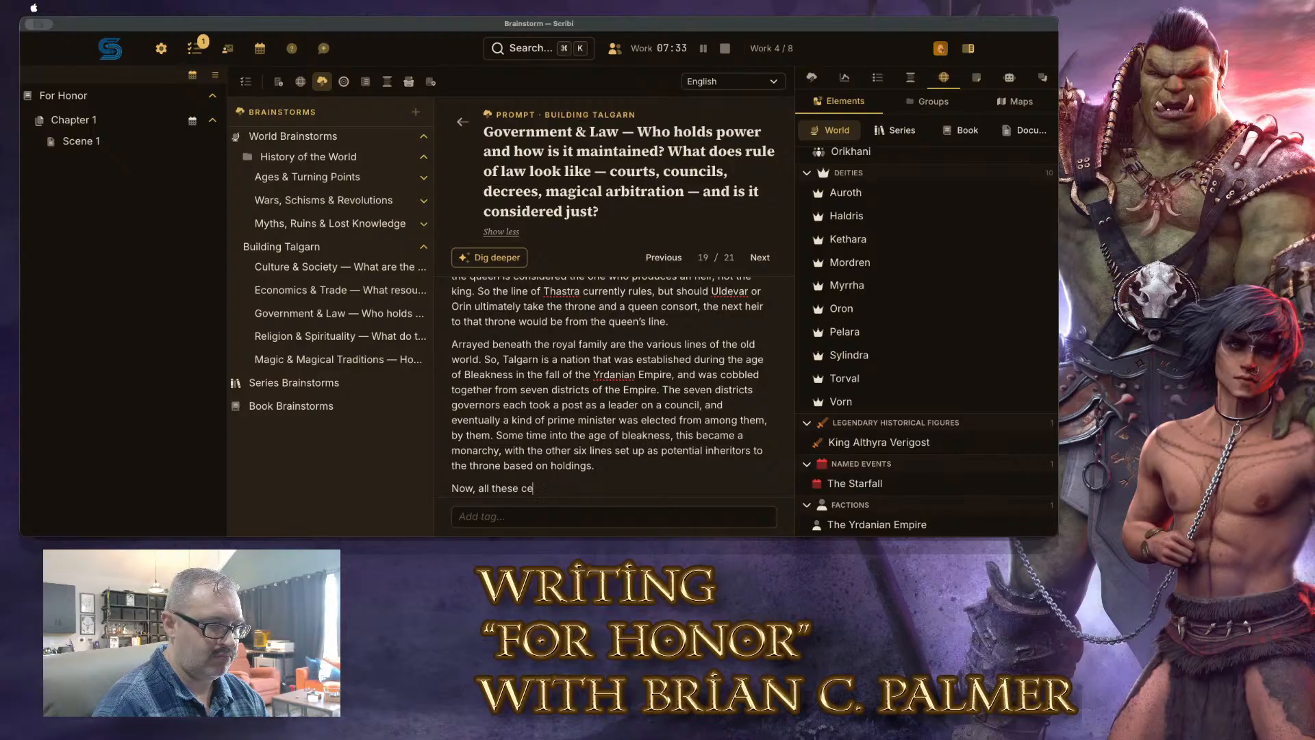
type("nturies later, ")
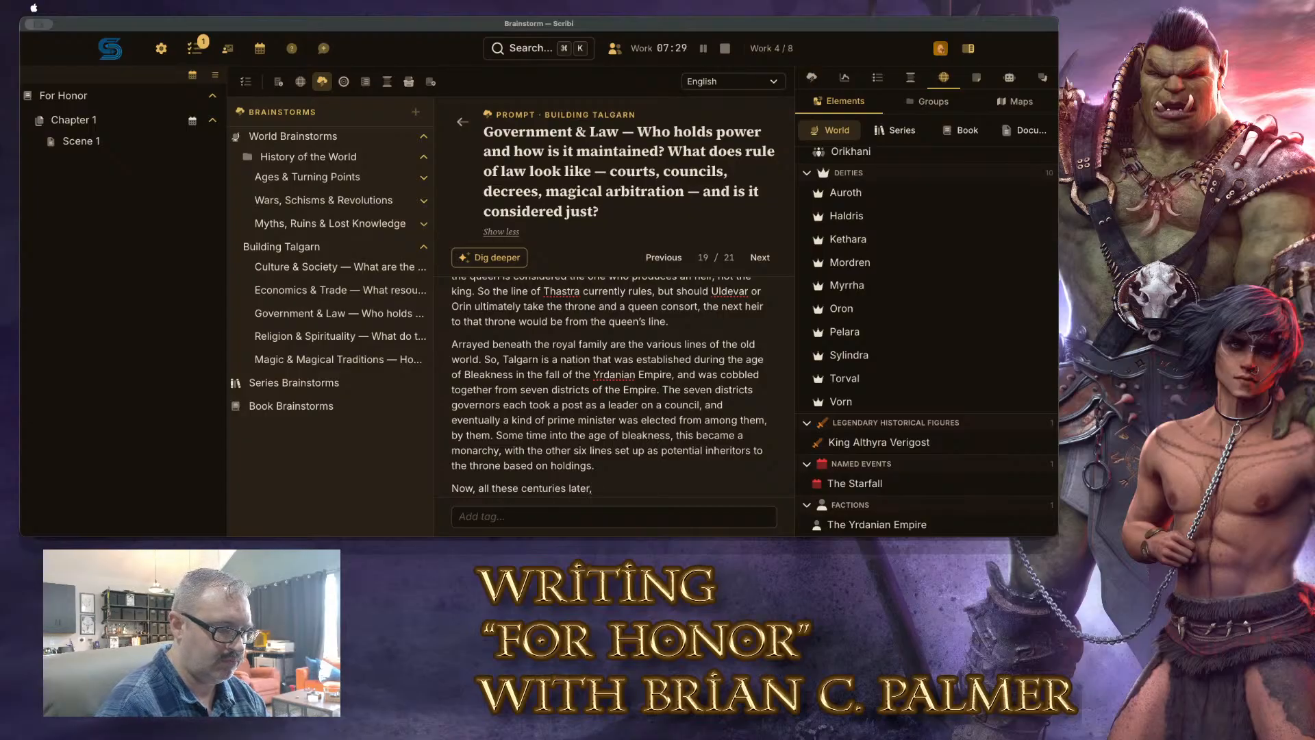
Continue the new paragraph's sentence with "each line is quite spread out and vast,"
type("each line is qui")
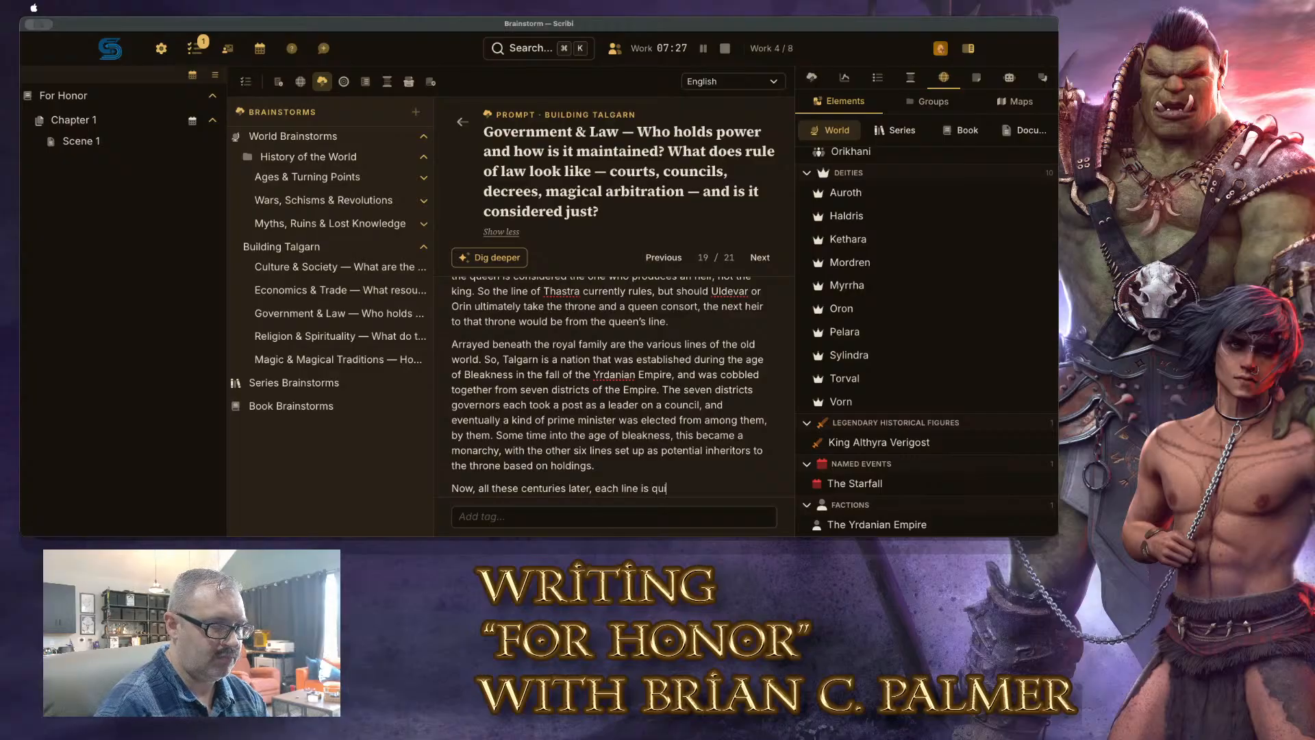
type("te spread otu")
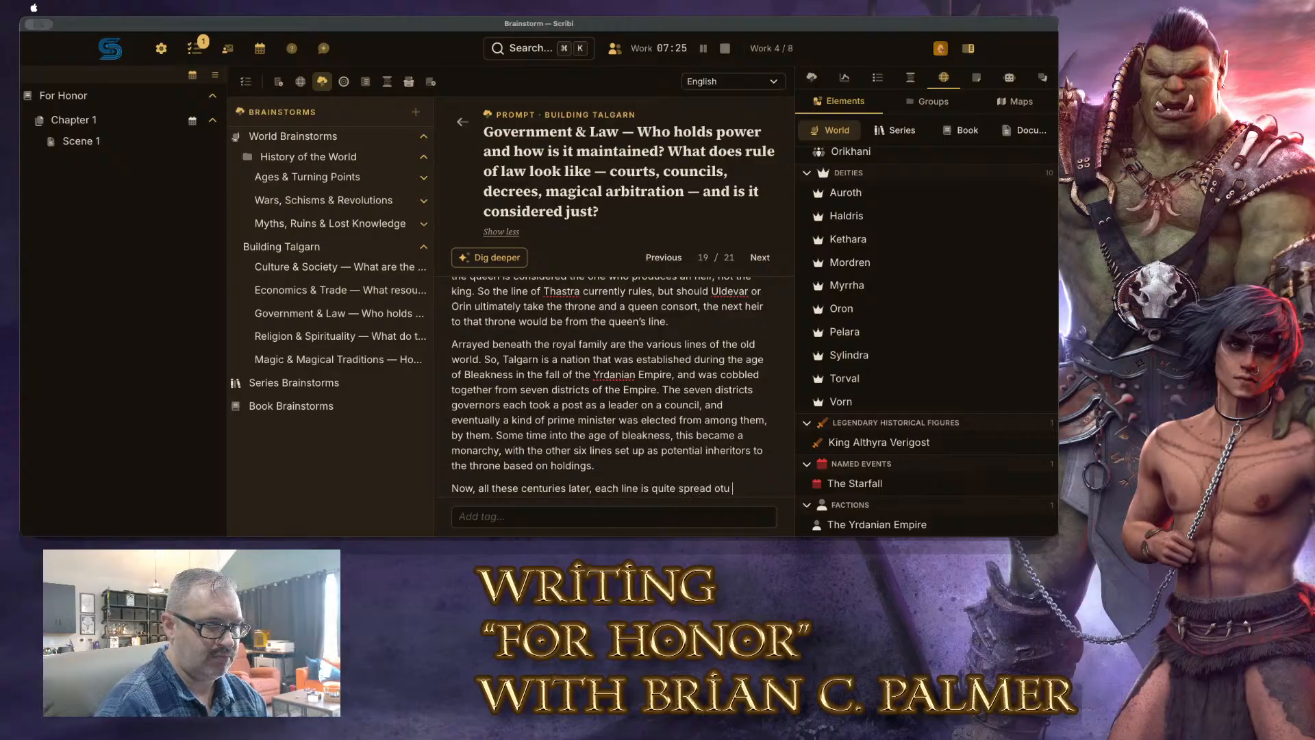
key("BackSpace")
key("BackSpace")
key("BackSpace")
type("ut and vast,")
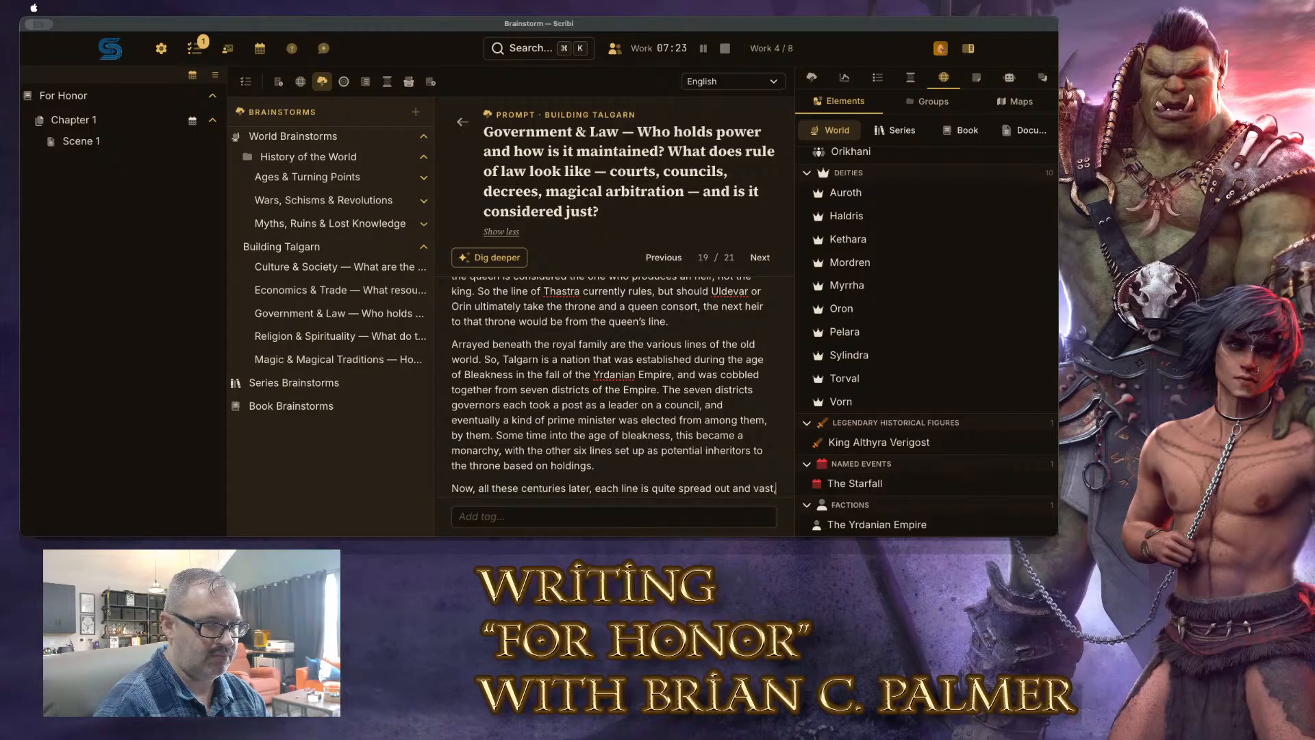
Finish the sentence with "but most of the positions of power in Talgarn are filled by members of those seven lines."
type(" but most of the ")
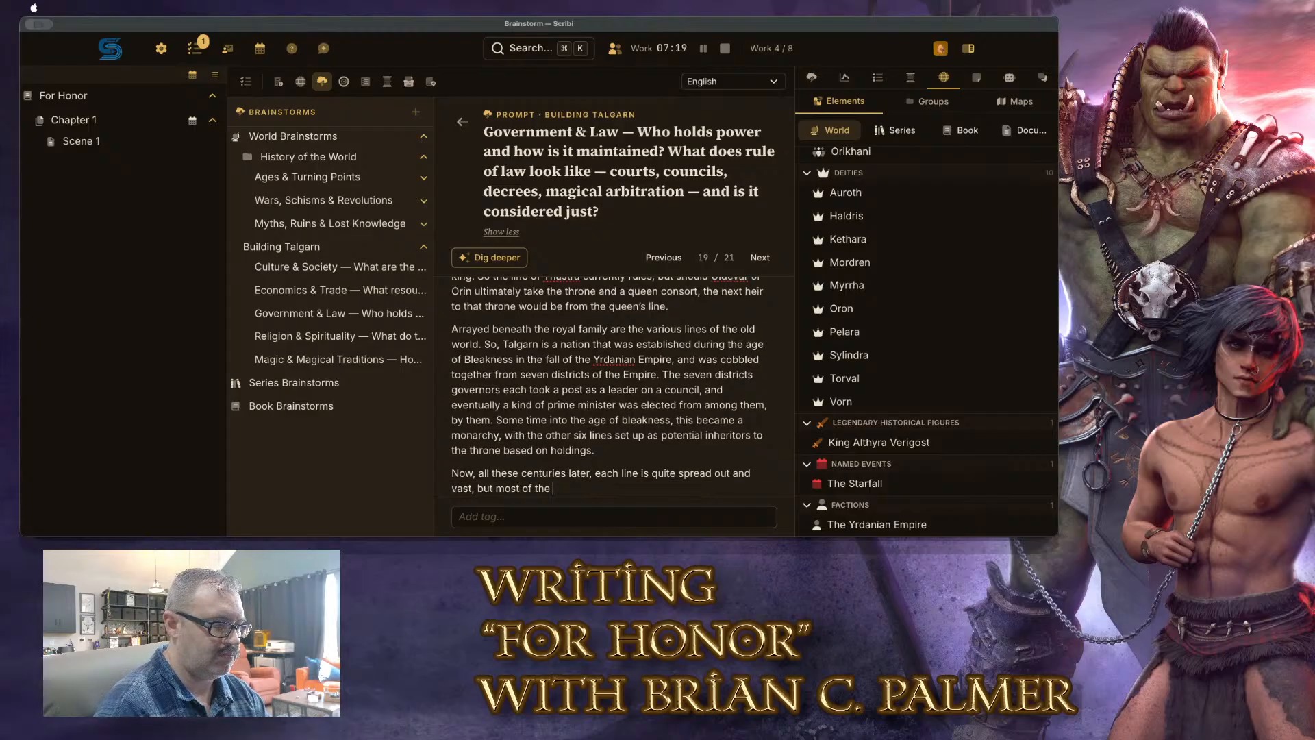
type("positions o")
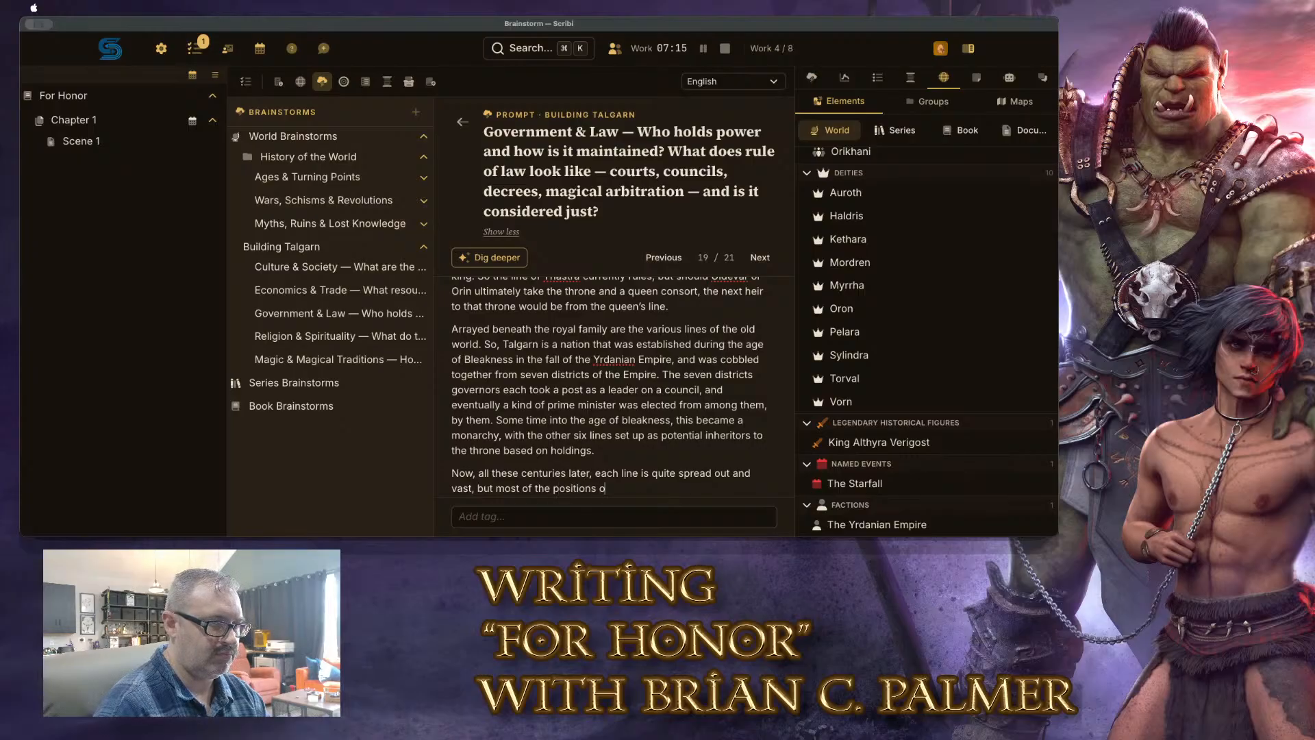
type("f power in Talgar")
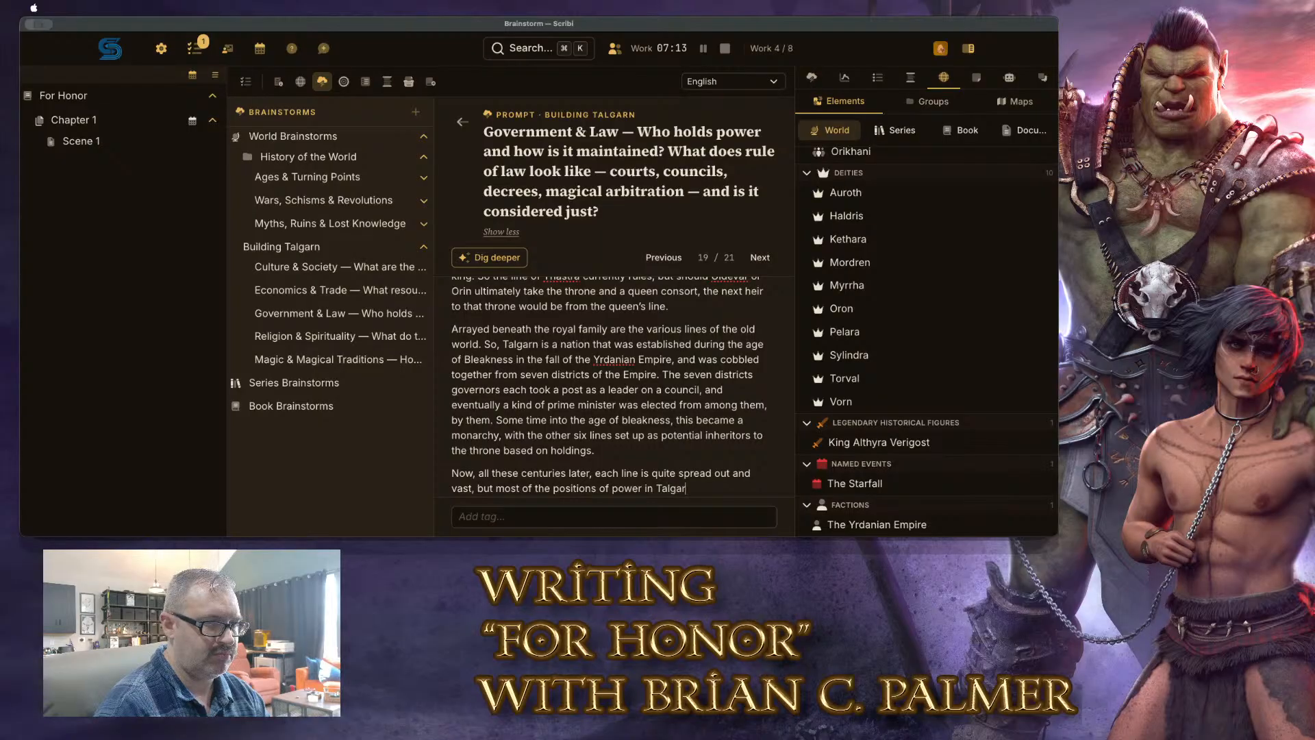
type("n are filled by ")
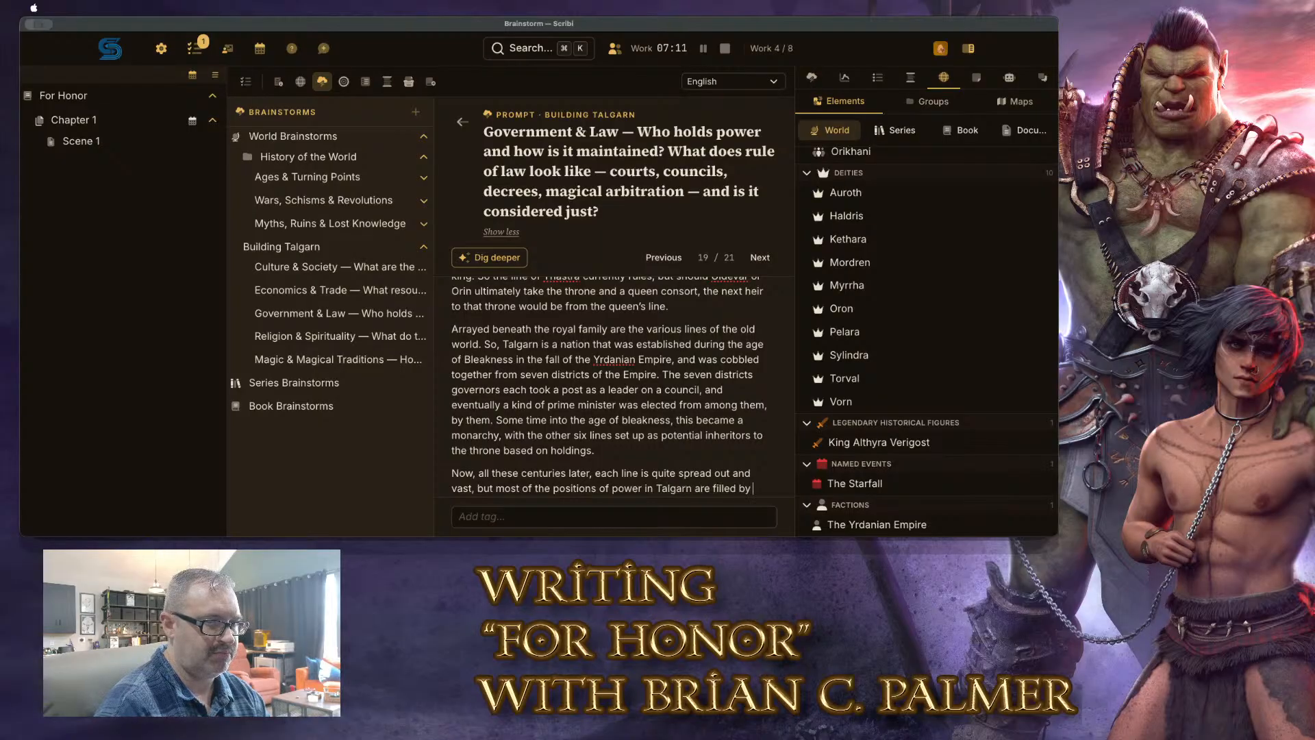
type("members of those seve")
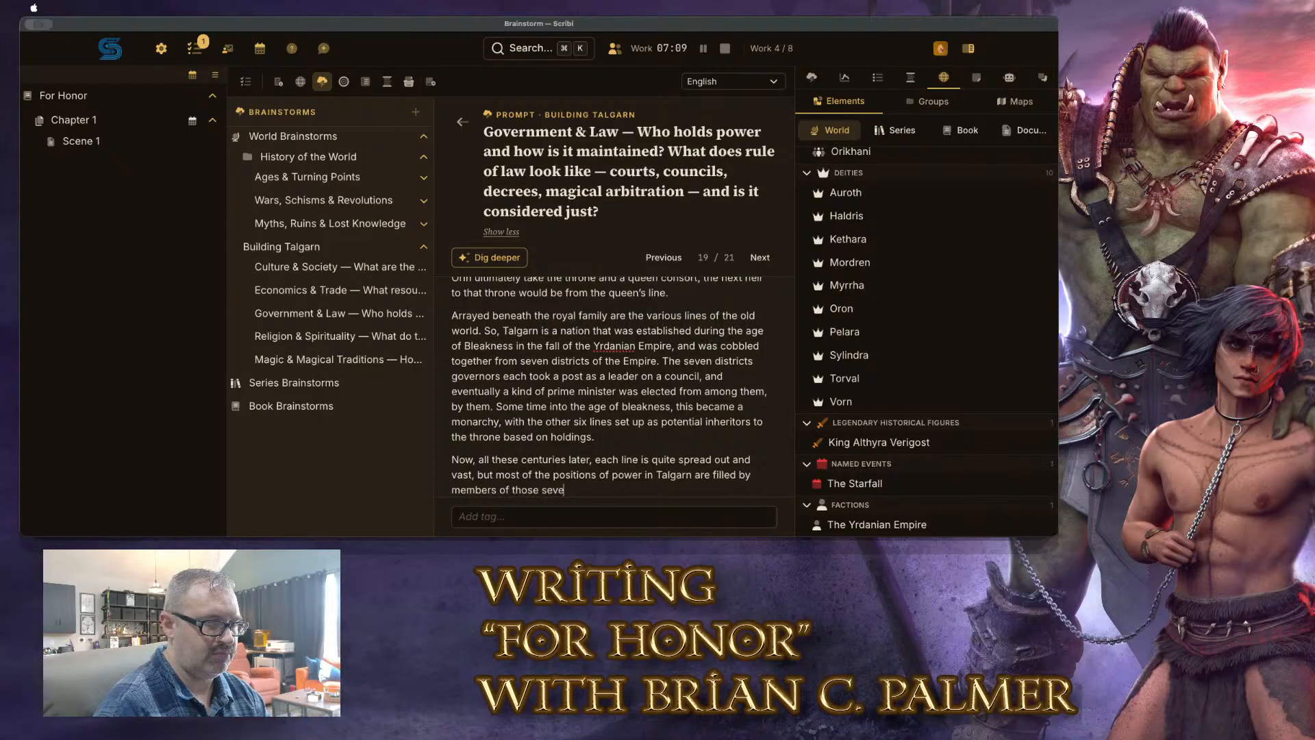
type("n lines.")
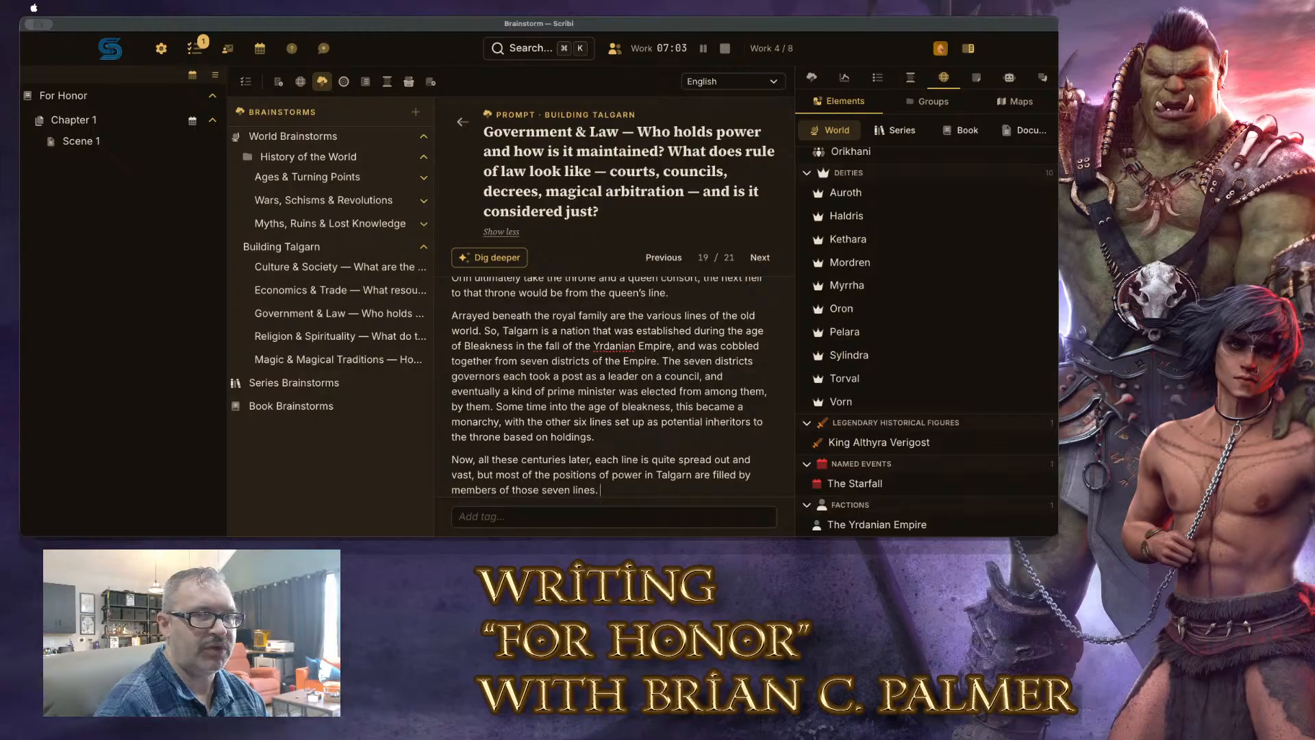
Start a new paragraph that introduces the list with "Those lines are:"
key("Return")
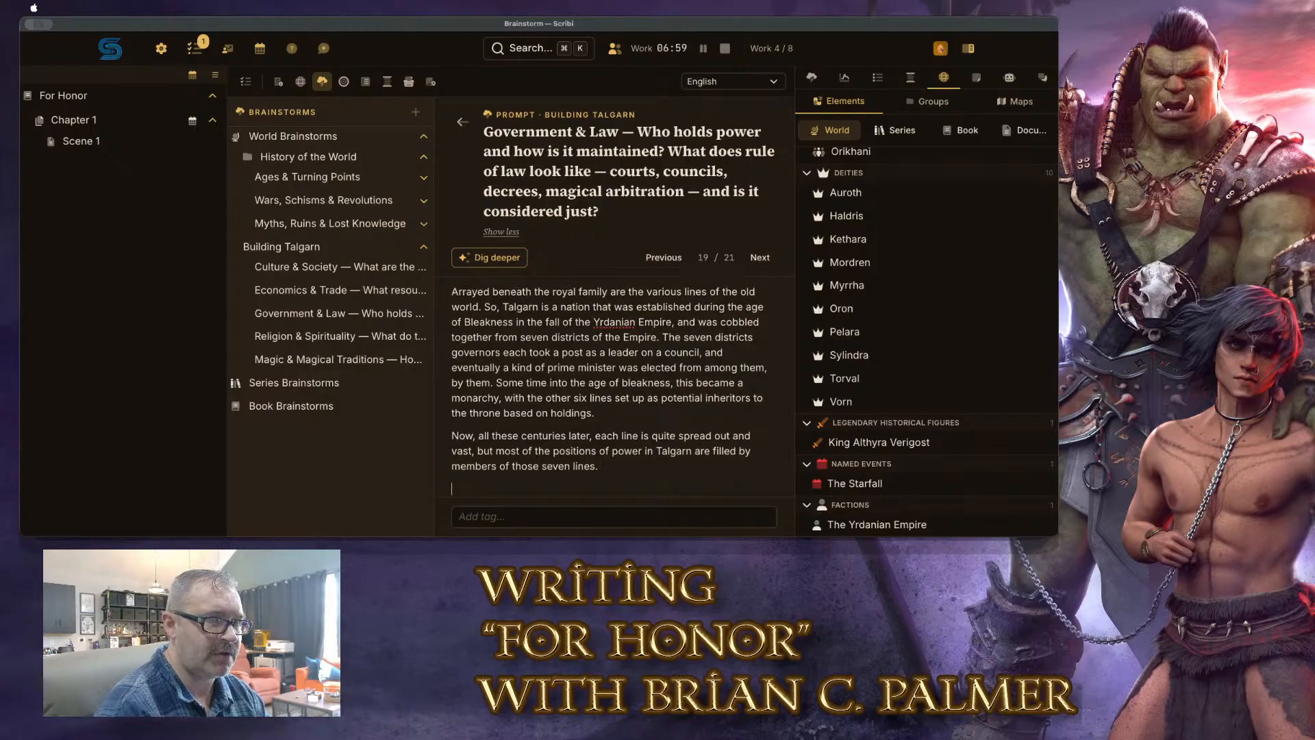
scroll(620, 390, "up", 4)
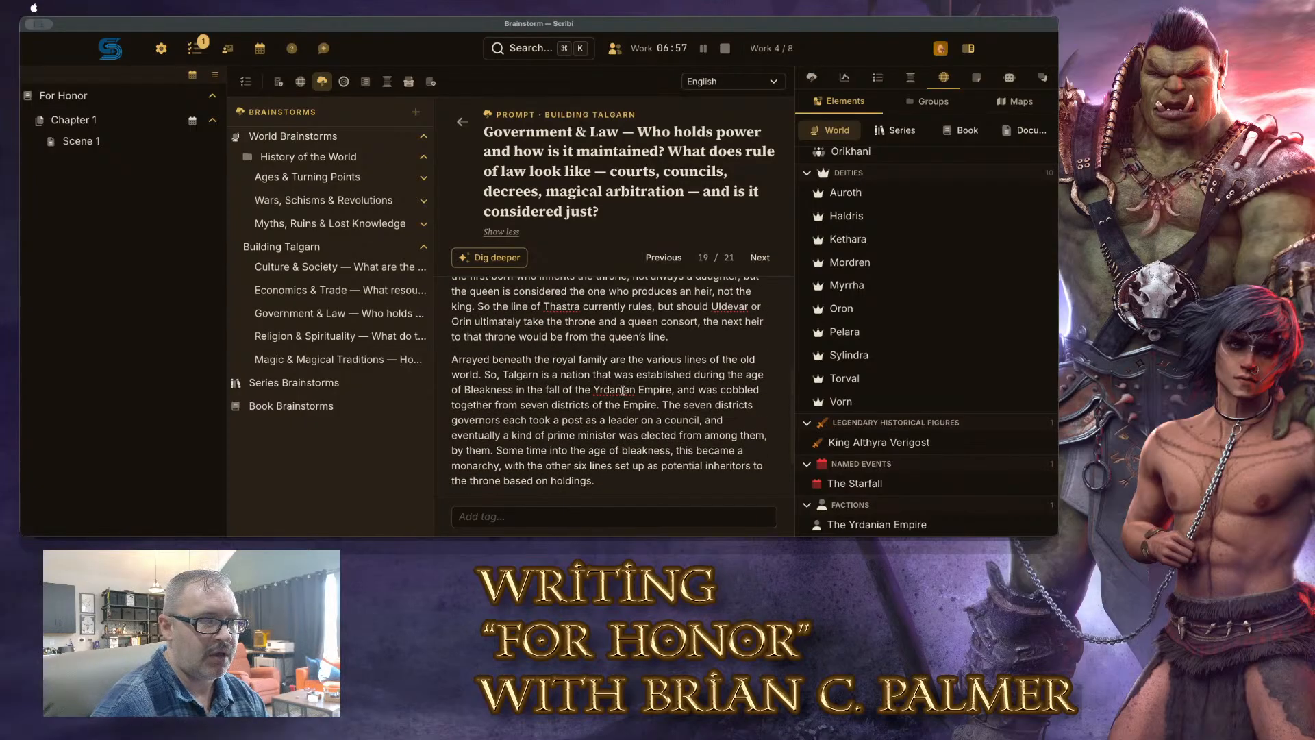
scroll(634, 390, "down", 4)
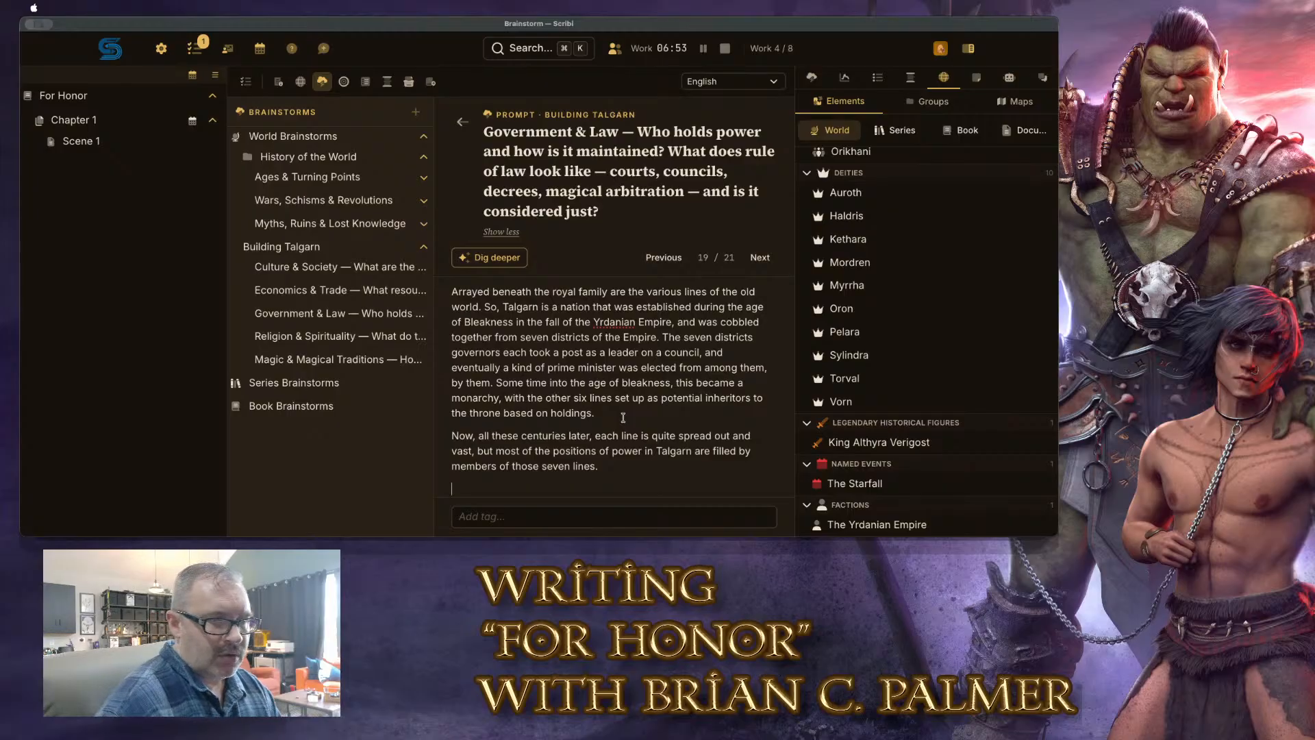
type("Those lines are")
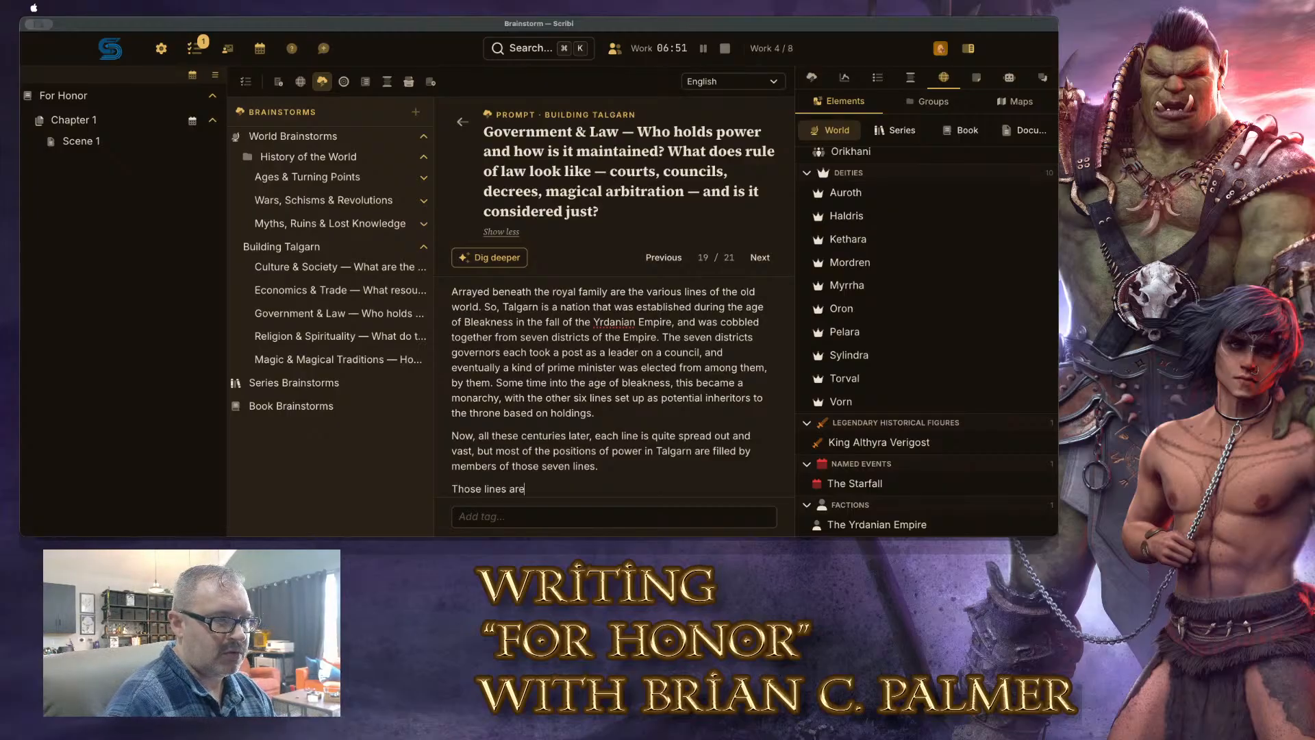
type(":")
key("shift+Return")
type("Thastra")
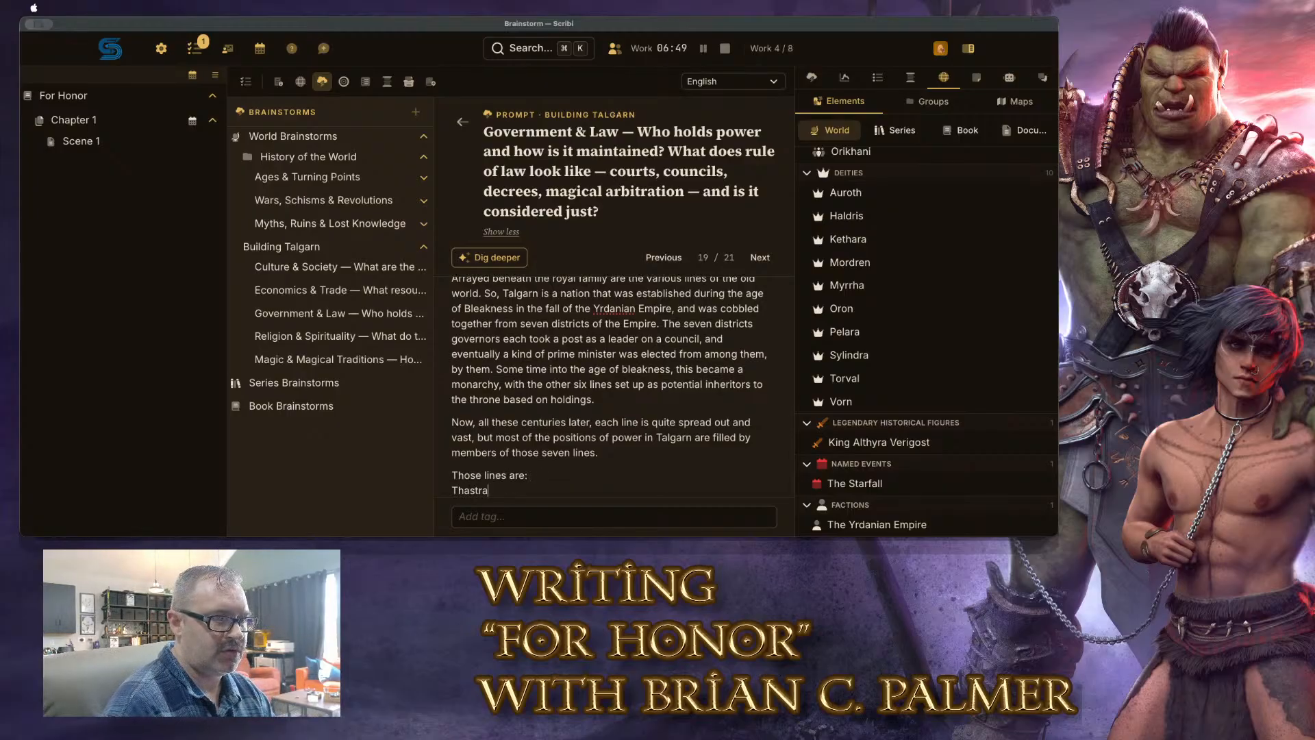
key("Return")
key("BackSpace")
key("BackSpace")
key("BackSpace")
key("BackSpace")
key("BackSpace")
key("BackSpace")
key("BackSpace")
key("BackSpace")
key("BackSpace")
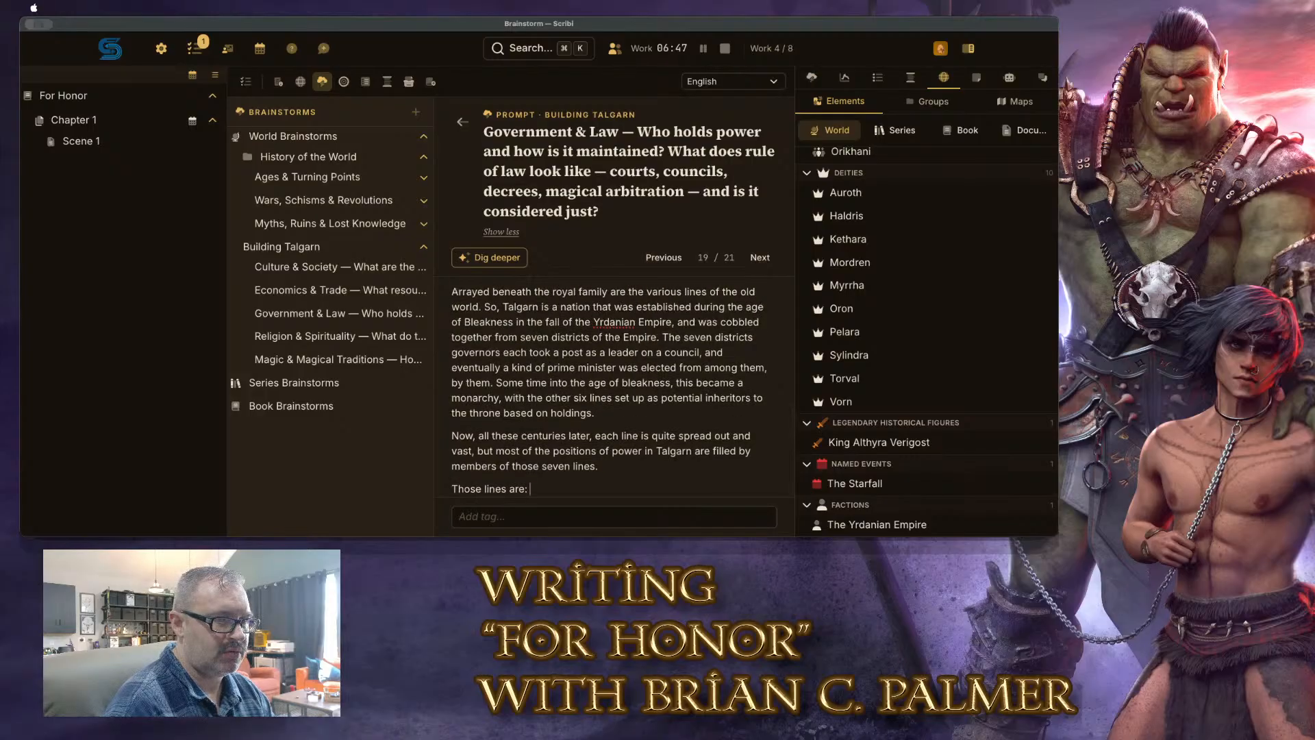
Add a numbered list below the introduction with the entries Thastra, Serris and TBD, and end the list
key("Return")
type("1. Thastra")
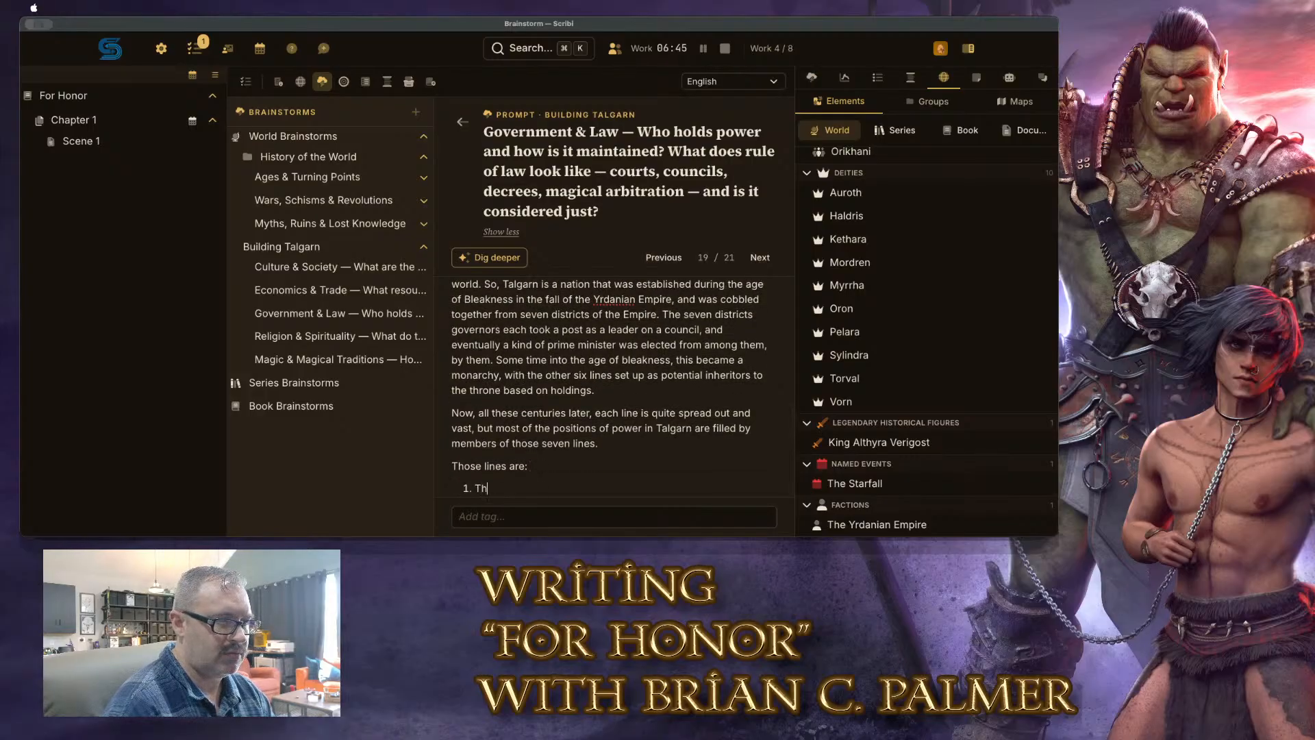
key("Return")
type("Serrtal")
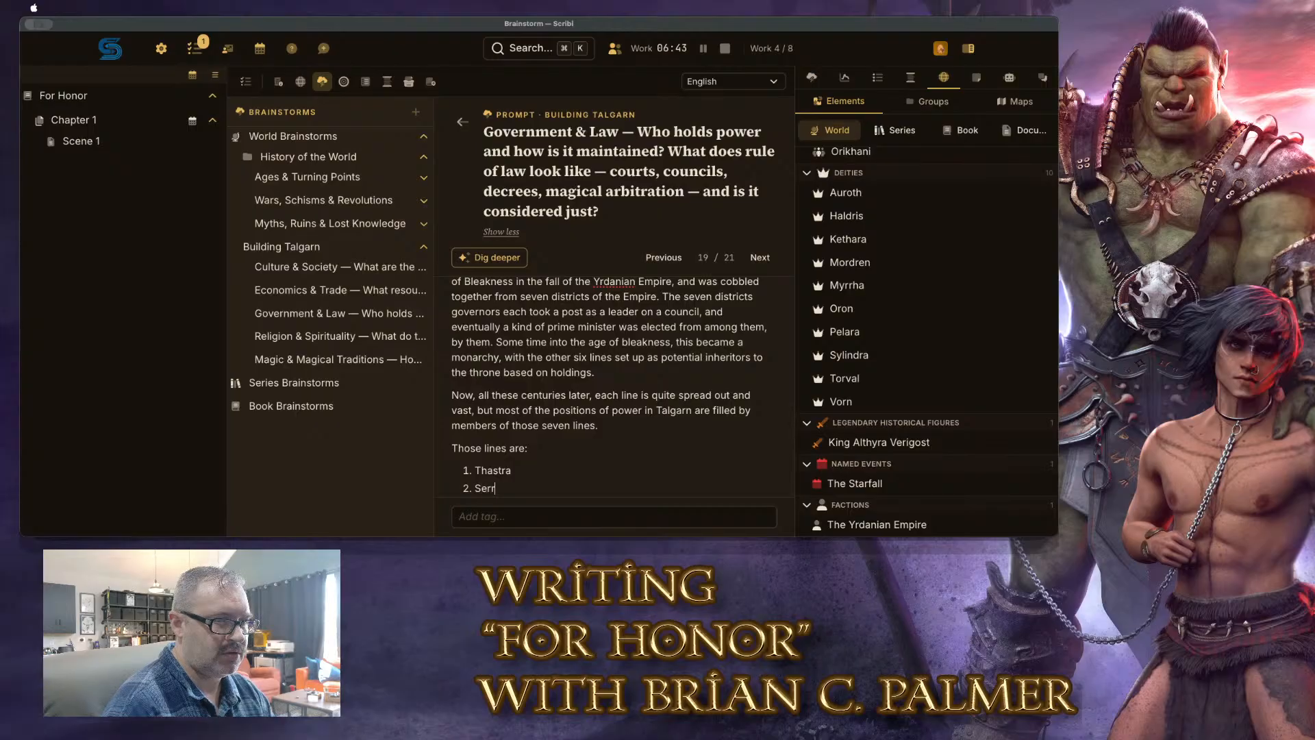
key("BackSpace")
key("BackSpace")
key("BackSpace")
type("is")
key("Return")
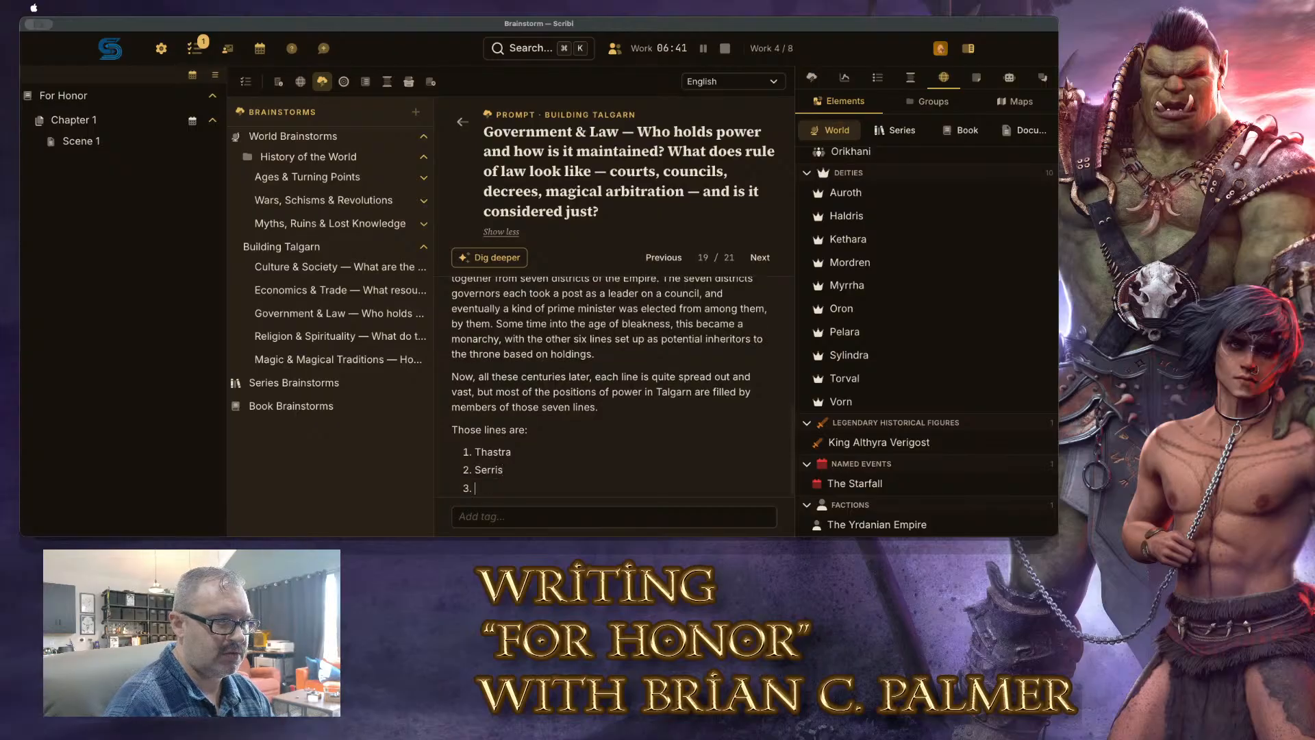
type("TBD")
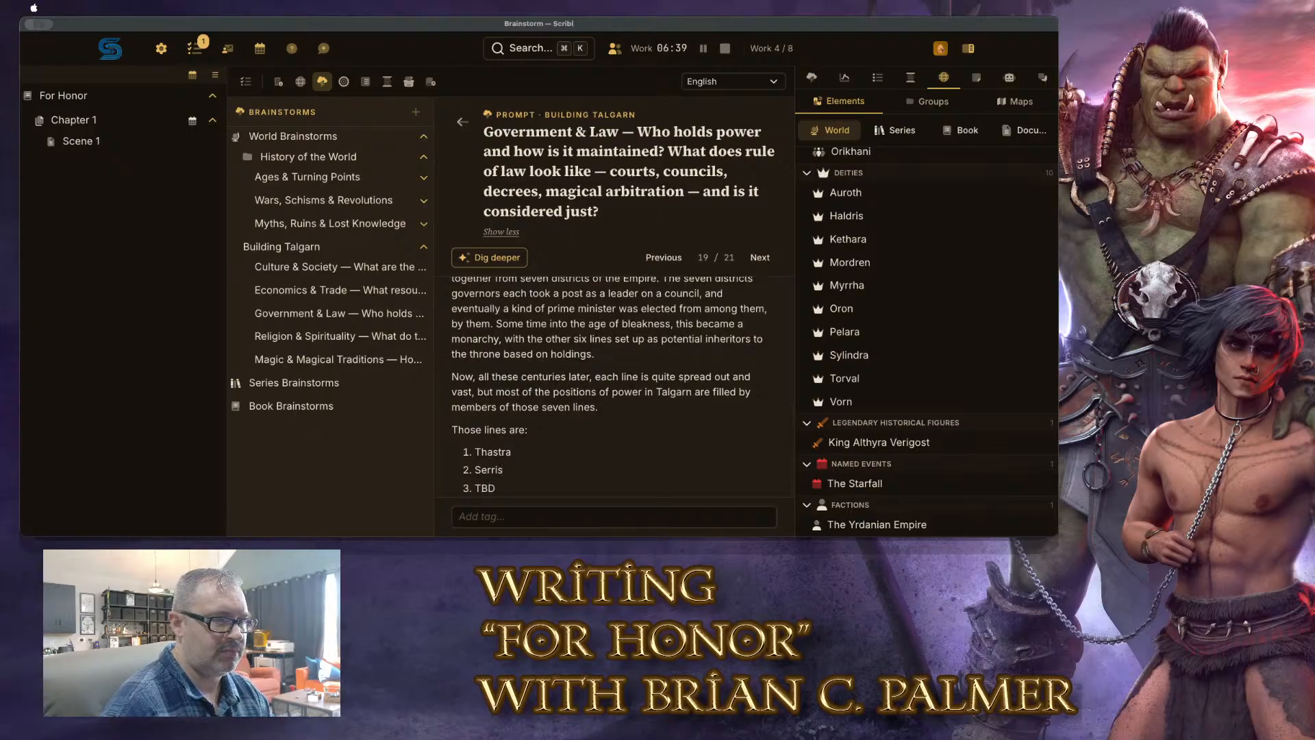
key("Return")
key("Return")
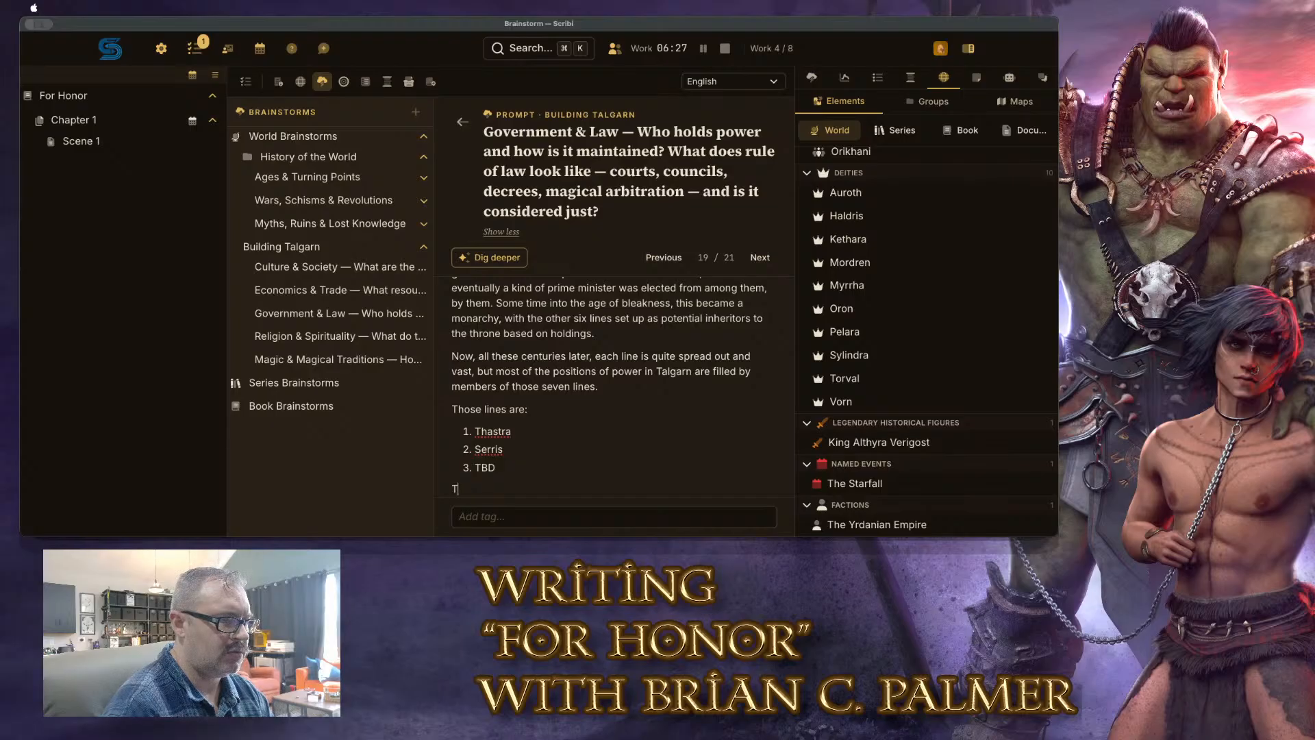
Begin the paragraph after the list with "Law is enforced chiefly at the"
key("BackSpace")
type("Law")
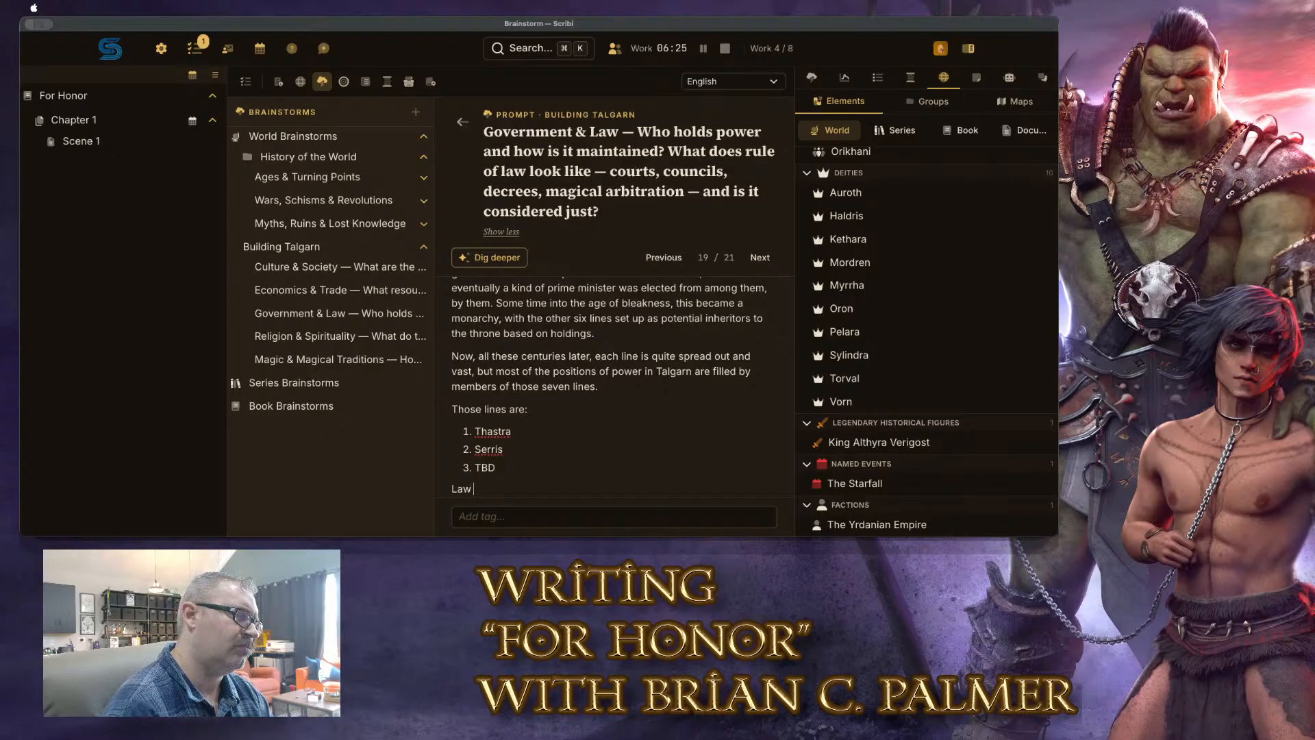
type(" is enforced")
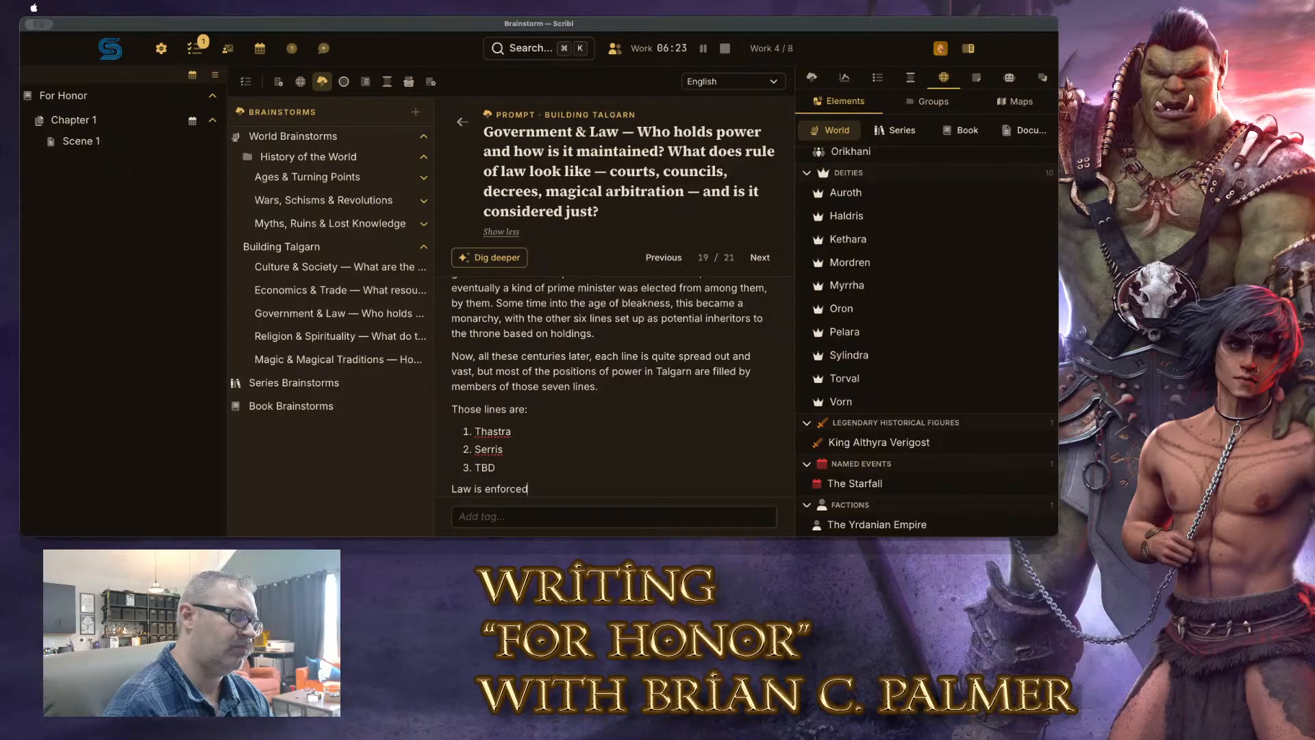
type(" chie")
key("BackSpace")
key("BackSpace")
key("BackSpace")
key("BackSpace")
type("ch")
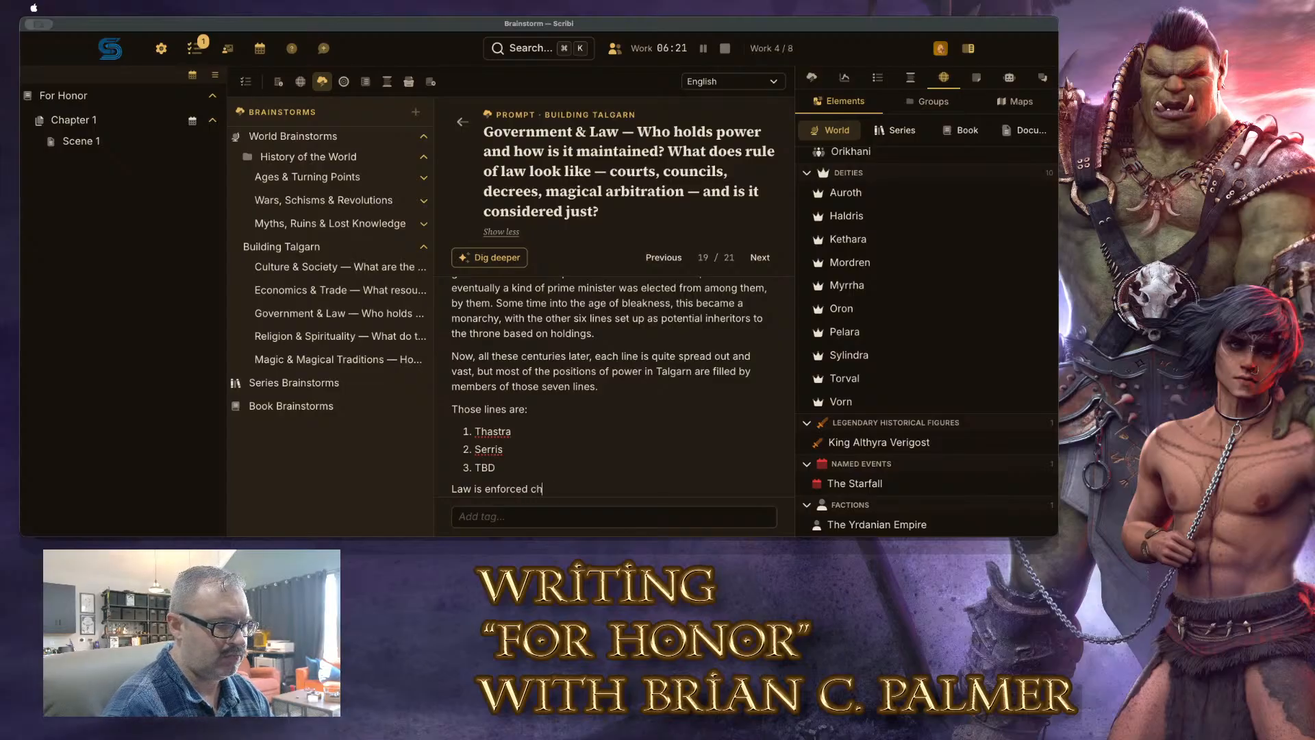
type("iefly at the ")
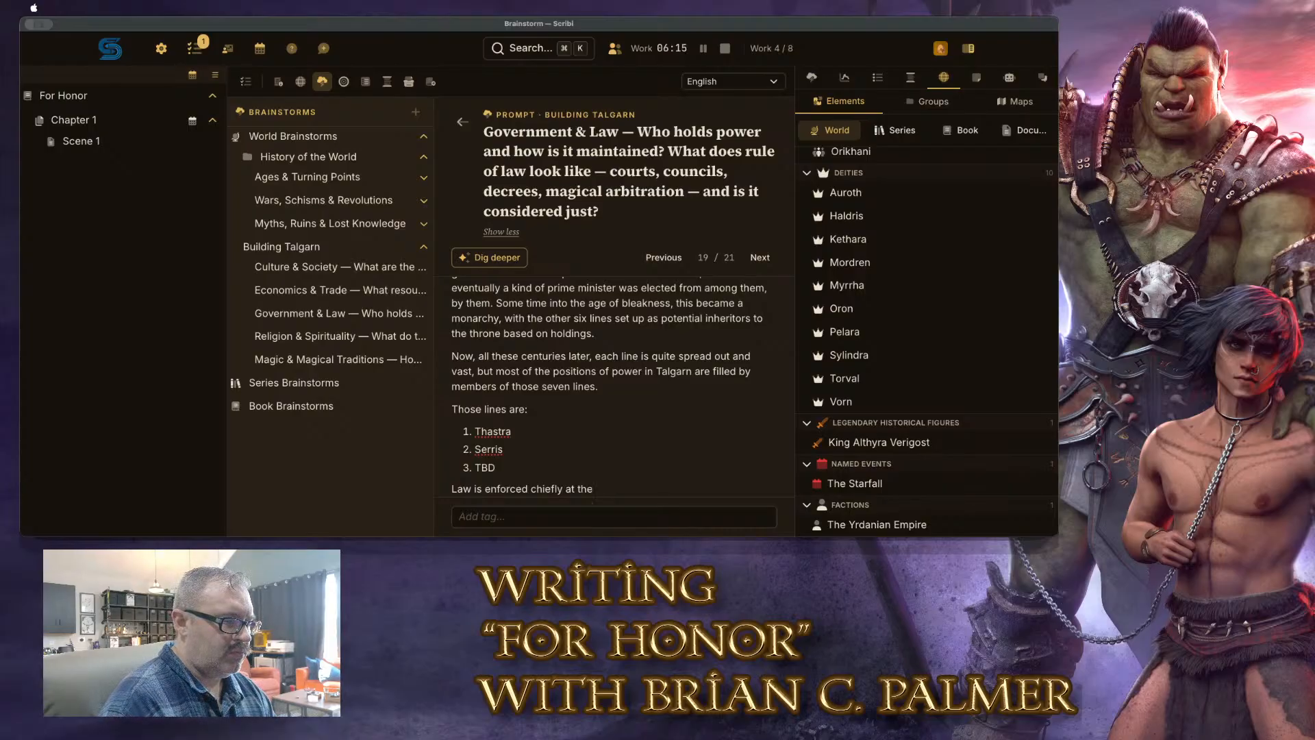
type("provincial level")
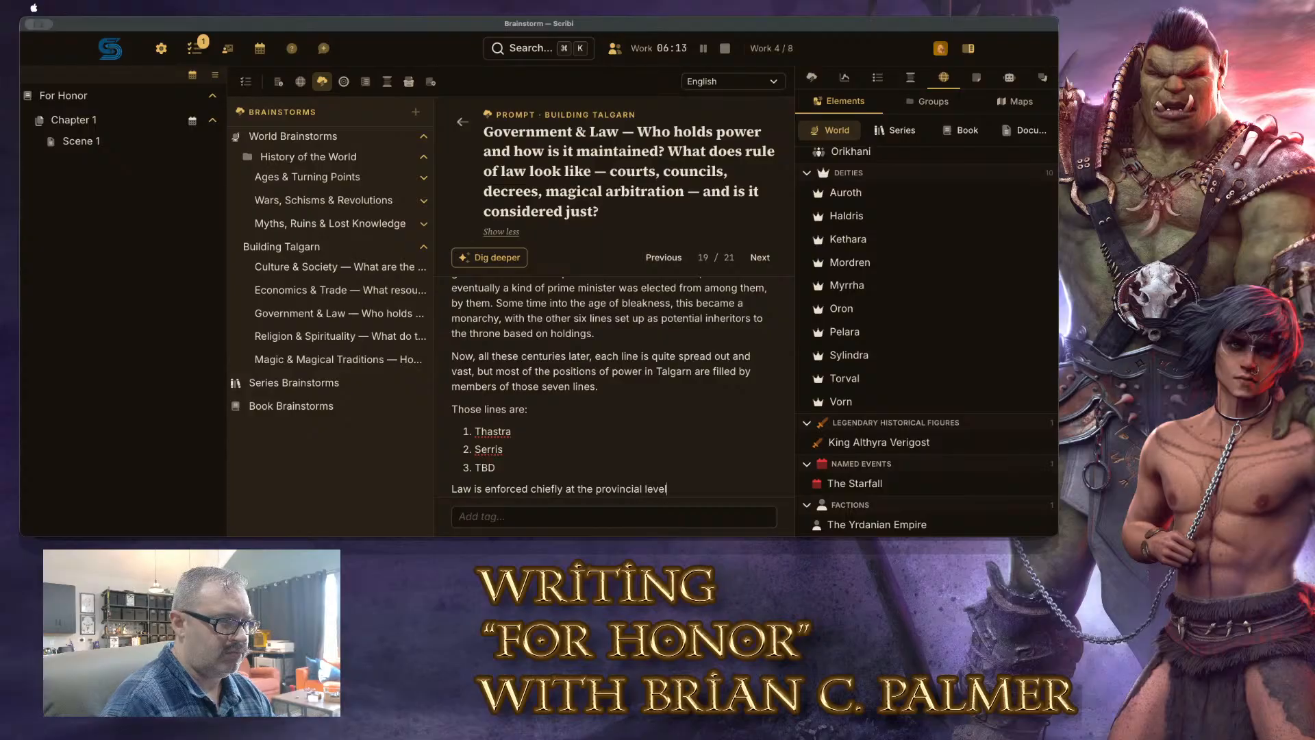
type(", then at the")
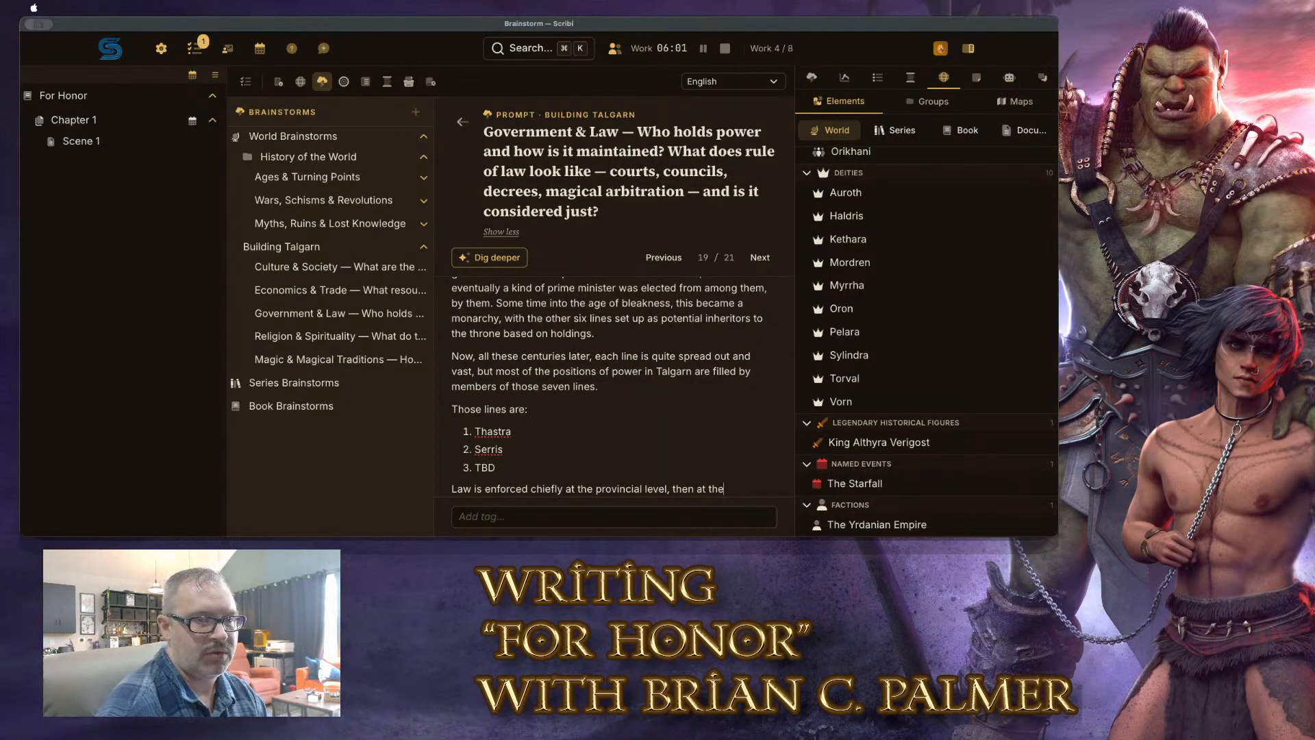
key("BackSpace")
key("BackSpace")
key("BackSpace")
key("BackSpace")
key("BackSpace")
key("BackSpace")
key("BackSpace")
key("BackSpace")
key("BackSpace")
key("BackSpace")
key("BackSpace")
key("BackSpace")
key("BackSpace")
key("BackSpace")
key("BackSpace")
key("BackSpace")
key("BackSpace")
key("BackSpace")
key("BackSpace")
key("BackSpace")
key("BackSpace")
key("BackSpace")
key("BackSpace")
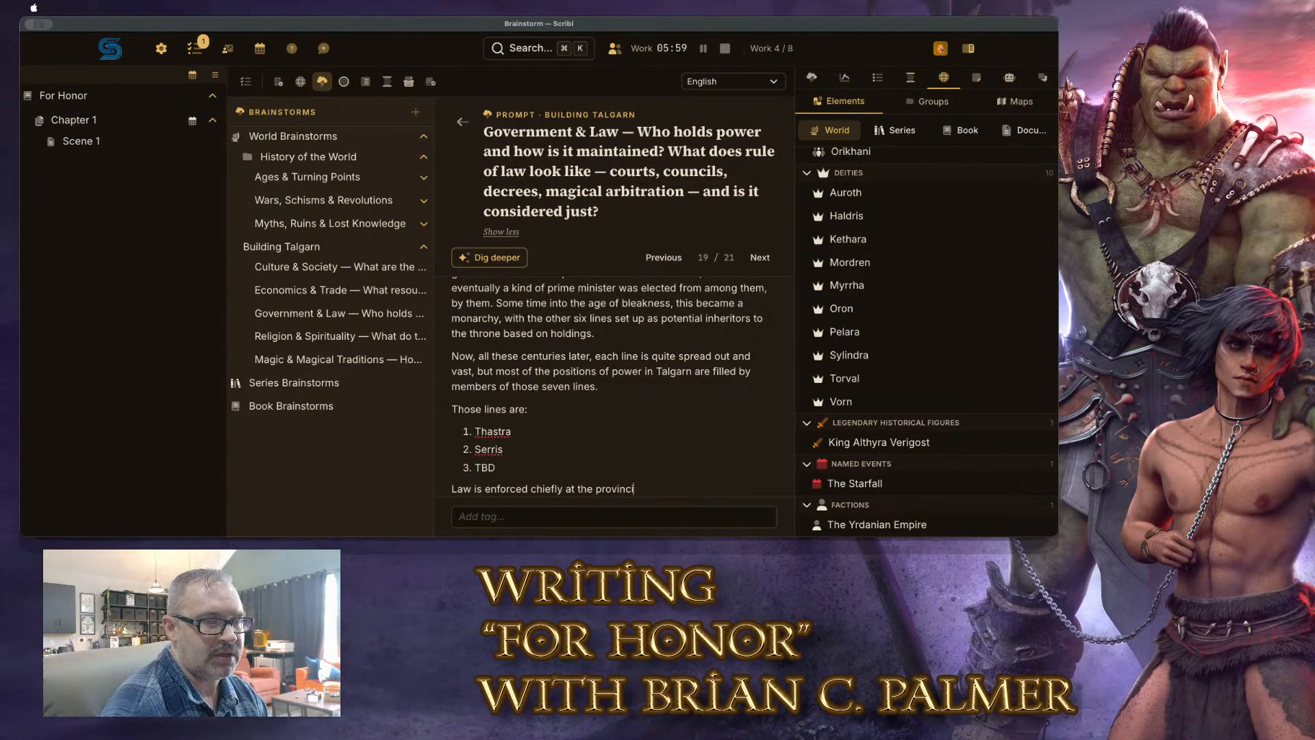
key("BackSpace")
key("BackSpace")
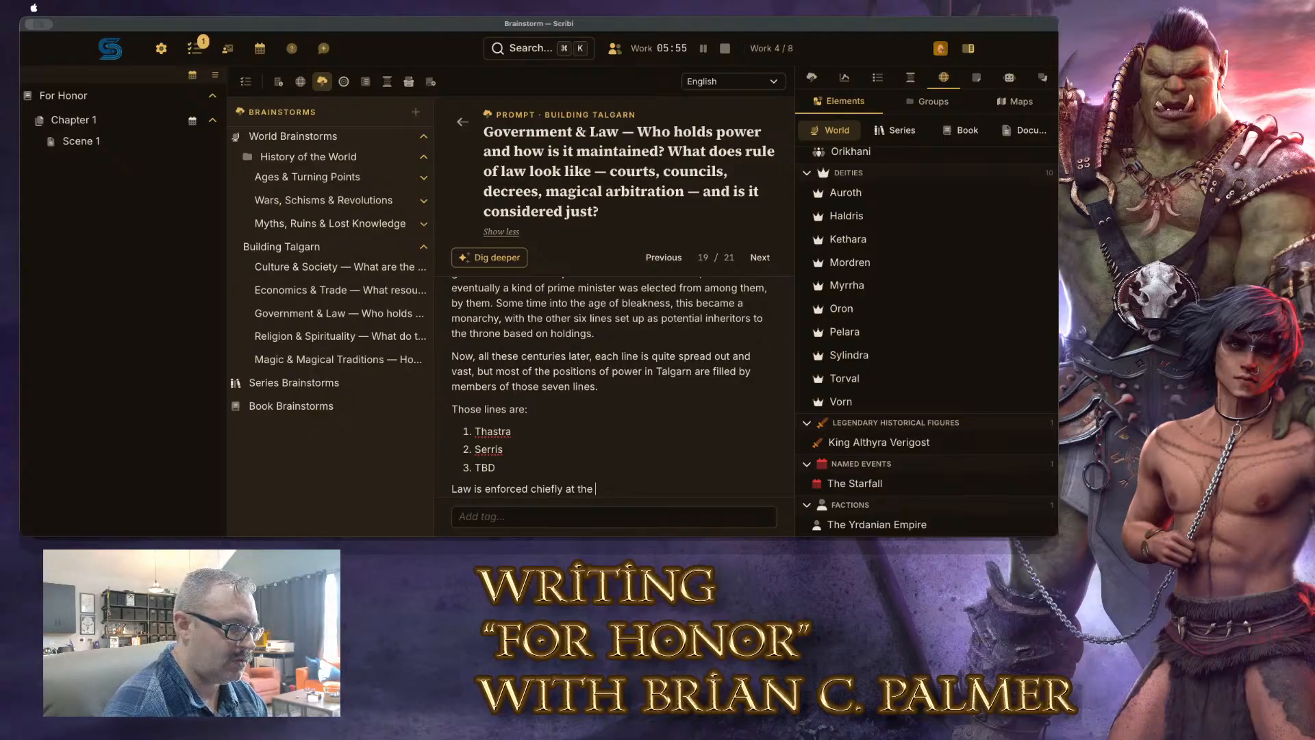
Complete the law sentence with "township level, then provicial, then the state level, and then at the Royal level."
type("township")
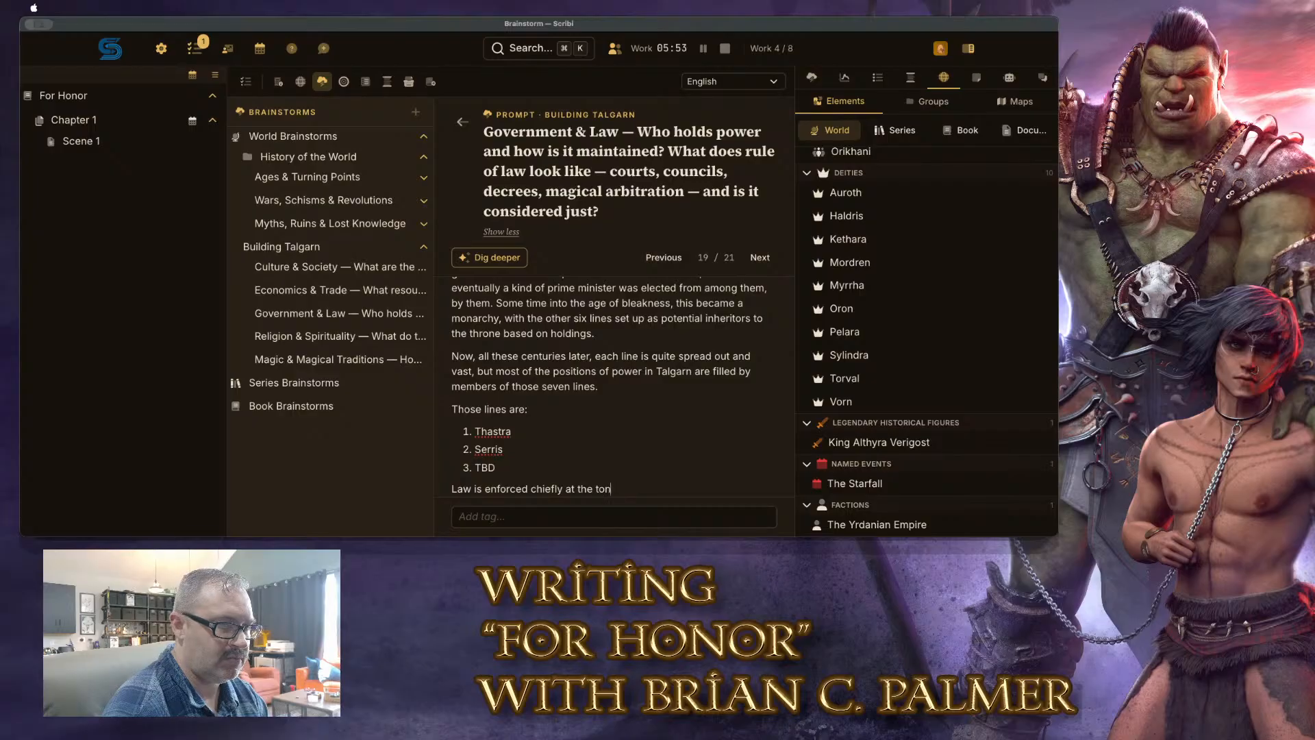
type(" level, then")
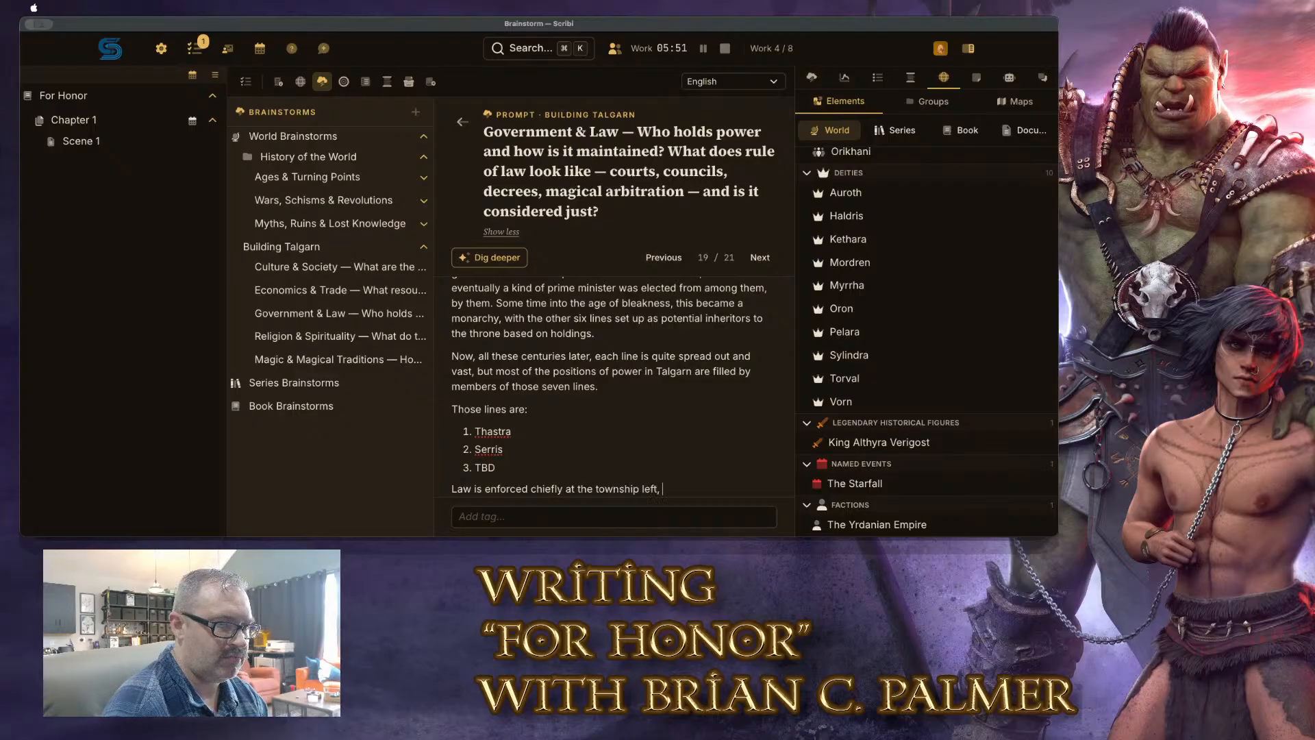
type(" provicial, then the")
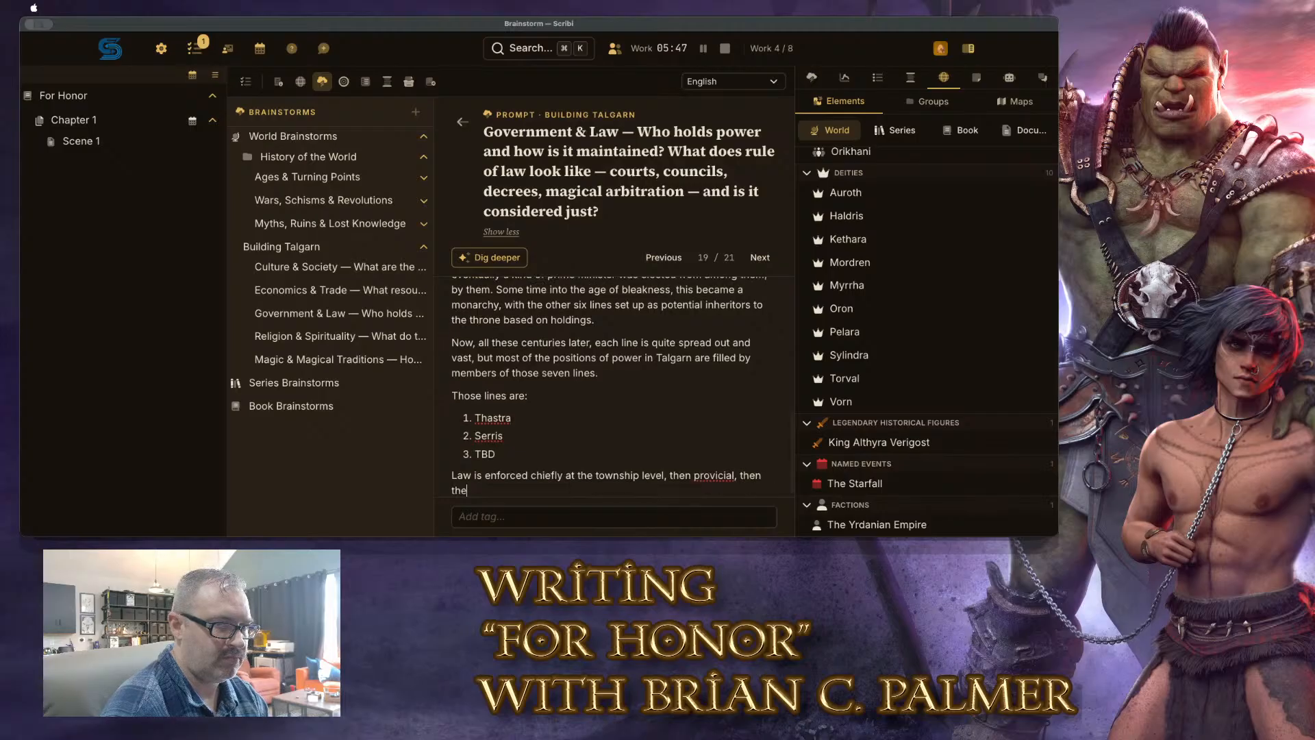
type(" state level, ")
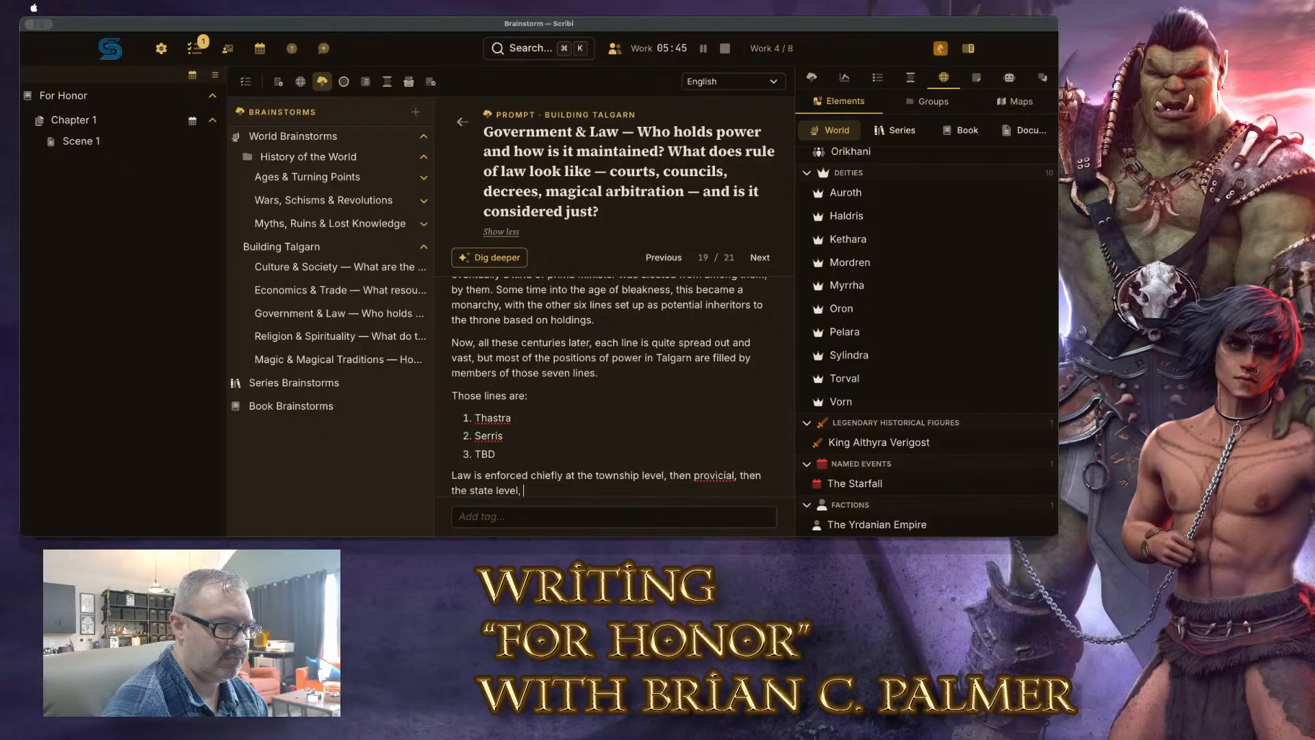
type("and then at the ")
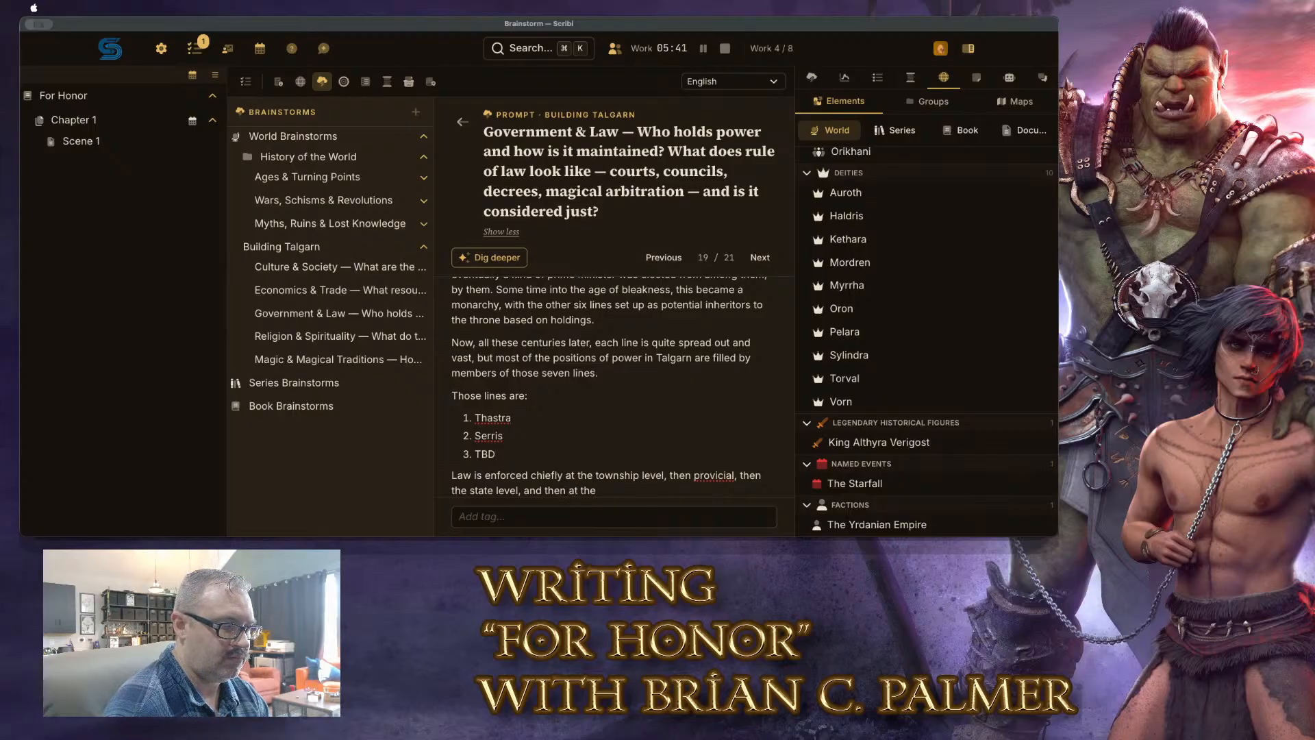
type("Royal lev")
type("el.")
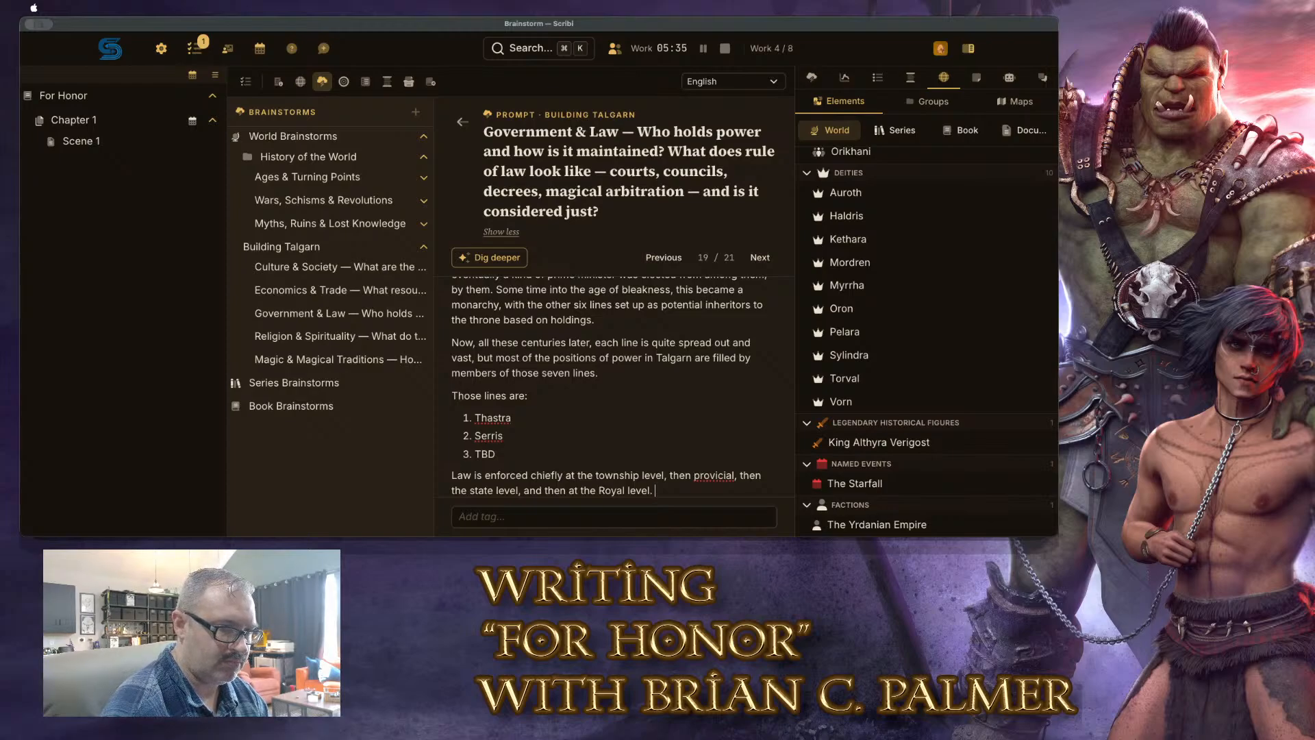
Add the sentence "There is an appeal system that can take a person through those levels depending on various circumstances."
type("Th")
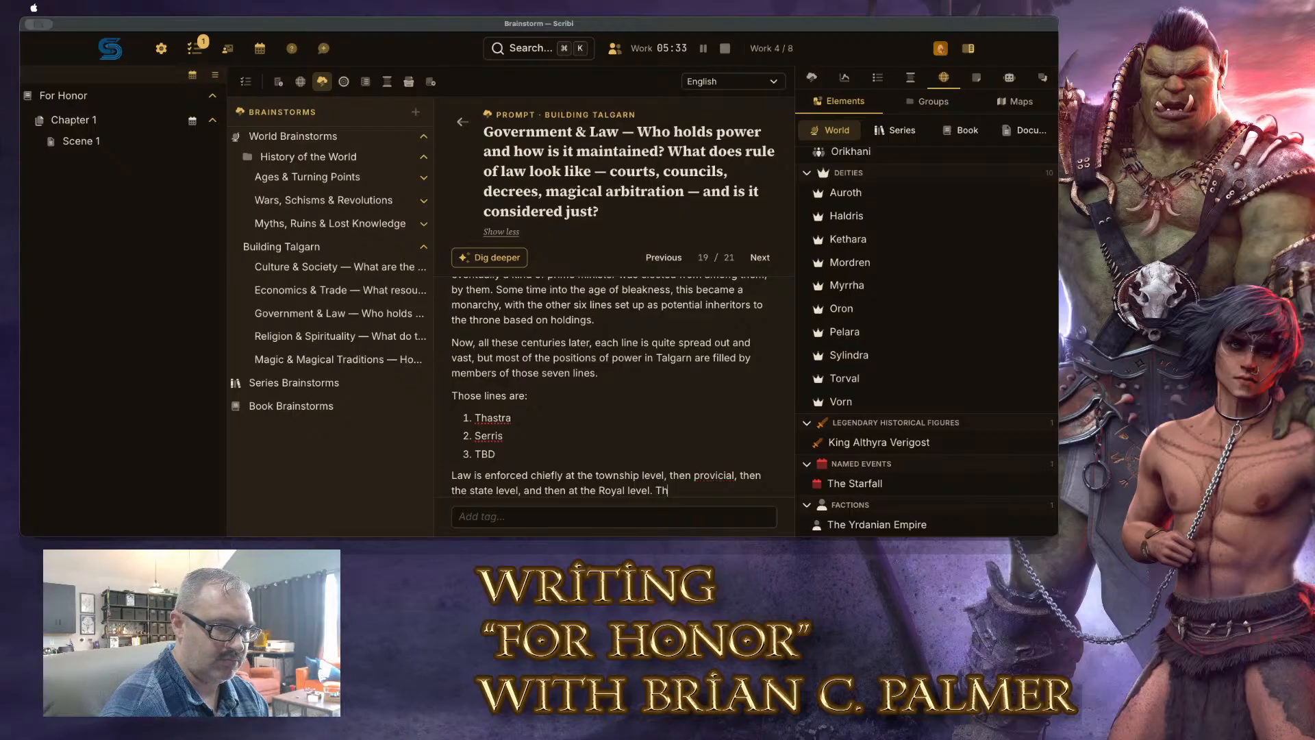
type("ere is an appeal s")
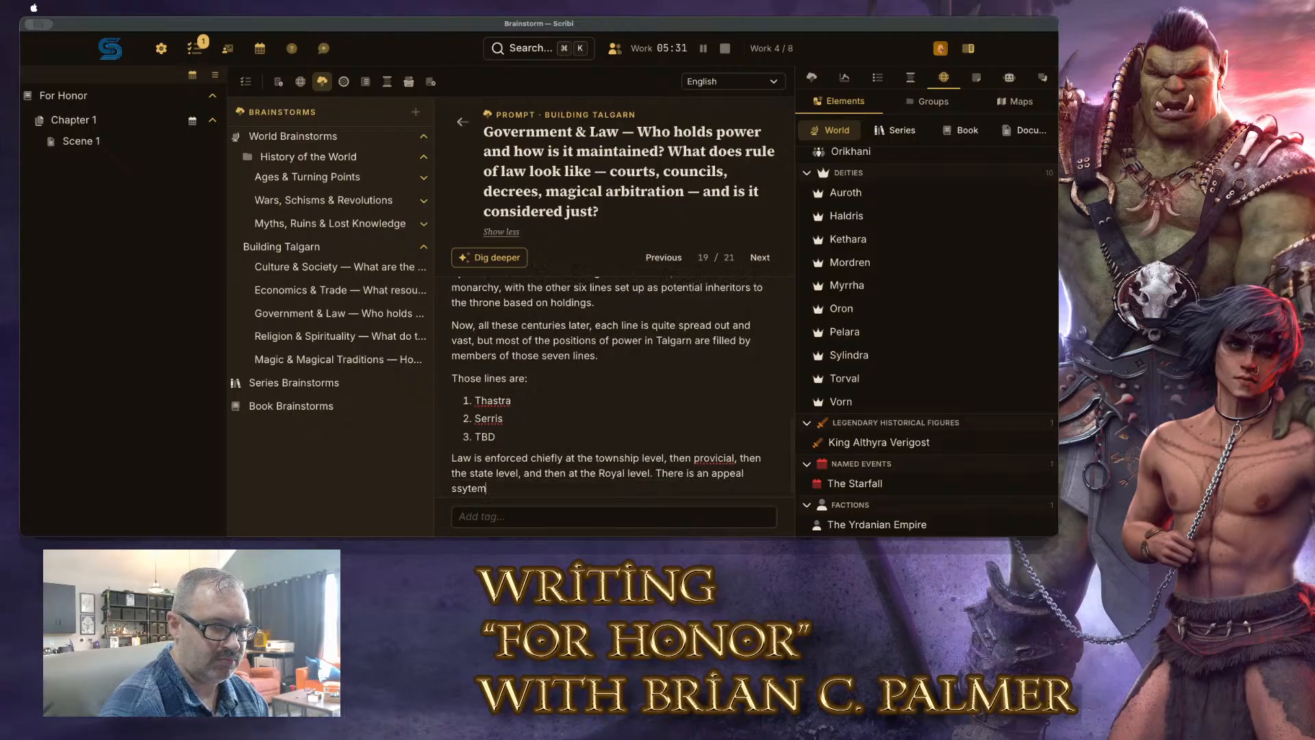
type("ystem that c")
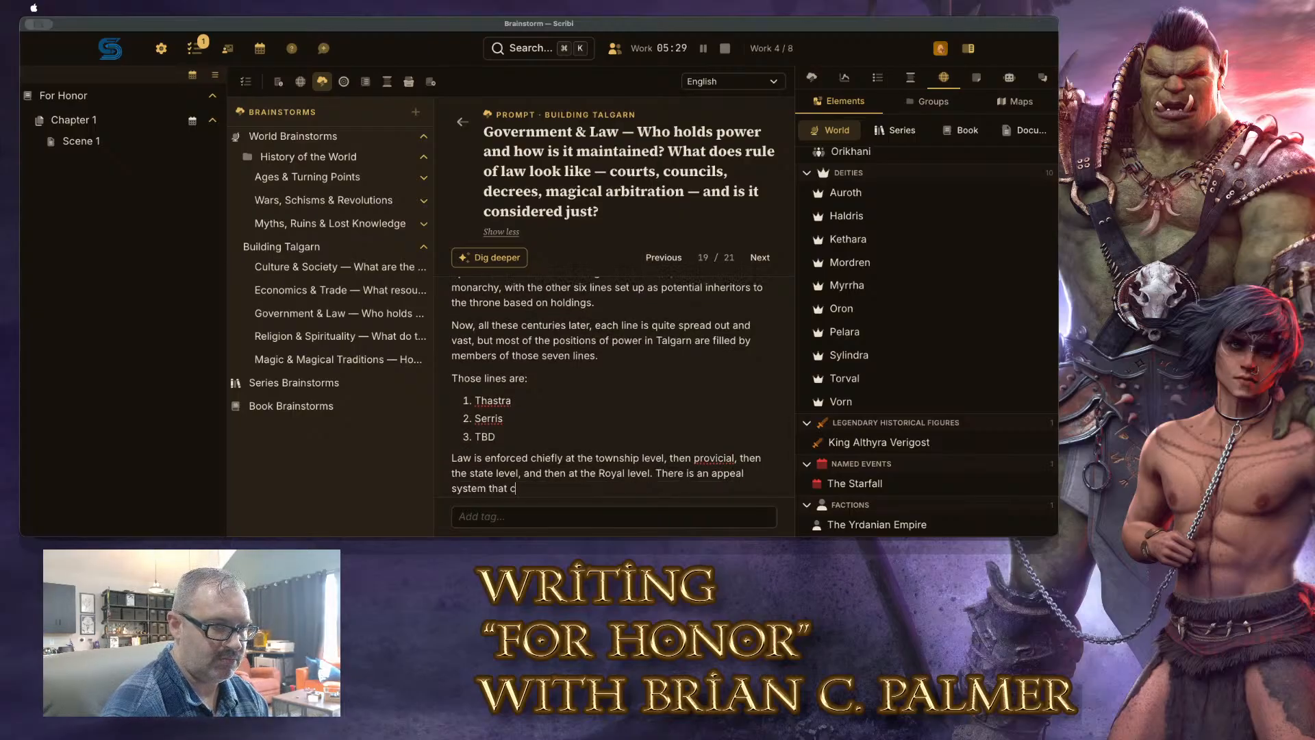
type("an take a ")
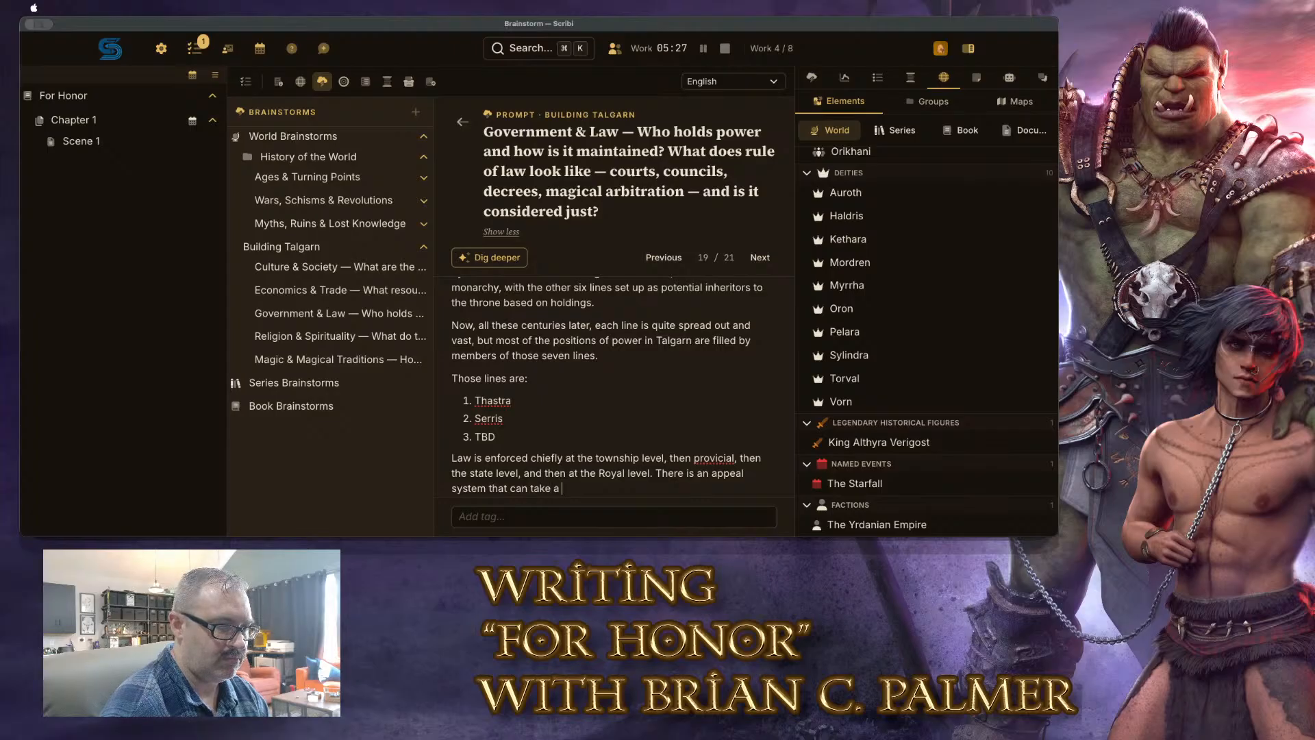
type("person thr")
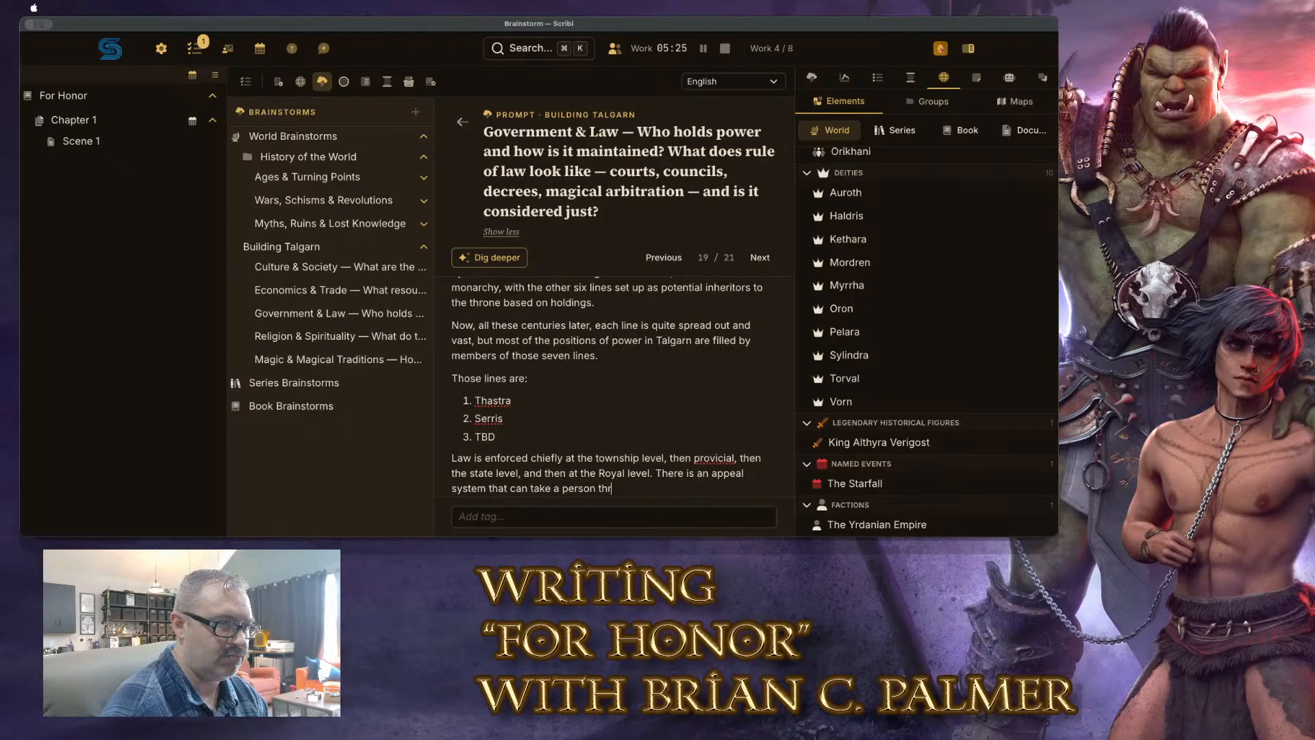
type("ough those levels")
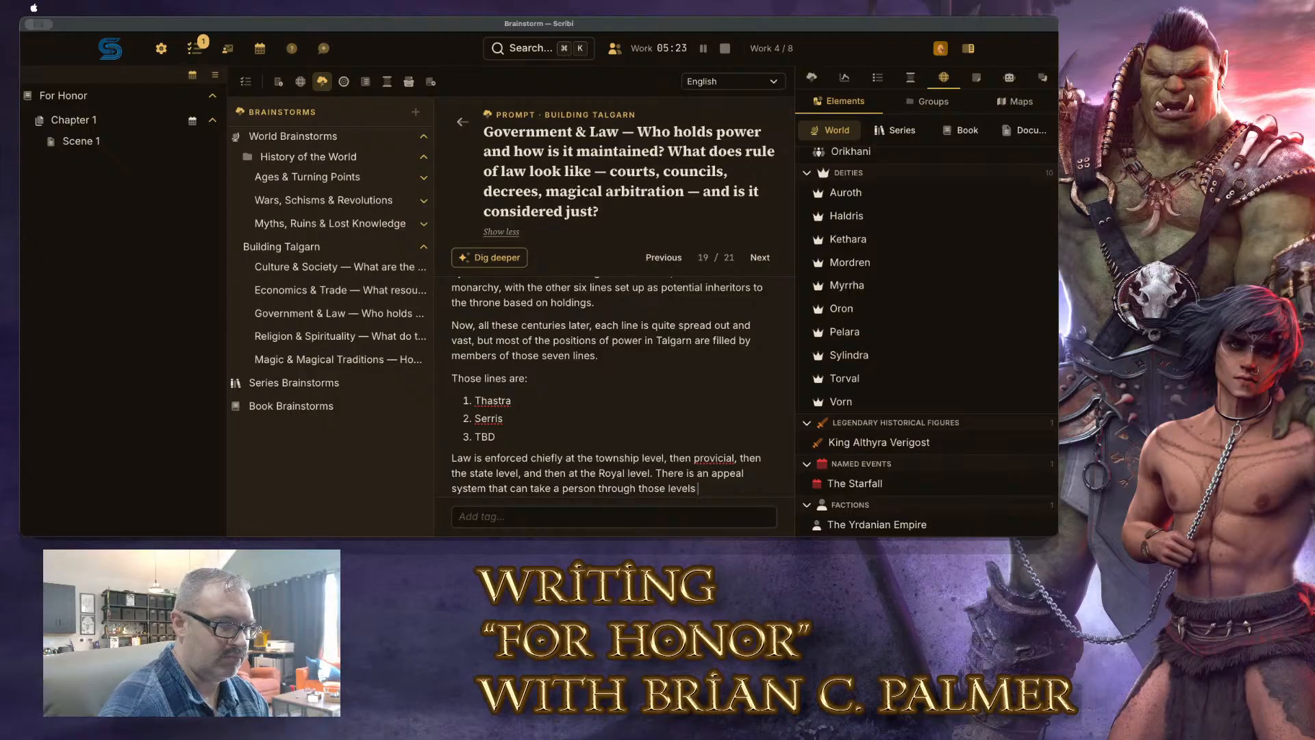
type(" depending on various")
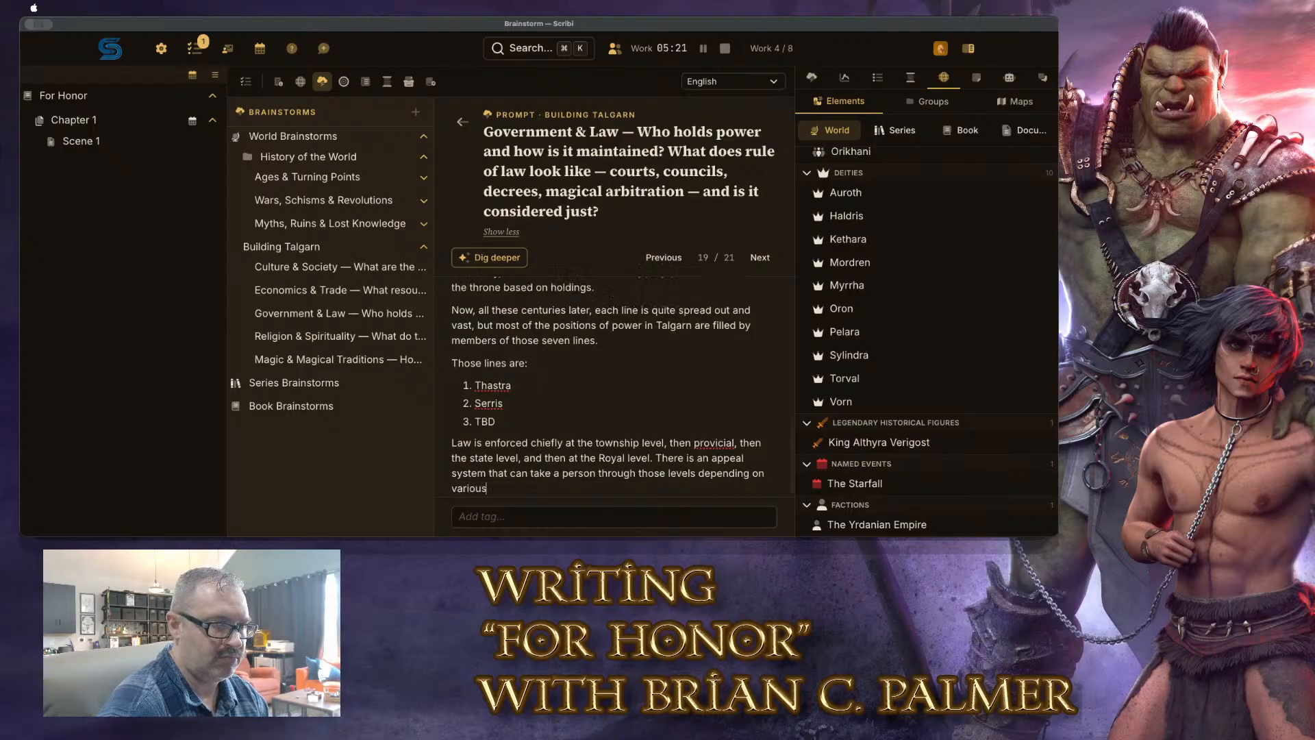
type(" circumstances.")
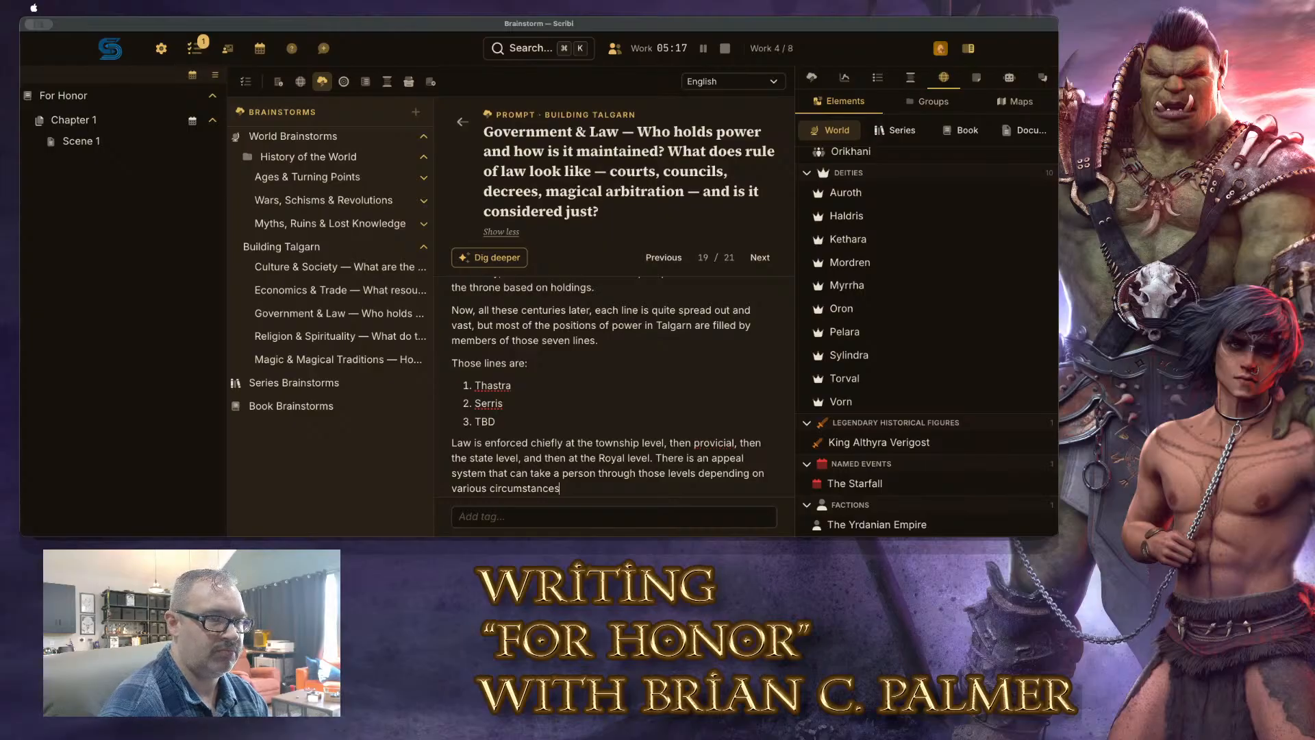
Extend the appeal sentence with ", and at each level there are judges who are locally elected for the most part," replacing the final period
key("BackSpace")
type(", and at each le")
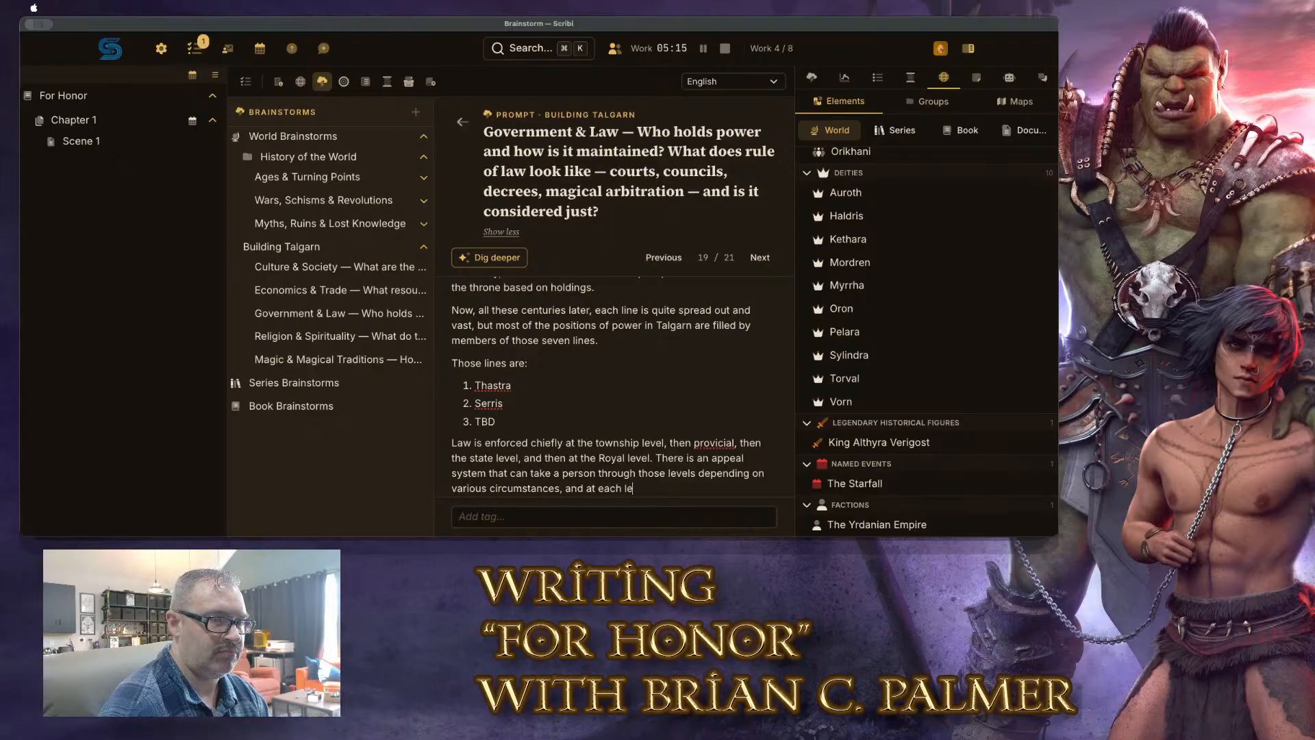
type("vel there are judges who are")
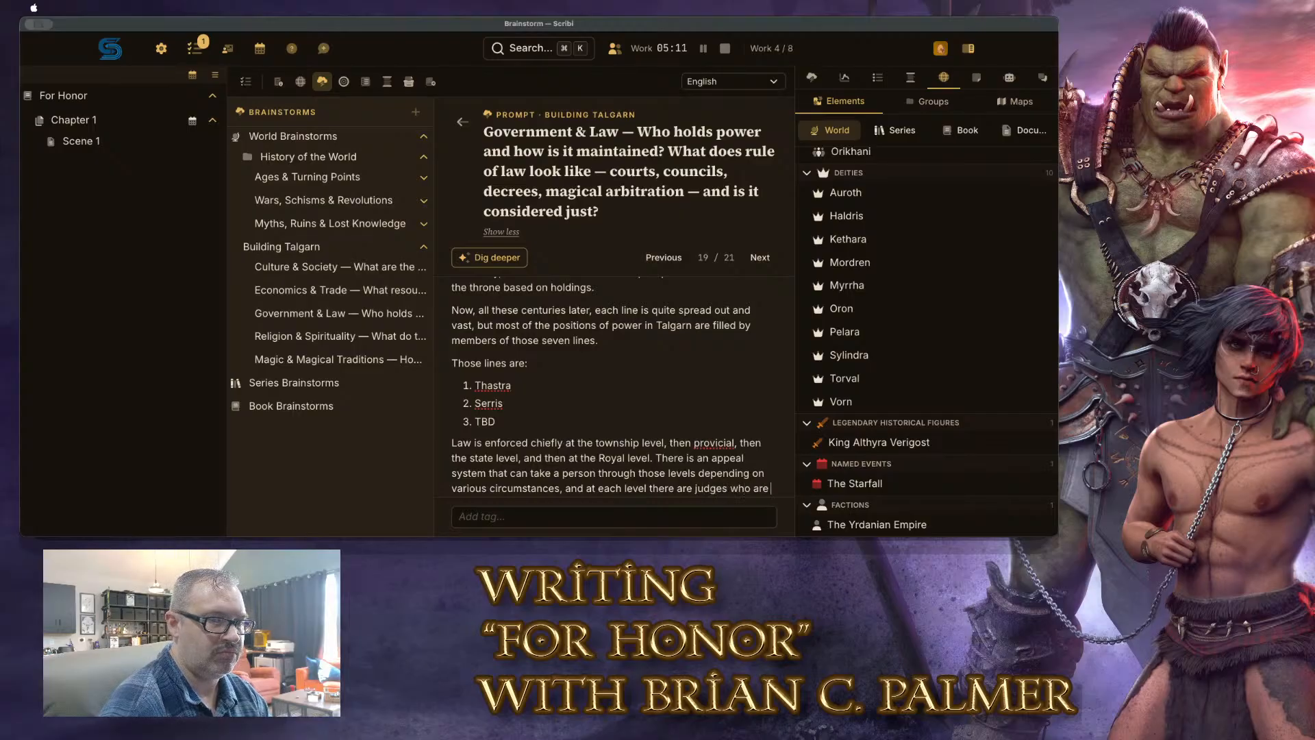
type(" locally el")
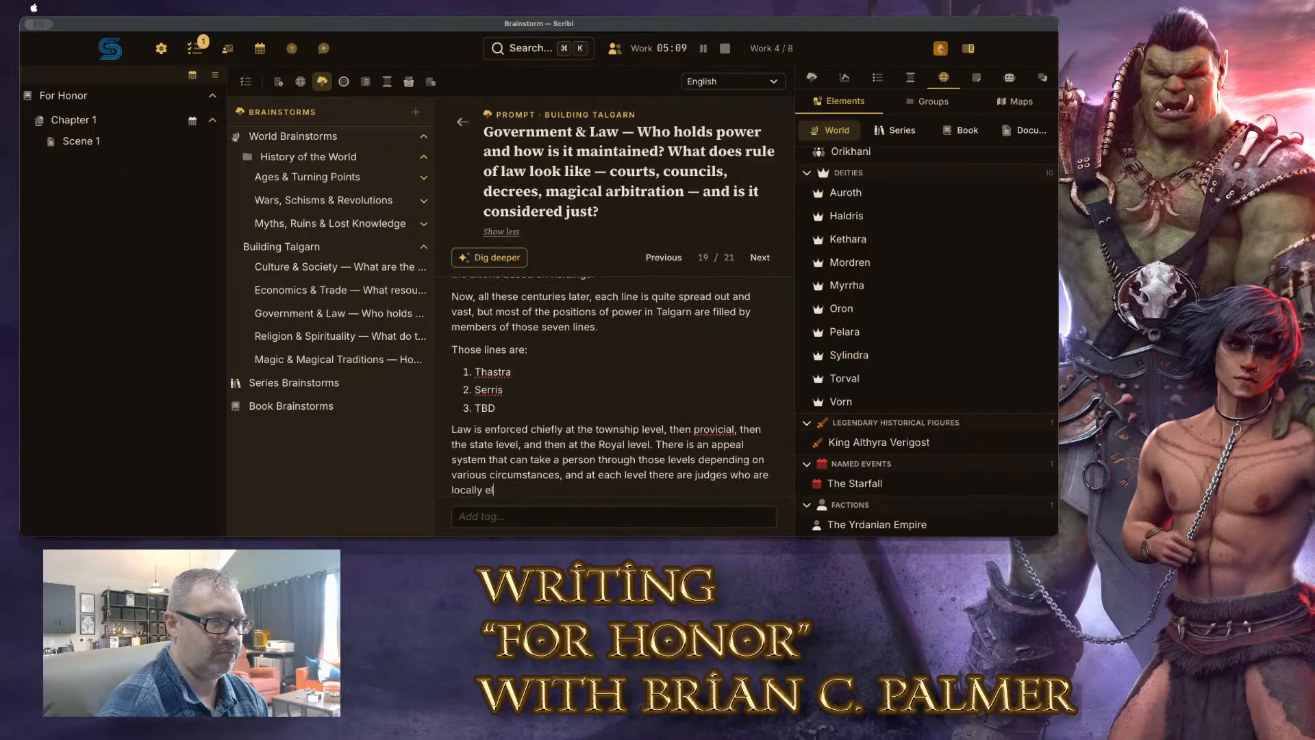
type("ected for the most part, ")
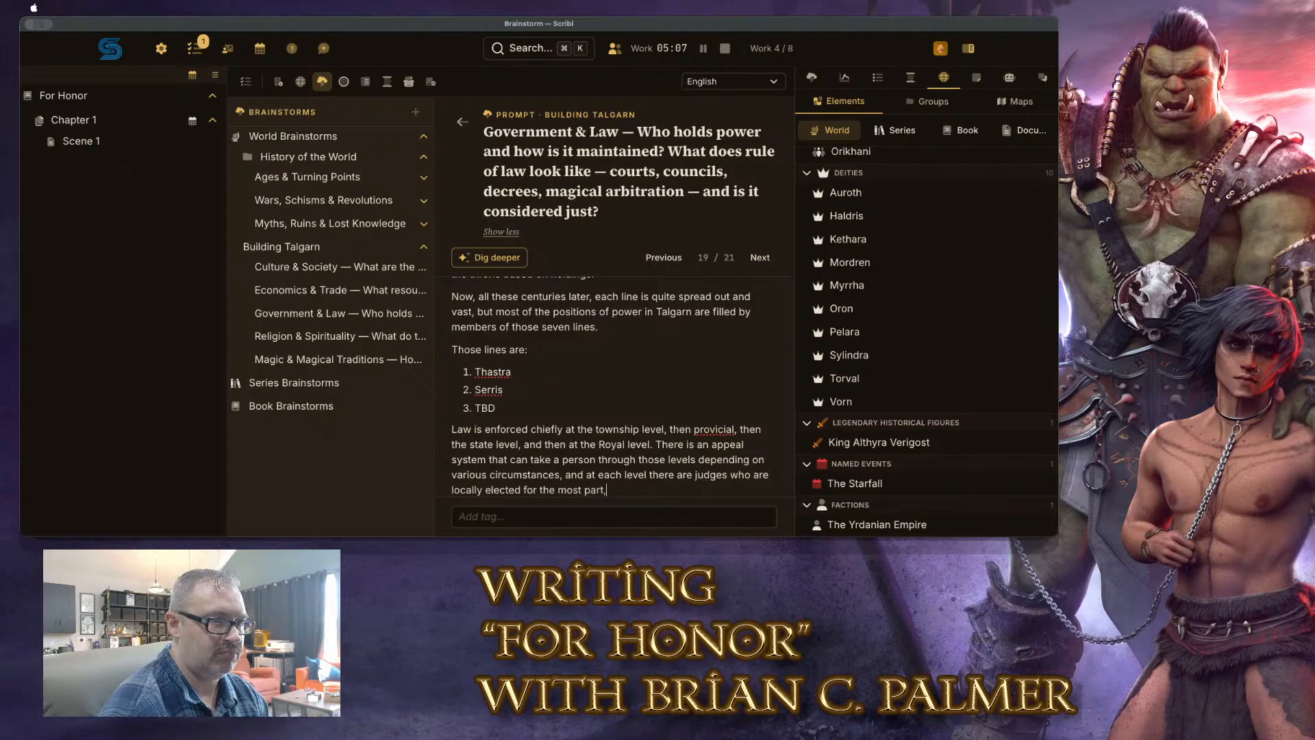
Finish the sentence about judges with "save at the state and royal level, where they are appointed from among the seven lines."
type("save at the ")
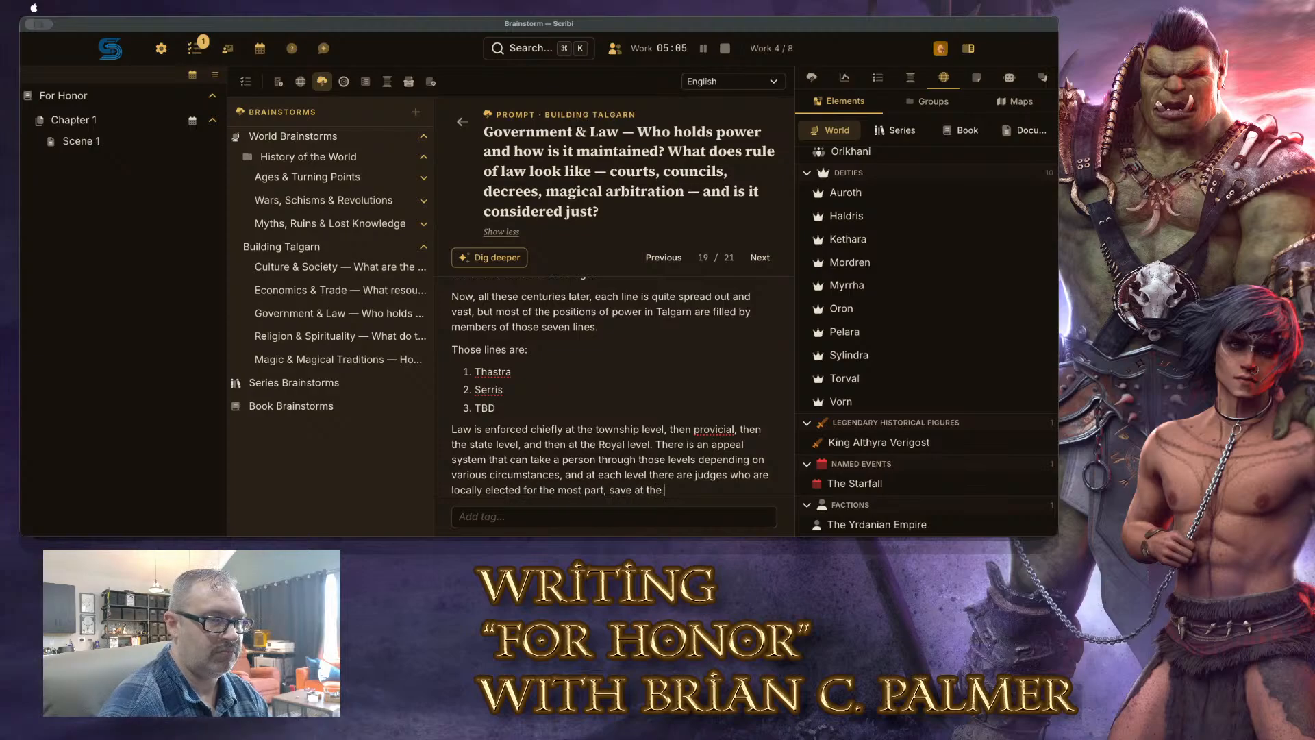
type("state and royal ")
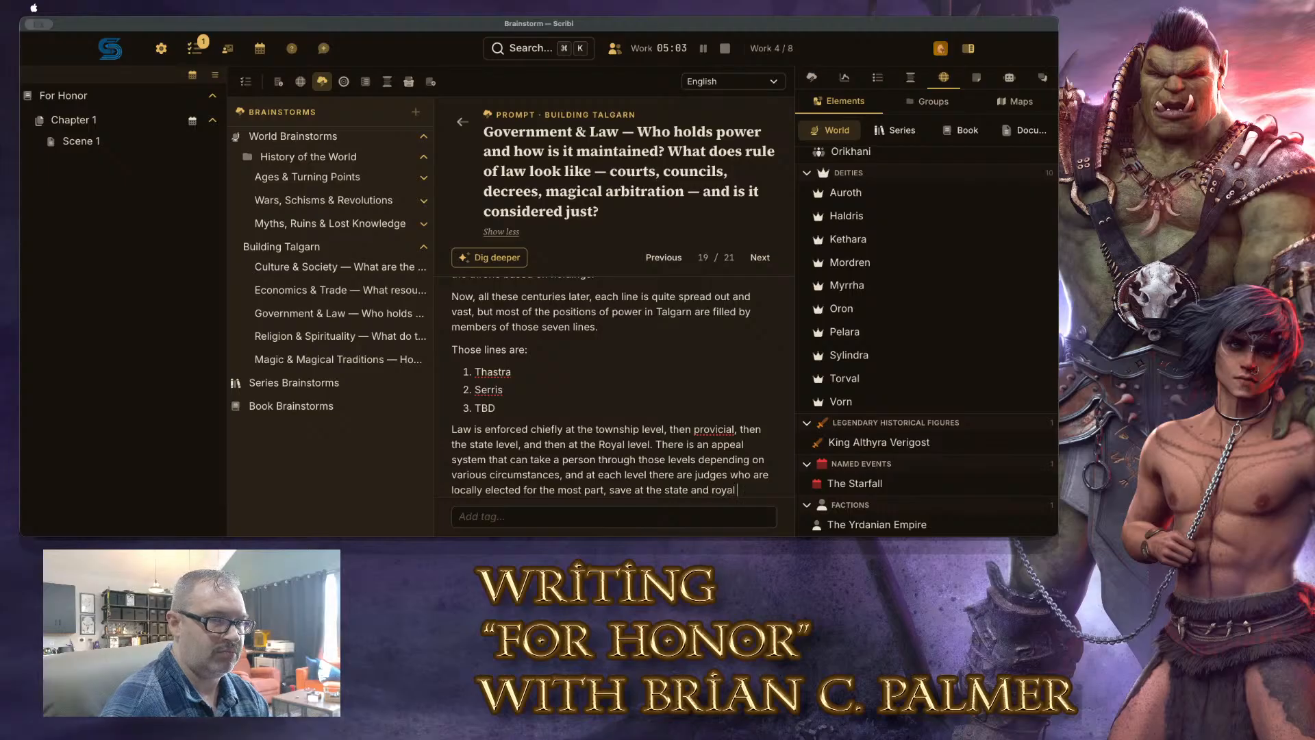
type("level, where the")
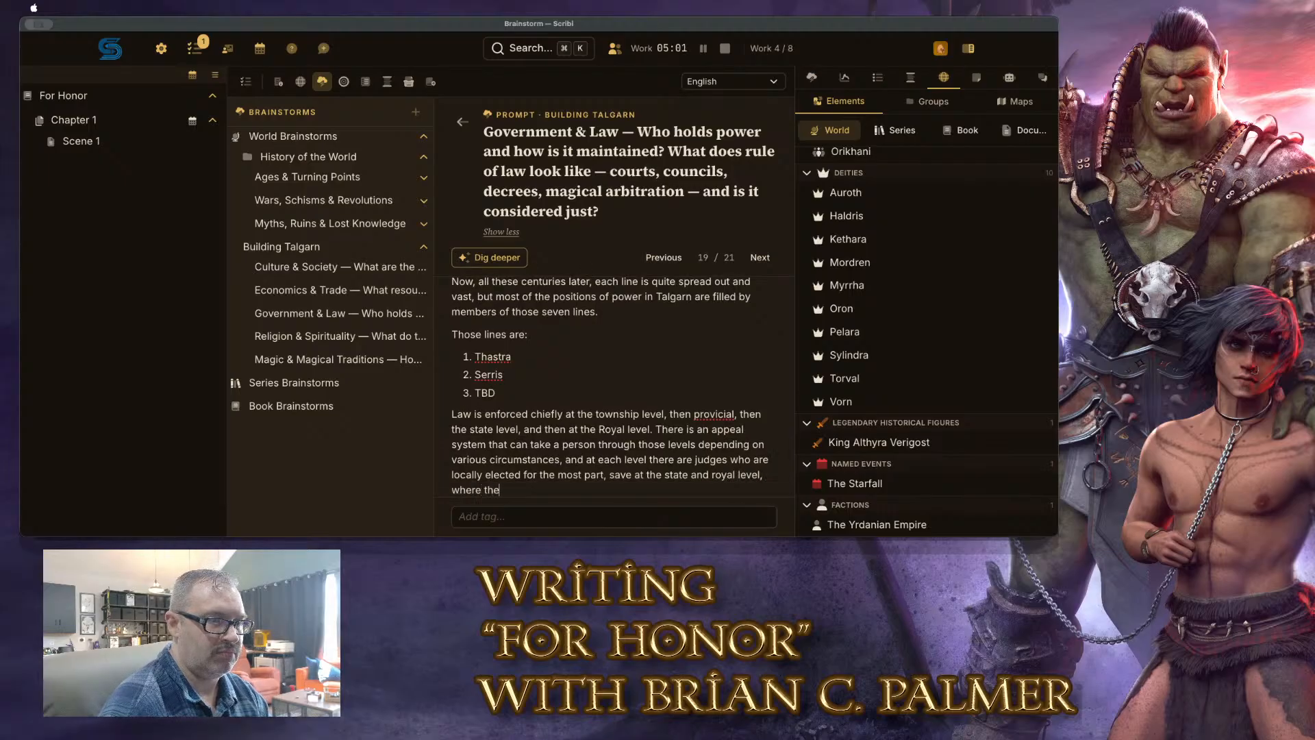
type("y are appointed f")
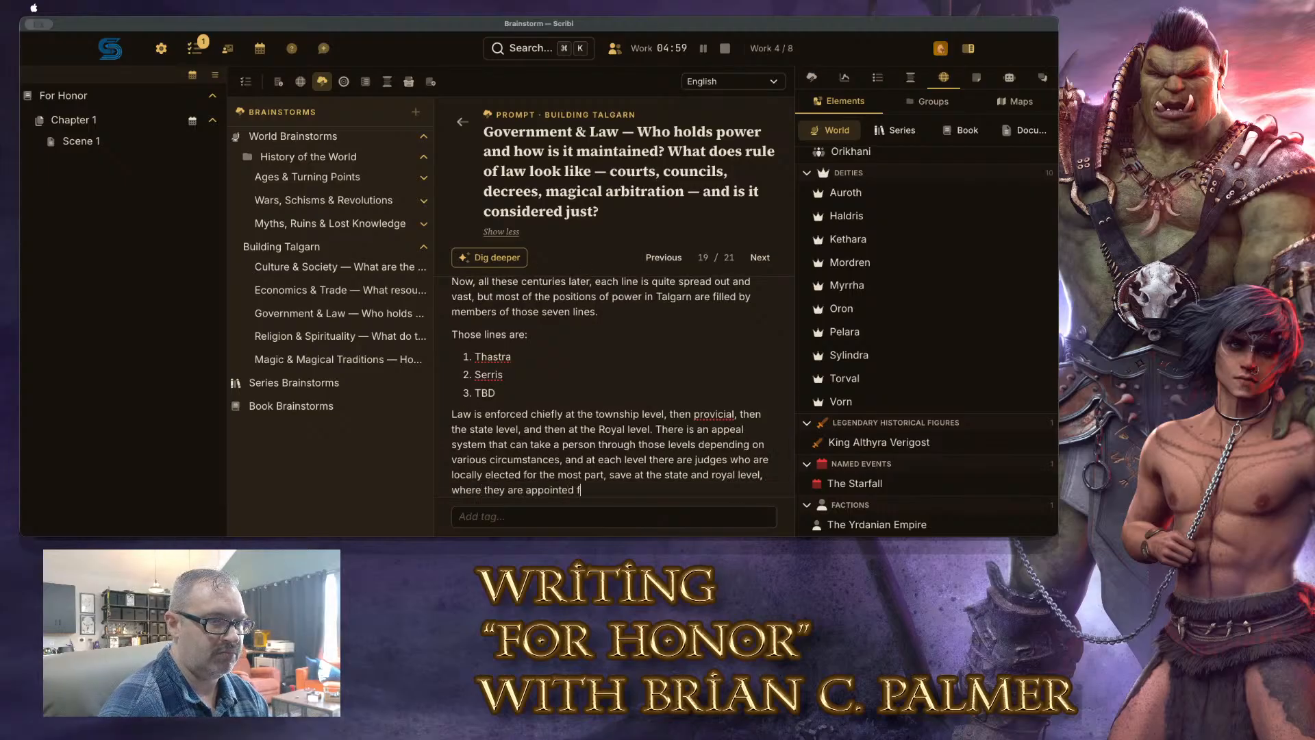
type("rom among the seven li")
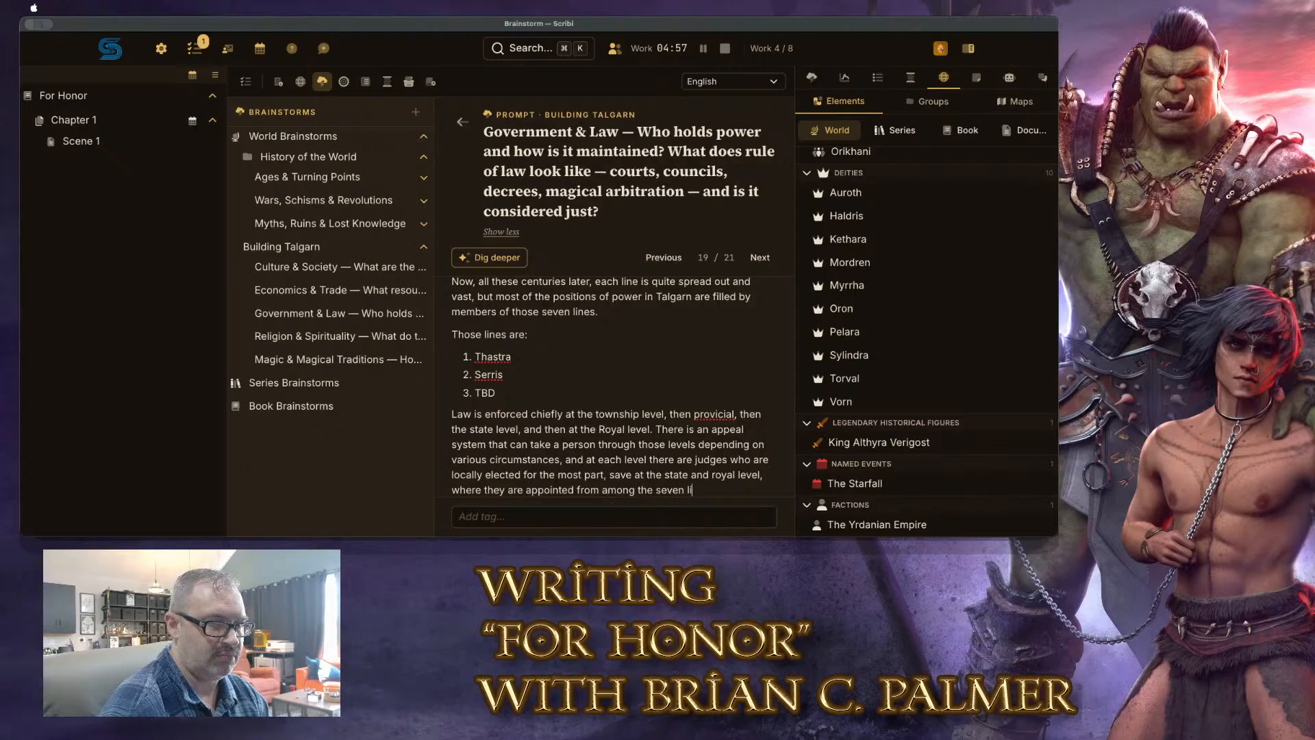
type("nes.")
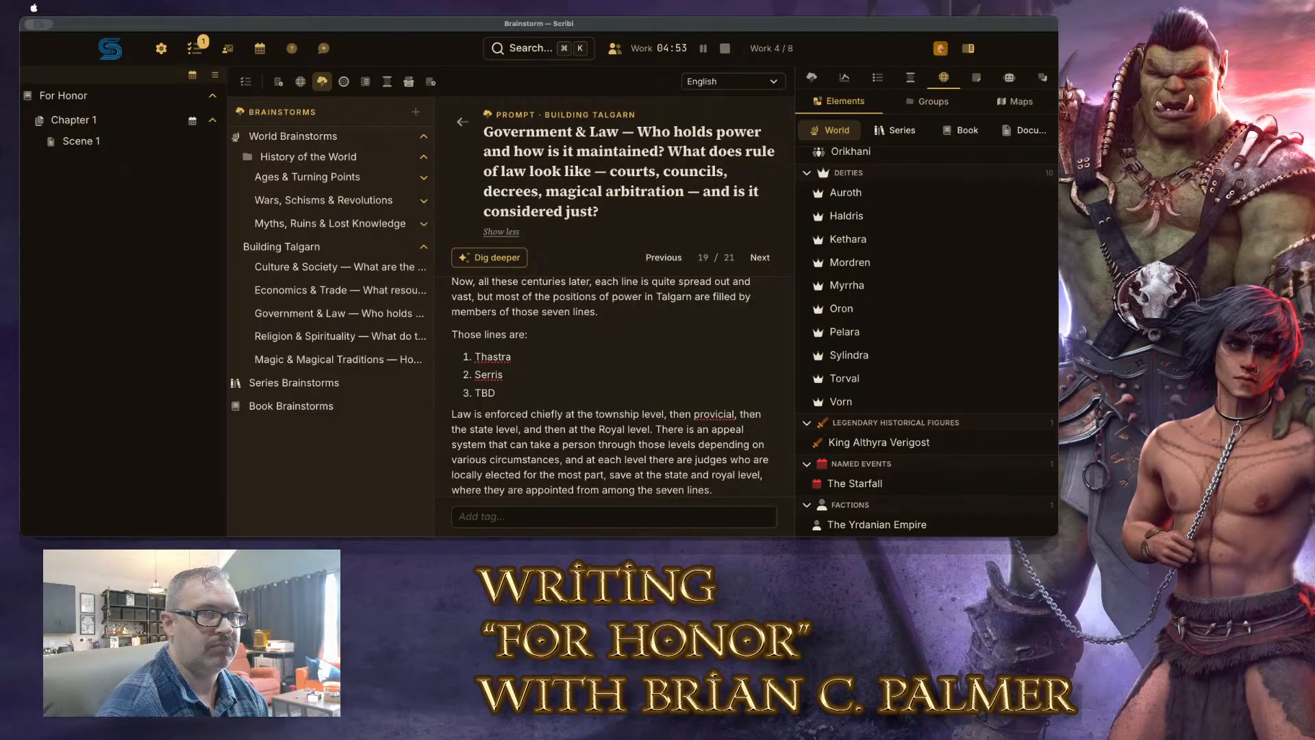
Start a new paragraph with "For the most part, it is considered a just kingdom, but only to a point"
key("Return")
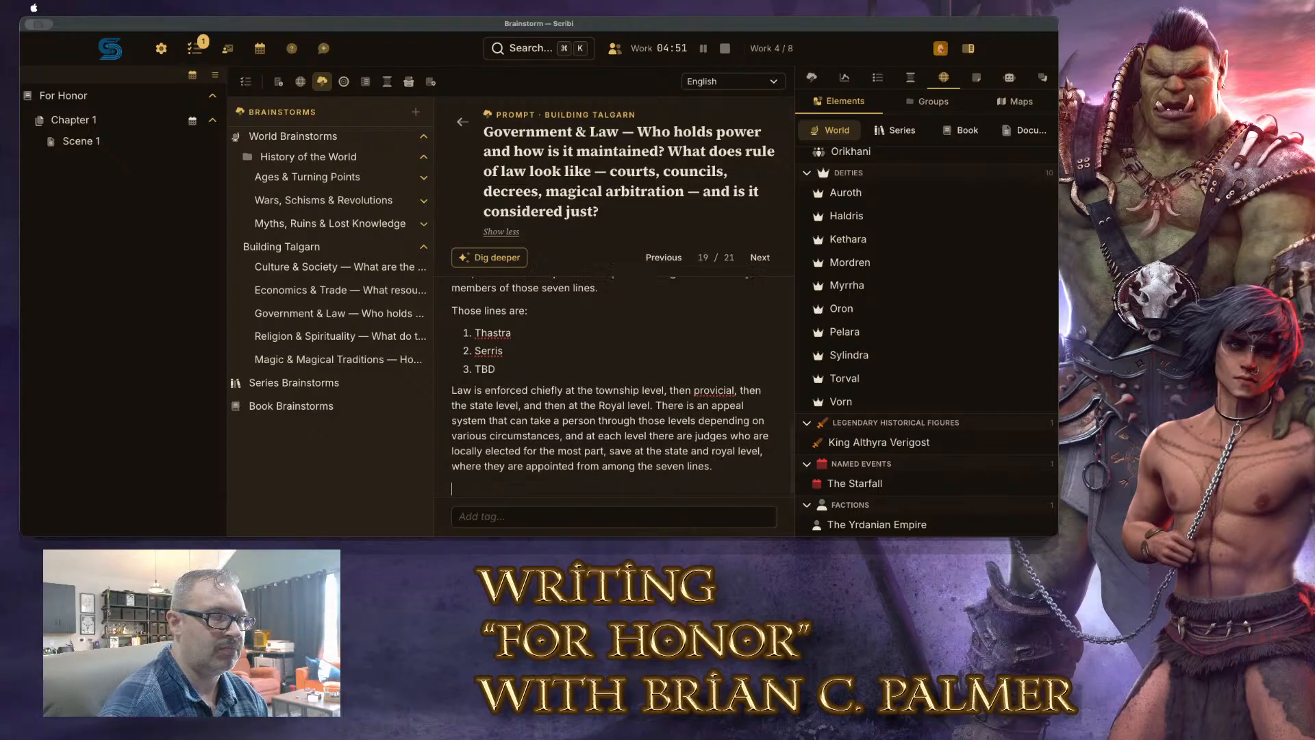
type("For the mos")
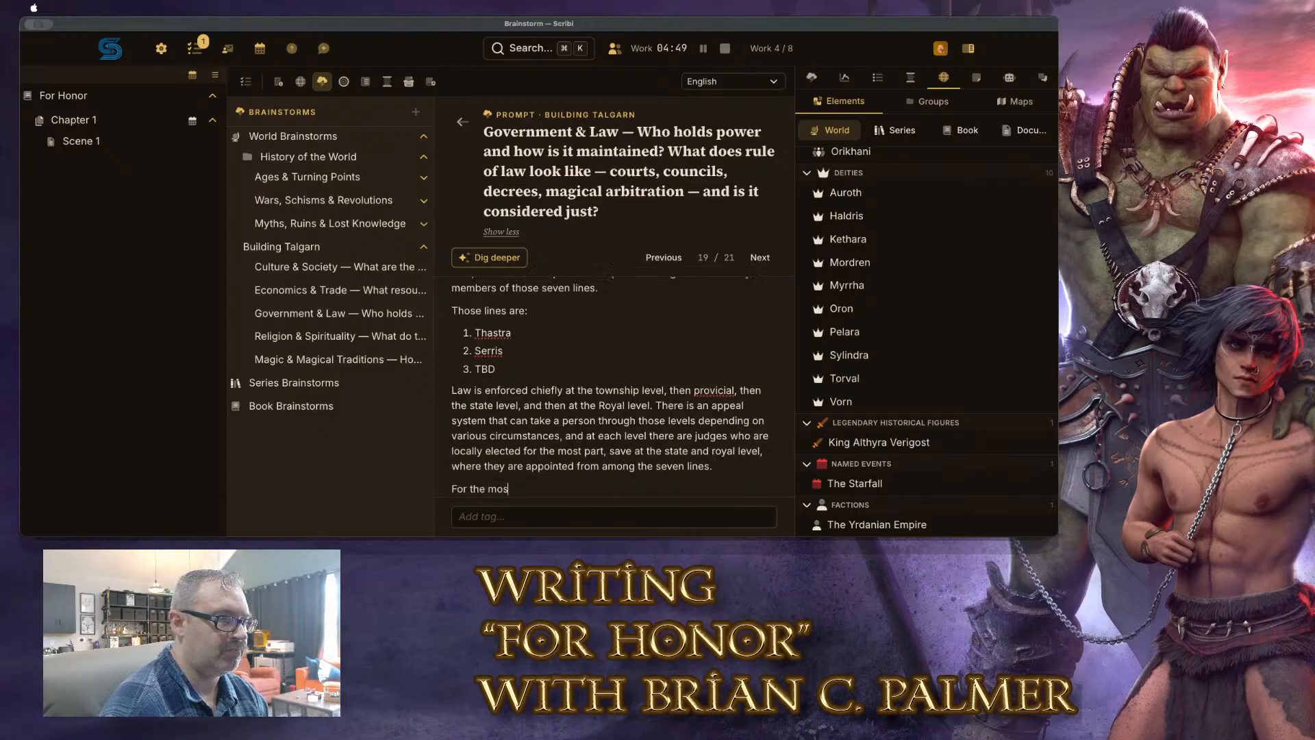
type("t part, it is consid")
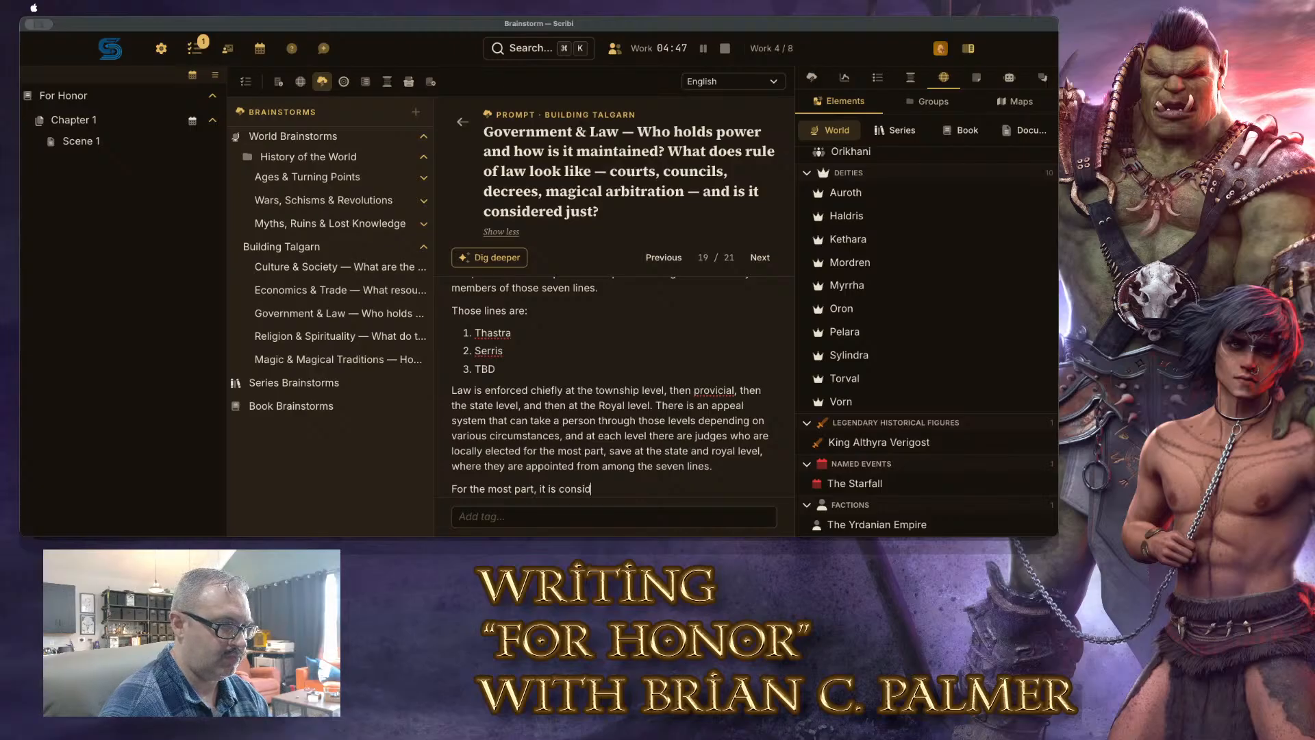
type("ered a just ki")
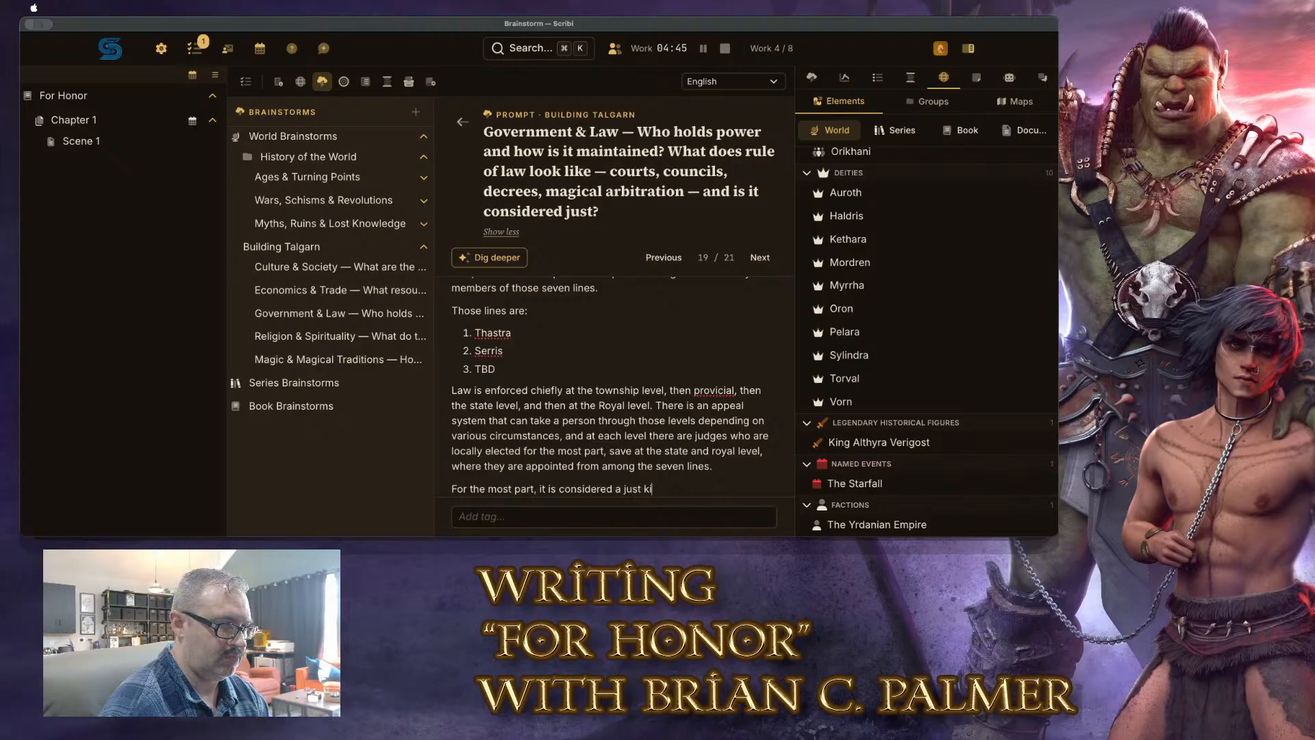
type("ngdom, ")
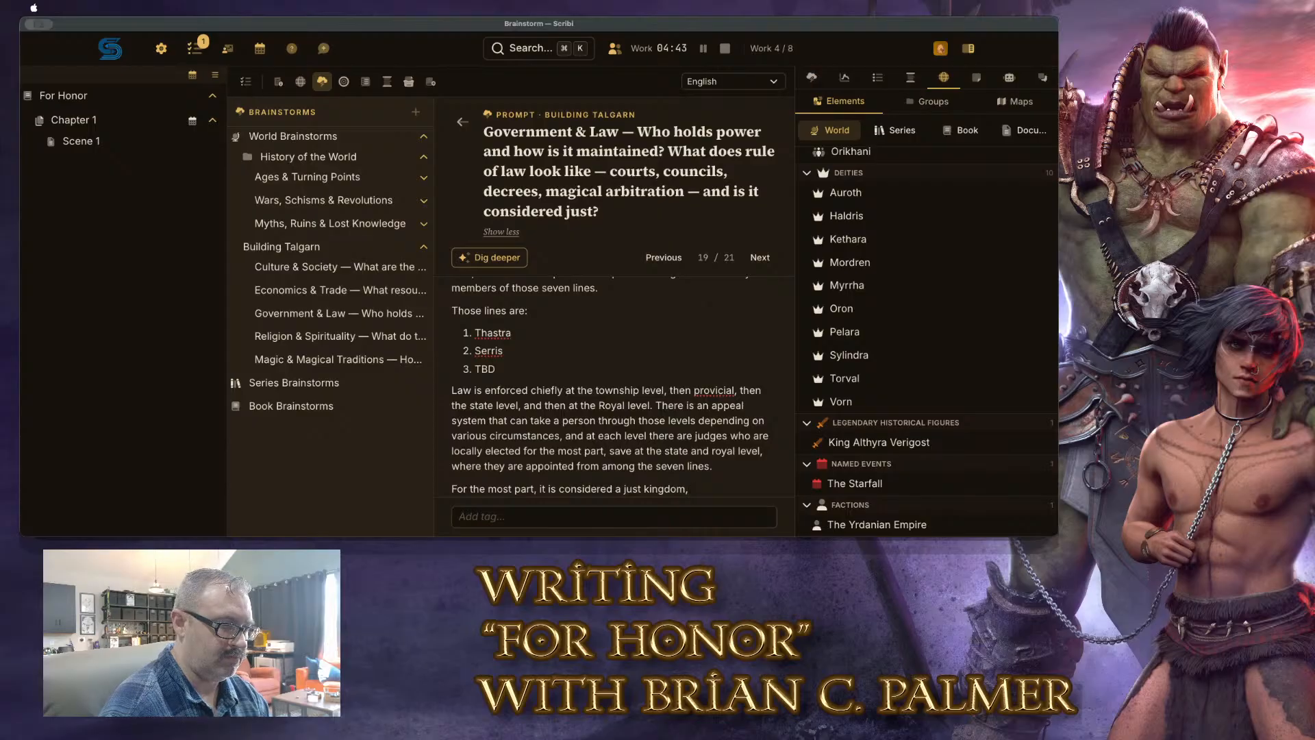
type("but only to a point")
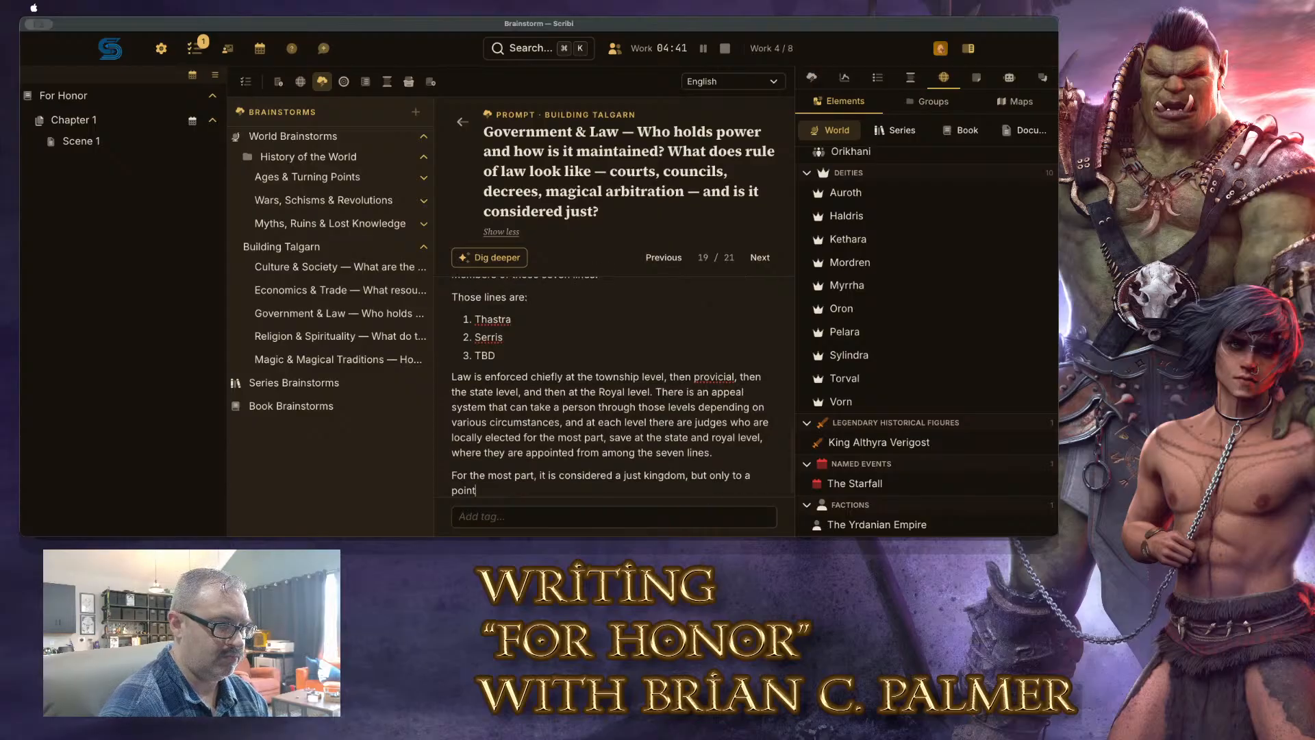
End that sentence and begin another with "There is an has often been a great deal of tension between the 'common' people of"
type(". There is ")
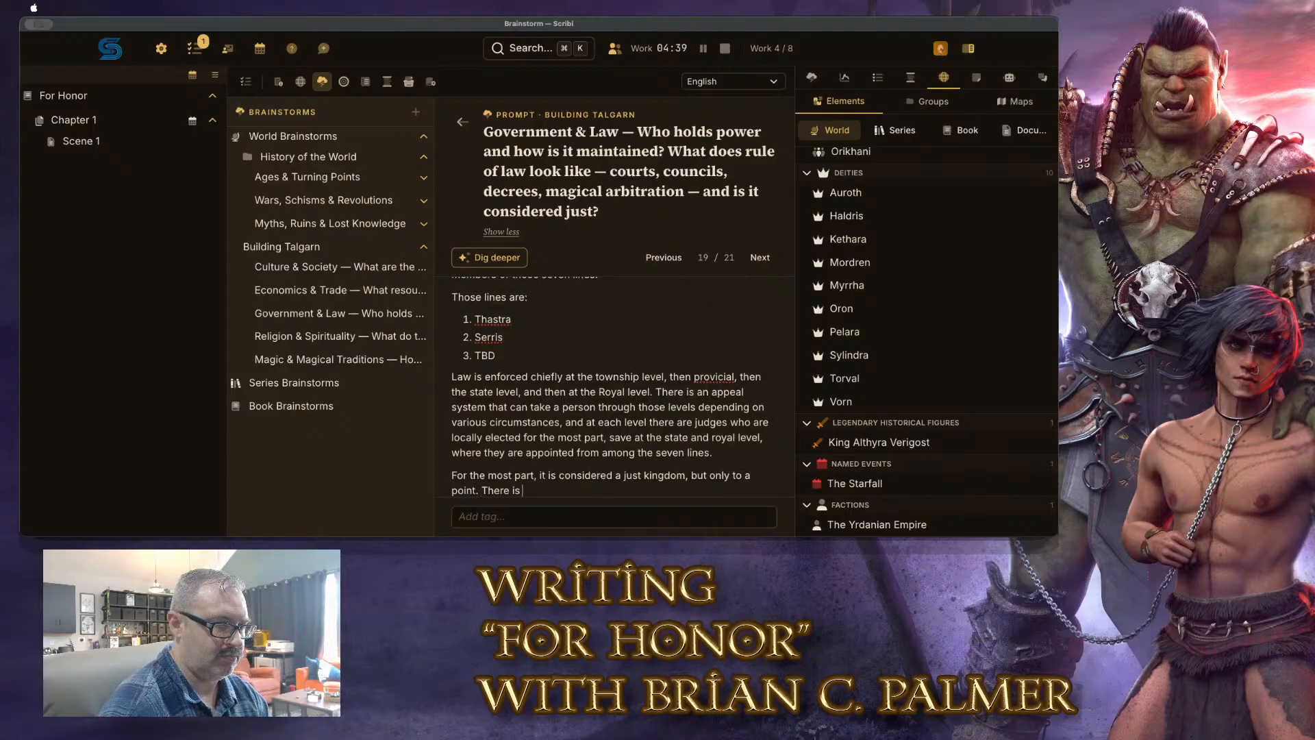
type("an has often been a g")
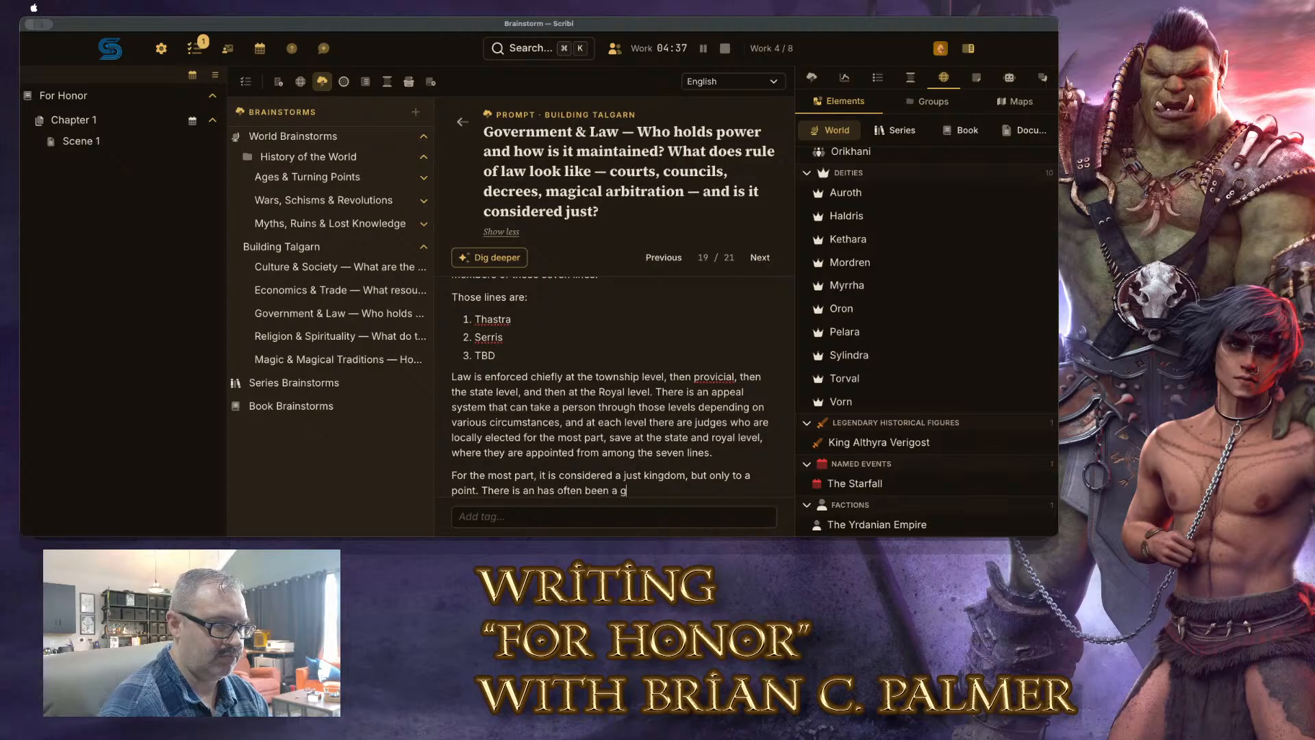
type("reat deal of tension betw")
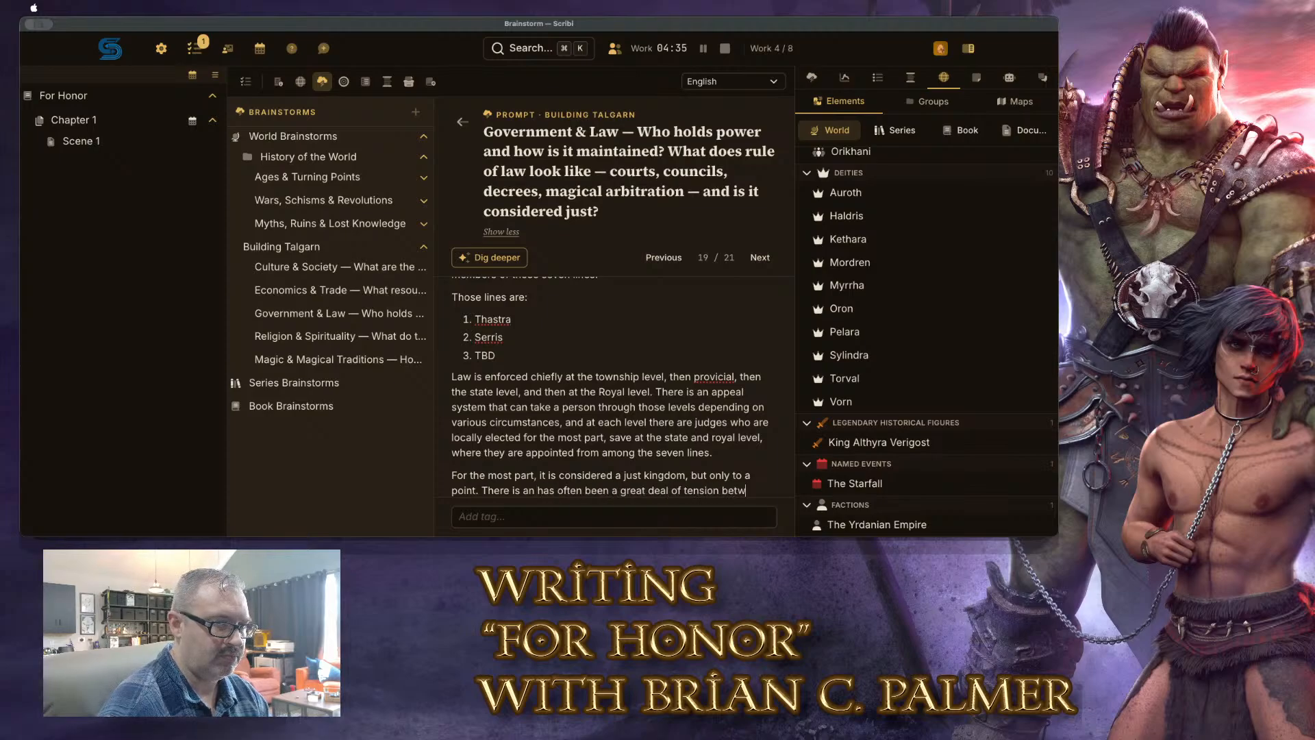
type("een the ")
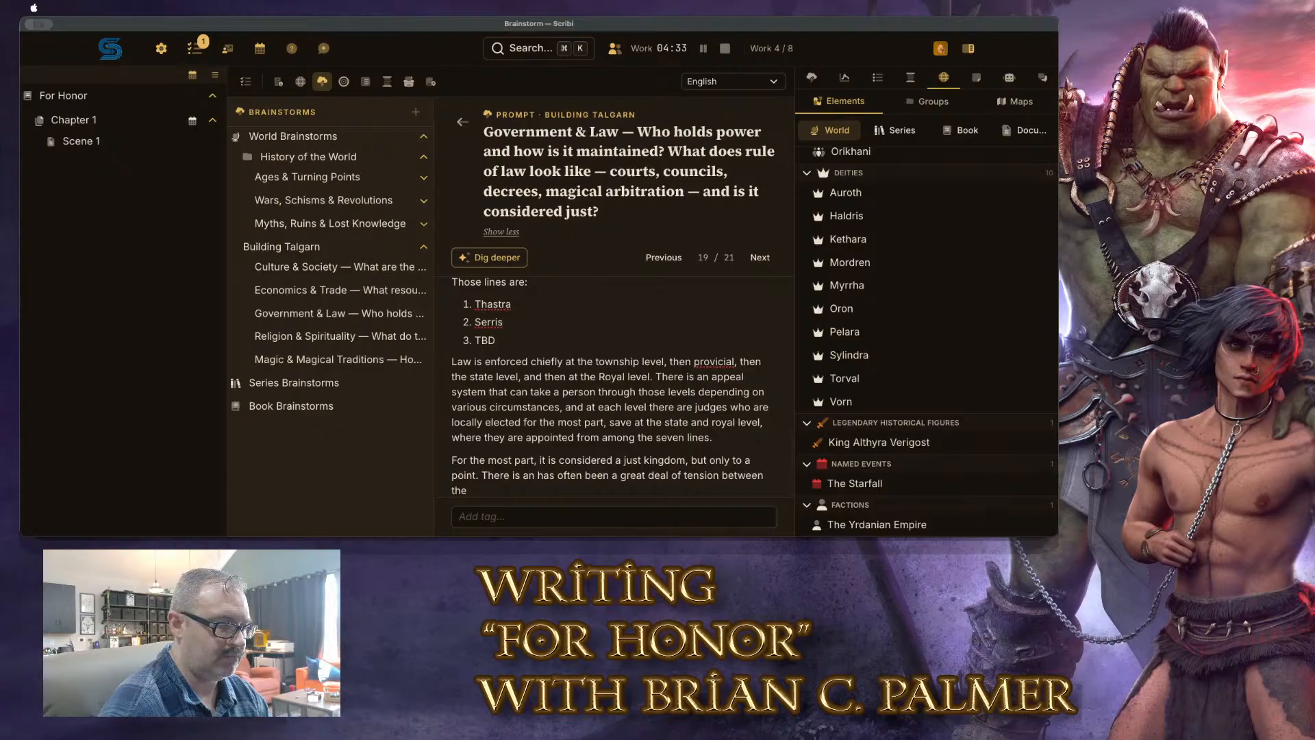
type("'common")
type("' people of ")
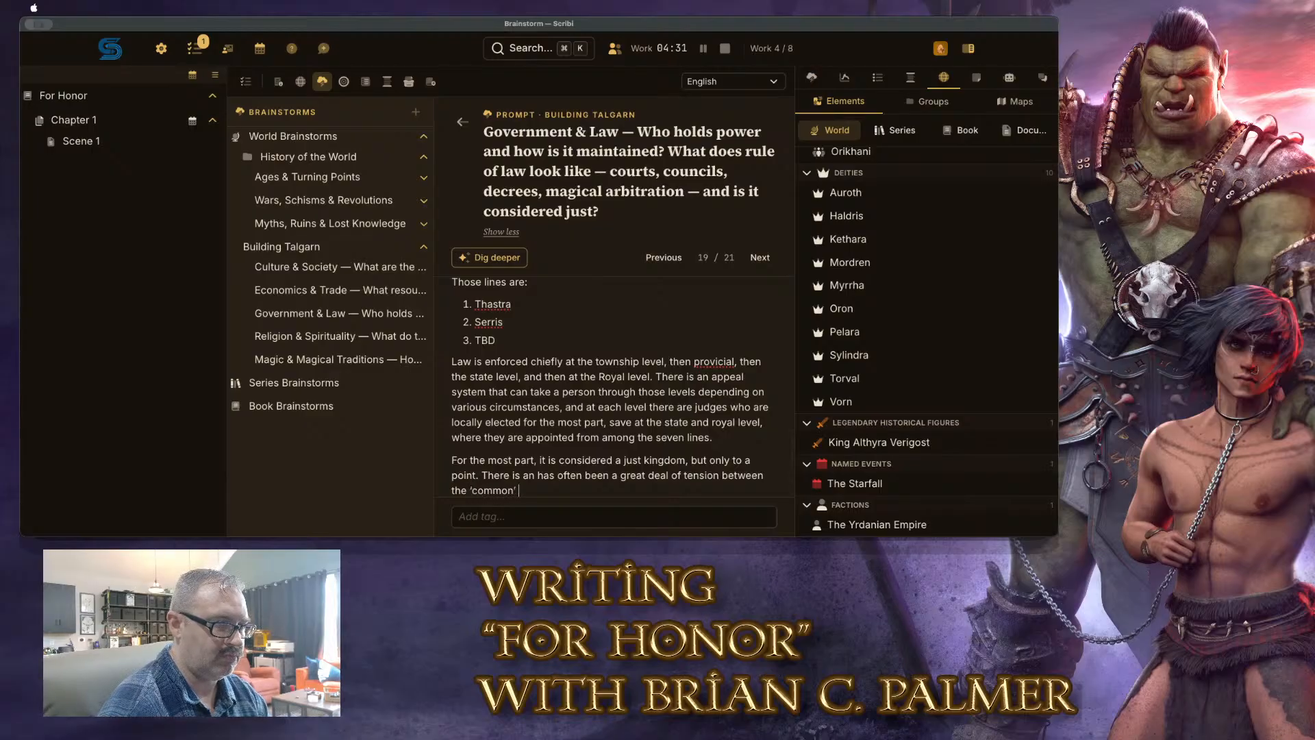
Finish the tension sentence with "Talgarn and the justice system that tends to be lenient on members of the old lines."
type("Tal")
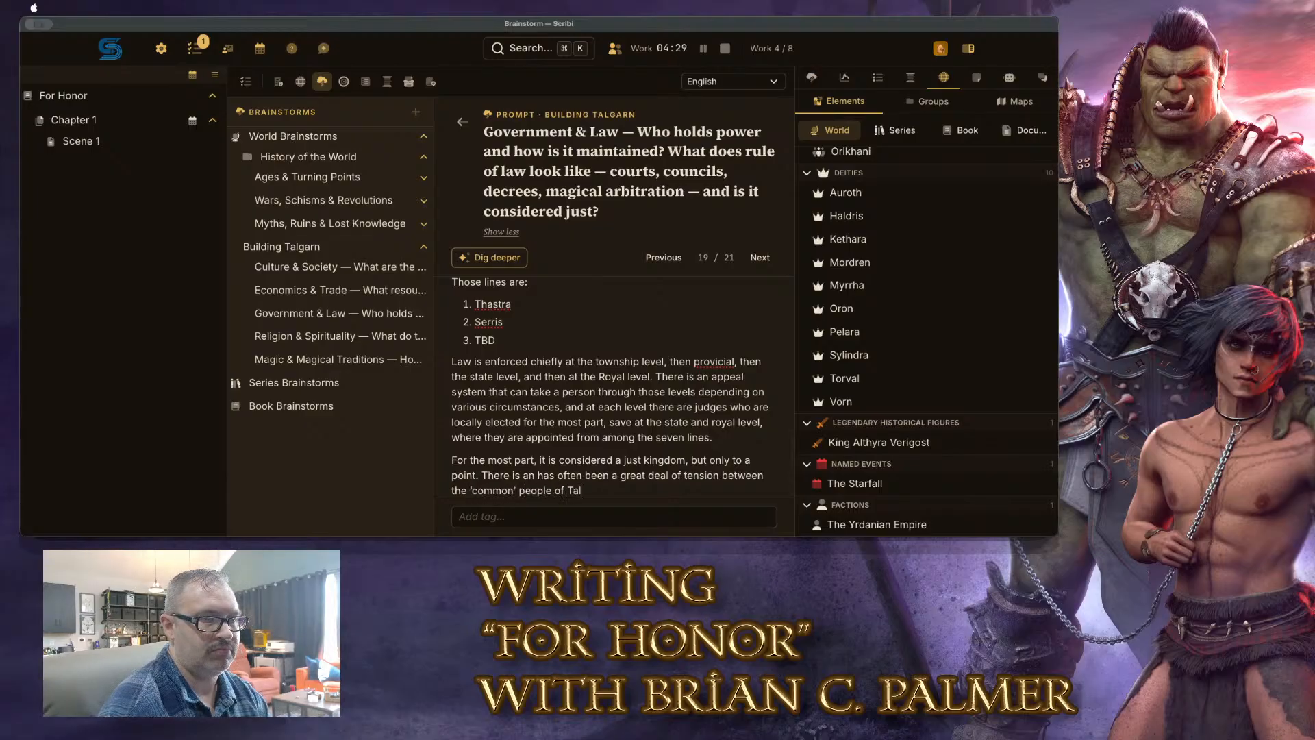
type("garn an")
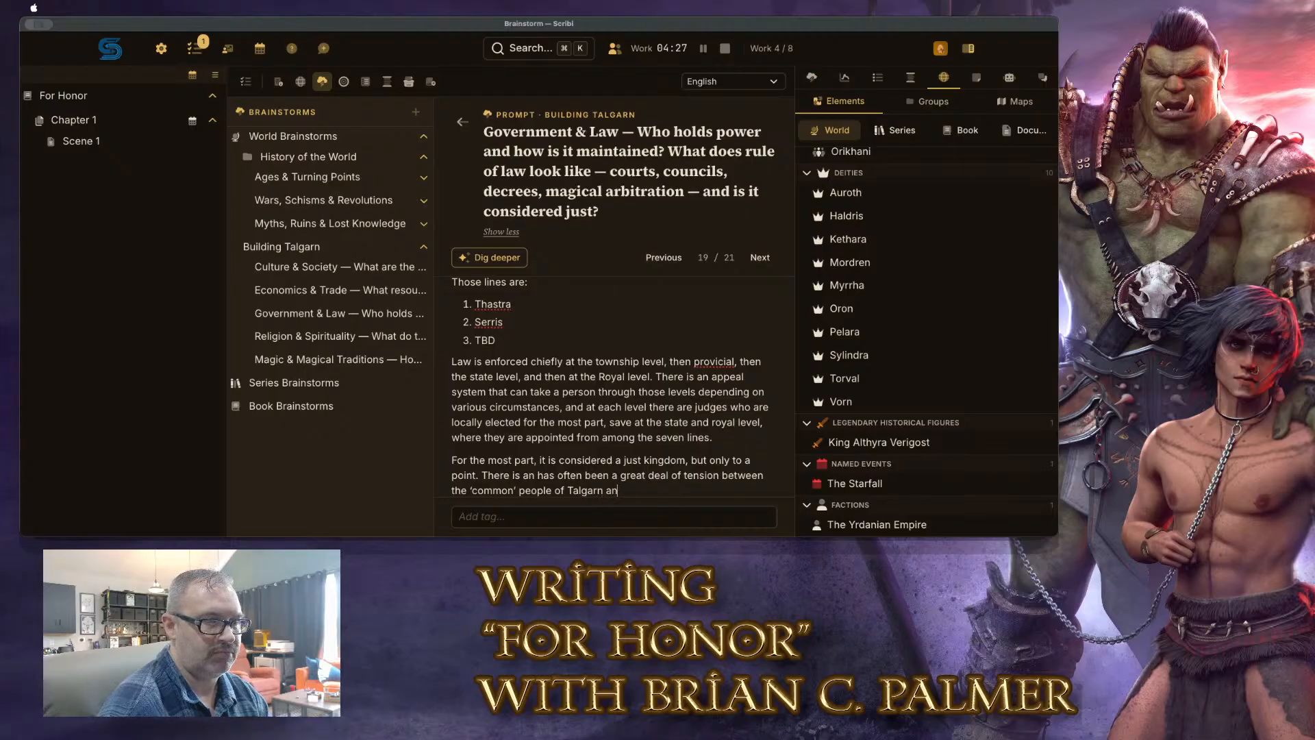
type("d the j")
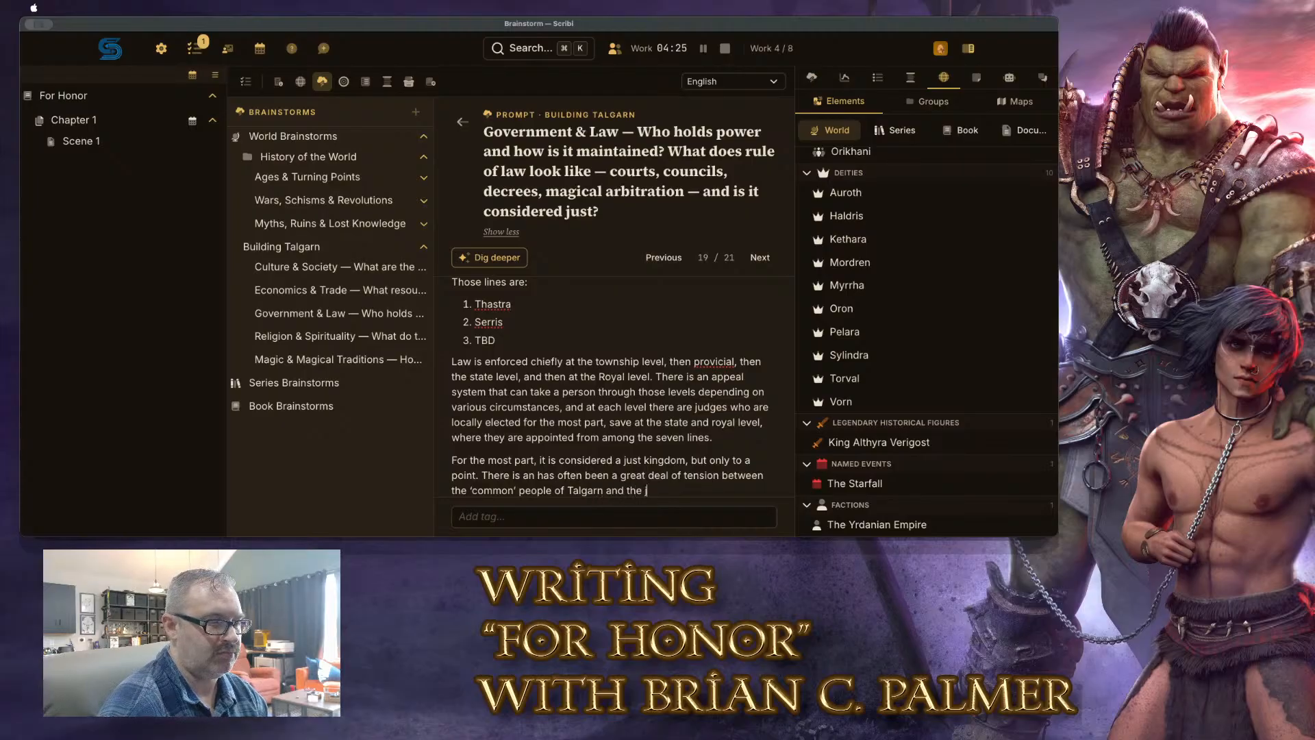
type("ustice system that t")
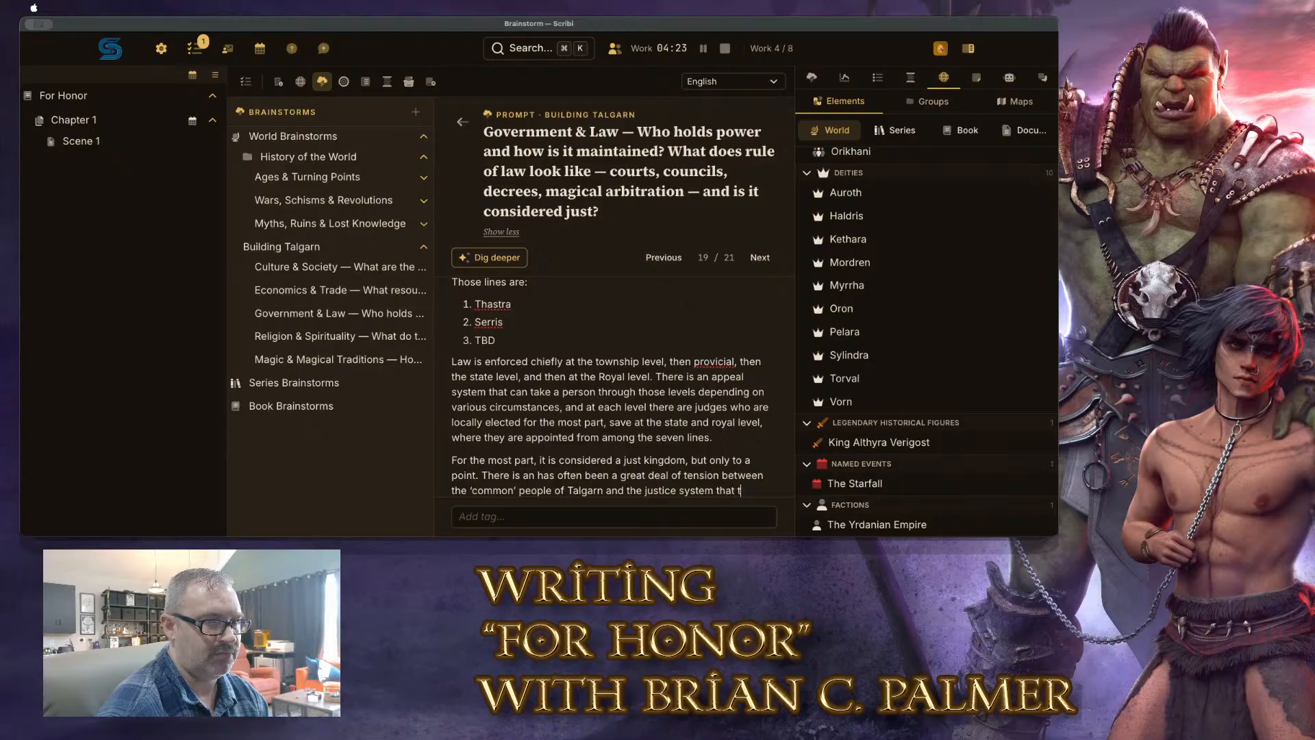
type("ends to be lenient")
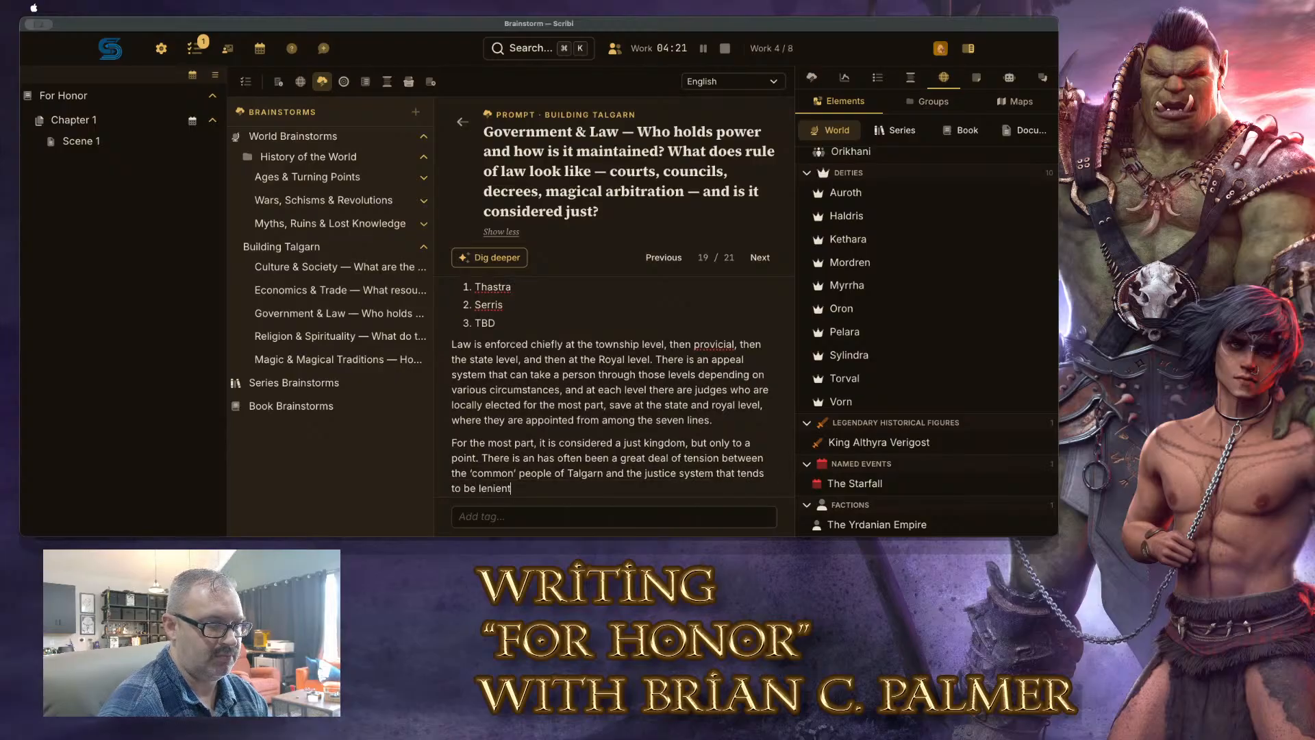
type(" on members of the ol")
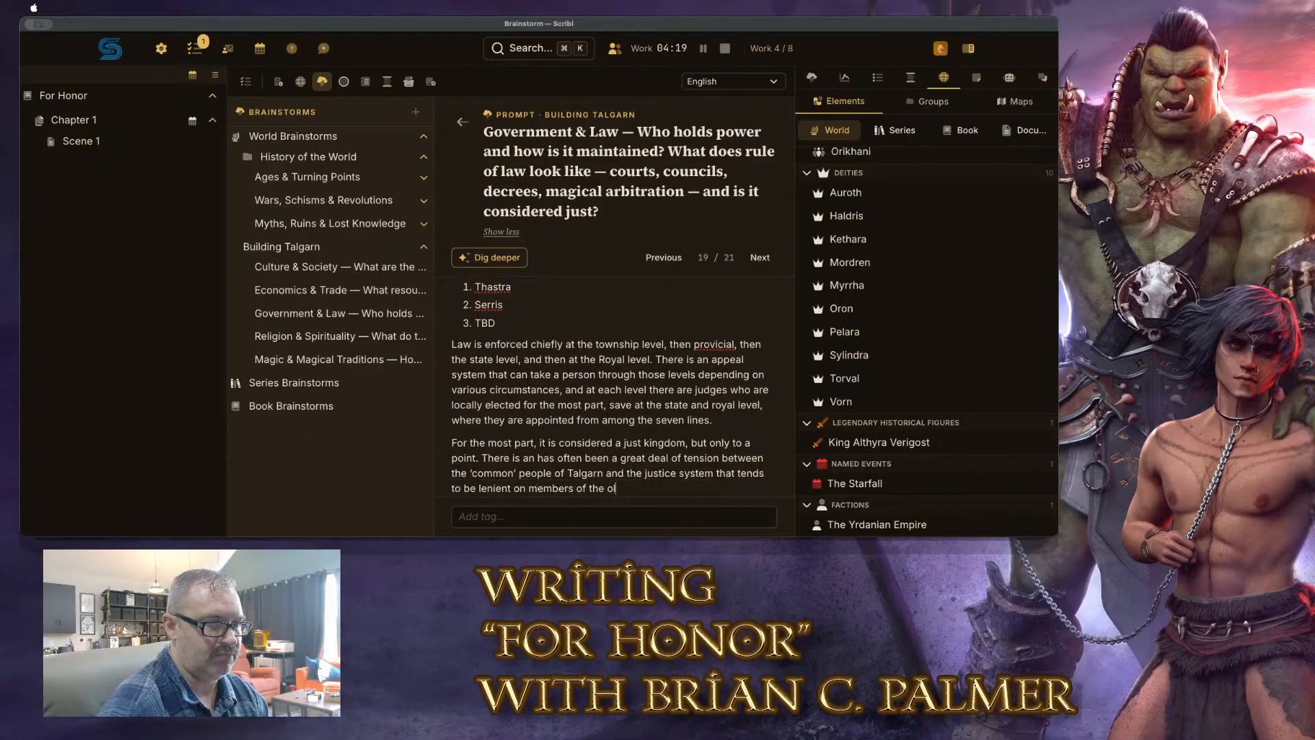
type("d lines.")
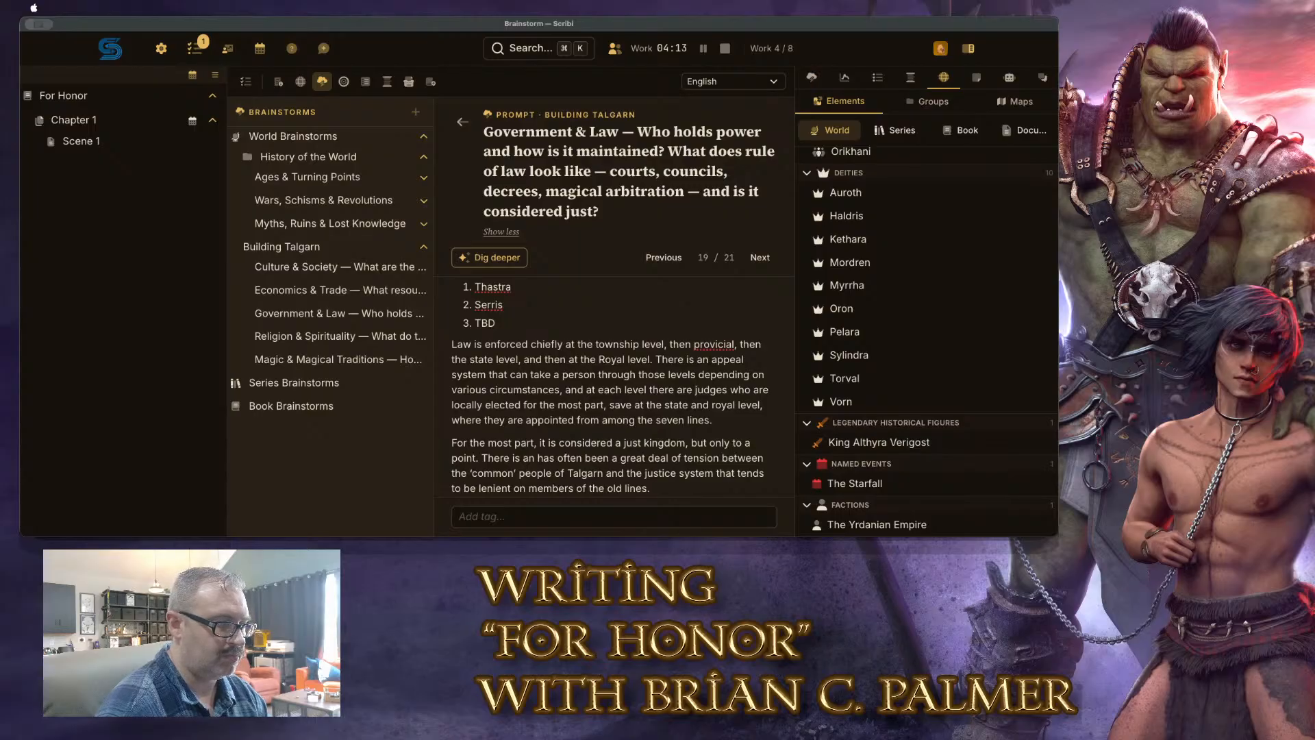
Begin the following sentence with "In particular, no member of the old lines can be tried at the provicial level - they are always tried"
type("In particular,")
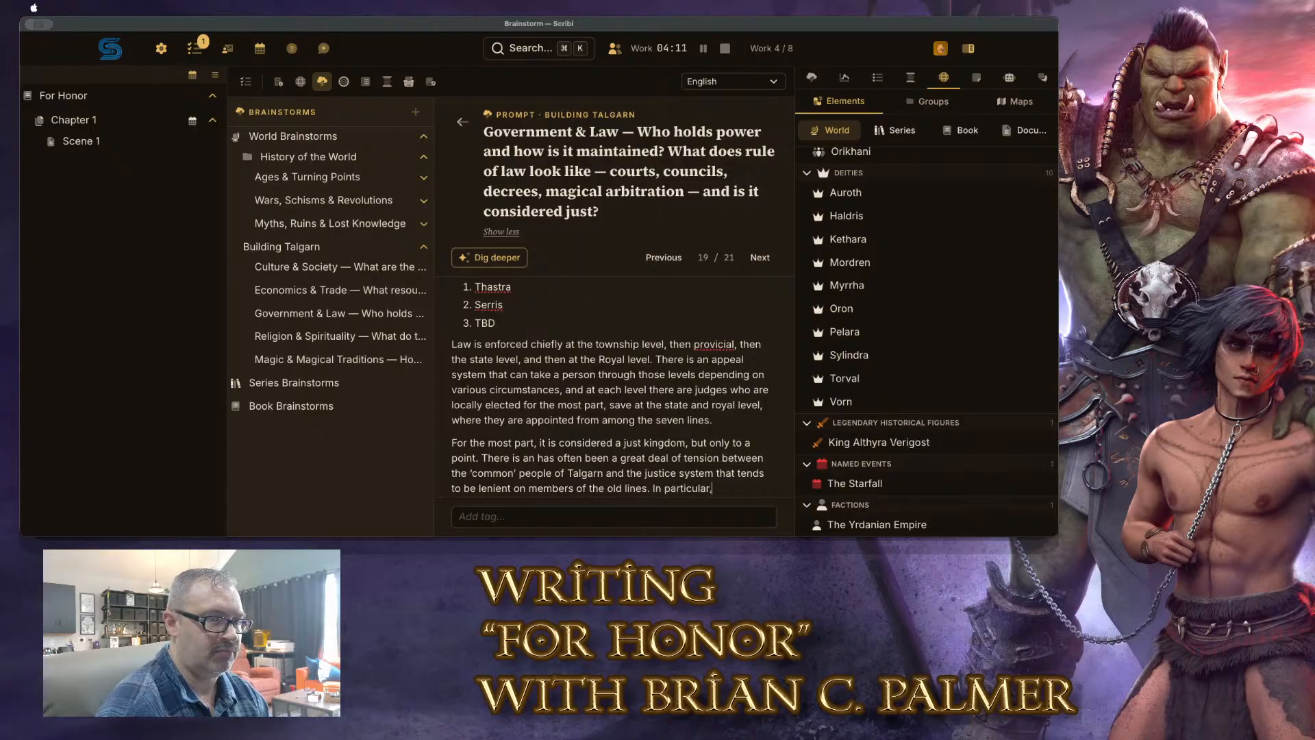
type(" no member of t")
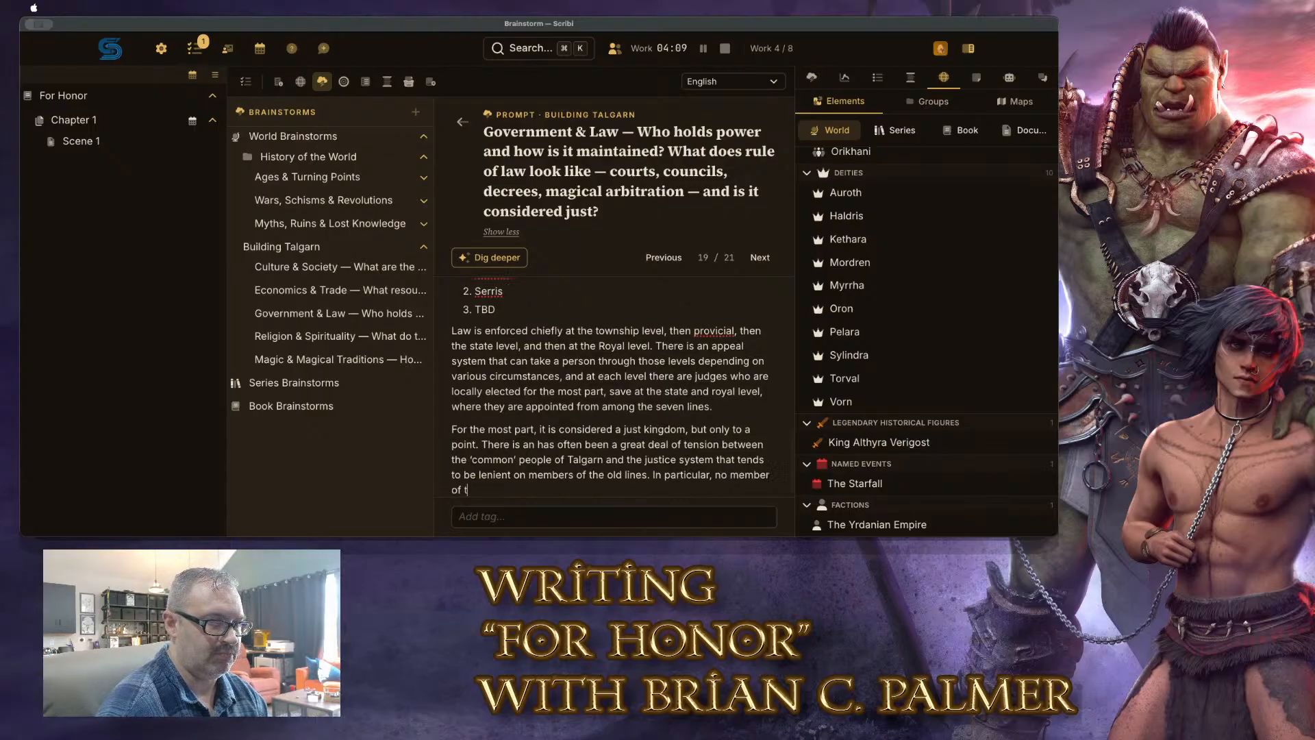
type("he old lines ca")
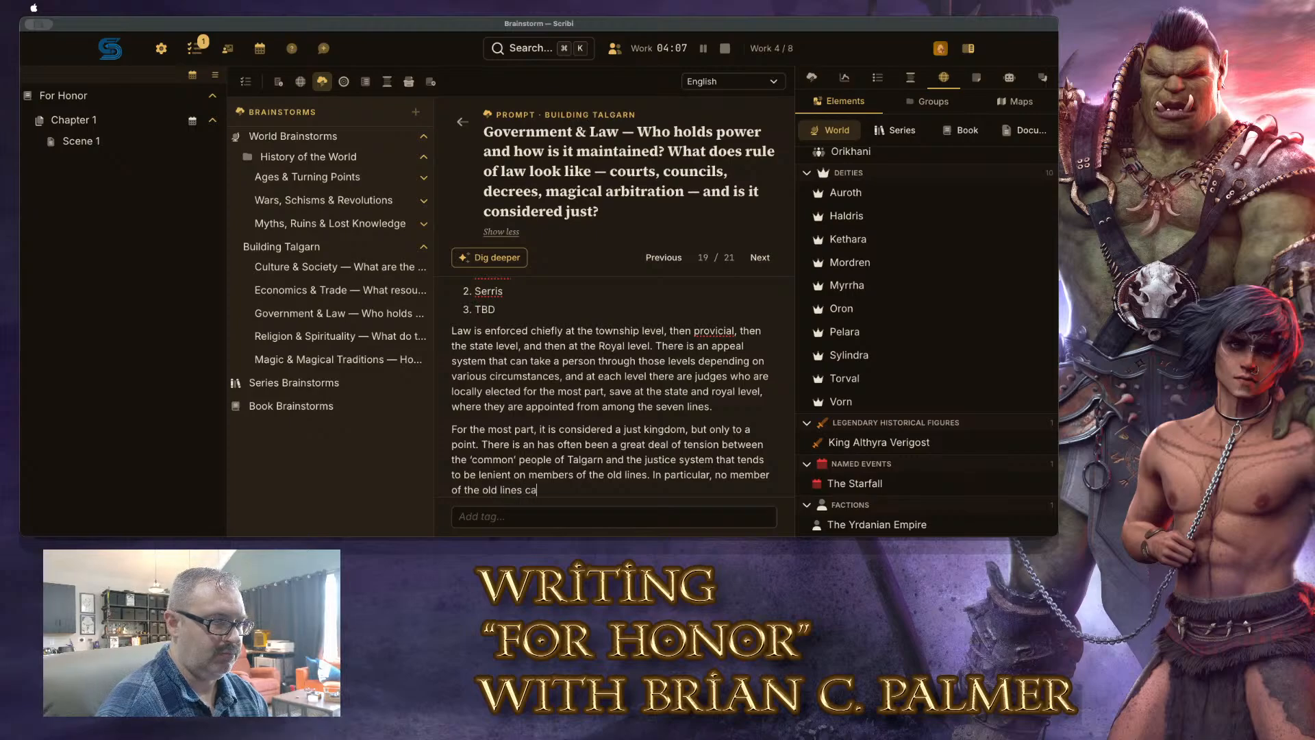
type("n be tried at the provi")
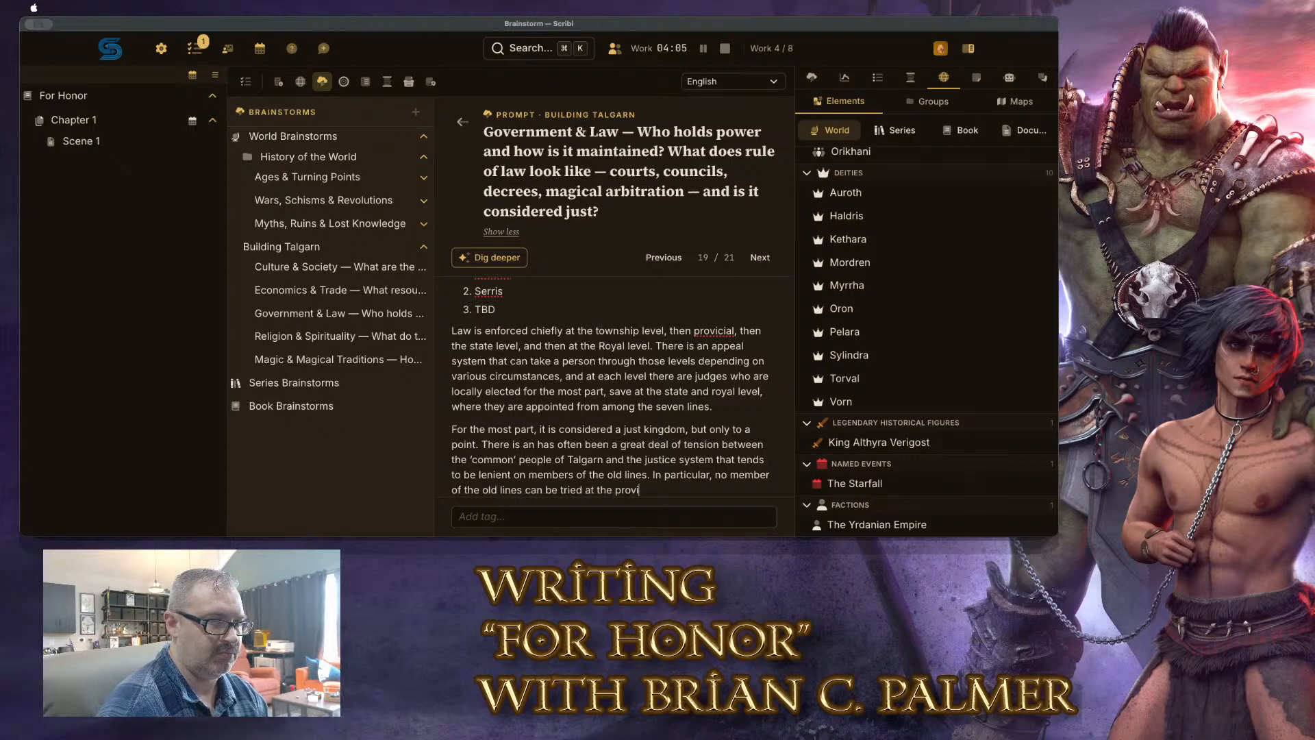
type("cial level - they are always tried")
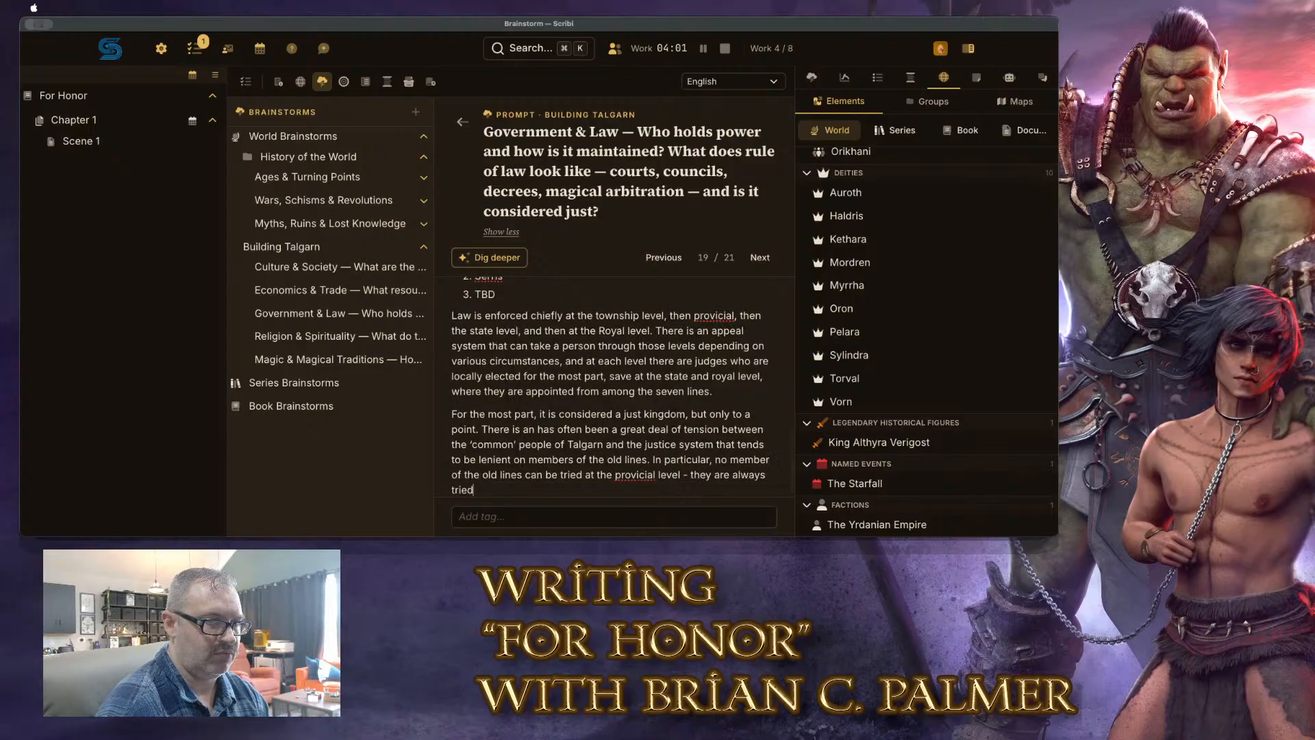
Finish the answer with "before the state or royal court, depending on the nature of the offense."
type(" before the state ")
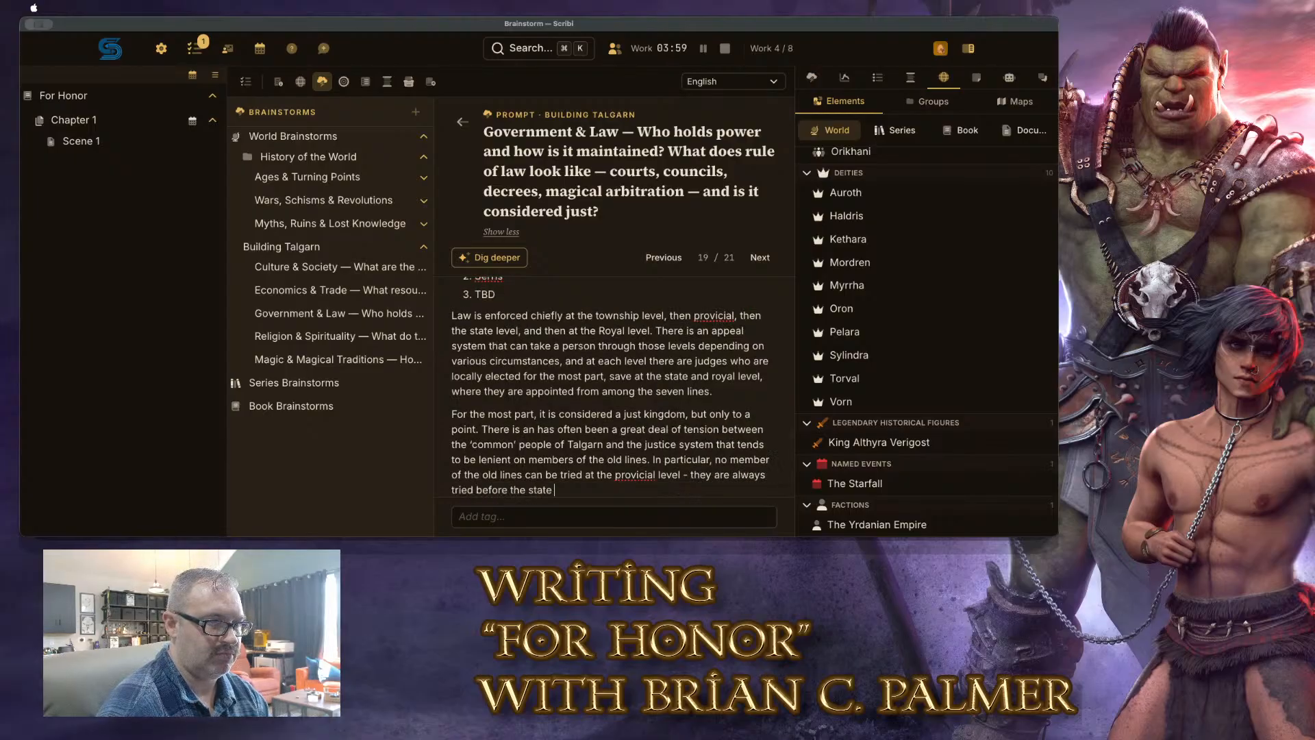
type("or royal court, depending on the nature of ")
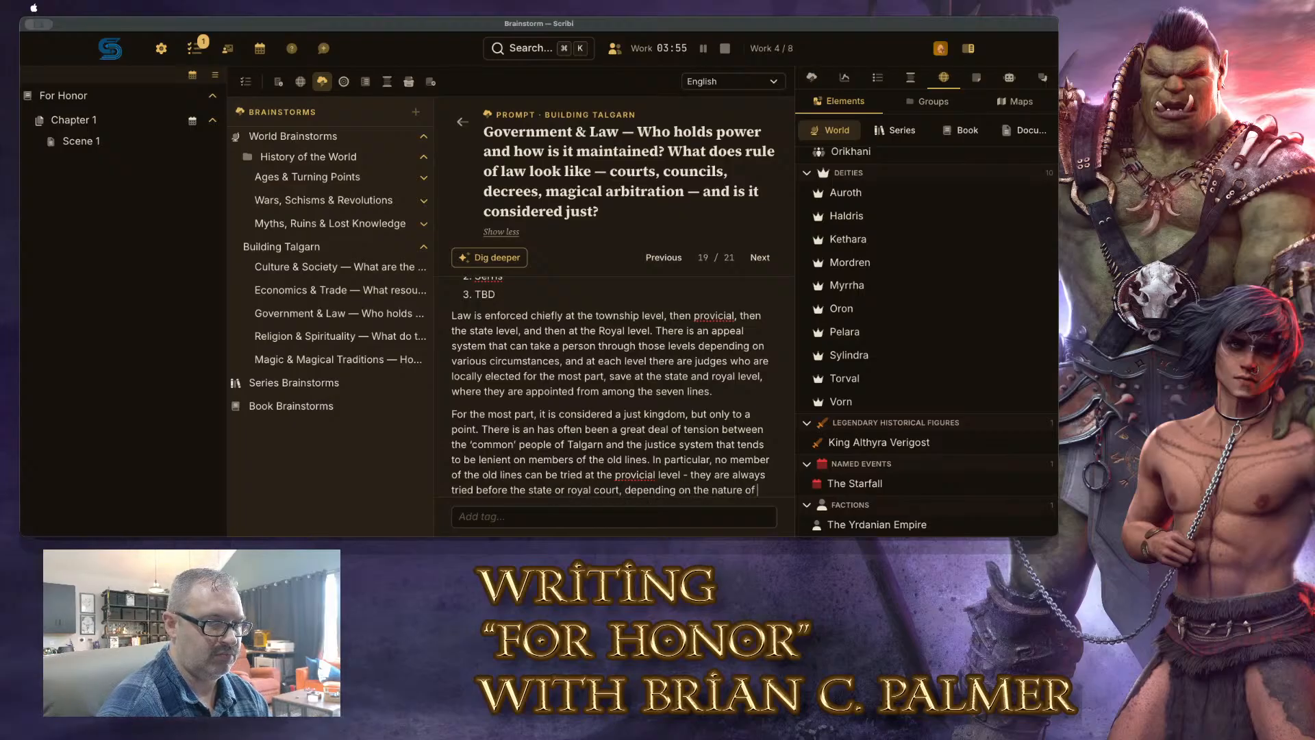
type("the offense.")
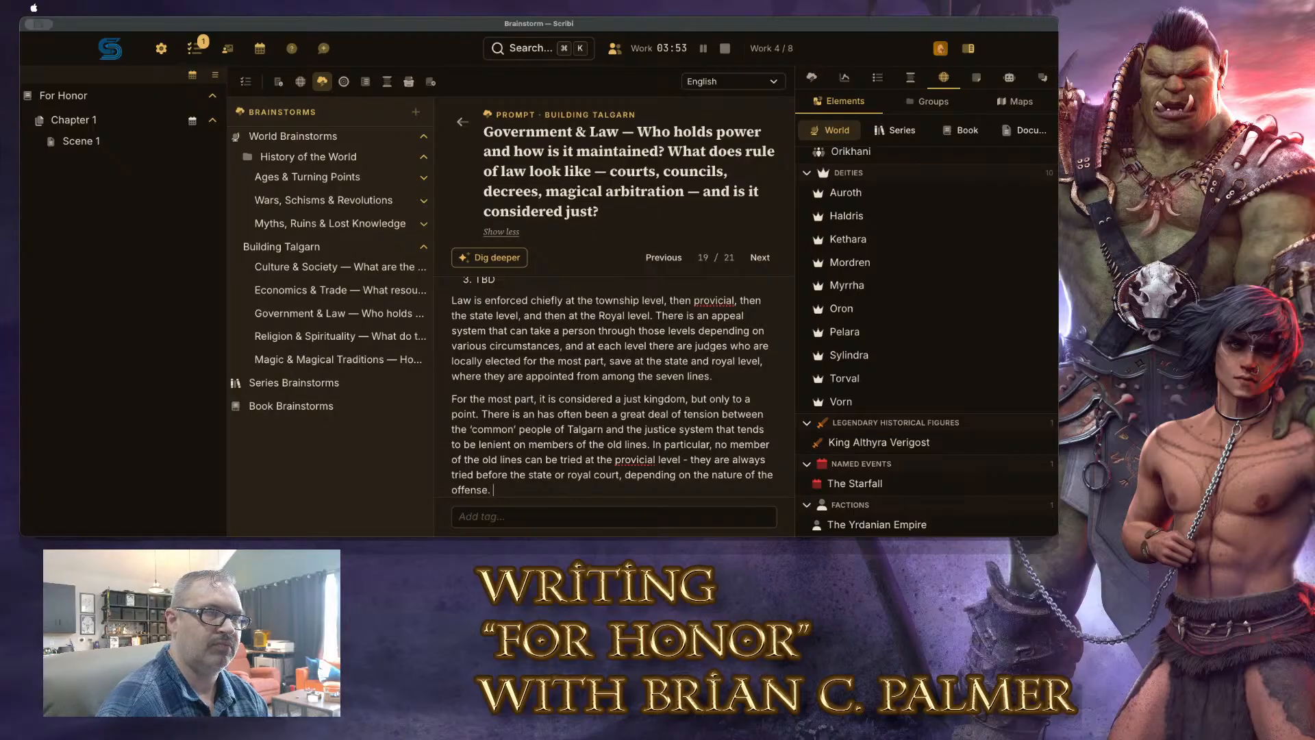
key("Return")
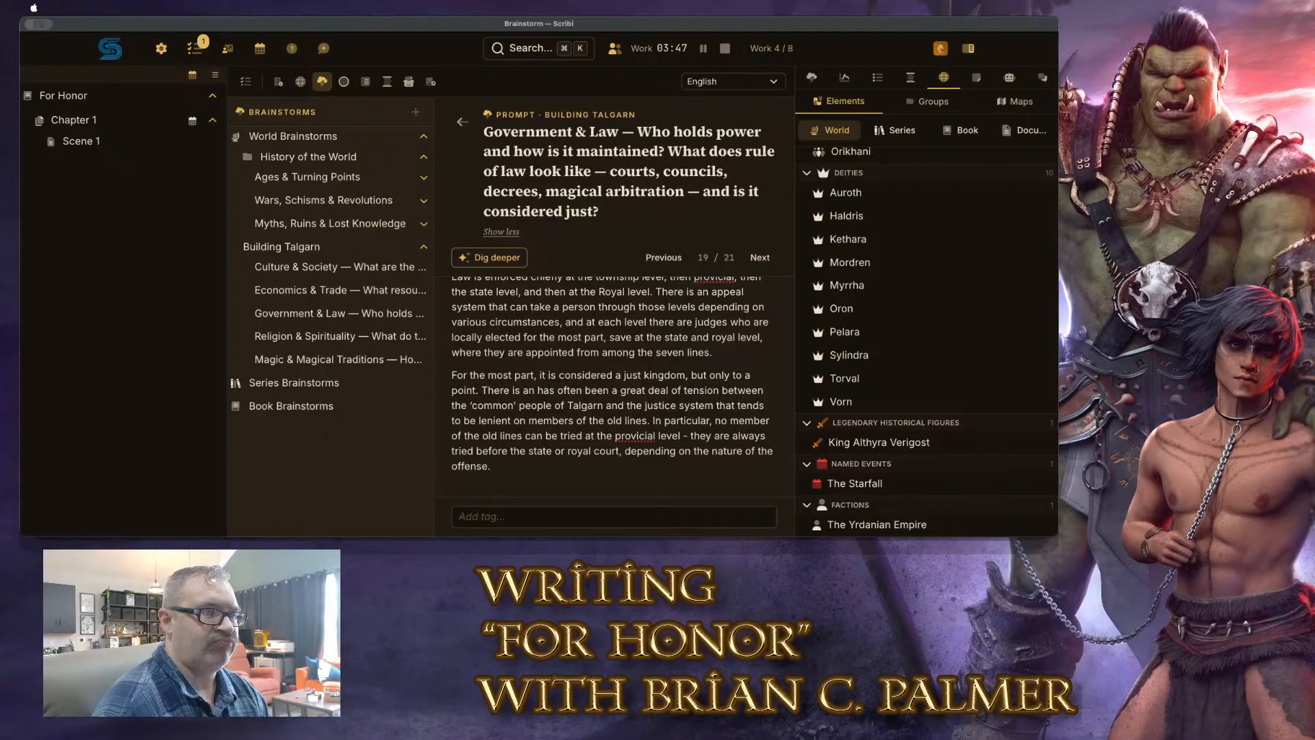
key("BackSpace")
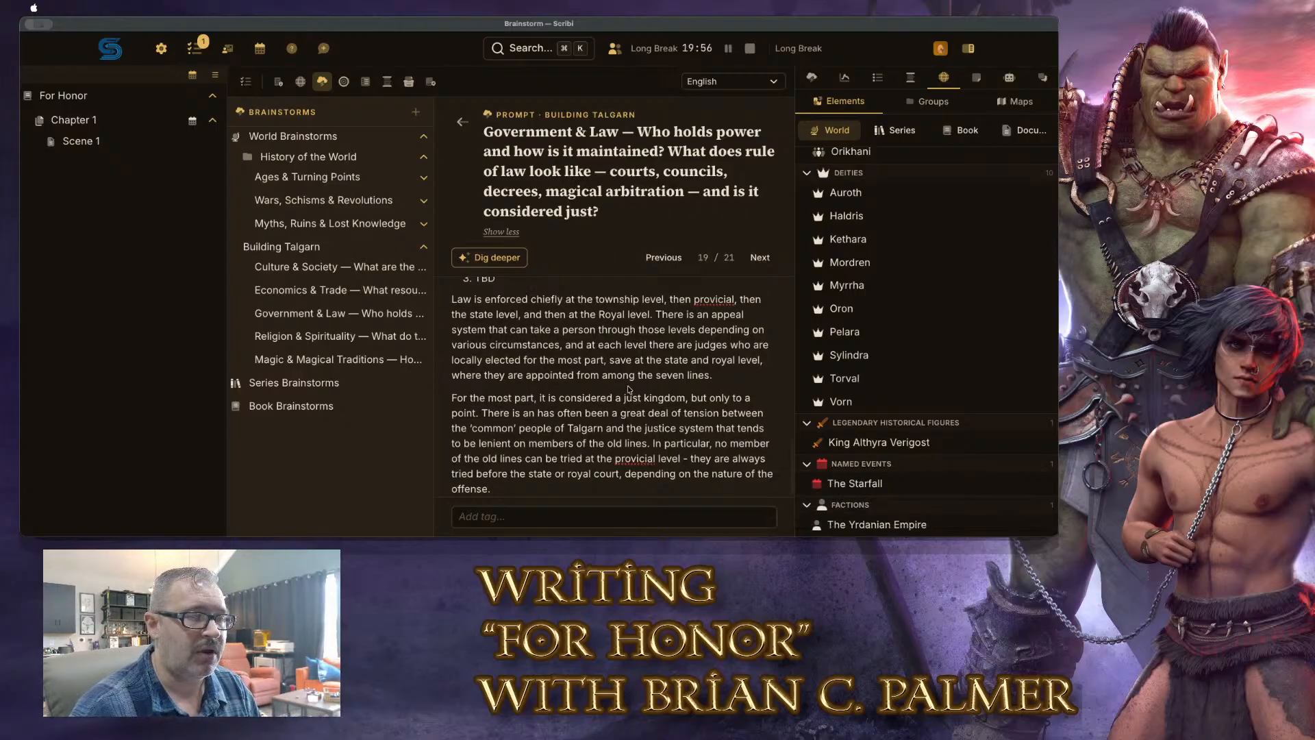
View the full Magic & Magical Traditions prompt for Talgarn and check today's task list
scroll(628, 388, "up", 5)
scroll(628, 388, "up", 5)
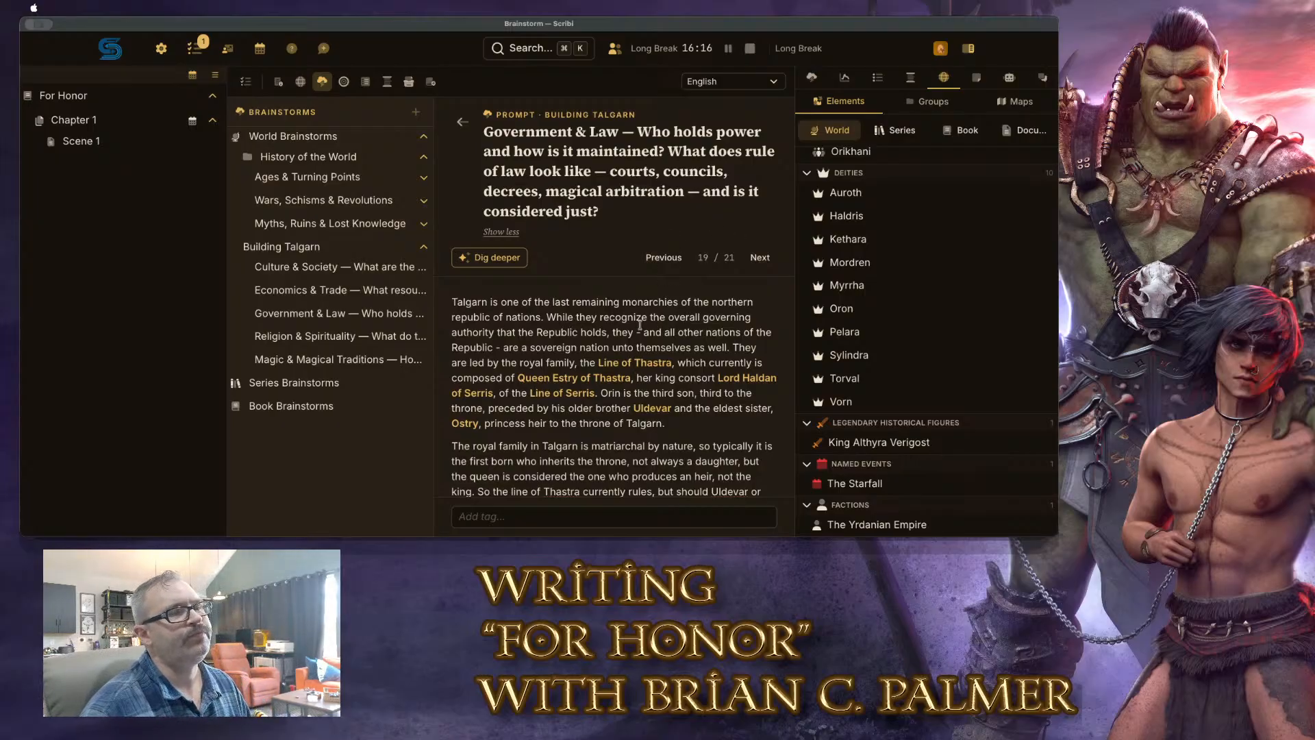
left_click(314, 359)
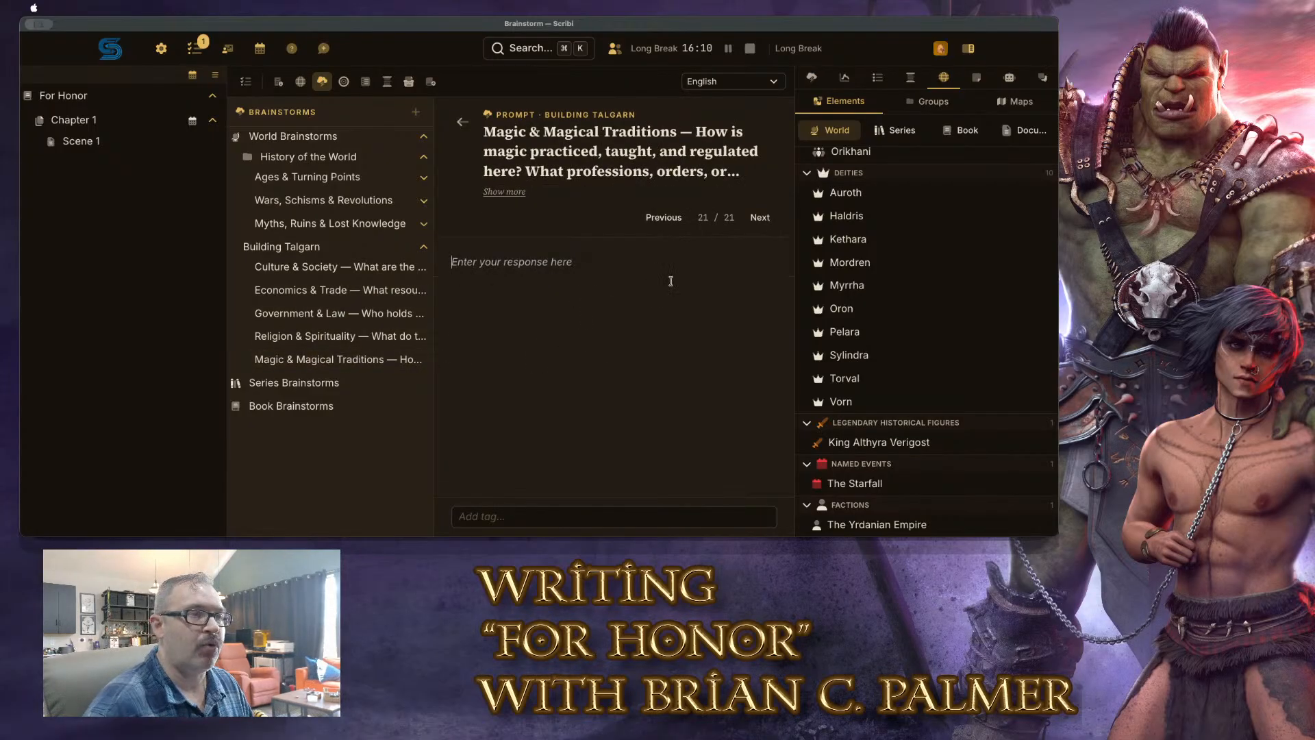
left_click(512, 192)
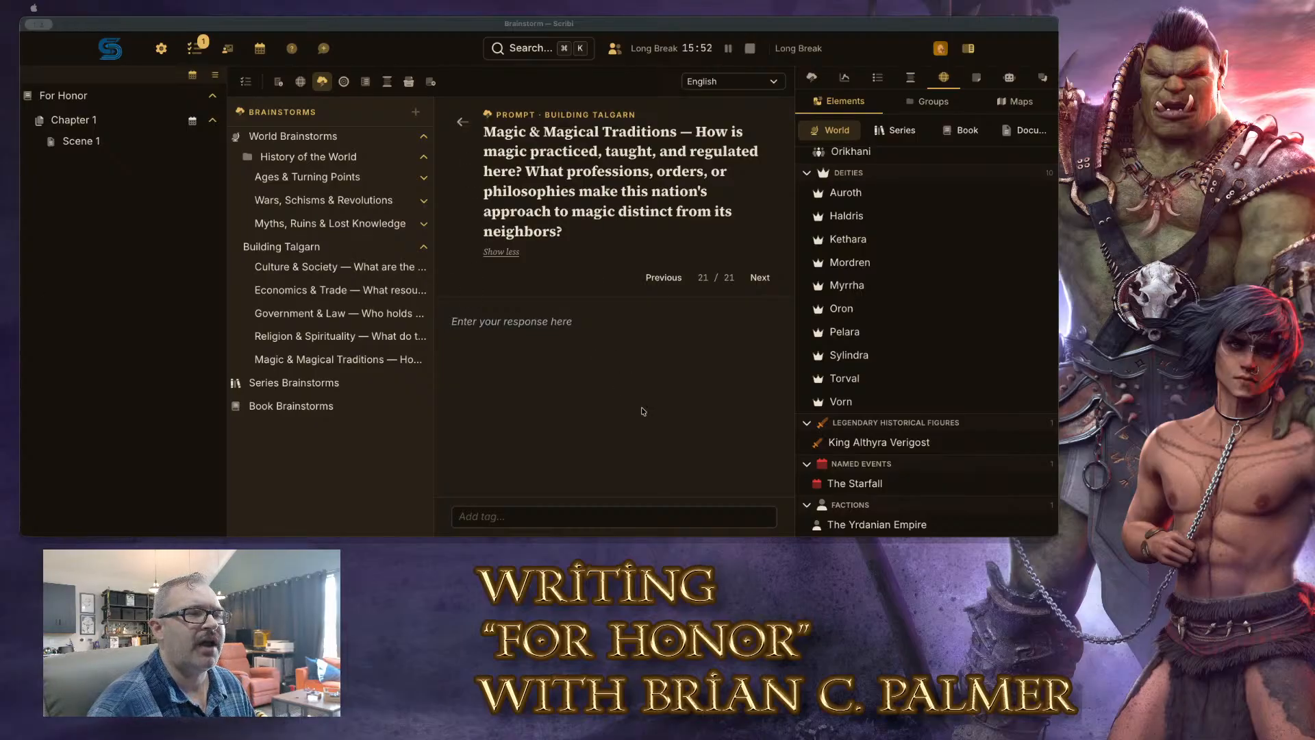
left_click(643, 324)
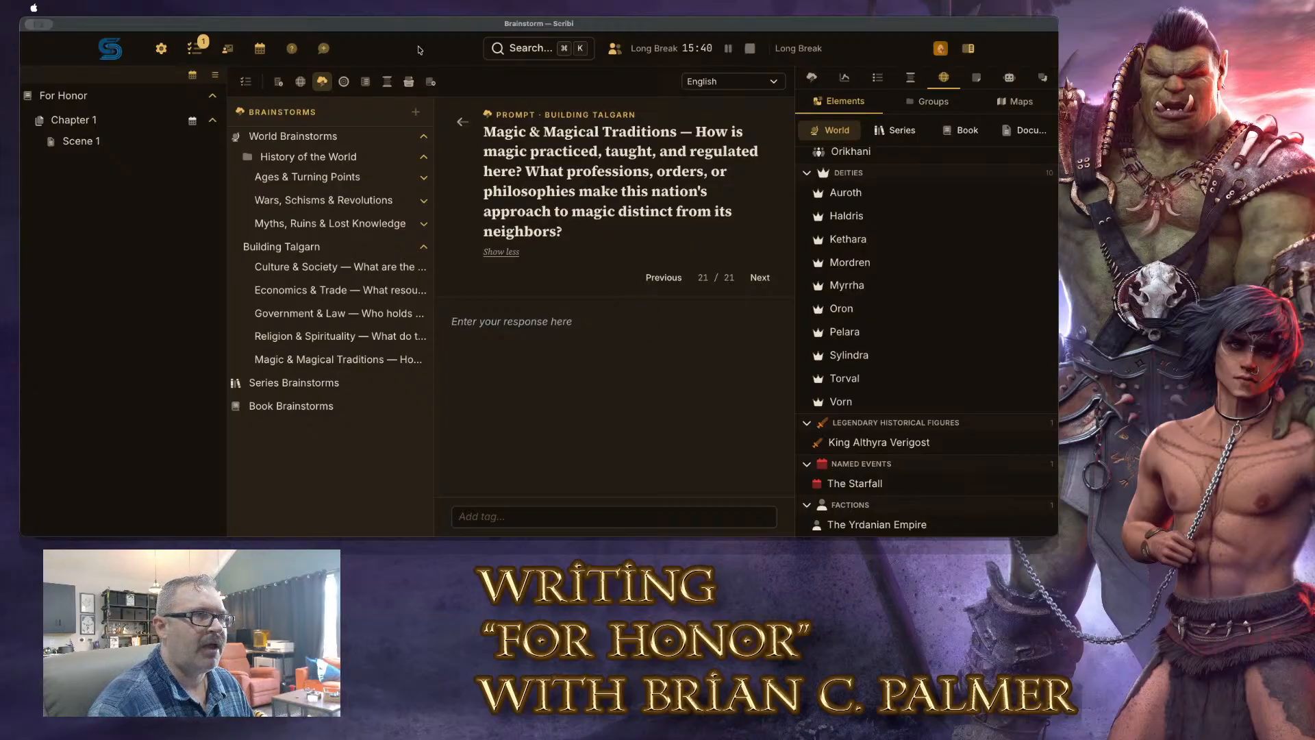
left_click(195, 53)
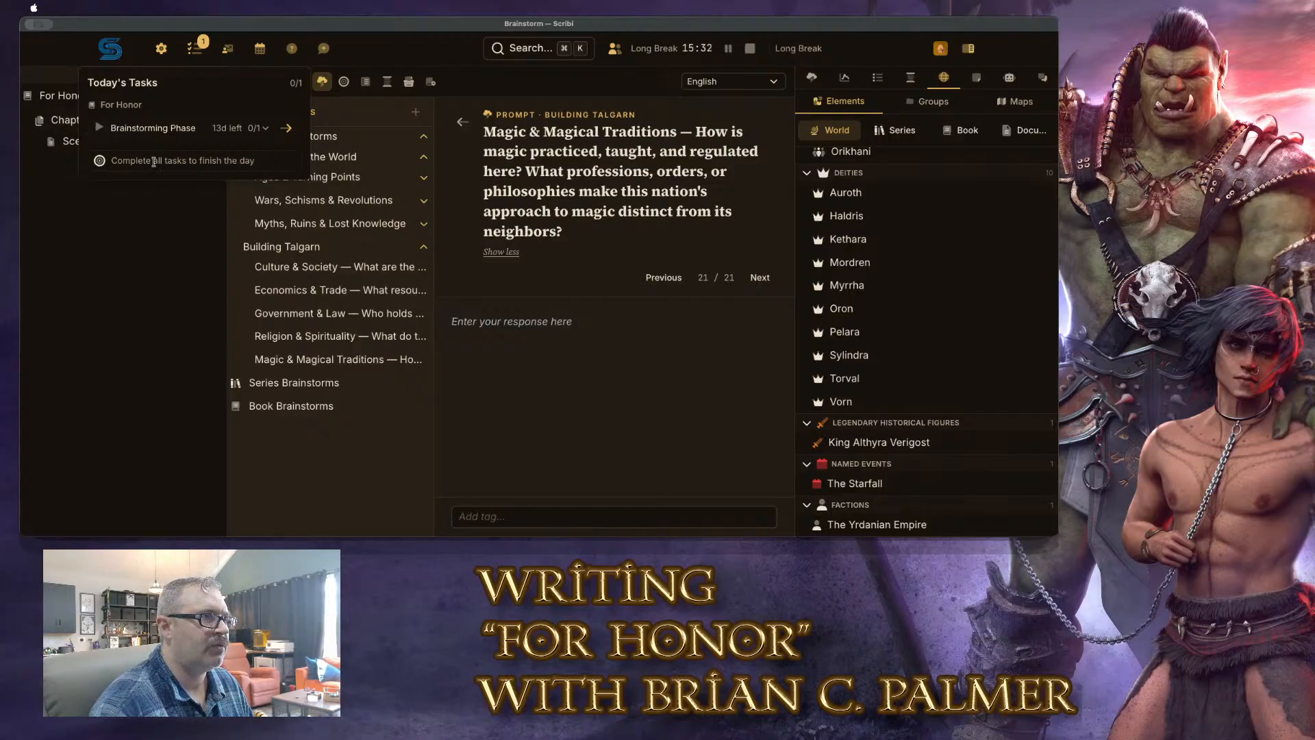
left_click(615, 389)
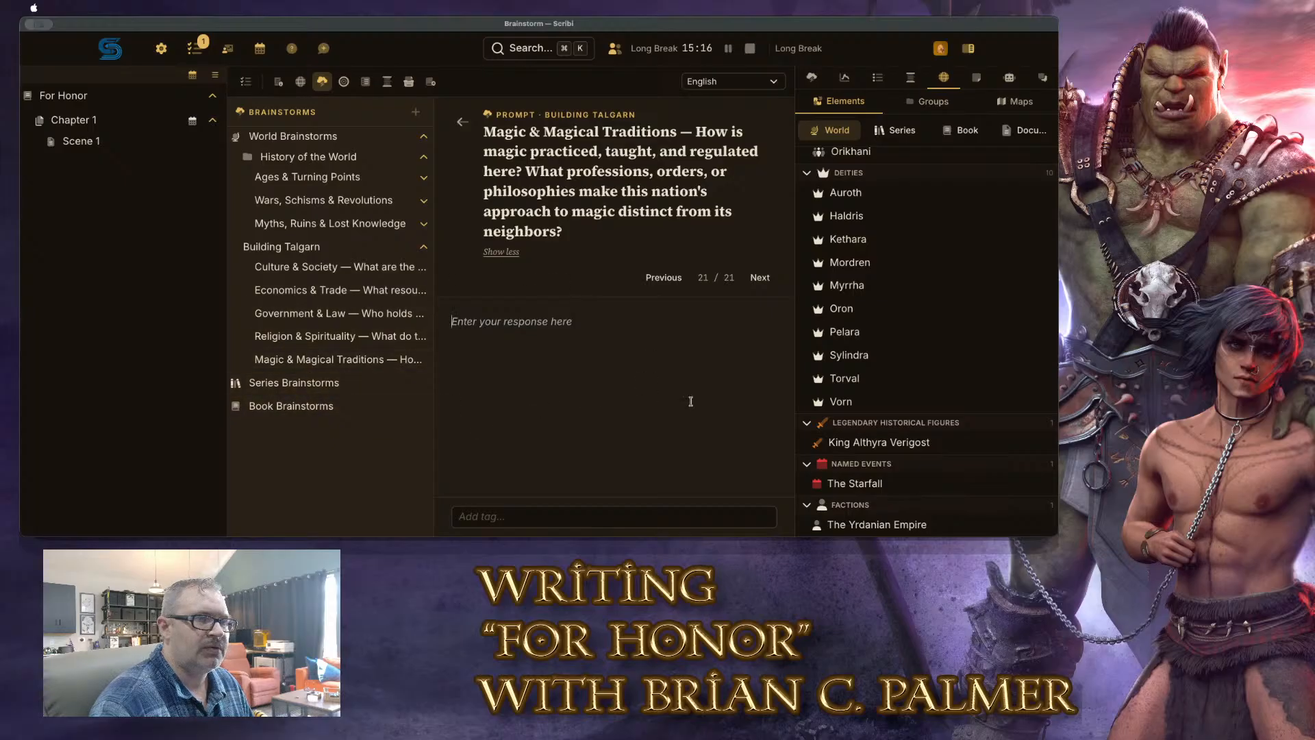
Open the assistant and begin a message with "That's a good place to start for this. So,"
left_click(1009, 77)
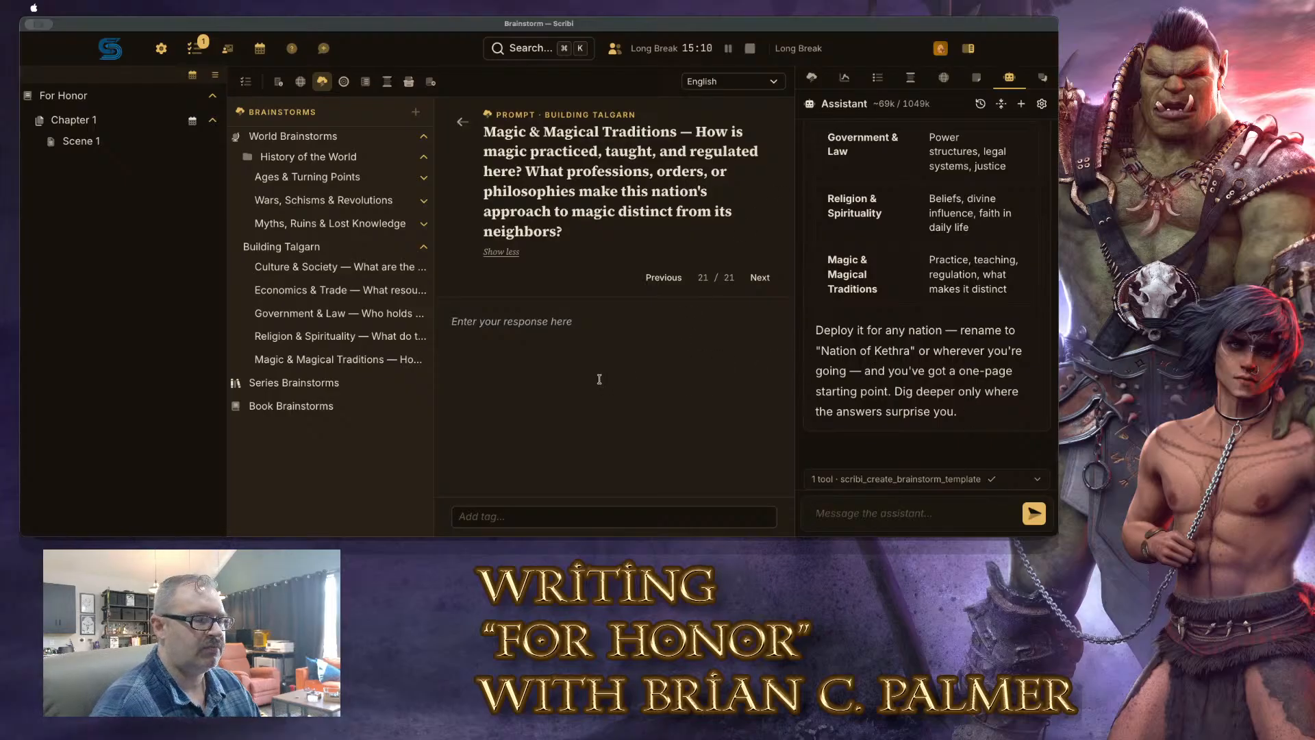
type("That's a good ")
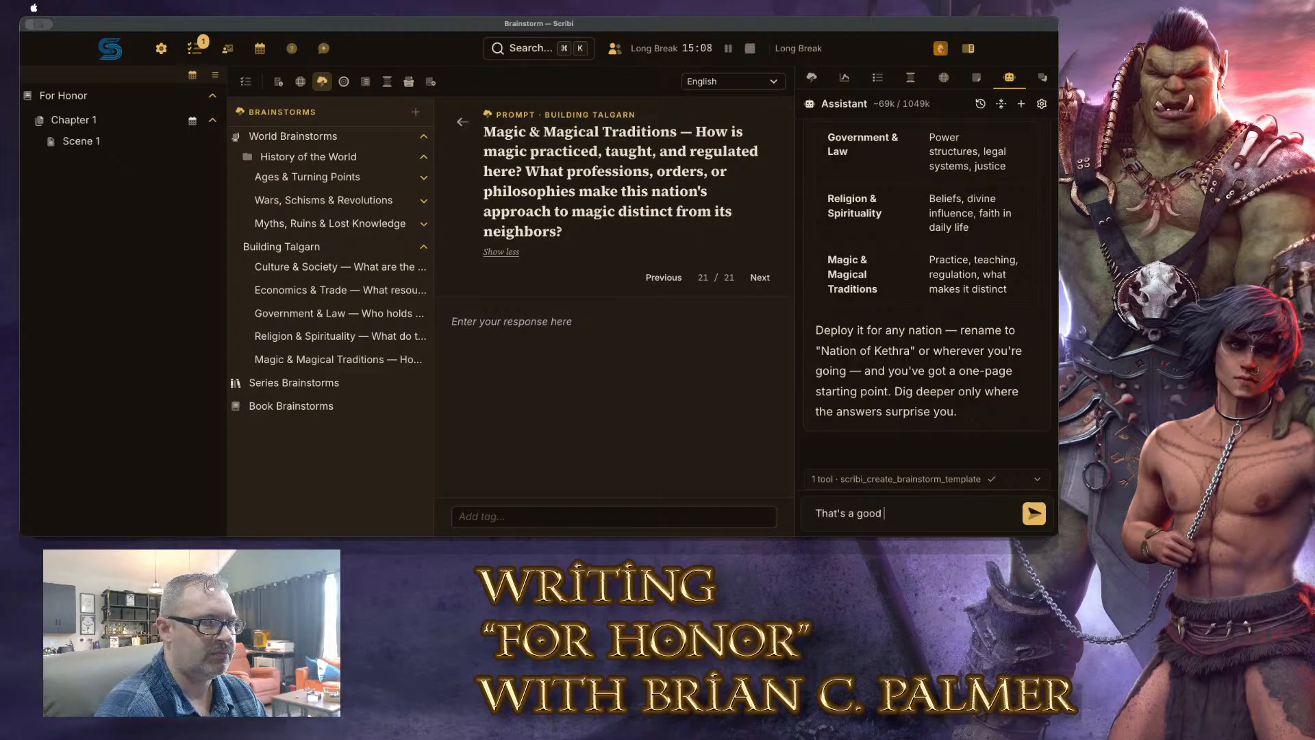
type("place to start for this")
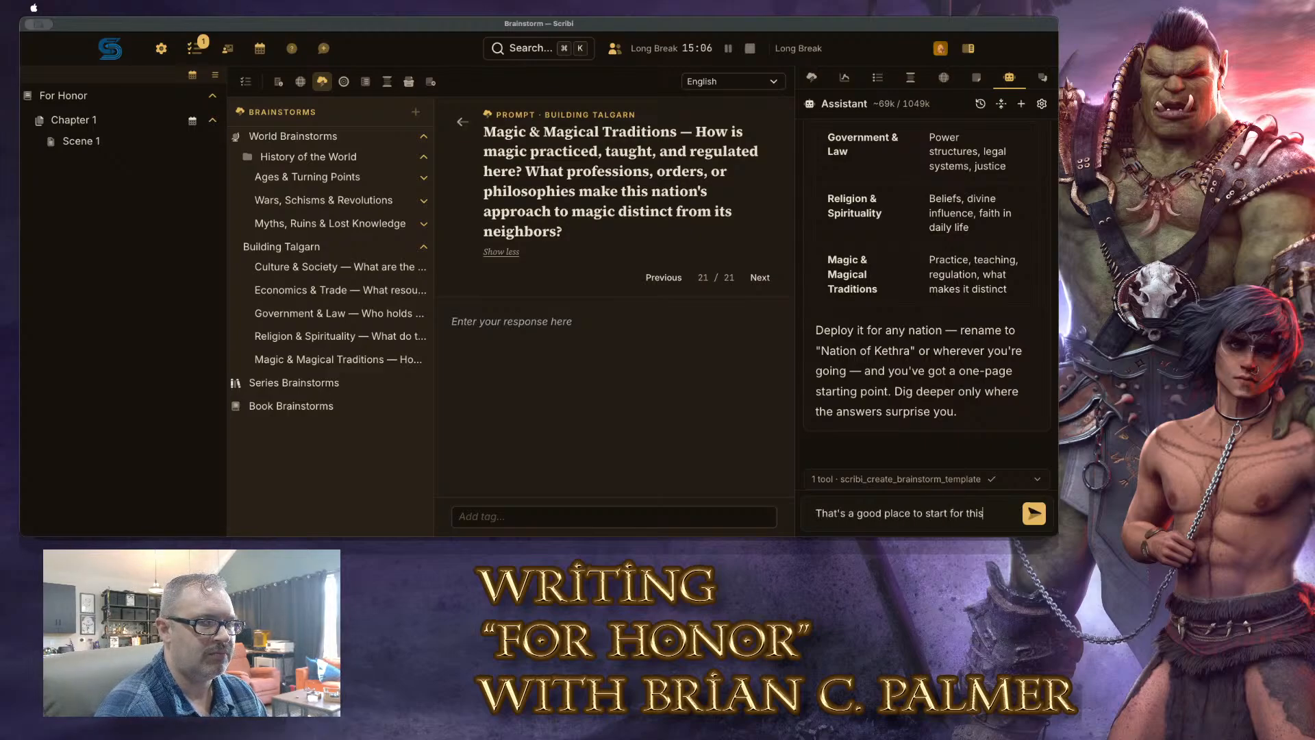
type(". So,")
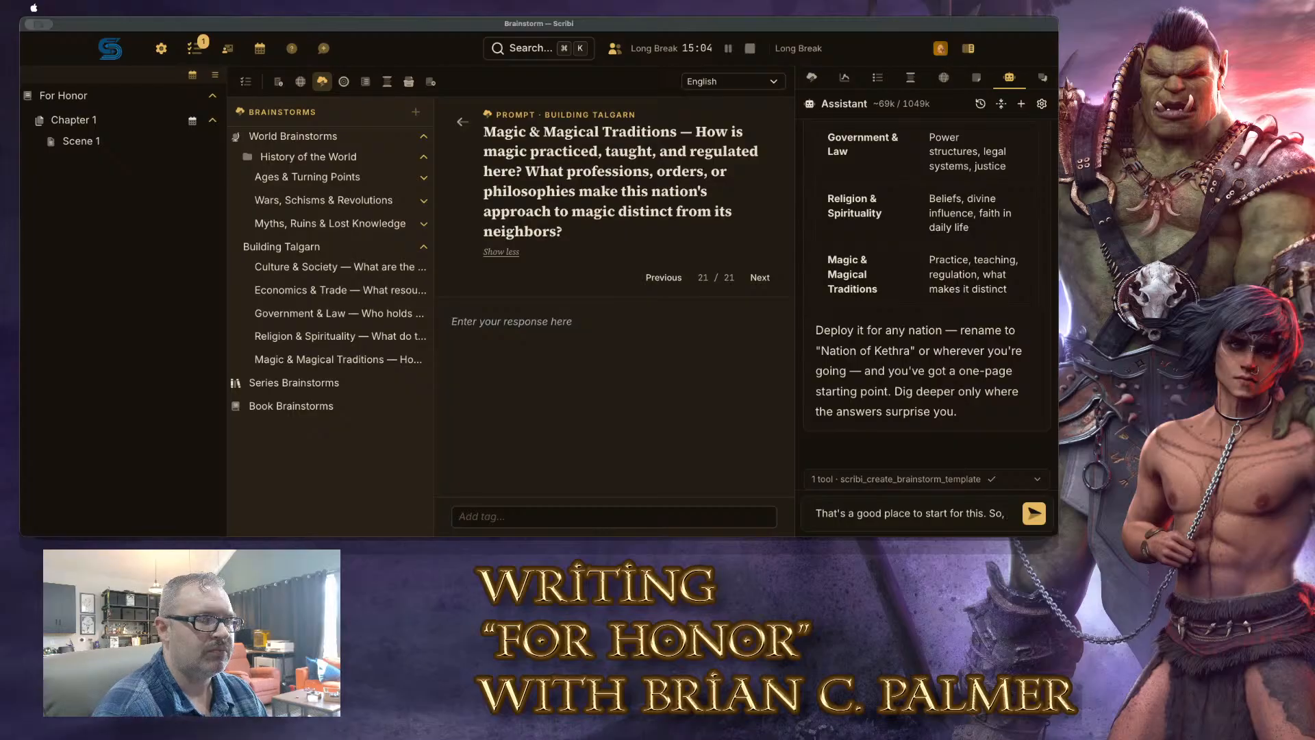
type(" another brainst")
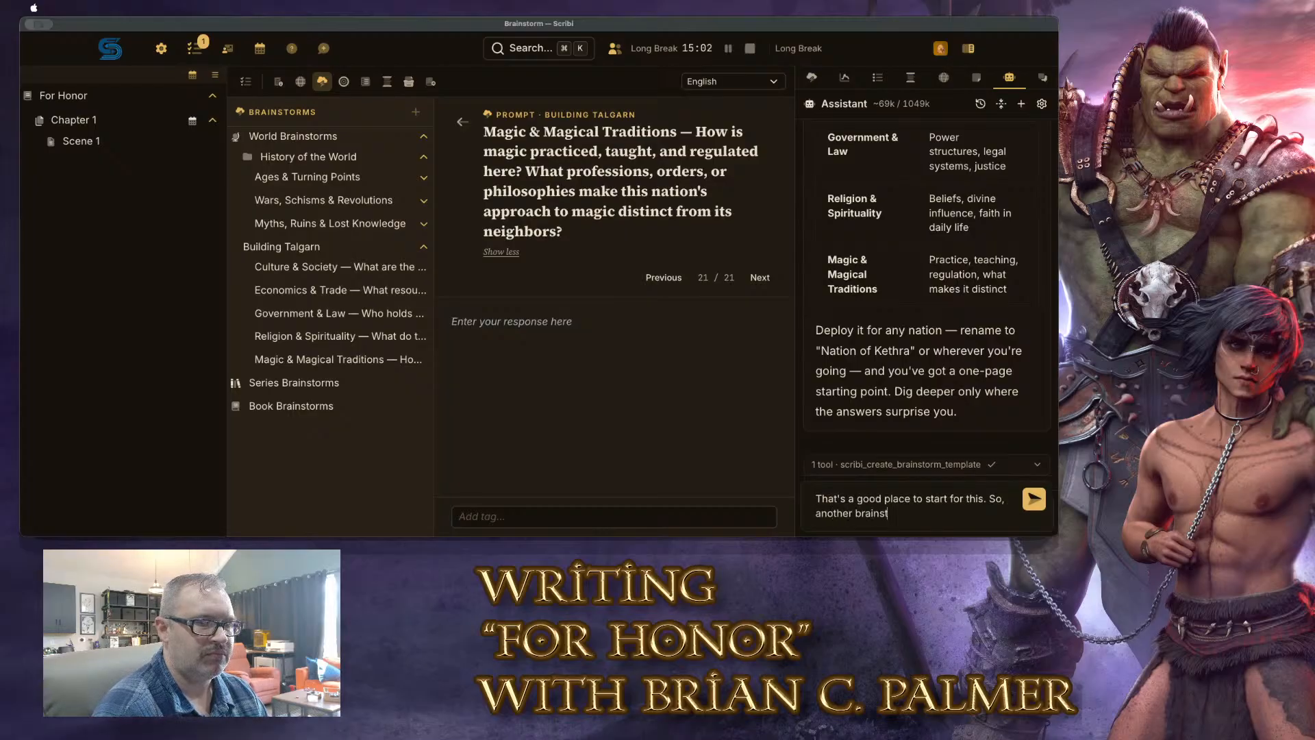
key("BackSpace")
key("BackSpace")
key("BackSpace")
key("BackSpace")
key("BackSpace")
key("BackSpace")
key("BackSpace")
key("BackSpace")
key("BackSpace")
key("BackSpace")
key("BackSpace")
key("BackSpace")
key("BackSpace")
key("BackSpace")
Continue the message with "the next brainstorm should be for the book level, for "For Honor", and this will be a little specific."
type("the ne")
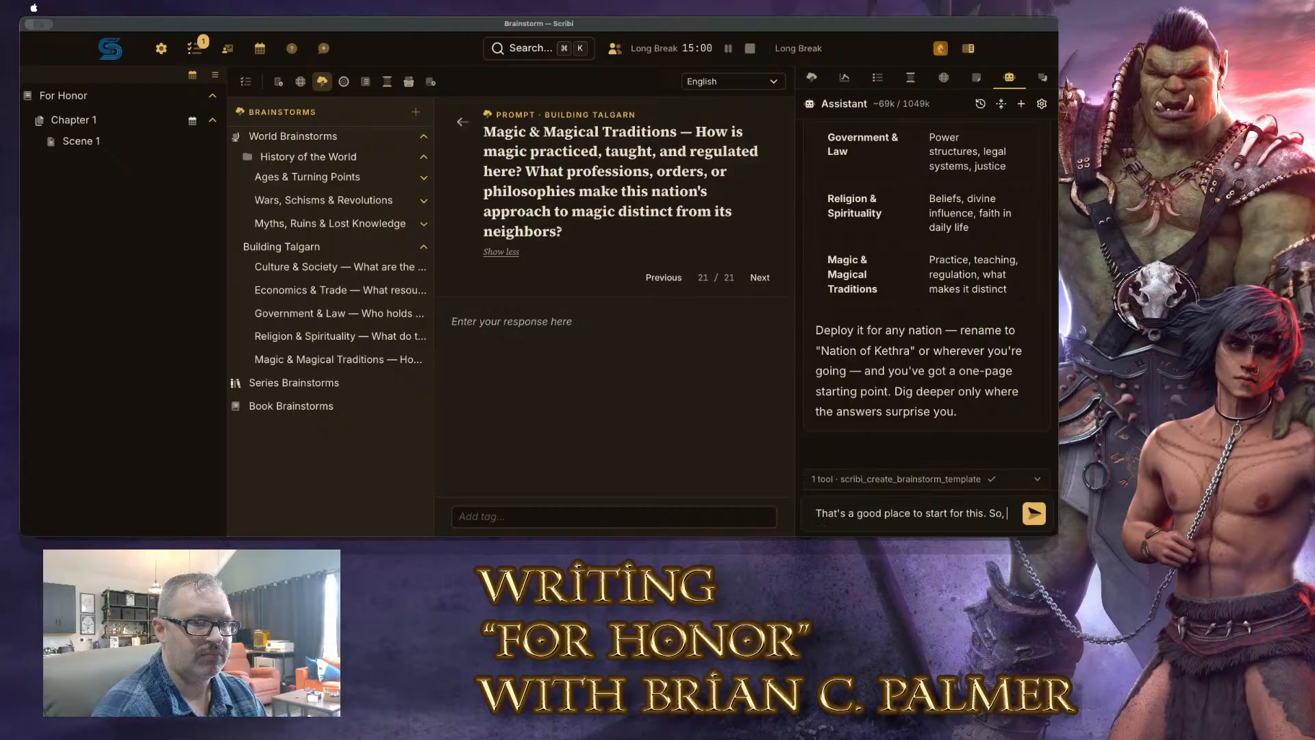
type("xt brainstorm shou")
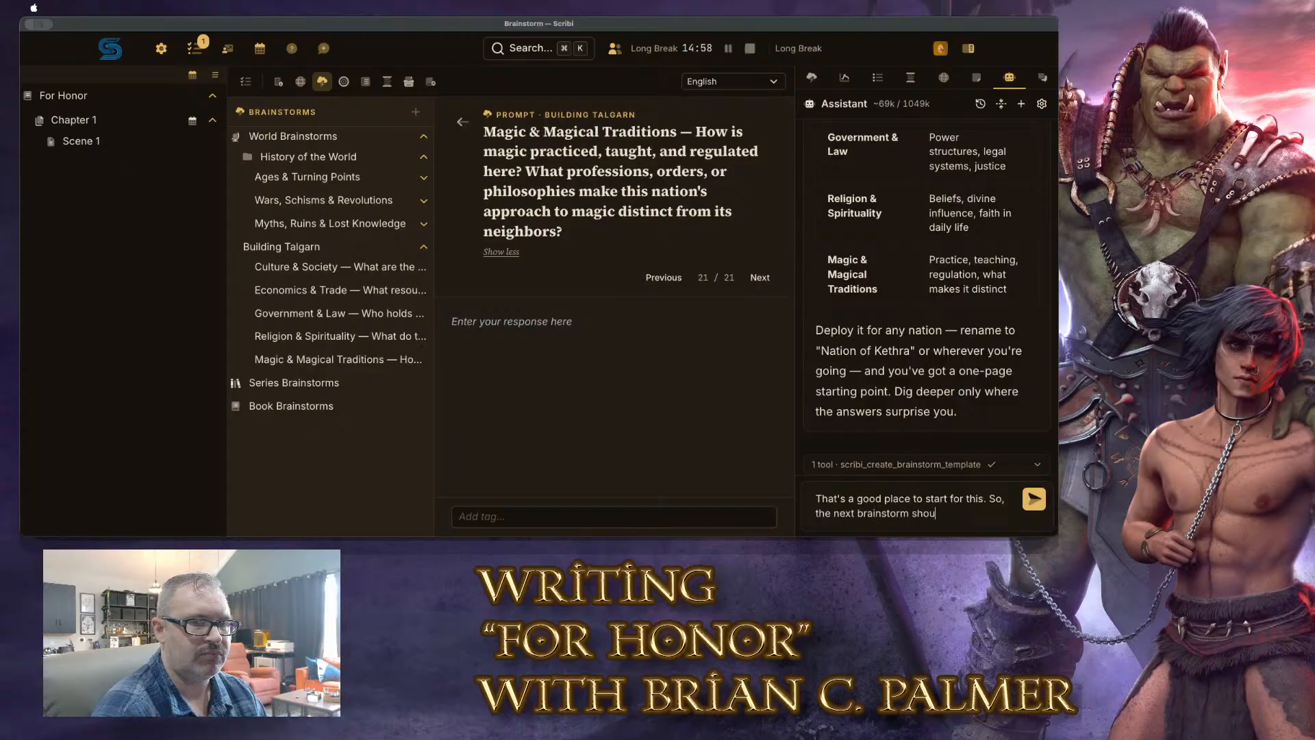
type("ld be for the book lo")
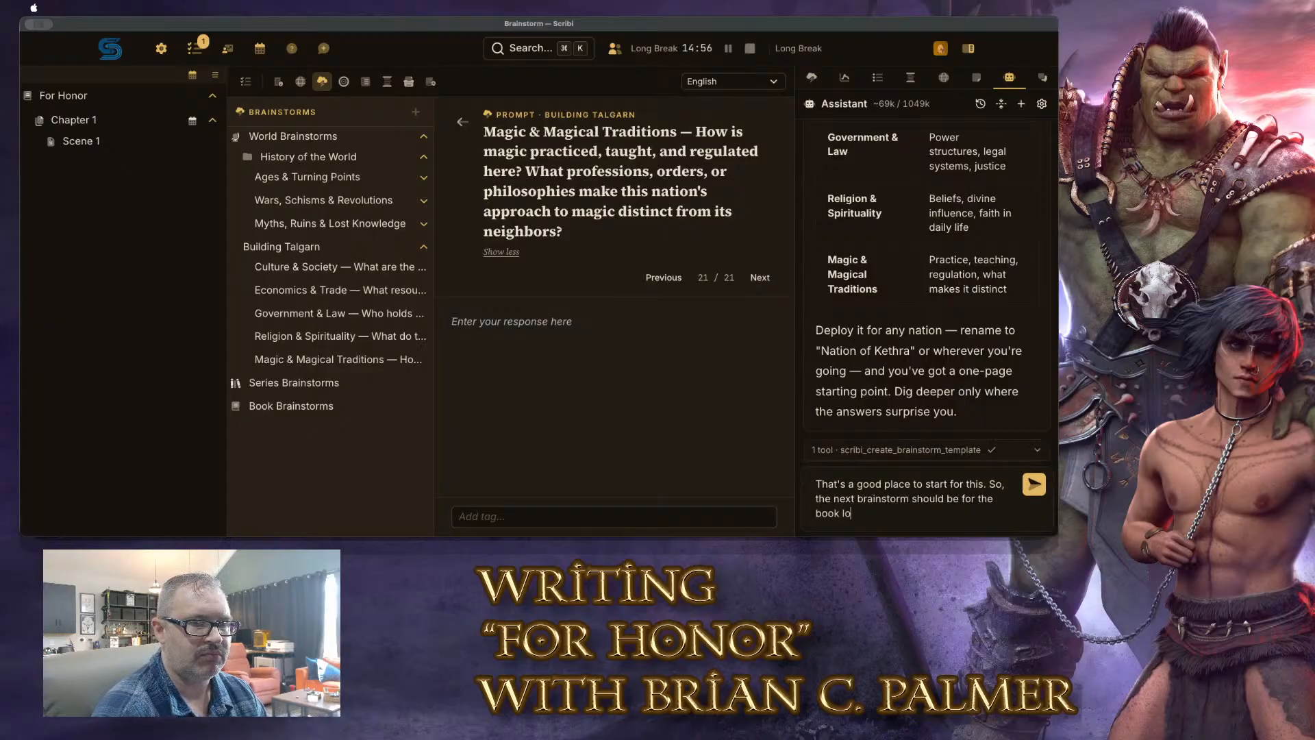
key("BackSpace")
type("evel")
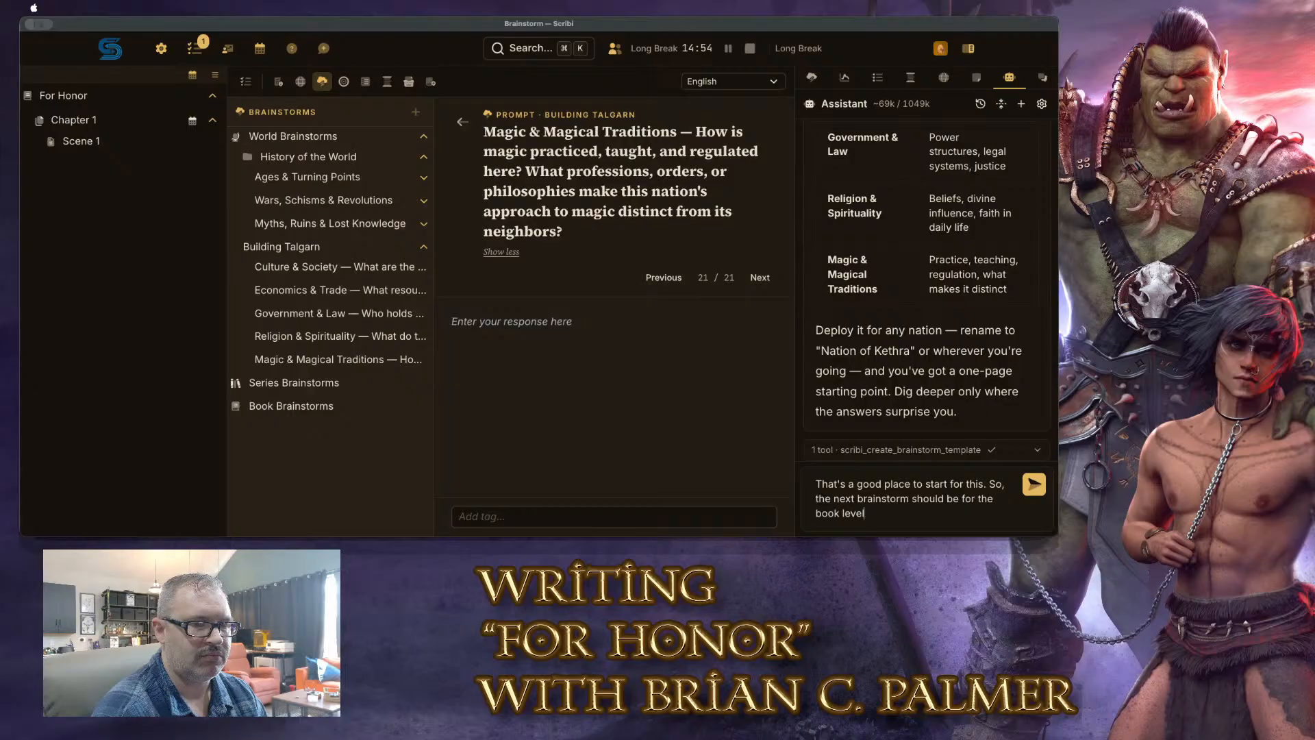
type(", , for \"For Honor\"")
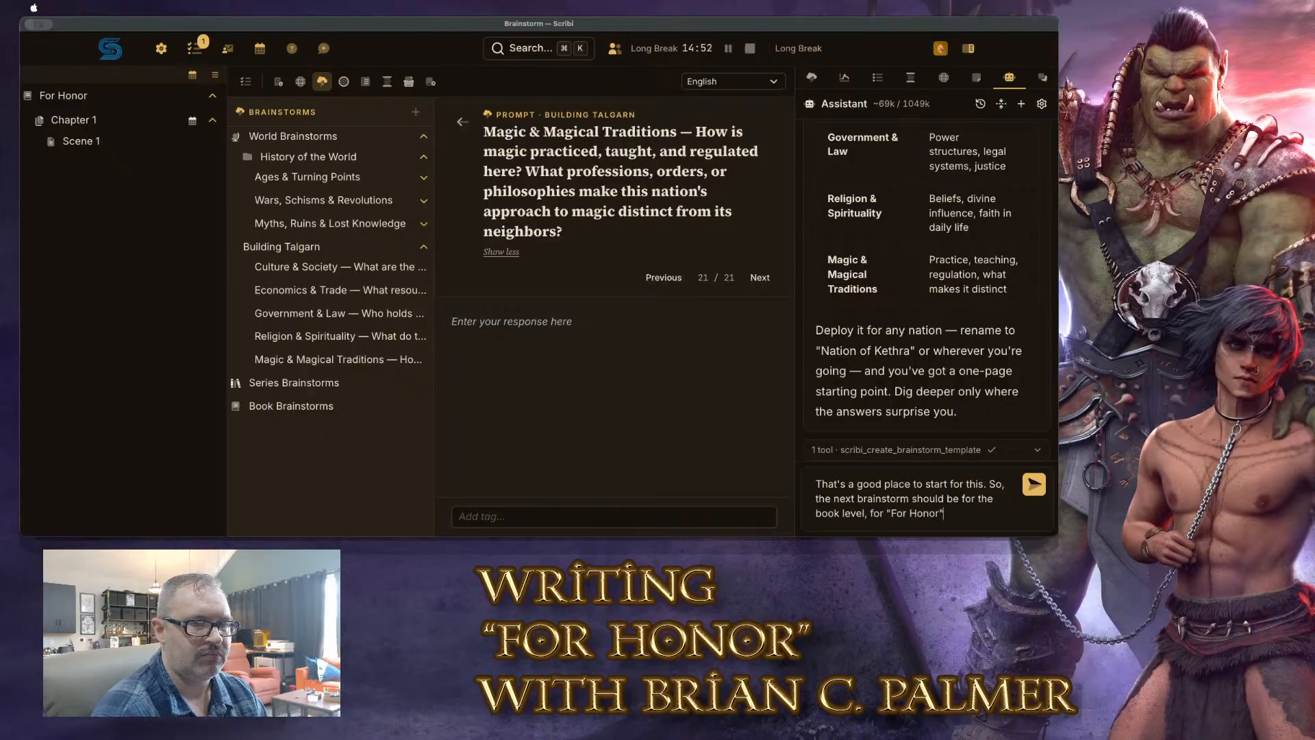
type(", and this will be a")
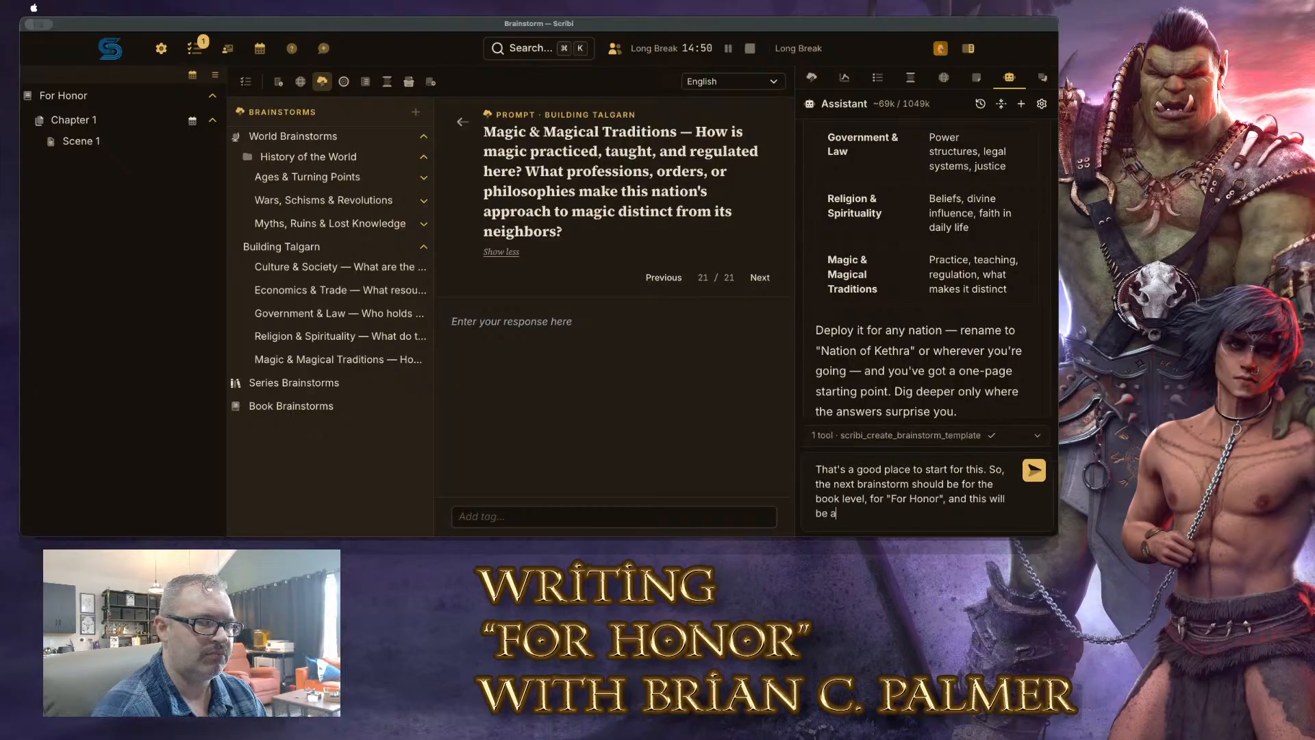
type(" little specific.")
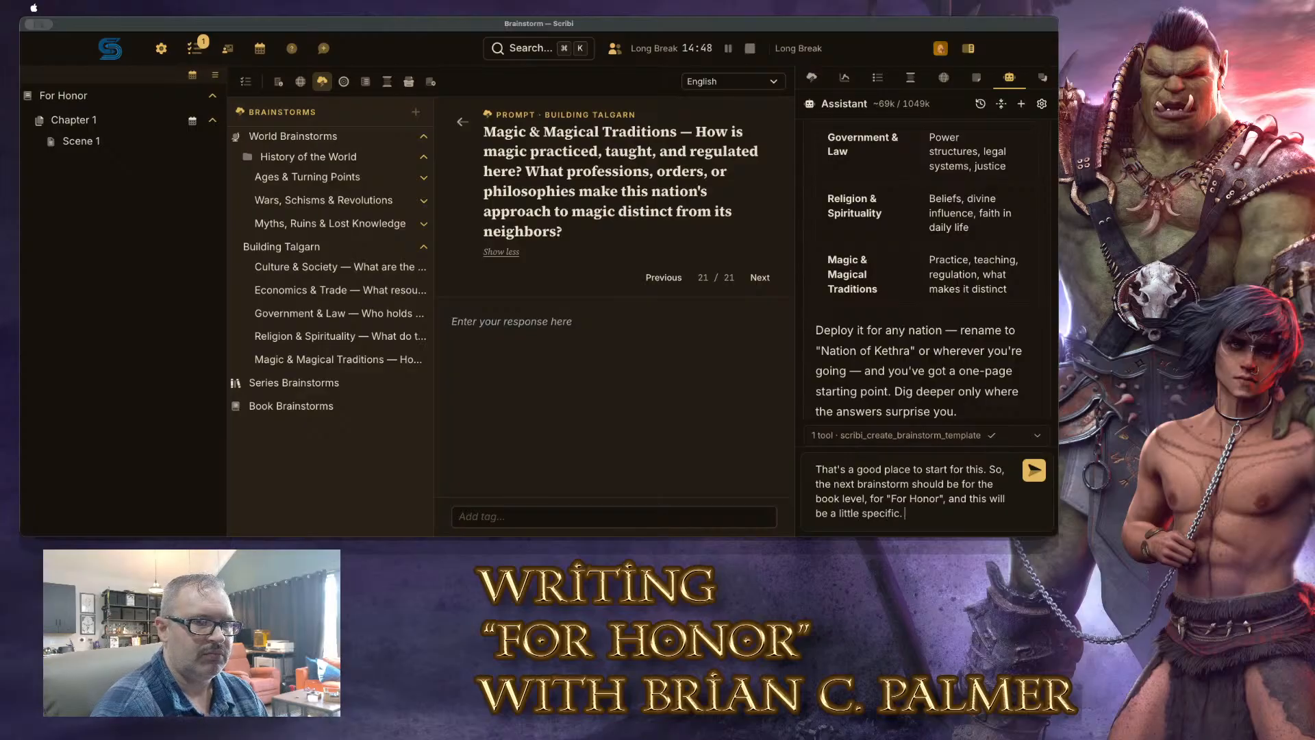
Continue the message with "I need to brainstorm about my two MCs, Orin and Djurrok." and start a new paragraph
type(" I need to rbainst")
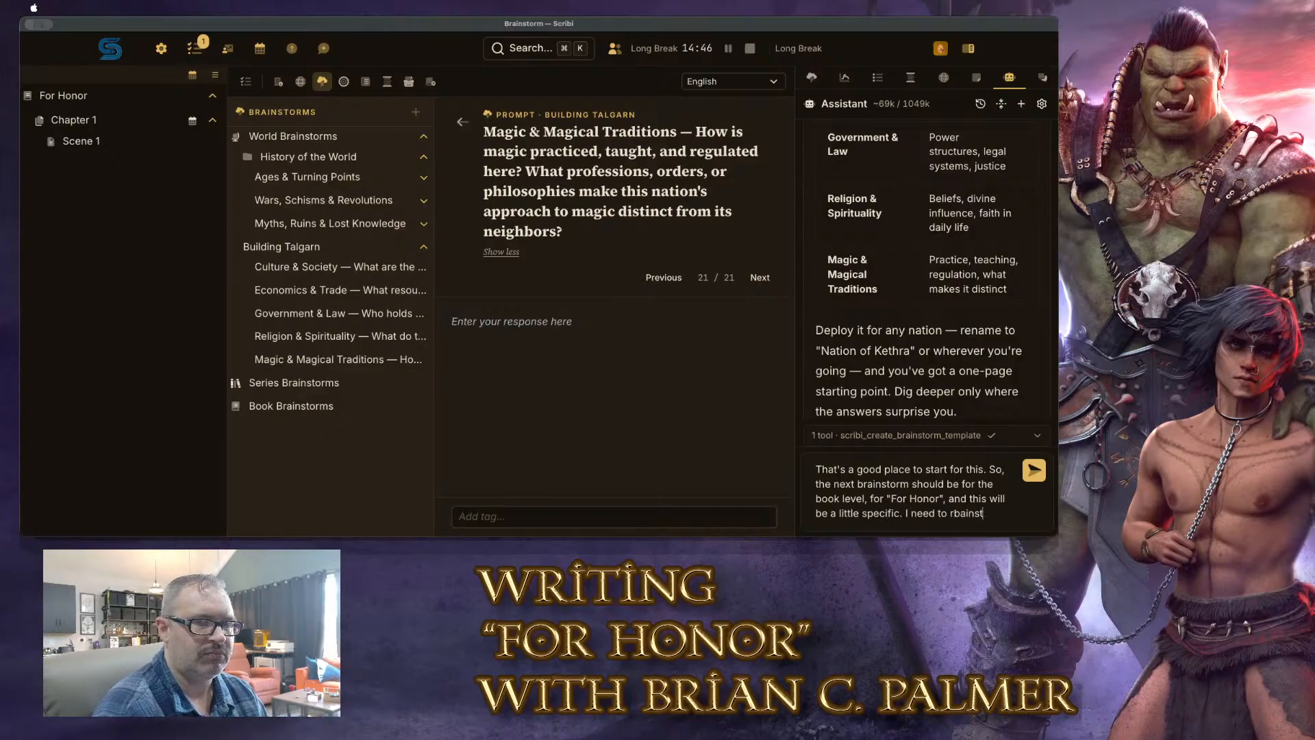
key("BackSpace")
key("BackSpace")
key("BackSpace")
key("BackSpace")
key("BackSpace")
key("BackSpace")
key("BackSpace")
type("brain")
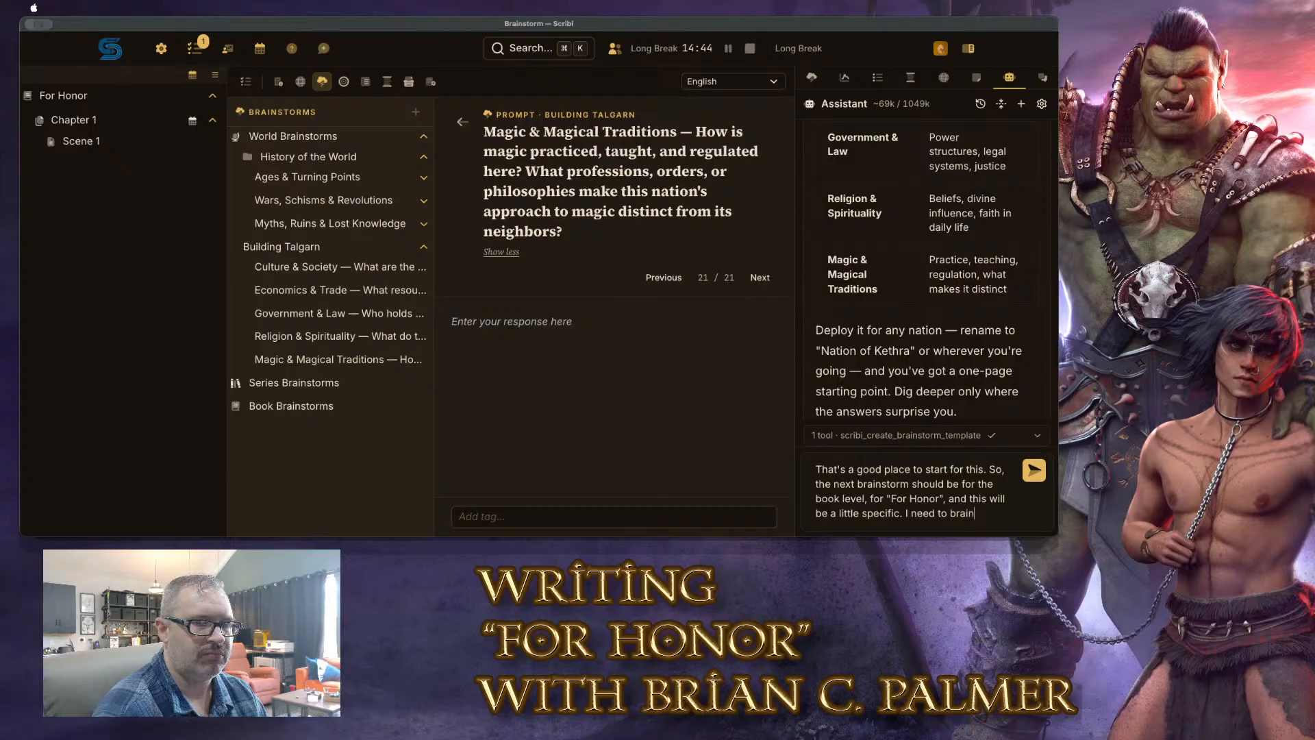
type("storm about my two Leads,")
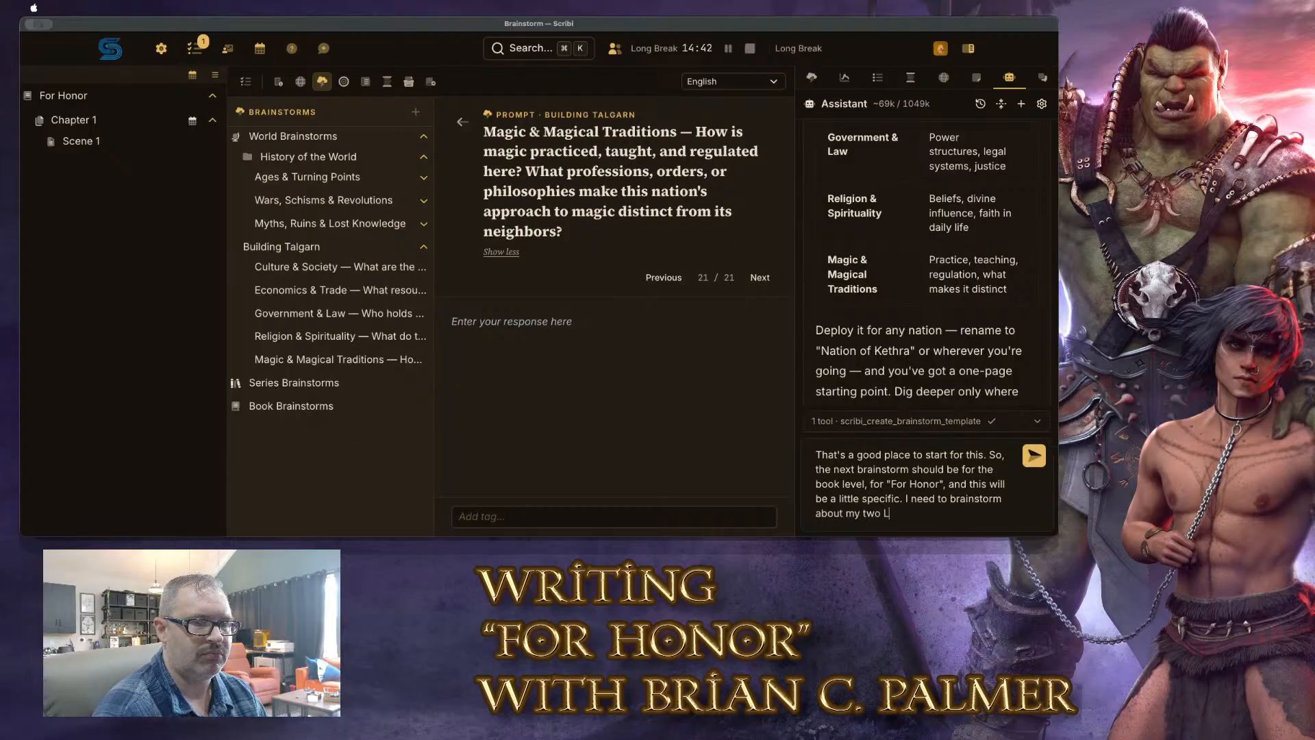
key("BackSpace")
key("BackSpace")
key("BackSpace")
key("BackSpace")
key("BackSpace")
key("BackSpace")
key("BackSpace")
type("MCs, Or")
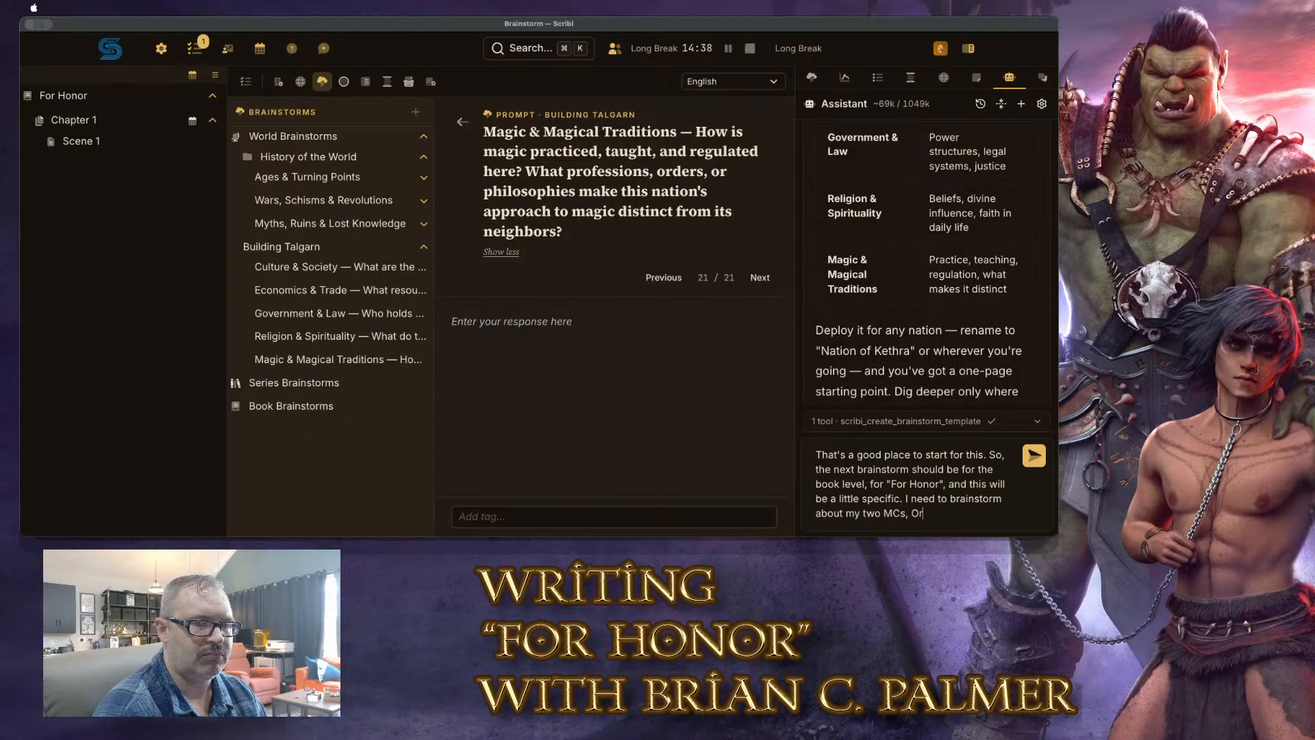
type("in and Djurrok.")
key("shift+Return")
key("shift+Return")
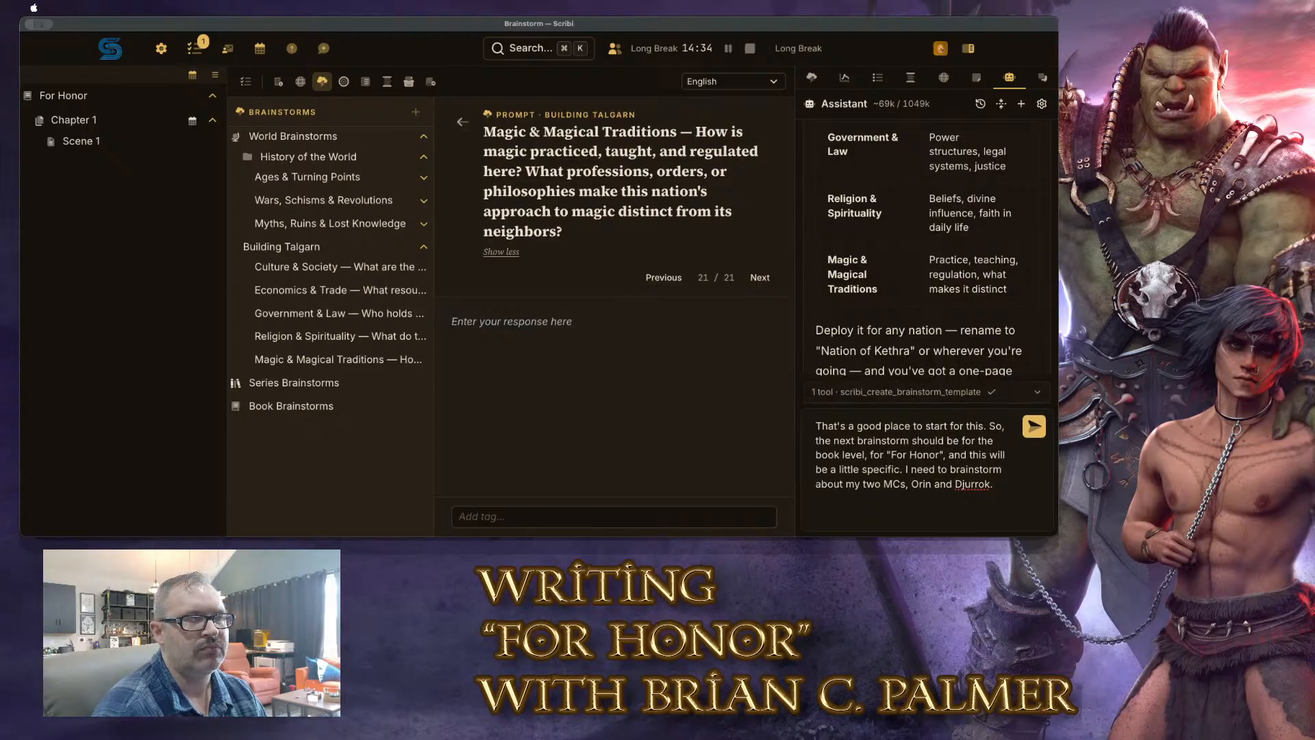
Begin the new paragraph with "And I need to start thinking about the main events of the story"
type("A")
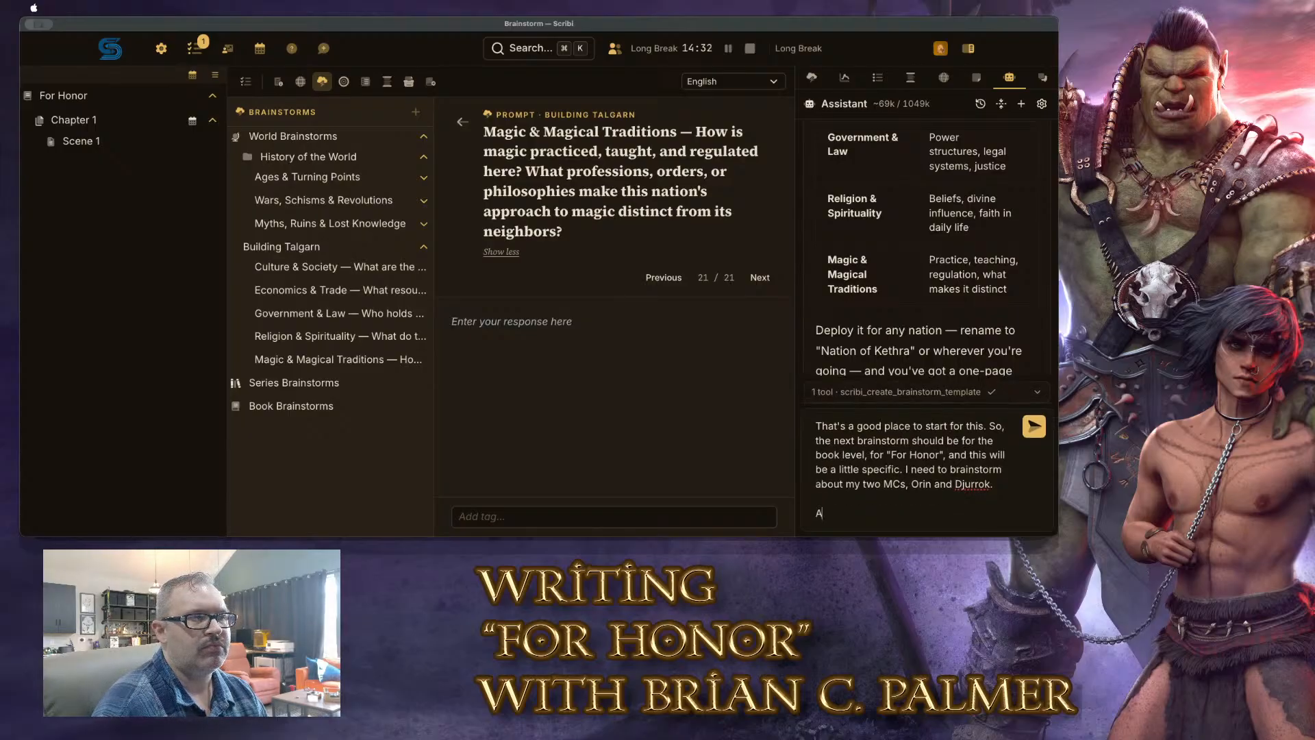
type("nd I need to start thi")
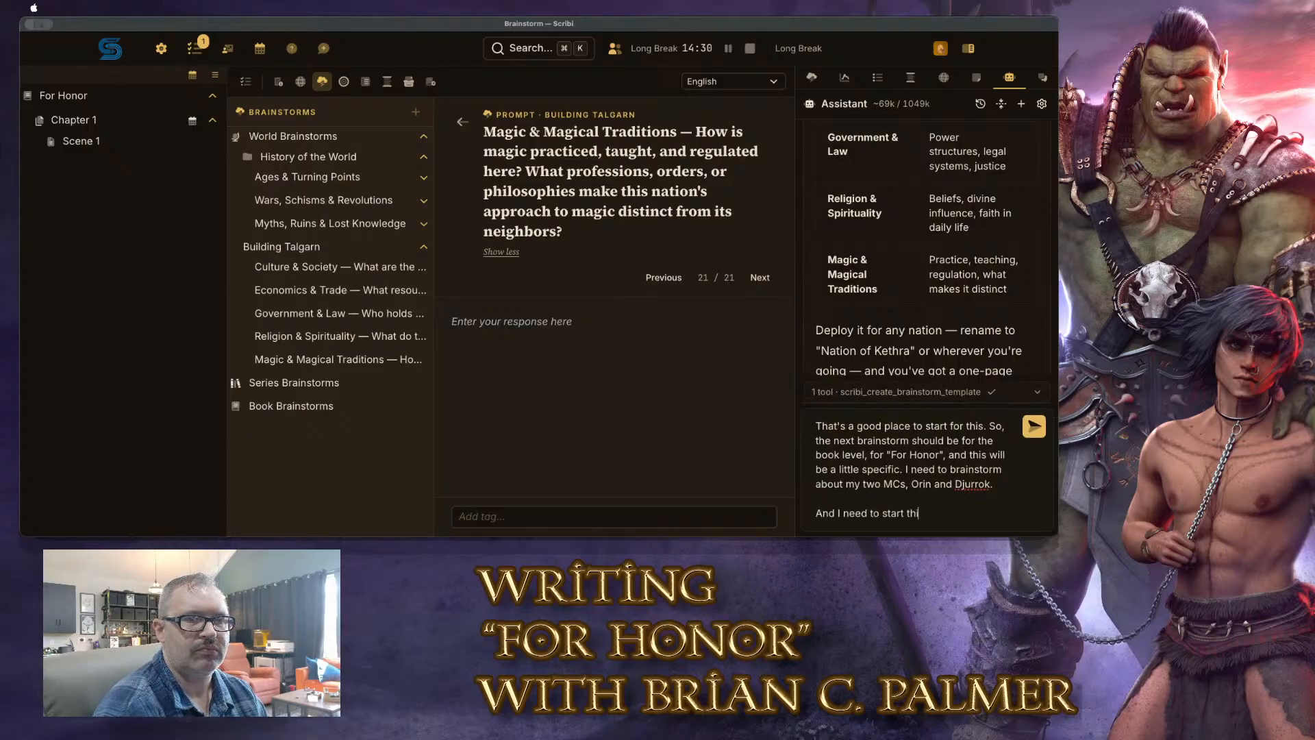
type("nking about the main")
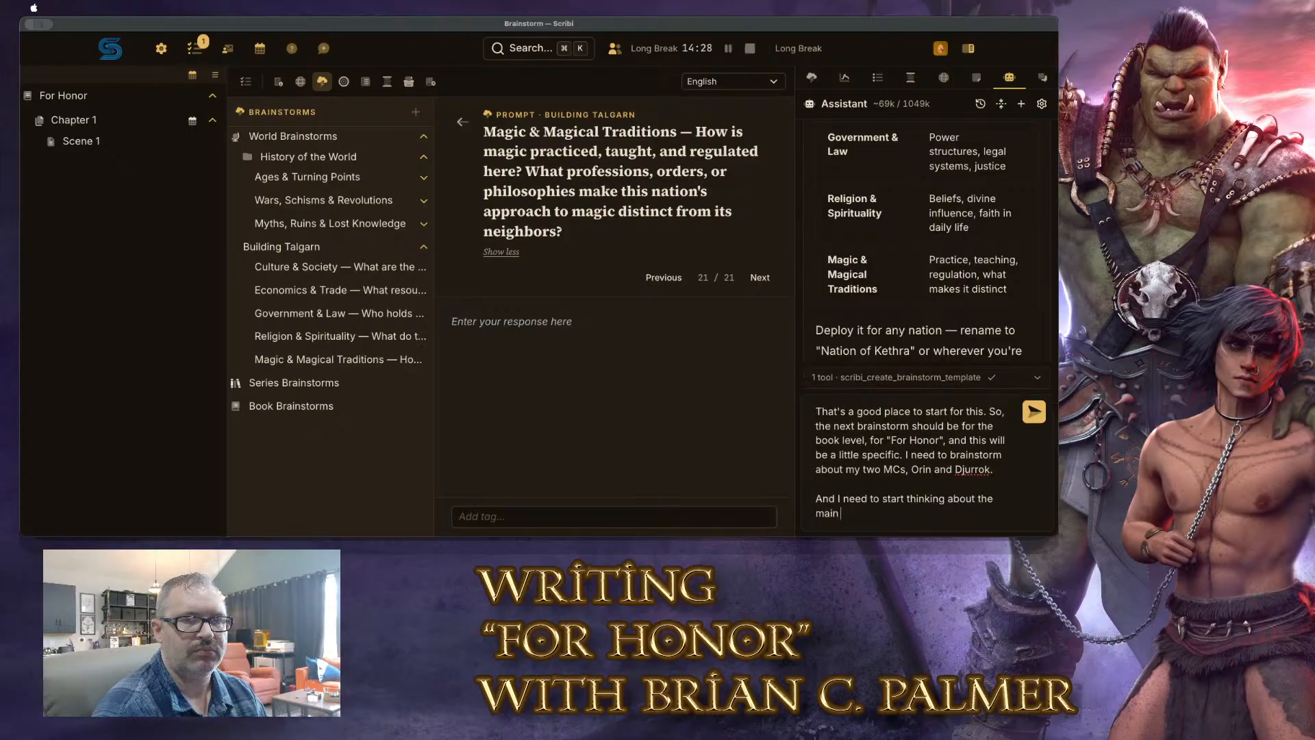
type(" events of the story")
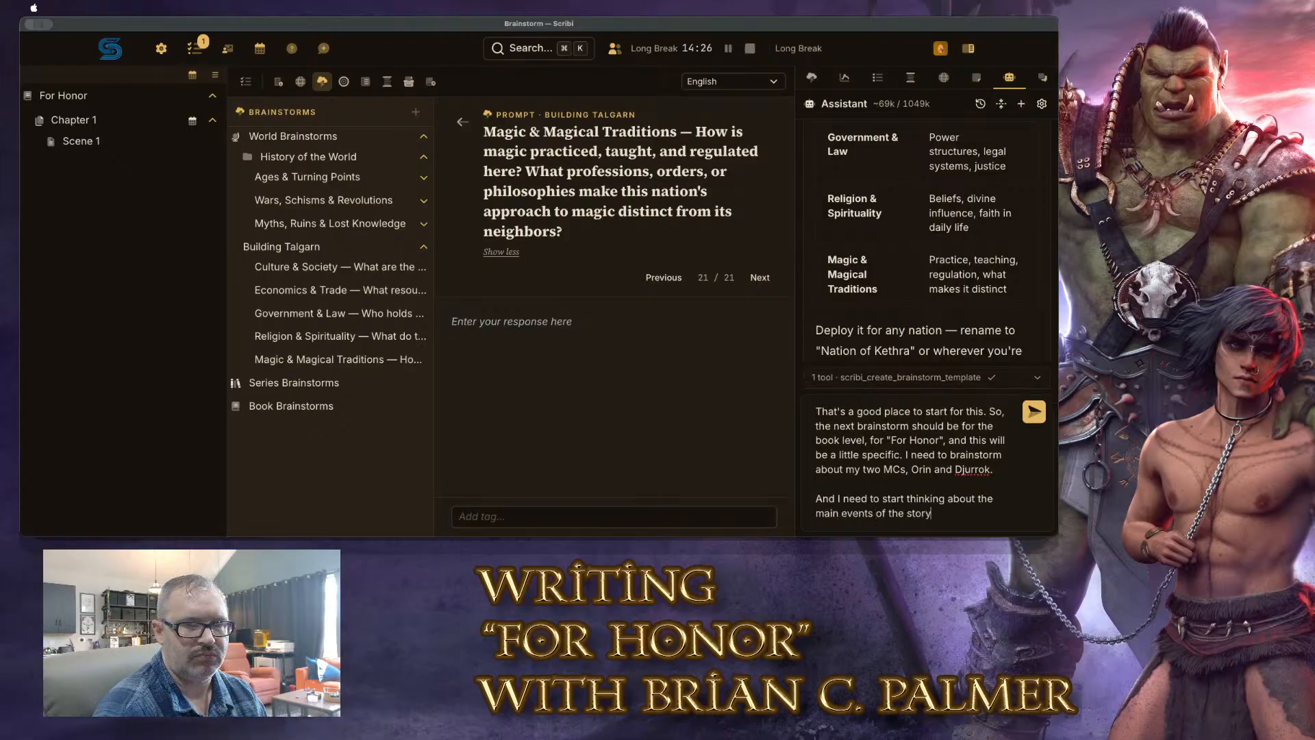
End that sentence and continue with "So not quite the beat sheet, but these are the conflicts and arcs that I'll"
type(". So not quite ")
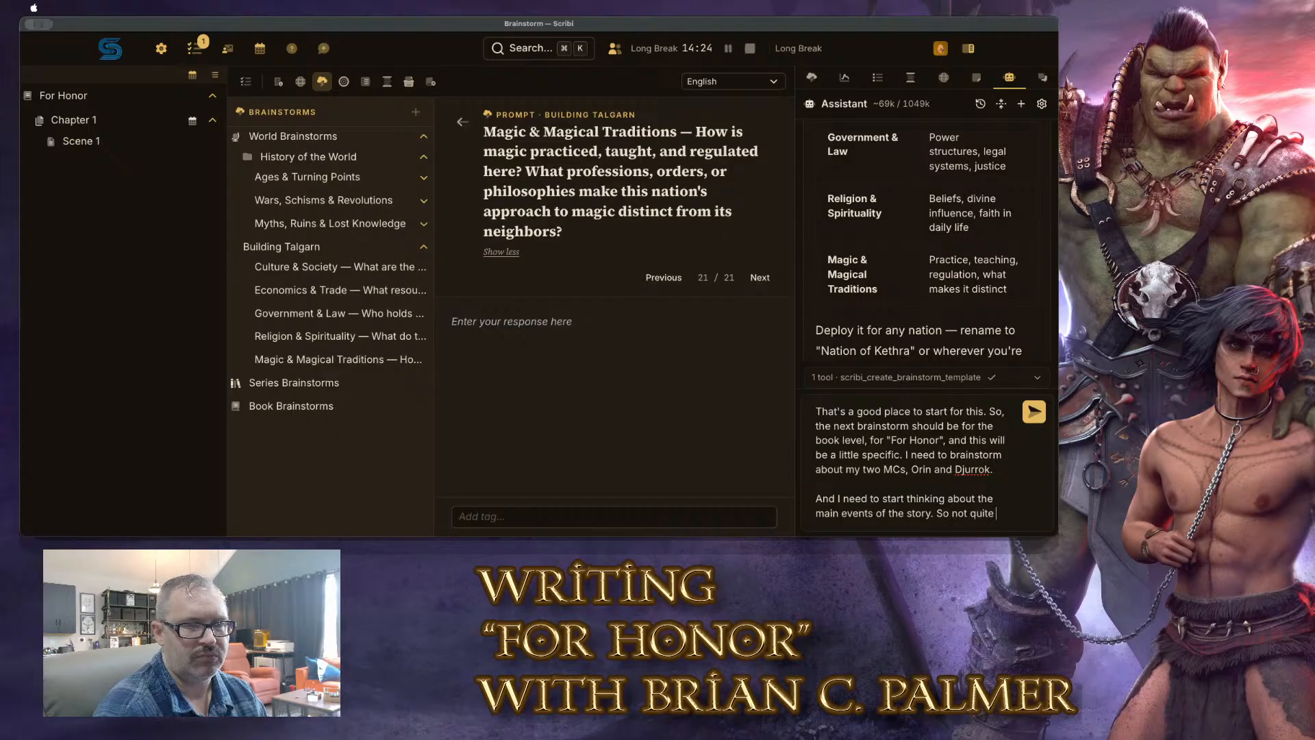
type("the beat sheet, but ")
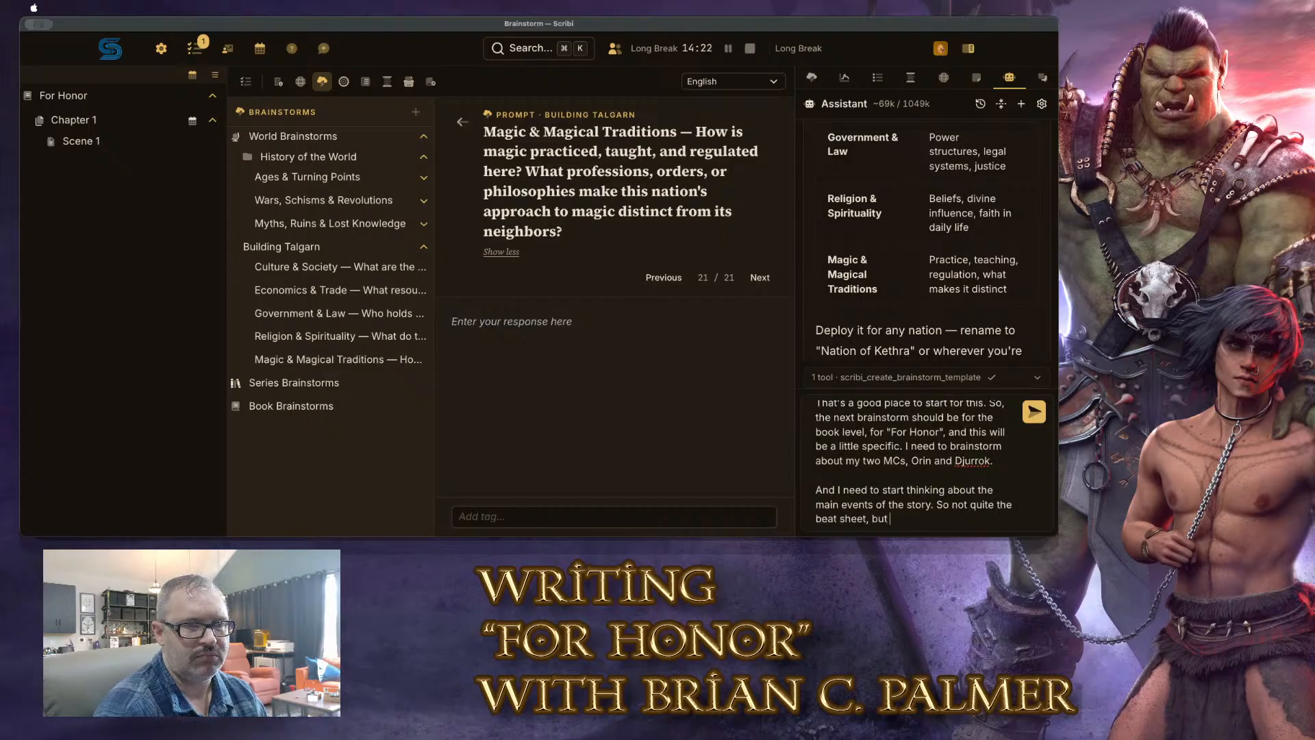
type("these are the")
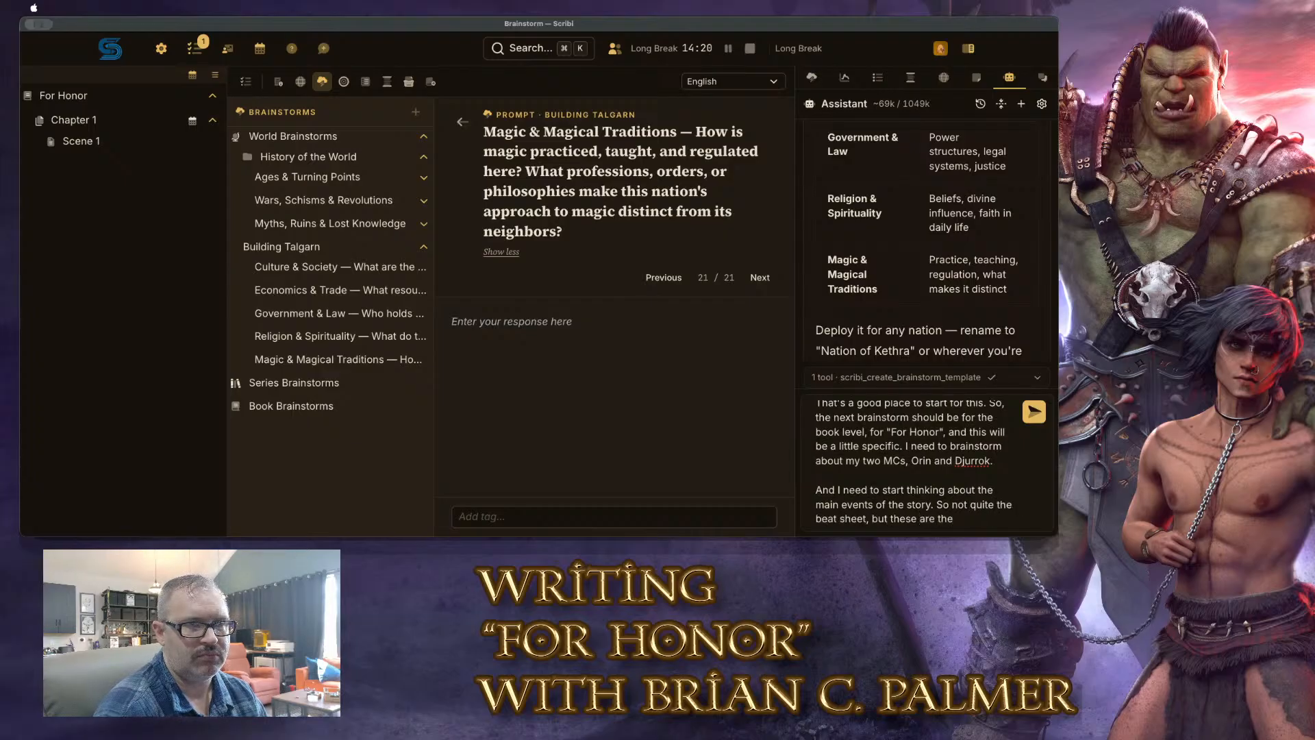
type(" conflicts and ")
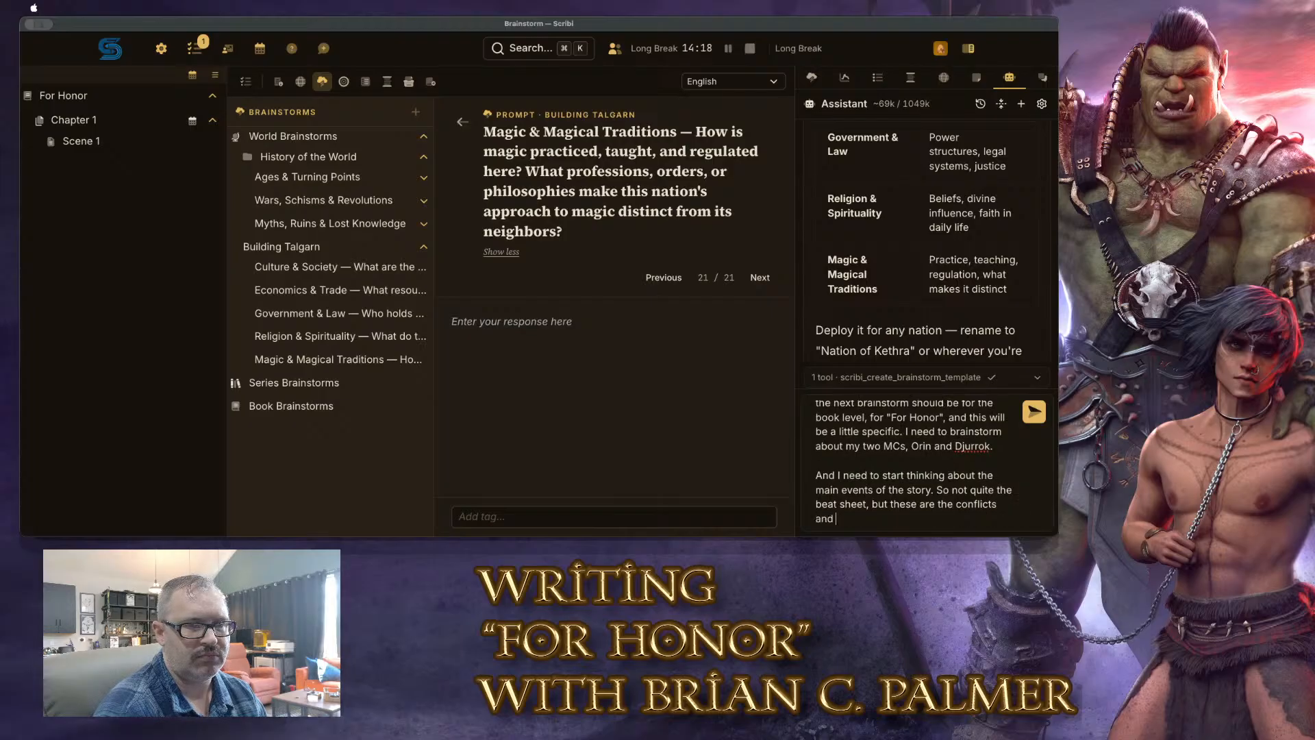
type("arcs that I'll ultiamtely b")
key("BackSpace")
key("BackSpace")
key("BackSpace")
key("BackSpace")
key("BackSpace")
key("BackSpace")
key("BackSpace")
key("BackSpace")
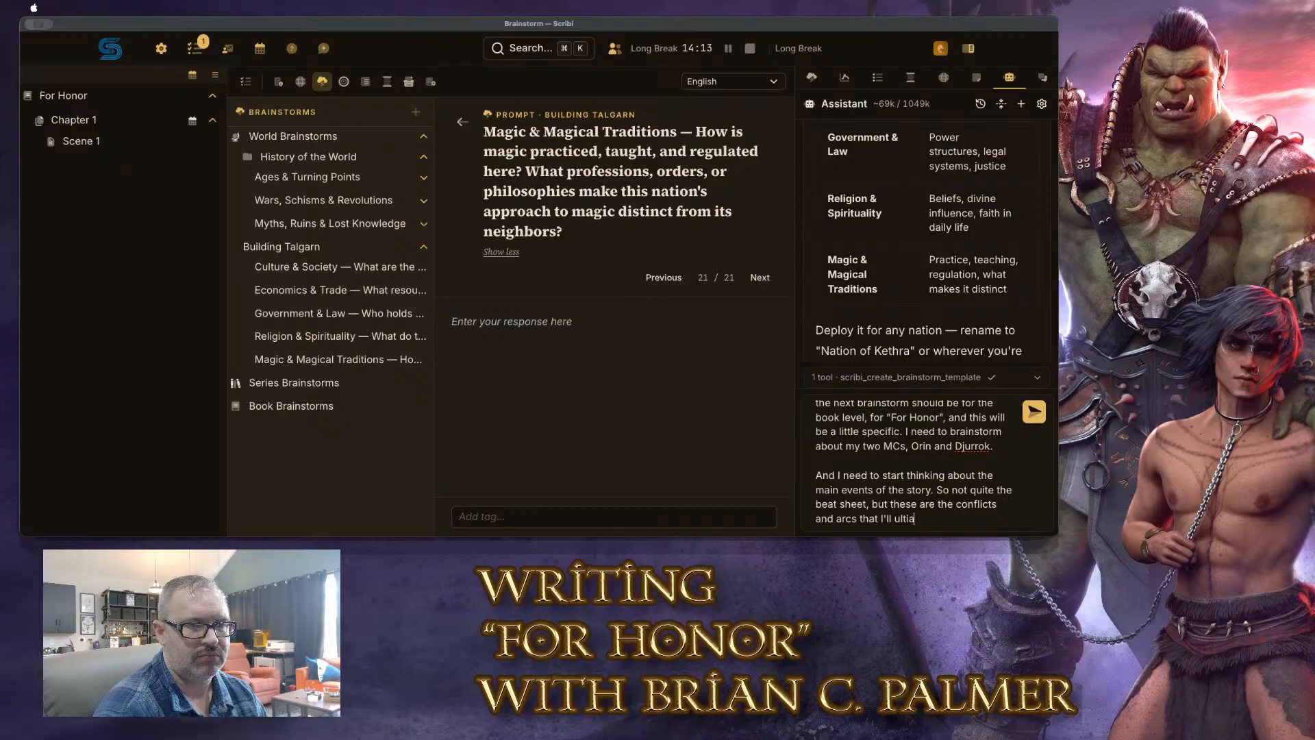
Finish the sentence with "ultimately be drawing on for the beatsheet development process and then the outline."
type("mately be drawing on for teh beat")
key("BackSpace")
key("BackSpace")
key("BackSpace")
key("BackSpace")
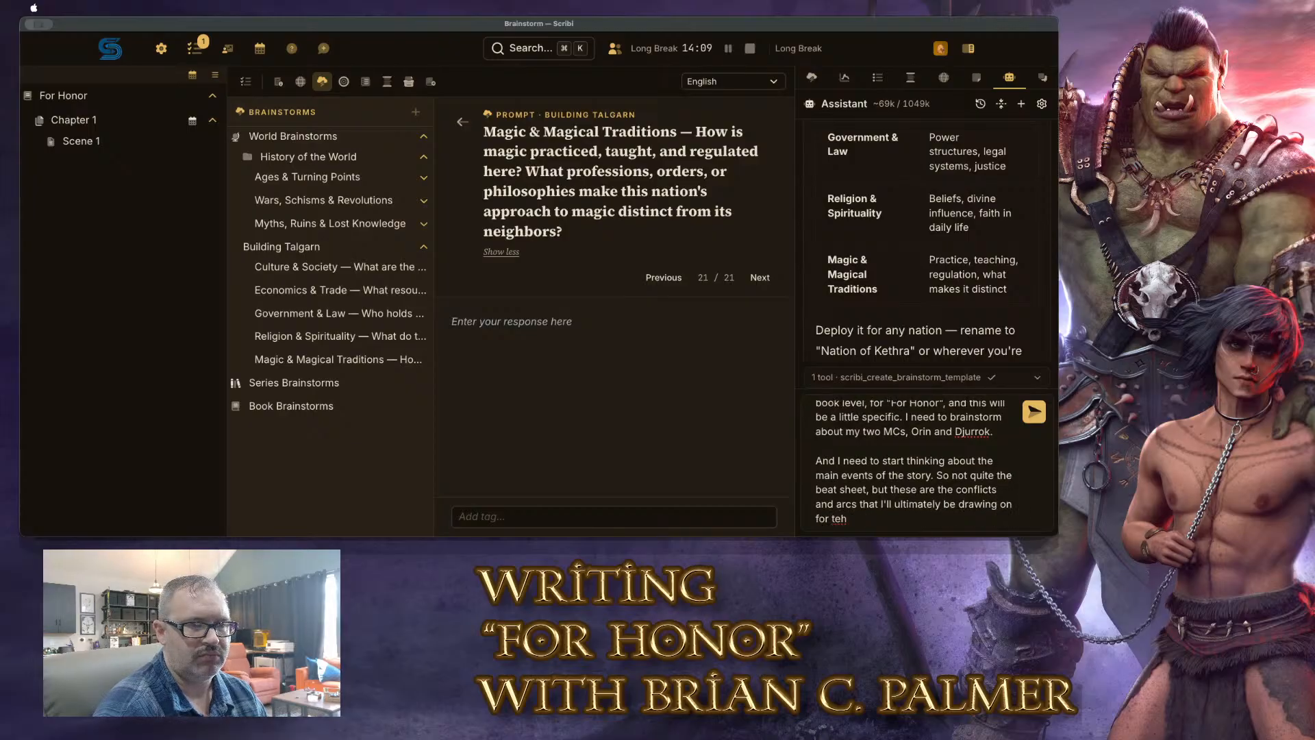
type("e beatsheet")
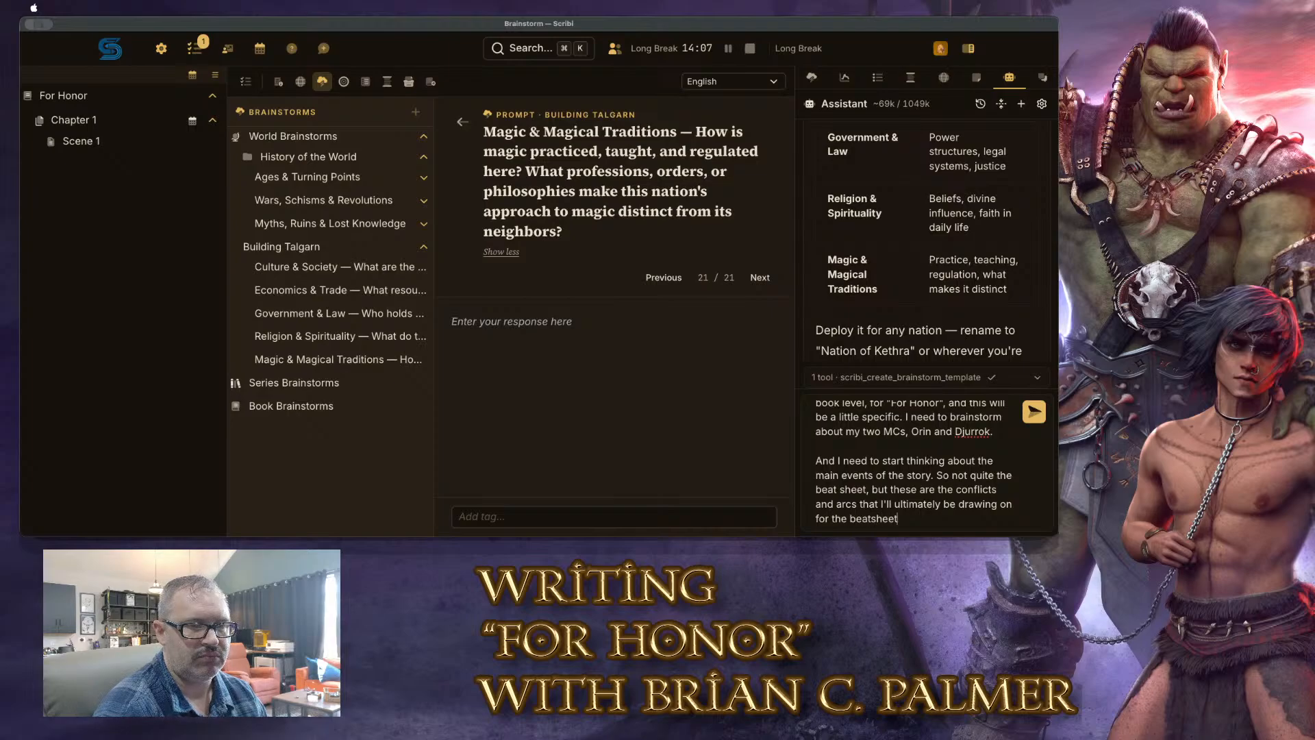
type(" development proce")
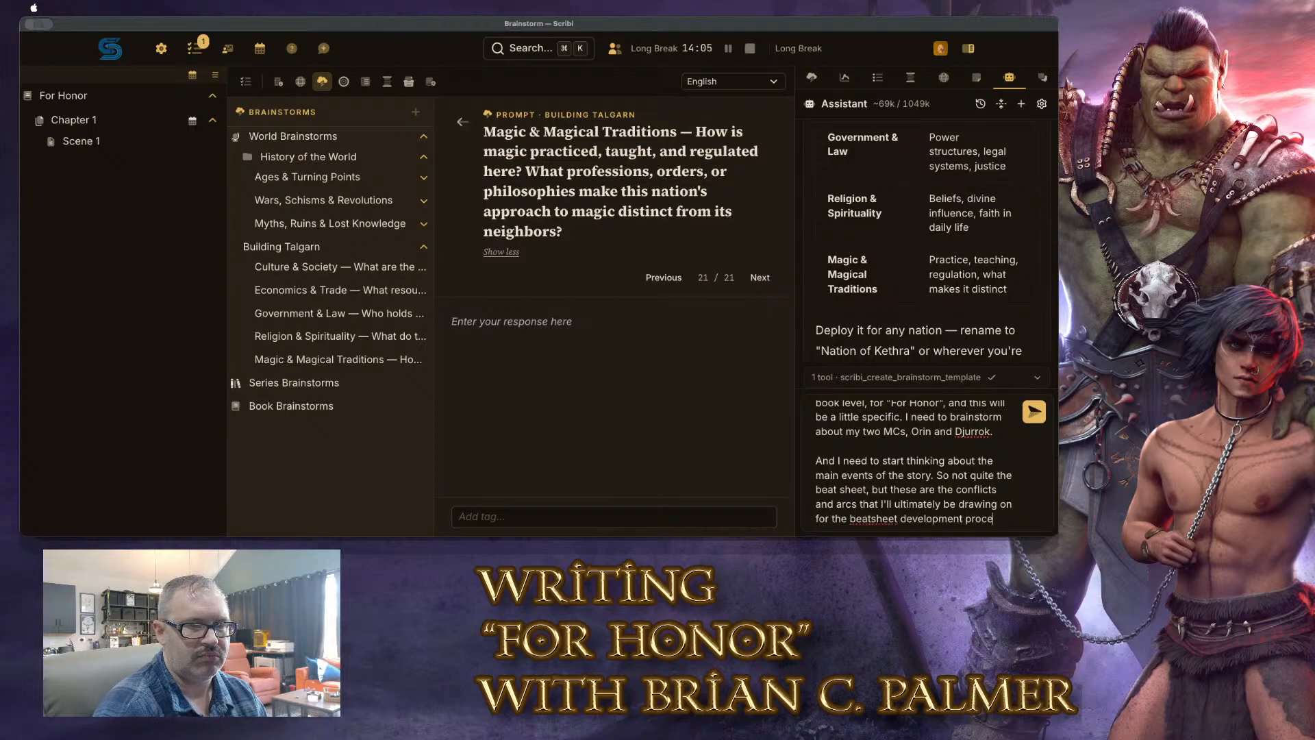
type("ss and then the outline.")
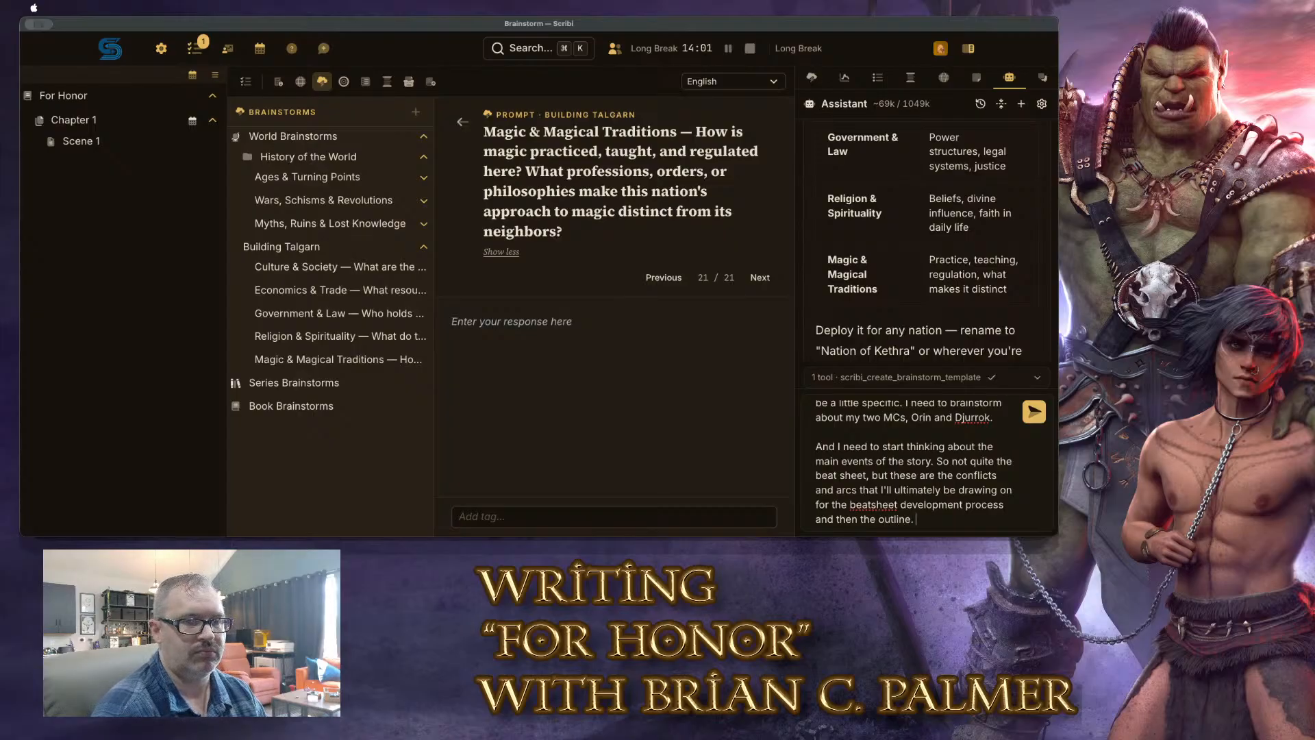
Add the genre note "It's MM Romantasy, so the romance is a big part of it." to the message
type(" It'")
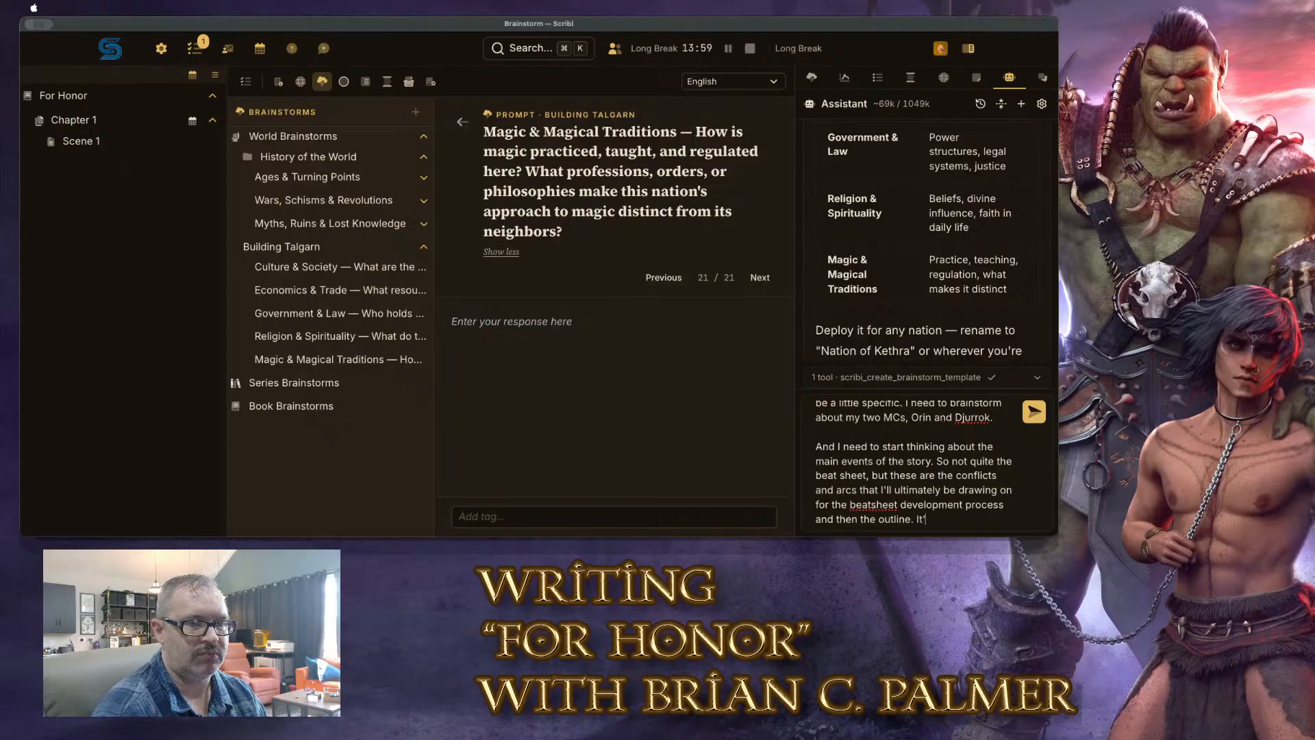
type("s MM Rom")
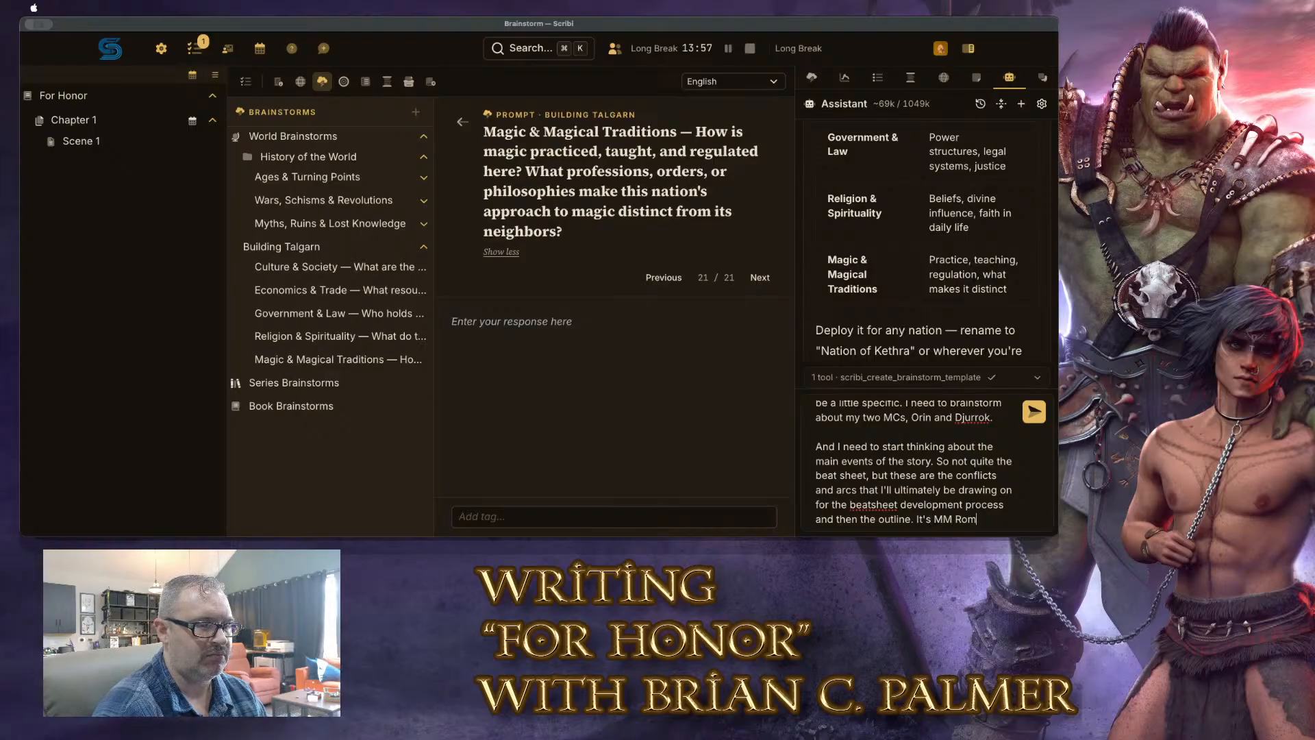
type("antasy, so the romance is a big")
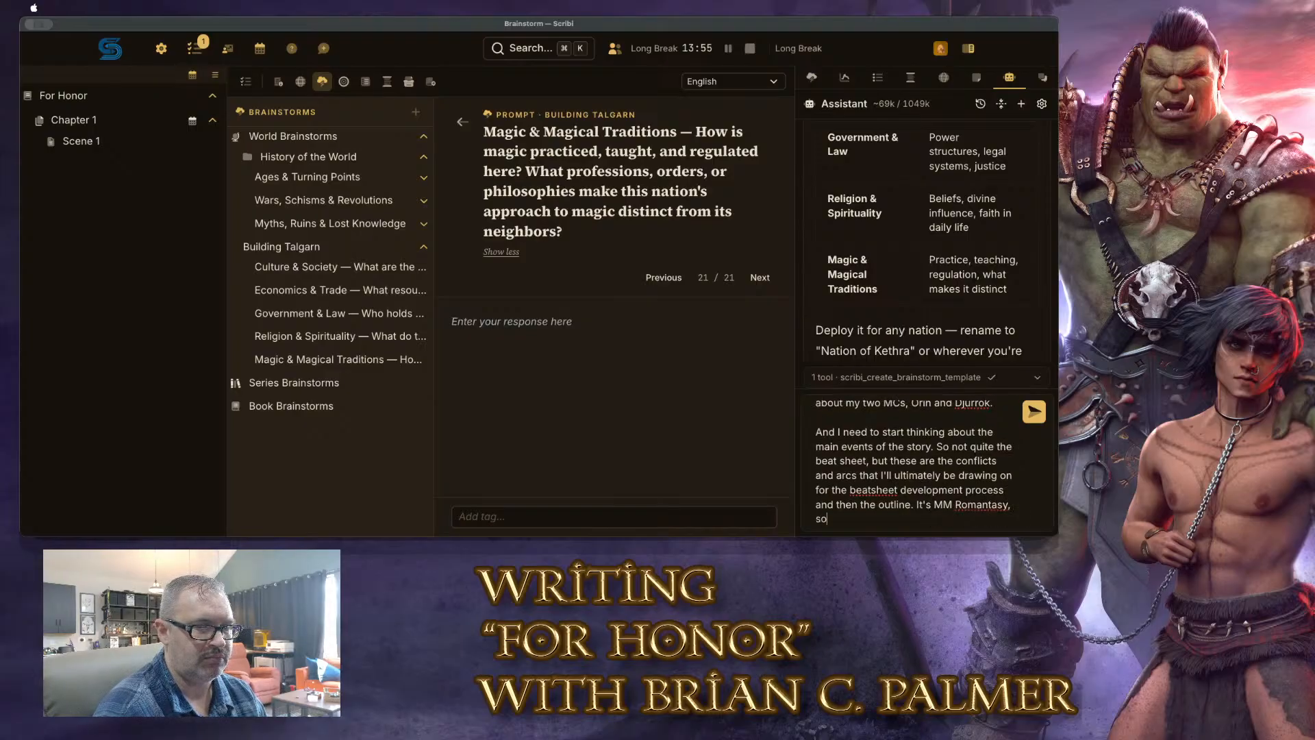
type(" part of it. An")
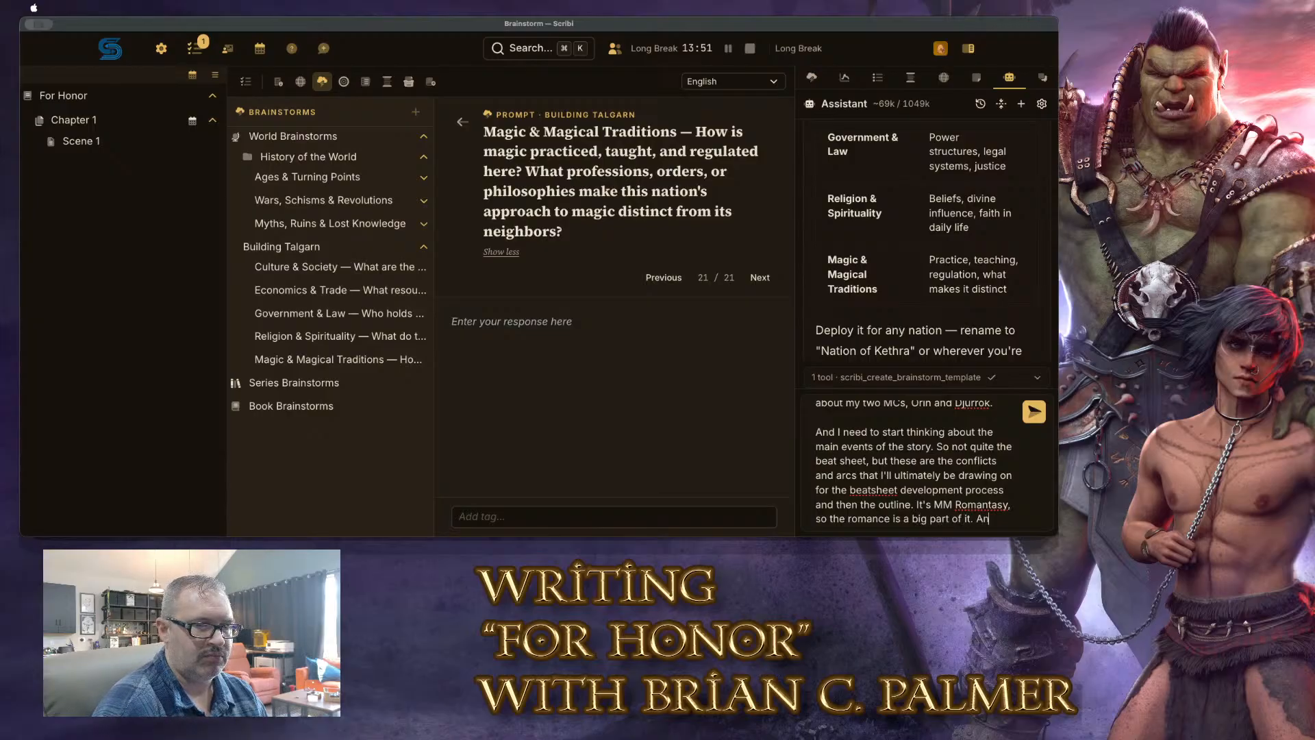
Add "And I think there will be a lot of cultural tension as part of the conflicts between the two characters."
type("d I think ")
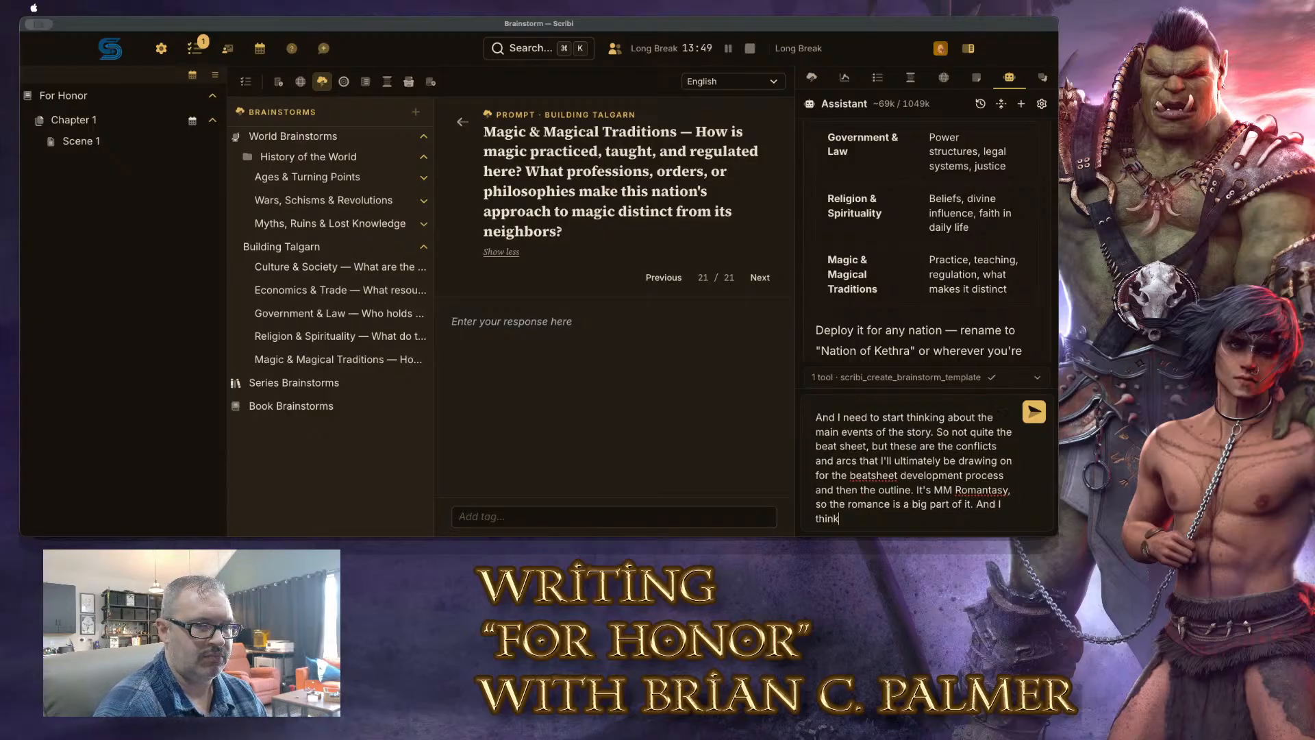
type("there will be a lot")
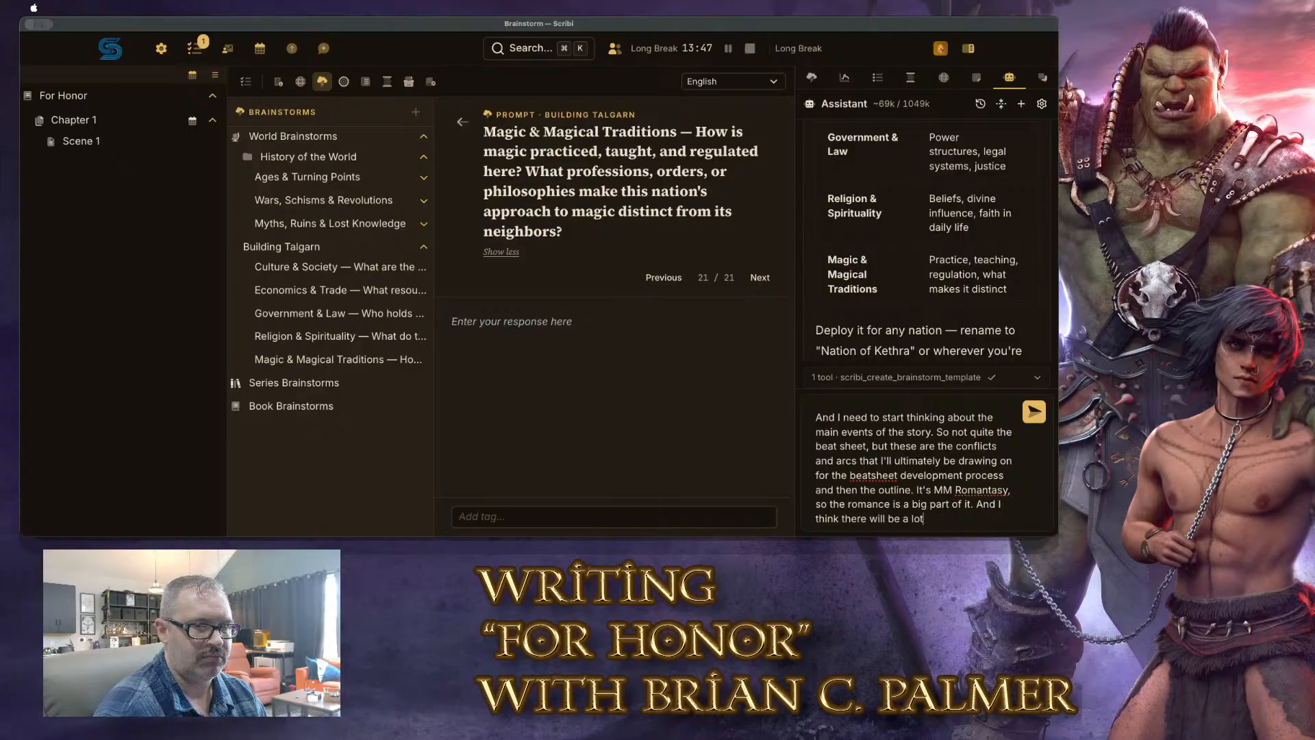
type(" of cultural tension as par o")
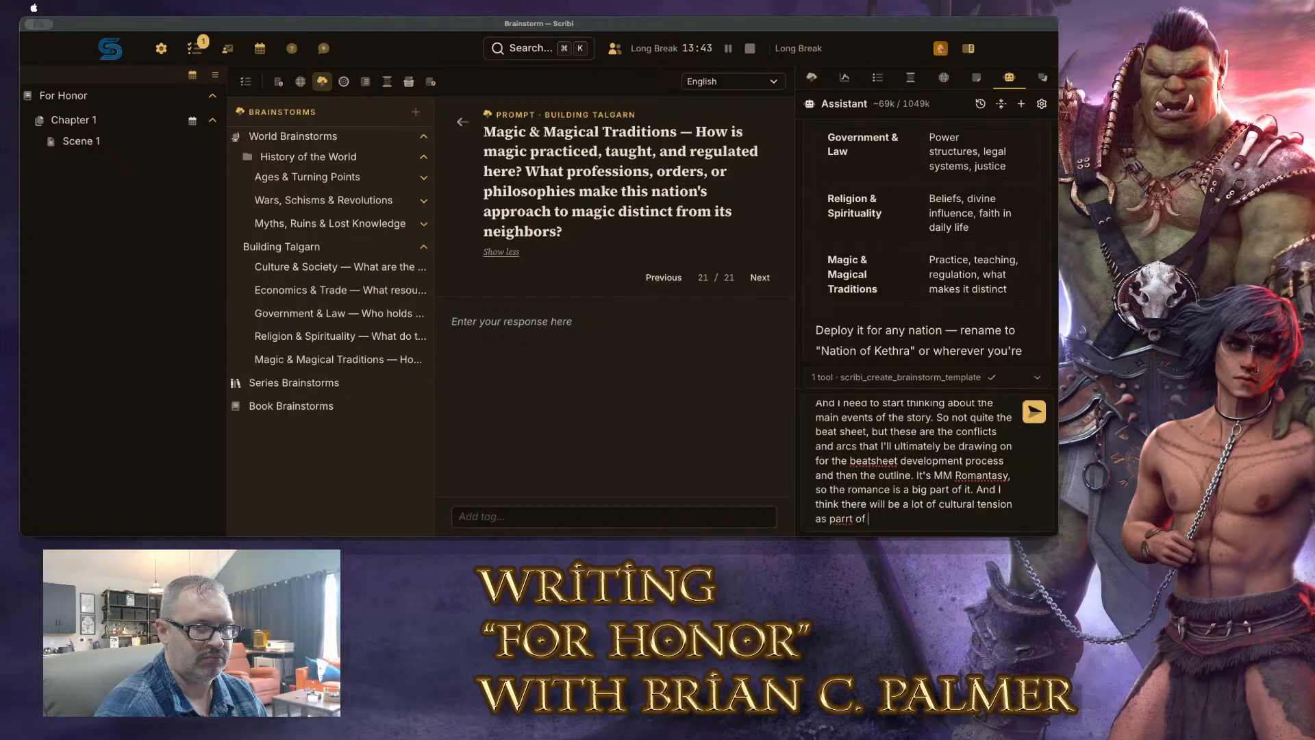
type(" of the")
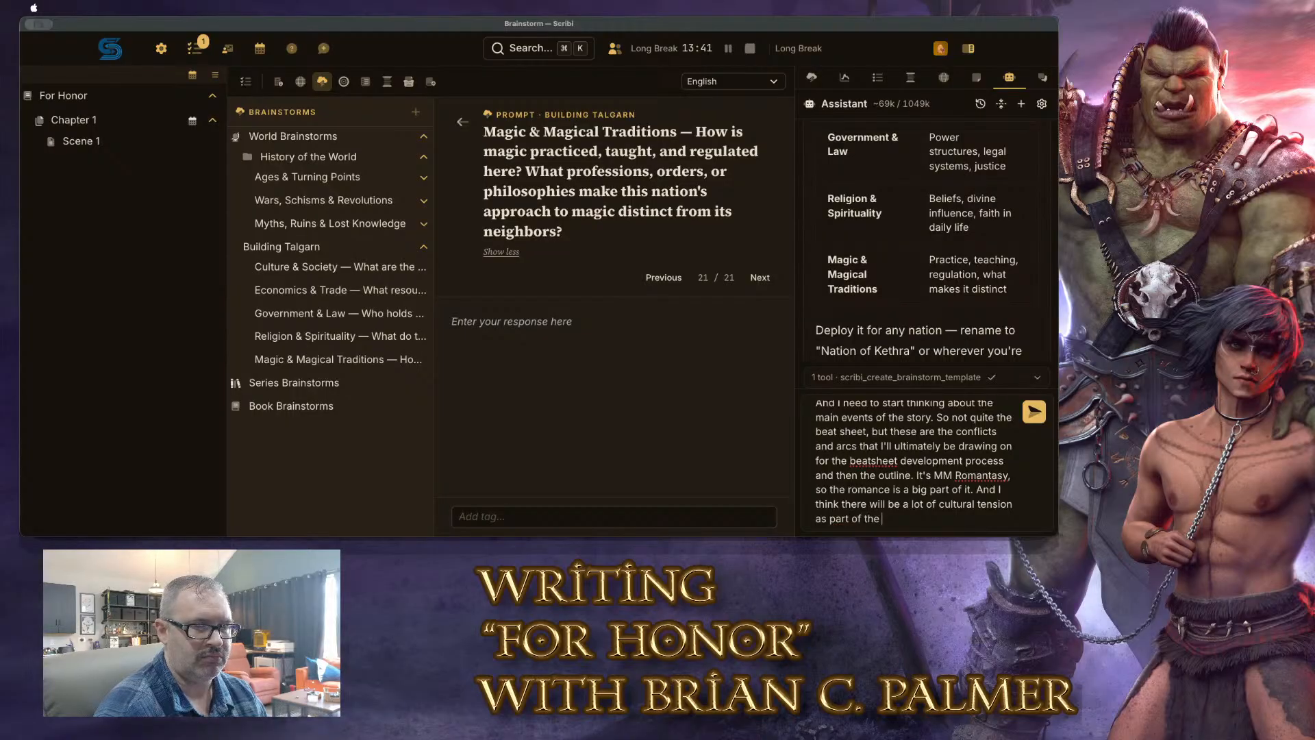
type(" conflicts bet")
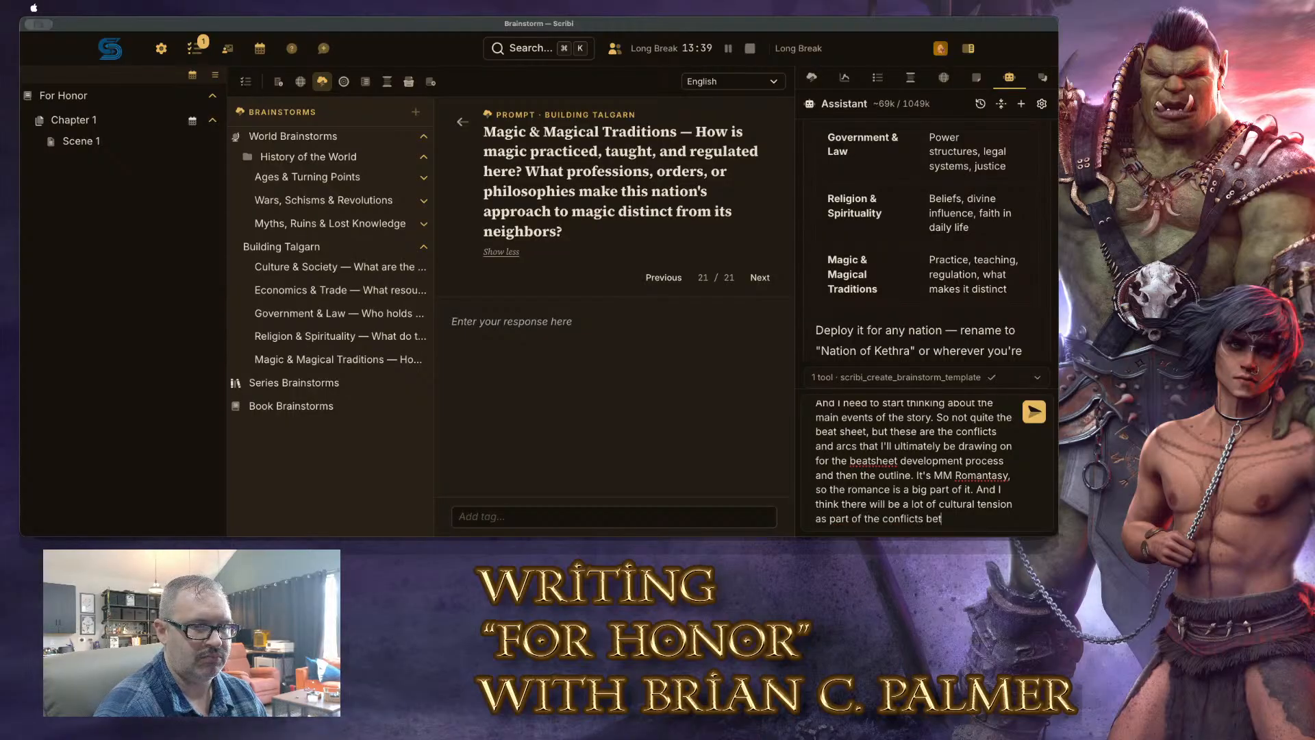
type("een thween the two charact")
type("ers.")
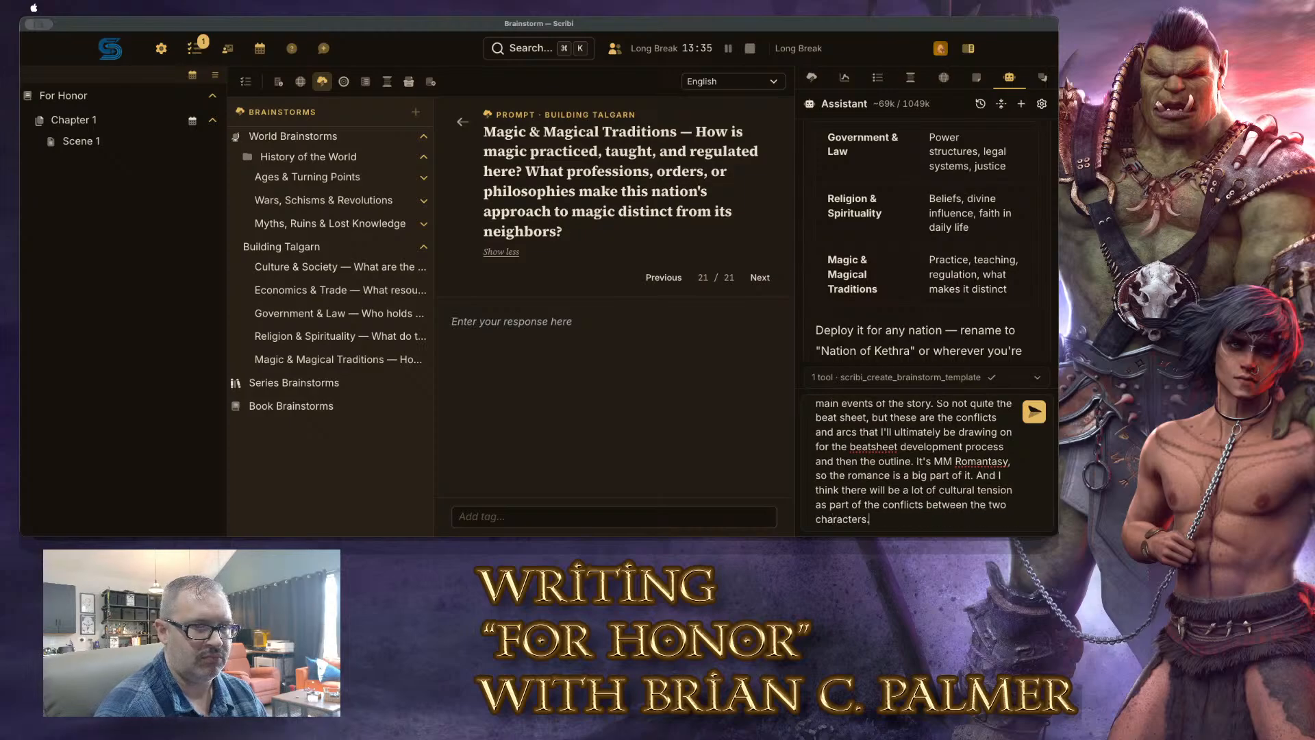
Add "Let's get something basic scaffolded out - again, mainly one brainstorm with 4-6 prompts" to the assistant message
type(" L")
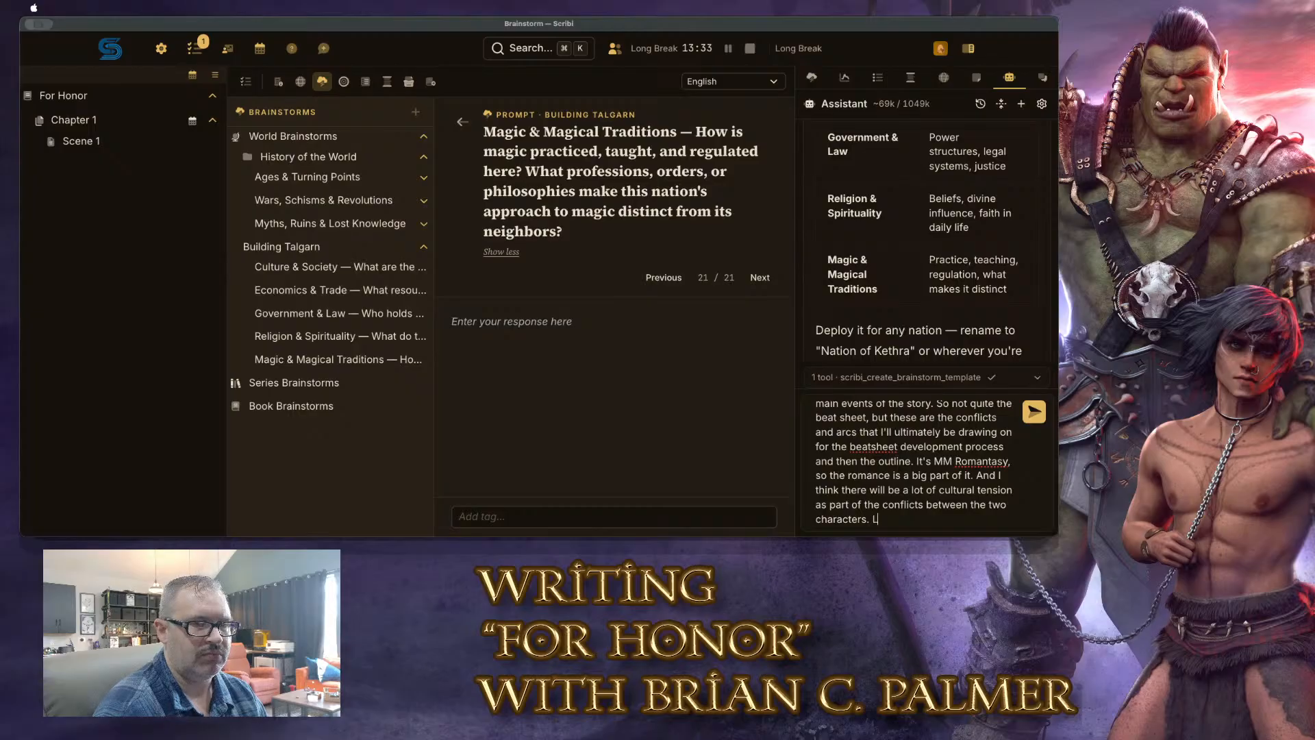
type("et's get something basi")
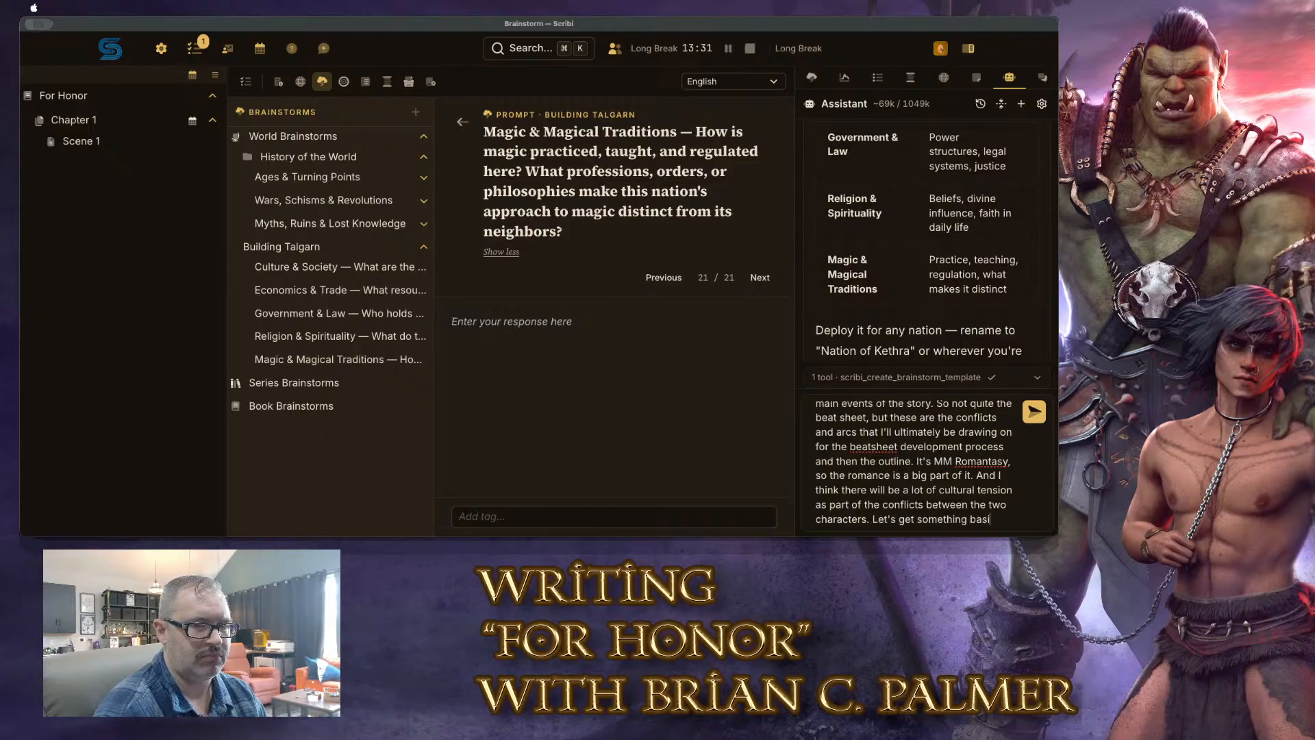
type("c scaffo")
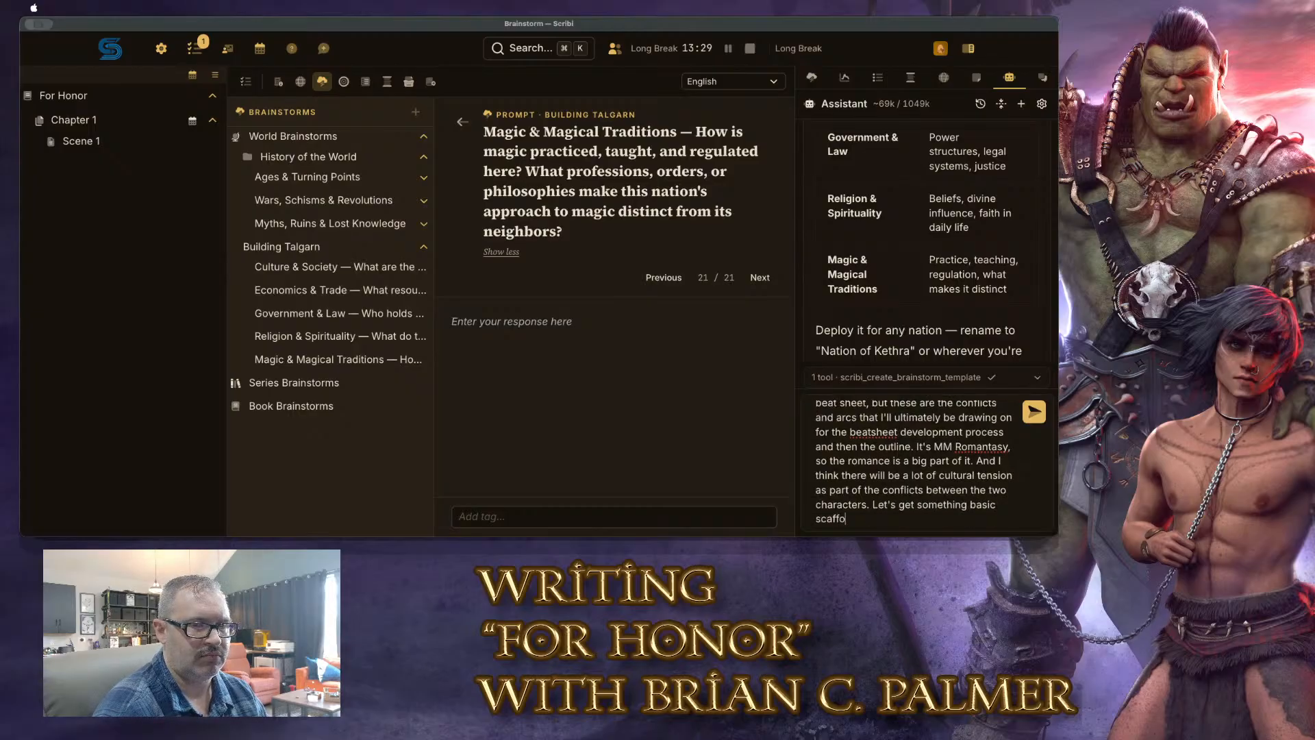
type("lded out - again, ")
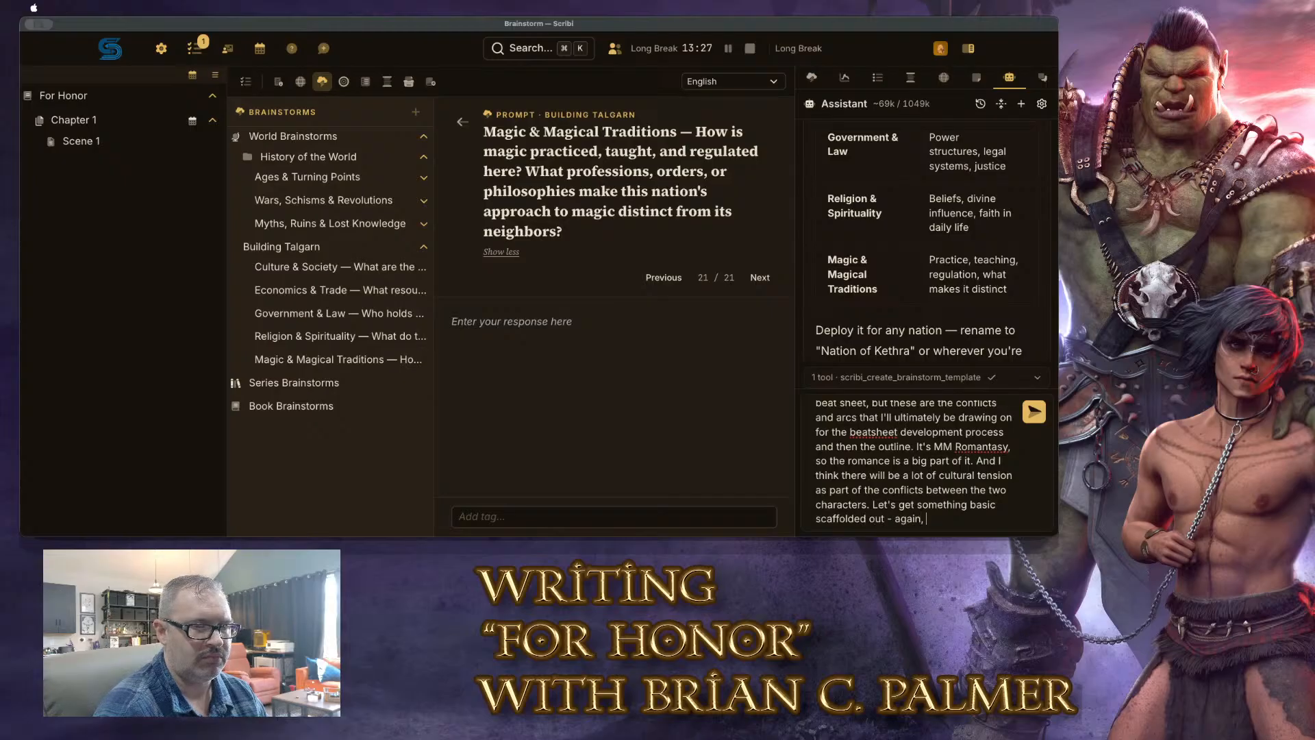
type("mainly one br")
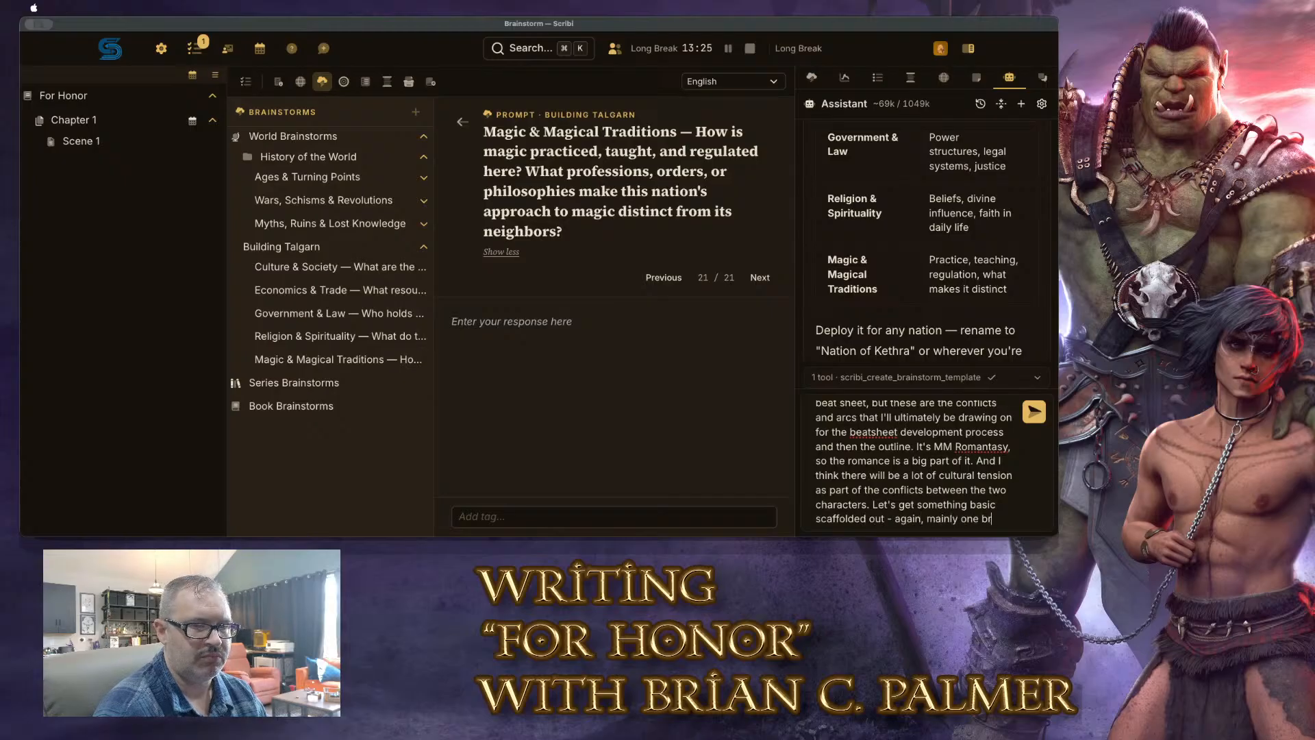
type("ainstorm with")
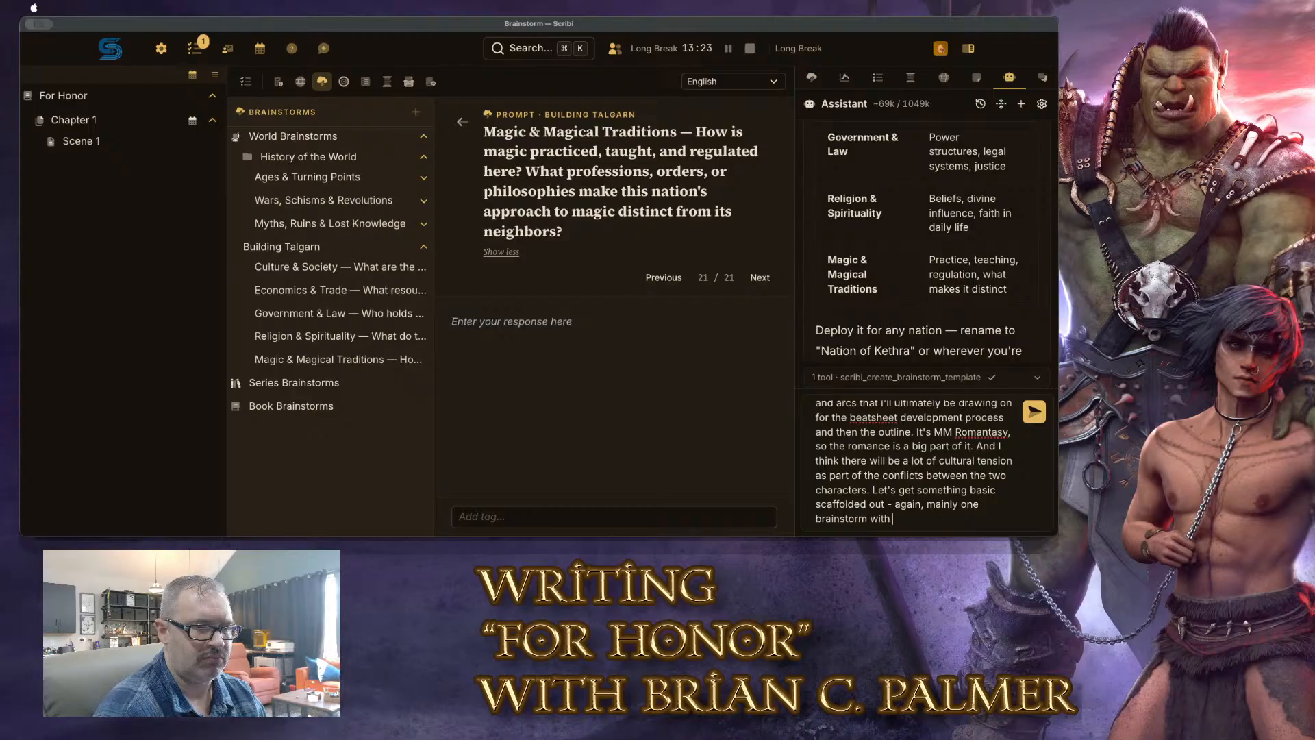
type(" 4-6 prompts")
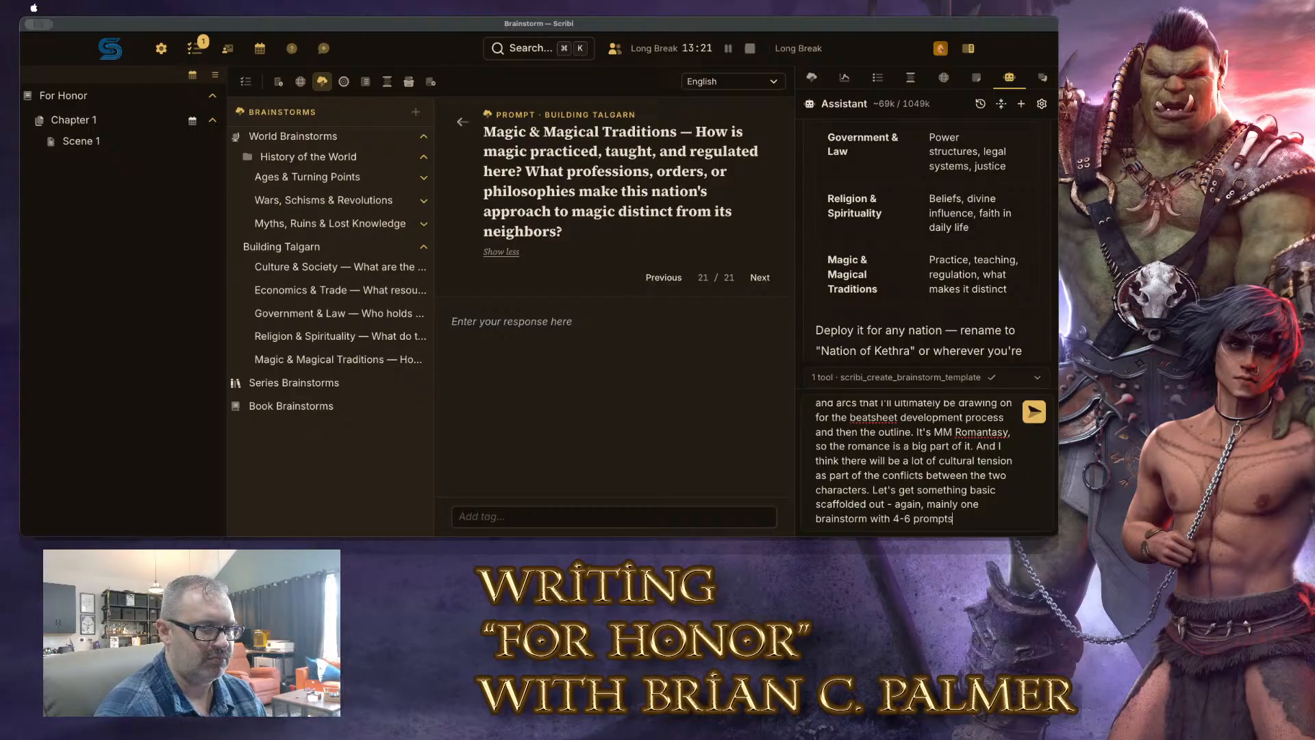
End the message with "and then I'll dig deeper on anything that I want to explore further." and send it to the assistant
type(" and then I'll dig ")
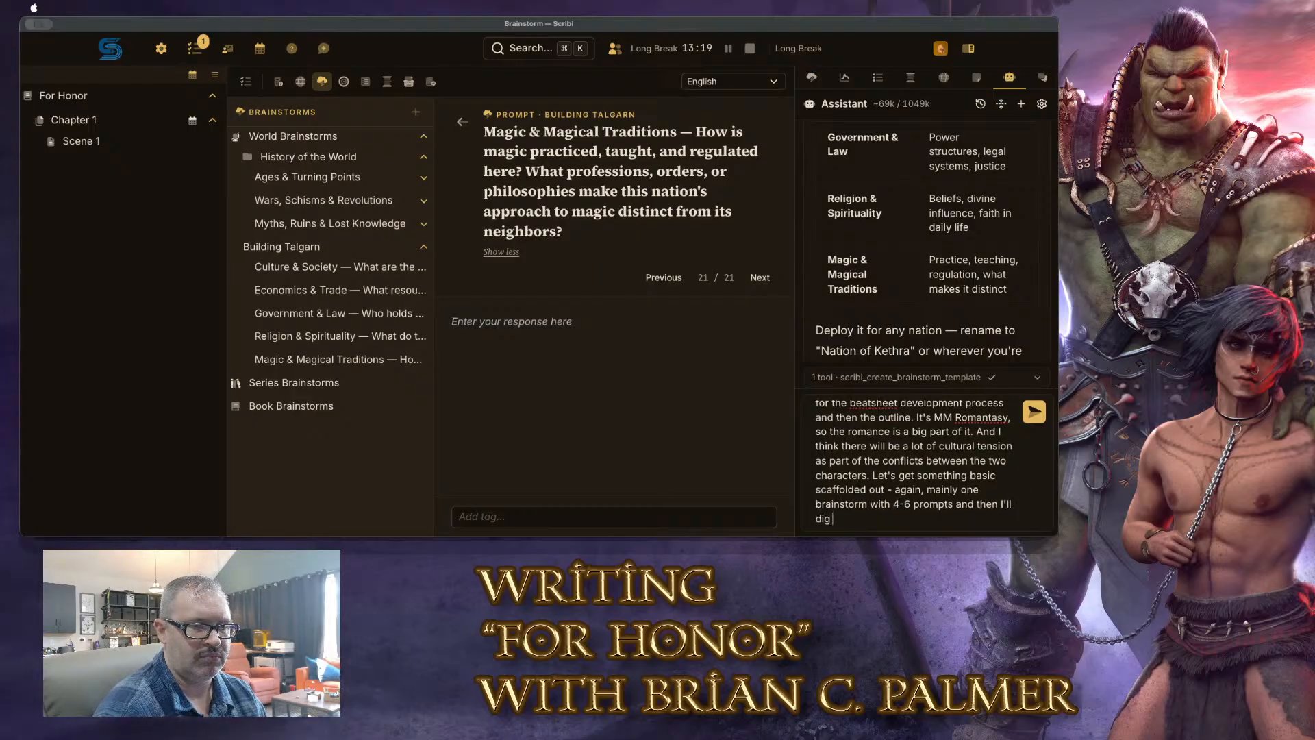
type("dif")
key("BackSpace")
type("eep")
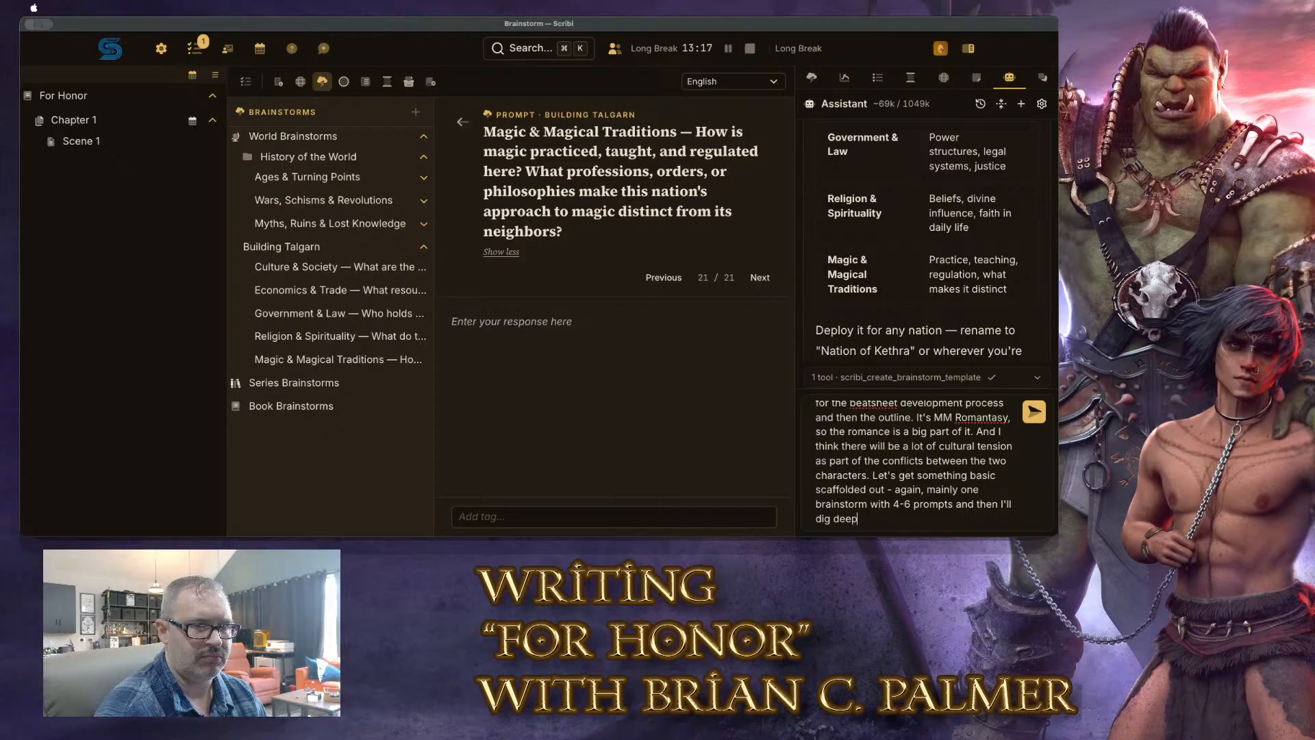
type("er on anything")
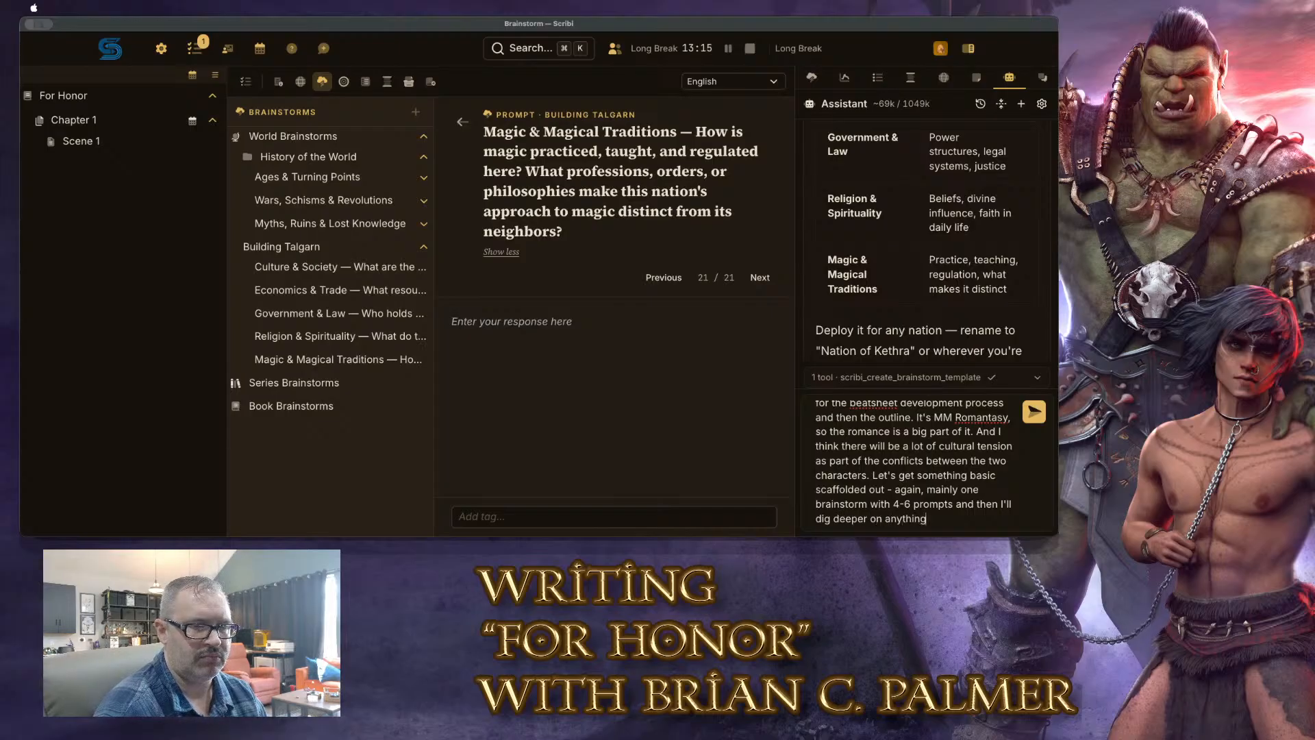
type(" that I want to explore")
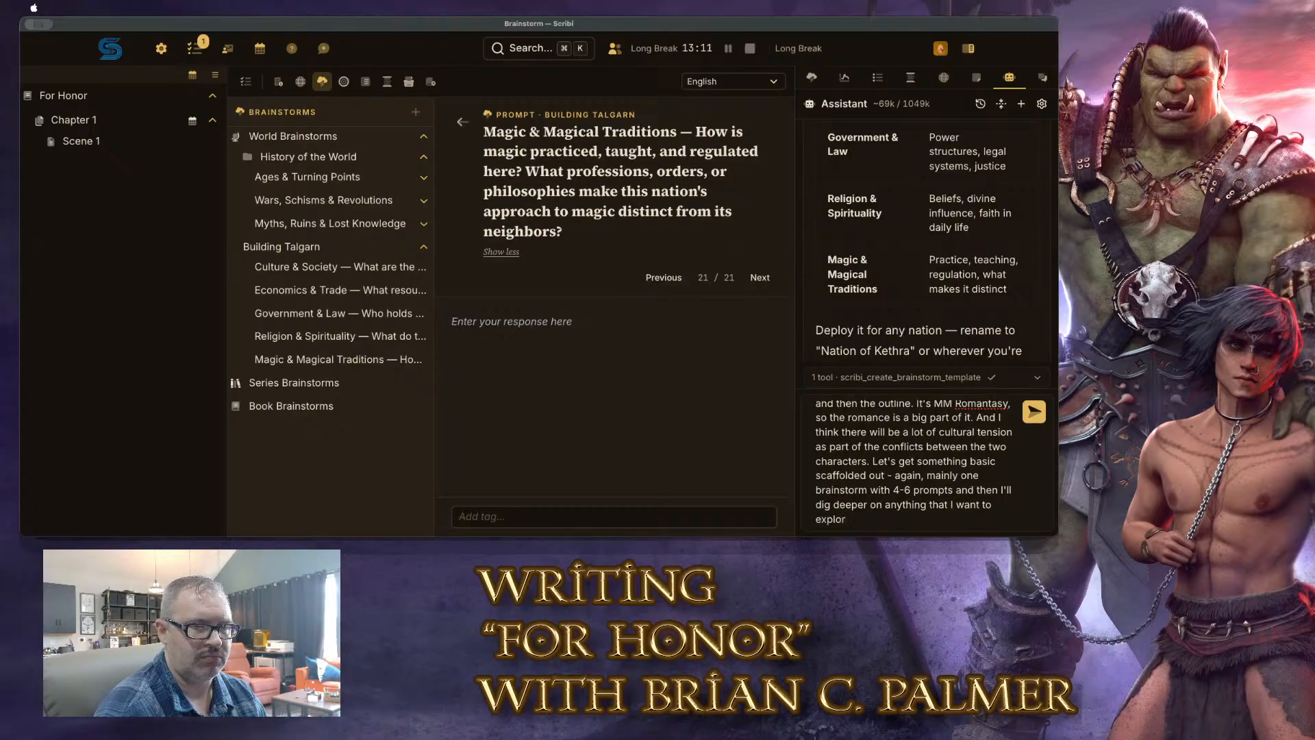
key("BackSpace")
type("e f")
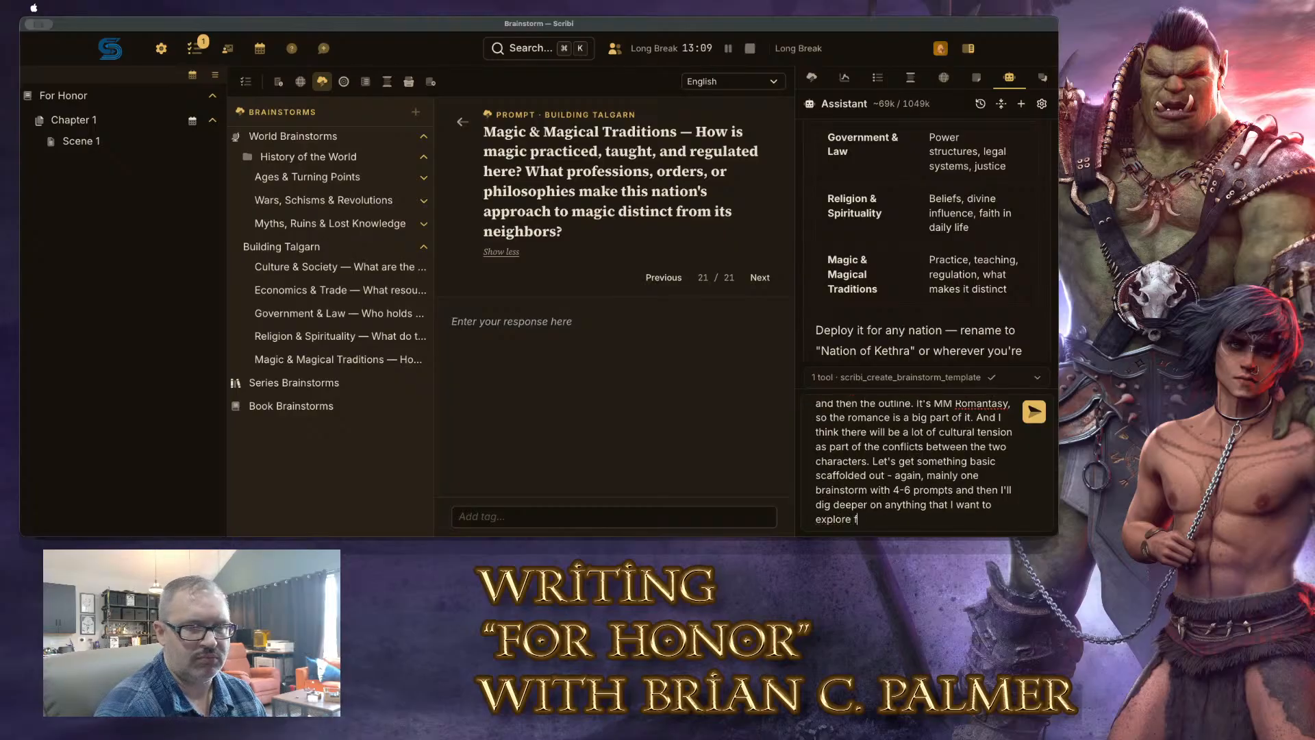
type("urther")
key("Return")
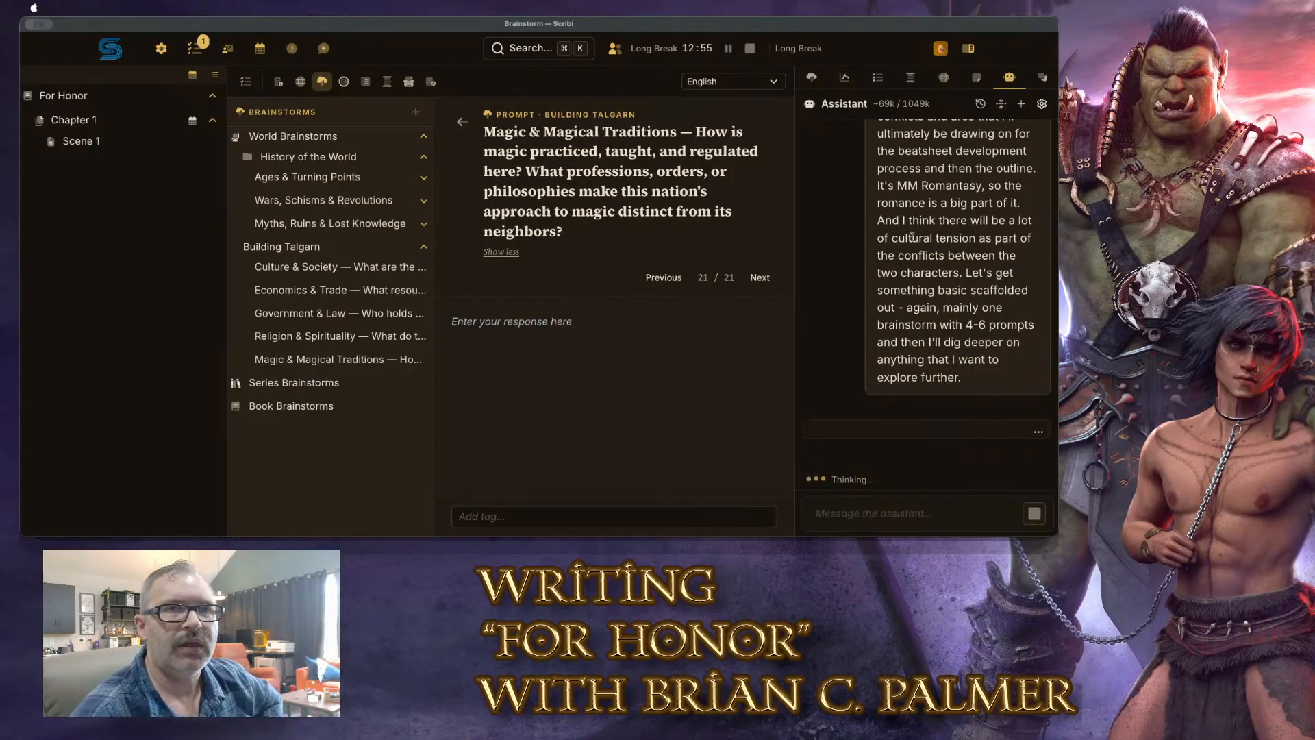
Check the book-level notes and look over the book's Palmer Method beat sheet
left_click(977, 77)
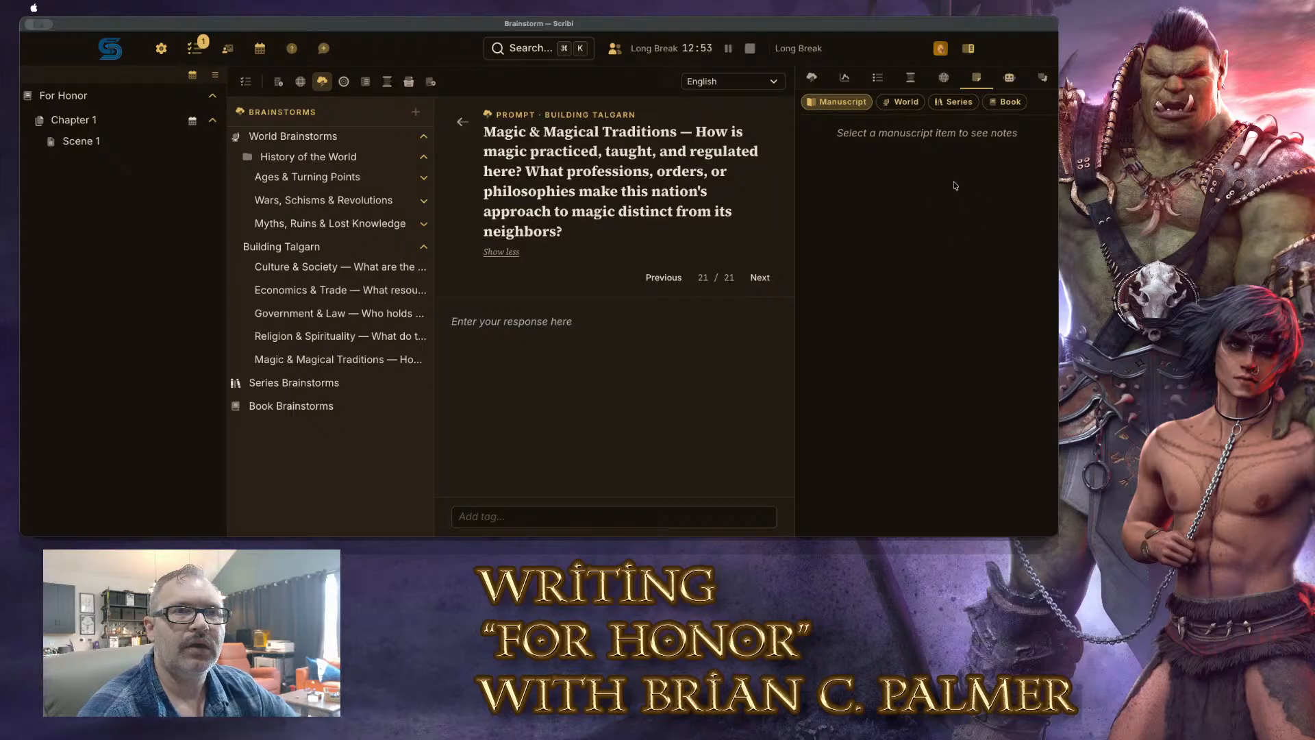
left_click(1002, 103)
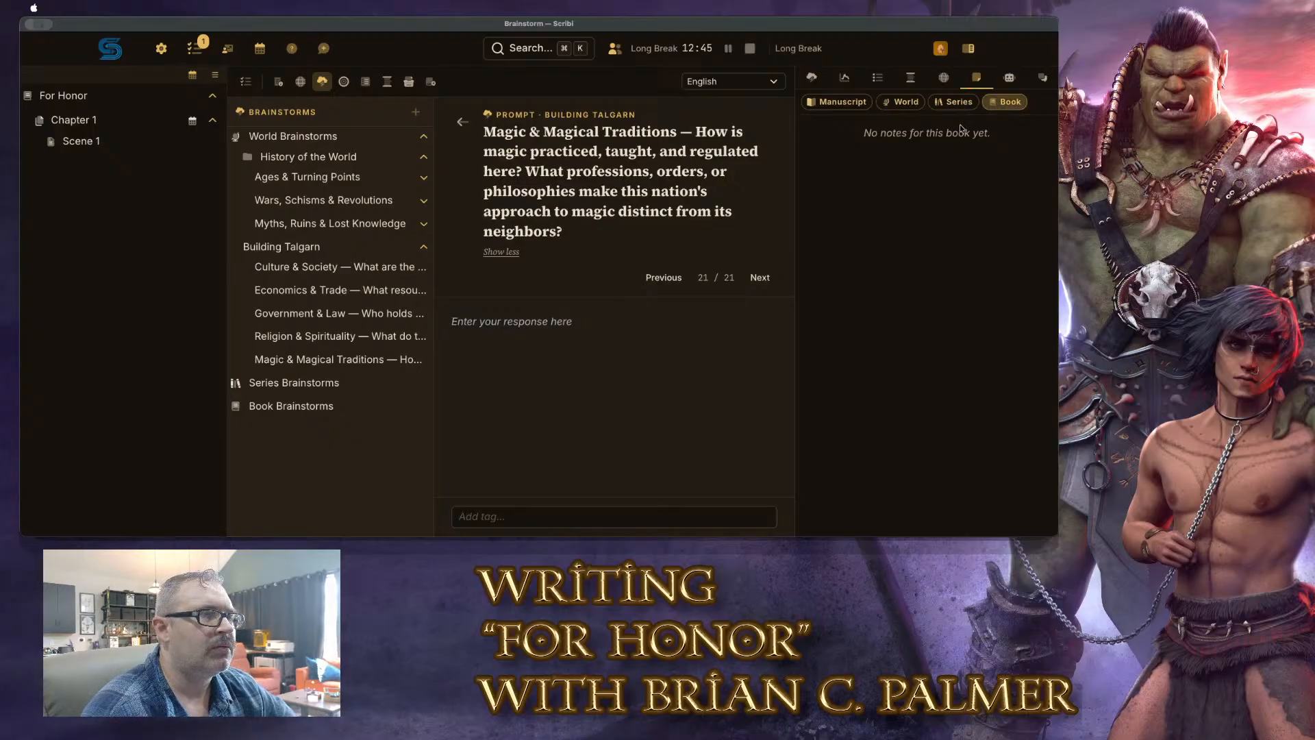
left_click(344, 82)
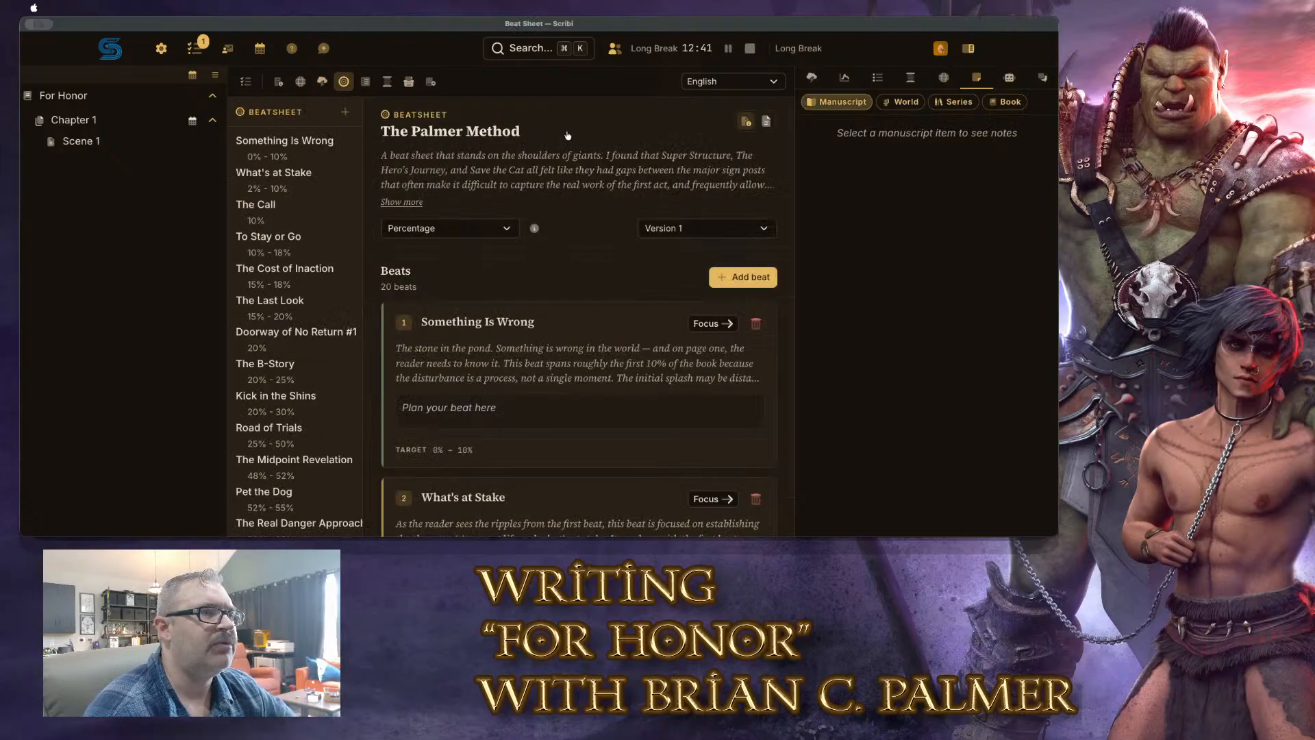
scroll(591, 257, "down", 1)
scroll(591, 261, "up", 1)
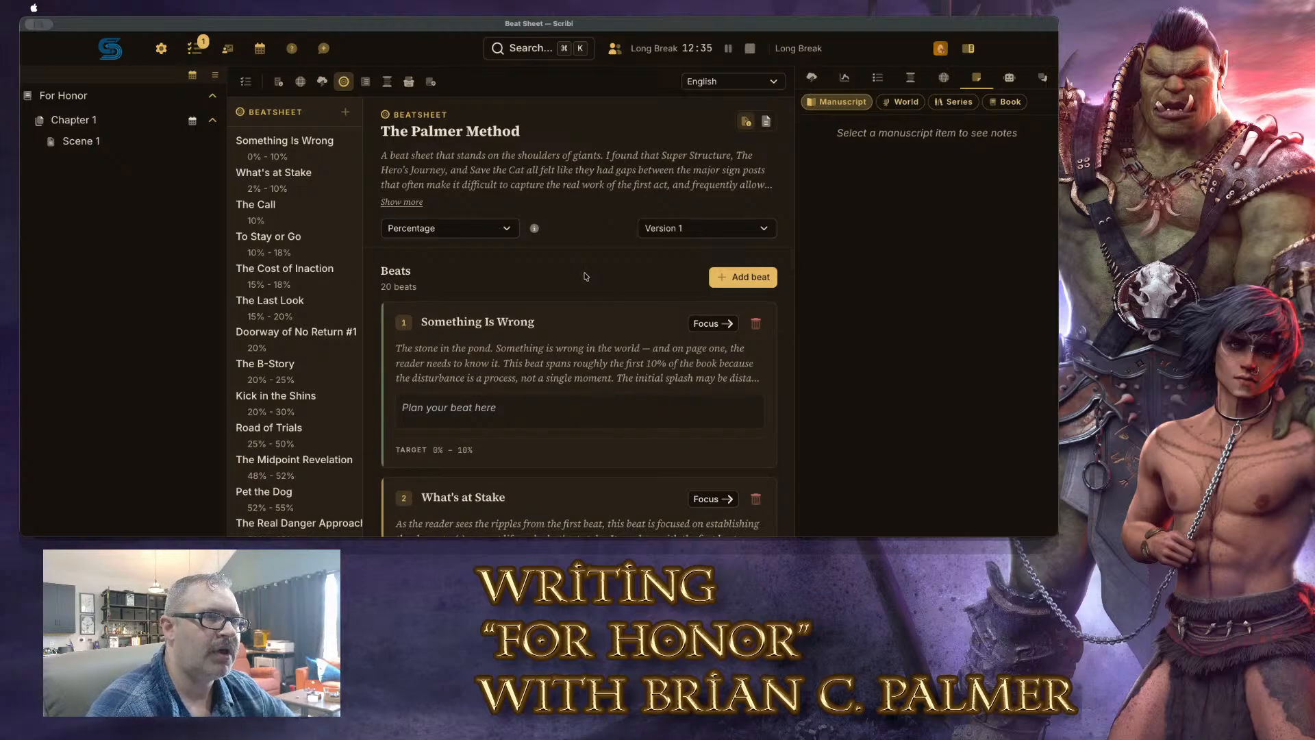
Open the Orin prompt of the Characters & Core Conflicts book brainstorm, read its full question, and get its response area ready for writing
key("super+[")
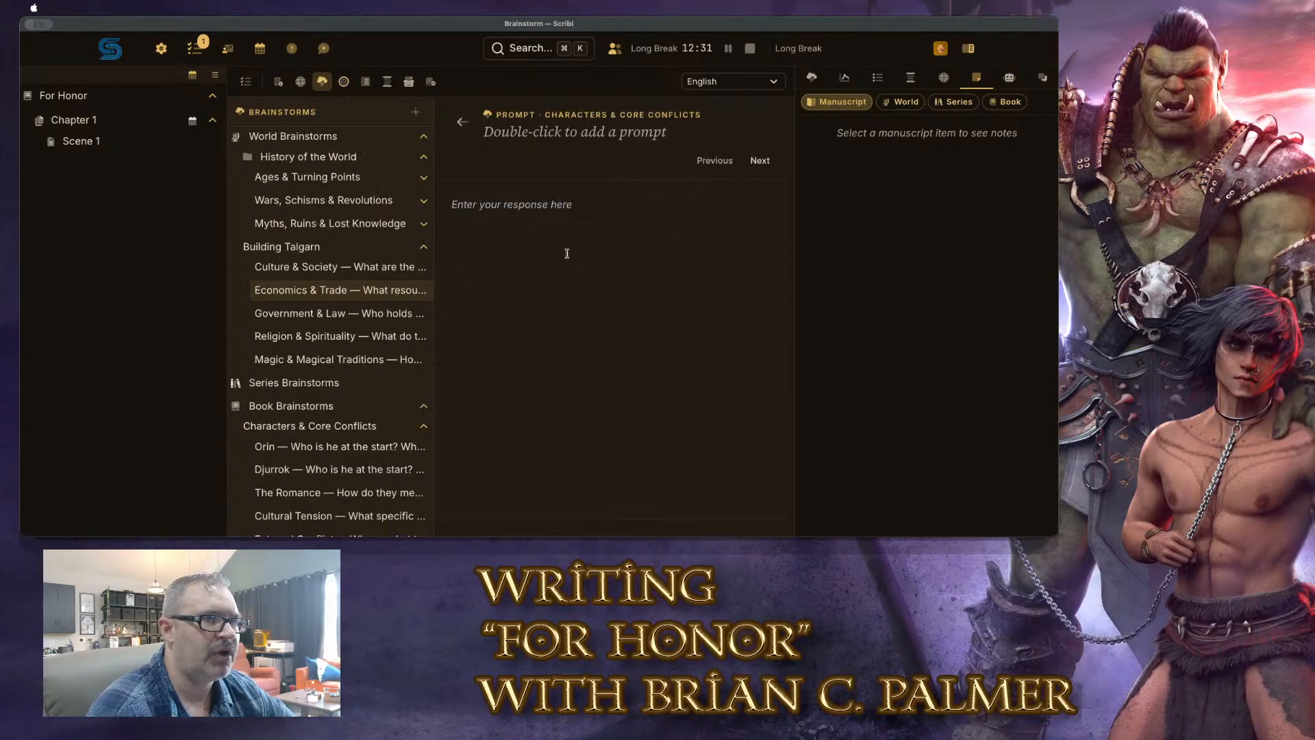
scroll(380, 333, "down", 1)
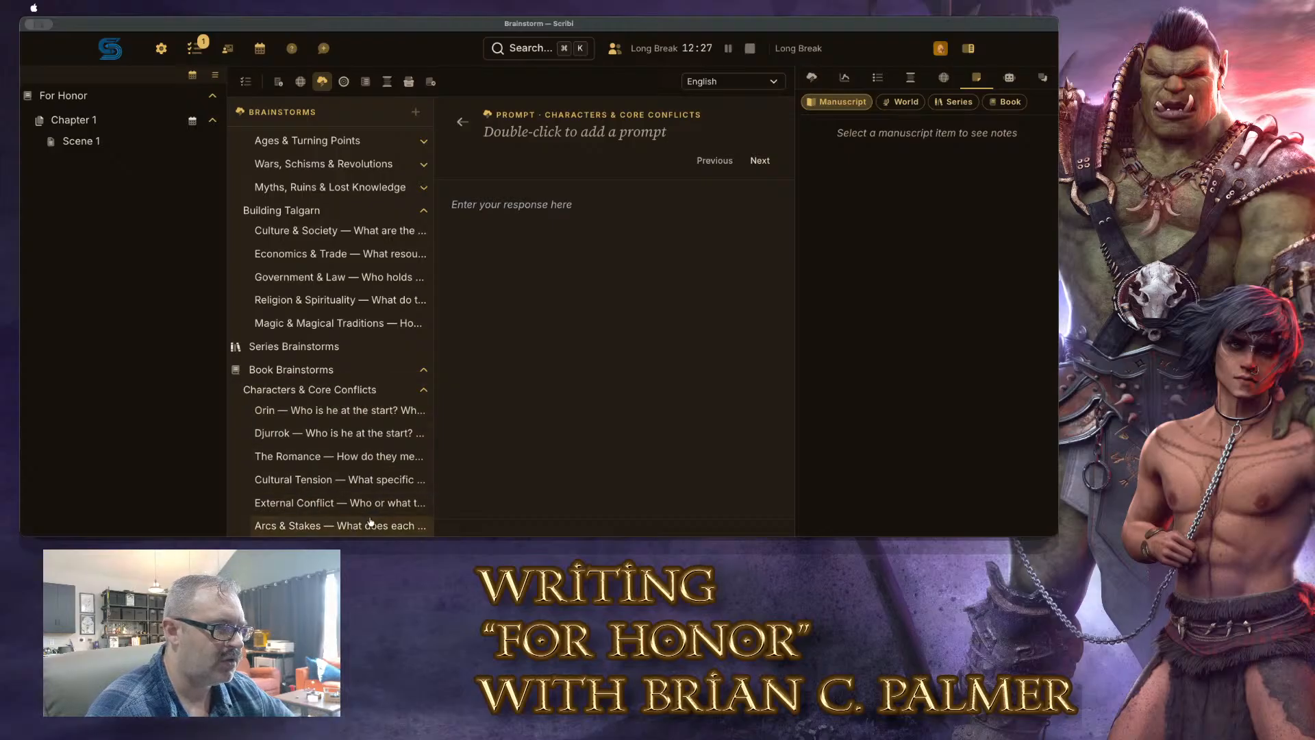
left_click(349, 412)
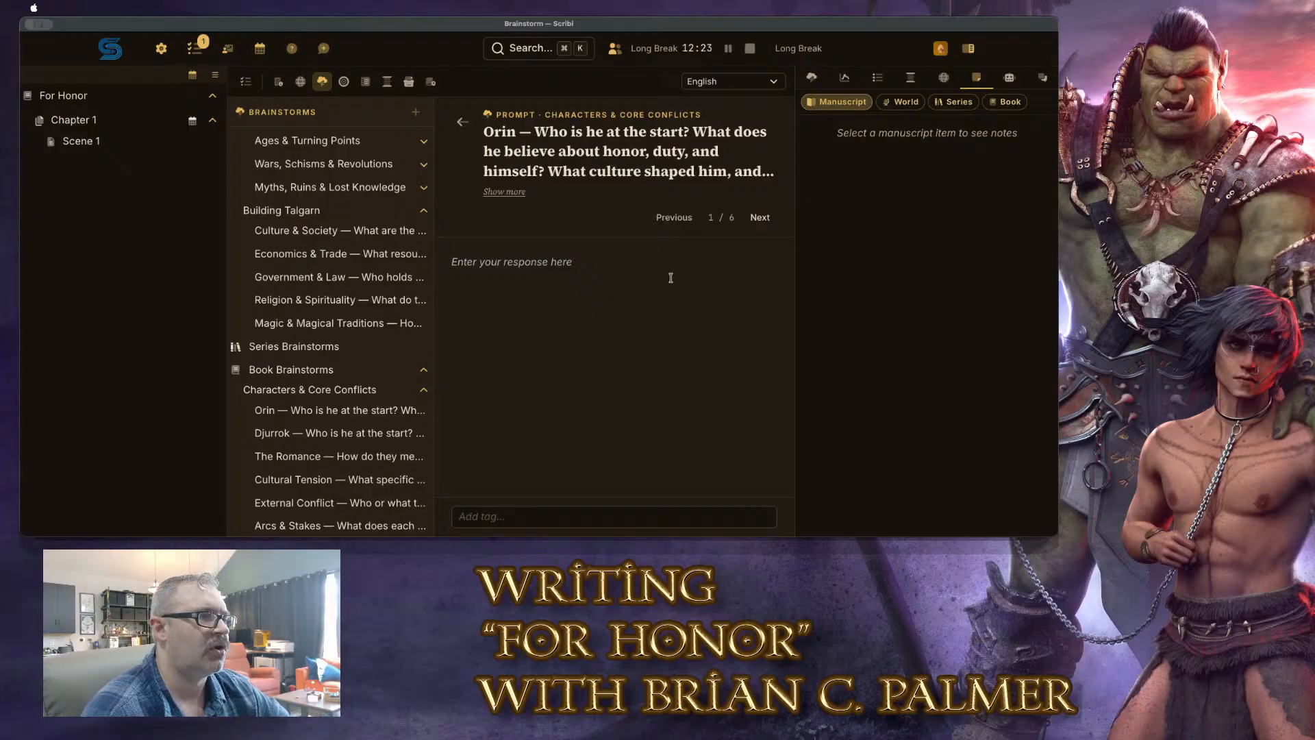
left_click(1009, 78)
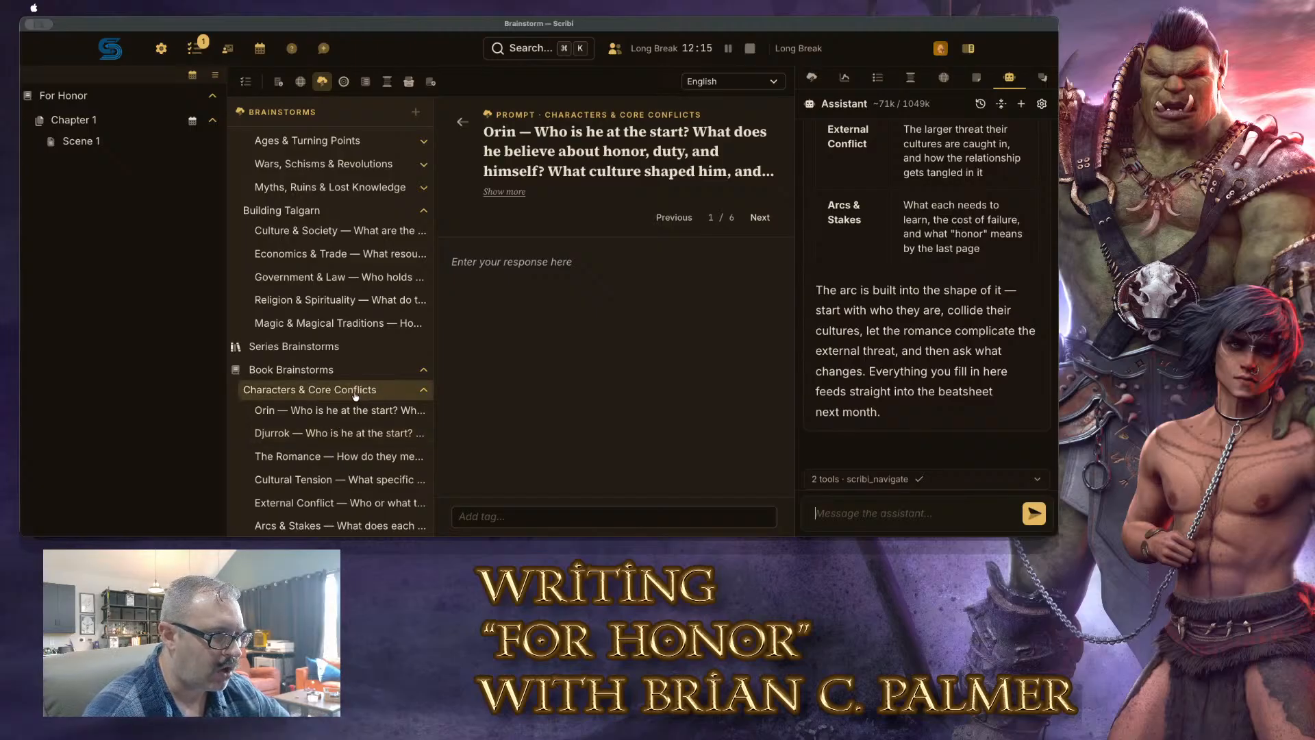
left_click(504, 192)
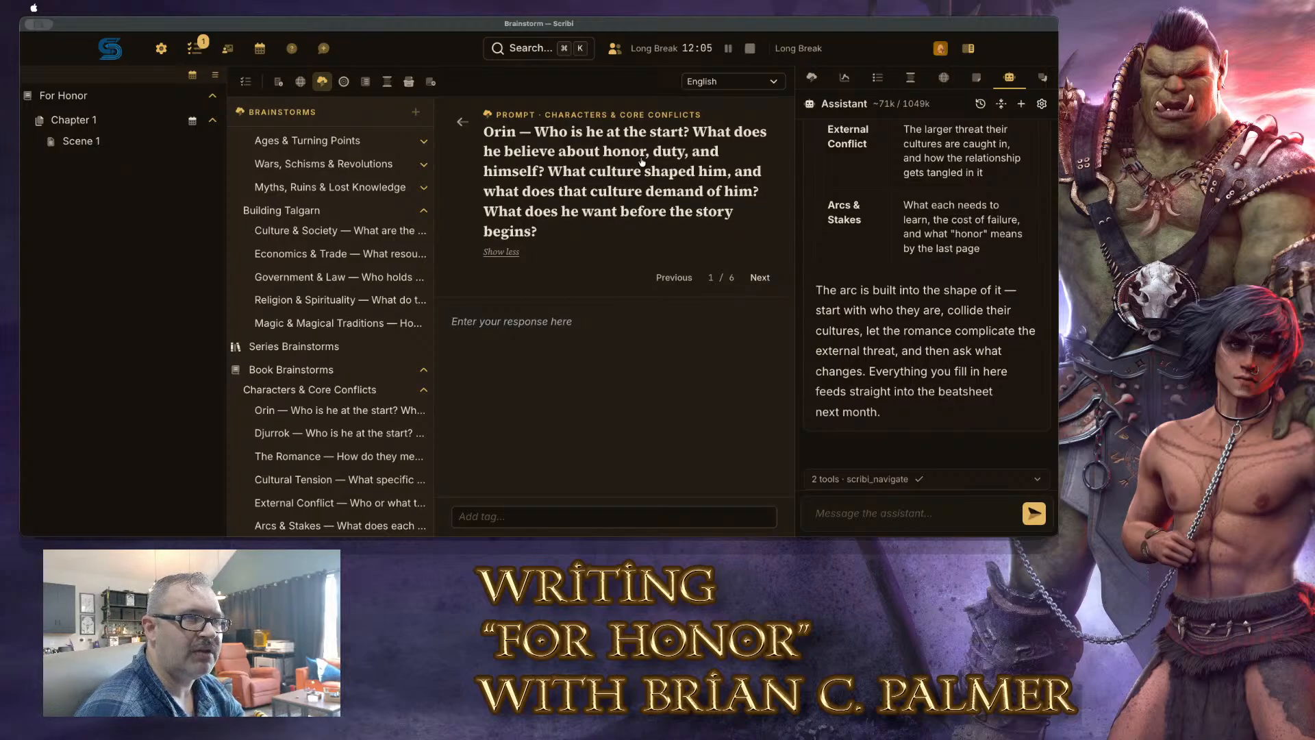
left_click(607, 350)
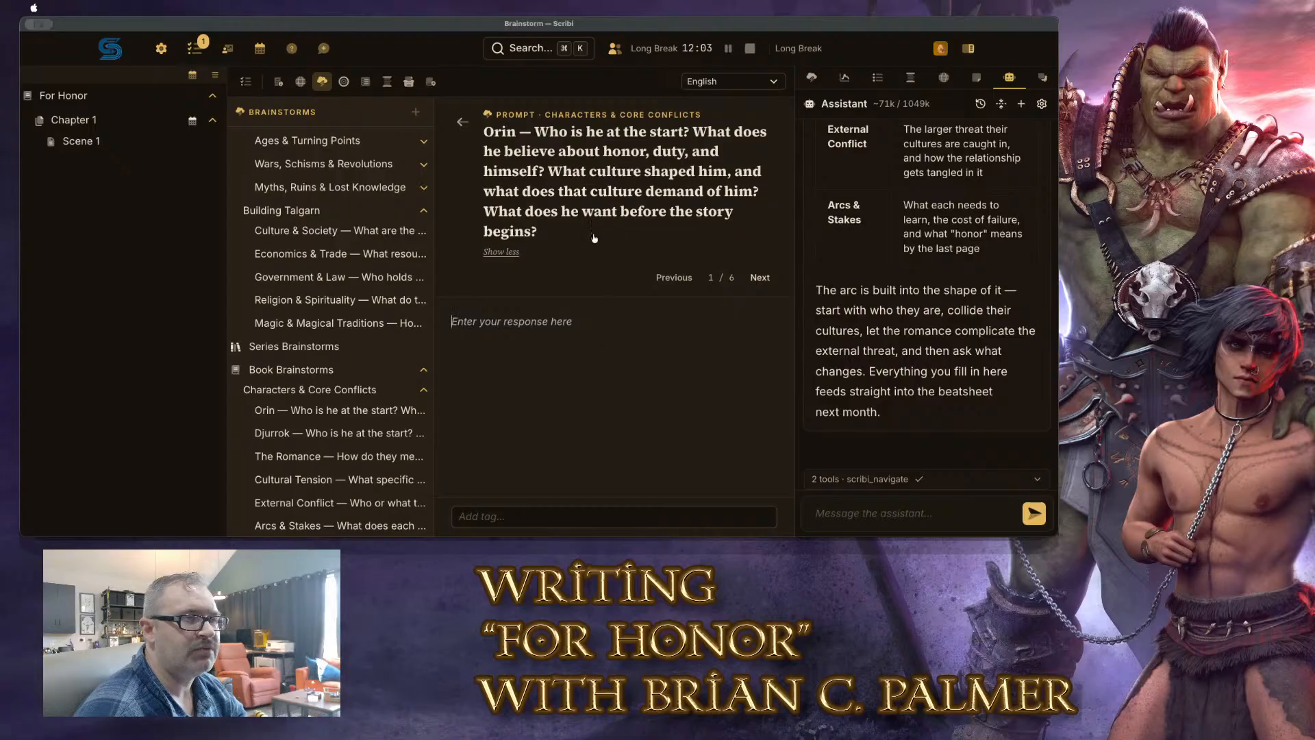
left_click(507, 252)
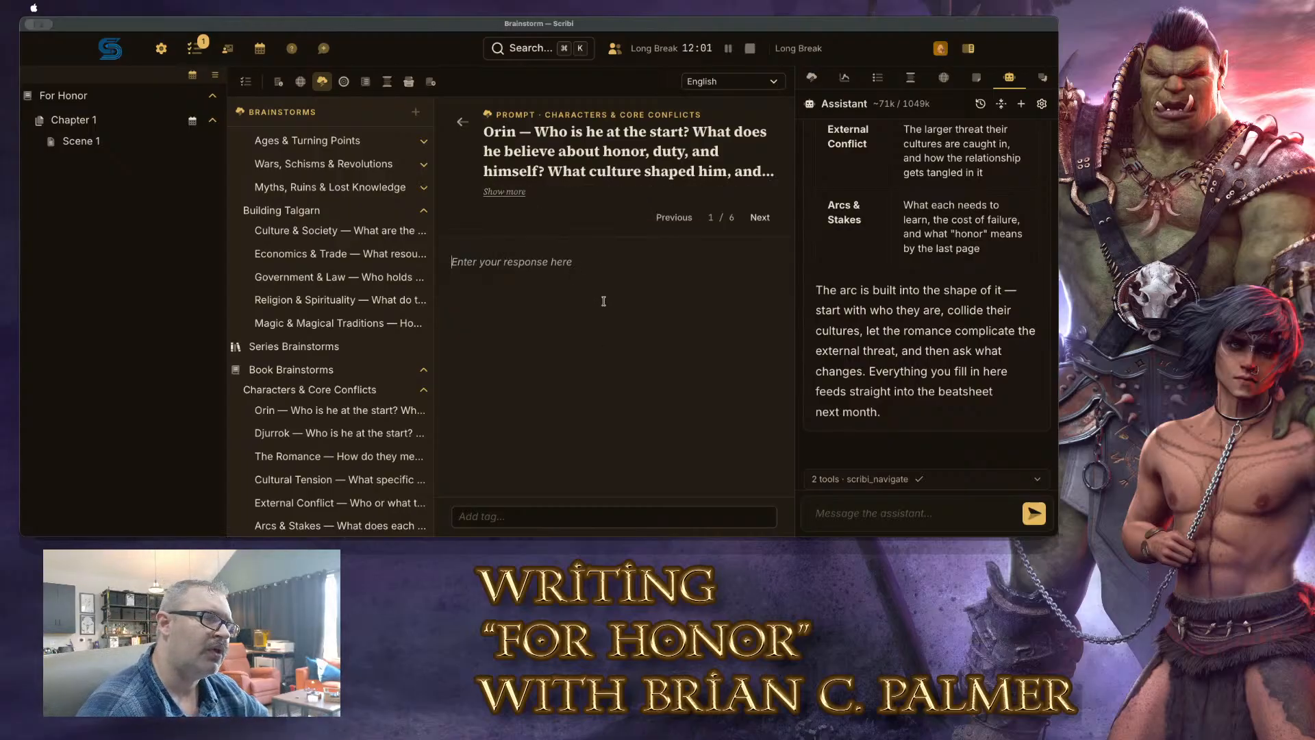
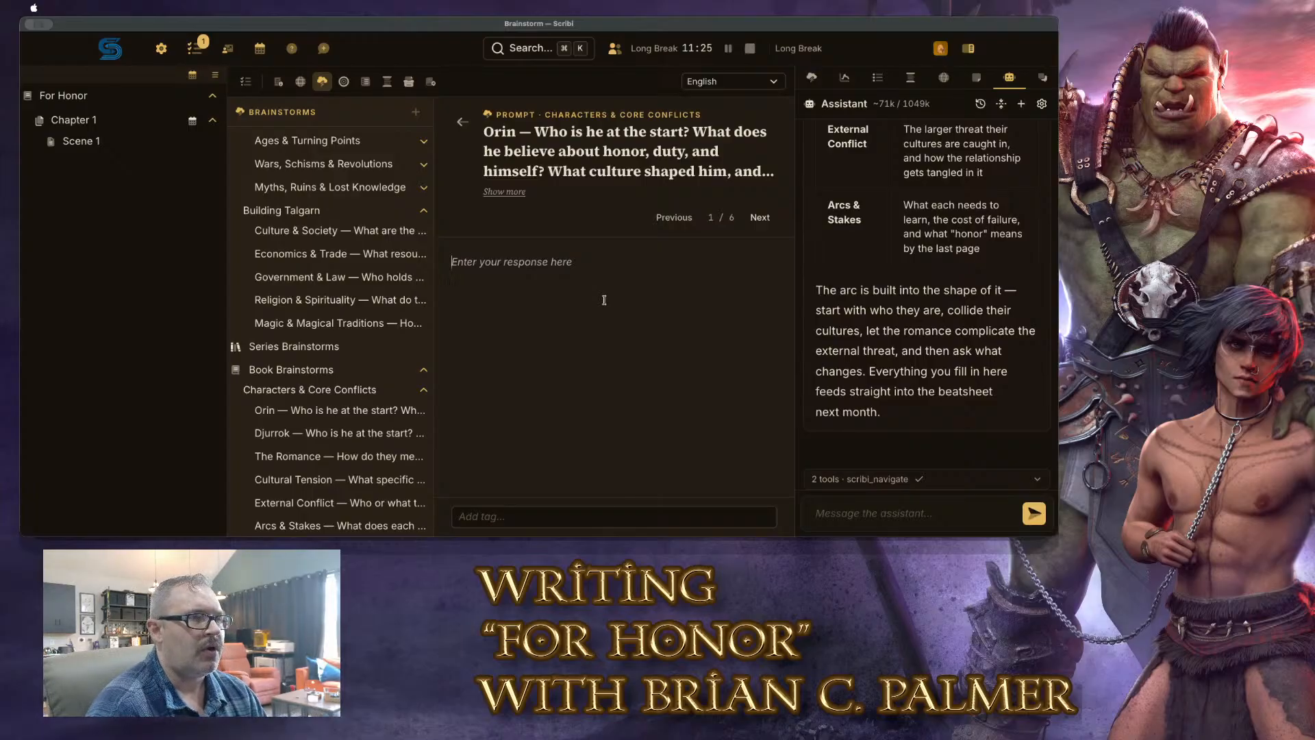
type("At the")
key("BackSpace")
key("BackSpace")
key("BackSpace")
key("BackSpace")
key("BackSpace")
key("BackSpace")
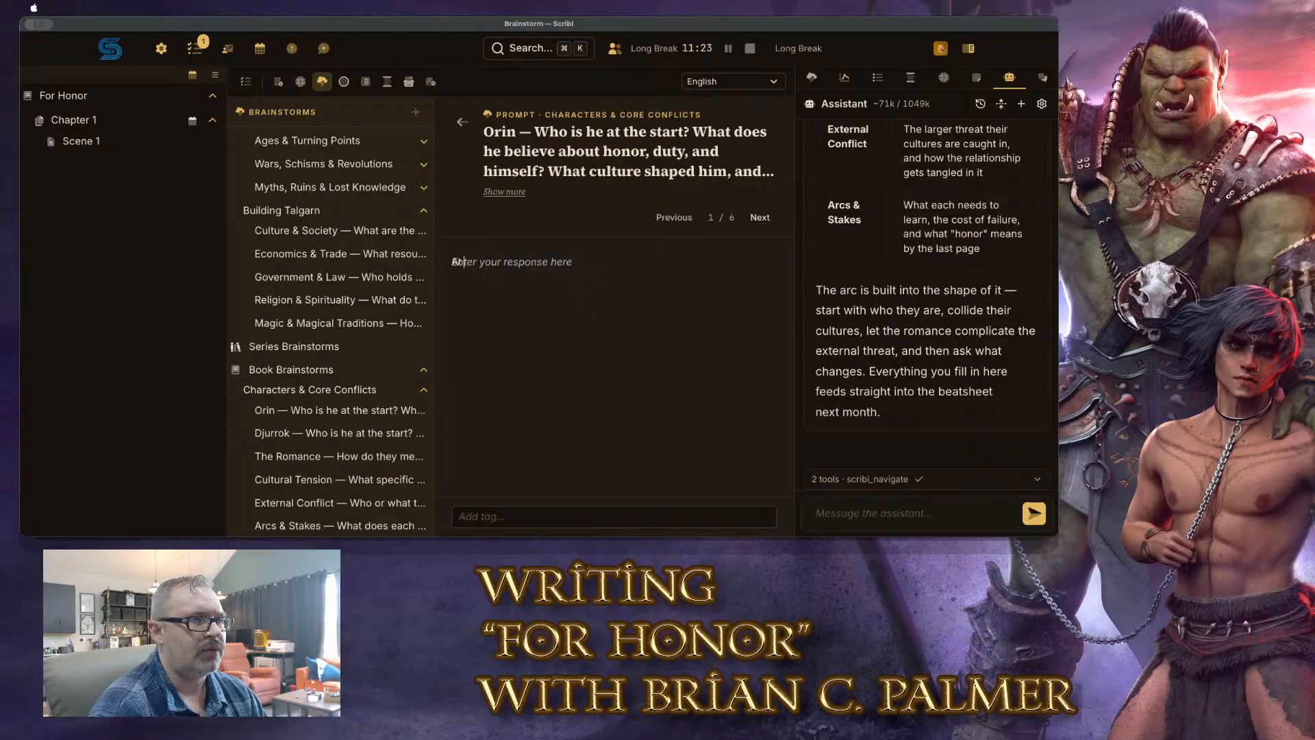
Begin the Orin response with "At the start, Orin is somewhat spoiled, but not quite a brat."
type("At the st")
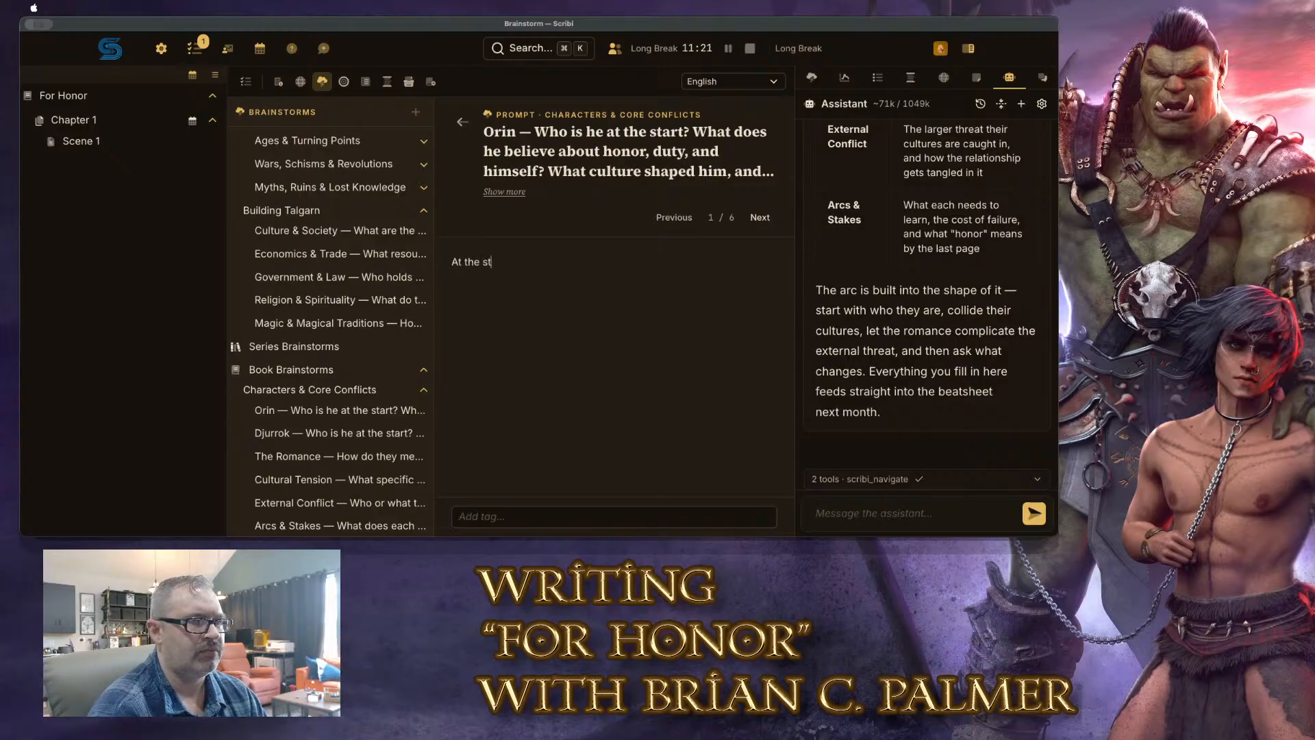
type("art, Orin is")
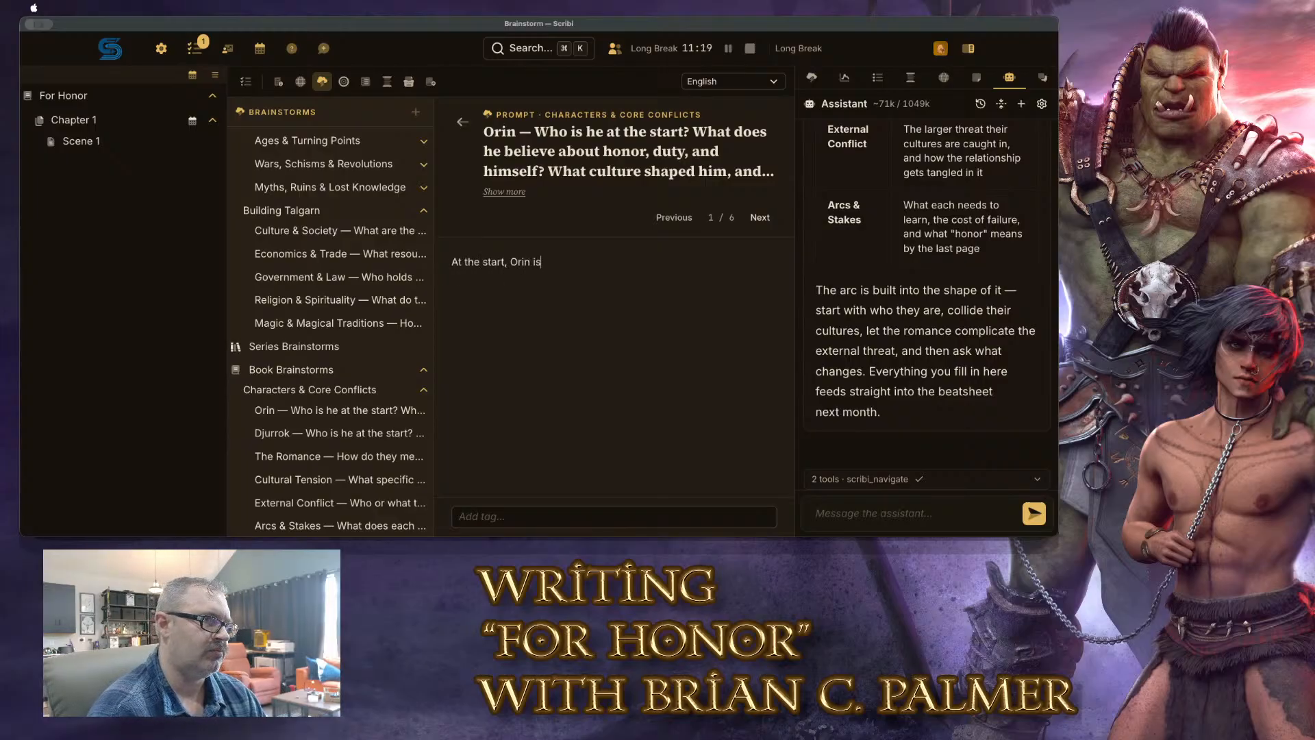
type(" somewhat spoiled")
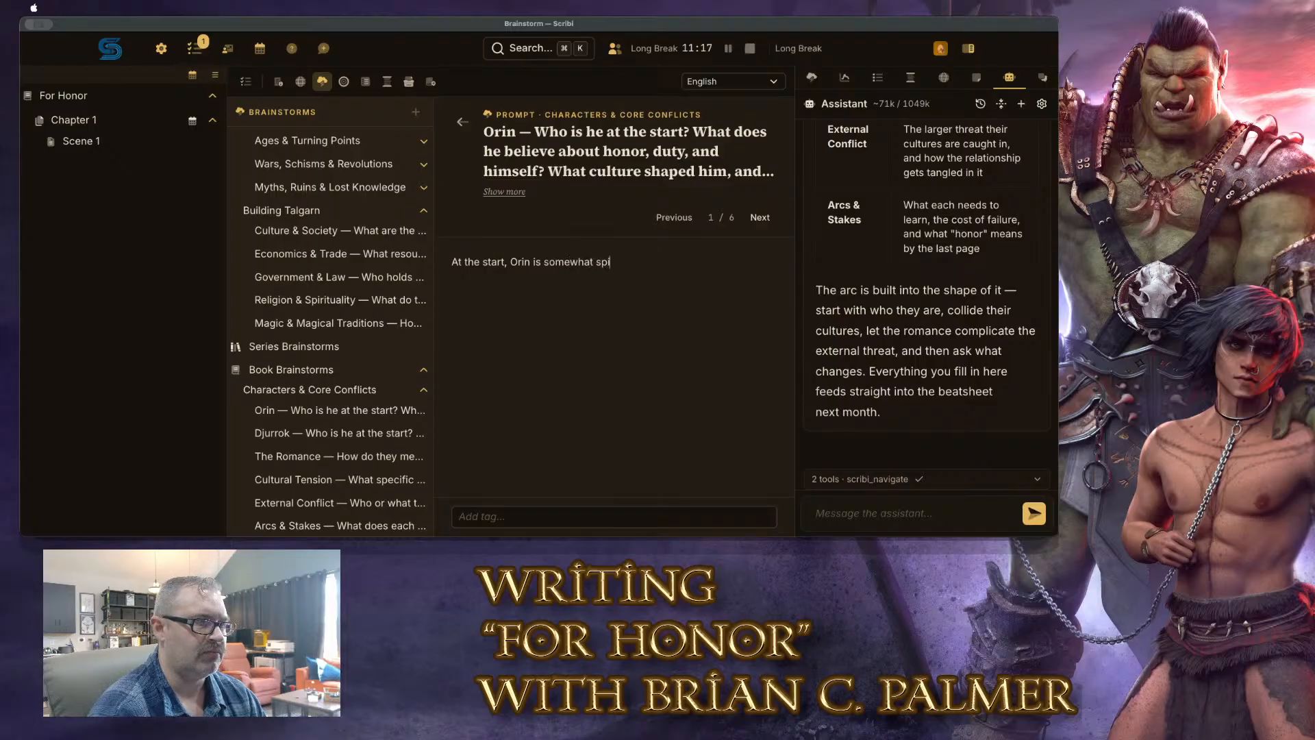
type(", but no")
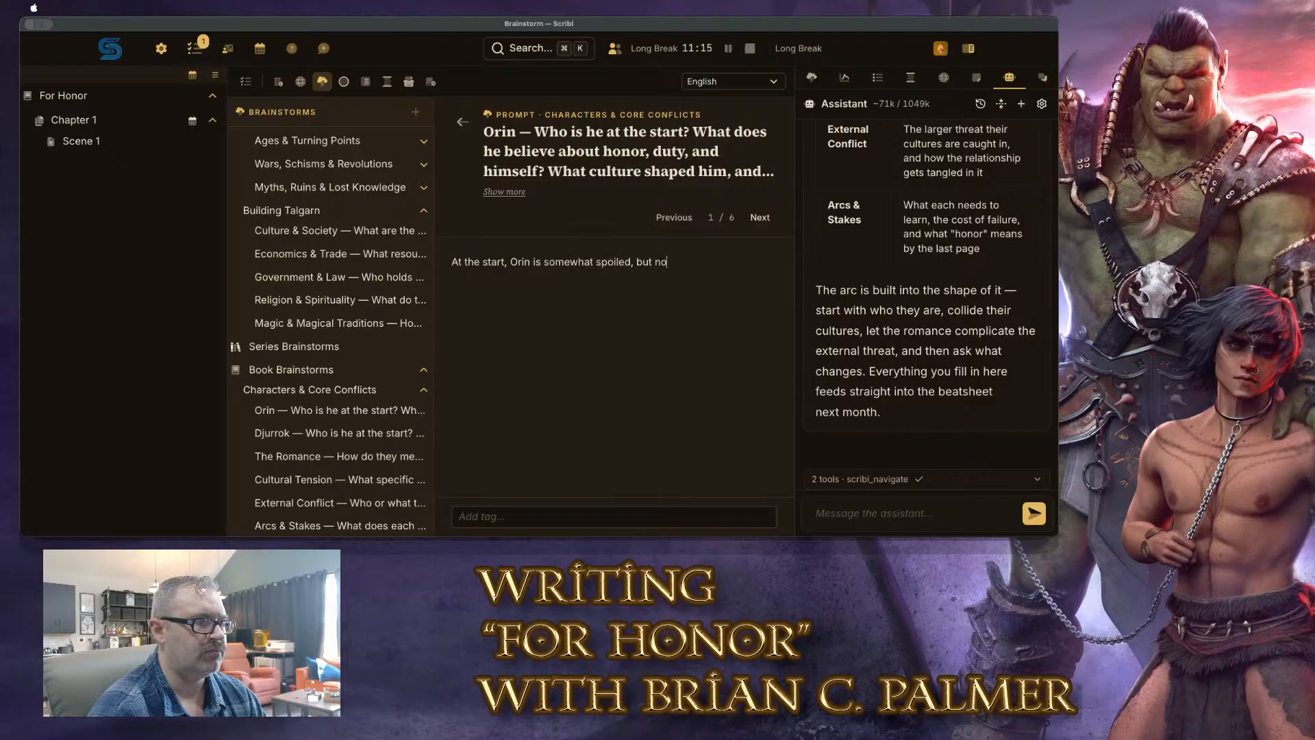
type("t quite a bra")
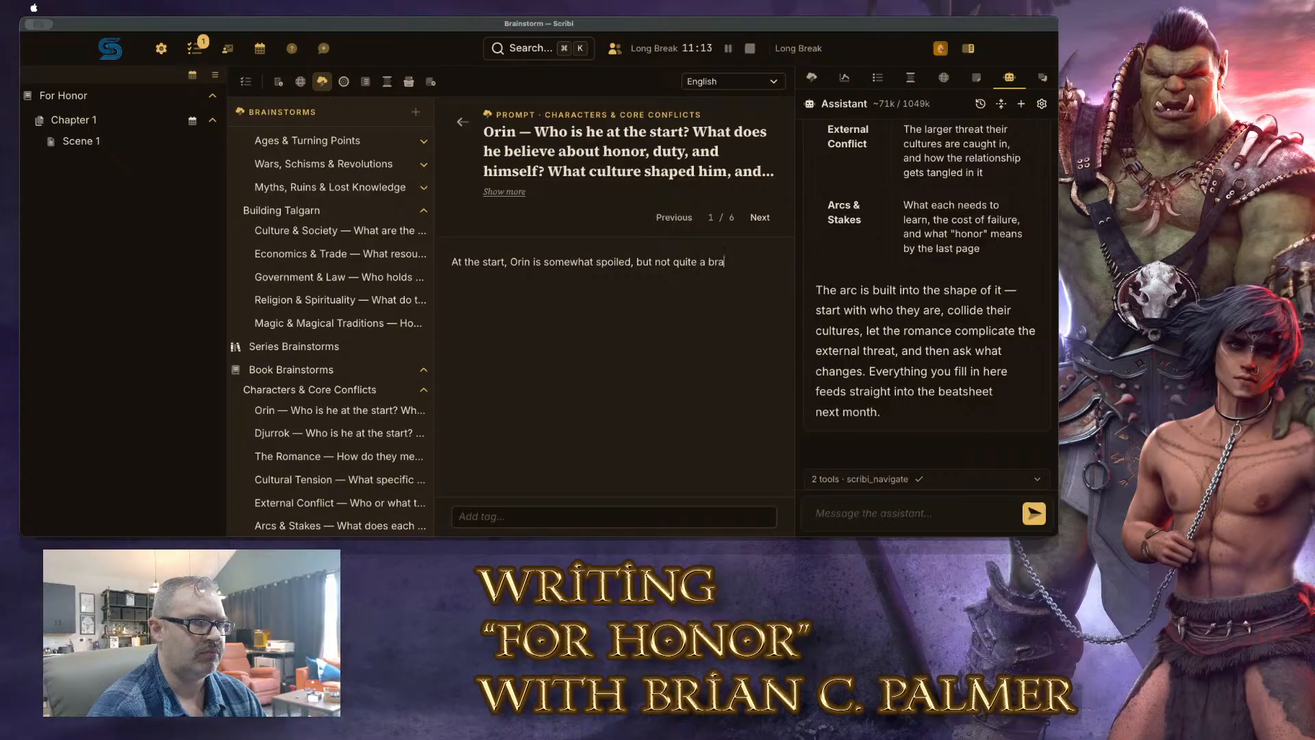
type("t. He'")
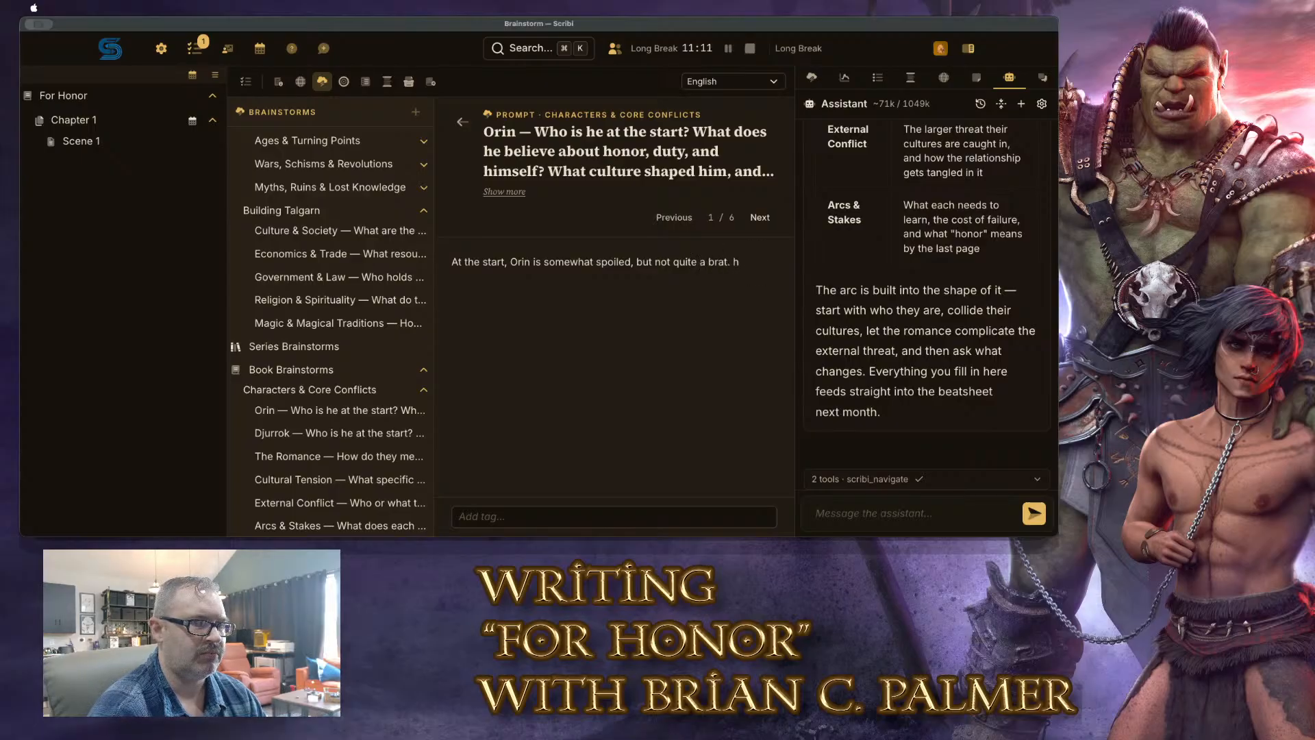
Continue the Orin response with "He's just lived a privileged life,"
type("s")
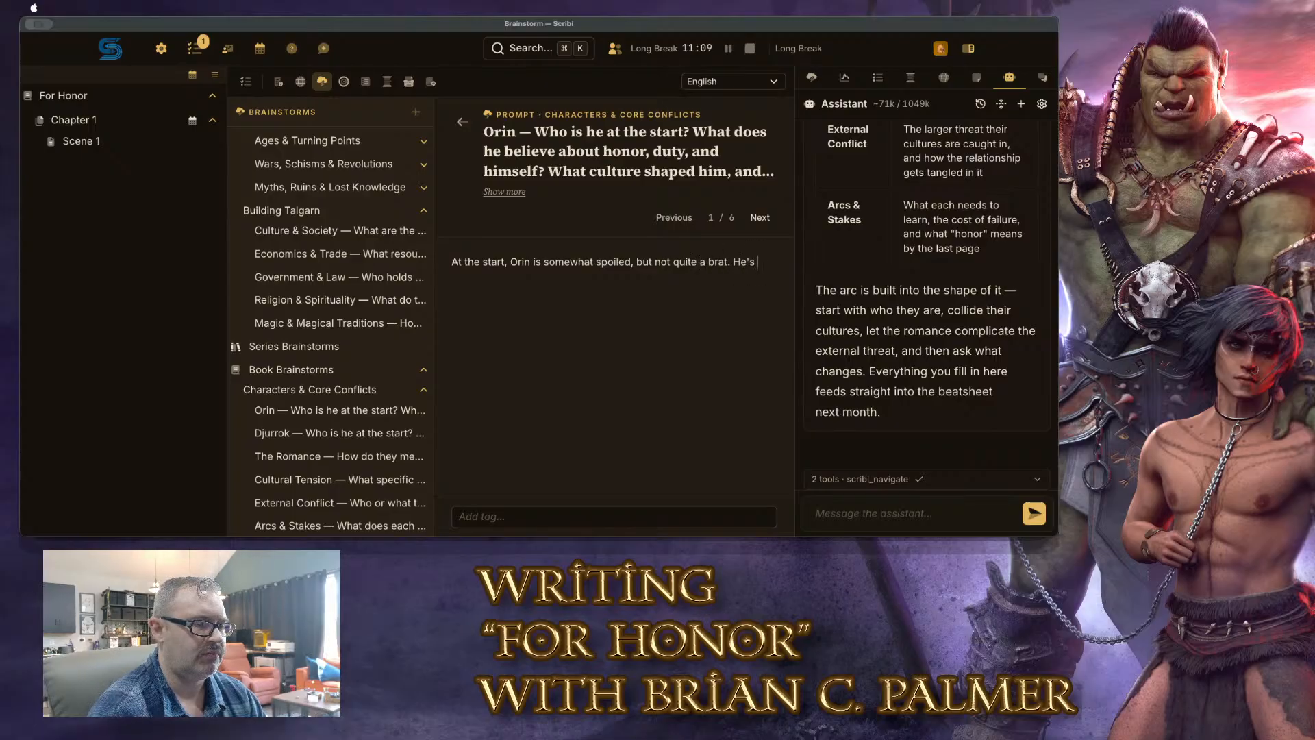
type(" just")
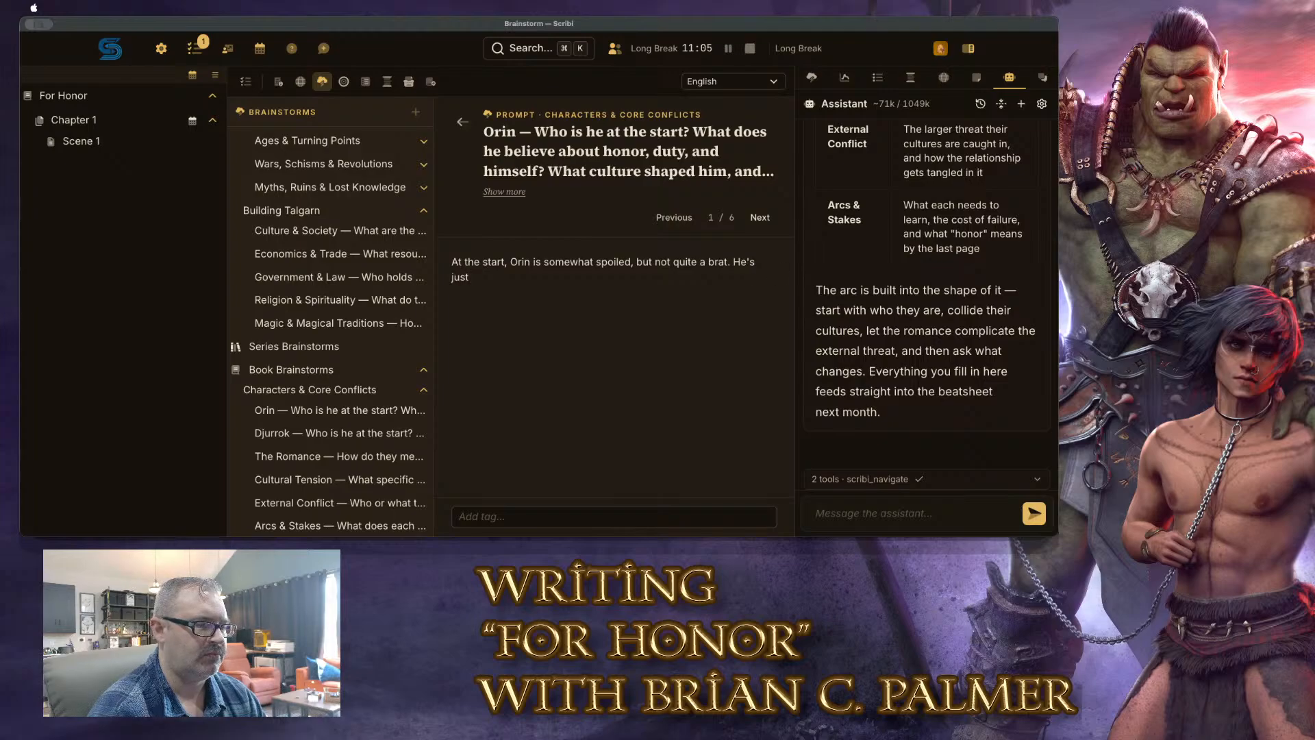
type(" lived a pri")
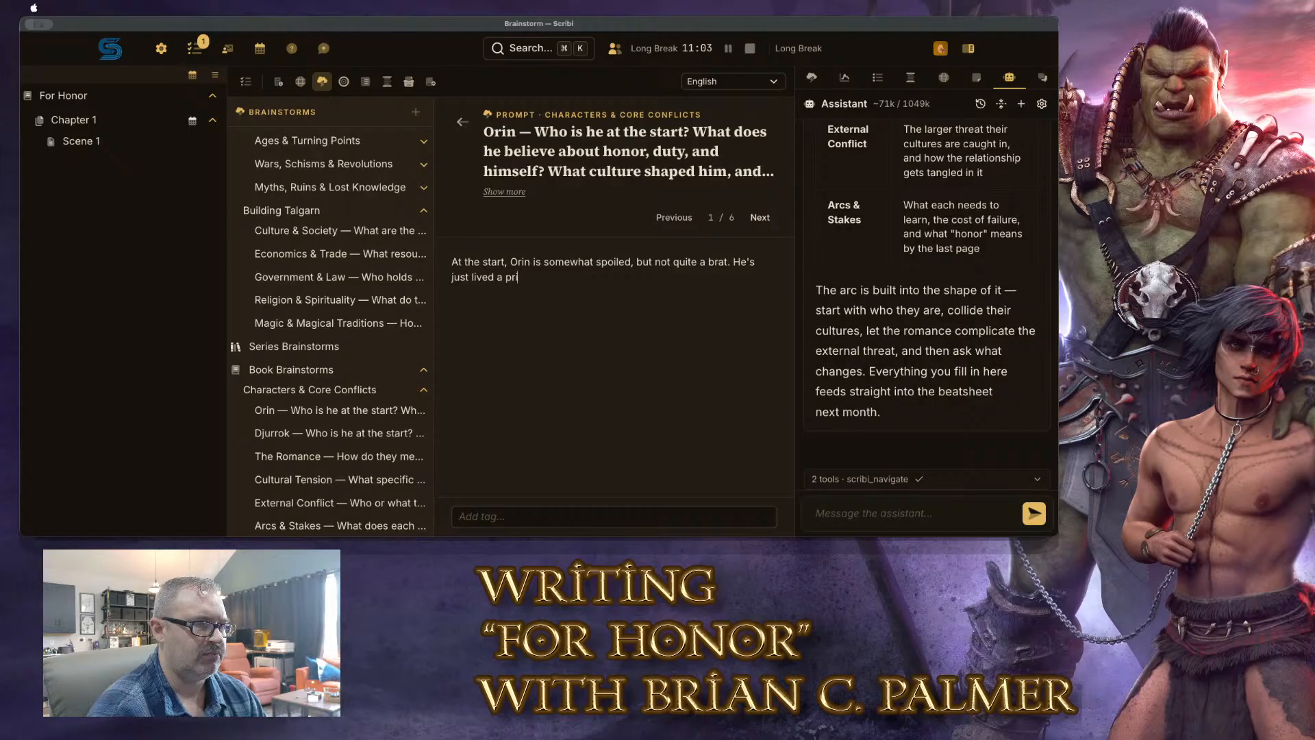
type("vileged")
type(",")
key("BackSpace")
key("BackSpace")
type("lif")
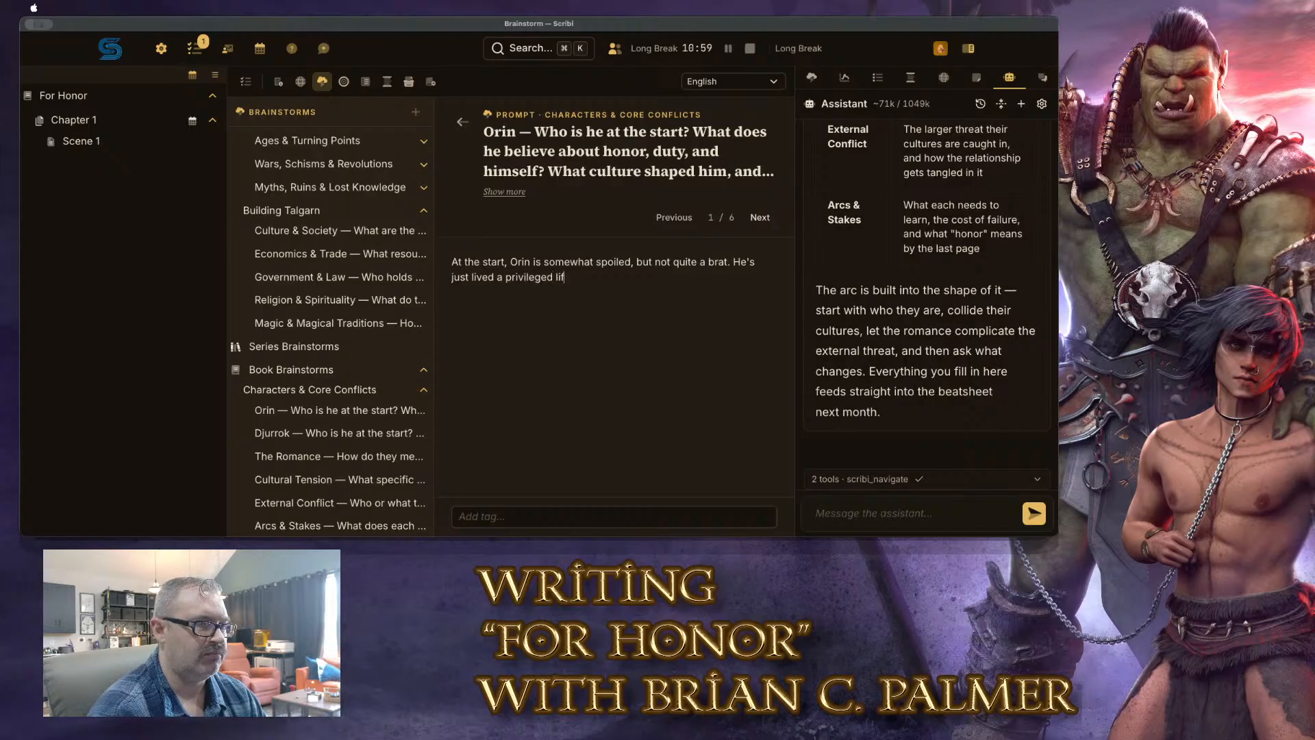
type("e, ")
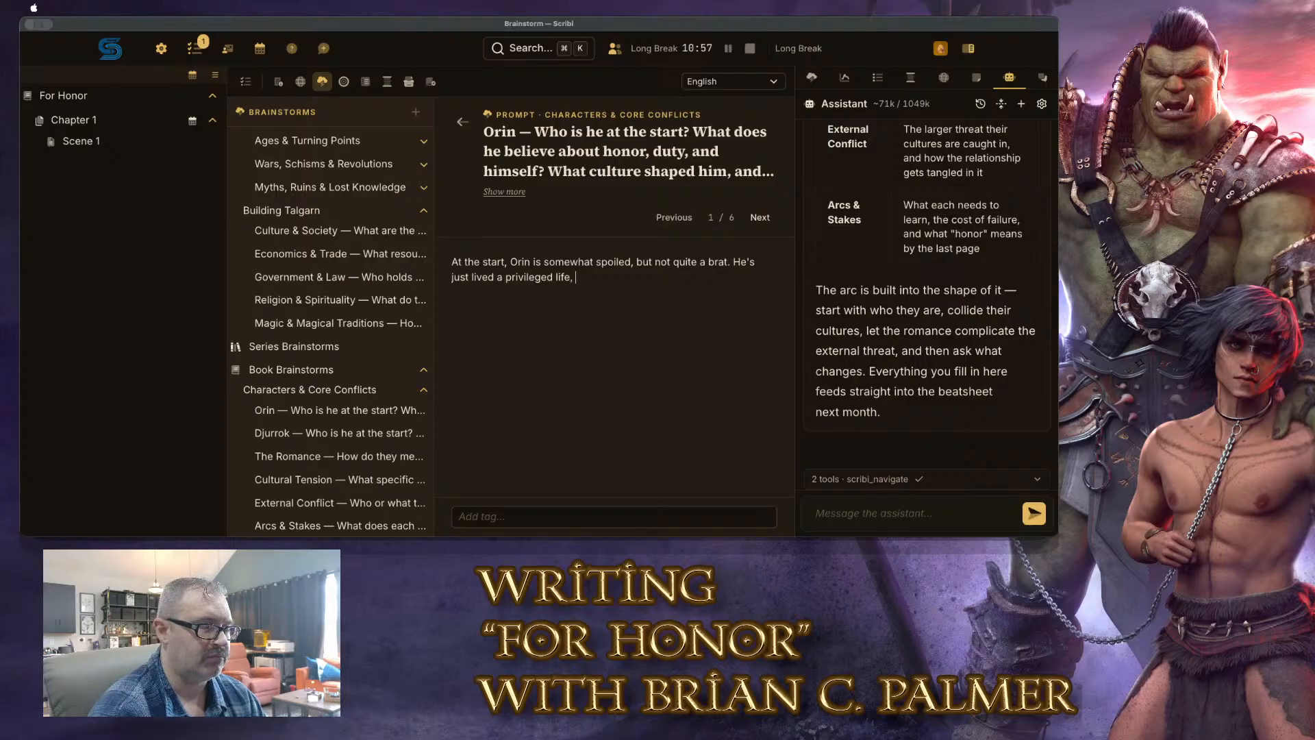
Extend the sentence about Orin's privileged life with "and while he has been "among the people", it's always been with an escort,"
type("and while he")
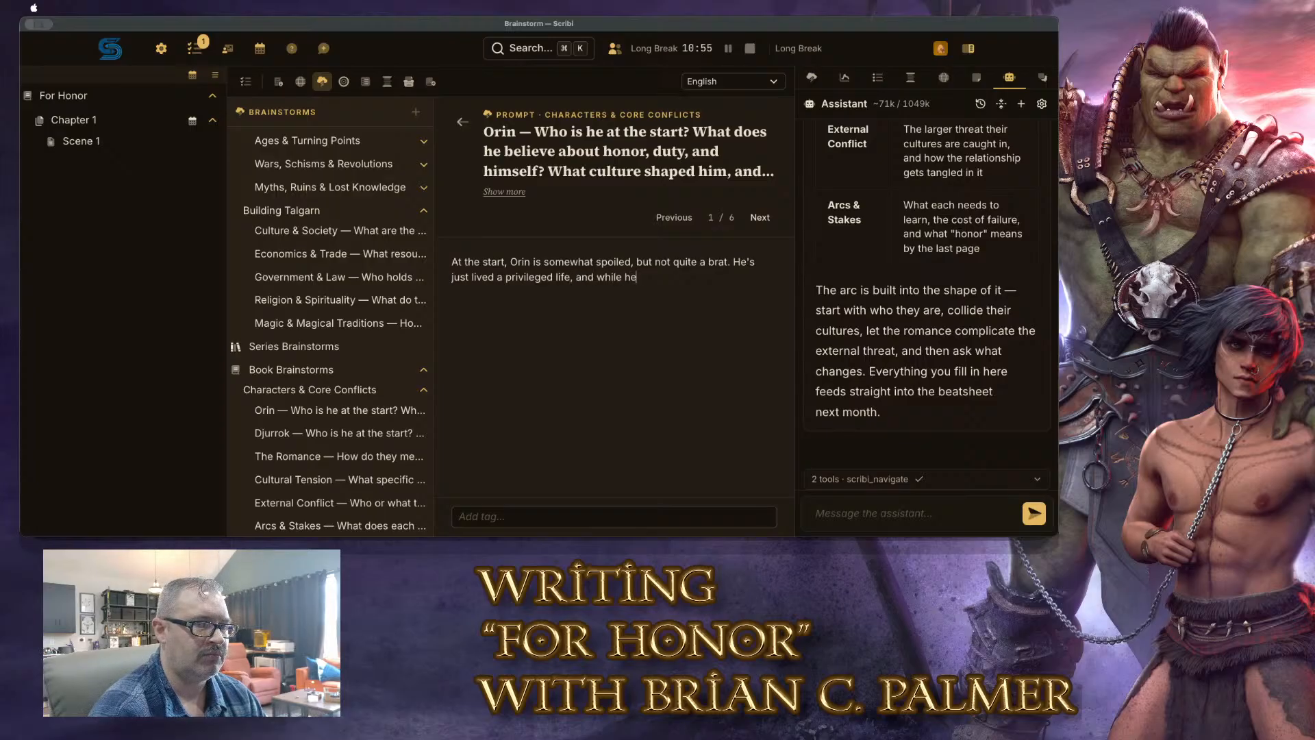
type(" has been \"among t")
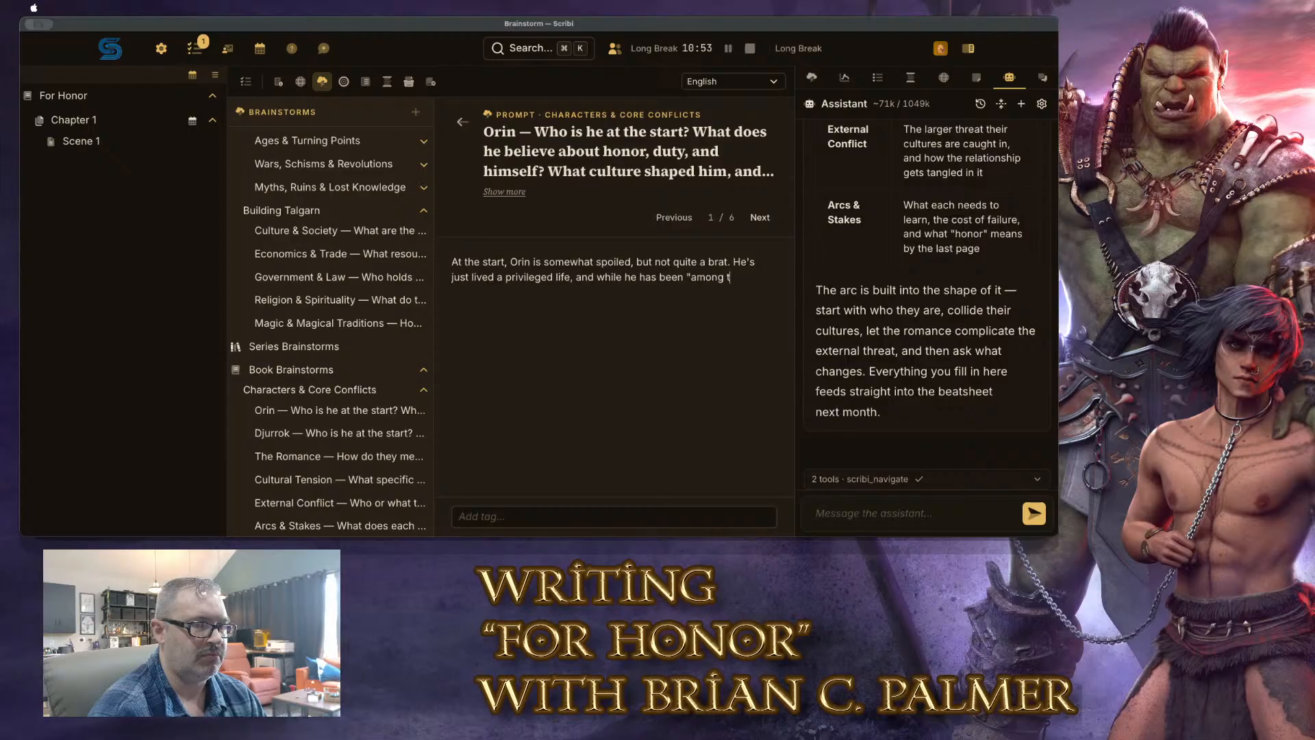
type("he people\", it's ")
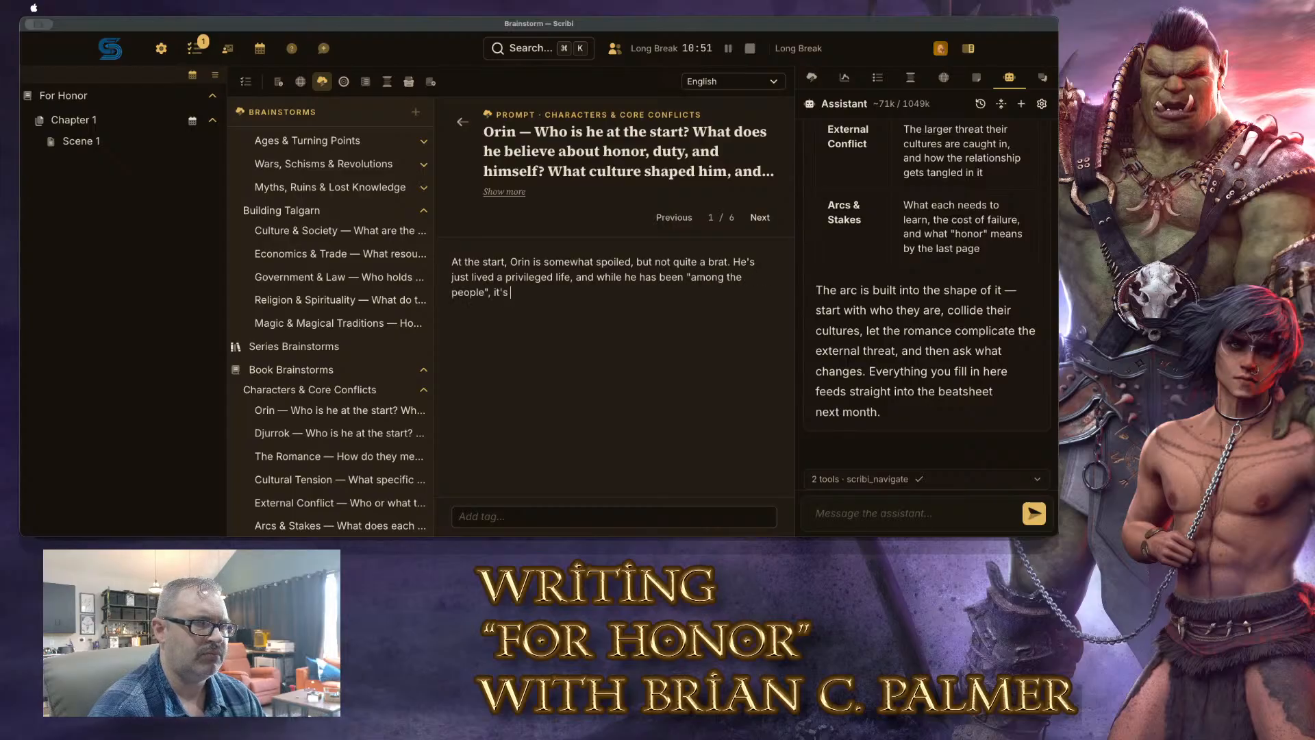
type("always been with an escort, ")
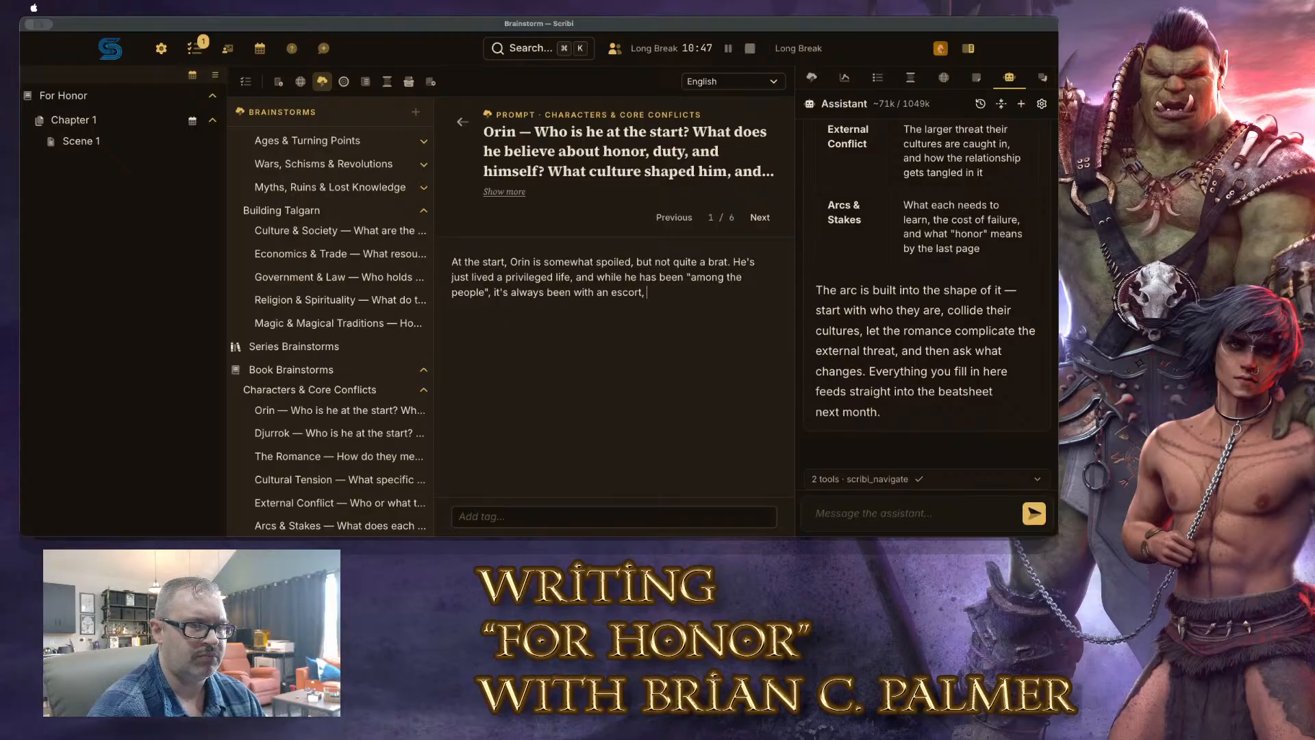
Continue the answer about Orin with "with guards, with protection, and in carefully crafted circumstances. He's the third"
type("with guards, with")
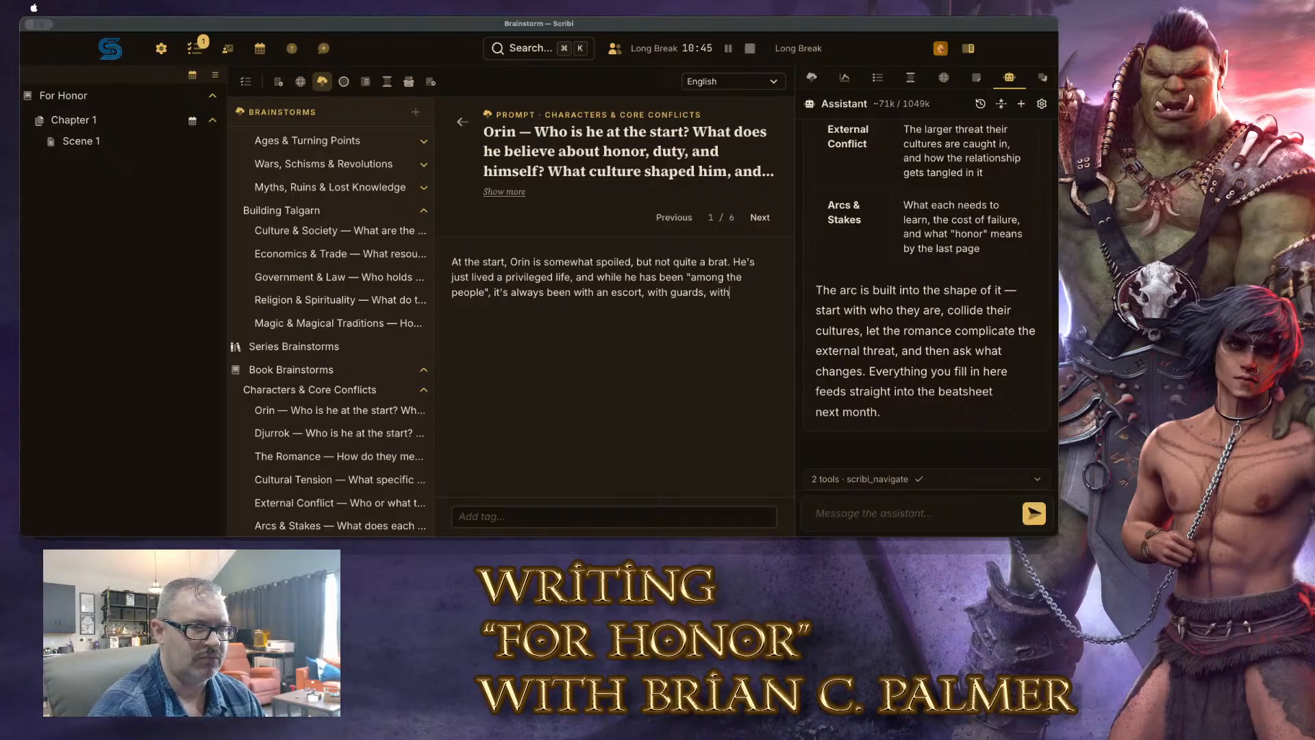
type(" protecti")
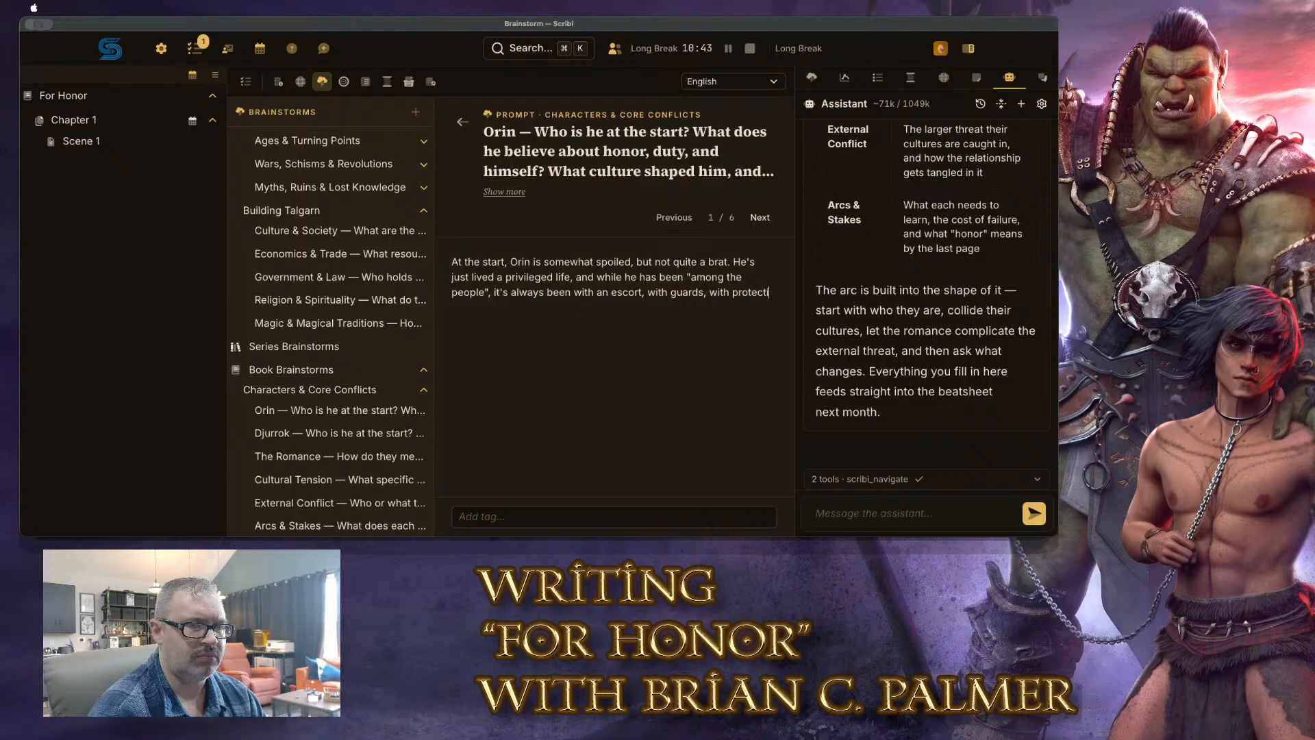
type("on, and in ")
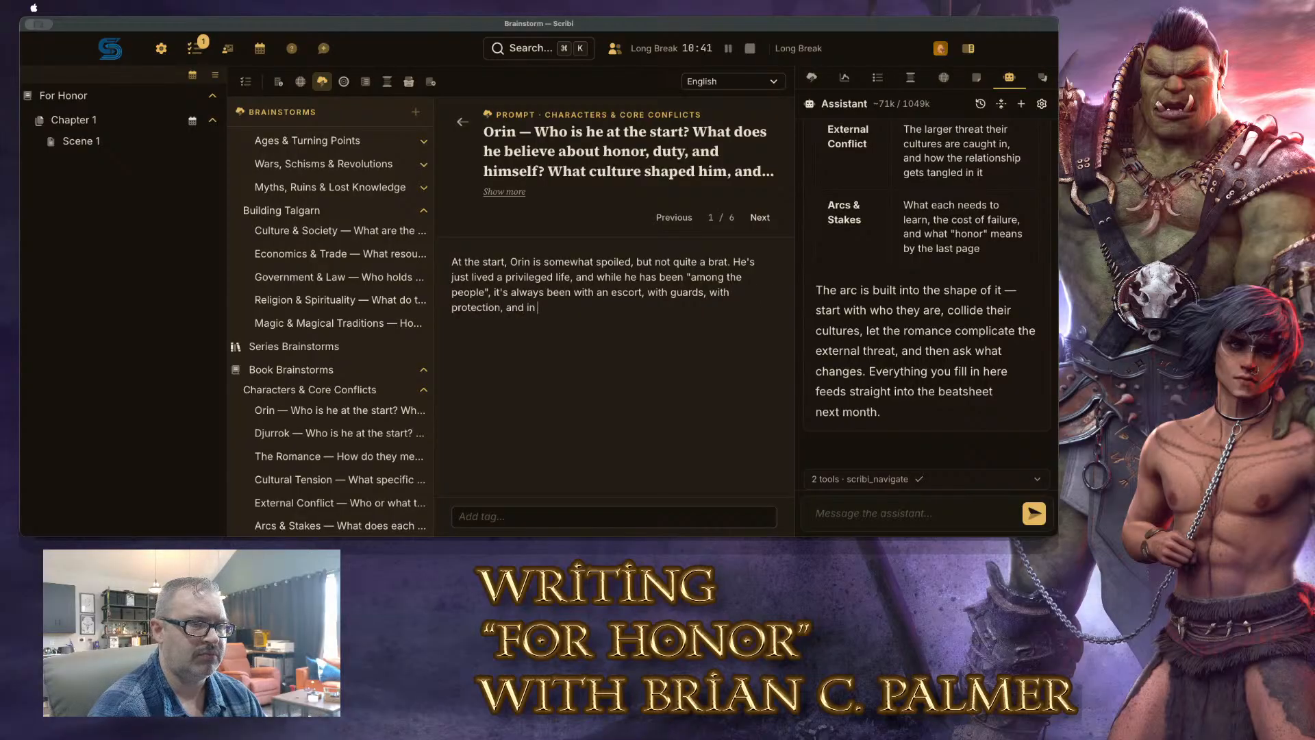
type("carefully")
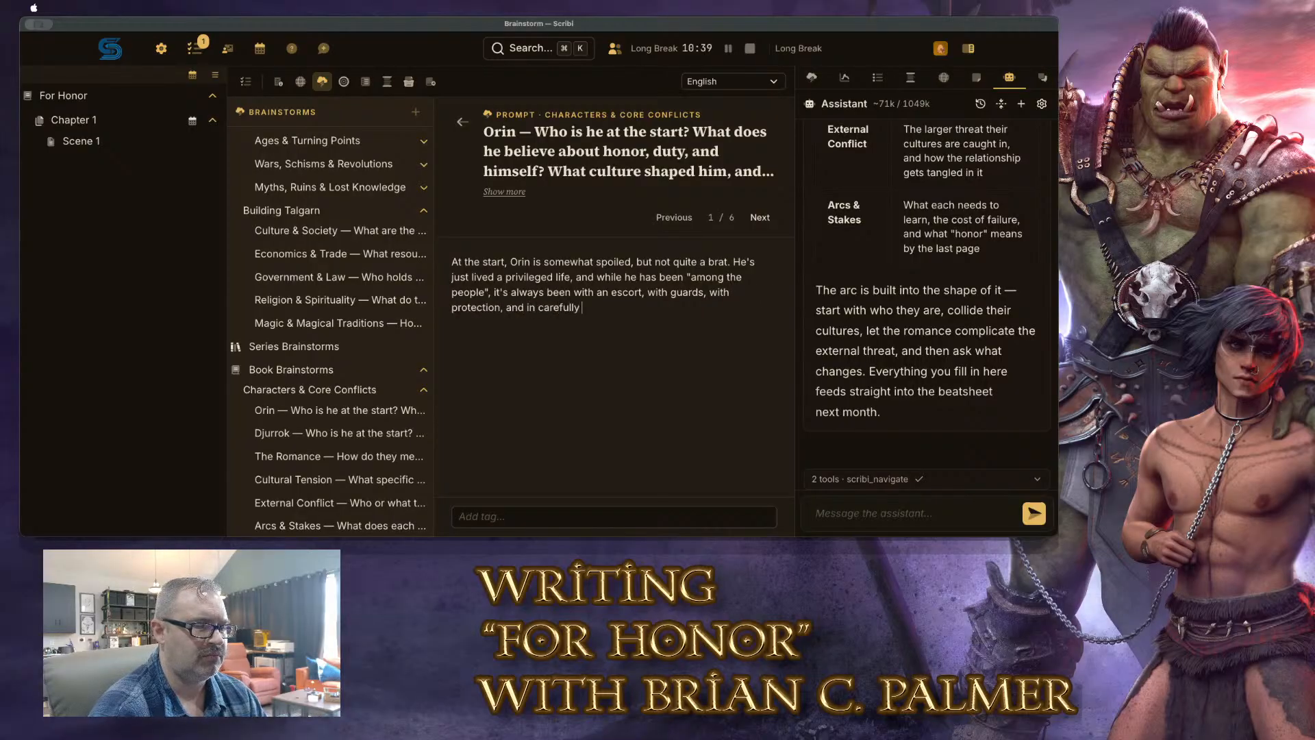
type(" crafted circum")
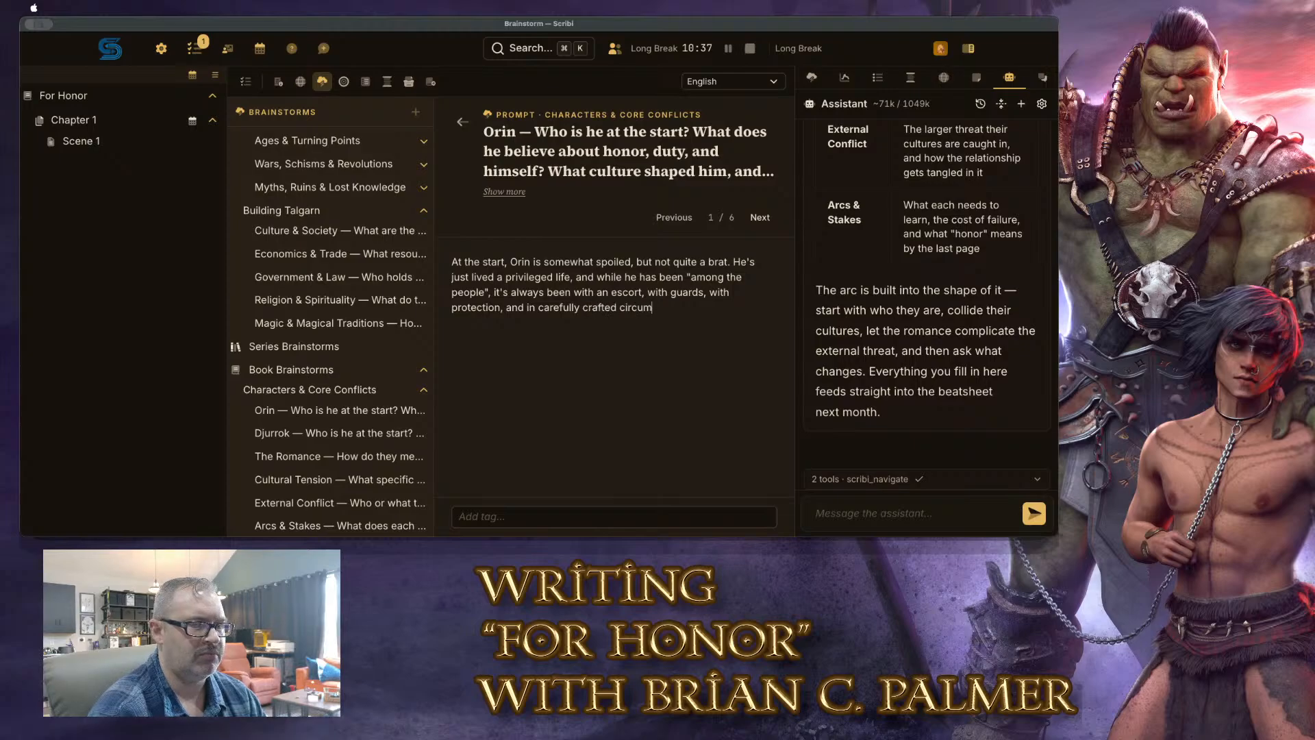
type("stances. He's the third ")
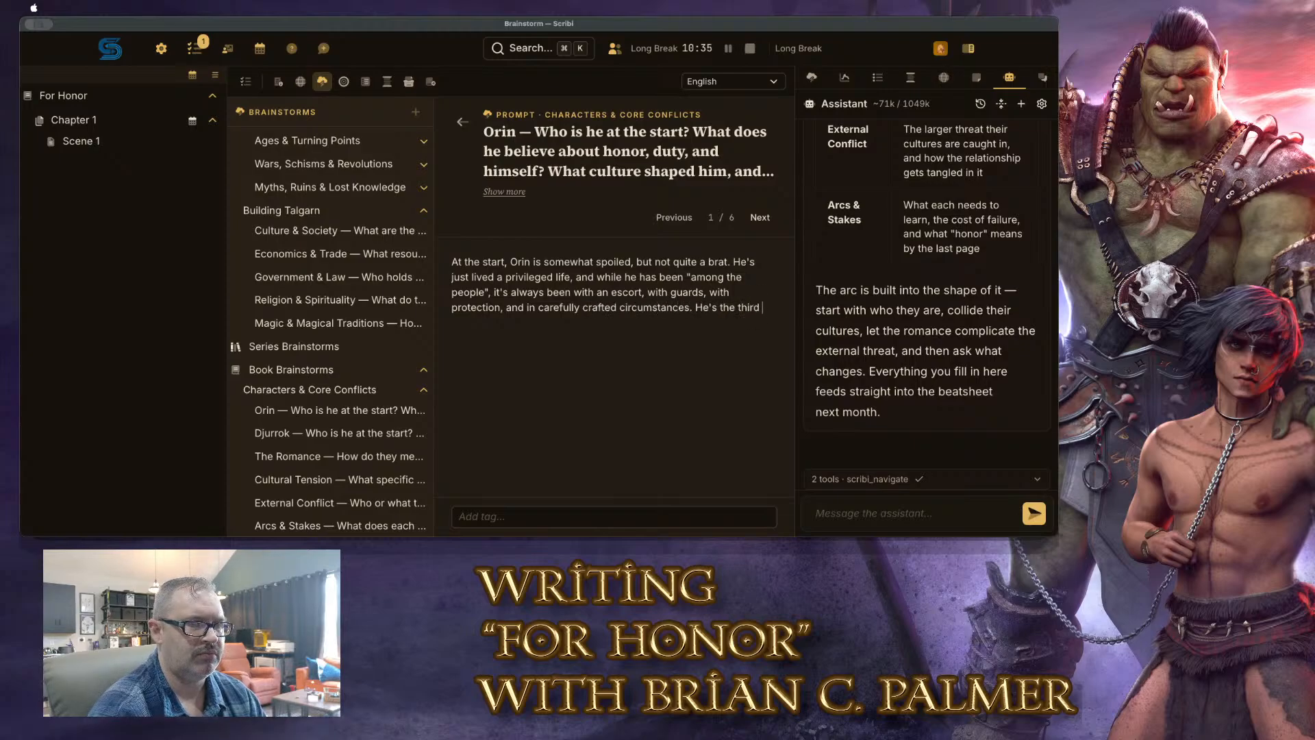
Continue Orin's answer with "to the throne so while he's not been trained as a general like Uldvar has,"
type("tot he th")
key("BackSpace")
key("BackSpace")
key("BackSpace")
key("BackSpace")
key("BackSpace")
key("BackSpace")
key("BackSpace")
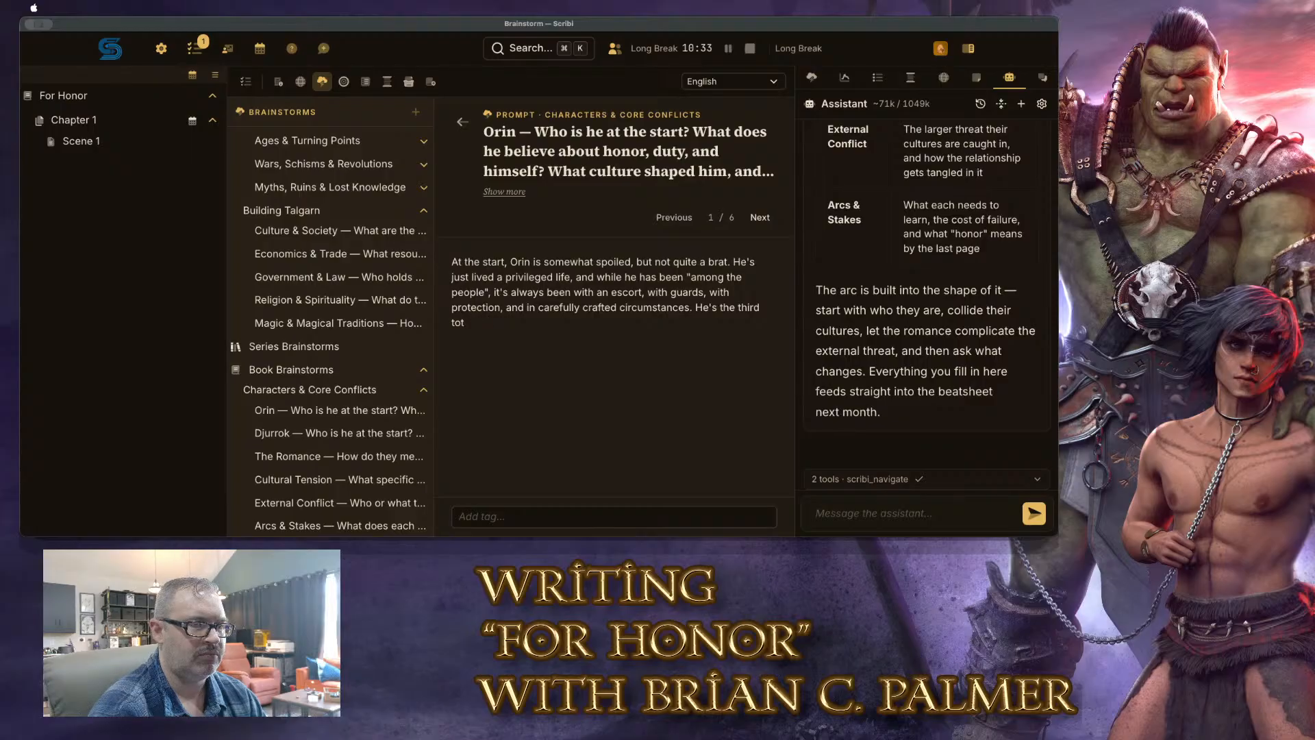
type("the throne so")
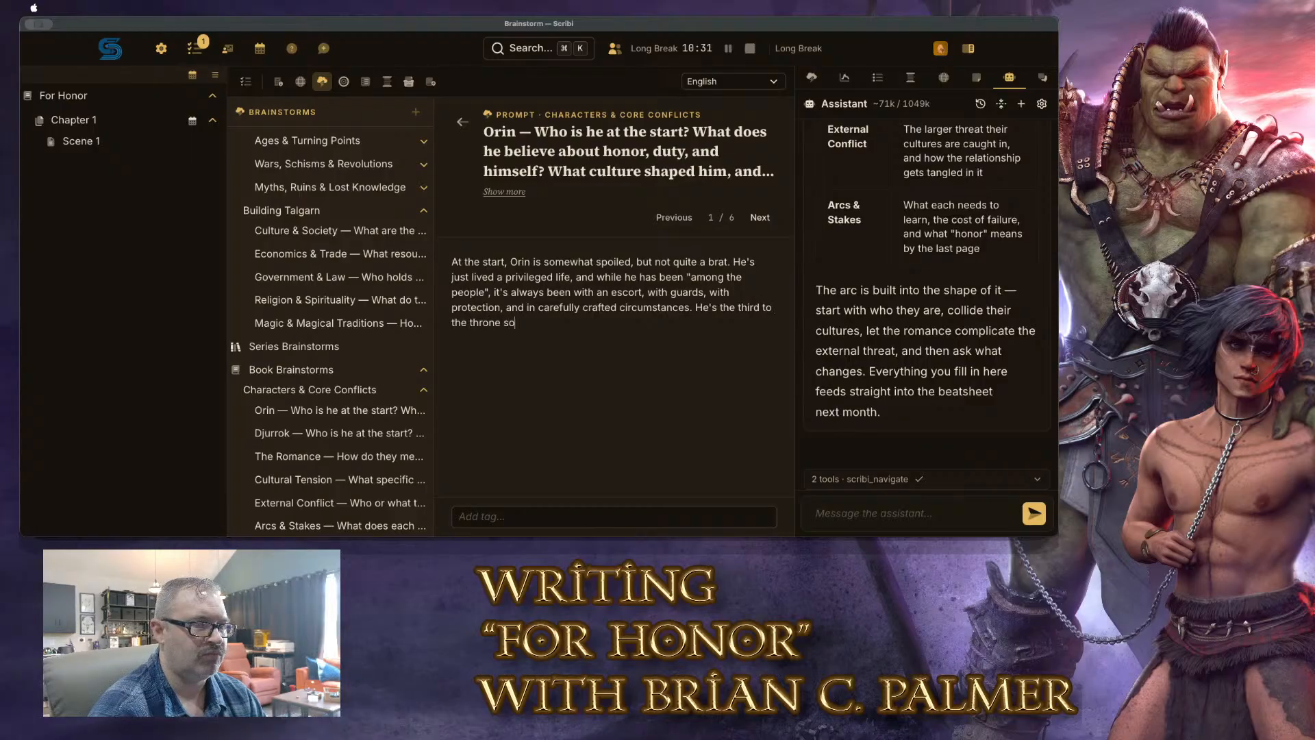
type(" while he's not be")
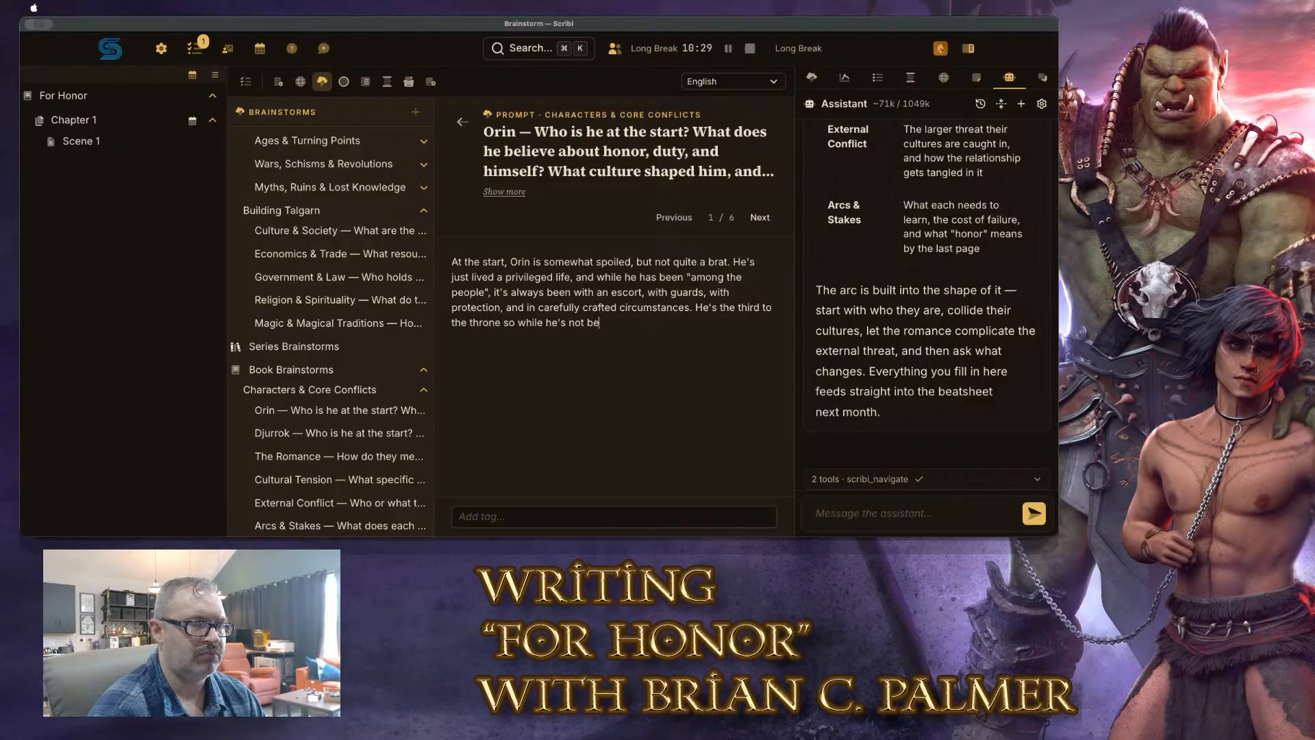
type("en trained as a g")
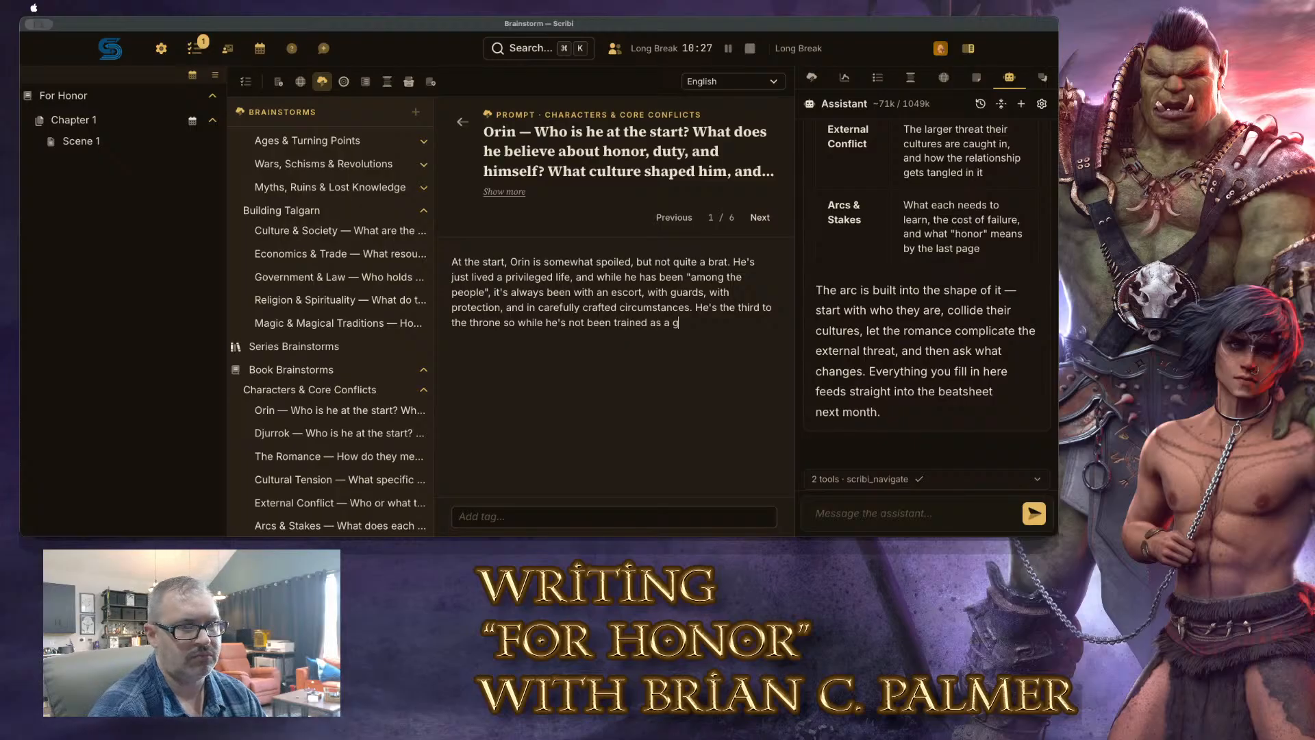
type("eneral like Ul")
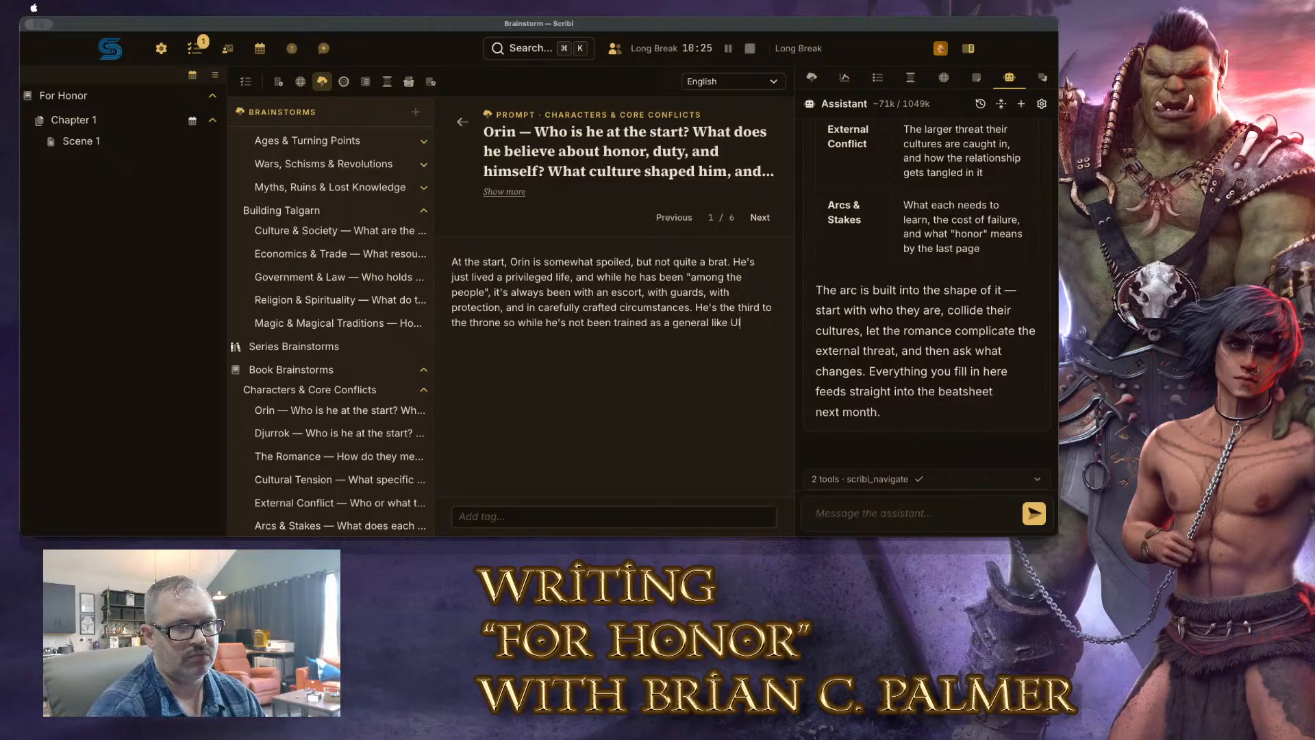
type("dvar has, ")
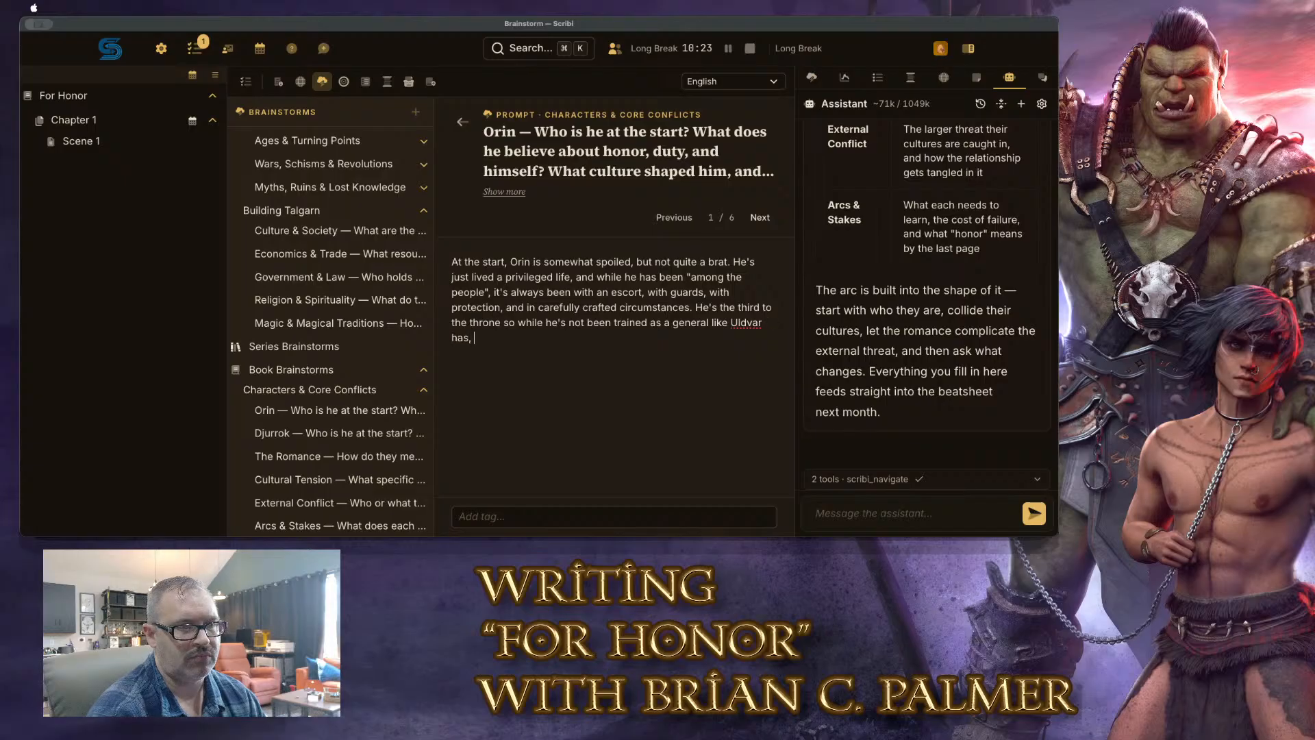
Complete the sentence with "or as a state diplomat to the degree that Ostry has been, he has been educated."
type("or as a ")
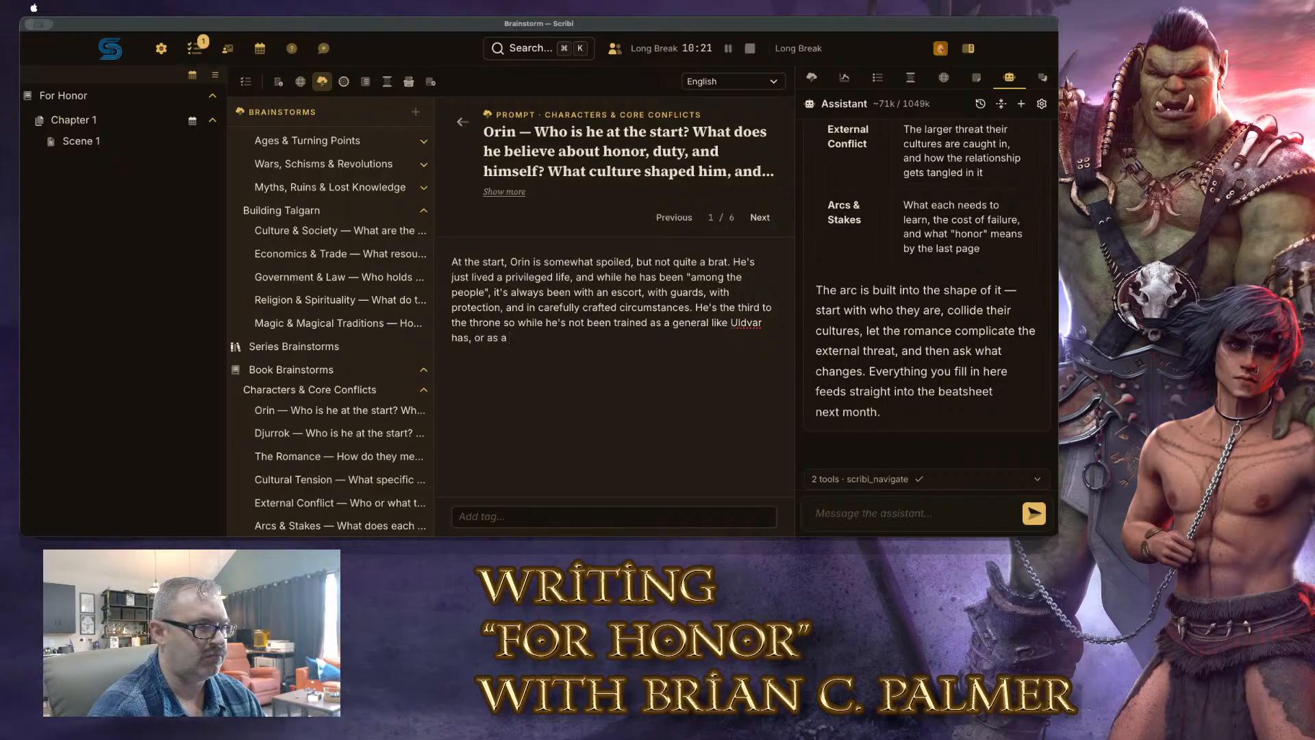
type("state diplo")
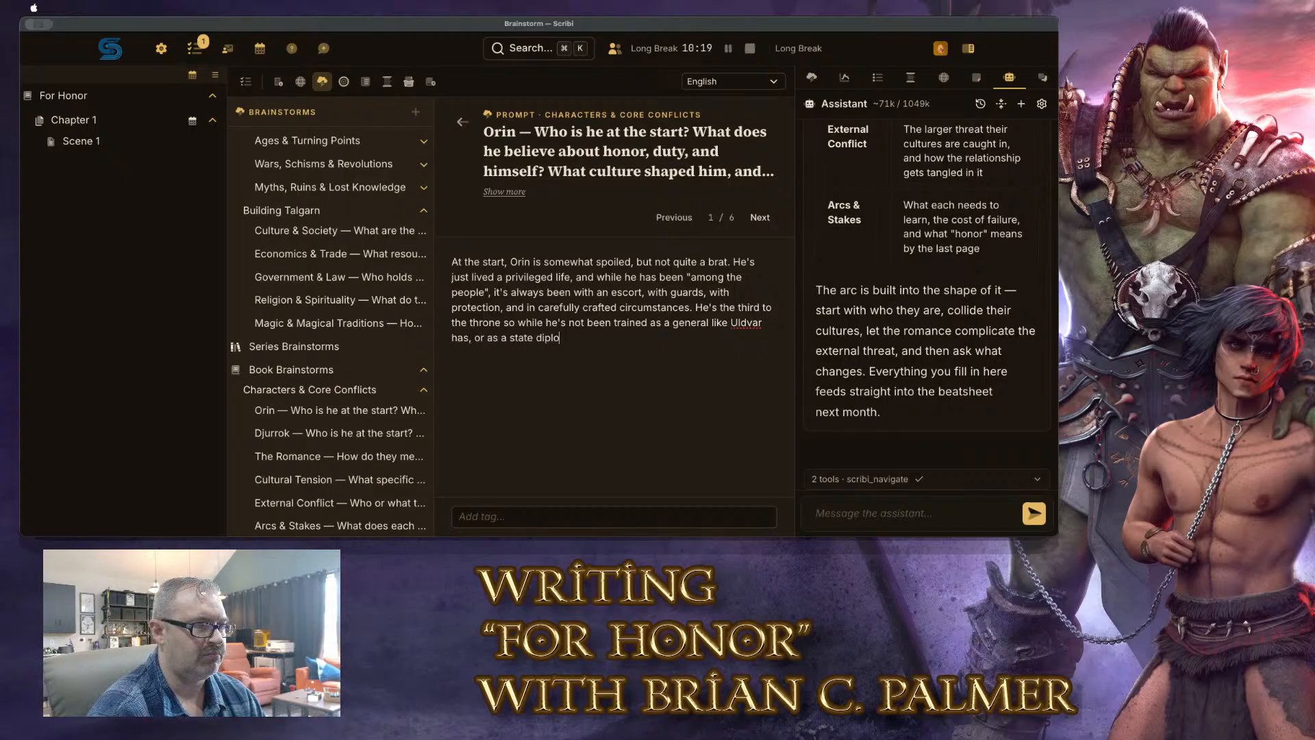
type("mat to the degr")
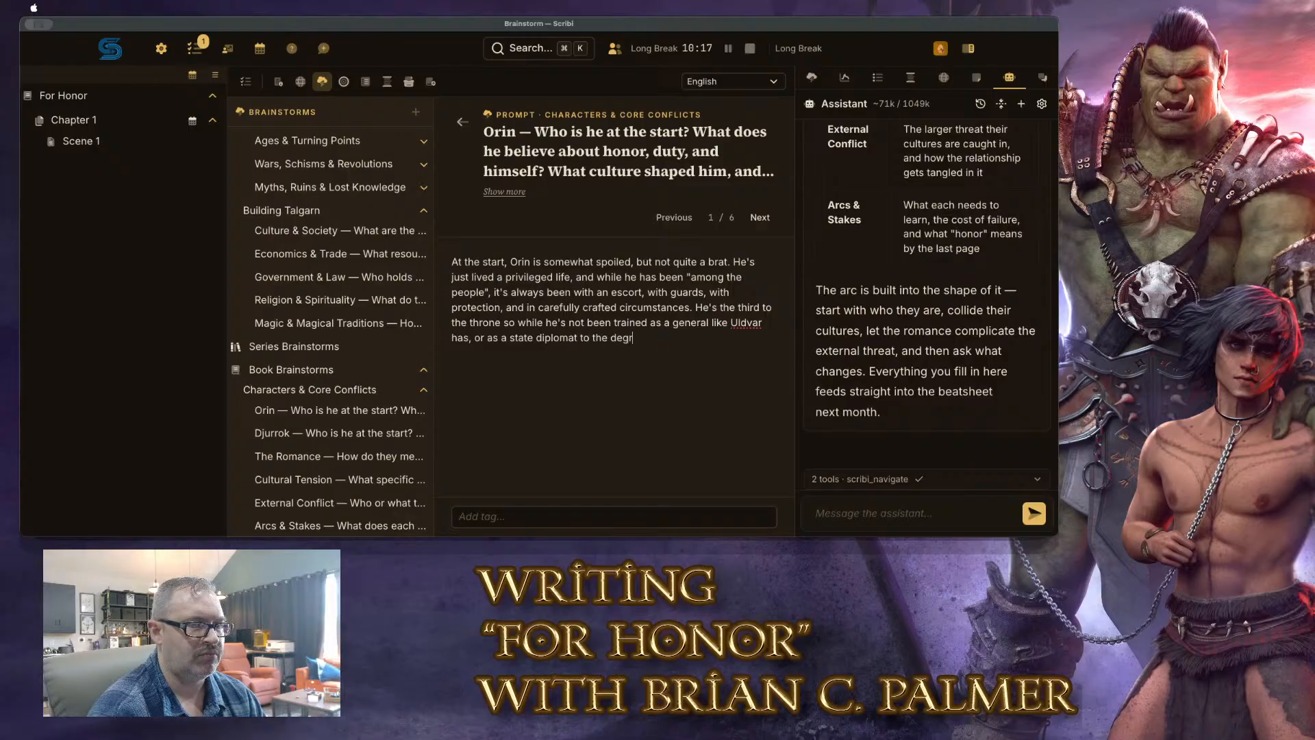
type("ee that Ostry has ")
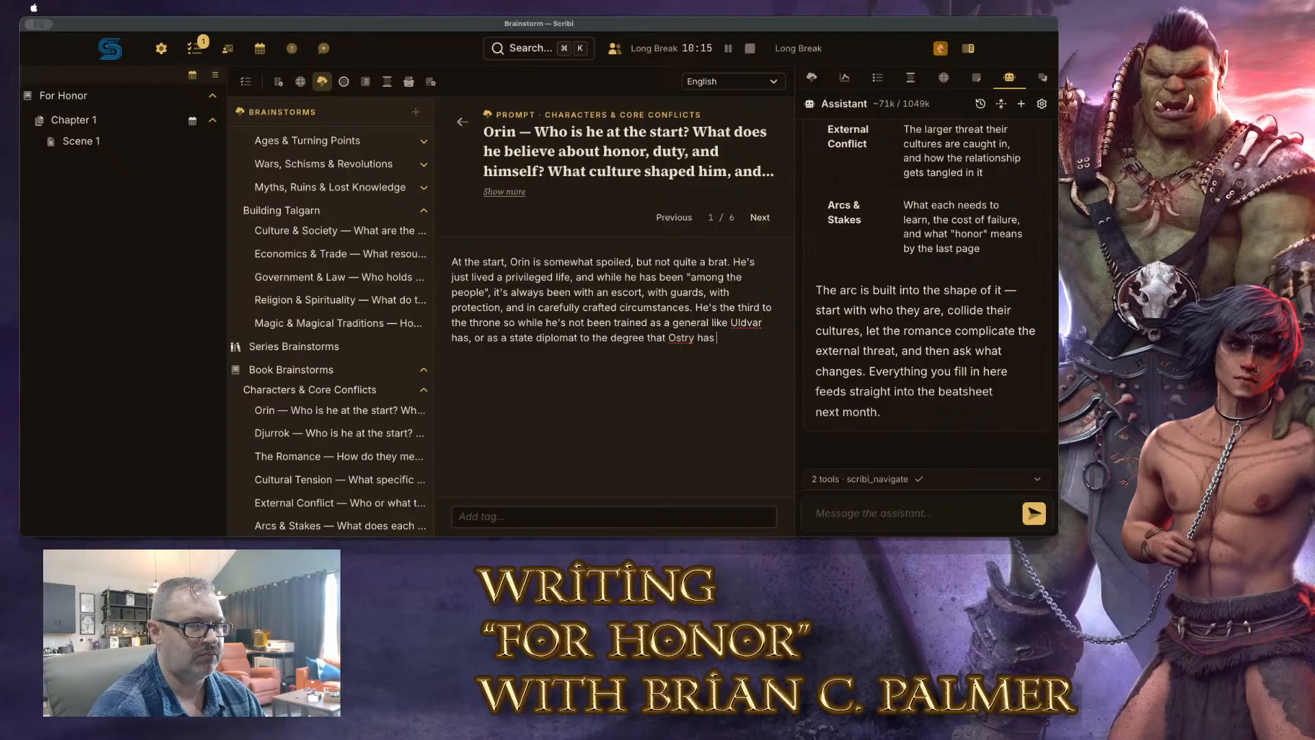
type("been, he is")
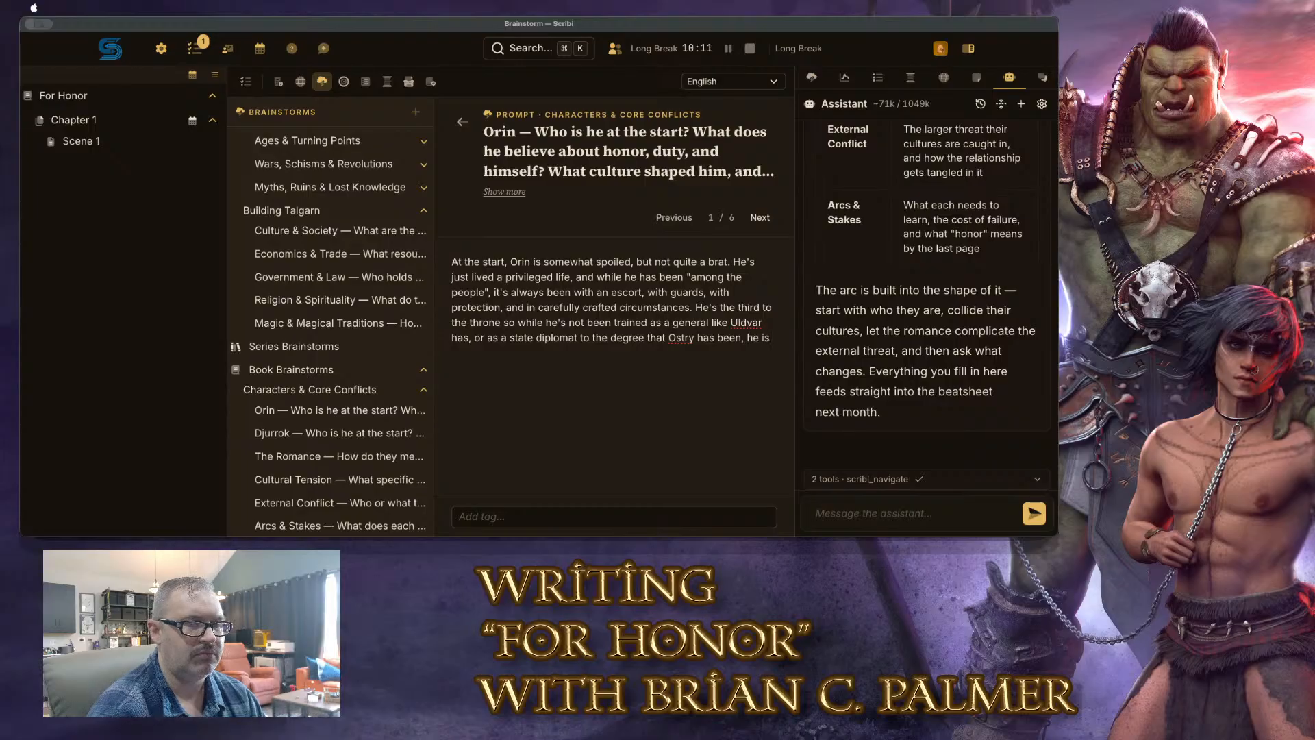
key("BackSpace")
key("BackSpace")
key("BackSpace")
type("has be")
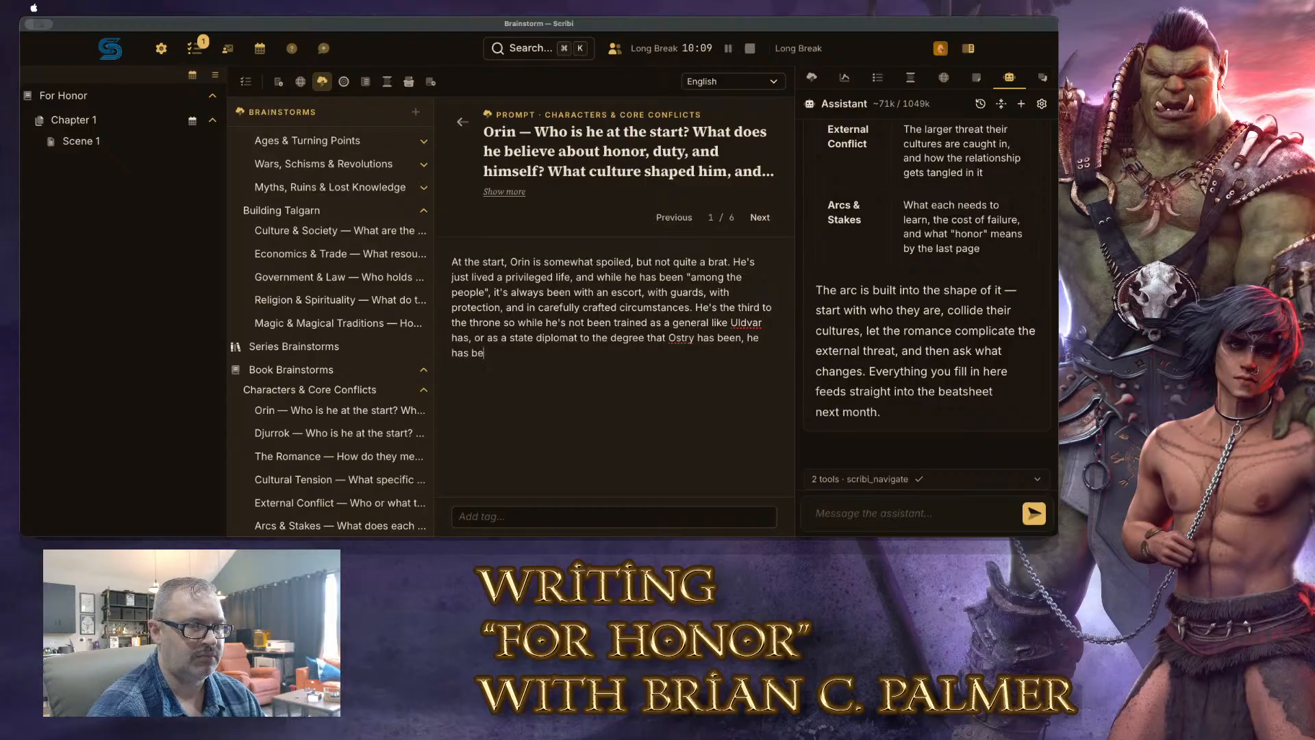
type("en educated")
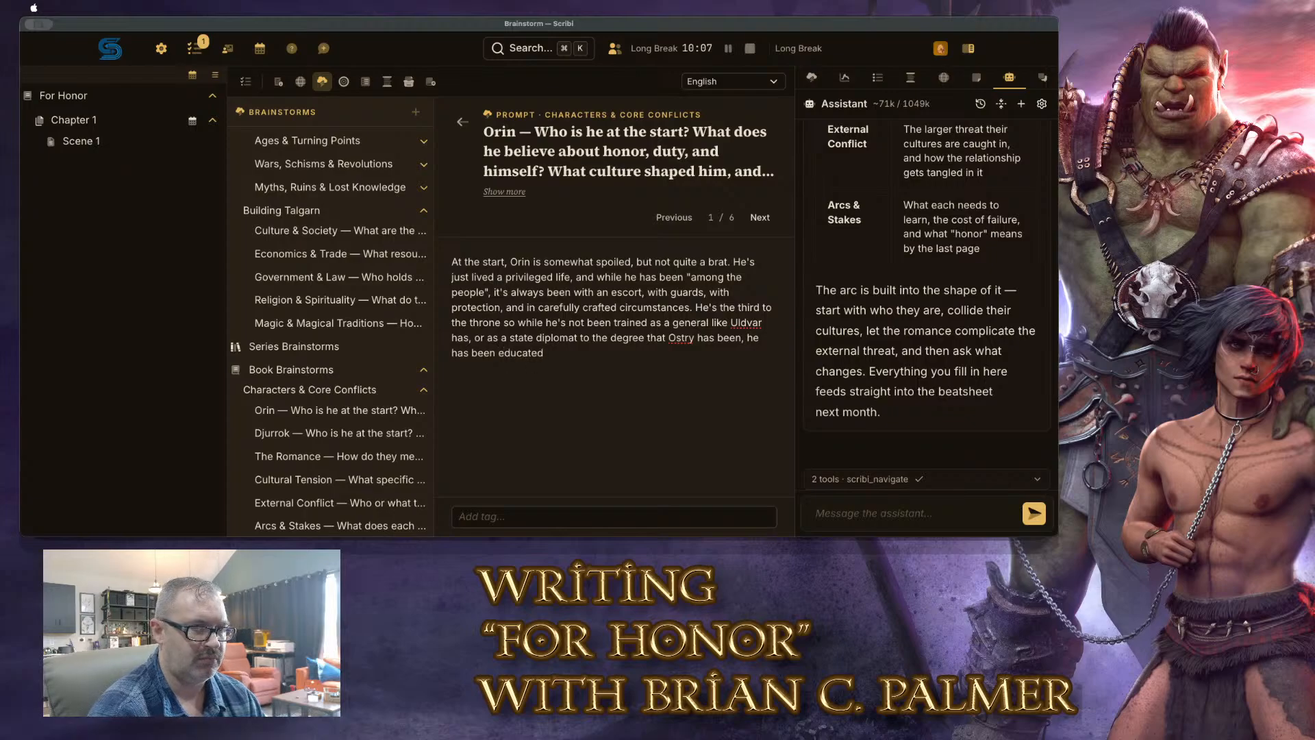
type(". Not")
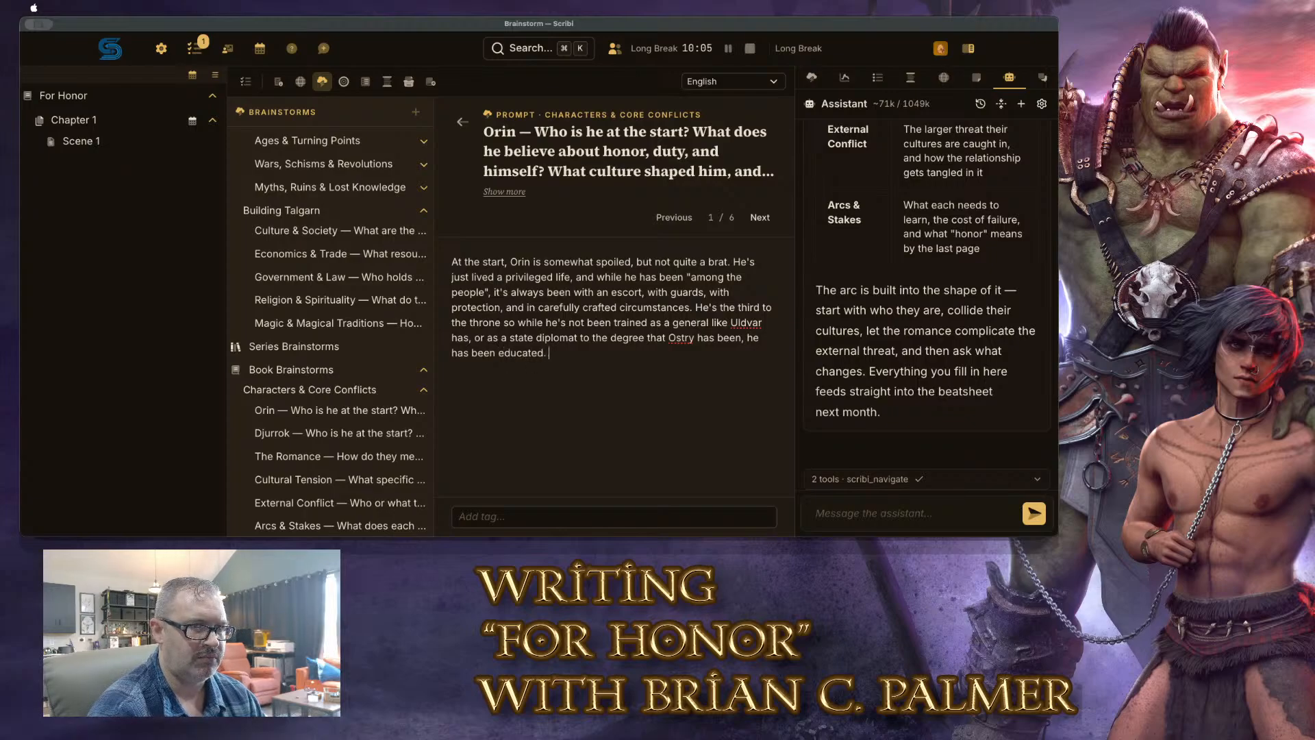
key("BackSpace")
key("BackSpace")
key("BackSpace")
key("BackSpace")
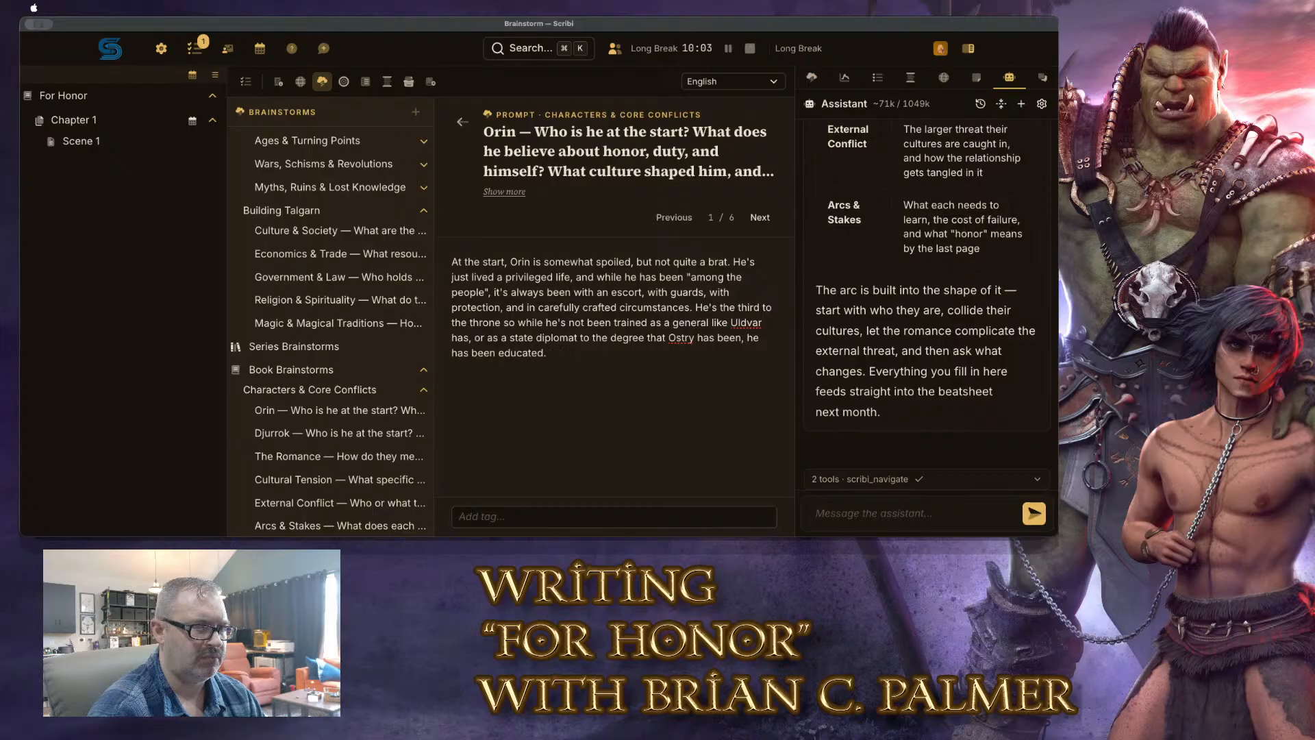
type("to a degre")
key("BackSpace")
key("BackSpace")
key("BackSpace")
key("BackSpace")
key("BackSpace")
key("BackSpace")
key("BackSpace")
key("BackSpace")
key("BackSpace")
key("BackSpace")
key("BackSpace")
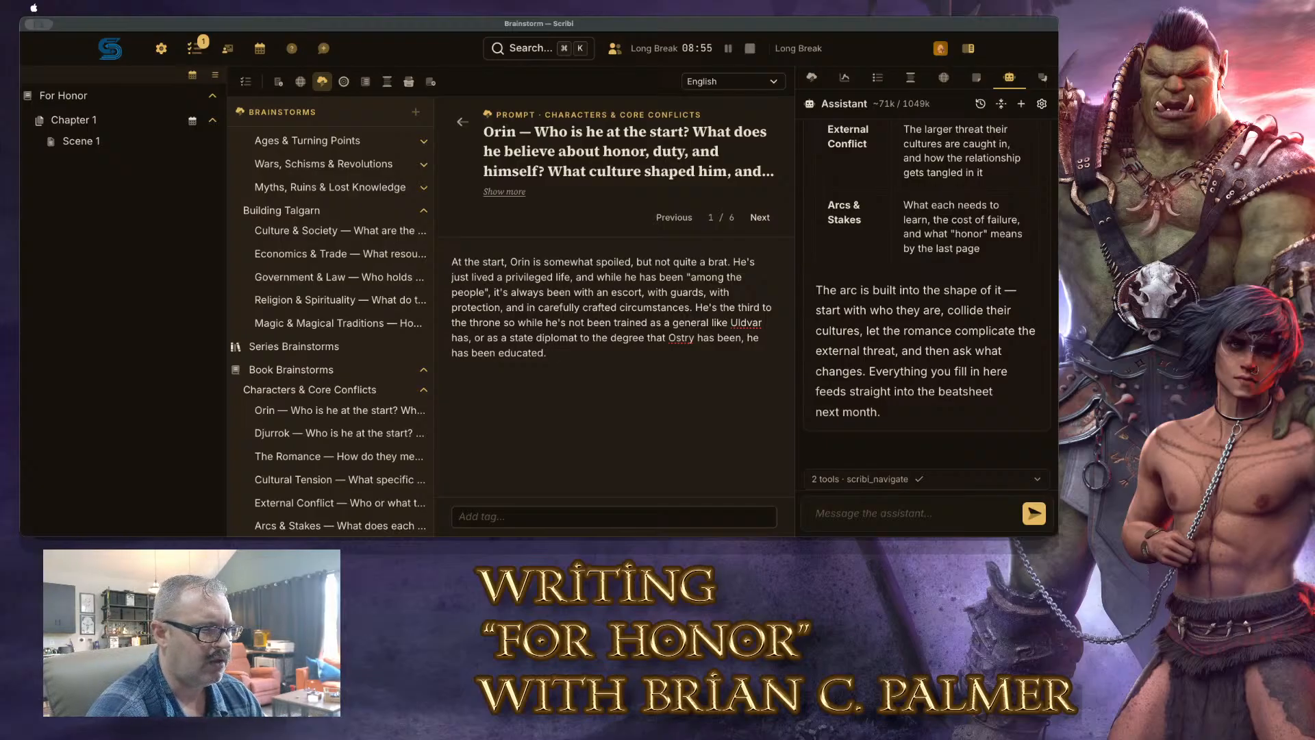
Append "He wants to be a good prince, he cares about his people, but he's been somewhat insulated from the day to day lives of the people."
type("He wants to ")
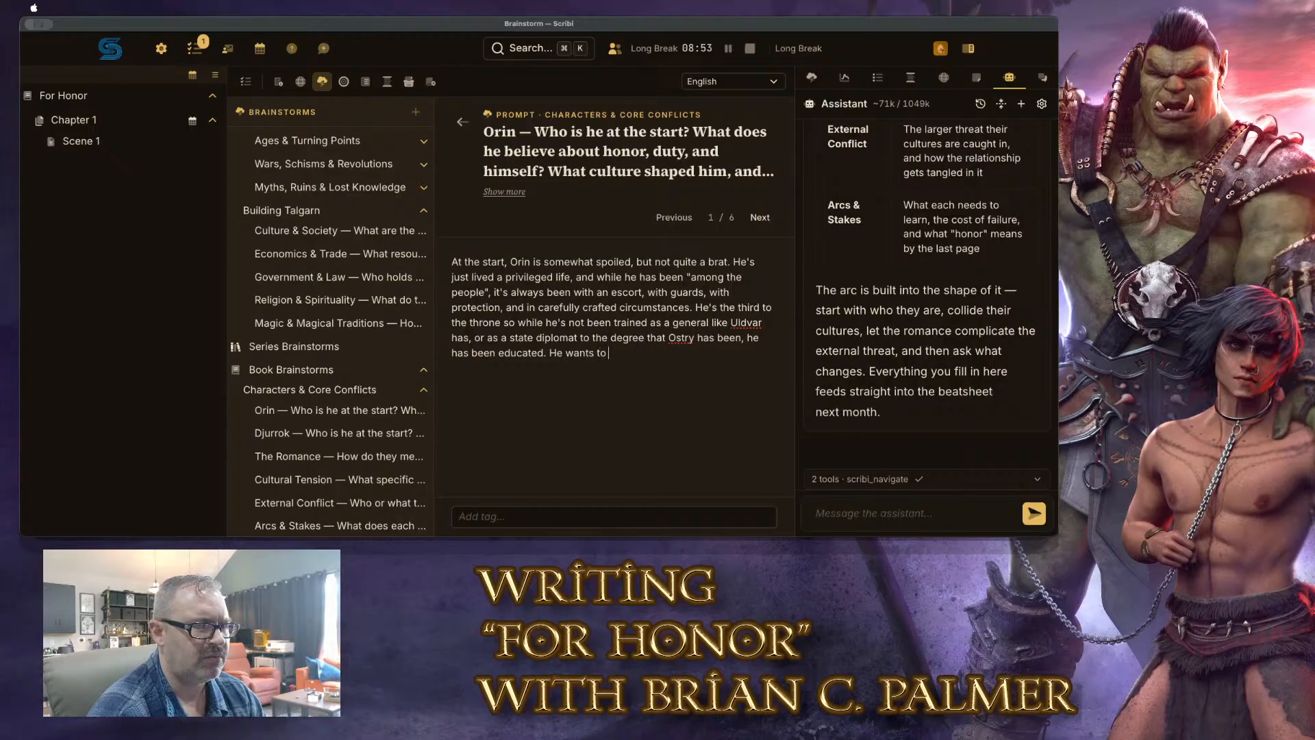
type("be a good prince, he c")
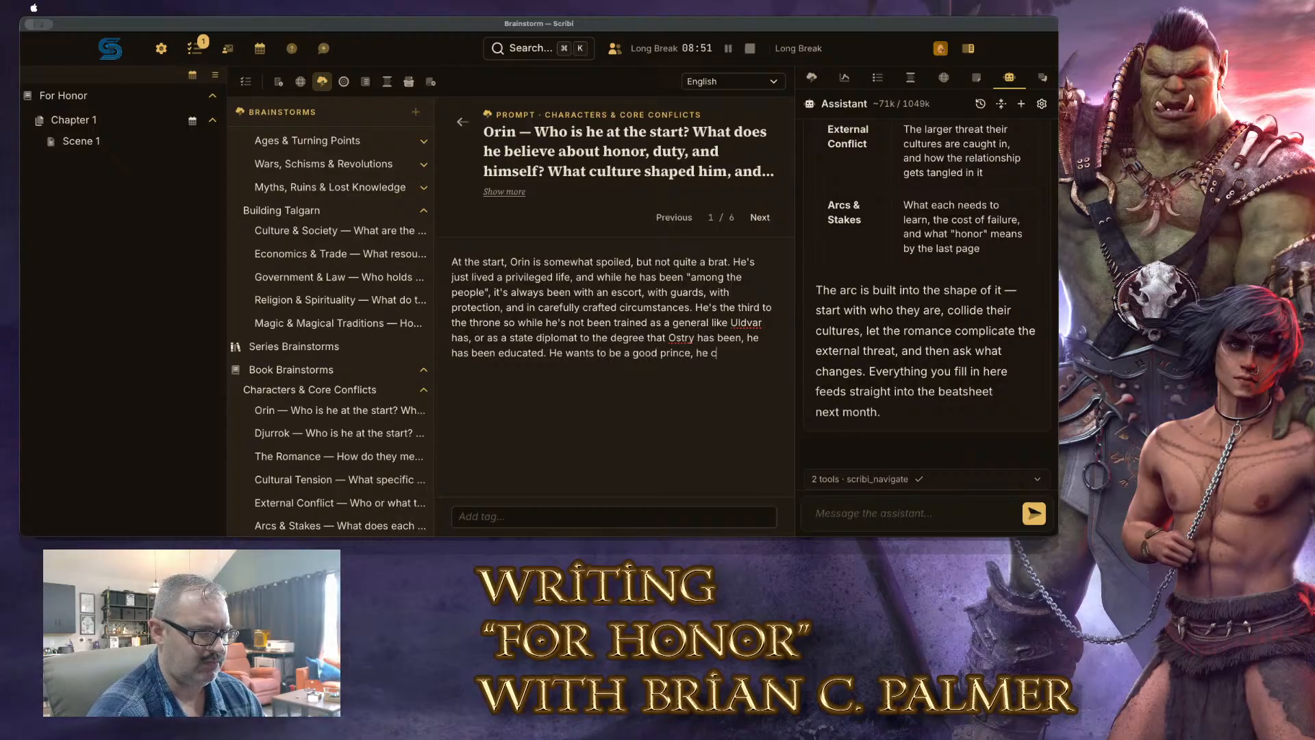
type("ares about his people, bu")
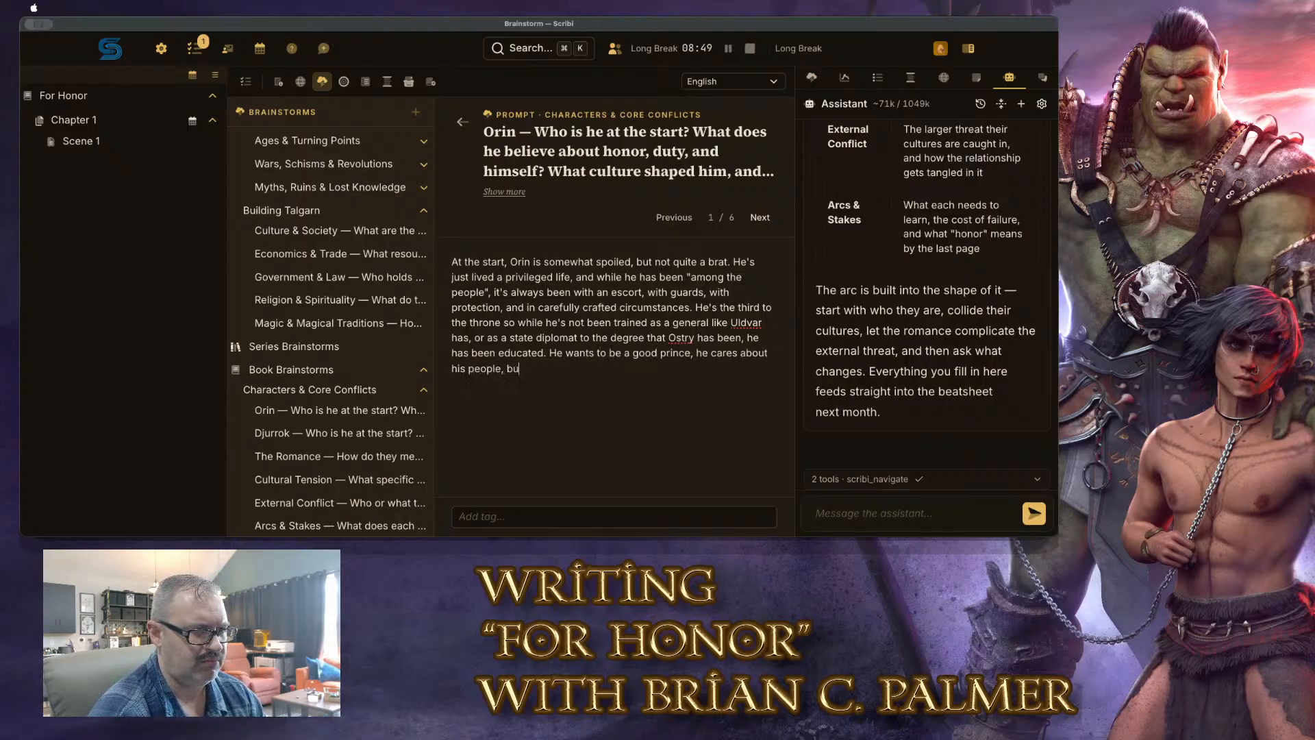
type("t he's been somewhat i")
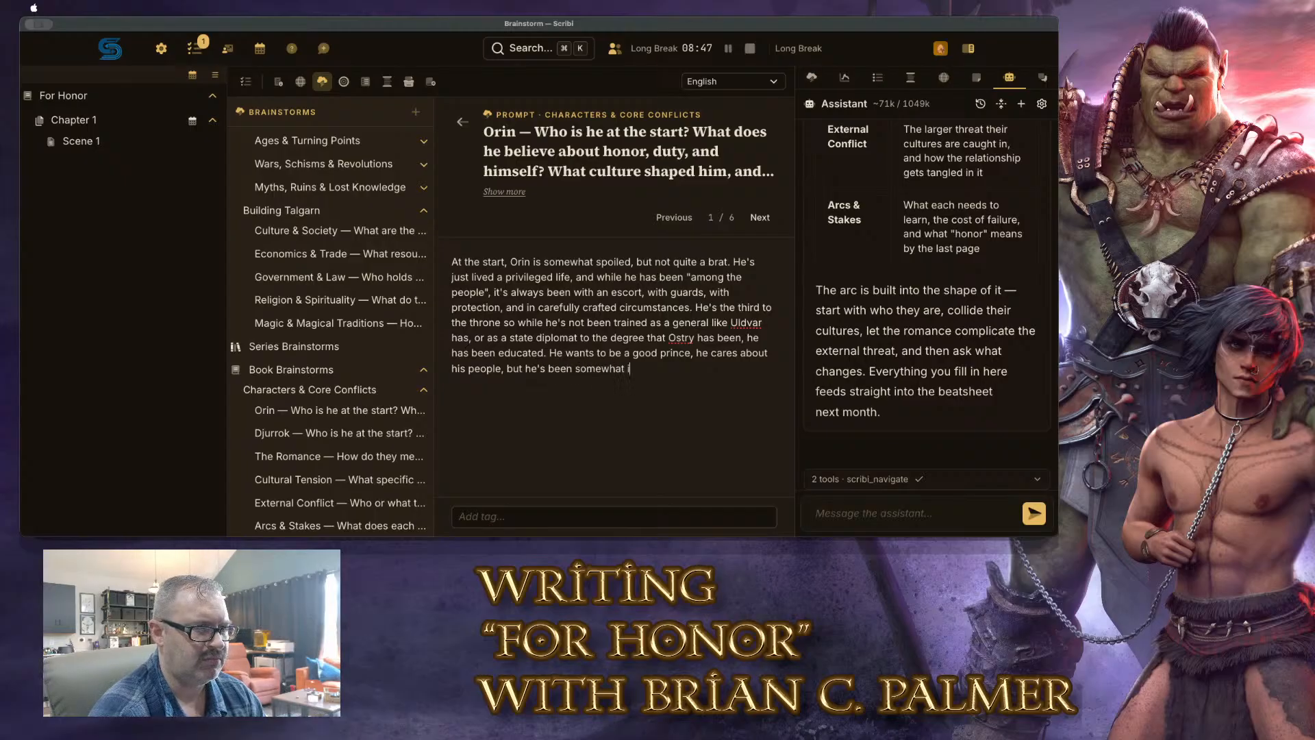
type("nsulated from the ")
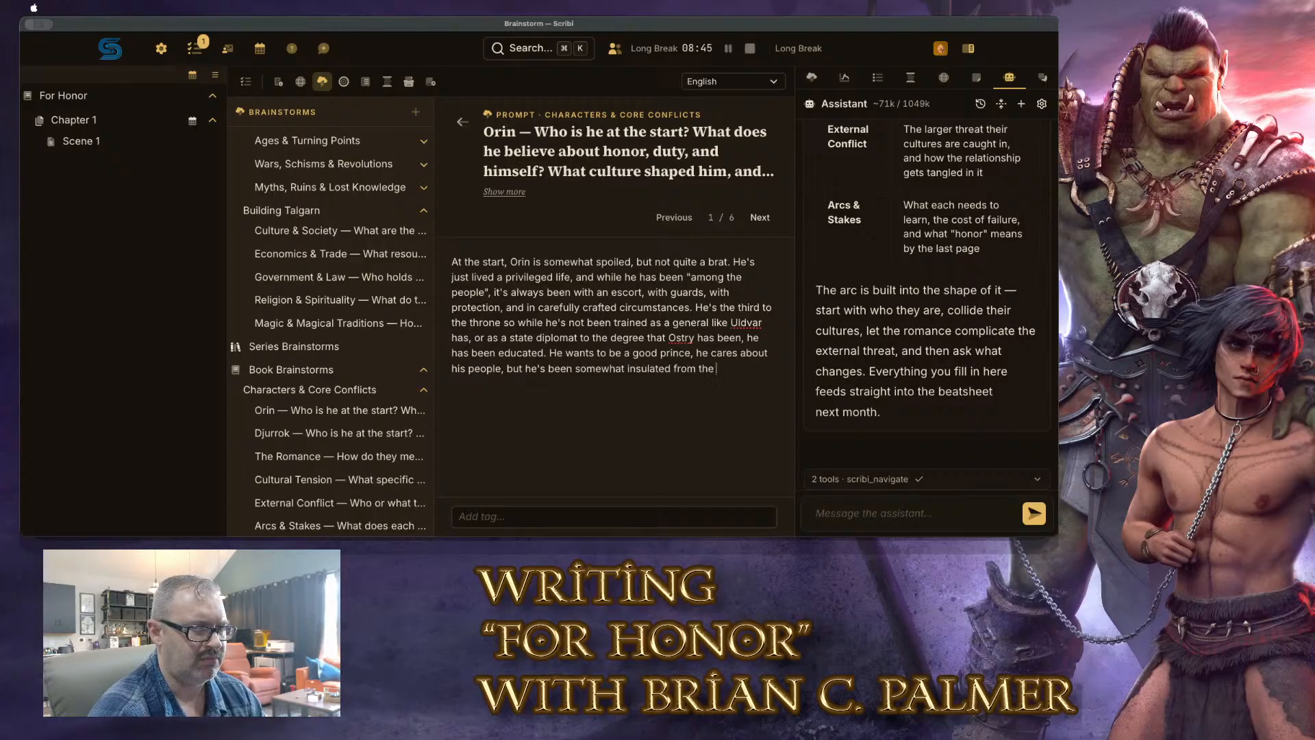
type("day to day lives of the people. ")
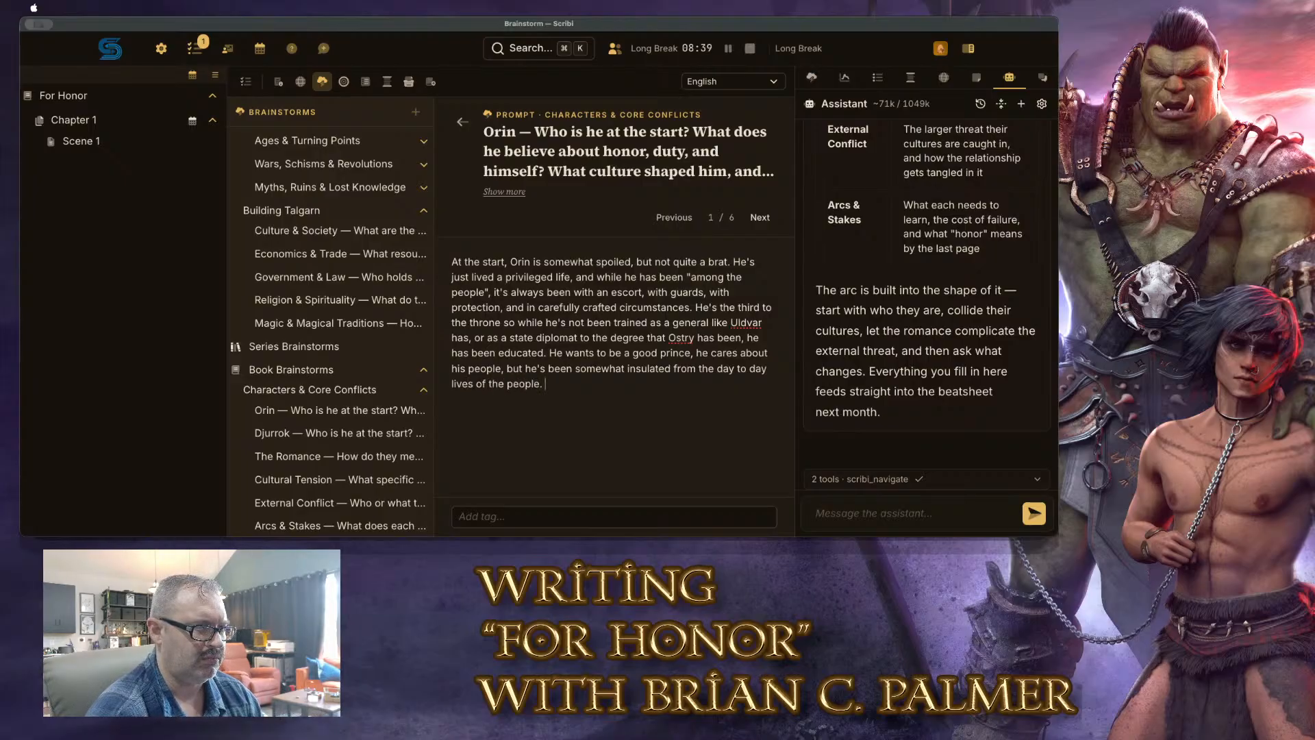
Append "He's never had the same rebellious streak that Ostry has had," to the answer about Orin
type("He's never had the same ")
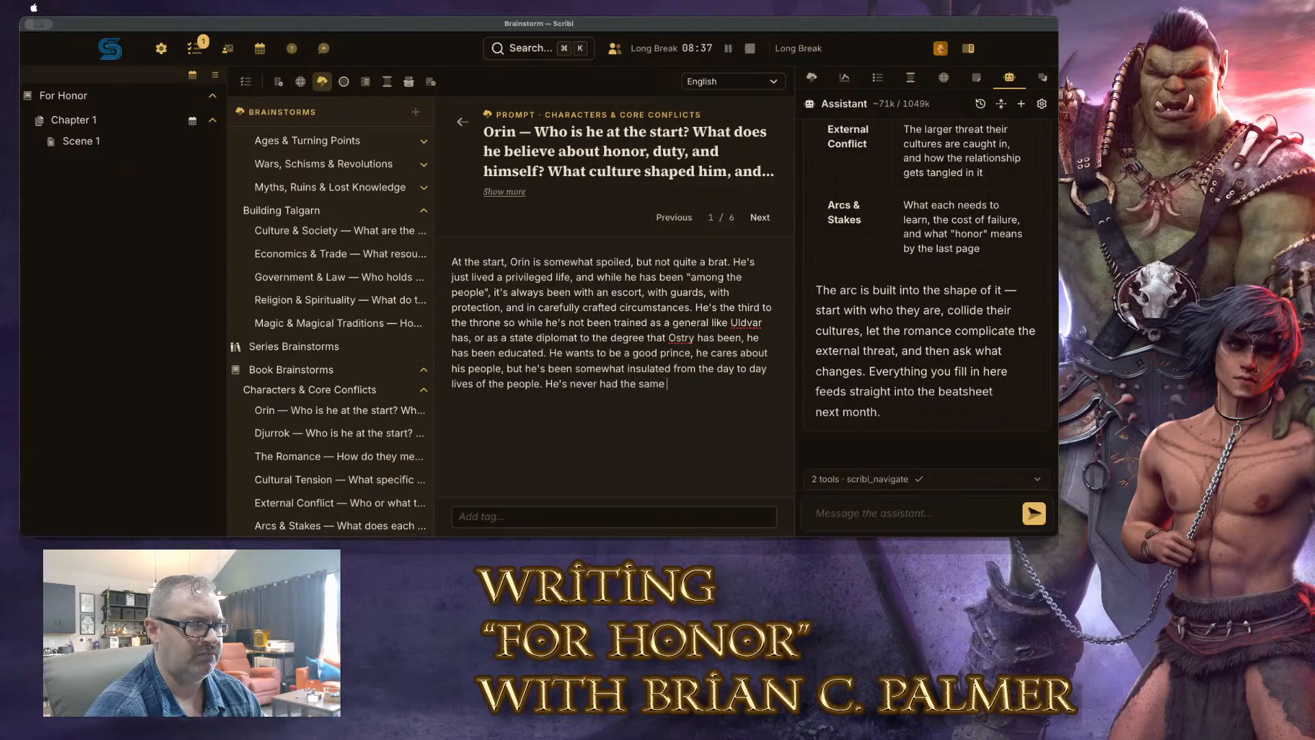
type("rebellious streak th")
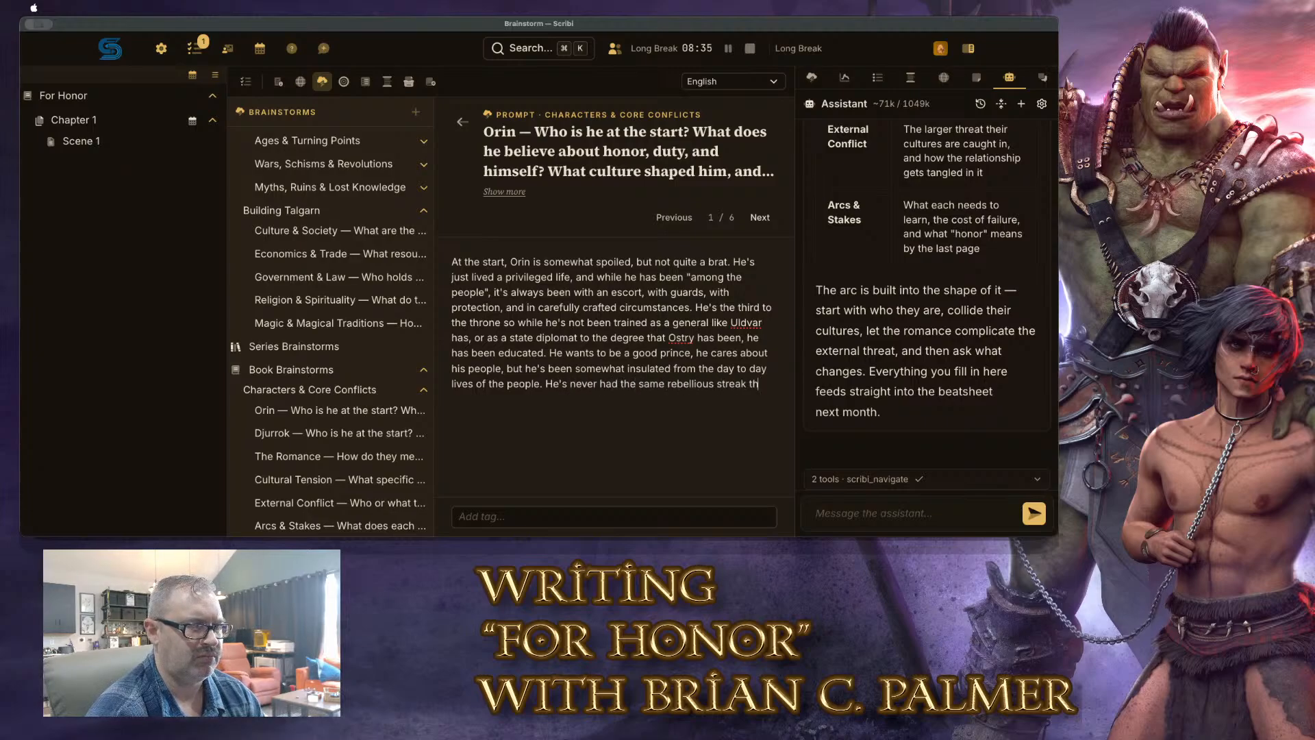
type("at Ostry has.")
key("BackSpace")
type("had, ")
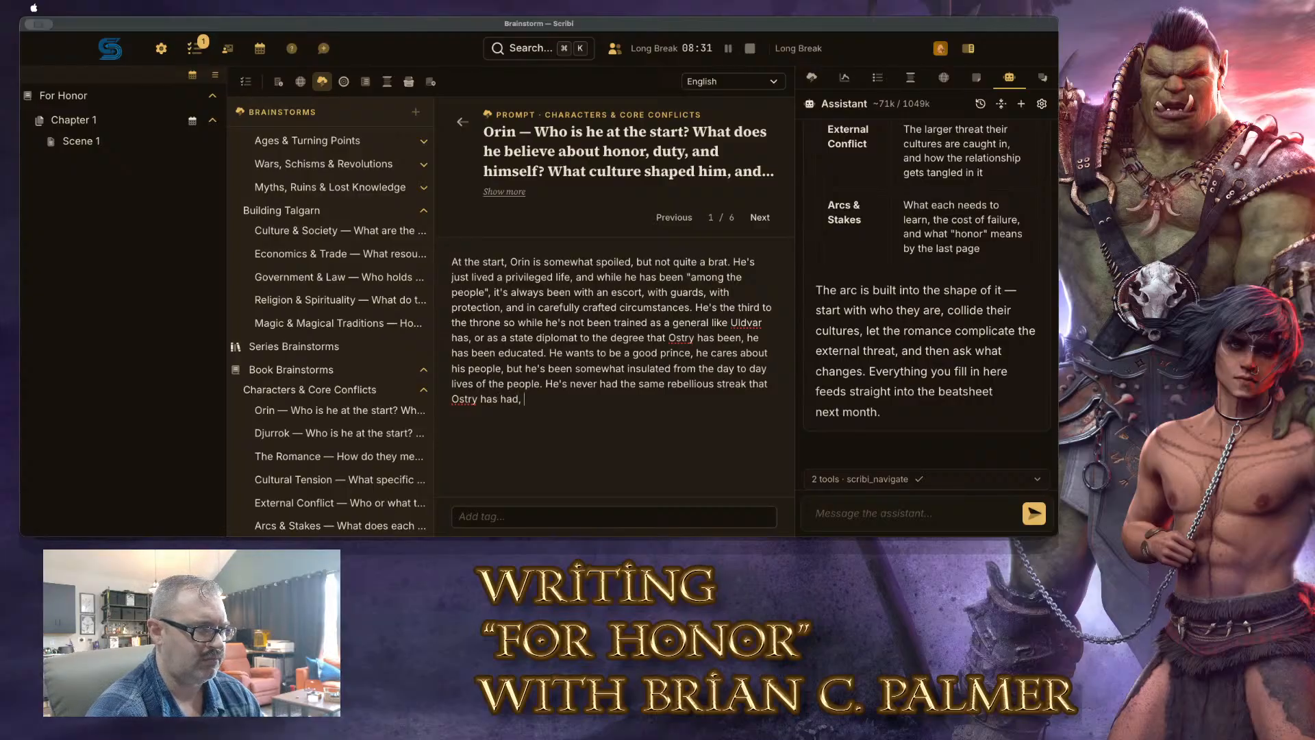
Finish the sentence with "though he has a few times snuck out with her to explore the capital, for example."
type("though he has a")
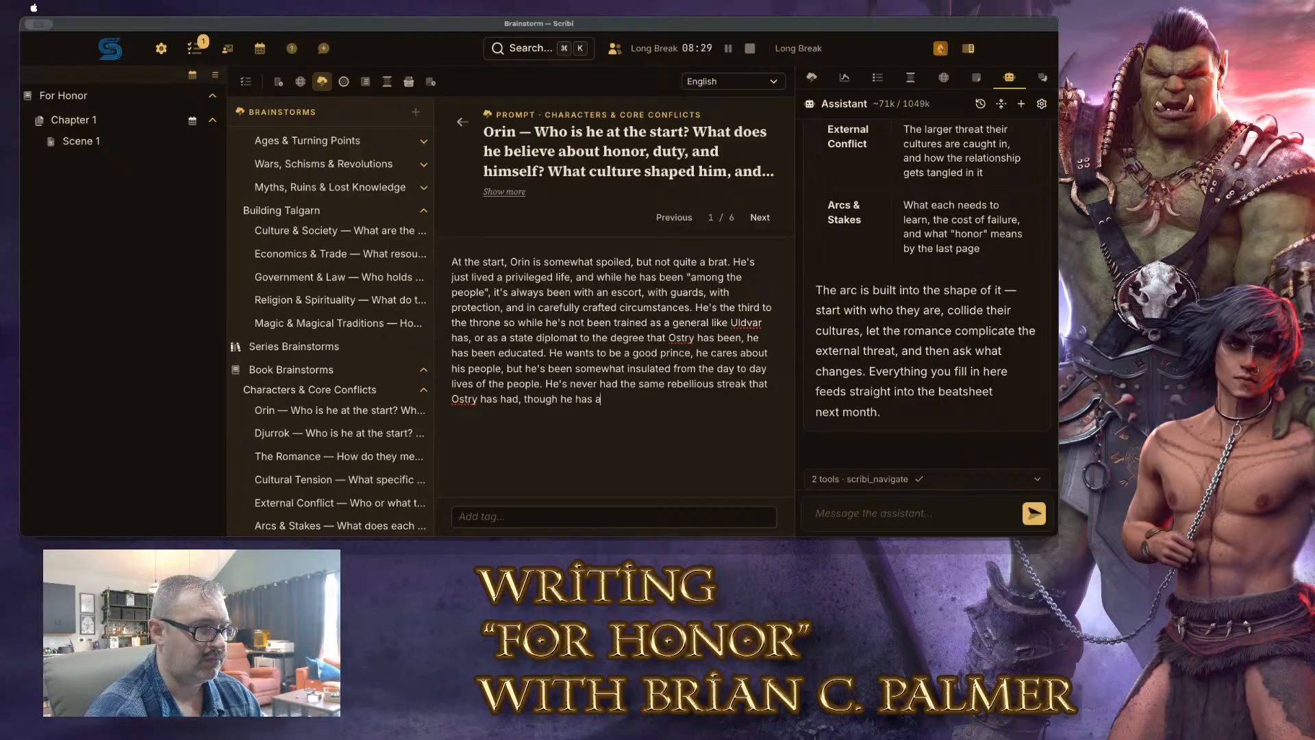
type(" few times snuck")
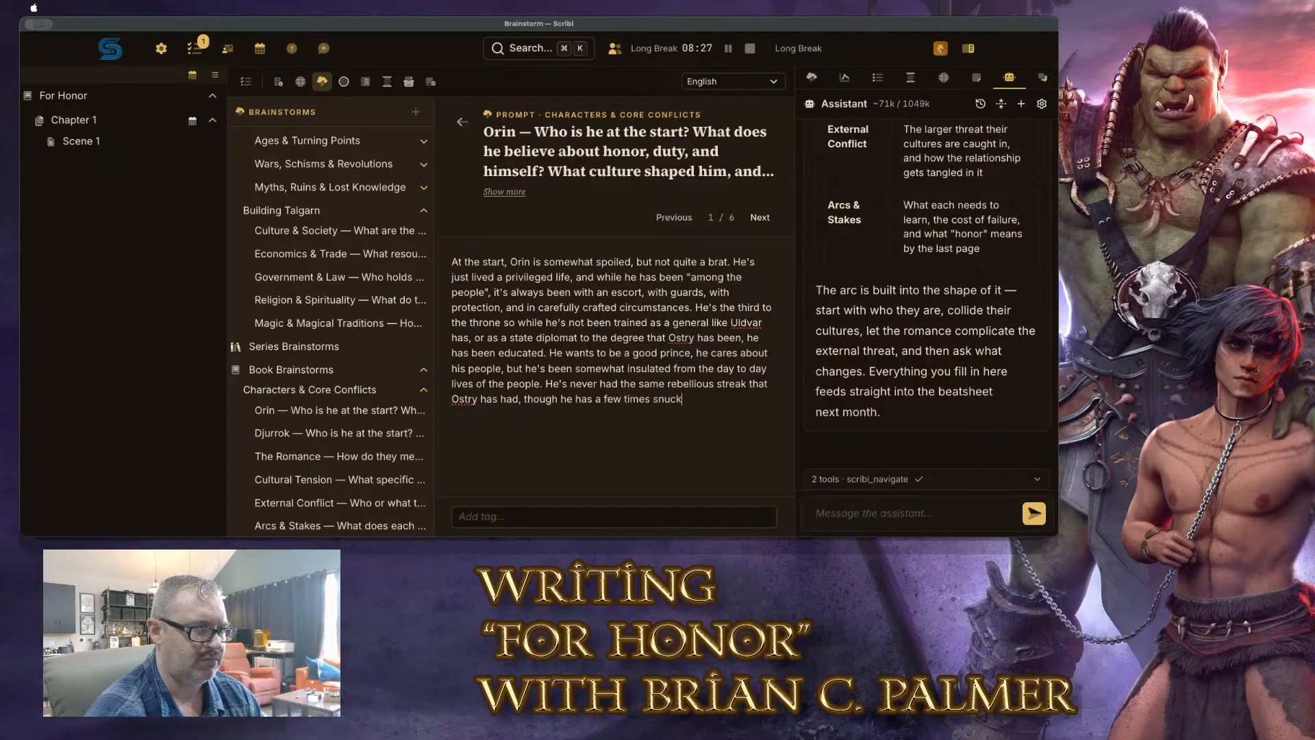
type(" out with her t")
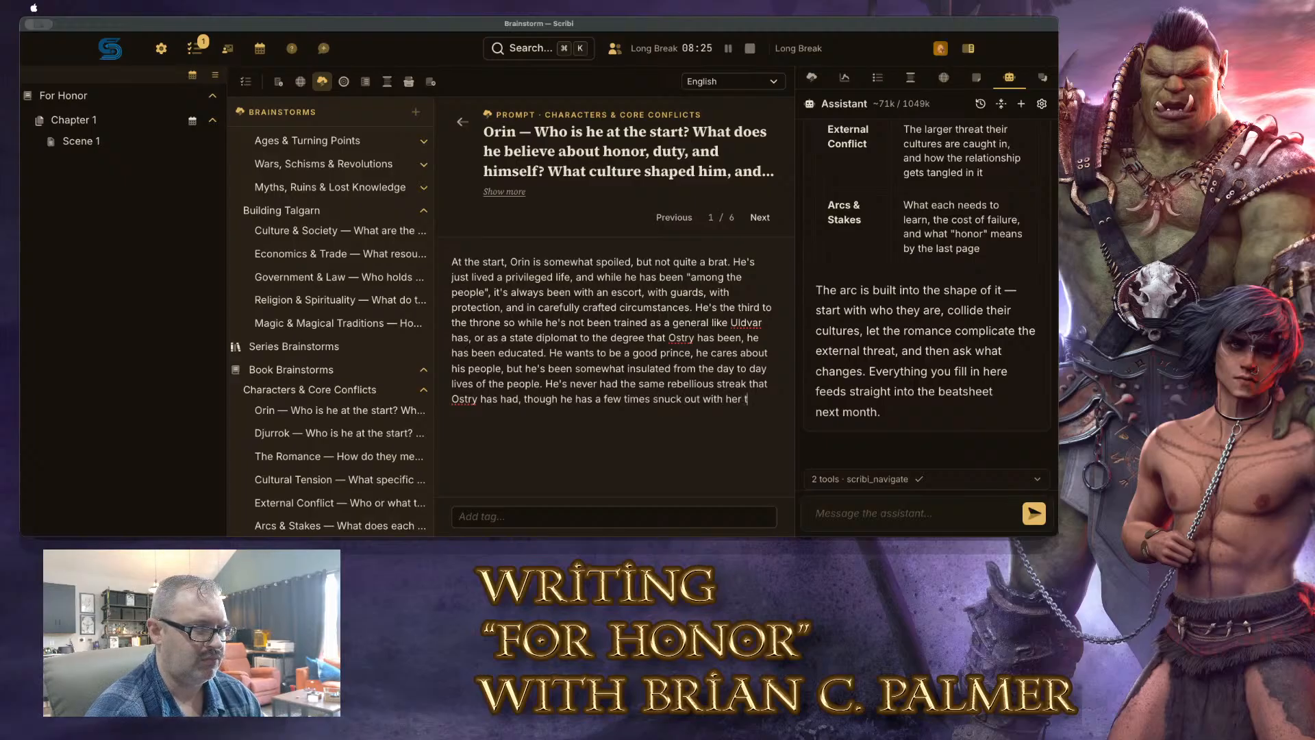
type("o exp")
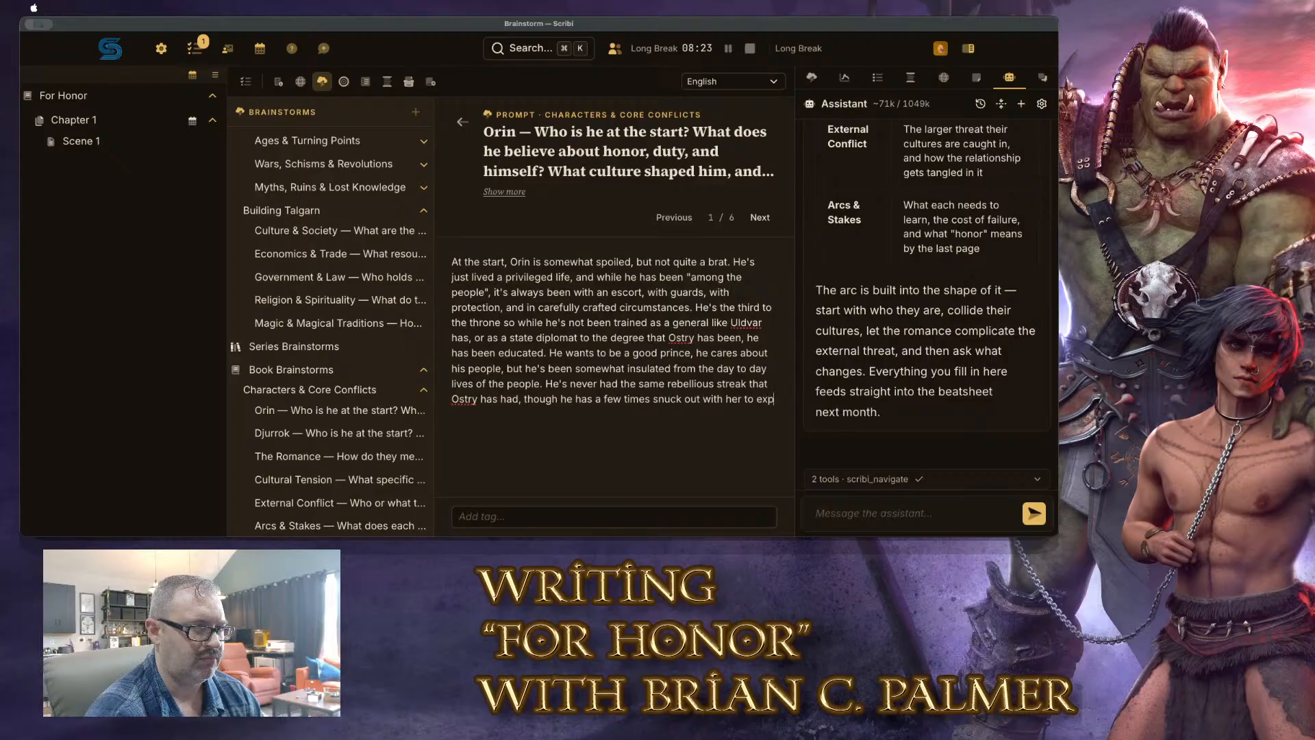
type("lore th")
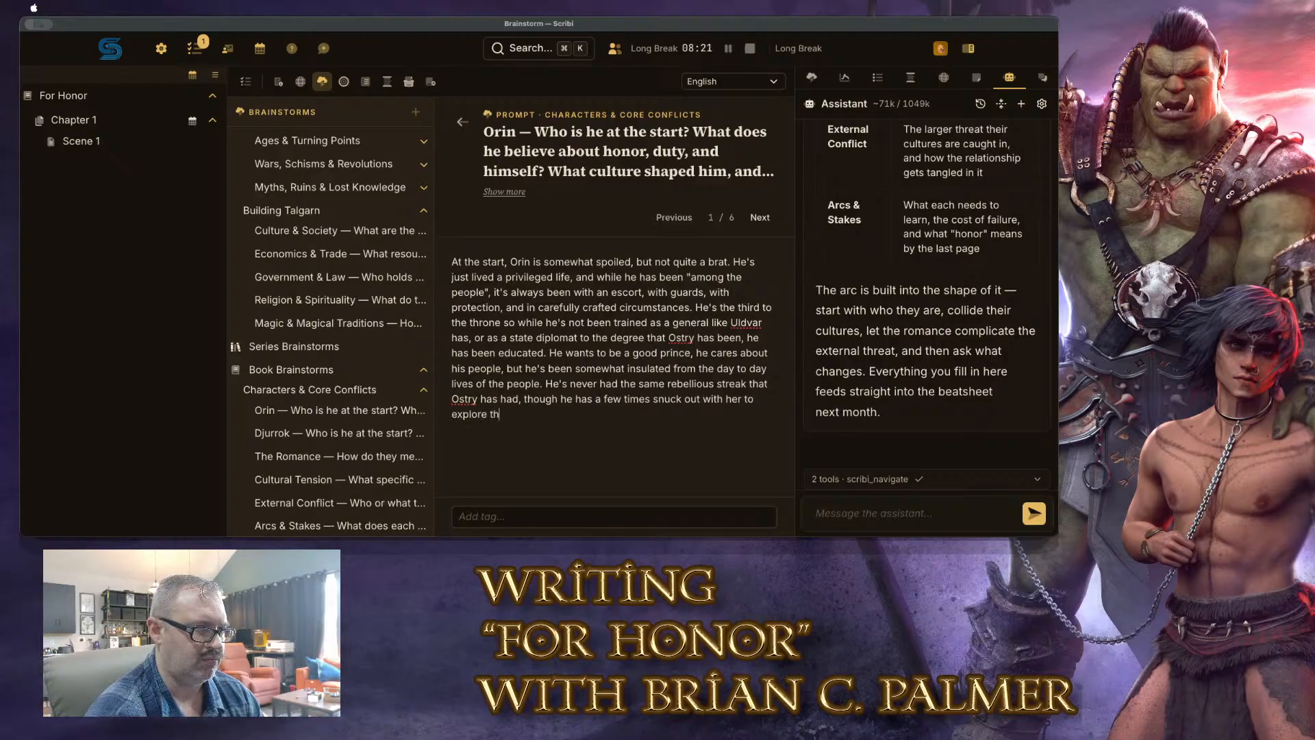
type("e capital, f")
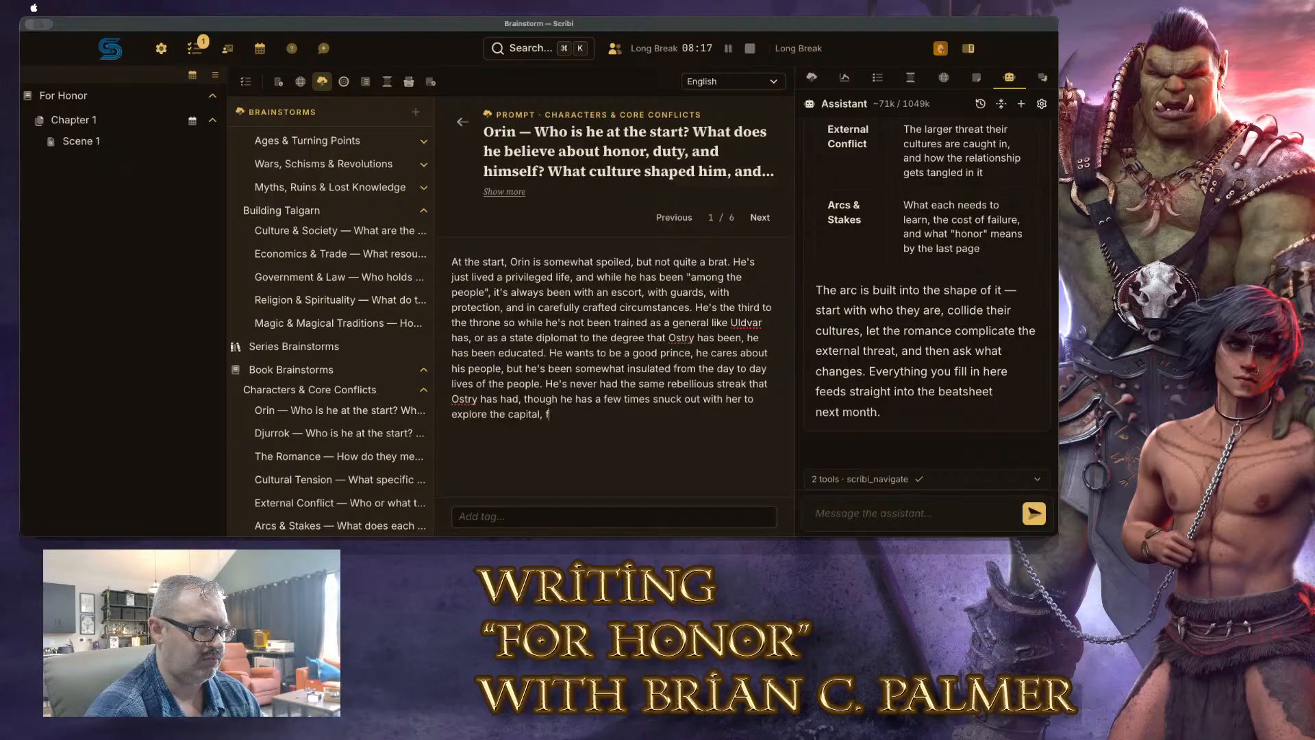
type("or example,")
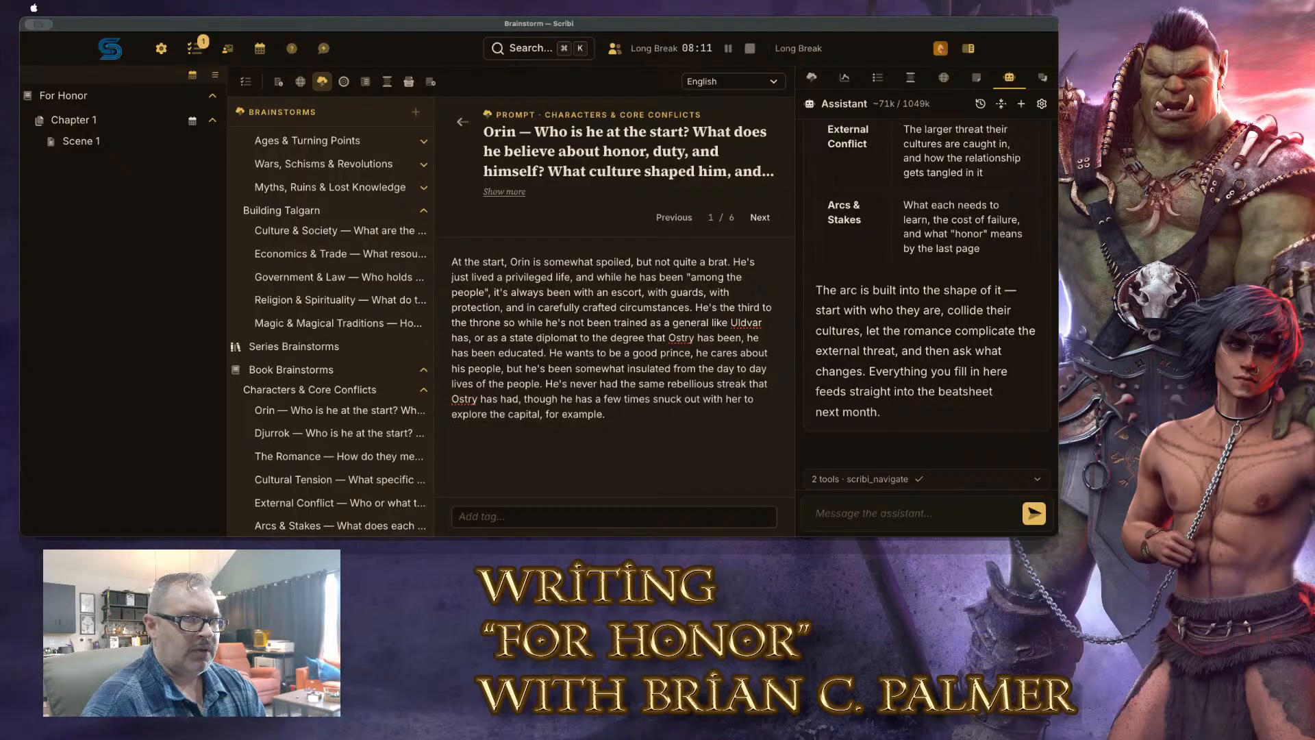
Start a new paragraph with "he believes himself to be educated, and to Orin the notion of 'honor' is"
key("Return")
key("Return")
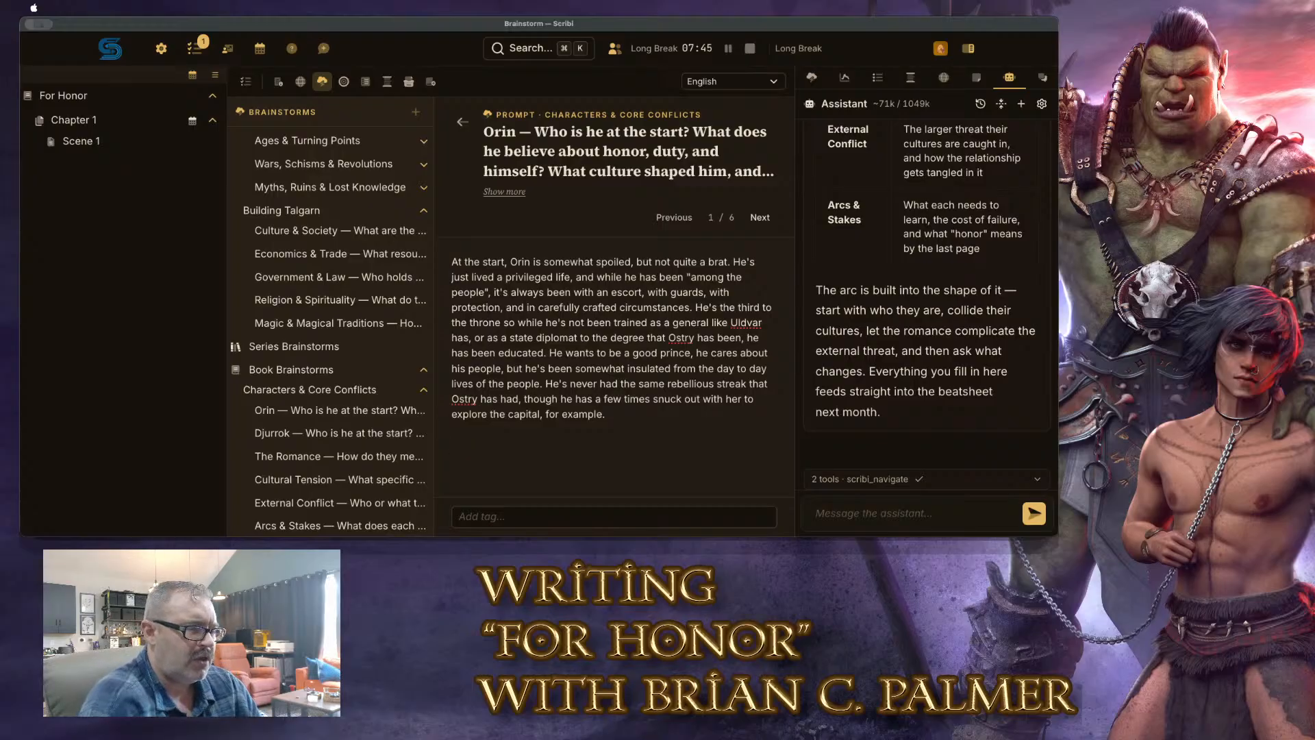
type("he believes h")
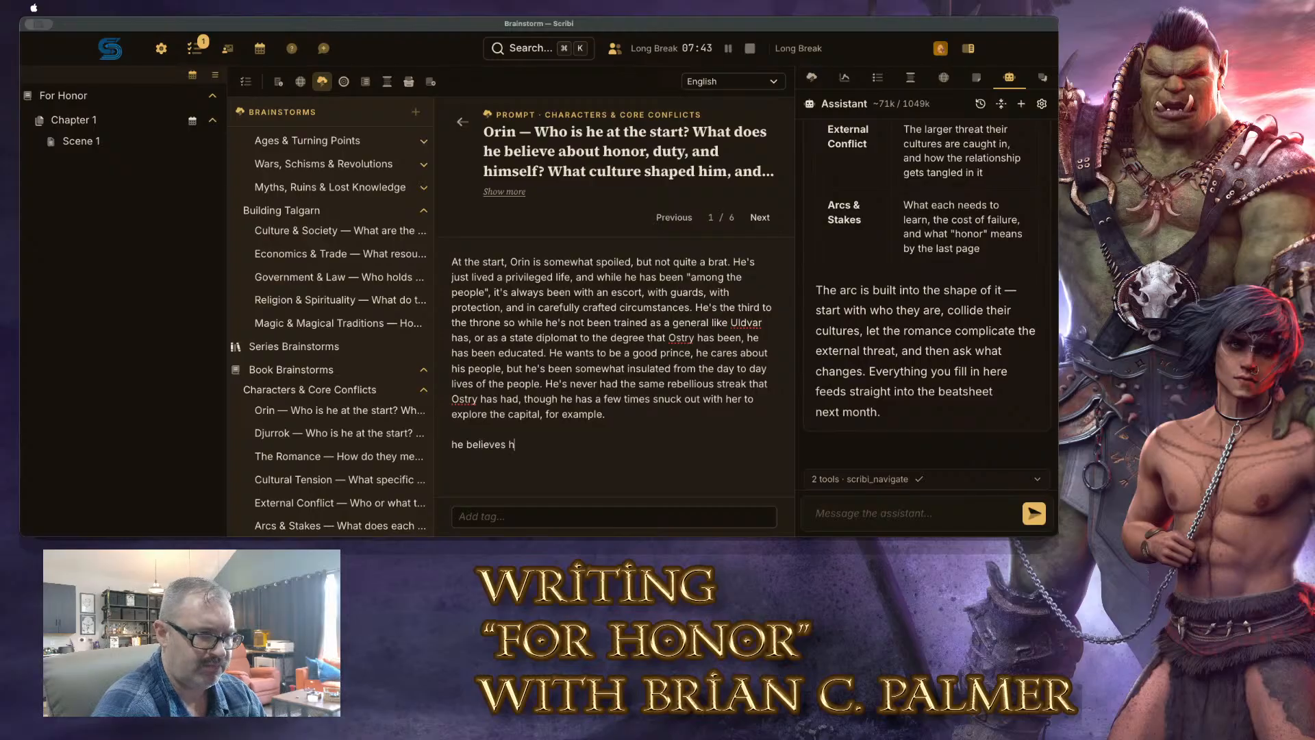
type("imself to be ")
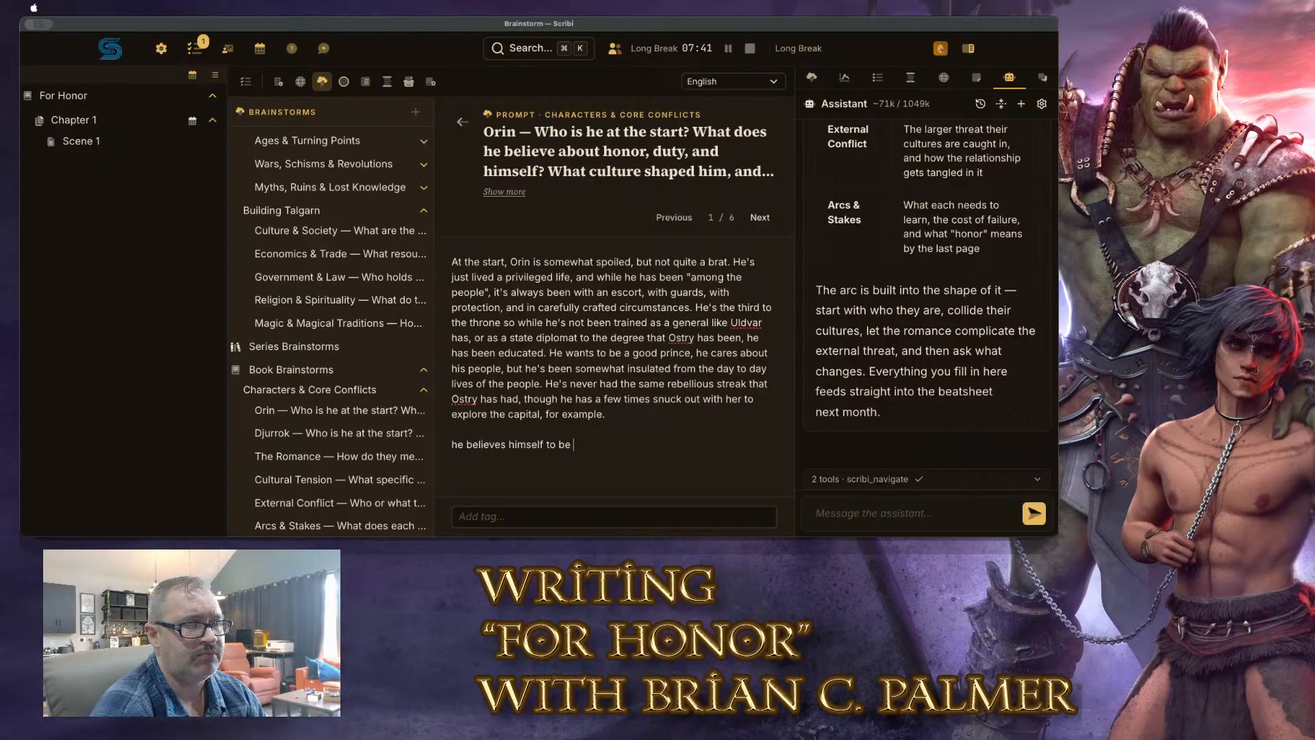
type("educated, and")
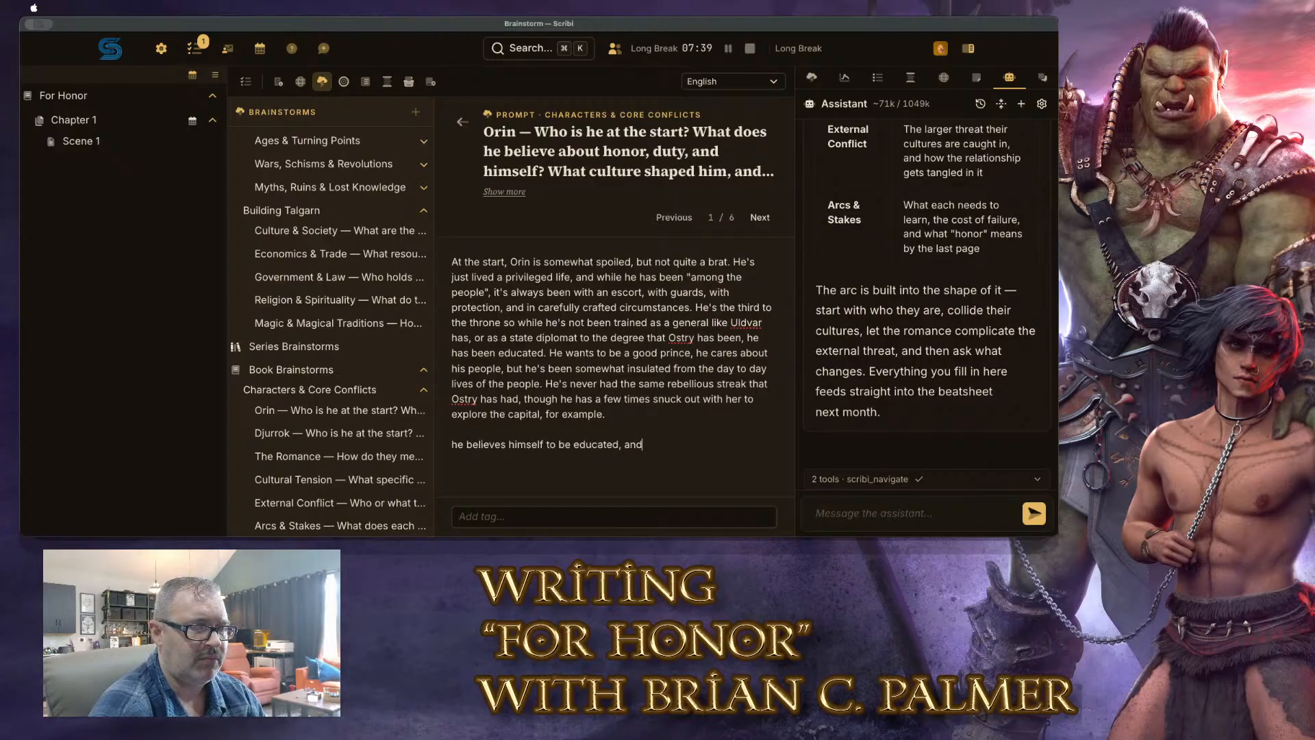
type(" to Orin the noti")
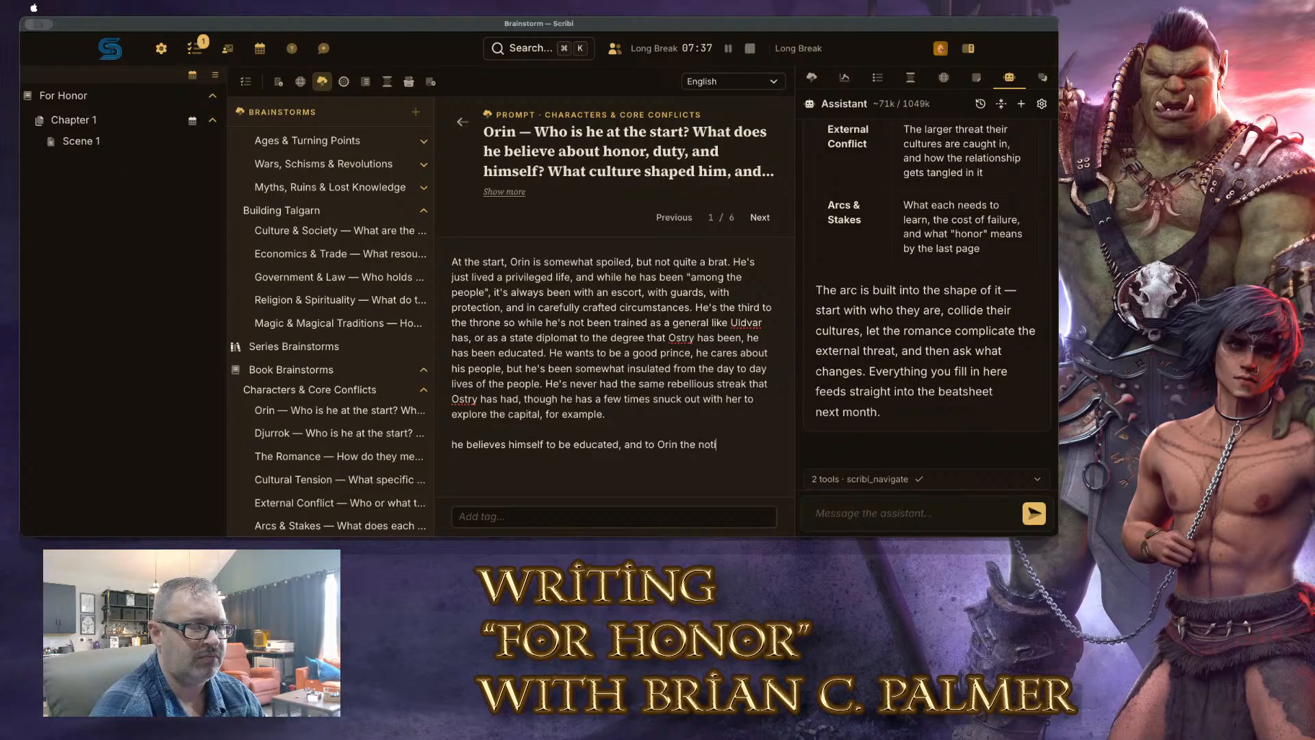
type("on of 'honor' is ")
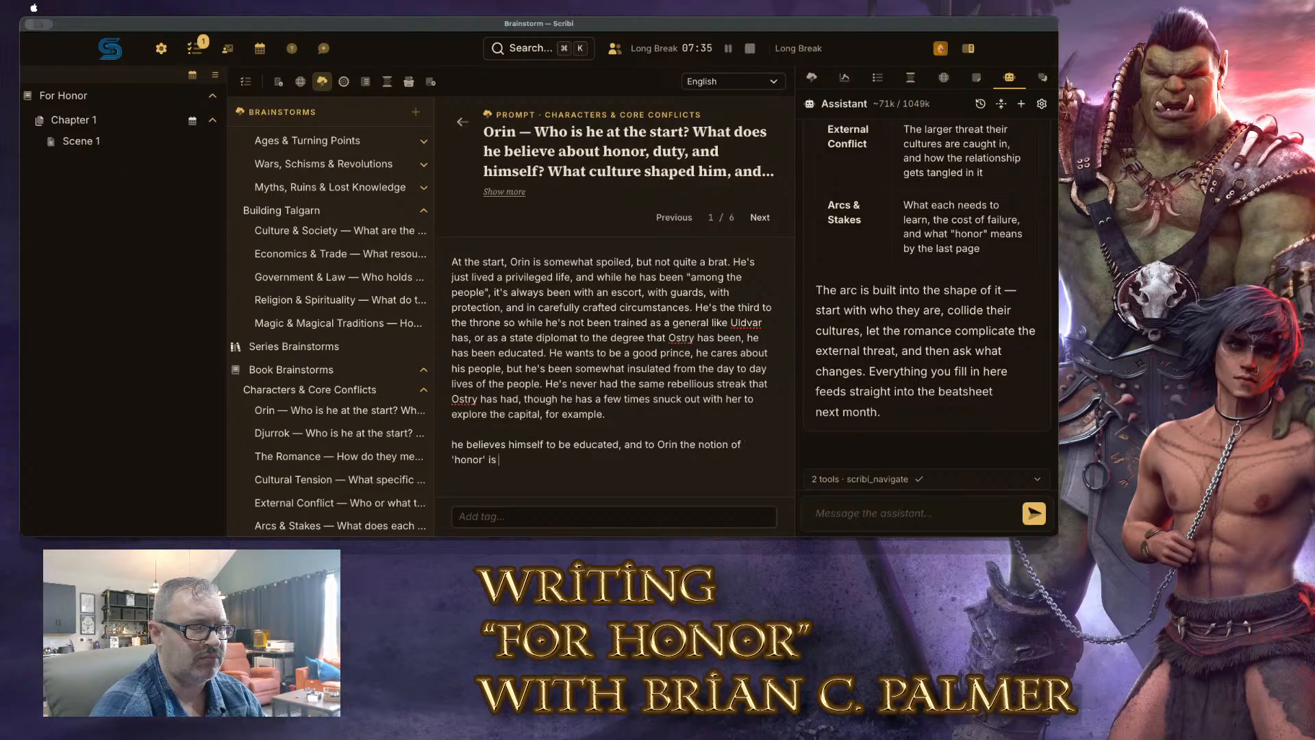
Continue the definition of honor with "fulfilling one's obligations - not out of compulsion"
type("fulfilling one's ")
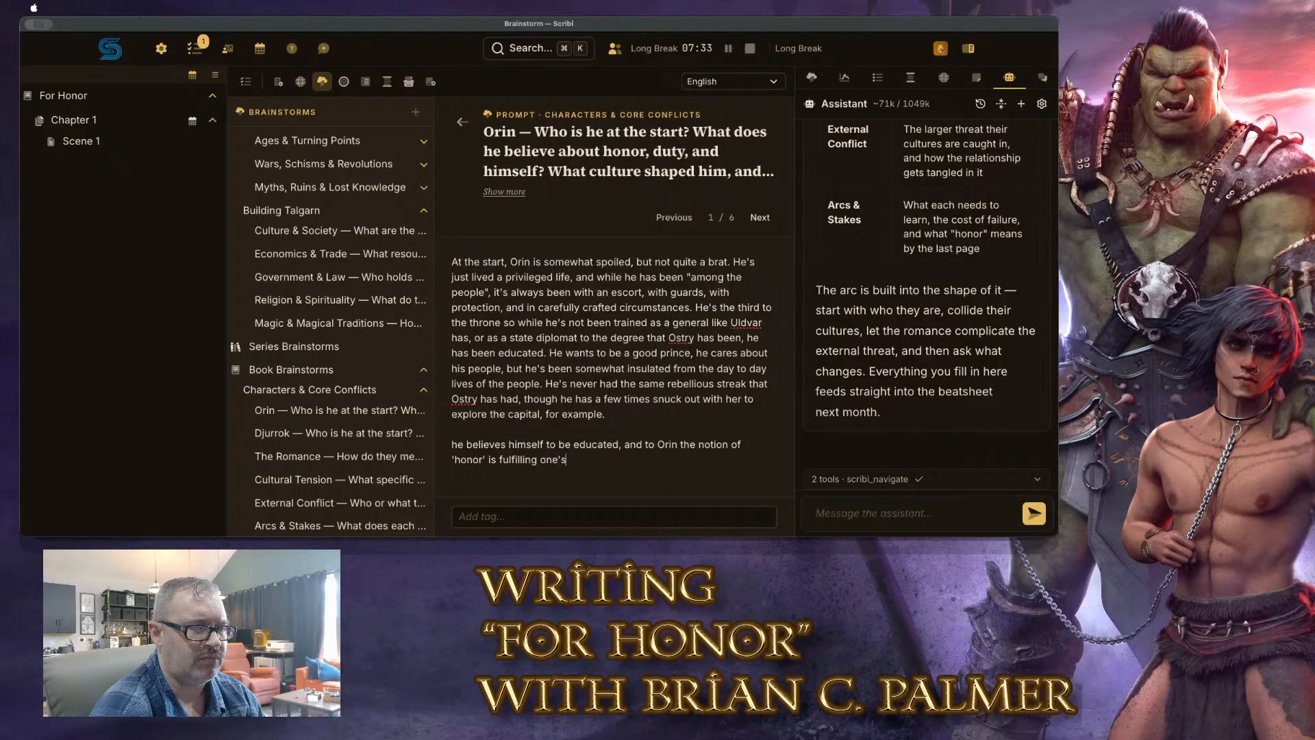
type("obli")
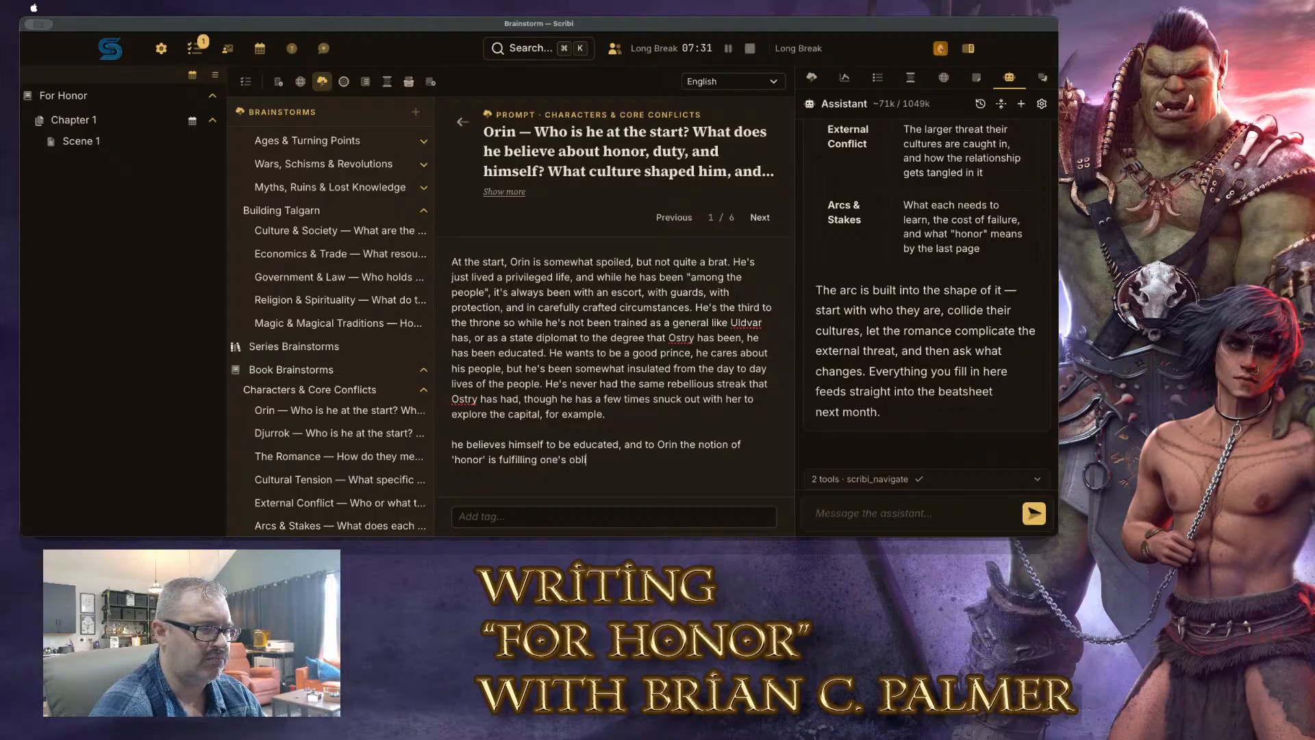
type("gations - not")
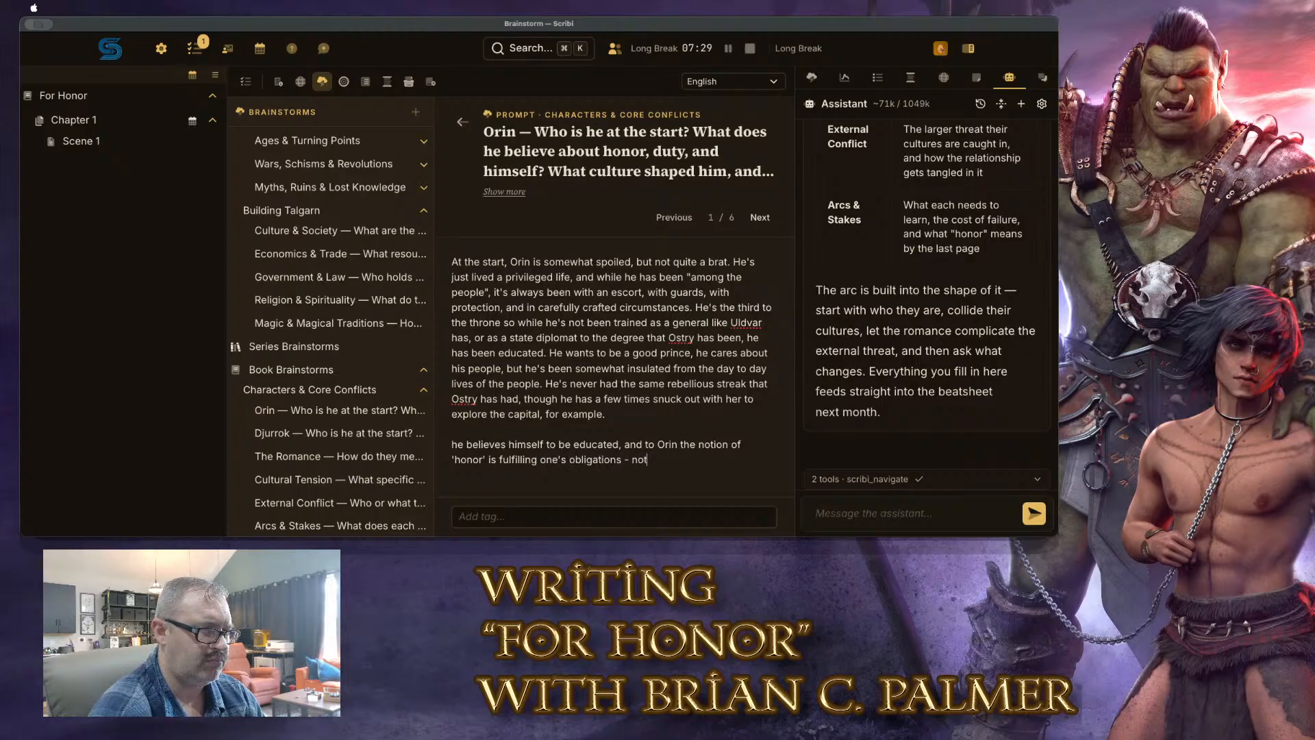
type(" ou")
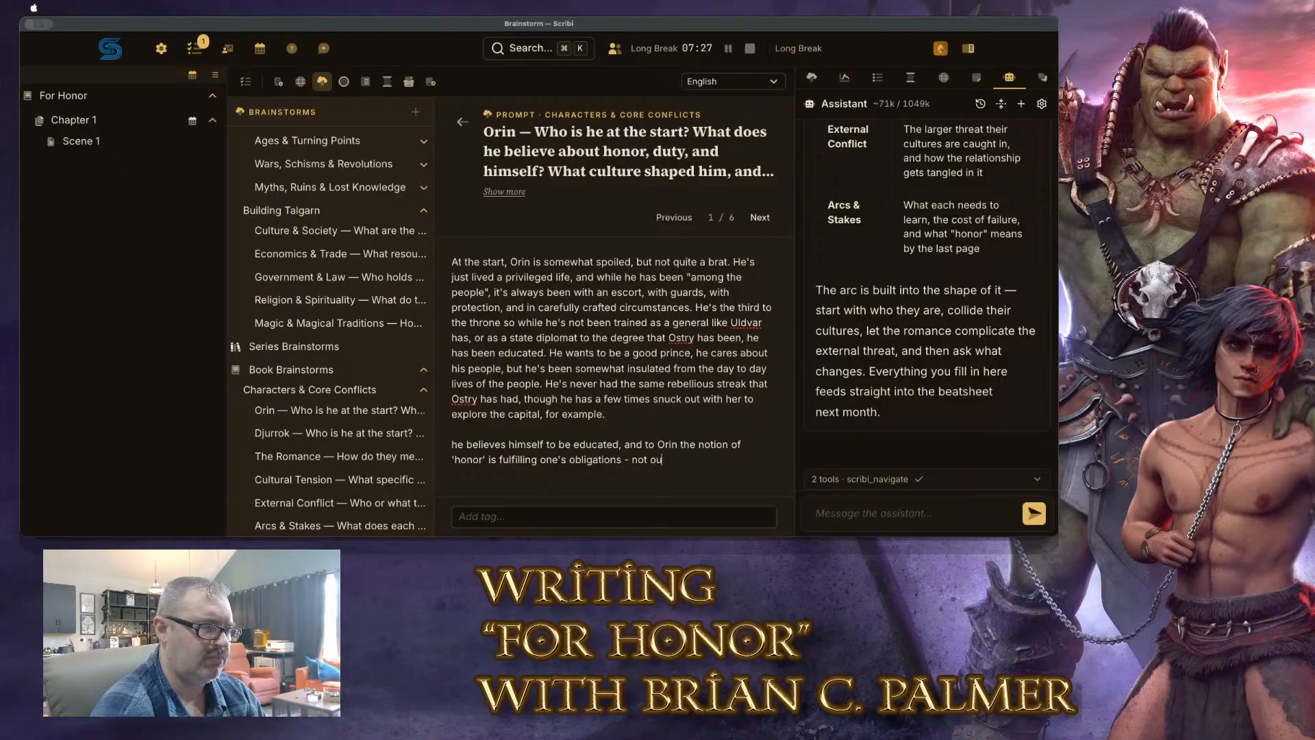
type("t of comu")
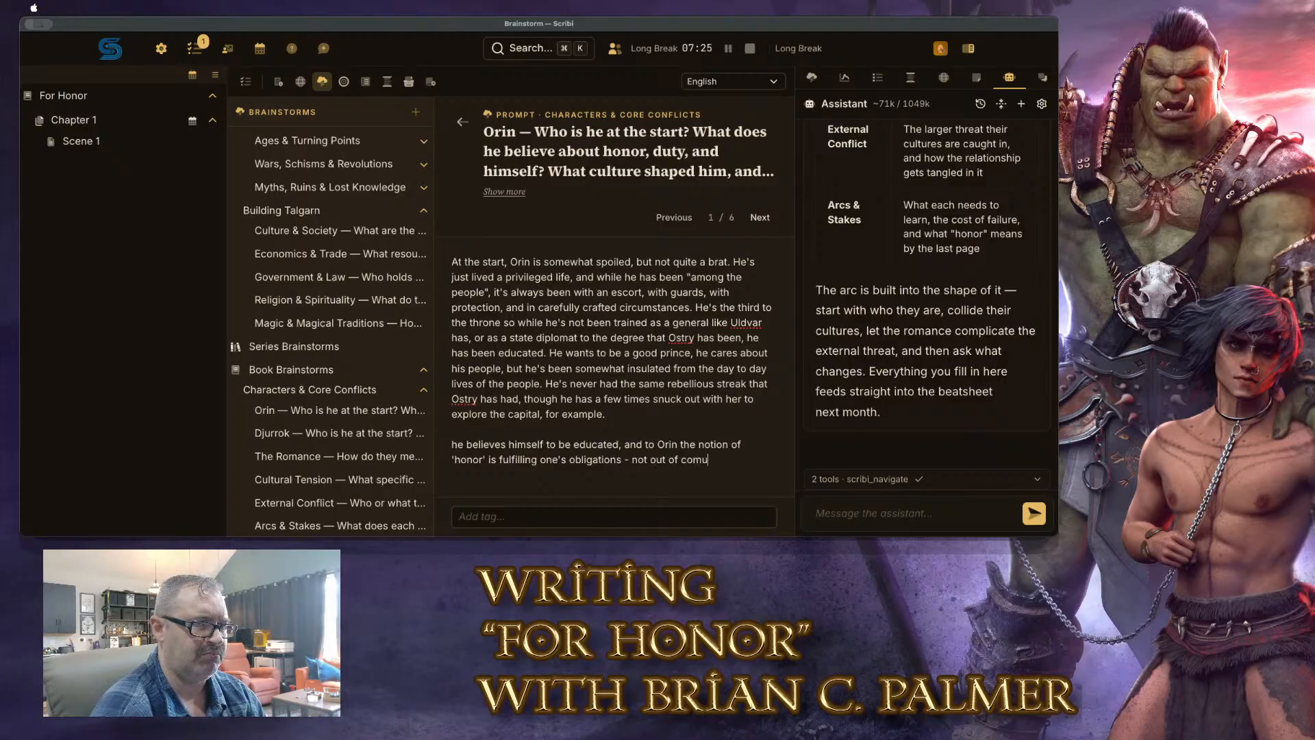
key("BackSpace")
type("pulsion")
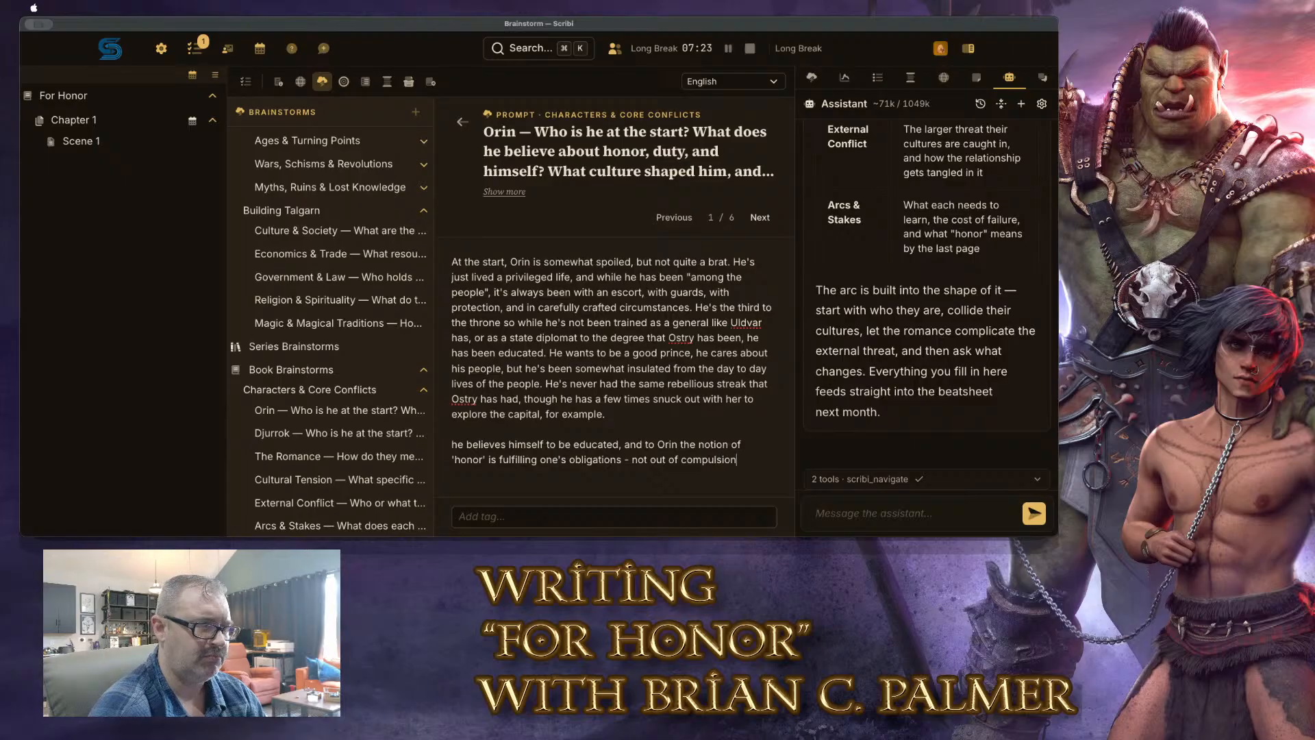
Extend the honor sentence with ", but out of the recognition that all people have obligations,"
type(", but out of th")
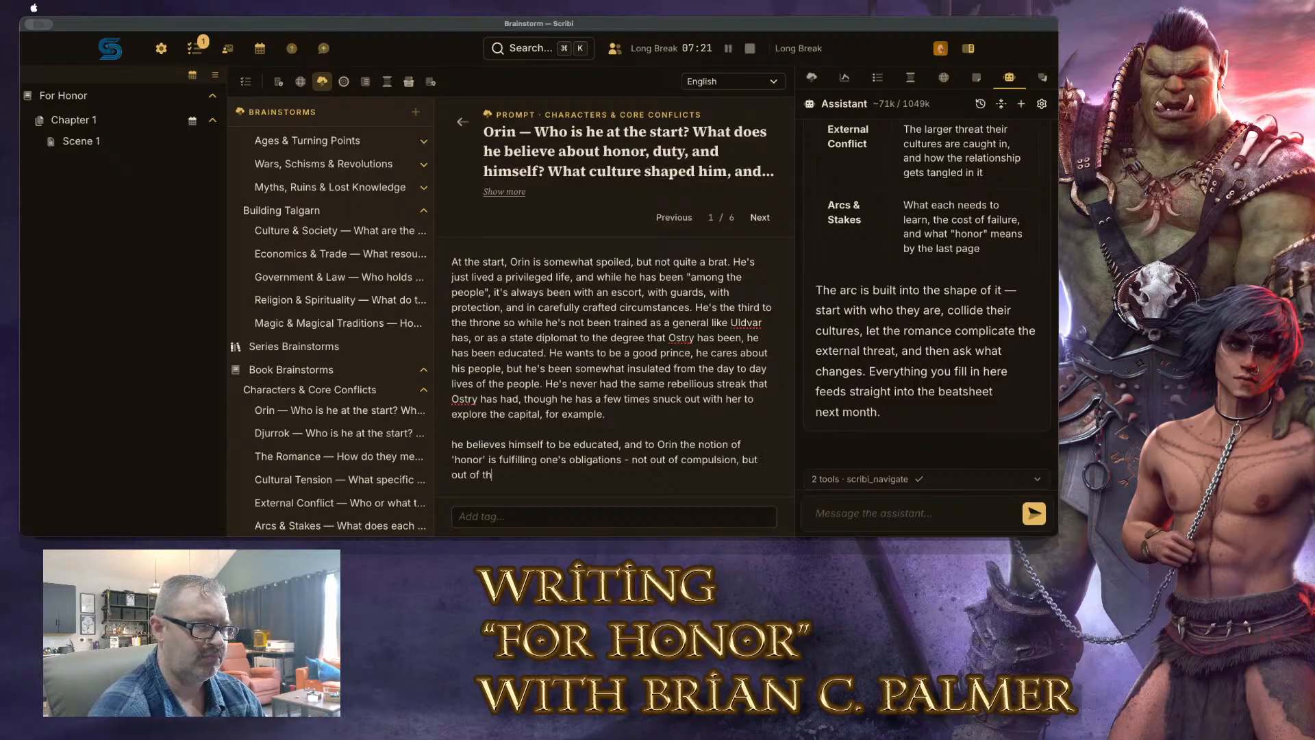
type("e recognitio")
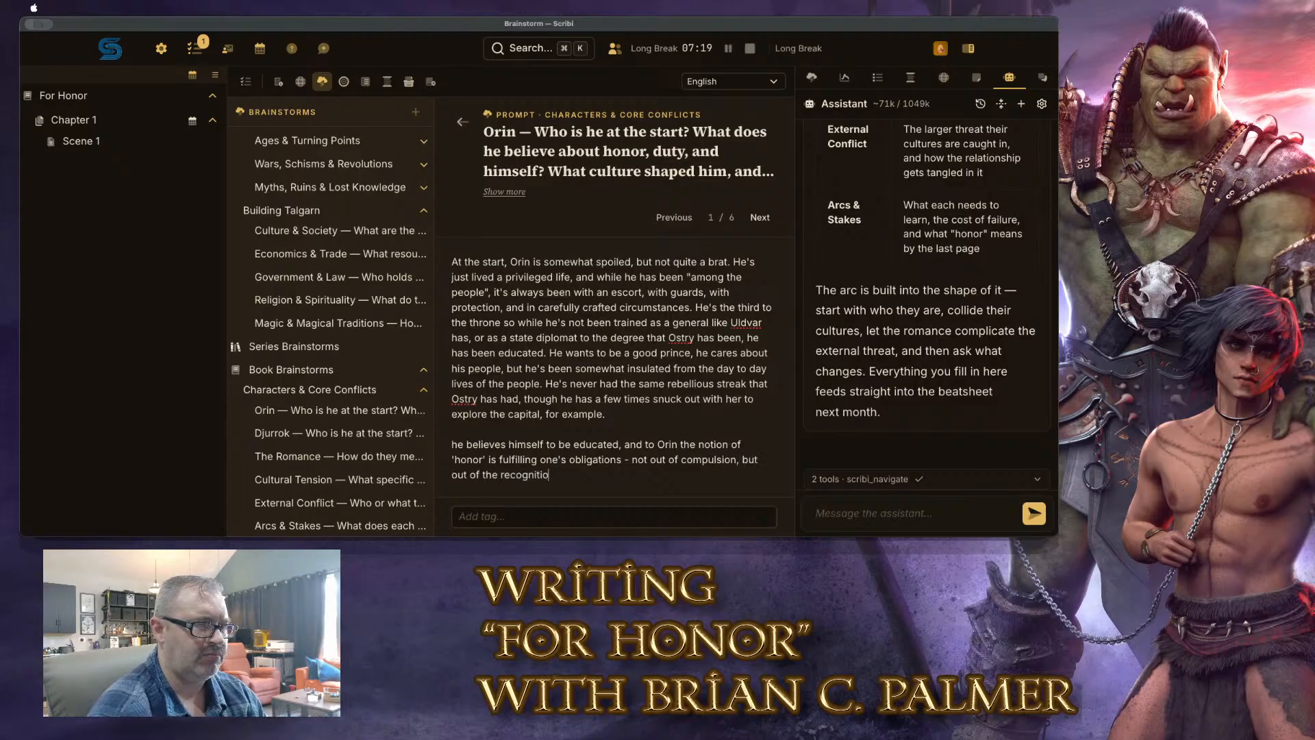
type("n that all people ")
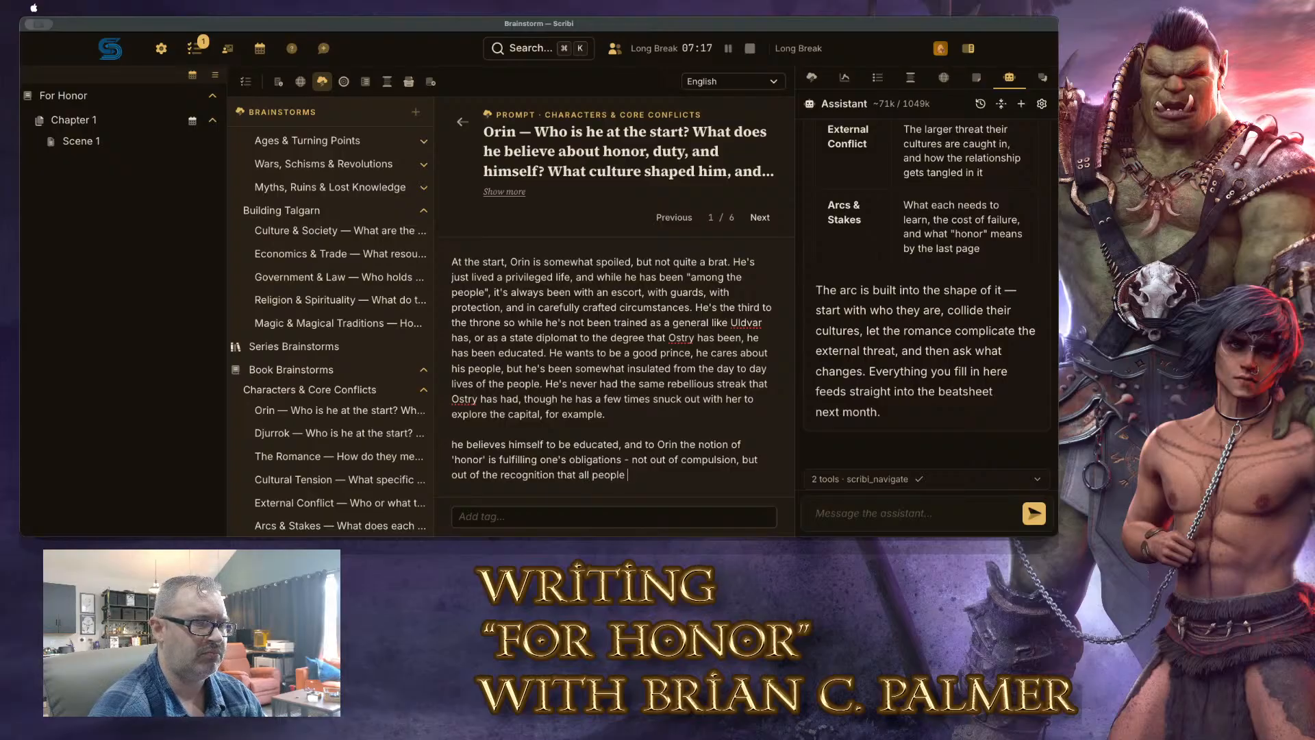
type("have obligations, ")
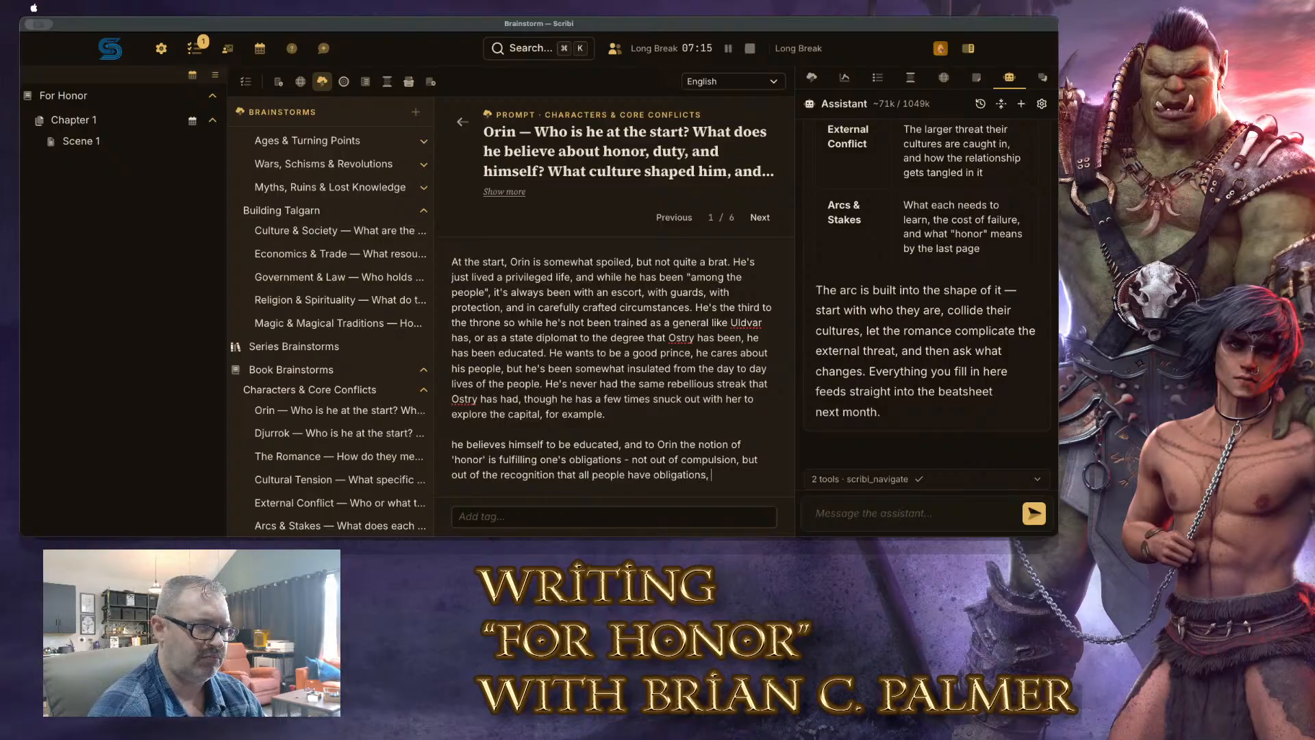
Continue the honor sentence with "that all people are part of a greater whole, and so while he does"
type("that w")
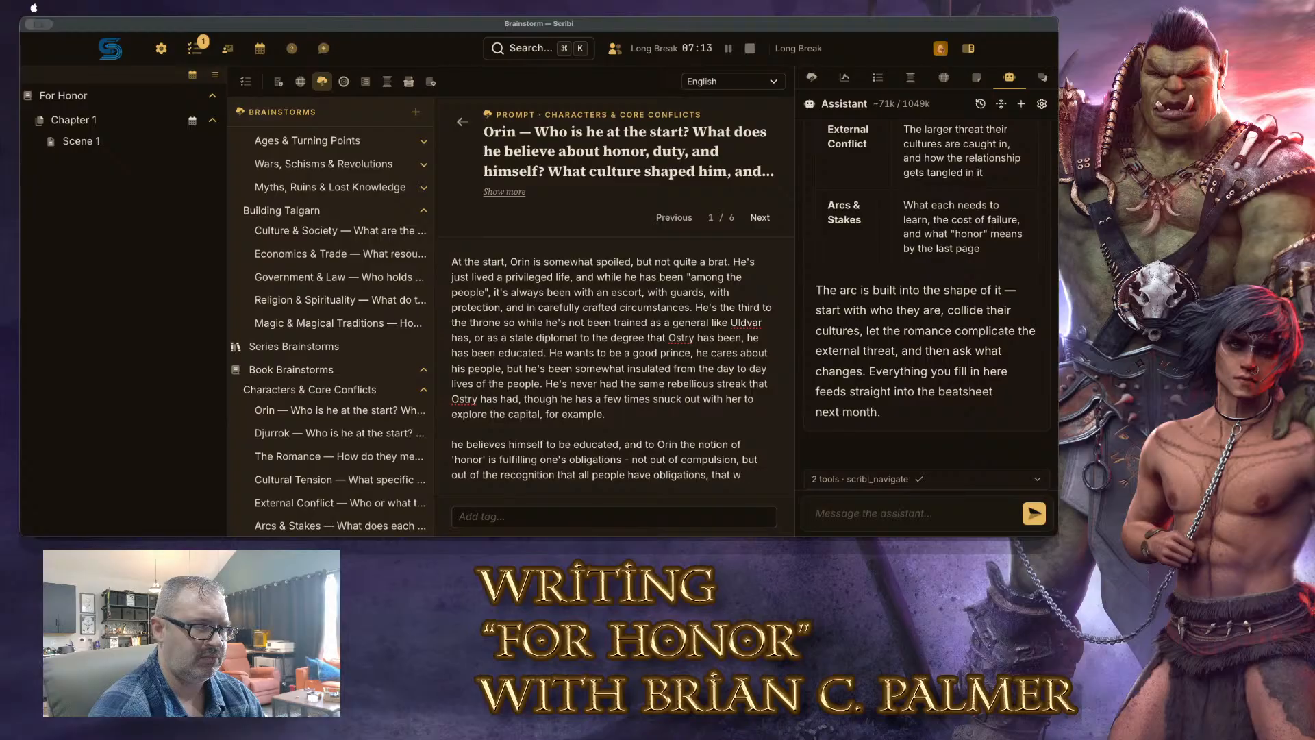
type("ell people are par")
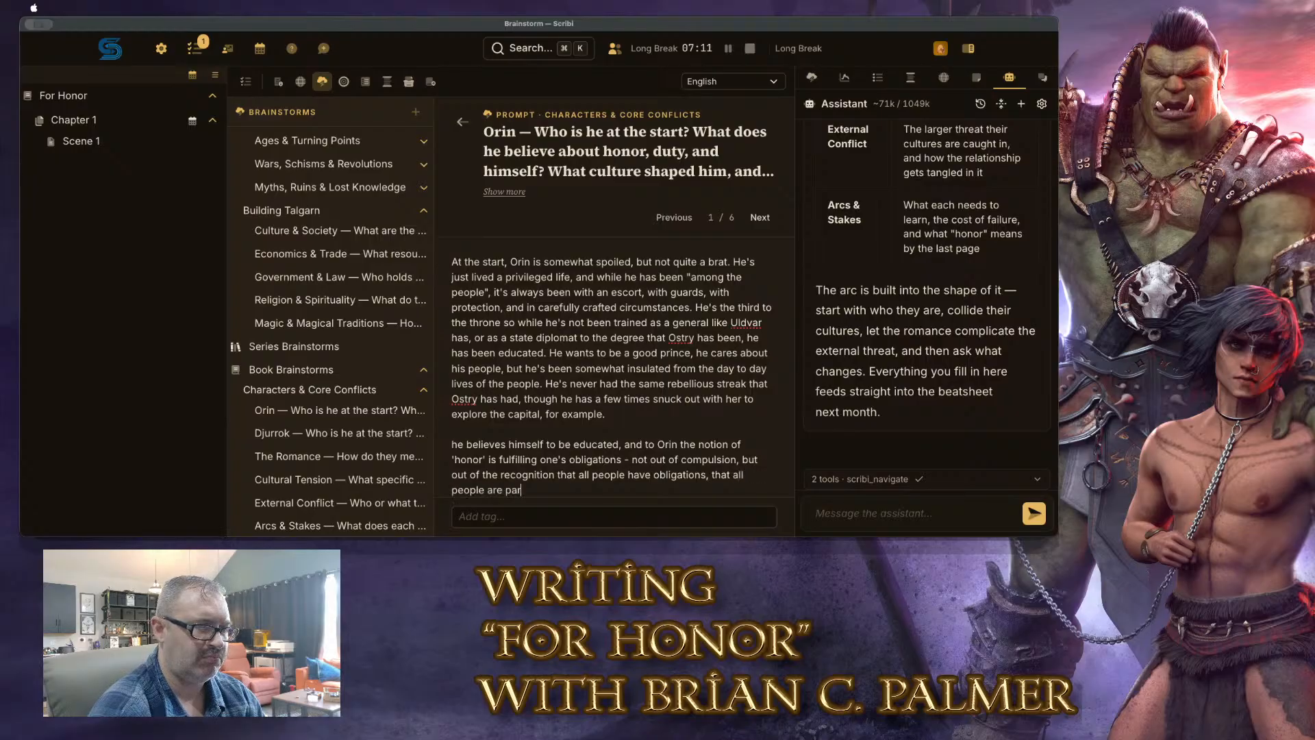
type("t of ag reater")
key("BackSpace")
key("BackSpace")
key("BackSpace")
key("BackSpace")
key("BackSpace")
key("BackSpace")
key("BackSpace")
key("BackSpace")
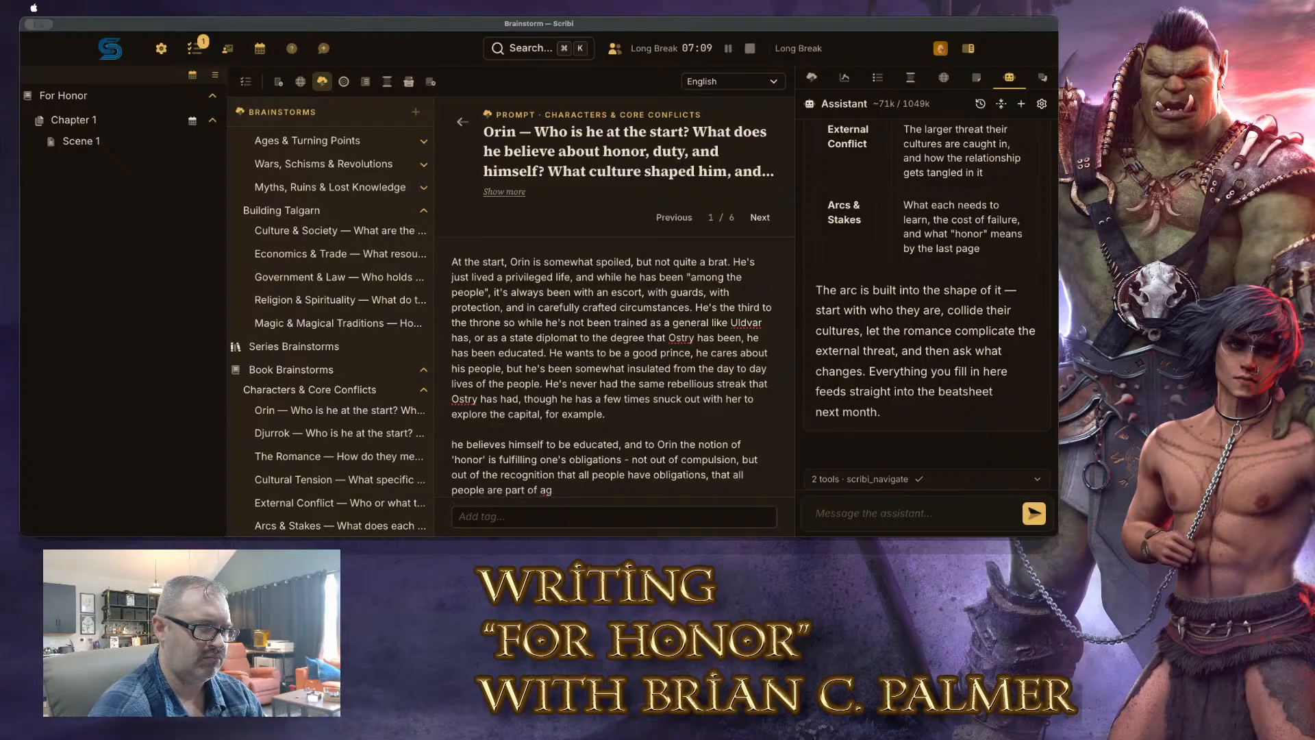
type("greater whole, and so while he do")
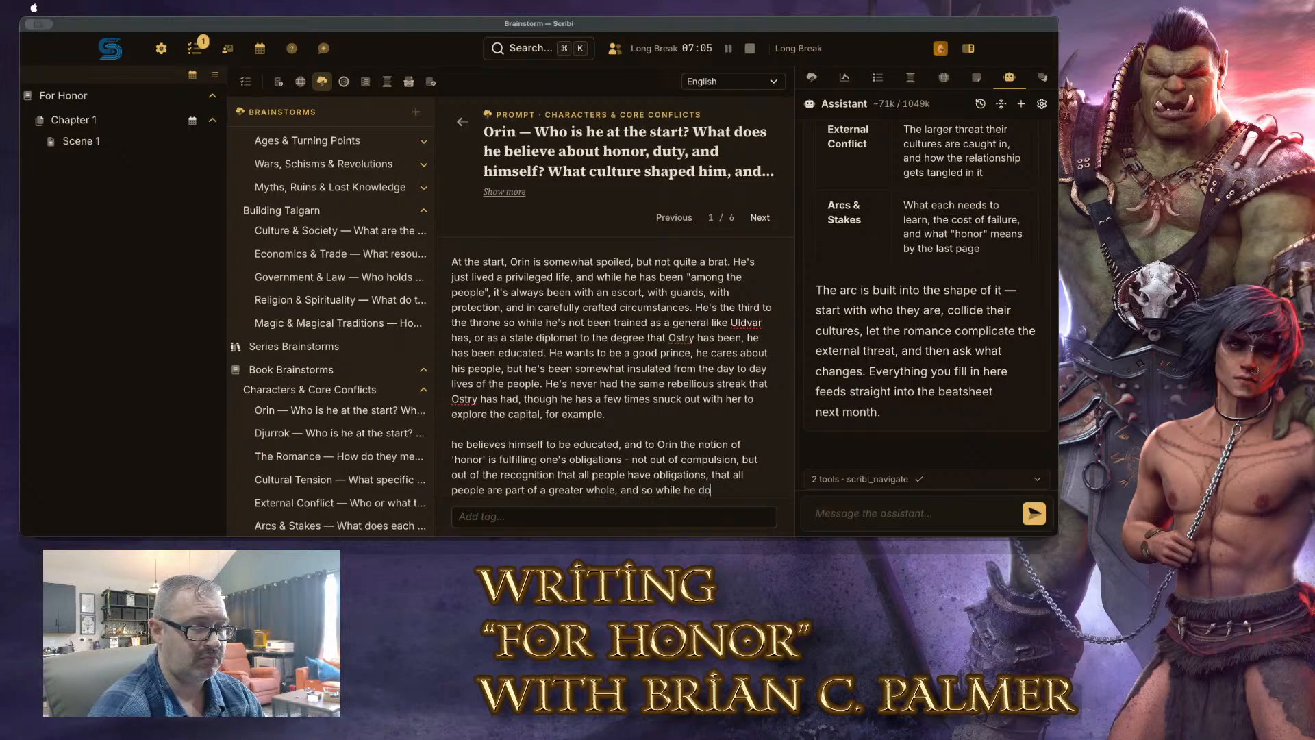
Continue the sentence after "while he" with "does feel obligated, his notion of honor is perhaps summed up as" and an opening quotation mark
type("es feel oblig")
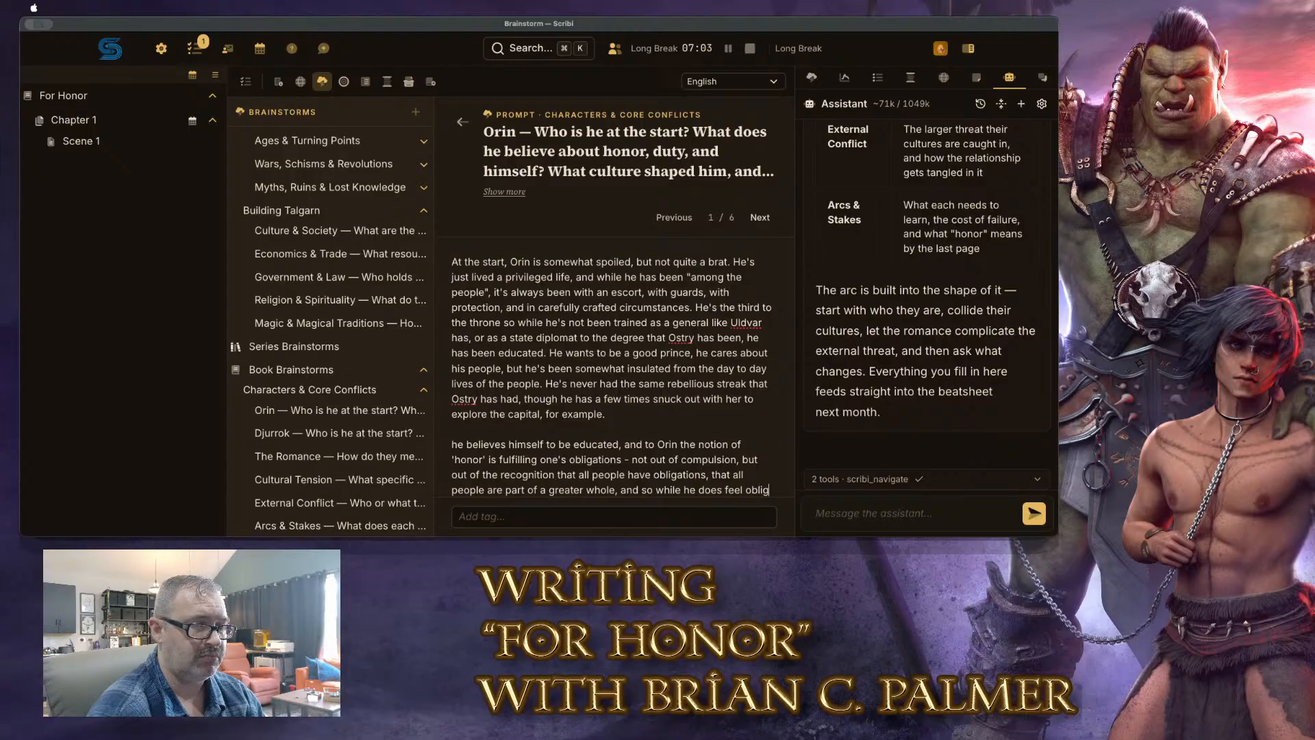
type("ated, his nitio")
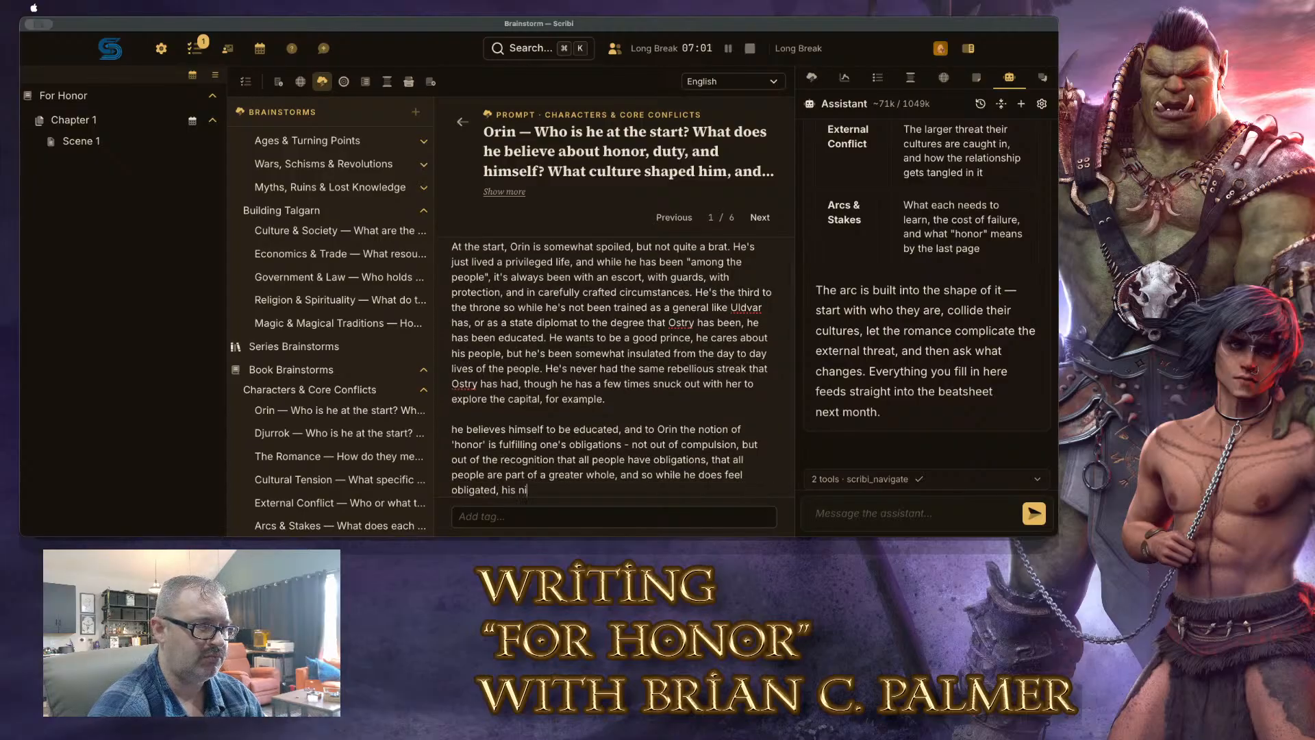
key("BackSpace")
key("BackSpace")
key("BackSpace")
key("BackSpace")
type("otion ")
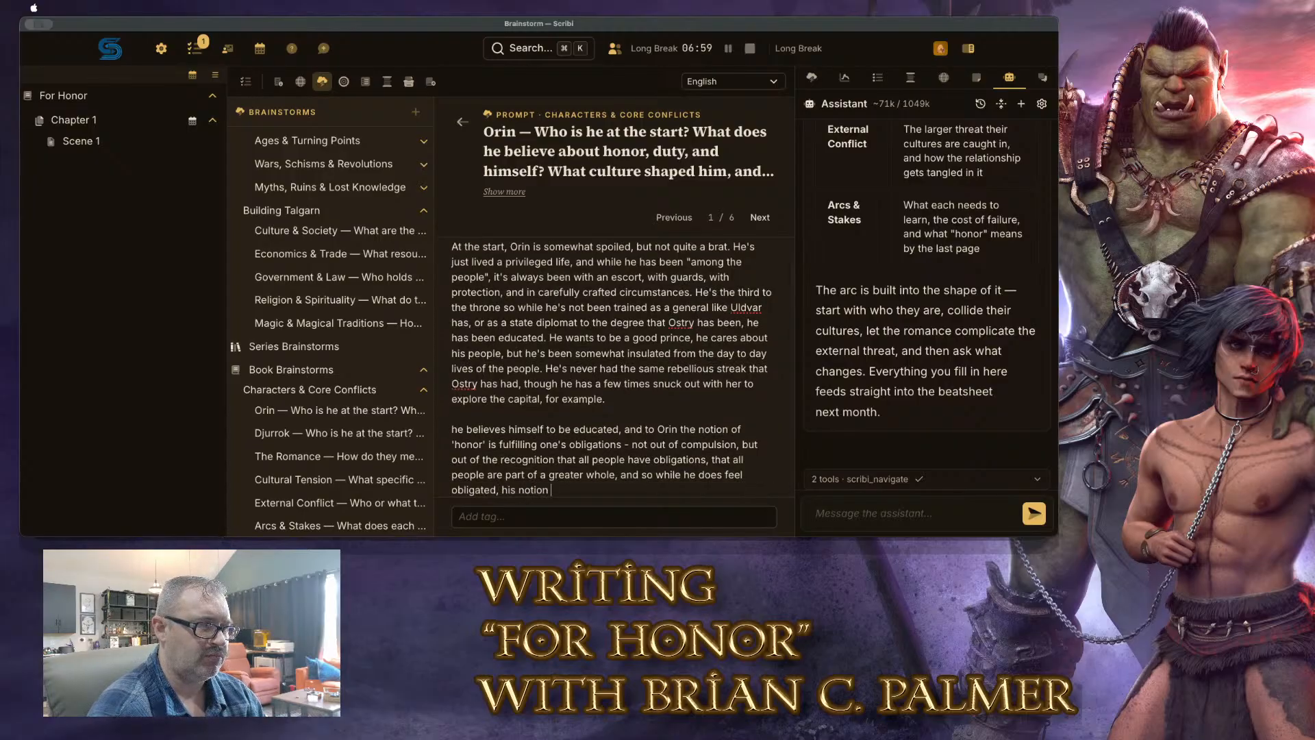
type("of honor is p")
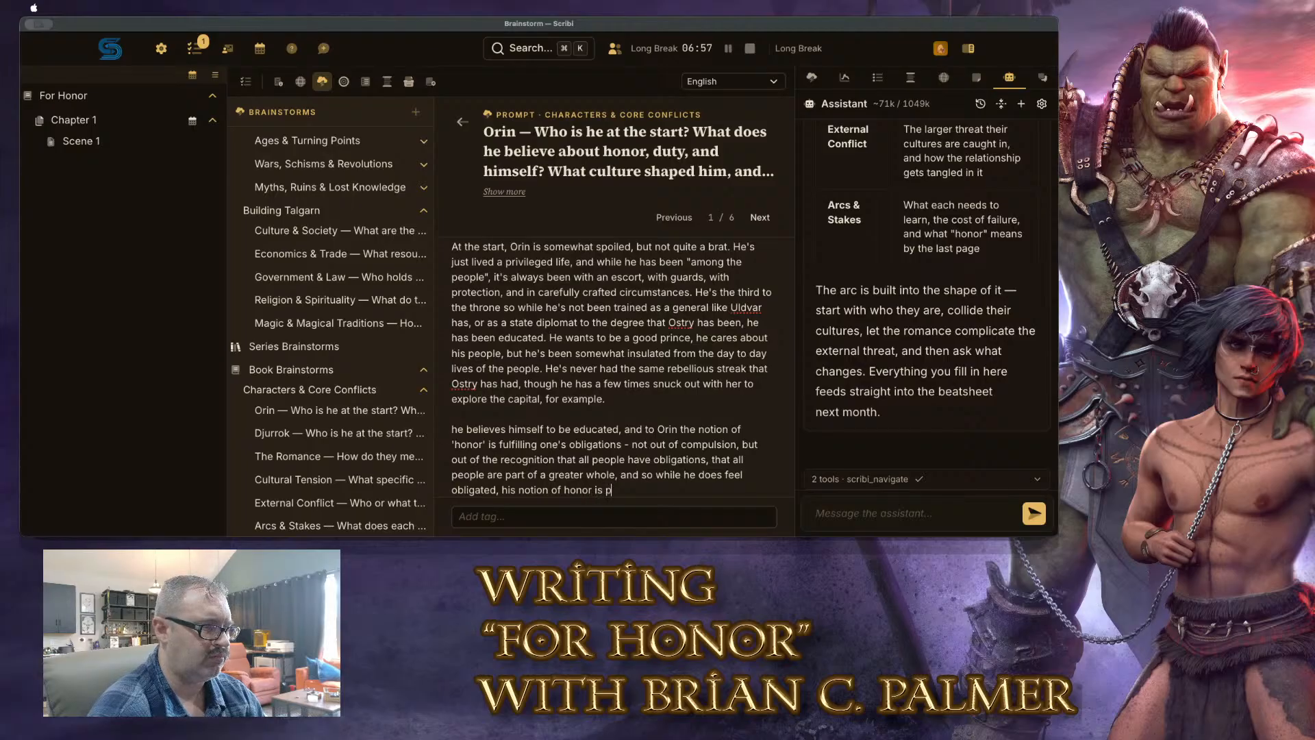
type("erhaps summed up as \"")
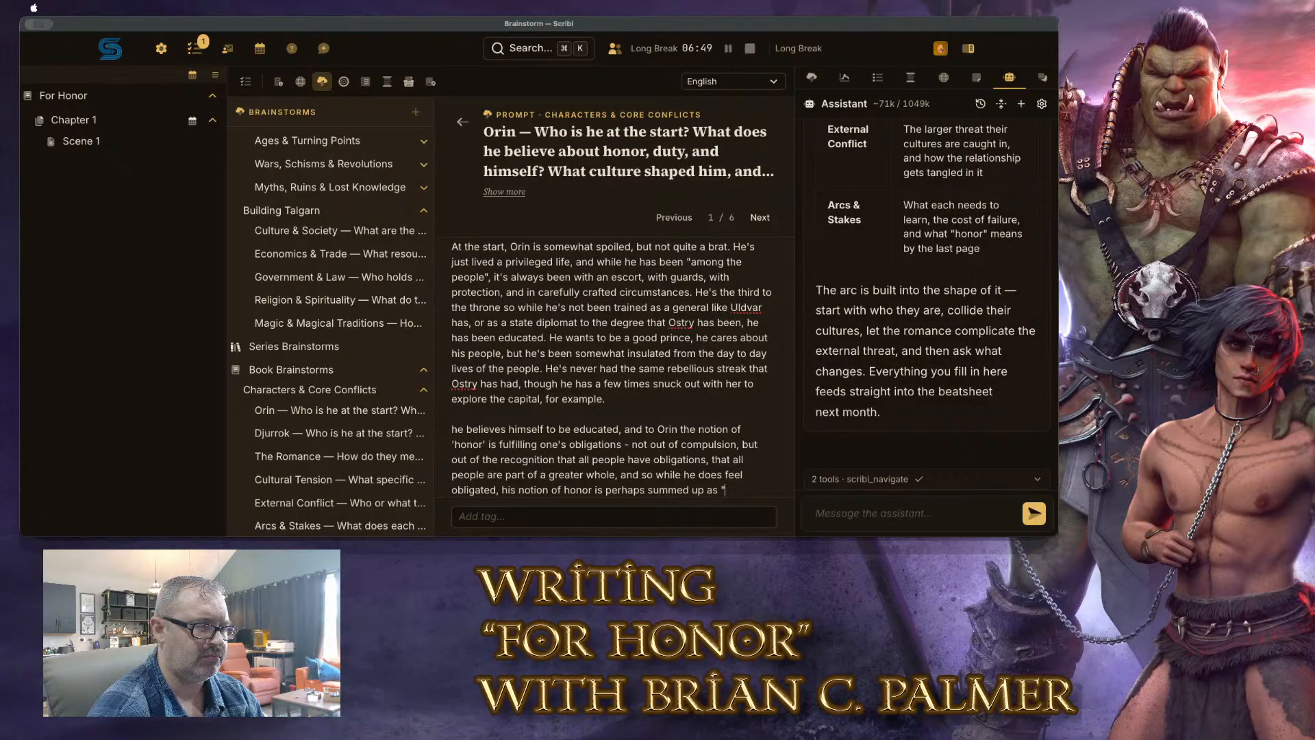
Begin the quoted summary of honor with "it is honorable to fulfill your obligations as though they matter, as though"
type("it is honorable to fulfill yo")
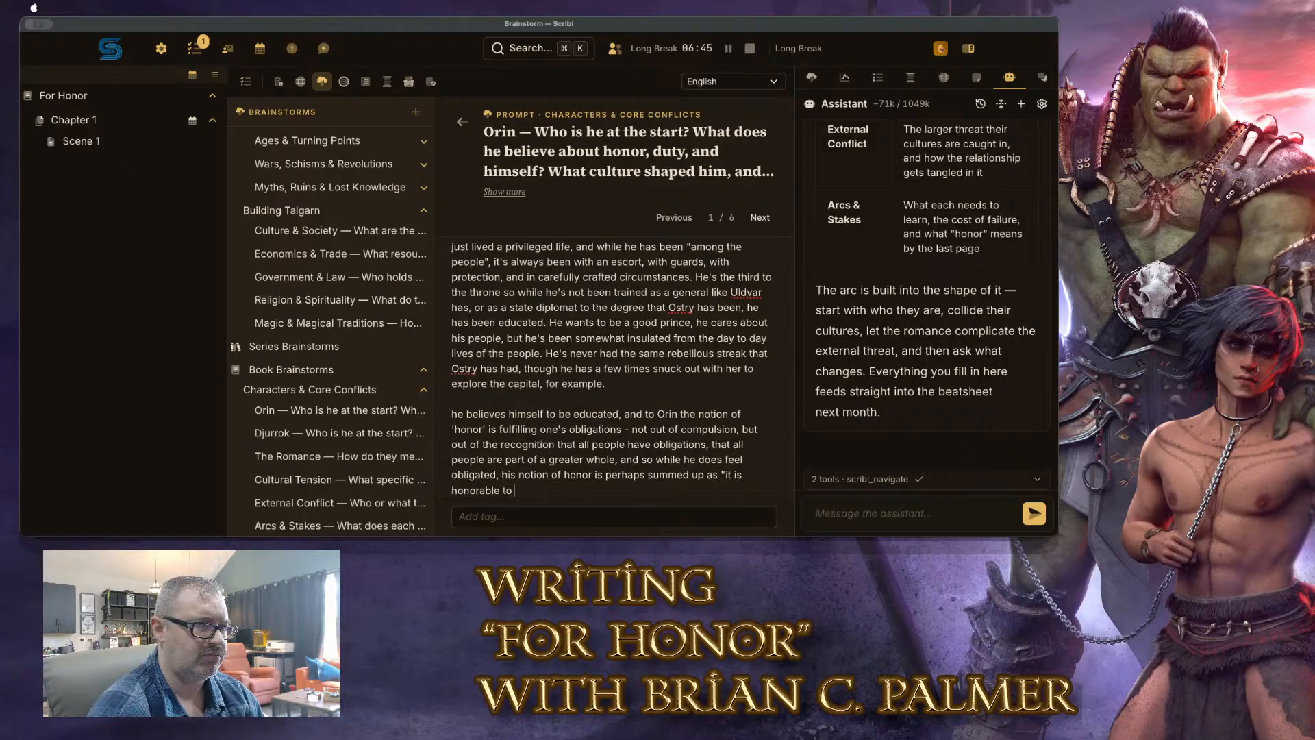
type("ur obligations")
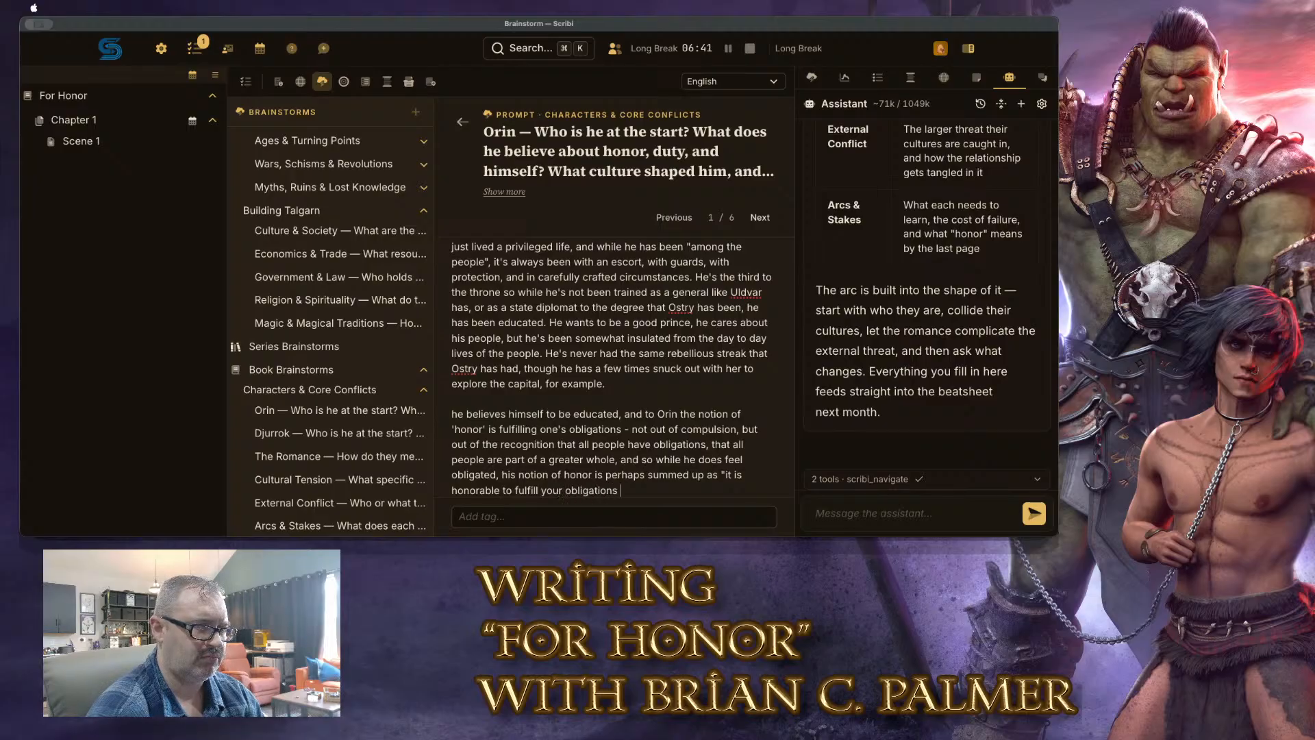
type(" as though they")
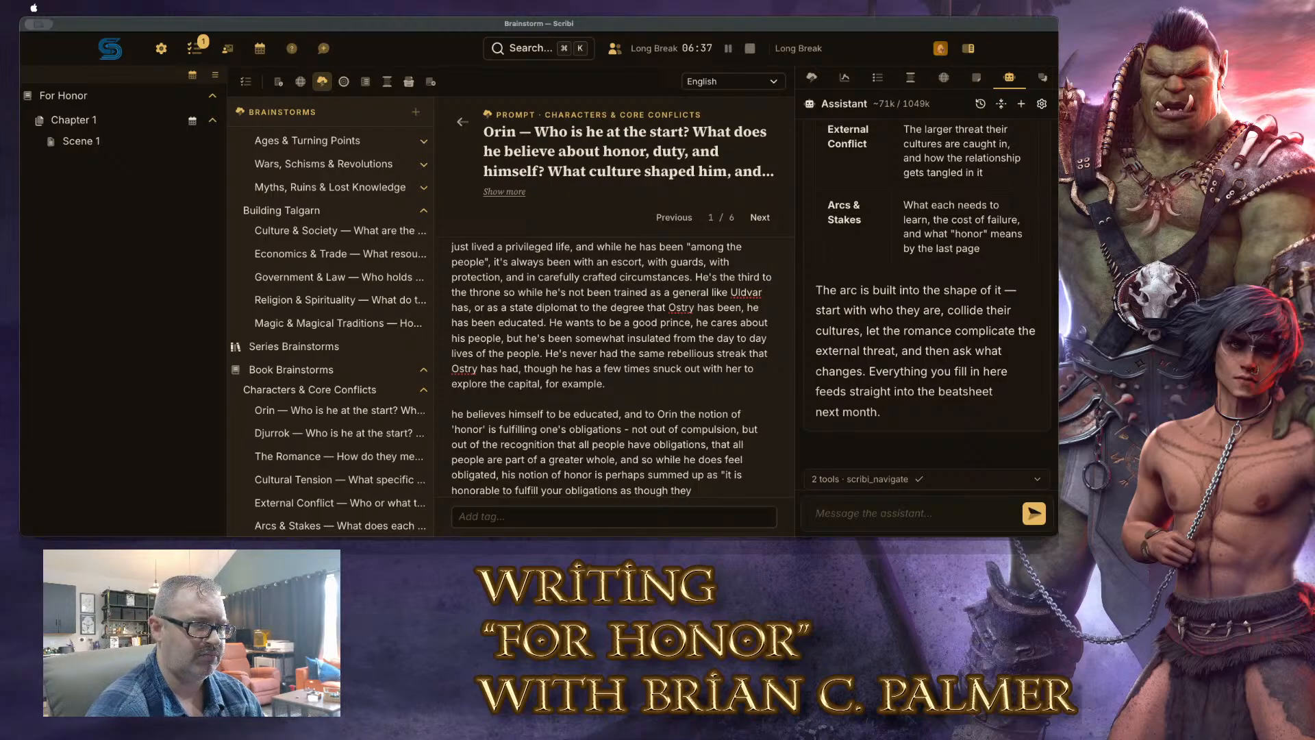
type(" a matter, as though the")
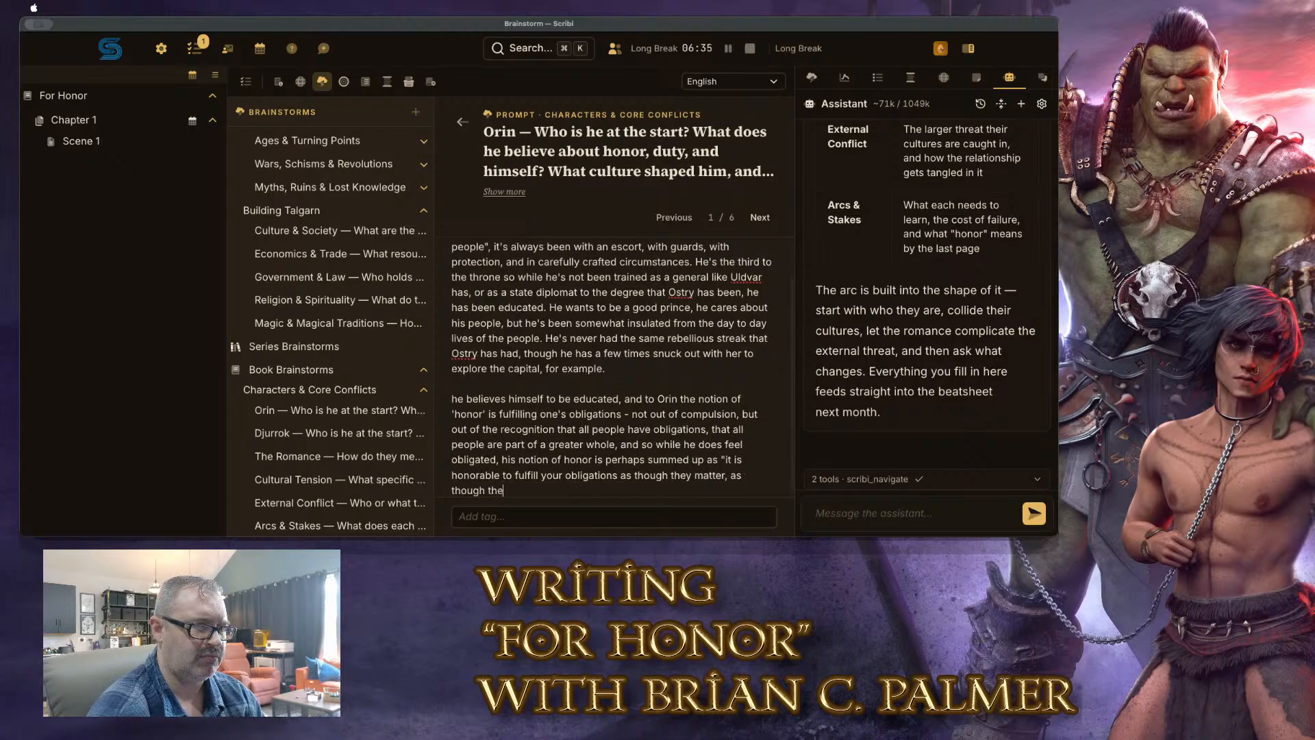
Continue the quoted summary with "they are important not just to you, but to others"
type("y are")
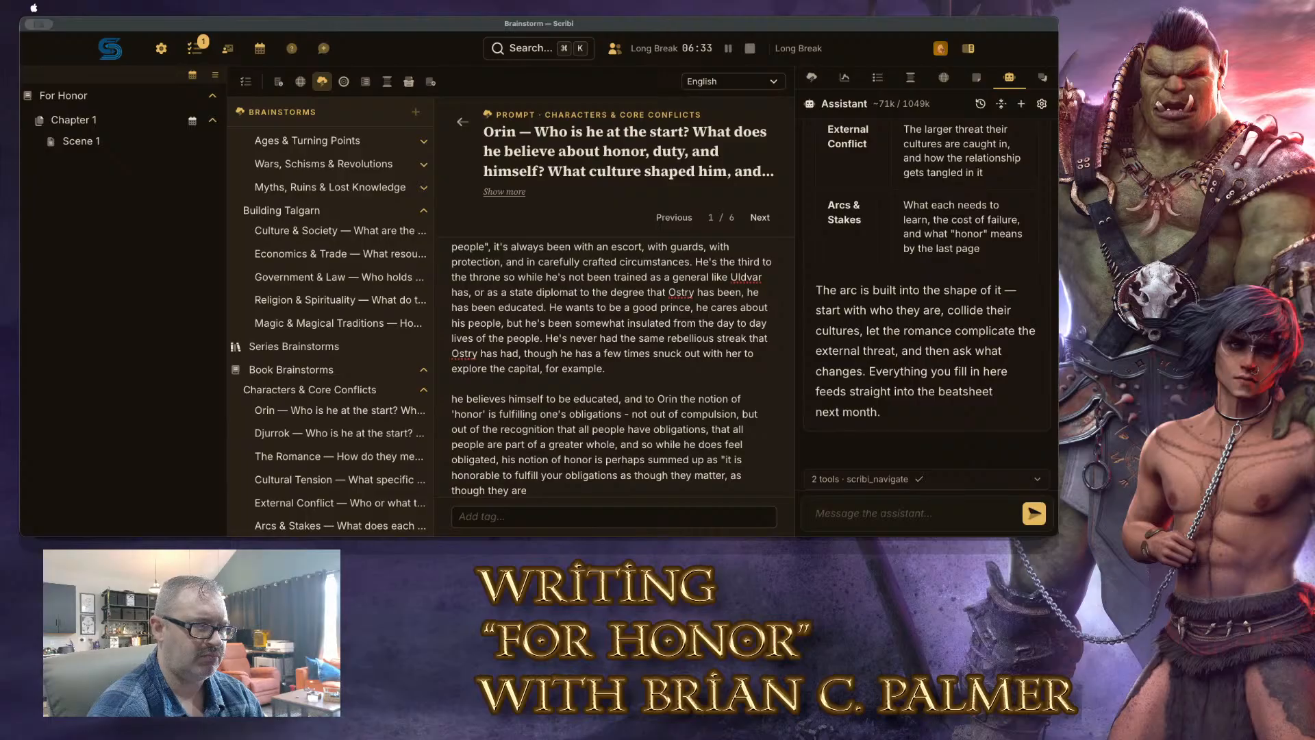
type(" crtimportant not just t")
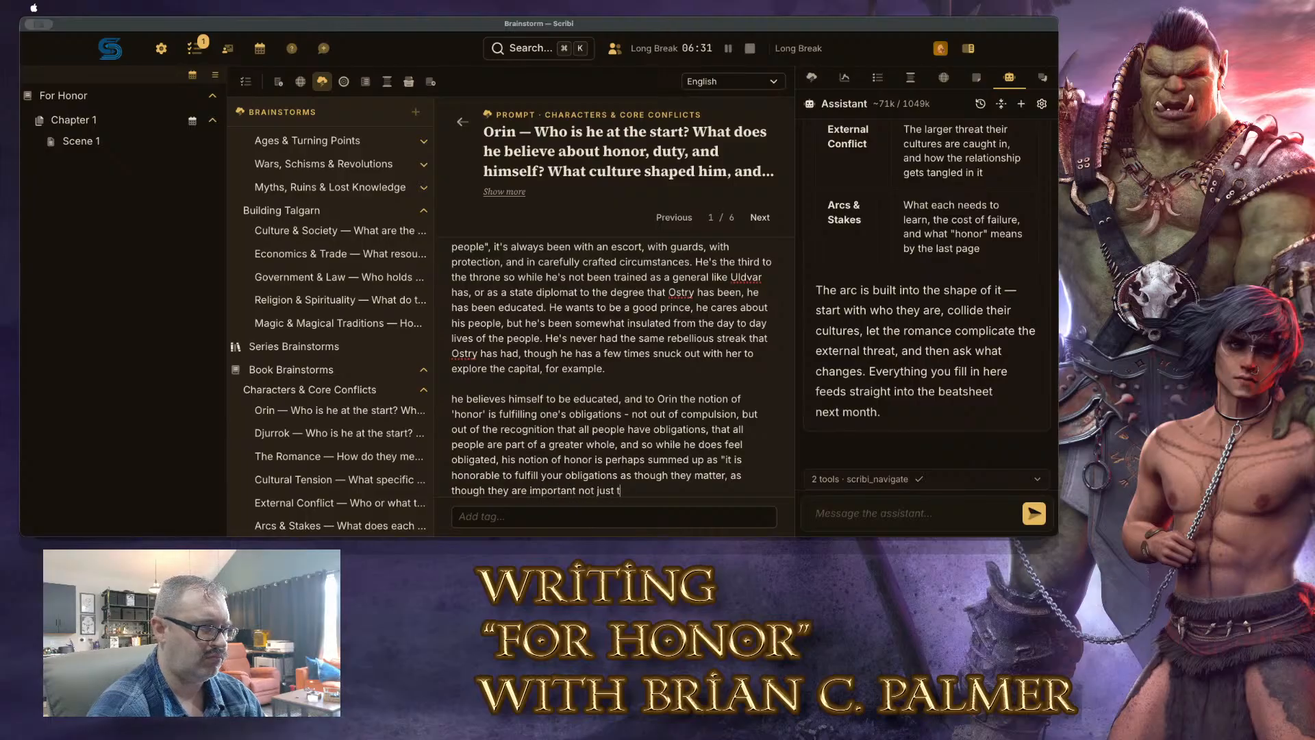
type("o you, but")
type(" to ot")
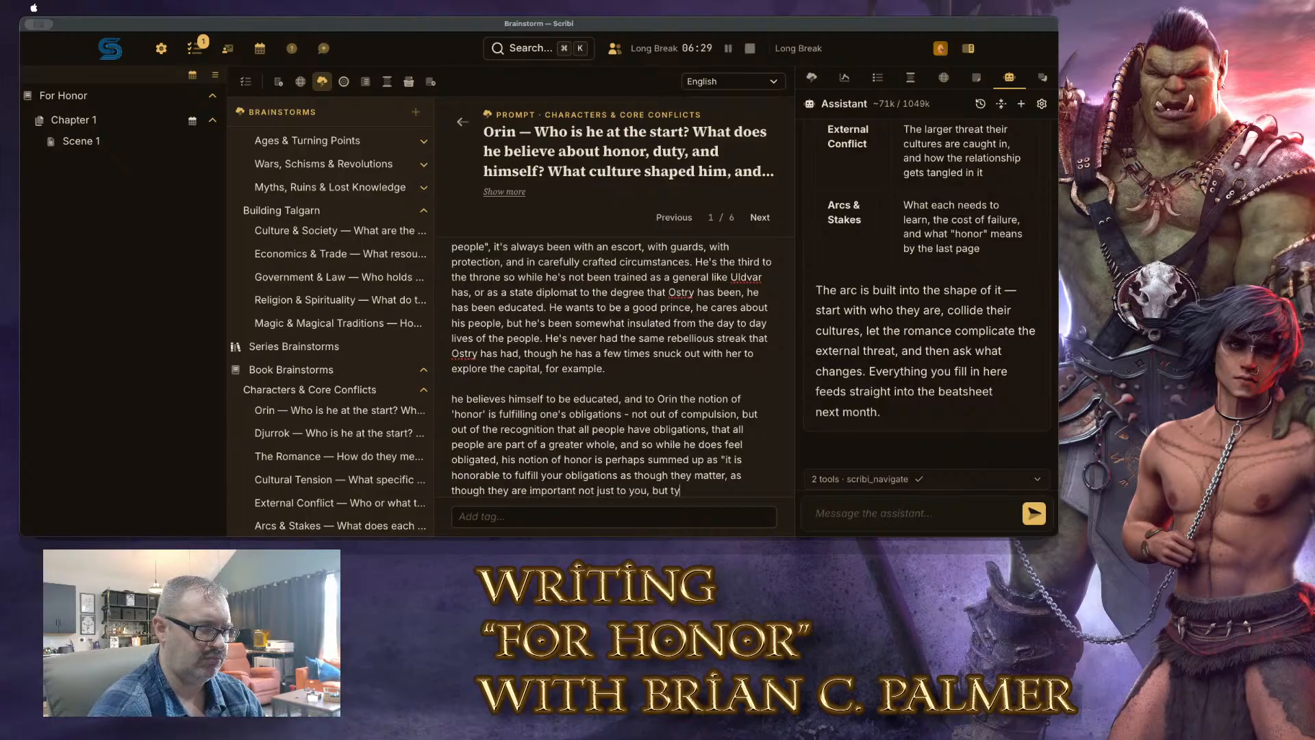
type("hers")
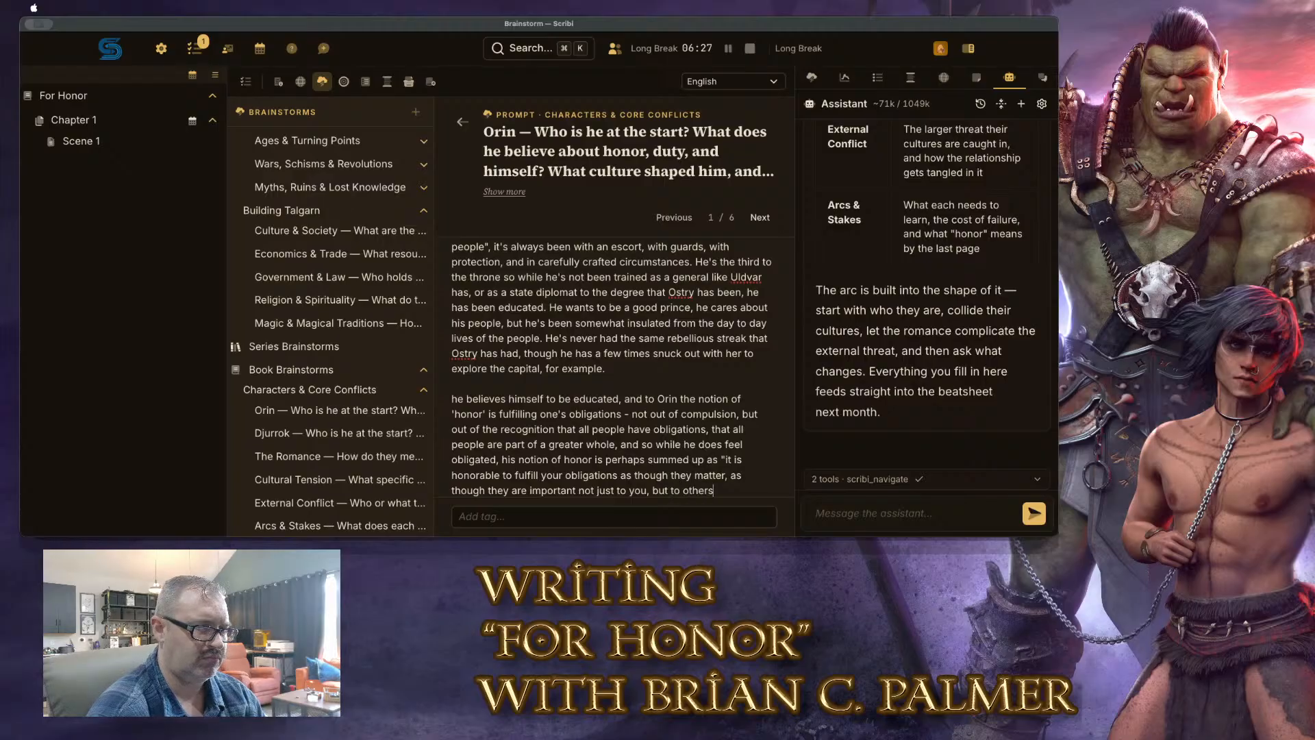
Close the quotation and start a new sentence with "He recognizes the weight of the responsibility of"
type(".\" Her")
key("BackSpace")
type("re")
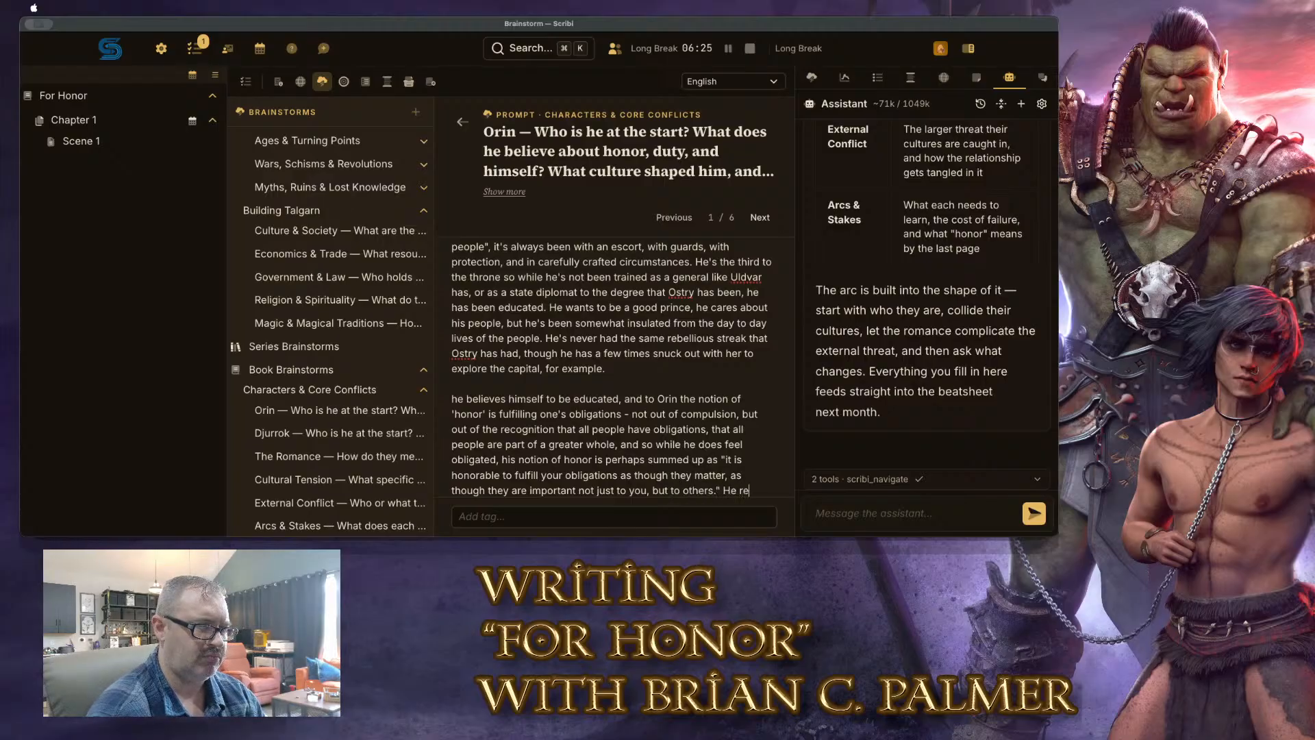
type("cognizesthe ")
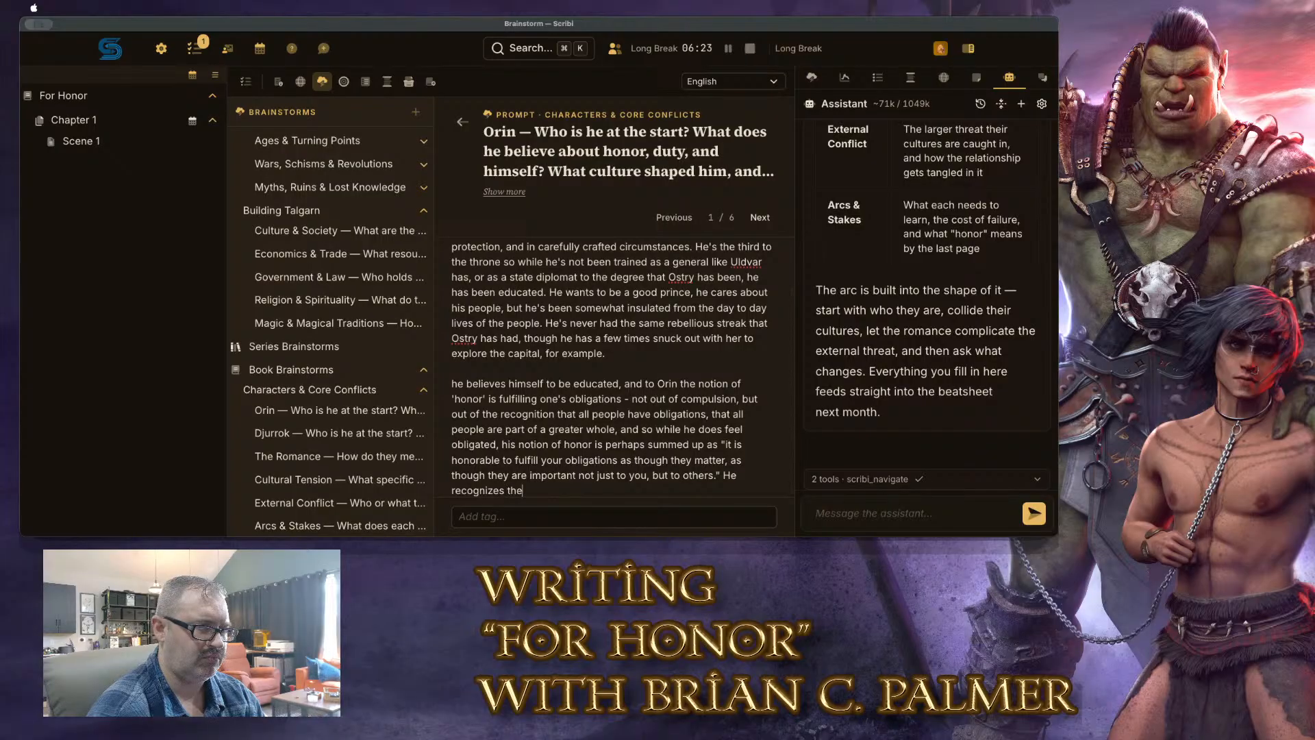
type("weight of the resp")
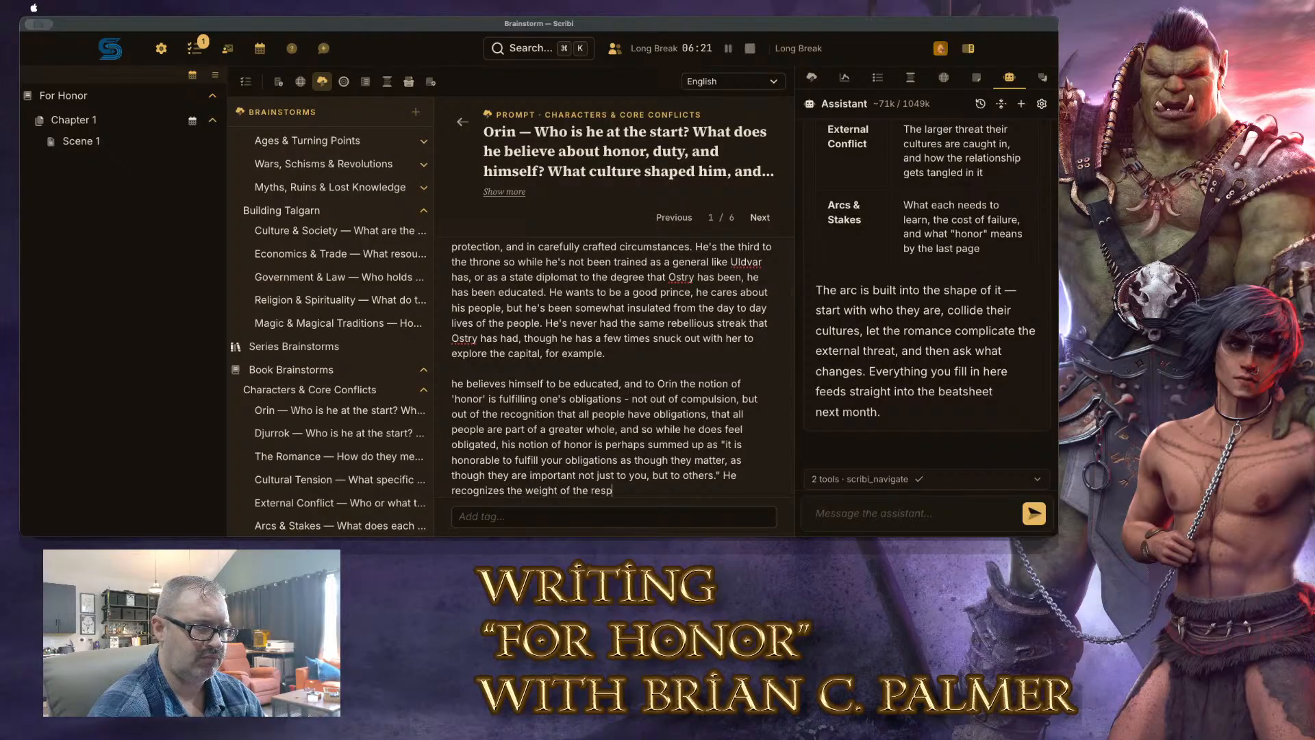
type("onsibiltiy of hi")
key("BackSpace")
key("BackSpace")
key("BackSpace")
key("BackSpace")
key("BackSpace")
key("BackSpace")
key("BackSpace")
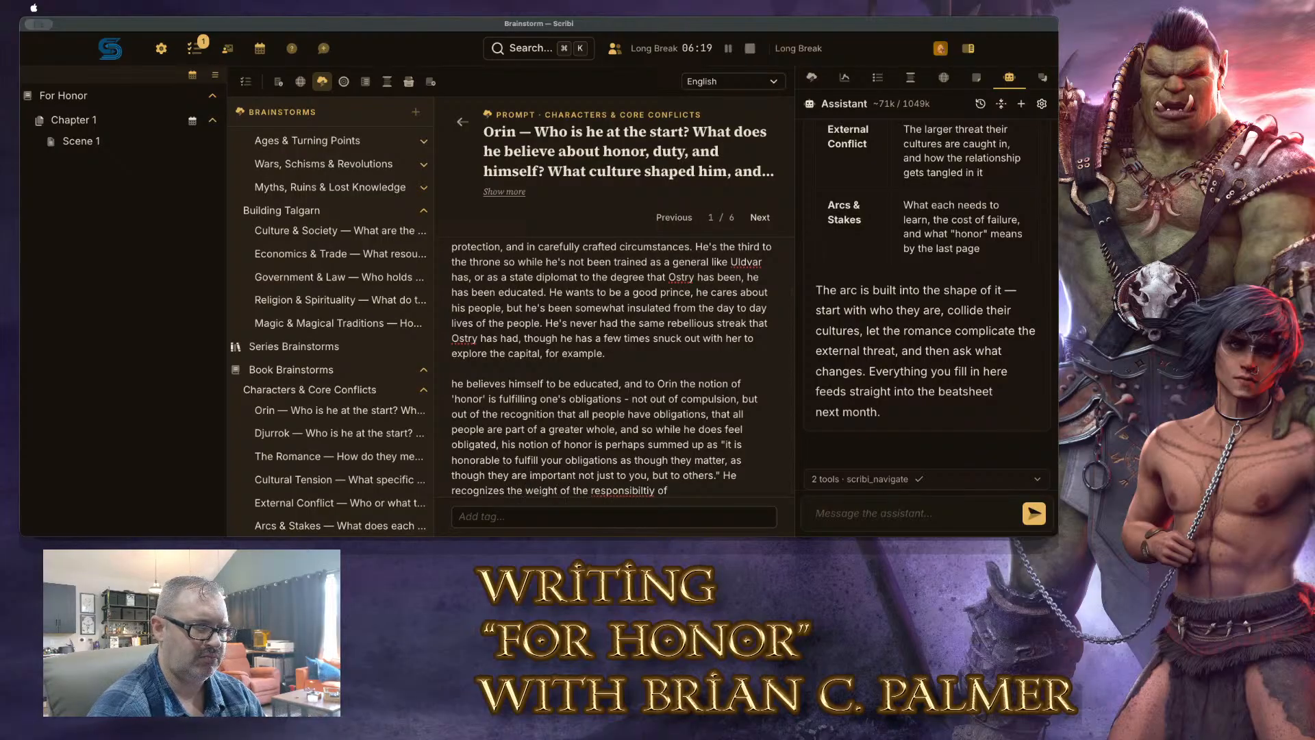
key("BackSpace")
key("BackSpace")
key("BackSpace")
key("BackSpace")
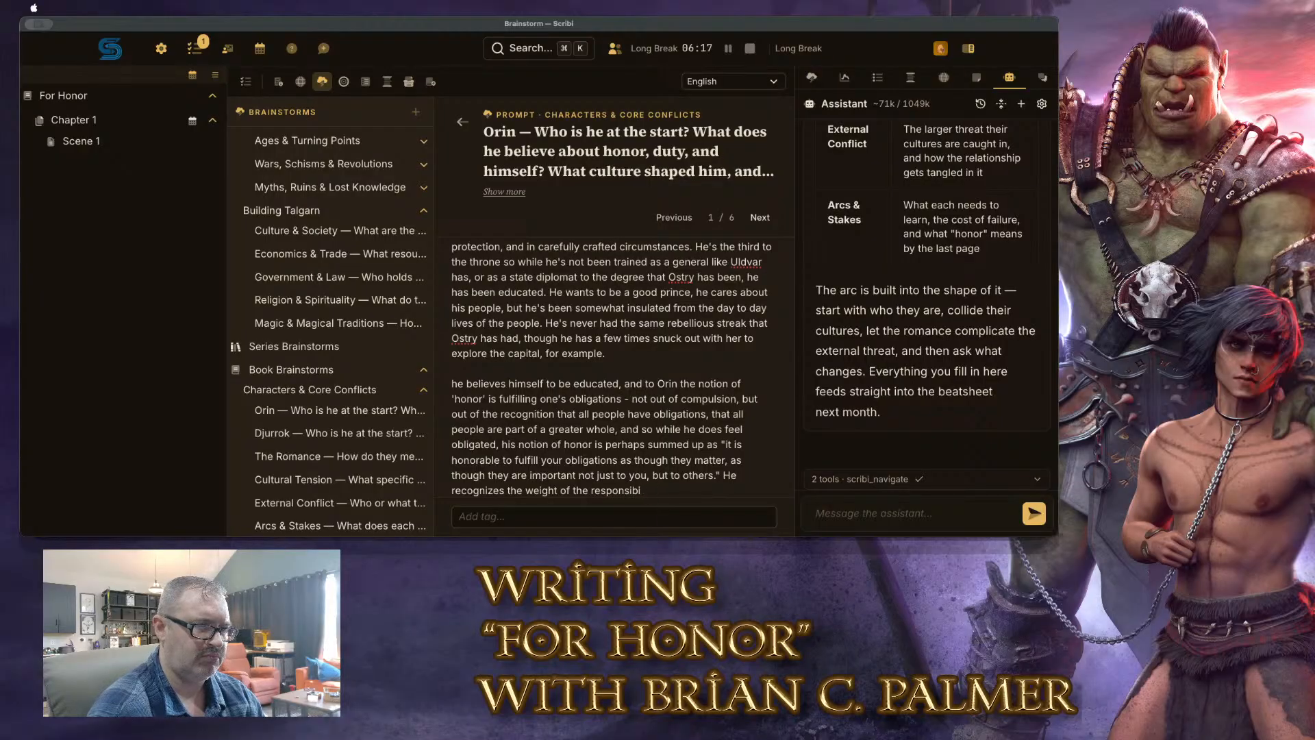
type("lity of")
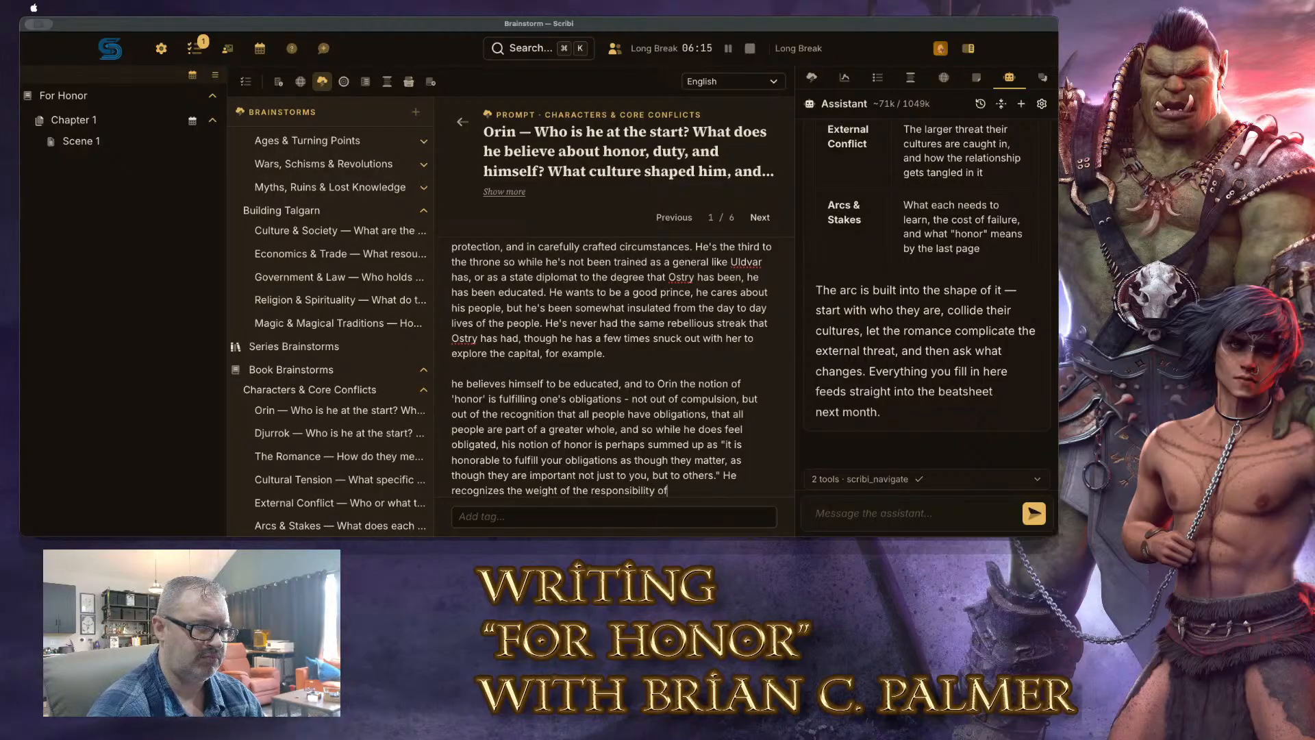
Finish the responsibility sentence with "his birth, though I think he has at times resisted that and to some degree still does."
type(" his birth, tho")
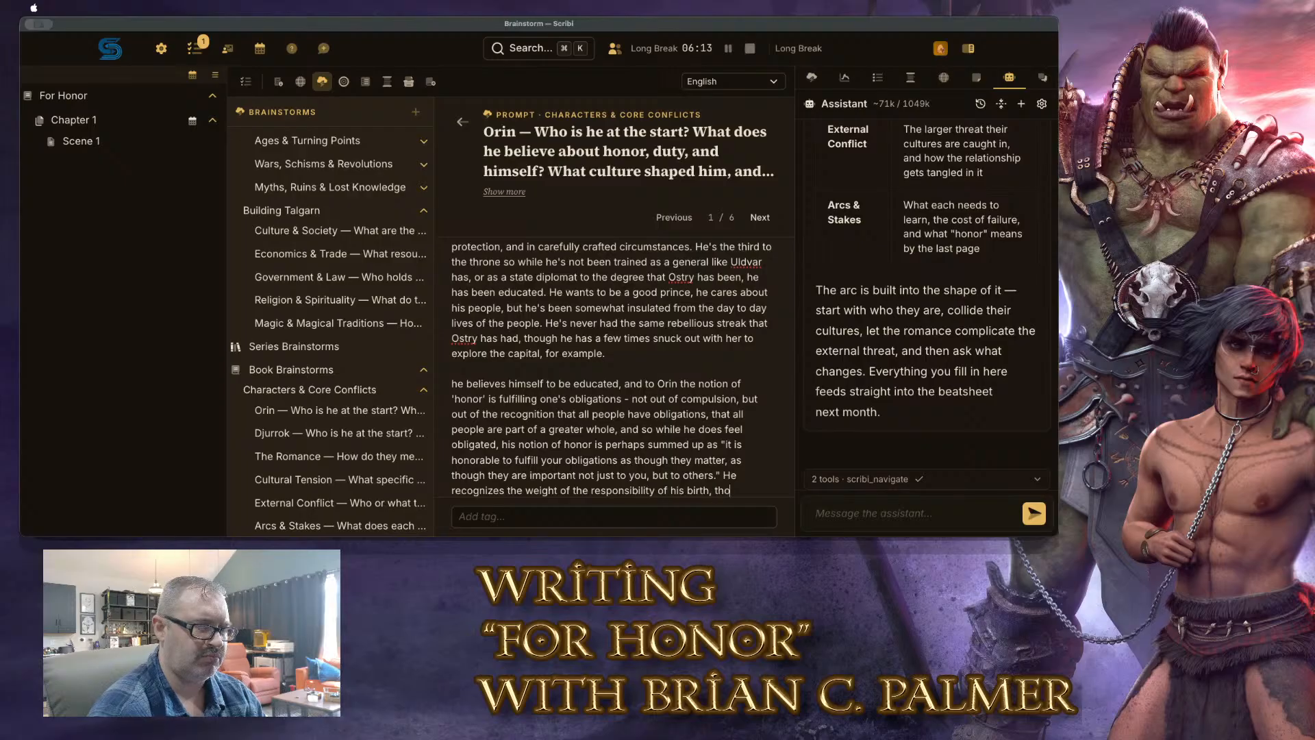
type("ugh I think he")
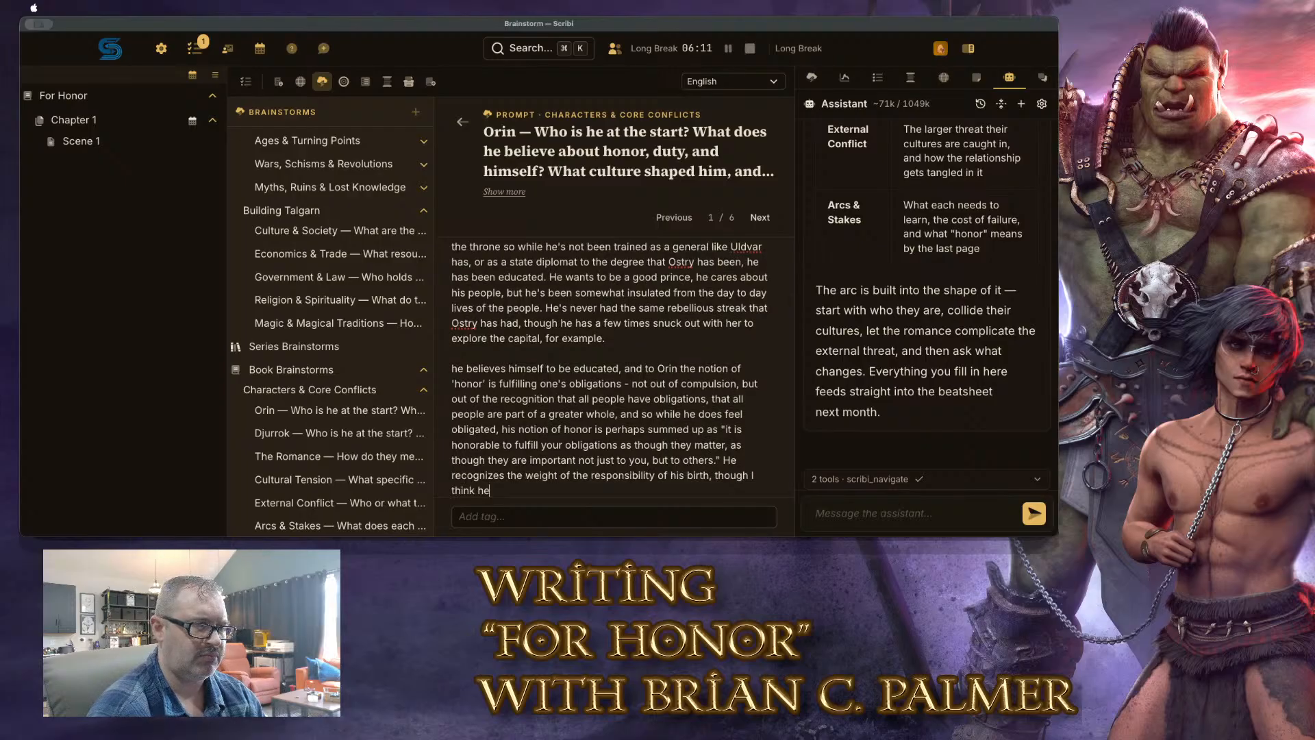
type(" has at")
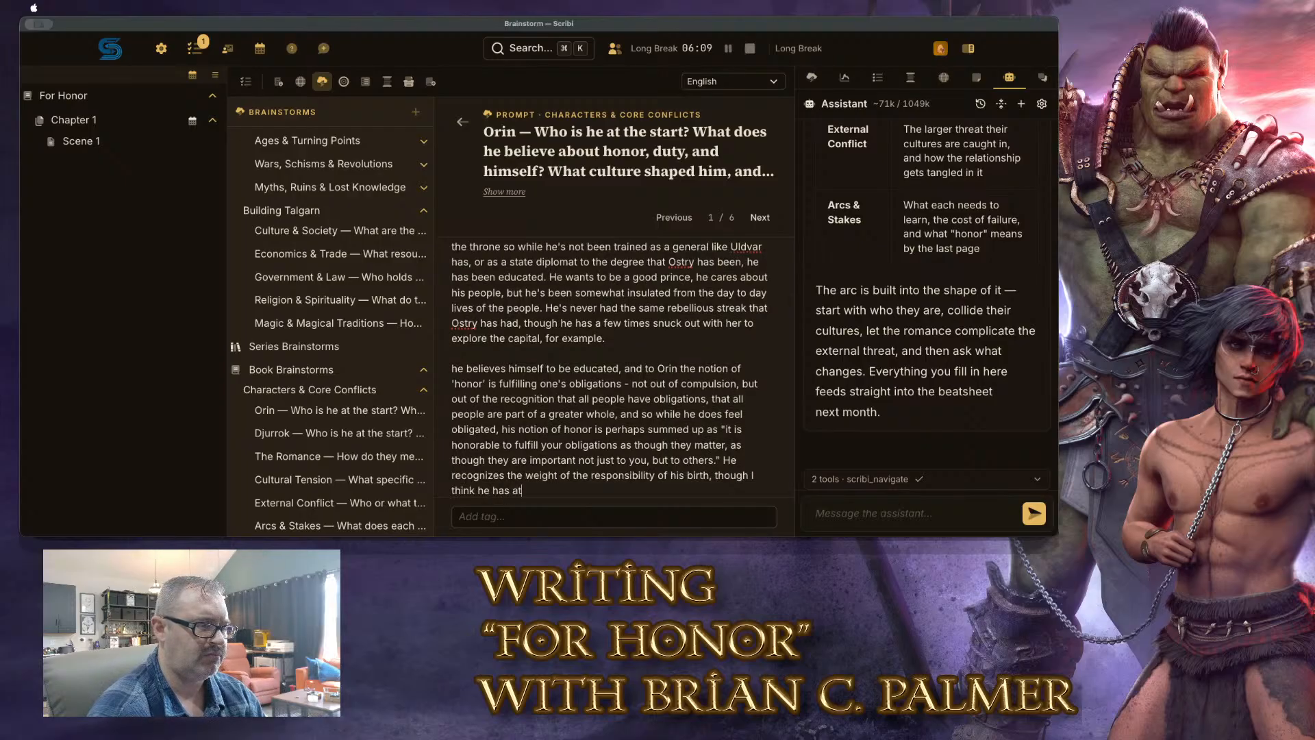
type(" times resisted ")
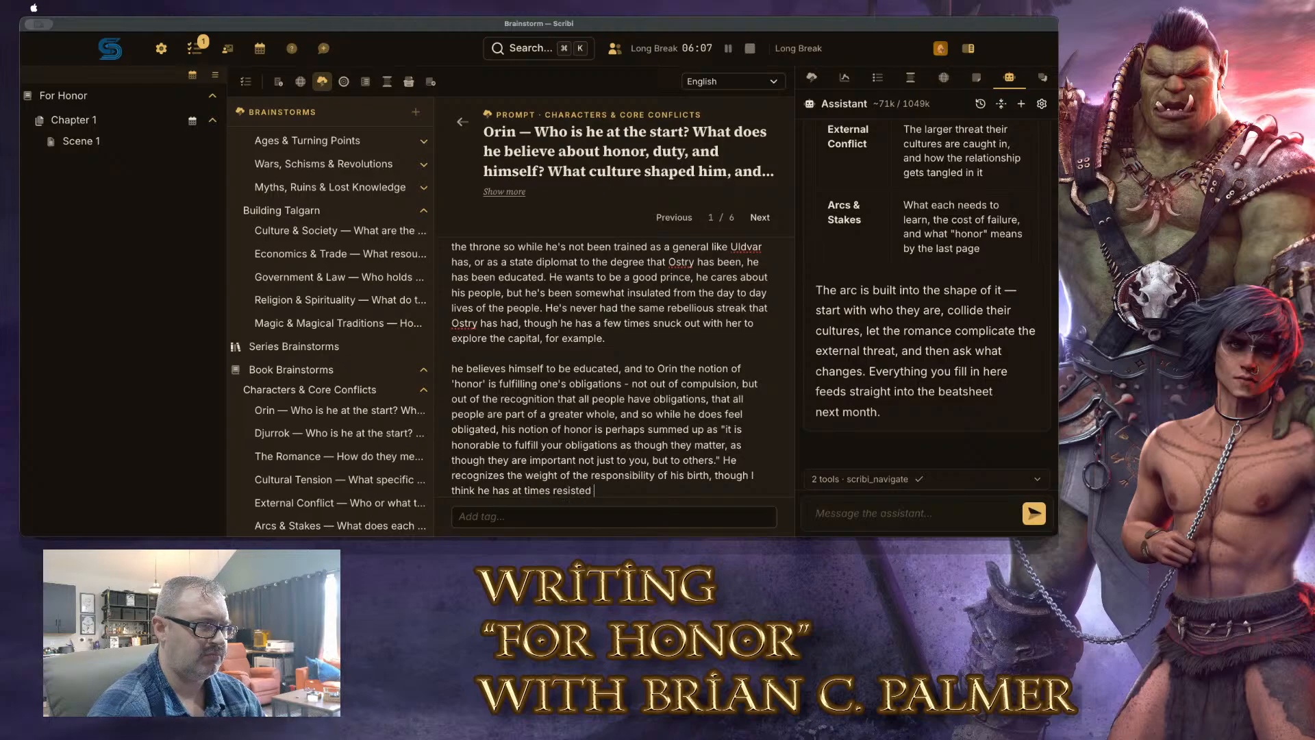
type("that and to some e")
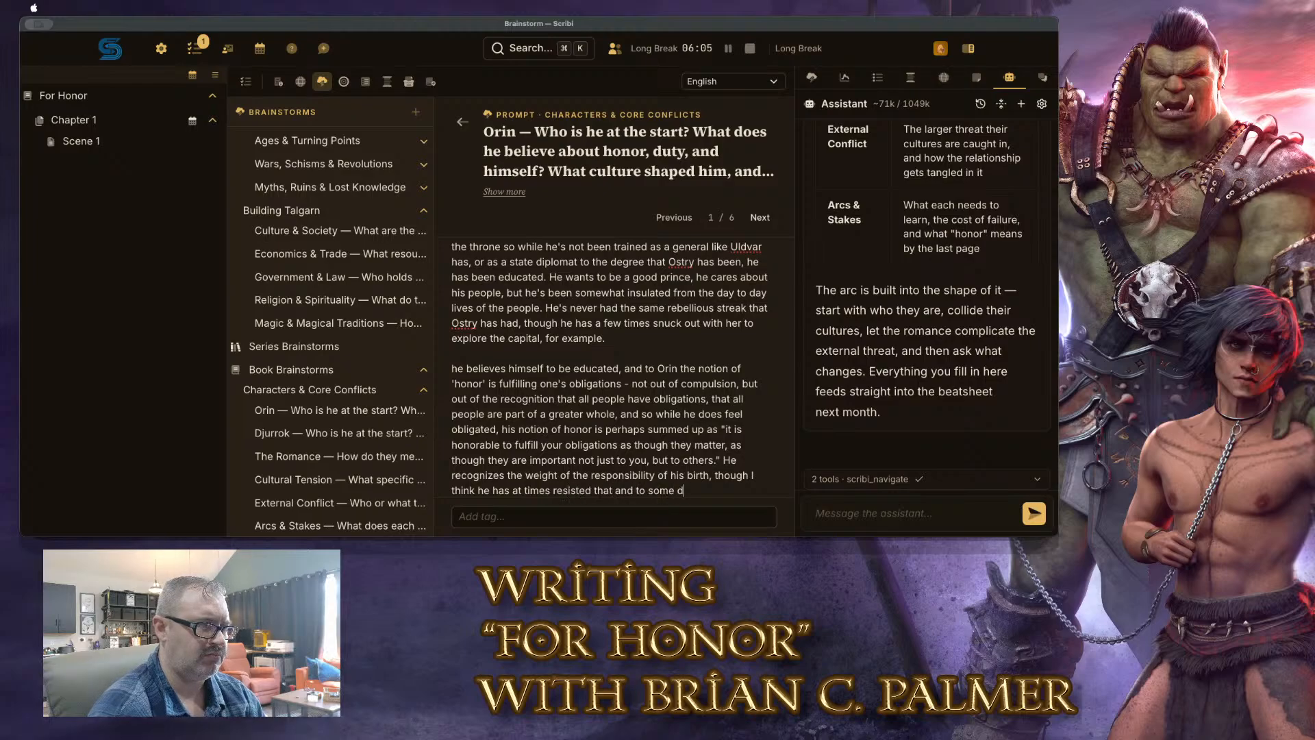
type("egree still does.")
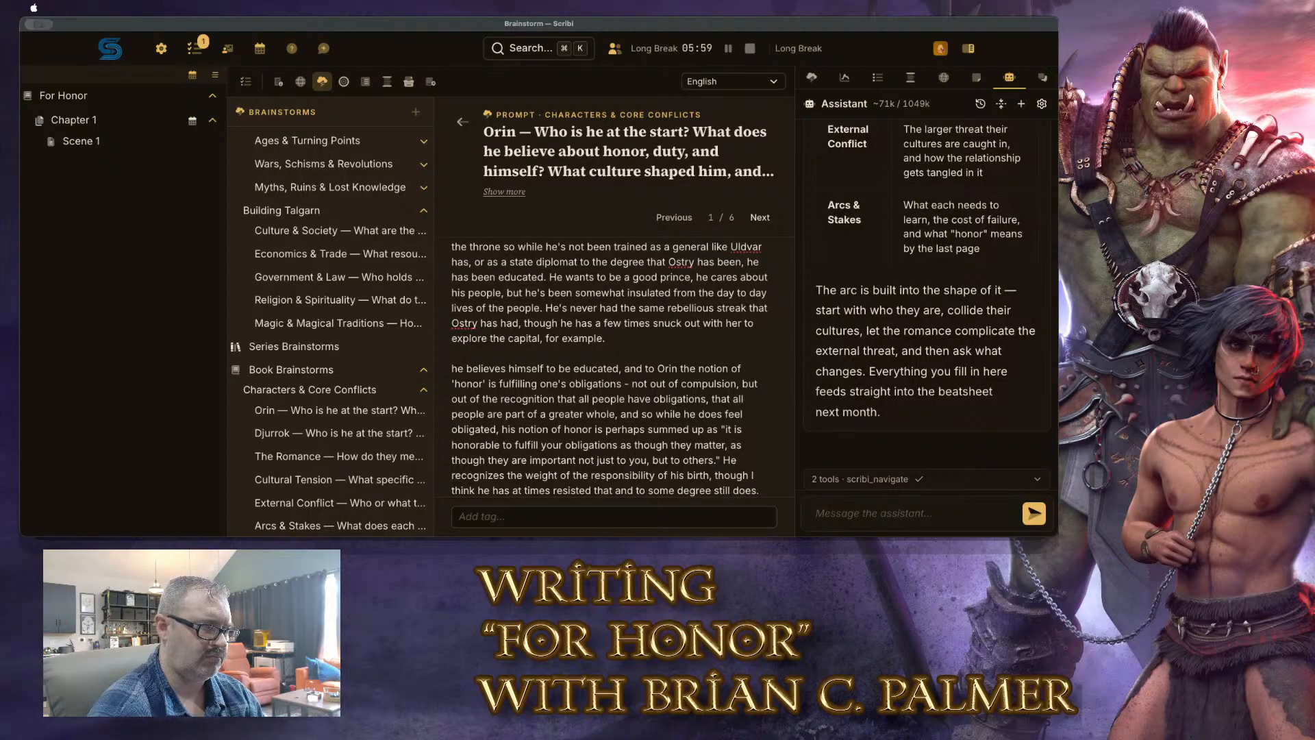
Open a quotation in Orin's voice with "I didn't ask to be born into the royal line,"
type("\"I didn't as")
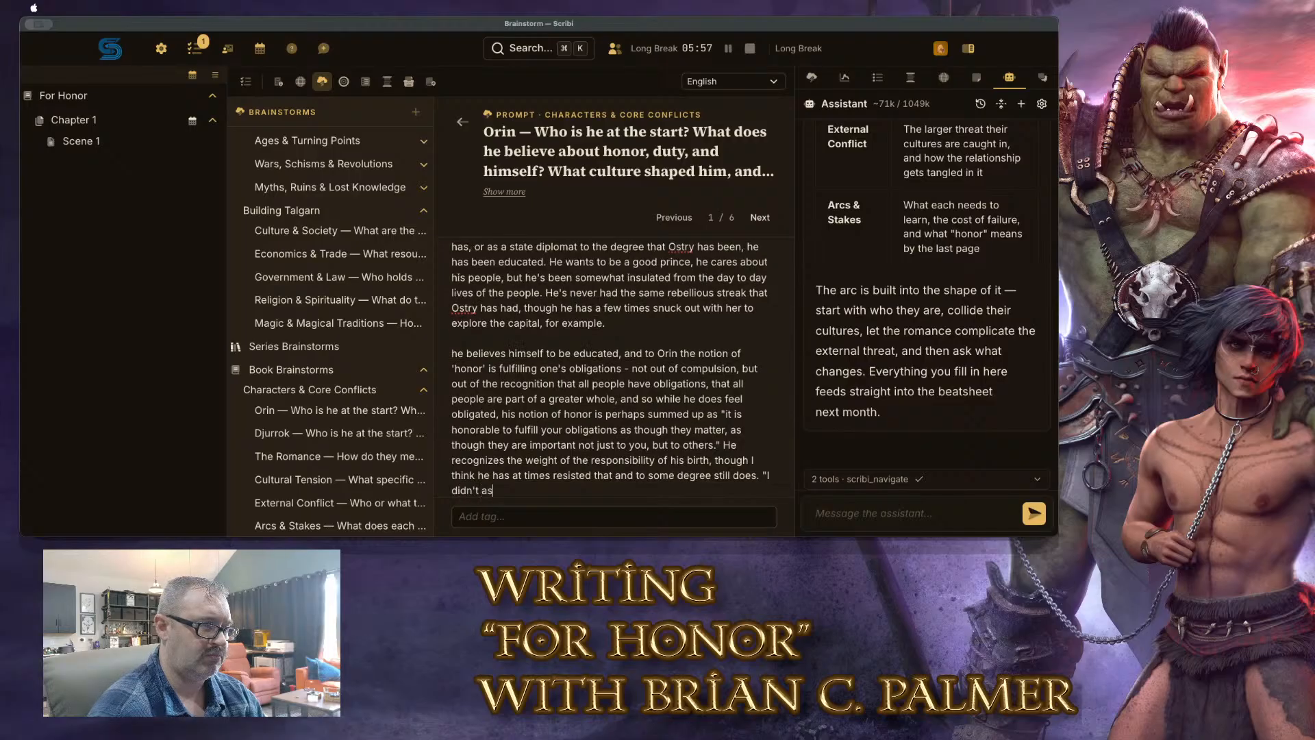
type("k to be born int")
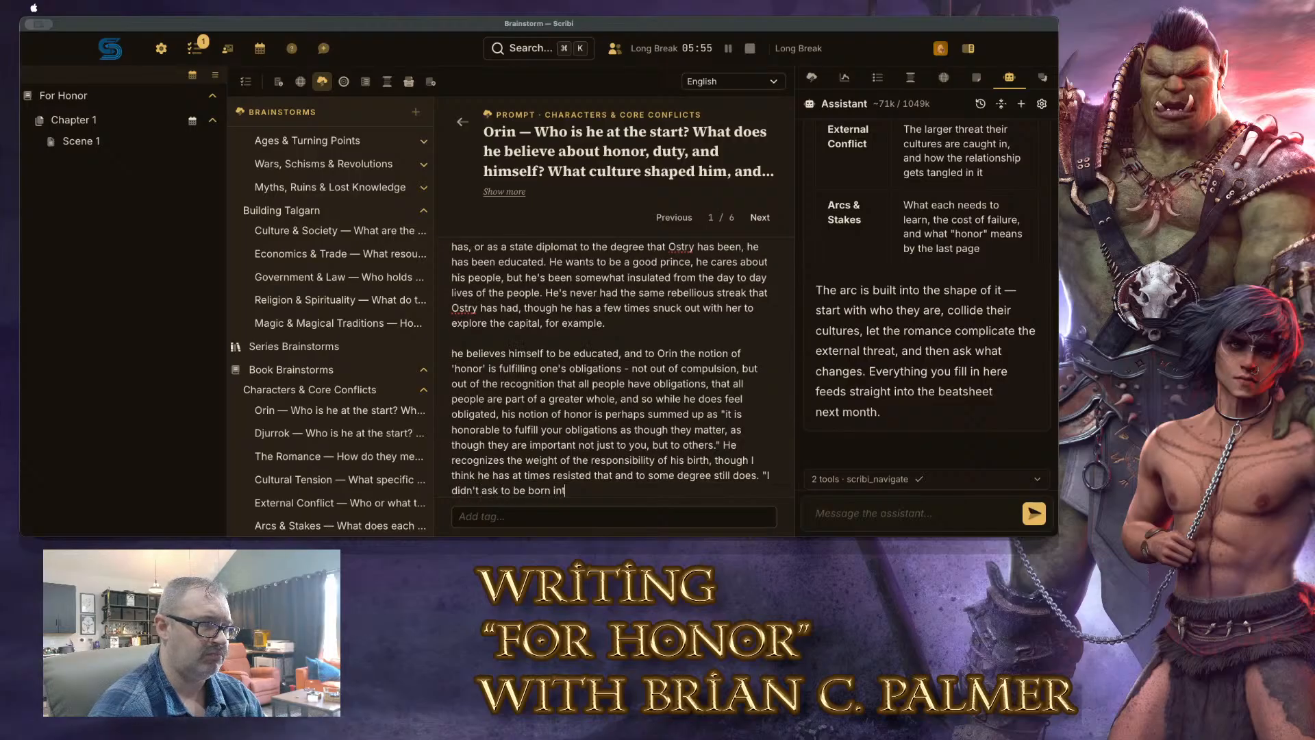
type("o the royal li")
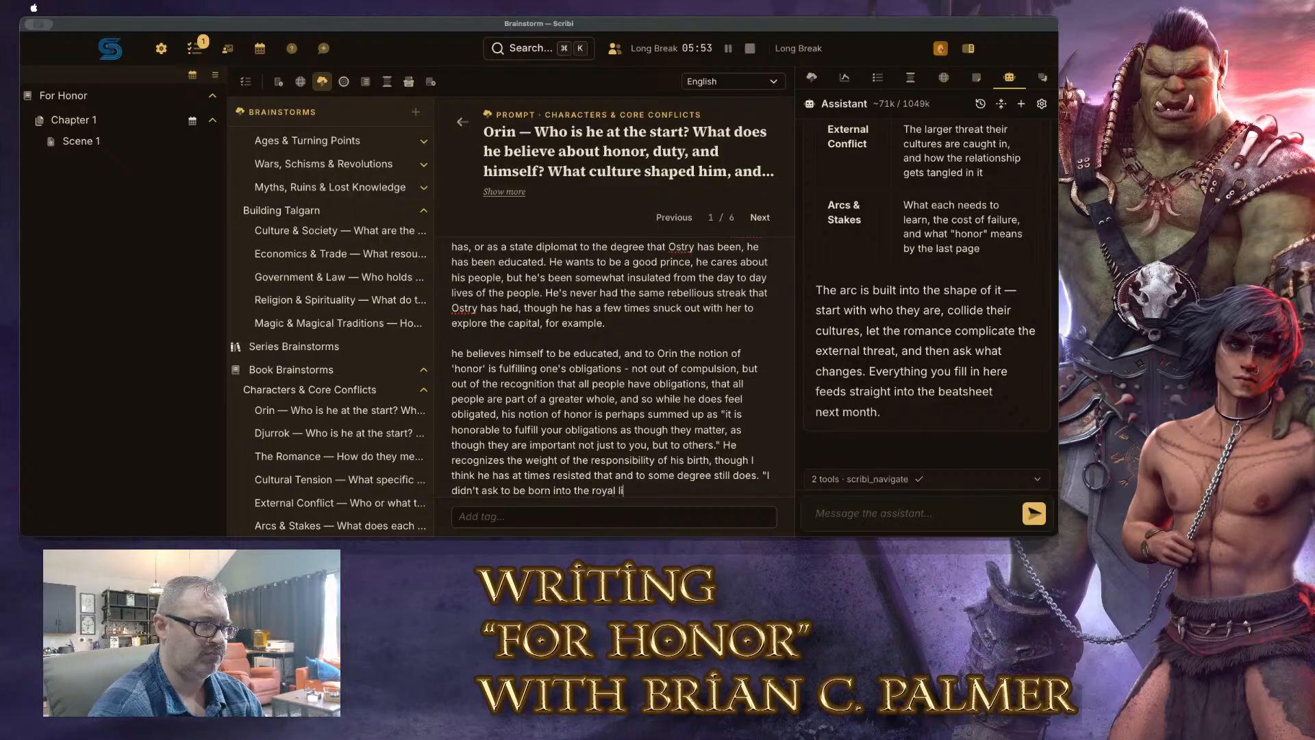
type("ne, b")
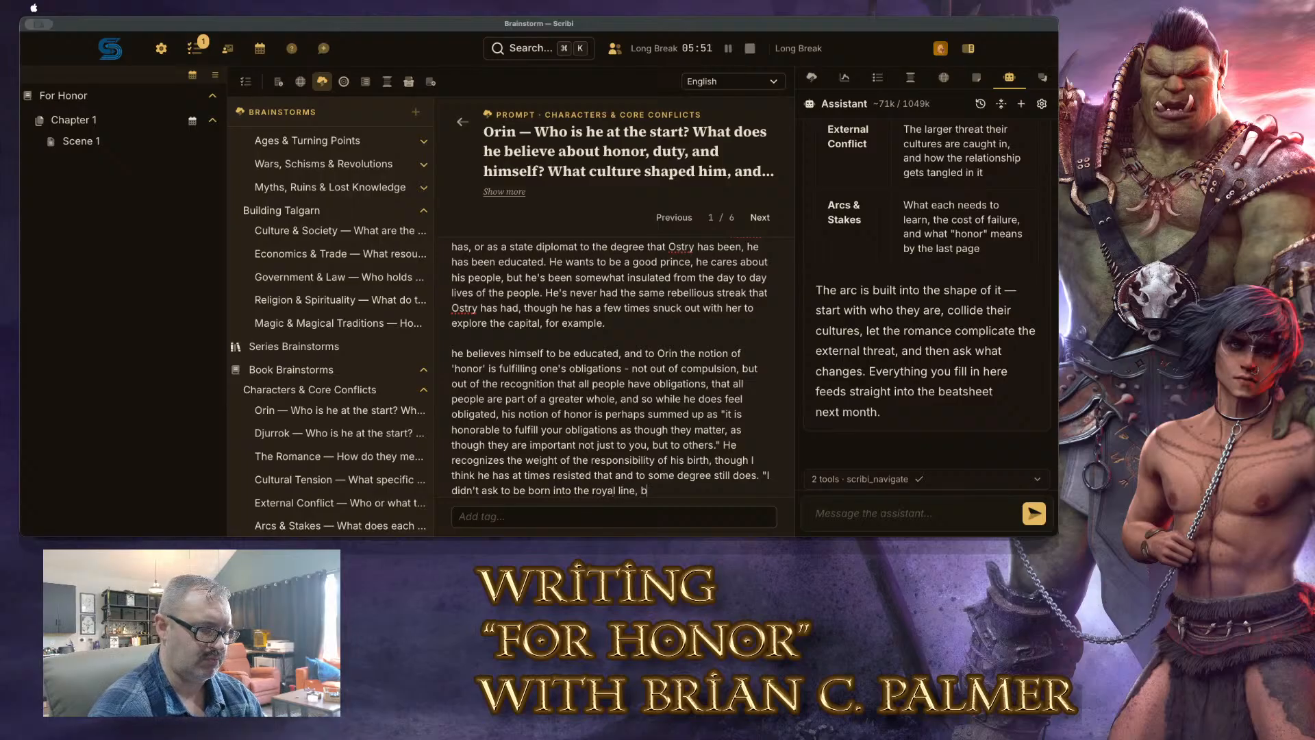
Continue Orin's quotation with "but because I was, I will do these things that are required of me"
type("ut because I wa")
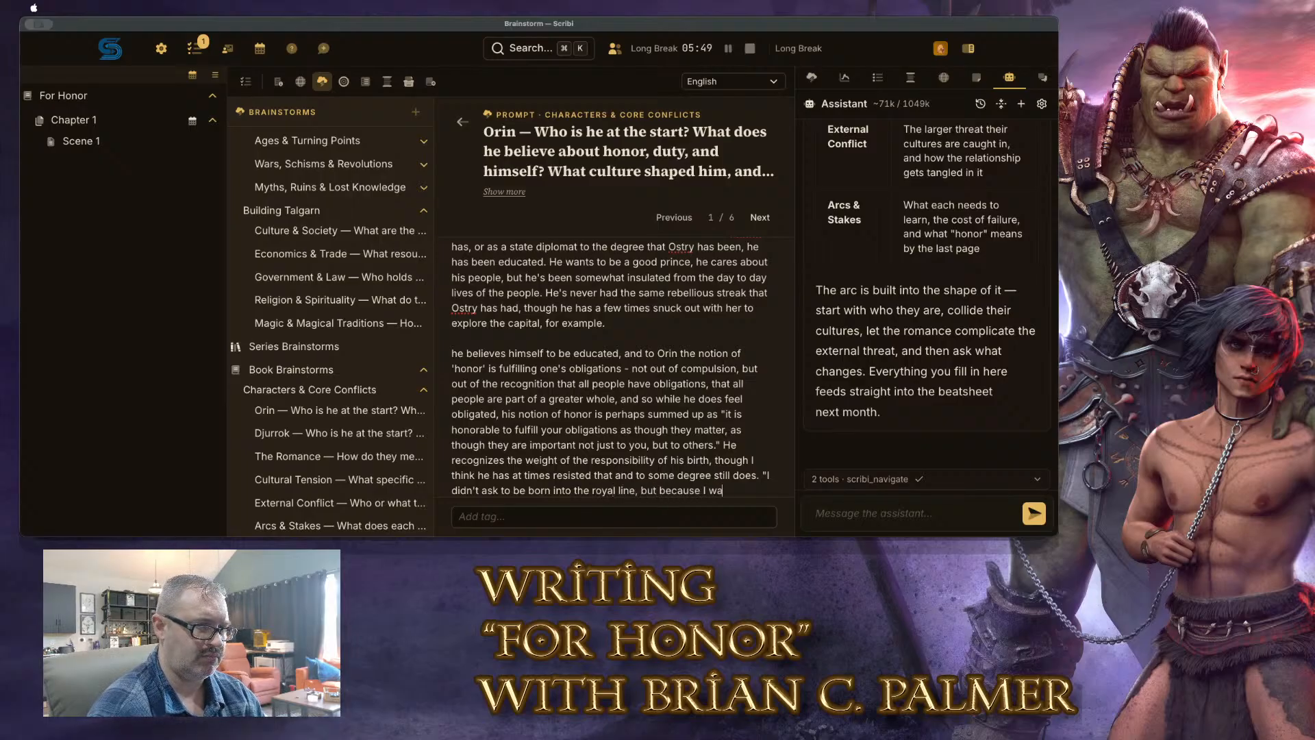
type("s, I will do the")
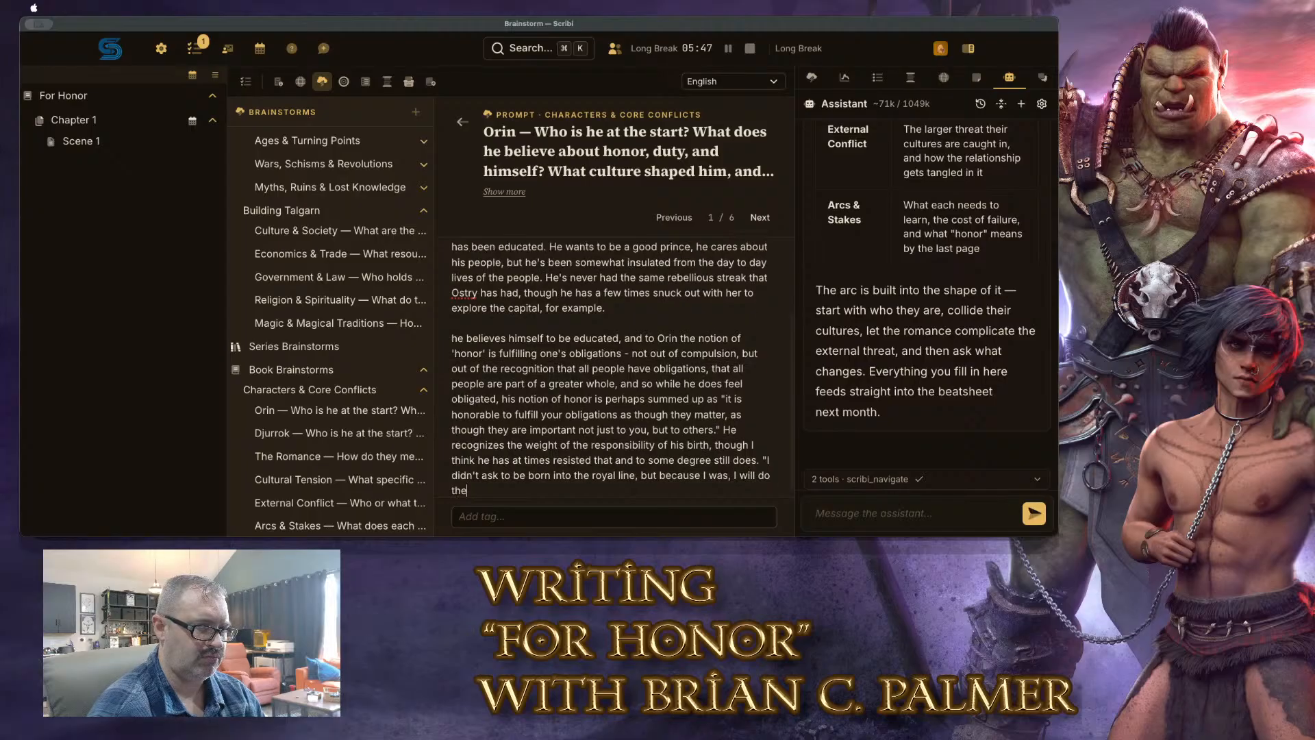
type("se things that are requi")
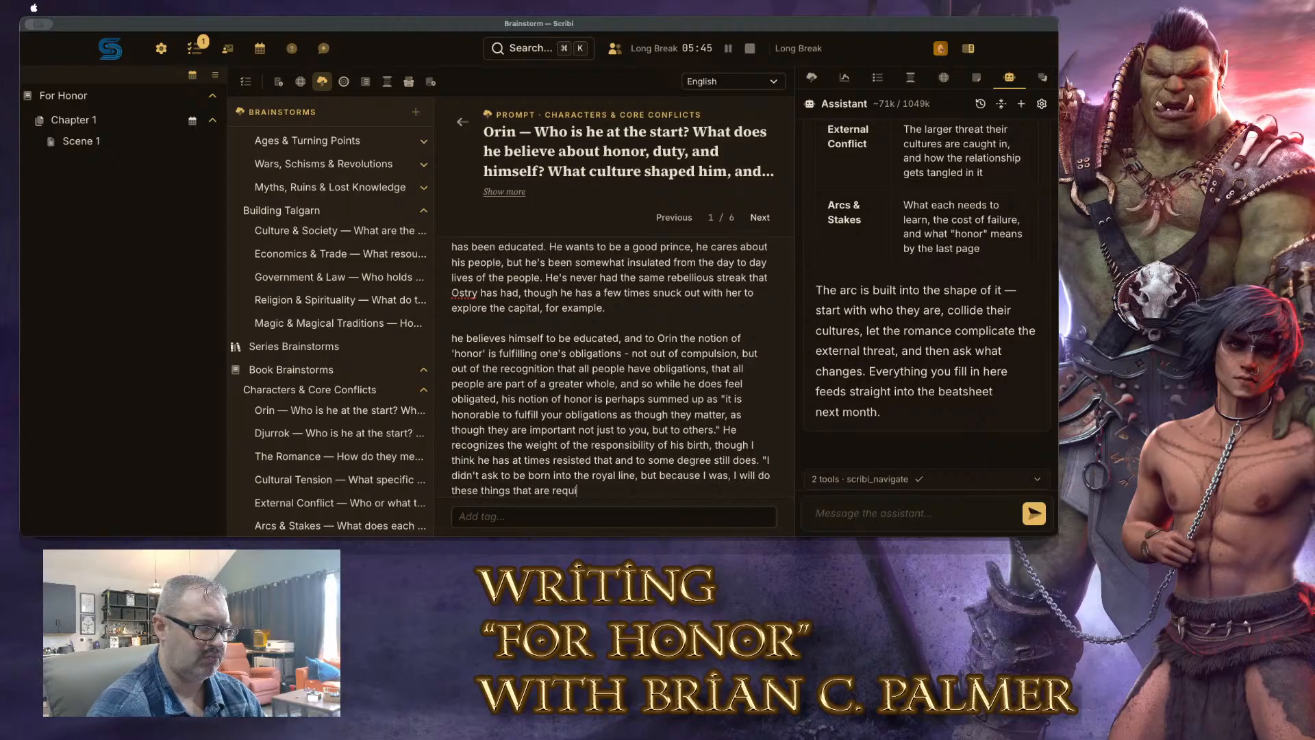
type("red of me")
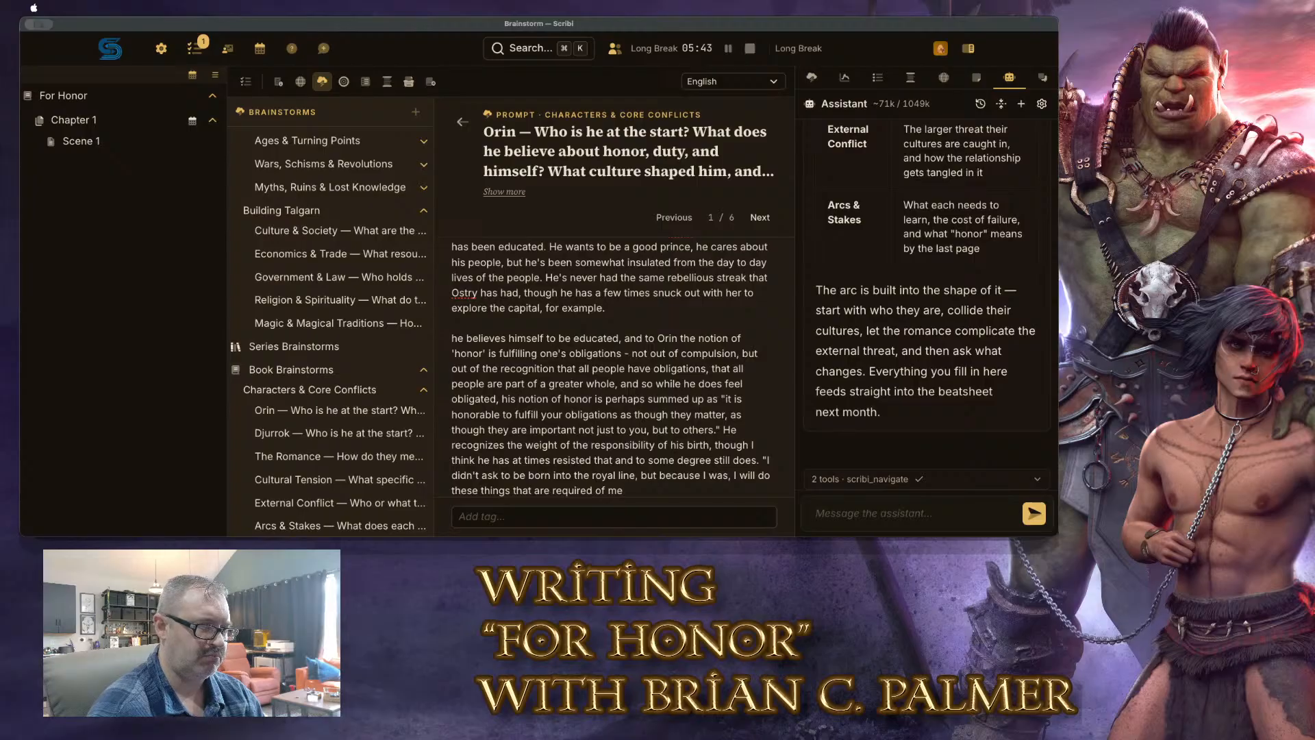
Finish Orin's quotation with ", because if I refuse, where can I say is my honor?" and start a new paragraph
type(", because fi I")
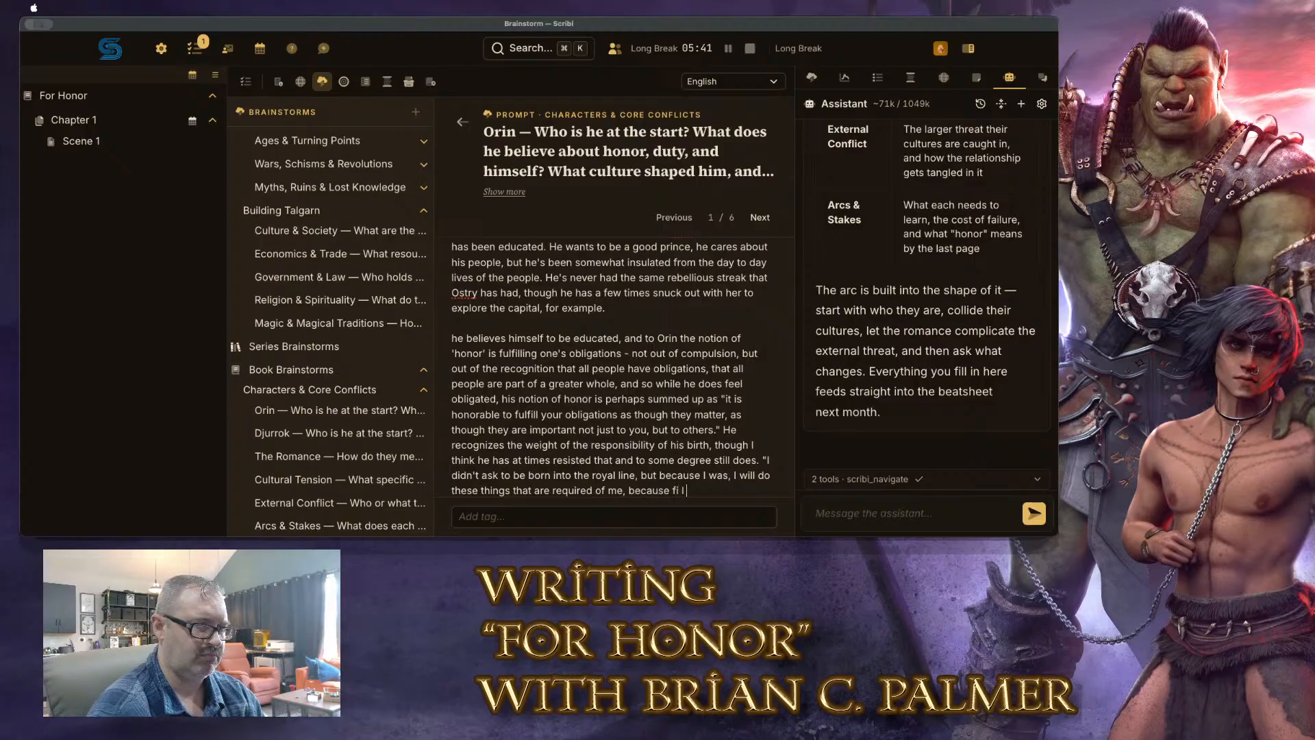
key("BackSpace")
key("BackSpace")
key("BackSpace")
key("BackSpace")
type("if I refuse, I")
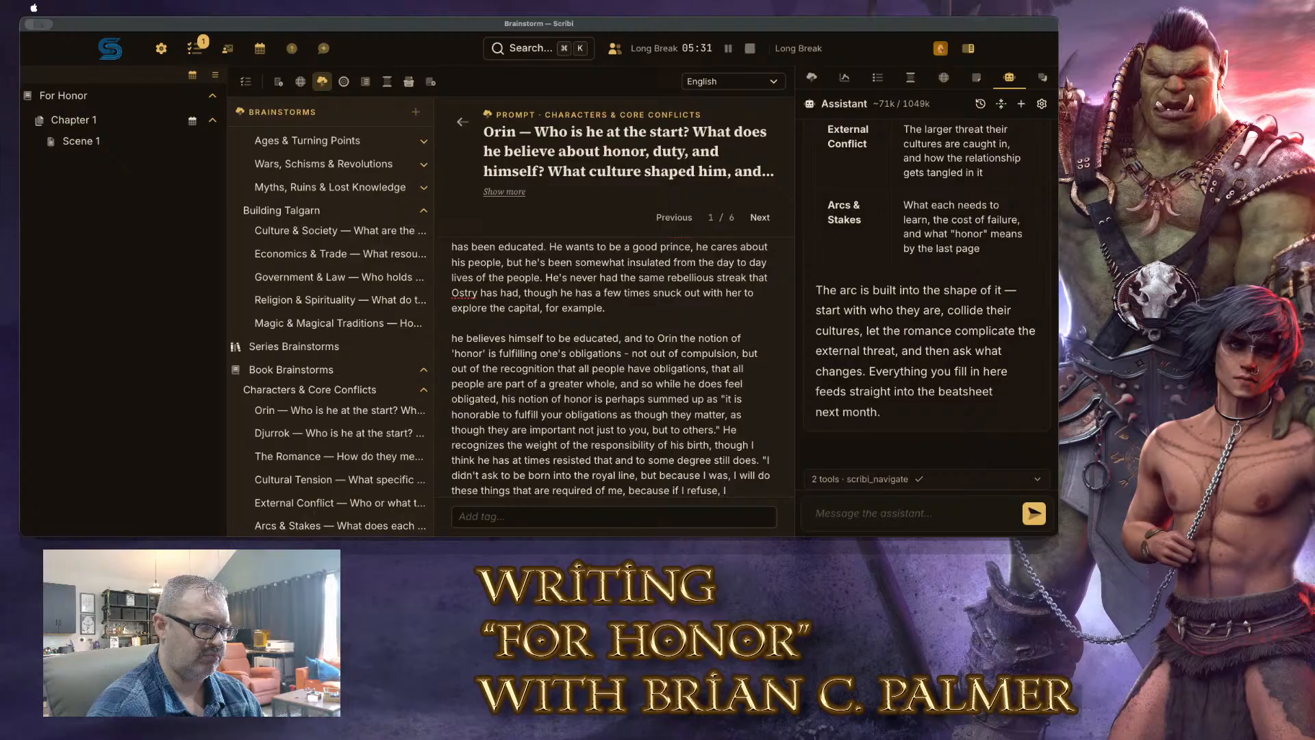
type("where can I")
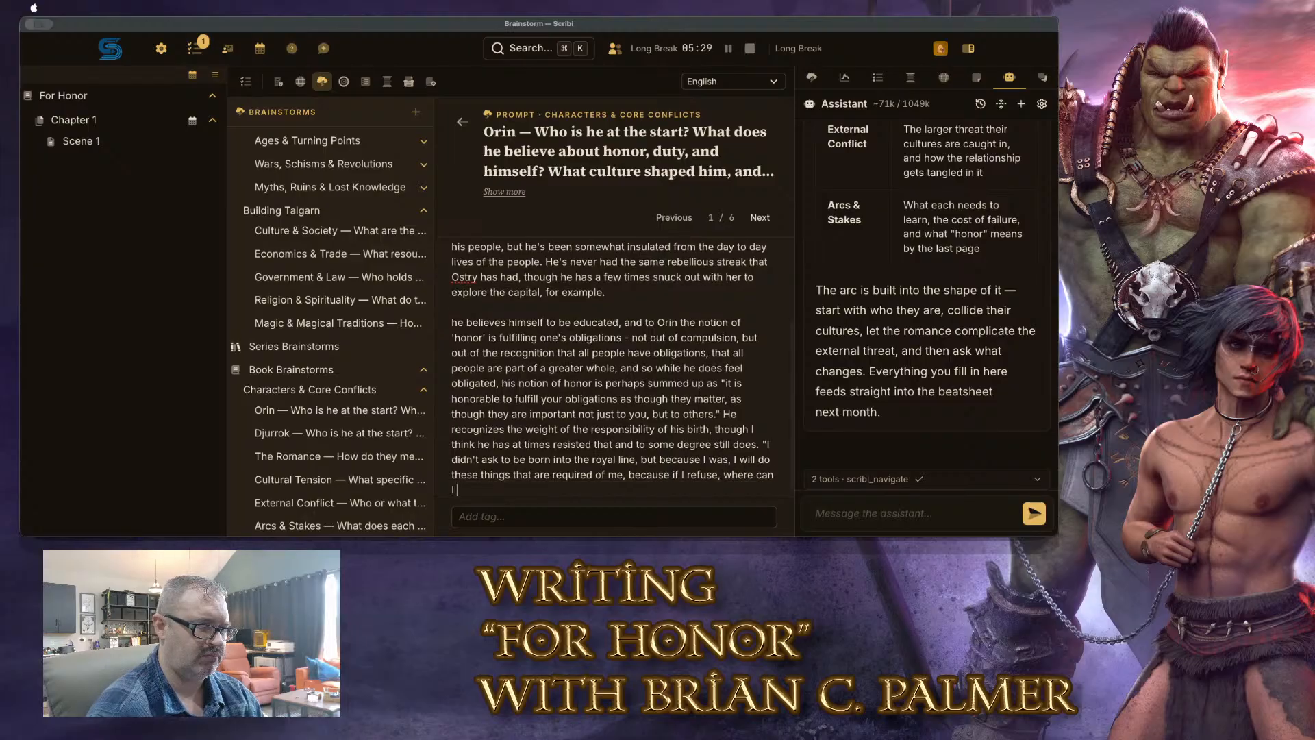
type(" say is my honor")
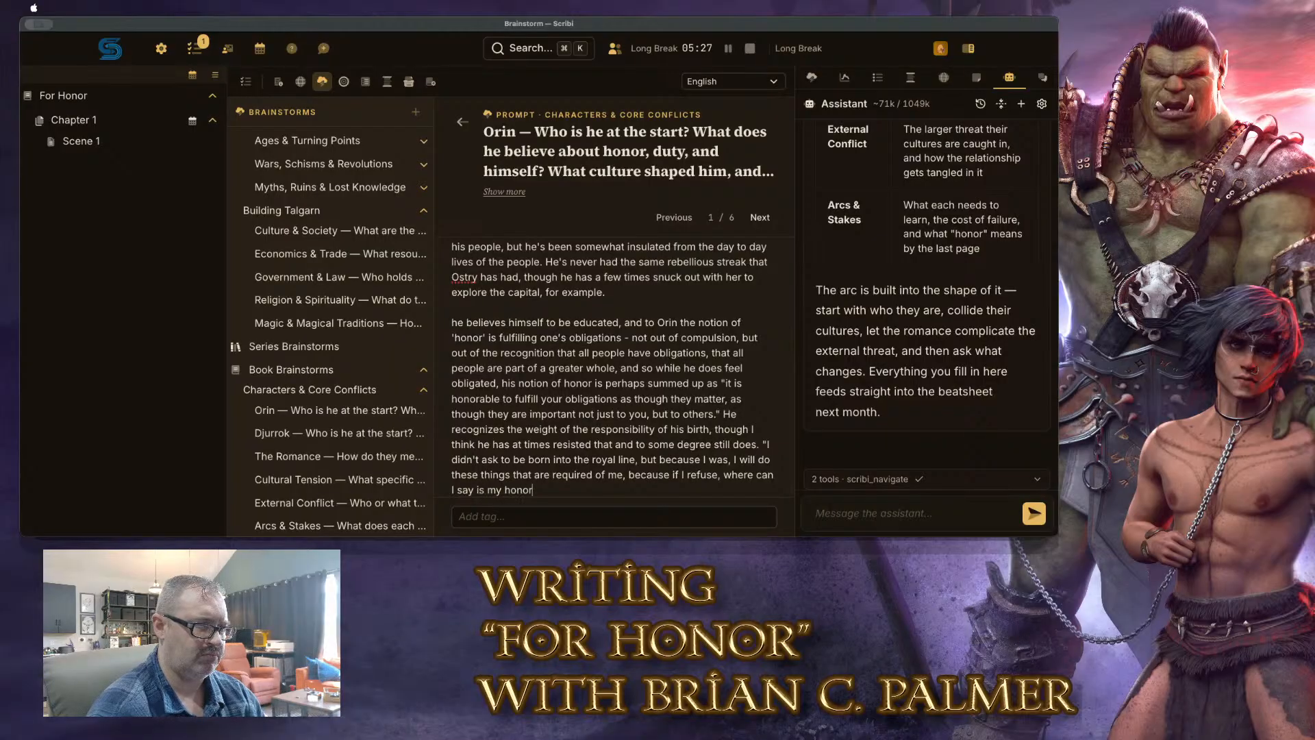
type("?\"")
key("Return")
key("Return")
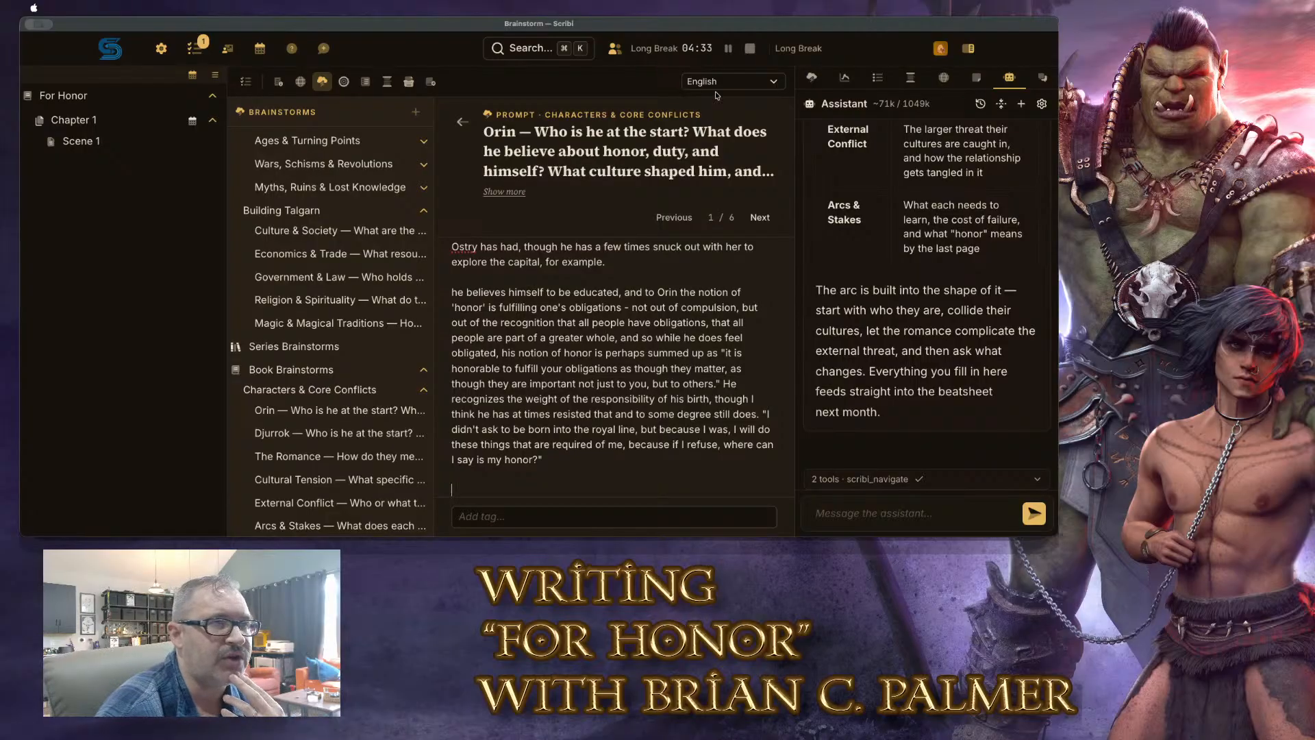
Review the full prompt question, then write "Orin's family line supposedly had powerful magic in ages past." in the new paragraph
left_click(528, 194)
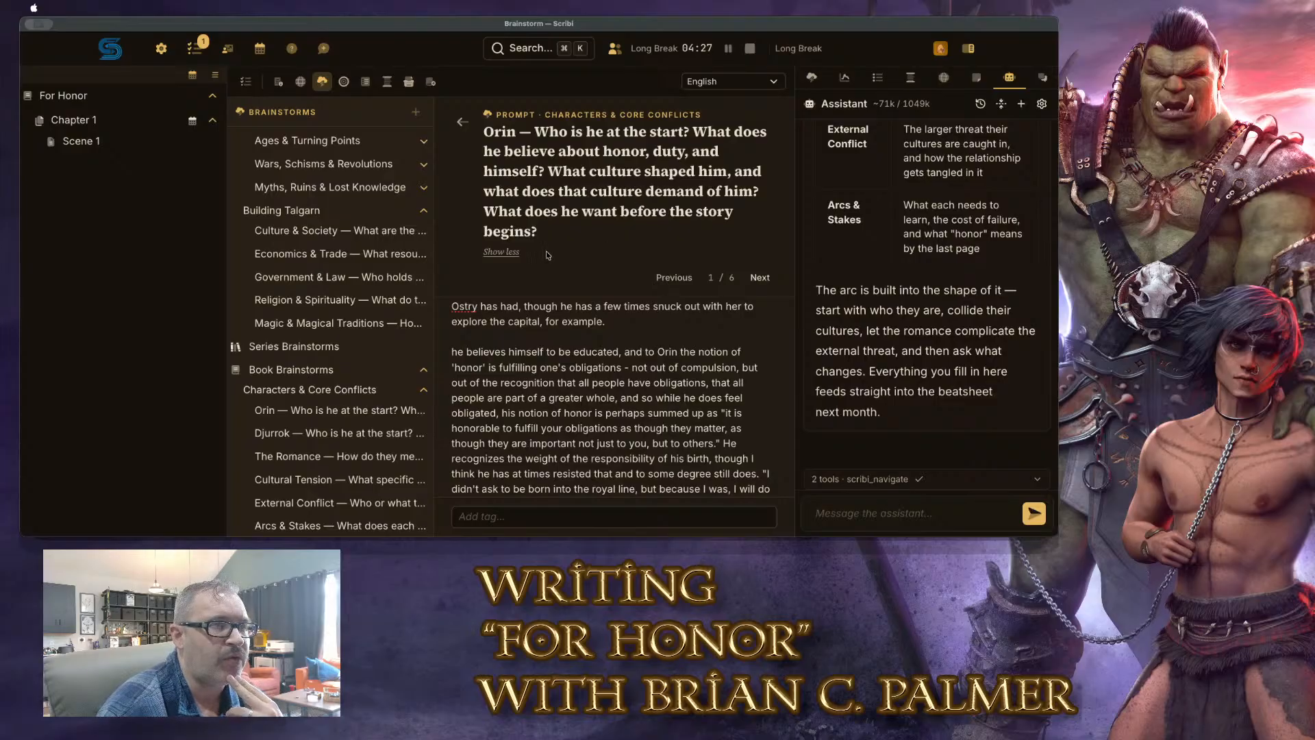
left_click(501, 251)
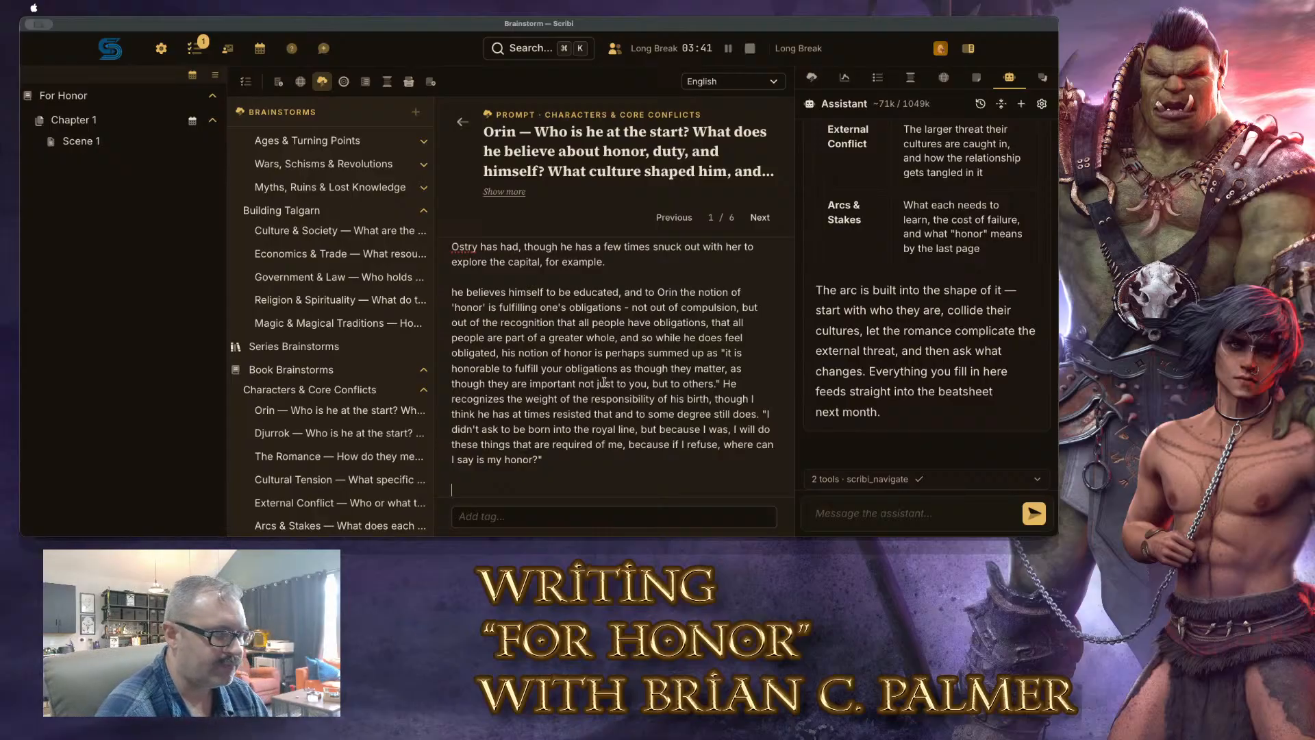
type("Orin'")
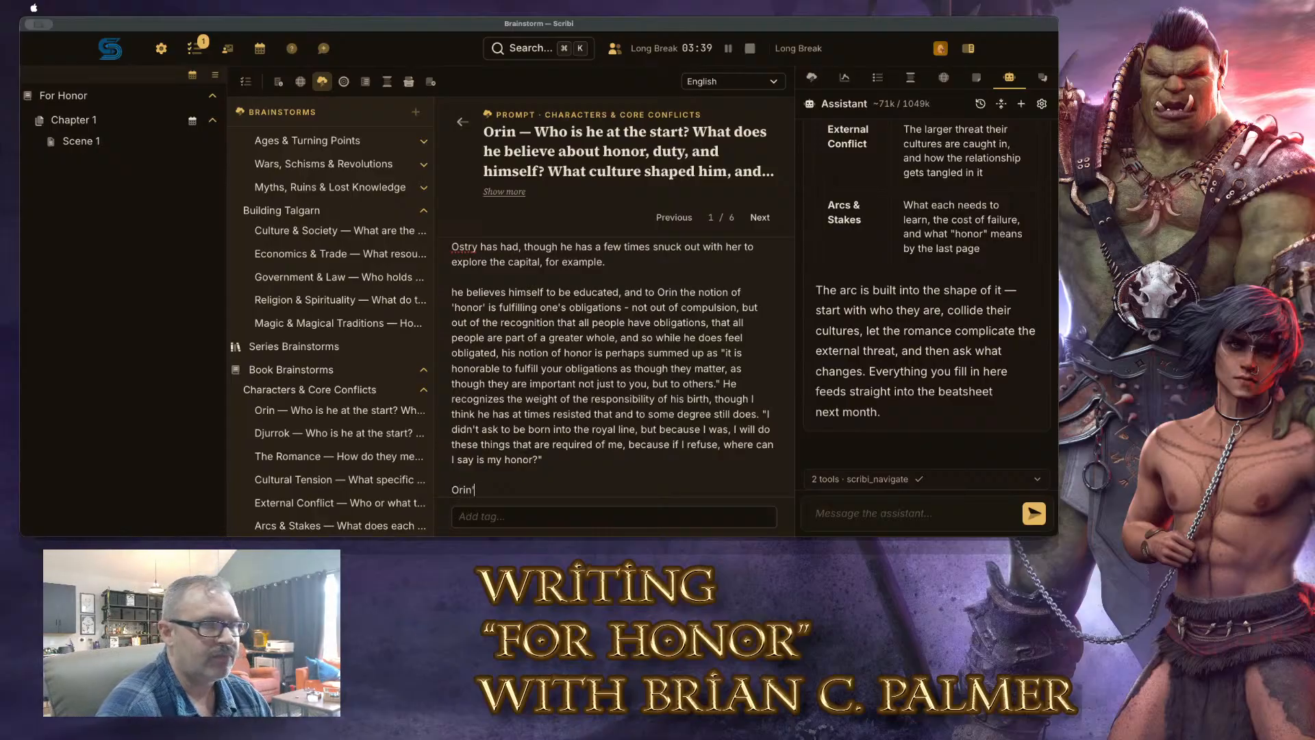
type("s family line ")
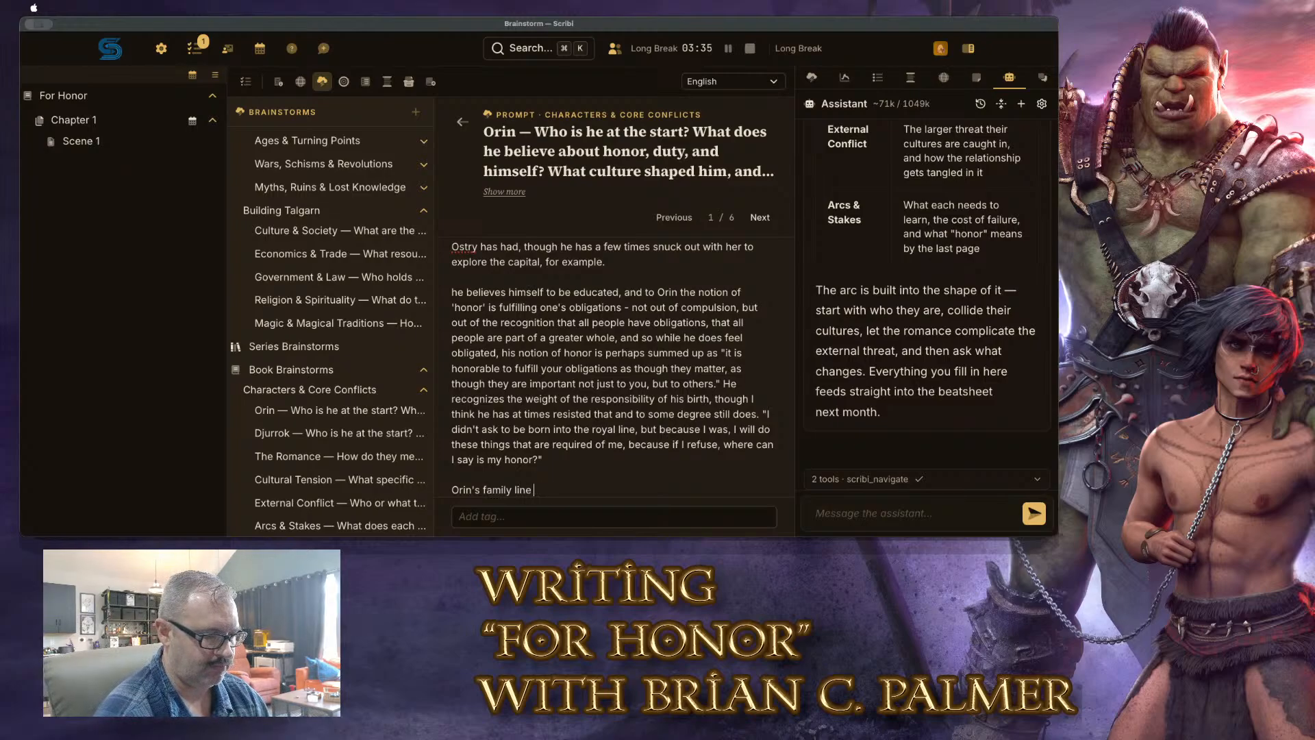
type("h")
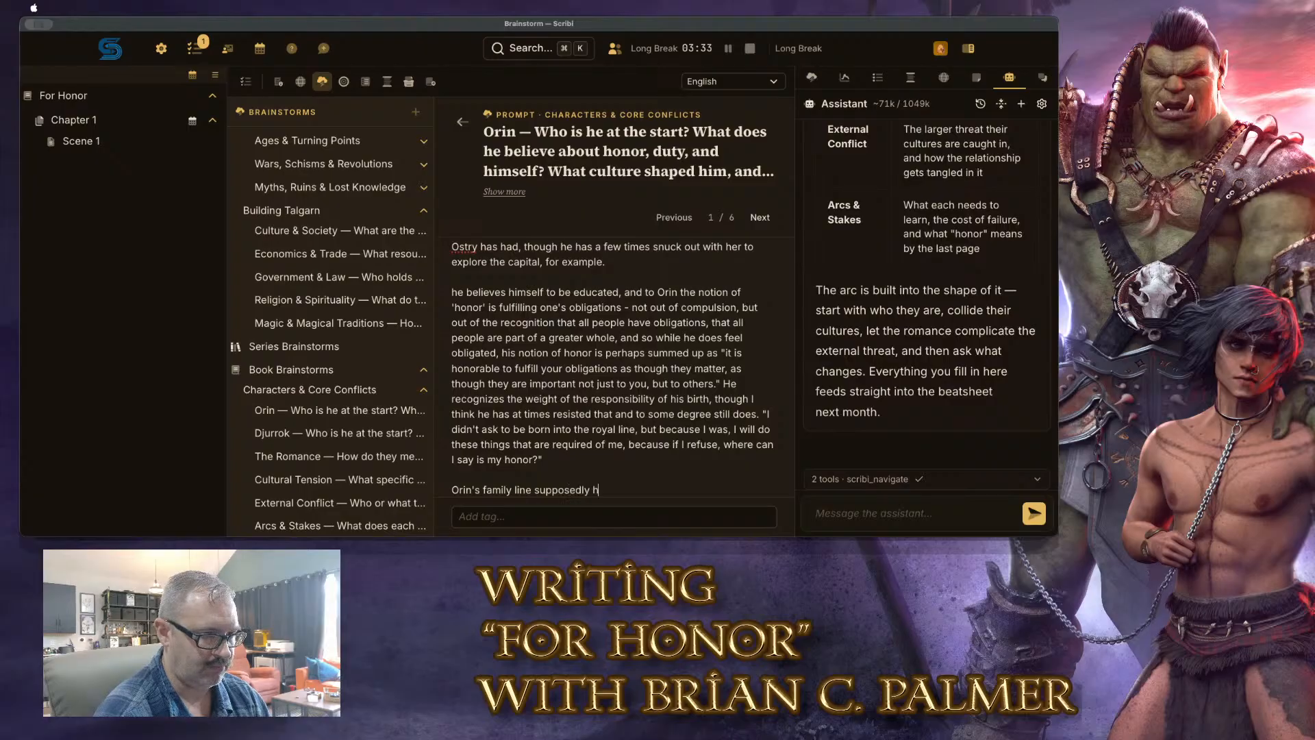
type(" supposedly had powerful magi")
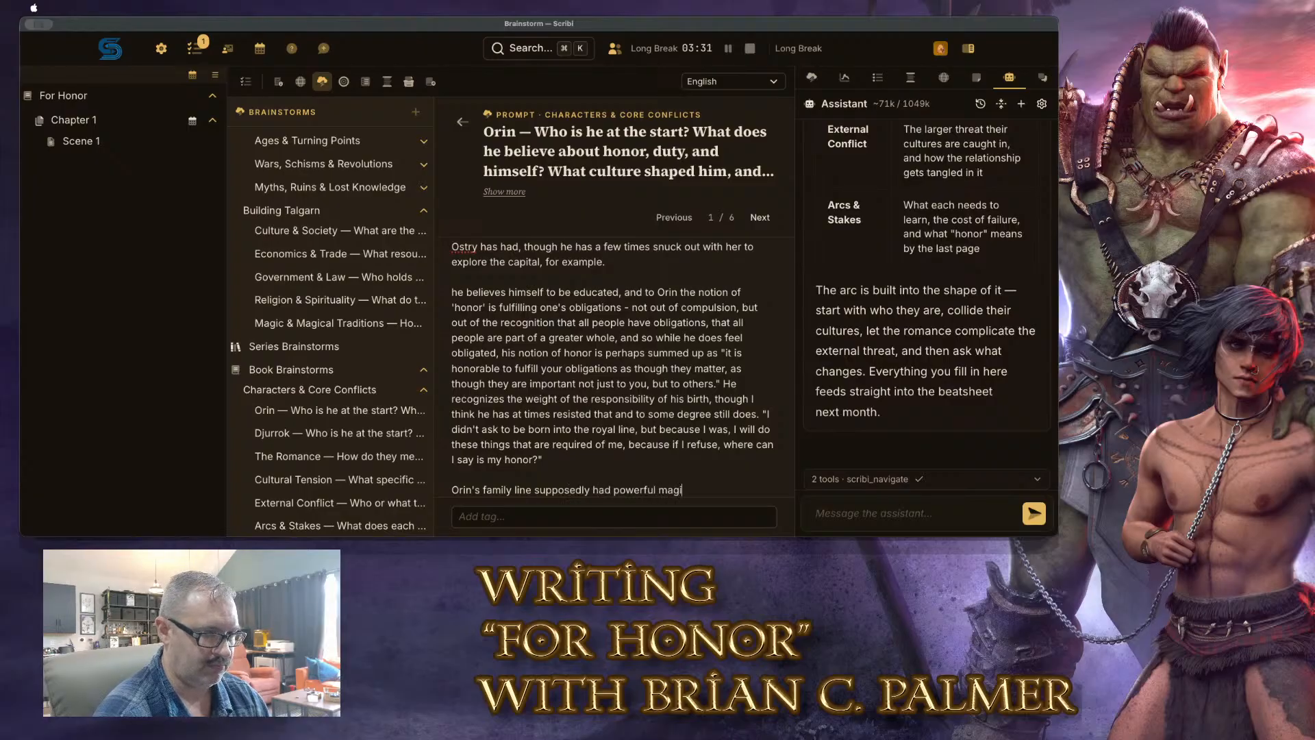
type("c in ages past.")
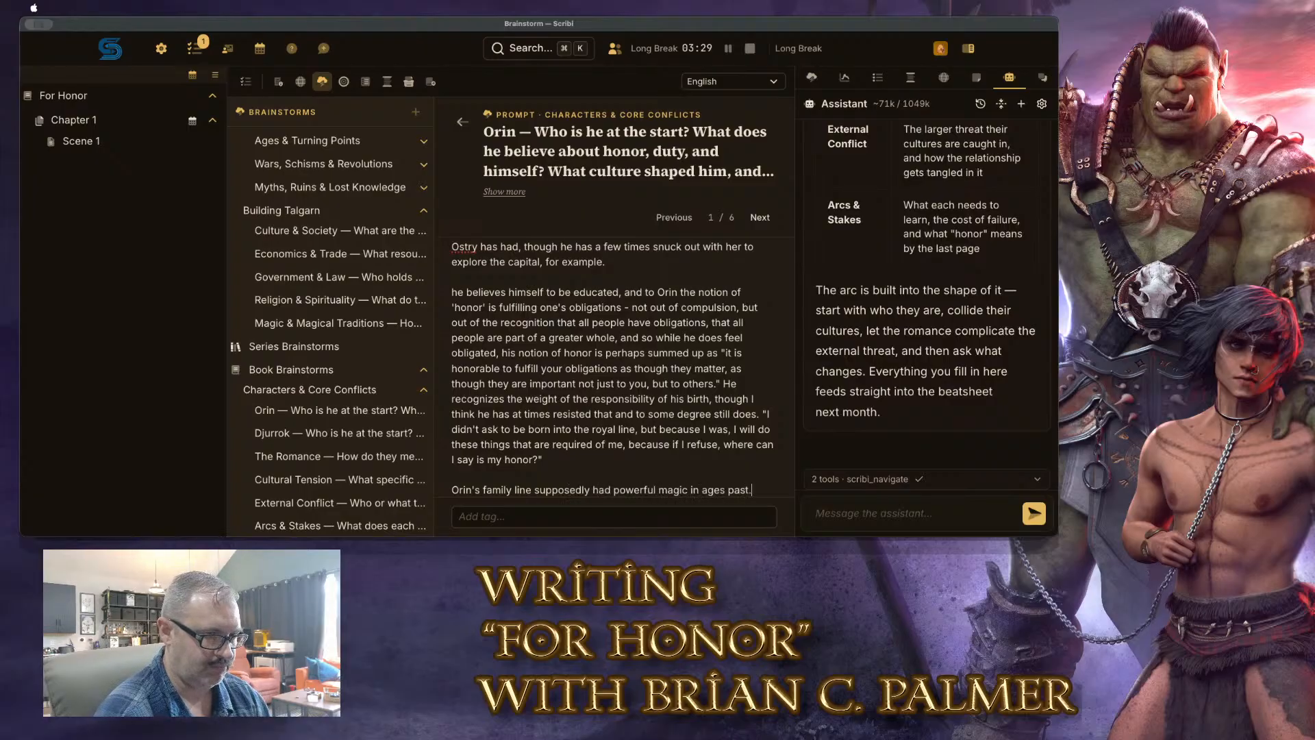
Begin the next sentence with "Magic is somewhat more rare now just in general,"
type(" Magic amo")
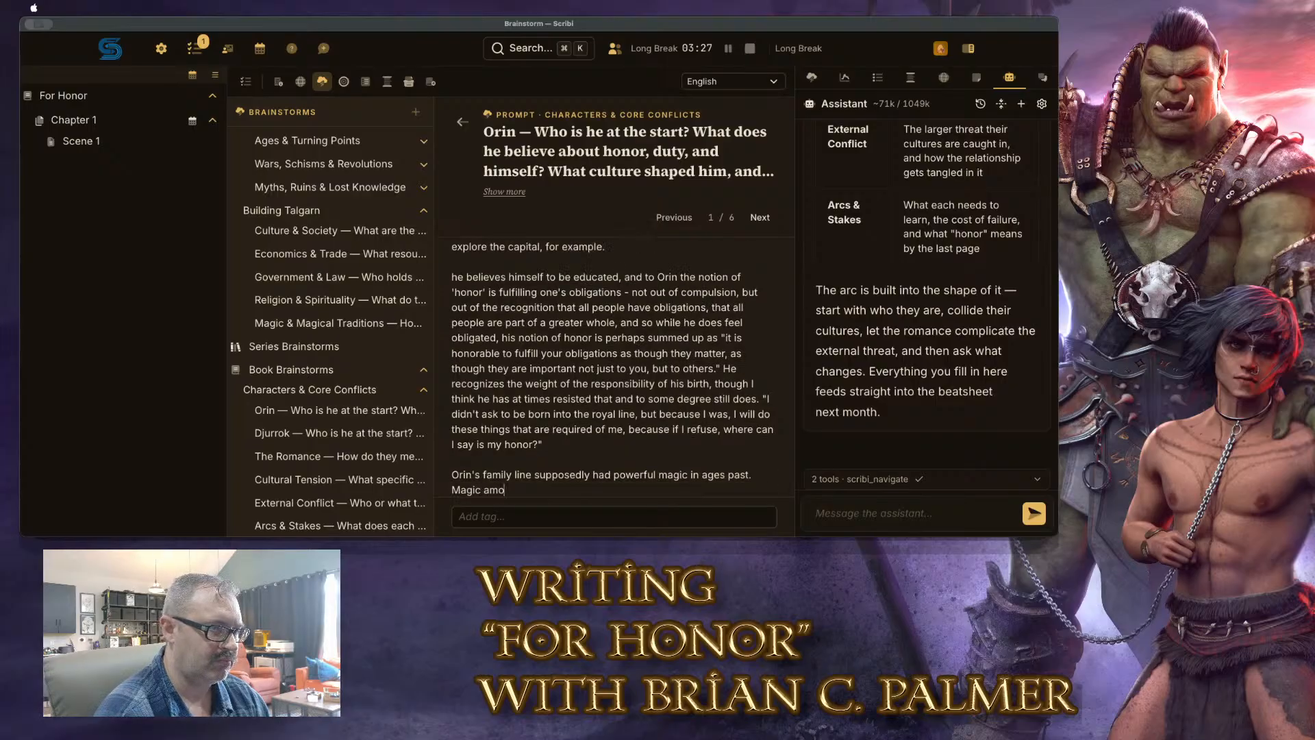
key("BackSpace")
key("BackSpace")
key("BackSpace")
type("is somewhat more ")
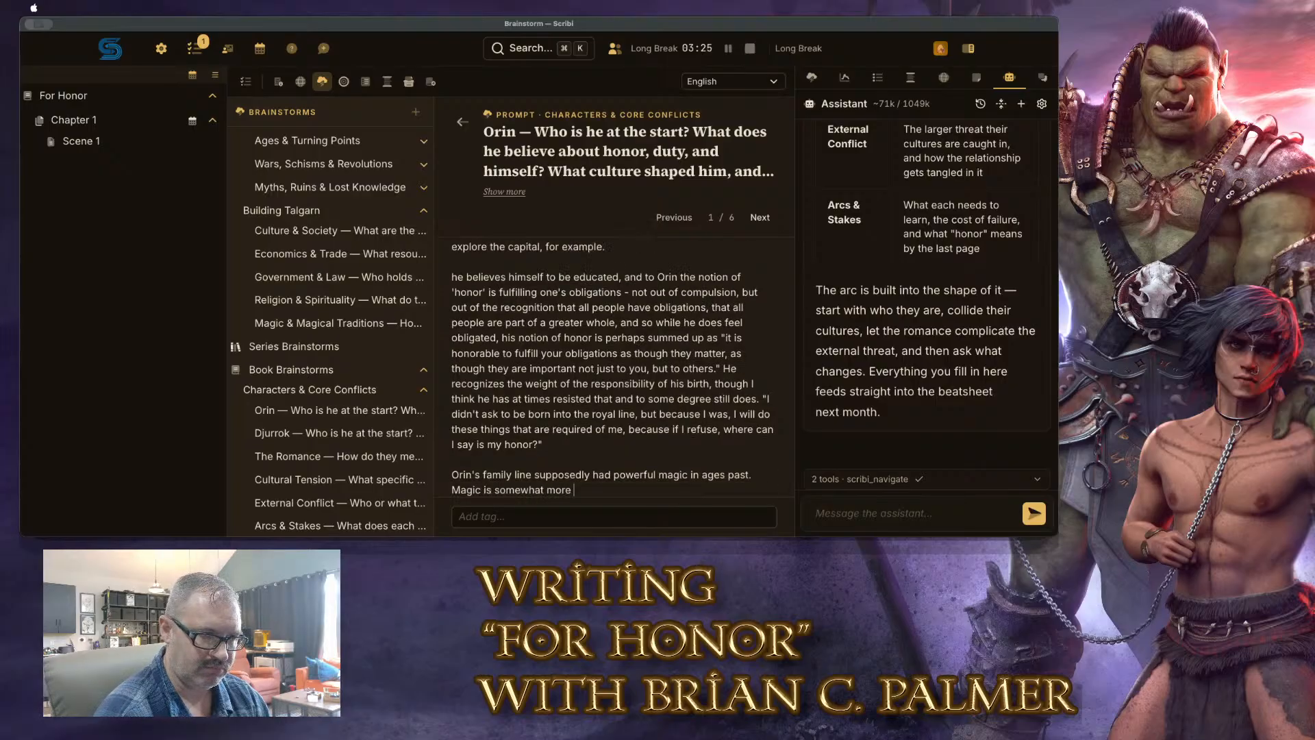
type("rare now,")
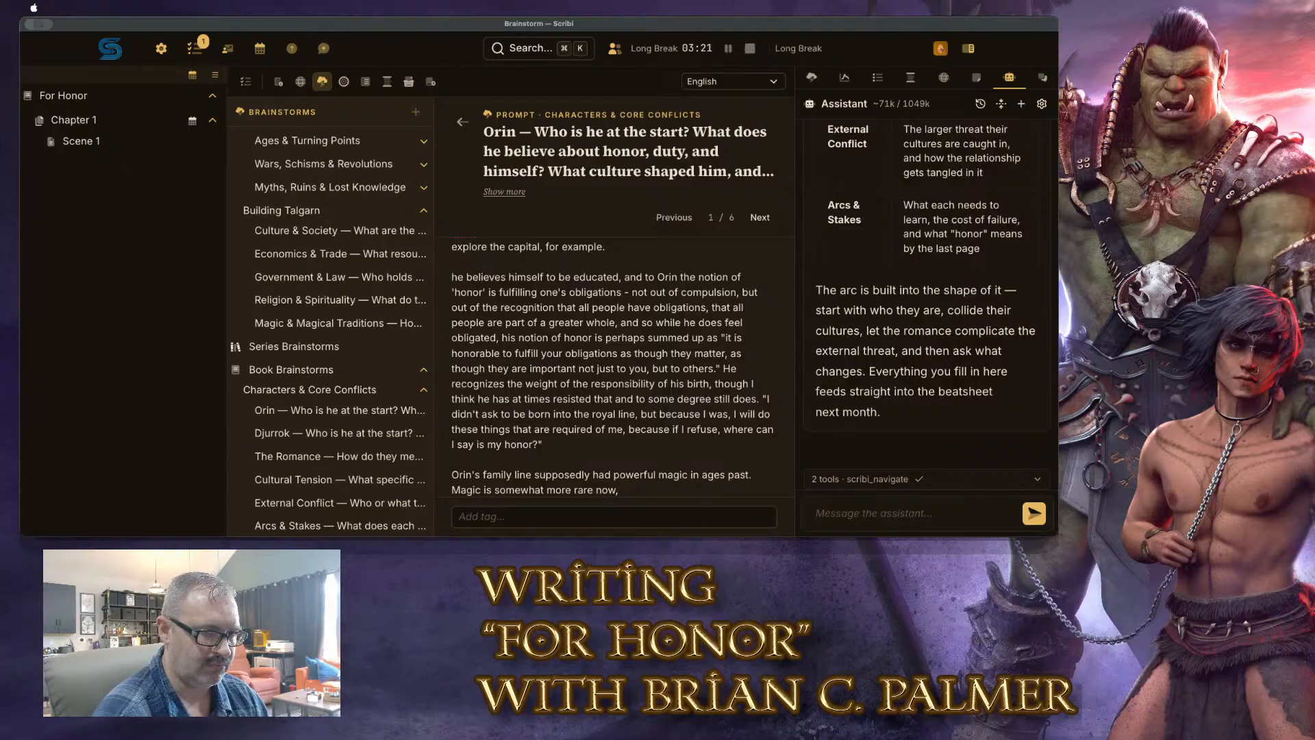
key("BackSpace")
key("BackSpace")
type("just in genera")
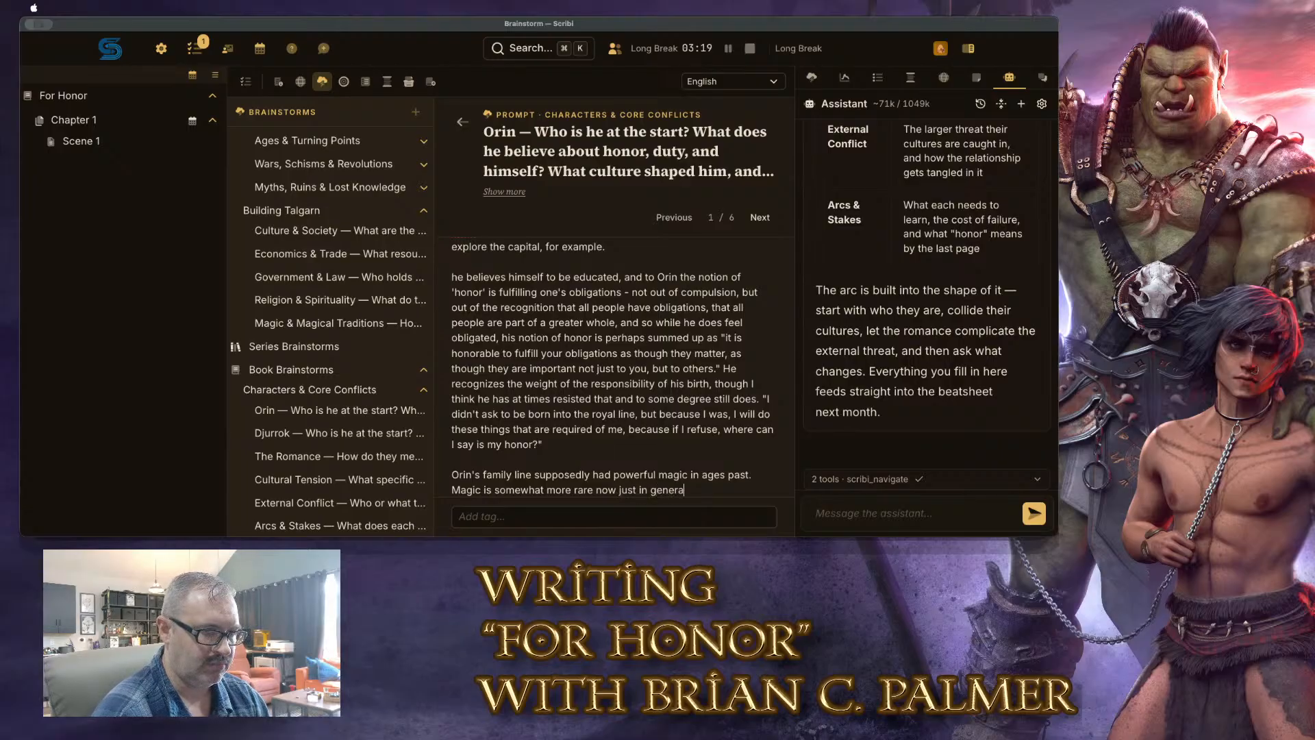
type("l, but")
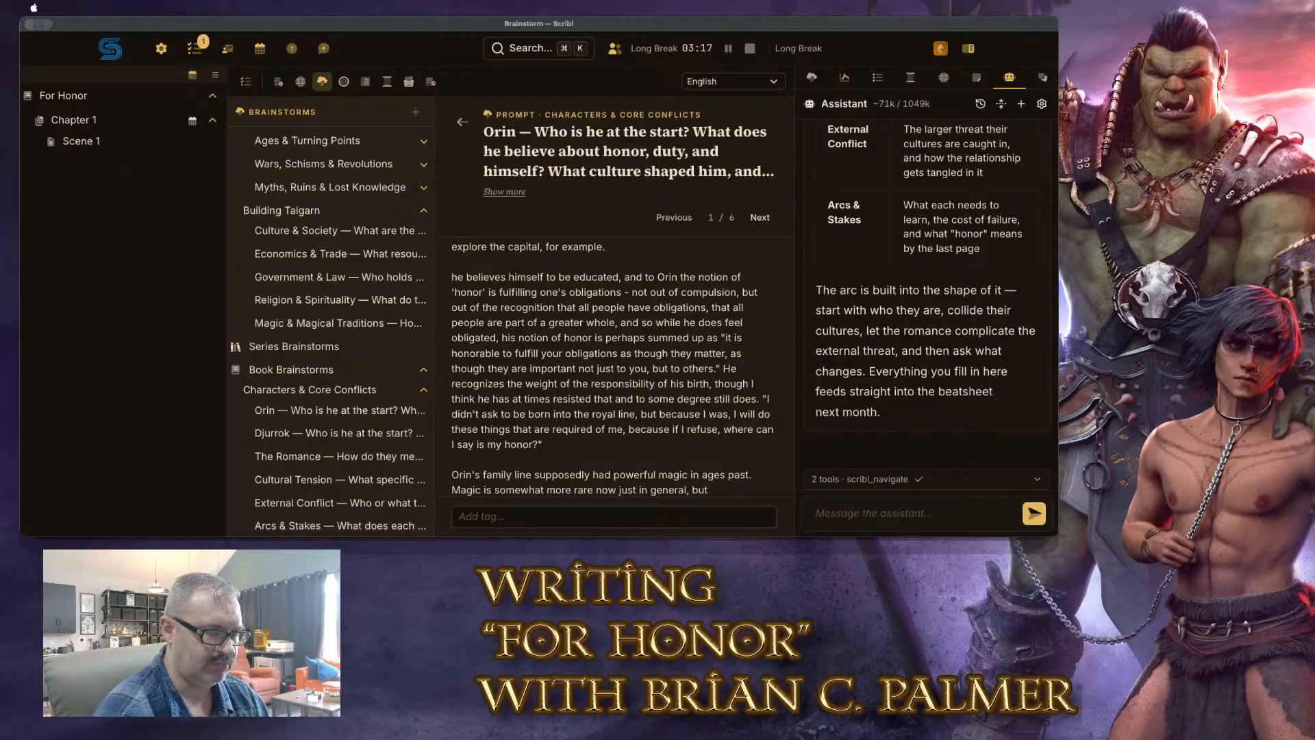
Complete the magic sentence with "and Orin doesn't have any evidence that he possesses magic of any kind."
key("BackSpace")
key("BackSpace")
key("BackSpace")
type("and Orin ")
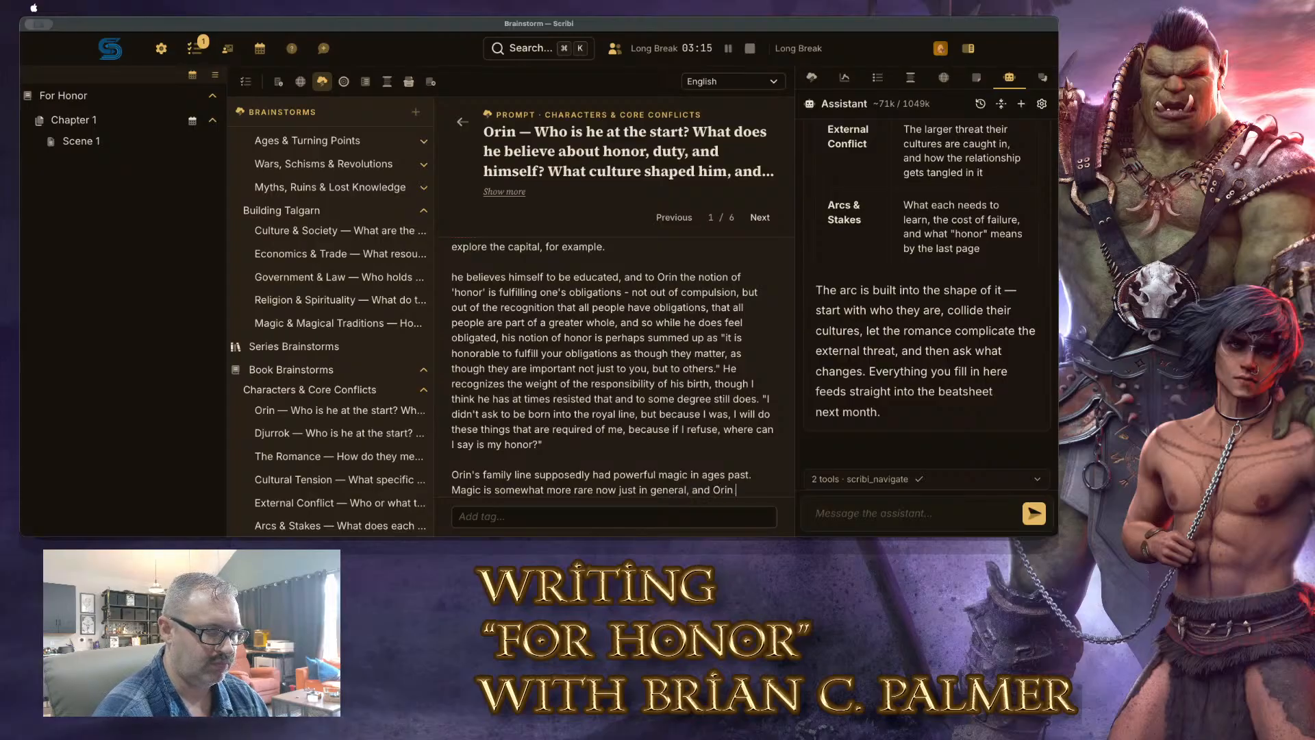
type("doesn't knkow")
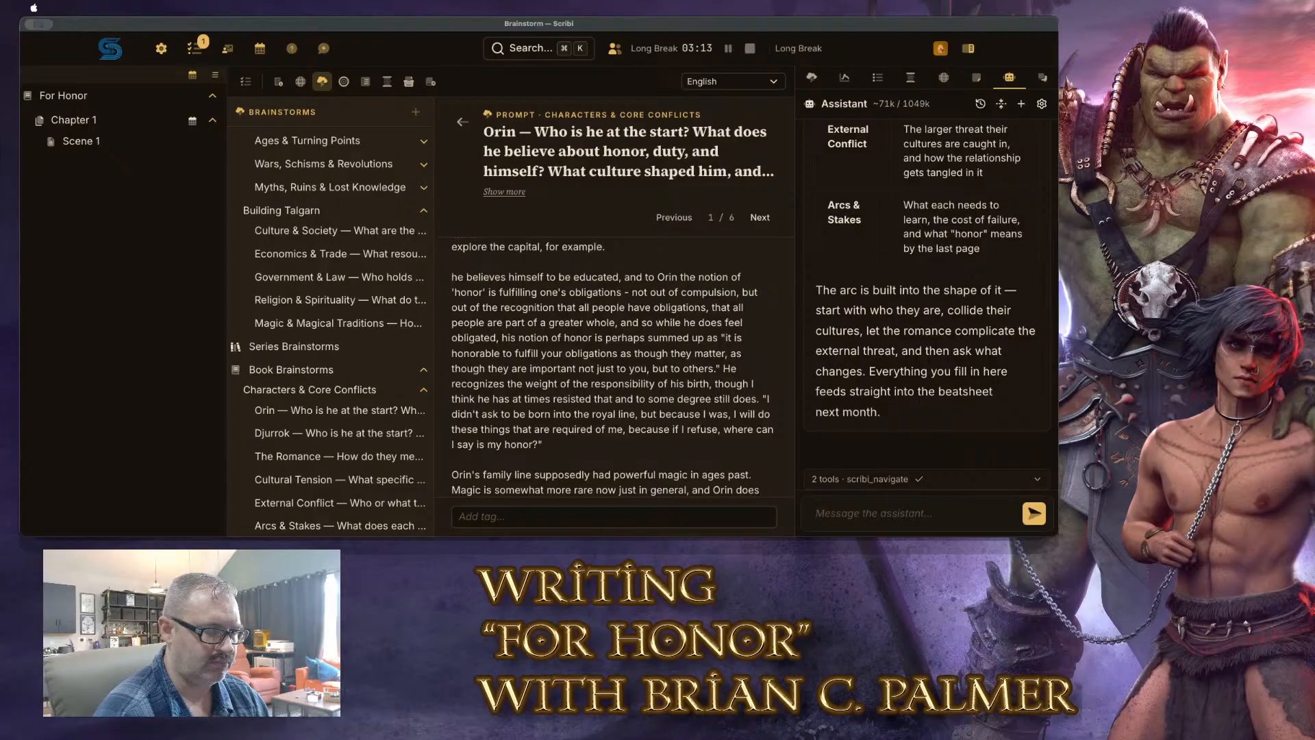
key("BackSpace")
key("BackSpace")
key("BackSpace")
key("BackSpace")
key("BackSpace")
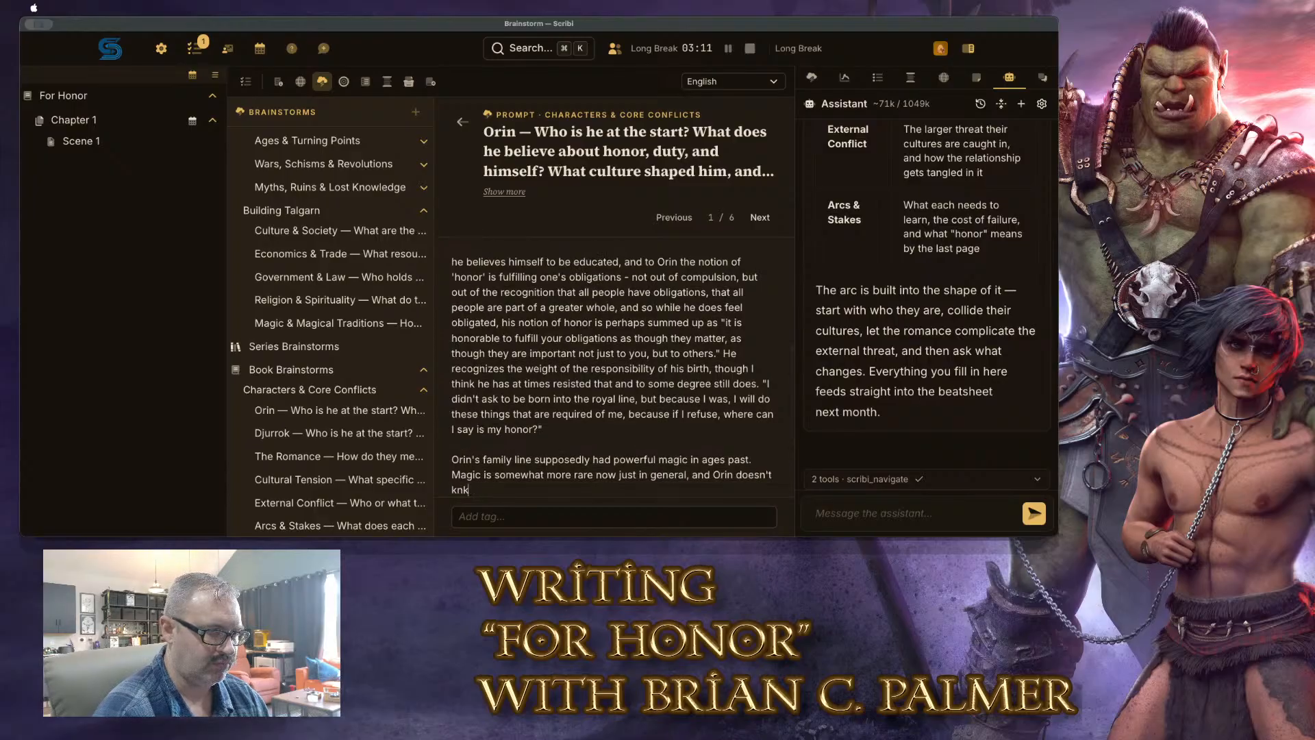
type("have any eviden")
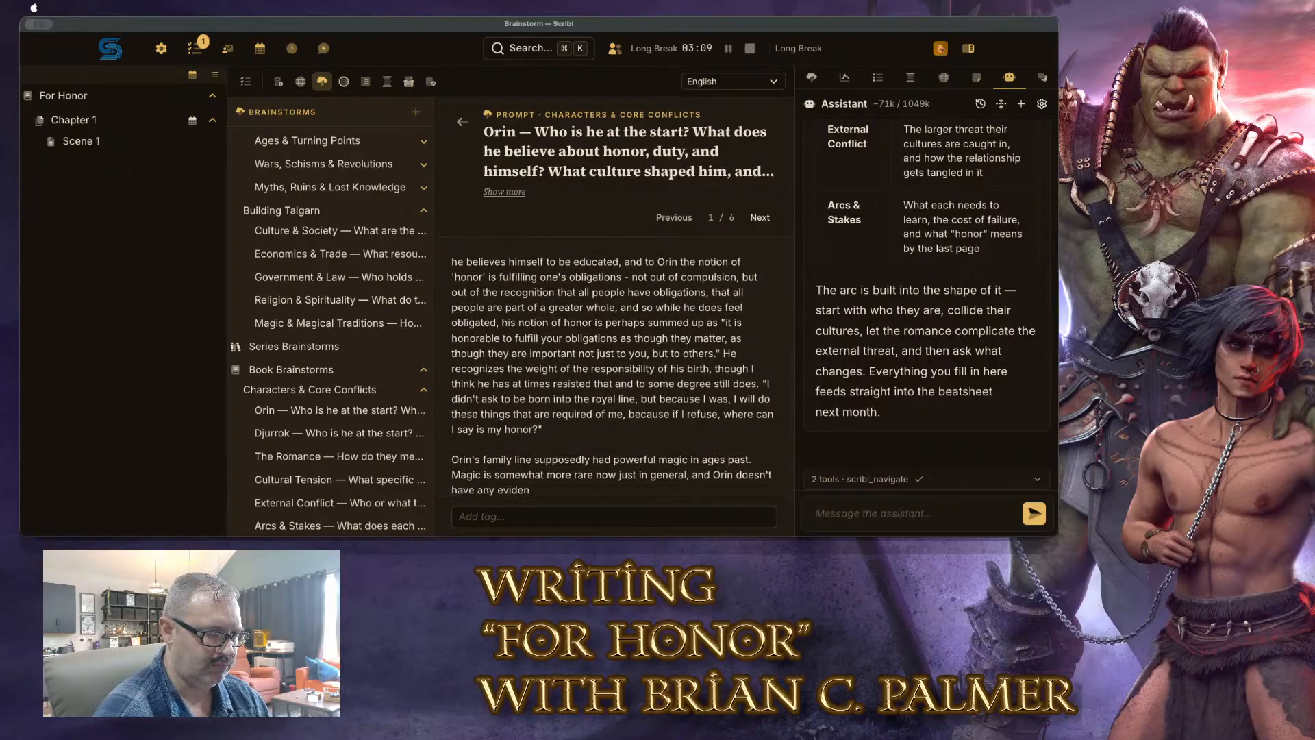
type("ce that he possesses magic")
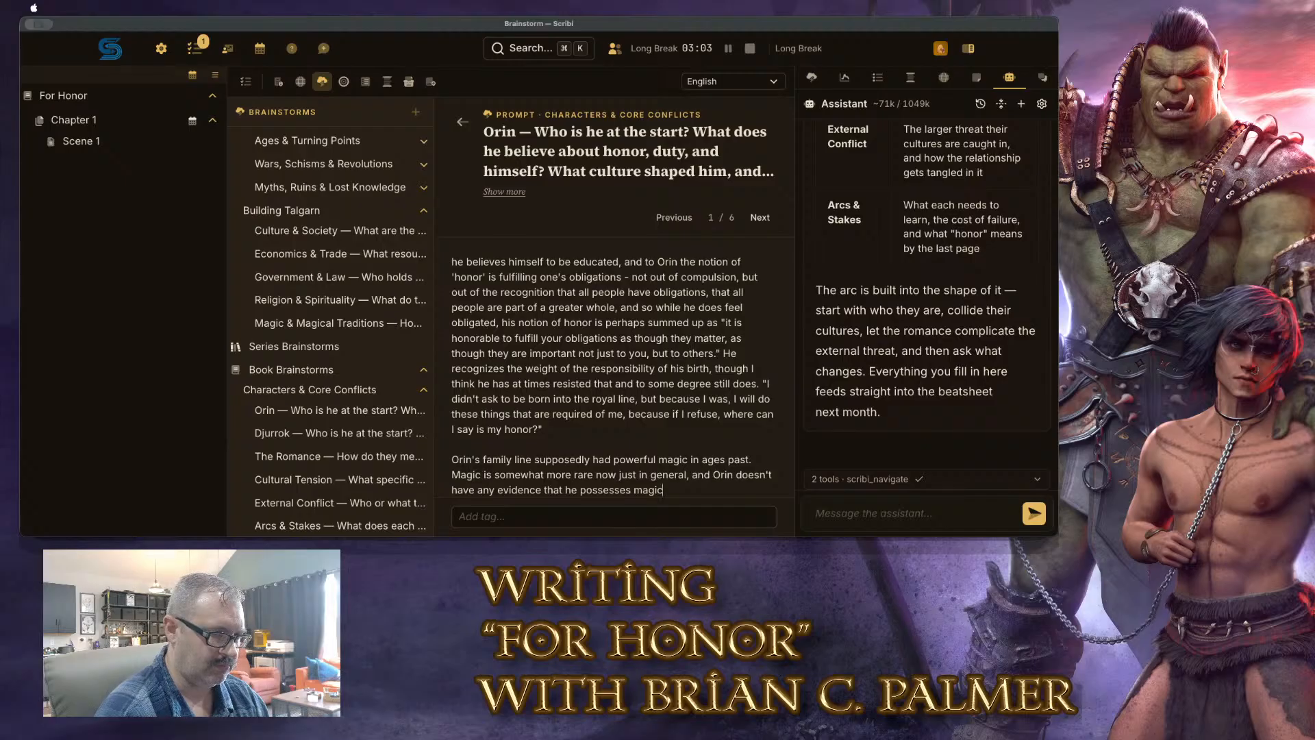
type(" of any kind. but")
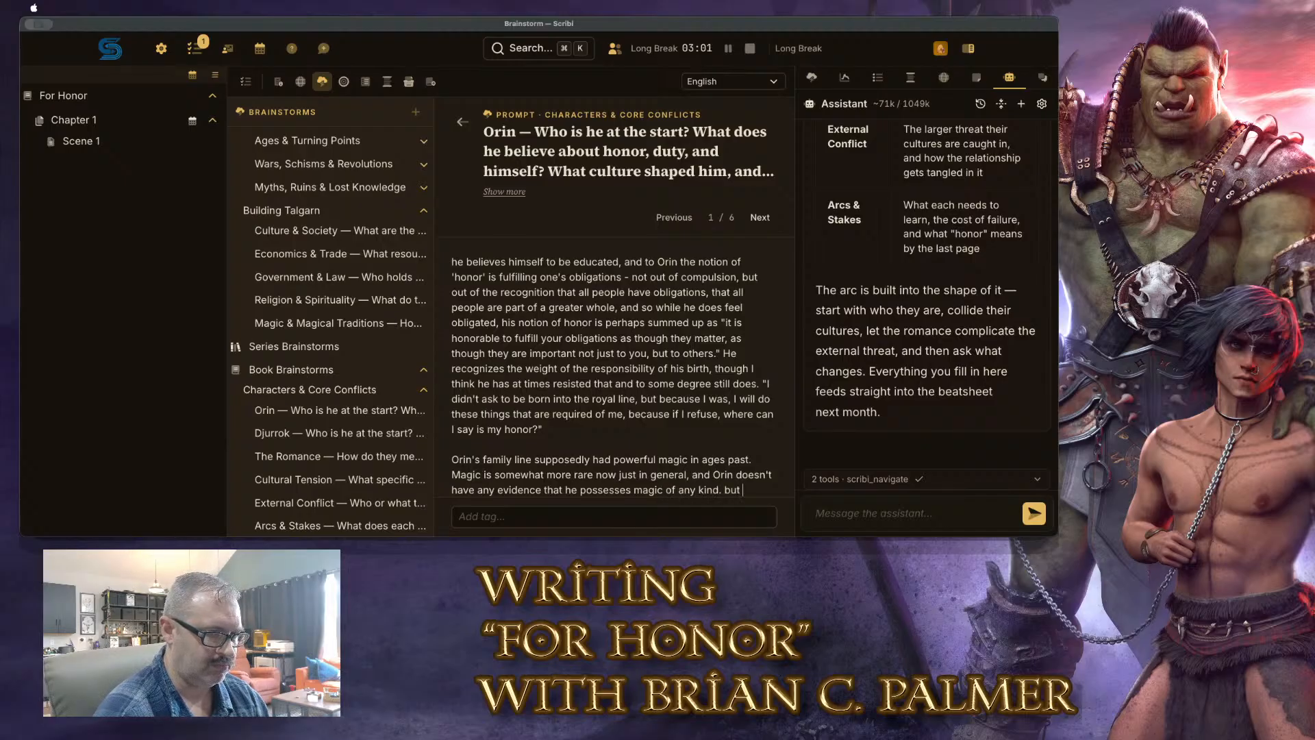
Add "But he is fascinated of the stories of the old world, and has always wanted to discover if he has magic of his own"
key("BackSpace")
key("BackSpace")
type("But he is")
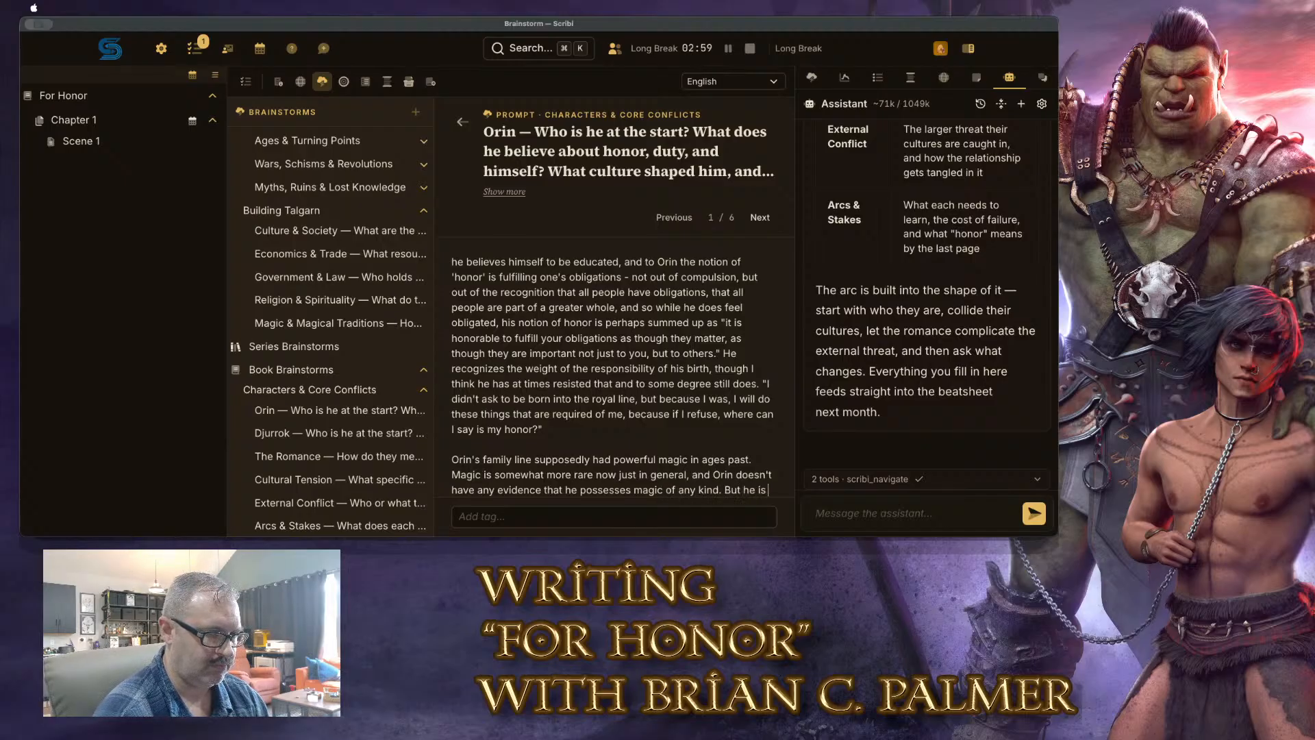
type(" fascinated of the stor")
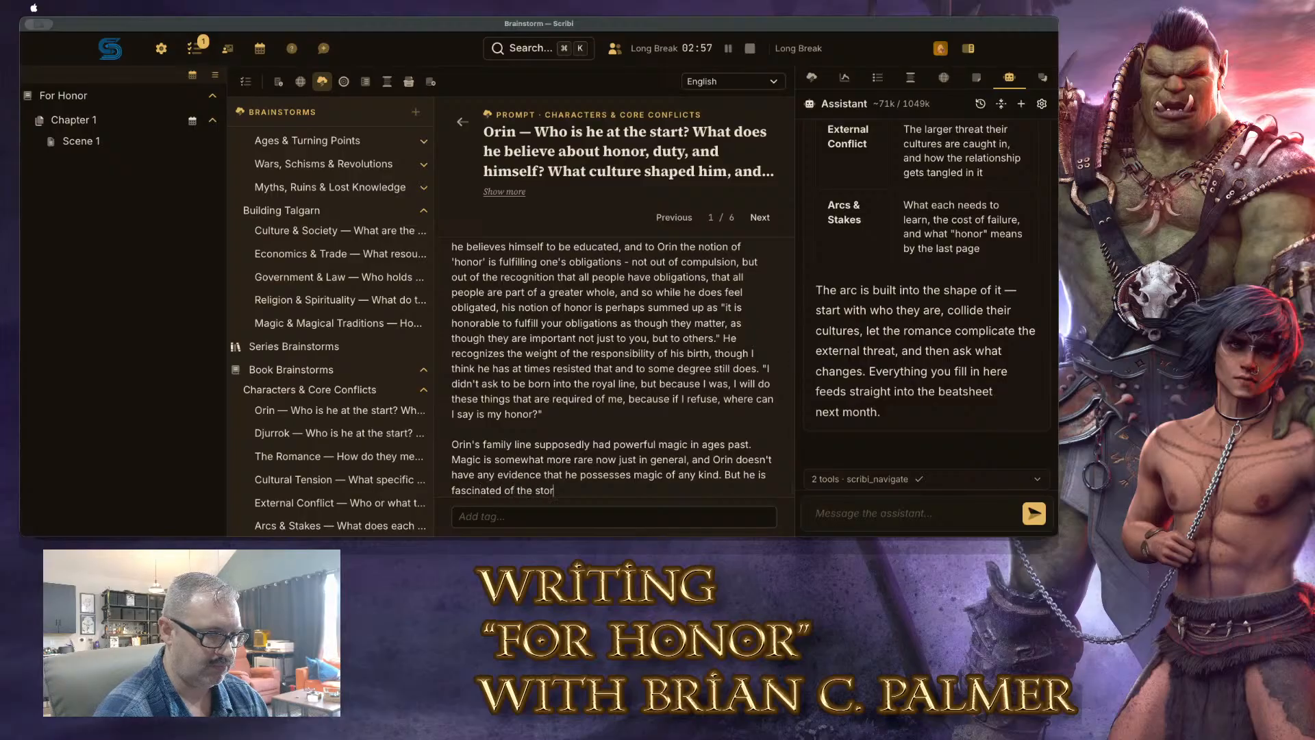
type("ies of the ol")
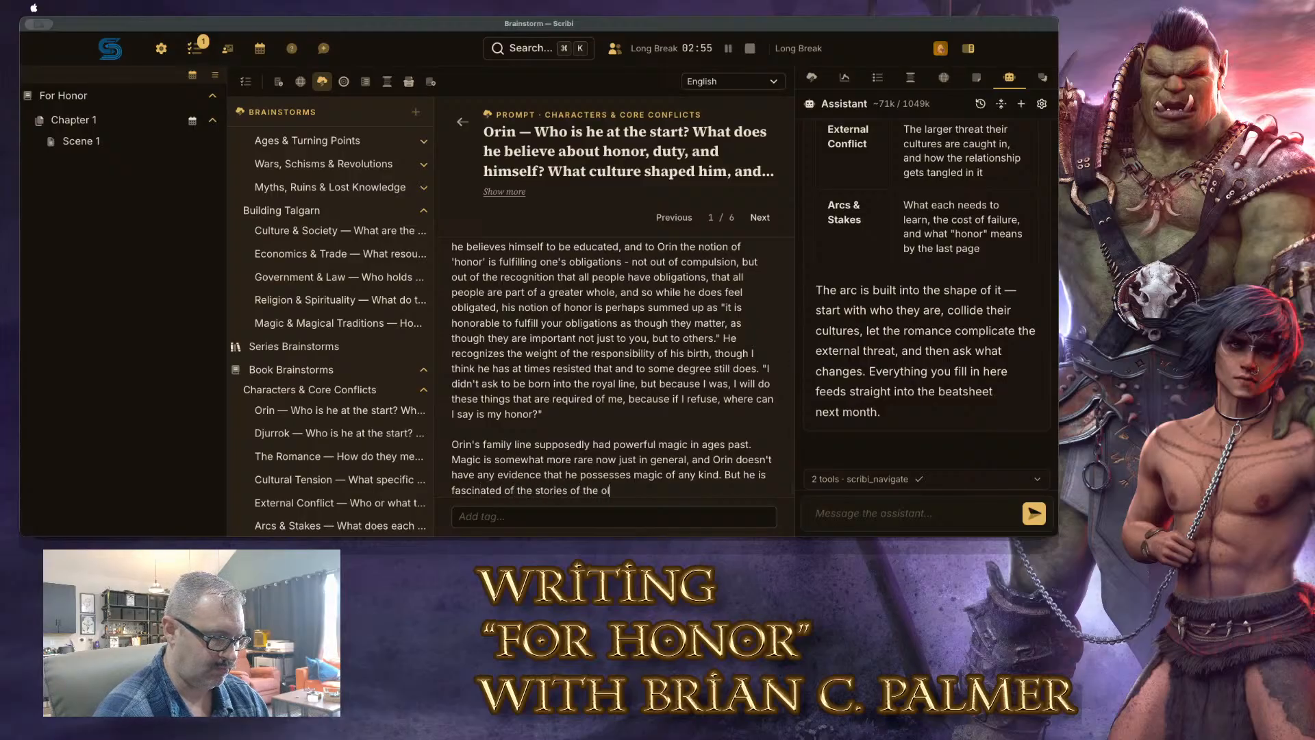
type("d world, ")
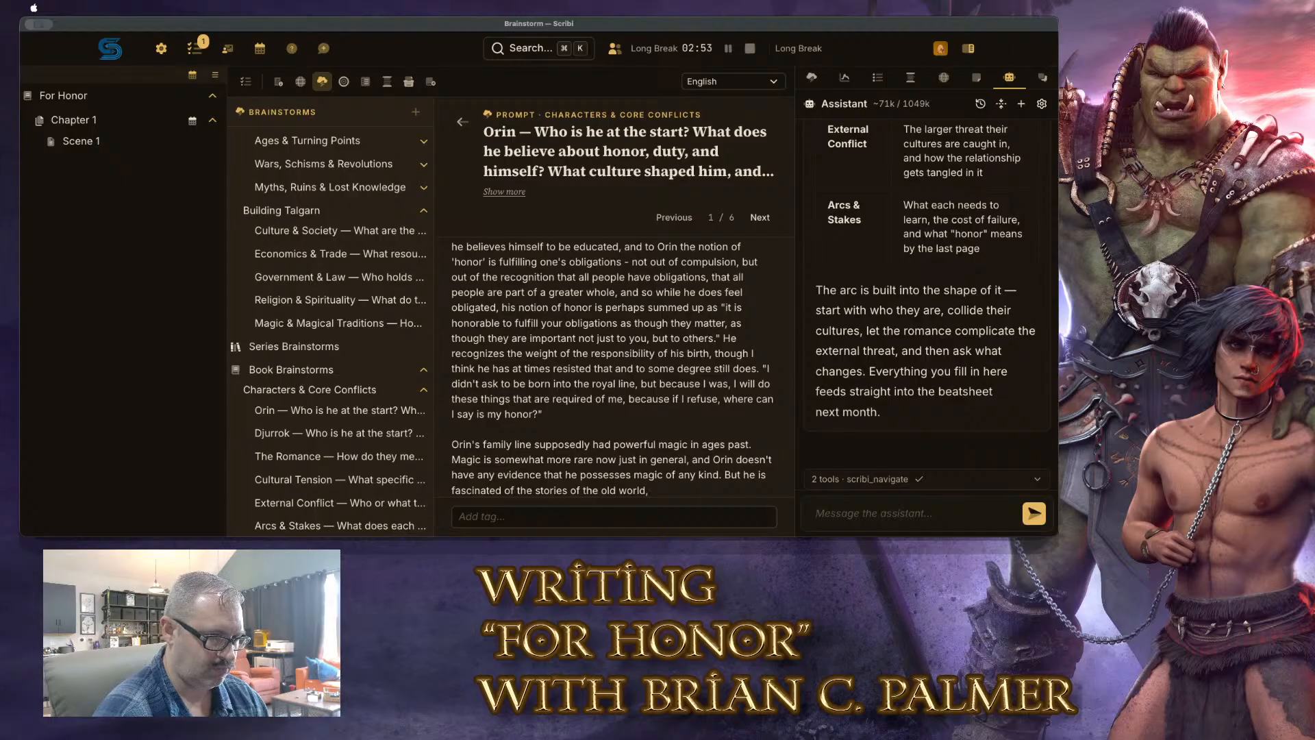
type("and has always ")
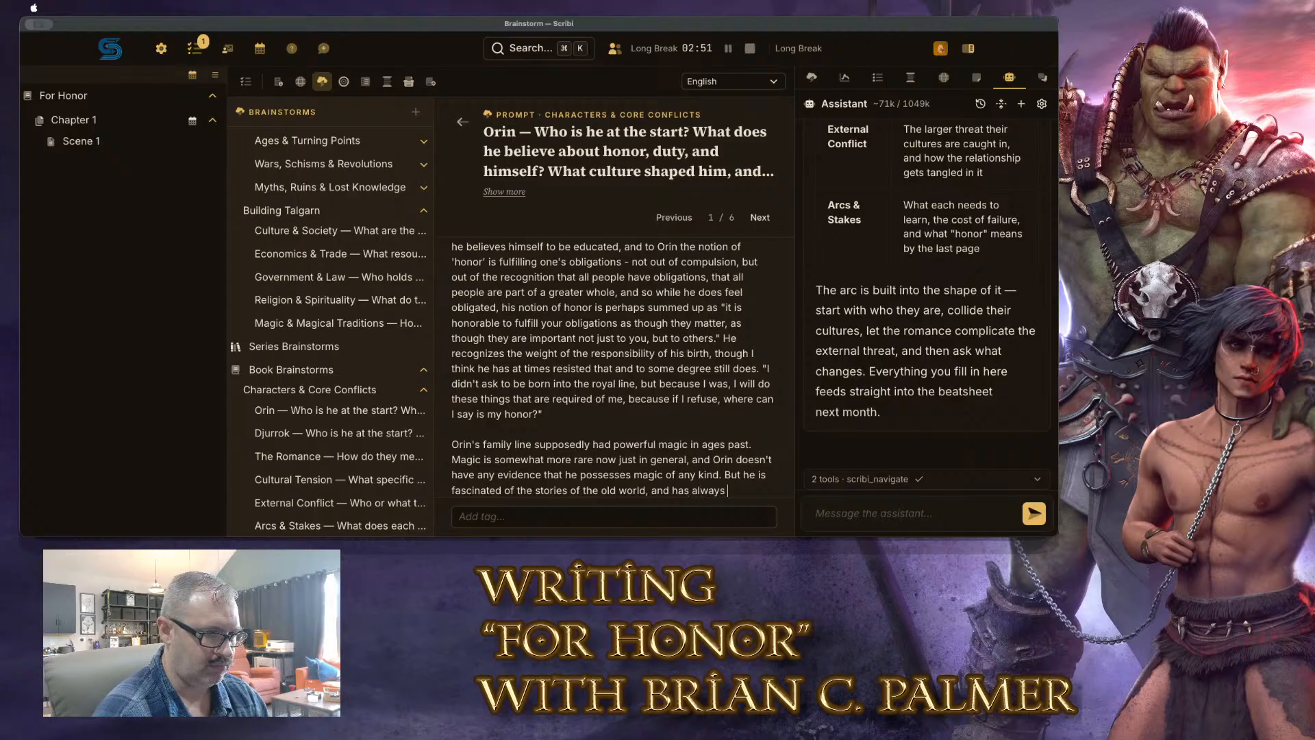
type("wanted to discover if ")
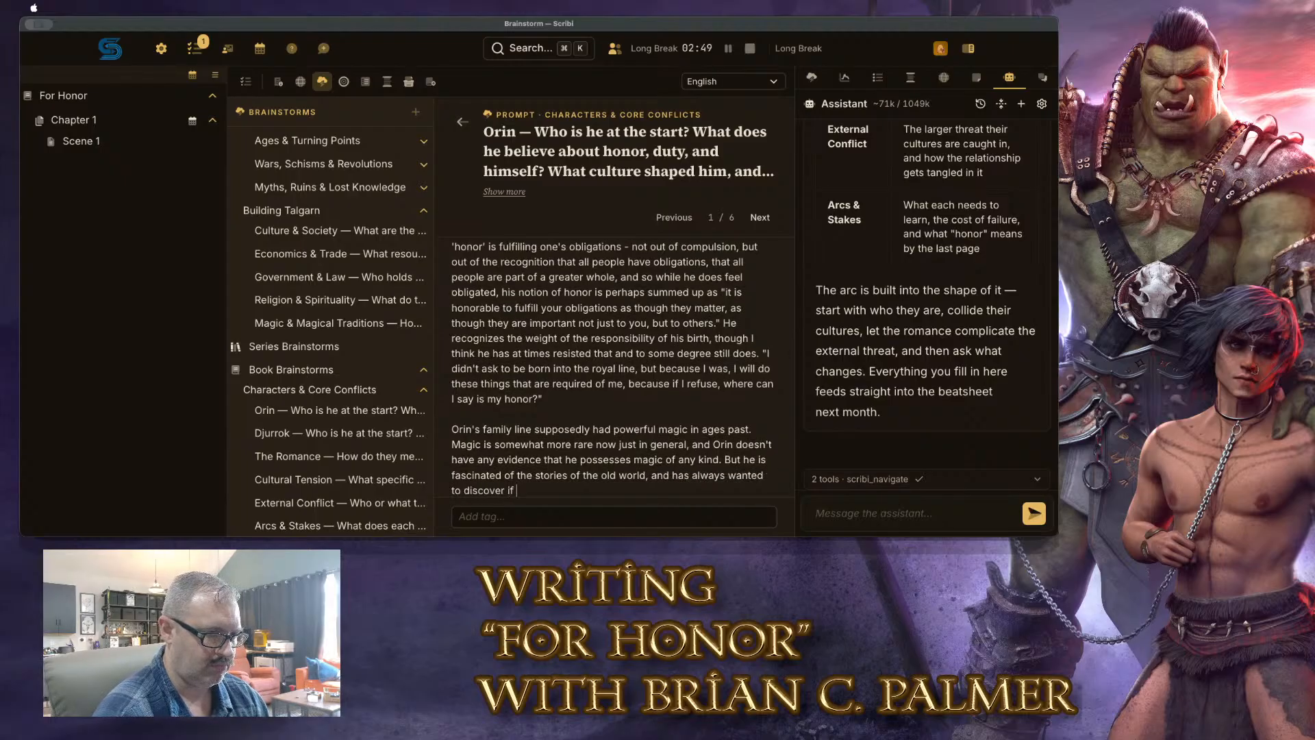
type("he has magic of his own")
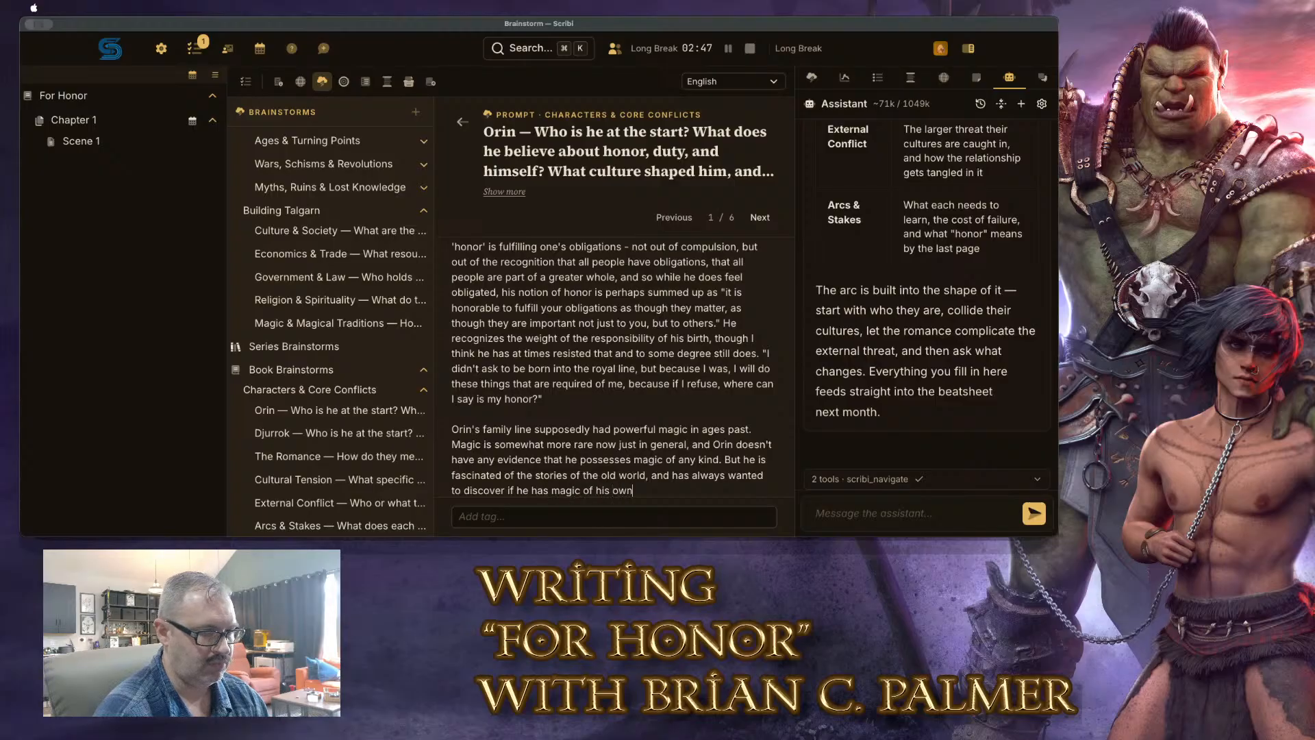
Continue the magic paragraph with "However, the presumption is that if he has magic of any meaning, it would have shown itself already."
type(". However,")
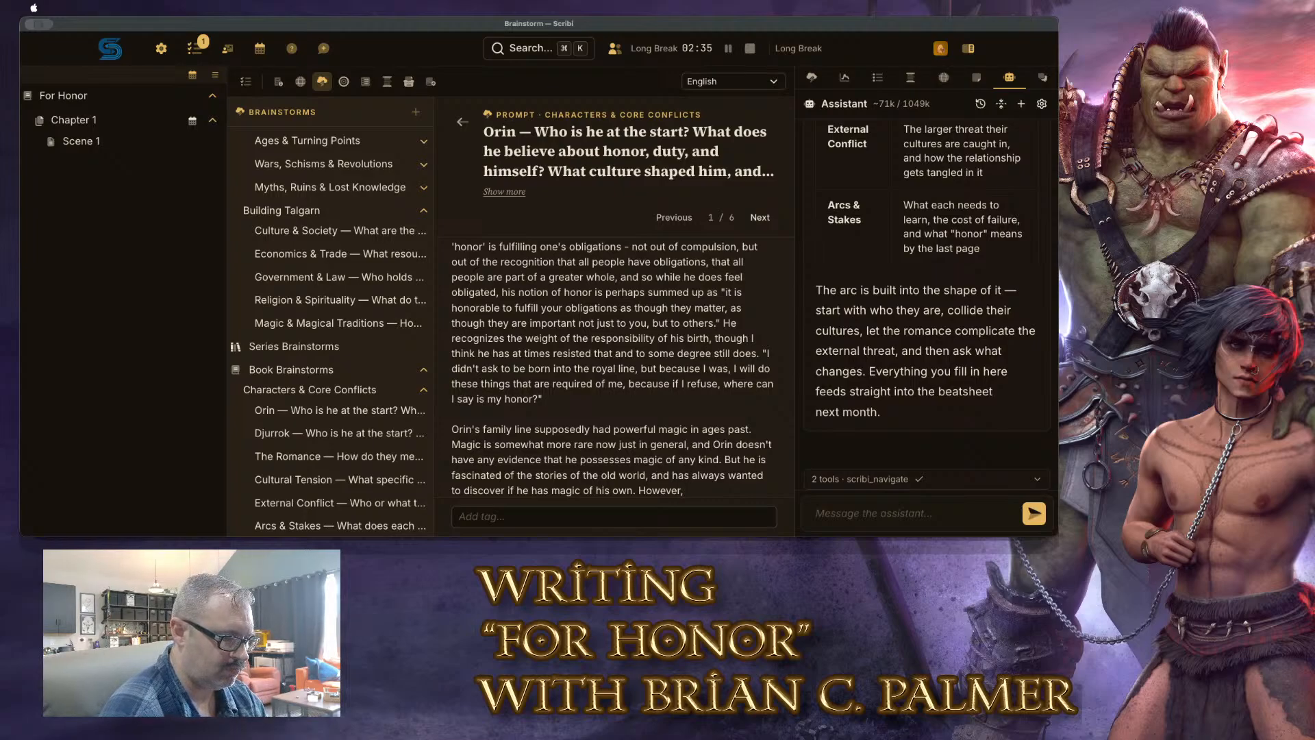
type("the presumption")
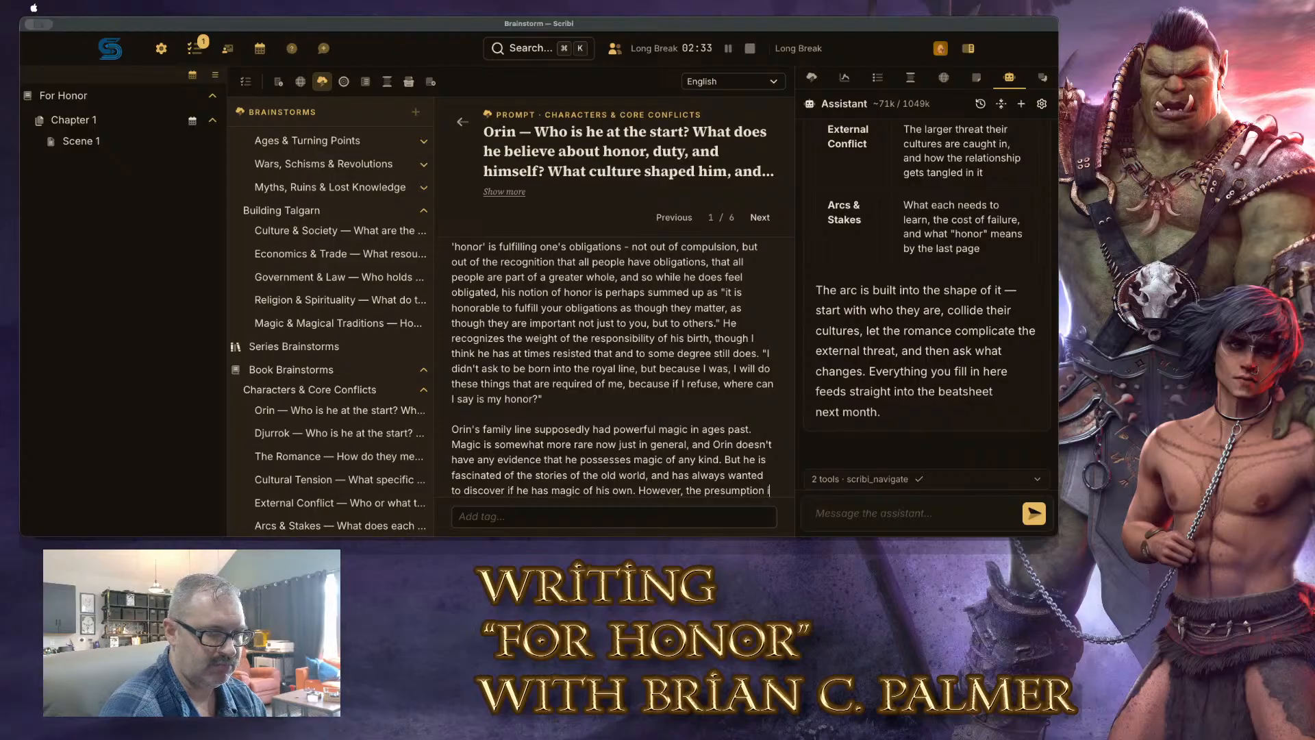
type(" is that if he has magic")
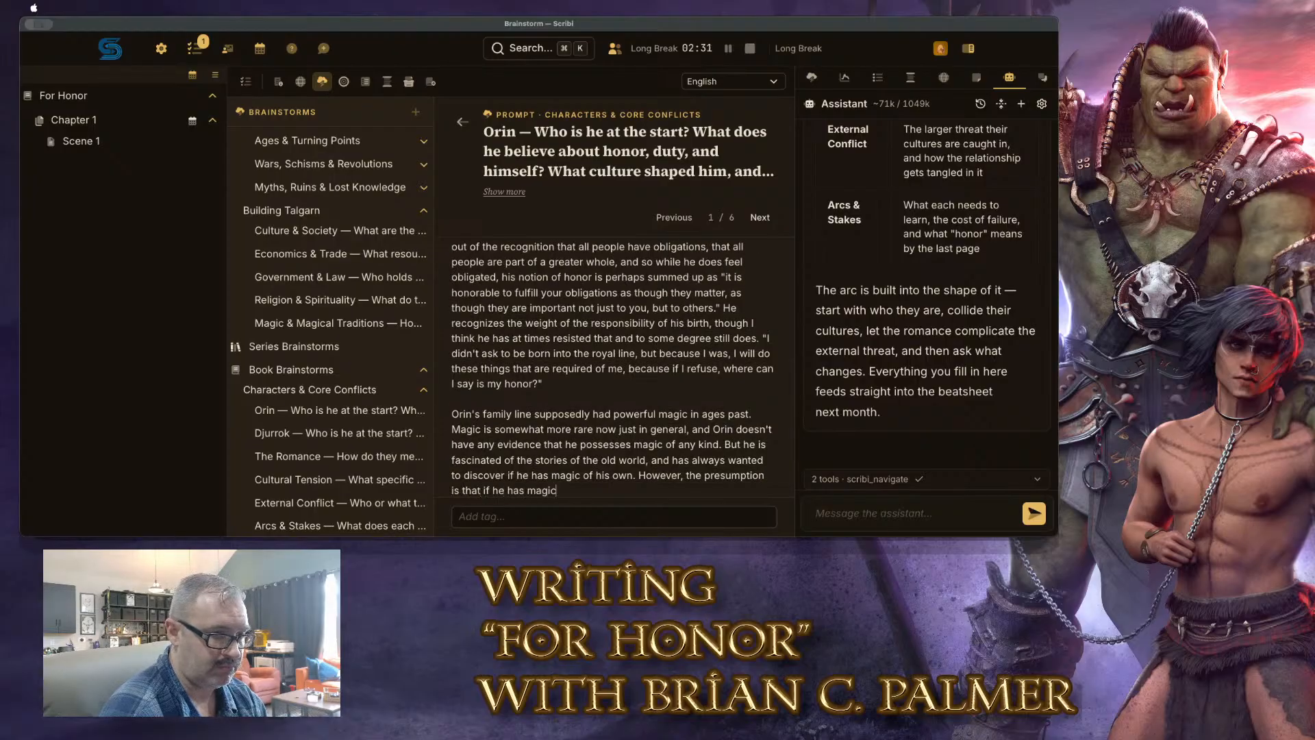
type(",")
key("BackSpace")
key("BackSpace")
type("of any ")
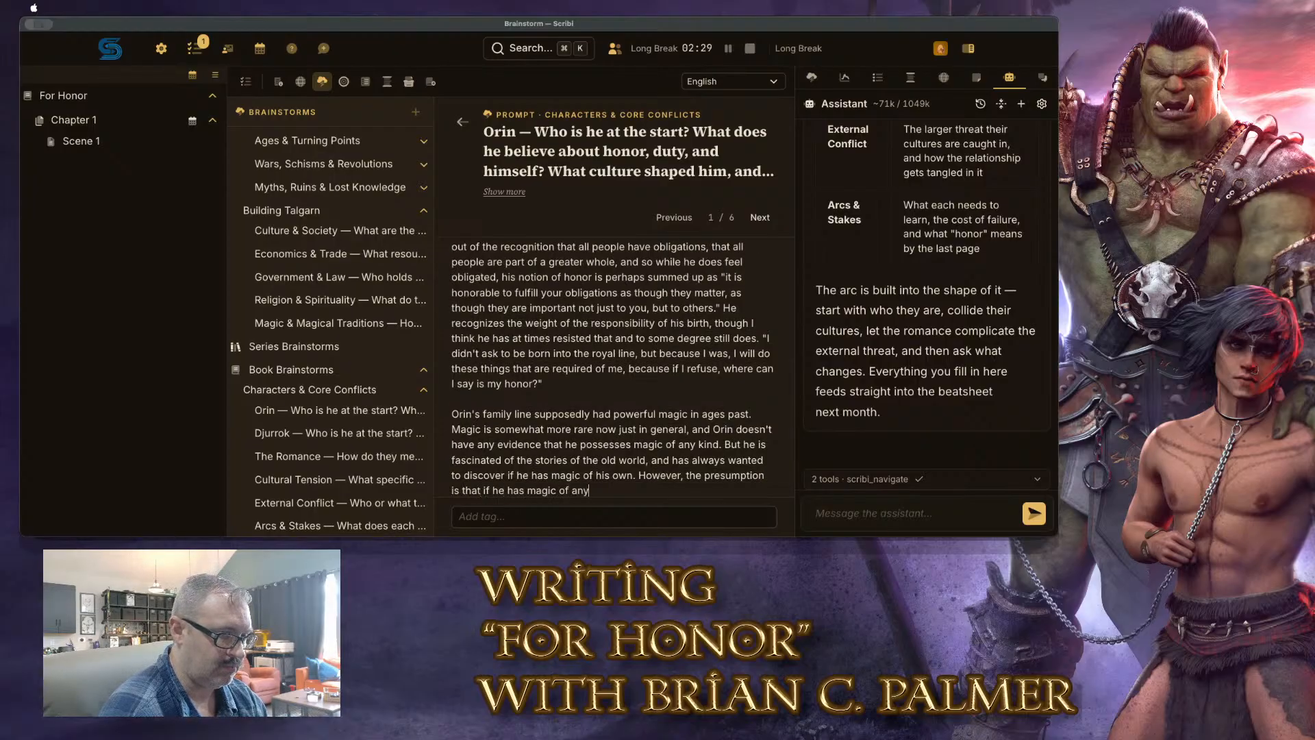
type("meani")
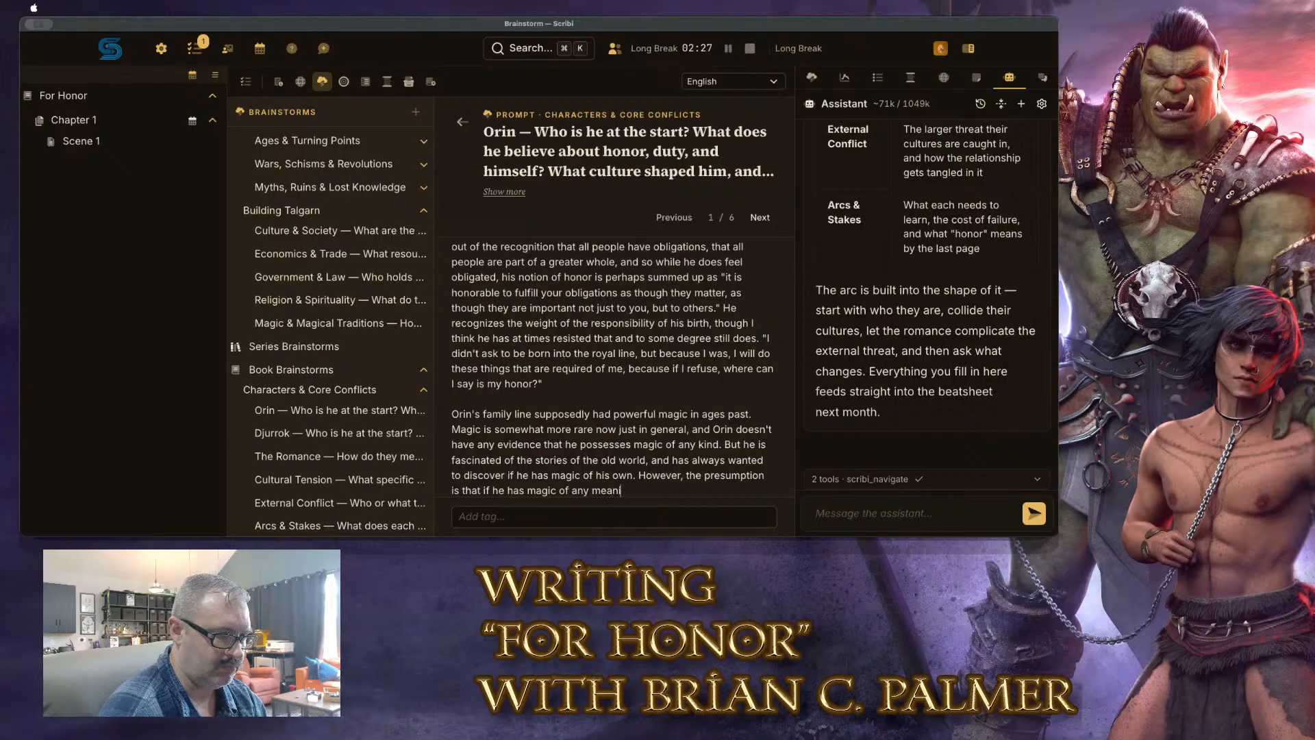
type("ng, it")
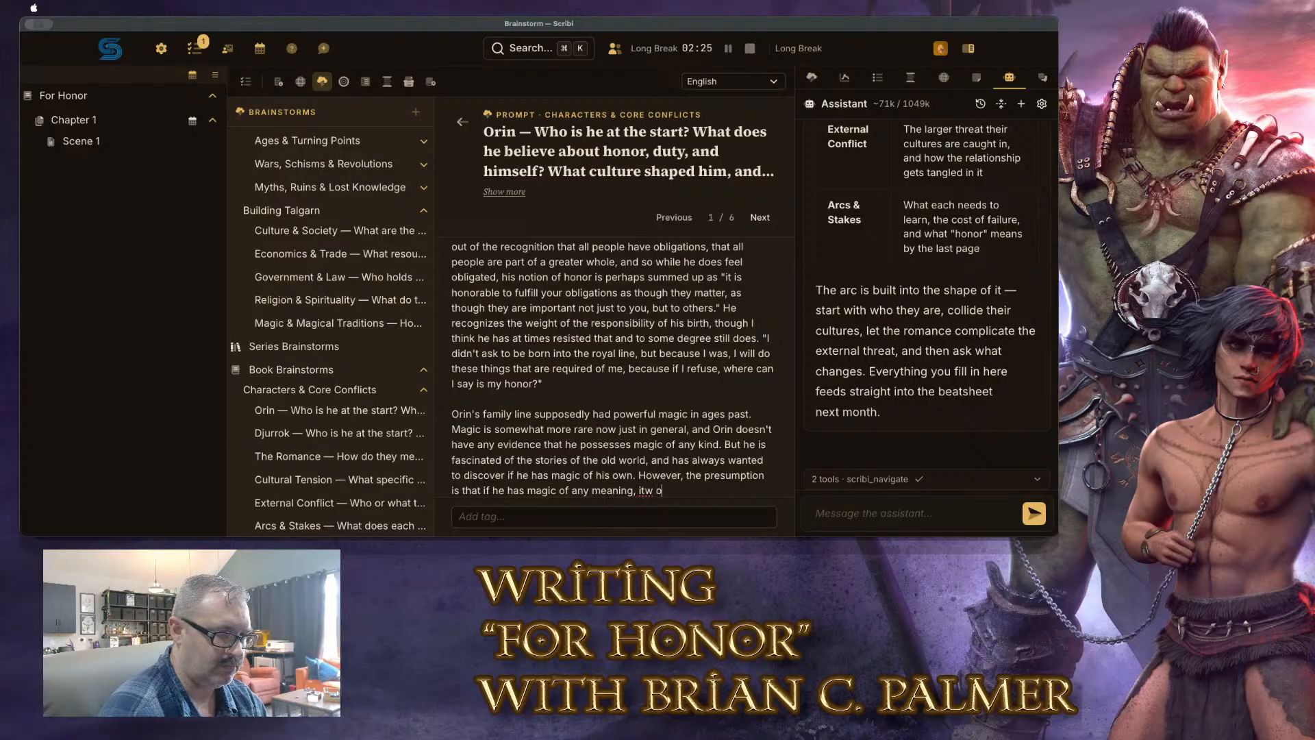
type(" would h")
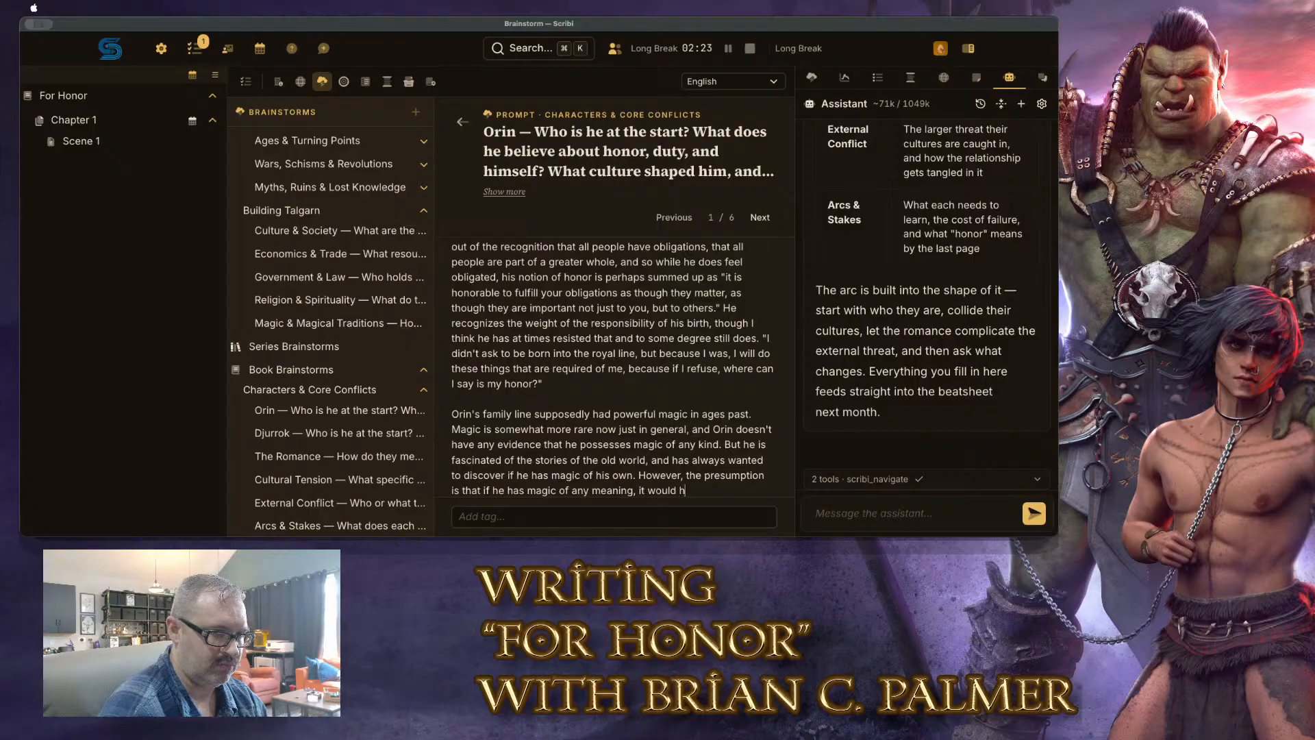
type("ave shown itself already.")
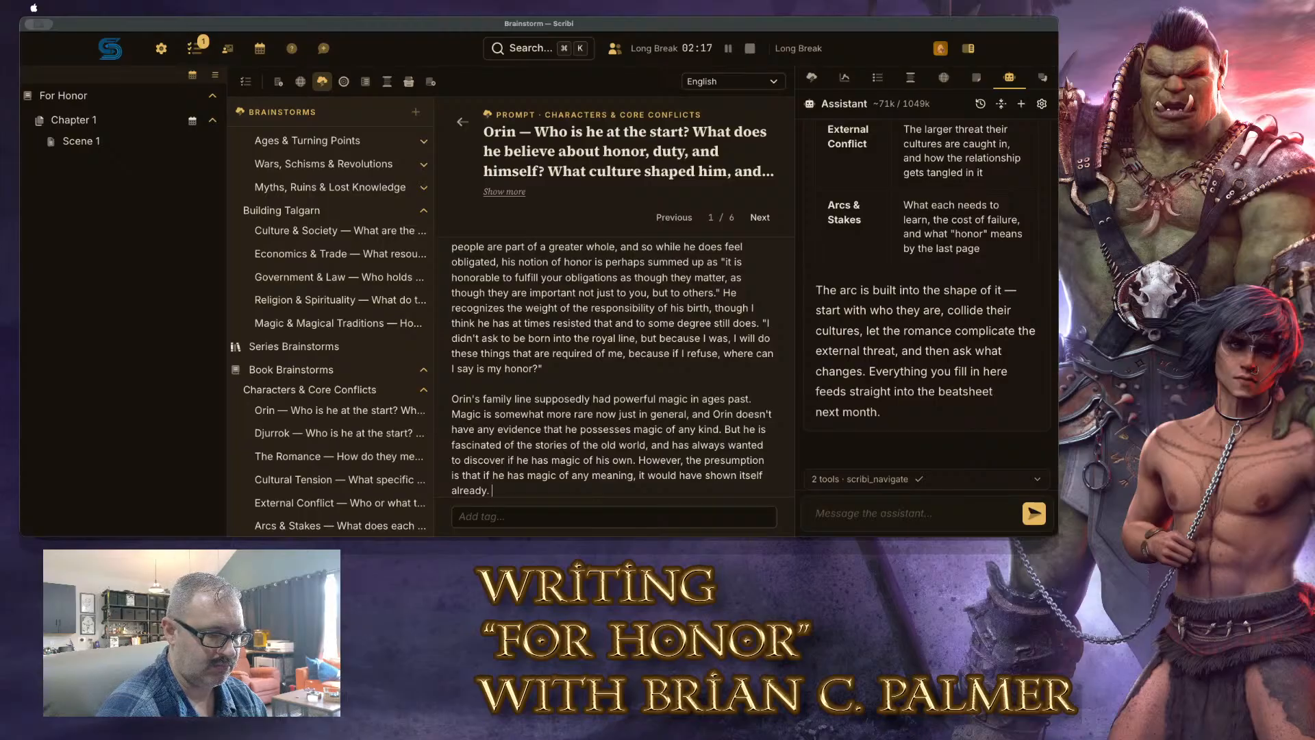
Begin the next sentence of the paragraph with "As the story opens, one of Orin's conflicts is that"
type("As the story opens,")
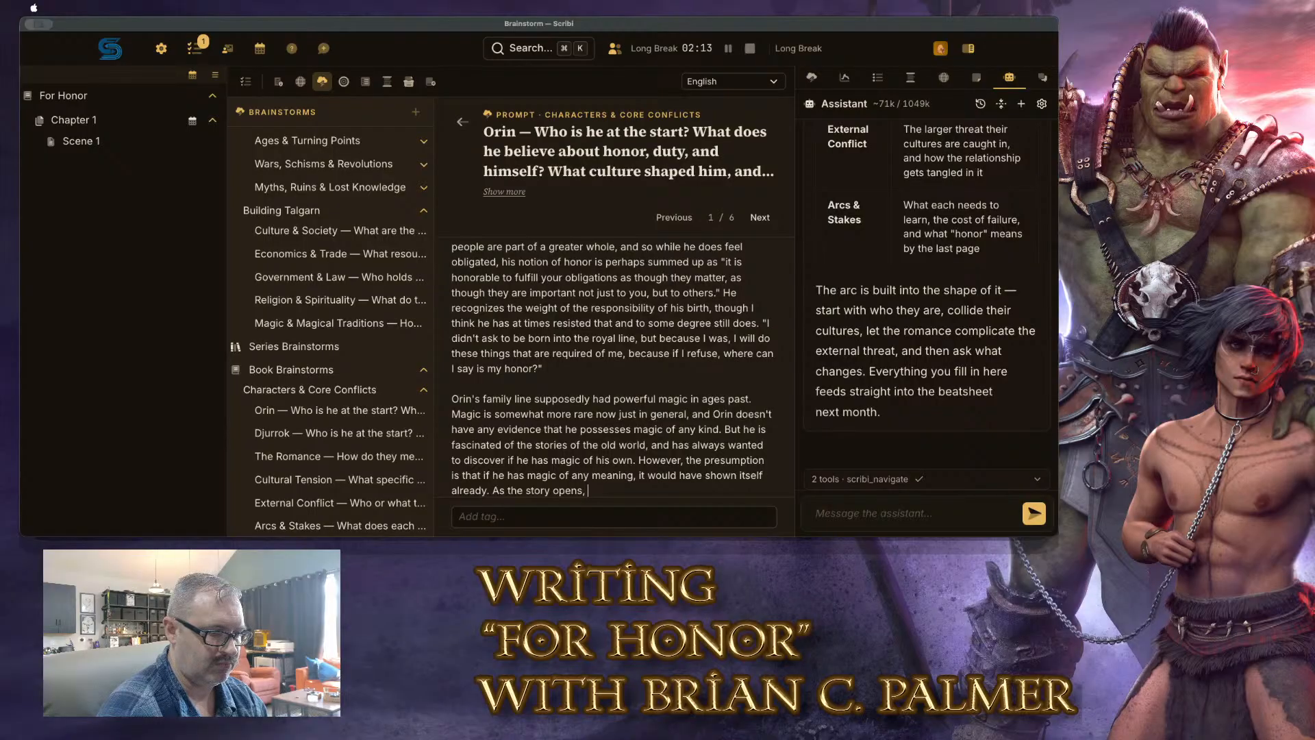
type(" one of Or")
key("BackSpace")
key("BackSpace")
type("one of")
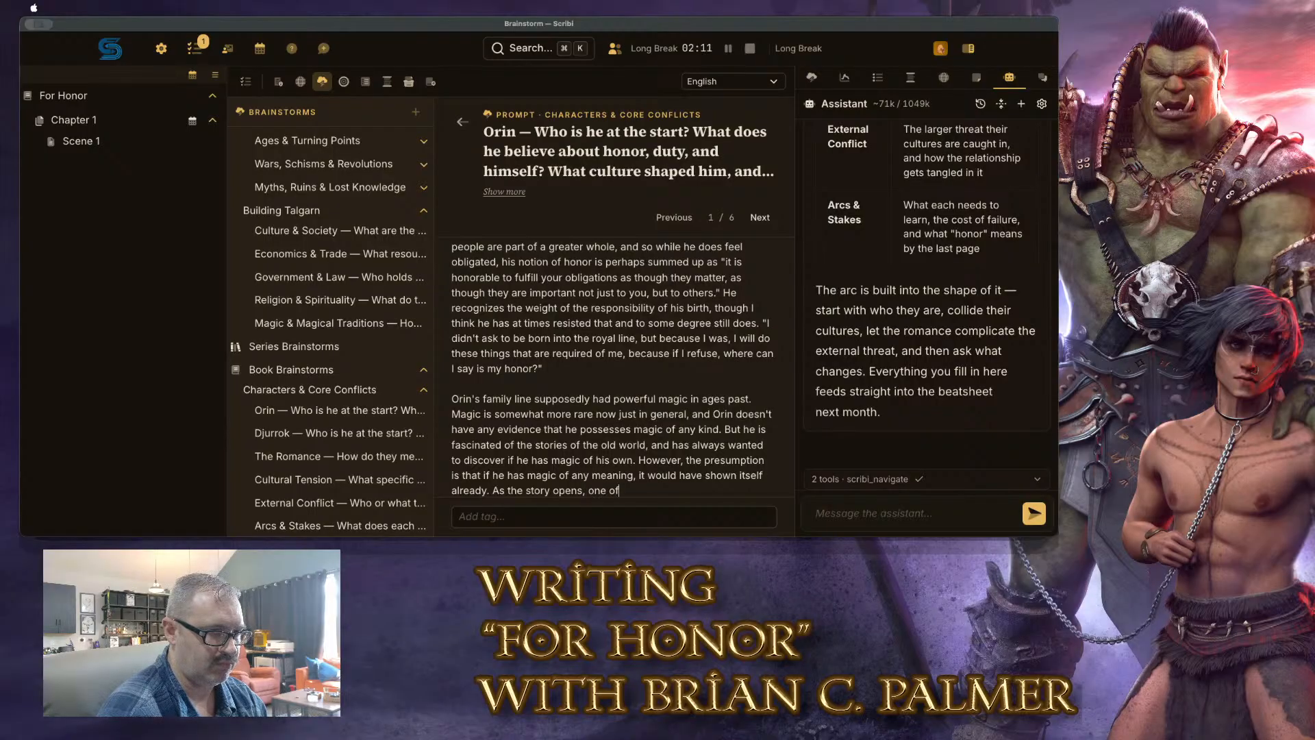
type(" Orin's conflicts")
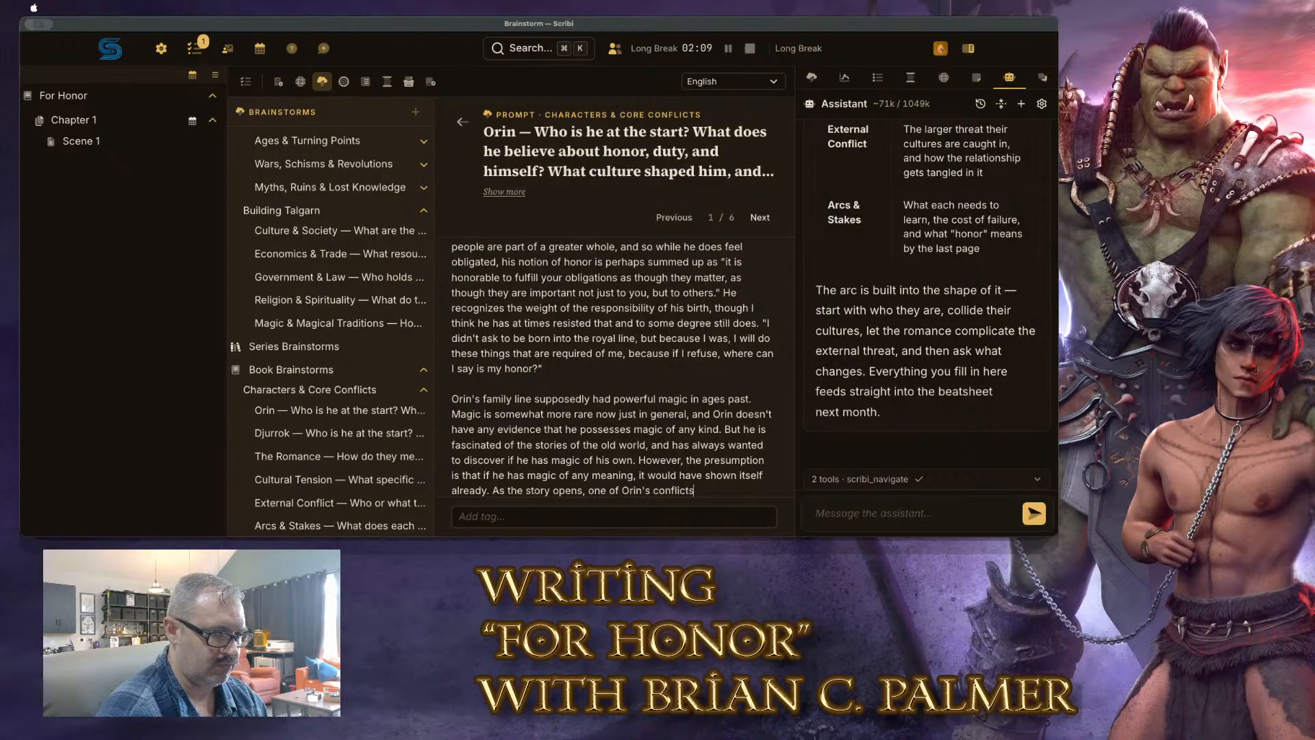
type(" is that ")
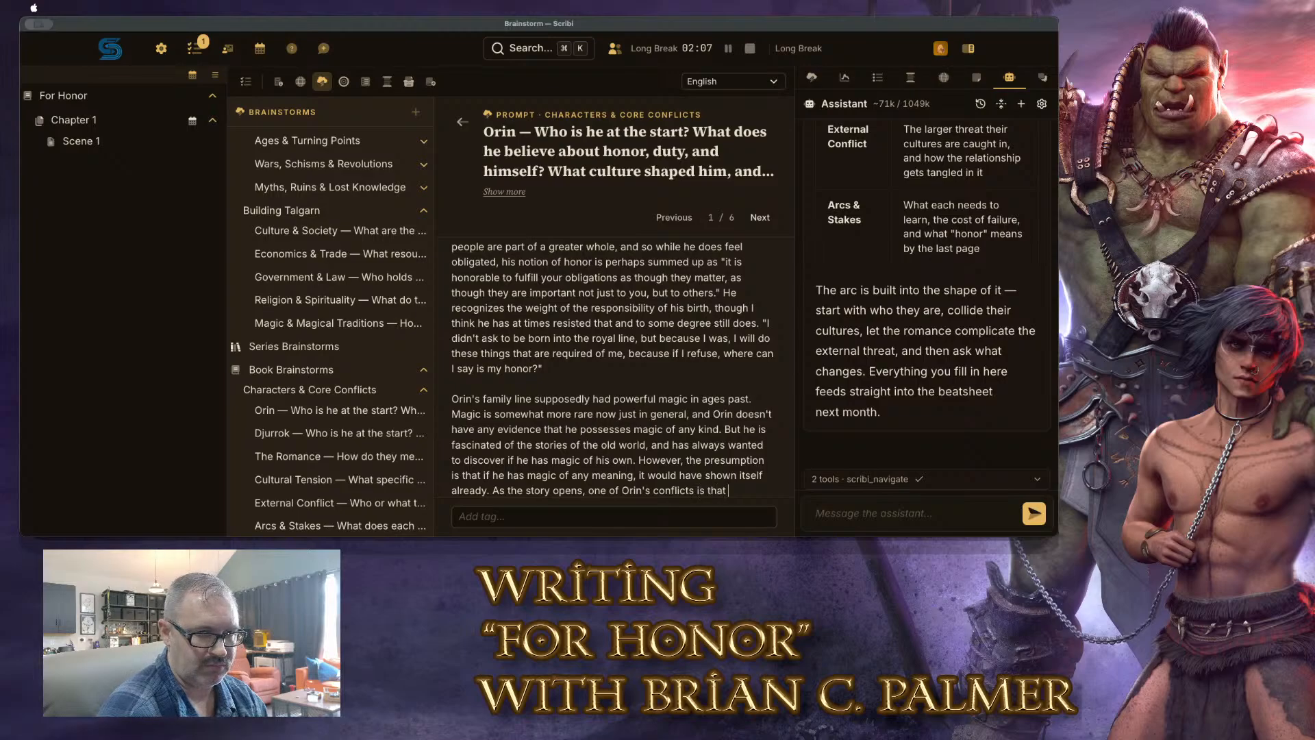
Complete the conflict sentence with "he does have a station, a role, a meaningful life that was defined for him when he was born"
type("he does have a ")
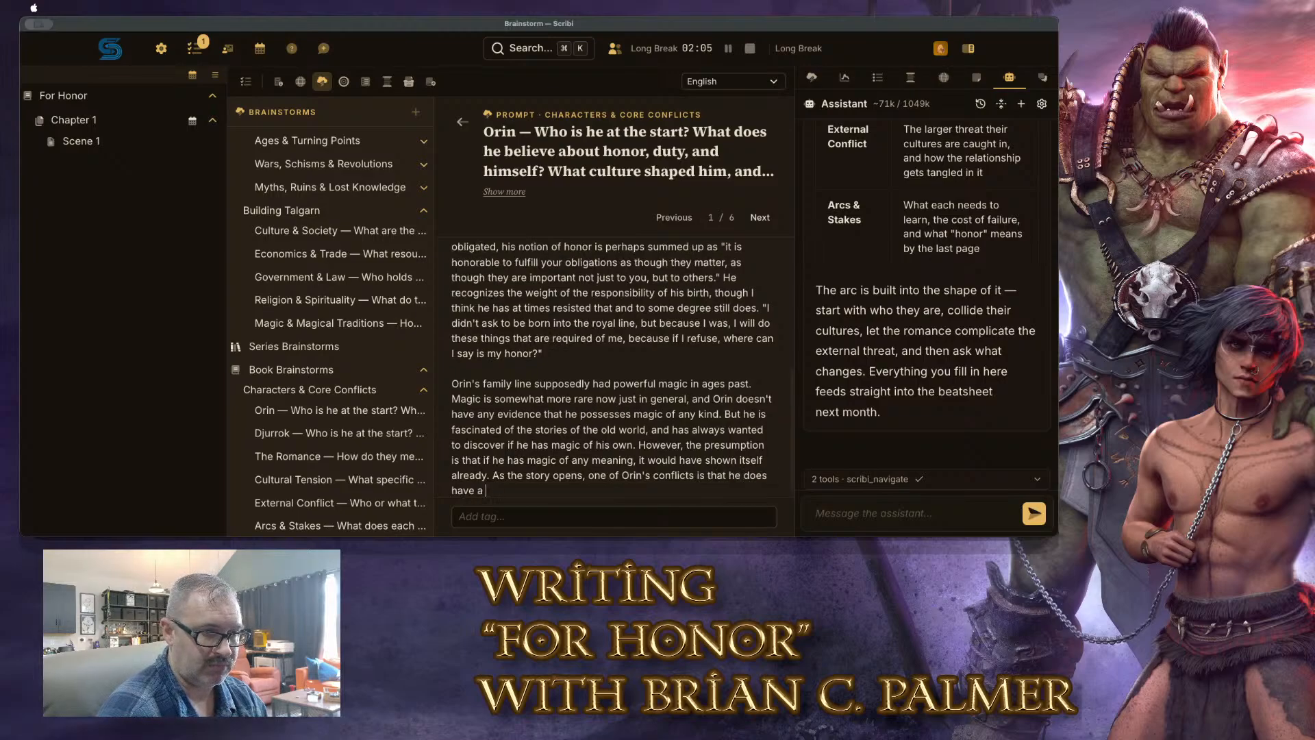
type("station, a role, ")
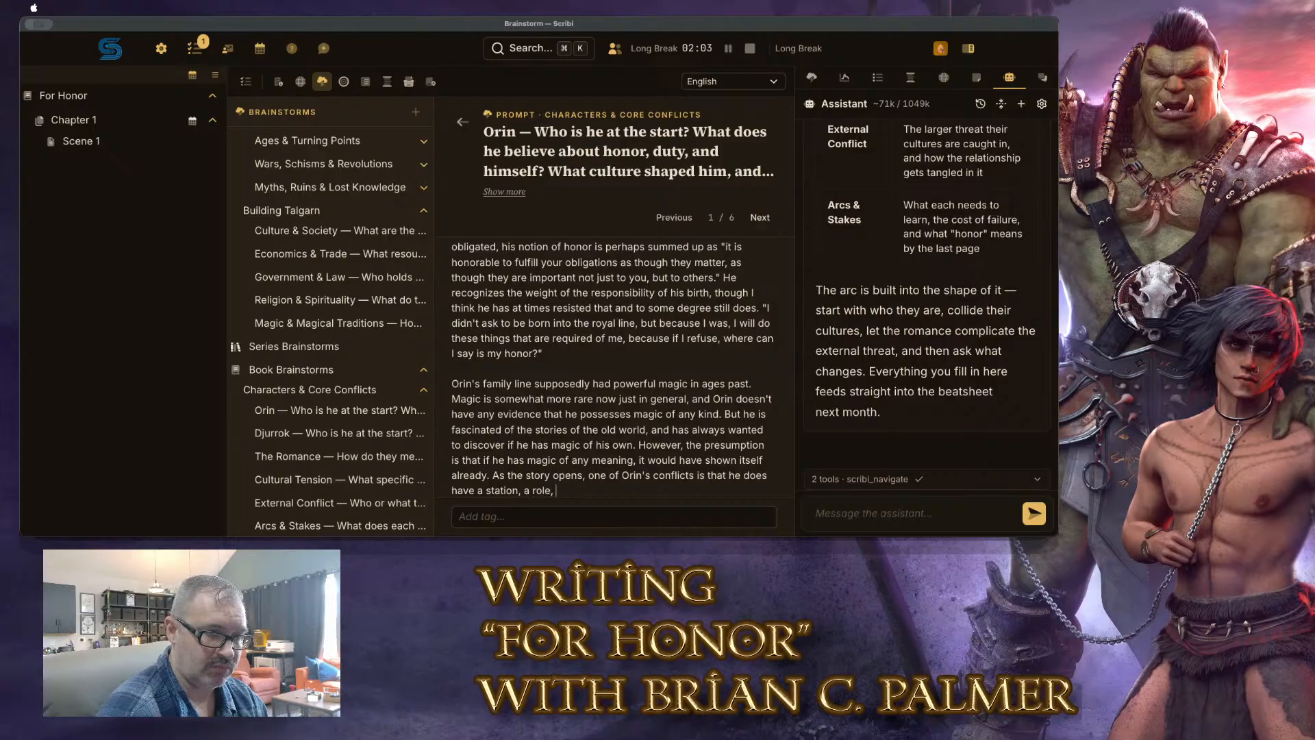
type("a meaningful")
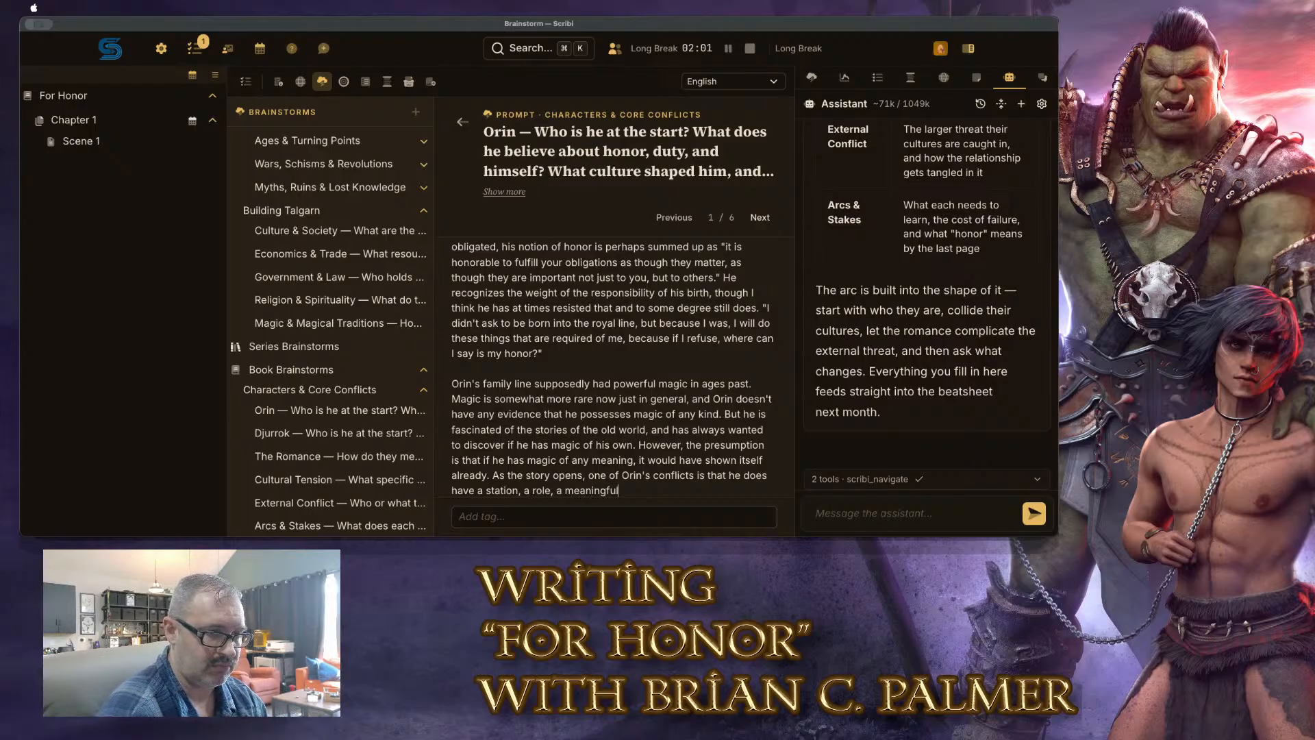
type(" life that was ")
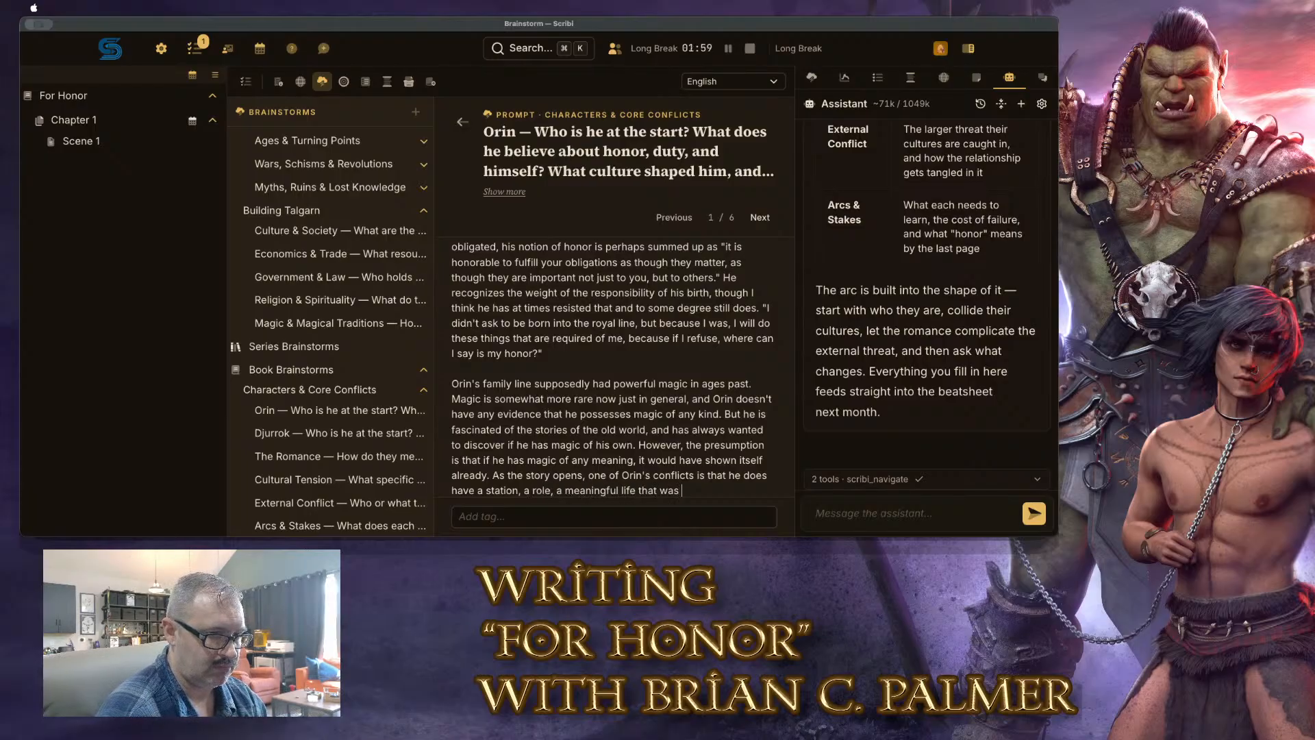
type("defined for him when ")
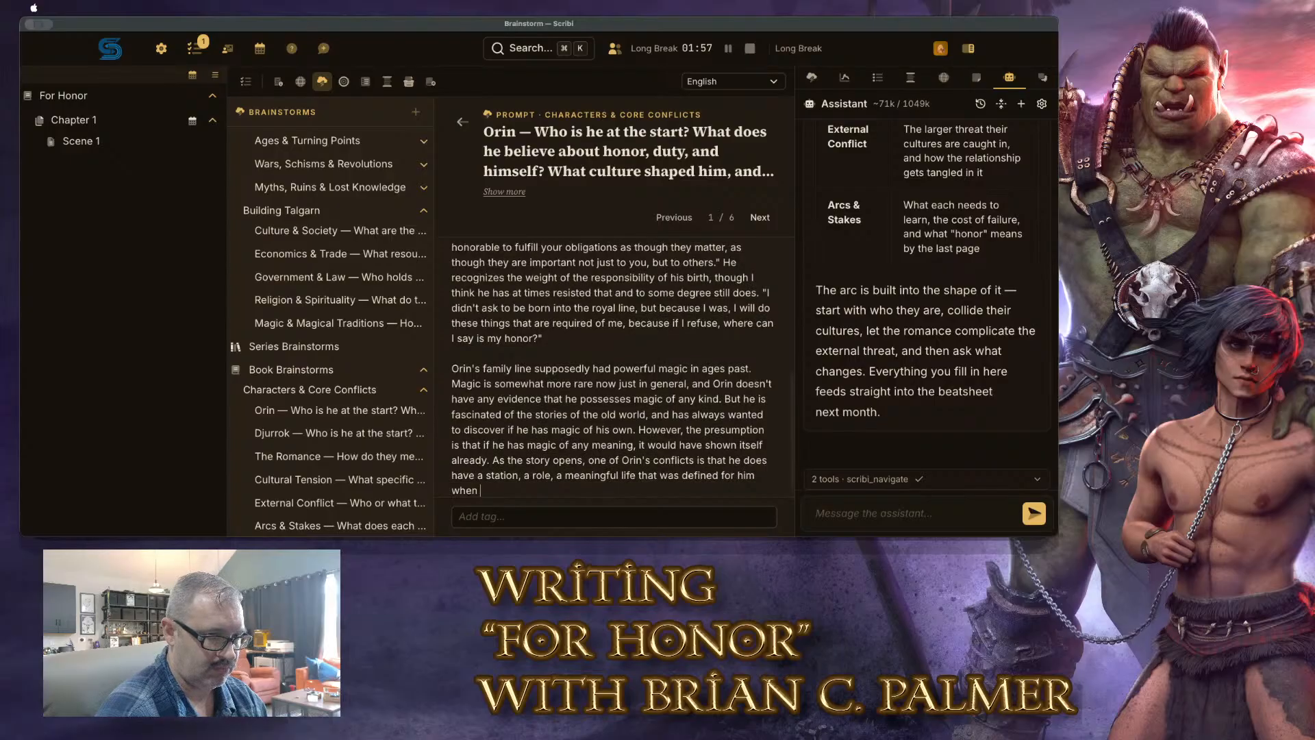
type("he was born")
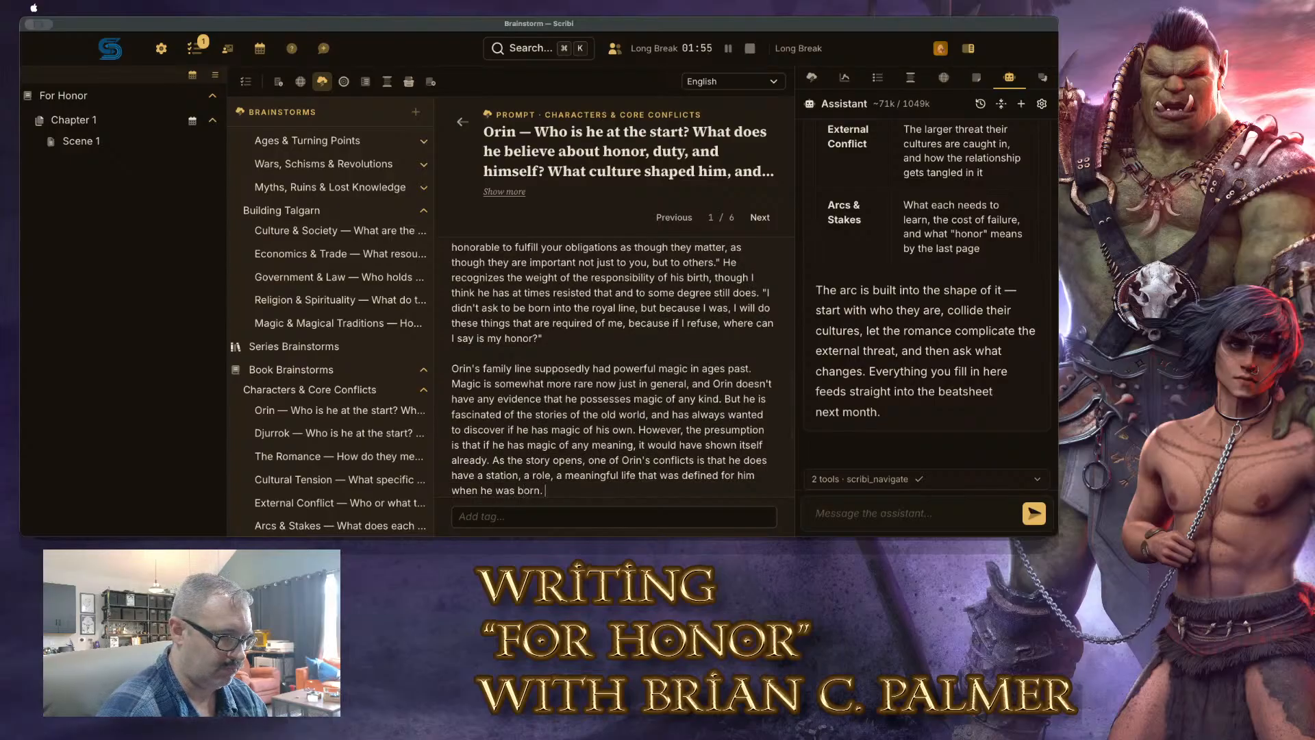
Add "But he wants a different meaning and thinks that some latent magic he might have could be a part of that. He's a dreamer"
type(". But")
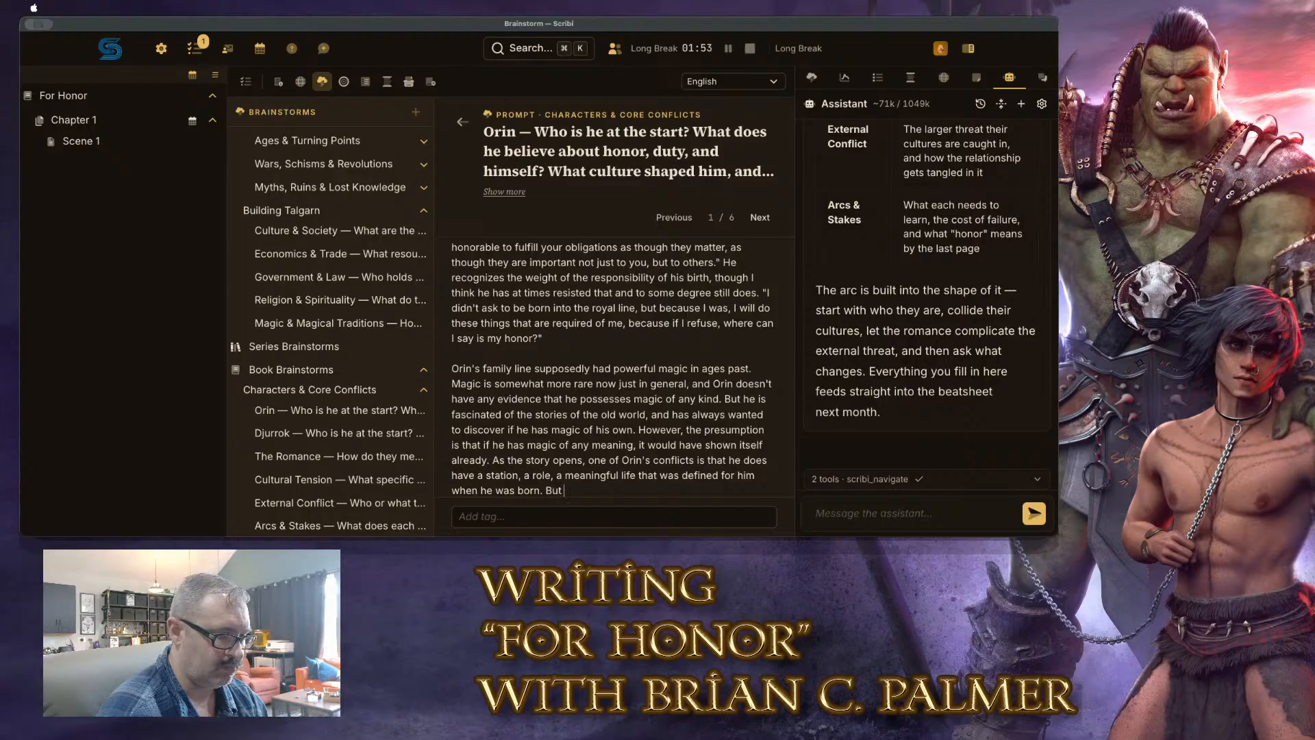
type(" he wants a diffe")
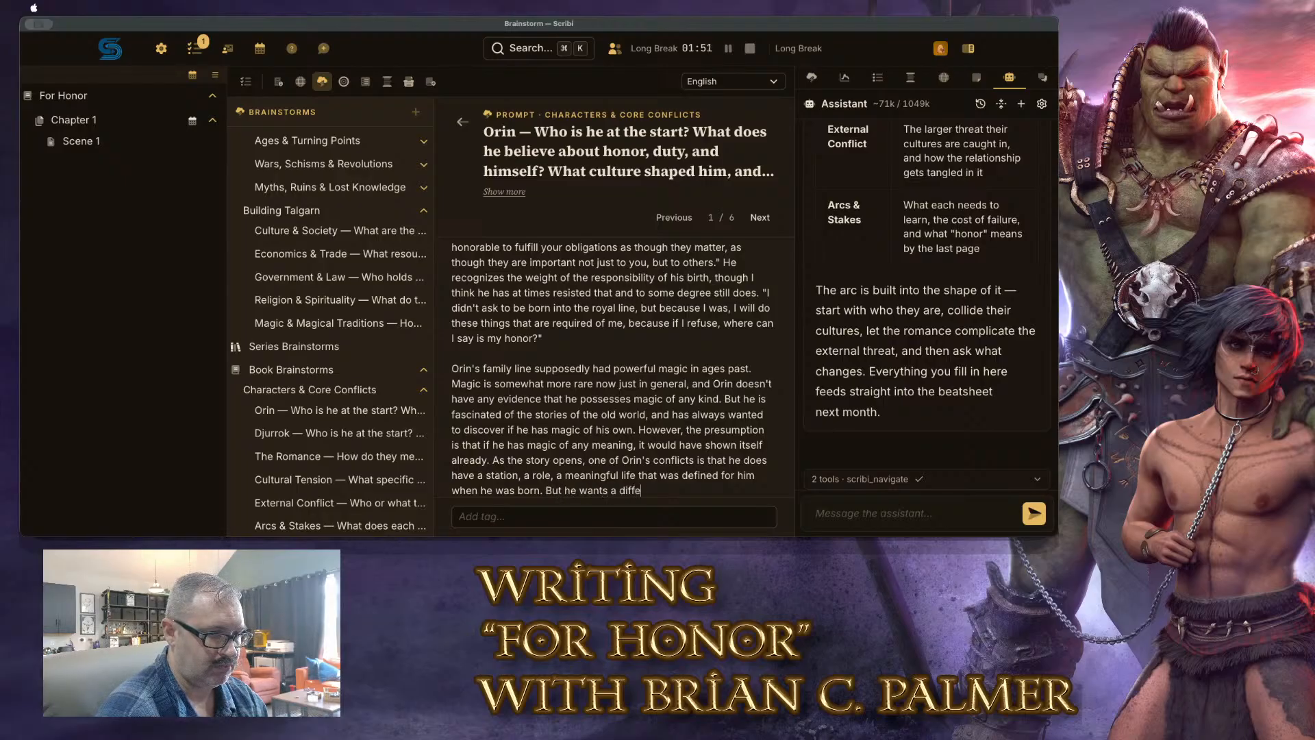
type("rent meaning and thing")
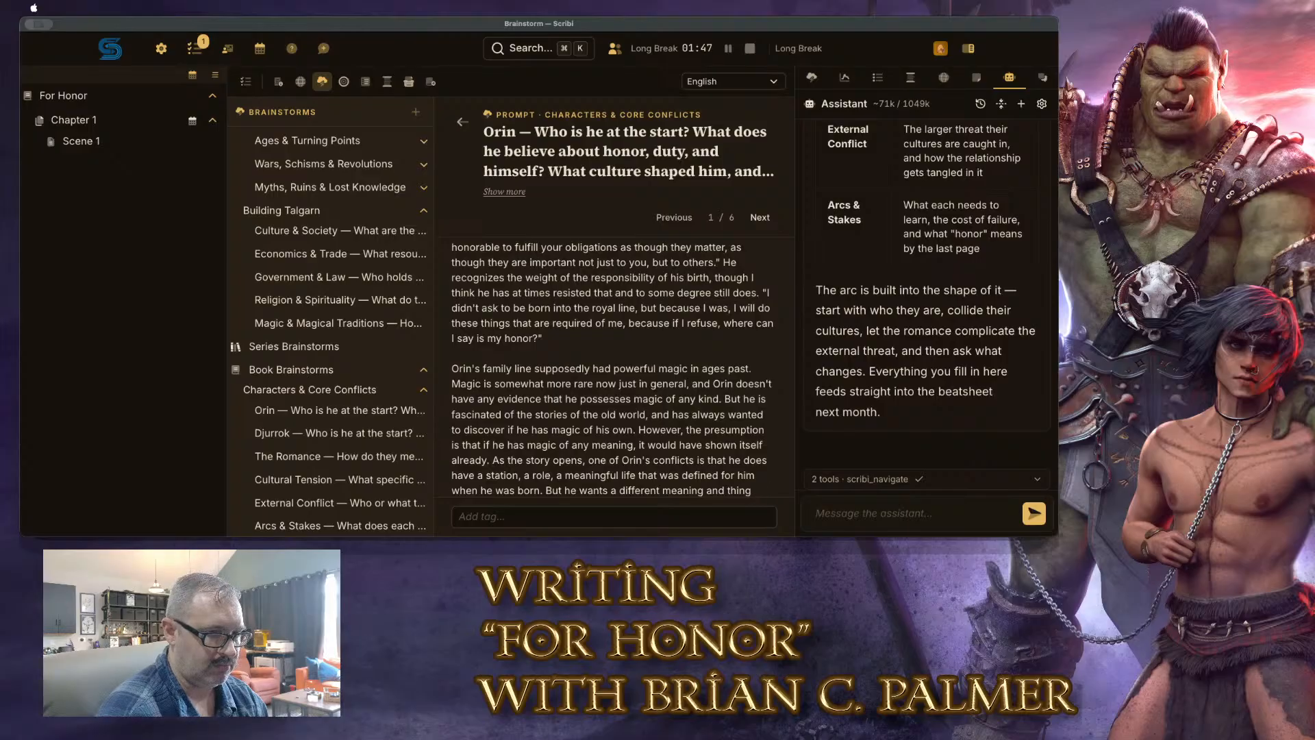
key("BackSpace")
type("ks that som")
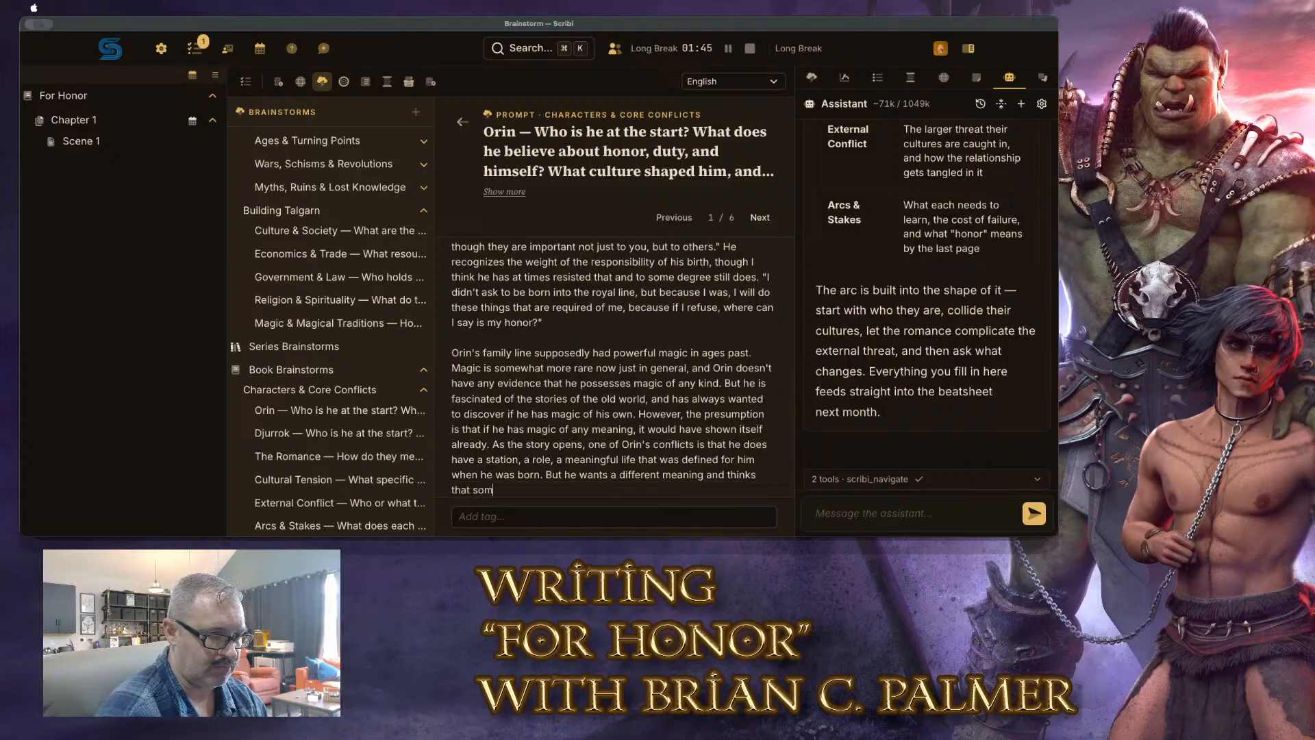
type("e latent magic he")
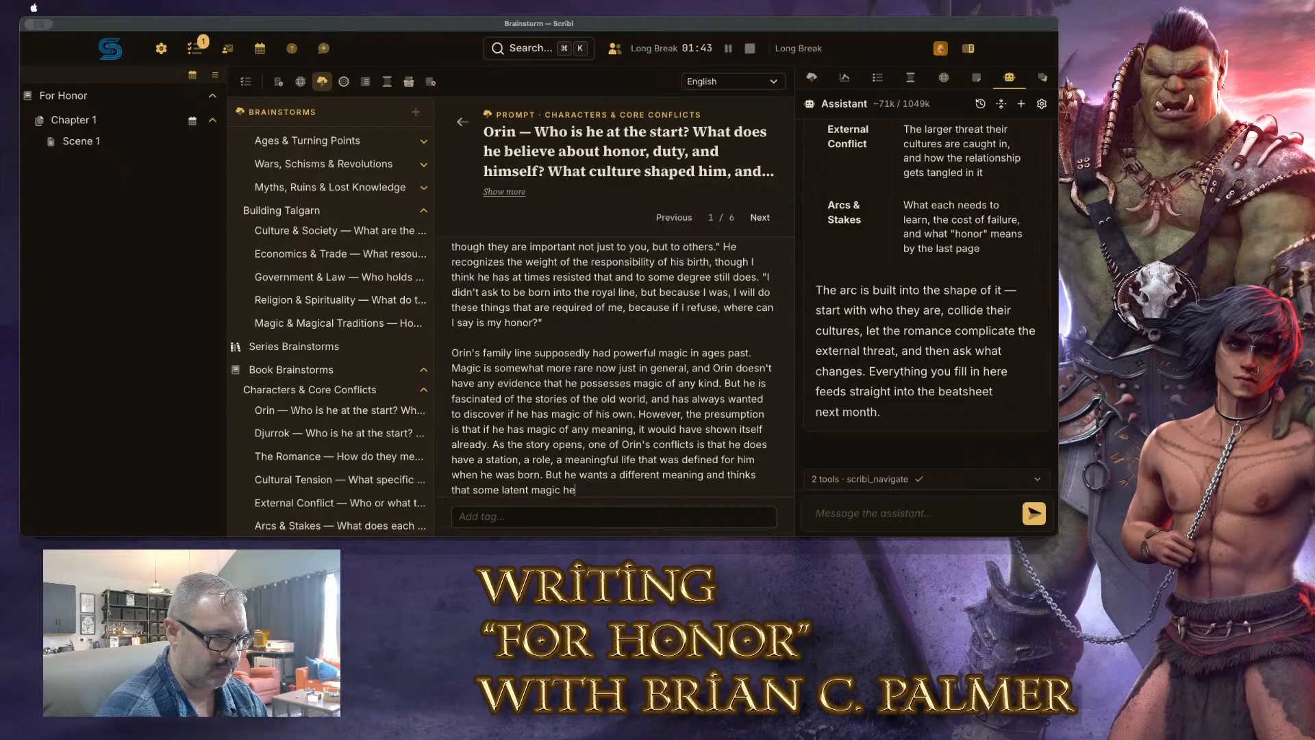
type(" might have co")
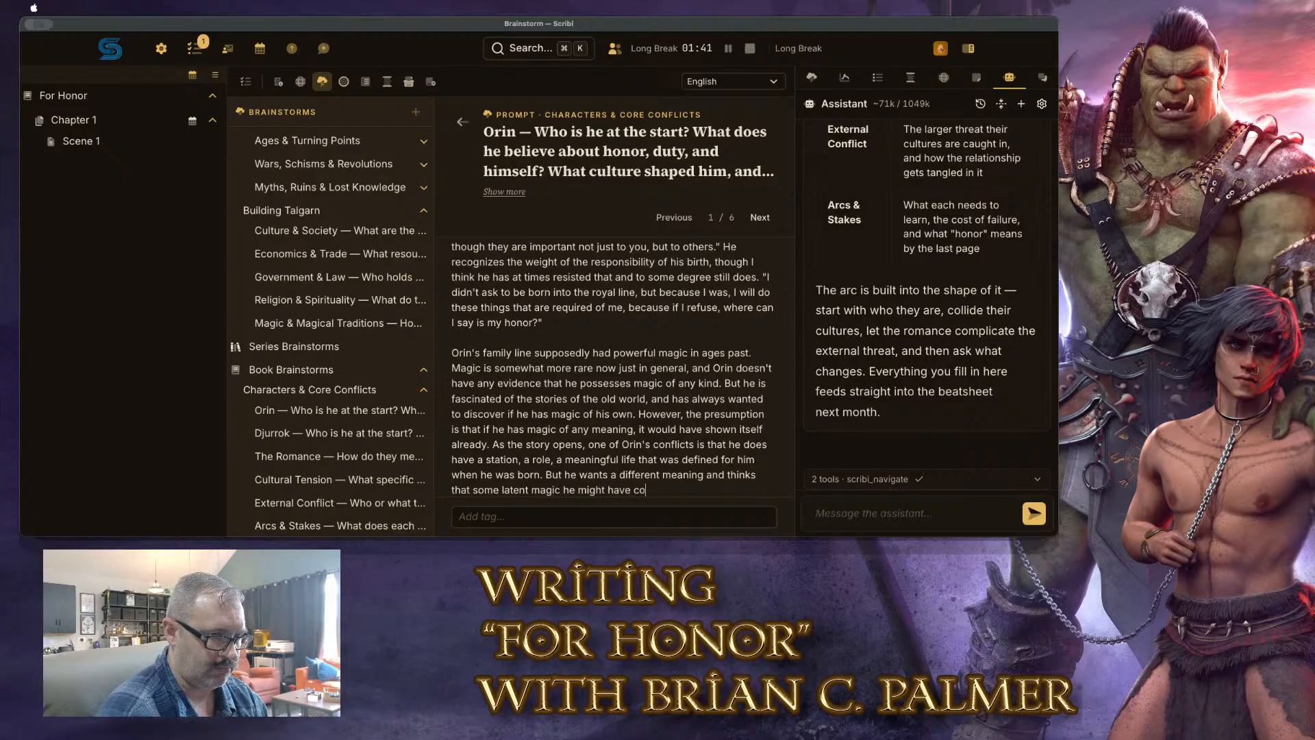
type("uld be a part of that. He's a dreamer")
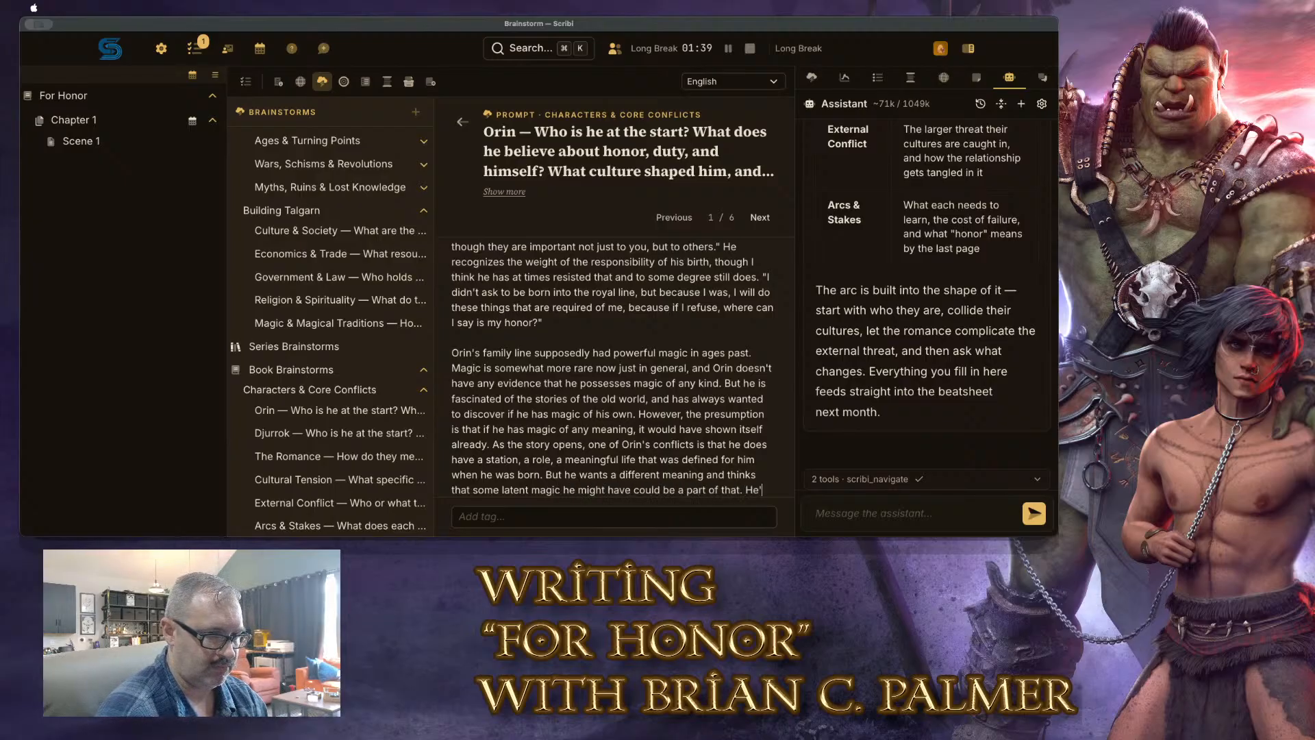
Extend the dreamer sentence with ", and maybe that's why he hasn't had the same kind of intensive training that Ostry and Uldeval"
type(",")
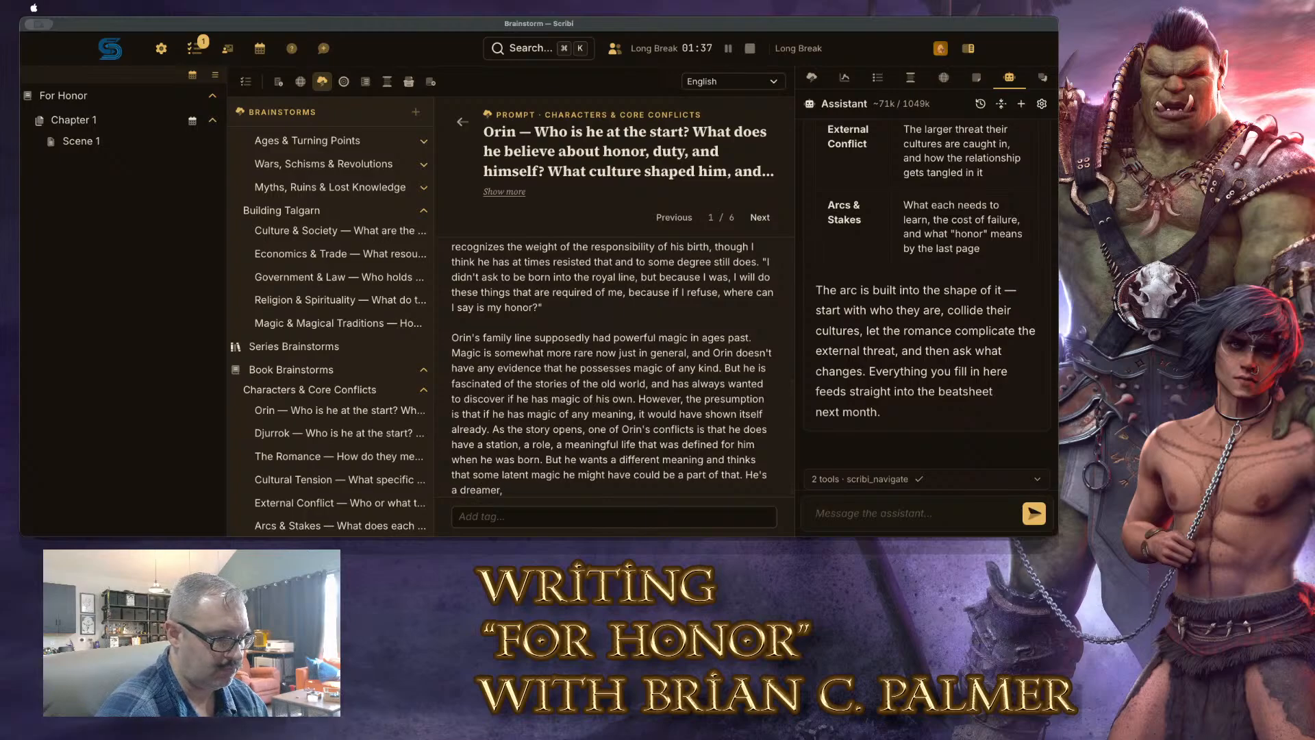
type(" and maybe that's why")
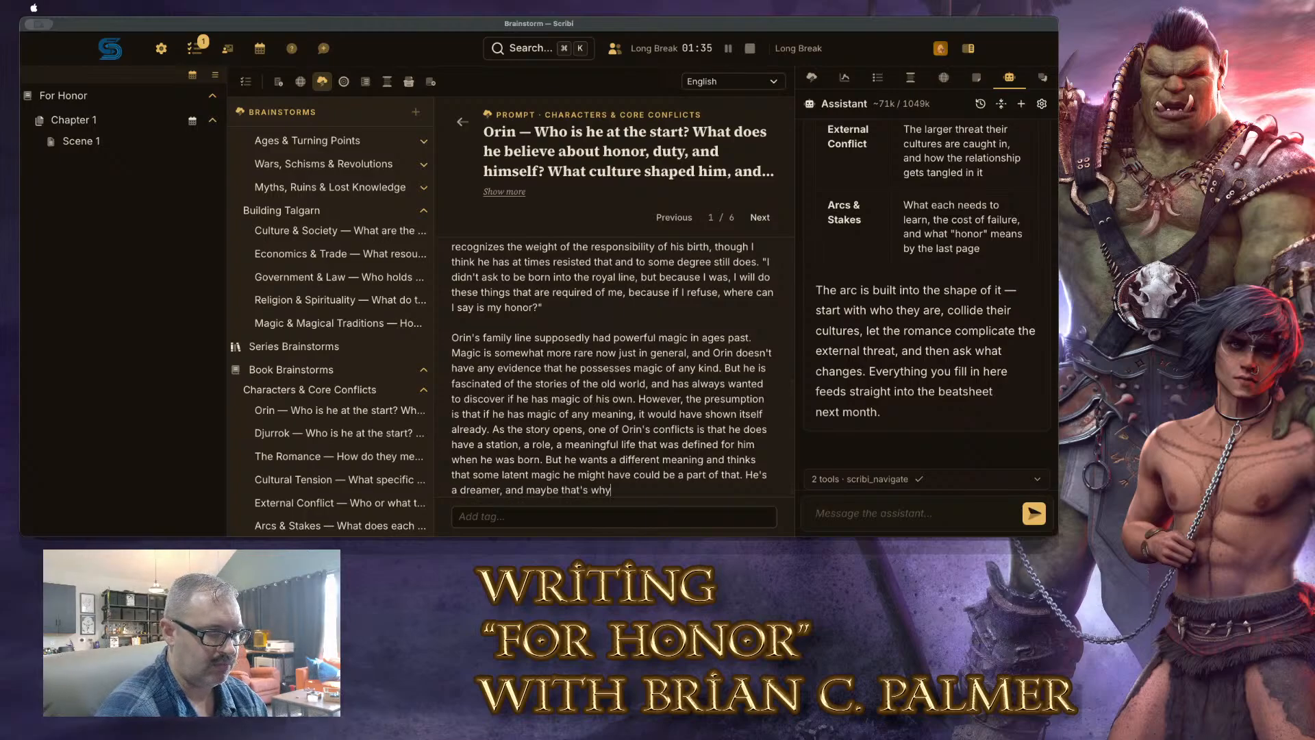
type(" he hasn't had the sa")
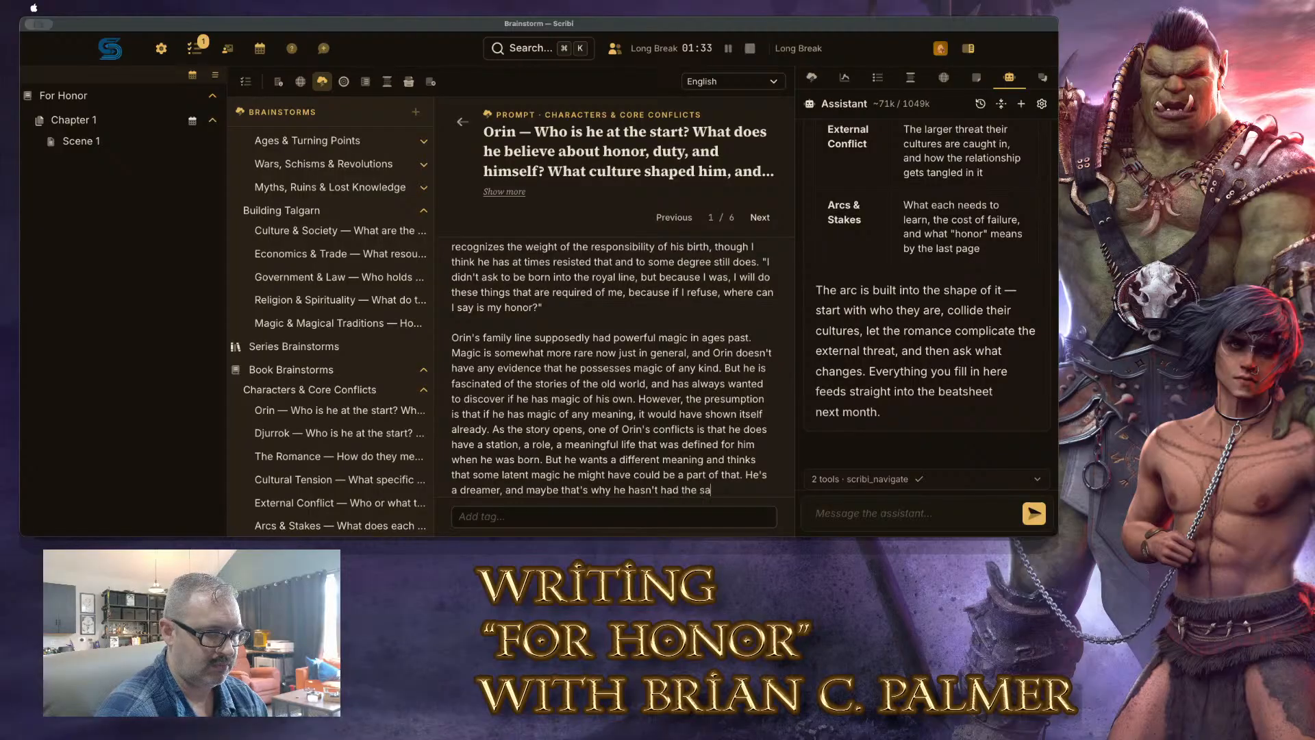
type("me kind of i")
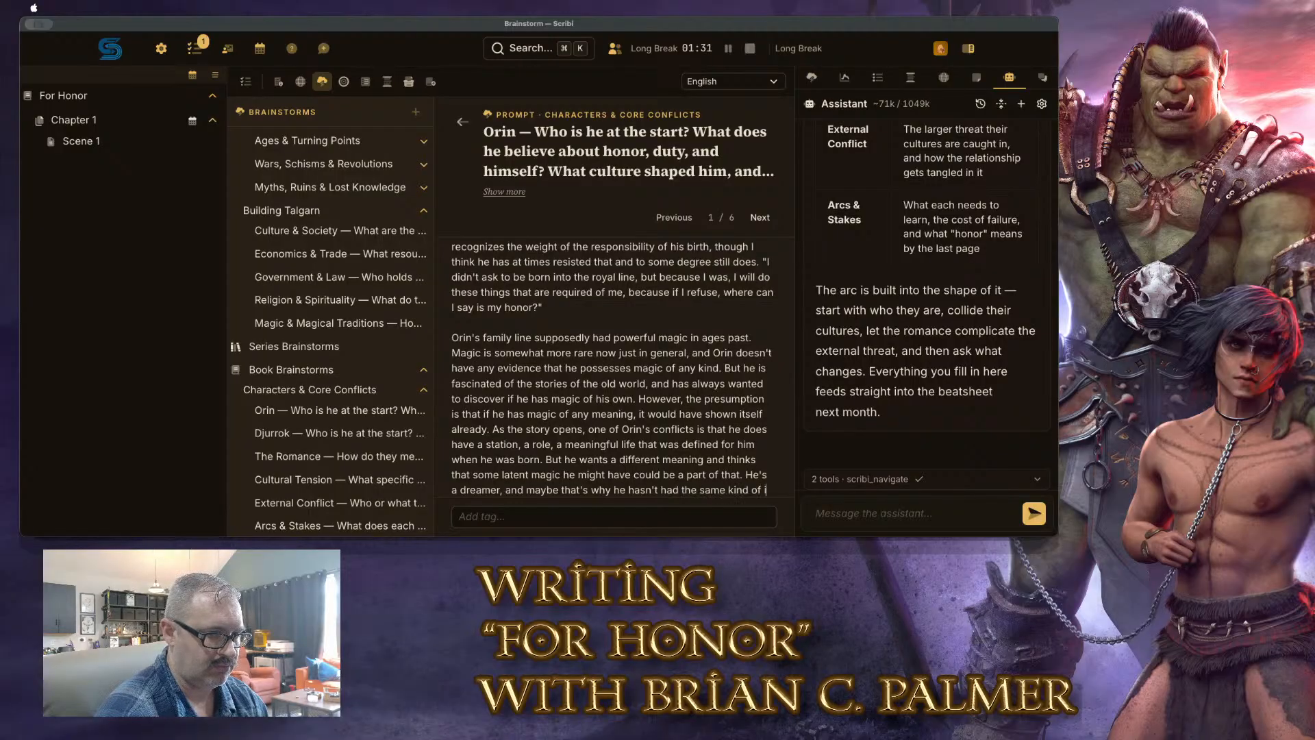
type("ntensive training")
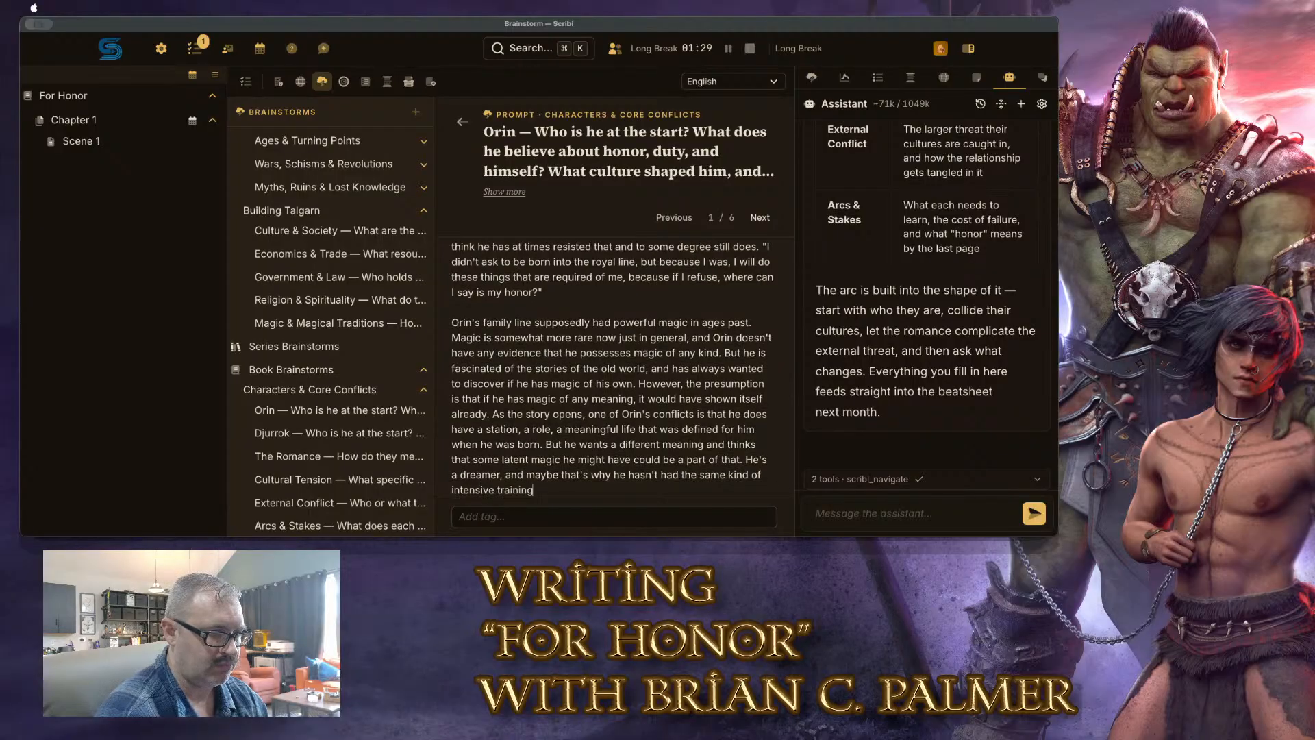
type(" that Ost")
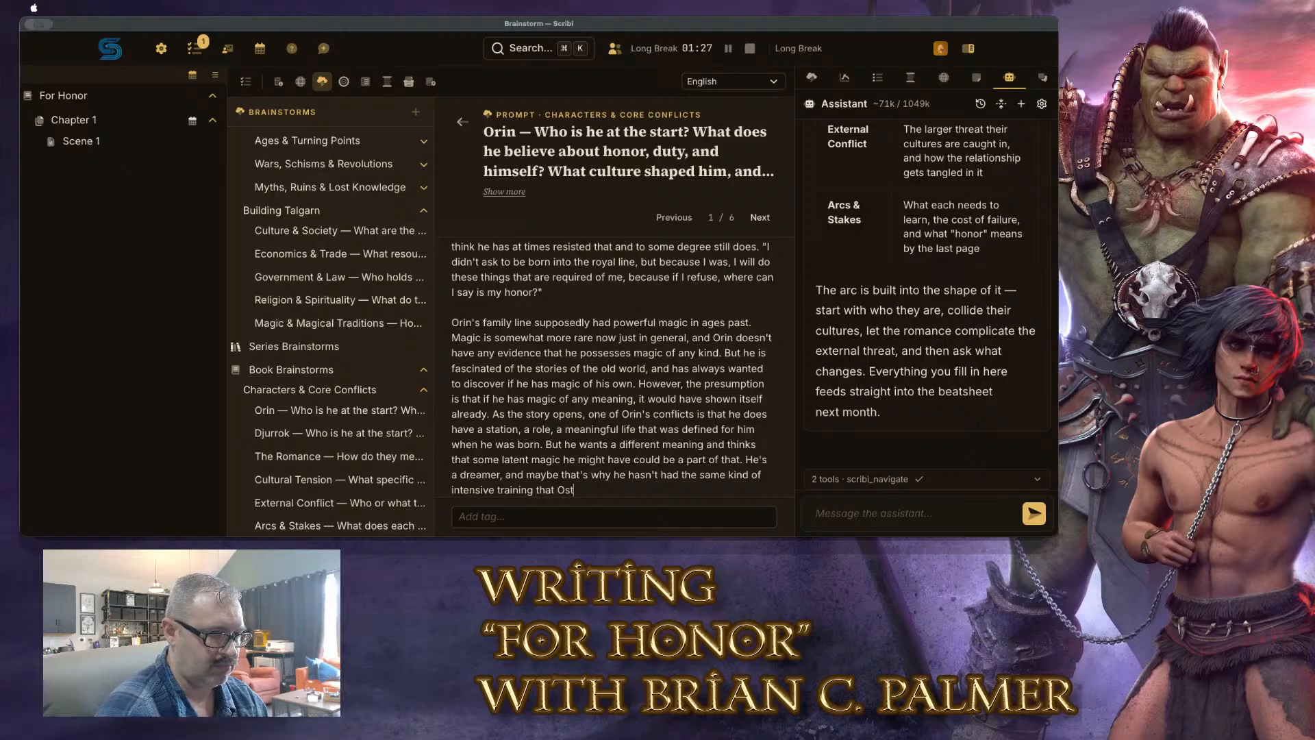
type("ry and Uld")
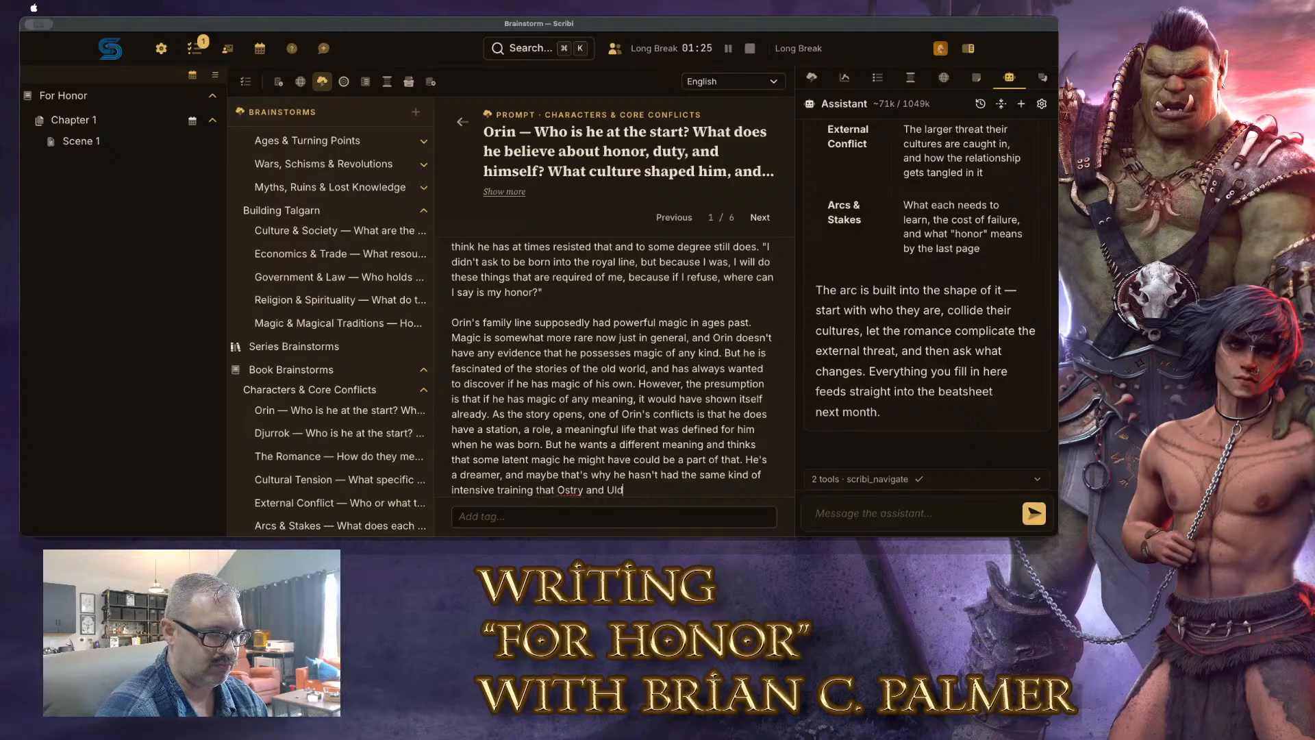
type("eval")
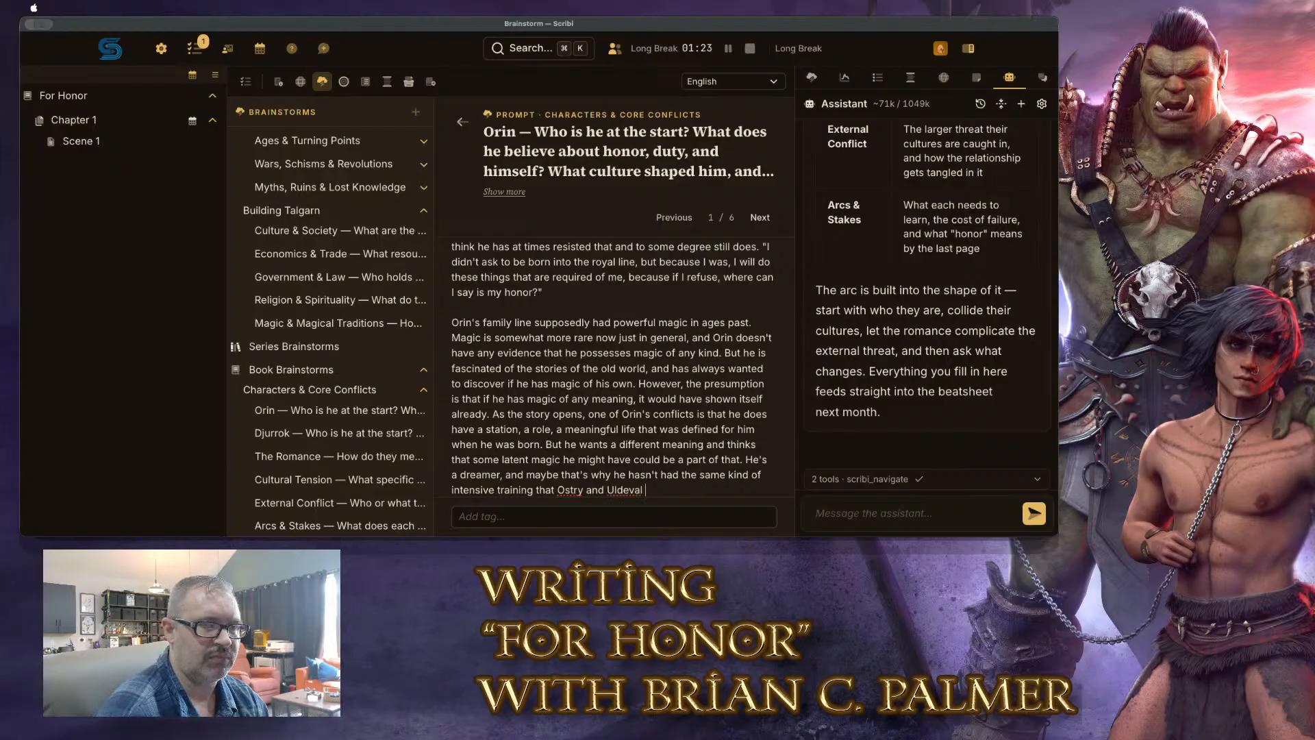
Check the character's name in the world elements, correct its spelling to "Uldevar", and finish the training sentence with "had"
left_click(943, 77)
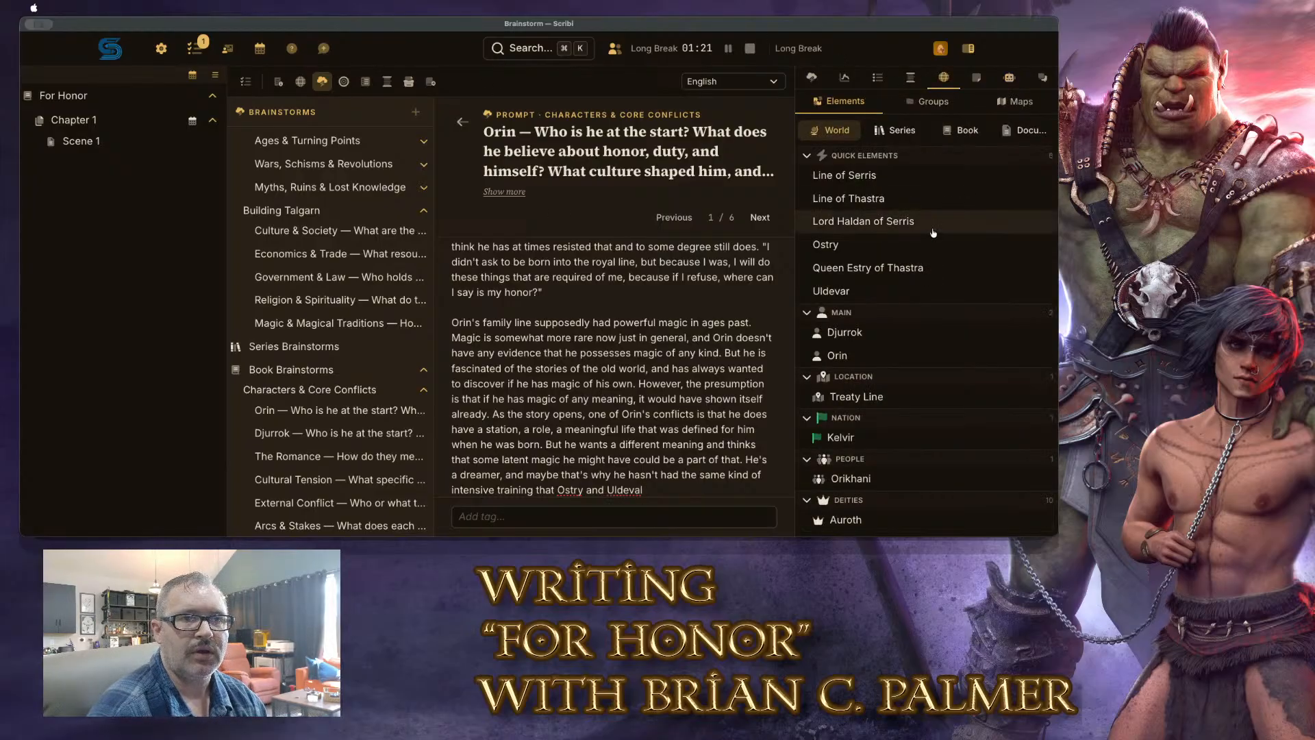
scroll(933, 233, "down", 6)
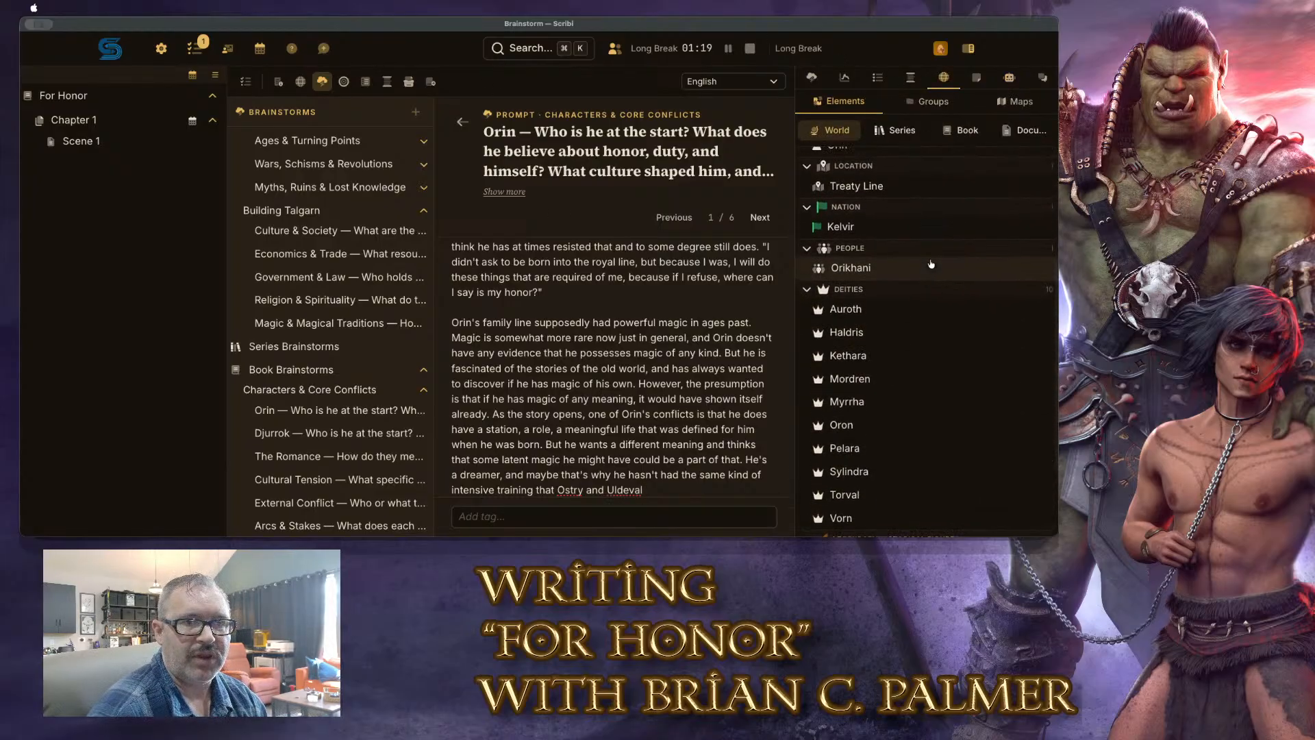
scroll(930, 263, "up", 6)
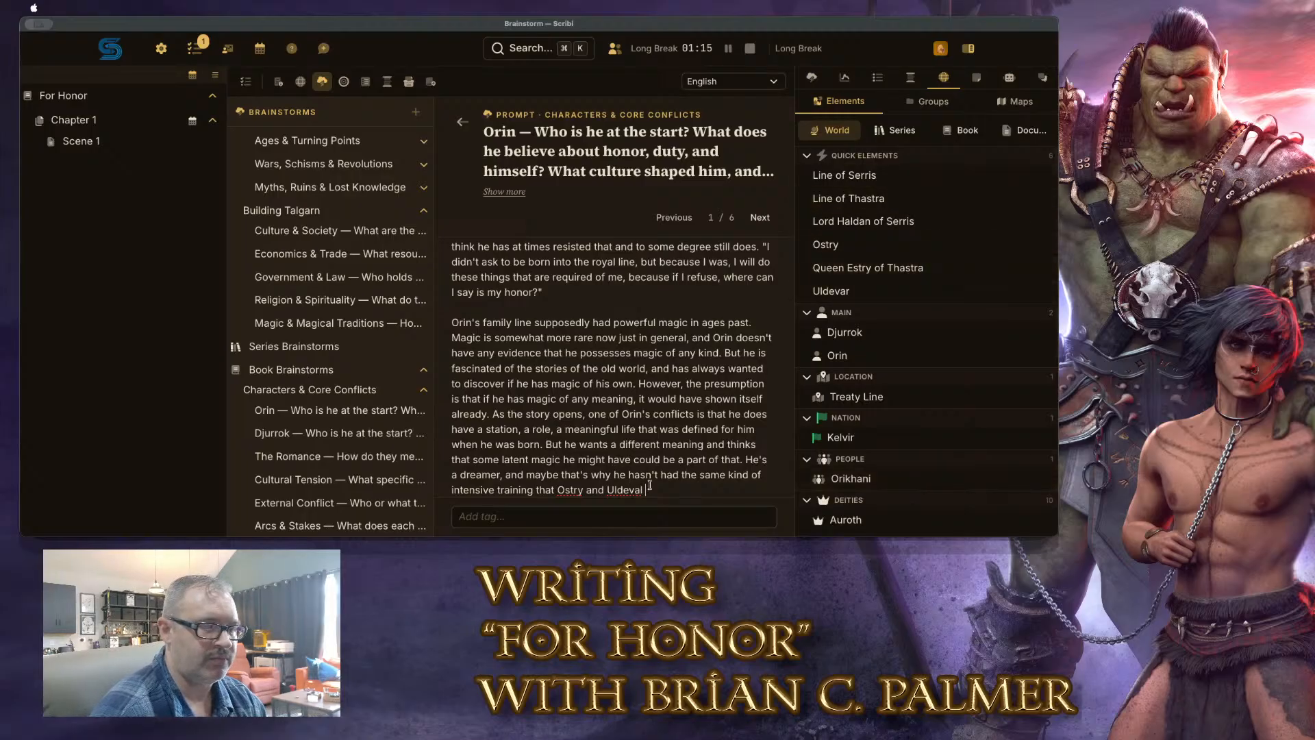
key("BackSpace")
type("r")
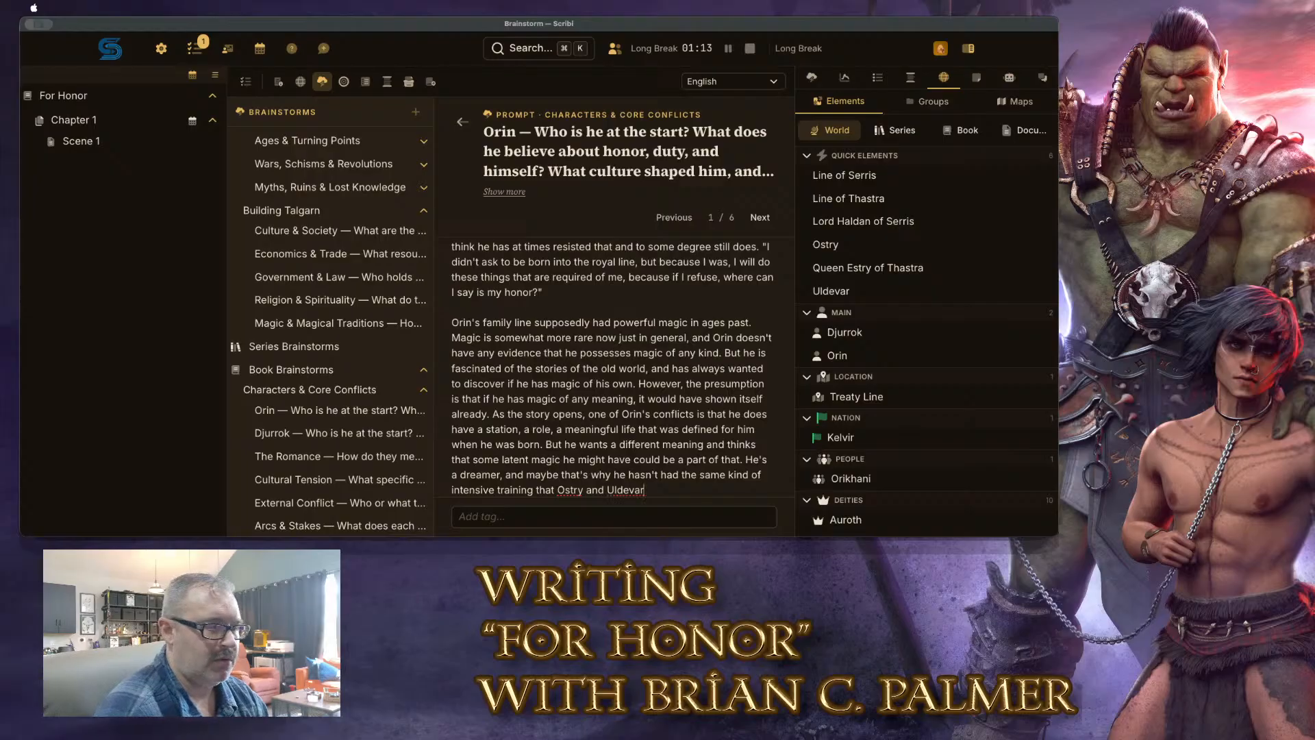
type(",")
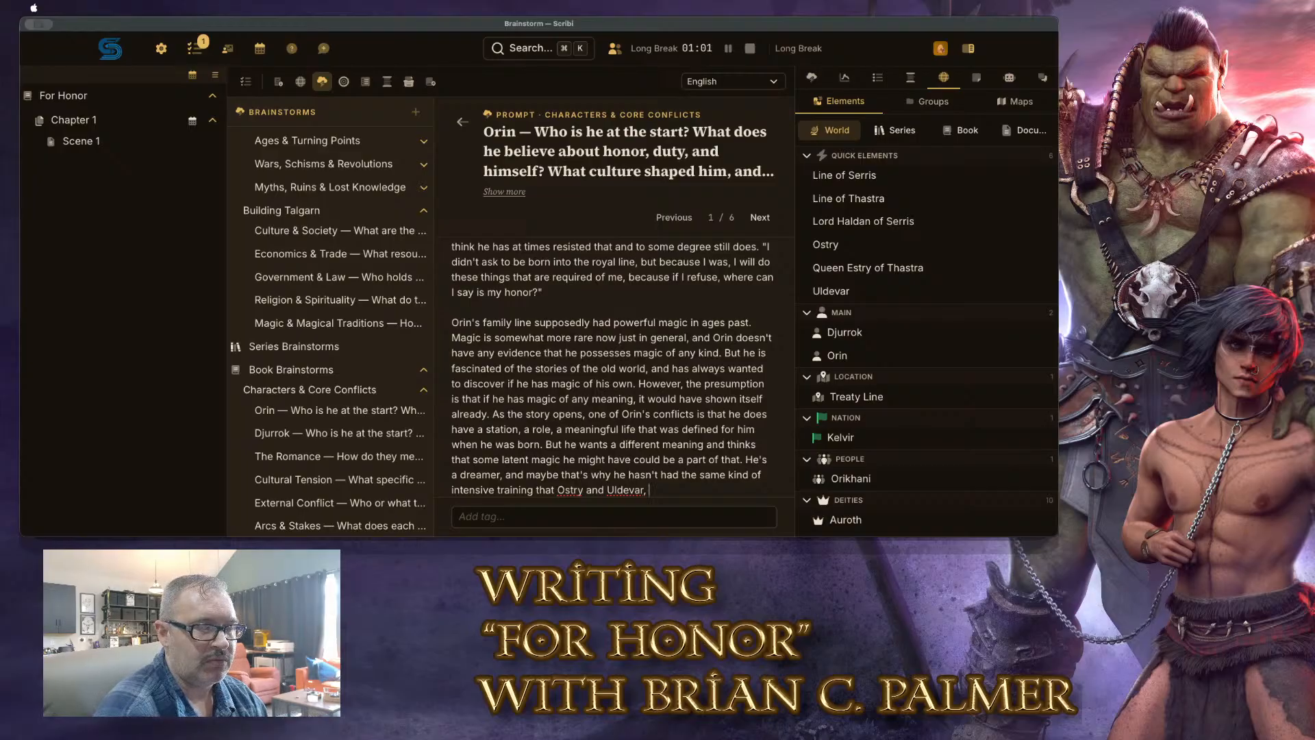
type("ad")
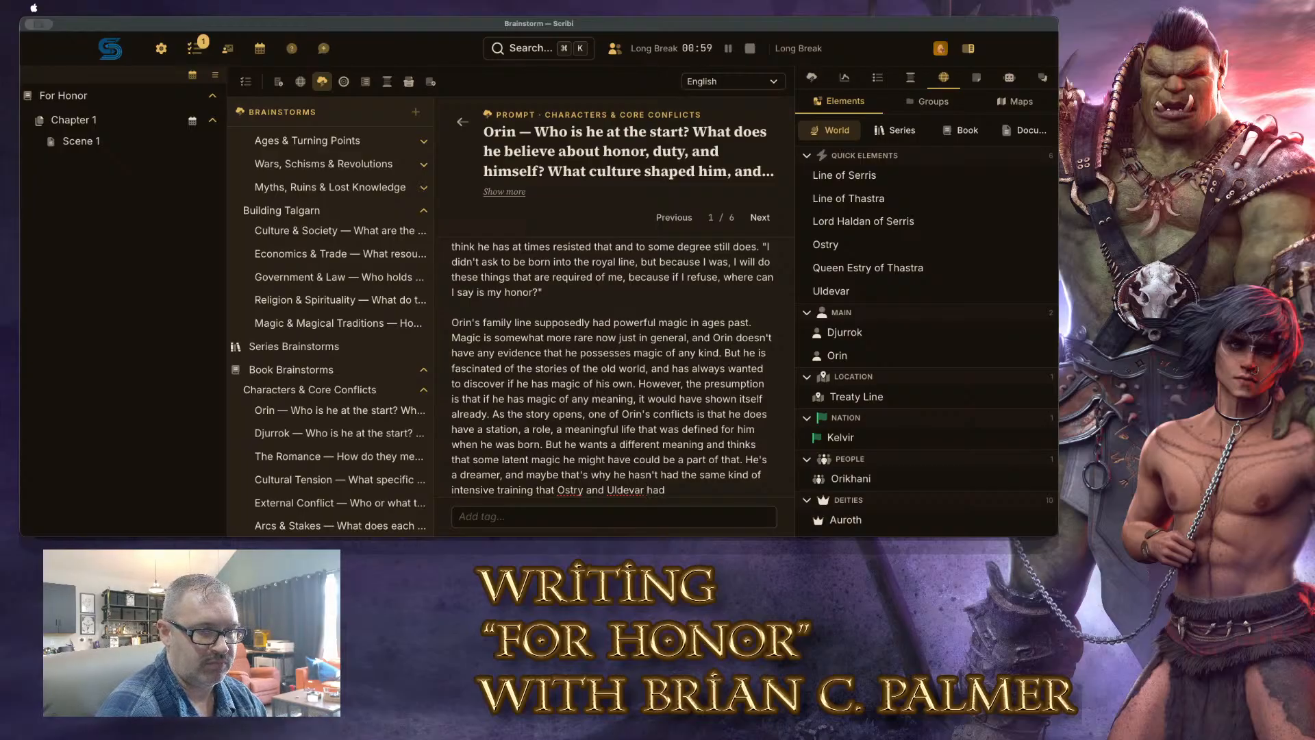
Begin a new sentence with "His father in particular has never seen him as someone grounded,"
type(". His ")
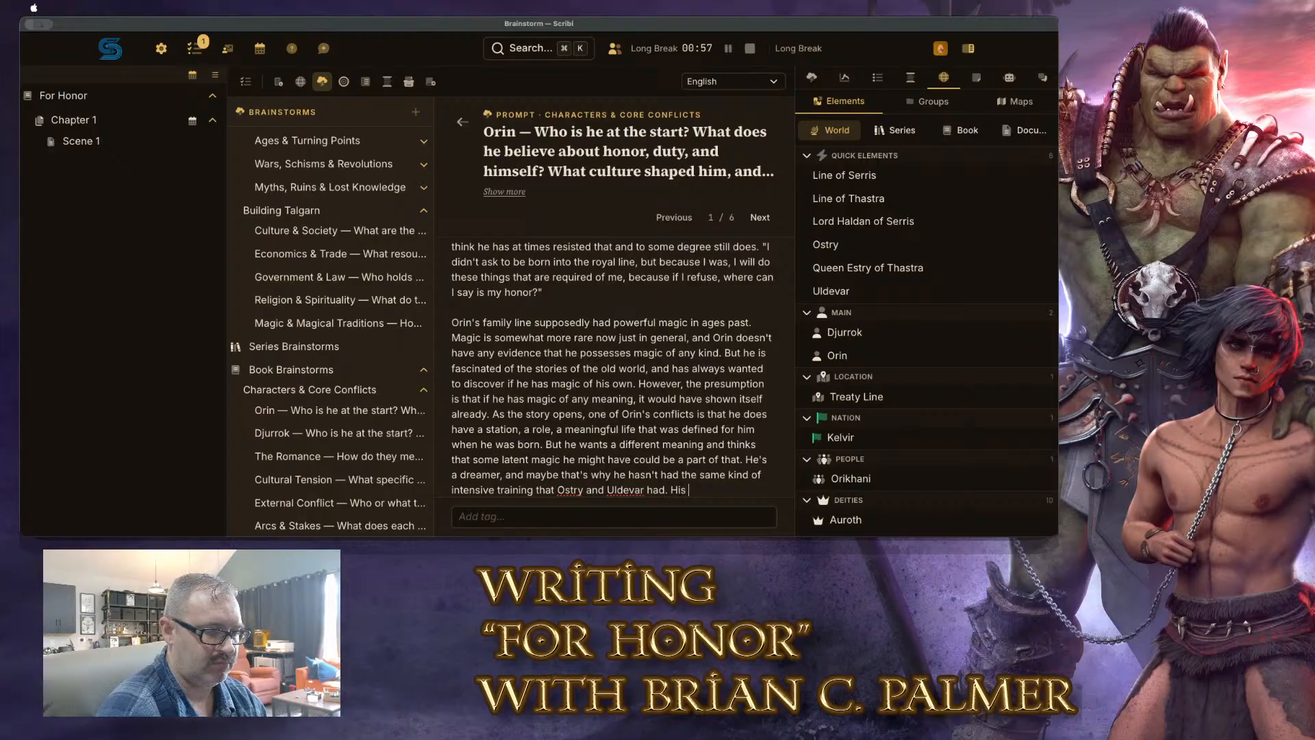
type("father in particular has ")
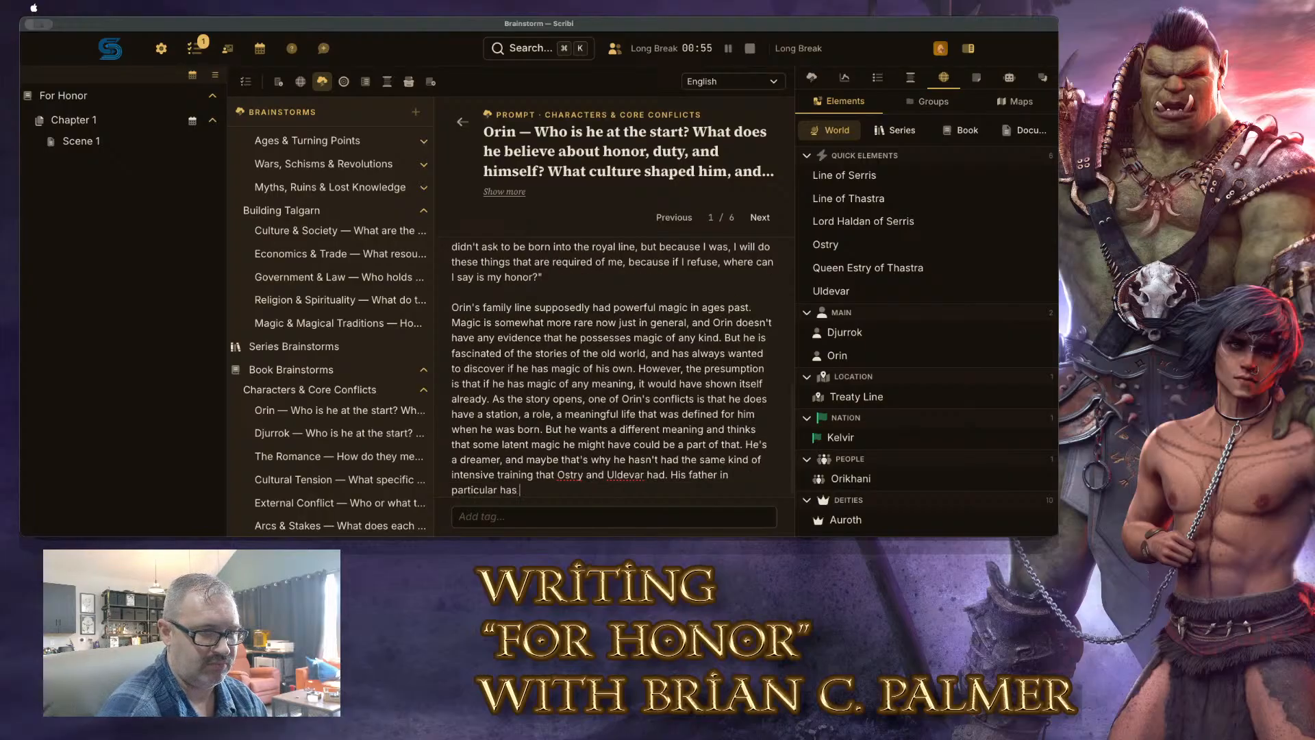
type("never seen him as ")
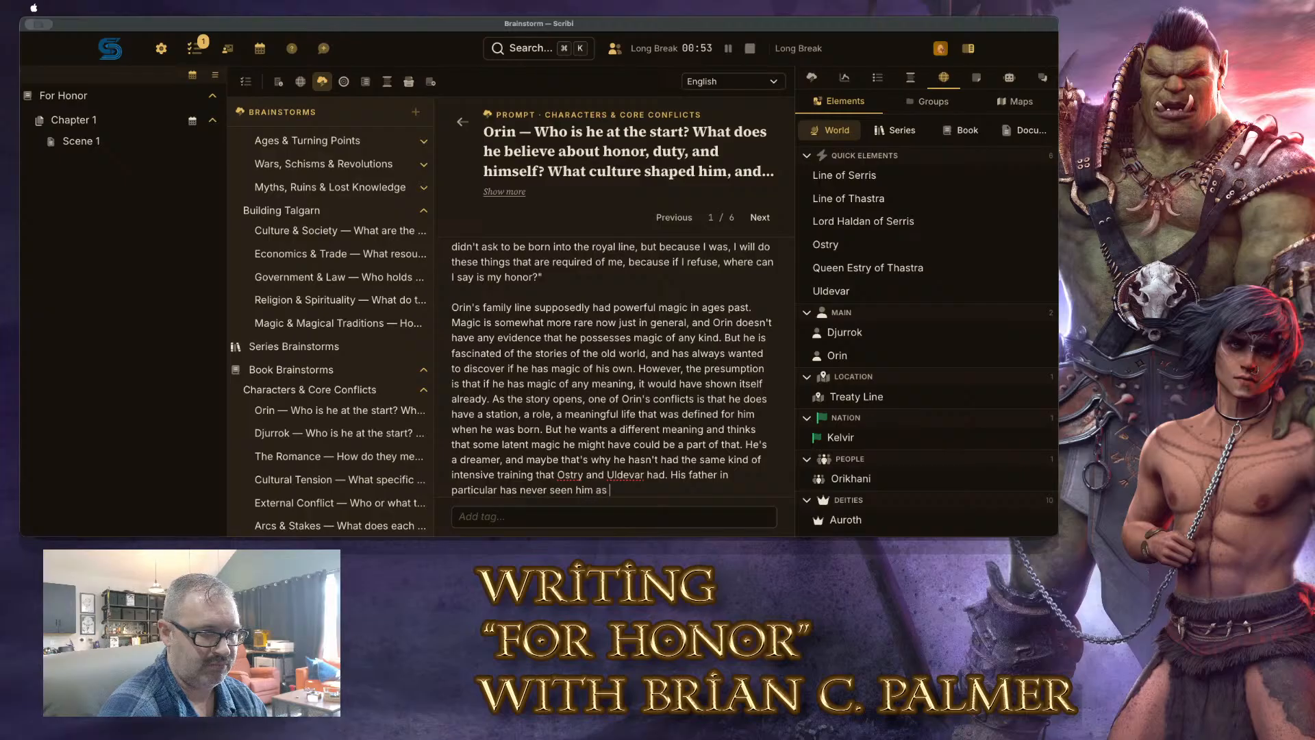
type("someone grounded,")
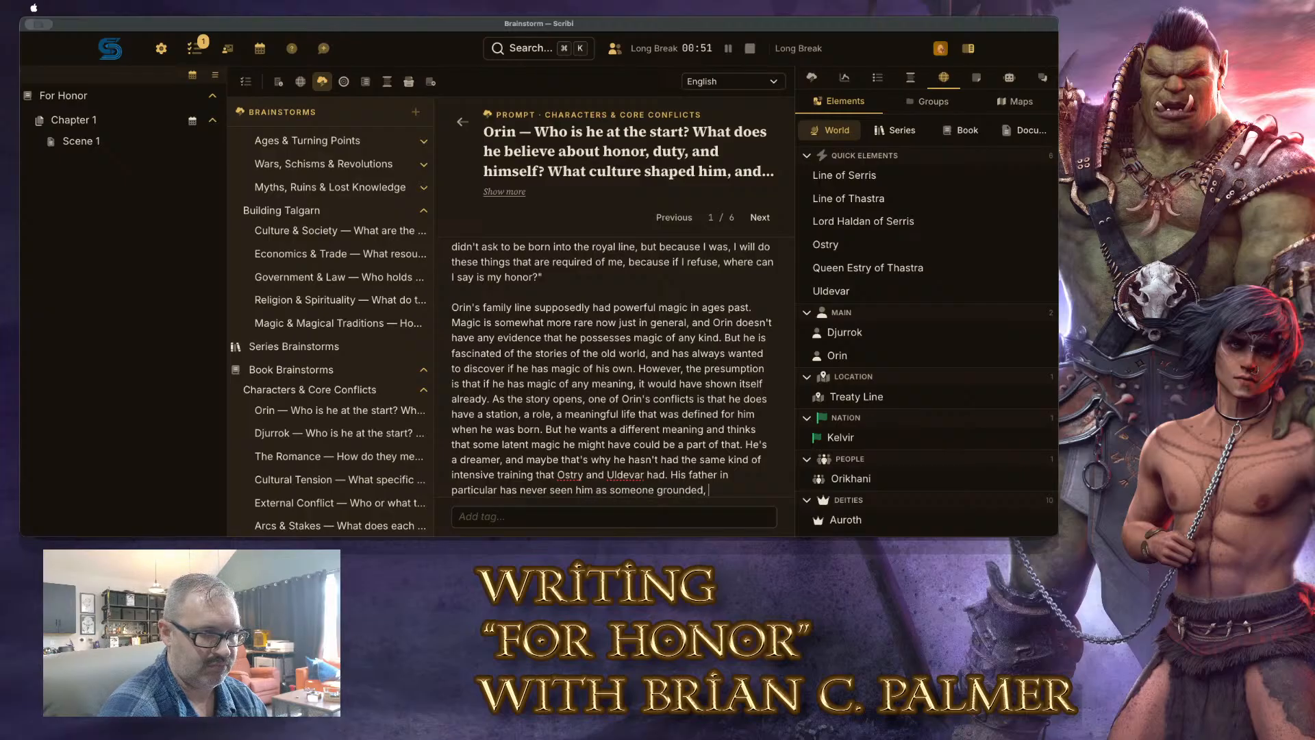
Complete the sentence about his father with "as someone who can be relied upon to take up some state craft and stick to it."
type(" as someone who can be ")
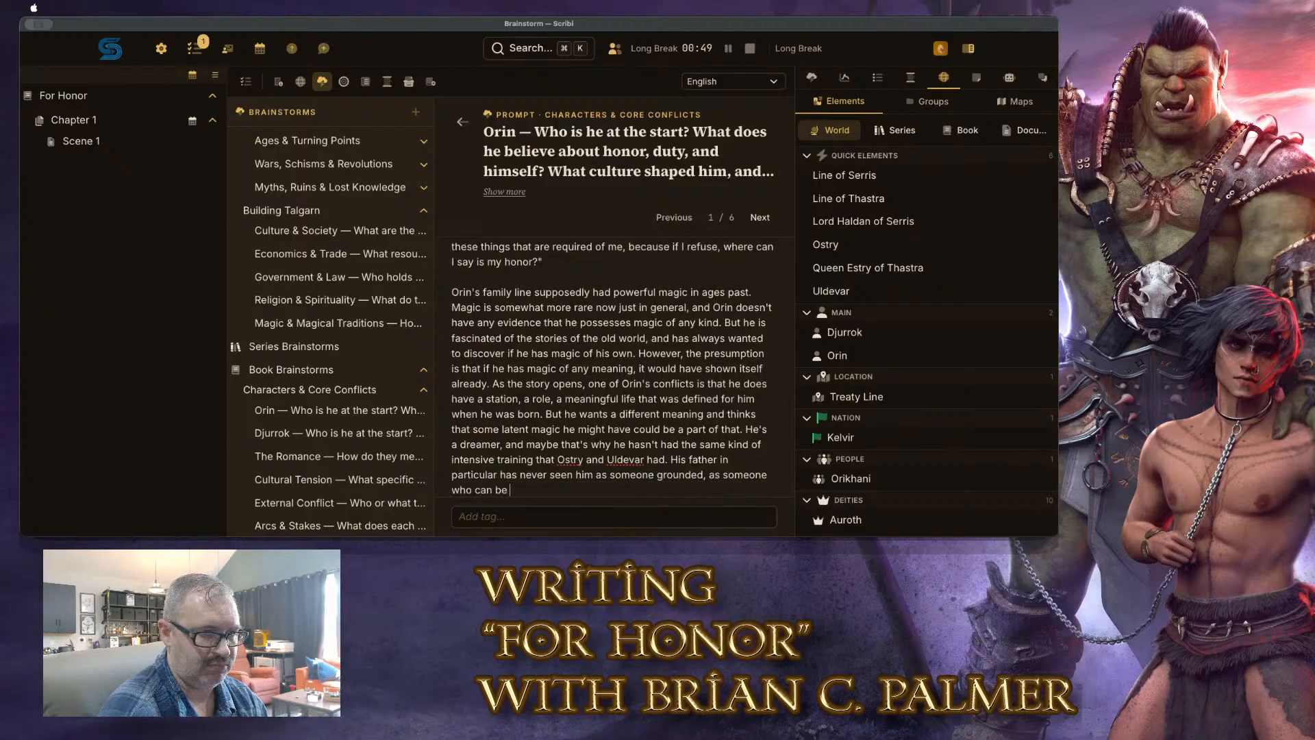
type("relied upon to take ")
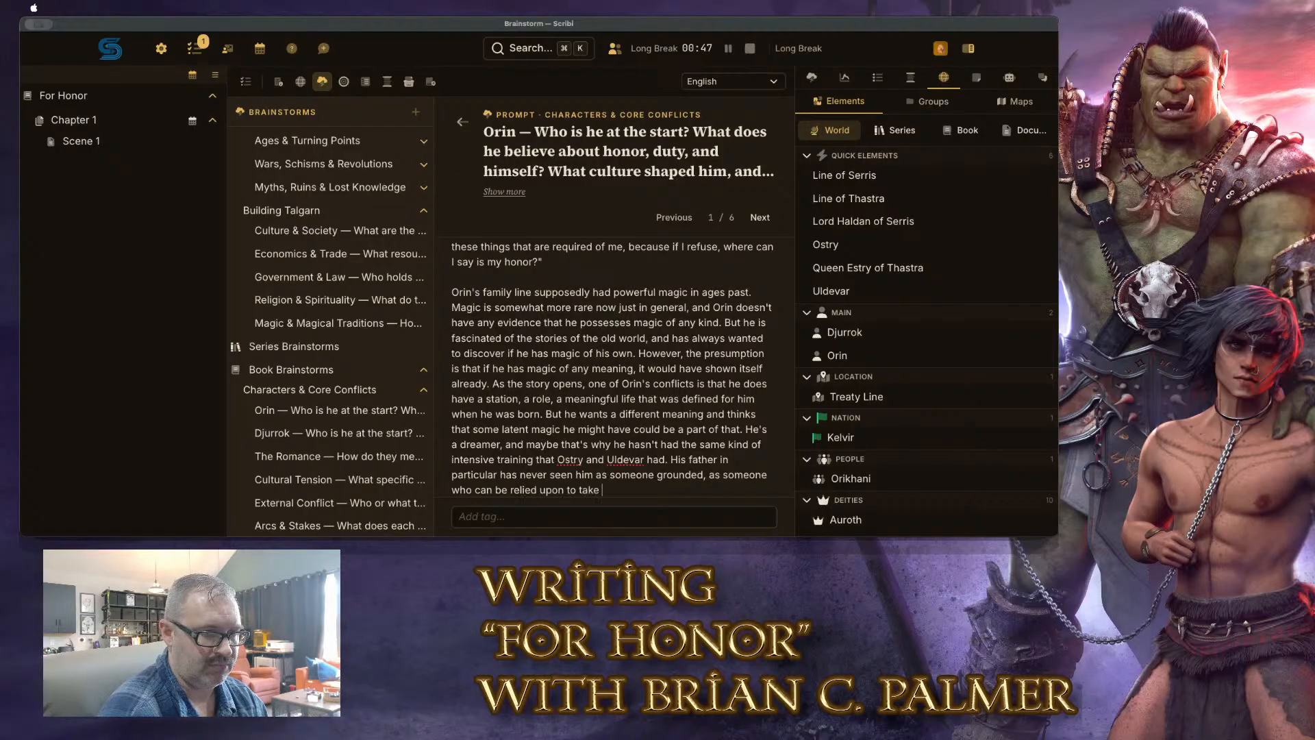
type("up some state")
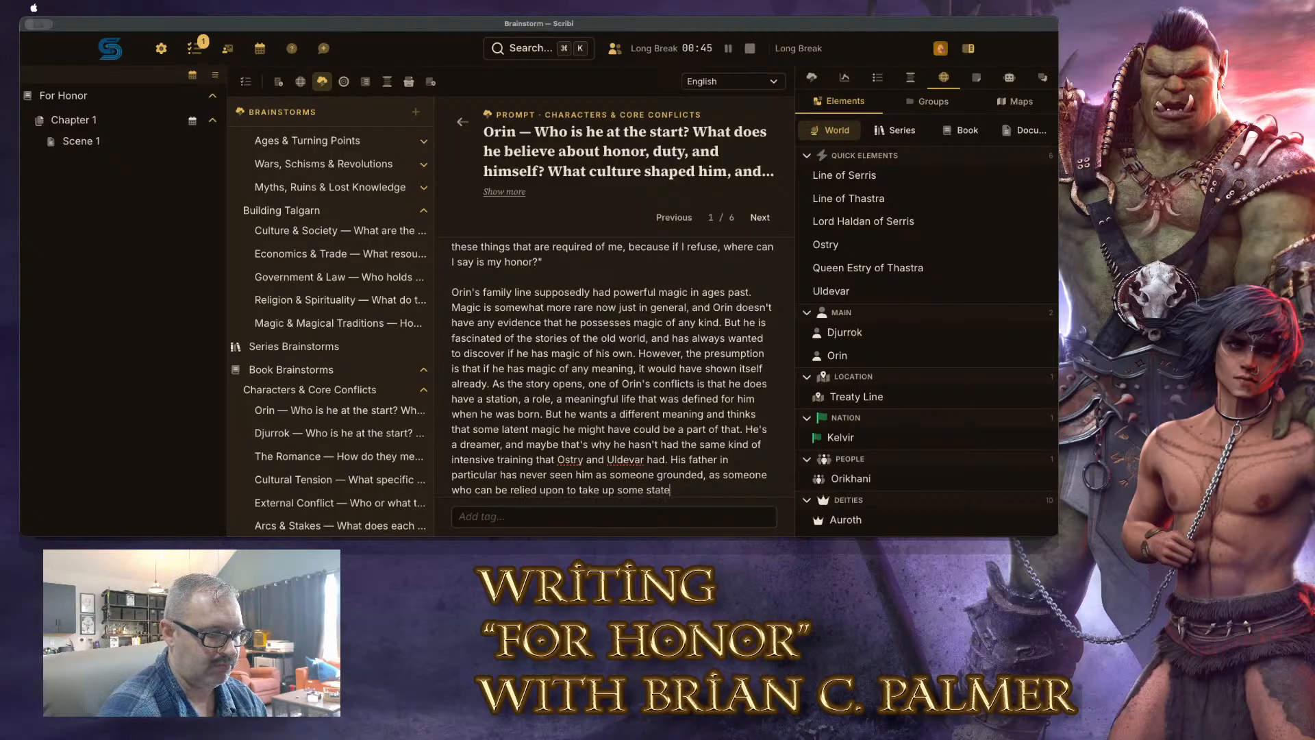
type(" craft and stick to it.")
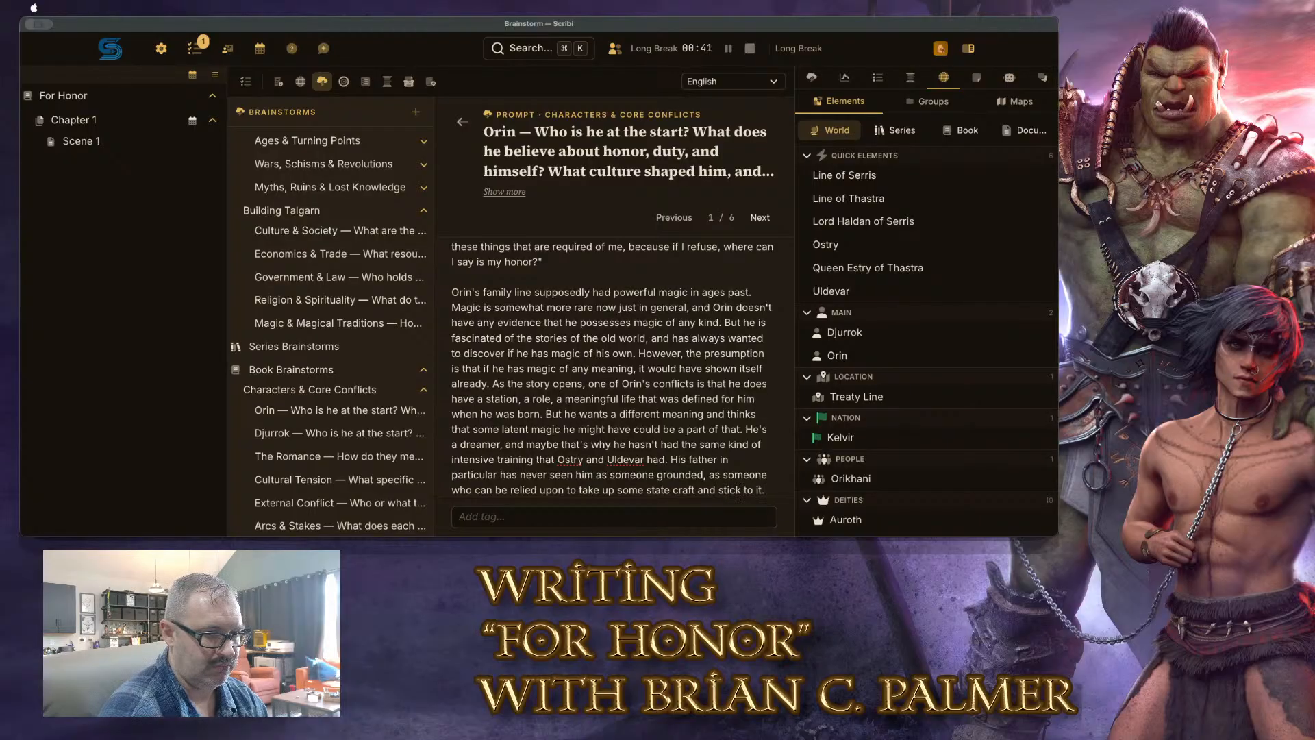
Start a new paragraph with "We'll see Orin approaching the court mage, asking for another evaluation."
key("Return")
key("Return")
type("We'll see Orin")
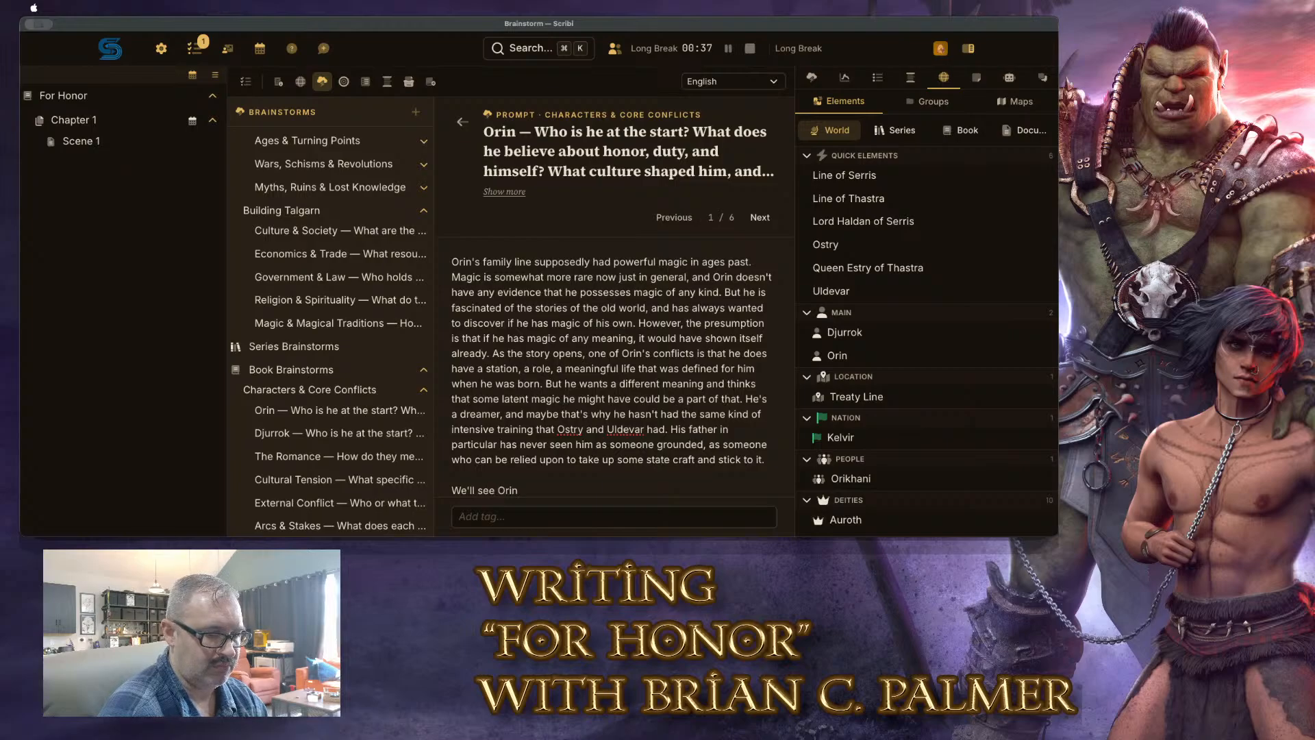
type(" approaching")
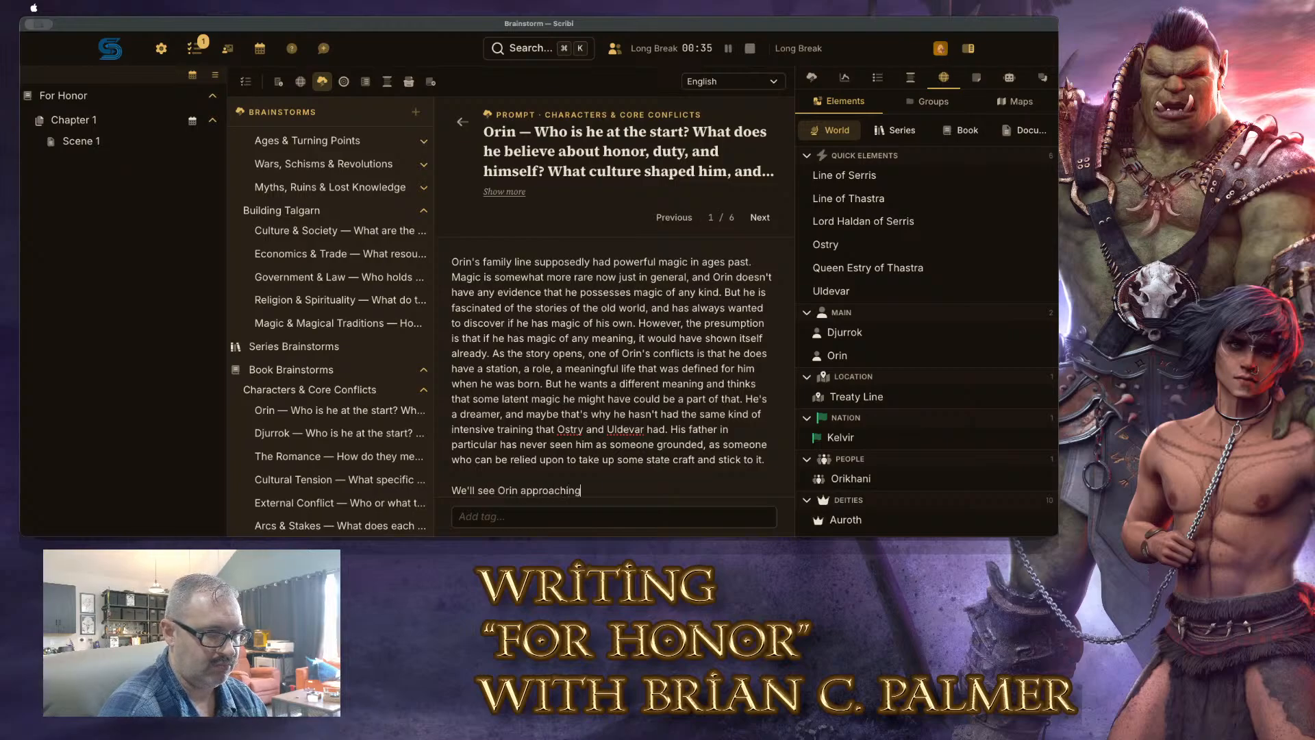
type(" the ")
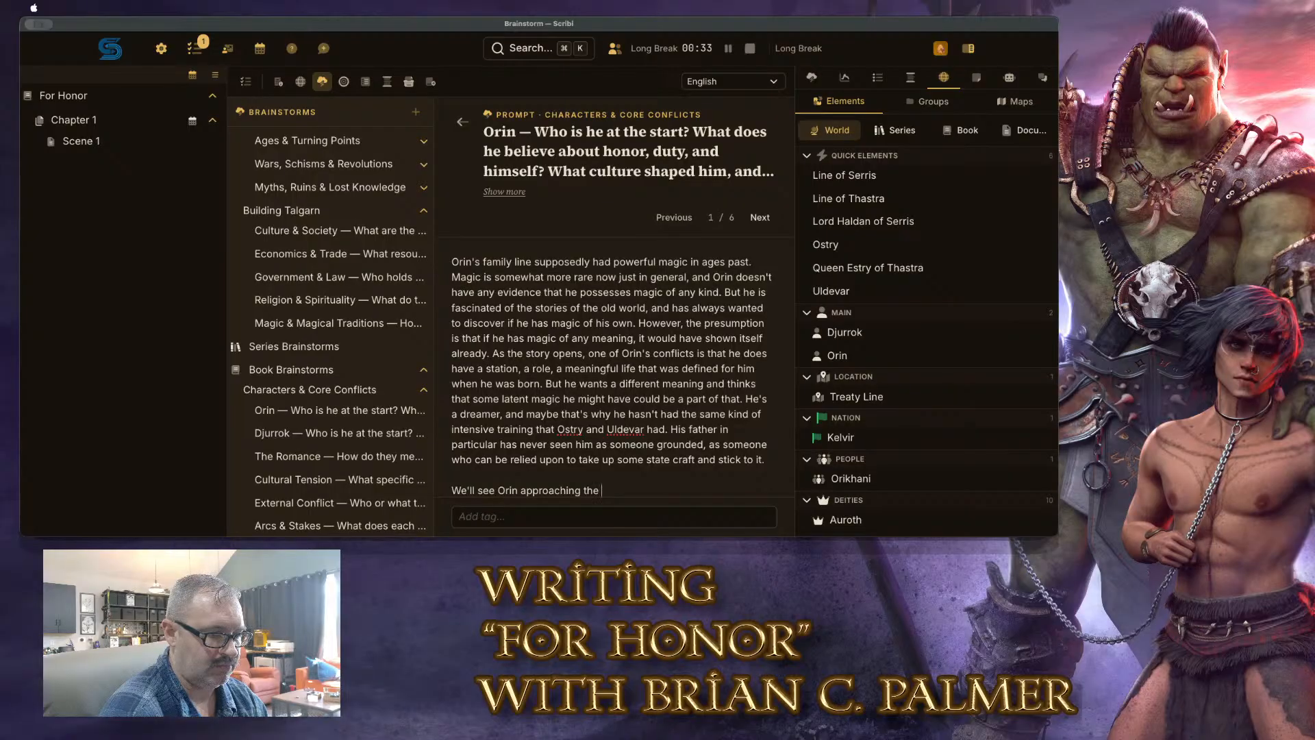
type("court mage")
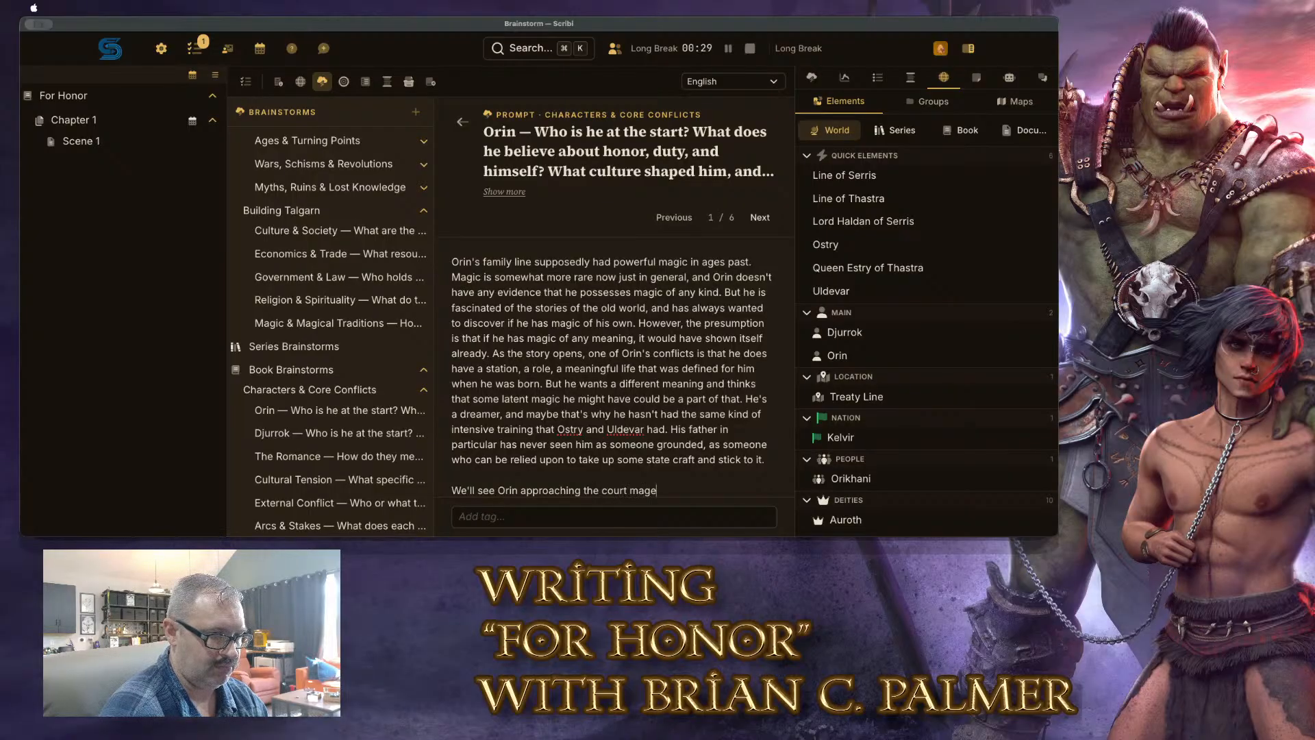
type(", ")
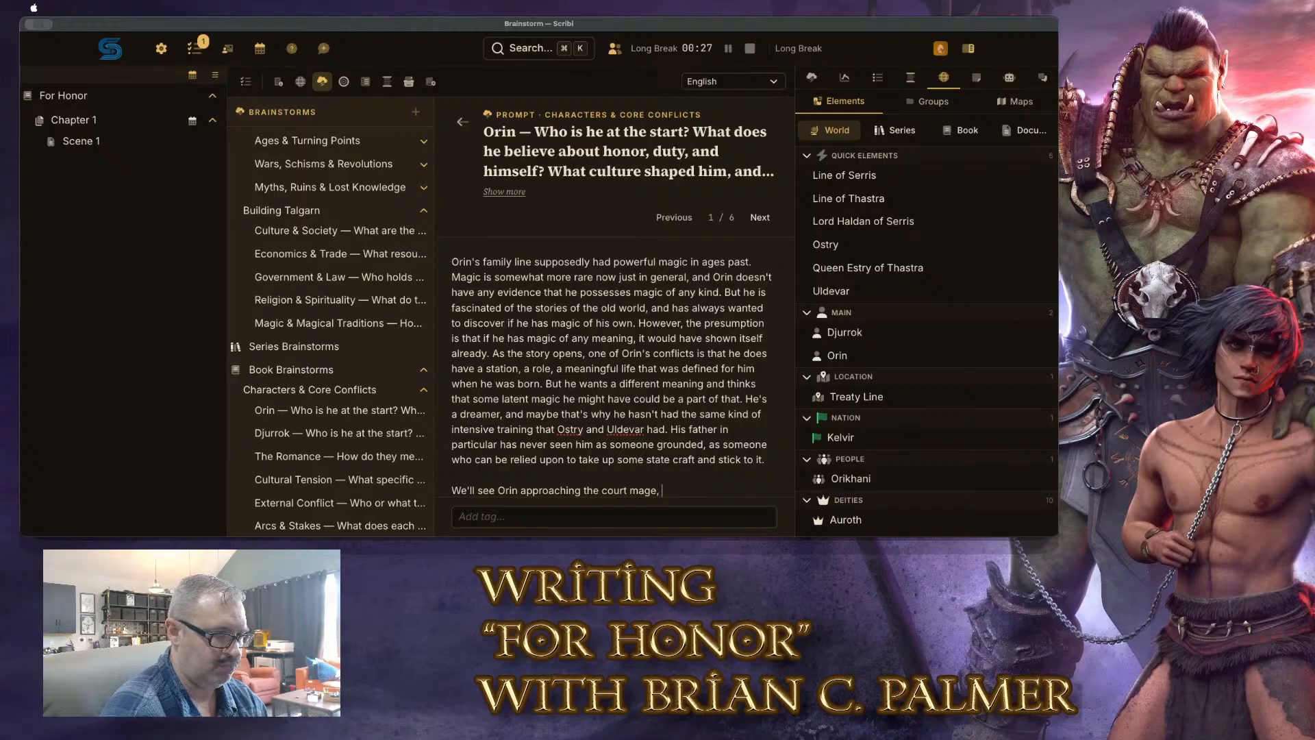
type("asking for another")
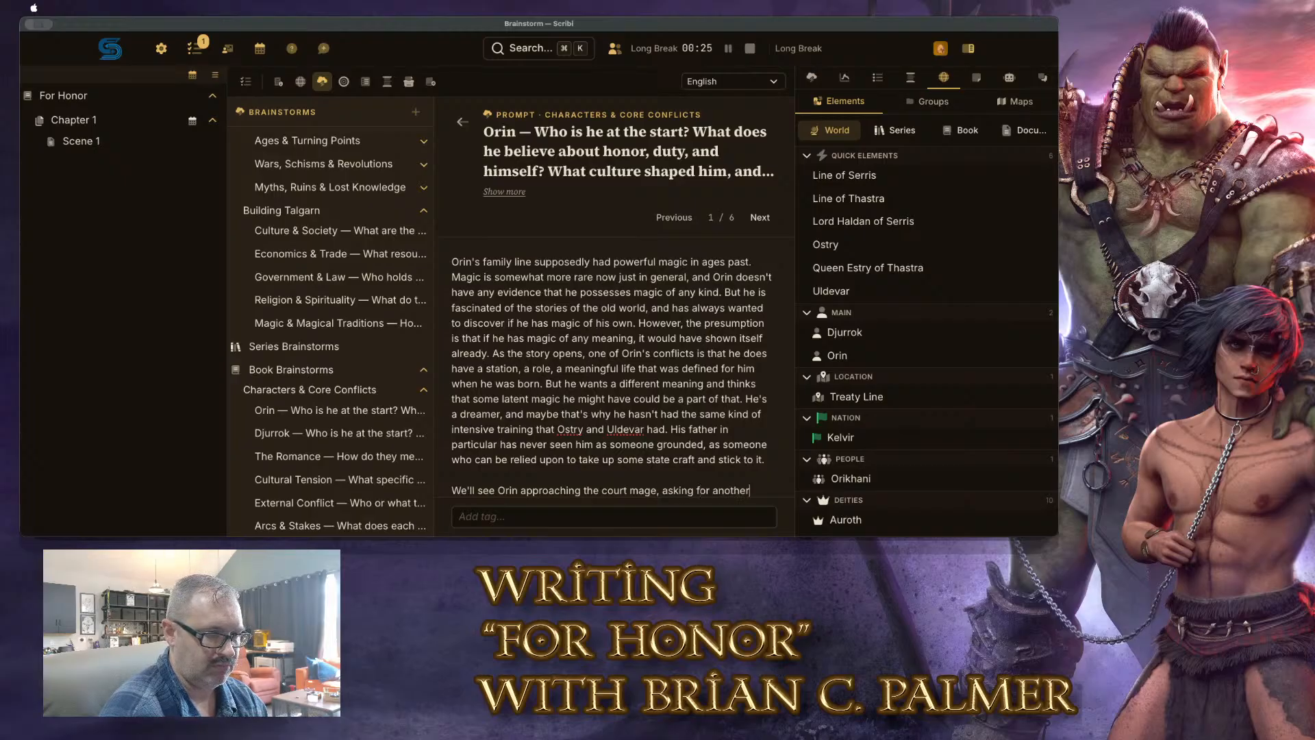
type(" evaluation. H")
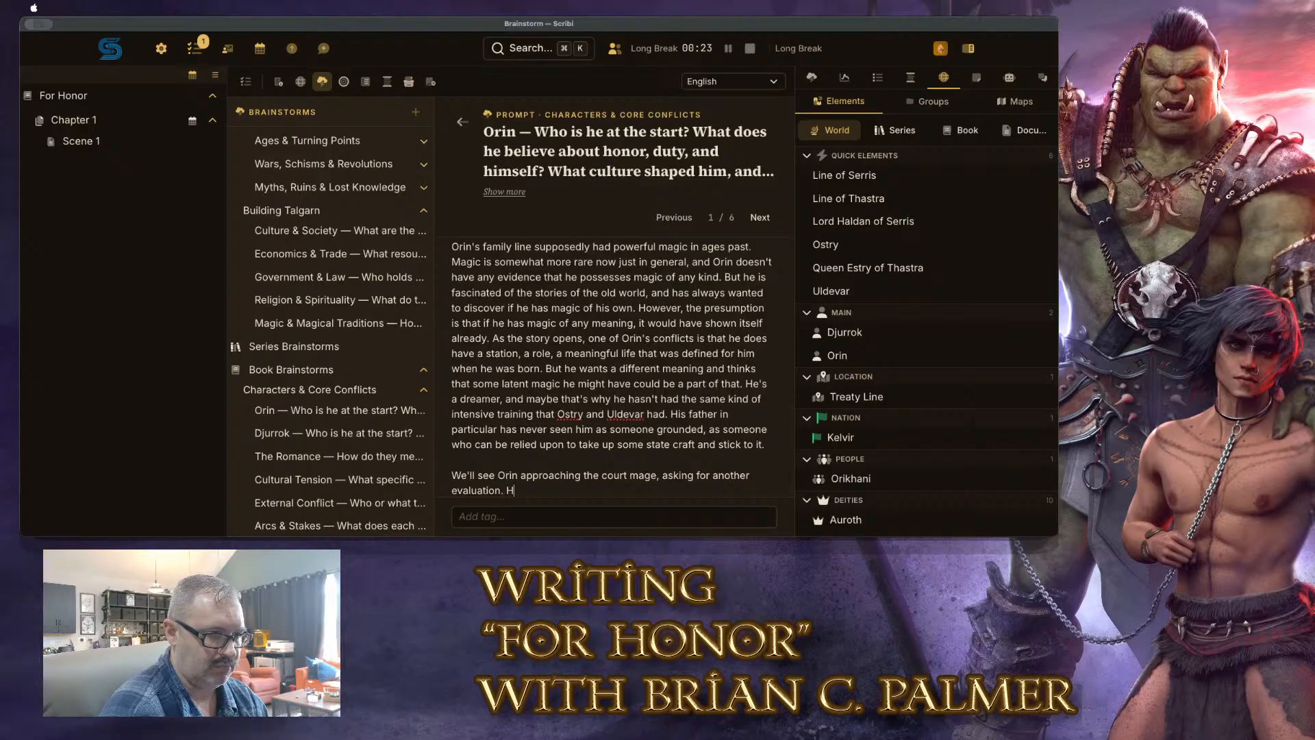
Add "He believes he's tapped into something, some fizzy feeling he was able to summon" to the court mage paragraph
type("e believes he's tapp")
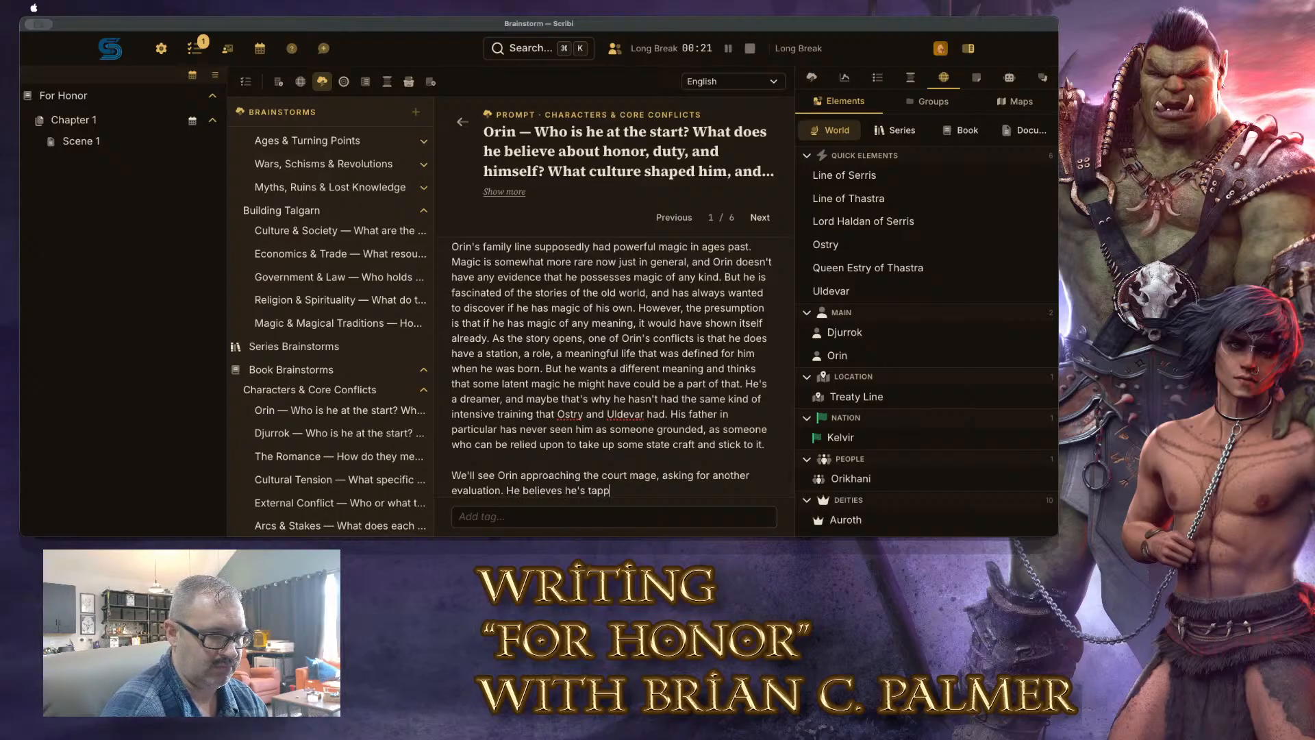
type("ed into something, som")
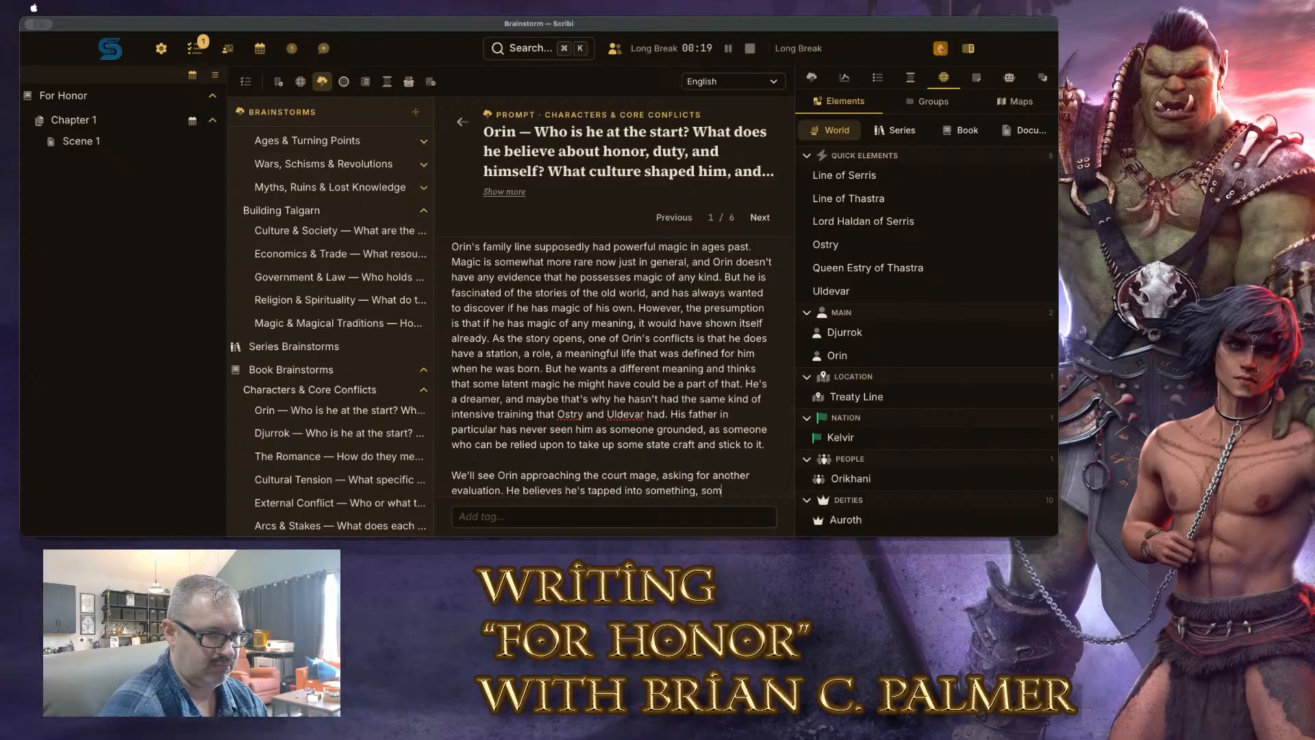
type("e fizzy feeli")
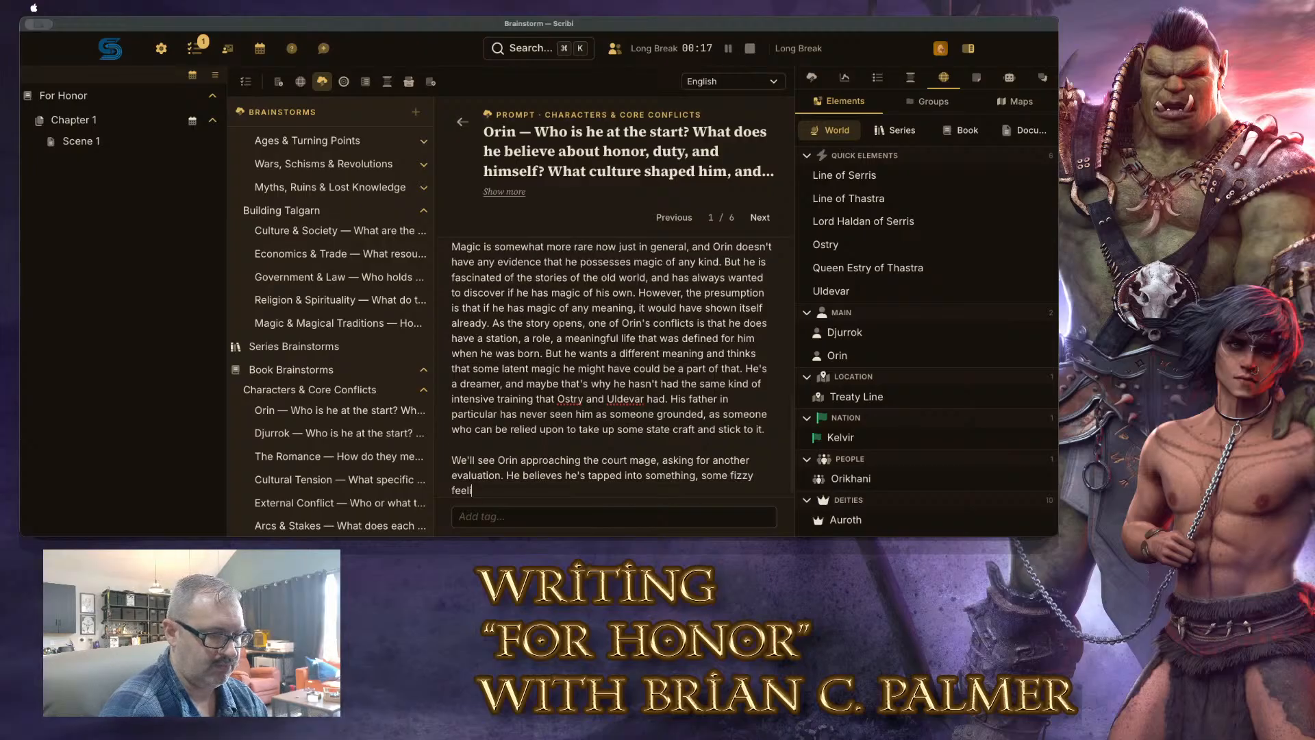
type("ng he was able to summon")
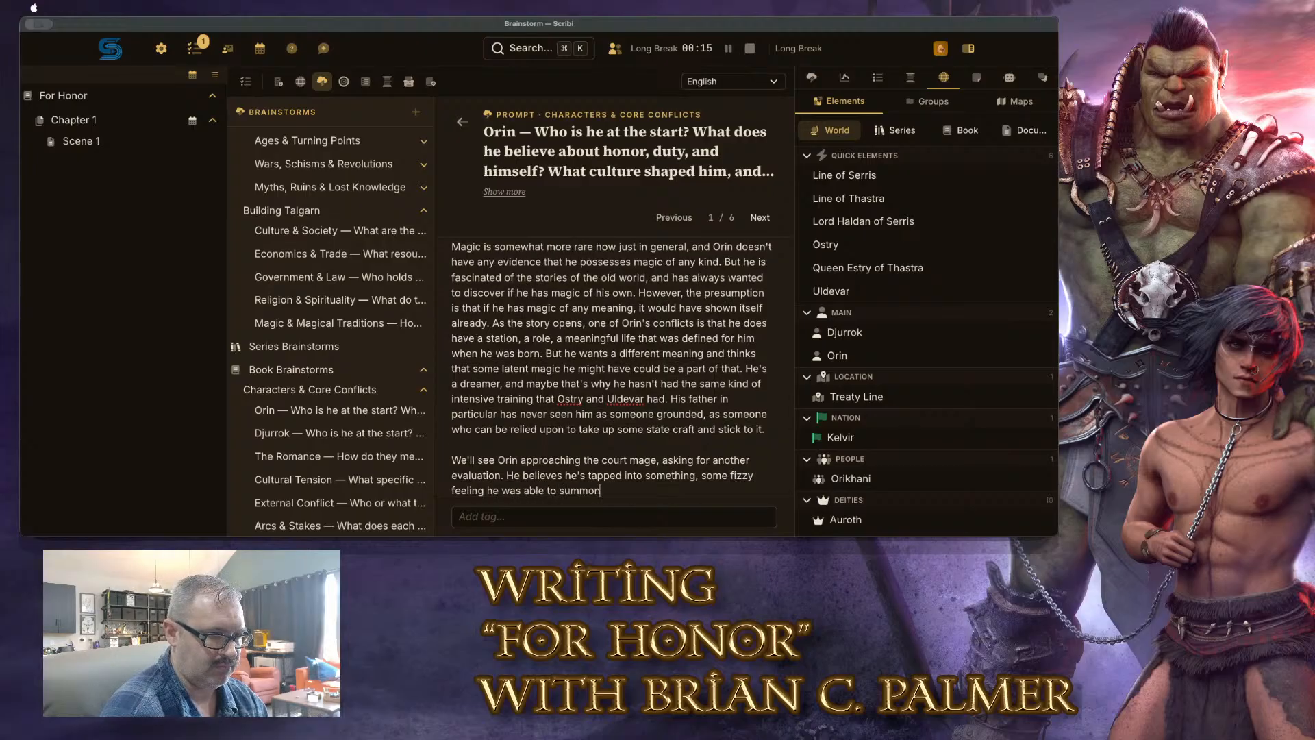
Extend the sentence with ", but we'll quickly find that the court mage both has instructions to stop having these talks with him, and"
type(", but ")
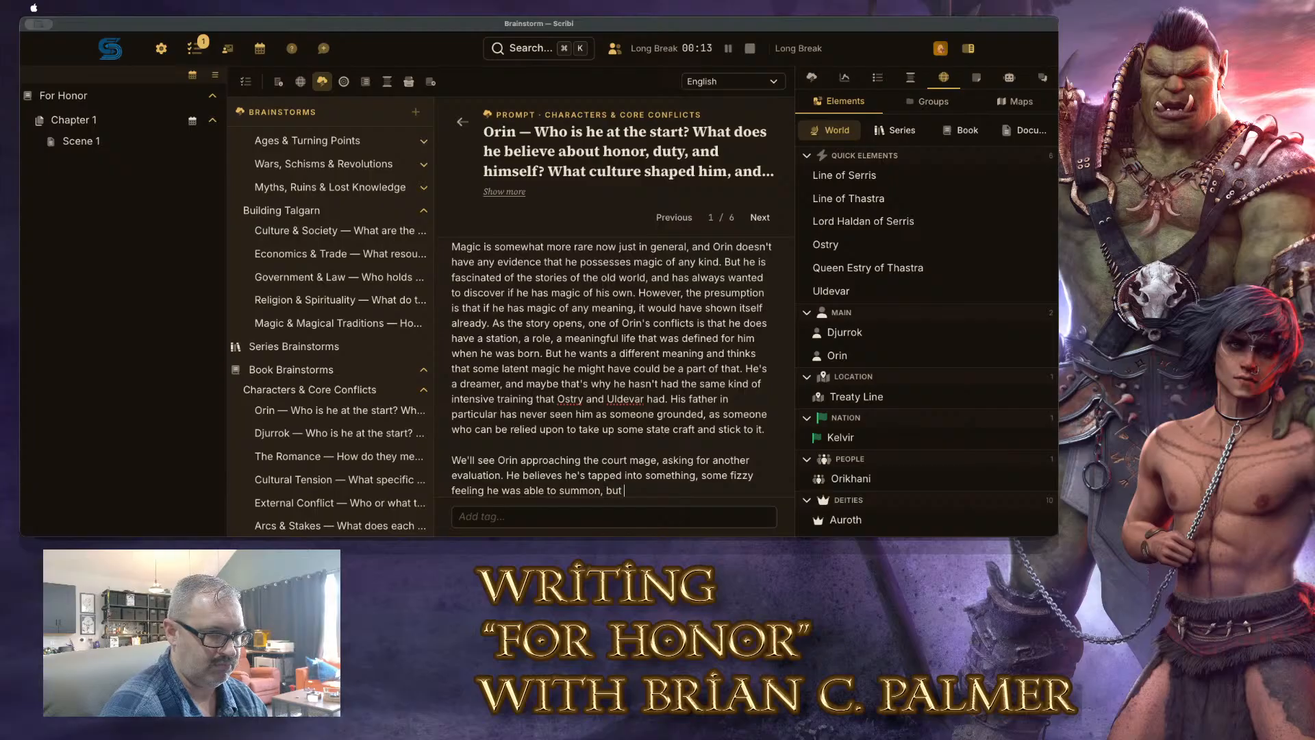
type("we'll quickly find")
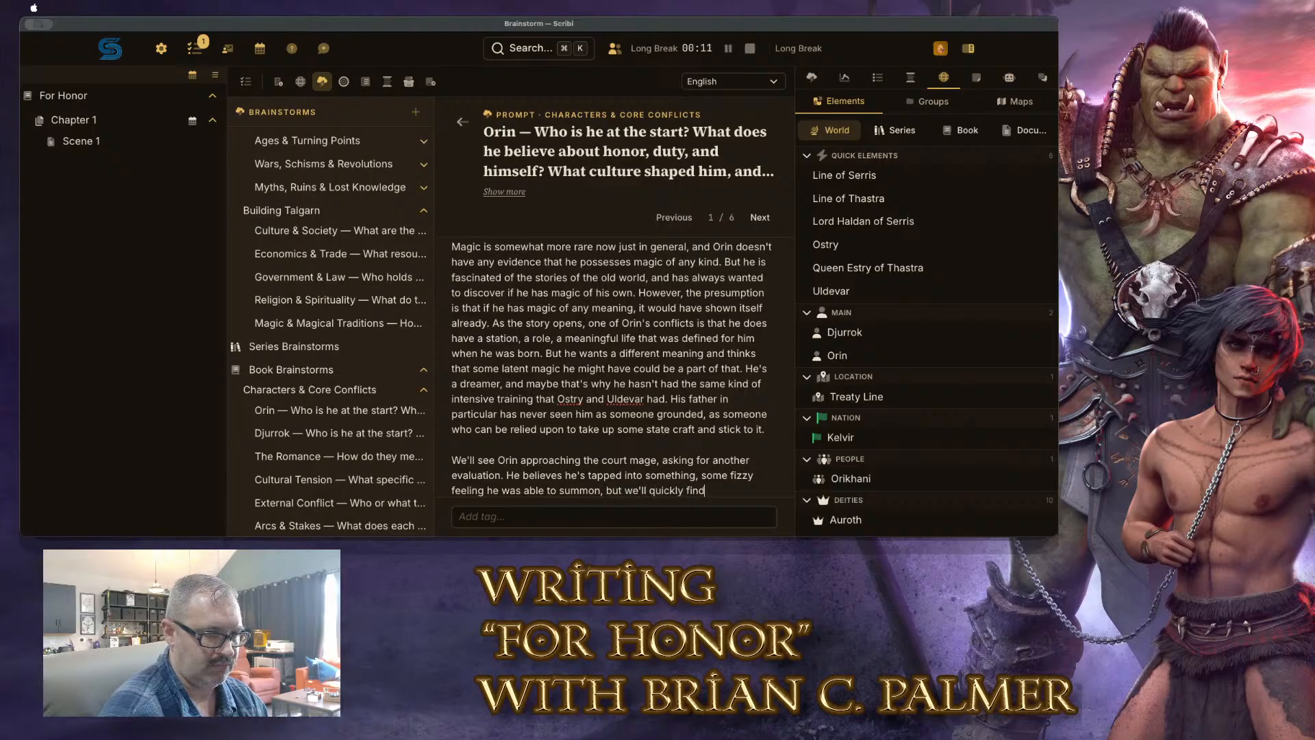
type(" that the court ma")
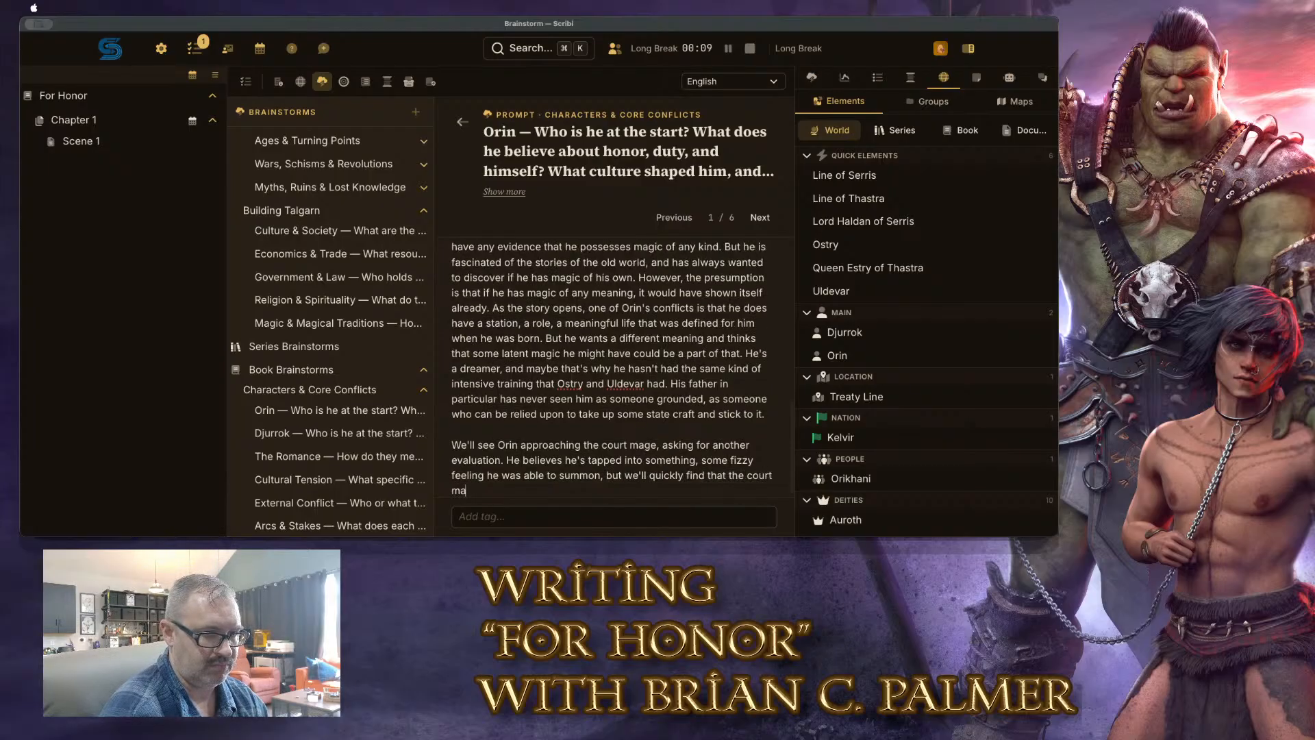
type("ge both")
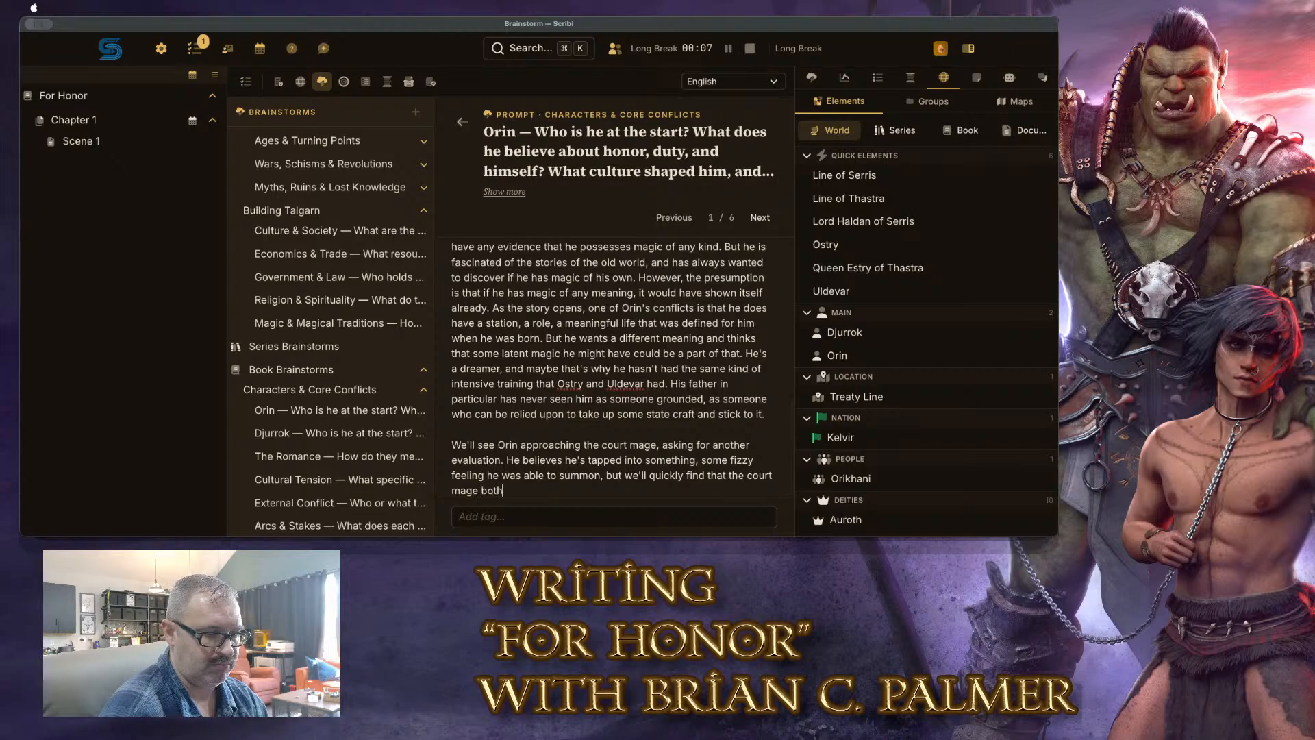
type(" has instructions t")
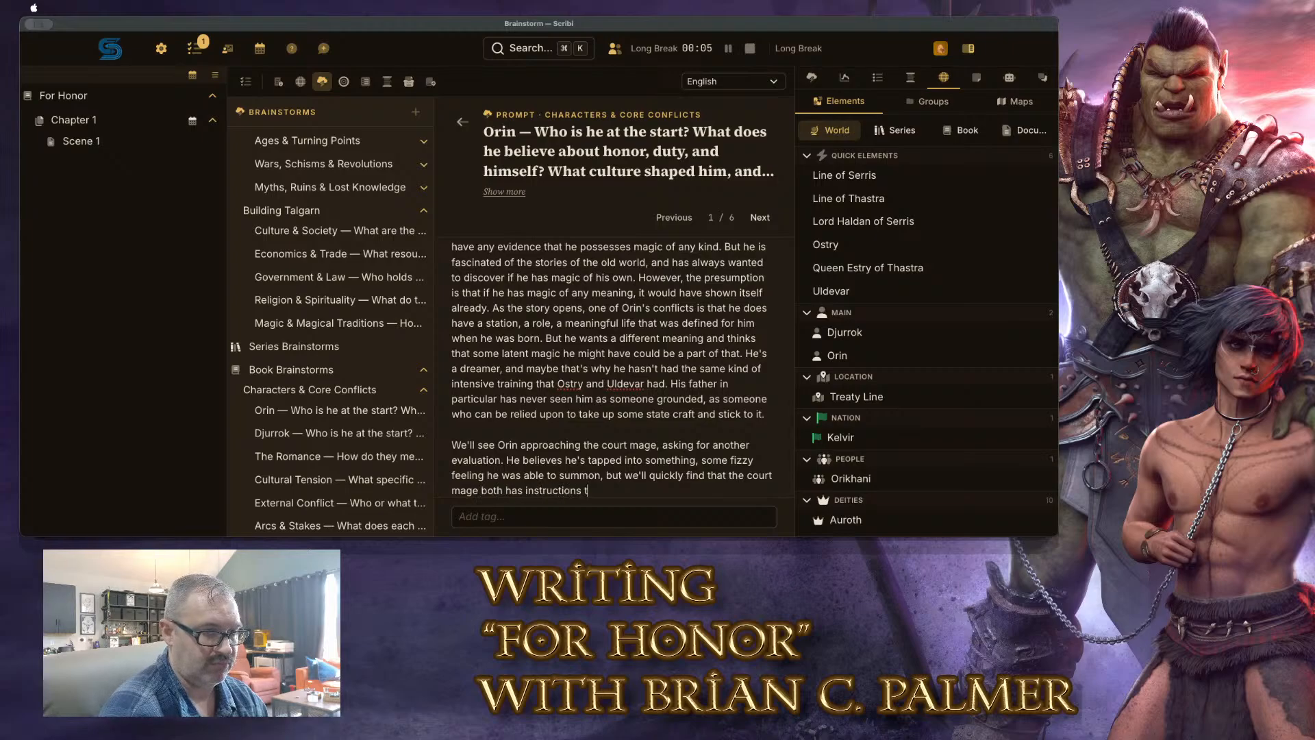
type("o stop having th")
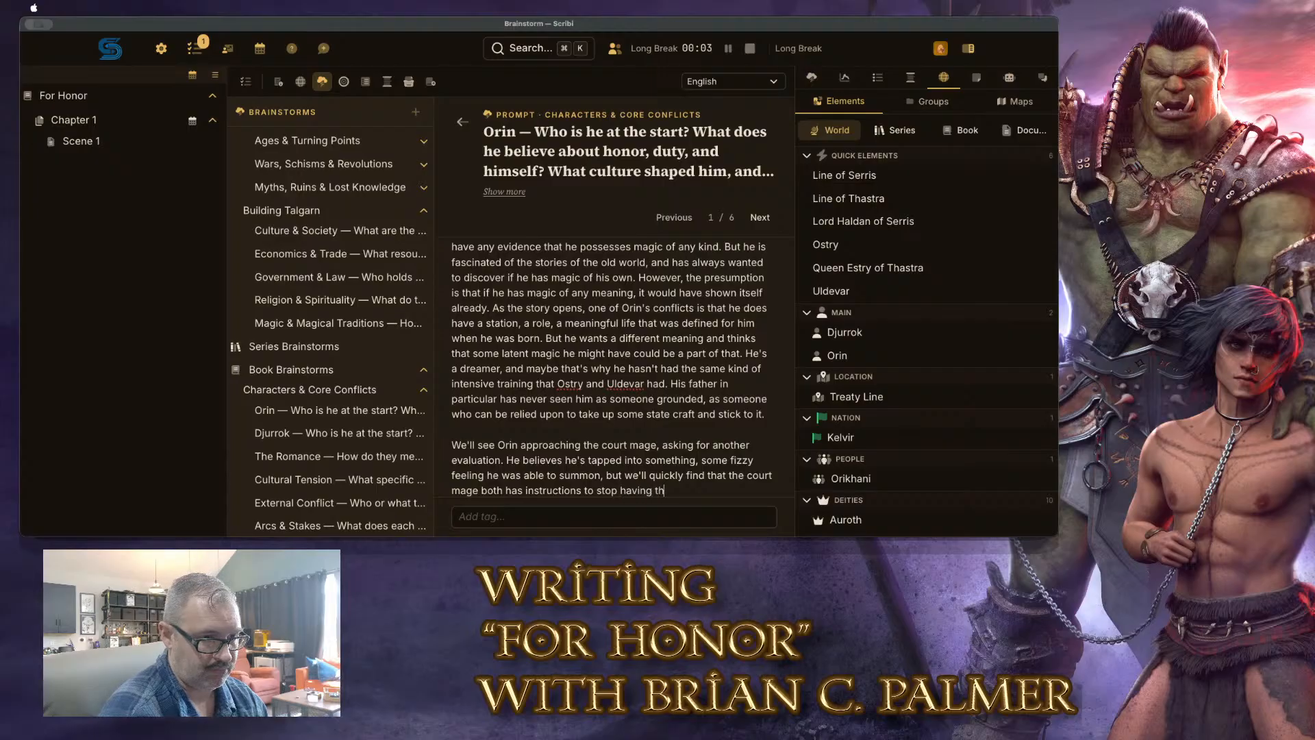
type("ese talks with him, and")
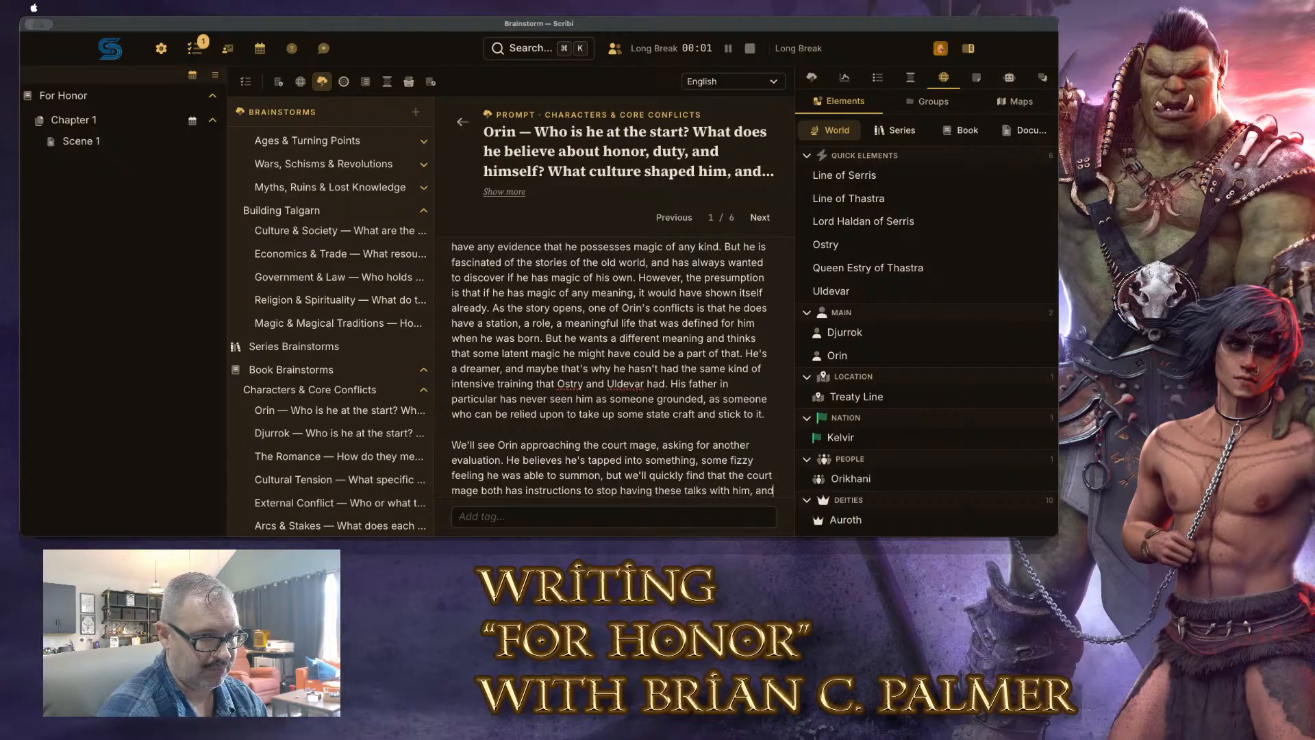
Continue the court mage sentence with "also really doesn't believe he has any meaningful potential"
type(" al")
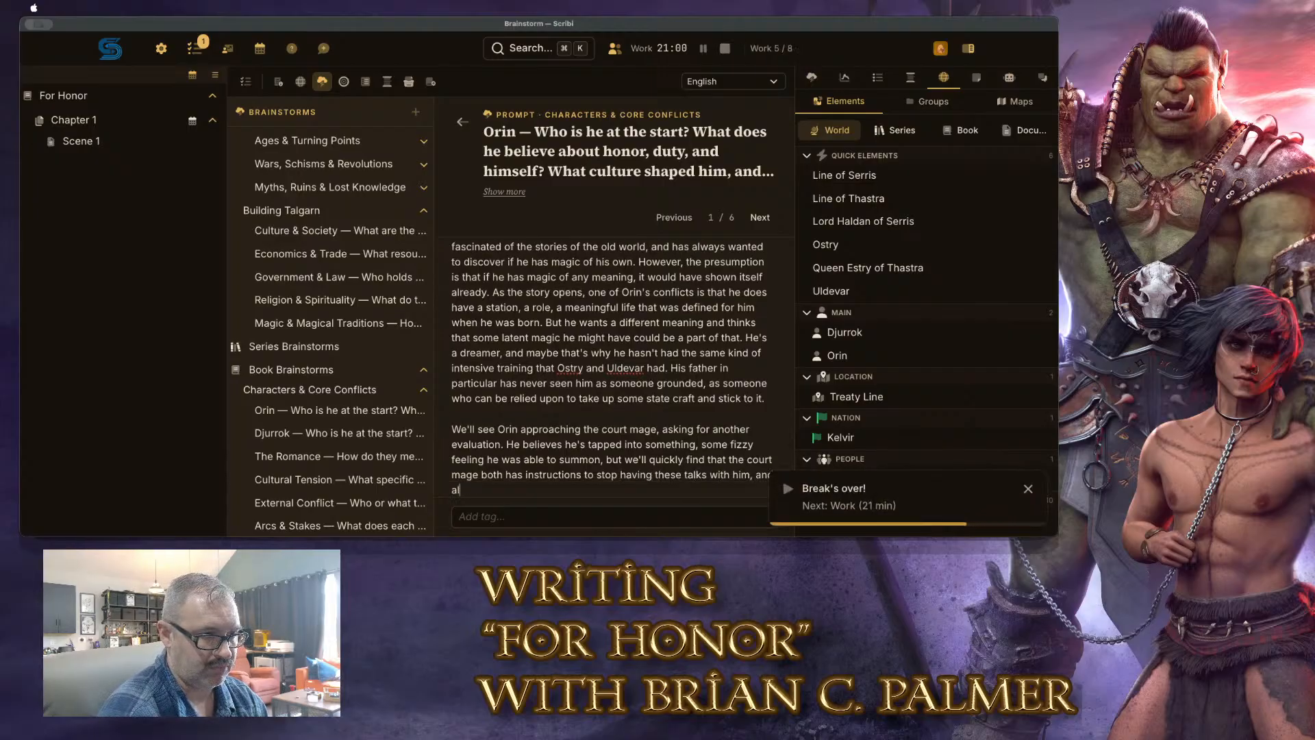
type("so really doesn't believbe ")
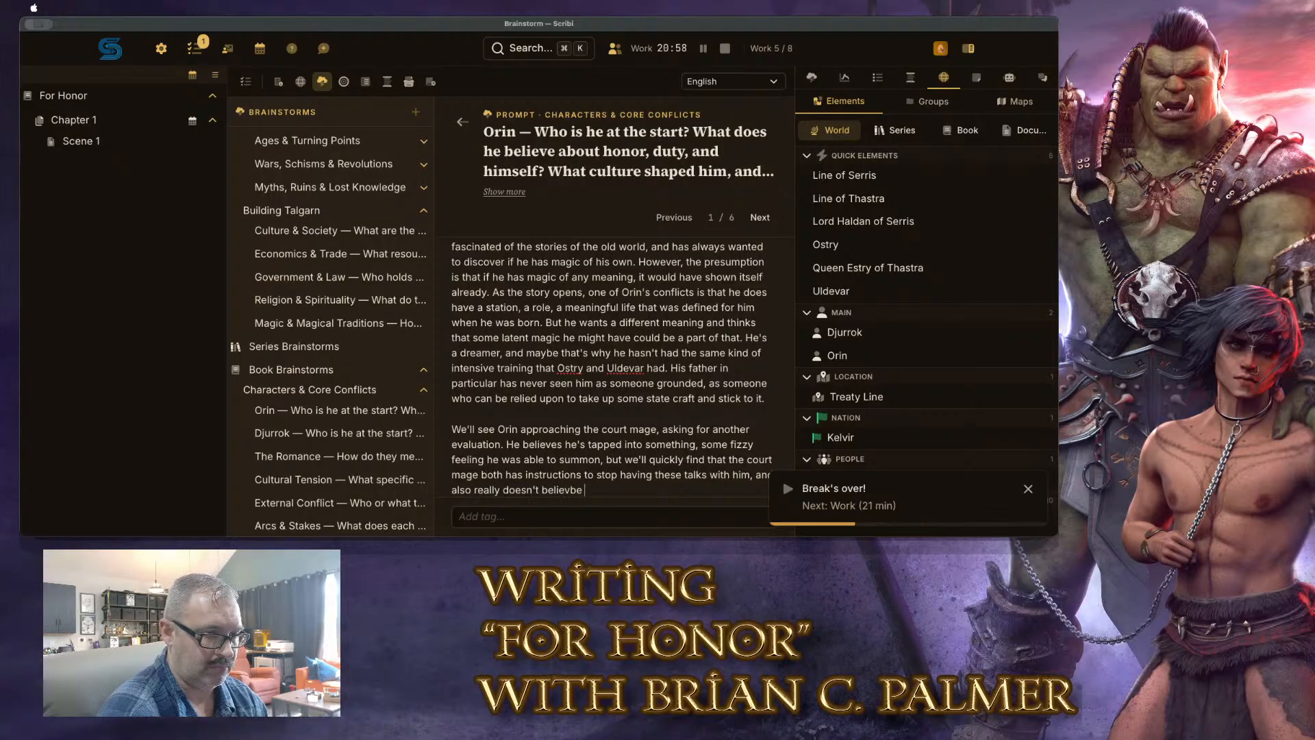
type("he h")
key("BackSpace")
key("BackSpace")
key("BackSpace")
key("BackSpace")
key("BackSpace")
key("BackSpace")
key("BackSpace")
key("BackSpace")
type("e")
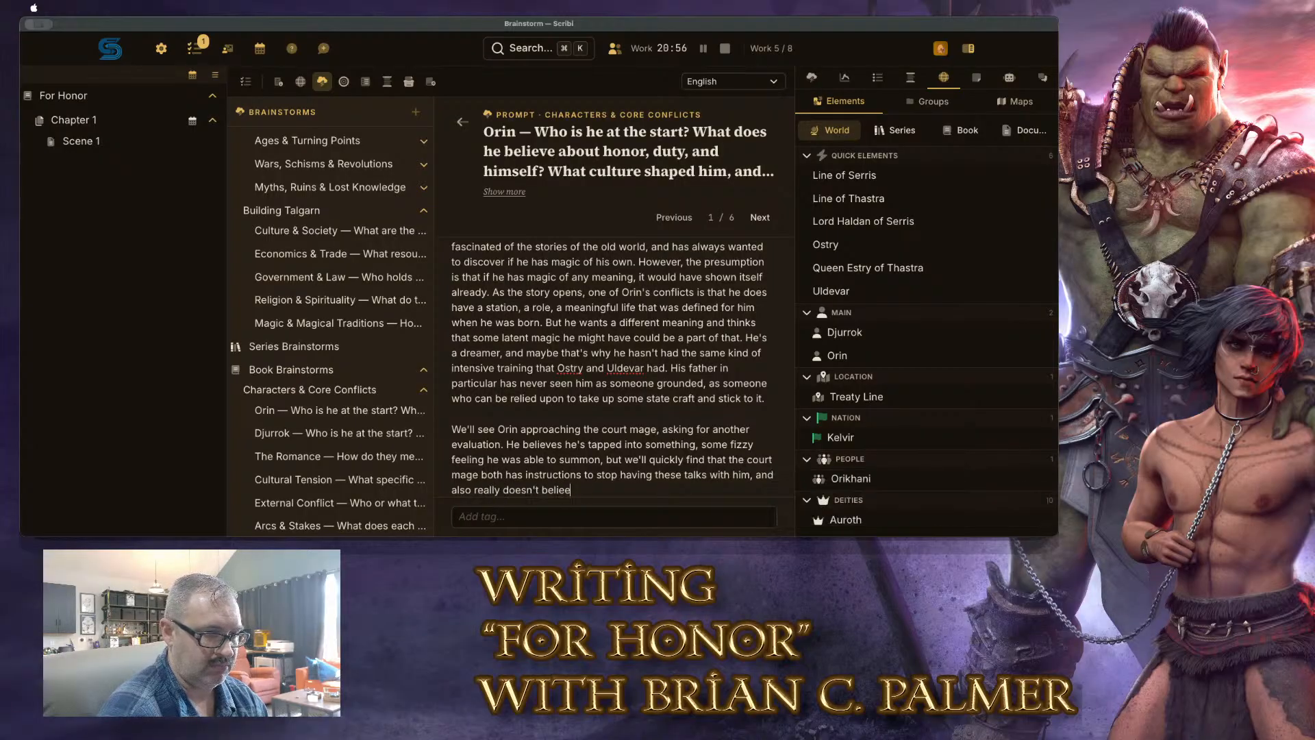
key("BackSpace")
type("ve he has any ")
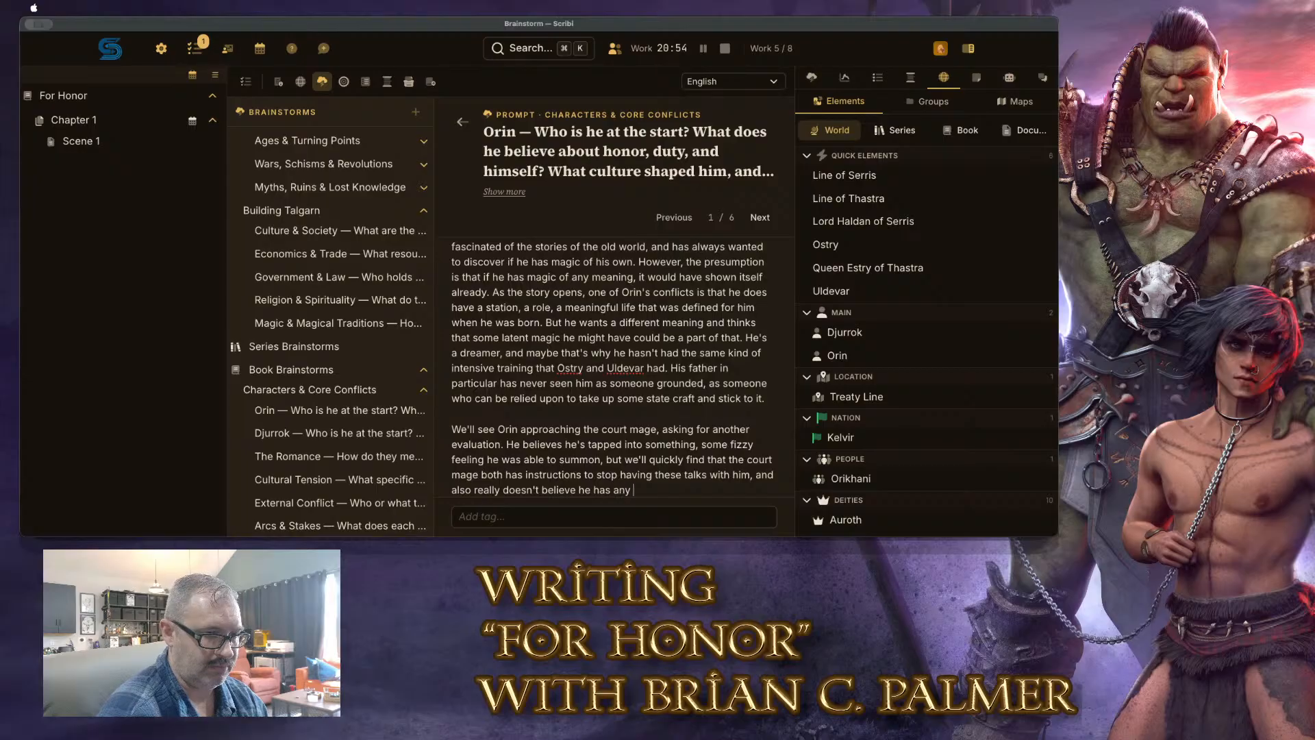
type("meaningful potential")
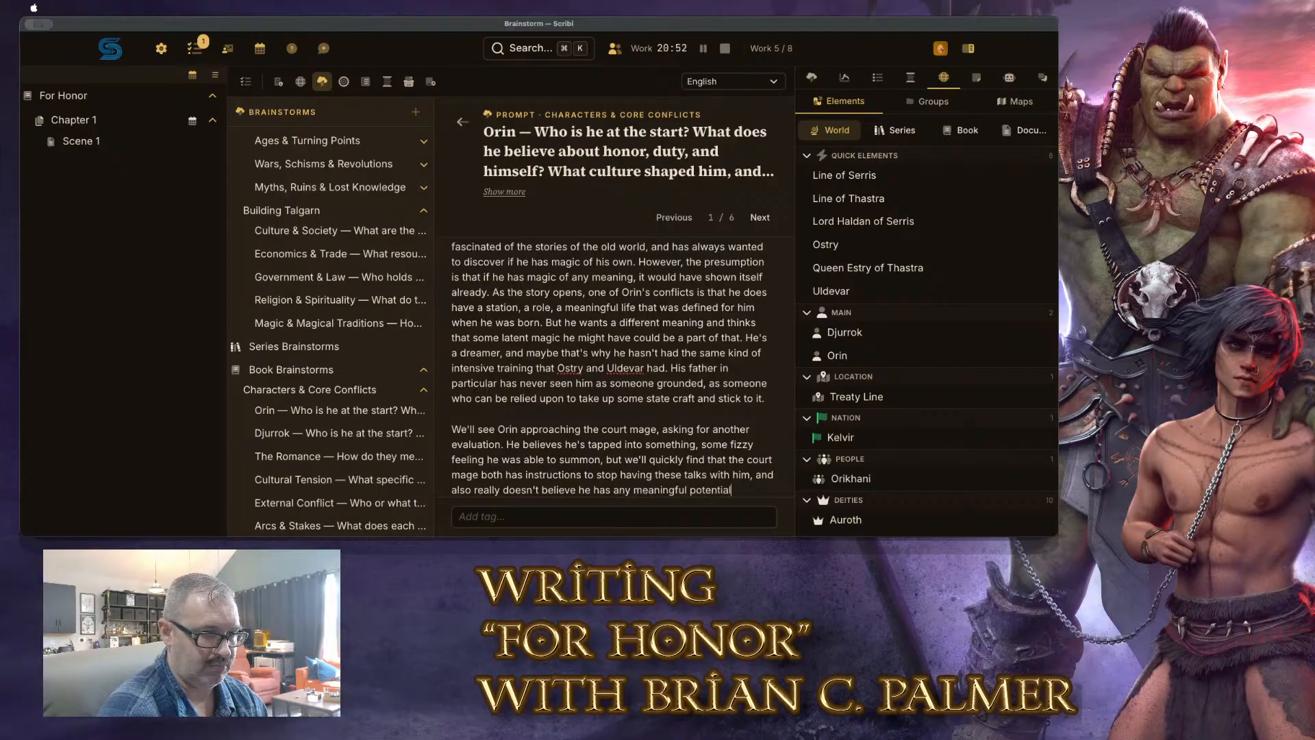
Add ". That even if he did, it would take many years of training which he's really too old" to the court mage paragraph
type(". That even if he did")
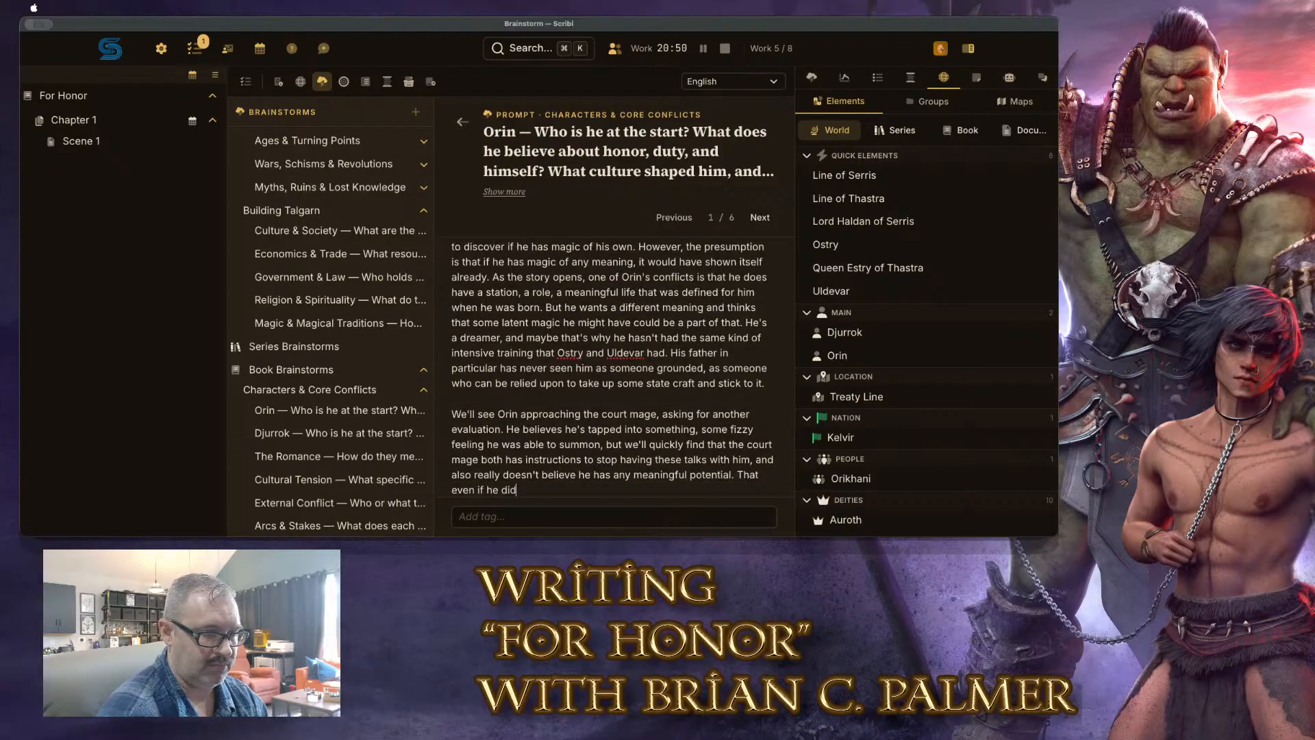
type(", it would take ma")
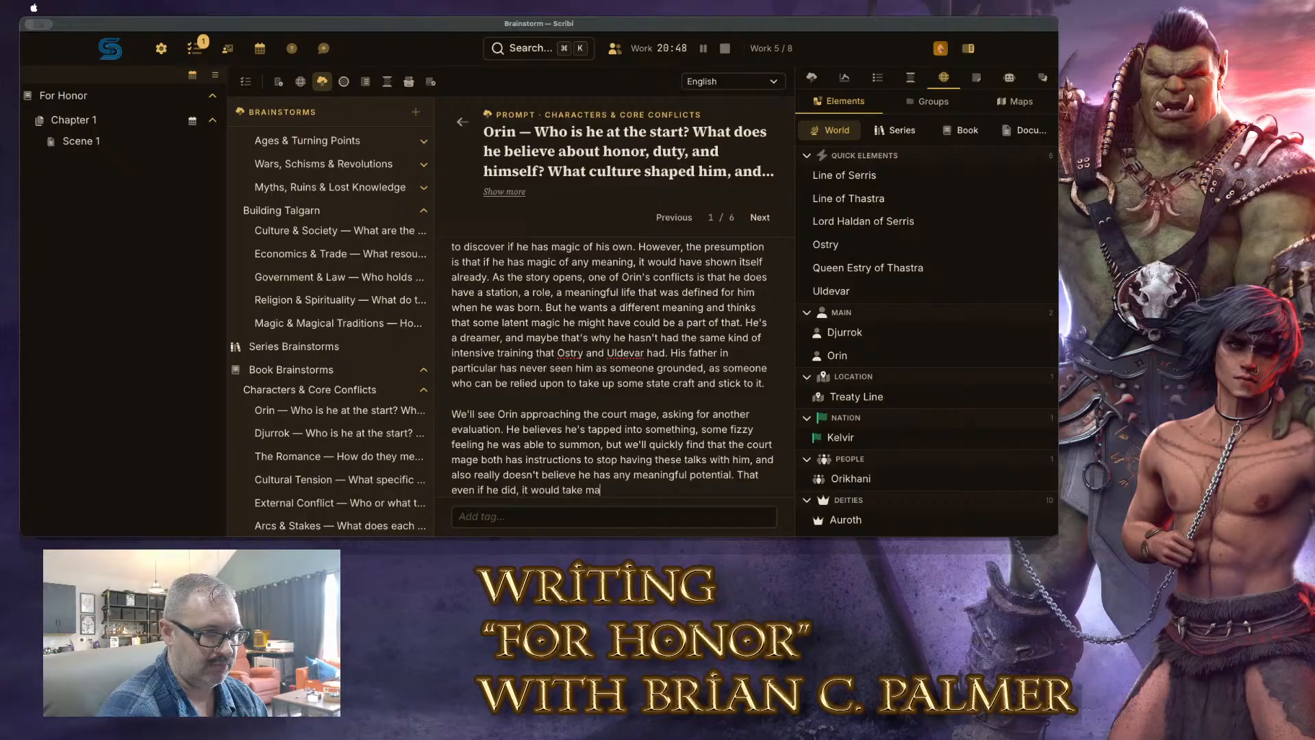
type("ny years ot")
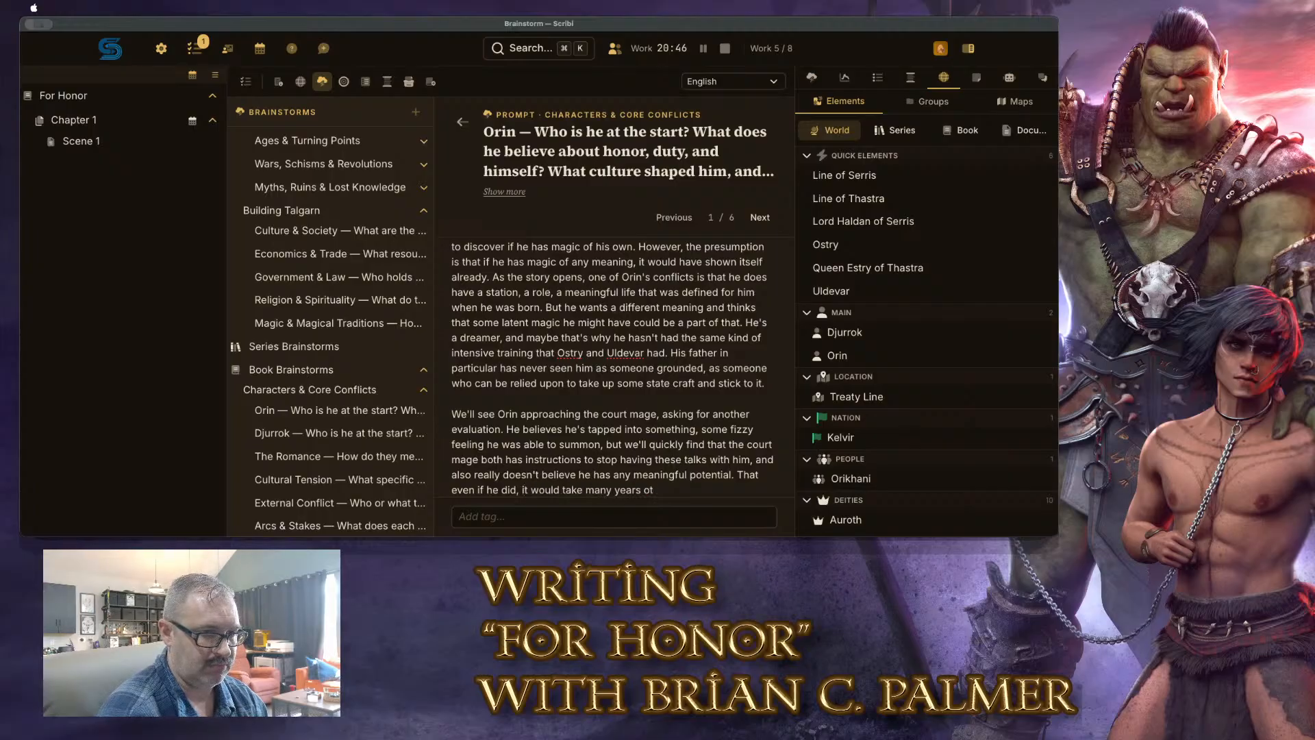
key("BackSpace")
type("f training which he'es")
key("BackSpace")
key("BackSpace")
type("s really too old ")
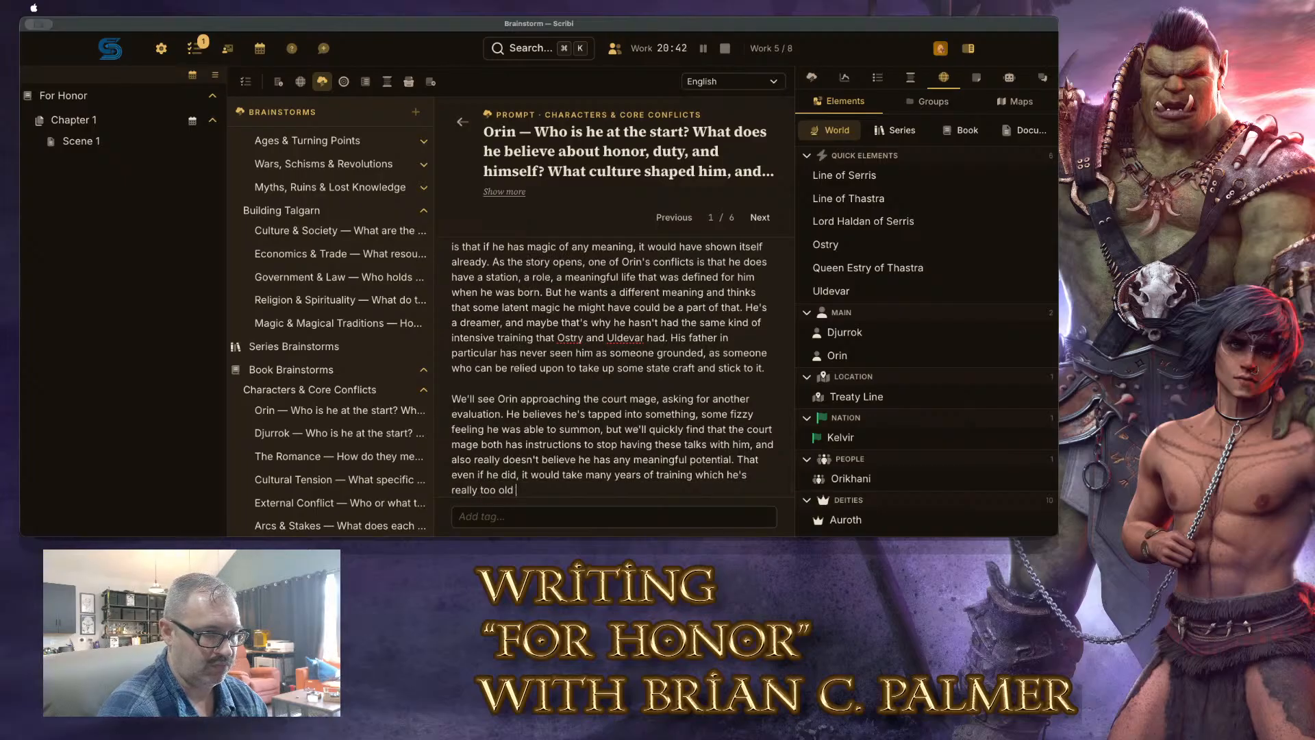
Finish the sentence with "to start, and that it takes a significant affinity for magic to even warrant training to begin with." and start a new paragraph
type("to start, and th")
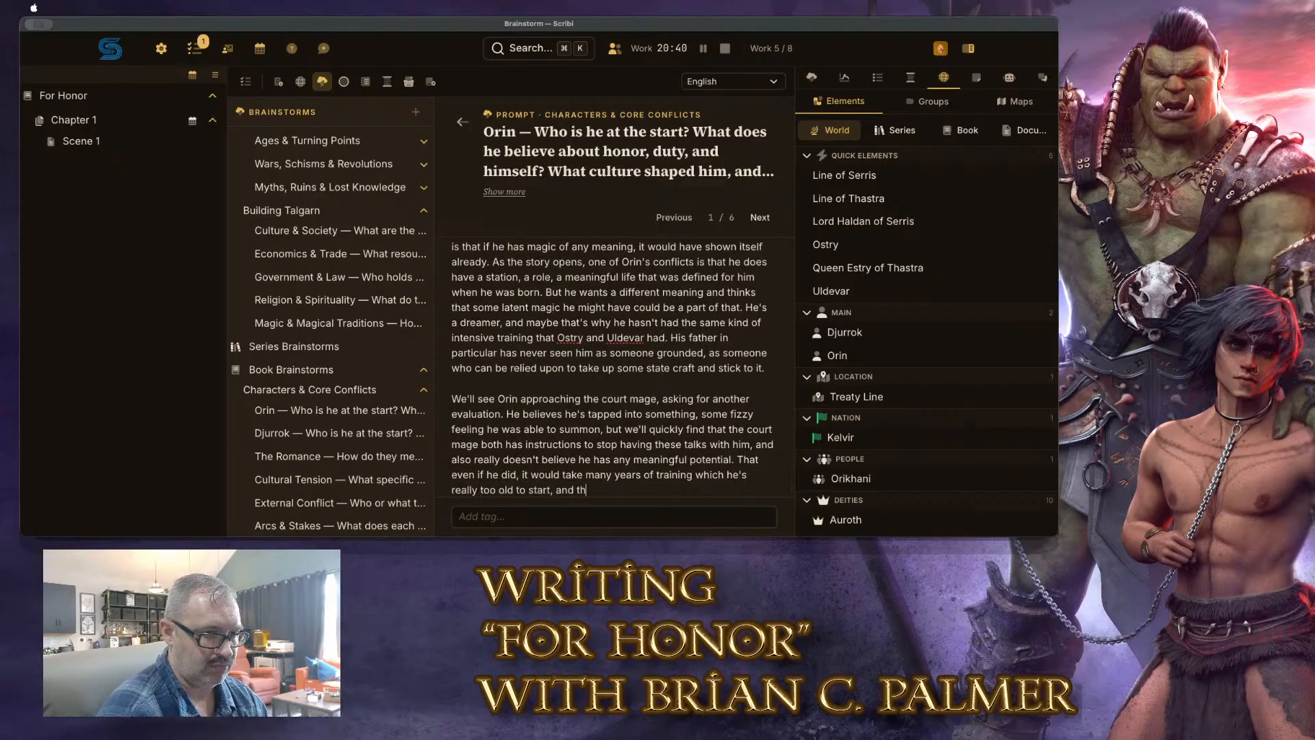
type("at it takes a ")
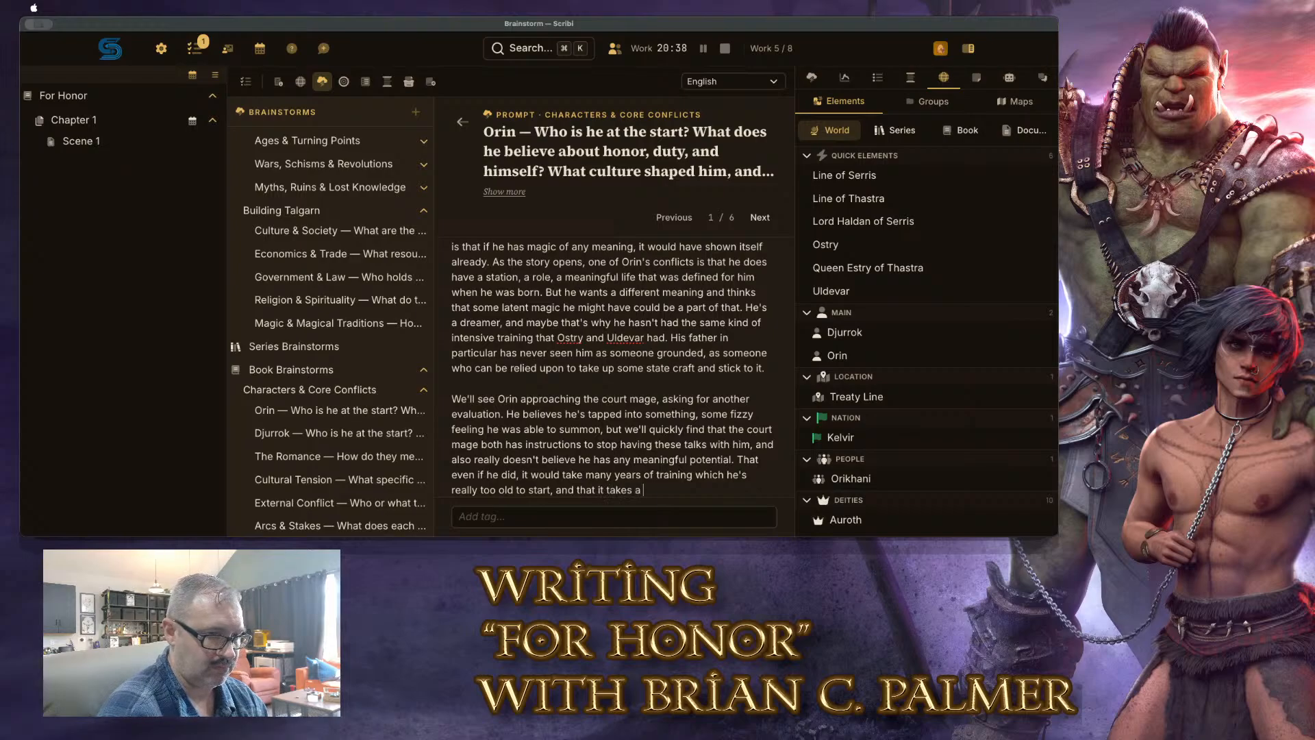
type("significant")
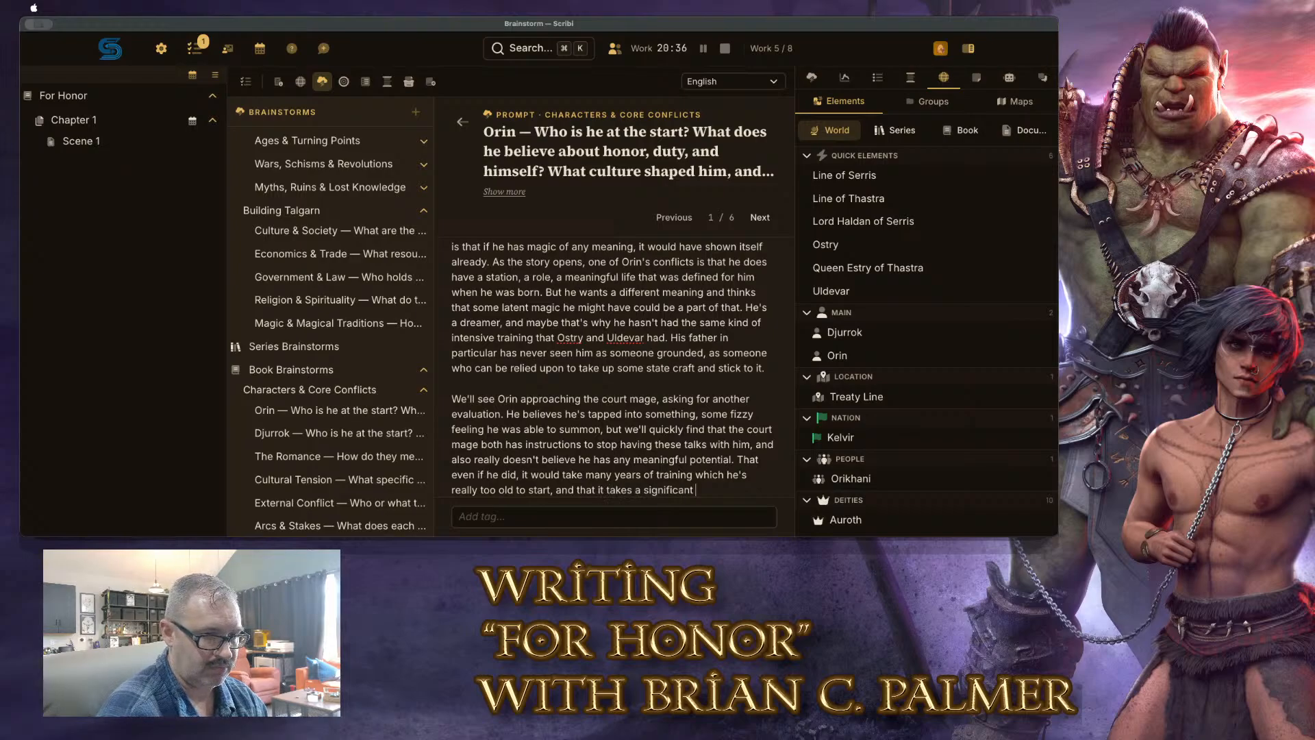
type(" affinity ")
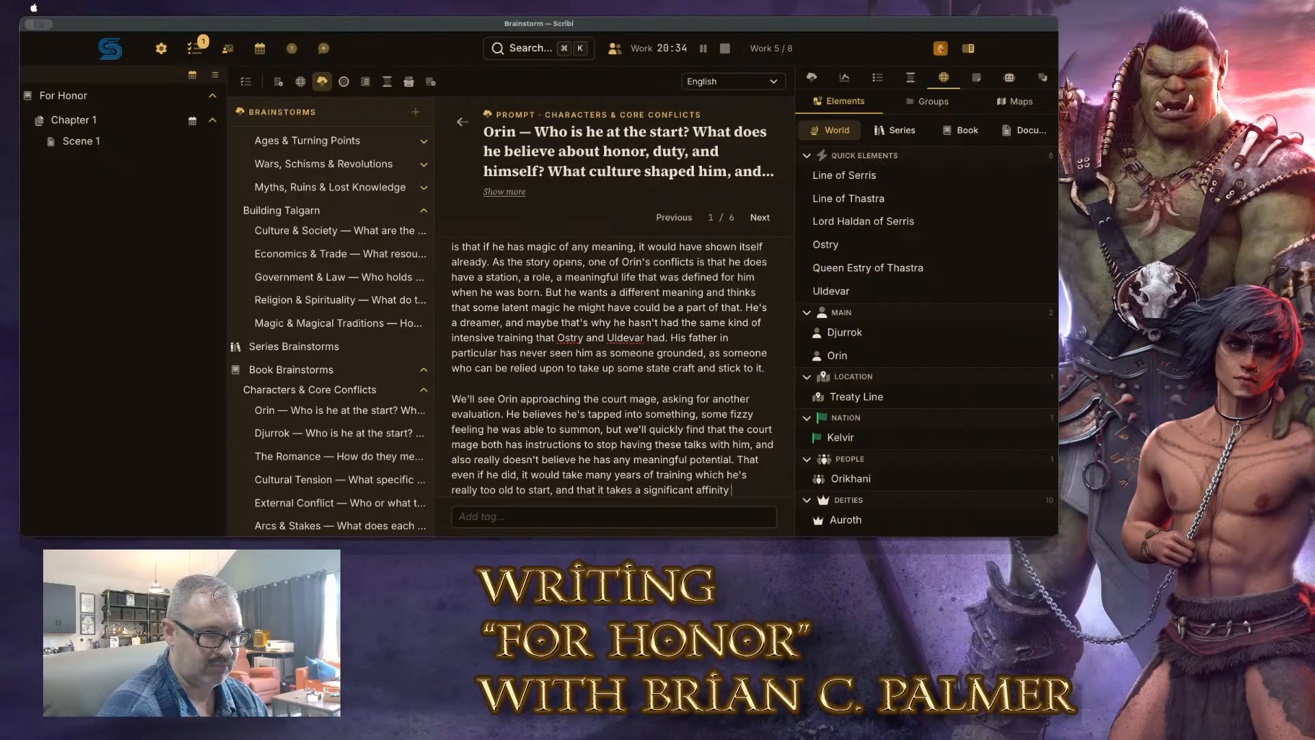
type("for magic to ")
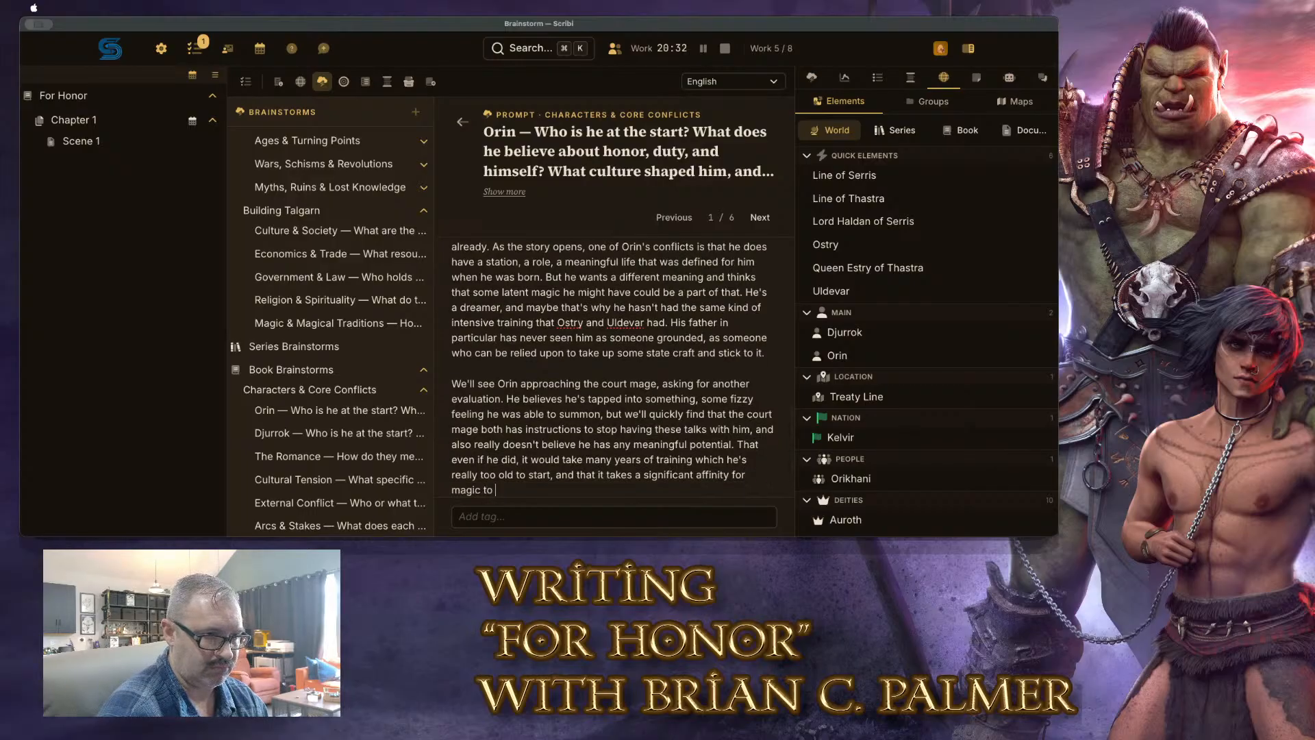
type("really")
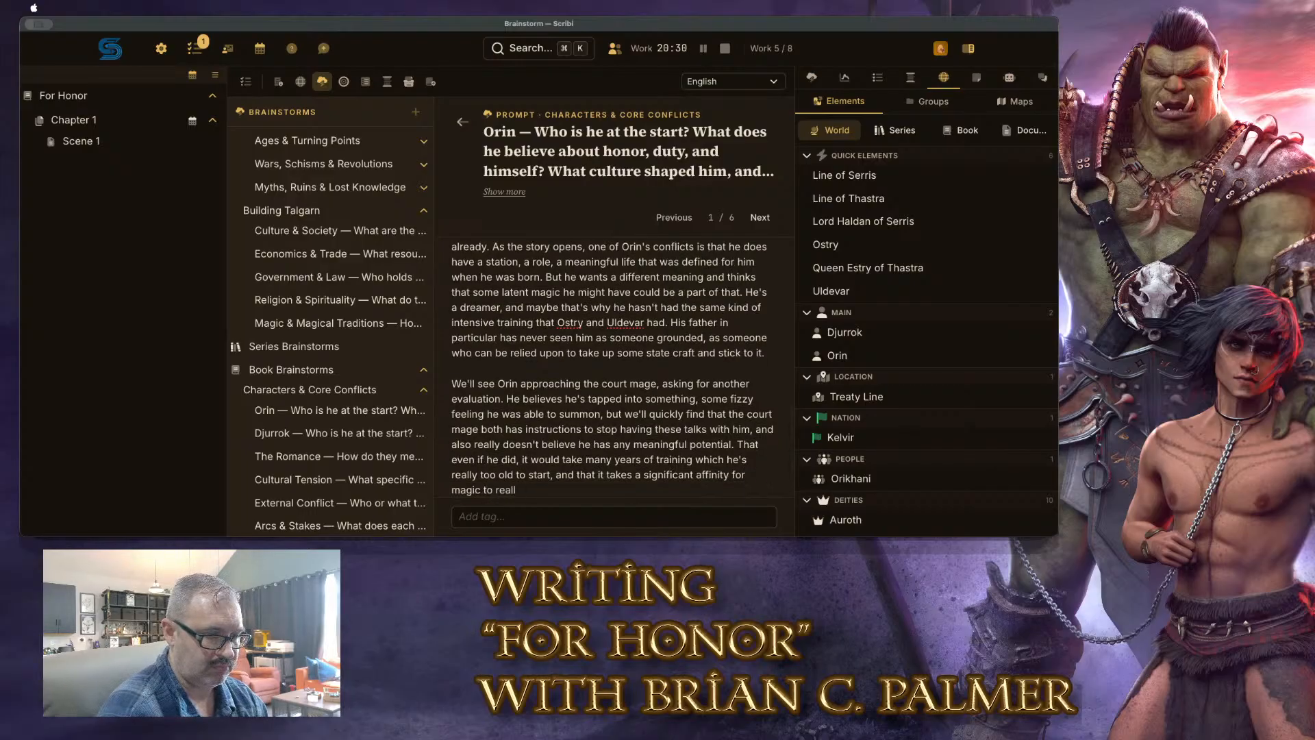
key("BackSpace")
key("BackSpace")
key("BackSpace")
key("BackSpace")
key("BackSpace")
type("even warrant t")
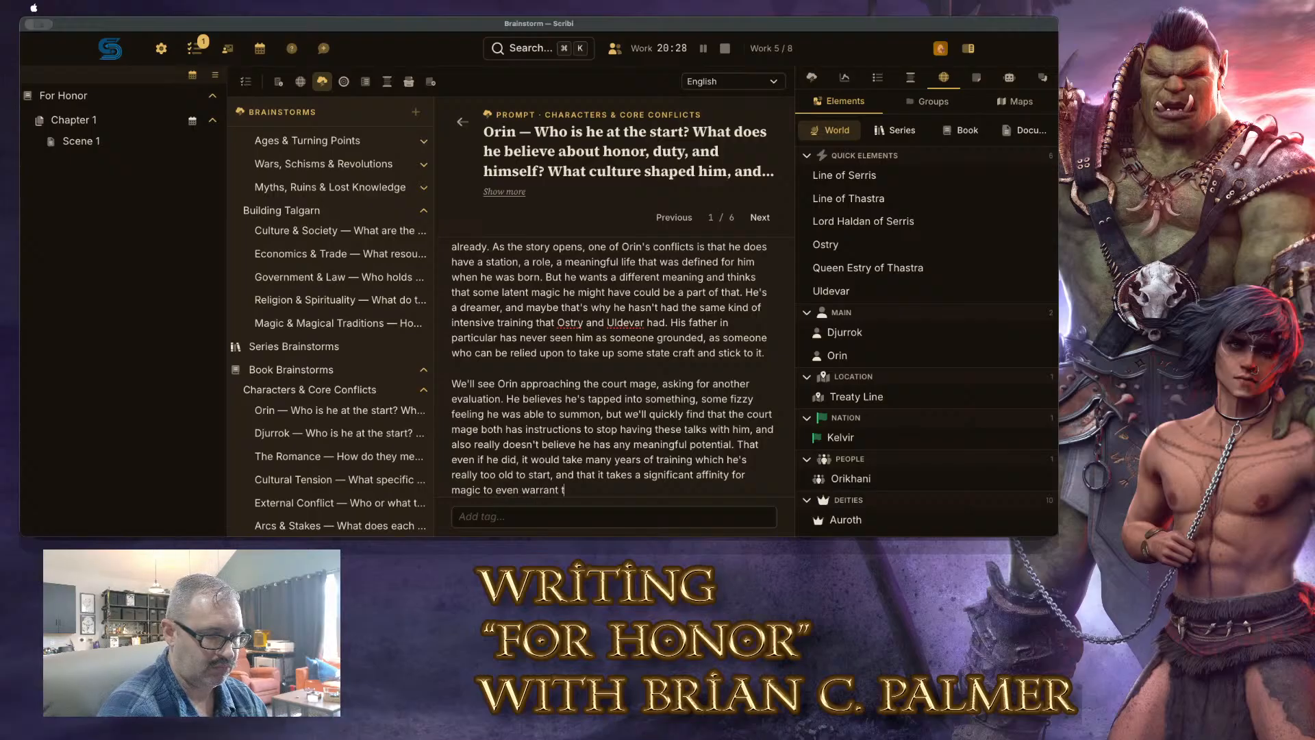
type("raining to begin with.")
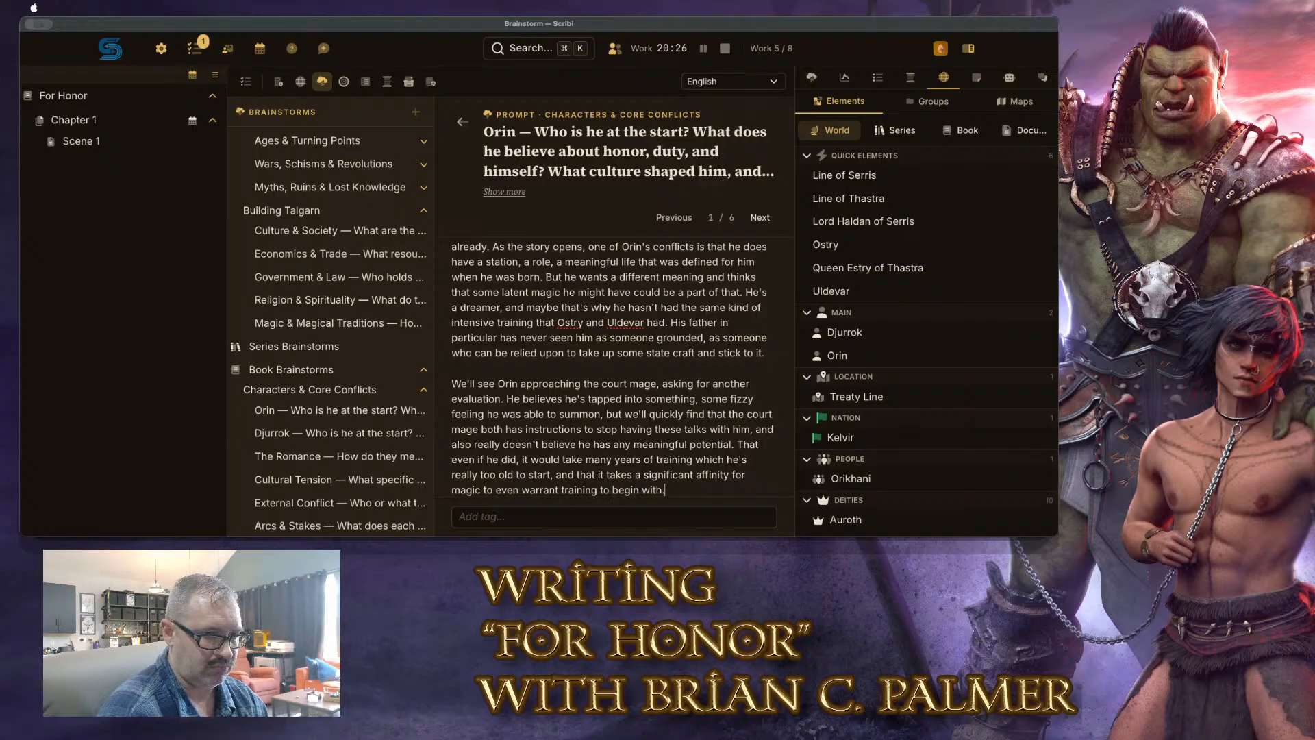
key("Return")
key("Return")
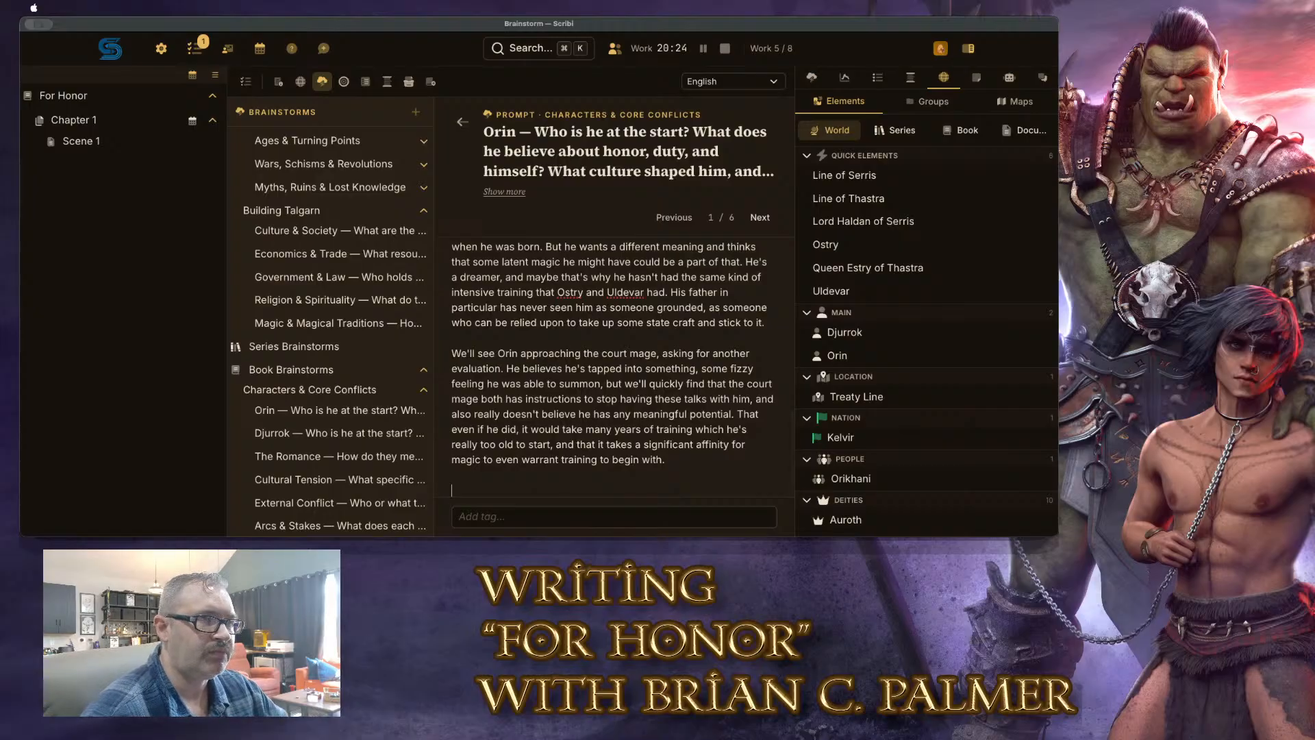
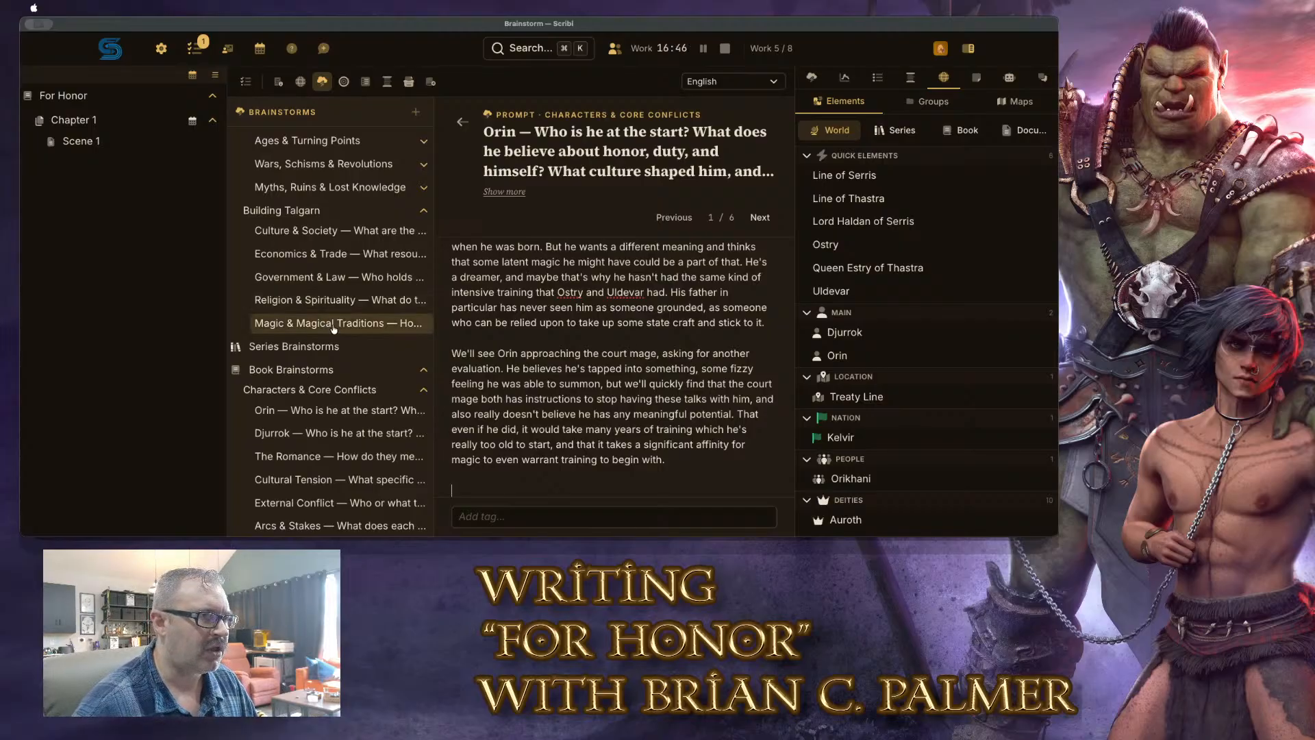
Check the responses under the Magic & Magical Traditions prompt and the Orin and Djurrok character prompts
left_click(332, 324)
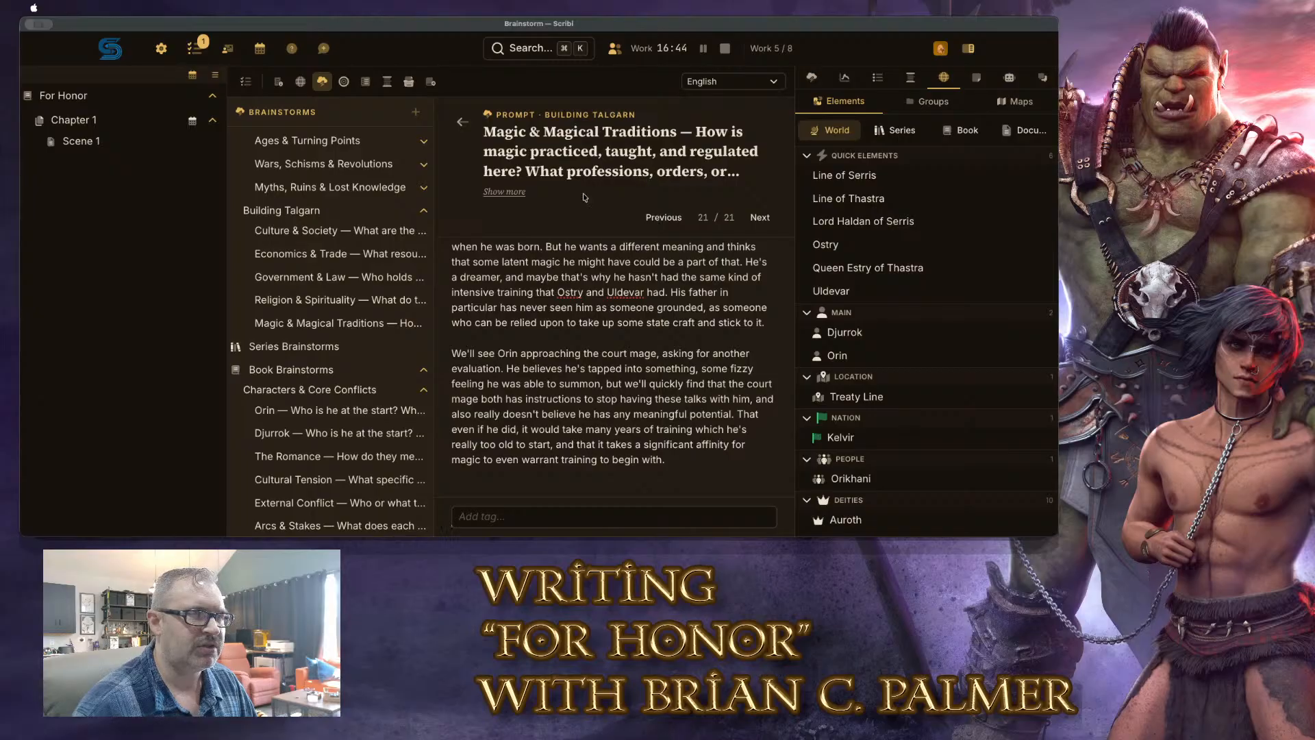
left_click(349, 322)
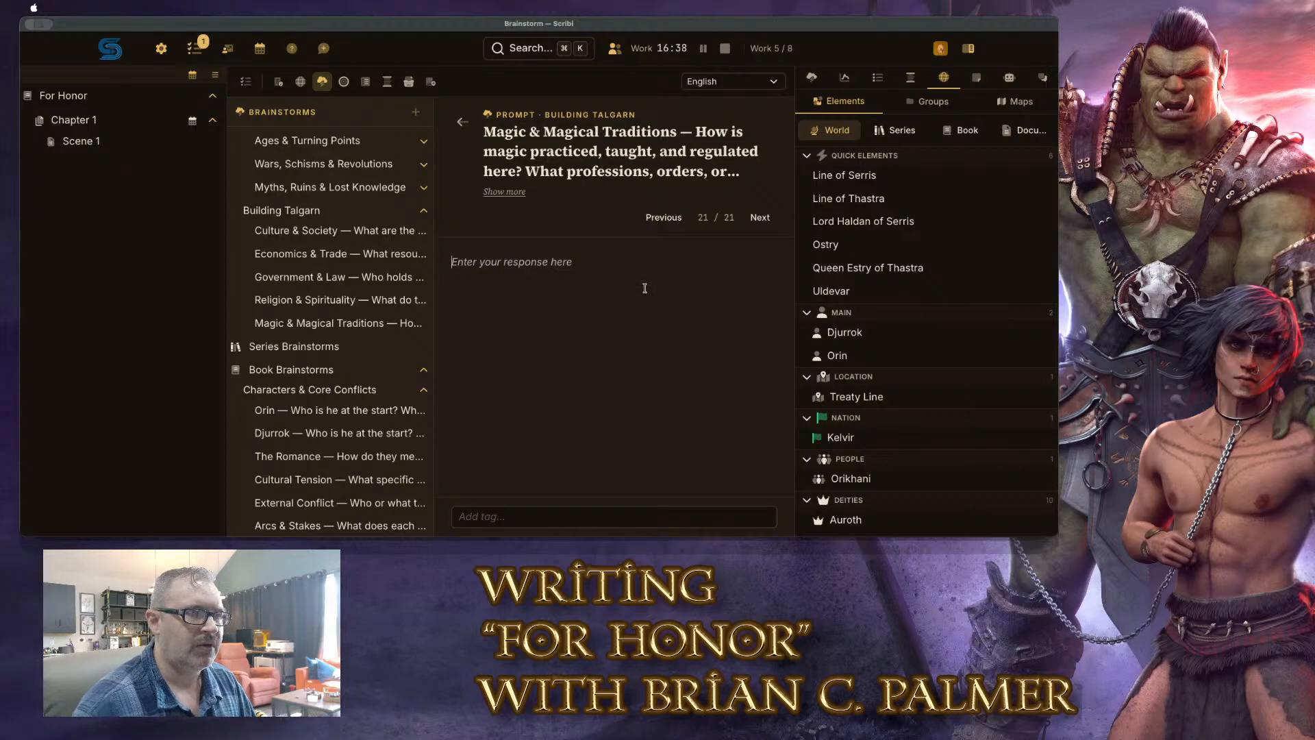
left_click(372, 414)
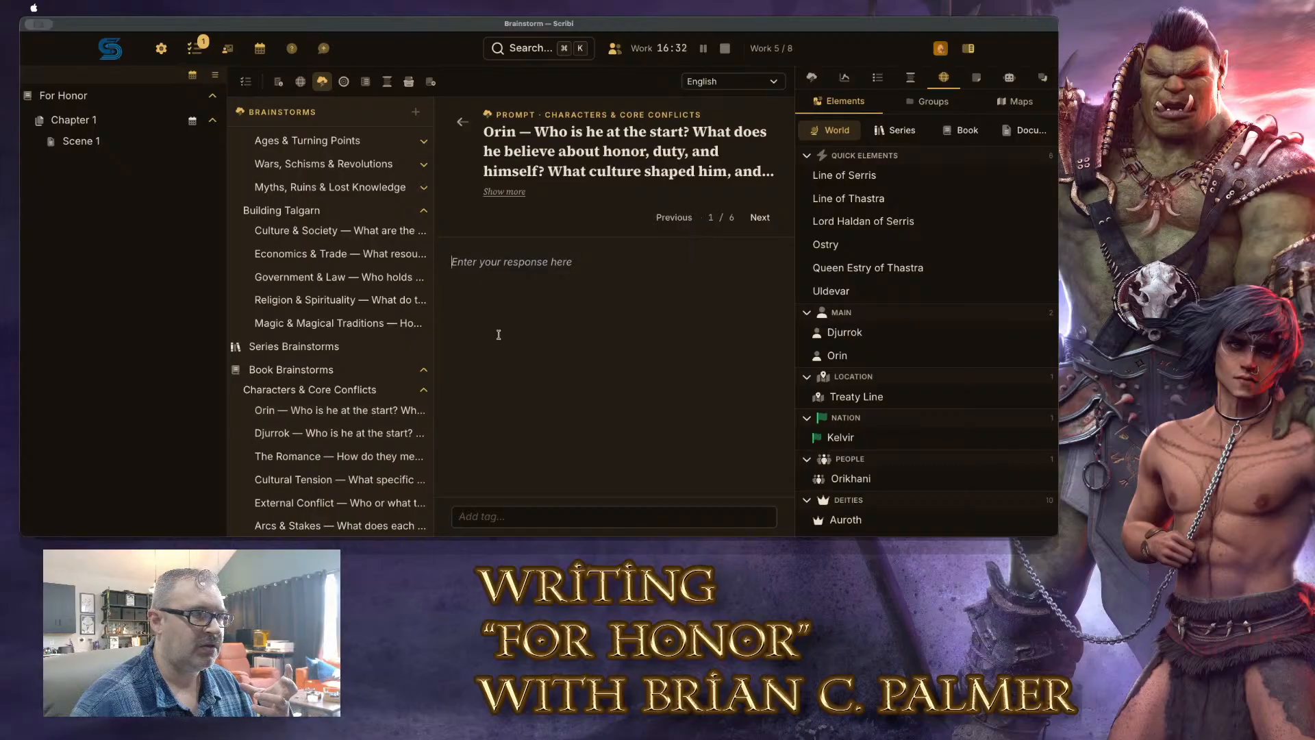
left_click(342, 389)
left_click(706, 254)
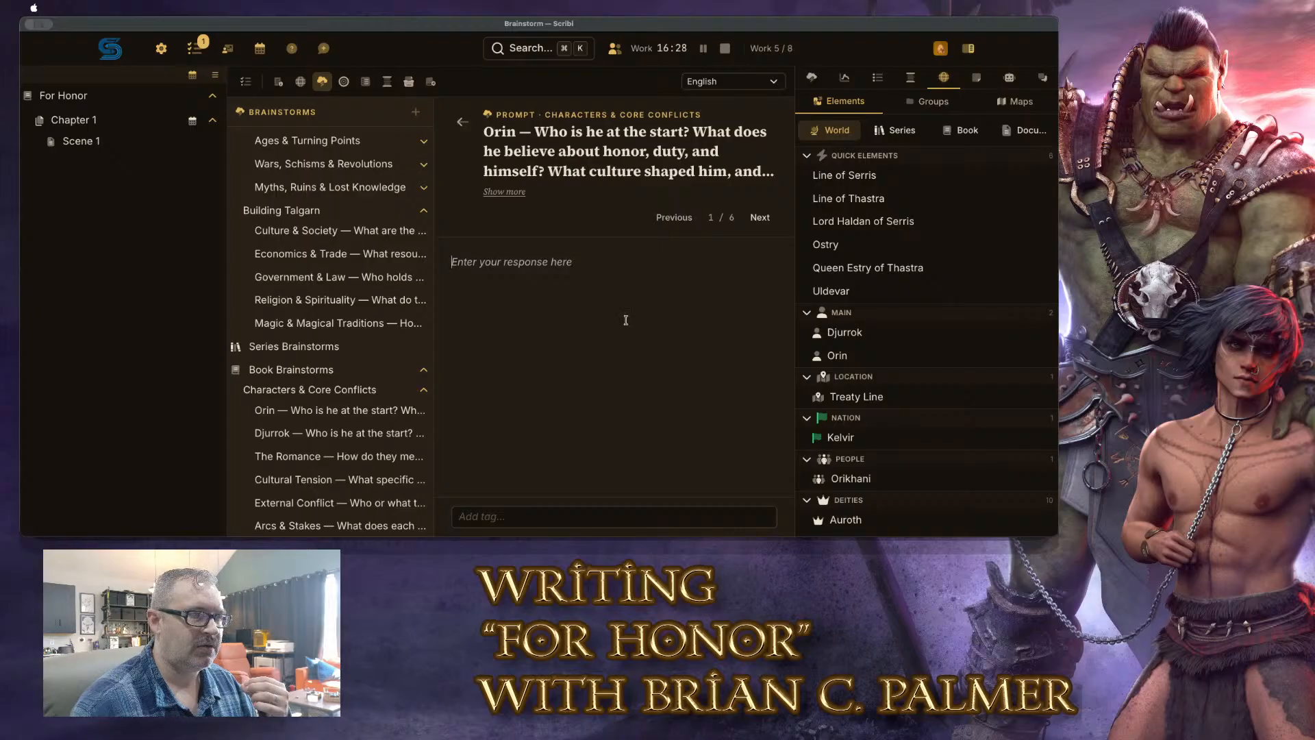
left_click(353, 434)
left_click(358, 324)
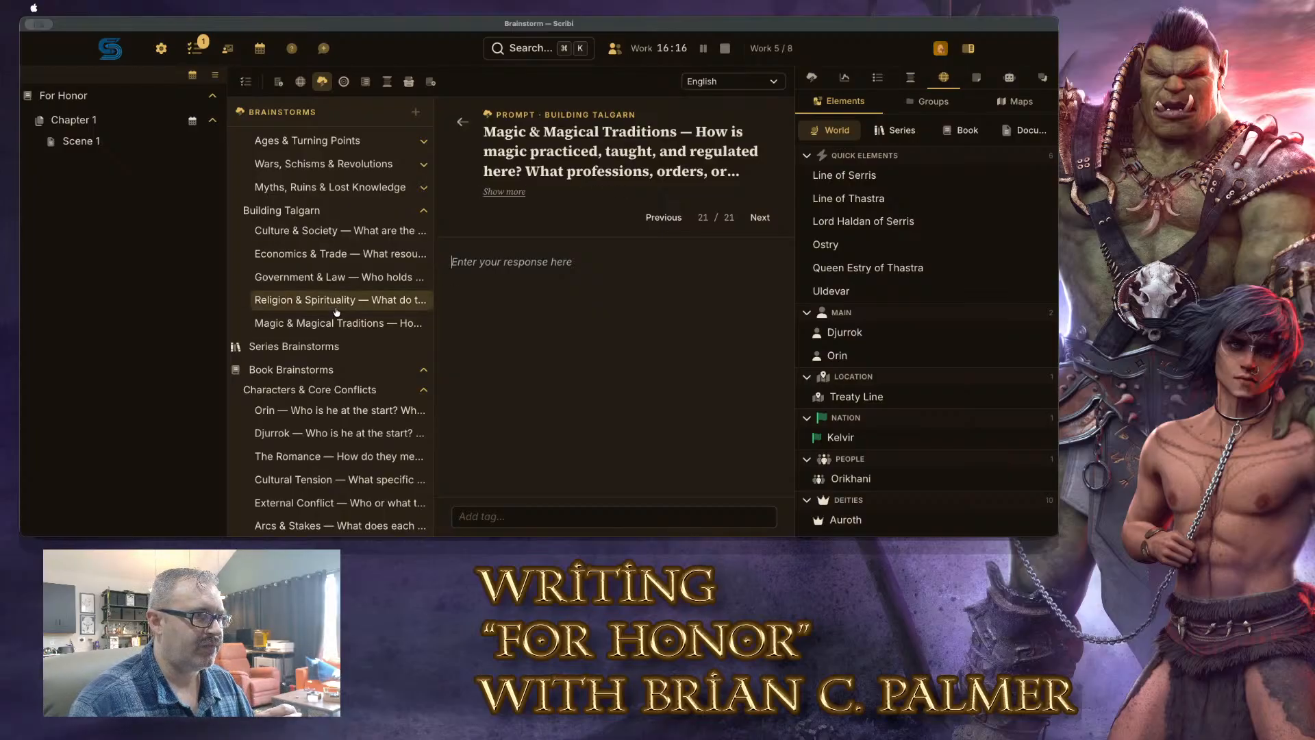
Open the Characters & Core Conflicts brainstorm from the Book Brainstorms and examine the answers to its Orin and Djurrok prompts
left_click(338, 374)
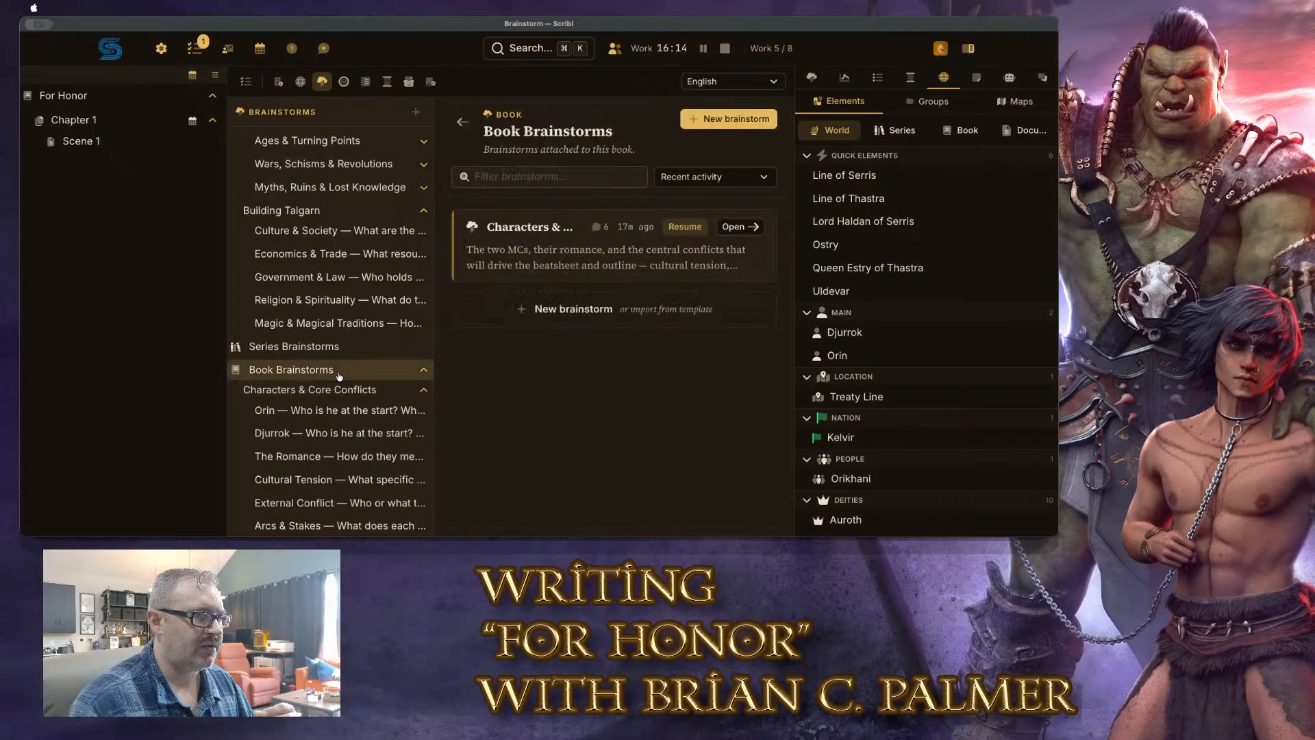
left_click(572, 261)
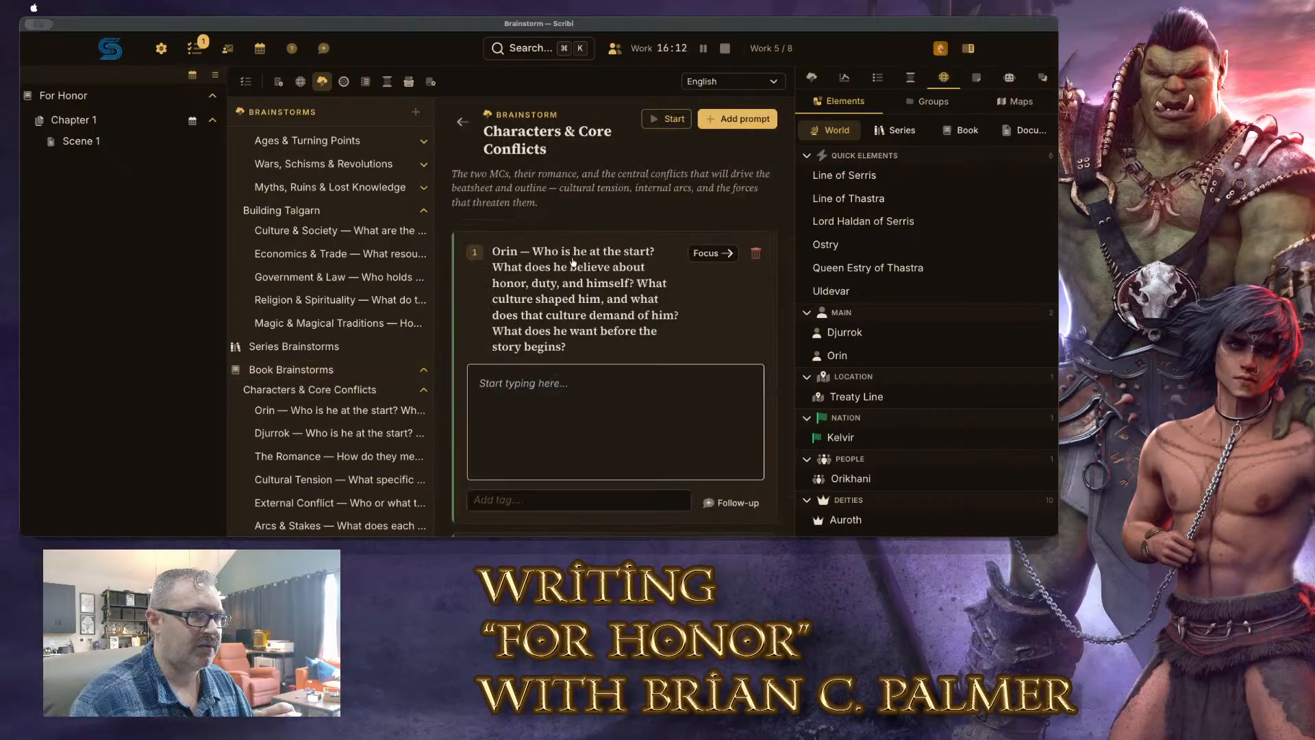
scroll(641, 311, "down", 3)
scroll(685, 321, "up", 3)
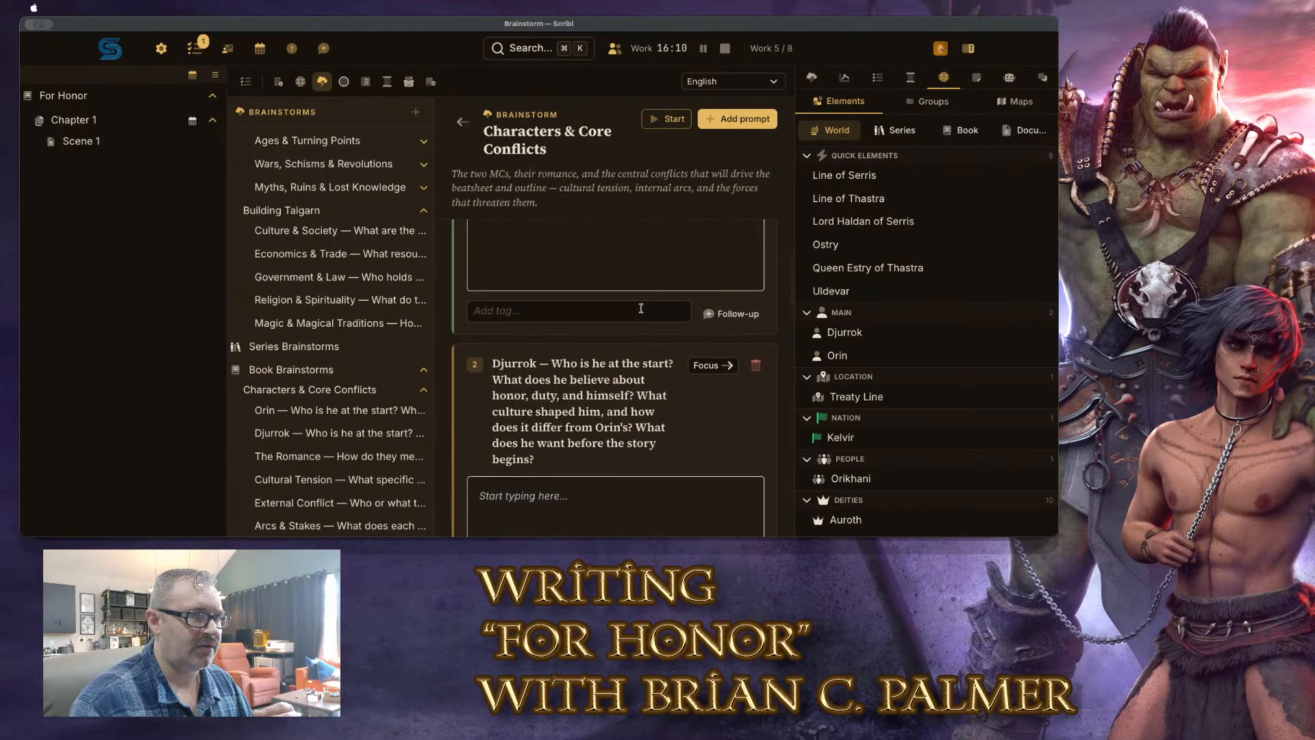
scroll(724, 341, "up", 2)
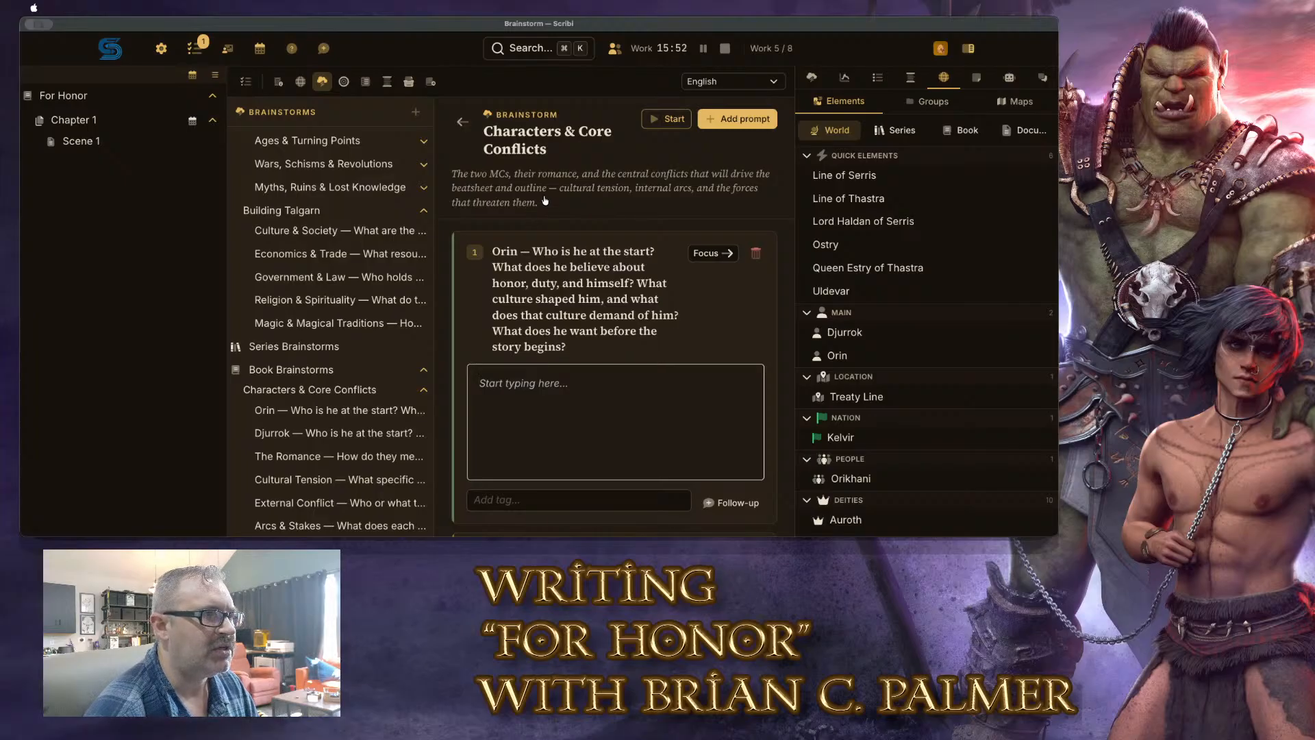
scroll(365, 247, "up", 2)
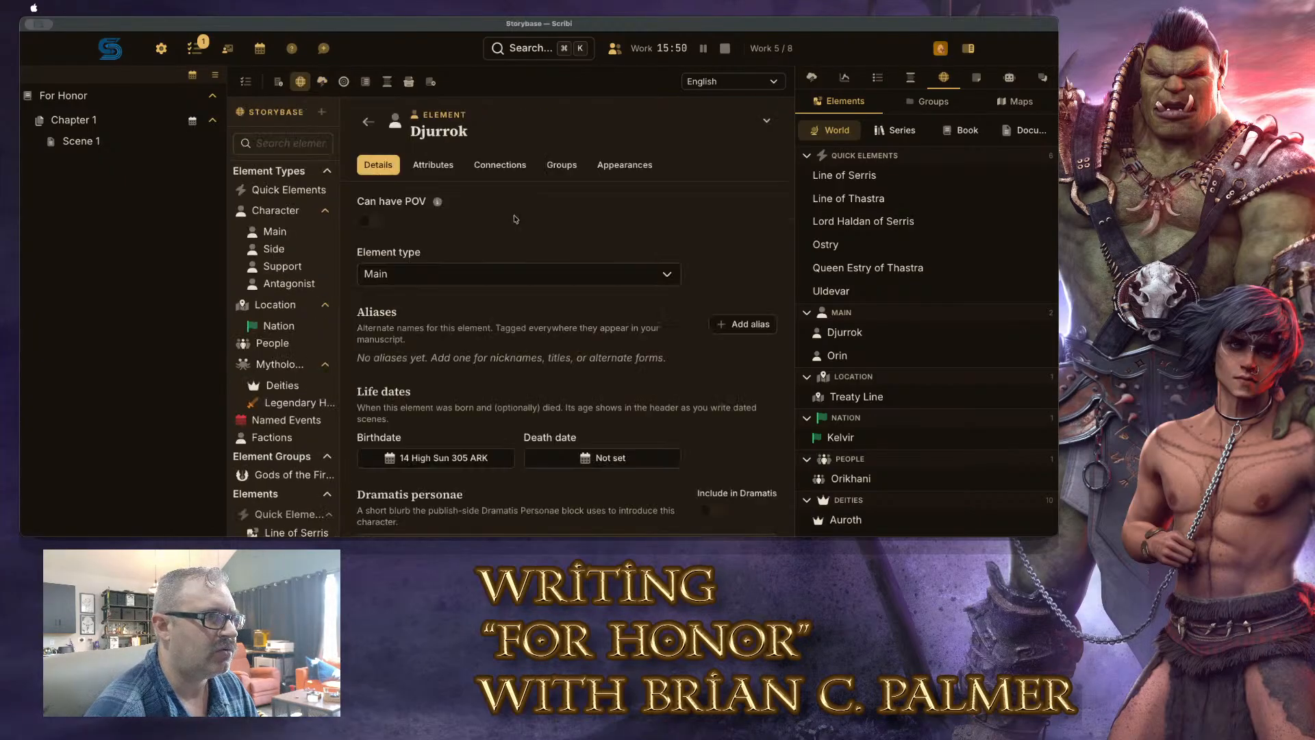
Open the Storybase, look through its element types and elements, and collapse the Quick Elements group
left_click(300, 82)
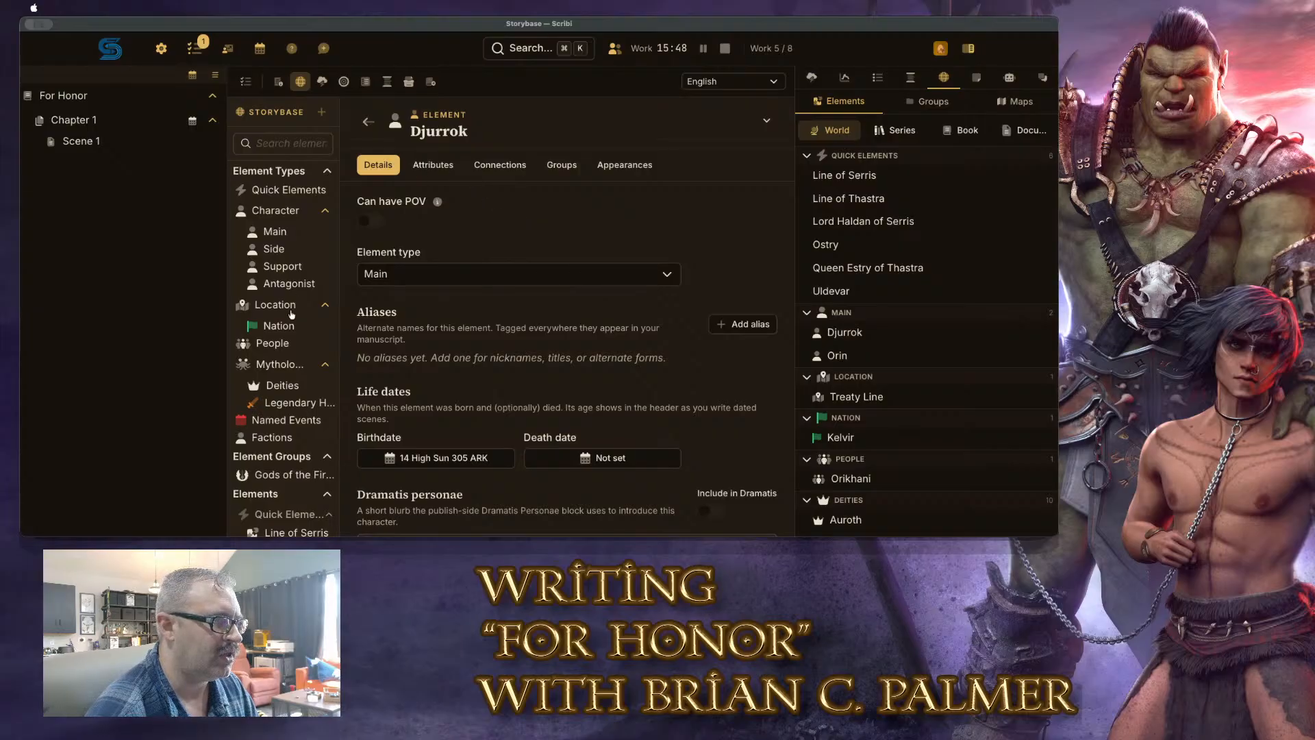
scroll(304, 322, "down", 4)
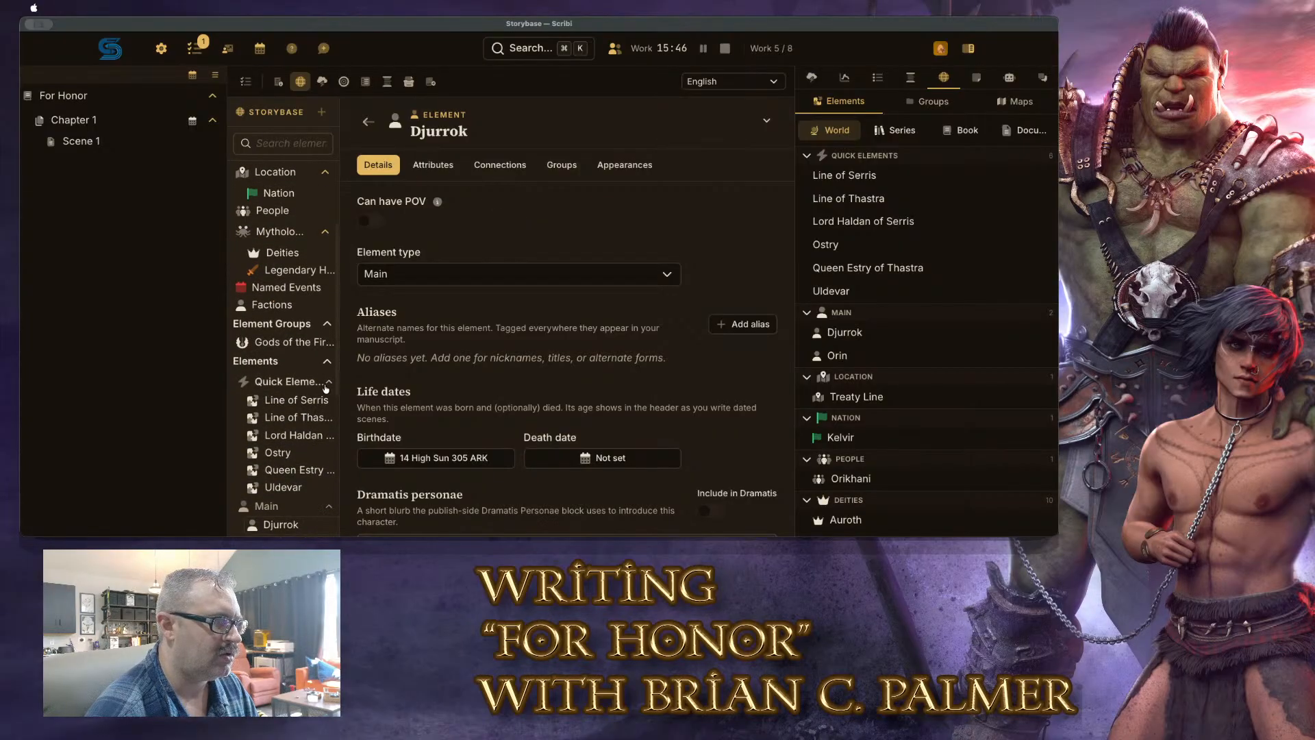
scroll(296, 359, "up", 4)
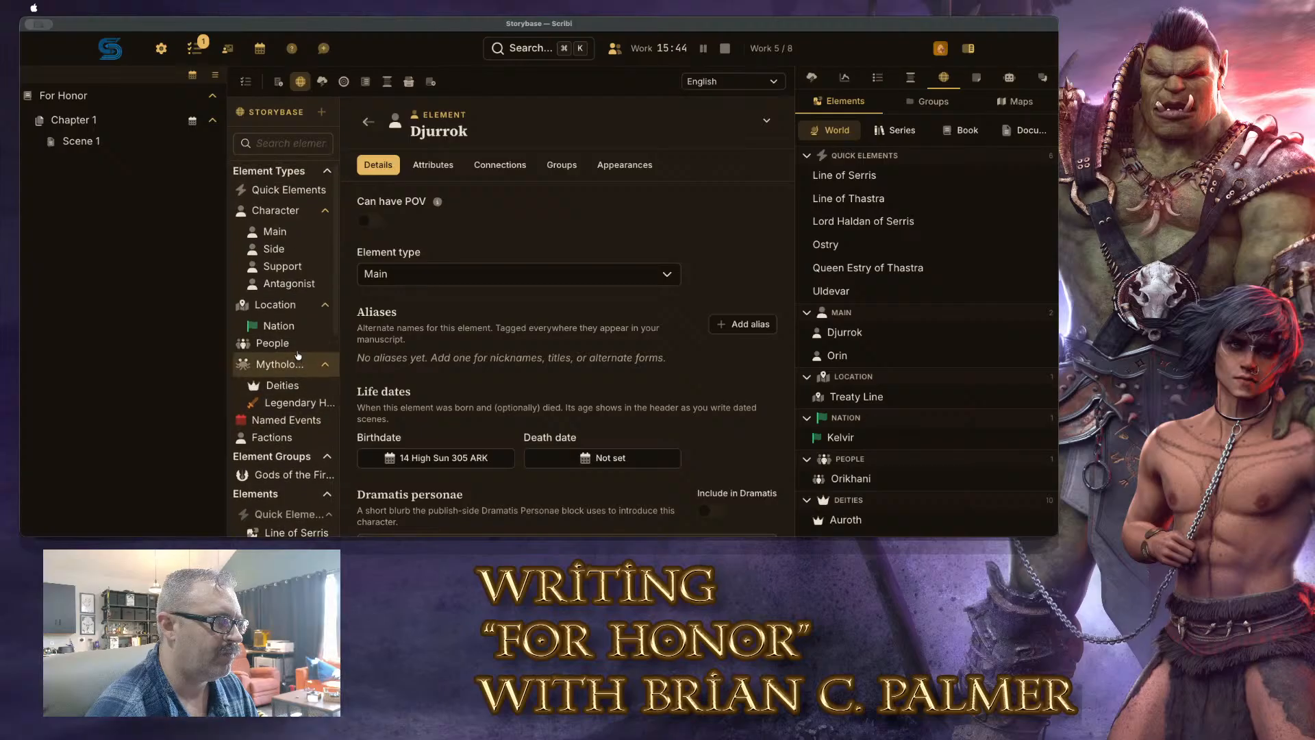
scroll(298, 354, "down", 11)
scroll(300, 363, "down", 5)
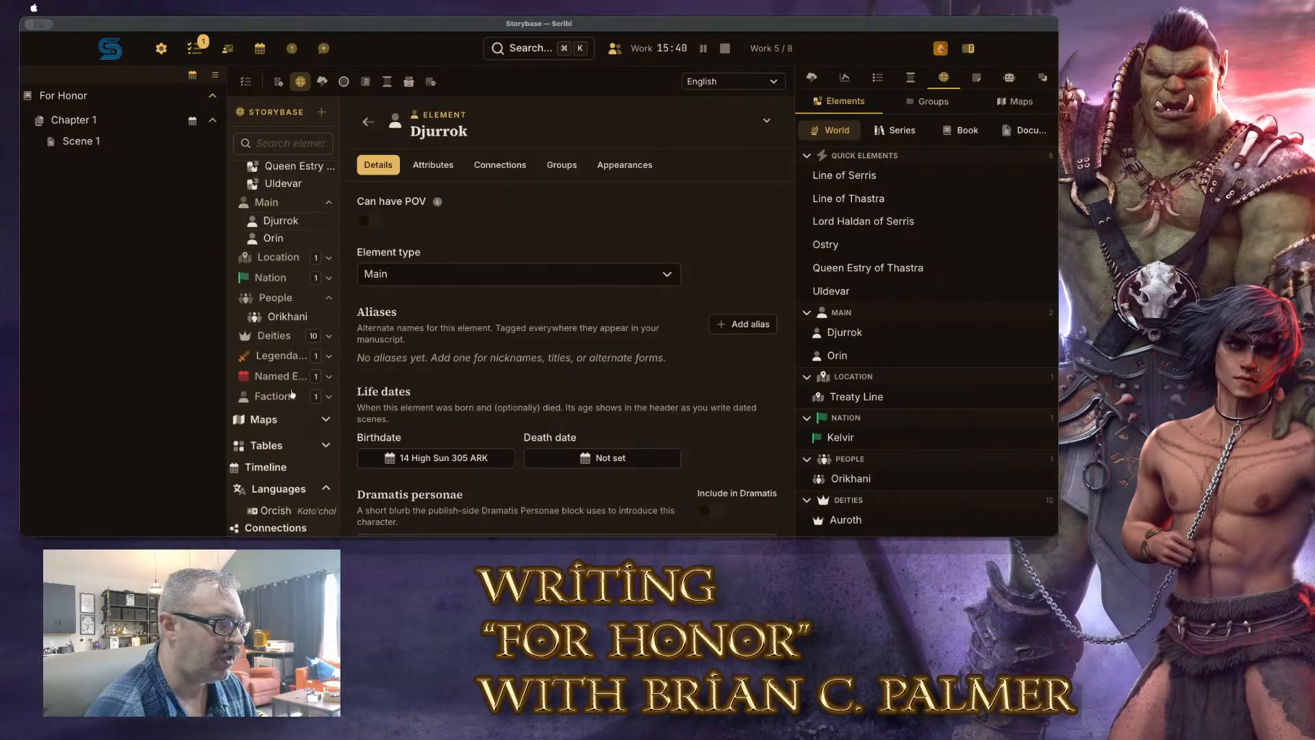
scroll(294, 408, "up", 11)
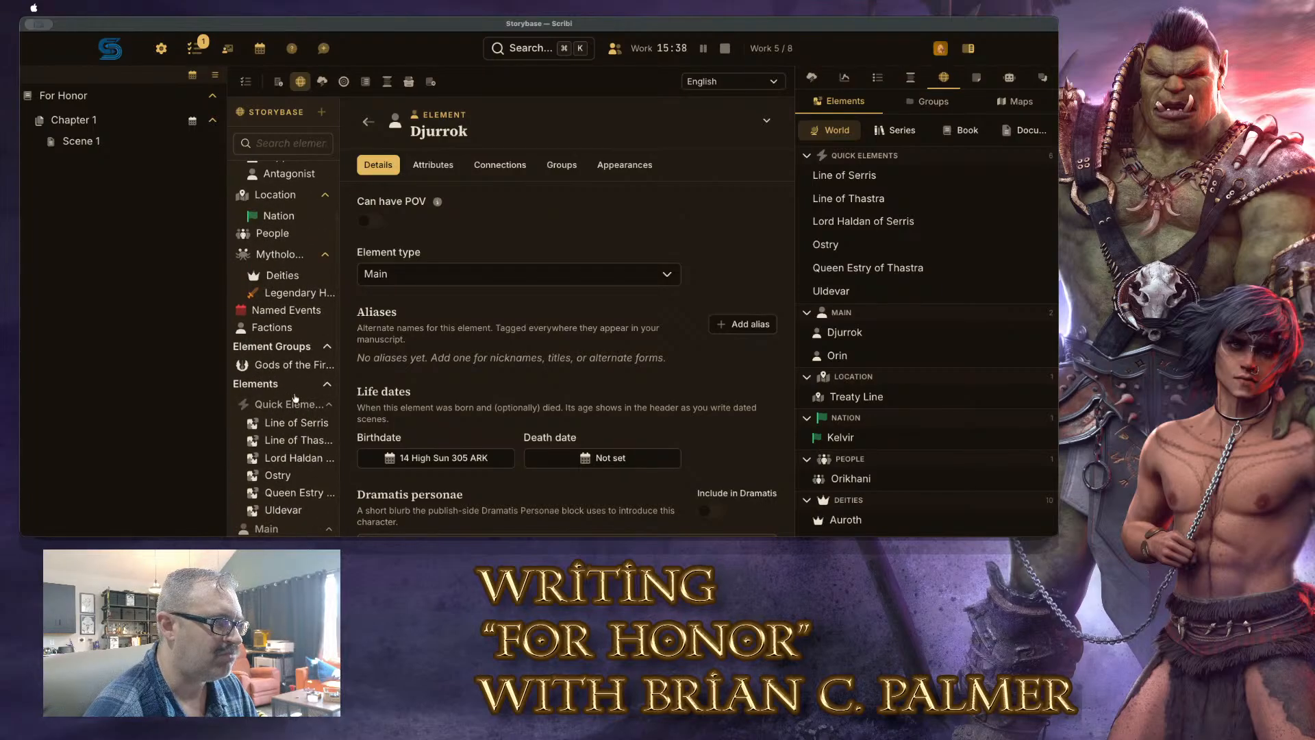
left_click(329, 406)
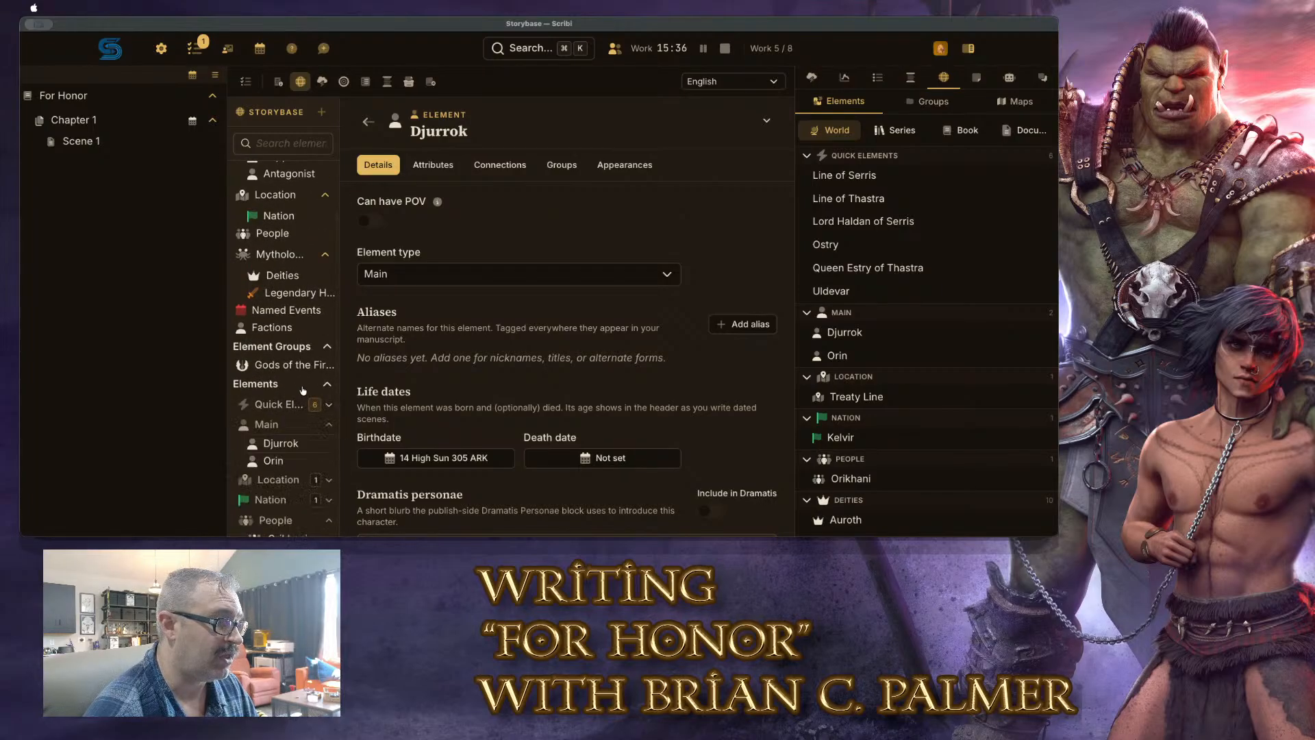
scroll(328, 384, "down", 5)
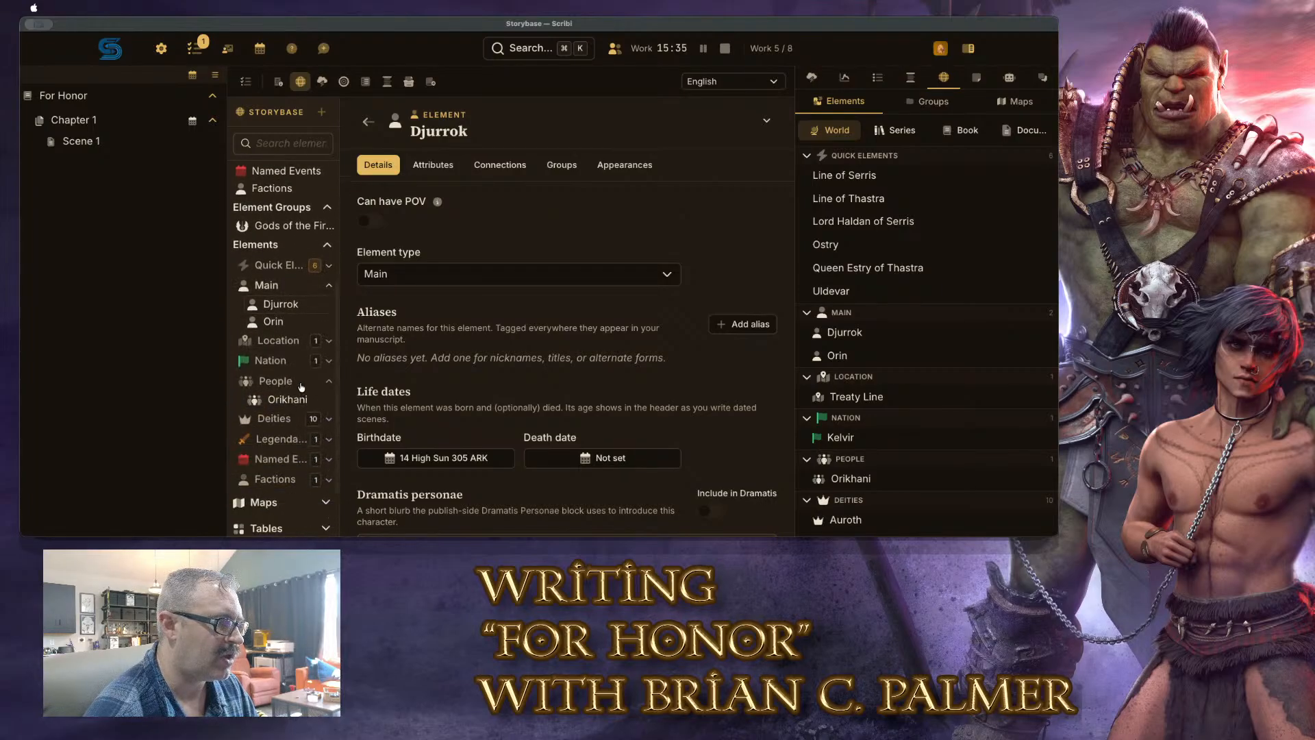
left_click(327, 266)
right_click(290, 267)
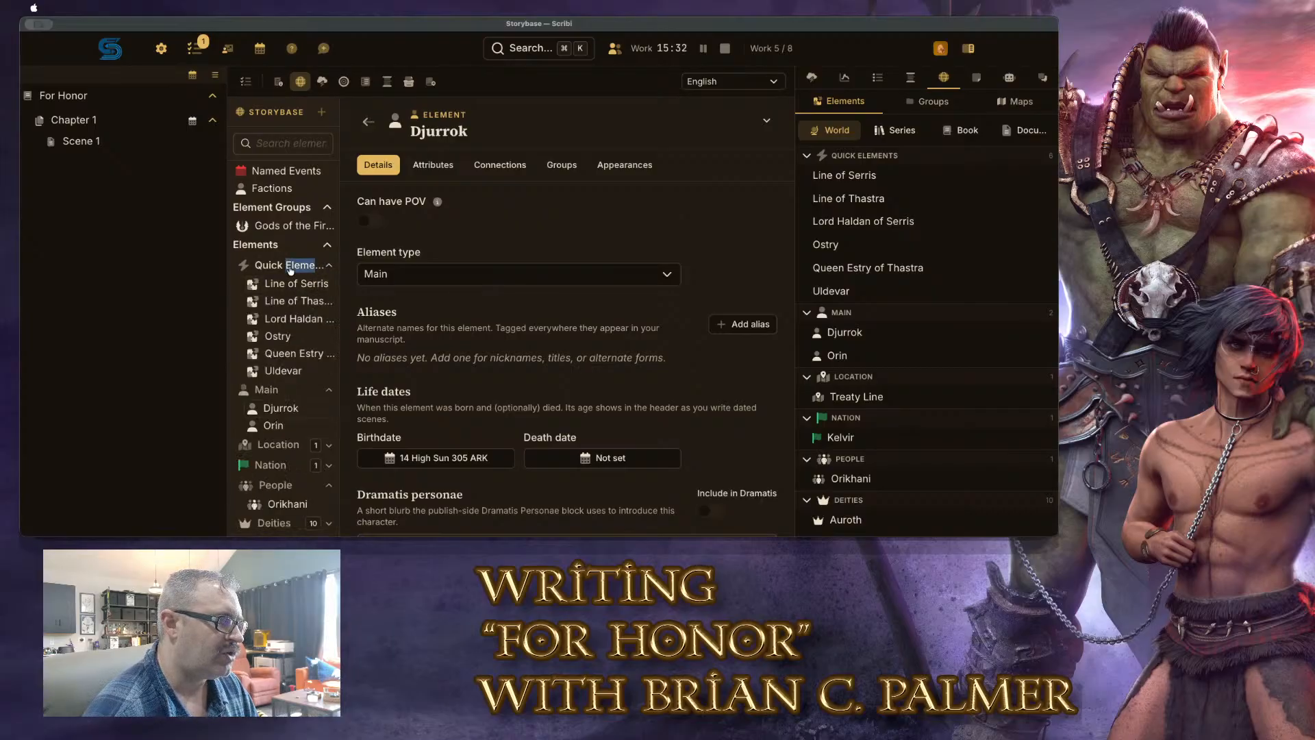
right_click(272, 266)
scroll(306, 314, "up", 8)
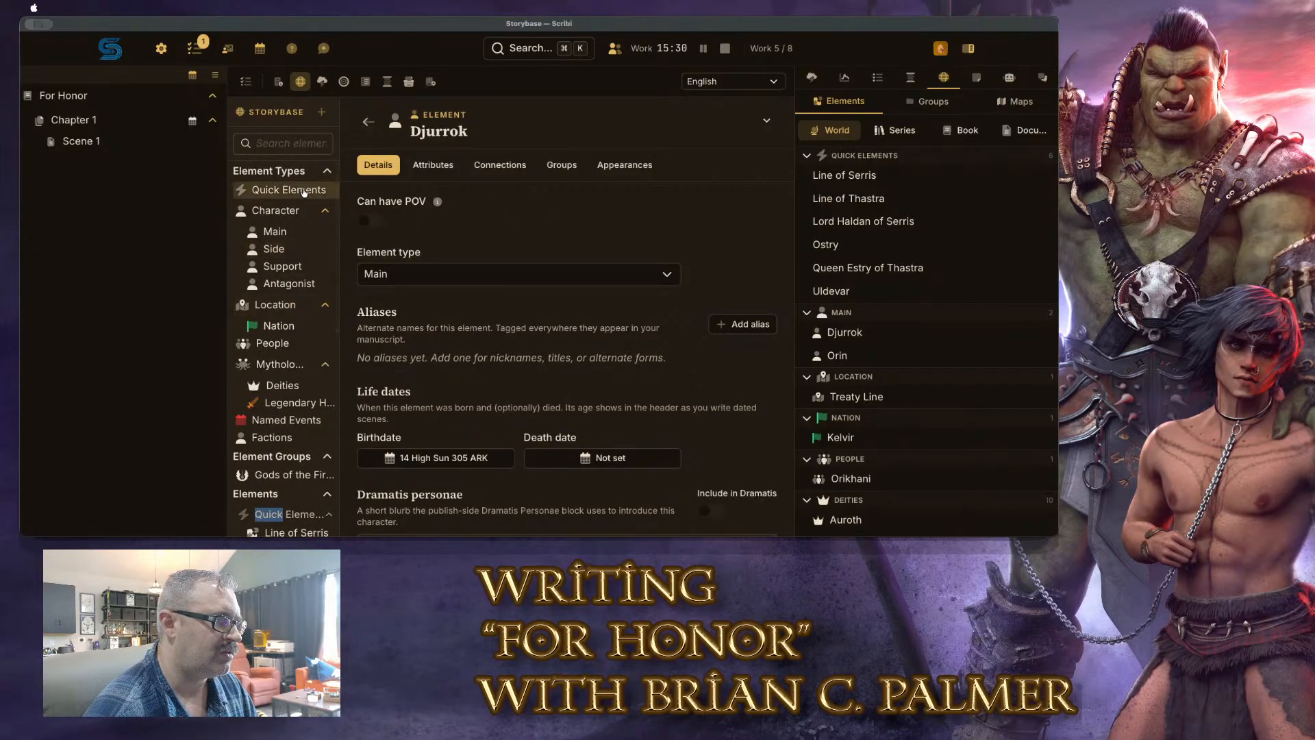
right_click(275, 211)
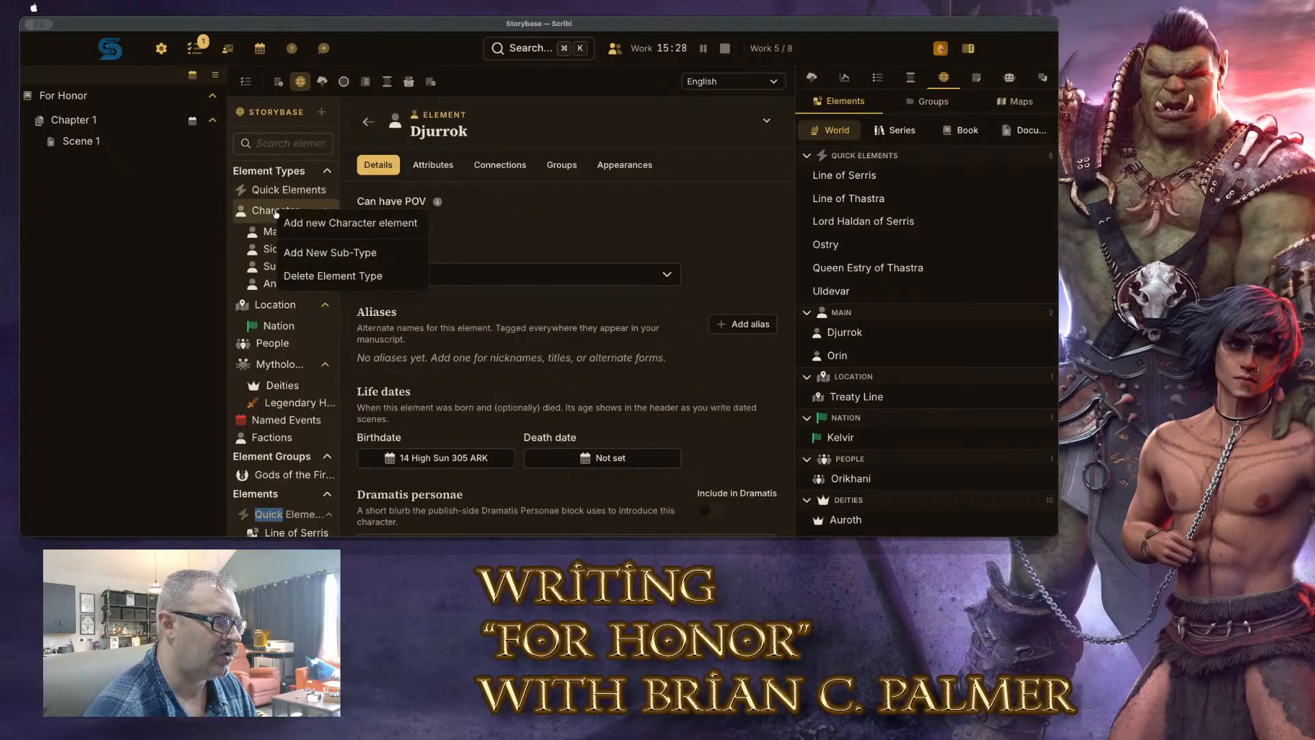
left_click(569, 265)
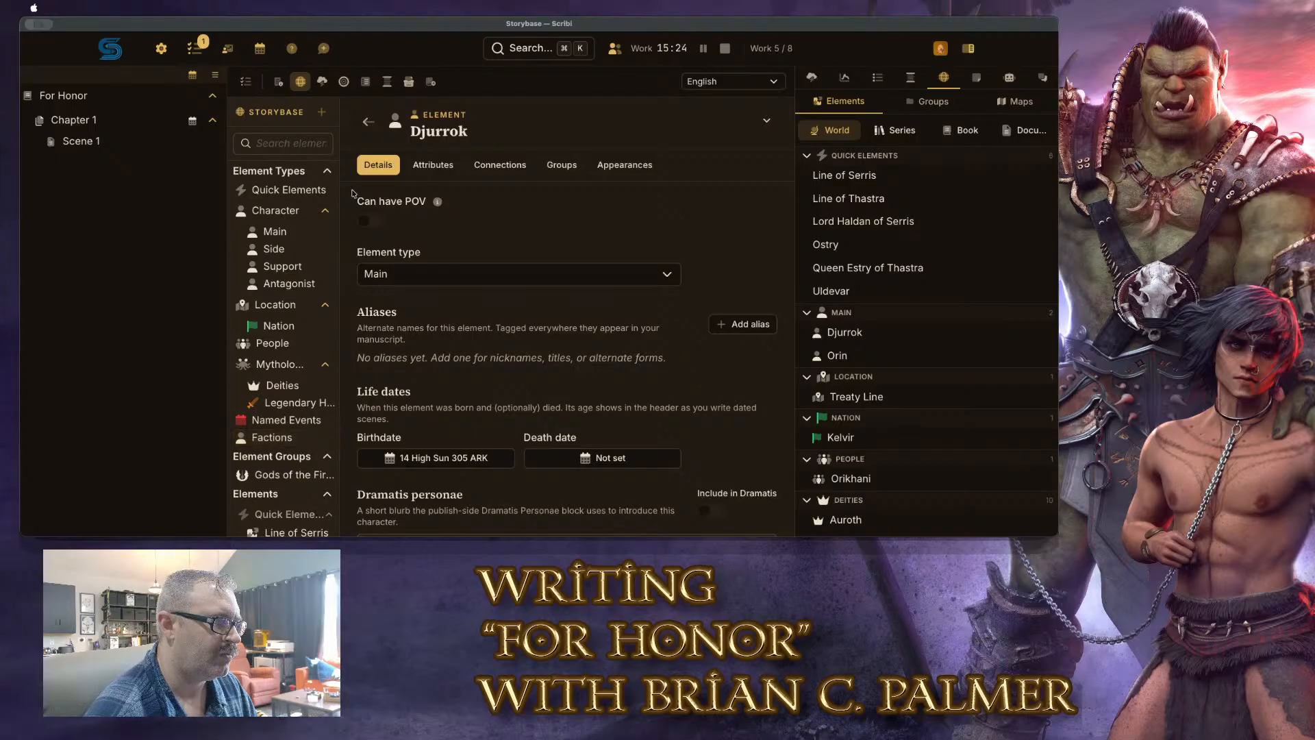
Create a new Storybase element type named "Magic" with the Staff icon
left_click(286, 172)
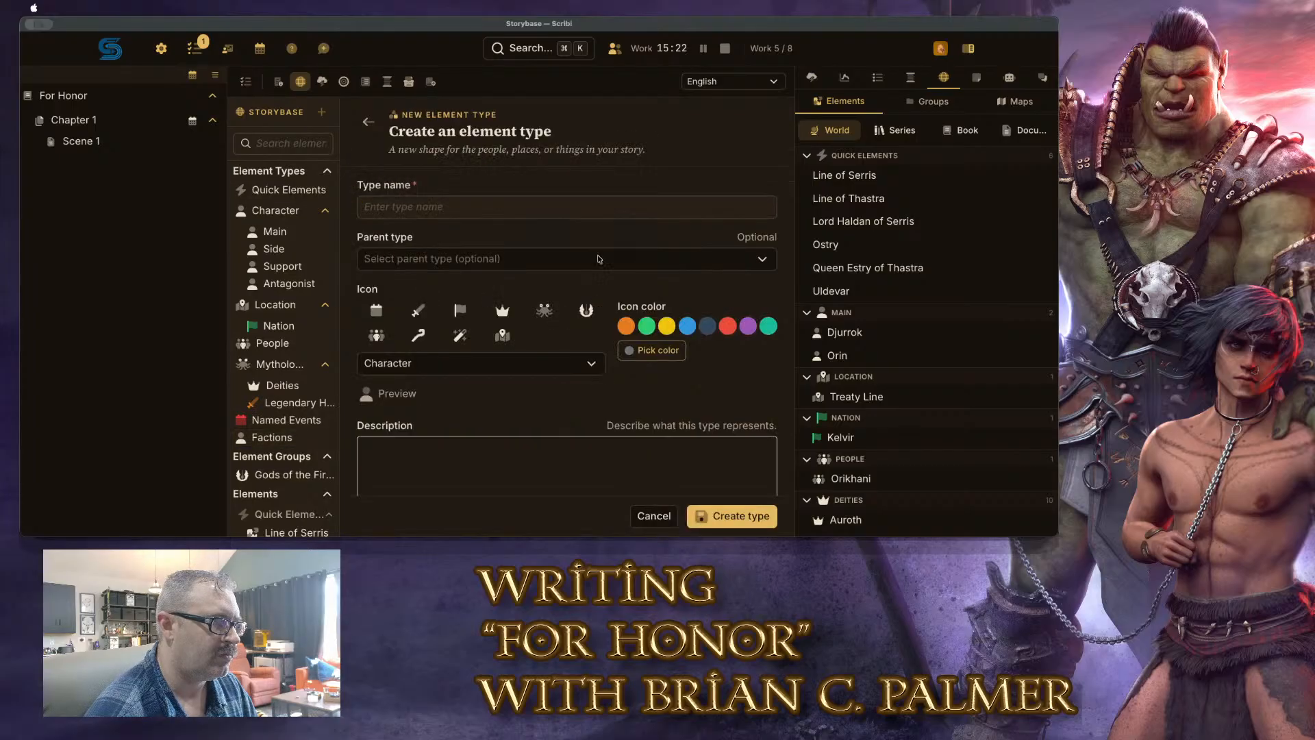
left_click(446, 207)
type("Magic")
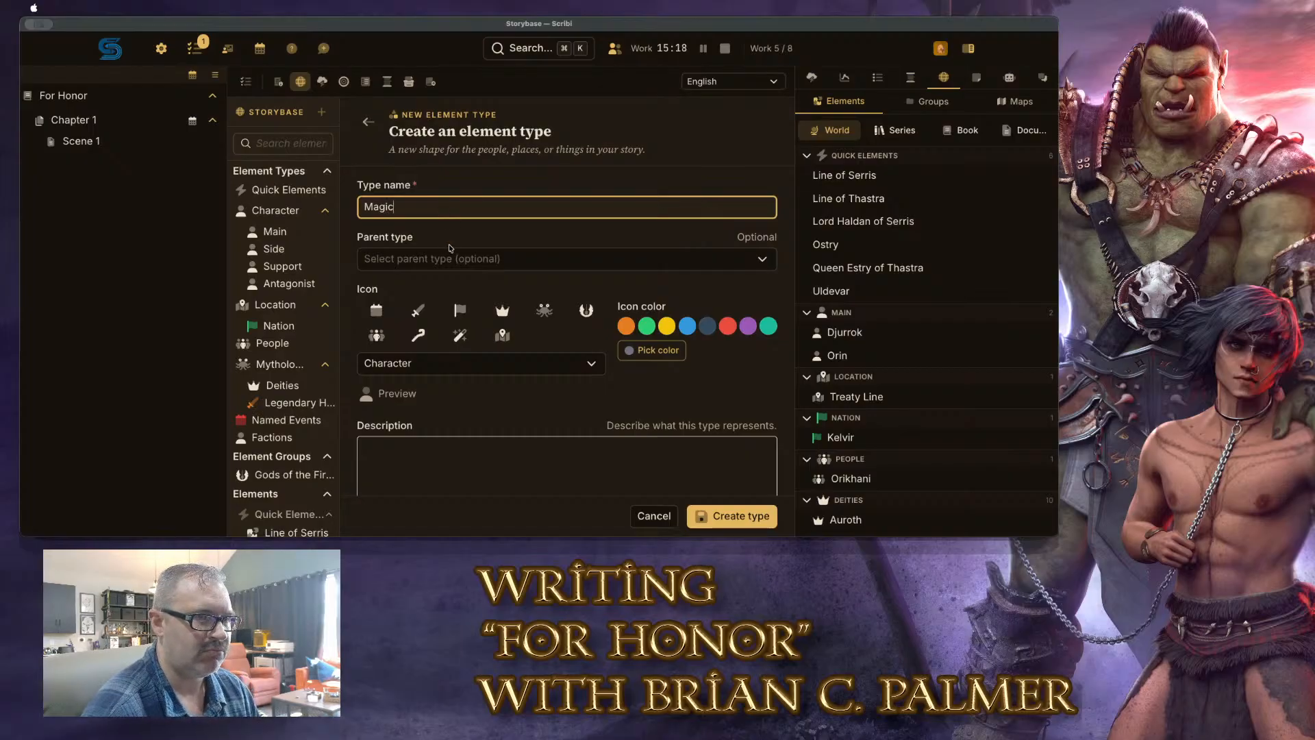
left_click(419, 336)
left_click(732, 516)
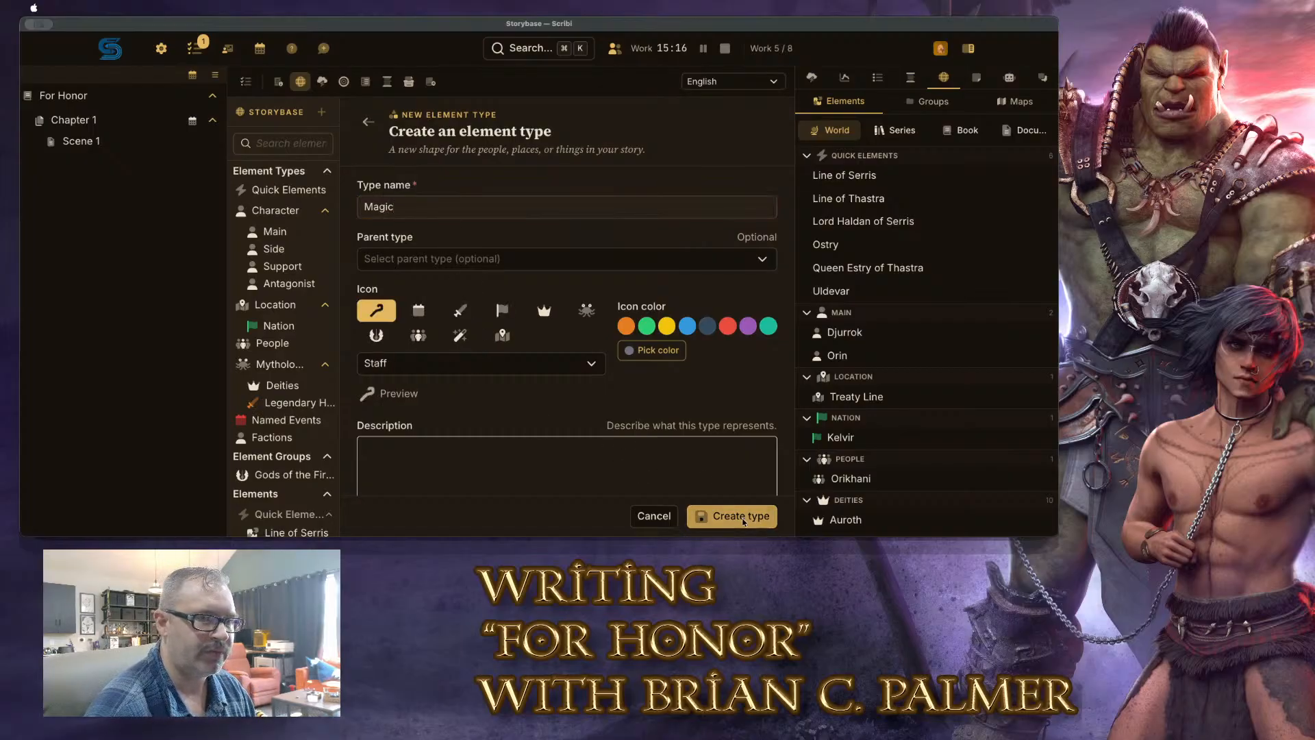
Start a new element of the Magic type and name it "Magic of Aeldra"
right_click(272, 461)
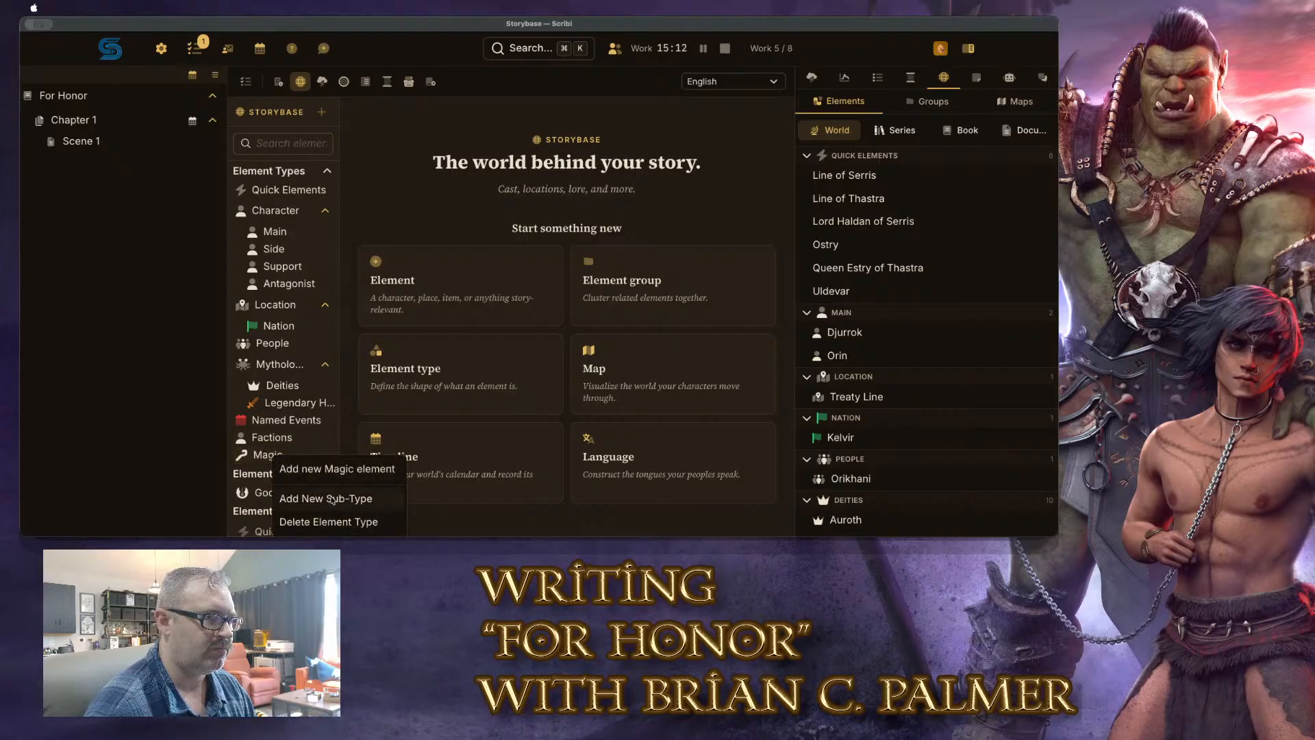
left_click(330, 468)
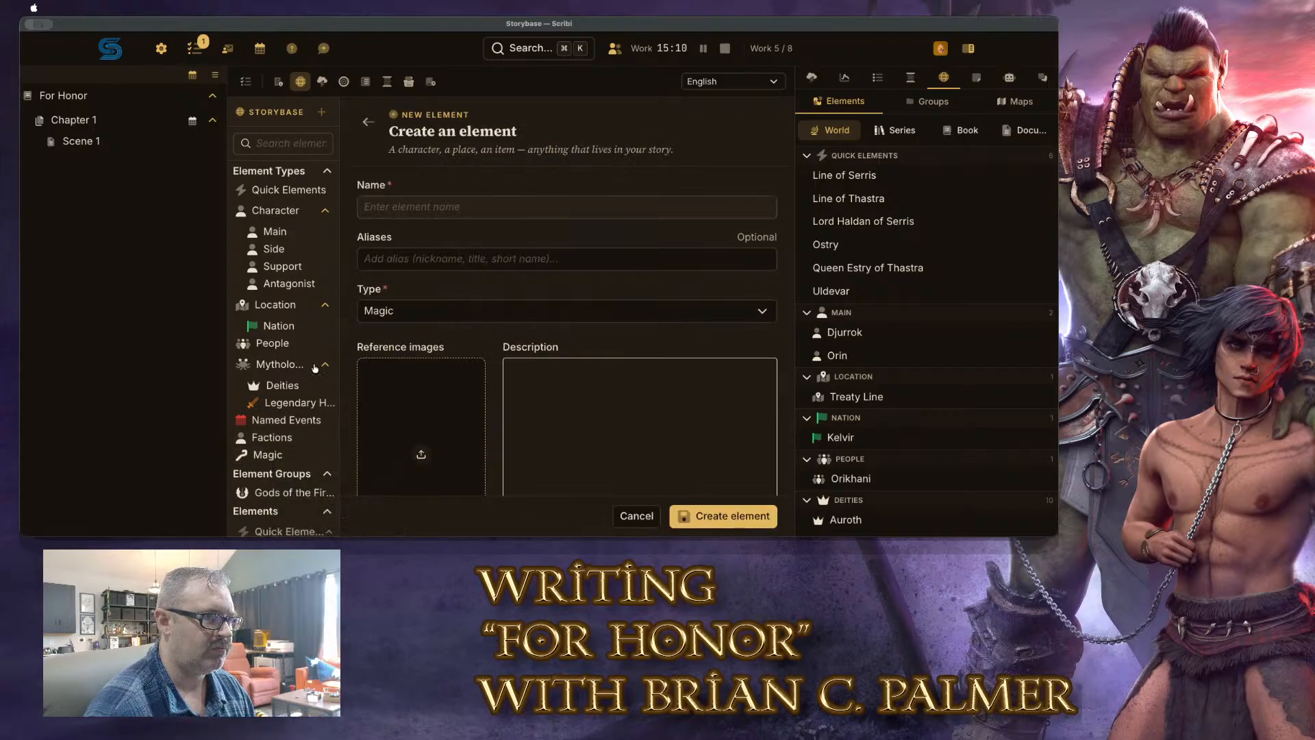
left_click(417, 207)
type("Magic of ")
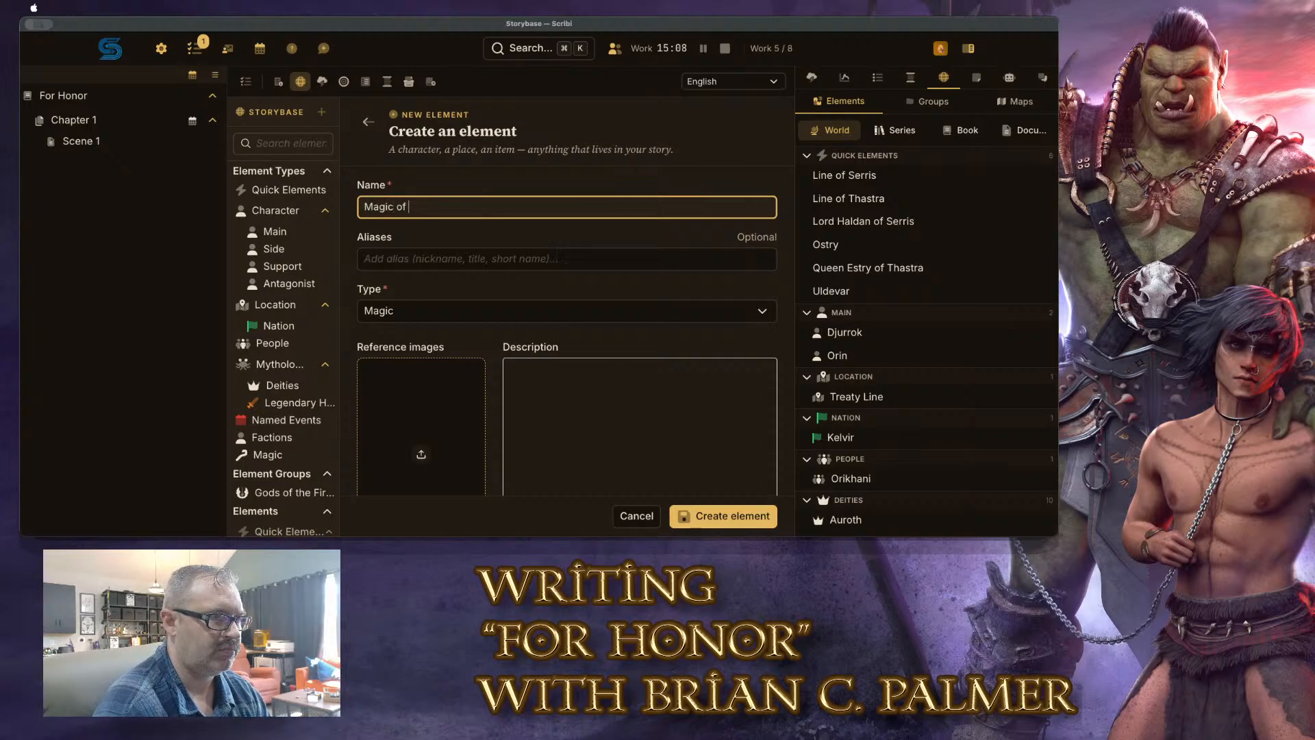
type("AEldra")
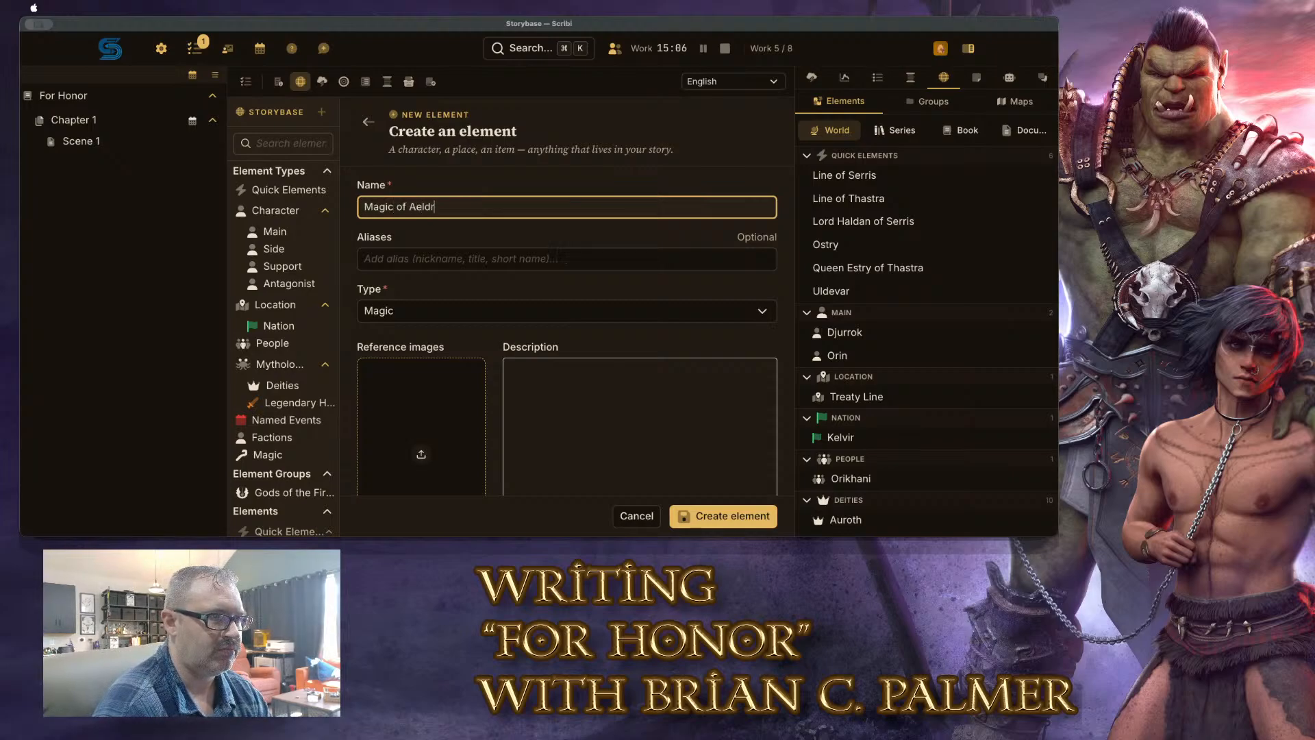
Describe the element as "The general rundown on magic in Aeldra, how it works, where it comes from, etc." and create it
scroll(623, 340, "down", 2)
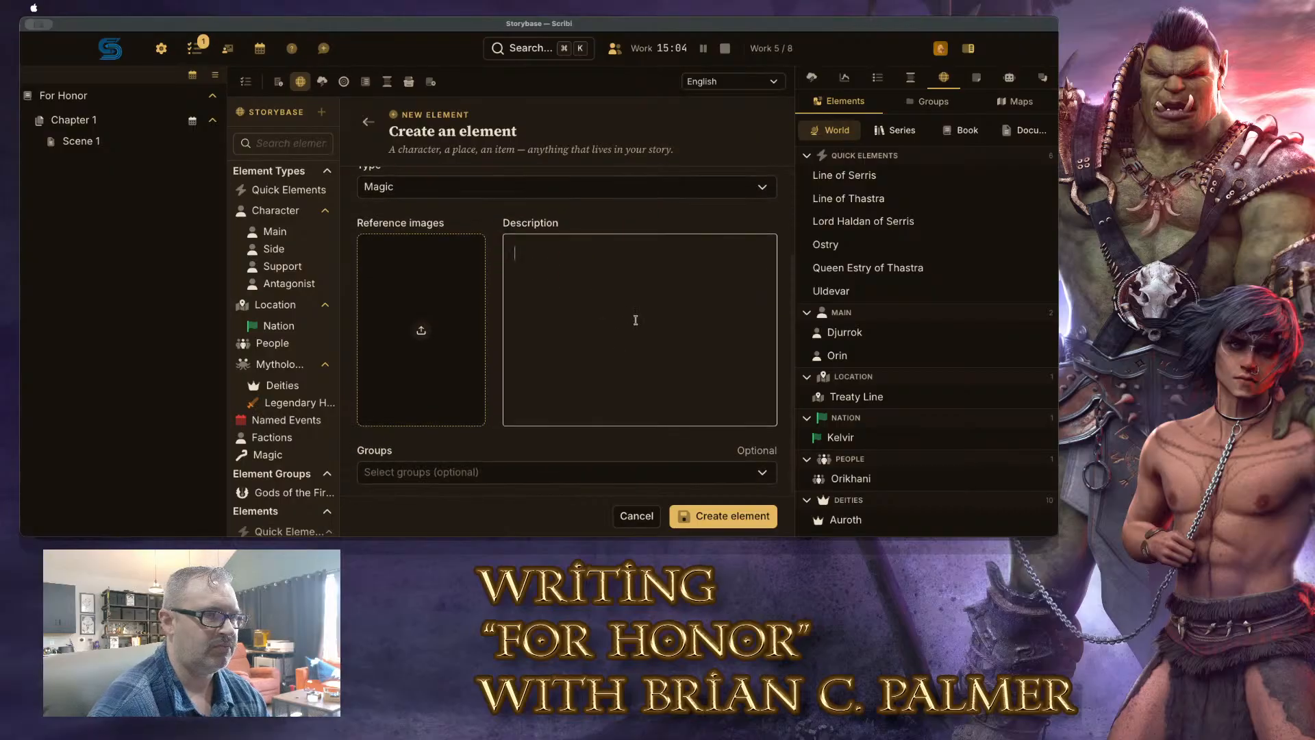
left_click(644, 338)
type("The")
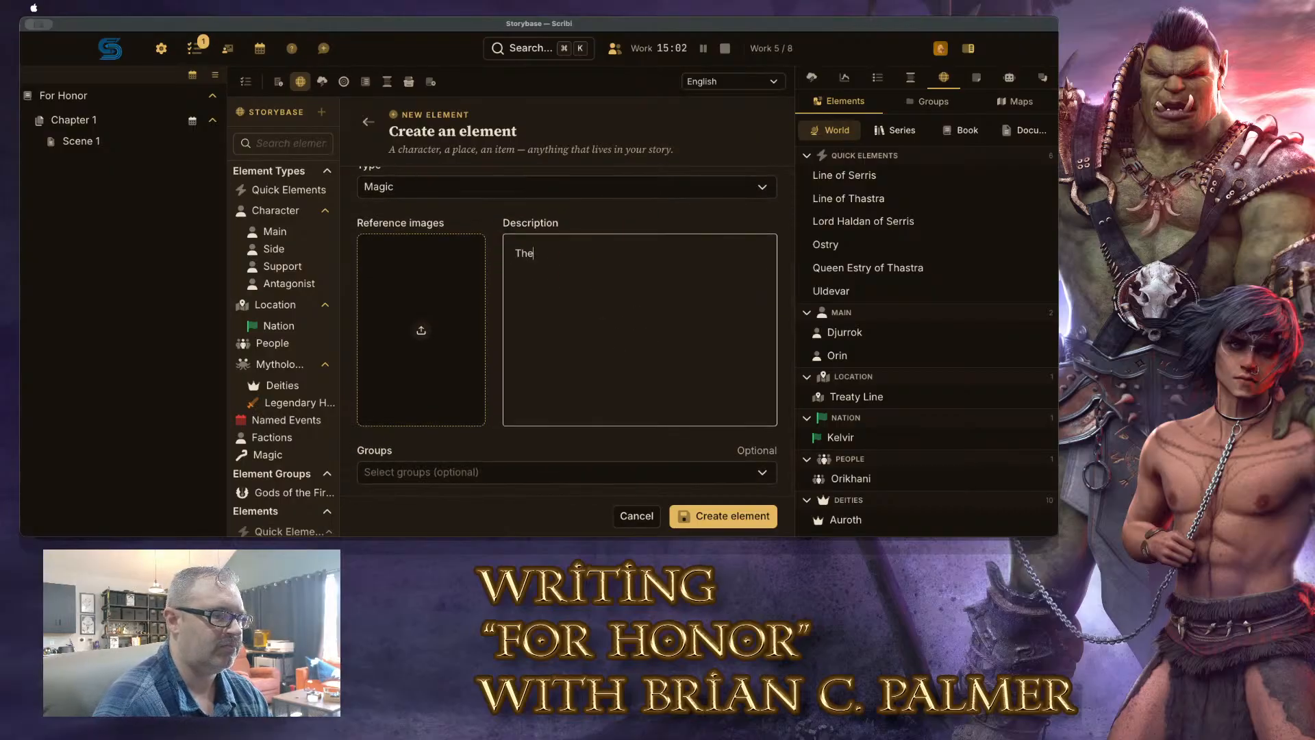
type(" general rundown o")
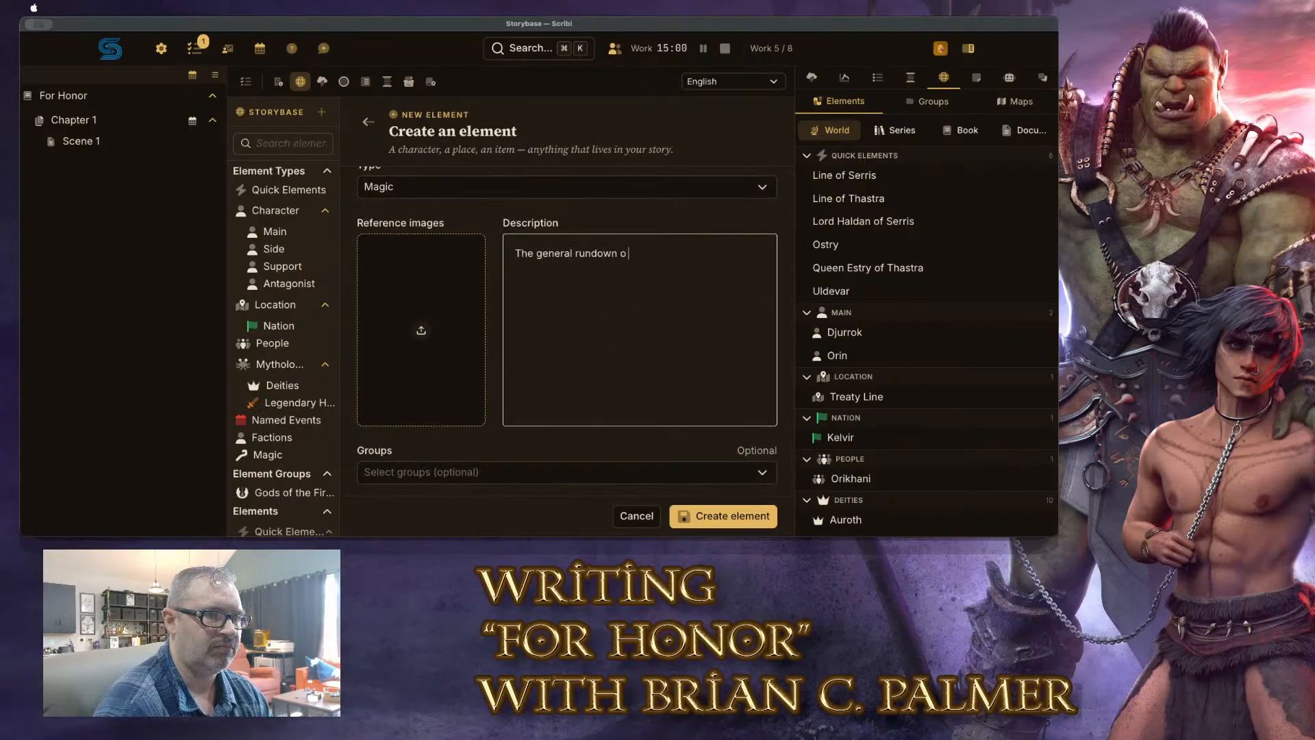
type("n magic in A")
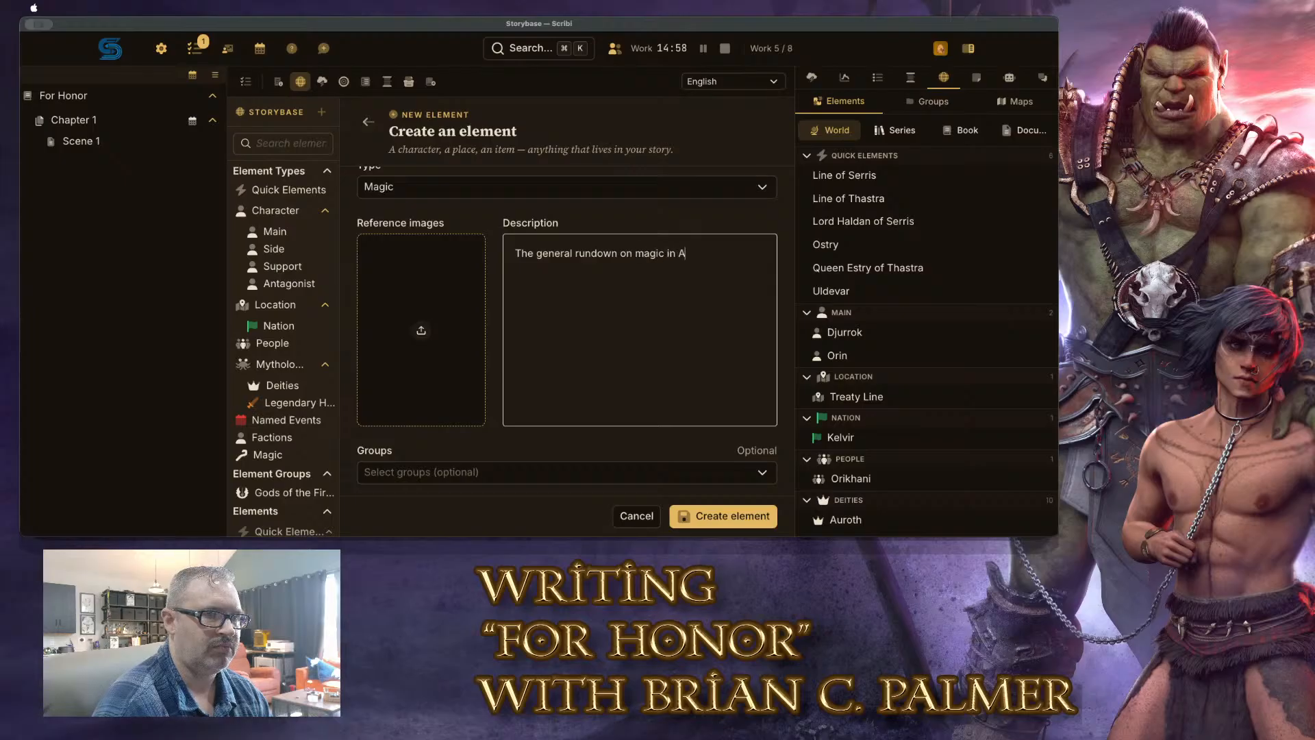
type("eldra, how it work")
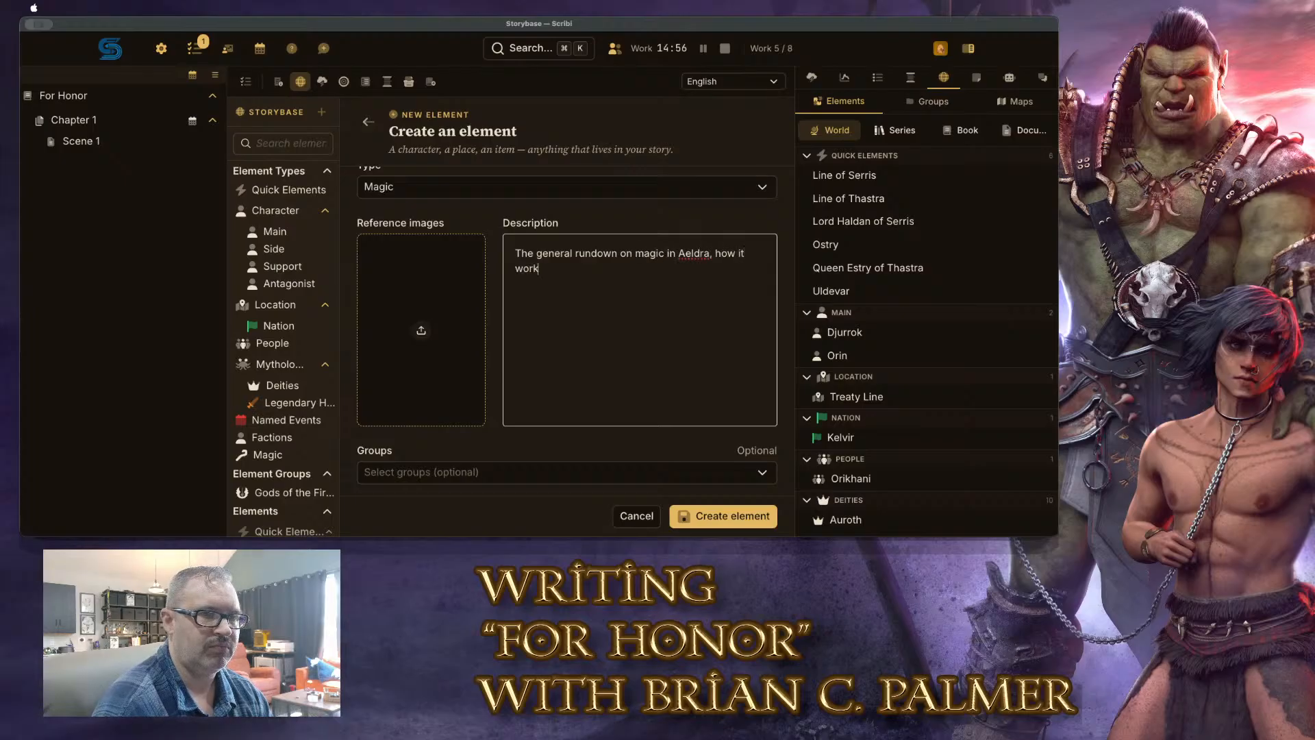
type("s, where it comes from")
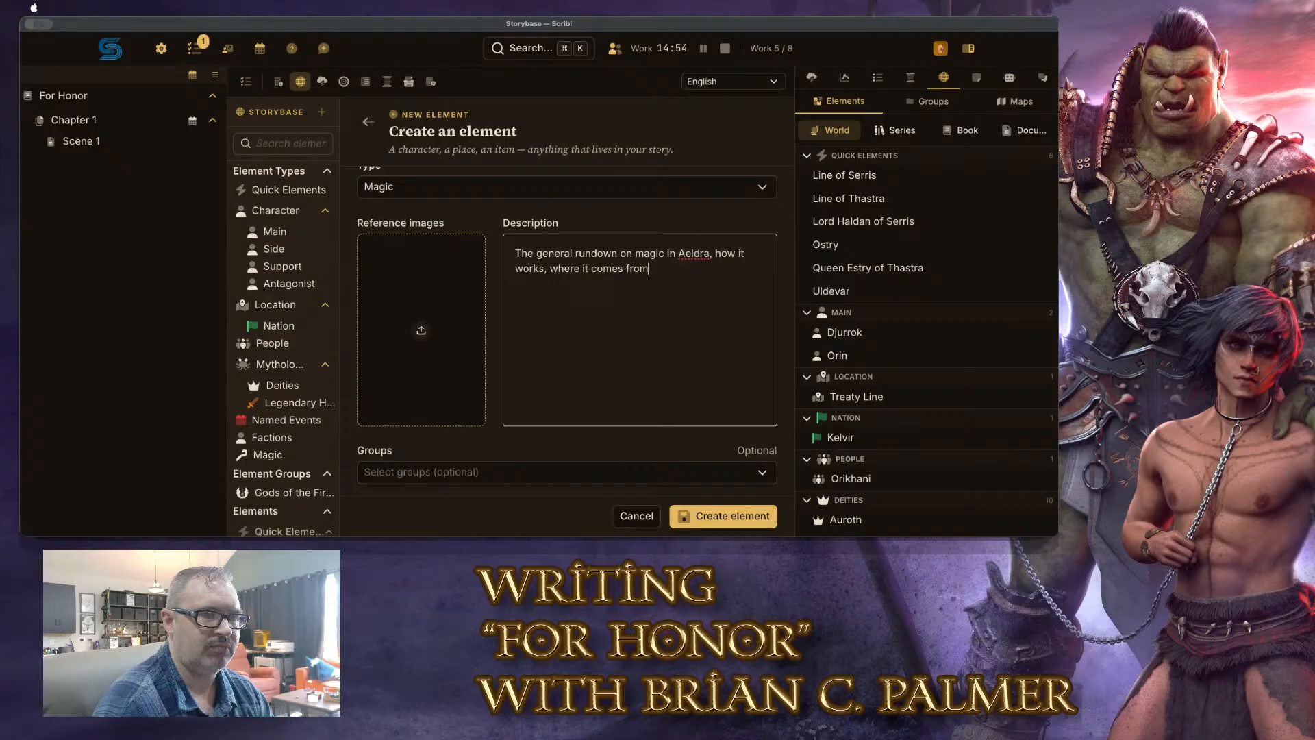
type(", etc.")
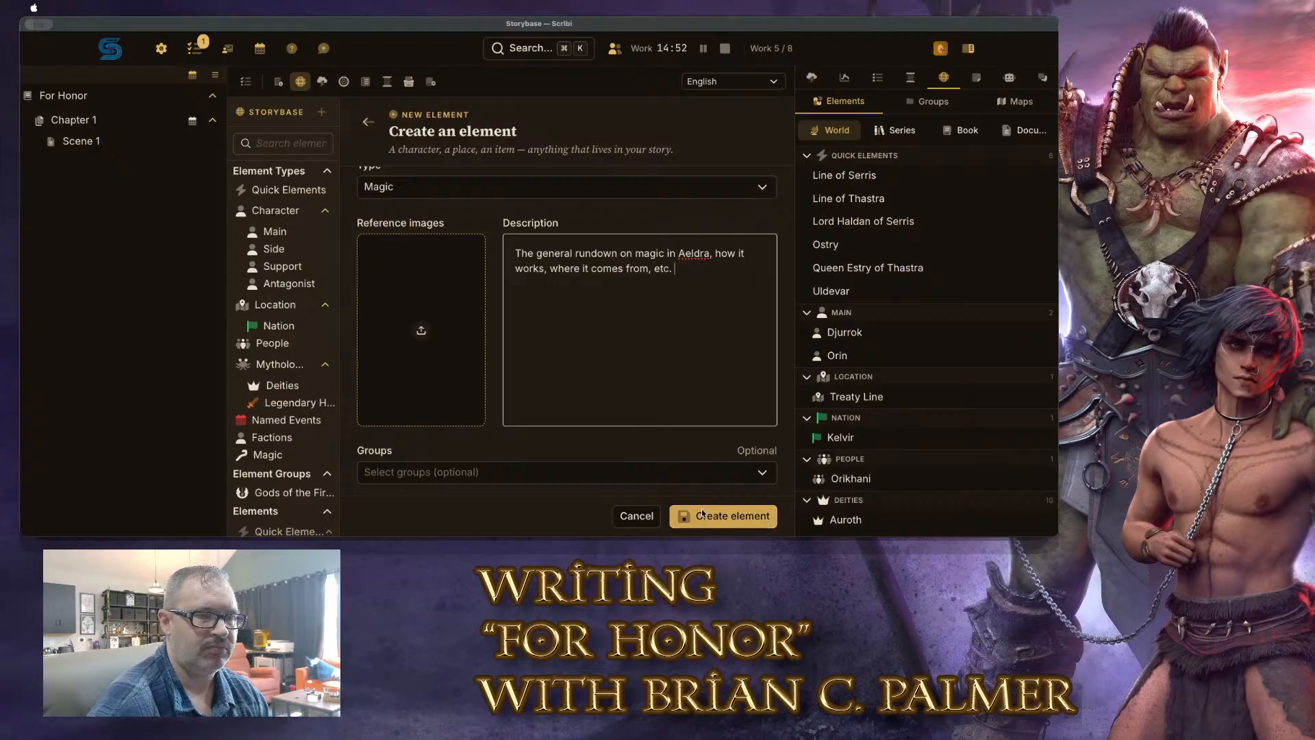
left_click(725, 515)
Add a note to the Magic of Aeldra element and label it "Magic Thoughts"
scroll(712, 226, "down", 3)
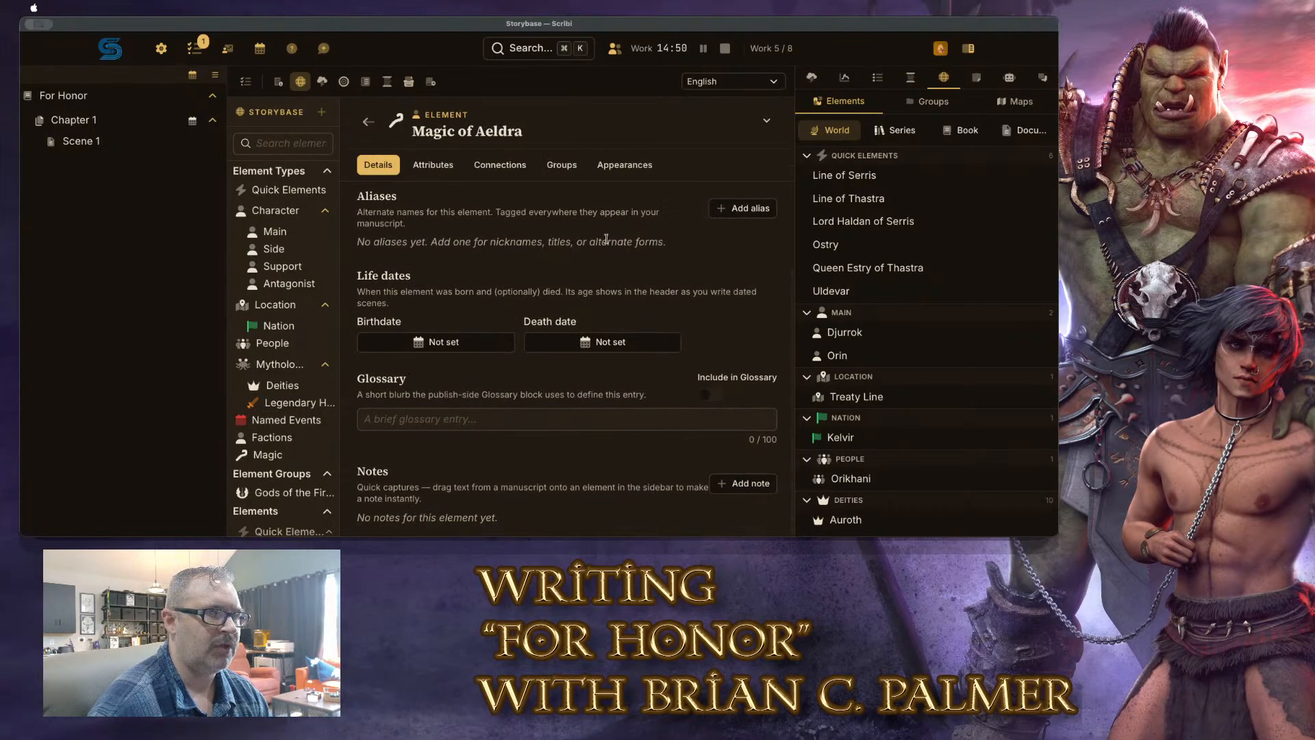
left_click(745, 487)
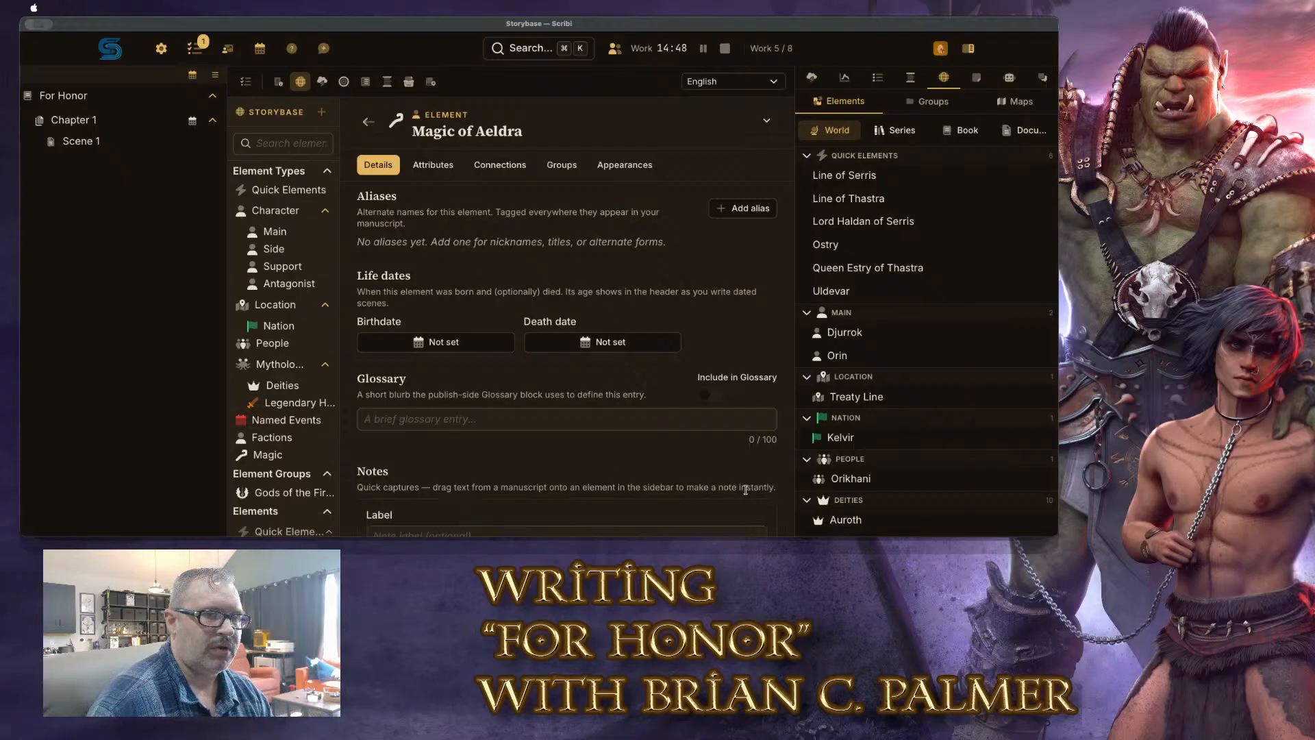
scroll(532, 451, "down", 5)
left_click(480, 353)
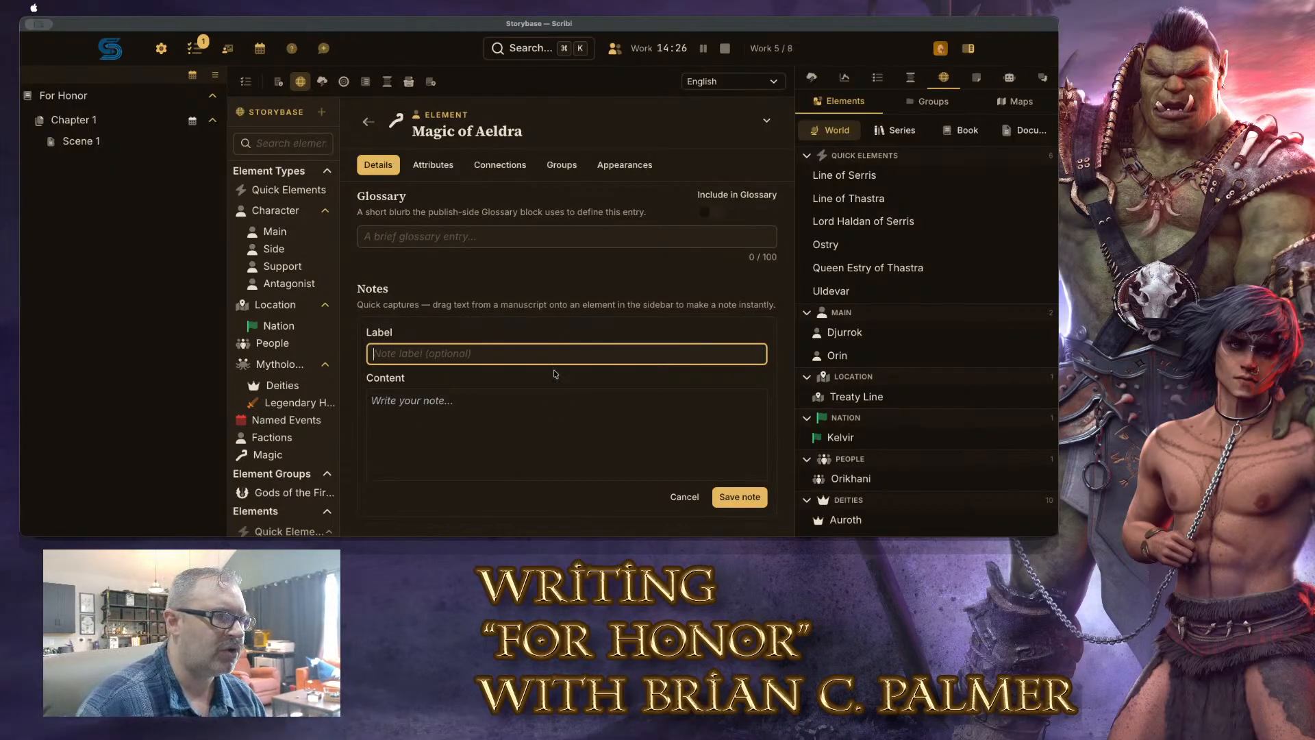
left_click(545, 429)
left_click(515, 353)
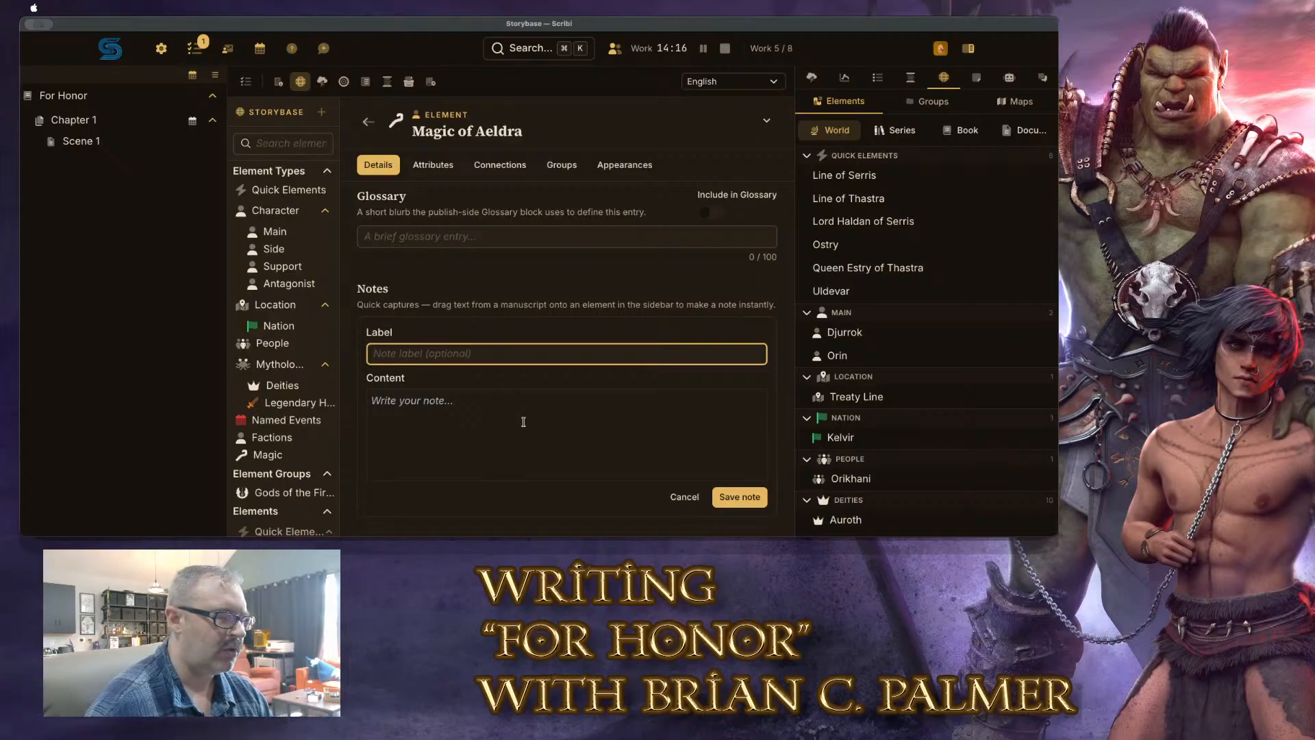
type("Magic Thoughts")
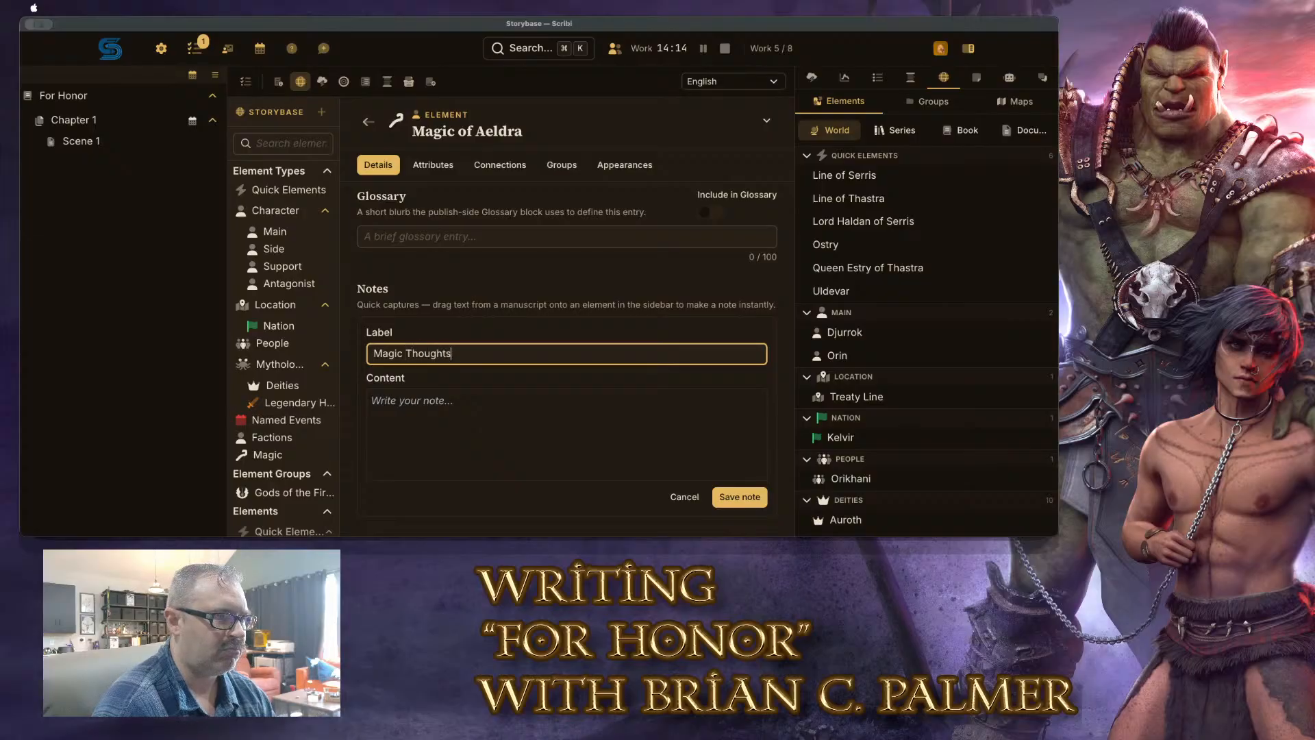
key("Tab")
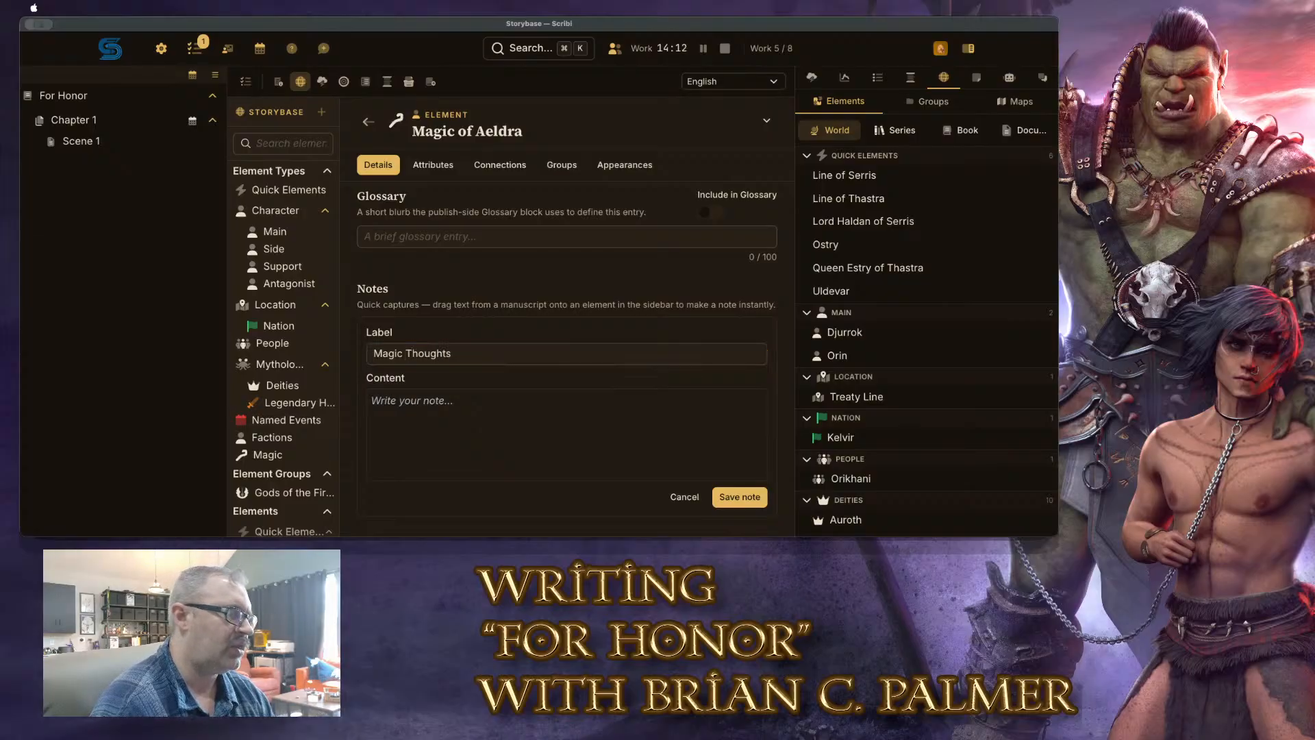
Begin the note's content with "So I think that starfall was a meteor event,"
type("Th")
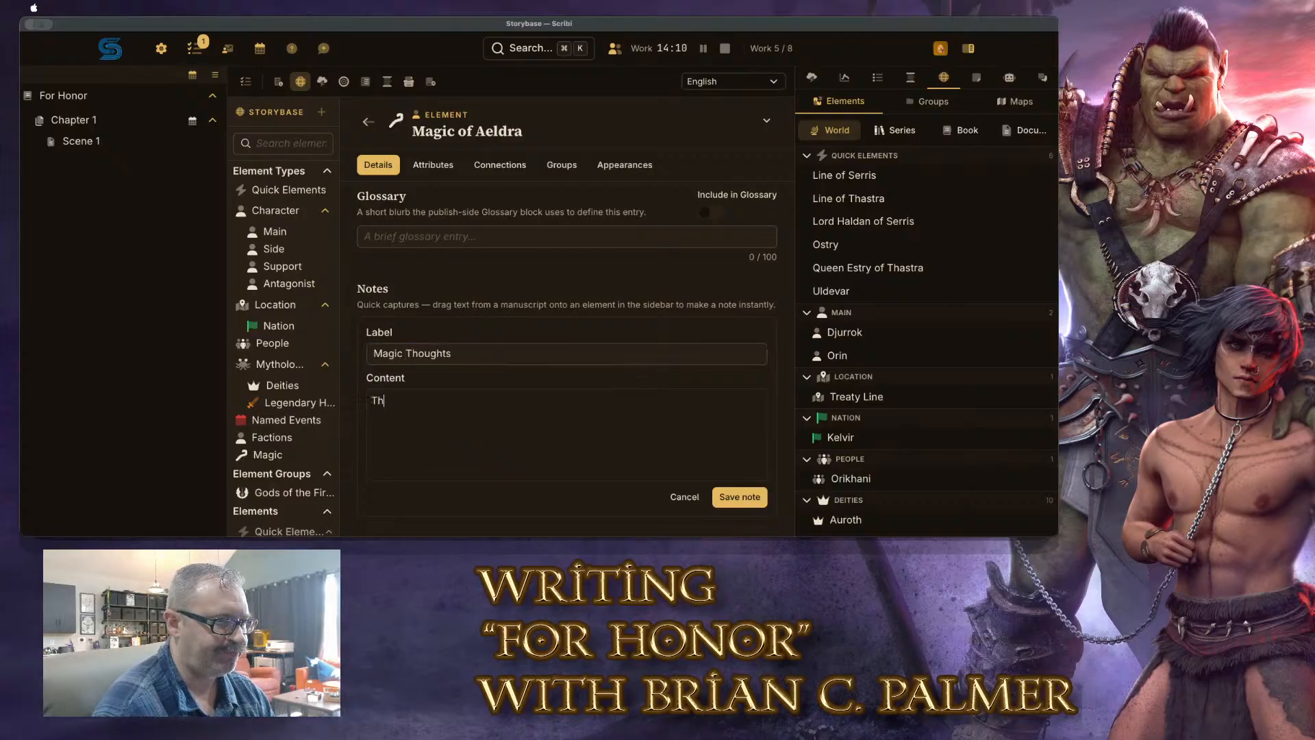
key("BackSpace")
key("BackSpace")
type("So it hink that")
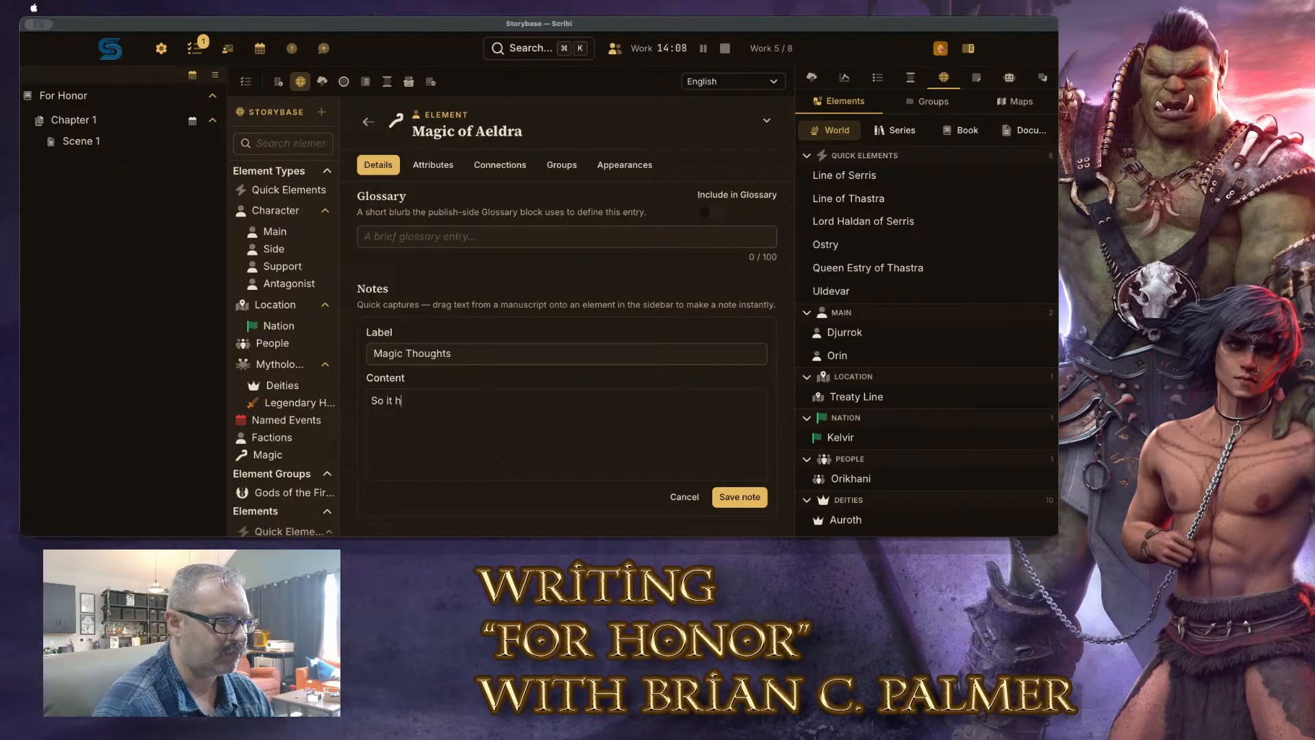
key("BackSpace")
key("BackSpace")
key("BackSpace")
key("BackSpace")
key("BackSpace")
key("BackSpace")
key("BackSpace")
key("BackSpace")
key("BackSpace")
key("BackSpace")
key("BackSpace")
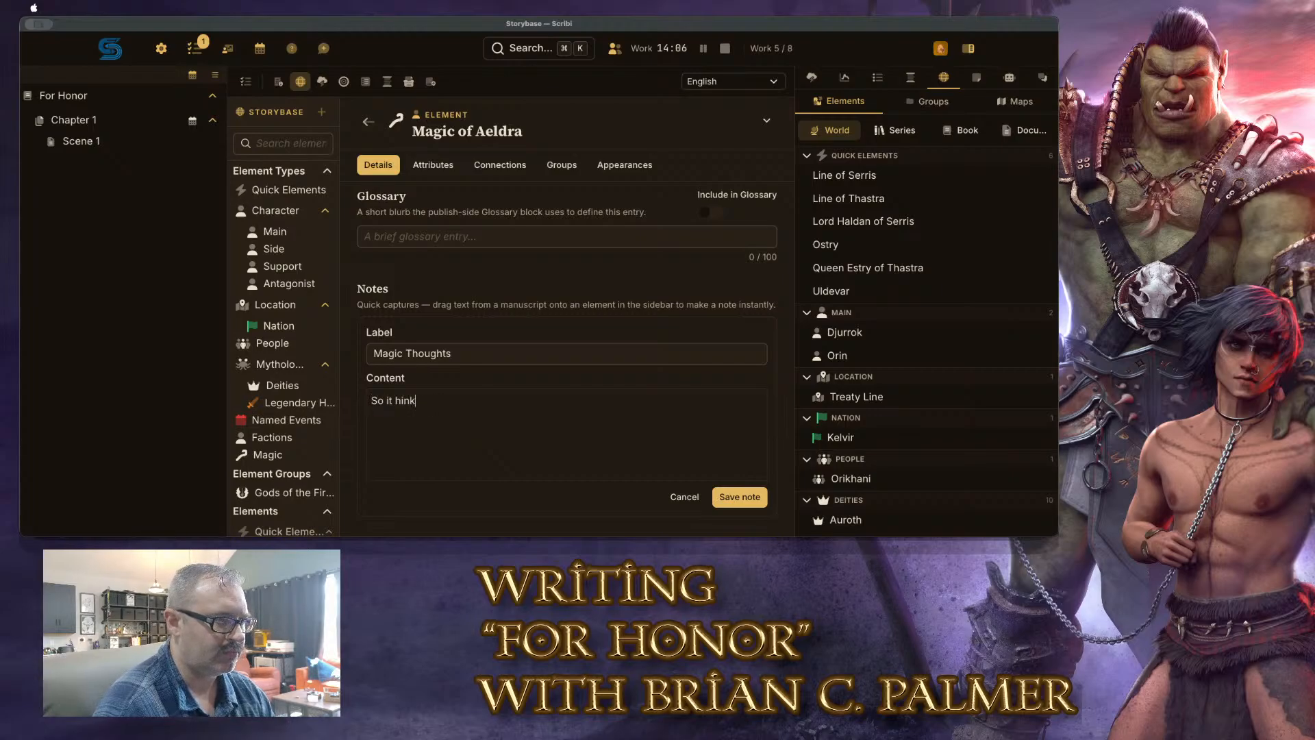
type("I think that s")
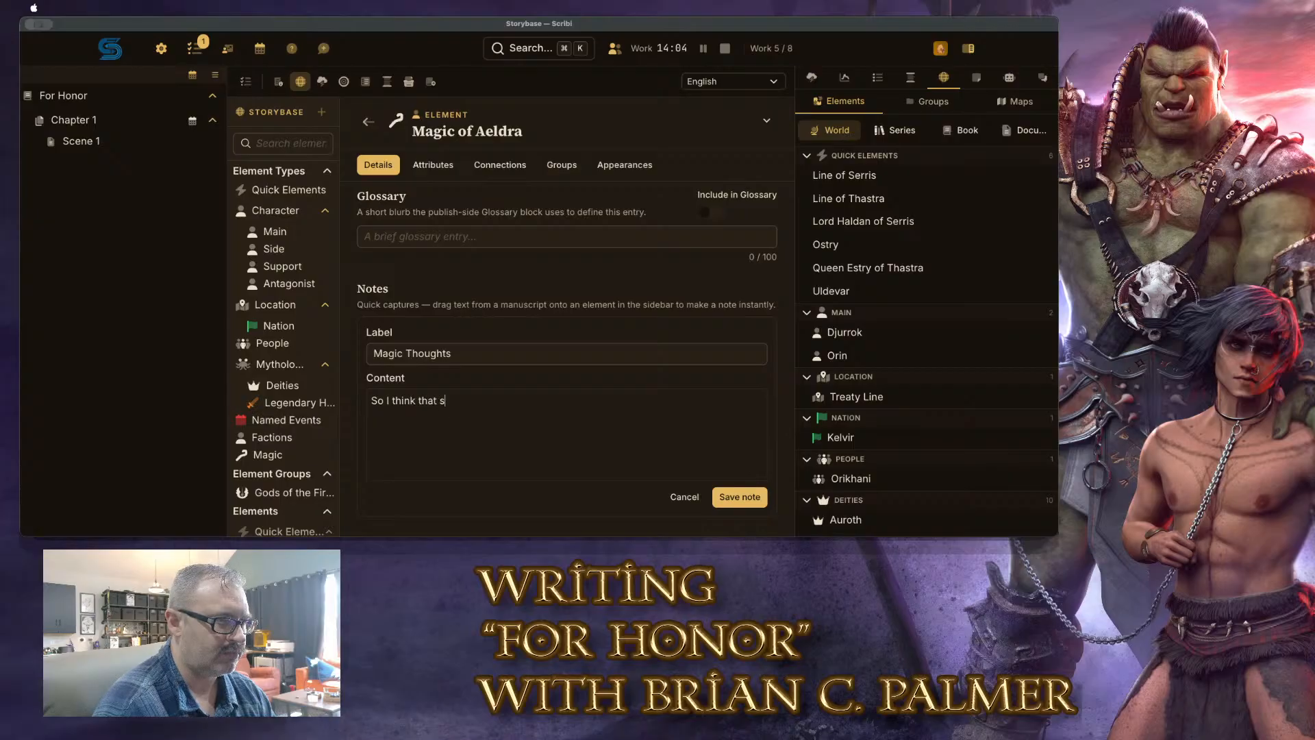
type("tarfall was ")
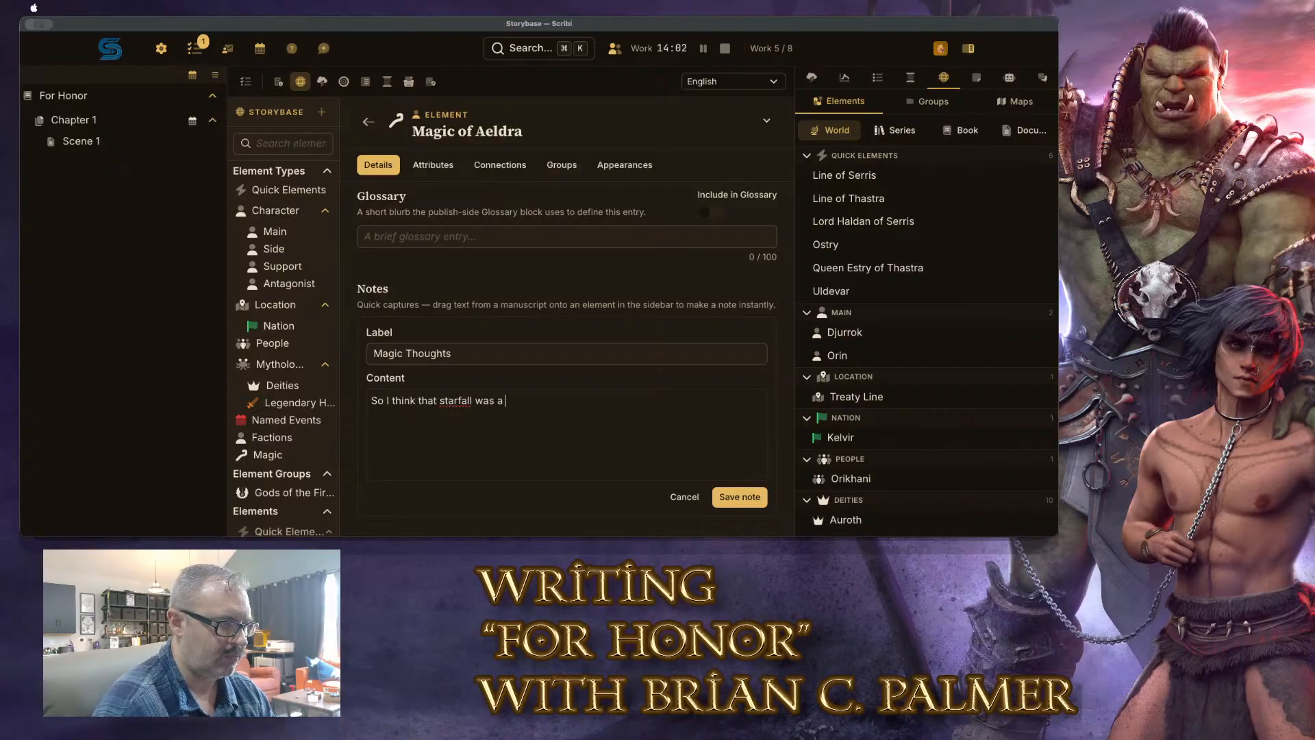
type("a meteor")
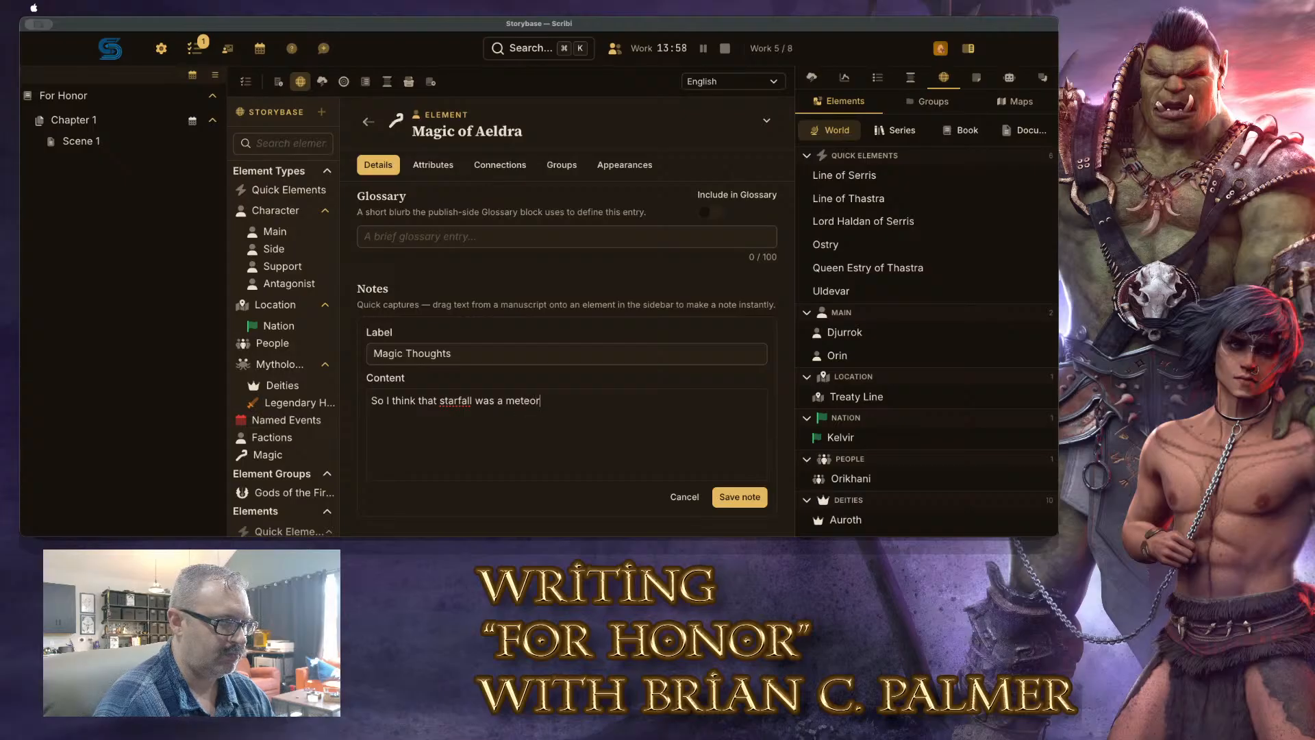
type(" event,")
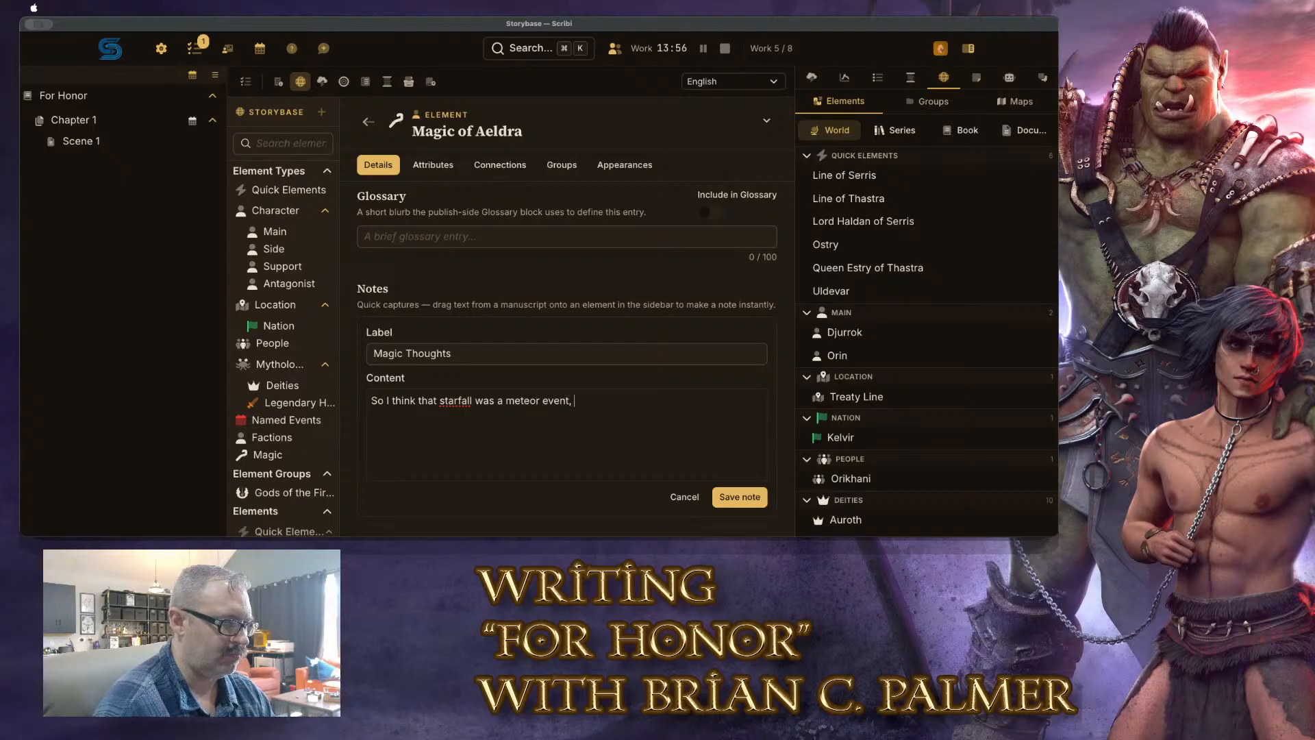
Continue the Magic Thoughts note's opening sentence with "an asteroid shower that hit the world,"
key("BackSpace")
type(", an ")
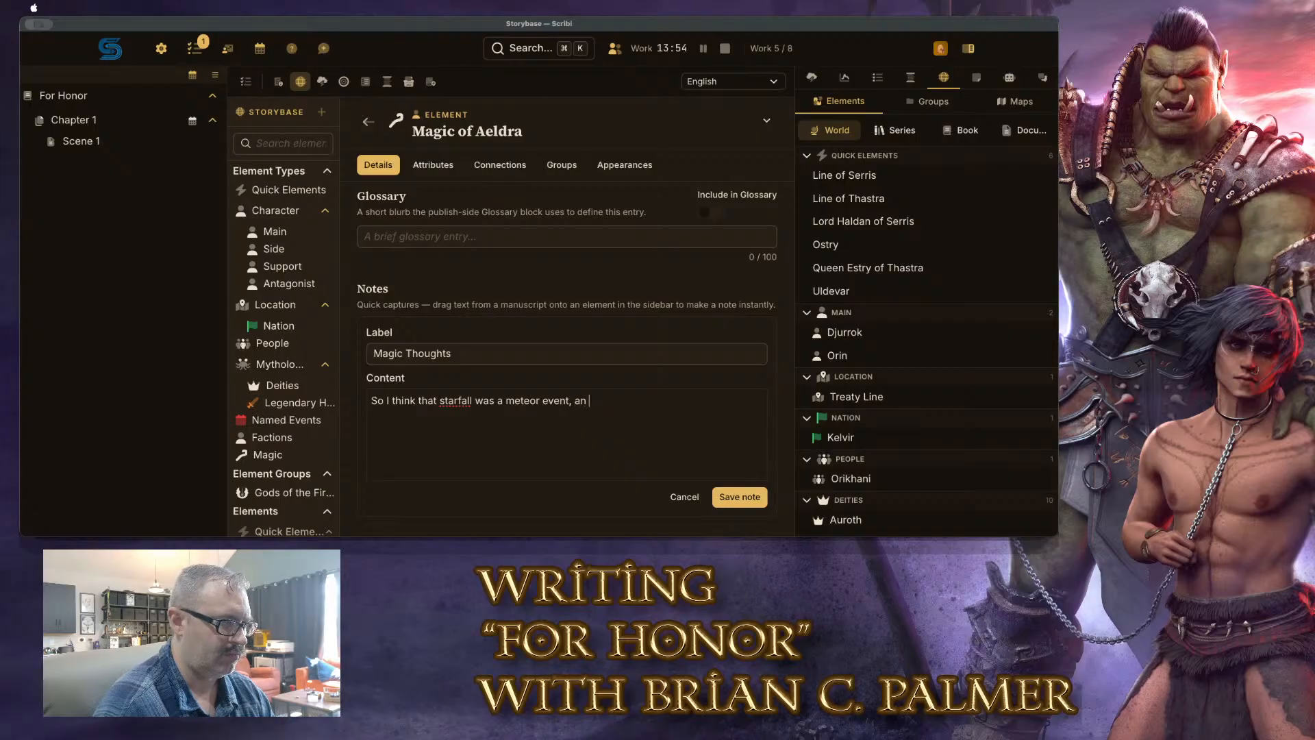
type("asteroid")
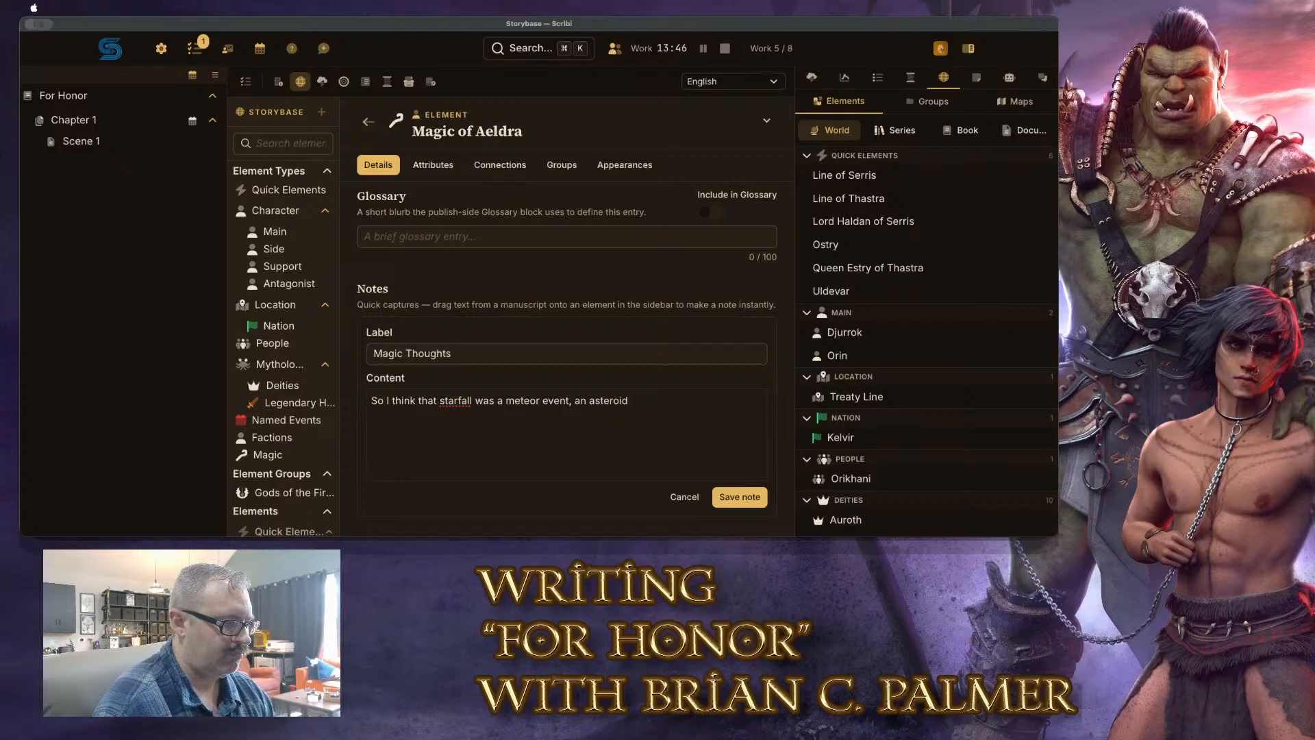
type("shower that hit ")
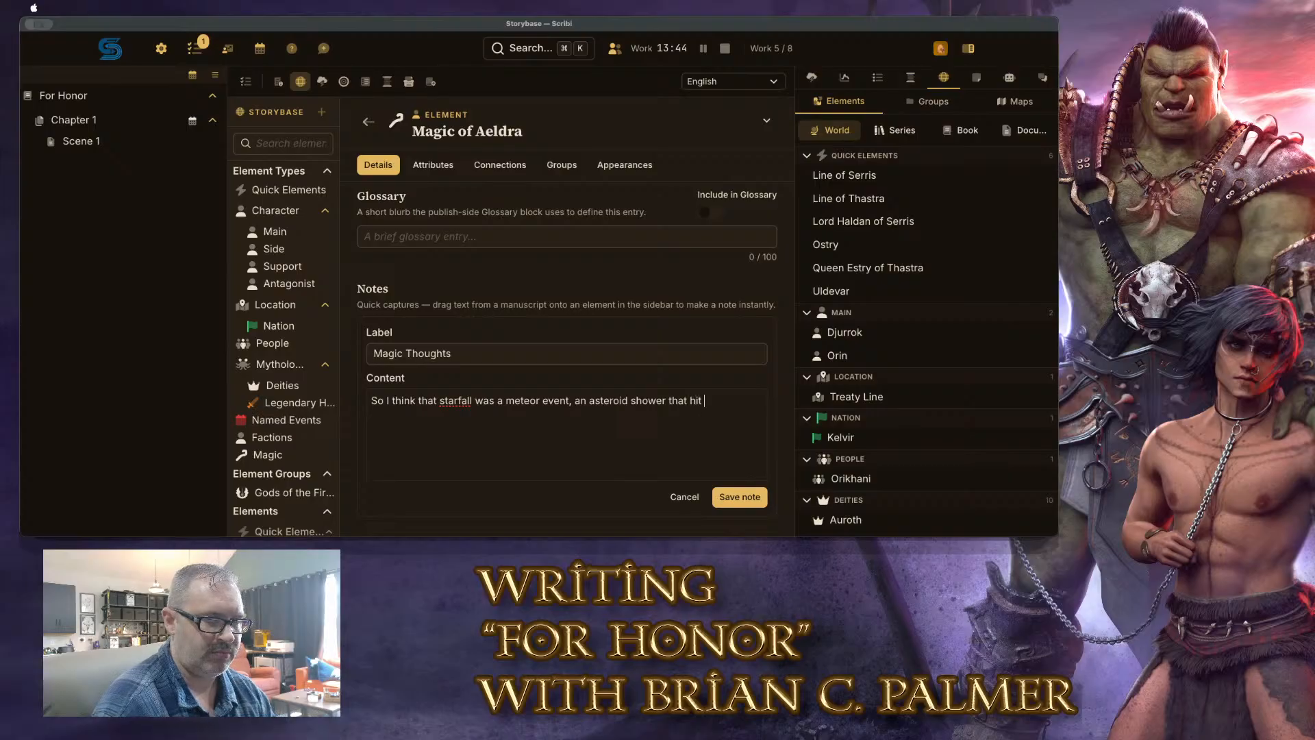
type("the world,")
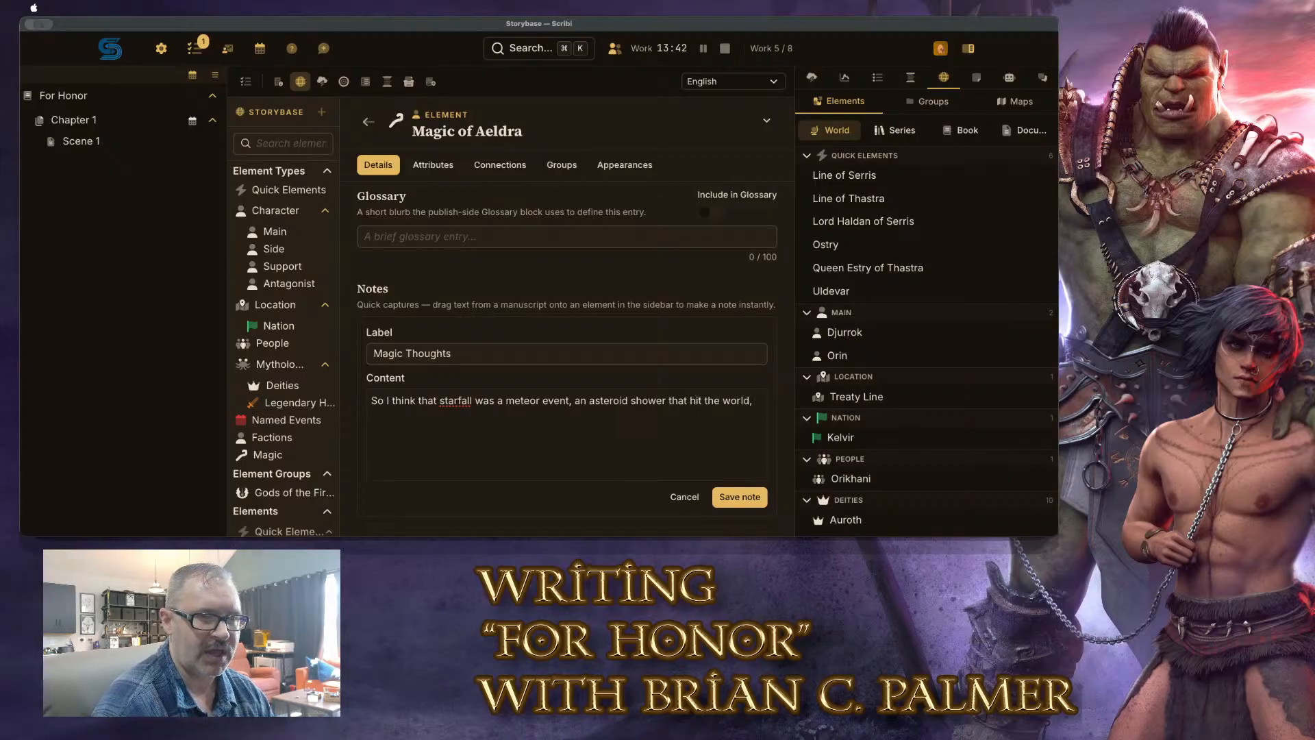
Finish the note's opening sentence with "and brought with it magic from a world that died billions of years ago."
type(" and brought ")
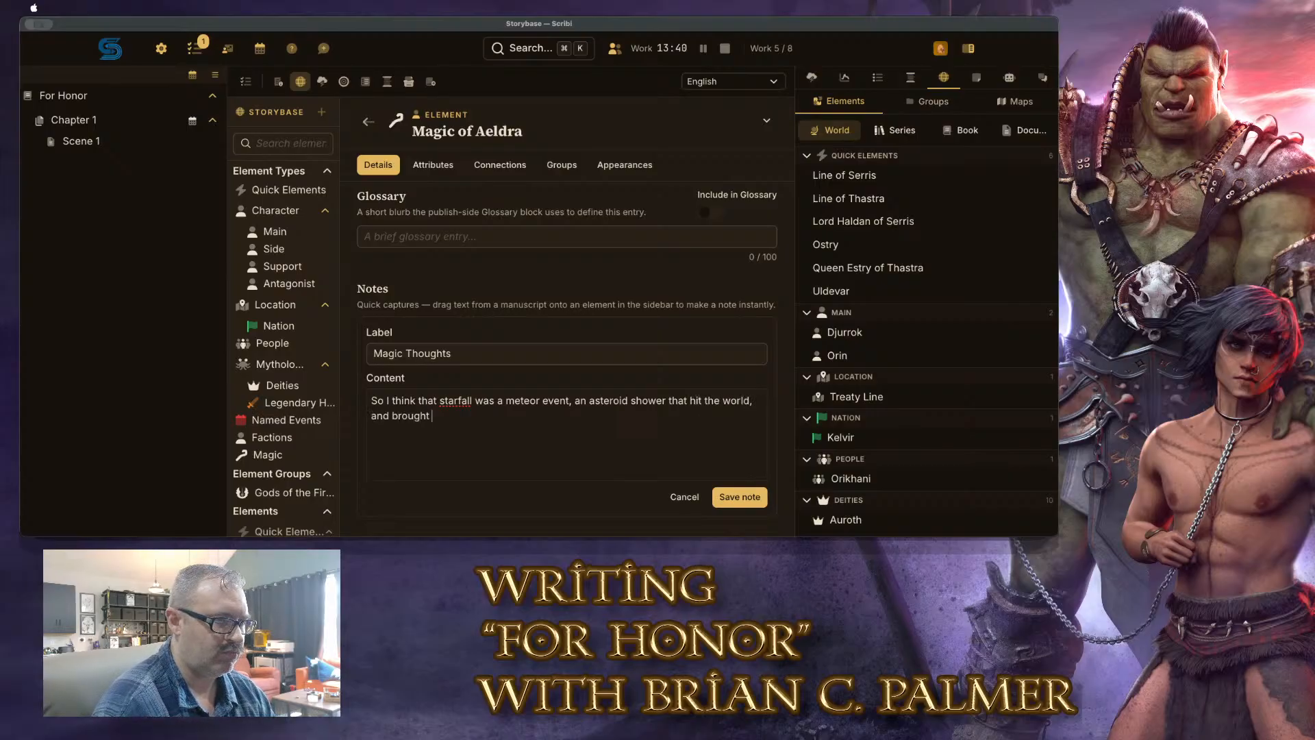
type("with it magic from an")
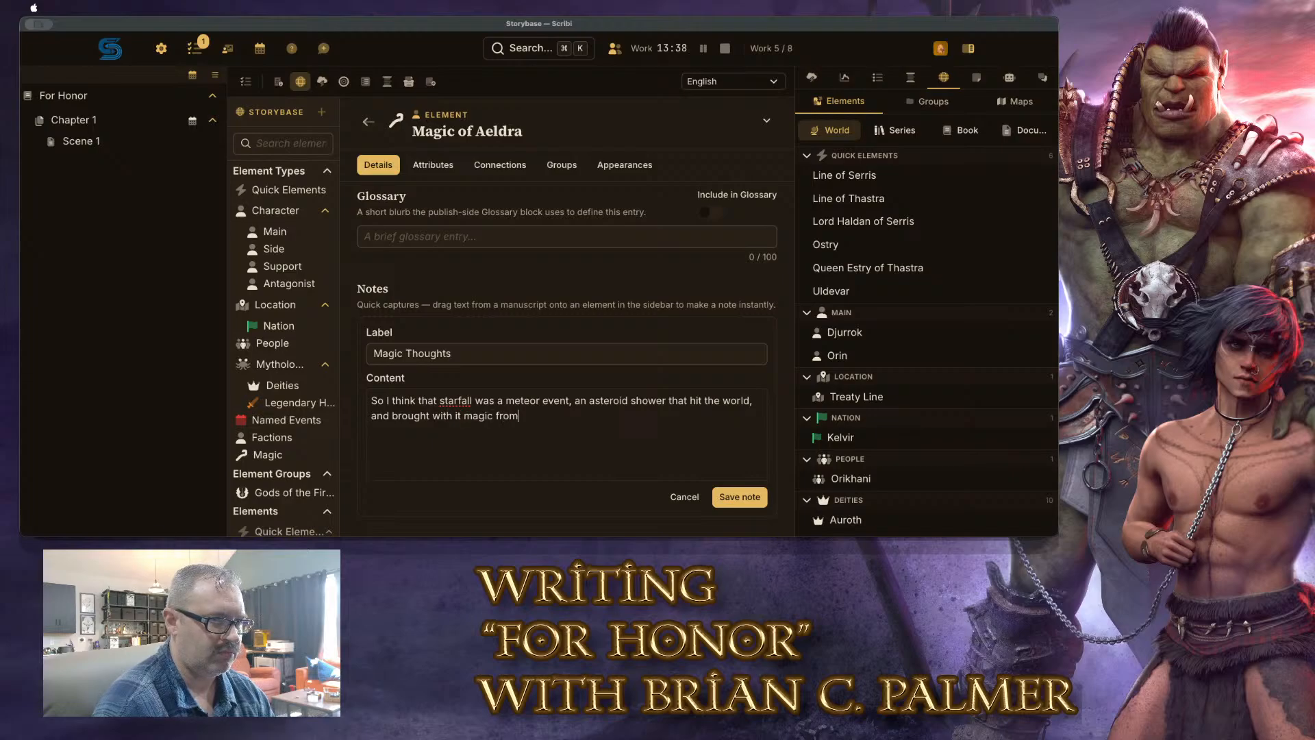
key("BackSpace")
key("BackSpace")
type("world t")
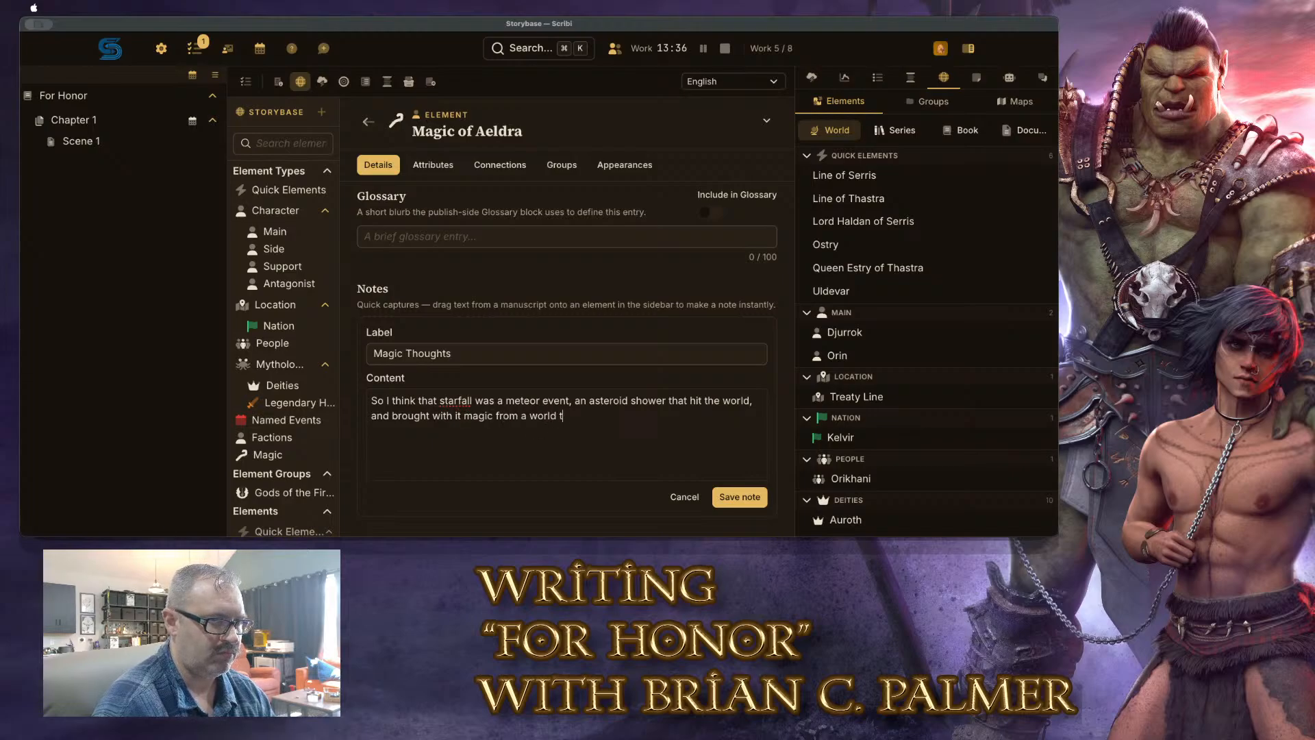
type("hat died billions of ")
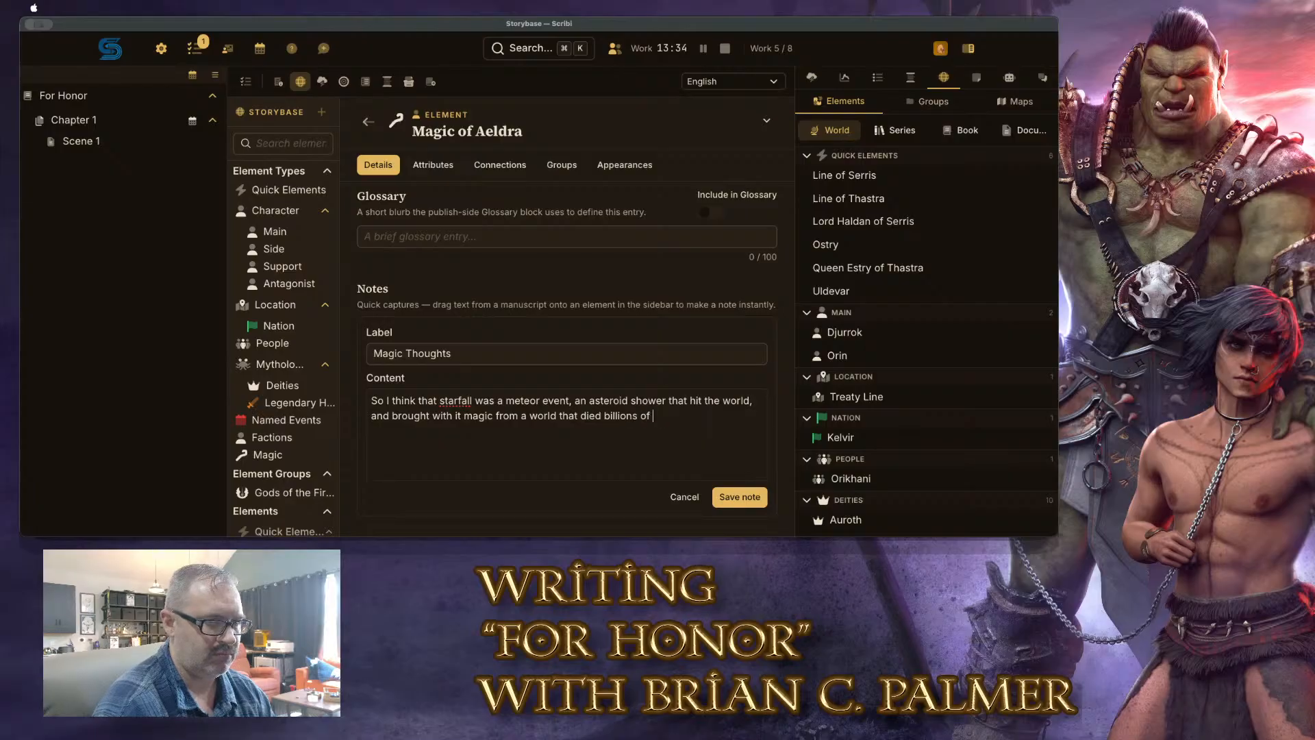
type("years ago.")
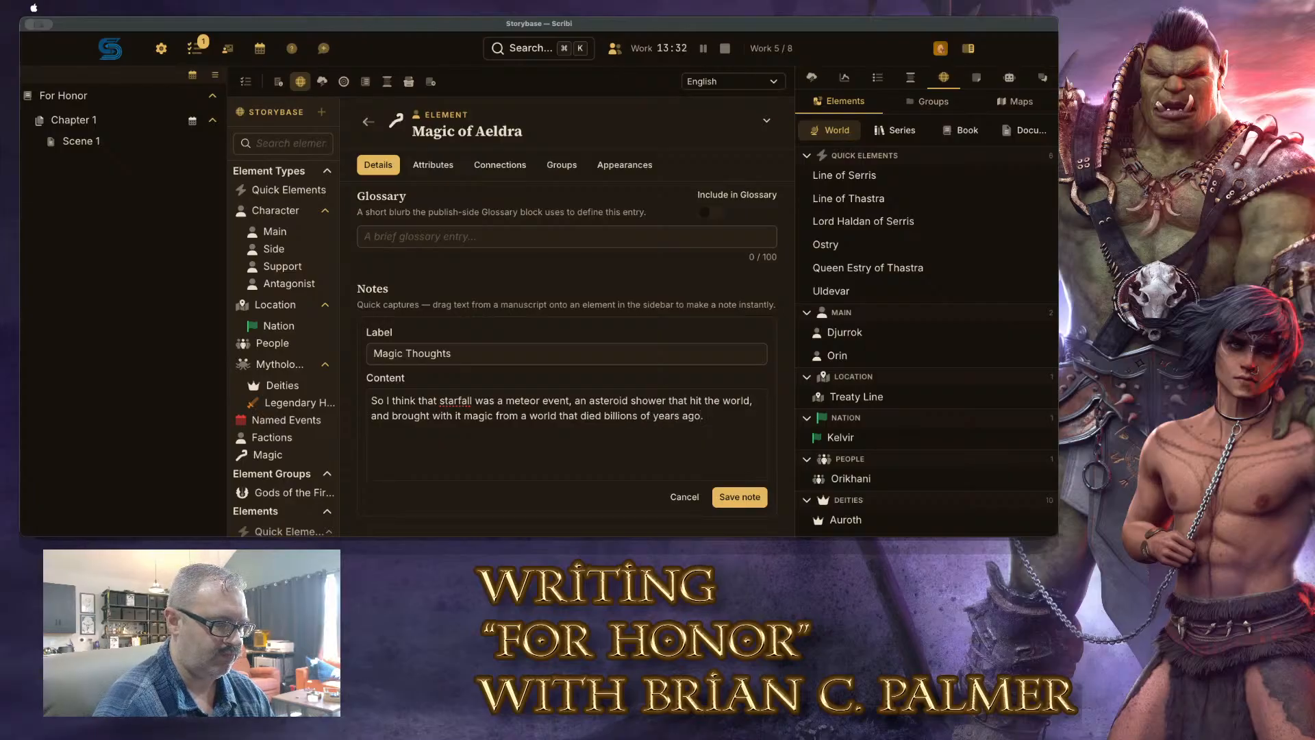
Begin the note's second sentence with "Since then, these two sources of magic - native and cosmic - have been warring"
type(" Since then, thes")
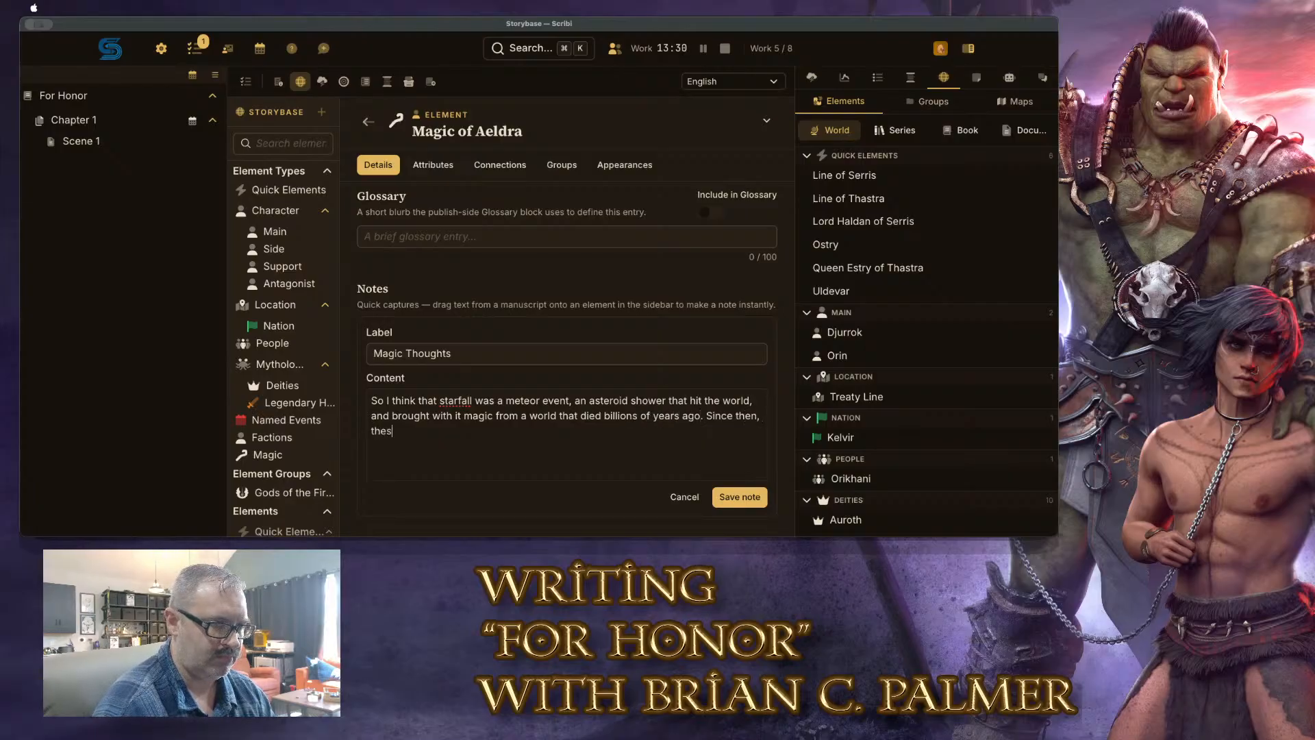
type("e two ")
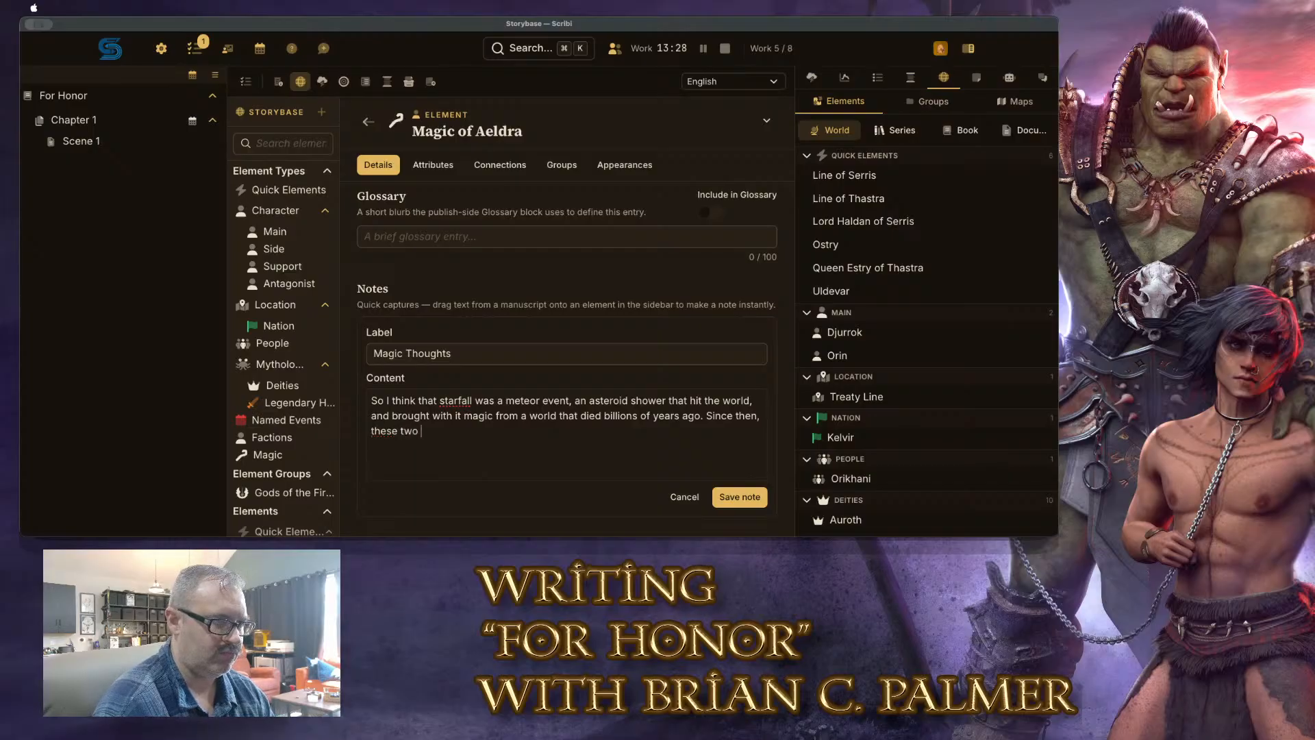
type("sources of magic - native and ")
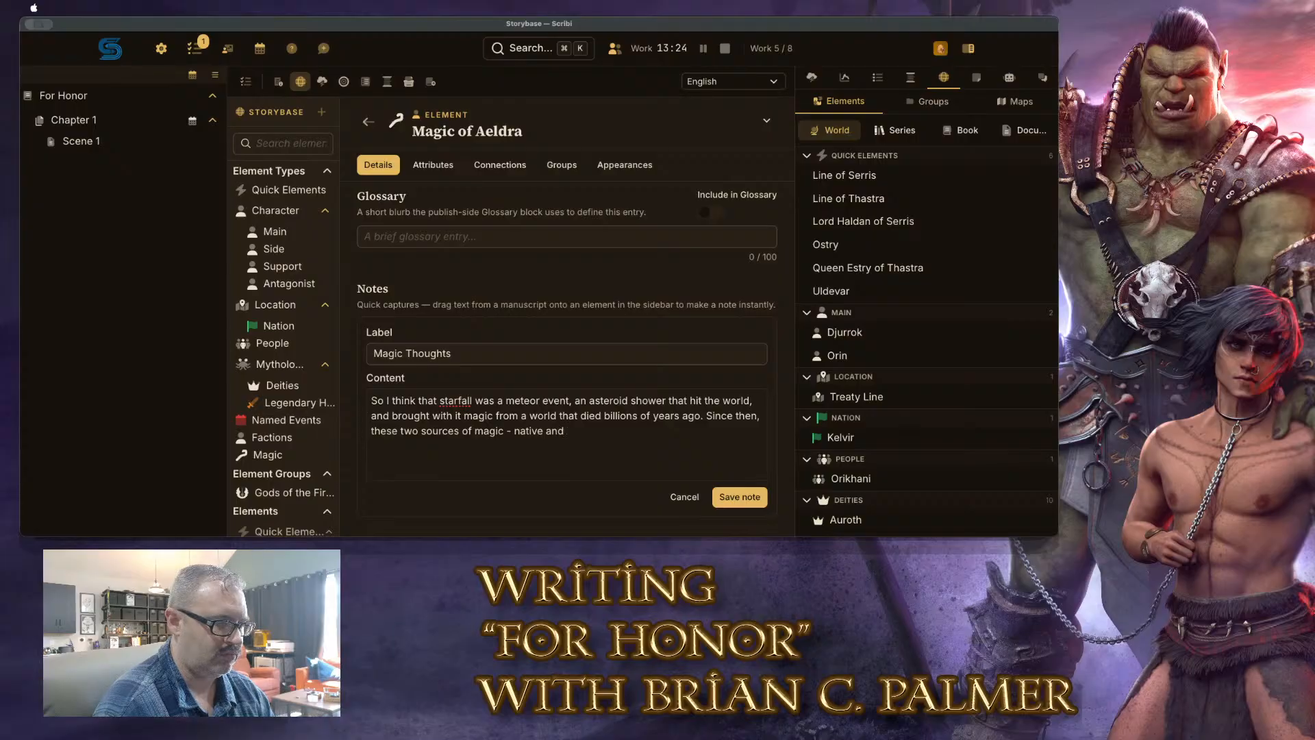
type("cosmic - have bee")
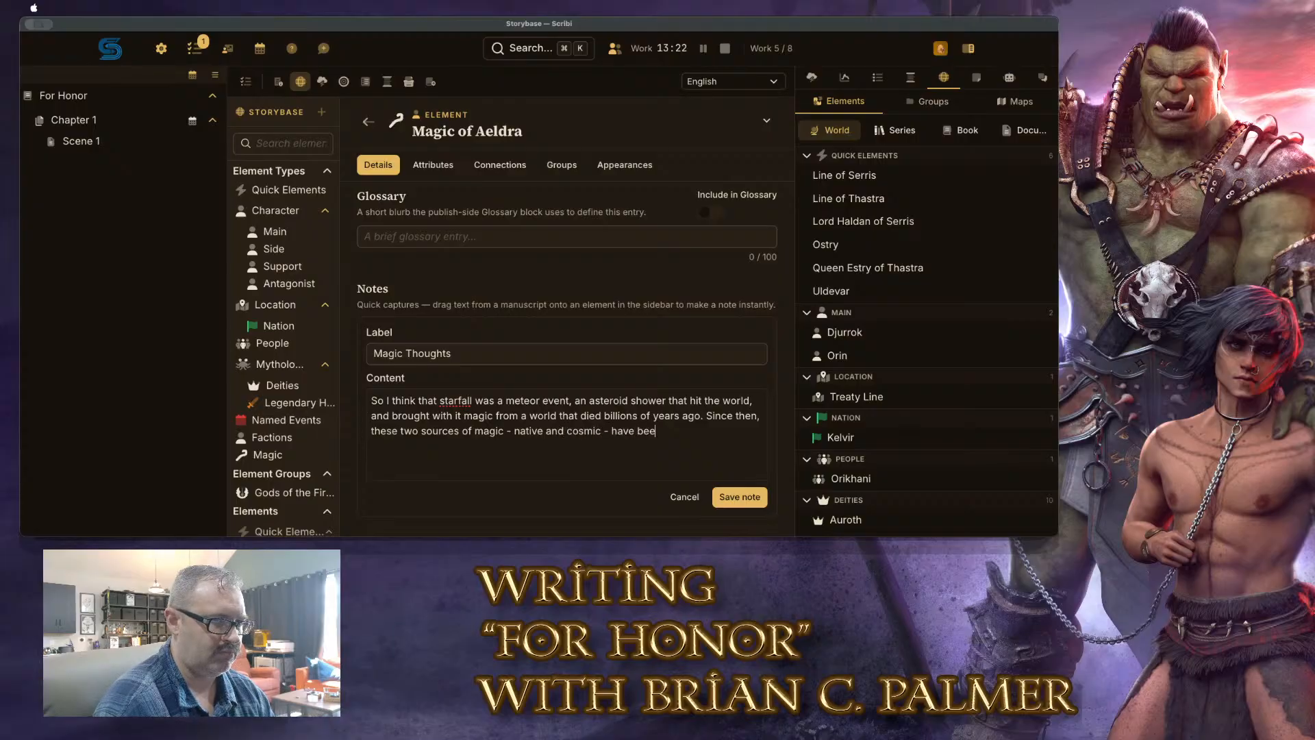
type("n warring ")
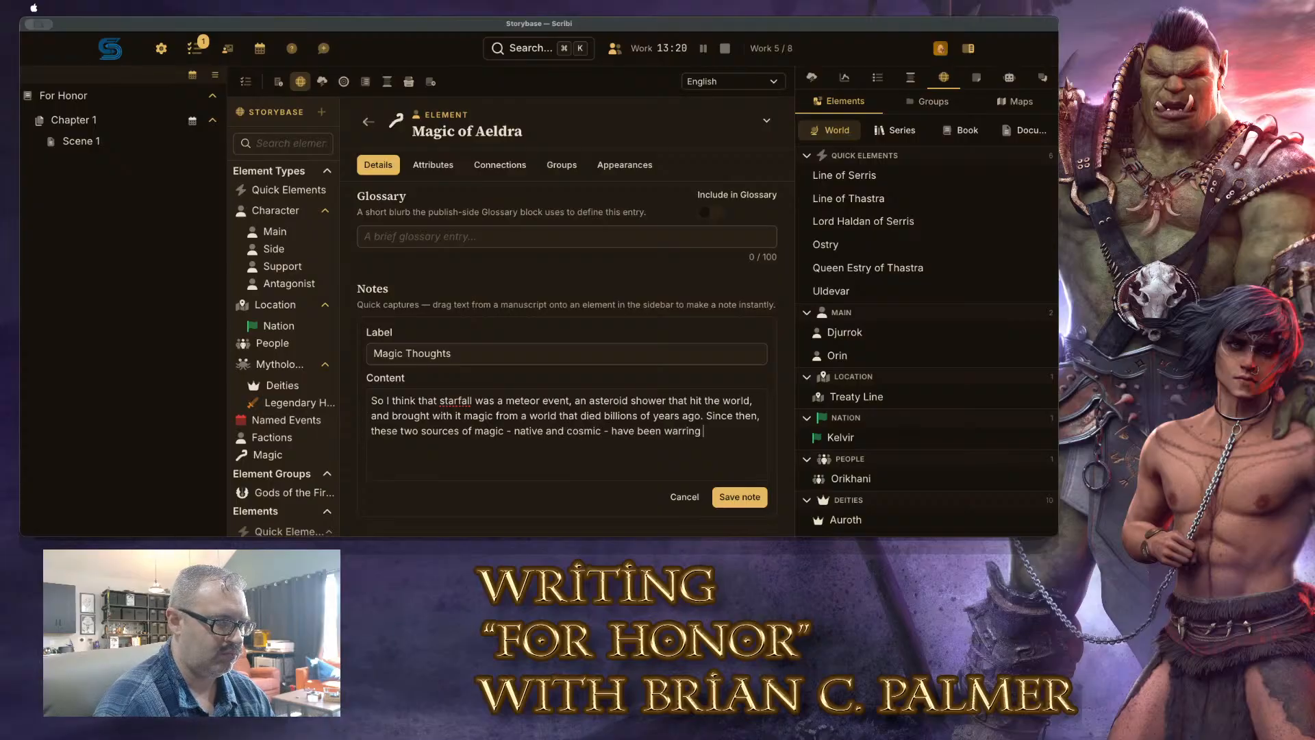
Complete the second sentence with "in the environment itself an between those who wield either or both."
type("in the envir")
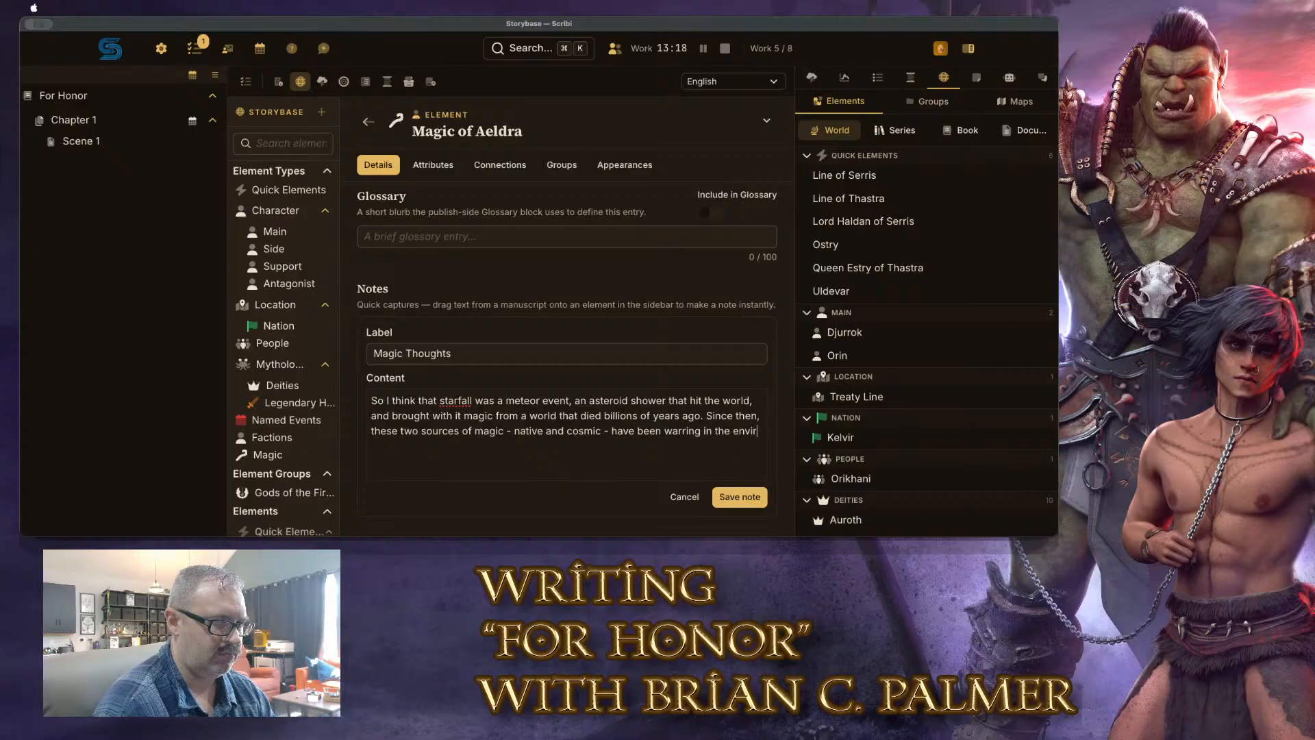
type("onment itse")
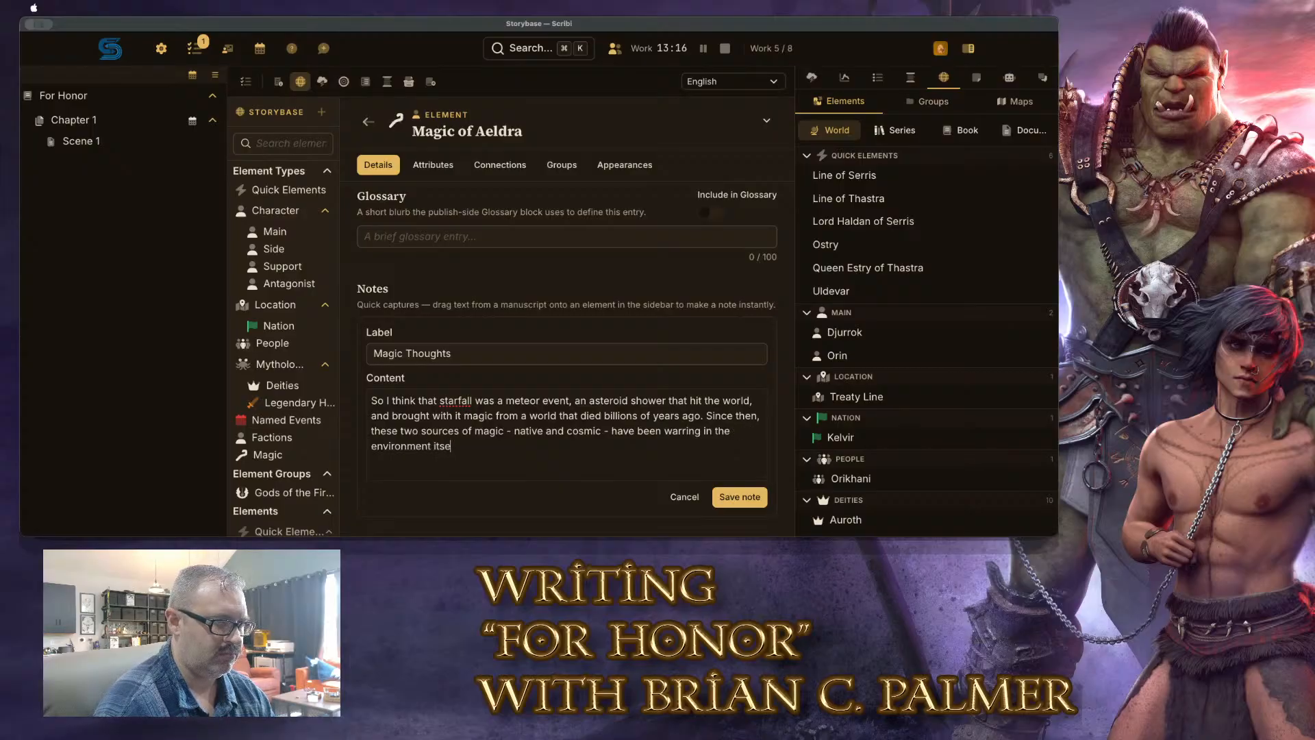
type("lf an between those ")
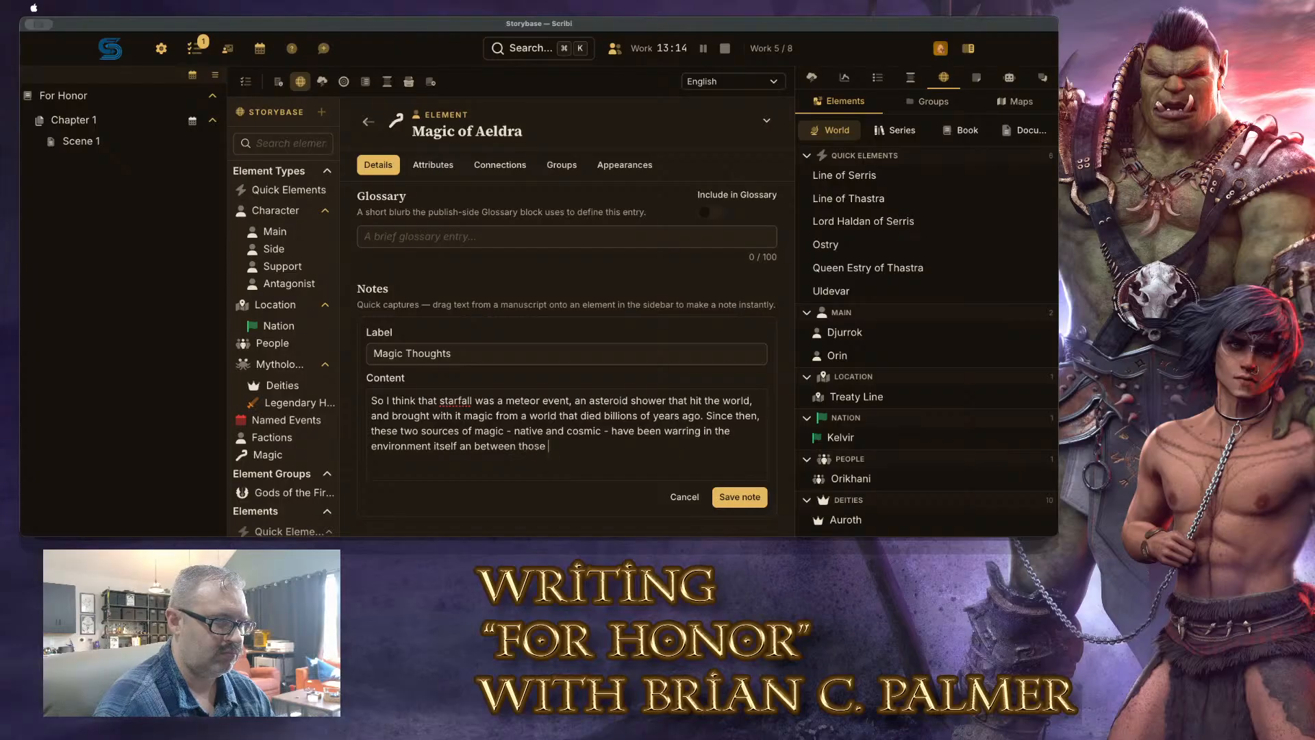
type("who wie")
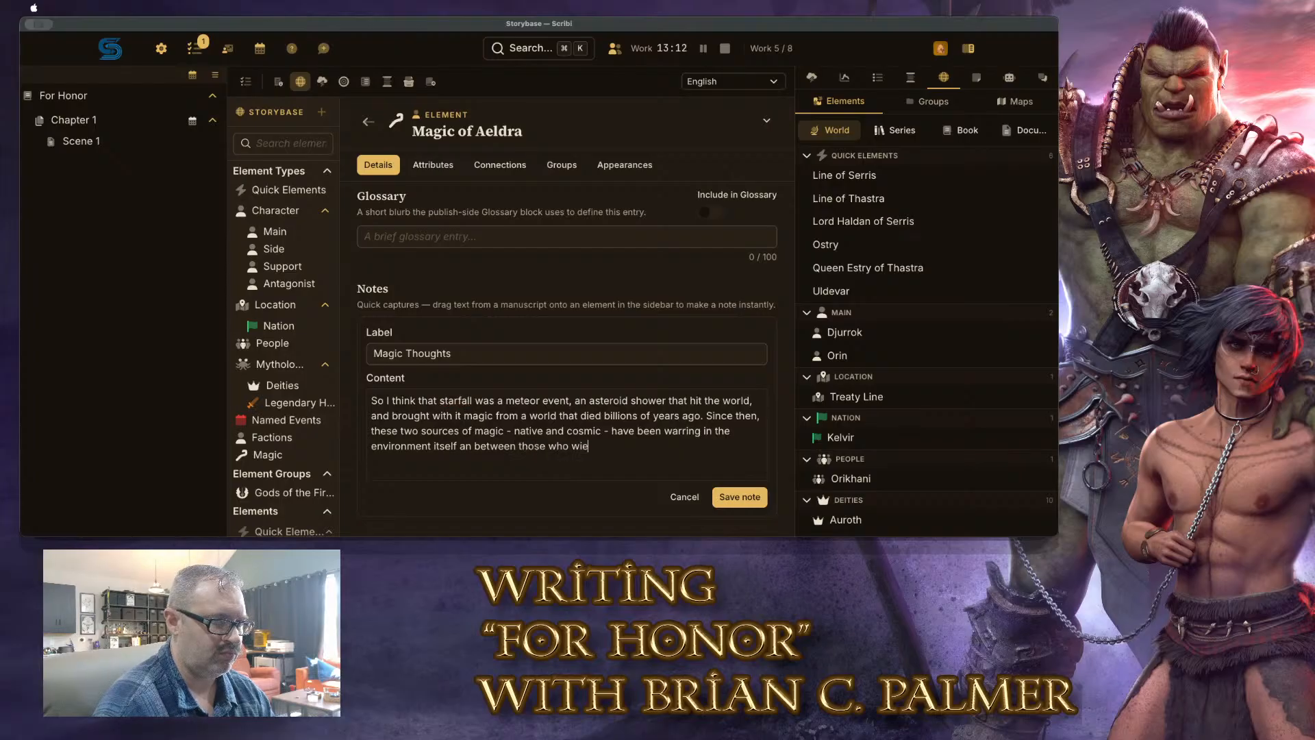
type("ield either or both.")
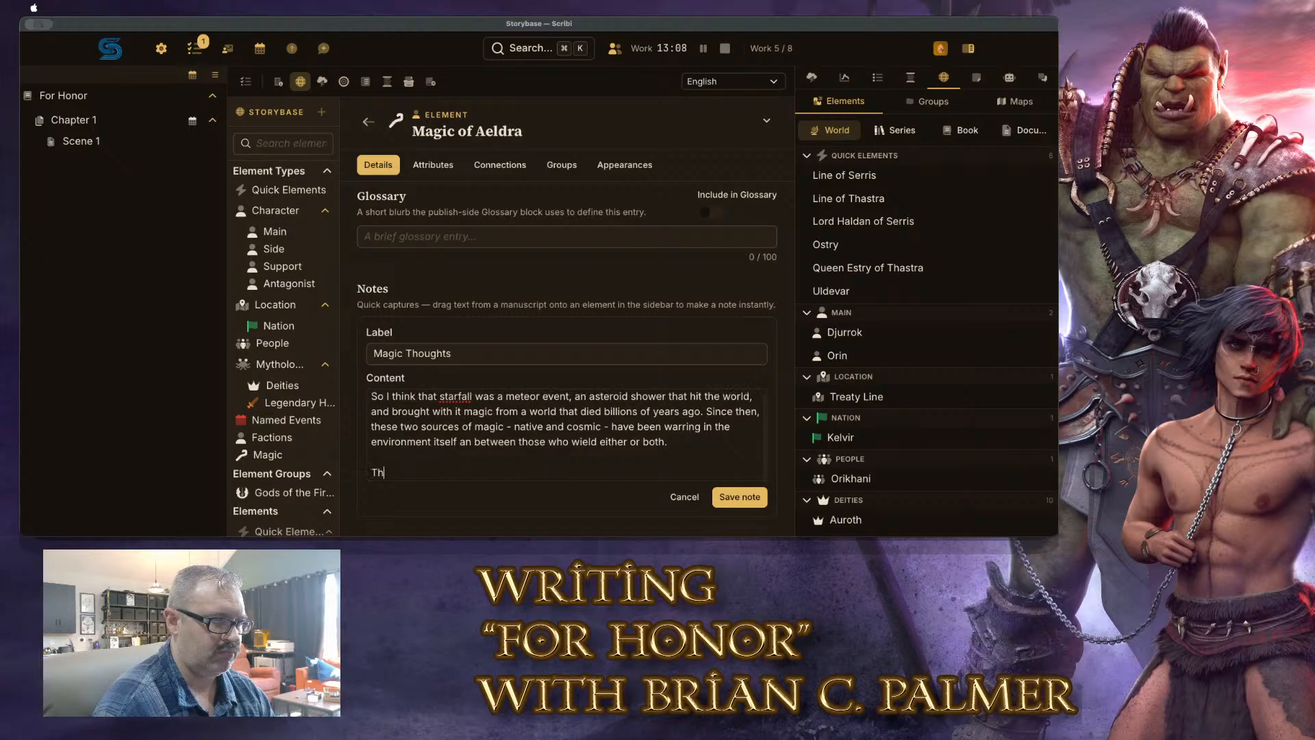
Start a second paragraph in the note with "The magic from that dead world isn't native to this world, so no"
type("The magi")
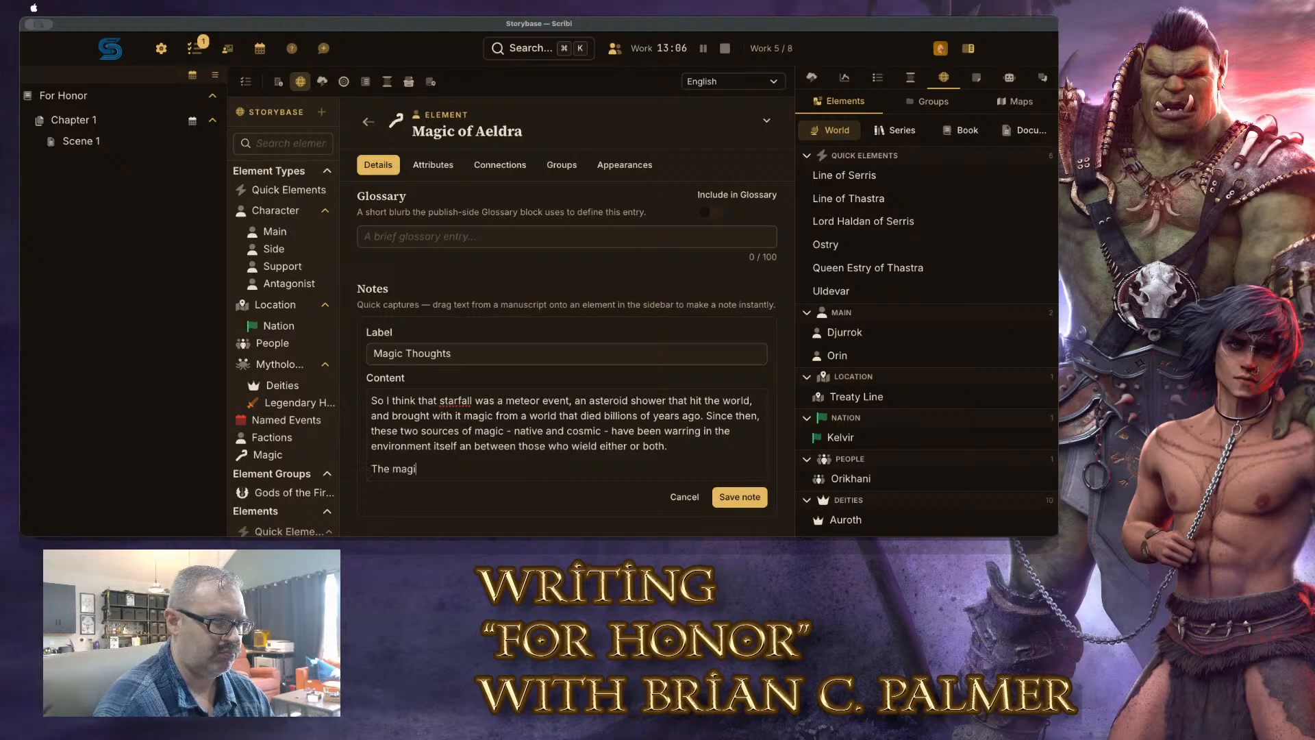
type("c from tha")
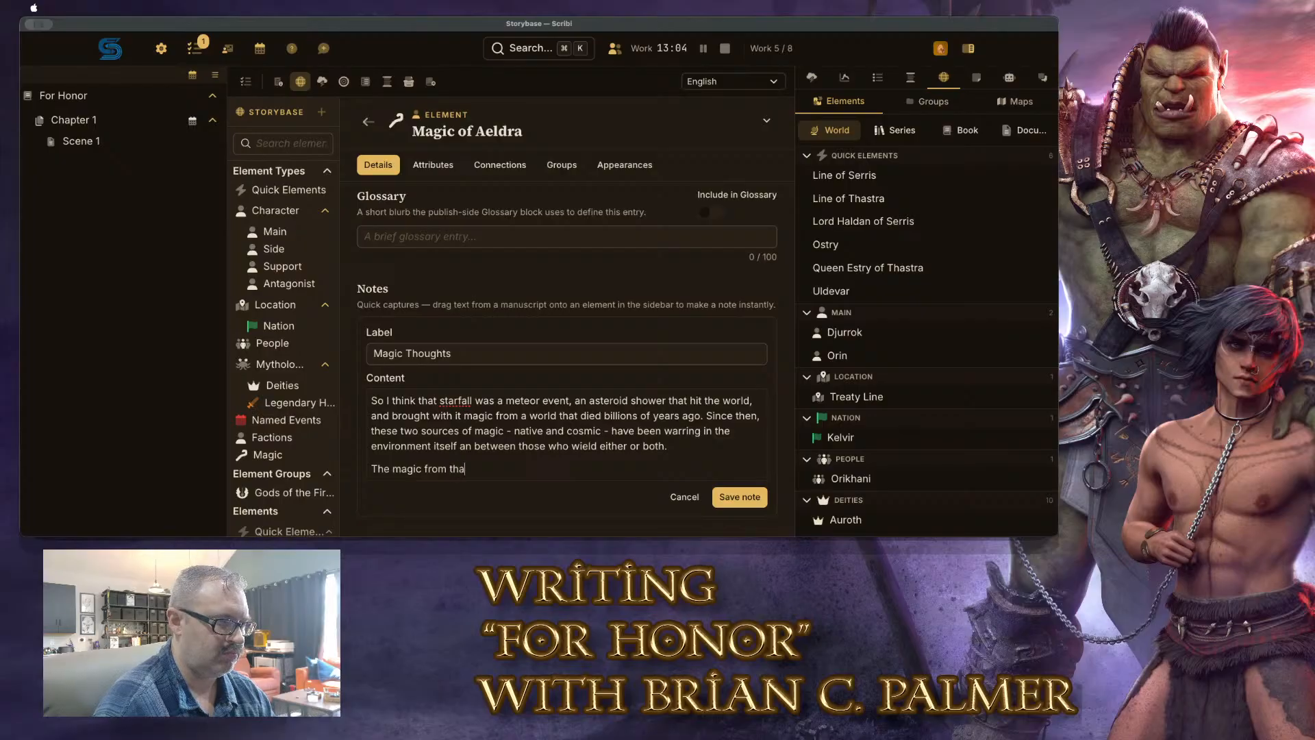
type("t dead world")
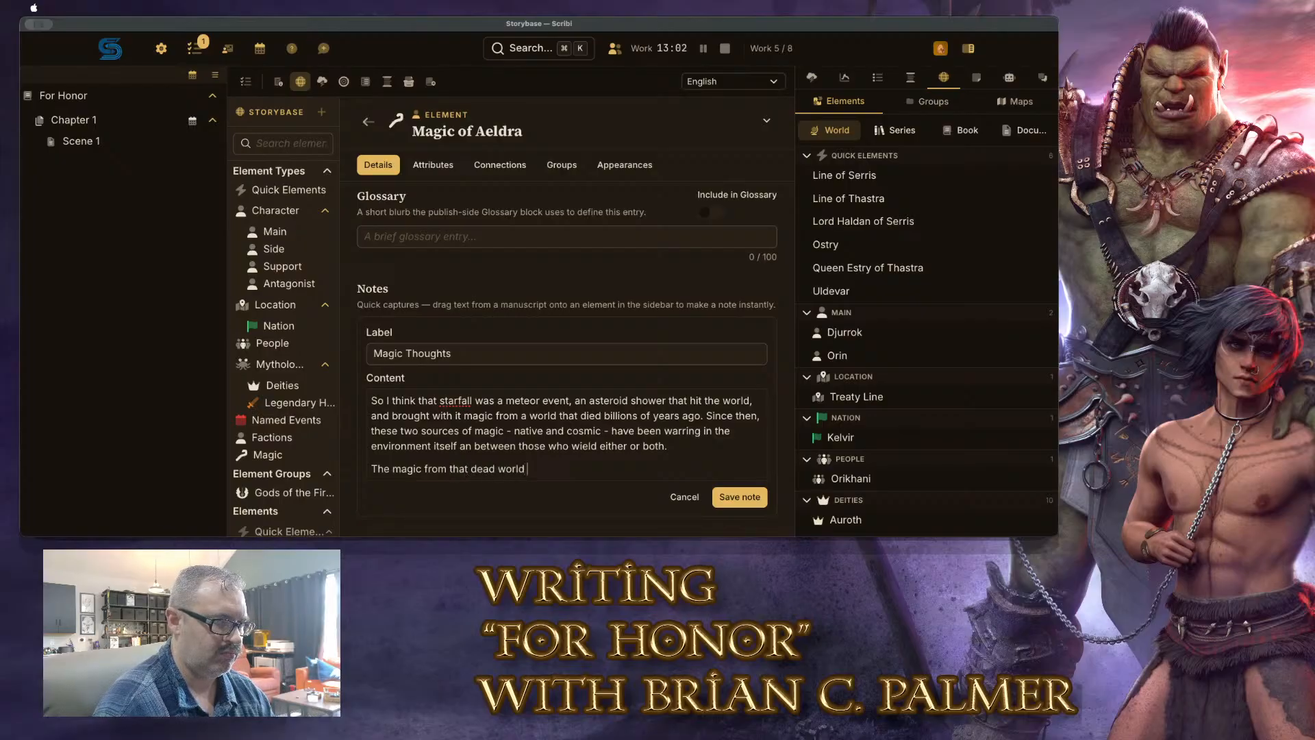
type(" isn't native to this world, so no ")
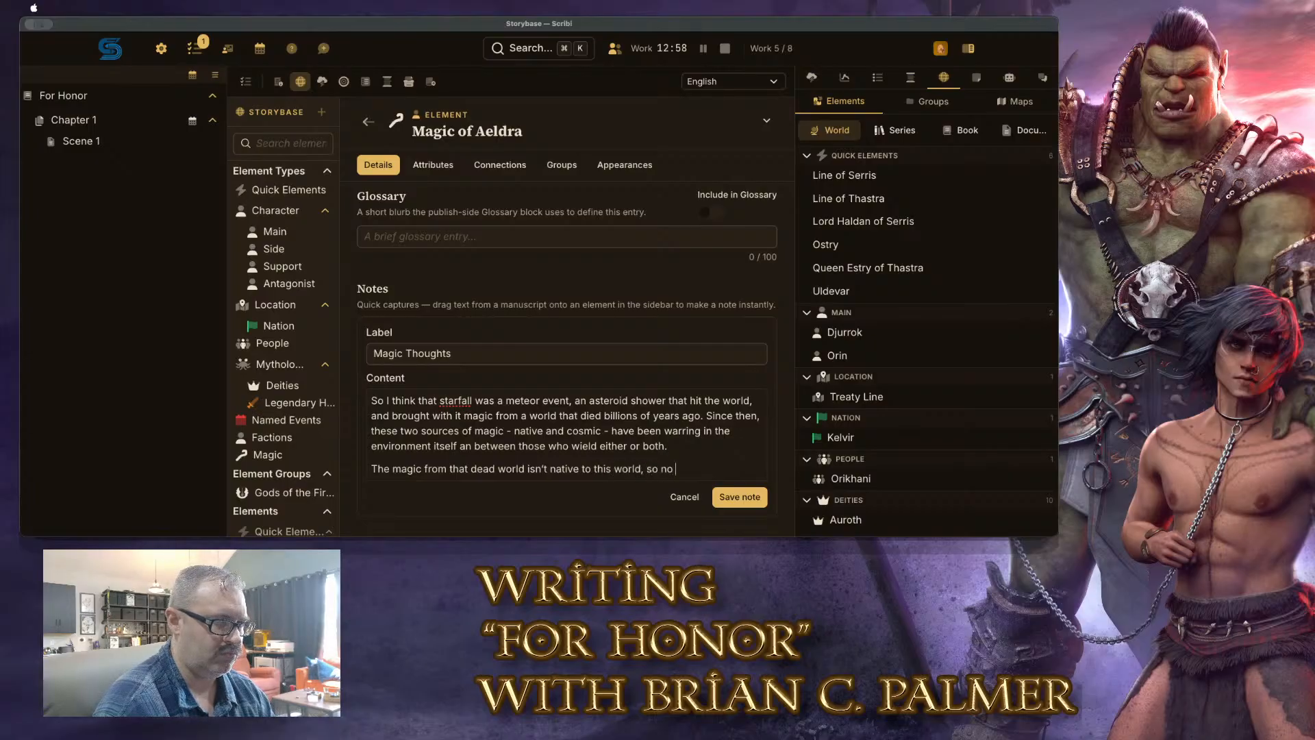
Continue the second paragraph with "one is born with the natural affinity for it exactly, but the metals"
type("one is born with the ")
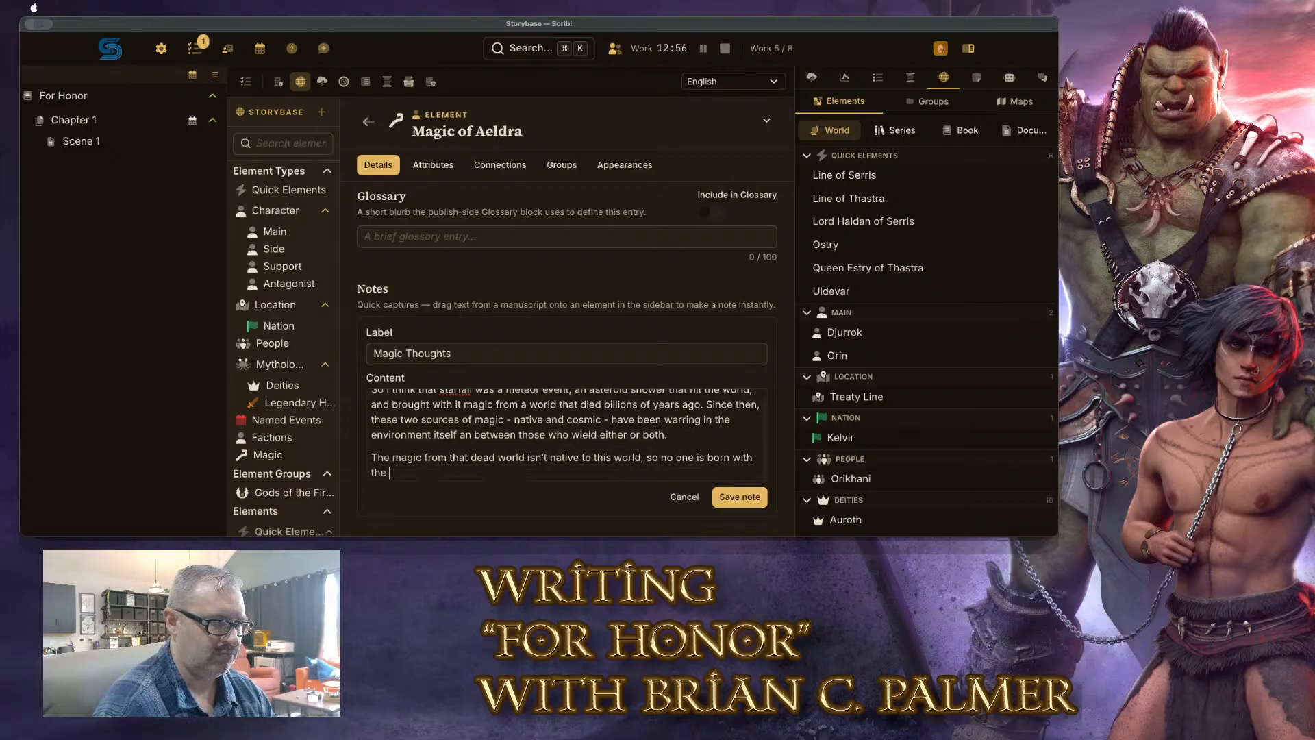
type("natural af")
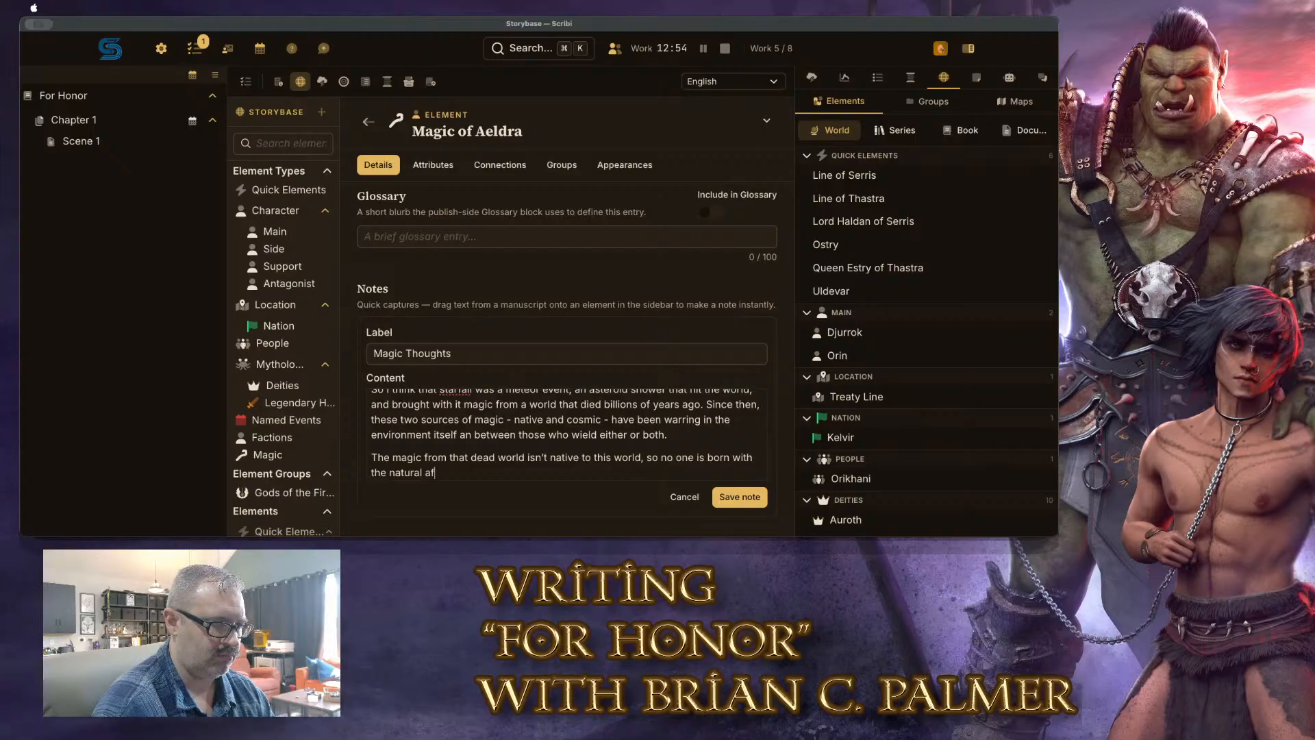
type("finity for it exac")
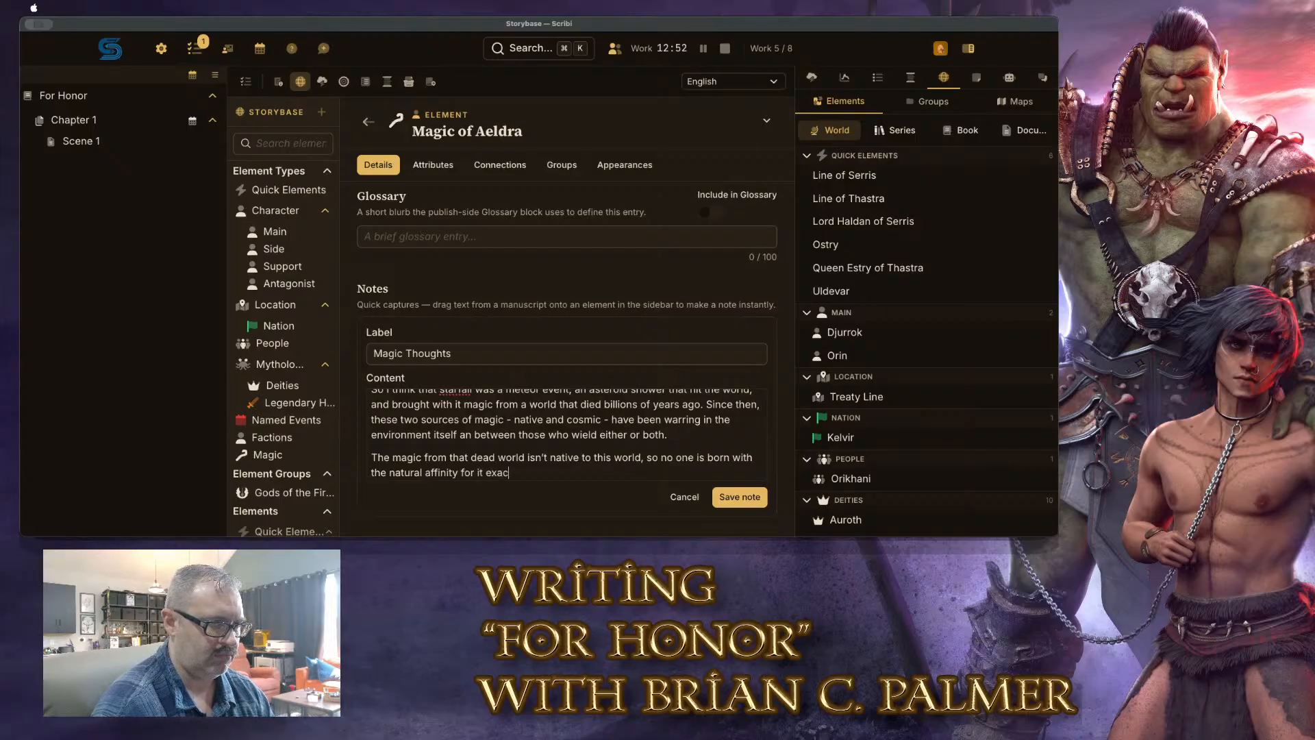
type("tyl,")
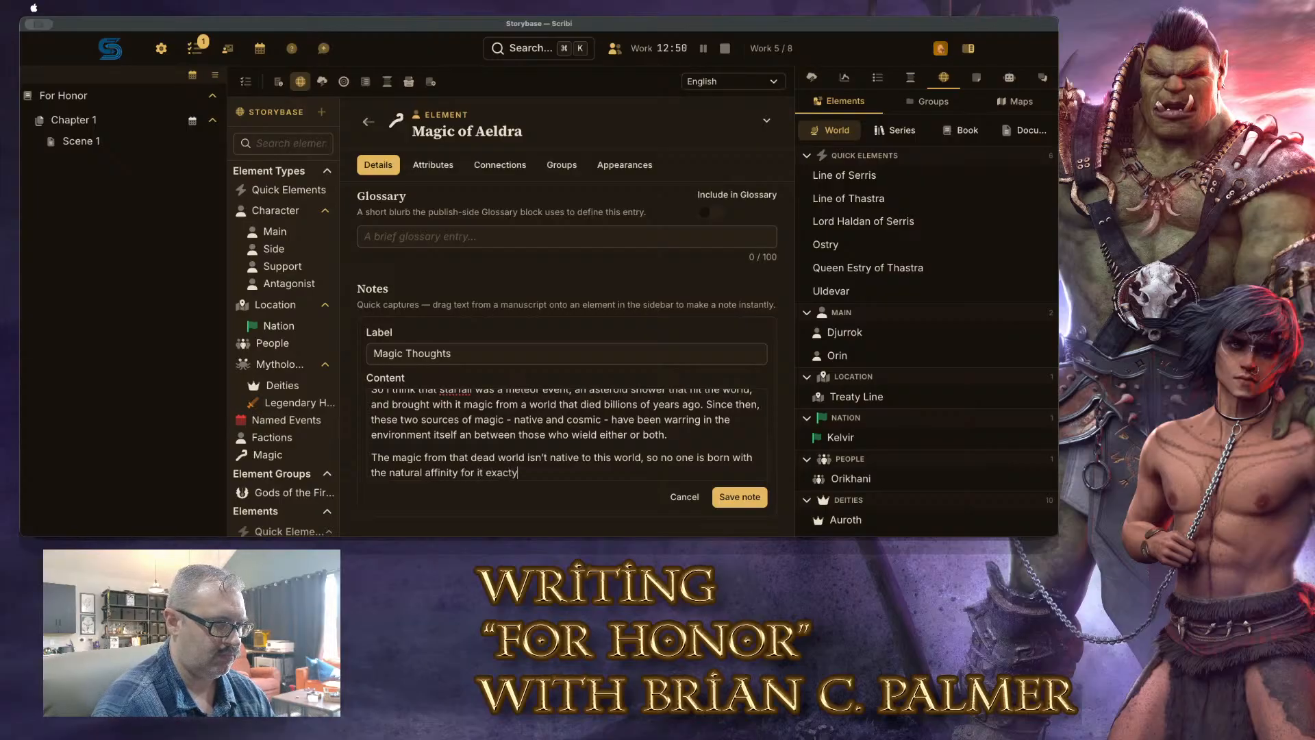
key("BackSpace")
type("ly, but the metals a")
Extend the sentence with "and minerals from that world can be used to create items of power,"
type("n")
key("BackSpace")
type("metals and min")
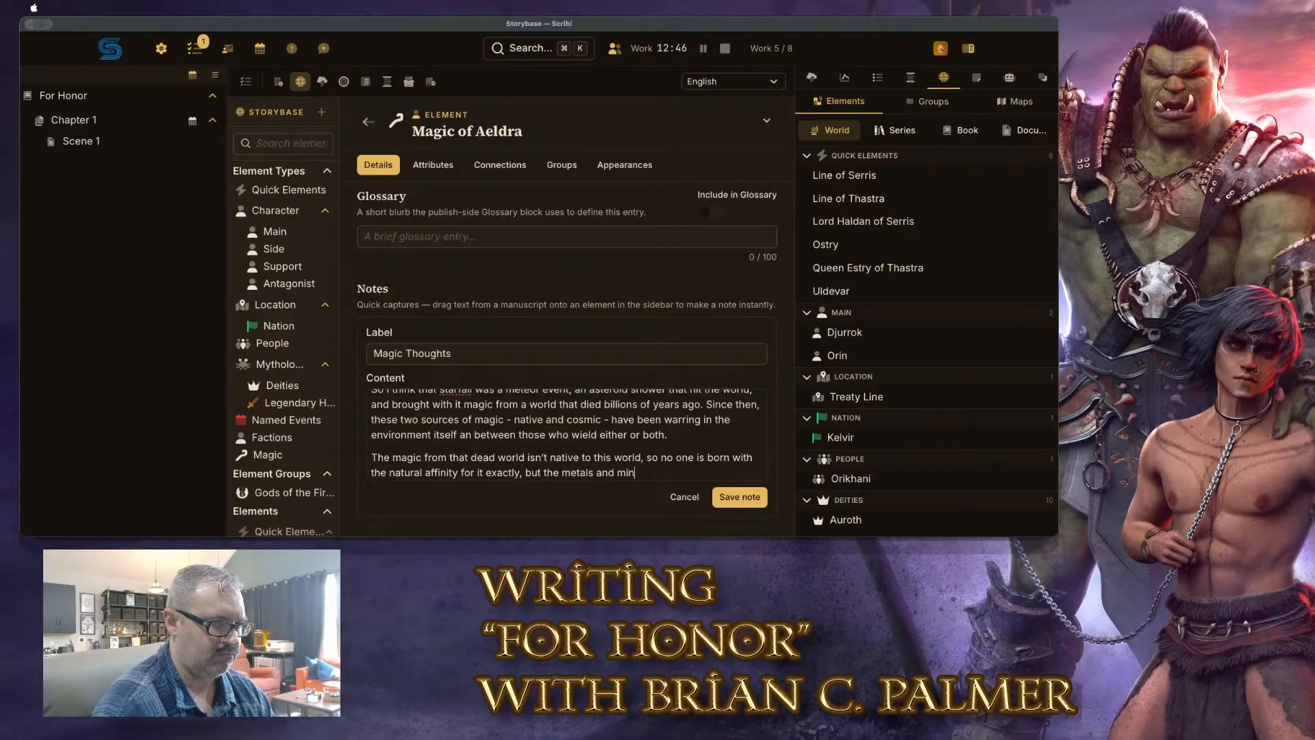
type("erals from that world ")
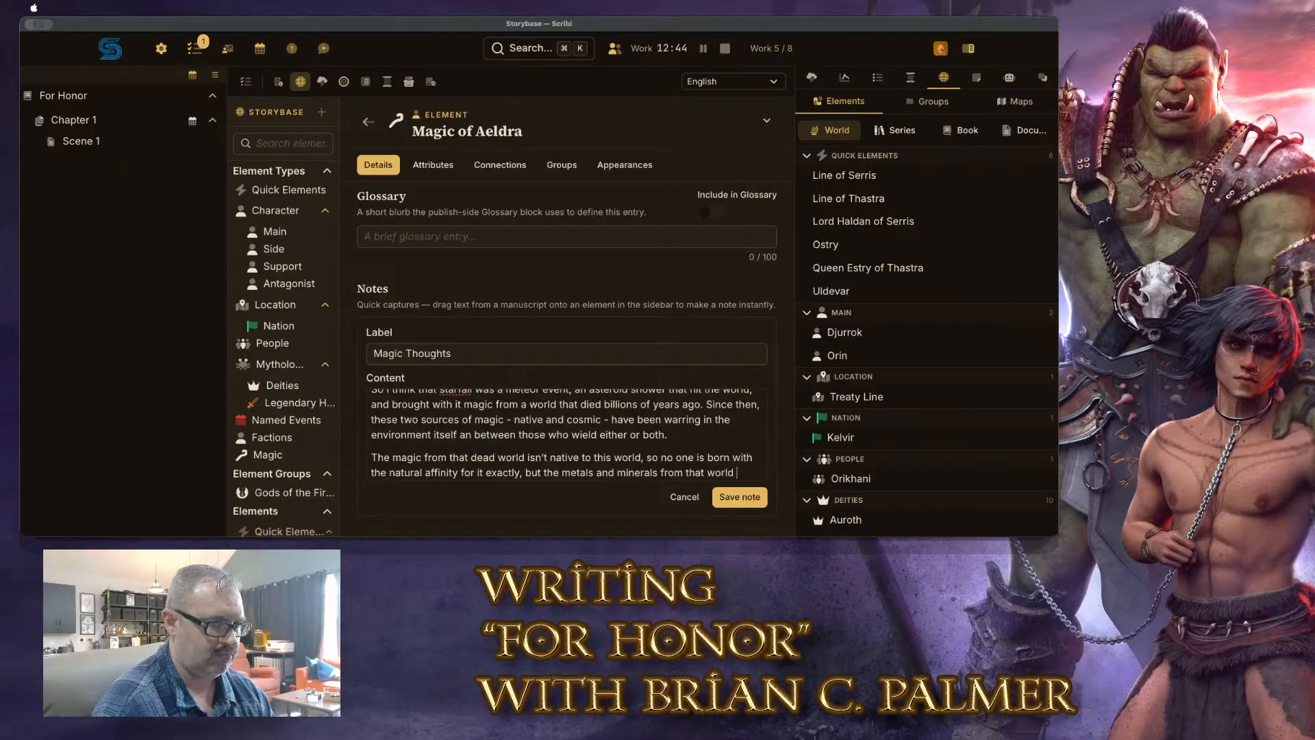
type("can be used to creat")
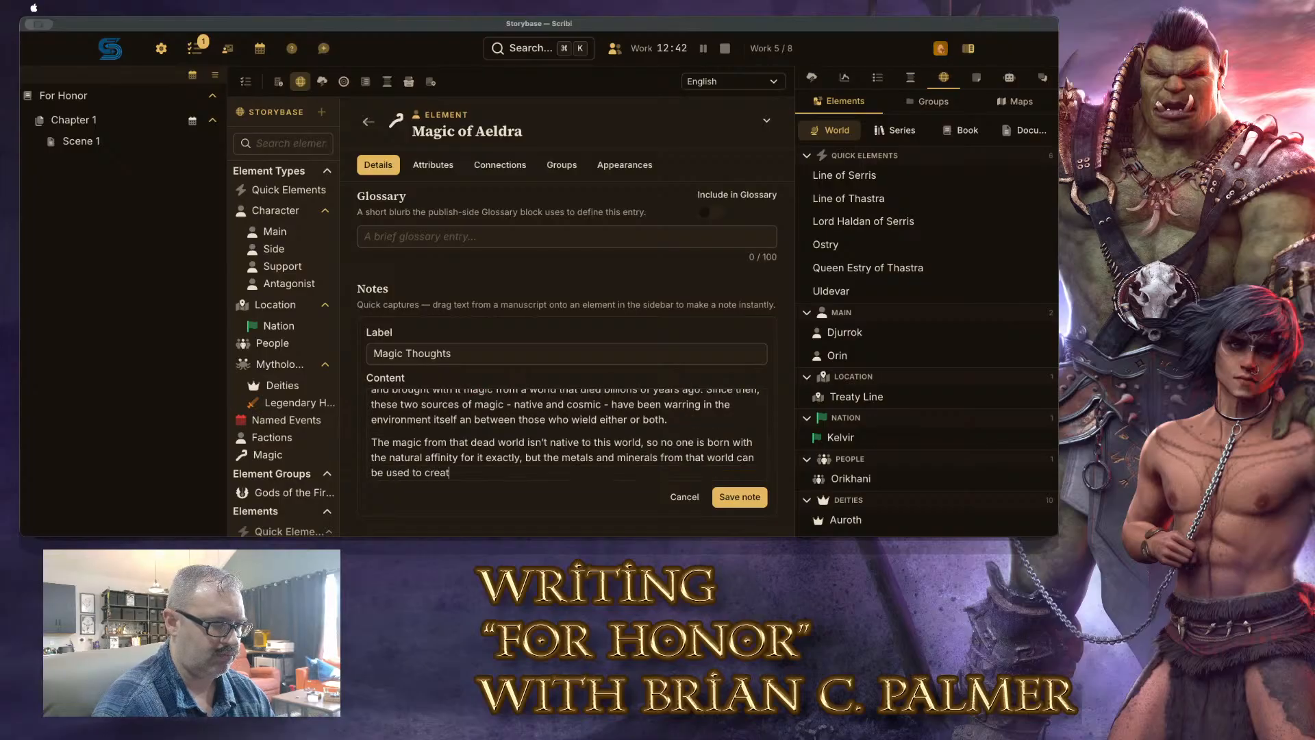
type("e items of power,")
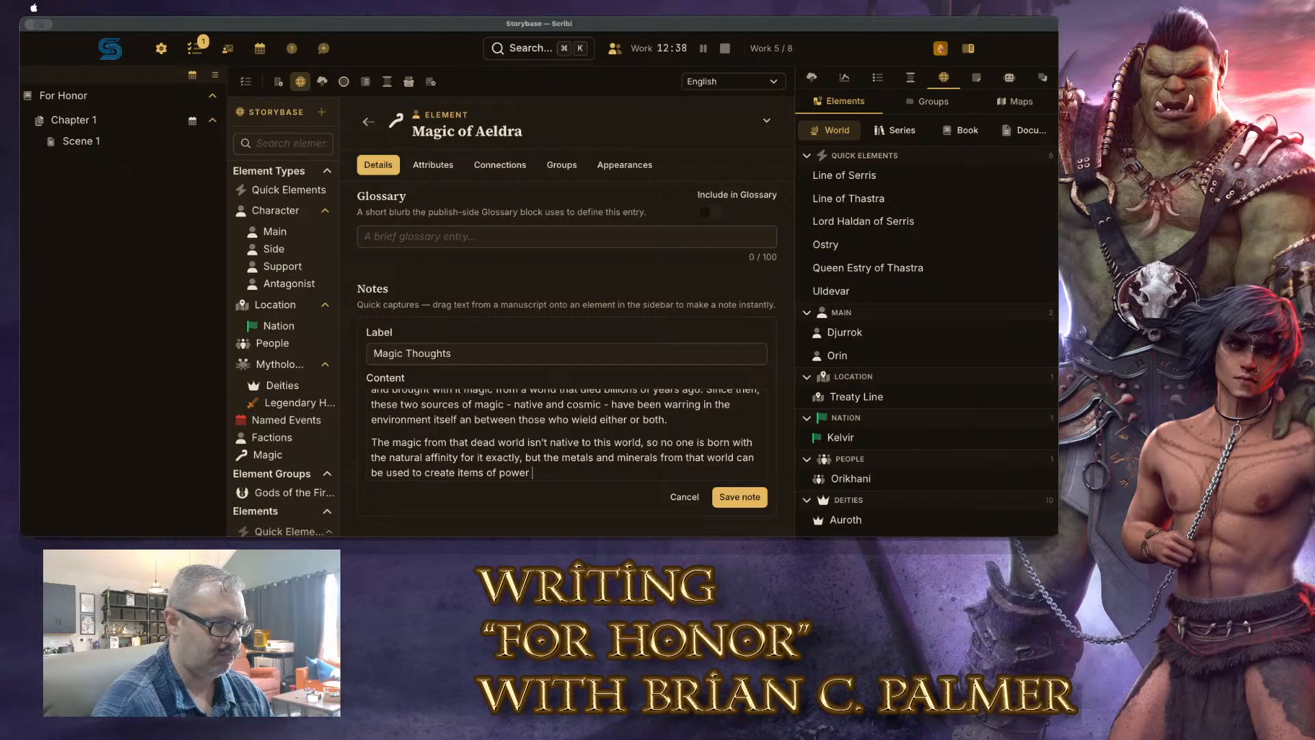
Extend the second paragraph's sentence with "tinctures, turned into ink, and used in a variety of"
type(" tinctrues,")
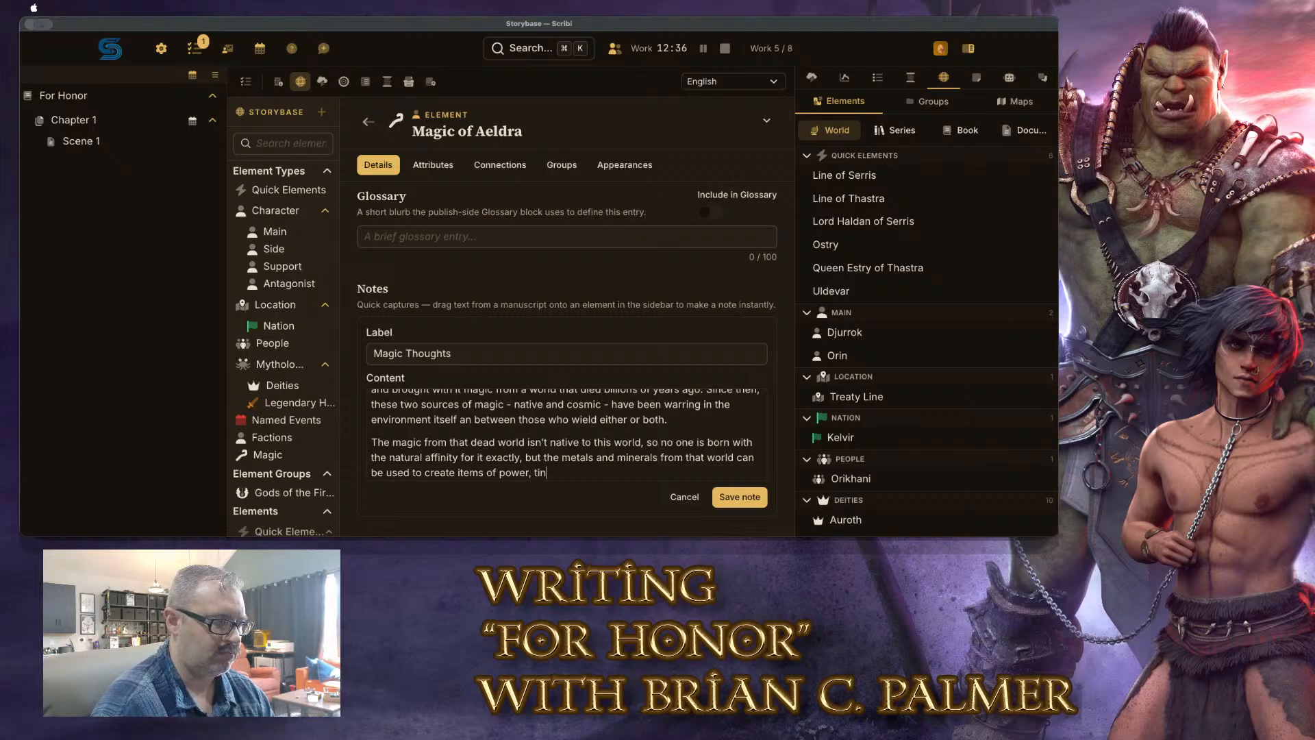
key("BackSpace")
key("BackSpace")
key("BackSpace")
key("BackSpace")
type("ures, turned into ink")
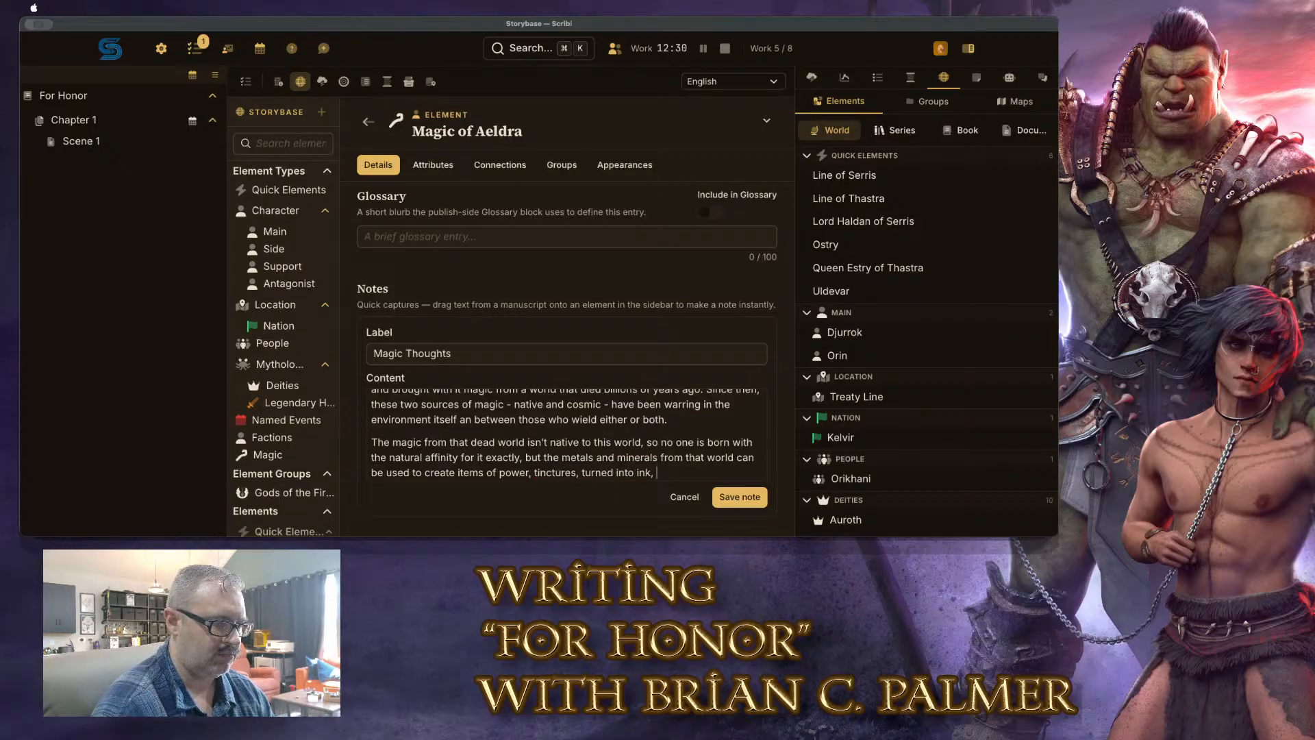
type(", and")
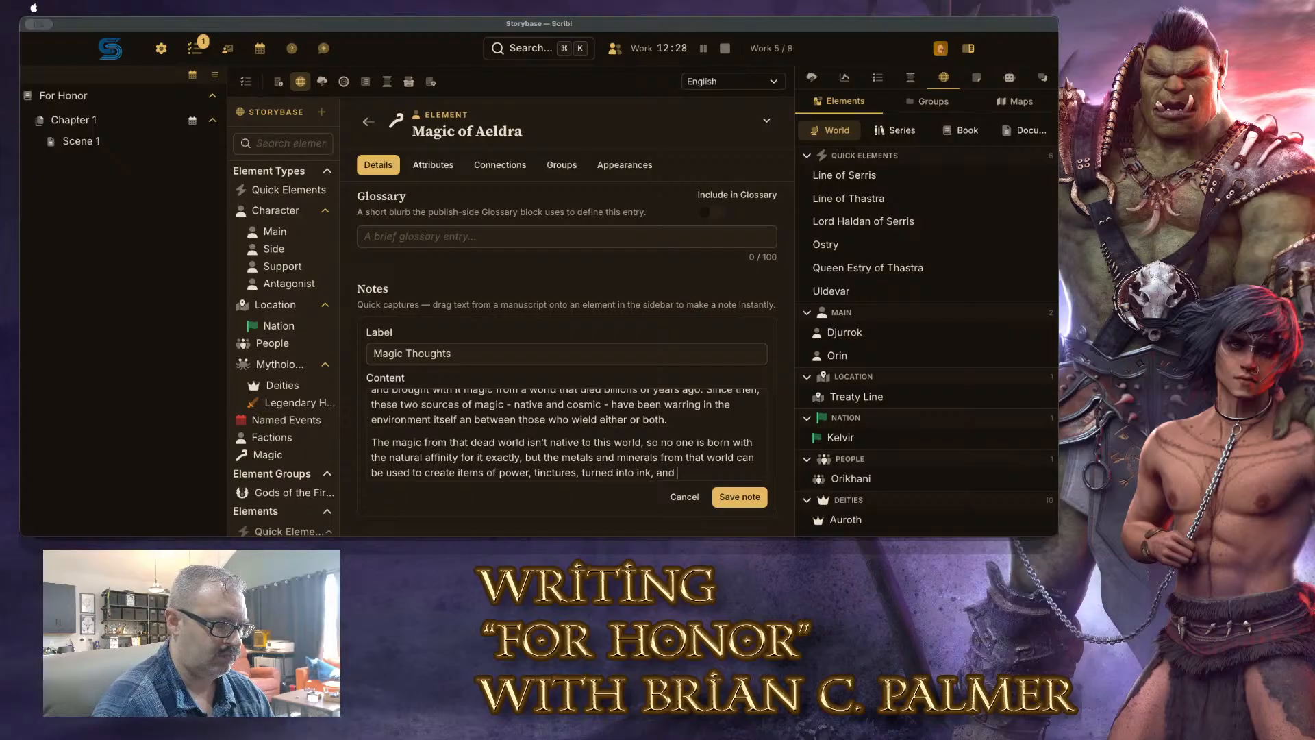
type(" used in a var")
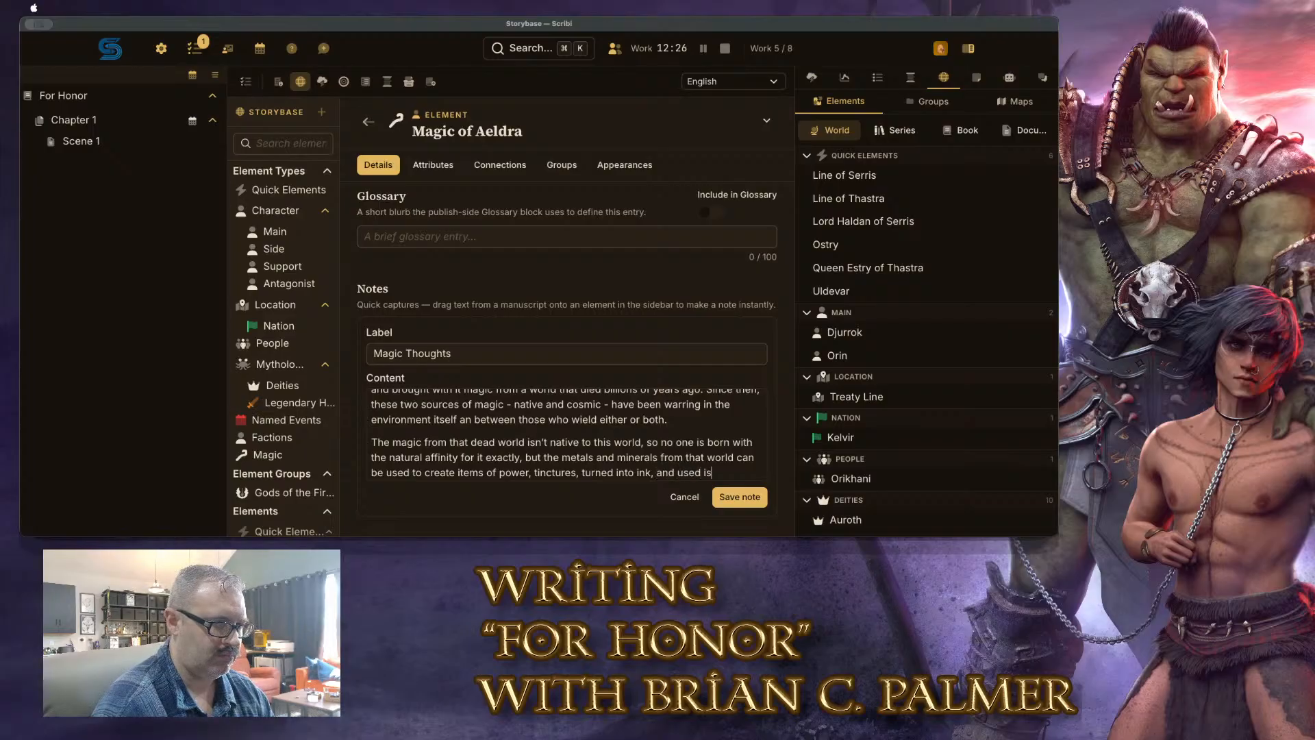
type("iety of ")
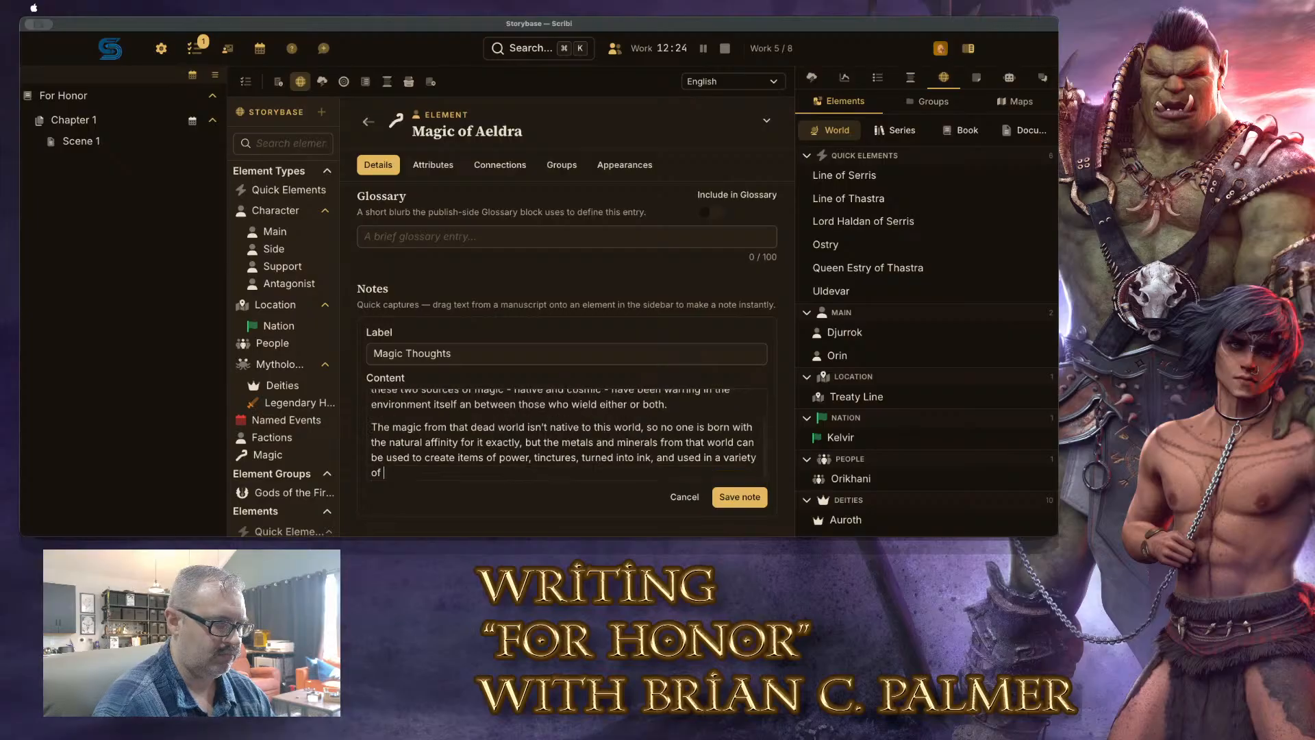
Finish the sentence with "ways to give magic to people who do not have a native affinity for magic of their own."
type("ways to give magi")
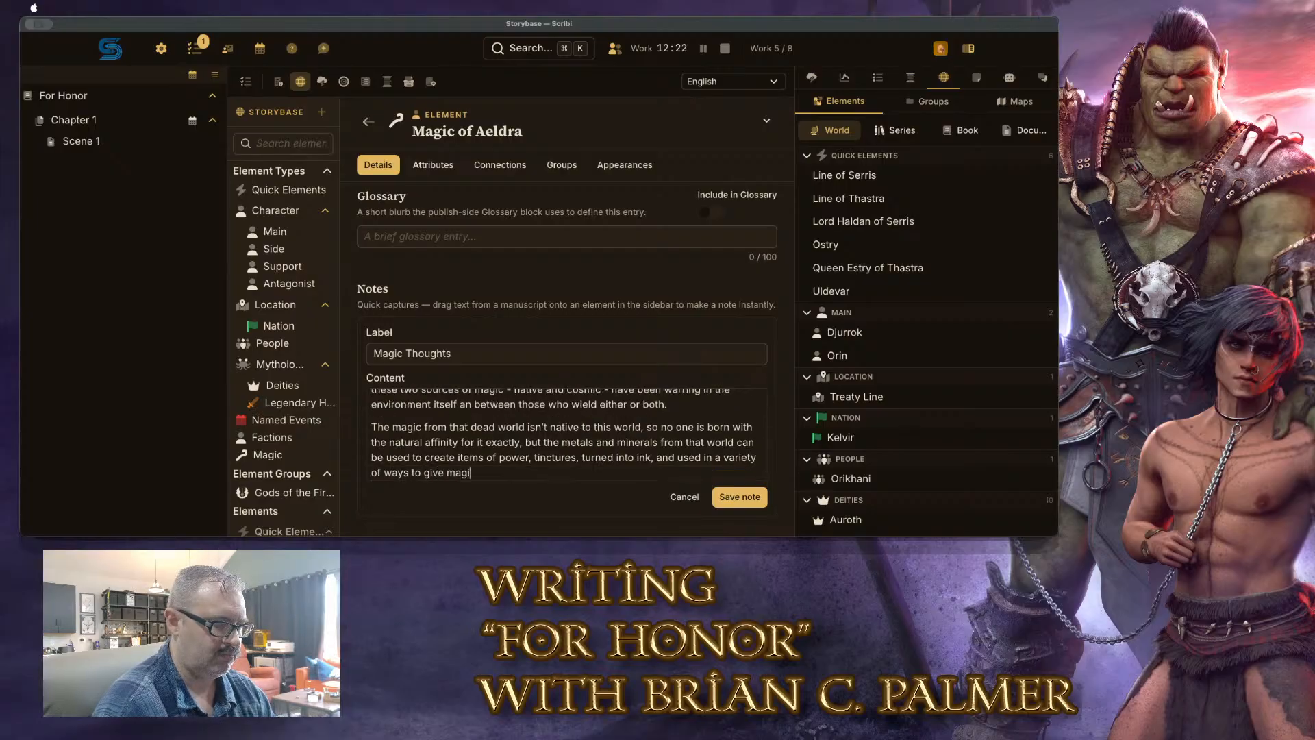
type("c to people who do not have nat")
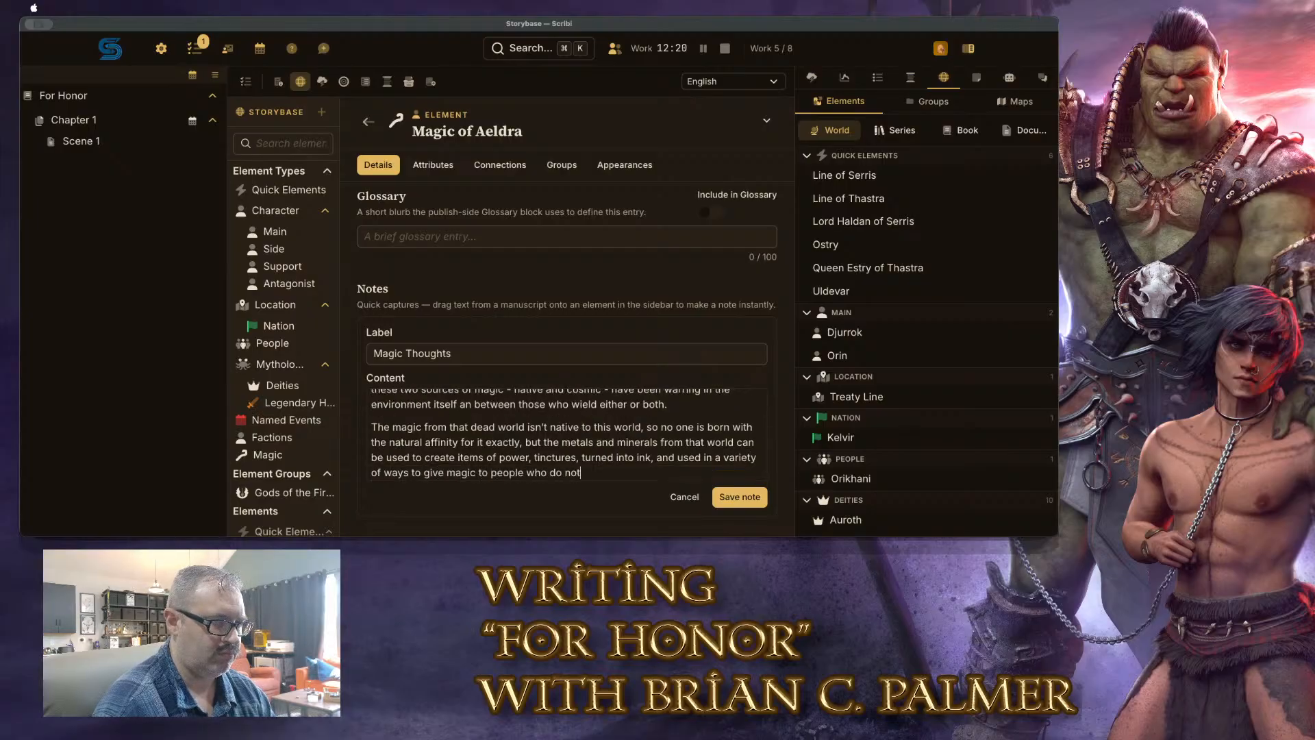
key("BackSpace")
key("BackSpace")
key("BackSpace")
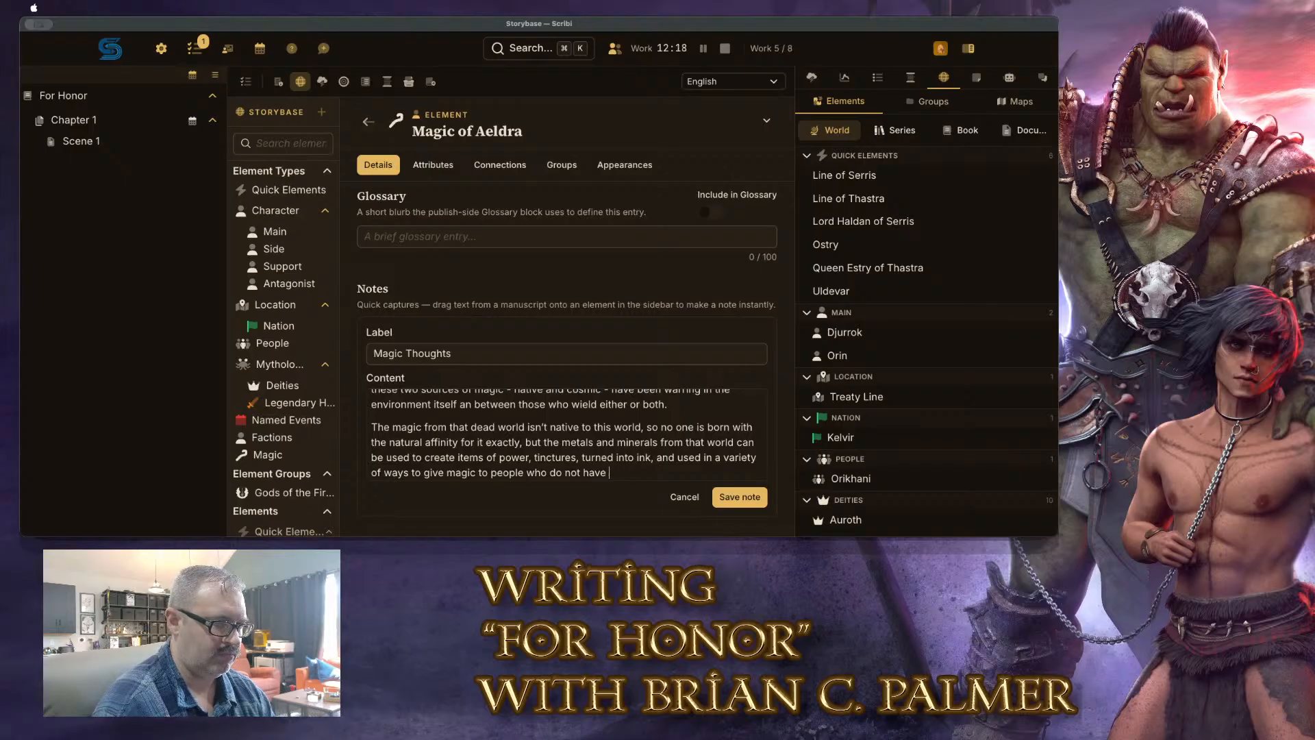
type("a native affinity ")
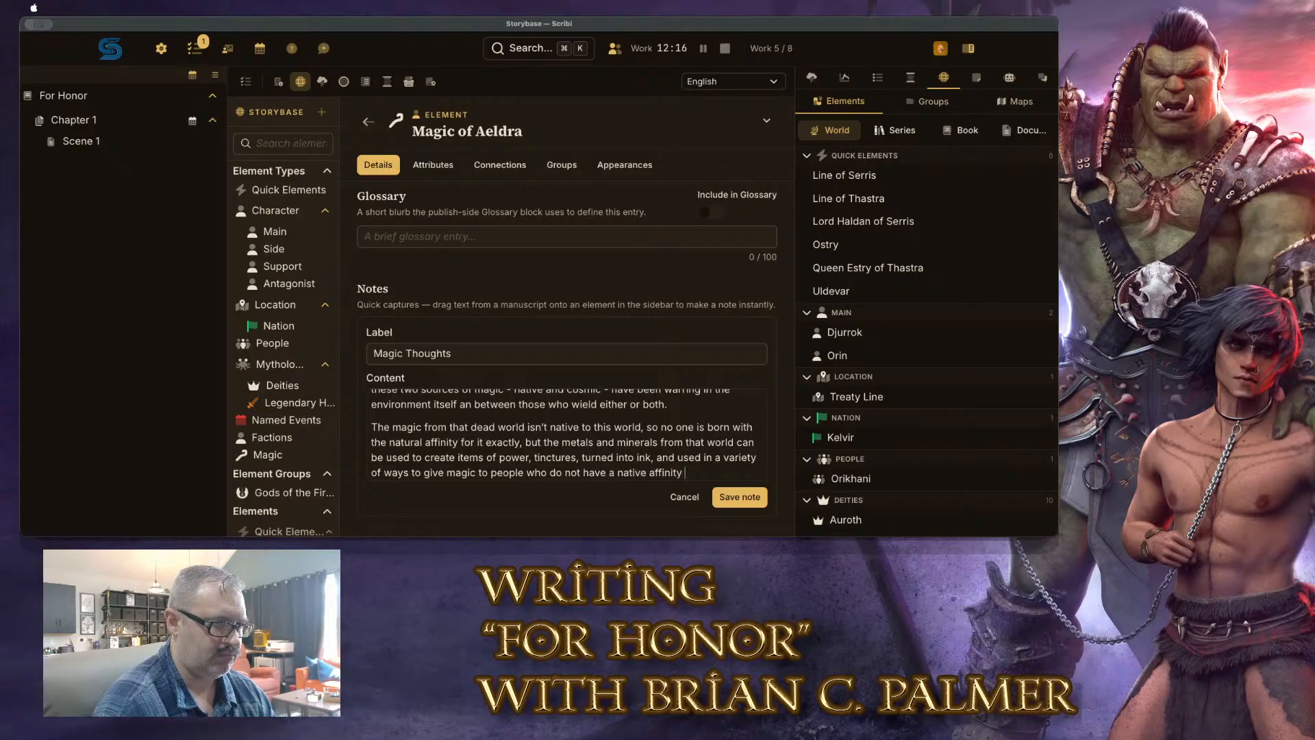
type("for magic of their own.")
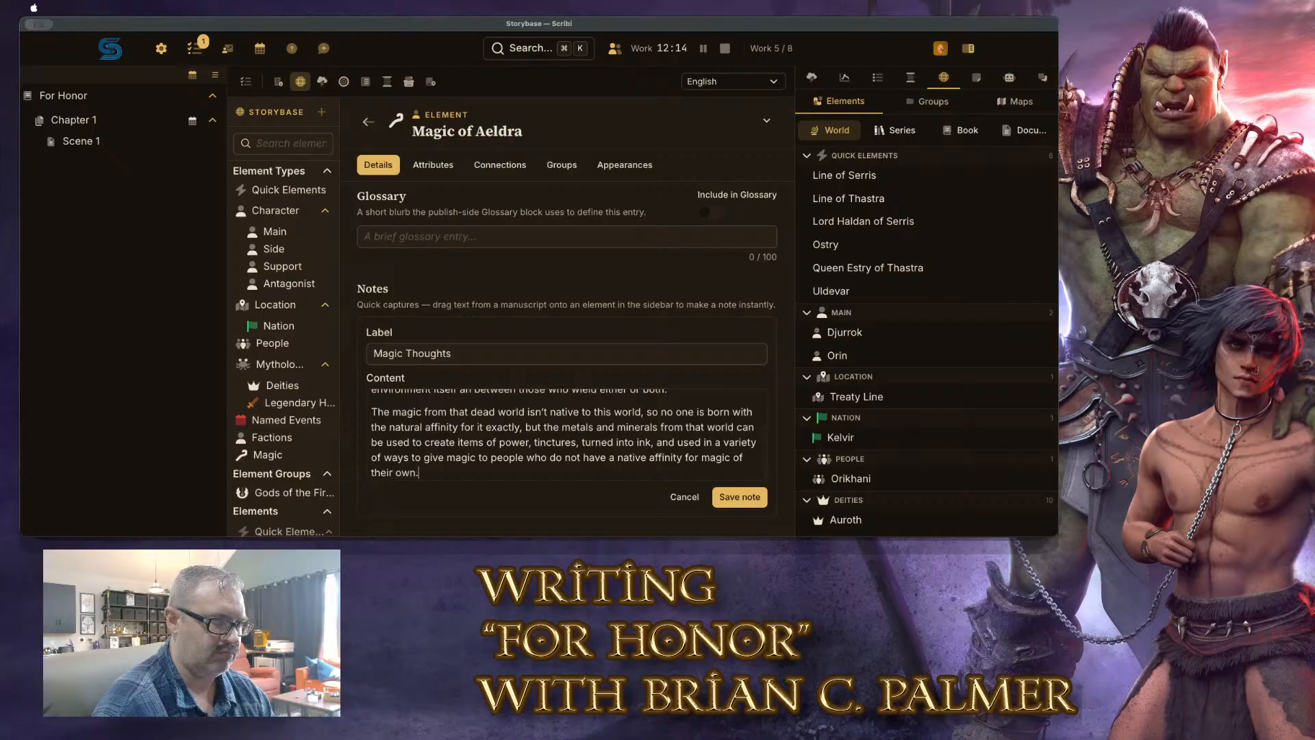
type(" This is considered a")
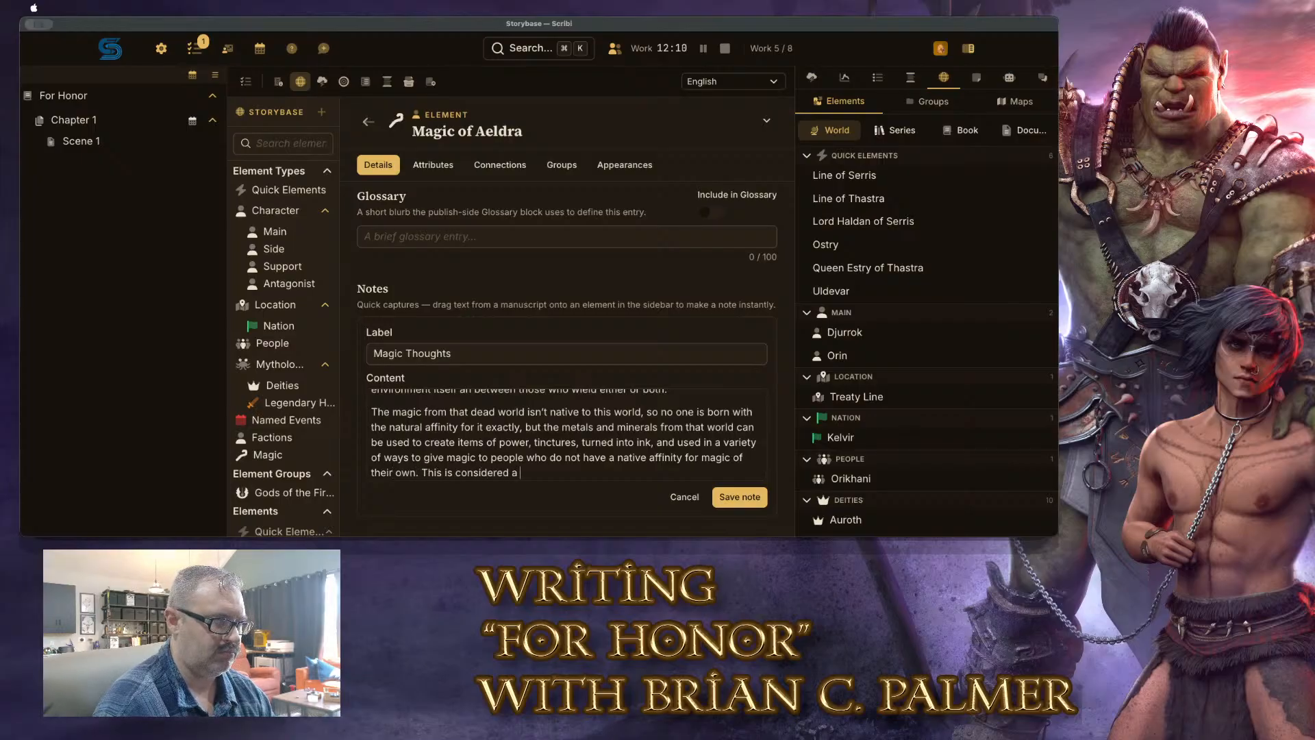
type(" corrupti")
key("BackSpace")
key("BackSpace")
key("BackSpace")
key("BackSpace")
key("BackSpace")
key("BackSpace")
key("BackSpace")
key("BackSpace")
key("BackSpace")
key("BackSpace")
key("BackSpace")
key("BackSpace")
key("BackSpace")
key("BackSpace")
key("BackSpace")
key("BackSpace")
key("BackSpace")
key("BackSpace")
key("BackSpace")
key("BackSpace")
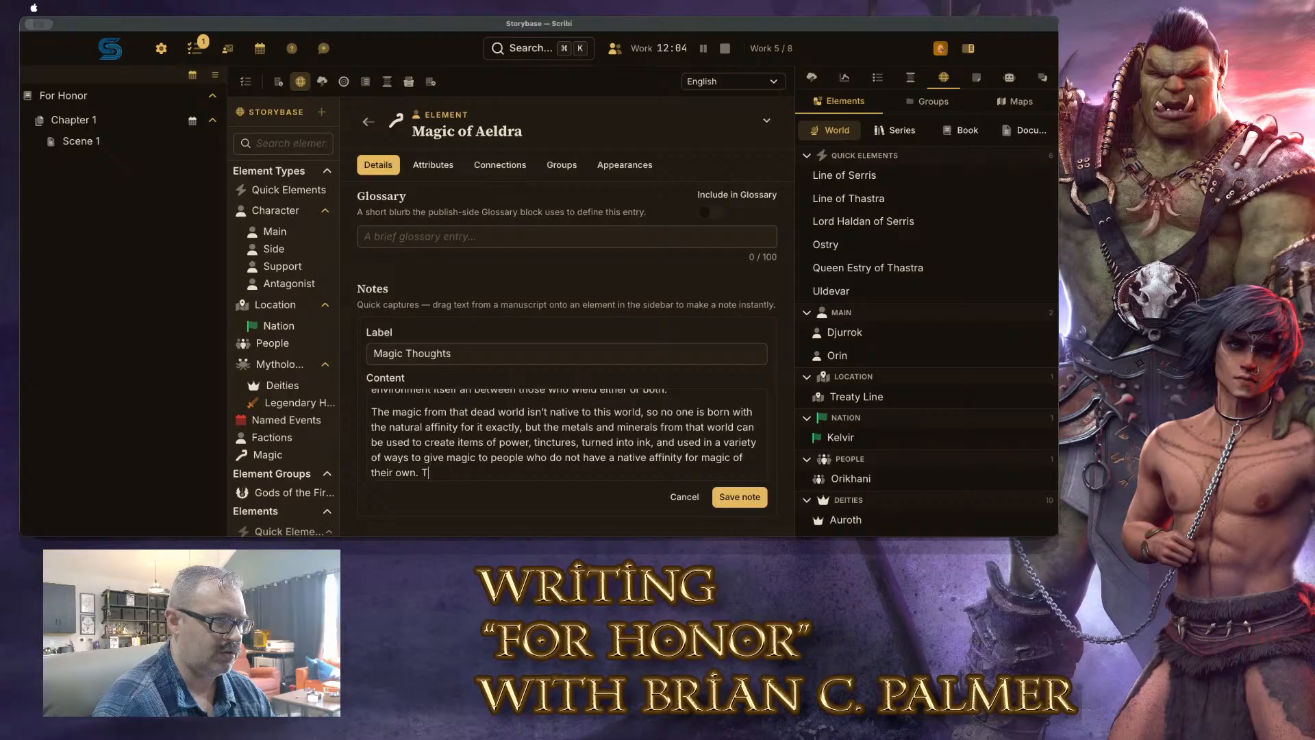
Add "This is a corrupting practice, this foreign magic will definitely kill you long term," to the second paragraph
type("his is a corrupting")
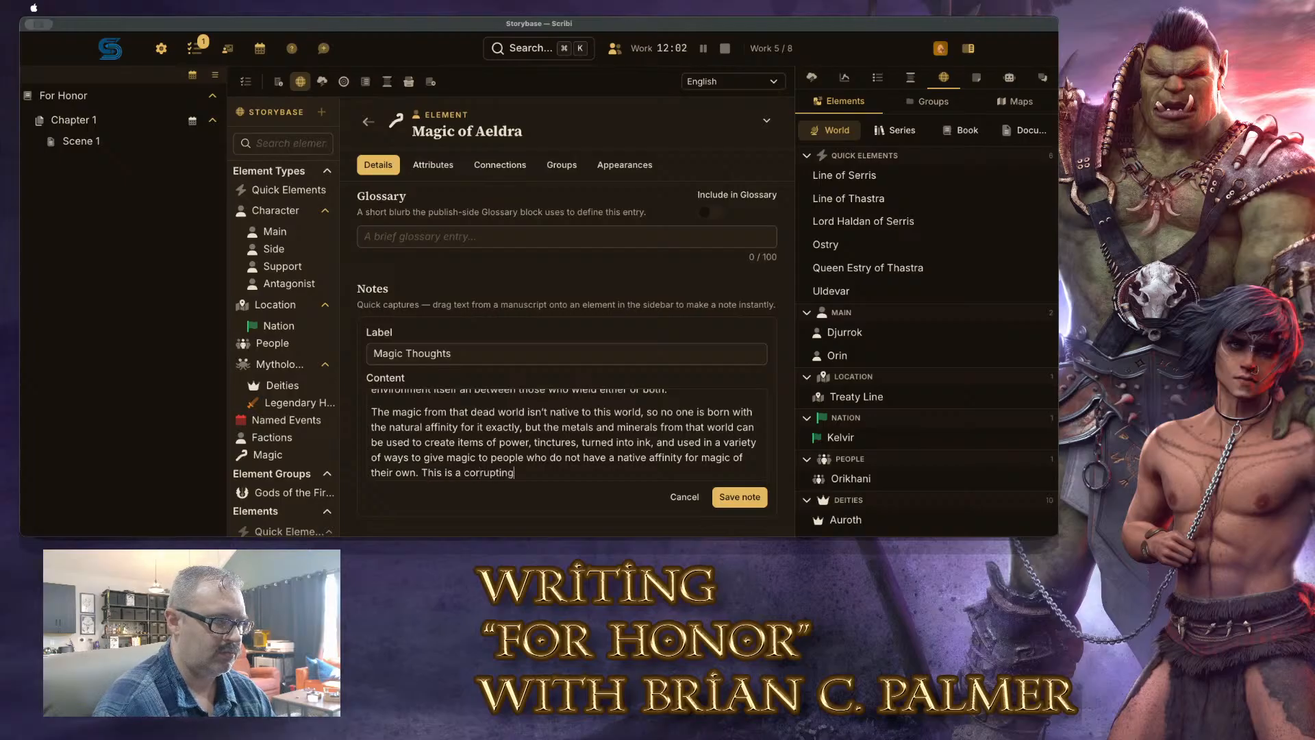
type(" practice, thi")
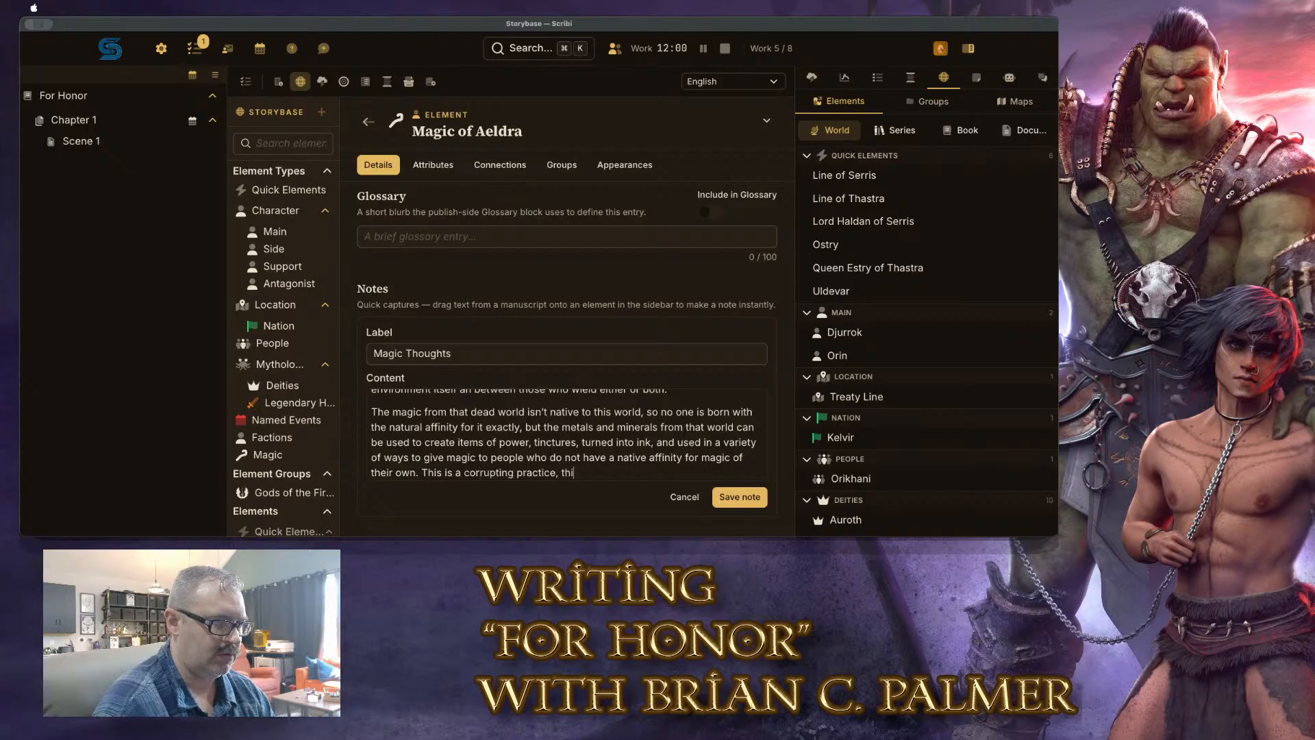
type("s foreign magic wi")
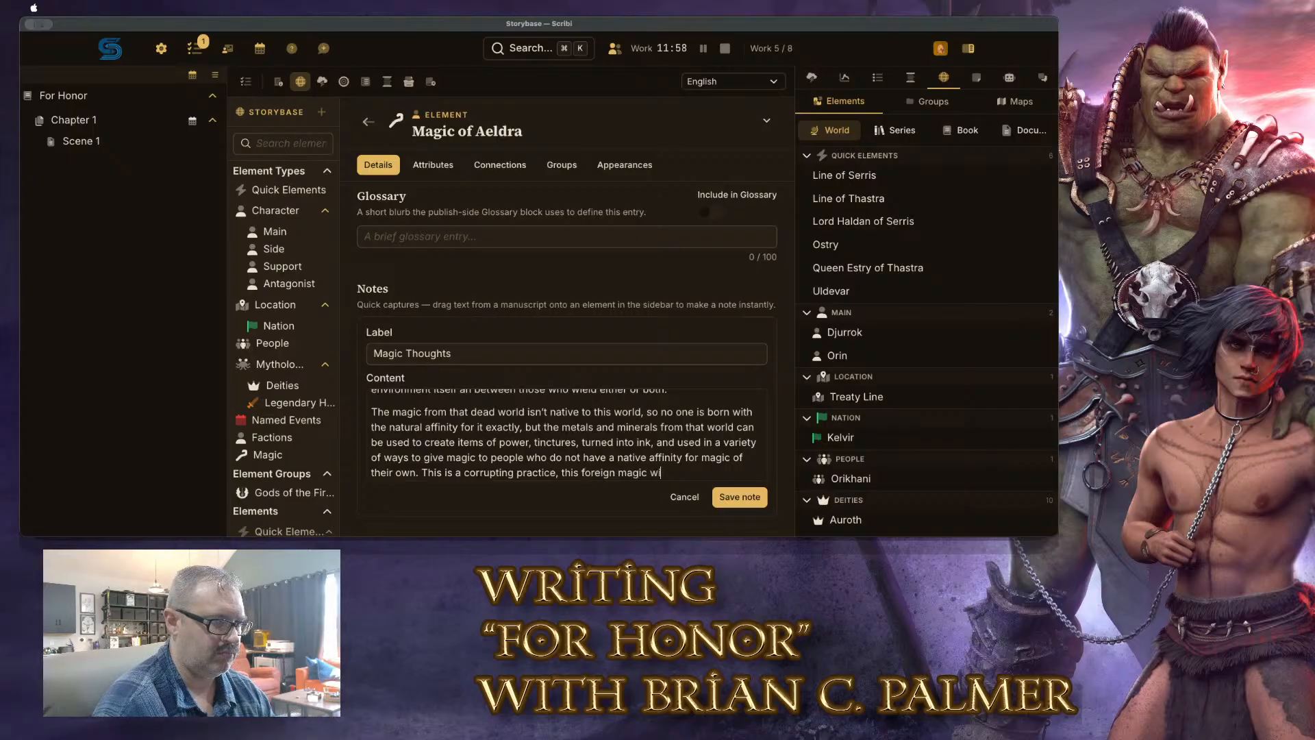
type("ll definitely")
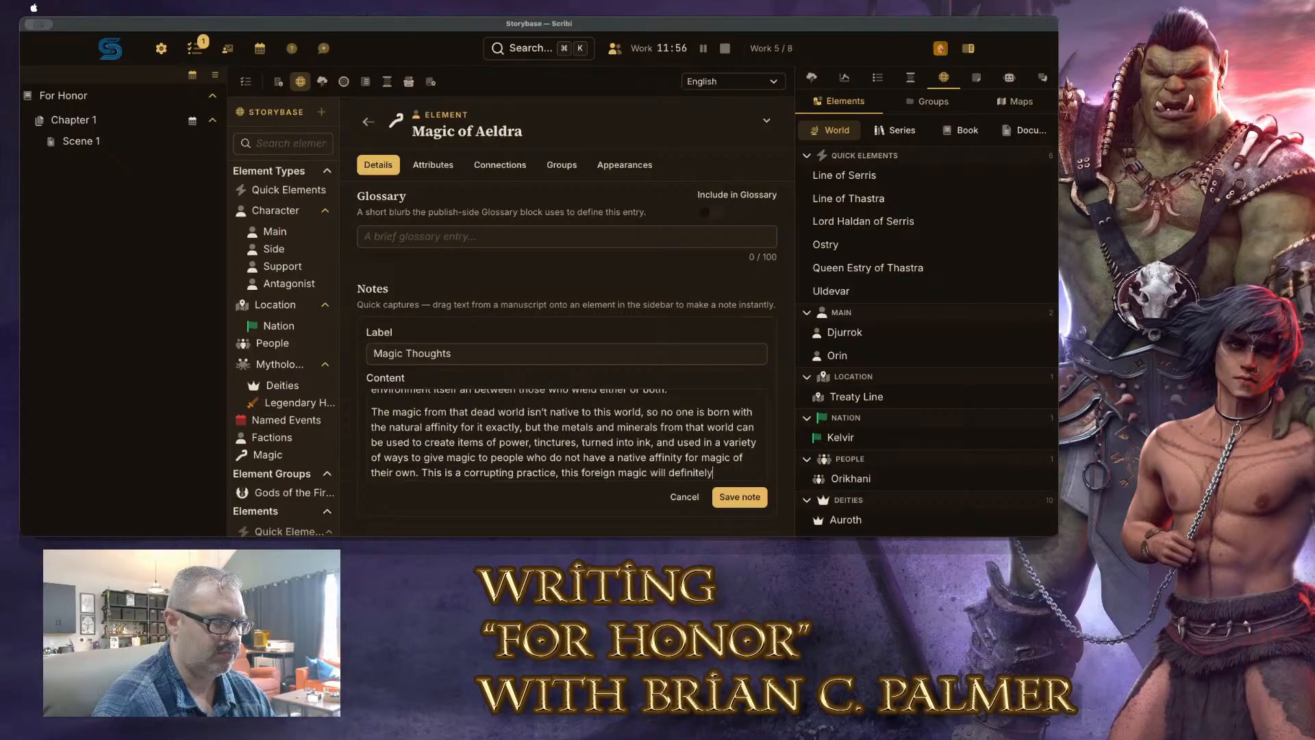
type(" kill you long term,")
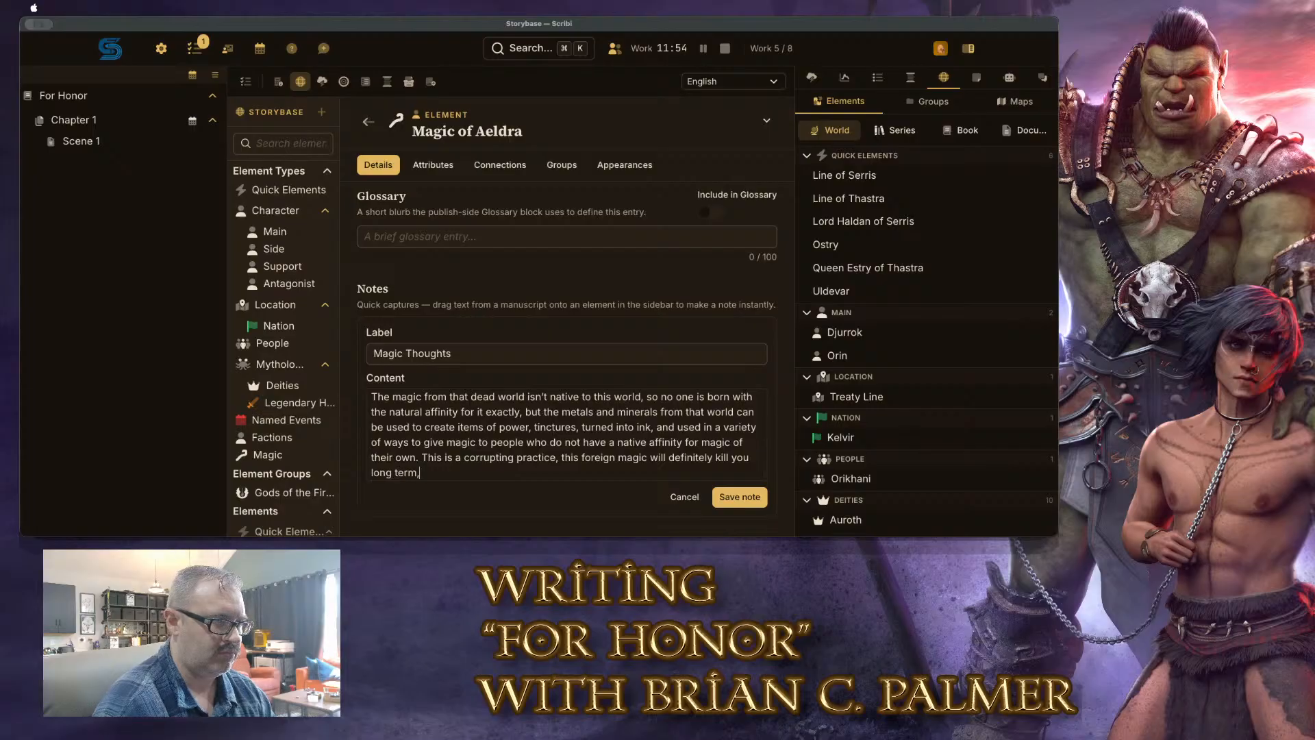
Finish the sentence with "but there are ways to mitigate that, and it offers a great deal of power to people who otherwise would not have it."
type(" but there are ways")
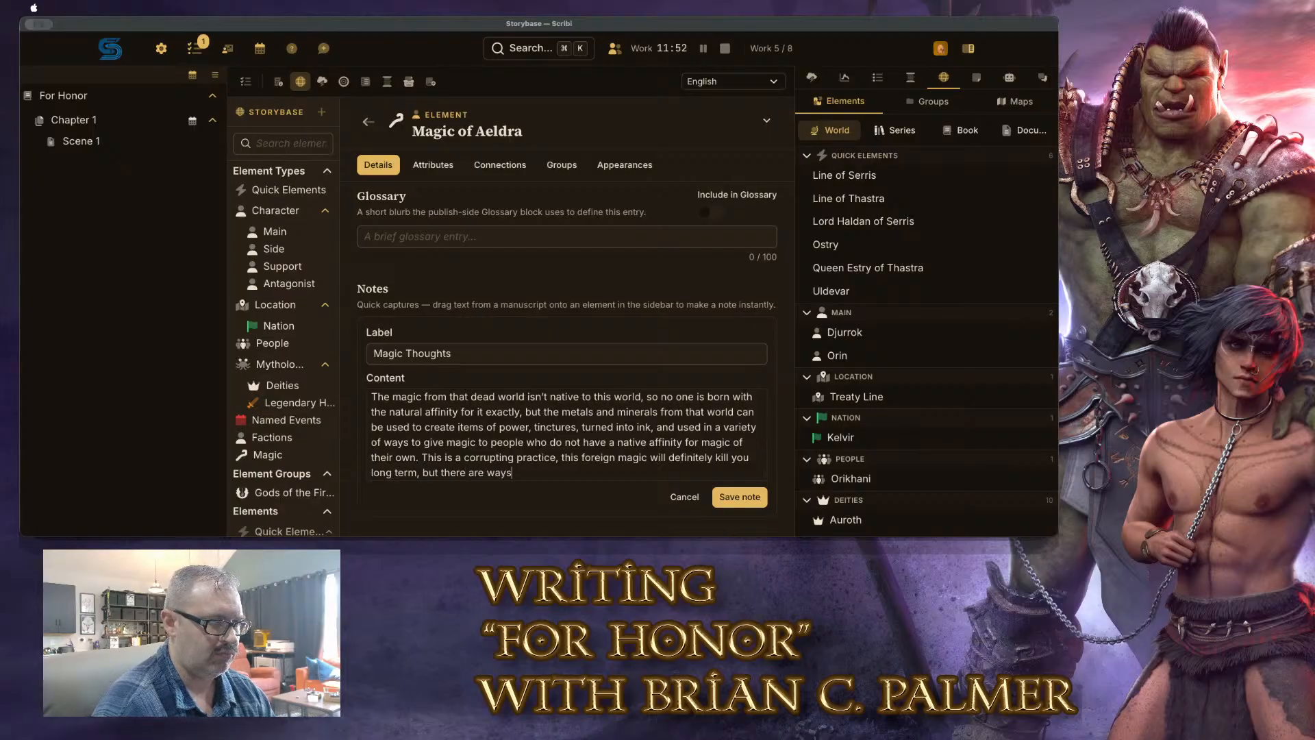
type(" to mitigate that, ")
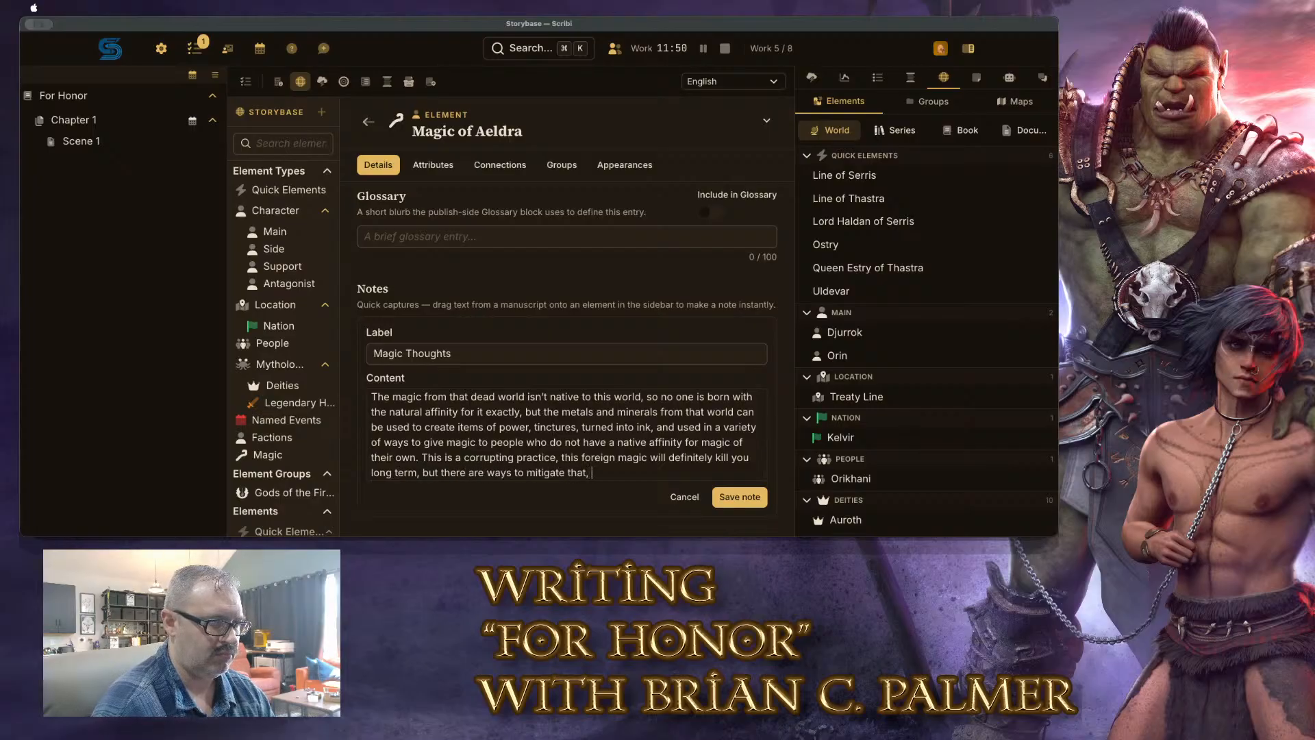
type("and it offers a ")
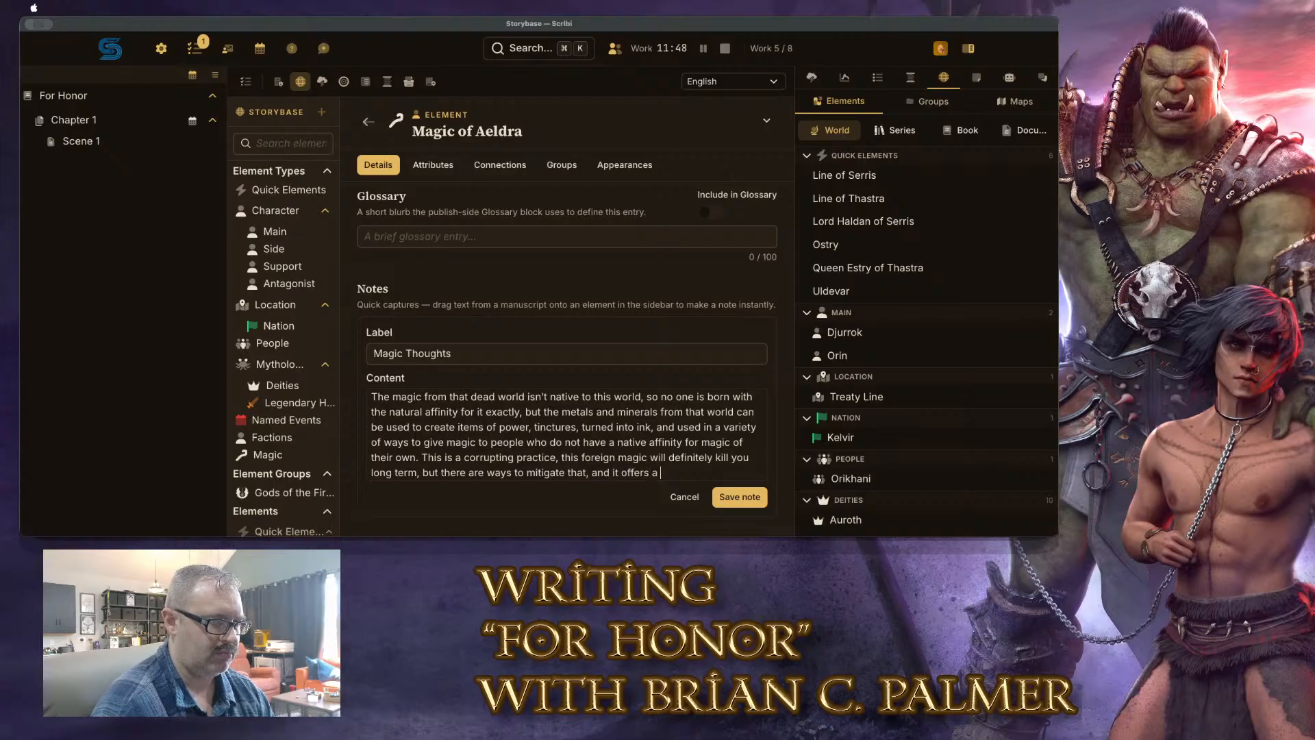
type("great deal of power in a")
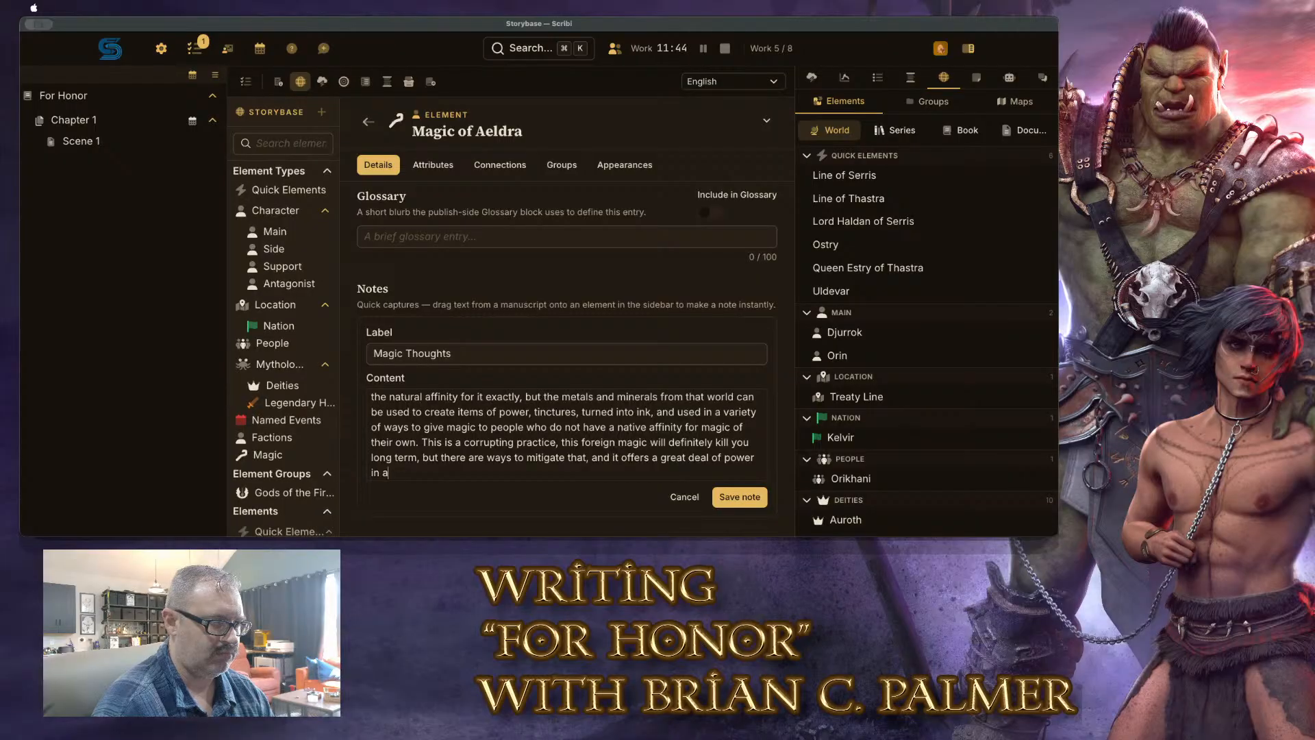
key("BackSpace")
key("BackSpace")
key("BackSpace")
key("BackSpace")
type("to")
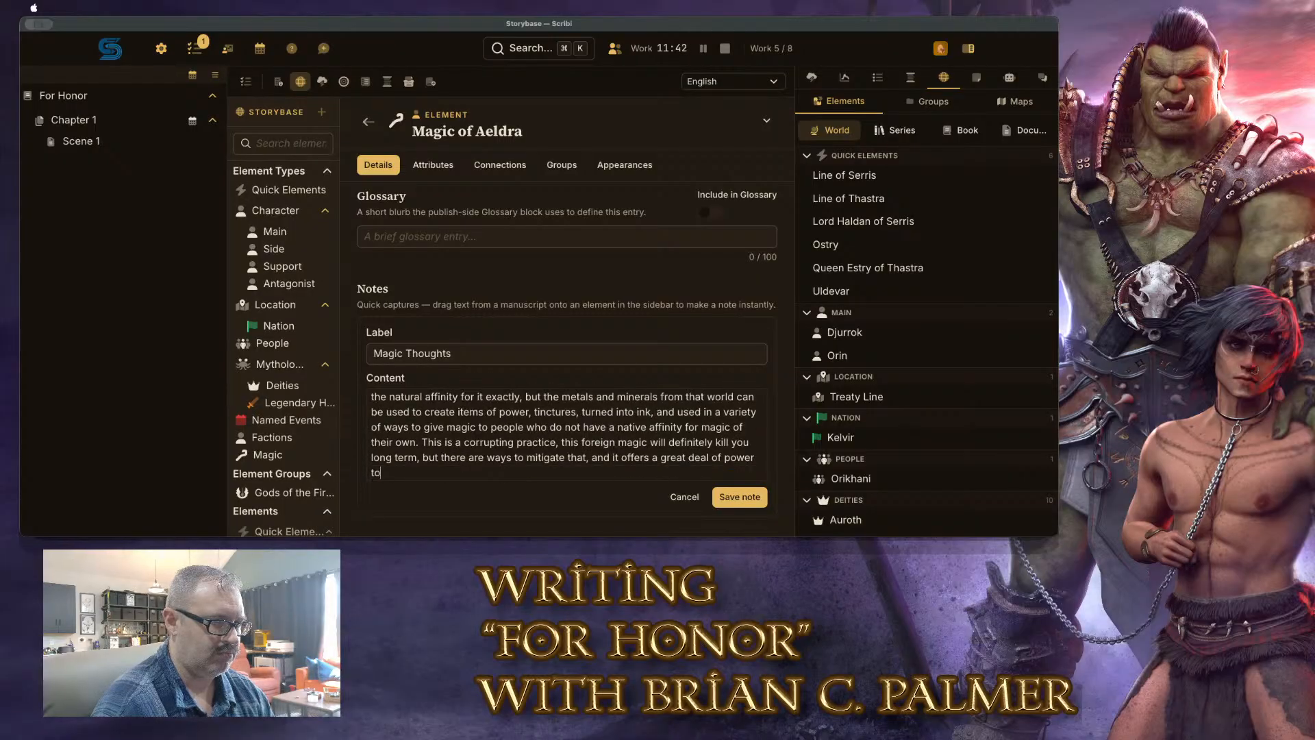
type(" people who otherwise would not have i")
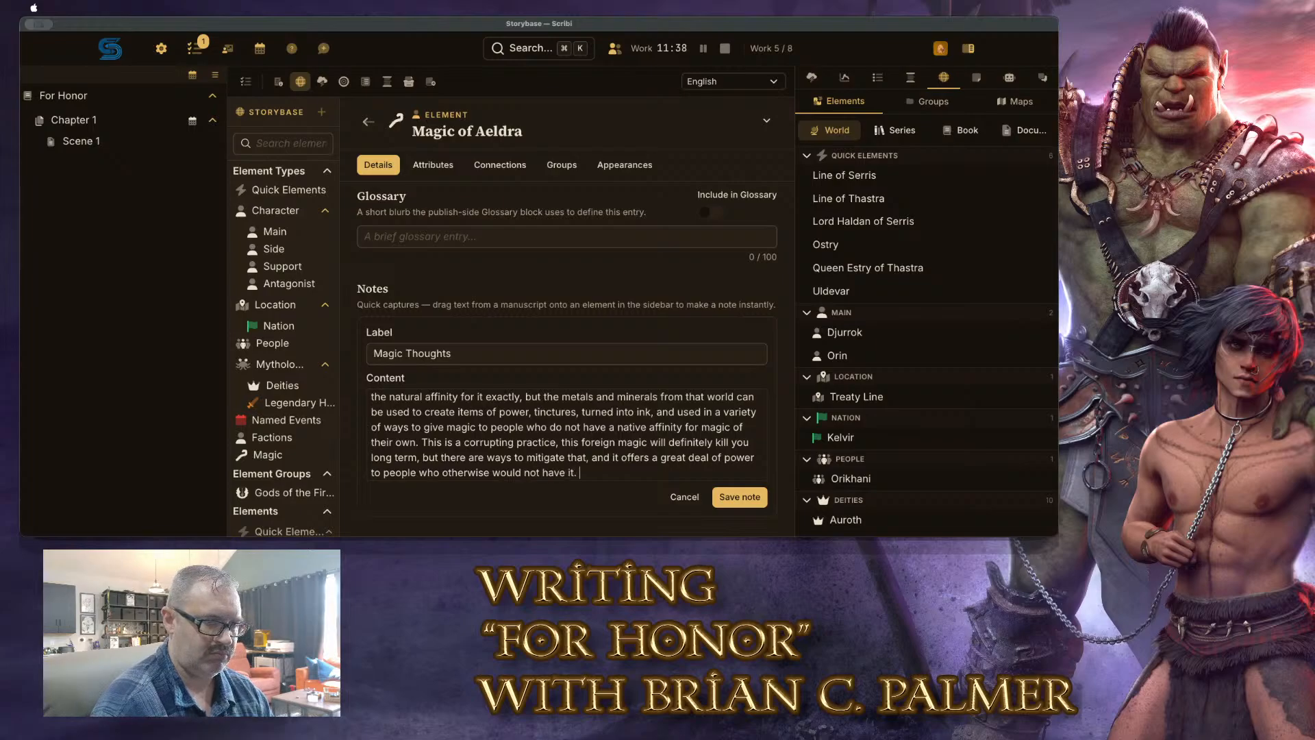
type("t.")
Start a third paragraph with "Aeldra's native magic is seemingly not as powerful in the raw sense of the word -"
key("Return")
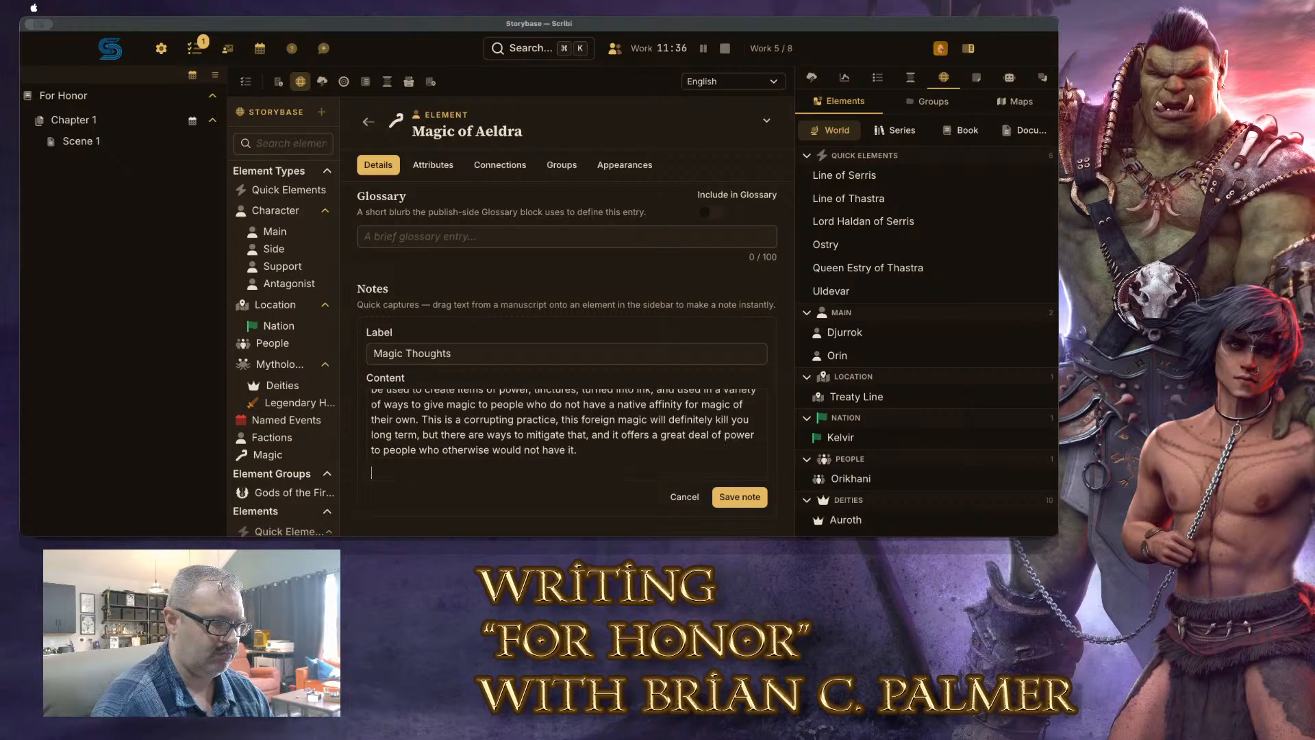
type("Aeldra's nati")
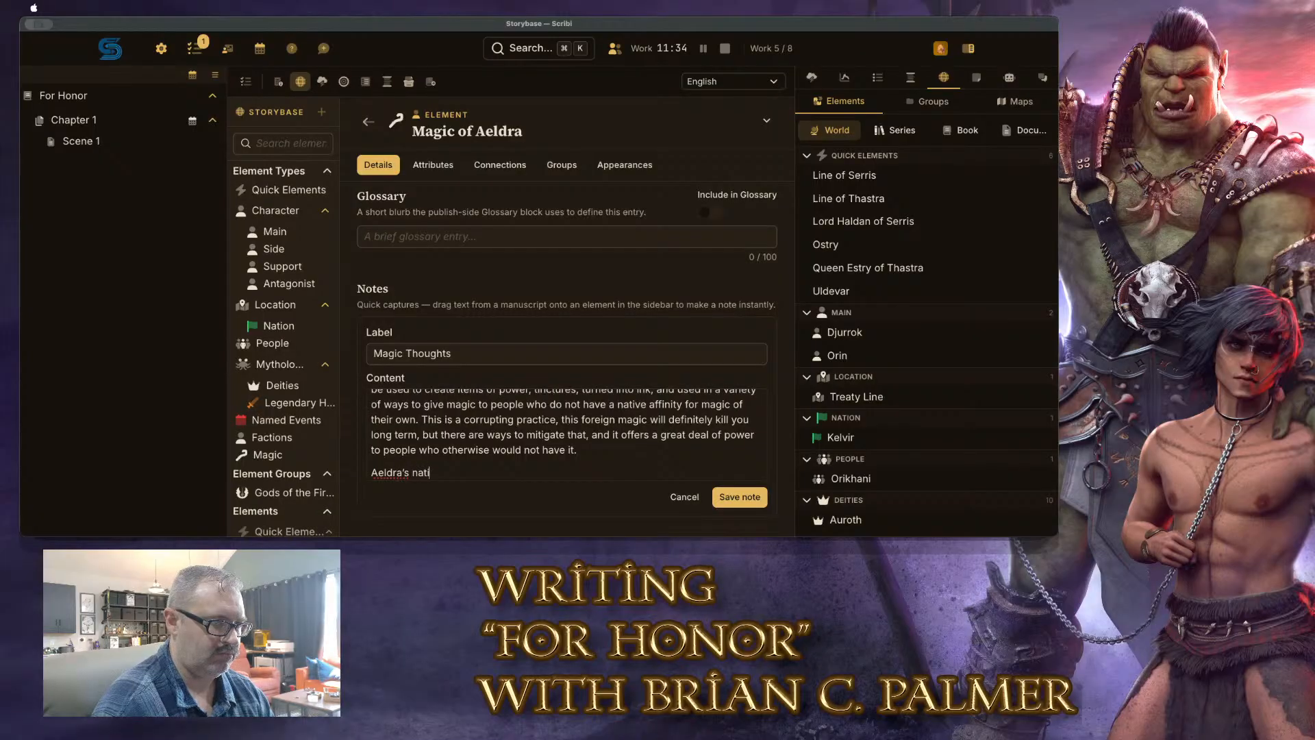
type("ve magic is")
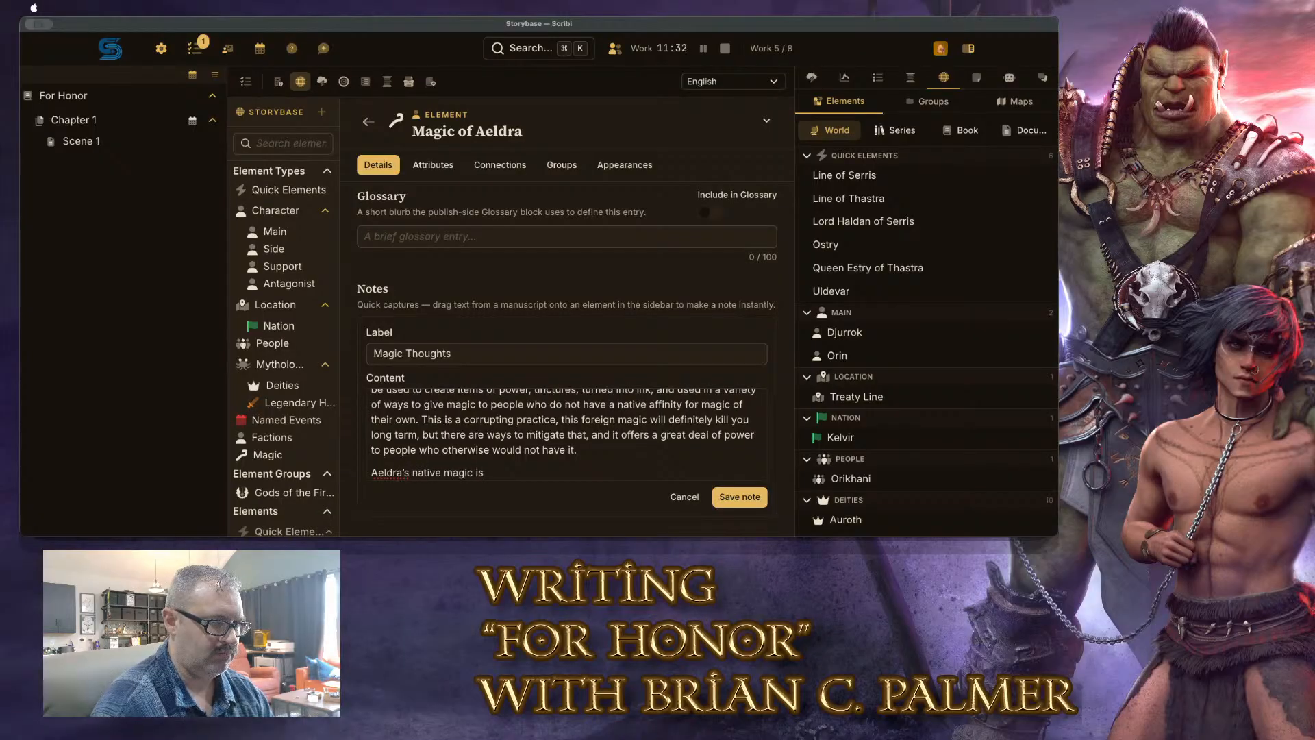
type(" seemin")
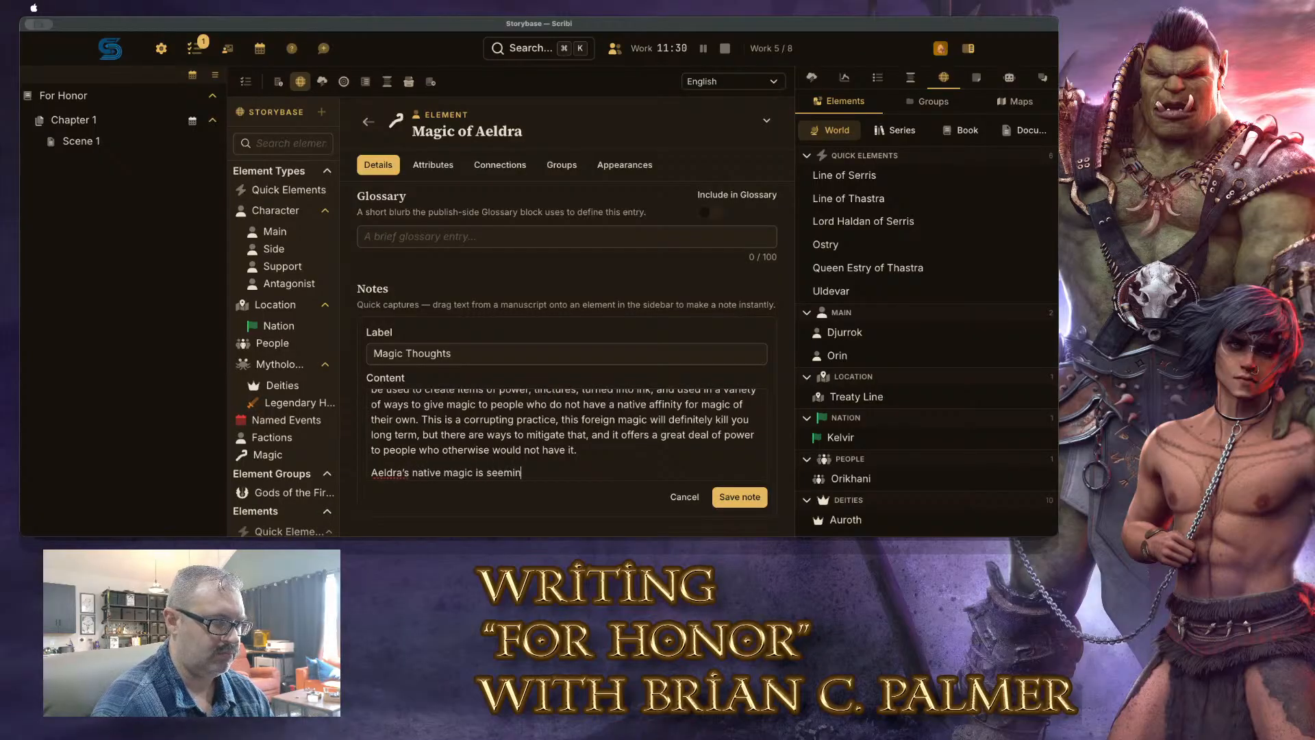
type("gly not")
key("BackSpace")
key("BackSpace")
key("BackSpace")
key("BackSpace")
key("BackSpace")
key("BackSpace")
key("BackSpace")
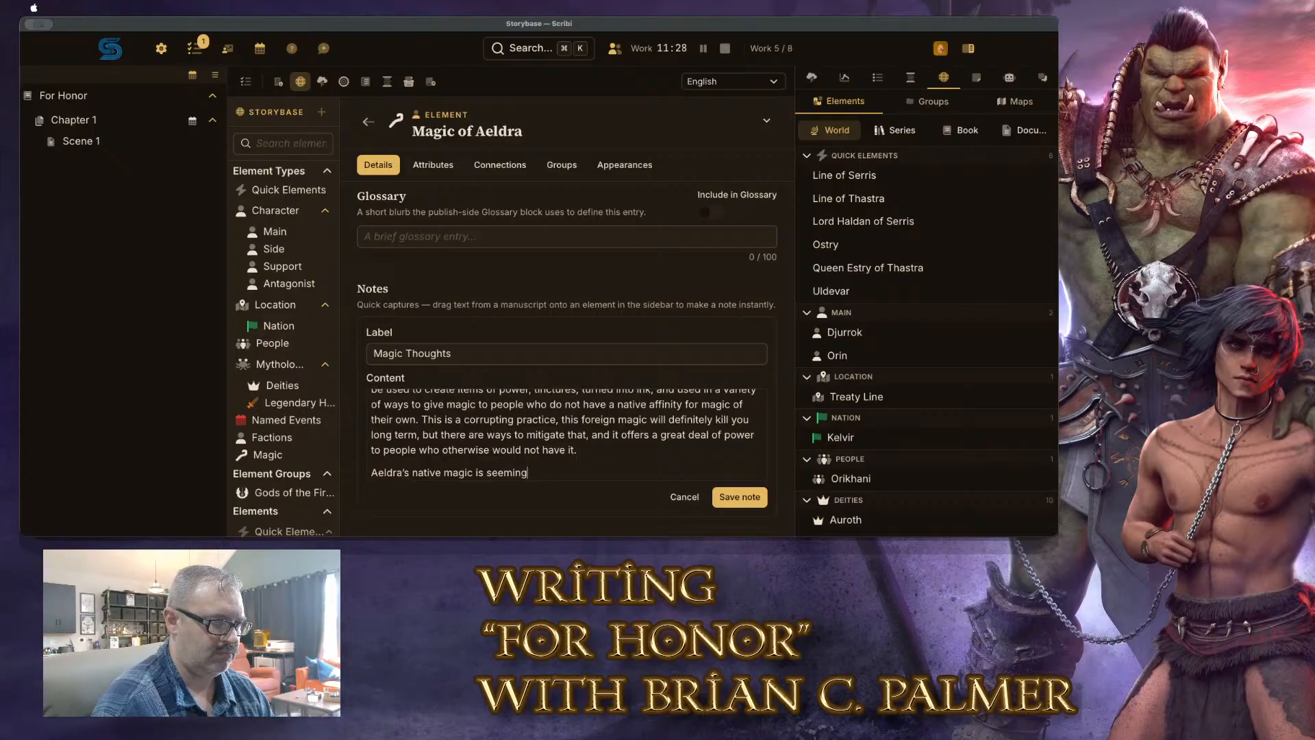
type("ly not as powerful")
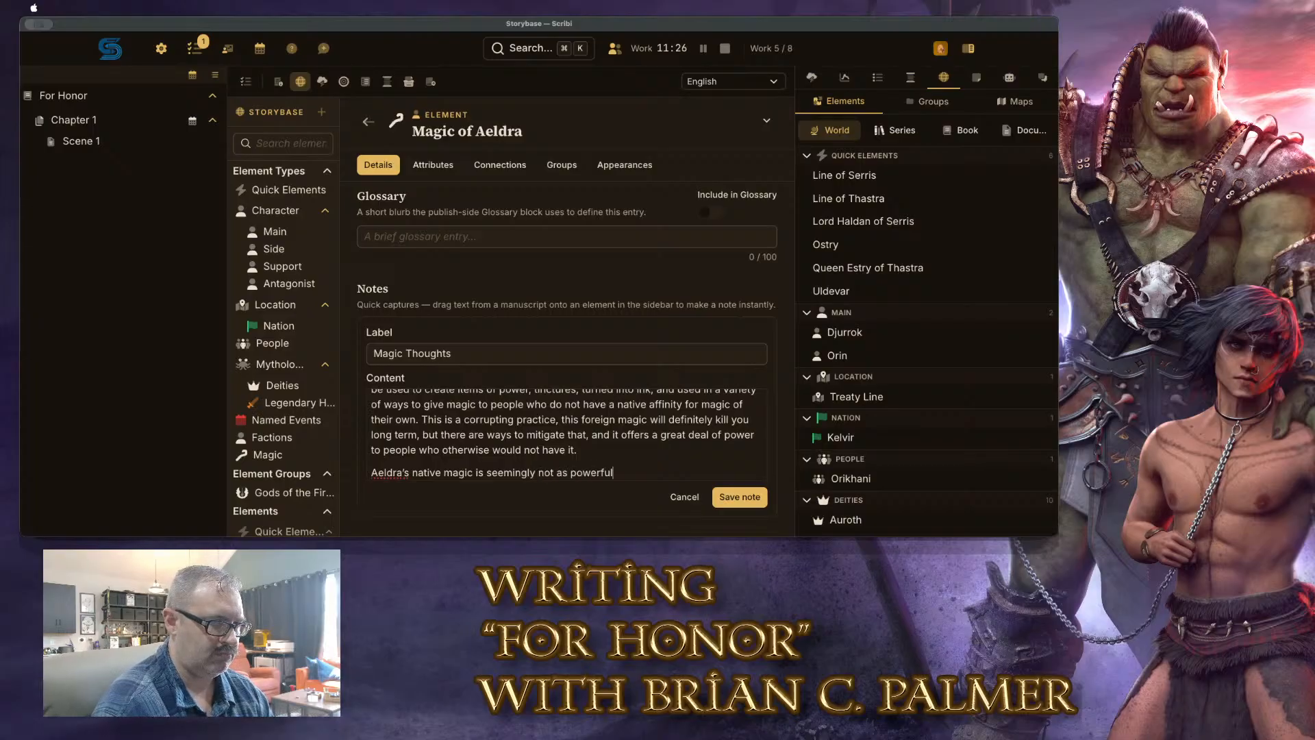
type(" in the raw sense")
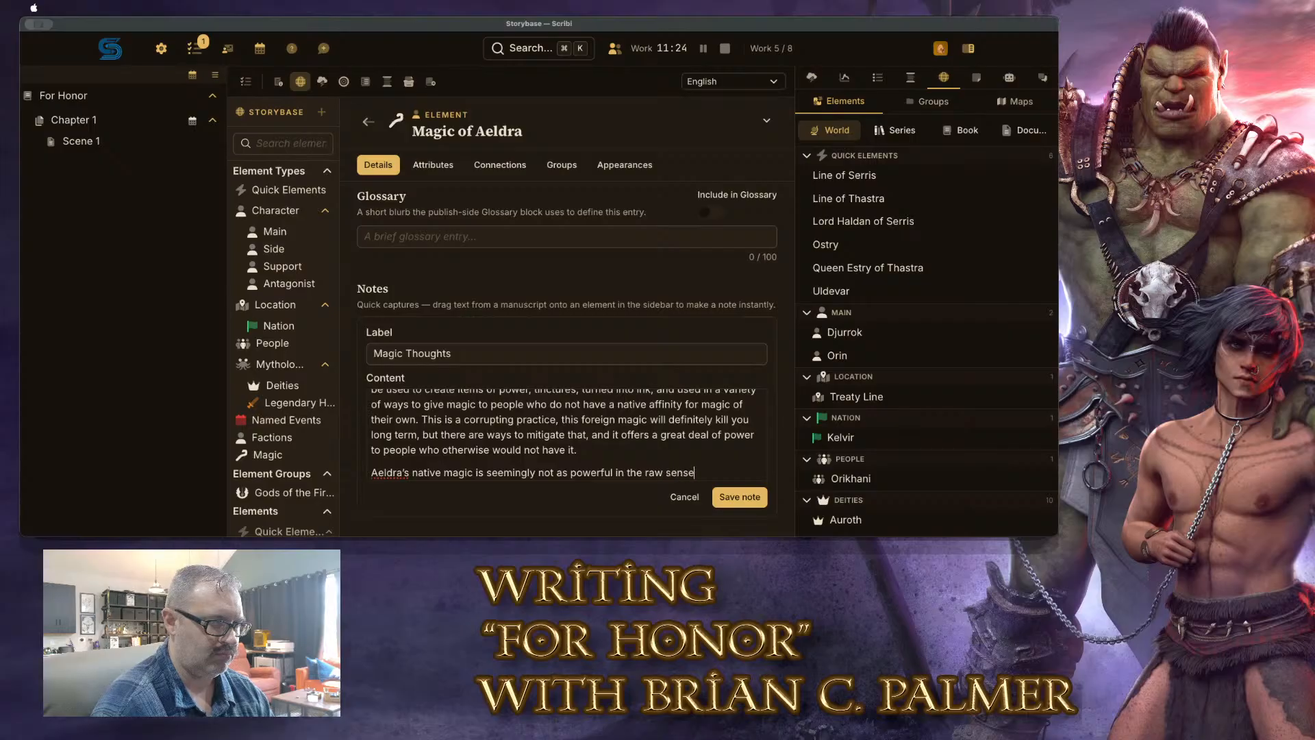
type(" of the word -")
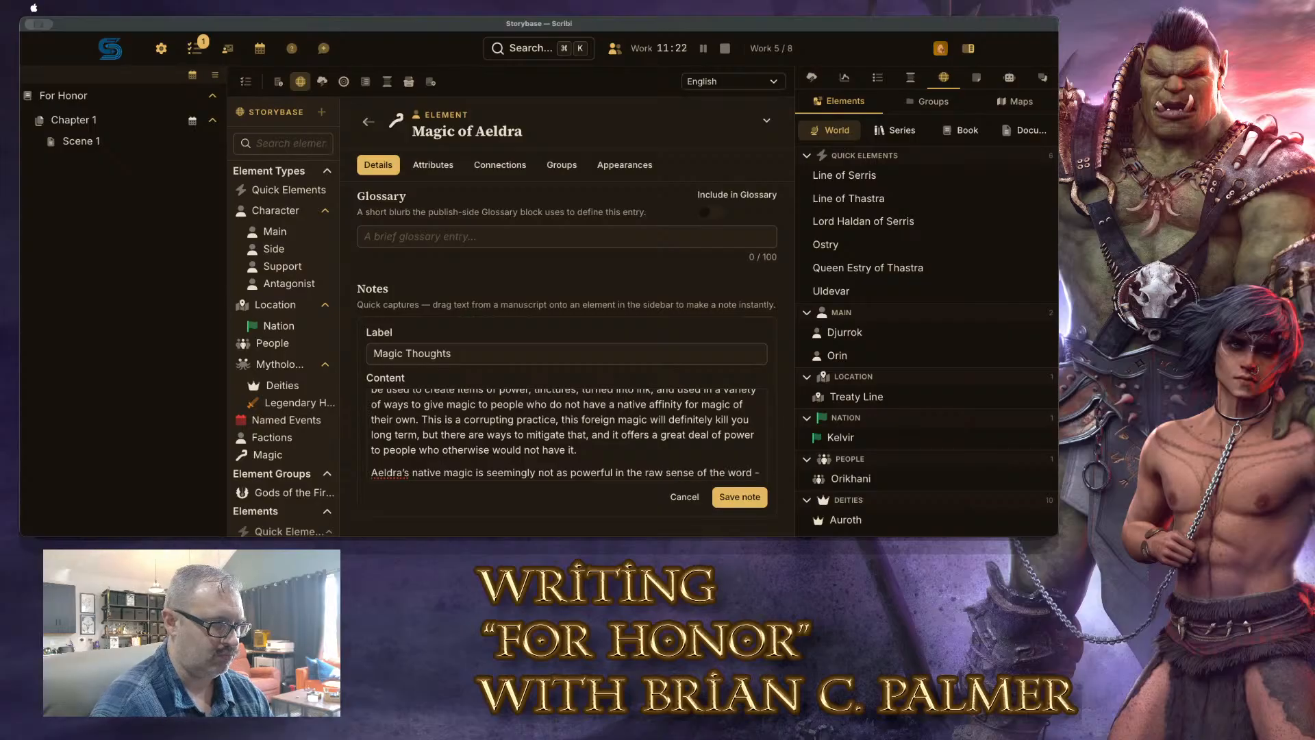
Continue the third paragraph's opening sentence with "people wielding this alien magic"
type(" peopl e")
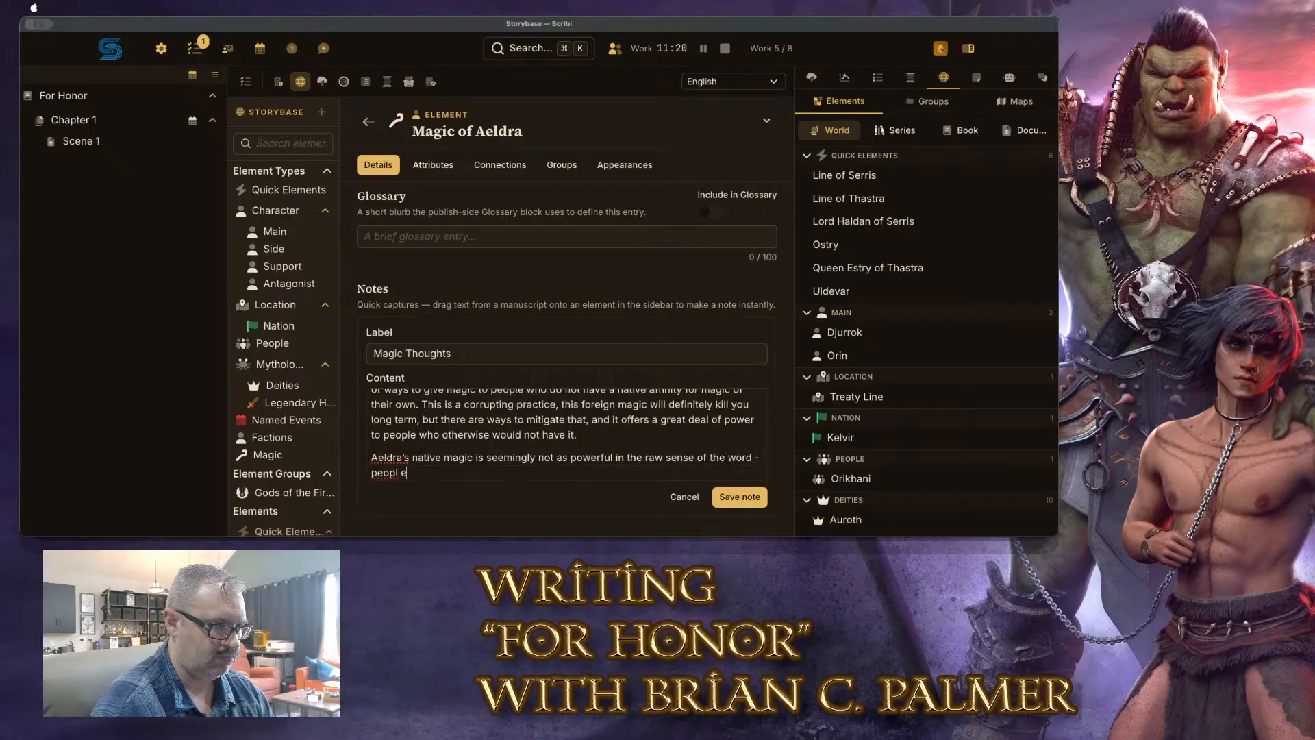
key("BackSpace")
key("BackSpace")
type("e wid")
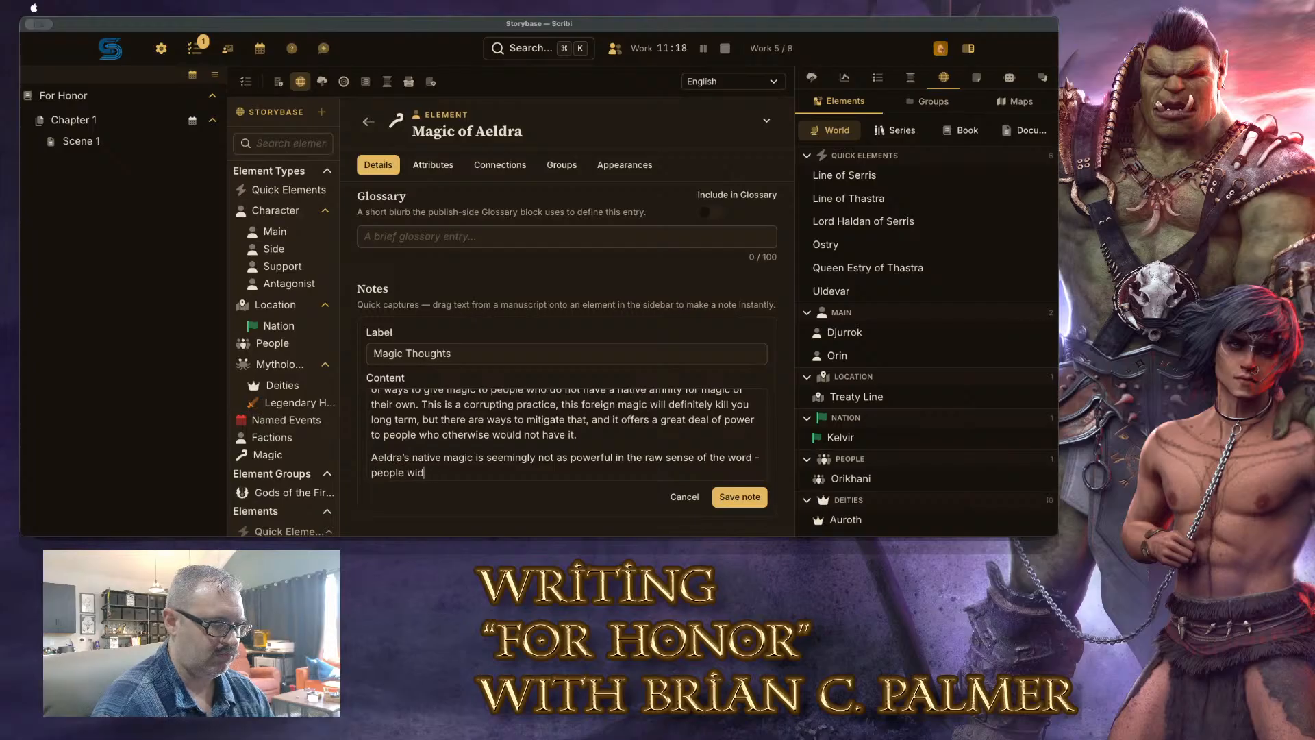
key("BackSpace")
type("elding thi")
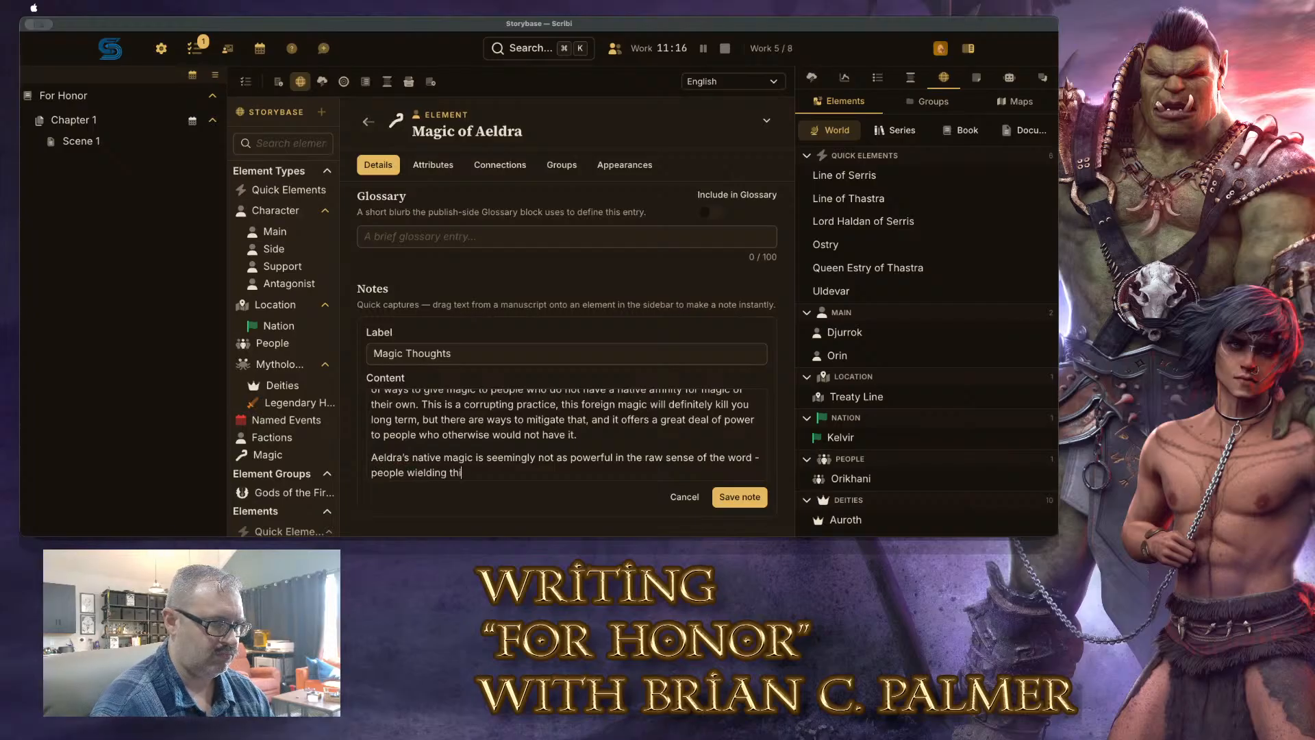
type("s for")
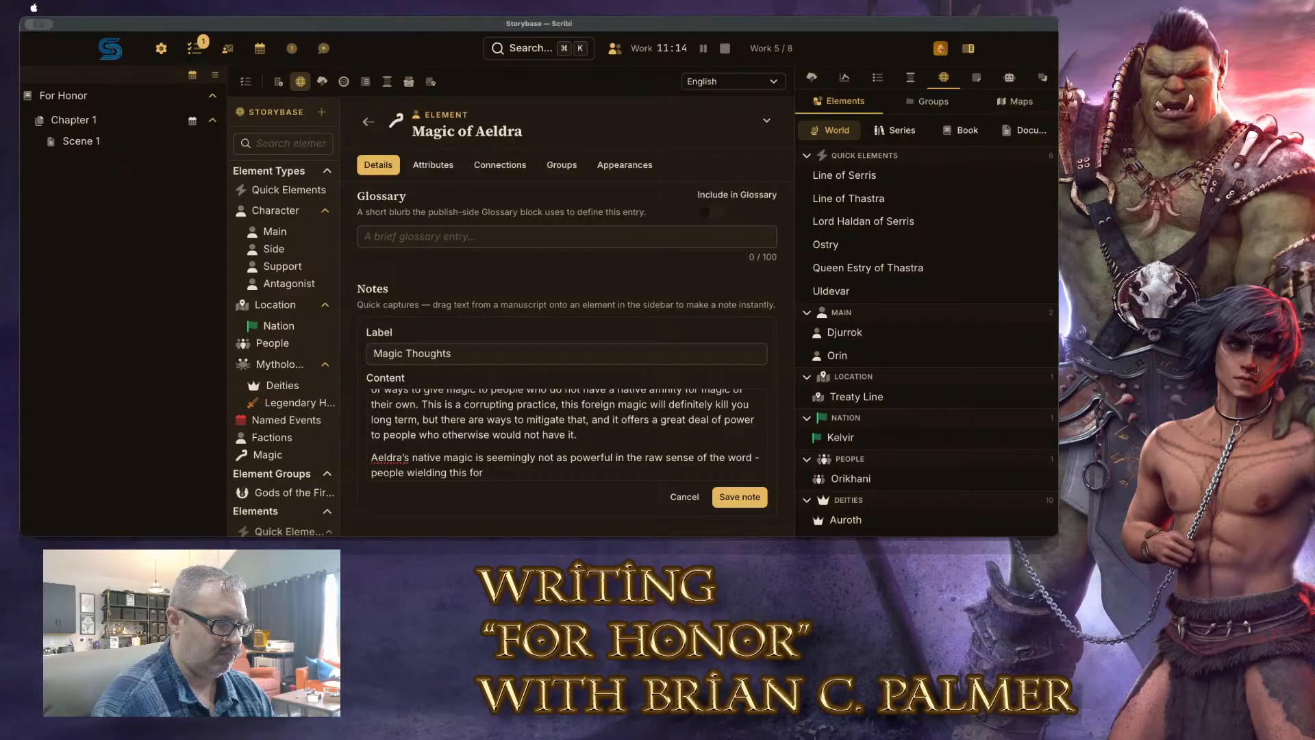
type("eig")
key("BackSpace")
key("BackSpace")
key("BackSpace")
key("BackSpace")
key("BackSpace")
key("BackSpace")
type("alient")
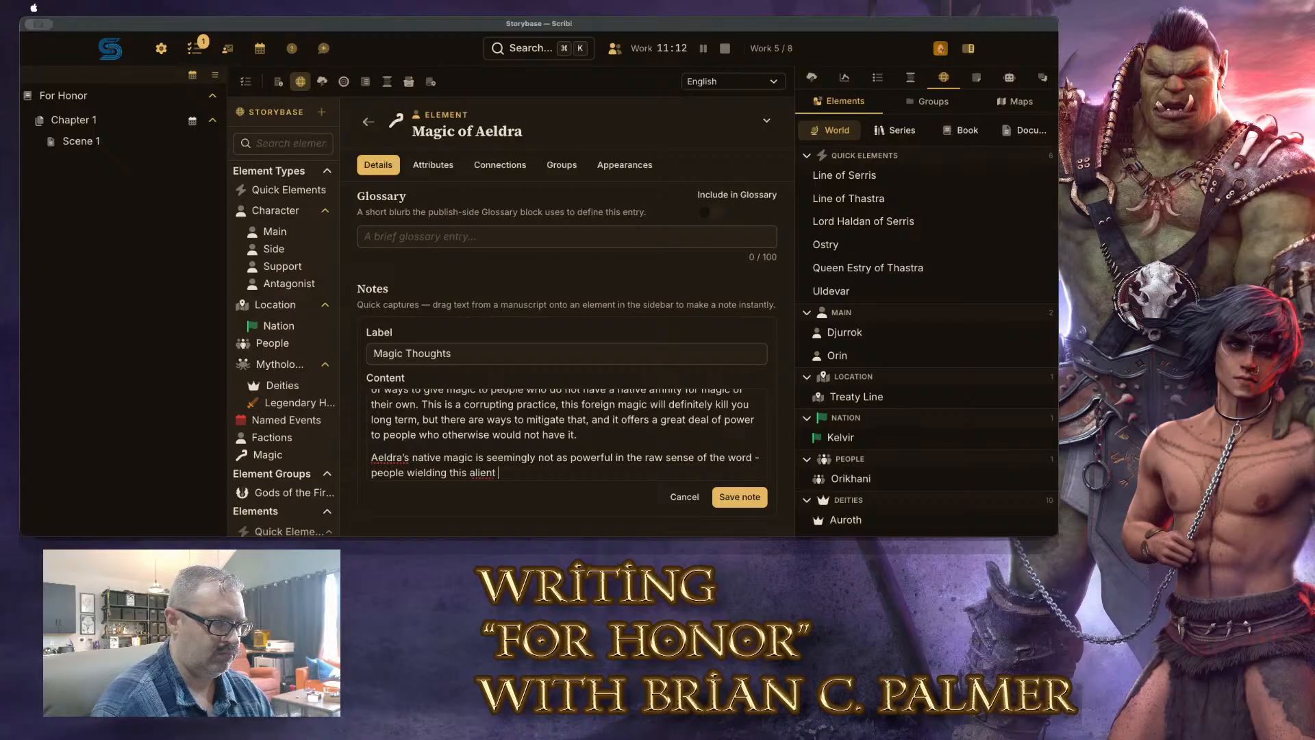
key("BackSpace")
key("BackSpace")
type("magic")
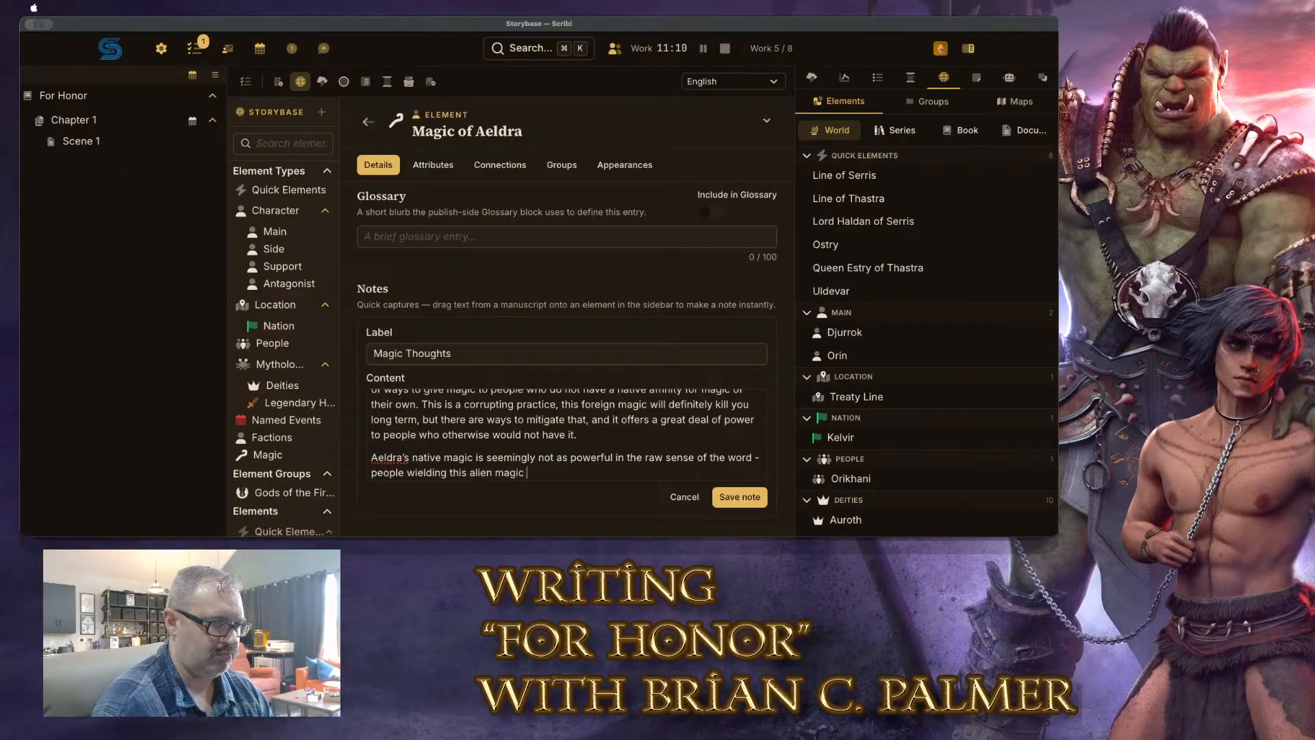
Extend the sentence with "often do 'big things' with it, it's flashy and showy"
type(" often d")
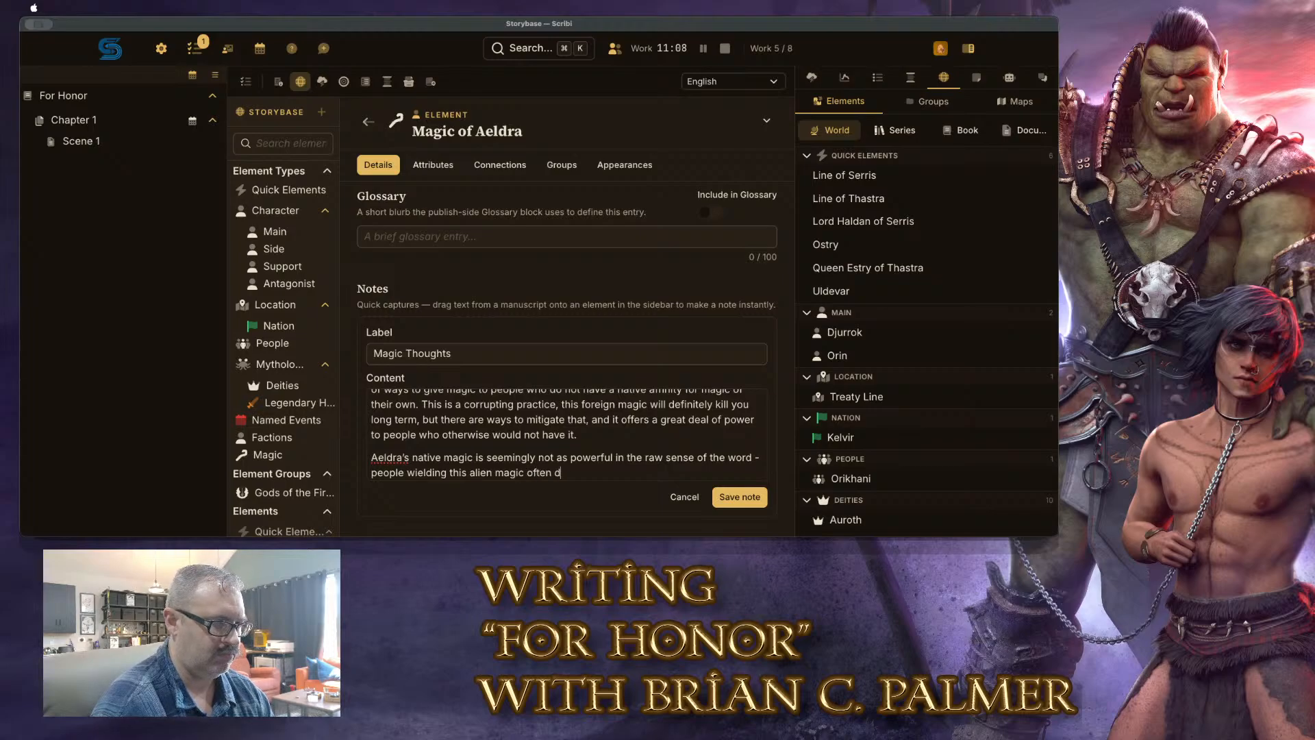
type("o 'big thigns'")
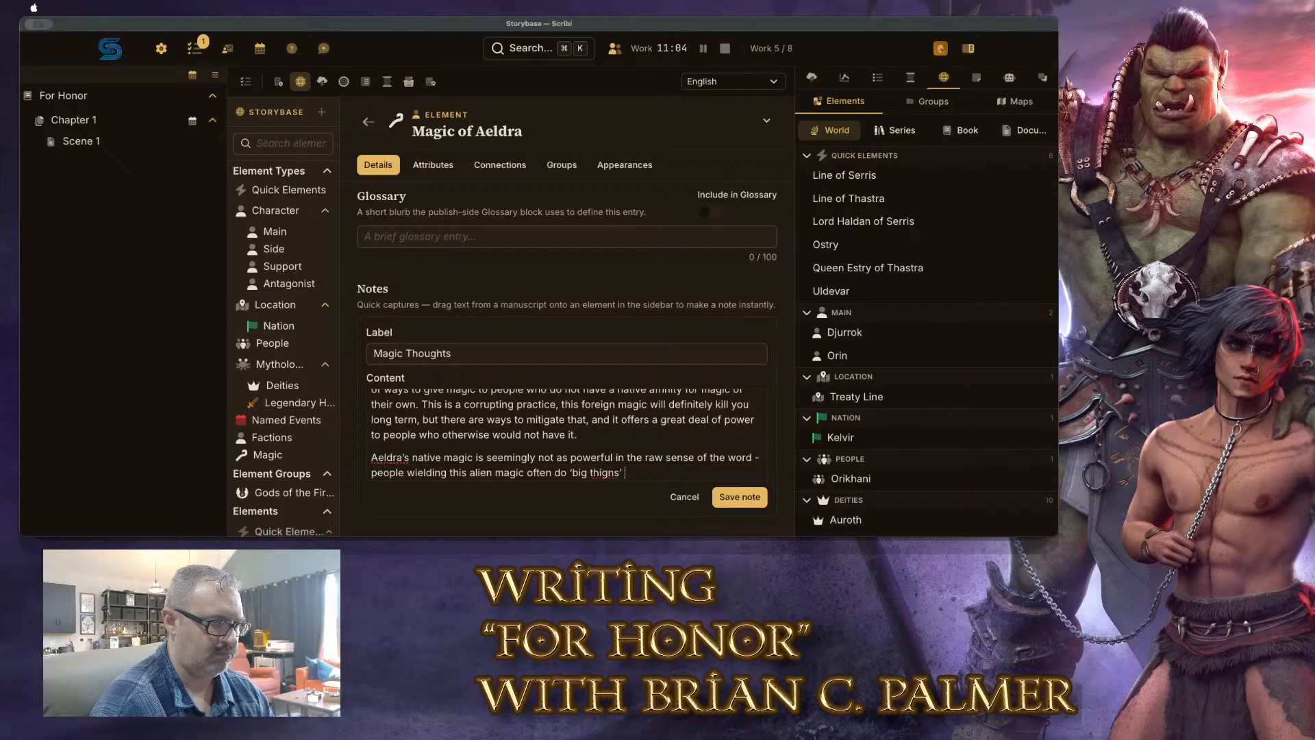
key("BackSpace")
key("BackSpace")
key("BackSpace")
key("BackSpace")
key("BackSpace")
key("BackSpace")
type("ings' with it, it")
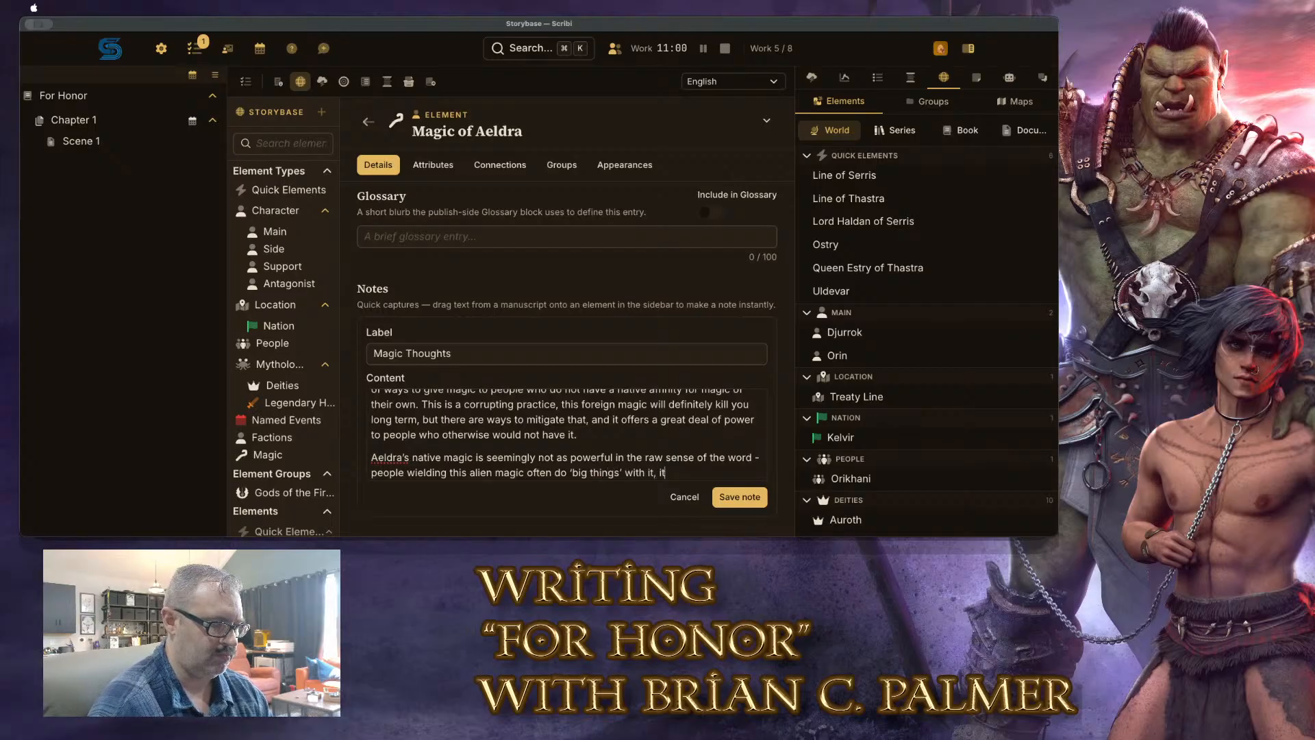
type("'s flashy and showy")
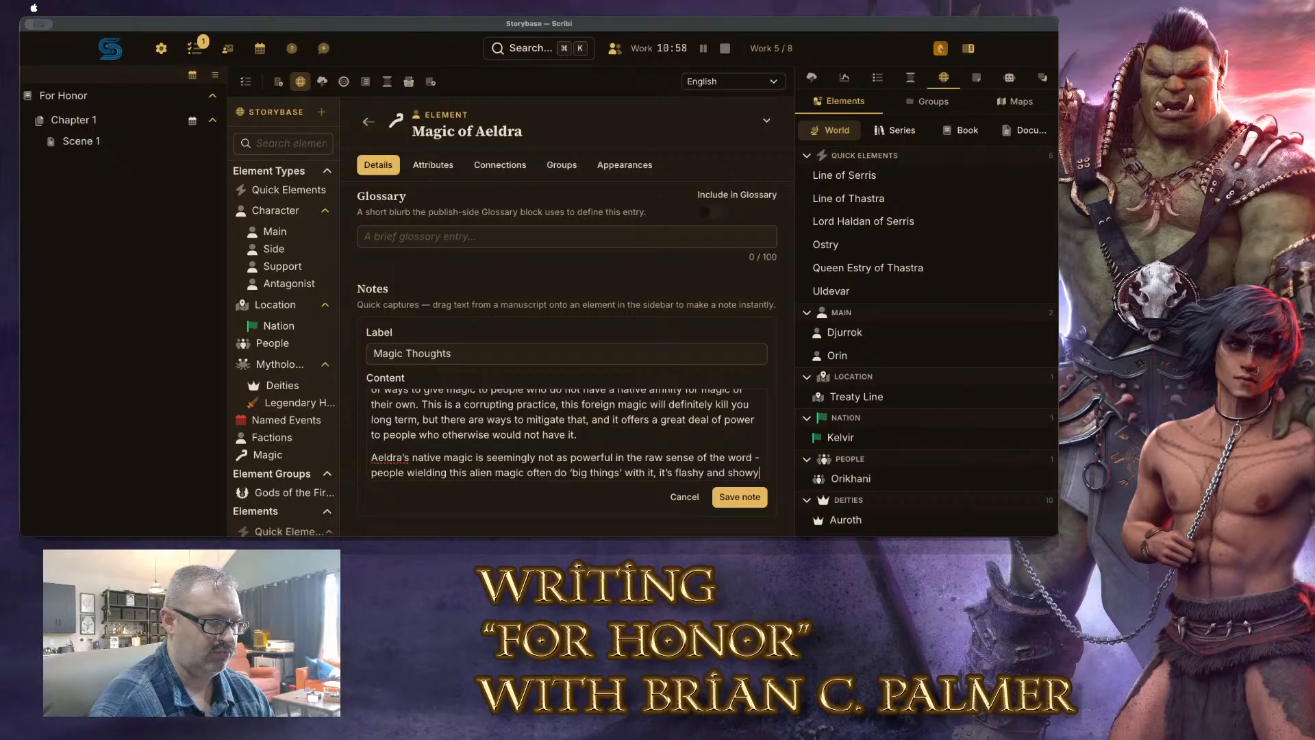
Finish the sentence with "and desctructive." and begin another one with "It"
type(" and desc")
key("BackSpace")
key("BackSpace")
key("BackSpace")
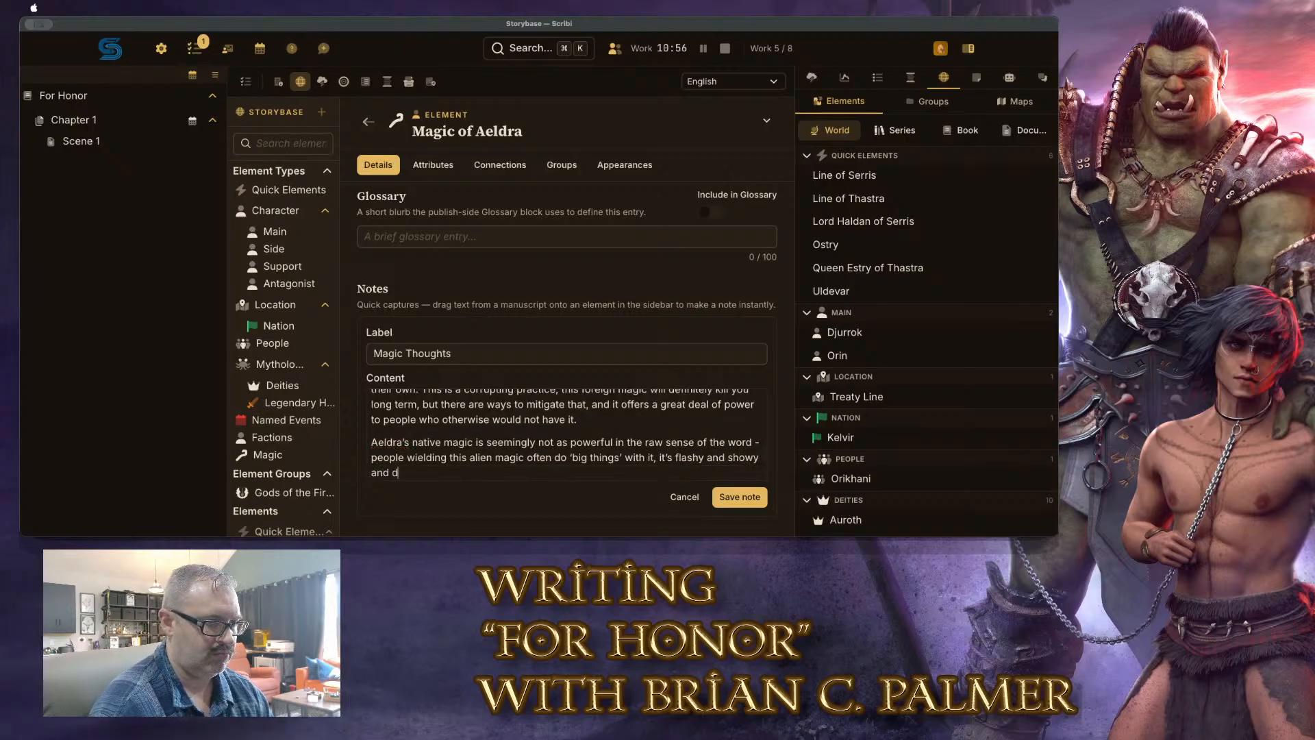
type("esct")
key("BackSpace")
key("BackSpace")
type("truvt")
key("BackSpace")
key("BackSpace")
type("ctive. It ca")
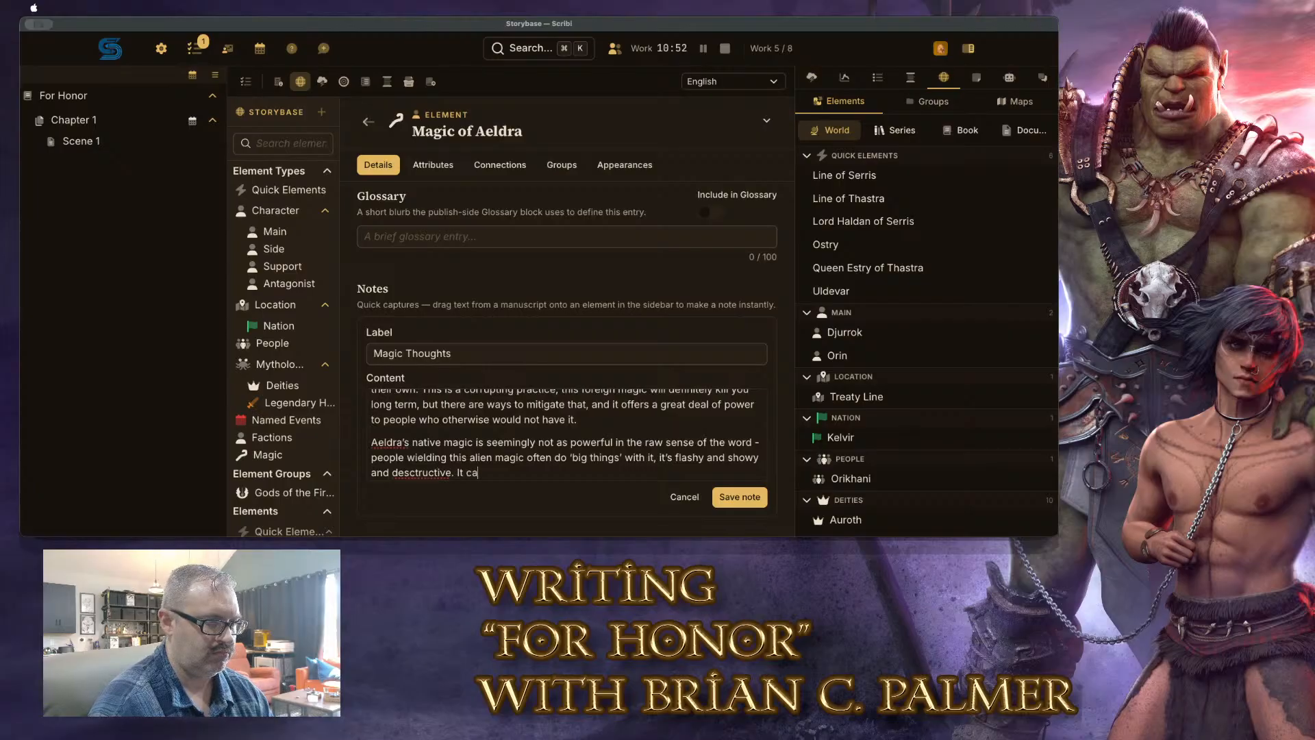
Continue the new sentence with "carries within it the final moments of a world that was torn apart by magical war,"
type("rries with")
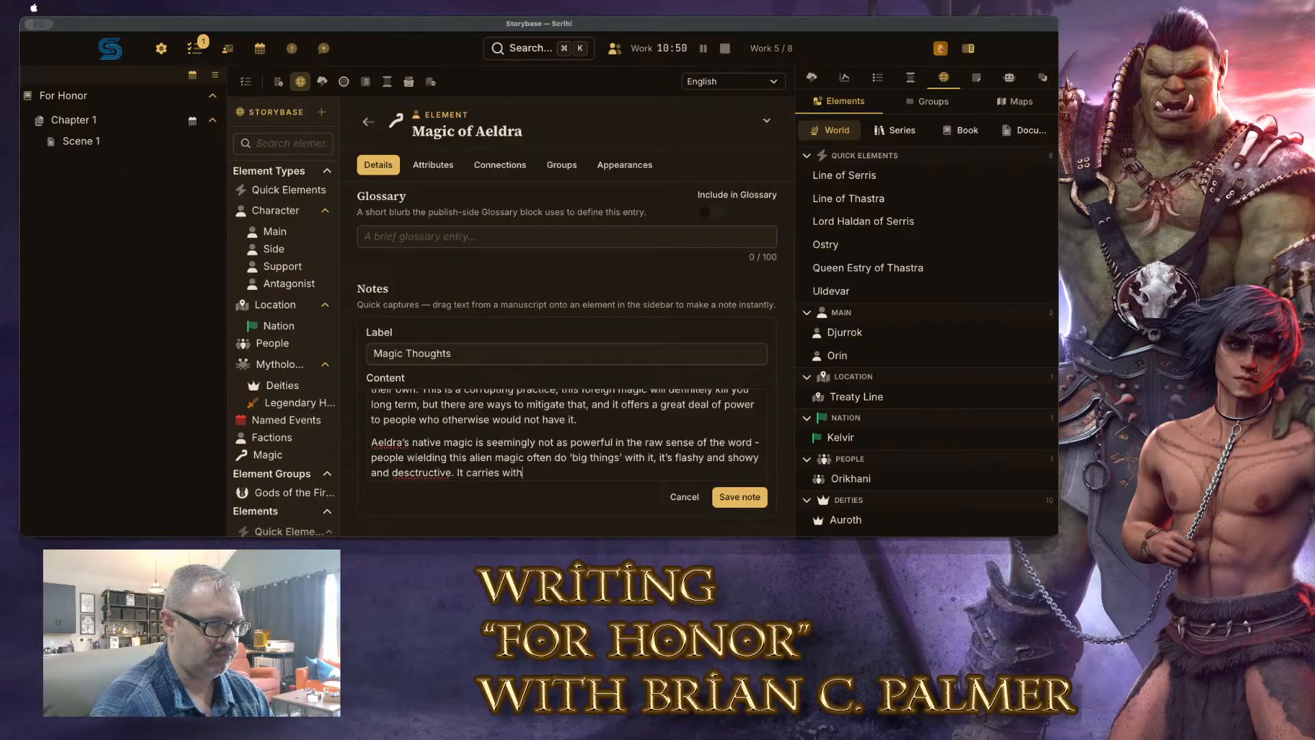
type("in it the final mome")
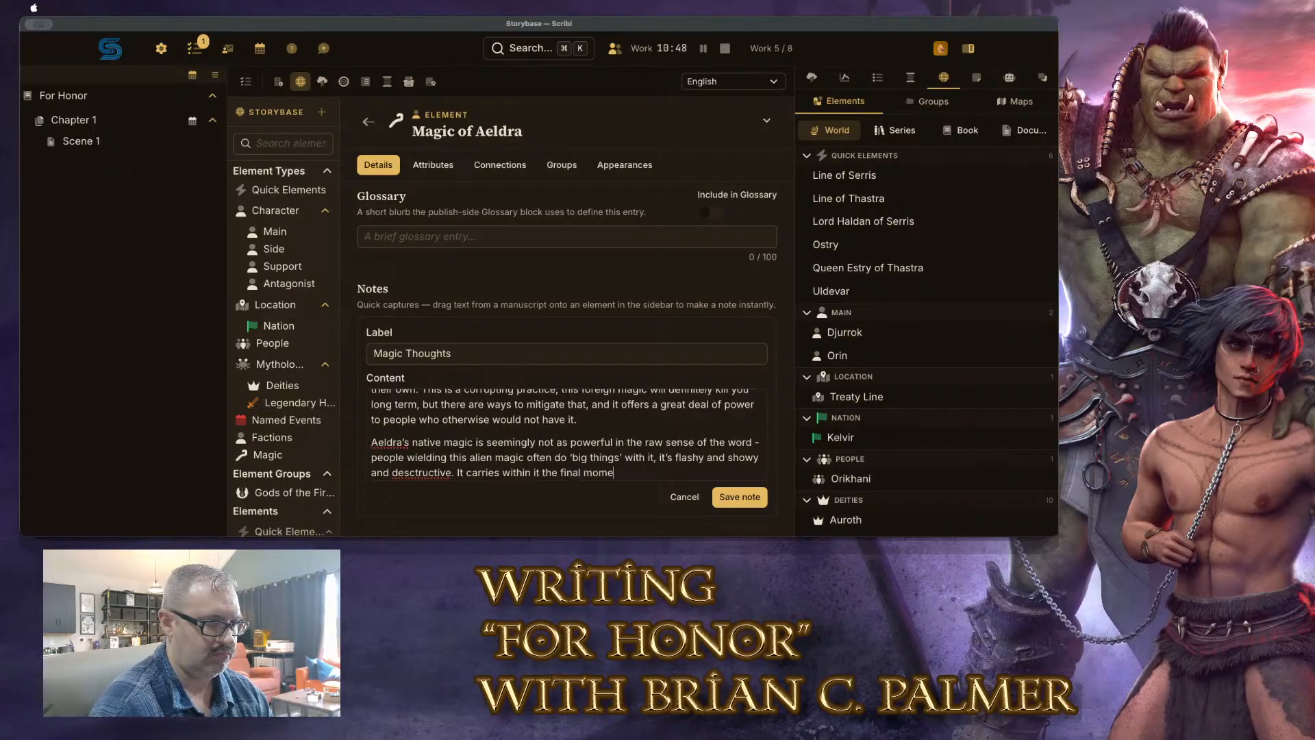
type("nts of a world that ")
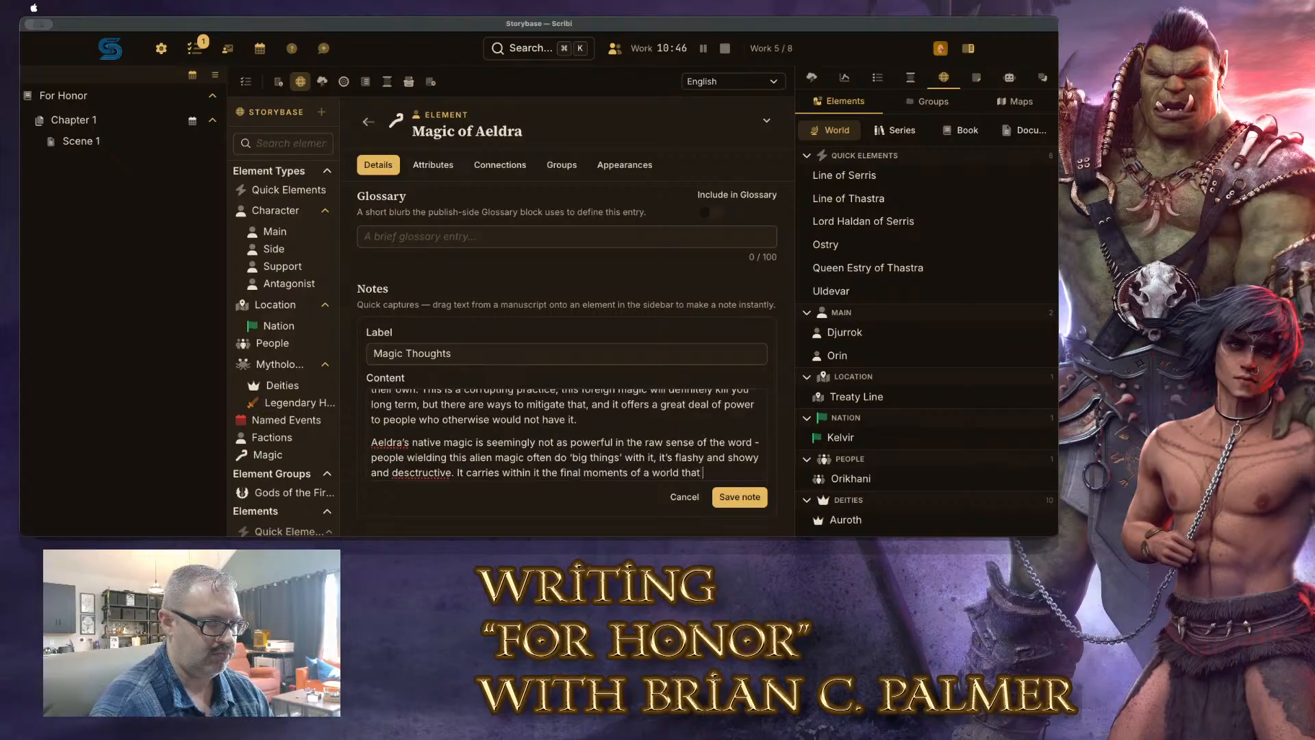
type("was torn apart by magical wa")
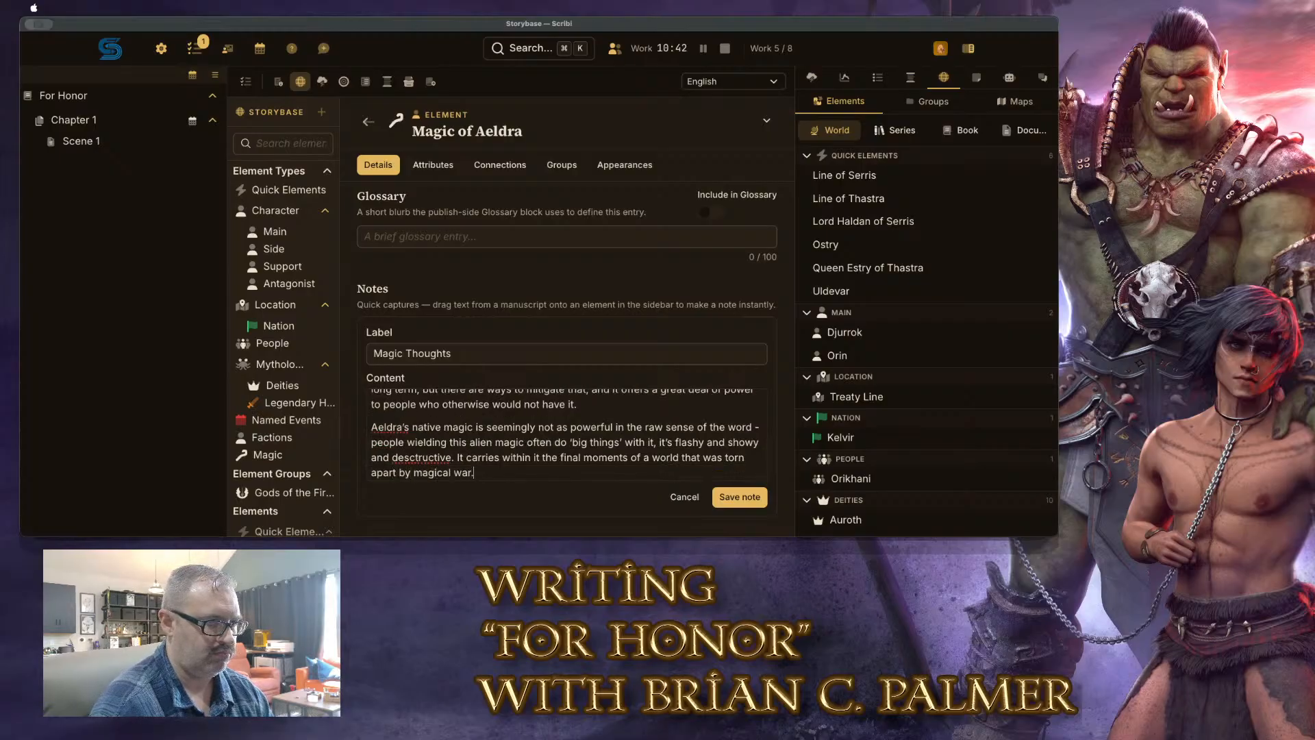
type("r, ")
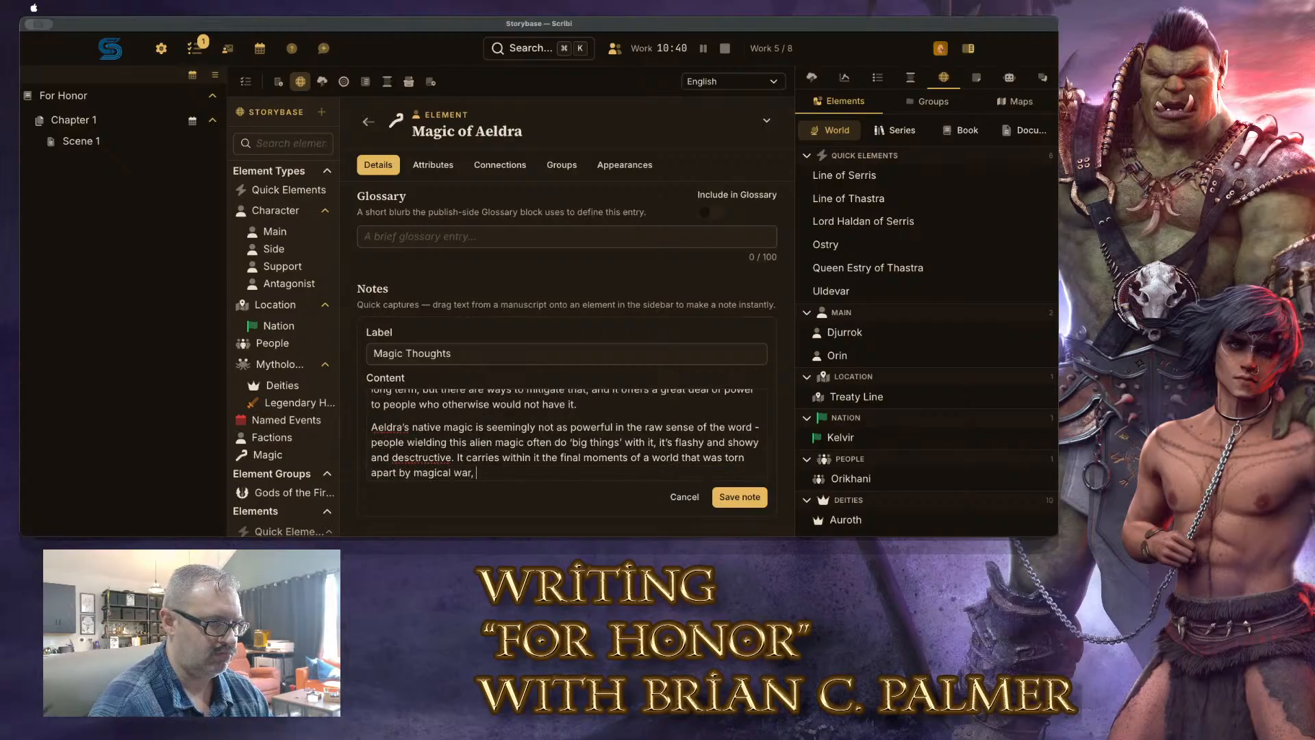
Finish the sentence with "and so it is a sort of inherently violent magic." and save the Magic Thoughts note
type("and so it is a ")
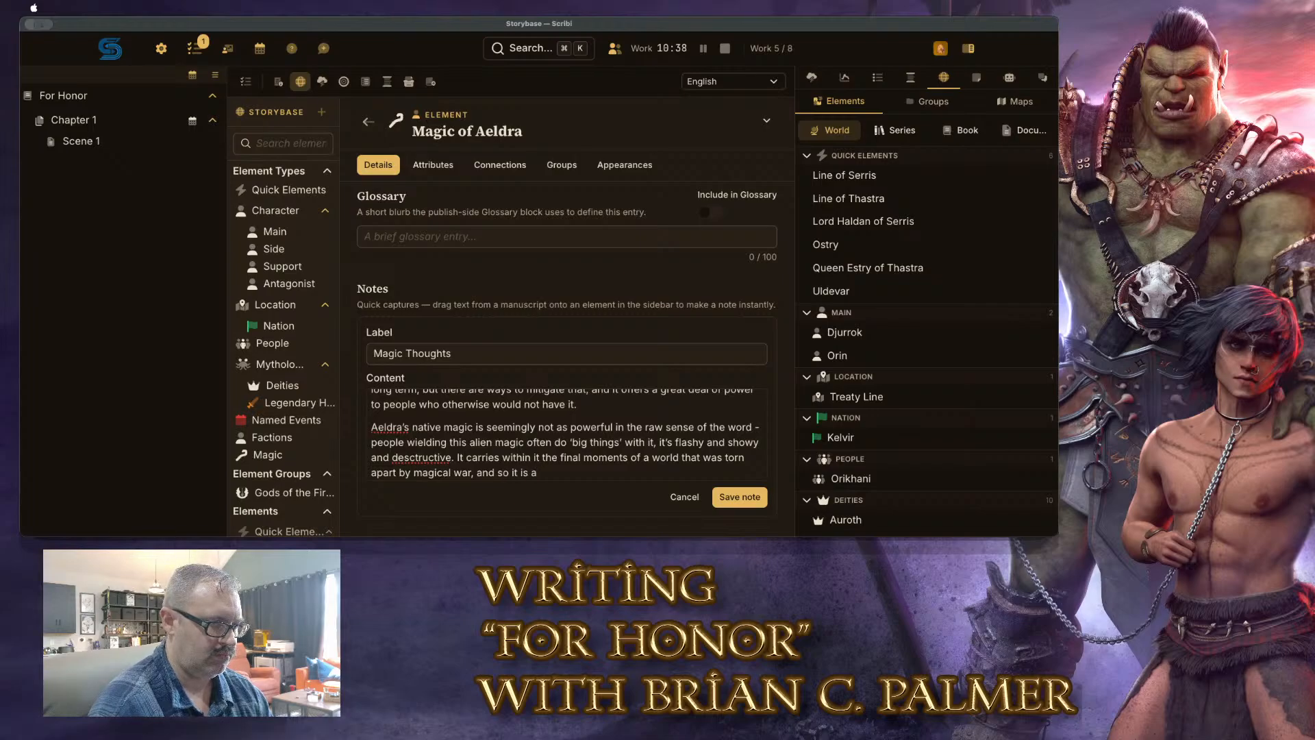
type("sort of inherently ")
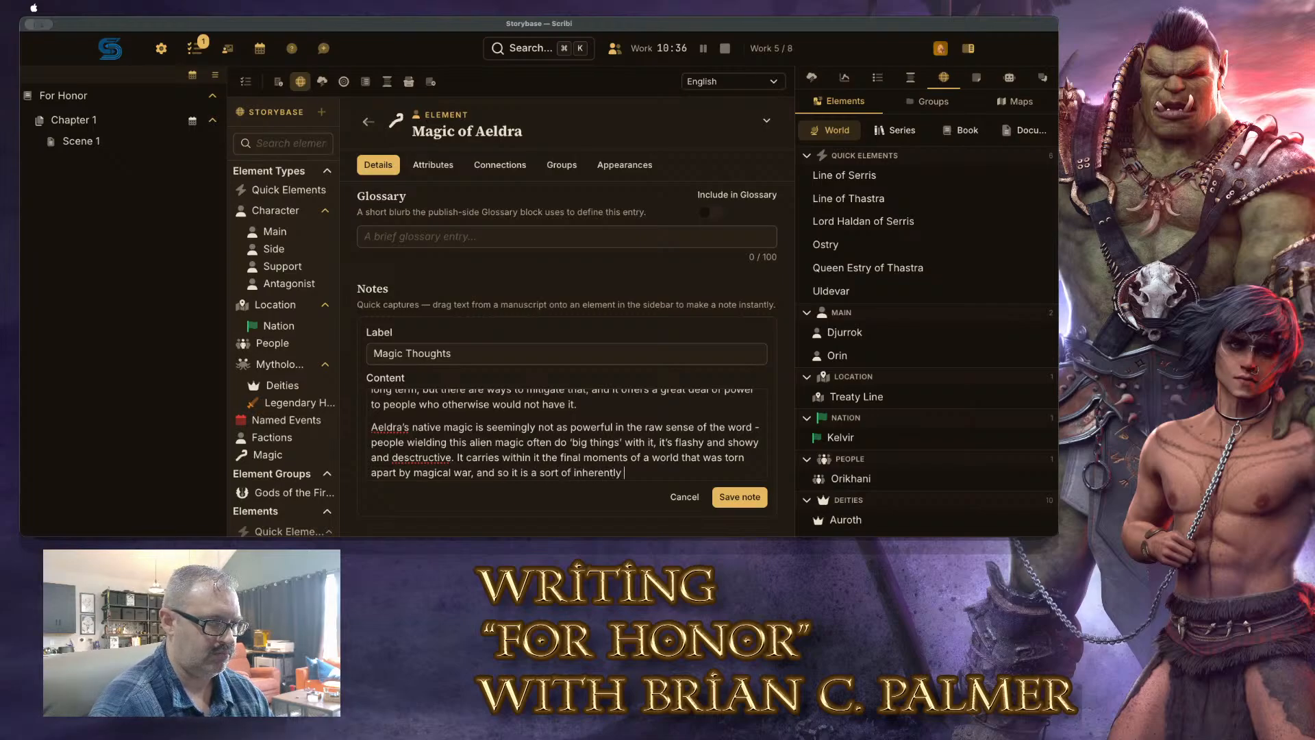
type("violent magic.")
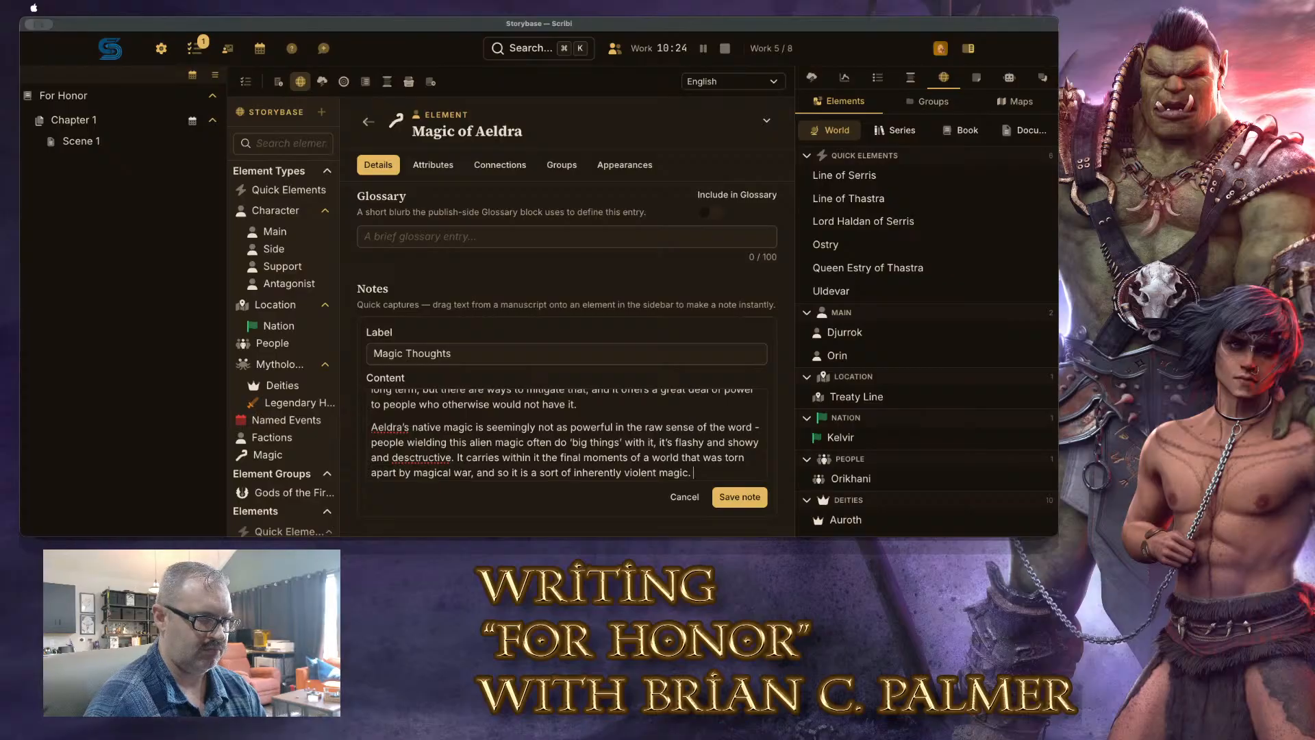
left_click(740, 496)
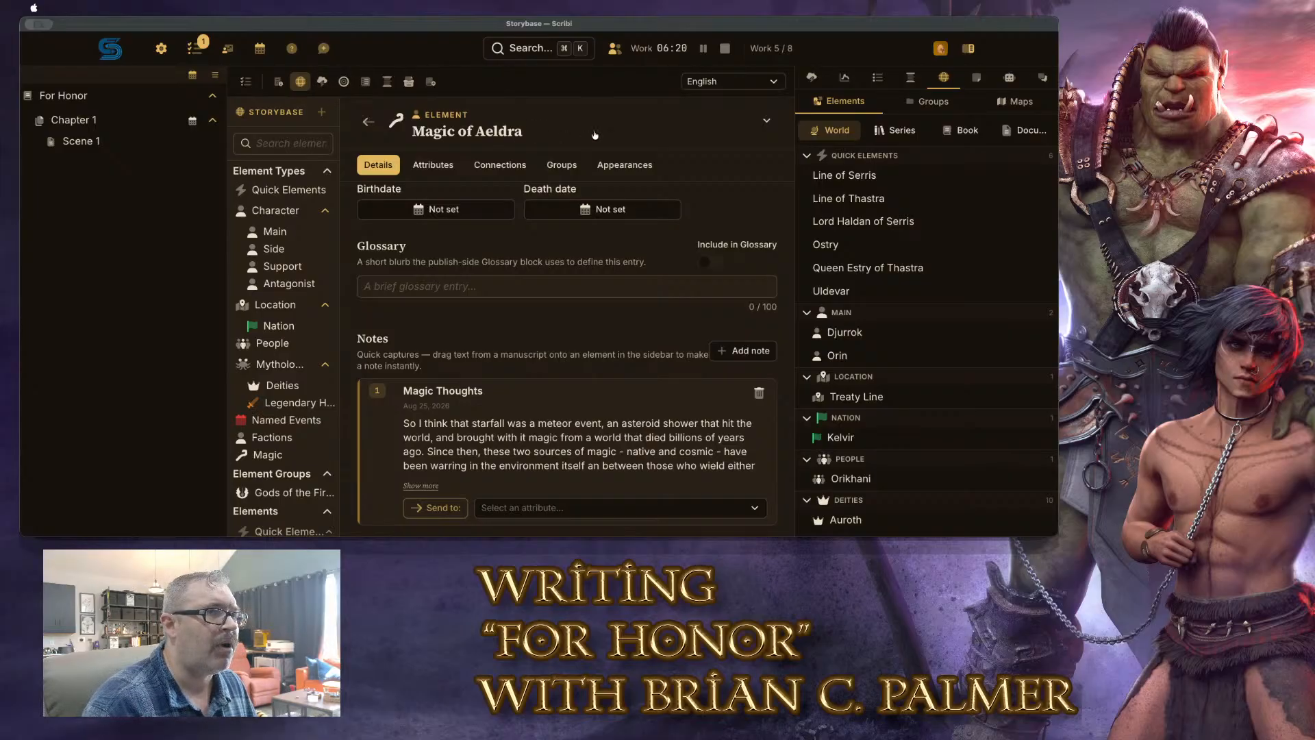
Switch to the brainstorms and look over the Characters & Core Conflicts prompt about Orin and the list of world and book brainstorms
left_click(322, 82)
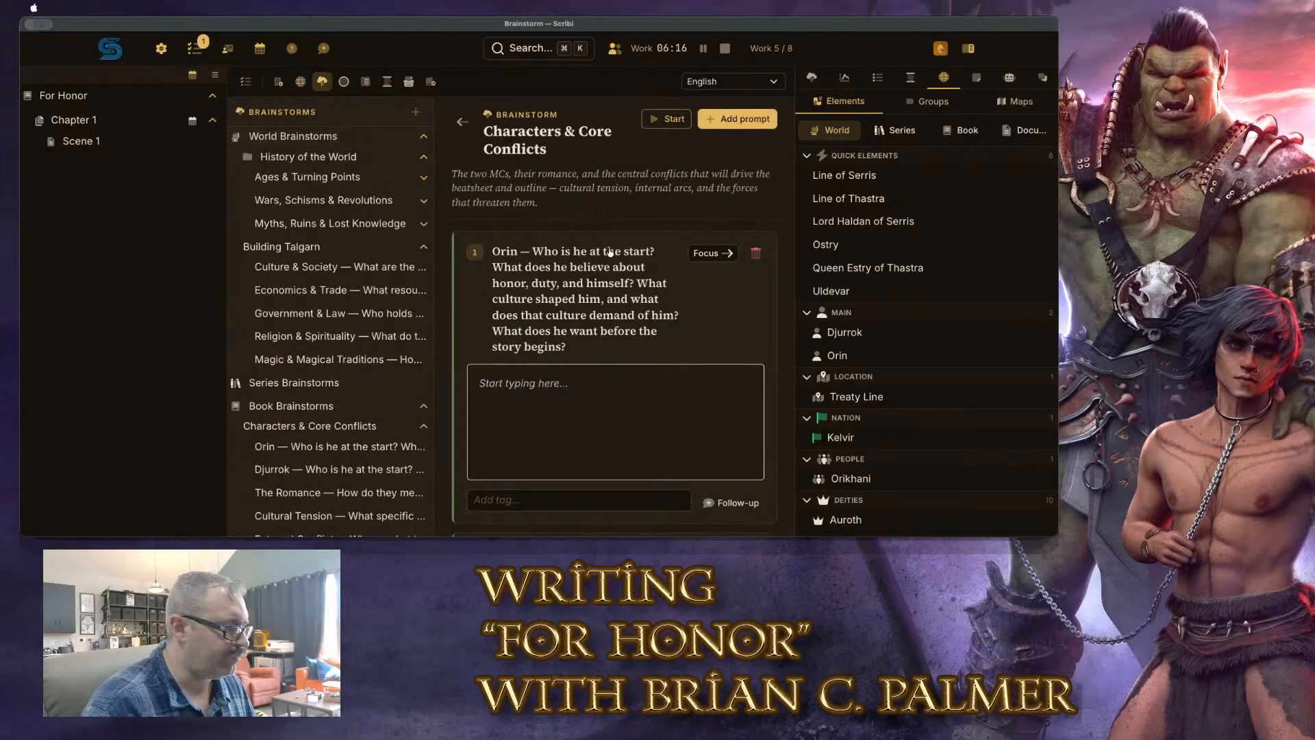
left_click(646, 404)
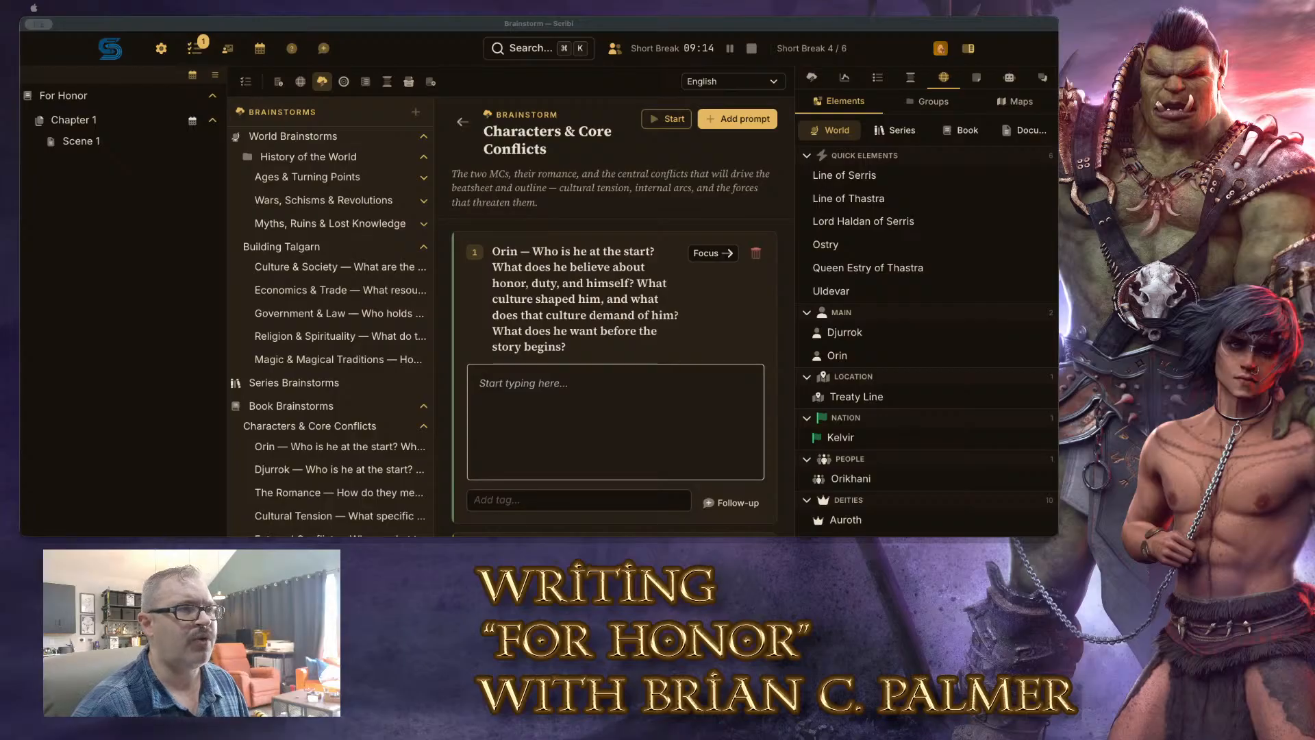
scroll(268, 224, "down", 2)
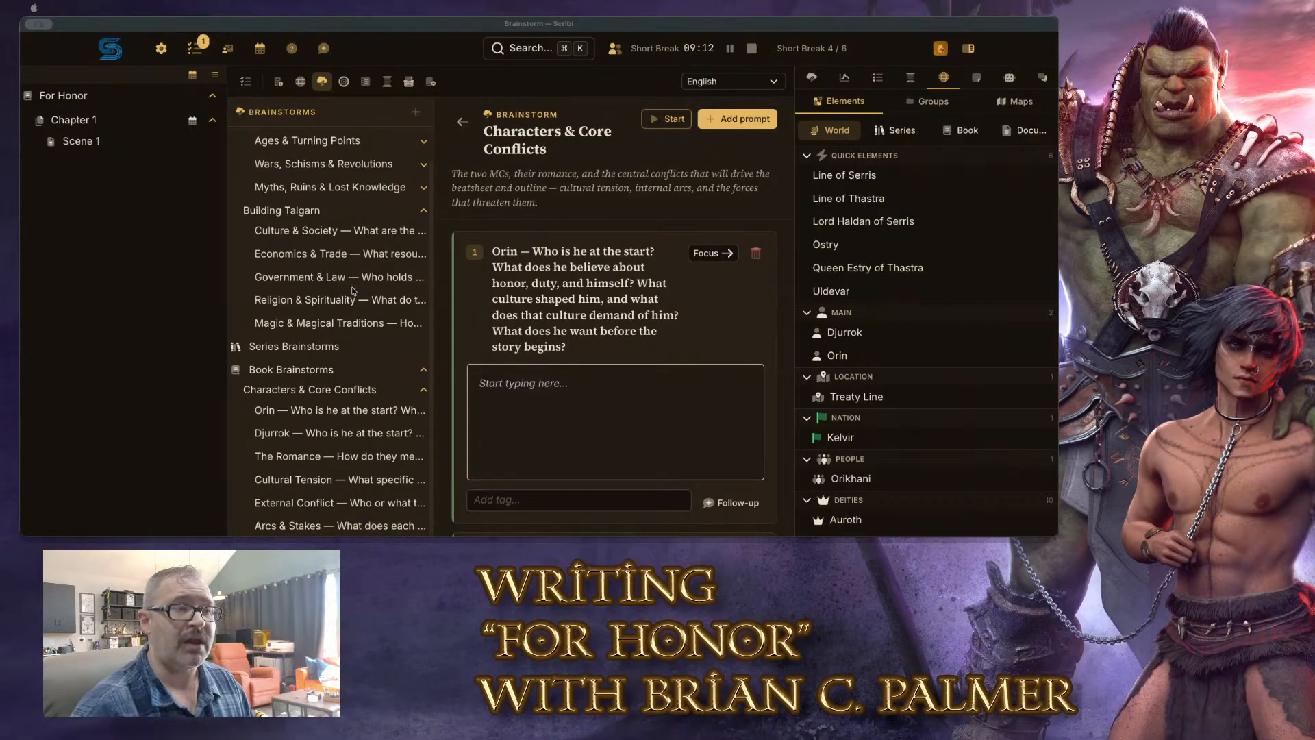
scroll(363, 293, "up", 2)
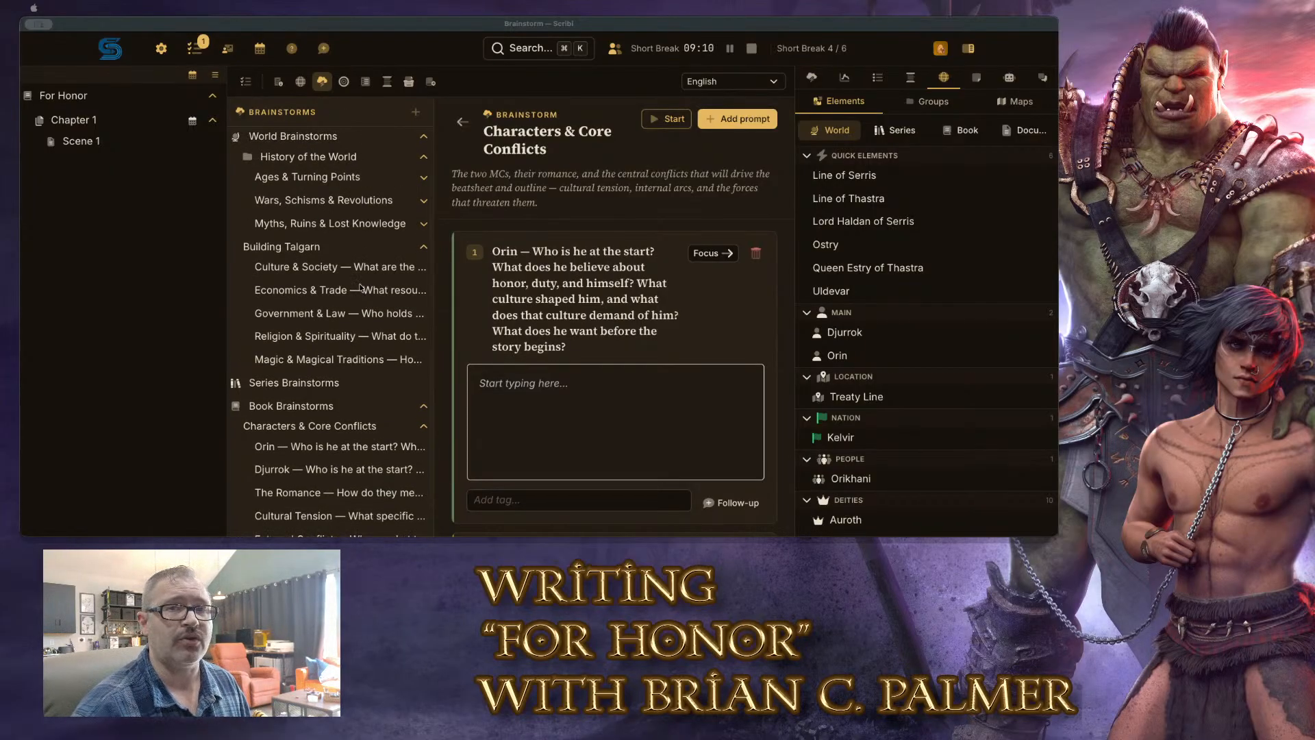
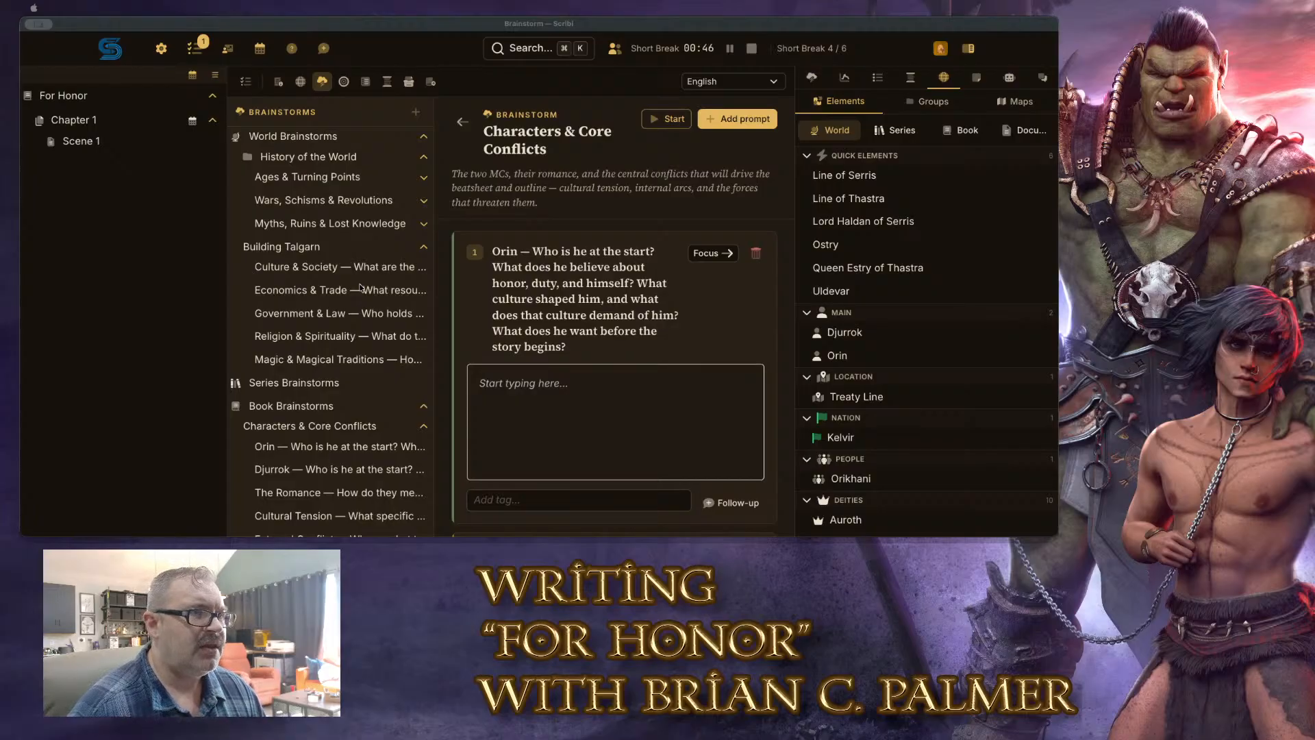
left_click(660, 205)
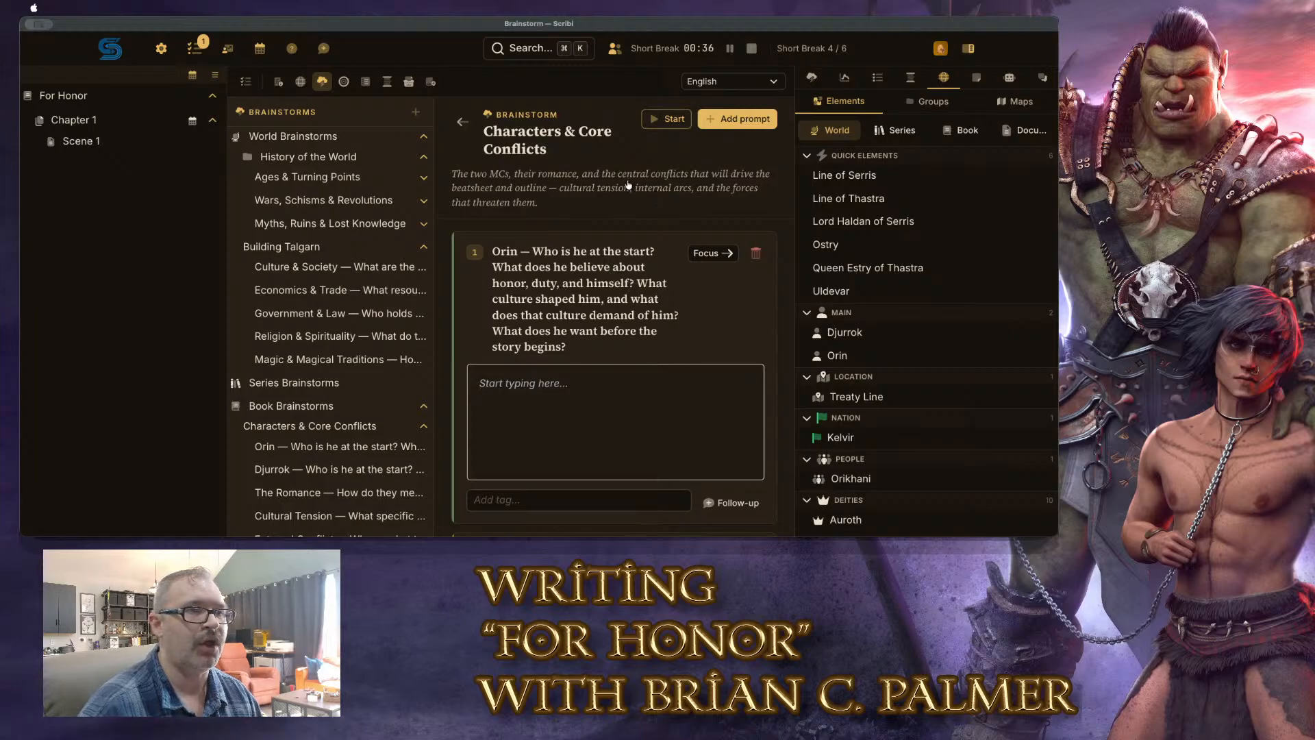
left_click(575, 419)
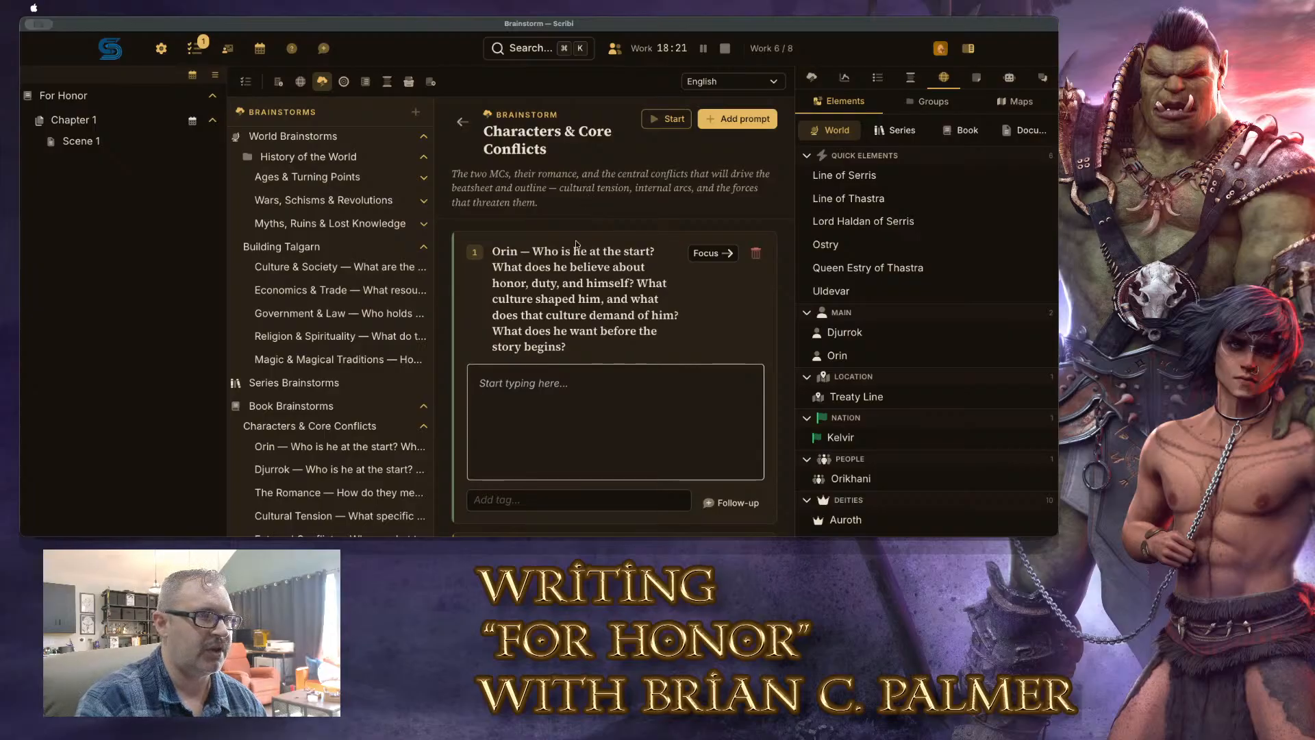
scroll(317, 263, "down", 1)
scroll(317, 263, "down", 3)
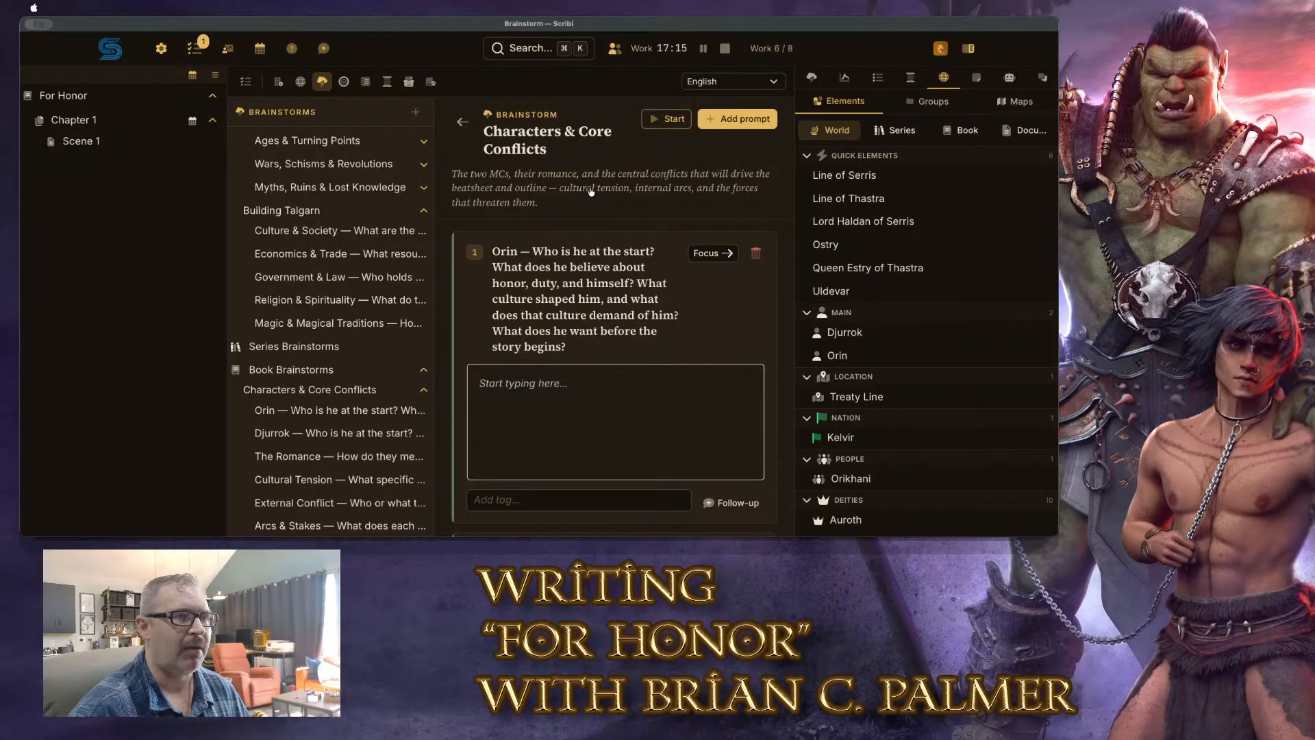
scroll(384, 226, "up", 1)
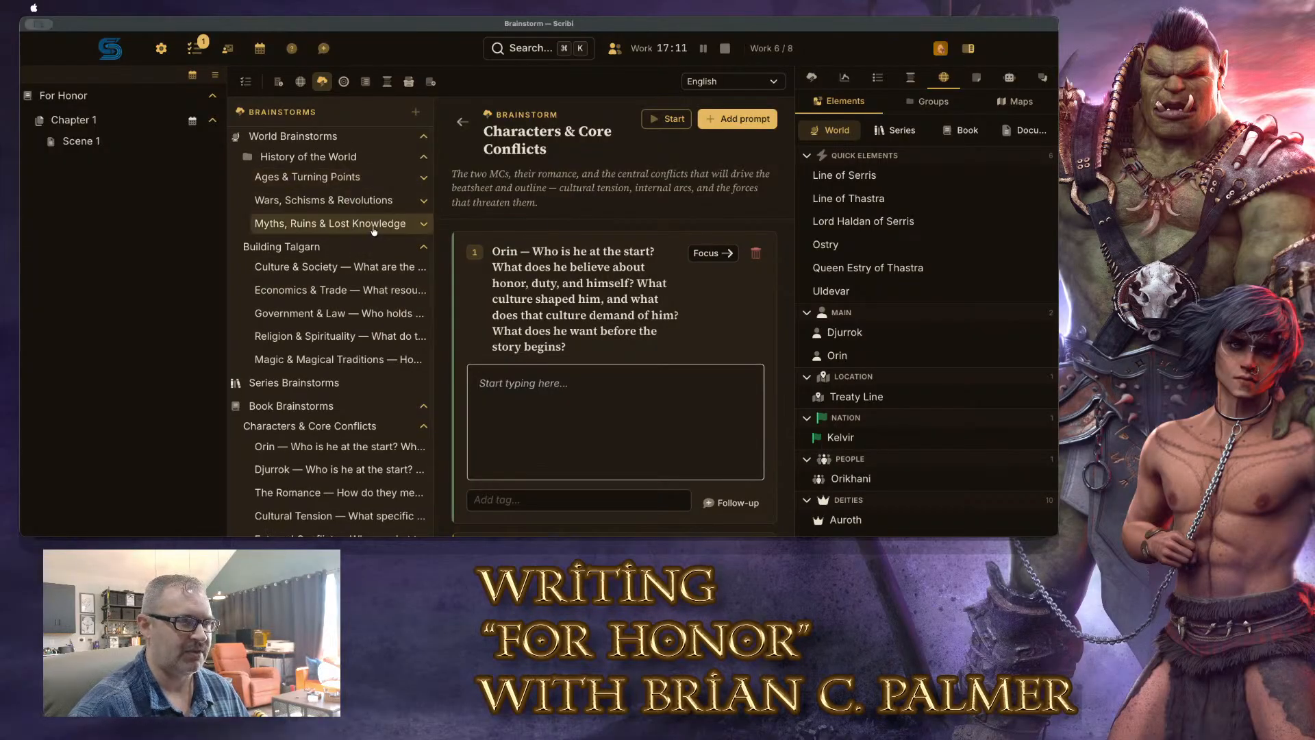
Review the written answers to the Ages & Turning Points prompts on distinct eras and on the 3-5 hinge moments
left_click(428, 178)
left_click(400, 198)
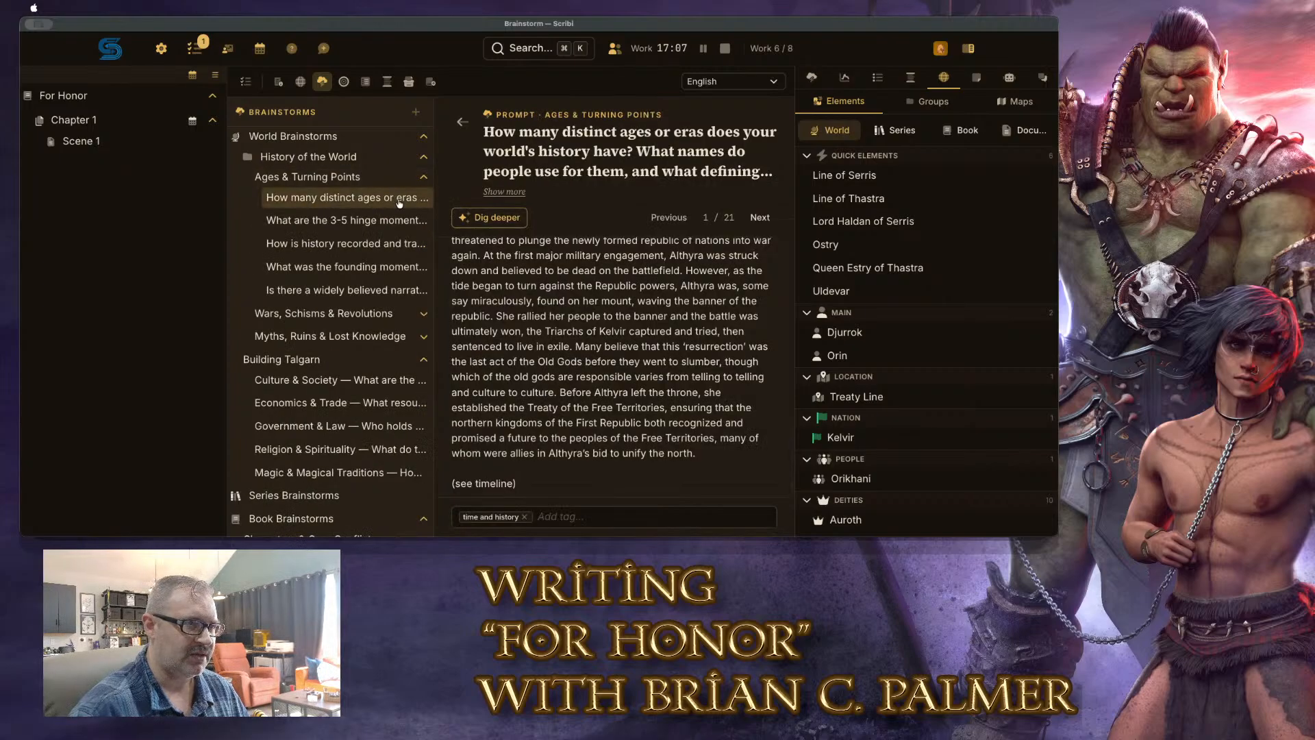
left_click(370, 223)
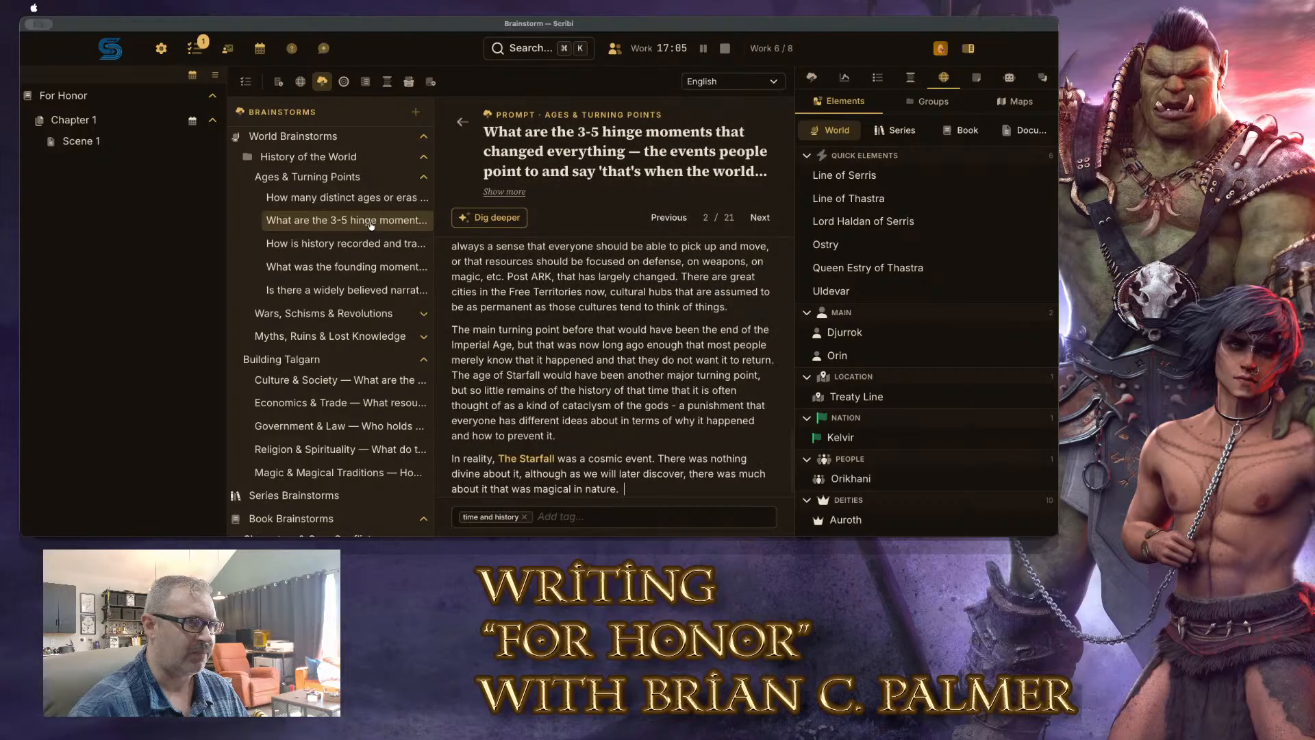
left_click(401, 173)
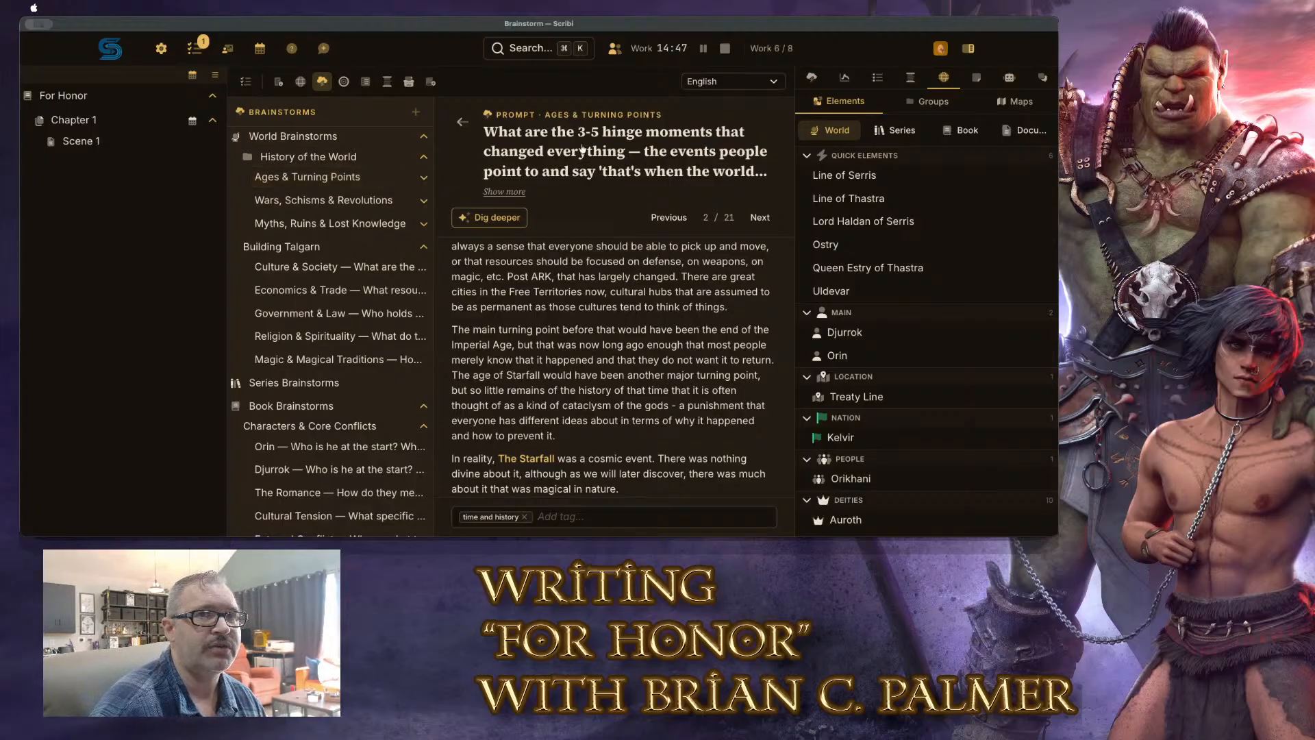
Check the program's version and update information, then return to the hinge moments prompt
left_click(159, 7)
left_click(170, 26)
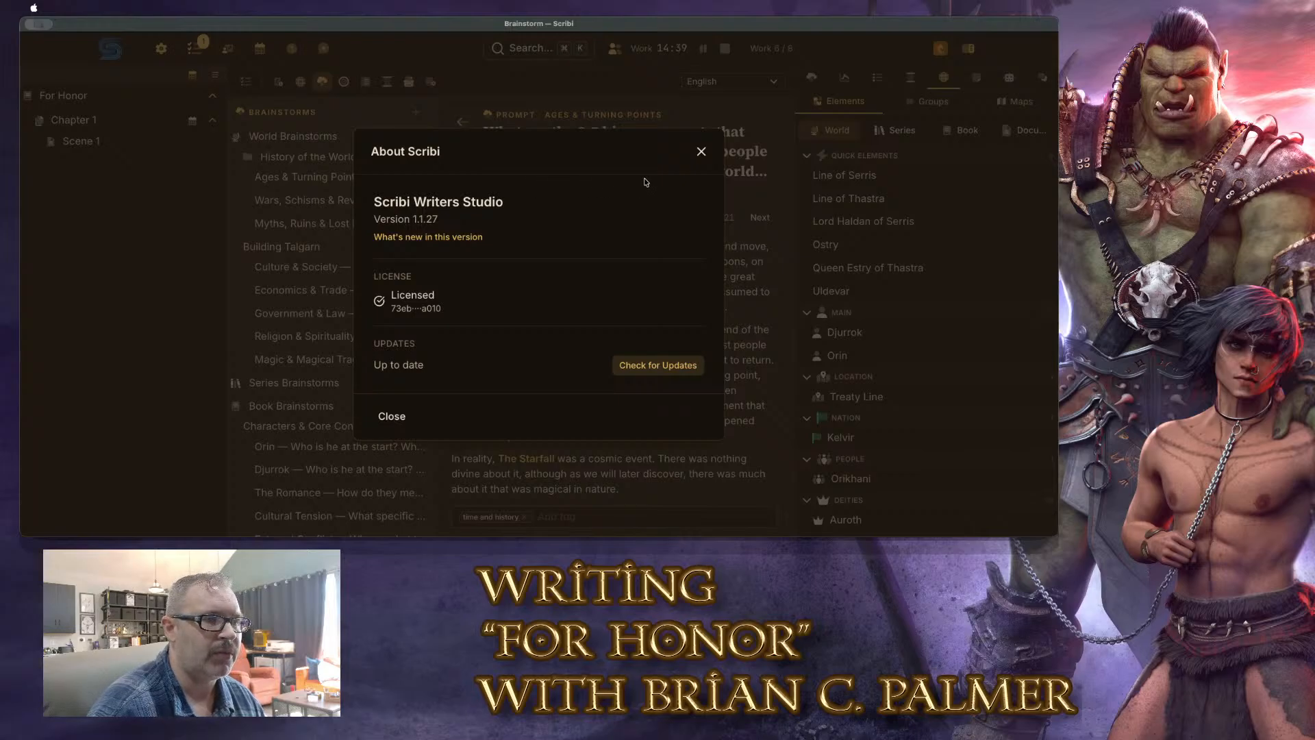
left_click(702, 151)
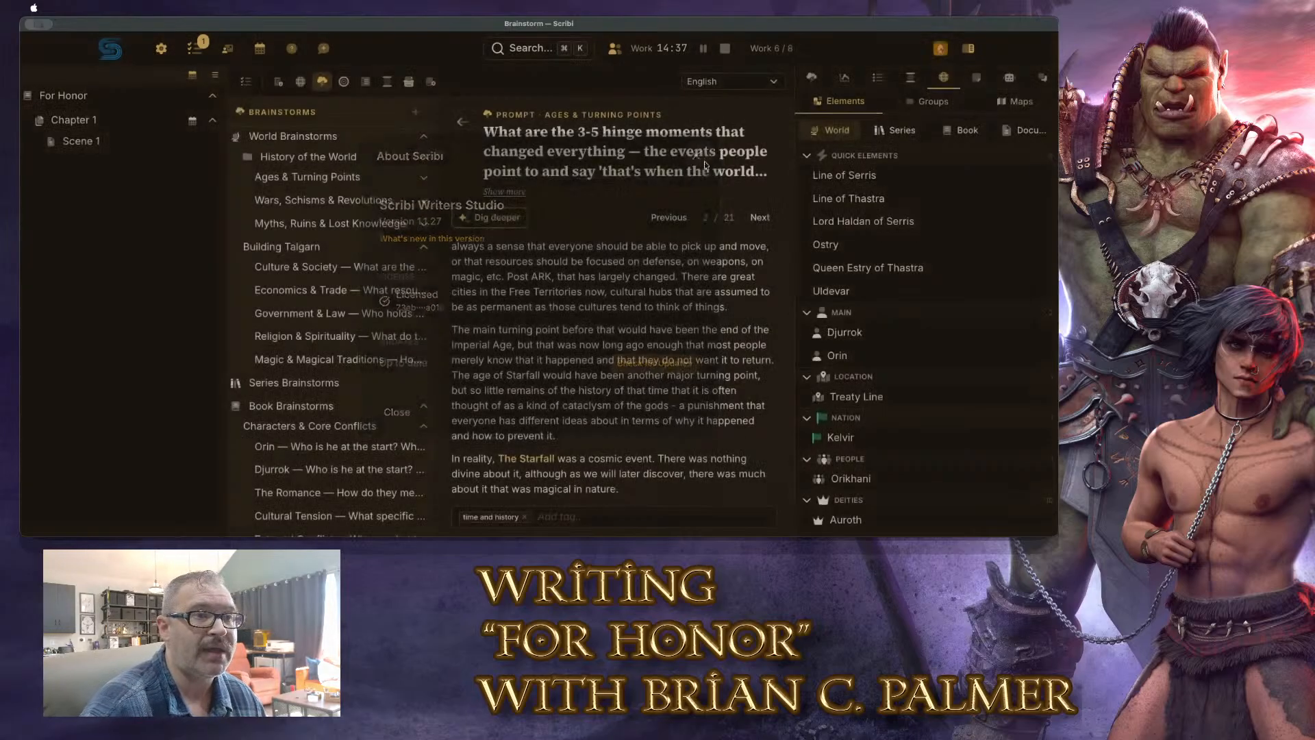